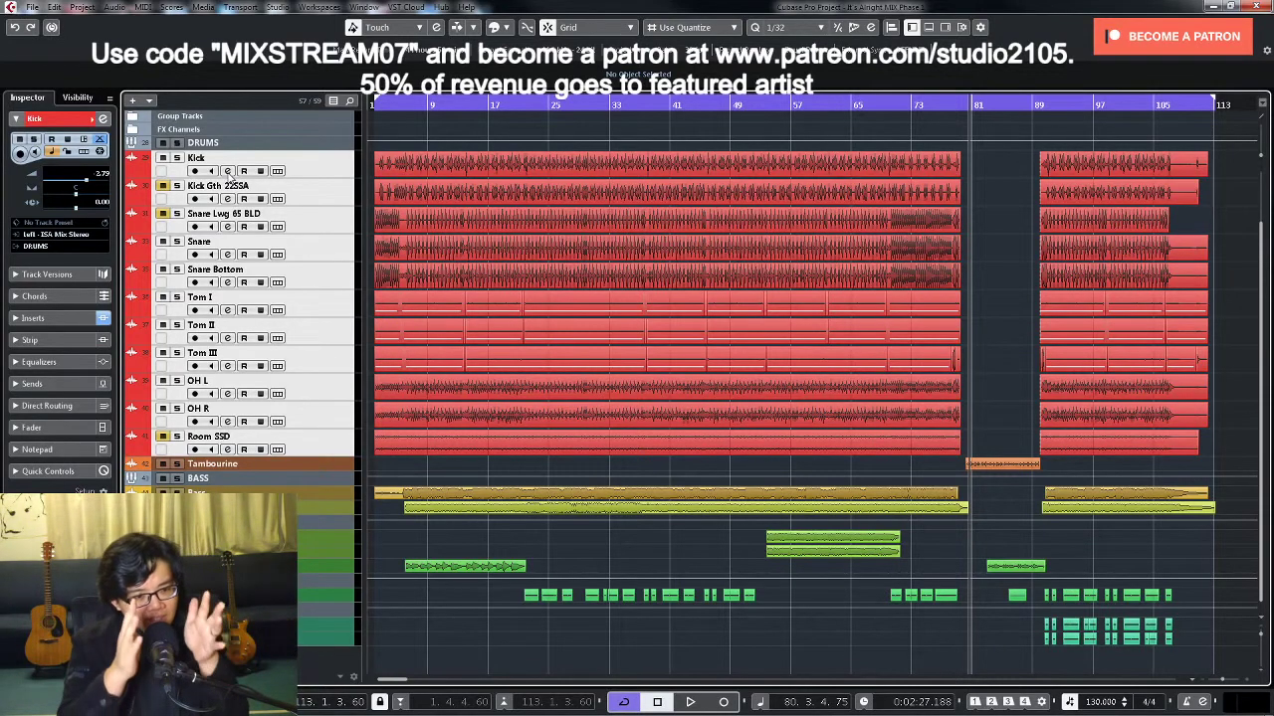
Step: Turn off cycle playback and play the song from its beginning, stopping it after listening
{"action": "key", "text": "space"}
{"action": "key", "text": "KP_Divide"}
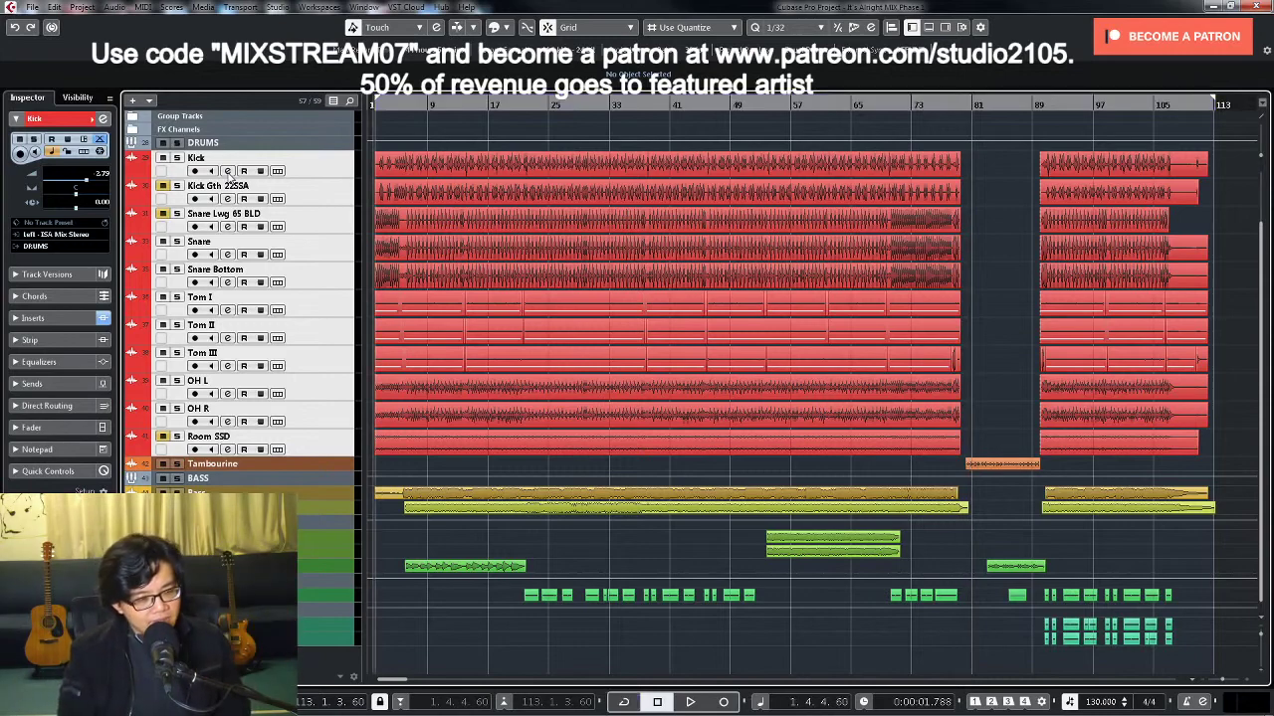
{"action": "key", "text": "space"}
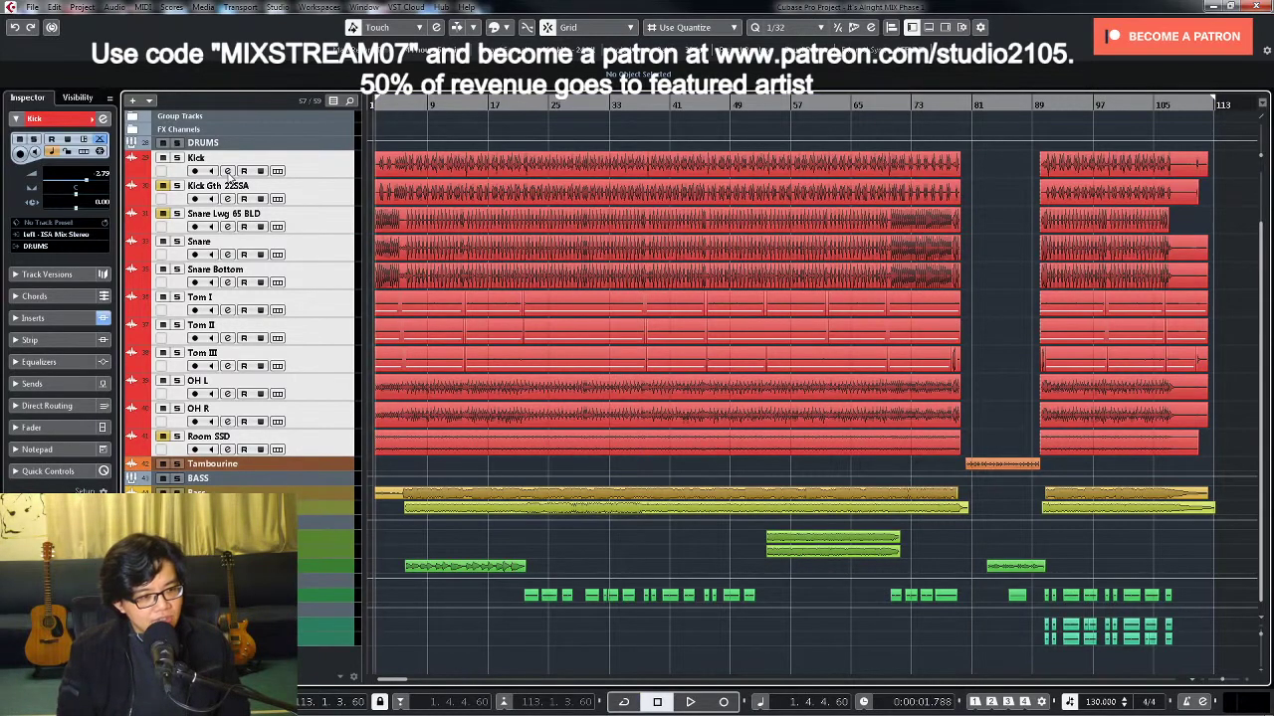
{"action": "key", "text": "space"}
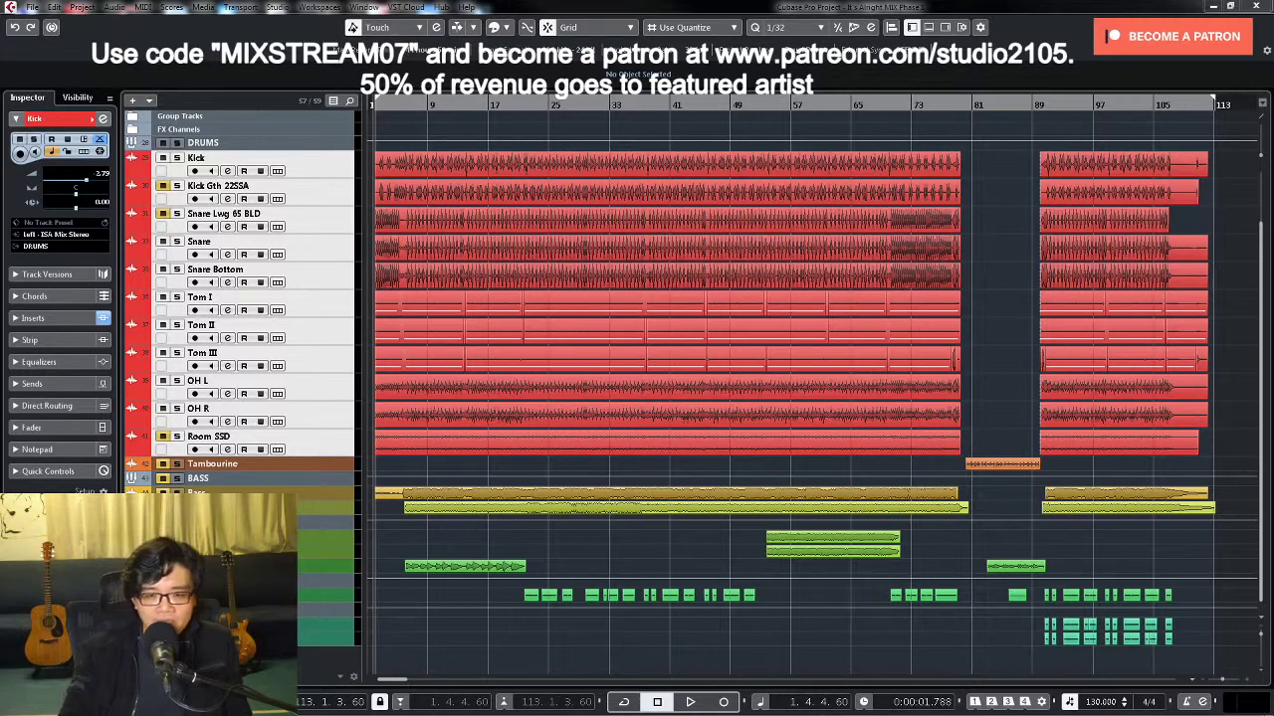
Step: Show the mixer below the arrangement and mute all drum tracks from Snare through OH R
{"action": "left_click", "coordinate": [928, 28]}
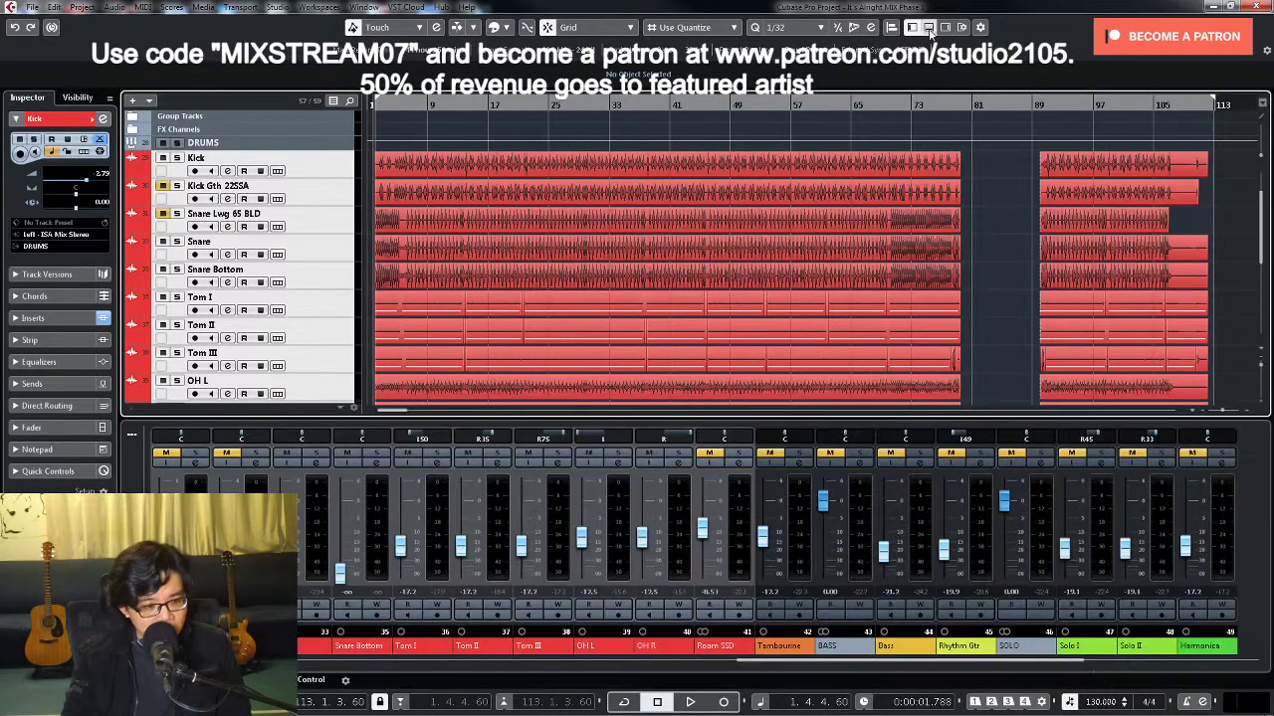
{"action": "left_click_drag", "start_coordinate": [851, 666], "coordinate": [695, 666]}
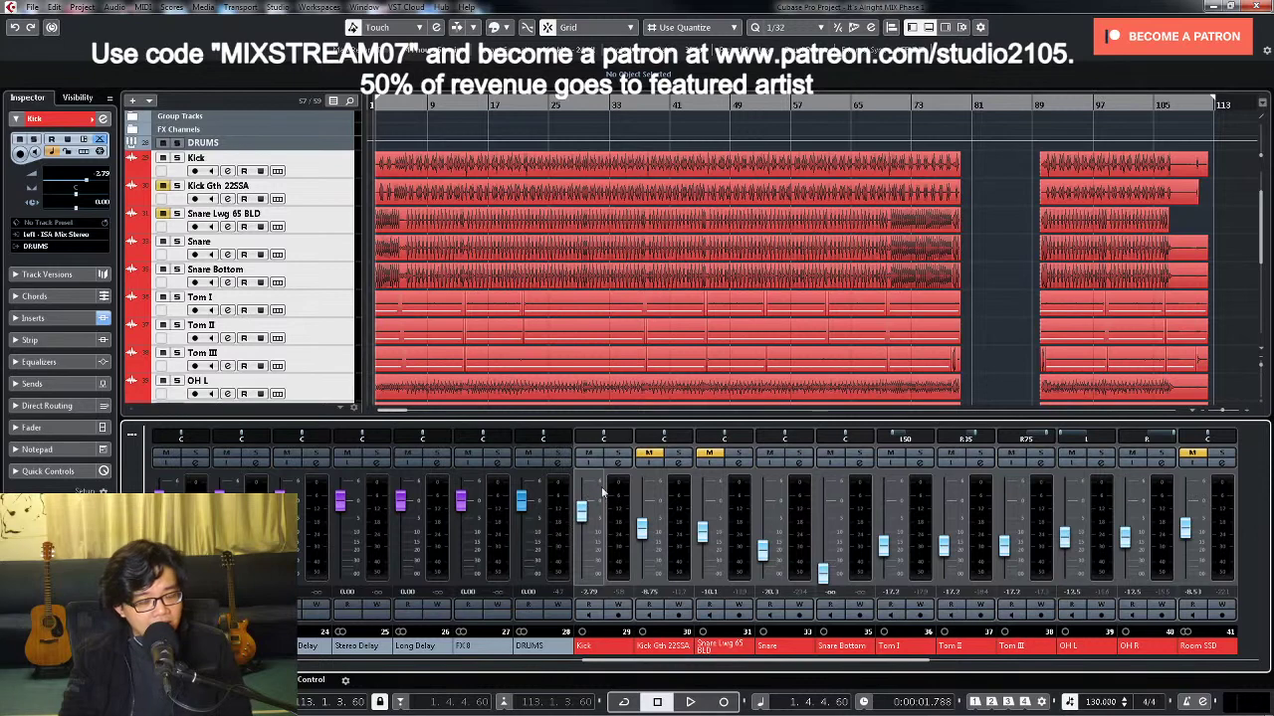
{"action": "left_click", "coordinate": [341, 251]}
{"action": "scroll", "coordinate": [341, 252], "scroll_direction": "down", "scroll_amount": 2}
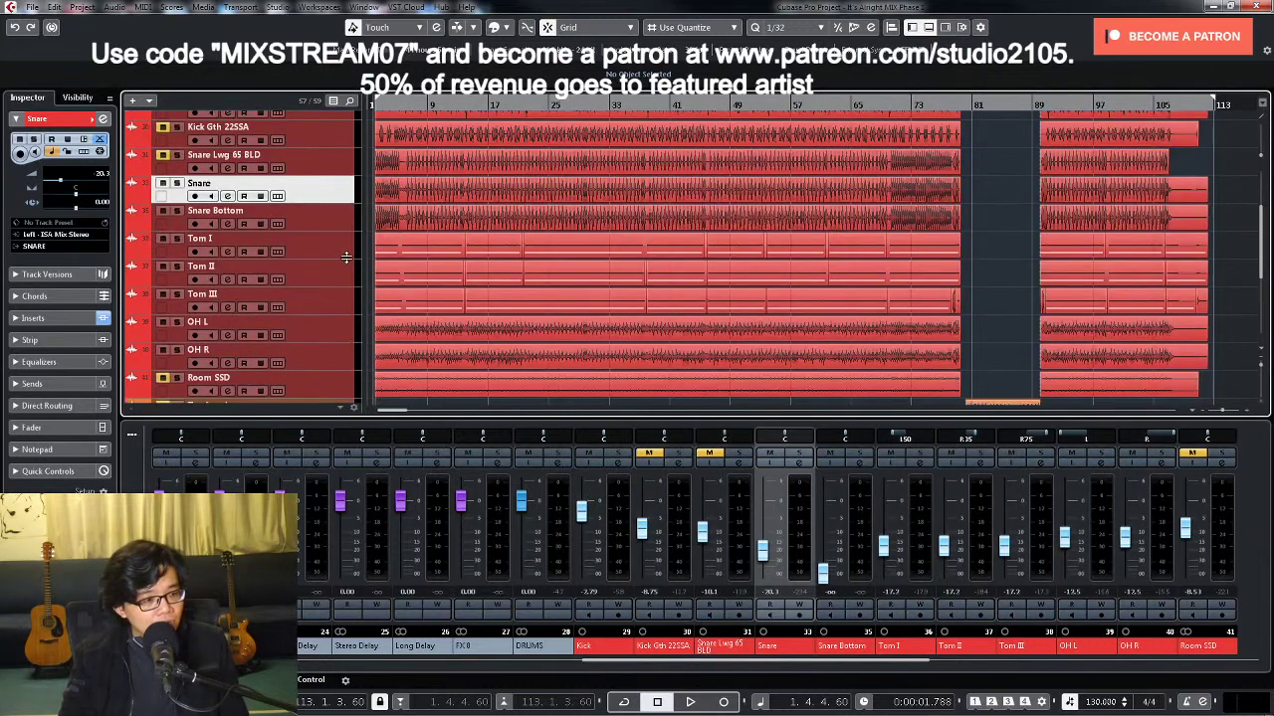
{"action": "left_click", "coordinate": [346, 348], "text": "shift"}
{"action": "left_click", "coordinate": [163, 350]}
Step: Select the Kick track and enlarge its height to inspect the waveform
{"action": "scroll", "coordinate": [390, 309], "scroll_direction": "up", "scroll_amount": 4}
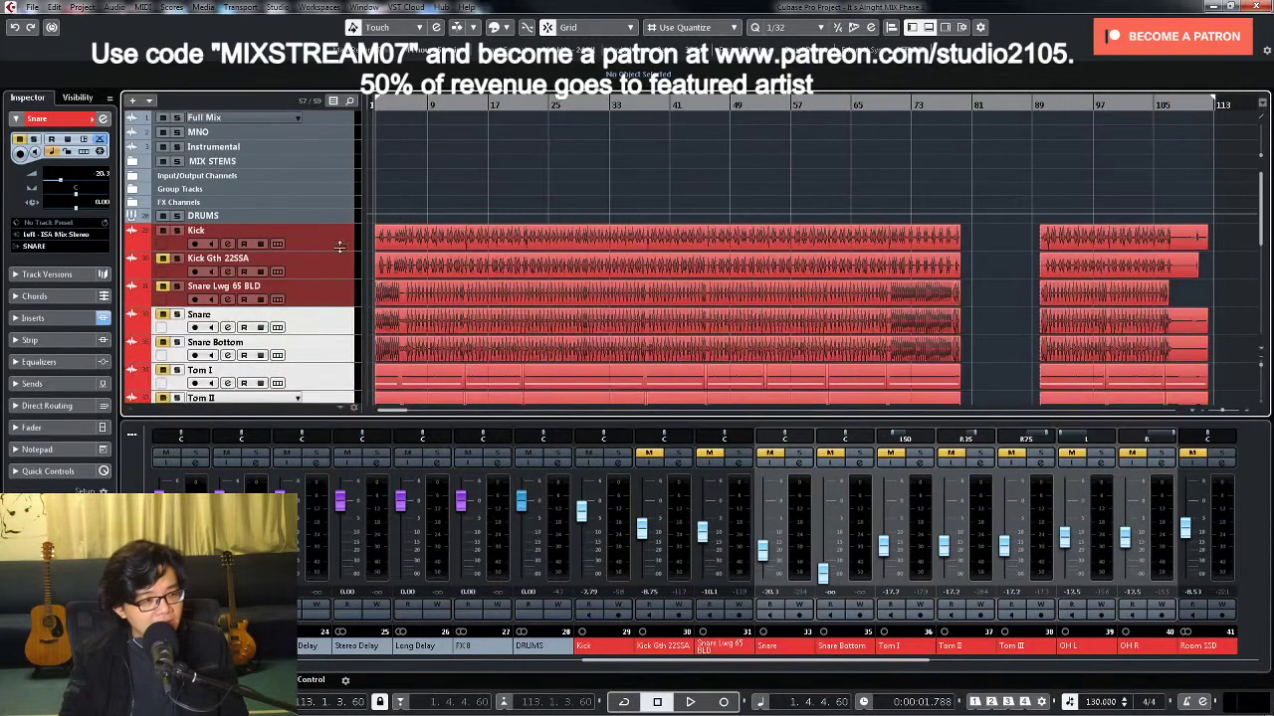
{"action": "key", "text": "Up"}
{"action": "key", "text": "Up"}
{"action": "key", "text": "Up"}
{"action": "scroll", "coordinate": [421, 279], "scroll_direction": "down", "scroll_amount": 2}
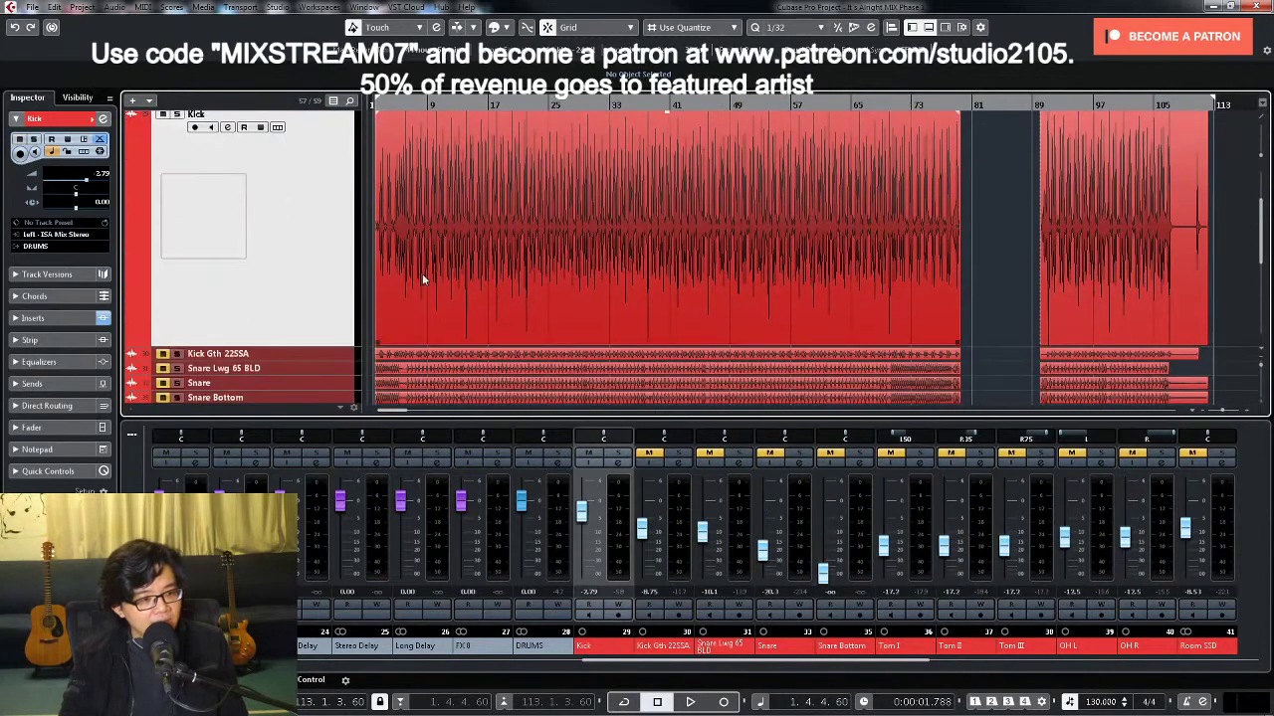
{"action": "left_click", "coordinate": [383, 131]}
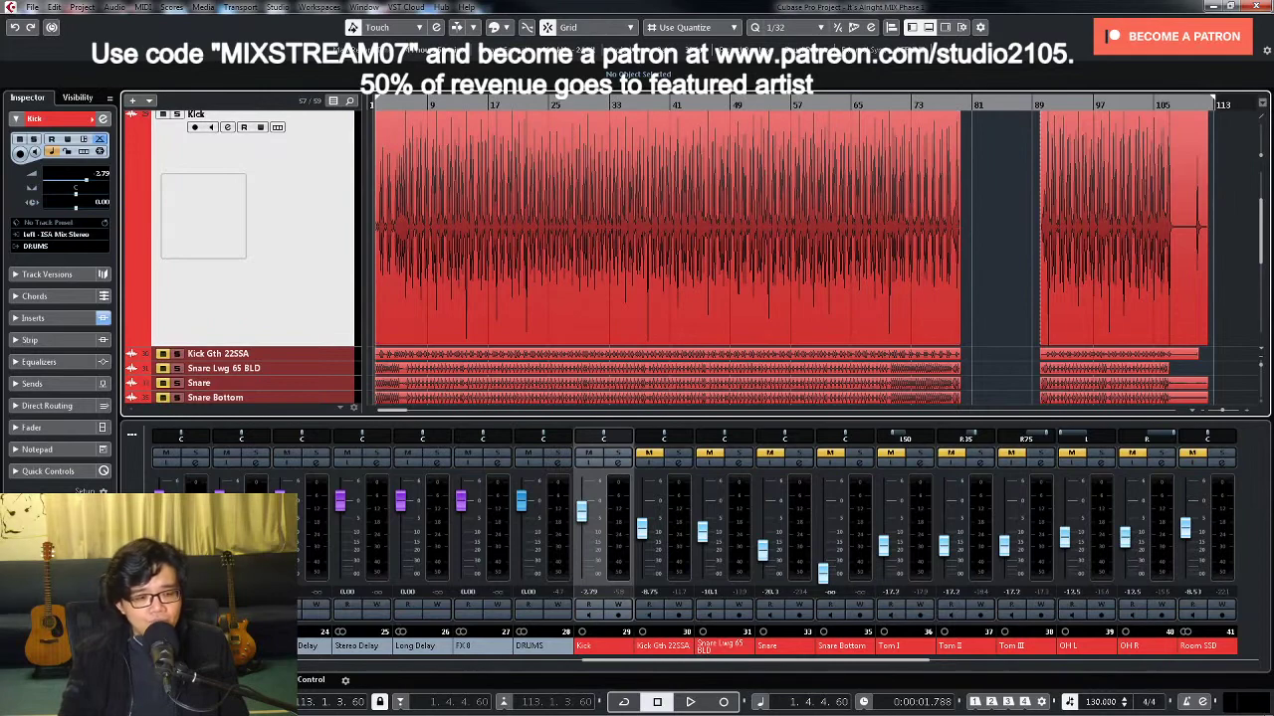
Step: Open the Input/Output Channels folder, move it directly above the Kick track and select the Master channel inside it
{"action": "key", "text": "Up"}
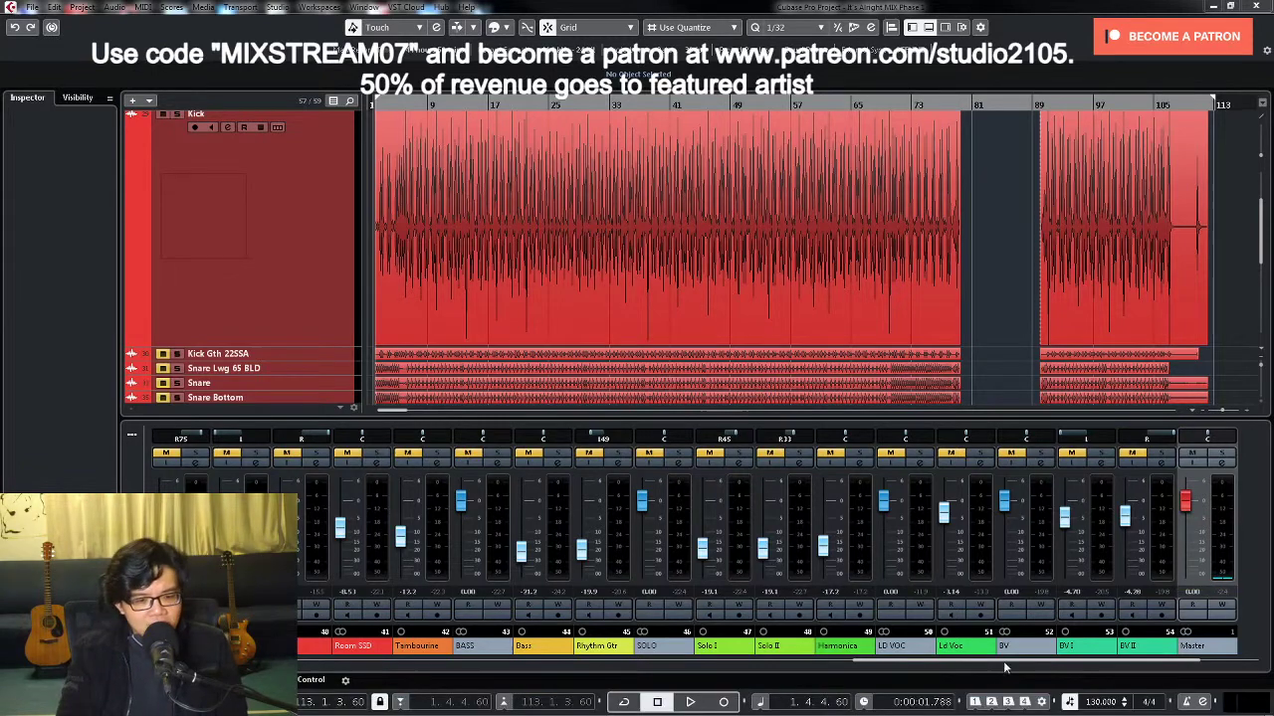
{"action": "left_click_drag", "start_coordinate": [1005, 663], "coordinate": [730, 661]}
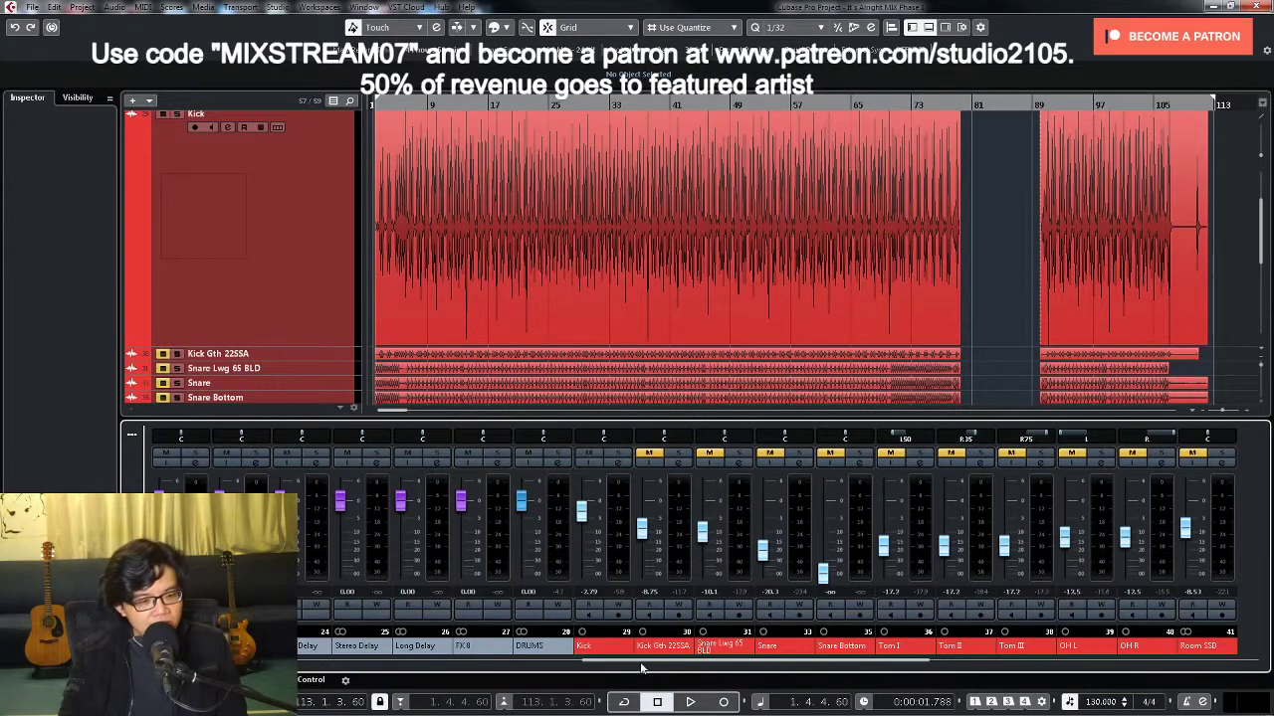
{"action": "scroll", "coordinate": [308, 298], "scroll_direction": "up", "scroll_amount": 3}
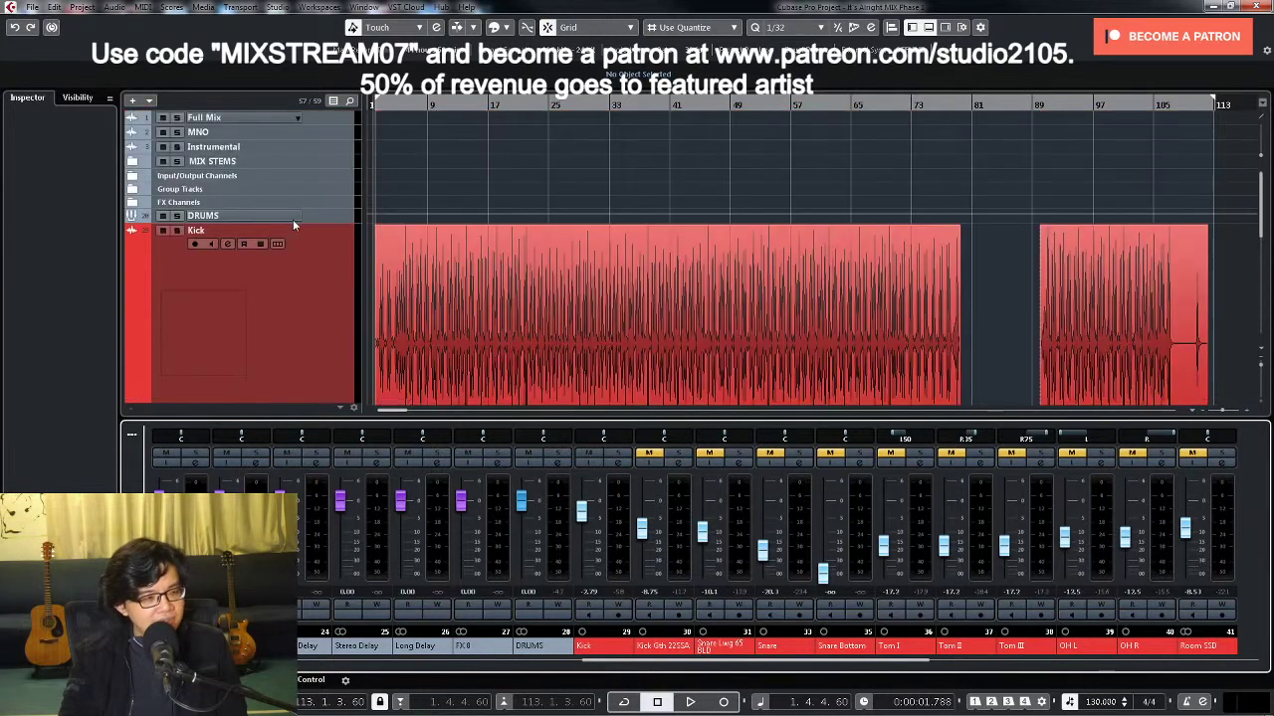
{"action": "left_click", "coordinate": [132, 176]}
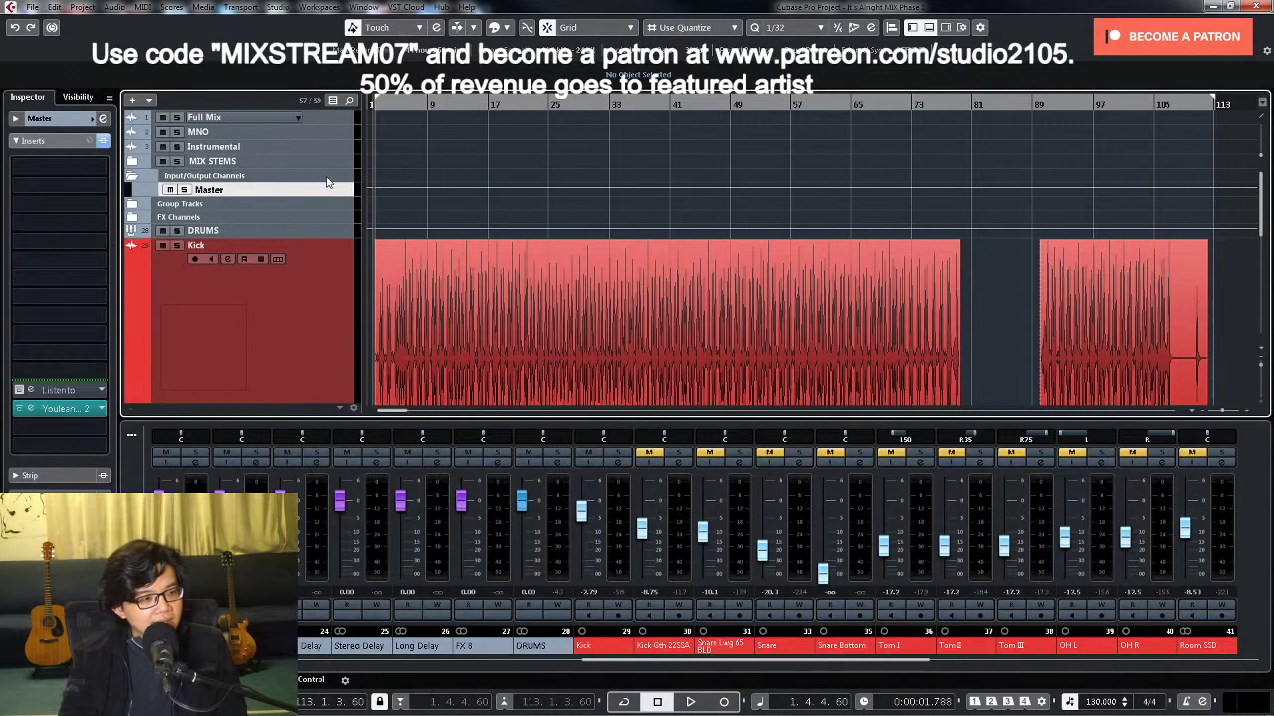
{"action": "left_click_drag", "start_coordinate": [329, 180], "coordinate": [327, 233]}
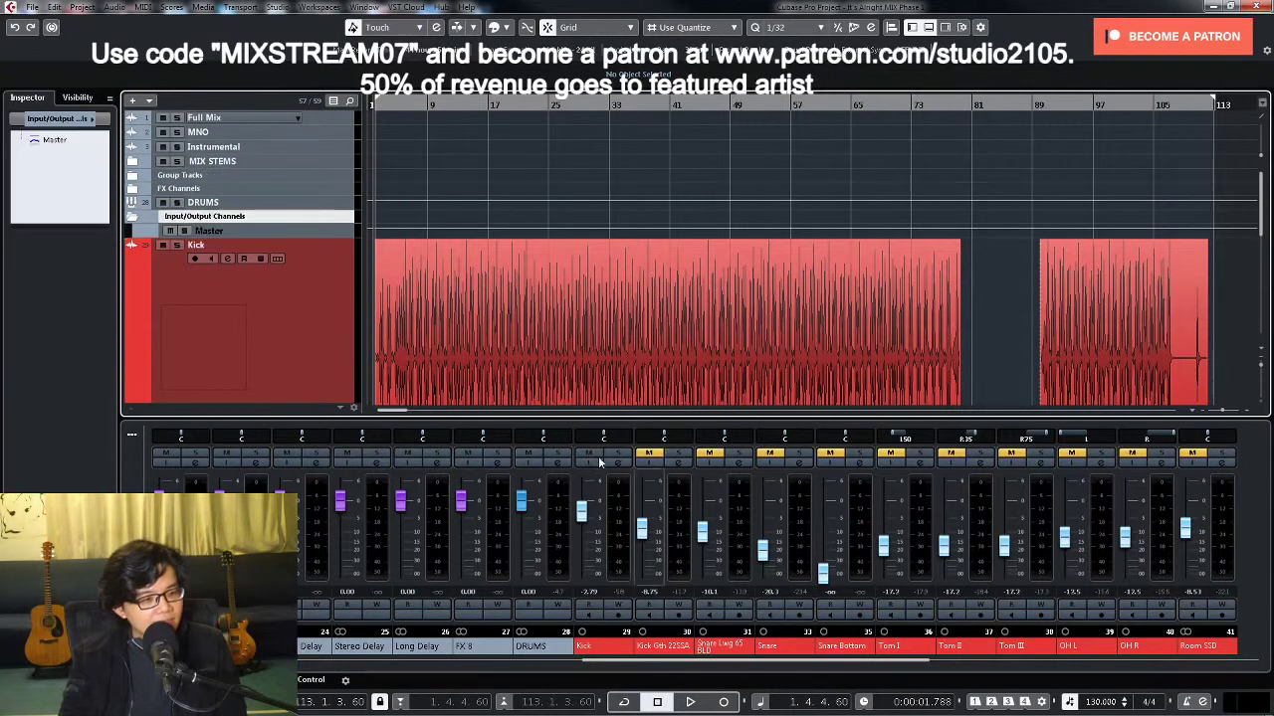
{"action": "left_click", "coordinate": [339, 231]}
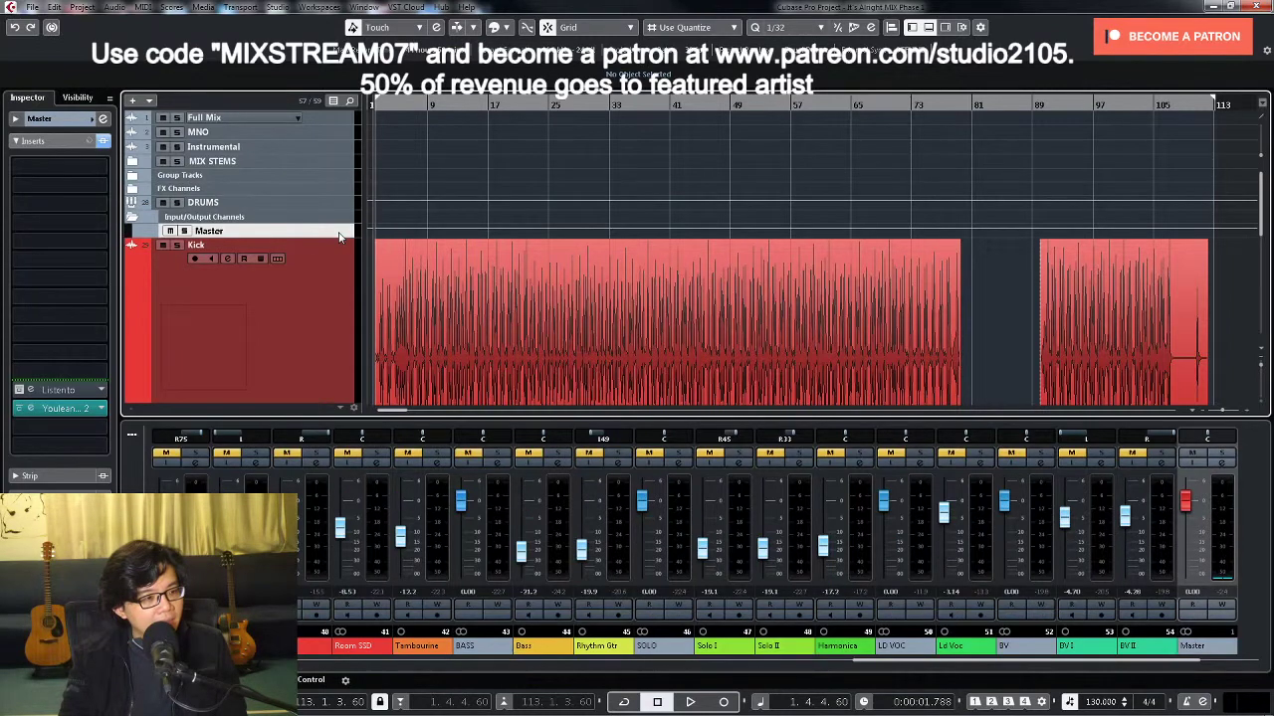
Step: Play the kick from around bar 4, lower its fader to about -14.5 dB and check the level in the Master channel settings
{"action": "left_click_drag", "start_coordinate": [1179, 664], "coordinate": [1242, 669]}
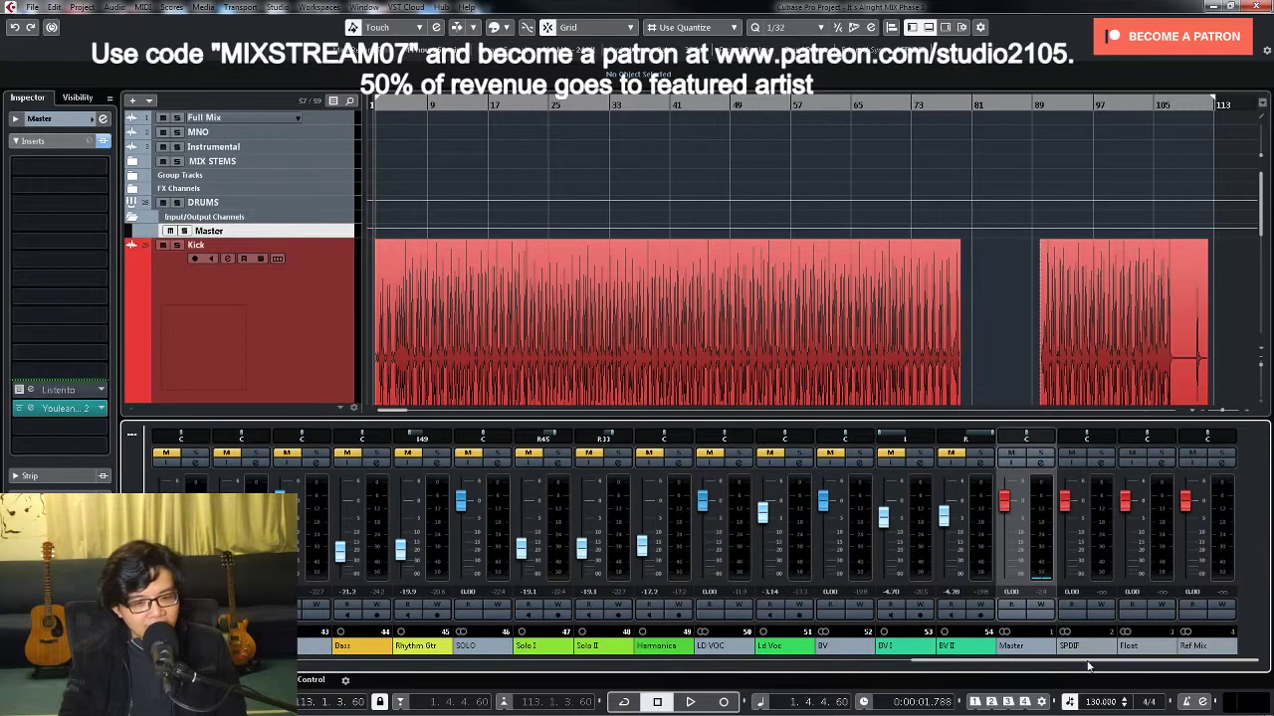
{"action": "left_click_drag", "start_coordinate": [1088, 667], "coordinate": [739, 666]}
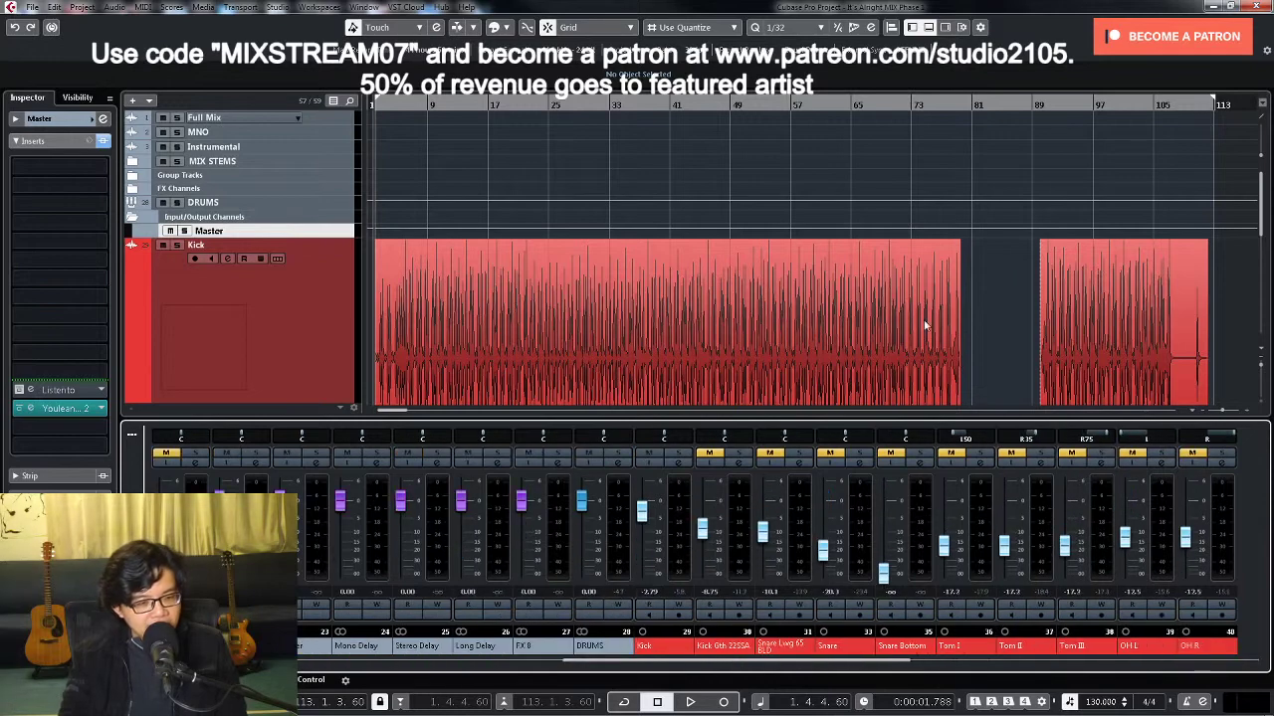
{"action": "left_click", "coordinate": [397, 104]}
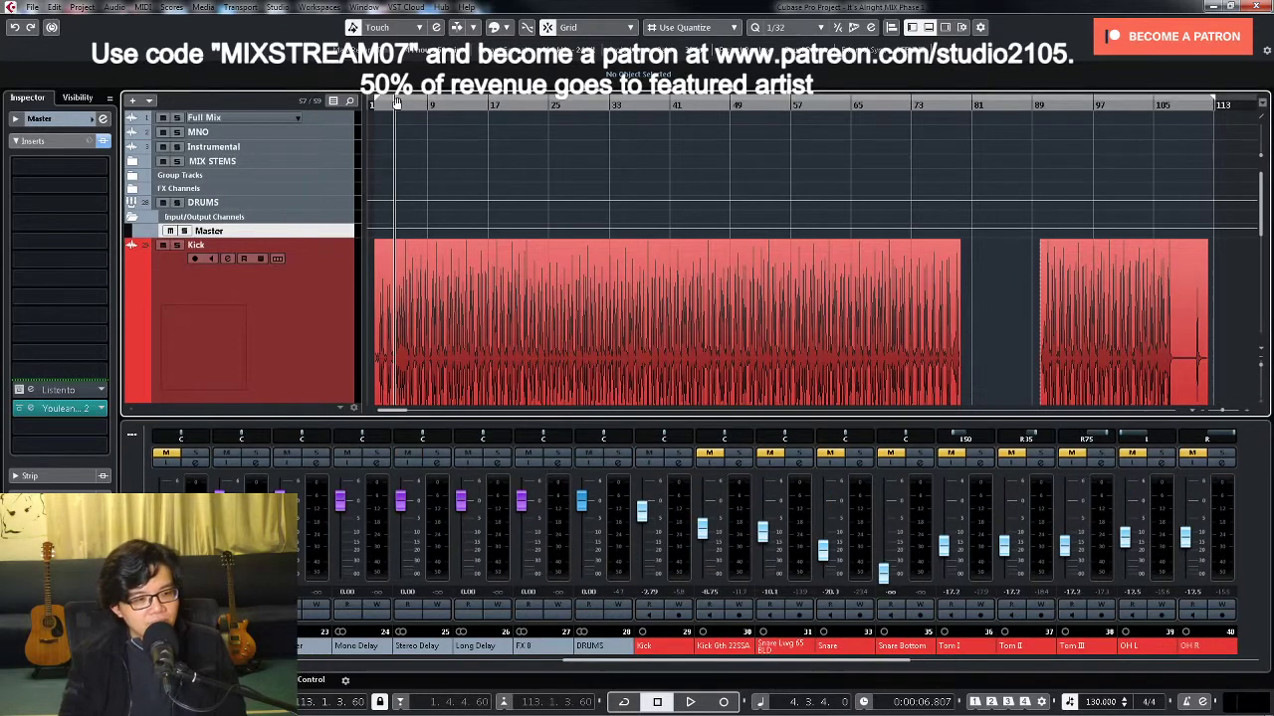
{"action": "key", "text": "space"}
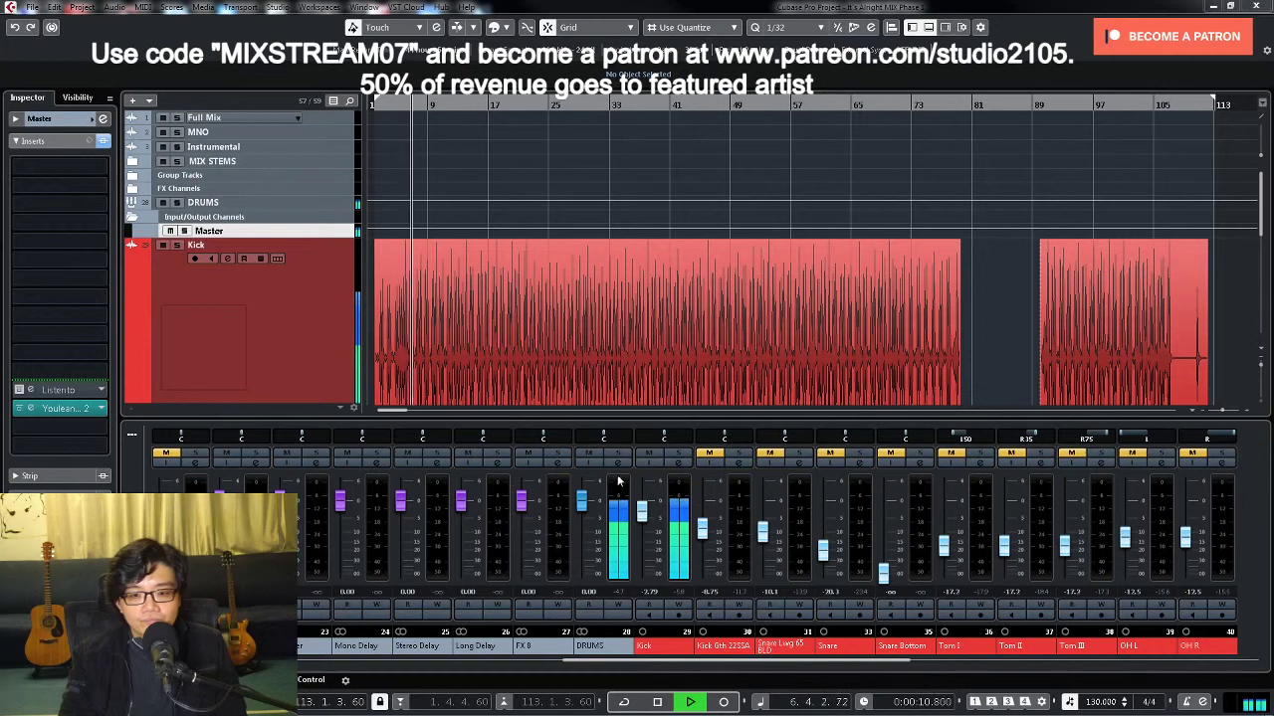
{"action": "left_click_drag", "start_coordinate": [642, 512], "coordinate": [642, 541]}
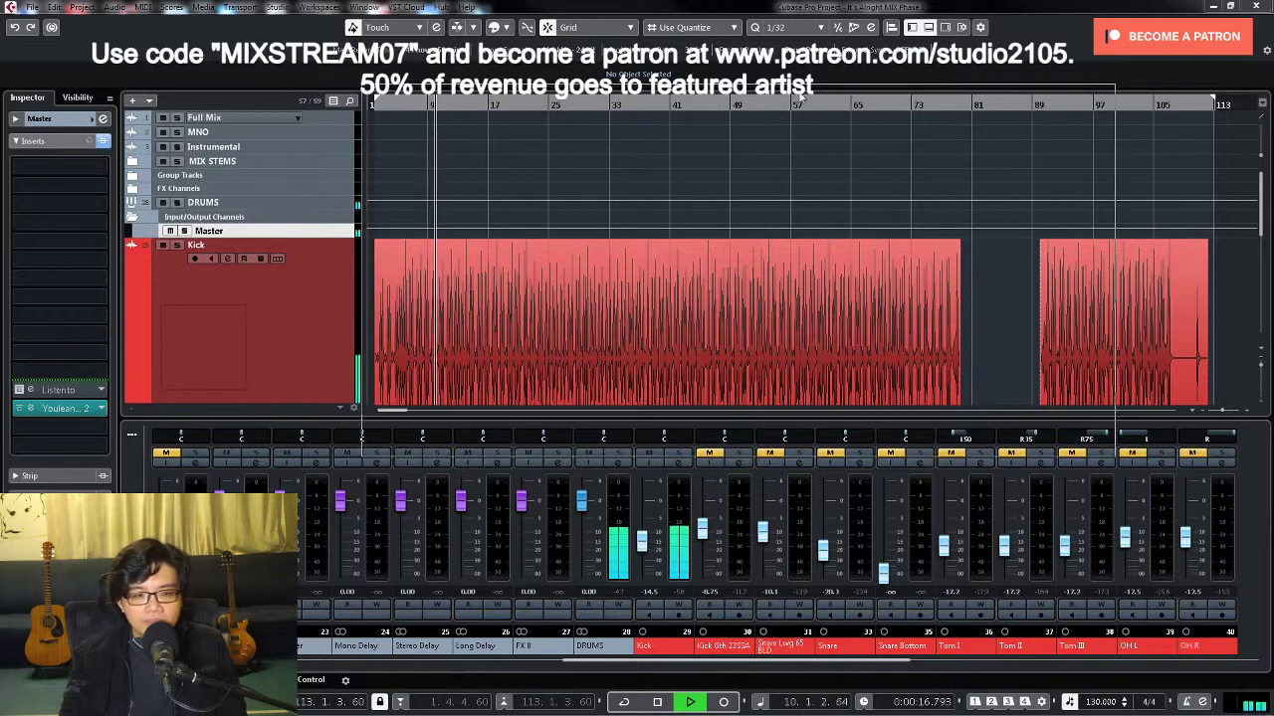
{"action": "key", "text": "e"}
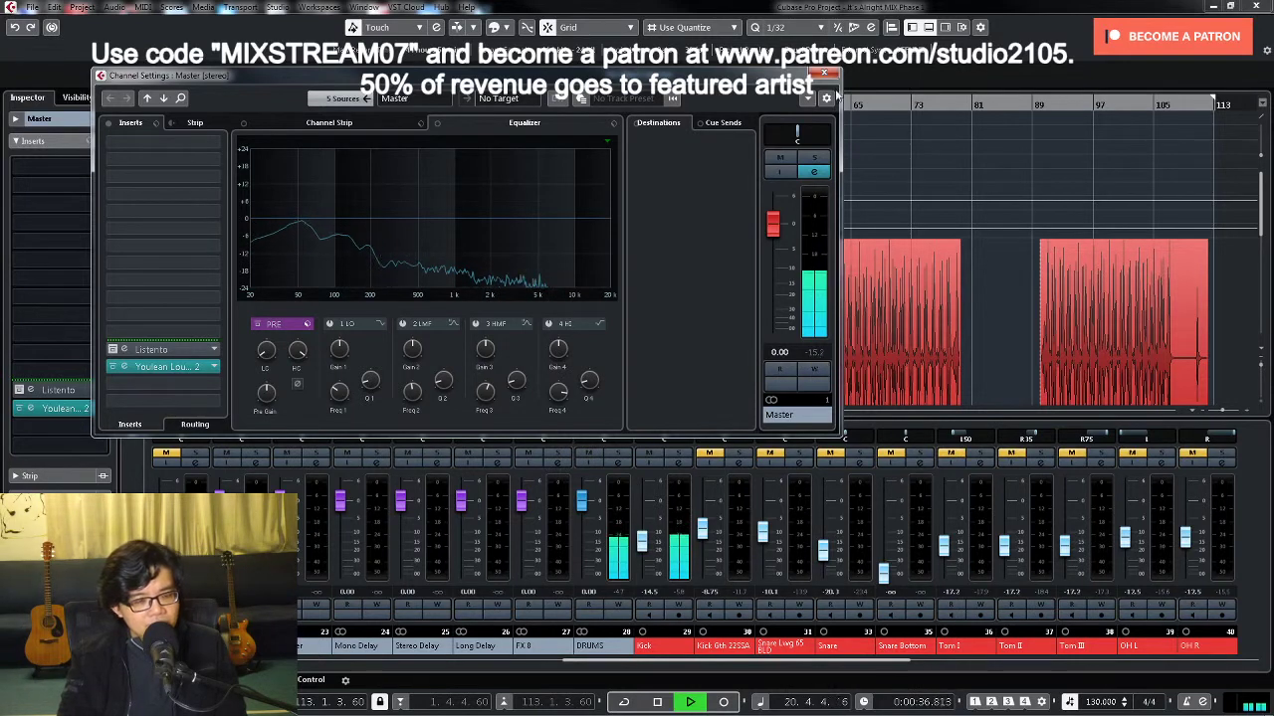
Step: Raise the Kick fader to about -10 dB and check the Master channel's peak level again
{"action": "left_click", "coordinate": [643, 553]}
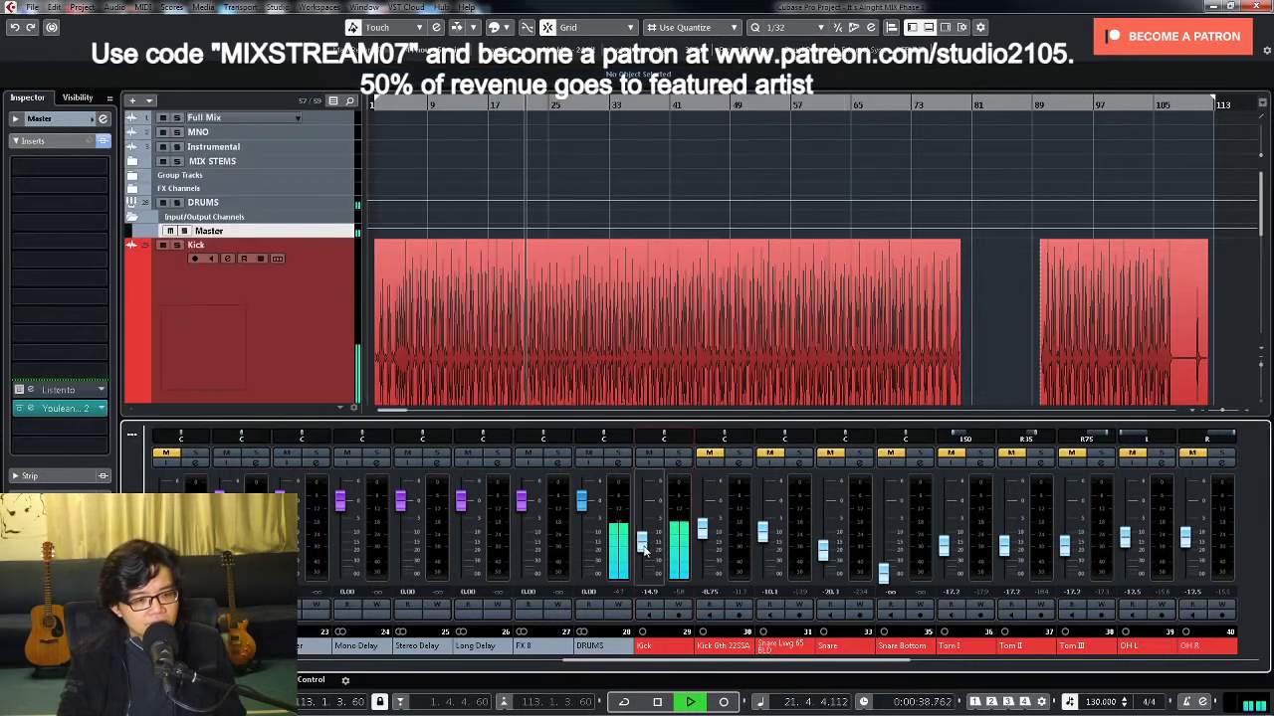
{"action": "left_click_drag", "start_coordinate": [642, 554], "coordinate": [647, 540]}
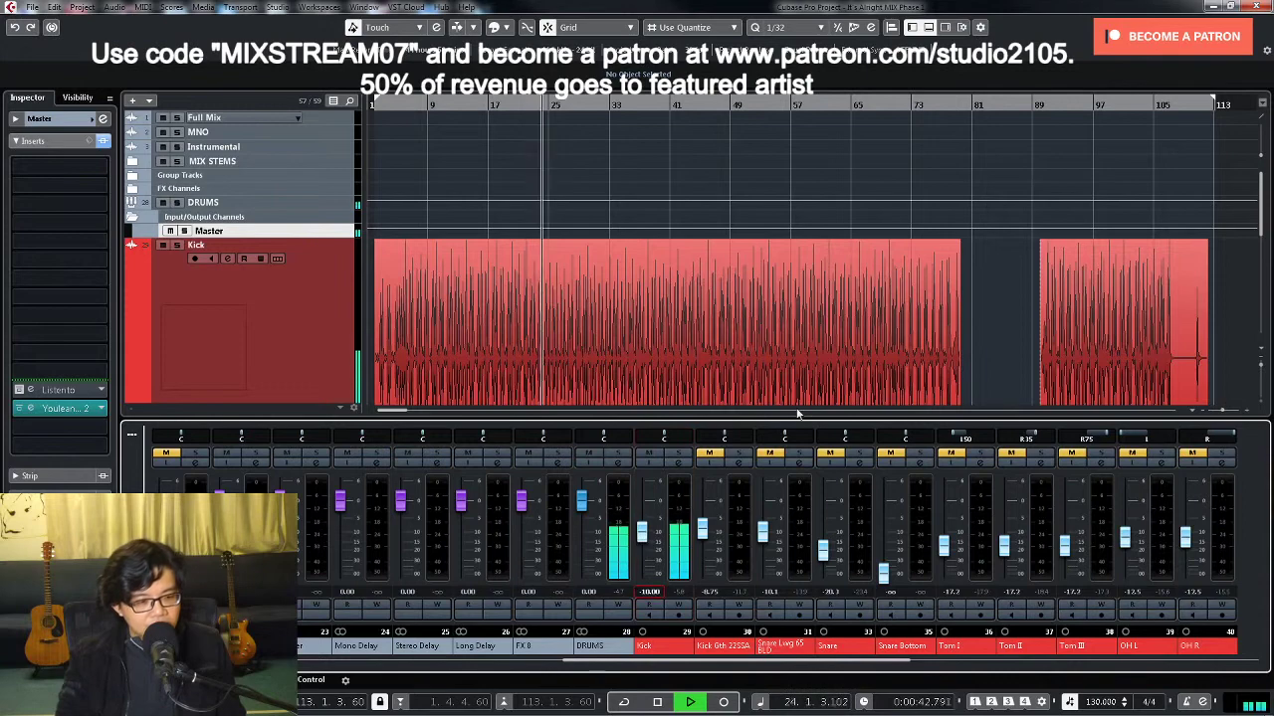
{"action": "key", "text": "e"}
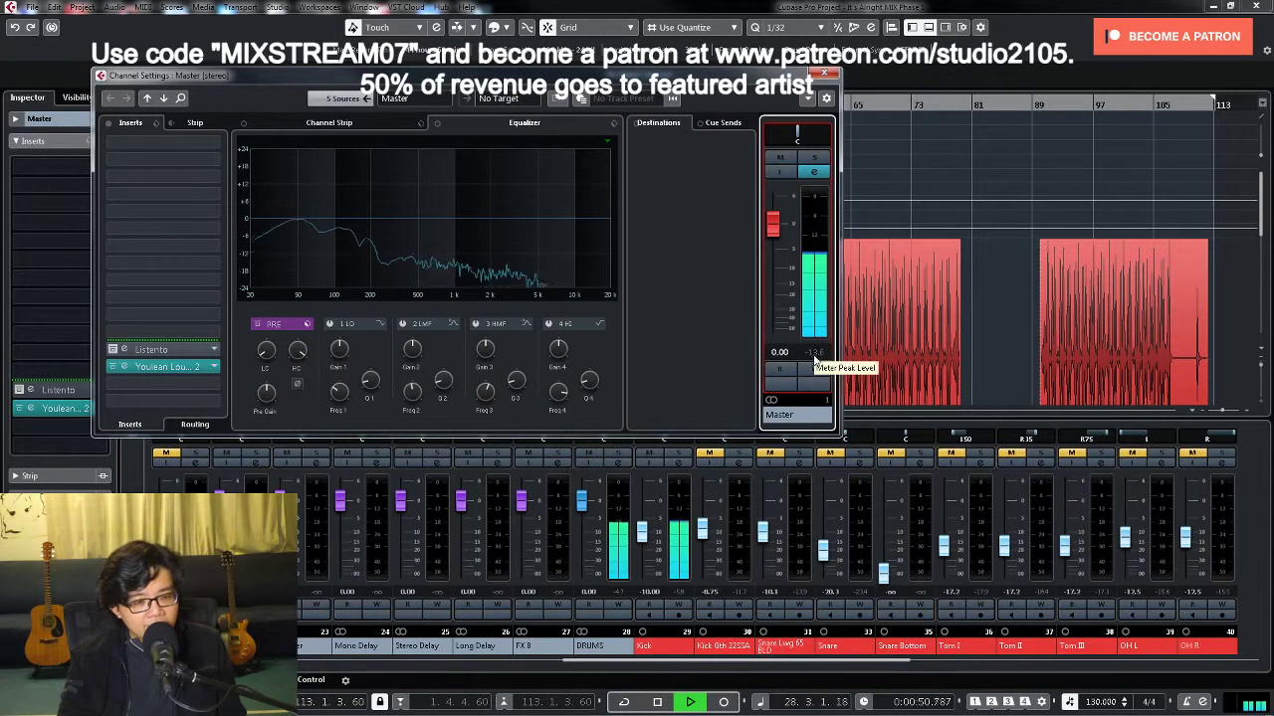
Step: Set the Kick channel's volume to exactly -8.5 dB and stop playback
{"action": "left_click", "coordinate": [645, 532]}
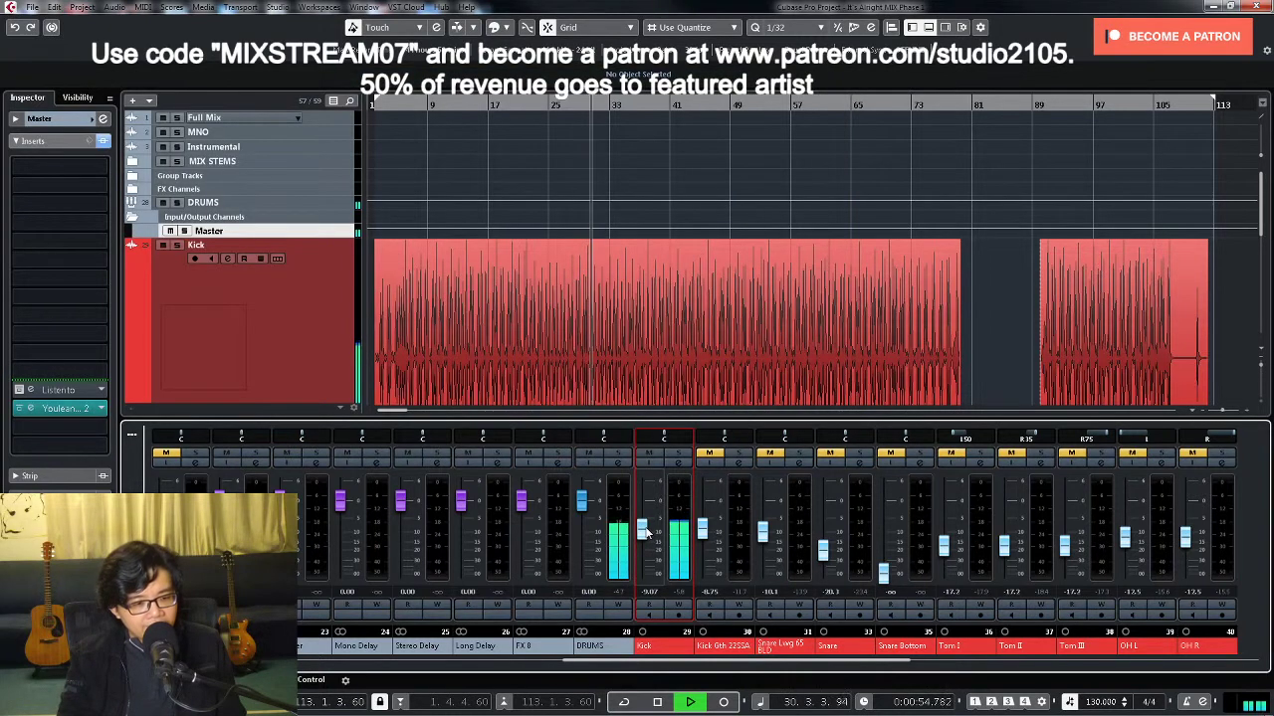
{"action": "left_click_drag", "start_coordinate": [645, 532], "coordinate": [645, 530]}
{"action": "left_click", "coordinate": [652, 597]}
{"action": "double_click", "coordinate": [652, 597]}
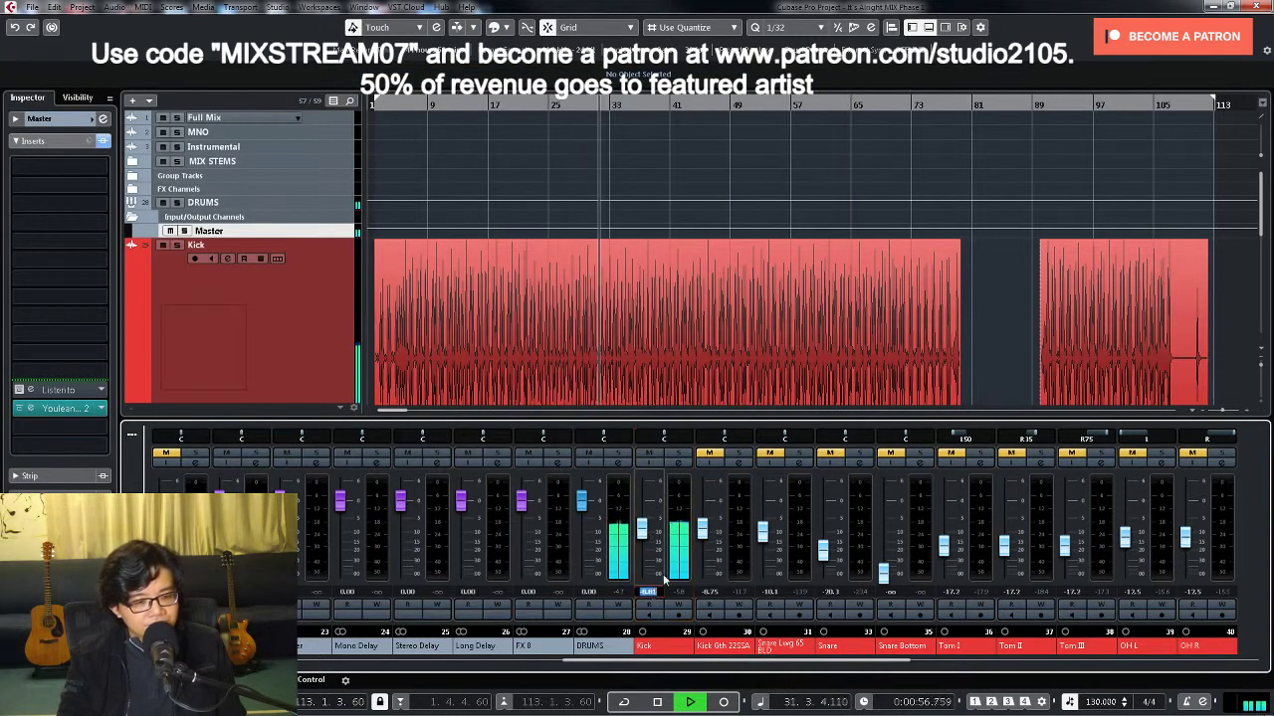
{"action": "type", "text": "-8.5"}
{"action": "key", "text": "Return"}
{"action": "key", "text": "space"}
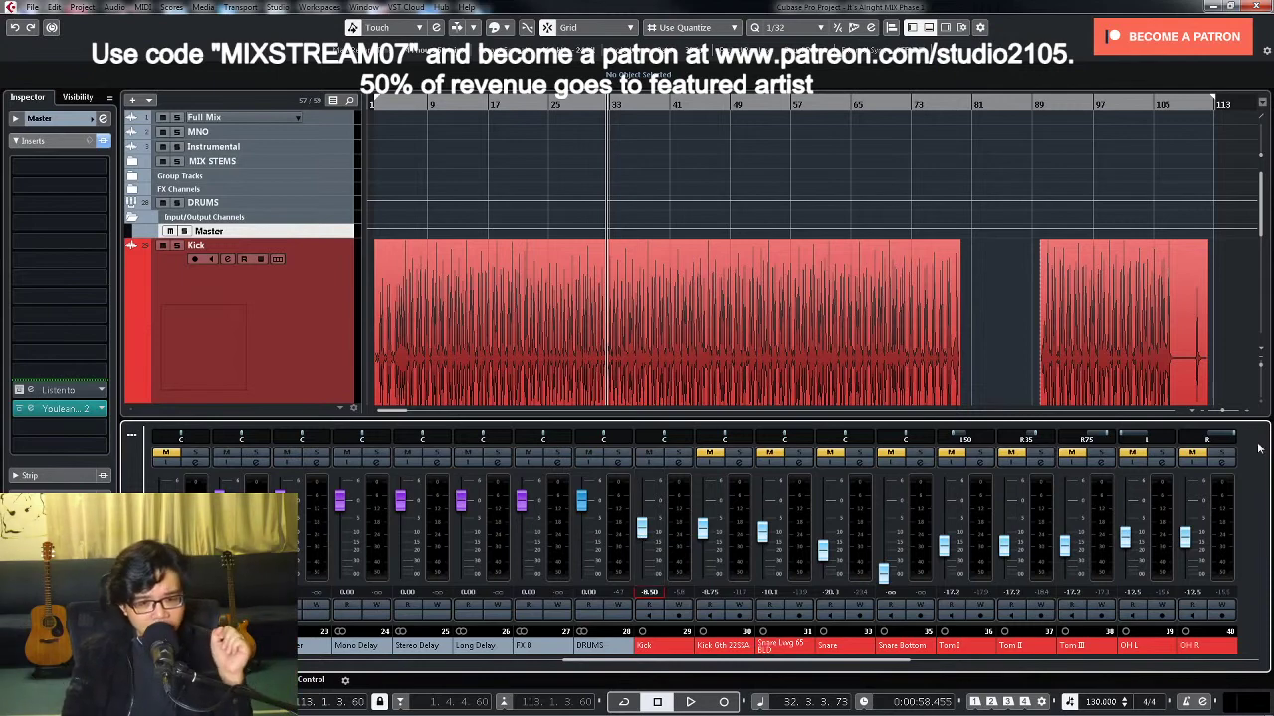
Step: Return the playhead to the start locator and open the Kick channel's settings together with its Trigger_2 insert editor
{"action": "scroll", "coordinate": [1002, 325], "scroll_direction": "down", "scroll_amount": 5}
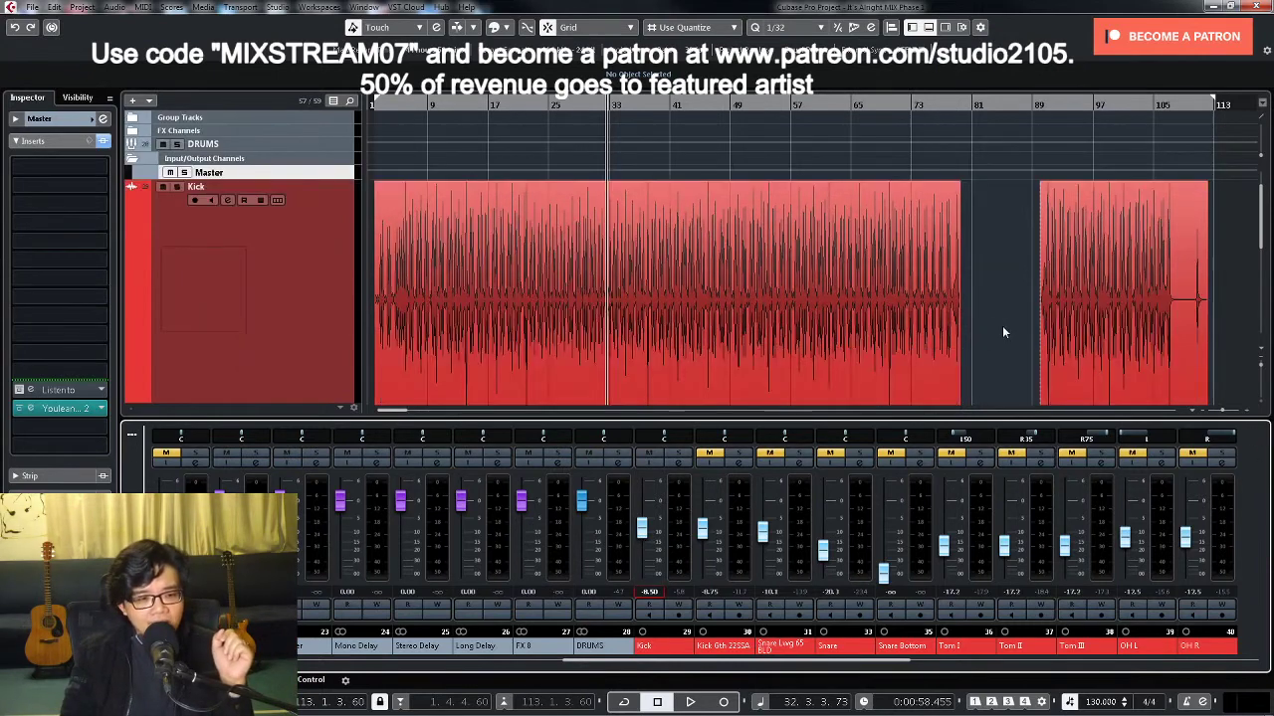
{"action": "scroll", "coordinate": [1002, 326], "scroll_direction": "up", "scroll_amount": 2}
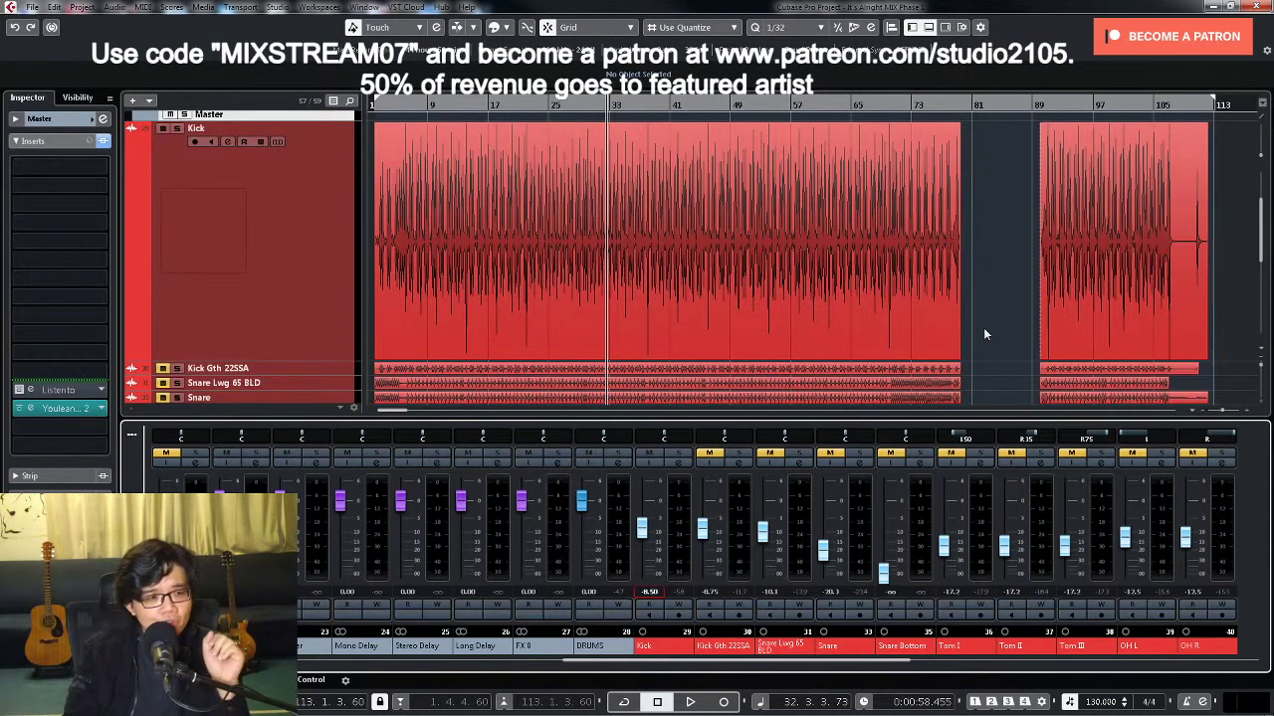
{"action": "key", "text": "KP_1"}
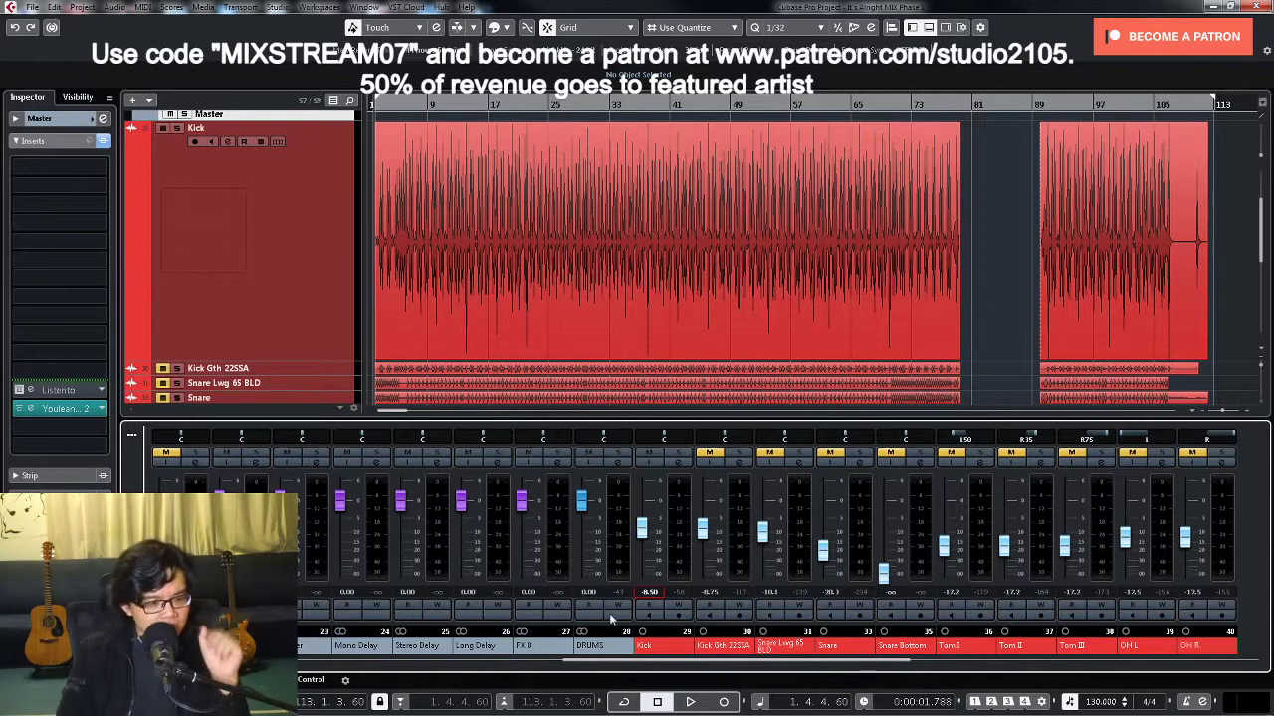
{"action": "left_click", "coordinate": [678, 464]}
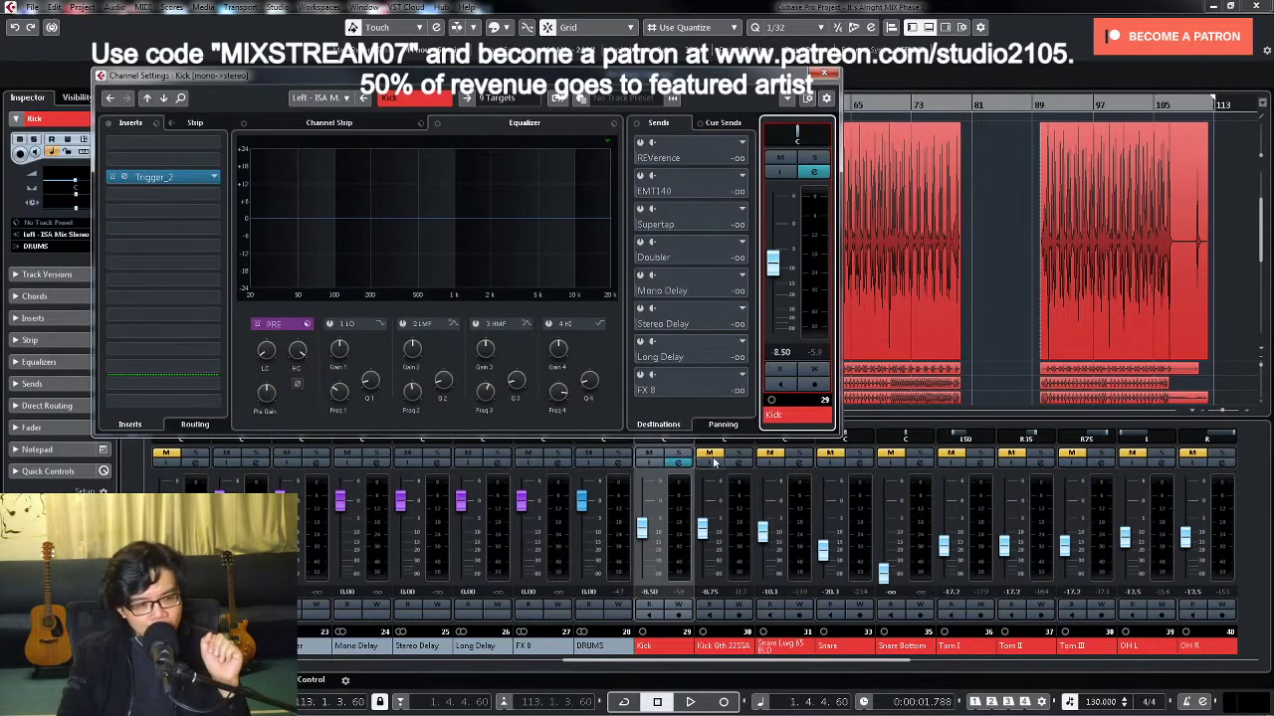
{"action": "left_click_drag", "start_coordinate": [476, 75], "coordinate": [654, 169]}
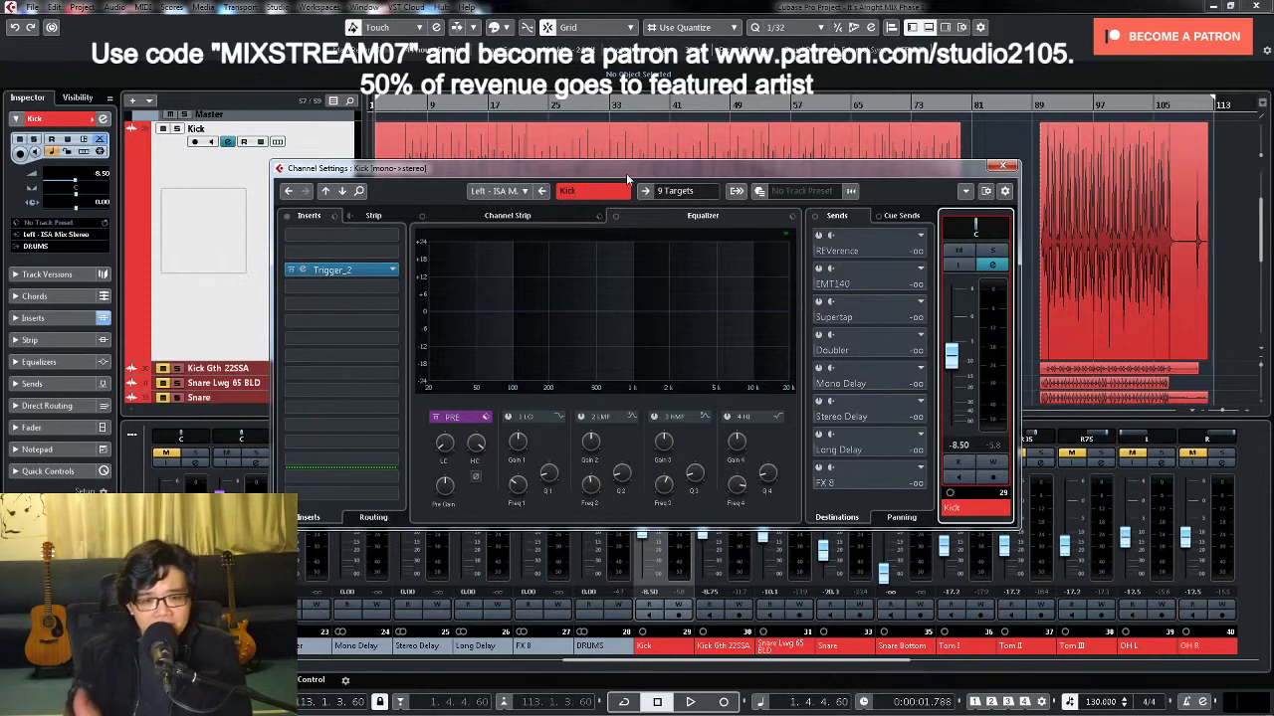
{"action": "left_click_drag", "start_coordinate": [626, 173], "coordinate": [794, 205]}
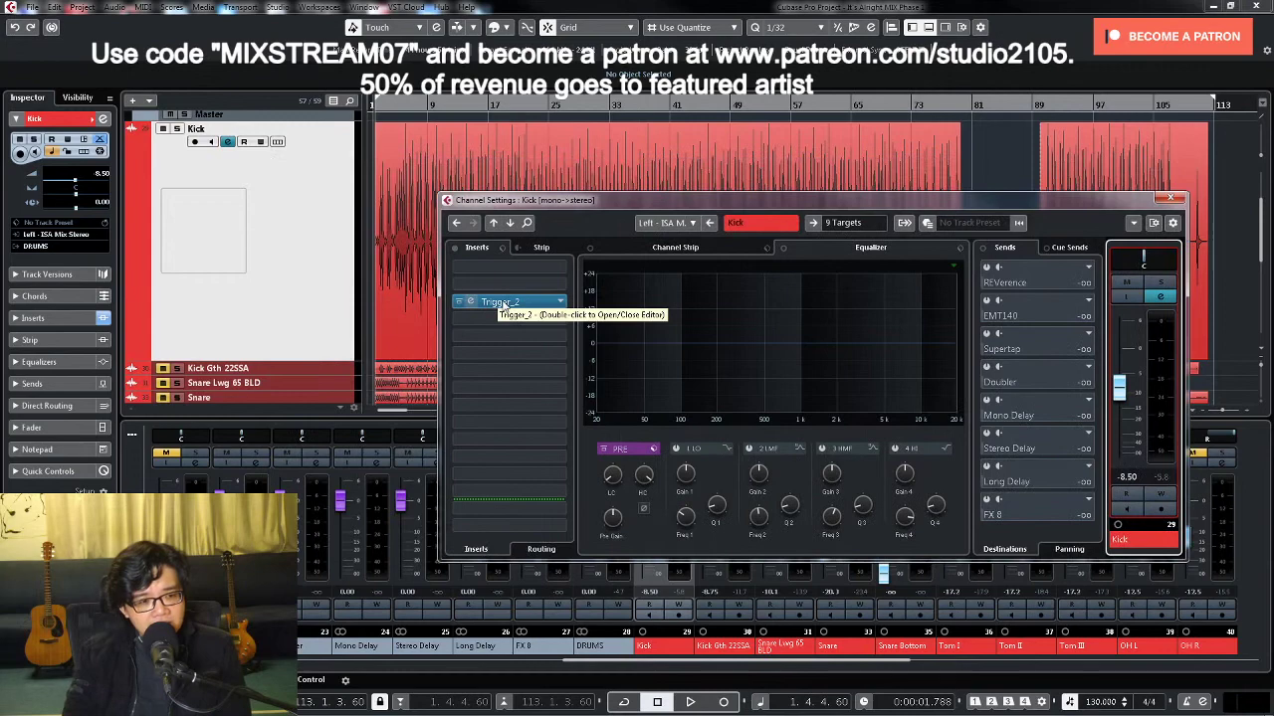
{"action": "double_click", "coordinate": [514, 303]}
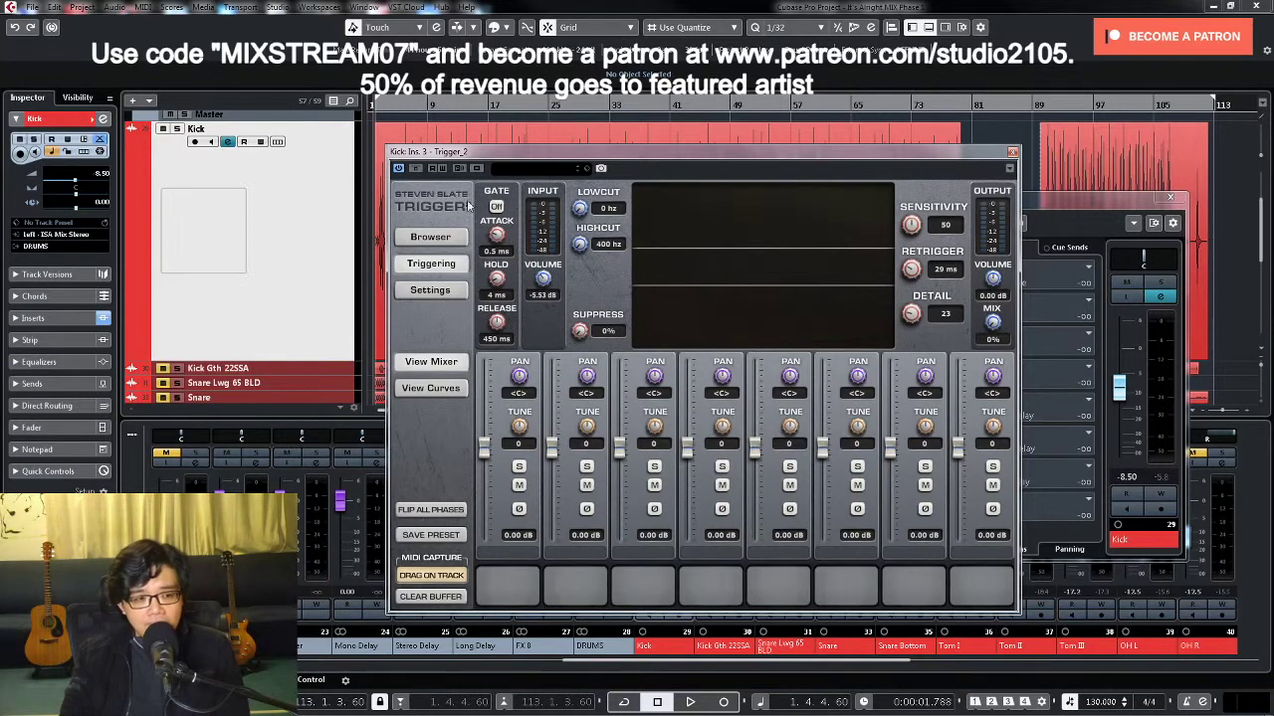
{"action": "left_click_drag", "start_coordinate": [638, 155], "coordinate": [806, 447]}
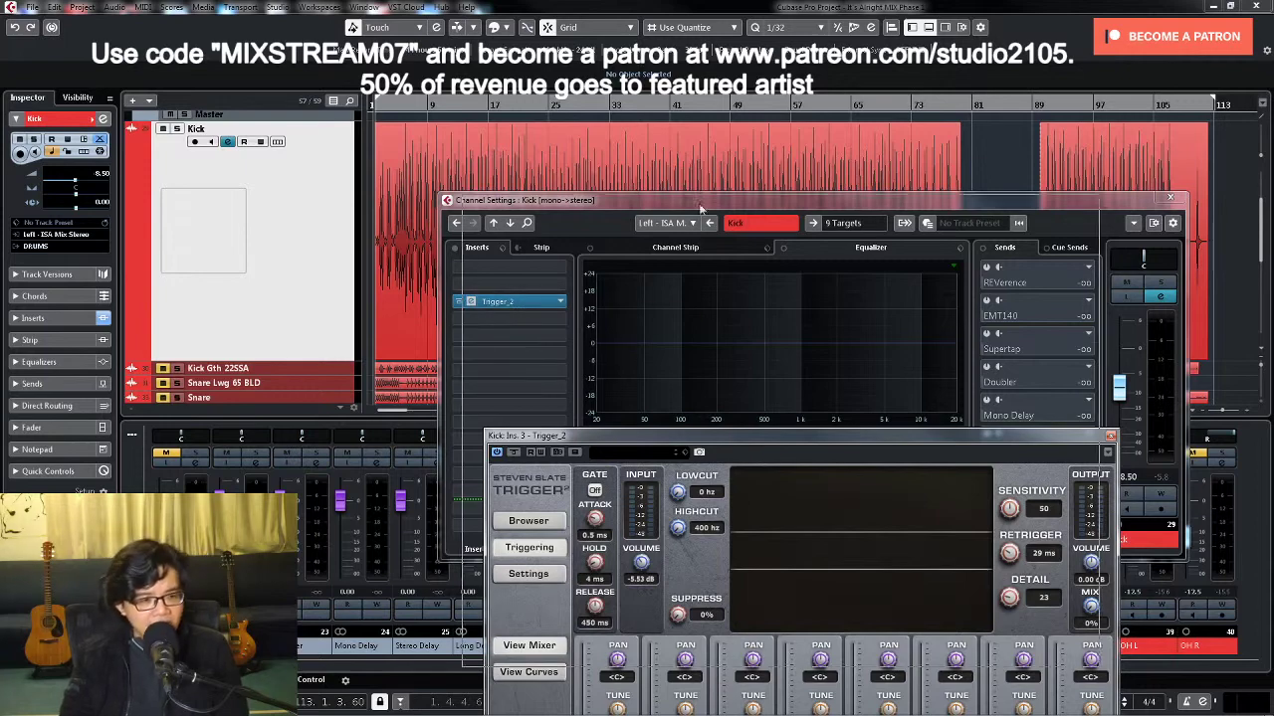
Step: Bring up the Kick's Trigger_2 insert, play the kick from around bar 3 and show the plug-in's triggering settings
{"action": "left_click", "coordinate": [528, 302]}
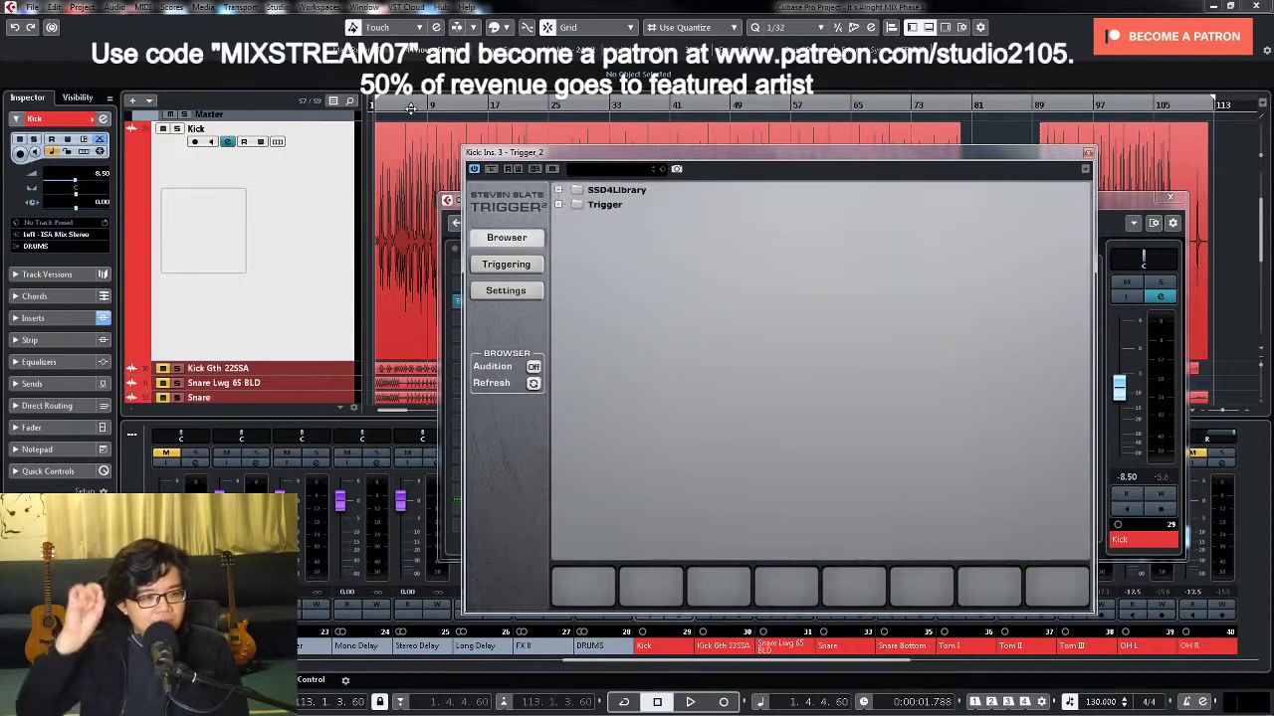
{"action": "left_click", "coordinate": [386, 107]}
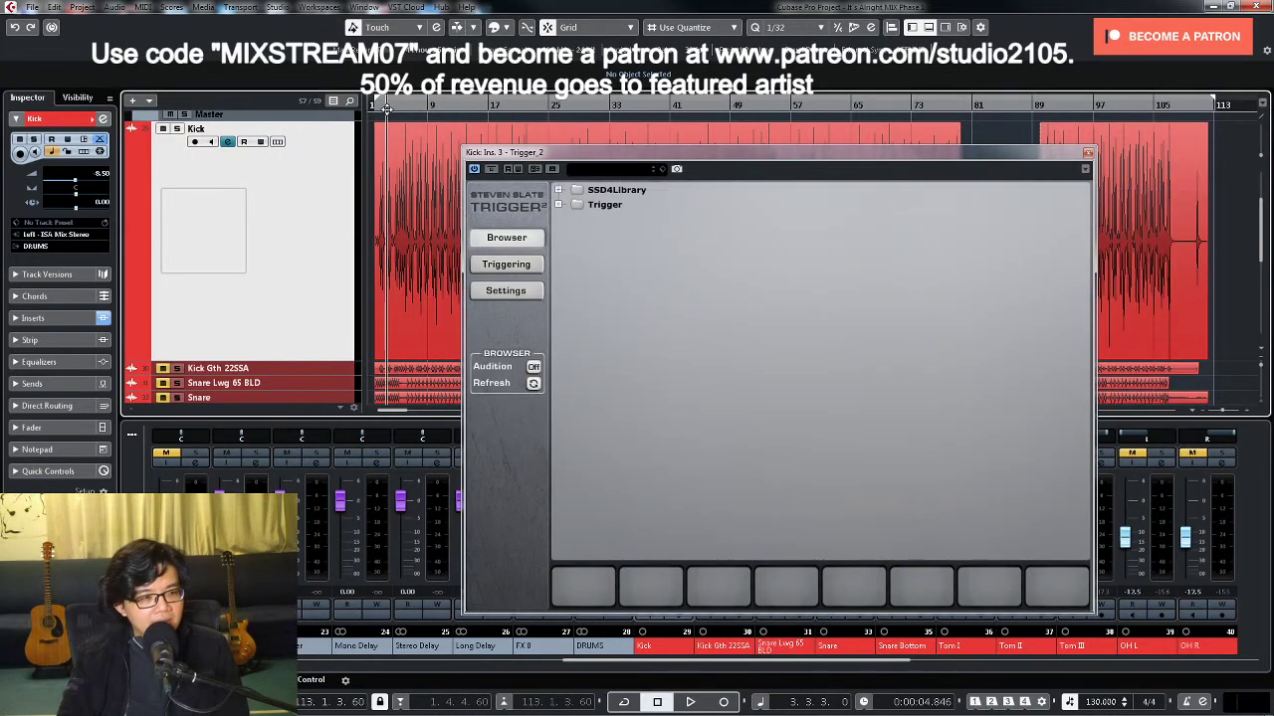
{"action": "key", "text": "space"}
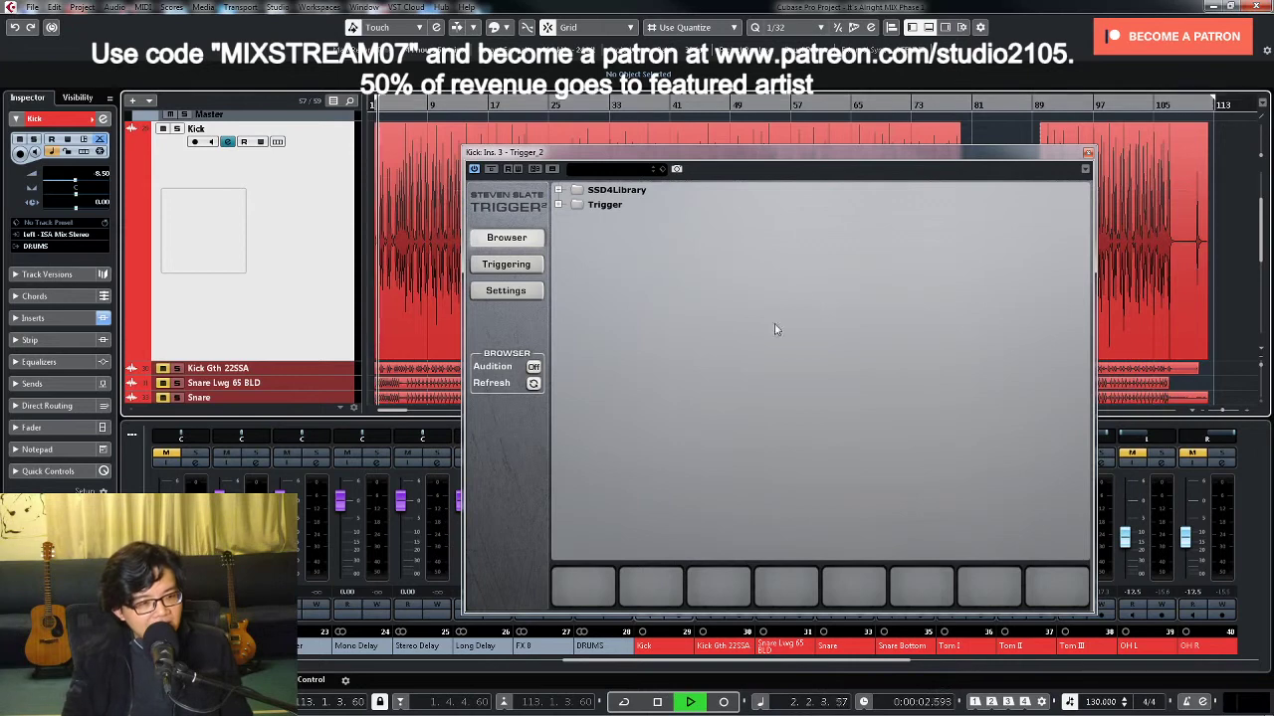
{"action": "left_click", "coordinate": [506, 264]}
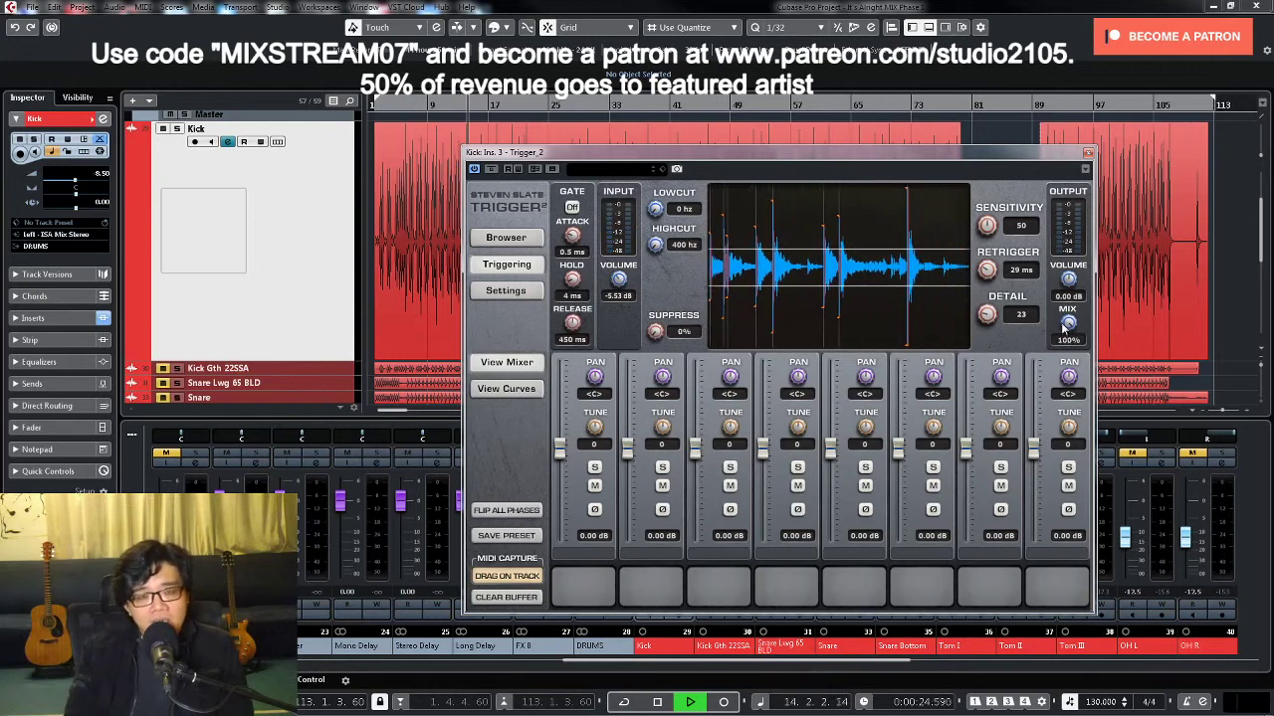
Step: Set Trigger_2's Mix to 0%, stop playback, try the Mix at 50% and return it to 0%
{"action": "left_click_drag", "start_coordinate": [1068, 321], "coordinate": [1060, 493]}
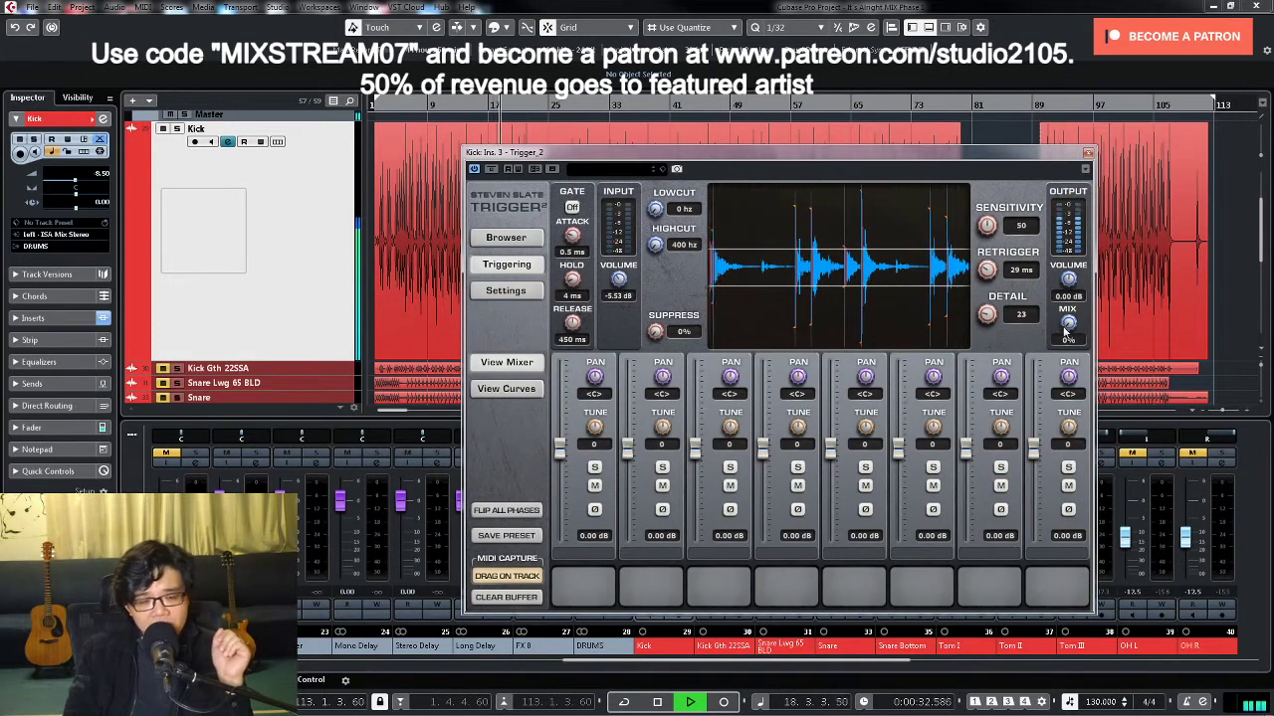
{"action": "key", "text": "space"}
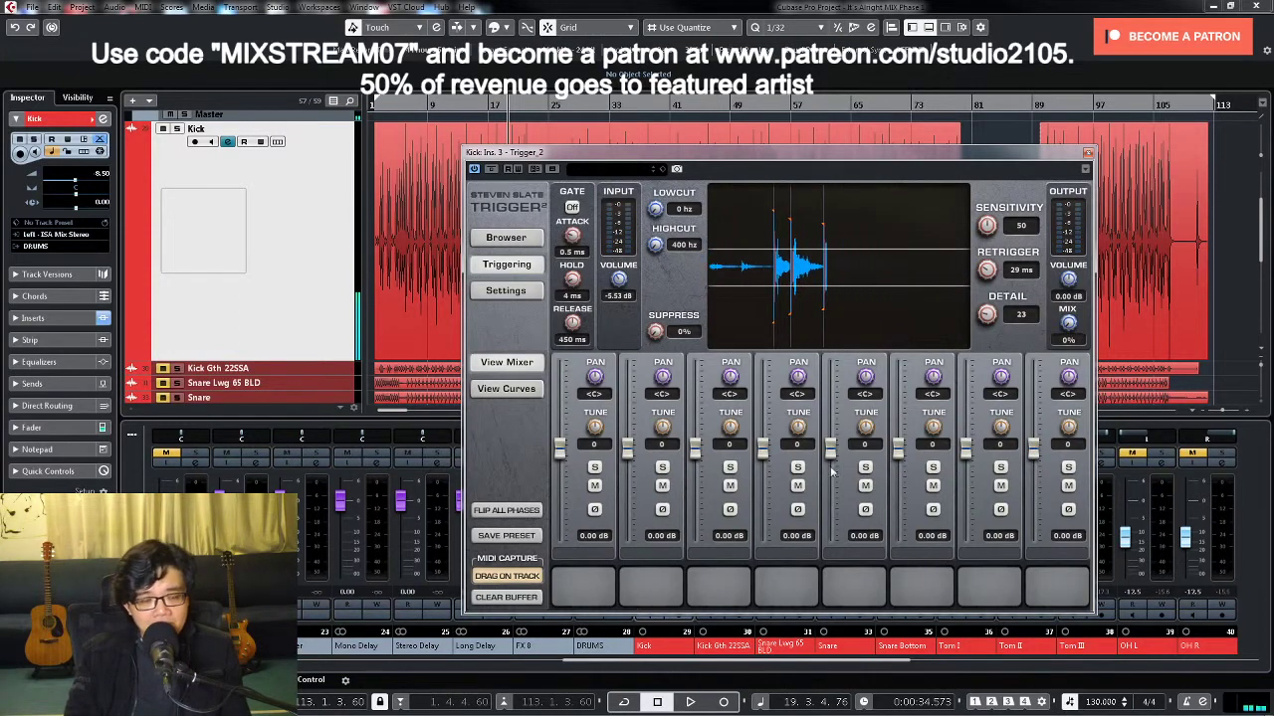
{"action": "left_click_drag", "start_coordinate": [1069, 328], "coordinate": [1065, 310]}
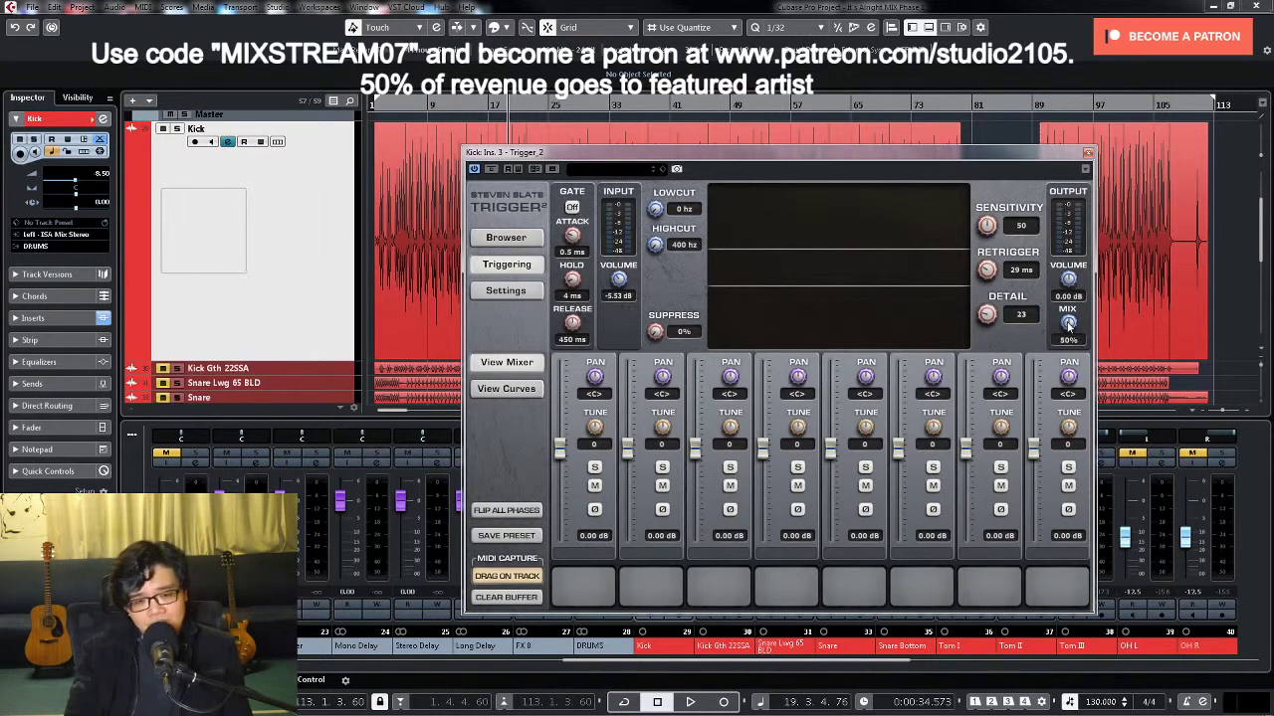
{"action": "left_click_drag", "start_coordinate": [1068, 323], "coordinate": [1066, 624]}
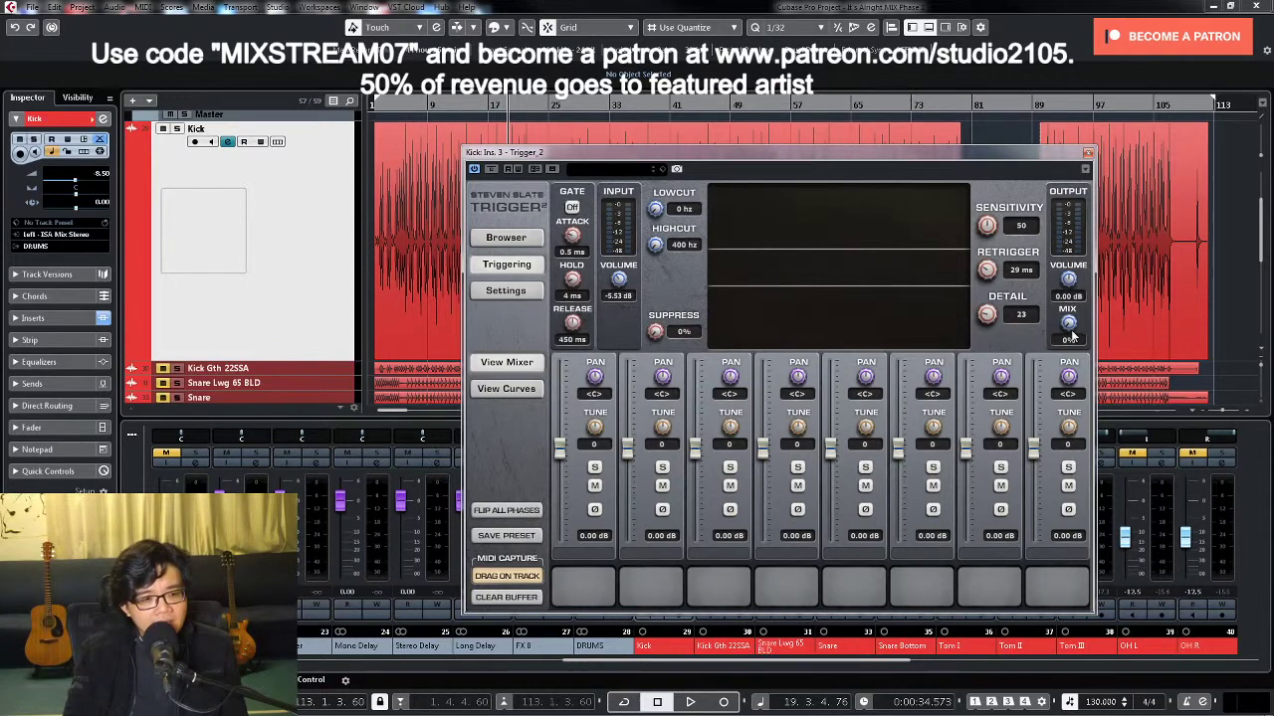
Step: Play more of the kick, try Retrigger at 14 ms and 8 ms, and set it to 28 ms
{"action": "key", "text": "space"}
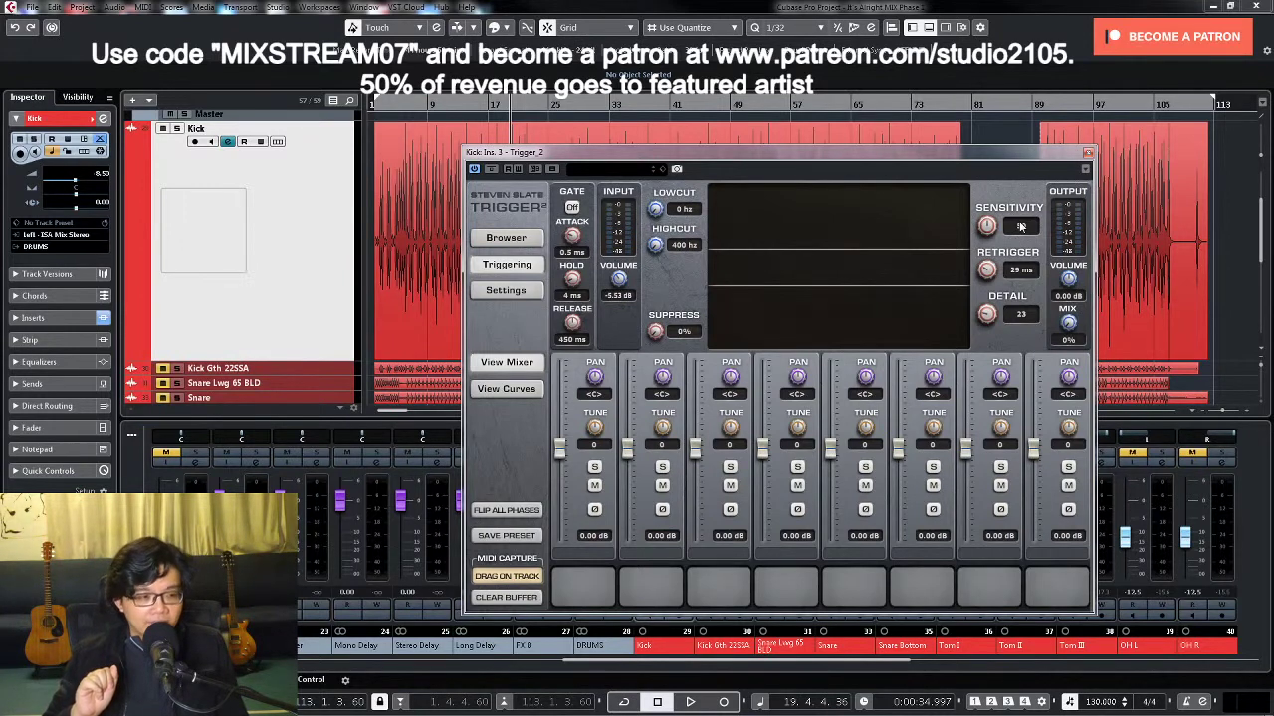
{"action": "key", "text": "space"}
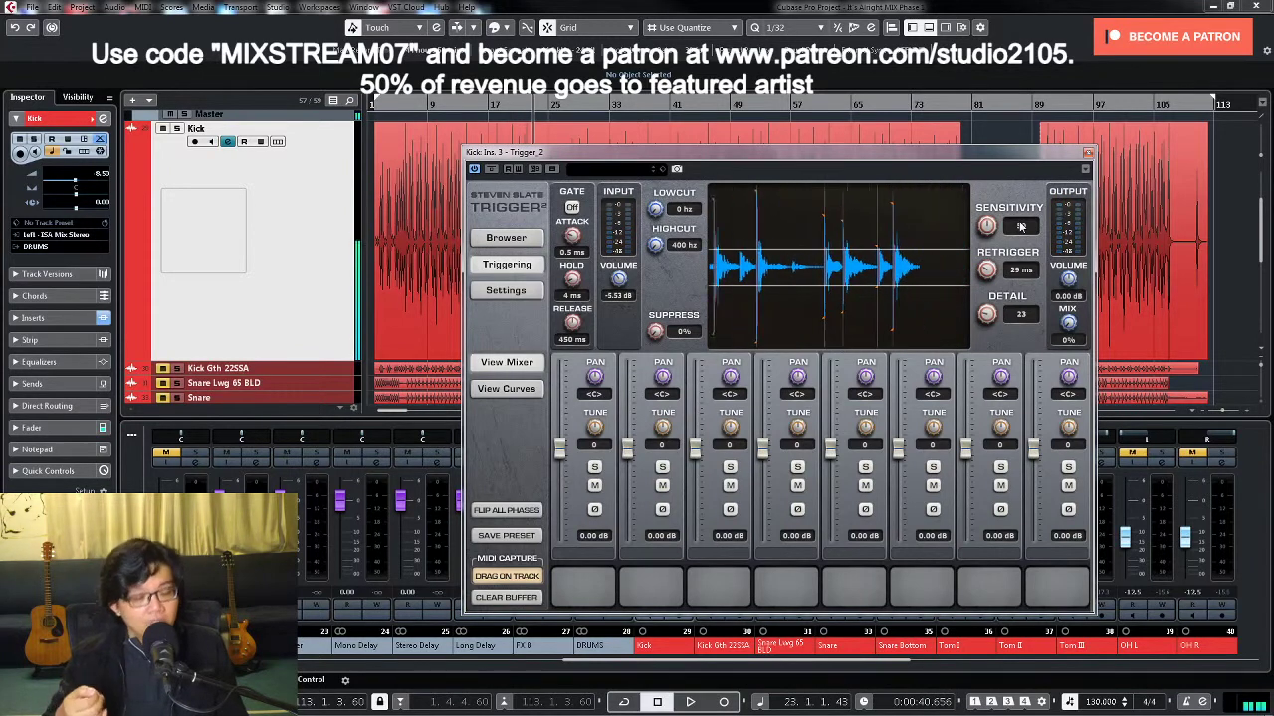
{"action": "key", "text": "space"}
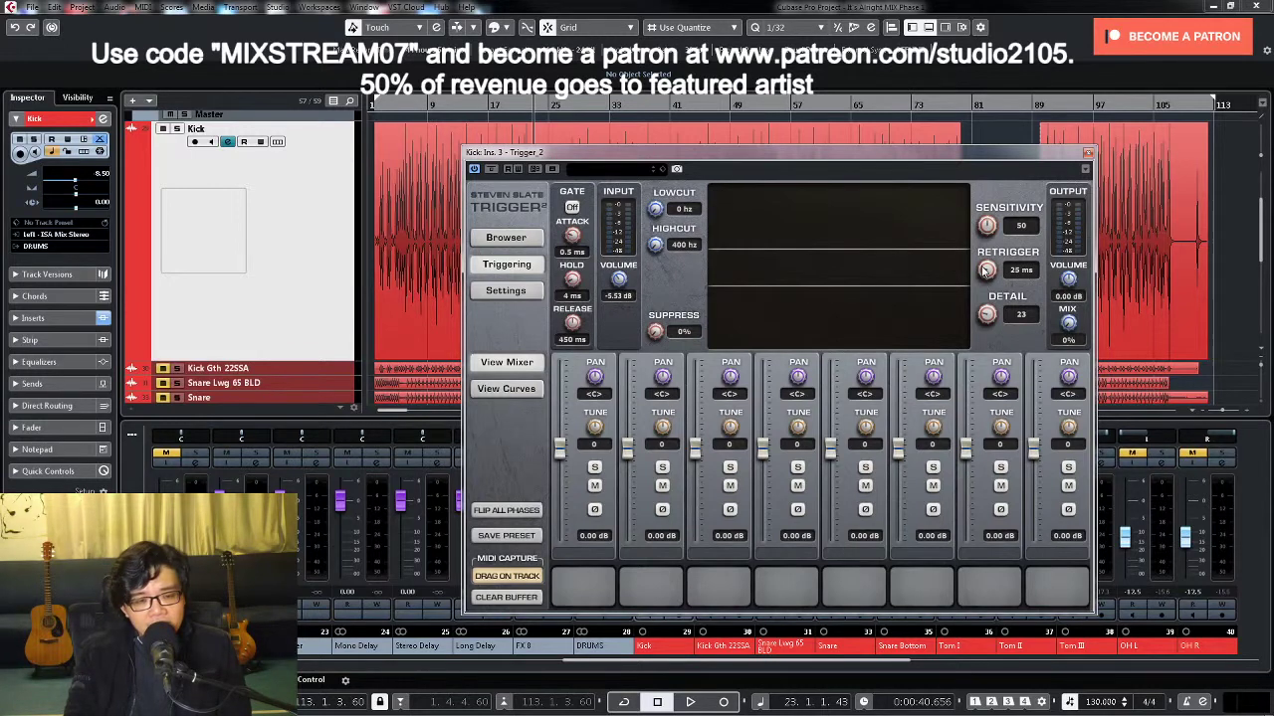
{"action": "left_click_drag", "start_coordinate": [983, 269], "coordinate": [980, 292]}
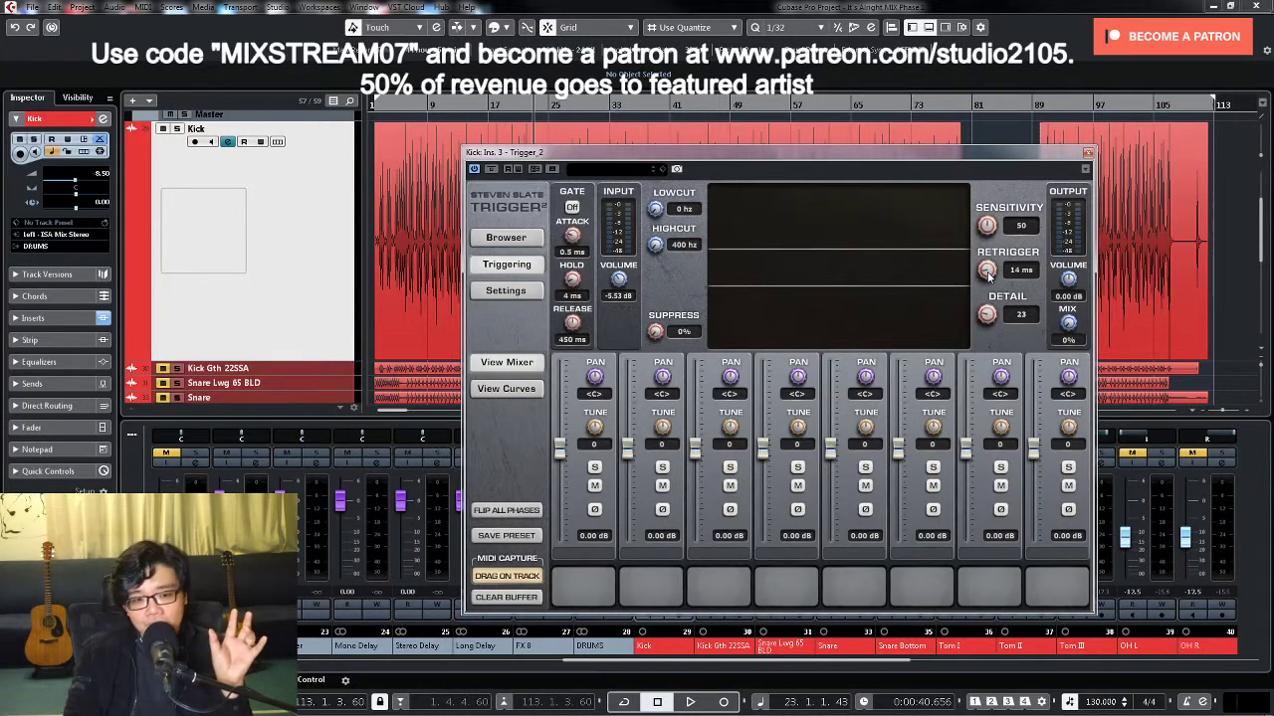
{"action": "left_click_drag", "start_coordinate": [988, 276], "coordinate": [990, 289]}
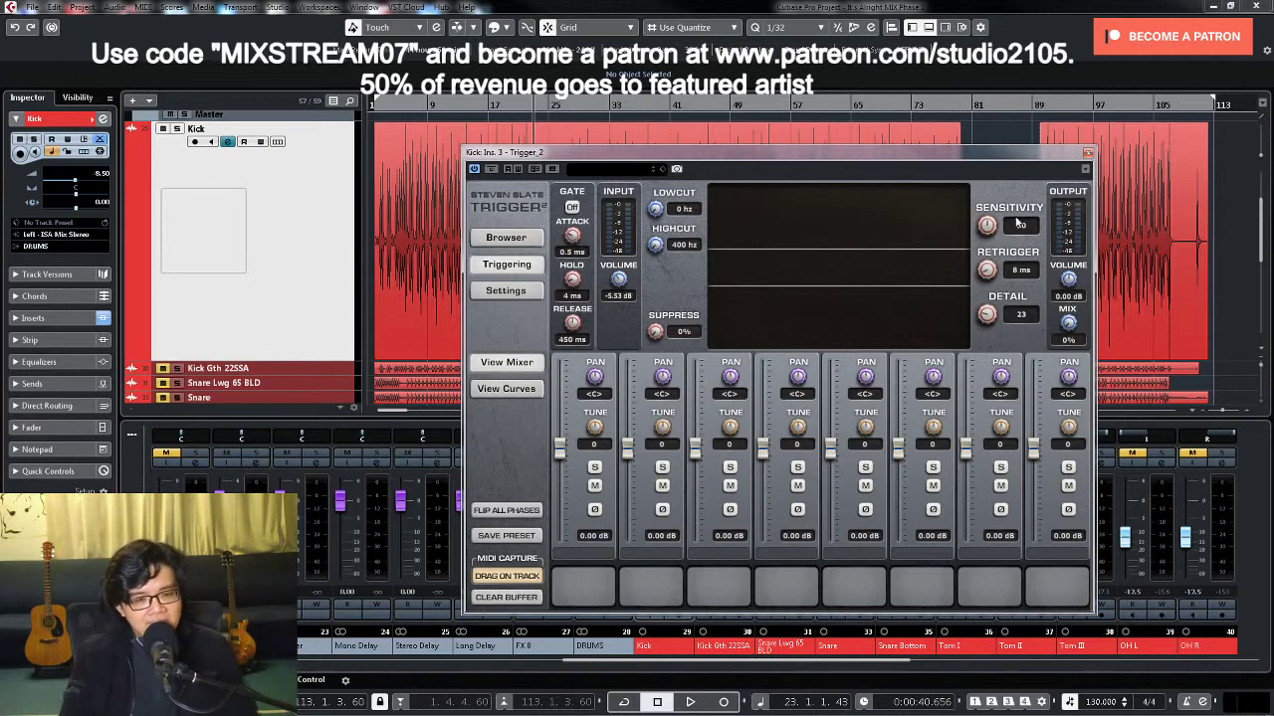
{"action": "left_click_drag", "start_coordinate": [995, 277], "coordinate": [993, 232]}
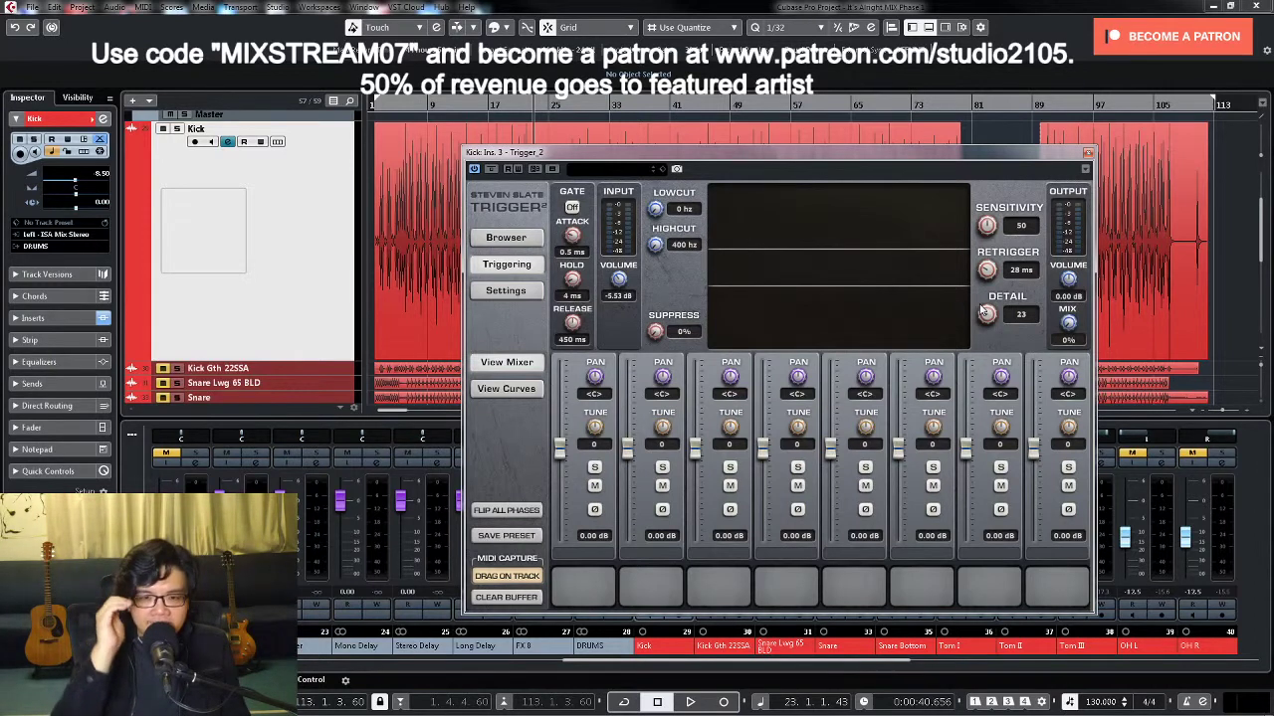
Step: Play the kick from around bar 5 while raising Trigger_2's Detail to 52, and stop playback
{"action": "left_click", "coordinate": [401, 107]}
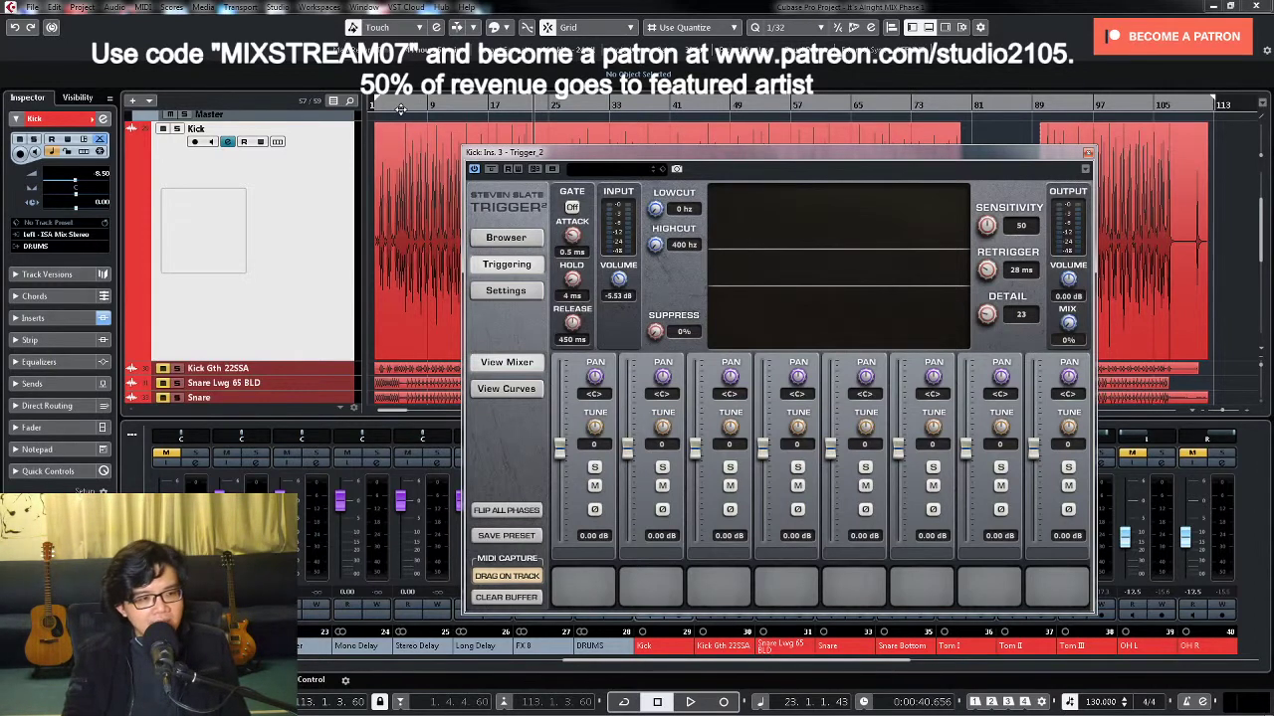
{"action": "key", "text": "space"}
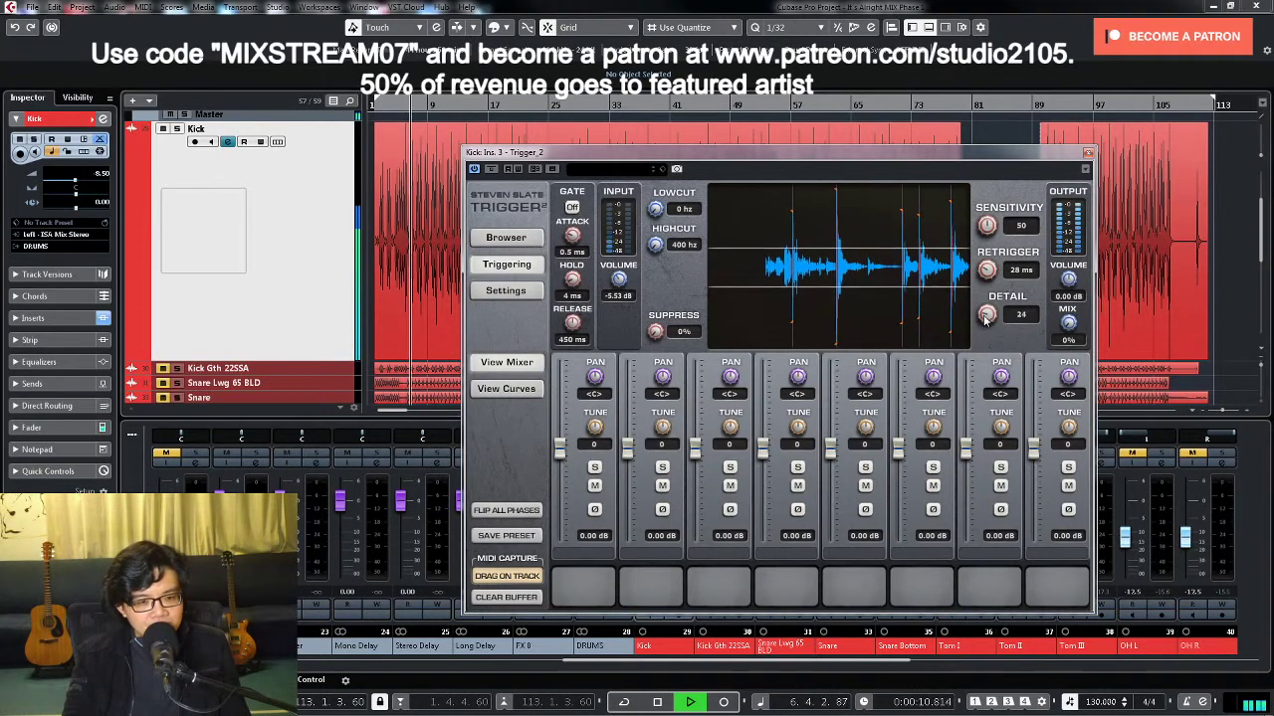
{"action": "mouse_move", "coordinate": [986, 314]}
{"action": "left_mouse_down"}
{"action": "mouse_move", "coordinate": [980, 288]}
{"action": "mouse_move", "coordinate": [985, 311]}
{"action": "left_mouse_up"}
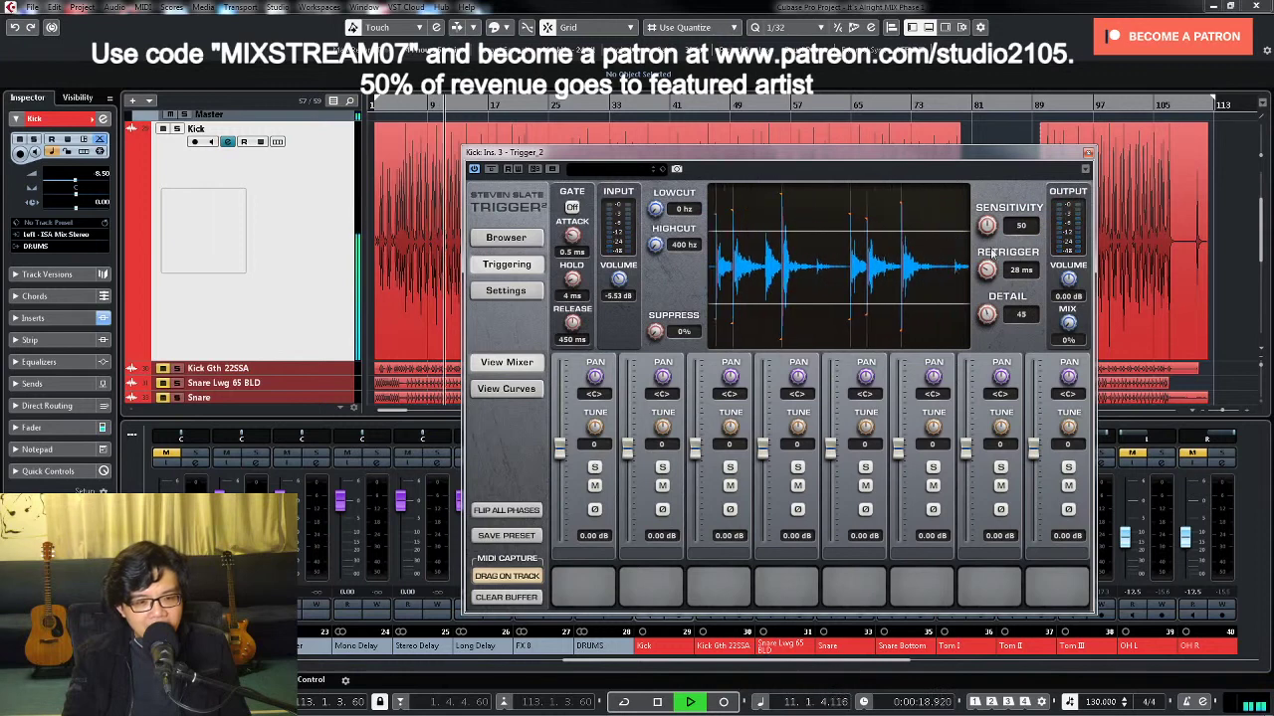
{"action": "left_click_drag", "start_coordinate": [993, 318], "coordinate": [992, 312]}
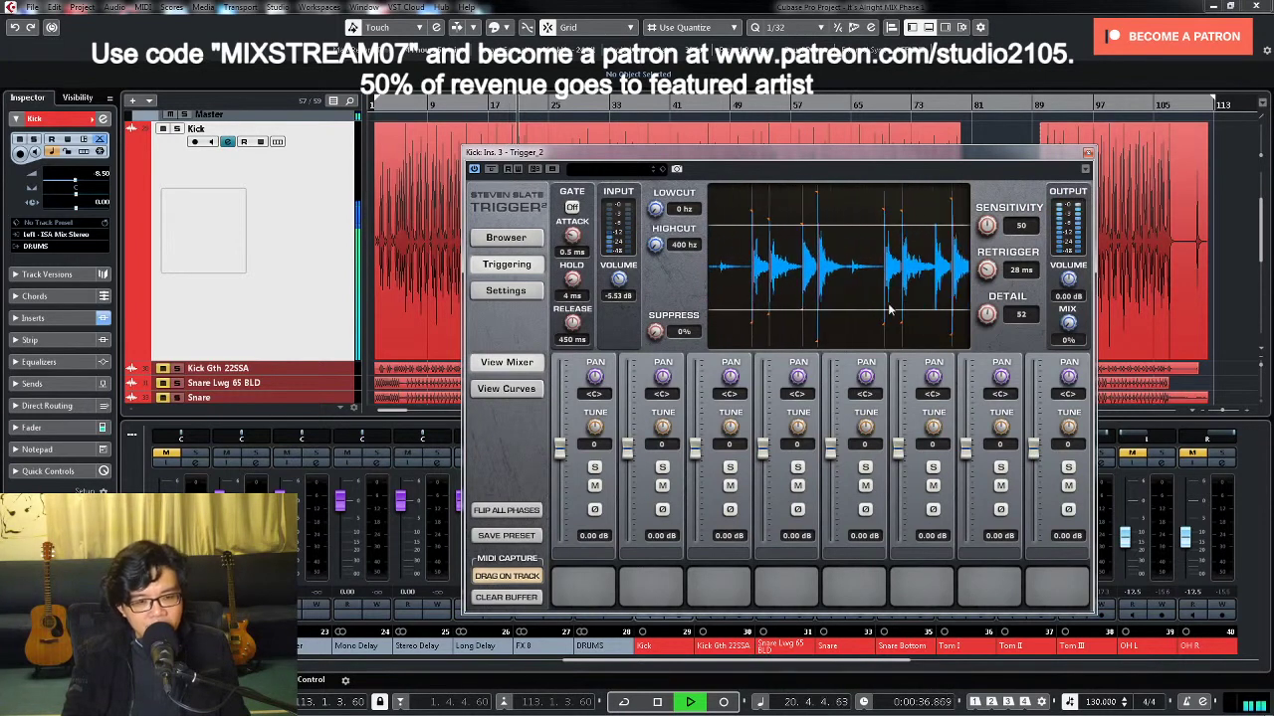
{"action": "key", "text": "space"}
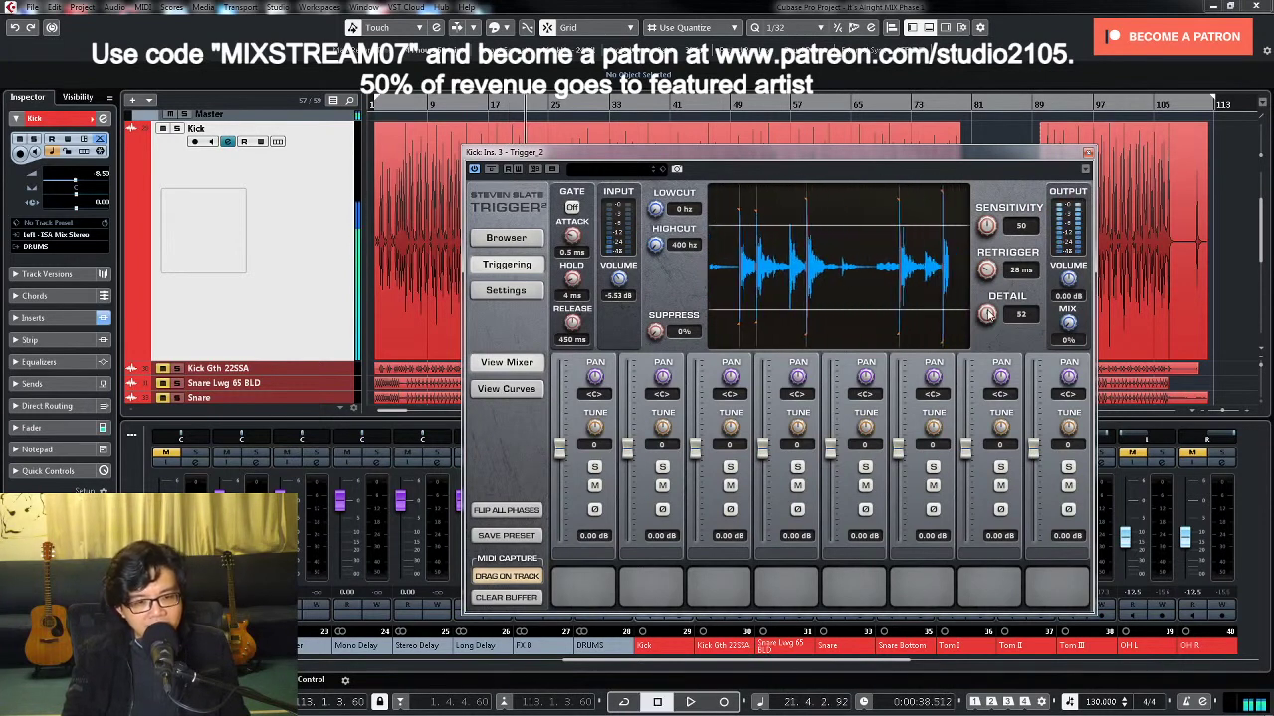
Step: Lower Trigger_2's Detail to 7 and raise Sensitivity to 66 while playing the kick, and stop playback
{"action": "left_click_drag", "start_coordinate": [986, 314], "coordinate": [987, 363]}
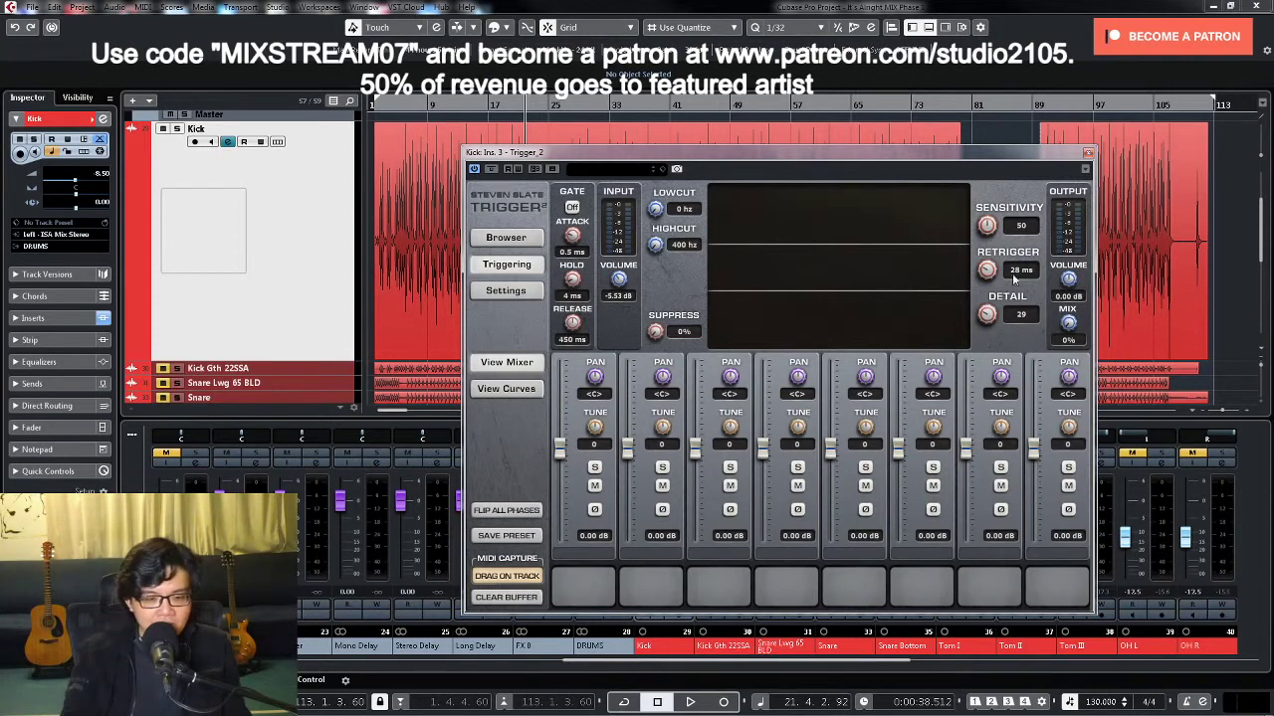
{"action": "key", "text": "space"}
{"action": "left_click_drag", "start_coordinate": [987, 317], "coordinate": [983, 362]}
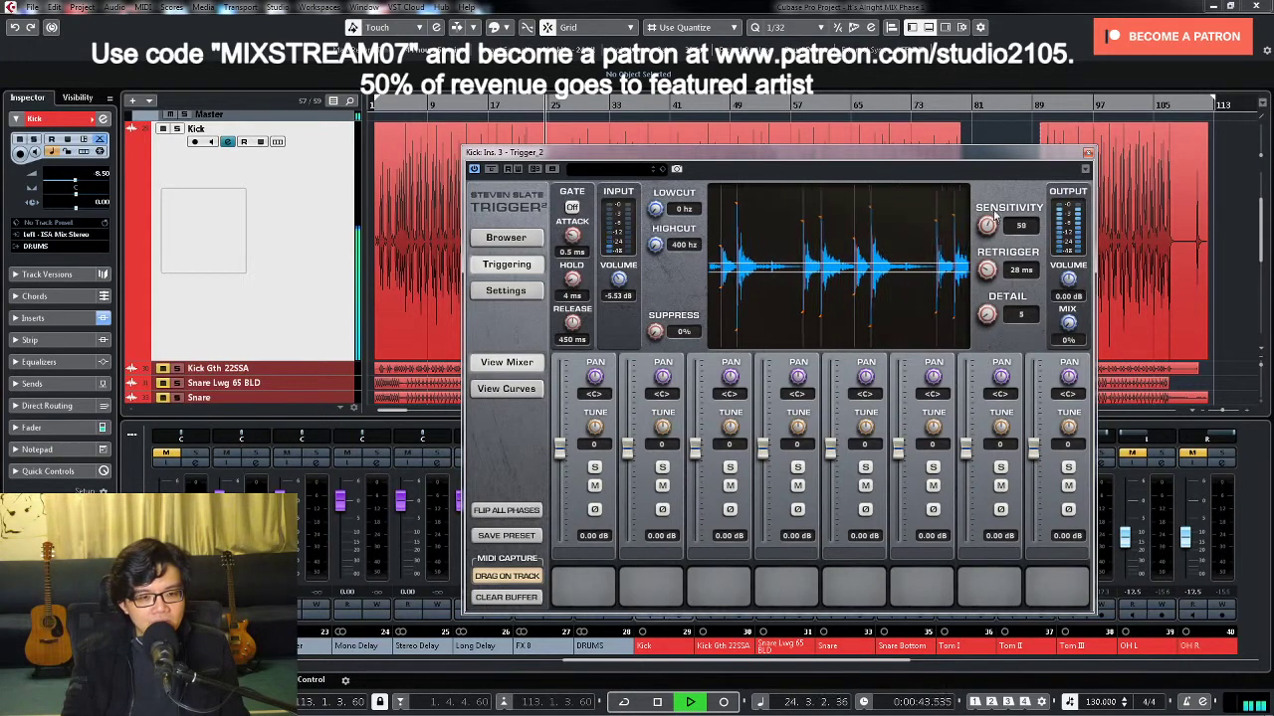
{"action": "left_click_drag", "start_coordinate": [986, 225], "coordinate": [995, 203]}
{"action": "left_click_drag", "start_coordinate": [987, 318], "coordinate": [995, 316]}
{"action": "key", "text": "space"}
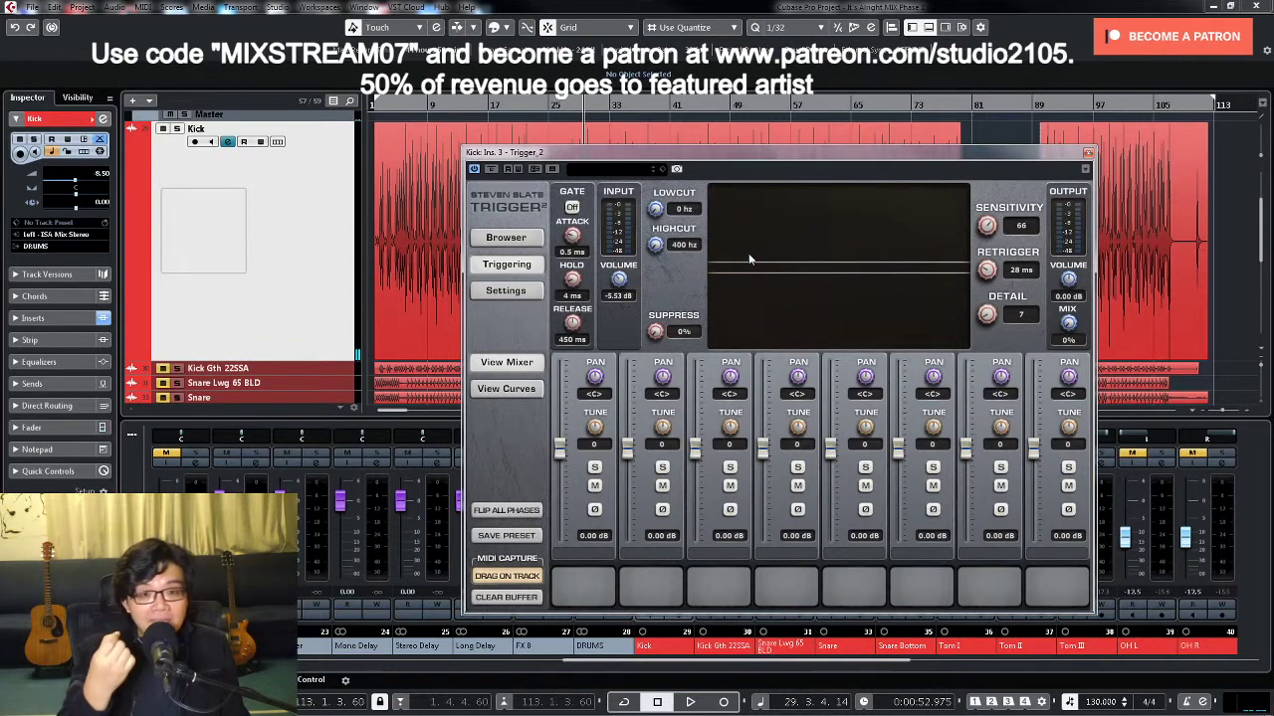
Step: Raise Trigger_2's Detail to 26
{"action": "scroll", "coordinate": [986, 314], "scroll_direction": "up", "scroll_amount": 6}
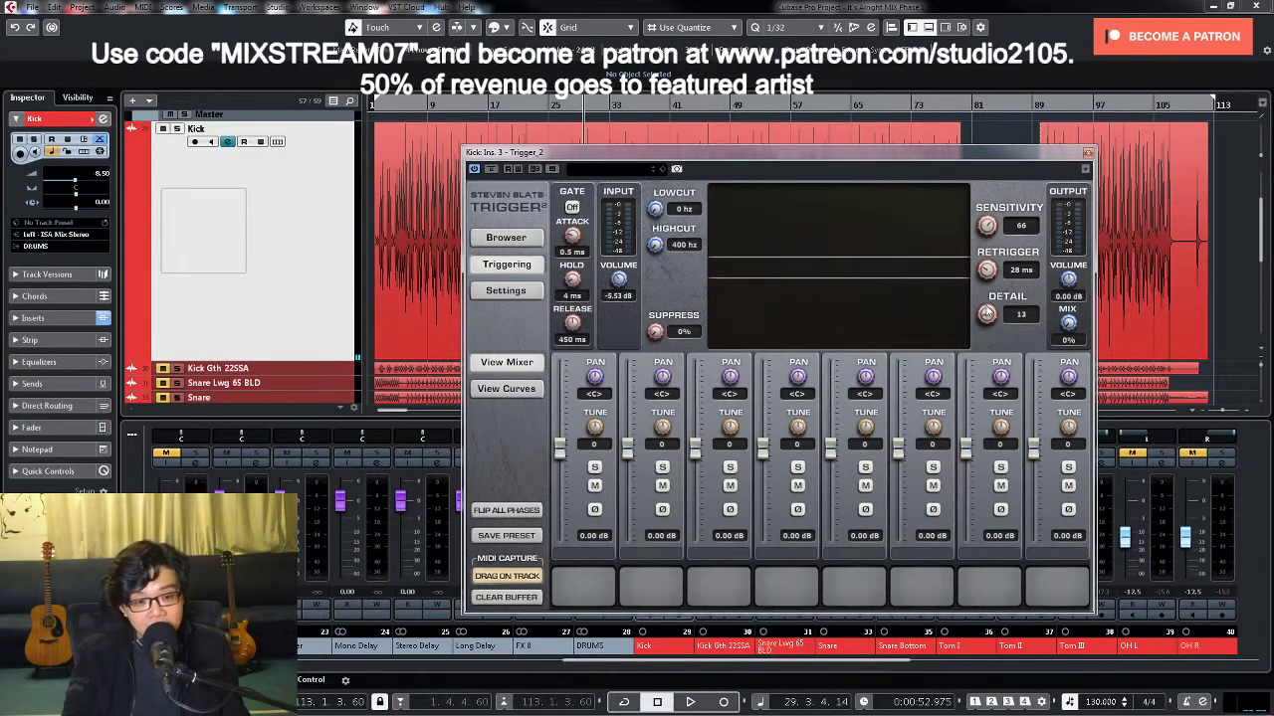
{"action": "scroll", "coordinate": [986, 314], "scroll_direction": "up", "scroll_amount": 9}
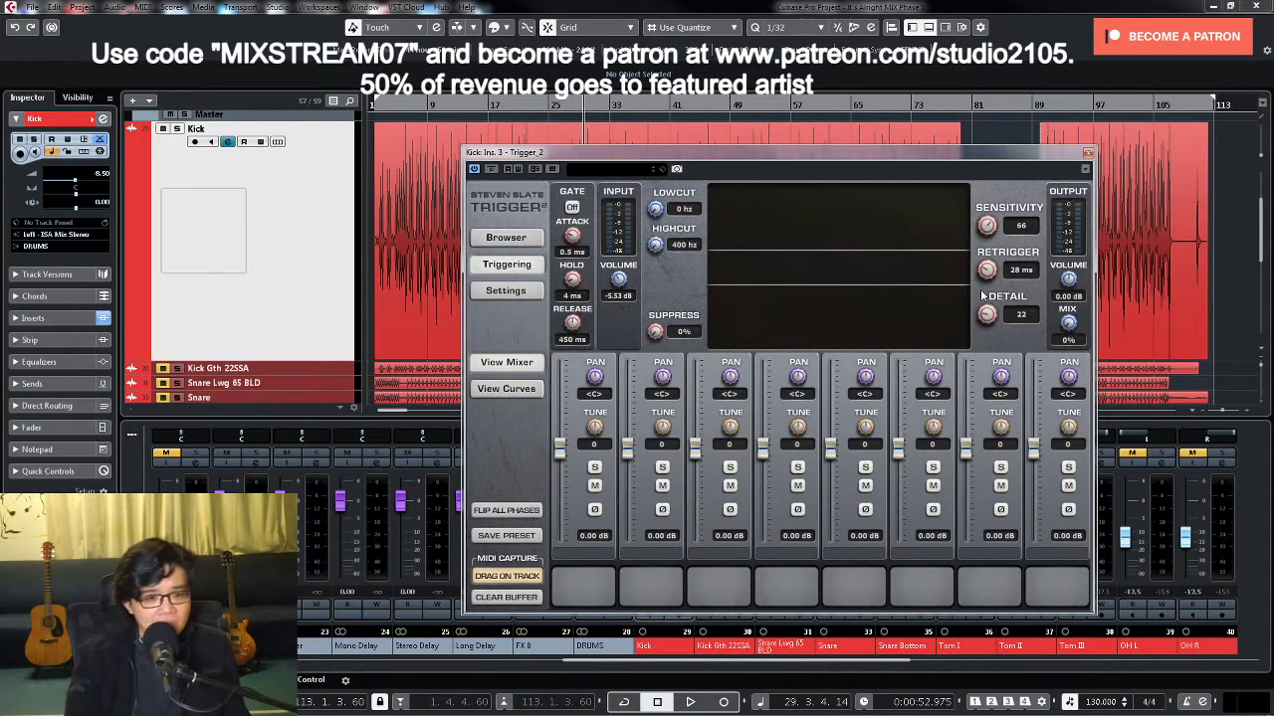
{"action": "left_click_drag", "start_coordinate": [986, 315], "coordinate": [986, 311]}
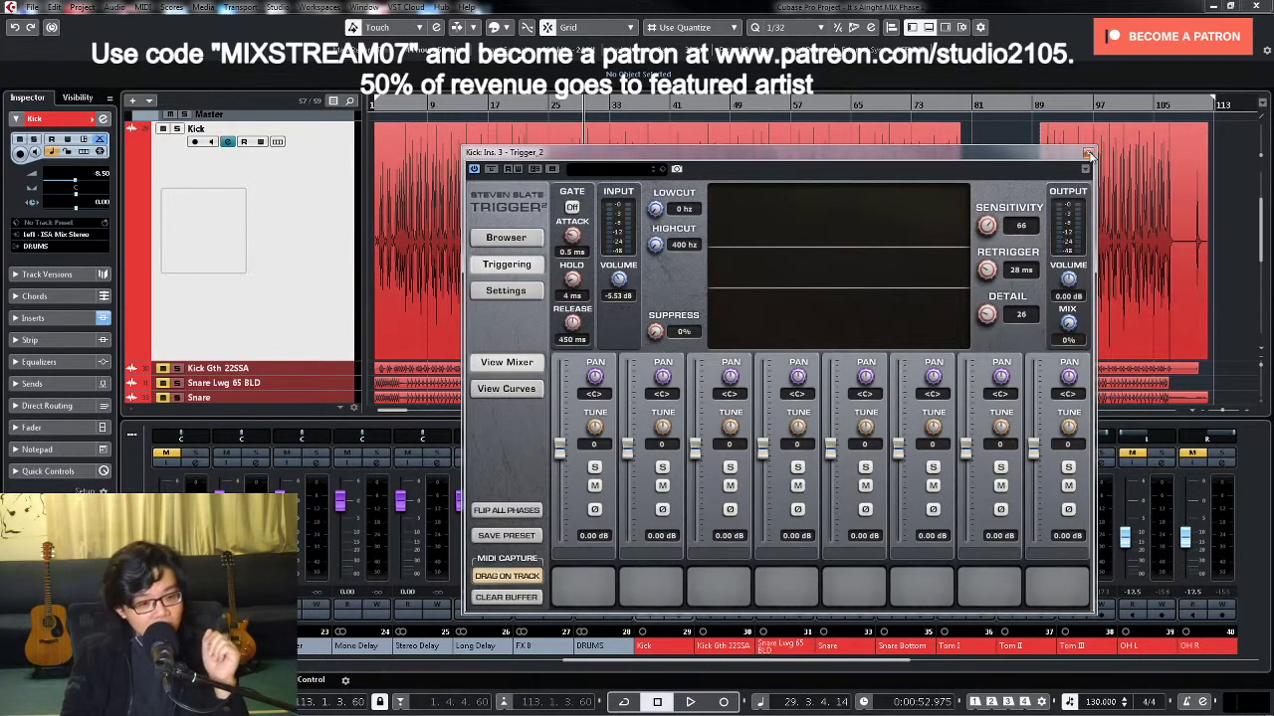
Step: Play the kick through Trigger_2 from the start of the song to about bar 6 to capture its hits
{"action": "left_click", "coordinate": [406, 105]}
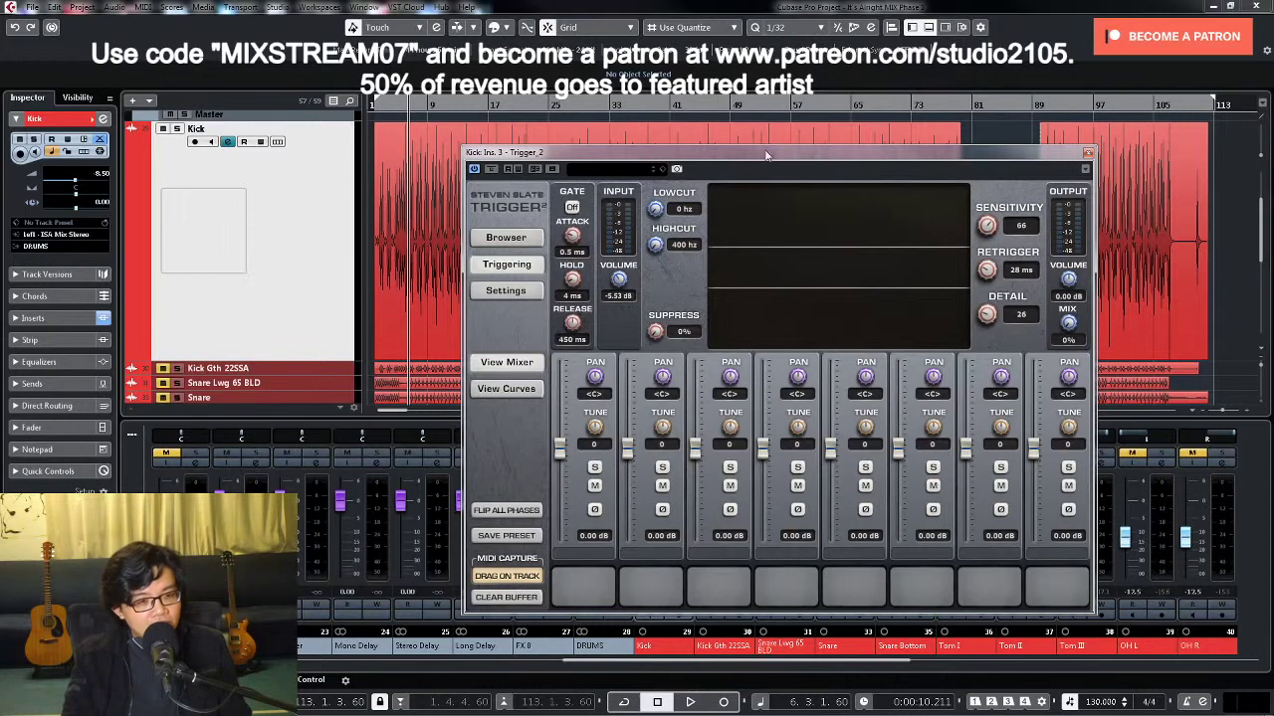
{"action": "left_click", "coordinate": [370, 104]}
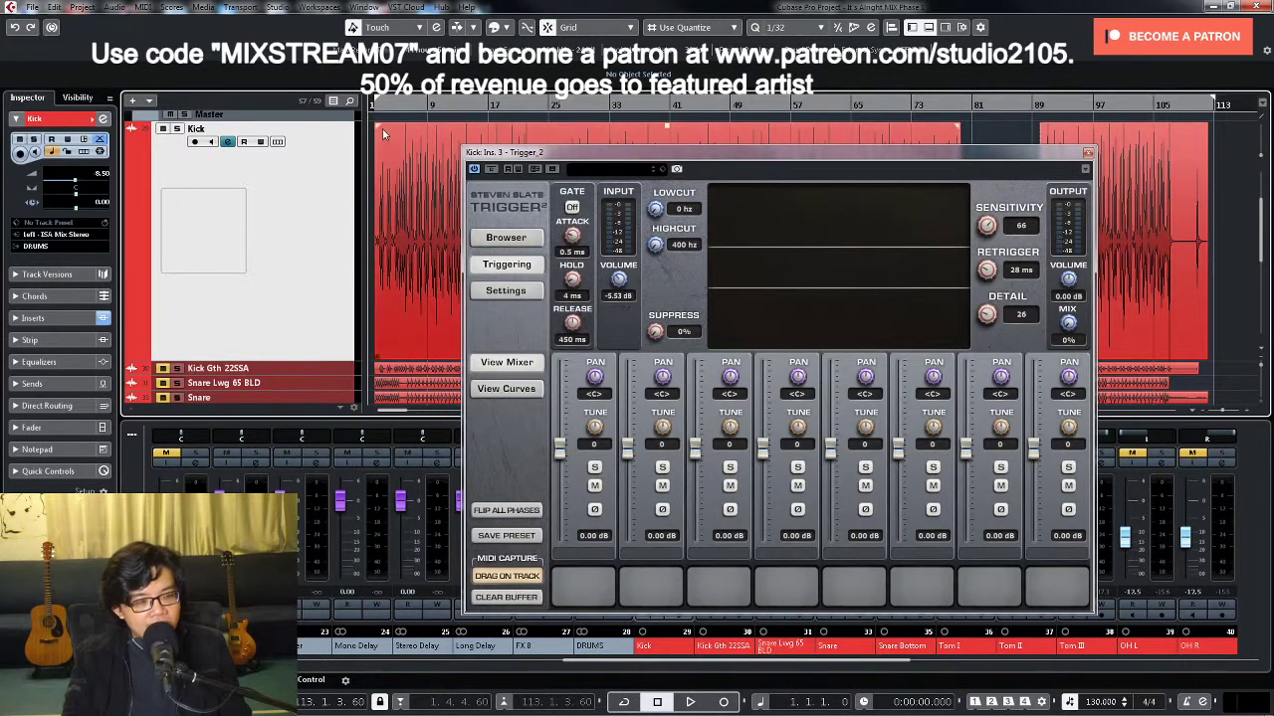
{"action": "key", "text": "space"}
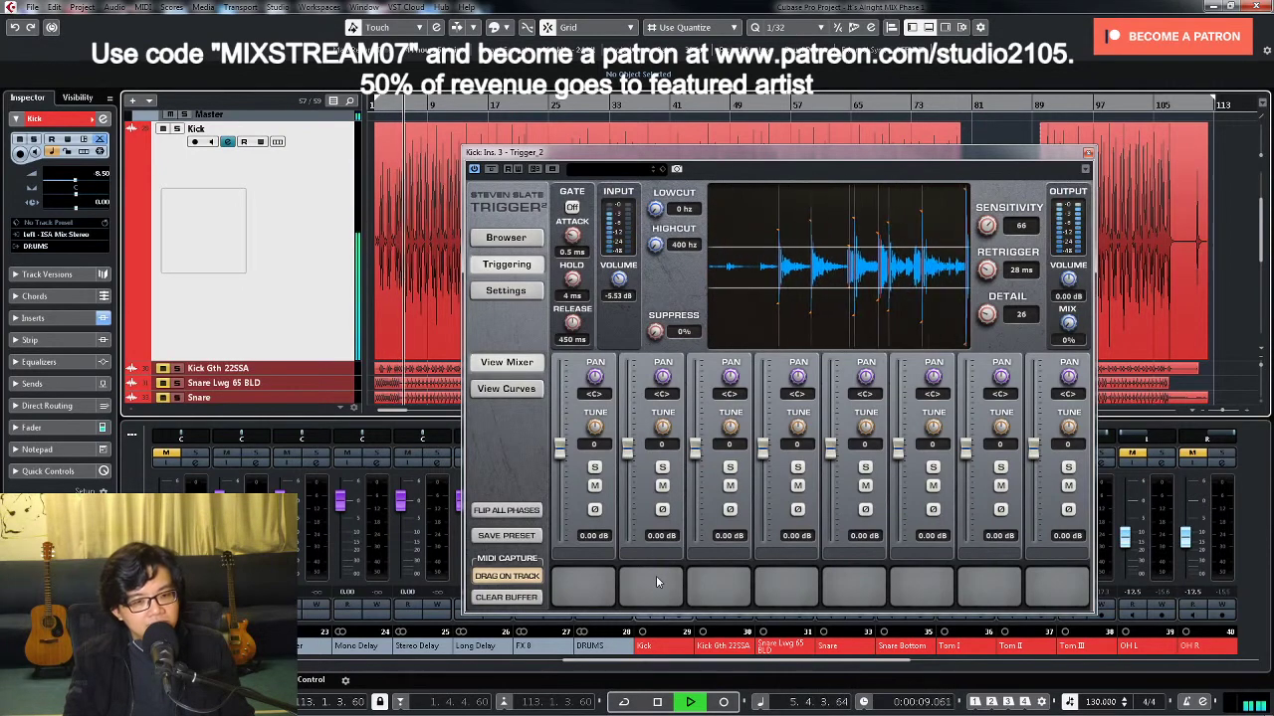
{"action": "key", "text": "space"}
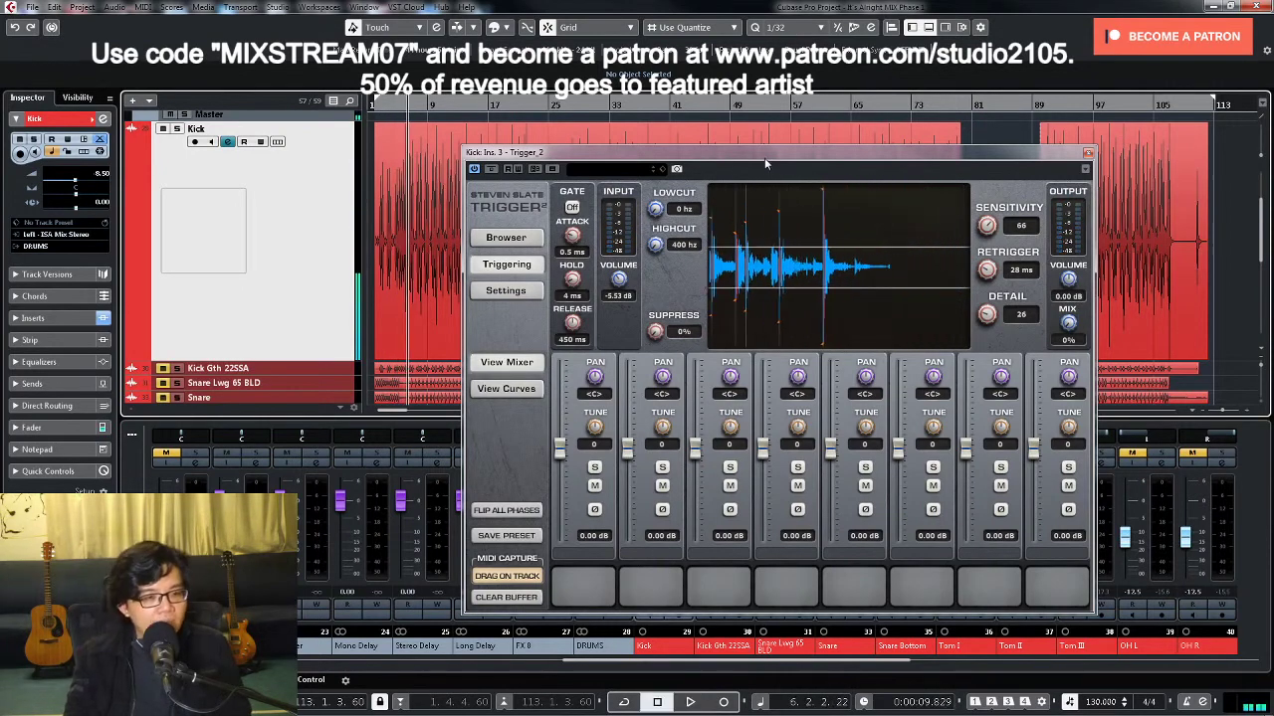
Step: Hide the lower mixer and place Trigger_2's MIDI capture on a new track below BV II near the song's start
{"action": "left_click_drag", "start_coordinate": [884, 145], "coordinate": [1018, 124]}
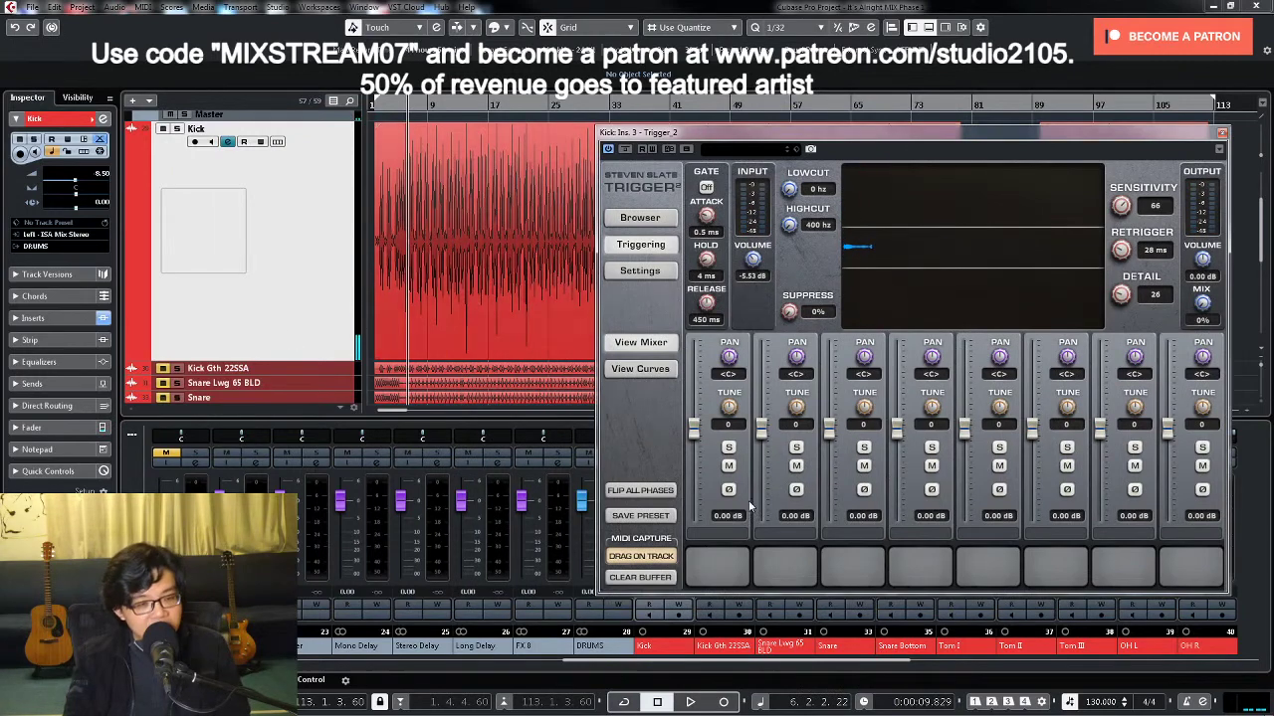
{"action": "left_click", "coordinate": [928, 26]}
{"action": "scroll", "coordinate": [542, 495], "scroll_direction": "down", "scroll_amount": 1}
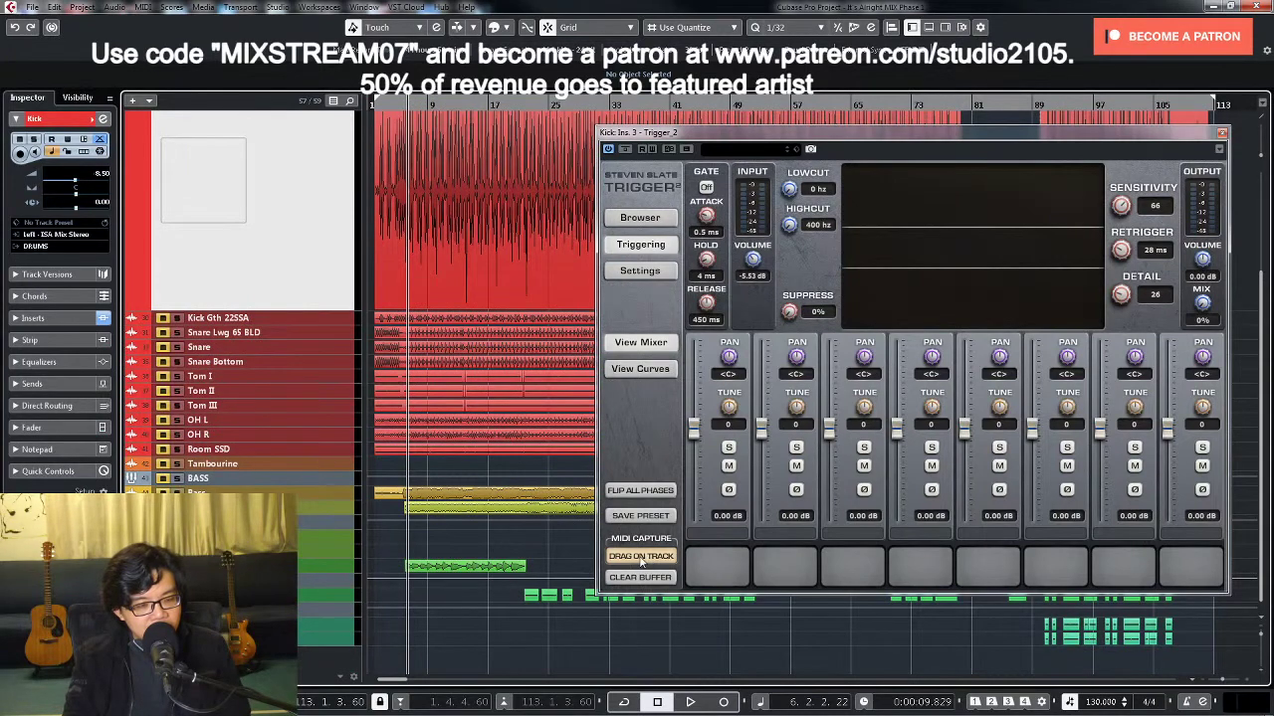
{"action": "left_click_drag", "start_coordinate": [640, 563], "coordinate": [369, 656]}
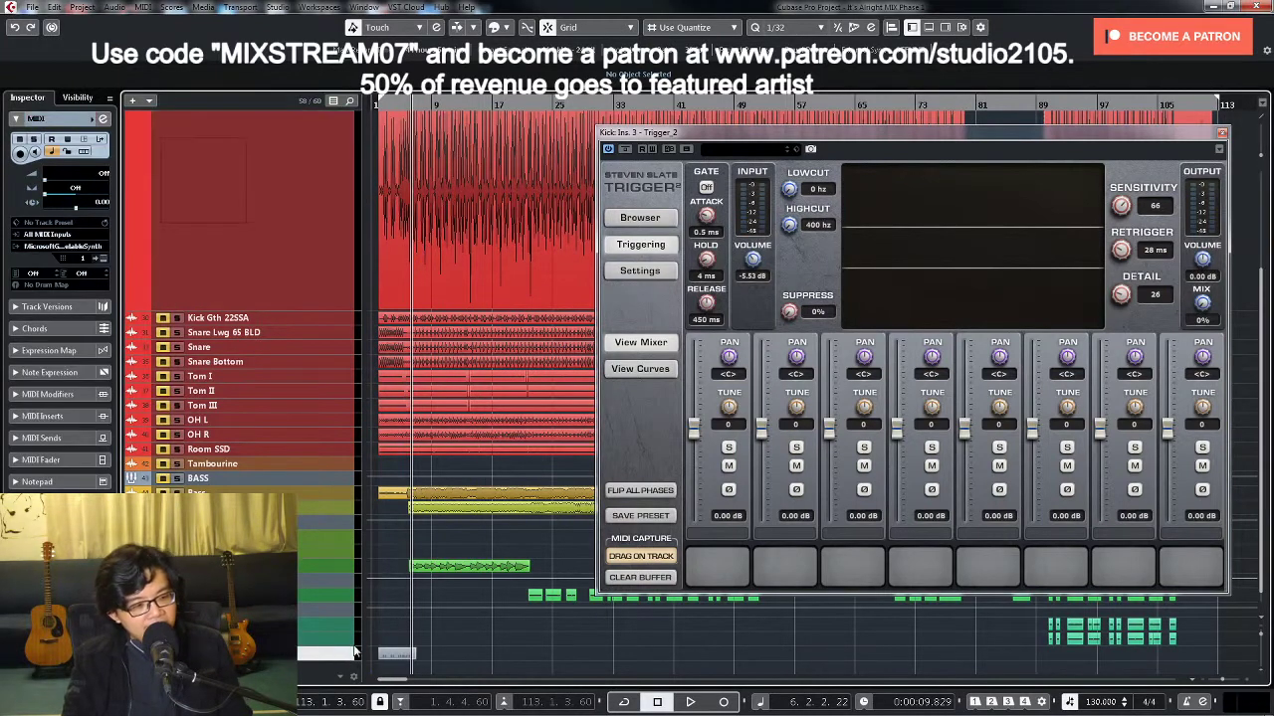
Step: Close the Trigger_2 editor and open the captured MIDI part for in-place editing on its track
{"action": "key", "text": "h"}
{"action": "key", "text": "h"}
{"action": "key", "text": "h"}
{"action": "key", "text": "h"}
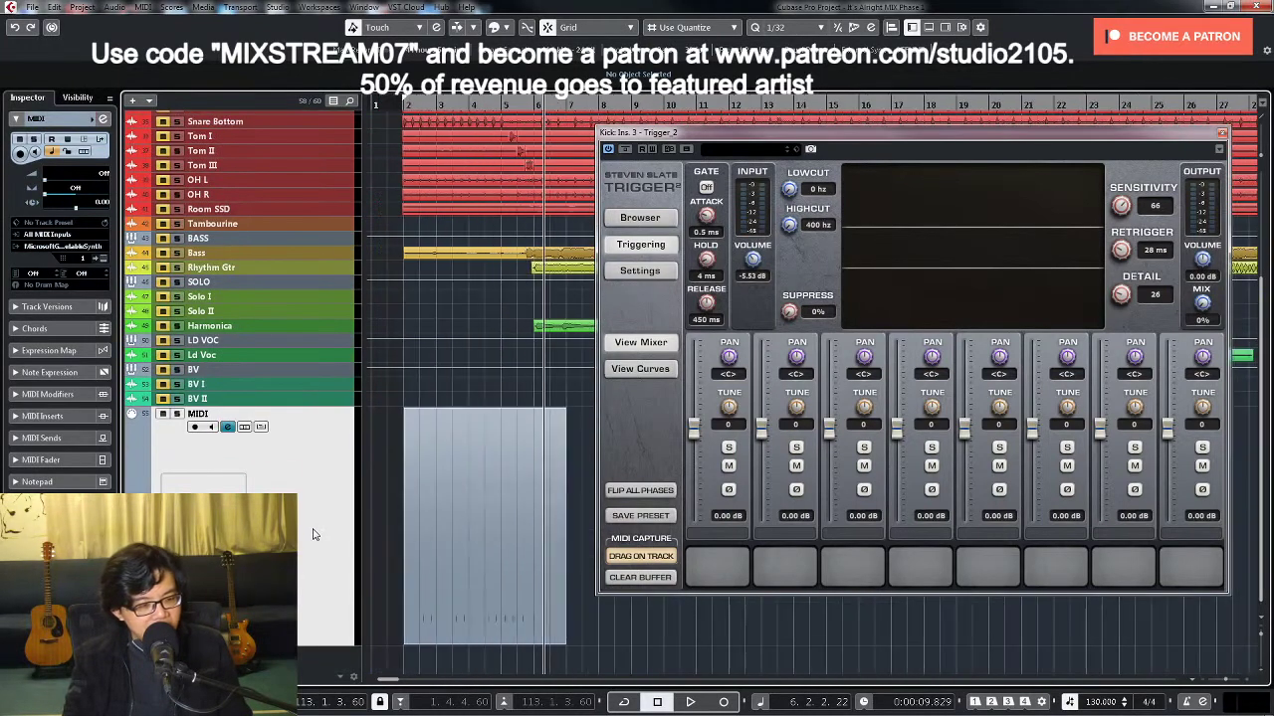
{"action": "left_click", "coordinate": [1223, 132]}
{"action": "key", "text": "h"}
{"action": "key", "text": "h"}
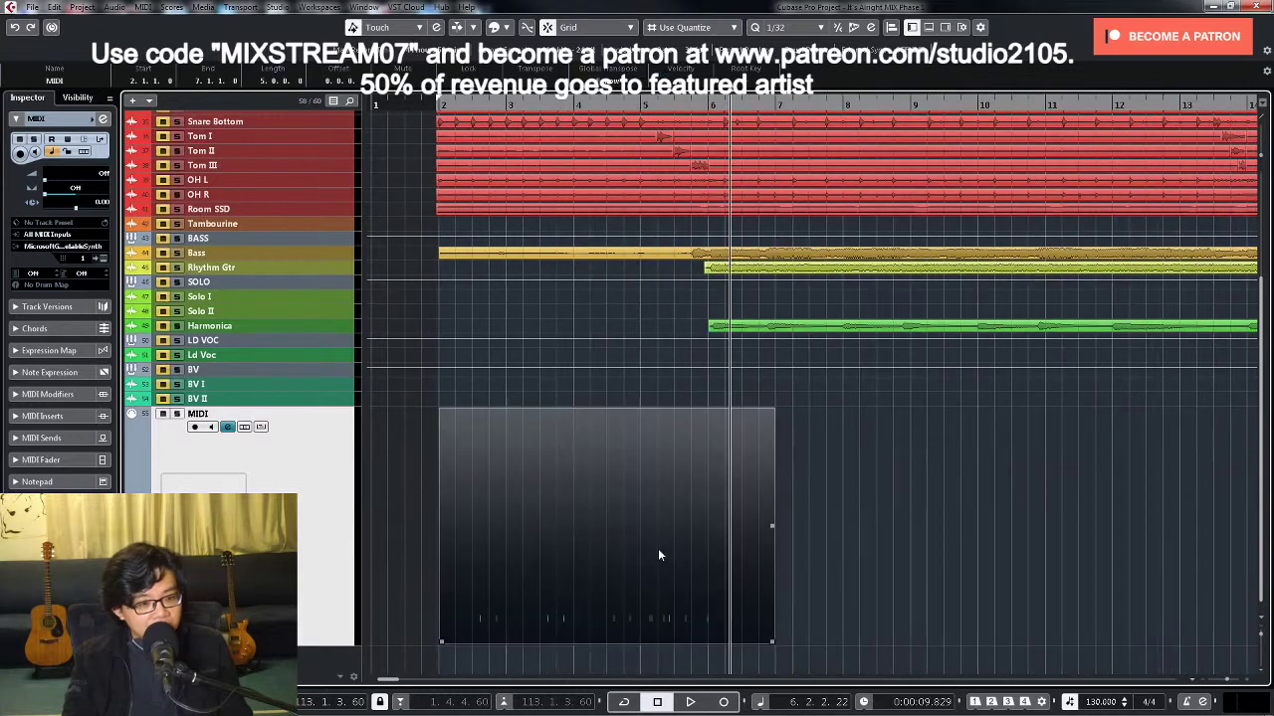
{"action": "left_click", "coordinate": [260, 428]}
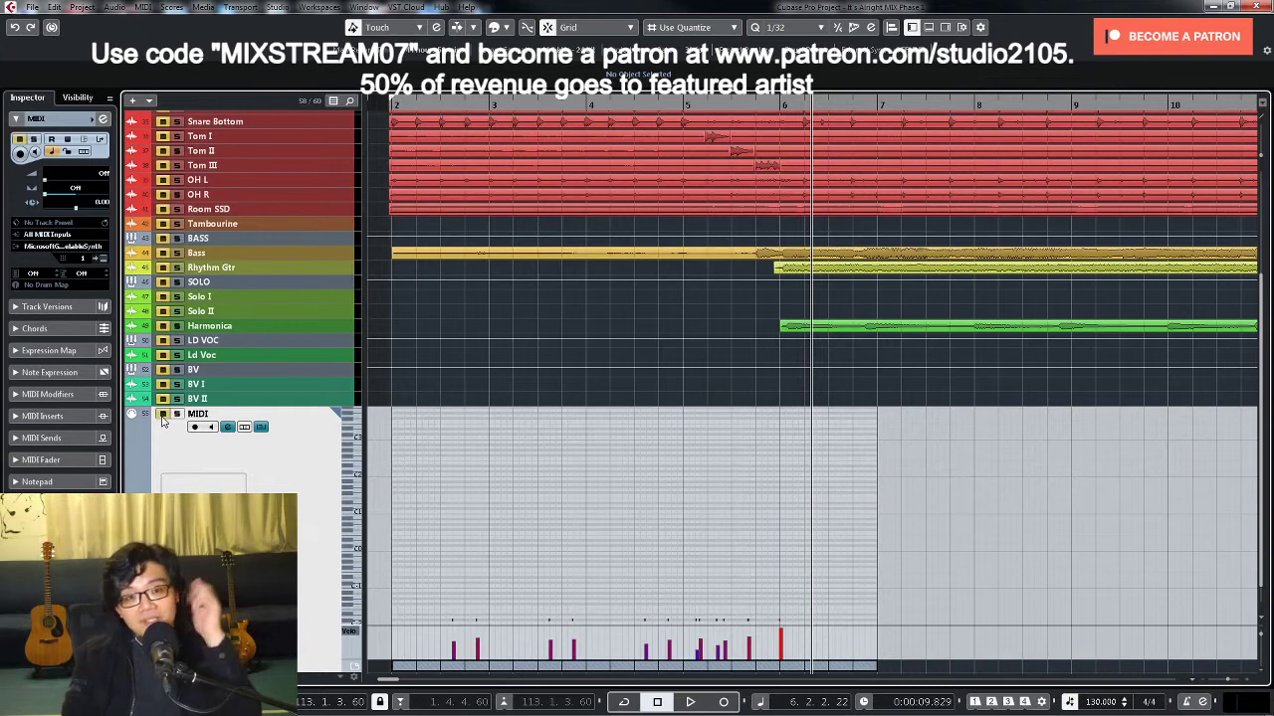
Step: Close the in-place editor of the captured MIDI part, remove its track and show the full project length
{"action": "left_click", "coordinate": [262, 427]}
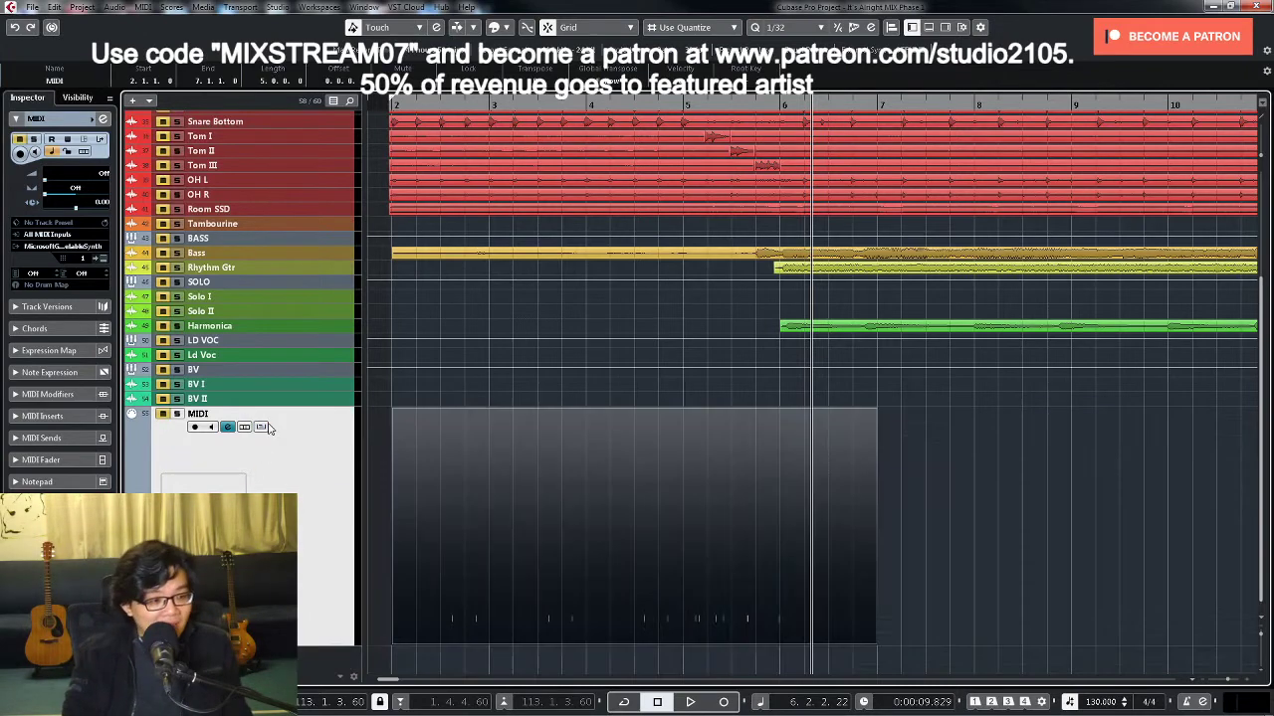
{"action": "right_click", "coordinate": [303, 593]}
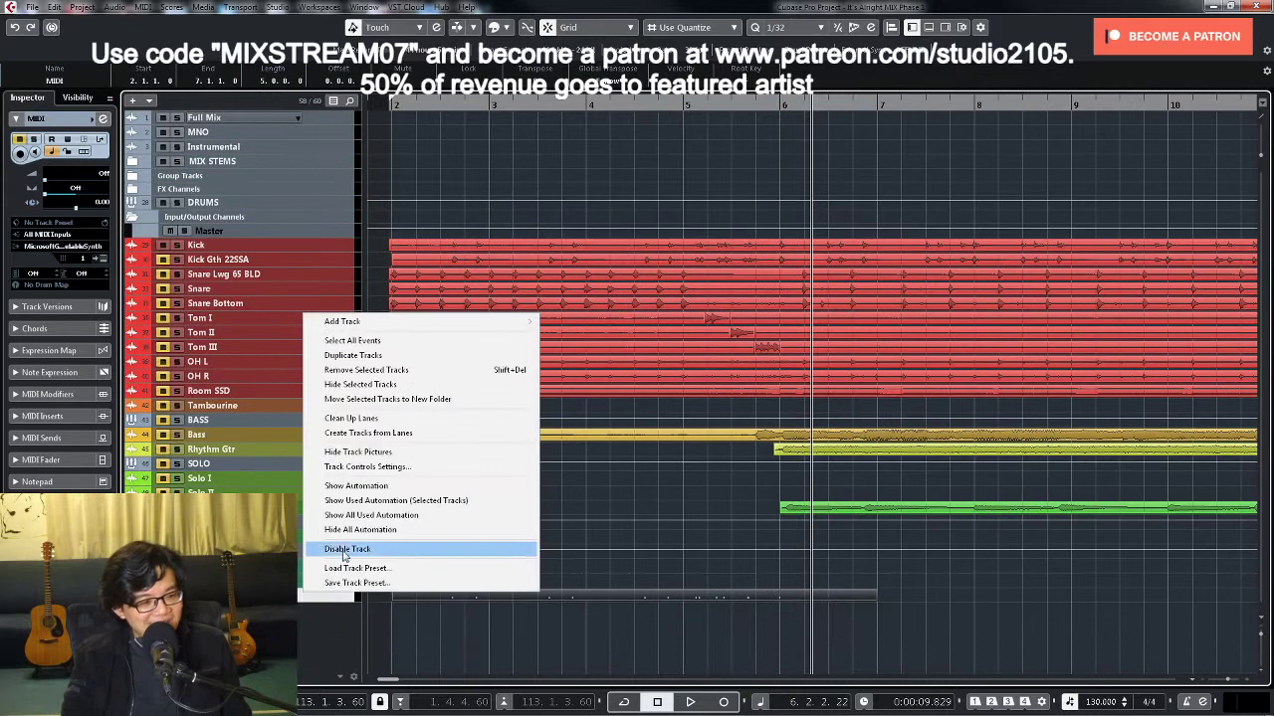
{"action": "left_click", "coordinate": [347, 370]}
{"action": "key", "text": "shift+f"}
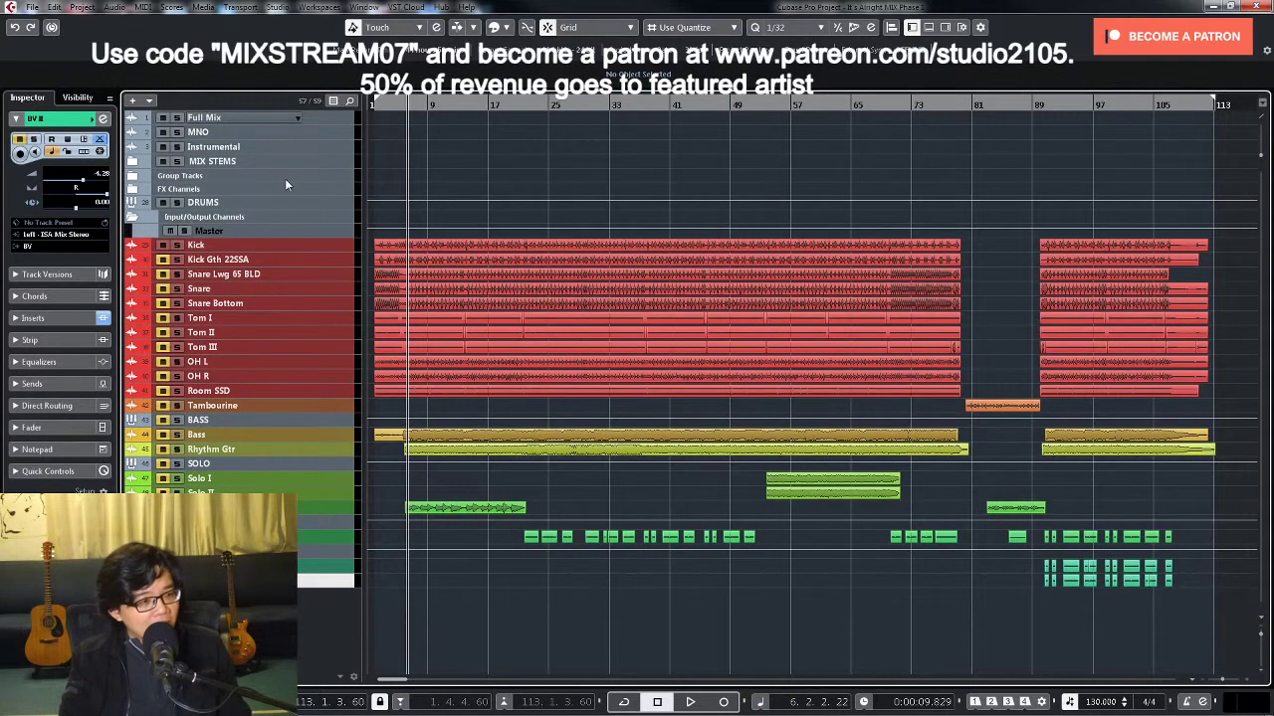
Step: Show the hidden Kick Spl and Snare Spl tracks and place Kick Spl between Kick and Kick Gth 22SSA
{"action": "left_click", "coordinate": [77, 99]}
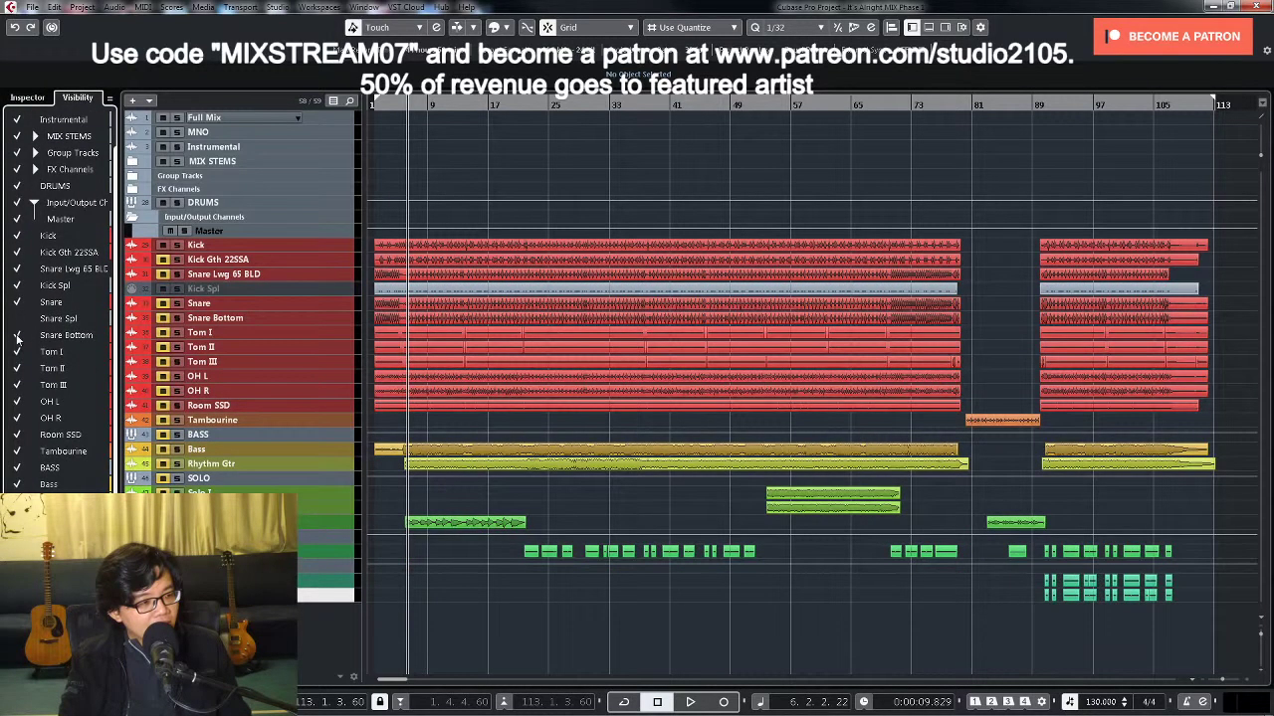
{"action": "left_click", "coordinate": [16, 318]}
{"action": "left_click_drag", "start_coordinate": [319, 288], "coordinate": [318, 333]}
Step: Enlarge the three kick tracks and open the Kick Spl MIDI part for in-place editing
{"action": "left_click", "coordinate": [329, 245], "text": "ctrl"}
{"action": "left_click", "coordinate": [335, 269], "text": "ctrl"}
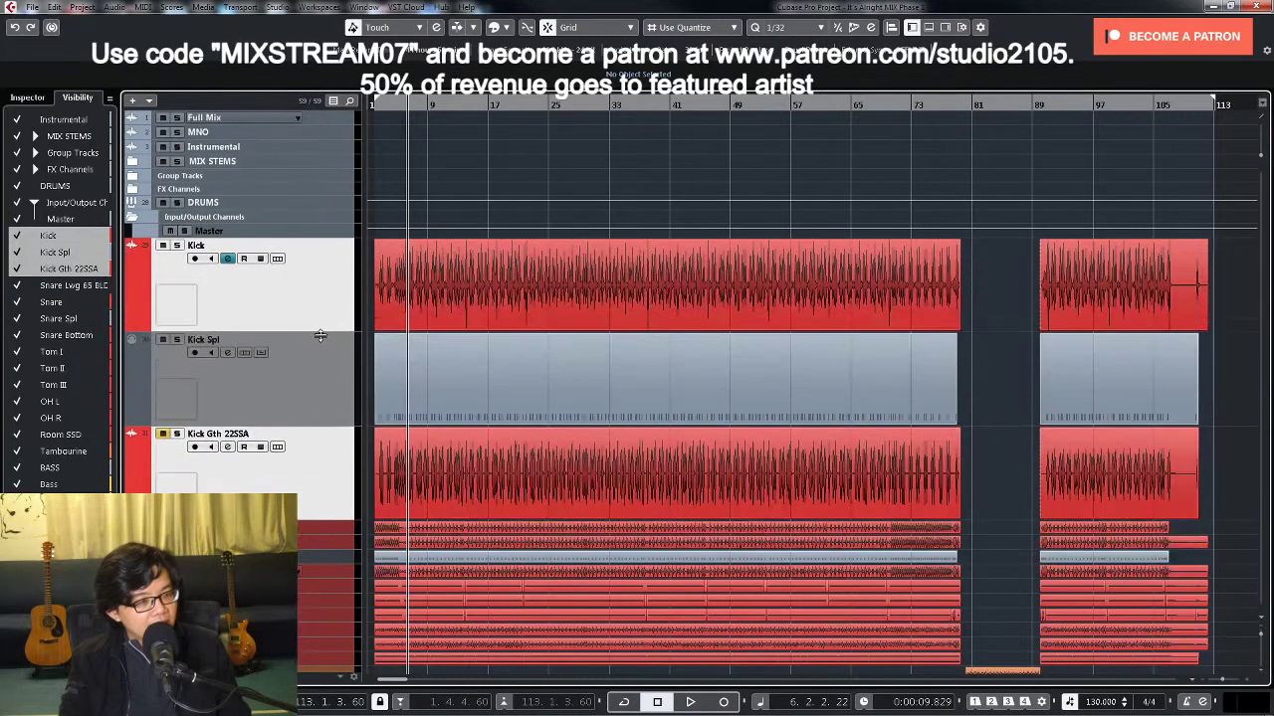
{"action": "left_click", "coordinate": [306, 393]}
{"action": "left_click", "coordinate": [318, 437]}
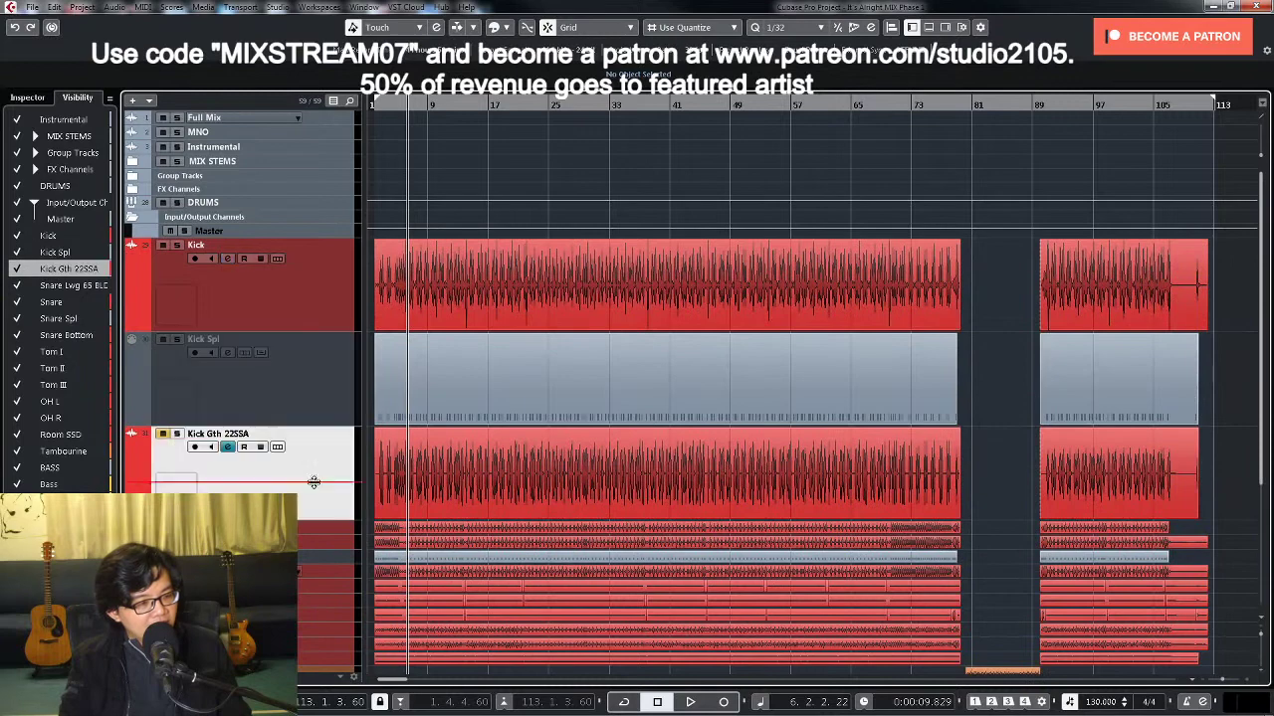
{"action": "left_click", "coordinate": [294, 390]}
{"action": "left_click", "coordinate": [261, 352]}
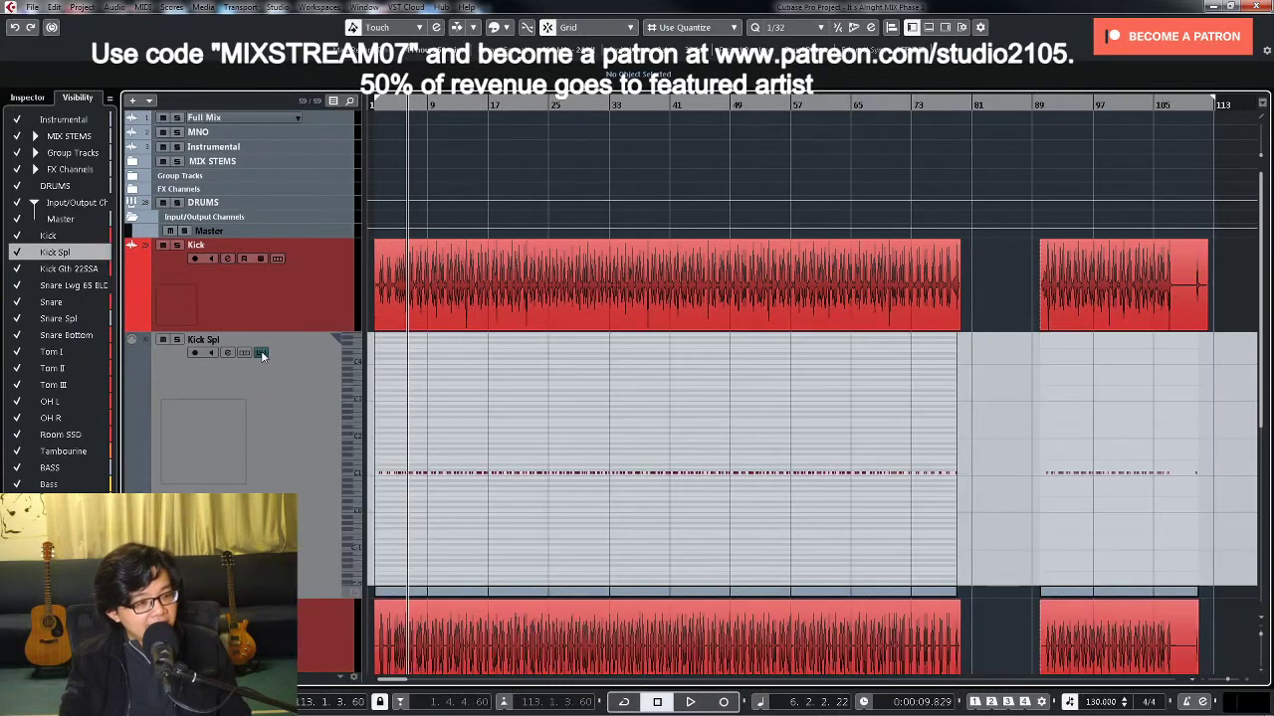
Step: Compare the Kick Spl MIDI notes with the kick waveforms, both in detail around bars 5 to 8 and across the song
{"action": "key", "text": "h"}
{"action": "key", "text": "h"}
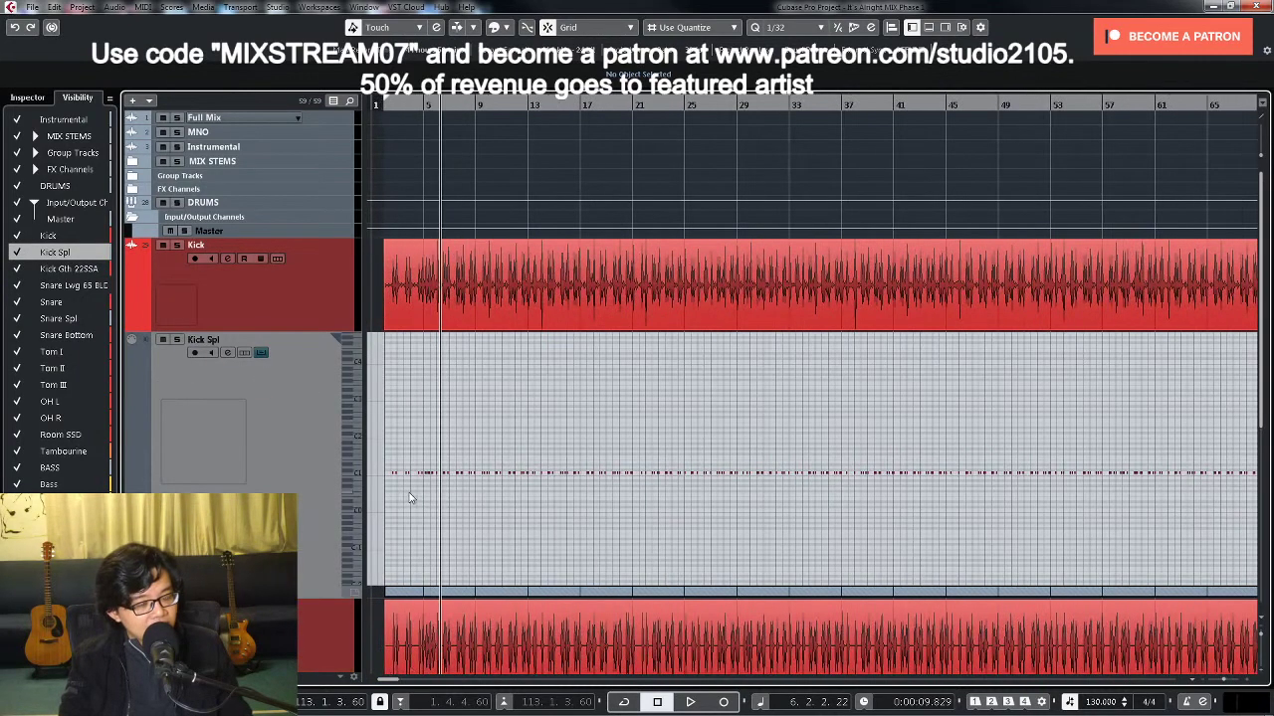
{"action": "key", "text": "h"}
{"action": "key", "text": "h"}
{"action": "key", "text": "h"}
{"action": "key", "text": "h"}
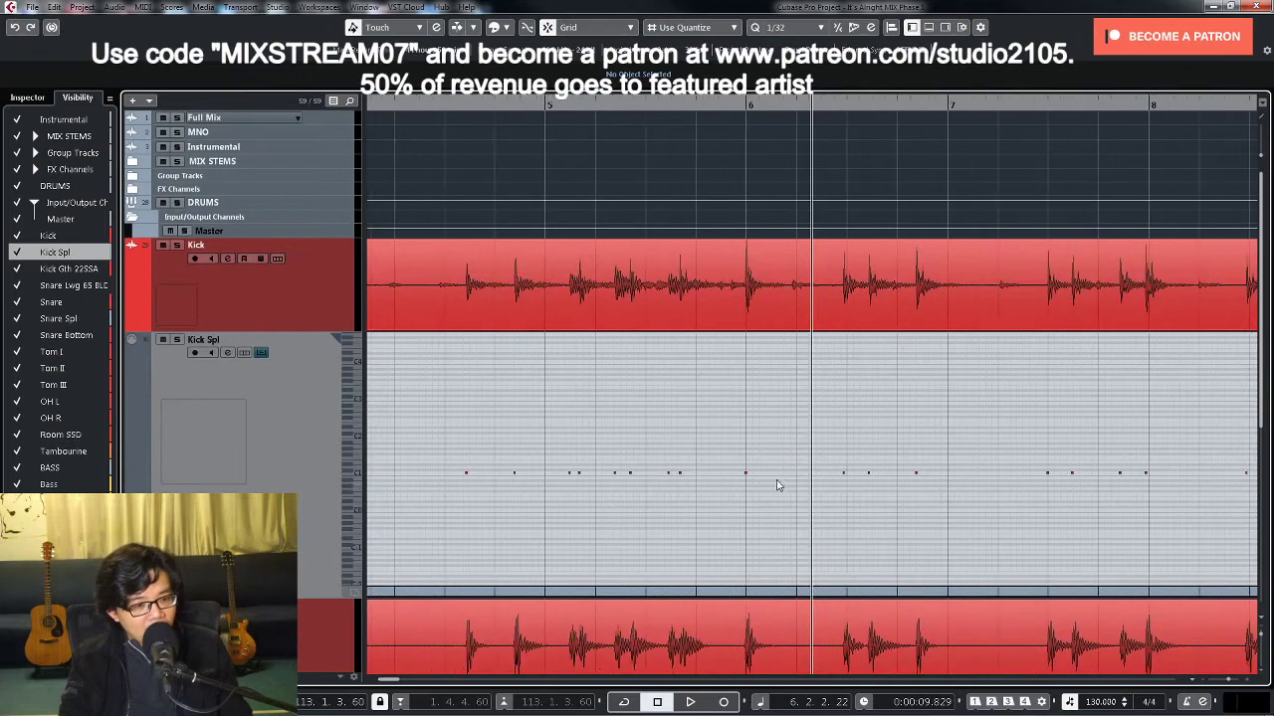
{"action": "key", "text": "g"}
{"action": "key", "text": "g"}
{"action": "key", "text": "g"}
{"action": "key", "text": "g"}
{"action": "key", "text": "g"}
{"action": "key", "text": "g"}
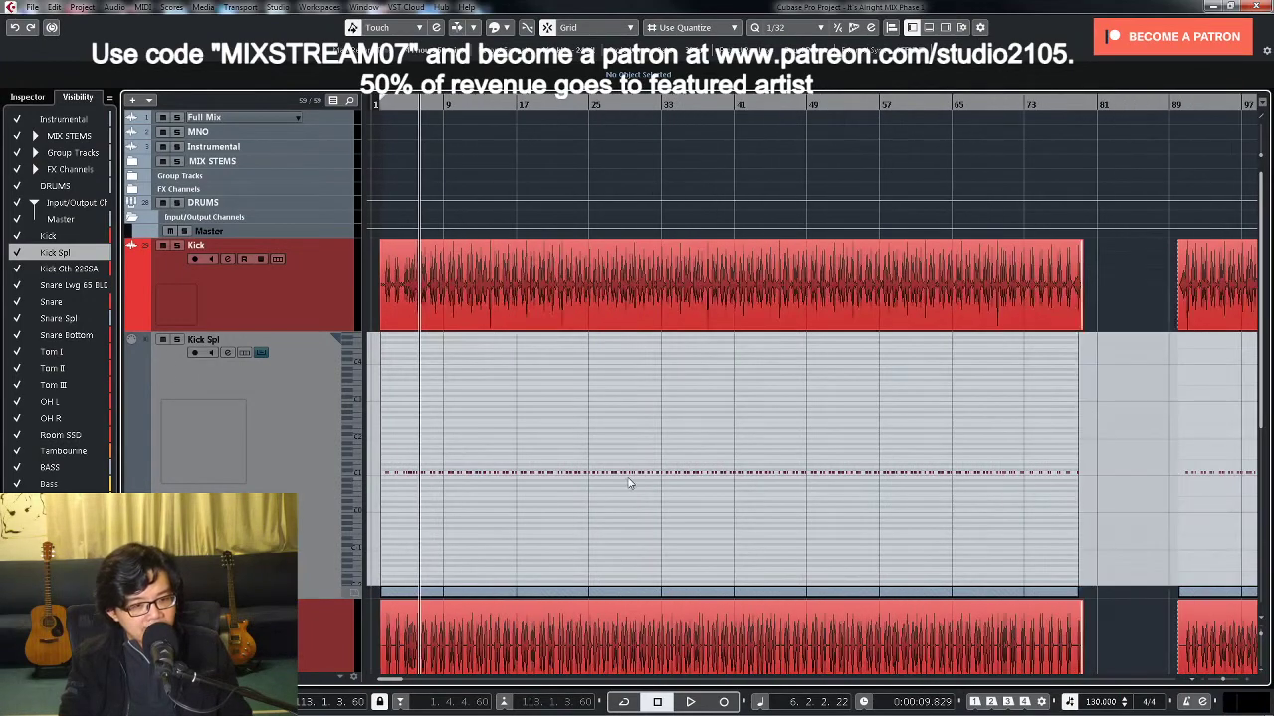
{"action": "key", "text": "g"}
{"action": "key", "text": "g"}
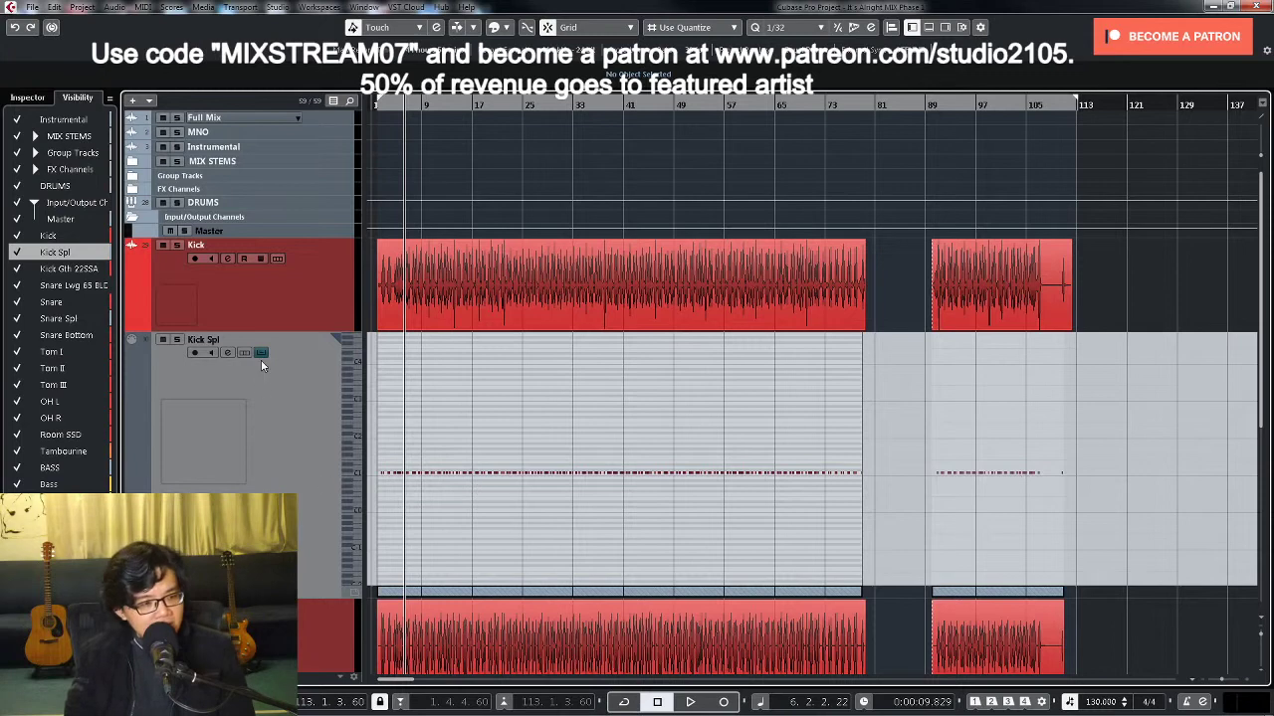
Step: Show only the velocity lane for Kick Spl and examine the note velocities across the song's opening bars
{"action": "left_click", "coordinate": [357, 595]}
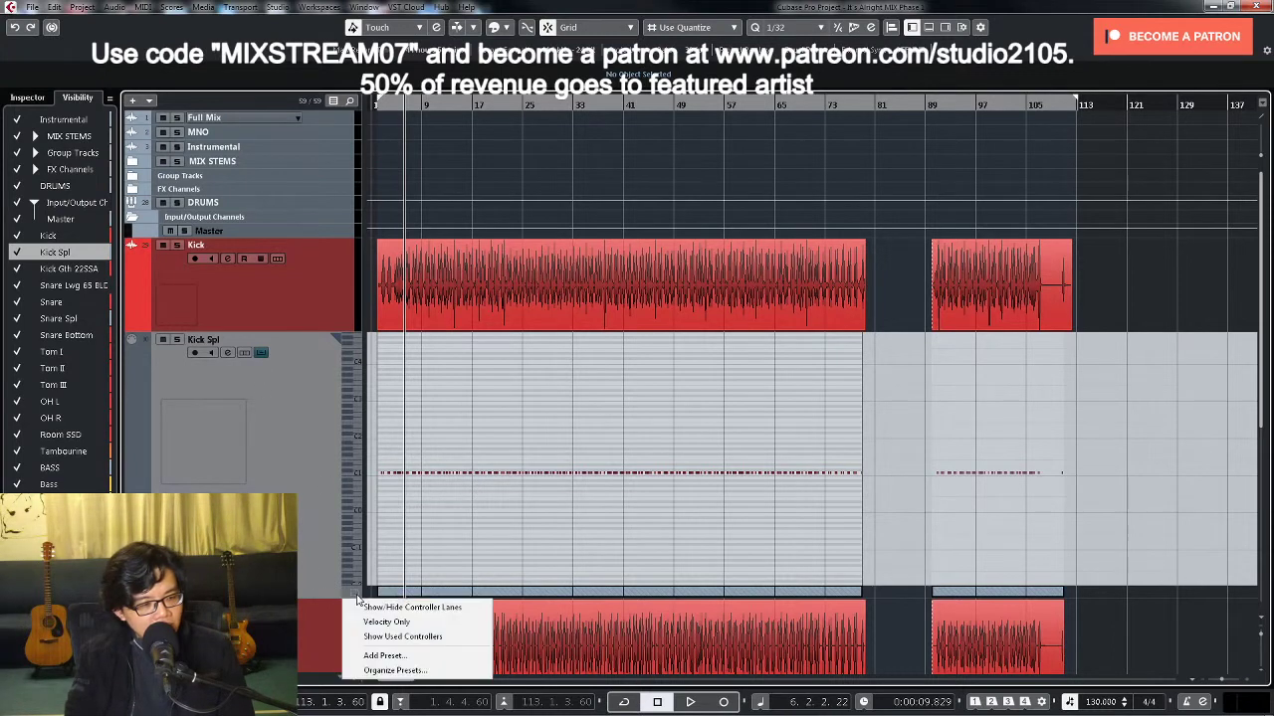
{"action": "left_click", "coordinate": [387, 622]}
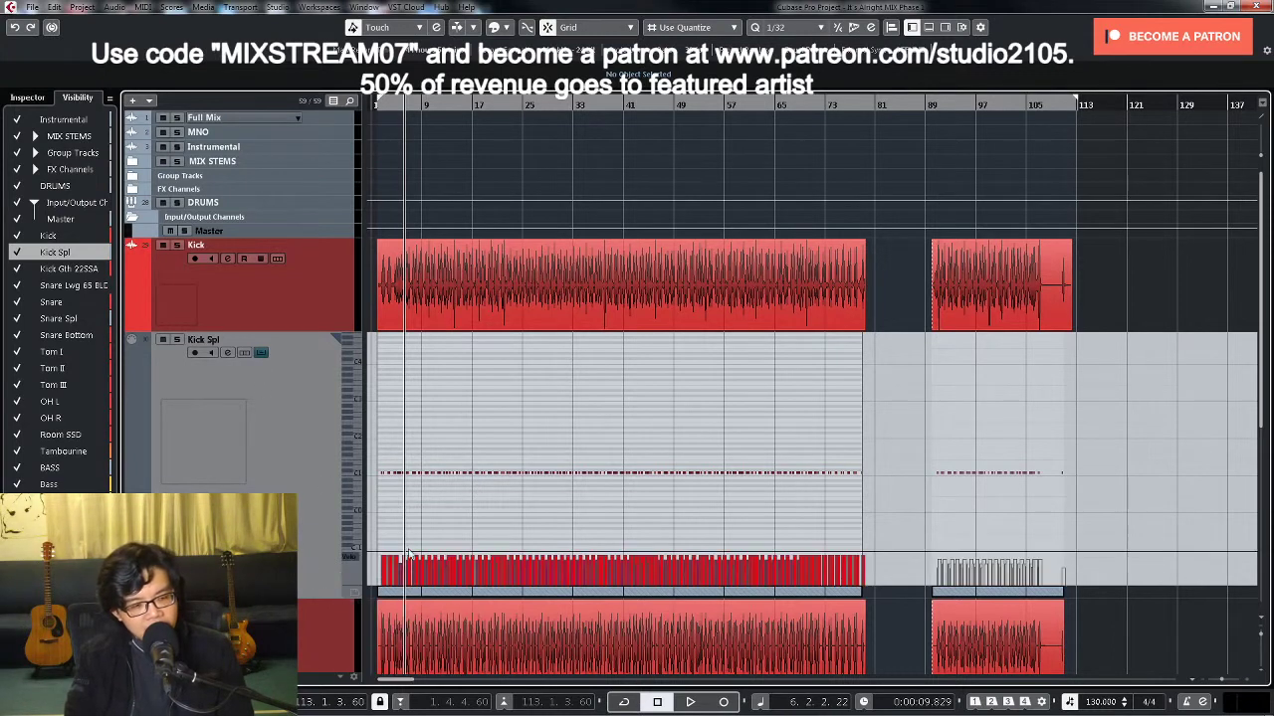
{"action": "key", "text": "h"}
{"action": "key", "text": "h"}
{"action": "key", "text": "h"}
{"action": "key", "text": "h"}
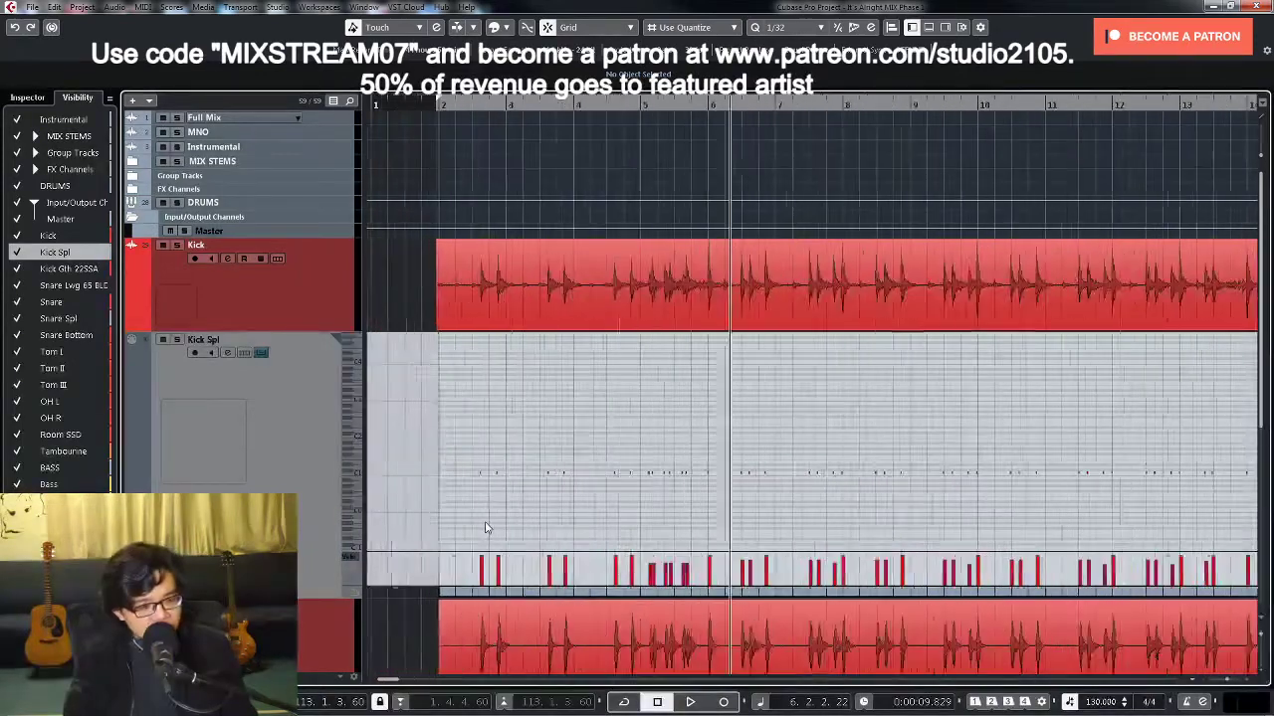
{"action": "key", "text": "g"}
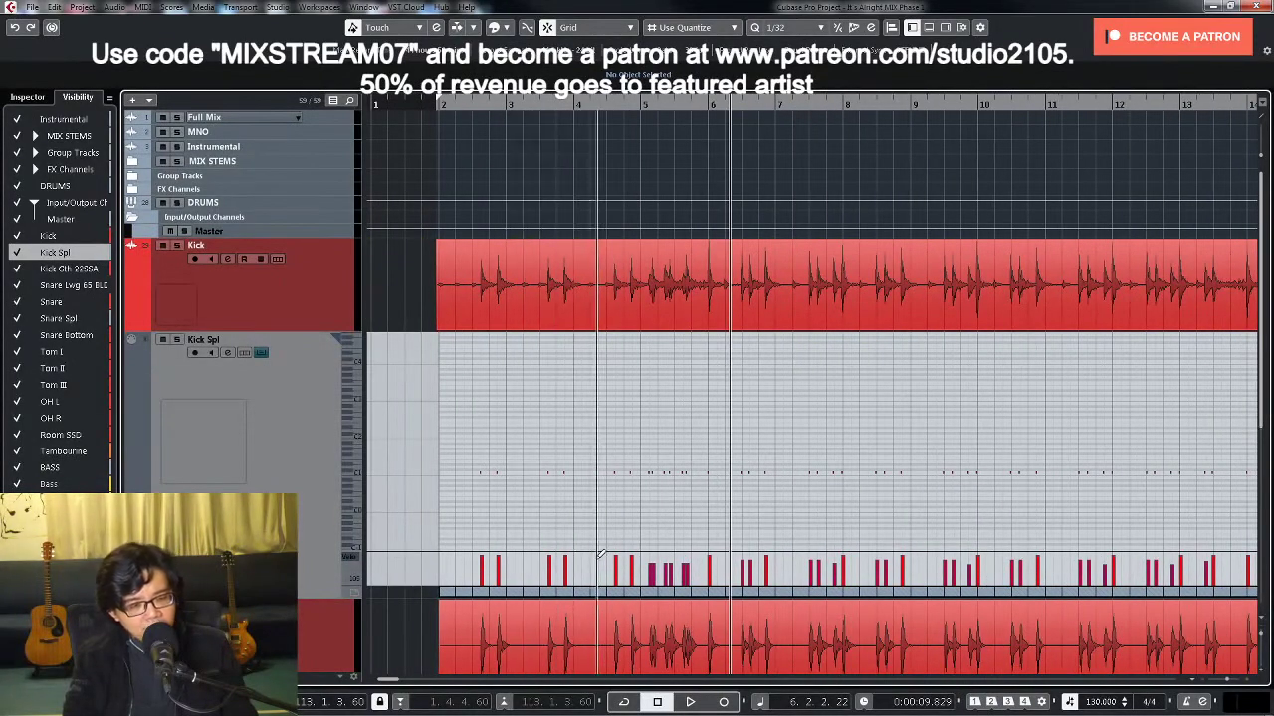
{"action": "key", "text": "g"}
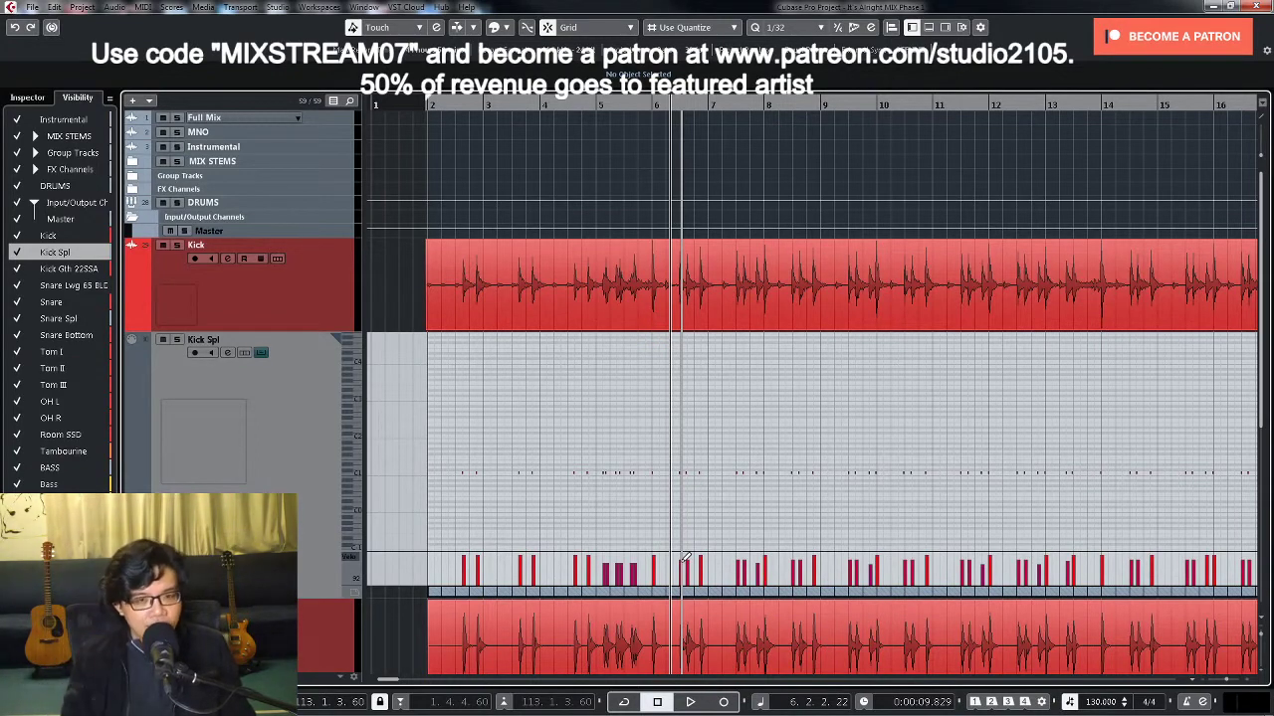
{"action": "key", "text": "h"}
{"action": "key", "text": "h"}
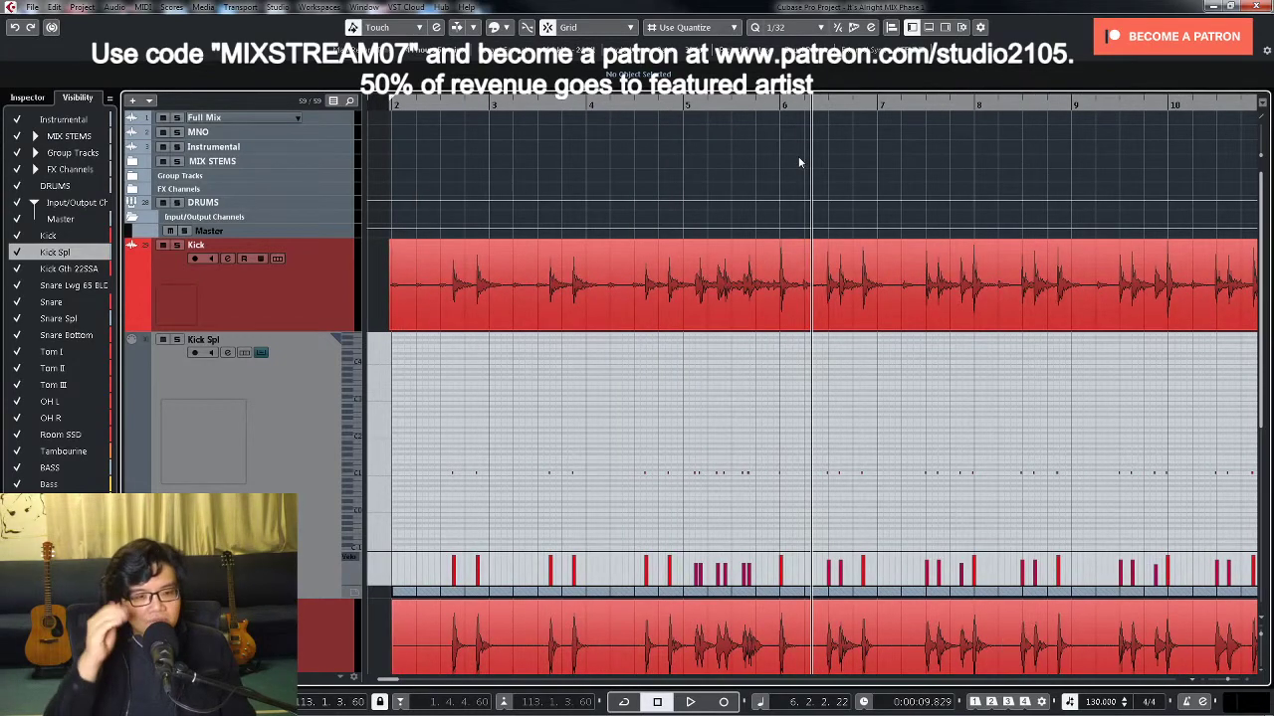
Step: Select the two Kick Spl notes shortly after bar 6 and compare their velocities with the Kick waveform
{"action": "key", "text": "h"}
{"action": "key", "text": "h"}
{"action": "key", "text": "h"}
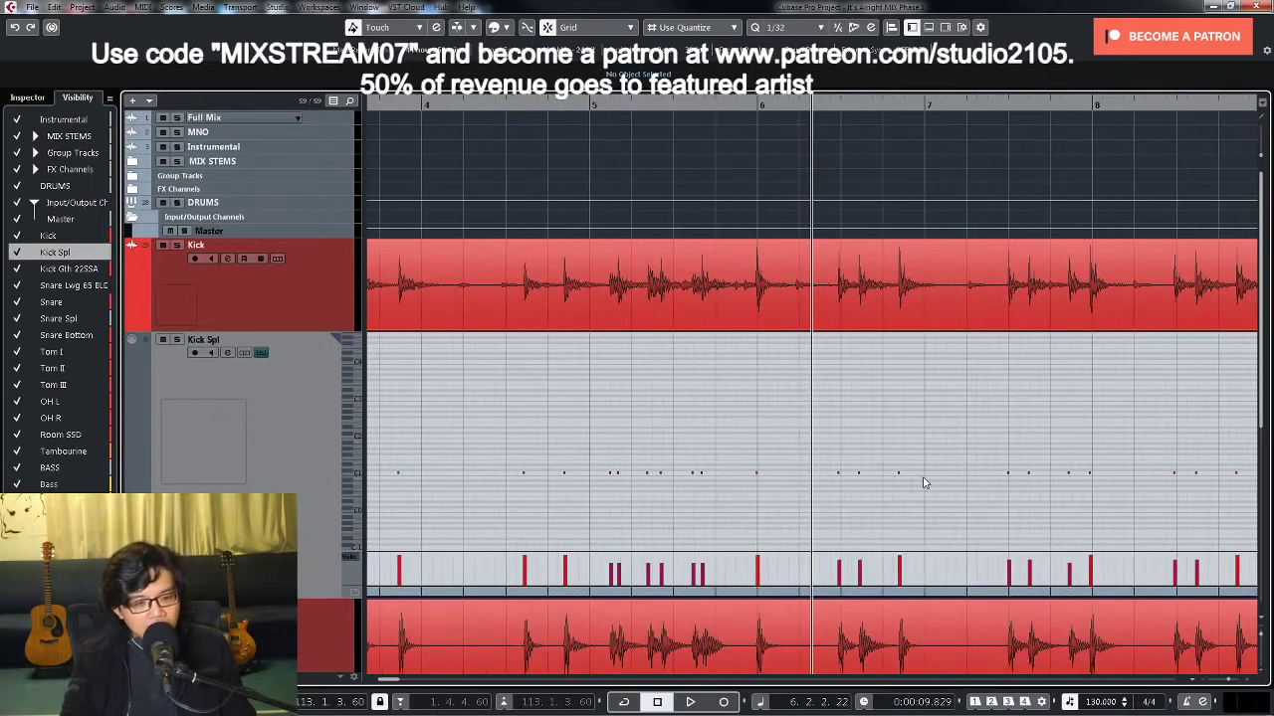
{"action": "left_click", "coordinate": [859, 472]}
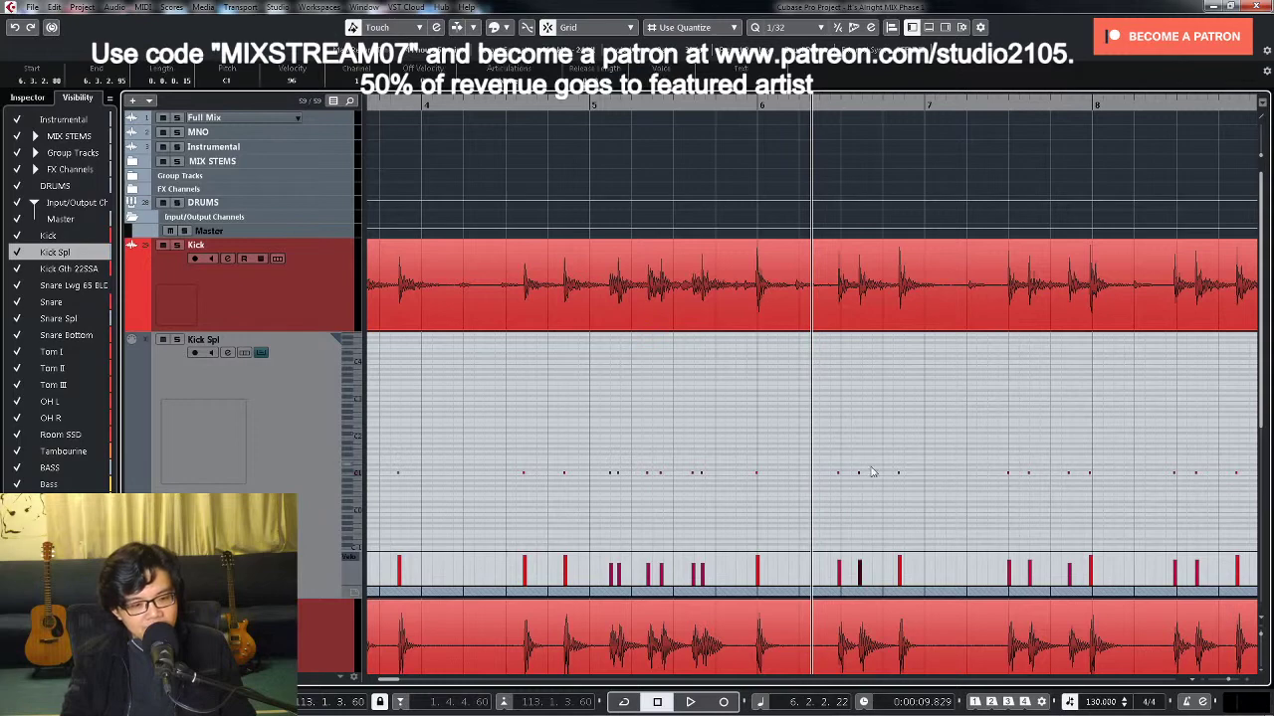
{"action": "key", "text": "h"}
{"action": "key", "text": "h"}
{"action": "key", "text": "h"}
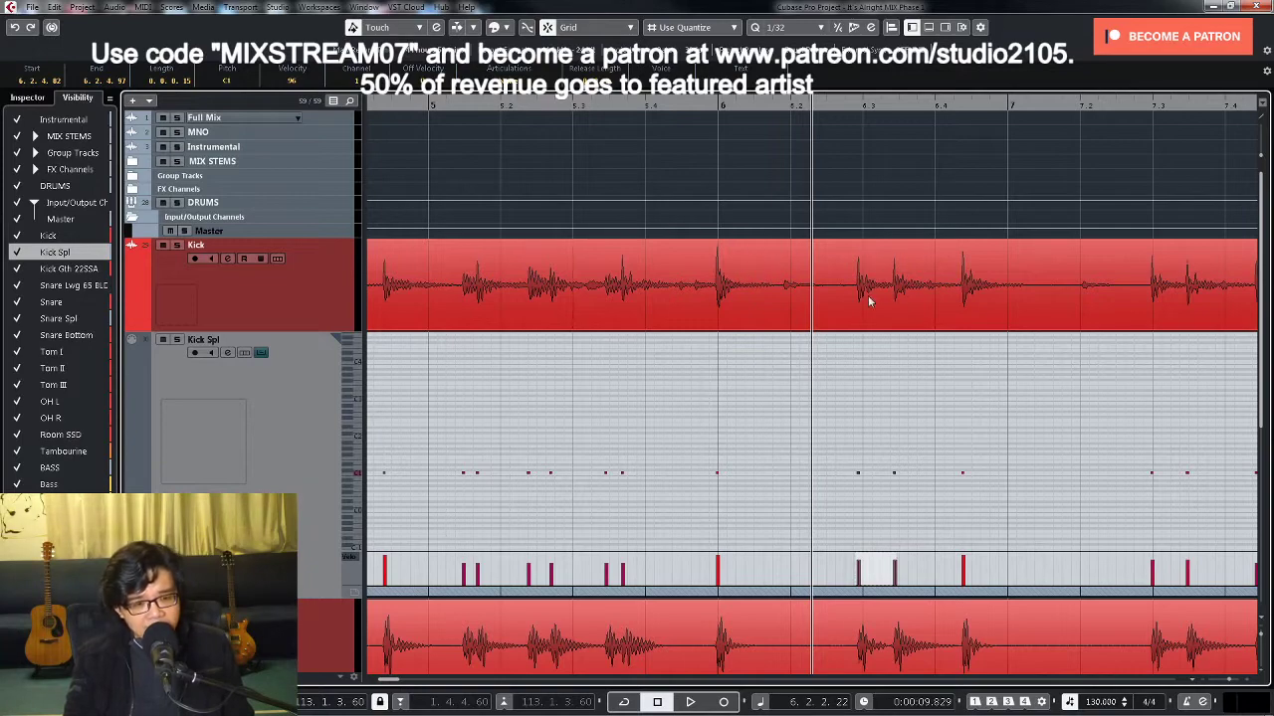
{"action": "key", "text": "g"}
{"action": "key", "text": "g"}
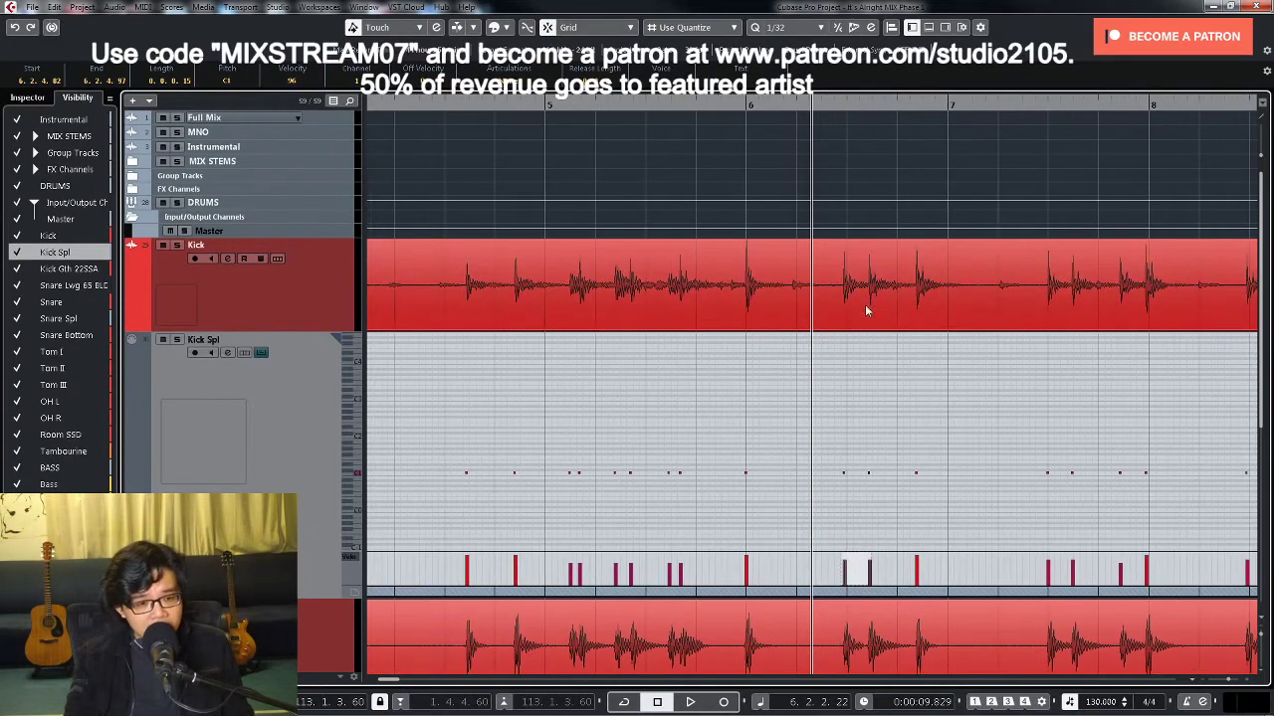
Step: Play the kick from about bar 4 beat 3 to bar 5 beat 3 to hear the soft hits
{"action": "left_click", "coordinate": [451, 109]}
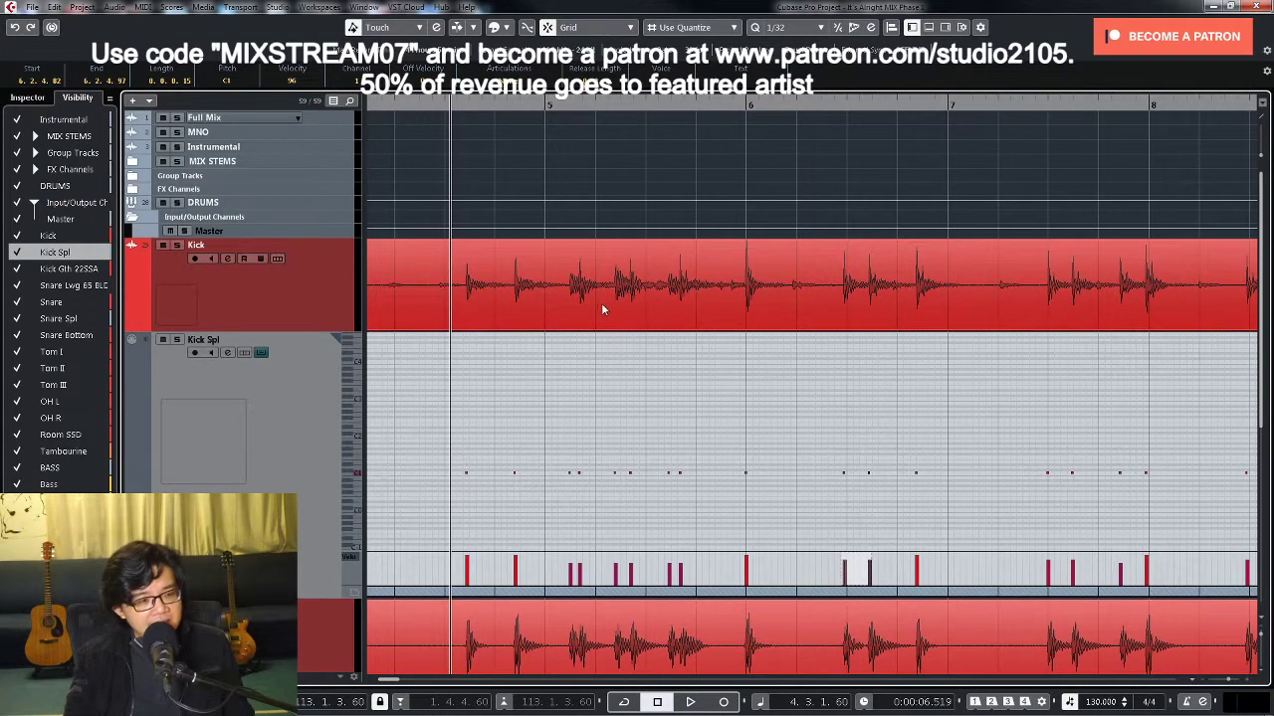
{"action": "key", "text": "space"}
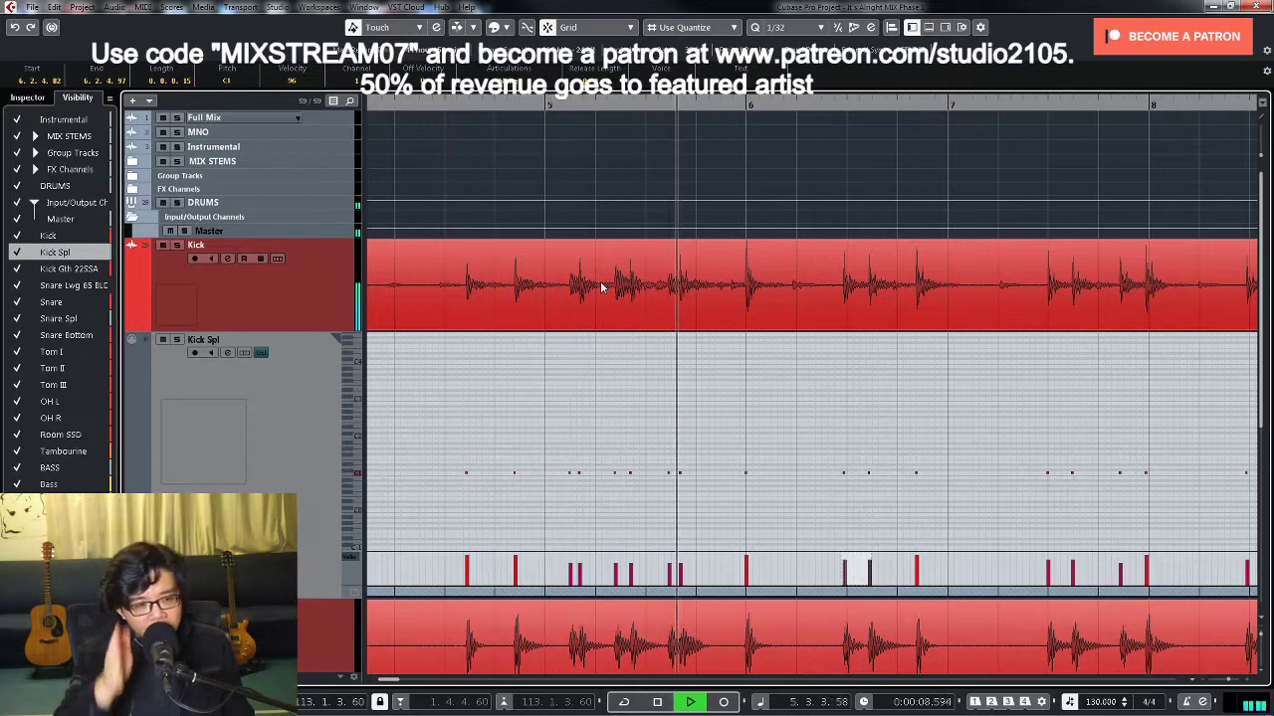
{"action": "key", "text": "space"}
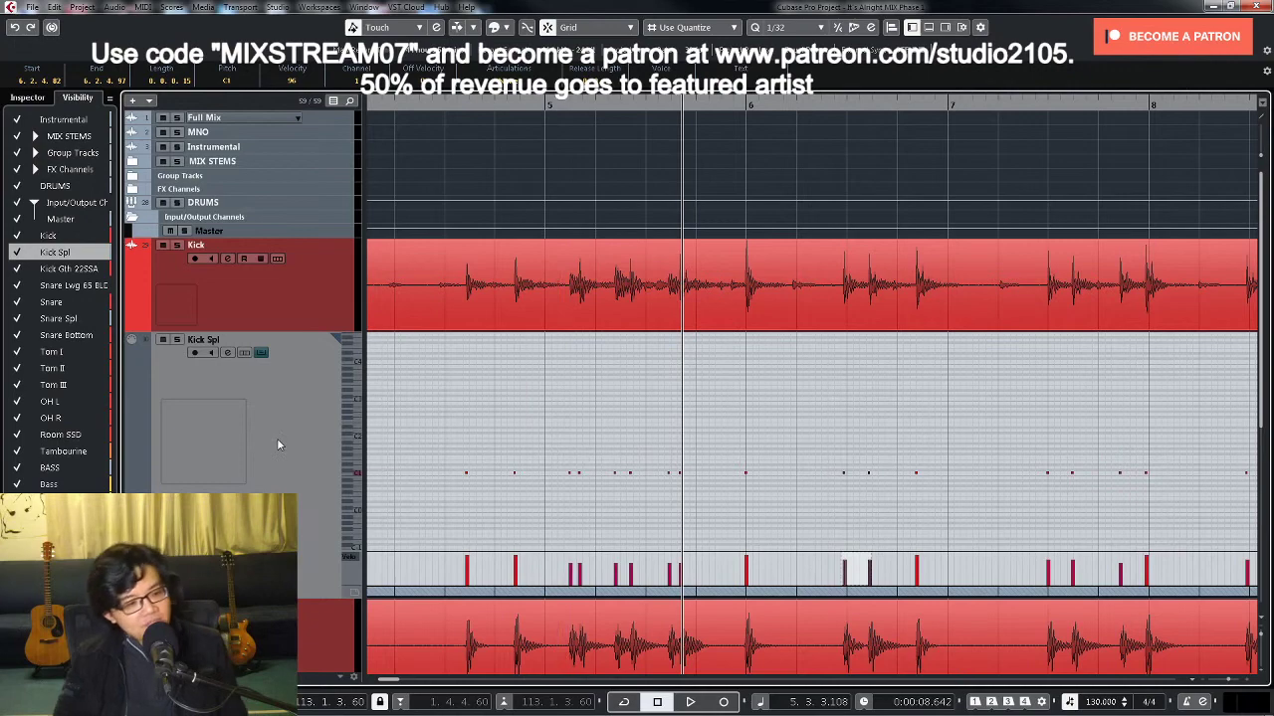
Step: Mute the Kick track and close the in-place editor on Kick Spl
{"action": "key", "text": "shift+f"}
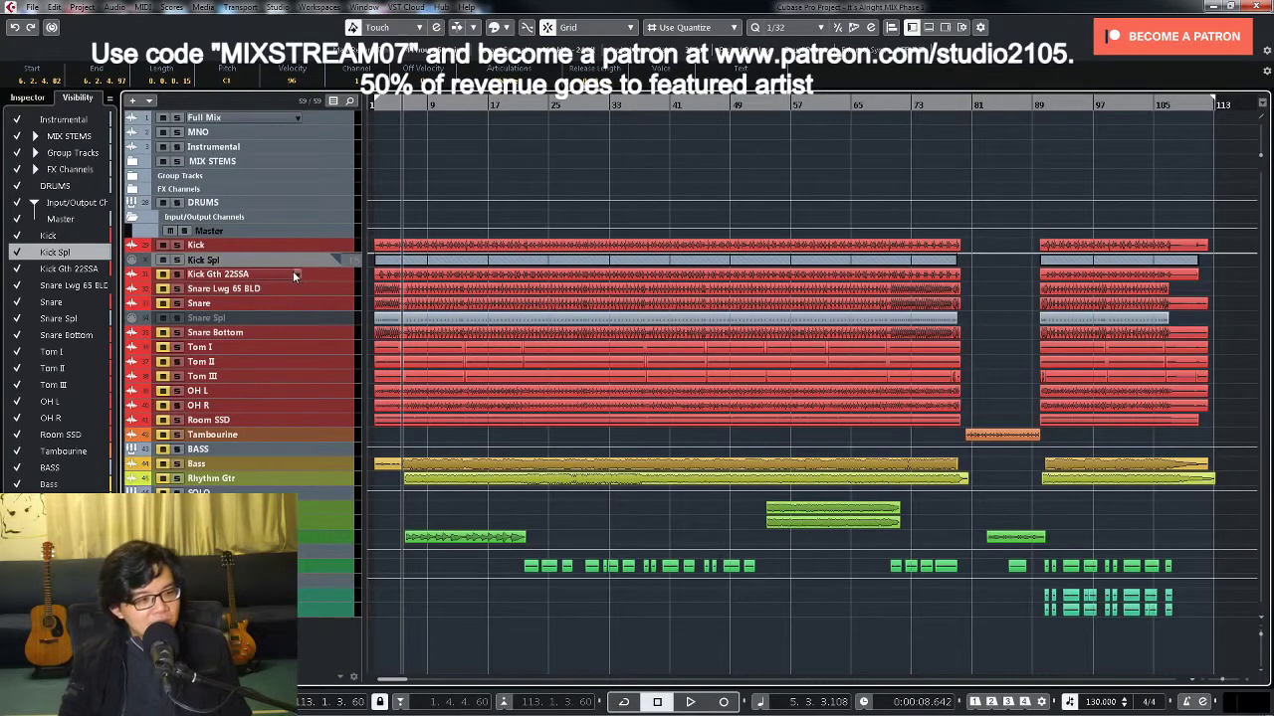
{"action": "left_click", "coordinate": [163, 244]}
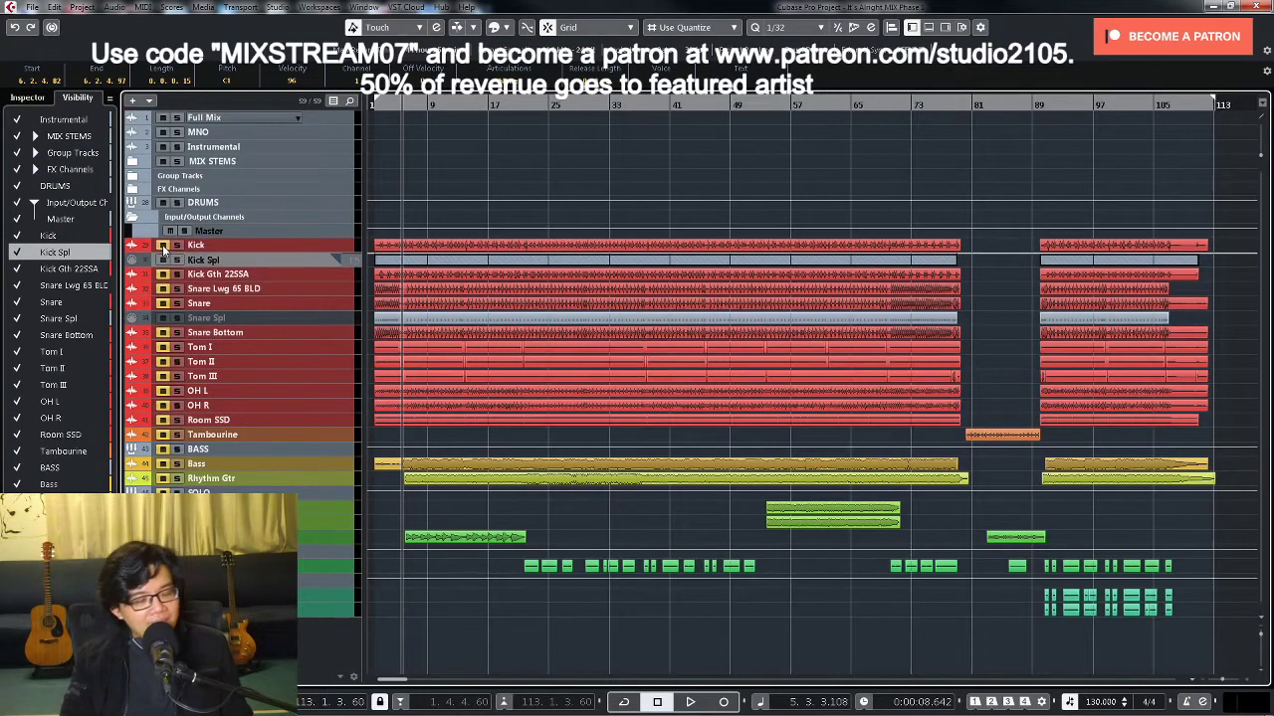
{"action": "left_click_drag", "start_coordinate": [303, 267], "coordinate": [304, 435]}
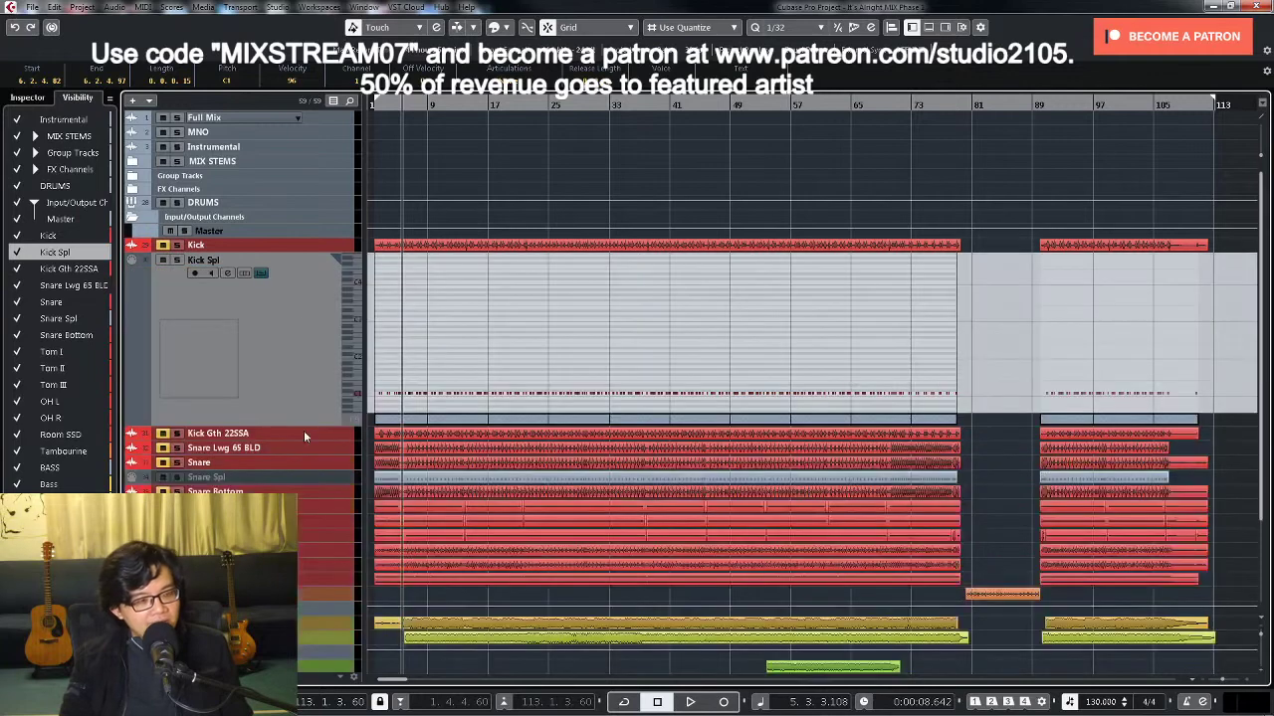
{"action": "left_click", "coordinate": [262, 272]}
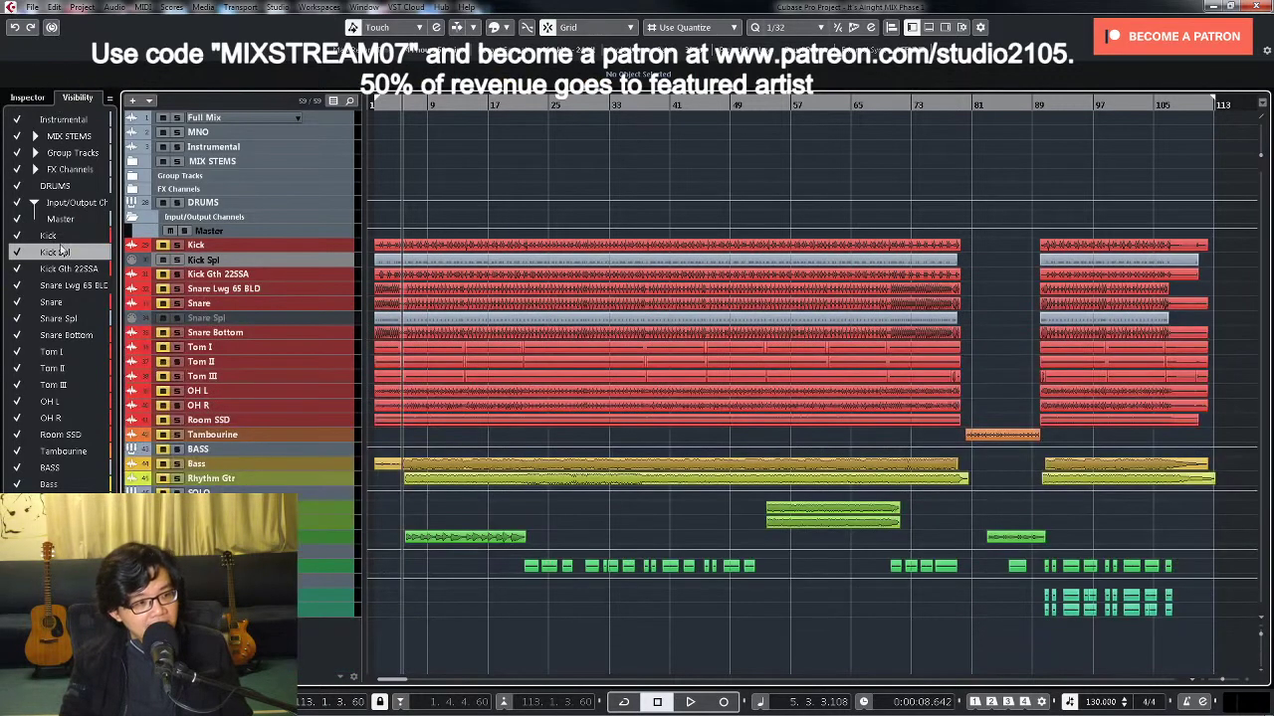
Step: Enlarge the Kick Gth 22SSA track and examine its waveform and track name around bars 4 to 7
{"action": "left_click", "coordinate": [319, 279]}
{"action": "left_click_drag", "start_coordinate": [341, 282], "coordinate": [339, 347]}
{"action": "left_click_drag", "start_coordinate": [336, 411], "coordinate": [335, 585]}
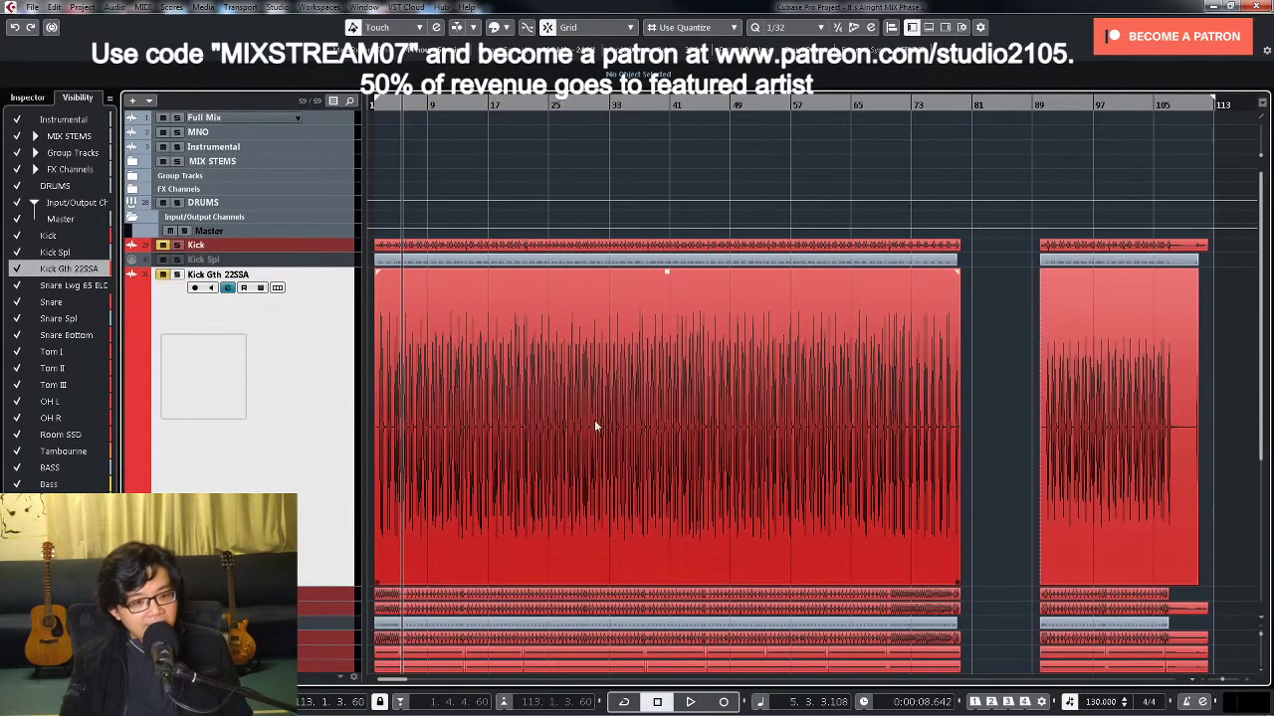
{"action": "key", "text": "h"}
{"action": "key", "text": "h"}
{"action": "key", "text": "h"}
{"action": "key", "text": "h"}
{"action": "key", "text": "h"}
{"action": "key", "text": "h"}
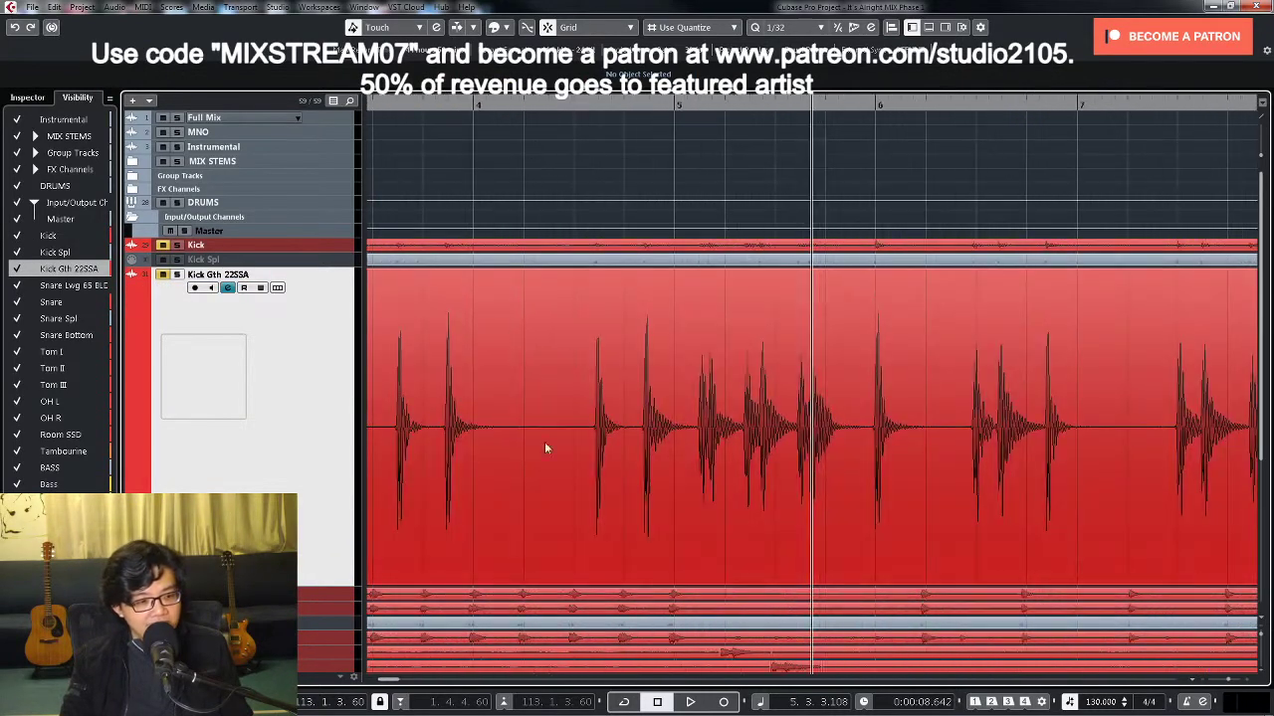
{"action": "double_click", "coordinate": [239, 275]}
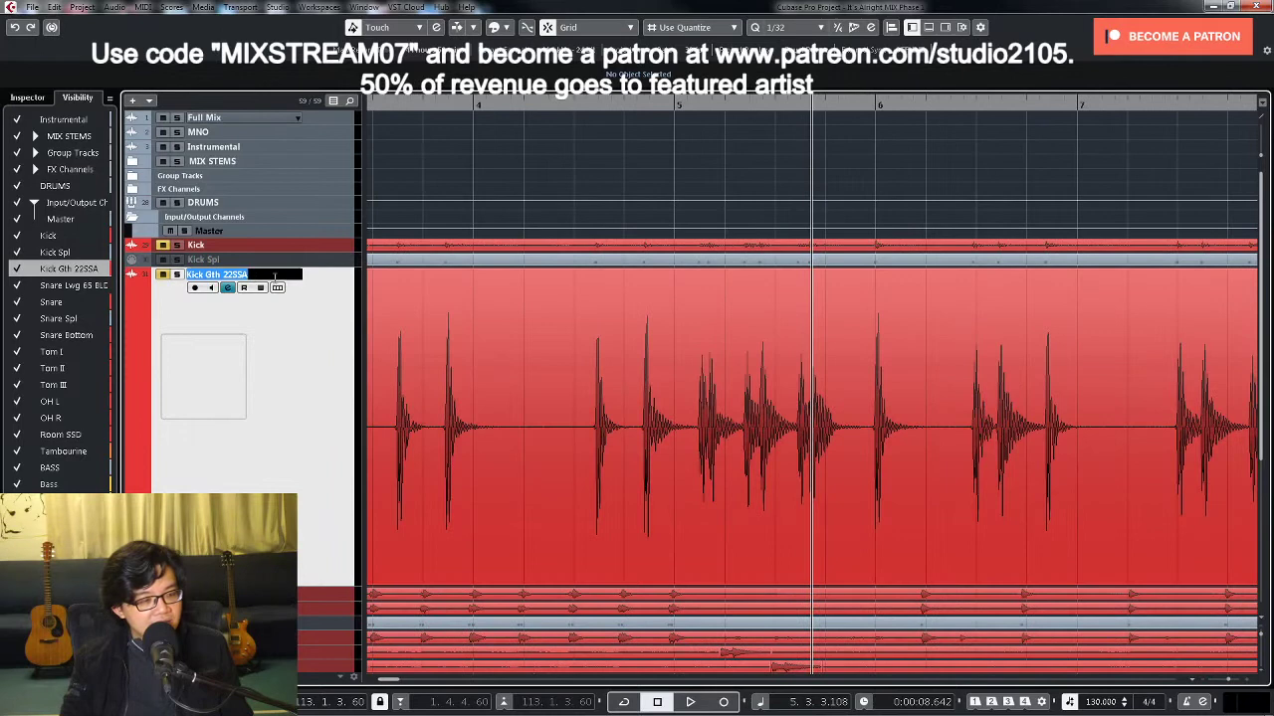
{"action": "left_click", "coordinate": [548, 378]}
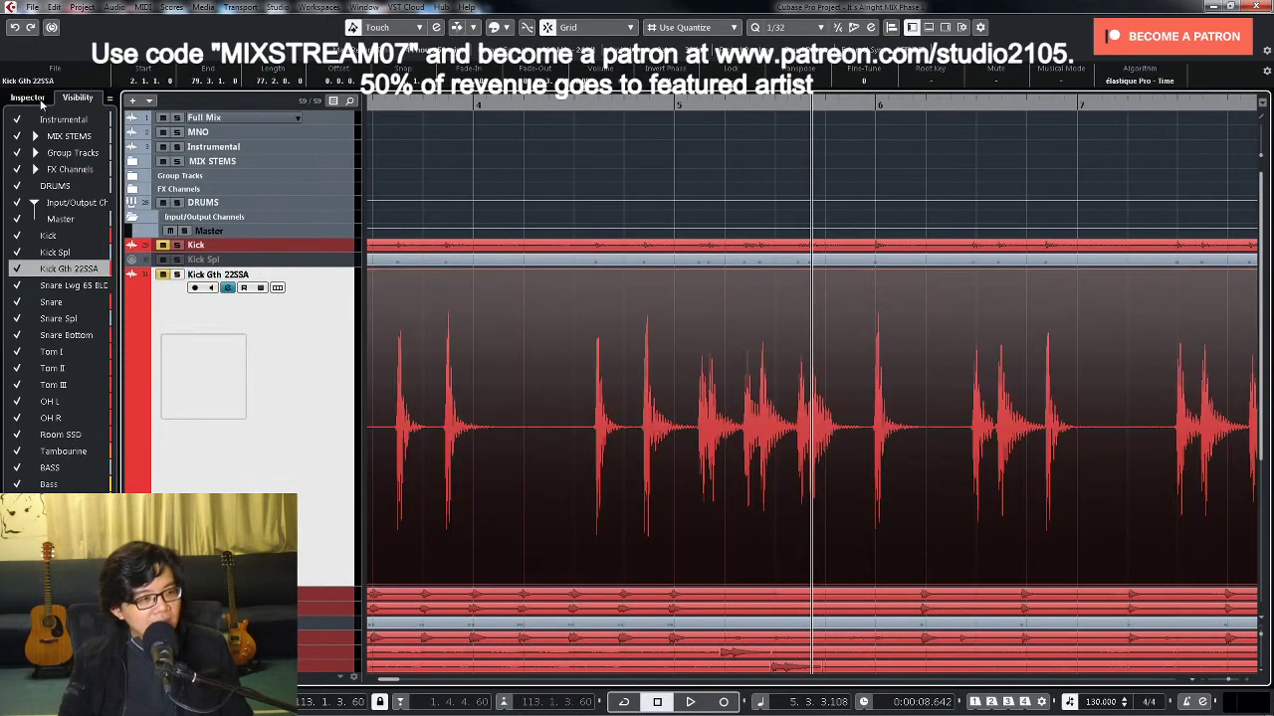
Step: Hide the Kick Spl track and enlarge the Snare and Snare Spl tracks together for comparison
{"action": "left_click", "coordinate": [17, 254]}
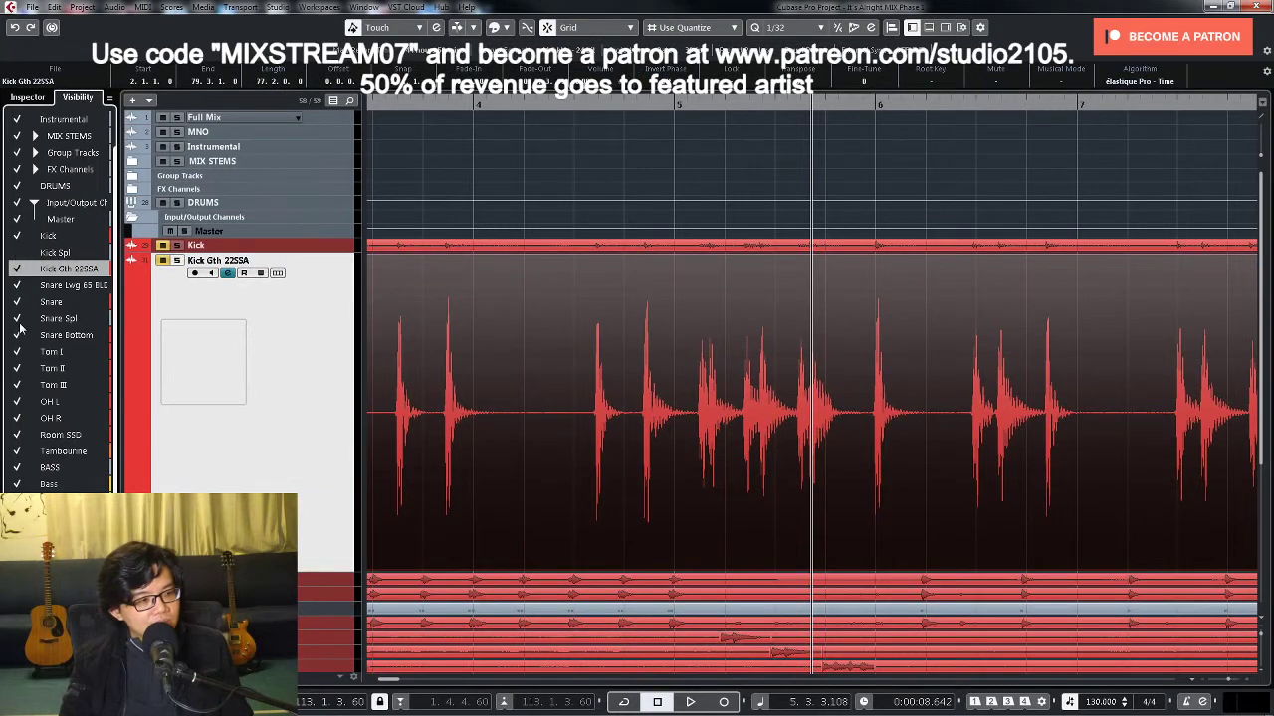
{"action": "left_click", "coordinate": [313, 609]}
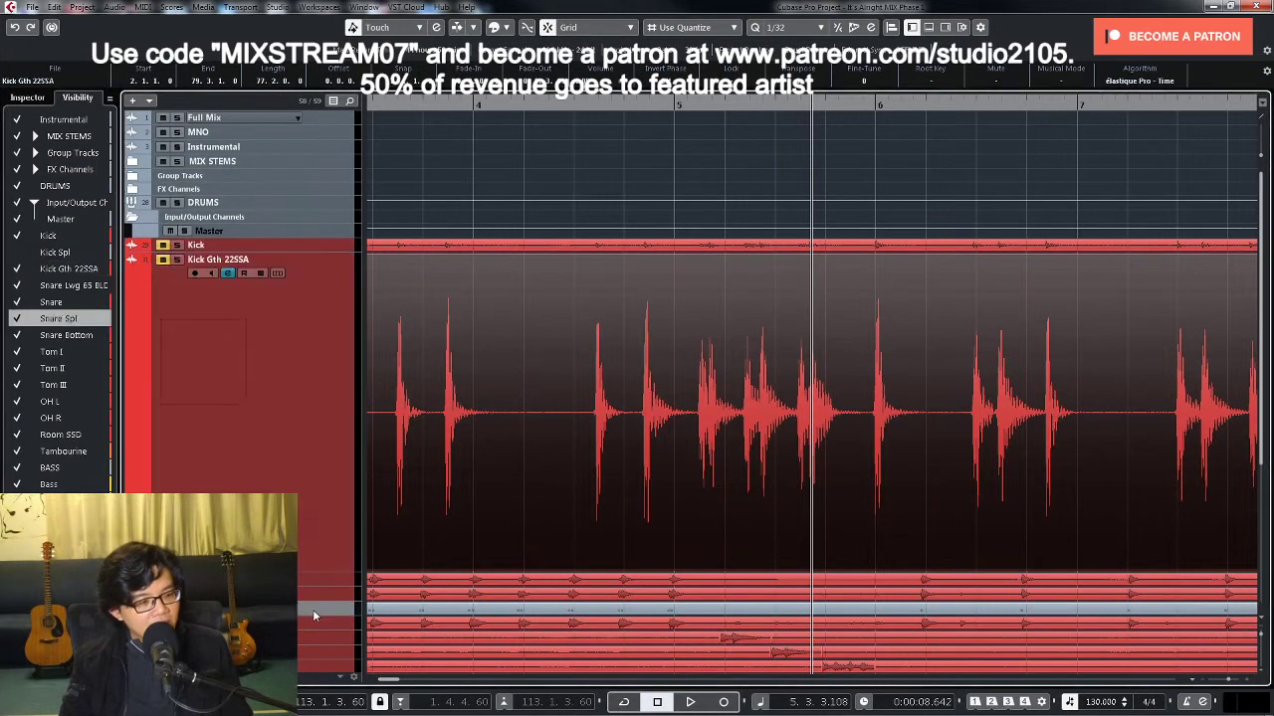
{"action": "left_click", "coordinate": [324, 291], "text": "ctrl"}
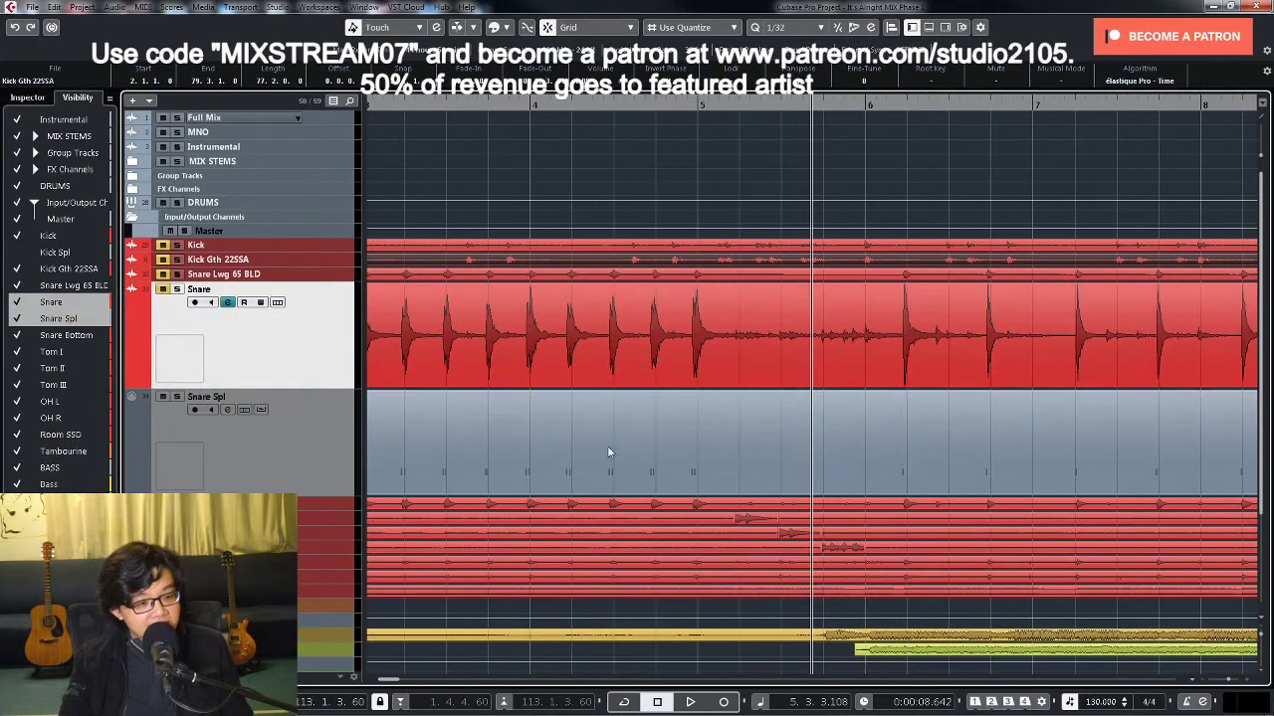
Step: Open the in-place editor on Snare Spl and inspect its notes and velocities against the Snare hits around bar 2
{"action": "left_click_drag", "start_coordinate": [527, 107], "coordinate": [261, 415]}
{"action": "left_click", "coordinate": [262, 409]}
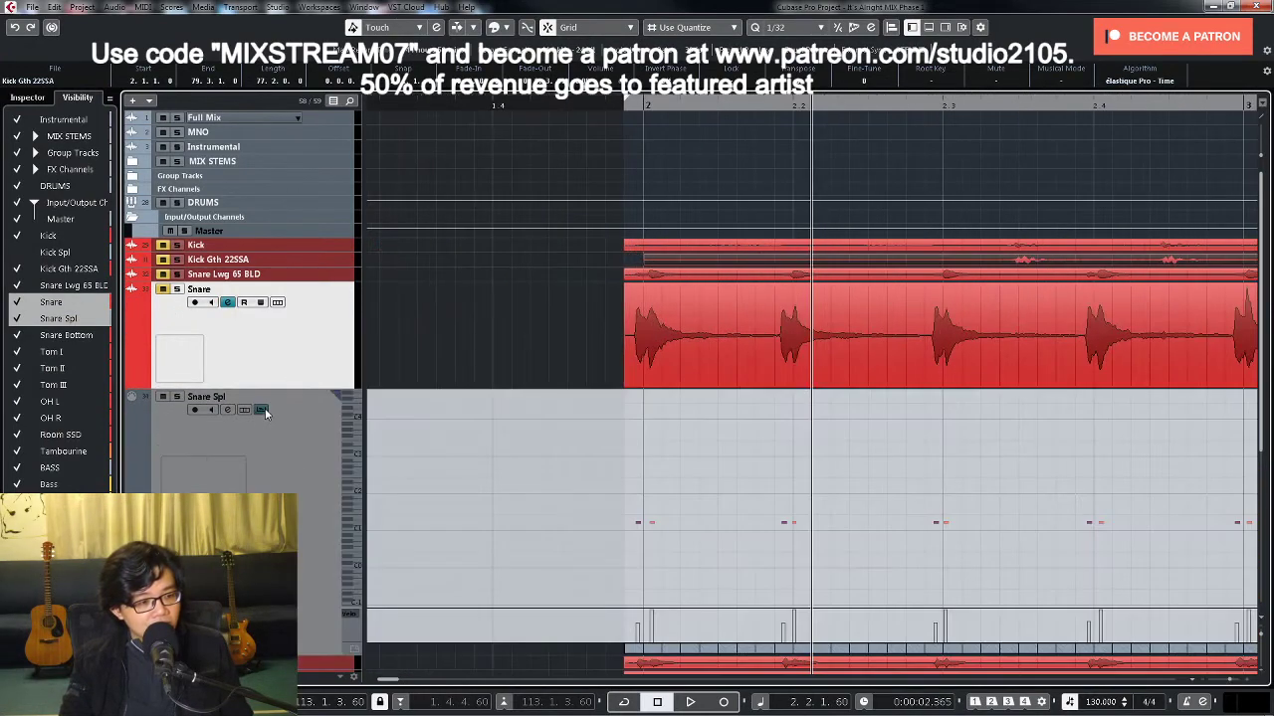
{"action": "left_click", "coordinate": [355, 650]}
{"action": "left_click", "coordinate": [378, 608]}
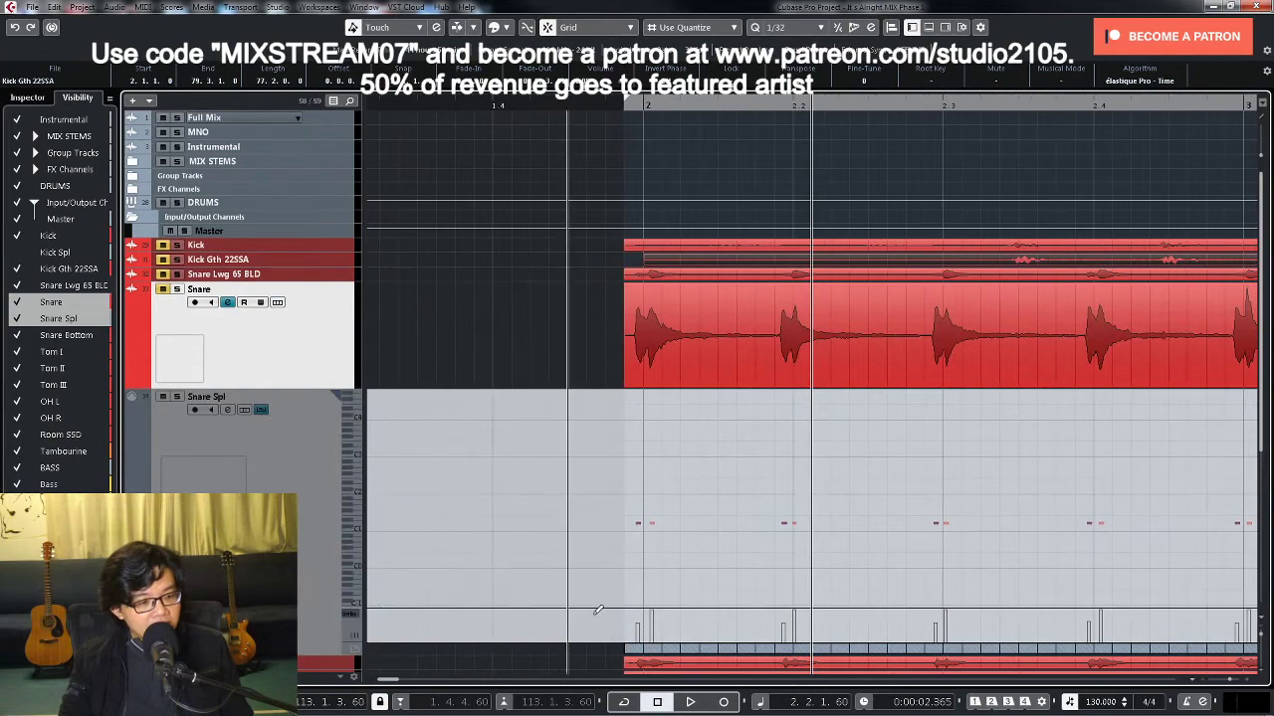
{"action": "key", "text": "h"}
{"action": "left_click", "coordinate": [736, 591]}
{"action": "key", "text": "g"}
{"action": "key", "text": "g"}
{"action": "key", "text": "g"}
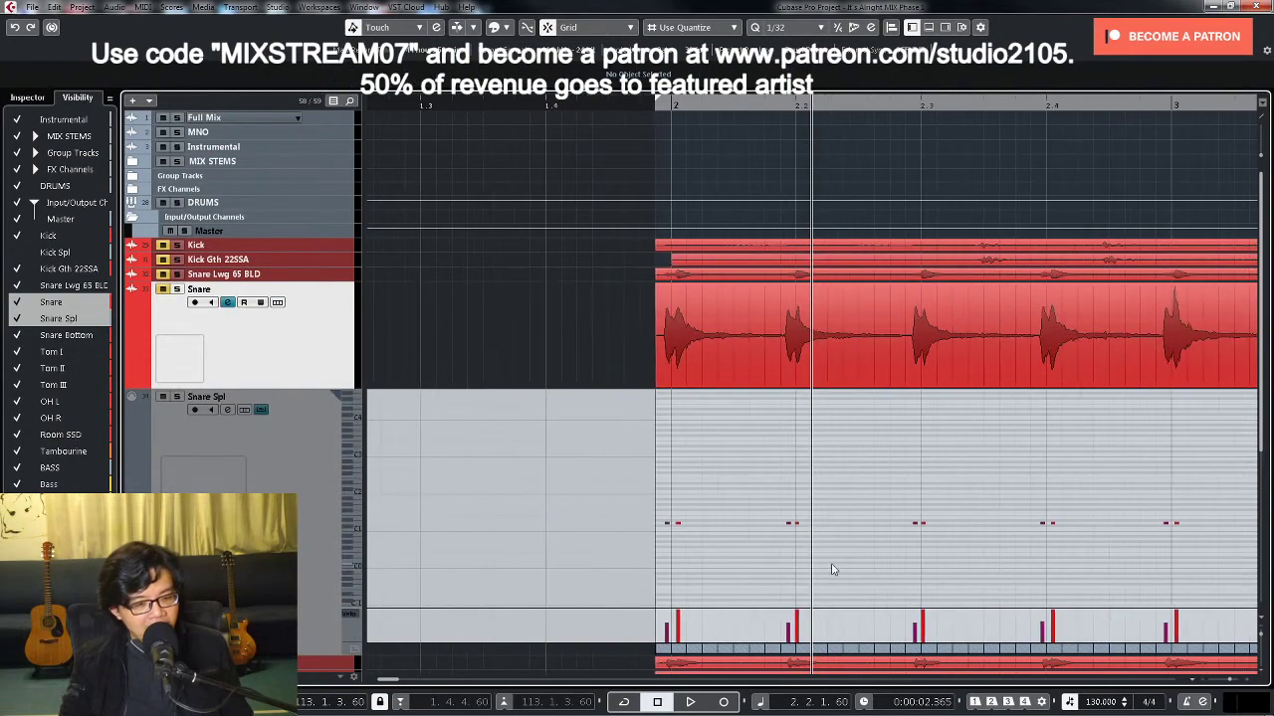
Step: Compare the Snare Spl notes with the Snare waveform, first closely in bar 2 and across bars 2 to 11
{"action": "key", "text": "h"}
{"action": "key", "text": "h"}
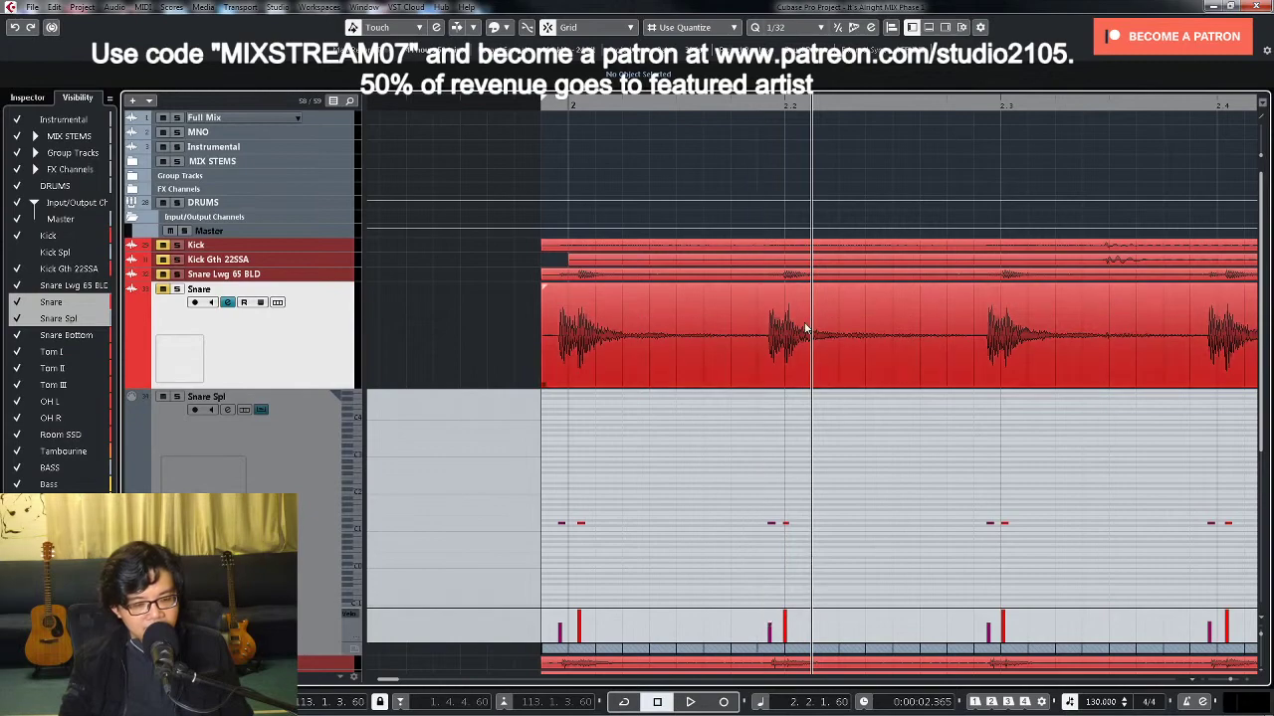
{"action": "key", "text": "g"}
{"action": "key", "text": "g"}
{"action": "key", "text": "g"}
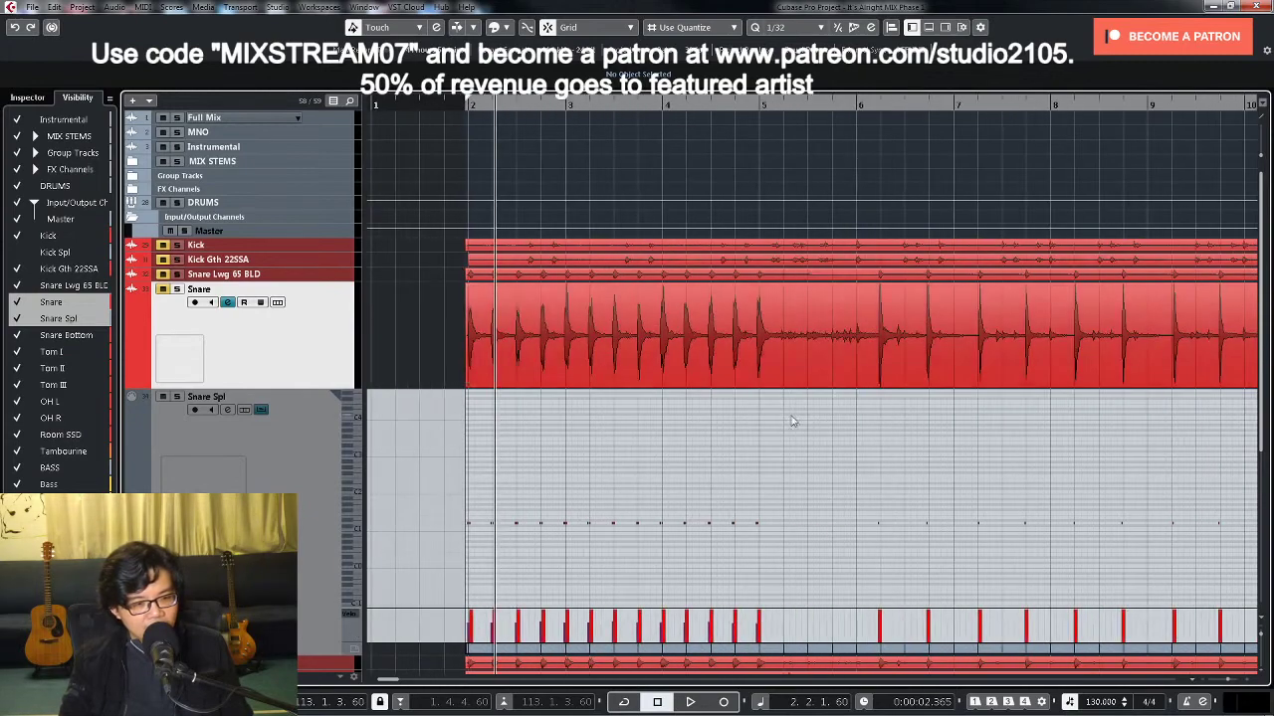
{"action": "key", "text": "g"}
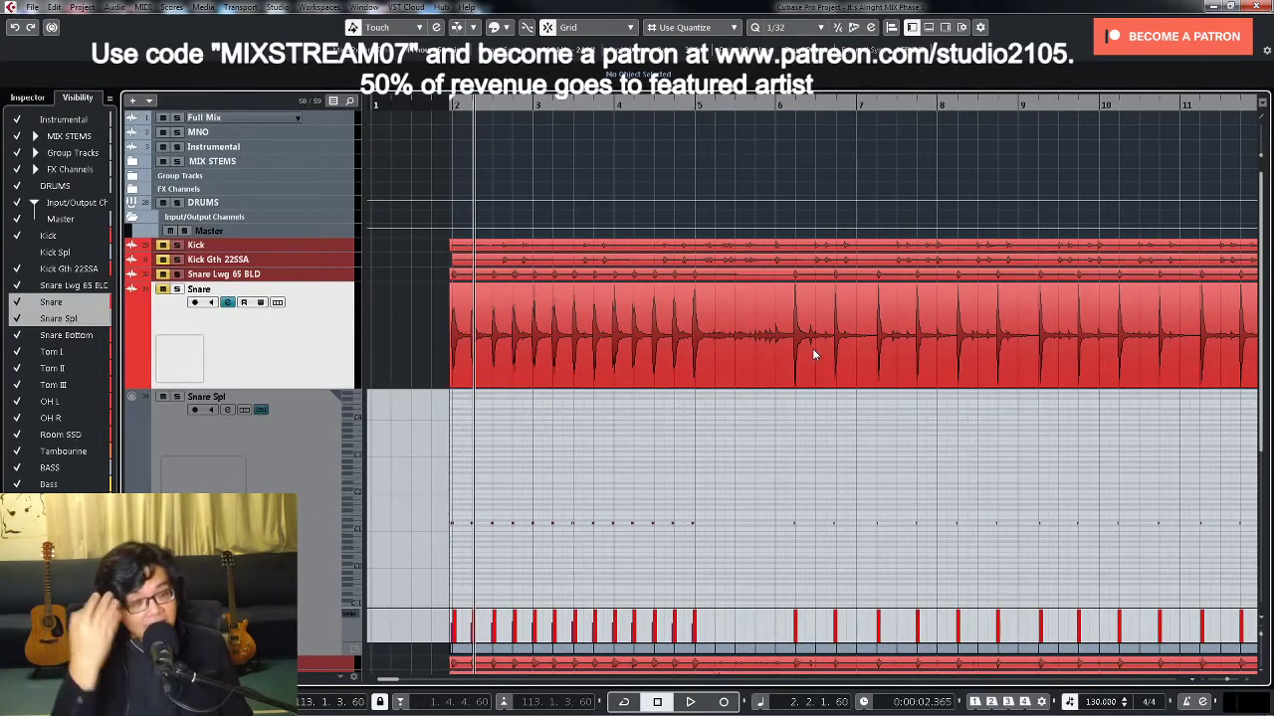
Step: Collapse the enlarged snare tracks to their compact height and hide the Snare Spl track
{"action": "key", "text": "ctrl+Down"}
{"action": "key", "text": "ctrl+Up"}
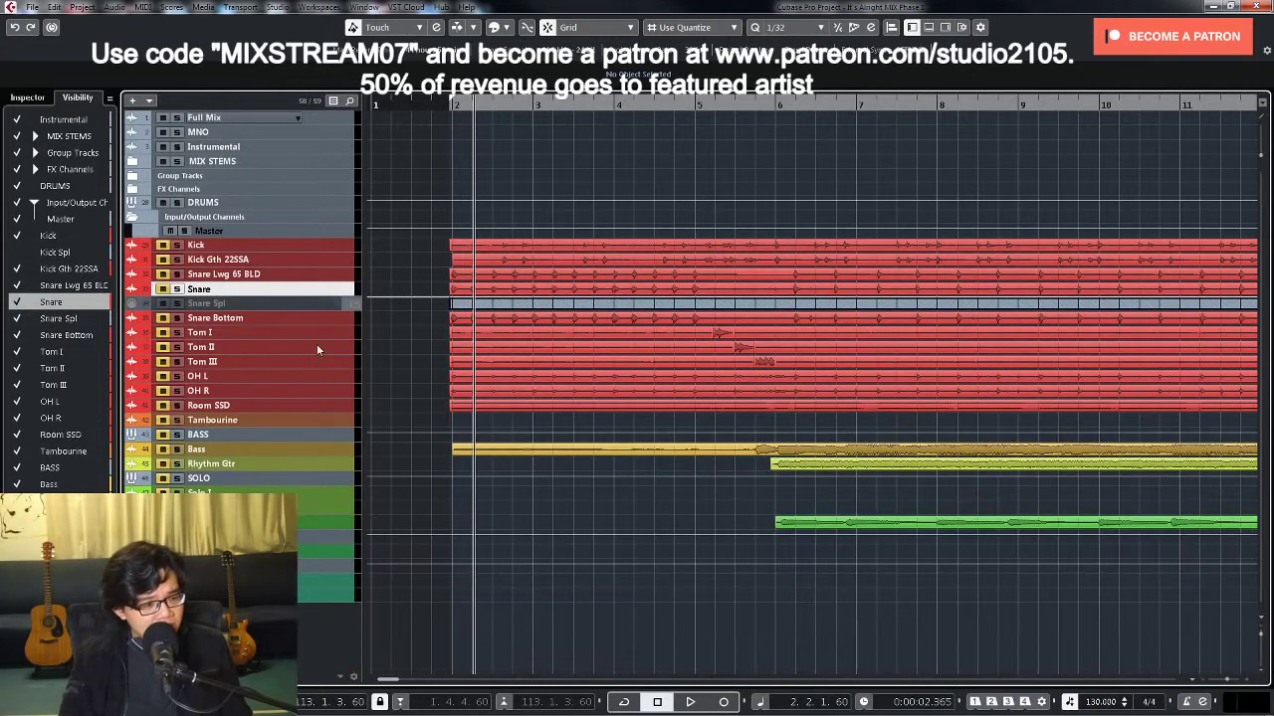
{"action": "right_click", "coordinate": [315, 305]}
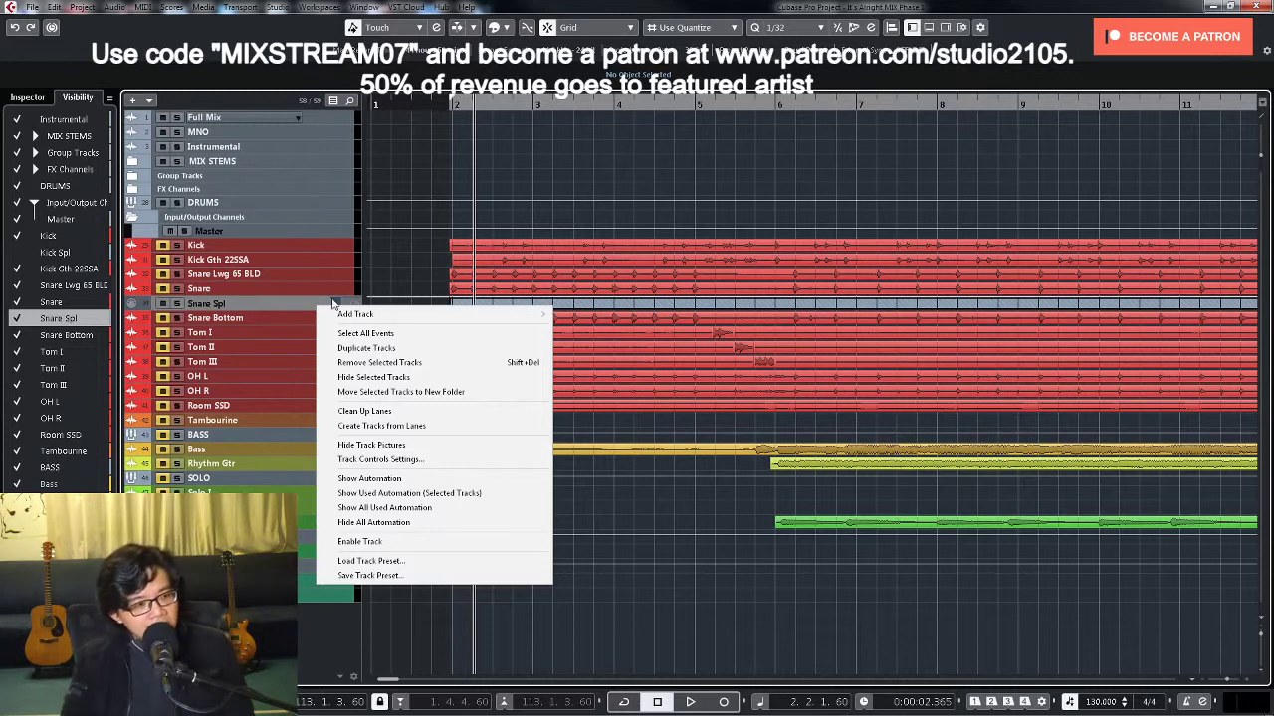
{"action": "left_click", "coordinate": [320, 303]}
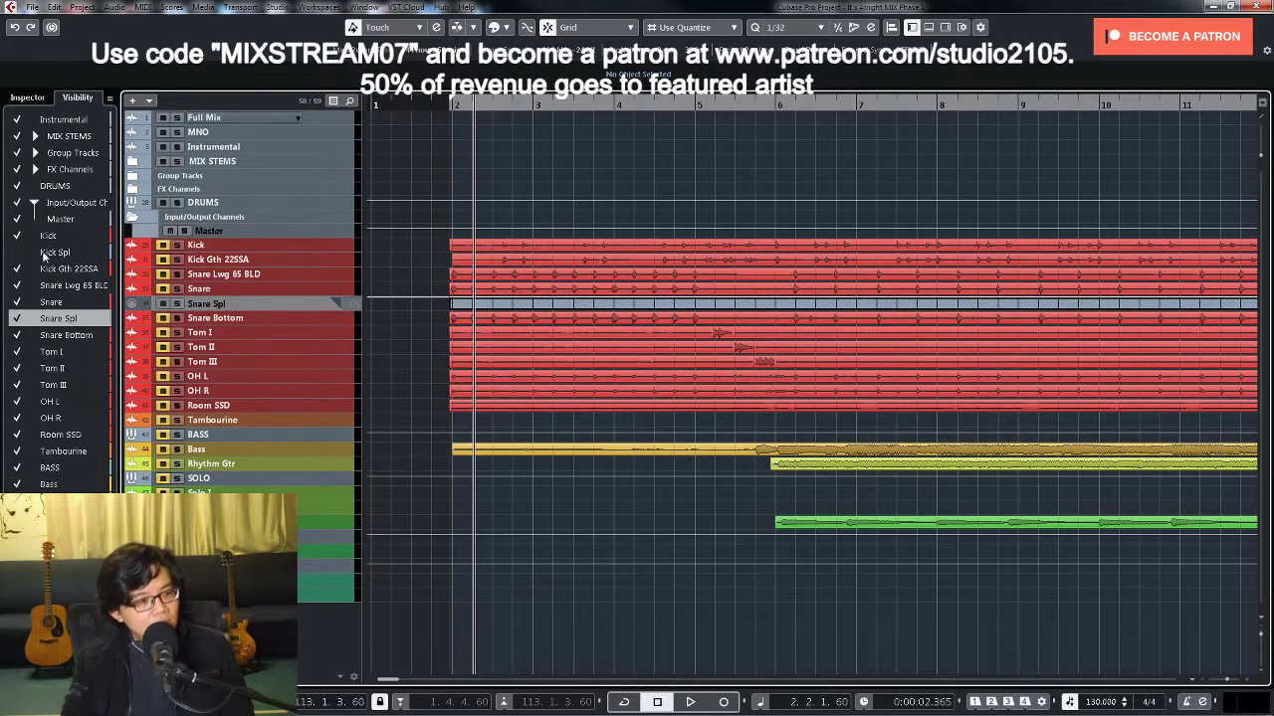
{"action": "left_click", "coordinate": [15, 318]}
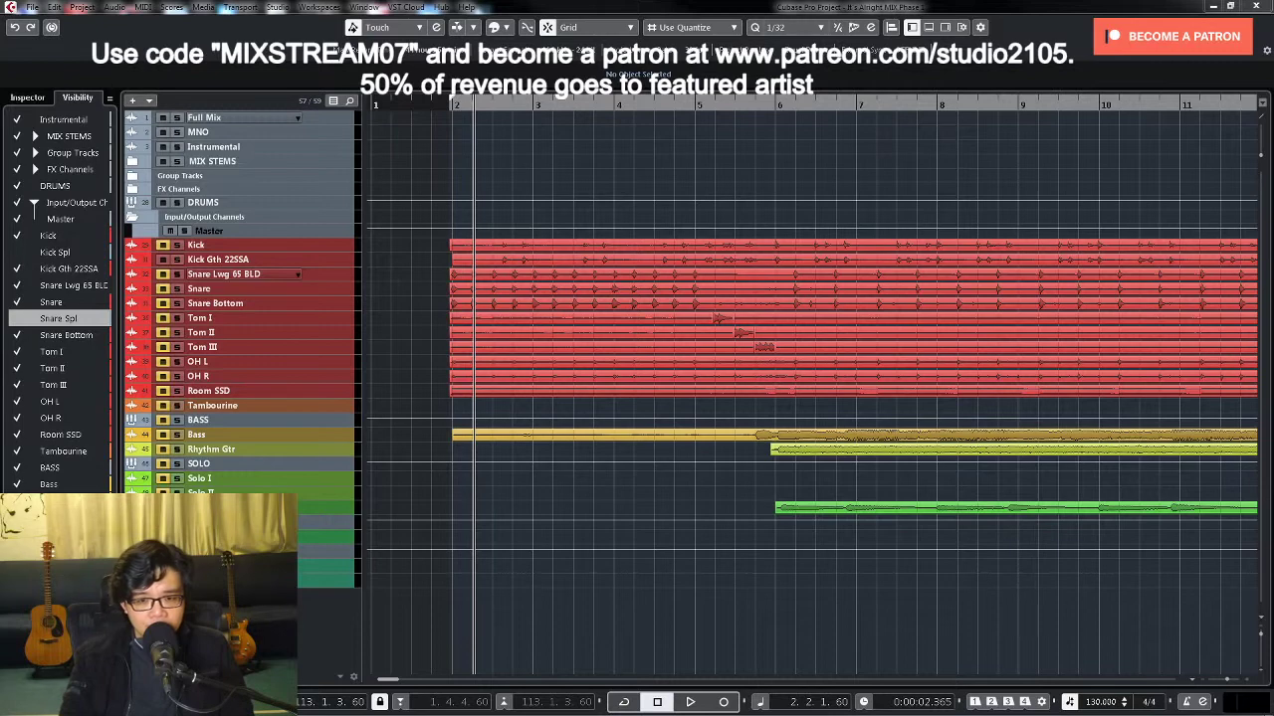
Step: Unmute and enlarge the Kick Gth 22SSA track, show the whole song, and start playback
{"action": "key", "text": "e"}
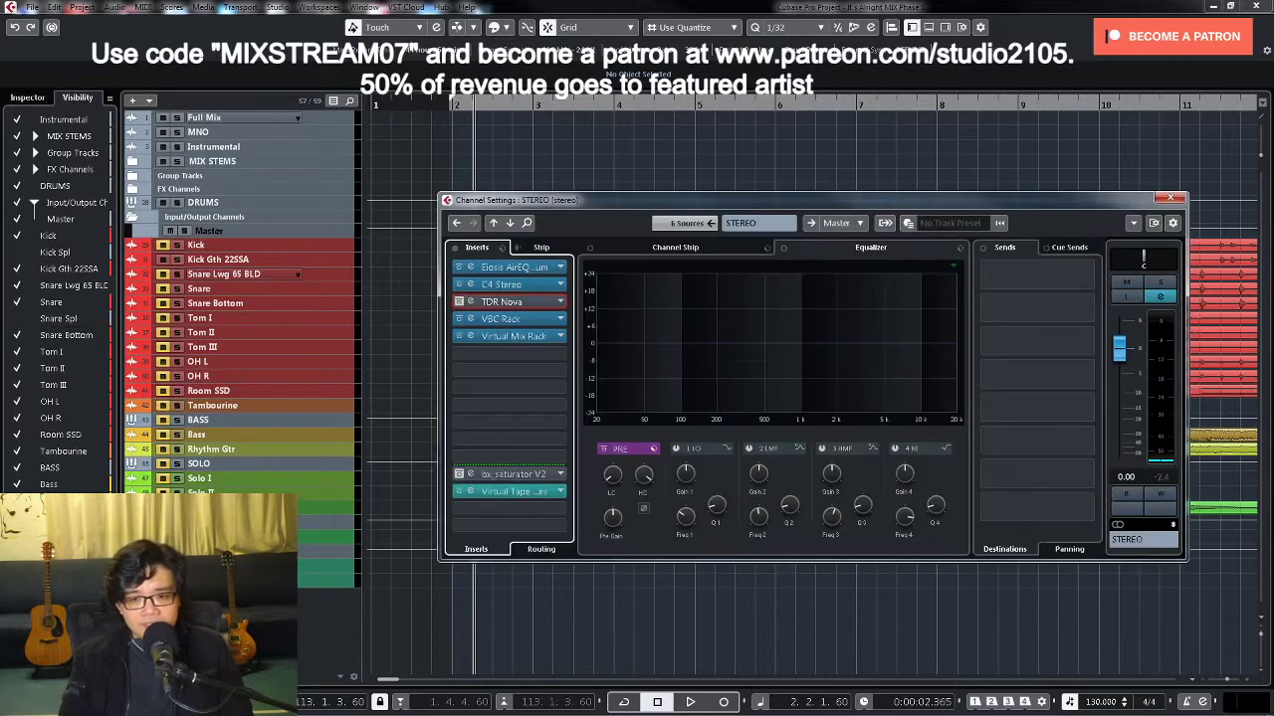
{"action": "left_click", "coordinate": [1172, 198]}
{"action": "left_click", "coordinate": [328, 267]}
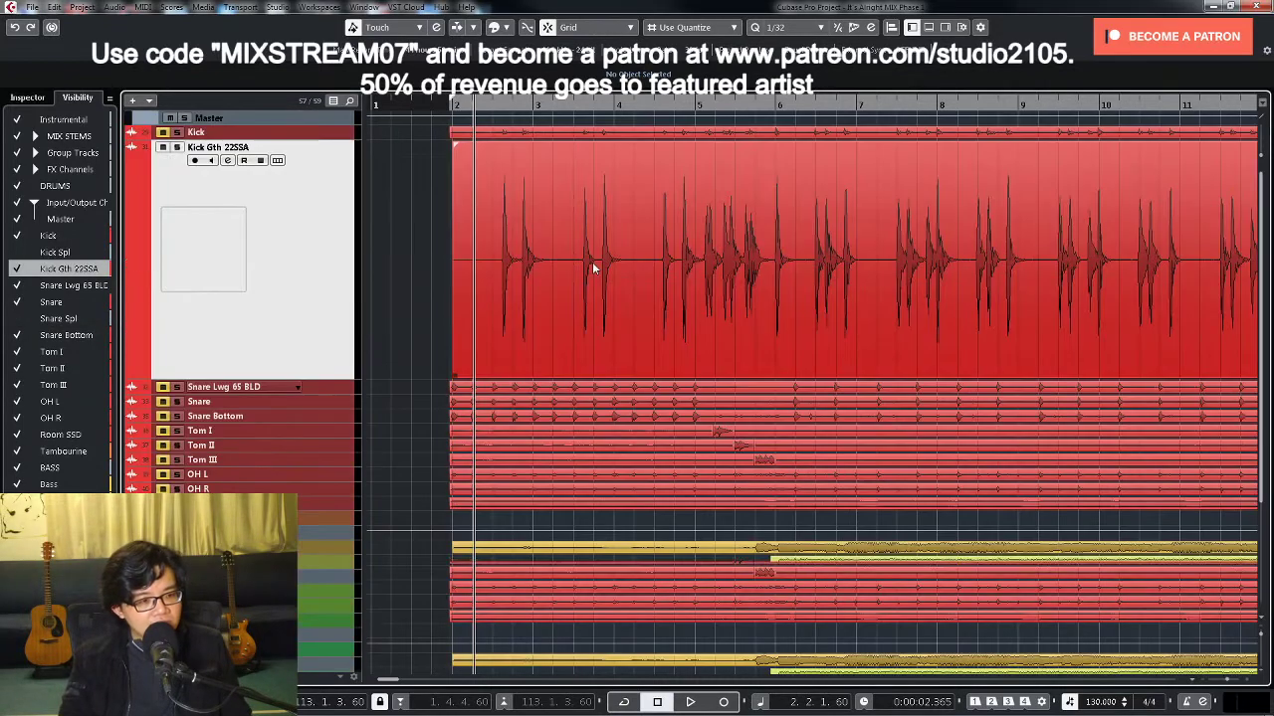
{"action": "key", "text": "shift+f"}
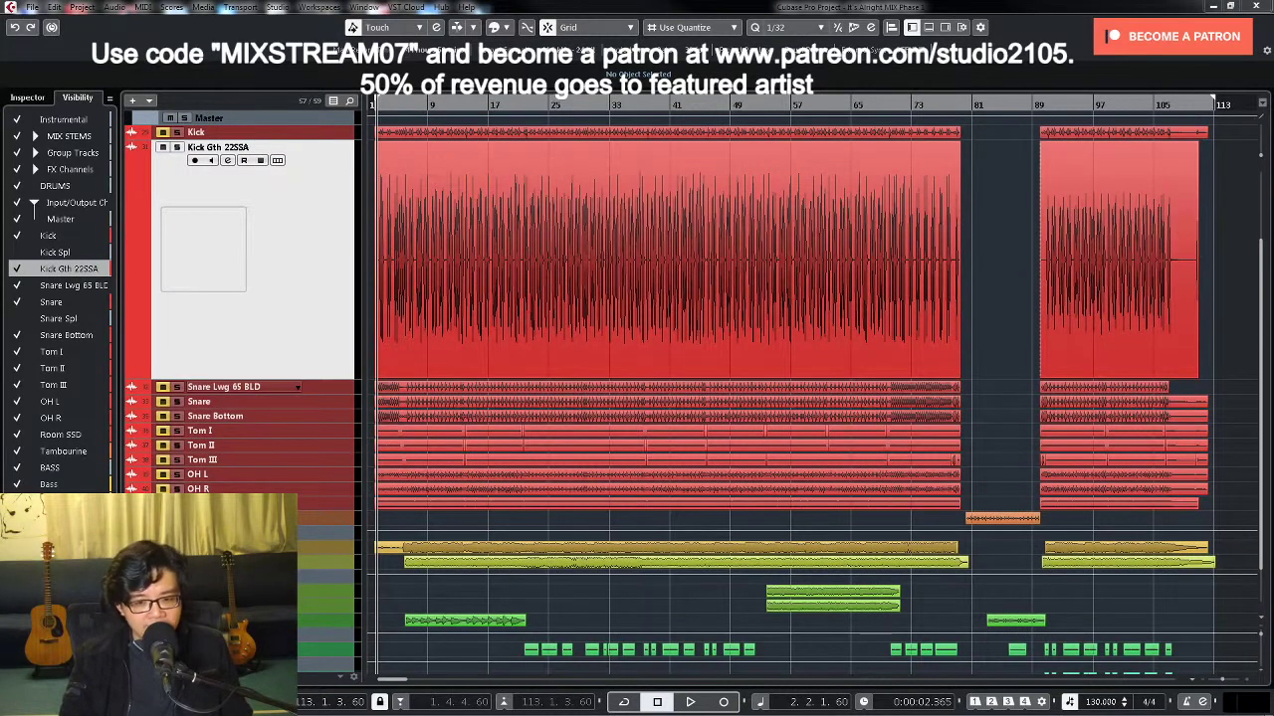
{"action": "key", "text": "space"}
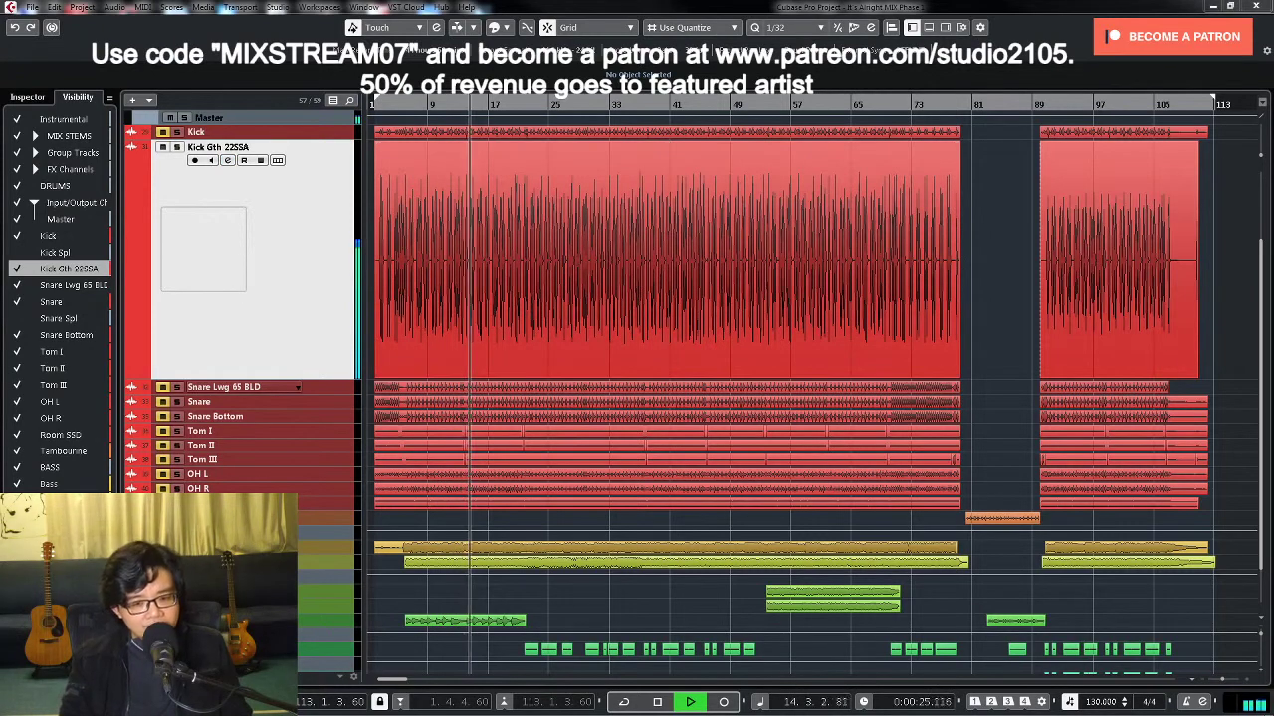
Step: Show the mixer, open the Kick Gth 22SSA channel settings, and apply a low-cut filter during playback
{"action": "left_click", "coordinate": [929, 26]}
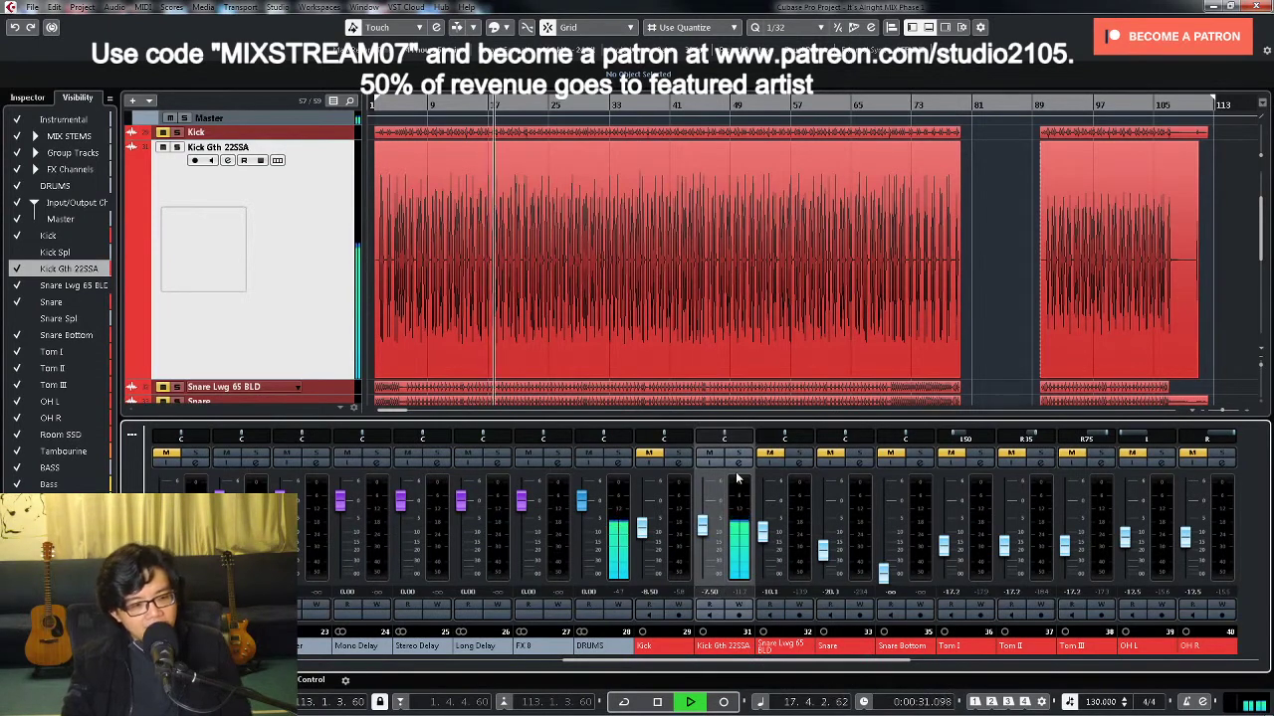
{"action": "left_click", "coordinate": [738, 462]}
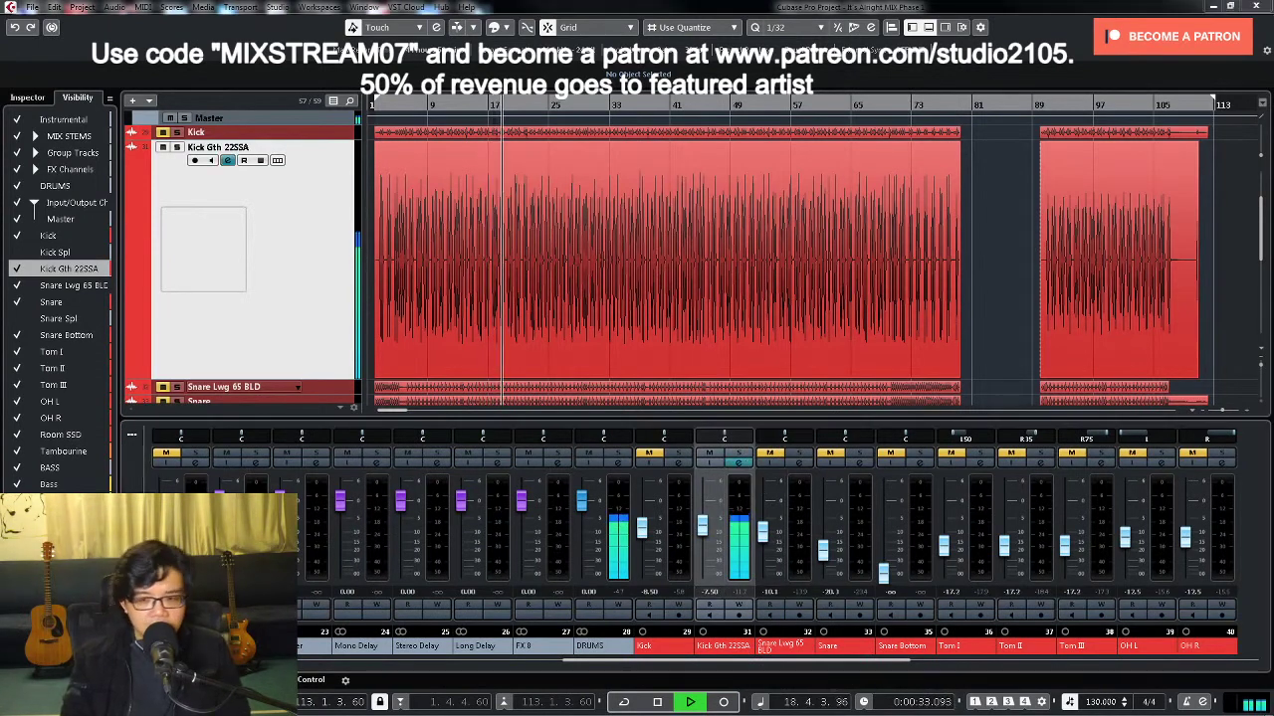
{"action": "left_click", "coordinate": [709, 480]}
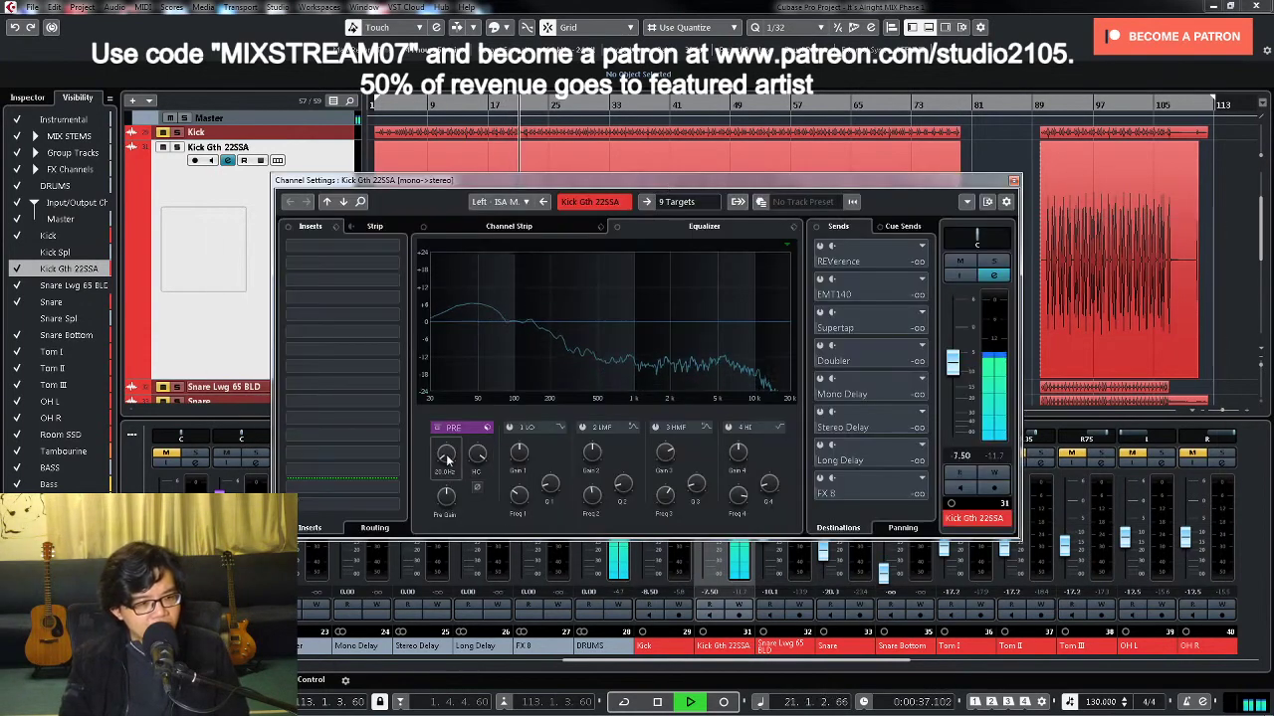
{"action": "mouse_move", "coordinate": [447, 458]}
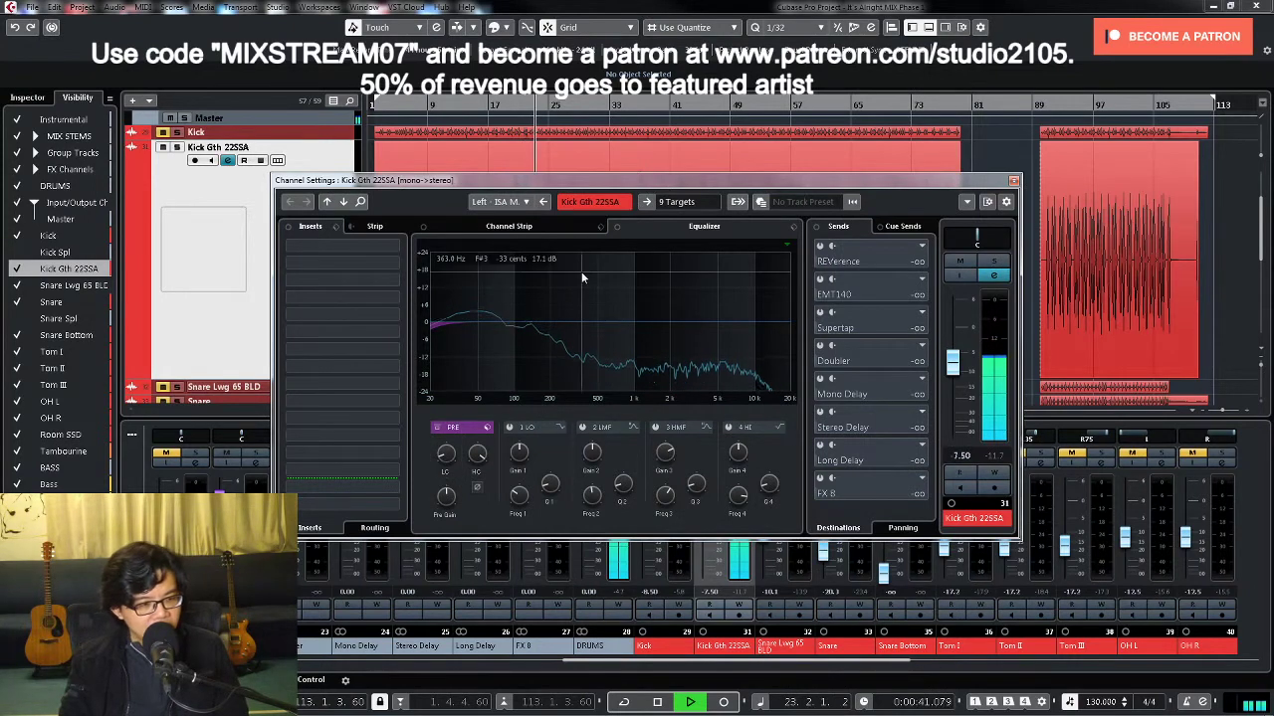
{"action": "key", "text": "space"}
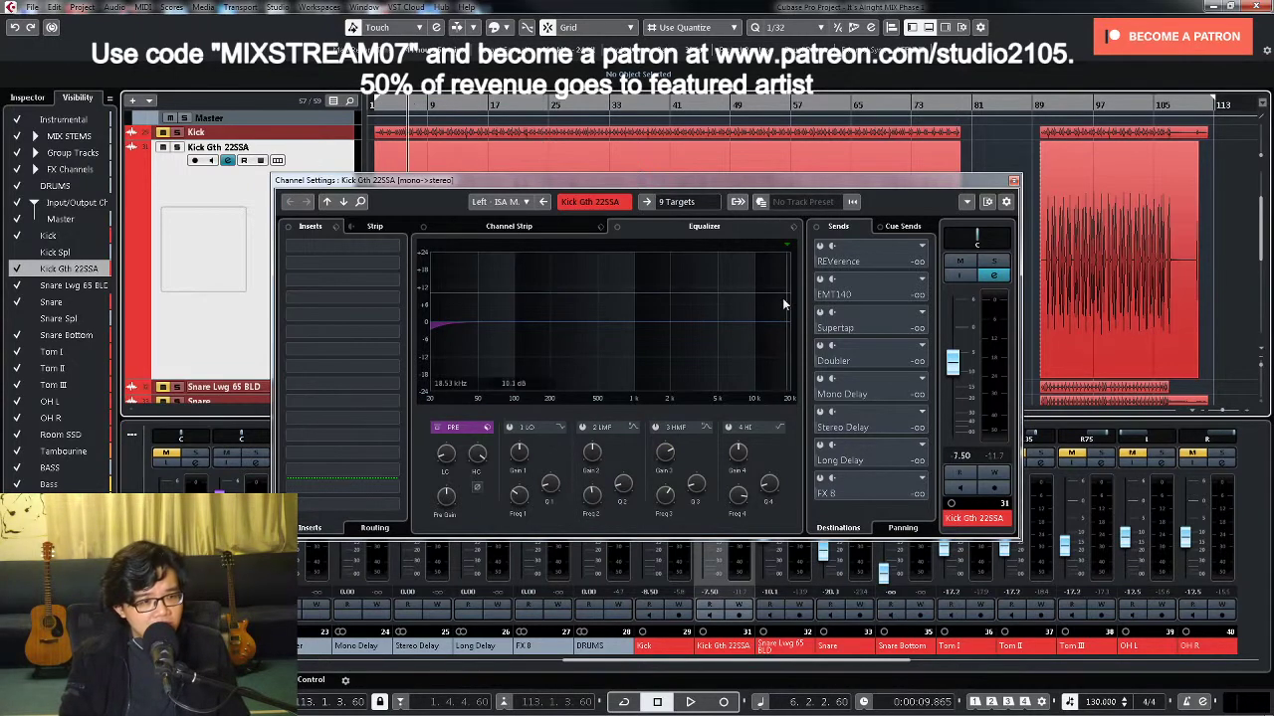
Step: Enable the LMF equalizer band on Kick Gth 22SSA, cut around 100 Hz while listening, and close the channel settings
{"action": "key", "text": "space"}
{"action": "left_click", "coordinate": [582, 427]}
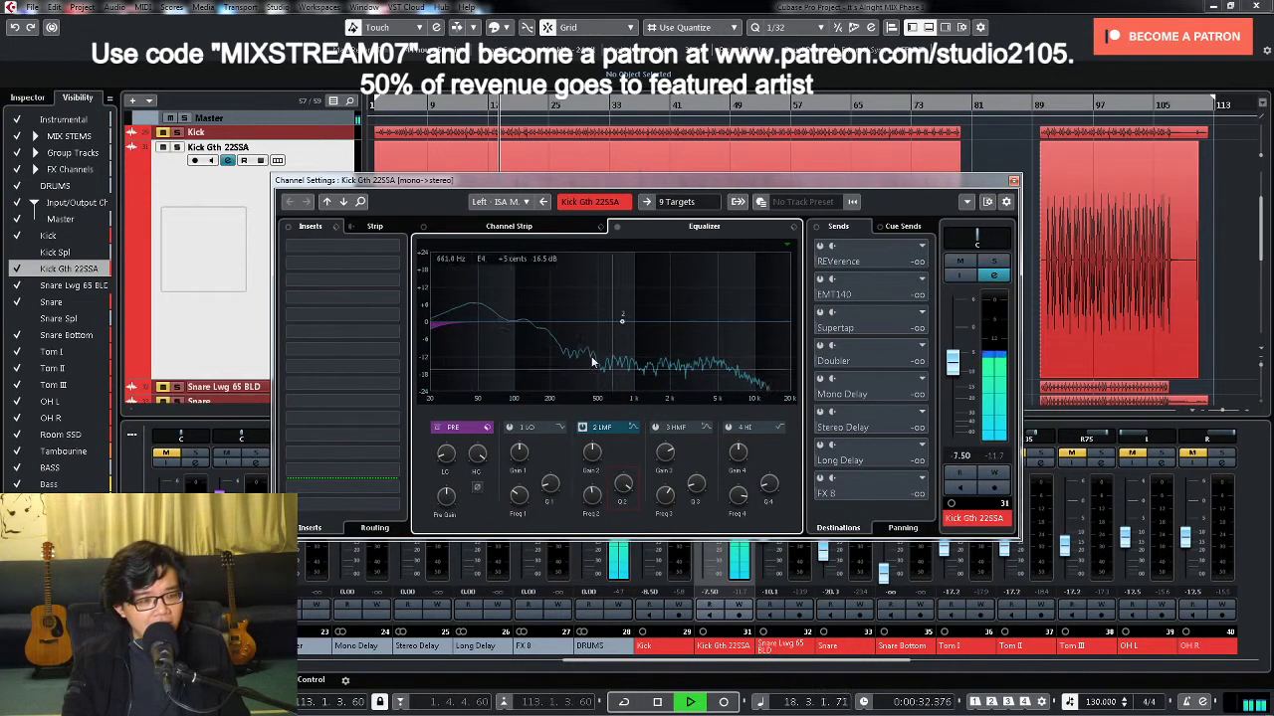
{"action": "key", "text": "space"}
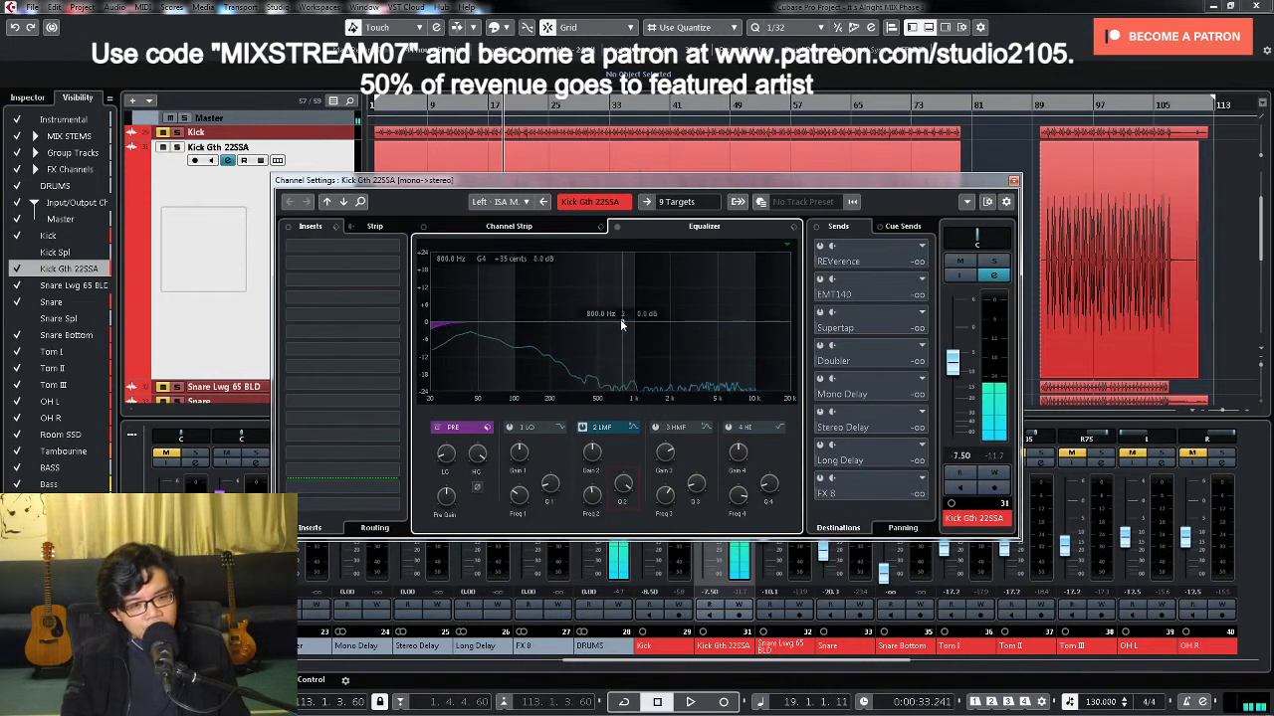
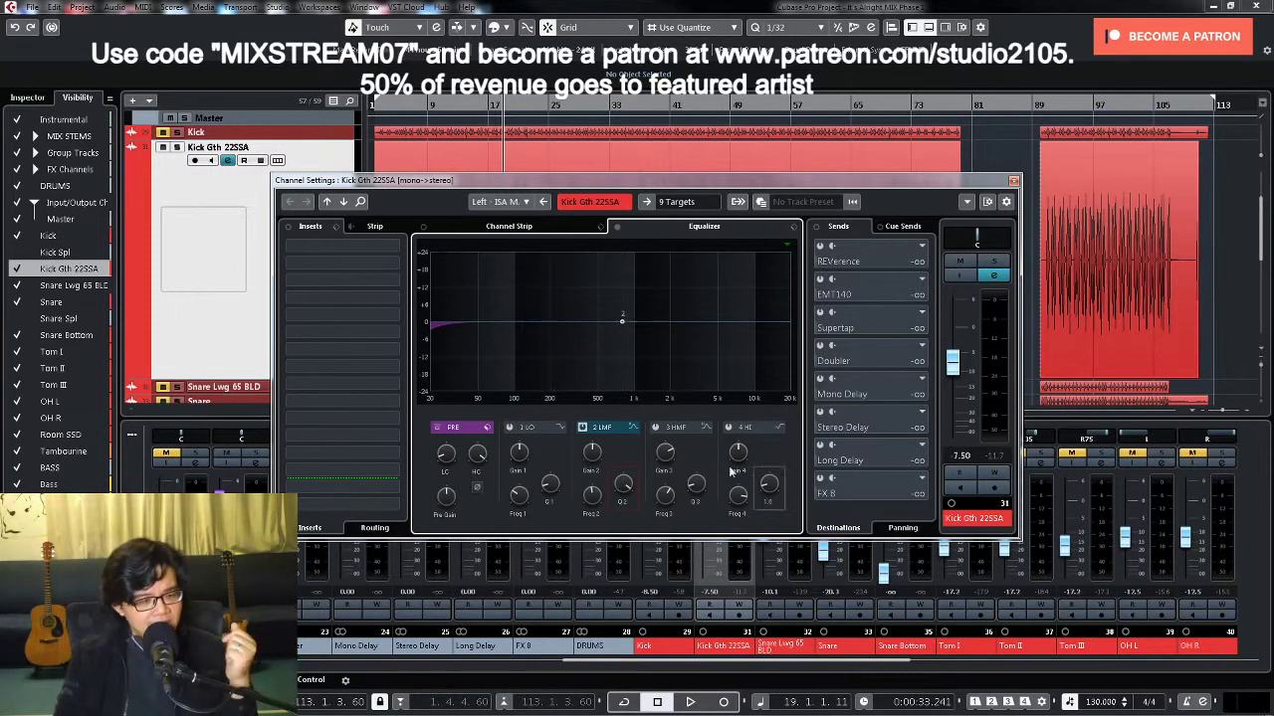
{"action": "key", "text": "space"}
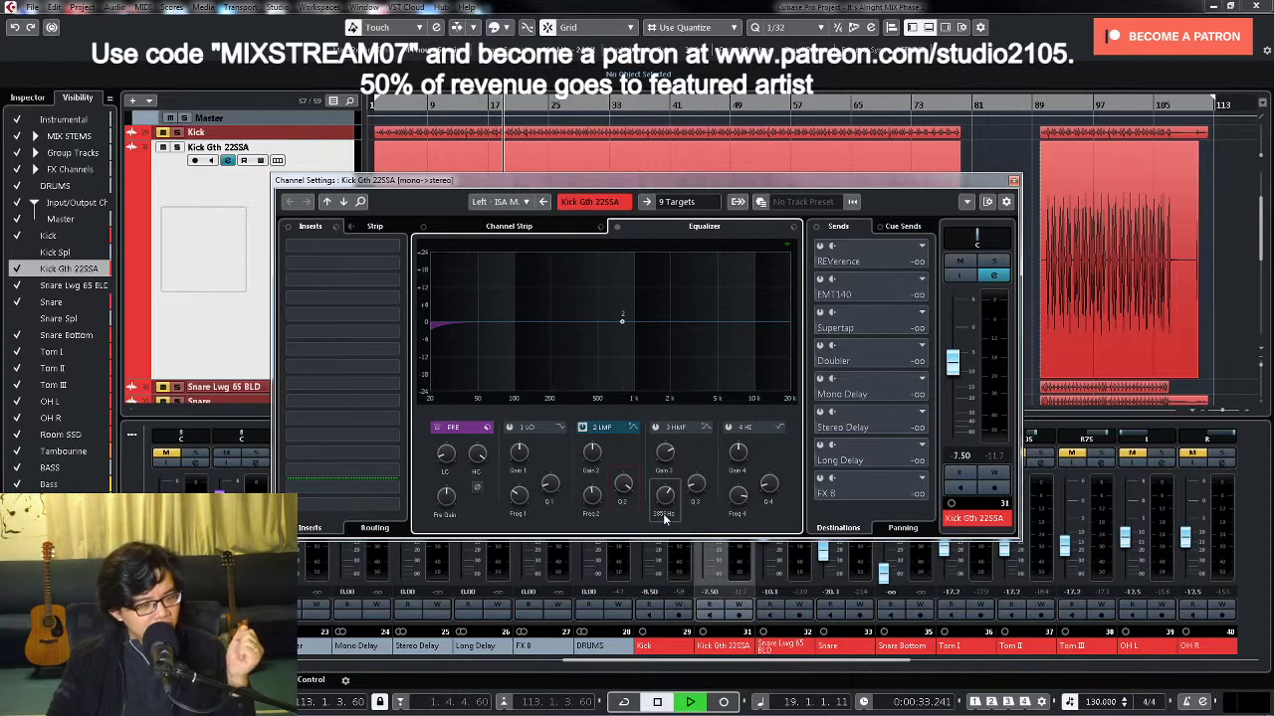
{"action": "left_click_drag", "start_coordinate": [621, 323], "coordinate": [517, 296]}
{"action": "key", "text": "space"}
{"action": "left_click_drag", "start_coordinate": [593, 469], "coordinate": [626, 540]}
{"action": "key", "text": "space"}
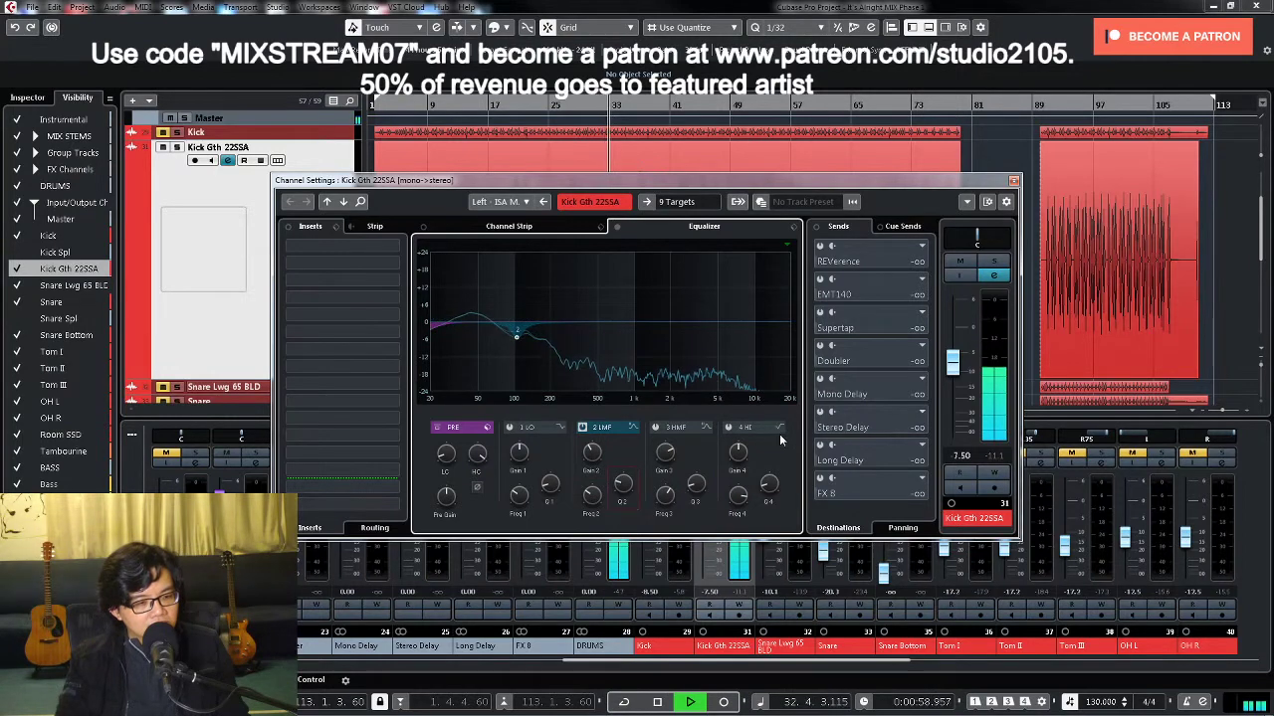
{"action": "key", "text": "space"}
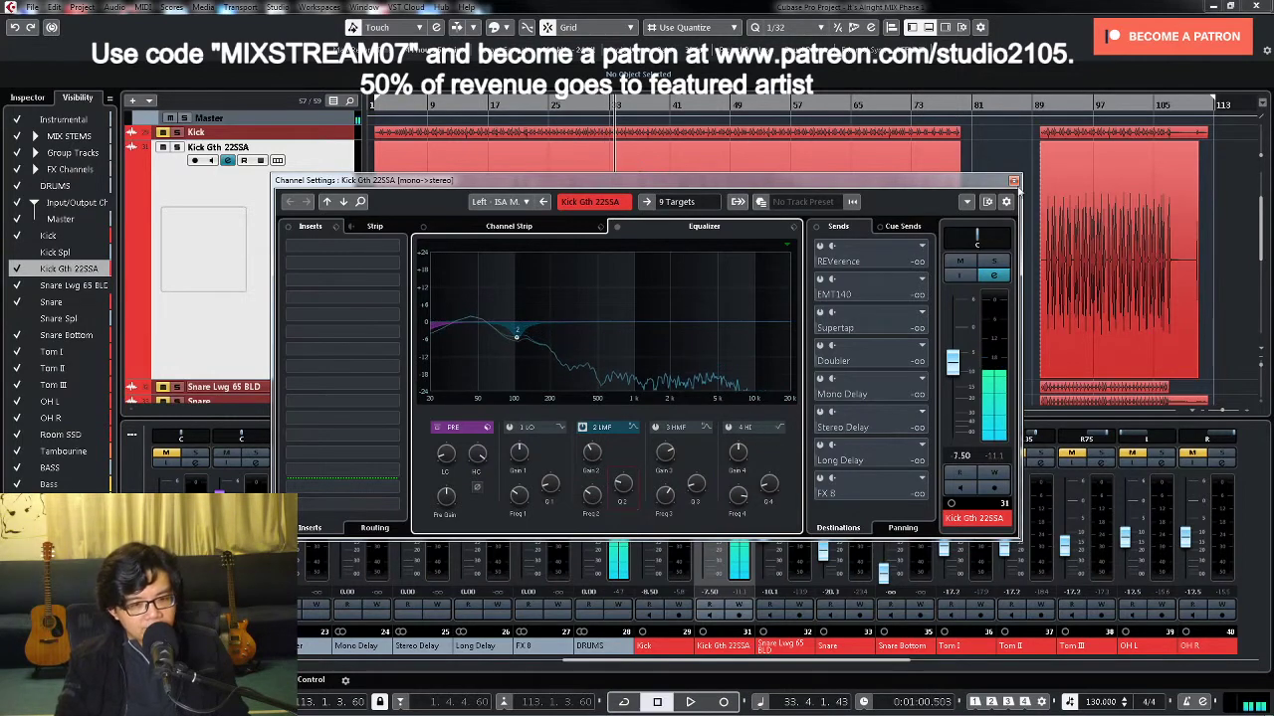
{"action": "left_click", "coordinate": [1015, 181]}
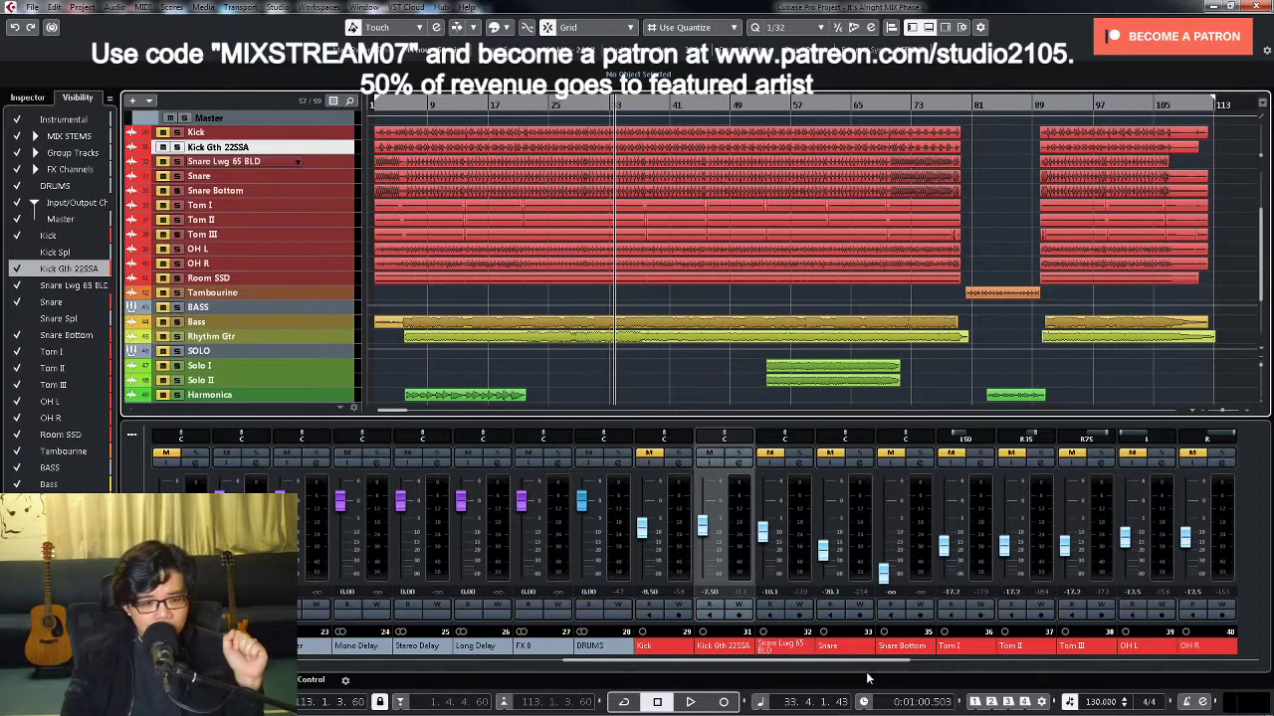
Step: Open the OH L channel settings and load the FX chain preset MIX VCC-VTMA DRUMS into its inserts
{"action": "left_click_drag", "start_coordinate": [877, 665], "coordinate": [931, 668]}
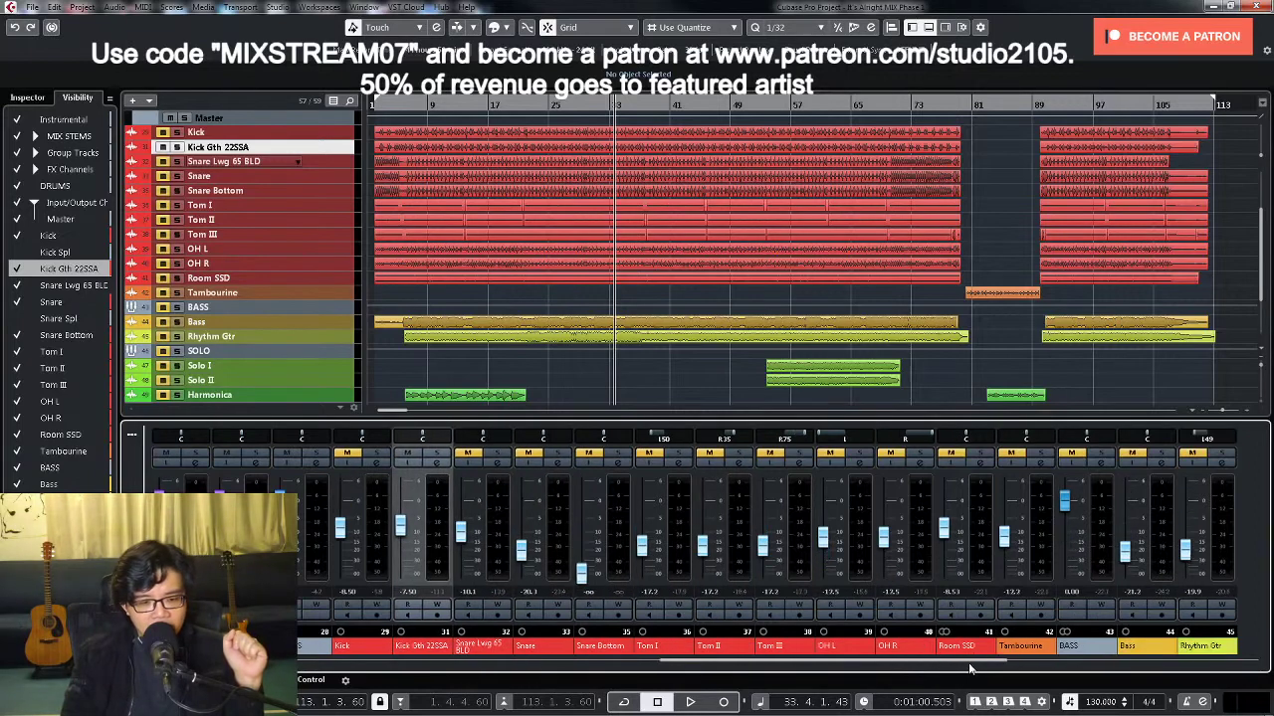
{"action": "left_click", "coordinate": [863, 464]}
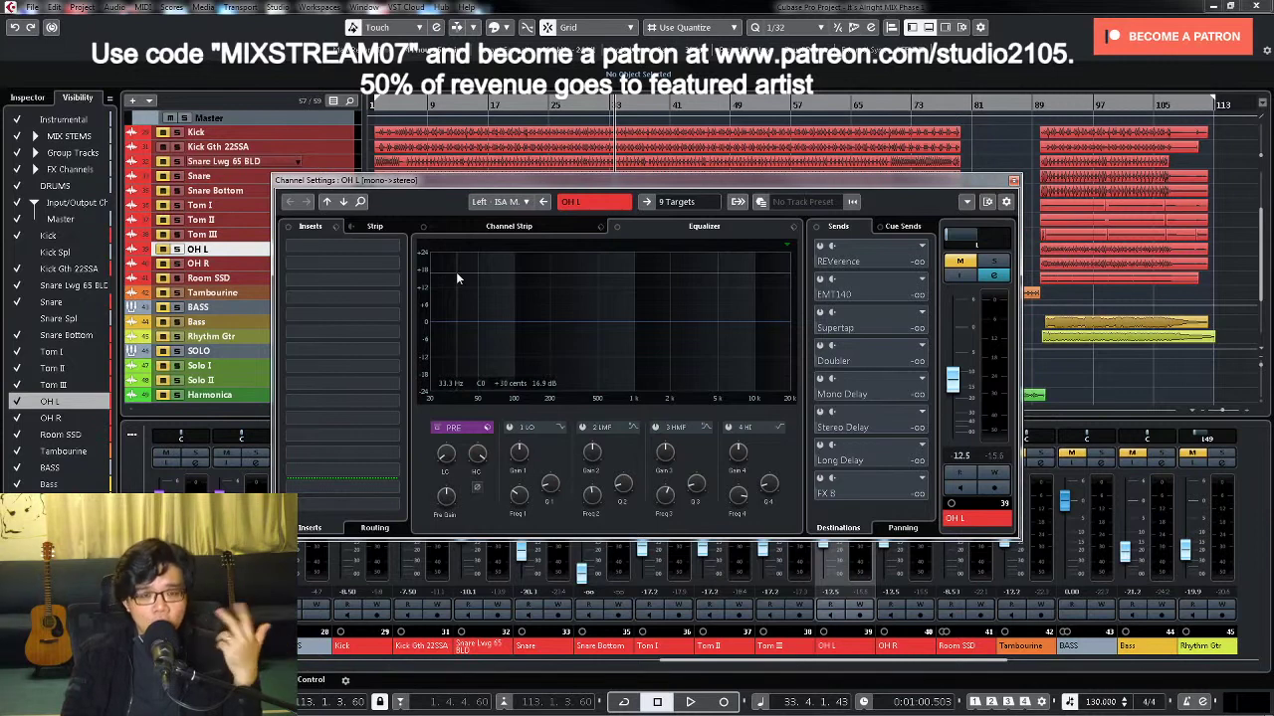
{"action": "right_click", "coordinate": [344, 239]}
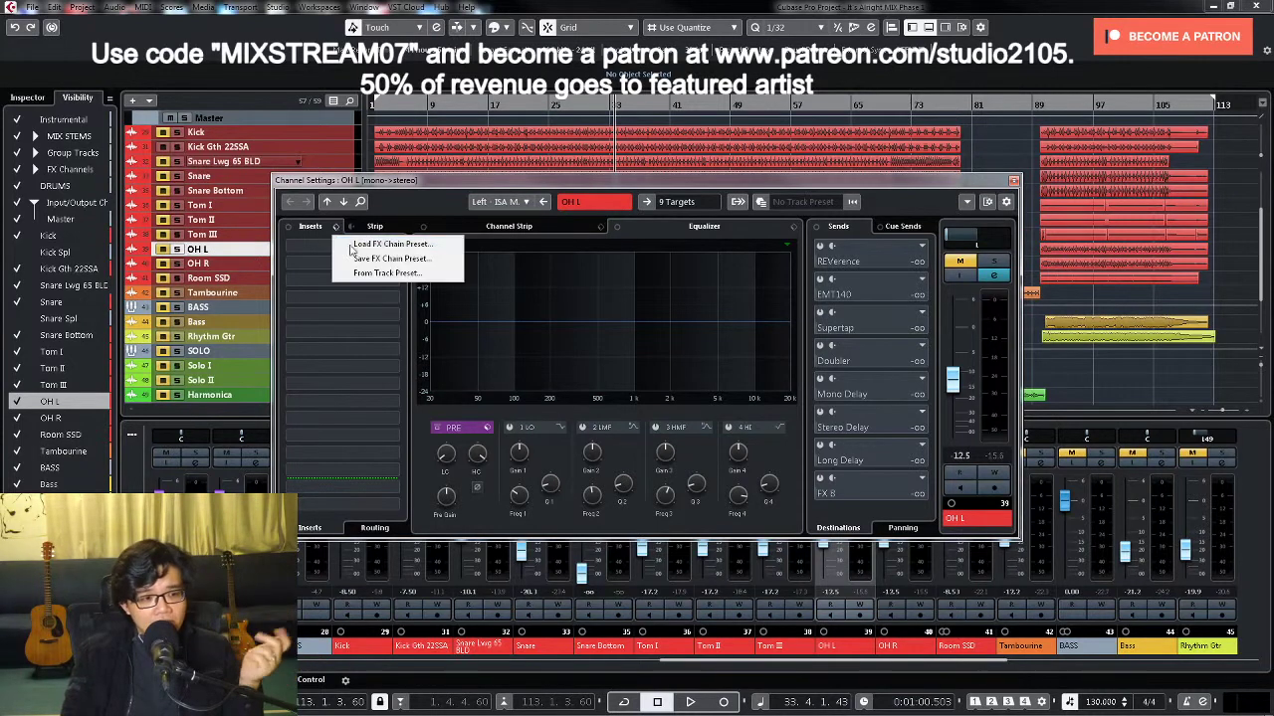
{"action": "left_click", "coordinate": [349, 244]}
{"action": "scroll", "coordinate": [595, 349], "scroll_direction": "down", "scroll_amount": 10}
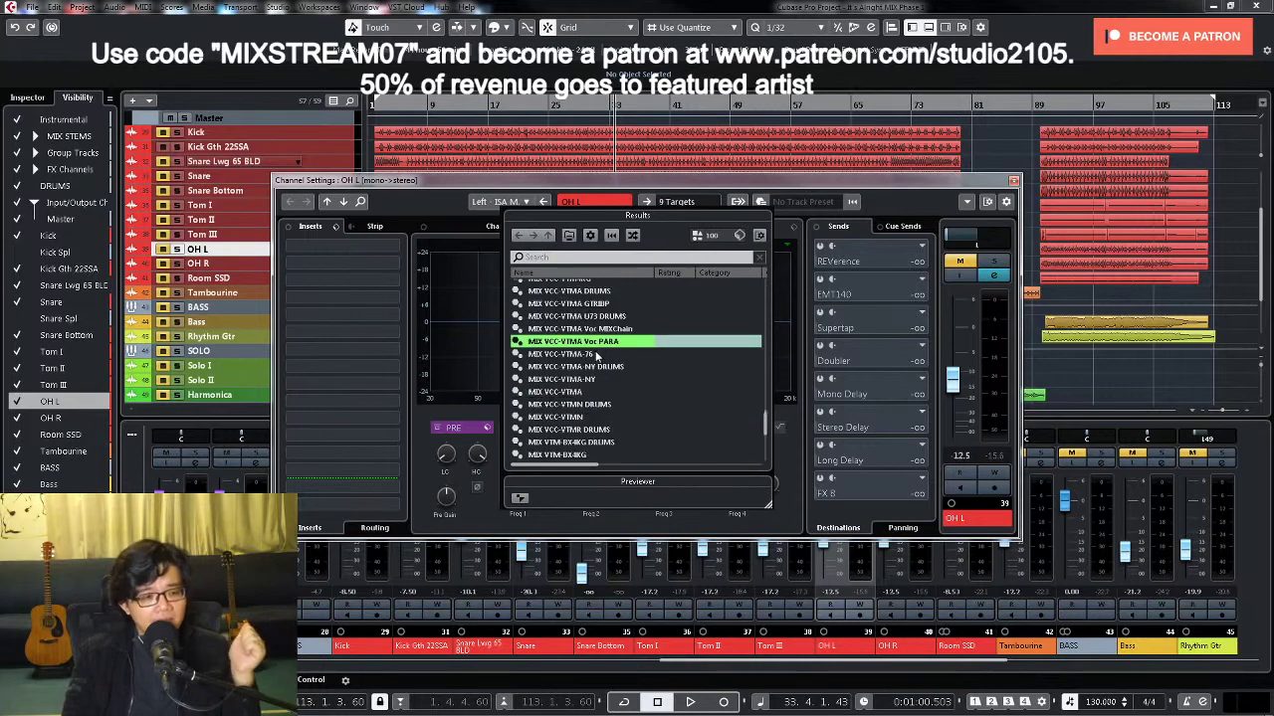
{"action": "scroll", "coordinate": [595, 350], "scroll_direction": "up", "scroll_amount": 4}
{"action": "scroll", "coordinate": [602, 356], "scroll_direction": "down", "scroll_amount": 2}
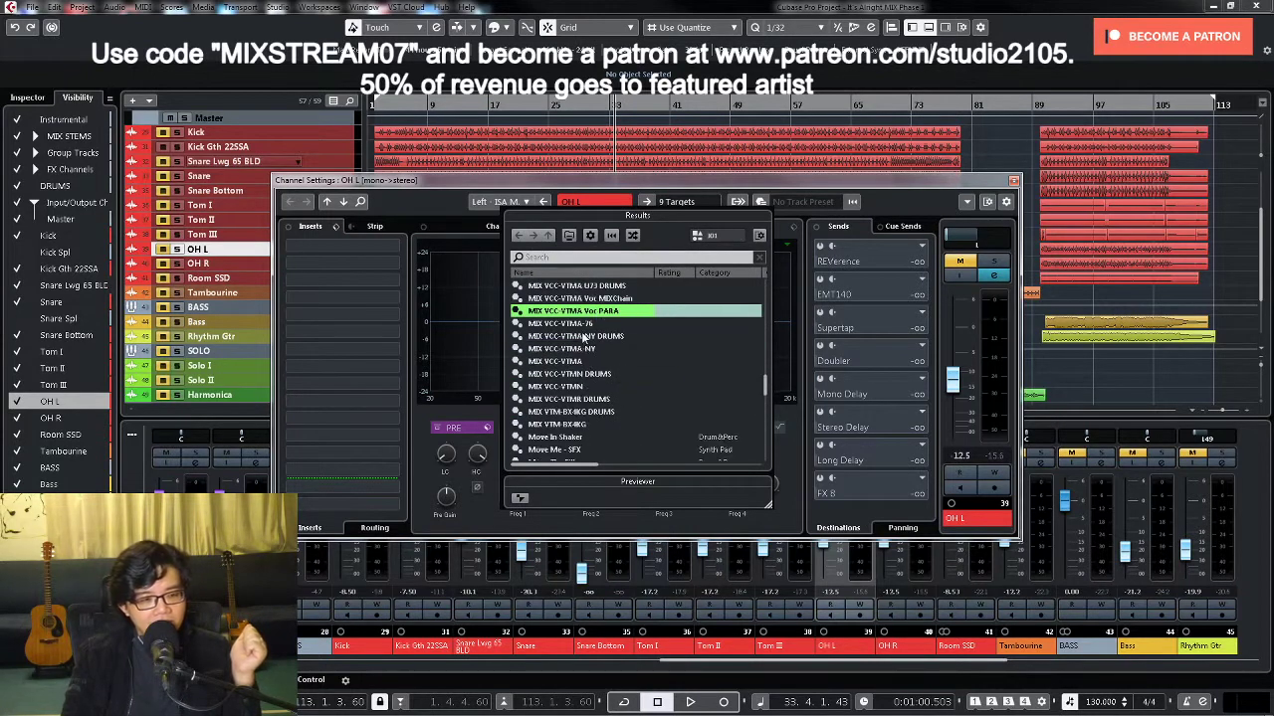
{"action": "scroll", "coordinate": [587, 338], "scroll_direction": "up", "scroll_amount": 1}
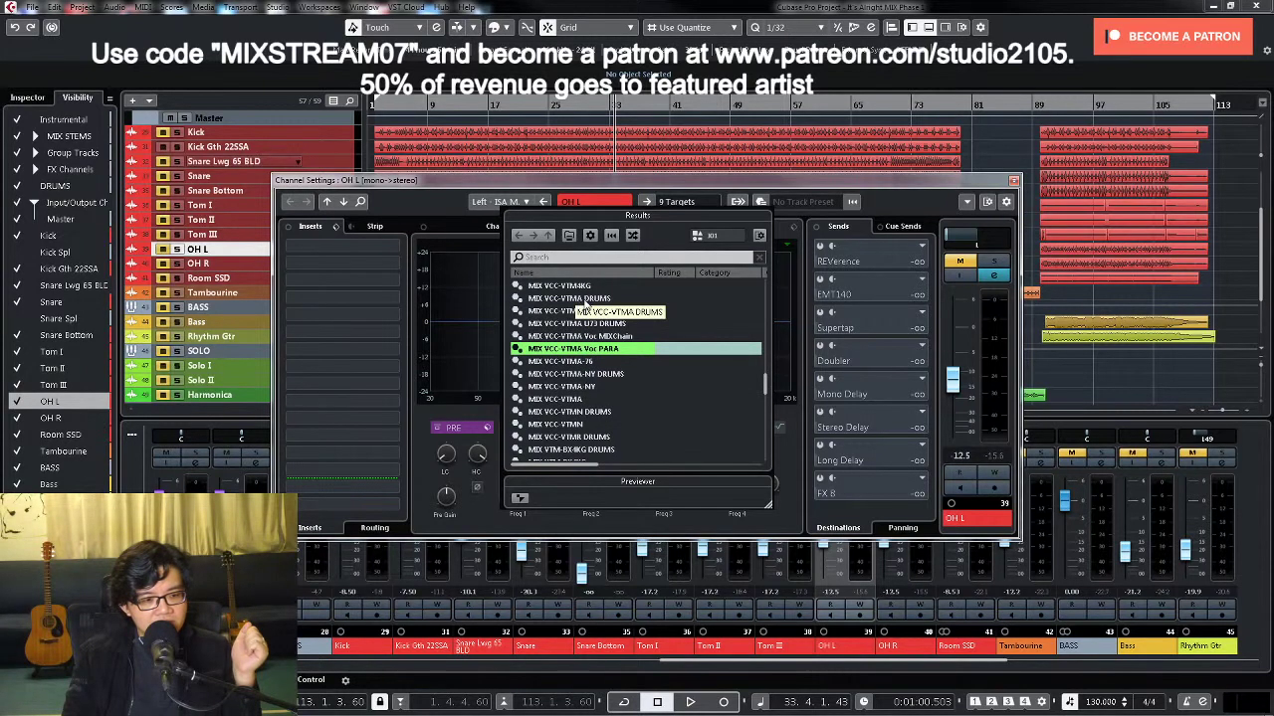
{"action": "double_click", "coordinate": [596, 299]}
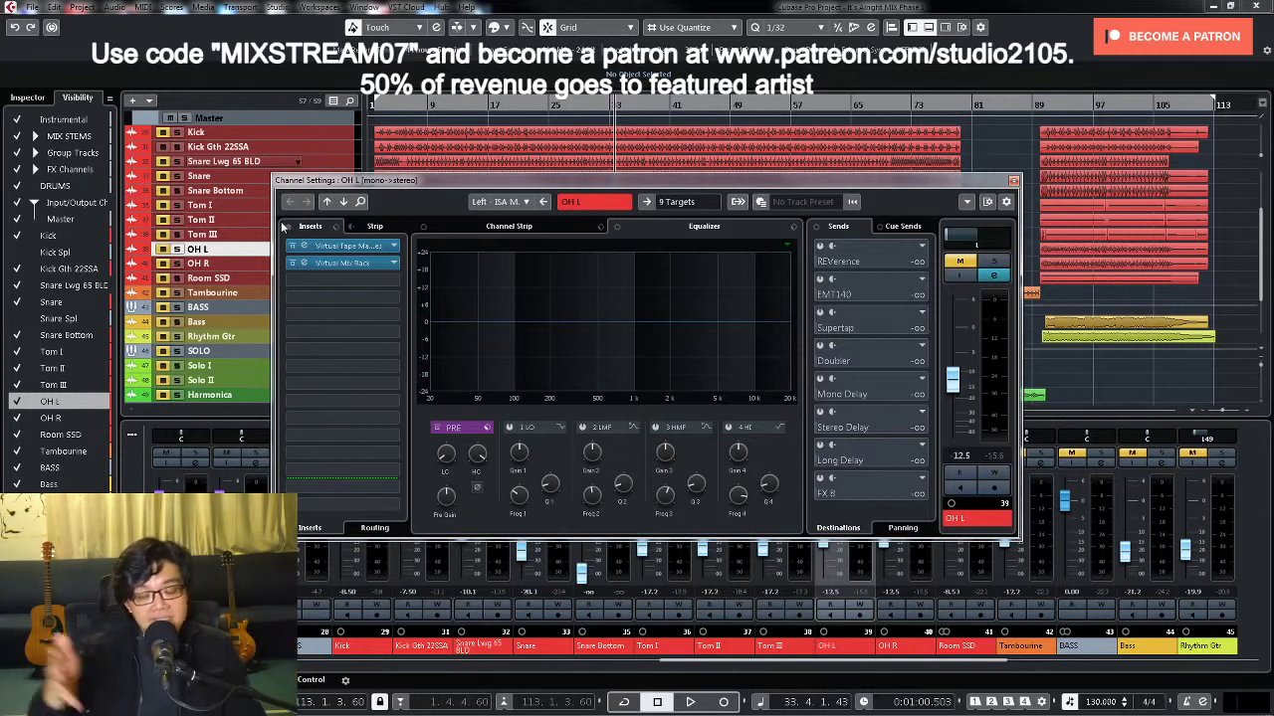
Step: Review the Virtual Tape Machines and Virtual Mix Rack inserts on OH L, then close the plug-in and channel settings windows
{"action": "left_click", "coordinate": [357, 248]}
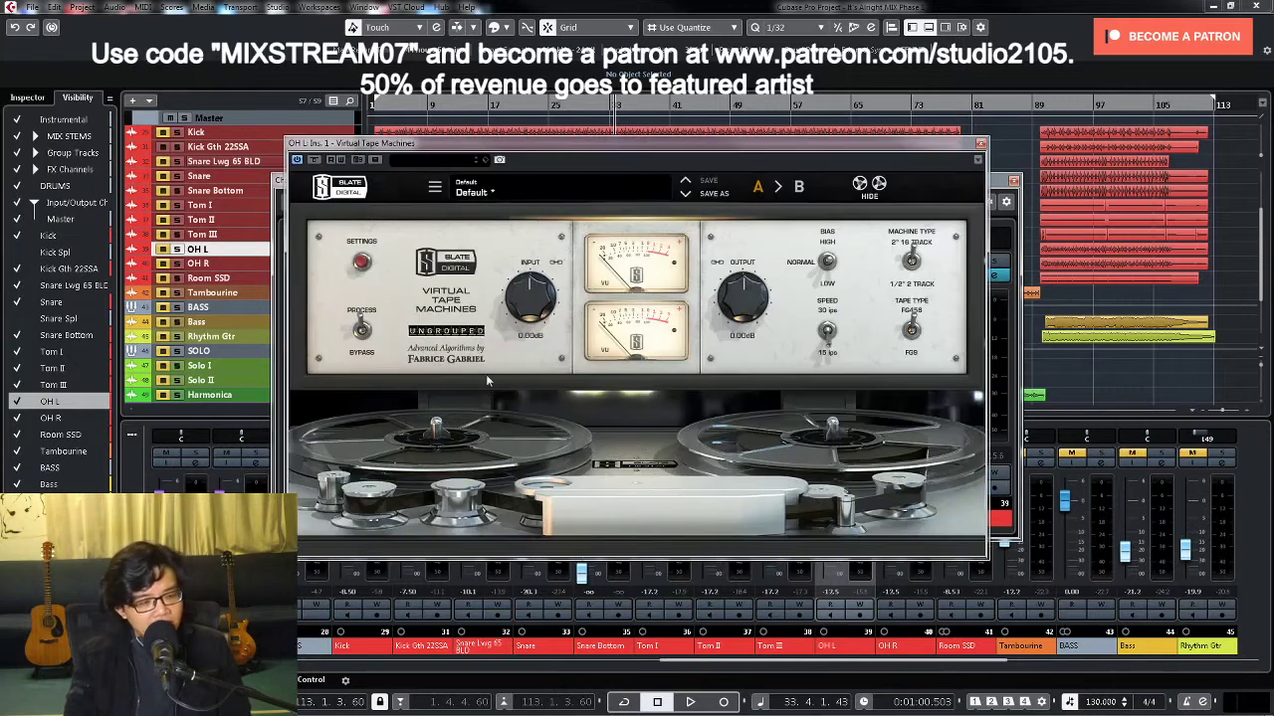
{"action": "left_click_drag", "start_coordinate": [808, 140], "coordinate": [792, 134]}
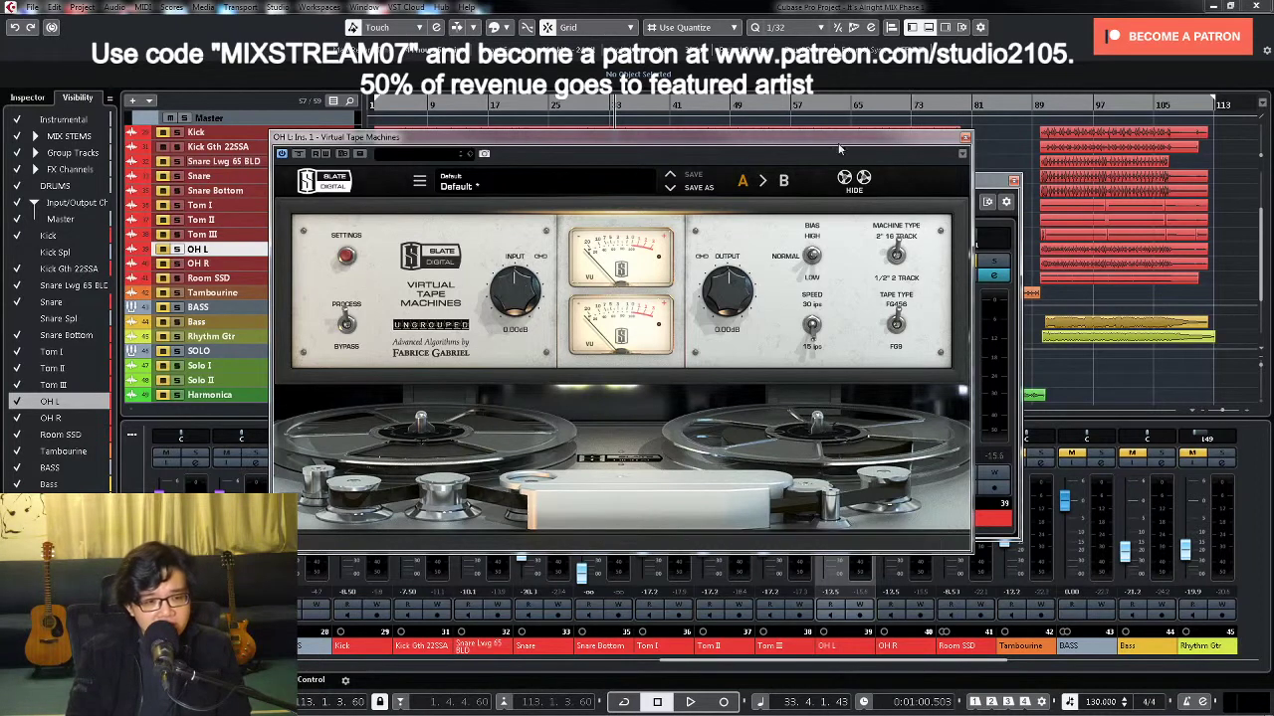
{"action": "left_click", "coordinate": [964, 140]}
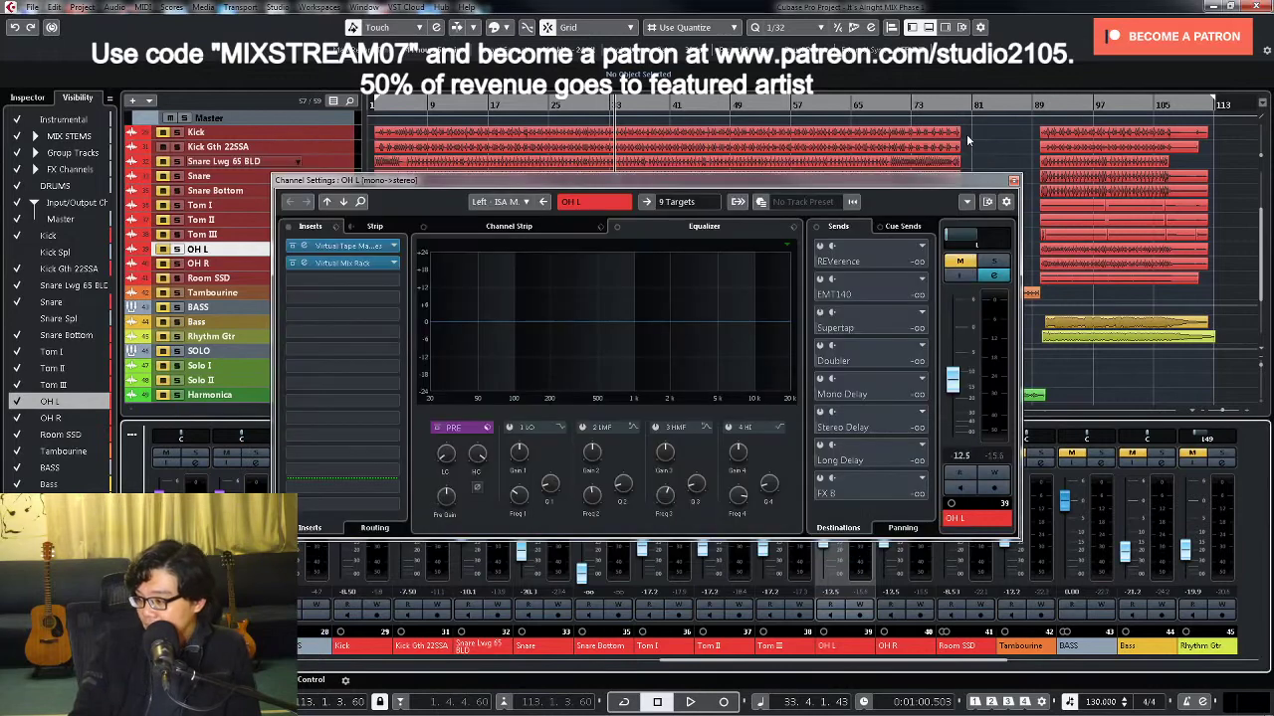
{"action": "double_click", "coordinate": [367, 264]}
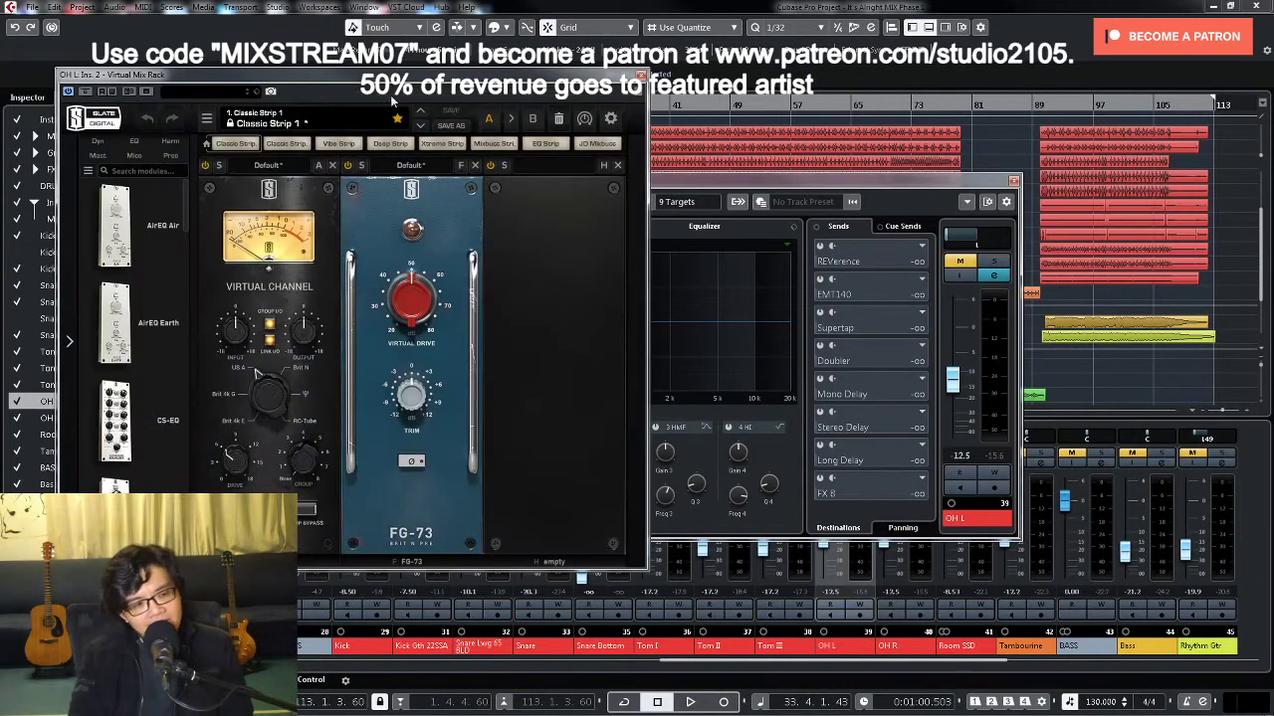
{"action": "left_click_drag", "start_coordinate": [365, 75], "coordinate": [548, 74]}
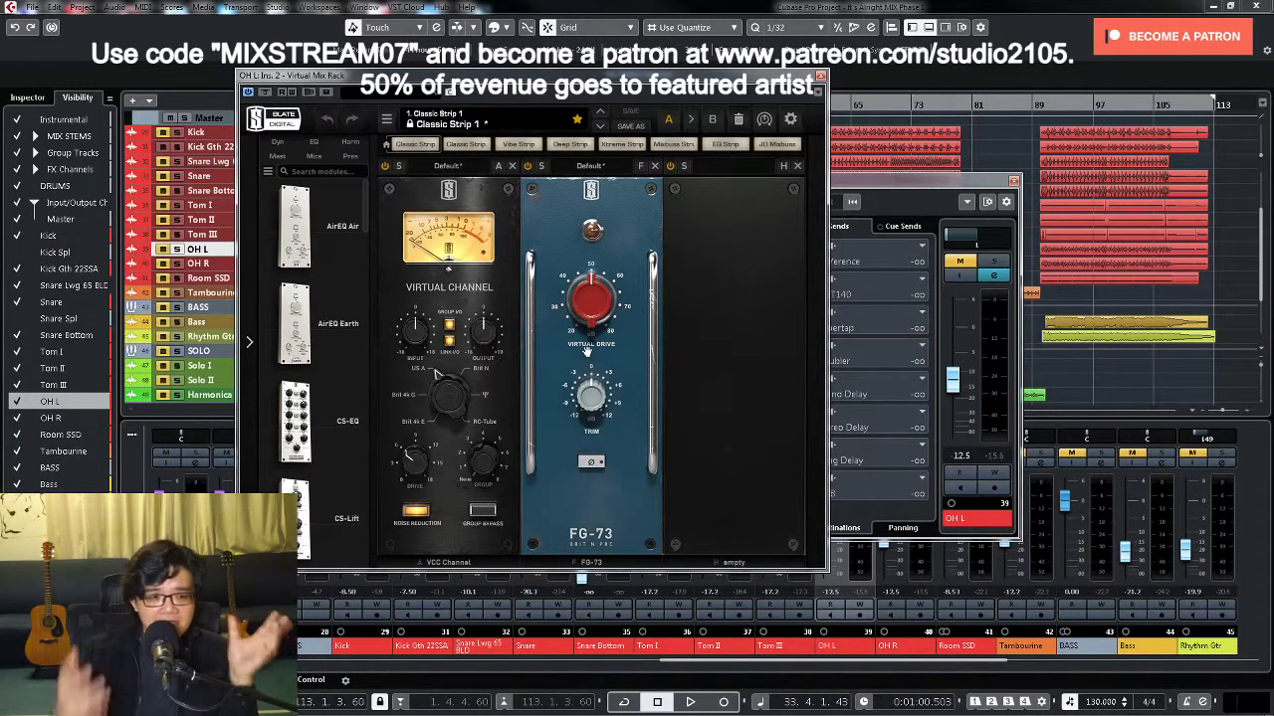
{"action": "left_click", "coordinate": [820, 78]}
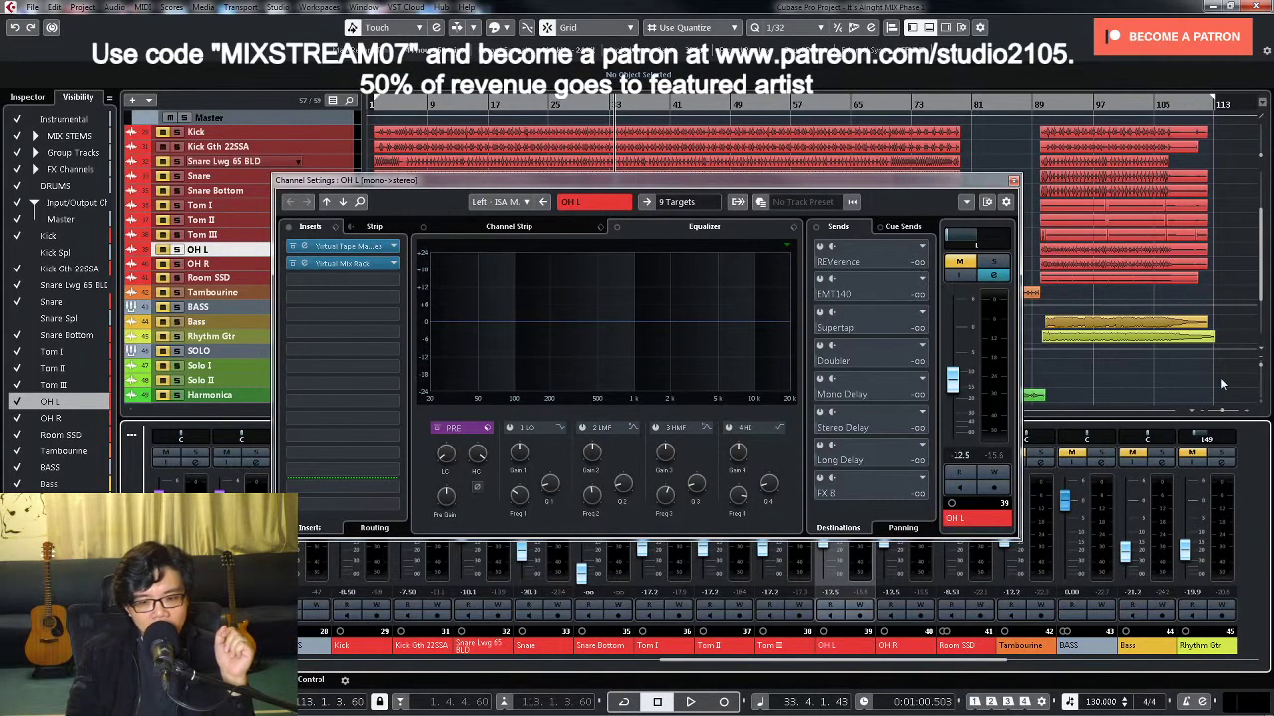
{"action": "left_click", "coordinate": [1014, 180]}
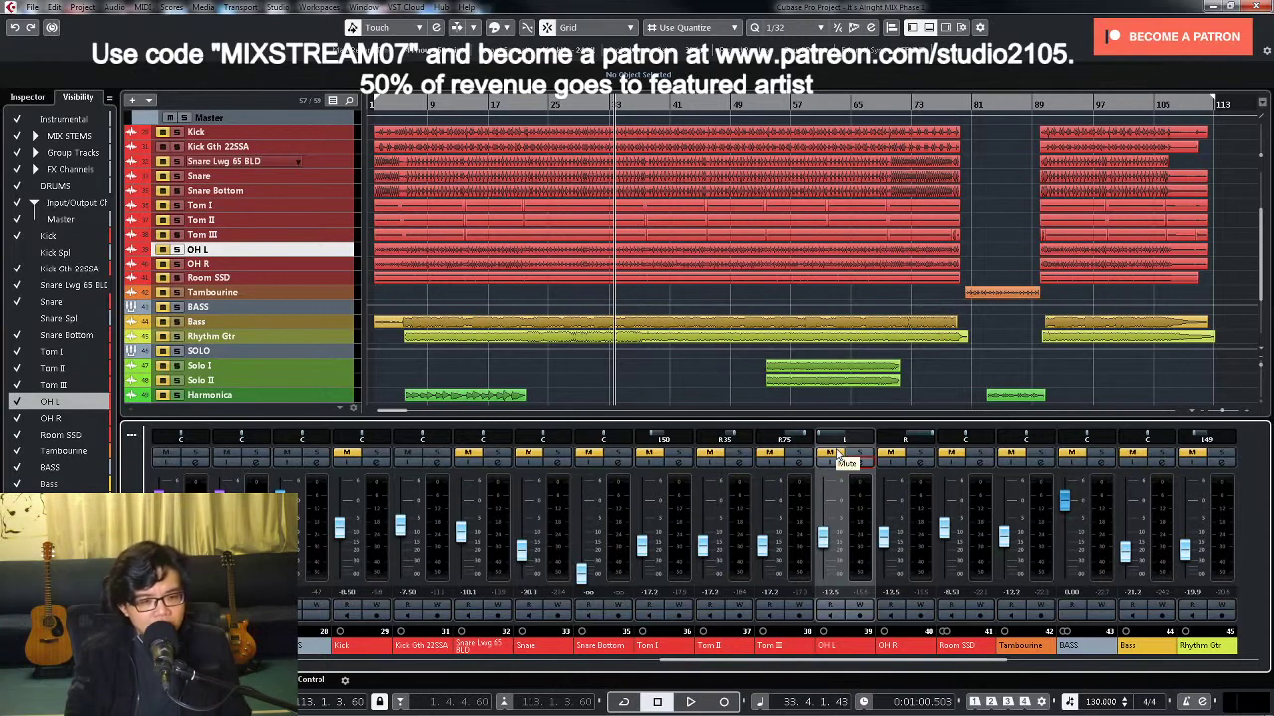
Step: Unmute OH L and OH R and remove the Virtual Tape Machines and Virtual Mix Rack inserts from OH L
{"action": "left_click", "coordinate": [836, 455]}
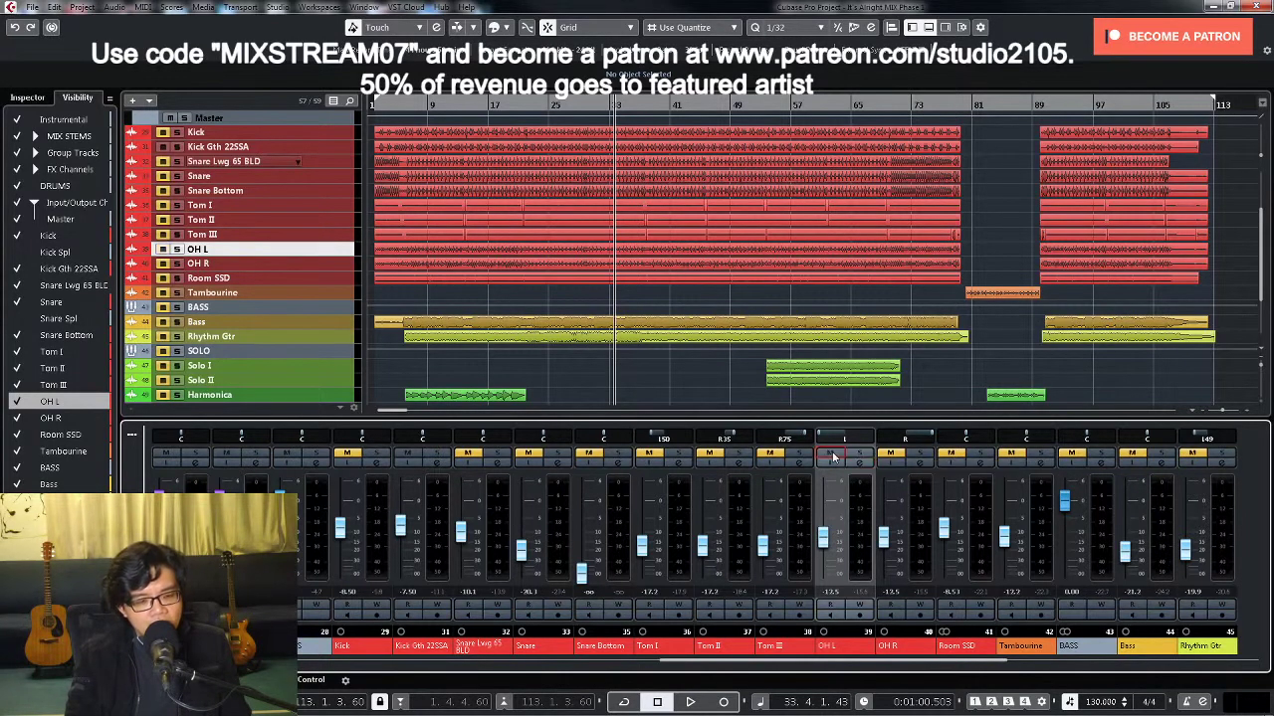
{"action": "left_click", "coordinate": [920, 462]}
{"action": "left_click", "coordinate": [1014, 180]}
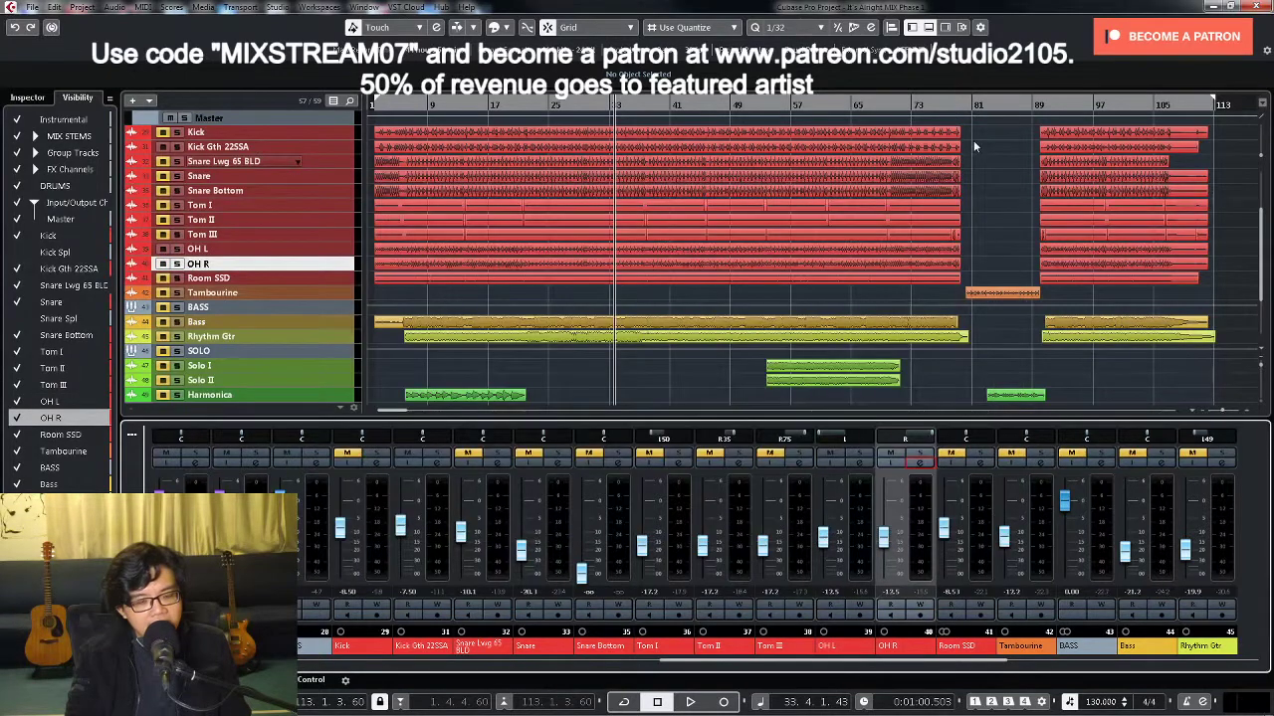
{"action": "left_click", "coordinate": [858, 463]}
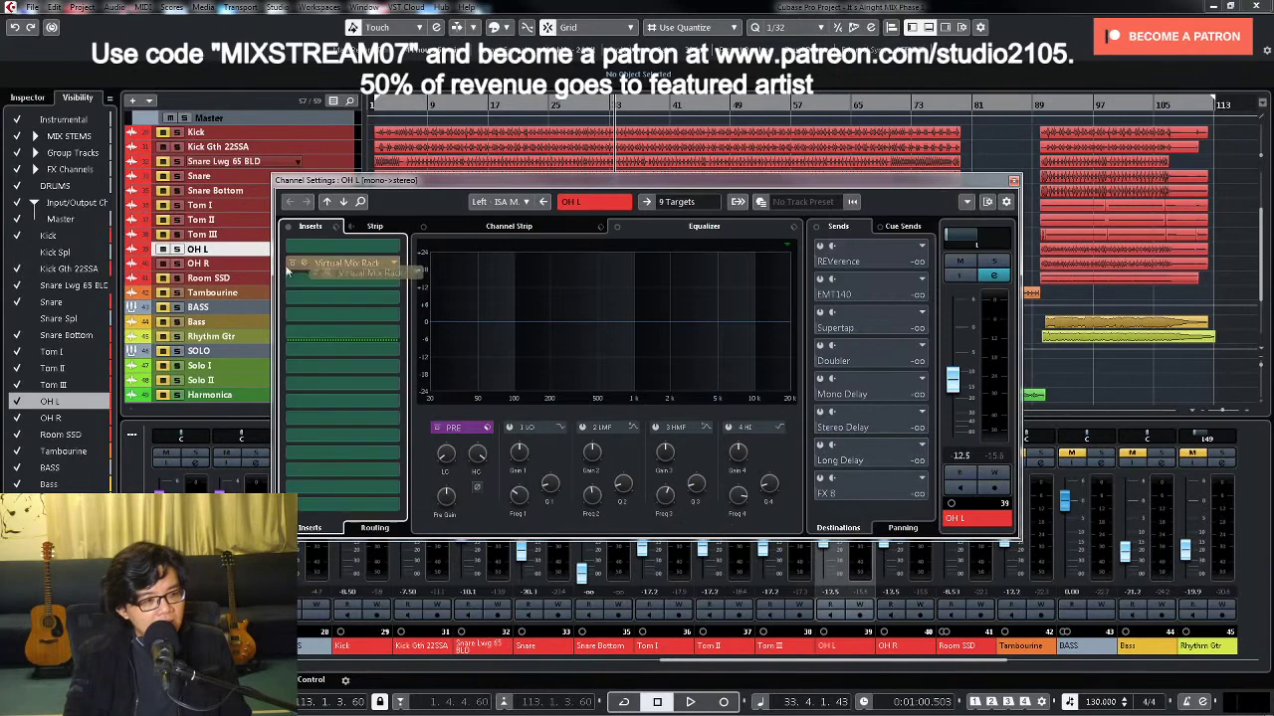
{"action": "left_click", "coordinate": [1014, 181]}
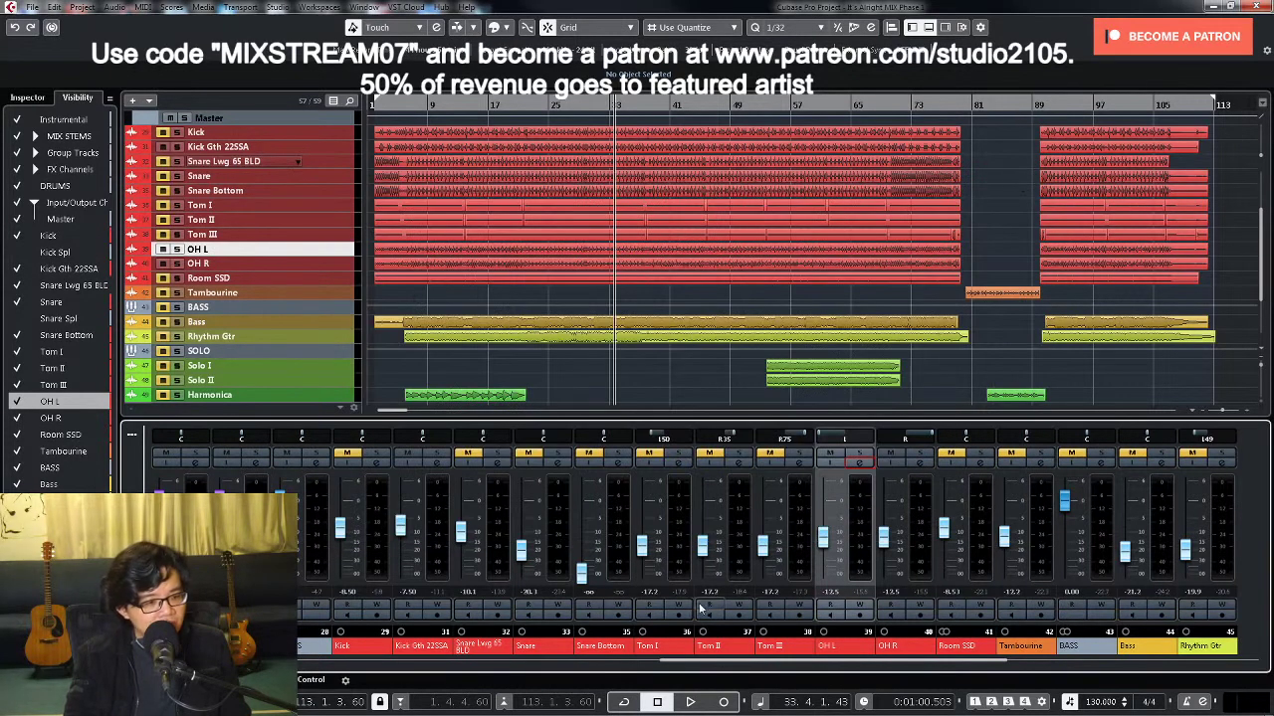
Step: Move the OH group track out of the Group Tracks folder to directly above OH L, then collapse the folder
{"action": "scroll", "coordinate": [287, 260], "scroll_direction": "up", "scroll_amount": 3}
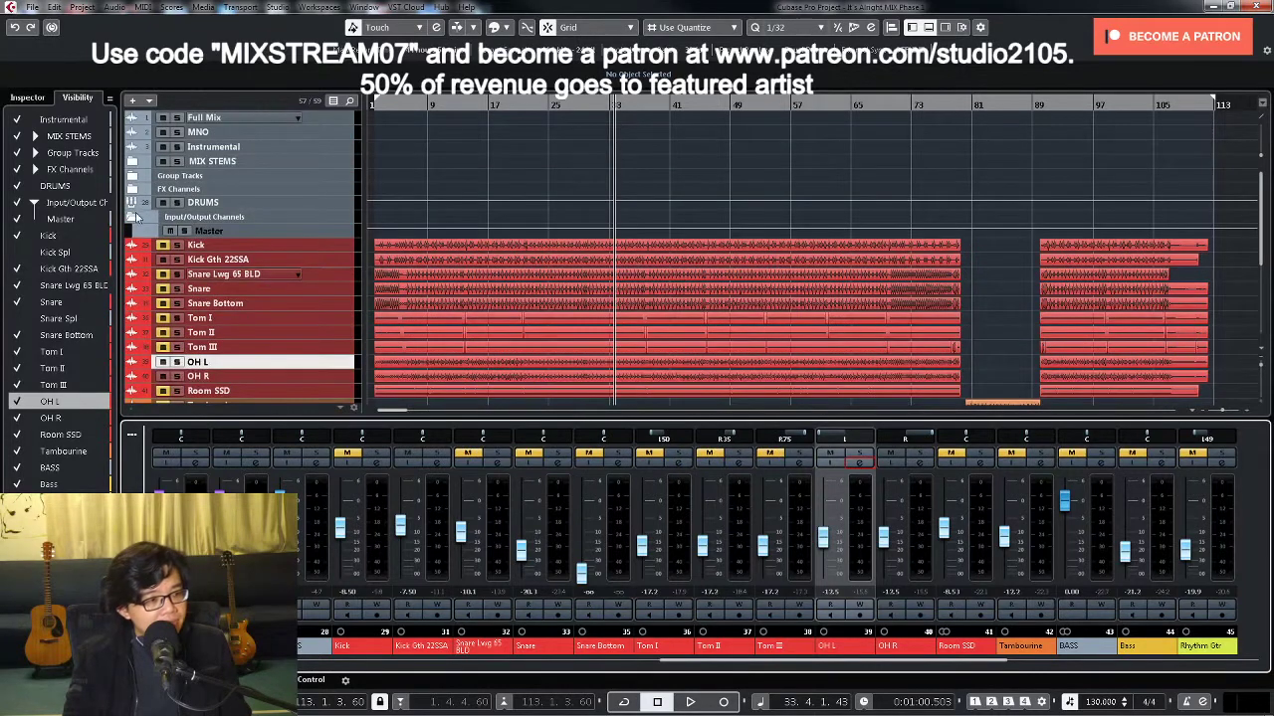
{"action": "left_click", "coordinate": [131, 176]}
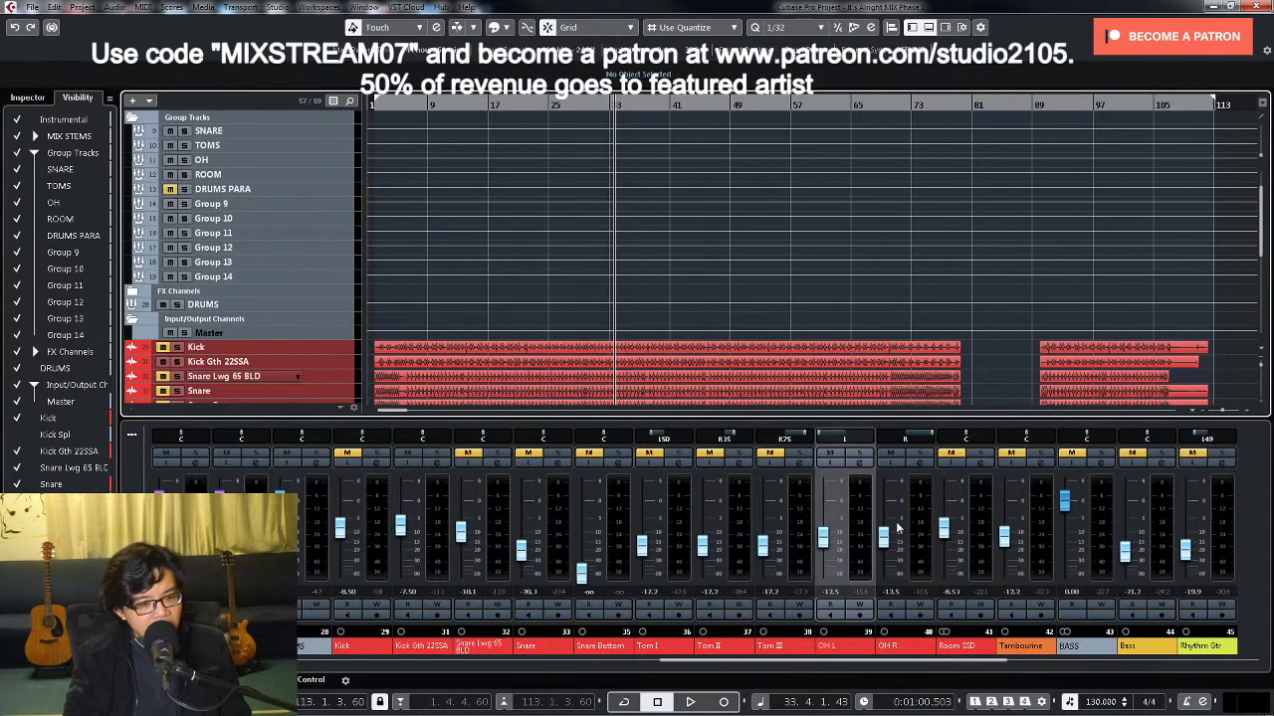
{"action": "left_click", "coordinate": [328, 164]}
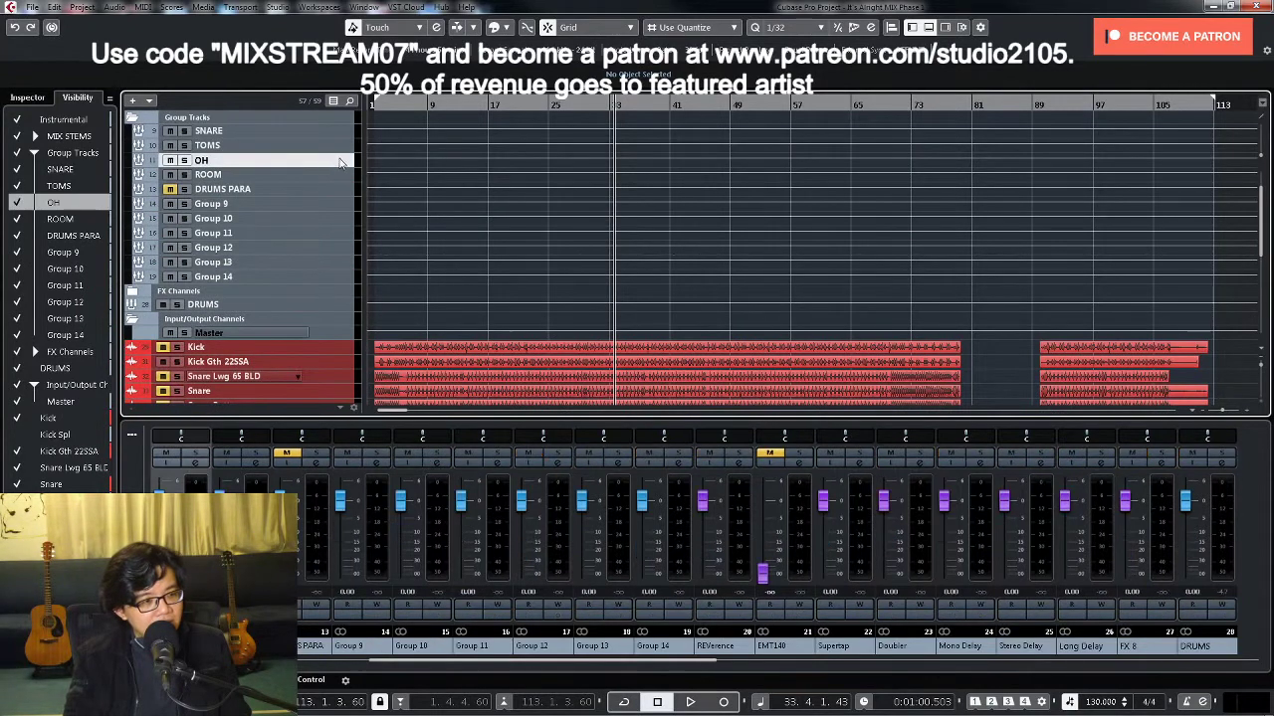
{"action": "scroll", "coordinate": [317, 354], "scroll_direction": "down", "scroll_amount": 3}
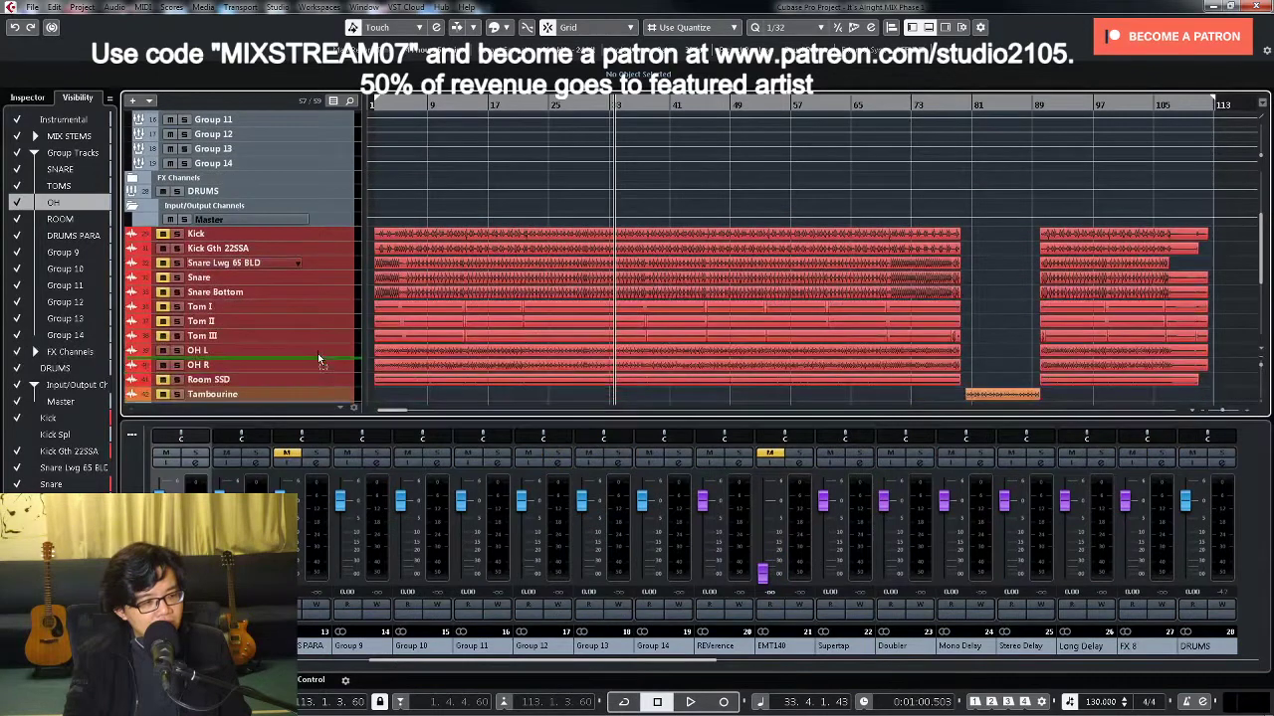
{"action": "left_click", "coordinate": [319, 341]}
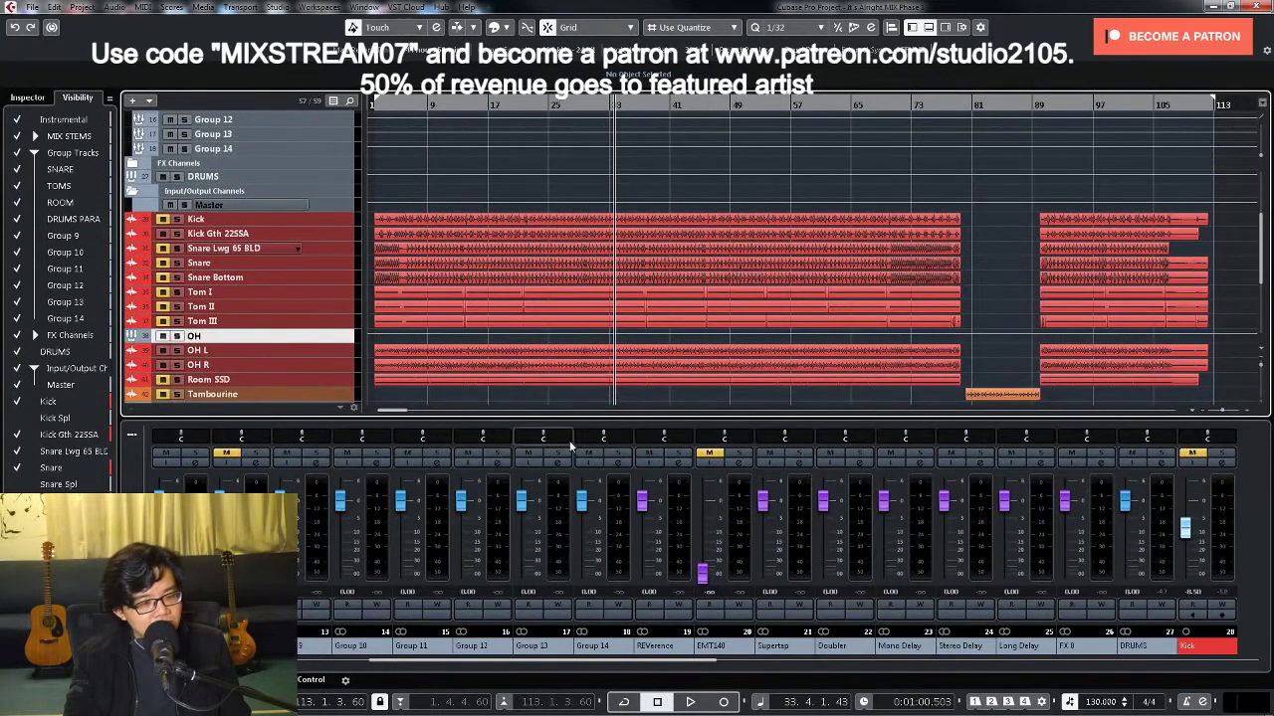
{"action": "left_click_drag", "start_coordinate": [694, 665], "coordinate": [945, 665]}
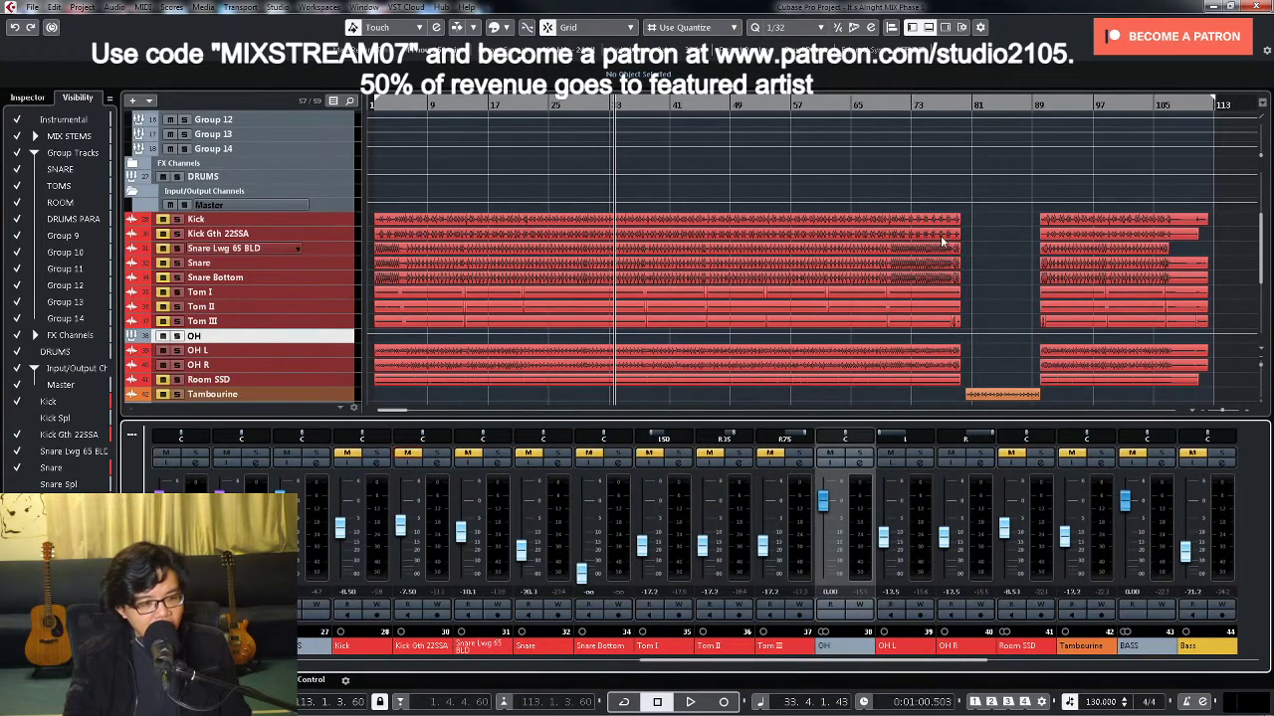
{"action": "scroll", "coordinate": [149, 149], "scroll_direction": "up", "scroll_amount": 4}
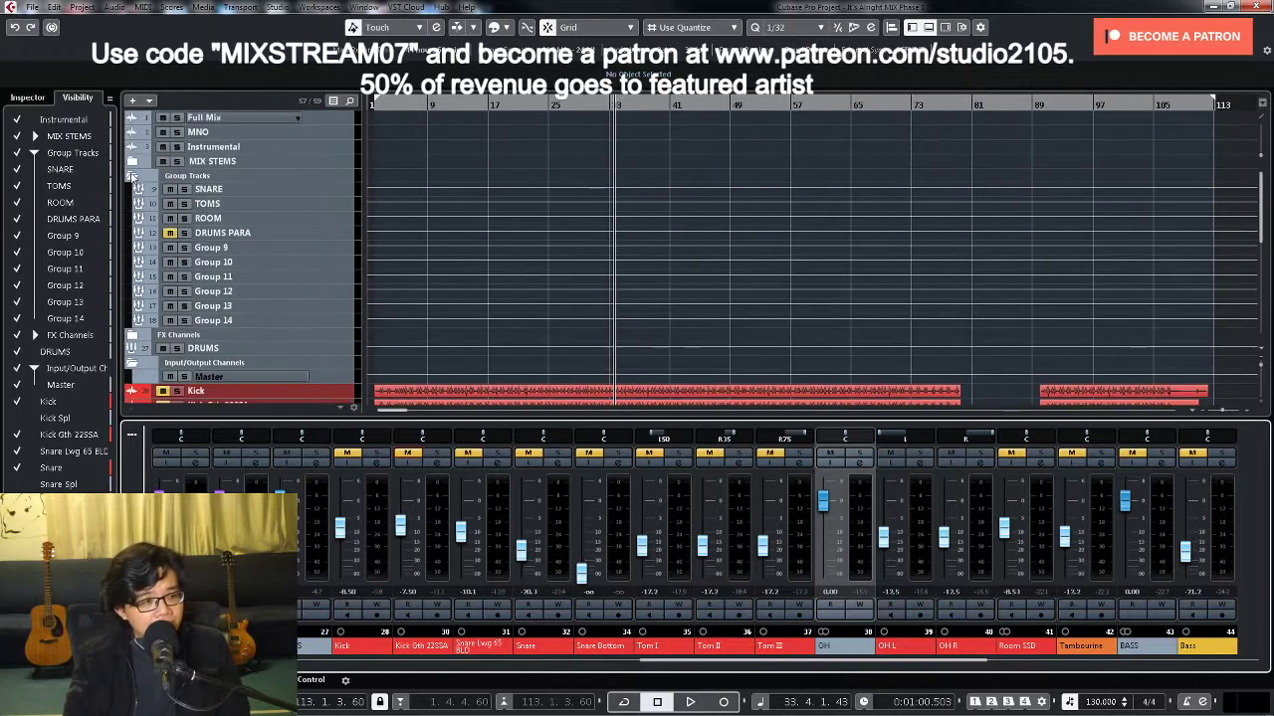
{"action": "left_click", "coordinate": [130, 176]}
{"action": "scroll", "coordinate": [606, 256], "scroll_direction": "down", "scroll_amount": 5}
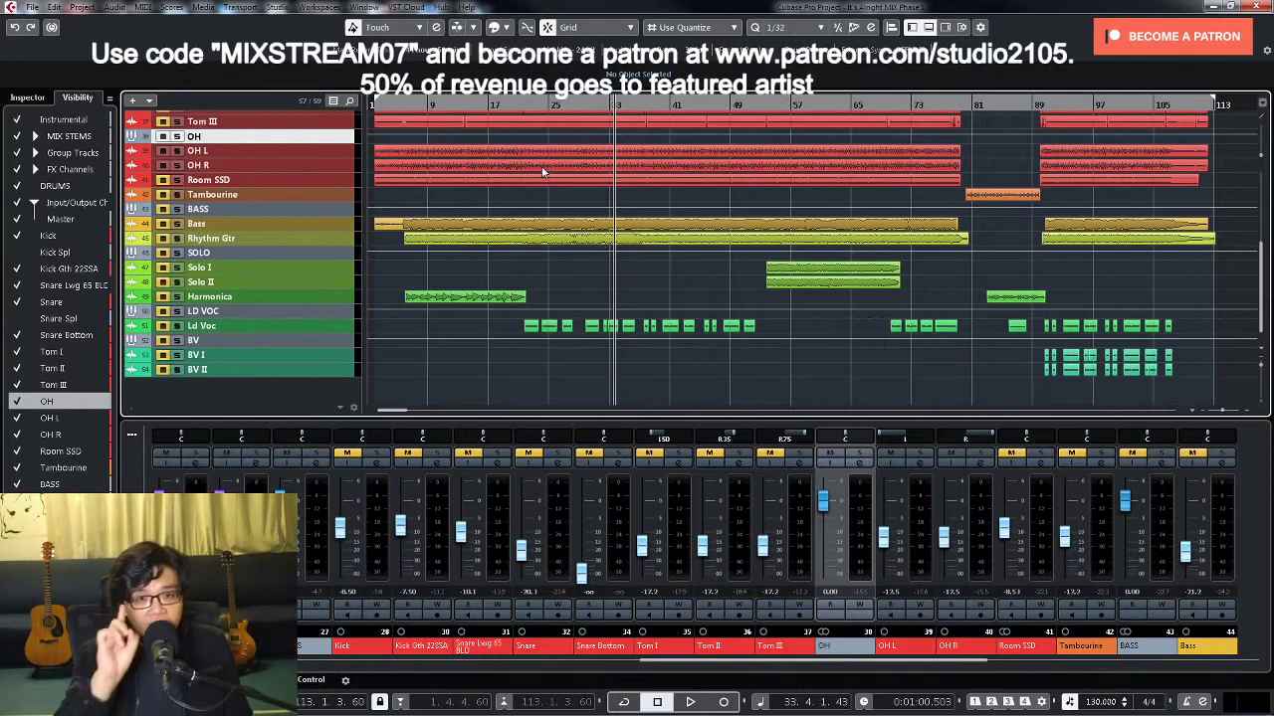
Step: Enlarge the OH L and OH R tracks together and audition the overheads from around bar 12
{"action": "left_click", "coordinate": [330, 156]}
{"action": "left_click", "coordinate": [335, 166], "text": "shift"}
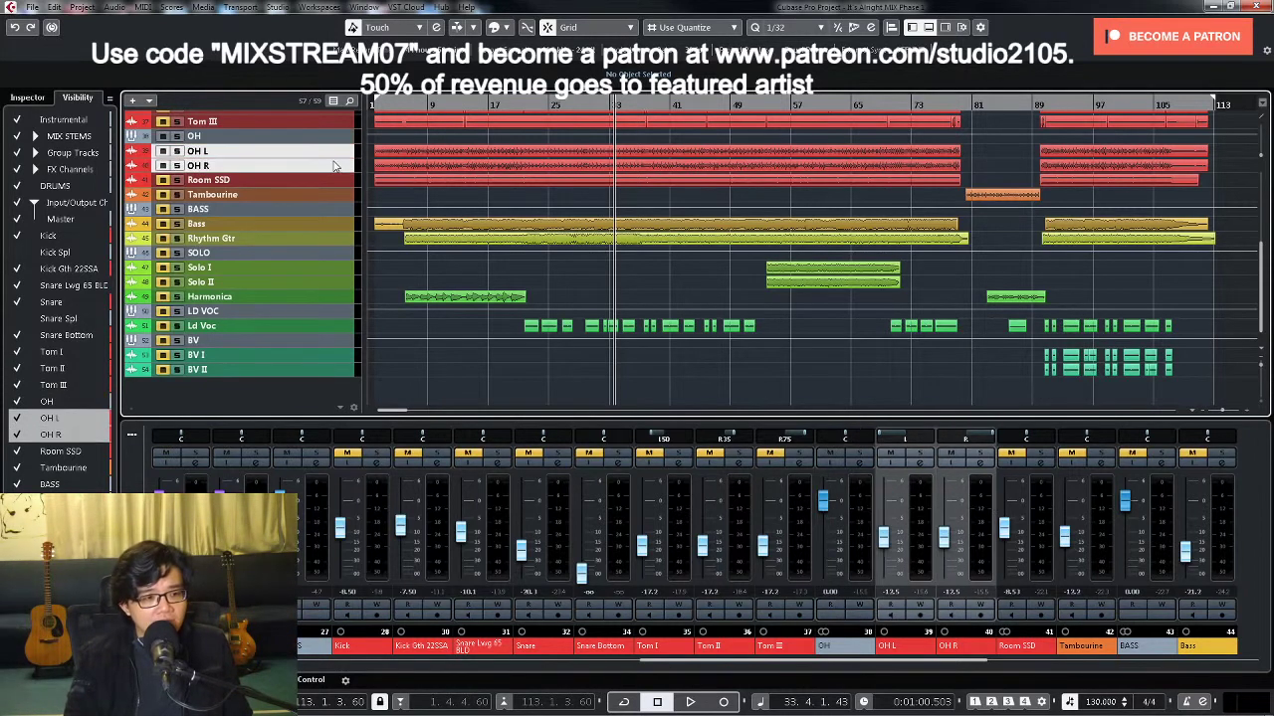
{"action": "key", "text": "ctrl+Down"}
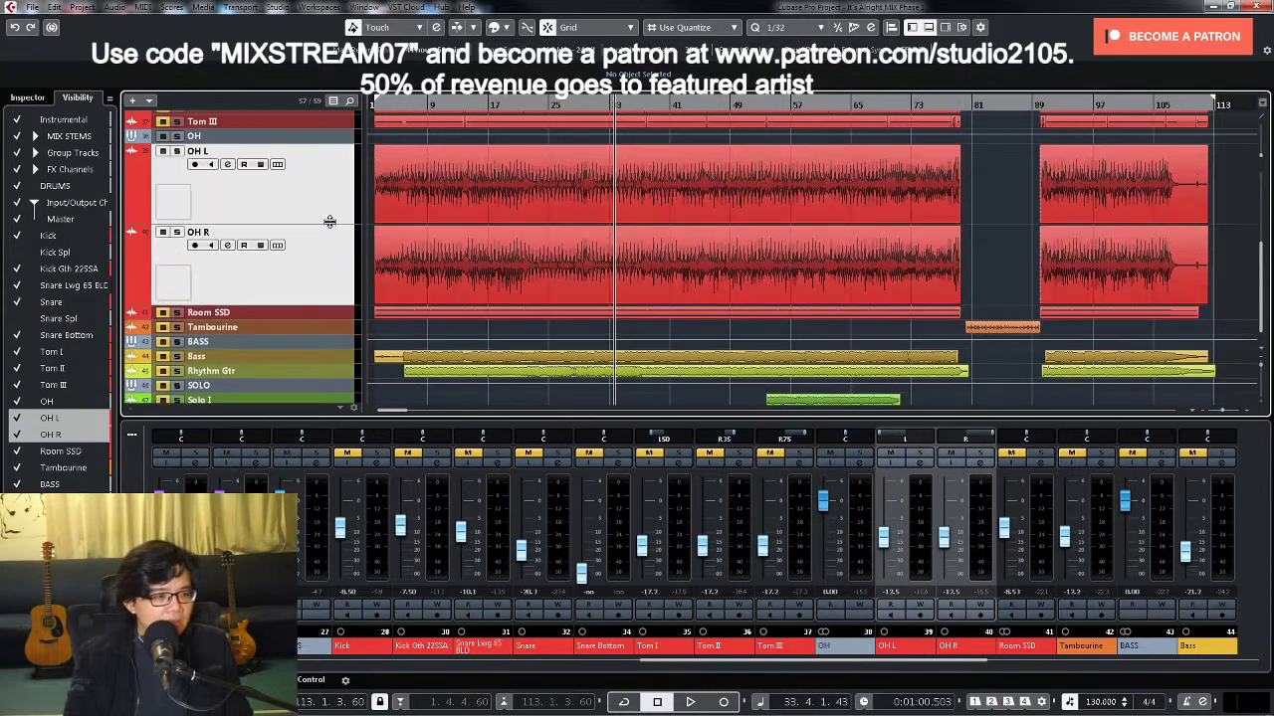
{"action": "left_click", "coordinate": [456, 102]}
{"action": "key", "text": "space"}
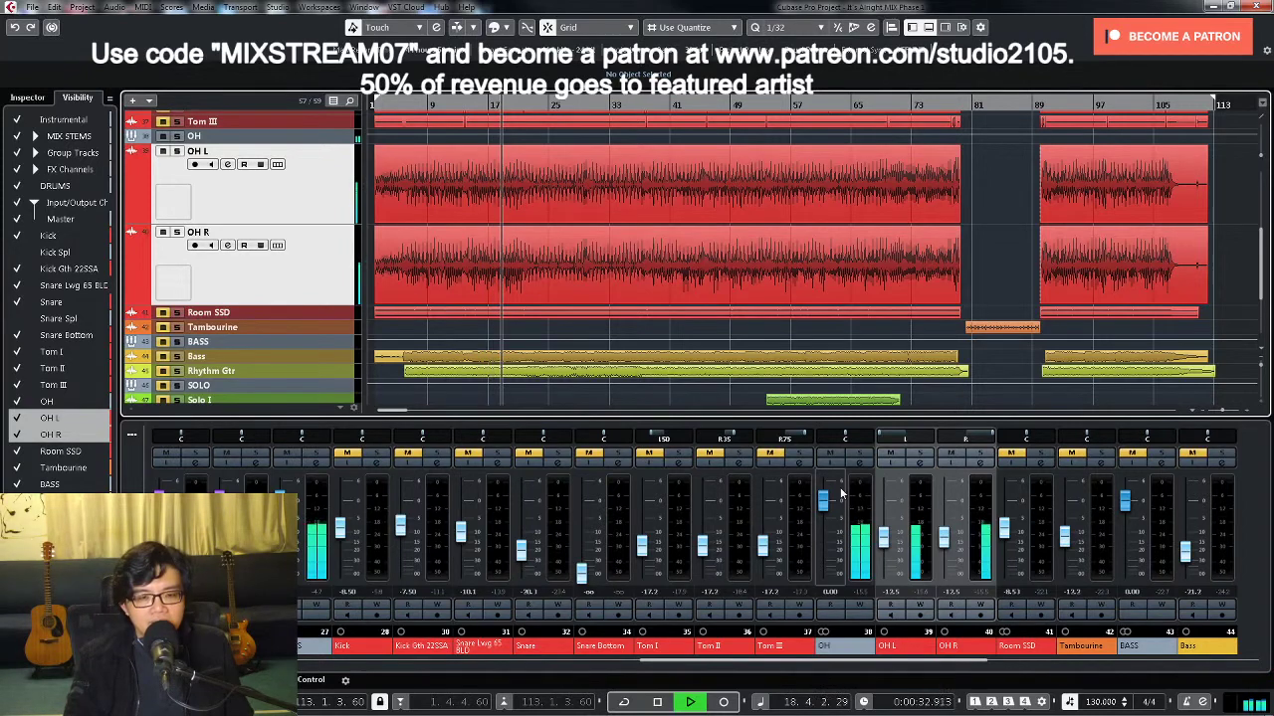
{"action": "key", "text": "space"}
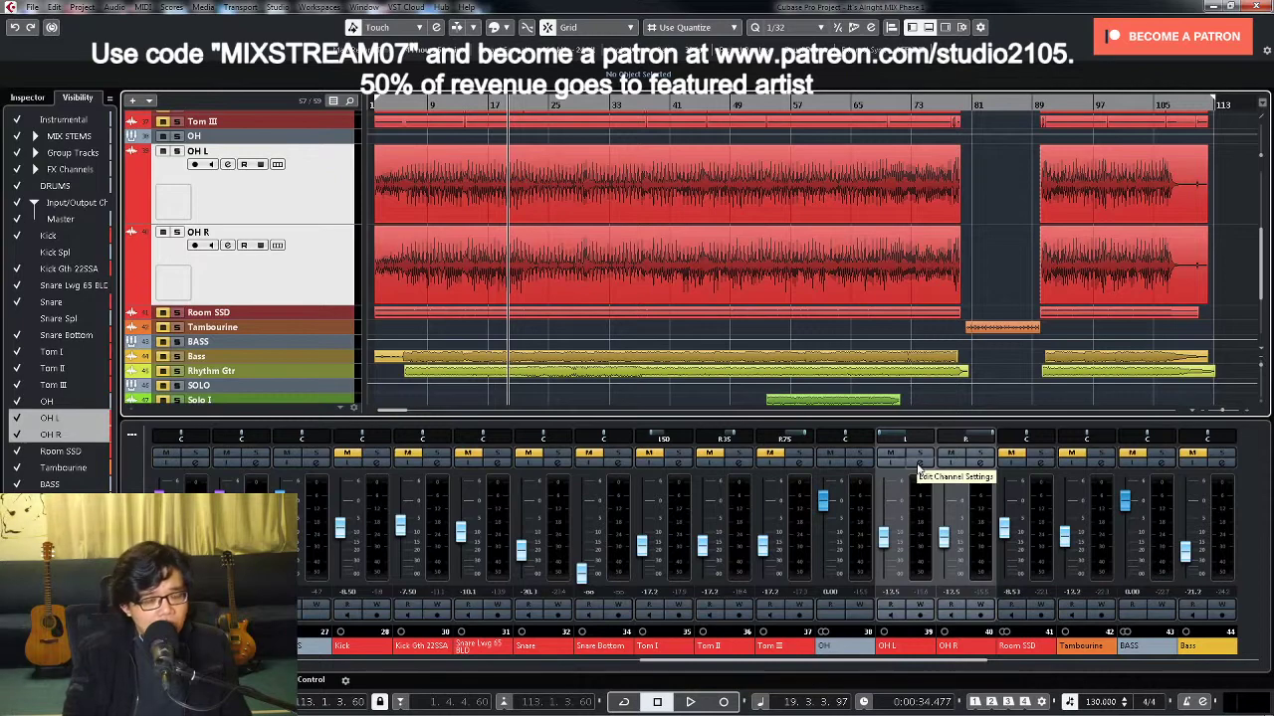
Step: Insert Waves InPhase Stereo after the E2Deesser on the OH group channel and close its channel settings
{"action": "left_click", "coordinate": [859, 466]}
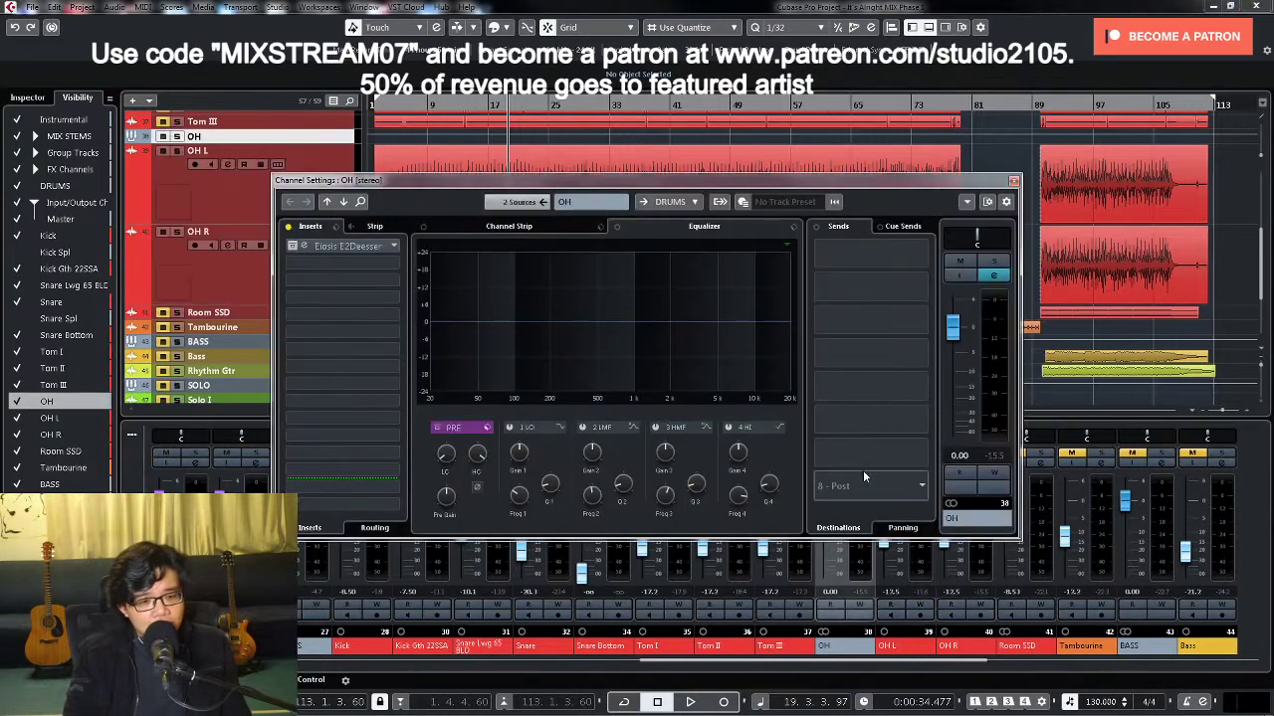
{"action": "left_click", "coordinate": [381, 276]}
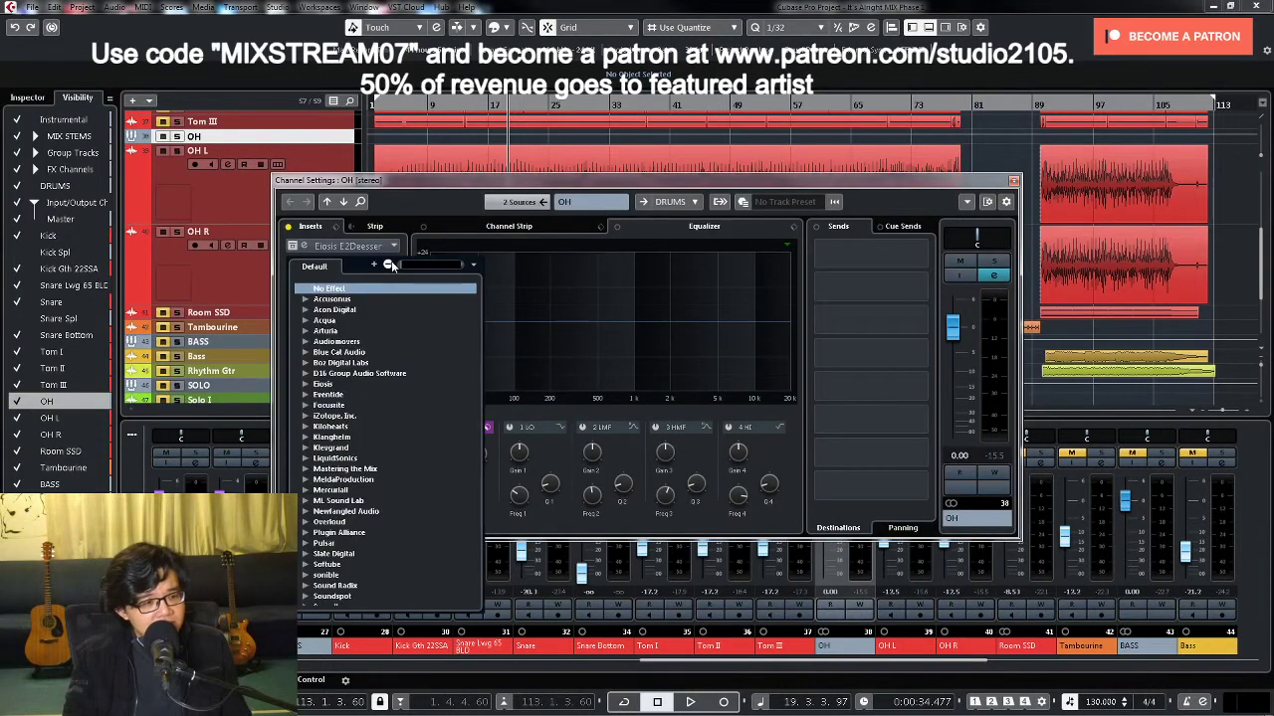
{"action": "left_click", "coordinate": [309, 585]}
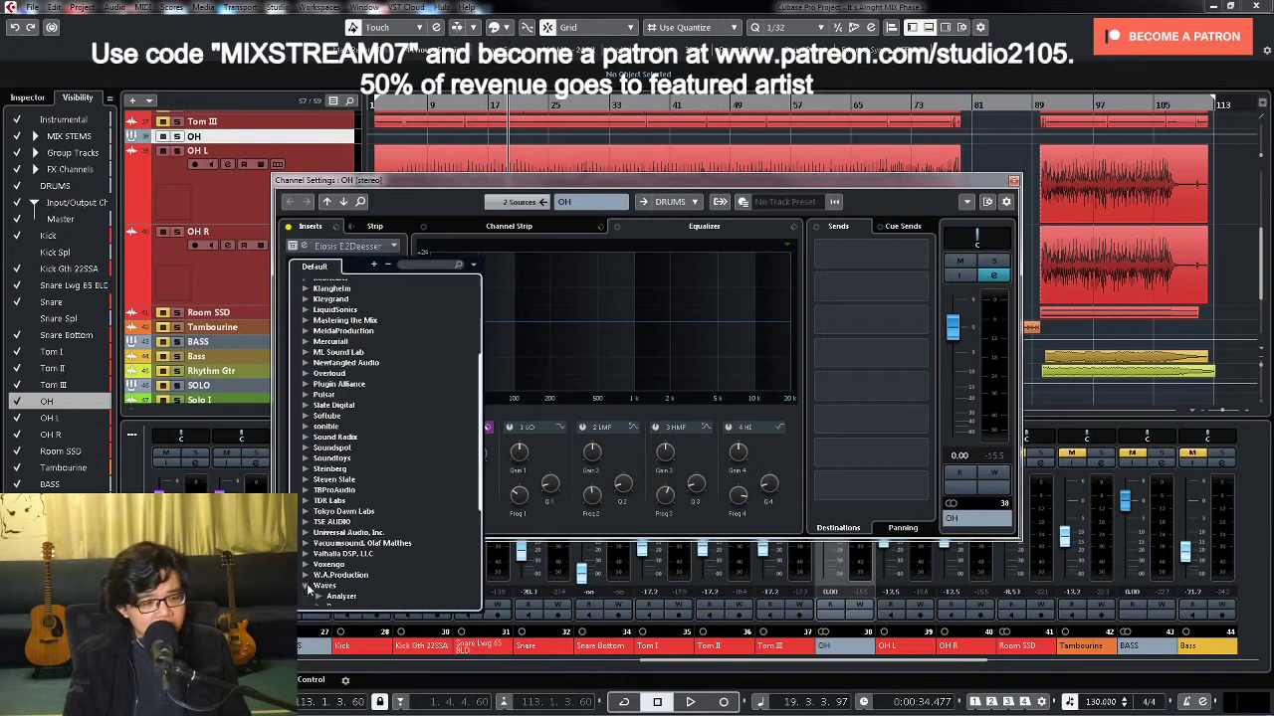
{"action": "left_click", "coordinate": [316, 576]}
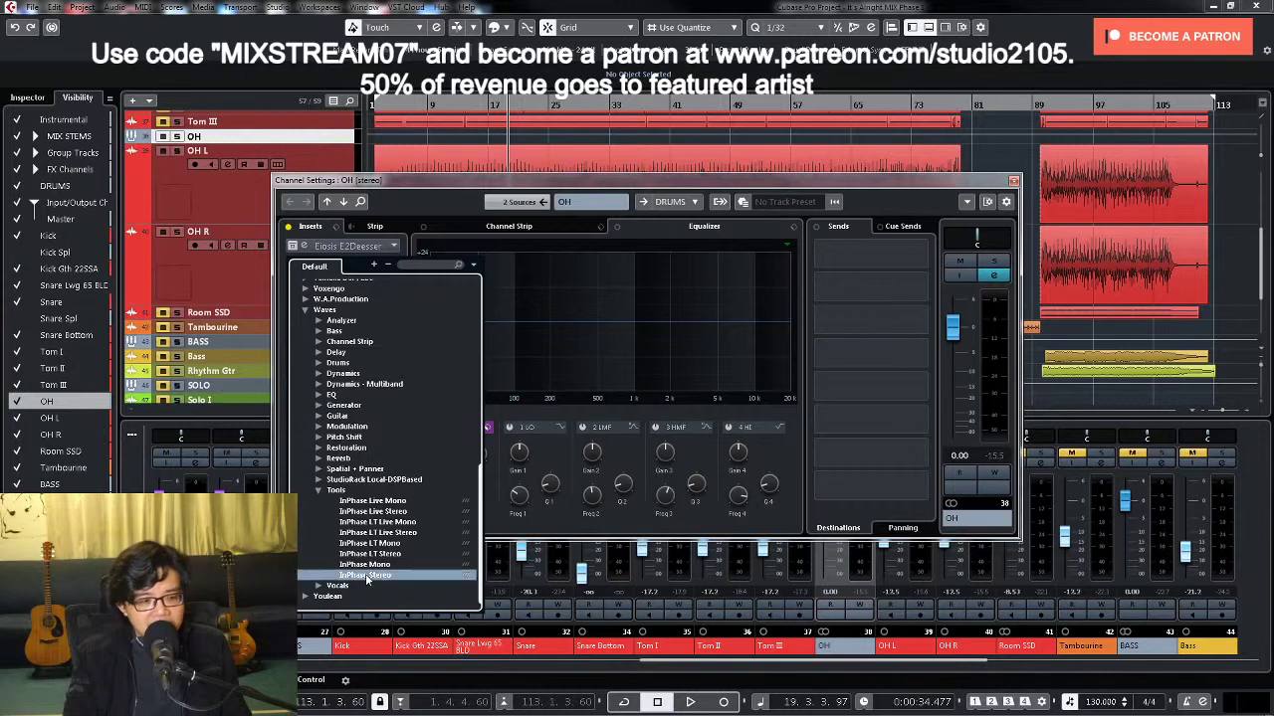
{"action": "left_click", "coordinate": [366, 576]}
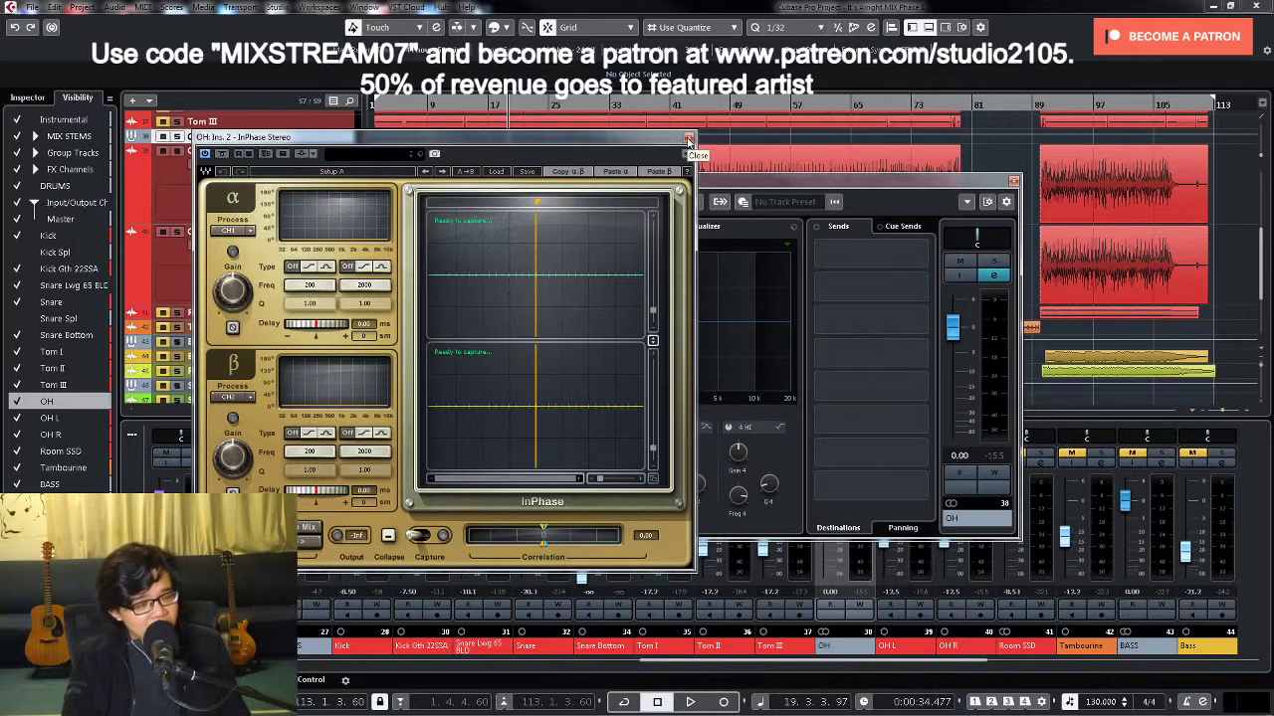
{"action": "left_click_drag", "start_coordinate": [876, 184], "coordinate": [893, 142]}
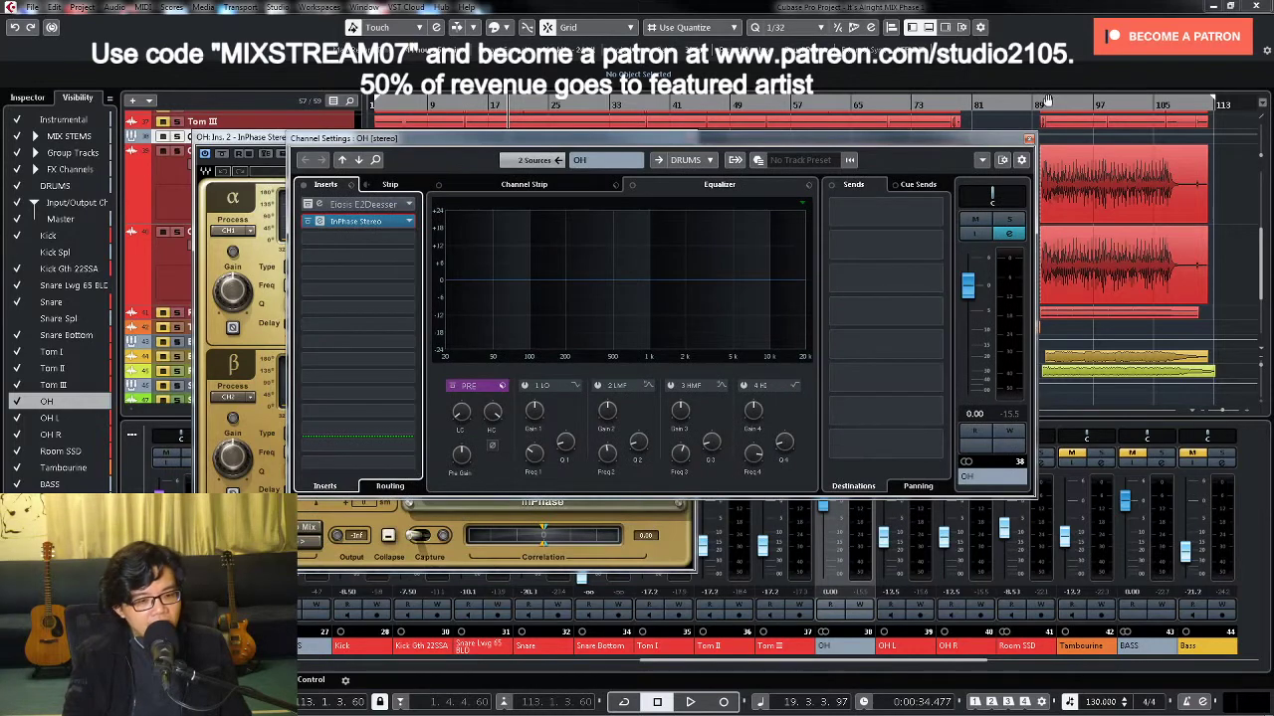
{"action": "left_click", "coordinate": [1030, 140]}
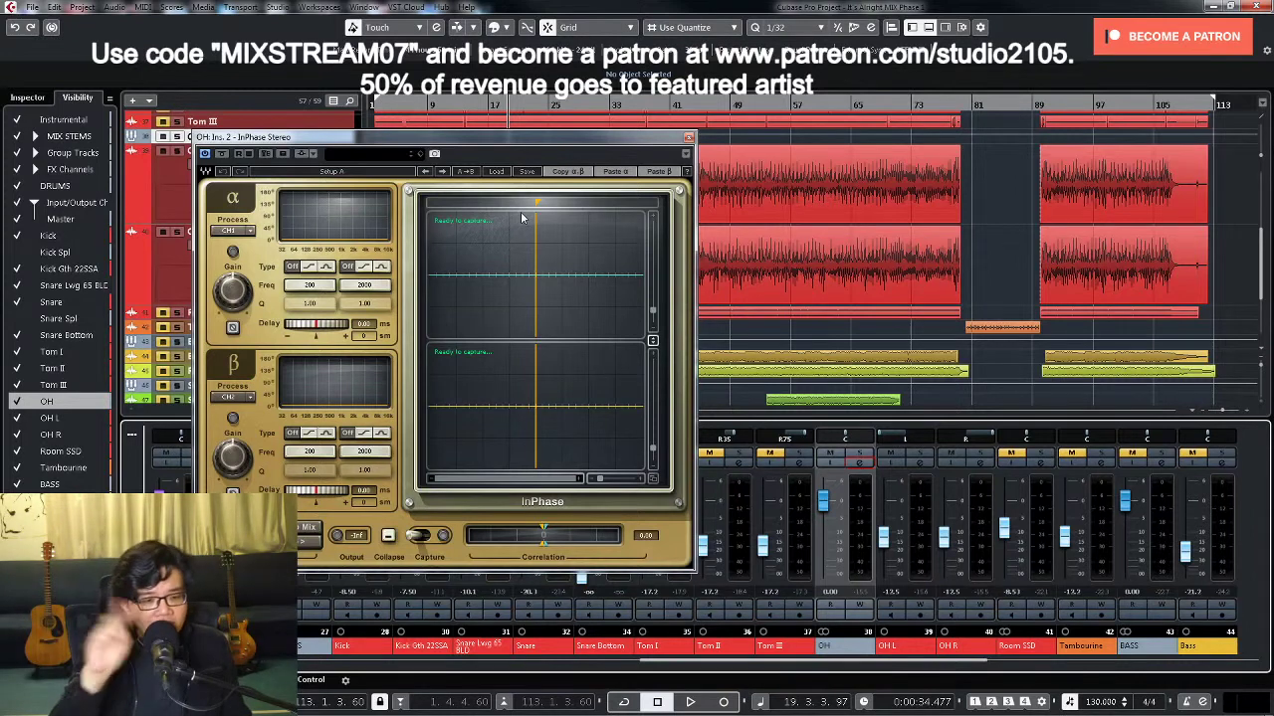
Step: Capture the overheads in InPhase during playback, place the marker on a strong transient, and magnify both waveforms vertically
{"action": "key", "text": "space"}
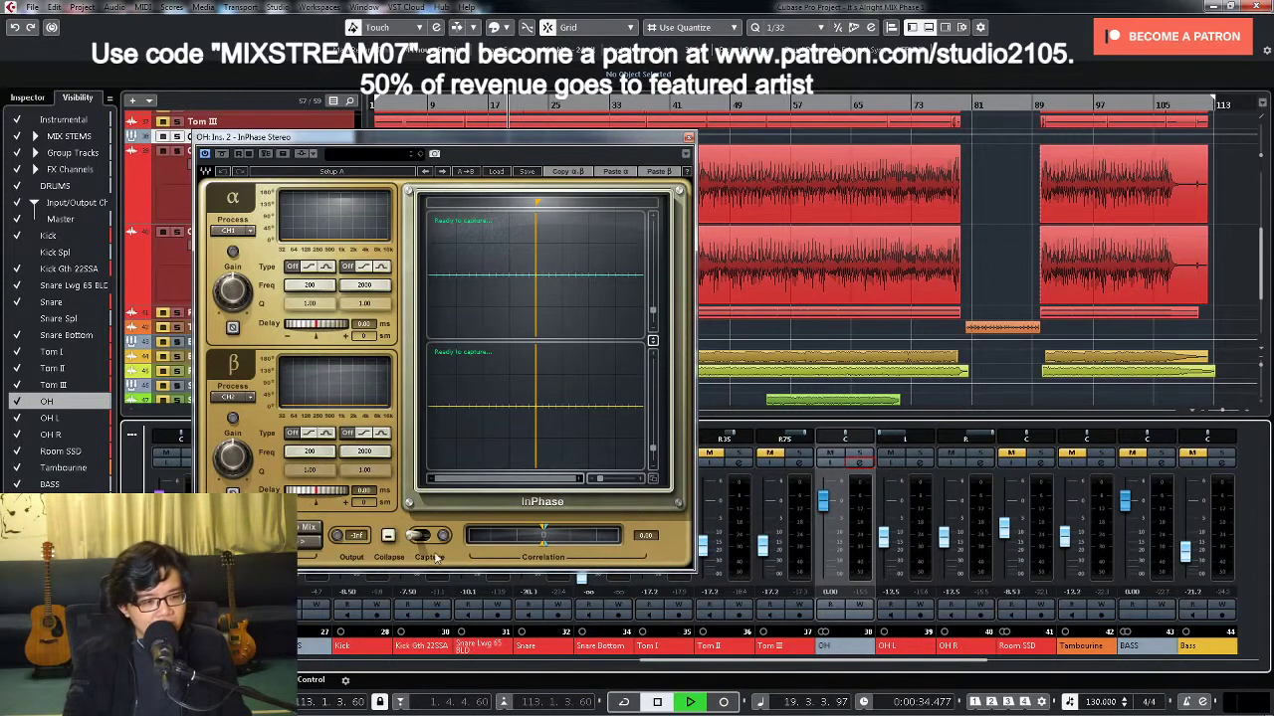
{"action": "left_click", "coordinate": [443, 537]}
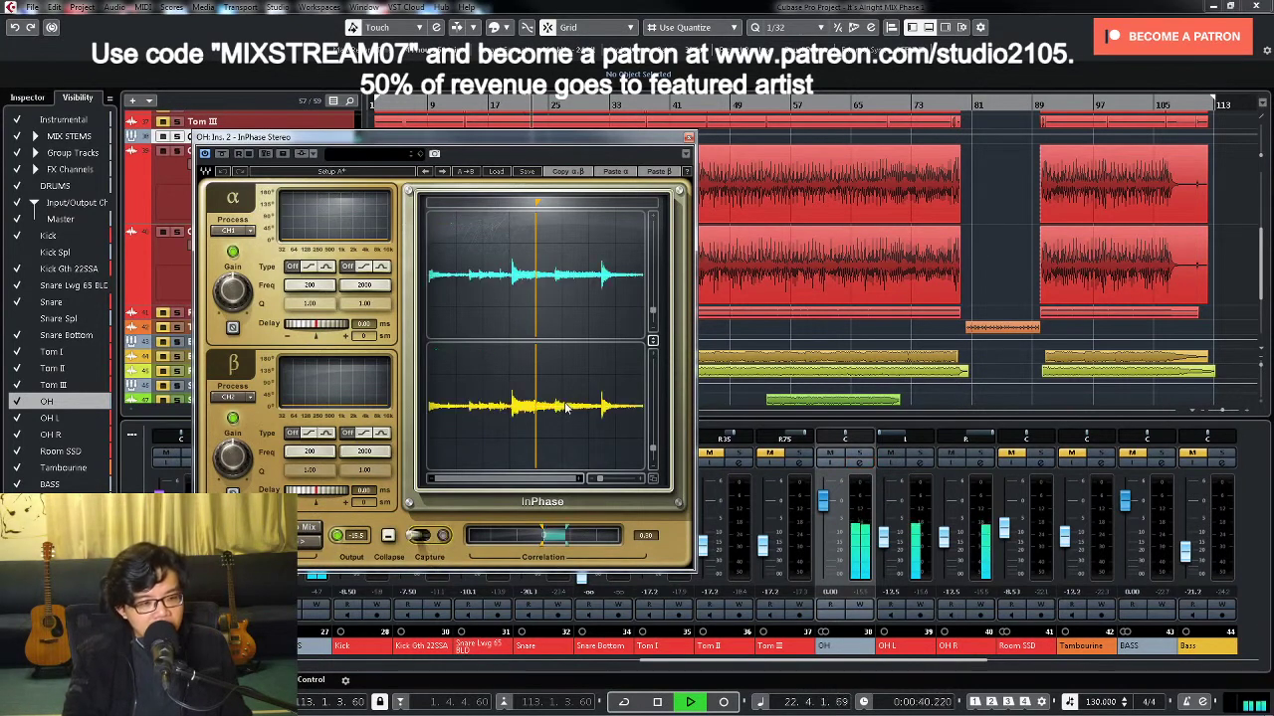
{"action": "key", "text": "space"}
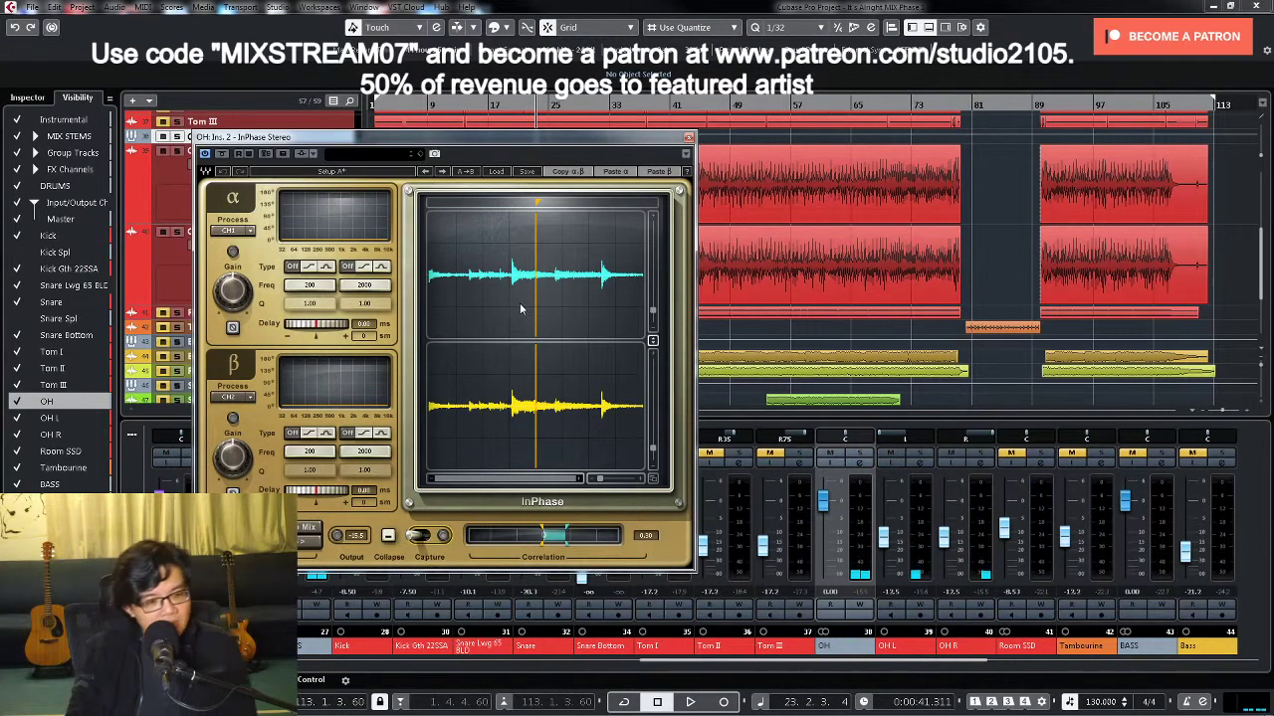
{"action": "left_click_drag", "start_coordinate": [538, 204], "coordinate": [513, 204]}
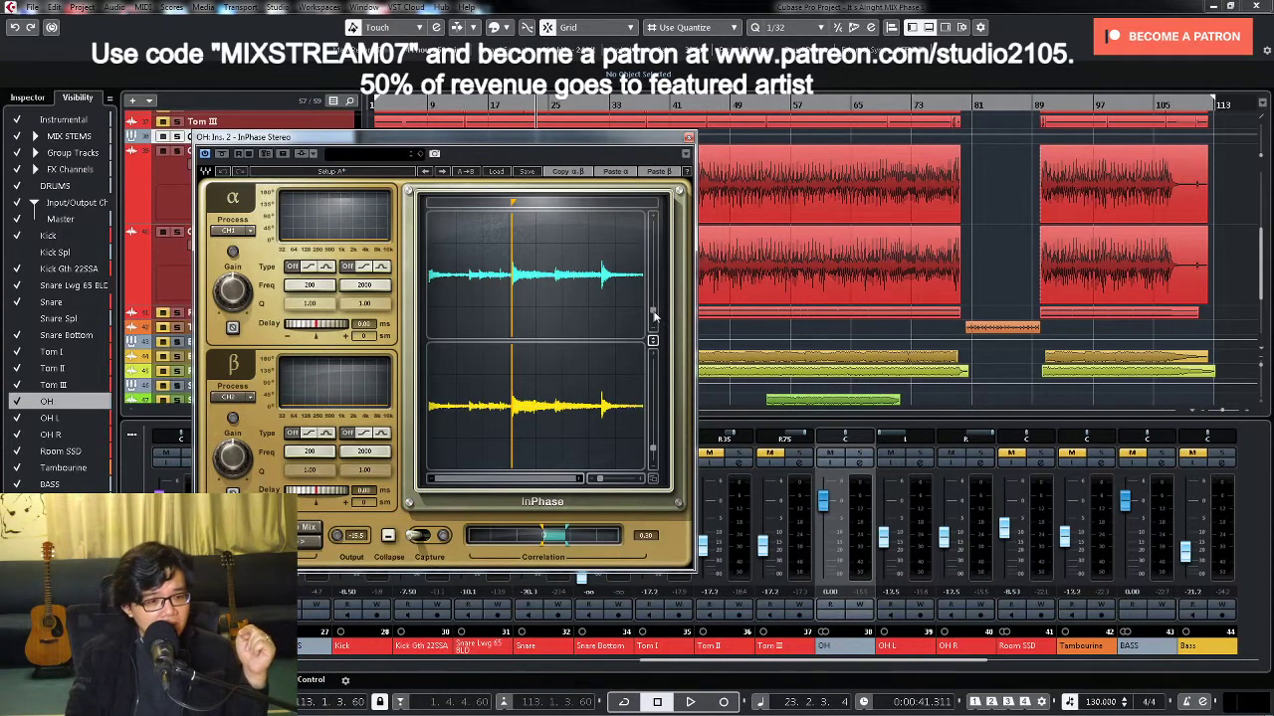
{"action": "scroll", "coordinate": [592, 380], "scroll_direction": "up", "scroll_amount": 3}
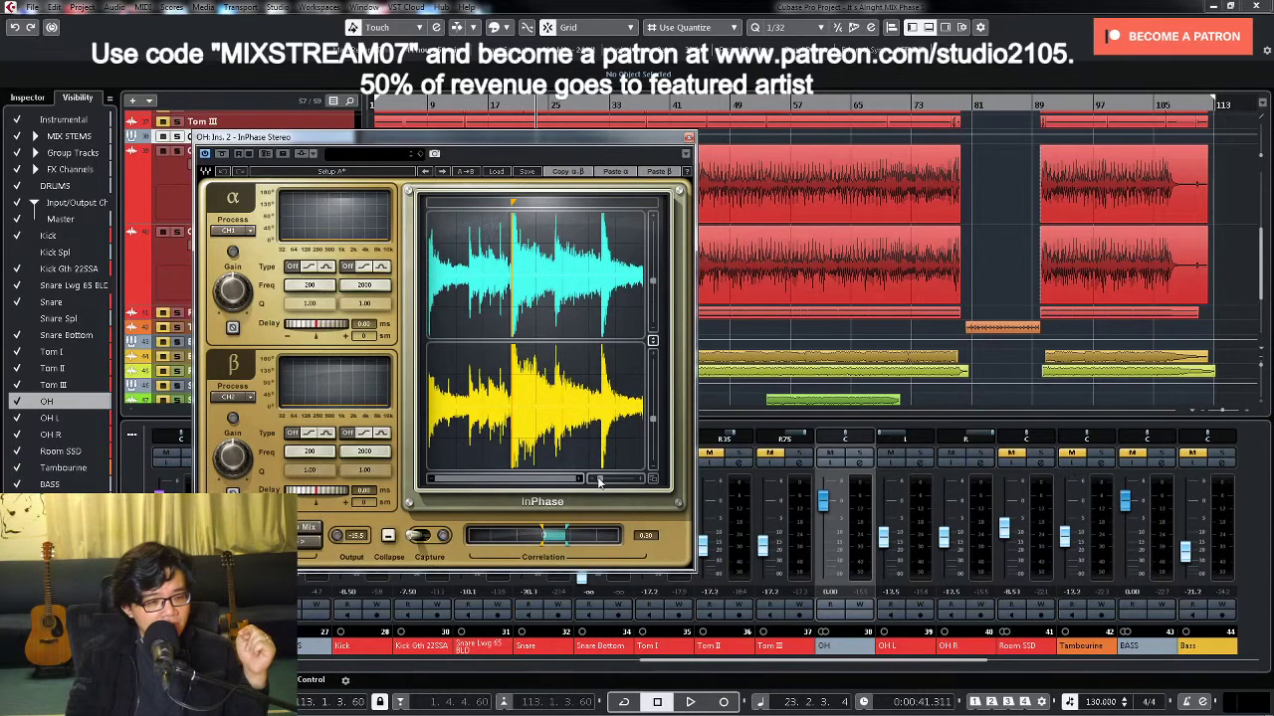
Step: Magnify the InPhase waveforms horizontally around the transient and align the marker with the onset of the hit
{"action": "left_click_drag", "start_coordinate": [599, 479], "coordinate": [623, 479]}
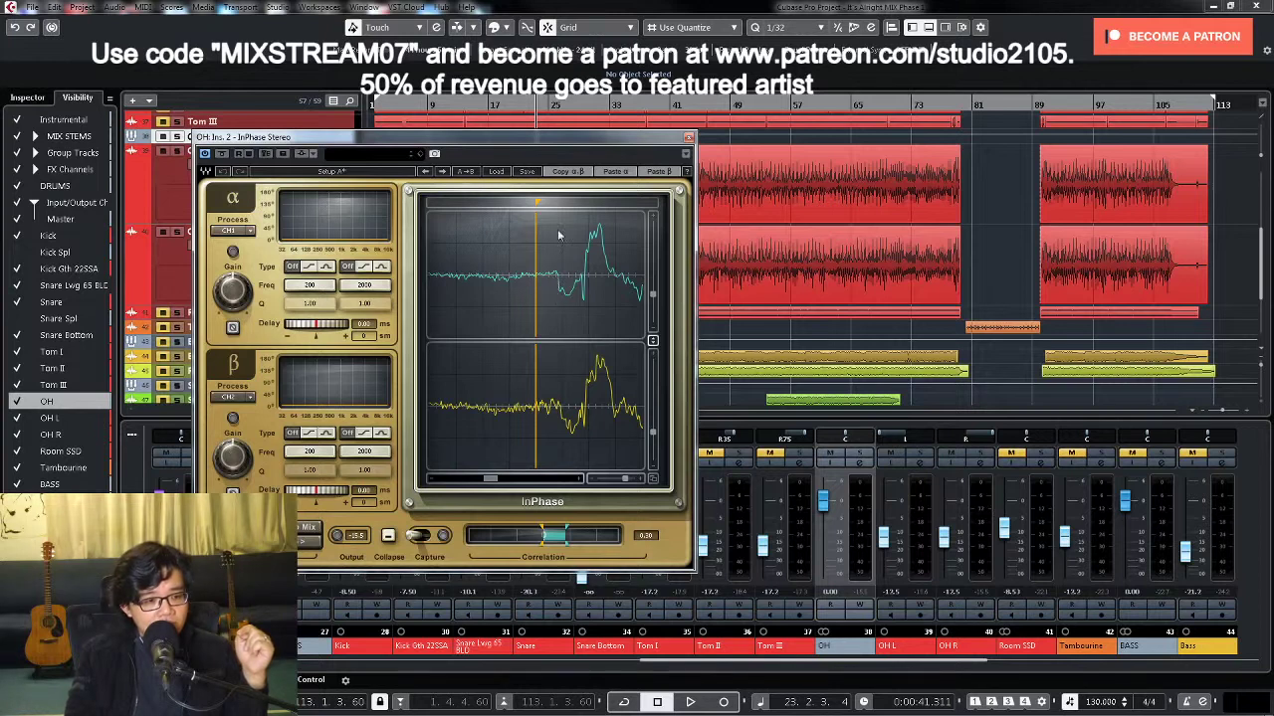
{"action": "left_click_drag", "start_coordinate": [537, 204], "coordinate": [558, 203]}
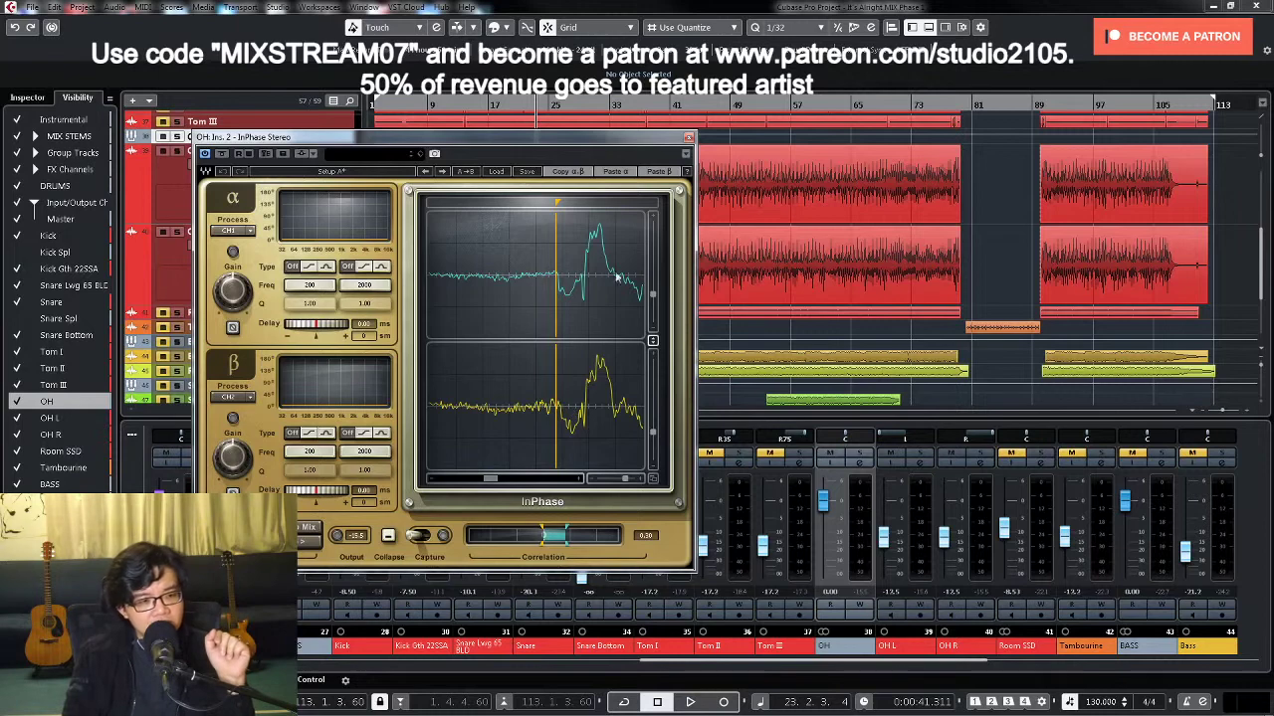
{"action": "left_click_drag", "start_coordinate": [623, 483], "coordinate": [630, 485]}
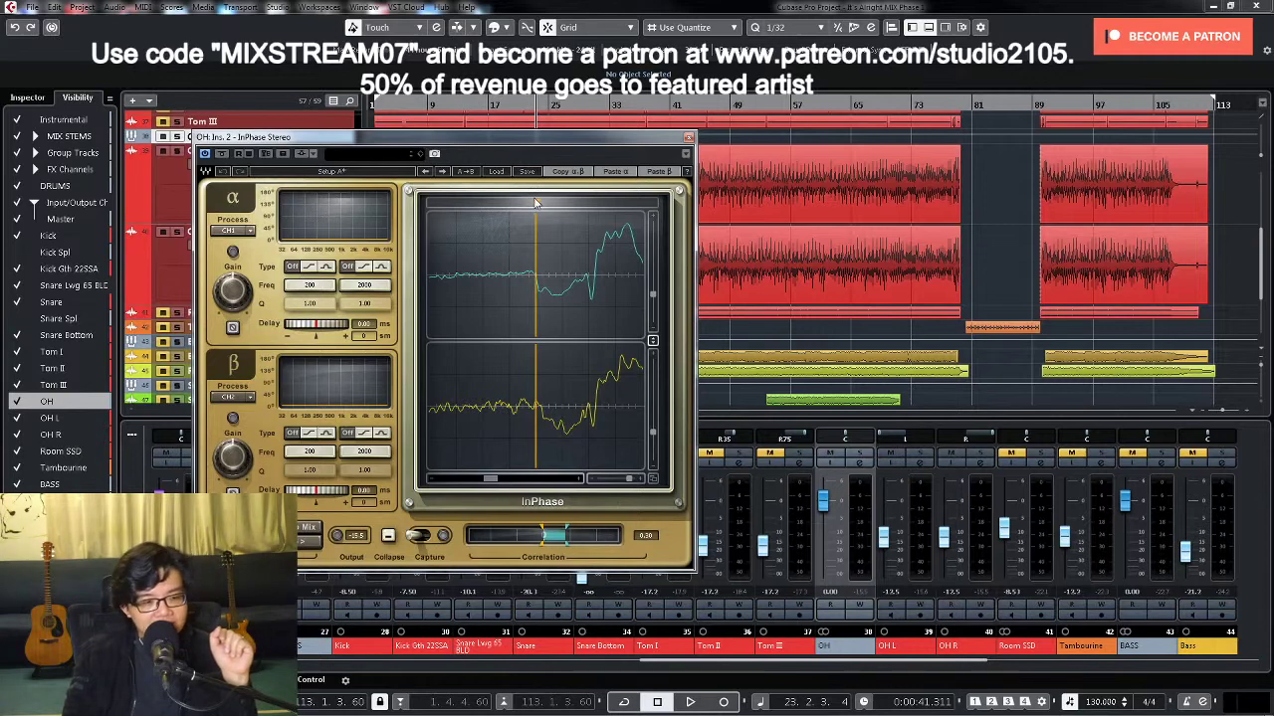
{"action": "left_click_drag", "start_coordinate": [535, 204], "coordinate": [532, 203]}
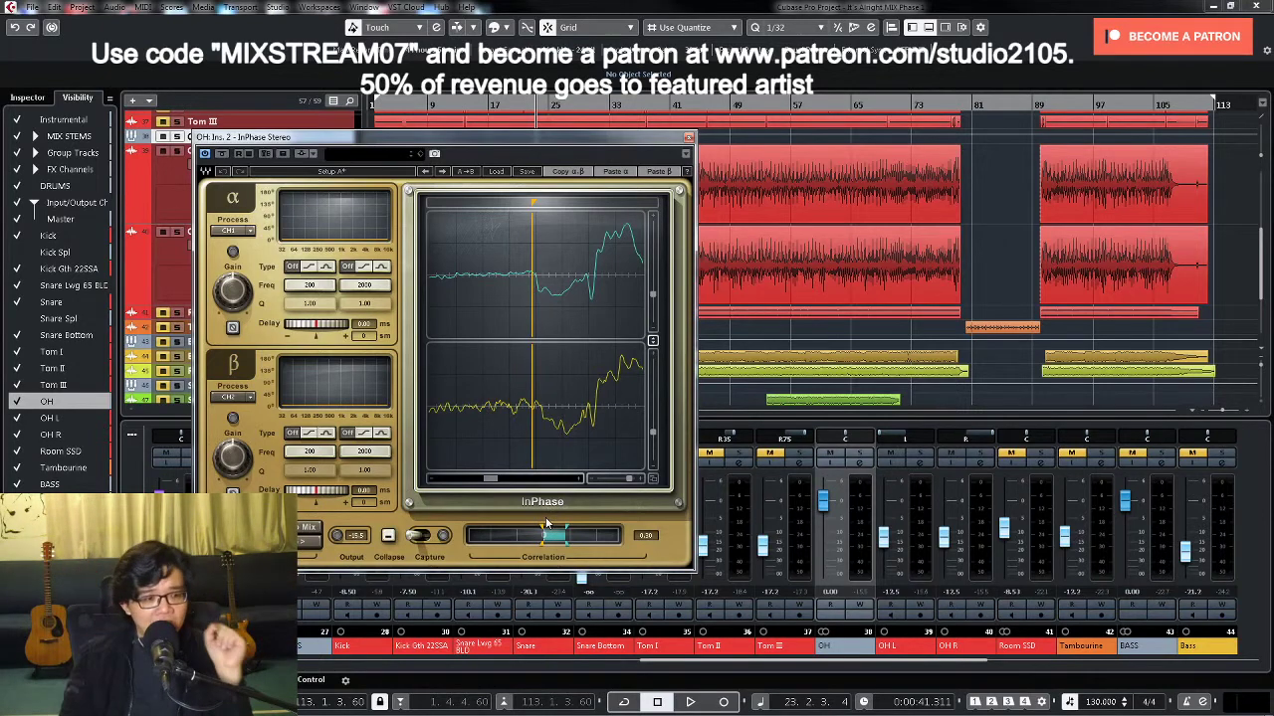
Step: Compare the alpha channel's waveform against beta with alpha's polarity inverted and with it normal
{"action": "left_click", "coordinate": [232, 328]}
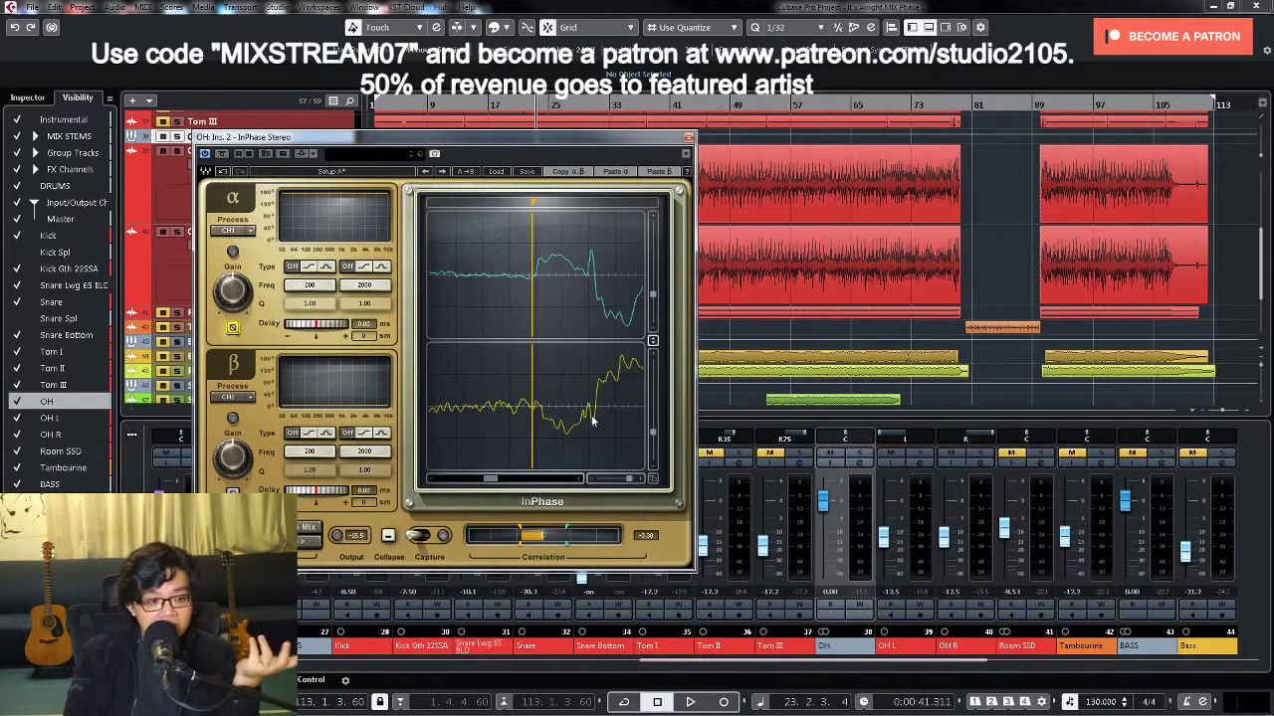
{"action": "left_click", "coordinate": [231, 327]}
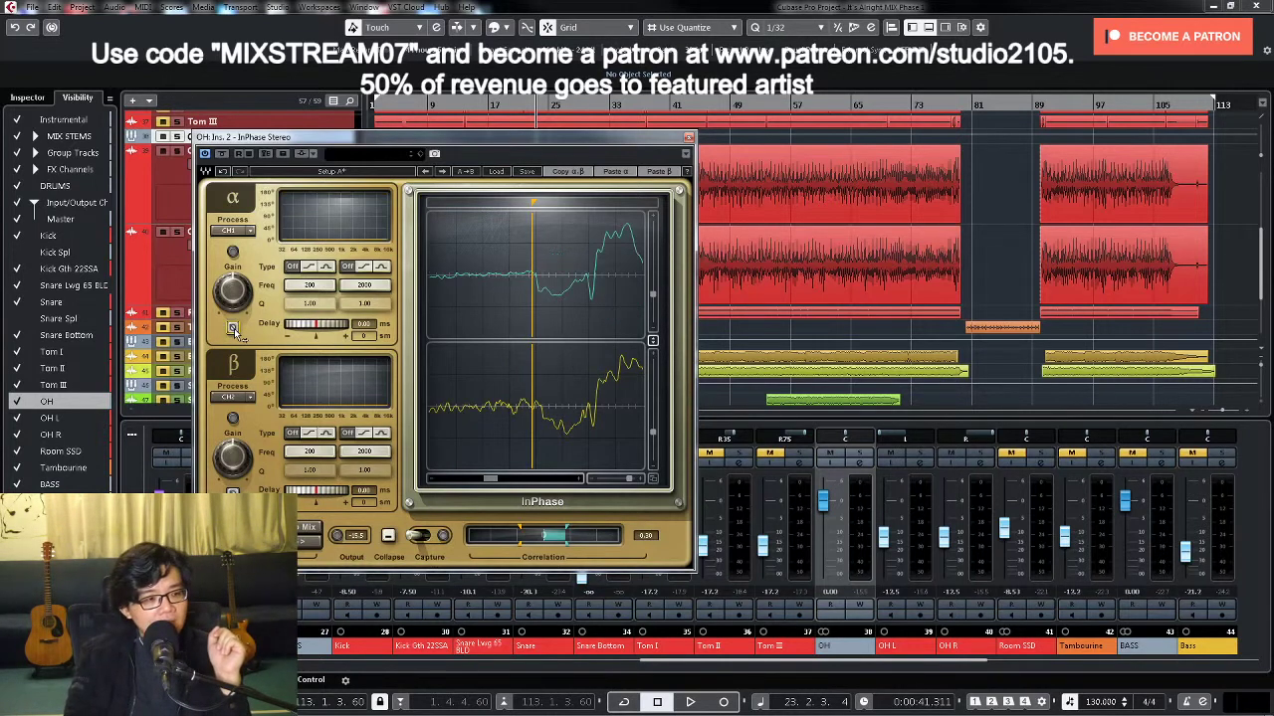
{"action": "left_click", "coordinate": [231, 328]}
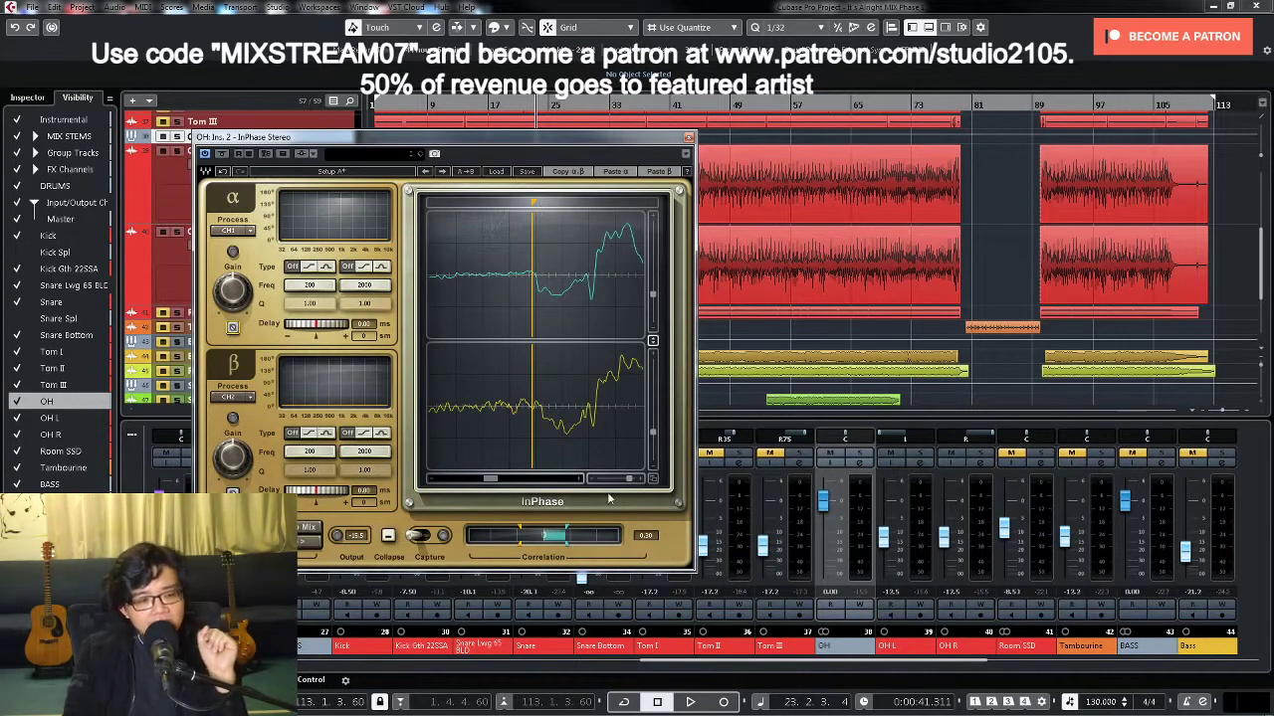
Step: Set the marker on the beta waveform's onset and try shifting alpha's delay to line up both transients
{"action": "left_click_drag", "start_coordinate": [629, 478], "coordinate": [639, 479]}
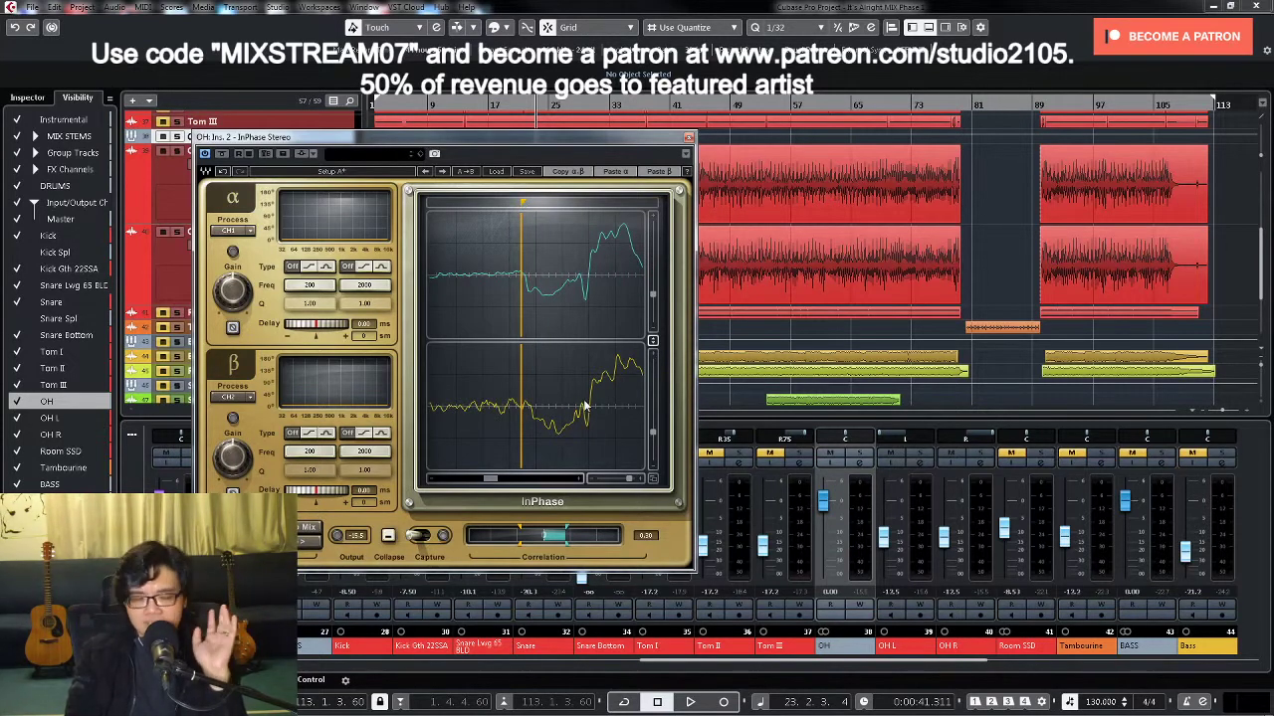
{"action": "left_click_drag", "start_coordinate": [524, 202], "coordinate": [532, 261]}
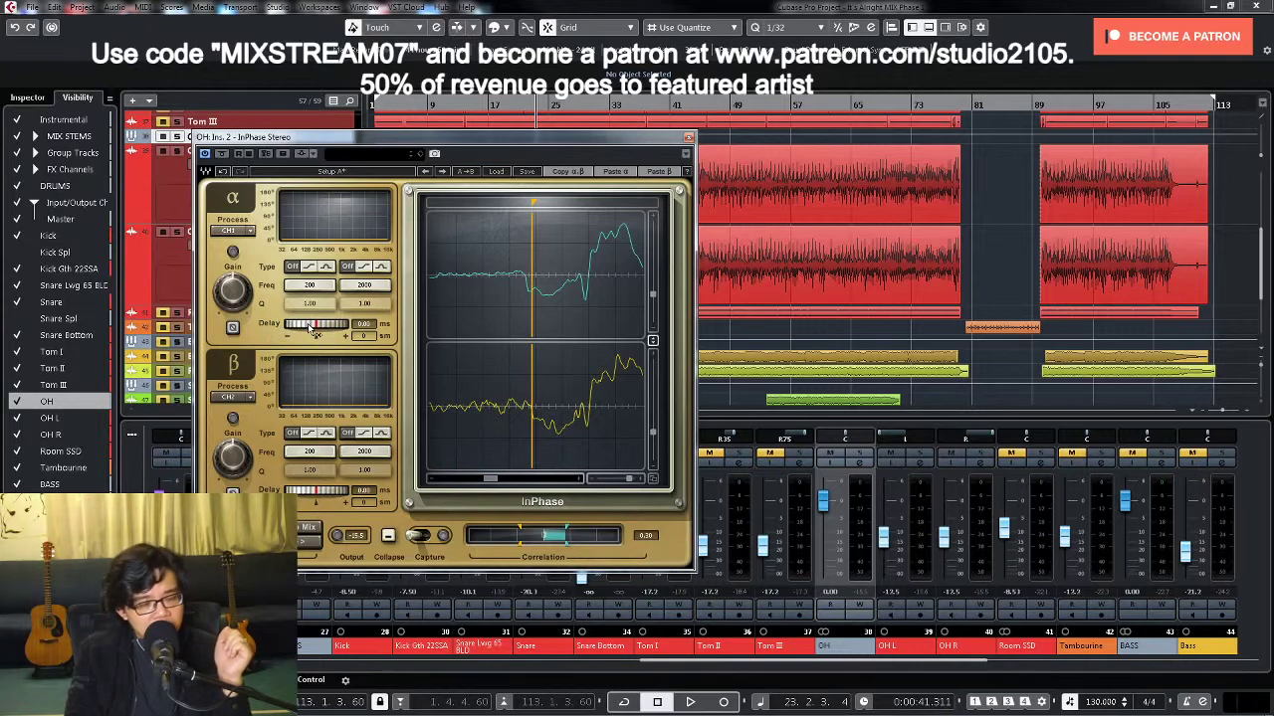
{"action": "left_click_drag", "start_coordinate": [528, 281], "coordinate": [555, 283]}
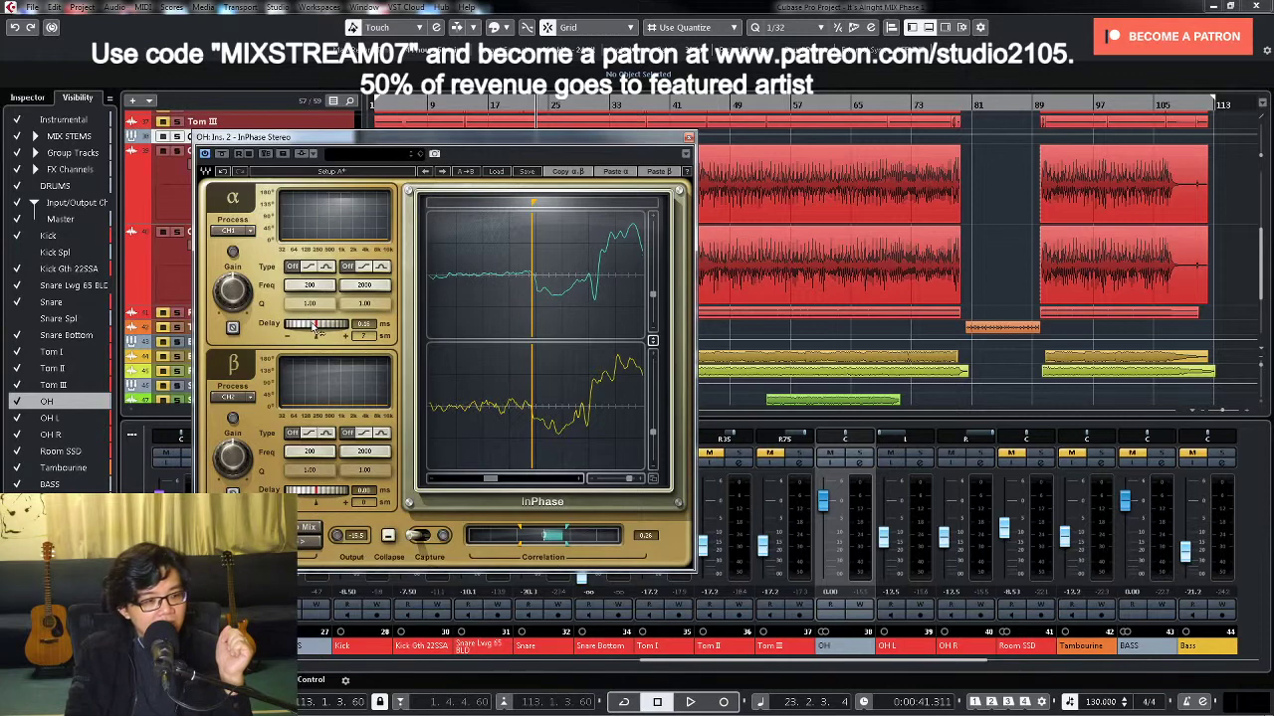
{"action": "left_click_drag", "start_coordinate": [315, 328], "coordinate": [295, 329]}
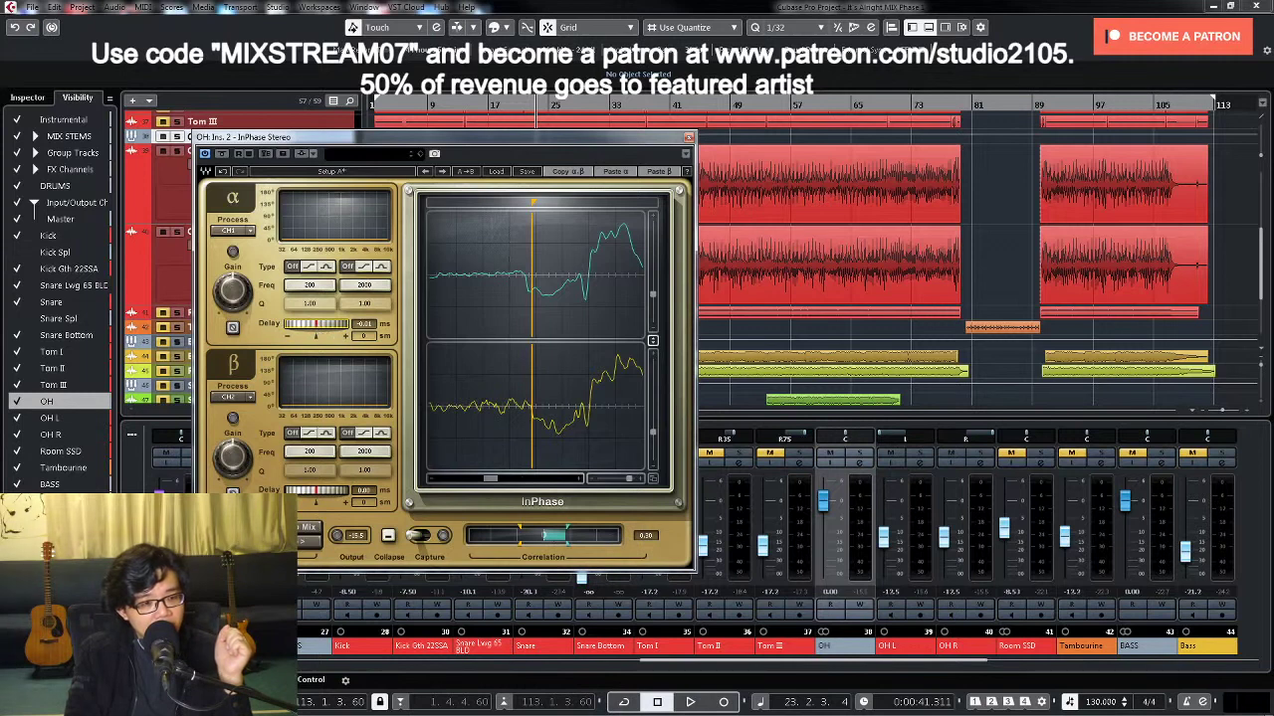
{"action": "left_click_drag", "start_coordinate": [316, 323], "coordinate": [316, 312]}
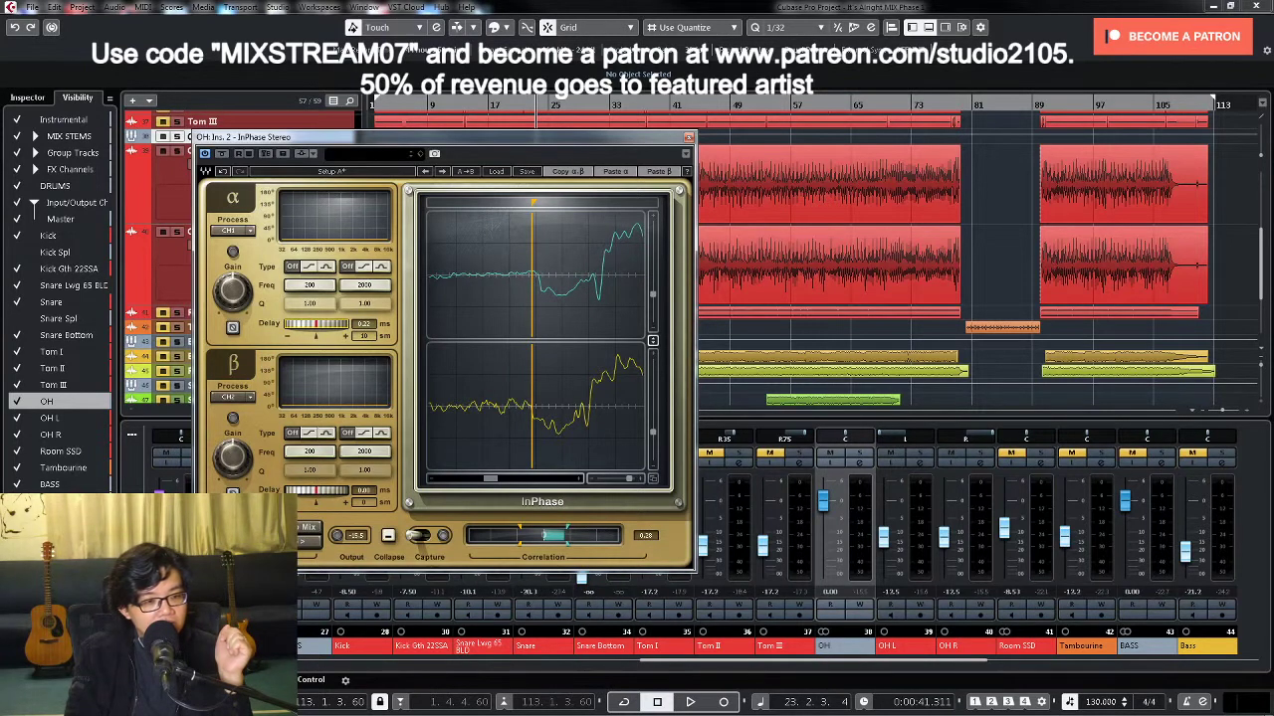
{"action": "left_click_drag", "start_coordinate": [317, 311], "coordinate": [316, 319]}
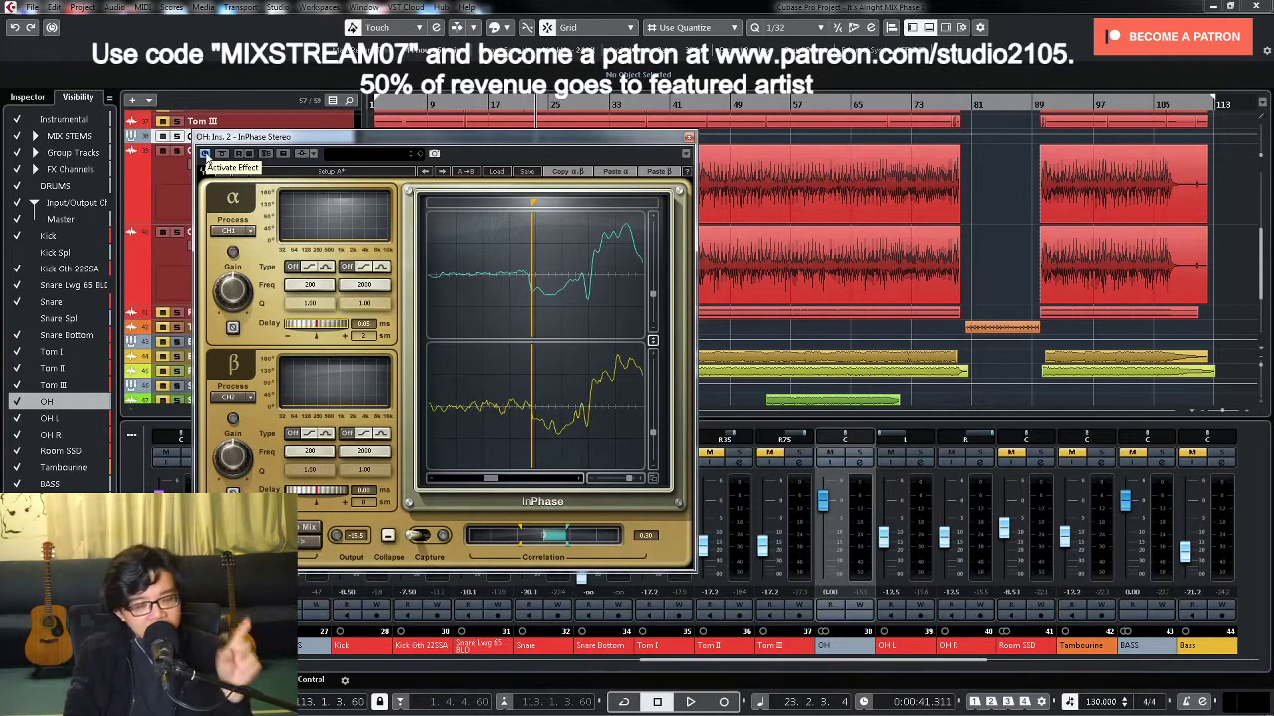
Step: Close InPhase and remove it from the OH group's inserts, leaving only the E2Deesser
{"action": "left_click", "coordinate": [687, 138]}
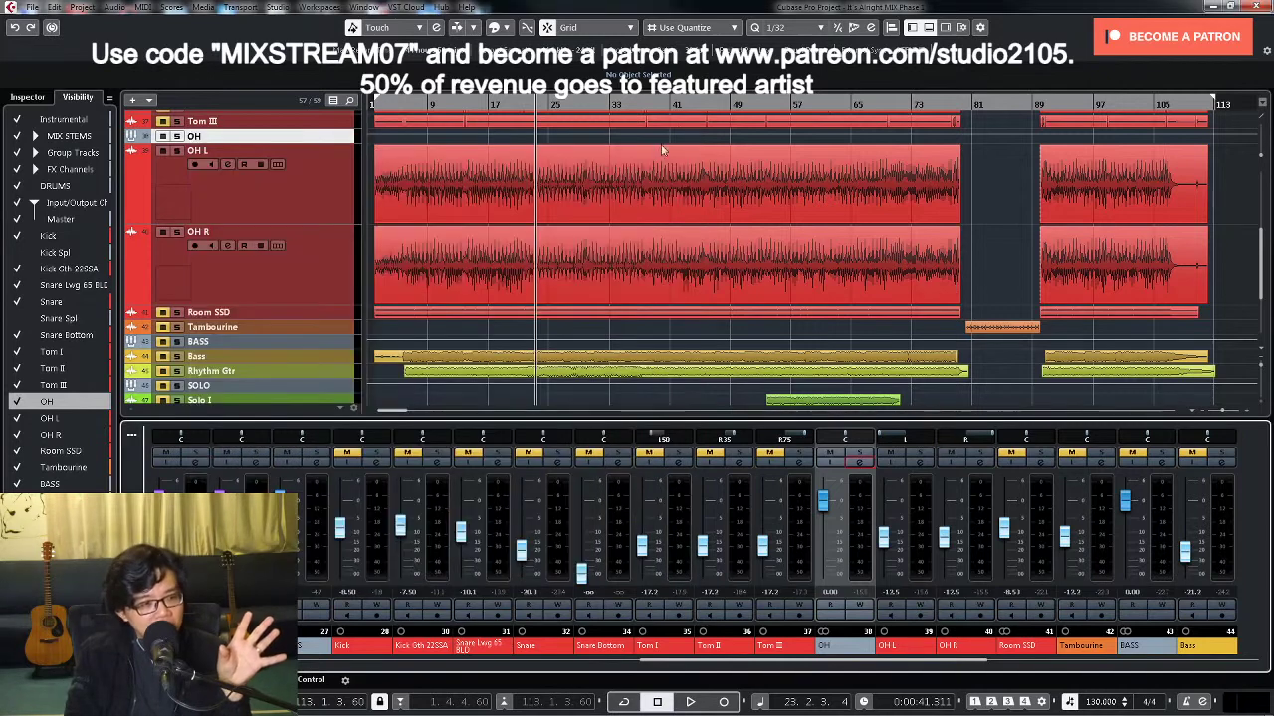
{"action": "left_click", "coordinate": [862, 466]}
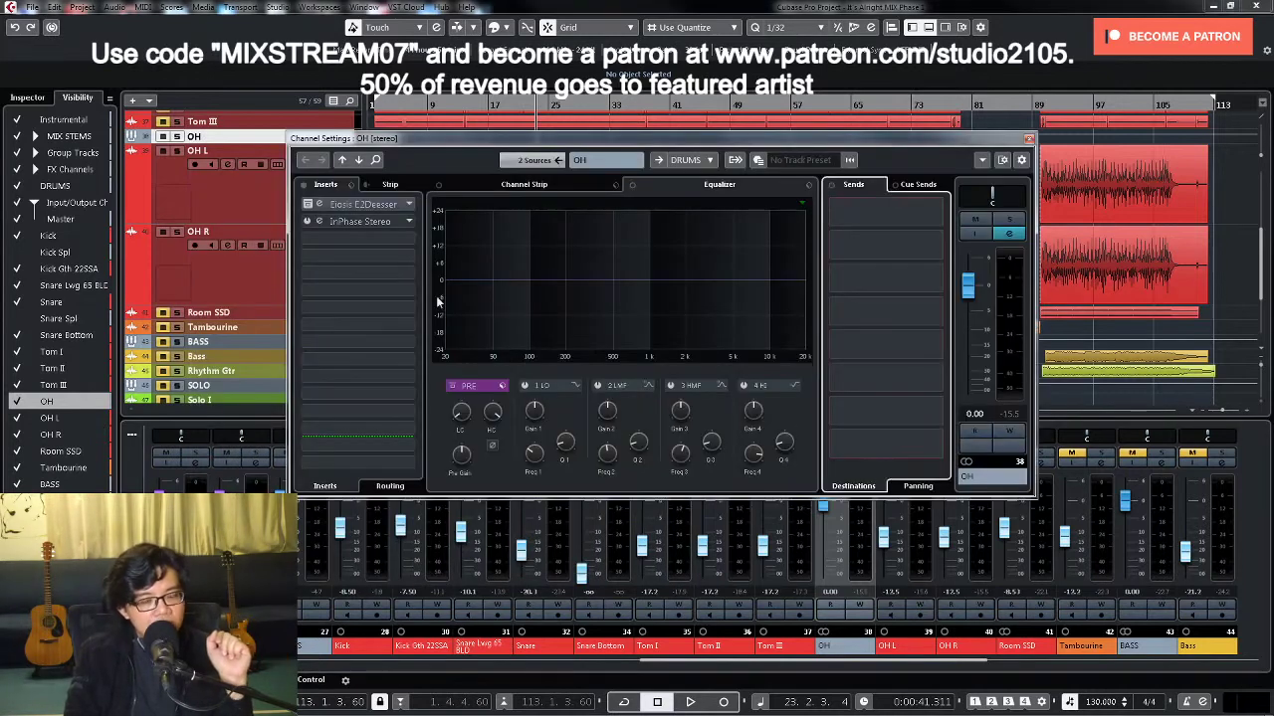
{"action": "left_click_drag", "start_coordinate": [378, 222], "coordinate": [162, 227]}
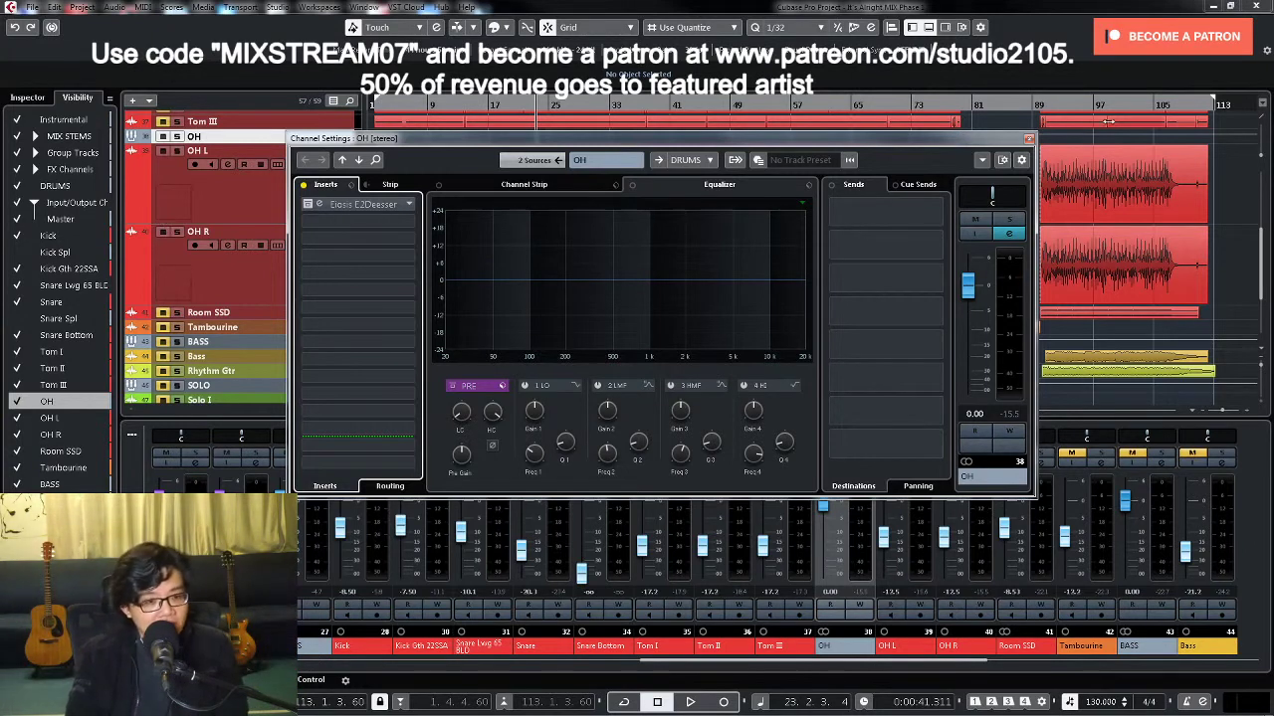
{"action": "left_click", "coordinate": [1029, 141]}
Step: Load the insert preset MIX VCC-VTMA DRUMS on the OH L channel and close its channel settings
{"action": "left_click", "coordinate": [917, 465]}
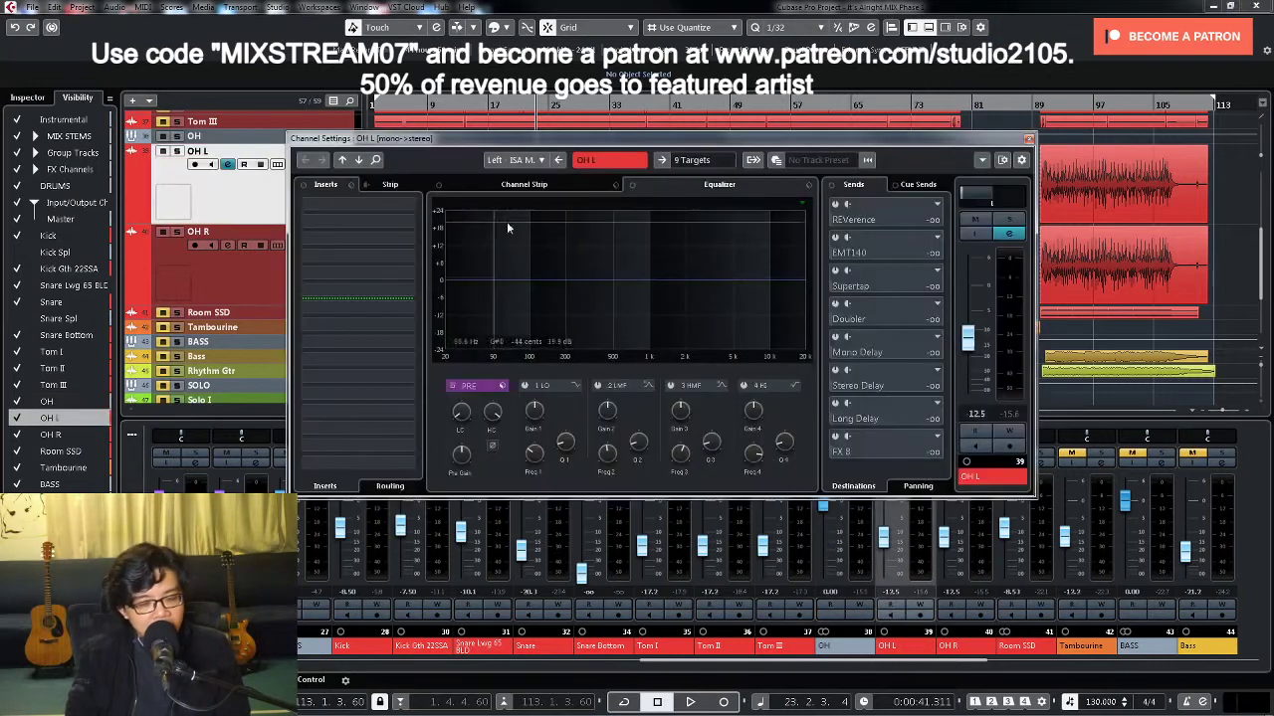
{"action": "left_click", "coordinate": [350, 185]}
{"action": "left_click", "coordinate": [357, 200]}
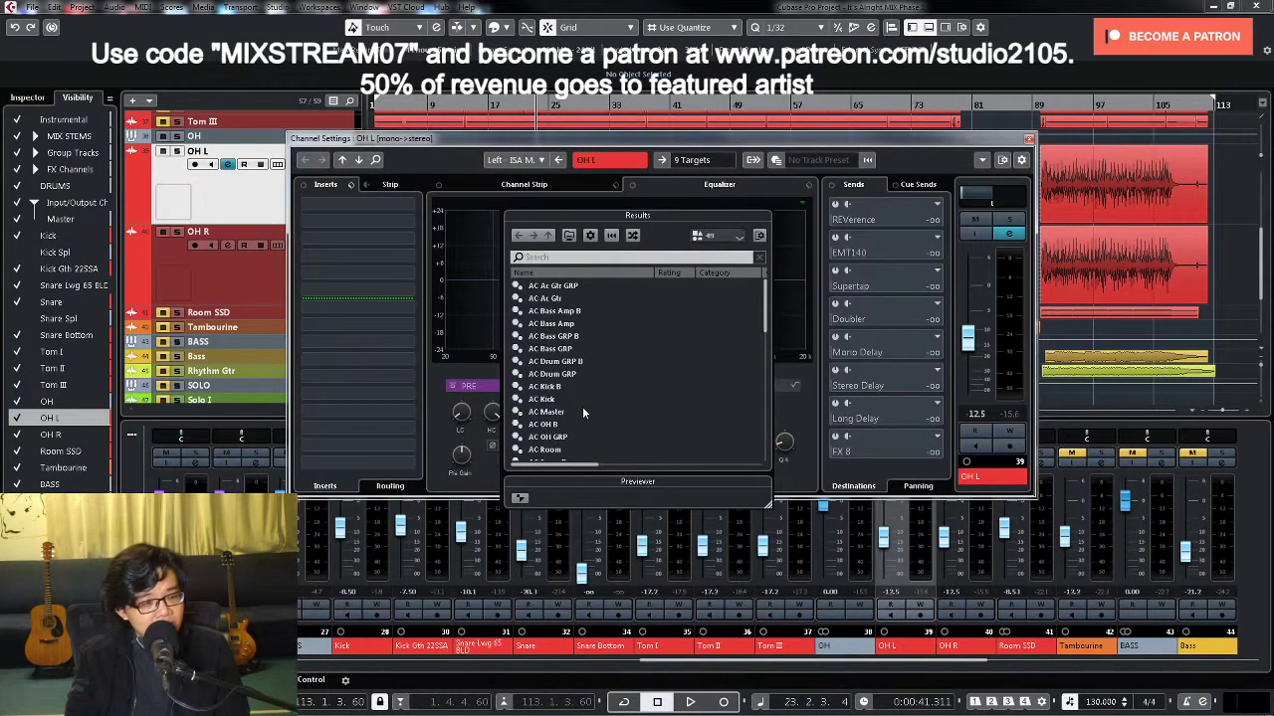
{"action": "scroll", "coordinate": [599, 448], "scroll_direction": "down", "scroll_amount": 2}
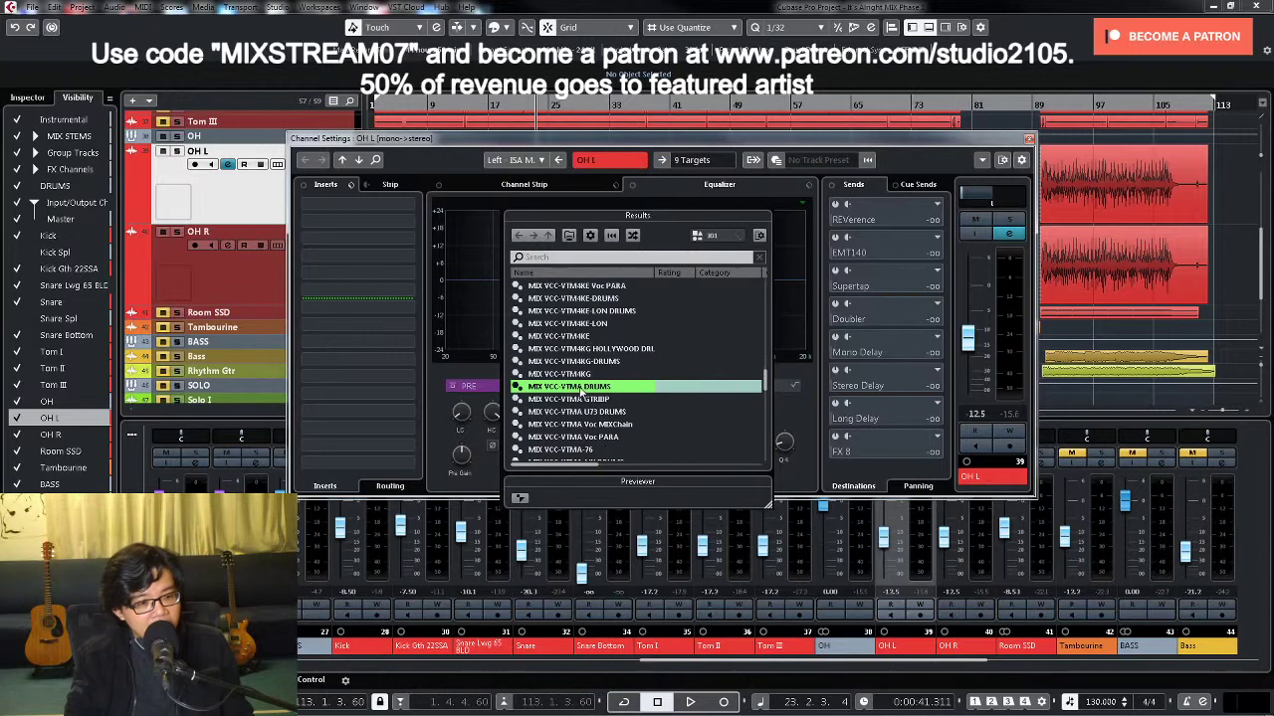
{"action": "double_click", "coordinate": [581, 388]}
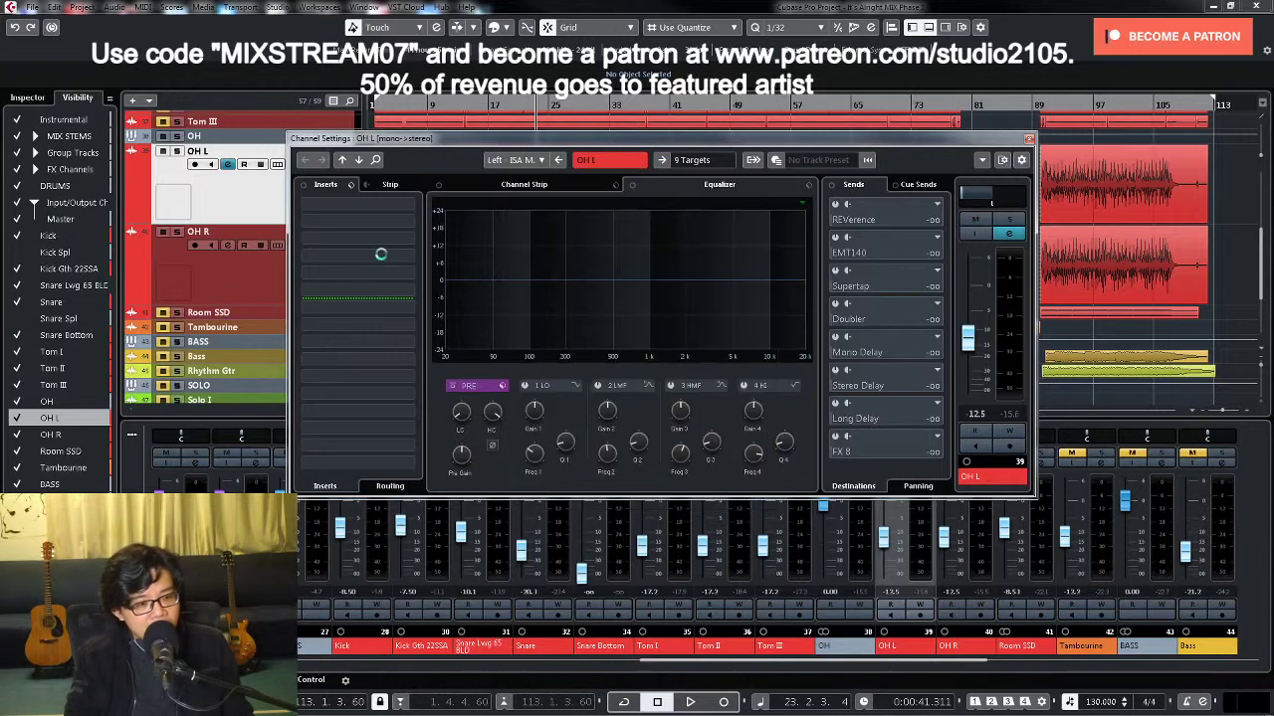
{"action": "left_click", "coordinate": [1027, 138]}
Step: Load the same MIX VCC-VTMA DRUMS insert preset on the OH R channel and close its channel settings
{"action": "left_click", "coordinate": [974, 467]}
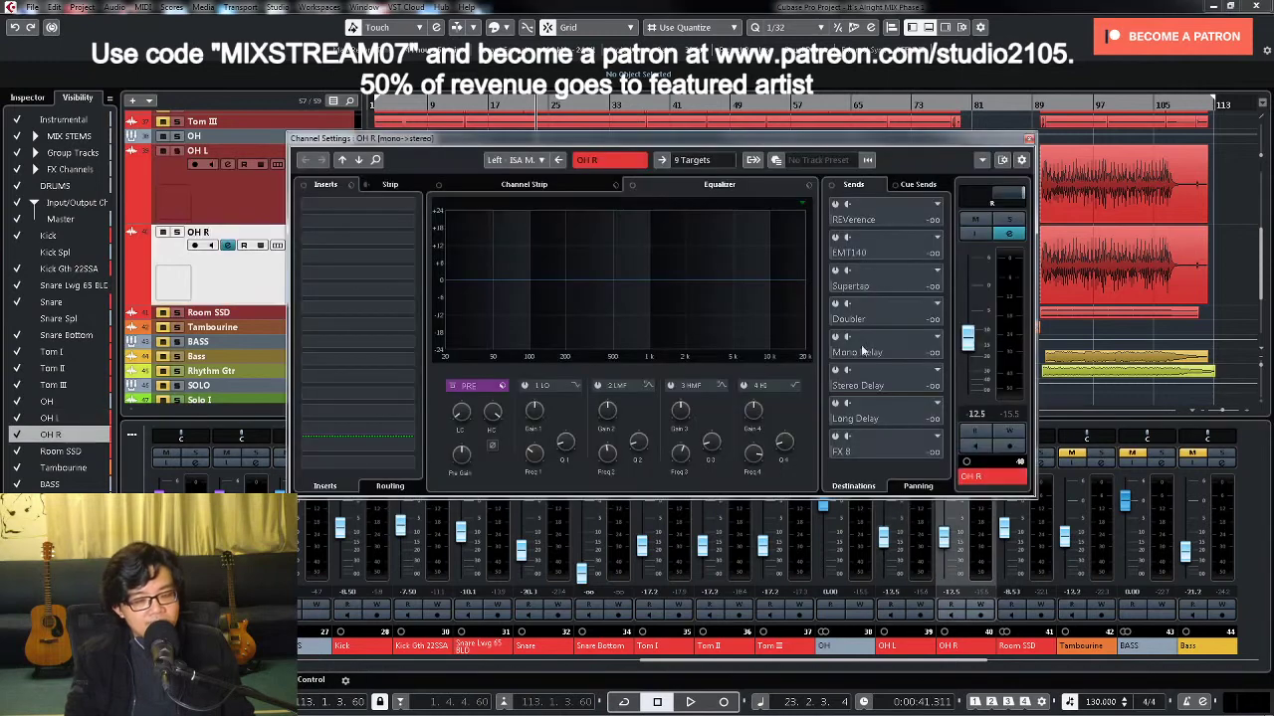
{"action": "left_click", "coordinate": [351, 185]}
{"action": "left_click", "coordinate": [388, 202]}
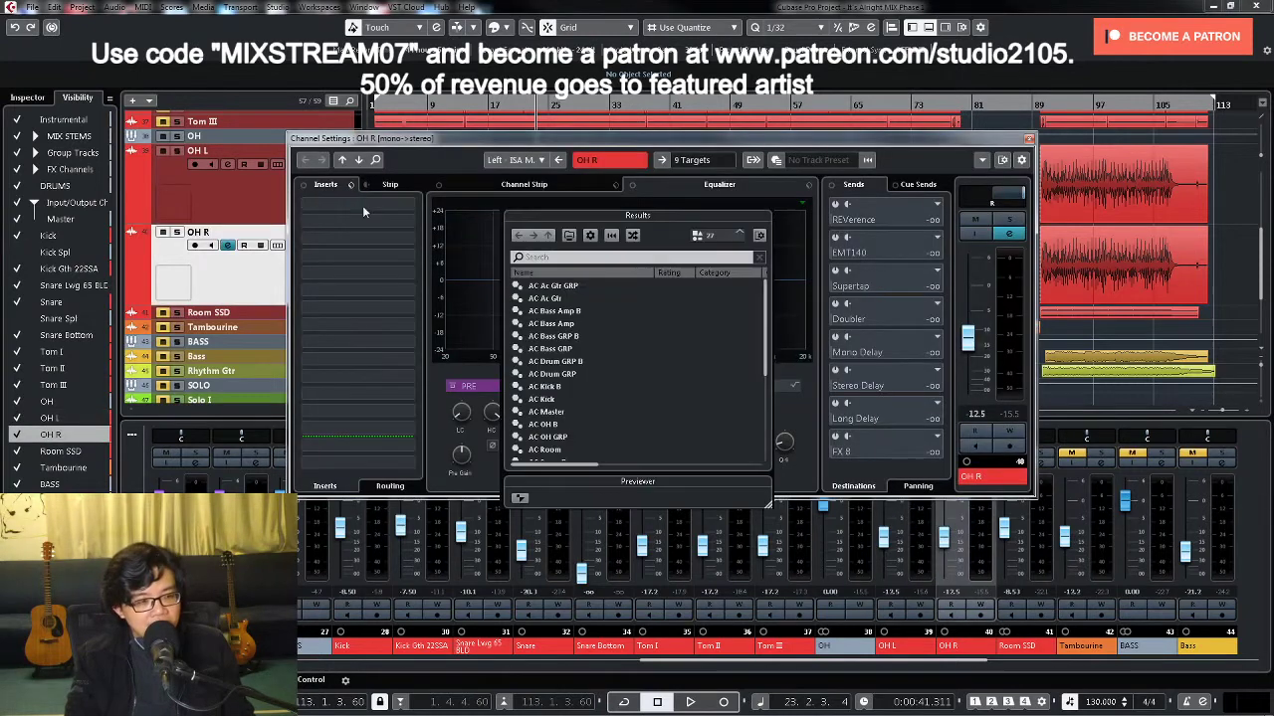
{"action": "double_click", "coordinate": [573, 387]}
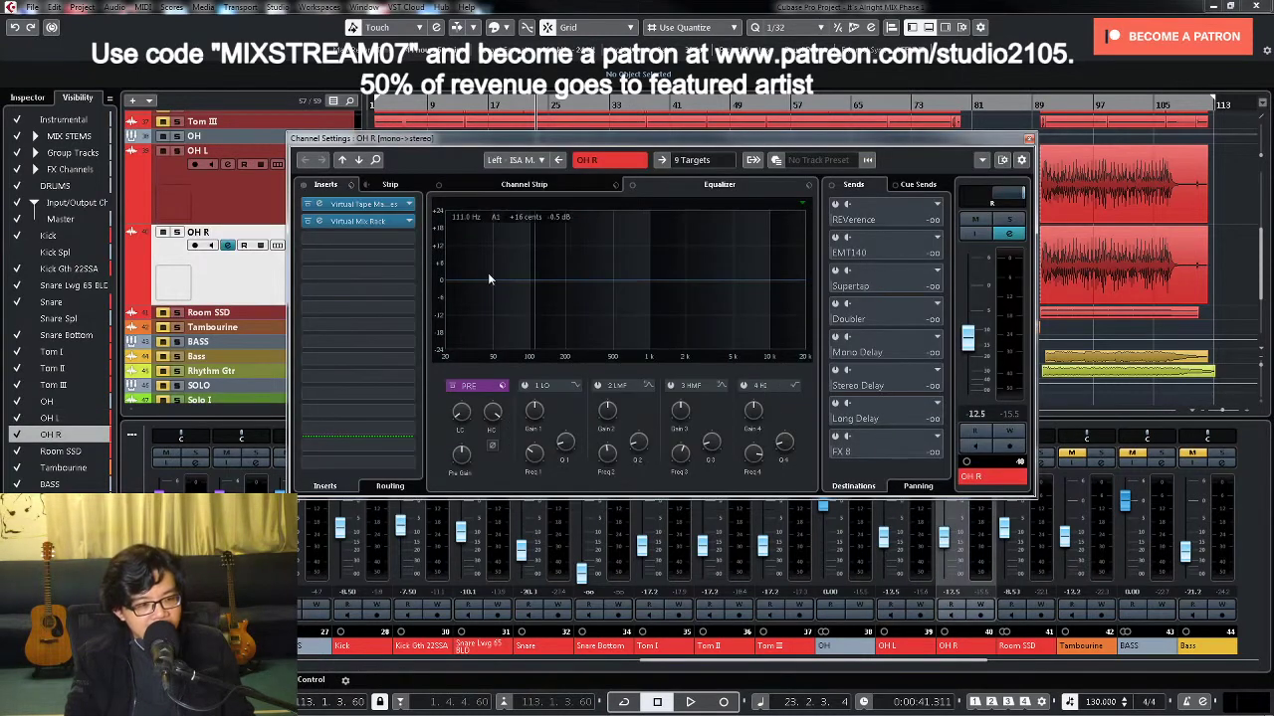
{"action": "left_click", "coordinate": [1028, 141]}
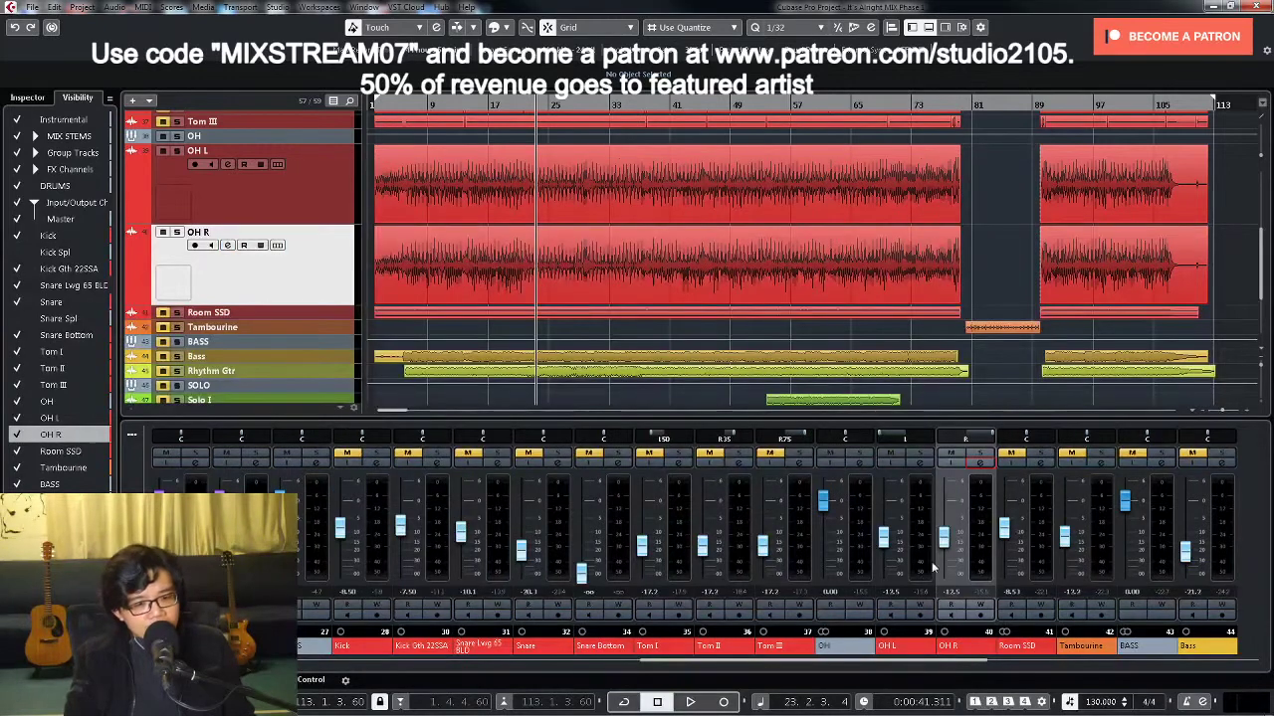
Step: Select the OH L and OH R mixer channels together and link them
{"action": "left_click", "coordinate": [925, 558], "text": "shift"}
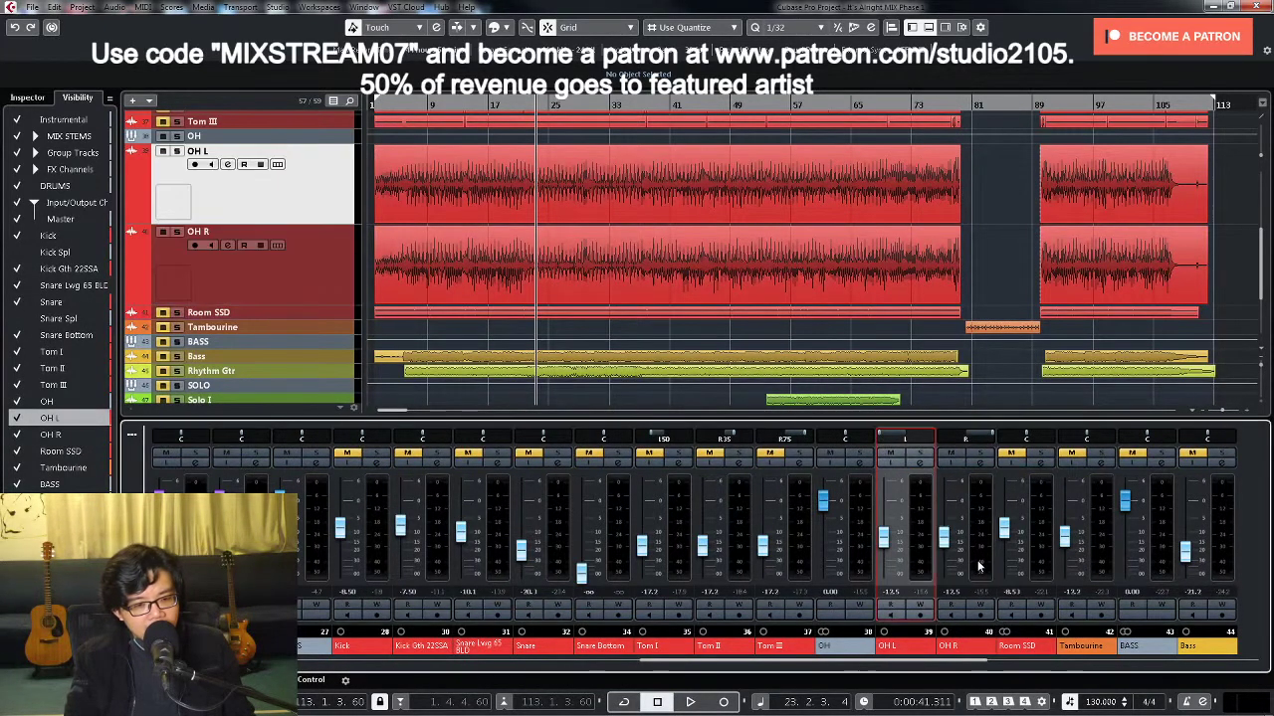
{"action": "right_click", "coordinate": [924, 560]}
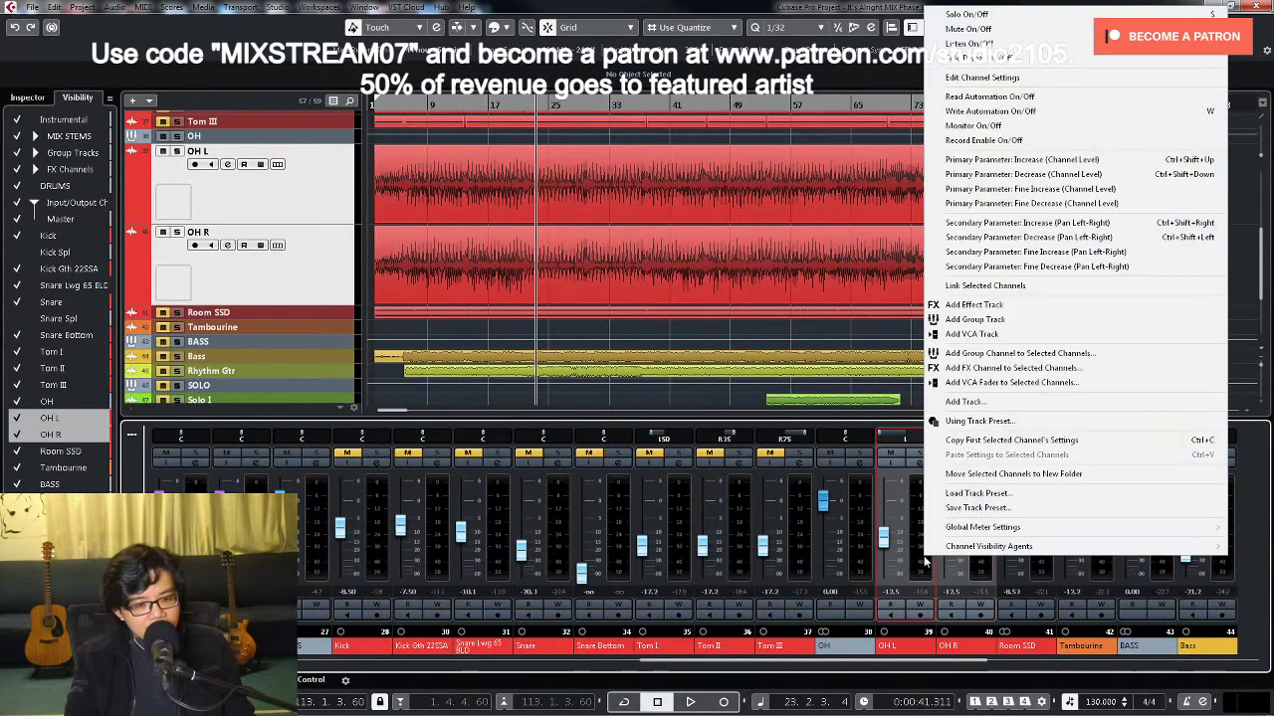
{"action": "left_click", "coordinate": [985, 285]}
{"action": "left_click", "coordinate": [684, 538]}
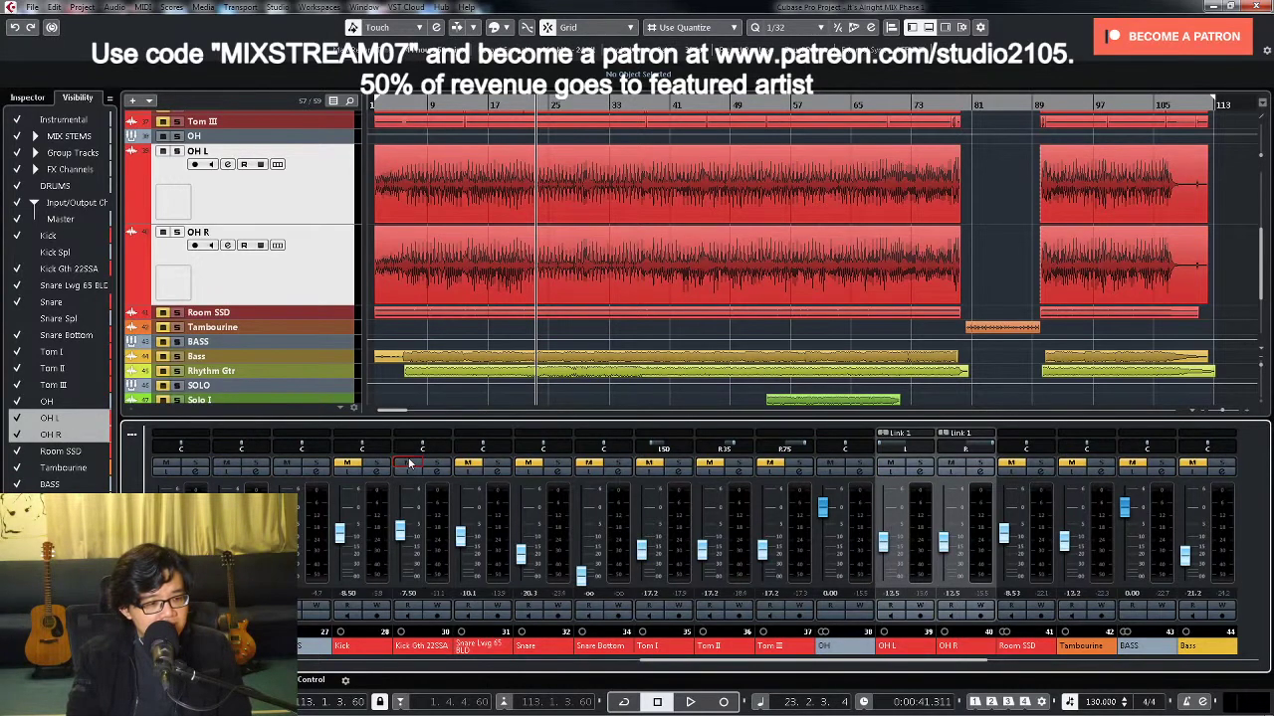
Step: Play from around bar 3 and set the linked OH L and OH R faders to about -13.5 dB
{"action": "left_click", "coordinate": [384, 105]}
{"action": "left_click", "coordinate": [647, 305]}
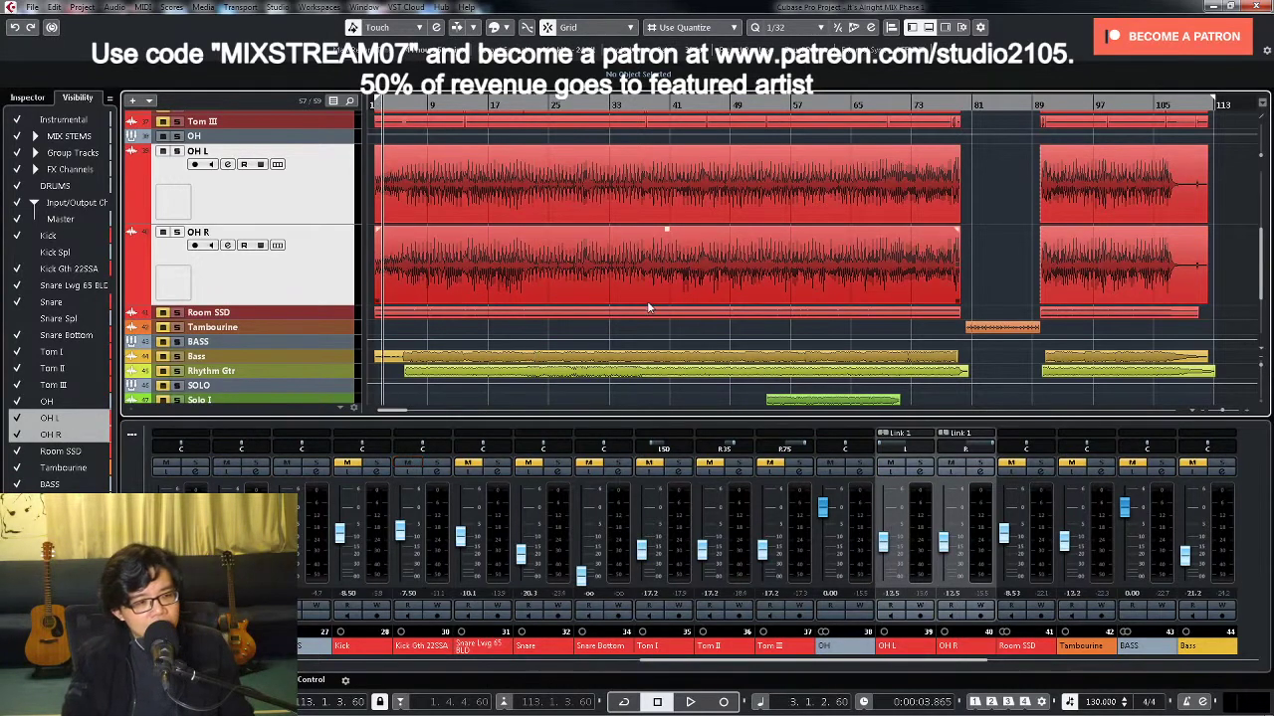
{"action": "key", "text": "space"}
{"action": "left_click", "coordinate": [888, 557]}
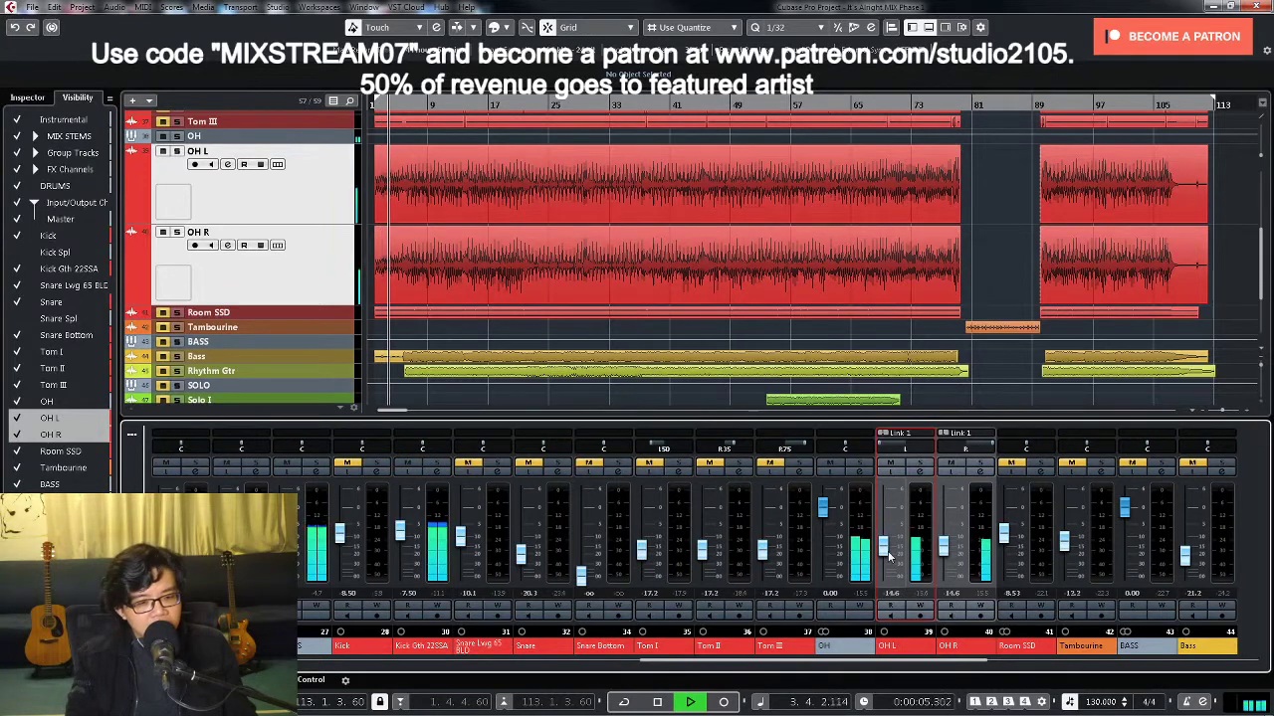
{"action": "left_click_drag", "start_coordinate": [889, 557], "coordinate": [888, 554]}
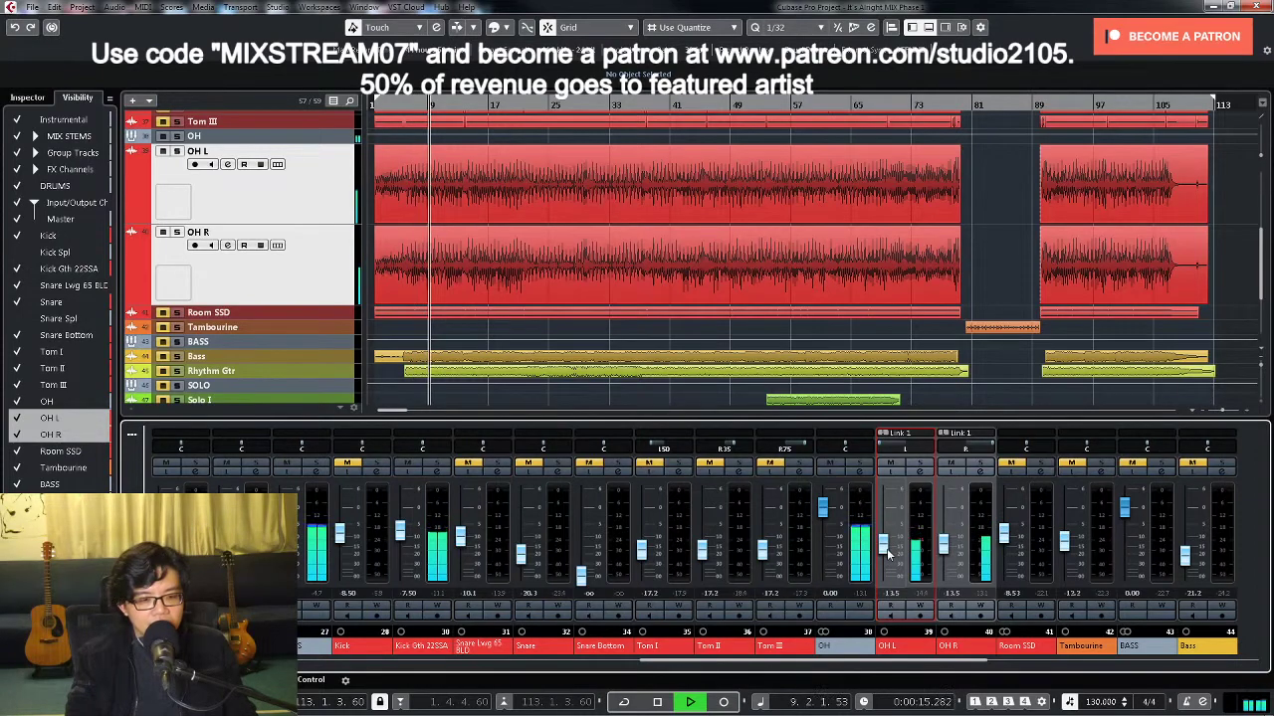
{"action": "key", "text": "space"}
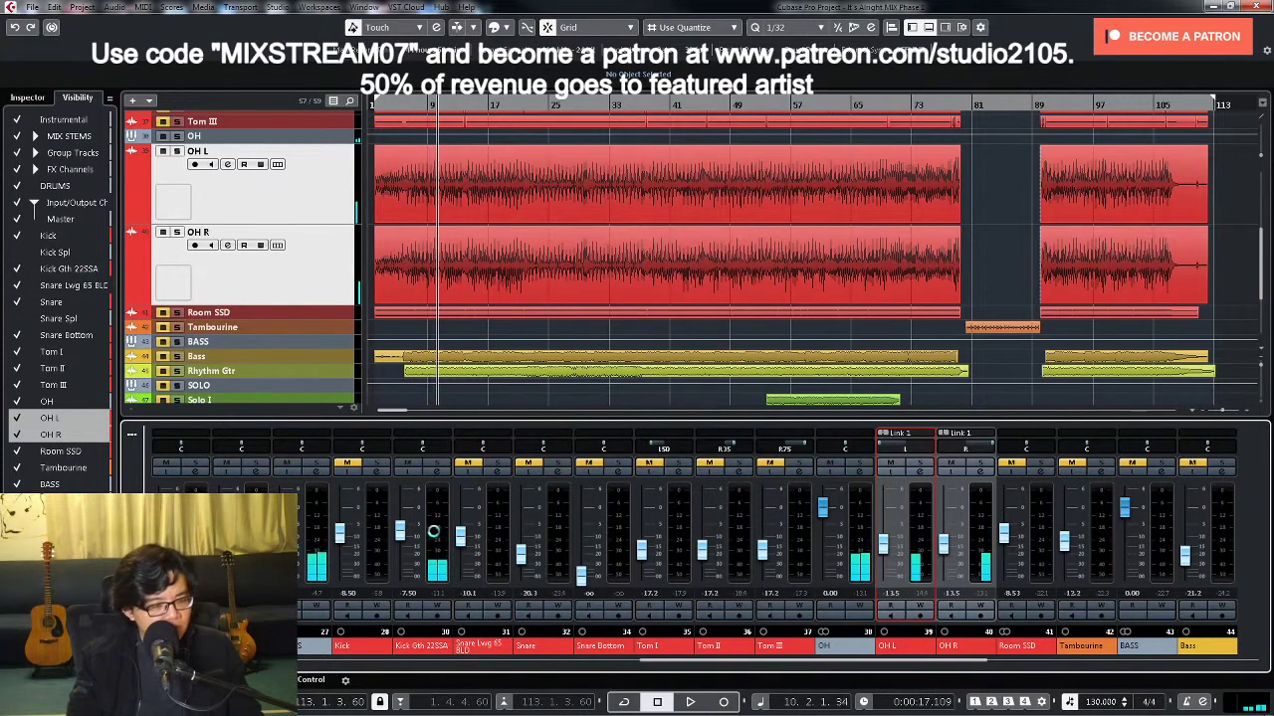
Step: During playback, open the OH group's channel settings, check its phase inversion, and solo the group for auditioning
{"action": "key", "text": "space"}
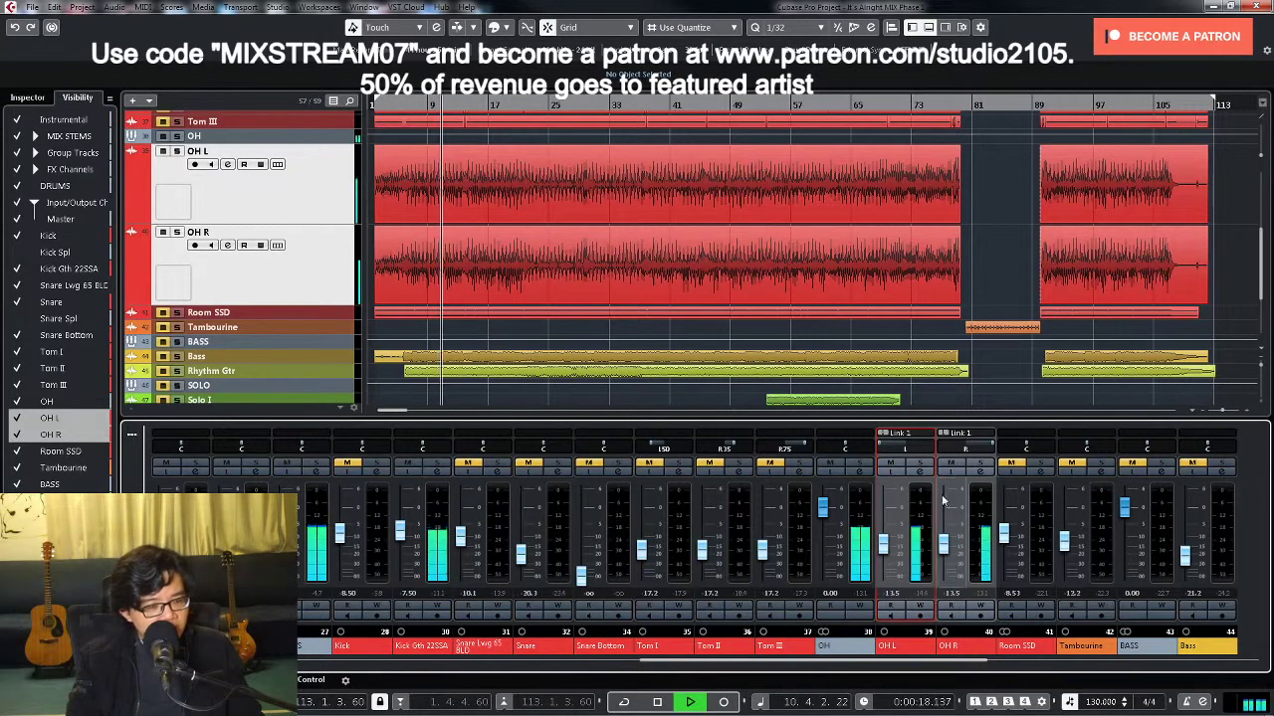
{"action": "left_click", "coordinate": [865, 476]}
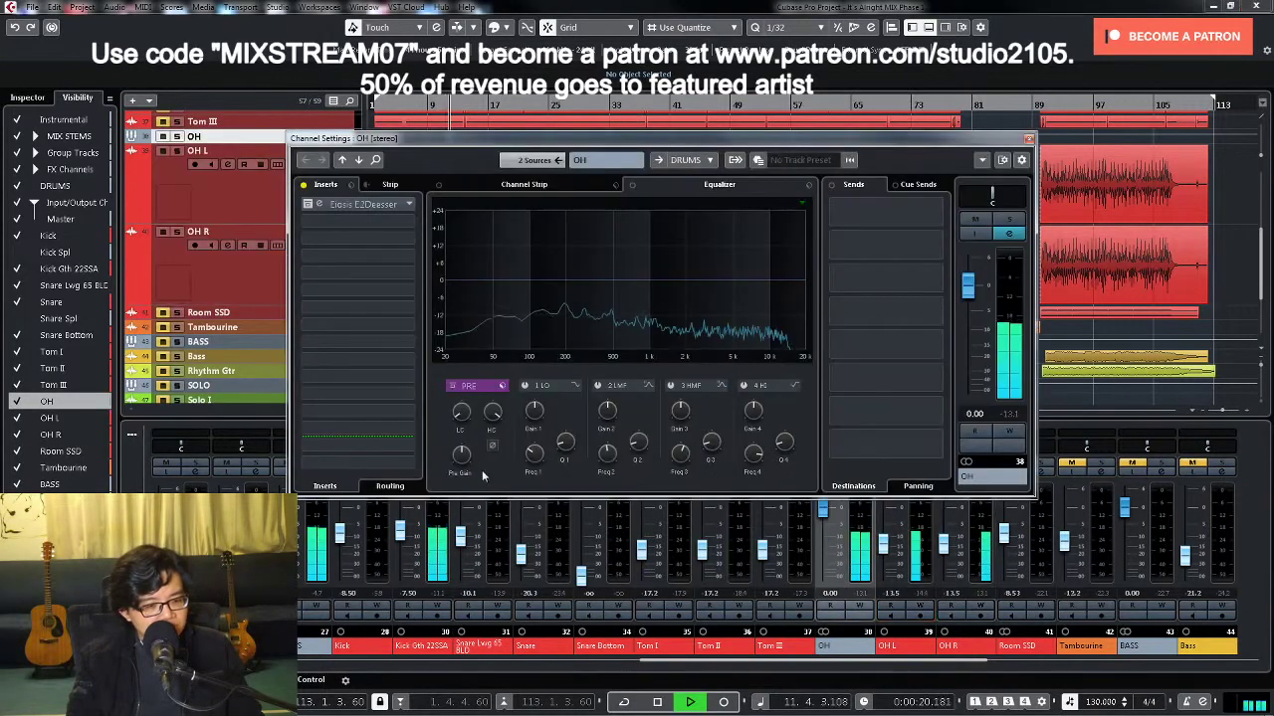
{"action": "left_click", "coordinate": [492, 447]}
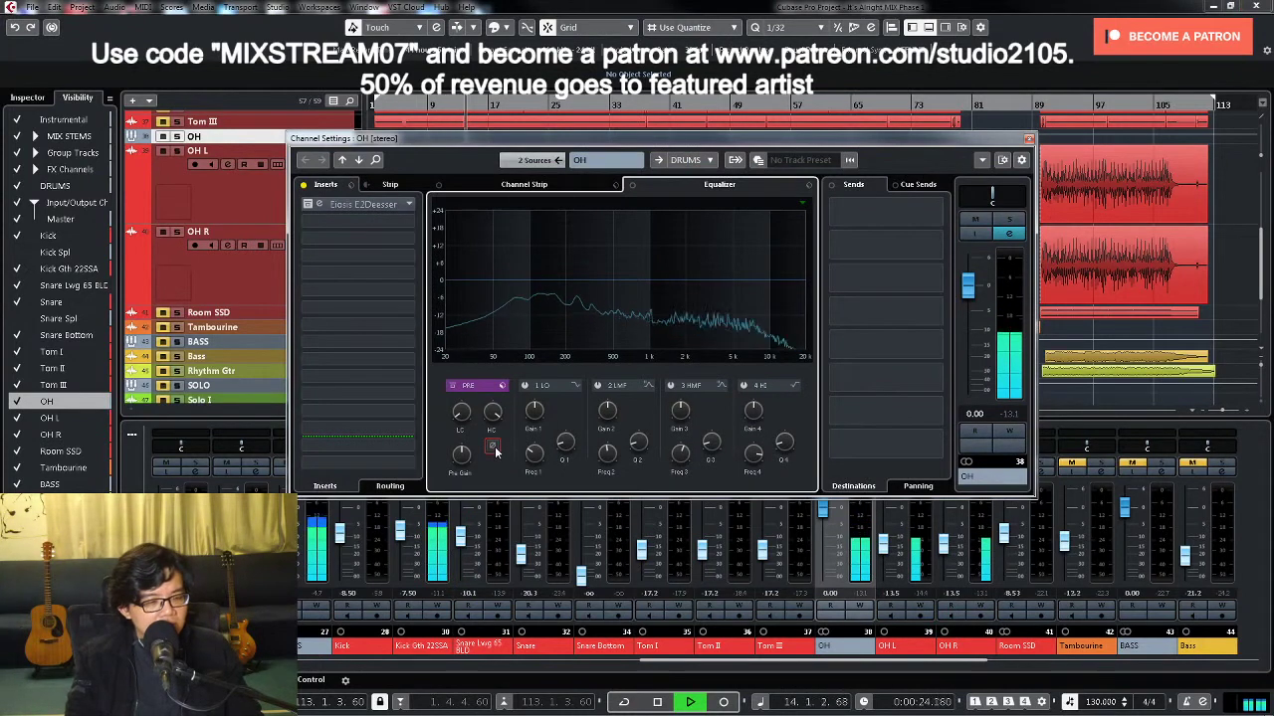
{"action": "left_click", "coordinate": [1015, 220]}
{"action": "key", "text": "space"}
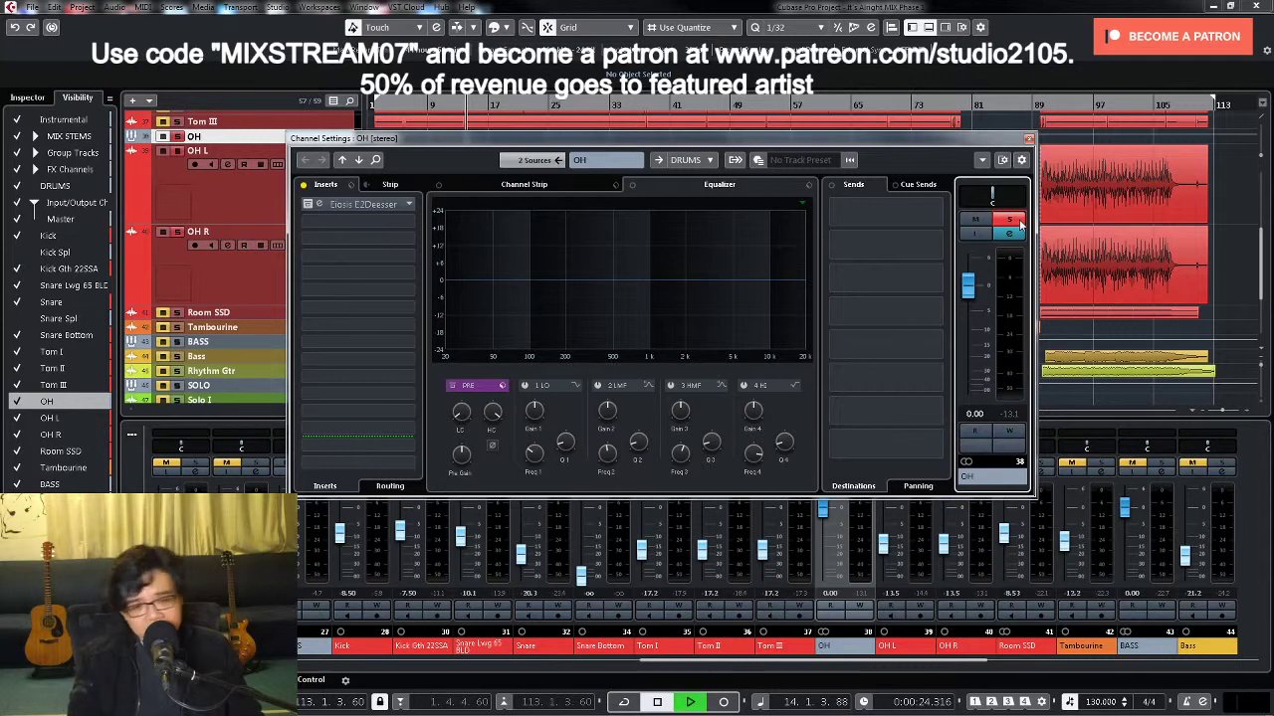
Step: Engage the low-cut filter on the soloed OH group's equalizer and raise it to just under 200 Hz during playback
{"action": "left_click", "coordinate": [463, 416]}
{"action": "left_click_drag", "start_coordinate": [463, 416], "coordinate": [461, 366]}
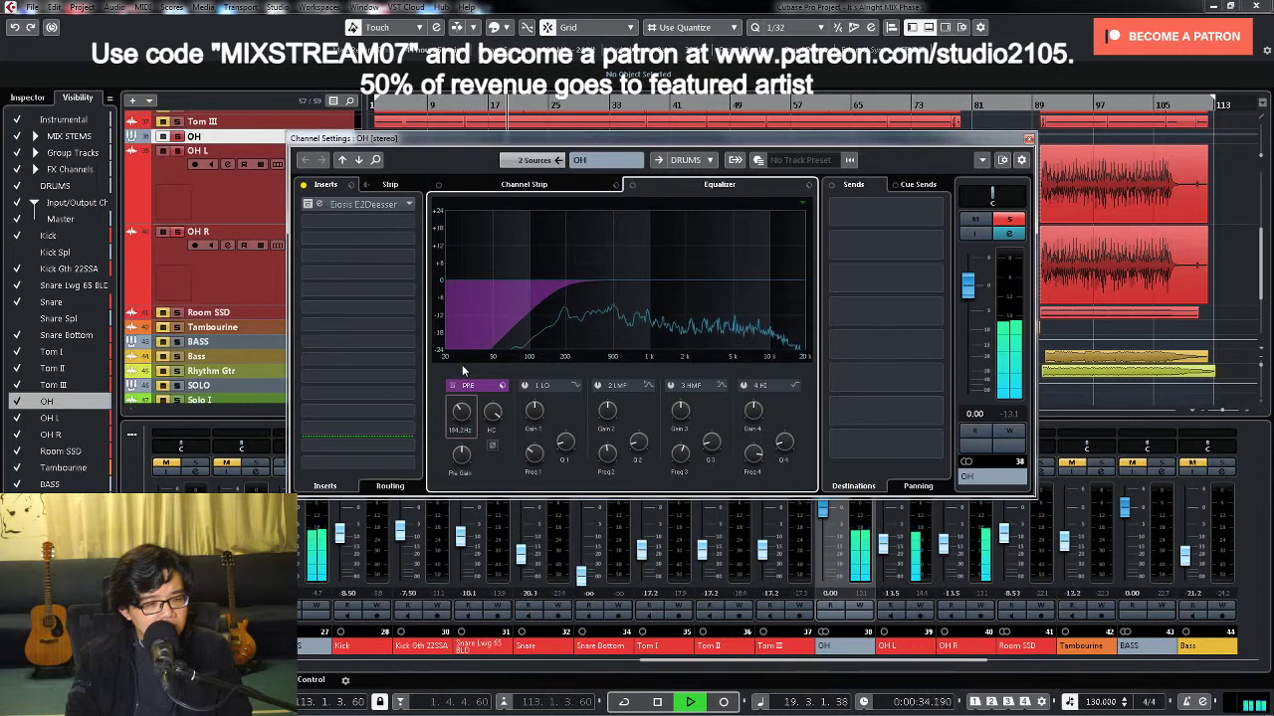
{"action": "key", "text": "space"}
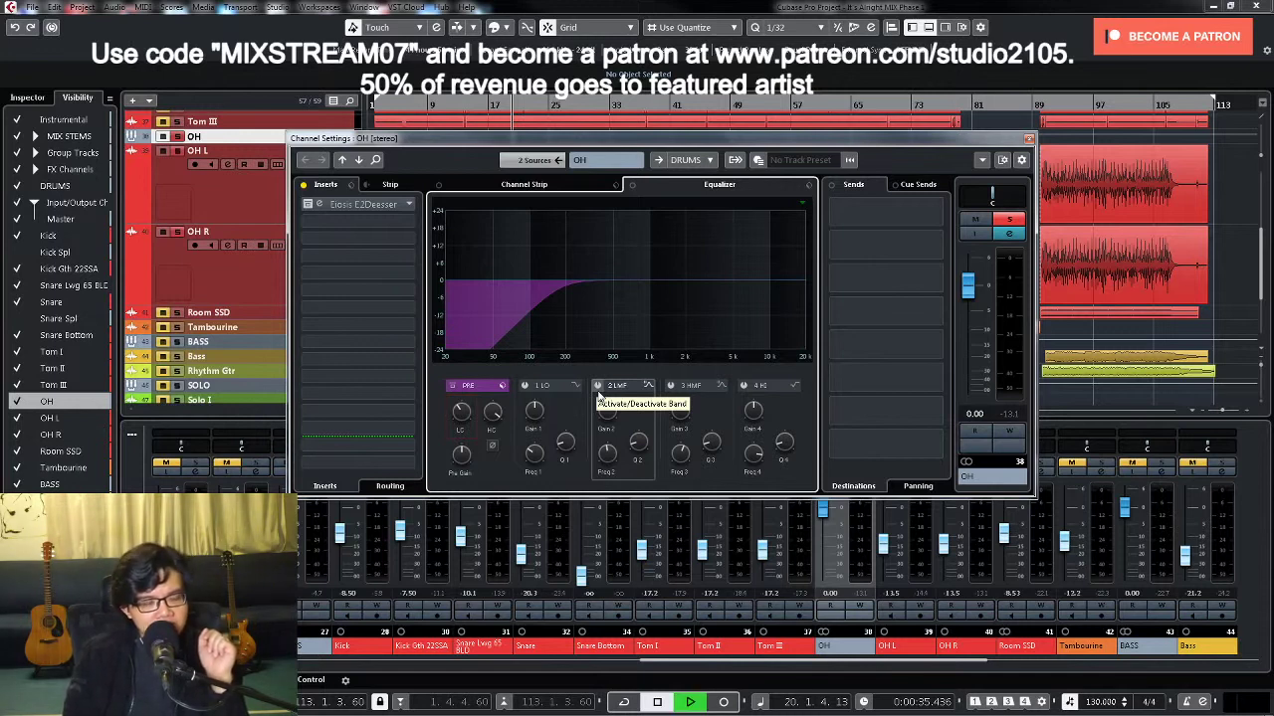
Step: Enable the OH group's second EQ band, sweep it boosted to find the resonance, and cut about 6 dB around 312 Hz
{"action": "left_click", "coordinate": [598, 388]}
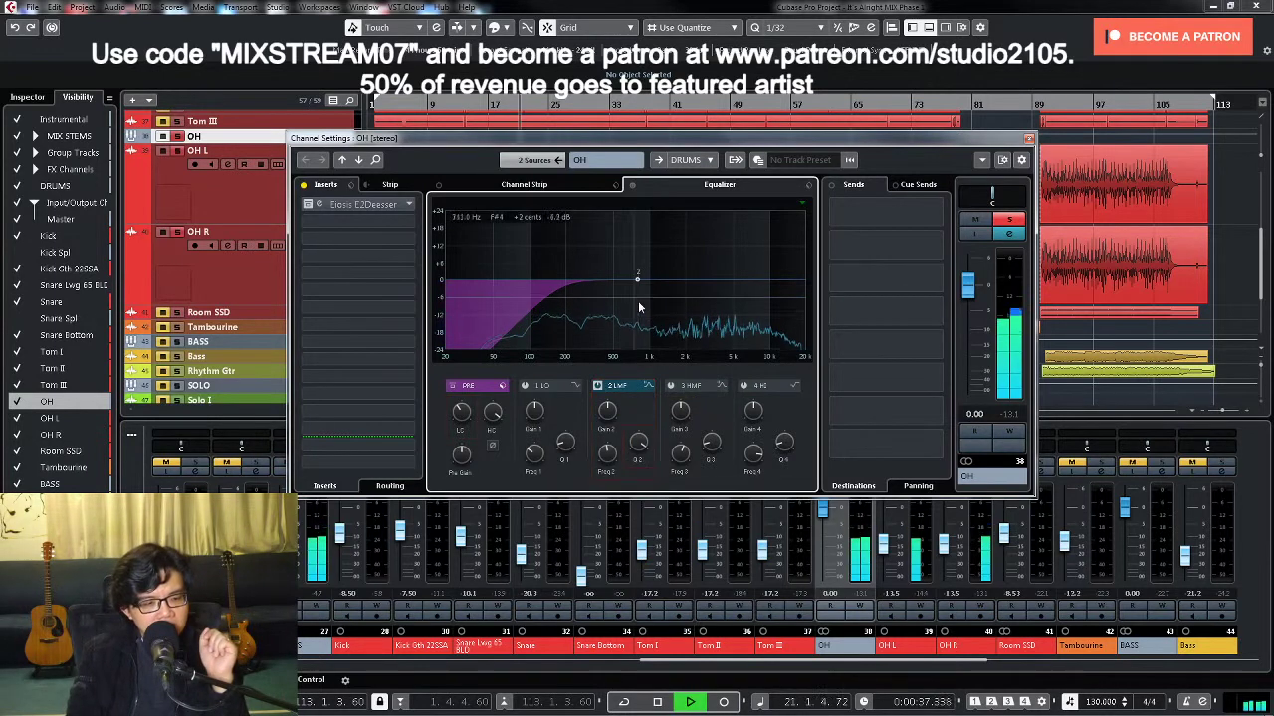
{"action": "left_click_drag", "start_coordinate": [637, 279], "coordinate": [591, 285]}
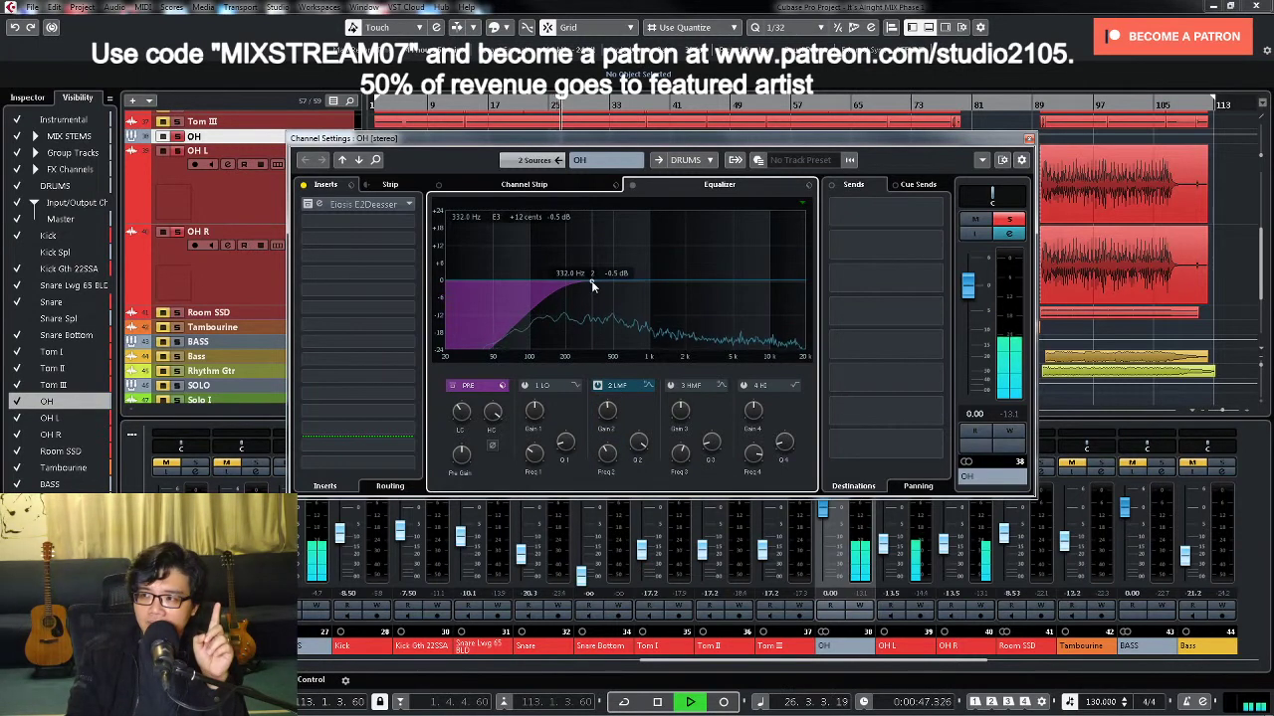
{"action": "left_click_drag", "start_coordinate": [591, 285], "coordinate": [588, 232]}
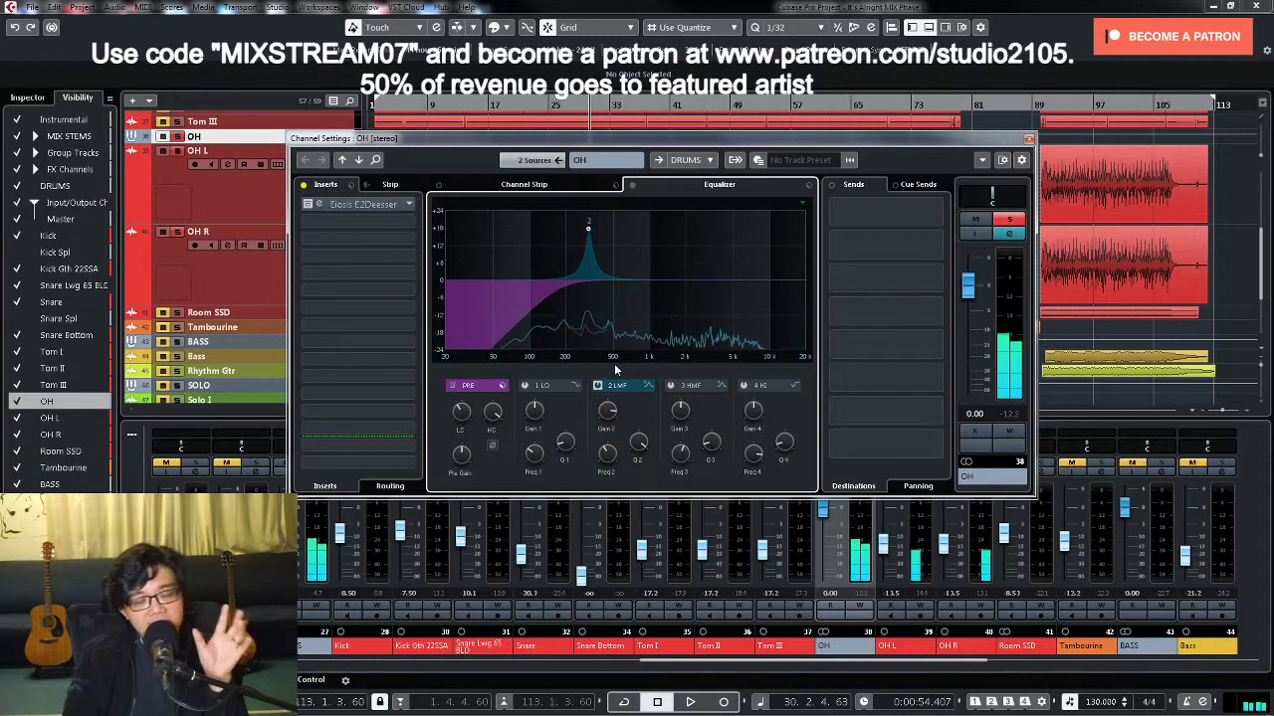
{"action": "mouse_move", "coordinate": [603, 421]}
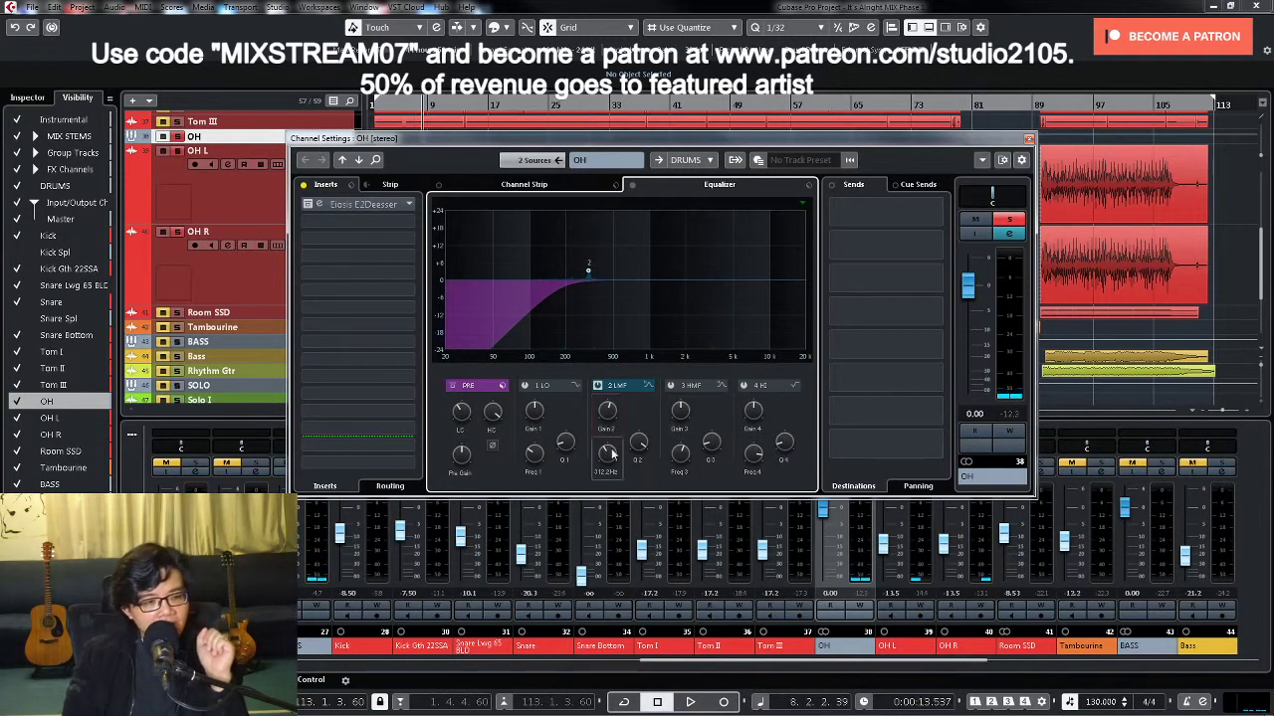
{"action": "left_click_drag", "start_coordinate": [606, 415], "coordinate": [606, 430]}
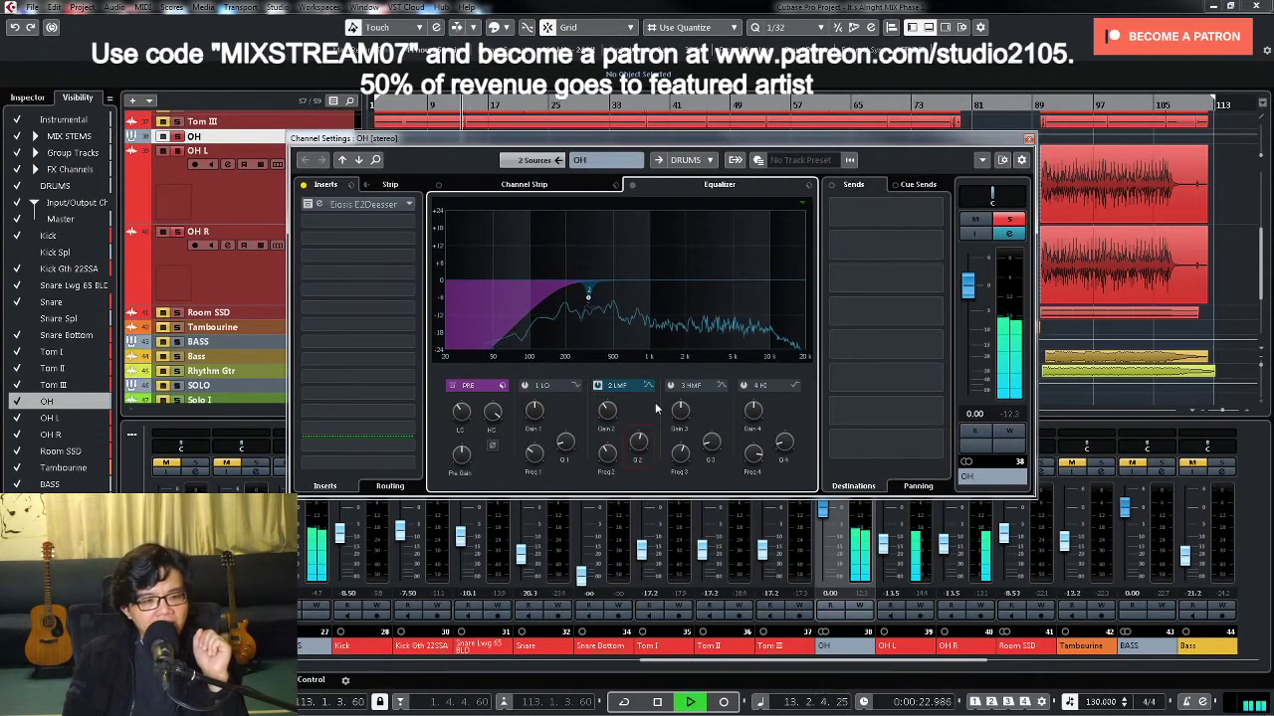
{"action": "key", "text": "space"}
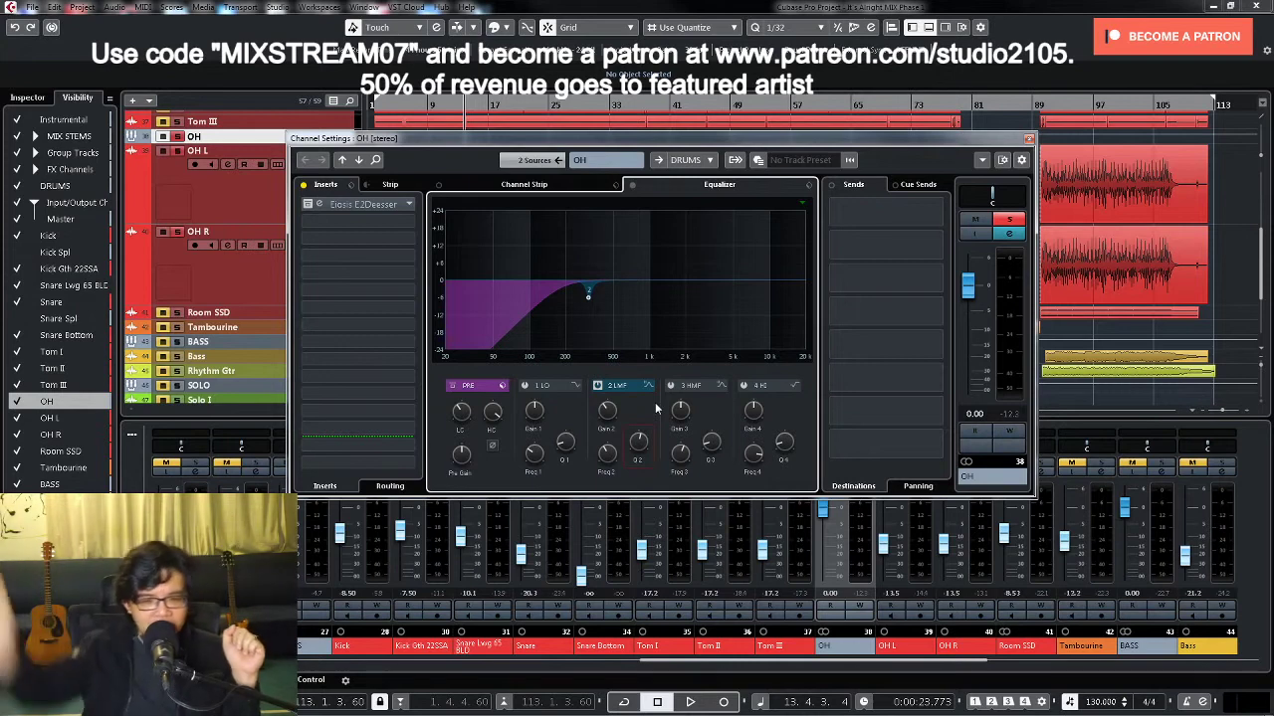
Step: Apply a high-cut filter near 20 kHz to the OH group, turn off its solo, and close its channel settings
{"action": "mouse_move", "coordinate": [491, 415]}
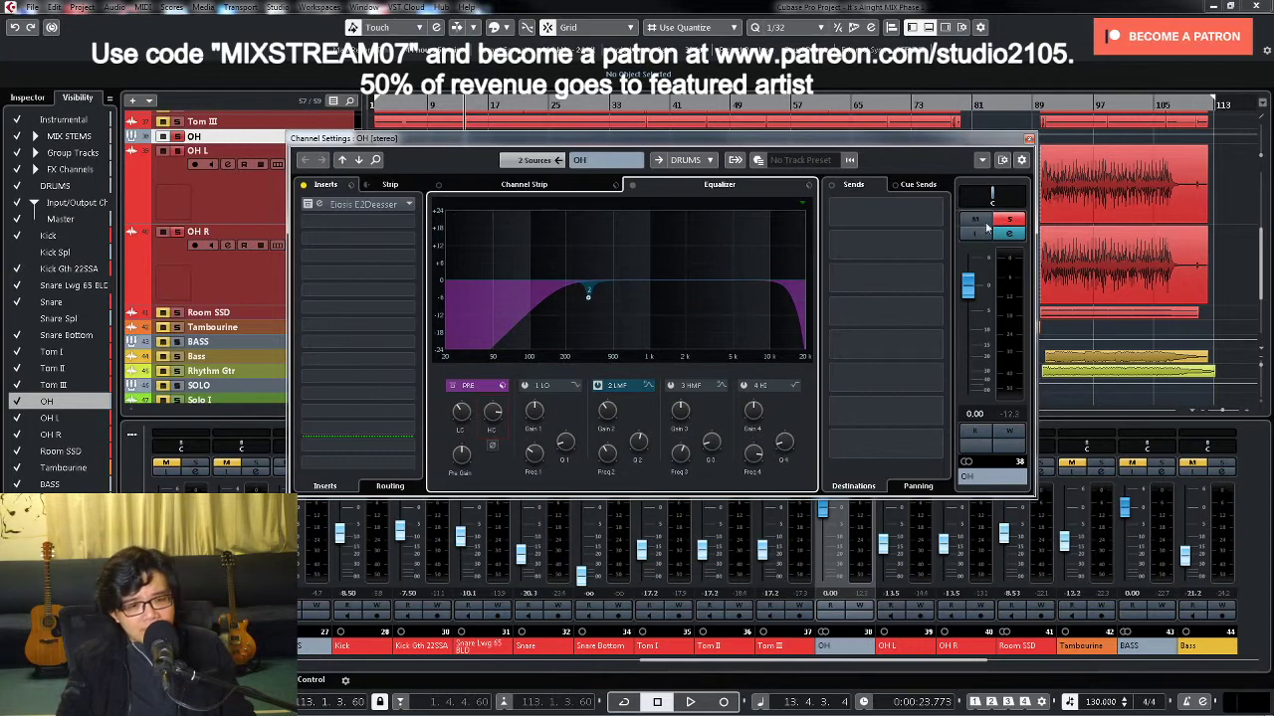
{"action": "left_click", "coordinate": [1029, 139]}
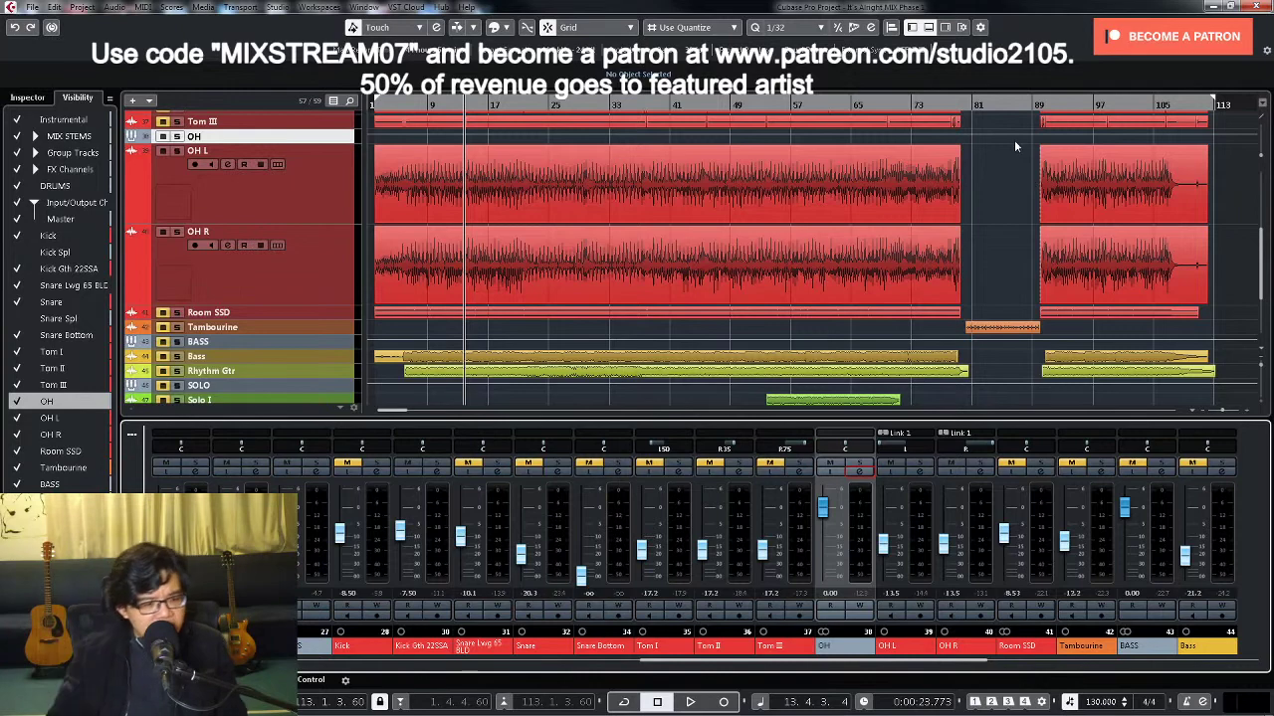
Step: Shrink the OH L and OH R tracks to minimum height and audition the mix from around bar 7
{"action": "left_click", "coordinate": [284, 225]}
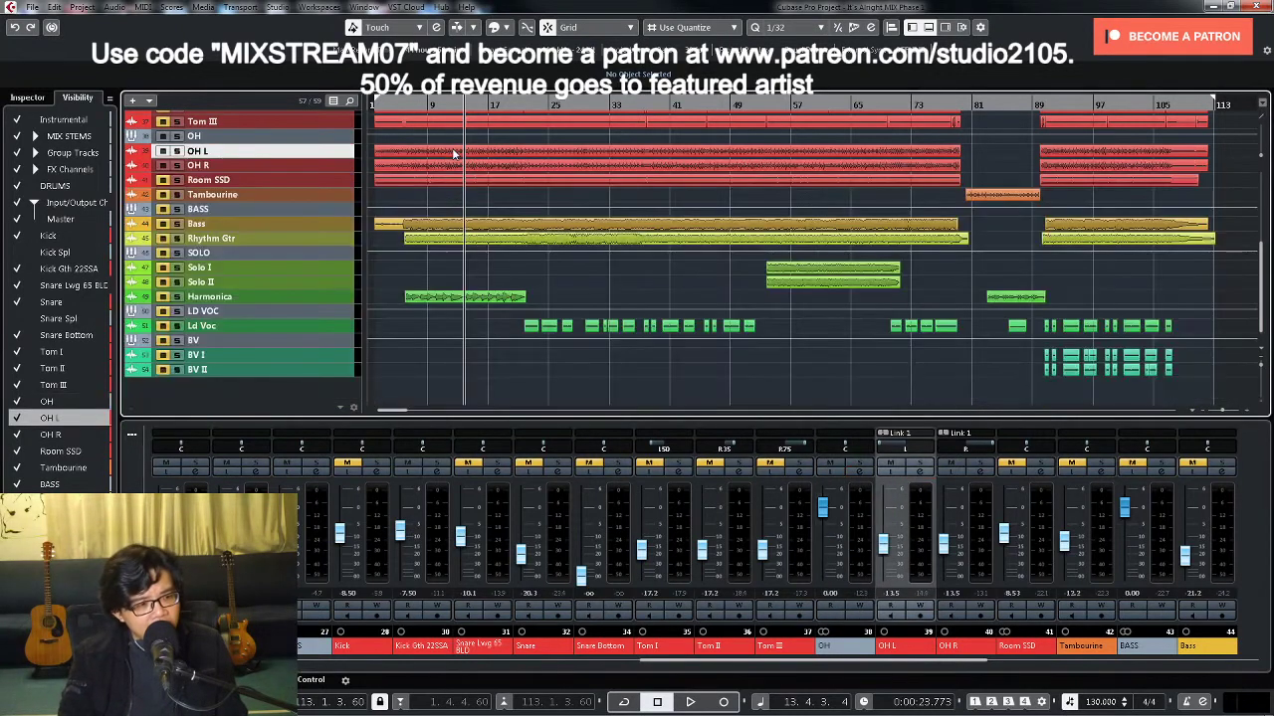
{"action": "left_click", "coordinate": [420, 104]}
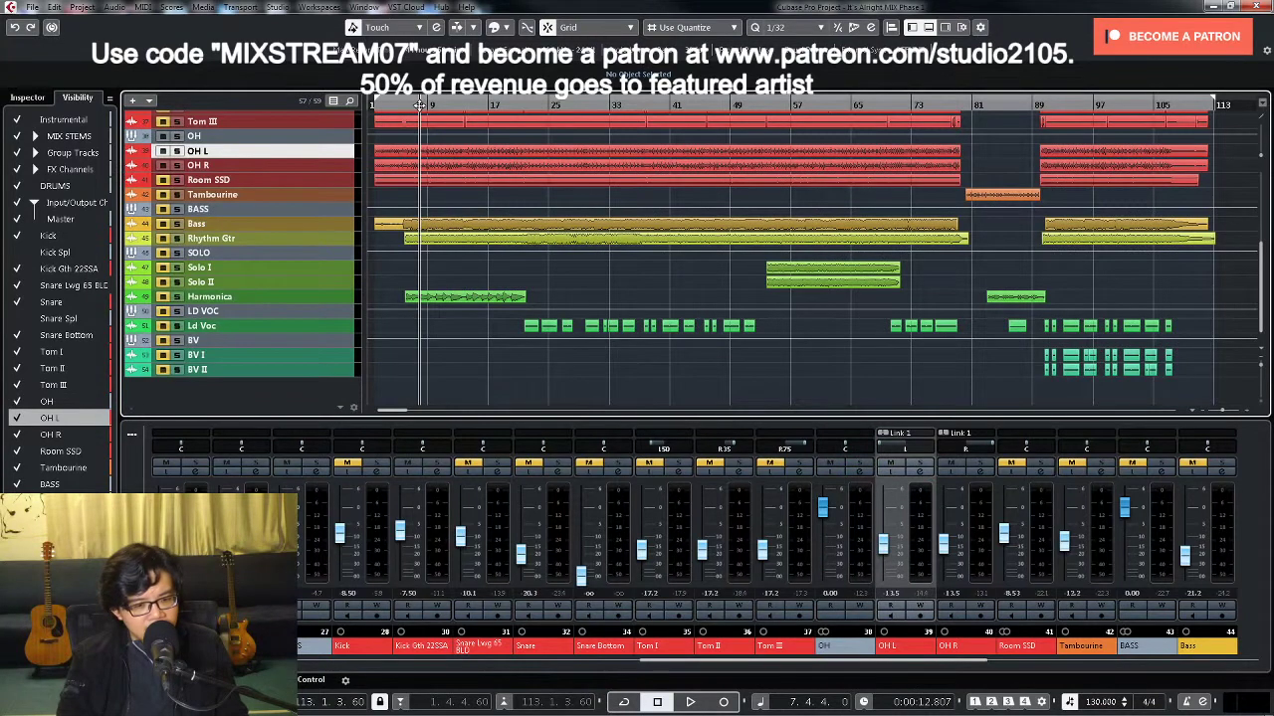
{"action": "key", "text": "space"}
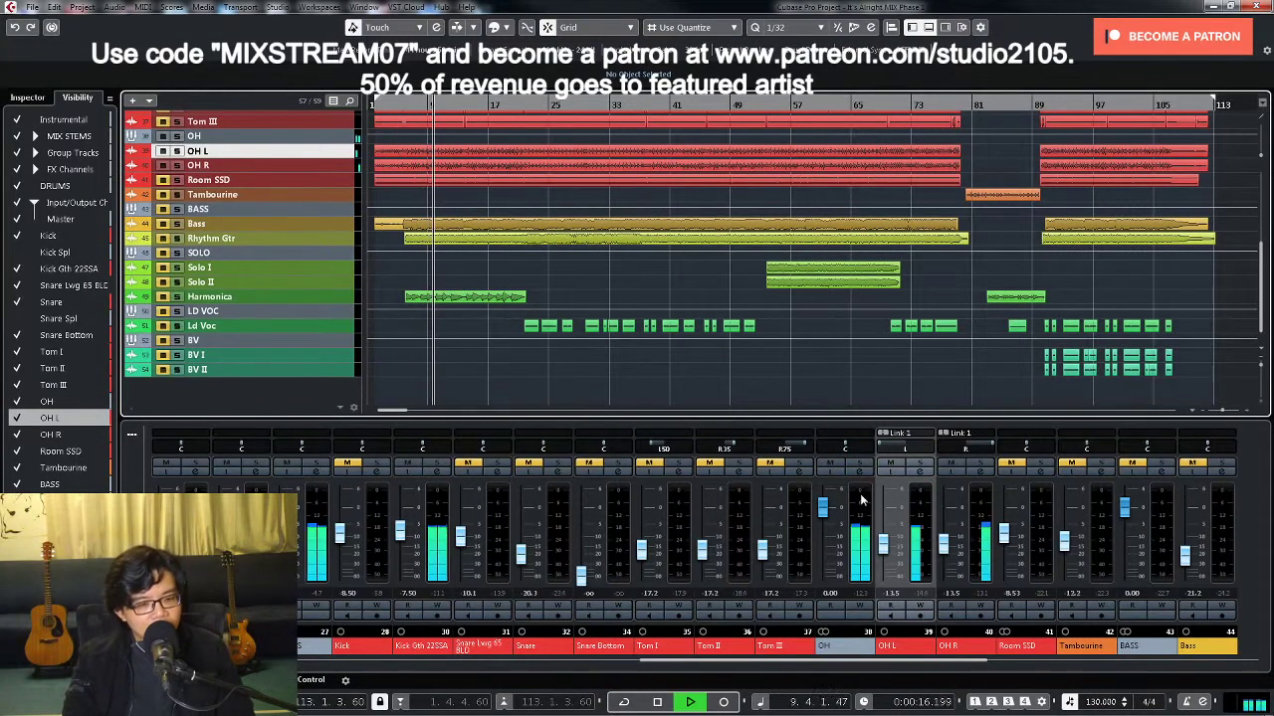
{"action": "key", "text": "space"}
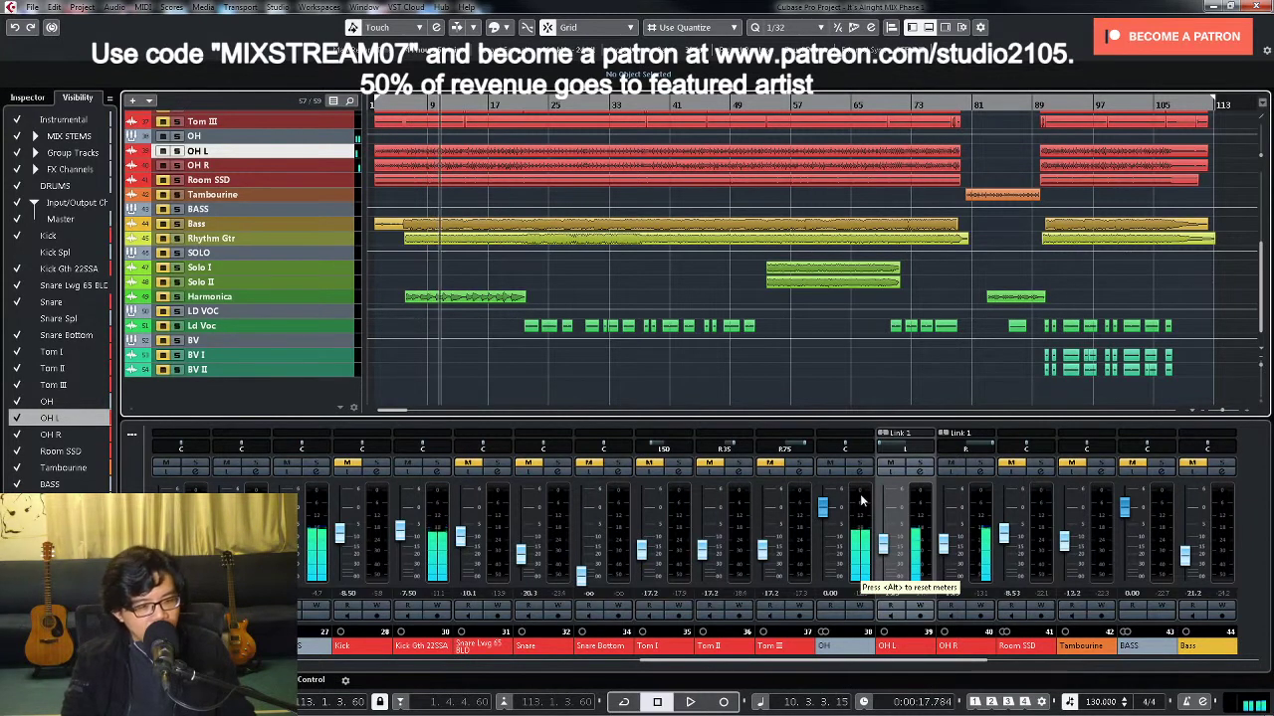
Step: Unmute the Snare channel with its fader fully down, and remove the Trigger_2 insert in its channel settings
{"action": "left_click", "coordinate": [531, 465]}
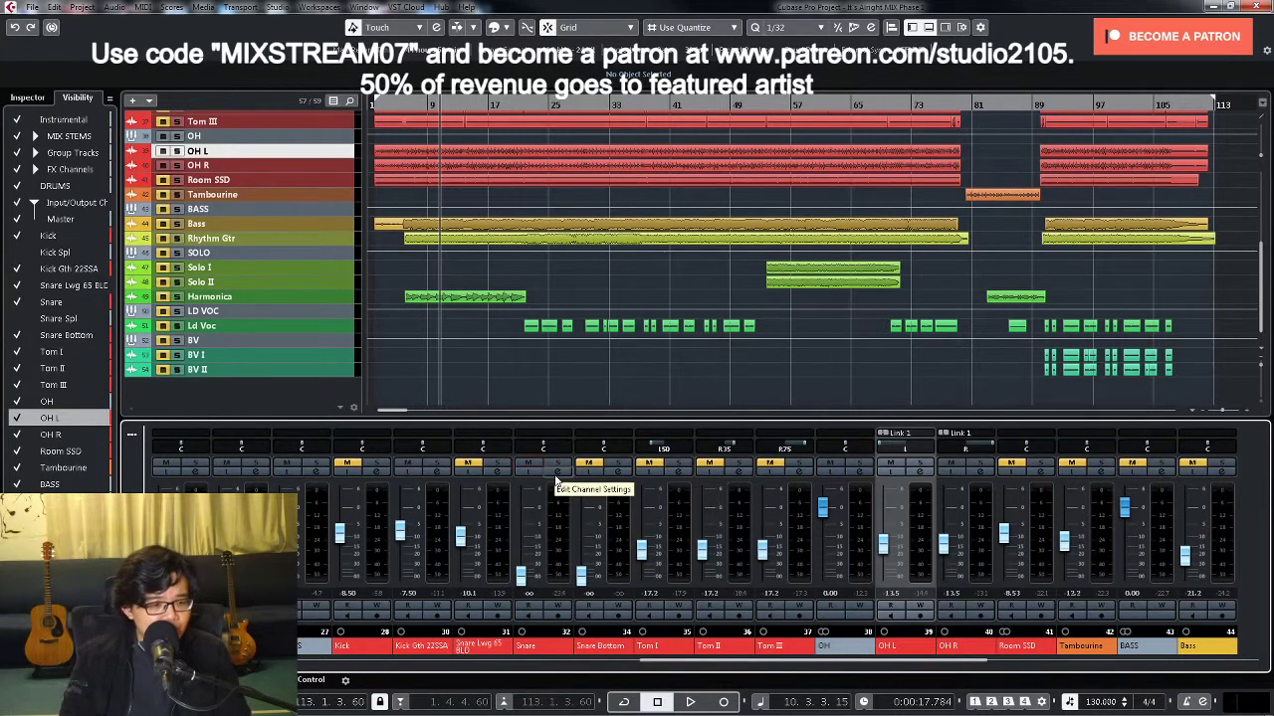
{"action": "left_click", "coordinate": [556, 481]}
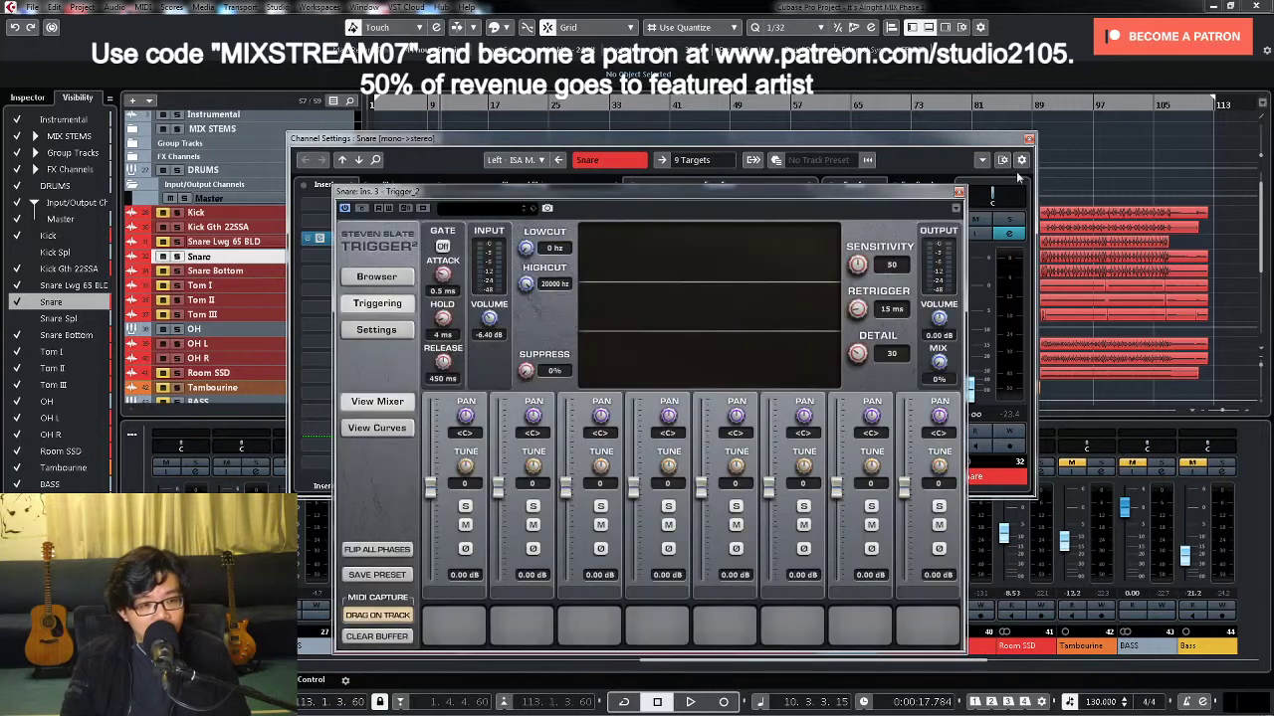
{"action": "left_click", "coordinate": [958, 192]}
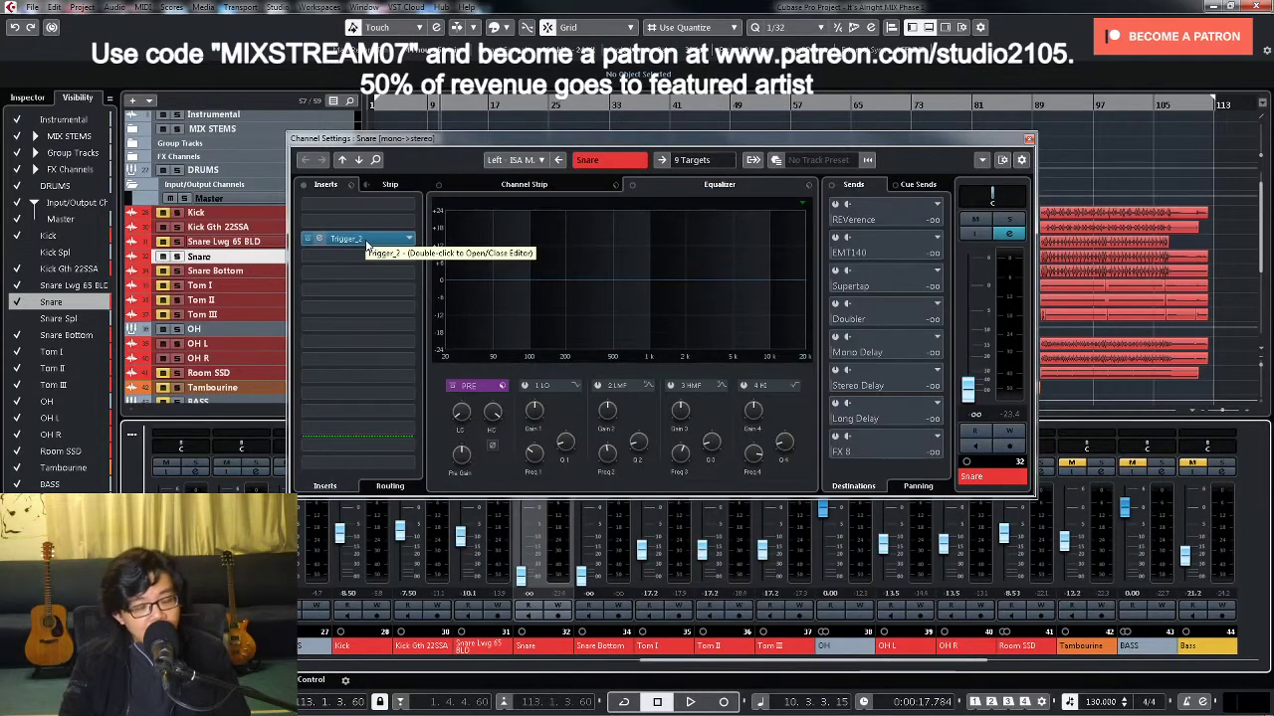
{"action": "left_click_drag", "start_coordinate": [368, 246], "coordinate": [150, 224]}
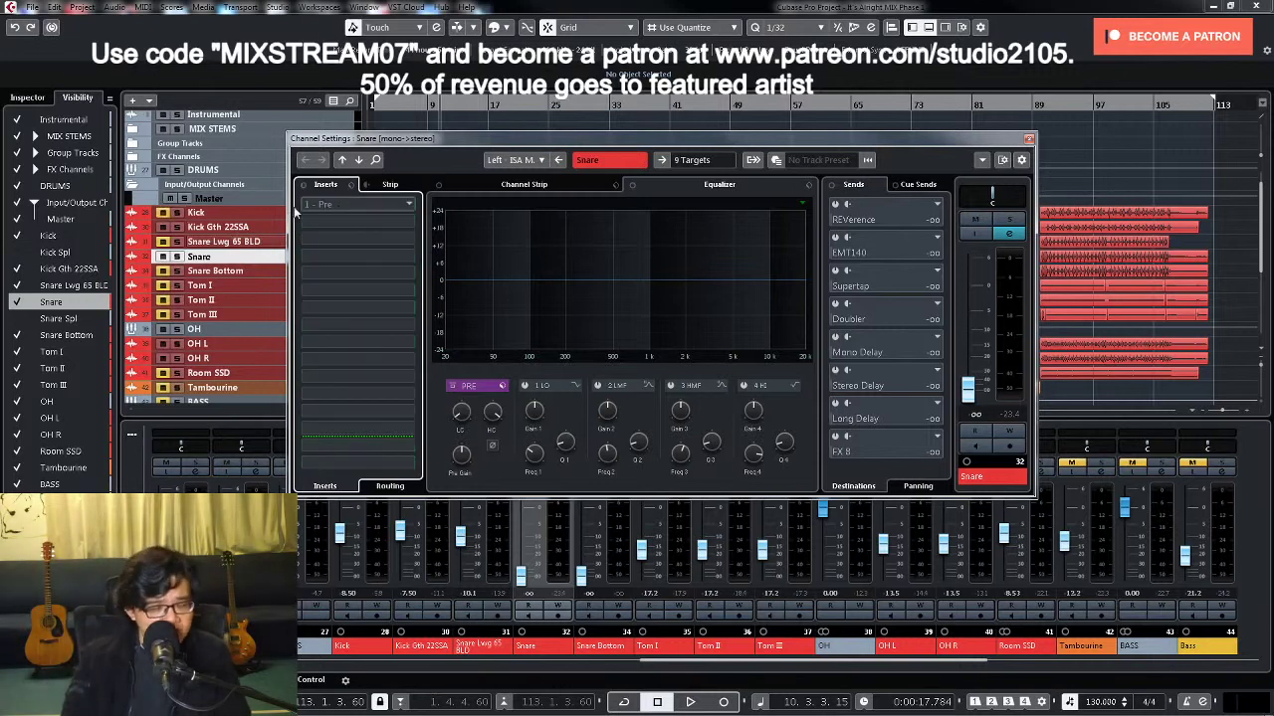
Step: Load a MIX VCC-VTM drums preset into the Snare channel's inserts to add Virtual Tape Machines and Virtual Mix Rack
{"action": "left_click", "coordinate": [350, 186]}
{"action": "left_click", "coordinate": [376, 200]}
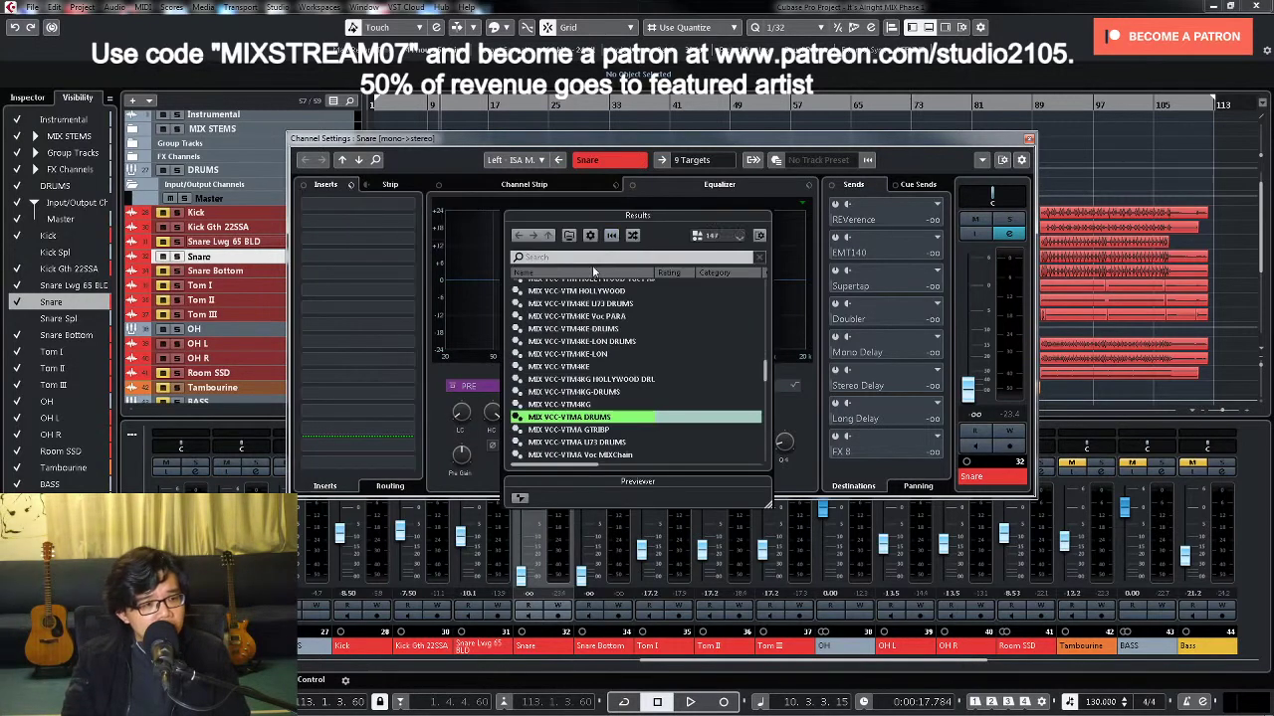
{"action": "double_click", "coordinate": [586, 388]}
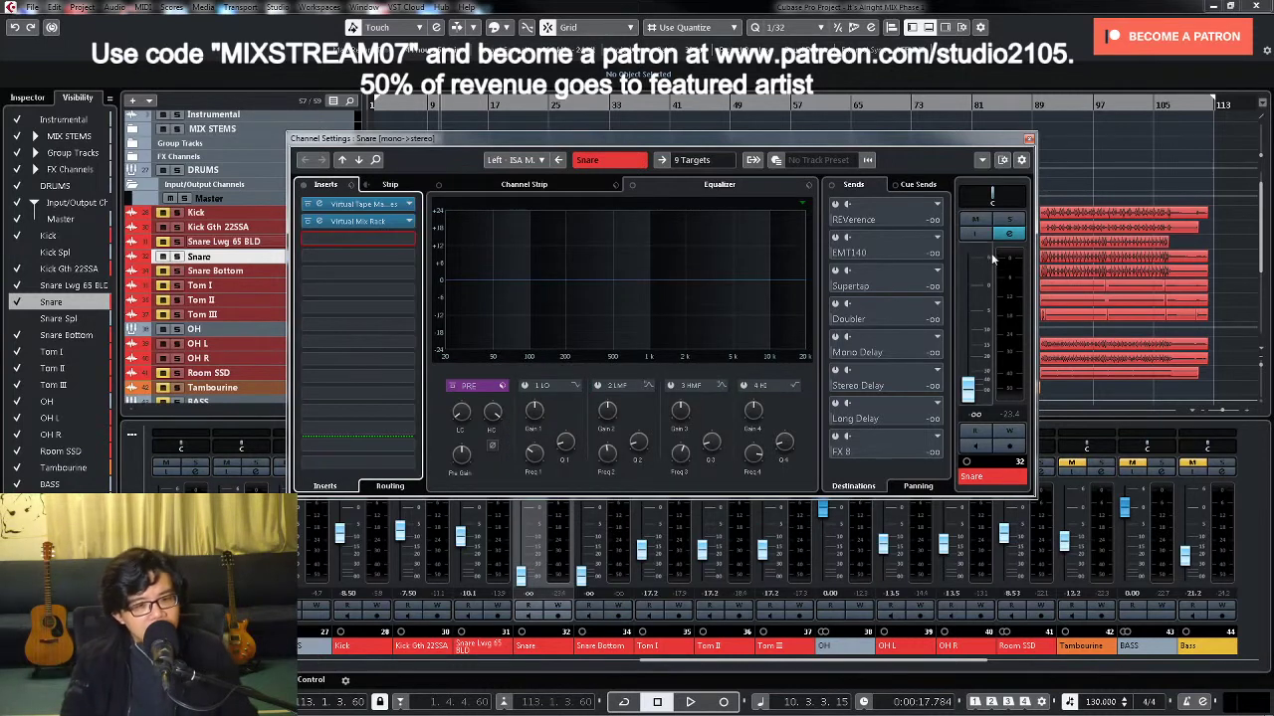
Step: Solo the Snare channel and raise its fader to -16.0 dB during playback
{"action": "left_click", "coordinate": [1008, 219]}
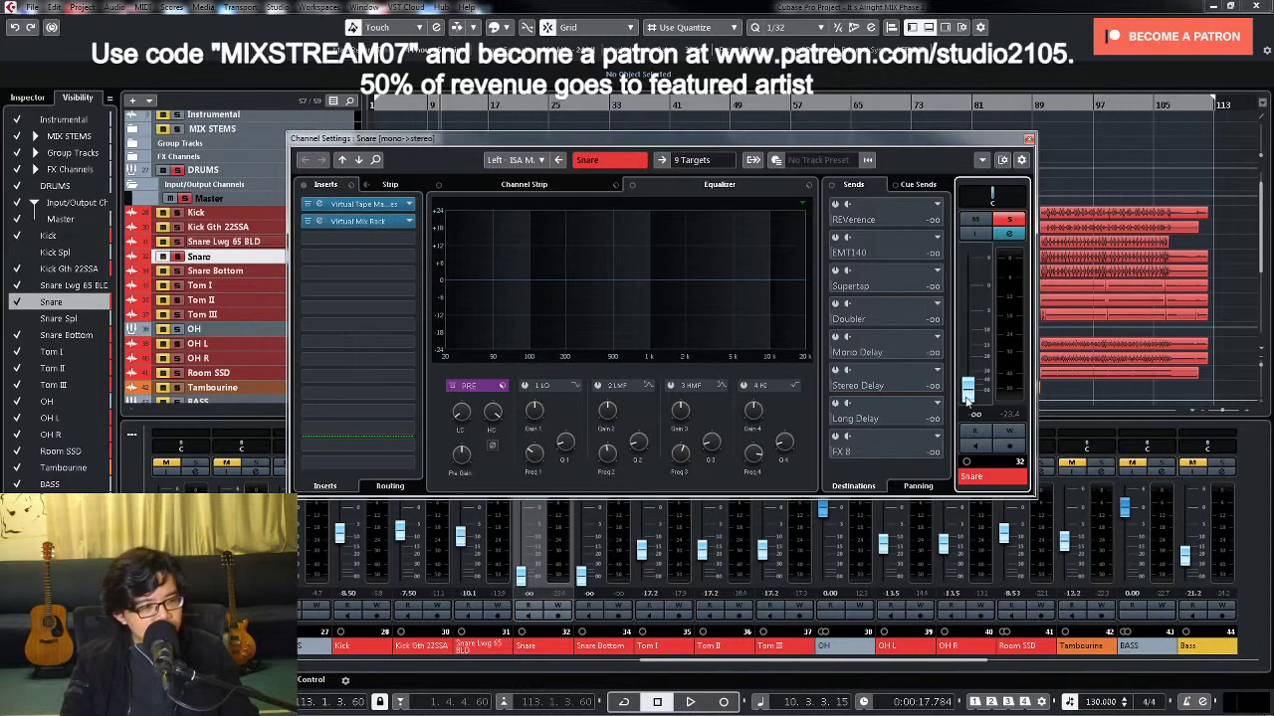
{"action": "key", "text": "space"}
{"action": "left_click_drag", "start_coordinate": [968, 396], "coordinate": [968, 355]}
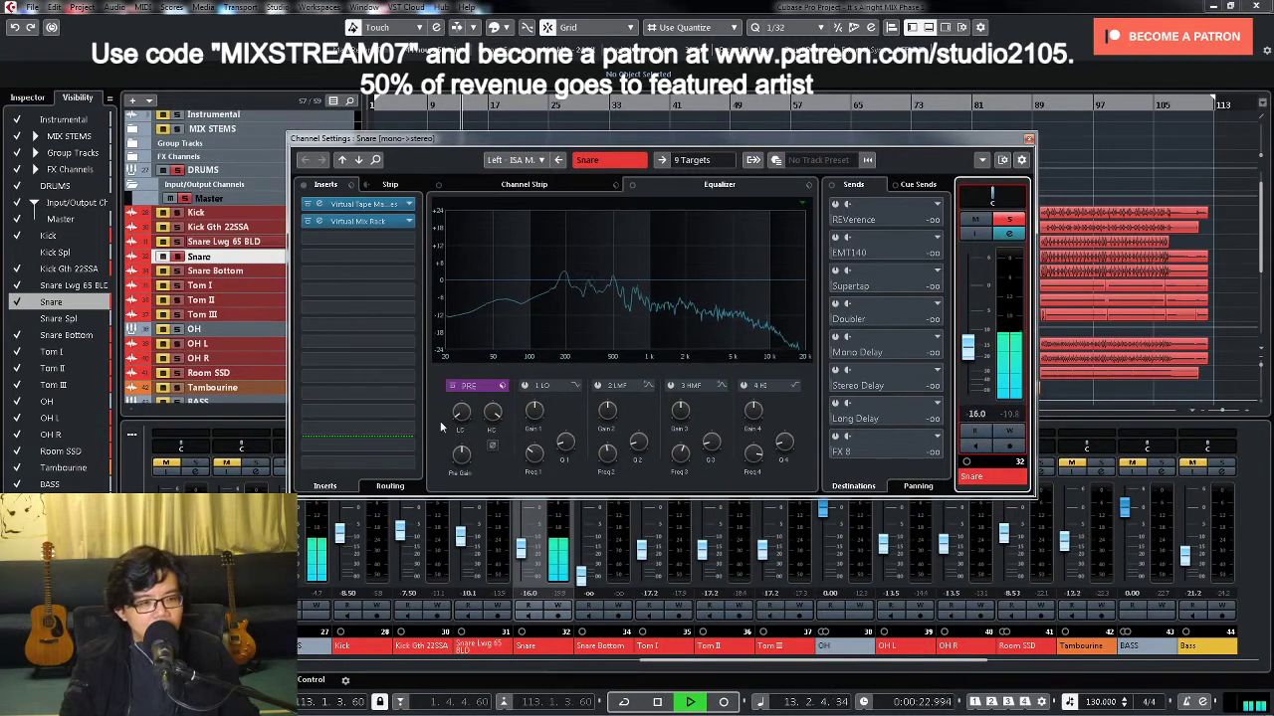
{"action": "key", "text": "space"}
Step: Engage the Snare channel's low-cut filter and raise it during playback to roll off the lows around 100 Hz
{"action": "mouse_move", "coordinate": [458, 417]}
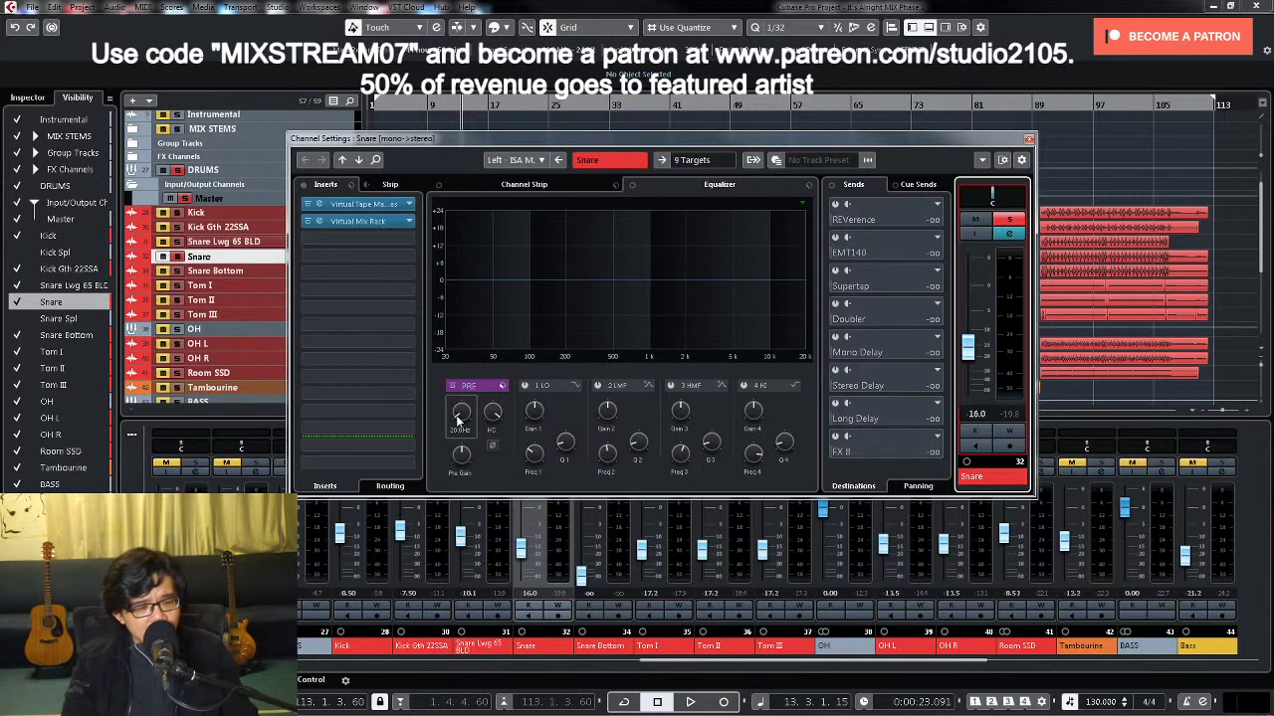
{"action": "scroll", "coordinate": [458, 420], "scroll_direction": "up", "scroll_amount": 2}
{"action": "key", "text": "space"}
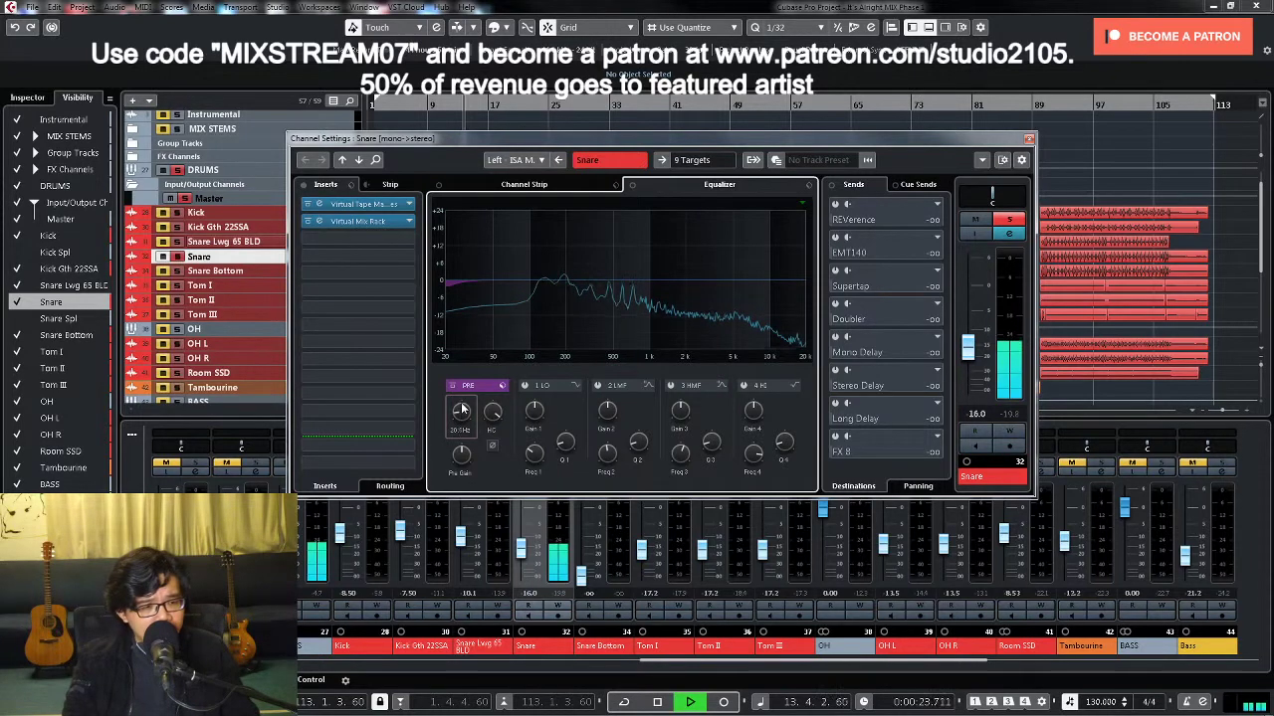
{"action": "scroll", "coordinate": [462, 397], "scroll_direction": "up", "scroll_amount": 4}
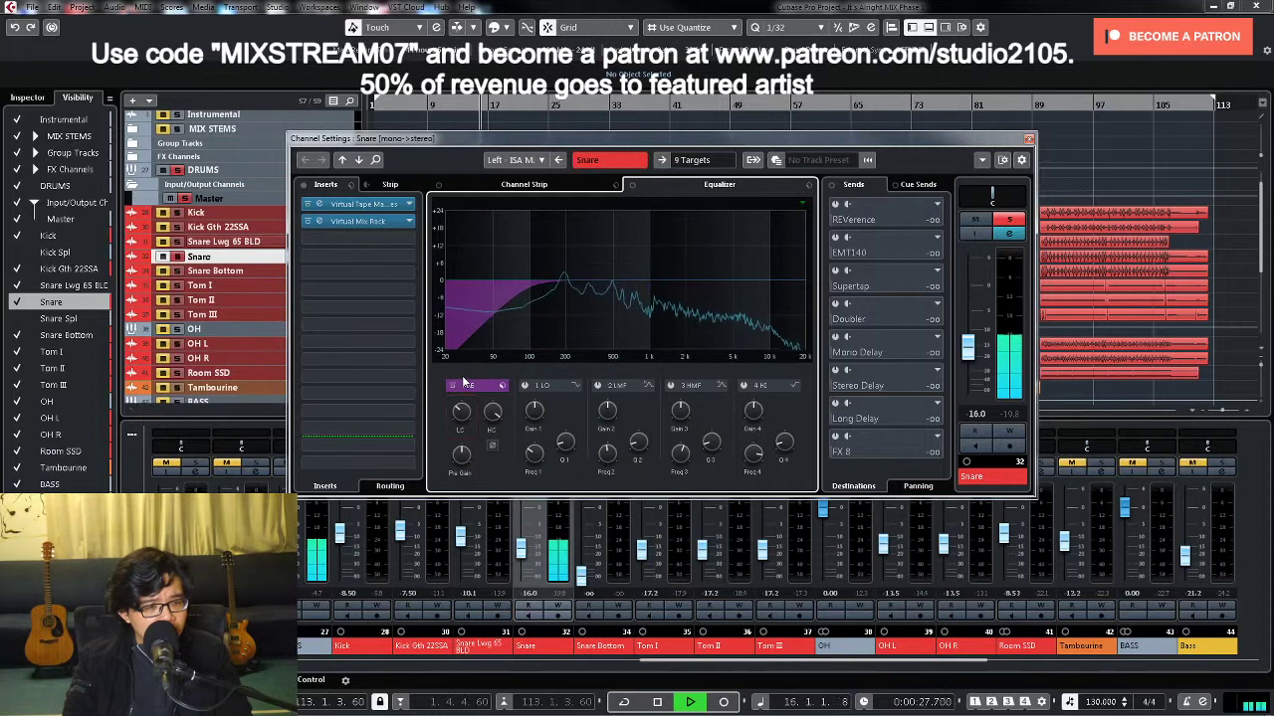
{"action": "key", "text": "space"}
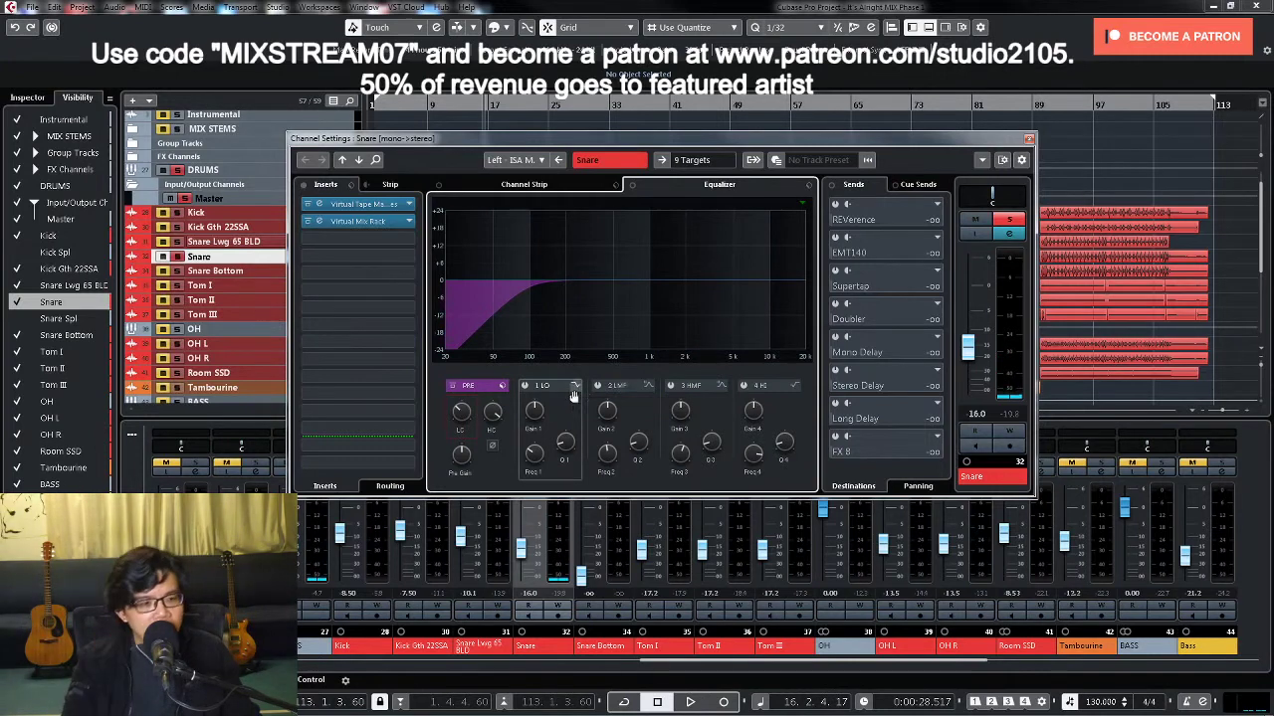
Step: Enable the Snare's second EQ band, sweep a narrow boost down between 100 and 200 Hz, and cut about 6 dB there
{"action": "left_click", "coordinate": [597, 385]}
{"action": "key", "text": "space"}
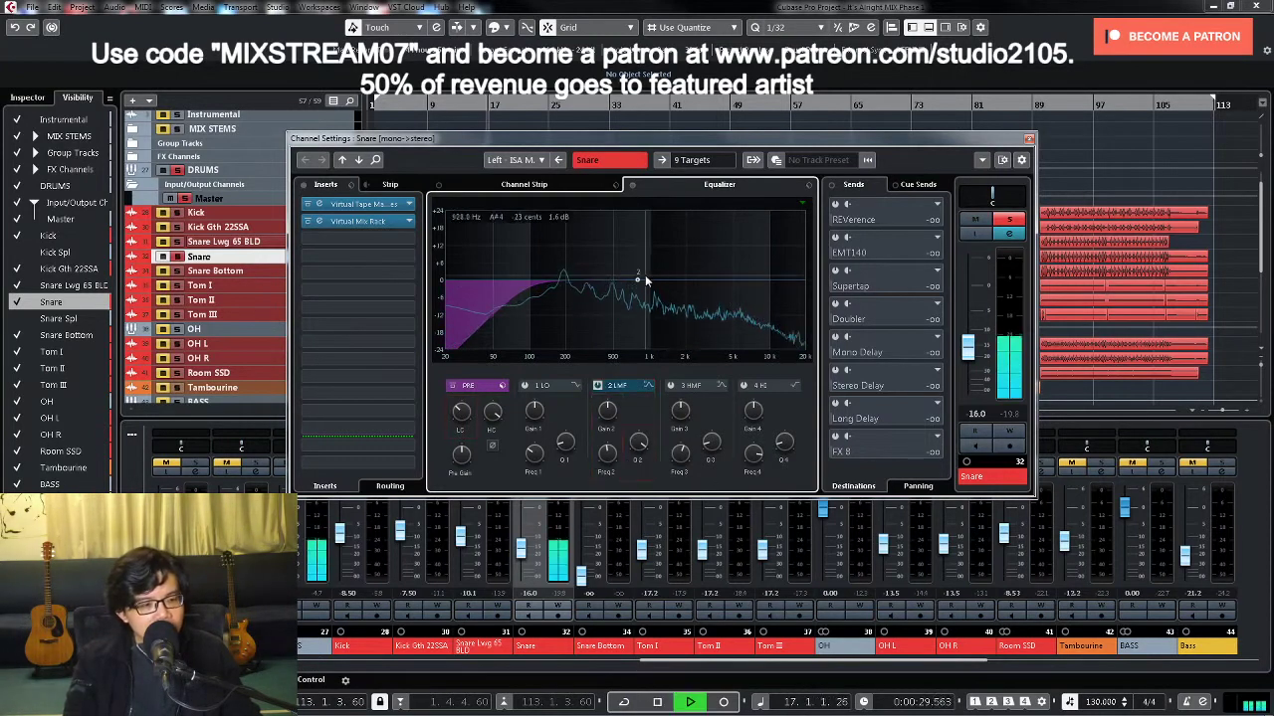
{"action": "left_click_drag", "start_coordinate": [640, 281], "coordinate": [551, 235]}
{"action": "key", "text": "space"}
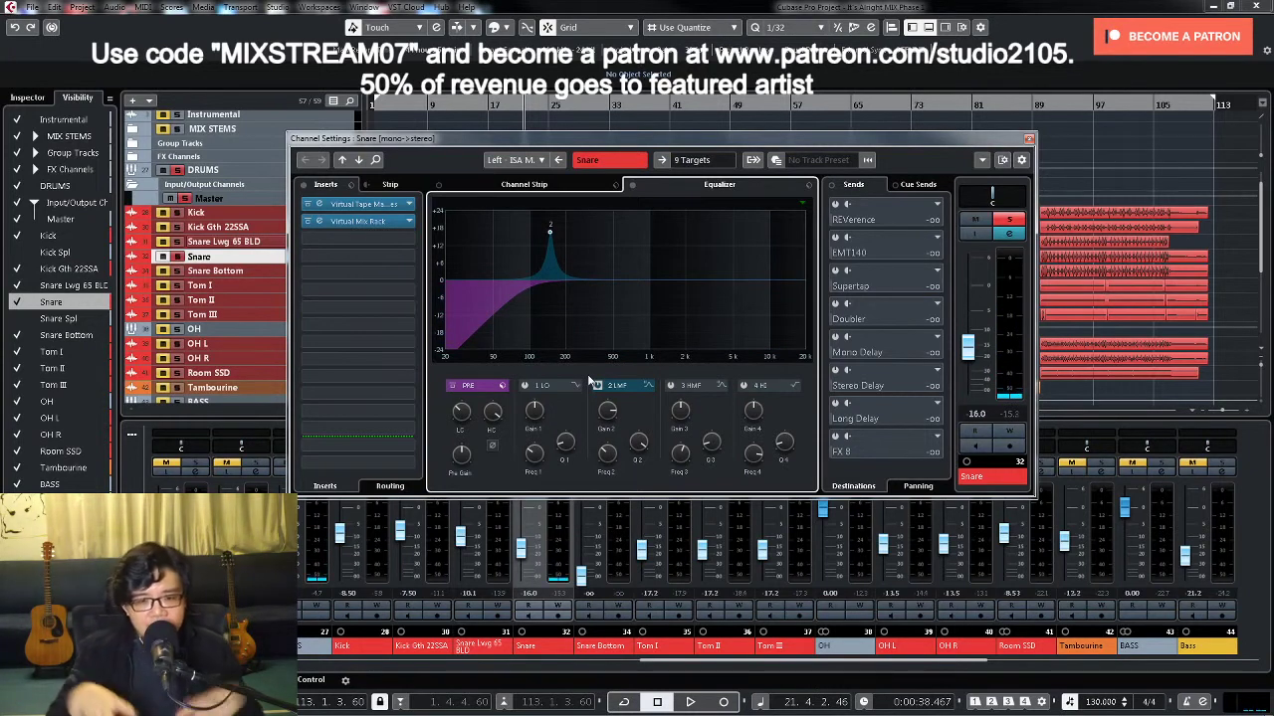
{"action": "left_click", "coordinate": [594, 384]}
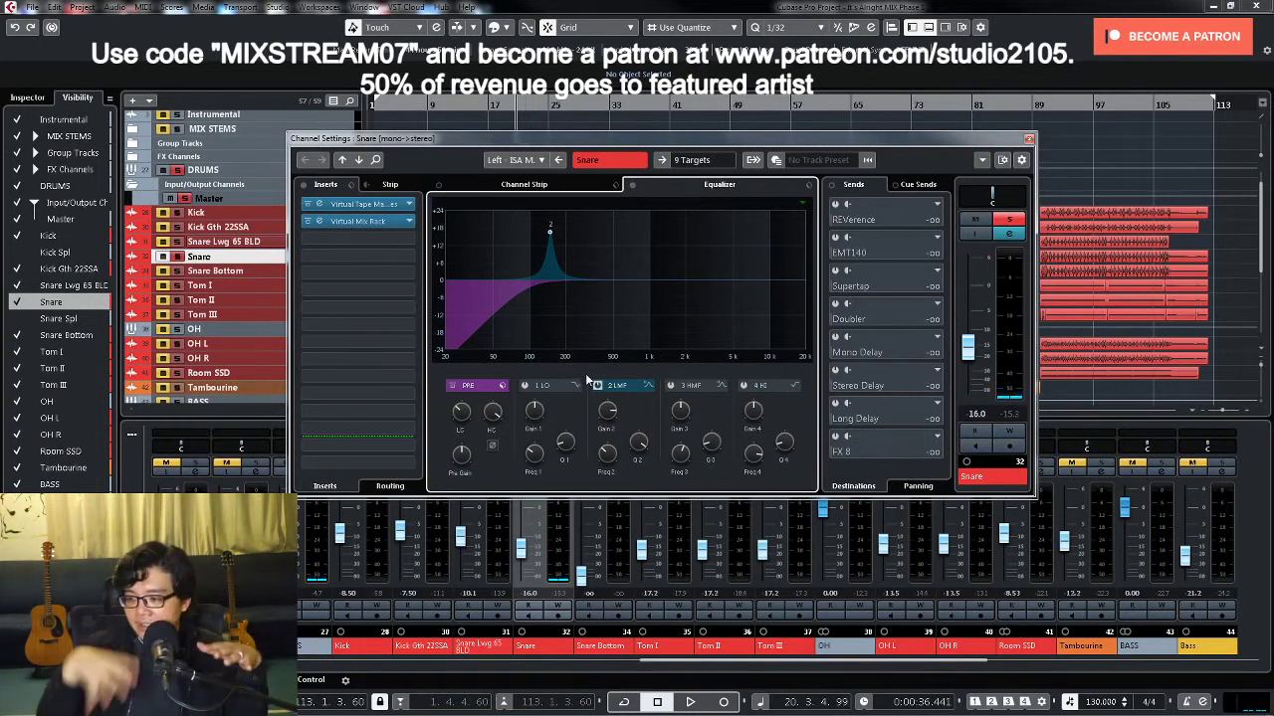
{"action": "key", "text": "KP_0"}
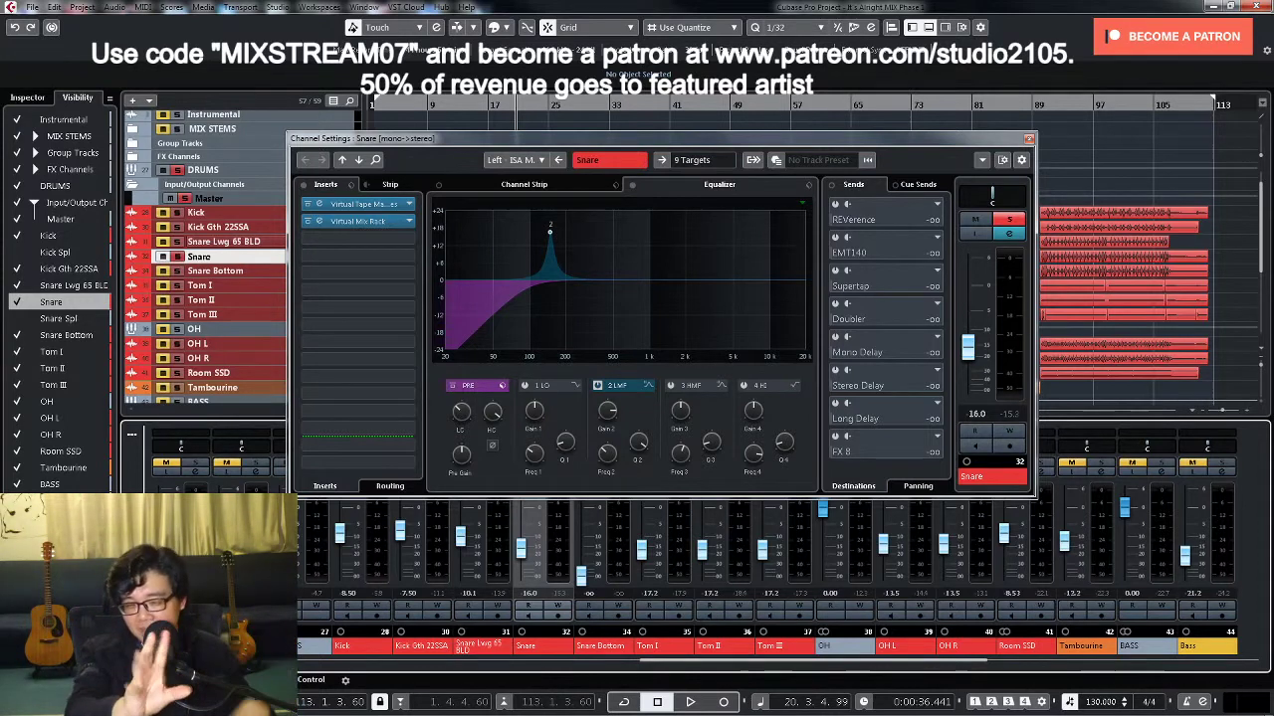
{"action": "key", "text": "space"}
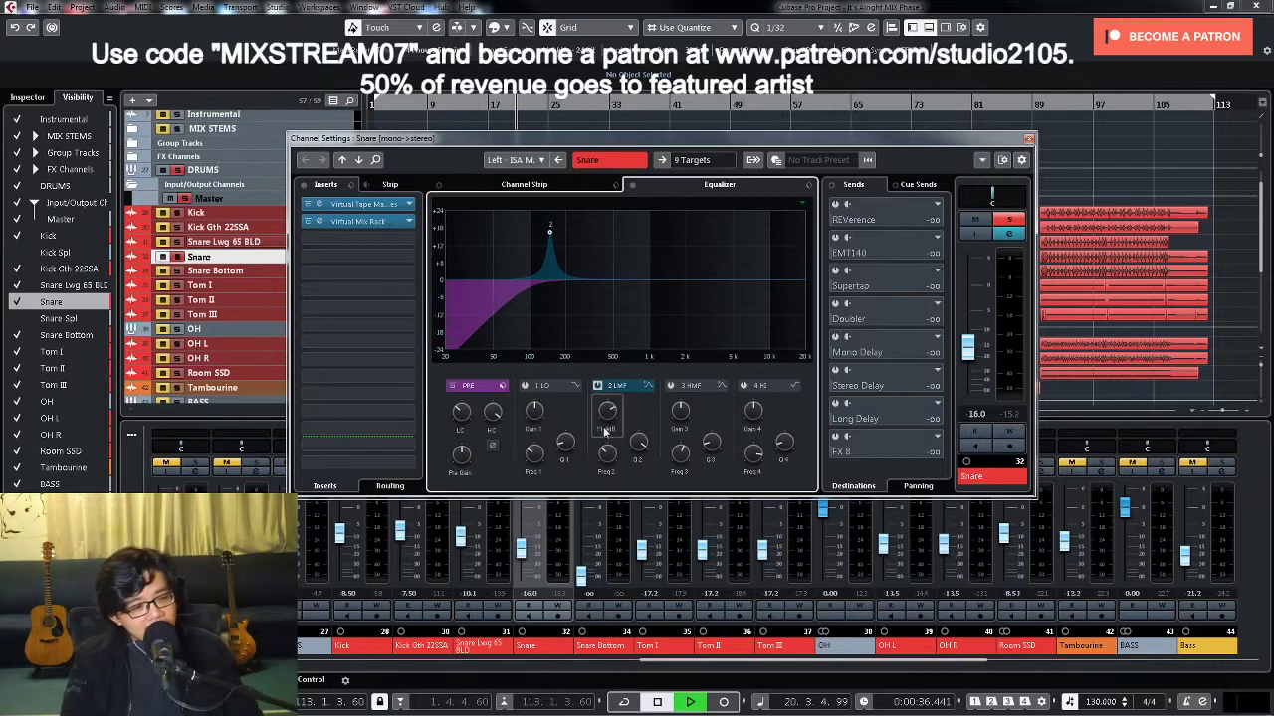
{"action": "left_click_drag", "start_coordinate": [606, 423], "coordinate": [596, 481]}
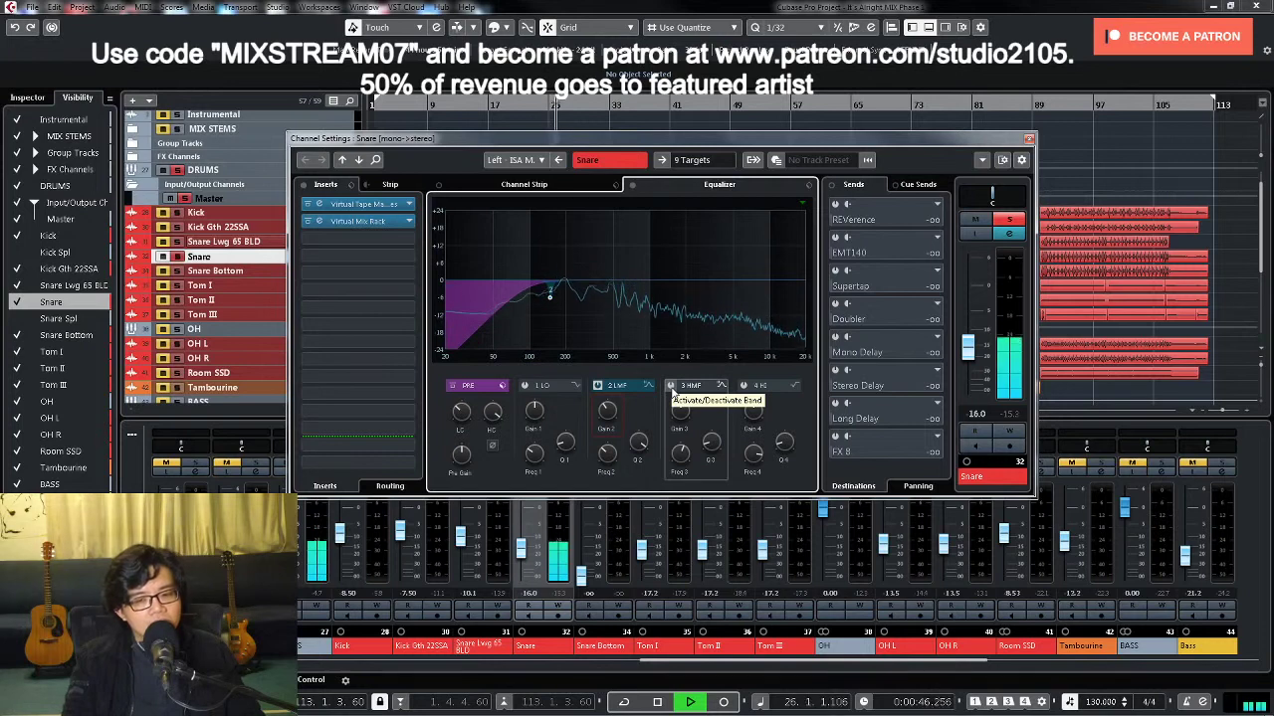
{"action": "key", "text": "space"}
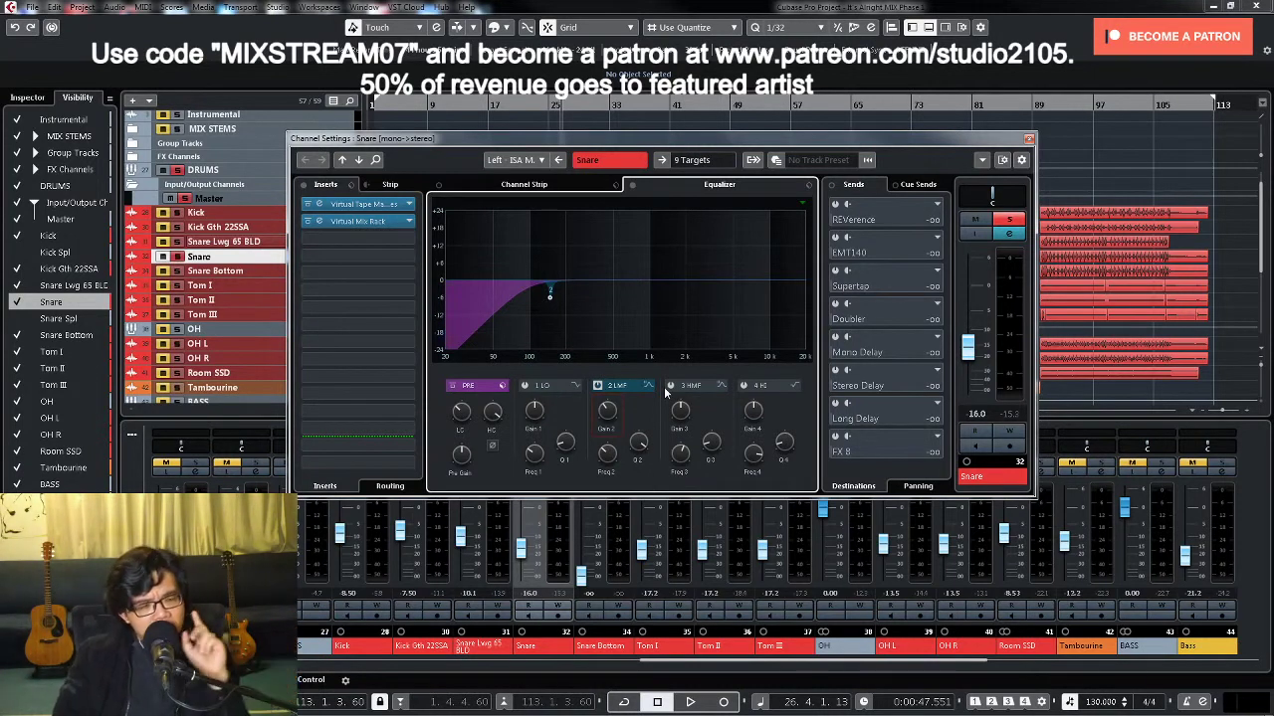
Step: Enable the Snare's third EQ band during playback, sweep a narrow boost down to about 336 Hz, and cut about 4 dB there
{"action": "key", "text": "space"}
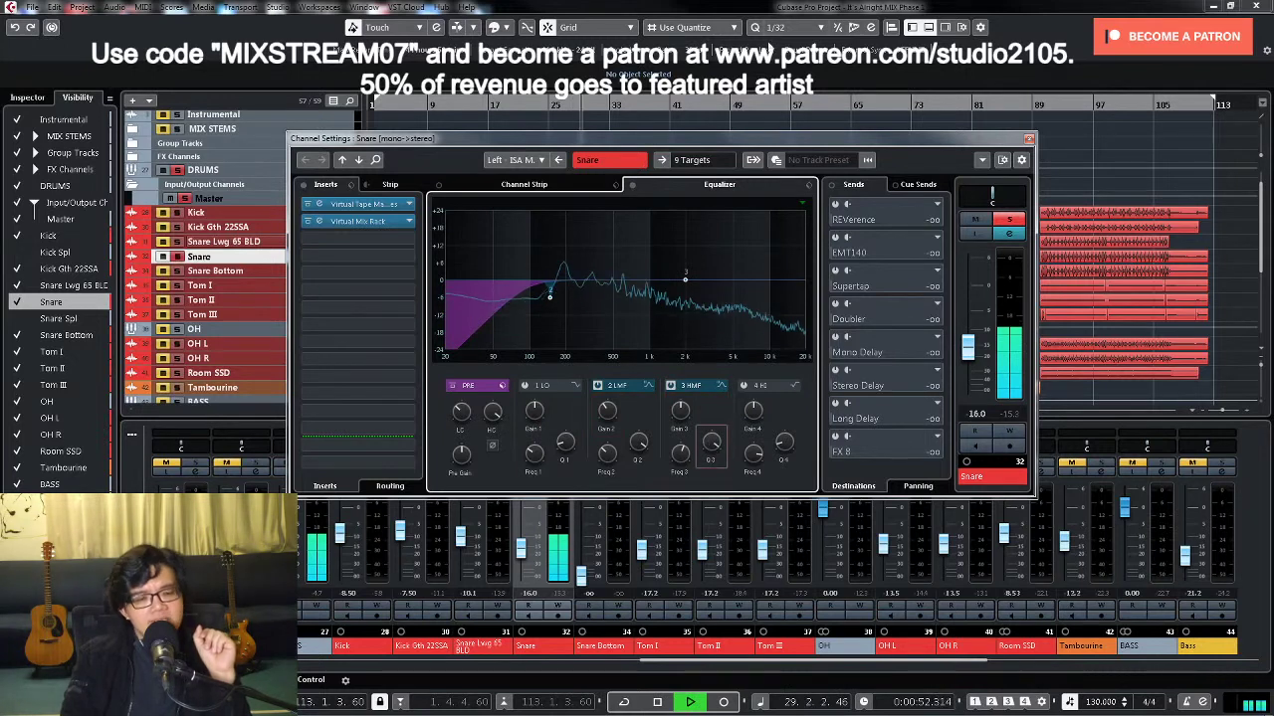
{"action": "left_click_drag", "start_coordinate": [684, 278], "coordinate": [593, 245]}
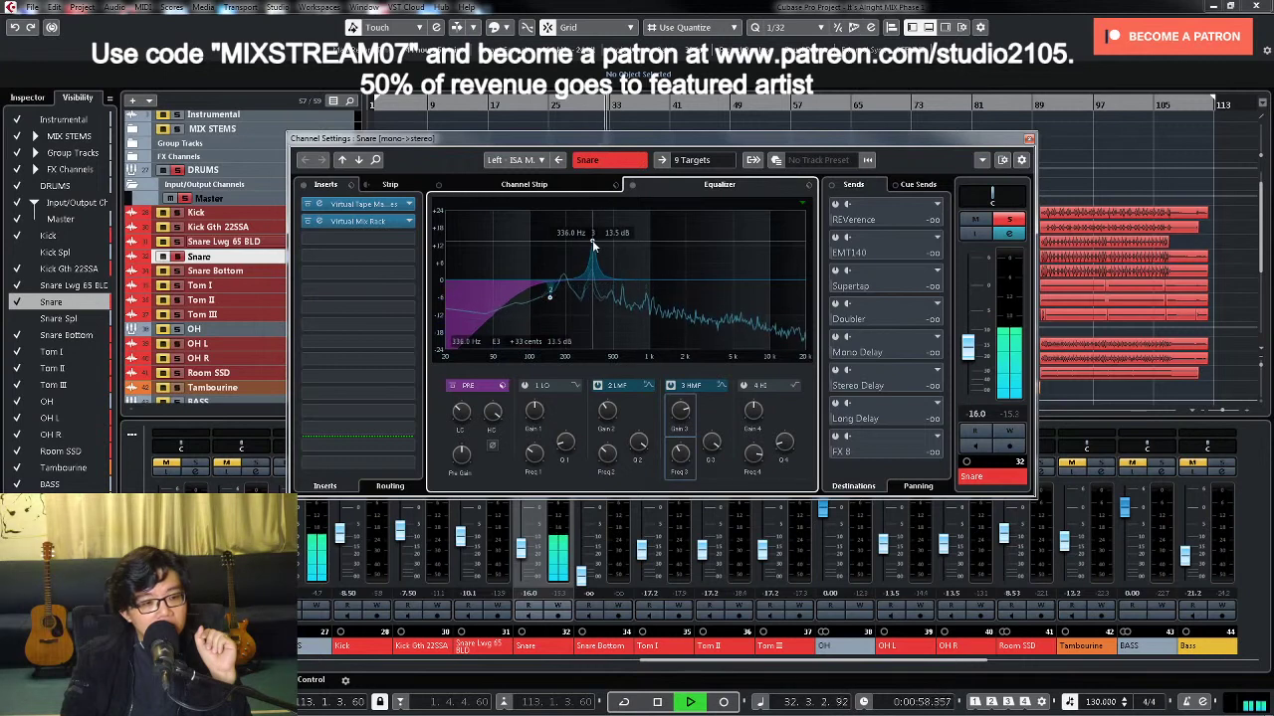
{"action": "left_click_drag", "start_coordinate": [679, 411], "coordinate": [681, 446]}
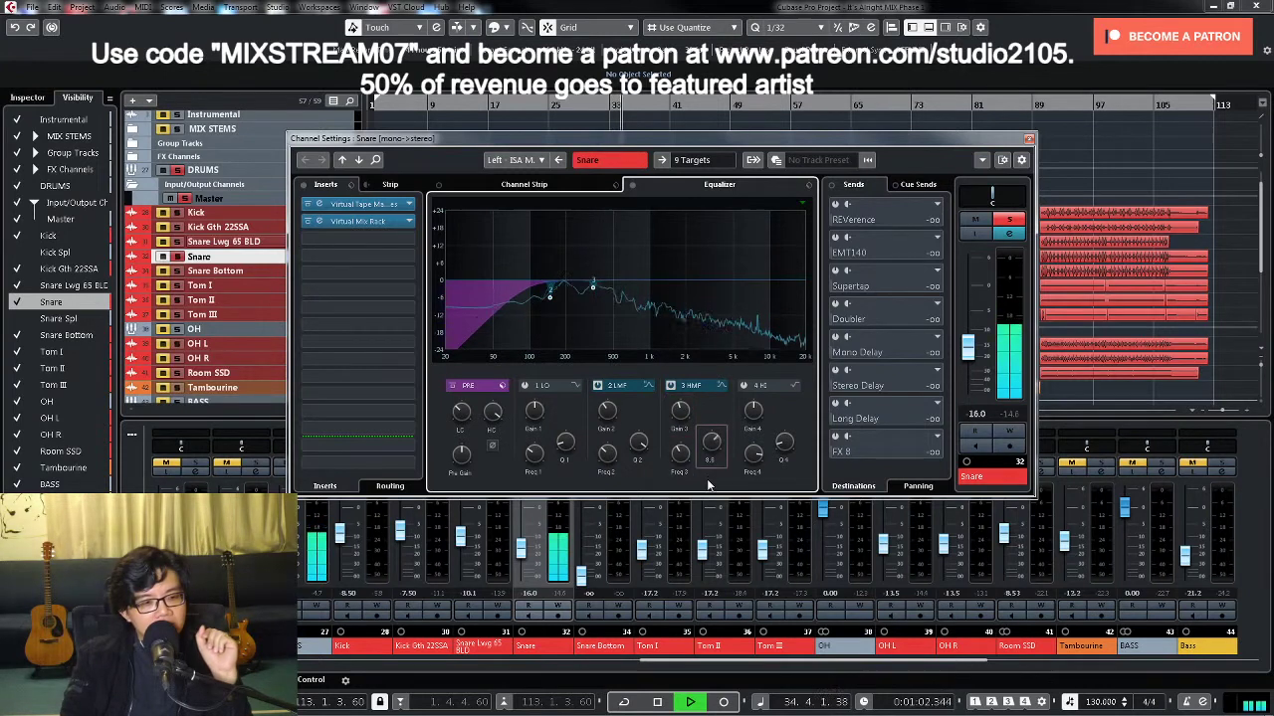
{"action": "key", "text": "space"}
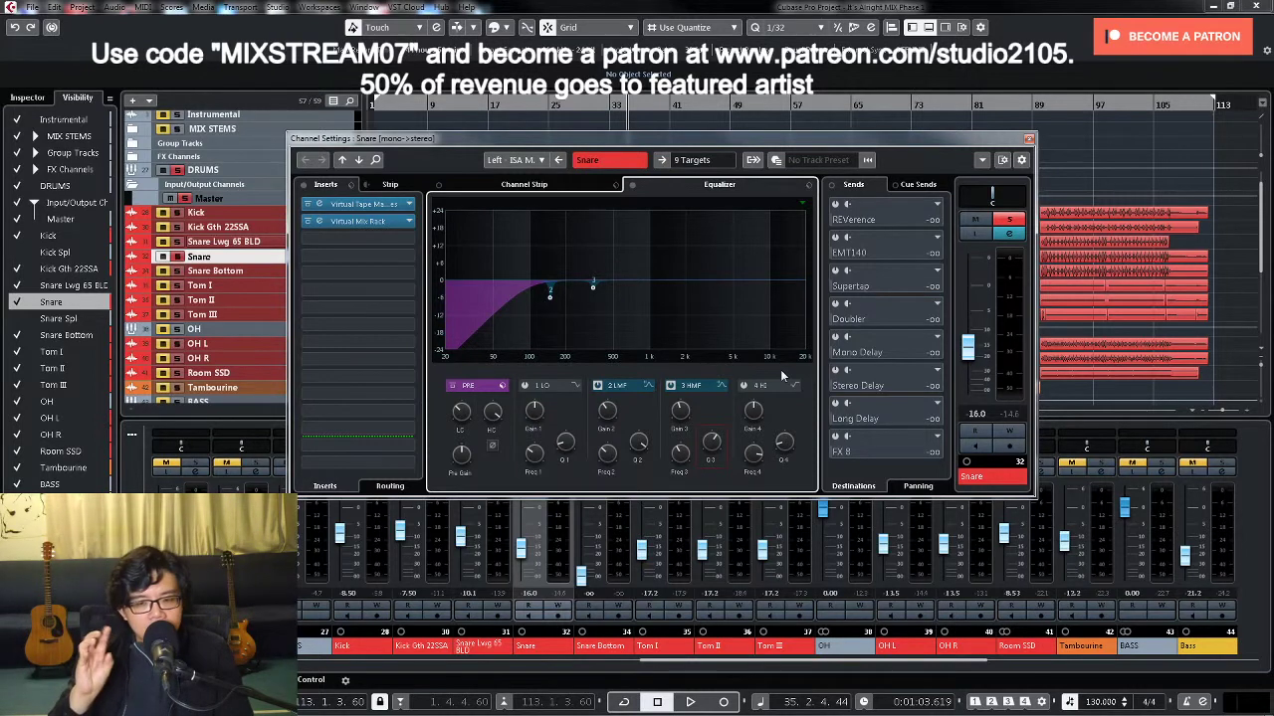
{"action": "mouse_move", "coordinate": [683, 412]}
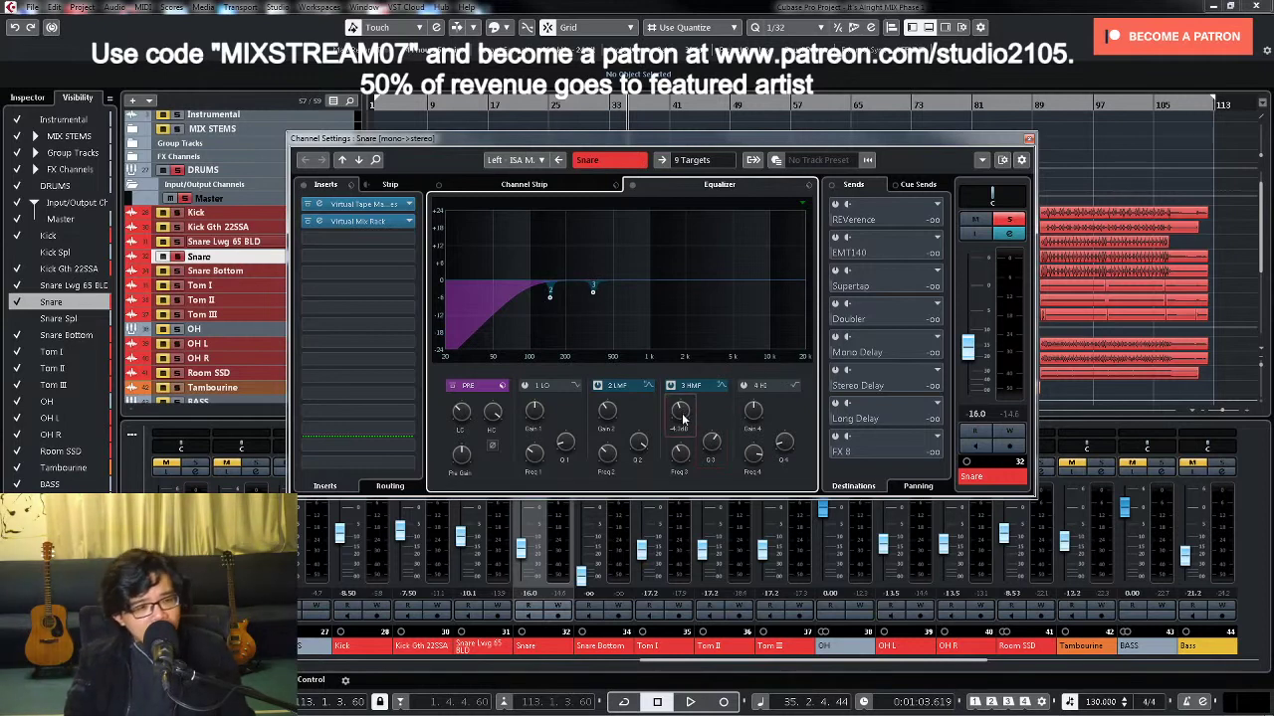
Step: Open the Snare's Virtual Mix Rack and audition the FG-73 module while raising its virtual drive well above 50 during playback
{"action": "left_click", "coordinate": [366, 221]}
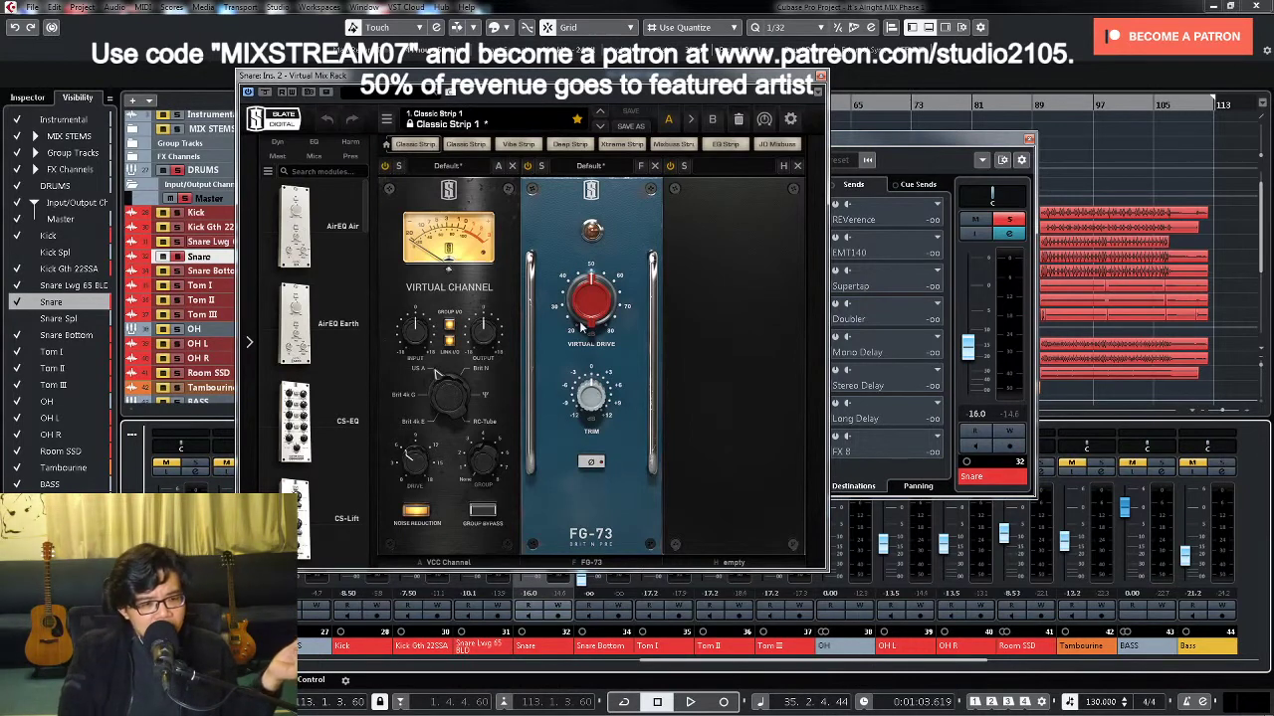
{"action": "mouse_move", "coordinate": [582, 326]}
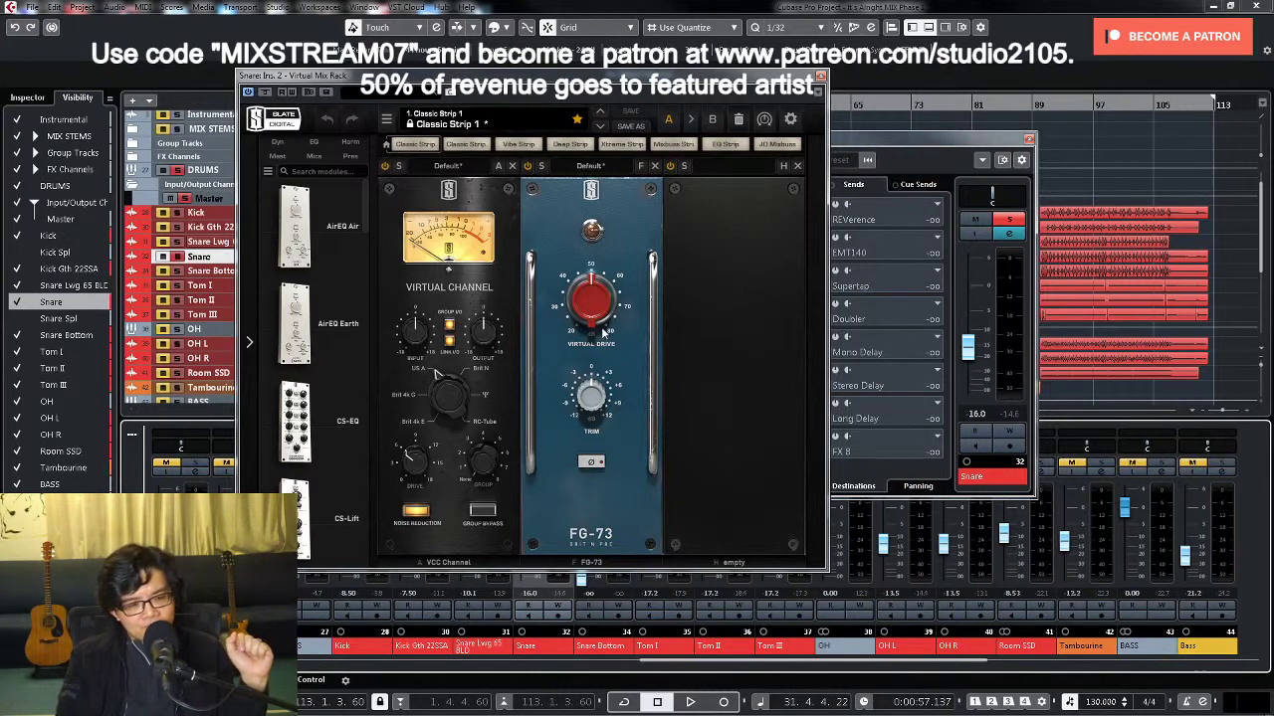
{"action": "key", "text": "space"}
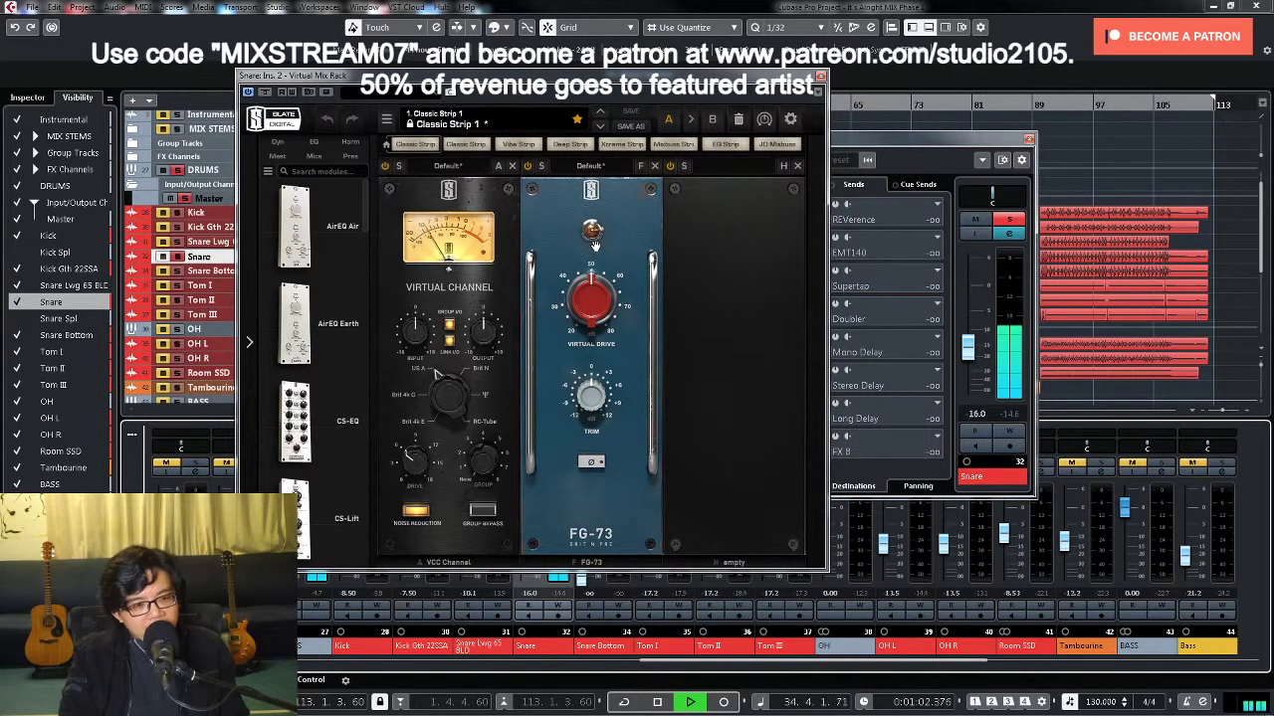
{"action": "key", "text": "space"}
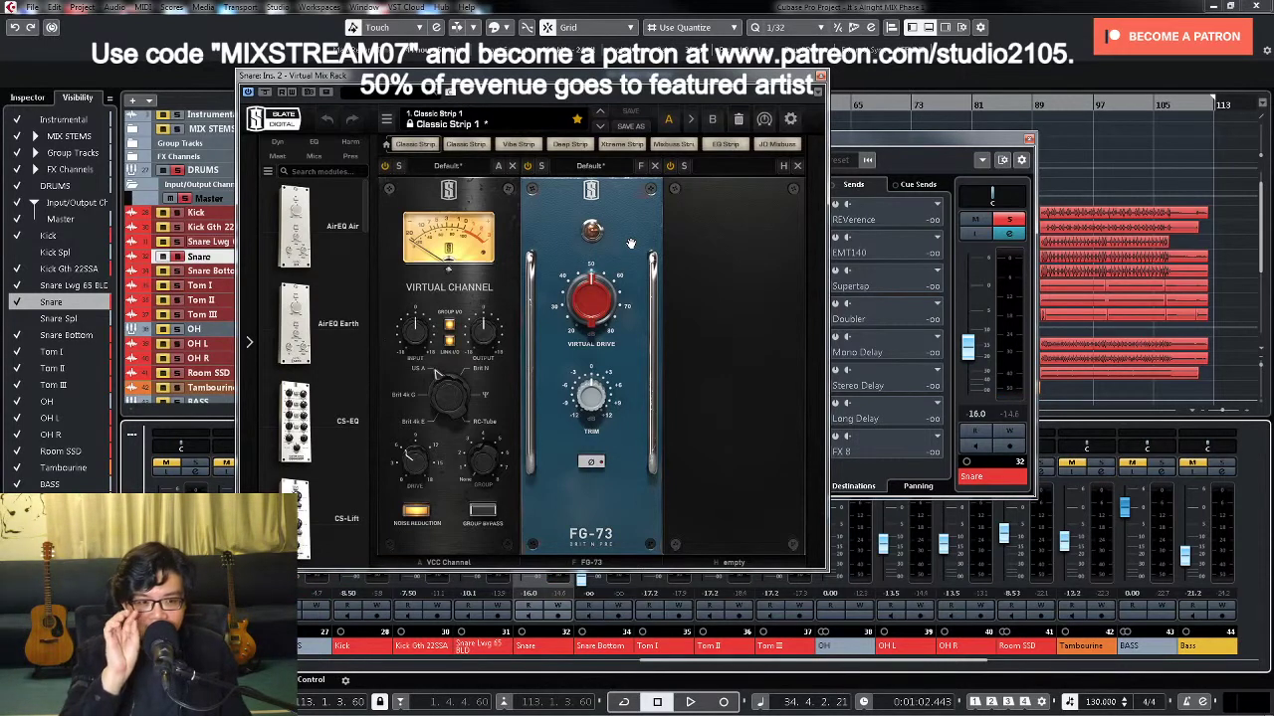
{"action": "mouse_move", "coordinate": [595, 300]}
{"action": "key", "text": "space"}
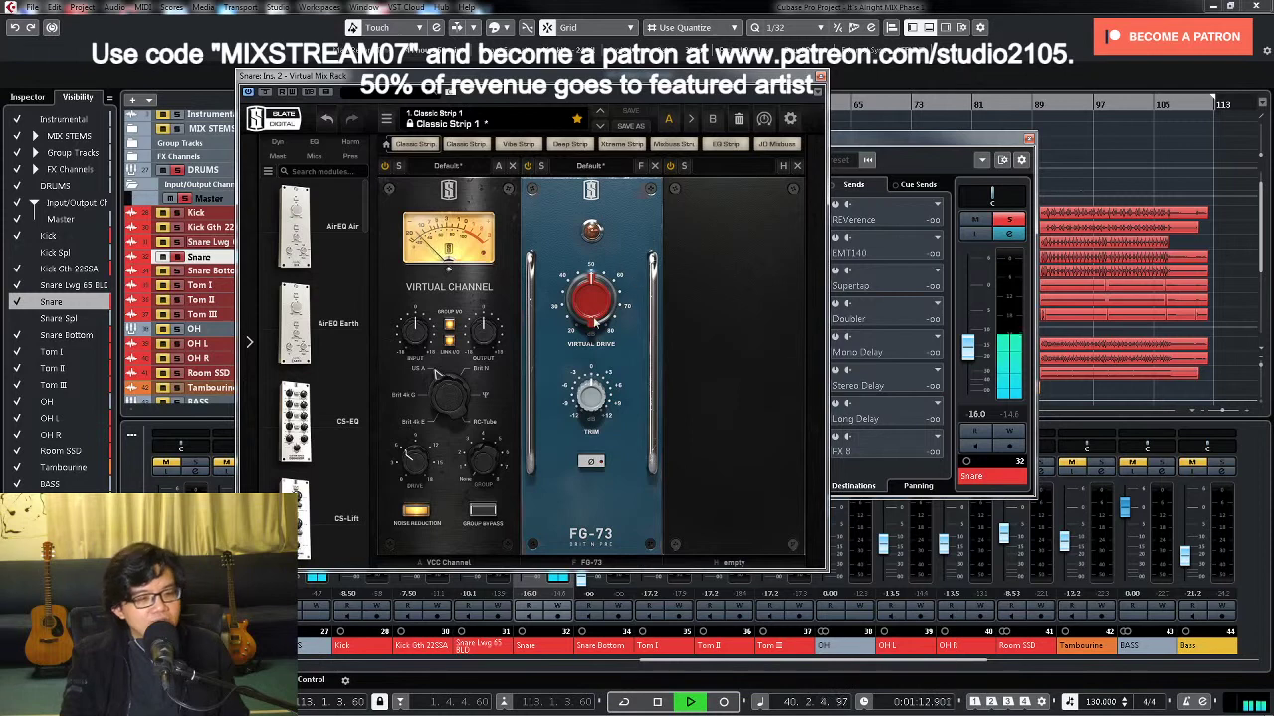
{"action": "left_click_drag", "start_coordinate": [596, 323], "coordinate": [593, 228]}
{"action": "key", "text": "space"}
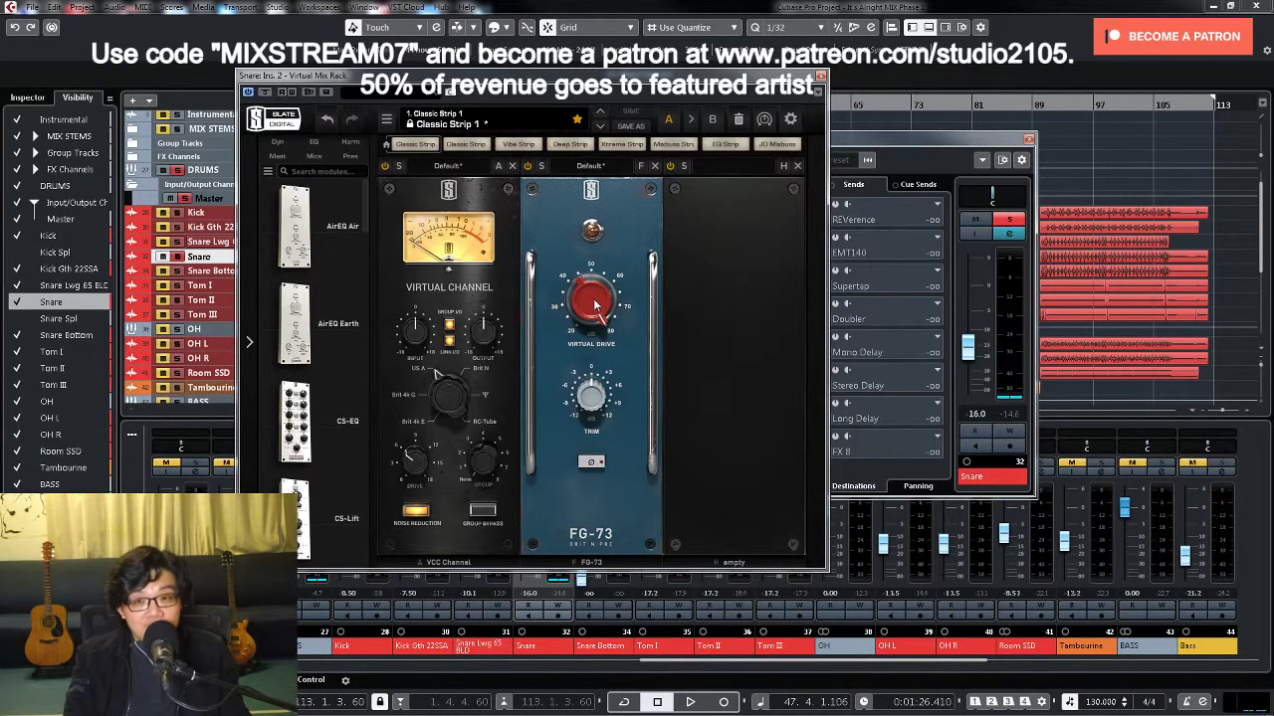
Step: Try lower and higher FG-73 virtual drive settings, return the drive to 50, and close the Virtual Mix Rack
{"action": "left_click_drag", "start_coordinate": [595, 306], "coordinate": [599, 393]}
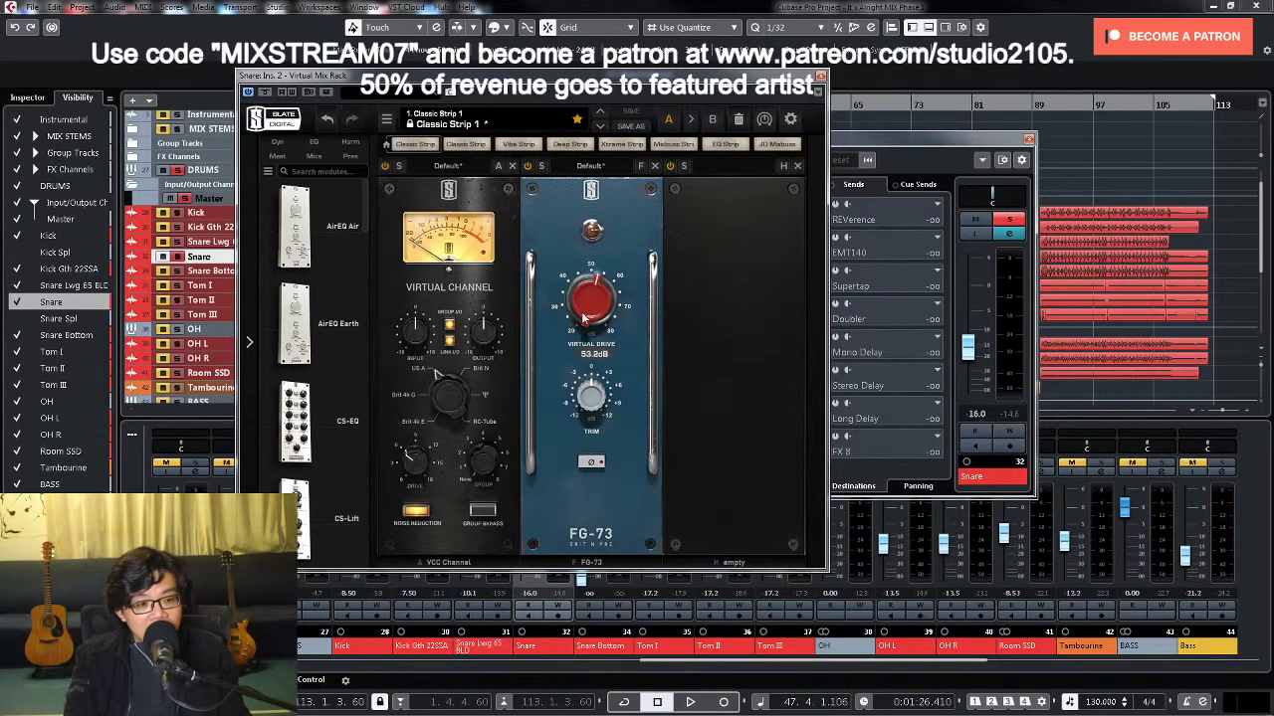
{"action": "left_click_drag", "start_coordinate": [585, 316], "coordinate": [587, 331]}
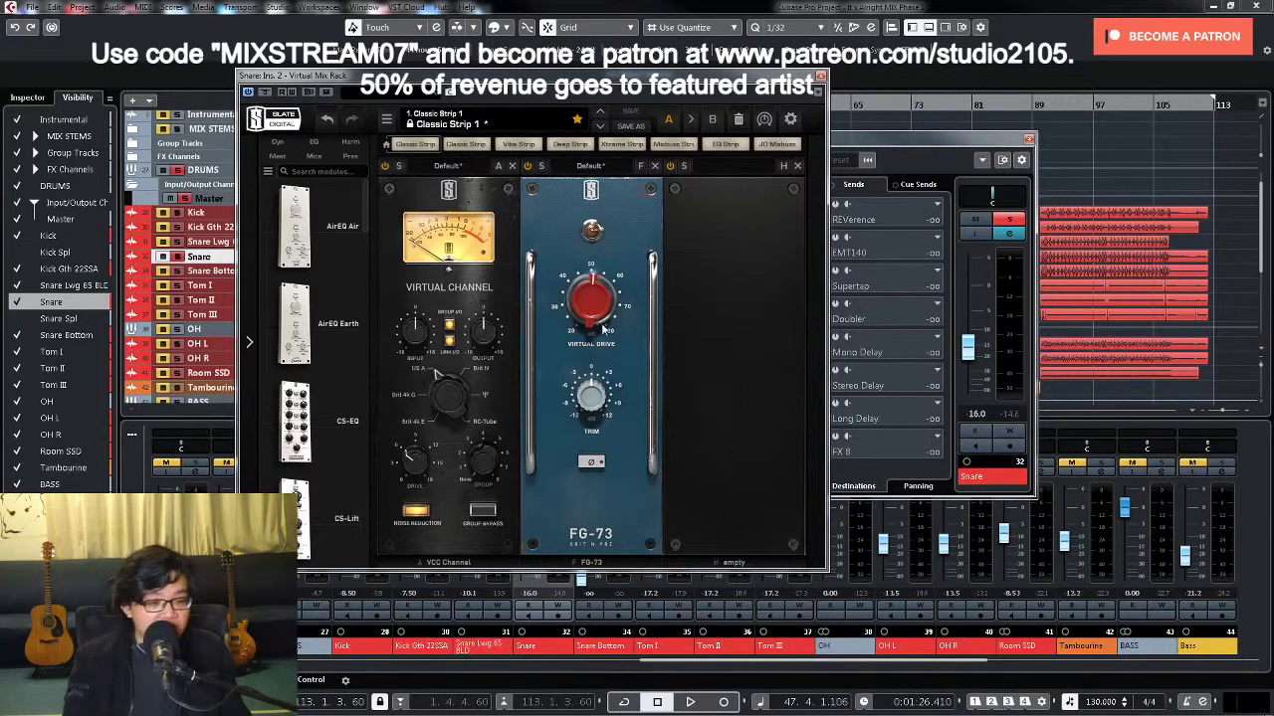
{"action": "scroll", "coordinate": [596, 320], "scroll_direction": "up", "scroll_amount": 3}
{"action": "left_click_drag", "start_coordinate": [596, 321], "coordinate": [603, 179]}
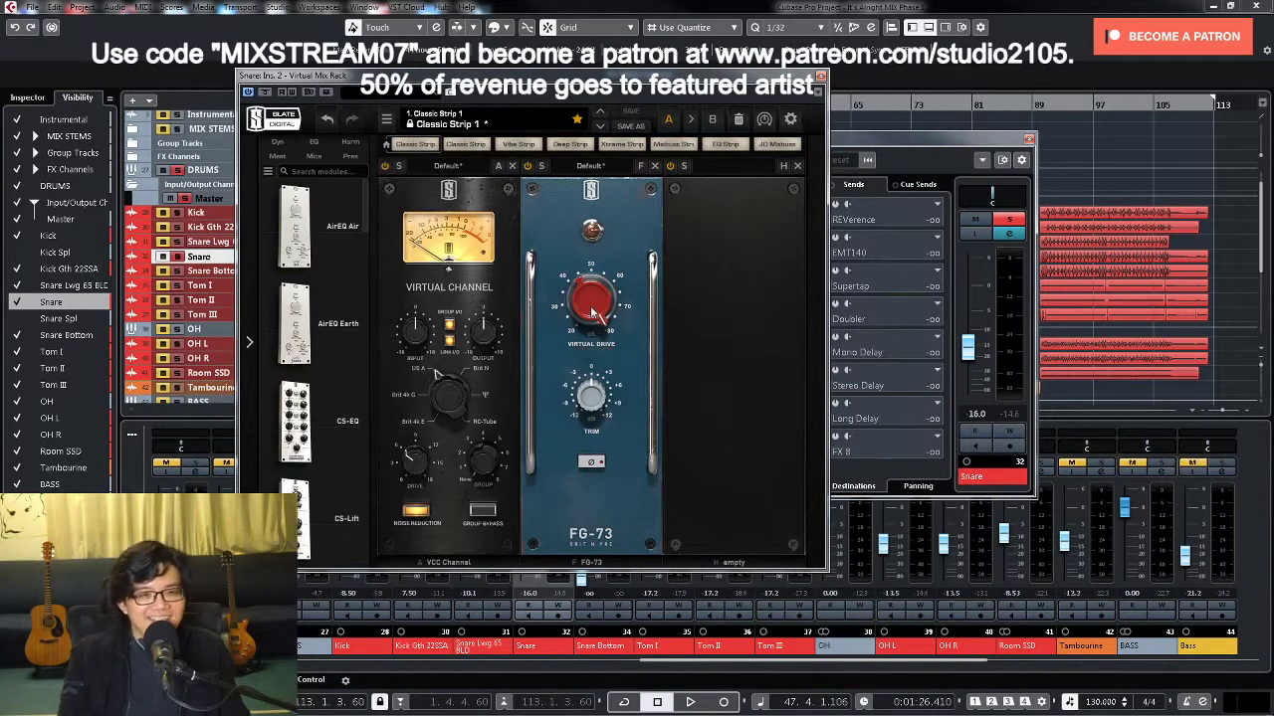
{"action": "scroll", "coordinate": [591, 350], "scroll_direction": "down", "scroll_amount": 5}
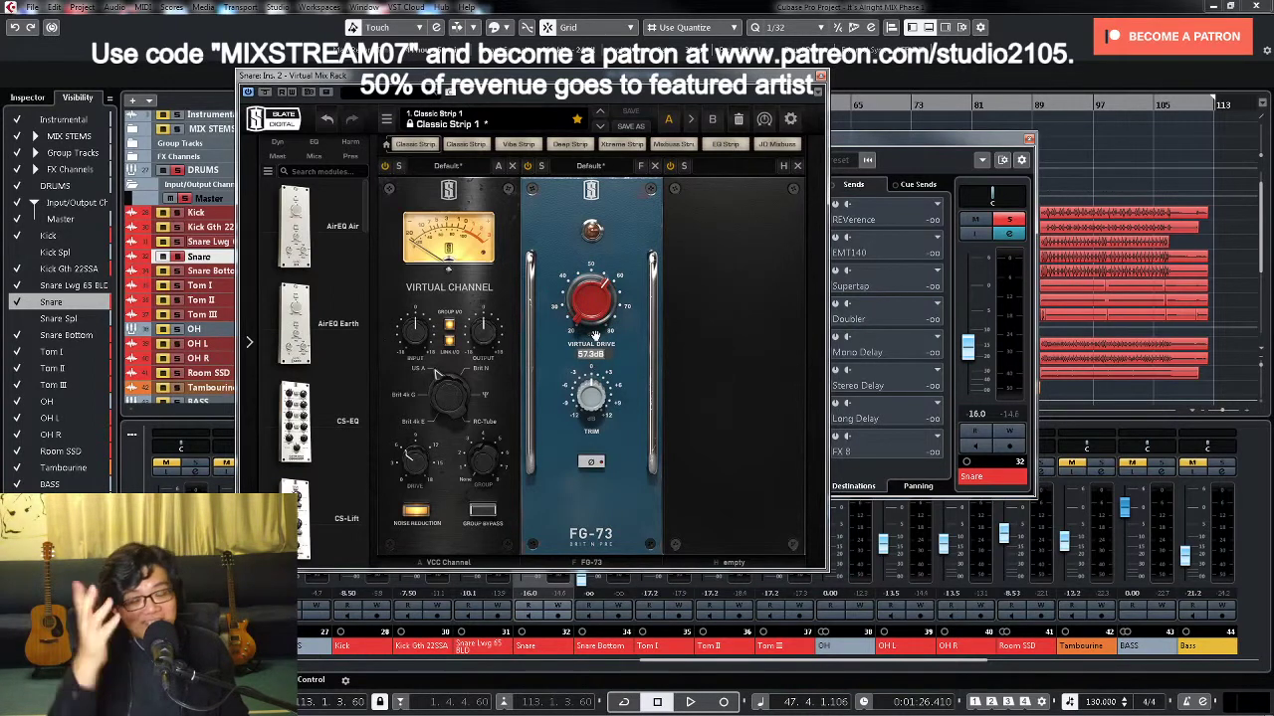
{"action": "scroll", "coordinate": [595, 335], "scroll_direction": "down", "scroll_amount": 2}
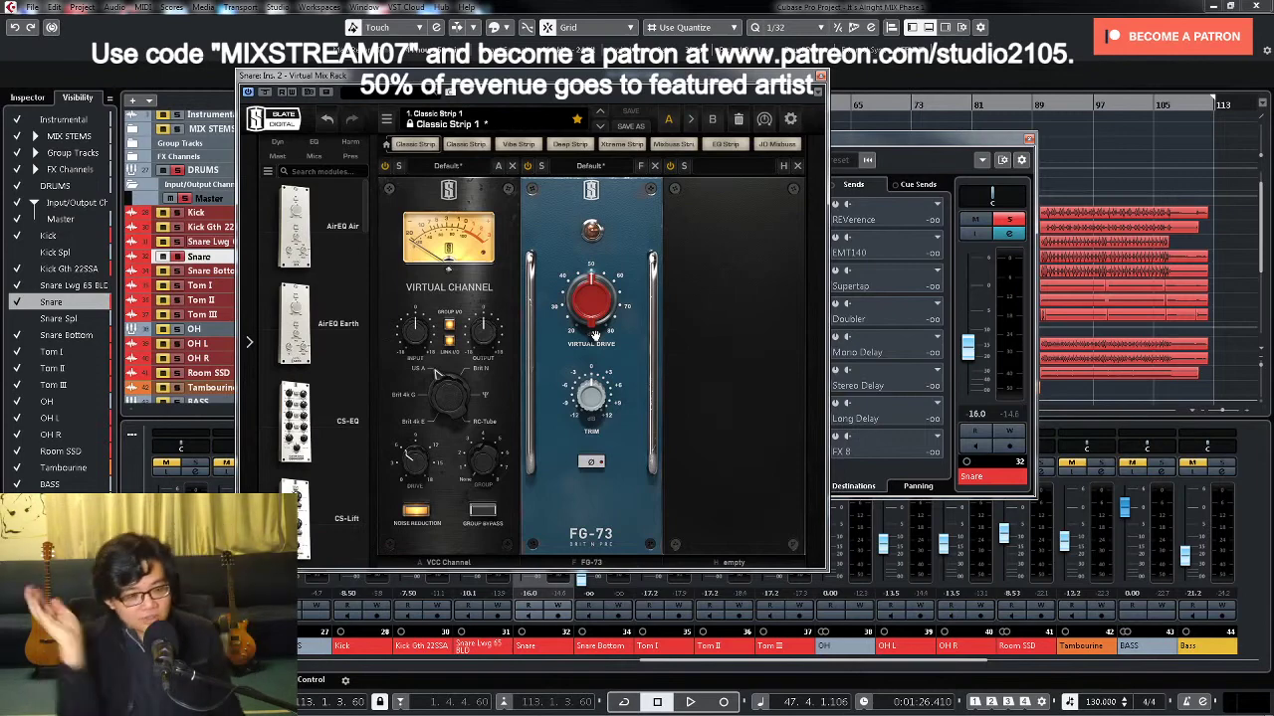
{"action": "left_click", "coordinate": [820, 76]}
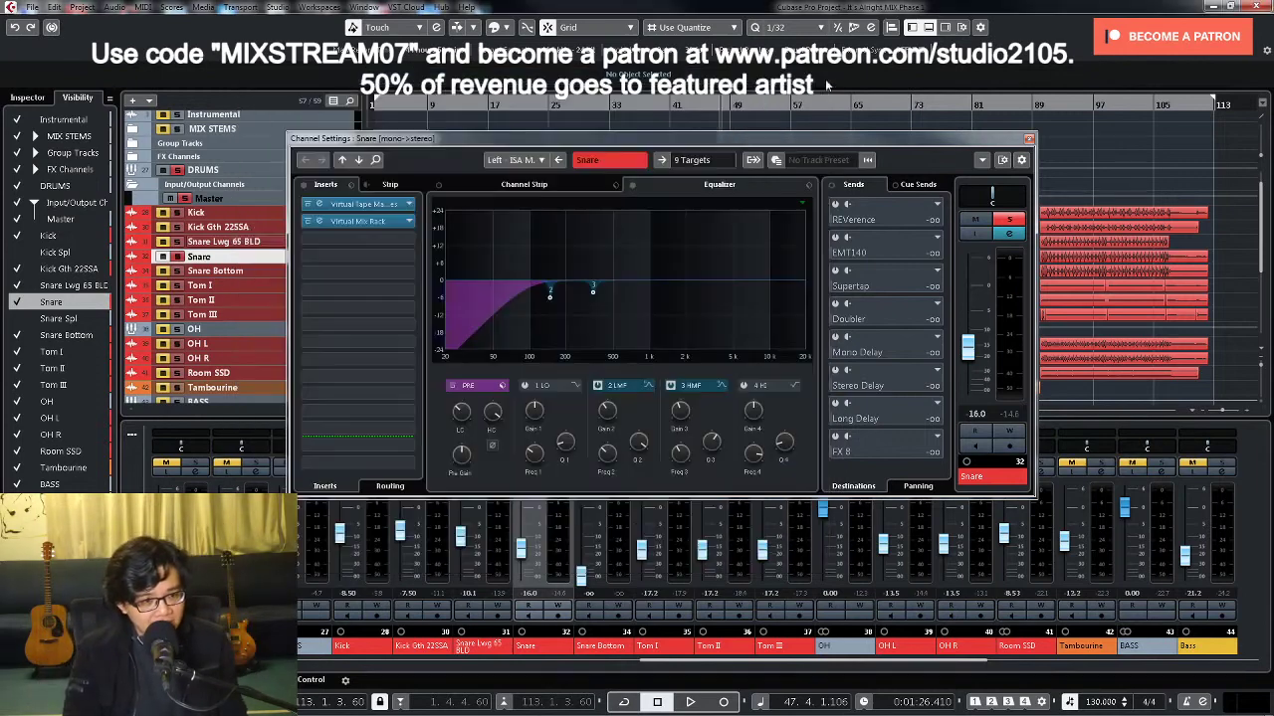
Step: Unsolo the Snare and raise its fader to -13.5 dB while playing it with the other drums
{"action": "left_click", "coordinate": [1030, 140]}
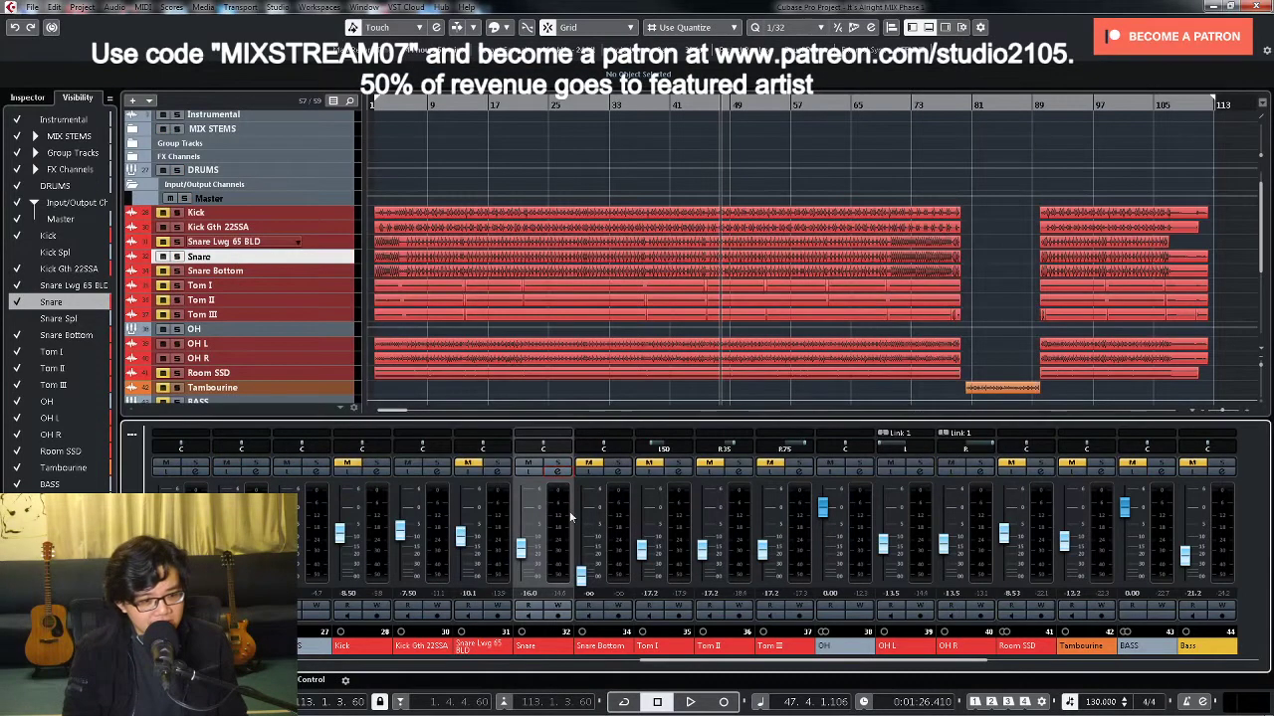
{"action": "key", "text": "space"}
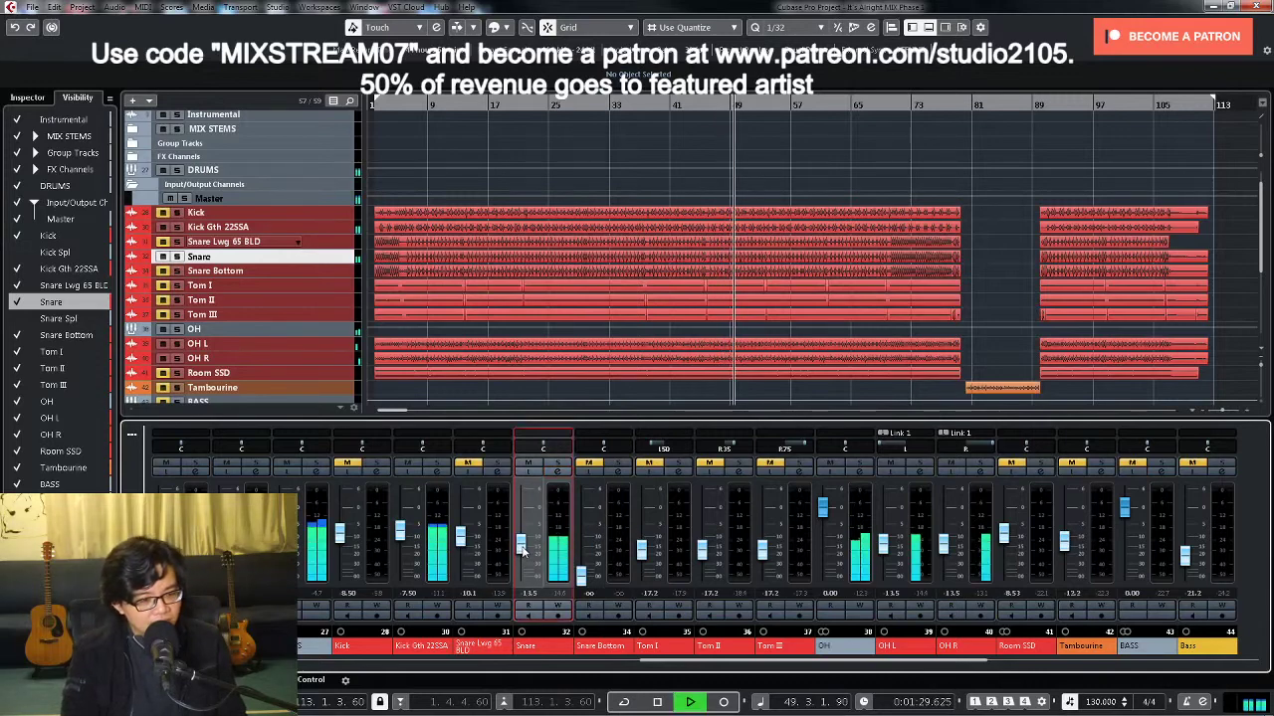
{"action": "key", "text": "space"}
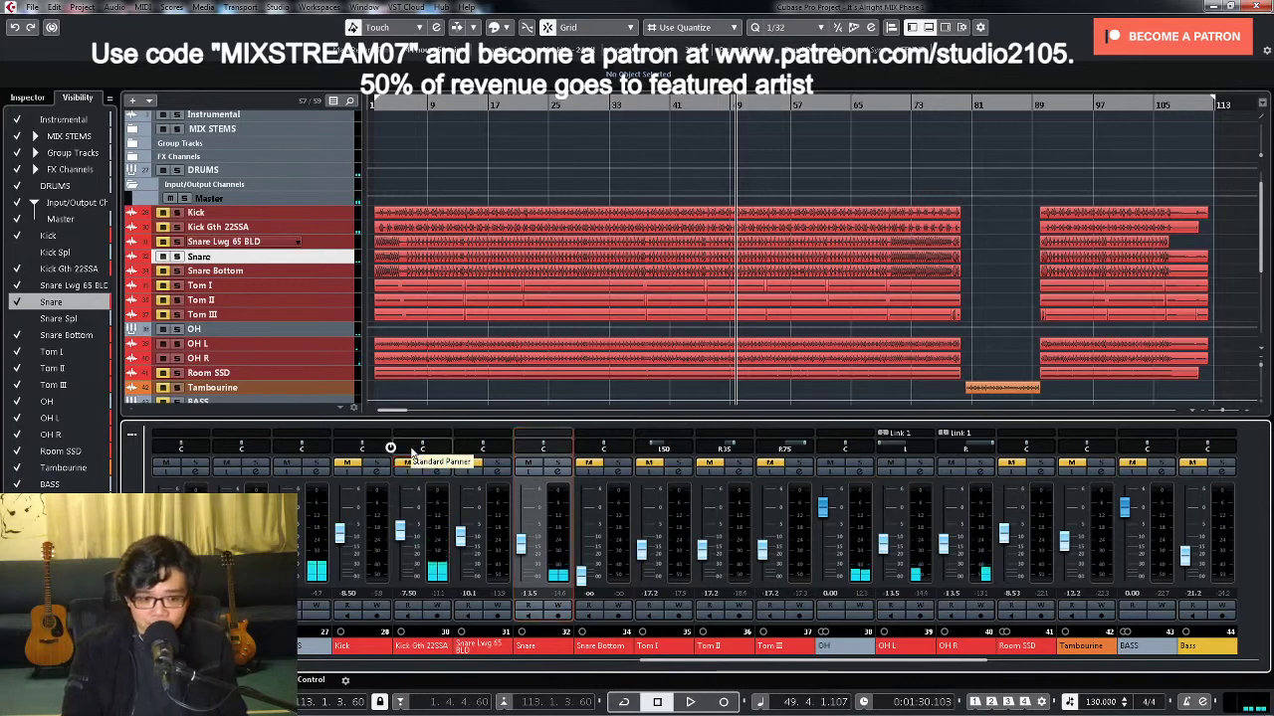
Step: Compare normal and inverted phase on the Snare channel during playback and leave the phase inverted
{"action": "left_click", "coordinate": [558, 474]}
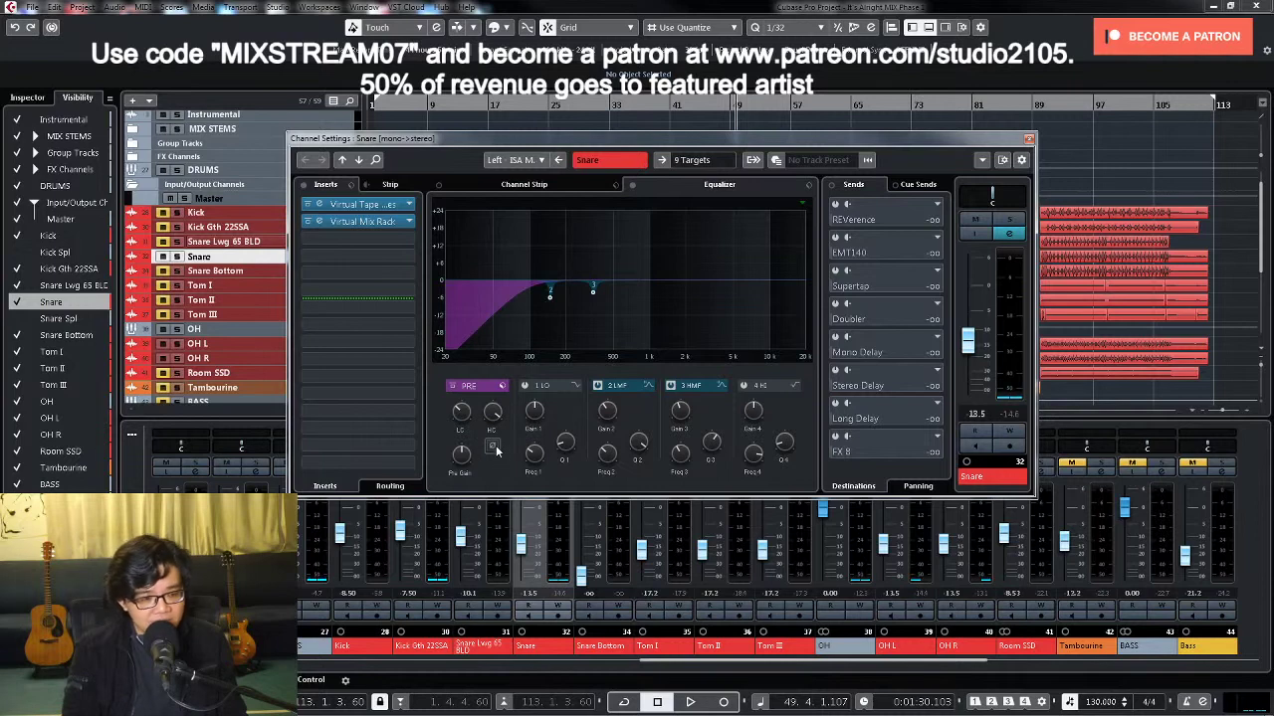
{"action": "key", "text": "space"}
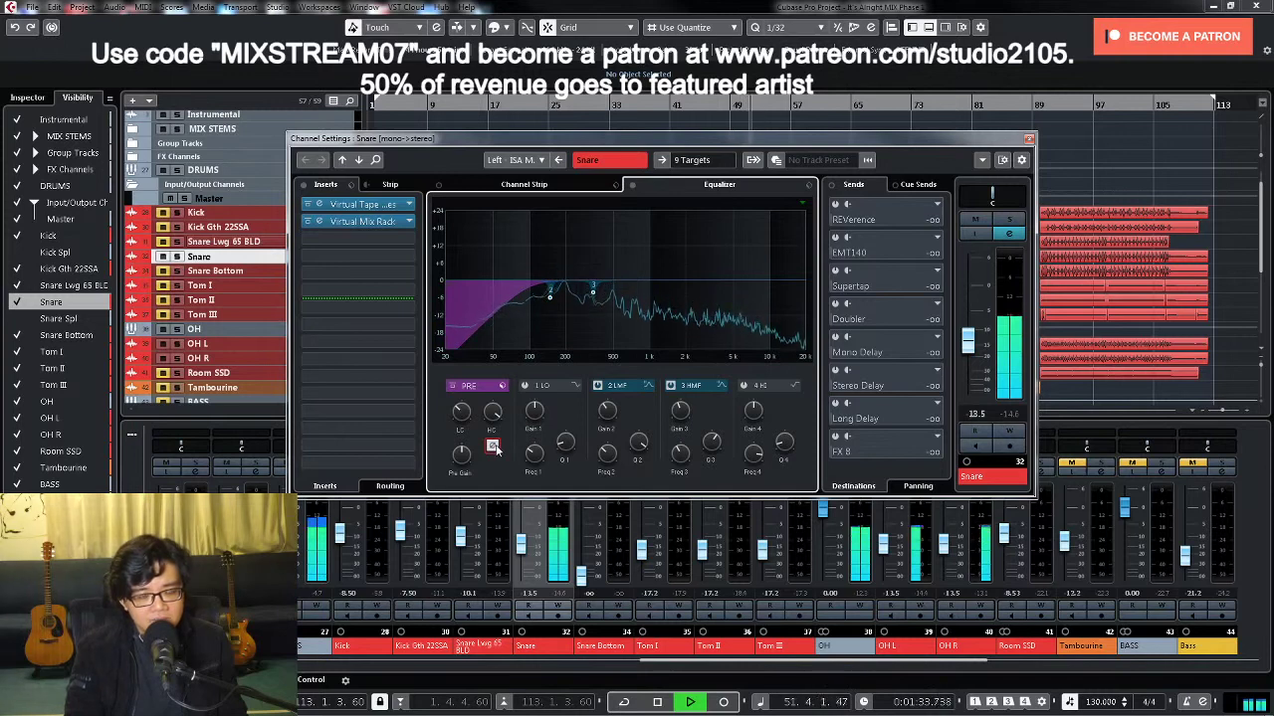
{"action": "left_click", "coordinate": [495, 448]}
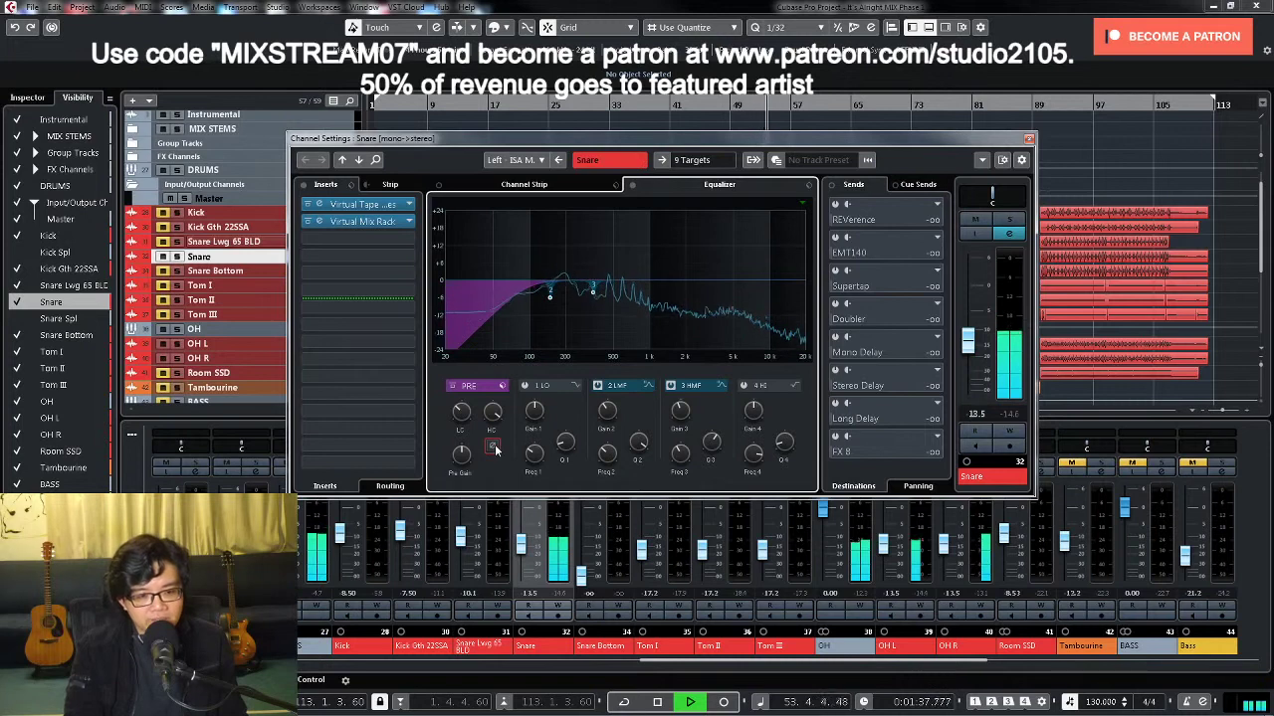
{"action": "left_click", "coordinate": [494, 446]}
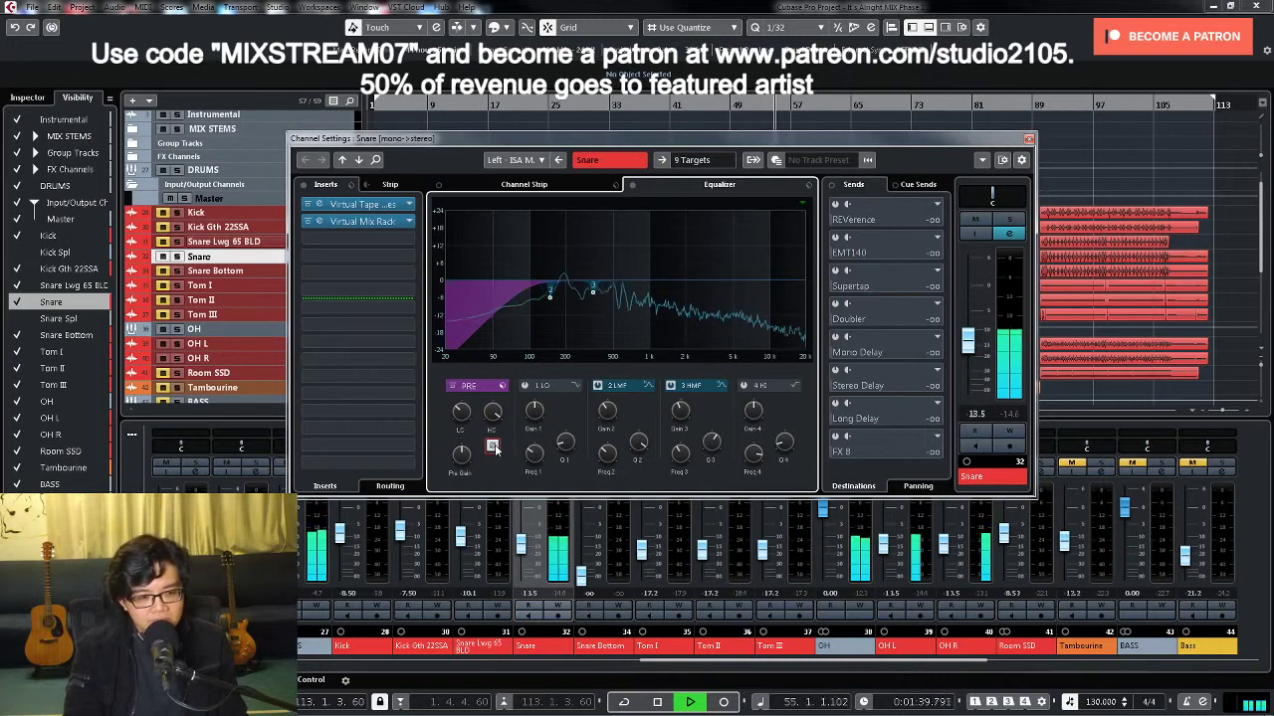
{"action": "left_click", "coordinate": [493, 446]}
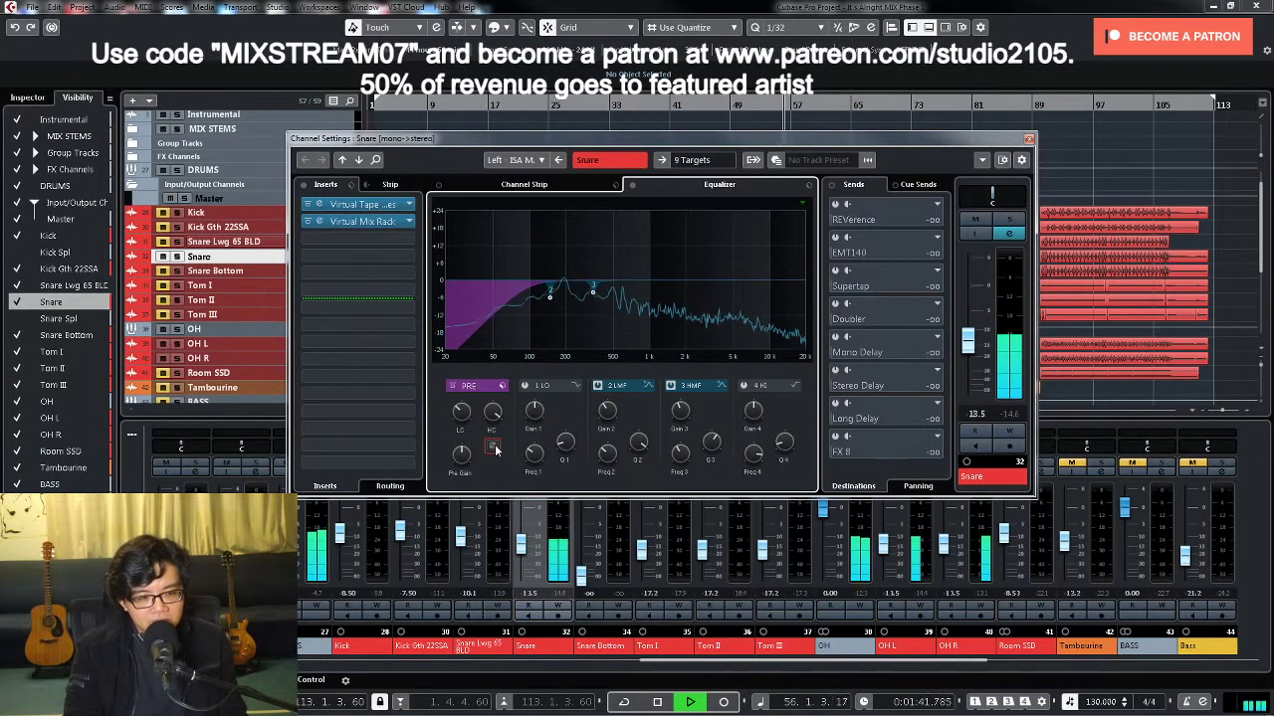
{"action": "left_click", "coordinate": [493, 446]}
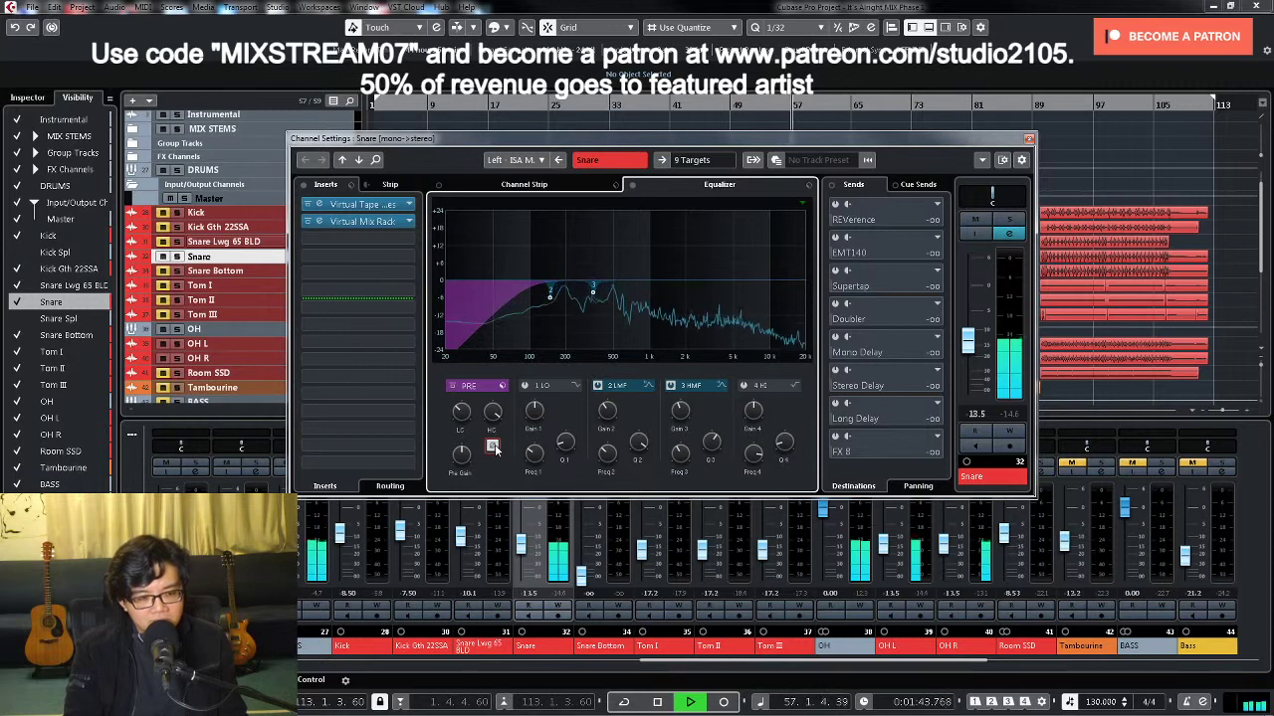
{"action": "key", "text": "space"}
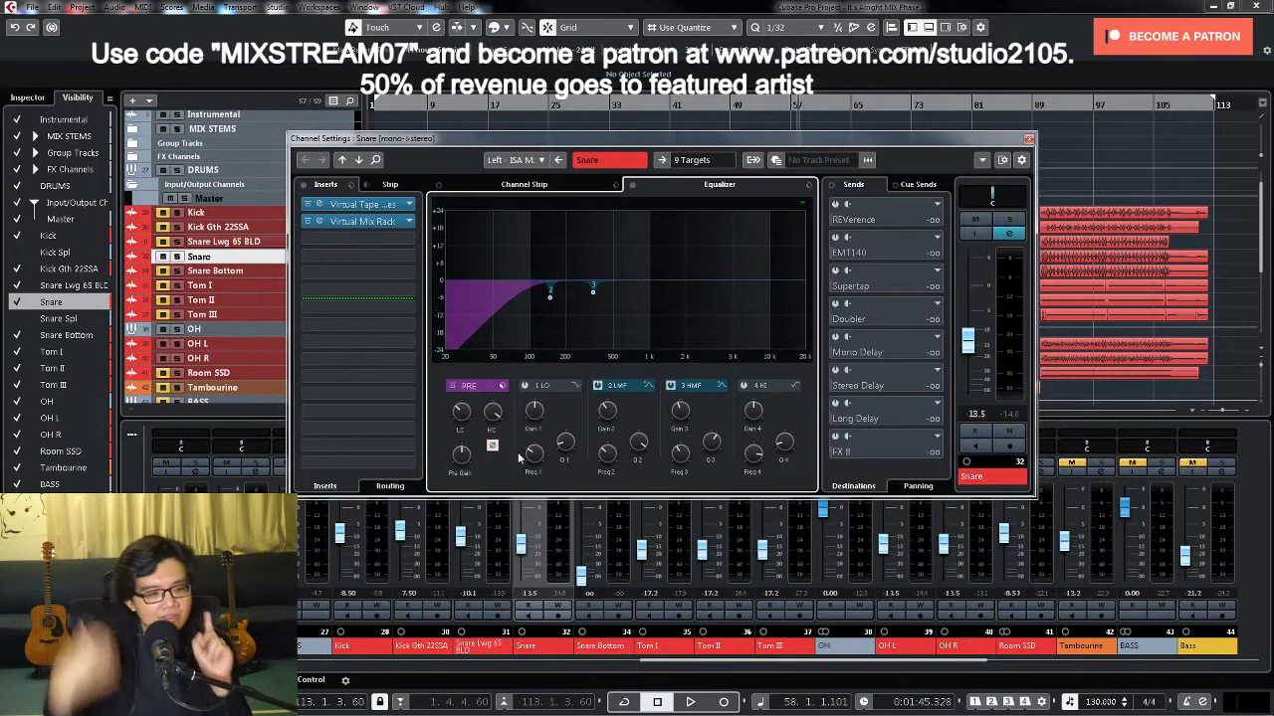
{"action": "left_click", "coordinate": [1029, 141]}
Step: Unmute the Kick and load the MIX VCC-VTMA DRUMS preset into the Snare Bottom channel's inserts
{"action": "left_click", "coordinate": [360, 466]}
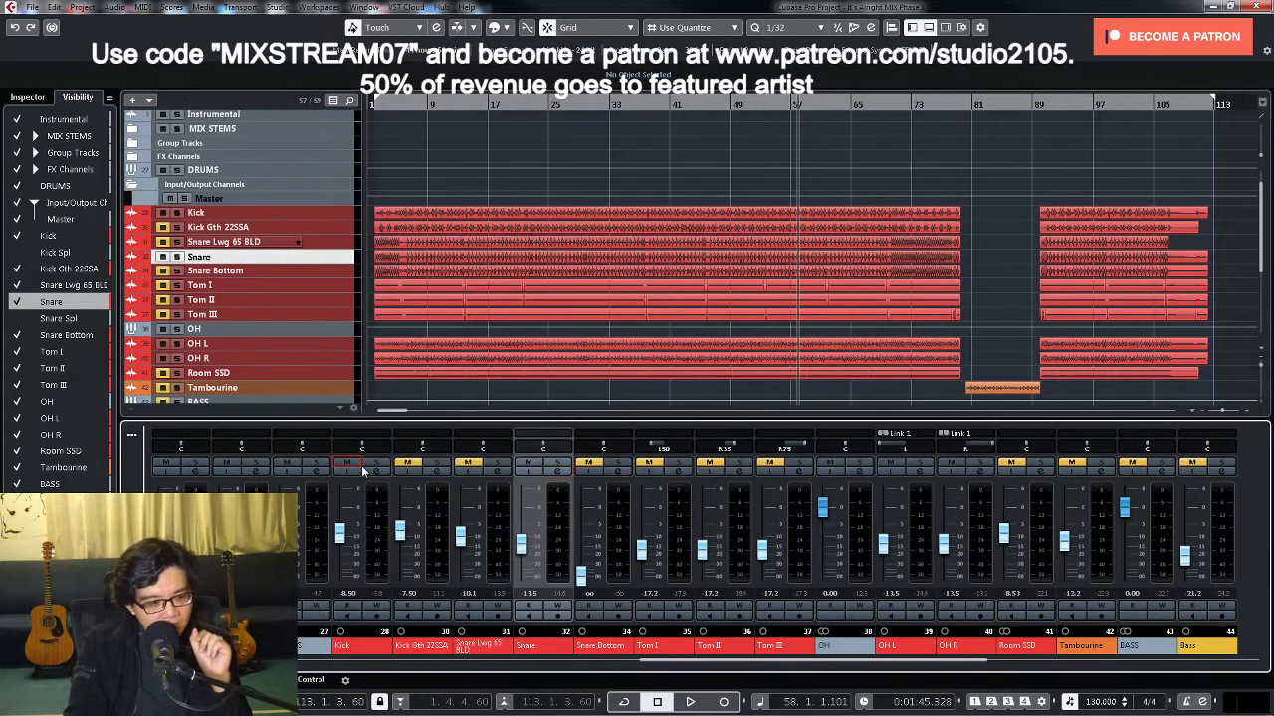
{"action": "left_click", "coordinate": [618, 474]}
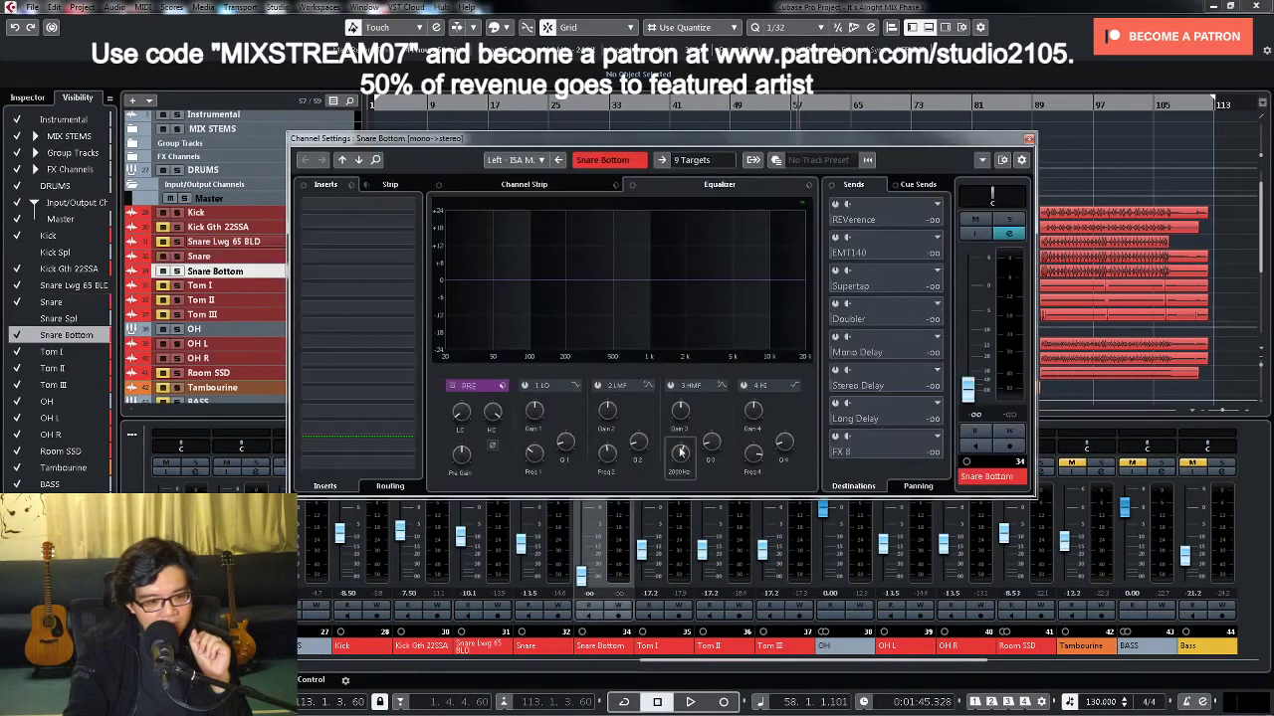
{"action": "left_click", "coordinate": [351, 185]}
{"action": "left_click", "coordinate": [398, 199]}
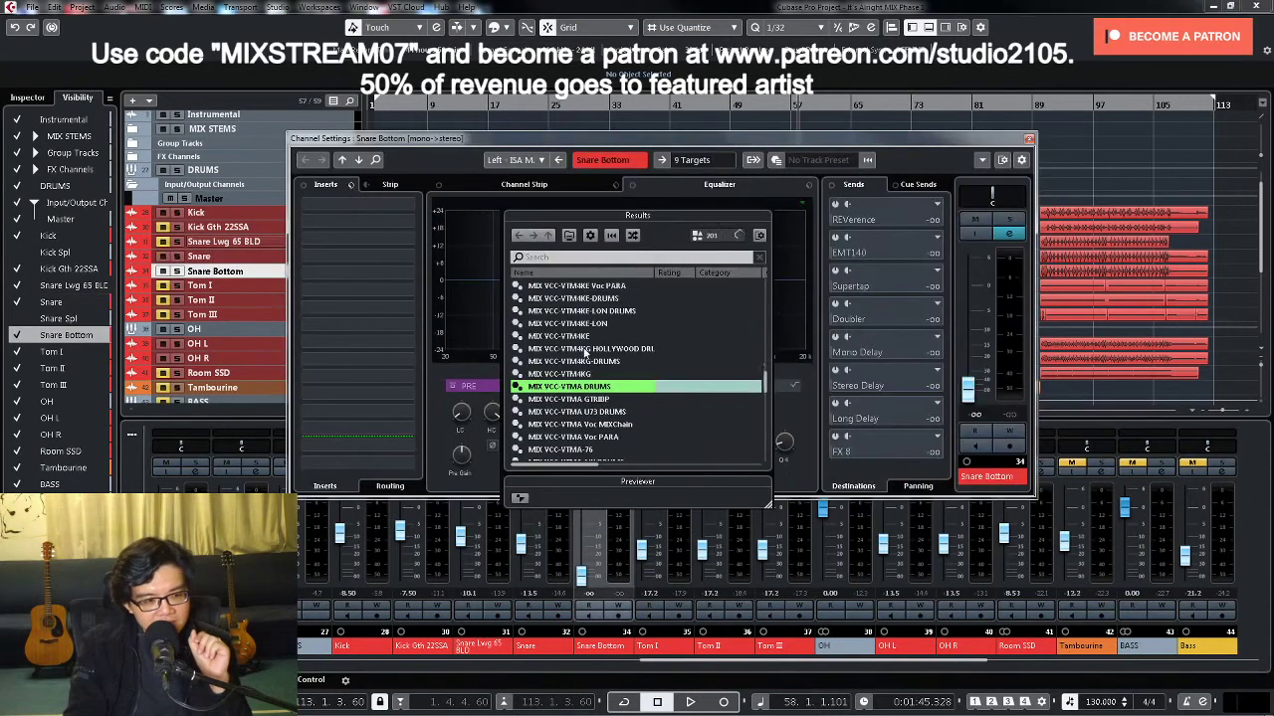
{"action": "double_click", "coordinate": [591, 387]}
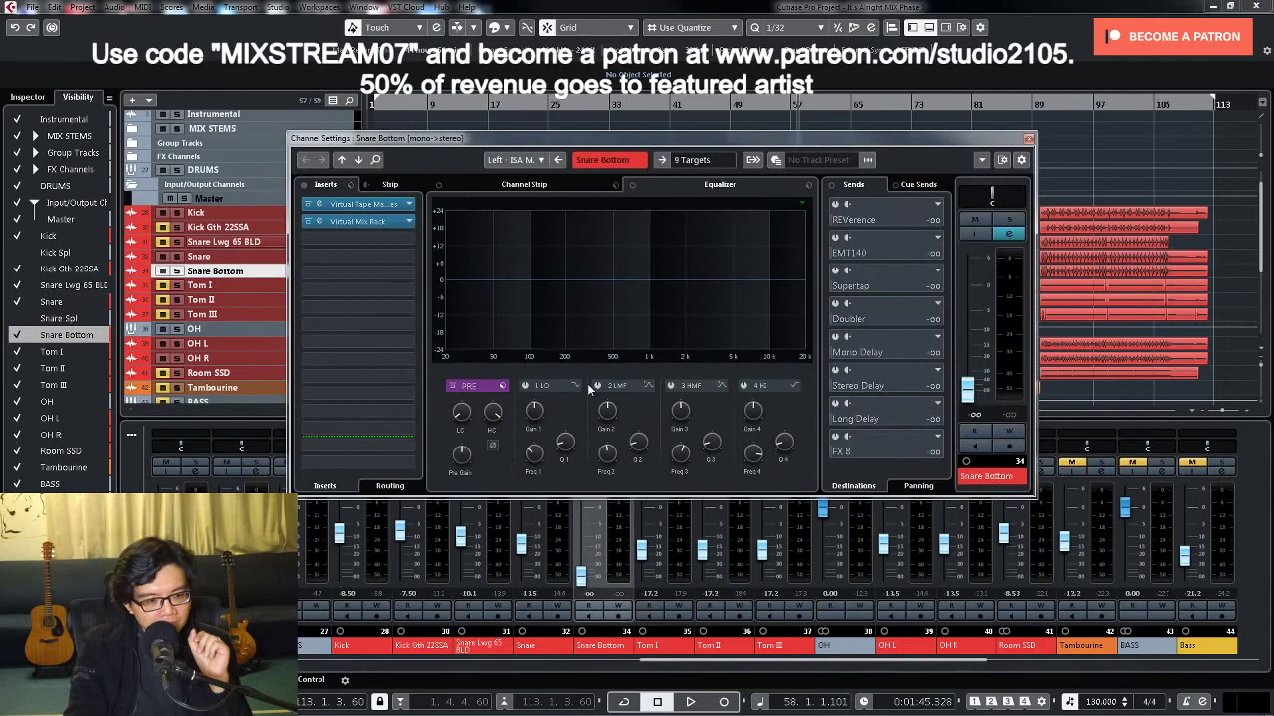
Step: Solo the Snare Bottom channel and raise its fader to -20.3 dB during playback
{"action": "left_click", "coordinate": [1007, 220]}
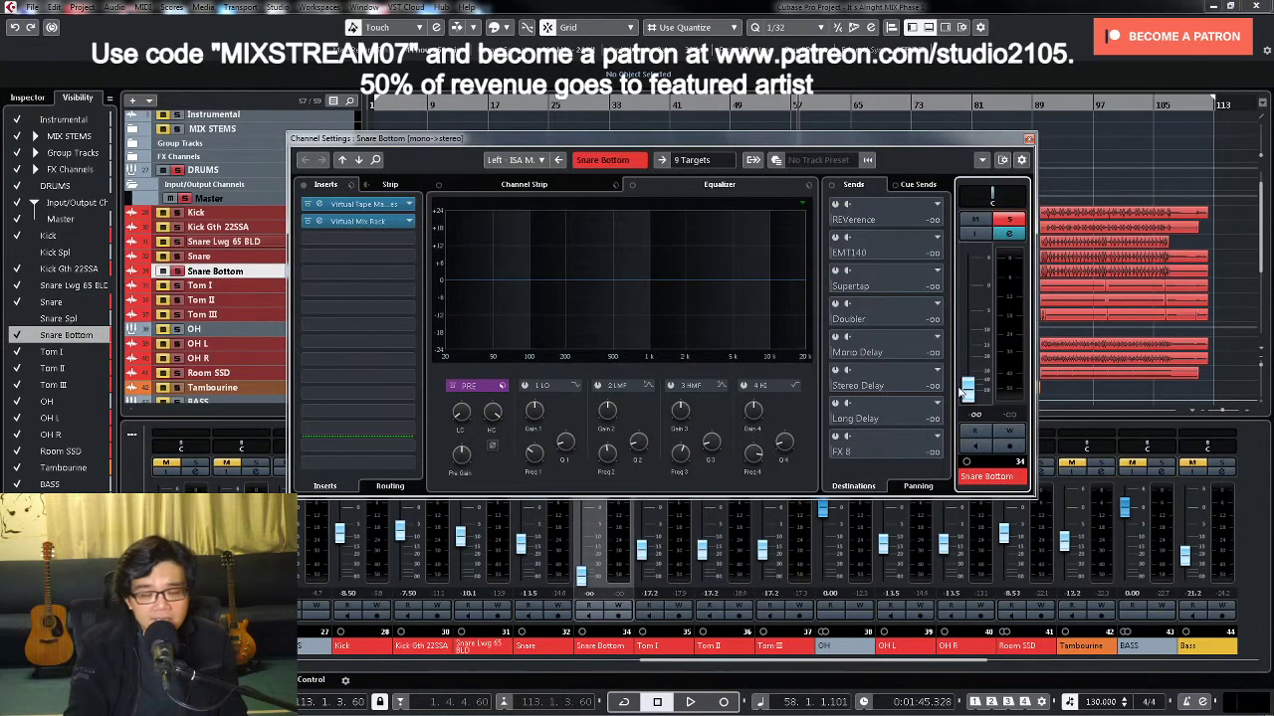
{"action": "key", "text": "space"}
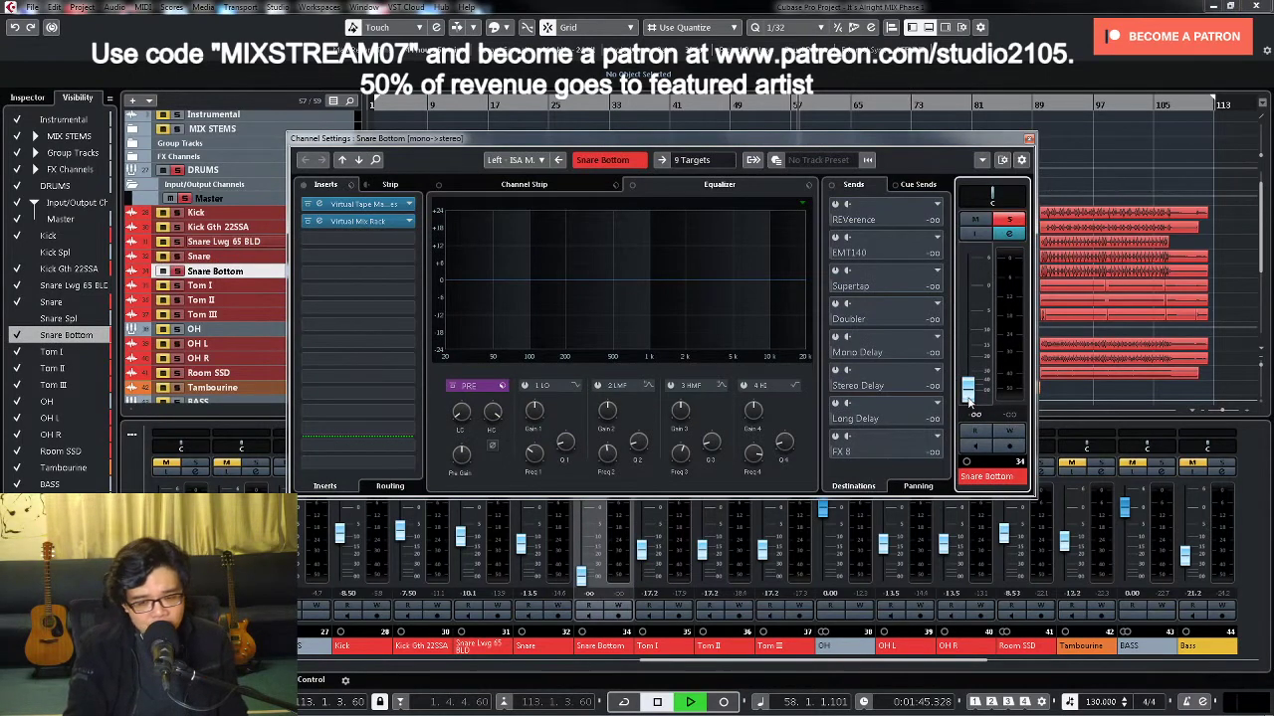
{"action": "left_click_drag", "start_coordinate": [967, 396], "coordinate": [971, 368]}
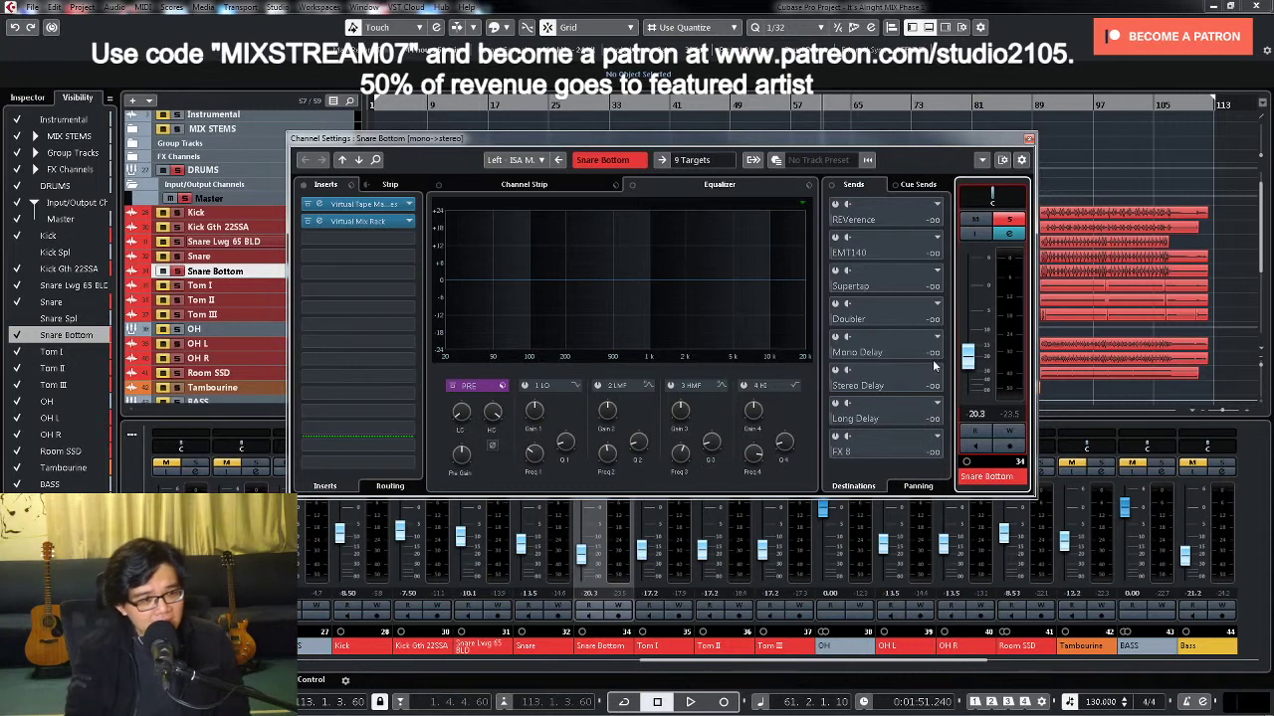
{"action": "key", "text": "space"}
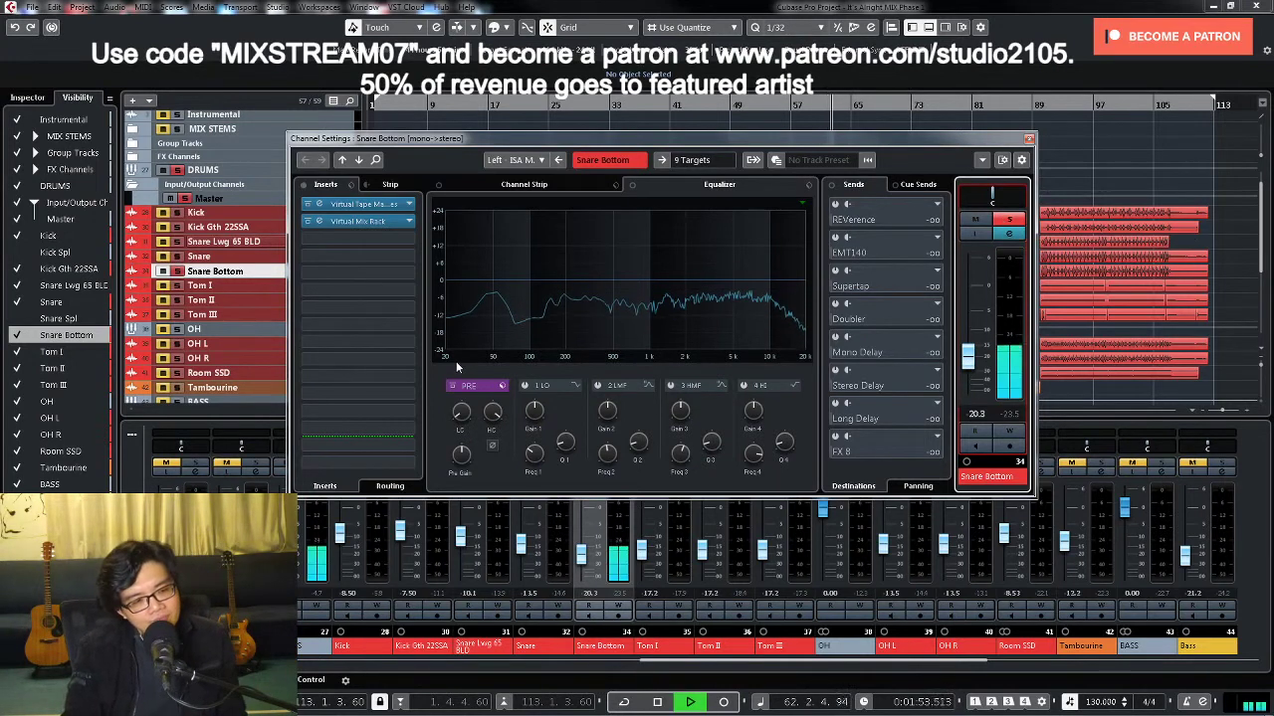
Step: Audition the soloed Snare Bottom channel and add a low cut in its equalizer to remove the low-end rumble during playback
{"action": "key", "text": "space"}
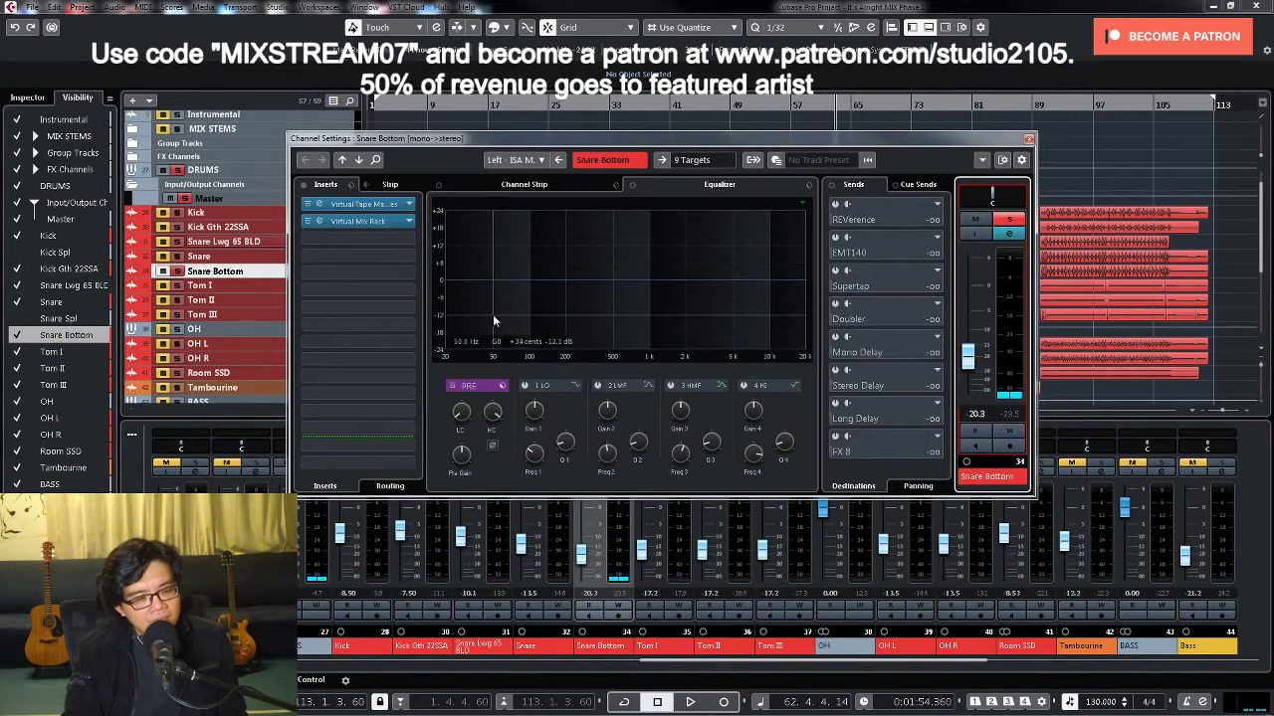
{"action": "key", "text": "space"}
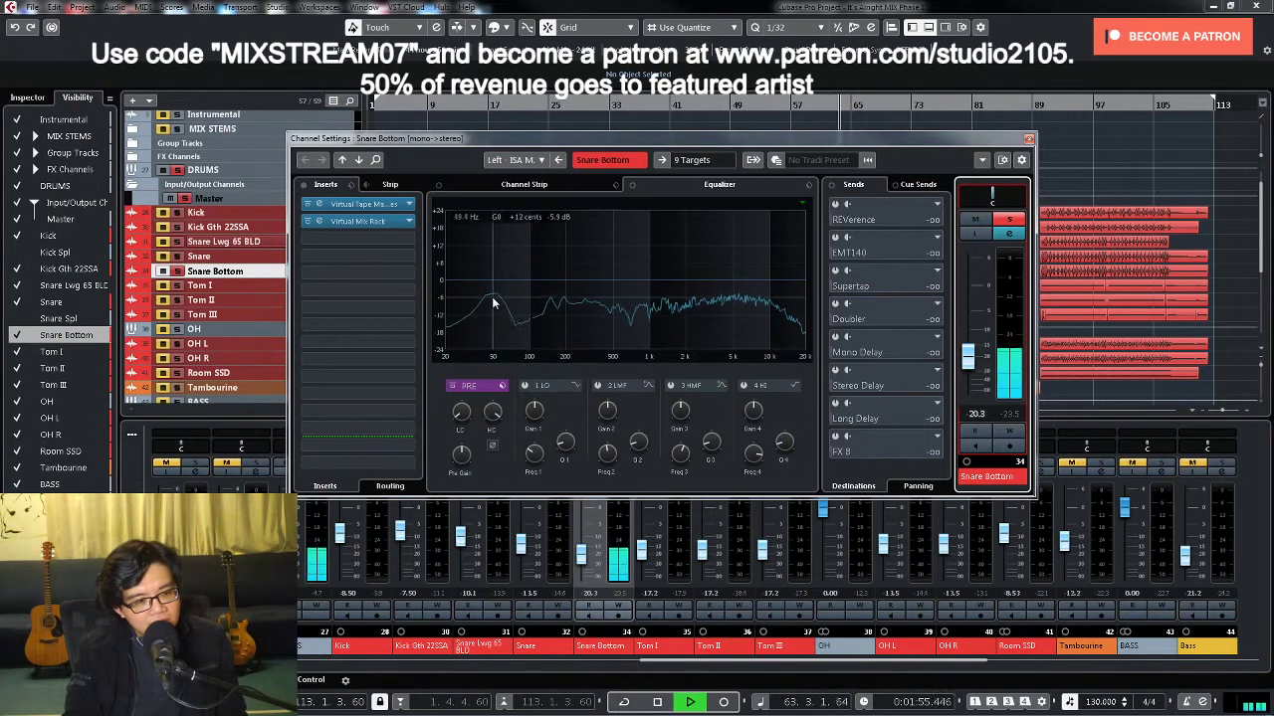
{"action": "key", "text": "space"}
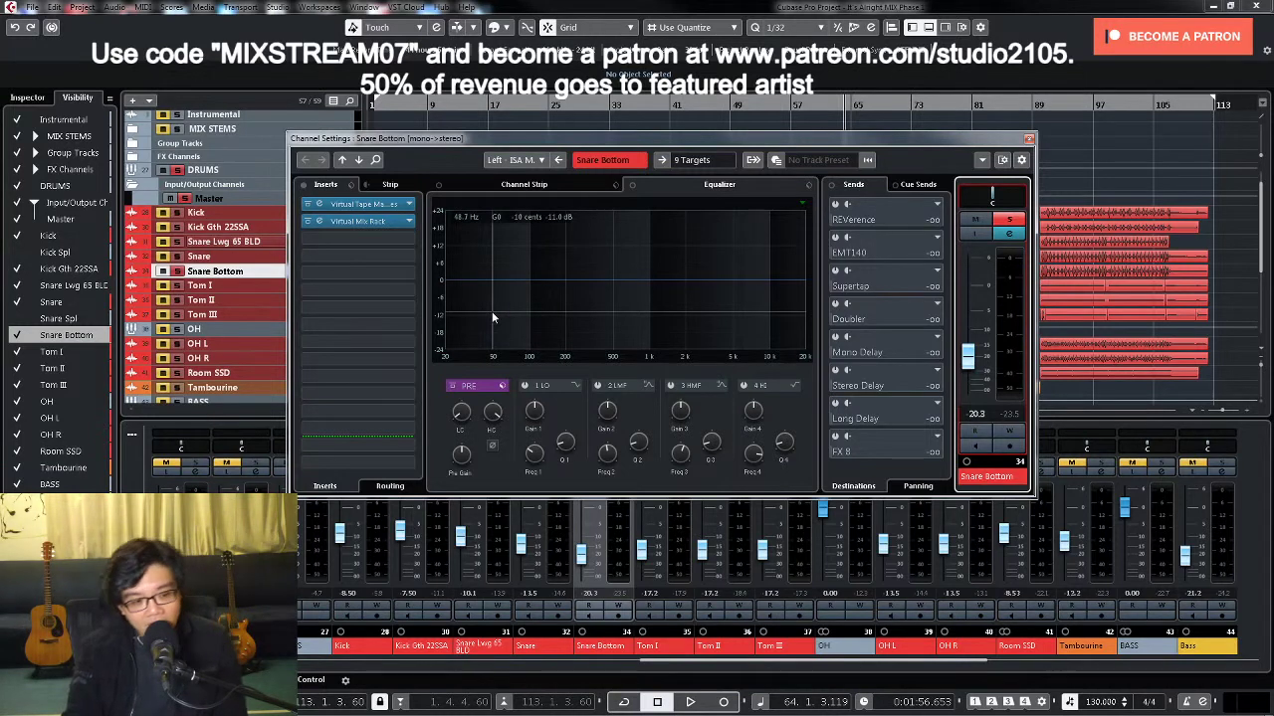
{"action": "mouse_move", "coordinate": [473, 418]}
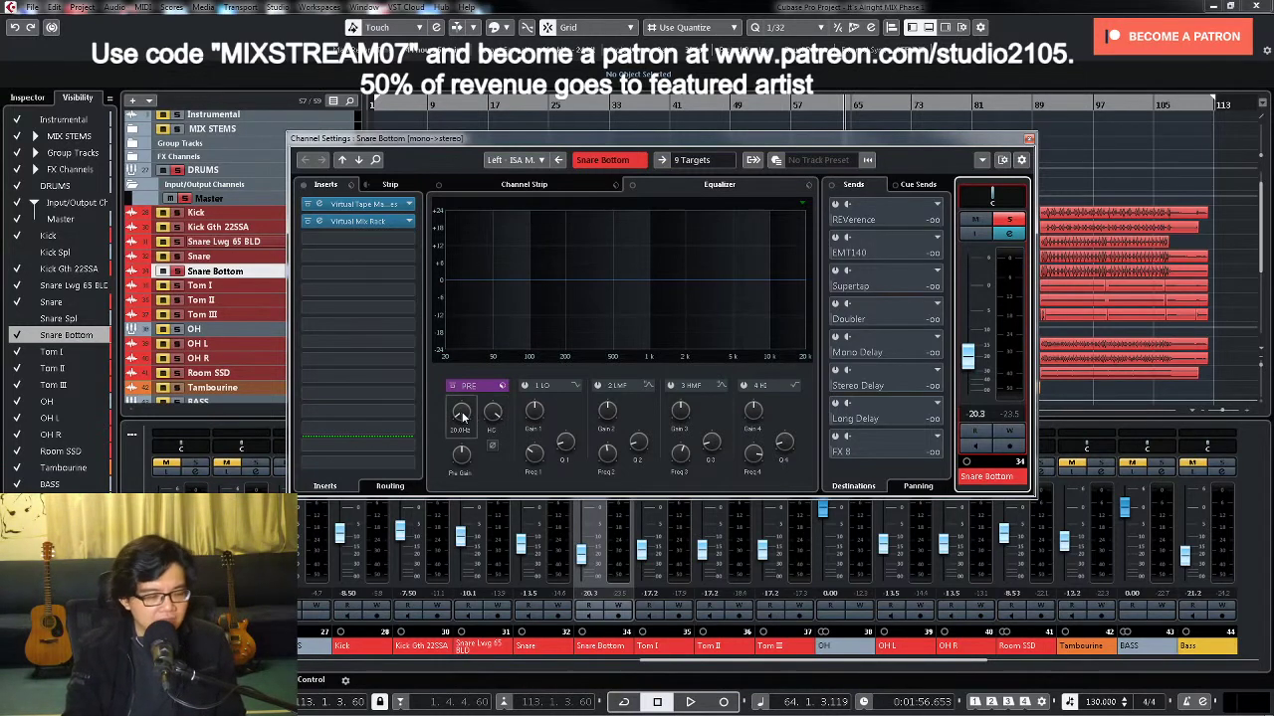
{"action": "key", "text": "space"}
{"action": "left_click_drag", "start_coordinate": [461, 416], "coordinate": [453, 354]}
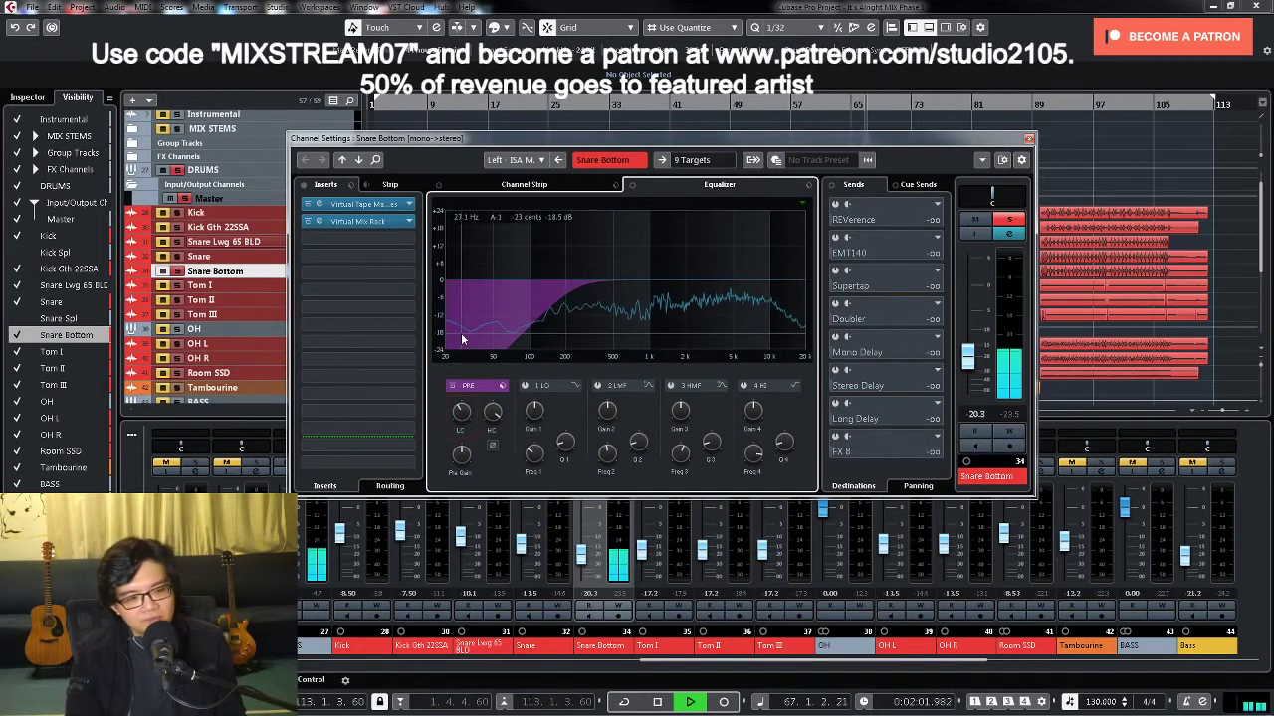
{"action": "key", "text": "space"}
Step: Enable Snare Bottom's 2 LMP band, sweep it boosted to 1.03 kHz and cut there, and raise the low cut's frequency further
{"action": "left_click", "coordinate": [598, 385]}
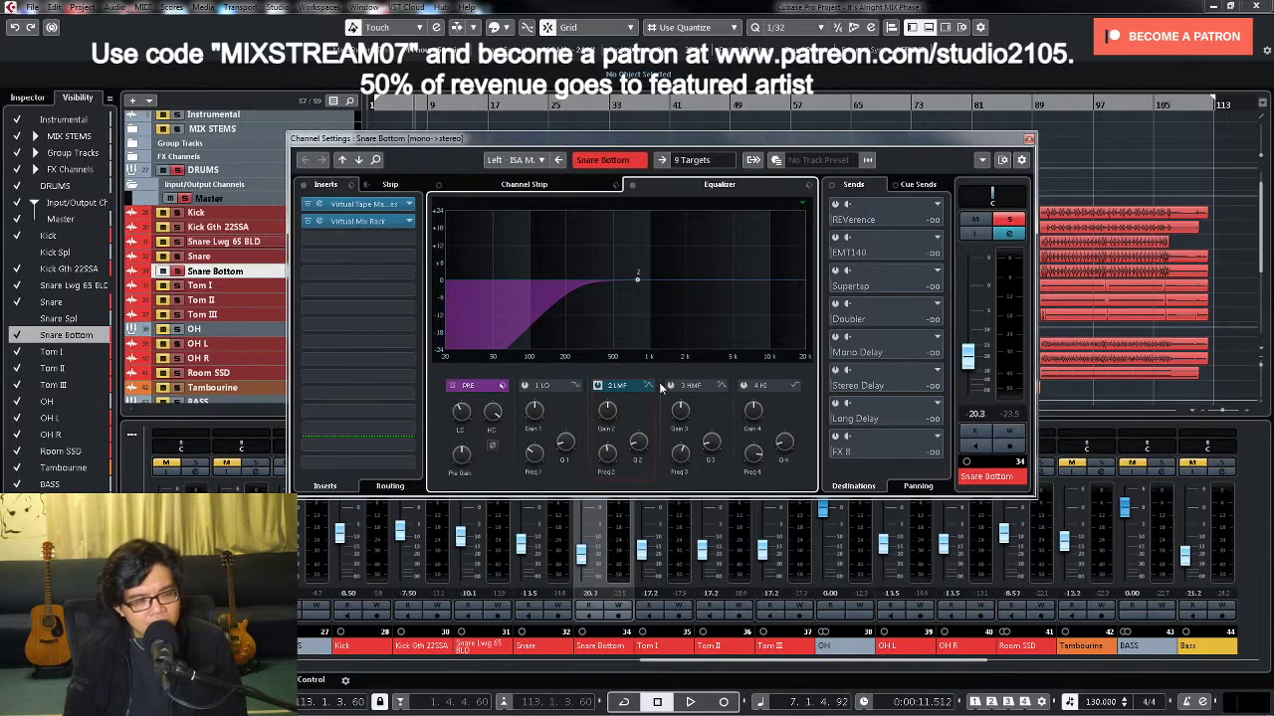
{"action": "key", "text": "space"}
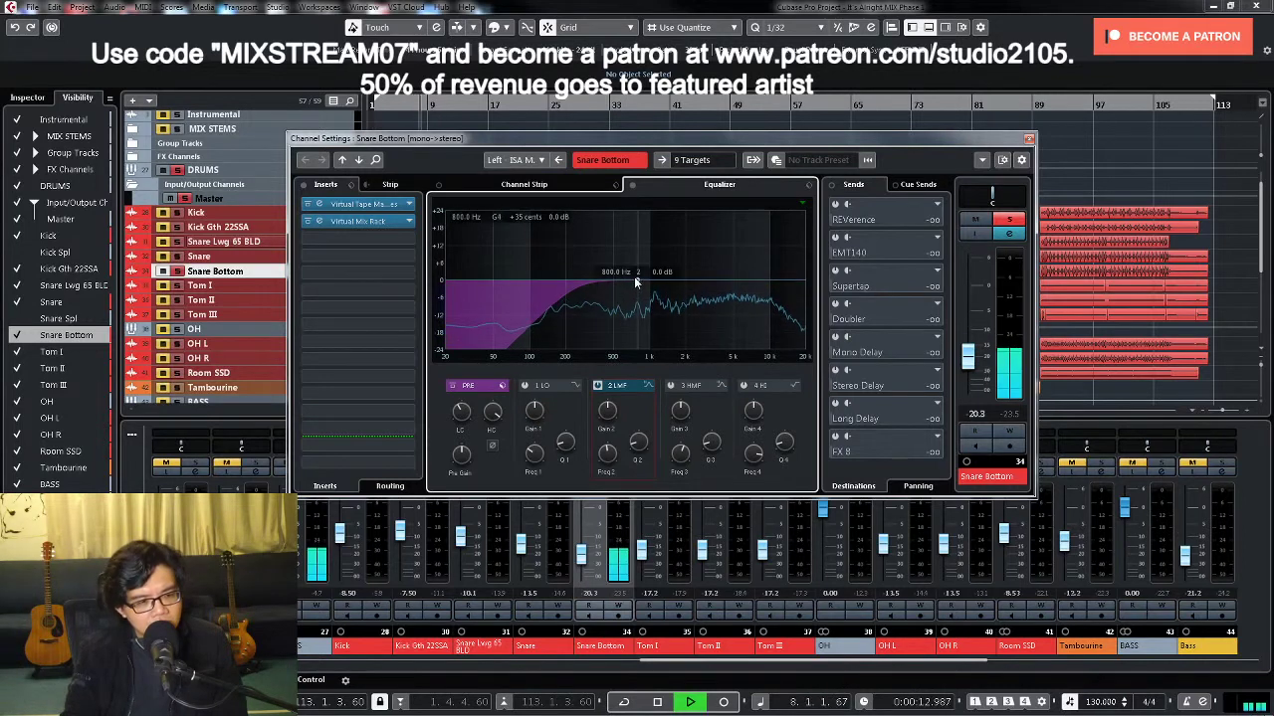
{"action": "left_click_drag", "start_coordinate": [636, 276], "coordinate": [651, 228]}
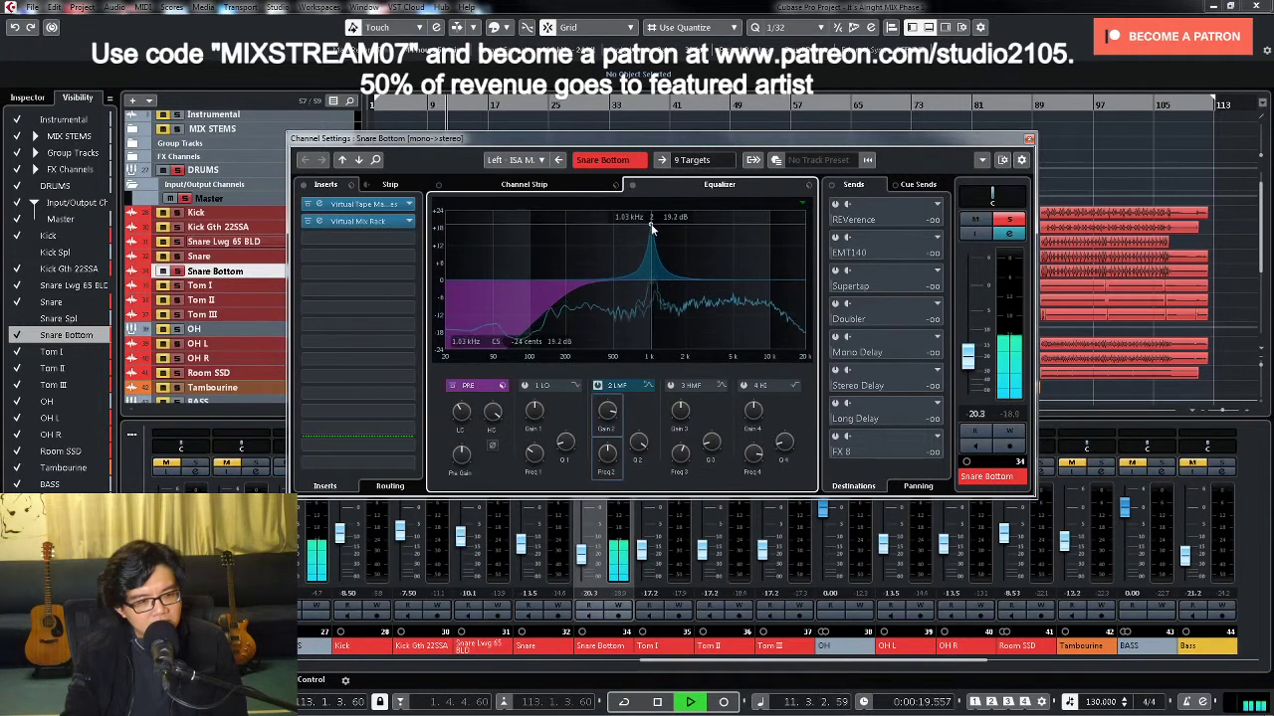
{"action": "left_click", "coordinate": [608, 412], "text": "ctrl"}
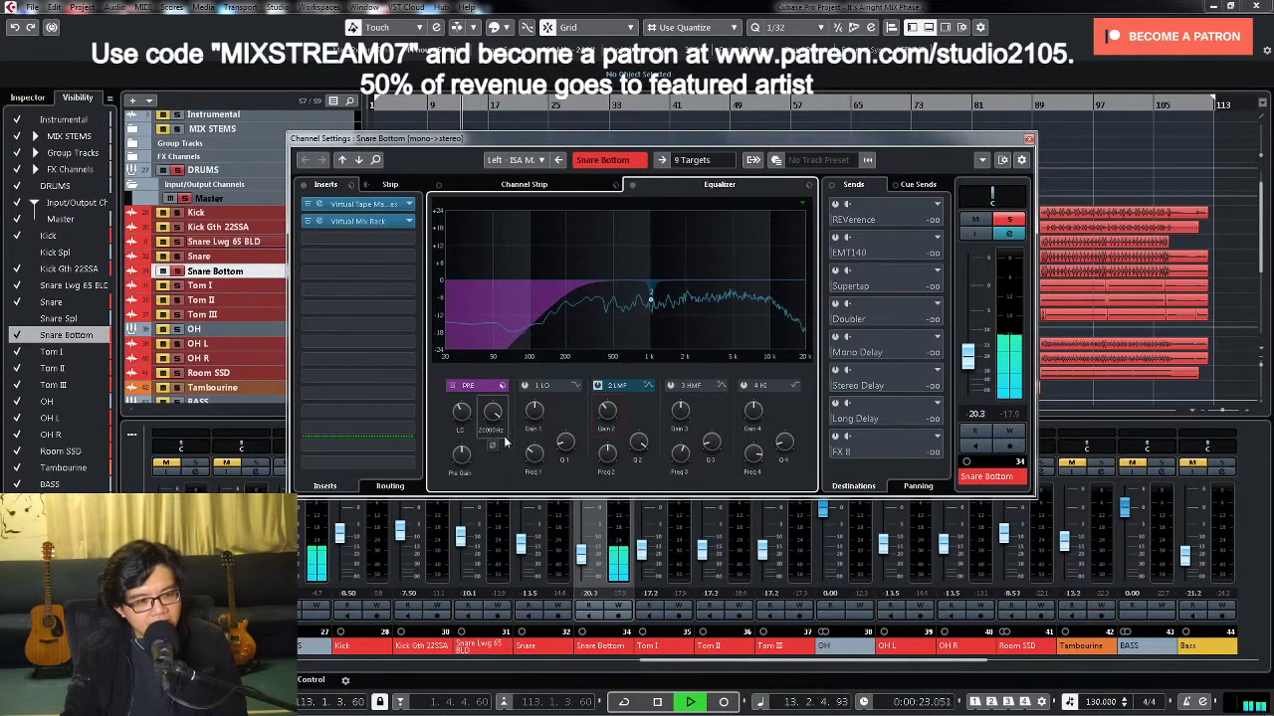
{"action": "scroll", "coordinate": [463, 412], "scroll_direction": "up", "scroll_amount": 5}
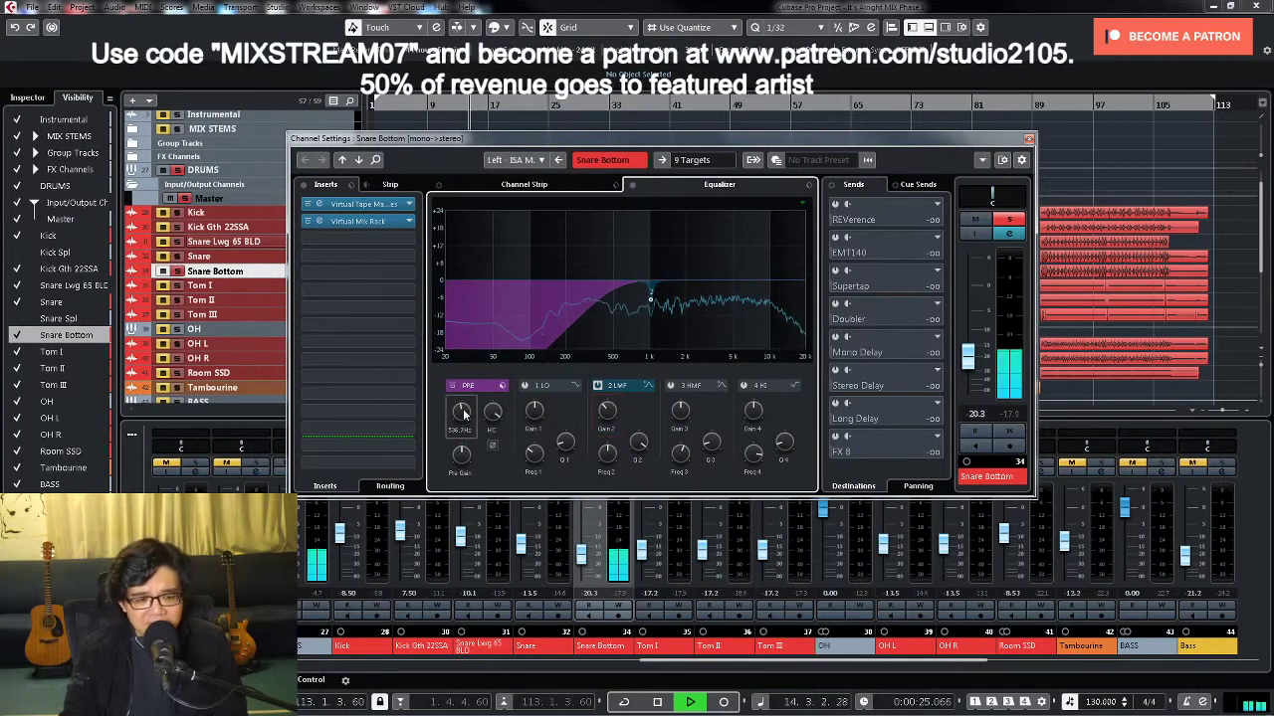
{"action": "scroll", "coordinate": [463, 412], "scroll_direction": "up", "scroll_amount": 3}
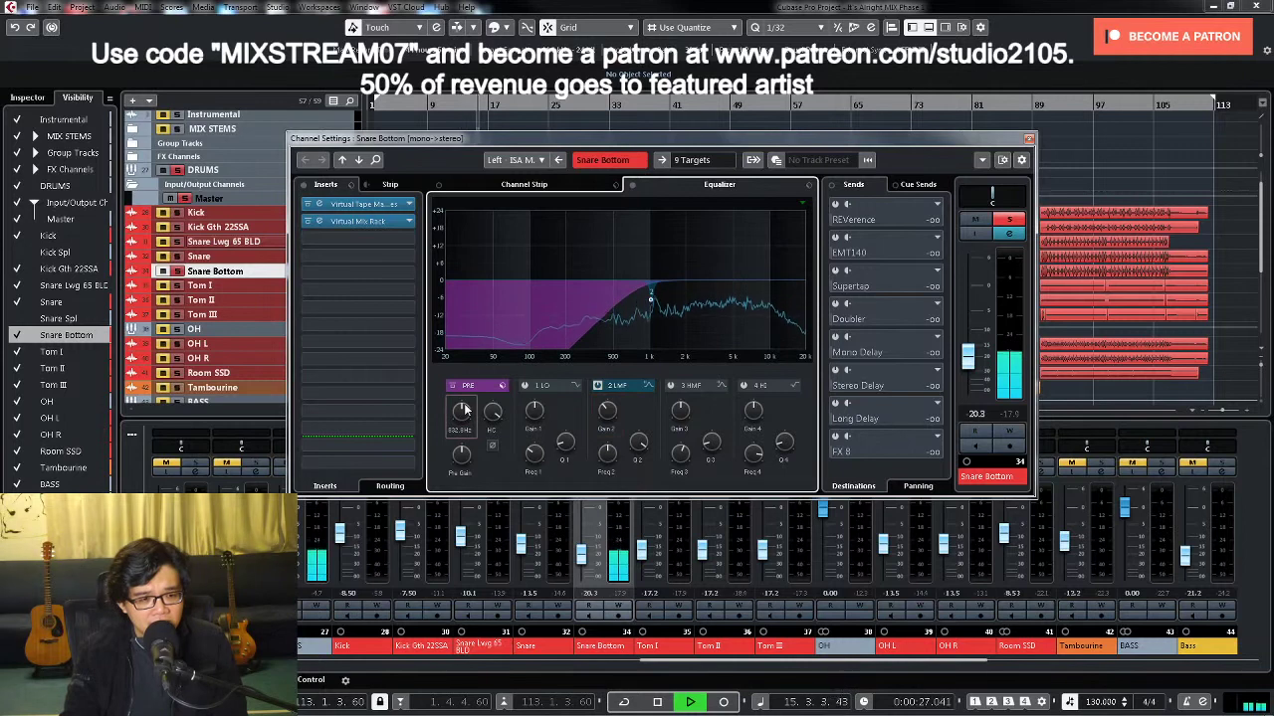
Step: Enable Snare Bottom's 3 HMP band, sweep it boosted to about 713 Hz during playback, and turn the gain down into a cut
{"action": "left_click", "coordinate": [686, 278]}
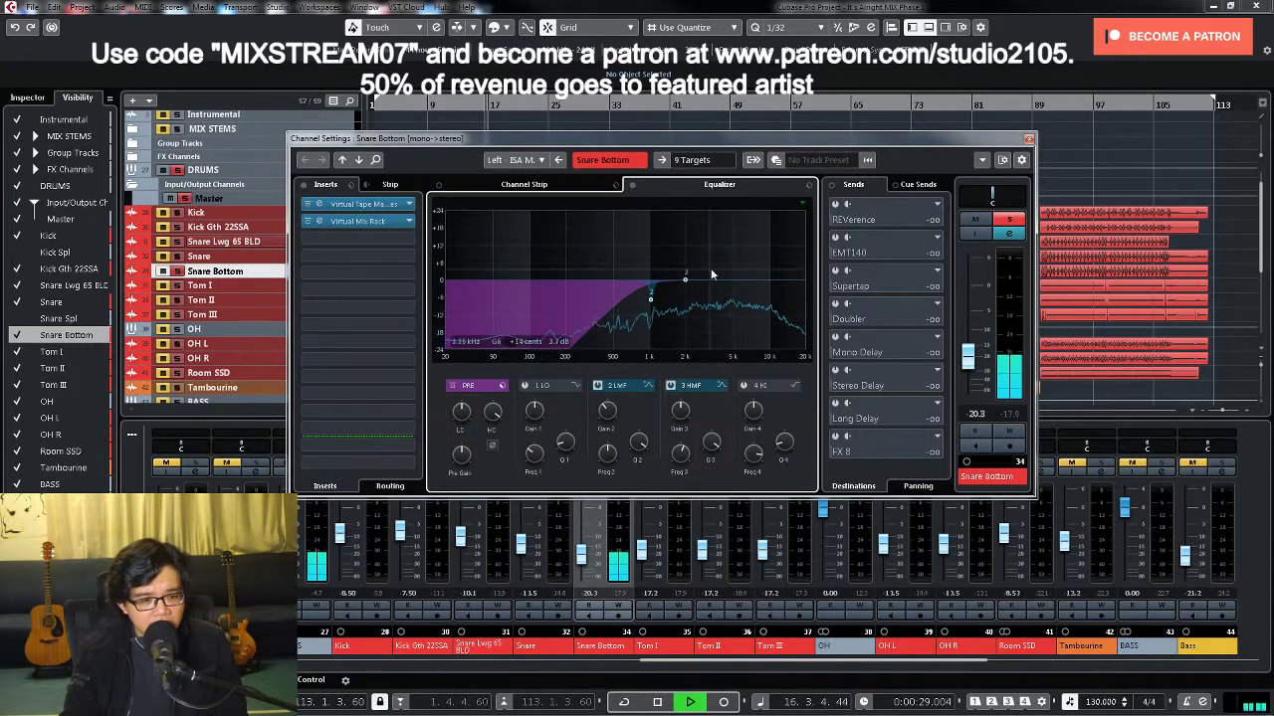
{"action": "left_click_drag", "start_coordinate": [686, 279], "coordinate": [631, 221]}
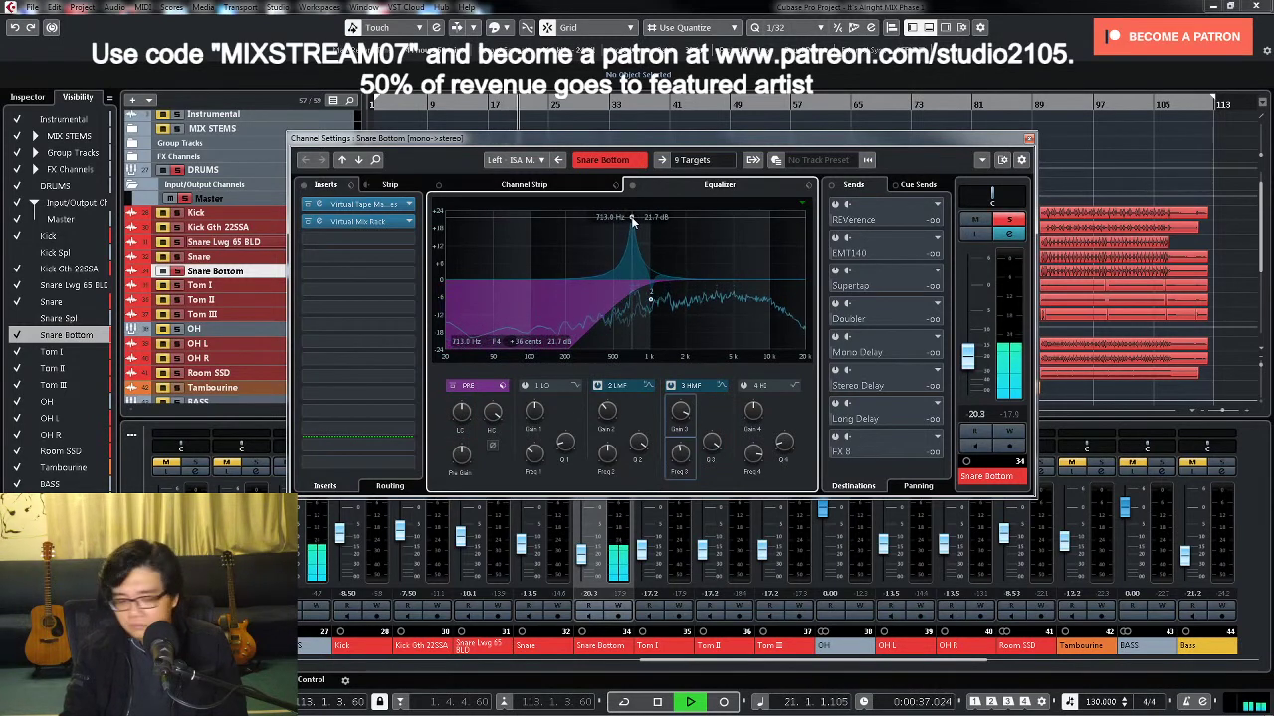
{"action": "left_click_drag", "start_coordinate": [633, 221], "coordinate": [633, 222]}
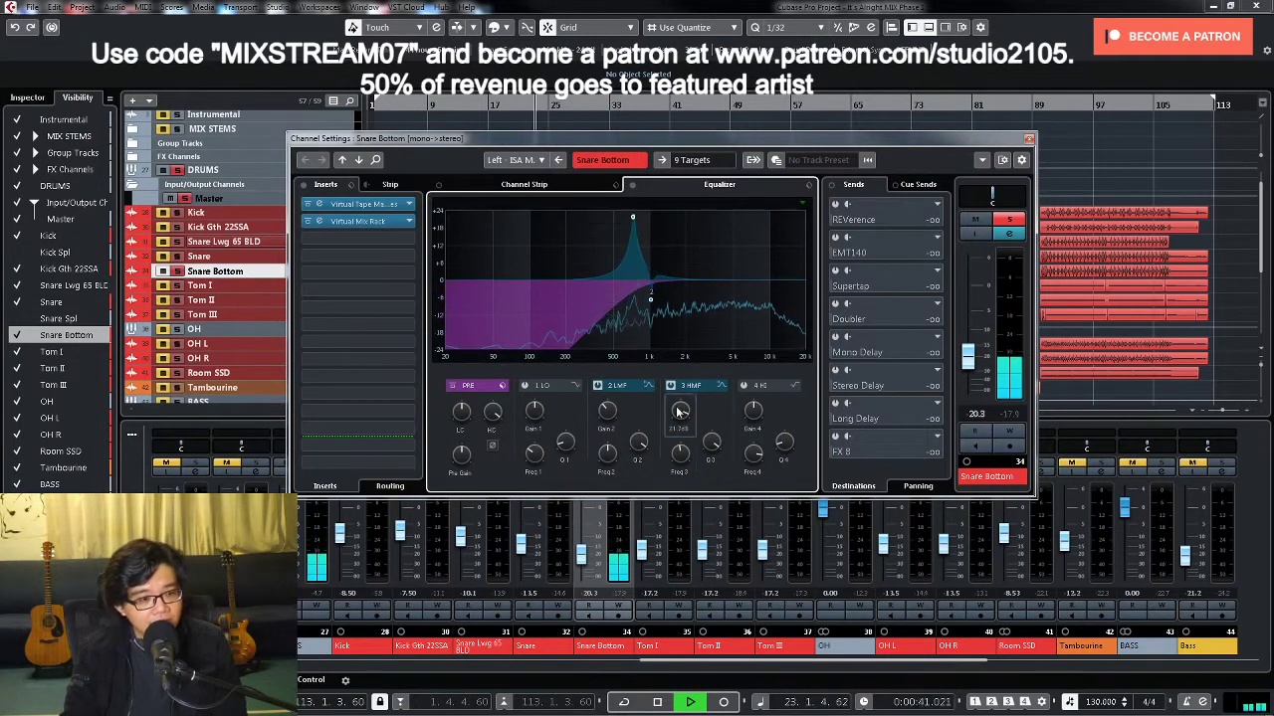
{"action": "left_click_drag", "start_coordinate": [680, 410], "coordinate": [681, 481]}
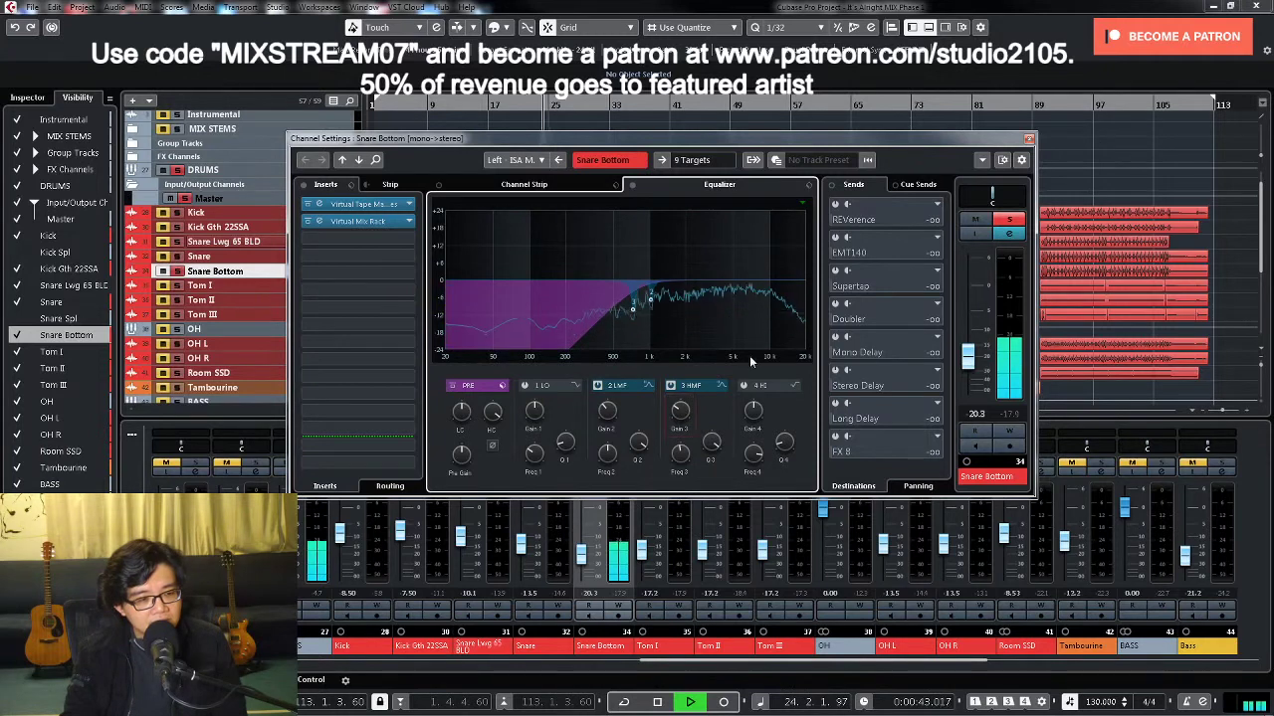
{"action": "key", "text": "space"}
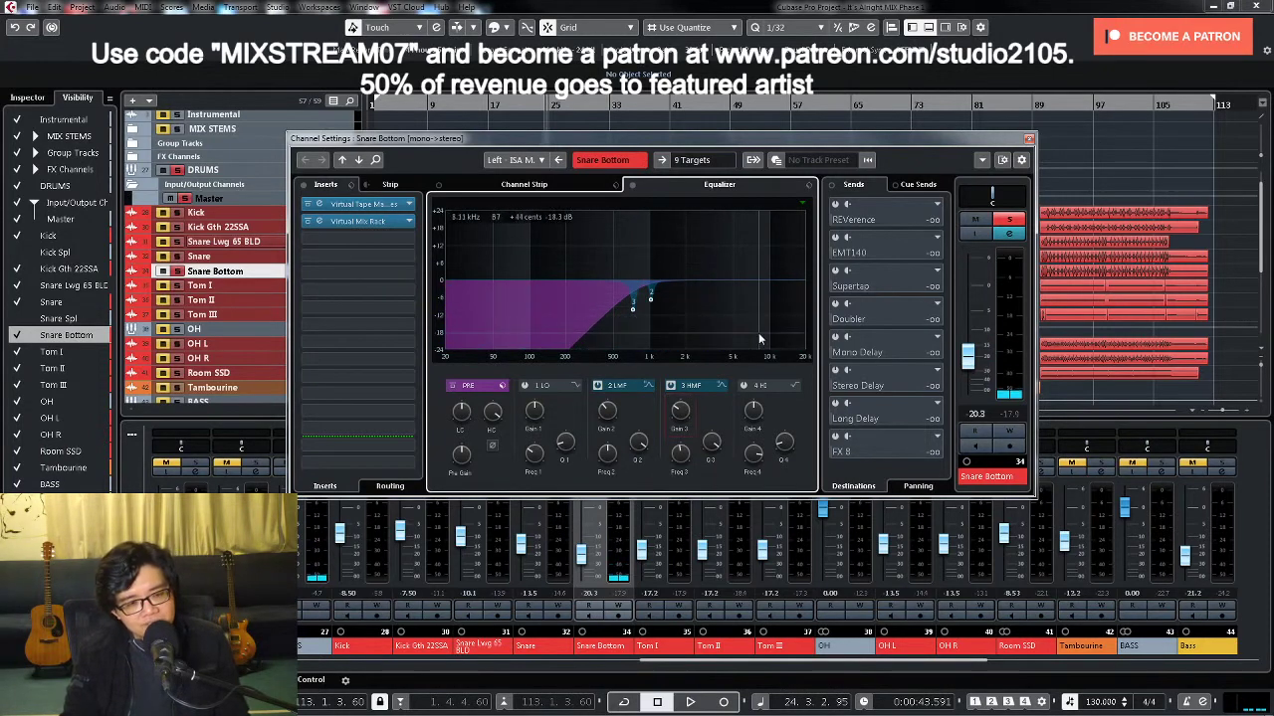
Step: Raise the FG-73 Virtual Drive to 67.1 dB in Snare Bottom's Virtual Mix Rack during playback
{"action": "left_click", "coordinate": [370, 221]}
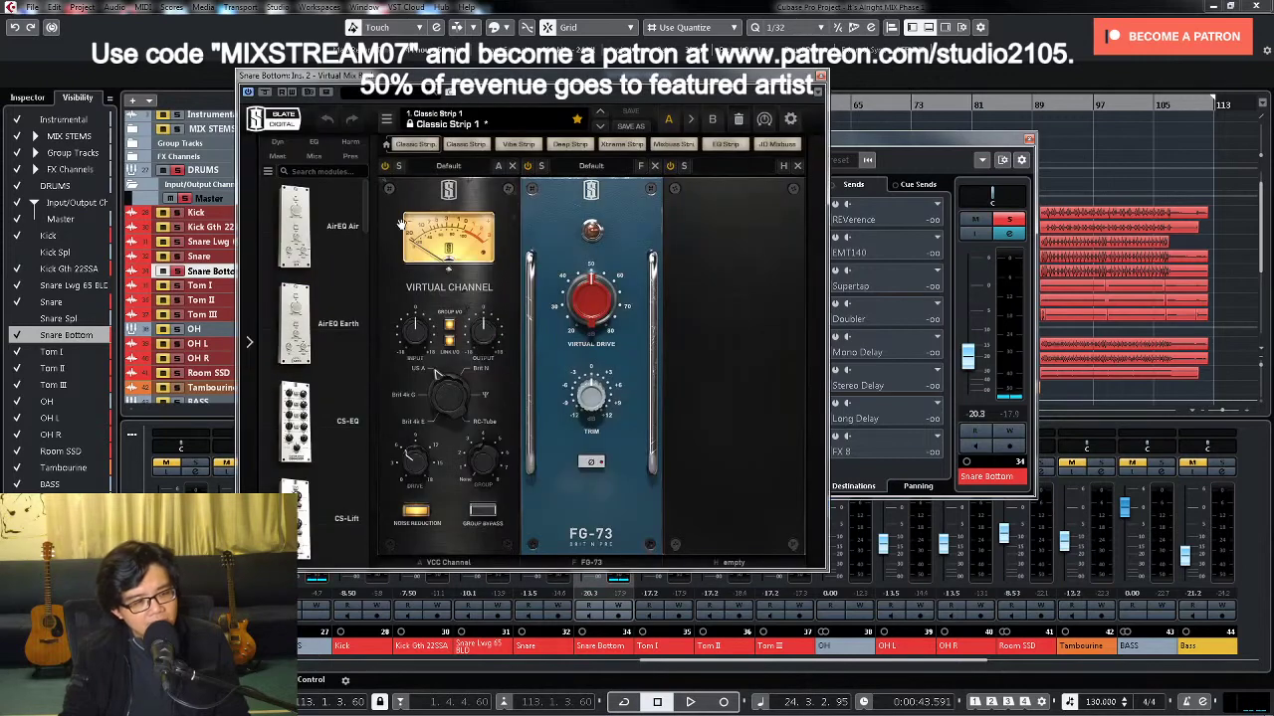
{"action": "key", "text": "space"}
{"action": "mouse_move", "coordinate": [597, 267]}
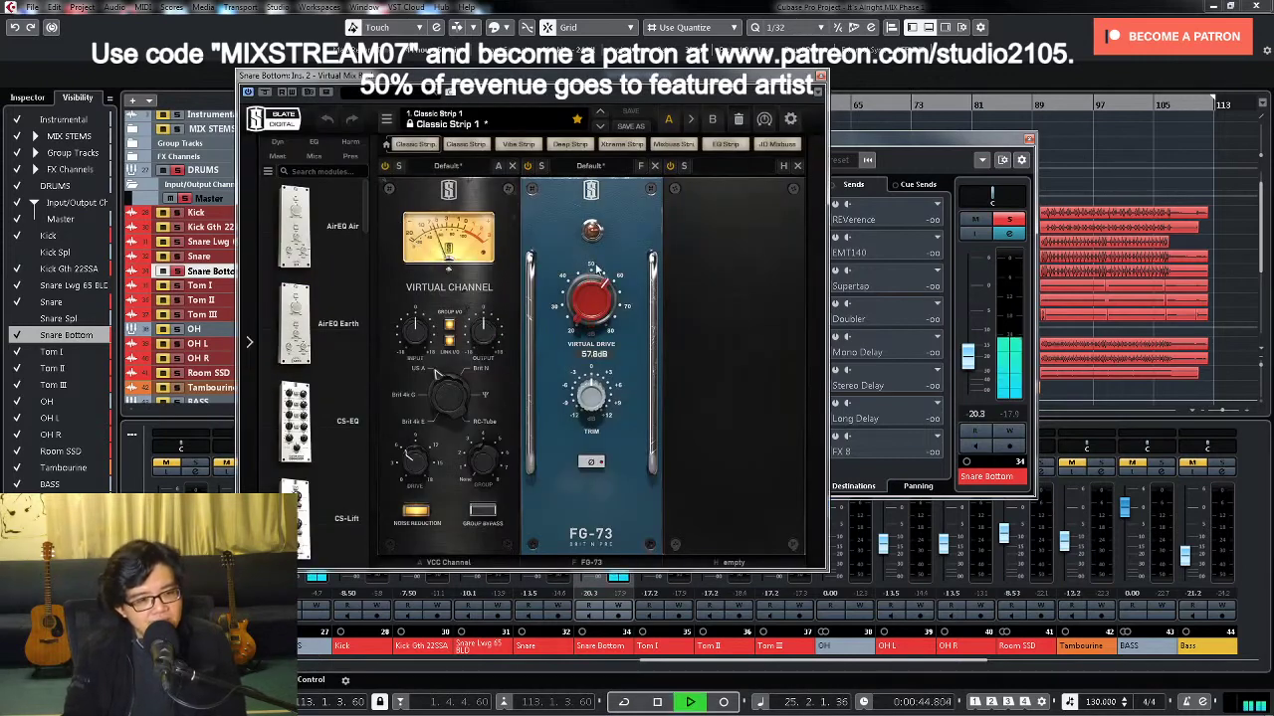
{"action": "left_click_drag", "start_coordinate": [597, 266], "coordinate": [580, 219]}
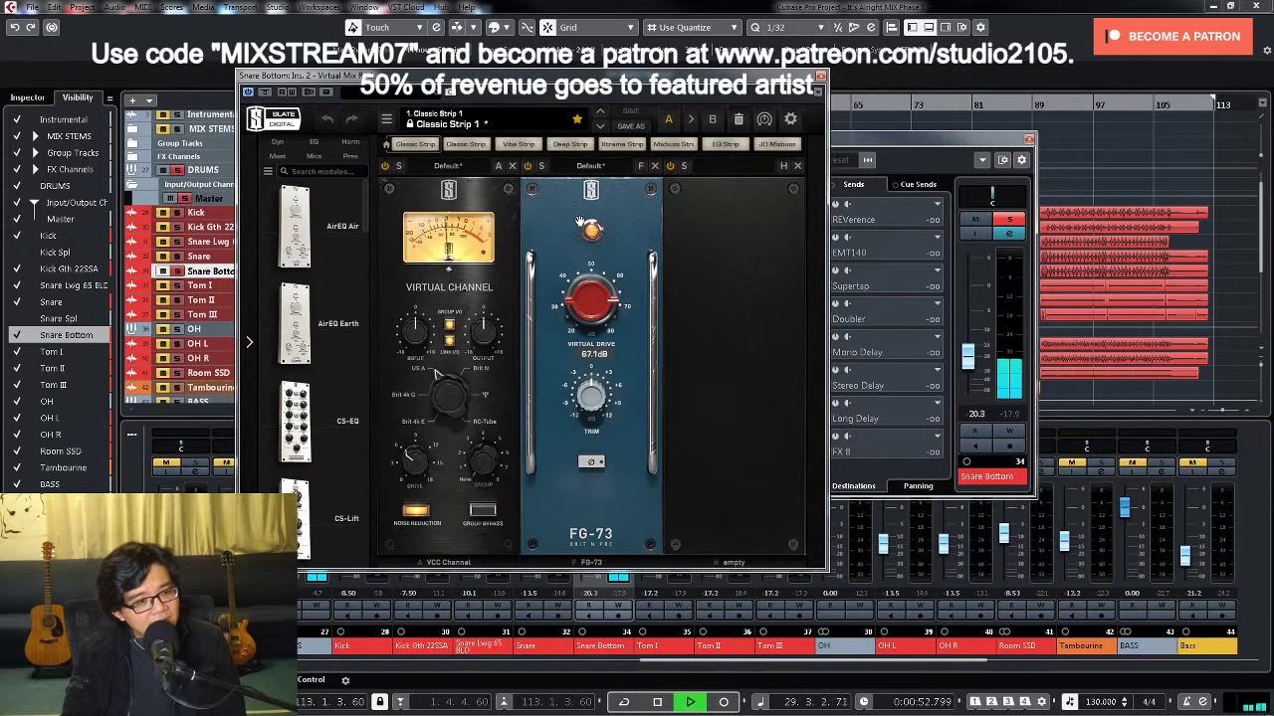
{"action": "key", "text": "space"}
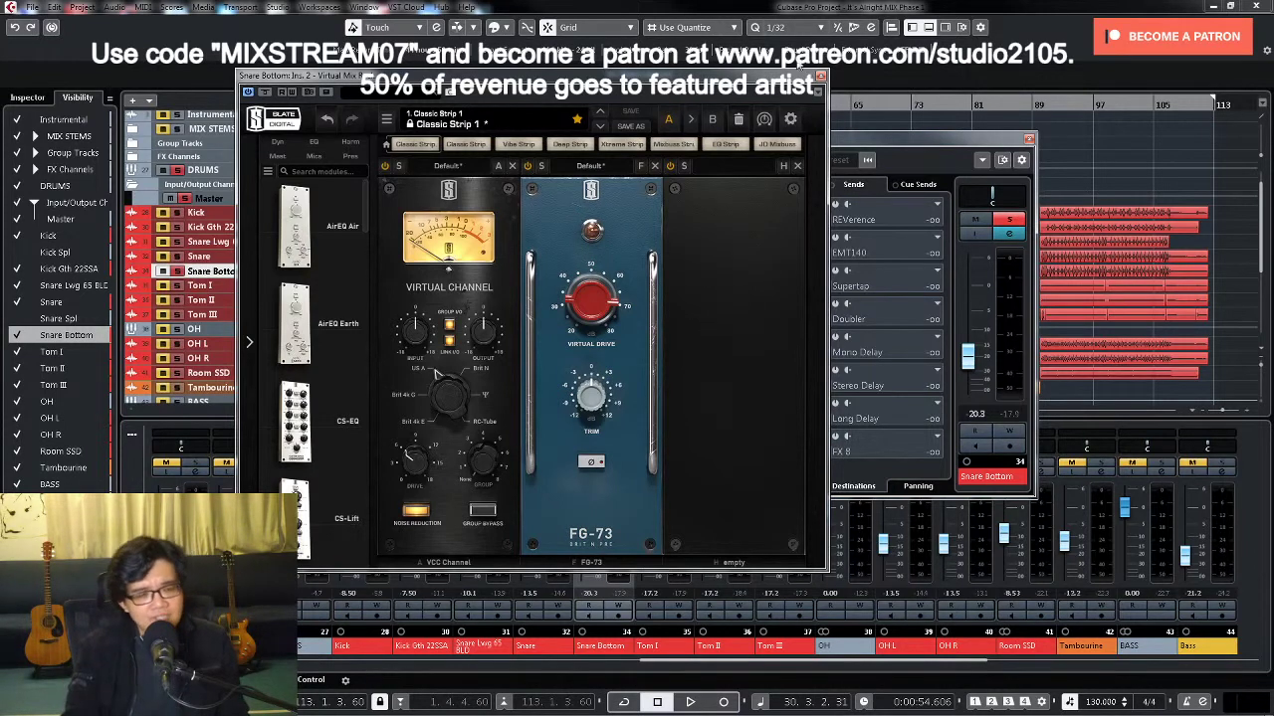
{"action": "left_click", "coordinate": [818, 77]}
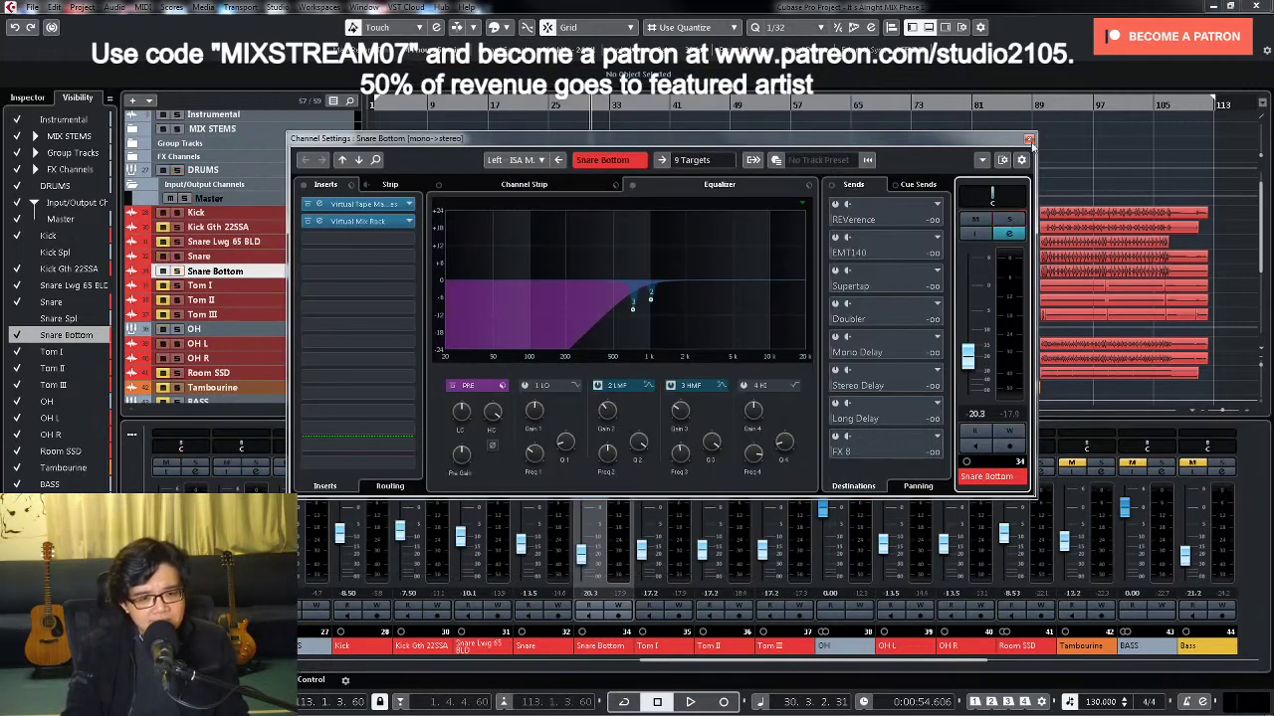
Step: Unsolo the Snare Bottom and check its fader level against the other drums during playback, keeping it at -20.3 dB
{"action": "left_click", "coordinate": [1030, 138]}
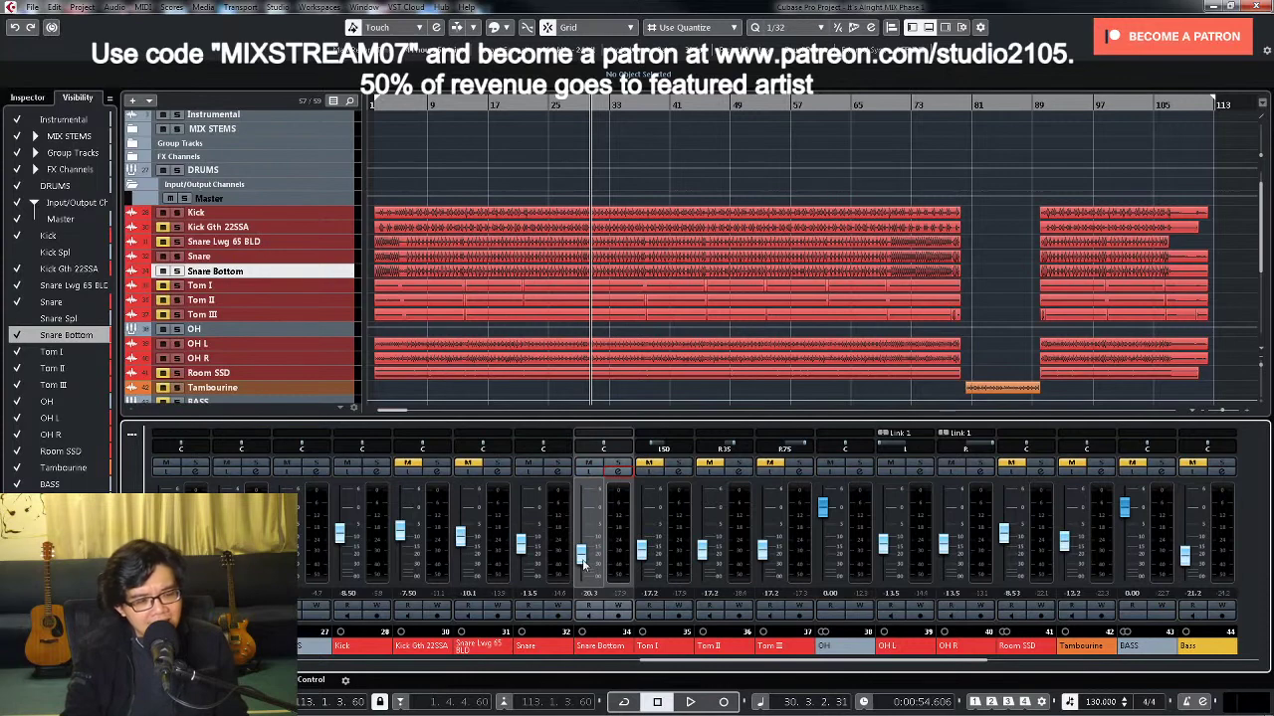
{"action": "mouse_move", "coordinate": [585, 564]}
{"action": "left_mouse_down"}
{"action": "mouse_move", "coordinate": [588, 591]}
{"action": "mouse_move", "coordinate": [582, 559]}
{"action": "left_mouse_up"}
{"action": "key", "text": "space"}
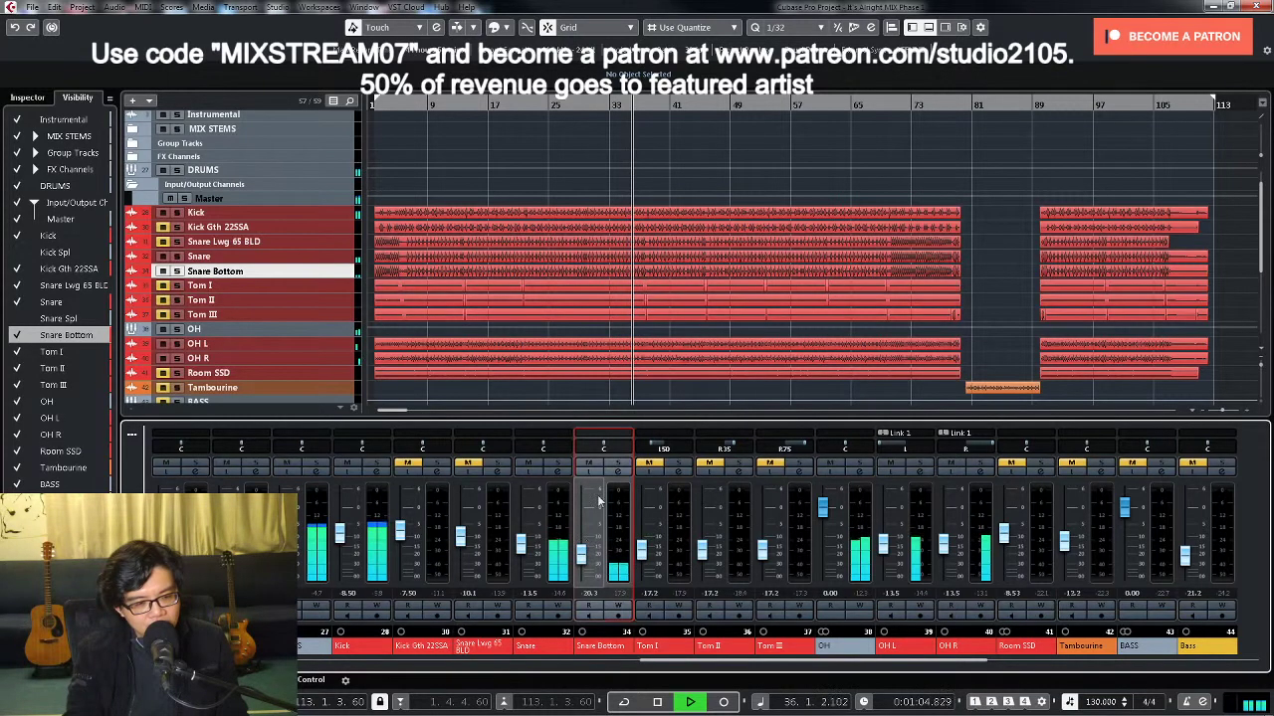
{"action": "left_click_drag", "start_coordinate": [581, 555], "coordinate": [581, 557]}
Step: Compare normal and inverted phase on the Snare Bottom channel while the drums play, and leave the phase inverted
{"action": "key", "text": "e"}
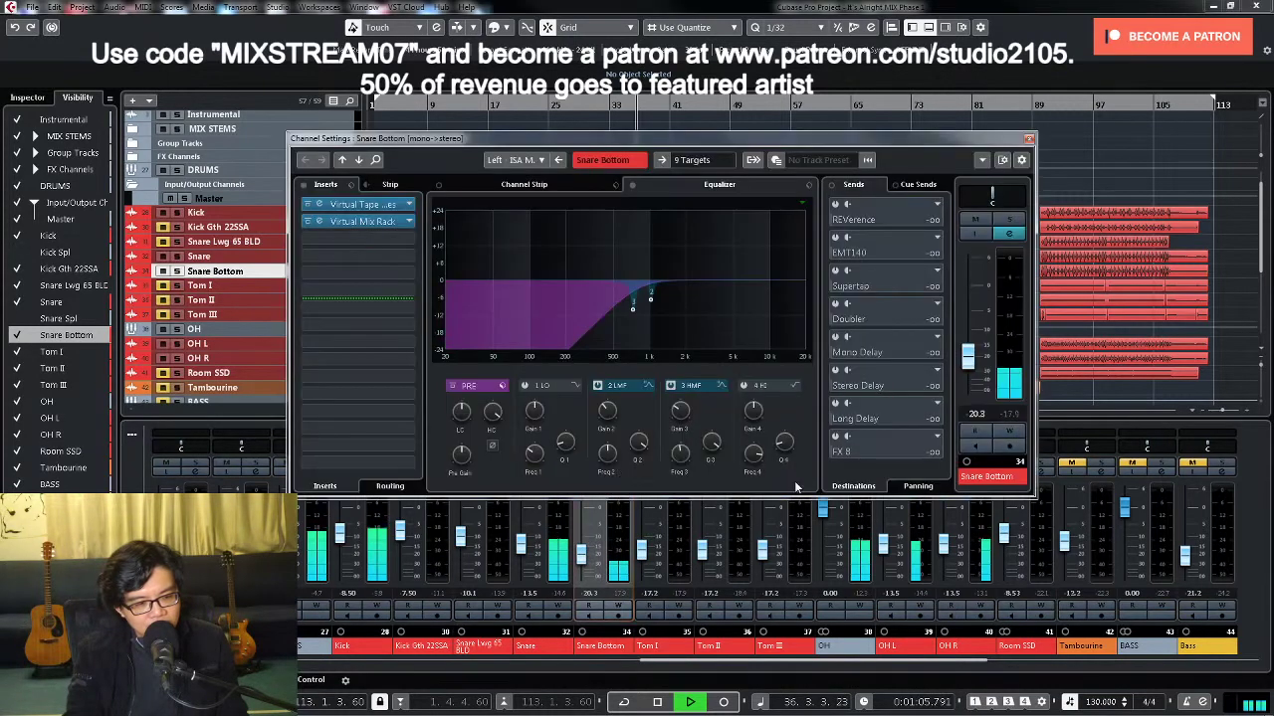
{"action": "left_click", "coordinate": [492, 448]}
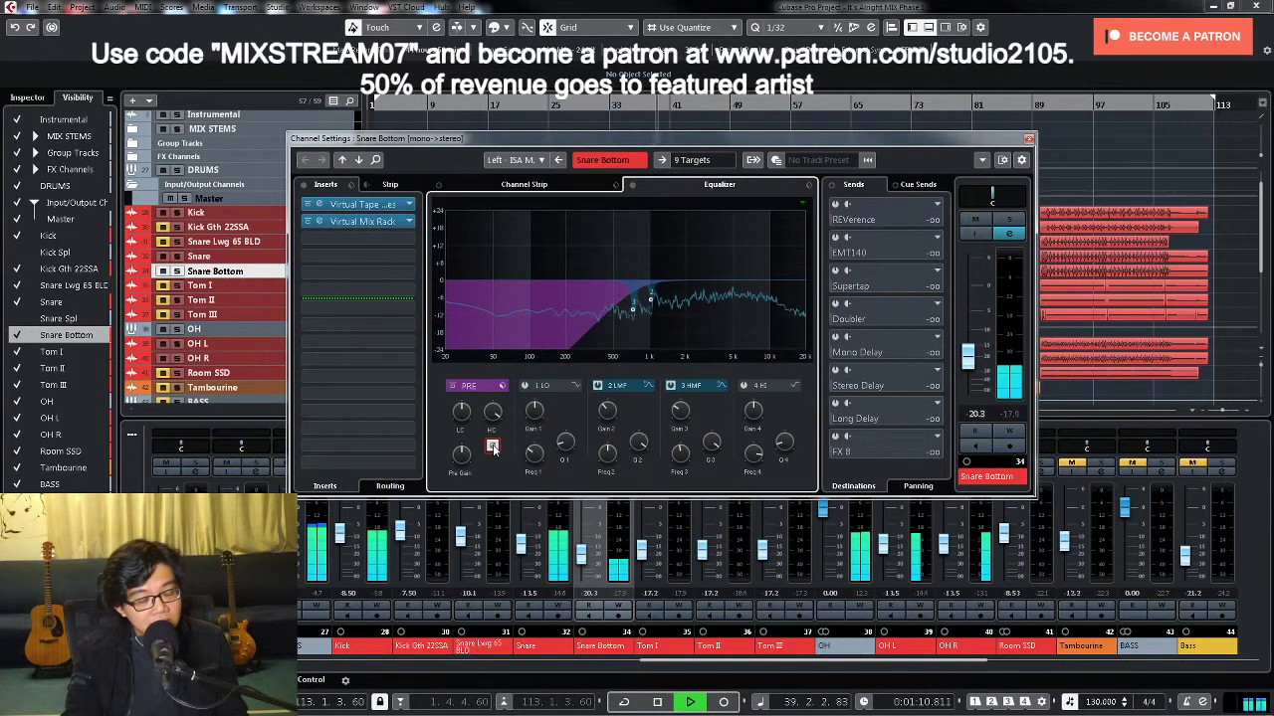
{"action": "left_click", "coordinate": [493, 448]}
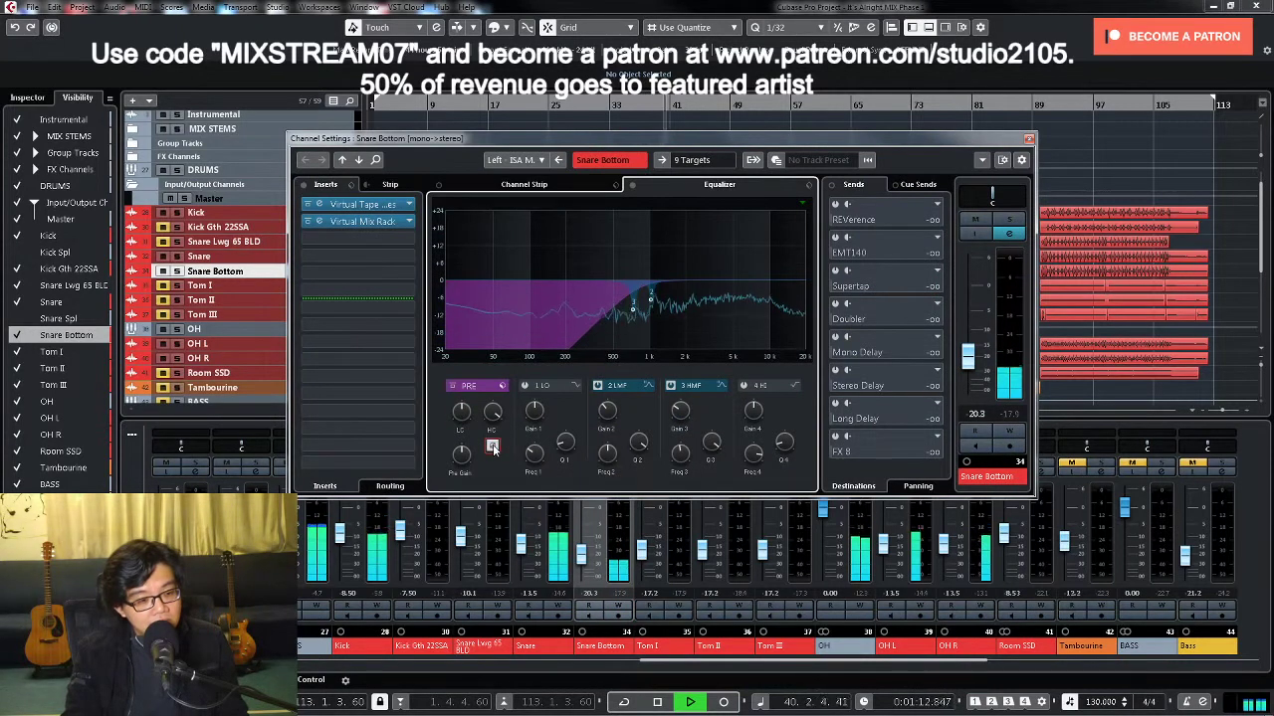
{"action": "key", "text": "space"}
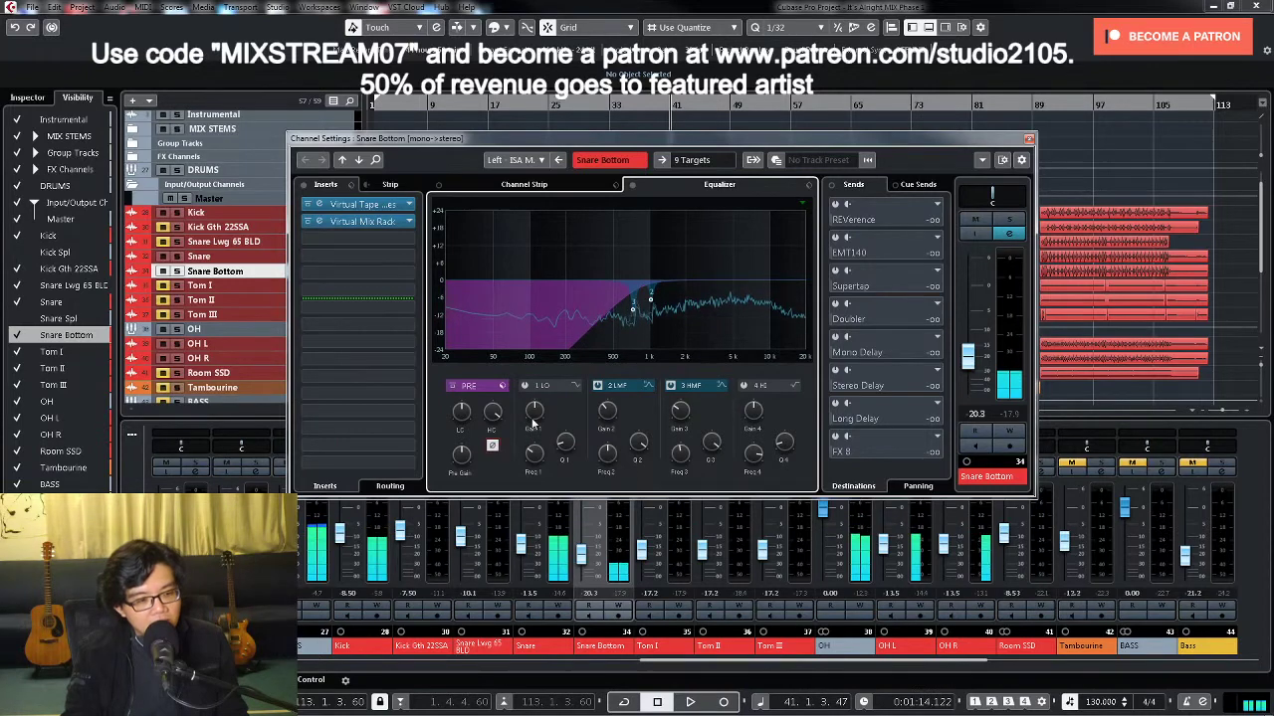
{"action": "left_click", "coordinate": [1029, 138]}
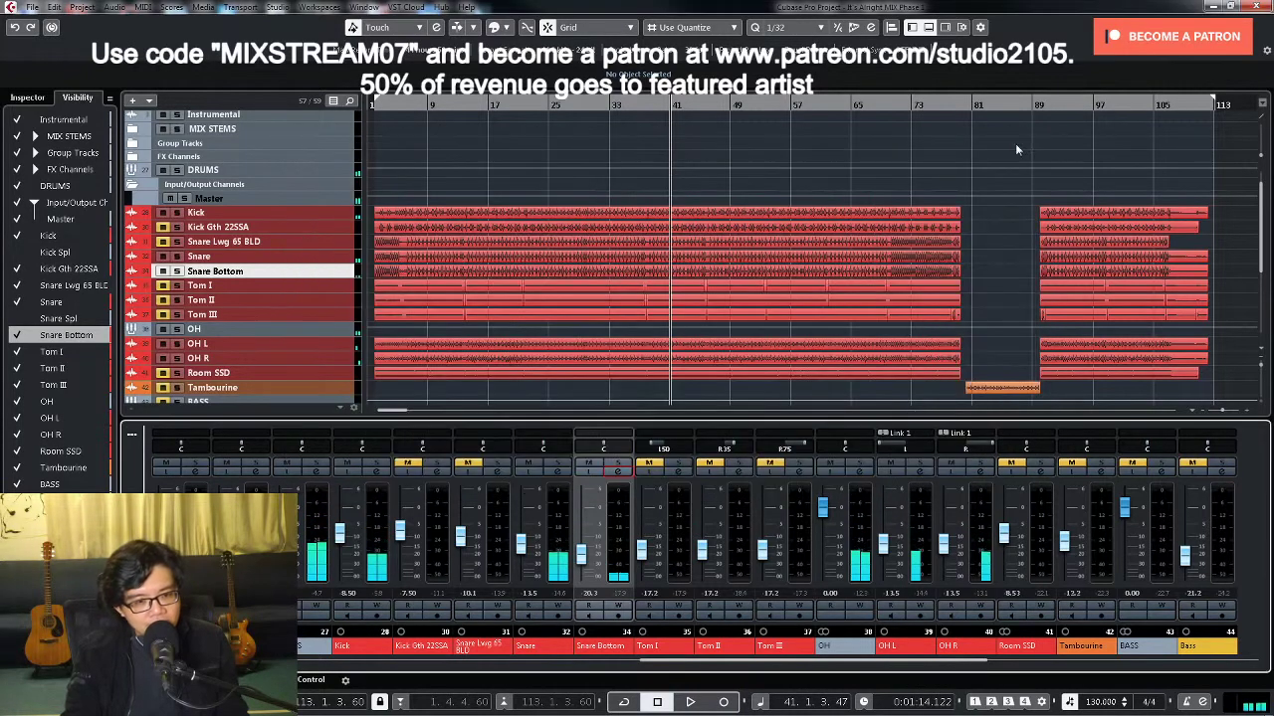
Step: Review the phase switches and equalizer settings of the Snare and Snare Bottom channels in alternation
{"action": "left_click", "coordinate": [556, 473]}
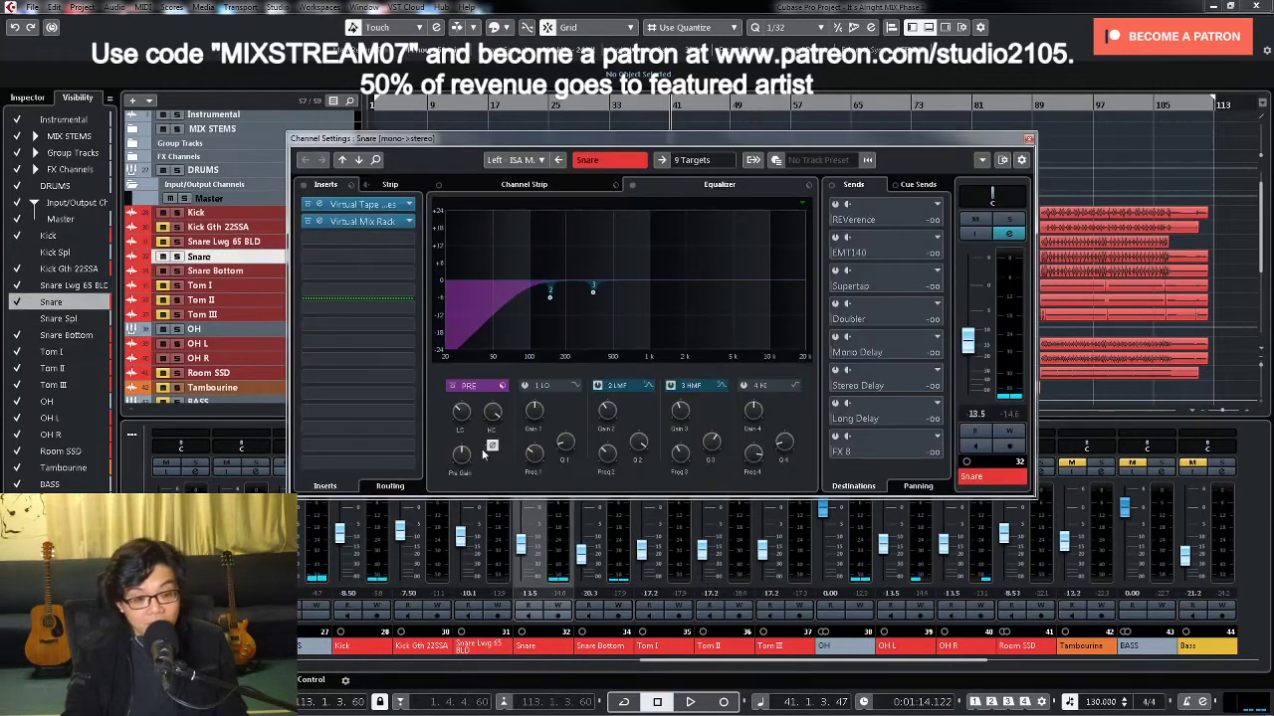
{"action": "left_click", "coordinate": [1029, 138]}
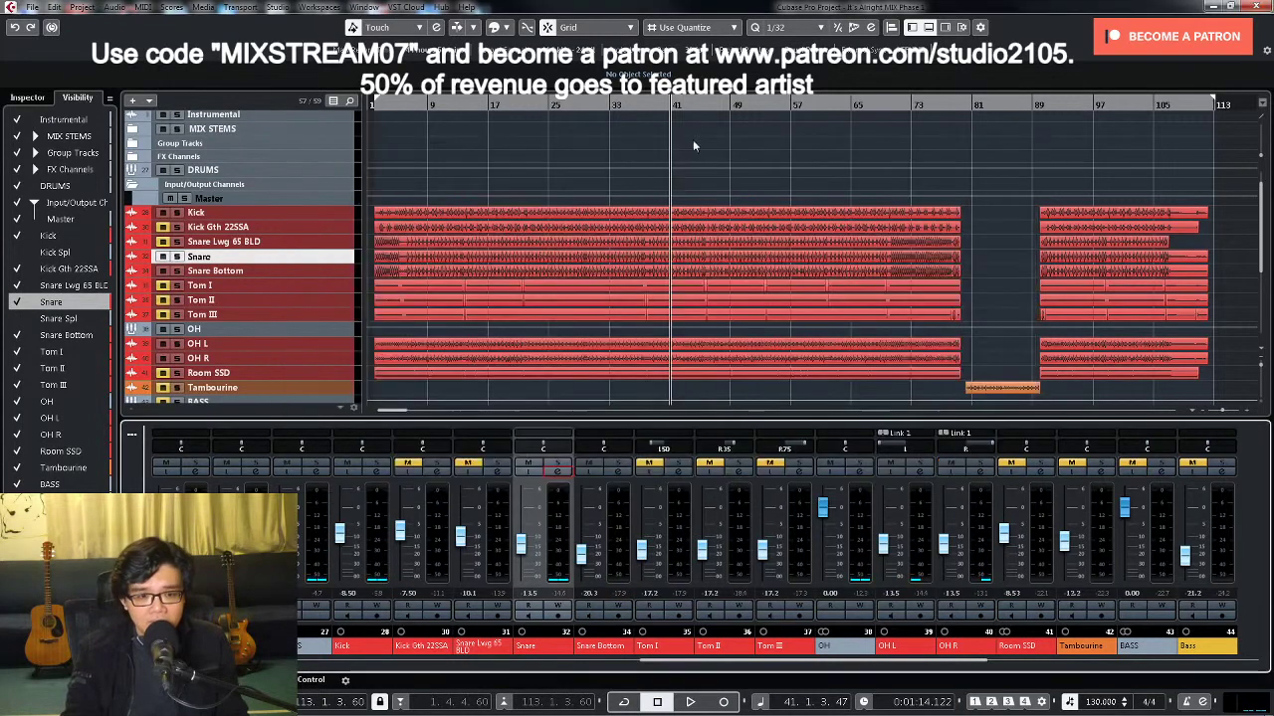
{"action": "left_click", "coordinate": [619, 473]}
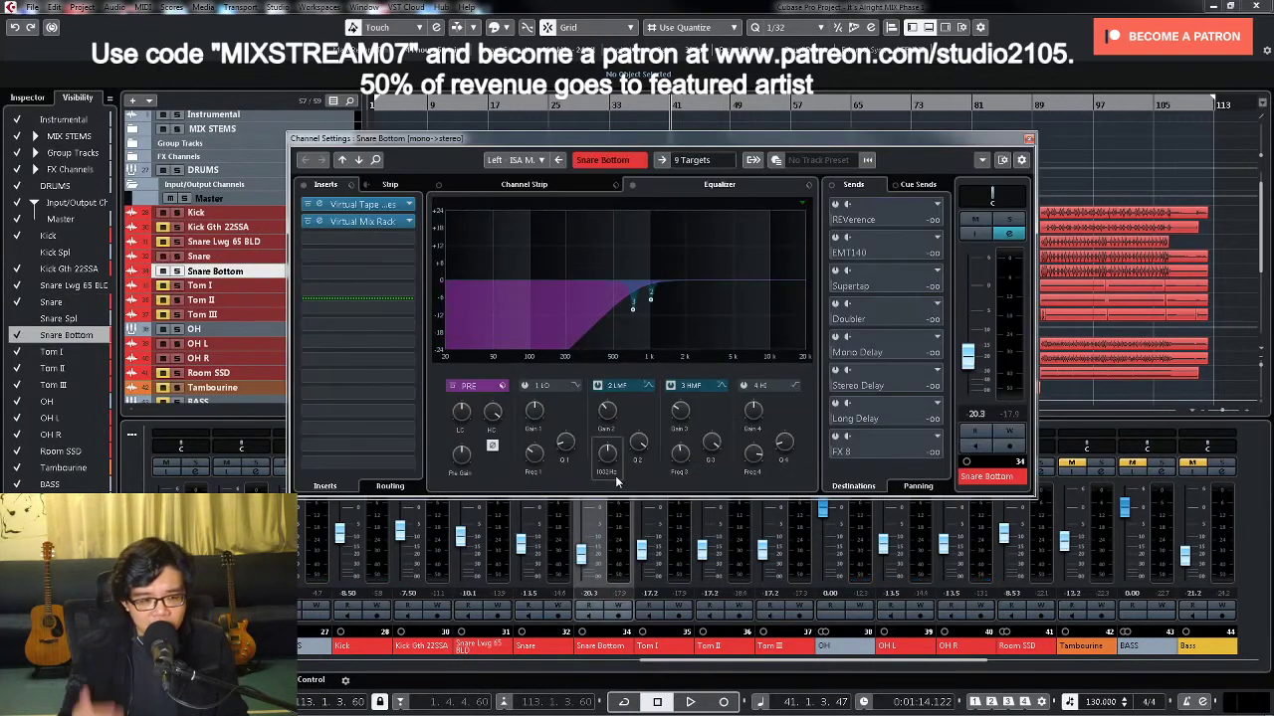
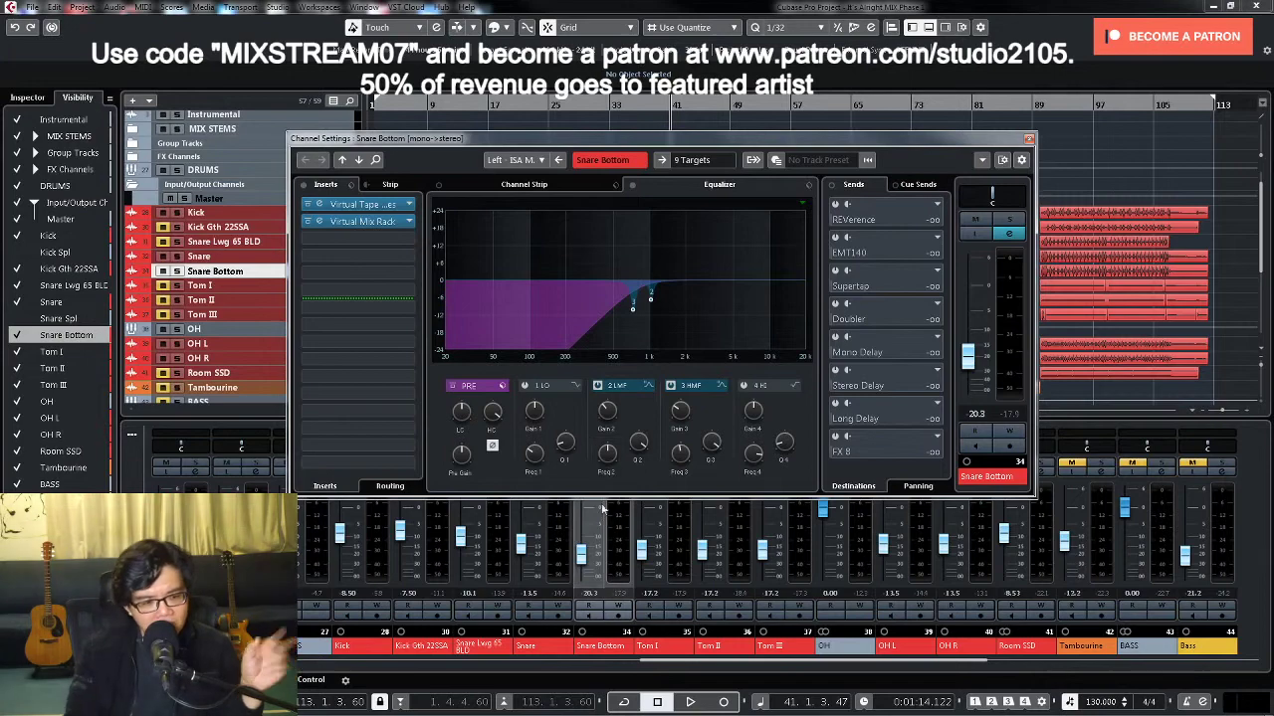
{"action": "left_click", "coordinate": [1030, 138]}
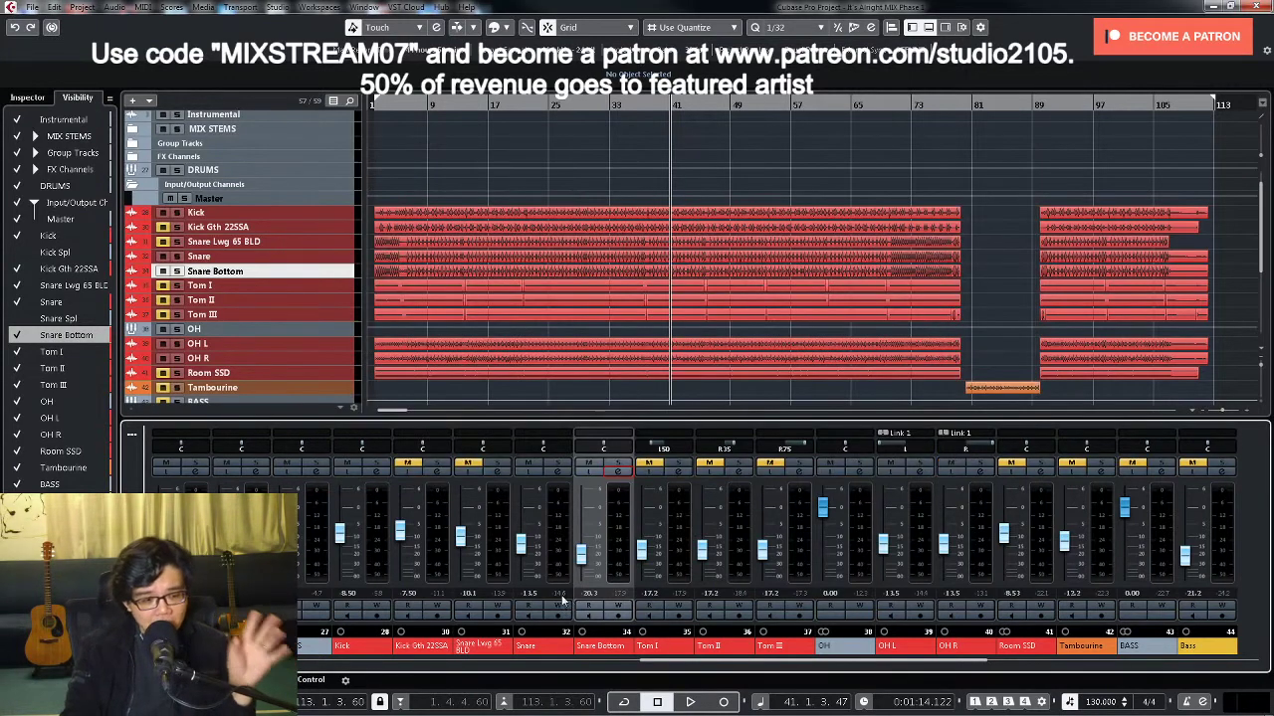
{"action": "left_click", "coordinate": [558, 472]}
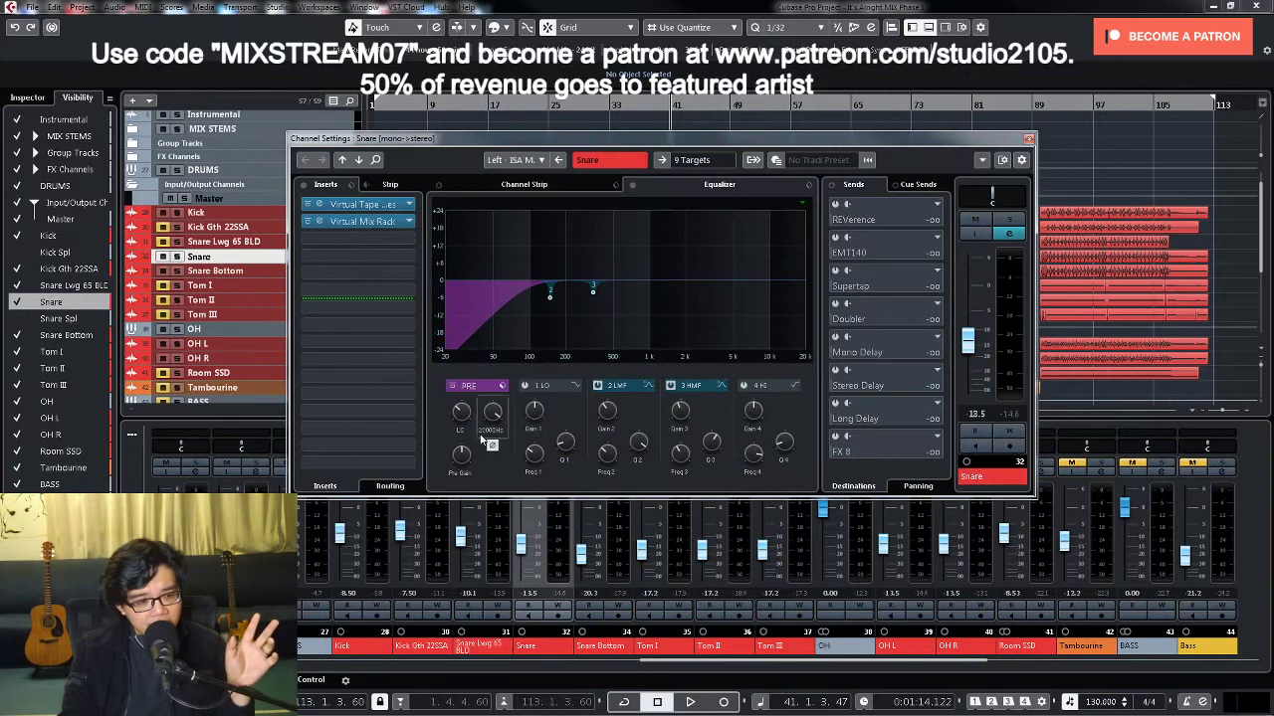
{"action": "left_click", "coordinate": [1030, 138]}
{"action": "left_click", "coordinate": [618, 471]}
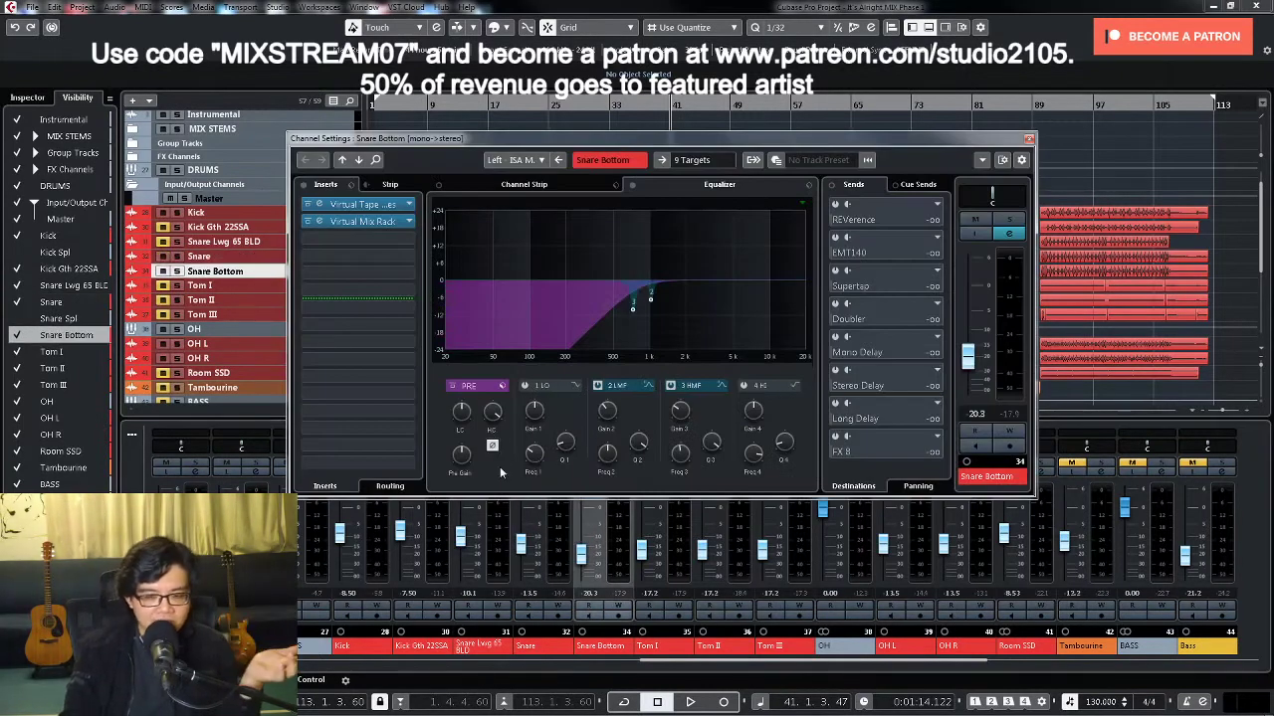
Step: Close the Snare Bottom channel settings and listen to its level against the other drums
{"action": "left_click", "coordinate": [1030, 139]}
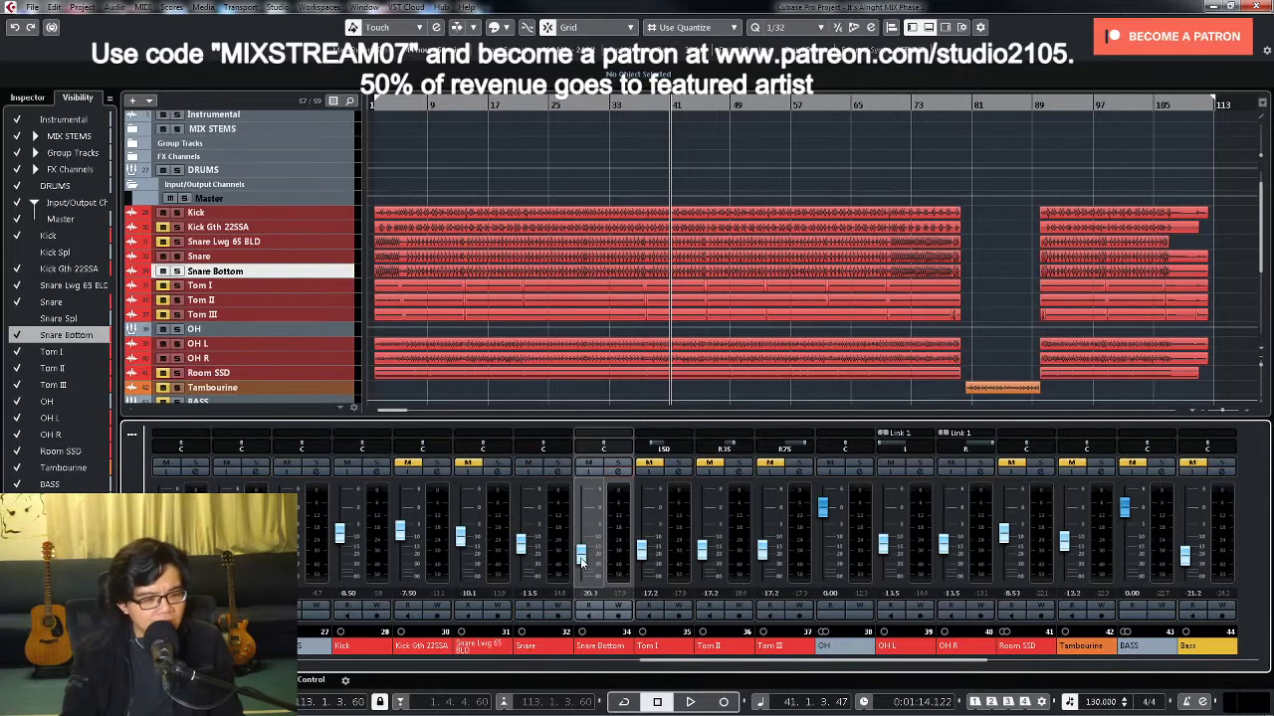
{"action": "left_click_drag", "start_coordinate": [581, 560], "coordinate": [581, 558]}
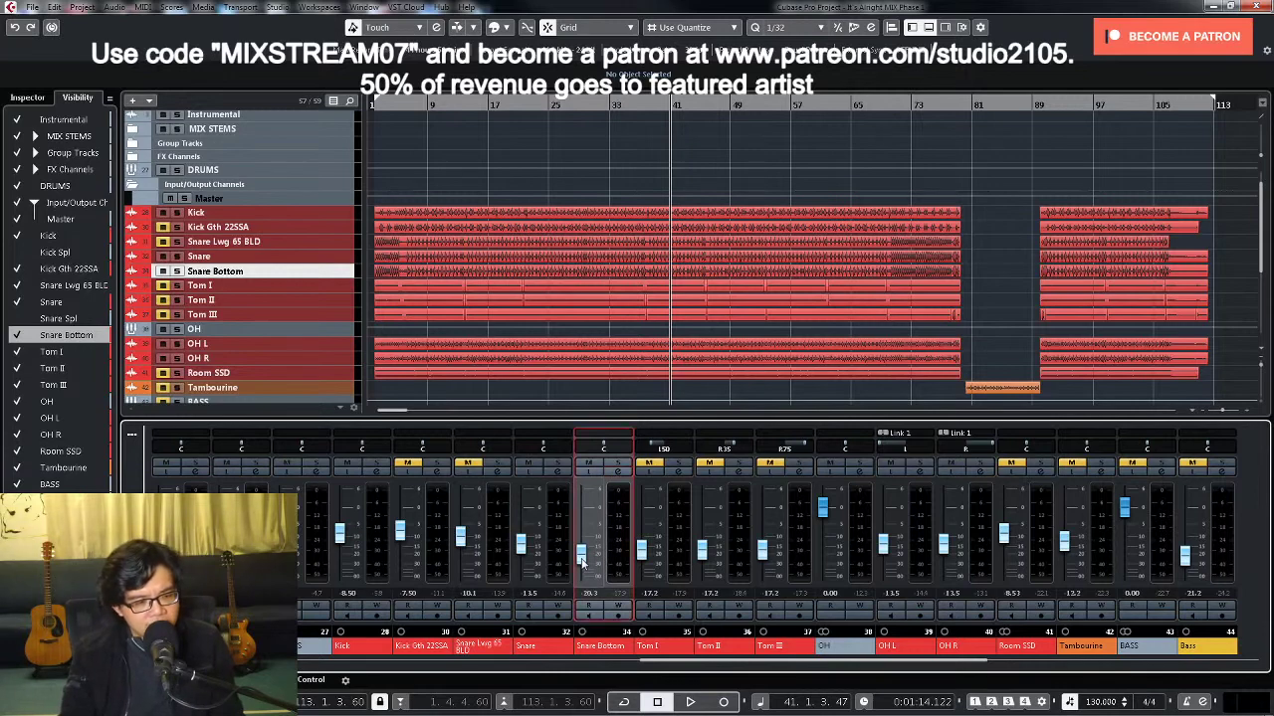
{"action": "key", "text": "space"}
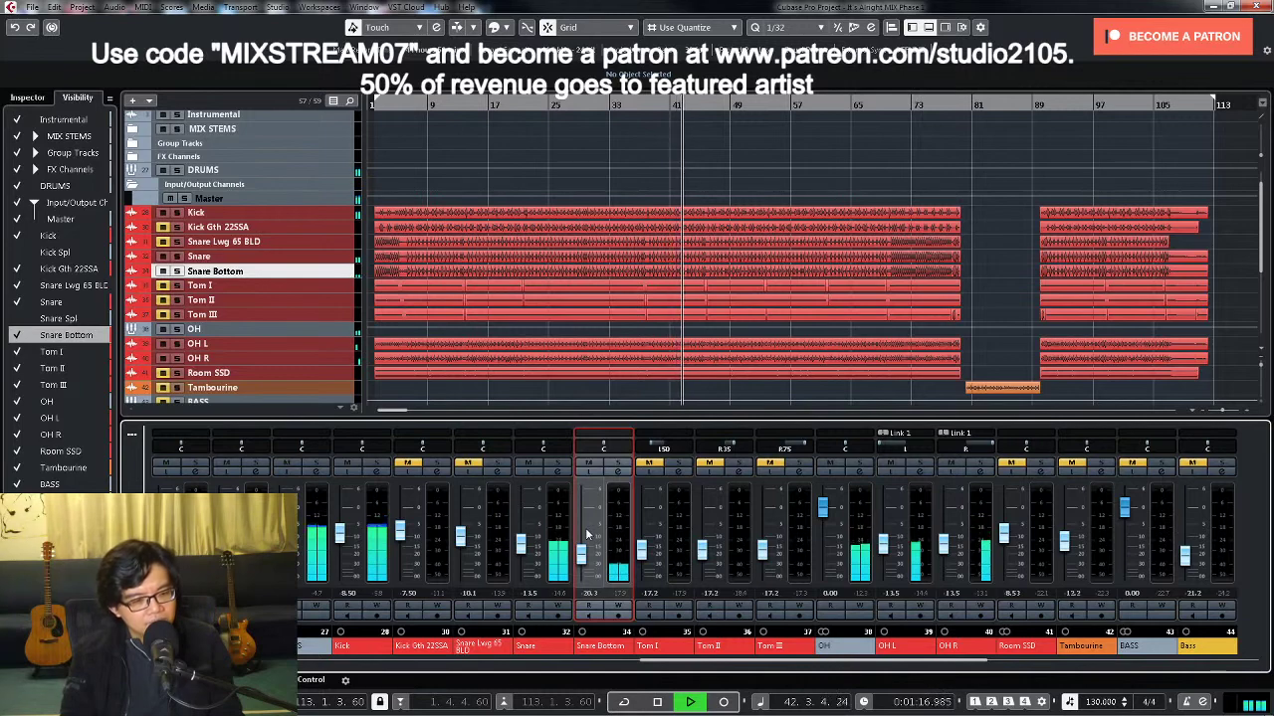
{"action": "key", "text": "space"}
Step: Mute the Kick with its fader fully down and unmute Kick Gth 22SSA, with the playback position moved back to bar 4
{"action": "left_click", "coordinate": [346, 464]}
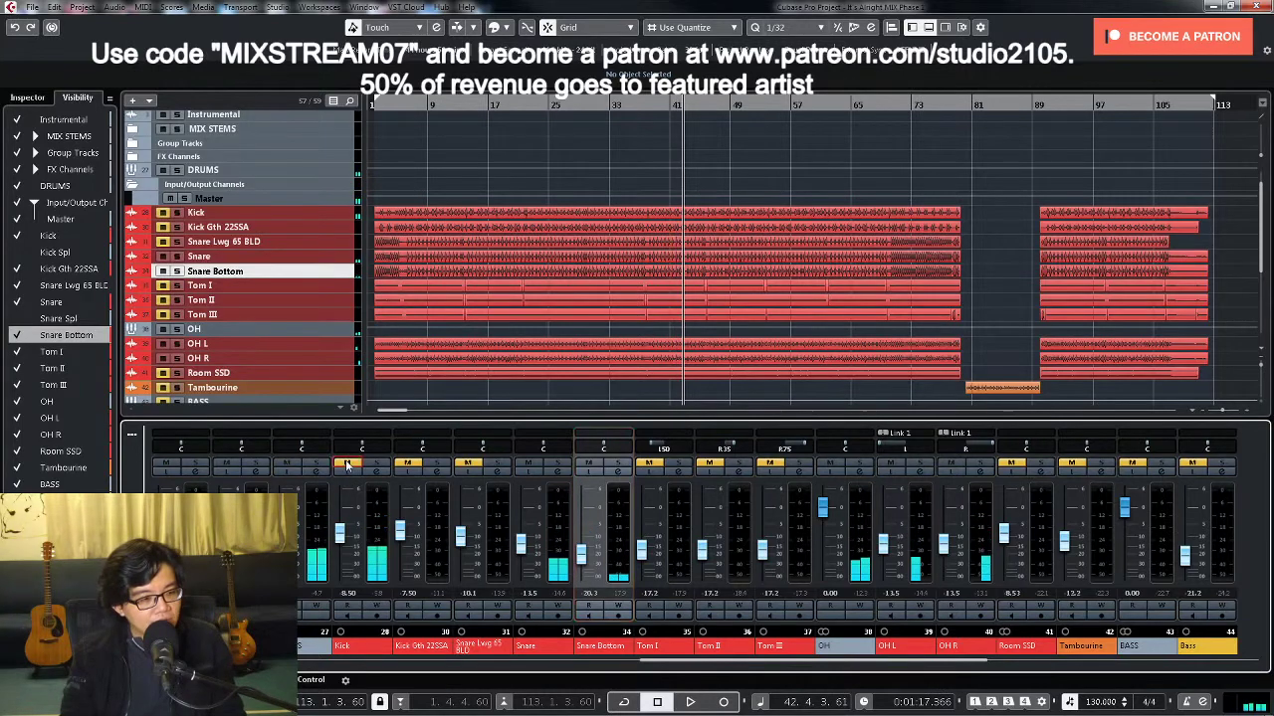
{"action": "left_click", "coordinate": [407, 464]}
{"action": "left_click", "coordinate": [398, 116]}
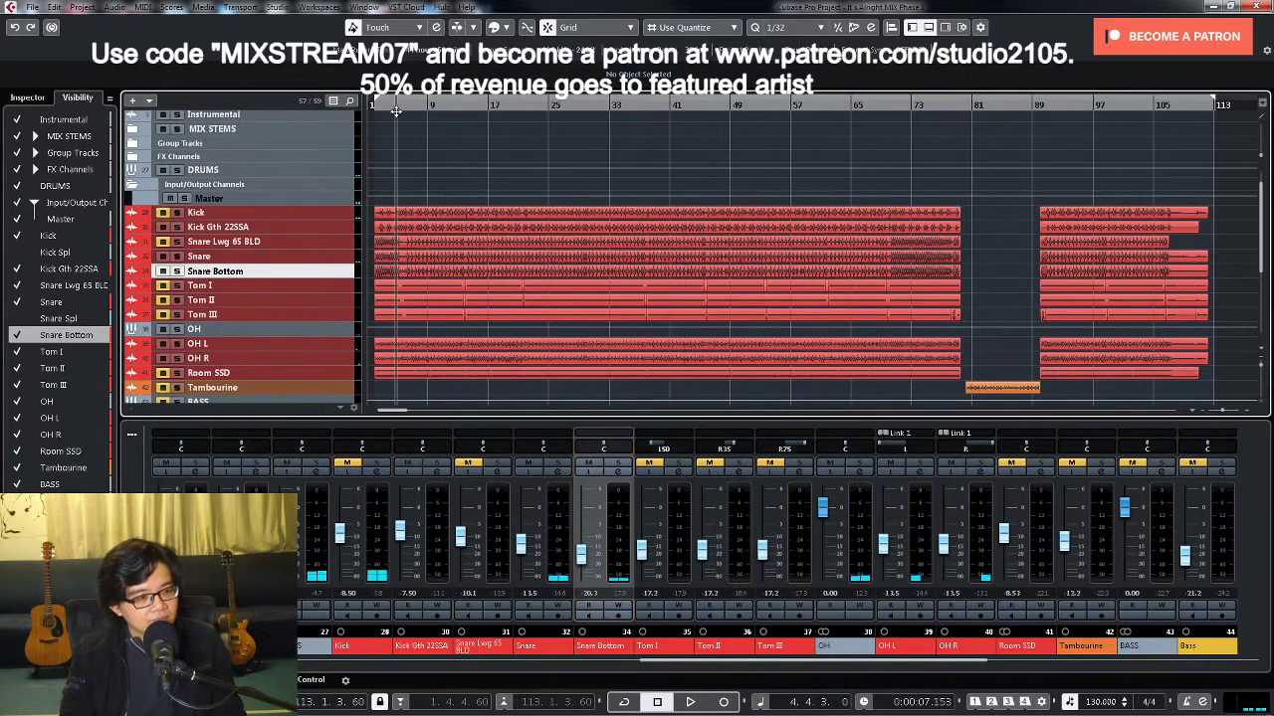
{"action": "left_click_drag", "start_coordinate": [347, 538], "coordinate": [347, 587]}
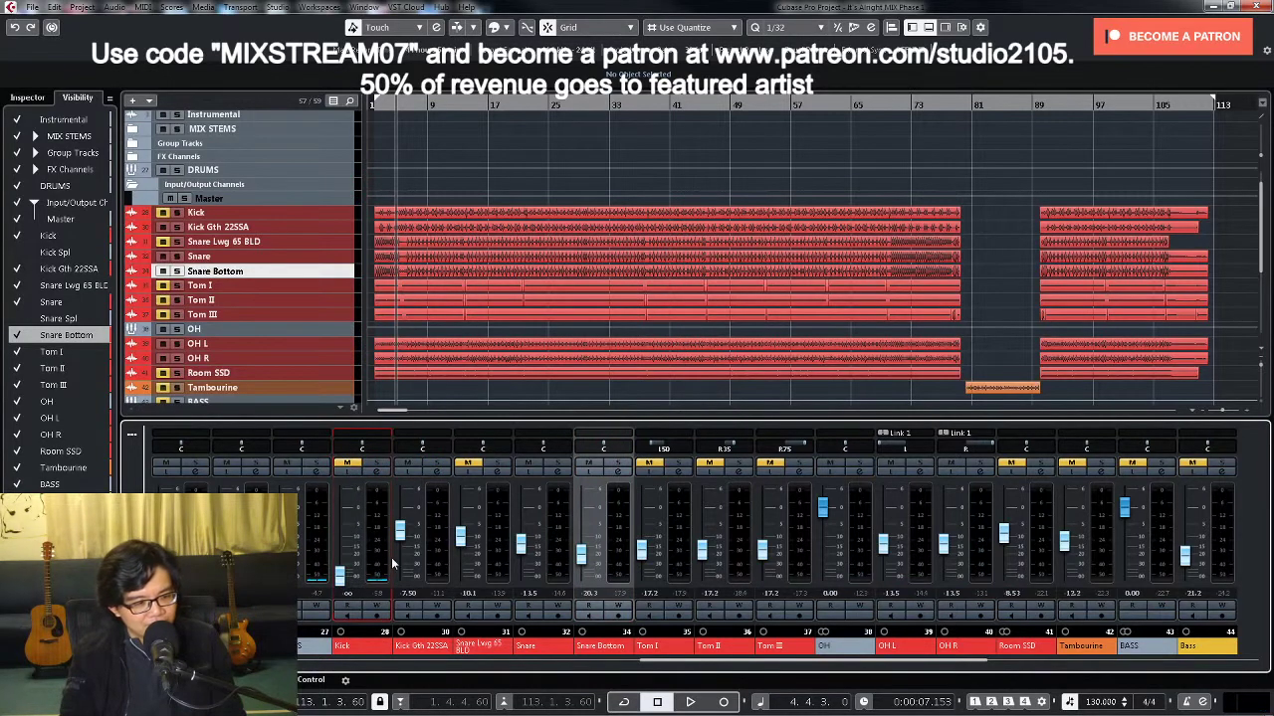
Step: Lower the Snare Bottom fader to -23.2 dB while the drums play
{"action": "key", "text": "space"}
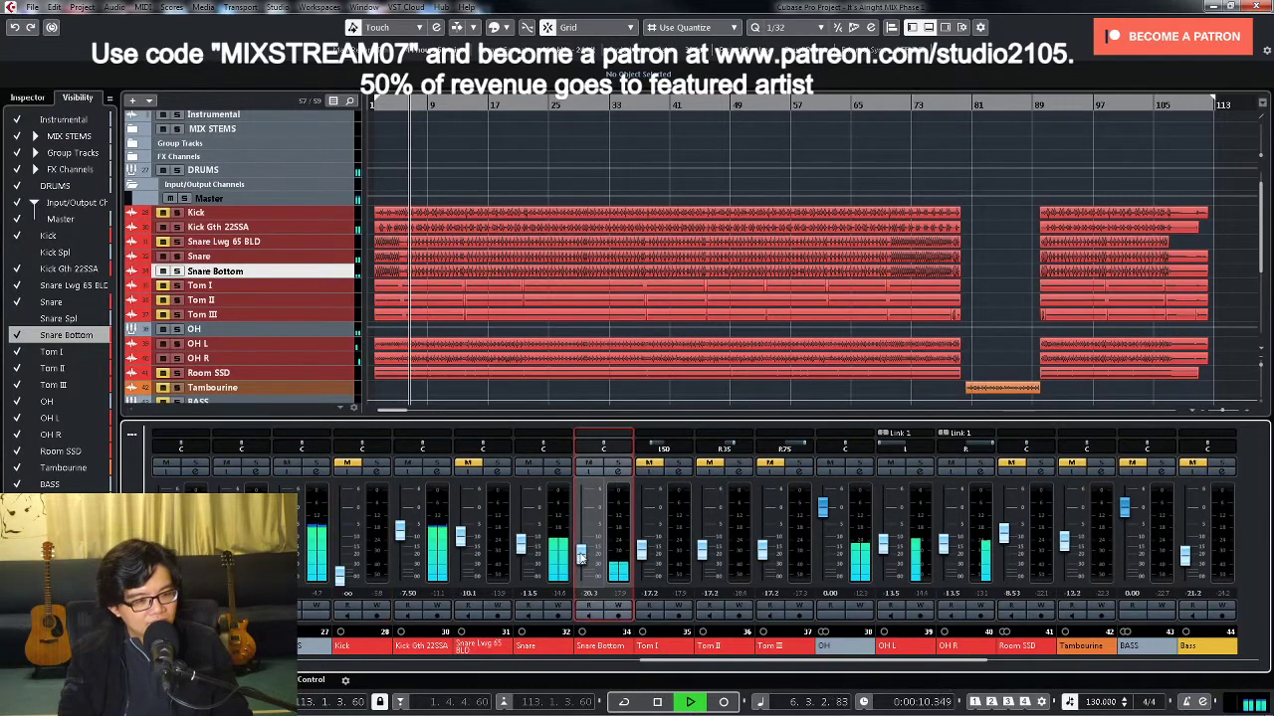
{"action": "left_click_drag", "start_coordinate": [581, 555], "coordinate": [581, 564]}
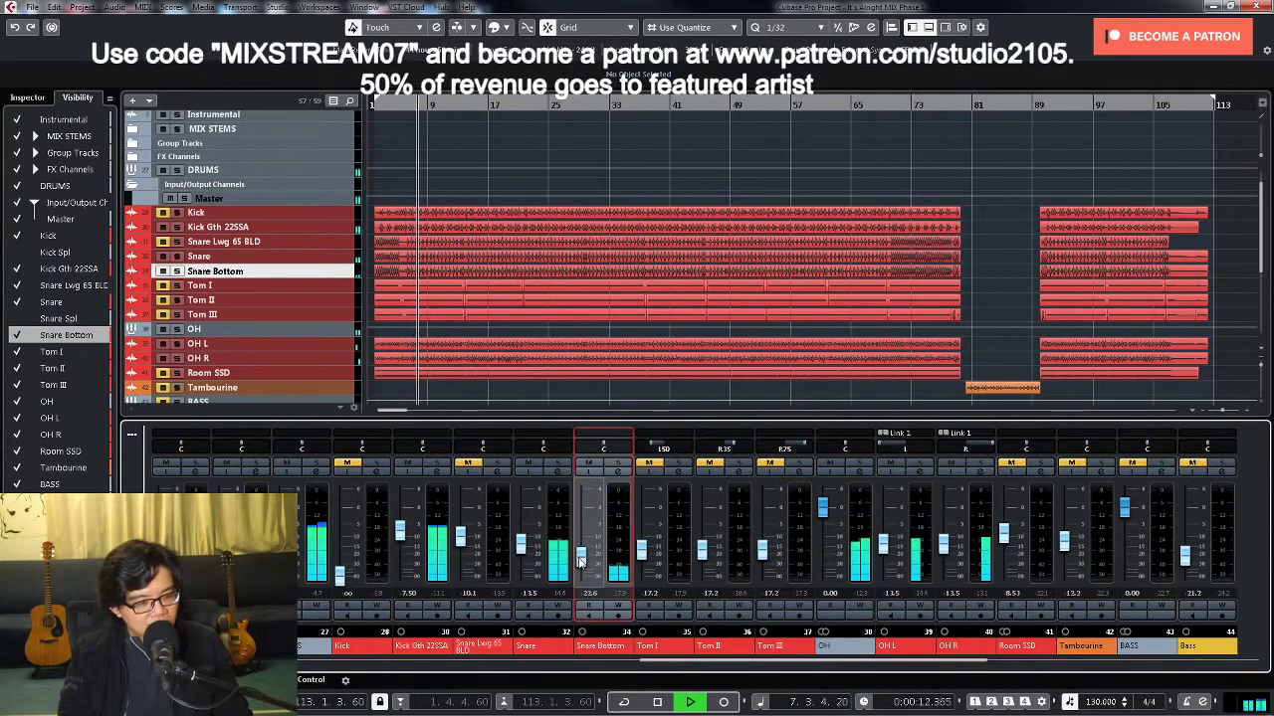
{"action": "key", "text": "space"}
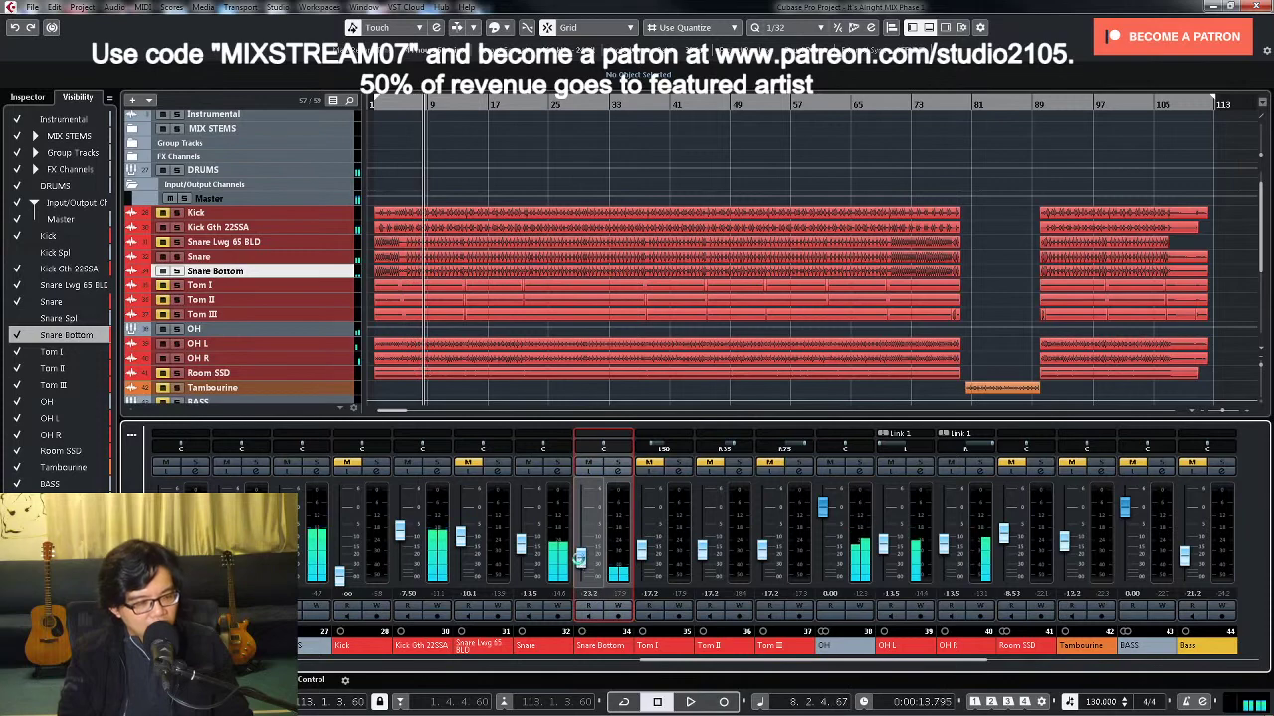
Step: Move the SNARE group track out of the Group Tracks folder to directly above Snare Lwg 65 BLD
{"action": "left_click", "coordinate": [130, 186]}
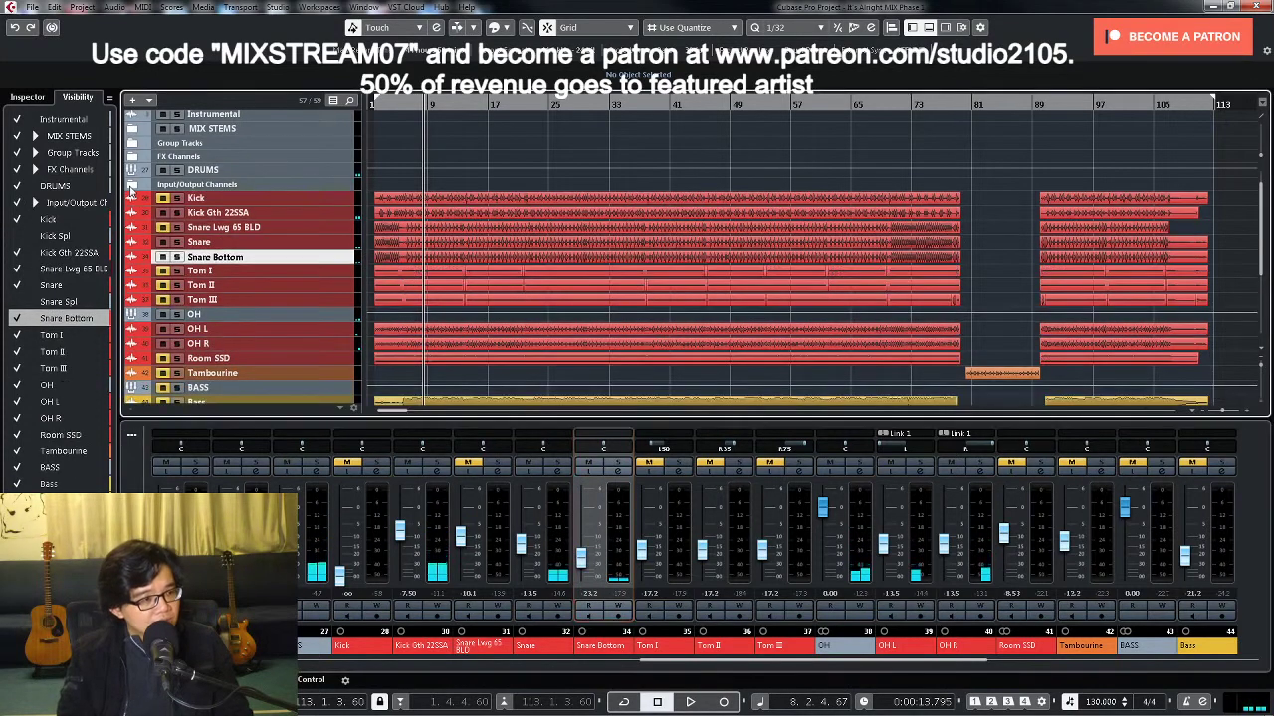
{"action": "left_click", "coordinate": [130, 142]}
{"action": "left_click", "coordinate": [331, 158]}
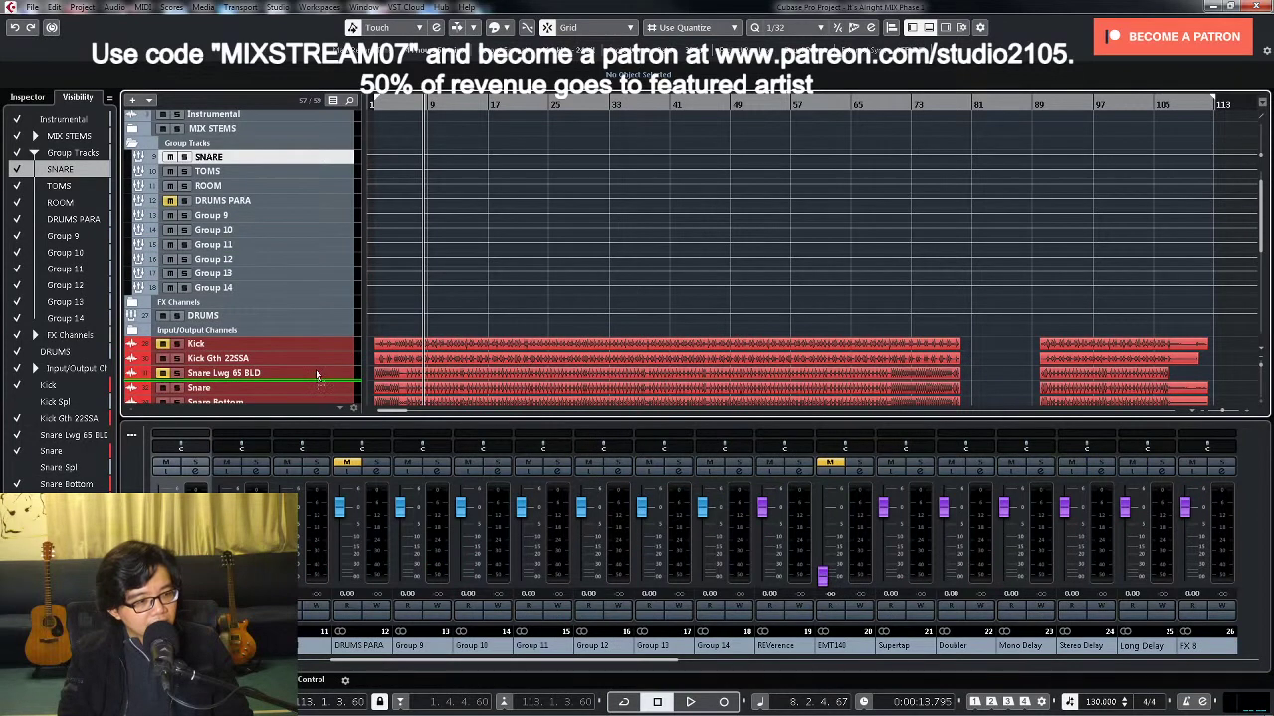
{"action": "left_click_drag", "start_coordinate": [318, 368], "coordinate": [317, 369]}
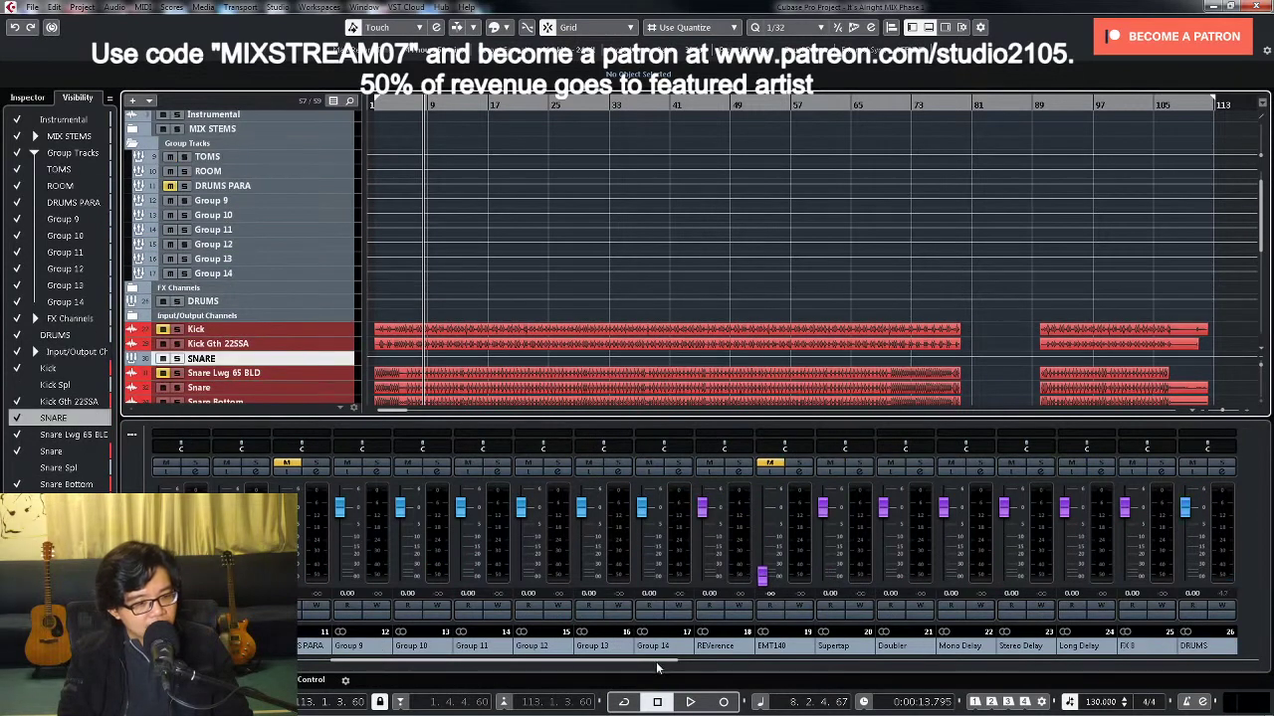
Step: Solo the SNARE group and listen to it with its channel settings open
{"action": "left_click_drag", "start_coordinate": [657, 665], "coordinate": [833, 665]}
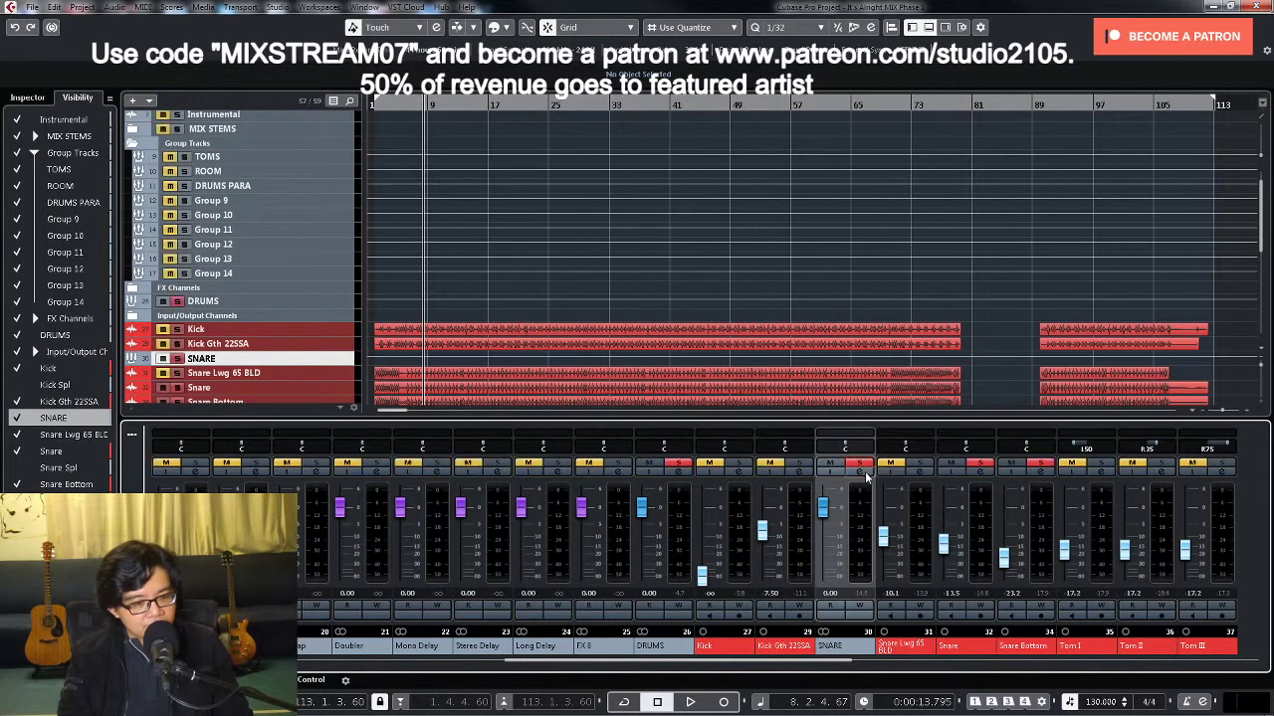
{"action": "left_click", "coordinate": [862, 474]}
{"action": "key", "text": "space"}
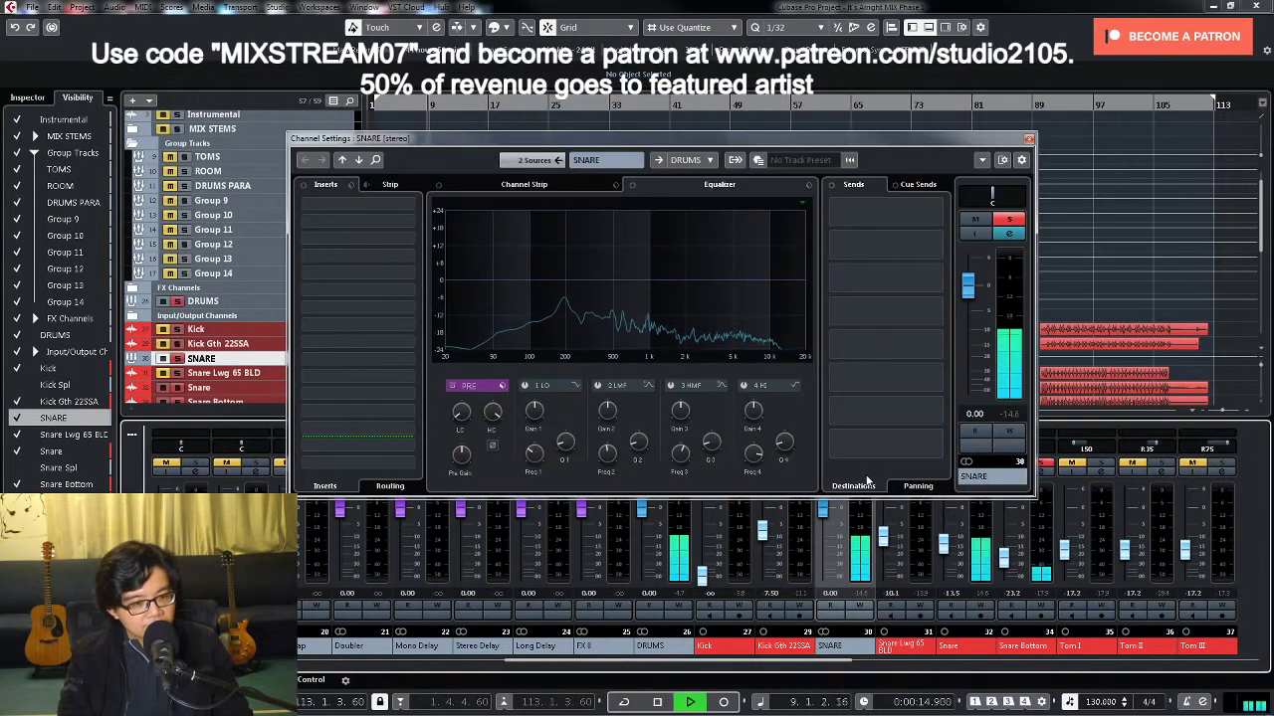
{"action": "key", "text": "space"}
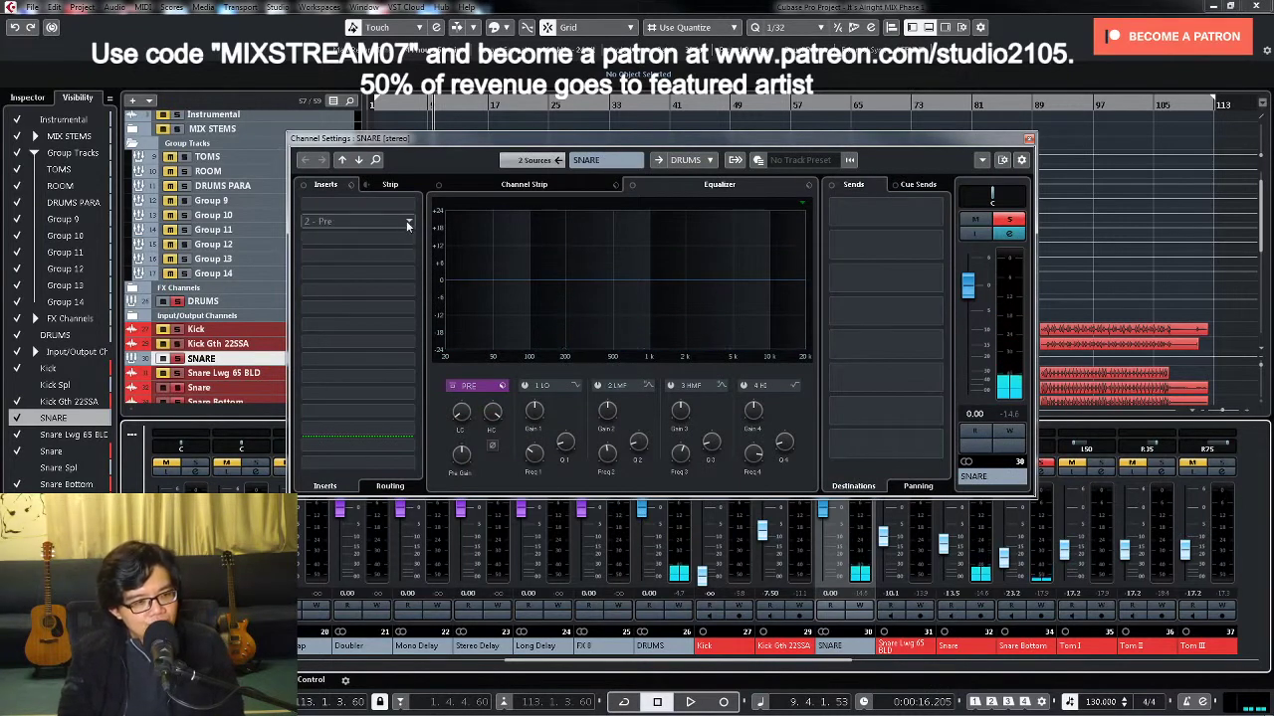
Step: Load the Boz Digital Labs Little Clipper into the SNARE group's second insert slot
{"action": "left_click", "coordinate": [408, 223]}
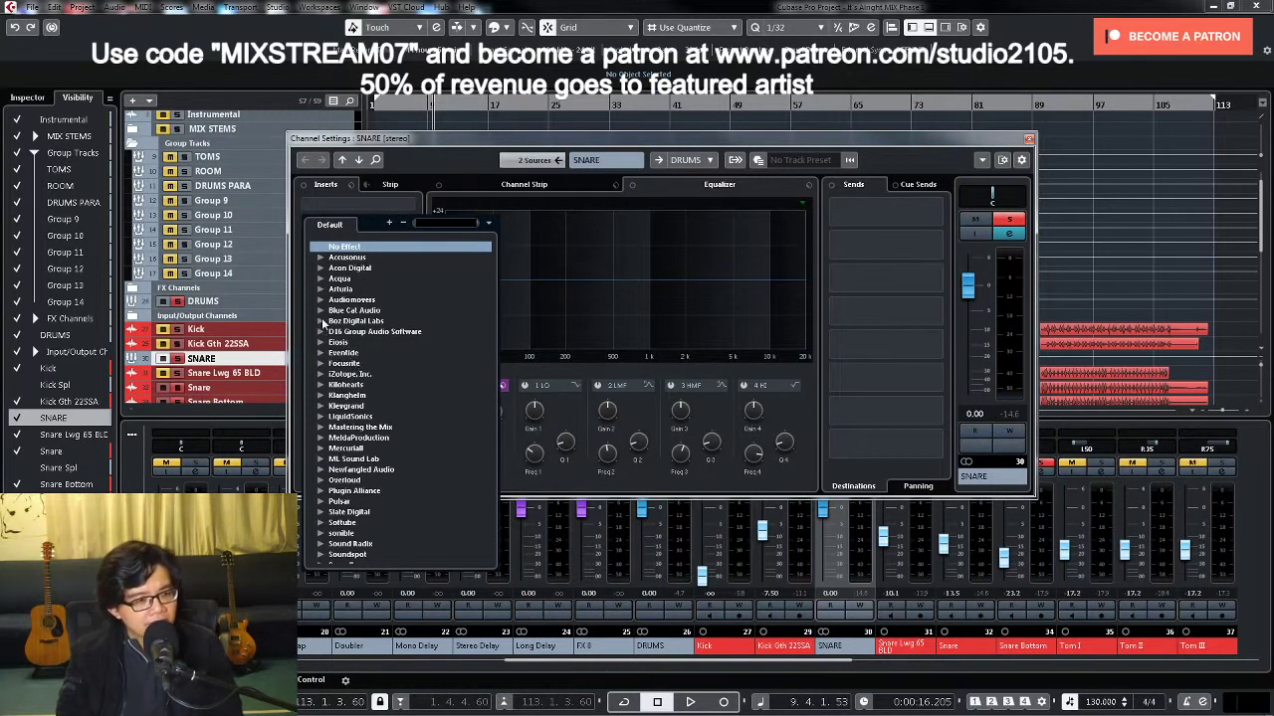
{"action": "left_click", "coordinate": [321, 323]}
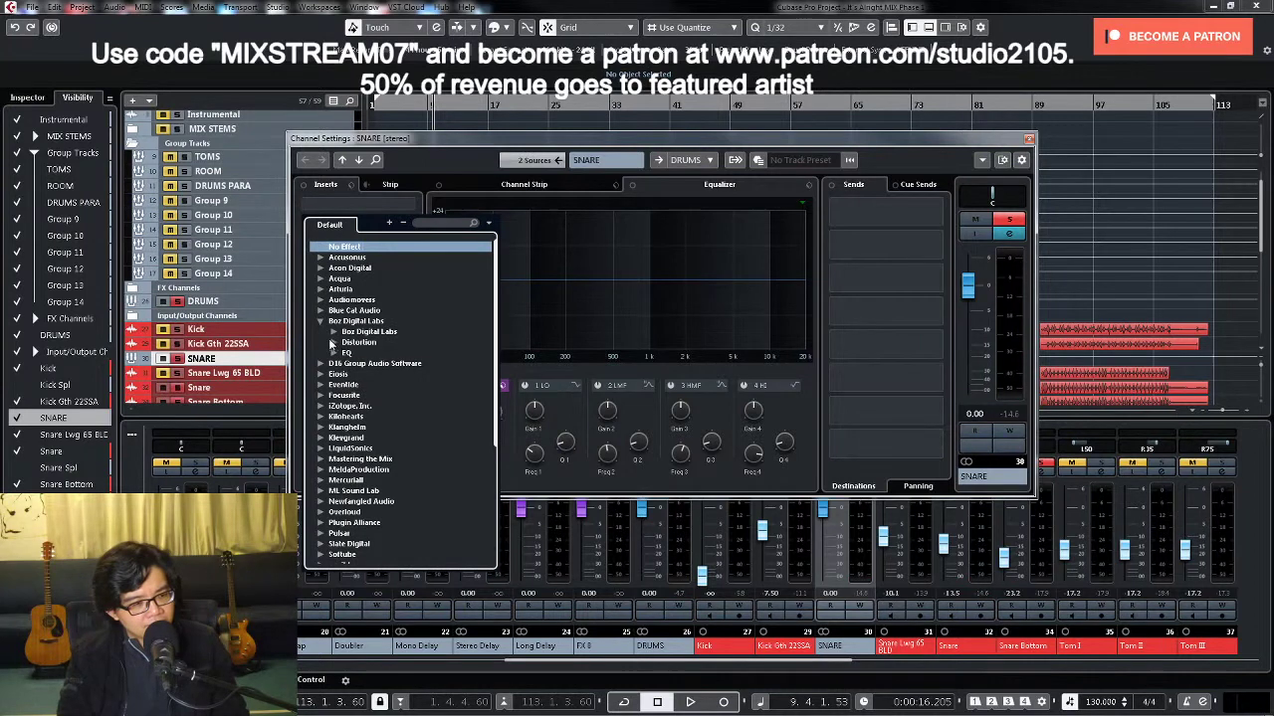
{"action": "left_click", "coordinate": [333, 343]}
{"action": "left_click", "coordinate": [384, 353]}
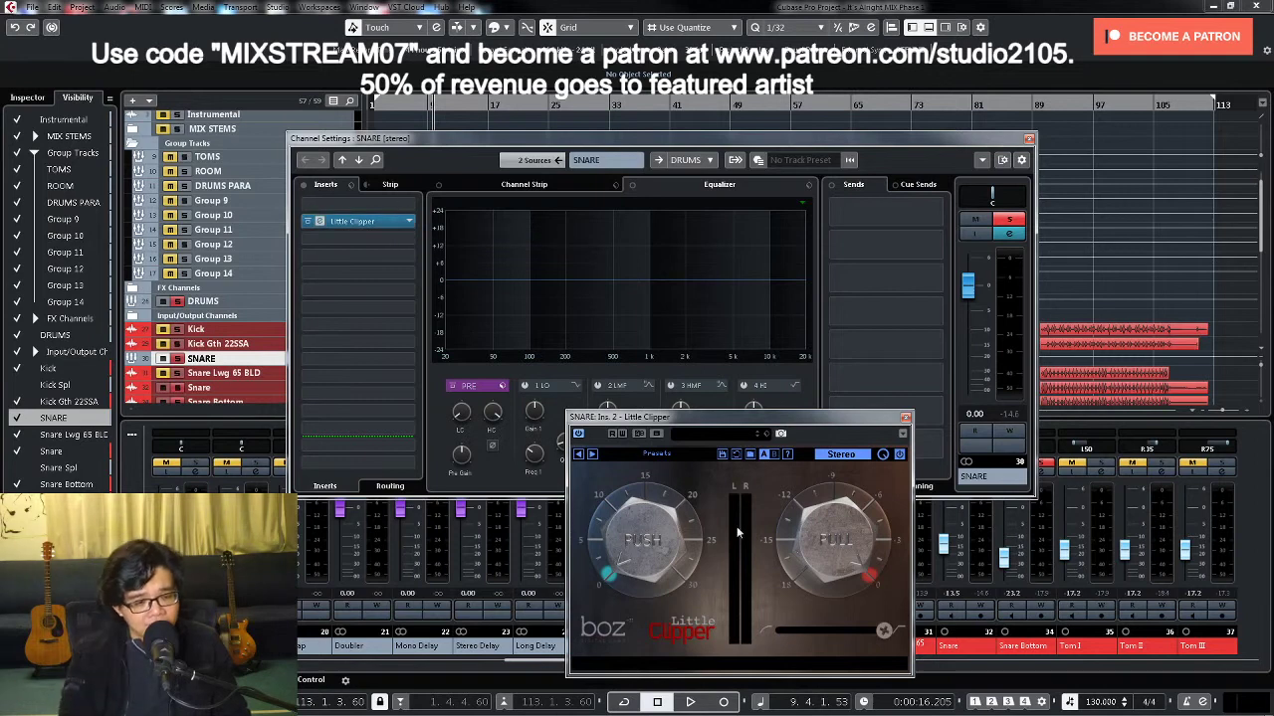
Step: Set the Little Clipper's ceiling to -18.00 dB while the soloed snare group plays
{"action": "key", "text": "space"}
{"action": "left_click_drag", "start_coordinate": [793, 604], "coordinate": [790, 655]}
{"action": "left_click_drag", "start_coordinate": [806, 554], "coordinate": [805, 590]}
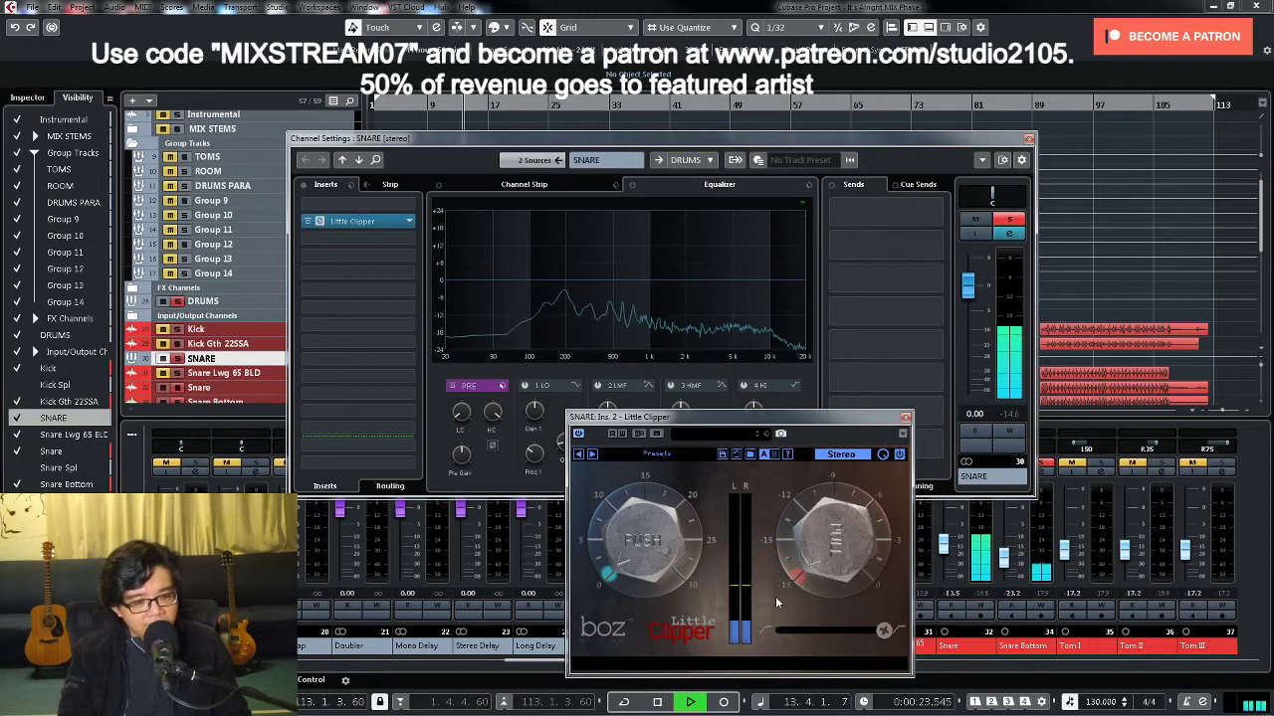
{"action": "key", "text": "space"}
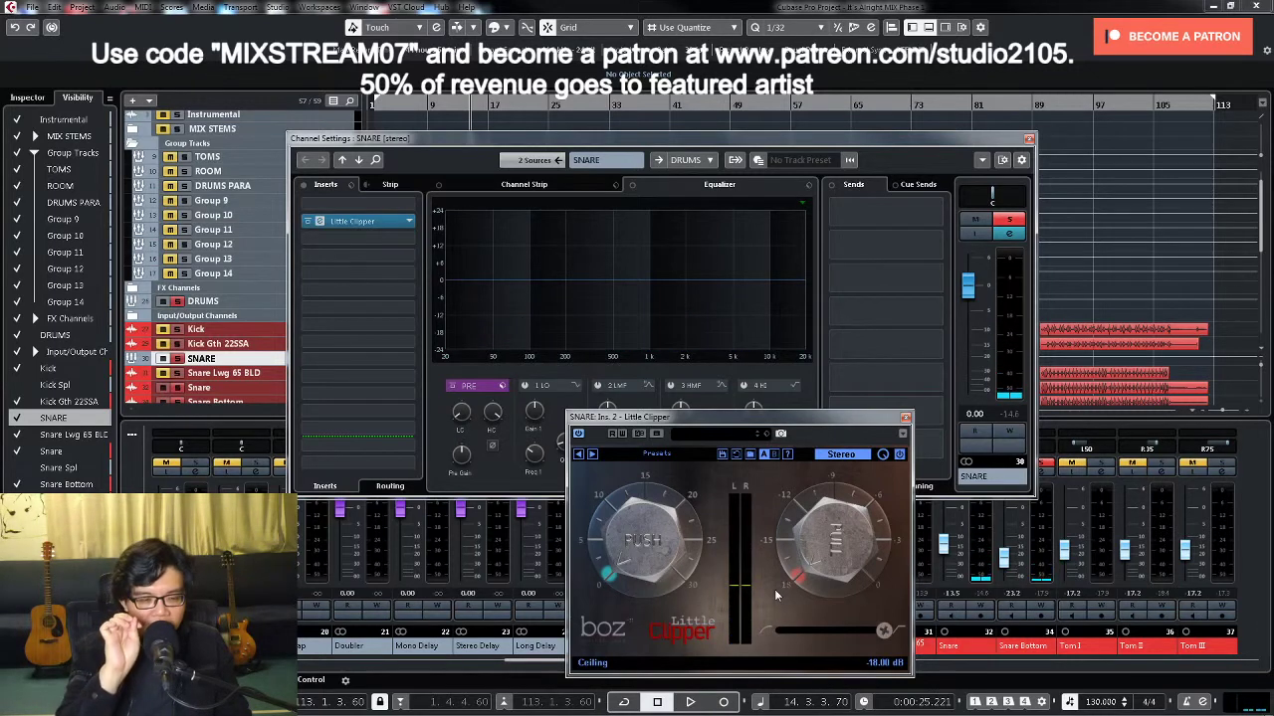
Step: Lower the Snare Bottom fader to -24.5 dB during playback and unsolo the SNARE group, closing its windows
{"action": "left_click", "coordinate": [1003, 560]}
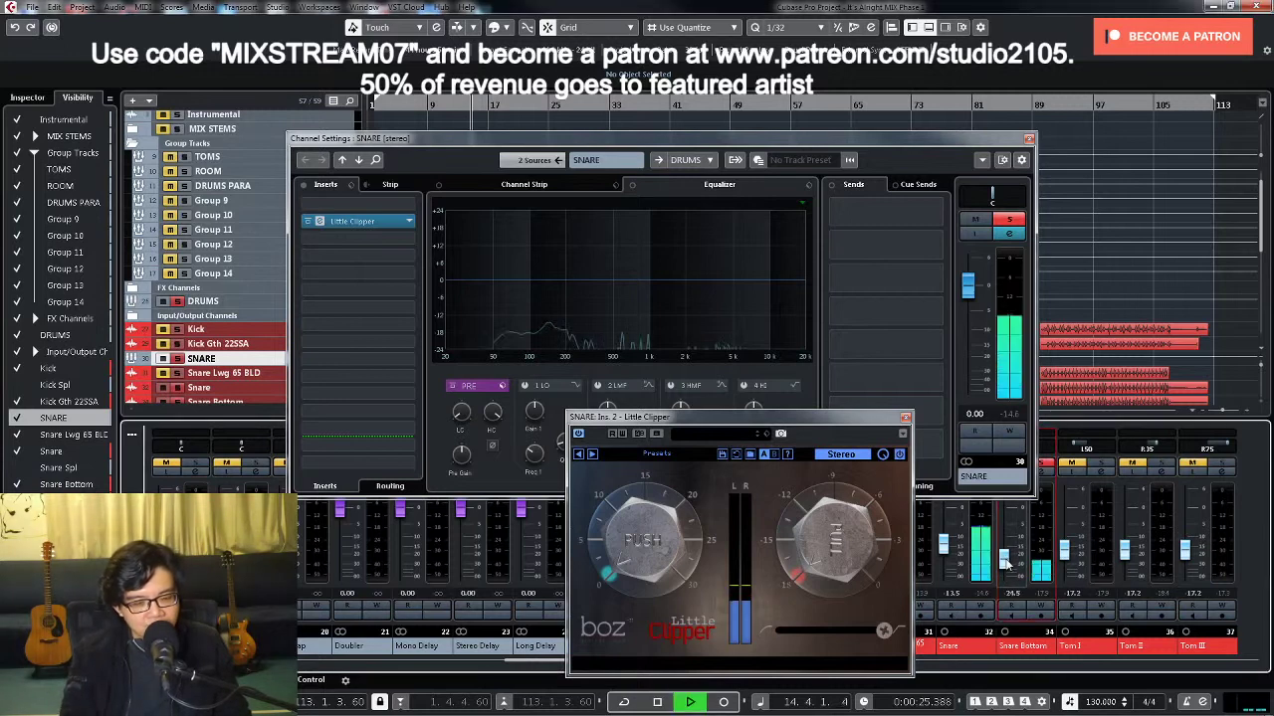
{"action": "left_click", "coordinate": [905, 417]}
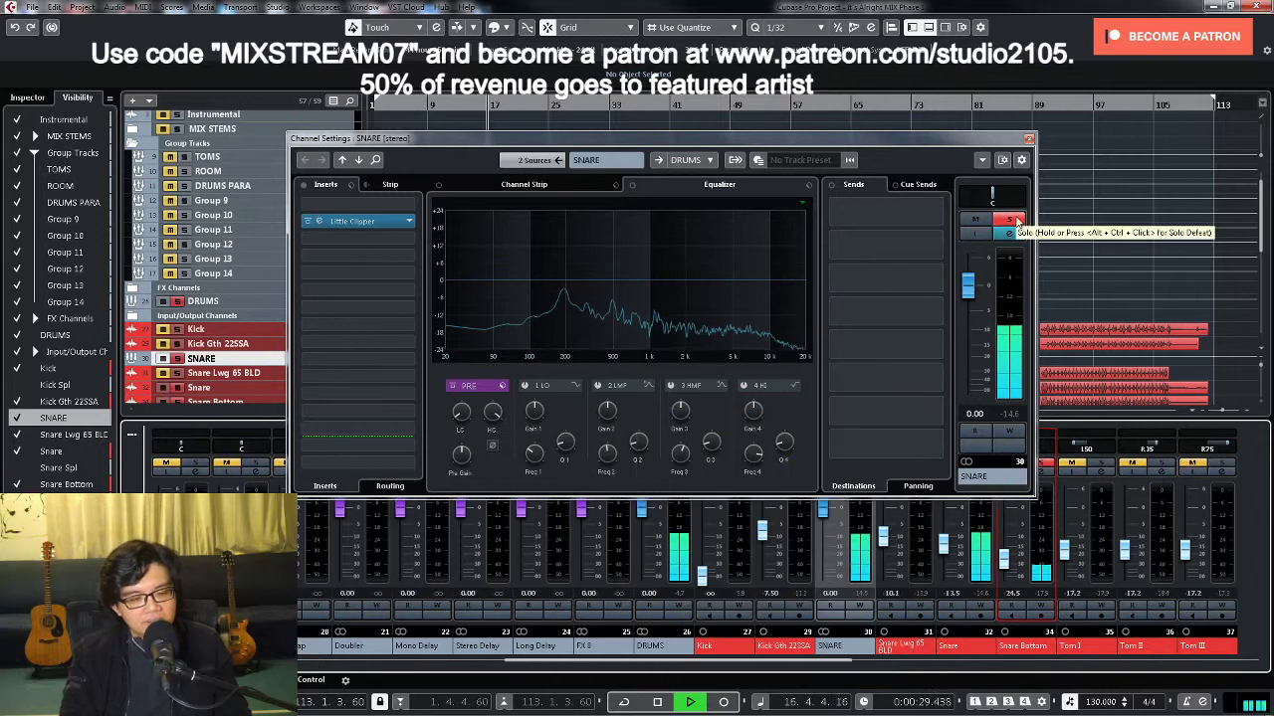
{"action": "left_click", "coordinate": [1011, 219]}
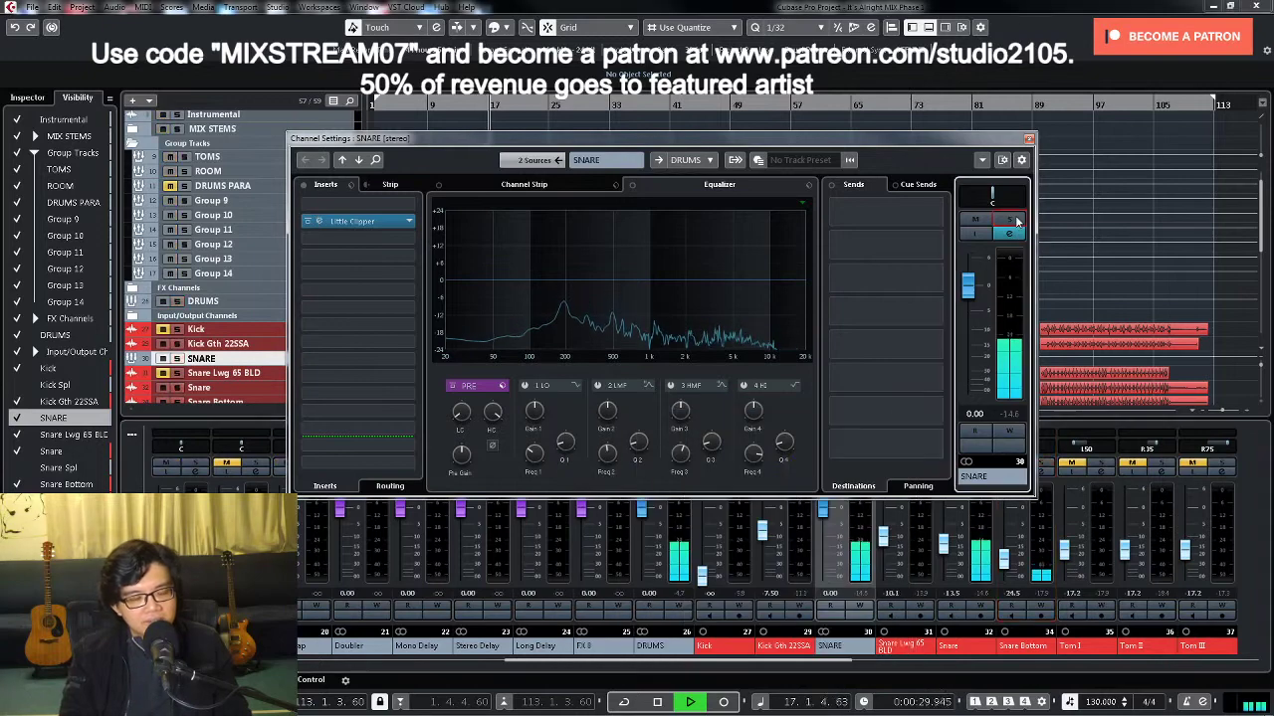
{"action": "left_click", "coordinate": [1029, 142]}
{"action": "key", "text": "space"}
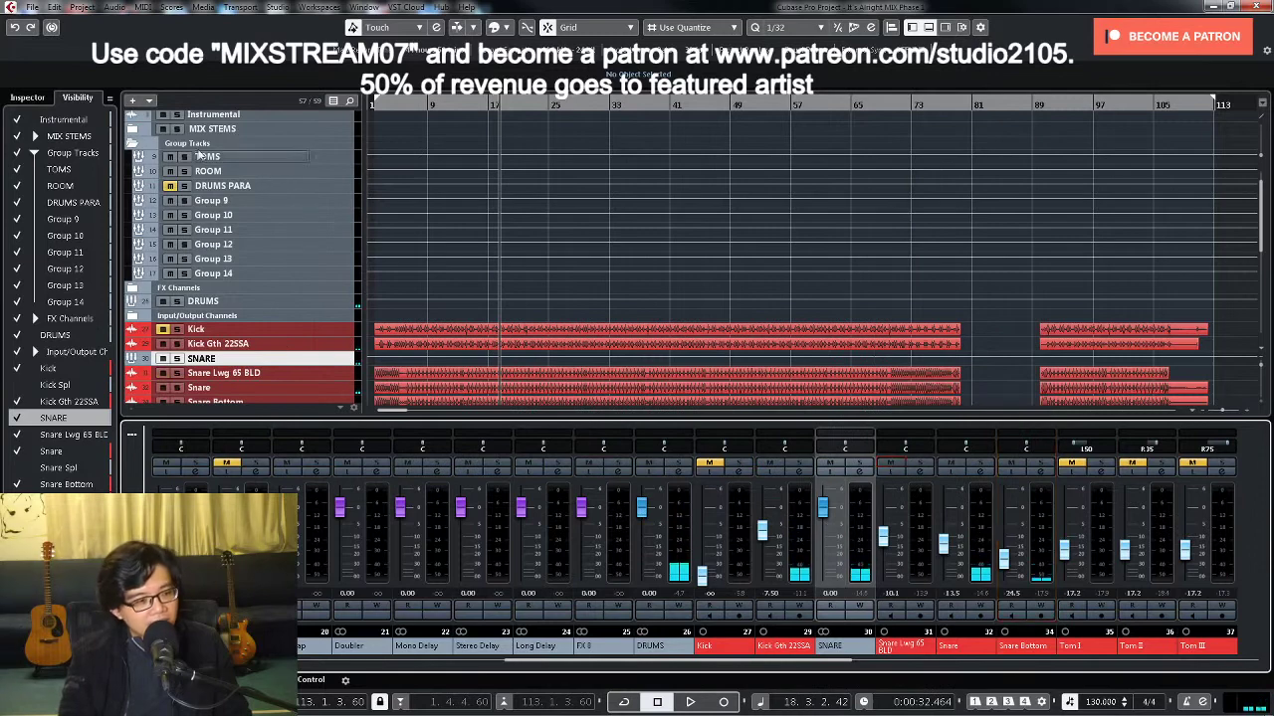
Step: Collapse the Group Tracks folder and bring the Snare Lwg 65 BLD fader up from silence to -16.5 dB during playback
{"action": "left_click", "coordinate": [132, 144]}
{"action": "scroll", "coordinate": [278, 205], "scroll_direction": "up", "scroll_amount": 5}
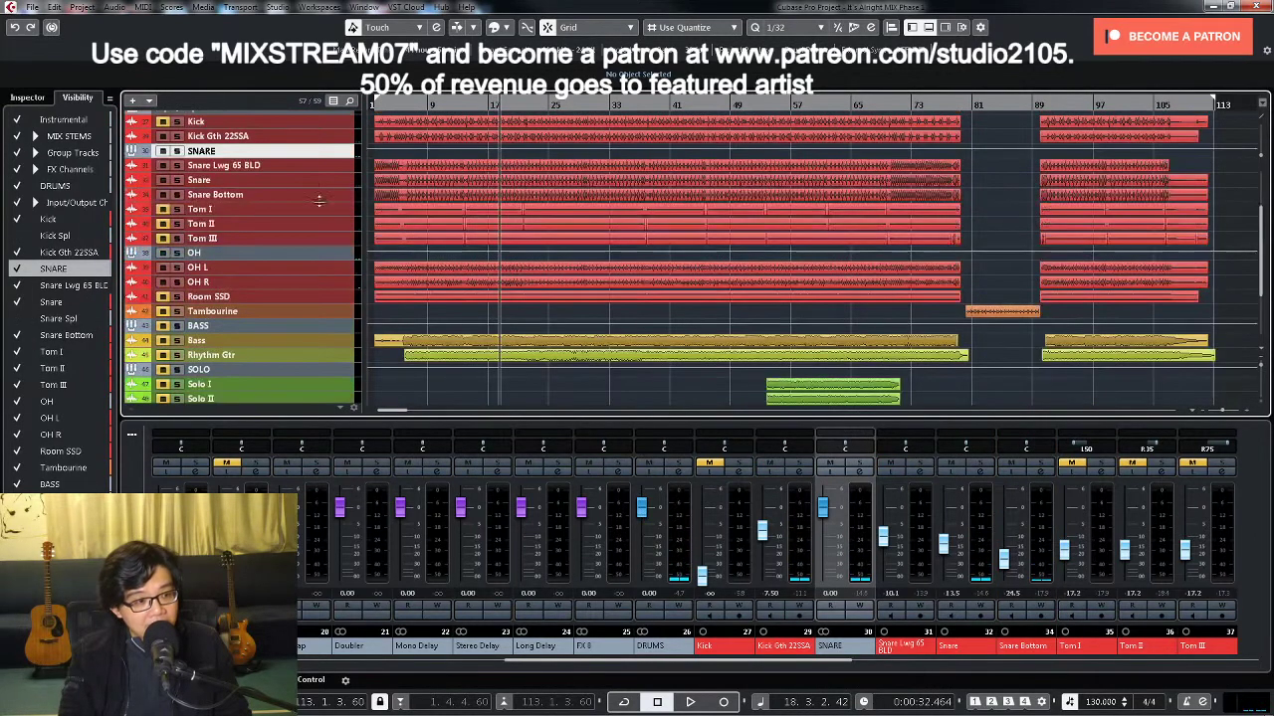
{"action": "left_click", "coordinate": [327, 221]}
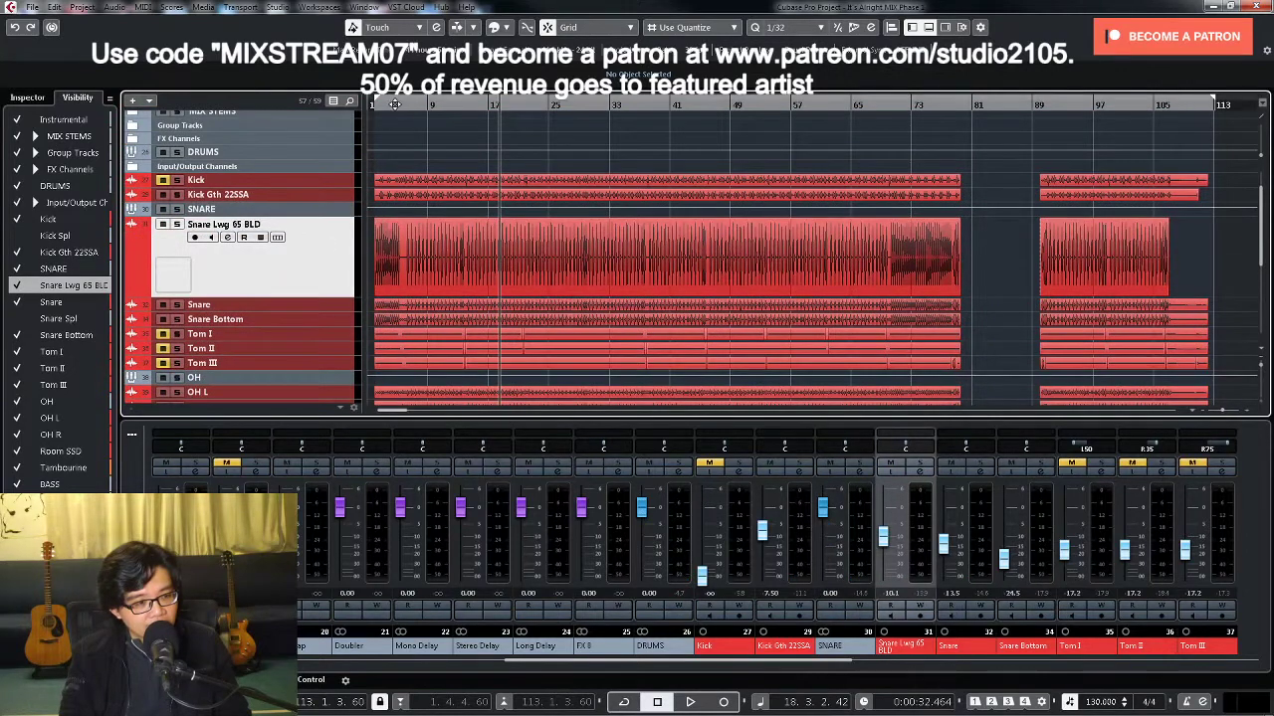
{"action": "left_click", "coordinate": [398, 108]}
{"action": "left_click", "coordinate": [892, 577]}
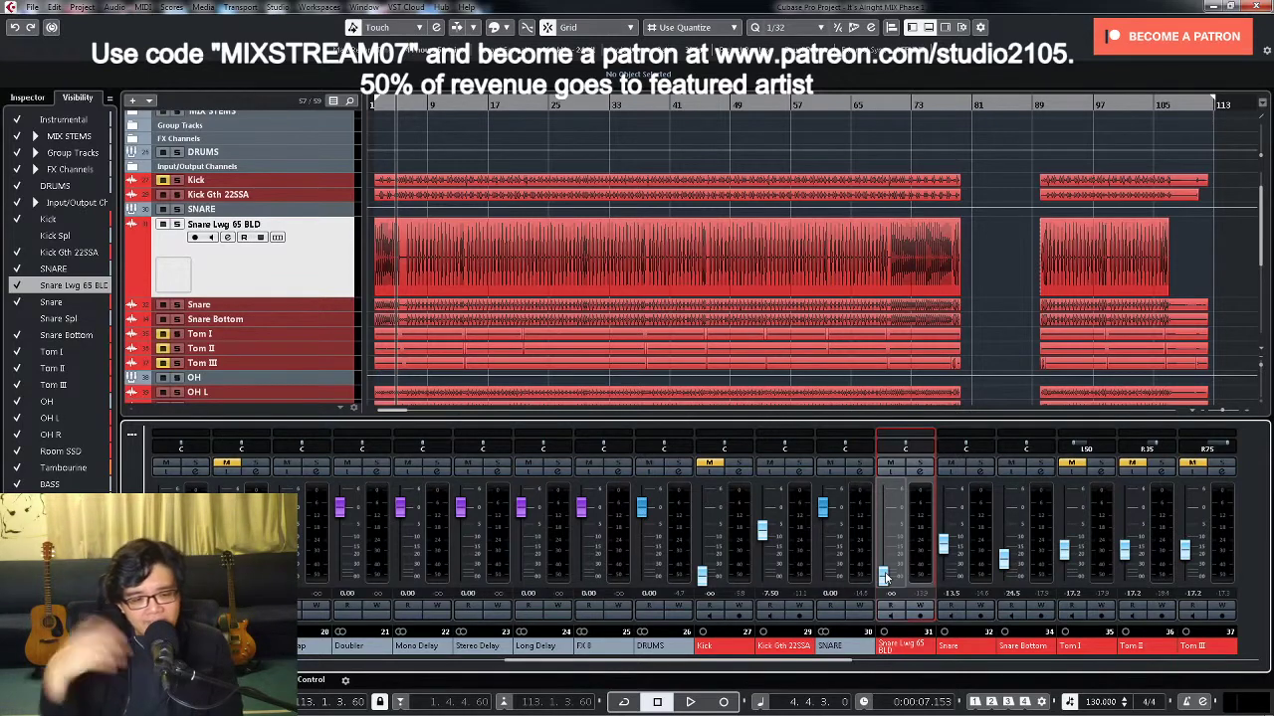
{"action": "key", "text": "space"}
{"action": "mouse_move", "coordinate": [882, 575]}
{"action": "left_mouse_down"}
{"action": "mouse_move", "coordinate": [882, 558]}
{"action": "mouse_move", "coordinate": [887, 573]}
{"action": "left_mouse_up"}
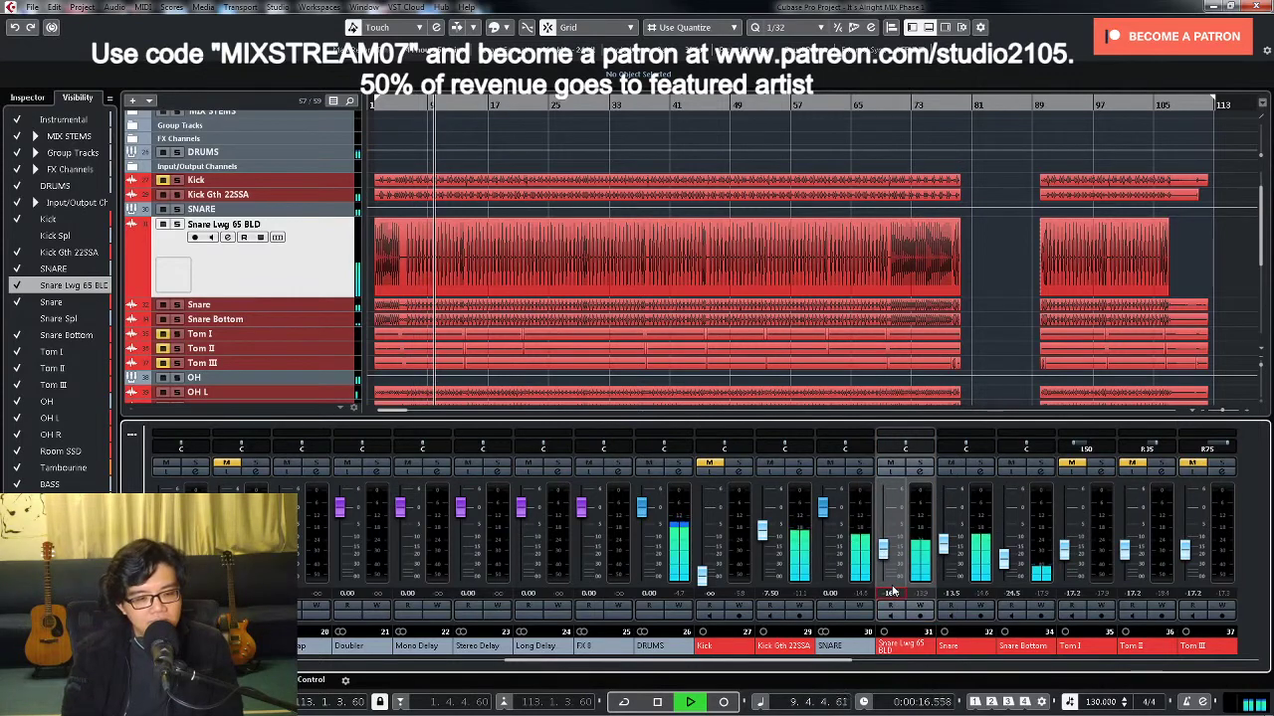
Step: Audition the Snare Lwg 65 BLD channel in solo, unsolo it and return its track to normal height
{"action": "left_click", "coordinate": [920, 463]}
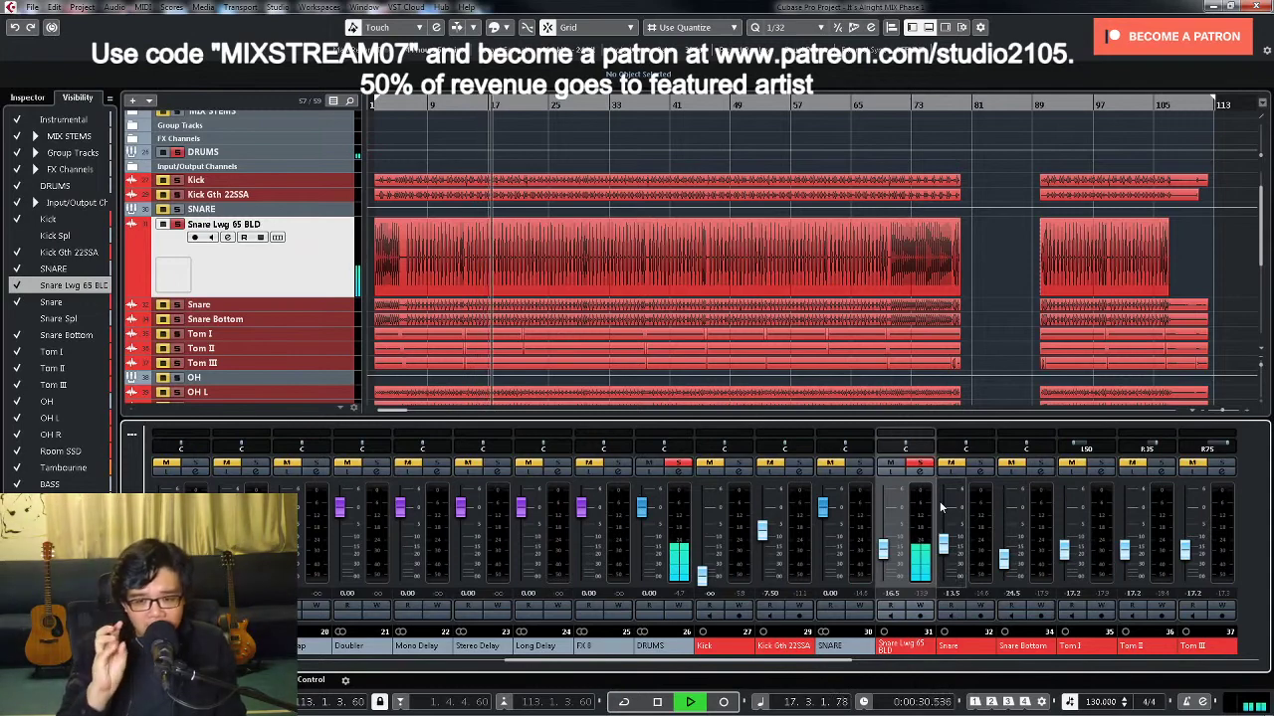
{"action": "key", "text": "space"}
{"action": "left_click", "coordinate": [540, 272]}
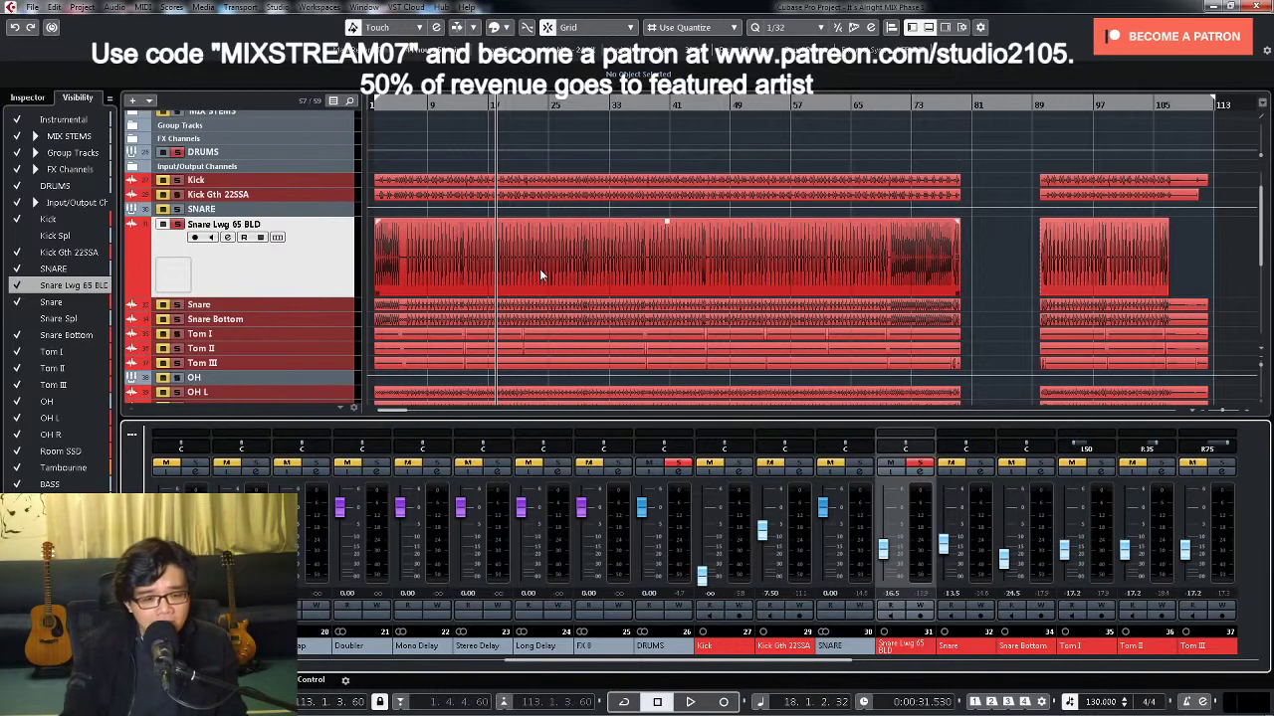
{"action": "left_click", "coordinate": [924, 466]}
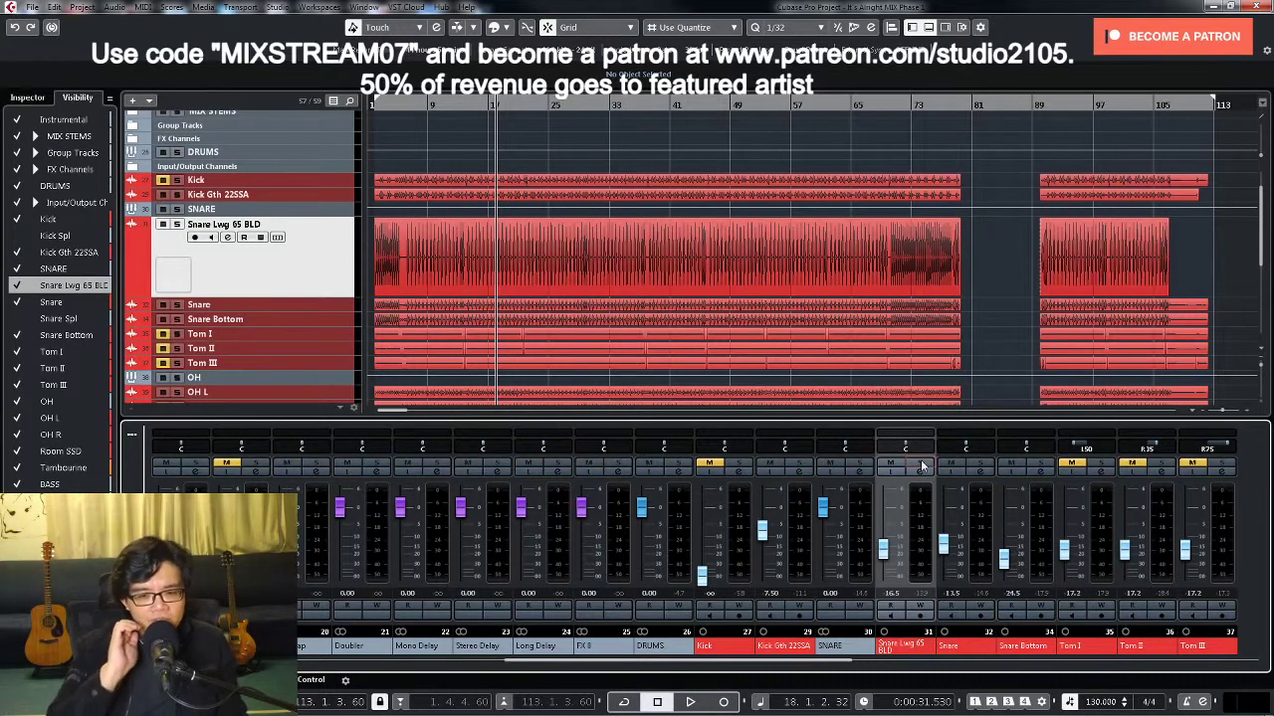
{"action": "key", "text": "ctrl+Down"}
{"action": "key", "text": "ctrl+Up"}
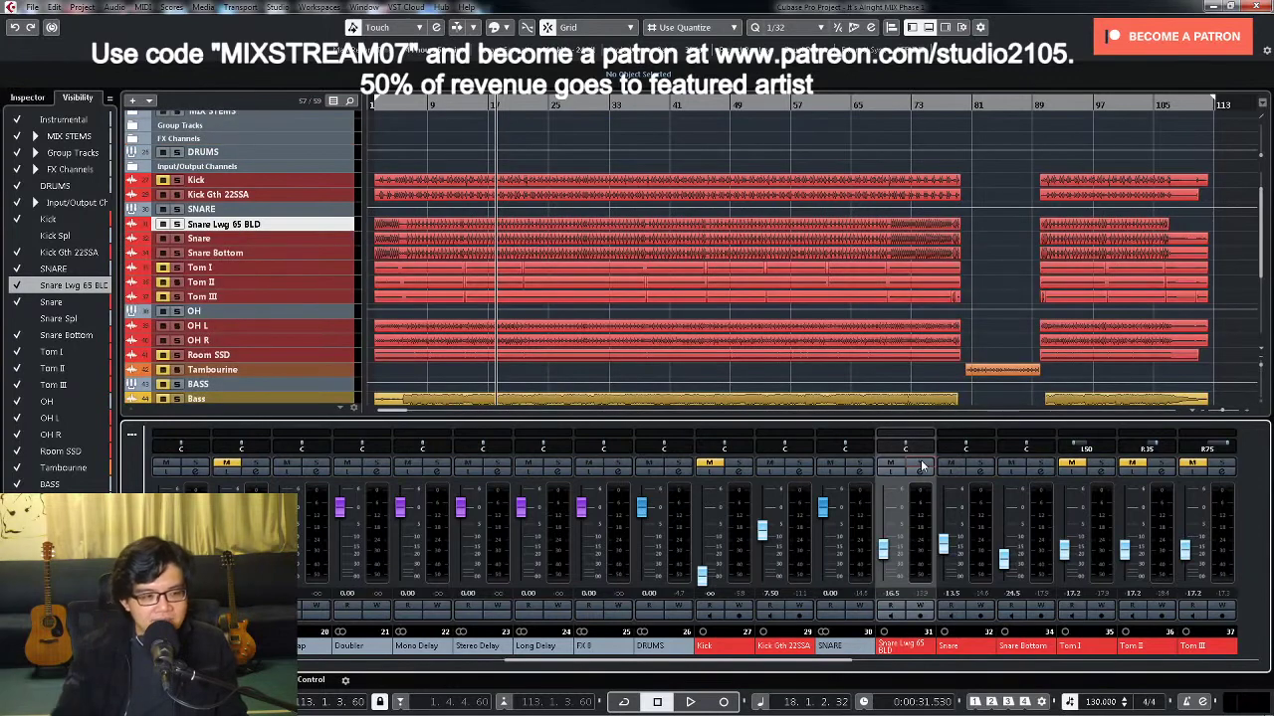
Step: Add an active send to REVerence on the OH group channel after listening briefly to the drums
{"action": "key", "text": "space"}
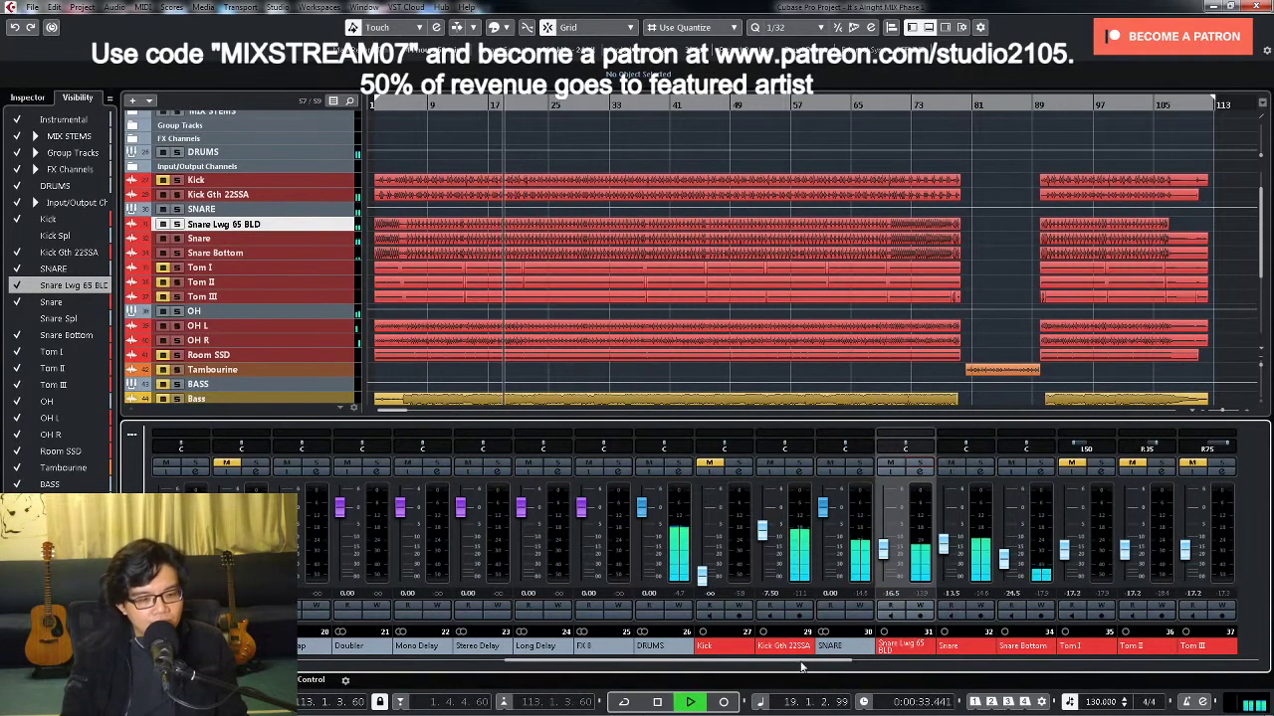
{"action": "left_click_drag", "start_coordinate": [799, 670], "coordinate": [904, 670]}
{"action": "key", "text": "space"}
{"action": "left_click", "coordinate": [983, 476]}
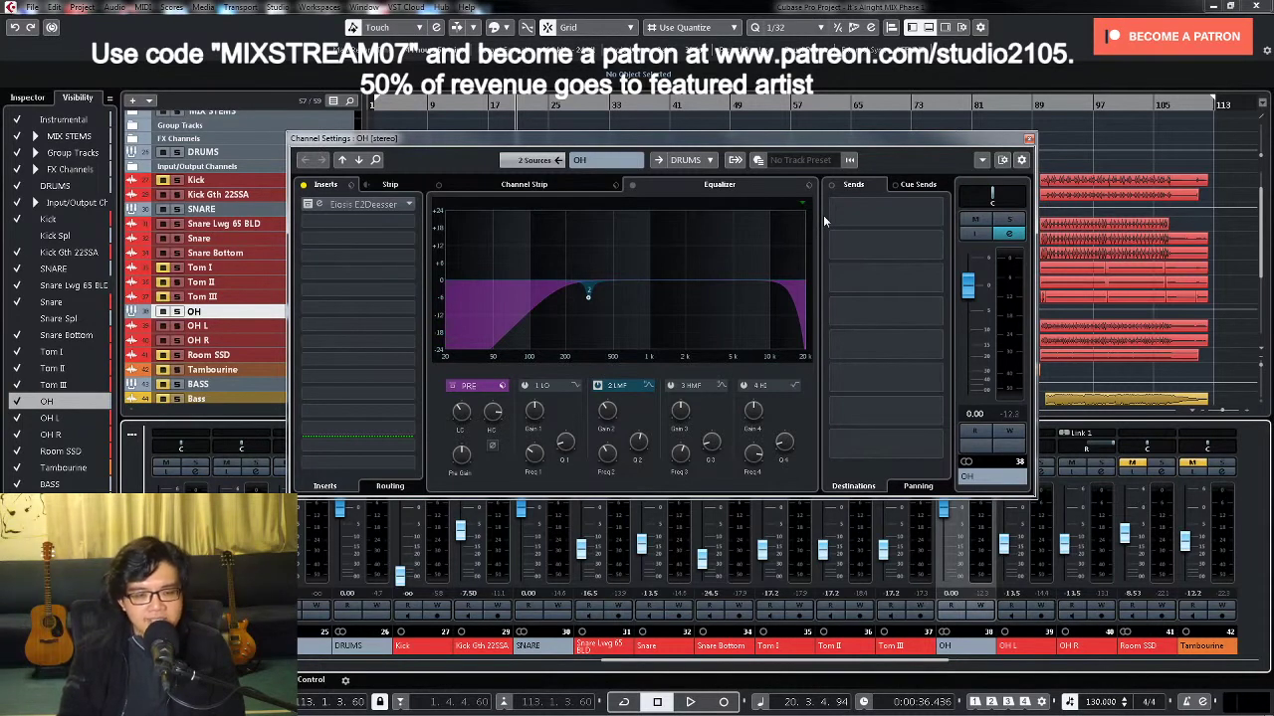
{"action": "left_click", "coordinate": [937, 213]}
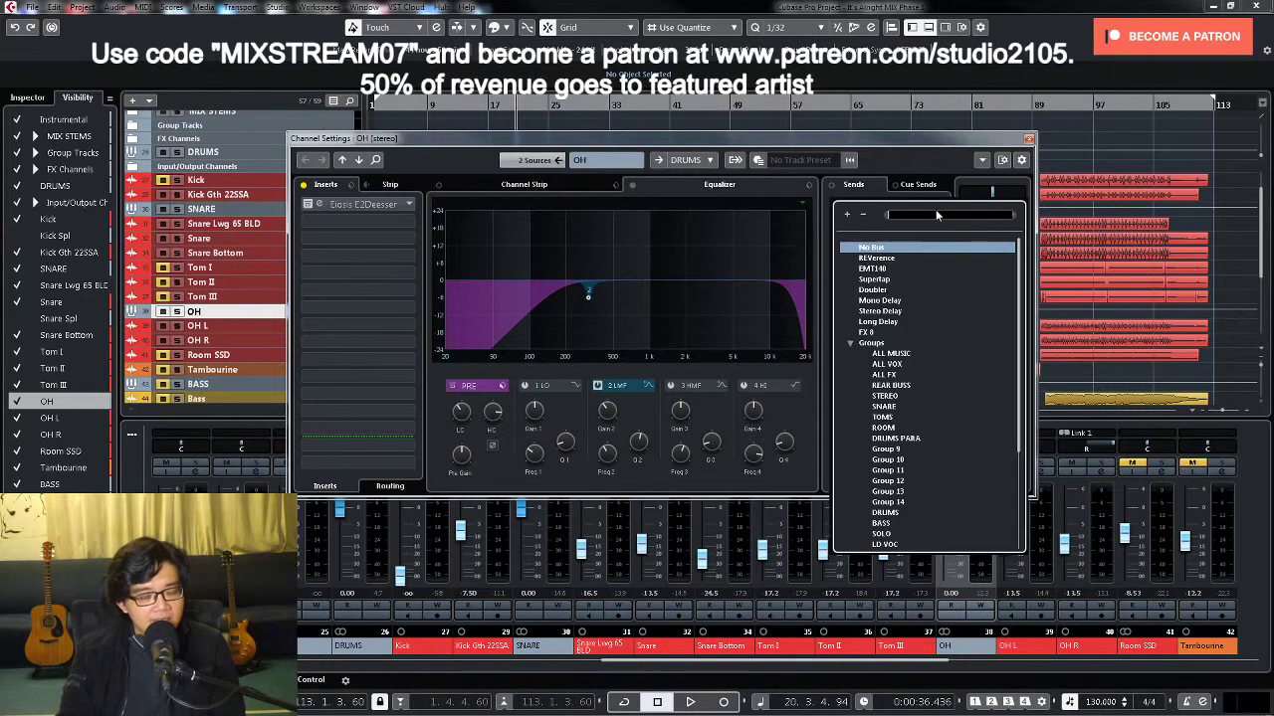
{"action": "left_click", "coordinate": [885, 260]}
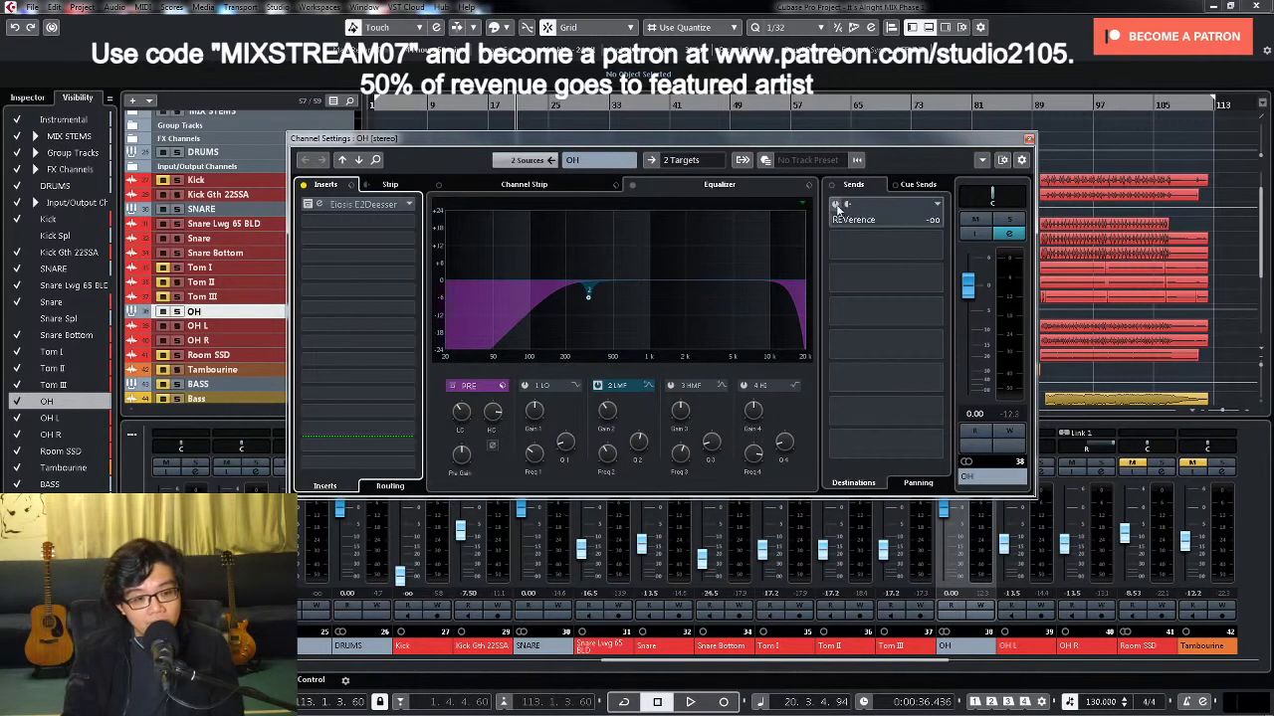
{"action": "left_click", "coordinate": [837, 207]}
Step: Open the send's REVerence effect, start an impulse response import and browse to Software > VST FX > SIR > Impulse Responses on drive D
{"action": "right_click", "coordinate": [896, 221]}
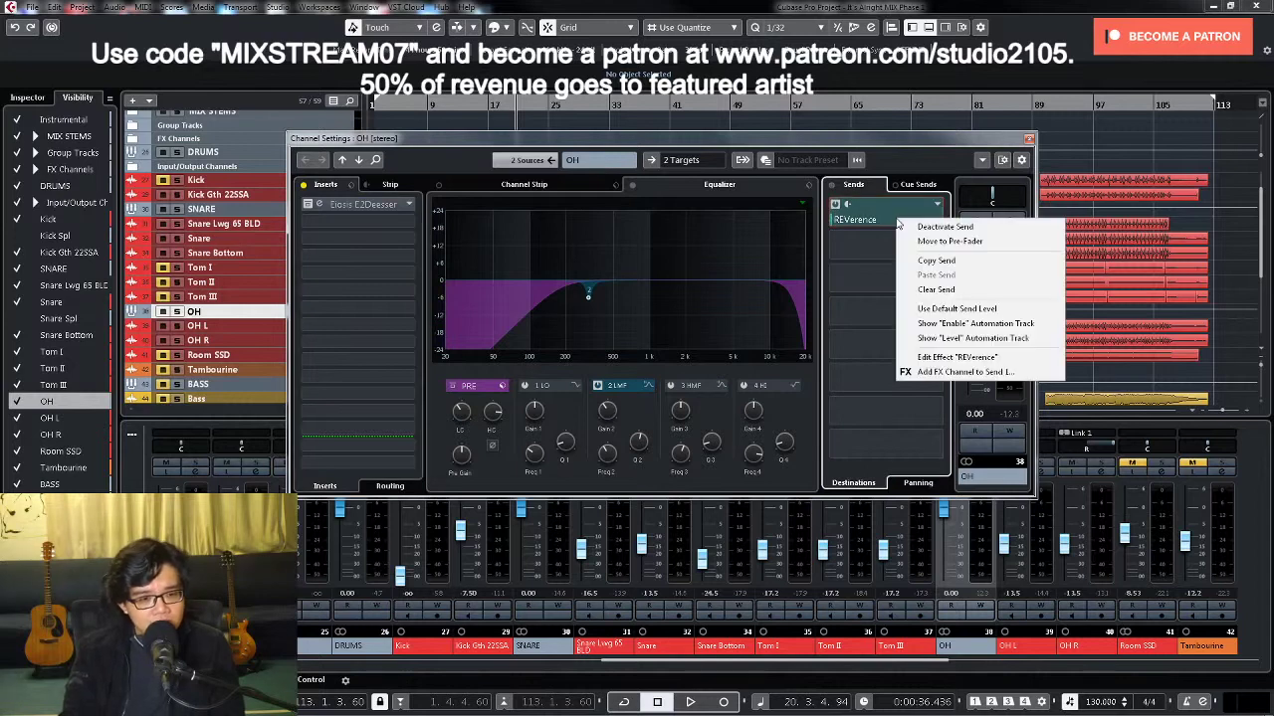
{"action": "left_click", "coordinate": [936, 360]}
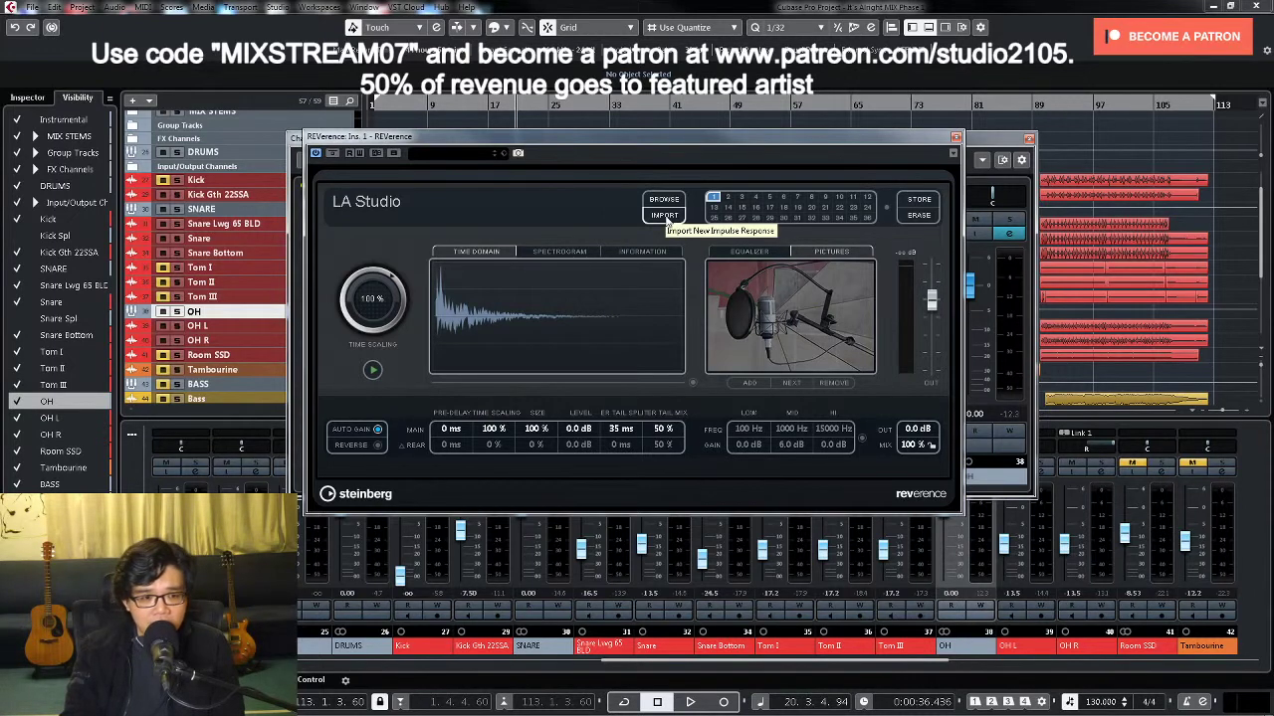
{"action": "left_click", "coordinate": [664, 216]}
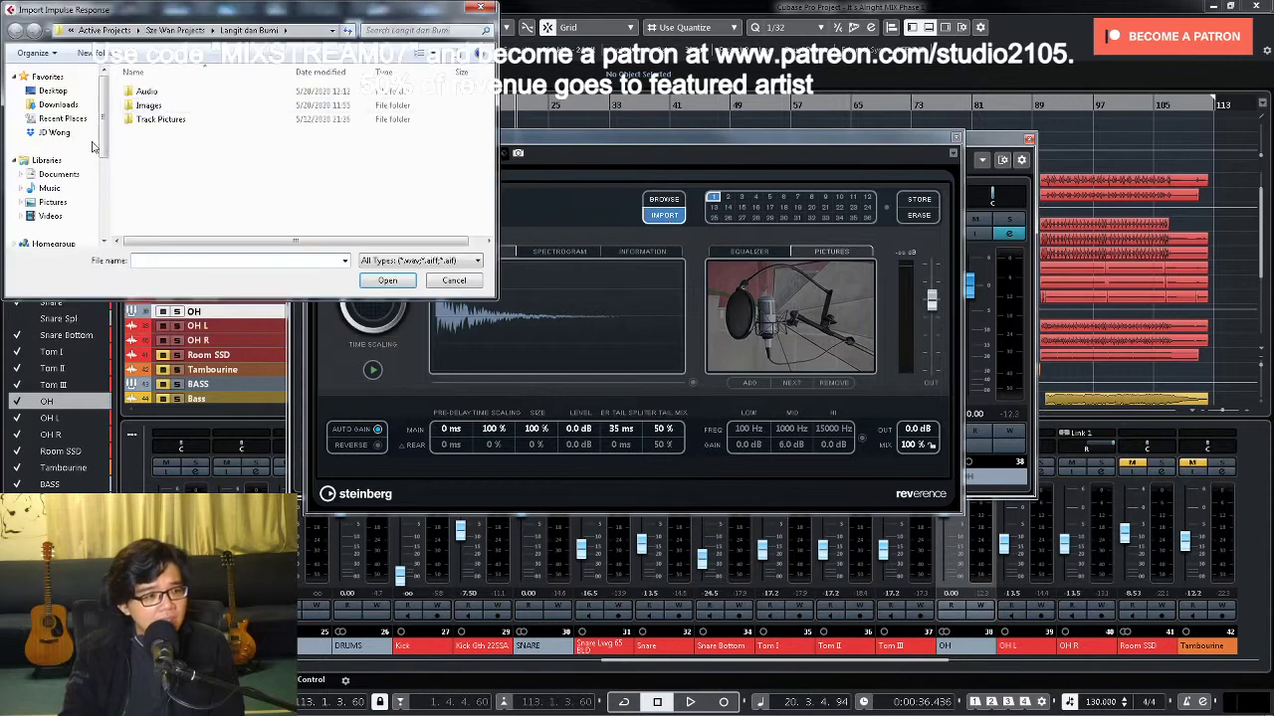
{"action": "scroll", "coordinate": [91, 147], "scroll_direction": "down", "scroll_amount": 4}
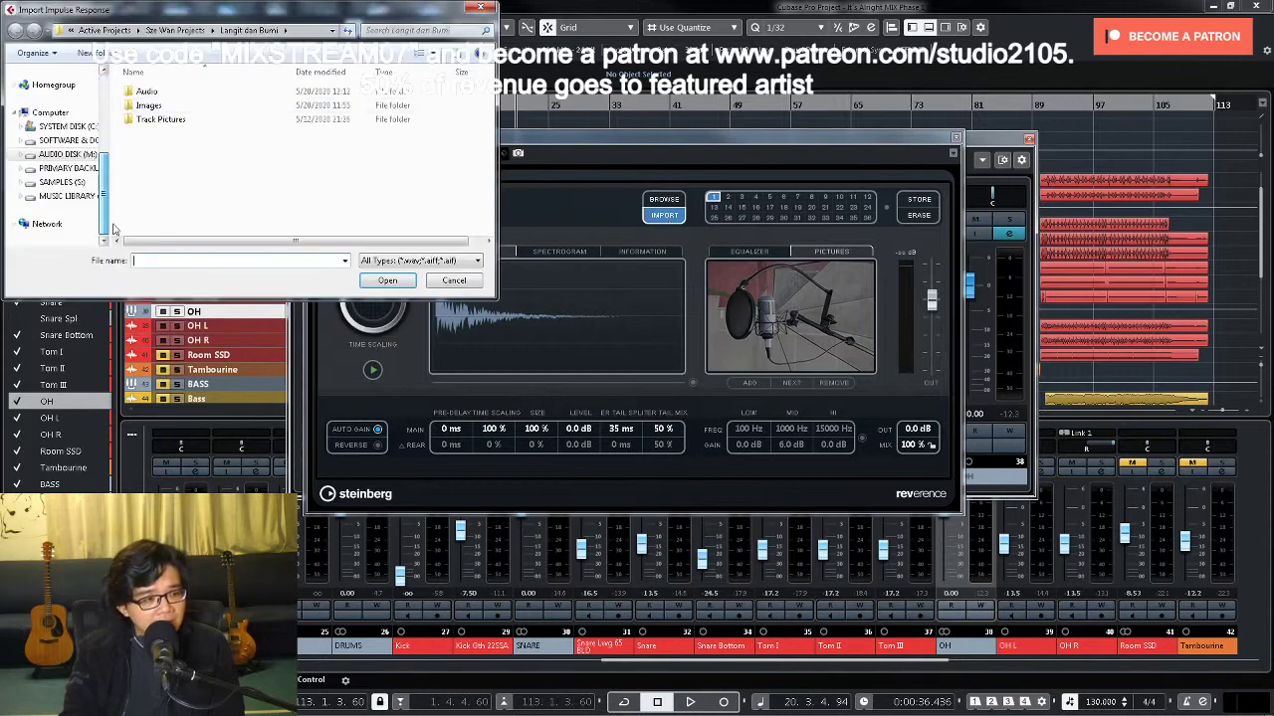
{"action": "left_click", "coordinate": [68, 145]}
{"action": "double_click", "coordinate": [149, 104]}
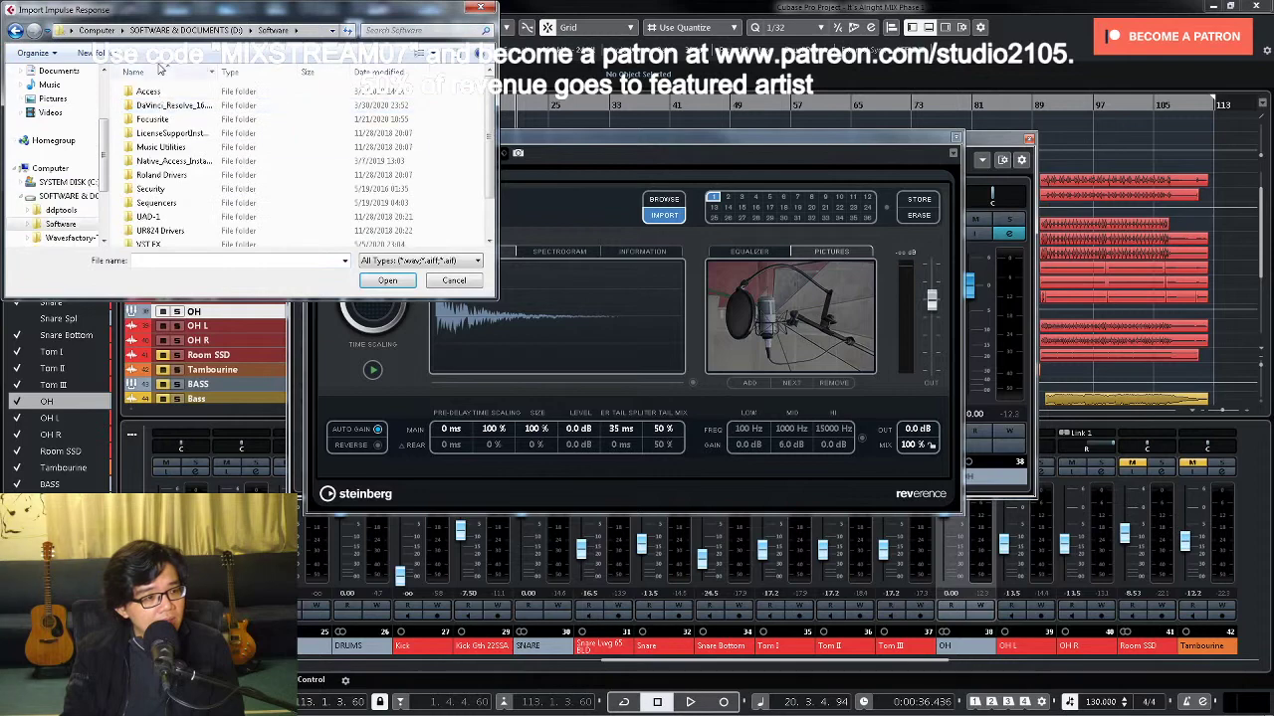
{"action": "scroll", "coordinate": [169, 179], "scroll_direction": "down", "scroll_amount": 2}
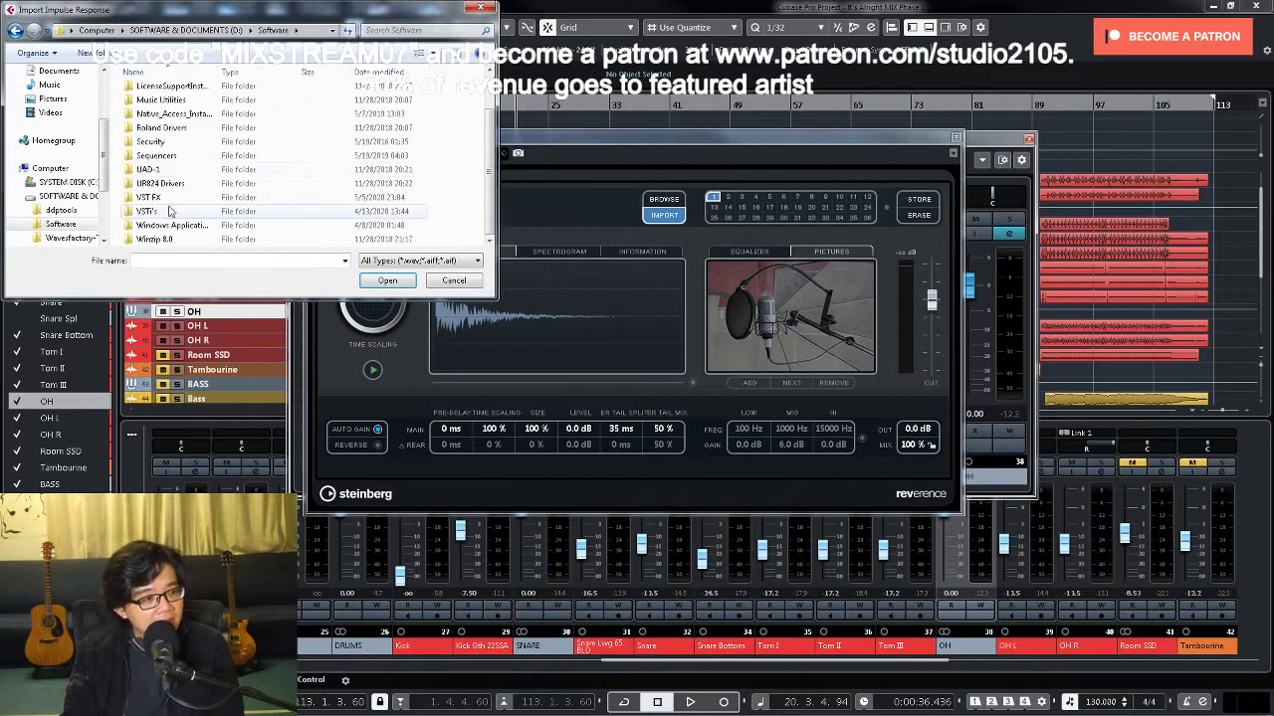
{"action": "double_click", "coordinate": [149, 197]}
{"action": "scroll", "coordinate": [174, 184], "scroll_direction": "down", "scroll_amount": 3}
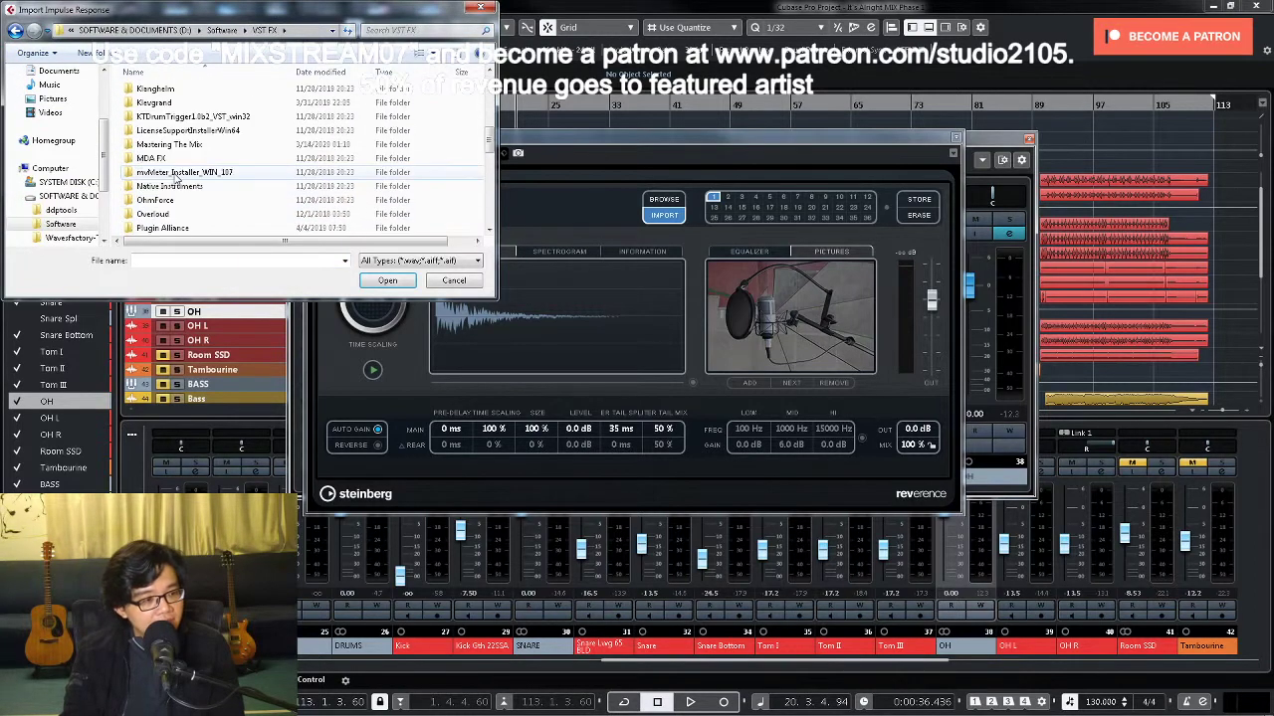
{"action": "scroll", "coordinate": [174, 179], "scroll_direction": "down", "scroll_amount": 3}
{"action": "double_click", "coordinate": [161, 204]}
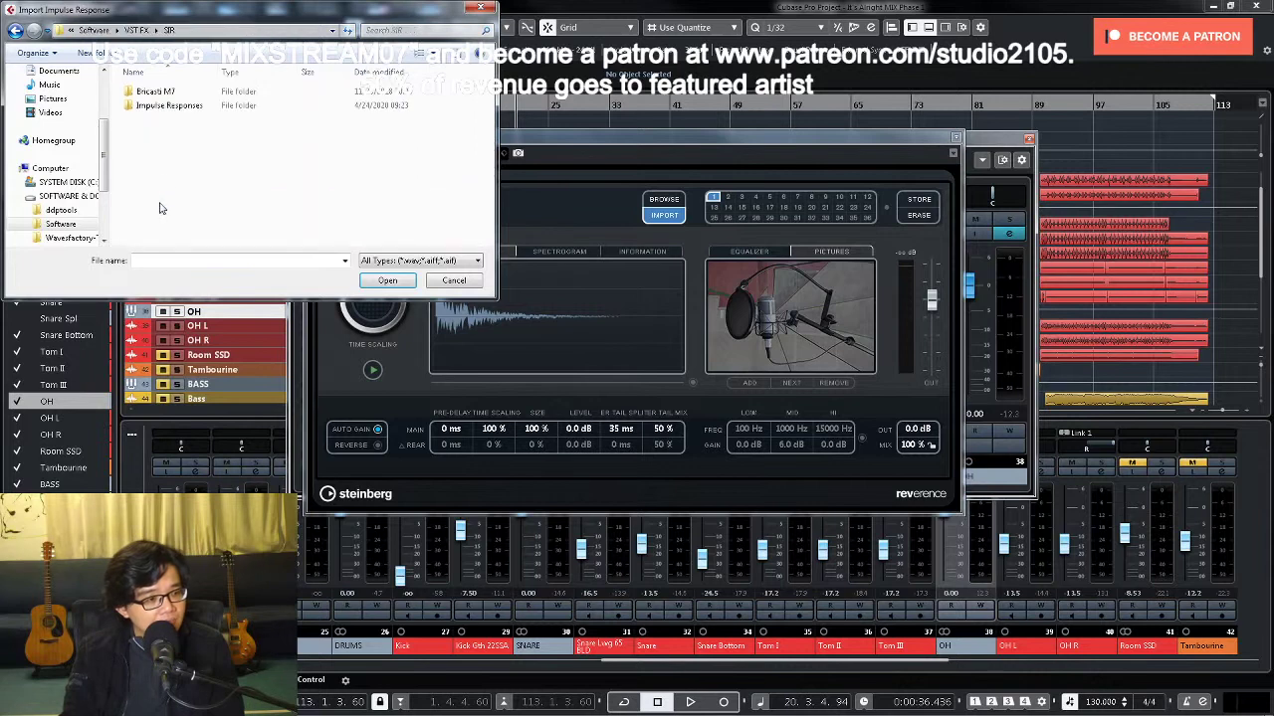
{"action": "double_click", "coordinate": [169, 105]}
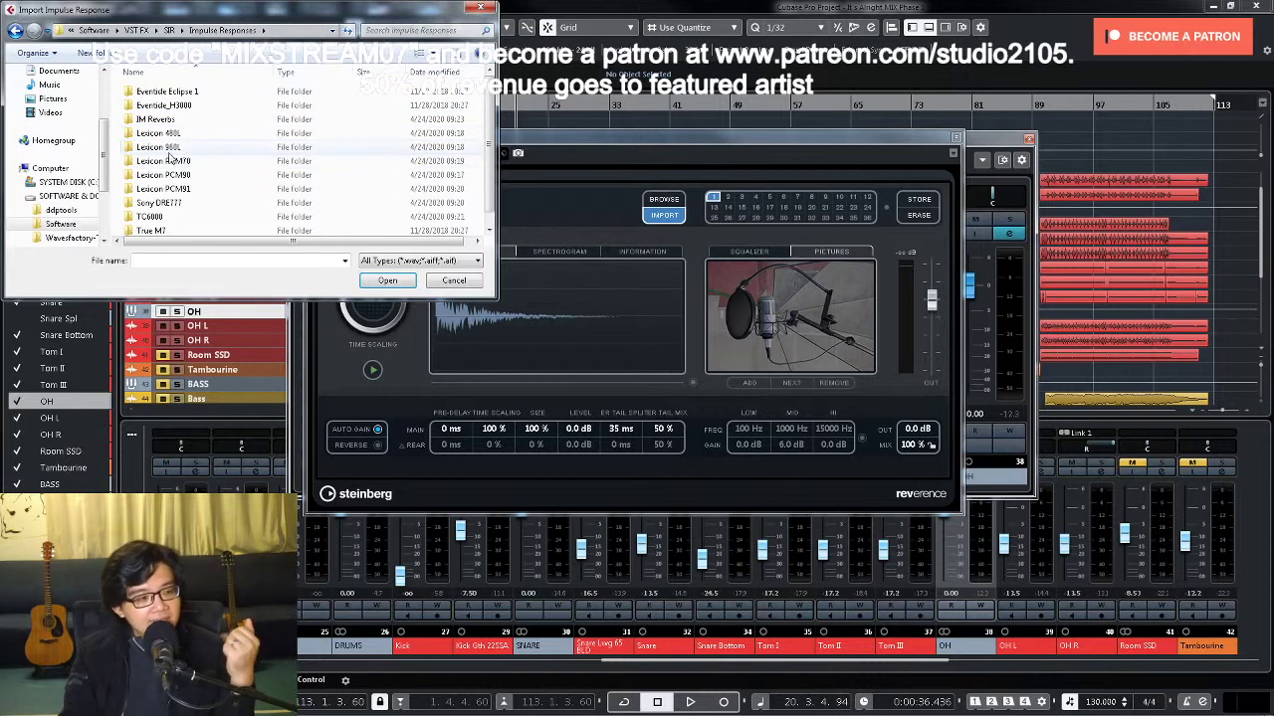
Step: Import the Snare Plate impulse response from the Yamaha SPX990 folder and close REVerence
{"action": "scroll", "coordinate": [171, 165], "scroll_direction": "down", "scroll_amount": 1}
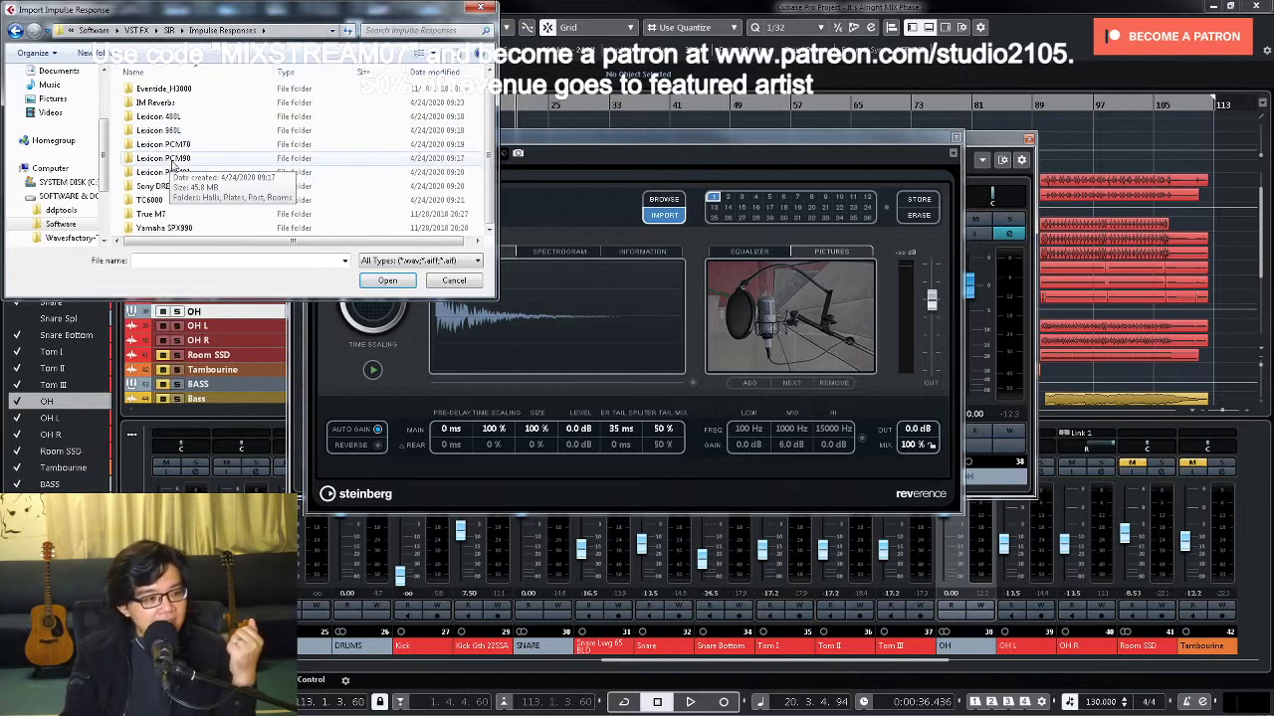
{"action": "double_click", "coordinate": [179, 229]}
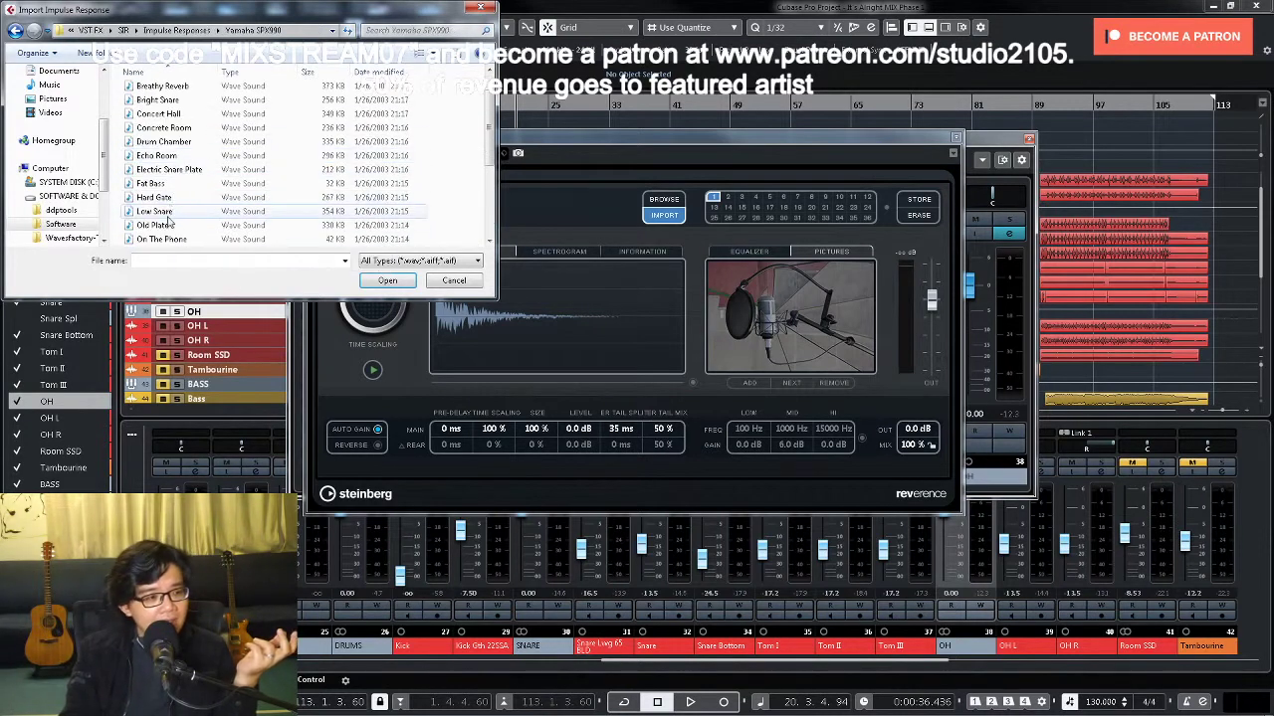
{"action": "scroll", "coordinate": [180, 187], "scroll_direction": "down", "scroll_amount": 2}
{"action": "scroll", "coordinate": [171, 186], "scroll_direction": "down", "scroll_amount": 1}
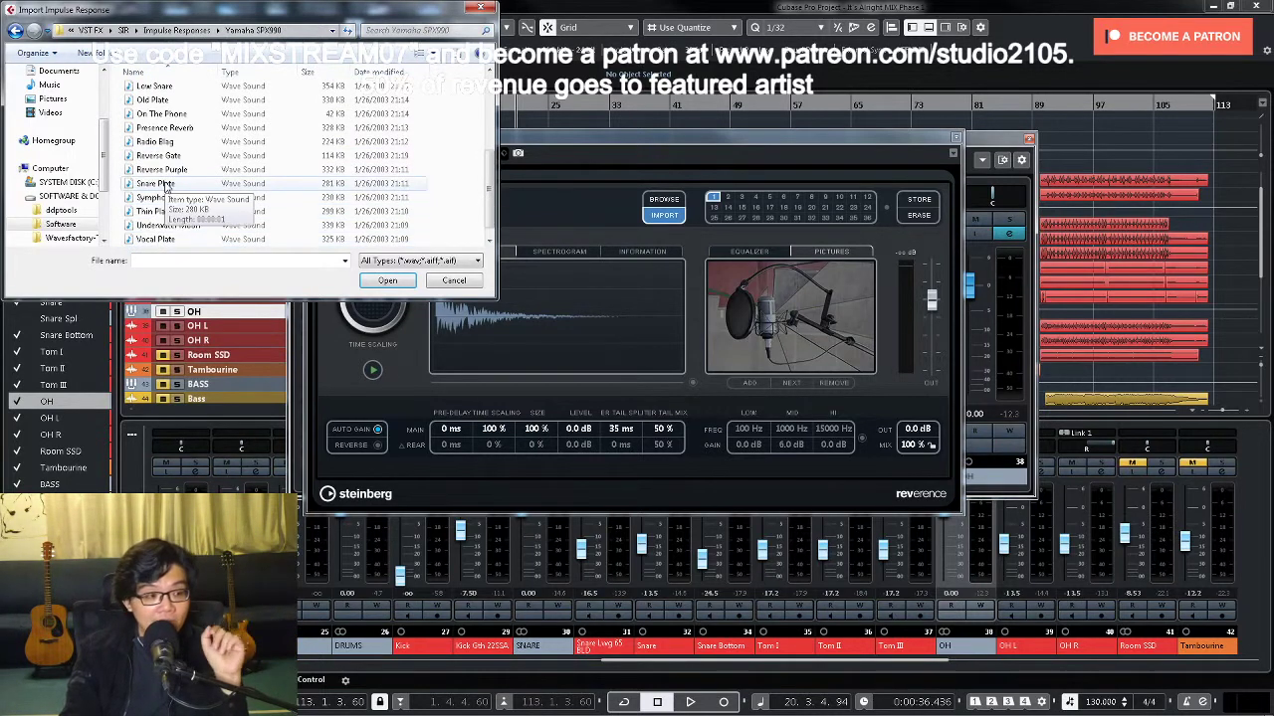
{"action": "double_click", "coordinate": [166, 184]}
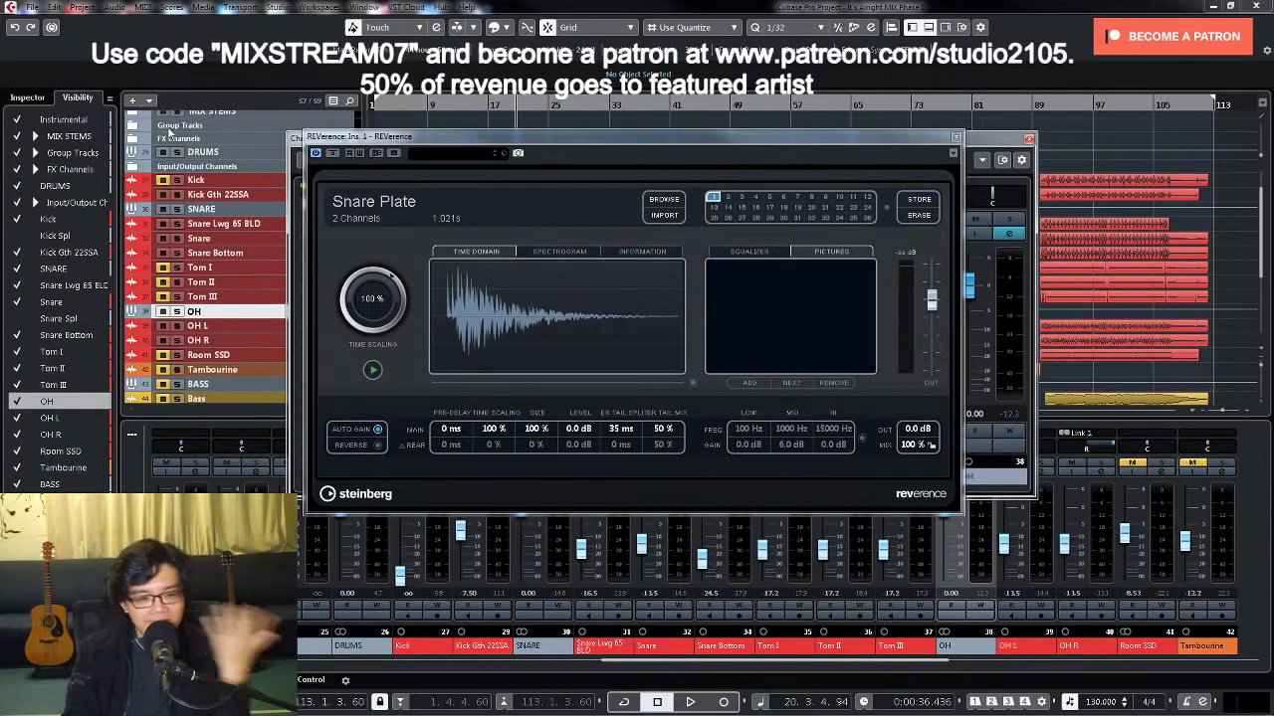
{"action": "left_click", "coordinate": [955, 137]}
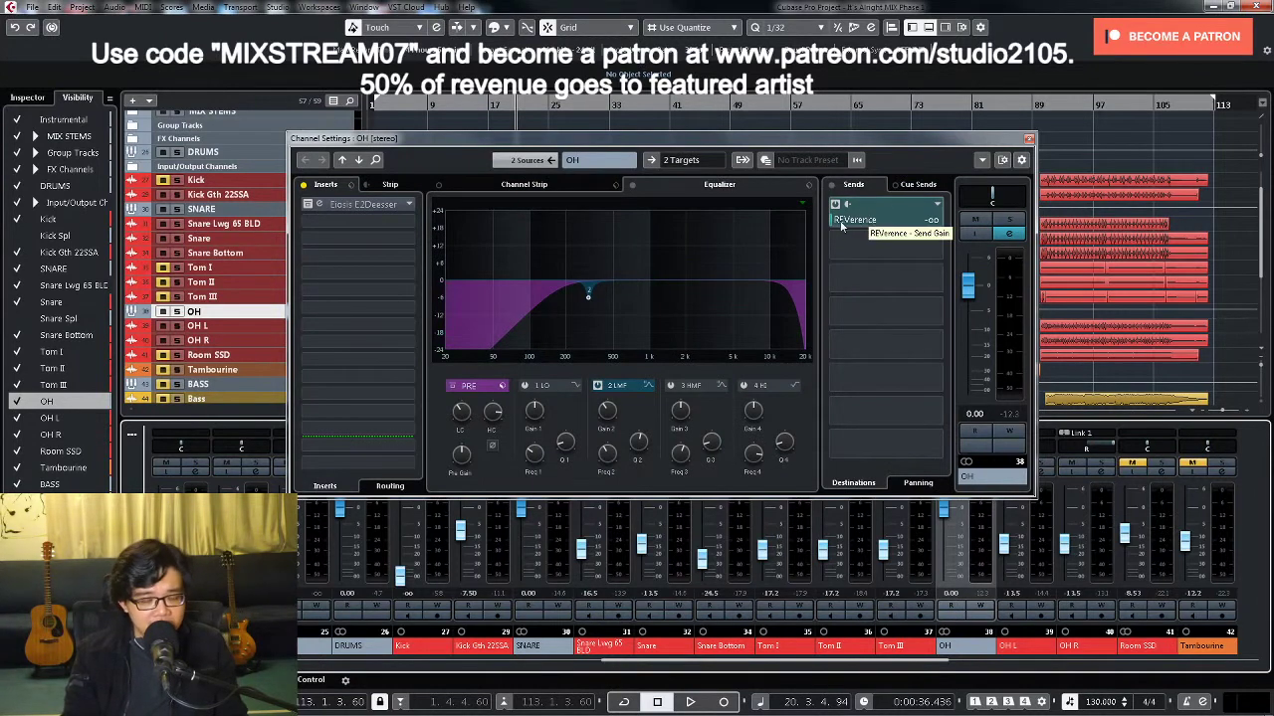
Step: Raise the OH channel's REVerence send level during playback and set it to 0 dB
{"action": "key", "text": "space"}
{"action": "left_click_drag", "start_coordinate": [840, 225], "coordinate": [940, 213]}
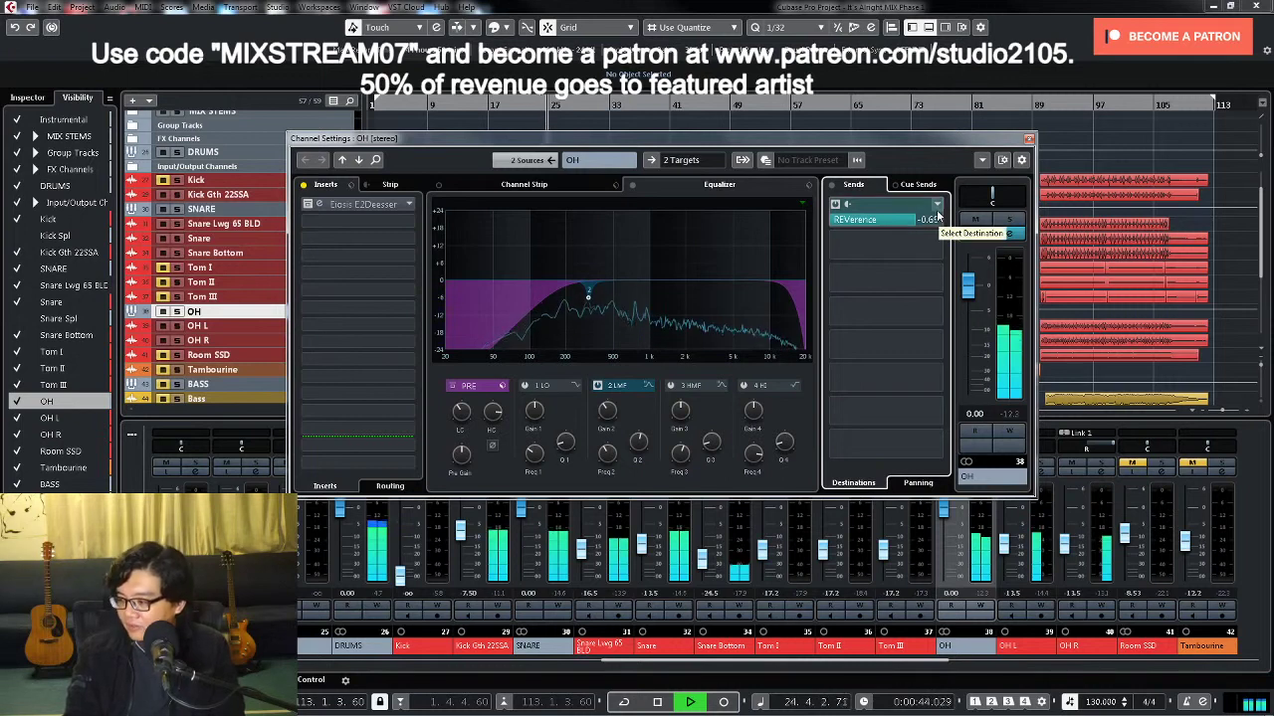
{"action": "left_click", "coordinate": [938, 215]}
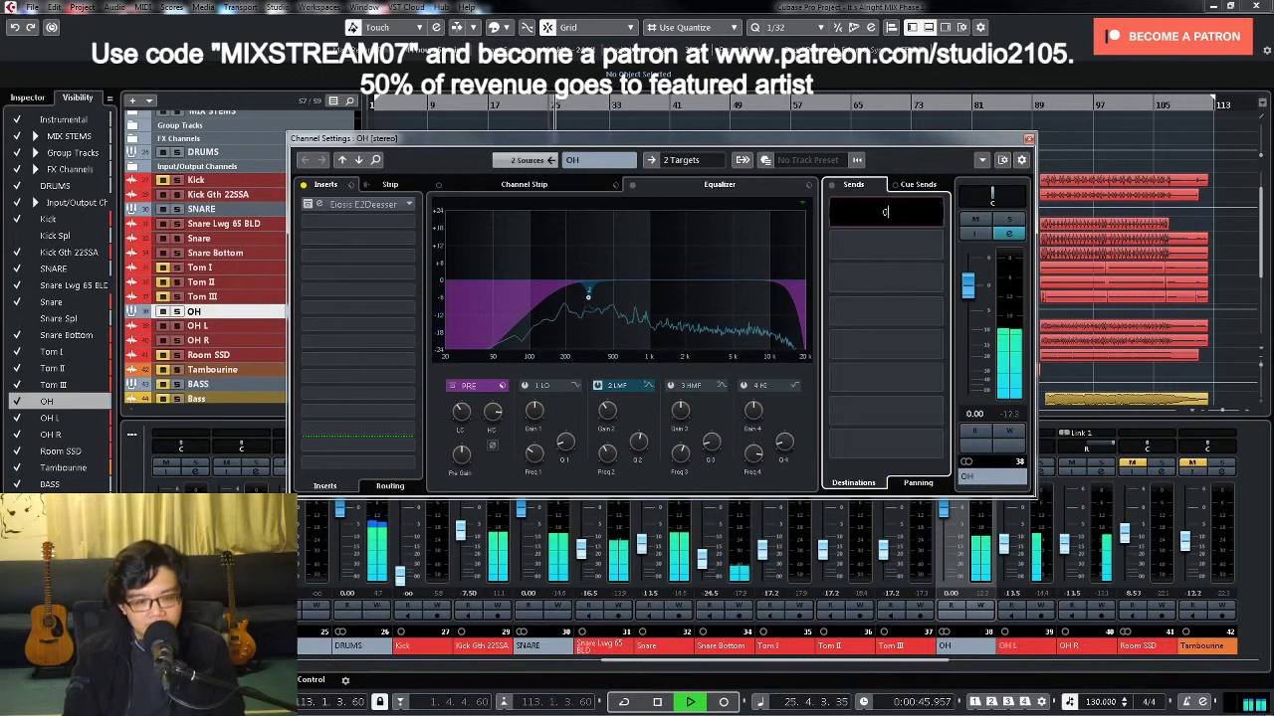
{"action": "type", "text": "0"}
{"action": "key", "text": "Return"}
{"action": "key", "text": "space"}
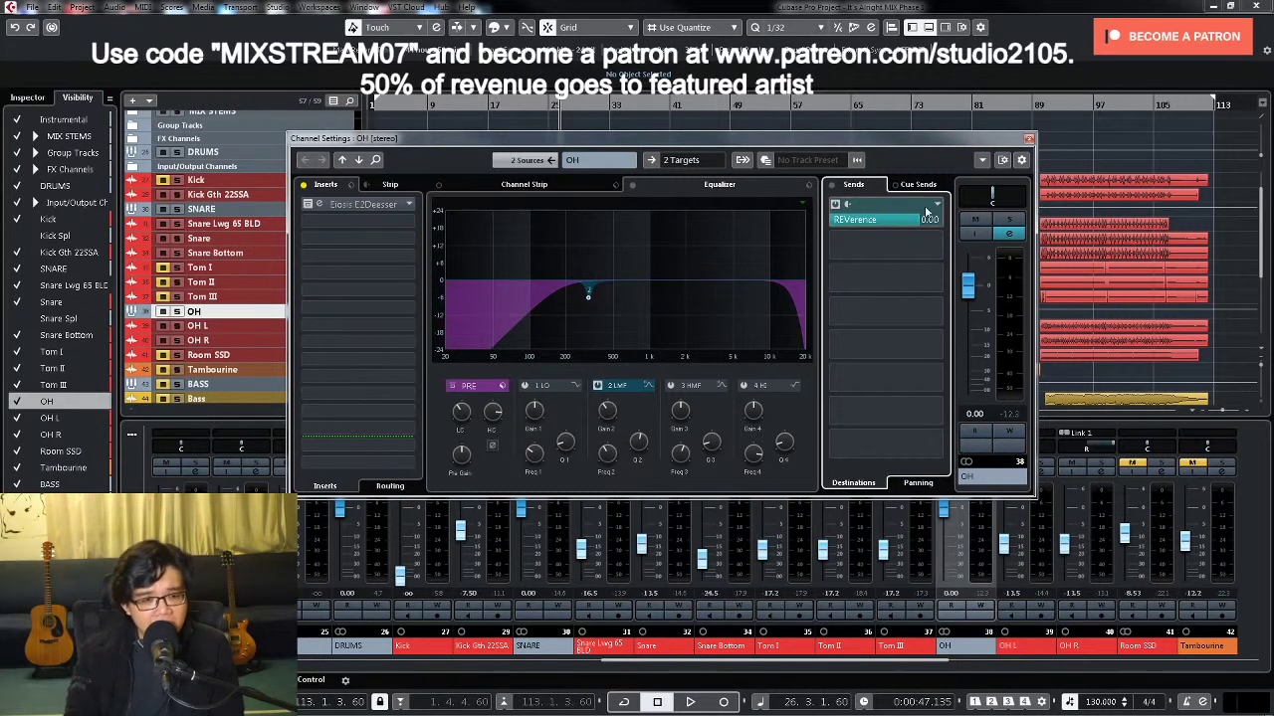
Step: Lower the OH channel's REVerence send to -4.50 dB during playback and close the channel settings
{"action": "key", "text": "space"}
{"action": "mouse_move", "coordinate": [912, 226]}
{"action": "left_mouse_down"}
{"action": "mouse_move", "coordinate": [863, 224]}
{"action": "mouse_move", "coordinate": [895, 225]}
{"action": "left_mouse_up"}
{"action": "key", "text": "space"}
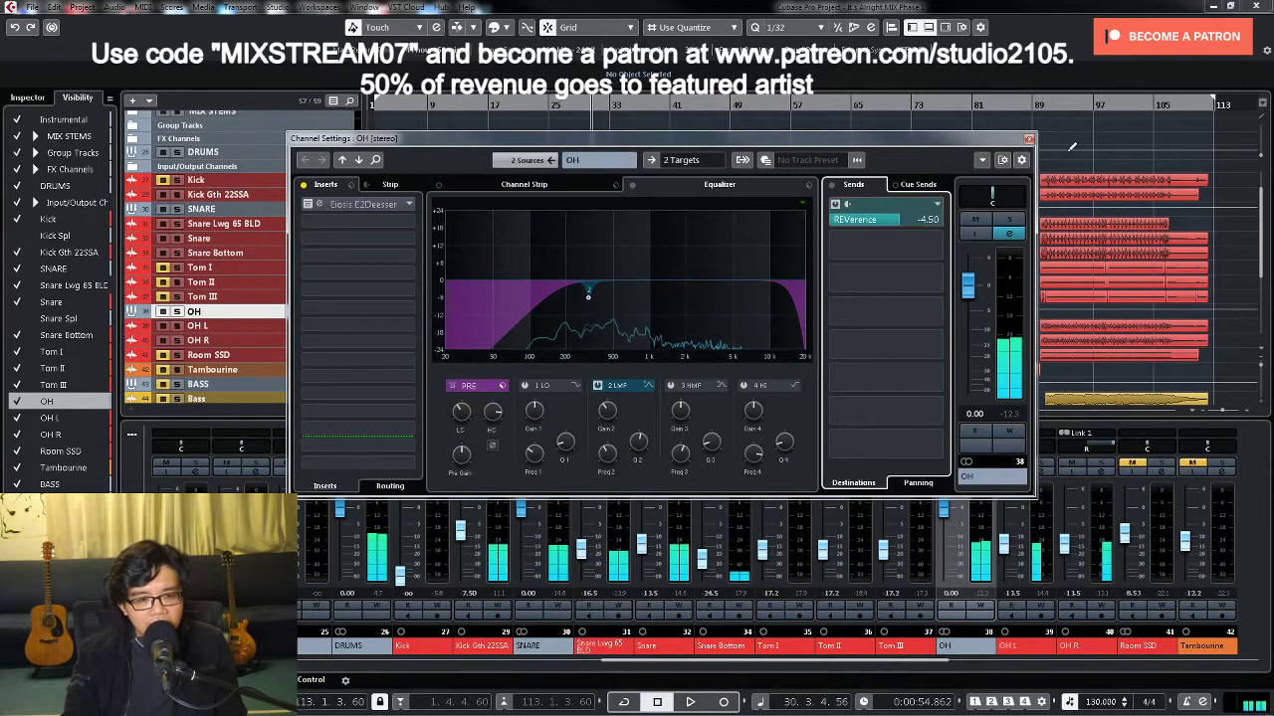
{"action": "left_click", "coordinate": [1030, 139]}
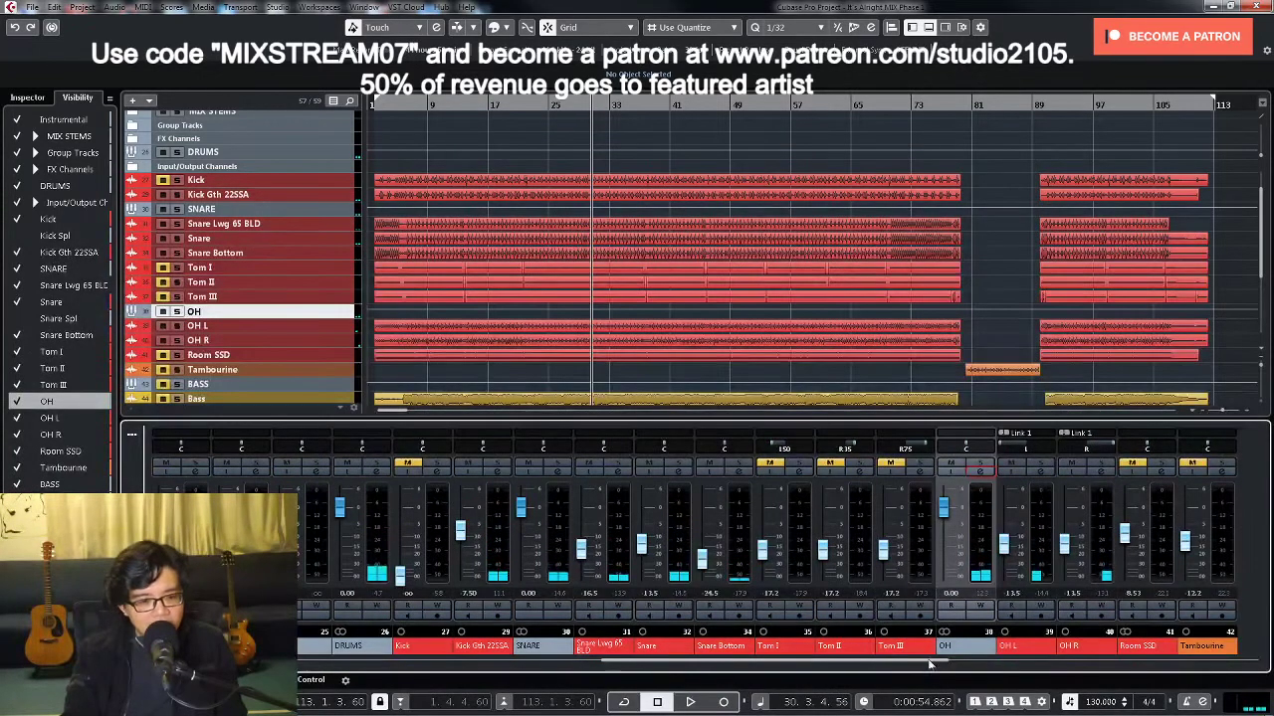
Step: Solo the REVerence FX channel and cut its second EQ band by about 4.8 dB near 626 Hz during playback
{"action": "left_click_drag", "start_coordinate": [933, 664], "coordinate": [736, 664]}
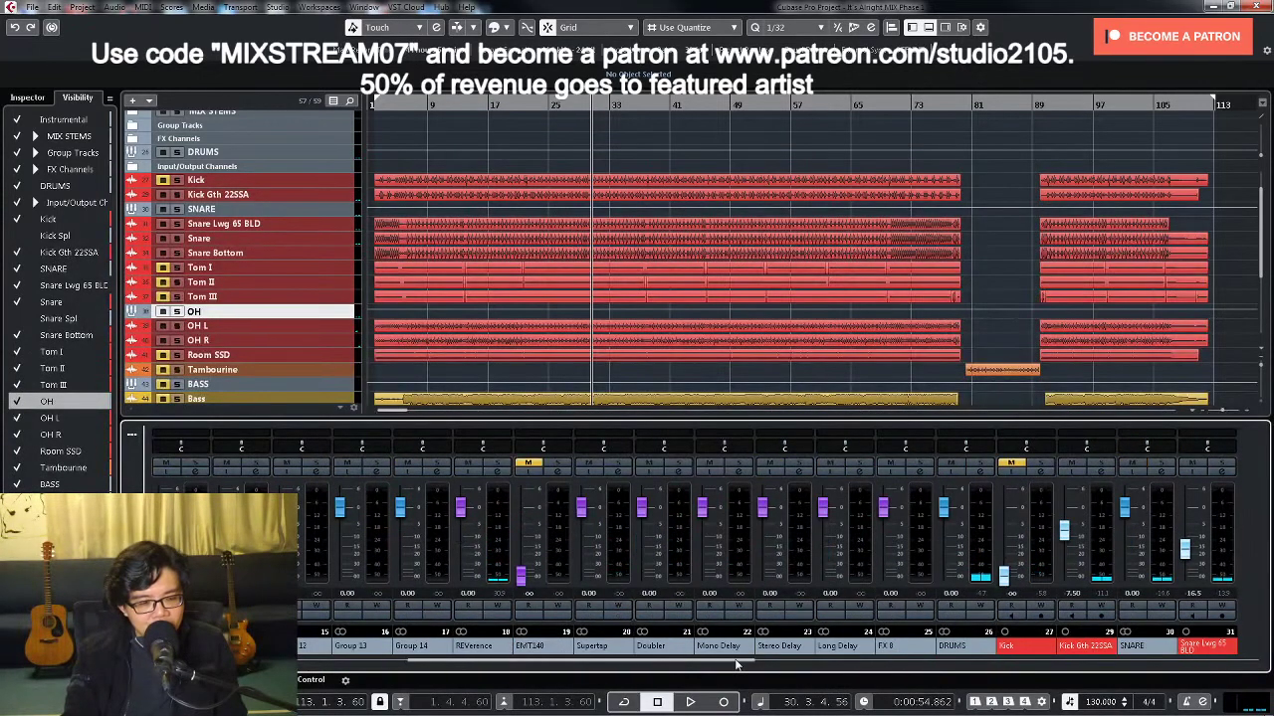
{"action": "left_click", "coordinate": [491, 475]}
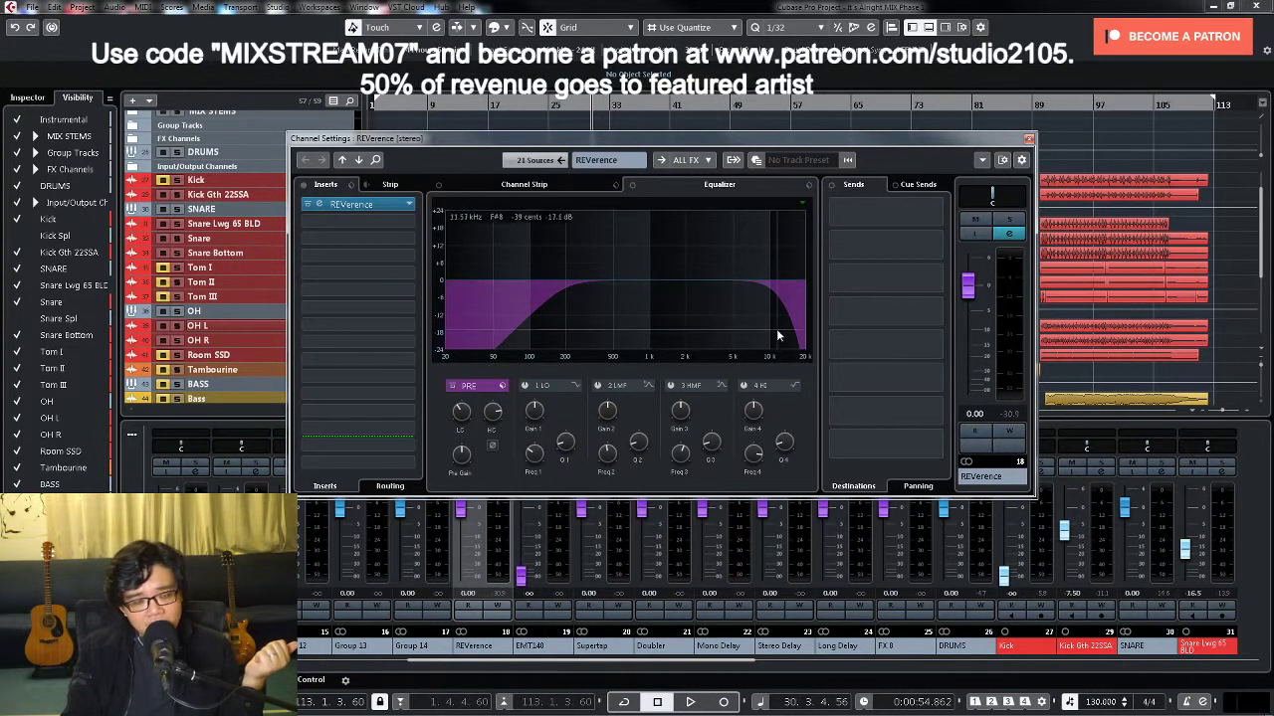
{"action": "left_click", "coordinate": [1009, 221]}
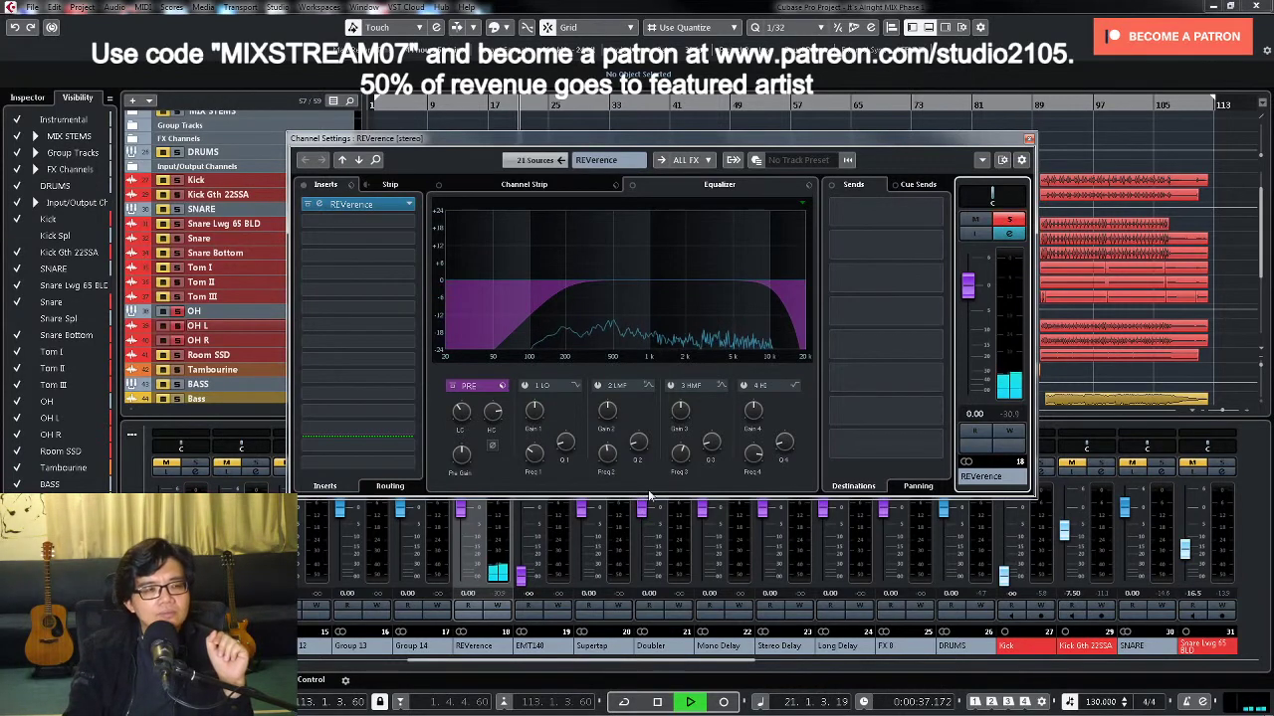
{"action": "left_click", "coordinate": [598, 385]}
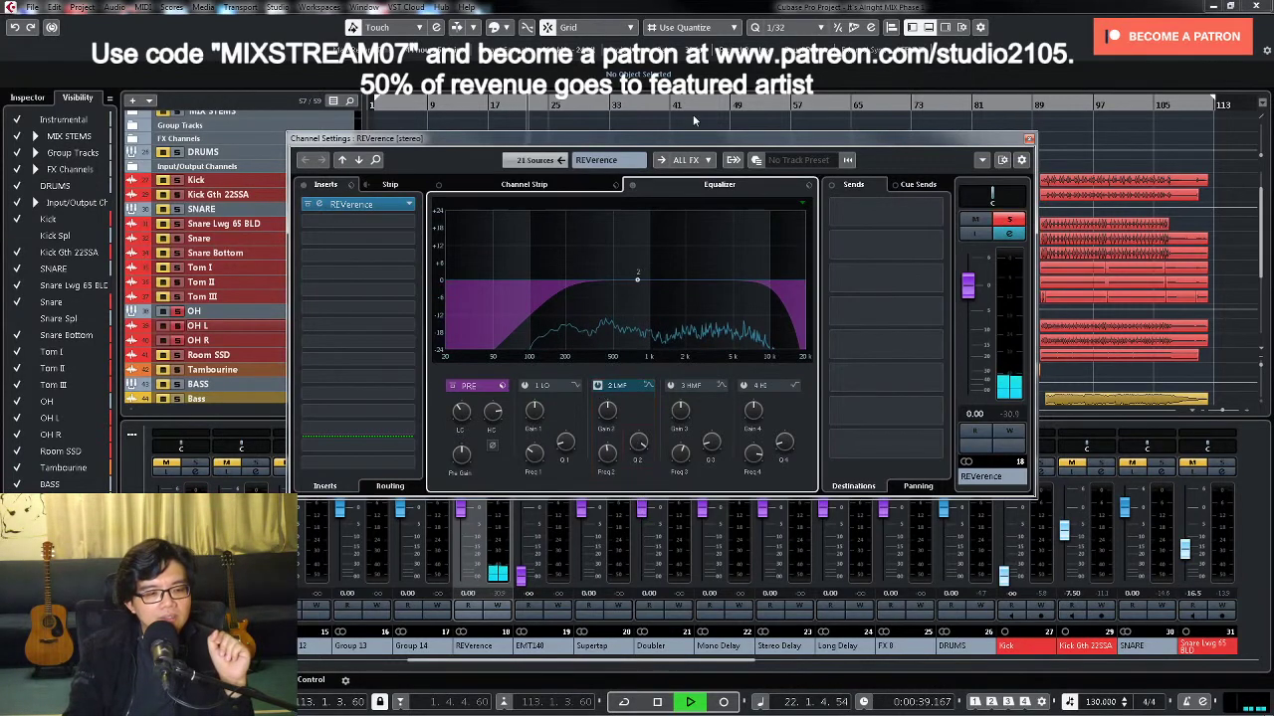
{"action": "left_click_drag", "start_coordinate": [637, 279], "coordinate": [625, 234]}
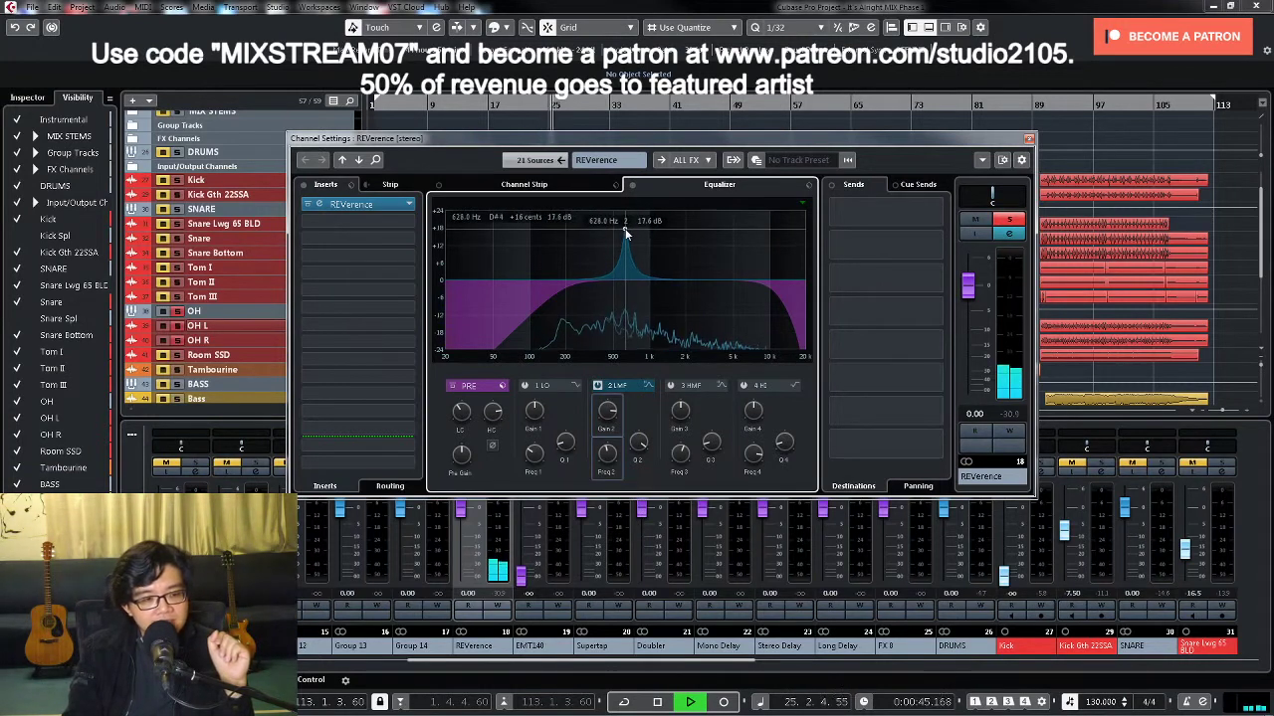
{"action": "left_click_drag", "start_coordinate": [607, 410], "coordinate": [609, 470]}
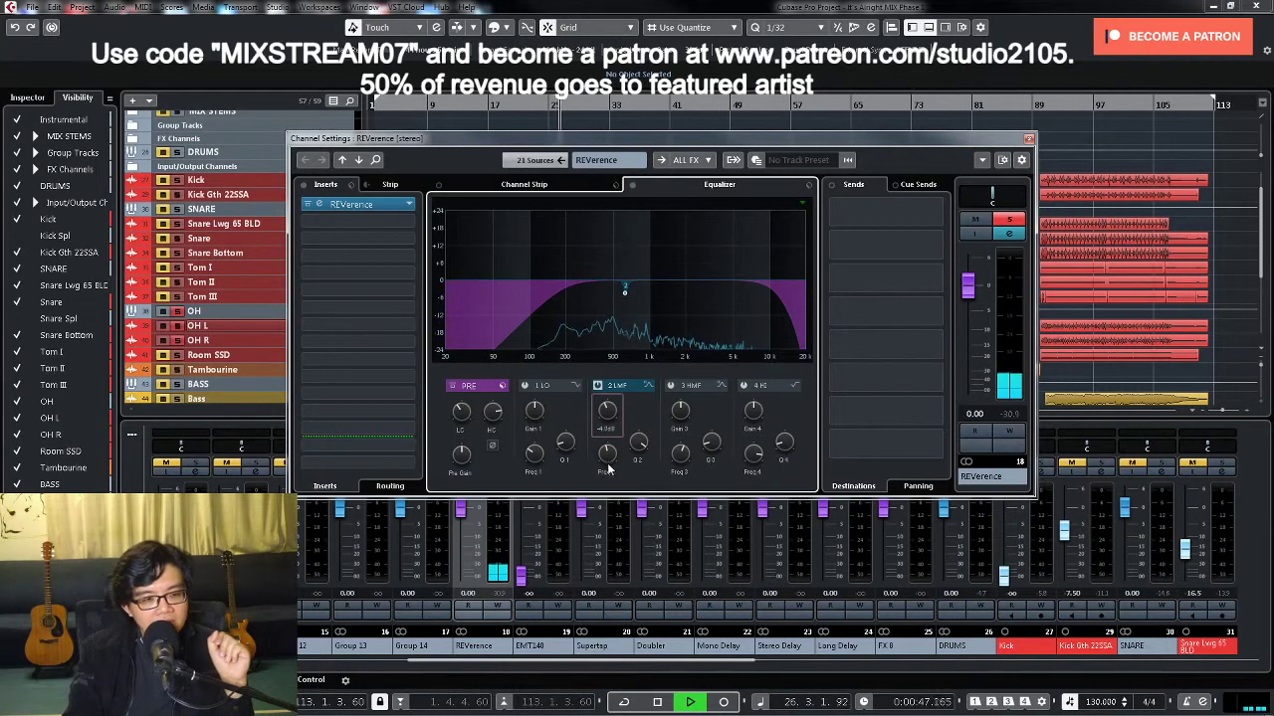
Step: Enable the REVerence channel's third EQ band and make a narrow cut around 1 kHz, closing the channel settings
{"action": "left_click", "coordinate": [710, 442]}
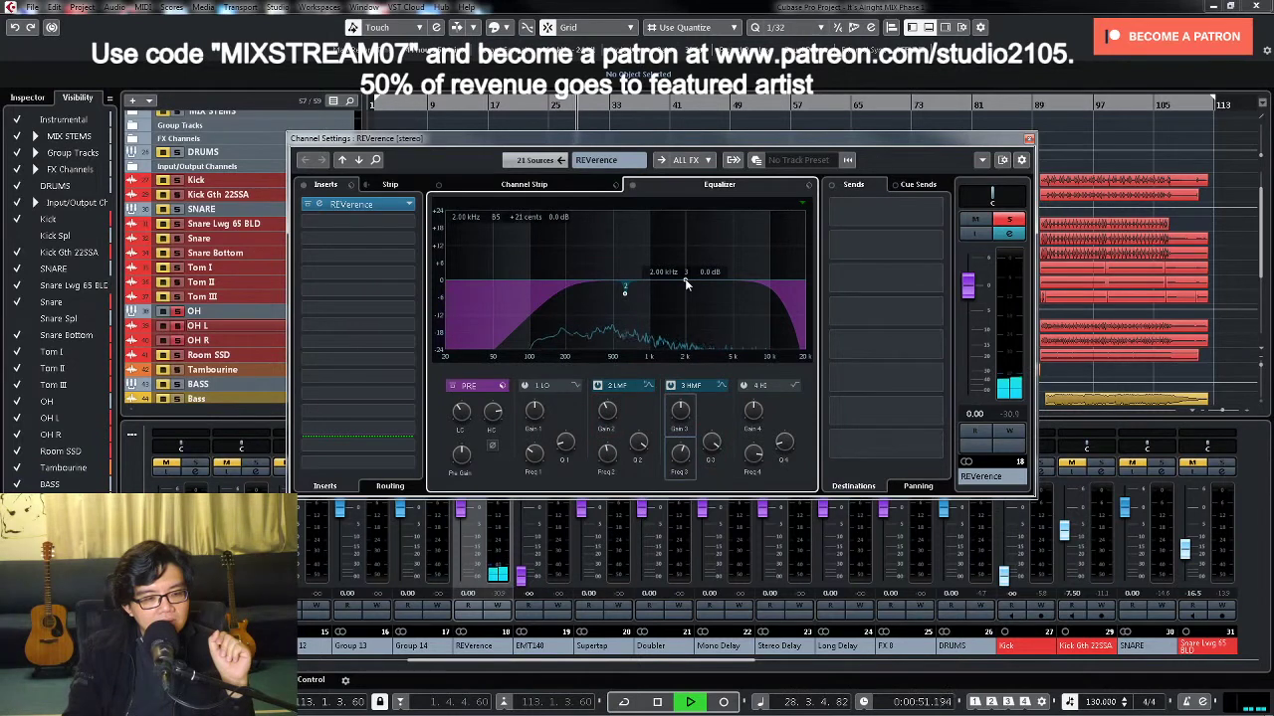
{"action": "left_click_drag", "start_coordinate": [684, 283], "coordinate": [647, 279]}
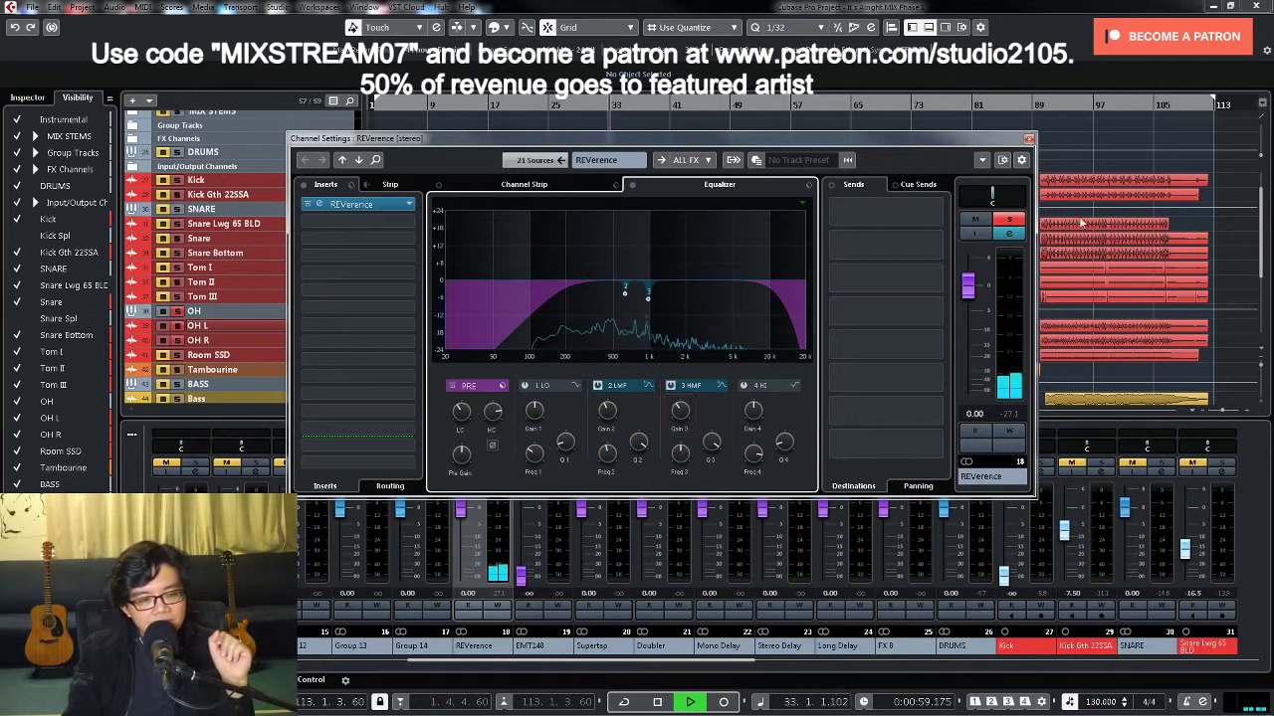
{"action": "key", "text": "space"}
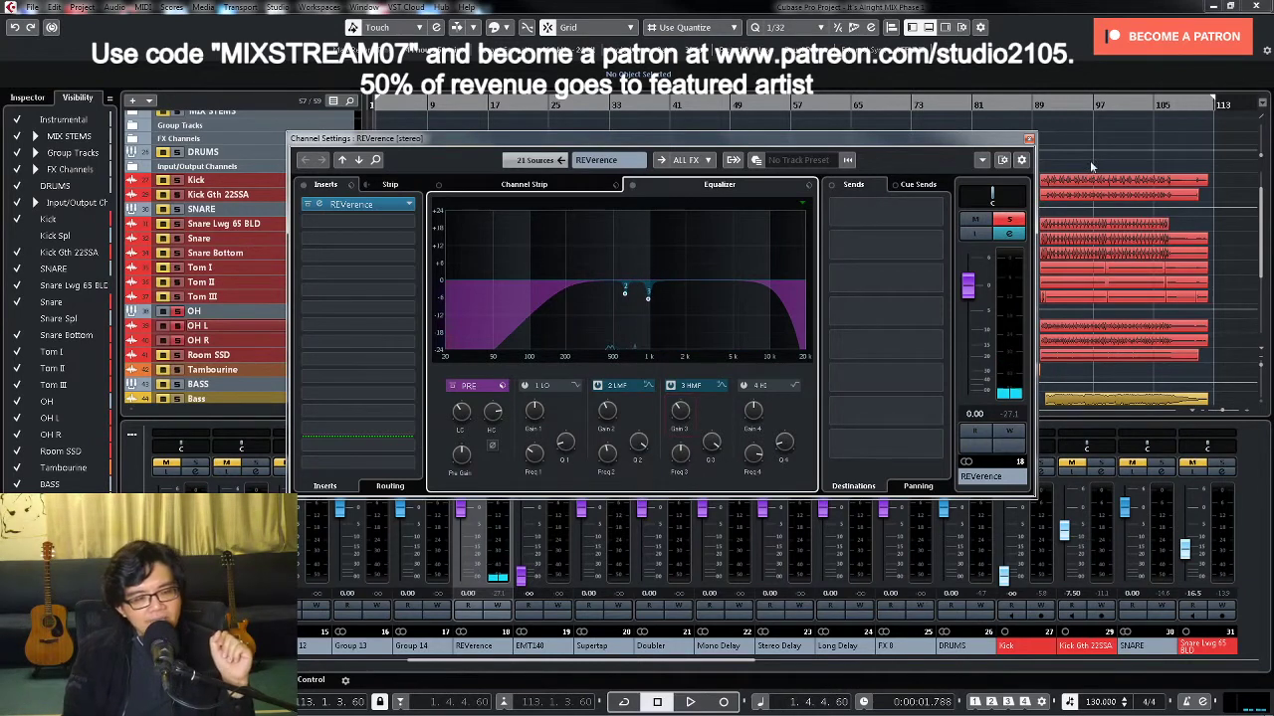
{"action": "left_click", "coordinate": [1028, 139]}
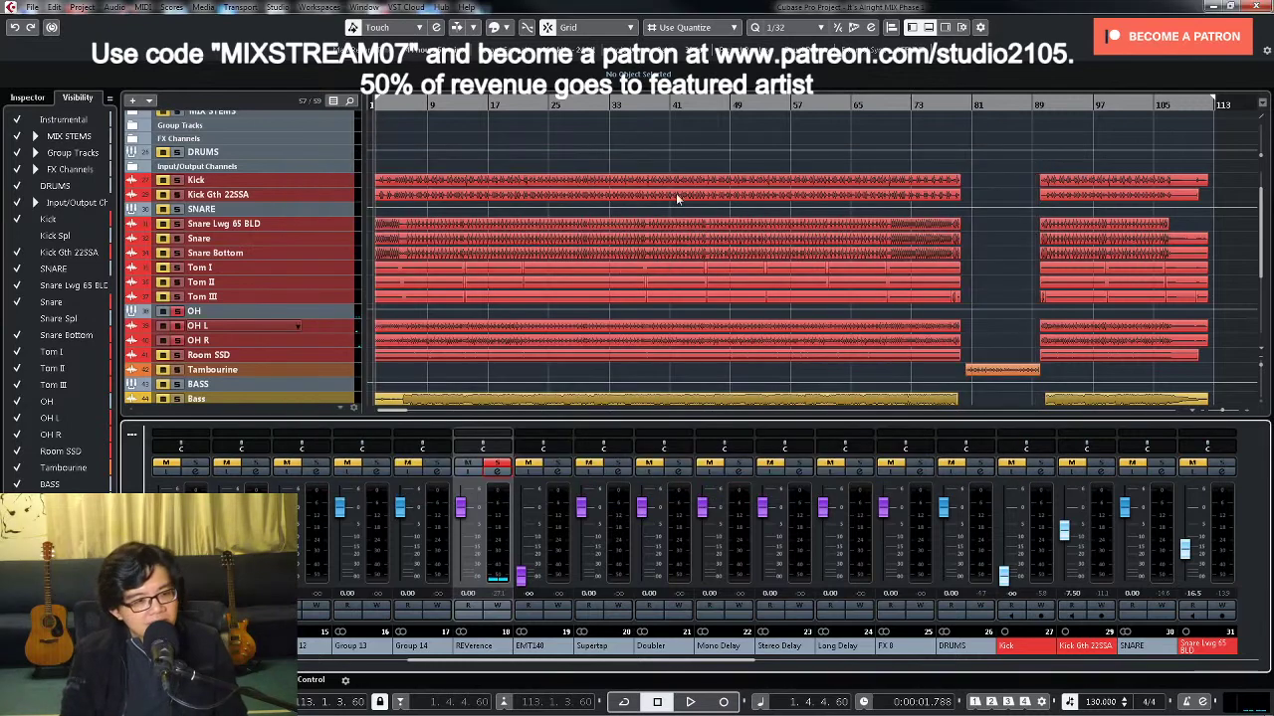
Step: Audition the soloed REVerence return from around bars 59, 71 and 91 with cycle playback turned on
{"action": "left_click", "coordinate": [805, 104]}
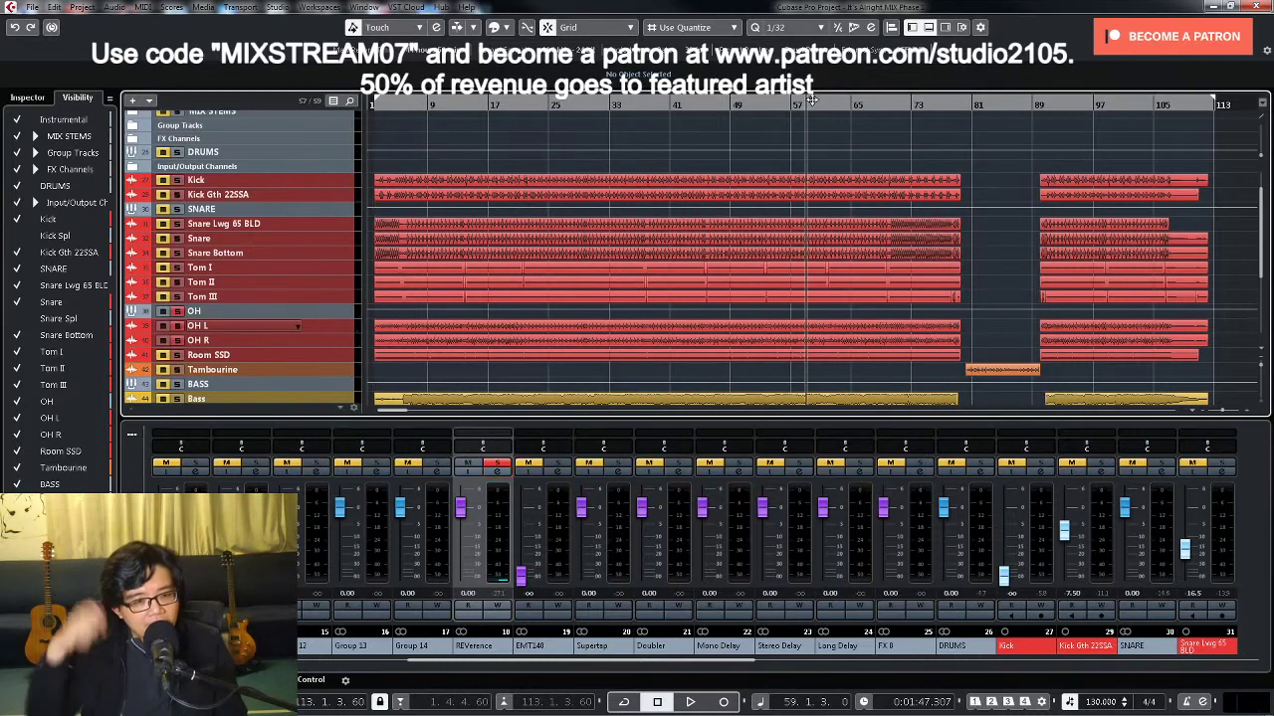
{"action": "key", "text": "space"}
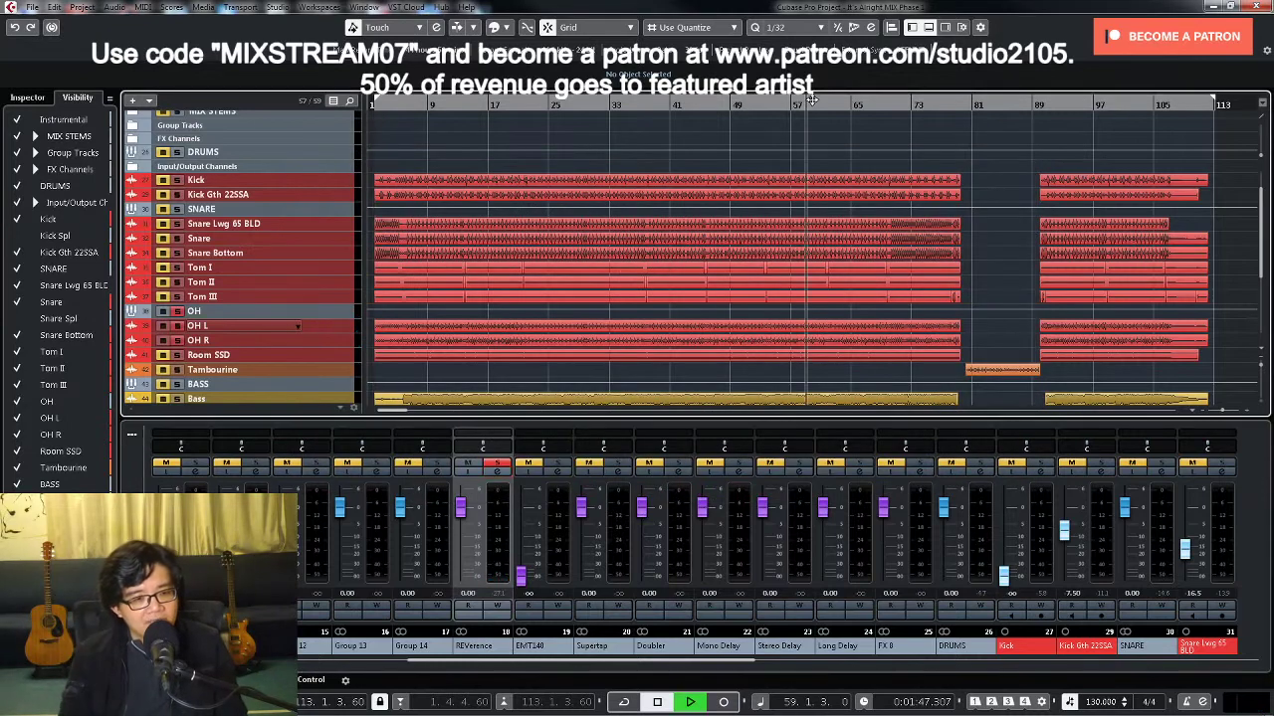
{"action": "left_click", "coordinate": [895, 101]}
{"action": "key", "text": "slash"}
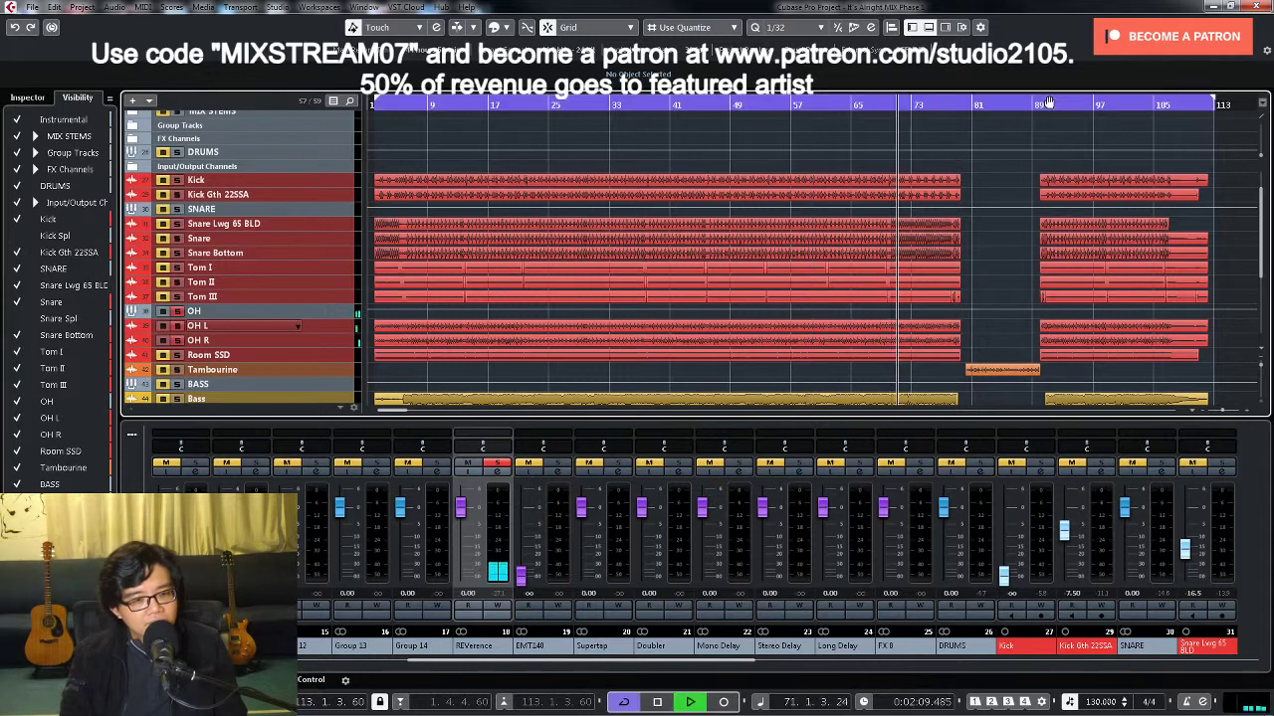
{"action": "left_click", "coordinate": [1046, 103]}
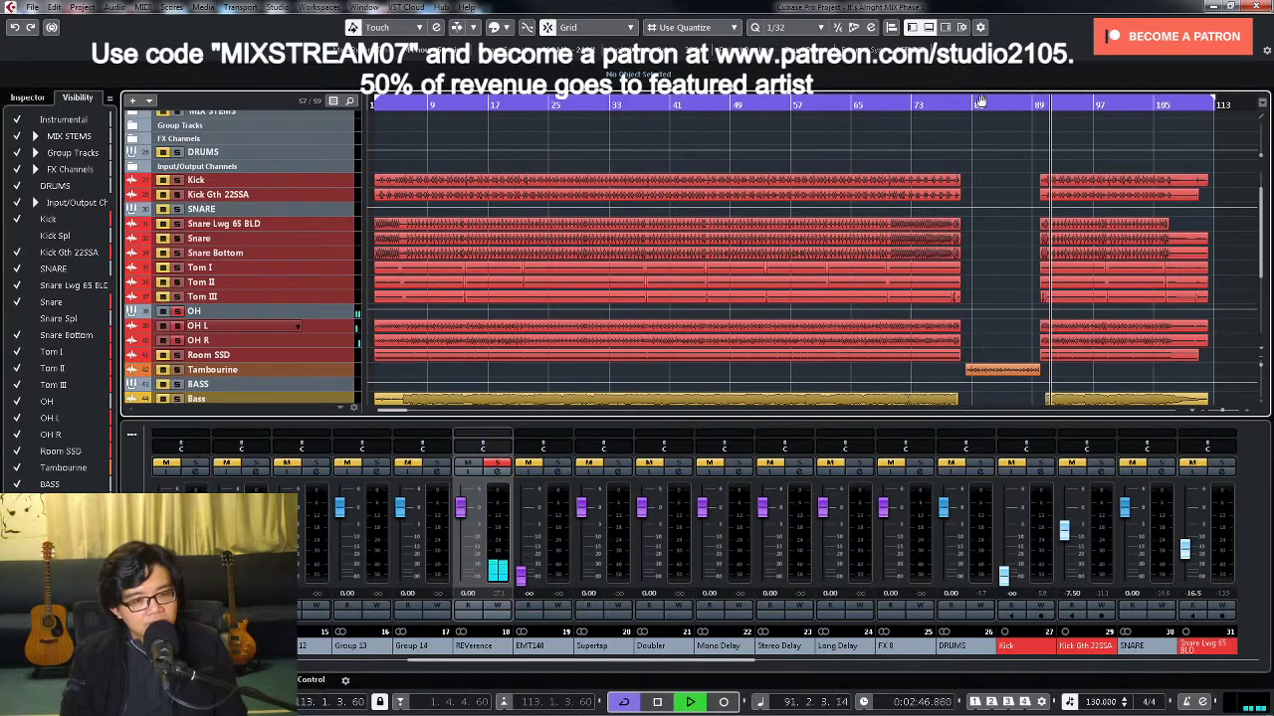
Step: Enable the REVerence channel's first EQ band as a parametric filter, boost it to sweep, and settle on a slight cut around 400 Hz
{"action": "left_click", "coordinate": [494, 473]}
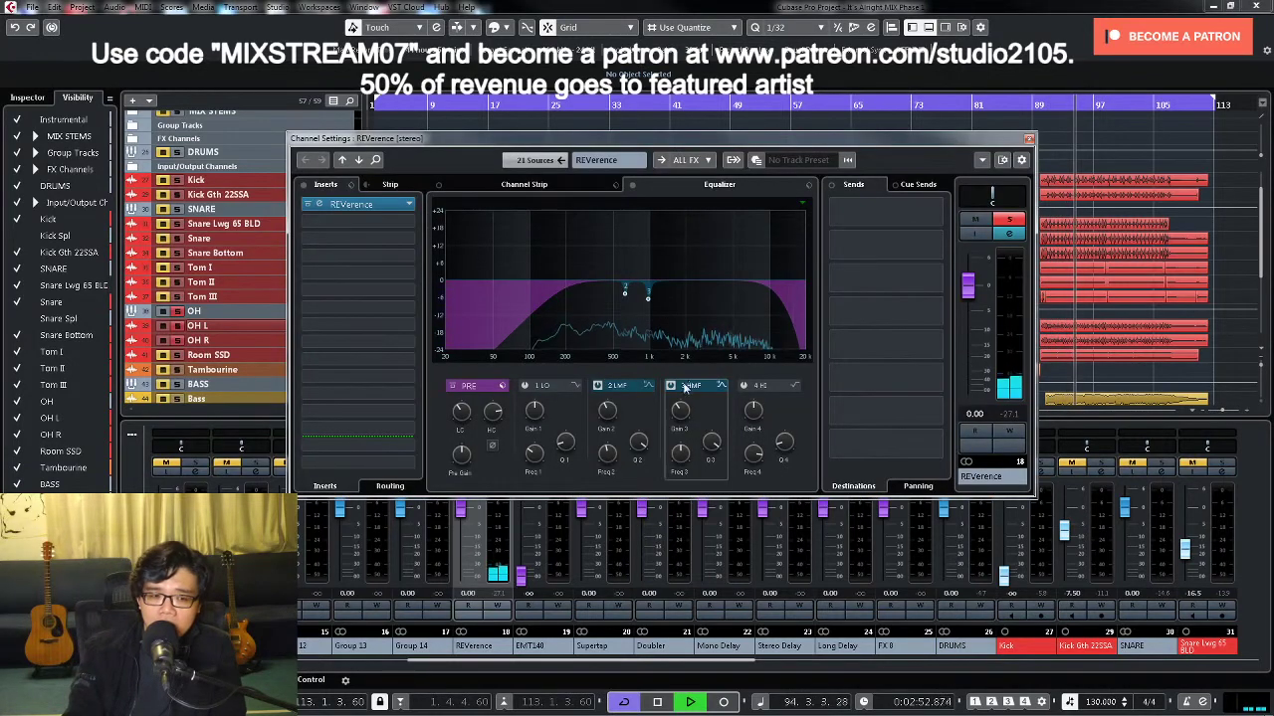
{"action": "left_click", "coordinate": [526, 386]}
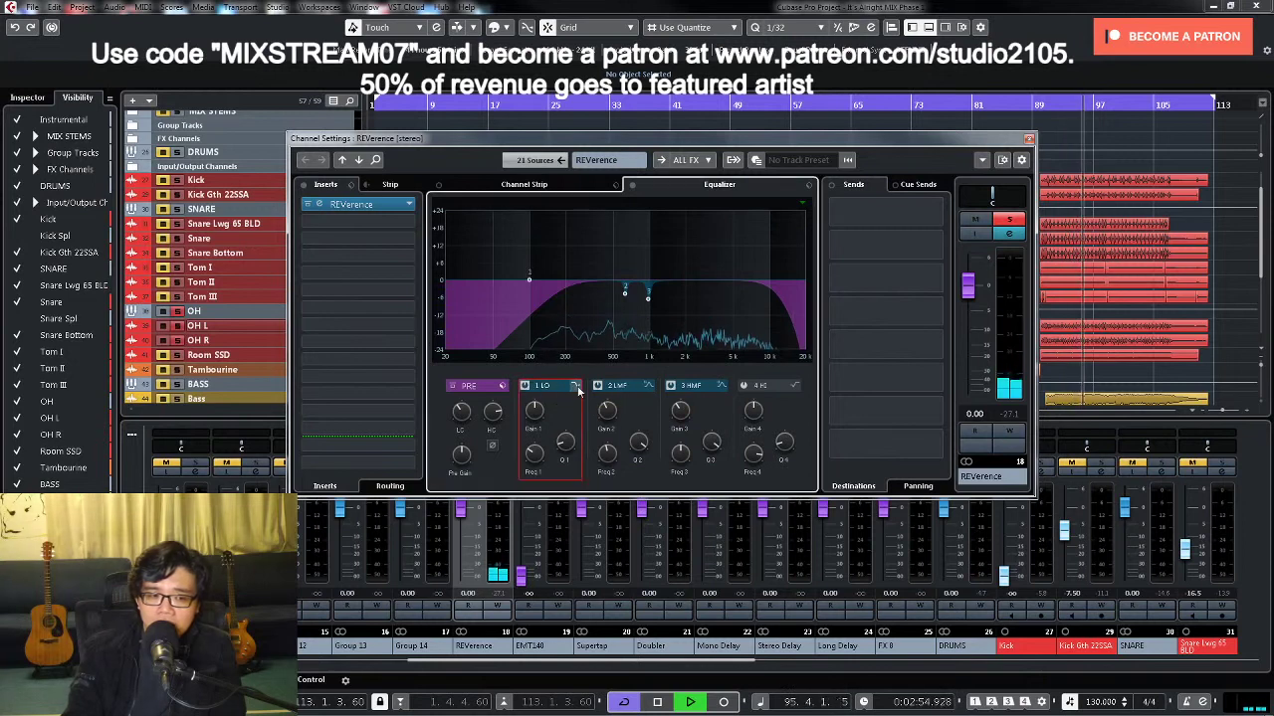
{"action": "left_click", "coordinate": [575, 385]}
{"action": "left_click", "coordinate": [593, 455]}
{"action": "left_click_drag", "start_coordinate": [529, 279], "coordinate": [603, 239]}
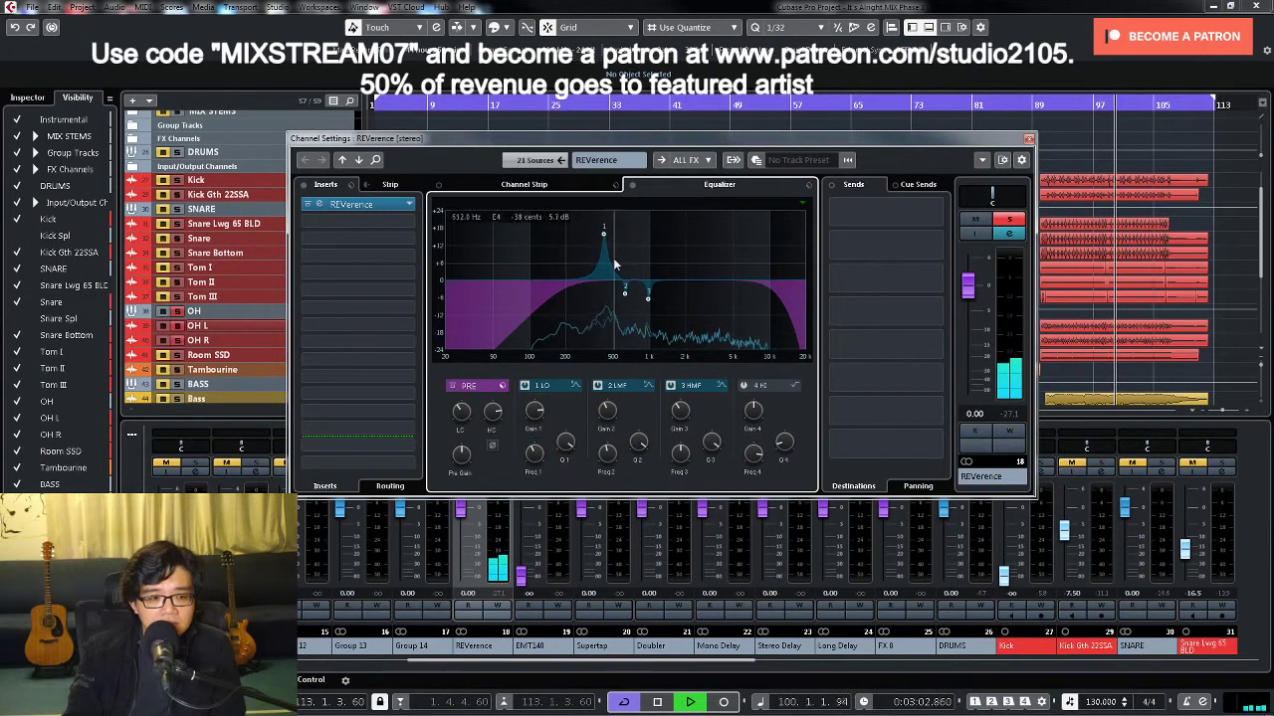
{"action": "left_click_drag", "start_coordinate": [535, 411], "coordinate": [536, 462]}
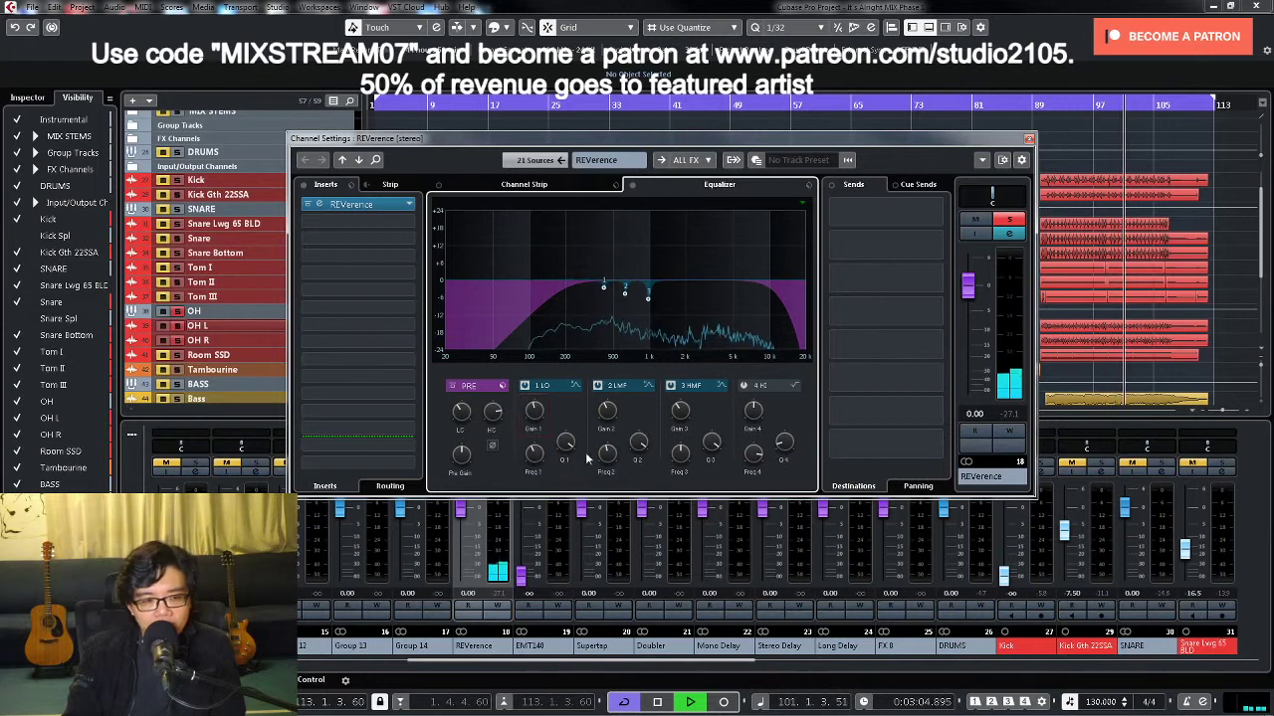
Step: Stop playback, unsolo the REVerence channel and close its channel settings
{"action": "key", "text": "space"}
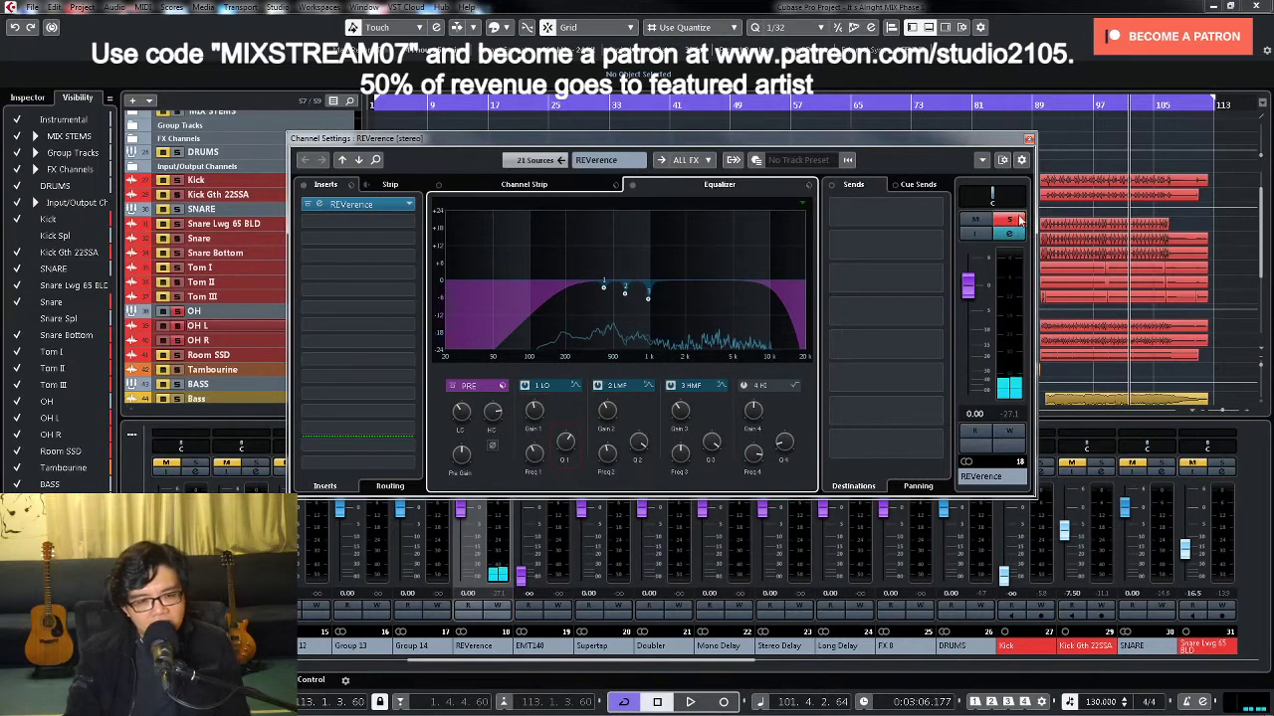
{"action": "left_click", "coordinate": [1017, 220]}
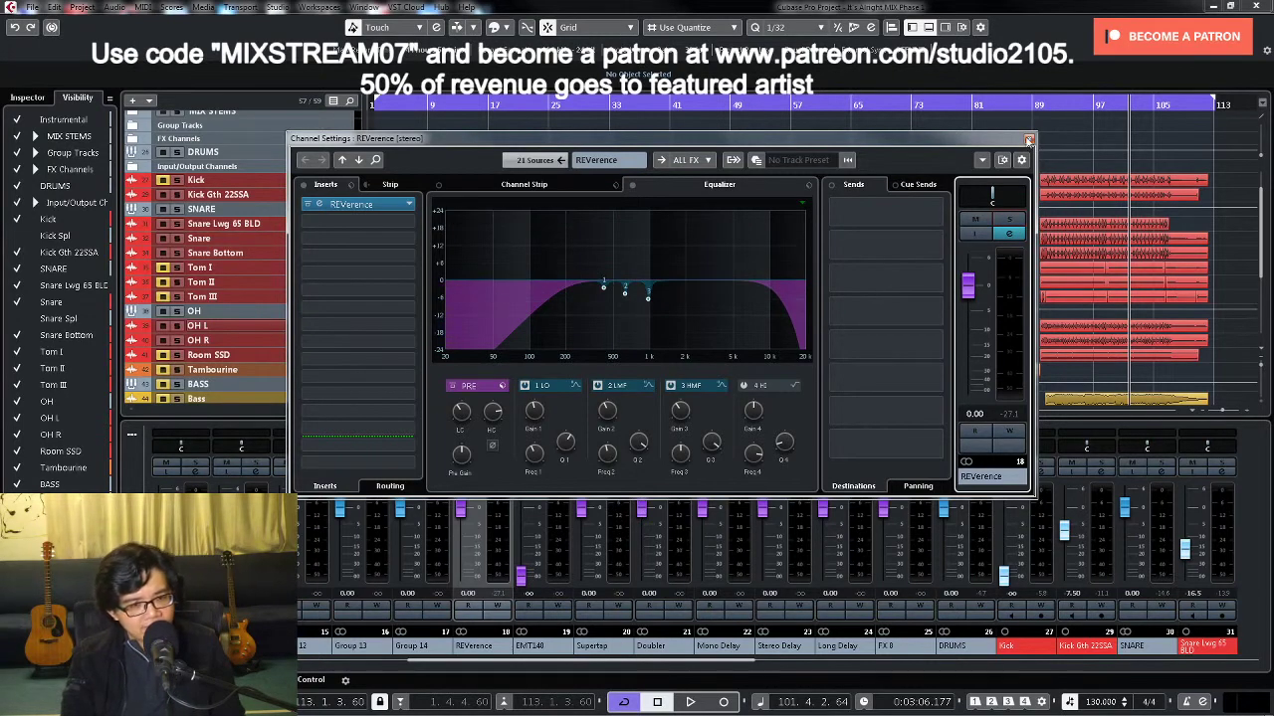
{"action": "left_click", "coordinate": [1029, 139]}
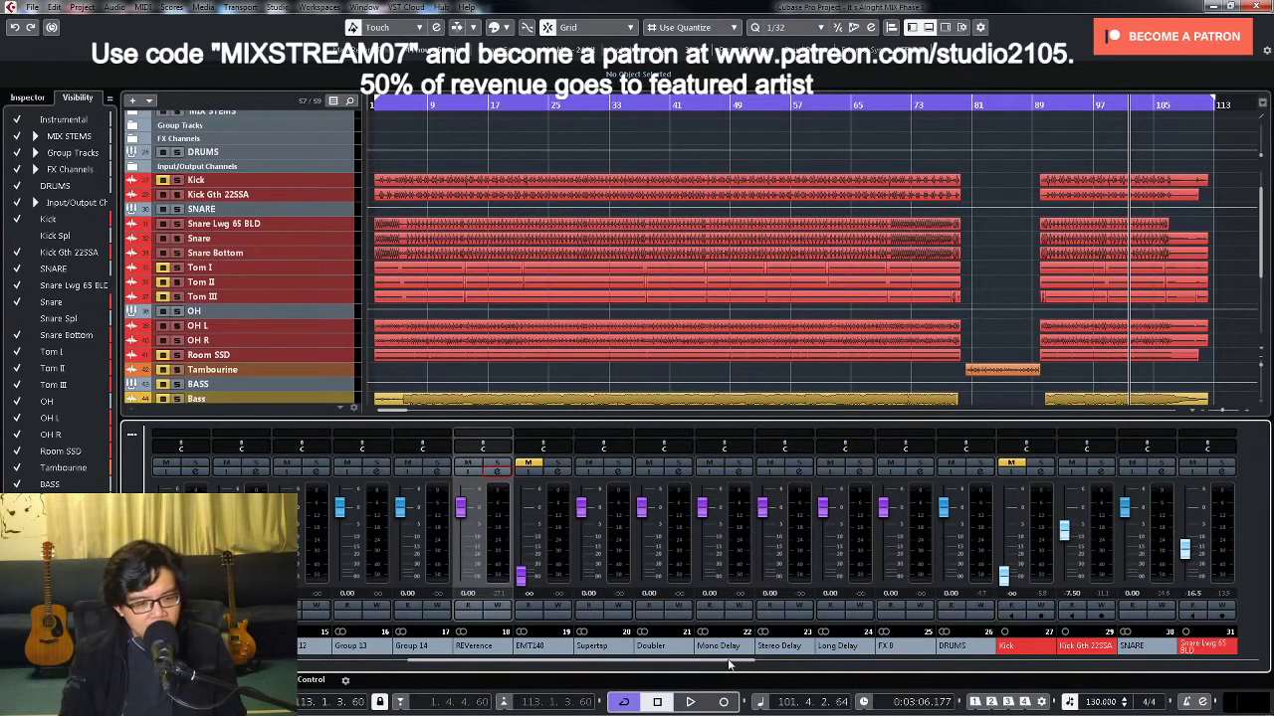
Step: Select the Tom I, Tom II and Tom III tracks and enlarge their track height
{"action": "left_click_drag", "start_coordinate": [729, 665], "coordinate": [913, 672]}
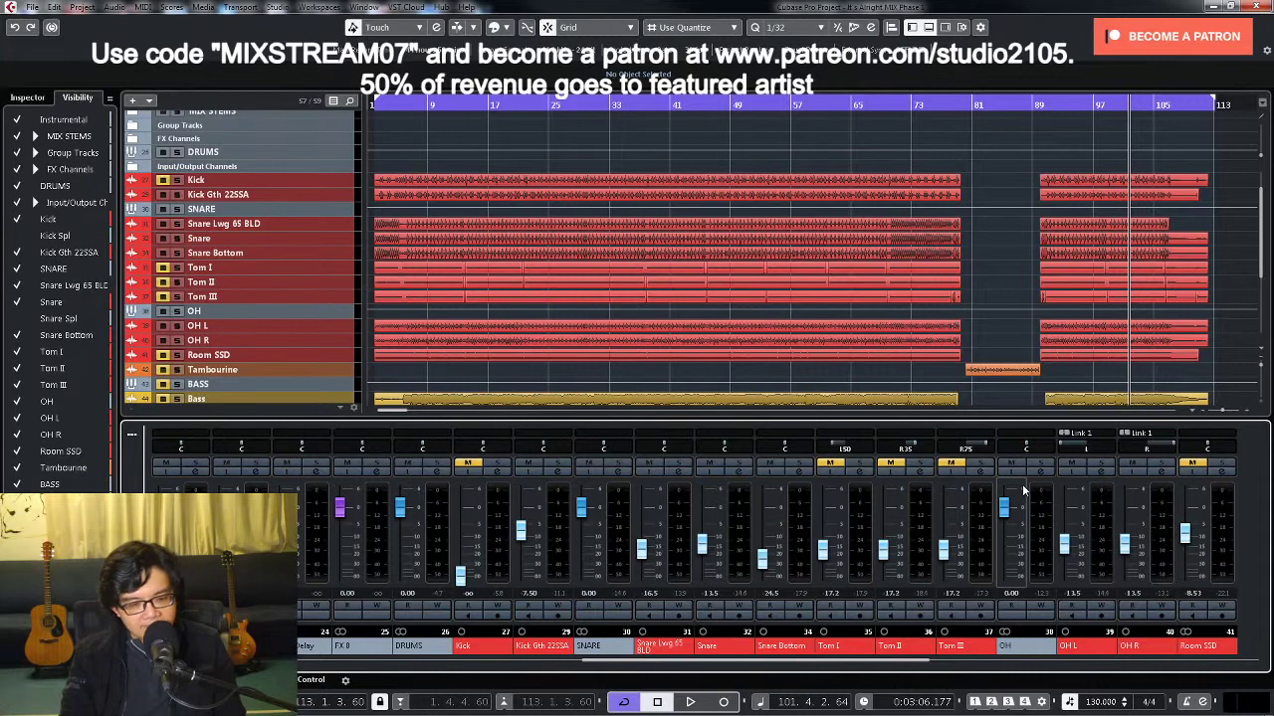
{"action": "left_click", "coordinate": [388, 105]}
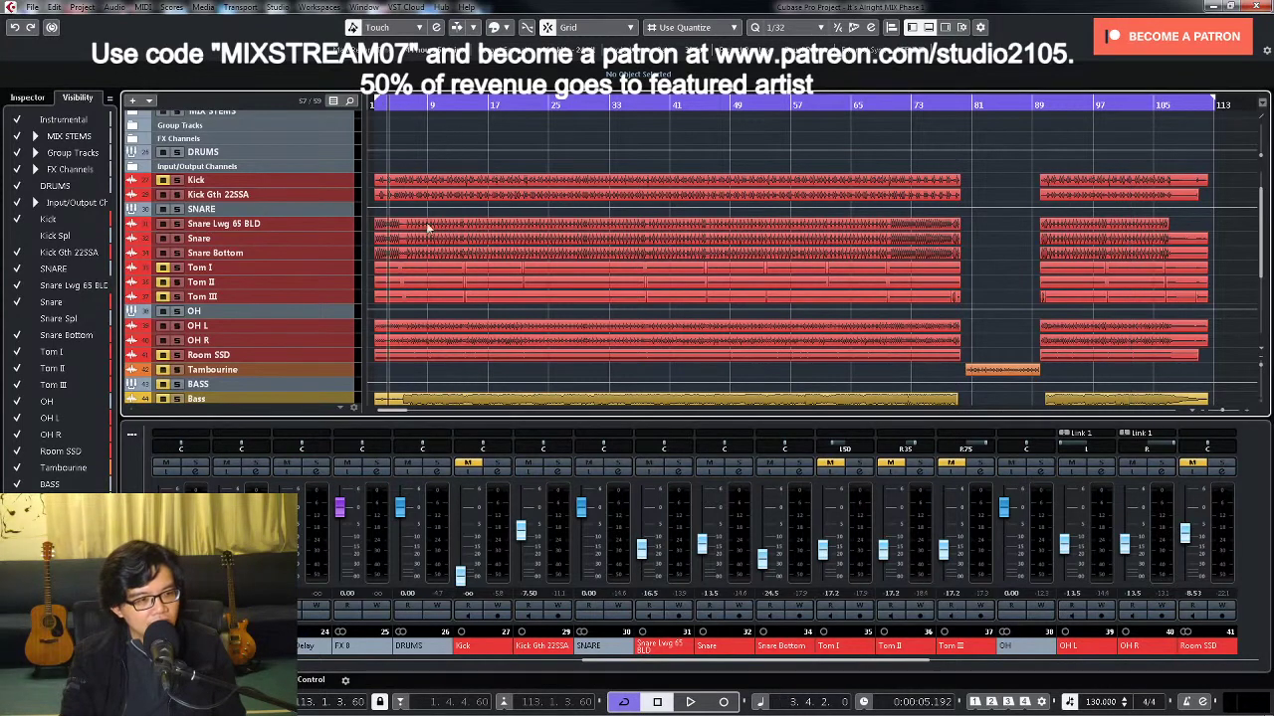
{"action": "left_click", "coordinate": [346, 271]}
{"action": "left_click", "coordinate": [341, 298], "text": "shift"}
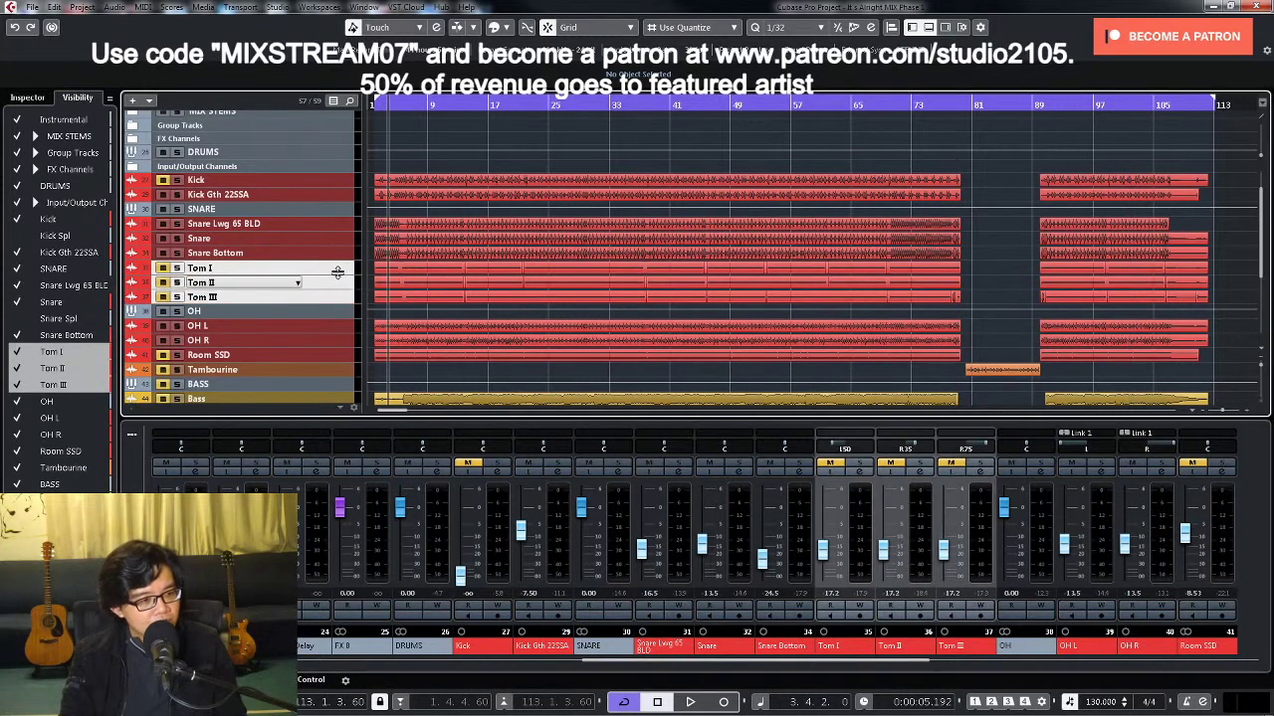
{"action": "key", "text": "alt+Down"}
{"action": "key", "text": "h"}
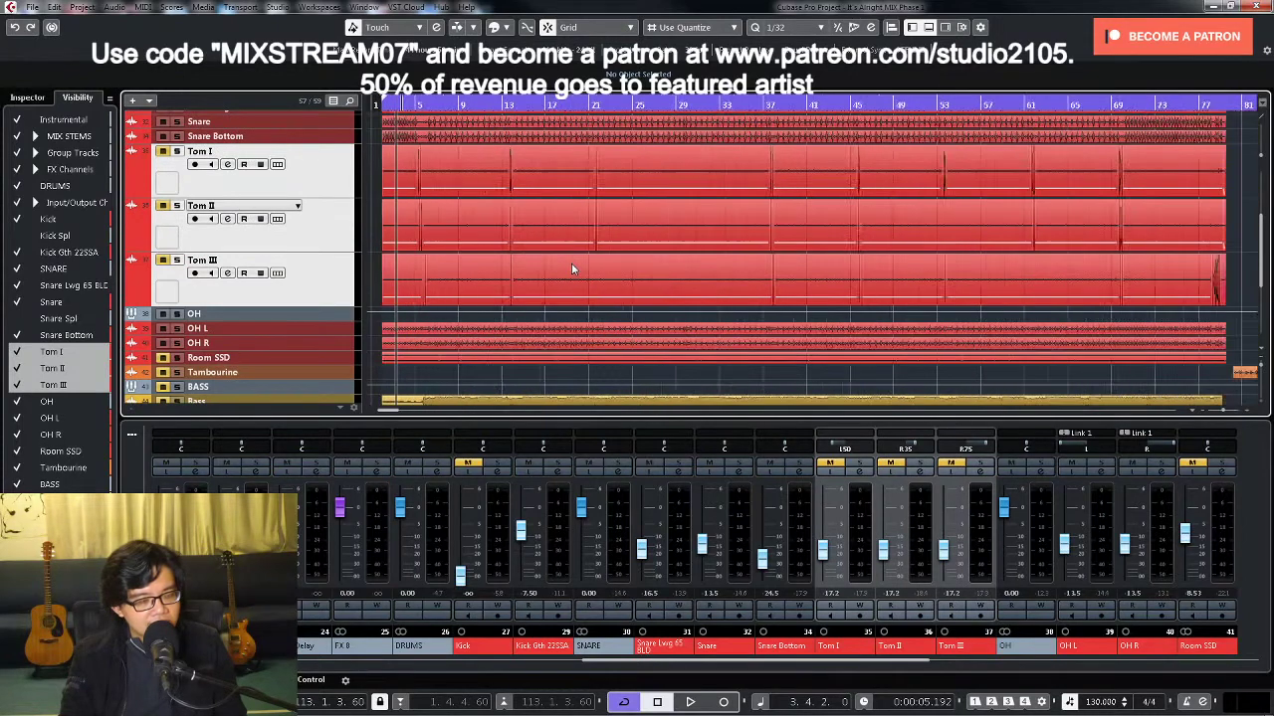
Step: Examine the waveforms on the three tom tracks to find where the tom hits occur
{"action": "key", "text": "h"}
{"action": "scroll", "coordinate": [577, 249], "scroll_direction": "up", "scroll_amount": 1}
{"action": "key", "text": "h"}
{"action": "key", "text": "h"}
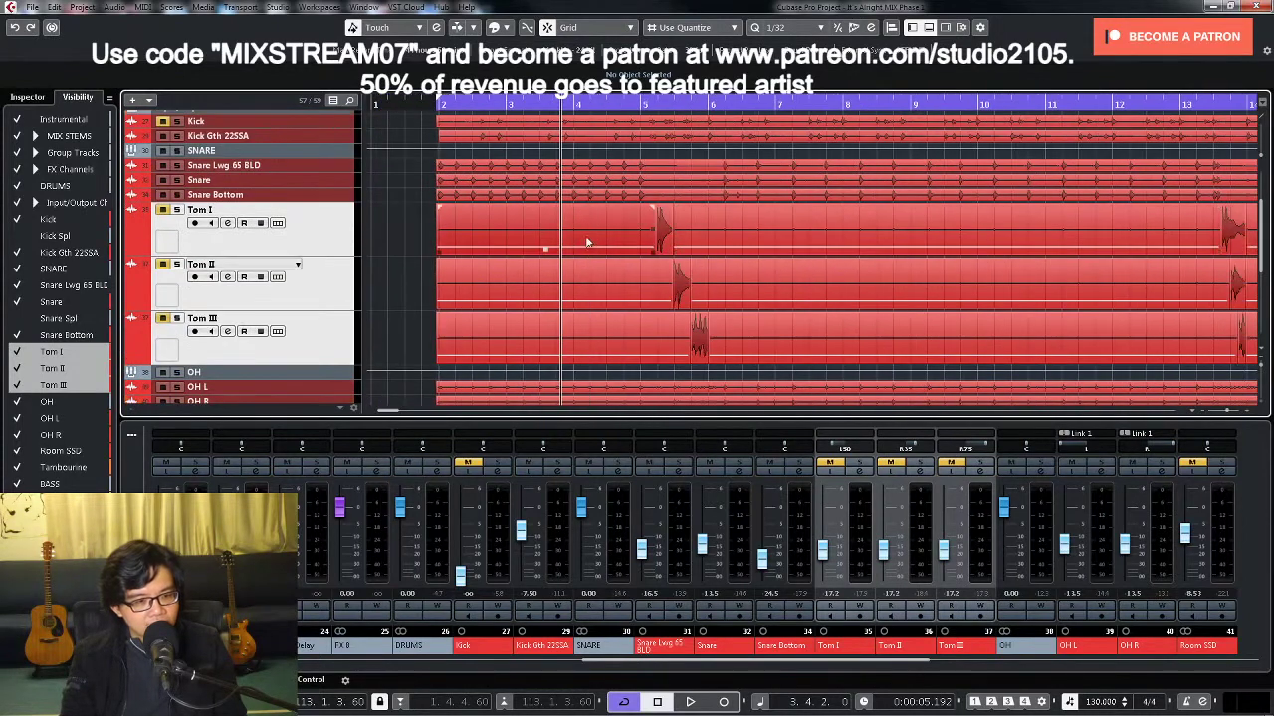
{"action": "key", "text": "g"}
{"action": "key", "text": "g"}
{"action": "key", "text": "g"}
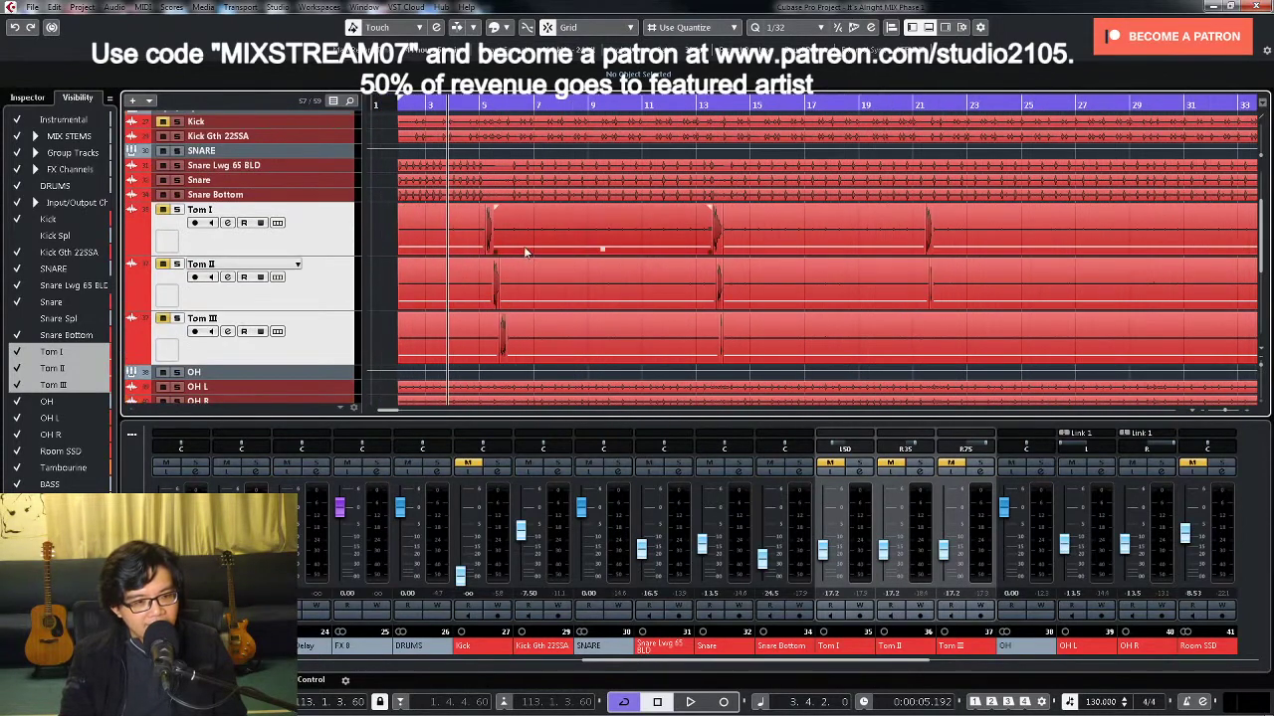
{"action": "key", "text": "g"}
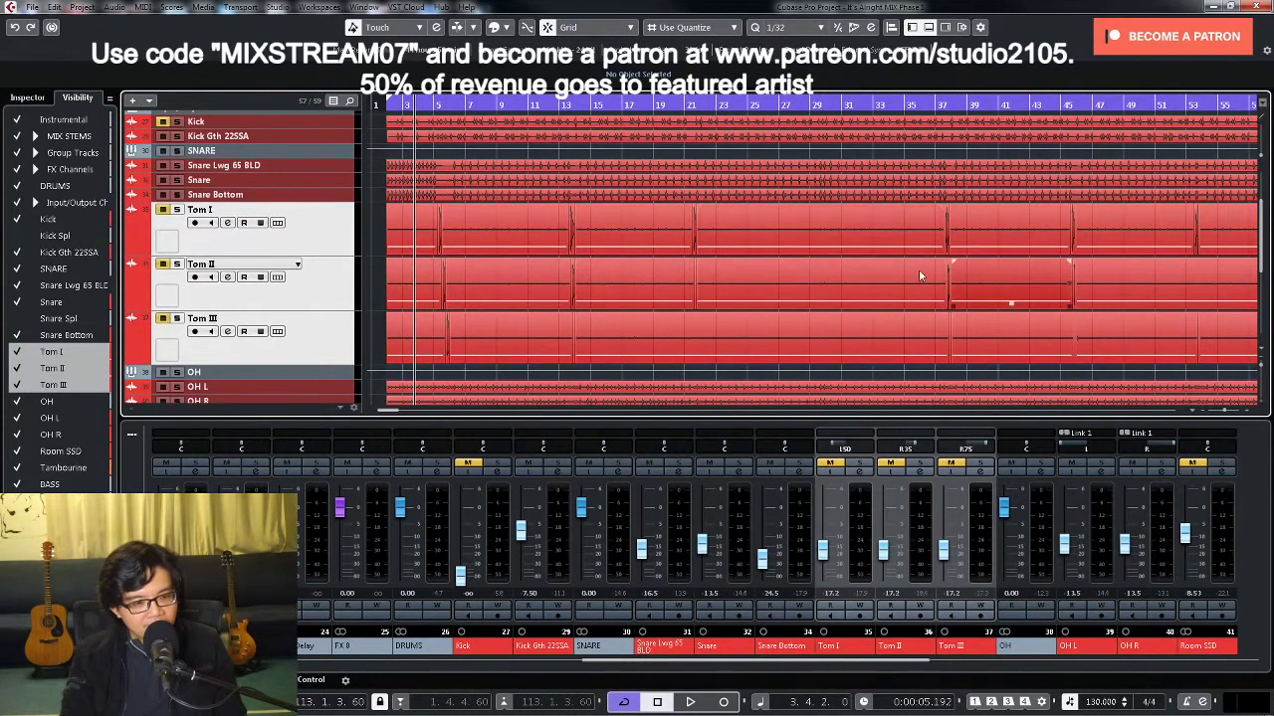
Step: Unmute the three tom tracks, play back the opening fill and set their faders to about -17.4 dB
{"action": "key", "text": "h"}
{"action": "key", "text": "h"}
{"action": "key", "text": "h"}
{"action": "key", "text": "h"}
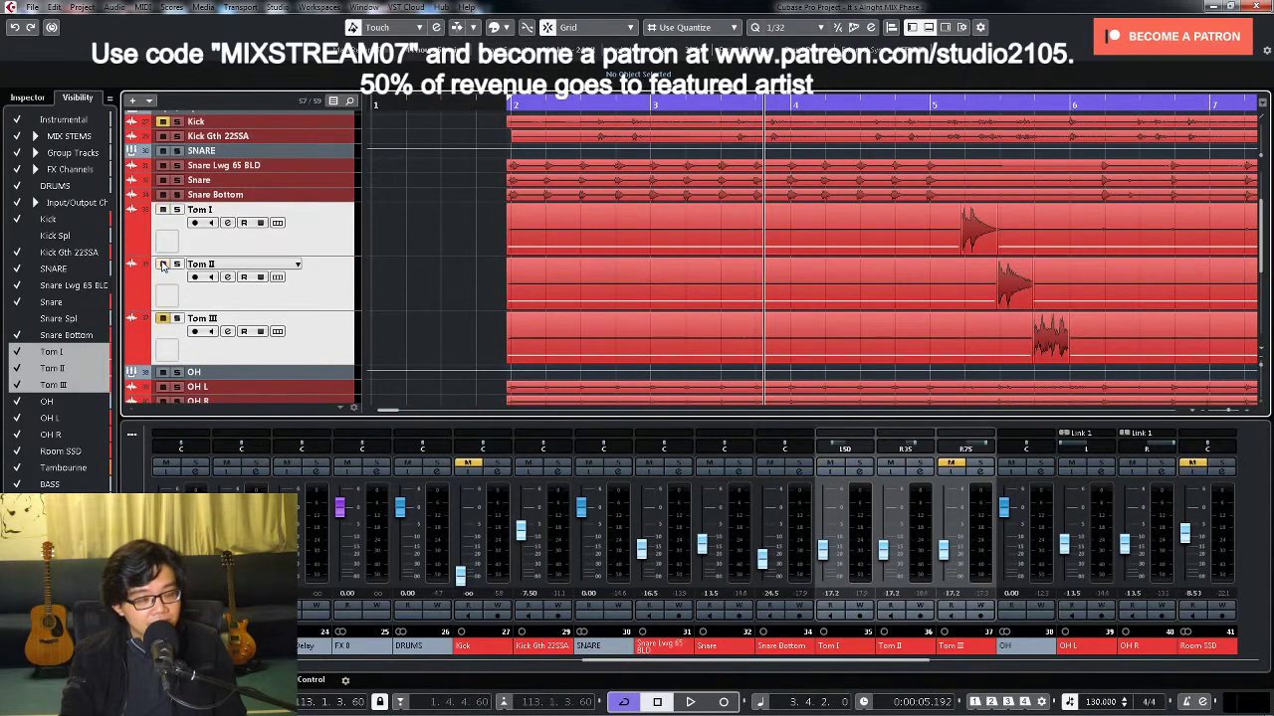
{"action": "key", "text": "space"}
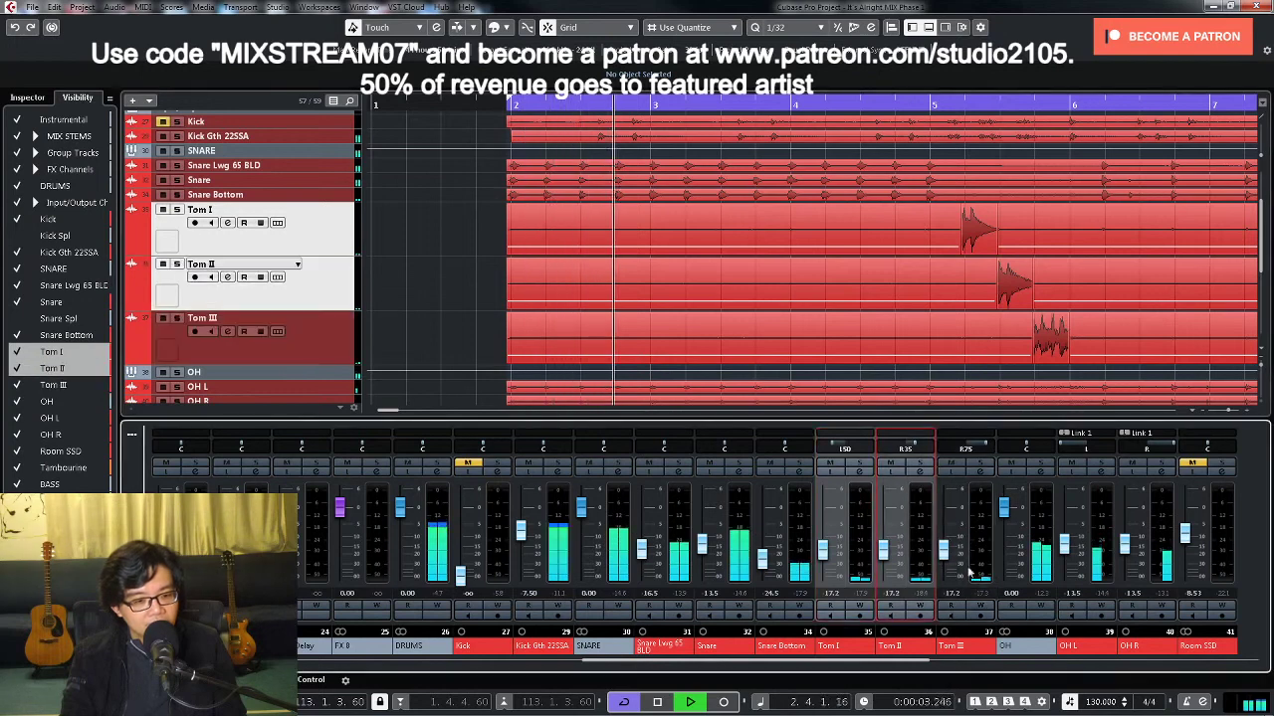
{"action": "left_click", "coordinate": [832, 554]}
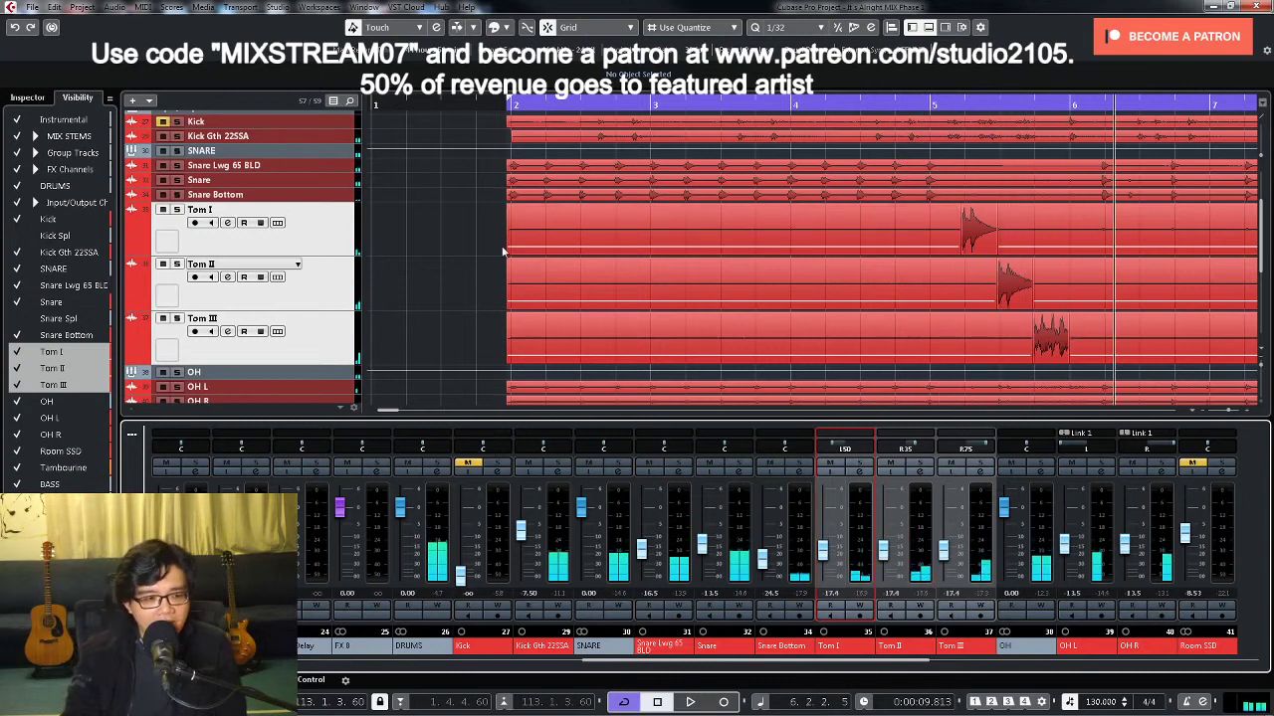
Step: Select the quiet events before the first fill on all three tom tracks and compare them with the following gaps
{"action": "left_click", "coordinate": [456, 268]}
{"action": "mouse_move", "coordinate": [481, 250]}
{"action": "left_mouse_down"}
{"action": "mouse_move", "coordinate": [695, 345]}
{"action": "mouse_move", "coordinate": [865, 335]}
{"action": "left_mouse_up"}
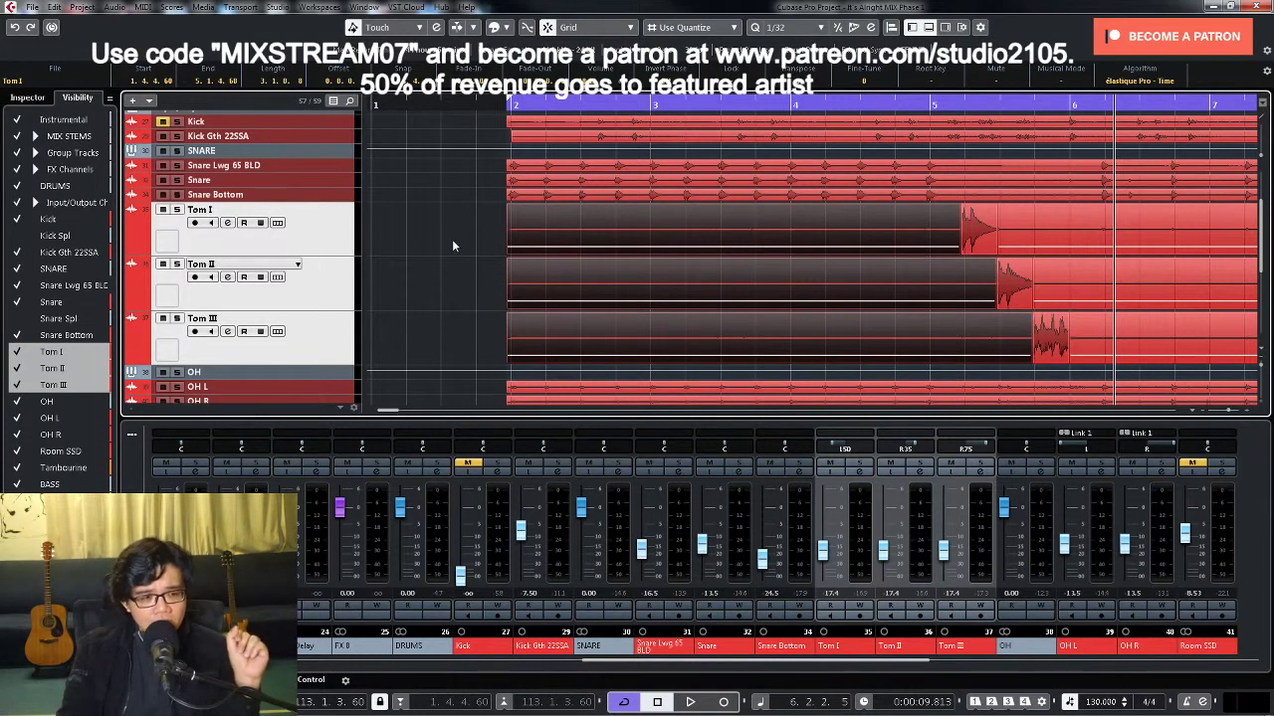
{"action": "left_click_drag", "start_coordinate": [452, 245], "coordinate": [763, 352]}
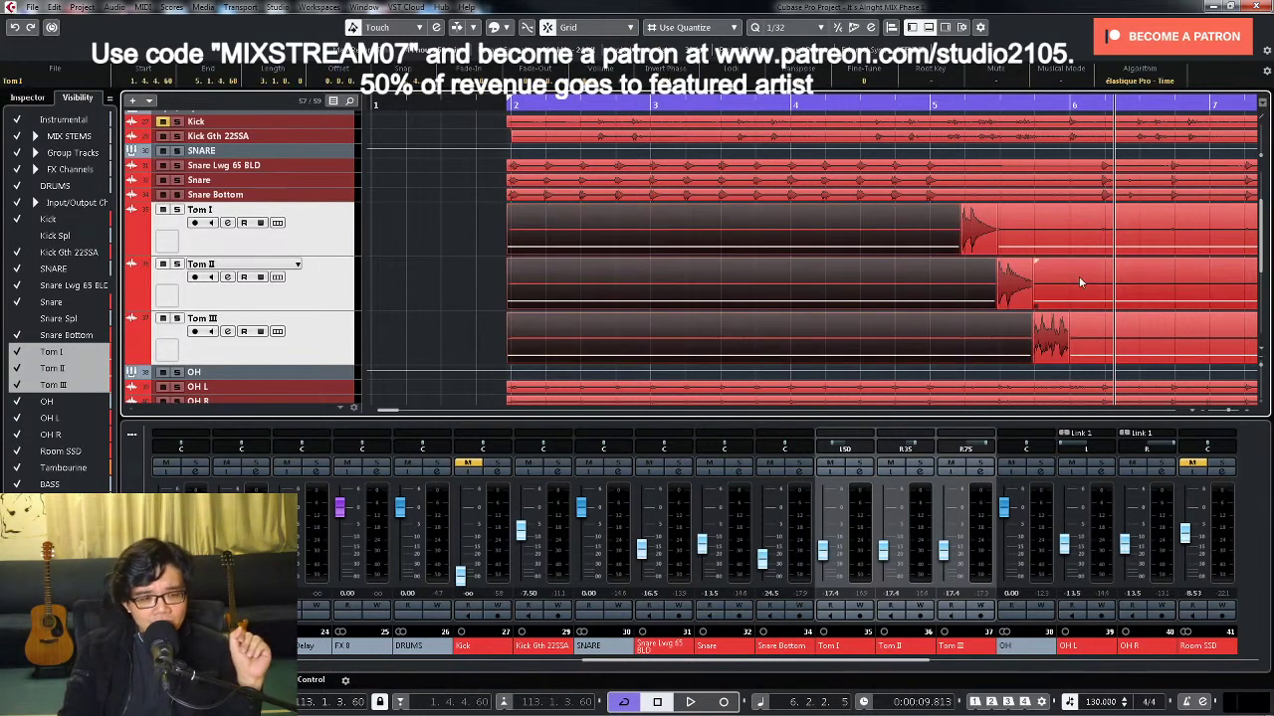
{"action": "scroll", "coordinate": [1077, 280], "scroll_direction": "down", "scroll_amount": 2}
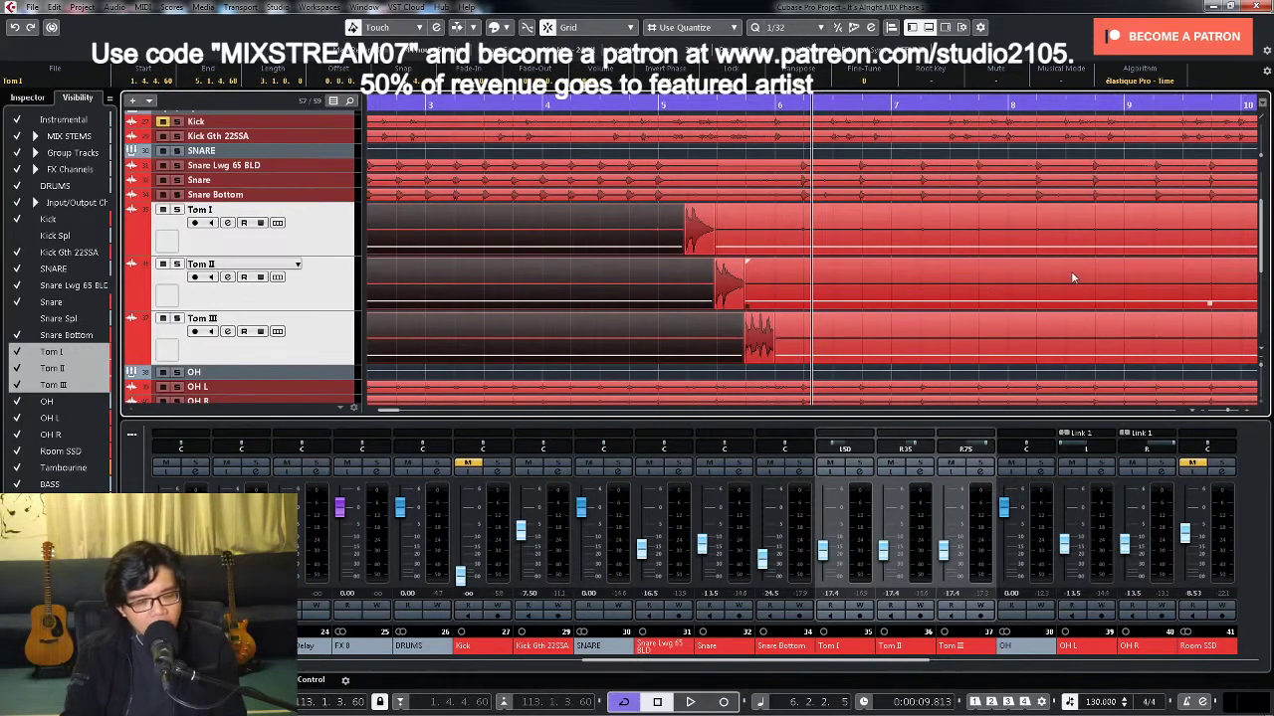
{"action": "scroll", "coordinate": [1070, 271], "scroll_direction": "down", "scroll_amount": 4}
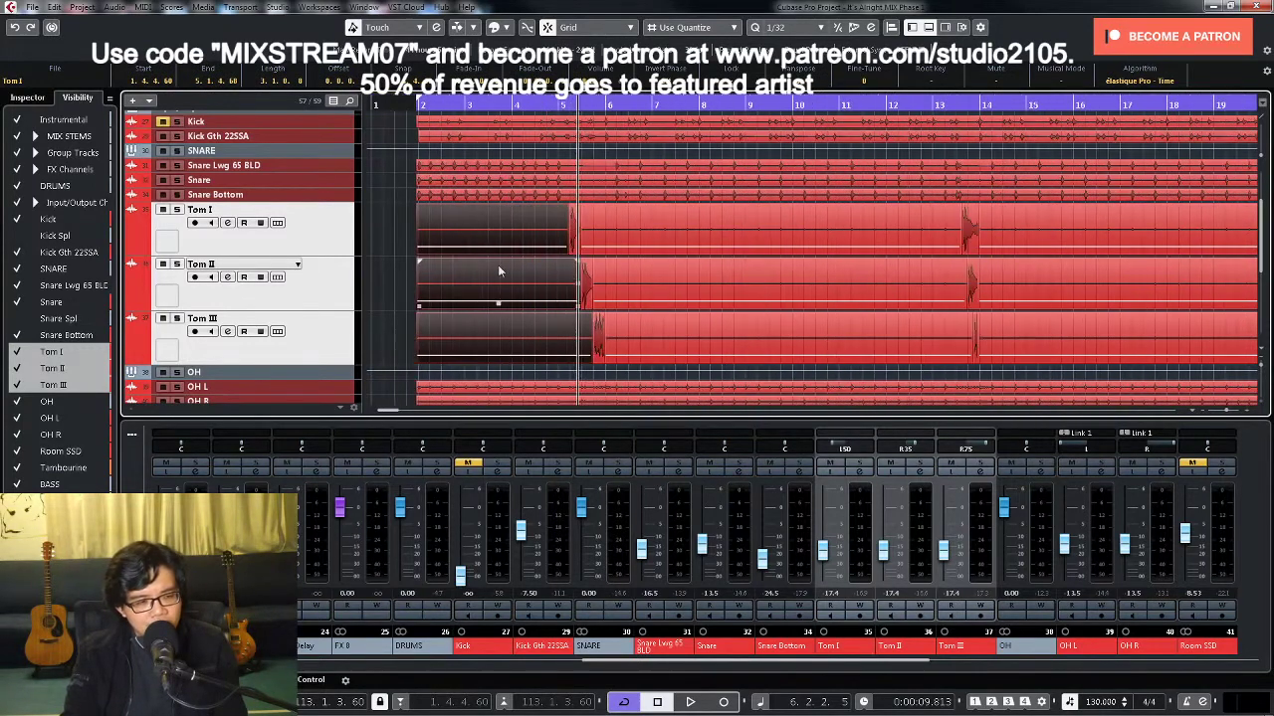
{"action": "scroll", "coordinate": [499, 271], "scroll_direction": "up", "scroll_amount": 4}
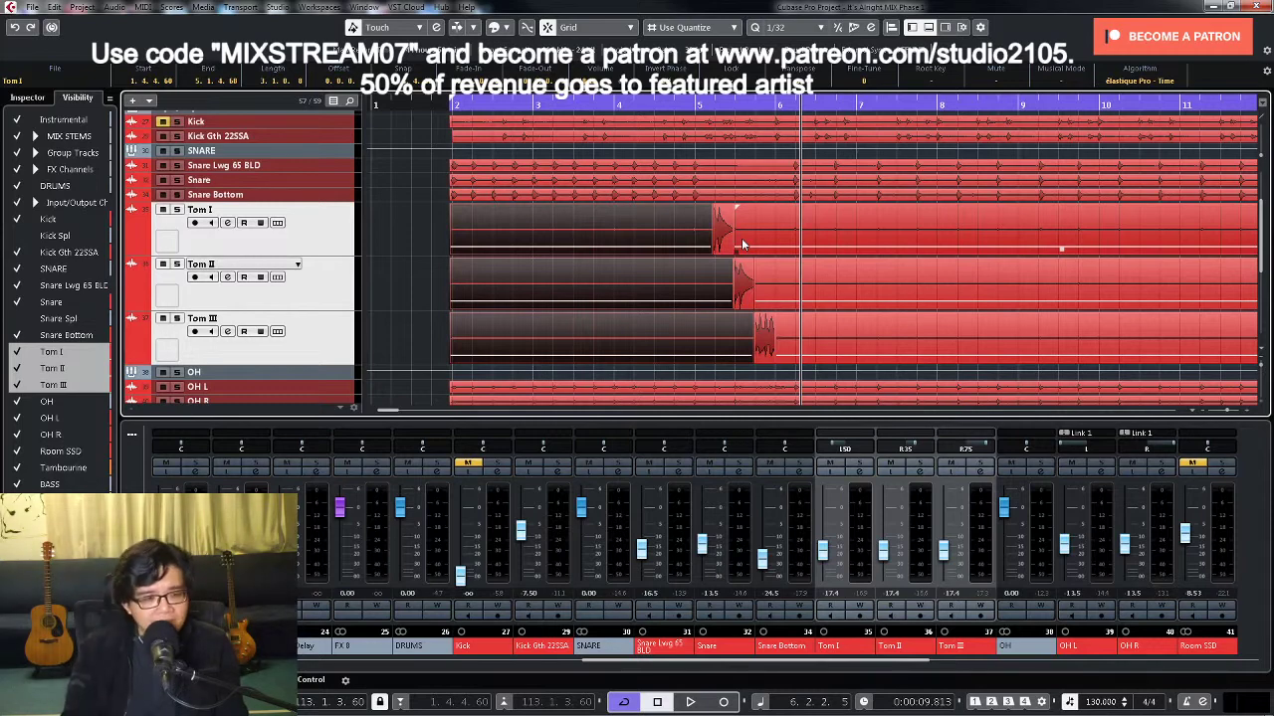
{"action": "key", "text": "g"}
{"action": "key", "text": "g"}
{"action": "left_click", "coordinate": [446, 243]}
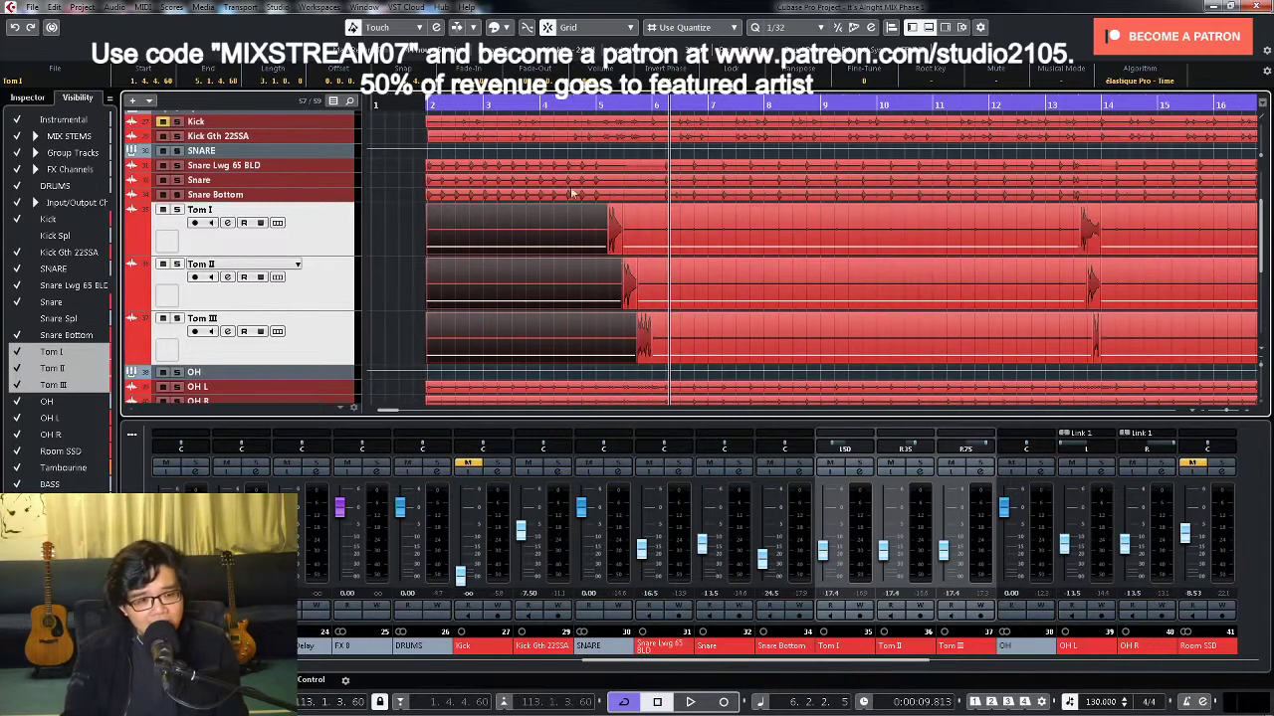
Step: Try muting the quiet events between the tom hits with the Mute tool, from the song start up to bar 37
{"action": "left_click", "coordinate": [392, 241]}
{"action": "right_click", "coordinate": [391, 244]}
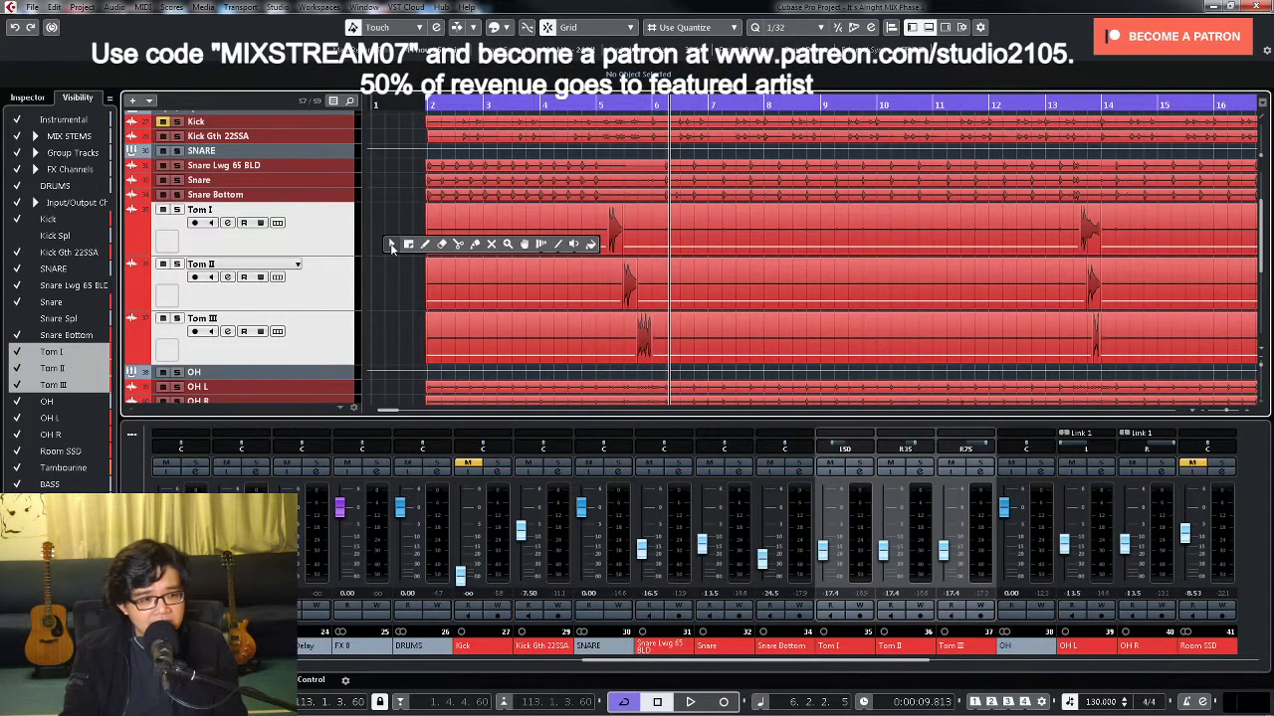
{"action": "left_click", "coordinate": [490, 244]}
{"action": "left_click_drag", "start_coordinate": [398, 248], "coordinate": [485, 340]}
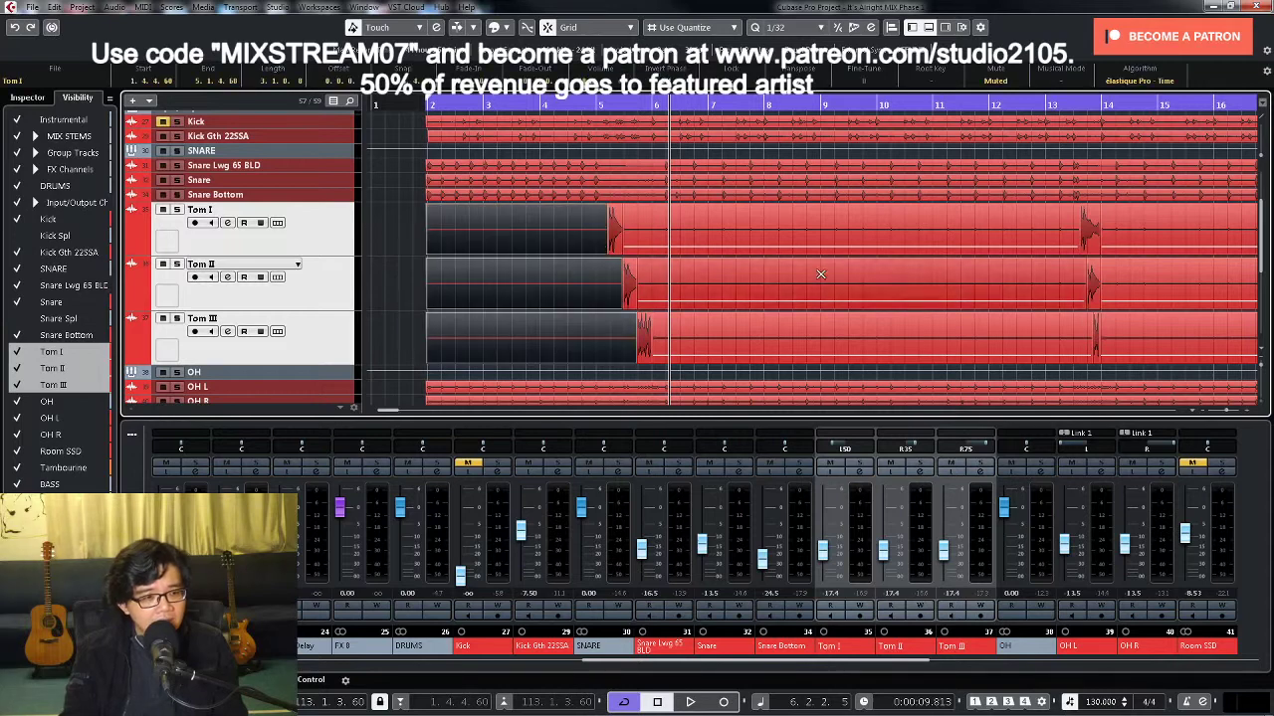
{"action": "left_click_drag", "start_coordinate": [786, 231], "coordinate": [851, 343]}
{"action": "key", "text": "g"}
{"action": "left_click_drag", "start_coordinate": [1001, 232], "coordinate": [1045, 340]}
{"action": "key", "text": "g"}
{"action": "key", "text": "g"}
{"action": "key", "text": "g"}
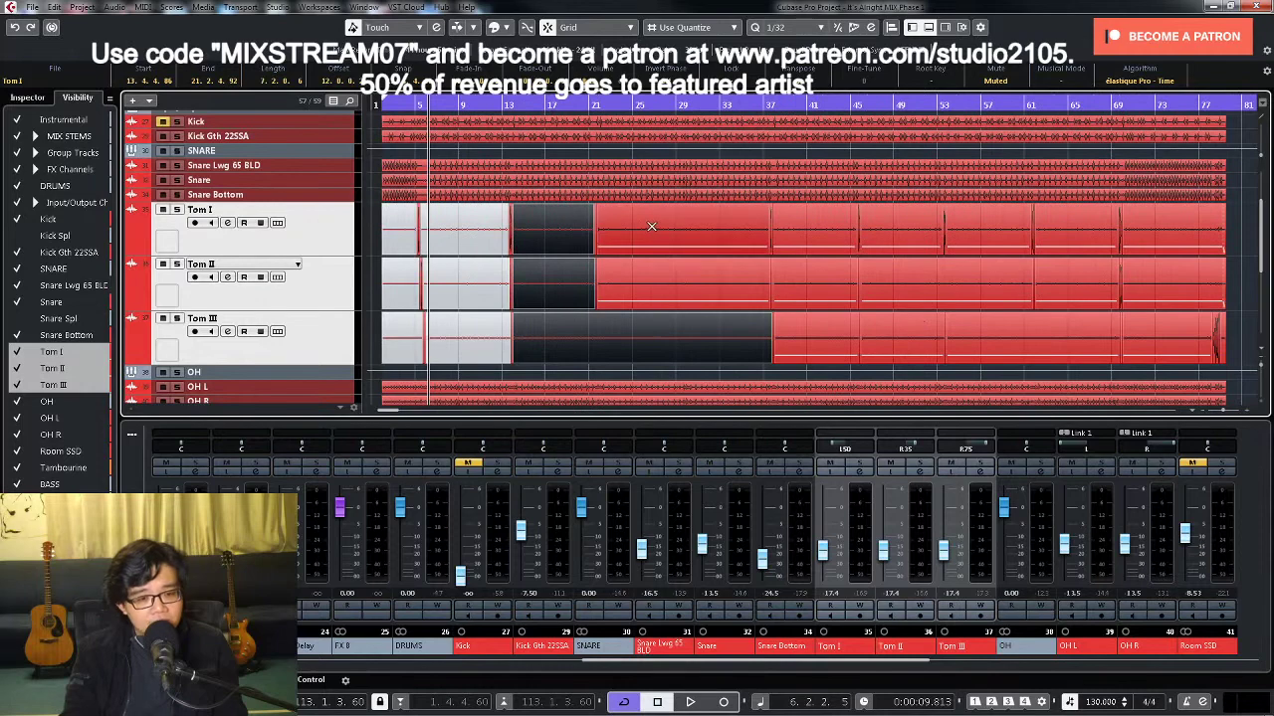
{"action": "left_click_drag", "start_coordinate": [652, 227], "coordinate": [698, 252]}
{"action": "key", "text": "h"}
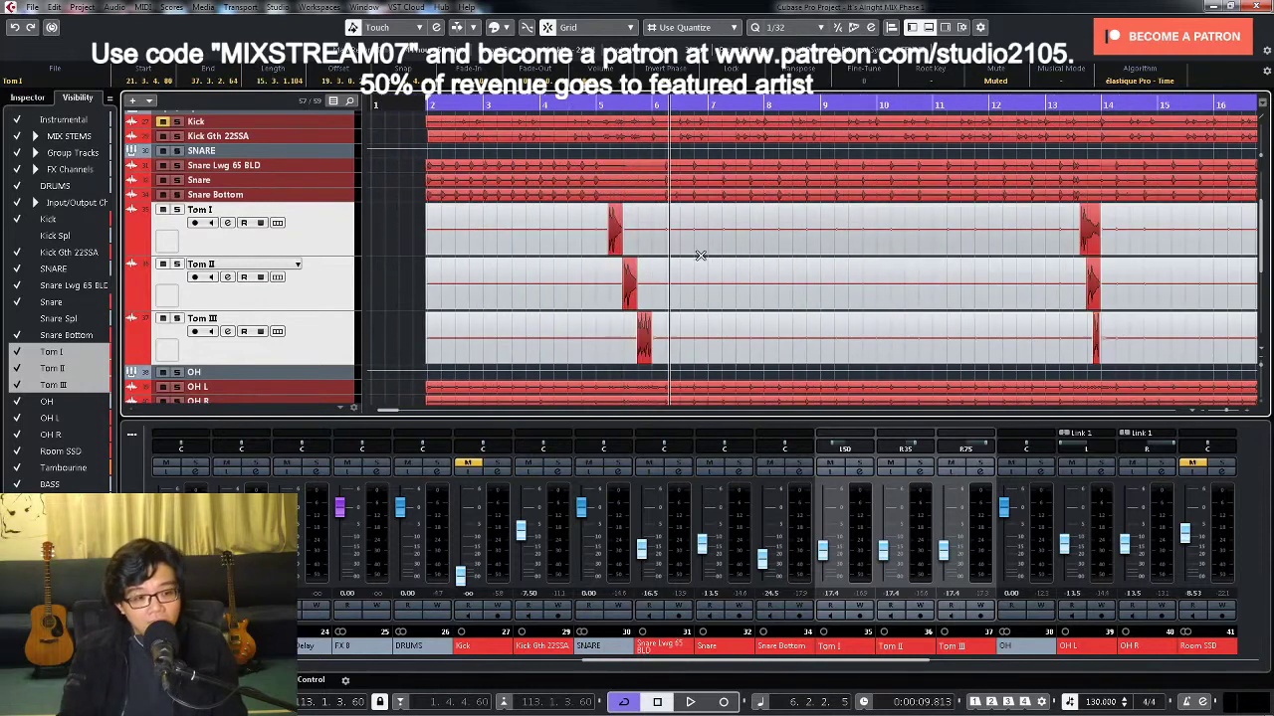
Step: Unmute the muted events between the hits on all three tom tracks
{"action": "right_click", "coordinate": [700, 256]}
{"action": "right_click", "coordinate": [387, 266]}
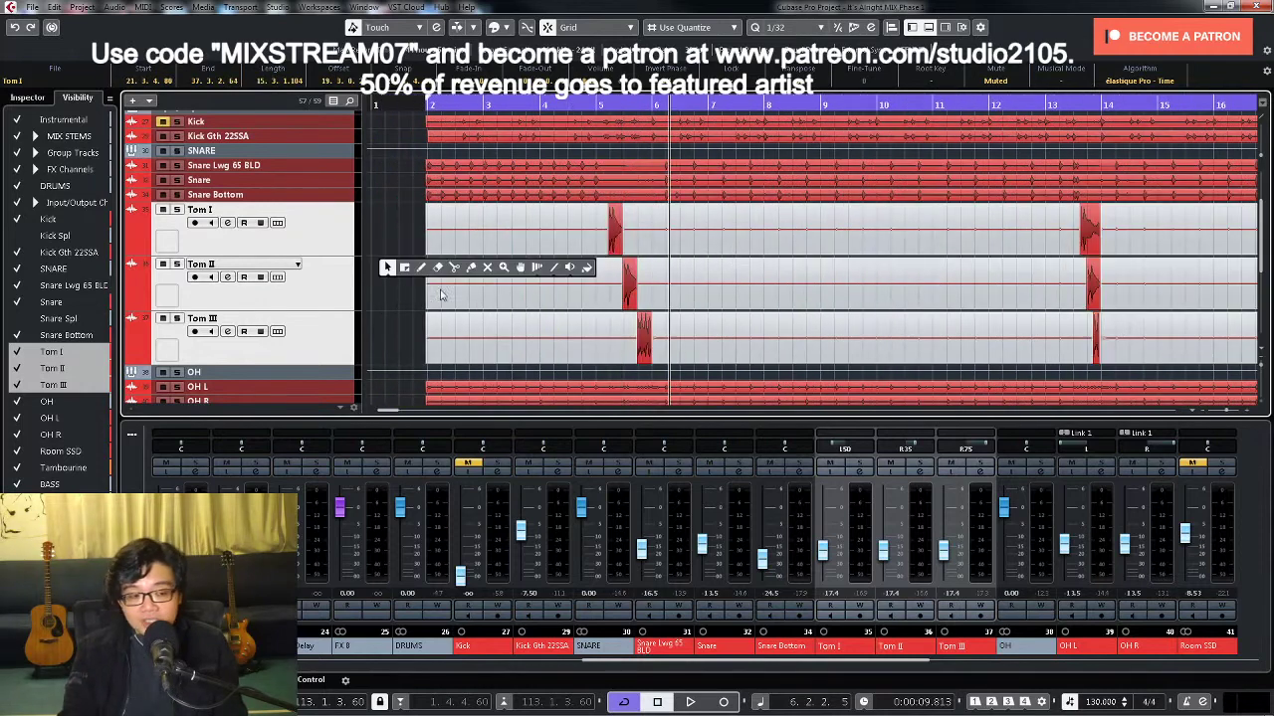
{"action": "left_click", "coordinate": [486, 269]}
{"action": "left_click_drag", "start_coordinate": [386, 240], "coordinate": [525, 360]}
{"action": "left_click_drag", "start_coordinate": [766, 236], "coordinate": [766, 299]}
{"action": "key", "text": "g"}
{"action": "key", "text": "g"}
{"action": "left_click_drag", "start_coordinate": [503, 231], "coordinate": [520, 276]}
{"action": "key", "text": "h"}
{"action": "key", "text": "h"}
{"action": "key", "text": "h"}
{"action": "key", "text": "h"}
{"action": "key", "text": "h"}
{"action": "key", "text": "h"}
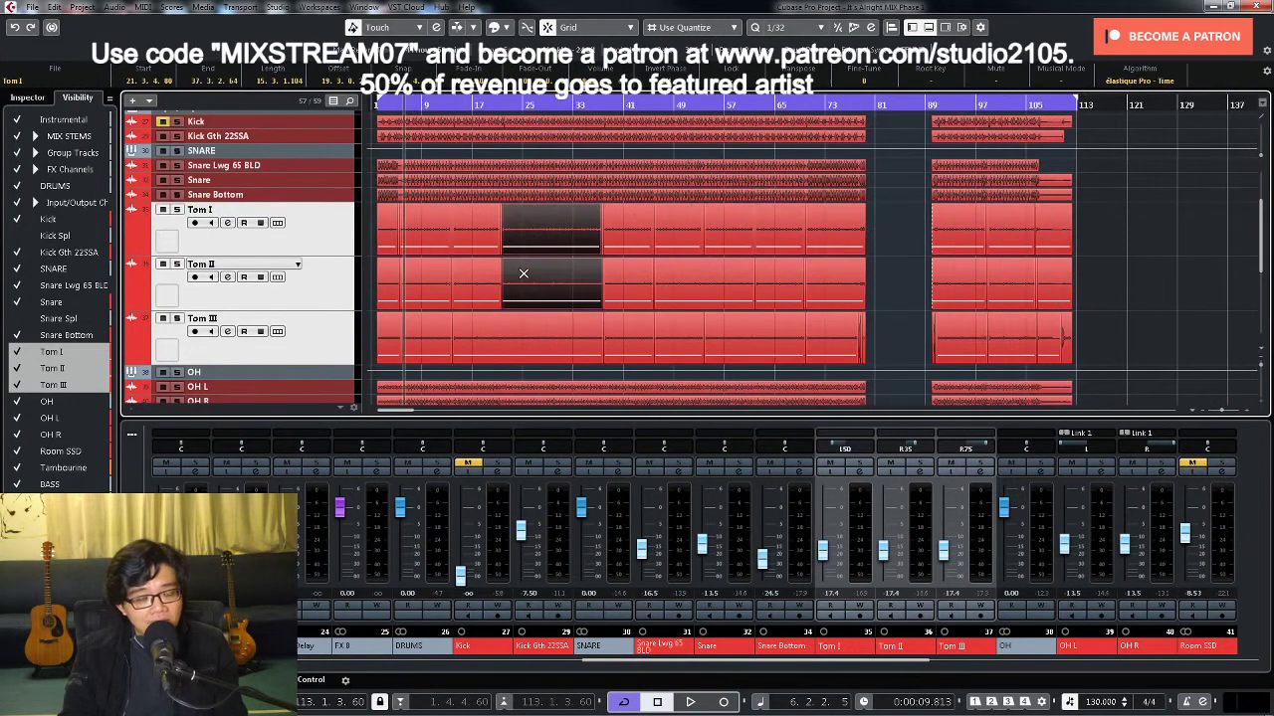
Step: Switch back to the Object Selection tool and inspect the first tom fill around bars 5 and 6
{"action": "key", "text": "g"}
{"action": "right_click", "coordinate": [587, 235]}
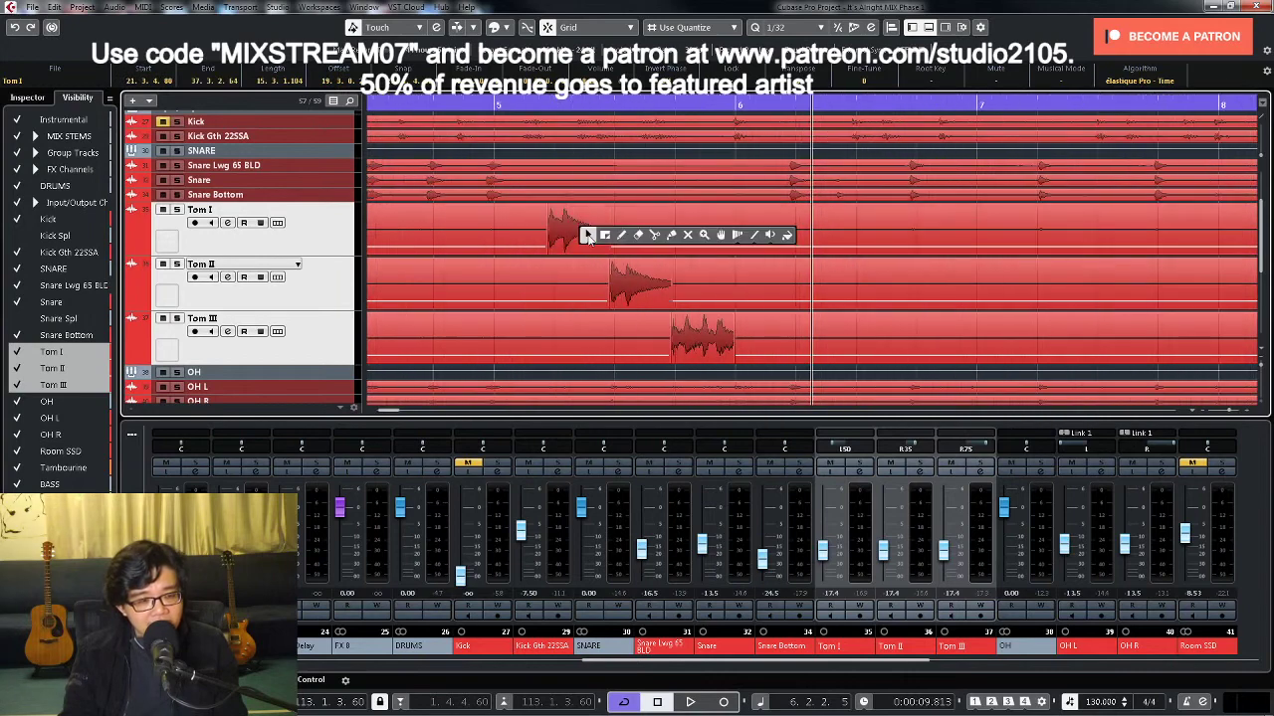
{"action": "left_click", "coordinate": [521, 229]}
{"action": "key", "text": "g"}
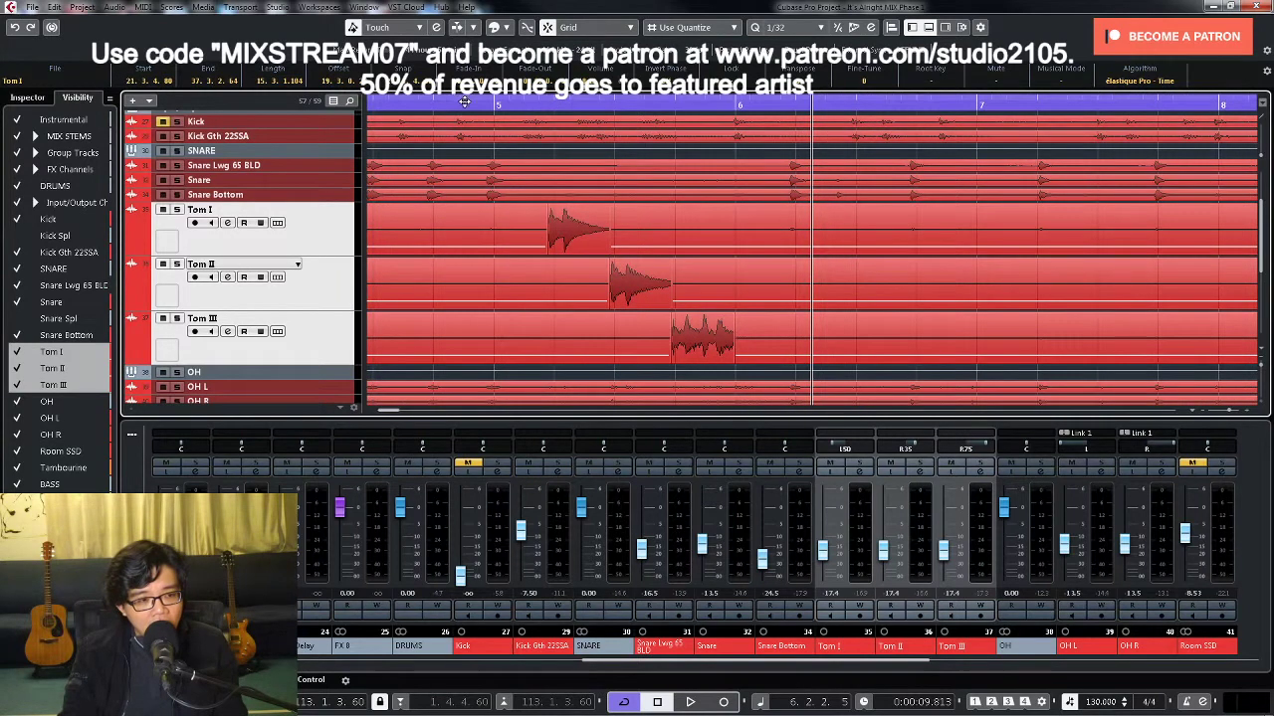
{"action": "key", "text": "g"}
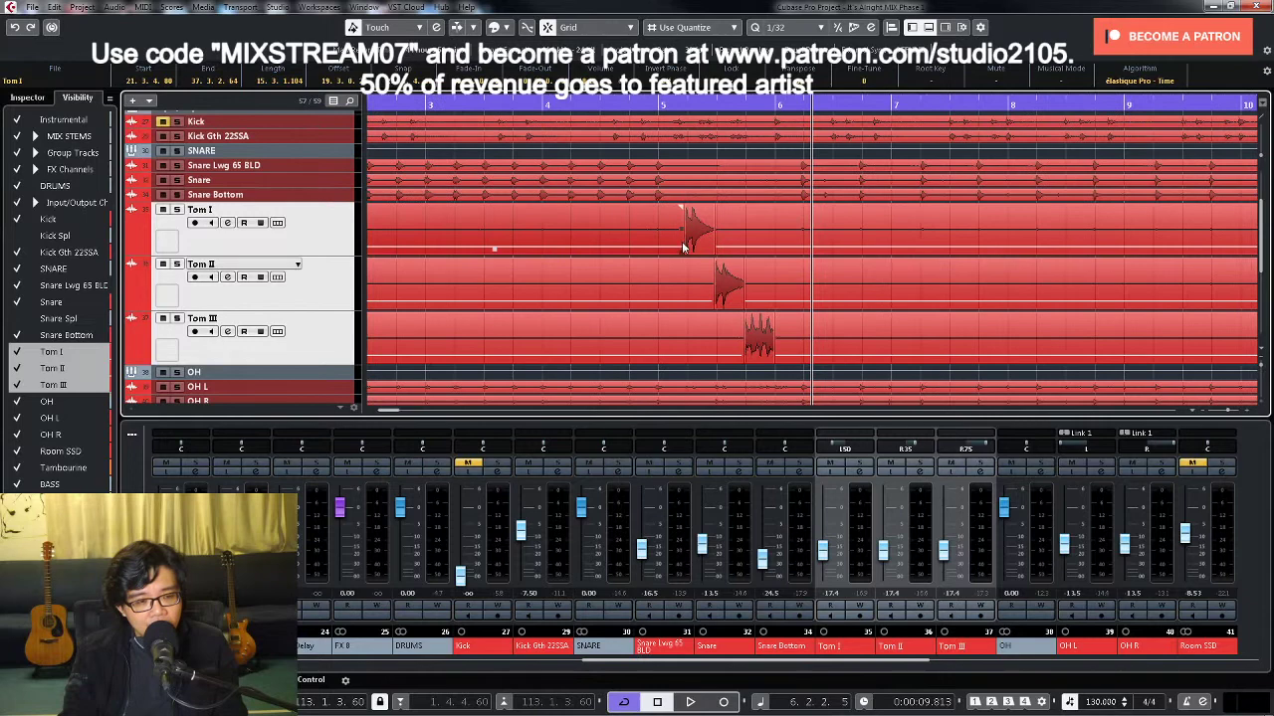
{"action": "key", "text": "g"}
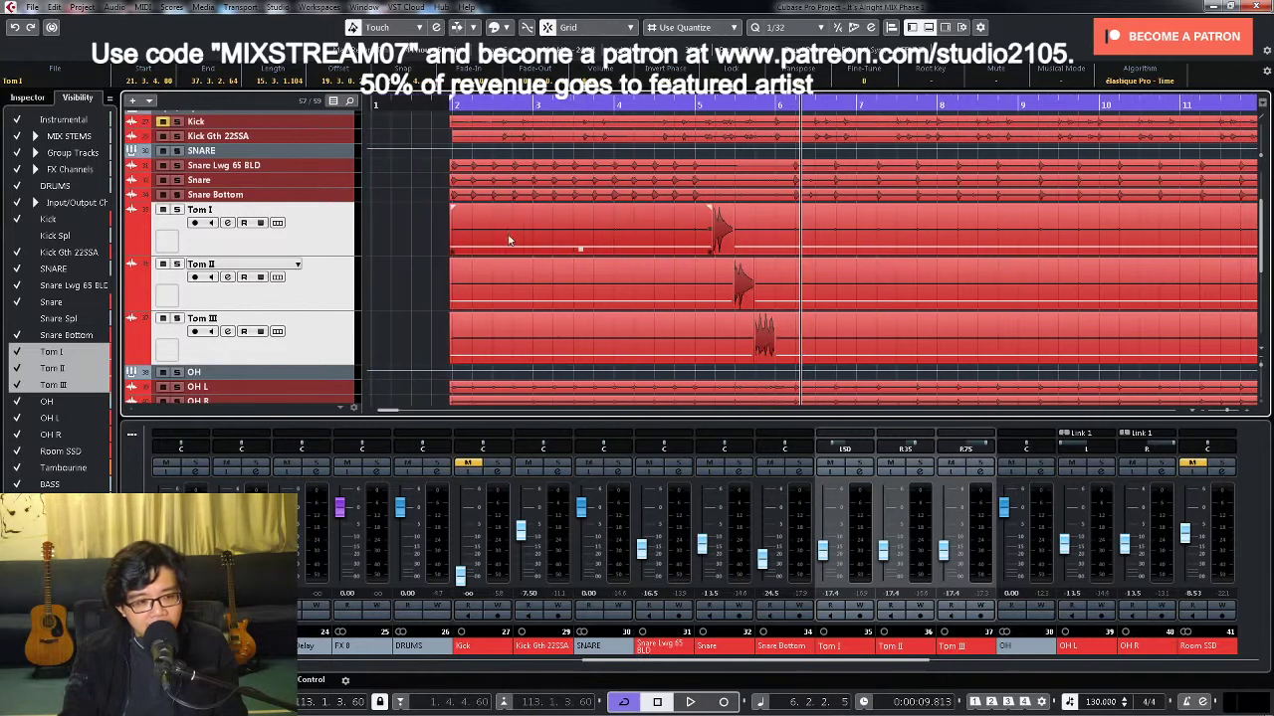
{"action": "left_click", "coordinate": [597, 288]}
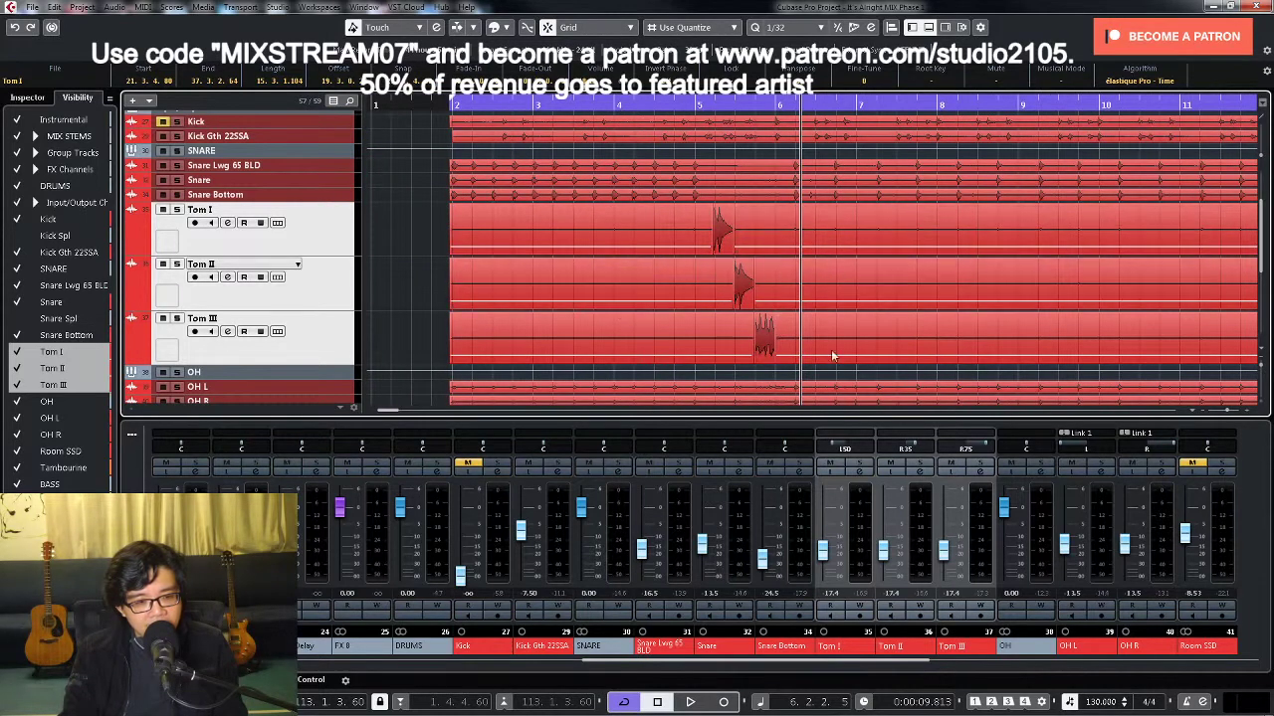
Step: Try slightly adjusting the volume of the Tom I event before the first fill
{"action": "left_click", "coordinate": [589, 253]}
{"action": "left_click_drag", "start_coordinate": [581, 249], "coordinate": [581, 251]}
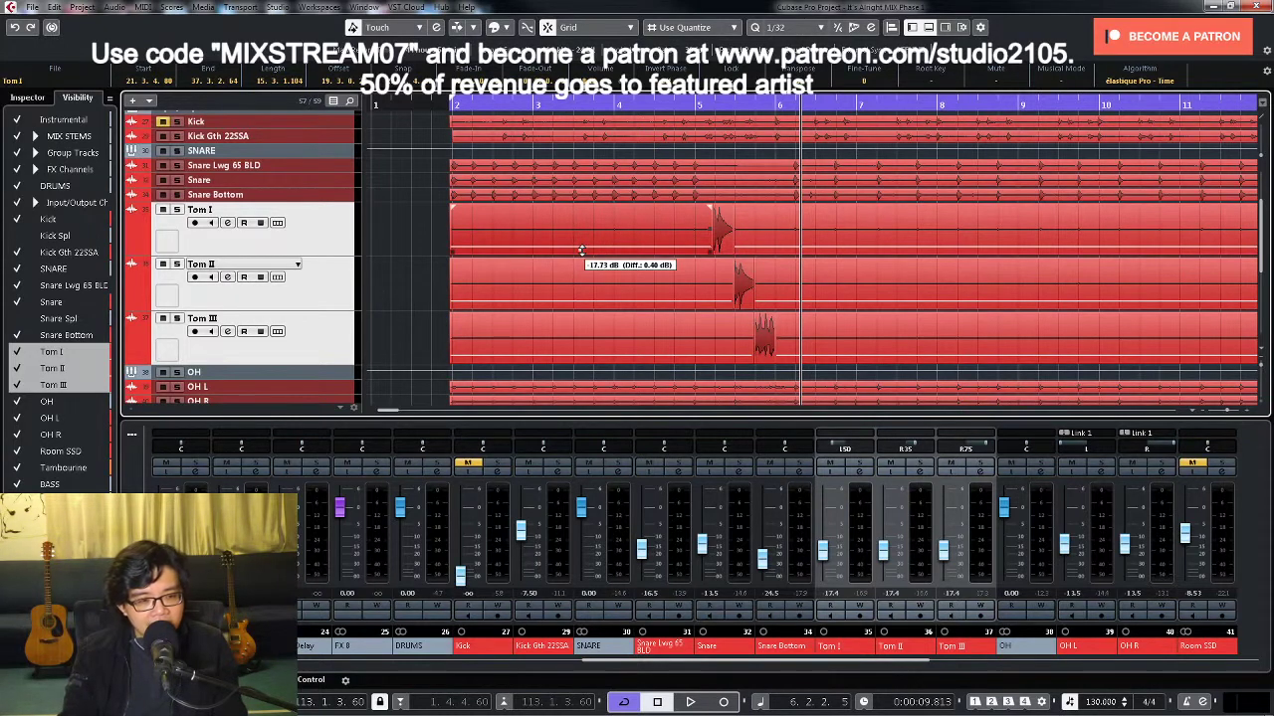
{"action": "left_click_drag", "start_coordinate": [581, 249], "coordinate": [582, 247]}
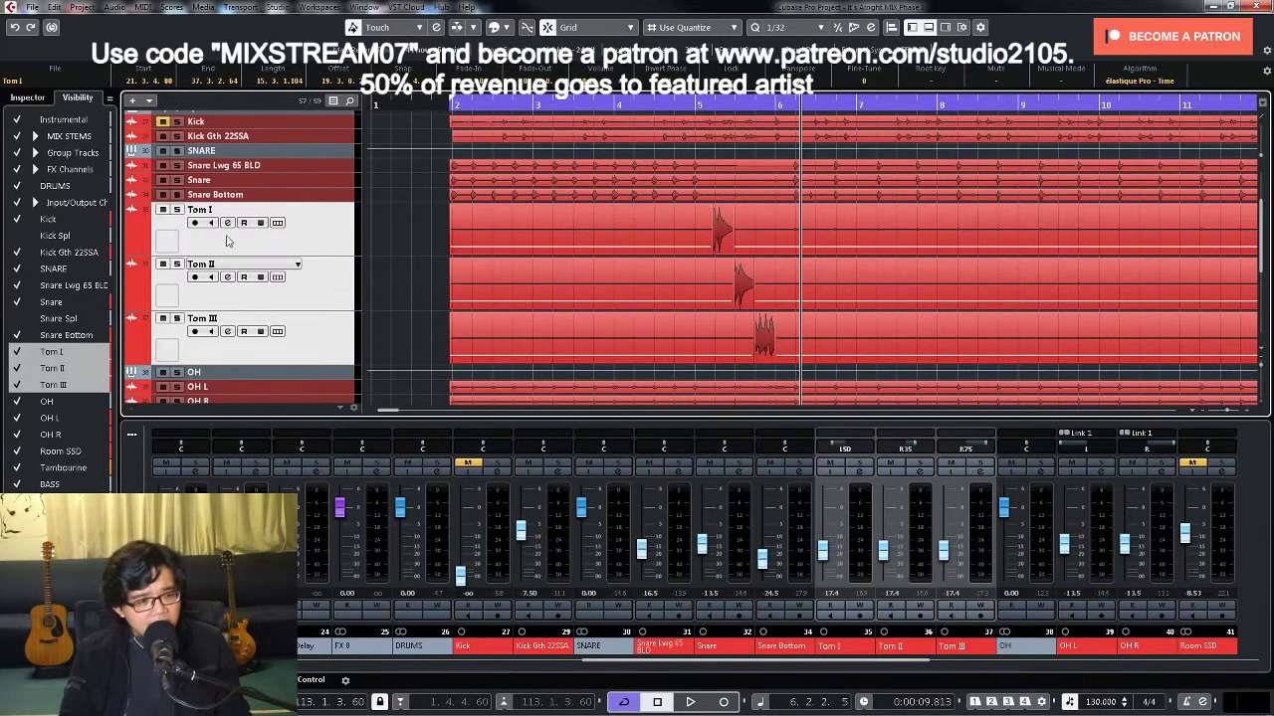
Step: Solo the Tom I, Tom II and Tom III tracks
{"action": "left_click", "coordinate": [176, 210]}
{"action": "left_click", "coordinate": [176, 319]}
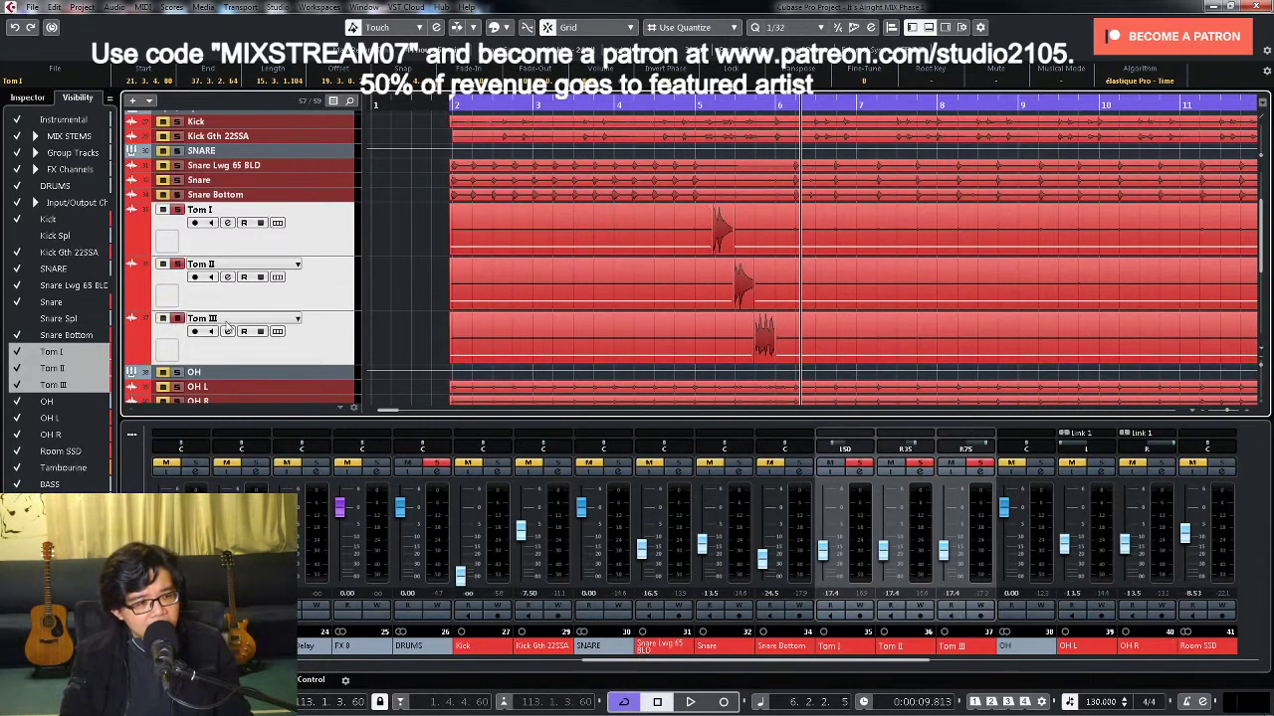
{"action": "left_click_drag", "start_coordinate": [430, 225], "coordinate": [697, 353]}
Step: Audition the bleed in the tom events between the first two fills by raising their volume, then restore the low level
{"action": "left_click", "coordinate": [947, 238]}
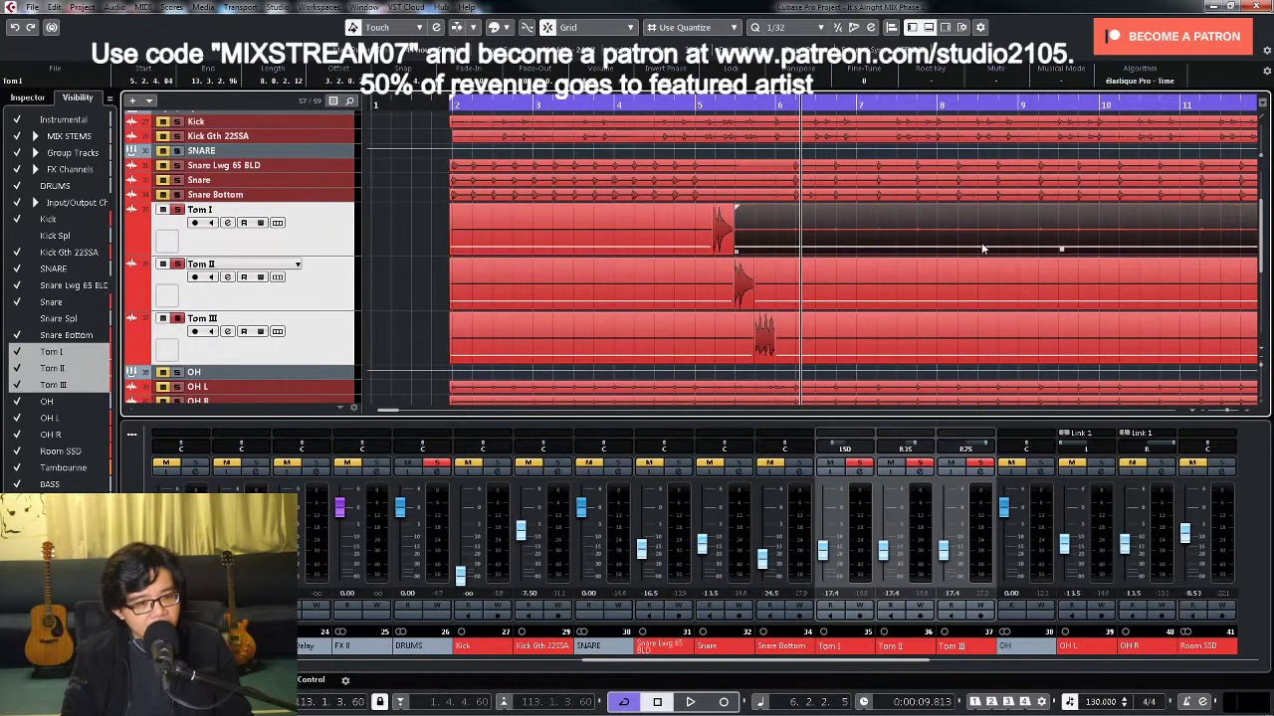
{"action": "key", "text": "g"}
{"action": "key", "text": "g"}
{"action": "key", "text": "g"}
{"action": "left_click", "coordinate": [687, 292], "text": "shift"}
{"action": "left_click", "coordinate": [704, 338], "text": "shift"}
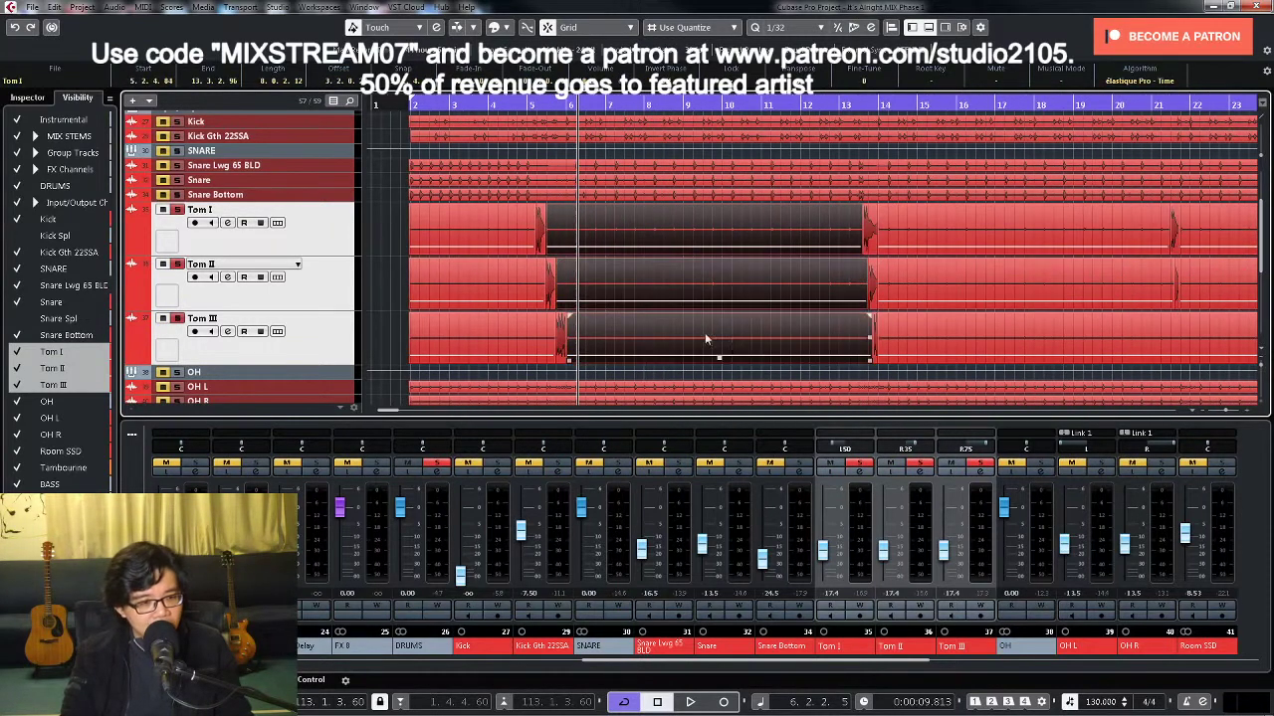
{"action": "left_click_drag", "start_coordinate": [718, 358], "coordinate": [717, 313]}
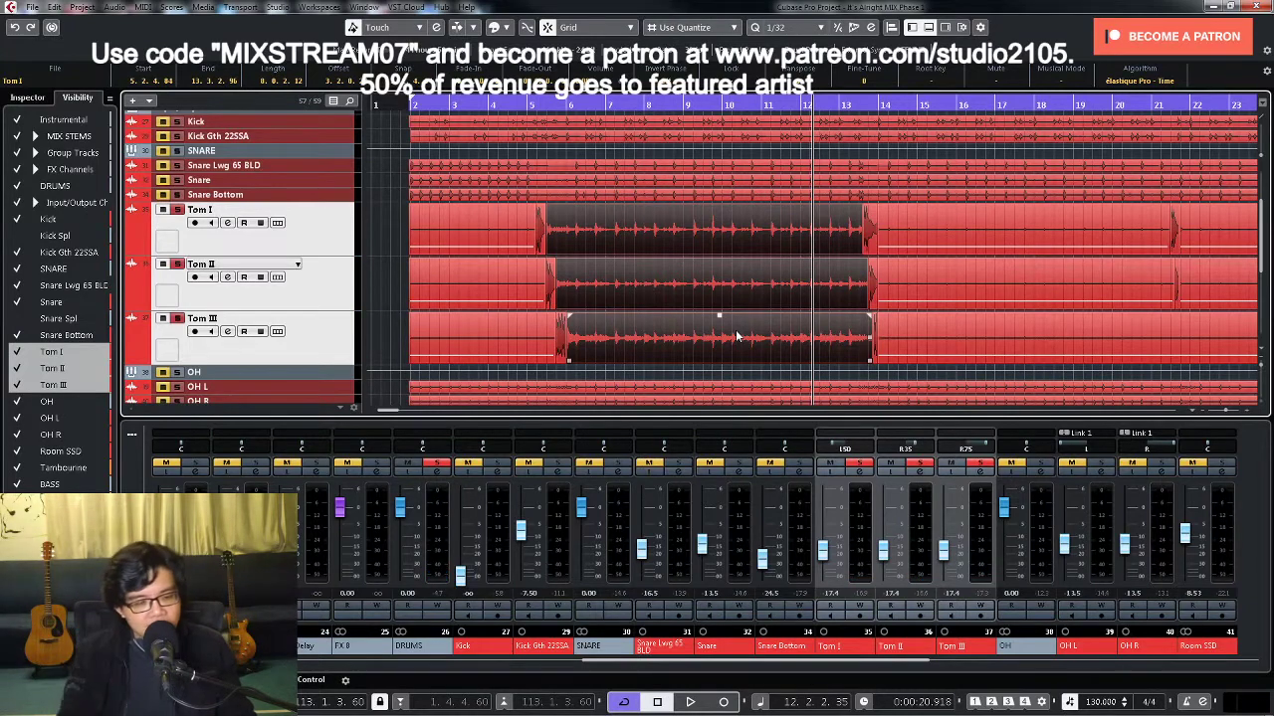
{"action": "key", "text": "KP_Add"}
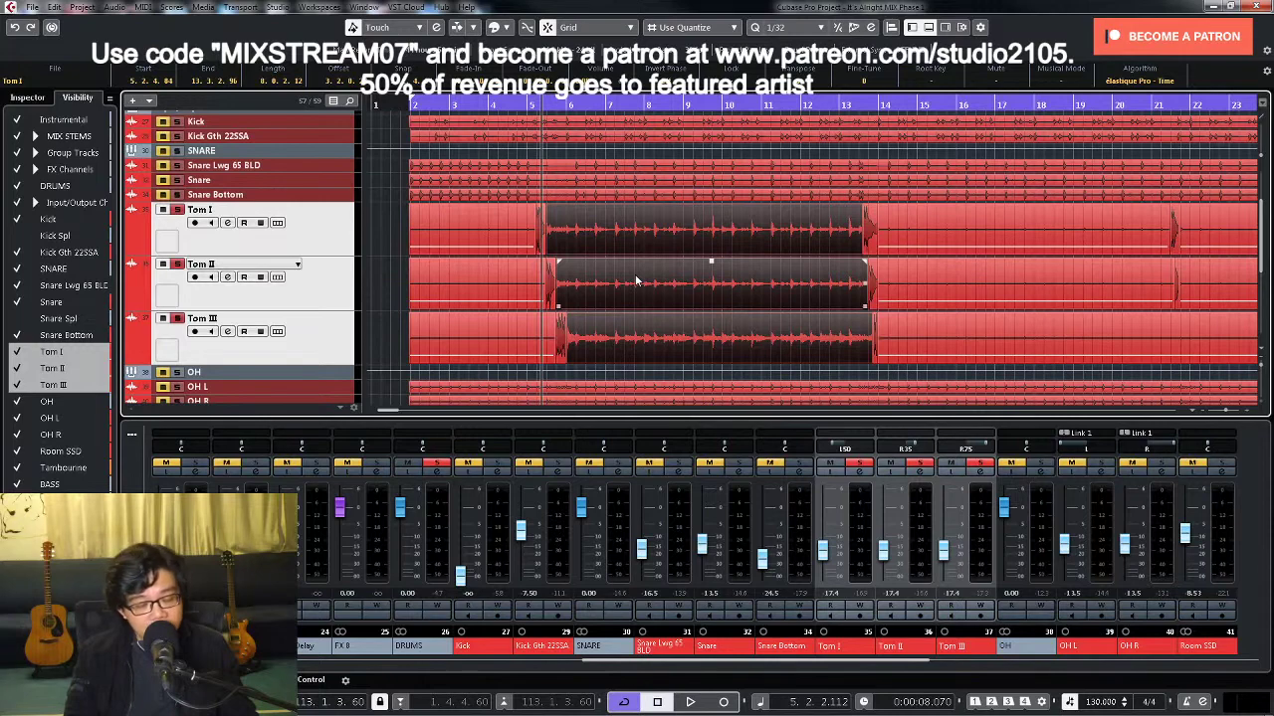
{"action": "key", "text": "Delete"}
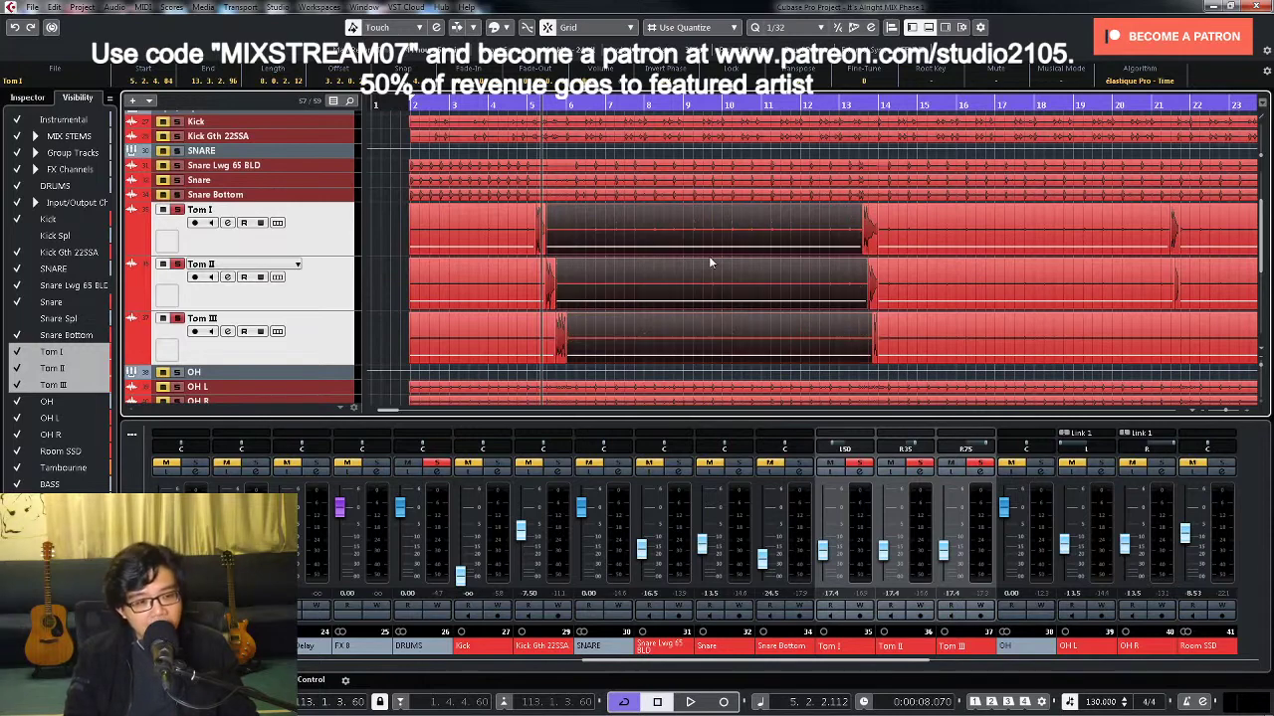
Step: Audition the bleed in the soloed tom tracks from about bar 6 with the event volumes lowered between fills
{"action": "left_click", "coordinate": [565, 105]}
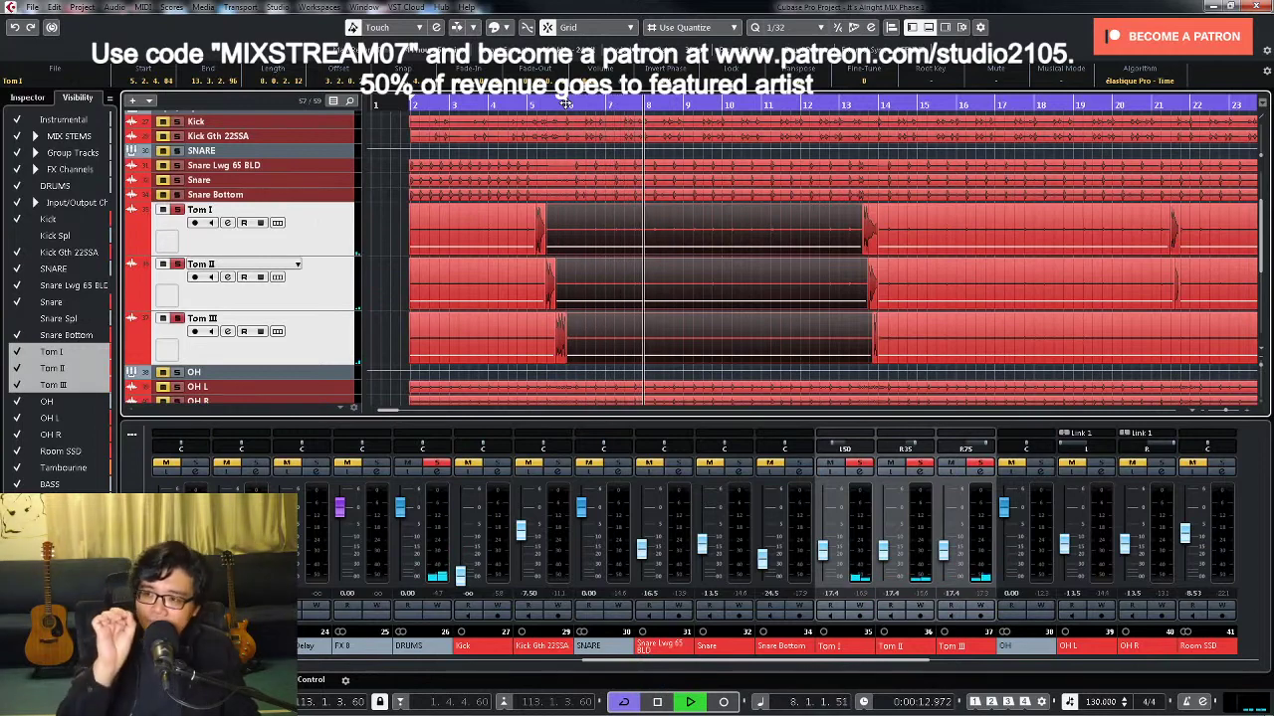
{"action": "key", "text": "space"}
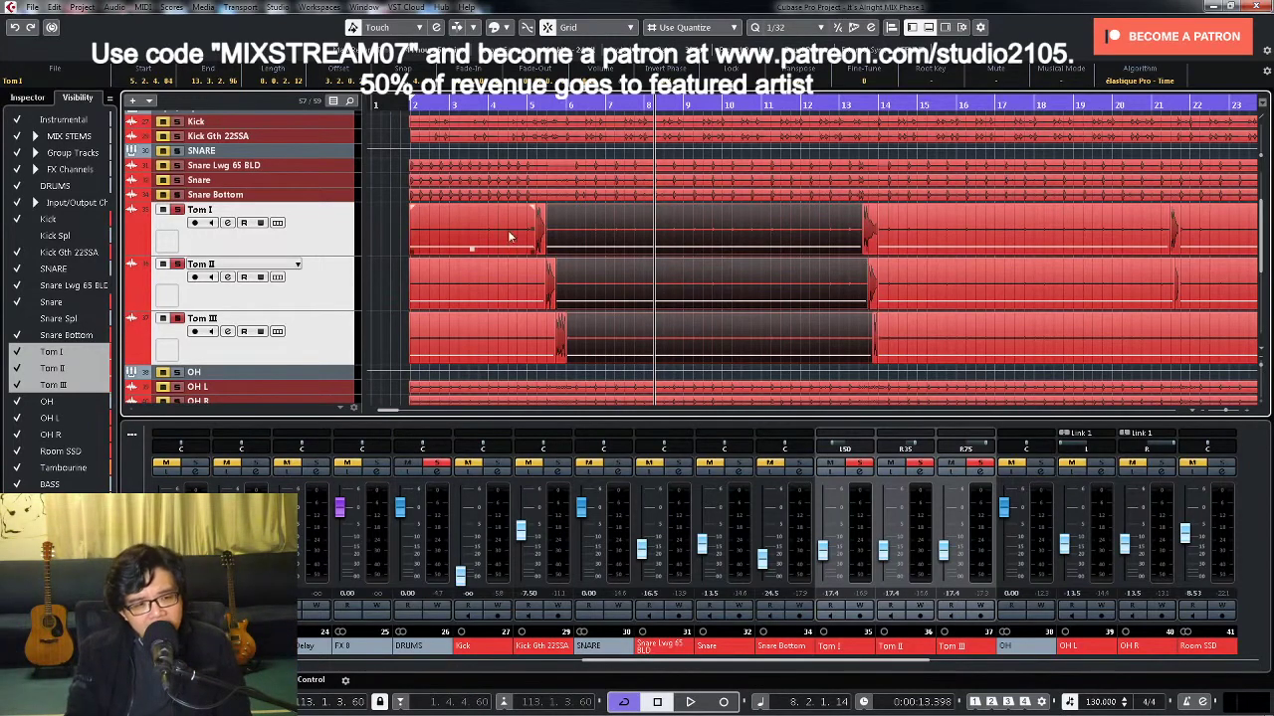
{"action": "left_click", "coordinate": [889, 287]}
{"action": "left_click", "coordinate": [754, 296]}
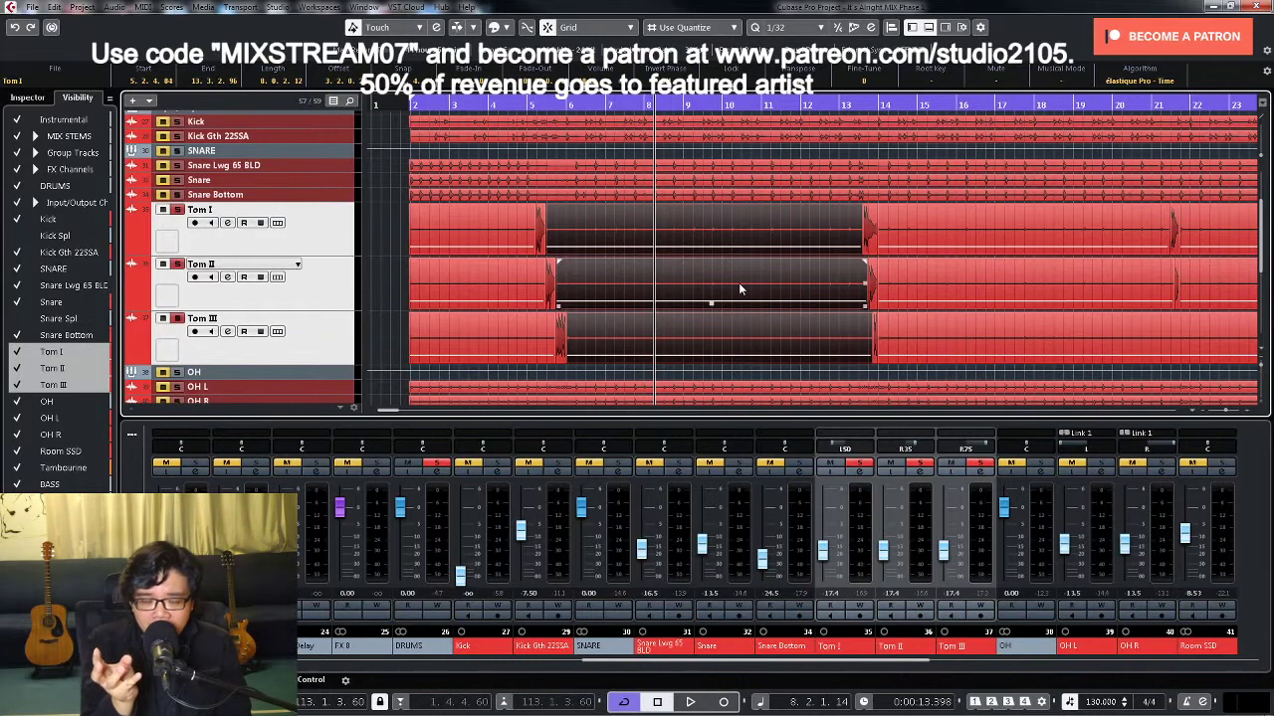
{"action": "left_click", "coordinate": [730, 250]}
Step: Turn off solo on the Tom I, Tom II and Tom III channels to hear them with the full drum mix
{"action": "left_click", "coordinate": [862, 466]}
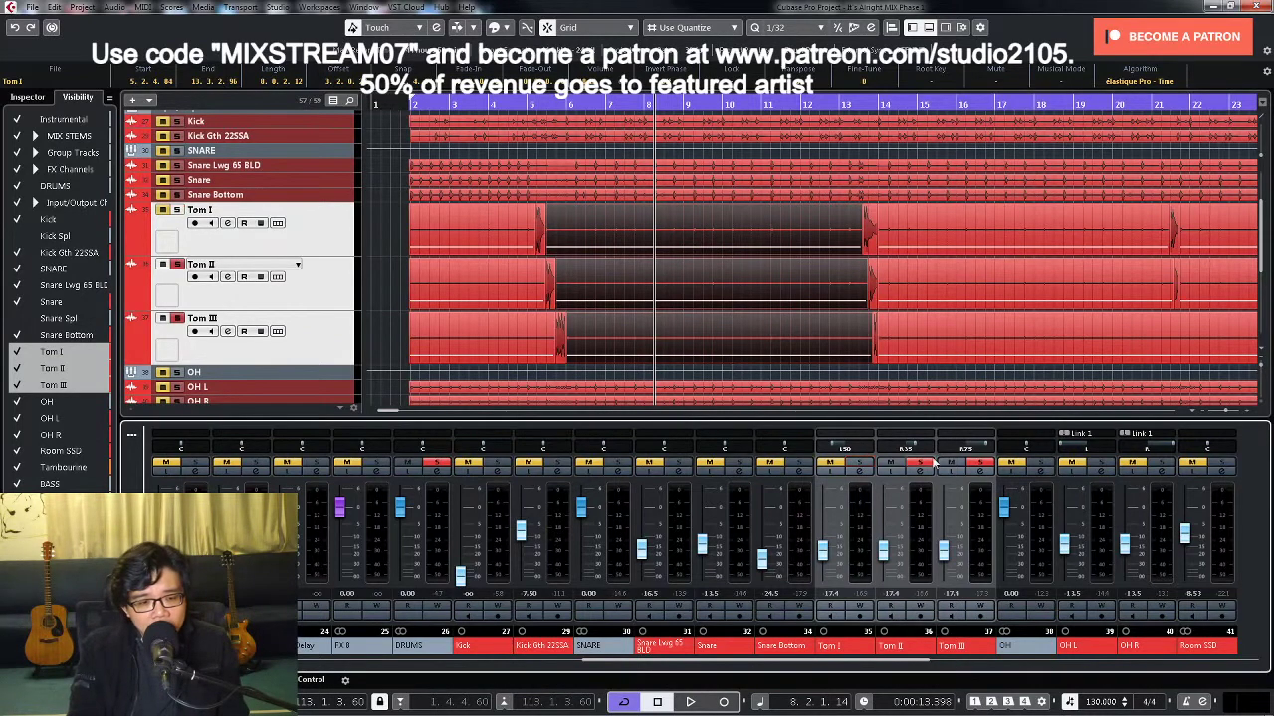
{"action": "left_click", "coordinate": [922, 466]}
{"action": "left_click", "coordinate": [982, 466]}
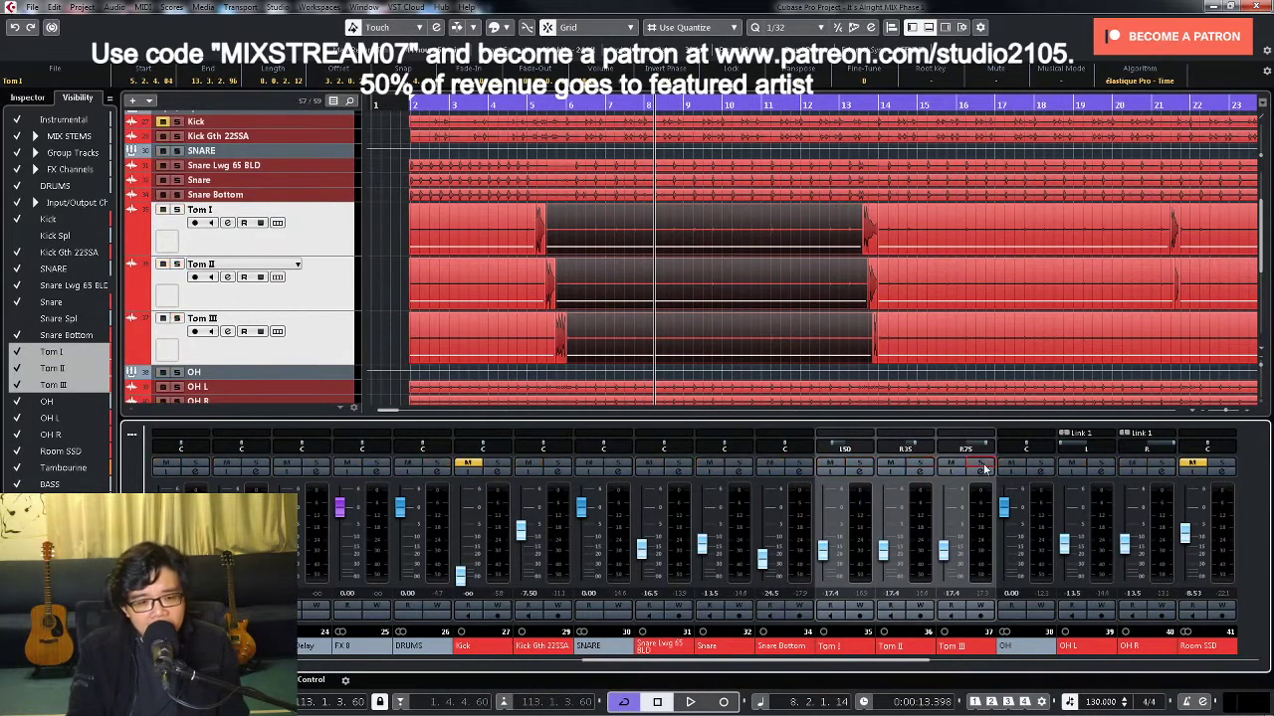
Step: Audition the full mix between the first two fills with the tom event volumes raised, then with them lowered again
{"action": "left_click", "coordinate": [403, 105]}
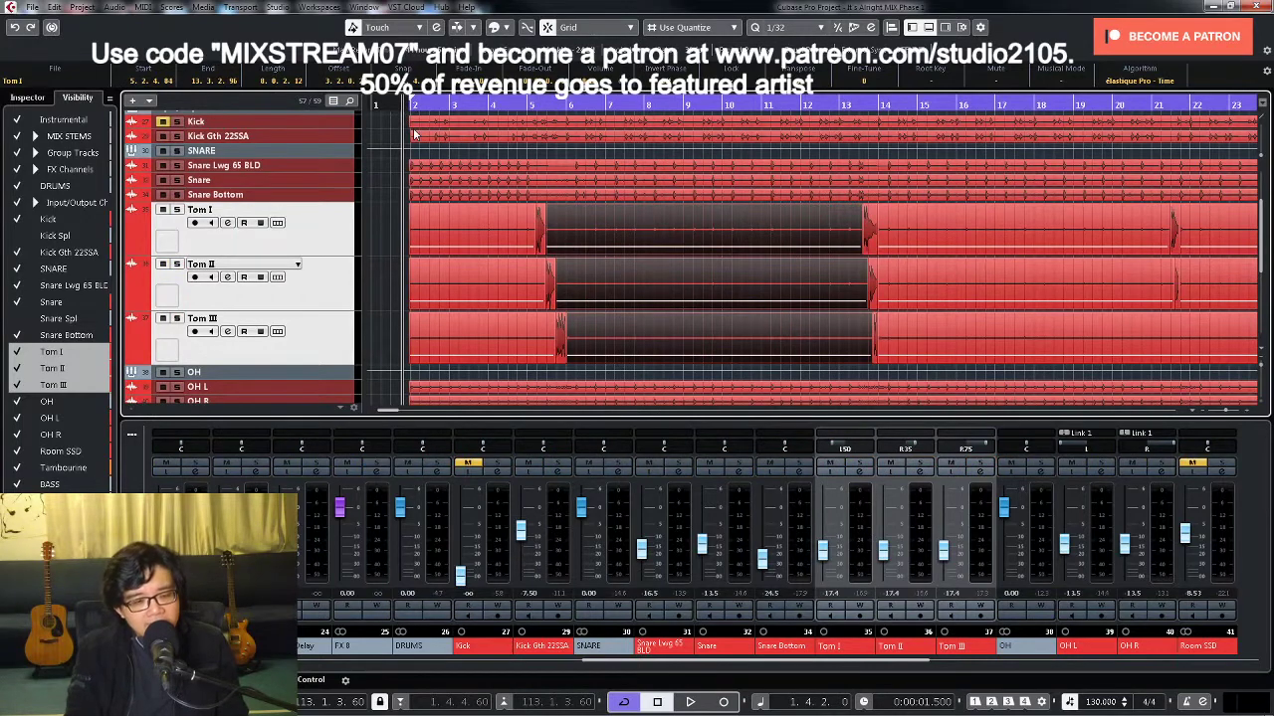
{"action": "left_click", "coordinate": [544, 104]}
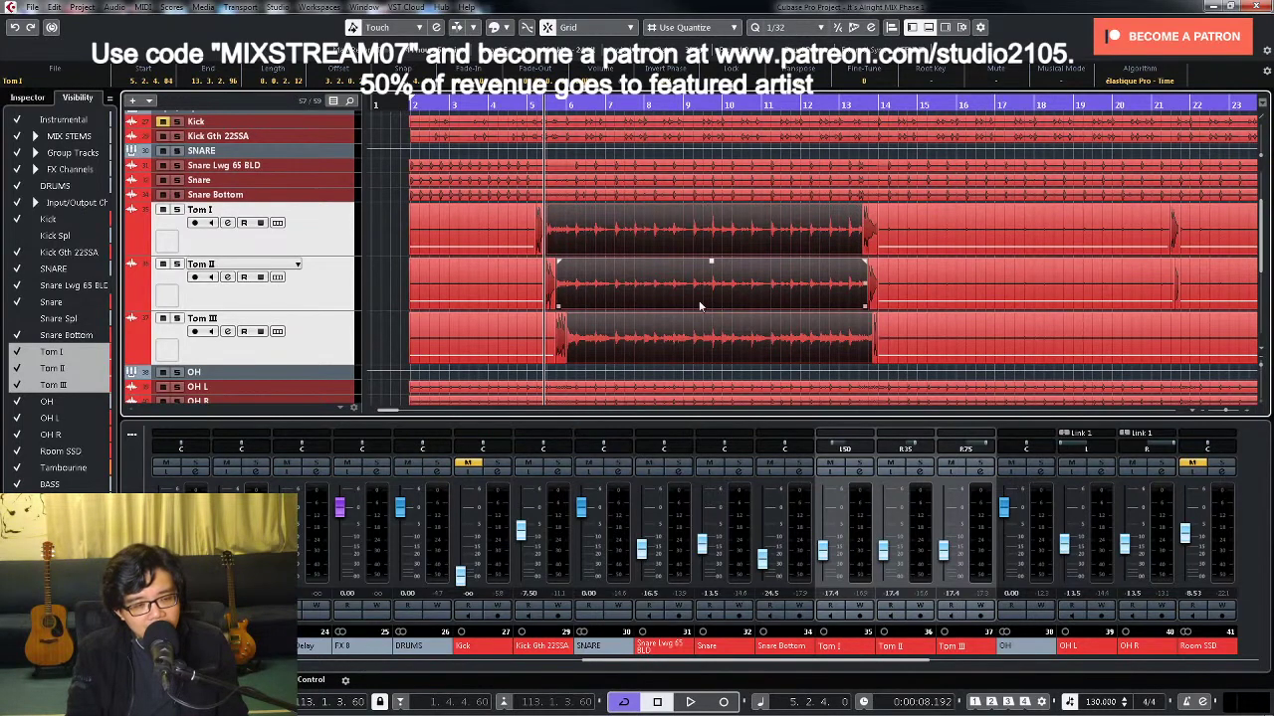
{"action": "left_click", "coordinate": [556, 104]}
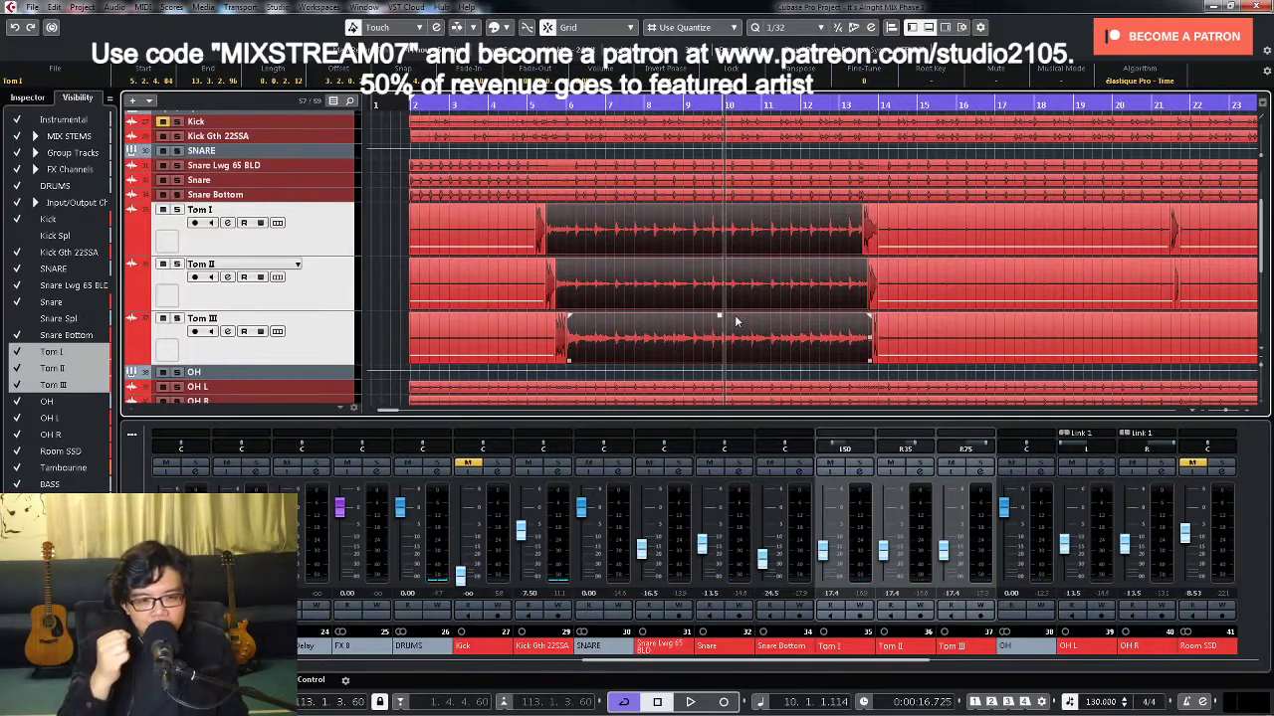
{"action": "key", "text": "KP_Subtract"}
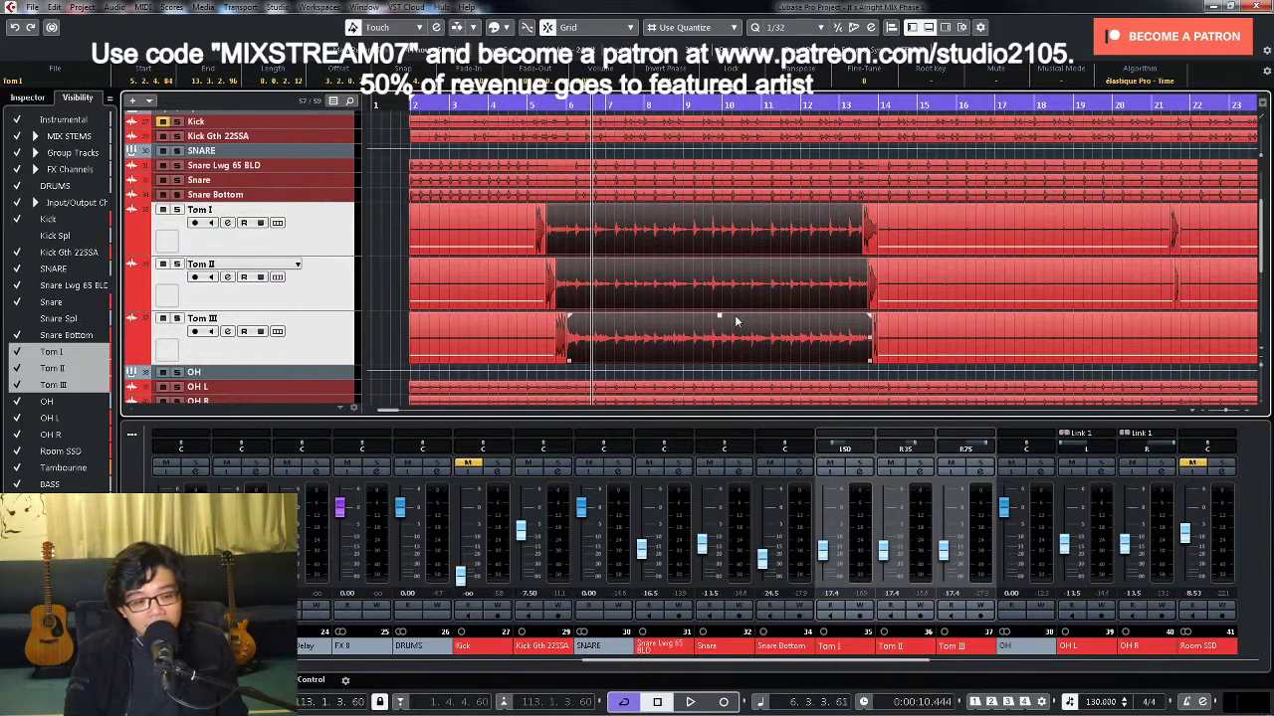
{"action": "key", "text": "ctrl+Down"}
{"action": "key", "text": "space"}
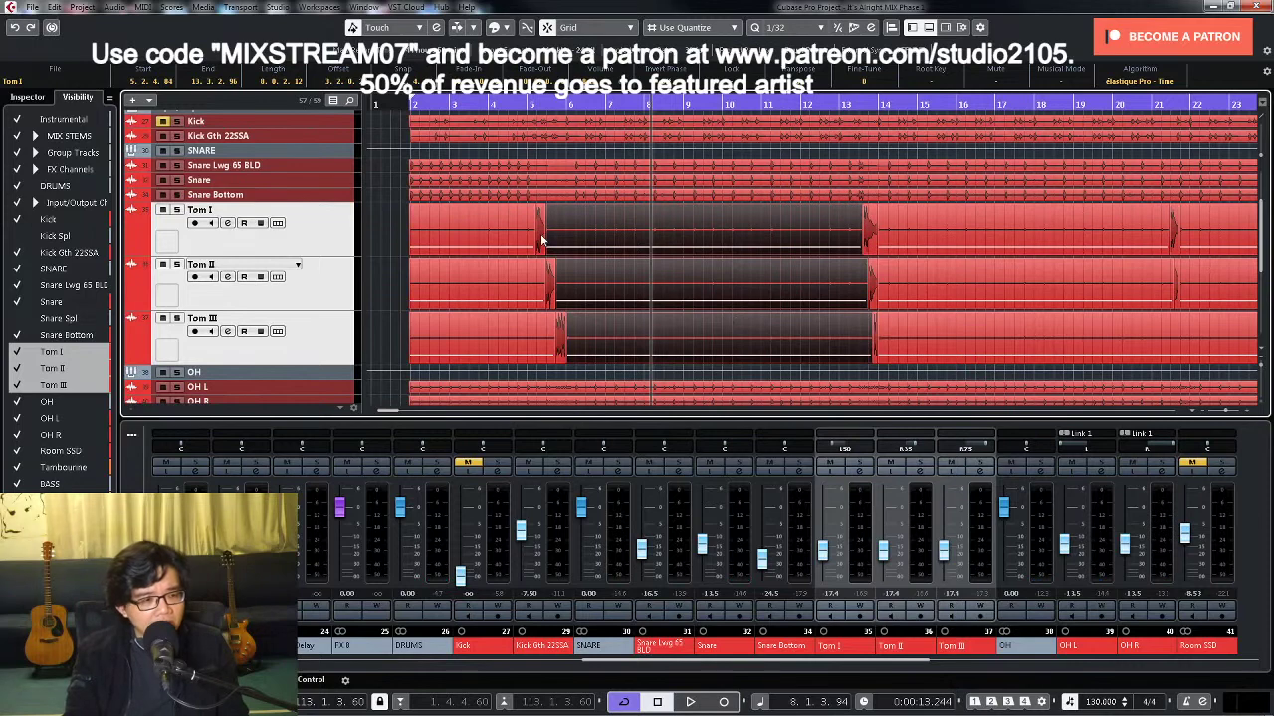
Step: Select the first Tom I hit in bar 5 and set the loop range to that event
{"action": "key", "text": "ctrl+z"}
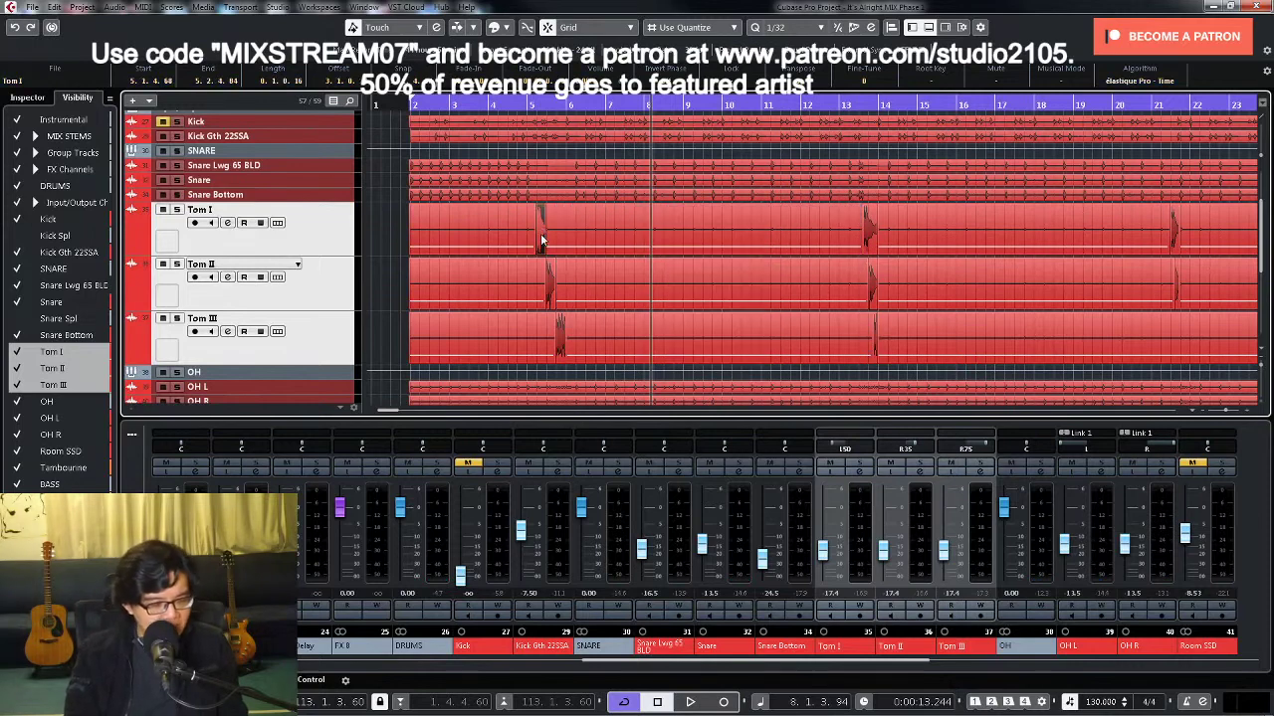
{"action": "left_click", "coordinate": [542, 241]}
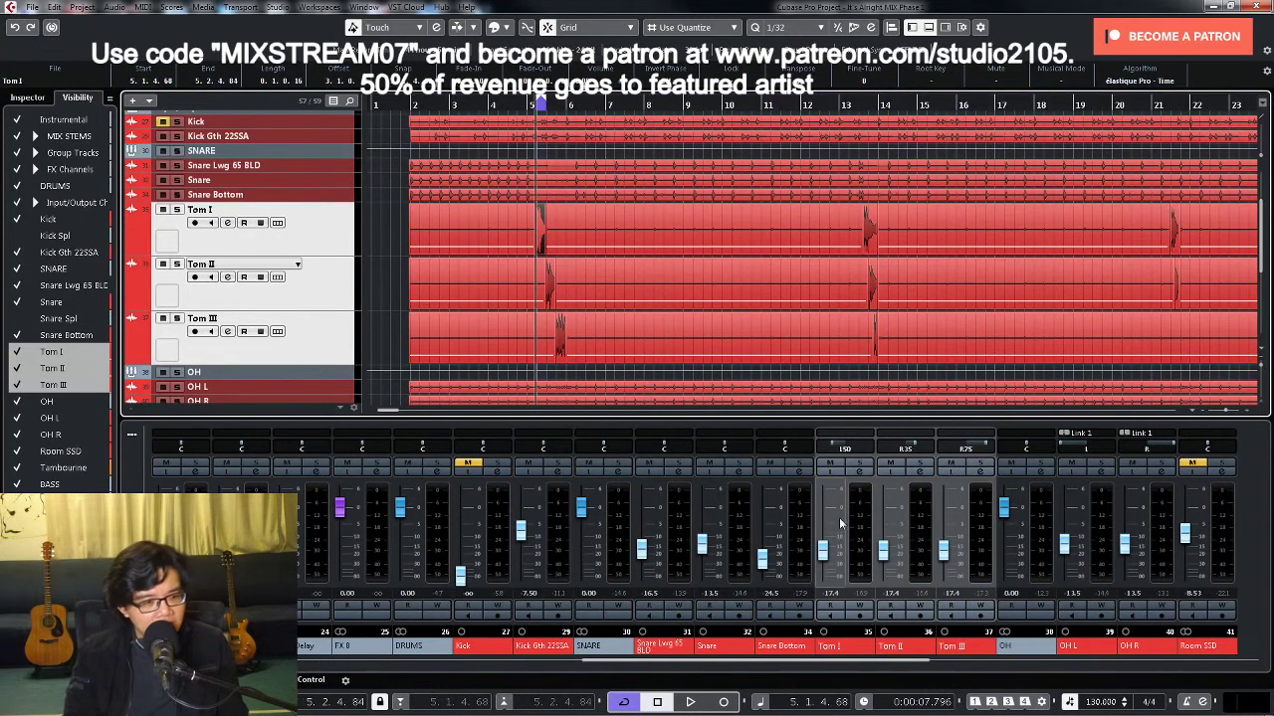
Step: Load the FX chain preset containing Virtual Tape Machines and Virtual Mix Rack into Tom I's inserts, then close its channel settings
{"action": "left_click", "coordinate": [865, 475]}
{"action": "left_click", "coordinate": [363, 199]}
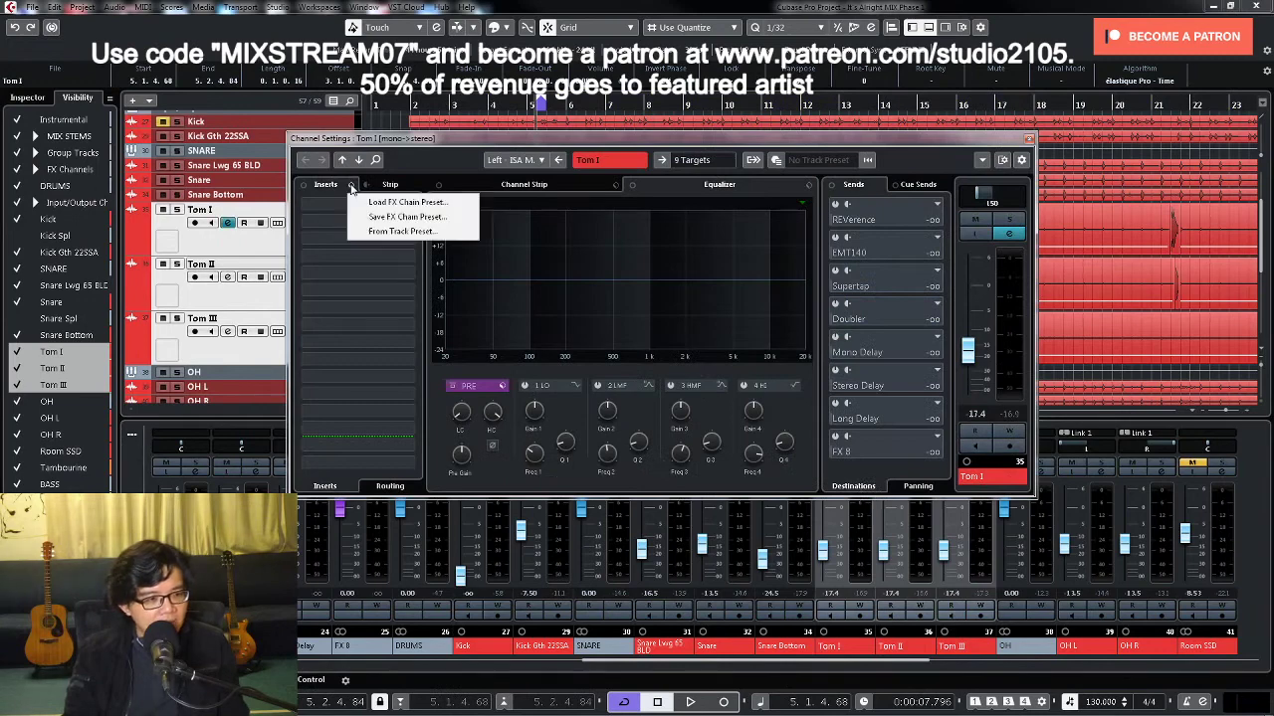
{"action": "left_click", "coordinate": [361, 205]}
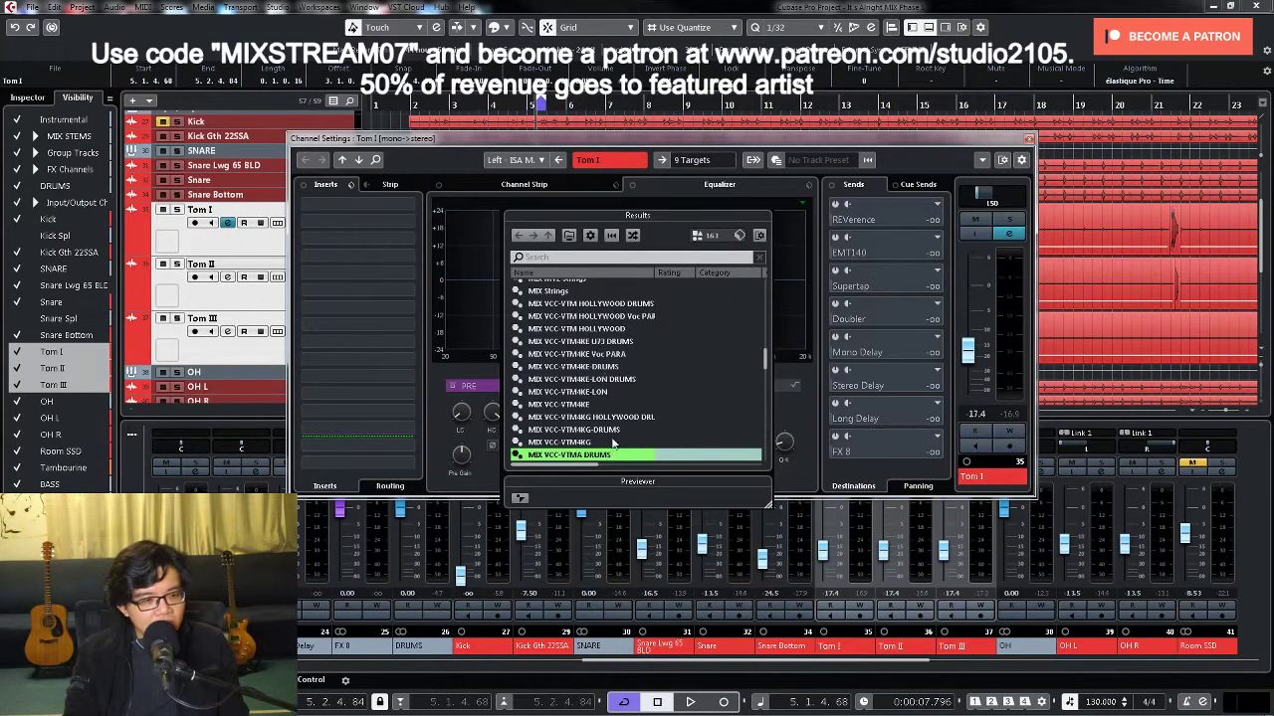
{"action": "scroll", "coordinate": [614, 443], "scroll_direction": "down", "scroll_amount": 2}
{"action": "double_click", "coordinate": [589, 388]}
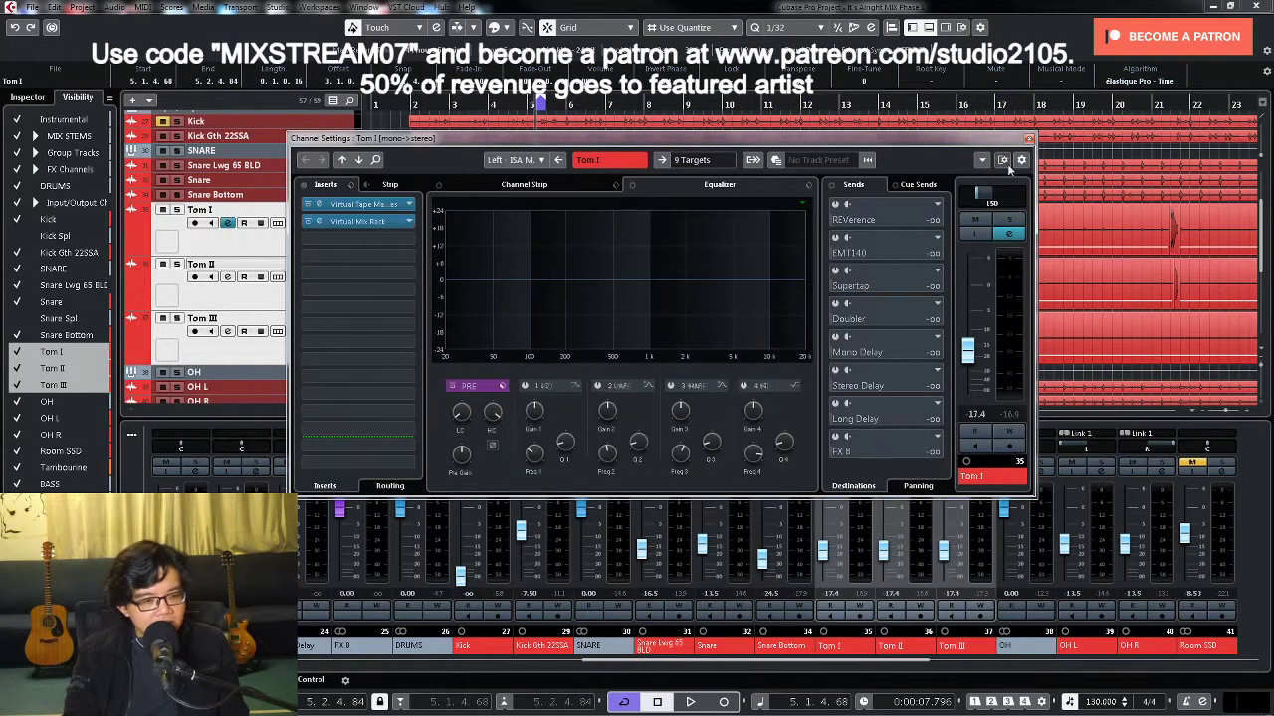
{"action": "left_click", "coordinate": [1029, 139]}
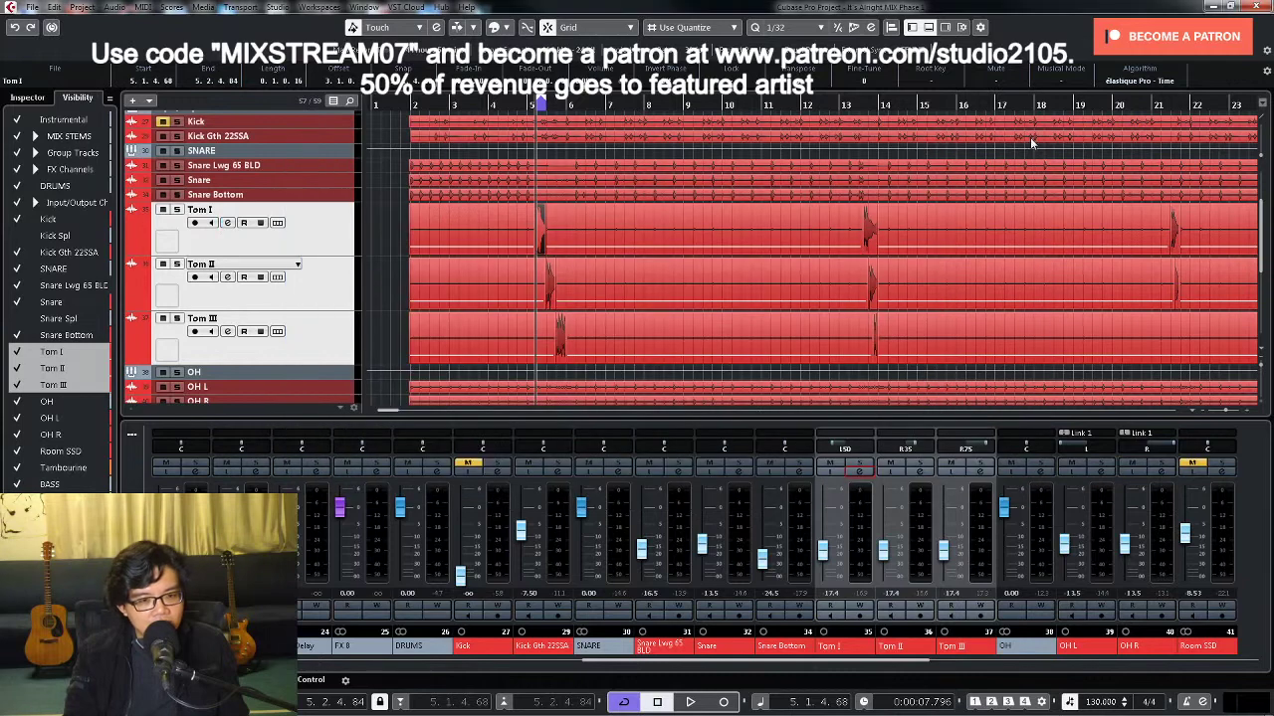
Step: Solo the Tom I and OH channels and centre Tom I's pan
{"action": "left_click", "coordinate": [858, 465]}
{"action": "left_click", "coordinate": [1042, 465]}
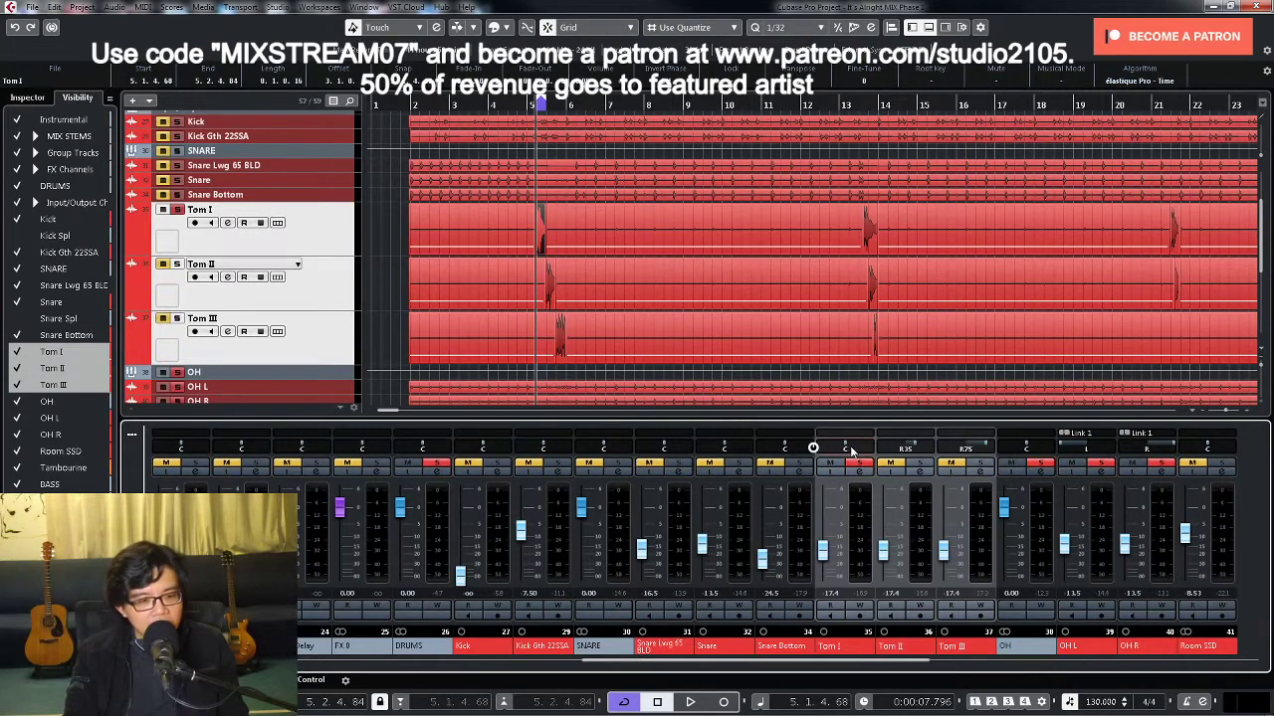
Step: Loop the first Tom I hit and compare its inverted and normal phase against the overheads, ending on normal phase
{"action": "left_click", "coordinate": [542, 237]}
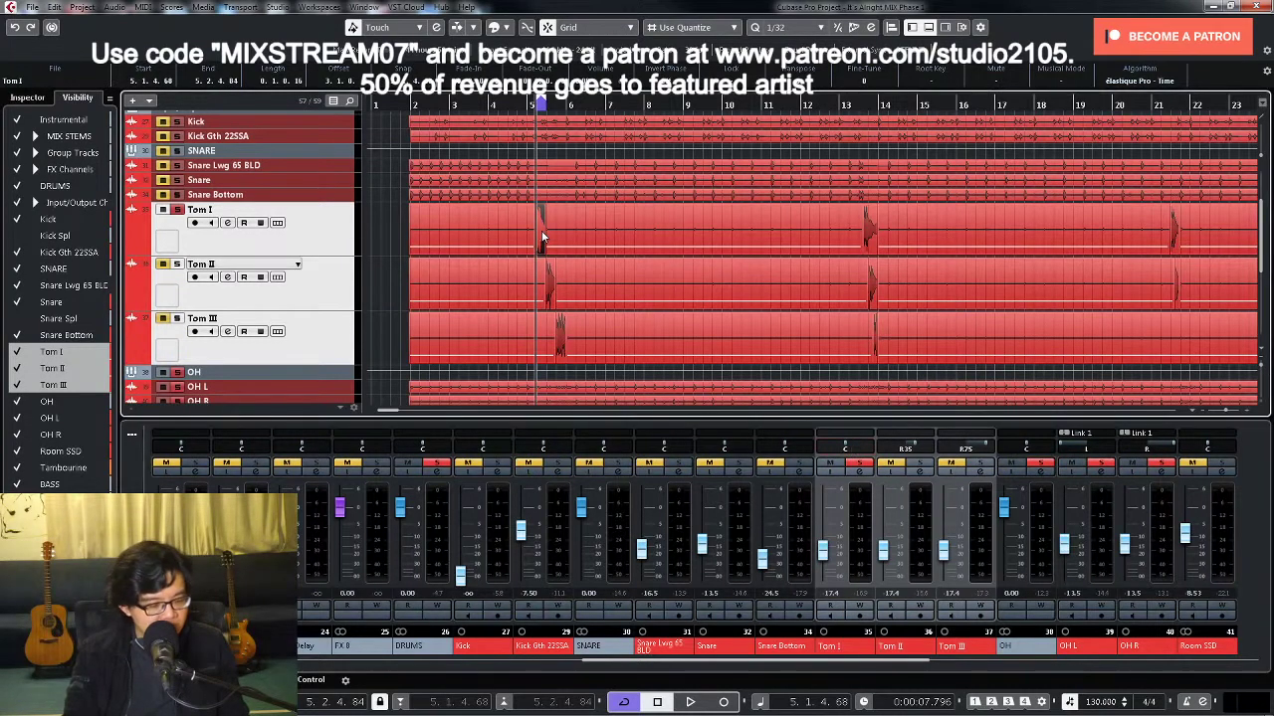
{"action": "key", "text": "h"}
{"action": "key", "text": "h"}
{"action": "key", "text": "h"}
{"action": "key", "text": "h"}
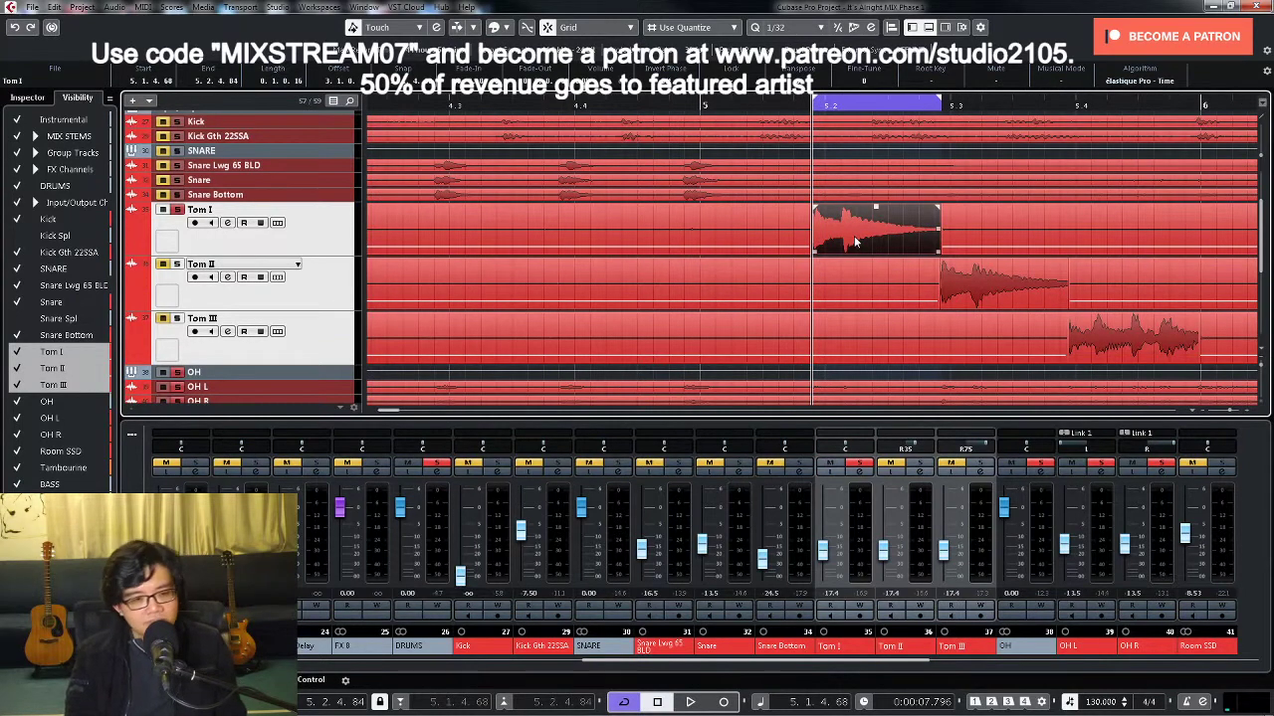
{"action": "key", "text": "g"}
{"action": "key", "text": "g"}
{"action": "key", "text": "g"}
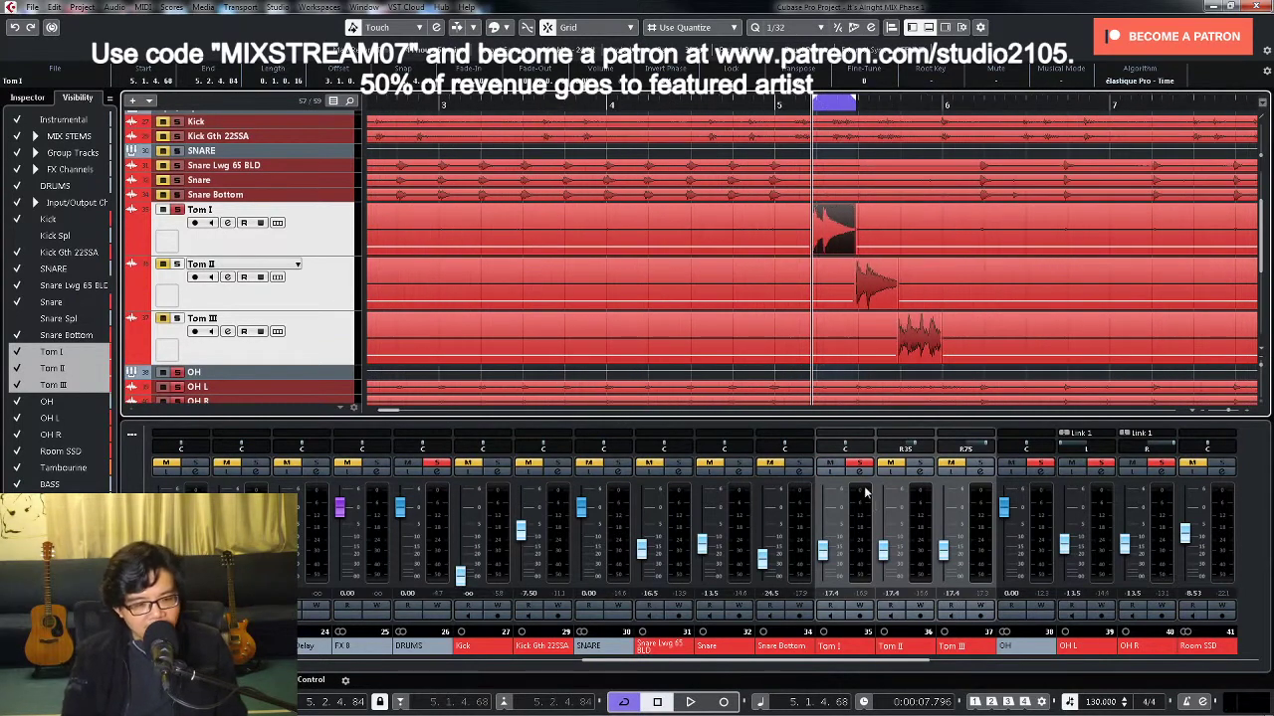
{"action": "left_click", "coordinate": [863, 476]}
{"action": "key", "text": "space"}
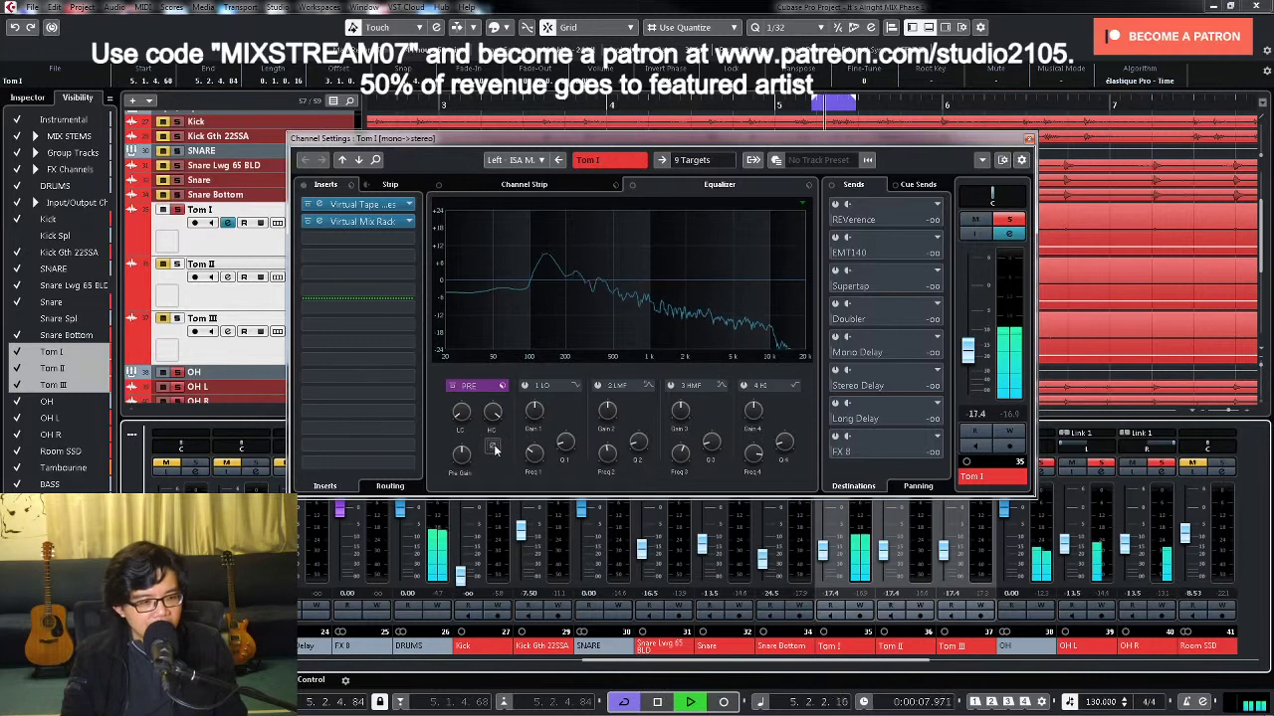
{"action": "left_click", "coordinate": [493, 448]}
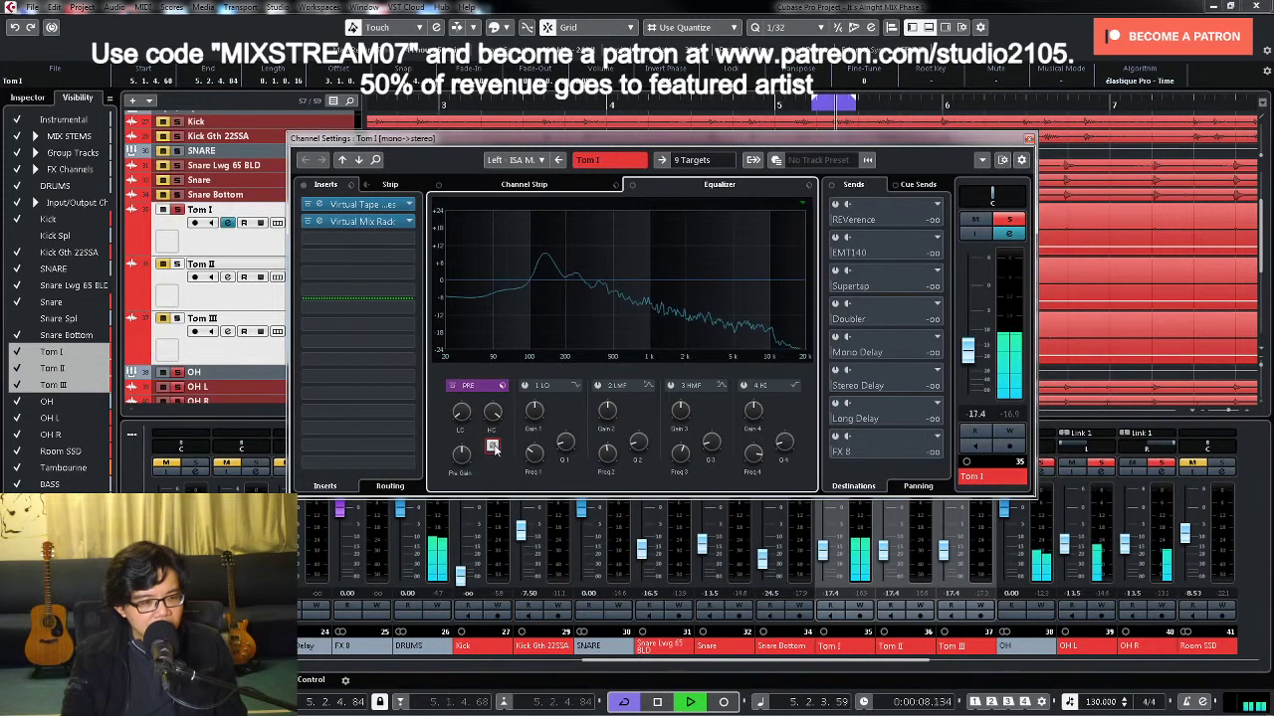
{"action": "key", "text": "space"}
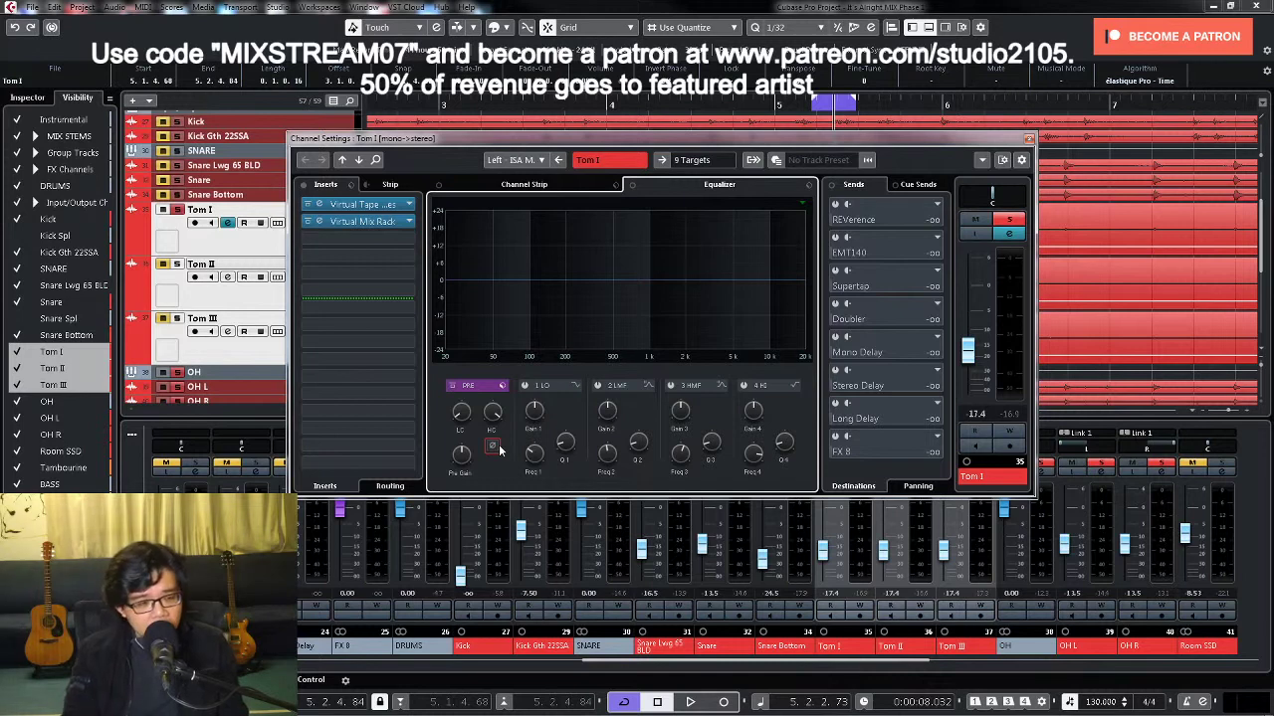
Step: Unsolo the overheads and set Tom I's EQ low cut to about 70 Hz while looping the hit
{"action": "key", "text": "space"}
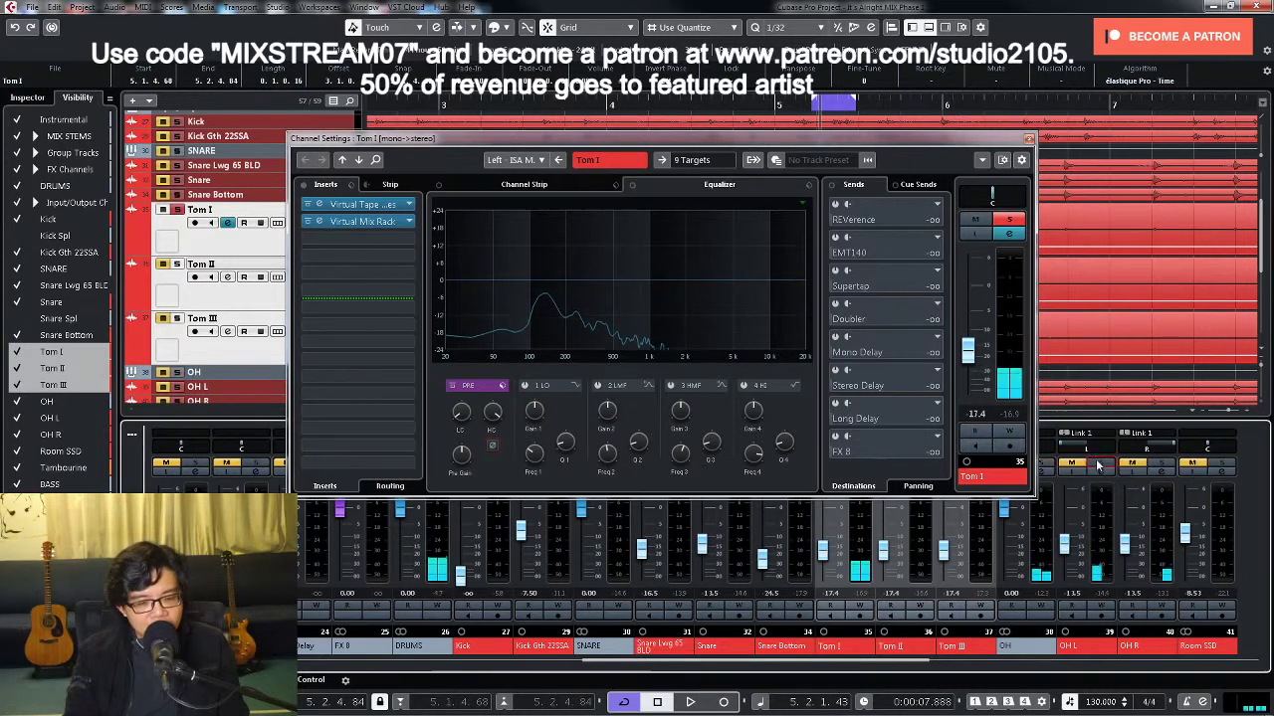
{"action": "key", "text": "space"}
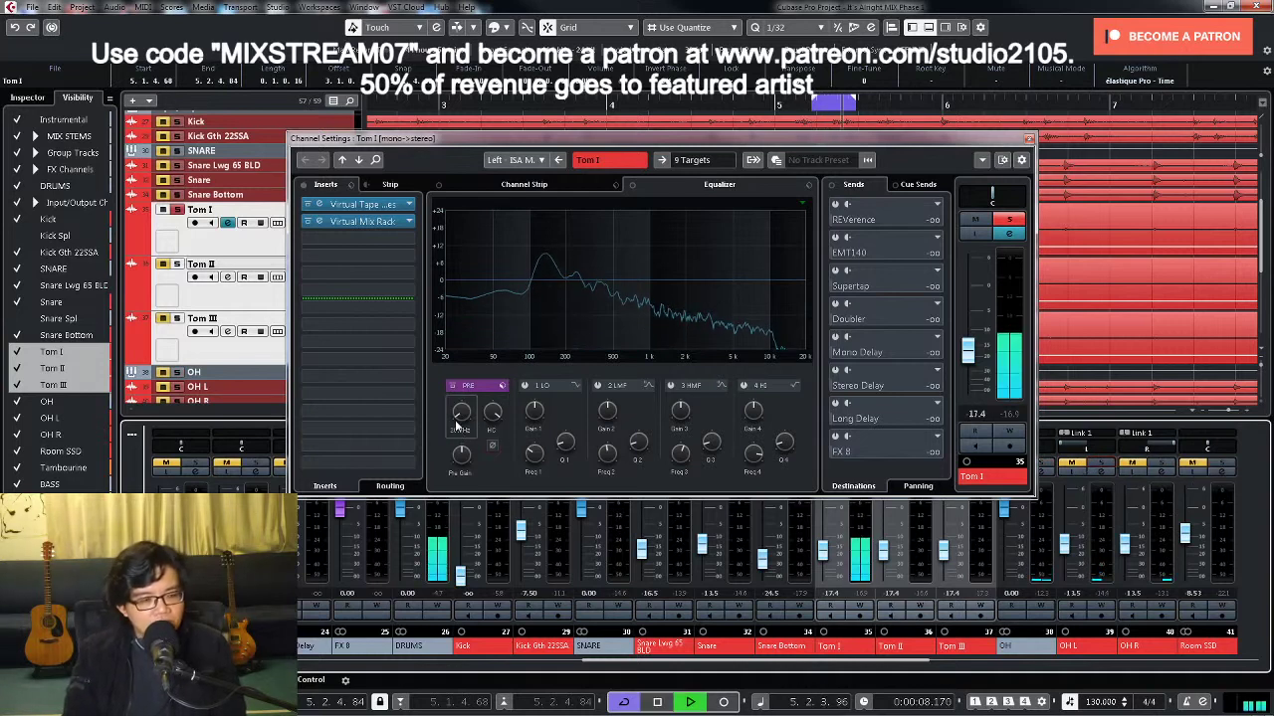
{"action": "key", "text": "space"}
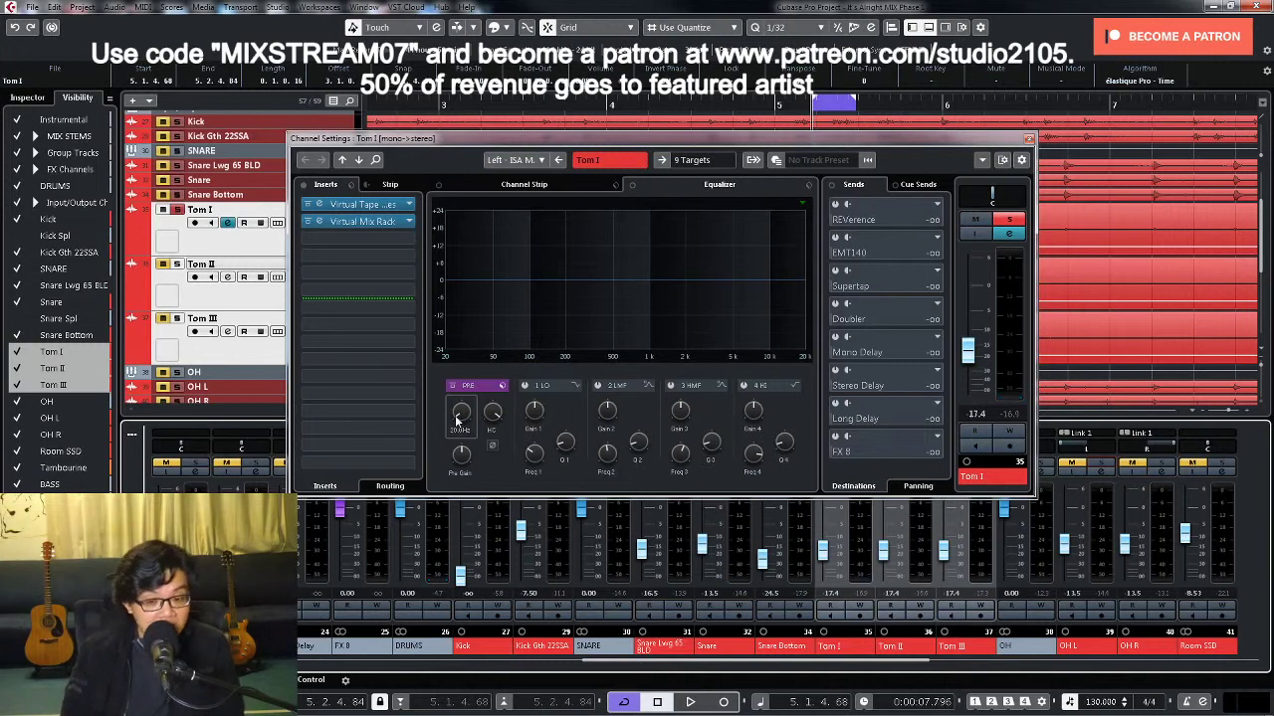
{"action": "key", "text": "space"}
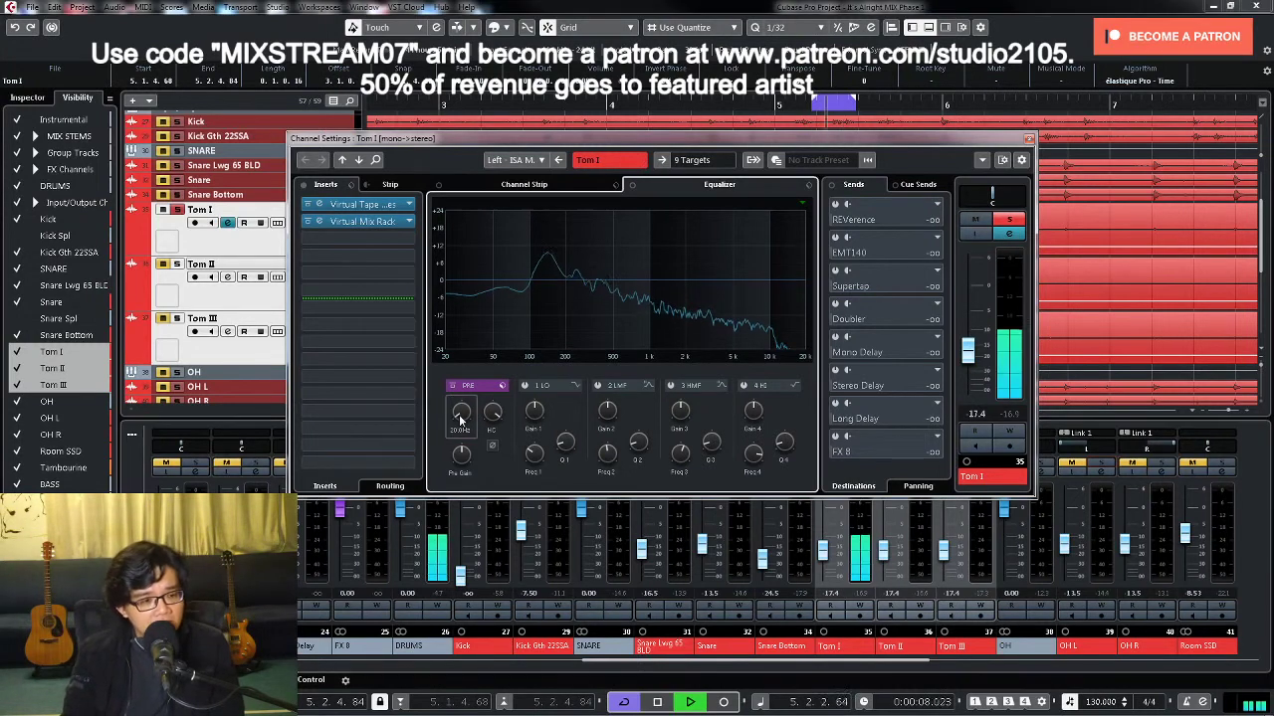
{"action": "left_click_drag", "start_coordinate": [460, 403], "coordinate": [464, 386]}
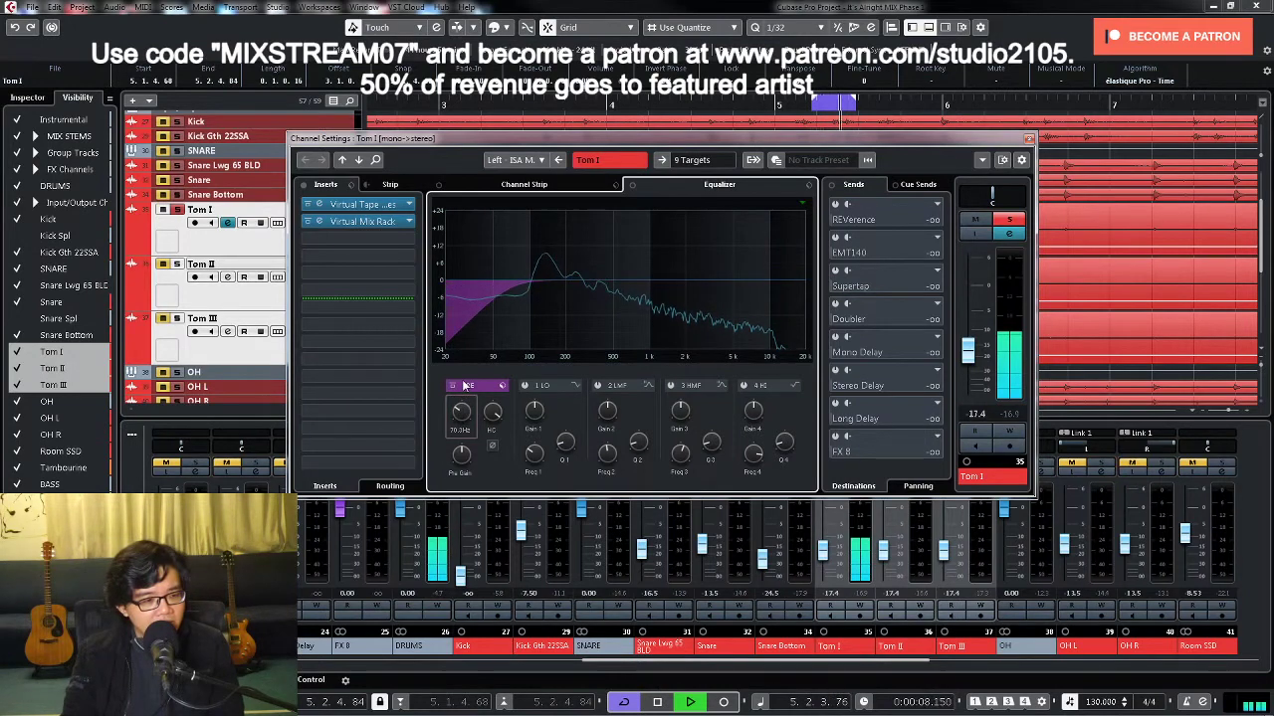
Step: Enable band 2 of Tom I's EQ and boost it narrowly by about 17.4 dB at about 418 Hz while listening
{"action": "left_click", "coordinate": [608, 406]}
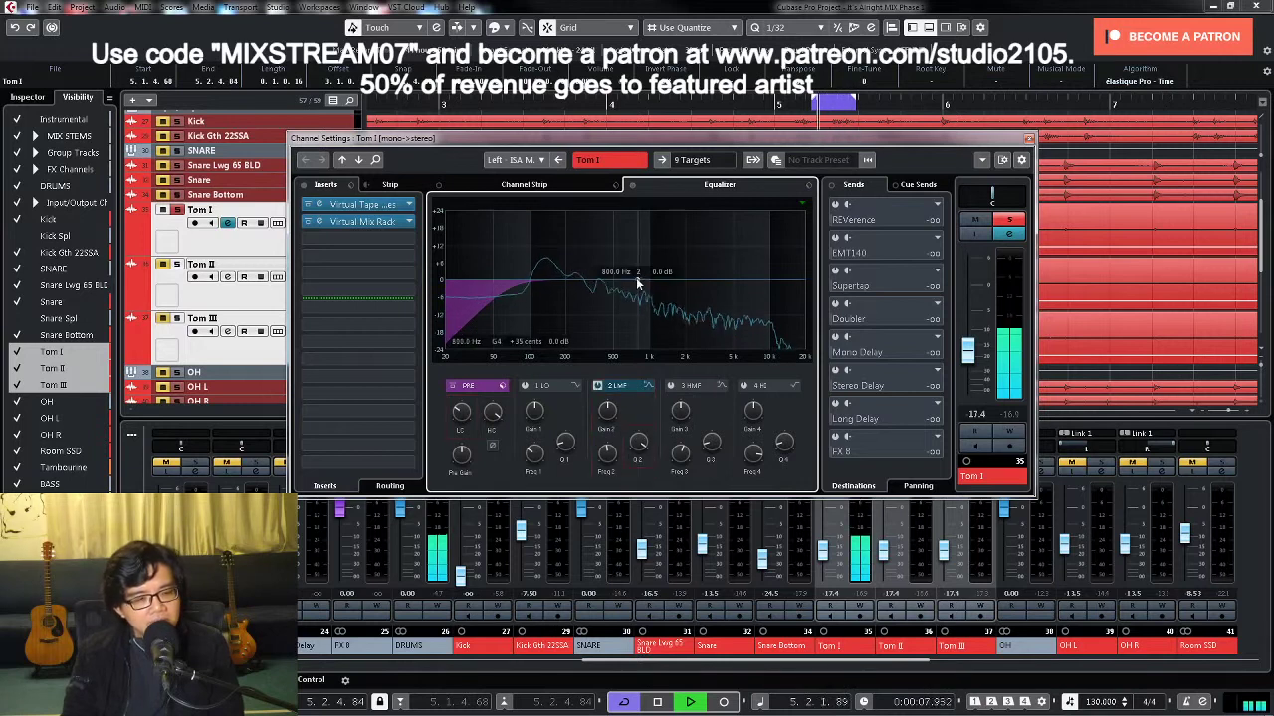
{"action": "left_click_drag", "start_coordinate": [637, 279], "coordinate": [603, 232]}
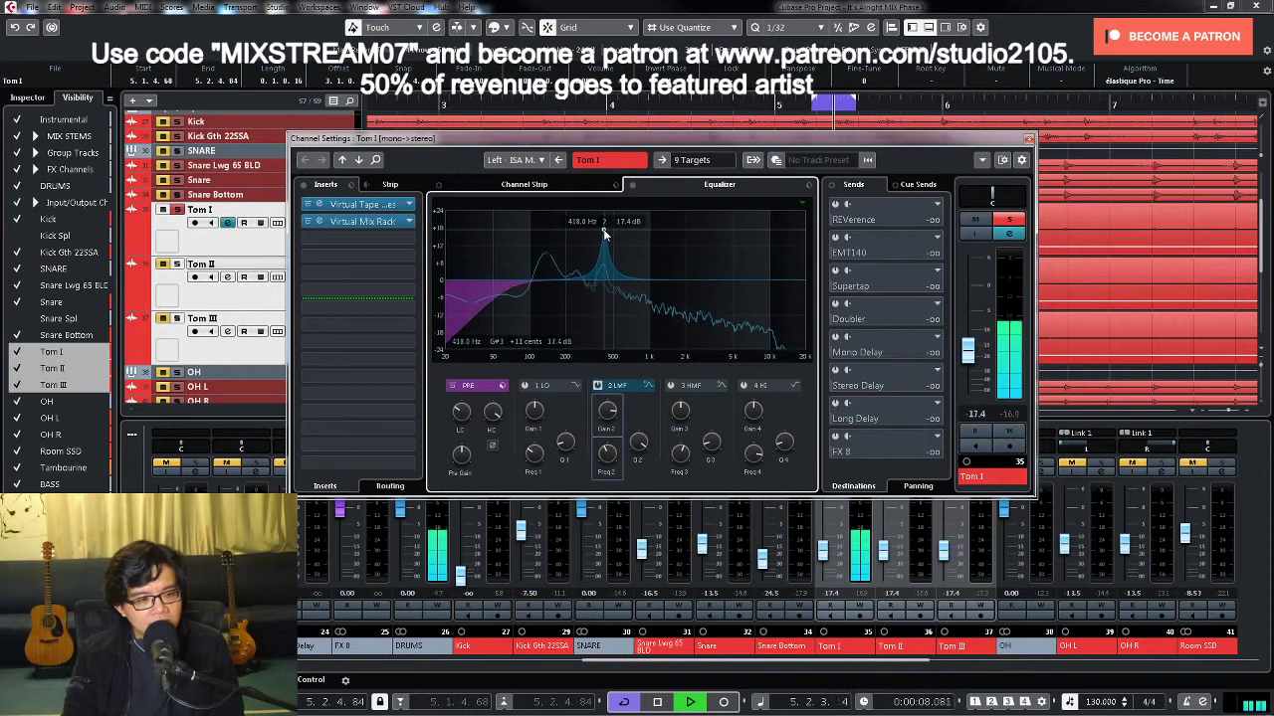
{"action": "mouse_move", "coordinate": [604, 400]}
{"action": "key", "text": "space"}
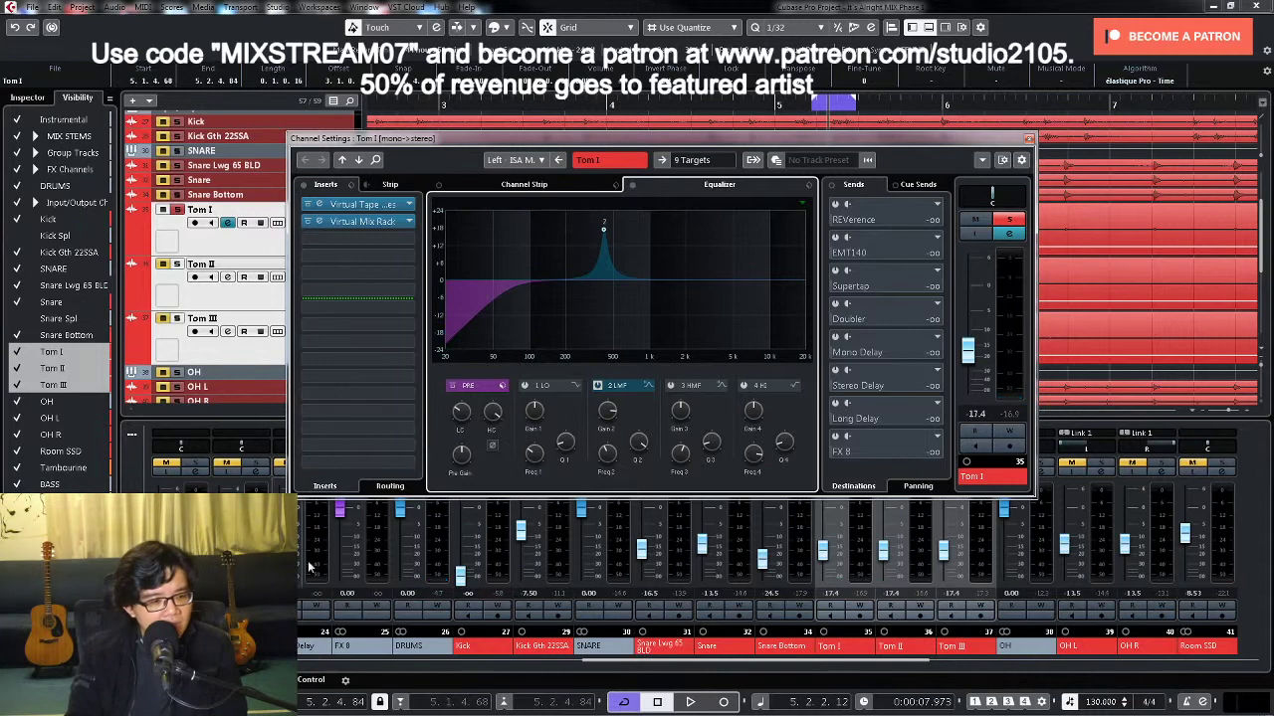
Step: Inspect the REVerence channel's insert and EQ settings, then return to Tom I's channel settings
{"action": "left_click_drag", "start_coordinate": [690, 667], "coordinate": [523, 677]}
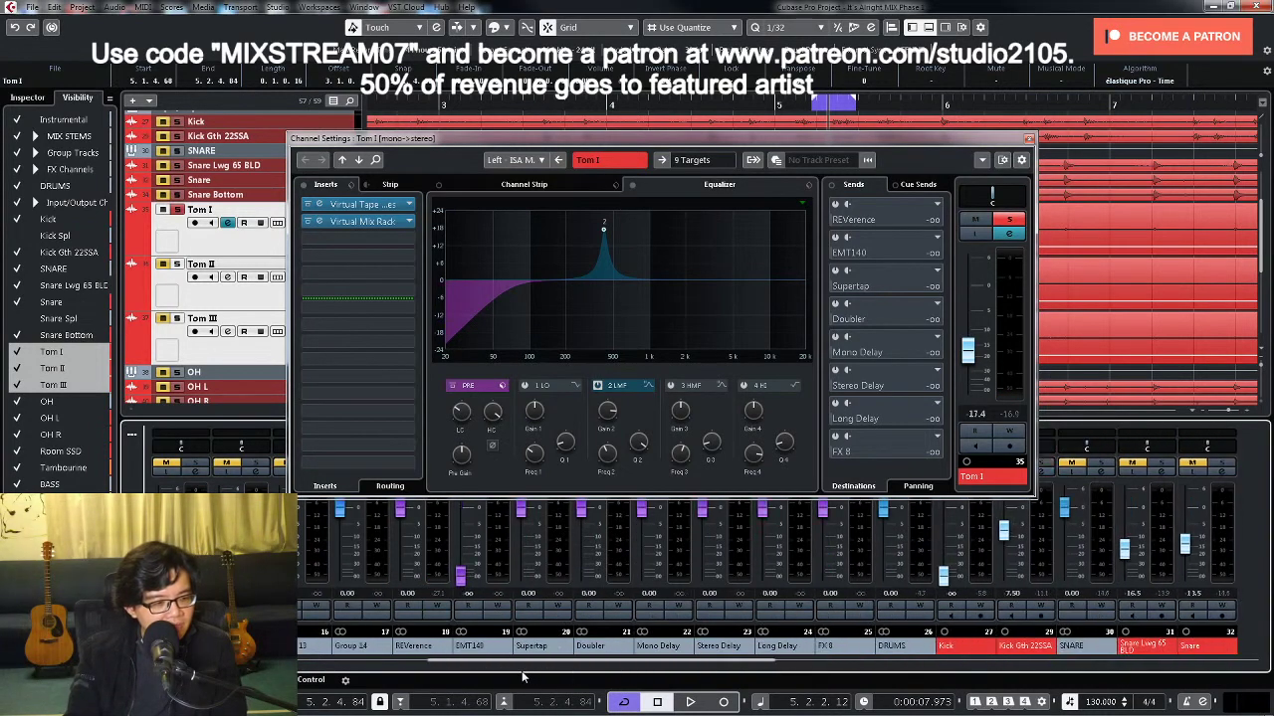
{"action": "left_click_drag", "start_coordinate": [786, 147], "coordinate": [1087, 176]}
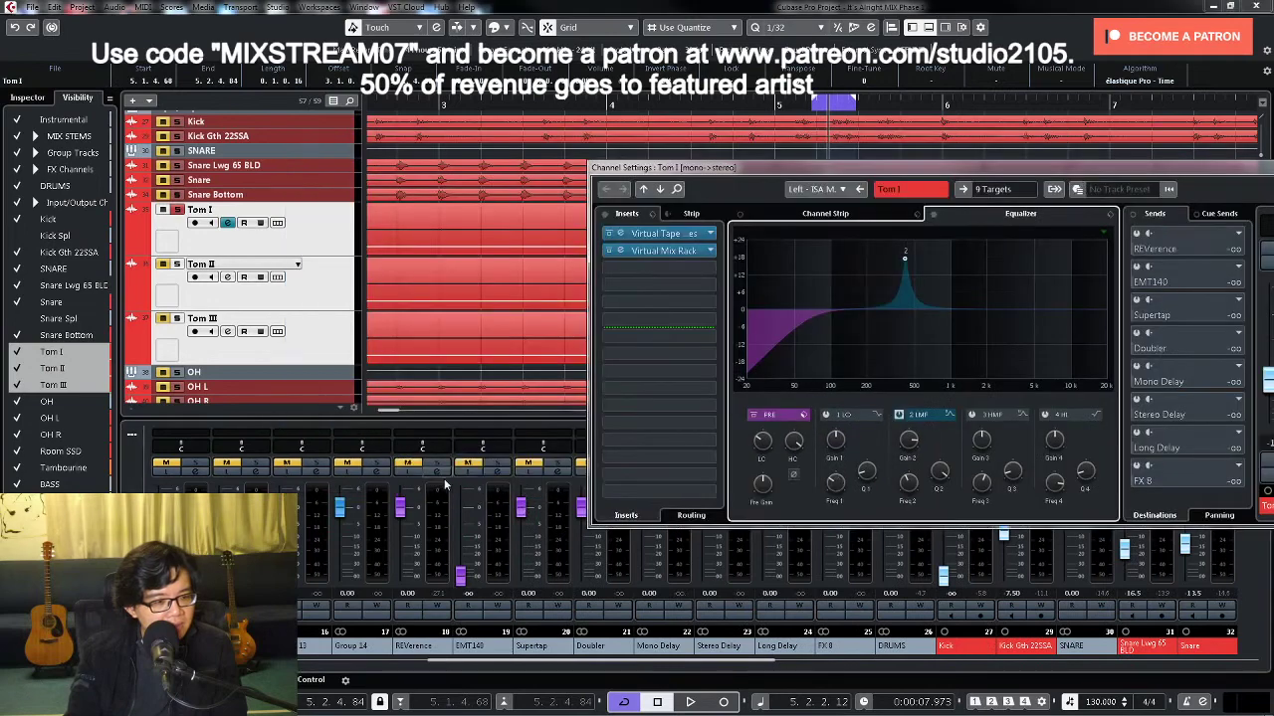
{"action": "left_click", "coordinate": [439, 472]}
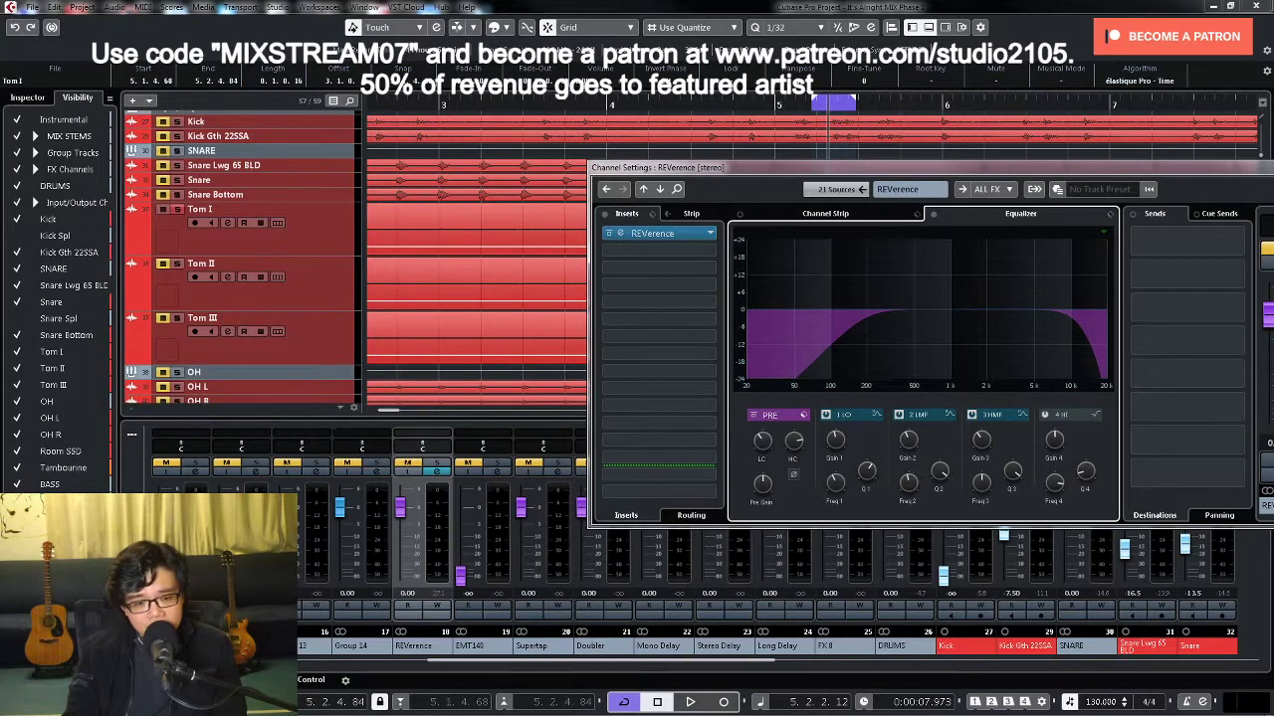
{"action": "left_click", "coordinate": [963, 550]}
{"action": "left_click_drag", "start_coordinate": [631, 667], "coordinate": [785, 669]}
{"action": "left_click", "coordinate": [862, 475]}
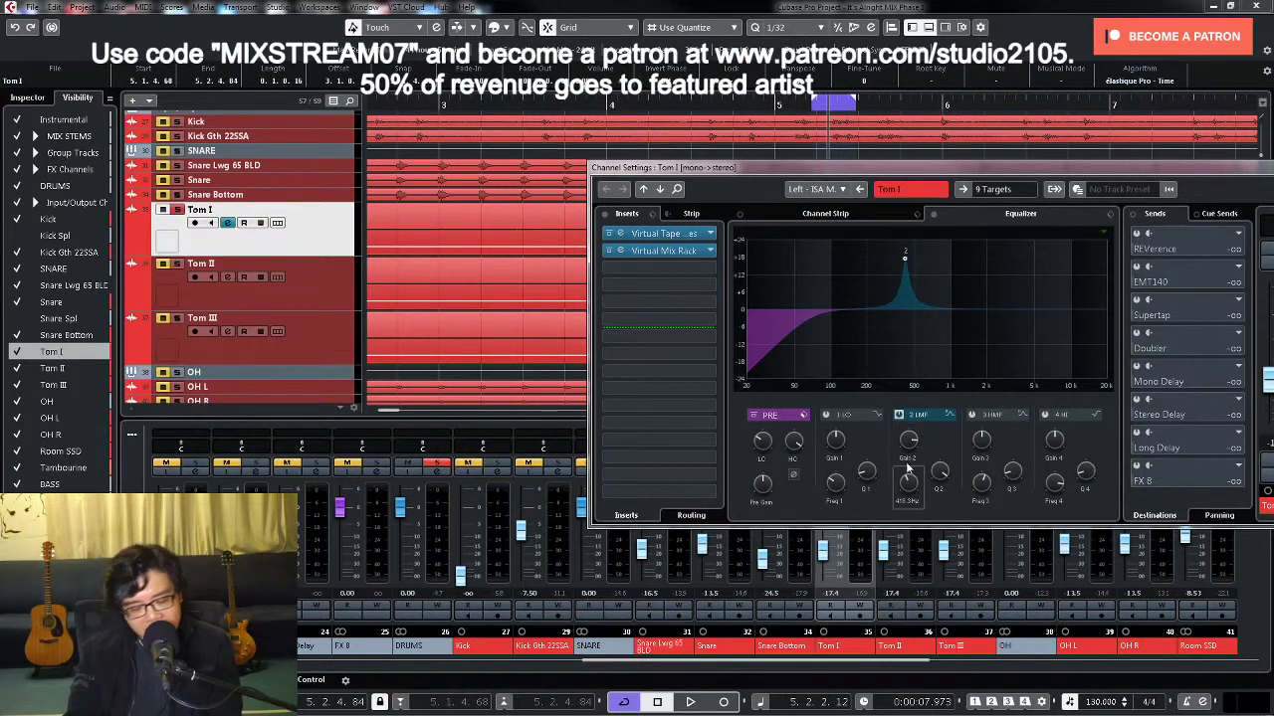
Step: Change band 2 of Tom I's EQ to a cut of about 6.5 dB at about 397 Hz while auditioning the looped hit
{"action": "left_click_drag", "start_coordinate": [906, 444], "coordinate": [904, 481]}
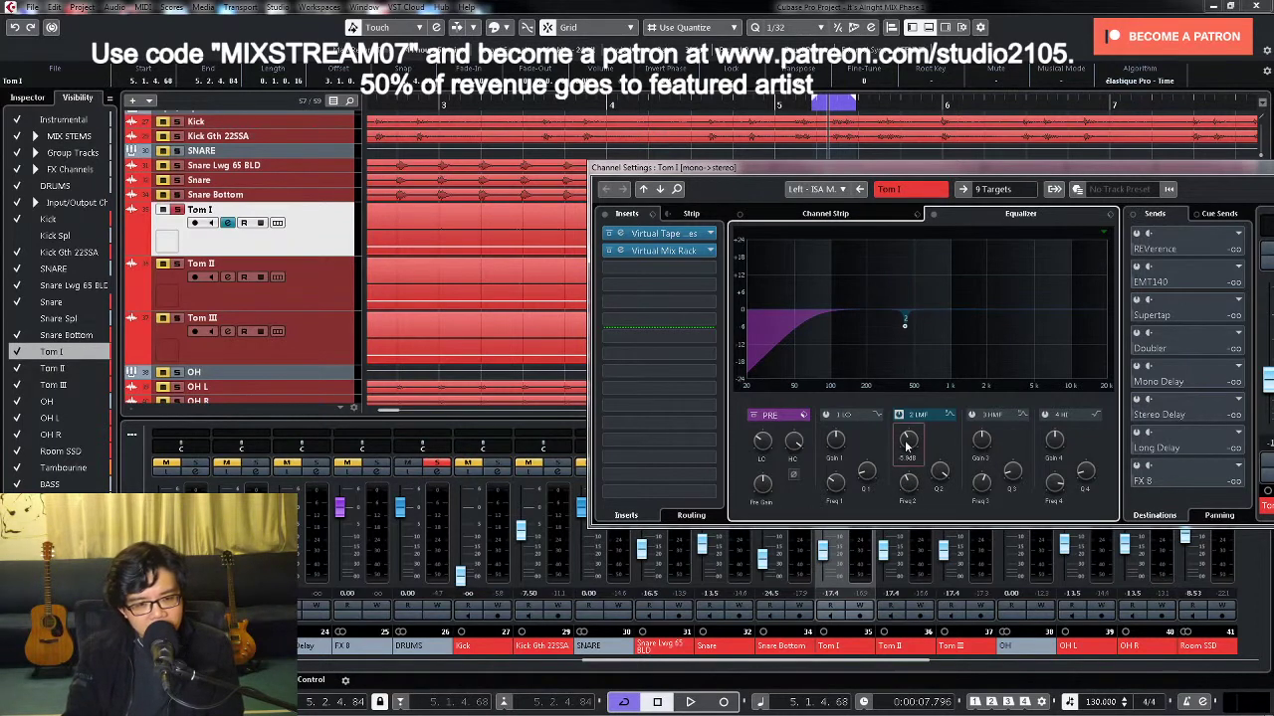
{"action": "key", "text": "space"}
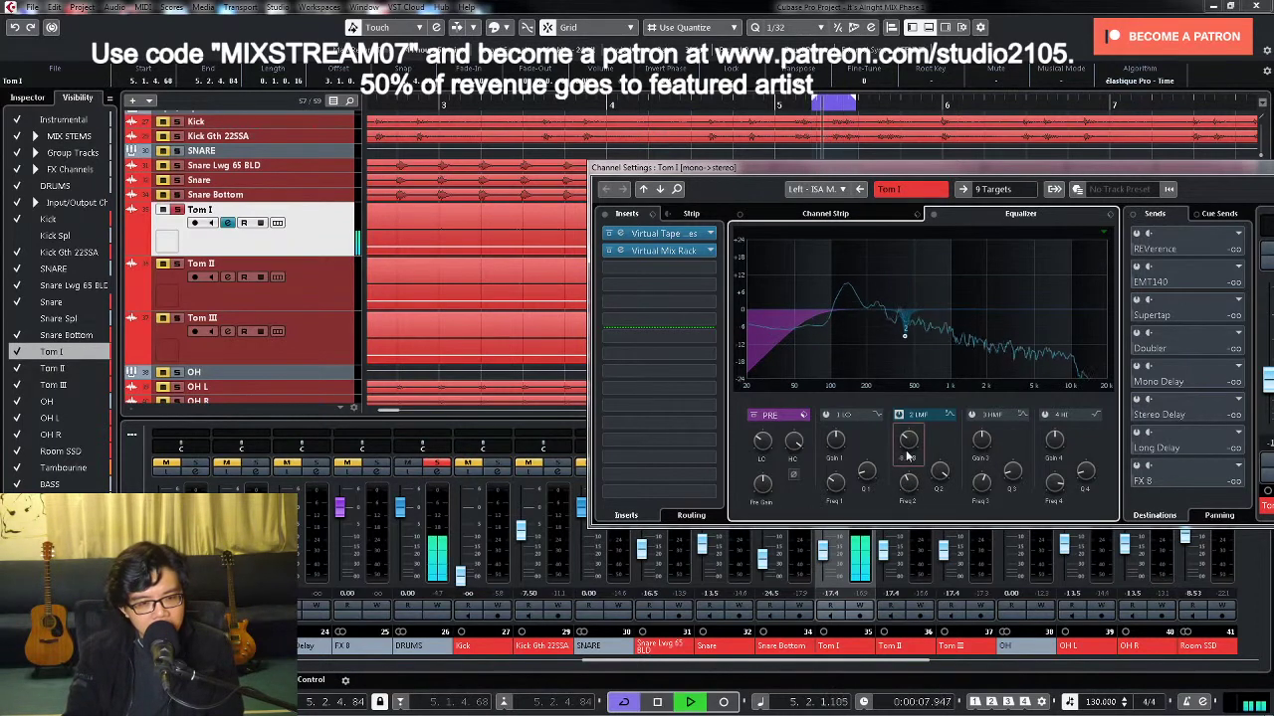
{"action": "left_click_drag", "start_coordinate": [905, 336], "coordinate": [902, 267]}
{"action": "mouse_move", "coordinate": [916, 448]}
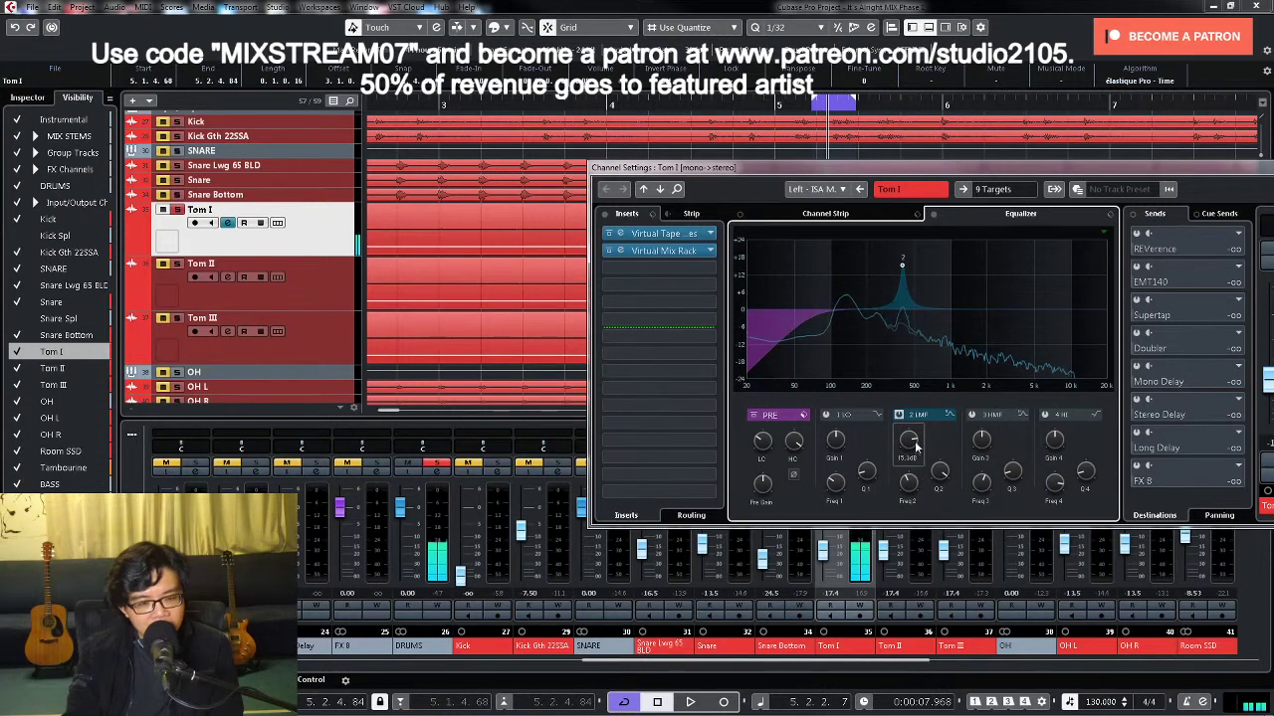
{"action": "left_click_drag", "start_coordinate": [916, 448], "coordinate": [905, 489]}
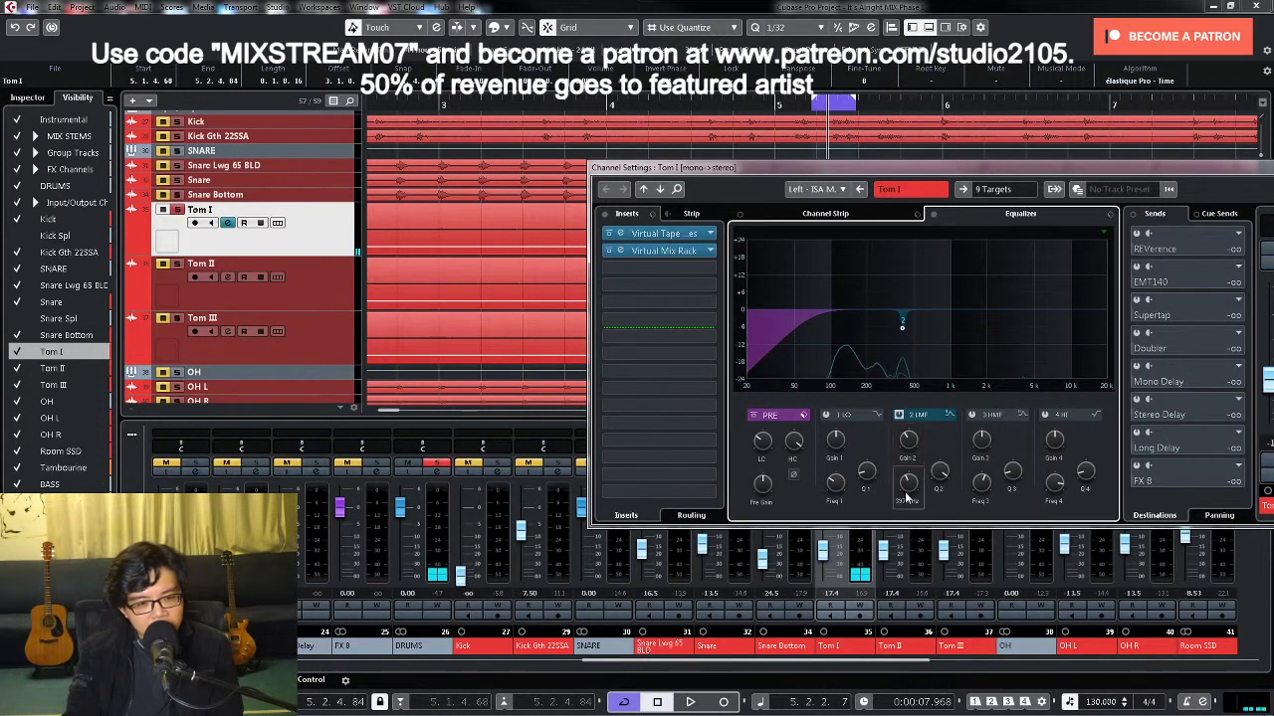
{"action": "mouse_move", "coordinate": [940, 475]}
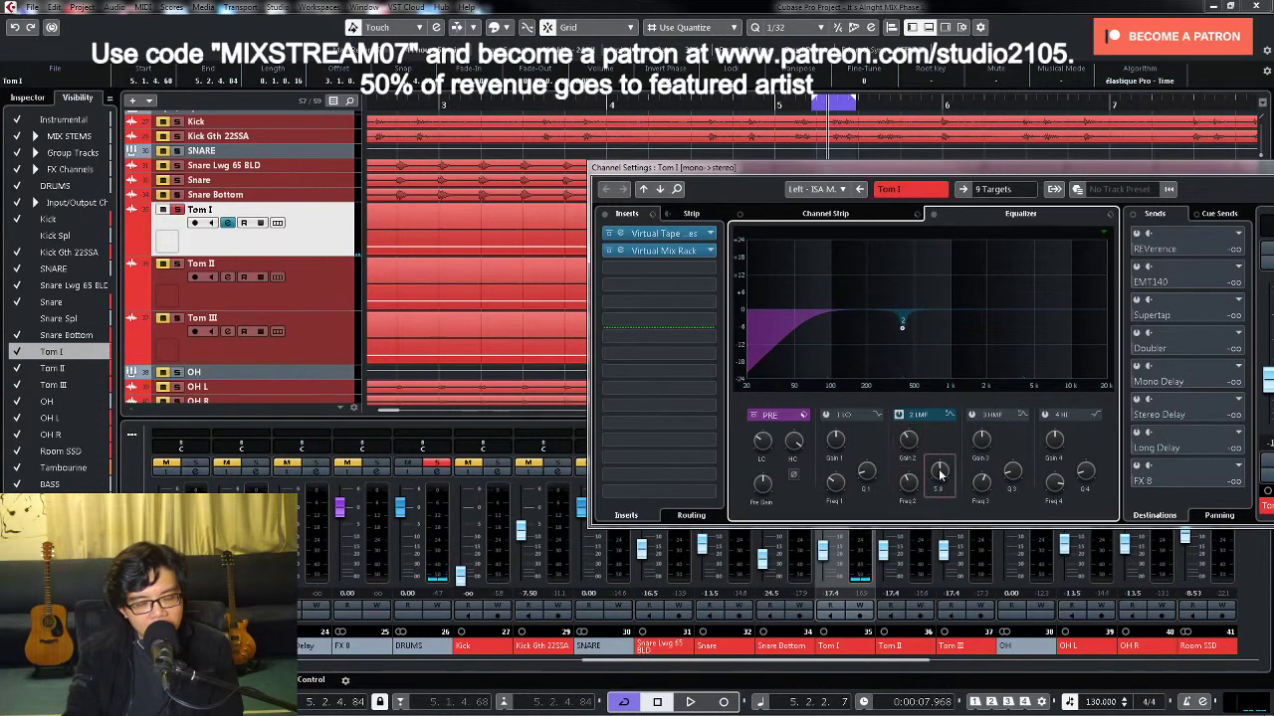
{"action": "key", "text": "space"}
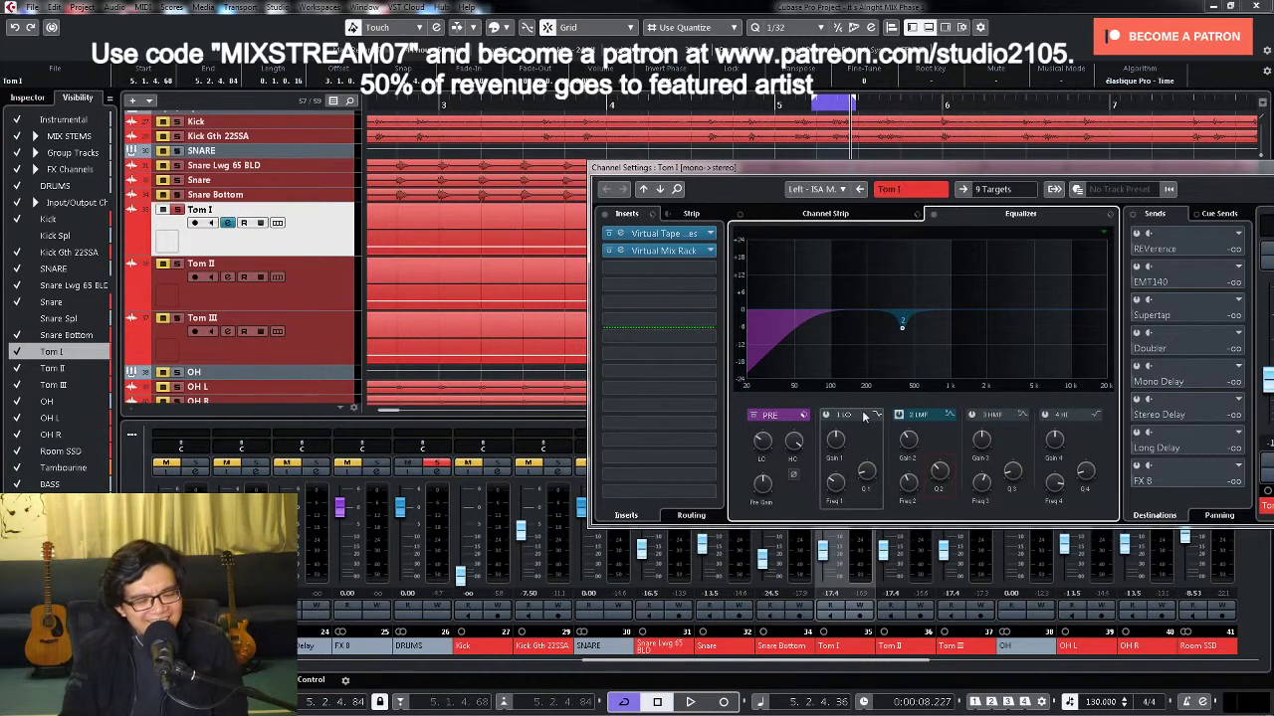
{"action": "left_click_drag", "start_coordinate": [901, 327], "coordinate": [905, 330]}
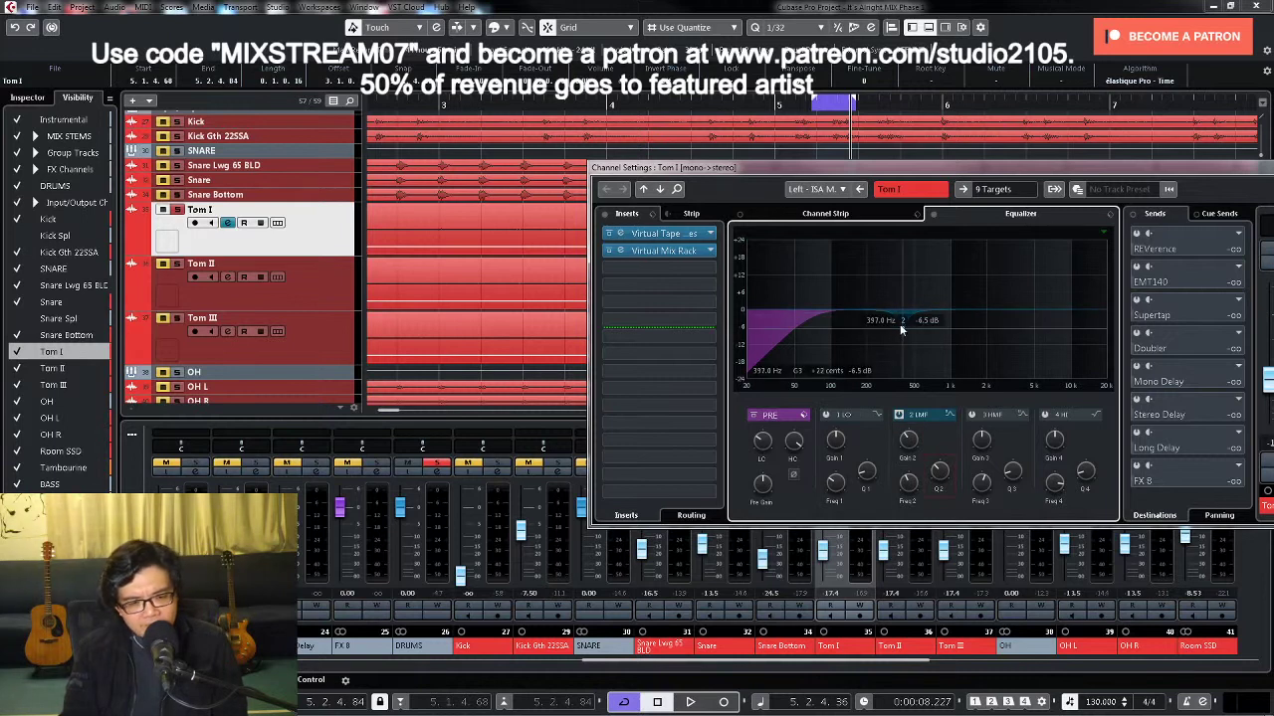
Step: Try Tom I's EQ band 3, but leave it off and set band 2 to about -9.8 dB at 341 Hz with Q 2.2
{"action": "key", "text": "space"}
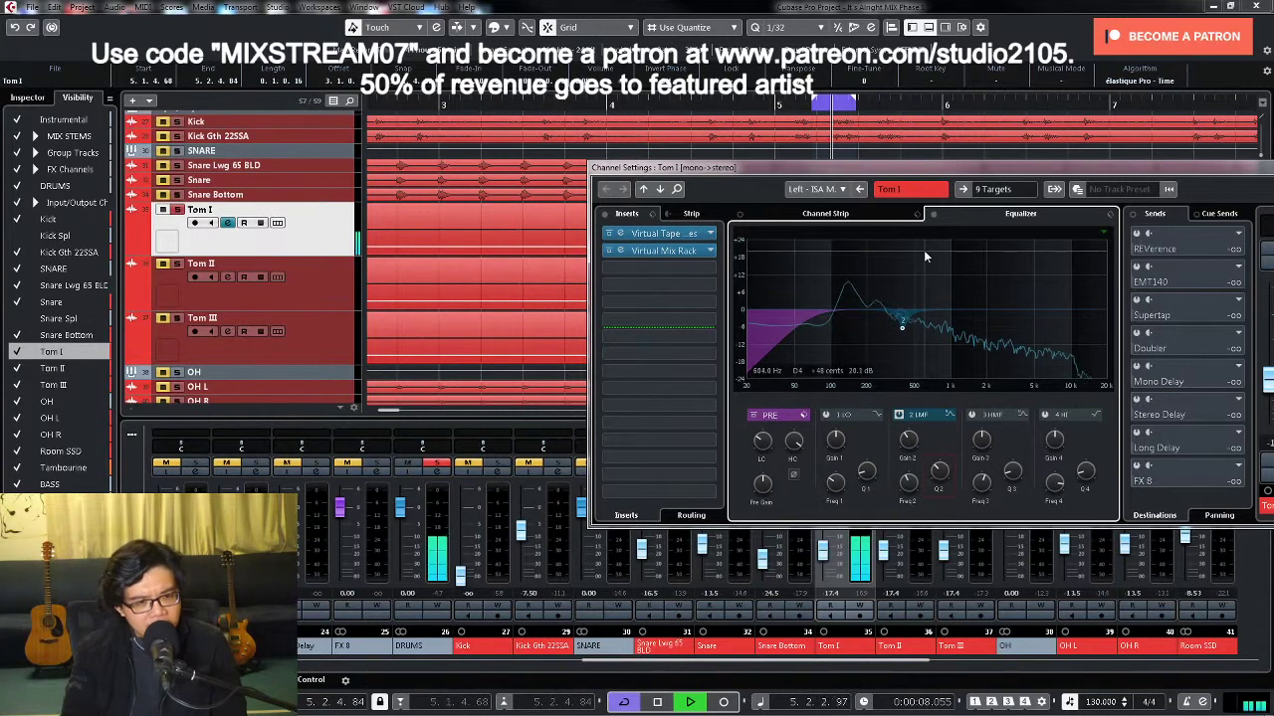
{"action": "left_click", "coordinate": [973, 416]}
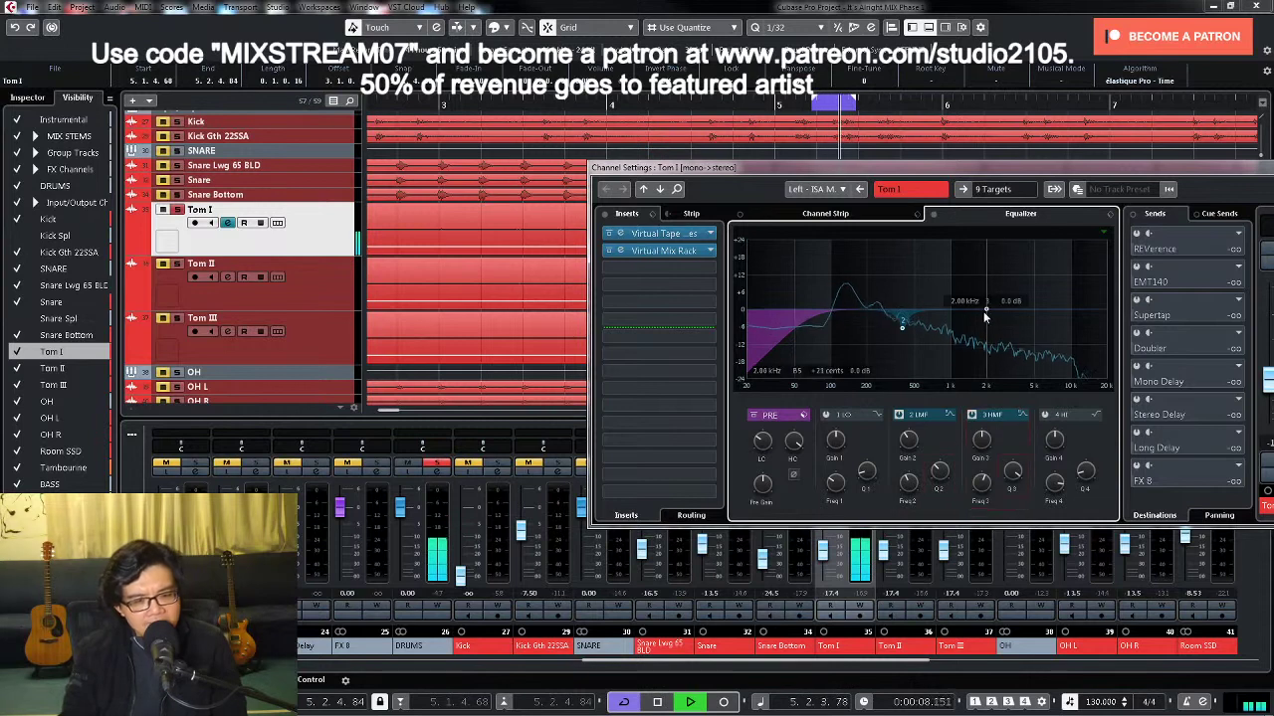
{"action": "left_click_drag", "start_coordinate": [973, 310], "coordinate": [888, 324]}
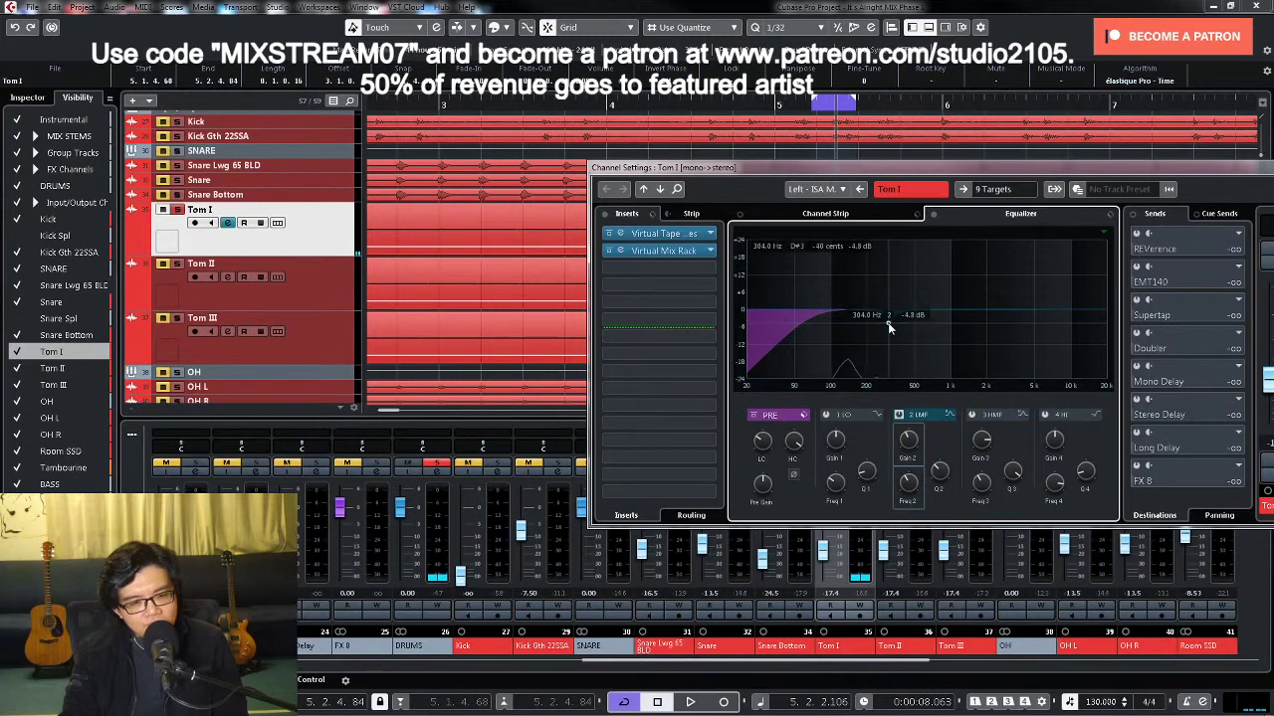
{"action": "left_click_drag", "start_coordinate": [946, 468], "coordinate": [943, 481]}
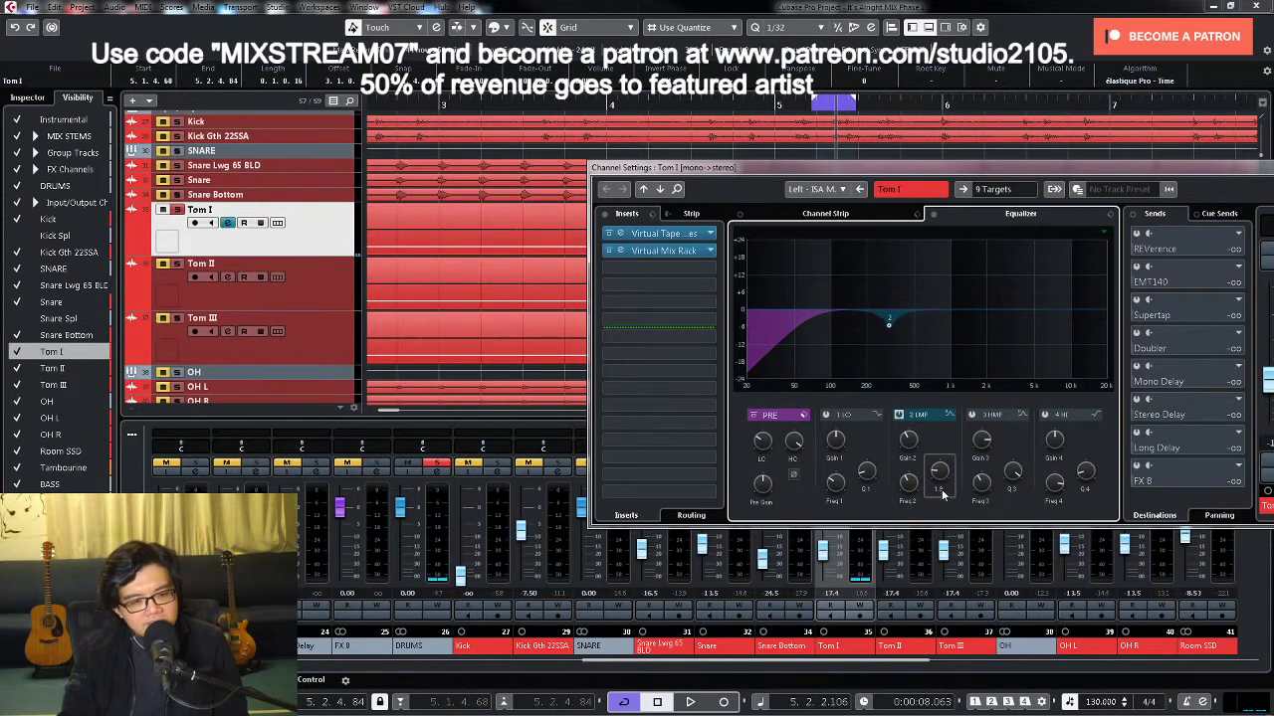
{"action": "key", "text": "space"}
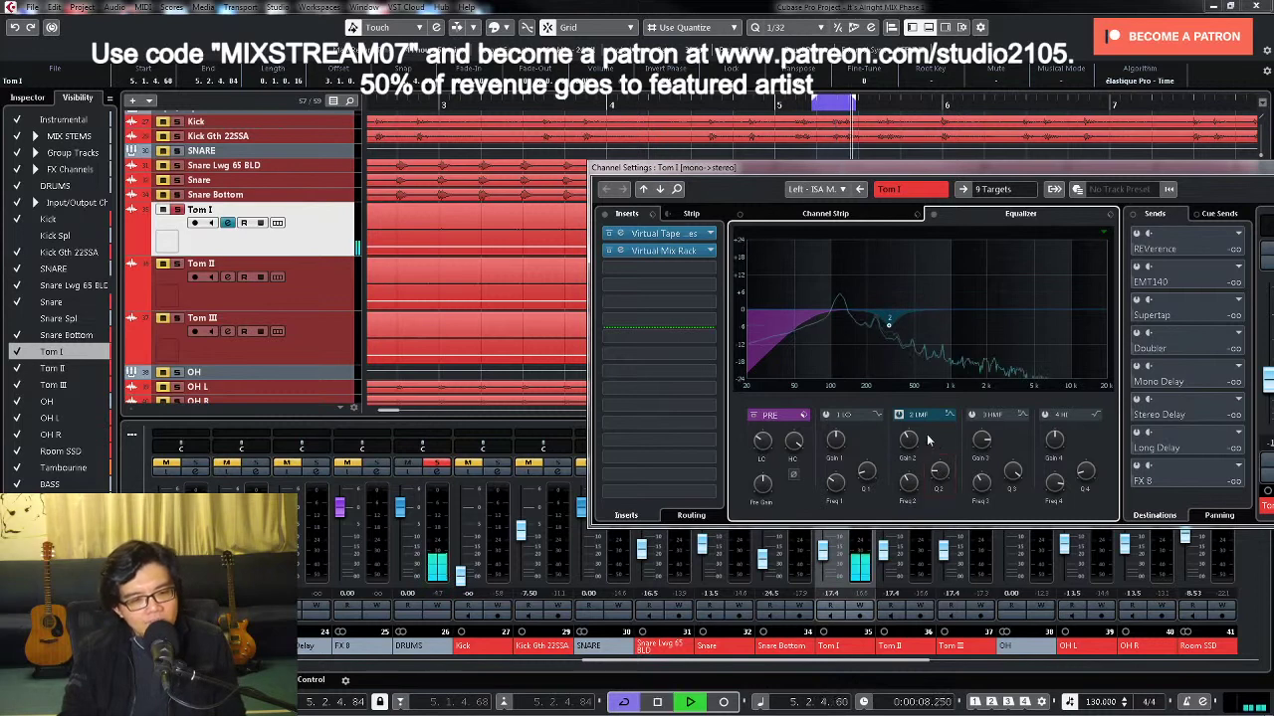
{"action": "left_click_drag", "start_coordinate": [889, 322], "coordinate": [896, 341]}
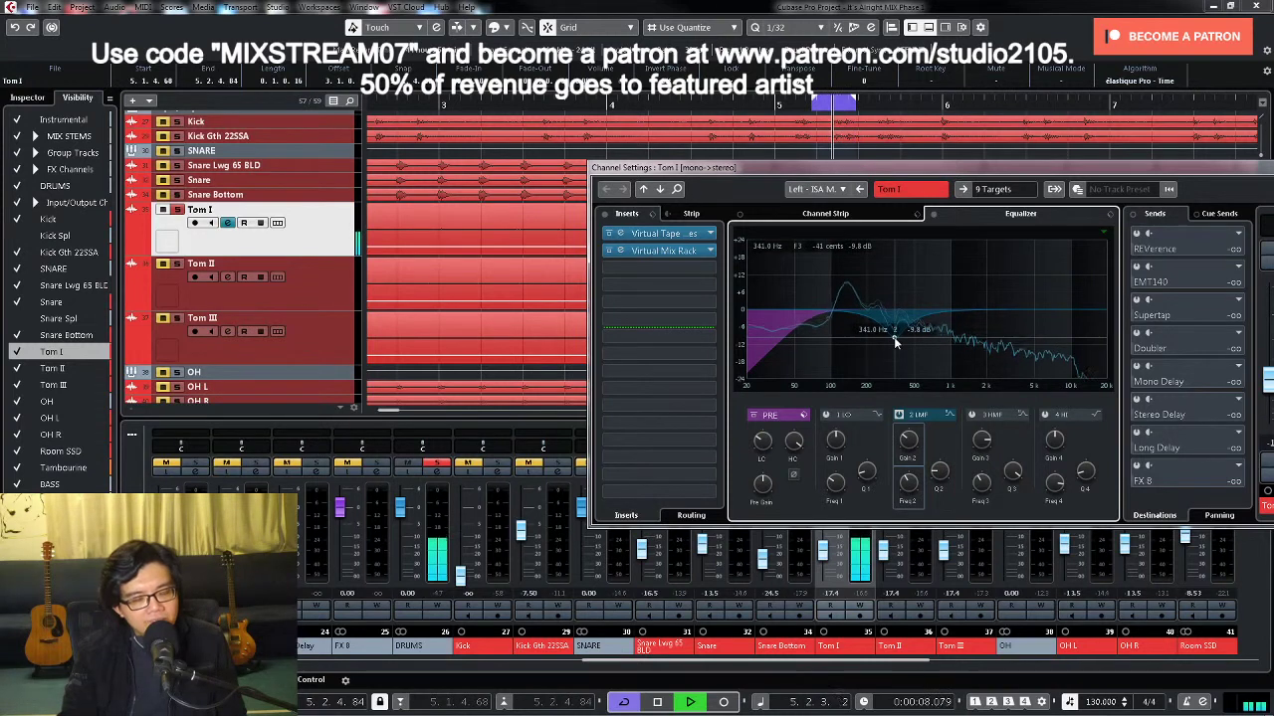
{"action": "left_click_drag", "start_coordinate": [940, 472], "coordinate": [941, 473]}
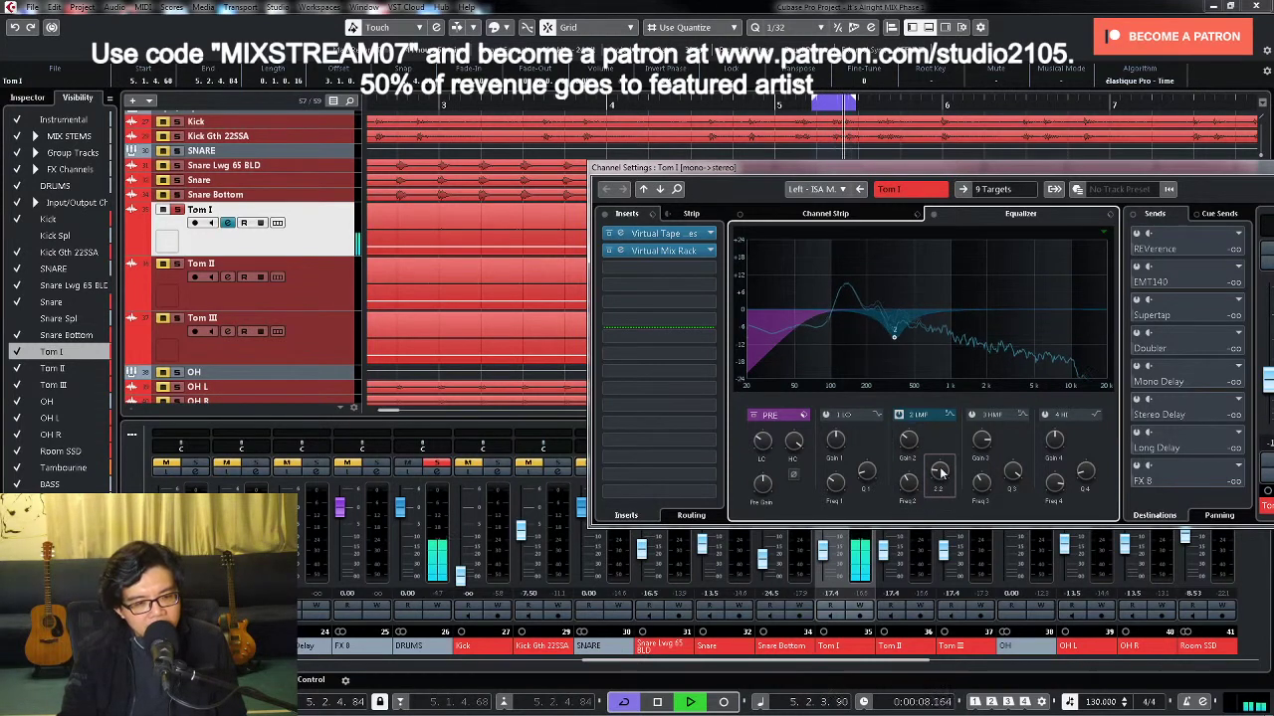
{"action": "key", "text": "space"}
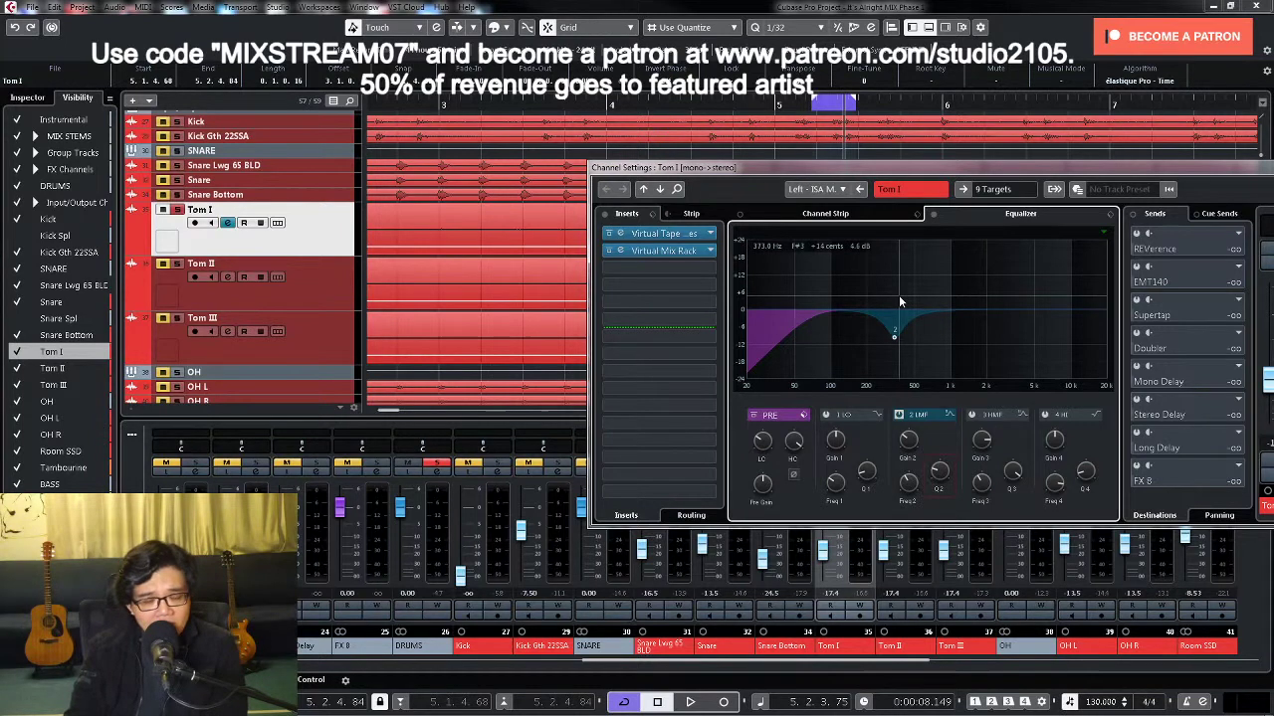
Step: Add the Boz Digital Labs EQ plug-in Bark Of Dog 2 to Tom I's third insert slot
{"action": "left_click", "coordinate": [709, 269]}
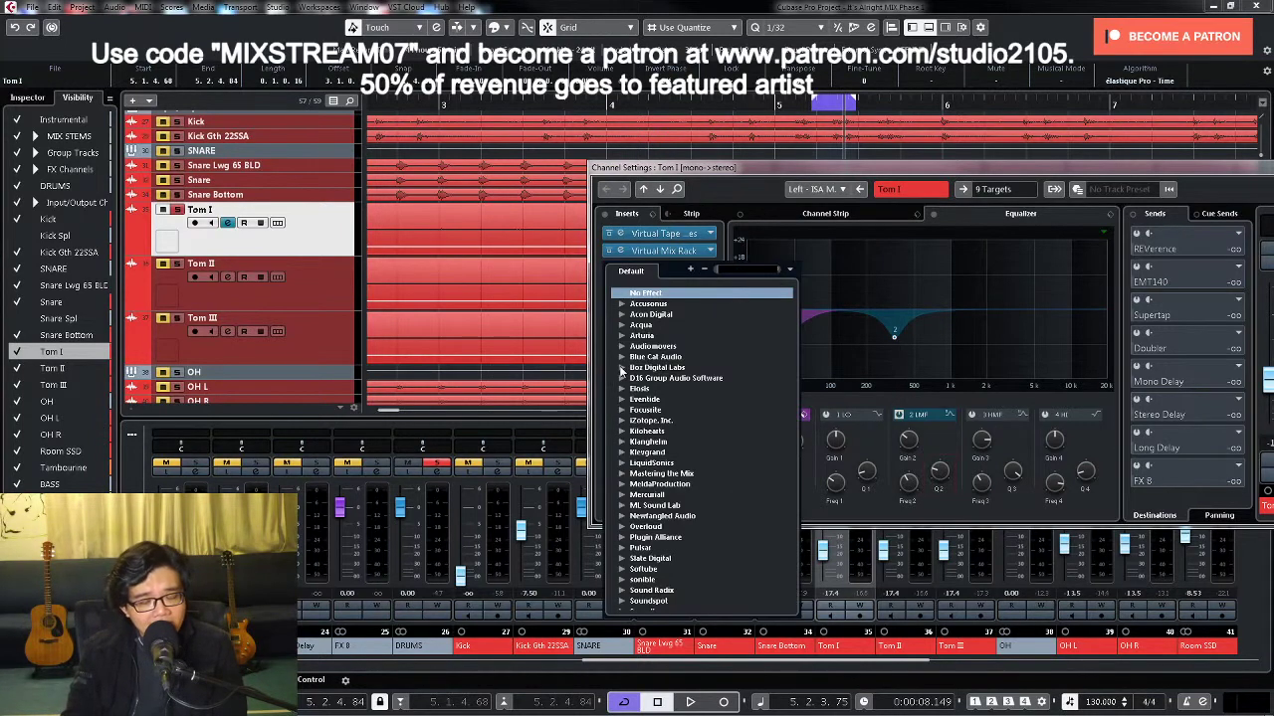
{"action": "left_click", "coordinate": [621, 368]}
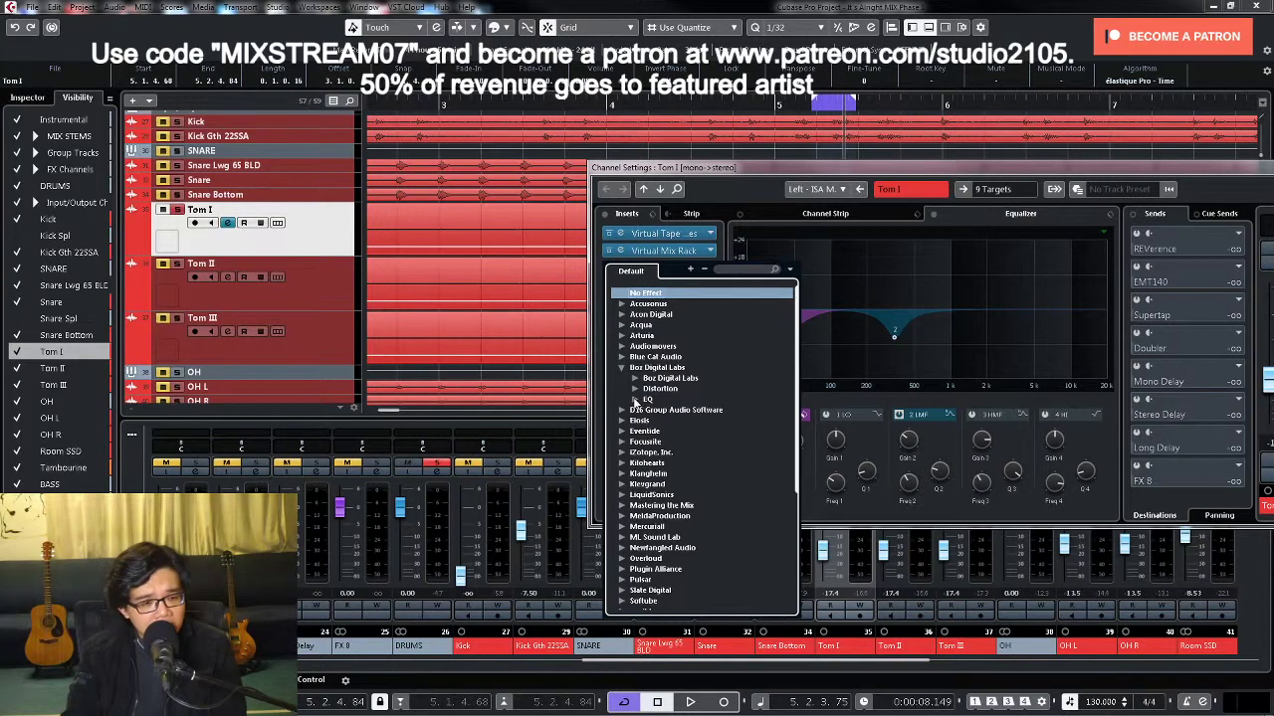
{"action": "left_click", "coordinate": [634, 399]}
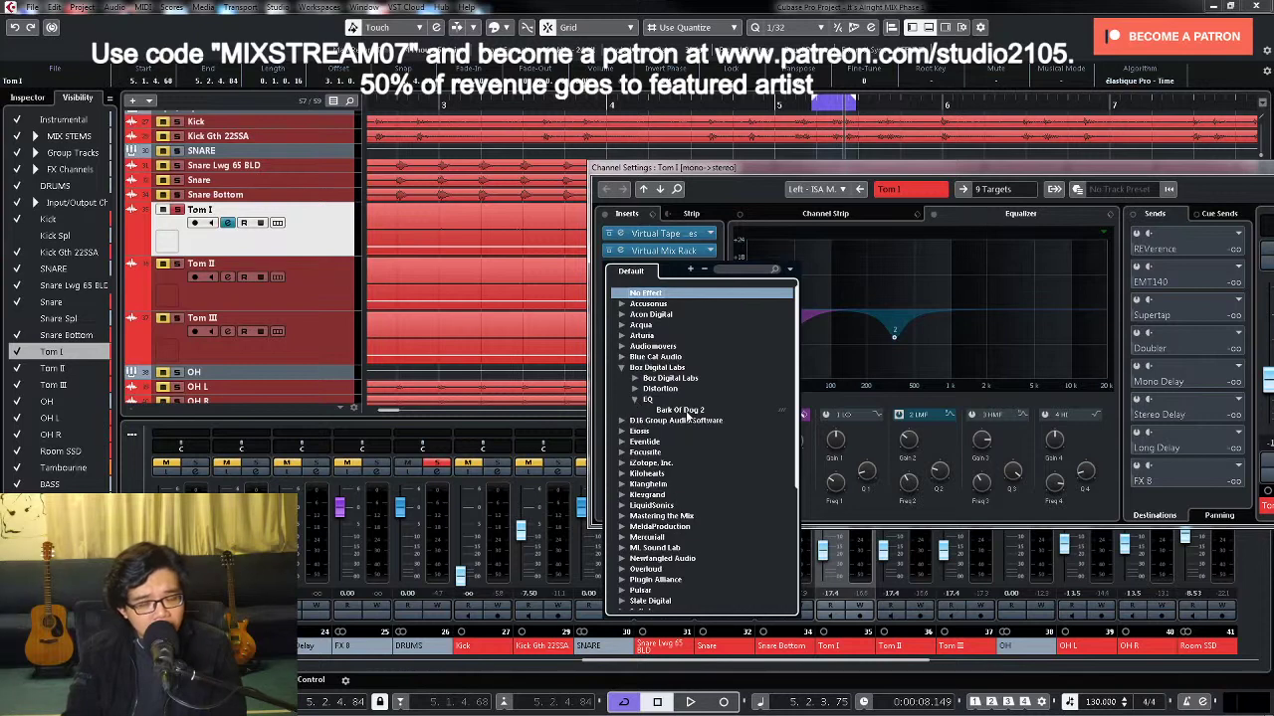
{"action": "left_click", "coordinate": [687, 415]}
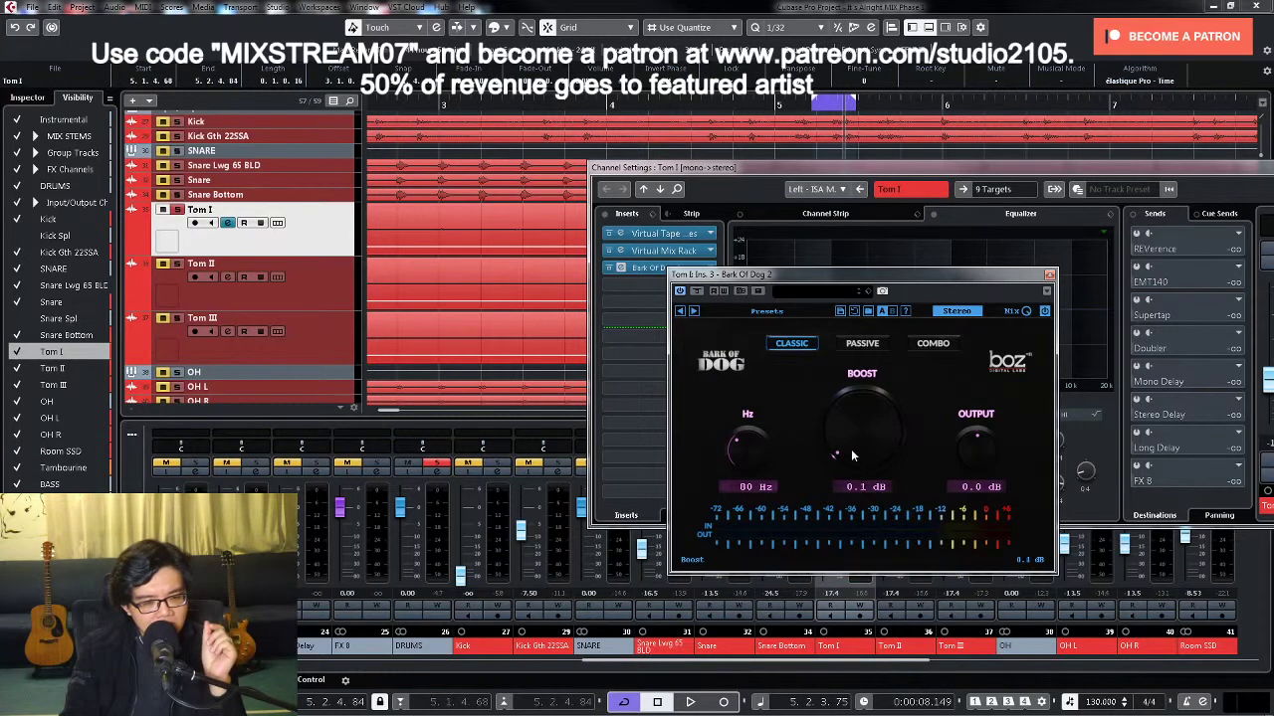
Step: Set Bark Of Dog 2's boost to 5.0 dB and tune its frequency to 143 Hz while looping the tom hit
{"action": "left_click_drag", "start_coordinate": [851, 455], "coordinate": [842, 382]}
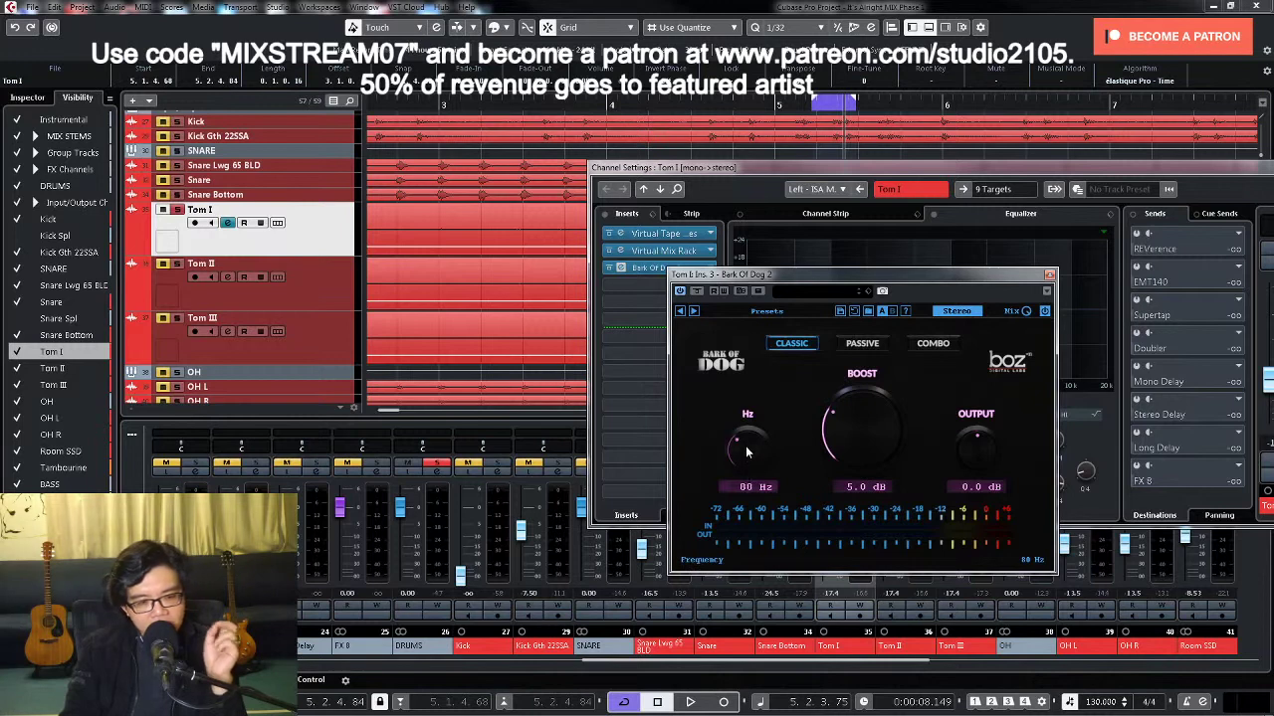
{"action": "mouse_move", "coordinate": [746, 445]}
{"action": "left_mouse_down"}
{"action": "mouse_move", "coordinate": [747, 404]}
{"action": "mouse_move", "coordinate": [747, 441]}
{"action": "left_mouse_up"}
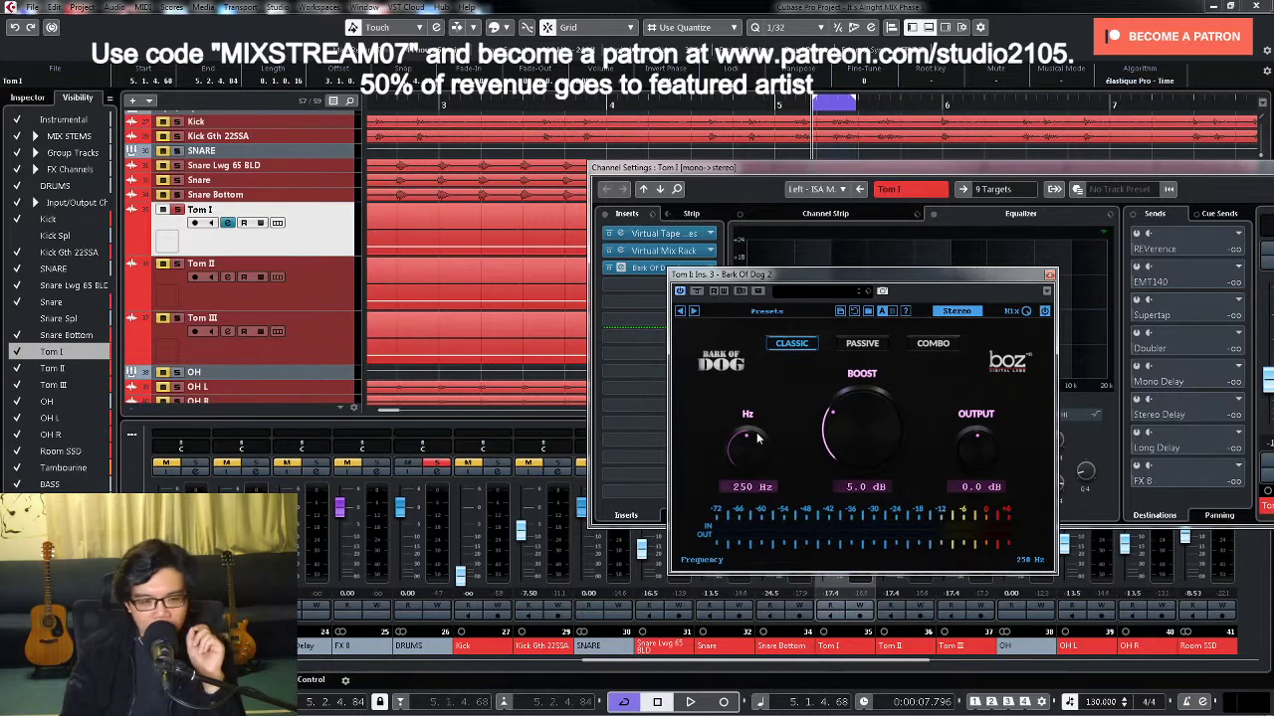
{"action": "left_click_drag", "start_coordinate": [893, 279], "coordinate": [926, 182]}
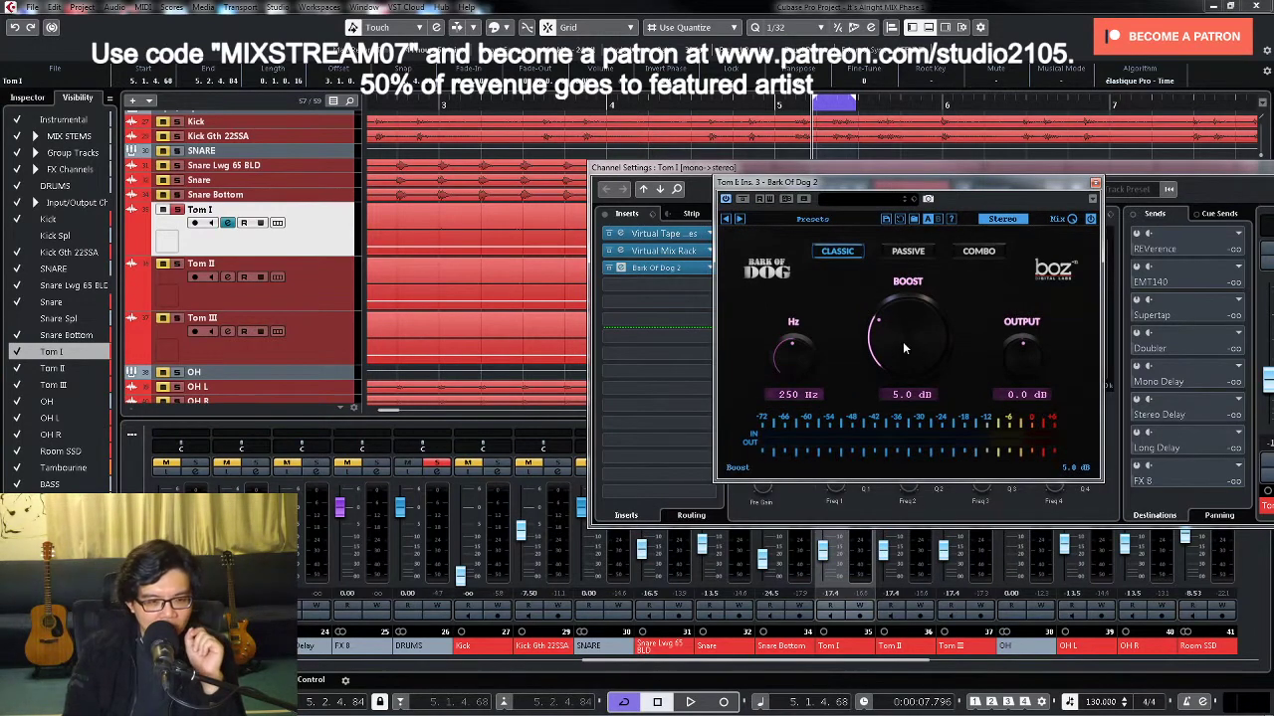
{"action": "key", "text": "space"}
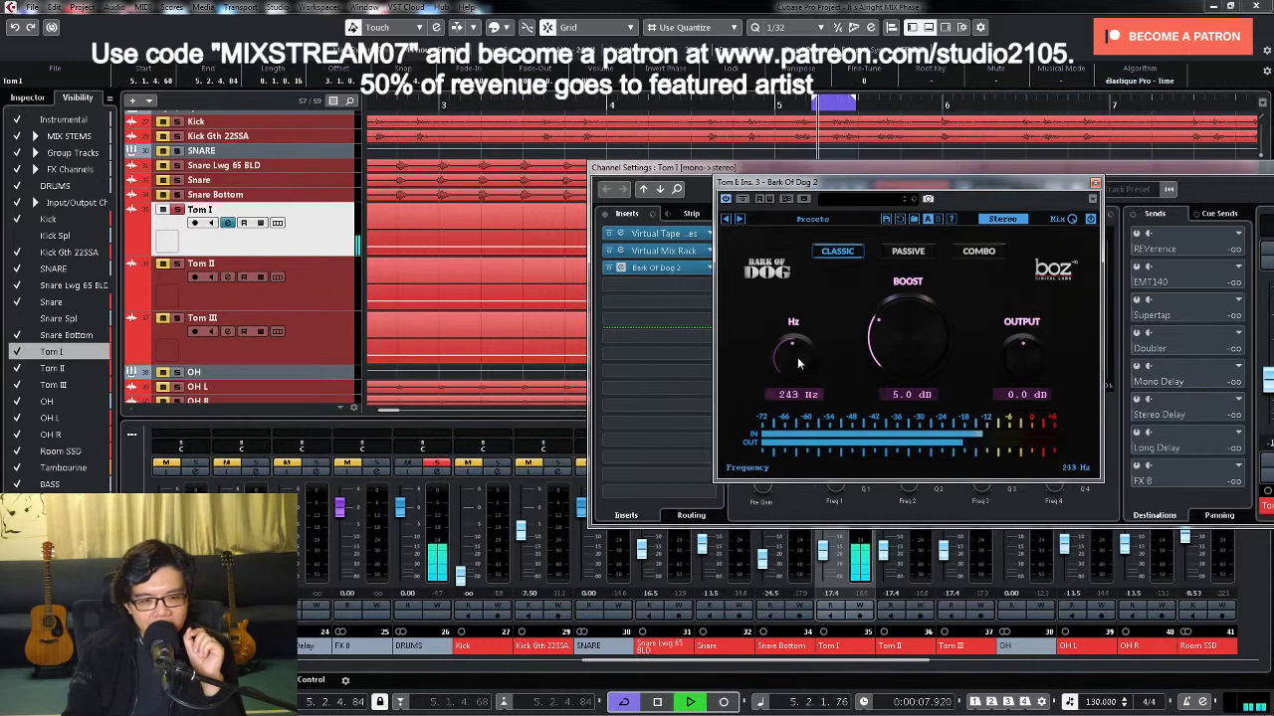
{"action": "mouse_move", "coordinate": [797, 362]}
{"action": "left_mouse_down"}
{"action": "mouse_move", "coordinate": [795, 416]}
{"action": "mouse_move", "coordinate": [795, 386]}
{"action": "left_mouse_up"}
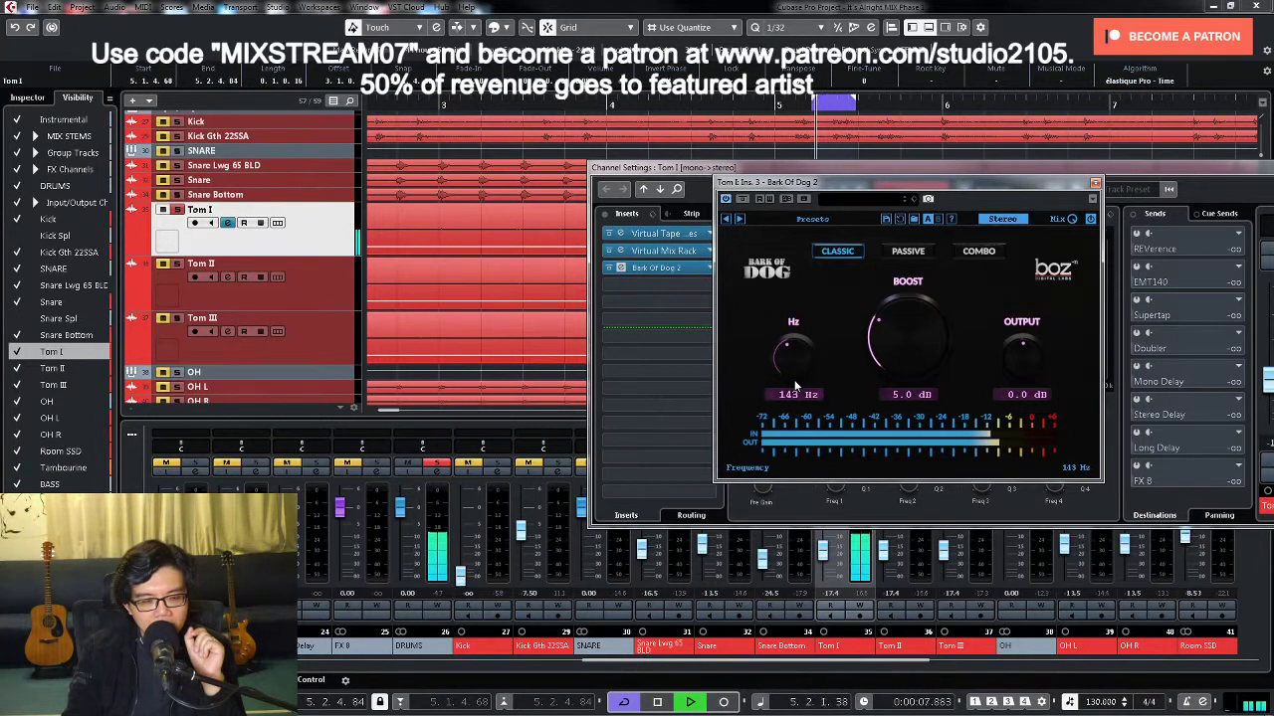
{"action": "key", "text": "space"}
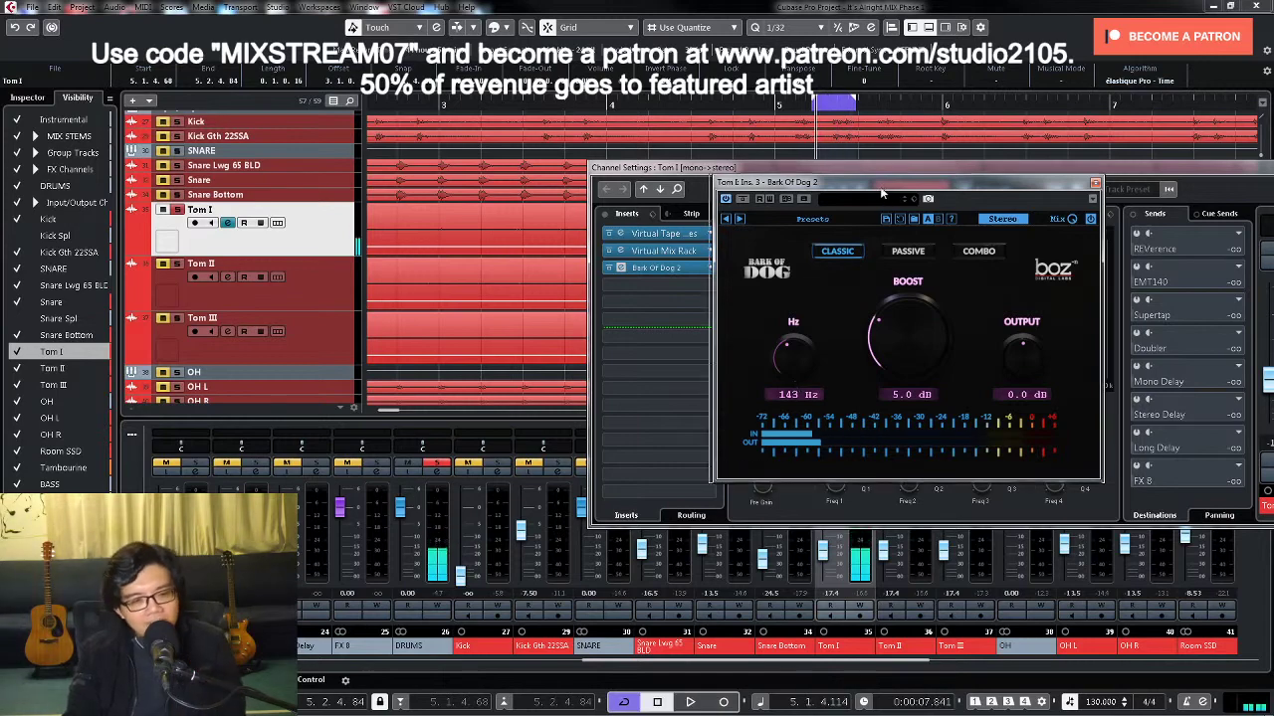
Step: Place Bark Of Dog 2 beside Tom I's EQ curve and fine-tune its frequency to 141 Hz against the live spectrum
{"action": "left_click_drag", "start_coordinate": [883, 183], "coordinate": [449, 212]}
{"action": "key", "text": "space"}
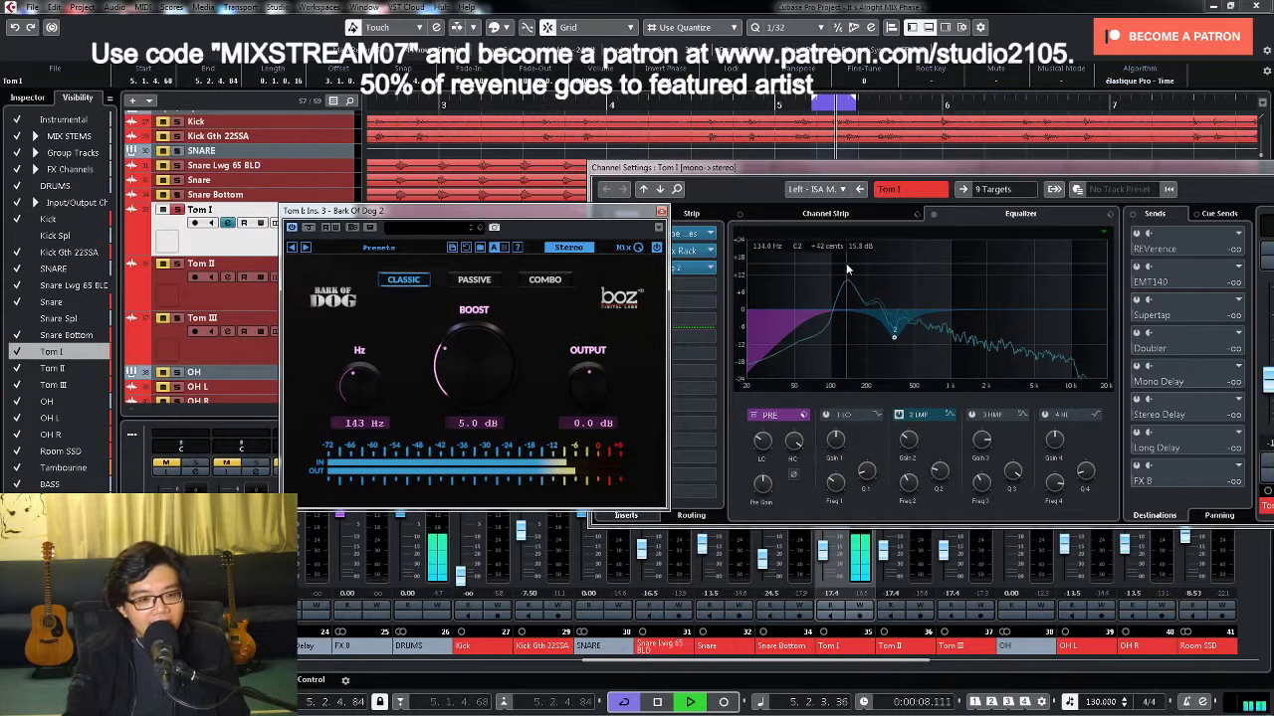
{"action": "key", "text": "space"}
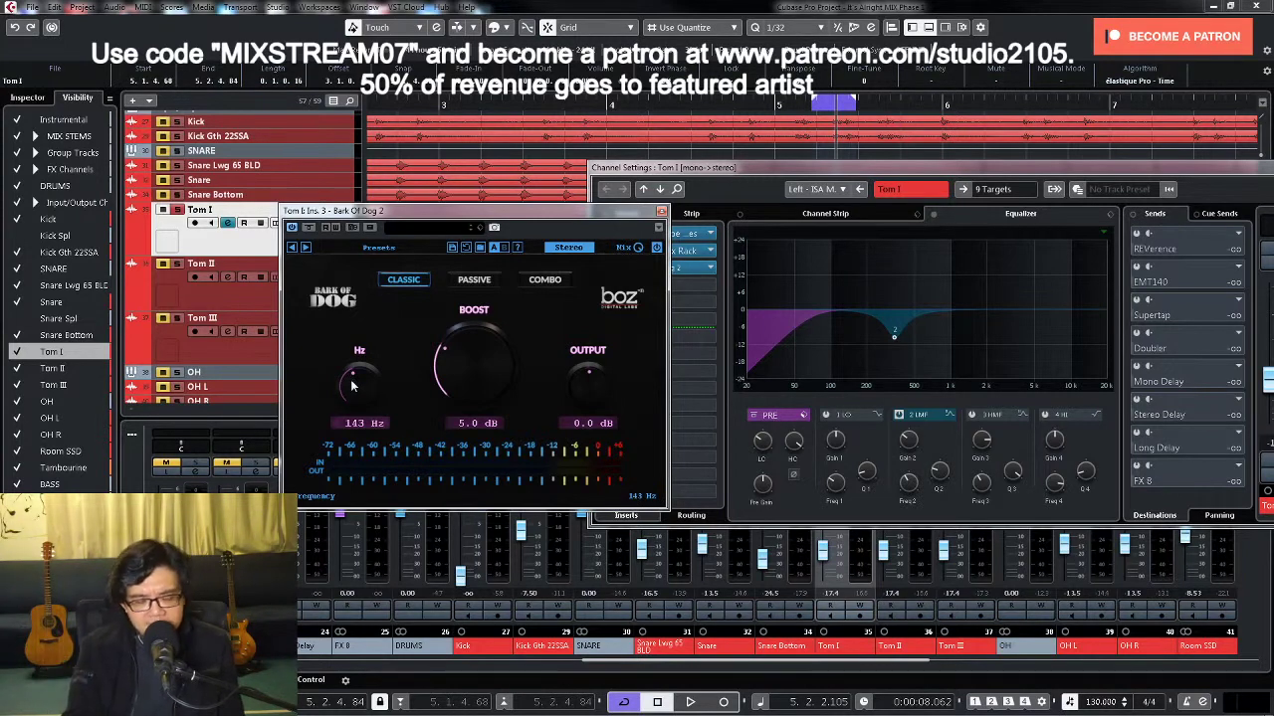
{"action": "key", "text": "space"}
{"action": "mouse_move", "coordinate": [354, 383]}
{"action": "left_mouse_down"}
{"action": "mouse_move", "coordinate": [347, 401]}
{"action": "mouse_move", "coordinate": [336, 385]}
{"action": "left_mouse_up"}
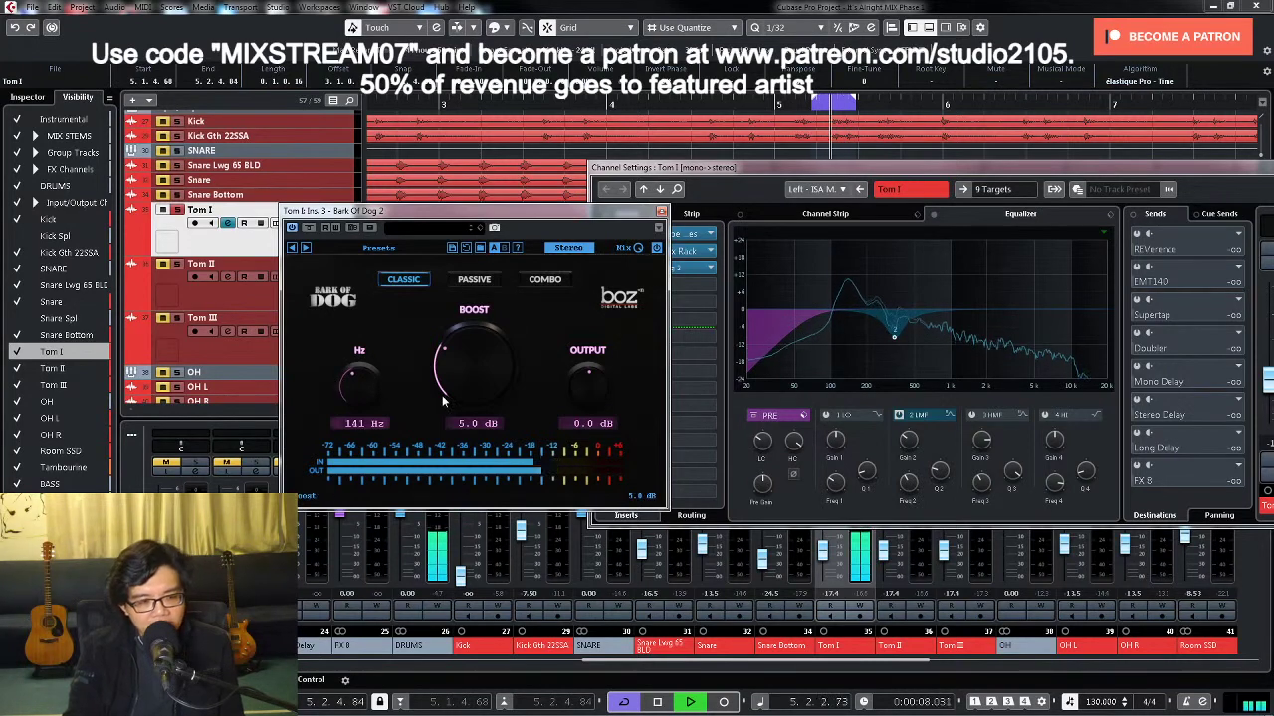
{"action": "key", "text": "F3"}
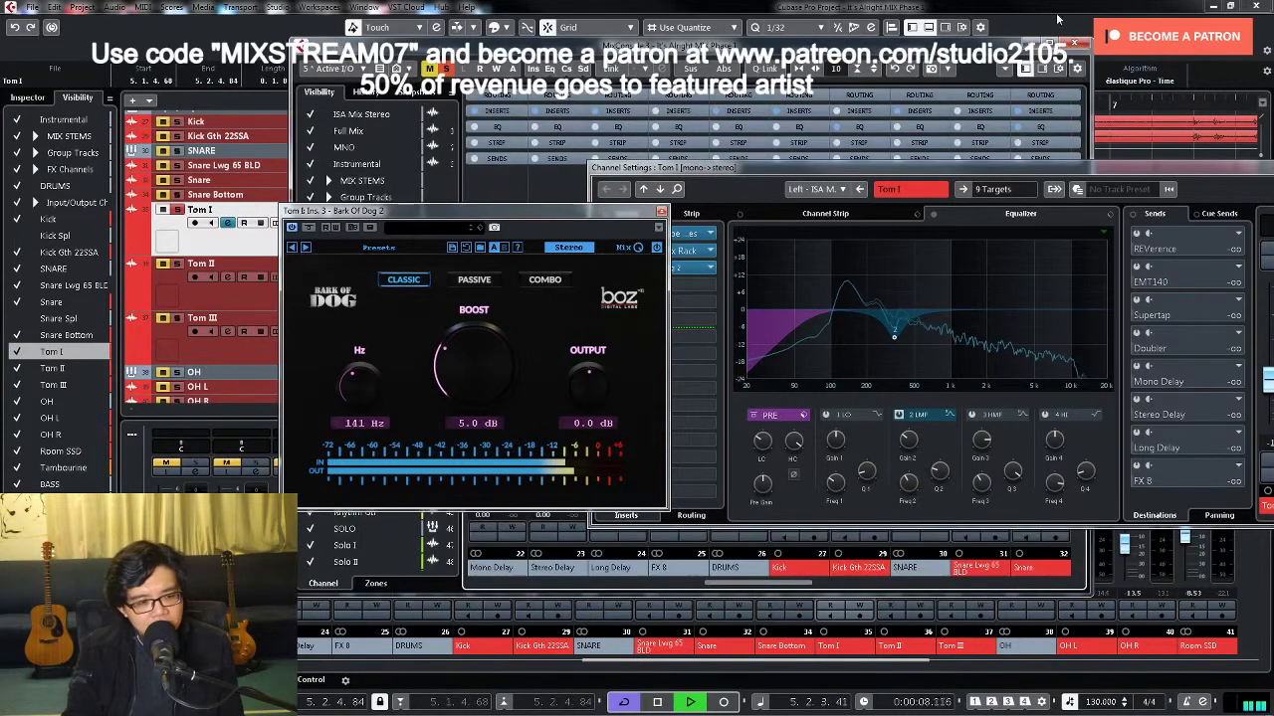
{"action": "left_click", "coordinate": [1078, 46]}
{"action": "key", "text": "space"}
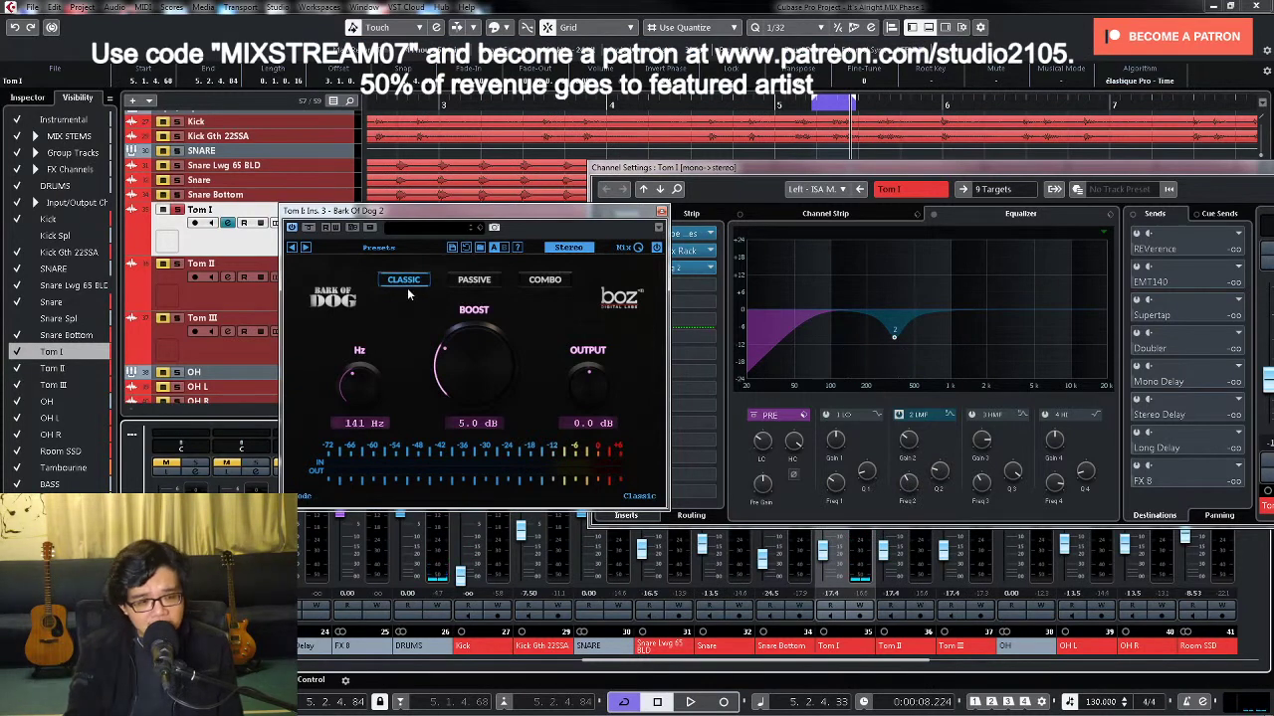
Step: Compare Bark Of Dog 2's Passive and Combo modes on the looped Tom I hit, ending on Passive
{"action": "key", "text": "space"}
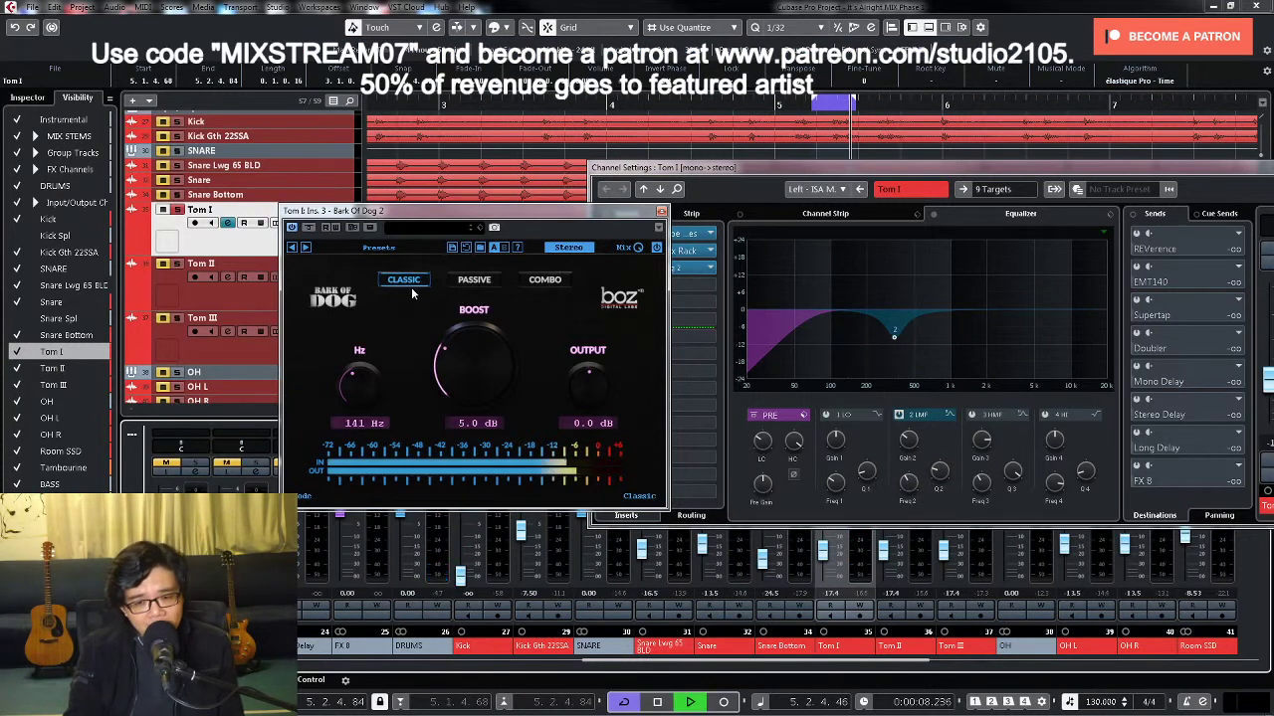
{"action": "left_click", "coordinate": [473, 279]}
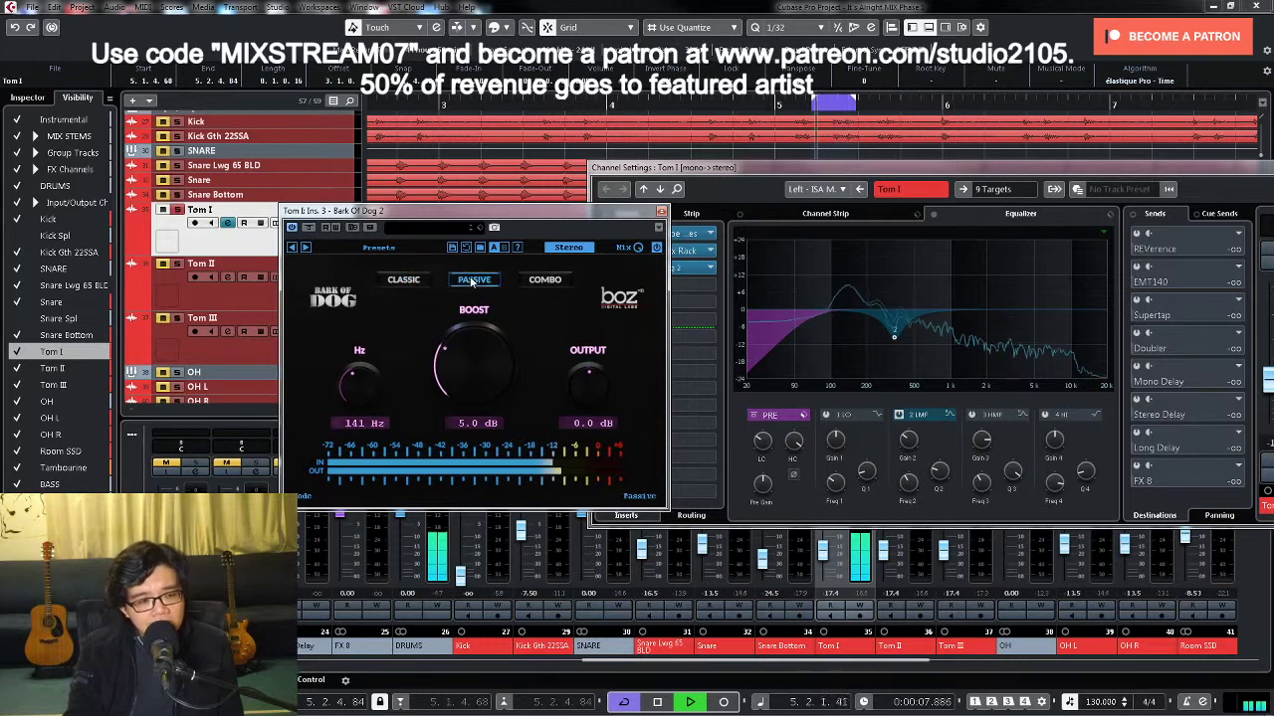
{"action": "left_click", "coordinate": [532, 280]}
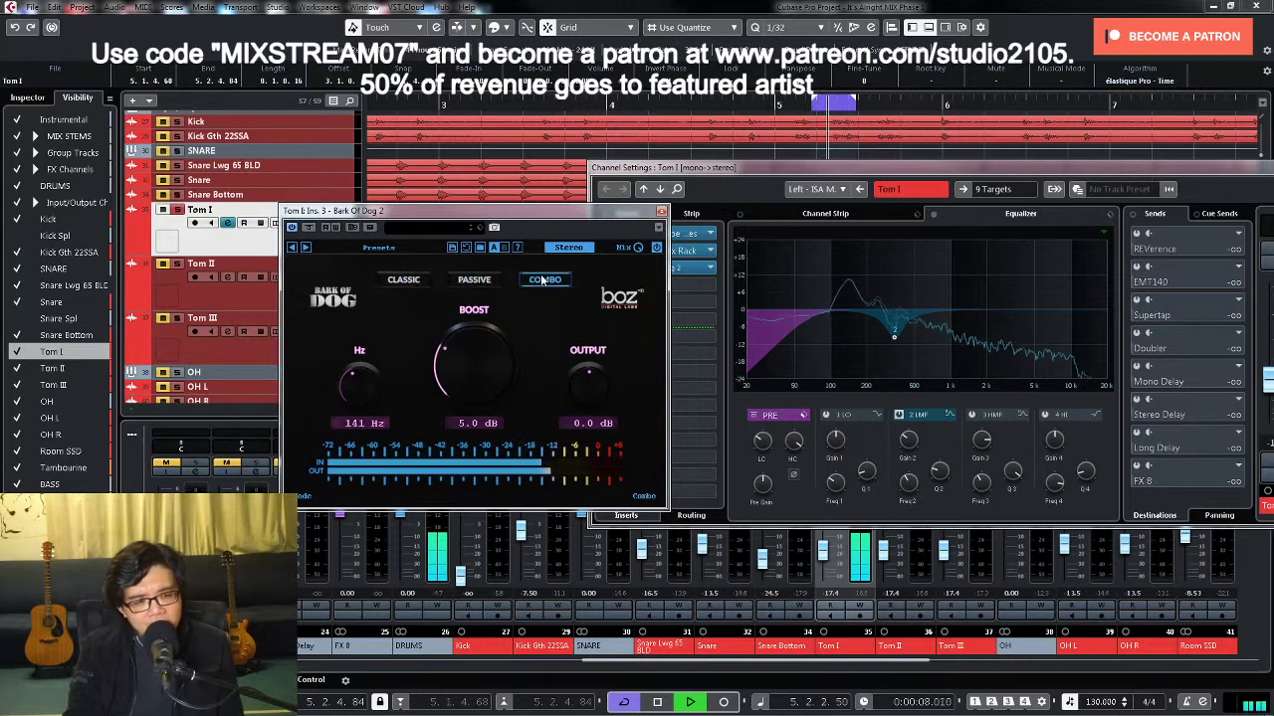
{"action": "left_click", "coordinate": [474, 281]}
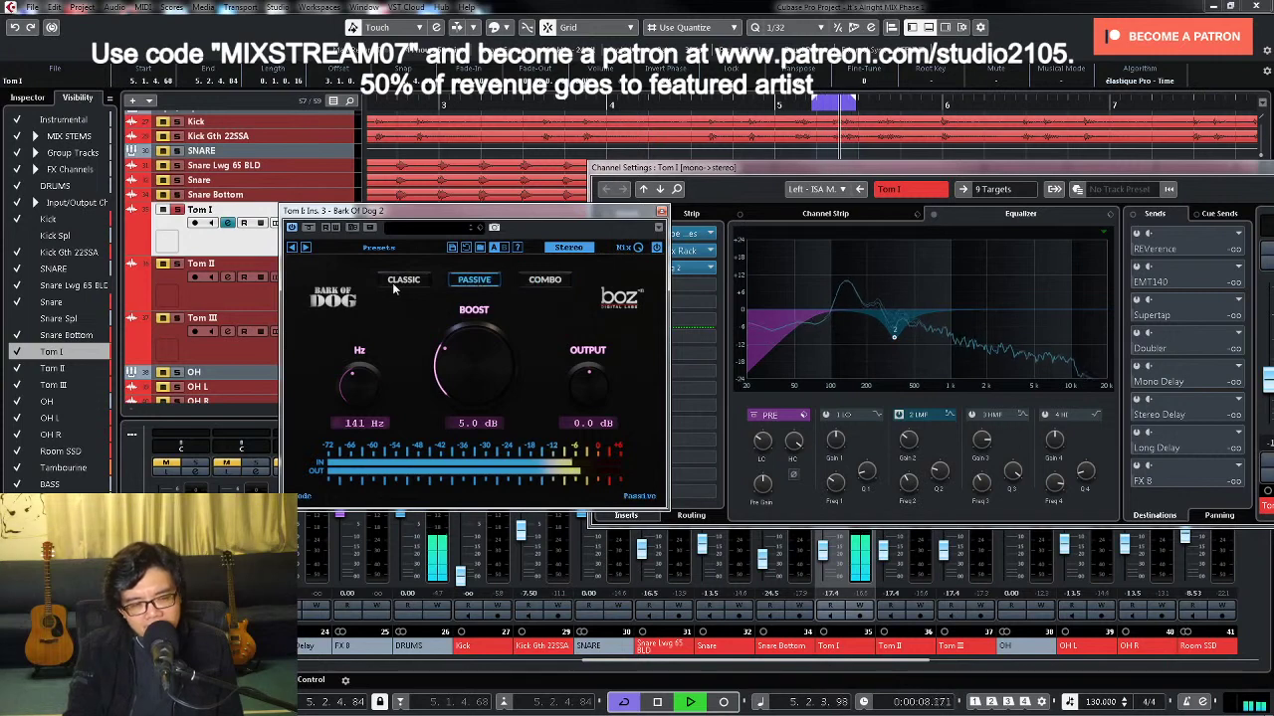
{"action": "key", "text": "space"}
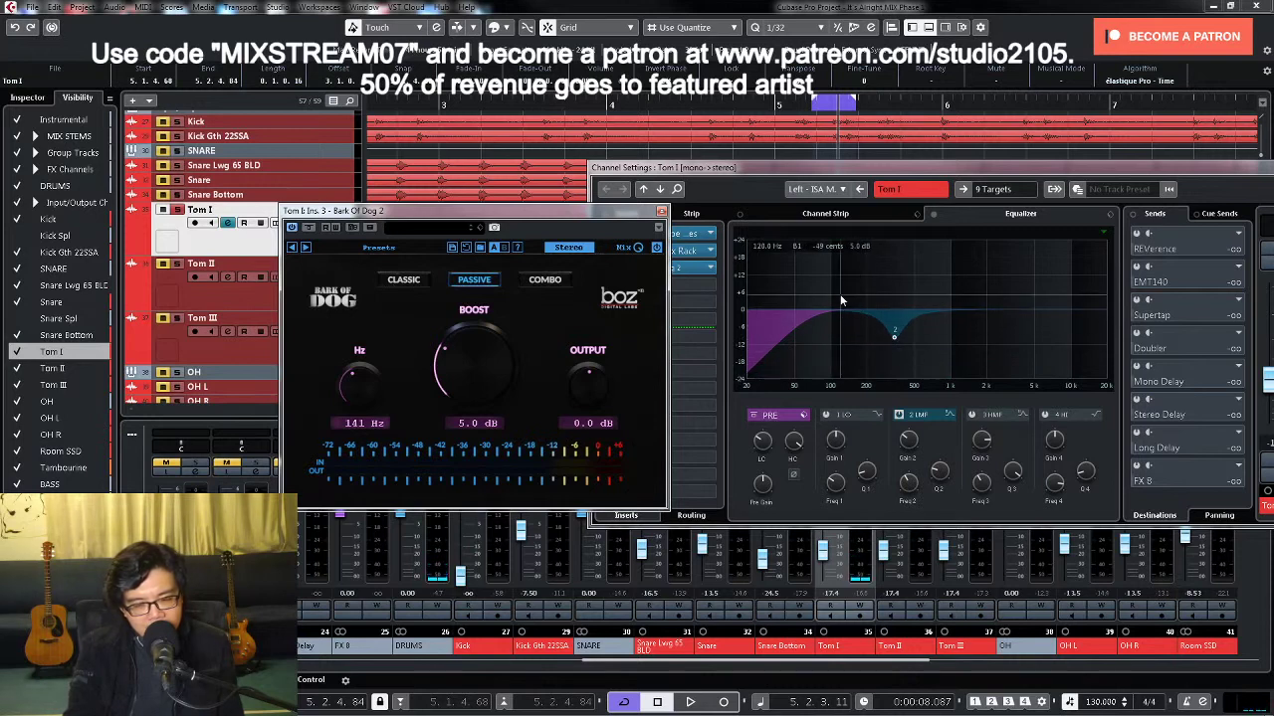
Step: Close Tom I's plug-in and channel windows and play the tom fill from bar 5 in the drum mix with Tom I panned to L36
{"action": "left_click", "coordinate": [910, 352]}
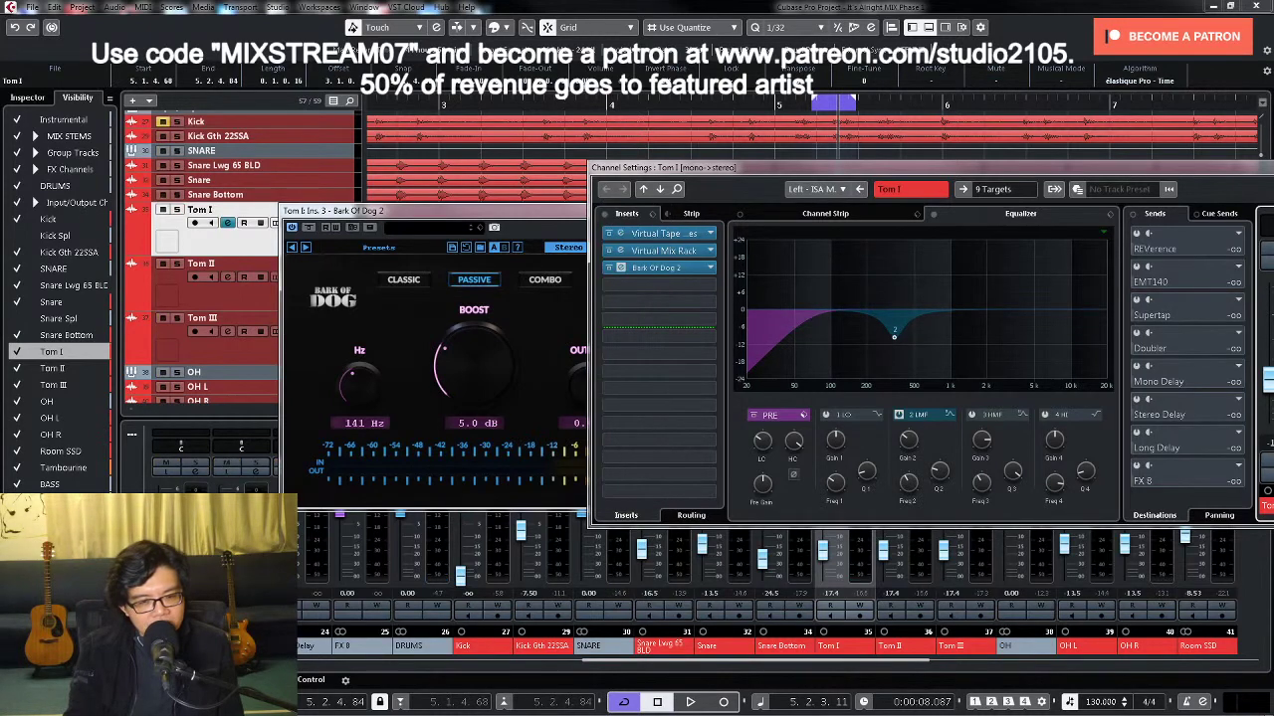
{"action": "key", "text": "e"}
{"action": "left_click", "coordinate": [662, 213]}
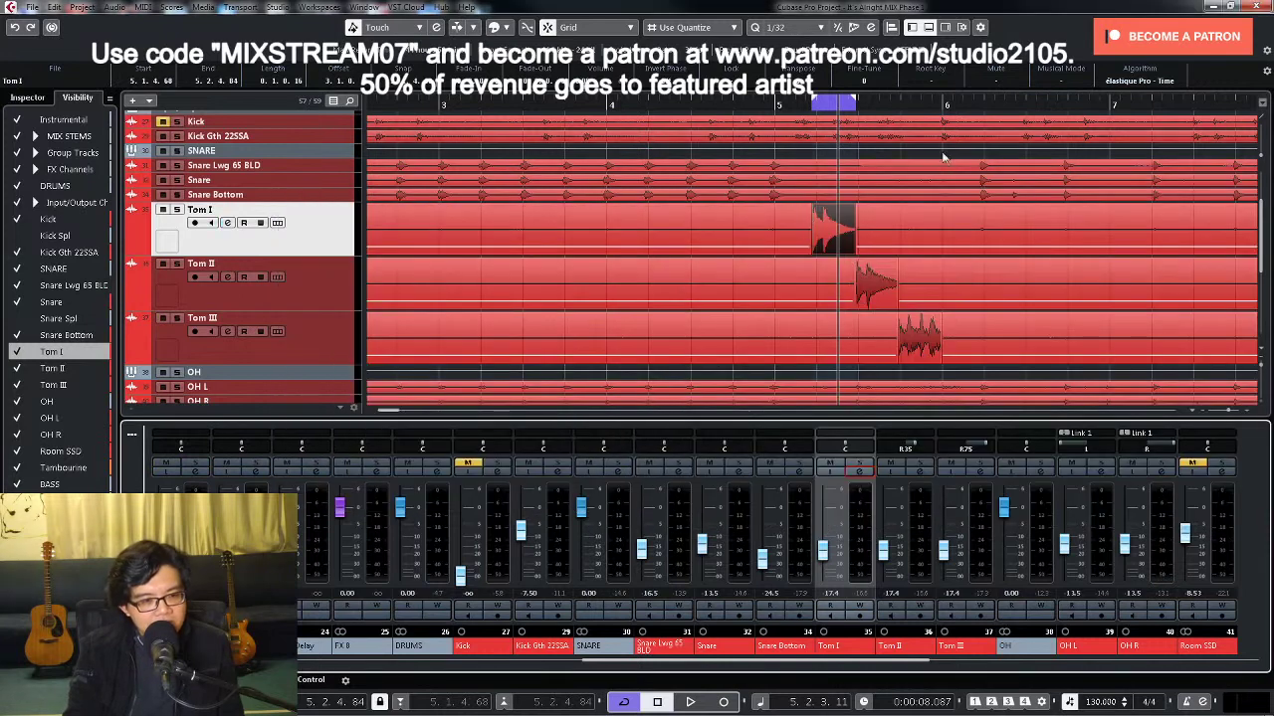
{"action": "left_click", "coordinate": [779, 104]}
{"action": "key", "text": "space"}
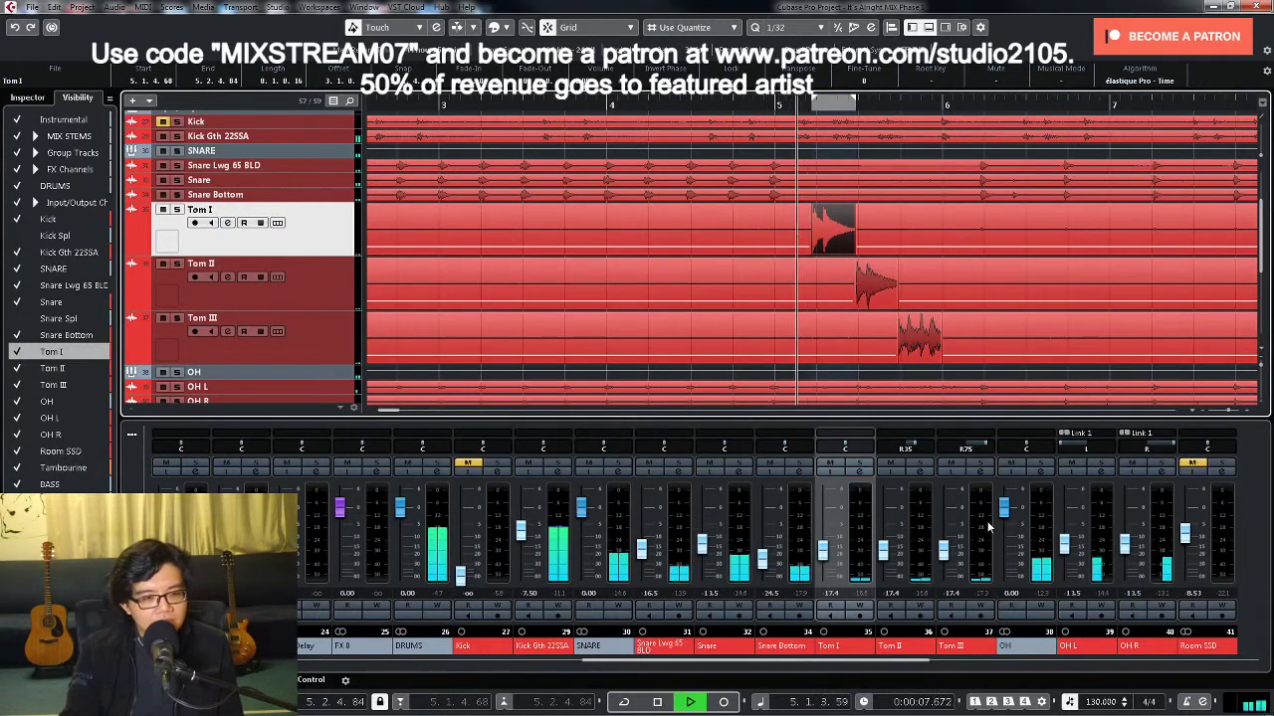
{"action": "key", "text": "space"}
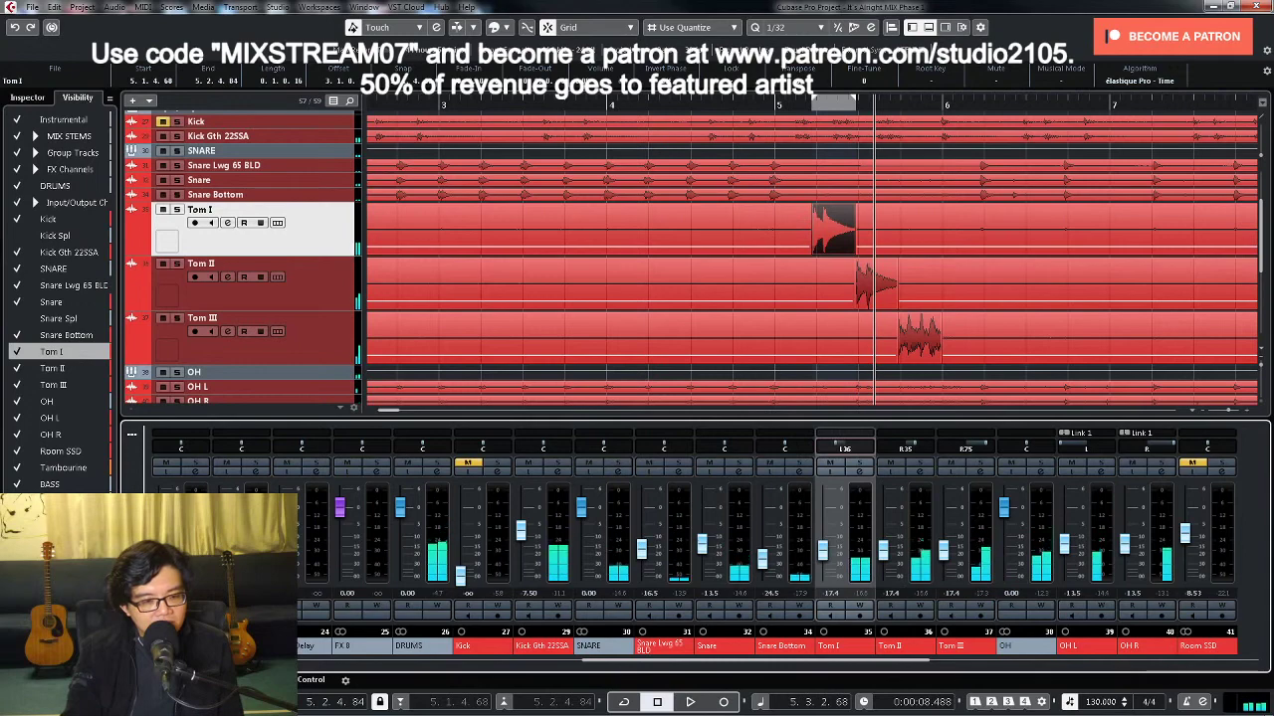
Step: Load the track preset MIX VCC-VTMA DRUMS onto Tom II's empty insert slots and close its channel settings
{"action": "left_click", "coordinate": [921, 472]}
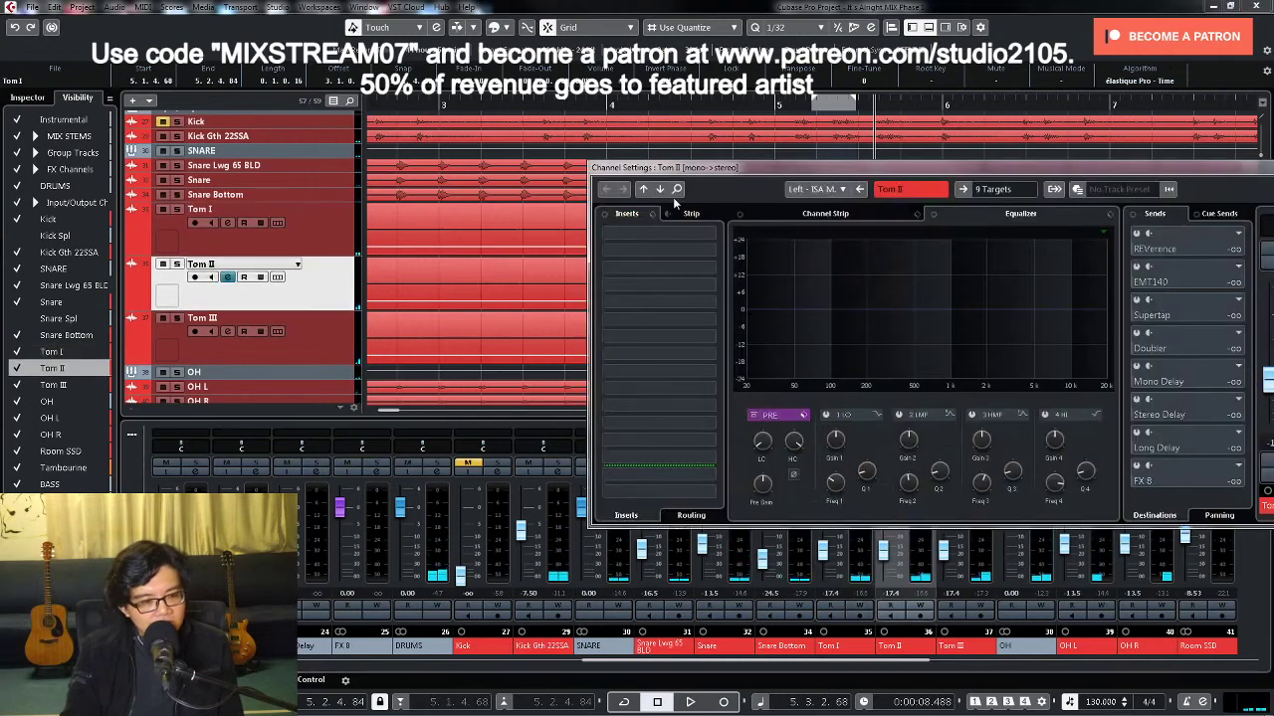
{"action": "left_click", "coordinate": [651, 213]}
{"action": "left_click", "coordinate": [666, 230]}
{"action": "scroll", "coordinate": [640, 450], "scroll_direction": "down", "scroll_amount": 1}
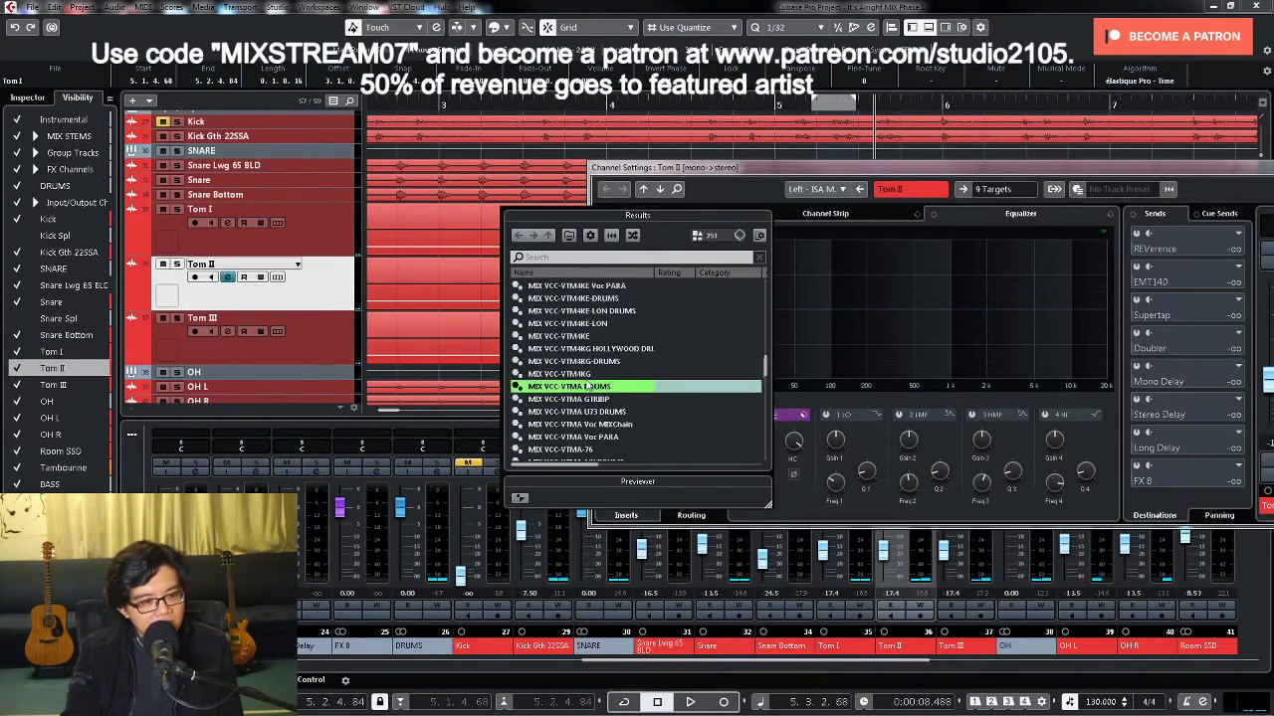
{"action": "double_click", "coordinate": [589, 389]}
{"action": "left_click", "coordinate": [924, 472]}
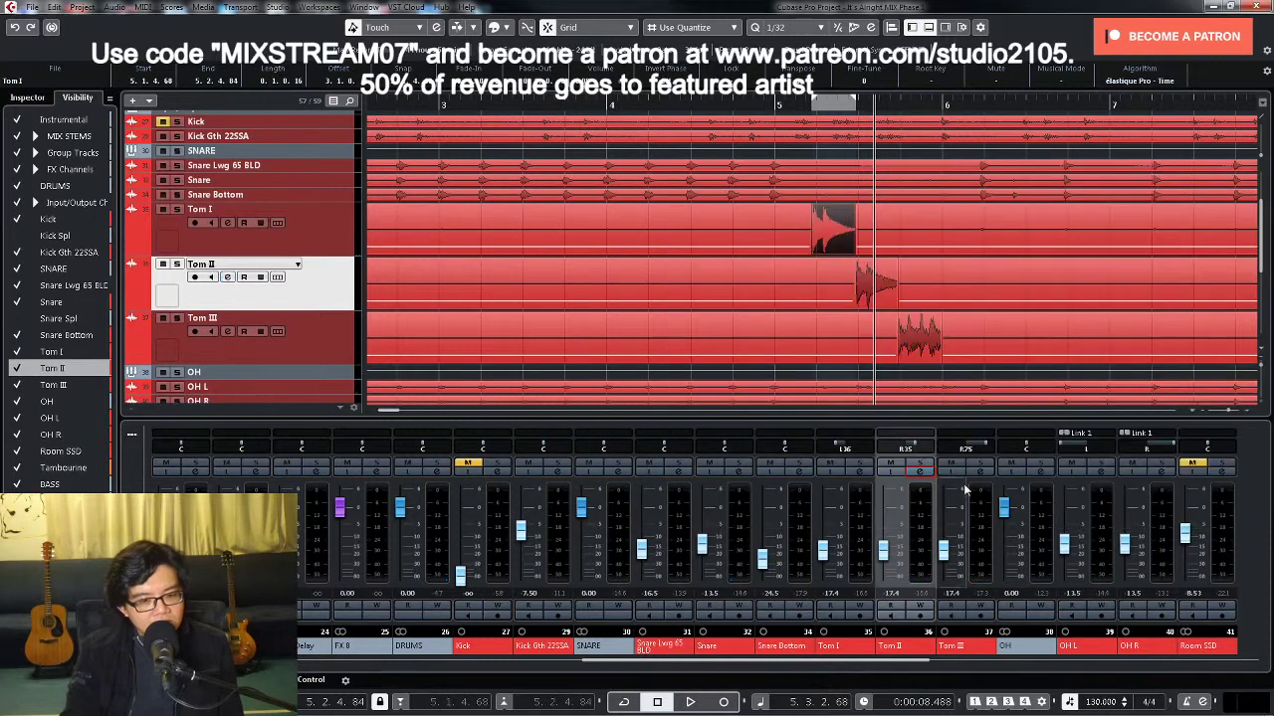
Step: Solo Tom II with the OH group, centre Tom II's pan and loop its hit after bar 5
{"action": "left_click", "coordinate": [920, 464]}
{"action": "left_click", "coordinate": [1041, 466]}
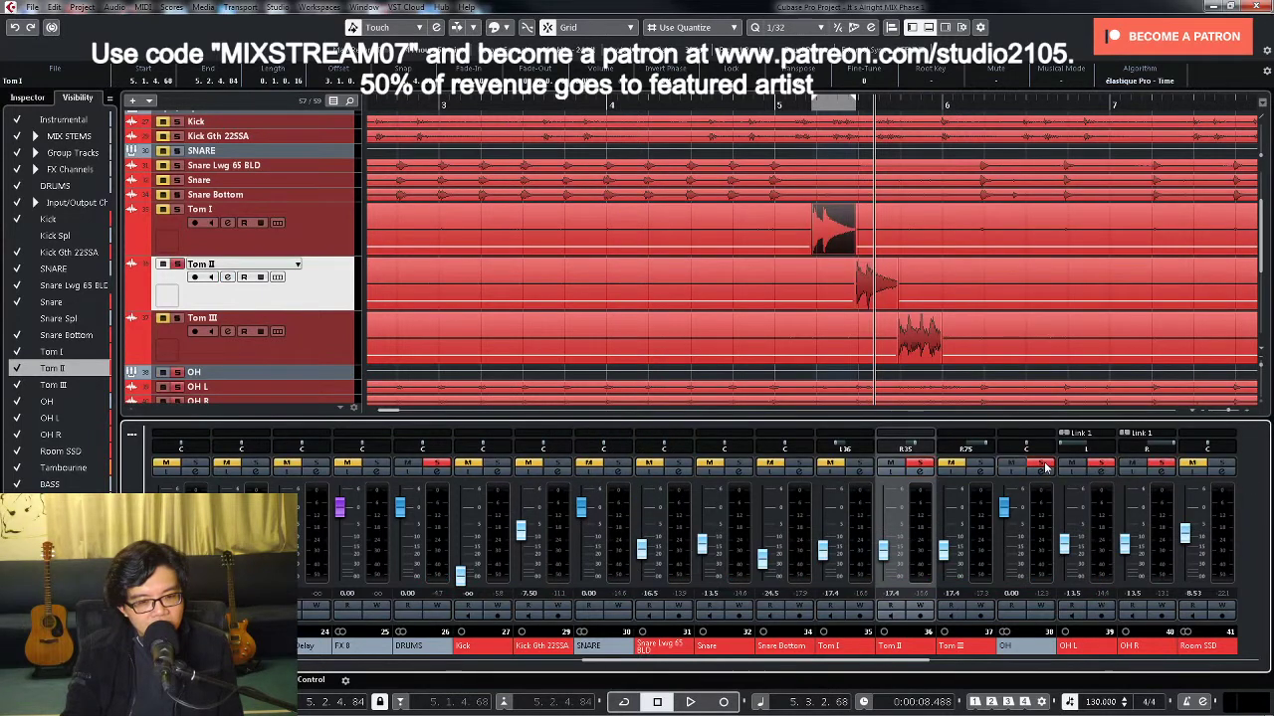
{"action": "left_click", "coordinate": [891, 287]}
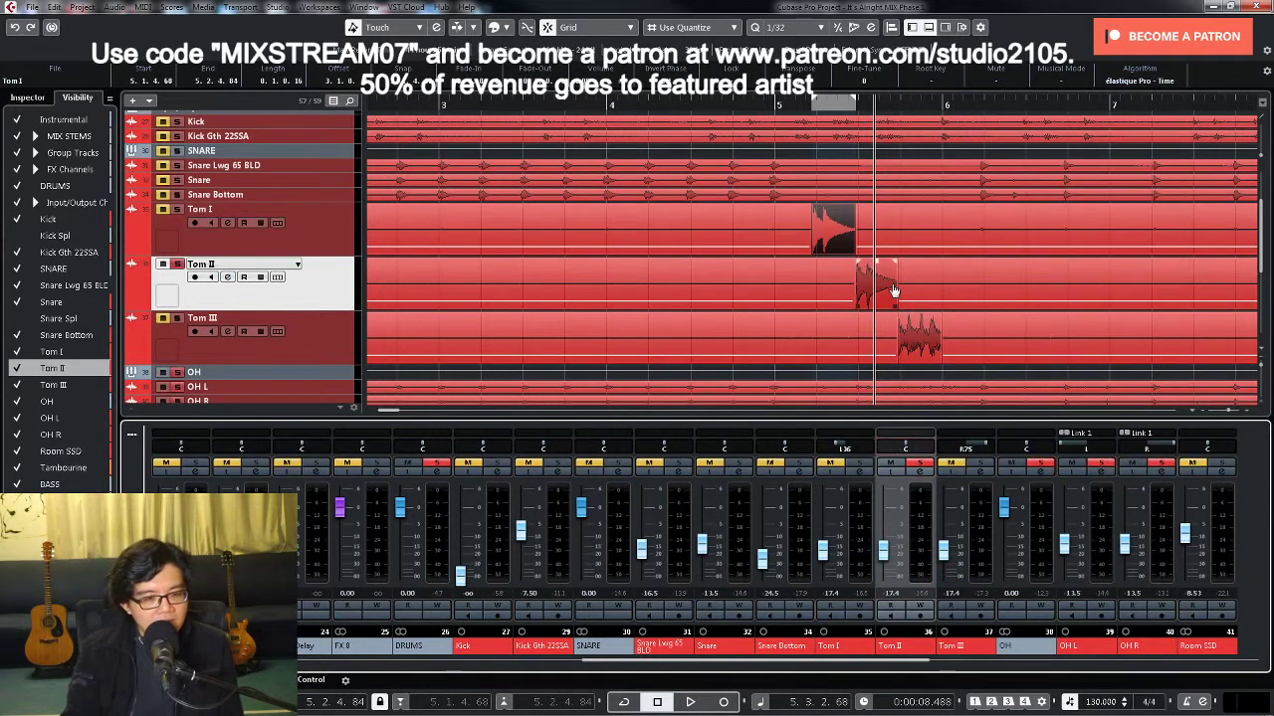
{"action": "key", "text": "p"}
{"action": "key", "text": "space"}
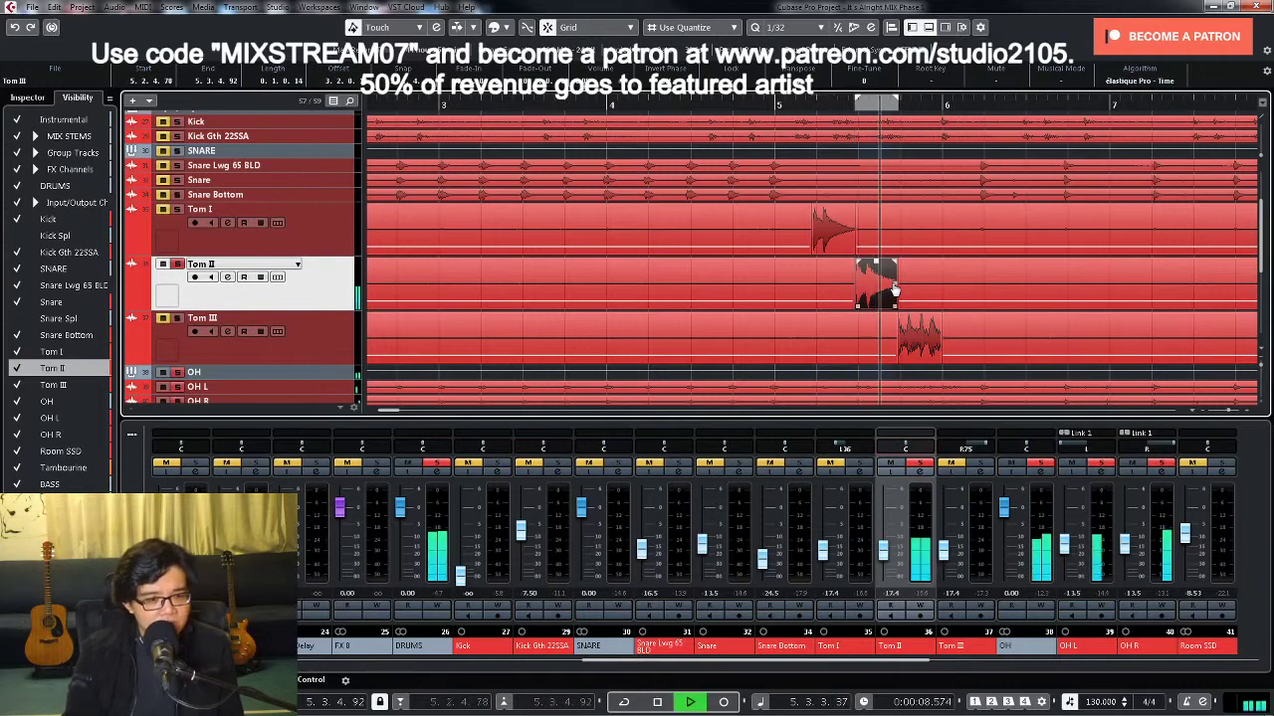
{"action": "key", "text": "KP_Divide"}
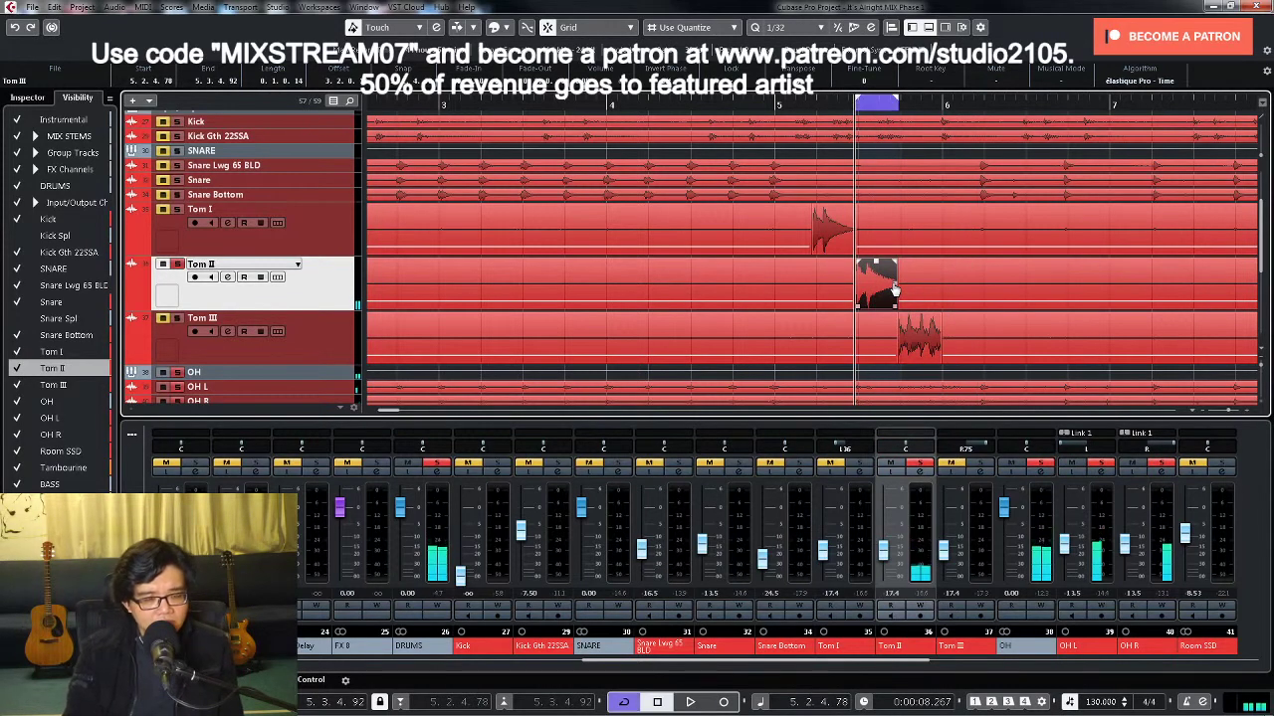
Step: Take the OH group out of solo and play the looped Tom II hit with its channel settings open
{"action": "left_click", "coordinate": [921, 474]}
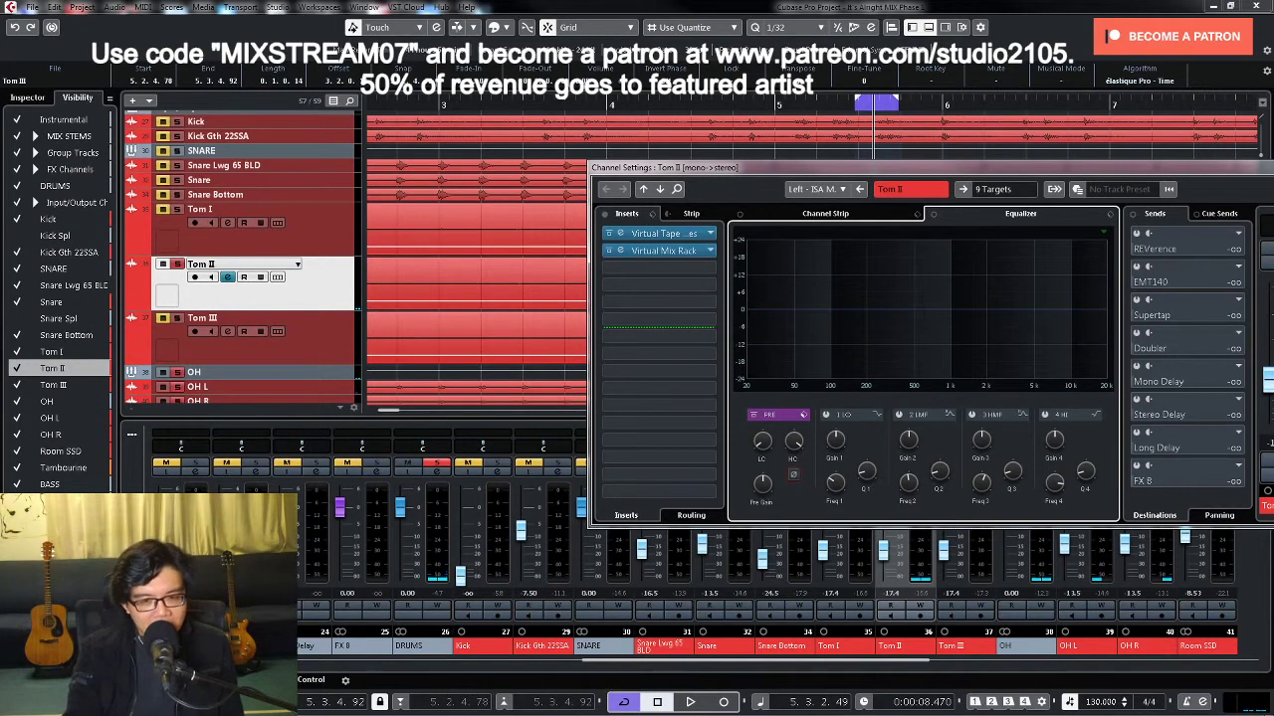
{"action": "key", "text": "e"}
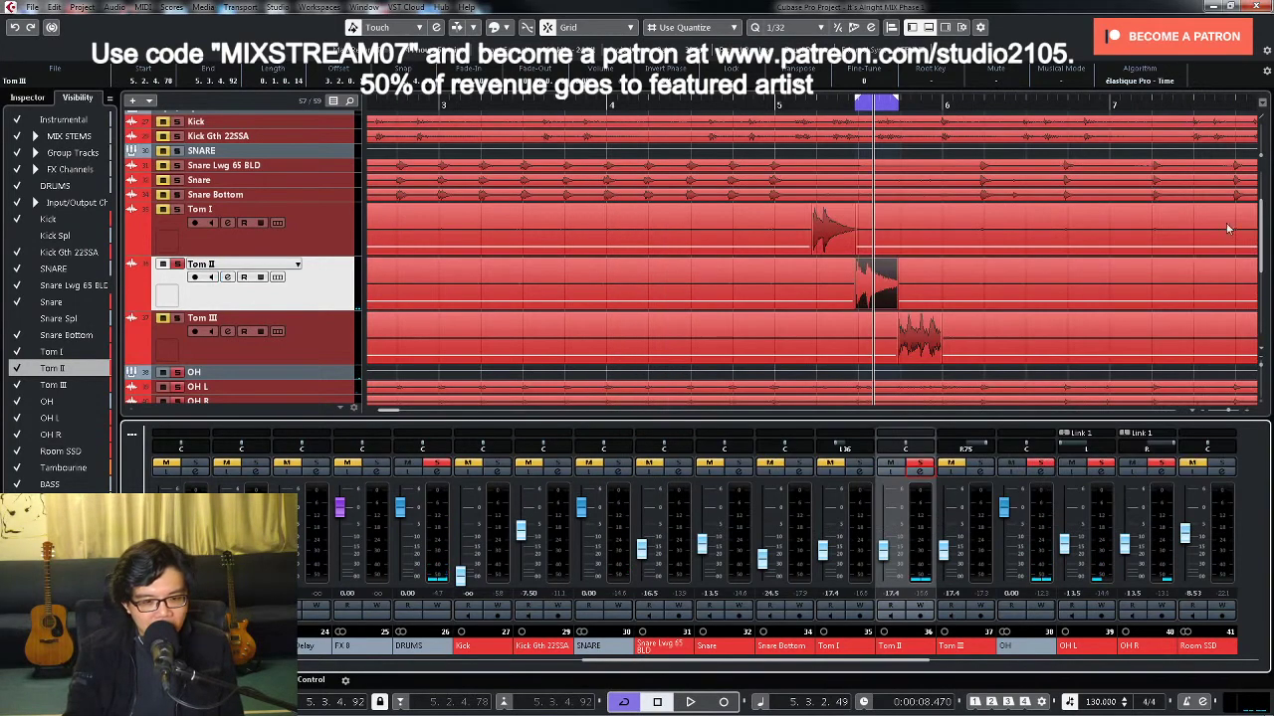
{"action": "left_click", "coordinate": [1041, 464]}
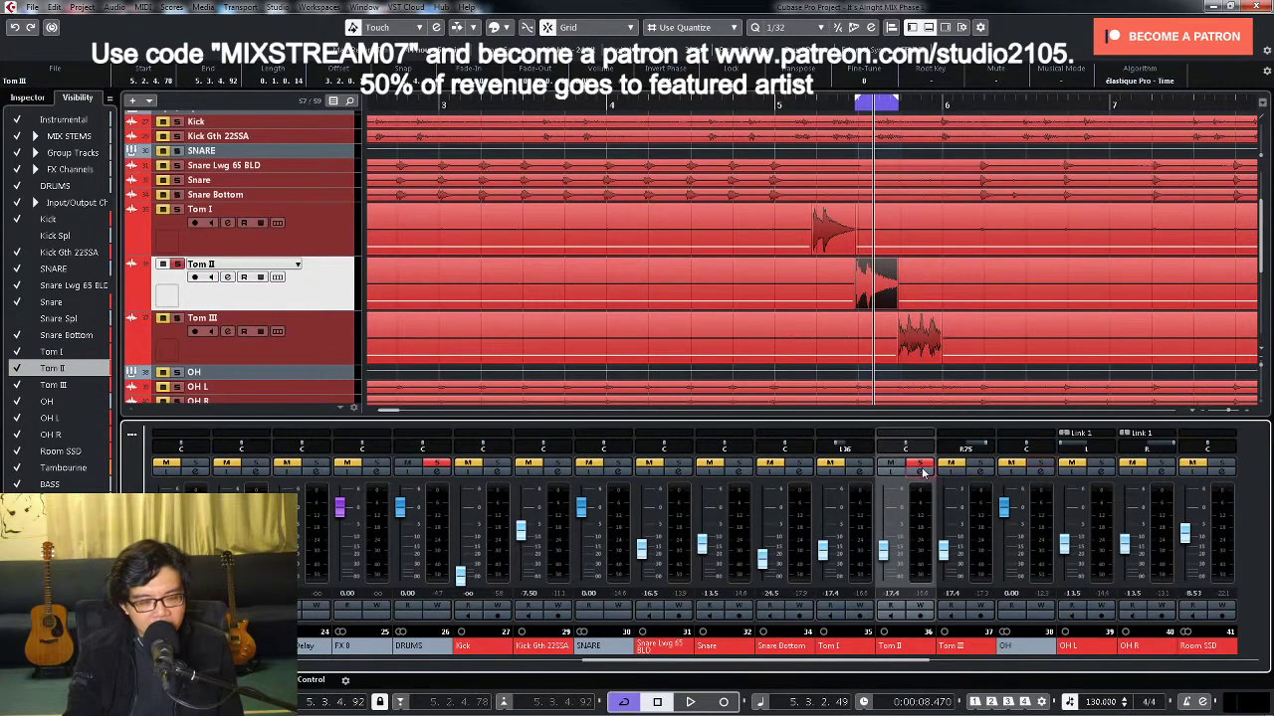
{"action": "left_click", "coordinate": [923, 473]}
{"action": "key", "text": "space"}
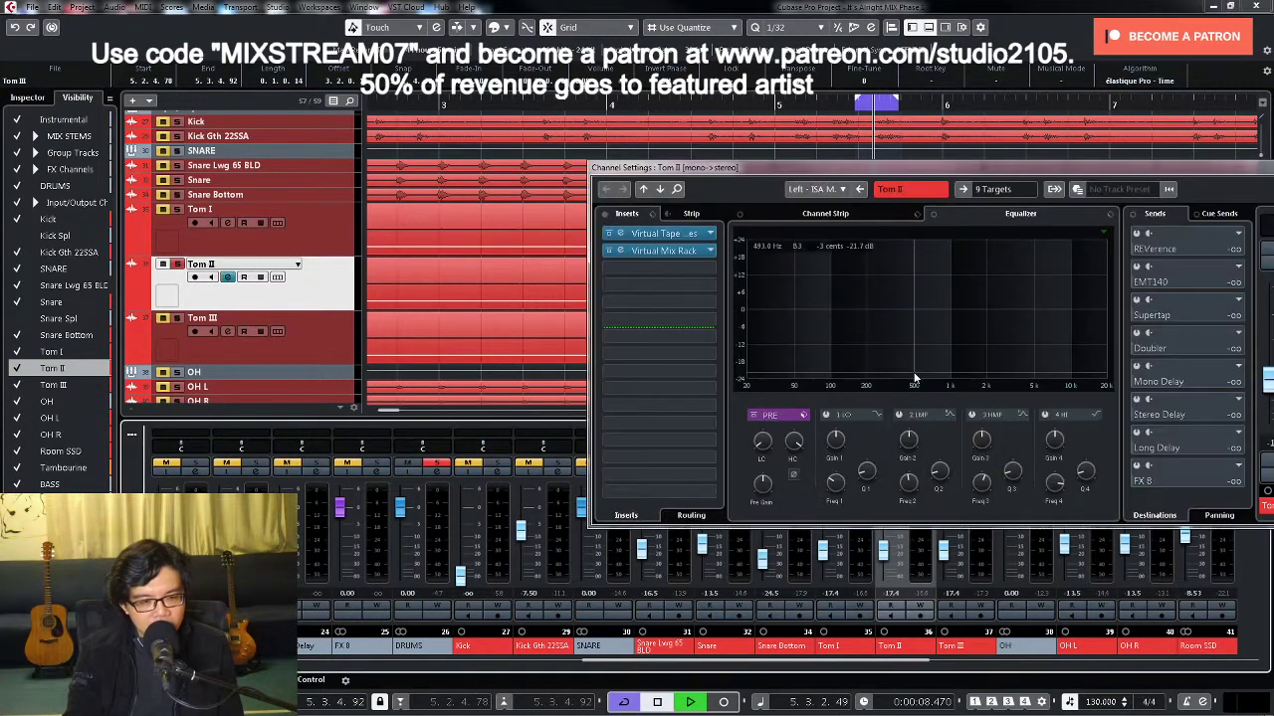
Step: In Tom II's Virtual Mix Rack, set the FG-73 Virtual Drive to 20.0 dB and the linked Virtual Channel input to -18.0 dB
{"action": "double_click", "coordinate": [671, 253]}
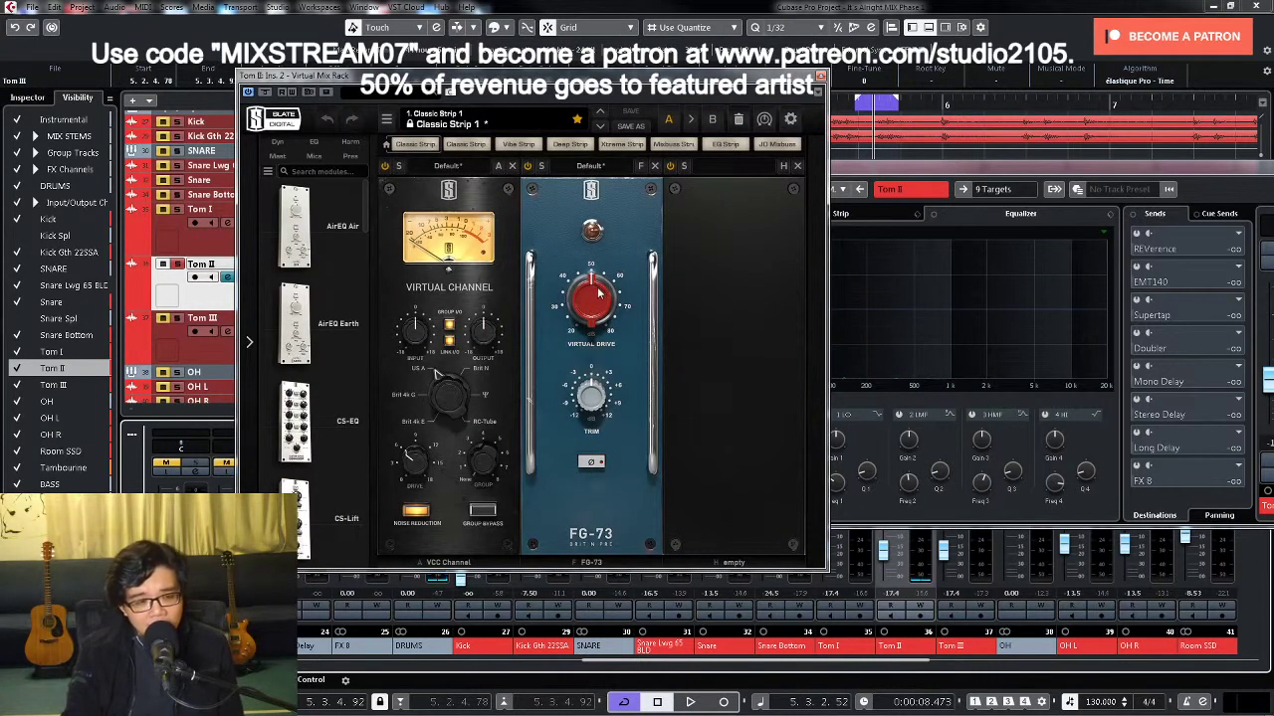
{"action": "left_click_drag", "start_coordinate": [588, 289], "coordinate": [588, 304]}
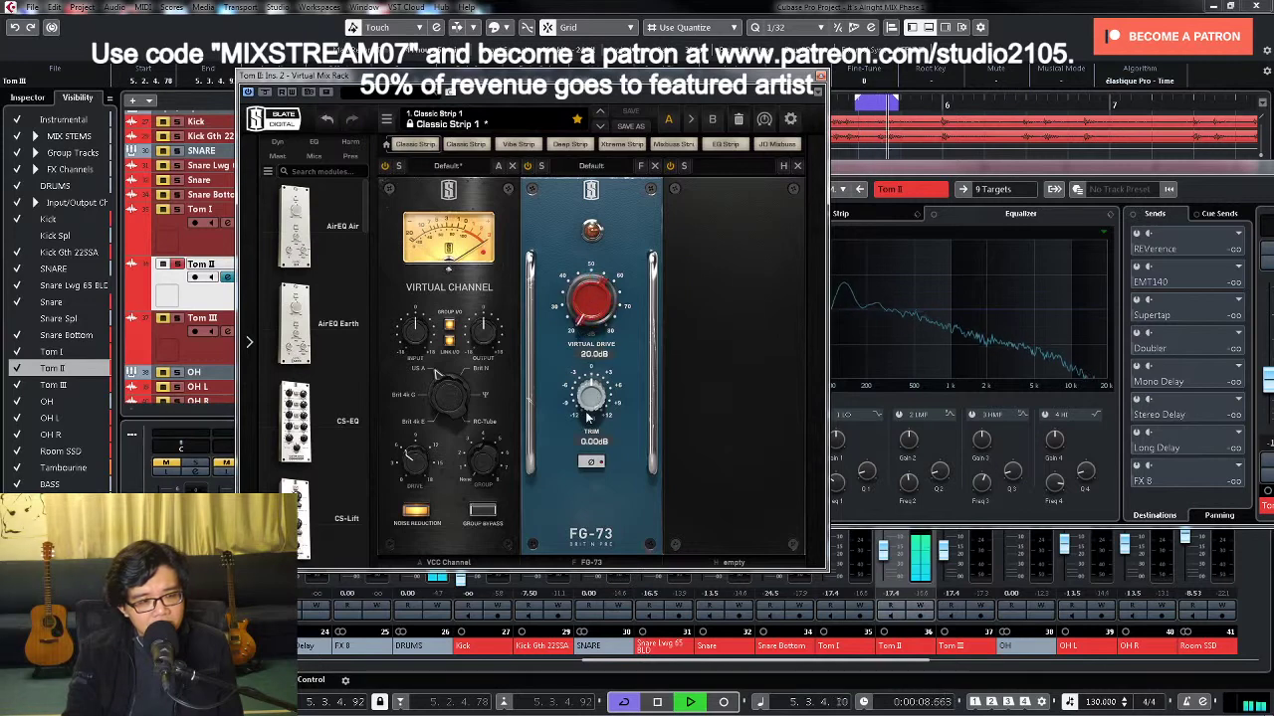
{"action": "left_click_drag", "start_coordinate": [412, 329], "coordinate": [413, 398]}
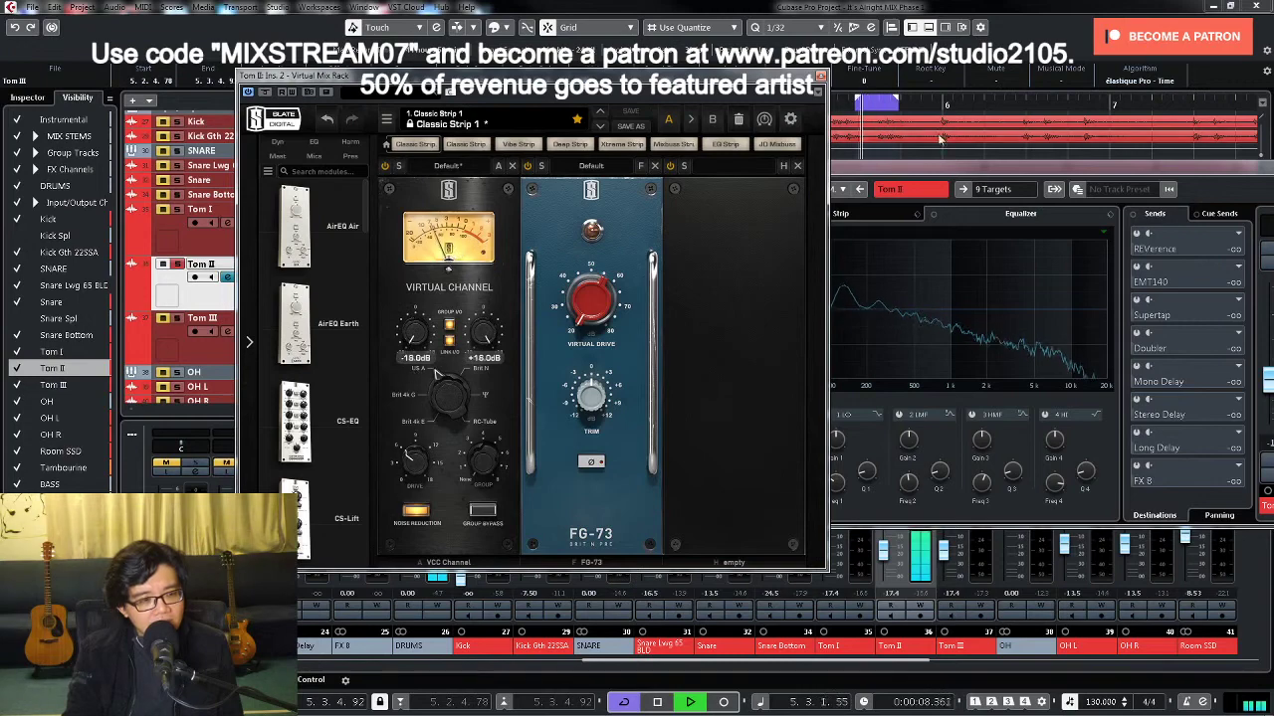
Step: Try a +1.00 dB linked input gain in Tom II's Virtual Tape Machines on the looped hit
{"action": "left_click", "coordinate": [908, 173]}
{"action": "left_click", "coordinate": [659, 233]}
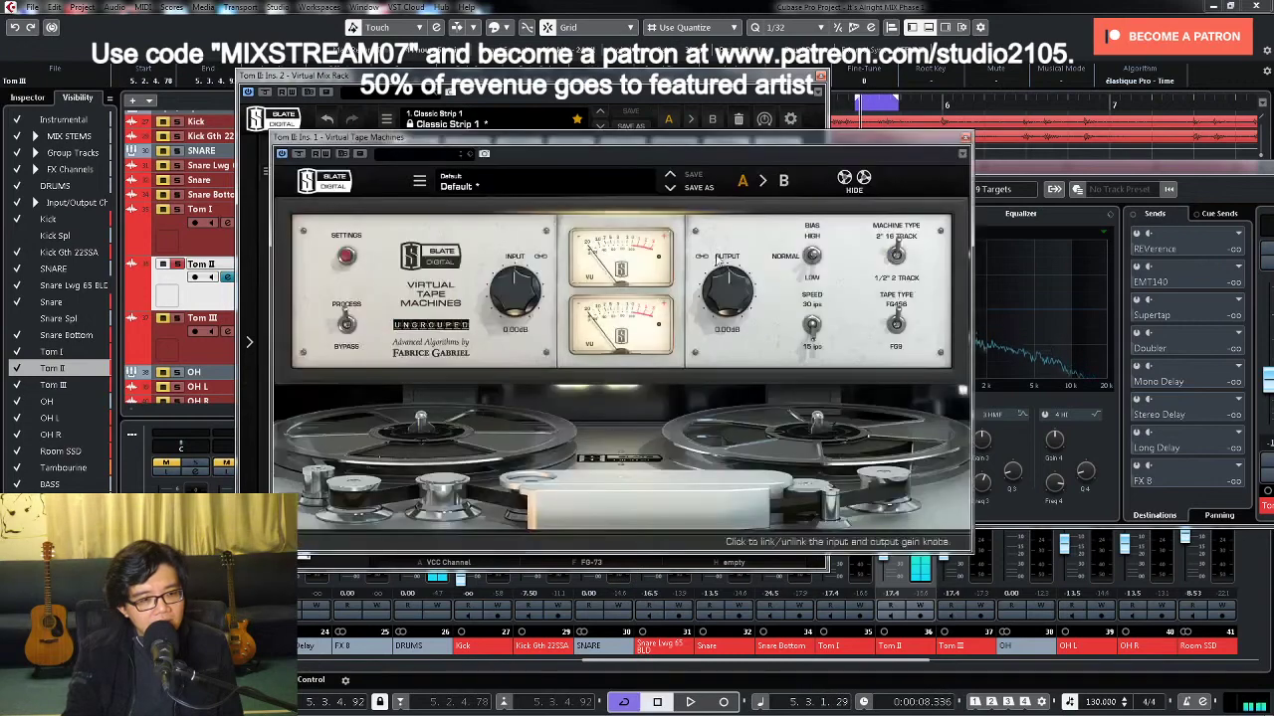
{"action": "left_click_drag", "start_coordinate": [513, 289], "coordinate": [528, 334]}
{"action": "key", "text": "space"}
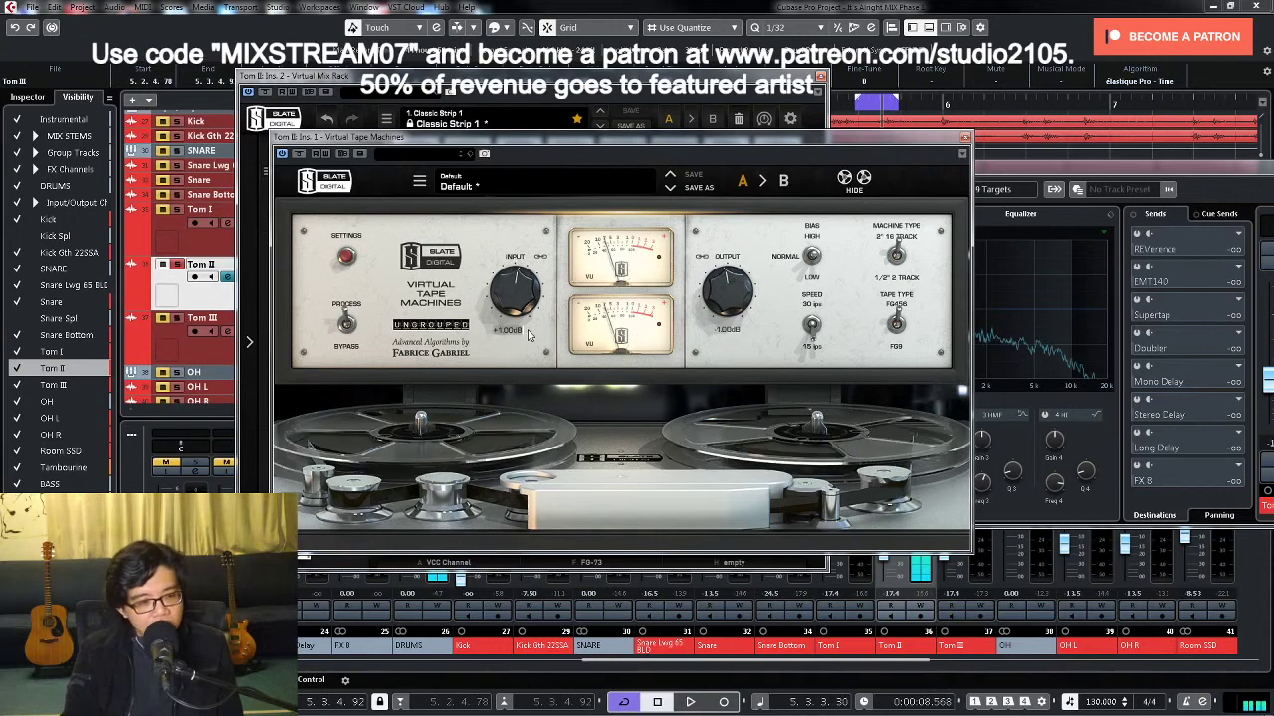
{"action": "left_click", "coordinate": [530, 336], "text": "alt"}
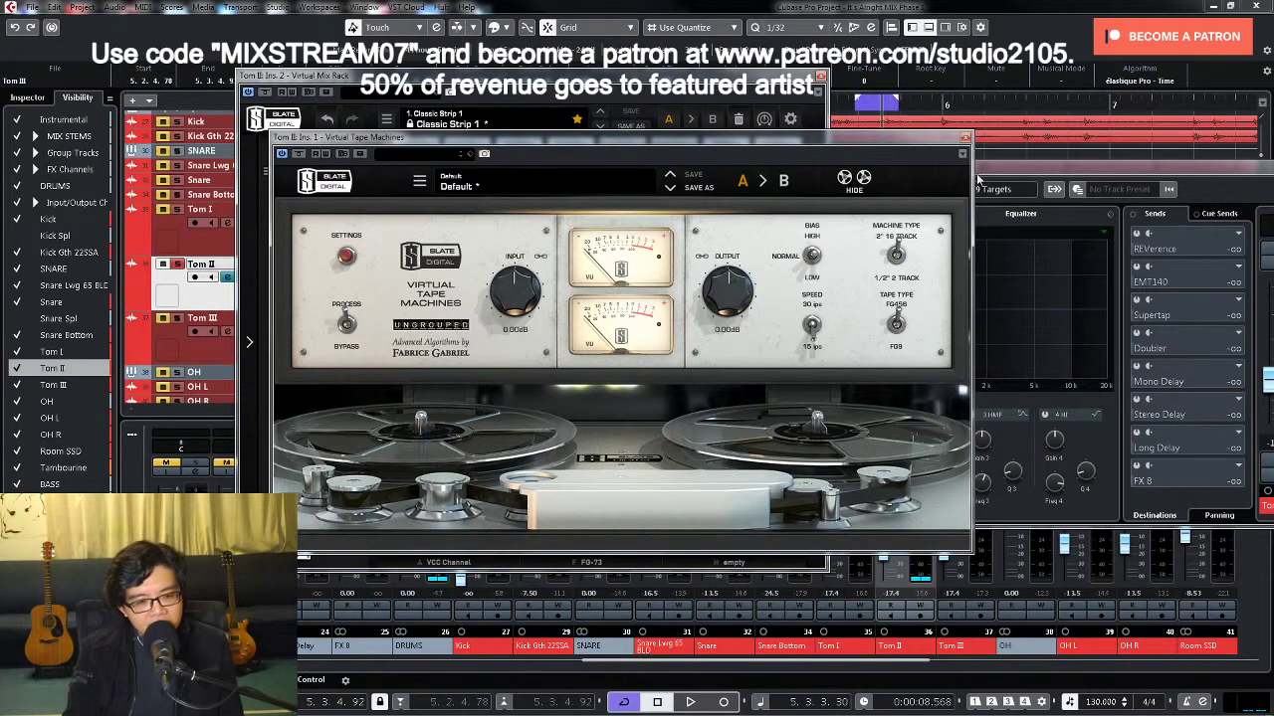
Step: Close Tom II's plug-in and channel windows and enlarge the Tom II track in the project
{"action": "left_click", "coordinate": [964, 137]}
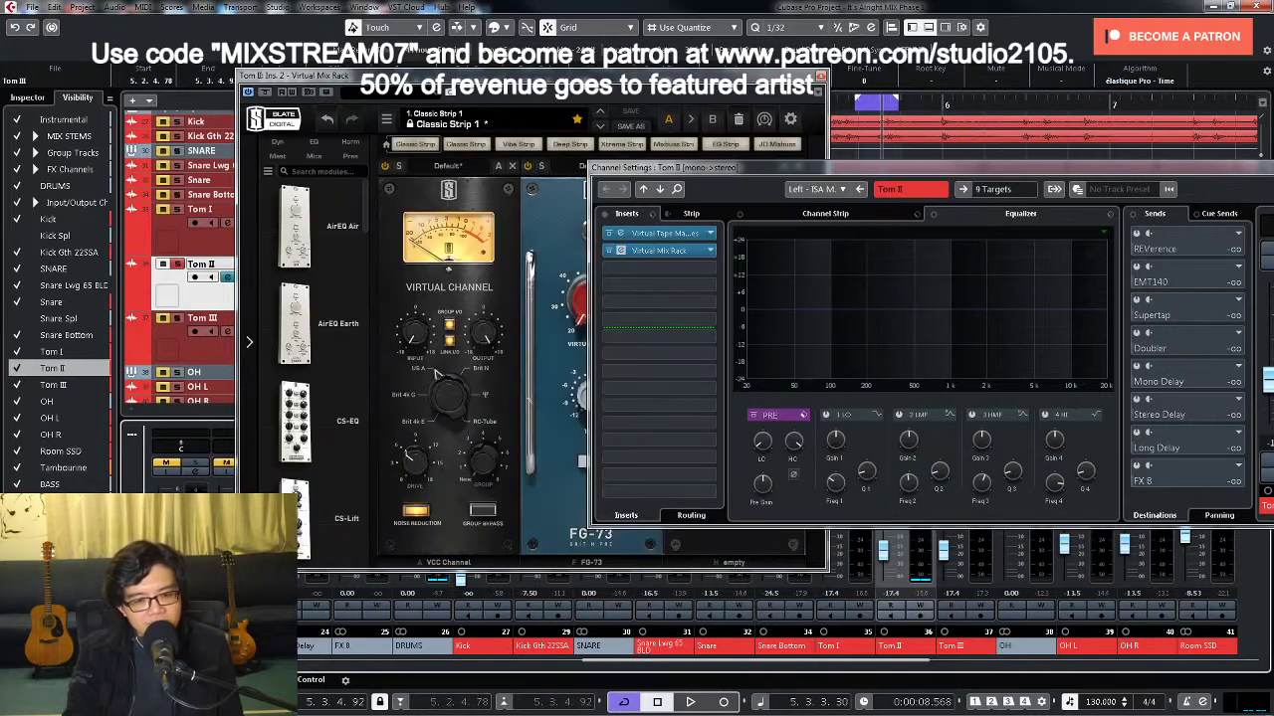
{"action": "key", "text": "e"}
{"action": "left_click", "coordinate": [819, 78]}
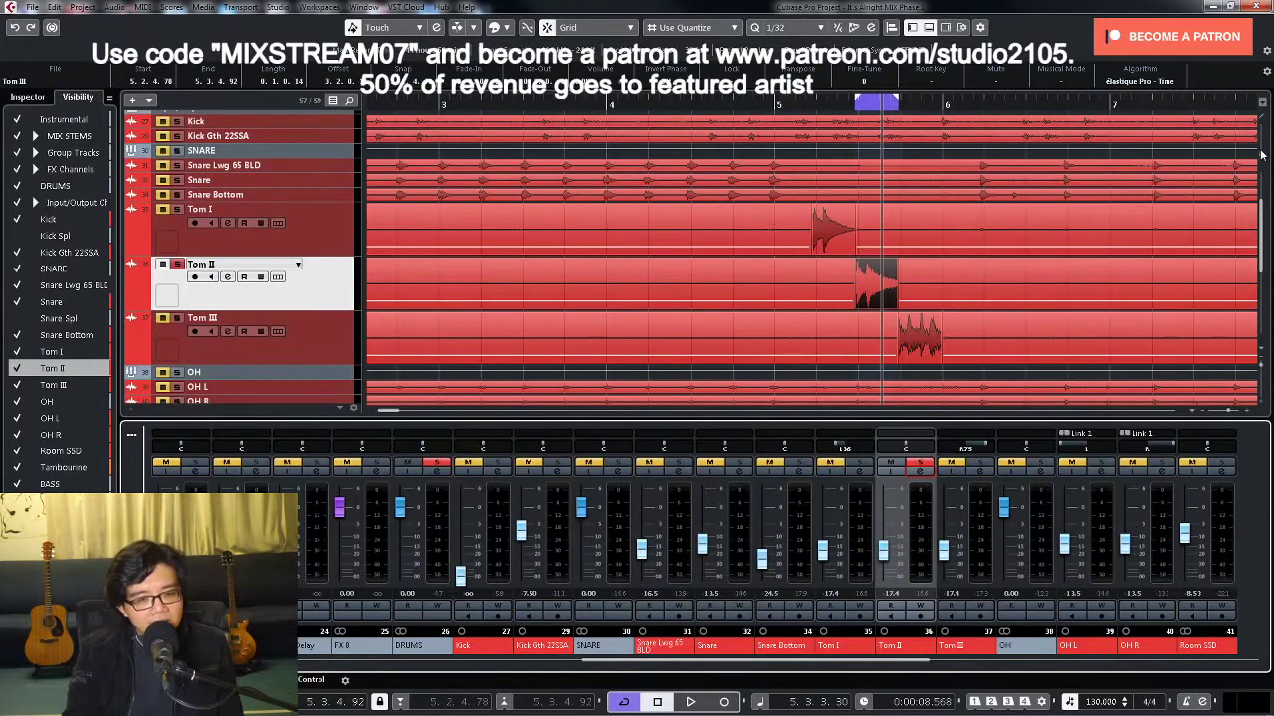
{"action": "key", "text": "ctrl+Down"}
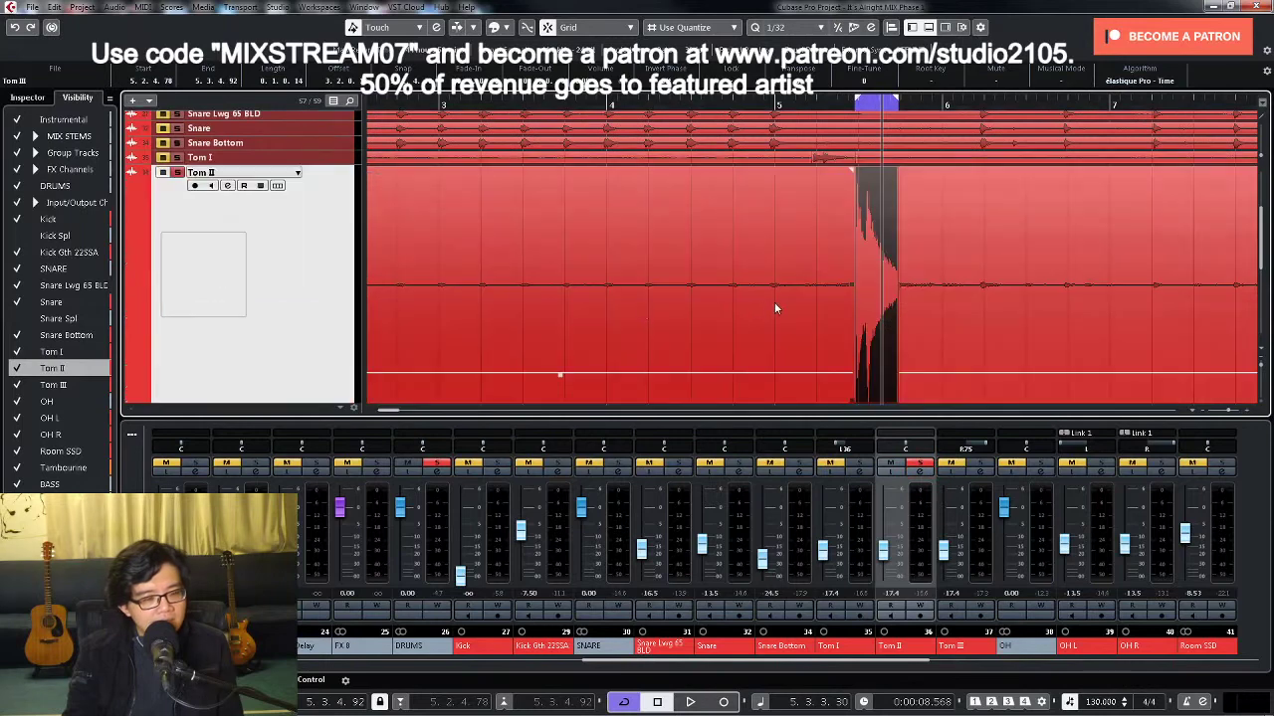
Step: Examine the attack at the start of Tom II's hit in the waveform, from single cycles to the whole hit
{"action": "key", "text": "h"}
{"action": "left_click", "coordinate": [775, 103]}
{"action": "key", "text": "h"}
{"action": "key", "text": "h"}
{"action": "key", "text": "h"}
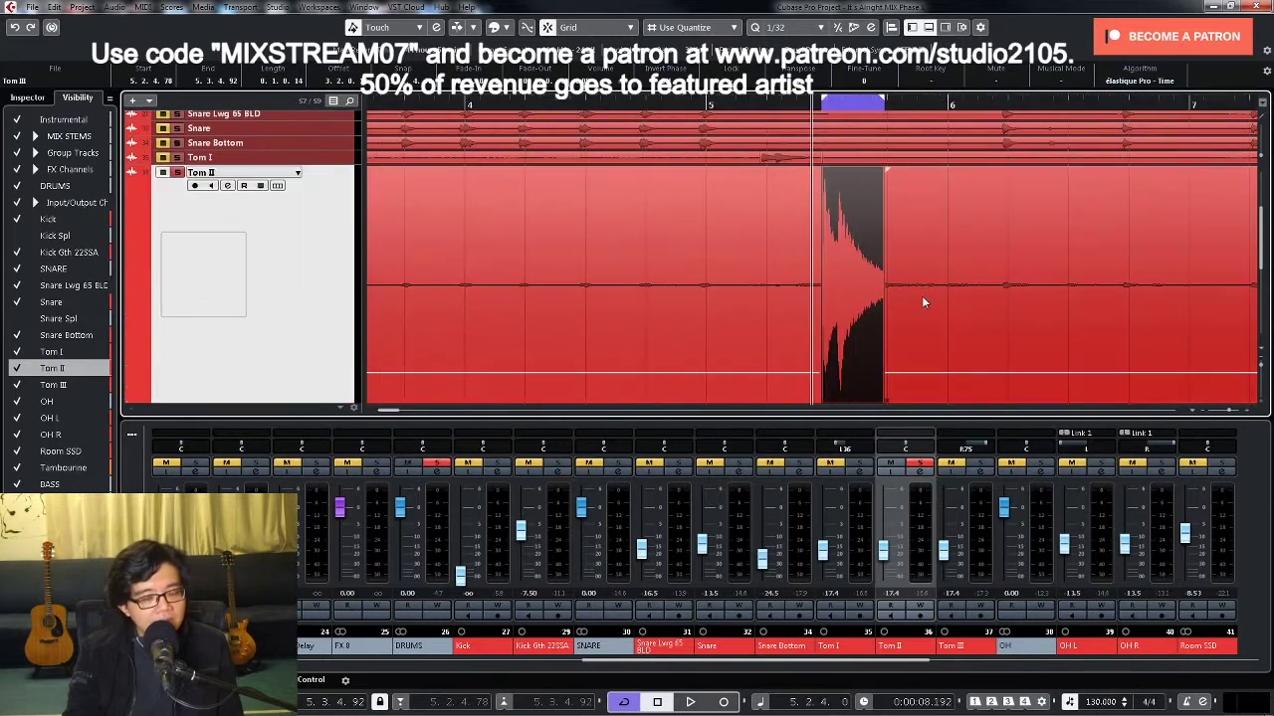
{"action": "left_click", "coordinate": [1052, 102]}
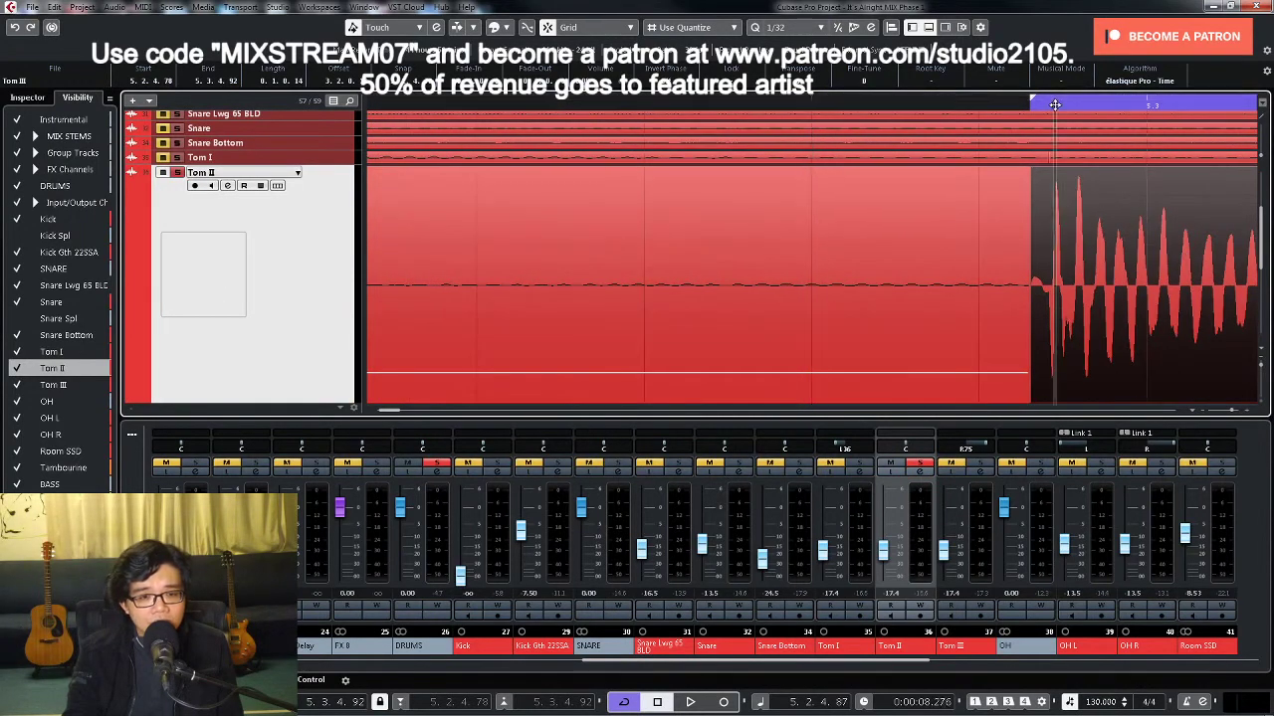
{"action": "key", "text": "h"}
{"action": "key", "text": "h"}
{"action": "key", "text": "h"}
{"action": "key", "text": "h"}
{"action": "scroll", "coordinate": [1219, 175], "scroll_direction": "right", "scroll_amount": 3}
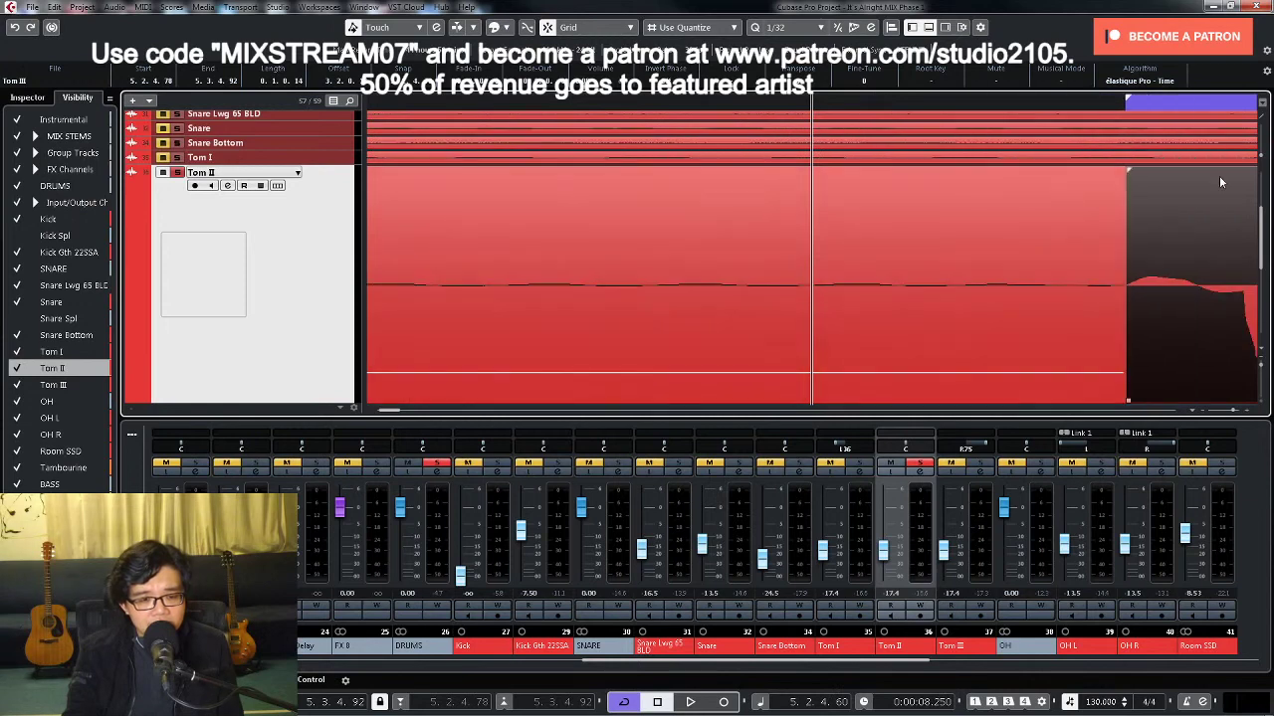
{"action": "left_click", "coordinate": [1113, 104]}
{"action": "key", "text": "h"}
{"action": "key", "text": "h"}
{"action": "key", "text": "h"}
{"action": "key", "text": "h"}
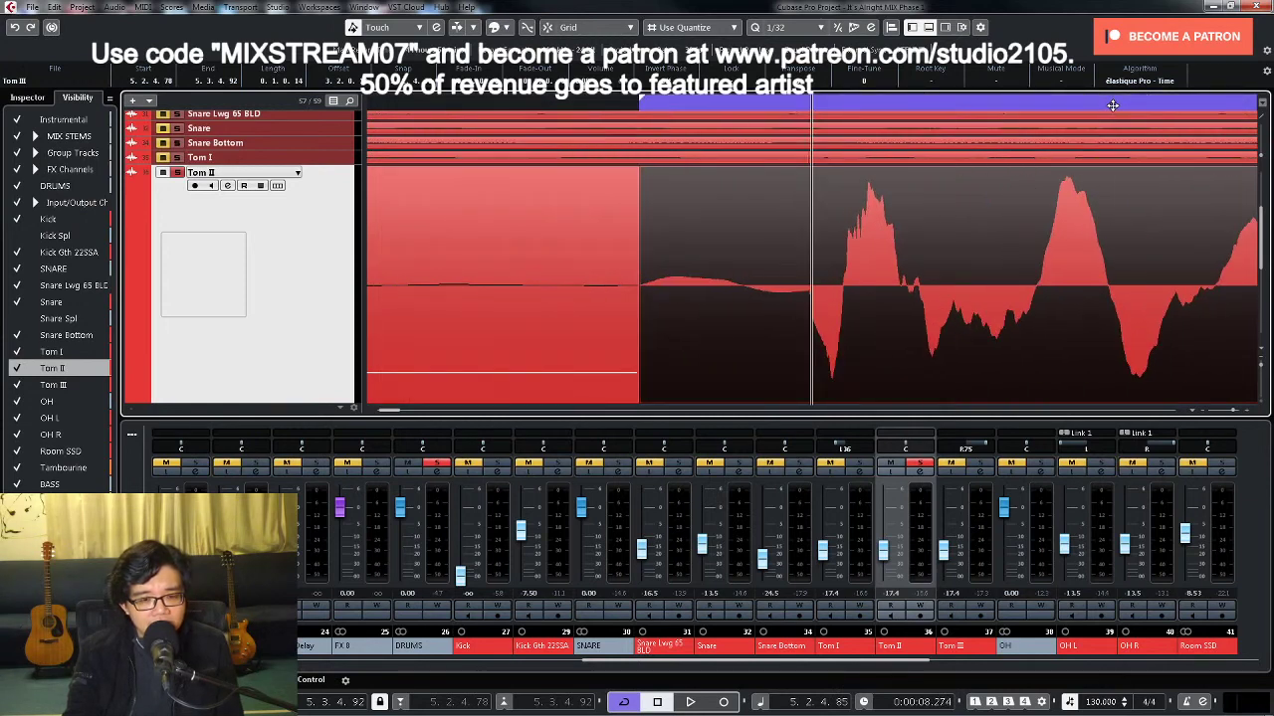
{"action": "key", "text": "g"}
{"action": "key", "text": "g"}
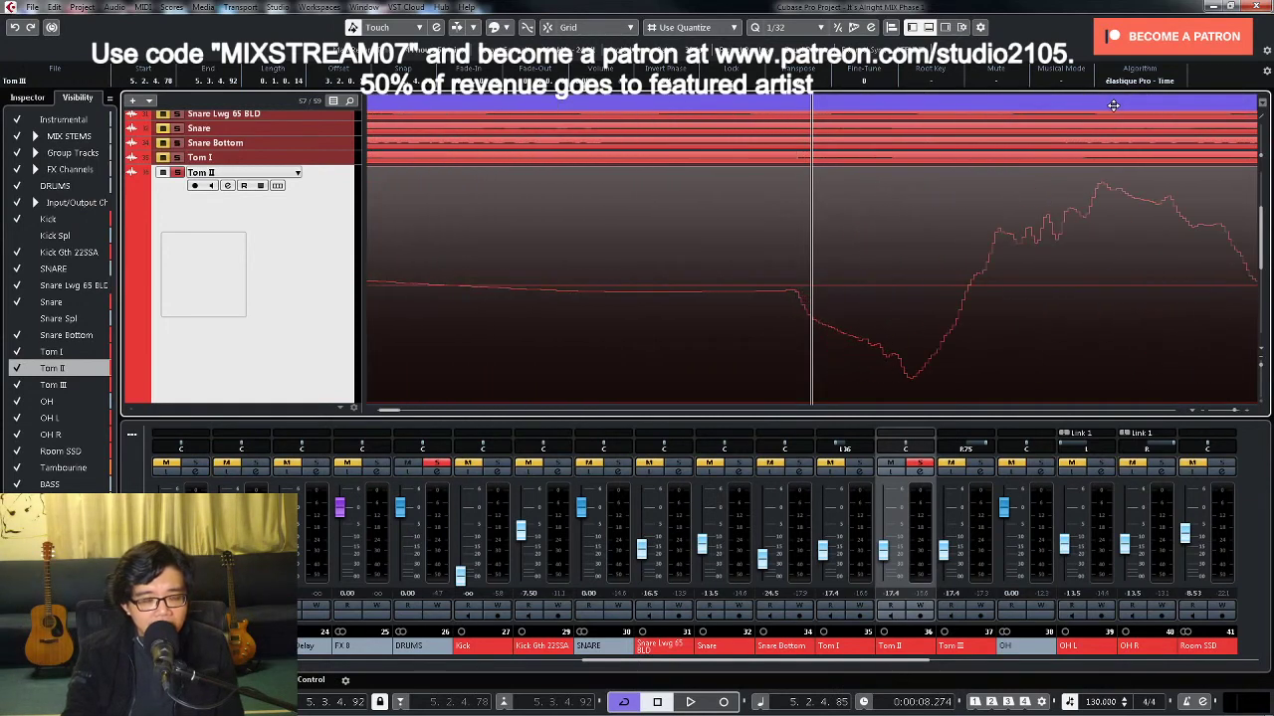
{"action": "key", "text": "h"}
{"action": "key", "text": "h"}
{"action": "key", "text": "g"}
{"action": "key", "text": "g"}
{"action": "key", "text": "g"}
{"action": "key", "text": "g"}
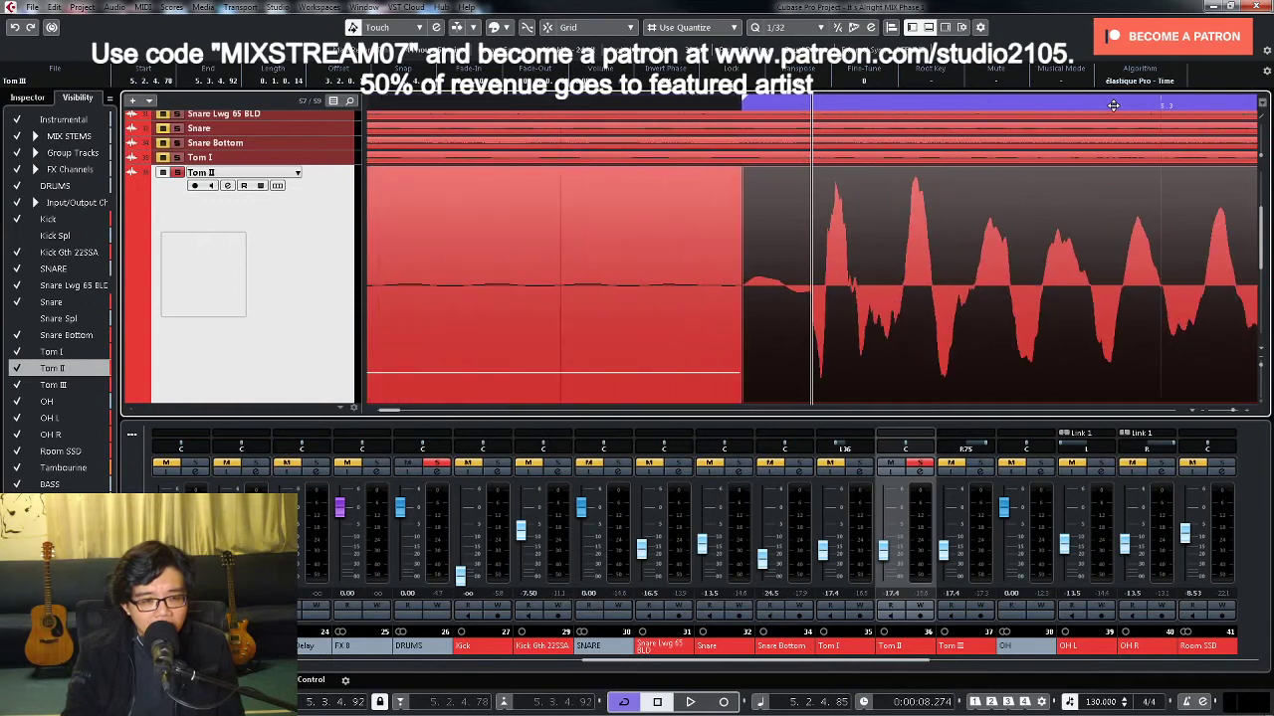
{"action": "key", "text": "g"}
{"action": "key", "text": "g"}
{"action": "key", "text": "g"}
{"action": "key", "text": "g"}
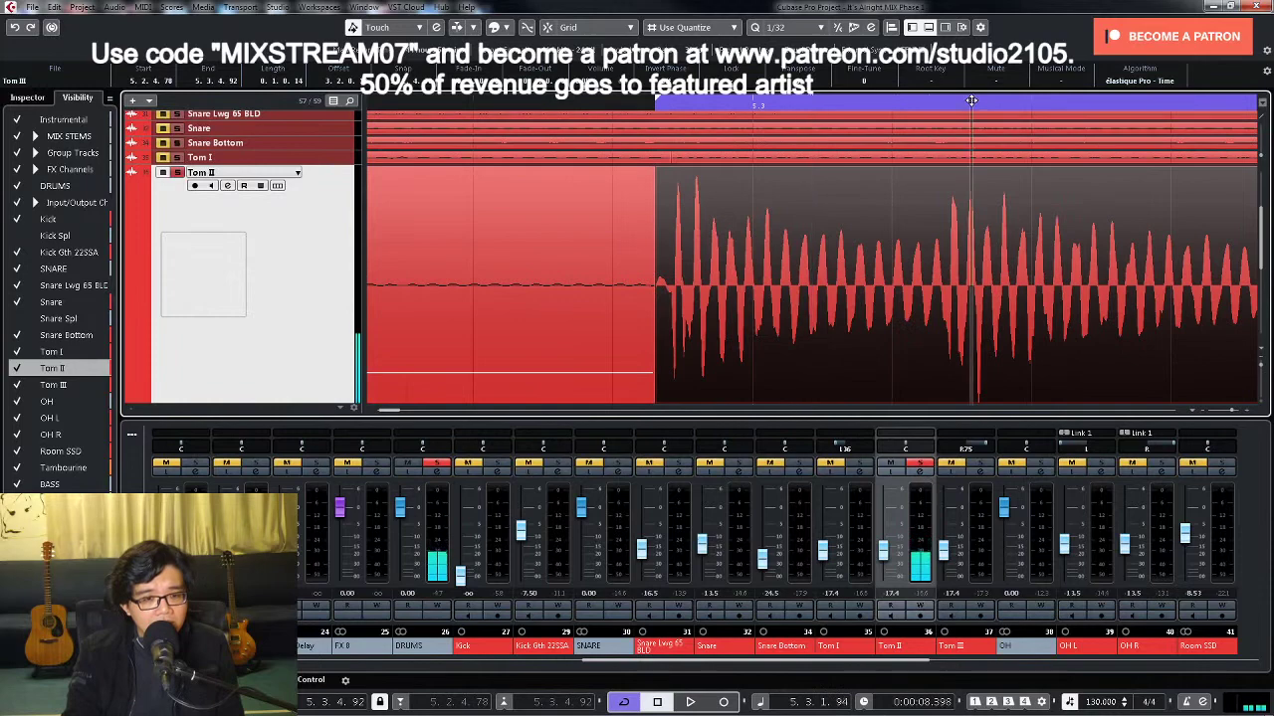
Step: Examine the second attack inside Tom II's hit around 5.3.1.94 and compare it with the surrounding waveform
{"action": "key", "text": "h"}
{"action": "key", "text": "h"}
{"action": "key", "text": "h"}
{"action": "key", "text": "h"}
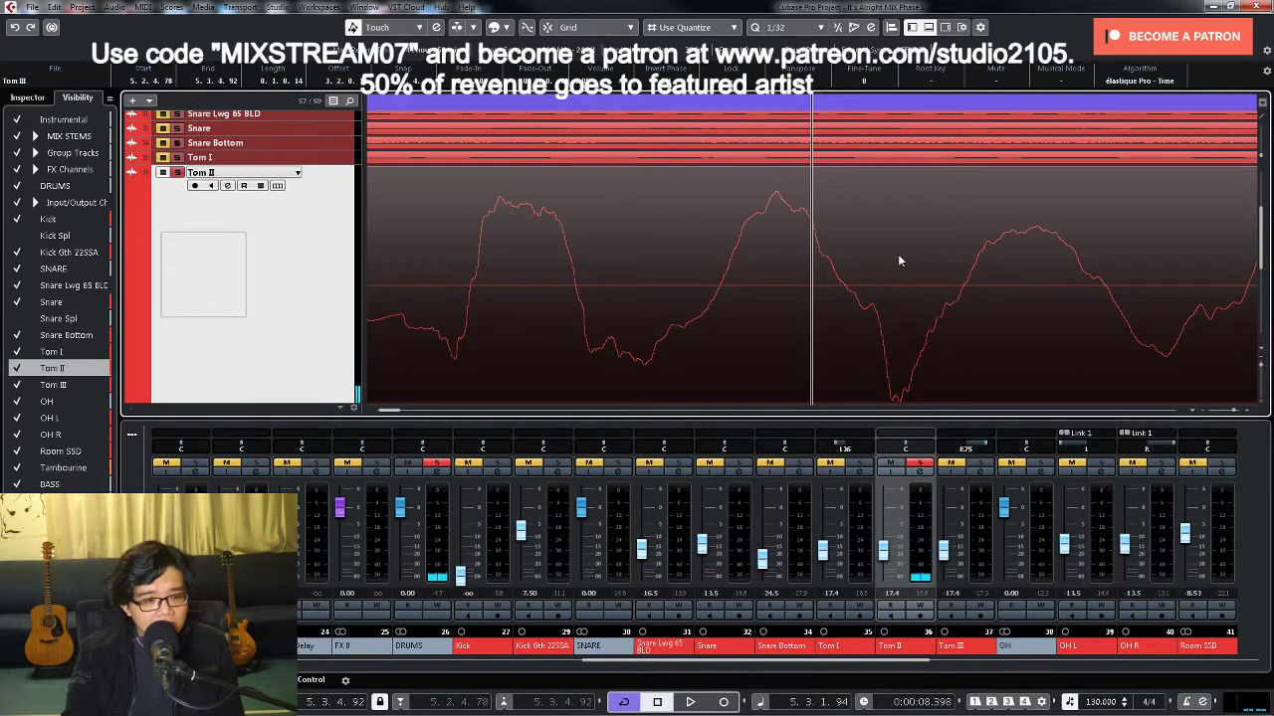
{"action": "scroll", "coordinate": [898, 254], "scroll_direction": "down", "scroll_amount": 2}
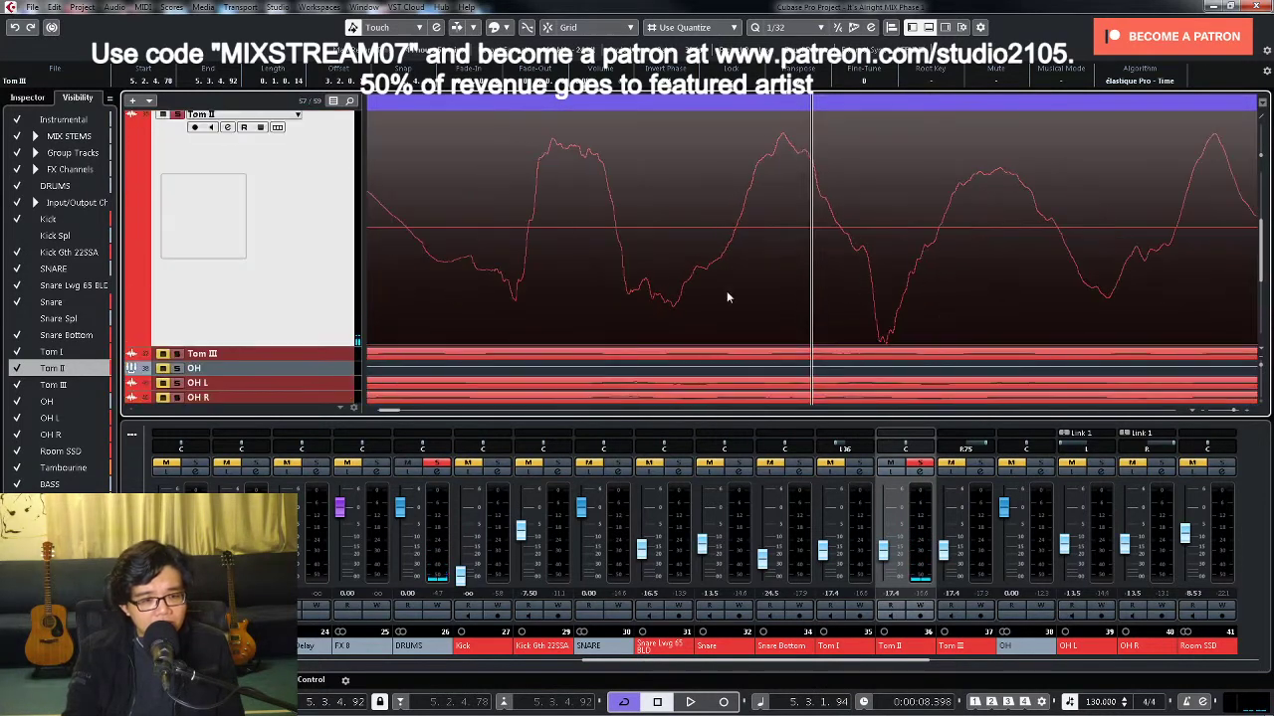
{"action": "key", "text": "g"}
{"action": "key", "text": "g"}
{"action": "key", "text": "g"}
{"action": "key", "text": "g"}
{"action": "key", "text": "g"}
{"action": "key", "text": "g"}
{"action": "key", "text": "g"}
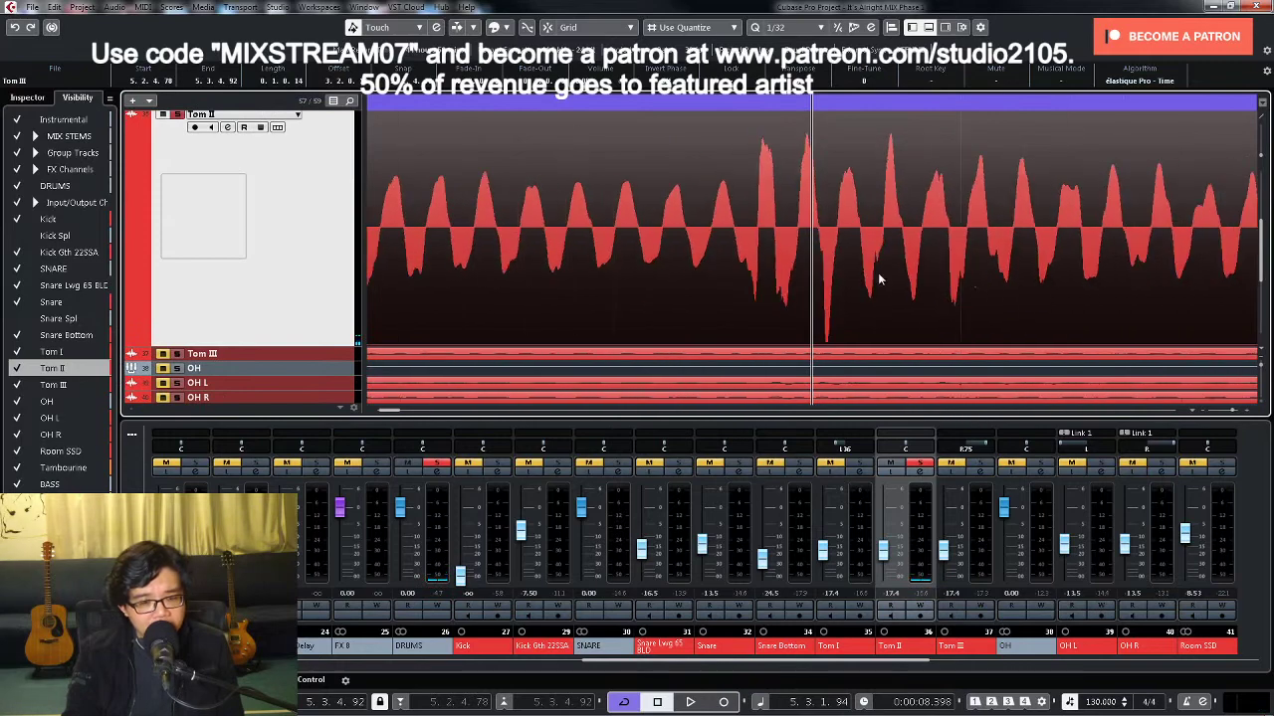
{"action": "key", "text": "g"}
{"action": "key", "text": "g"}
{"action": "key", "text": "g"}
{"action": "key", "text": "g"}
{"action": "key", "text": "g"}
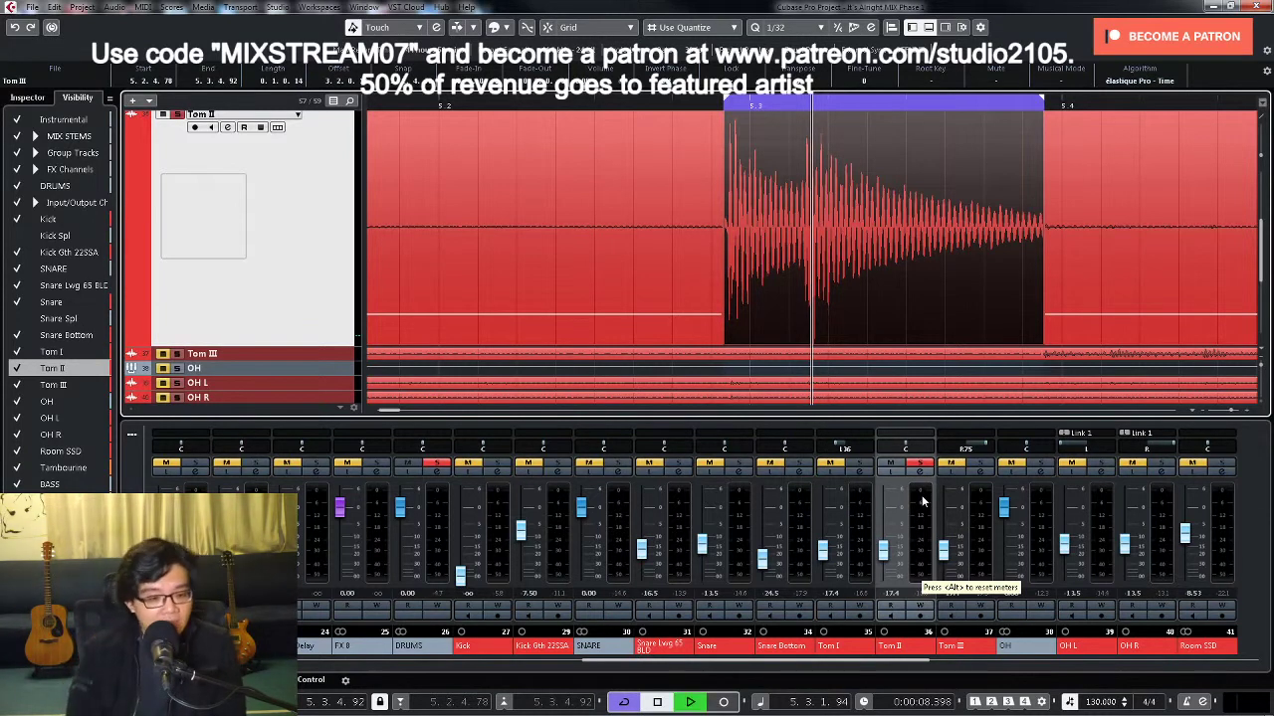
Step: Add a low cut to Tom II's channel EQ and cut around 519 Hz with band 2
{"action": "left_click", "coordinate": [918, 474]}
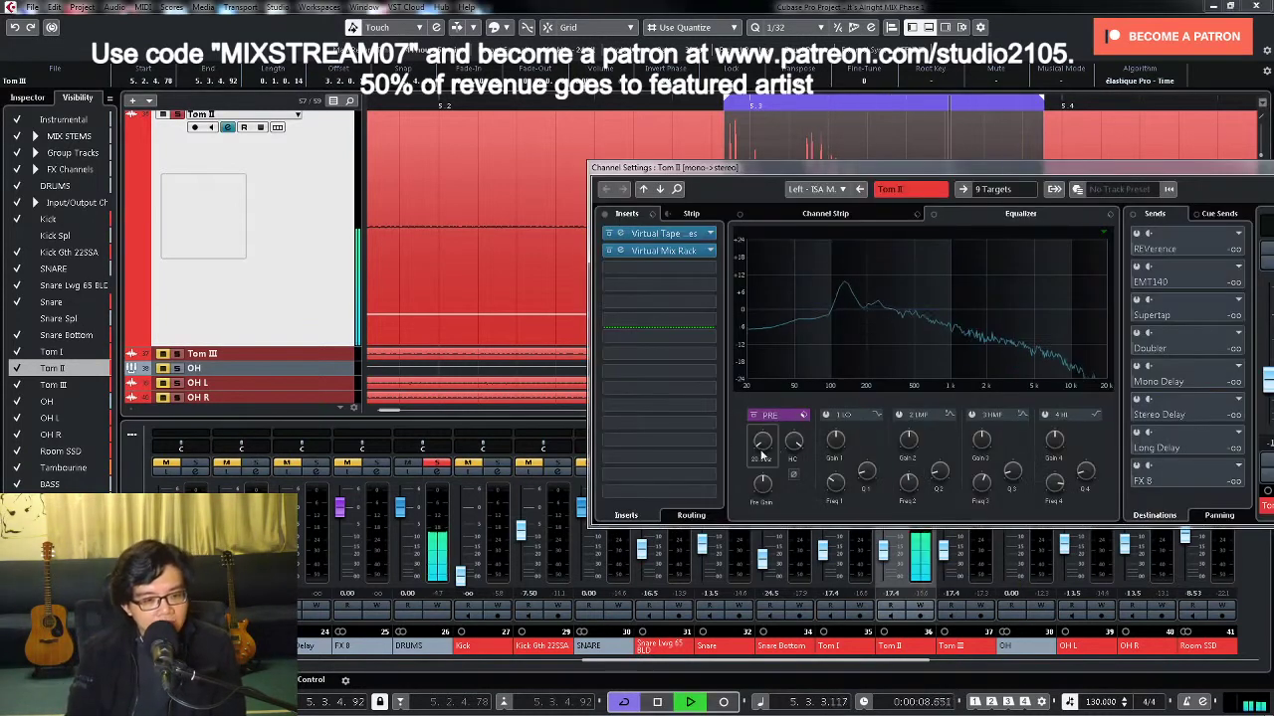
{"action": "left_click_drag", "start_coordinate": [761, 454], "coordinate": [761, 423]}
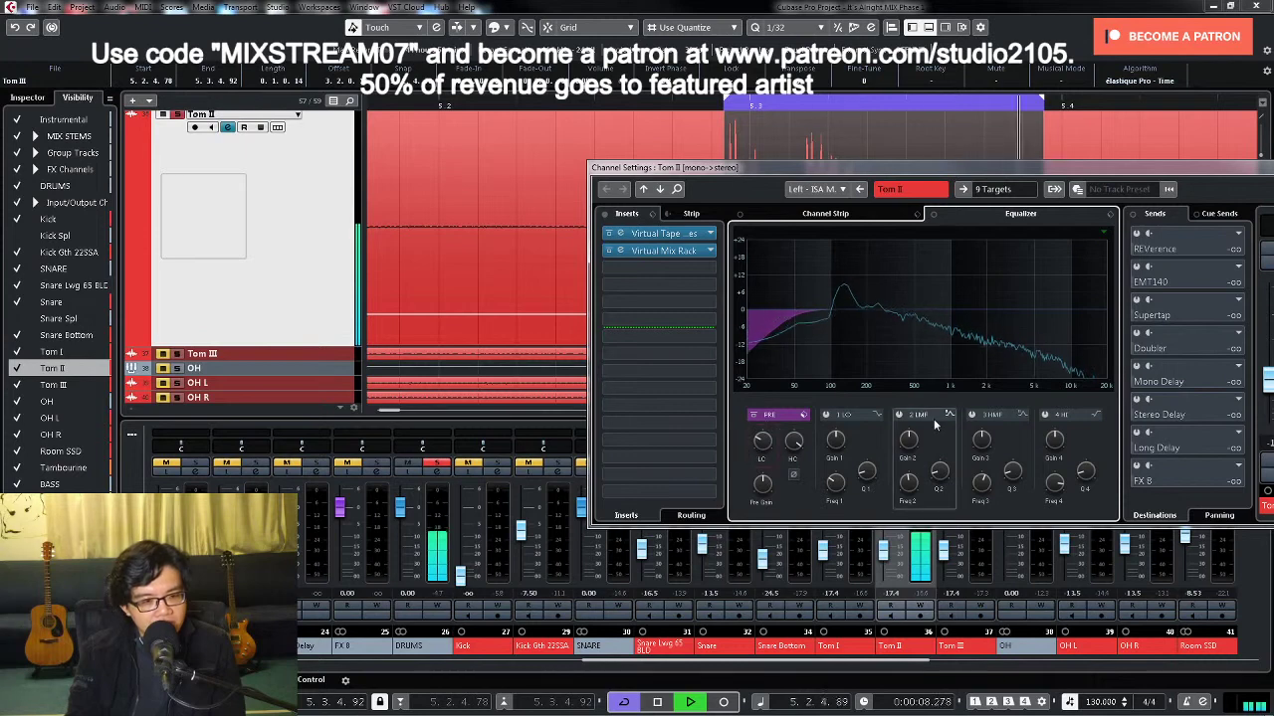
{"action": "left_click", "coordinate": [899, 414]}
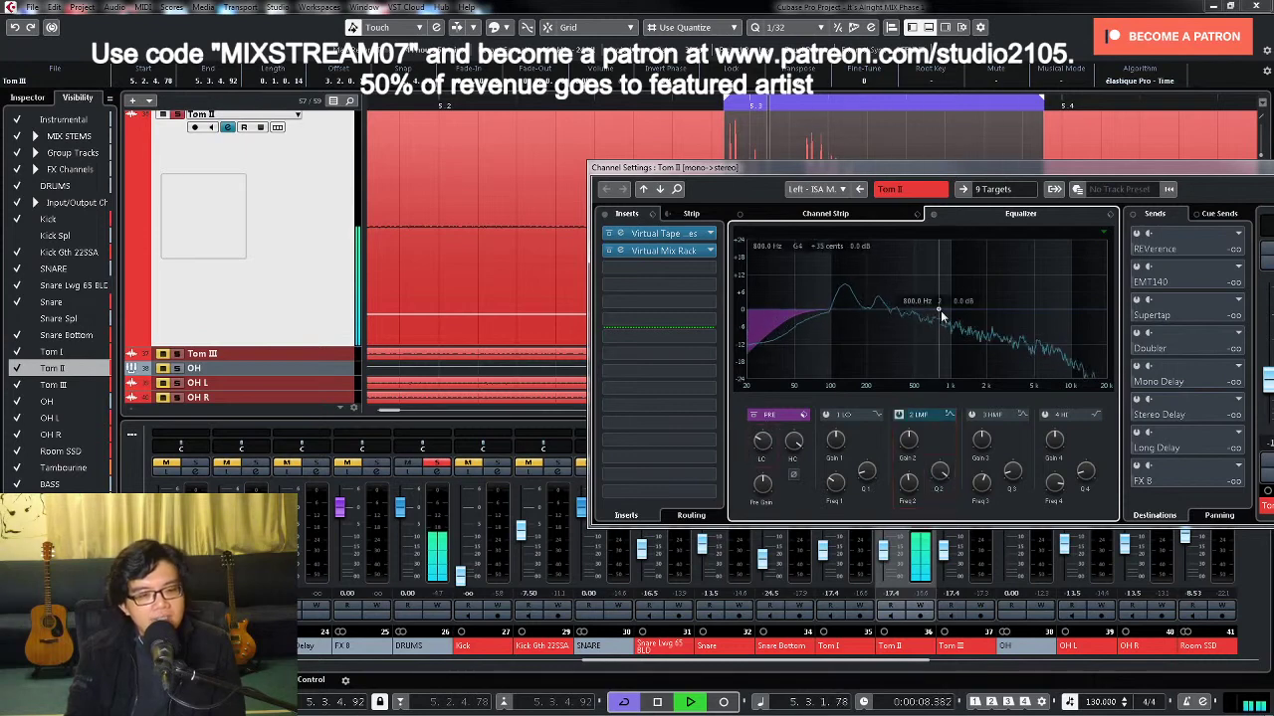
{"action": "left_click_drag", "start_coordinate": [939, 315], "coordinate": [916, 255]}
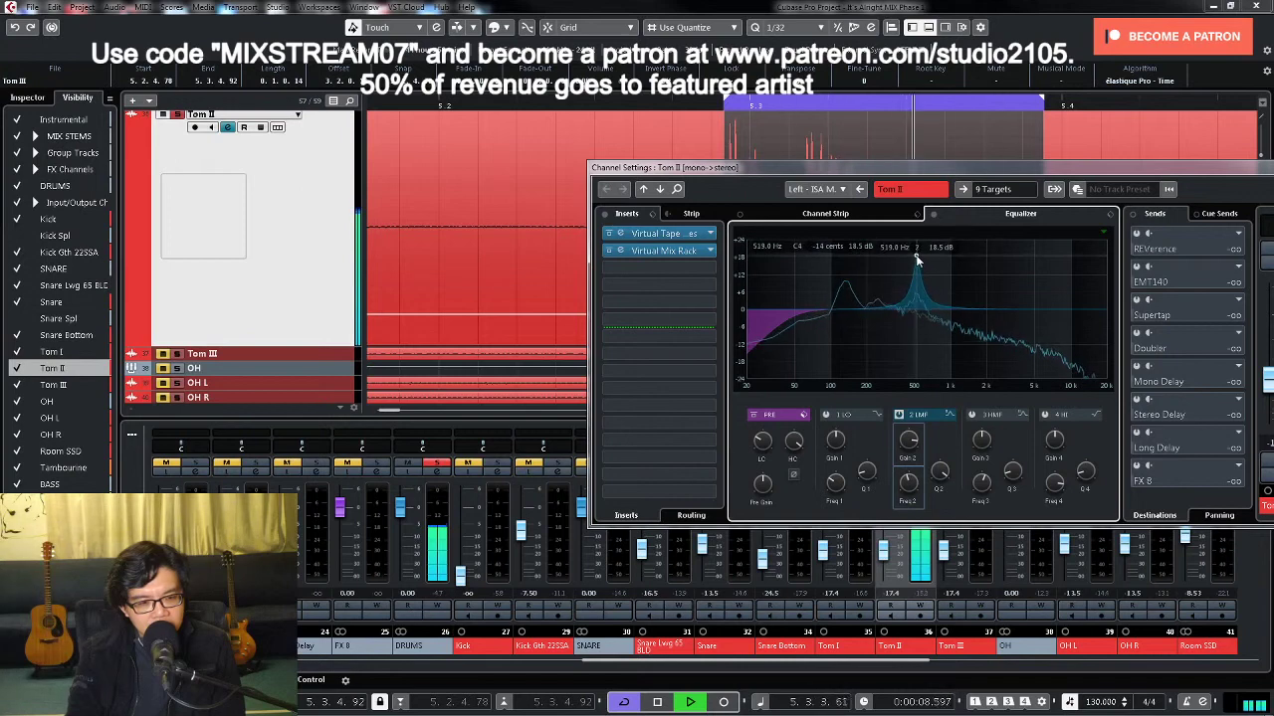
{"action": "left_click_drag", "start_coordinate": [908, 438], "coordinate": [917, 506]}
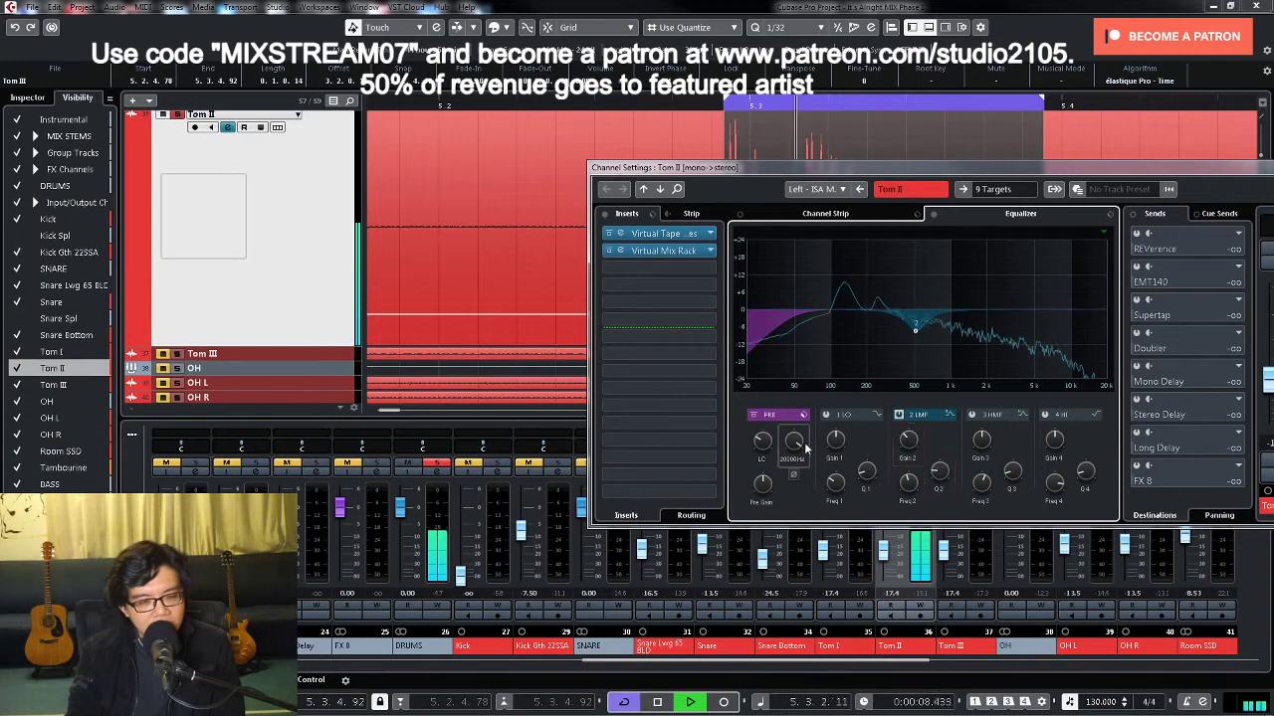
{"action": "mouse_move", "coordinate": [796, 441]}
{"action": "left_mouse_down"}
{"action": "mouse_move", "coordinate": [802, 464]}
{"action": "mouse_move", "coordinate": [795, 428]}
{"action": "left_mouse_up"}
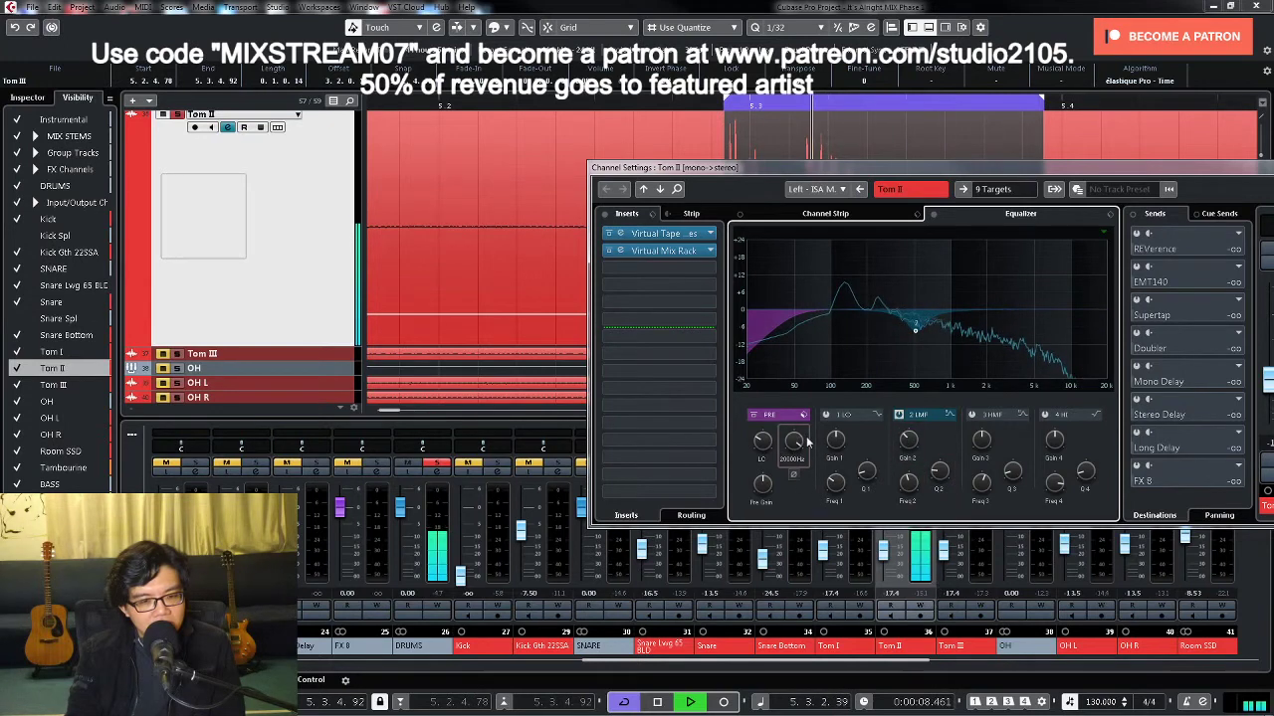
Step: Enable band 3 in Tom II's EQ and cut around 192.5 Hz with it
{"action": "left_click", "coordinate": [974, 415]}
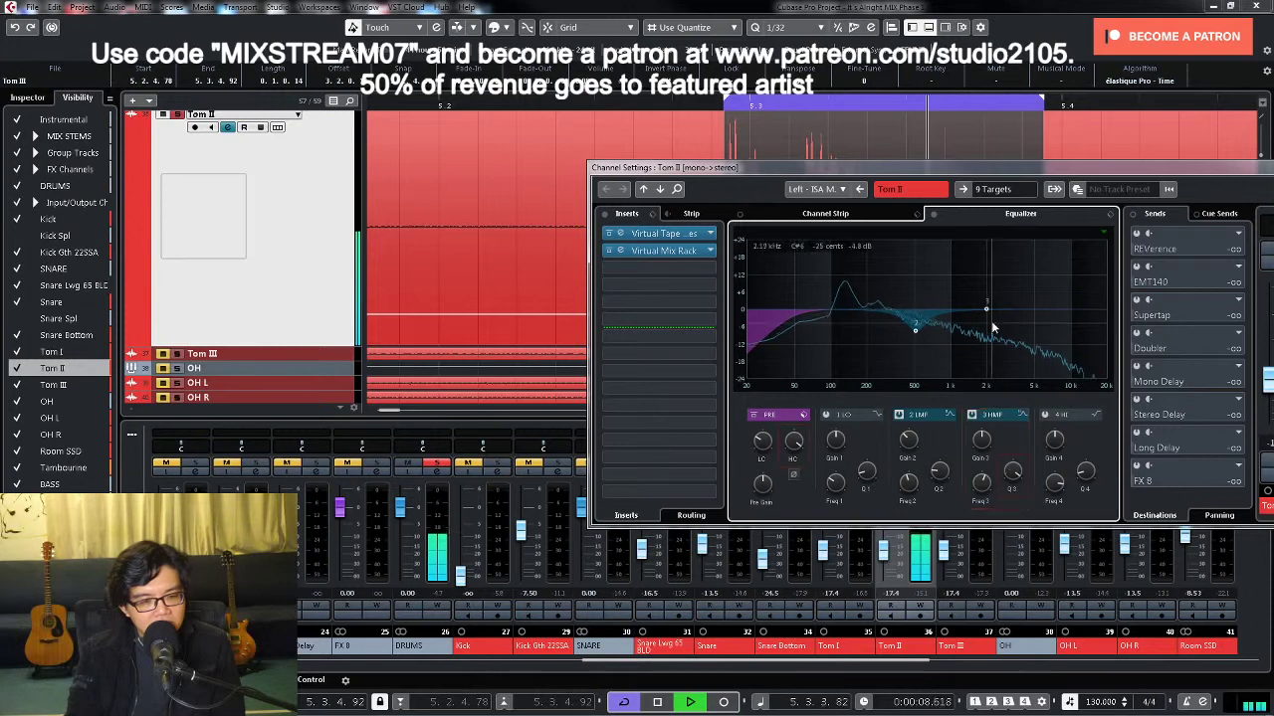
{"action": "left_click_drag", "start_coordinate": [985, 313], "coordinate": [865, 276]}
{"action": "left_click_drag", "start_coordinate": [981, 438], "coordinate": [979, 502]}
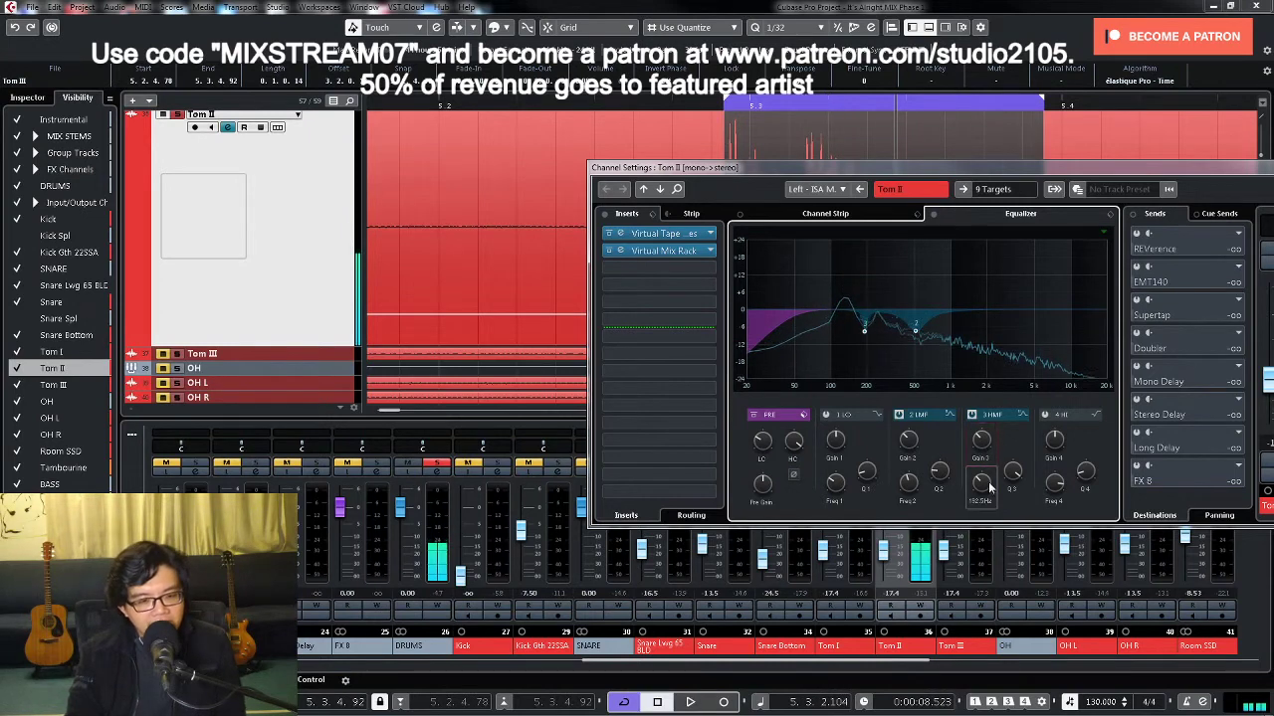
Step: Insert Boz Digital Labs' Bark Of Dog 2 in Tom II's third insert slot
{"action": "left_click", "coordinate": [692, 267]}
{"action": "left_click", "coordinate": [621, 367]}
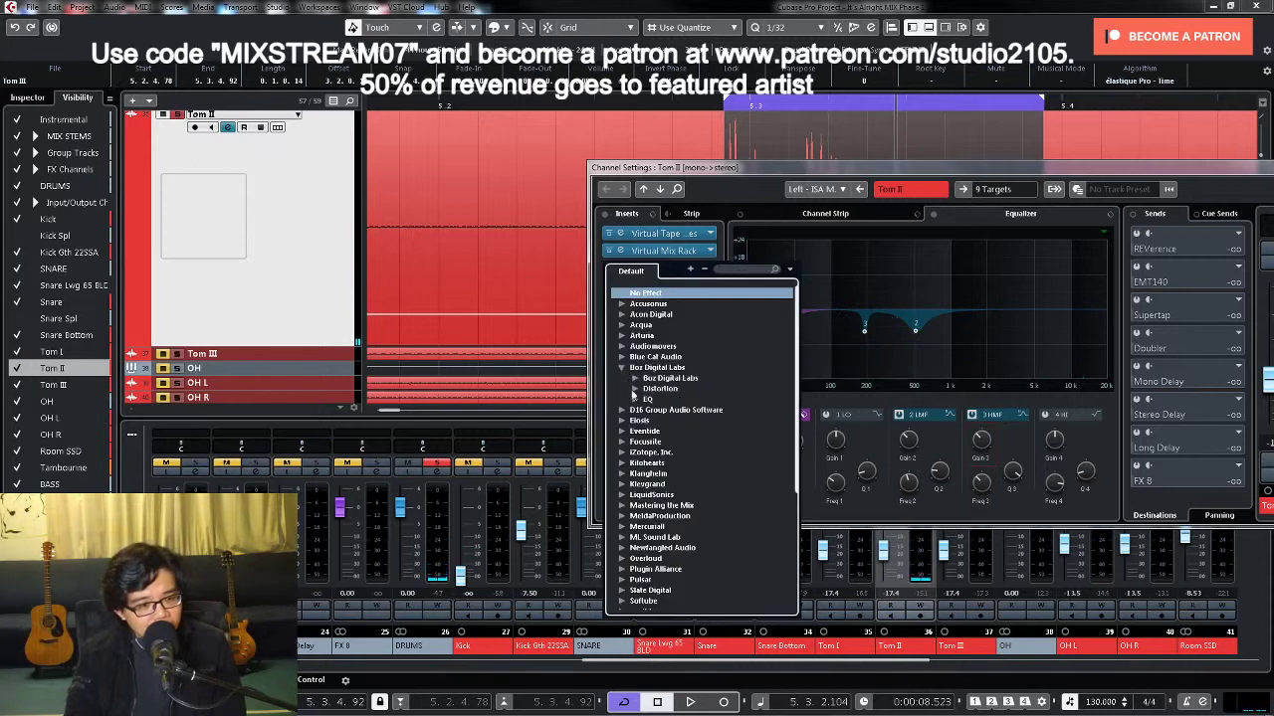
{"action": "left_click", "coordinate": [634, 399]}
{"action": "left_click", "coordinate": [667, 411]}
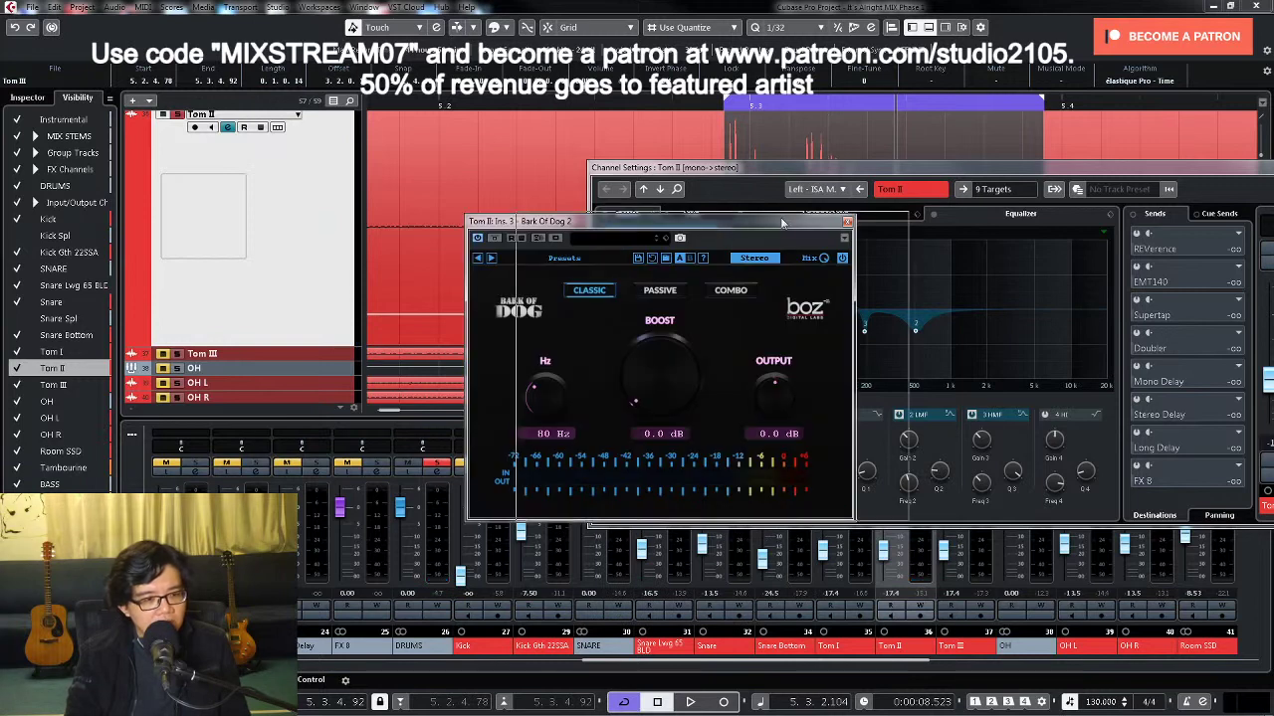
{"action": "left_click_drag", "start_coordinate": [718, 212], "coordinate": [979, 189]}
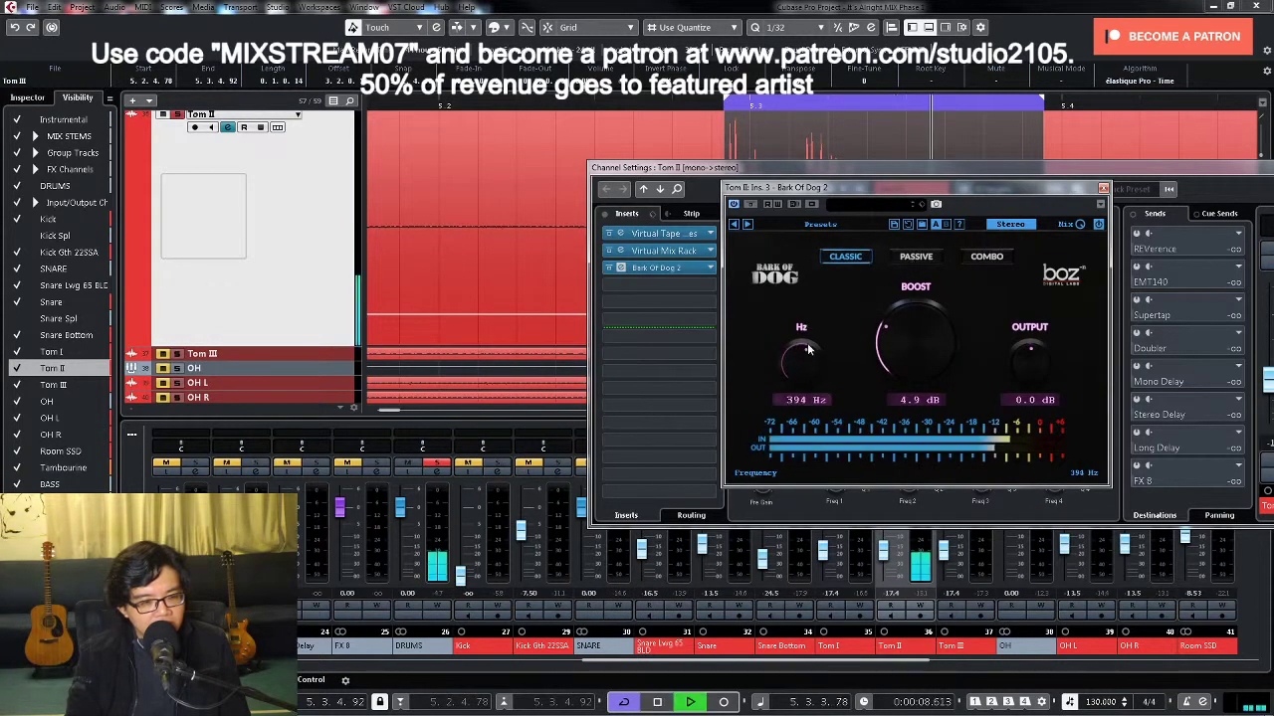
Step: Set Bark Of Dog 2 on Tom II to a 4.9 dB boost at 120 Hz
{"action": "scroll", "coordinate": [807, 355], "scroll_direction": "up", "scroll_amount": 2}
{"action": "left_click_drag", "start_coordinate": [806, 365], "coordinate": [800, 385]}
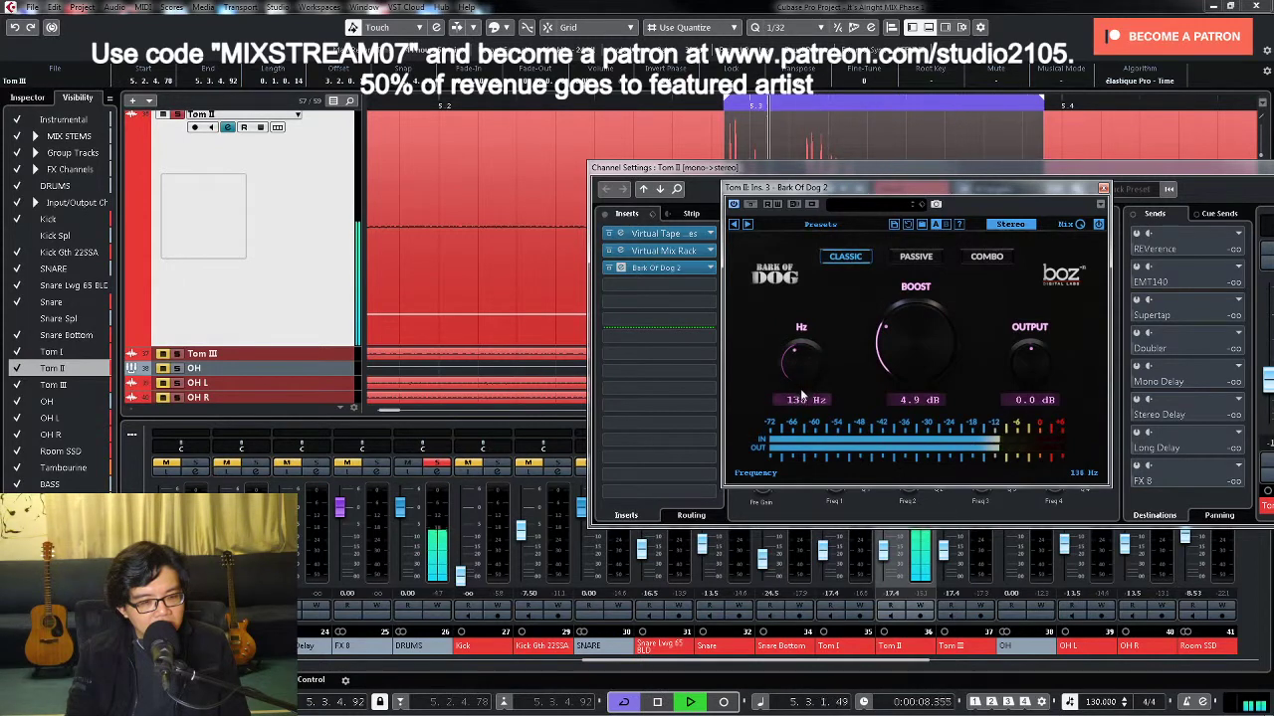
{"action": "scroll", "coordinate": [802, 396], "scroll_direction": "up", "scroll_amount": 1}
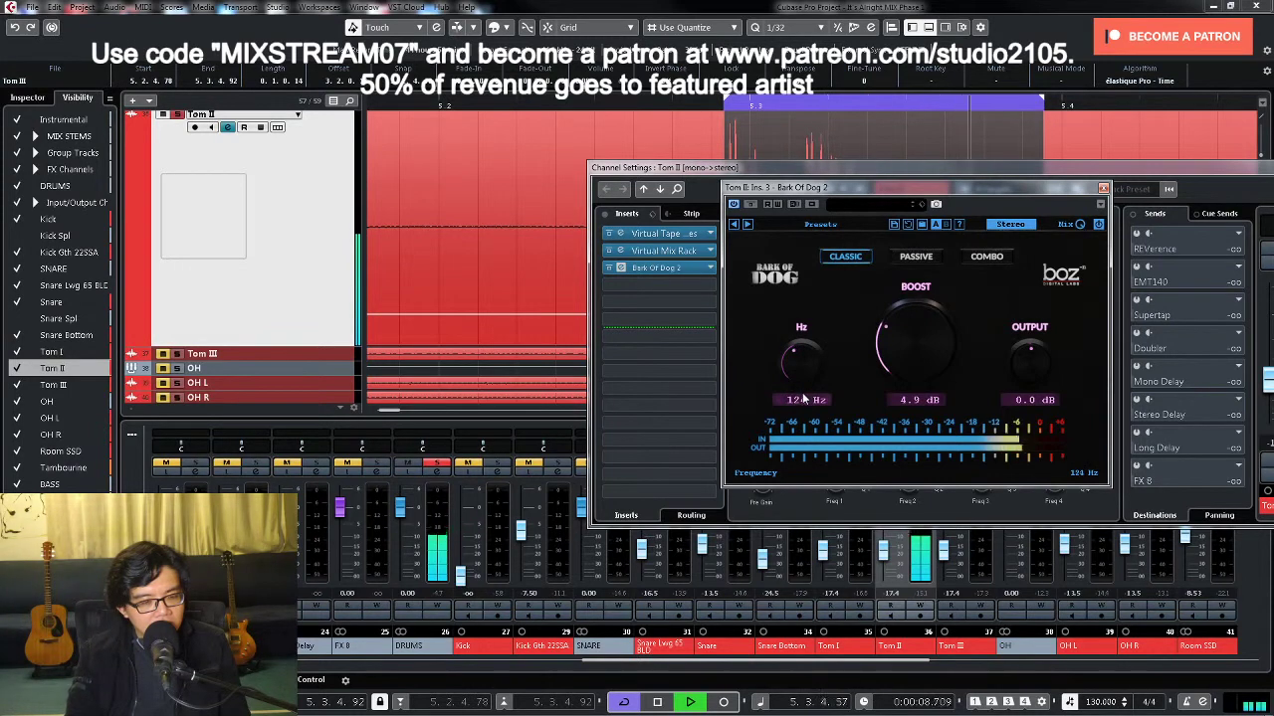
{"action": "scroll", "coordinate": [806, 377], "scroll_direction": "down", "scroll_amount": 1}
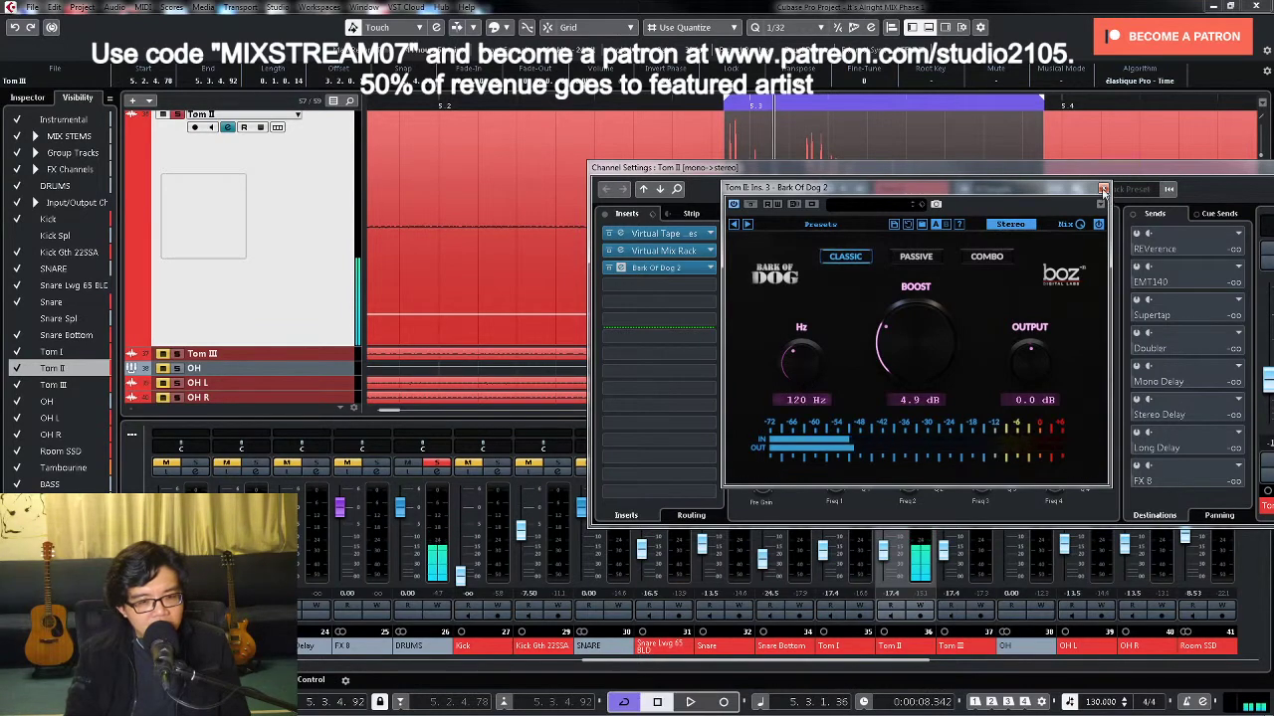
{"action": "left_click", "coordinate": [1102, 189]}
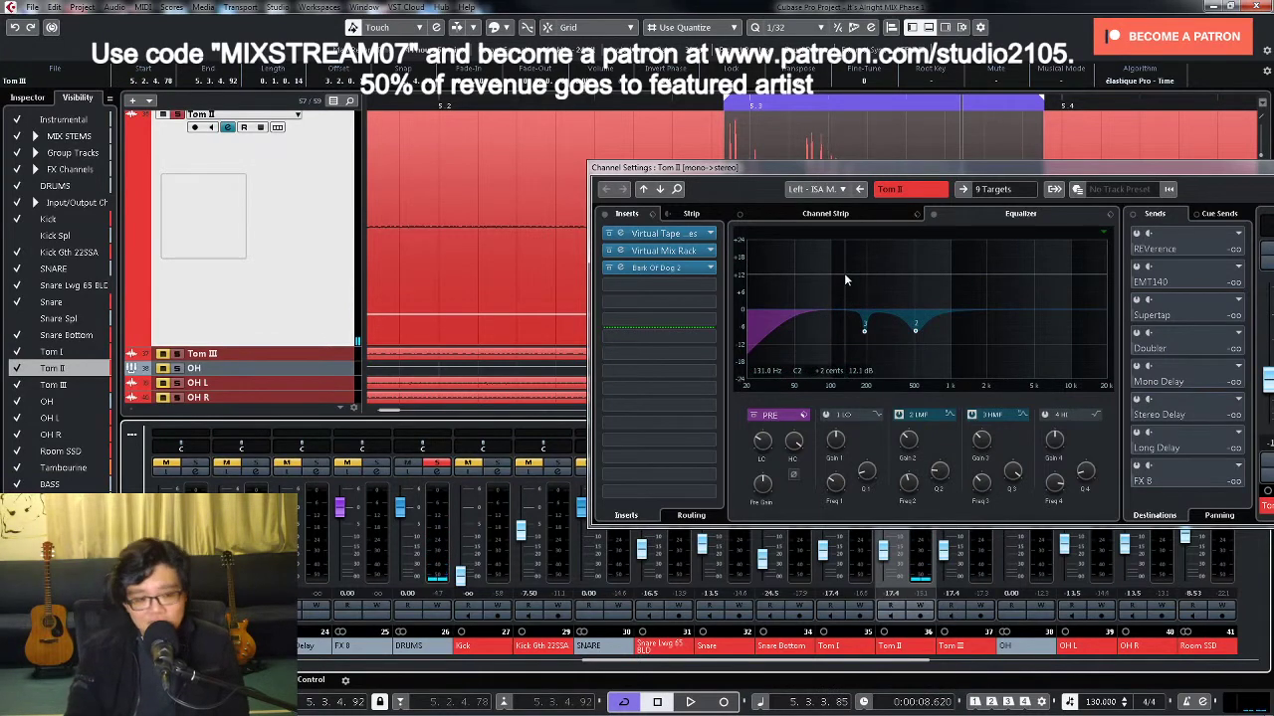
Step: Compare Bark Of Dog 2's Passive and Combo modes on Tom II, choose Passive, and close its windows
{"action": "left_click", "coordinate": [682, 269]}
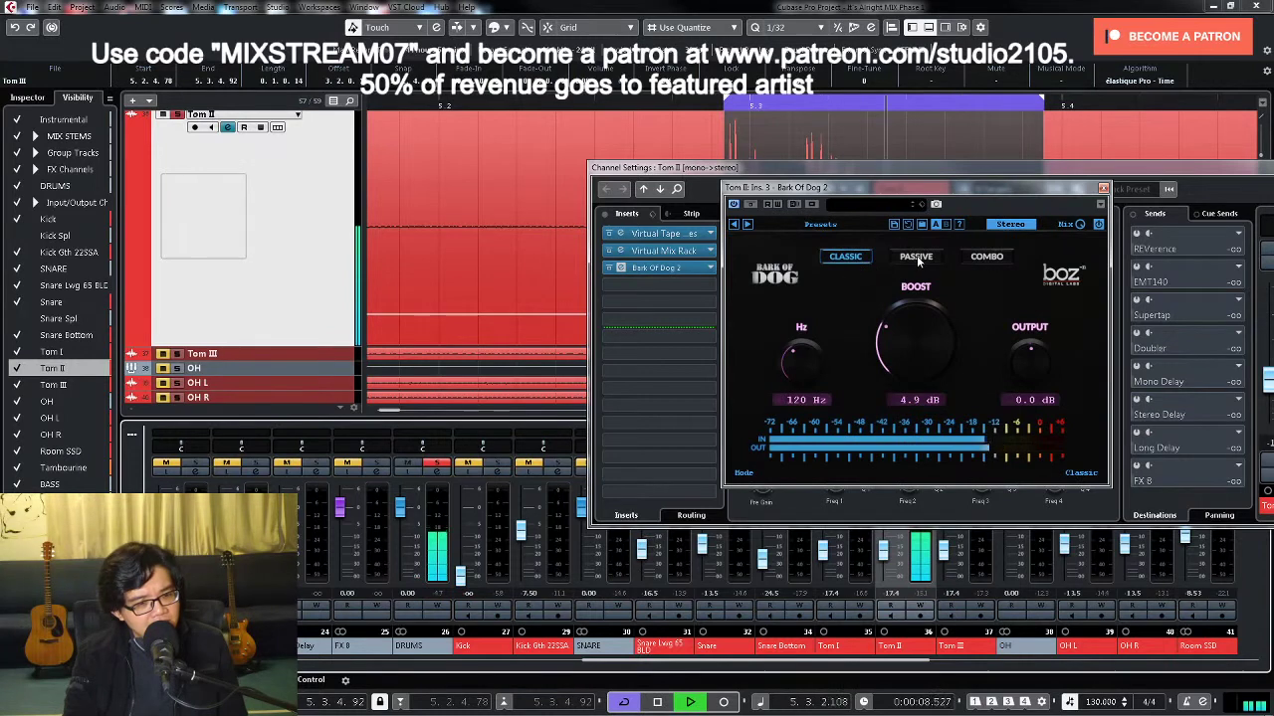
{"action": "left_click", "coordinate": [915, 257]}
{"action": "left_click", "coordinate": [983, 258]}
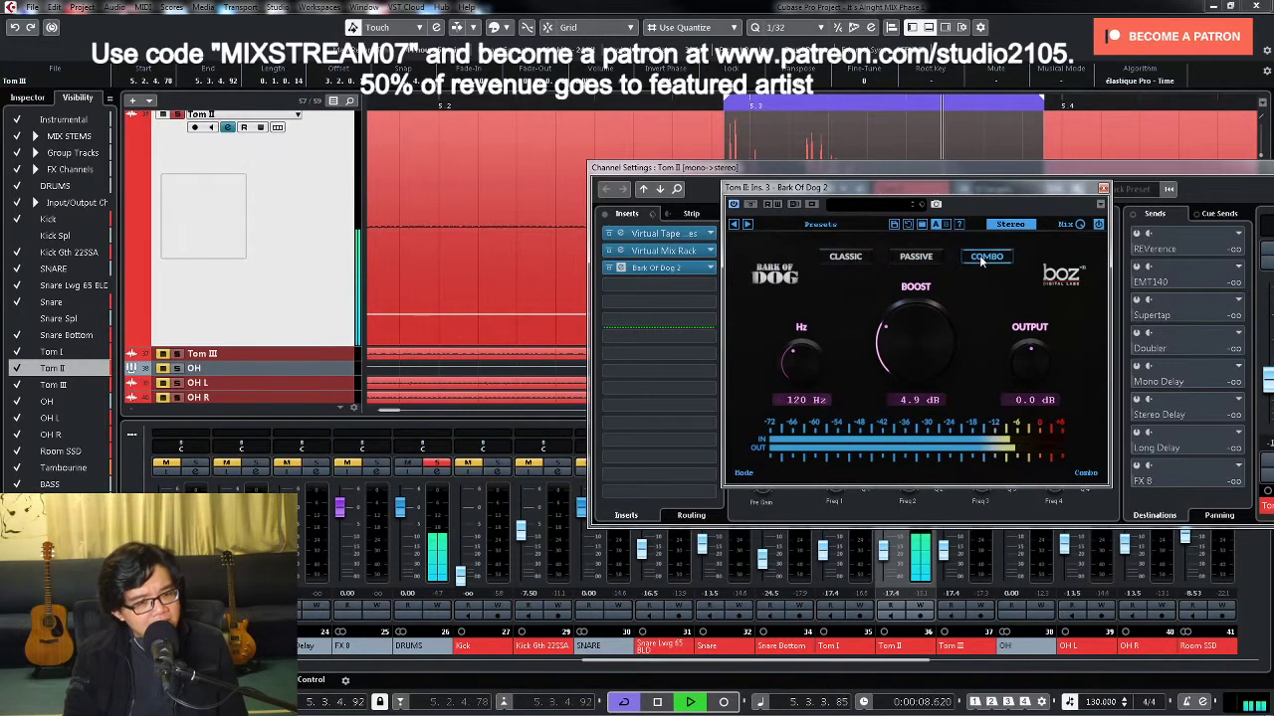
{"action": "left_click", "coordinate": [916, 257]}
{"action": "key", "text": "space"}
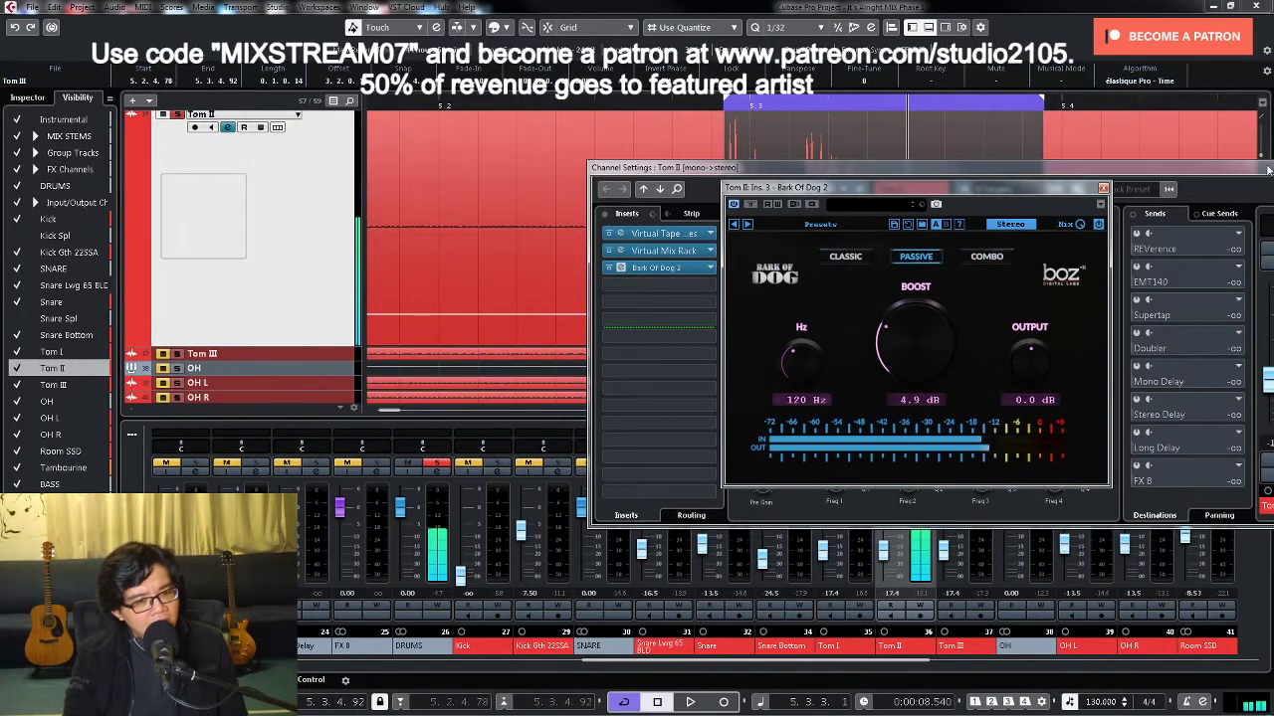
{"action": "left_click", "coordinate": [1102, 188]}
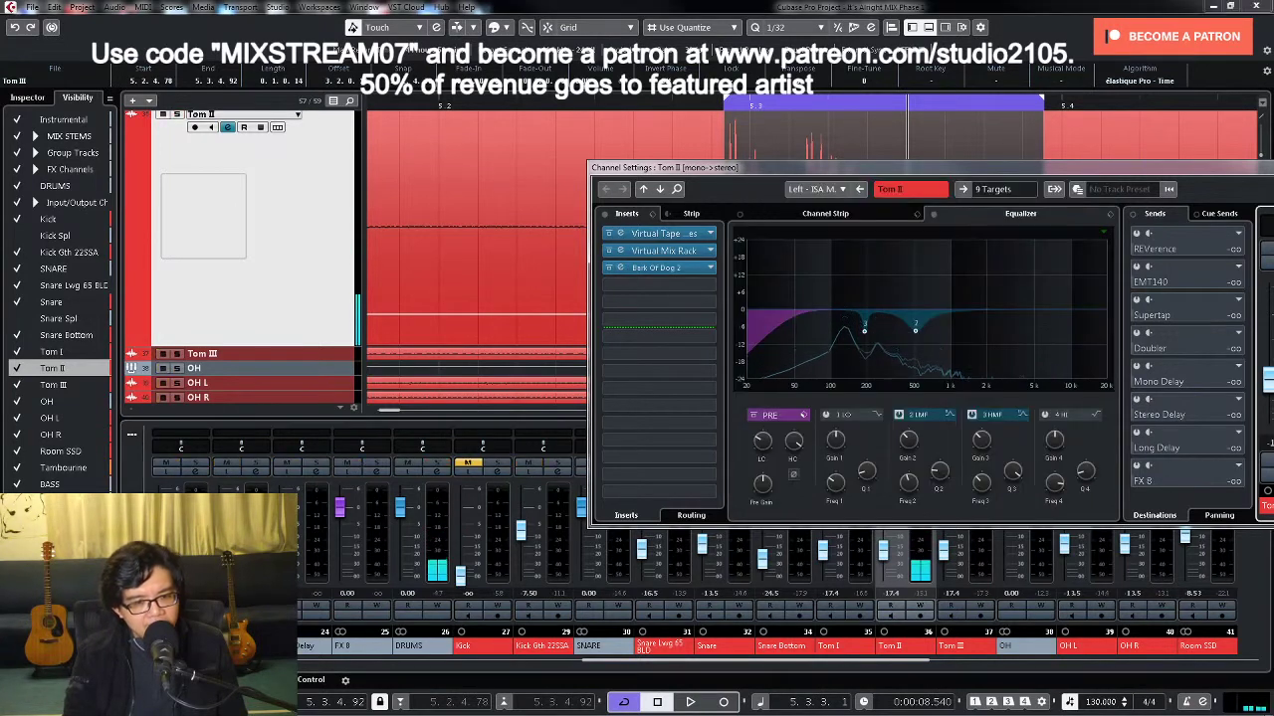
{"action": "left_click", "coordinate": [903, 568]}
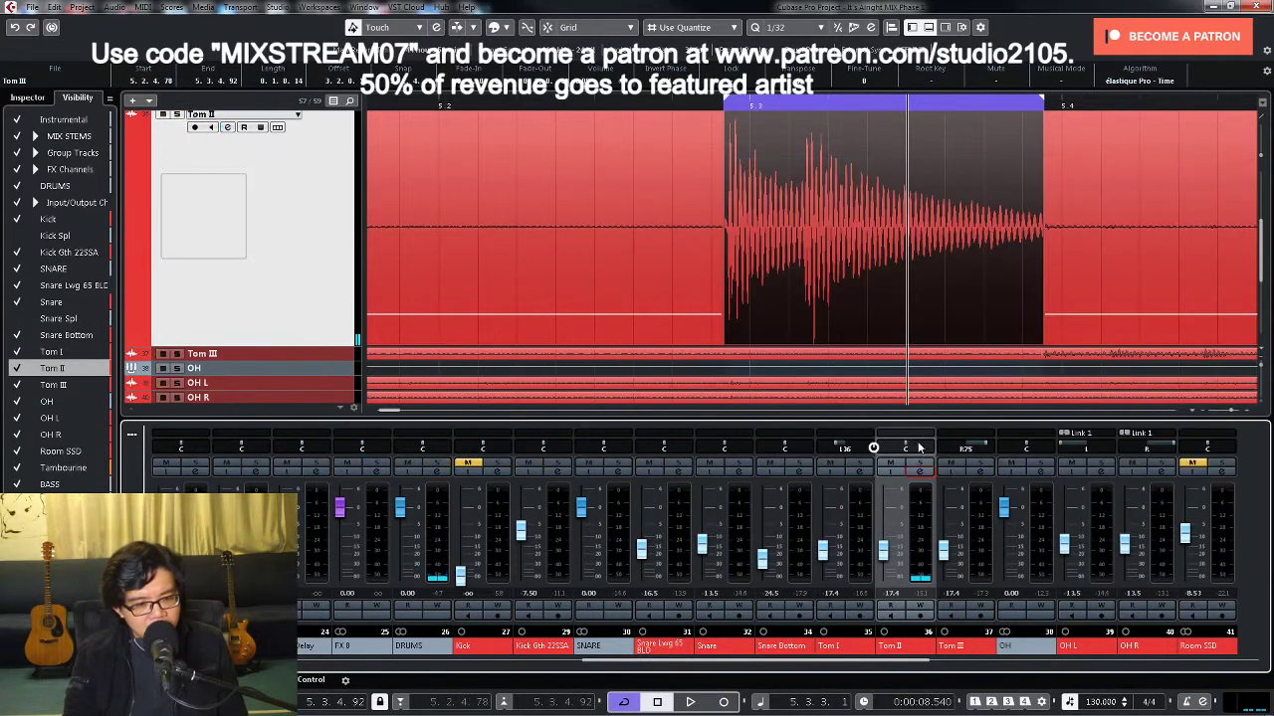
Step: Load the MIX VCC-VTMA DRUMS preset into Tom III's insert chain
{"action": "left_click", "coordinate": [981, 471]}
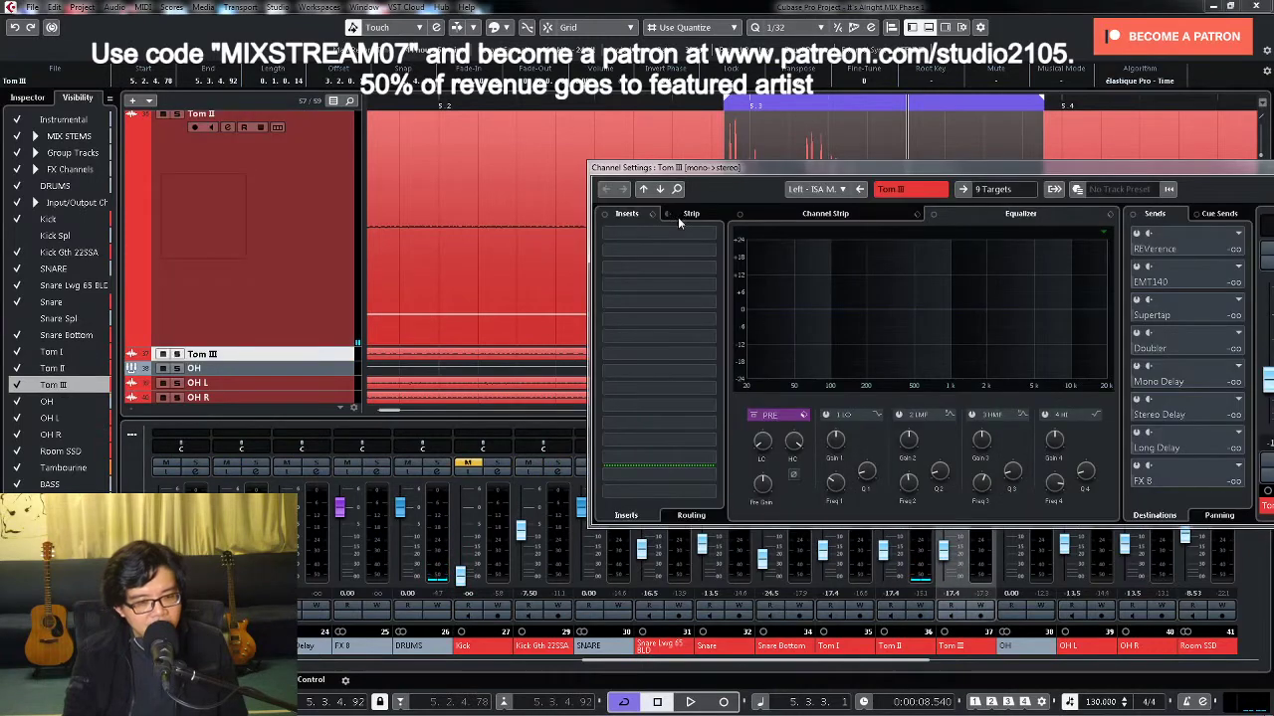
{"action": "left_click", "coordinate": [677, 217]}
{"action": "left_click", "coordinate": [697, 225]}
{"action": "scroll", "coordinate": [597, 379], "scroll_direction": "down", "scroll_amount": 5}
{"action": "left_click", "coordinate": [569, 386]}
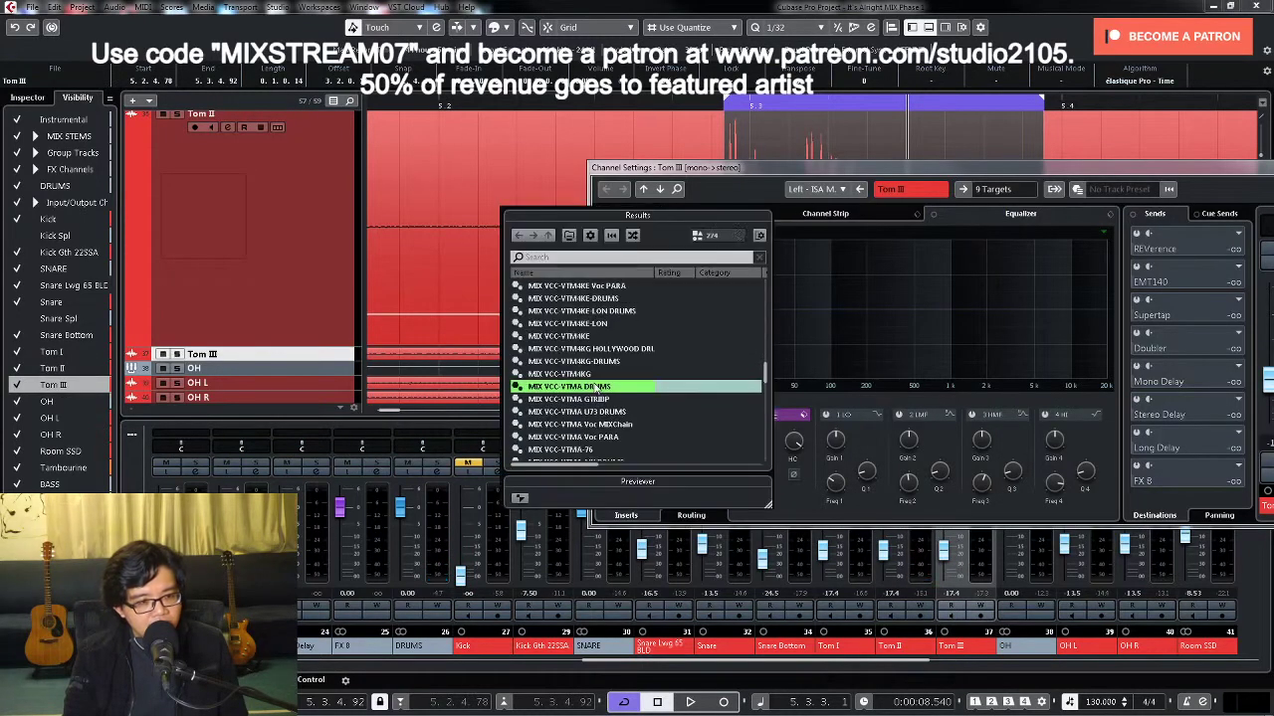
{"action": "double_click", "coordinate": [595, 387]}
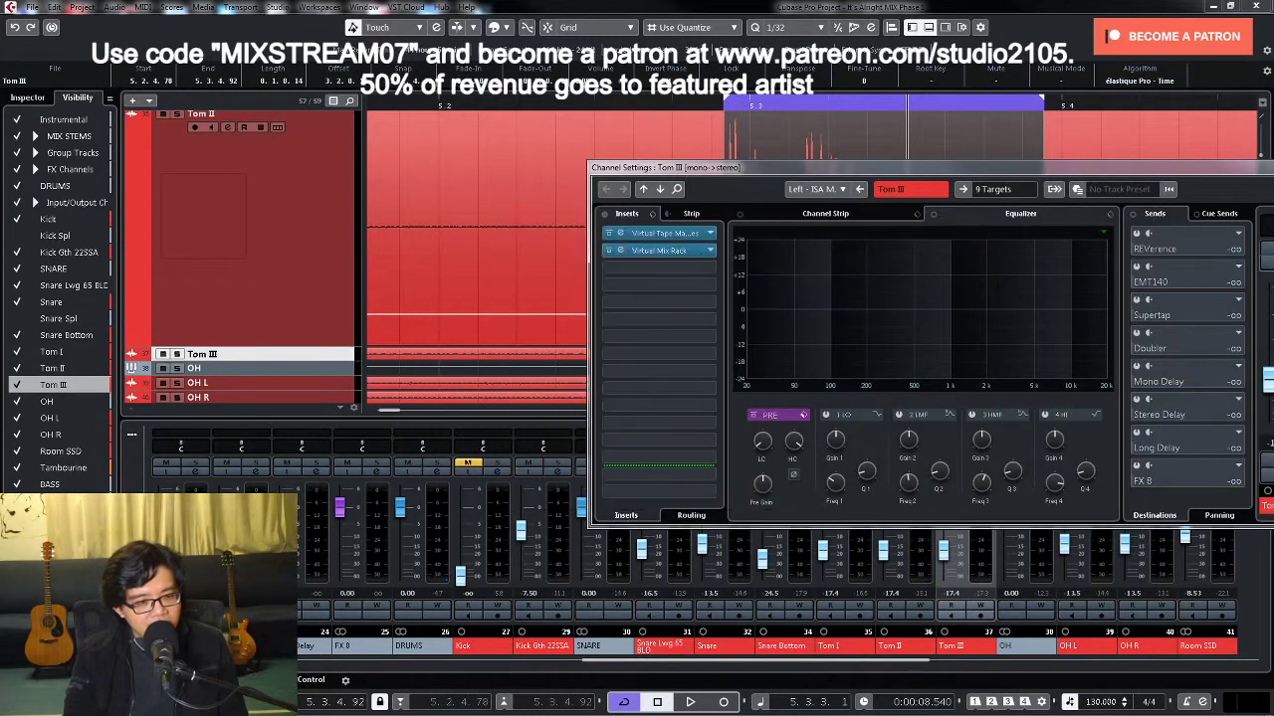
Step: Solo Tom III with the overheads, centre its pan and raise its fader to -9.68 dB
{"action": "key", "text": "s"}
{"action": "left_click", "coordinate": [981, 471]}
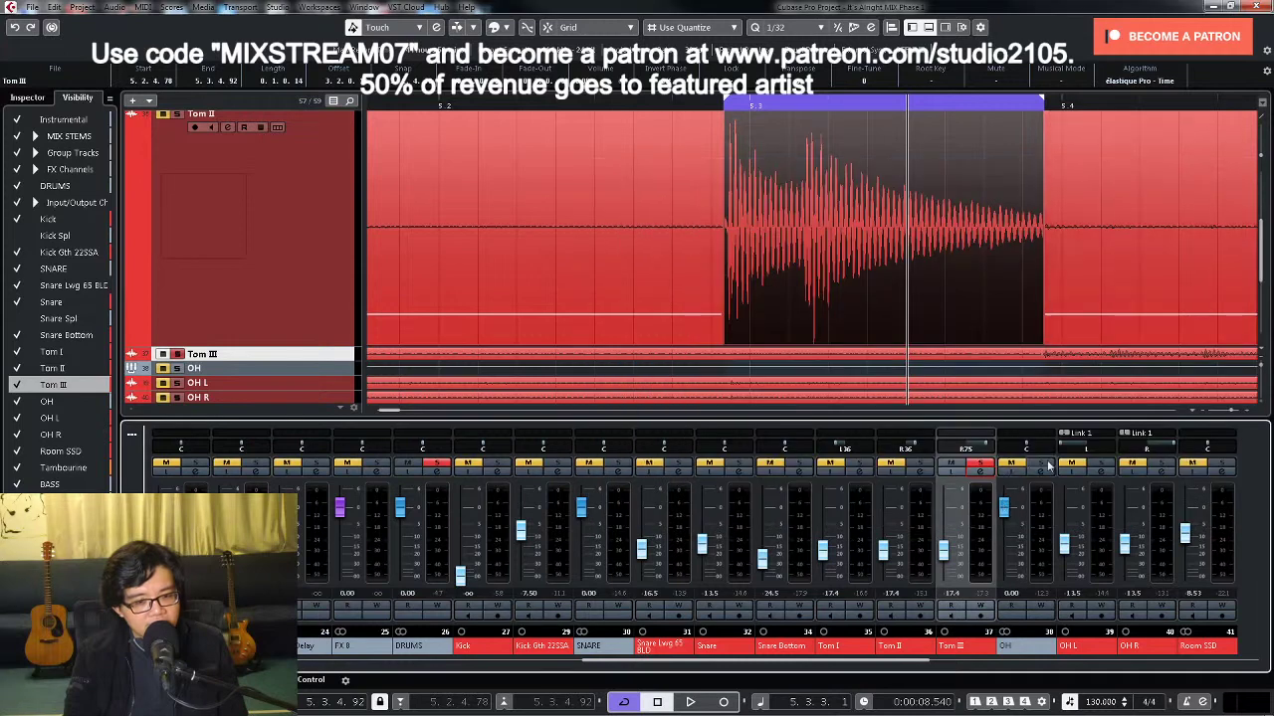
{"action": "left_click", "coordinate": [1041, 465]}
{"action": "key", "text": "space"}
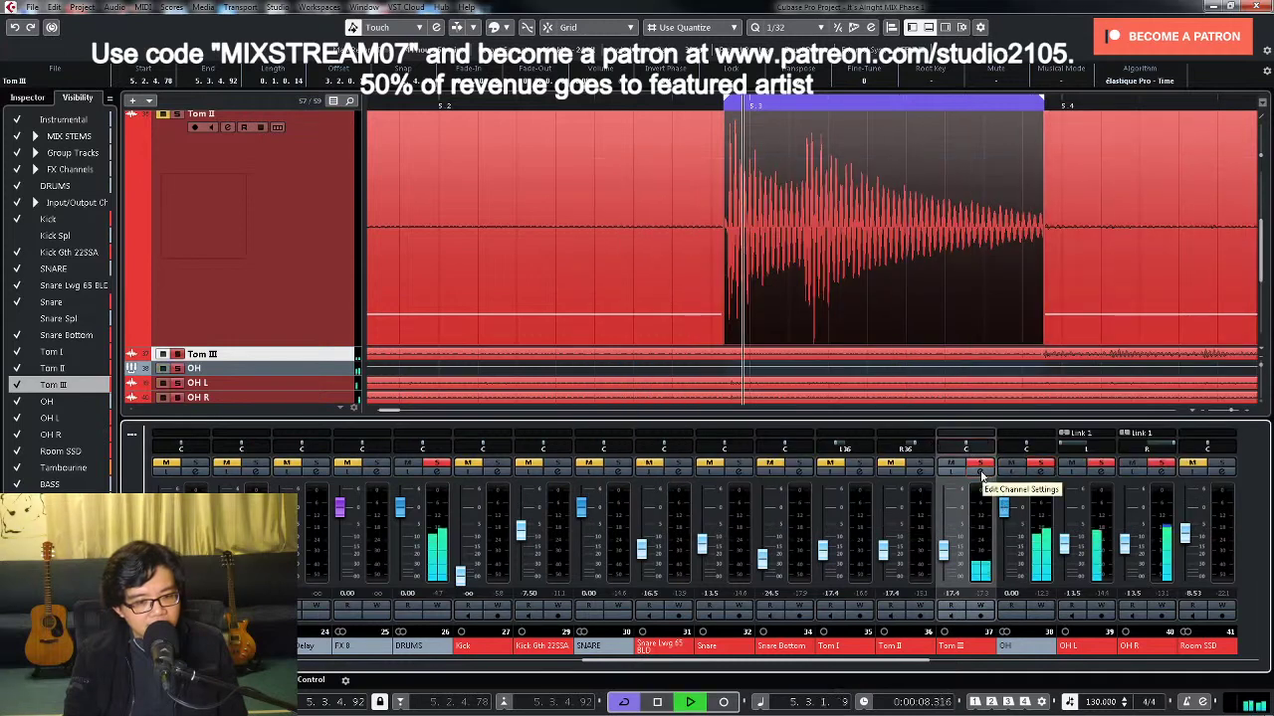
{"action": "left_click_drag", "start_coordinate": [944, 549], "coordinate": [948, 542]}
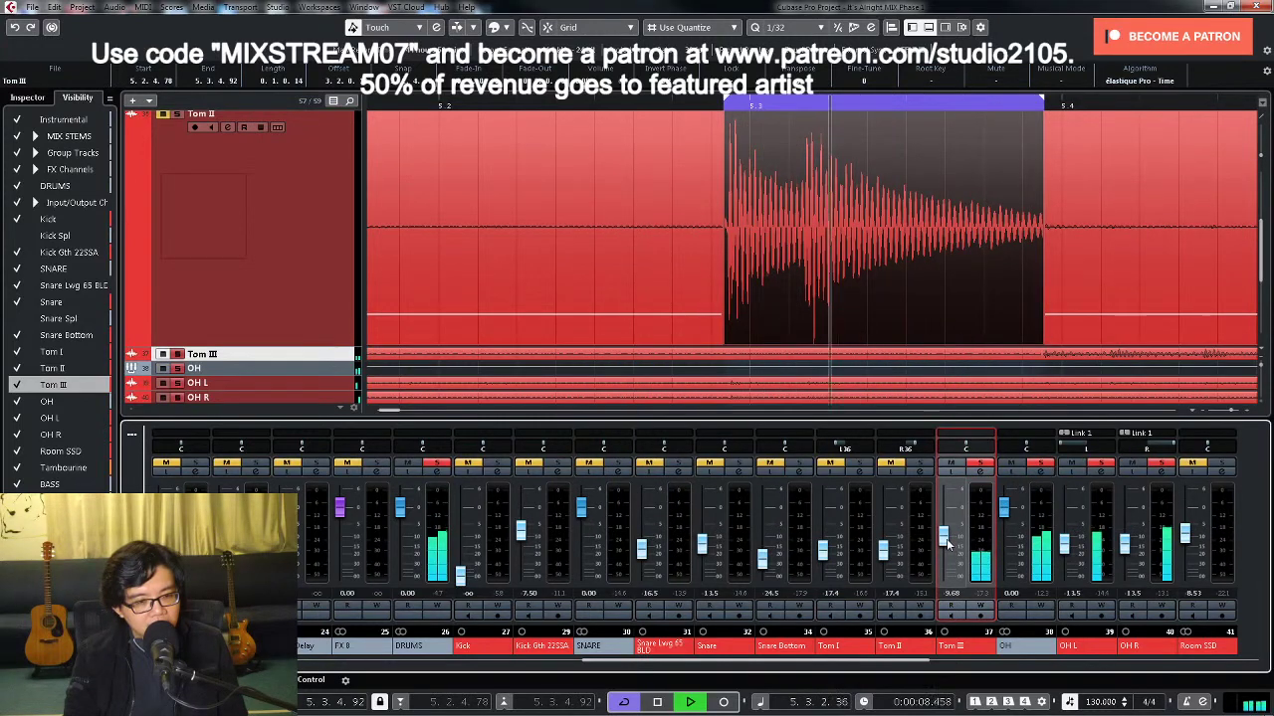
Step: Enlarge the Tom III track and set the loop around its hits from 5.3.4.89 to 5.4.4.113
{"action": "key", "text": "space"}
{"action": "left_click", "coordinate": [344, 355]}
{"action": "key", "text": "z"}
{"action": "left_click", "coordinate": [1234, 287]}
{"action": "key", "text": "l"}
{"action": "key", "text": "g"}
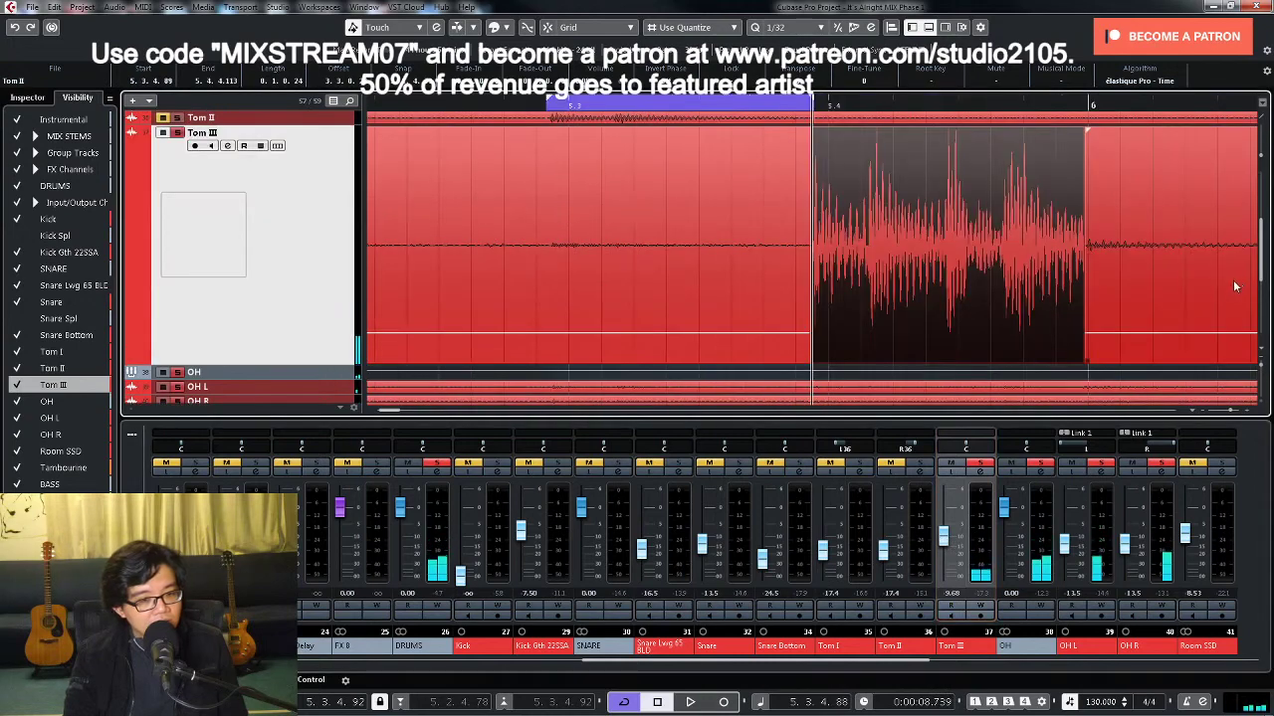
{"action": "key", "text": "g"}
{"action": "key", "text": "p"}
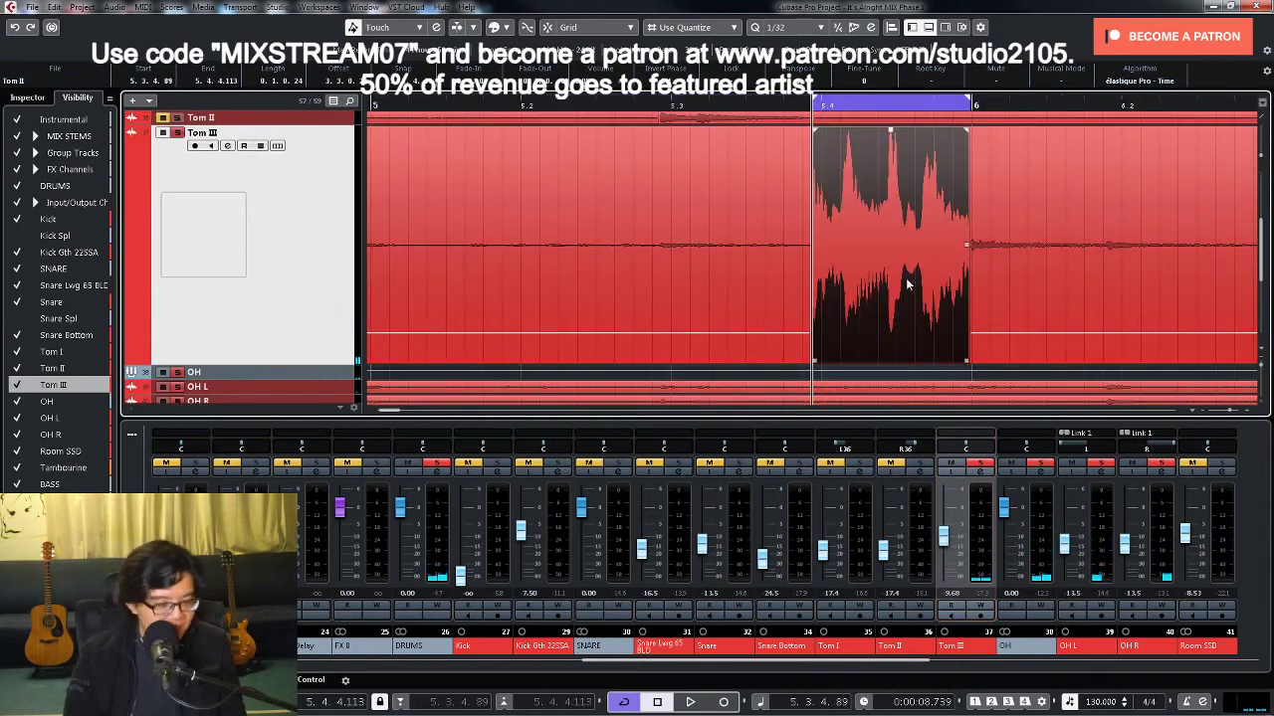
Step: Lower Tom III's fader to -15.7 dB against the overheads on the loop and open its channel settings
{"action": "key", "text": "space"}
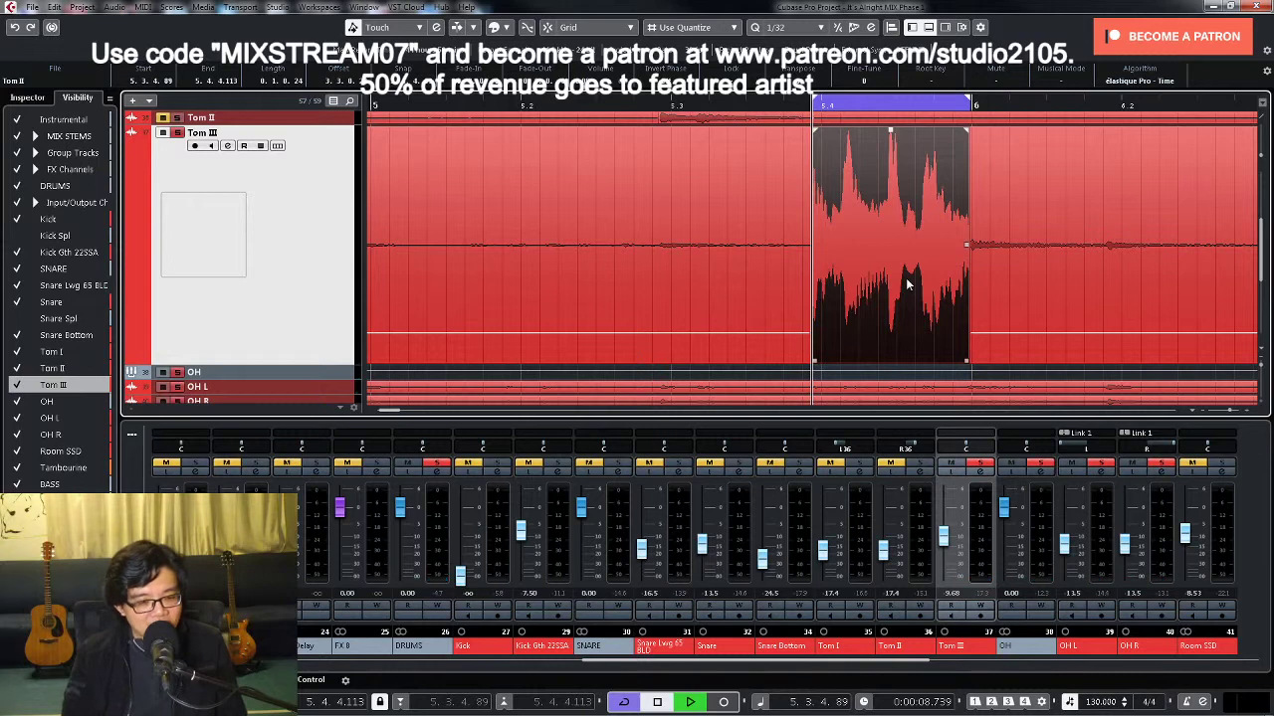
{"action": "left_click_drag", "start_coordinate": [944, 539], "coordinate": [950, 552]}
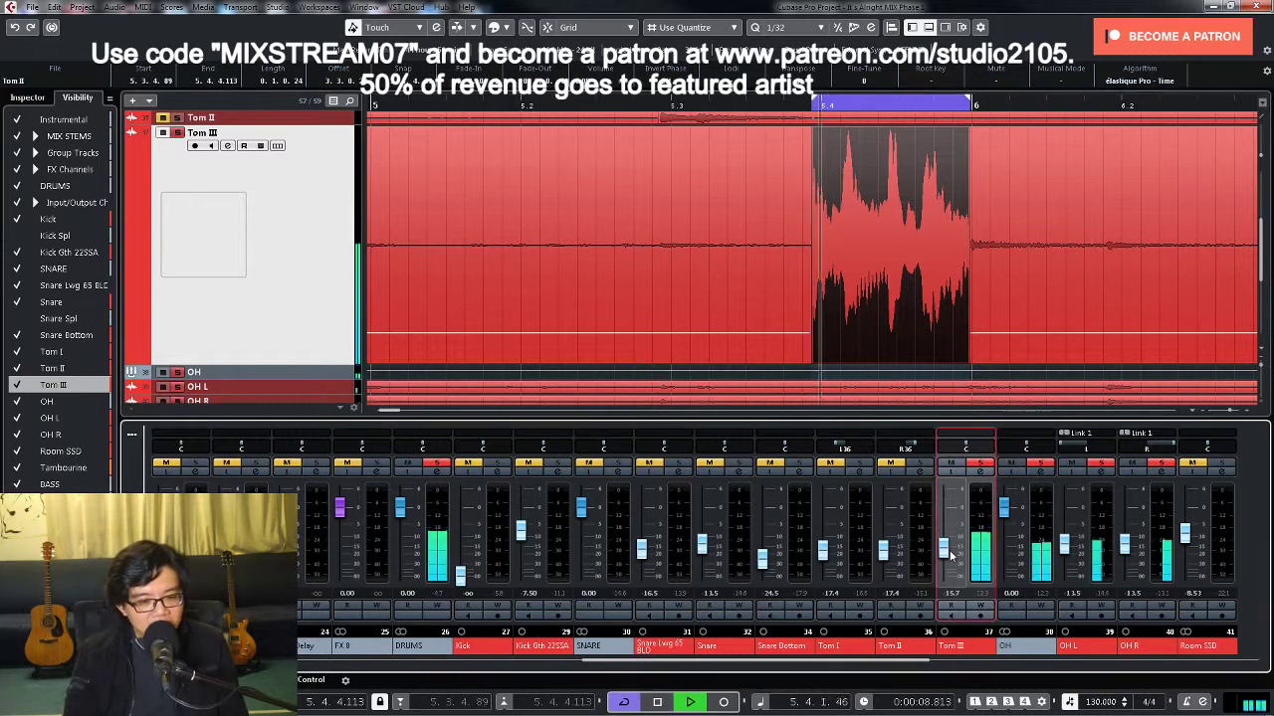
{"action": "left_click", "coordinate": [979, 474]}
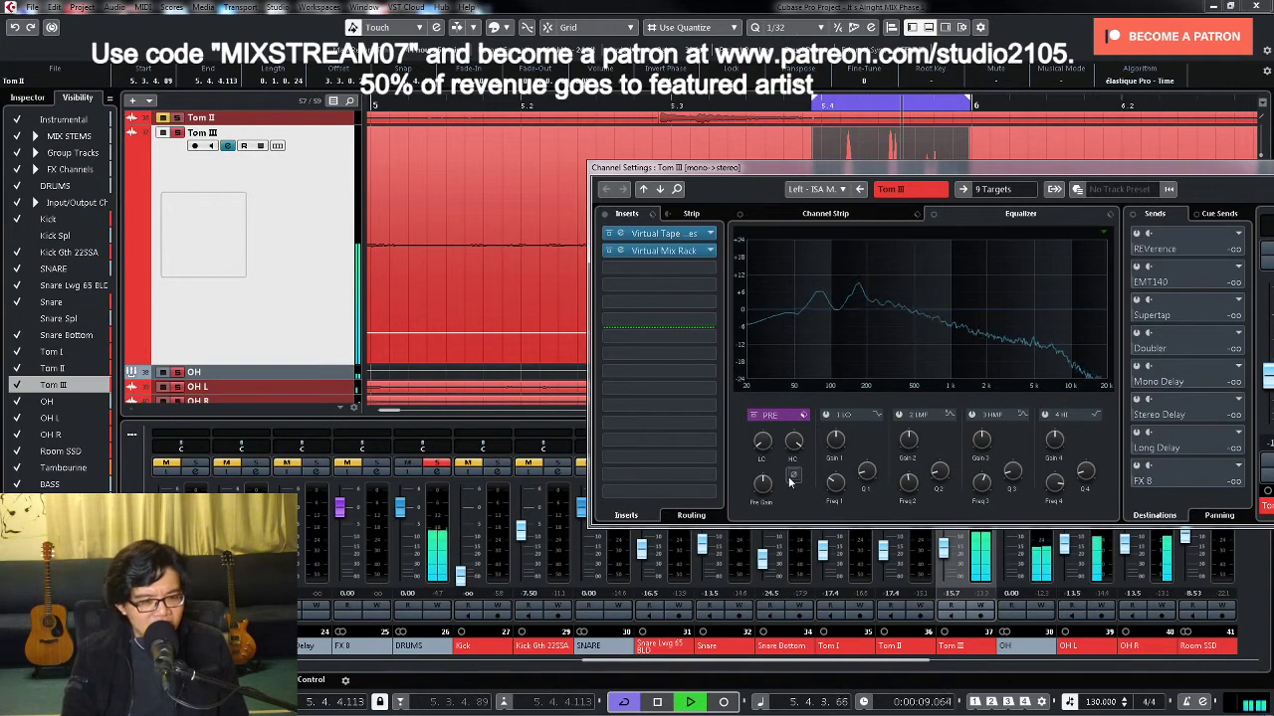
{"action": "key", "text": "space"}
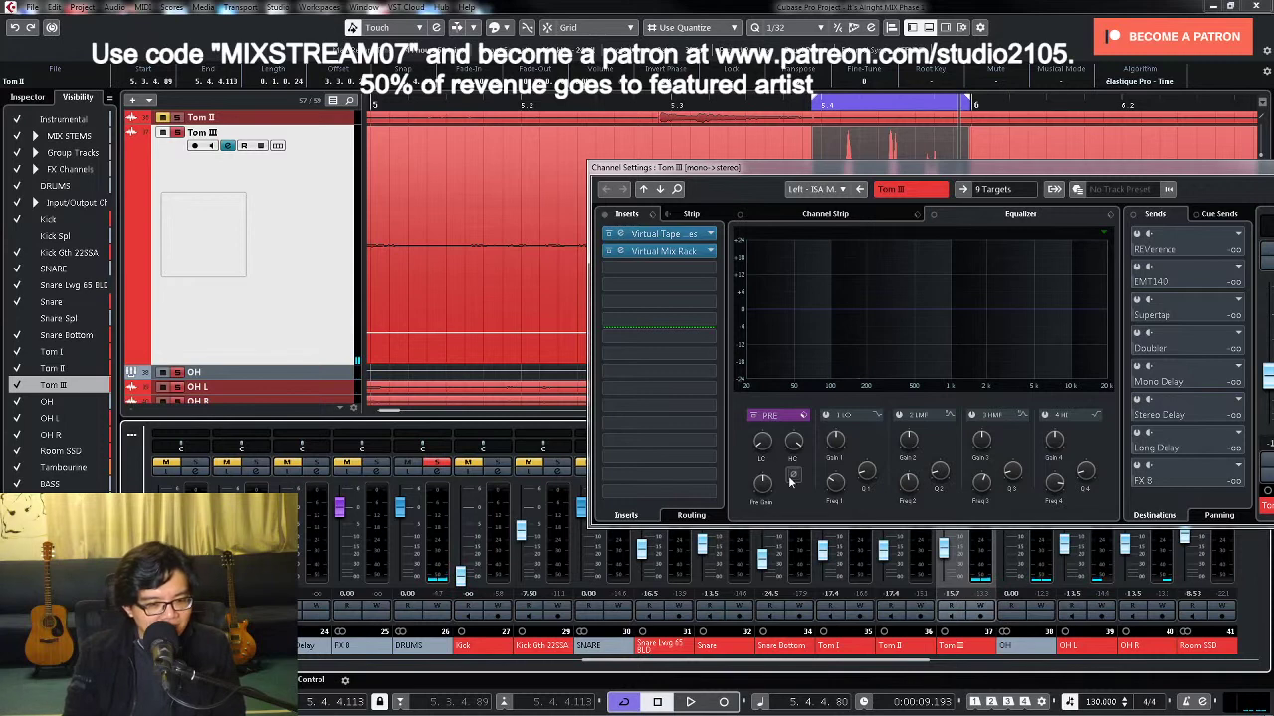
Step: Invert Tom III's phase and audition the loop from its start with the overheads
{"action": "left_click", "coordinate": [793, 476]}
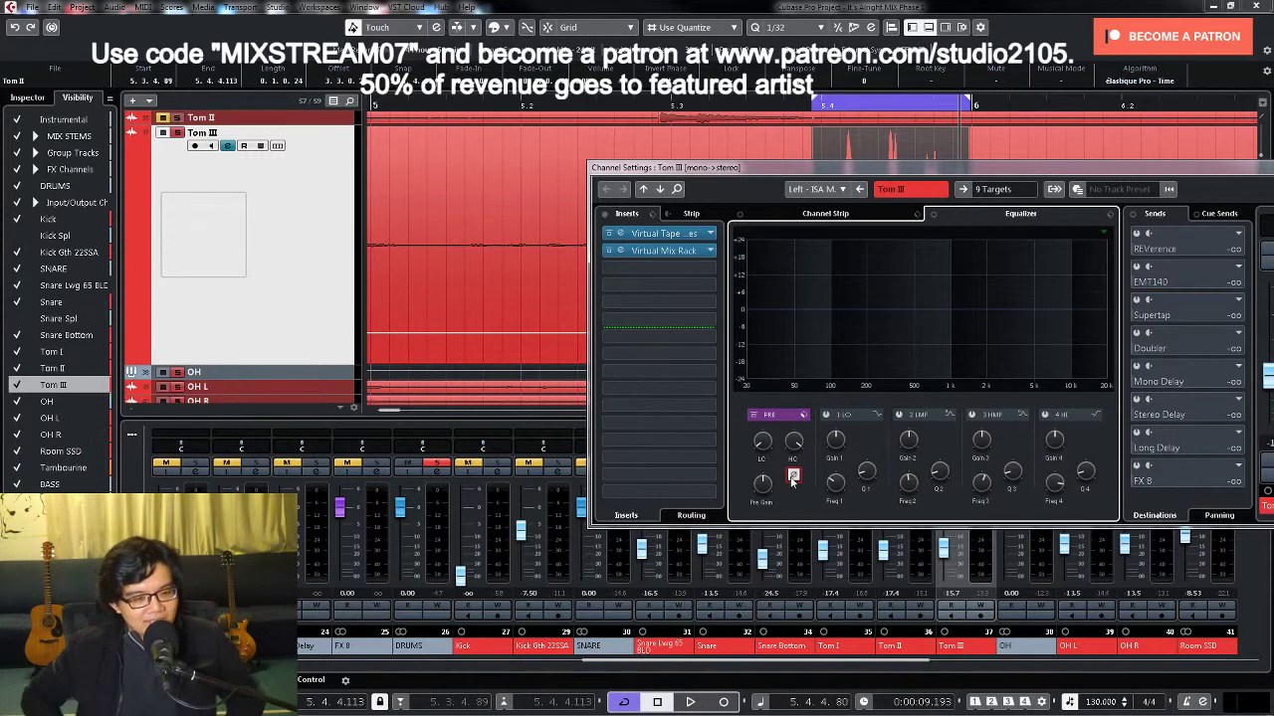
{"action": "key", "text": "KP_1"}
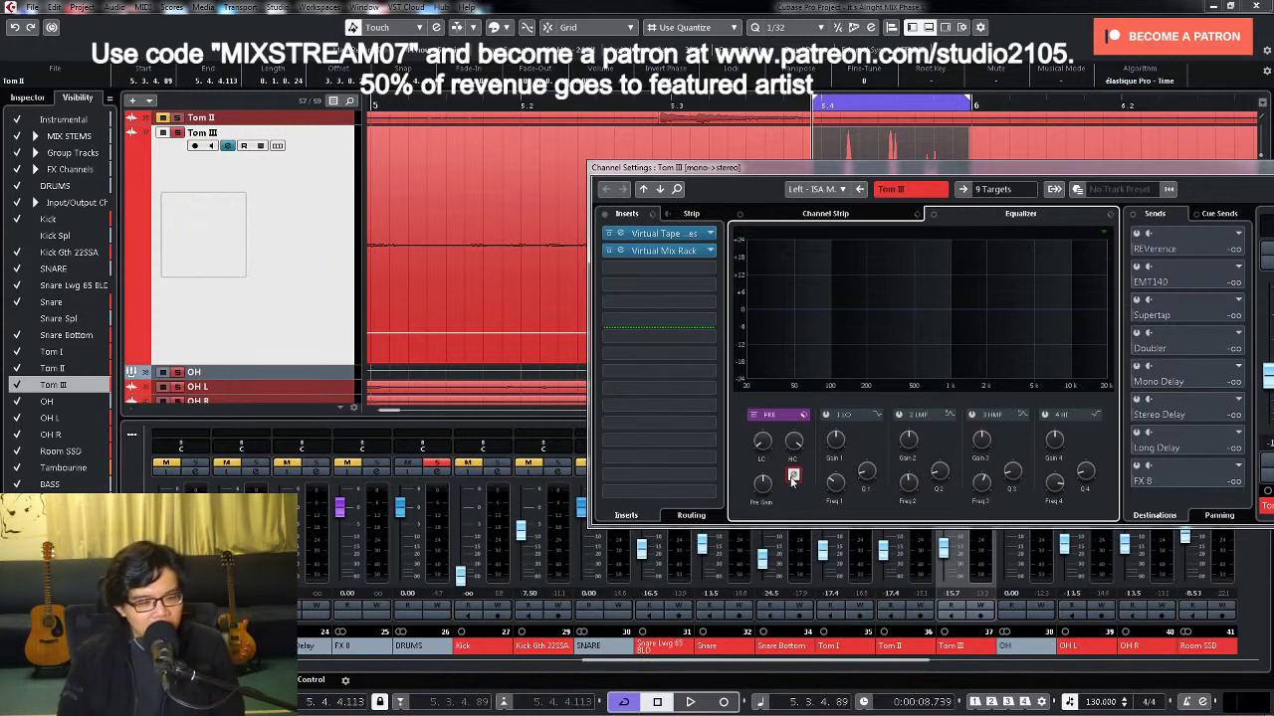
{"action": "key", "text": "space"}
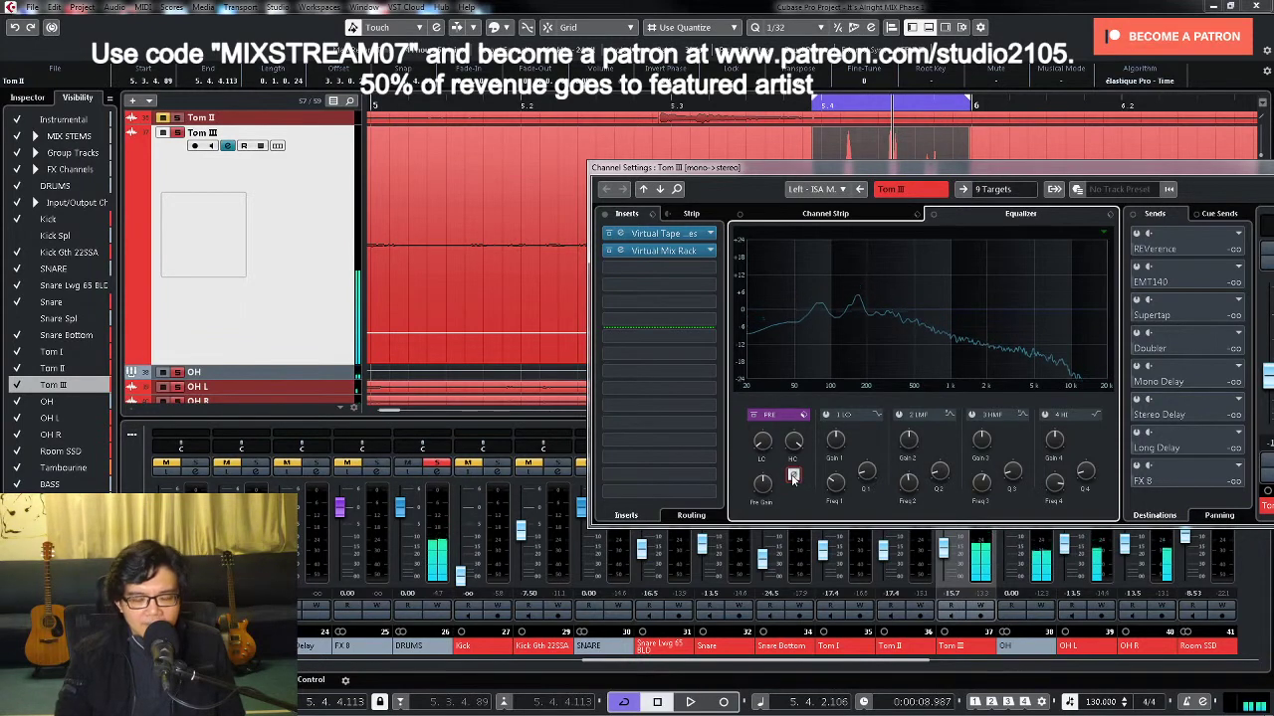
Step: Set a gentle low cut in Tom III's pre-filter and audition its looped hits without the overheads
{"action": "key", "text": "space"}
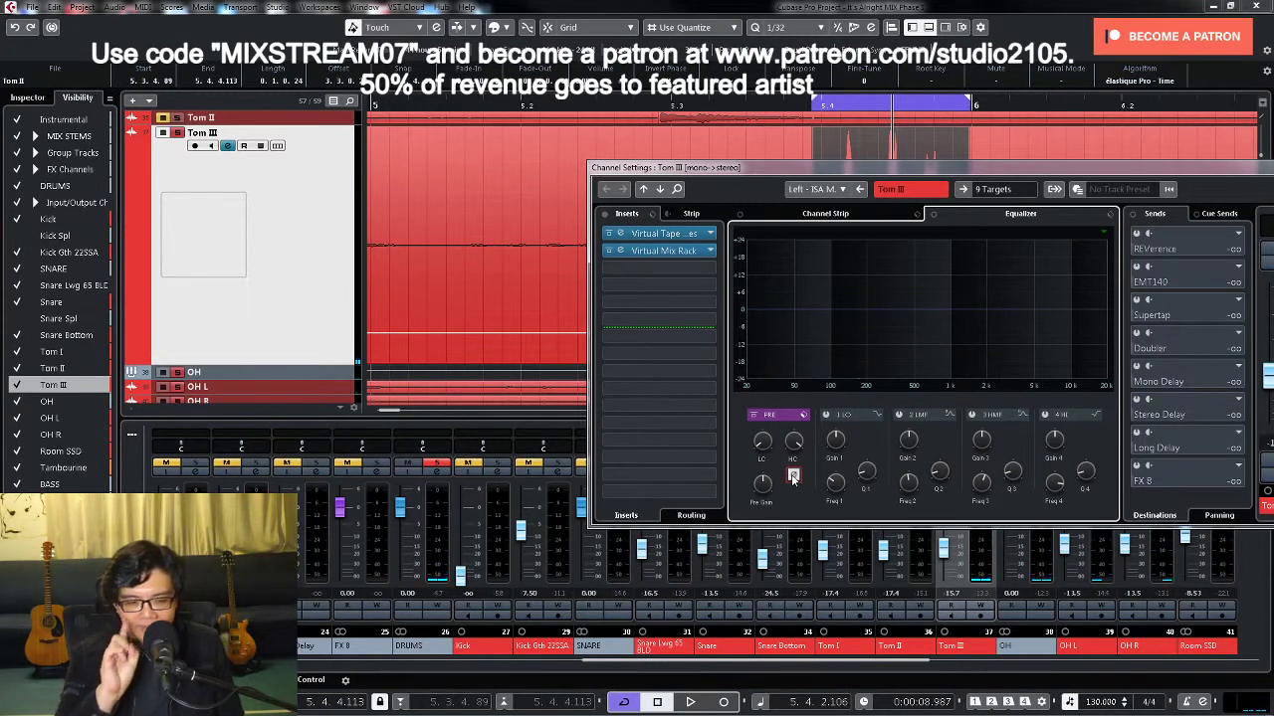
{"action": "key", "text": "e"}
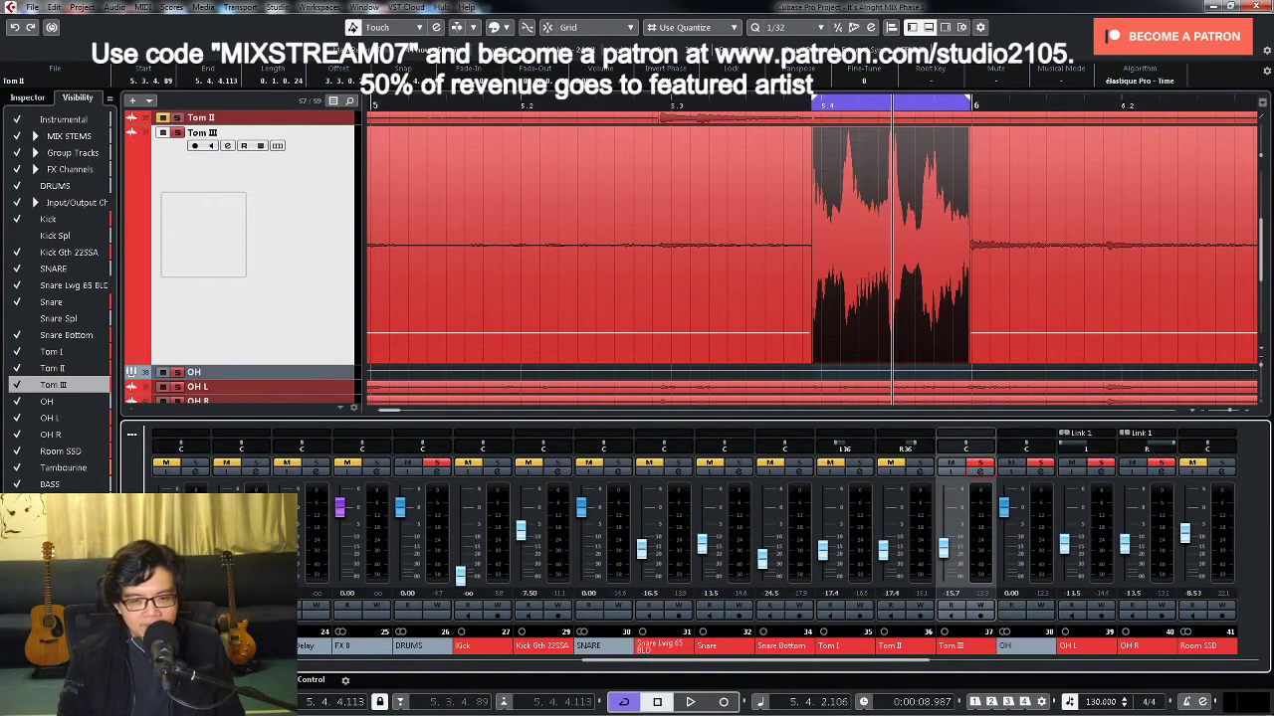
{"action": "left_click", "coordinate": [981, 473]}
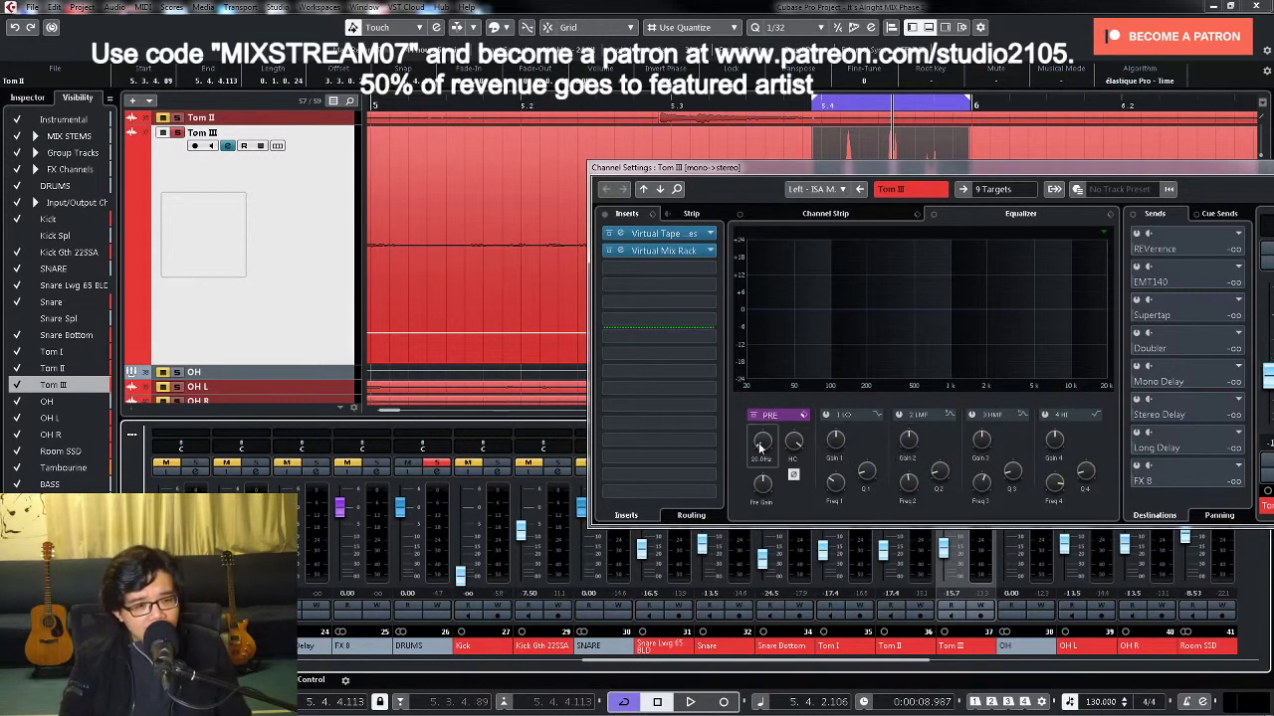
{"action": "key", "text": "space"}
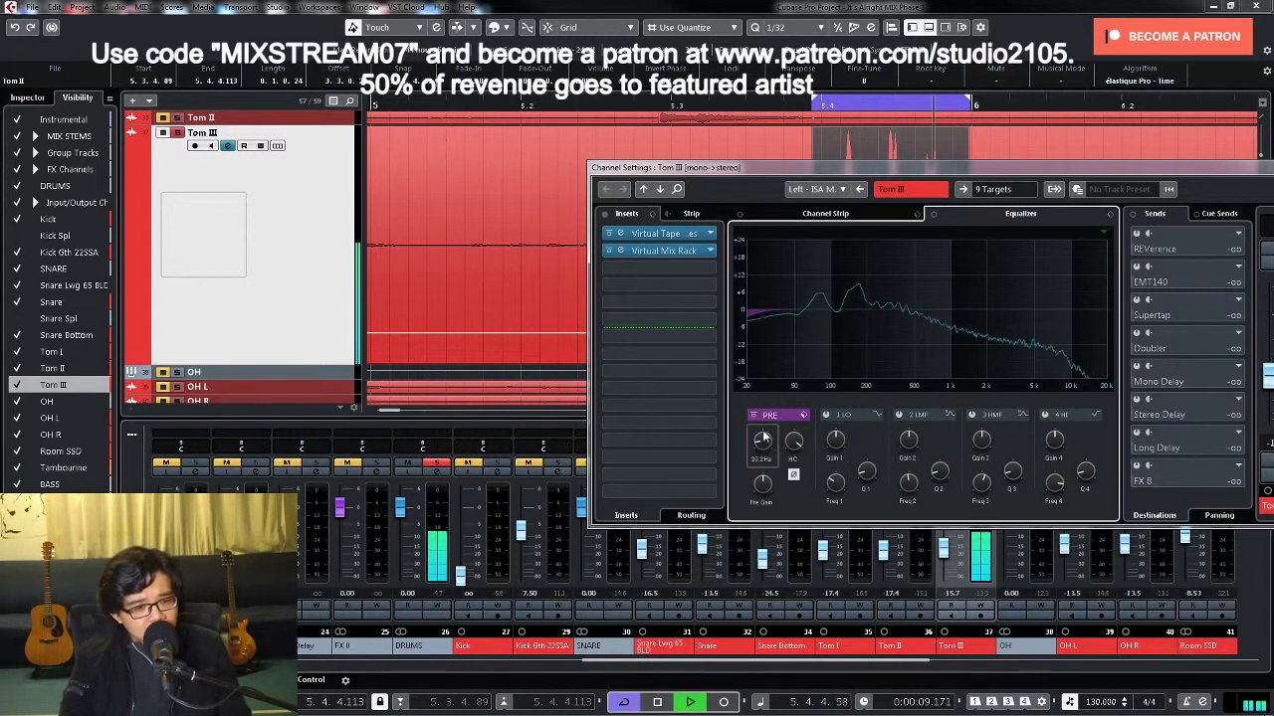
{"action": "left_click_drag", "start_coordinate": [763, 438], "coordinate": [769, 430]}
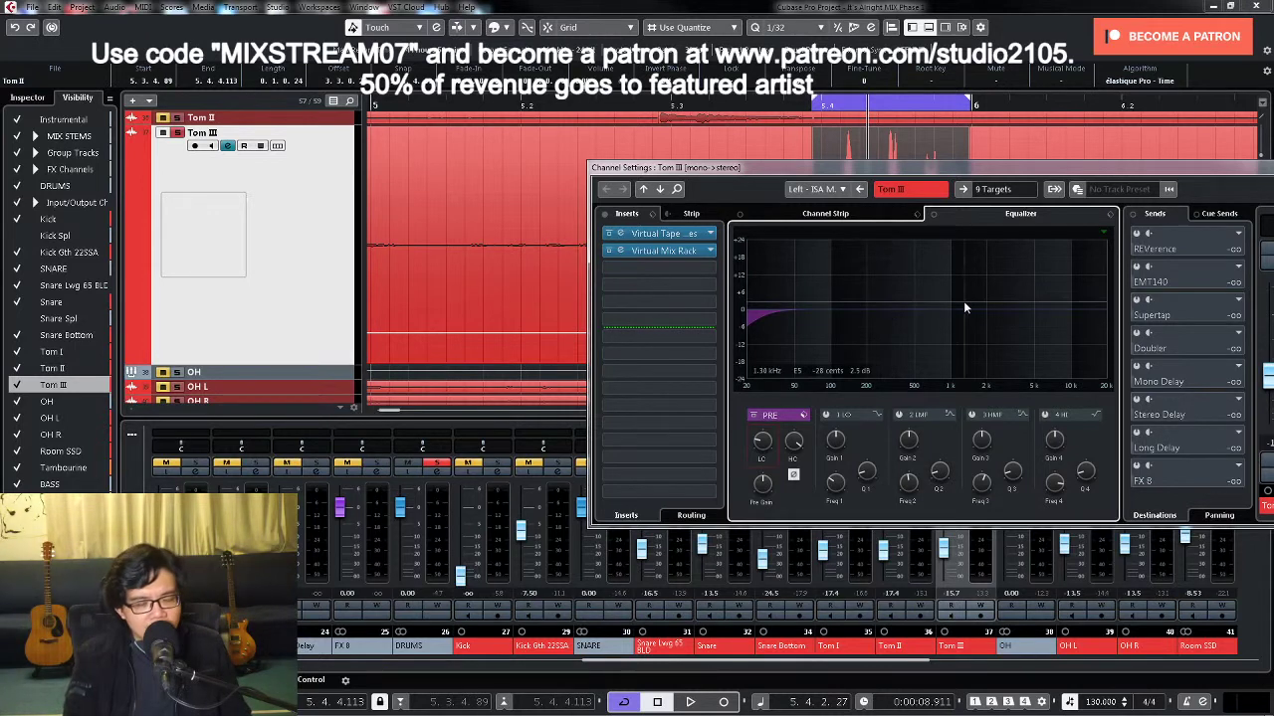
{"action": "key", "text": "space"}
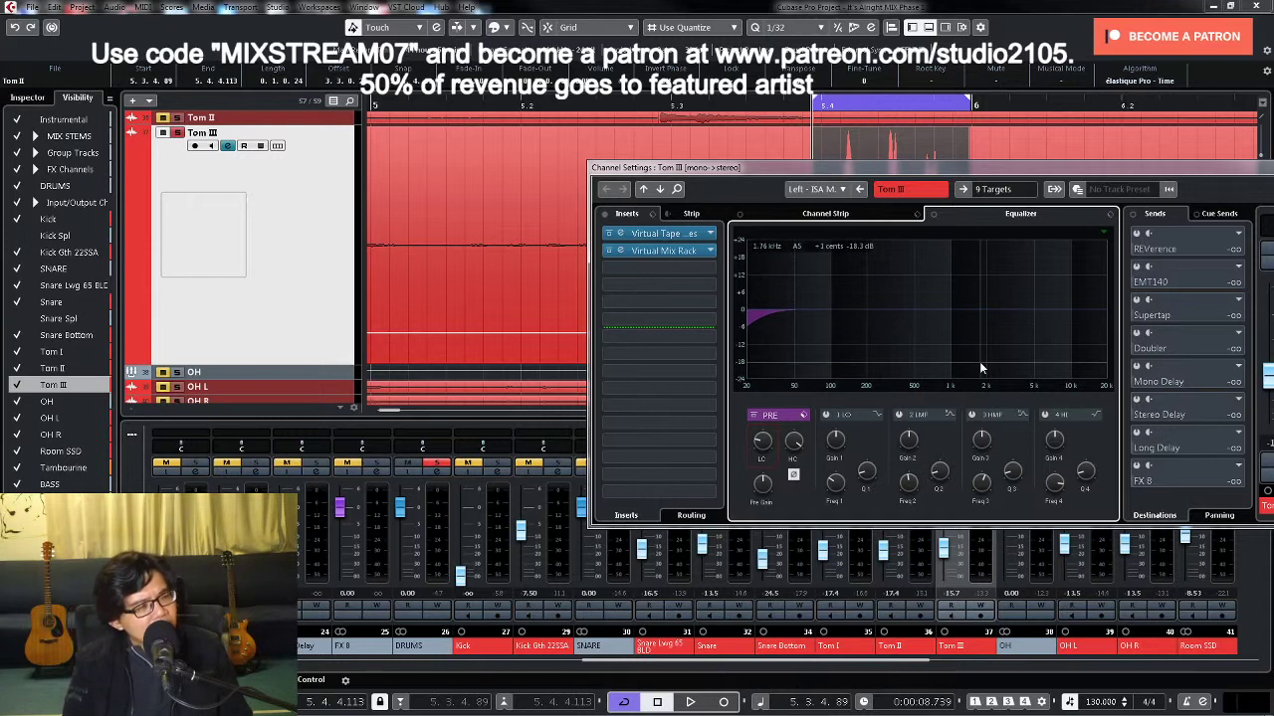
{"action": "key", "text": "space"}
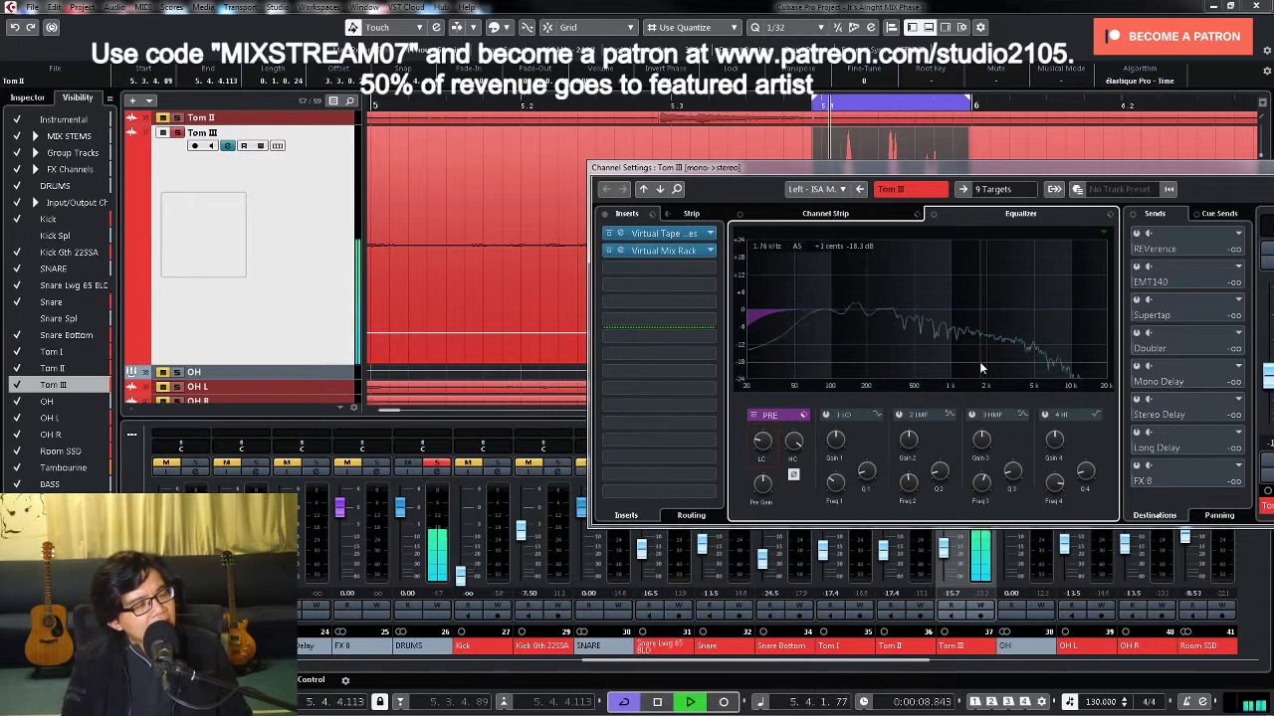
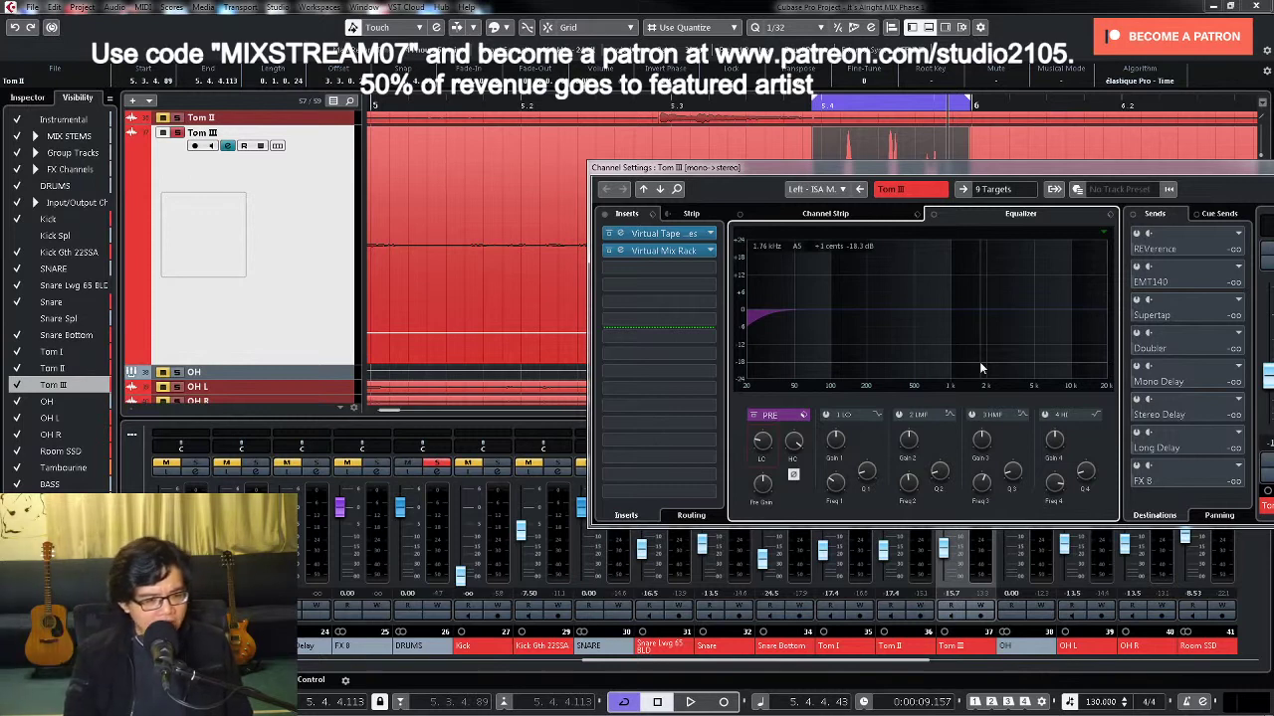
Step: Enable Tom III's low-mid EQ band 2, sweep it to about 493 Hz, and turn it into a cut of about 8.5 dB
{"action": "mouse_move", "coordinate": [915, 438]}
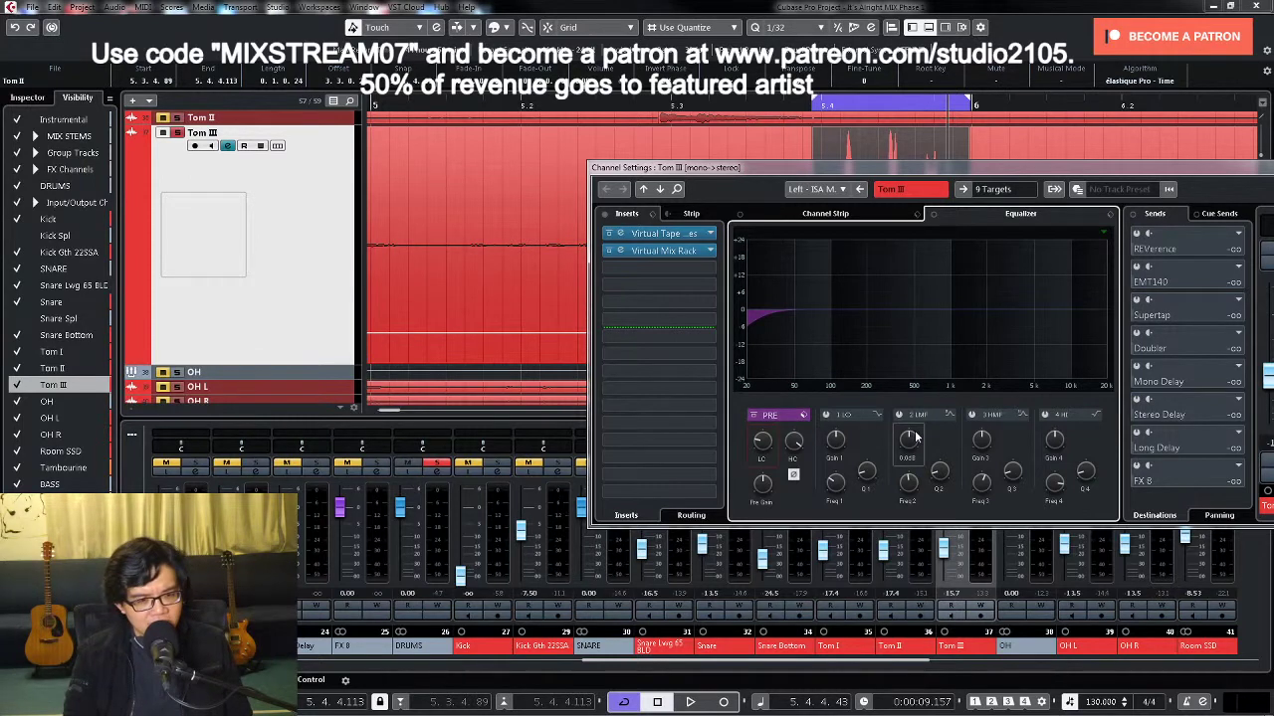
{"action": "key", "text": "space"}
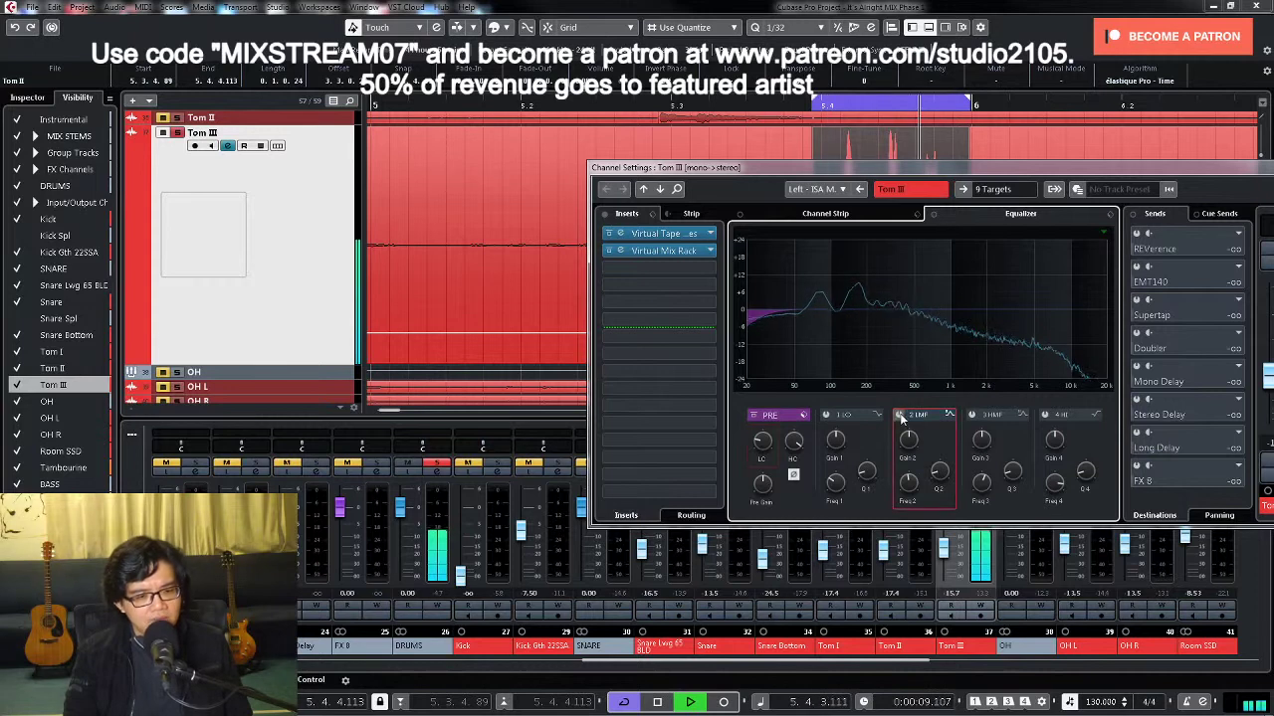
{"action": "left_click", "coordinate": [900, 415]}
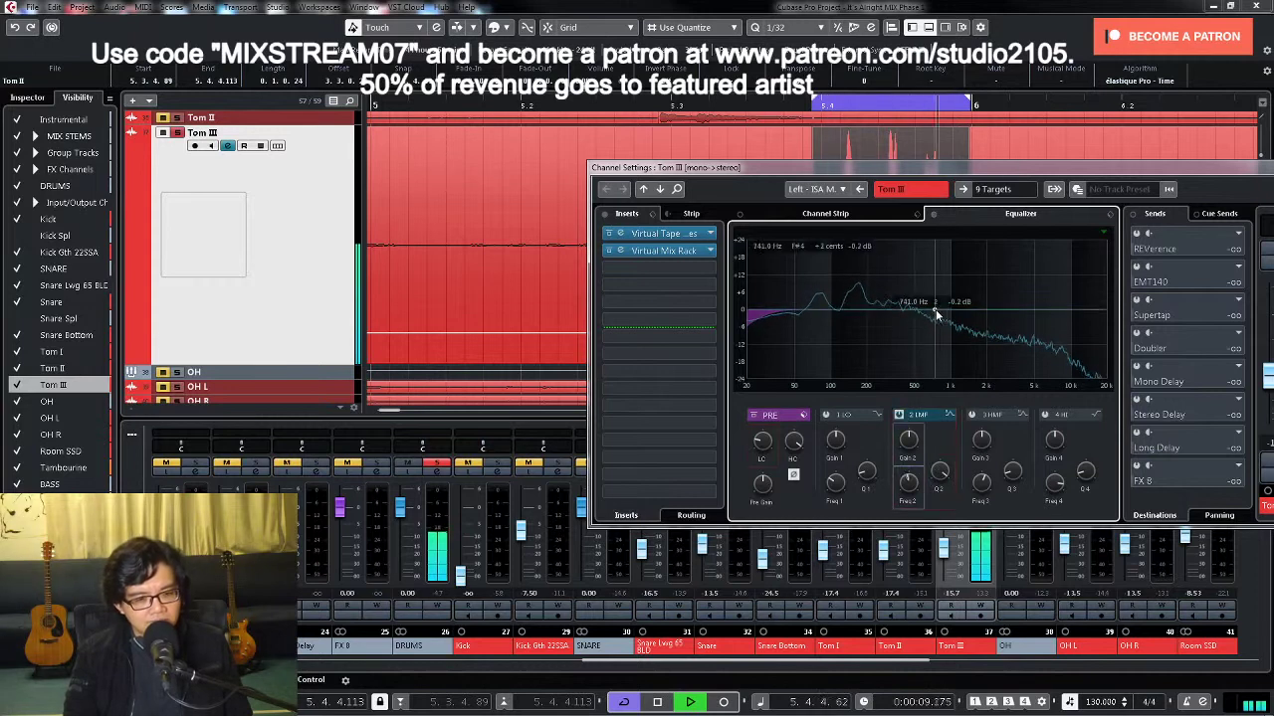
{"action": "left_click_drag", "start_coordinate": [935, 314], "coordinate": [915, 267]}
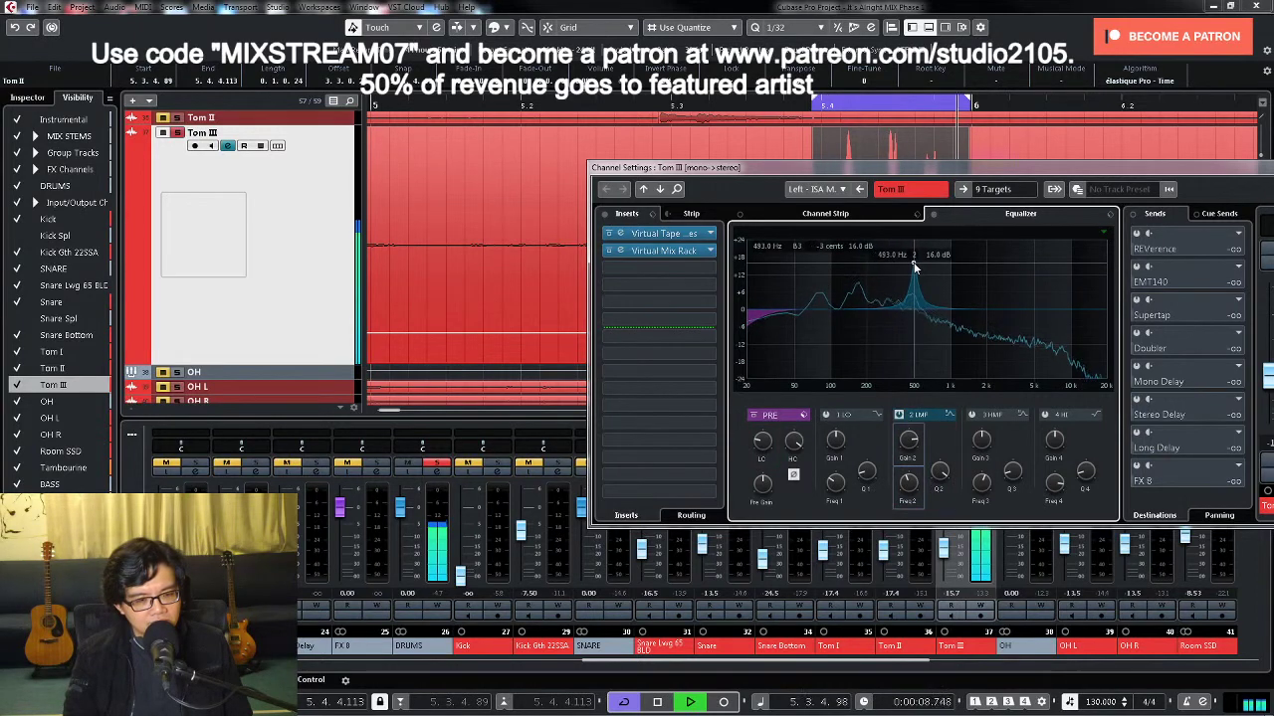
{"action": "left_click_drag", "start_coordinate": [909, 441], "coordinate": [914, 522]}
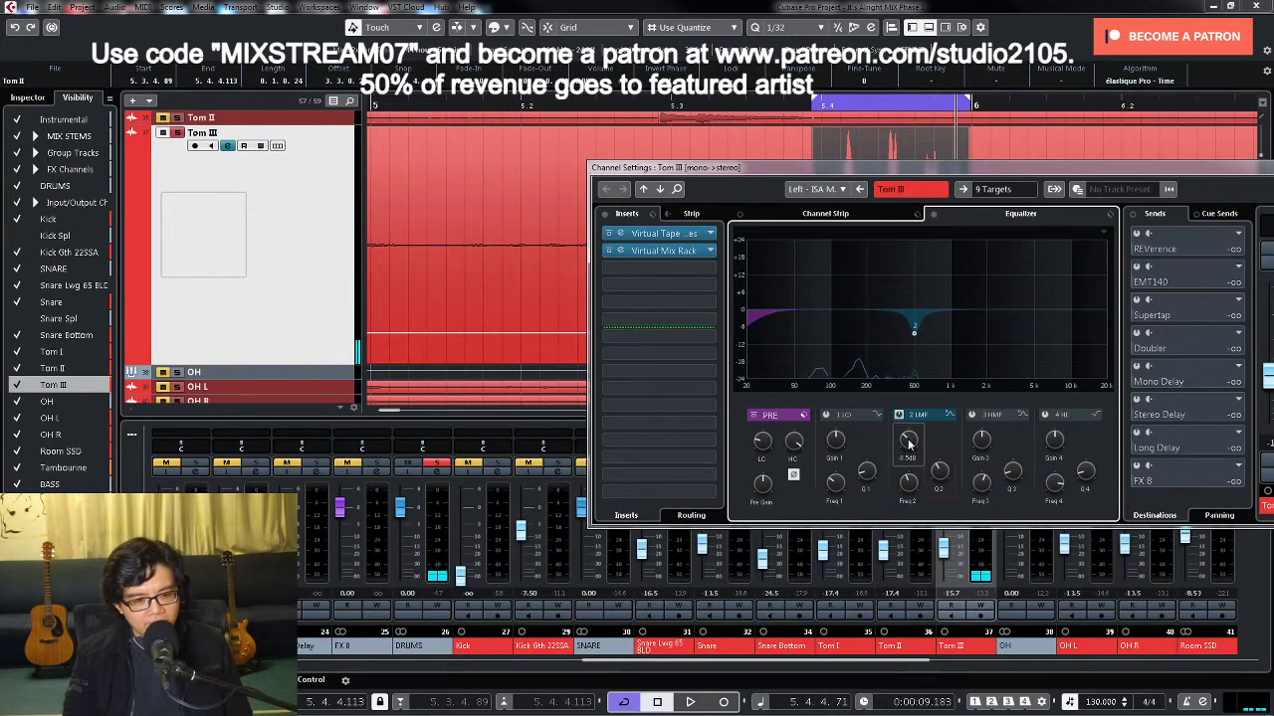
{"action": "key", "text": "space"}
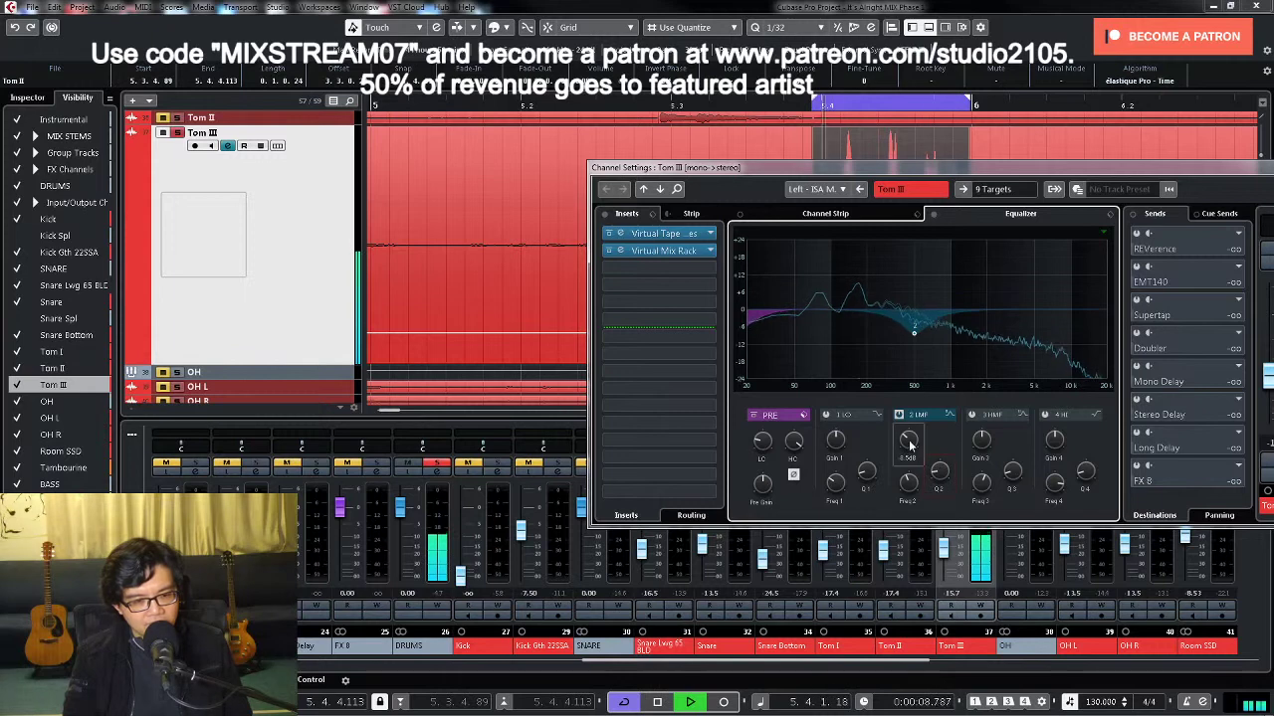
Step: Enable EQ band 3, sweep it between 200 and 500 Hz, then cut it by 7.5 dB with a wider Q
{"action": "left_click", "coordinate": [971, 414]}
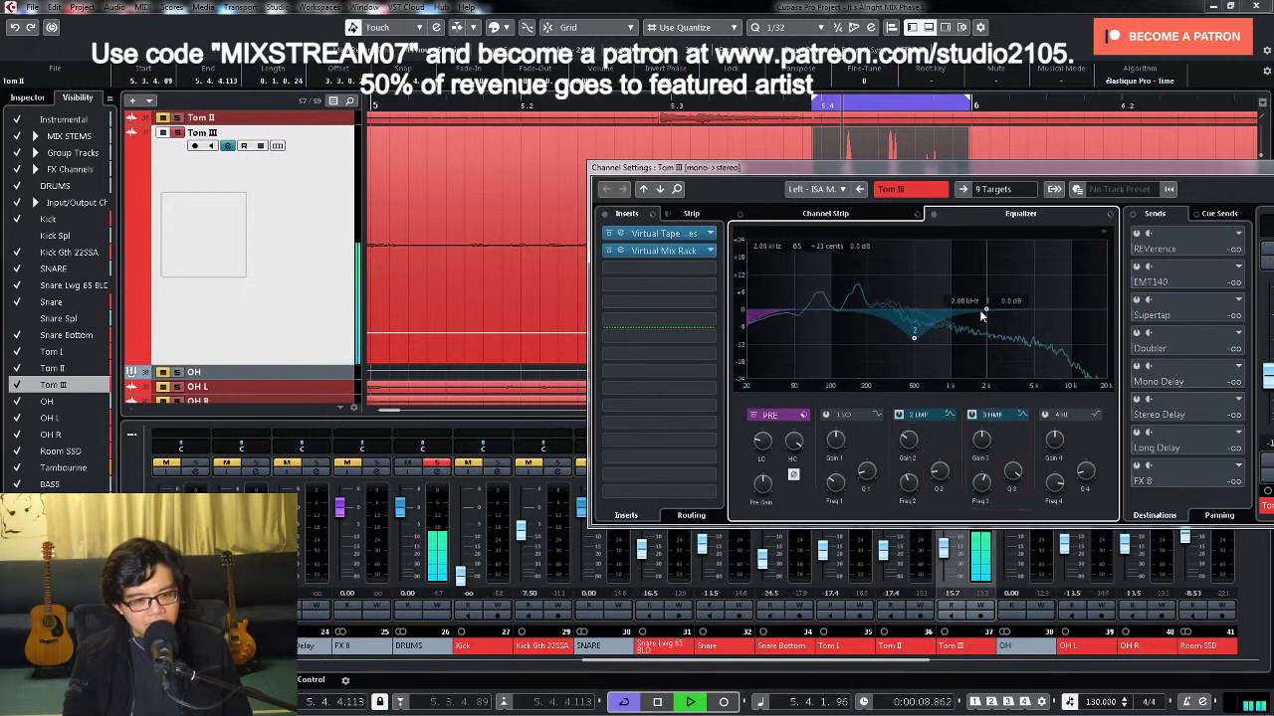
{"action": "left_click_drag", "start_coordinate": [985, 310], "coordinate": [882, 263]}
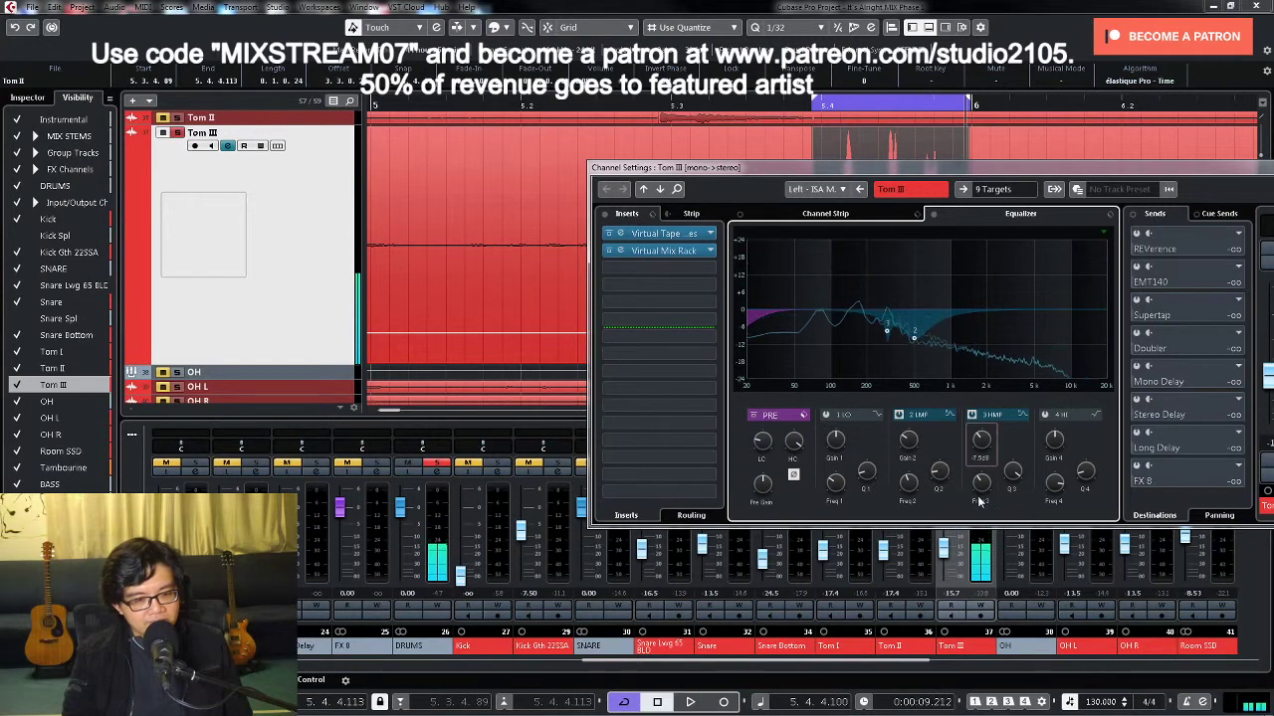
{"action": "left_click_drag", "start_coordinate": [1012, 470], "coordinate": [1007, 527]}
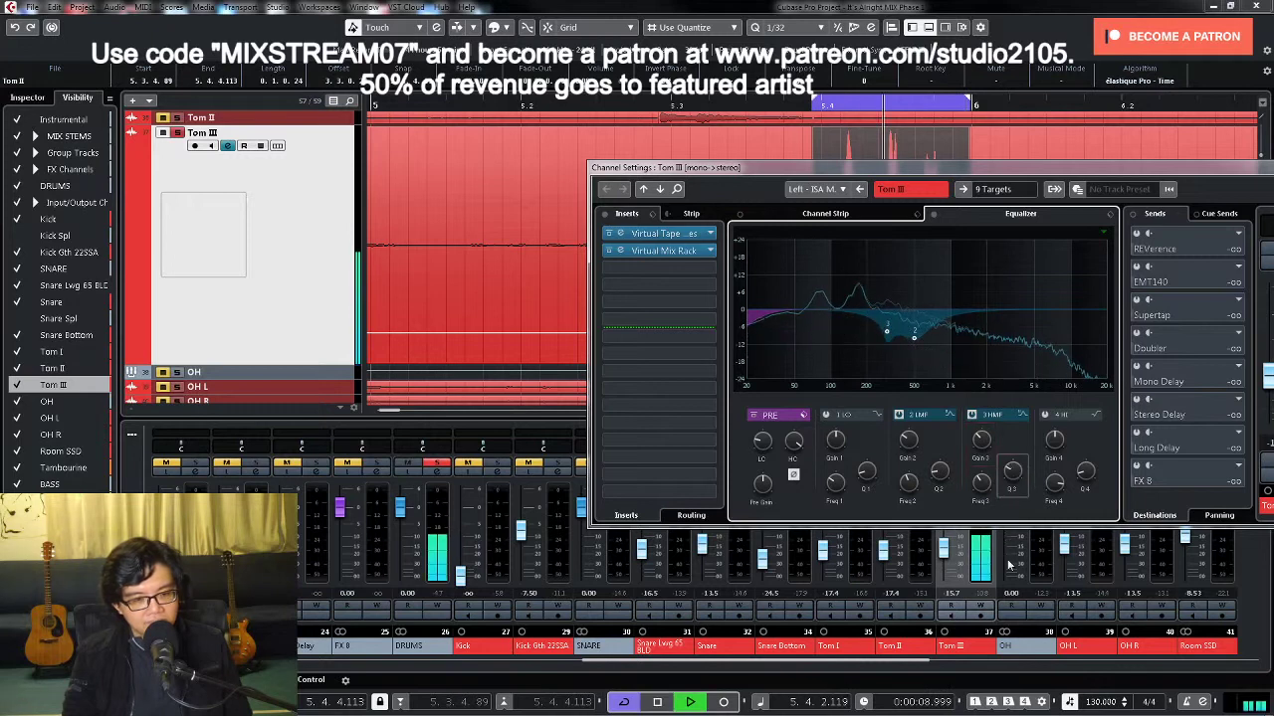
{"action": "key", "text": "space"}
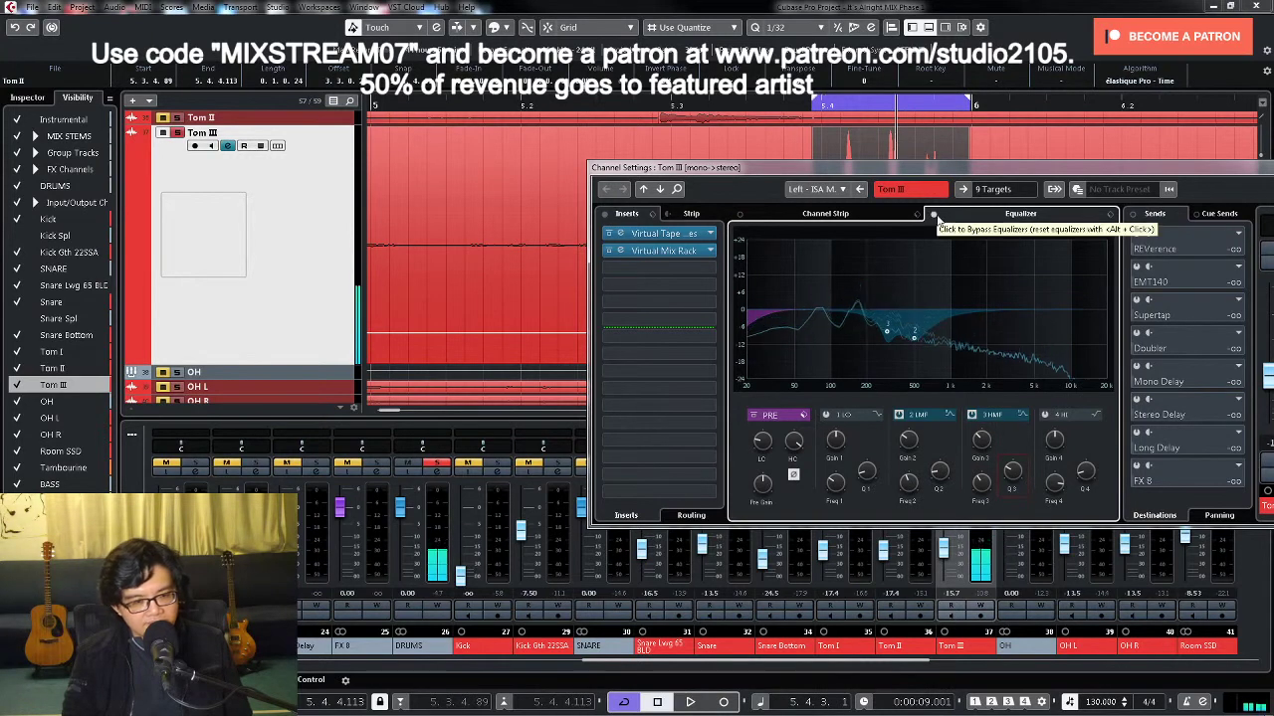
{"action": "key", "text": "space"}
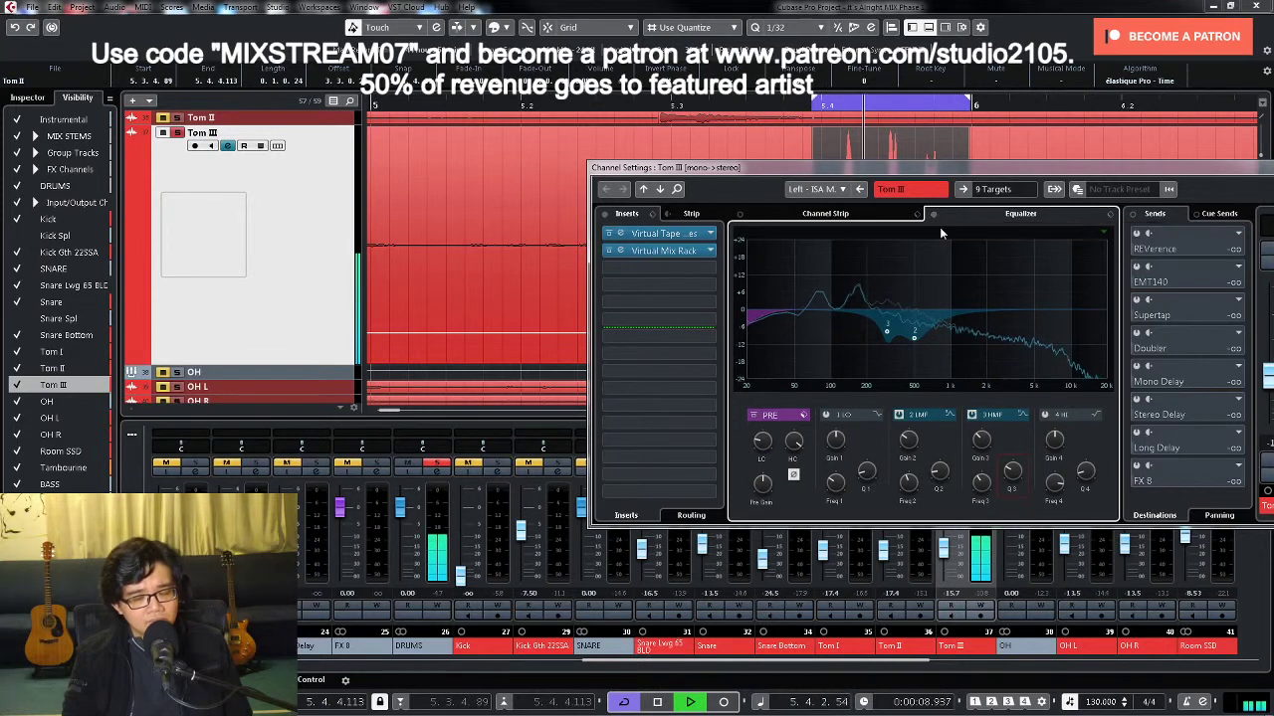
Step: Enable EQ band 4 as Parametric II, sweep it to just below 200 Hz, and set its gain to -1.1 dB
{"action": "left_click", "coordinate": [1044, 414]}
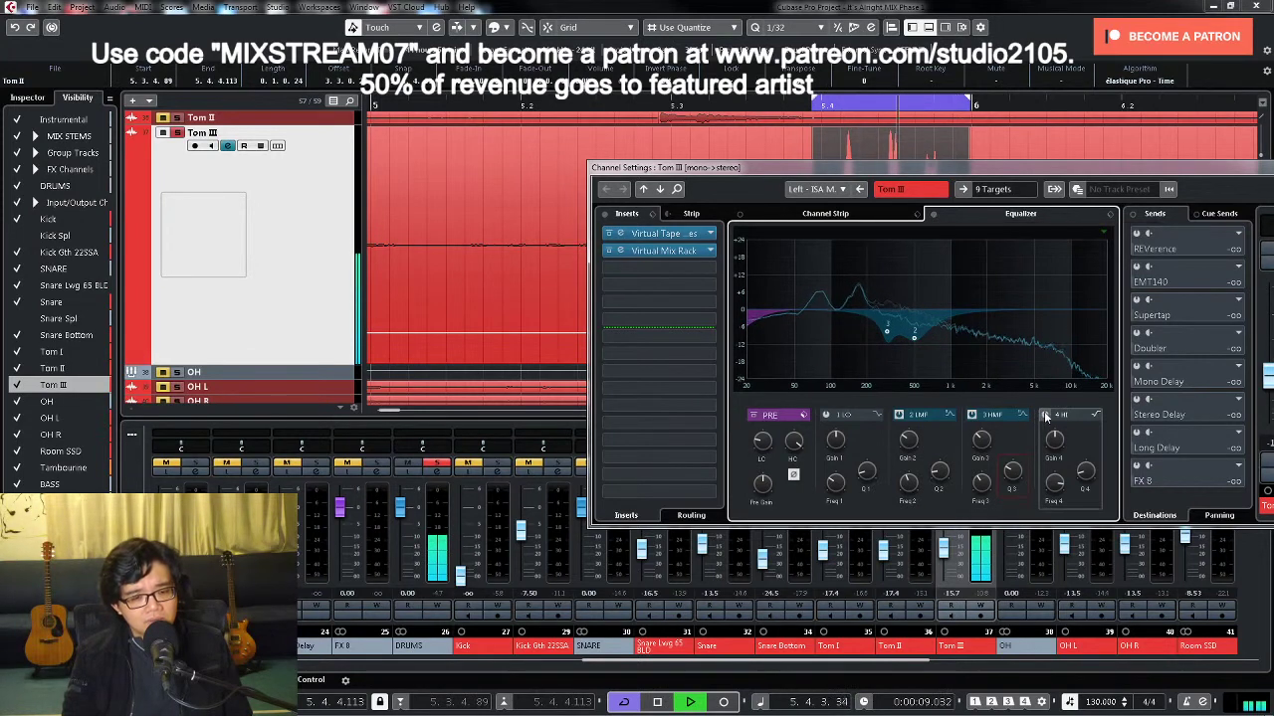
{"action": "key", "text": "space"}
{"action": "left_click", "coordinate": [1096, 416]}
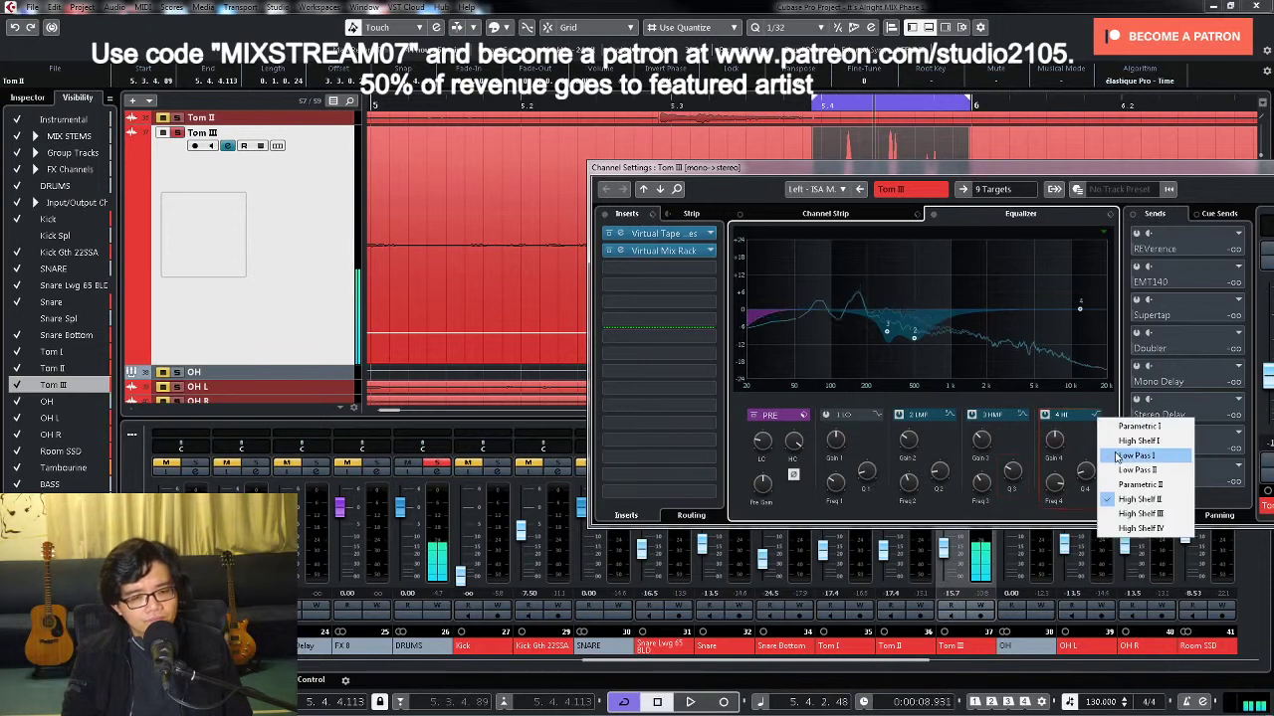
{"action": "left_click", "coordinate": [1123, 485]}
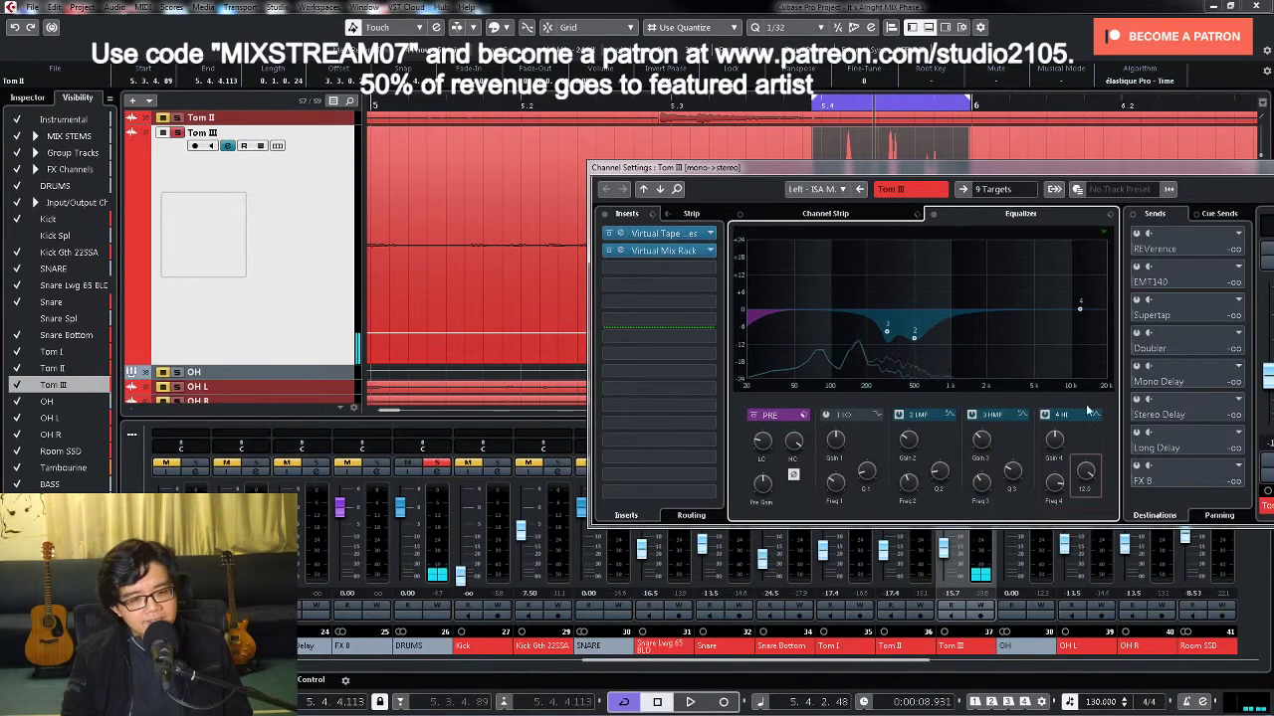
{"action": "left_click_drag", "start_coordinate": [1080, 309], "coordinate": [857, 278]}
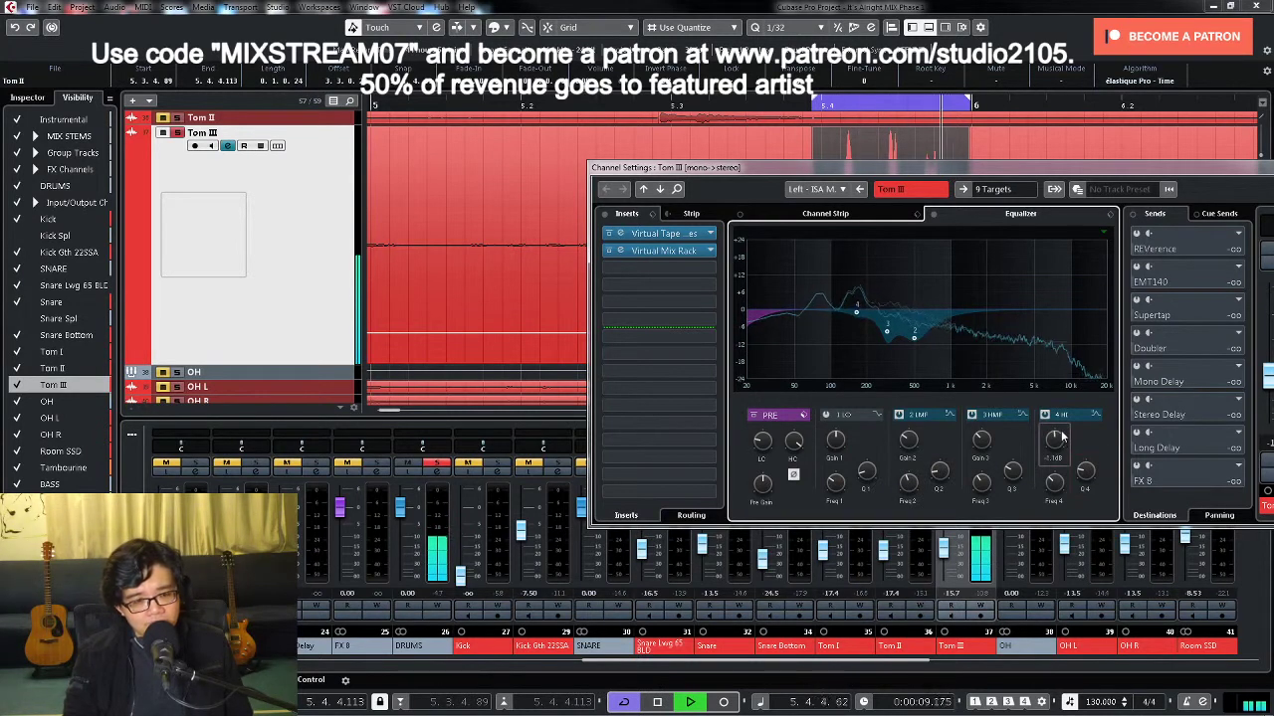
{"action": "key", "text": "space"}
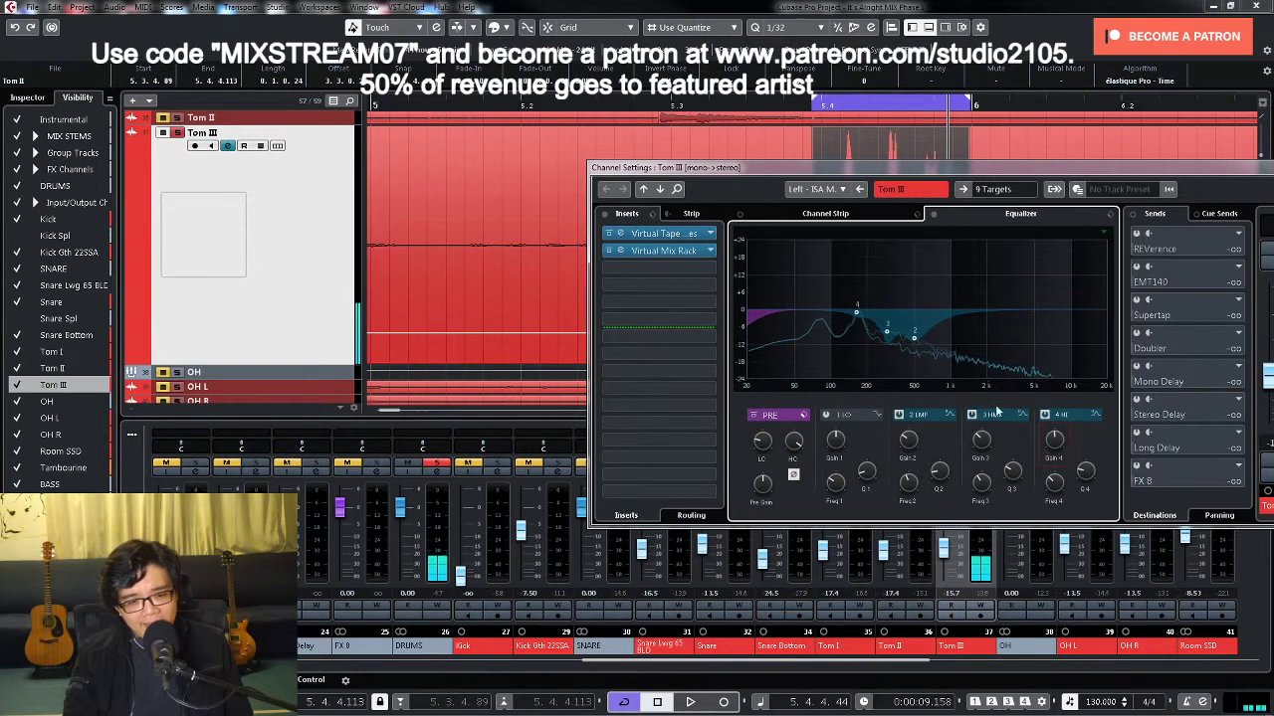
Step: Insert Boz Digital Labs' Bark Of Dog 2 in Tom III's third insert slot and open its editor
{"action": "left_click", "coordinate": [712, 269]}
{"action": "left_click", "coordinate": [622, 367]}
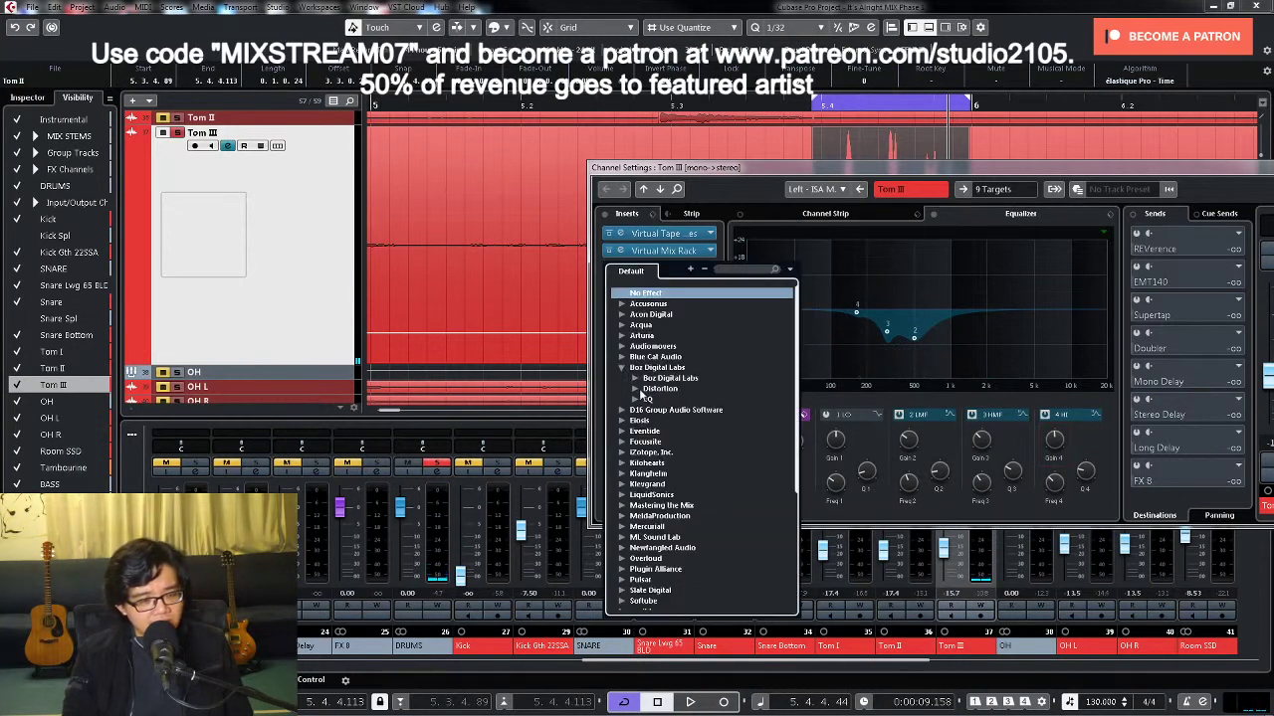
{"action": "left_click", "coordinate": [636, 399]}
{"action": "left_click", "coordinate": [669, 410]}
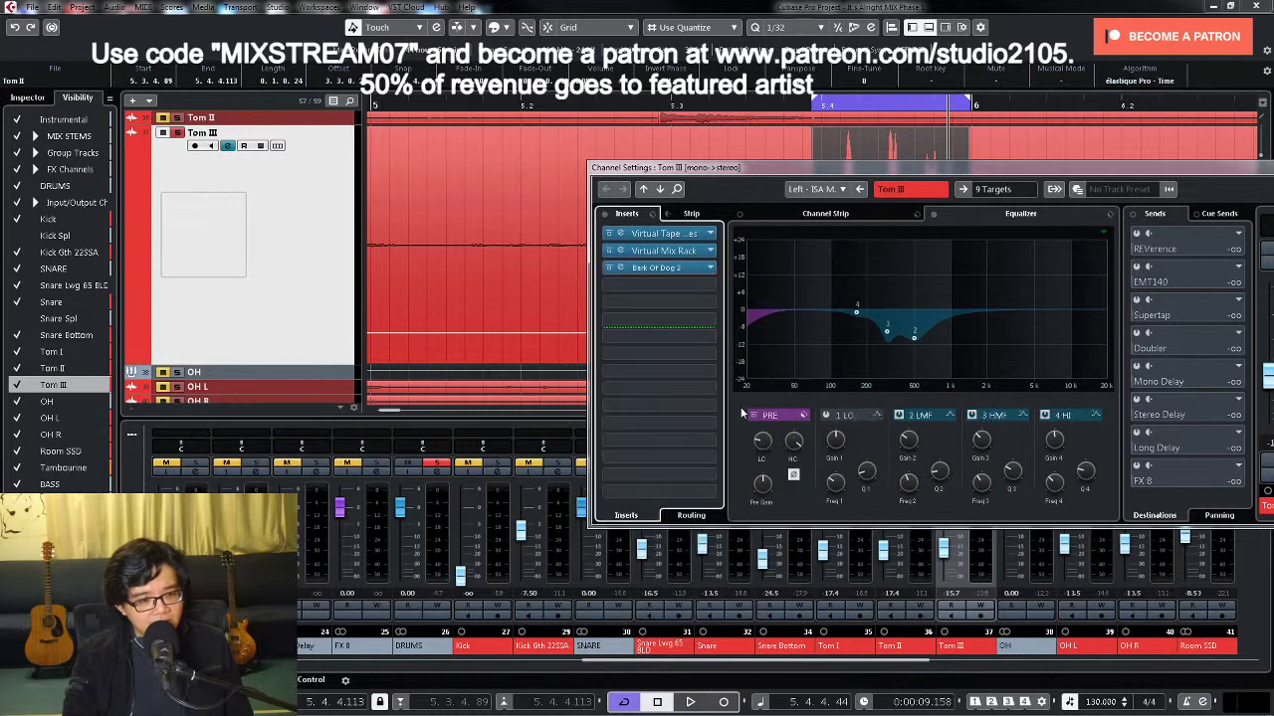
{"action": "left_click", "coordinate": [663, 269]}
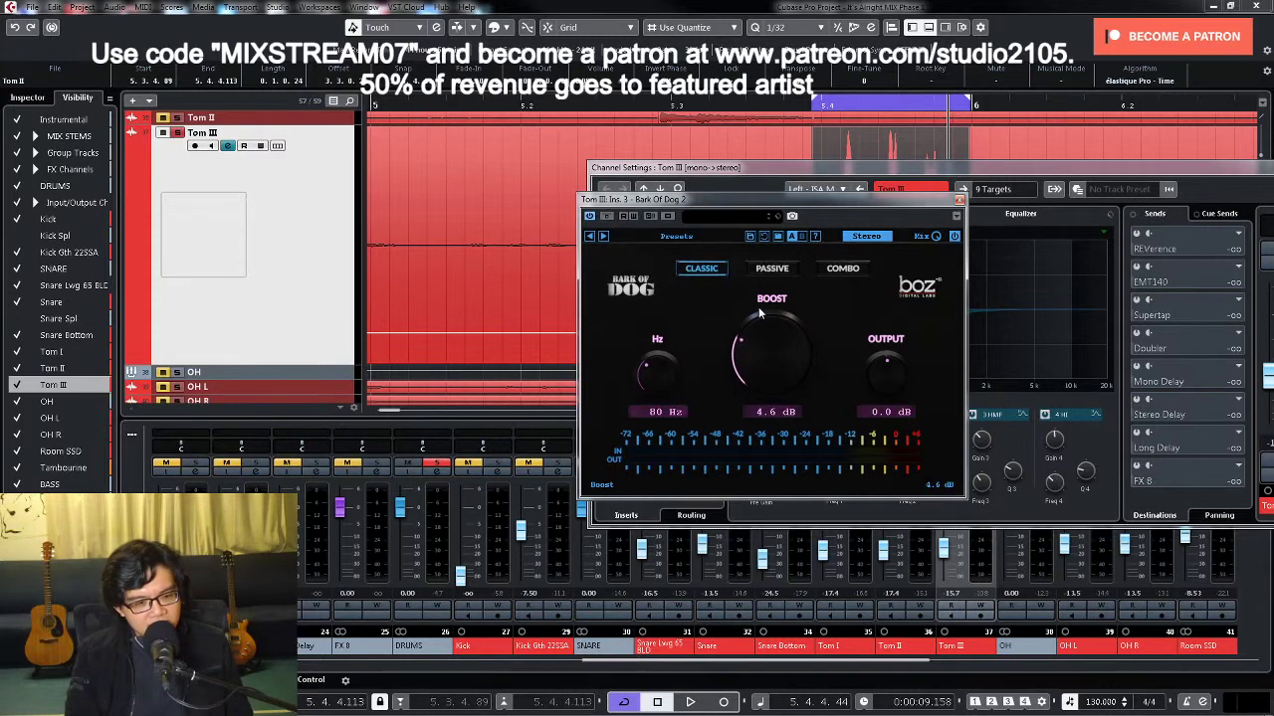
Step: Set Bark Of Dog 2 to 78 Hz with a 5.7 dB boost in Classic mode while auditioning the loop
{"action": "left_click_drag", "start_coordinate": [759, 313], "coordinate": [758, 310]}
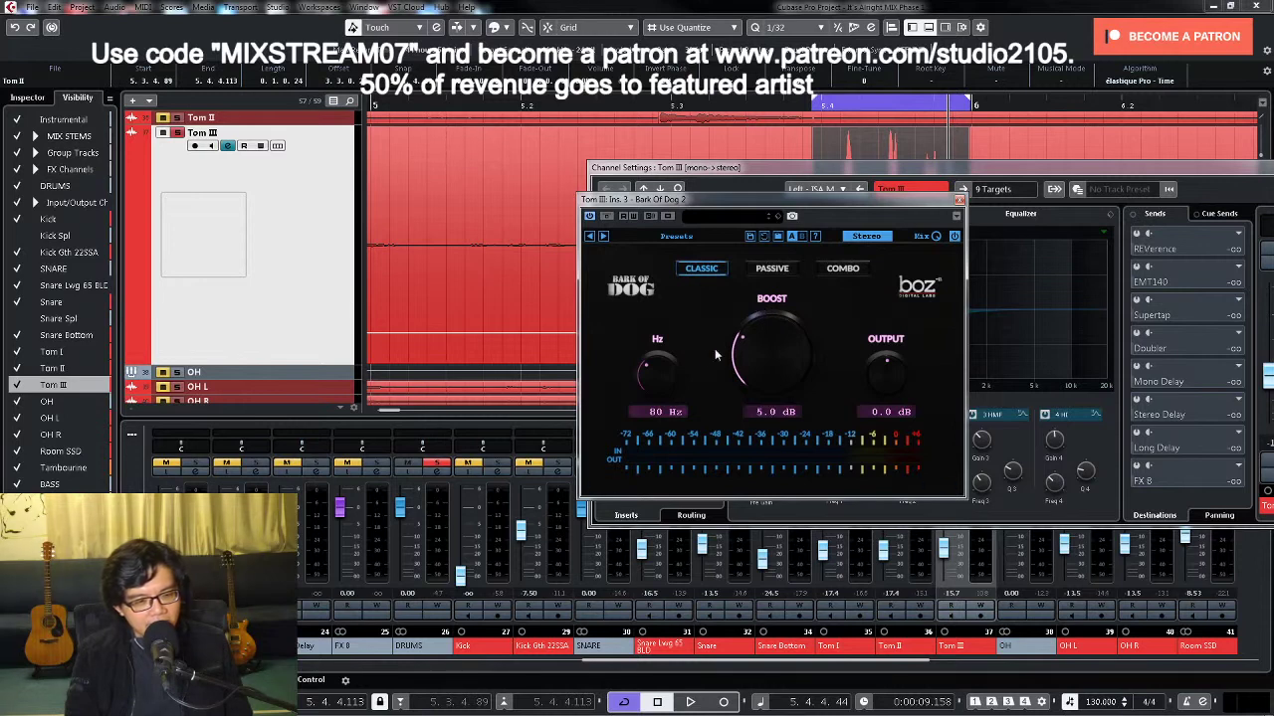
{"action": "key", "text": "space"}
{"action": "mouse_move", "coordinate": [658, 375]}
{"action": "left_mouse_down"}
{"action": "mouse_move", "coordinate": [652, 355]}
{"action": "mouse_move", "coordinate": [651, 376]}
{"action": "left_mouse_up"}
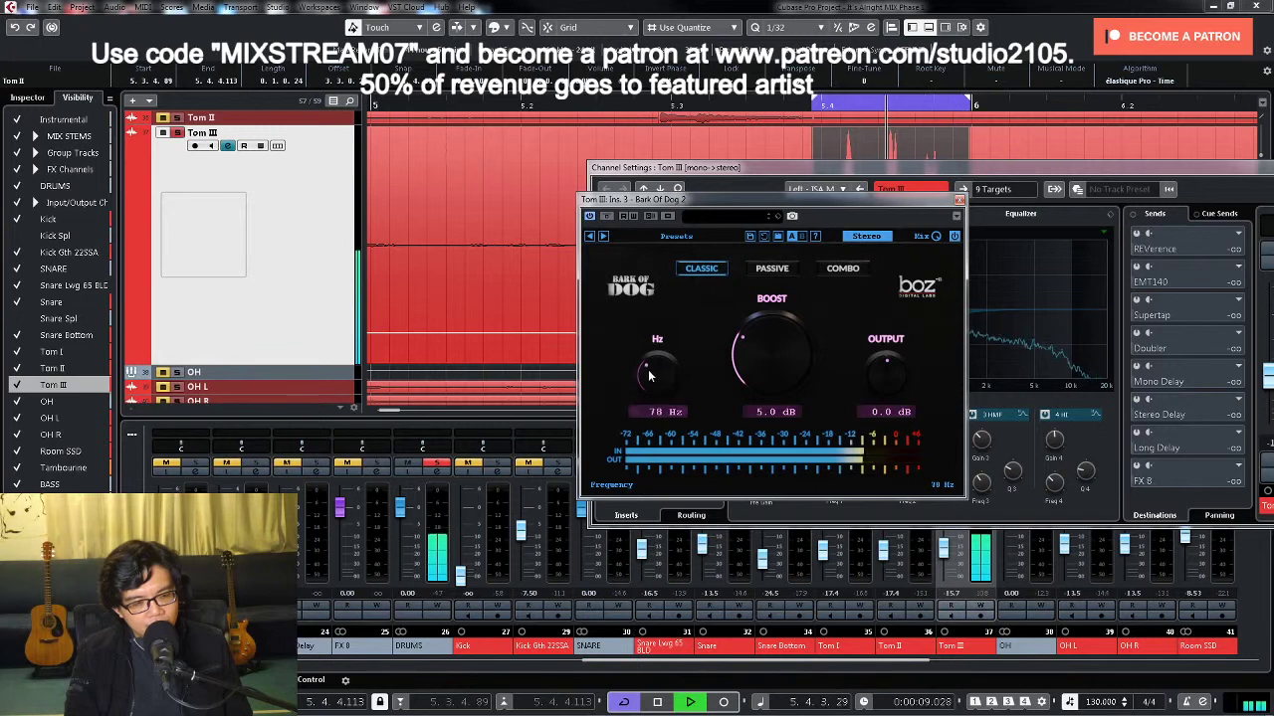
{"action": "left_click_drag", "start_coordinate": [768, 366], "coordinate": [767, 352]}
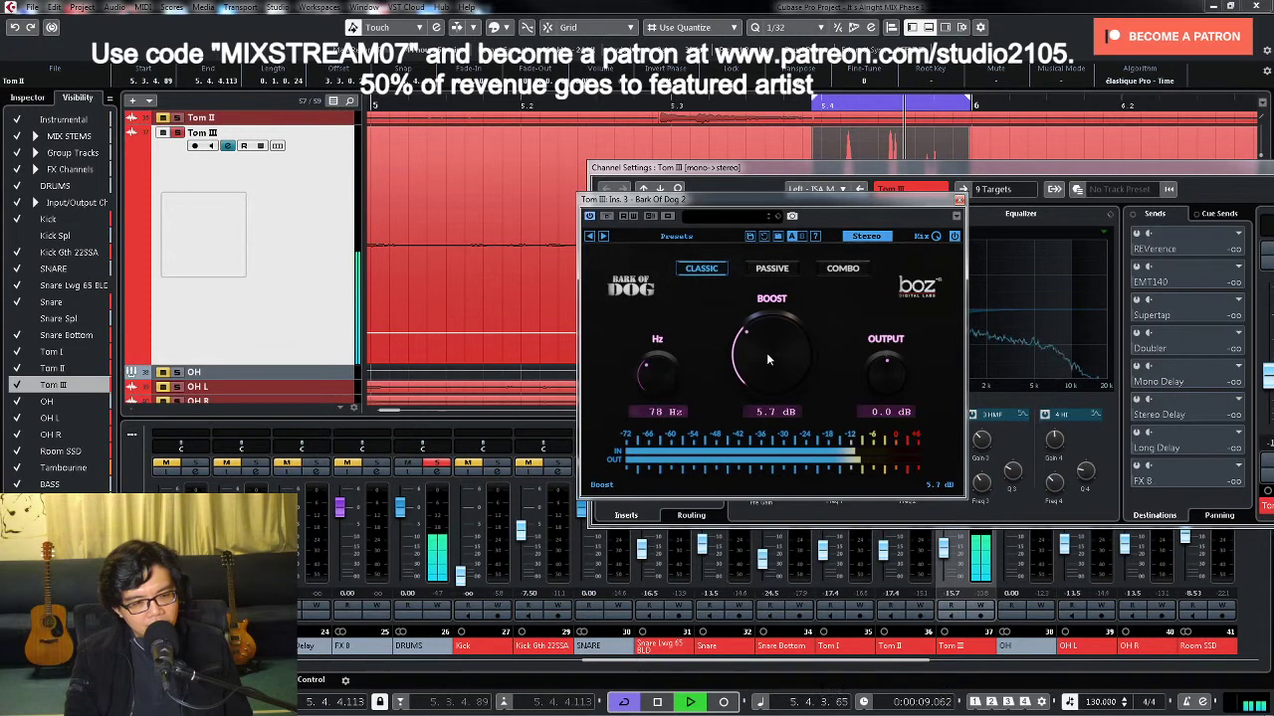
Step: Compare Bark Of Dog 2's Passive and Combo modes, choose Passive, and raise the boost to 8.0 dB
{"action": "left_click", "coordinate": [771, 269]}
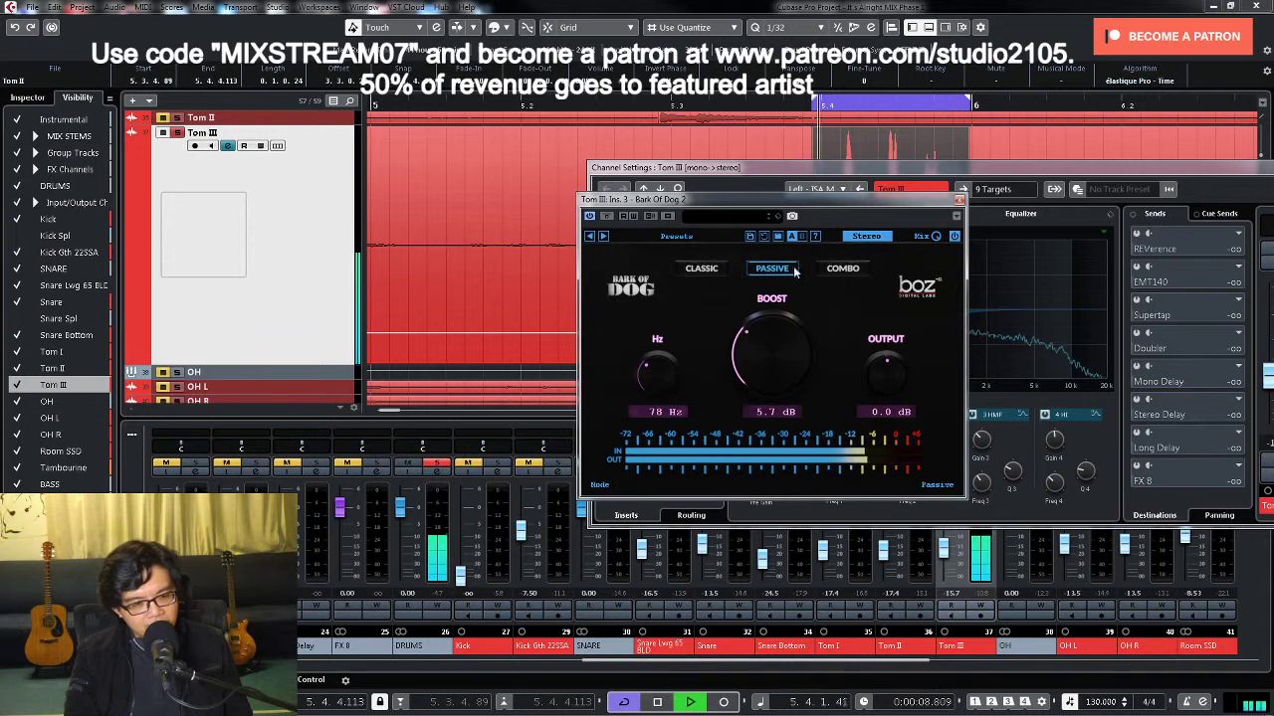
{"action": "left_click", "coordinate": [839, 269]}
{"action": "left_click", "coordinate": [769, 270]}
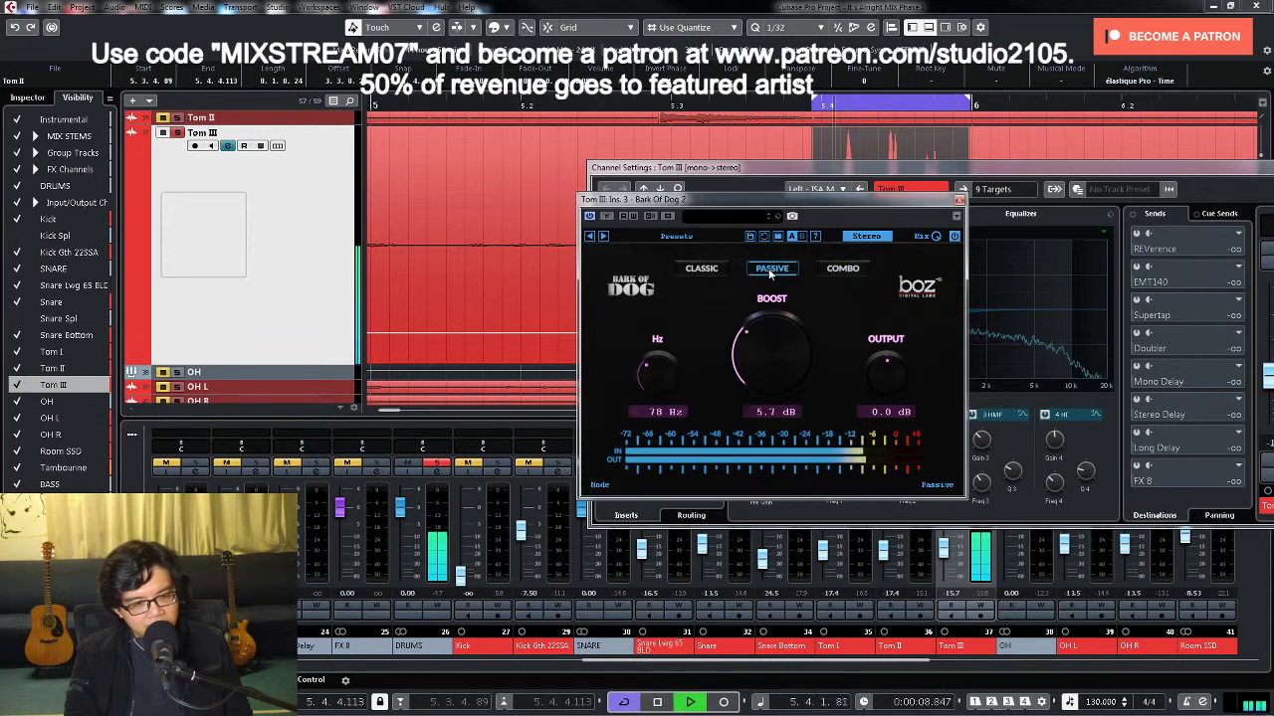
{"action": "key", "text": "space"}
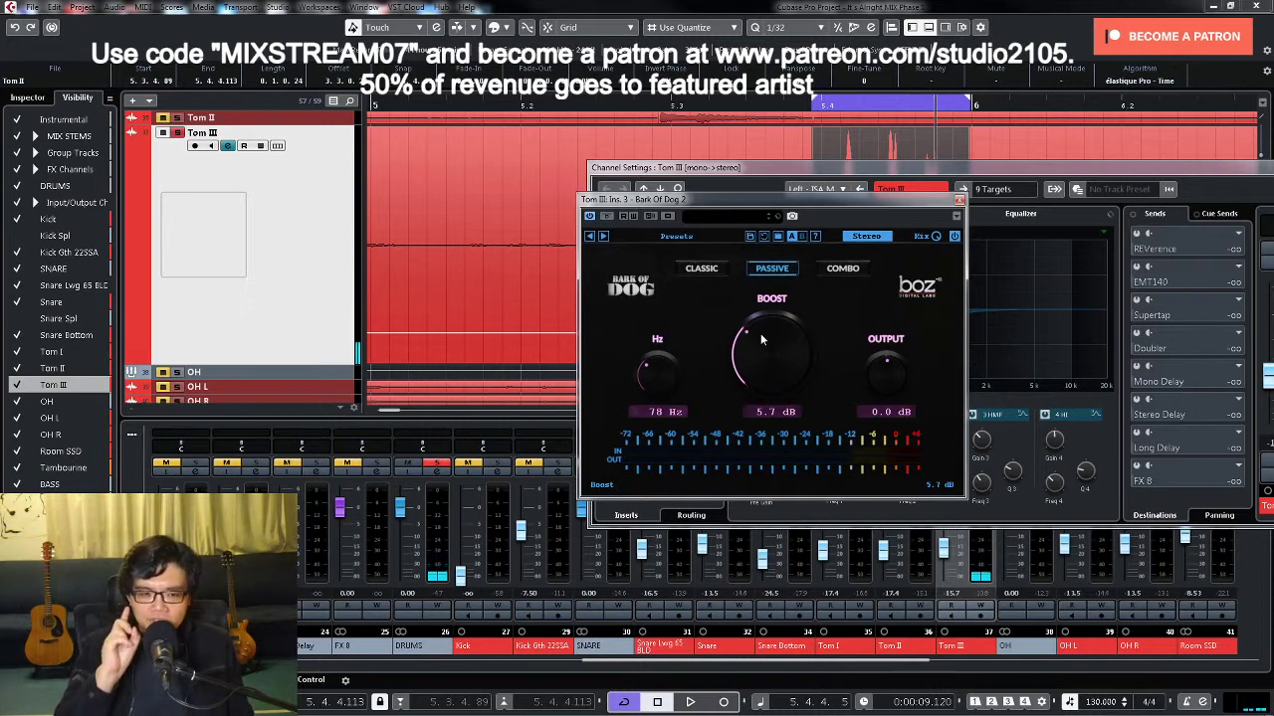
{"action": "key", "text": "space"}
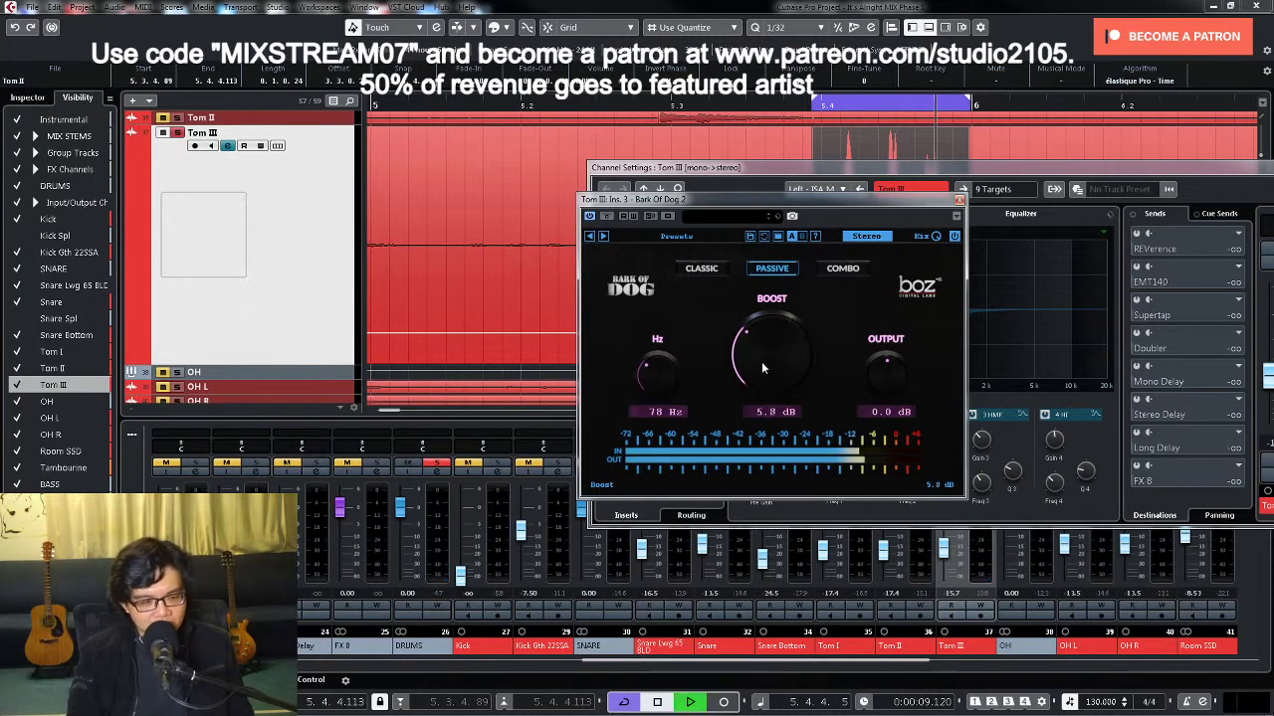
{"action": "left_click_drag", "start_coordinate": [761, 361], "coordinate": [766, 329]}
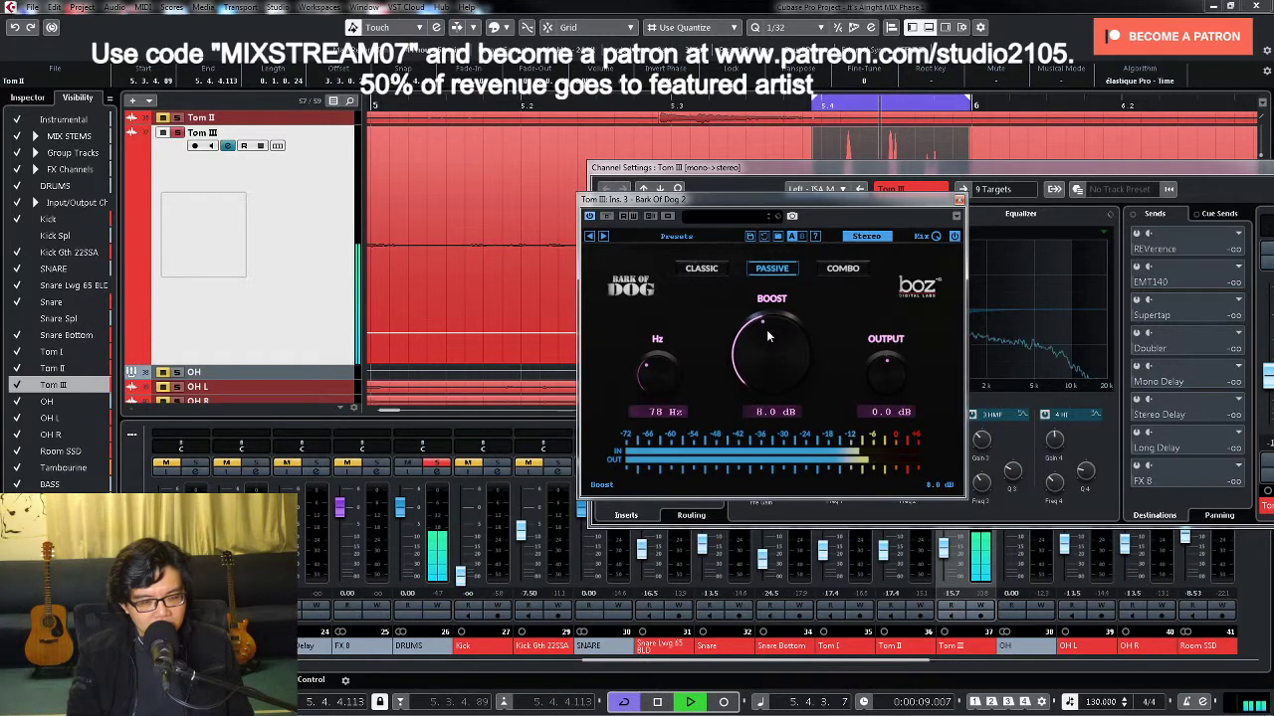
Step: Stop the loop, take Tom III out of solo, and close its channel settings and the Bark Of Dog 2 editor
{"action": "key", "text": "space"}
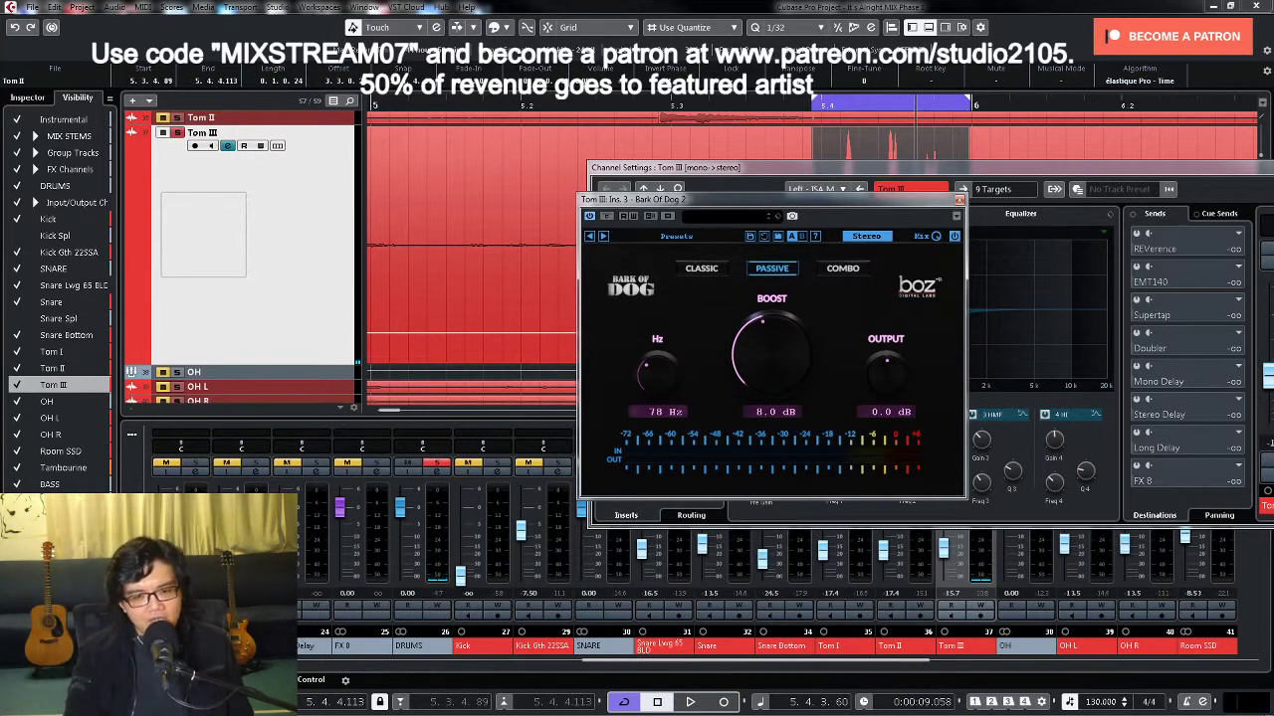
{"action": "left_click", "coordinate": [1272, 249]}
{"action": "left_click", "coordinate": [1272, 167]}
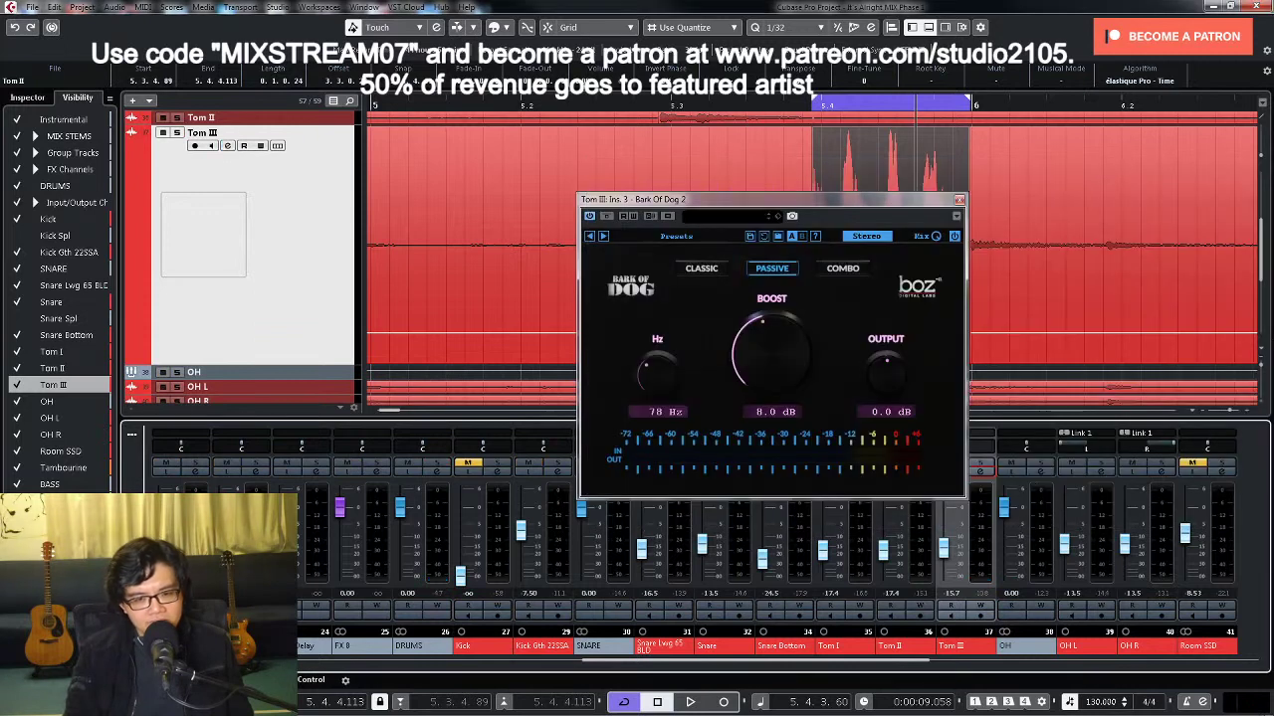
{"action": "left_click", "coordinate": [958, 200]}
Step: Check the loop with the full drum kit playing, turn off cycle playback, and pan Tom III fully right
{"action": "key", "text": "space"}
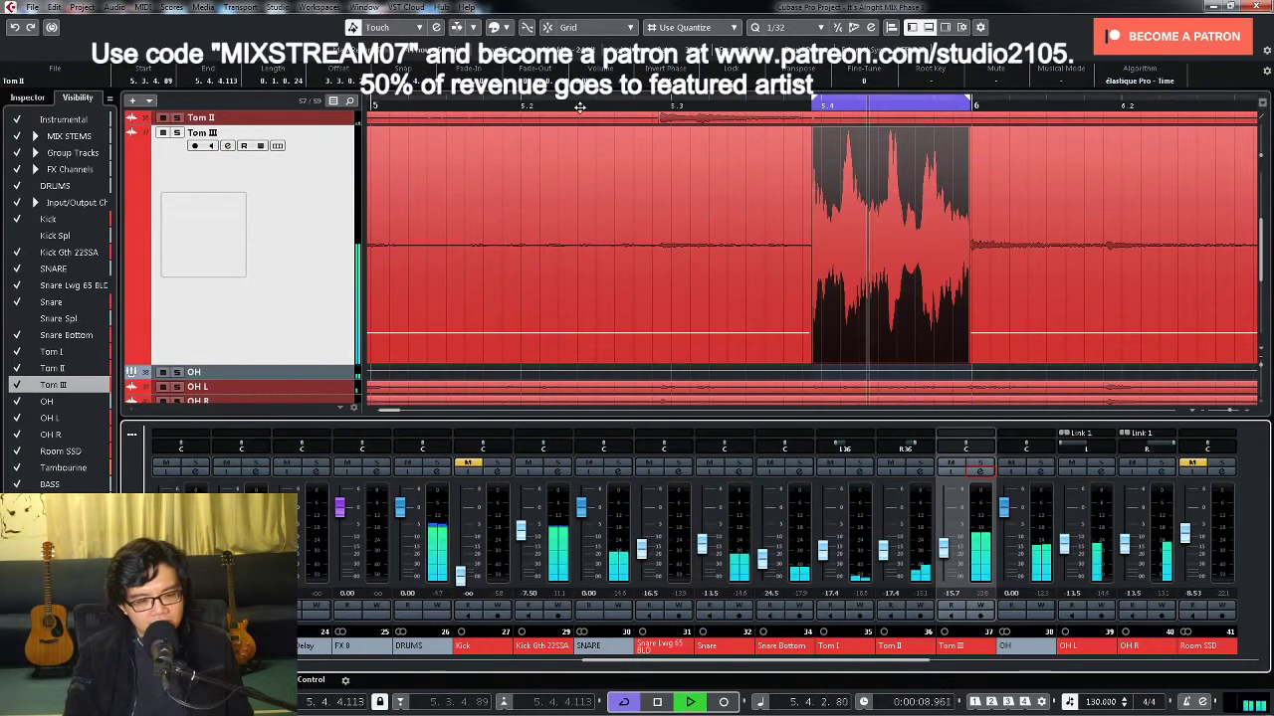
{"action": "key", "text": "space"}
{"action": "key", "text": "KP_Divide"}
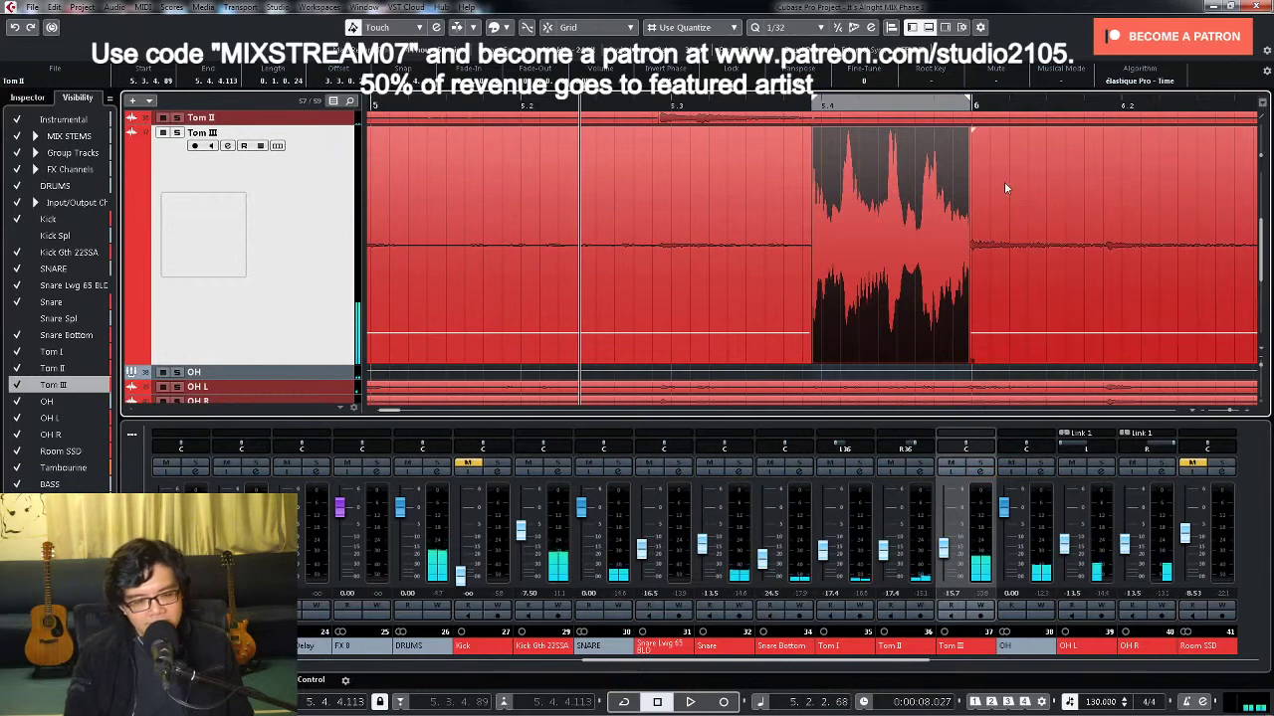
{"action": "left_click_drag", "start_coordinate": [968, 447], "coordinate": [993, 448]}
Step: Collapse Tom III's enlarged track to normal height and play the drums from bar 2
{"action": "scroll", "coordinate": [583, 262], "scroll_direction": "up", "scroll_amount": 3}
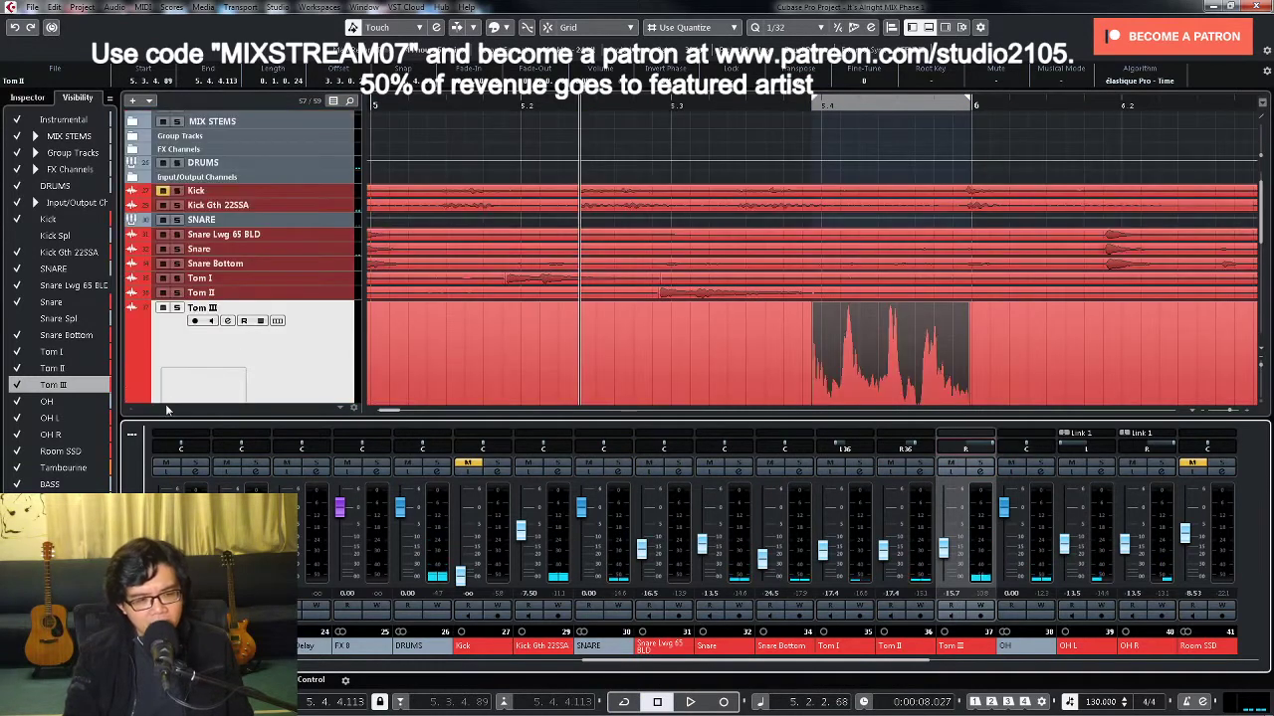
{"action": "left_click_drag", "start_coordinate": [167, 409], "coordinate": [317, 329]}
{"action": "key", "text": "shift+f"}
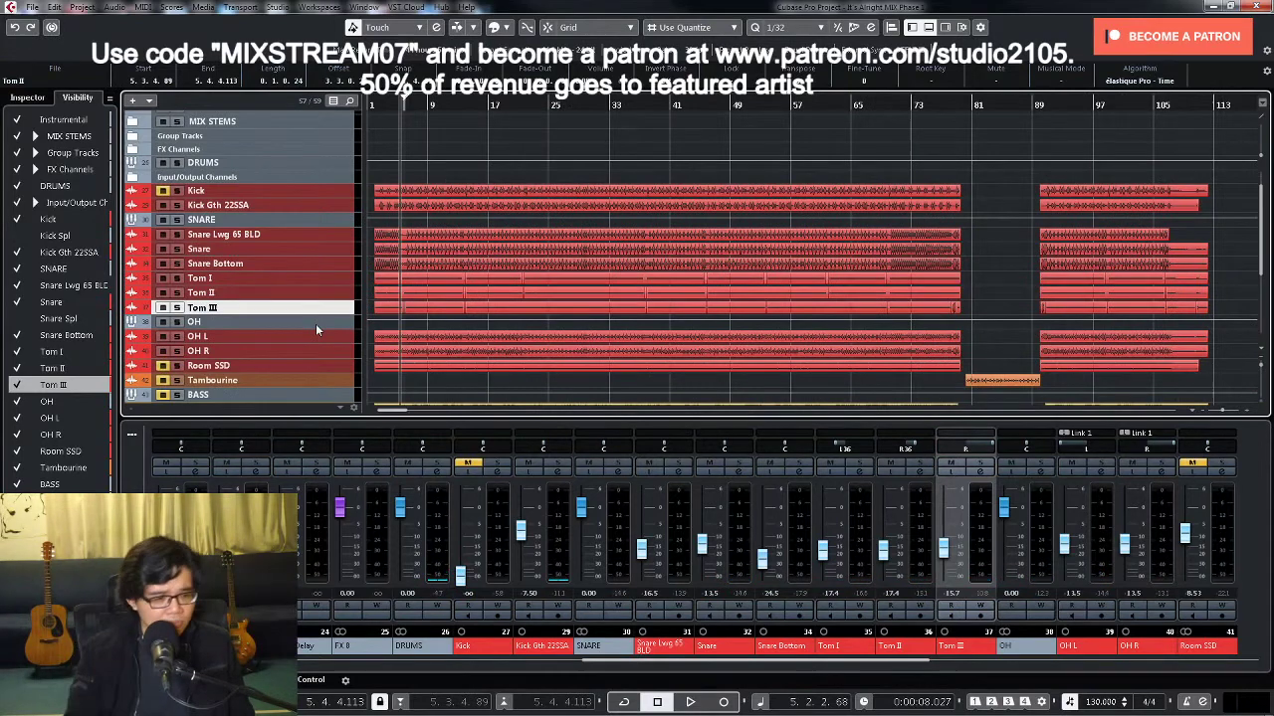
{"action": "key", "text": "h"}
{"action": "key", "text": "h"}
{"action": "key", "text": "h"}
{"action": "key", "text": "h"}
{"action": "key", "text": "h"}
{"action": "key", "text": "h"}
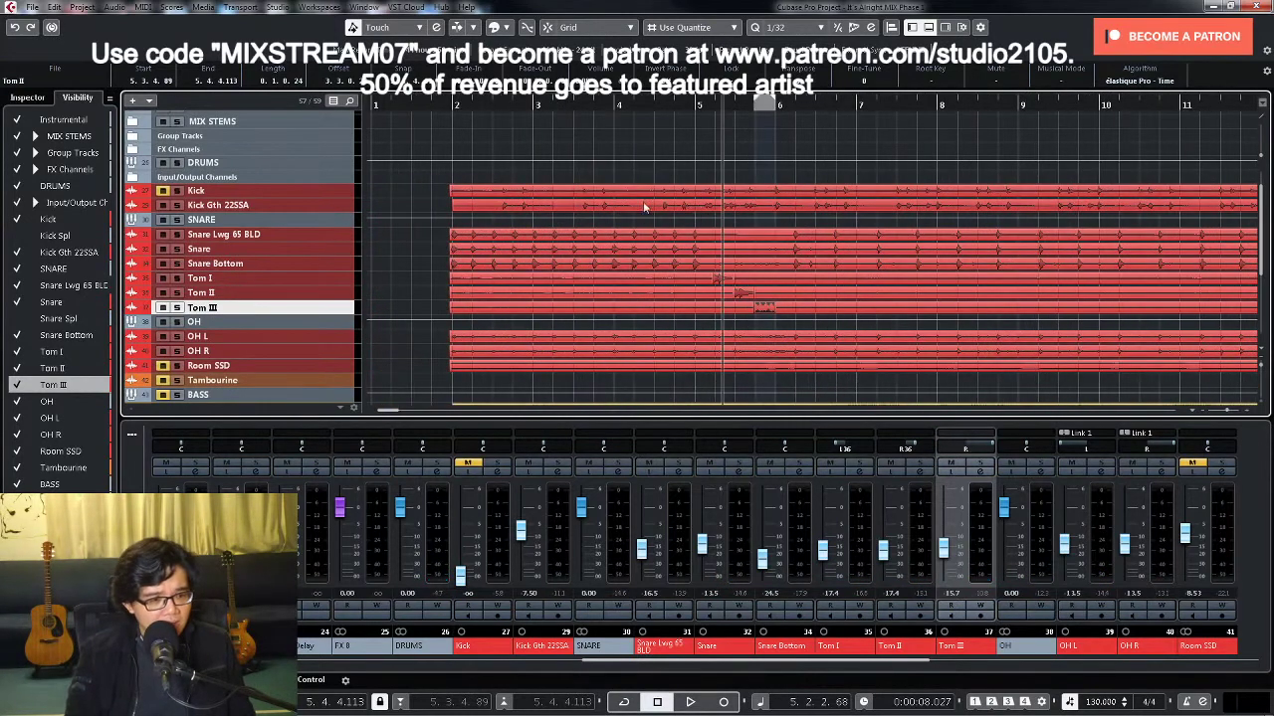
{"action": "left_click", "coordinate": [451, 104]}
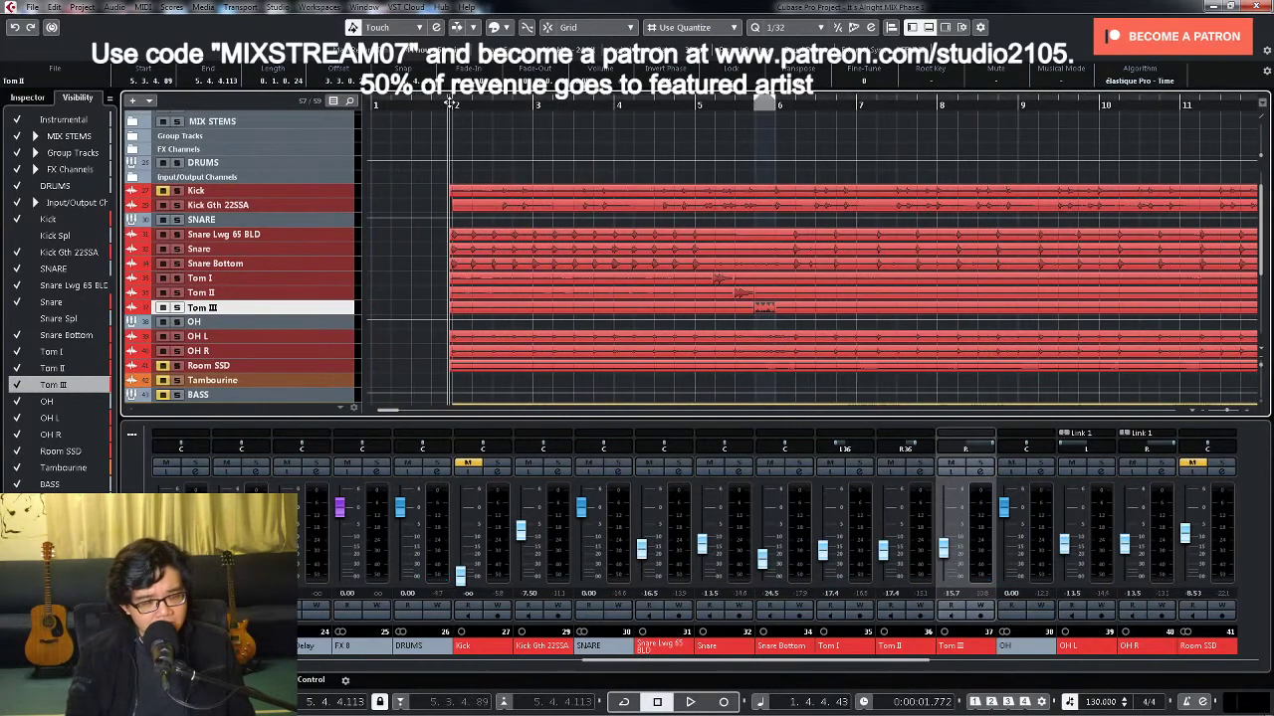
{"action": "key", "text": "space"}
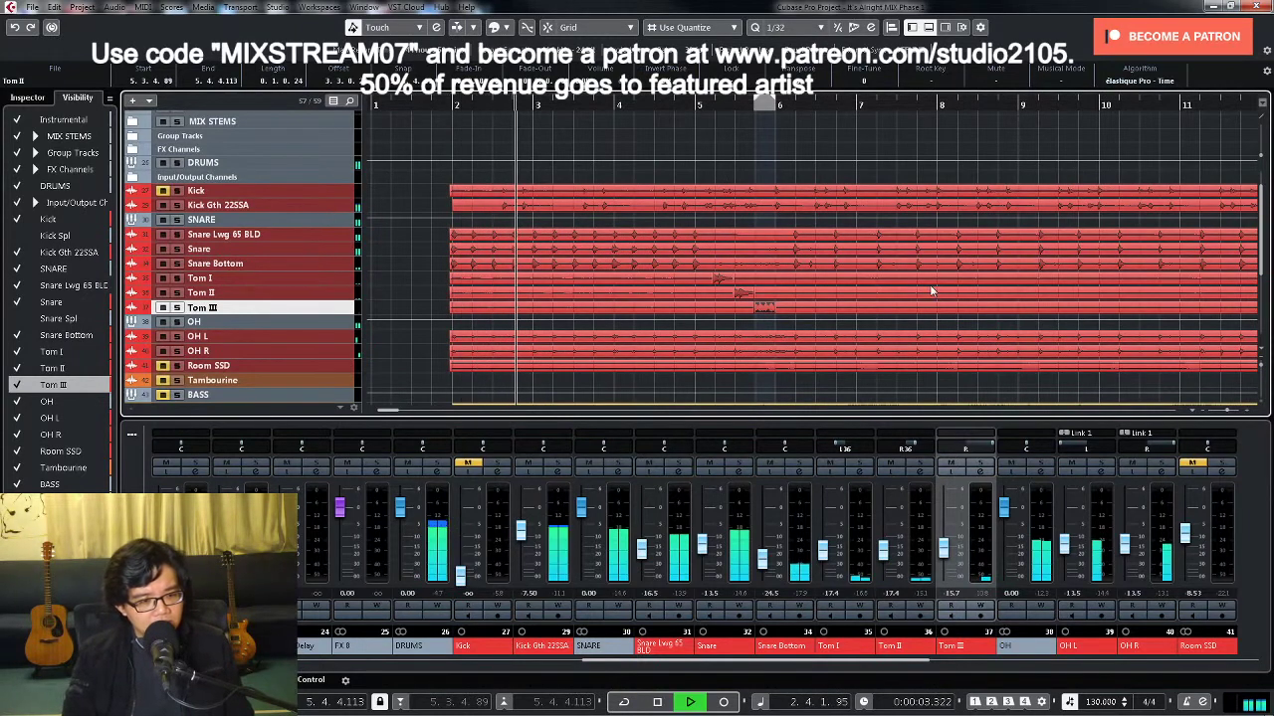
Step: Select the Tom I, II and III channels, stop playback, and match Tom III's fader to the other toms at -17.4 dB
{"action": "left_click", "coordinate": [851, 575], "text": "shift"}
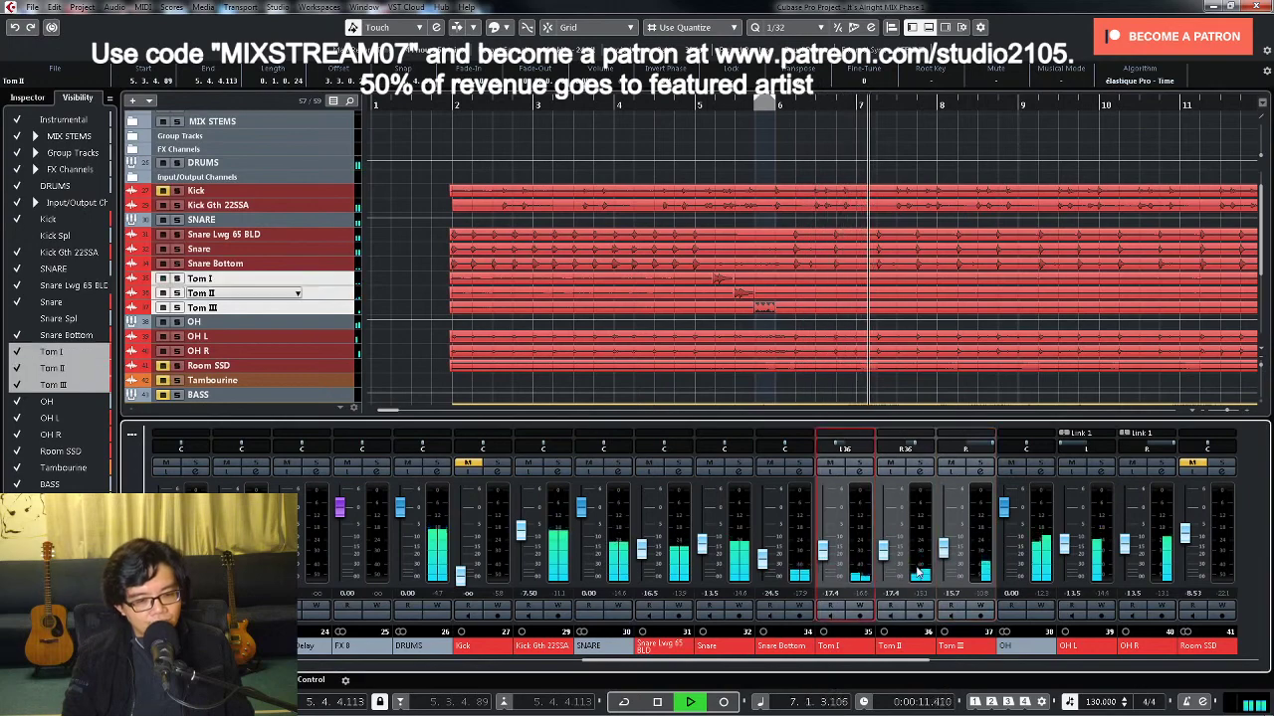
{"action": "key", "text": "space"}
{"action": "left_click", "coordinate": [943, 555]}
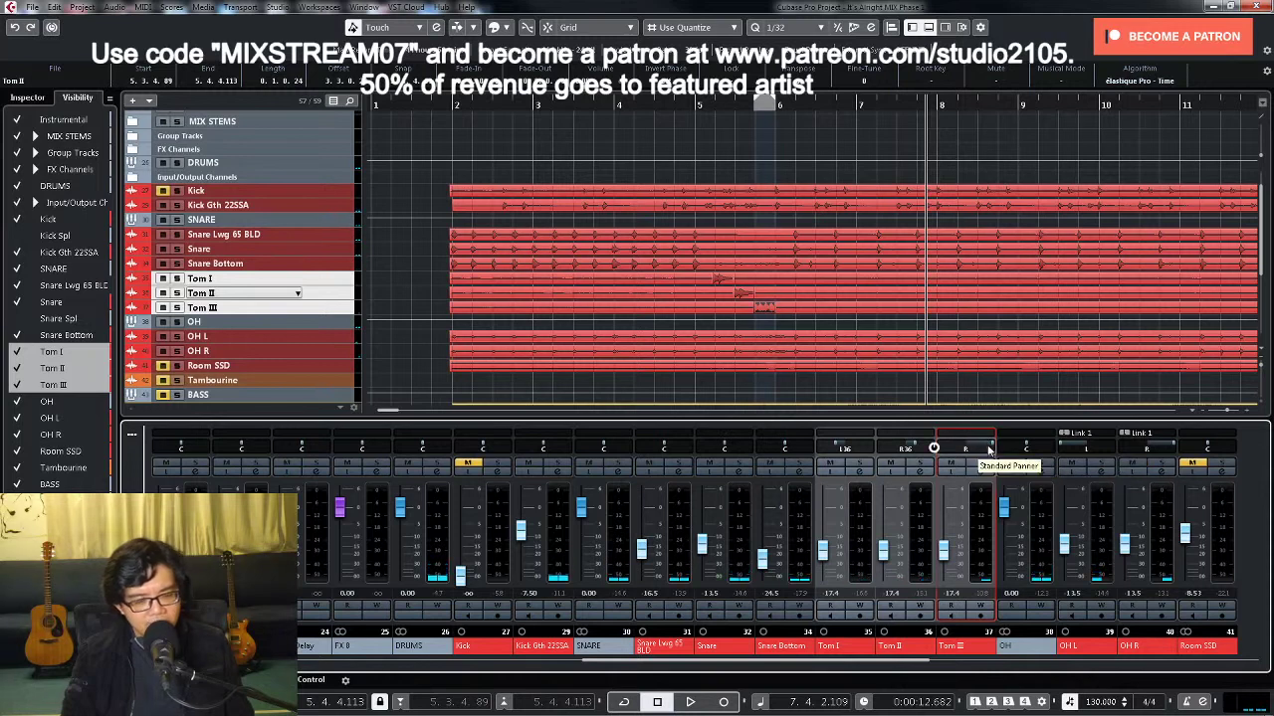
Step: Set Tom I's pan to L35 and return Tom II's pan to center
{"action": "left_click", "coordinate": [843, 447]}
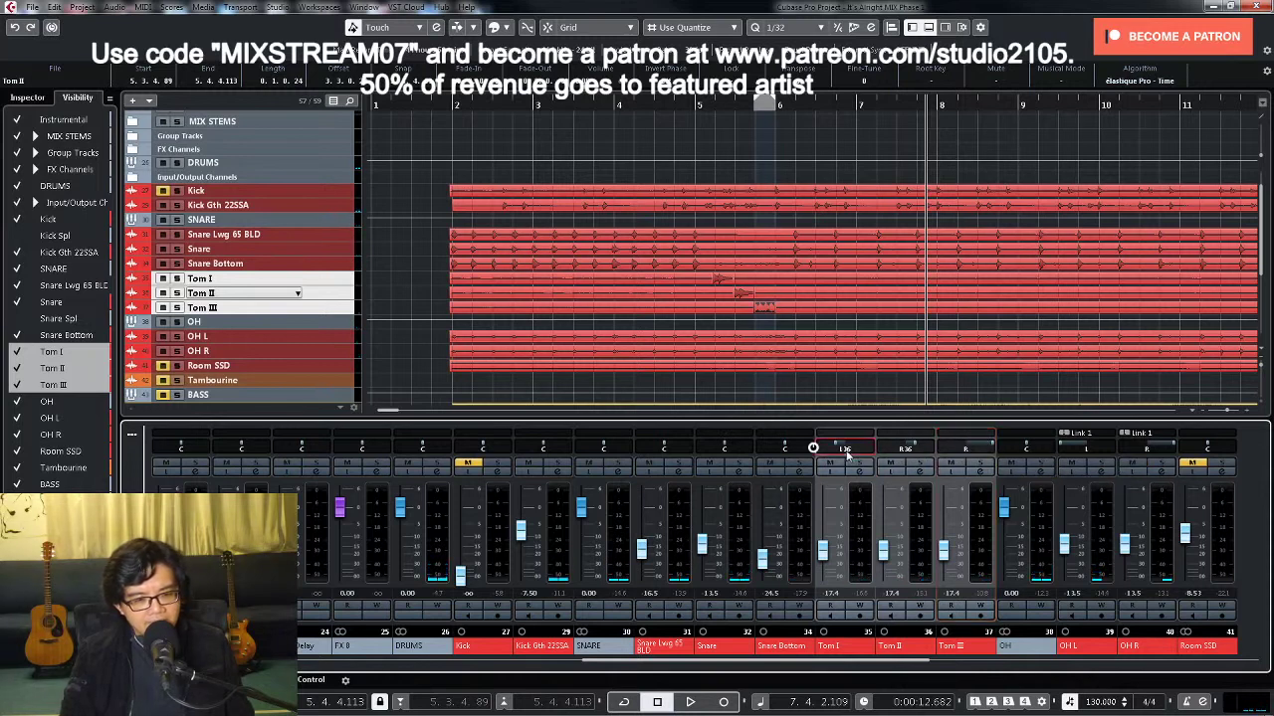
{"action": "left_click", "coordinate": [904, 448]}
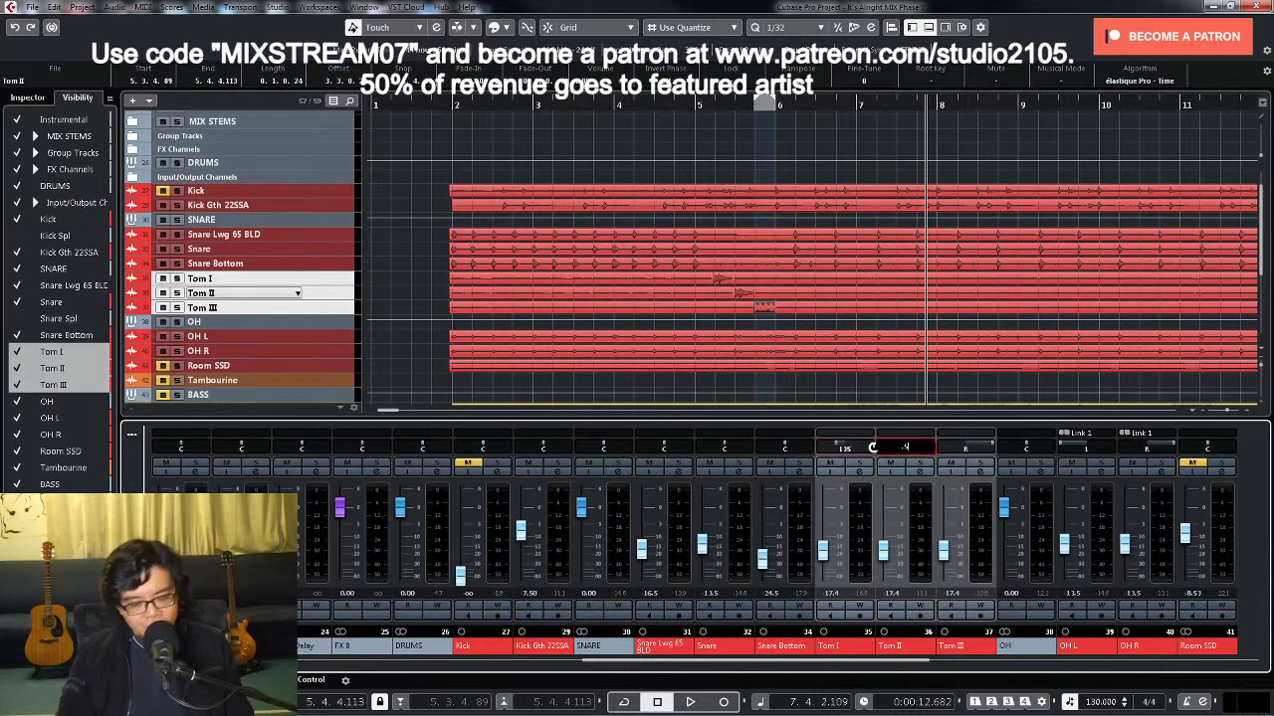
{"action": "left_click_drag", "start_coordinate": [872, 448], "coordinate": [943, 455]}
Step: Try a pan value of 75 for Tom III and settle on R50
{"action": "double_click", "coordinate": [965, 449]}
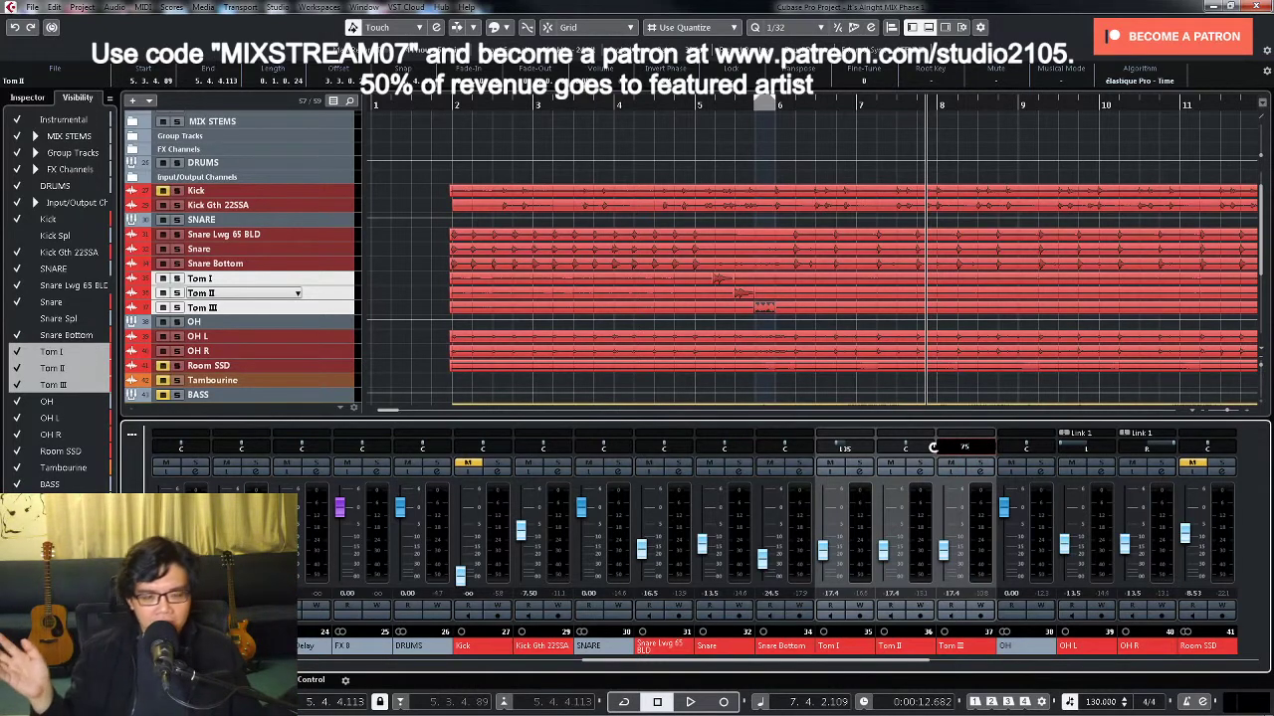
{"action": "type", "text": "7"}
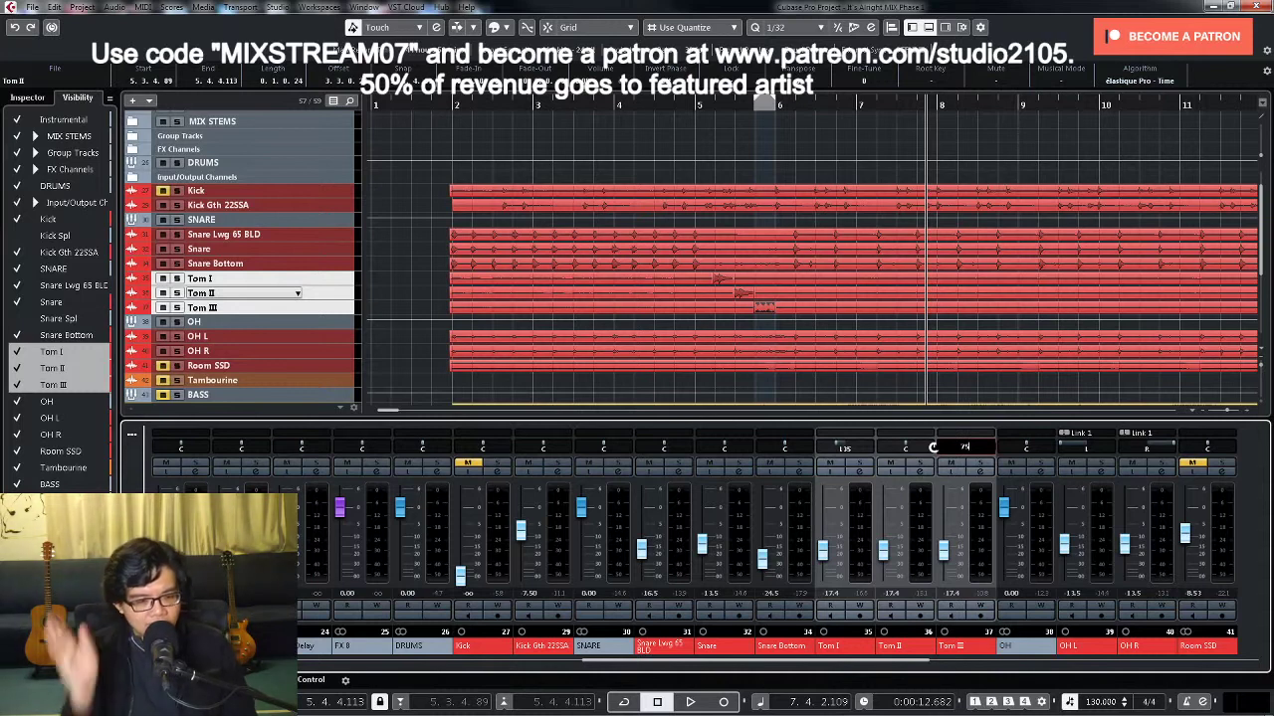
{"action": "type", "text": "5"}
{"action": "key", "text": "Return"}
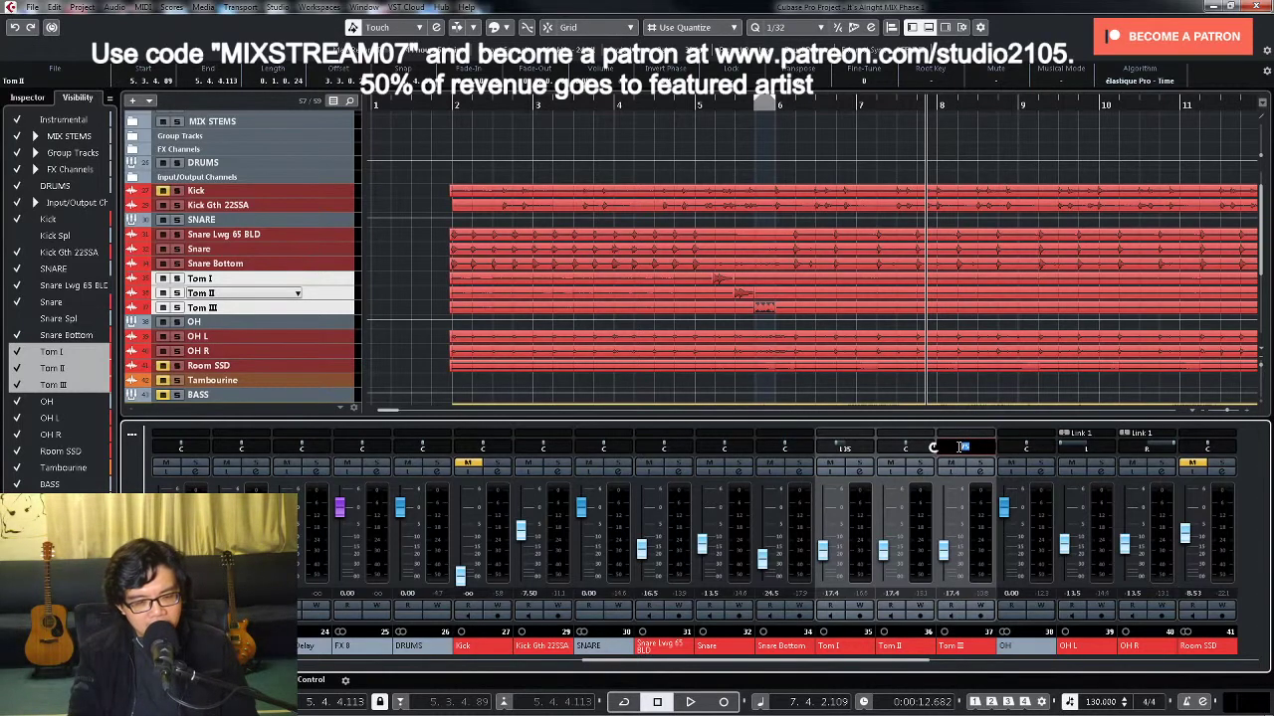
Step: Pan Tom II to R30 and Tom I to L30
{"action": "double_click", "coordinate": [903, 446]}
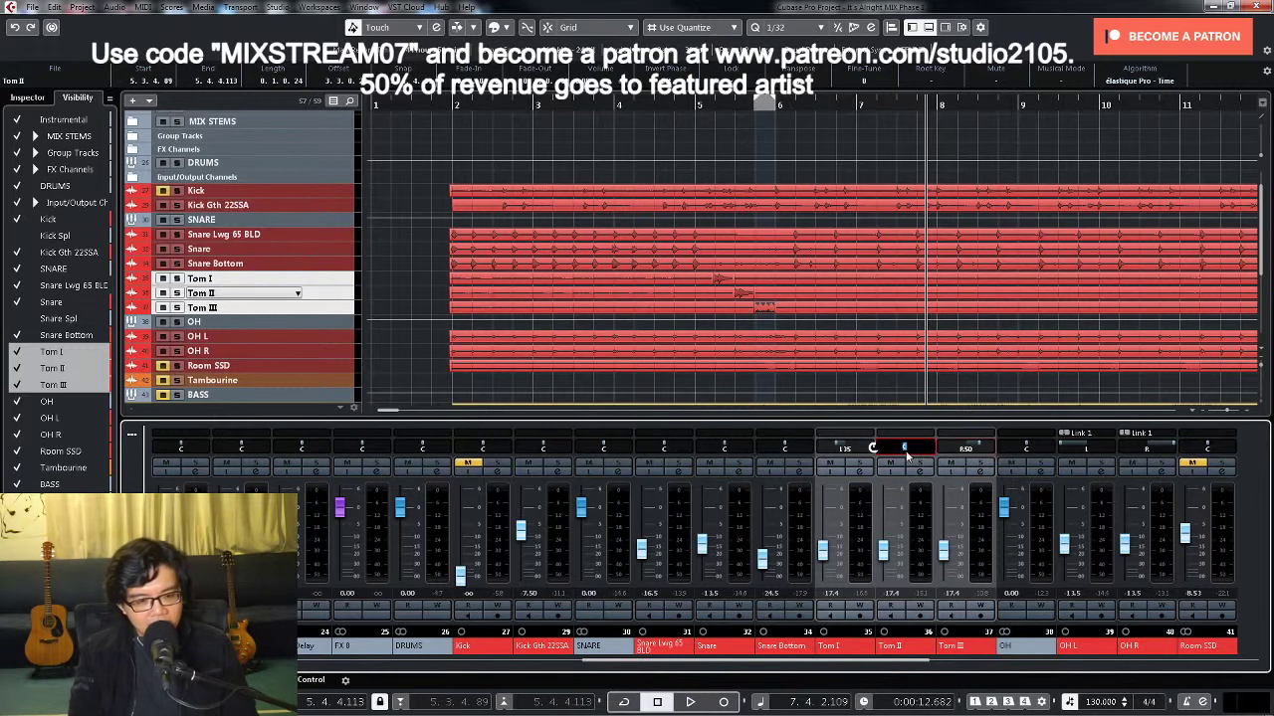
{"action": "type", "text": "30"}
{"action": "key", "text": "Return"}
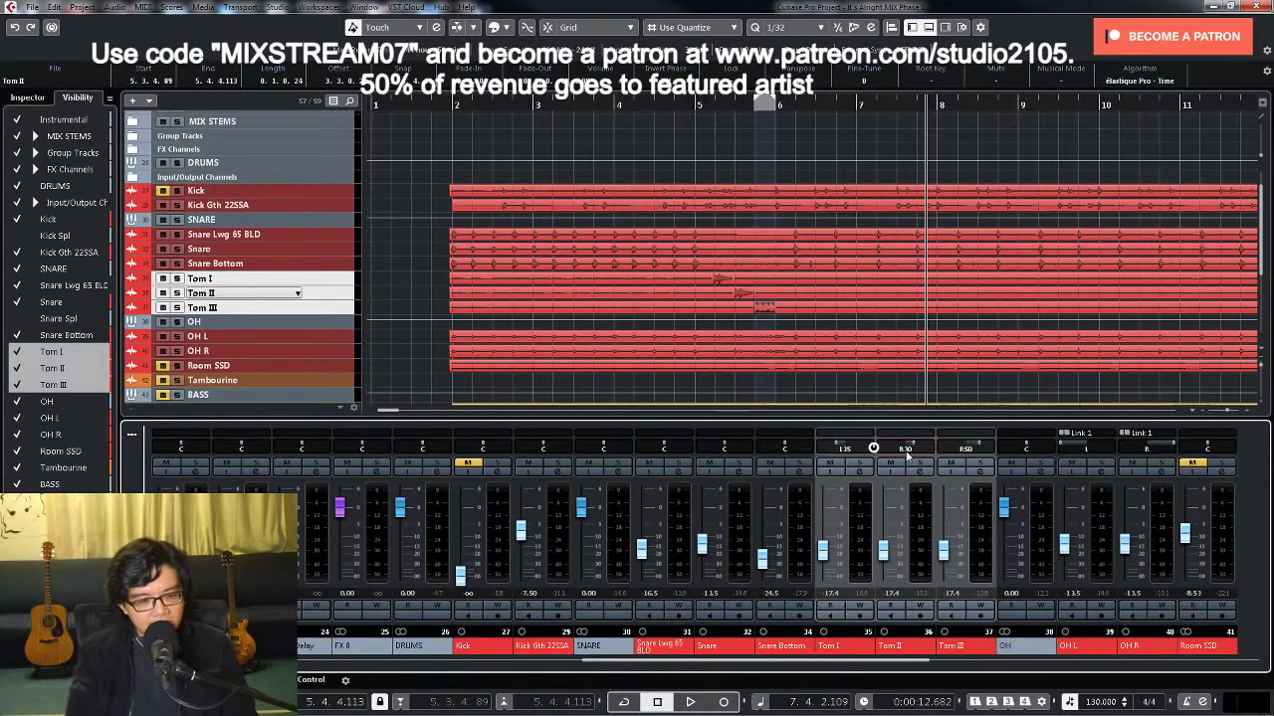
{"action": "double_click", "coordinate": [843, 448]}
{"action": "type", "text": "-"}
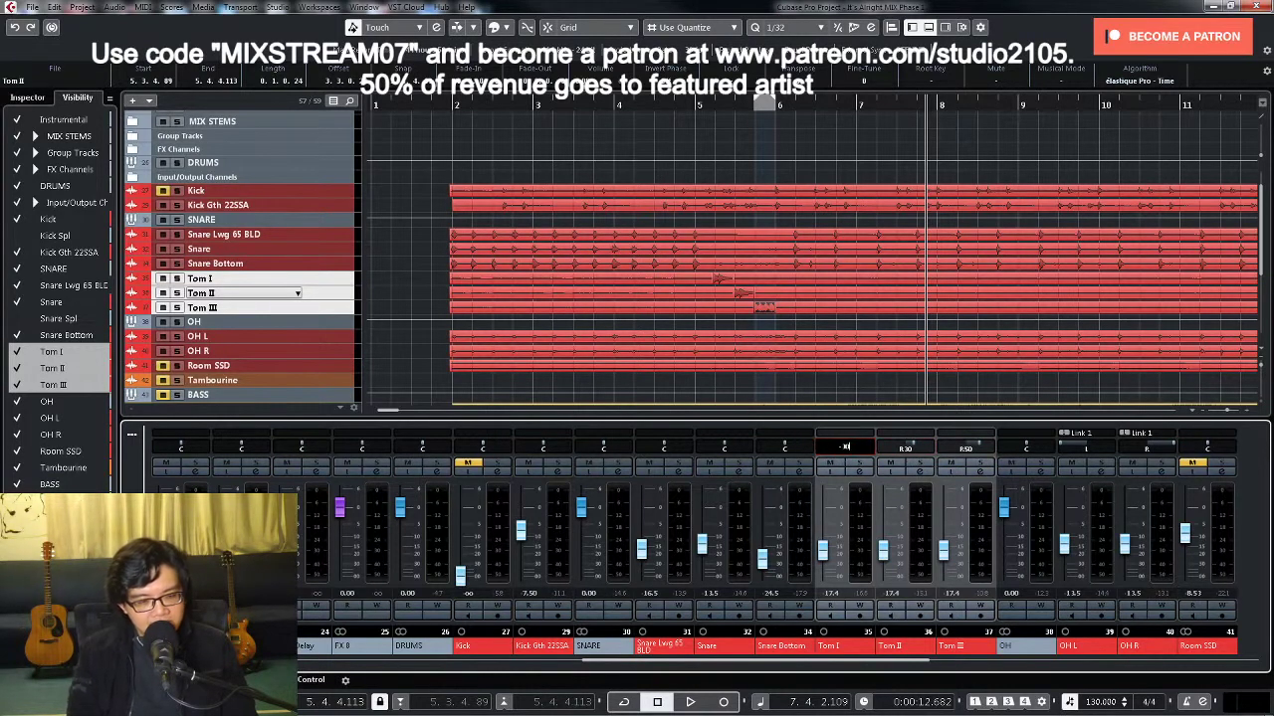
{"action": "type", "text": "30"}
{"action": "key", "text": "Return"}
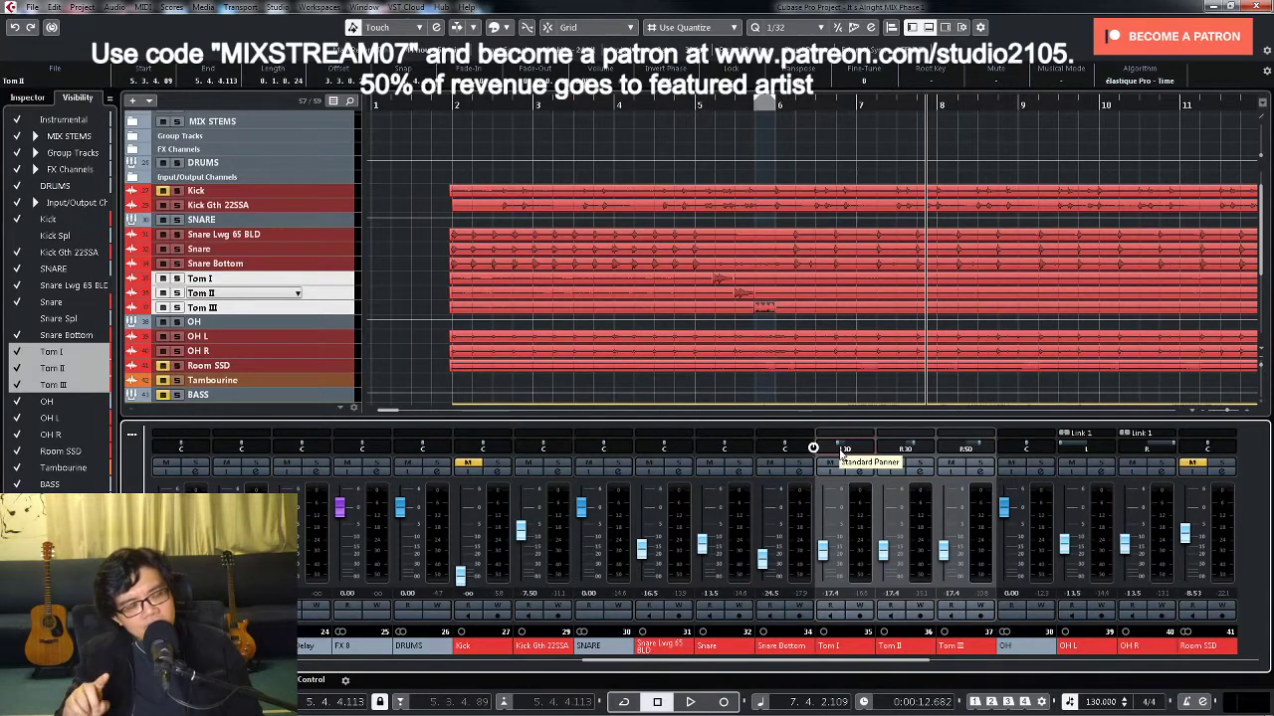
Step: Play the kit briefly with the new tom panning, pull the Room SSD fader down to -∞, and select its track
{"action": "key", "text": "space"}
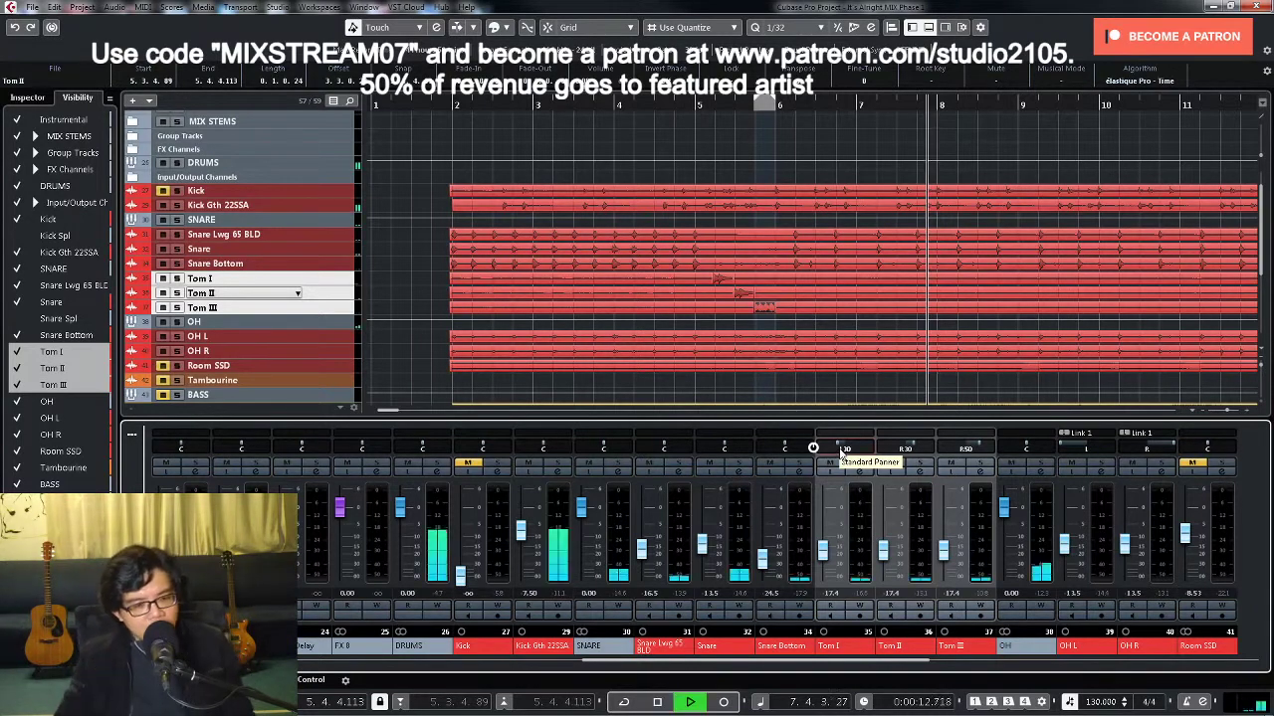
{"action": "key", "text": "shift+f"}
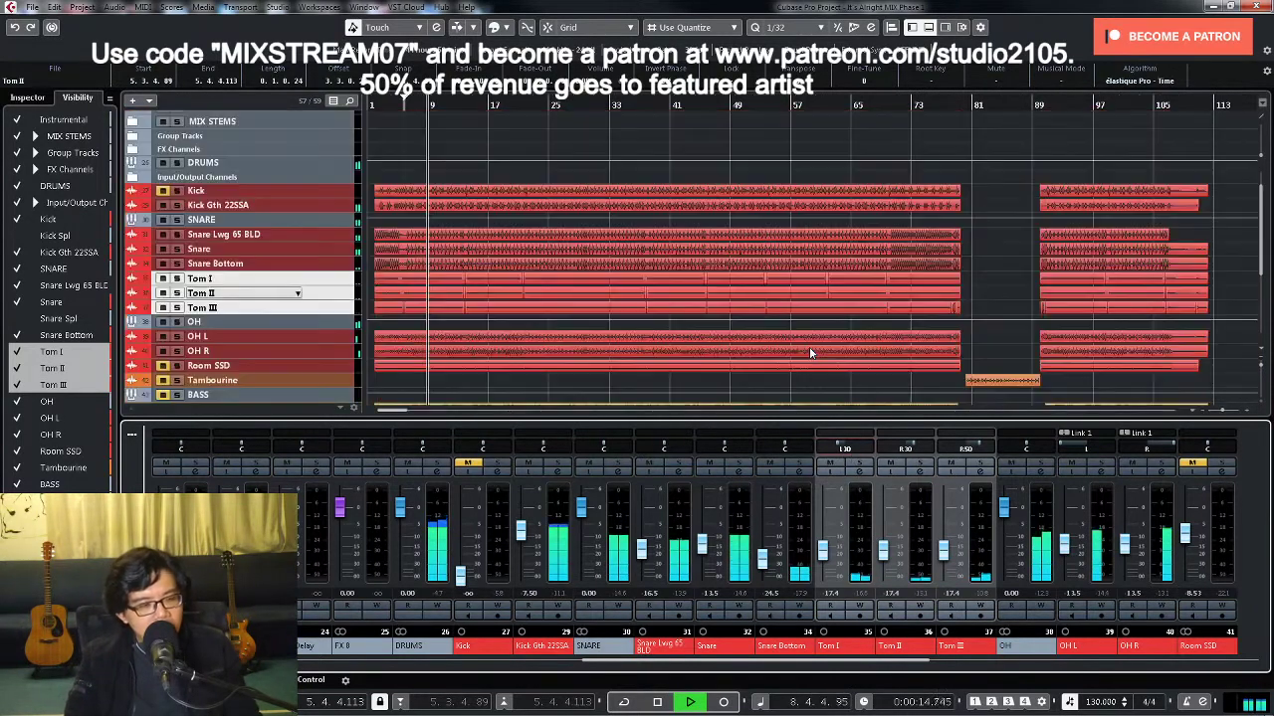
{"action": "key", "text": "space"}
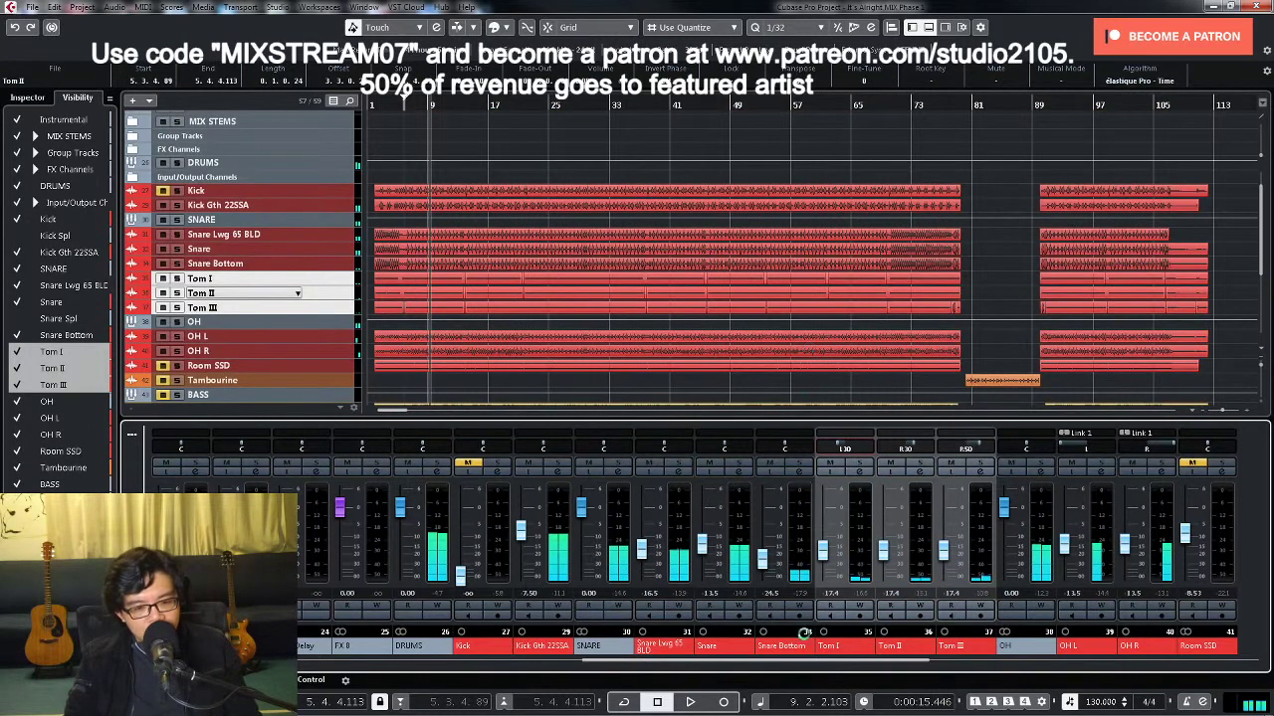
{"action": "left_click_drag", "start_coordinate": [710, 664], "coordinate": [750, 665]}
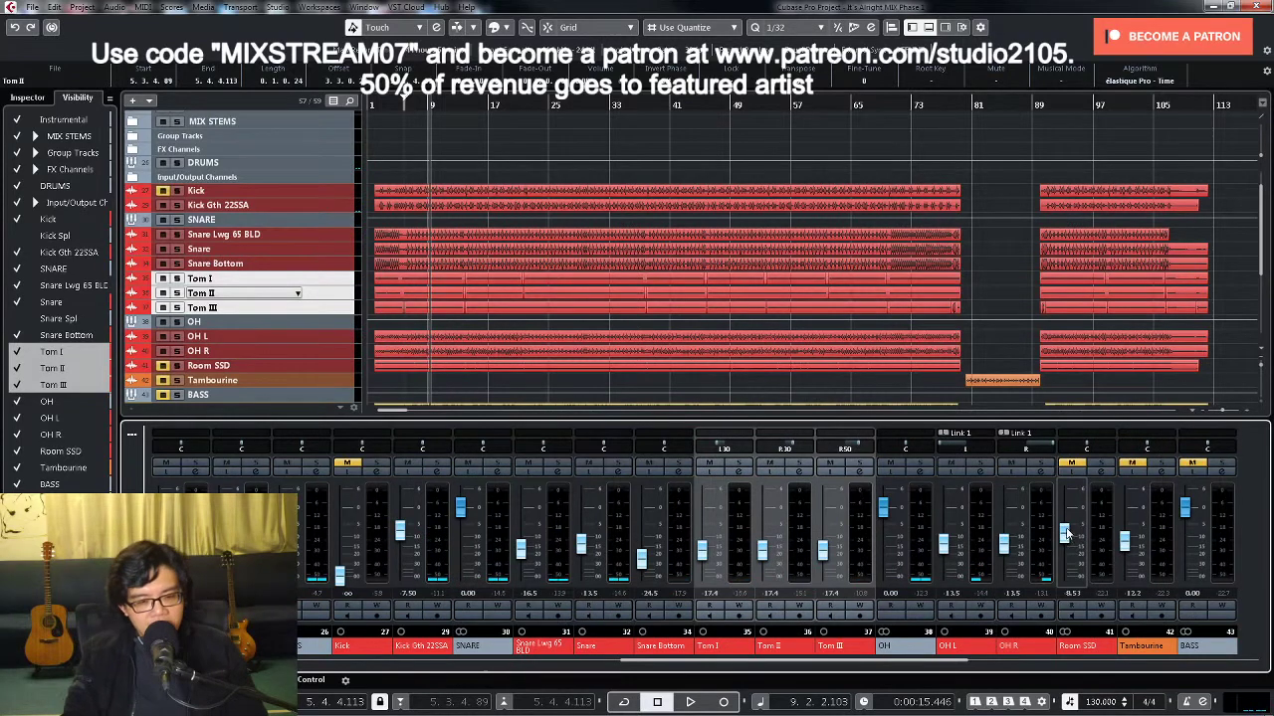
{"action": "left_click_drag", "start_coordinate": [1067, 535], "coordinate": [1066, 585]}
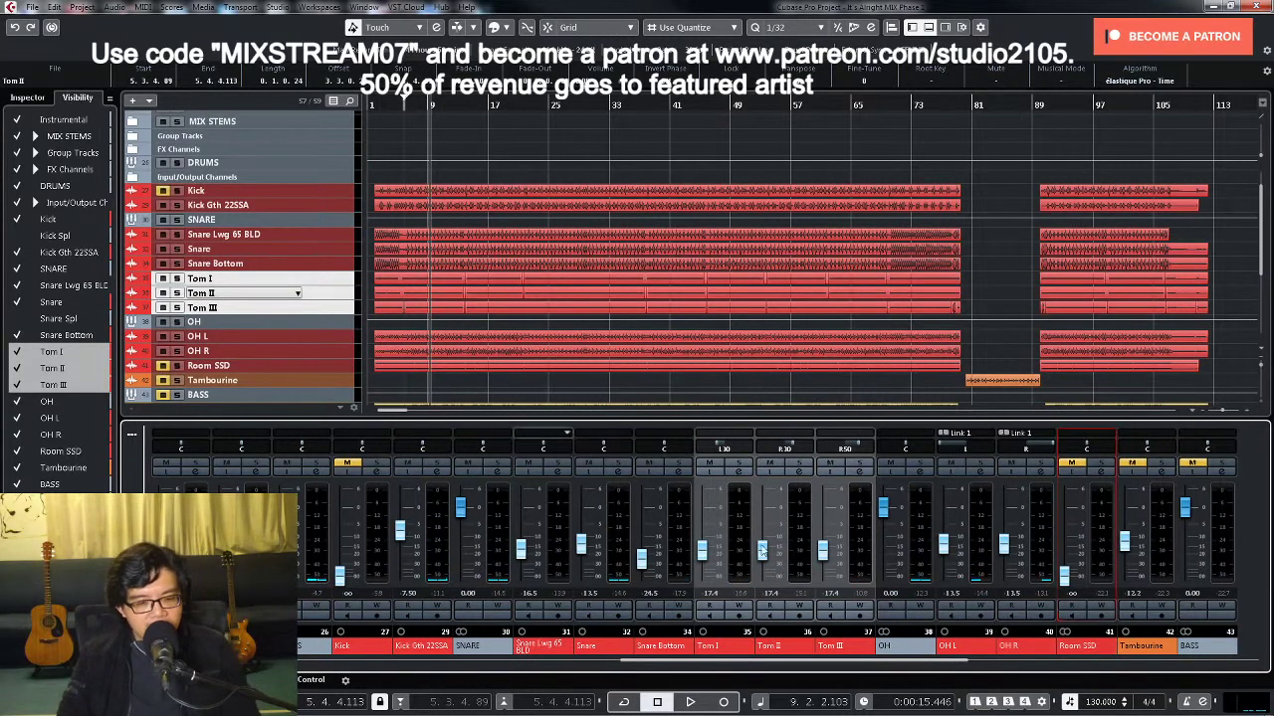
{"action": "left_click", "coordinate": [326, 367]}
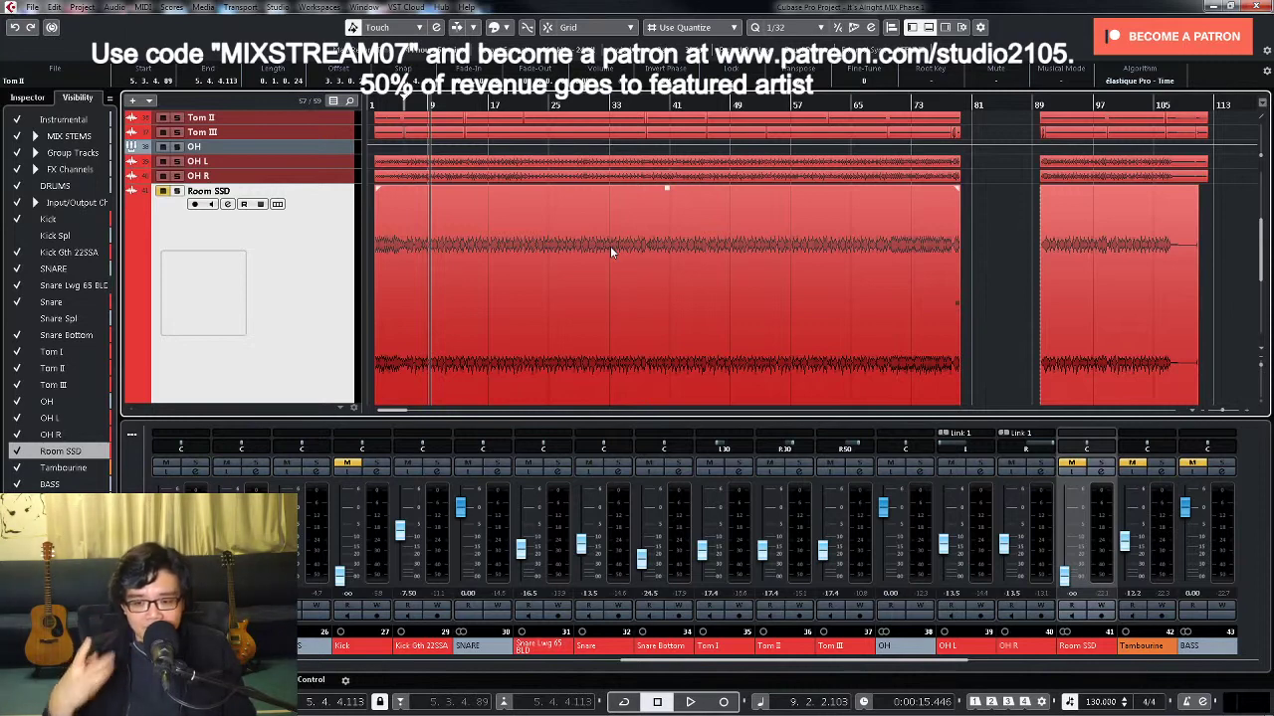
Step: Solo Room SSD and raise its fader to -7.04 dB during playback
{"action": "left_click", "coordinate": [1099, 465]}
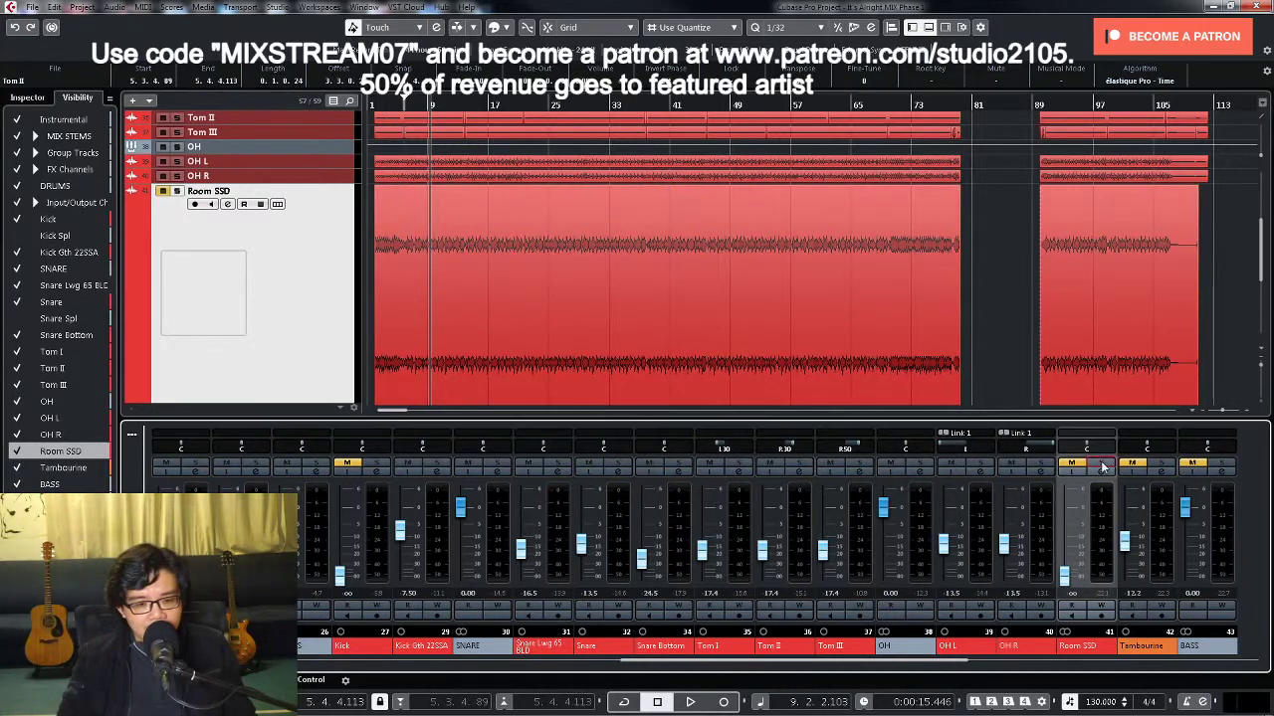
{"action": "key", "text": "space"}
{"action": "left_click_drag", "start_coordinate": [1064, 575], "coordinate": [1066, 529]}
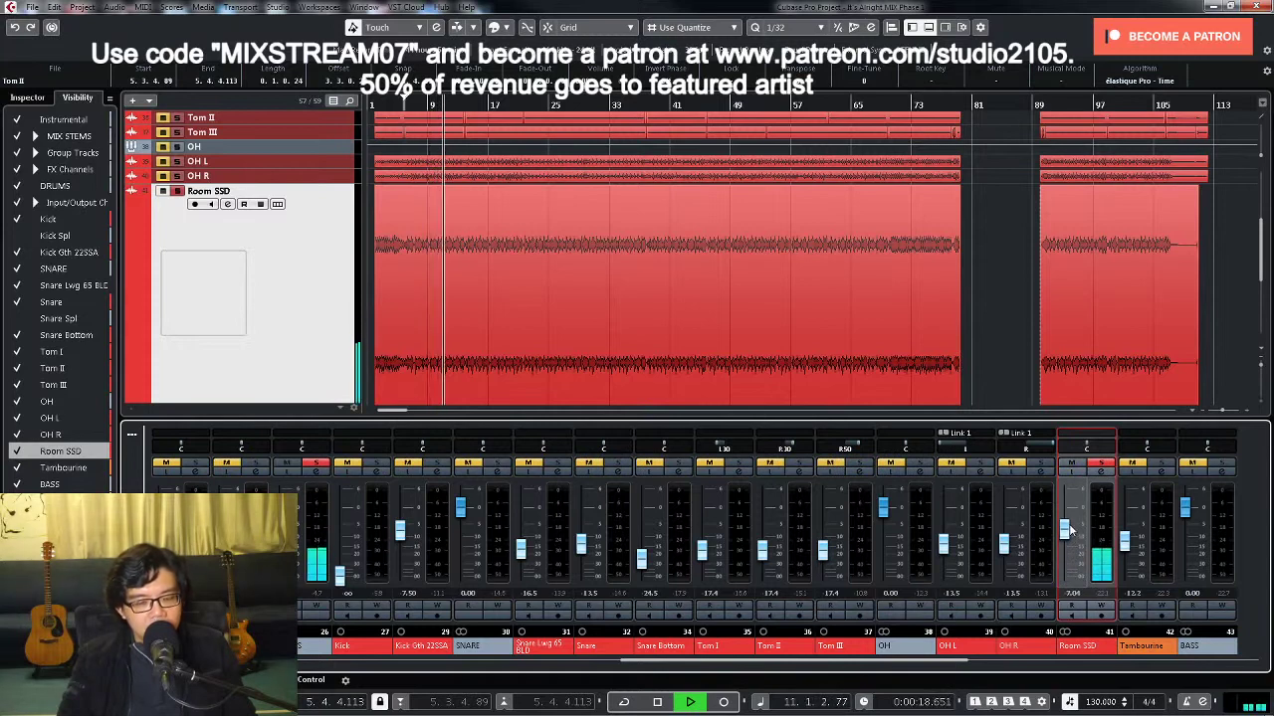
{"action": "key", "text": "space"}
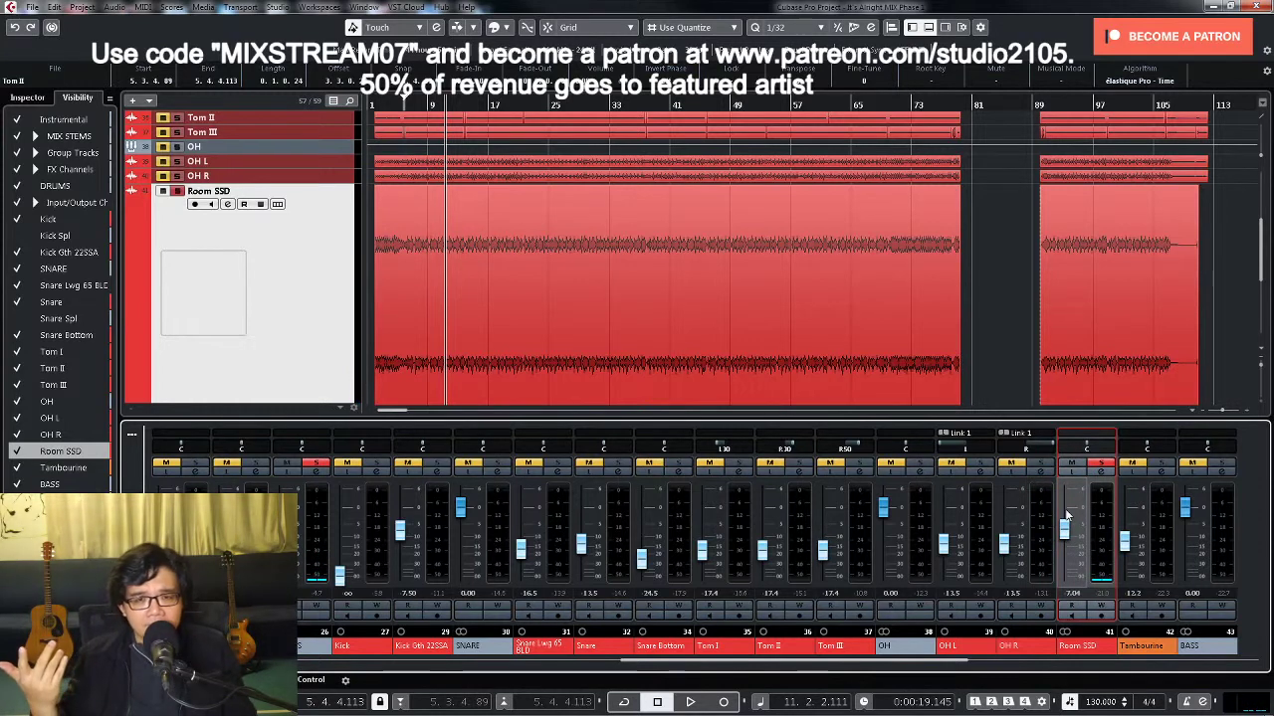
Step: Take Room SSD out of solo and bring its fader up from the bottom to -5.52 dB against the full kit
{"action": "left_click", "coordinate": [1101, 464]}
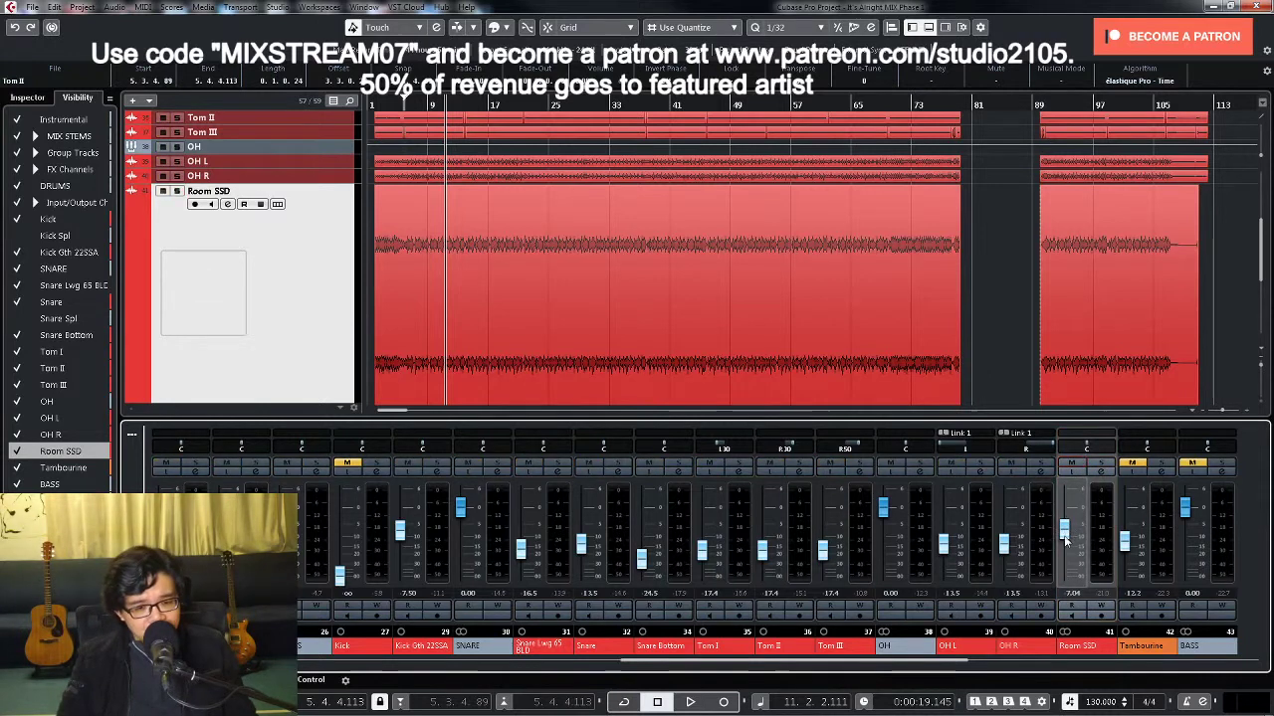
{"action": "left_click_drag", "start_coordinate": [1064, 539], "coordinate": [1071, 587]}
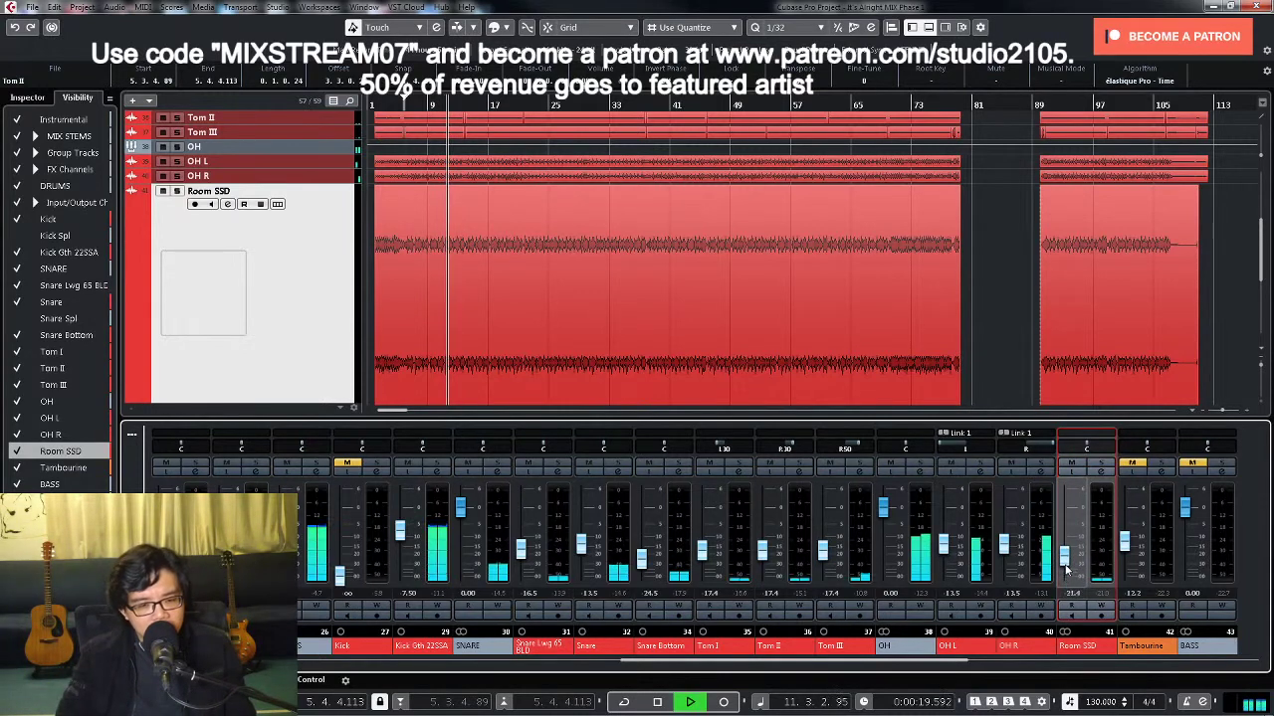
{"action": "left_click_drag", "start_coordinate": [1064, 594], "coordinate": [1071, 538]}
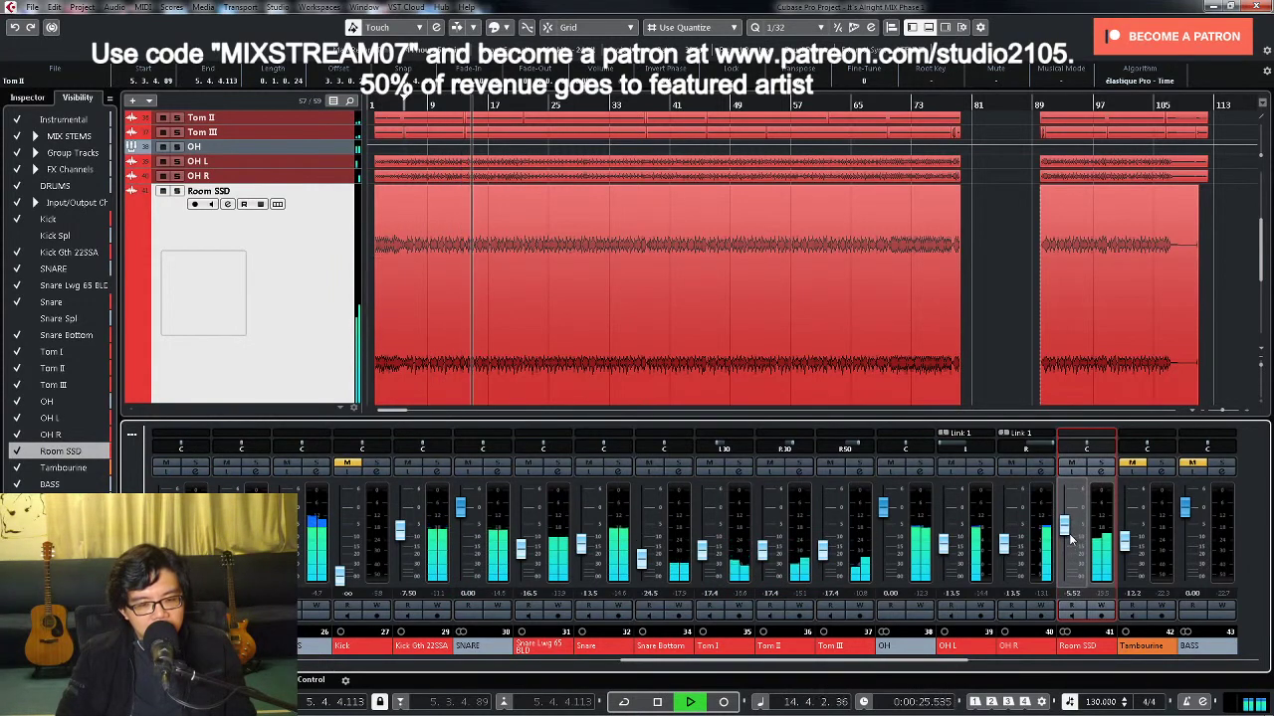
Step: Lower the faders of all three toms together to -19.8 dB and raise Snare Lwg 65 BLD to -13.5 dB
{"action": "left_click", "coordinate": [722, 569]}
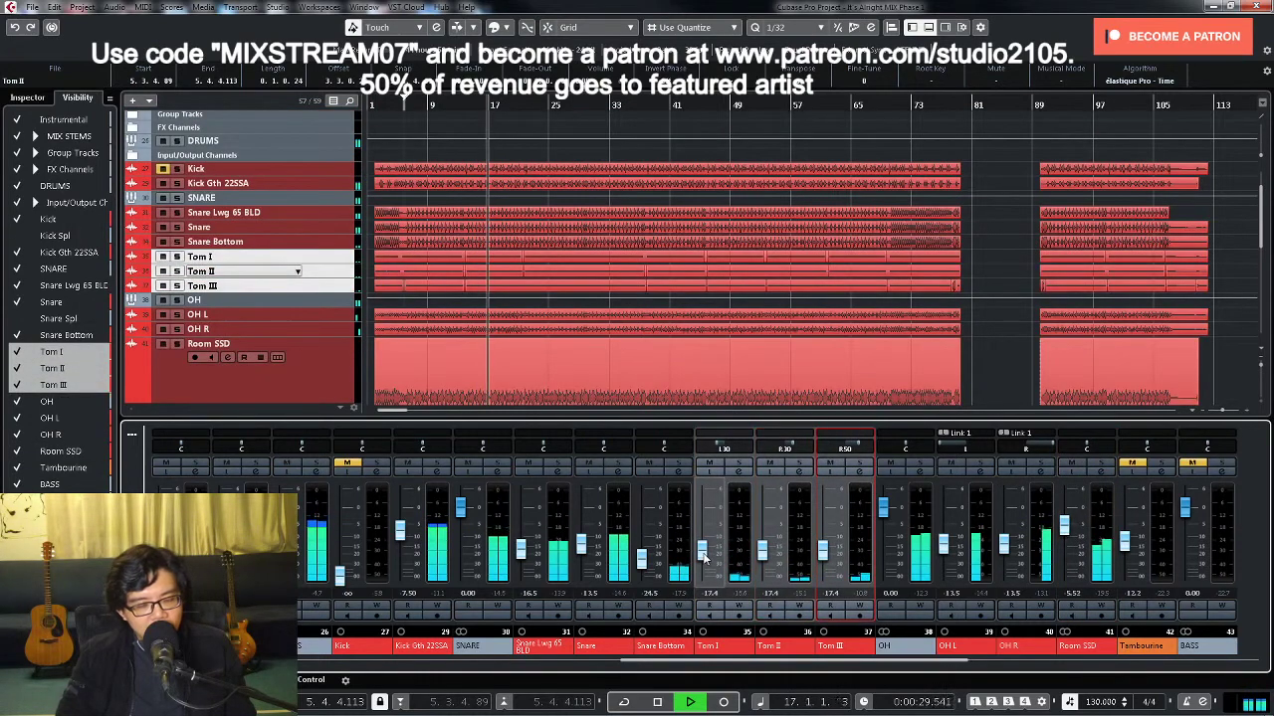
{"action": "left_click_drag", "start_coordinate": [703, 551], "coordinate": [709, 565]}
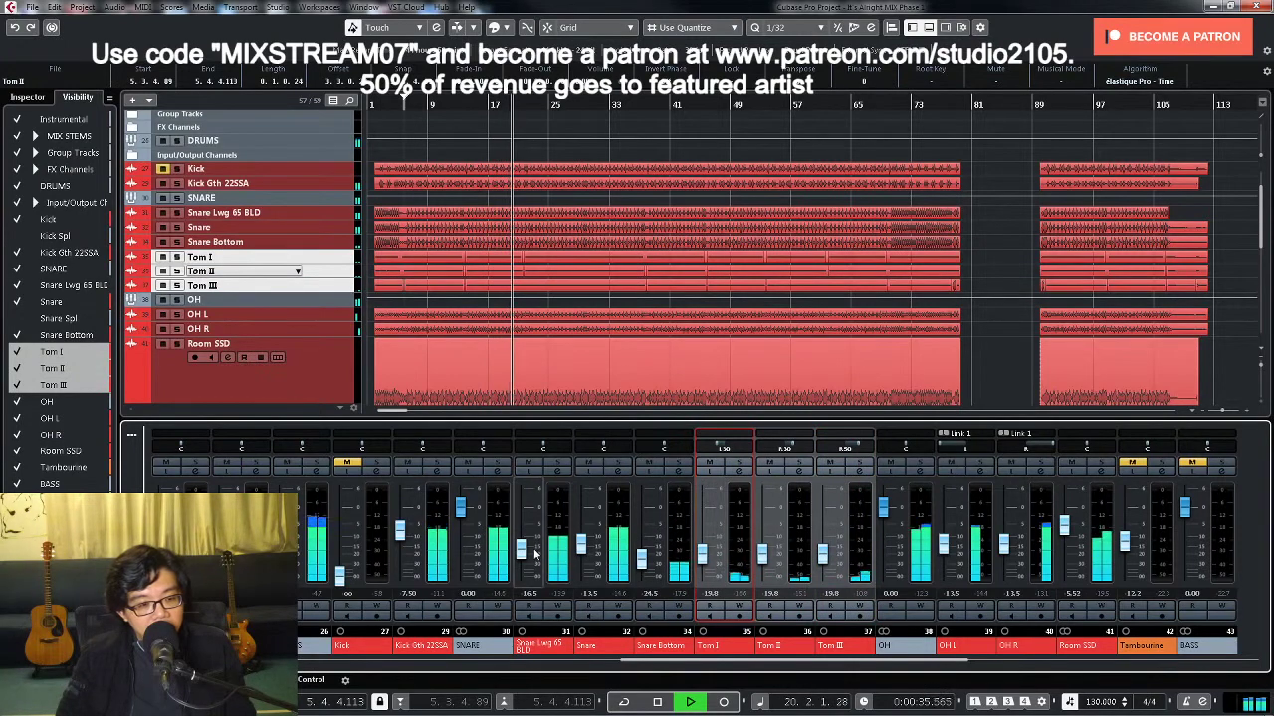
{"action": "left_click_drag", "start_coordinate": [525, 553], "coordinate": [530, 547]}
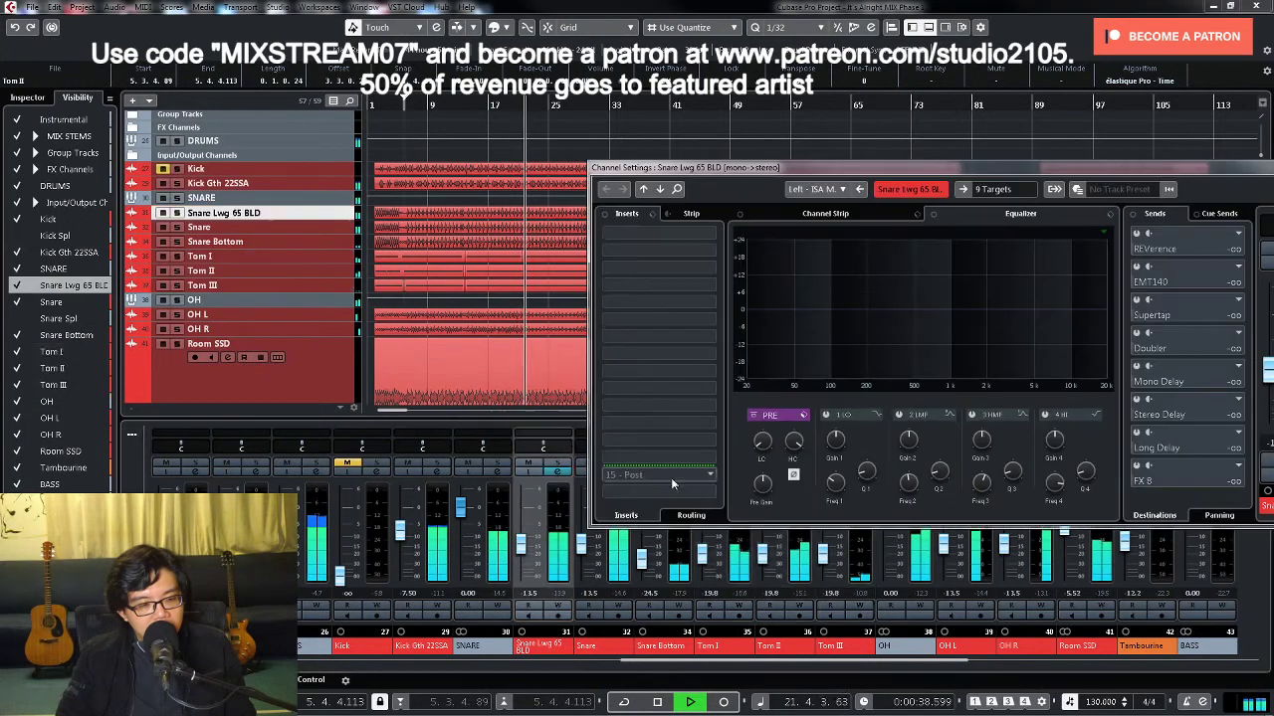
Step: Toggle the phase inversion of Snare Lwg 65 BLD against the playing kit, close its channel settings, and stop playback
{"action": "left_click", "coordinate": [556, 471]}
{"action": "left_click", "coordinate": [793, 476]}
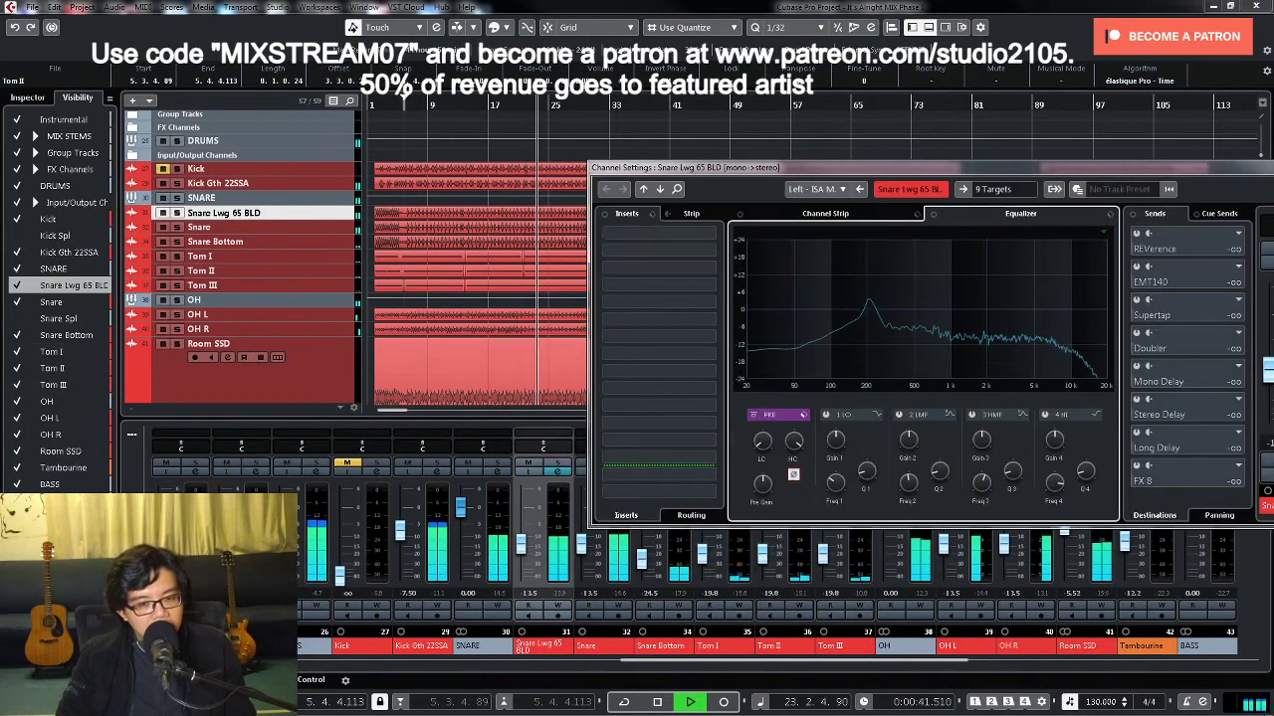
{"action": "key", "text": "Escape"}
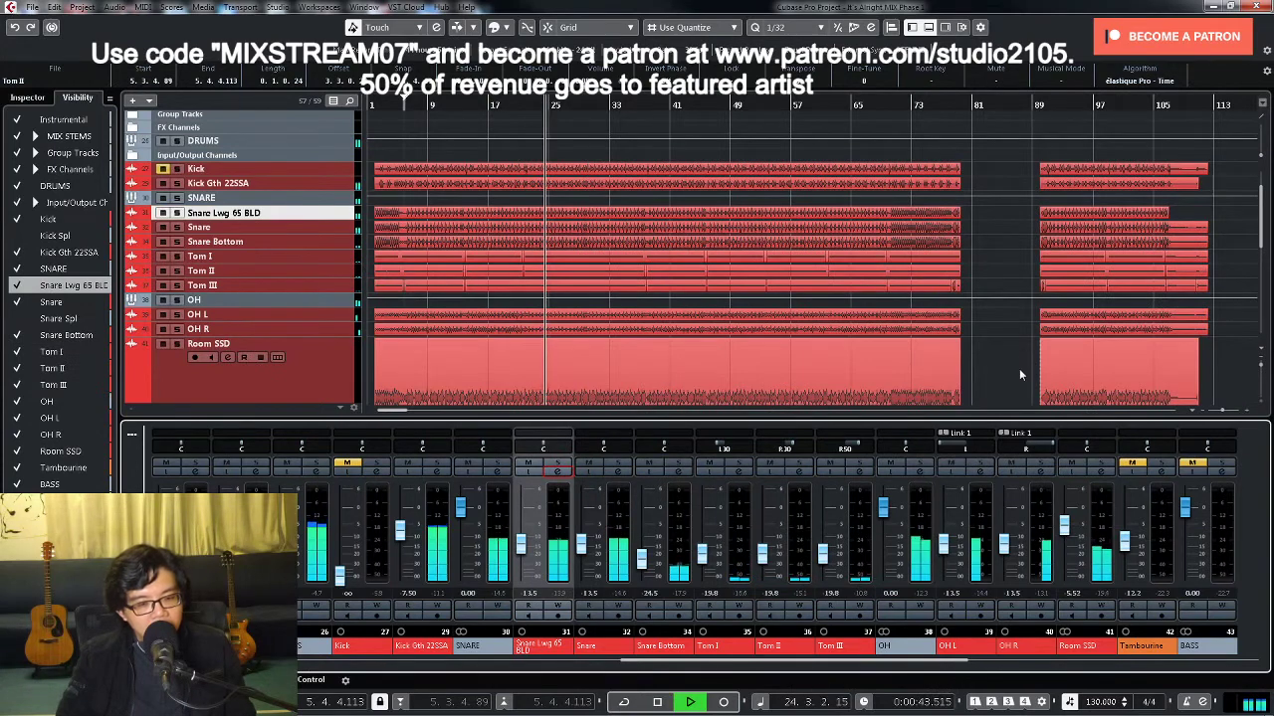
{"action": "key", "text": "space"}
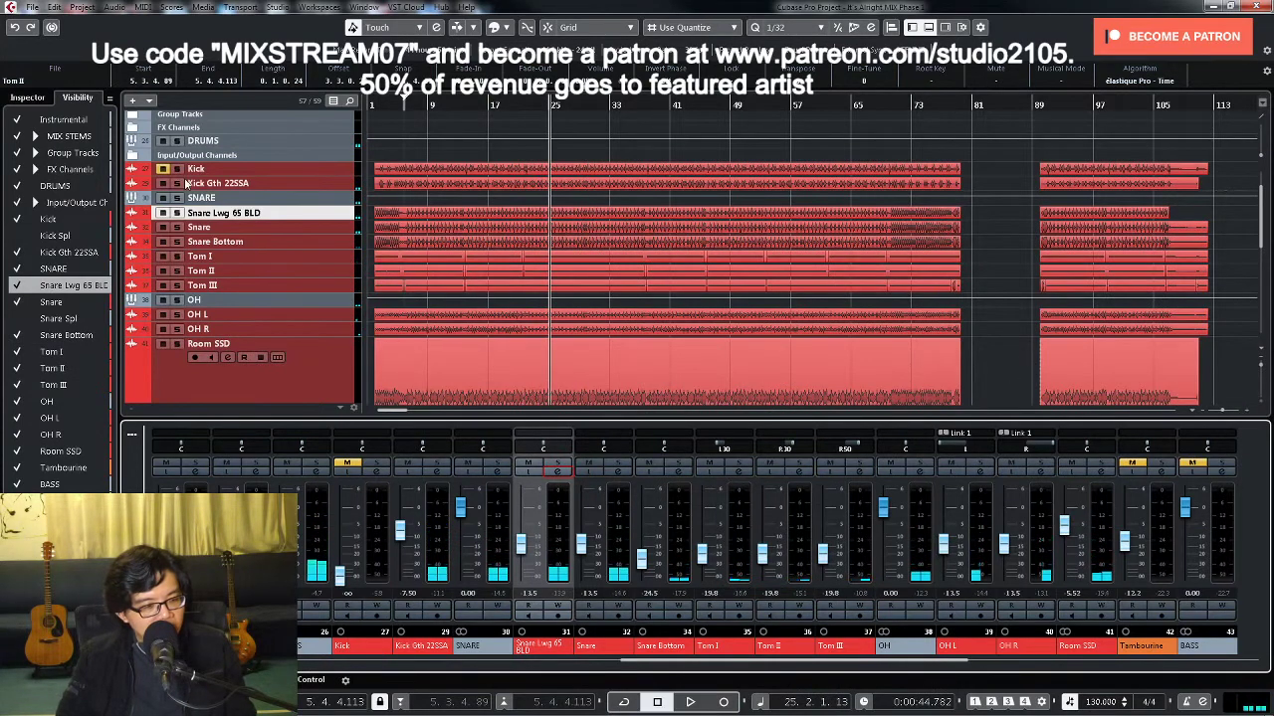
Step: Move the TOMS group out of the Group Tracks folder to just above Tom I, and collapse the folder again
{"action": "left_click", "coordinate": [131, 115]}
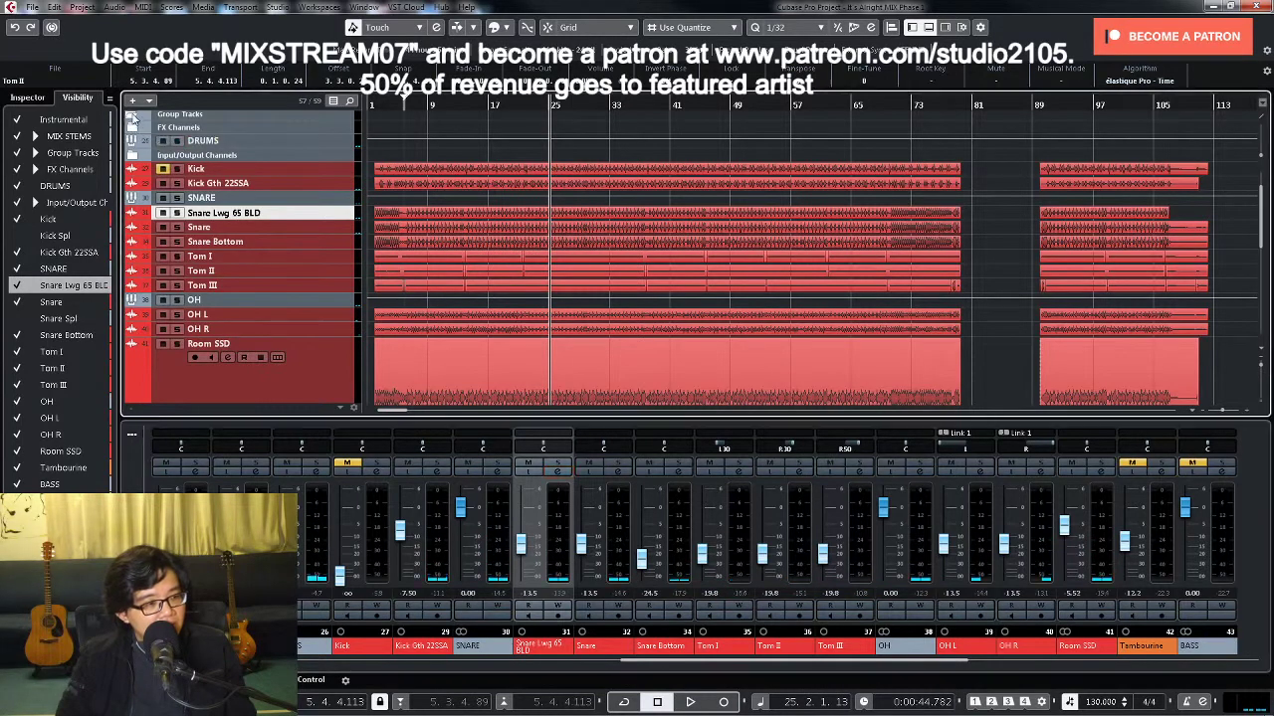
{"action": "left_click_drag", "start_coordinate": [324, 127], "coordinate": [323, 178]}
{"action": "left_click_drag", "start_coordinate": [313, 356], "coordinate": [318, 370]}
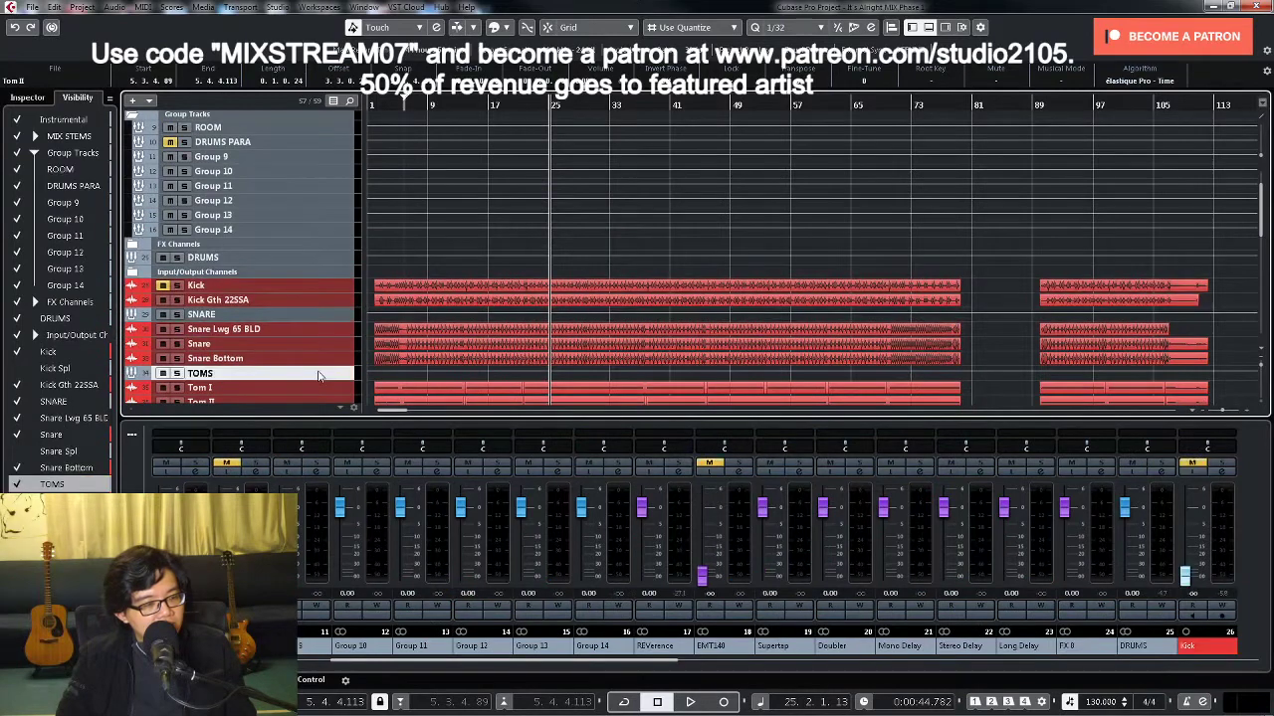
{"action": "left_click", "coordinate": [403, 430]}
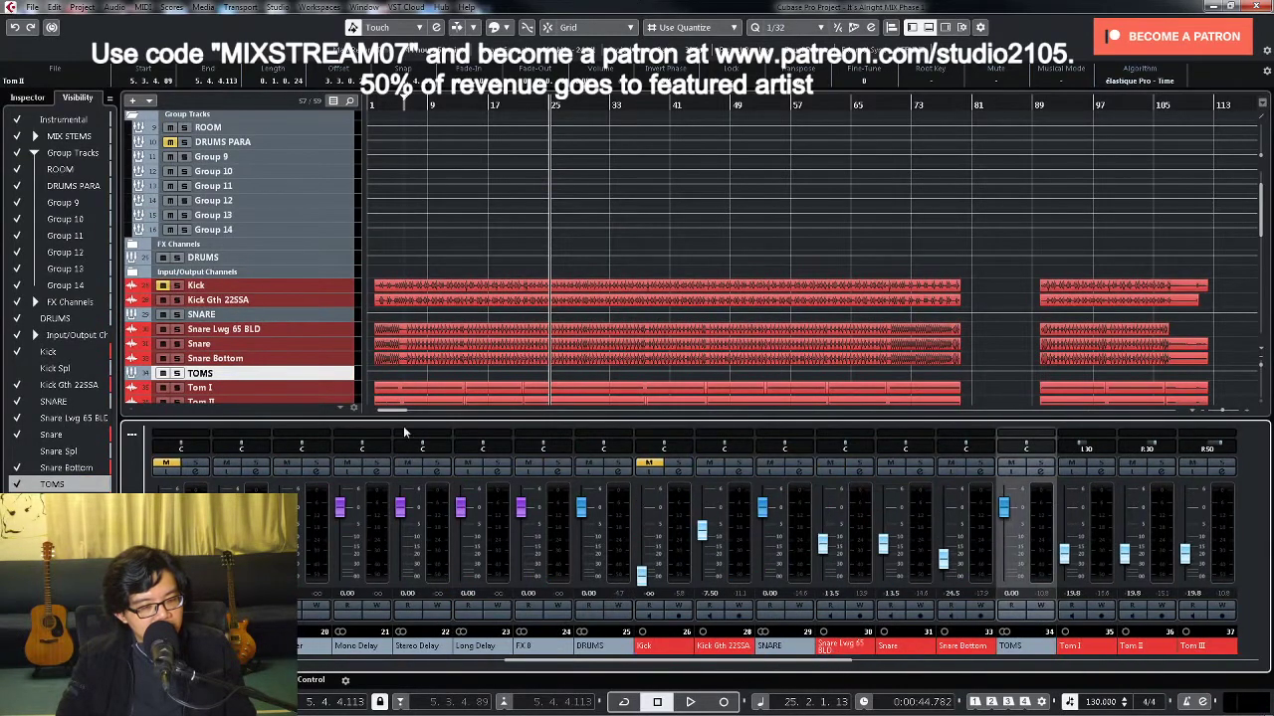
{"action": "left_click", "coordinate": [133, 119]}
{"action": "scroll", "coordinate": [655, 282], "scroll_direction": "down", "scroll_amount": 3}
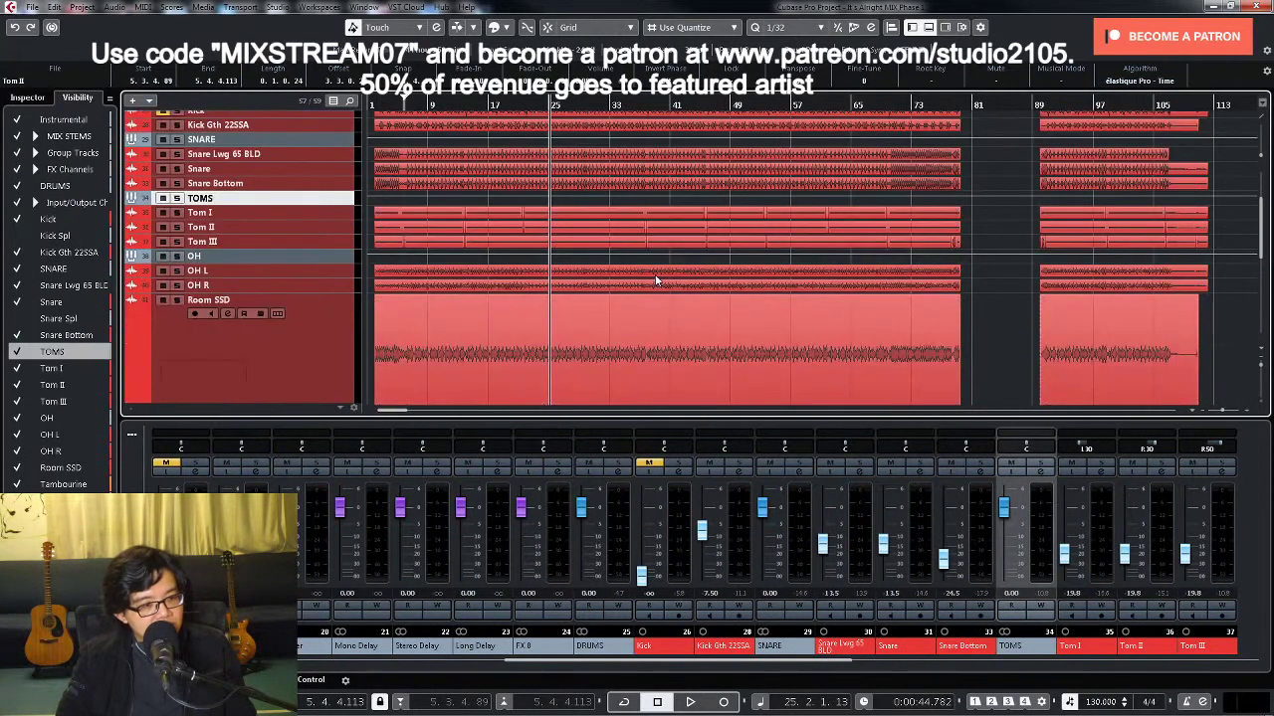
Step: Solo TOMS during playback, set its high-cut filter to 10500 Hz, and return to the full kit
{"action": "left_click", "coordinate": [318, 334]}
{"action": "left_click", "coordinate": [796, 480]}
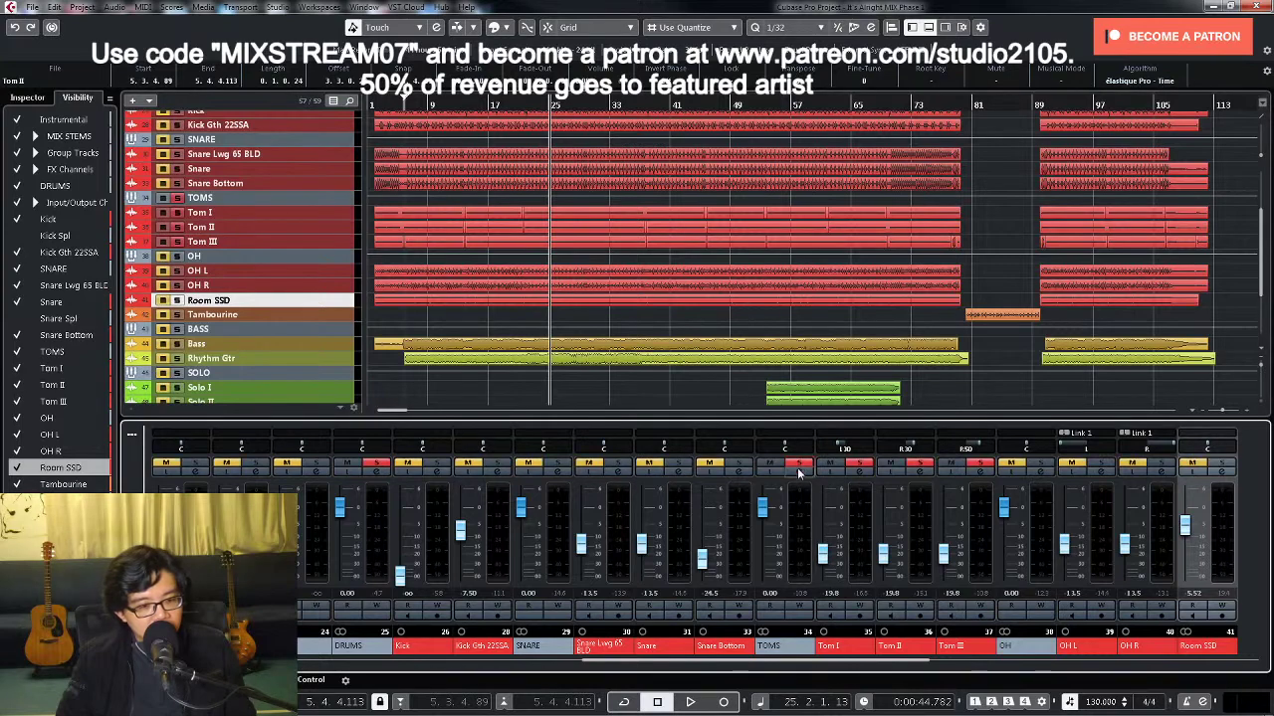
{"action": "key", "text": "space"}
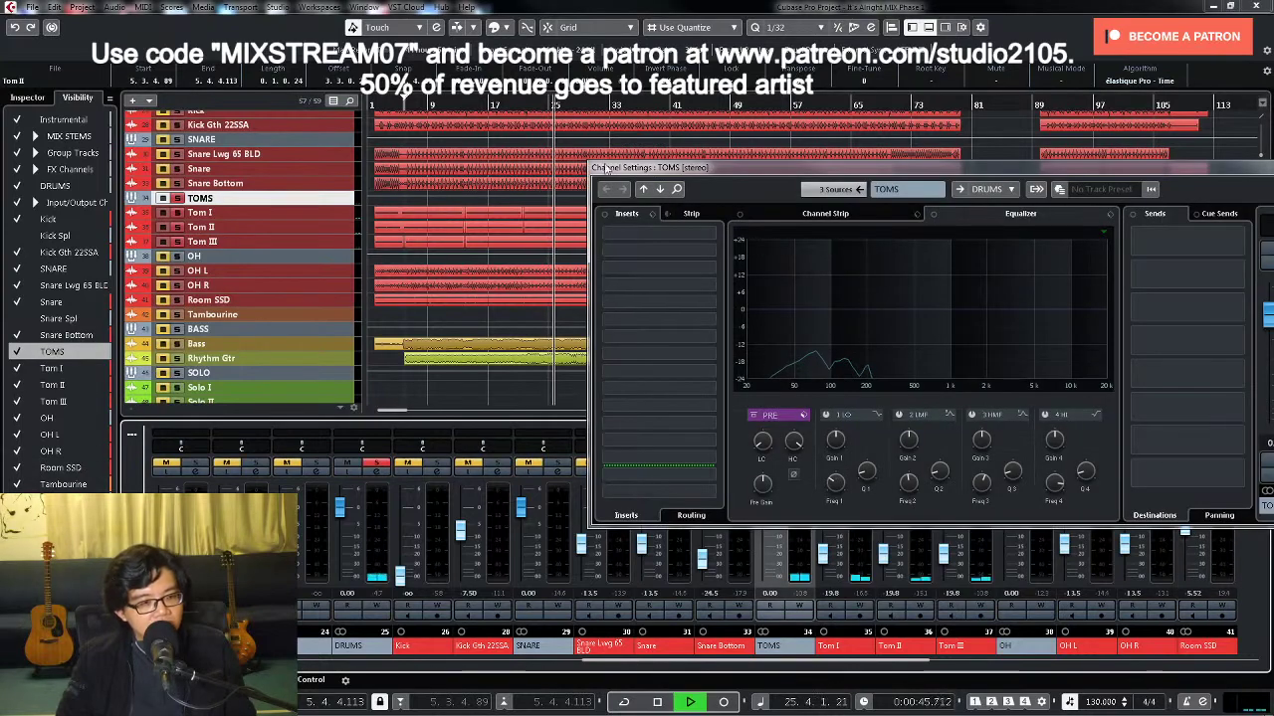
{"action": "mouse_move", "coordinate": [793, 442]}
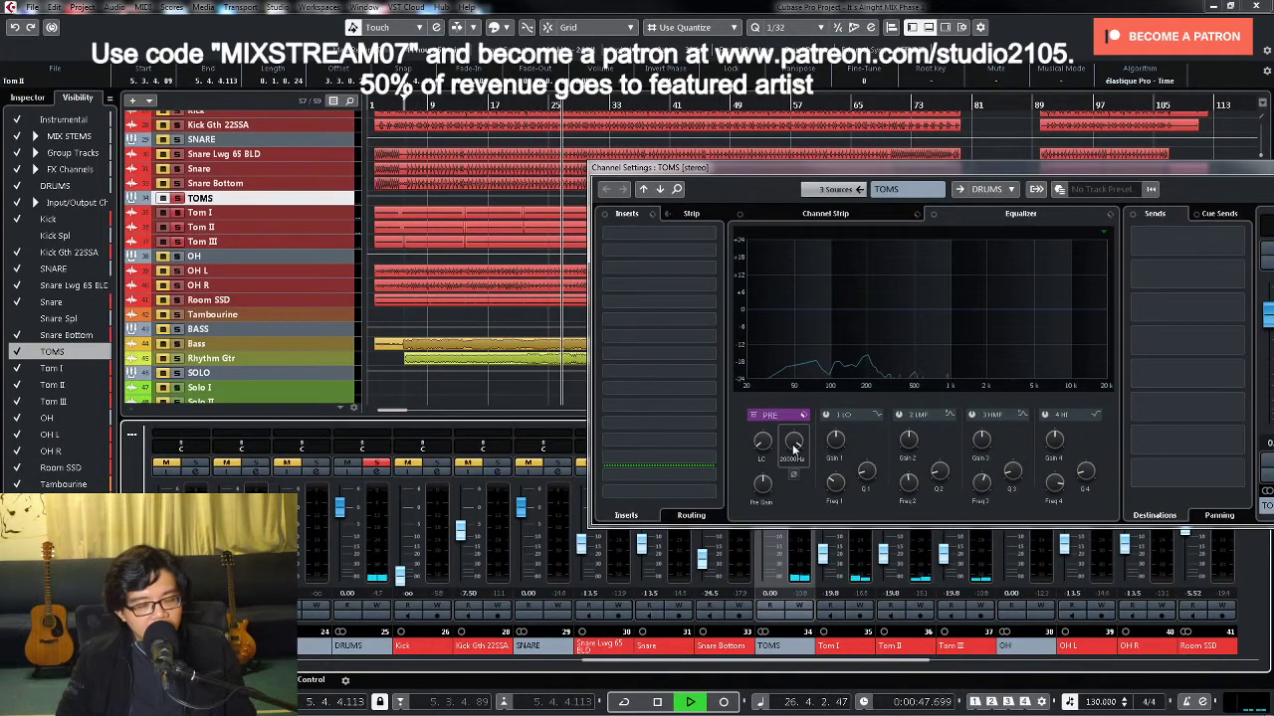
{"action": "left_click_drag", "start_coordinate": [793, 441], "coordinate": [793, 467]}
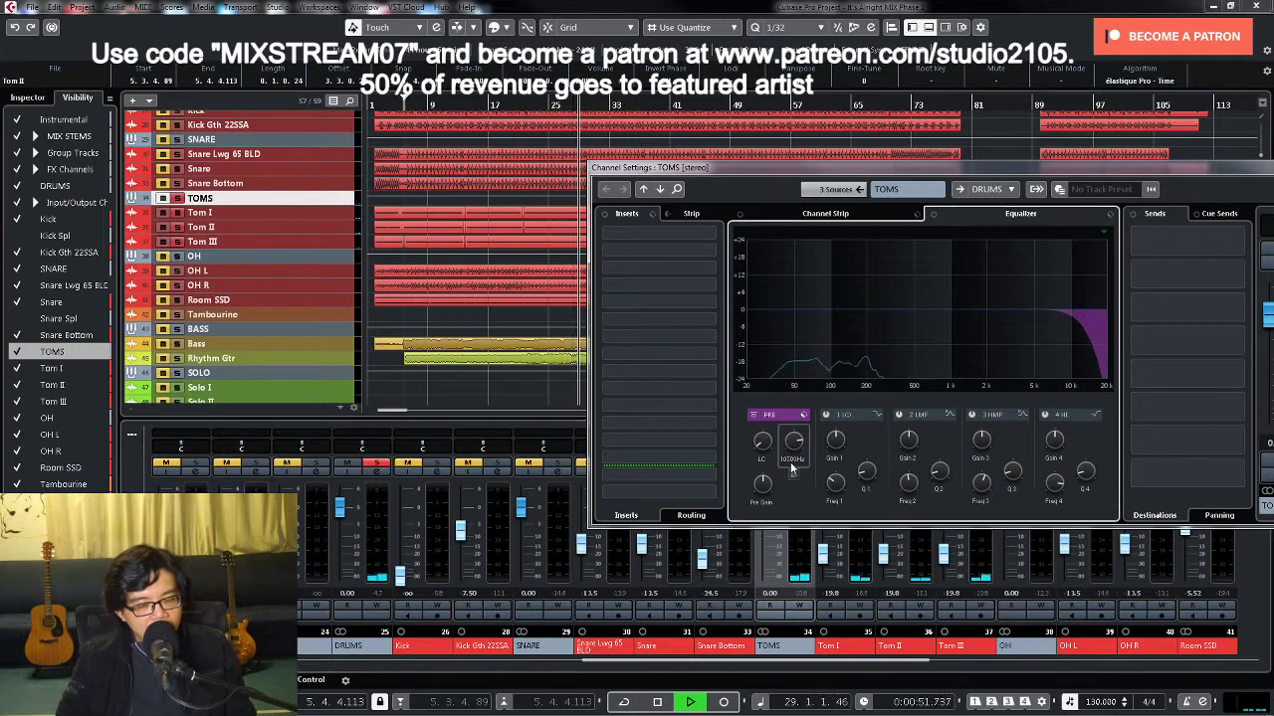
{"action": "key", "text": "Escape"}
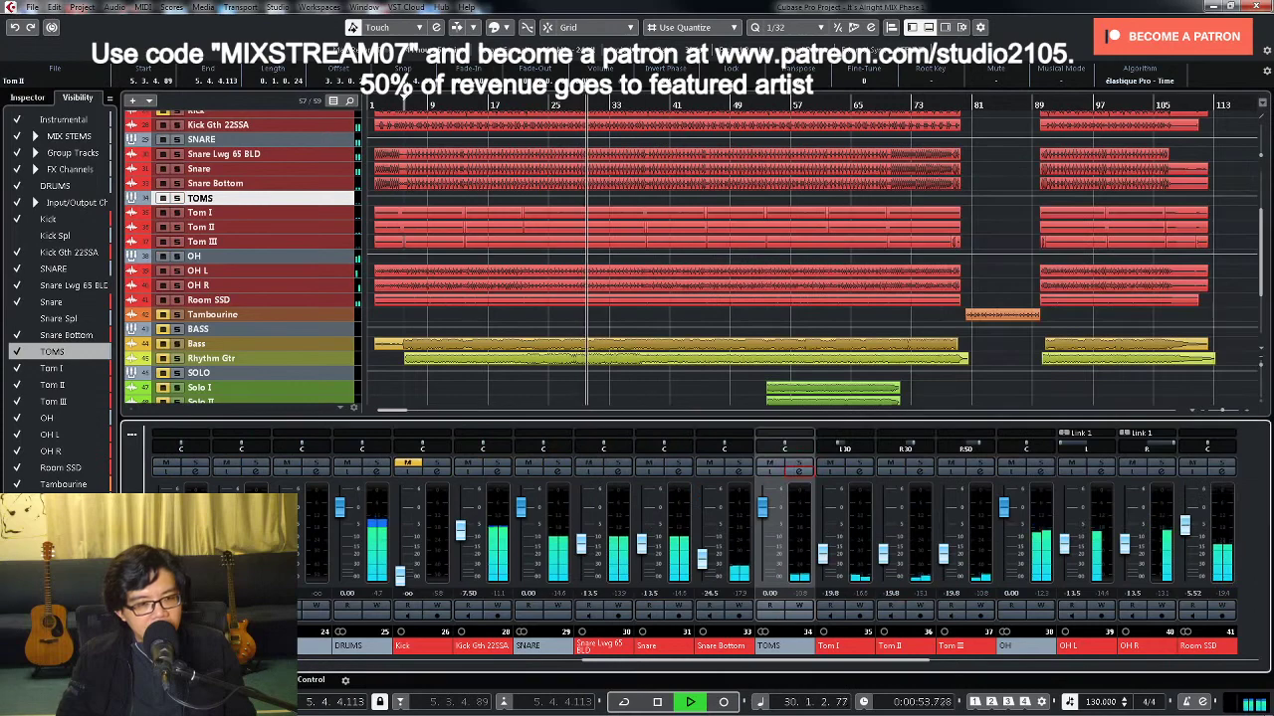
Step: Add an active REVerence send to TOMS and raise it to -10.3 dB while playing from around bar 4
{"action": "left_click", "coordinate": [801, 473]}
{"action": "key", "text": "space"}
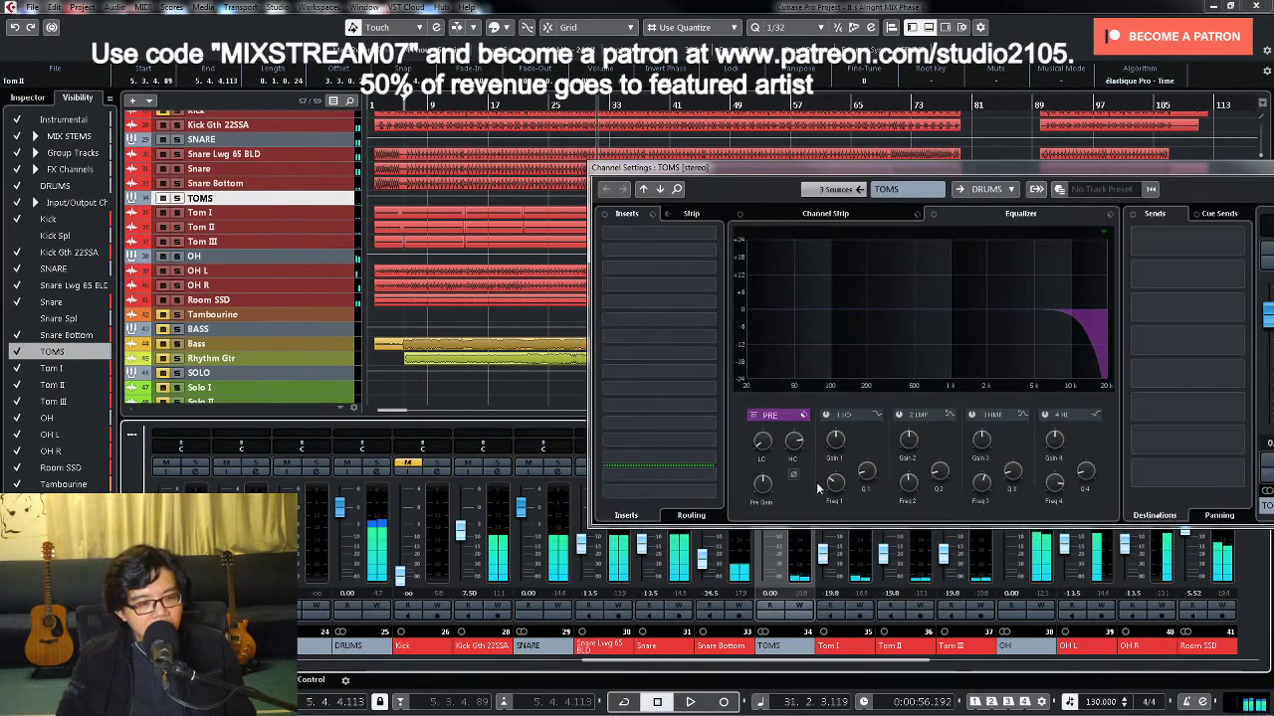
{"action": "left_click", "coordinate": [1210, 240]}
{"action": "left_click", "coordinate": [1129, 288]}
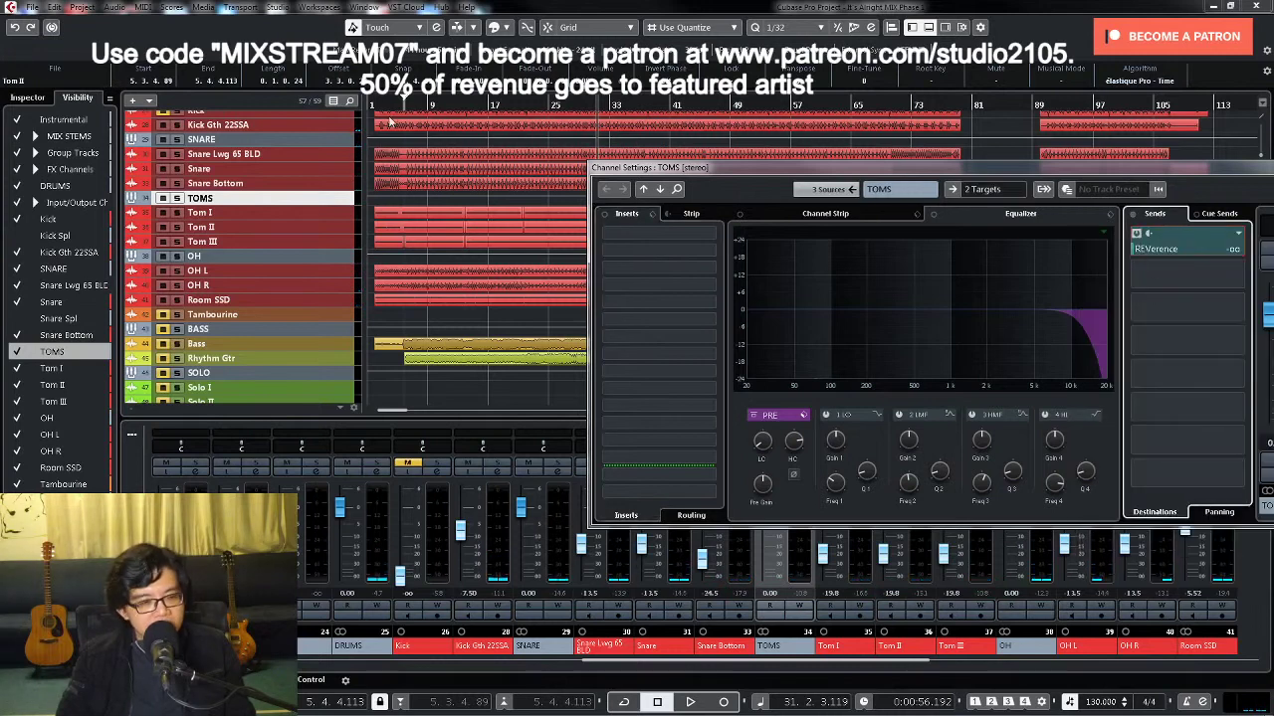
{"action": "left_click", "coordinate": [396, 103]}
{"action": "left_click", "coordinate": [391, 103]}
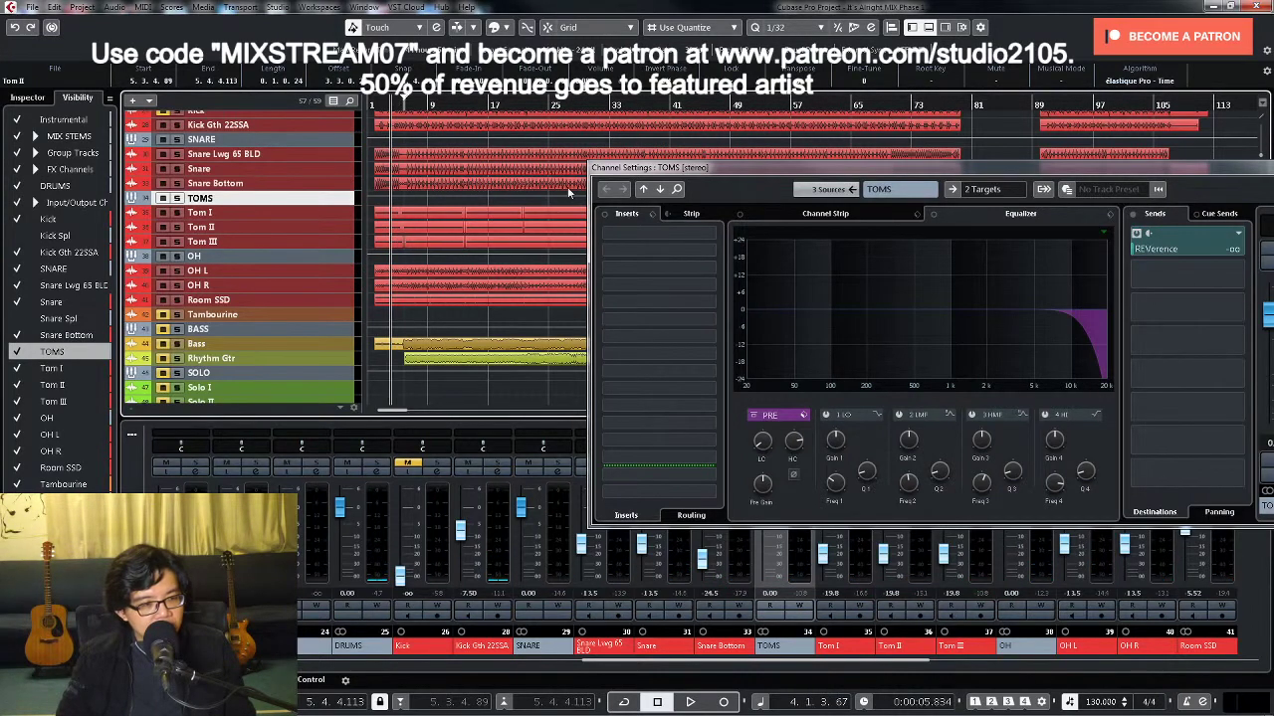
{"action": "key", "text": "space"}
{"action": "left_click_drag", "start_coordinate": [1162, 250], "coordinate": [1232, 249]}
{"action": "key", "text": "space"}
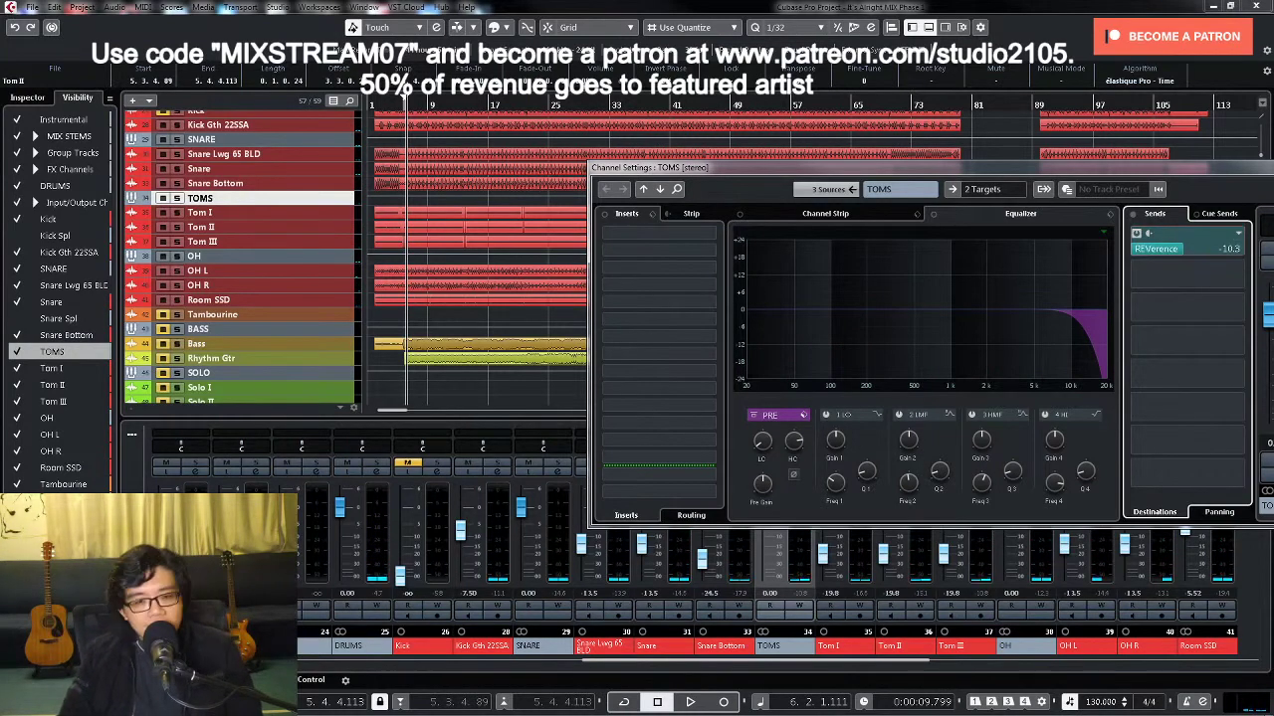
{"action": "key", "text": "Escape"}
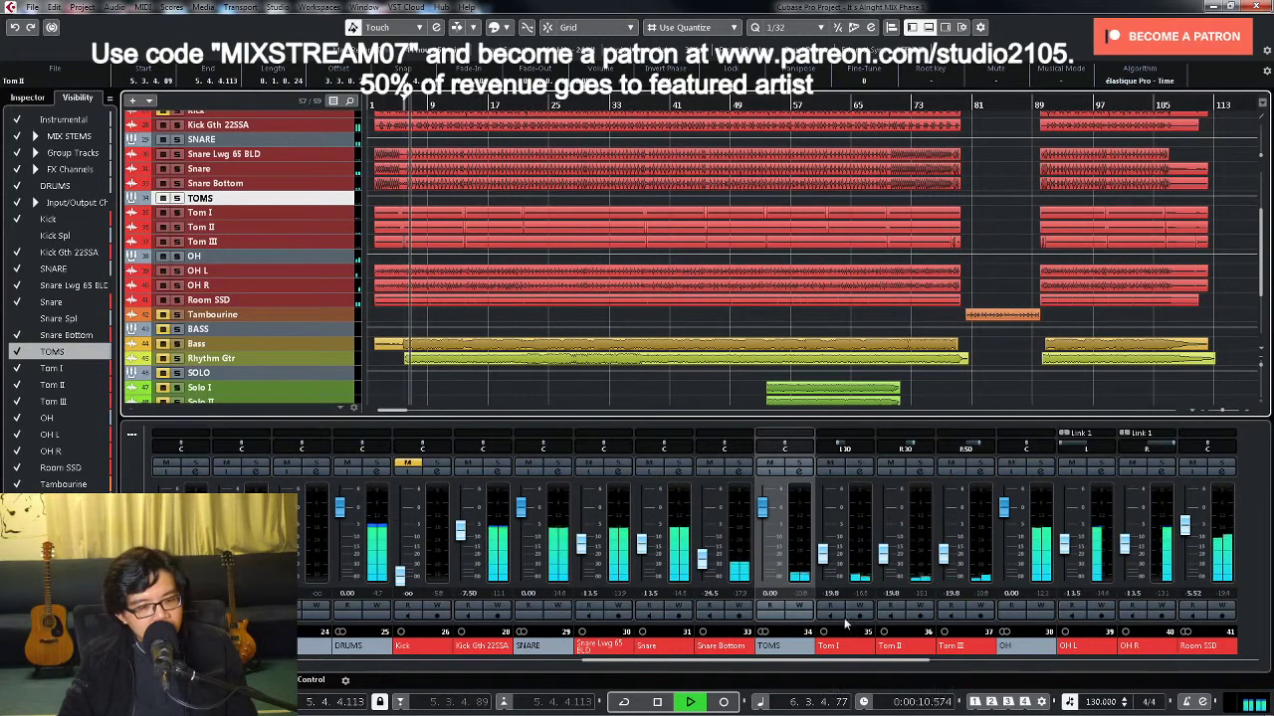
Step: Stop playback and open the API-2500 Stereo compressor inserted on the DRUMS group
{"action": "scroll", "coordinate": [681, 665], "scroll_direction": "right", "scroll_amount": 1}
{"action": "left_click_drag", "start_coordinate": [680, 665], "coordinate": [614, 668]}
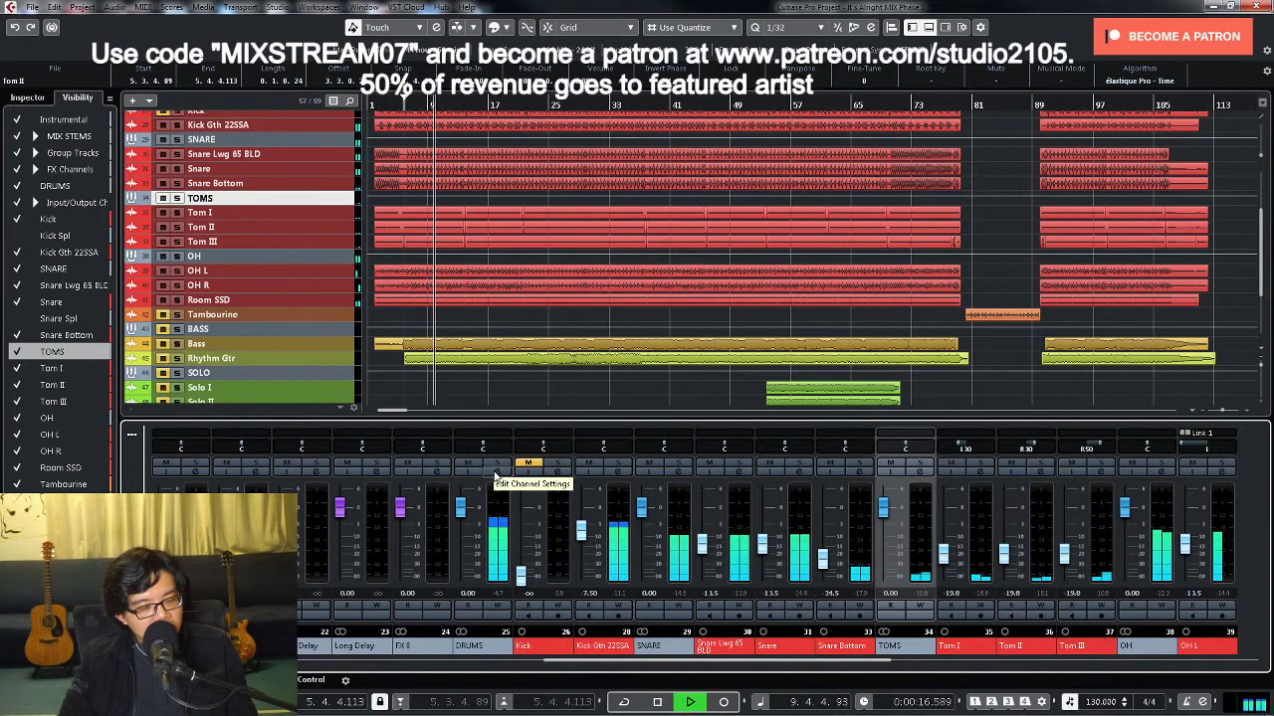
{"action": "left_click", "coordinate": [496, 477]}
{"action": "key", "text": "space"}
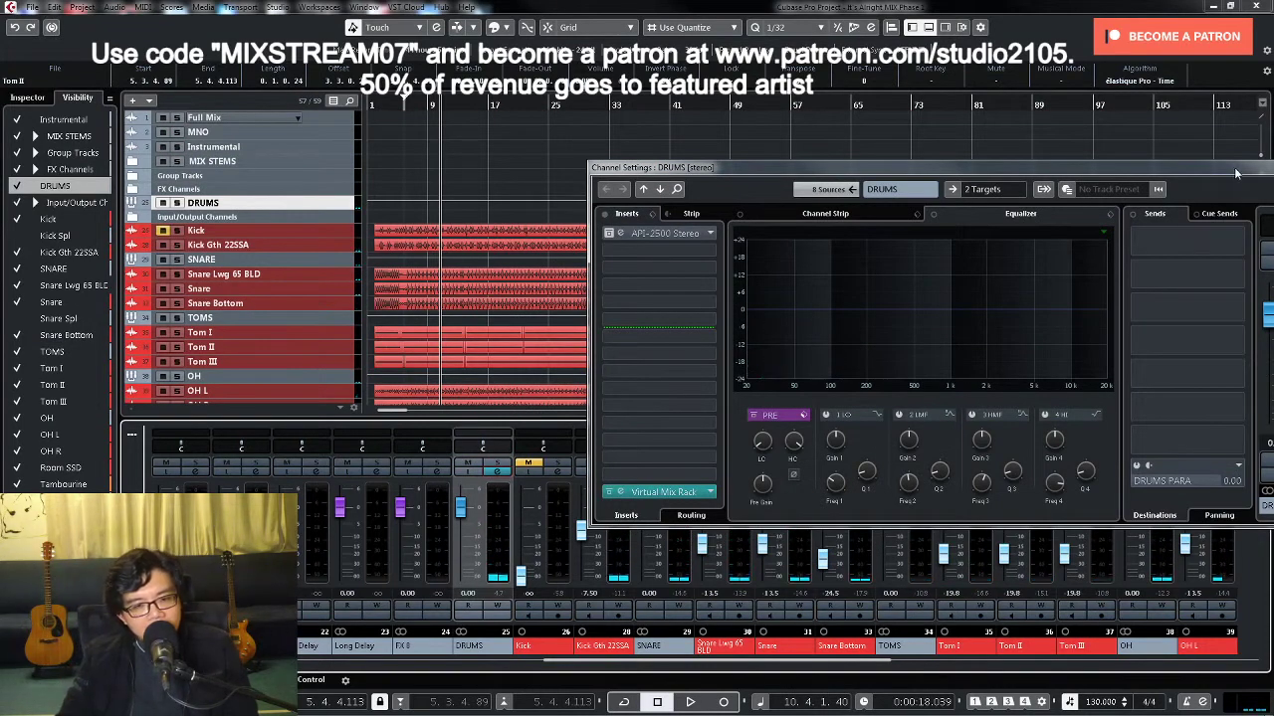
{"action": "left_click_drag", "start_coordinate": [1235, 173], "coordinate": [978, 136]}
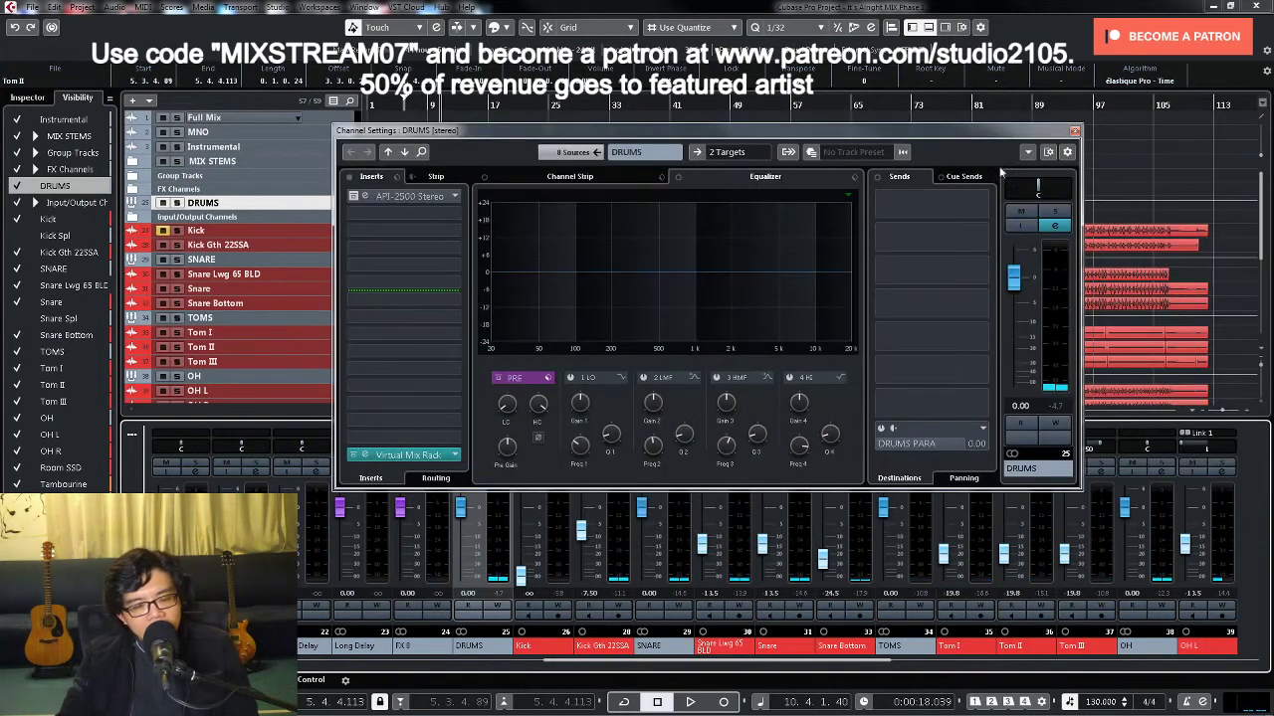
{"action": "left_click", "coordinate": [1075, 131]}
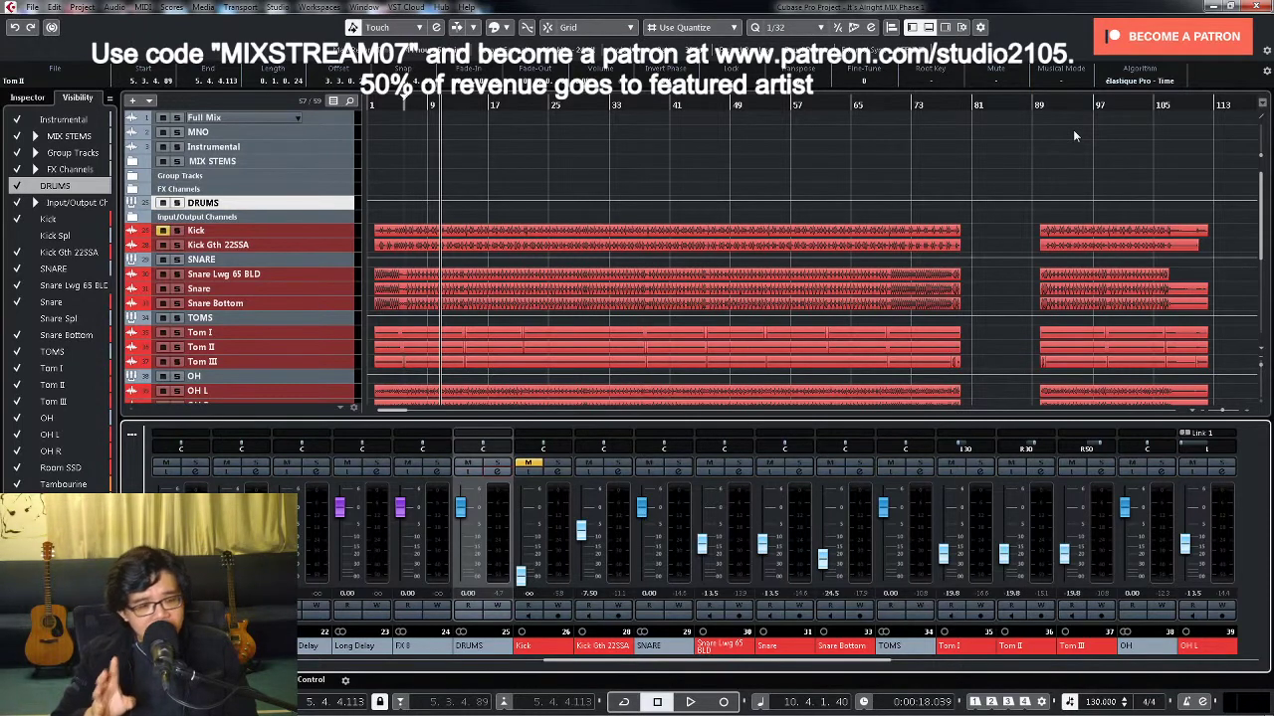
{"action": "left_click", "coordinate": [497, 473]}
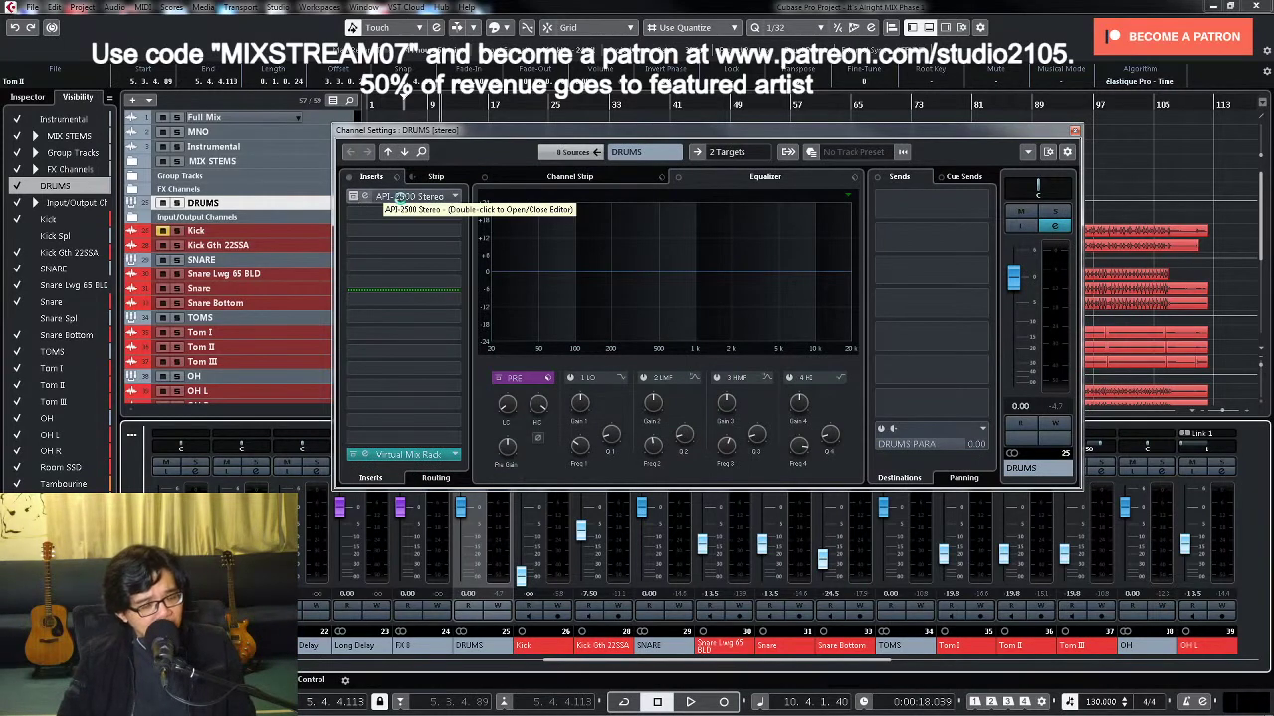
{"action": "double_click", "coordinate": [400, 196]}
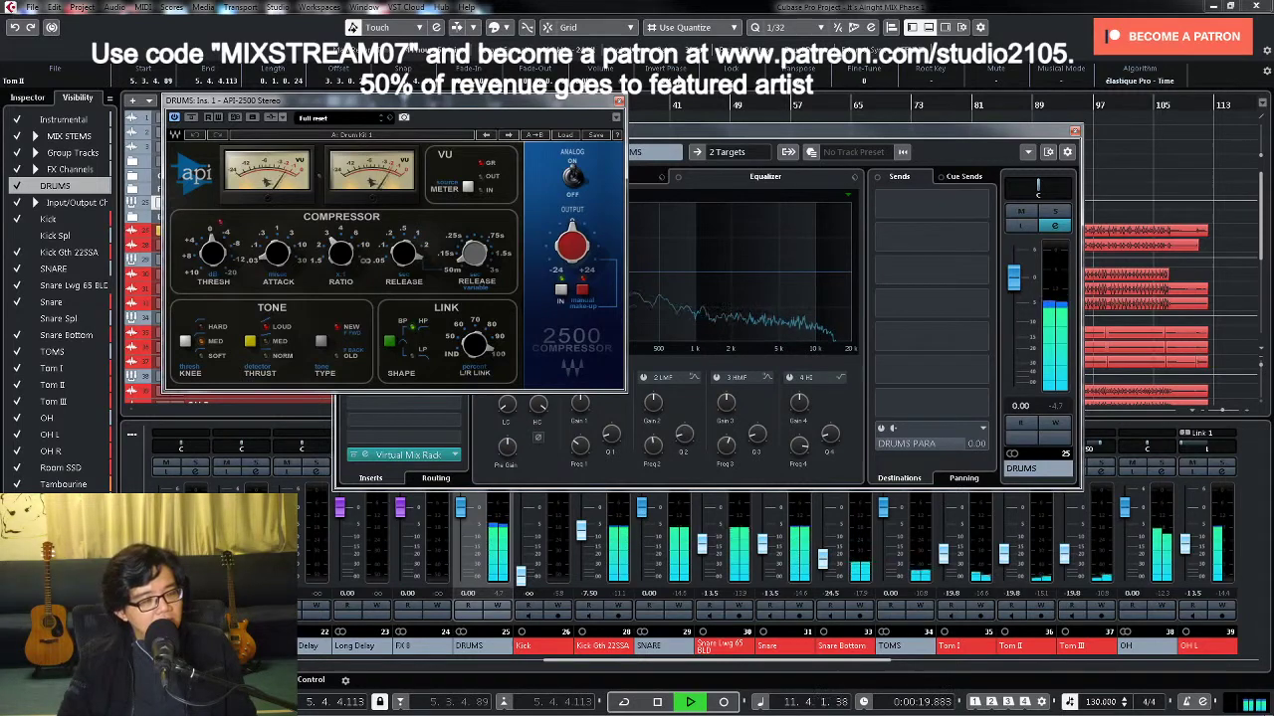
Step: Audition the API-2500 compressor on the playing drum bus, comparing it in and out, and close its windows
{"action": "key", "text": "space"}
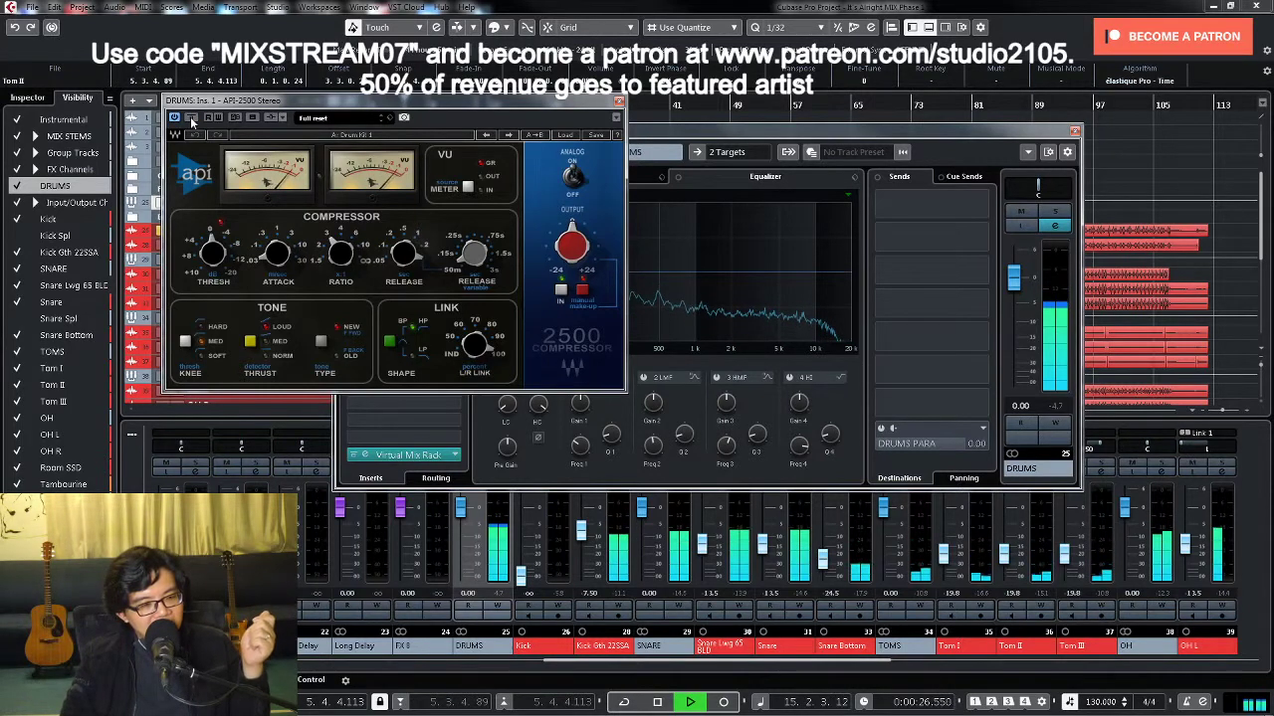
{"action": "key", "text": "space"}
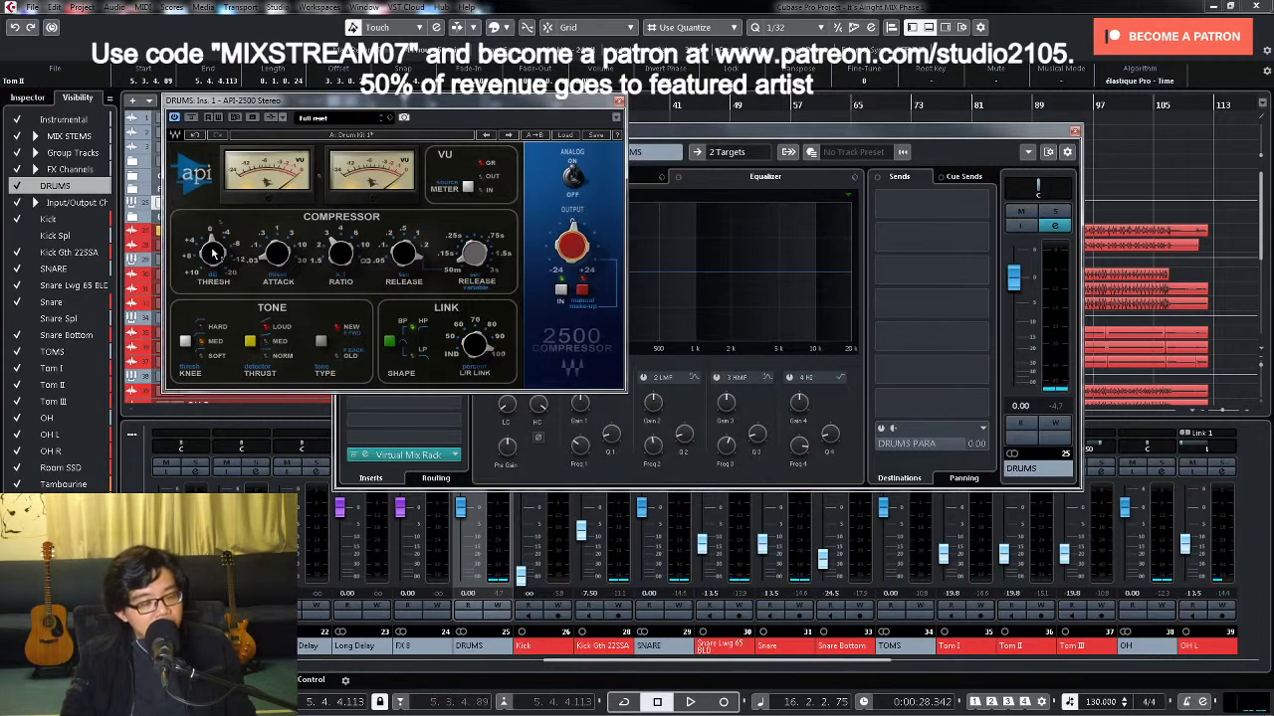
{"action": "key", "text": "space"}
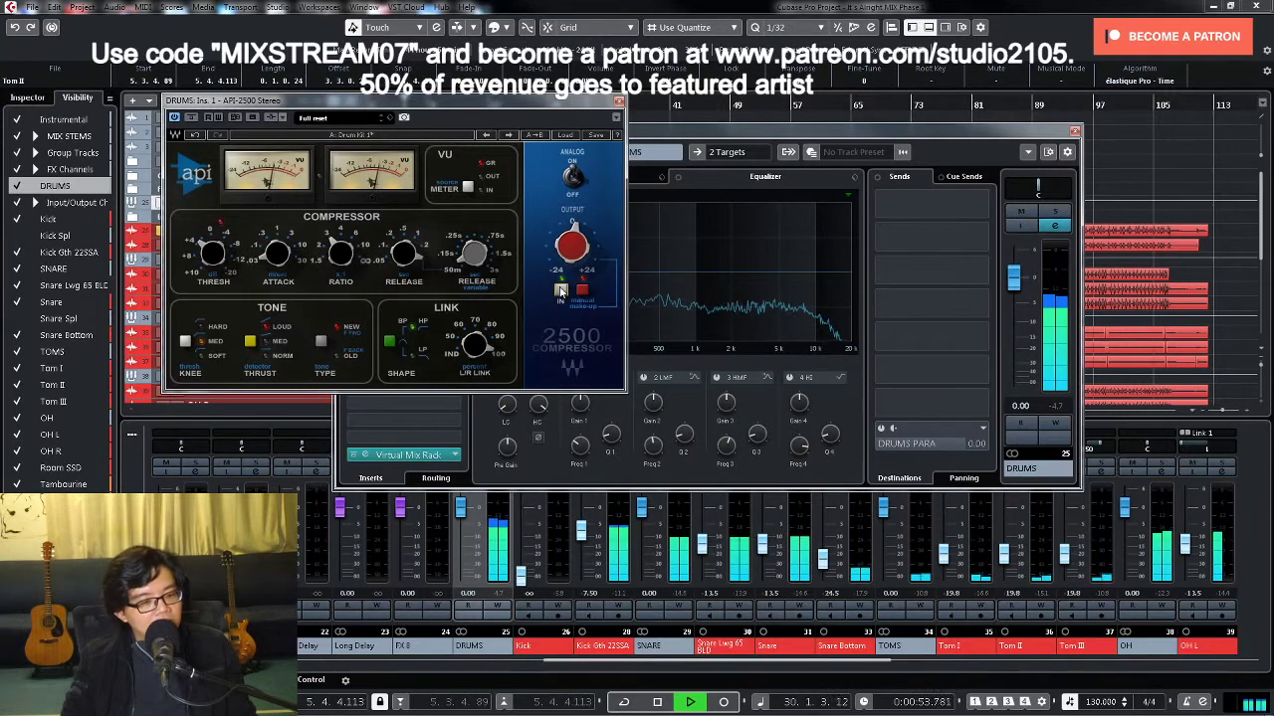
{"action": "left_click", "coordinate": [1073, 131]}
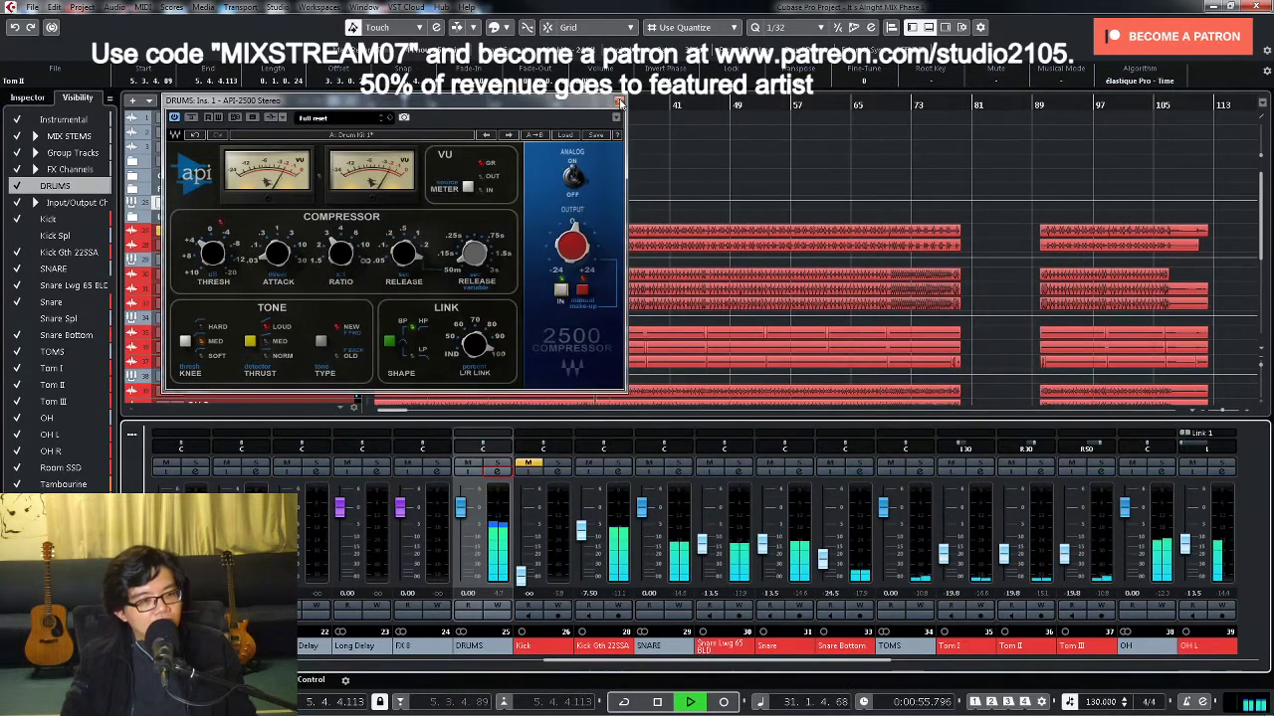
{"action": "left_click", "coordinate": [618, 103]}
{"action": "key", "text": "space"}
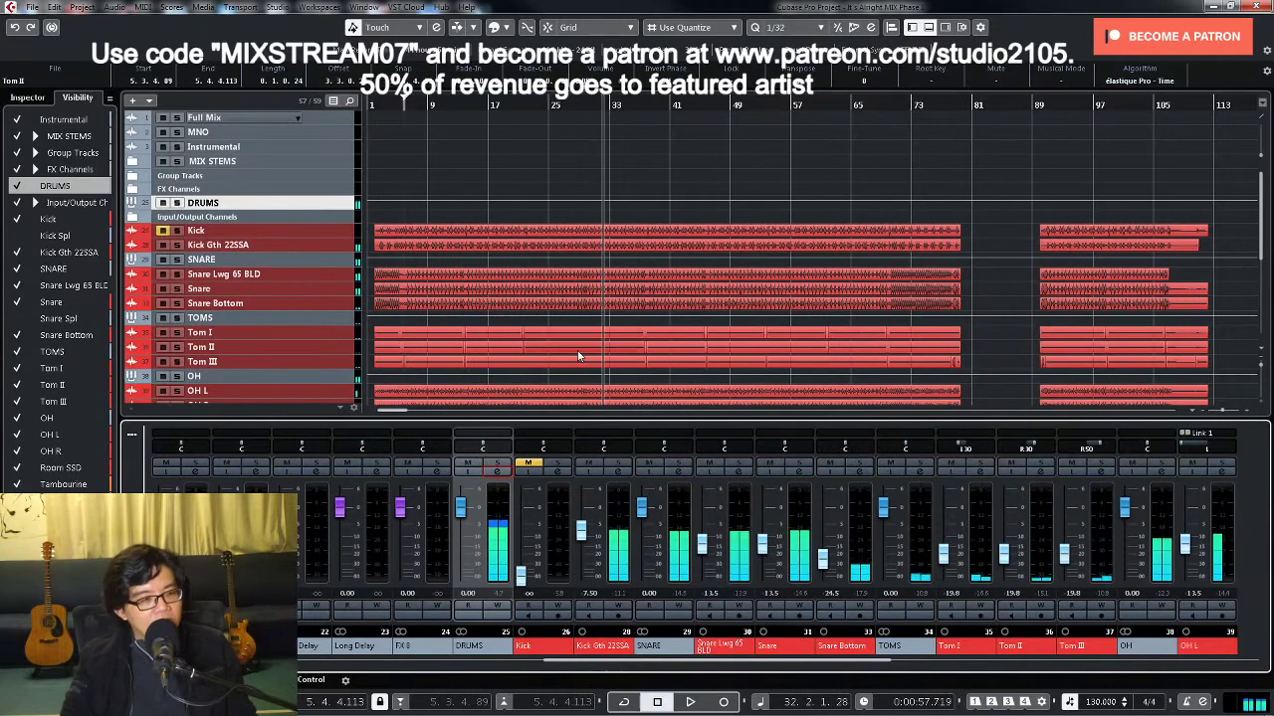
Step: Solo SNARE during playback, cut its second EQ band by about 6 dB near 600 Hz, and take it out of solo
{"action": "left_click", "coordinate": [676, 466]}
{"action": "key", "text": "space"}
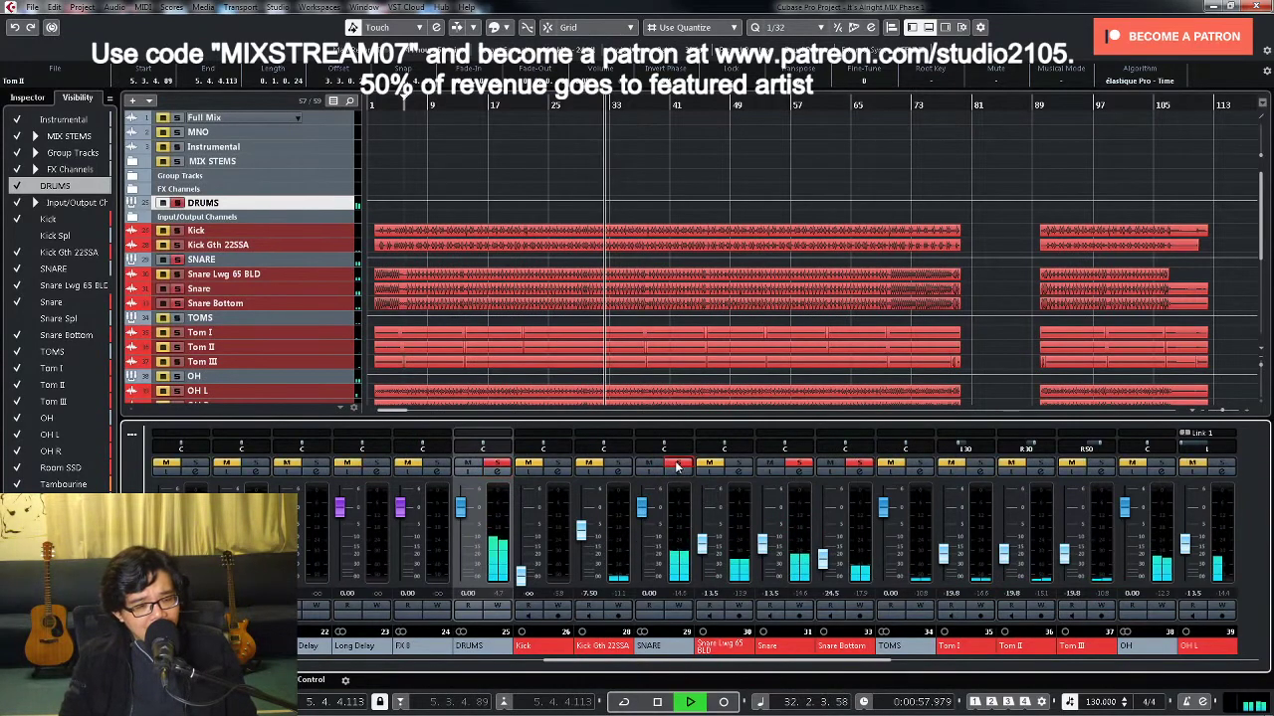
{"action": "left_click", "coordinate": [681, 473]}
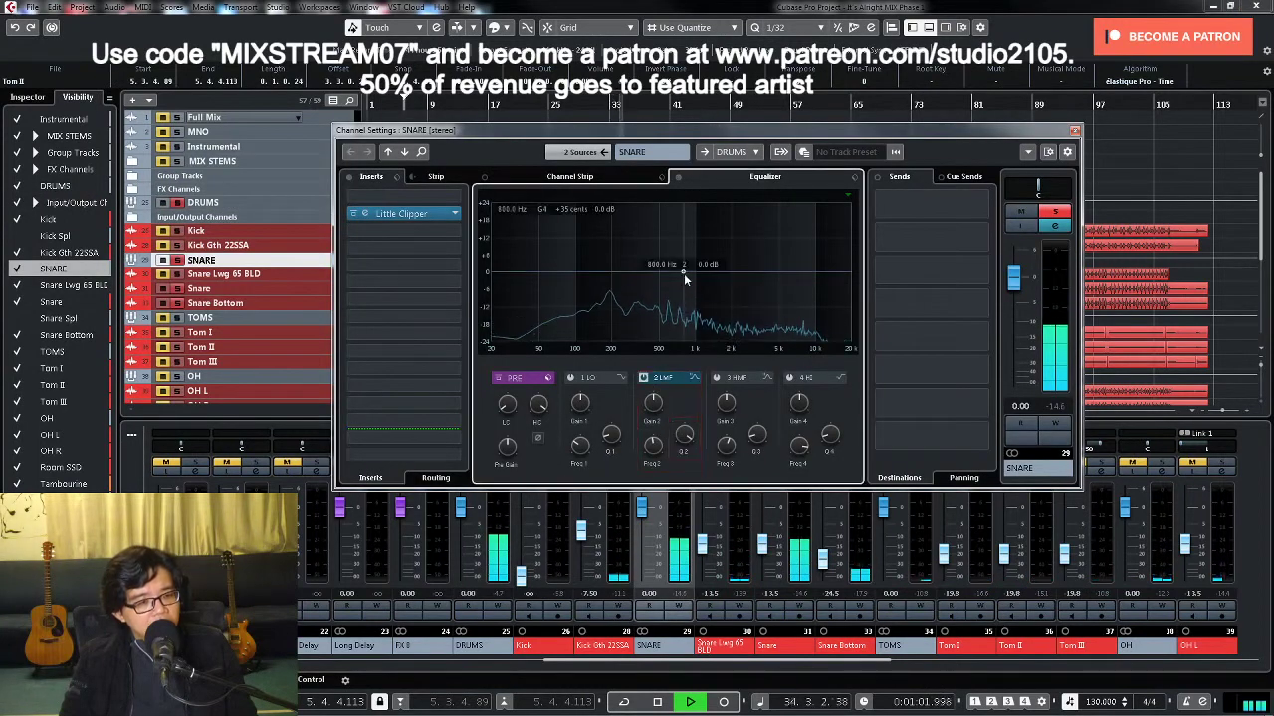
{"action": "left_click", "coordinate": [611, 245]}
{"action": "left_click_drag", "start_coordinate": [611, 246], "coordinate": [668, 228]}
{"action": "left_click_drag", "start_coordinate": [653, 402], "coordinate": [654, 465]}
{"action": "left_click", "coordinate": [1056, 211]}
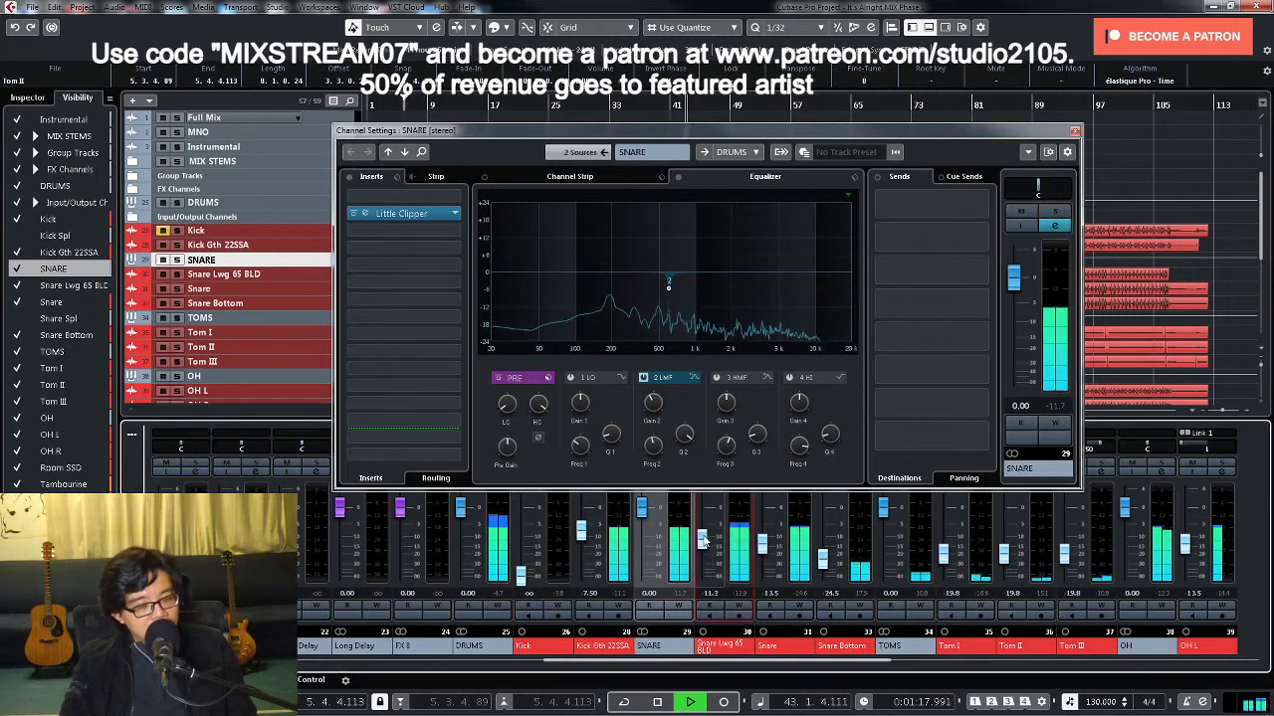
Step: Raise the Snare Lwg 65 BLD fader to -8.04 dB against the full kit and close the SNARE channel settings
{"action": "left_click_drag", "start_coordinate": [702, 538], "coordinate": [702, 534]}
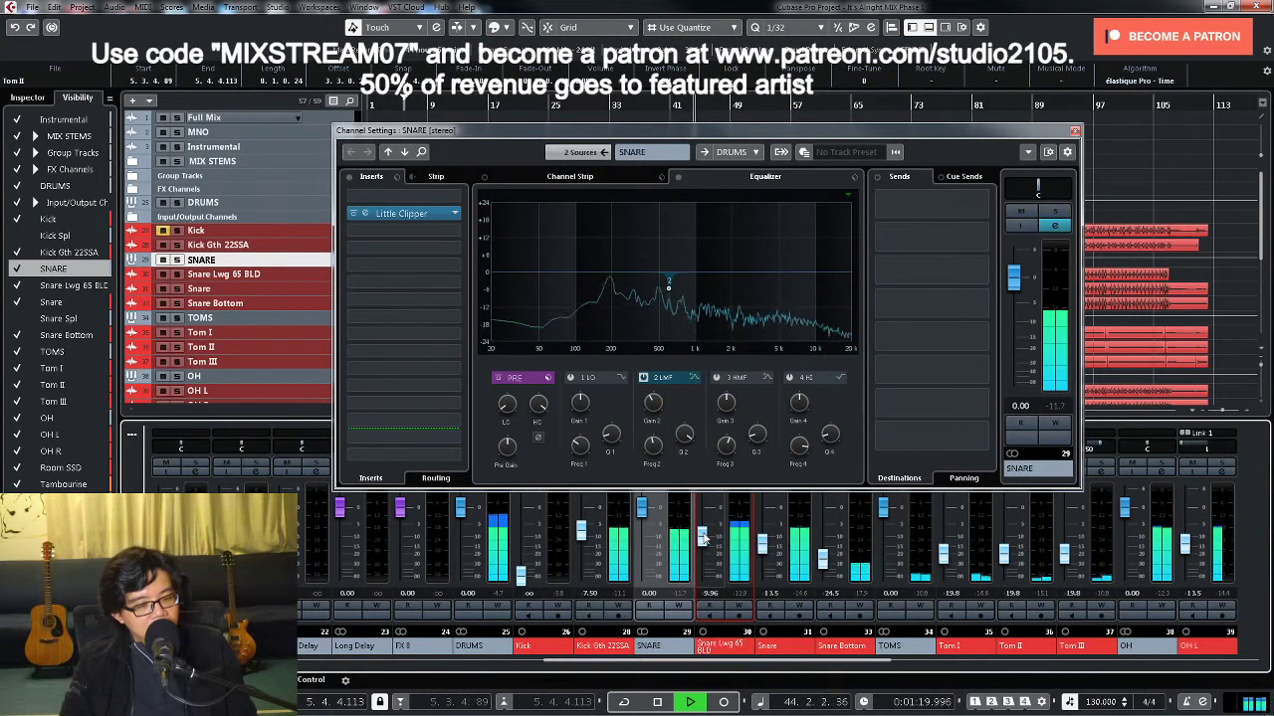
{"action": "key", "text": "Escape"}
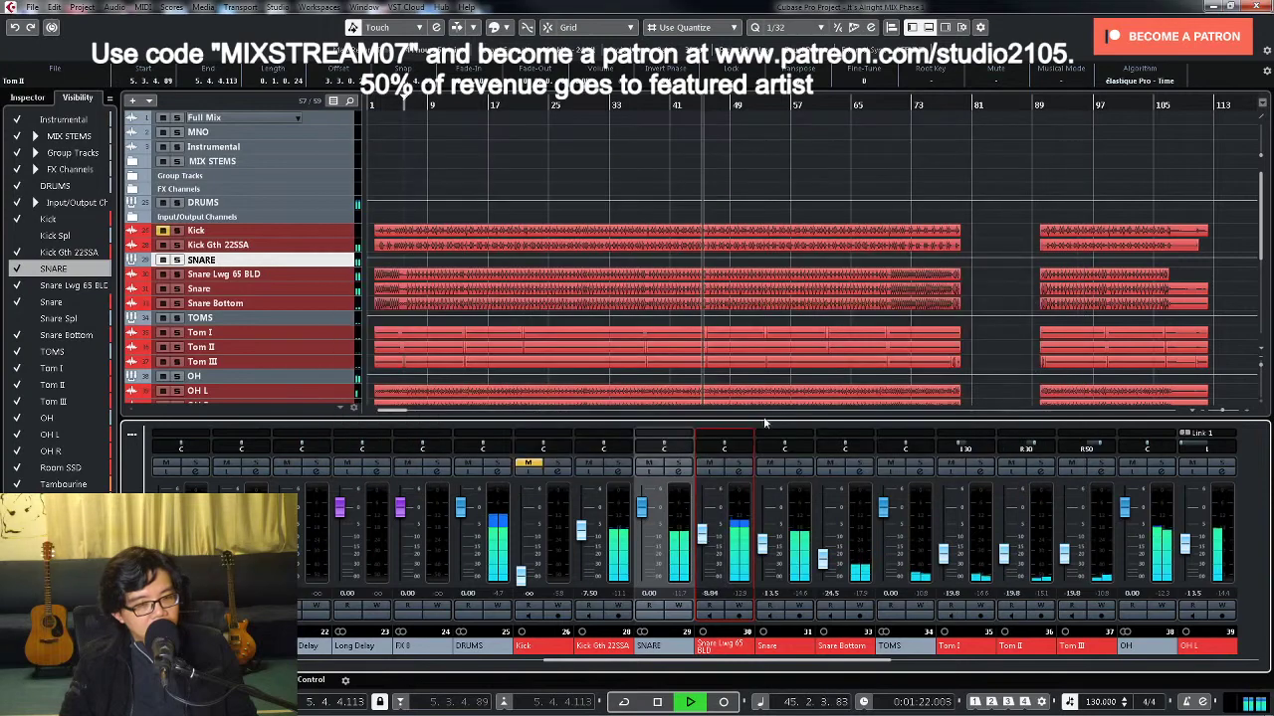
{"action": "key", "text": "space"}
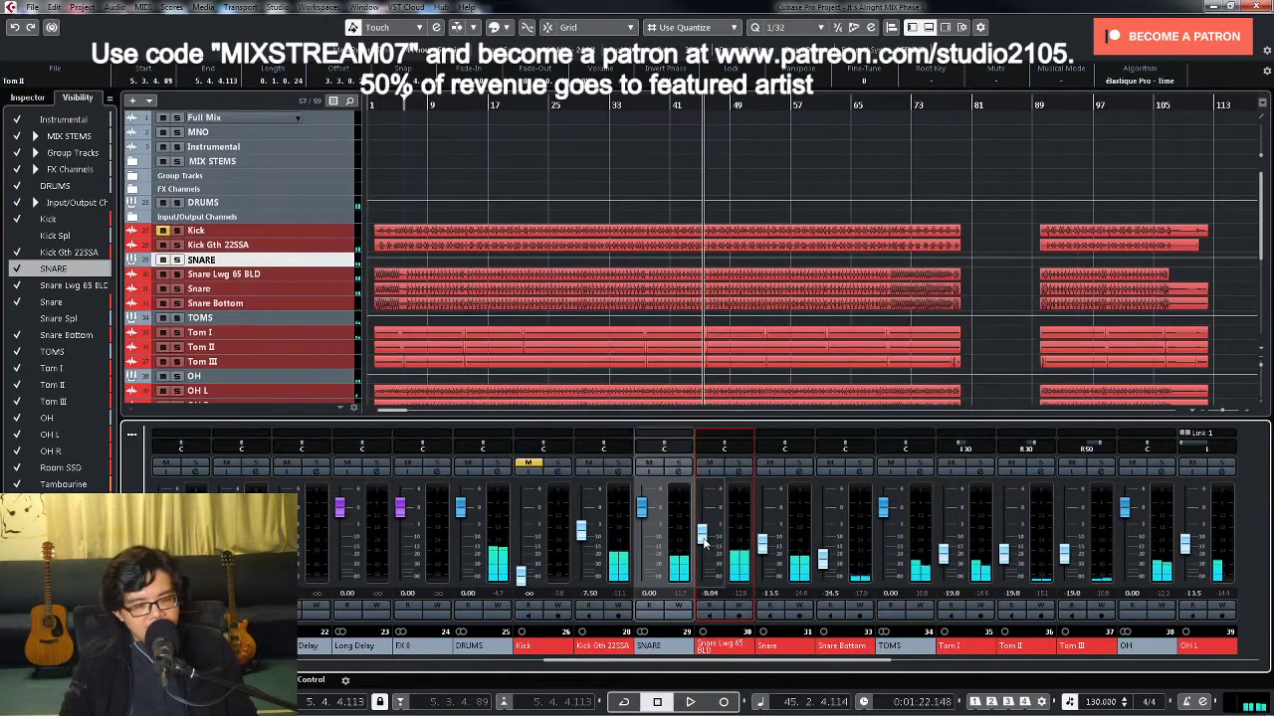
{"action": "key", "text": "space"}
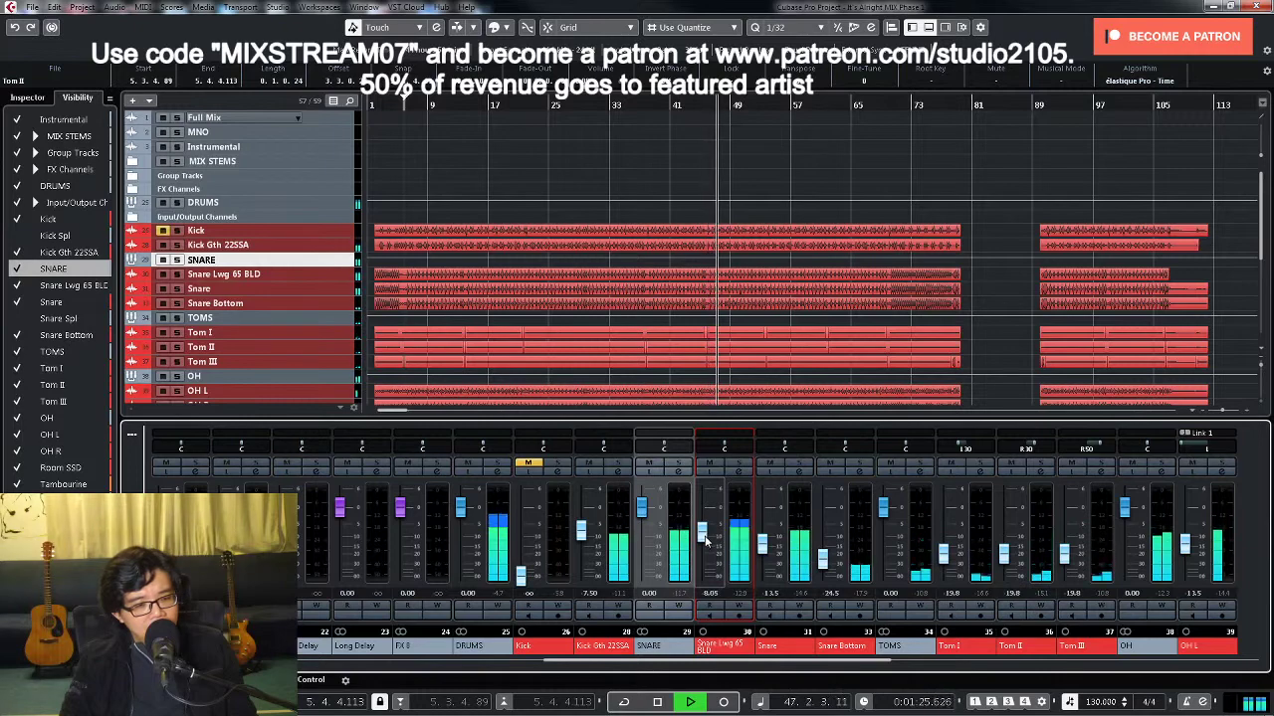
Step: Audition the Kick Gth 22SSA channel during playback with its channel settings open, soloing it briefly, and close the window
{"action": "scroll", "coordinate": [553, 295], "scroll_direction": "down", "scroll_amount": 4}
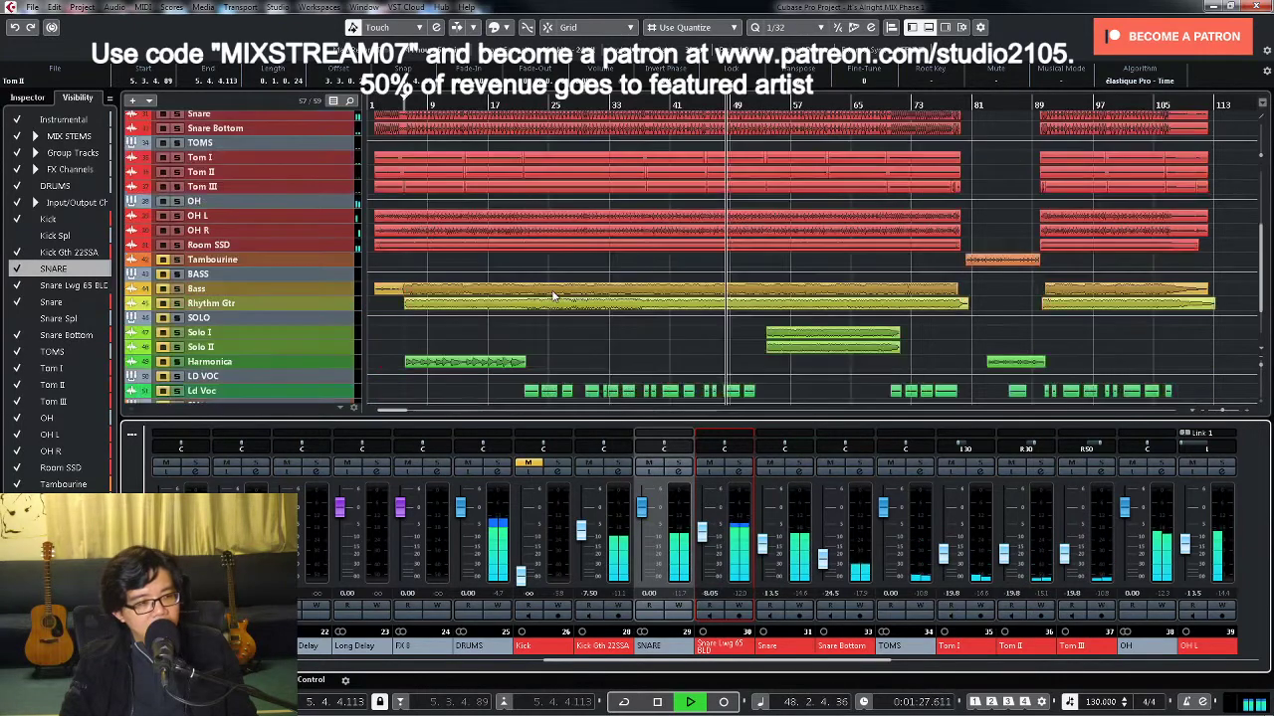
{"action": "scroll", "coordinate": [554, 296], "scroll_direction": "down", "scroll_amount": 2}
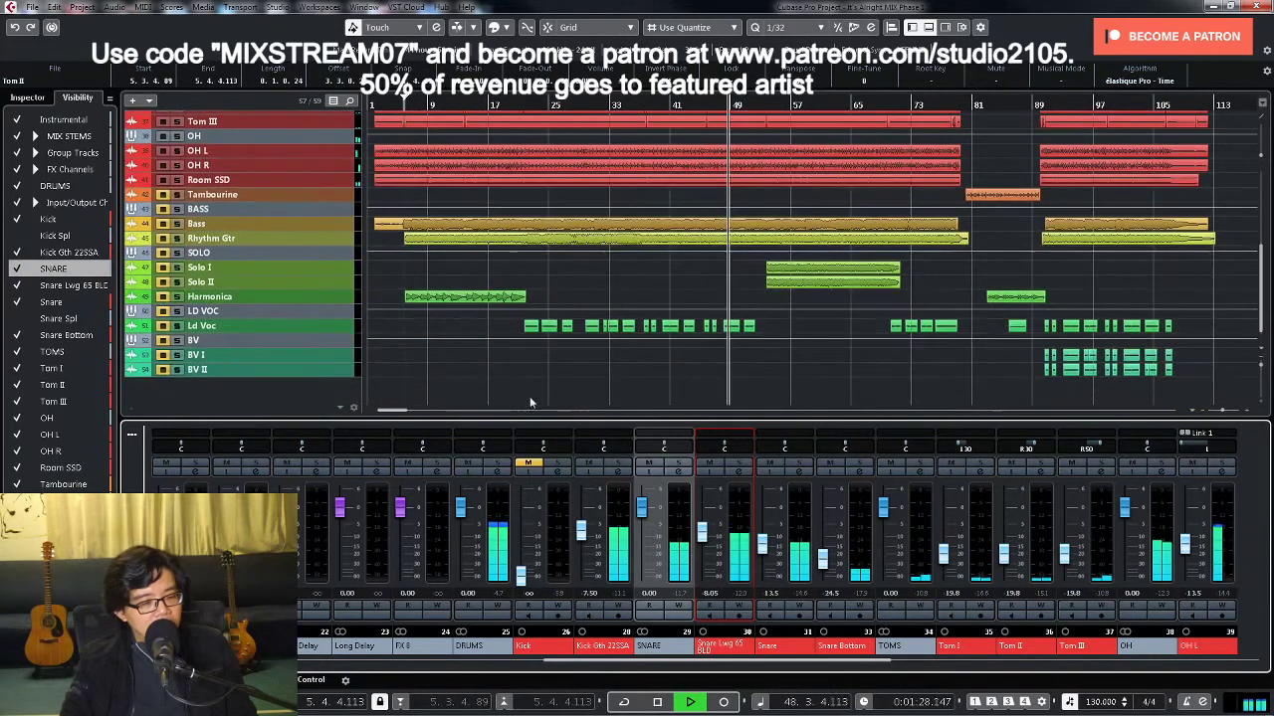
{"action": "left_click", "coordinate": [617, 465]}
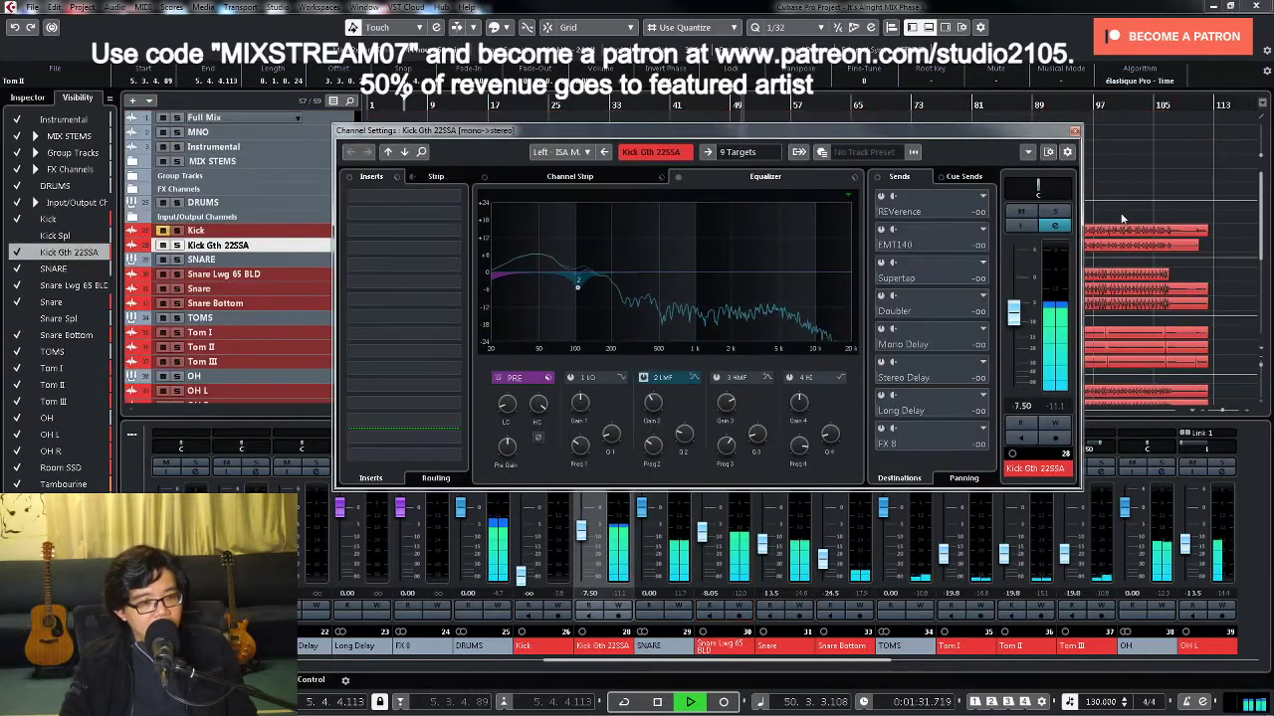
{"action": "left_click", "coordinate": [1054, 212]}
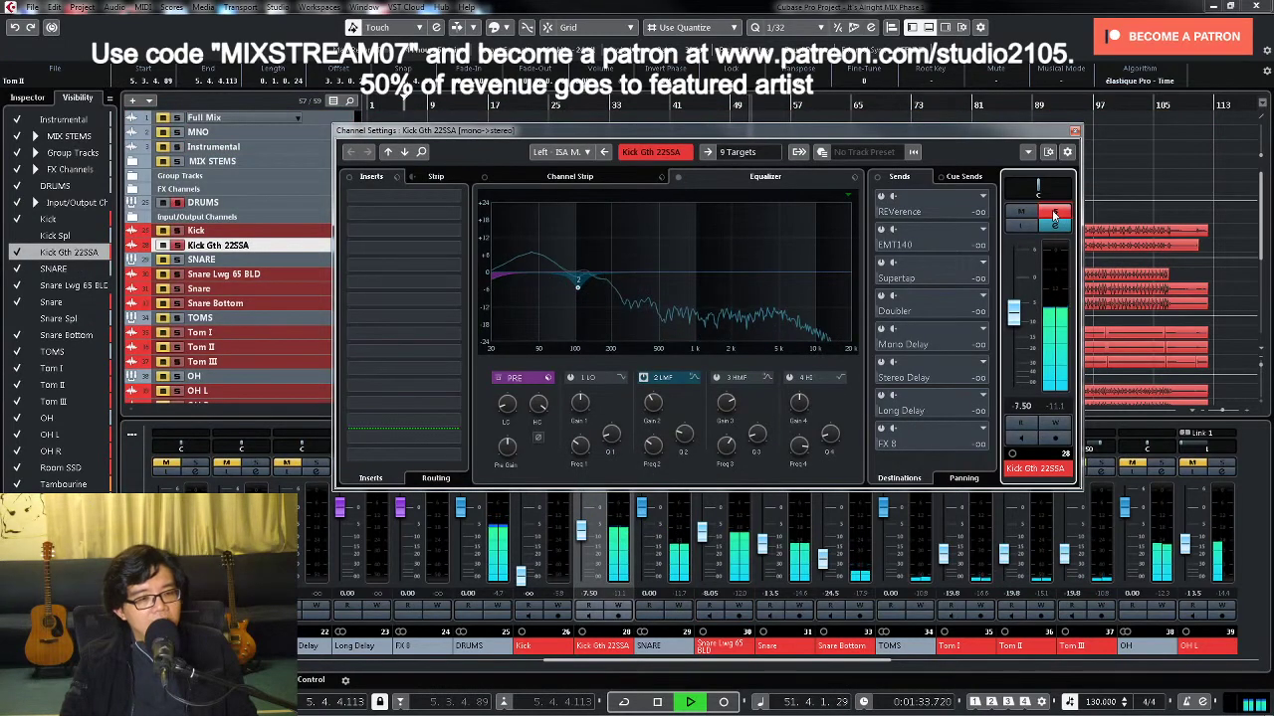
{"action": "left_click", "coordinate": [1053, 213]}
{"action": "left_click", "coordinate": [1074, 130]}
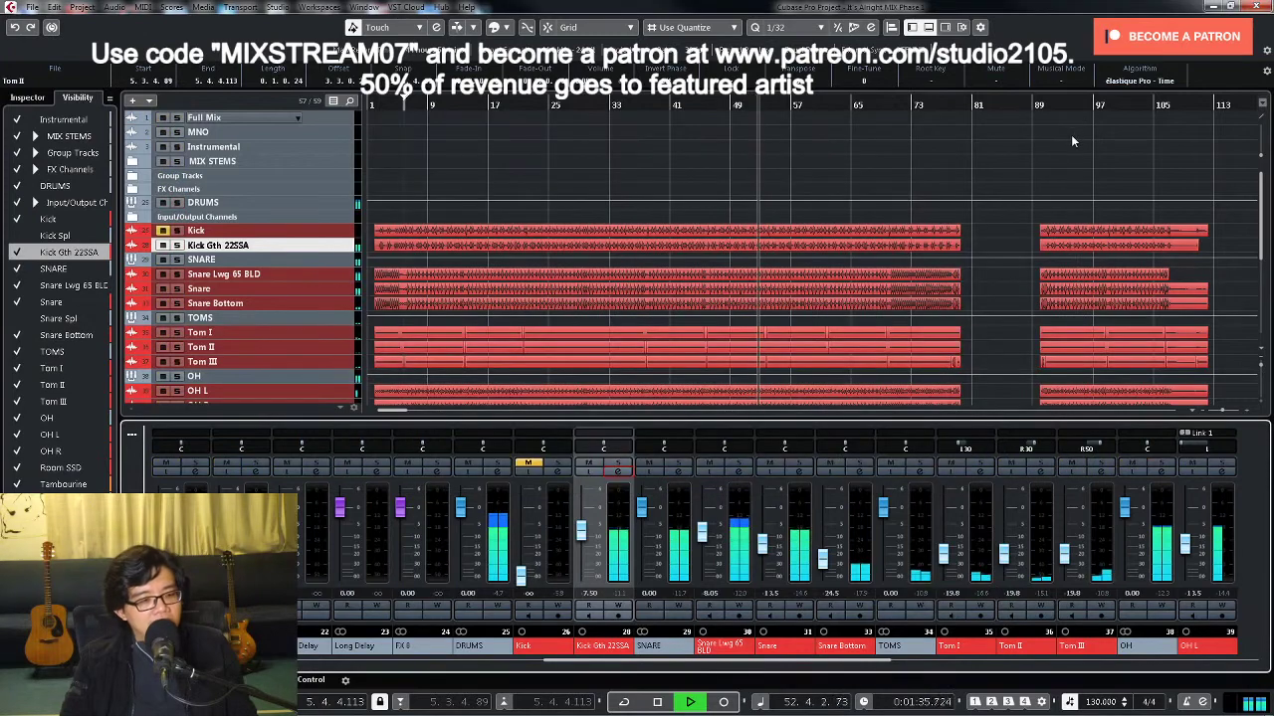
Step: Stop playback and check the SNARE channel's inserts and EQ, then close its channel settings
{"action": "key", "text": "space"}
{"action": "scroll", "coordinate": [340, 230], "scroll_direction": "down", "scroll_amount": 5}
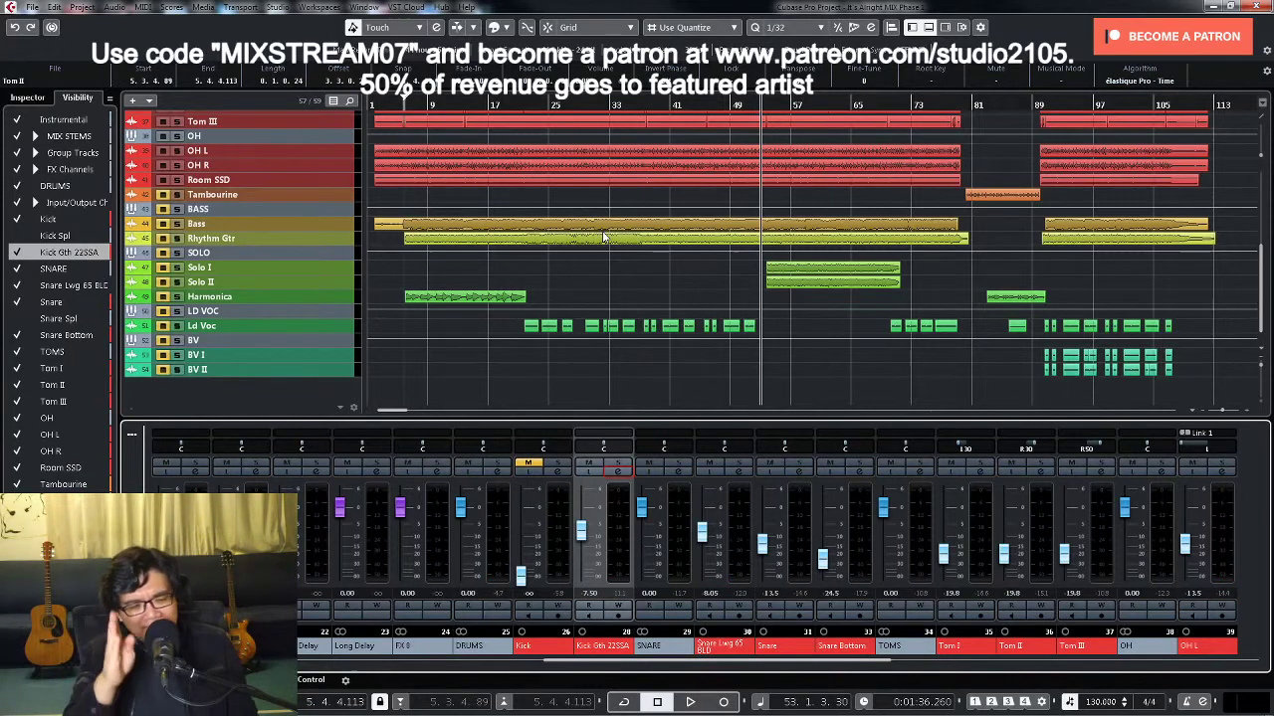
{"action": "left_click", "coordinate": [677, 473]}
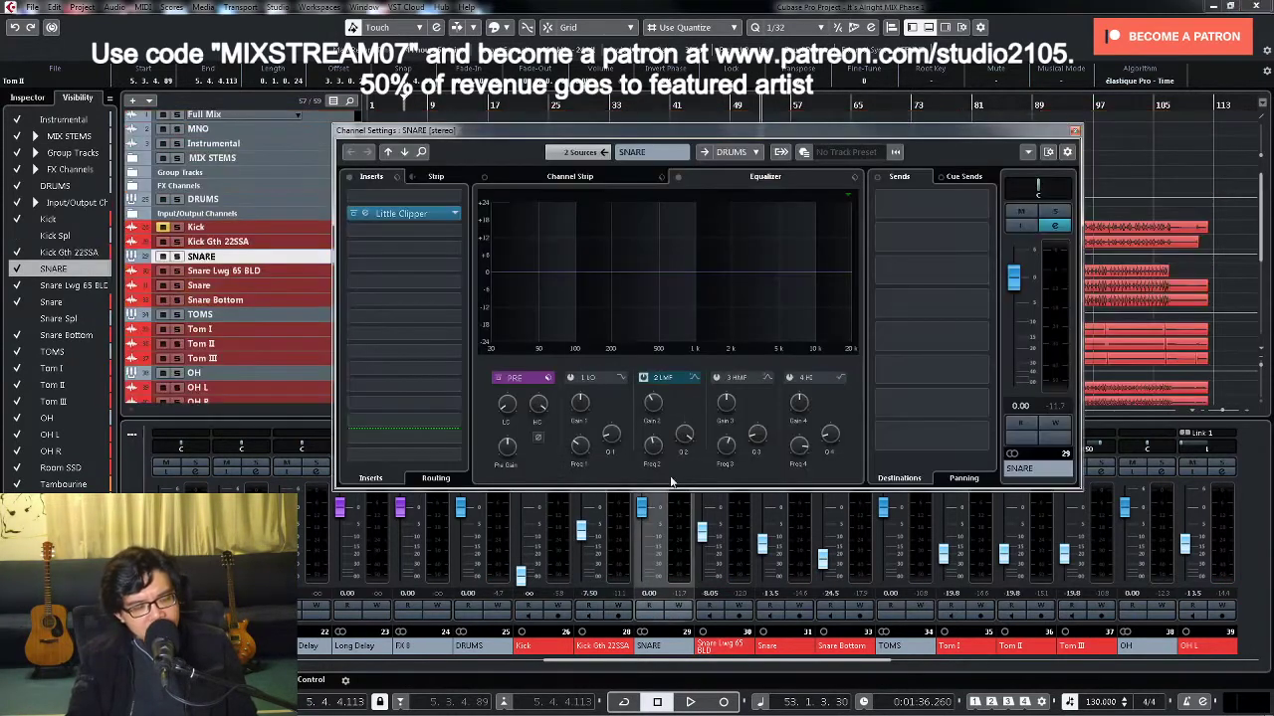
{"action": "left_click", "coordinate": [1074, 132]}
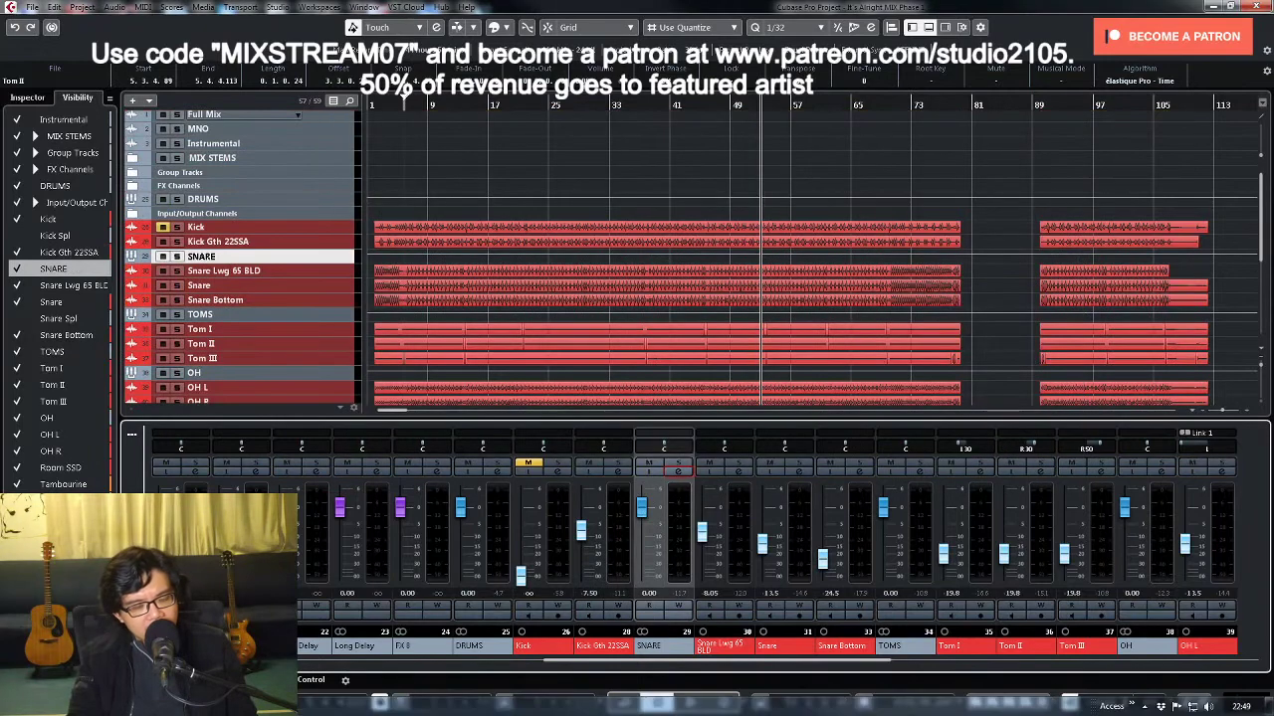
Step: Unmute the BASS group and Bass track, enlarge the Bass track's height, and play the song from the start
{"action": "left_click_drag", "start_coordinate": [797, 665], "coordinate": [870, 673]}
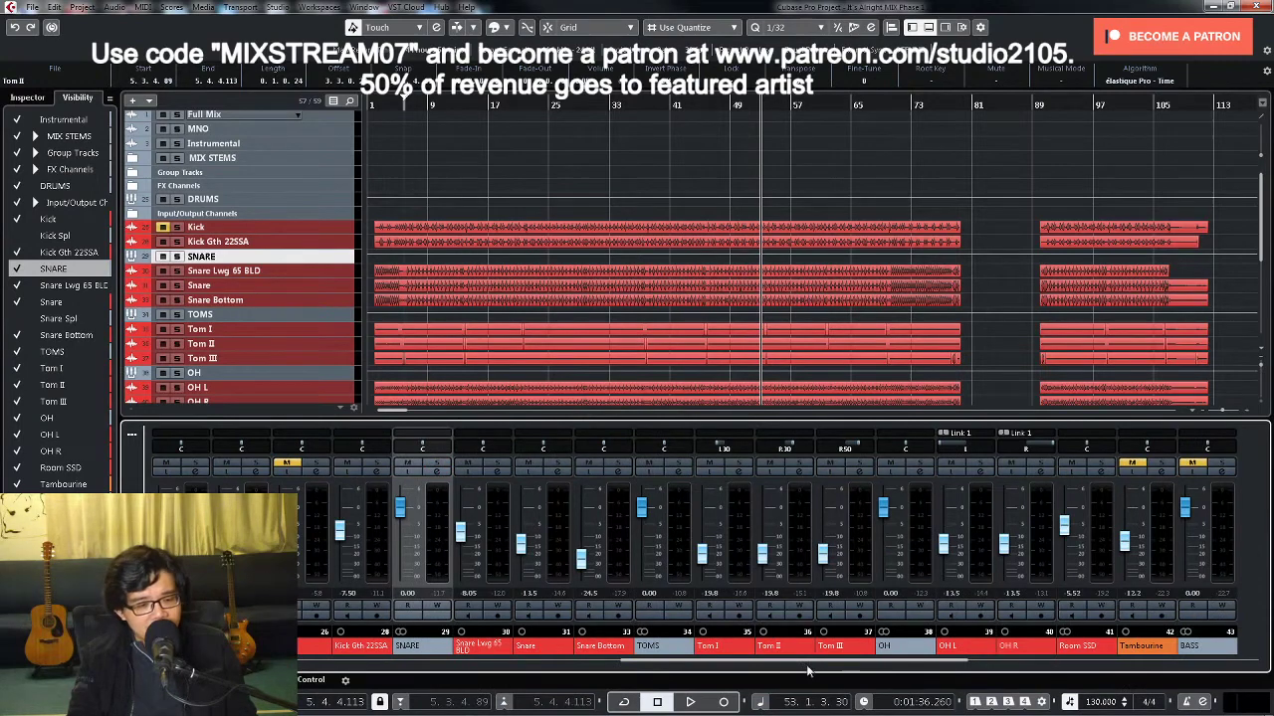
{"action": "left_click_drag", "start_coordinate": [807, 673], "coordinate": [948, 673]}
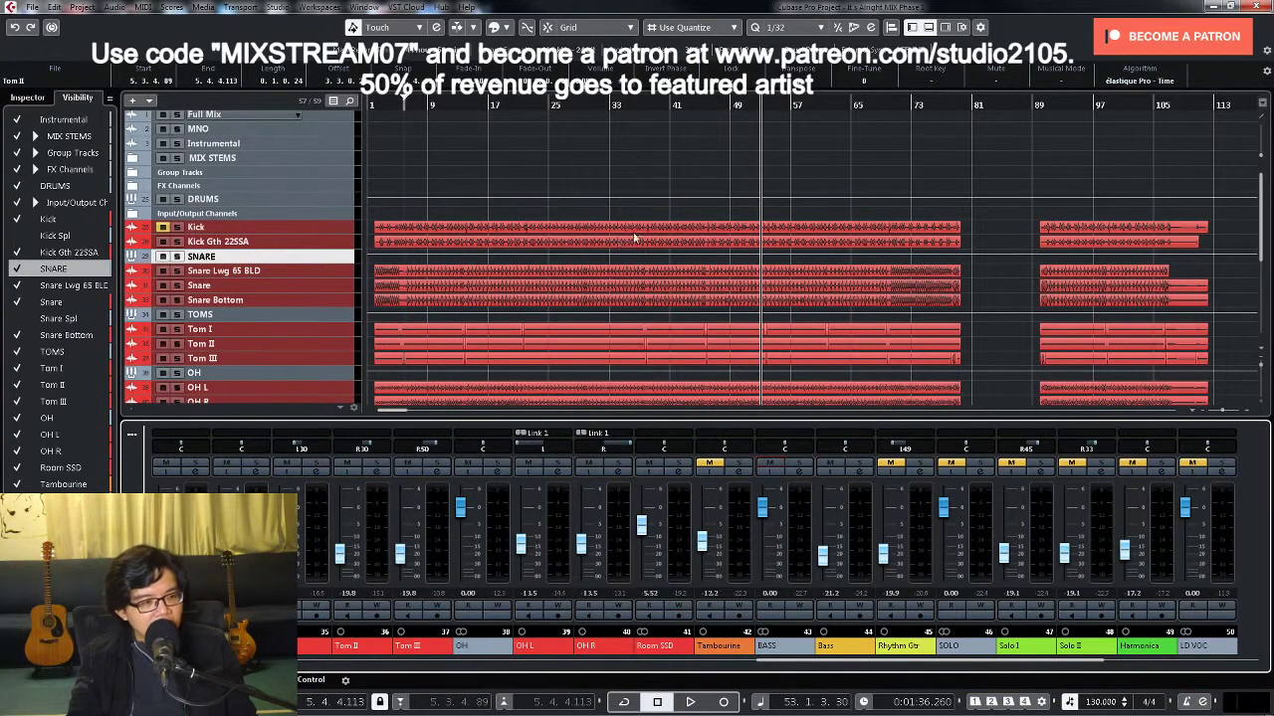
{"action": "scroll", "coordinate": [634, 236], "scroll_direction": "down", "scroll_amount": 4}
{"action": "left_click", "coordinate": [353, 227]}
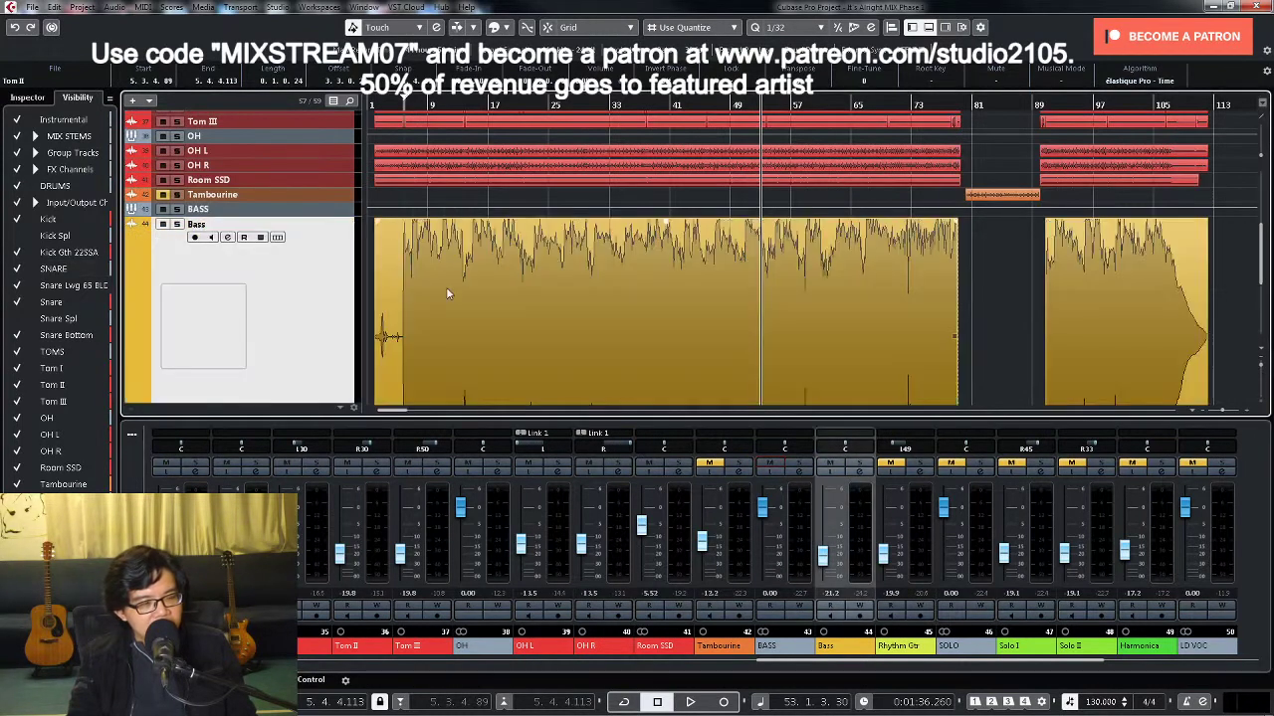
{"action": "left_click", "coordinate": [376, 104]}
{"action": "key", "text": "space"}
{"action": "scroll", "coordinate": [488, 184], "scroll_direction": "down", "scroll_amount": 5}
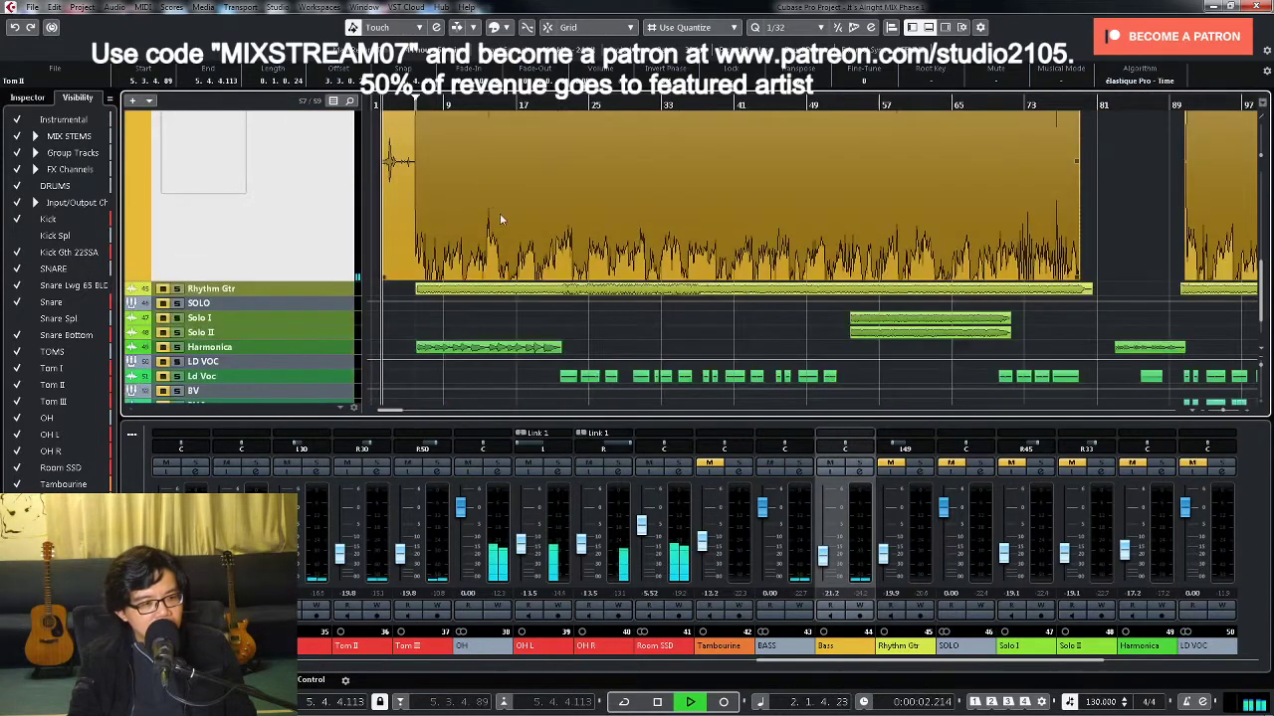
Step: Set the Bass fader to -21.4 dB against the drums during playback, with its opening waveform enlarged
{"action": "key", "text": "h"}
{"action": "key", "text": "h"}
{"action": "key", "text": "h"}
{"action": "scroll", "coordinate": [629, 236], "scroll_direction": "up", "scroll_amount": 3}
{"action": "key", "text": "g"}
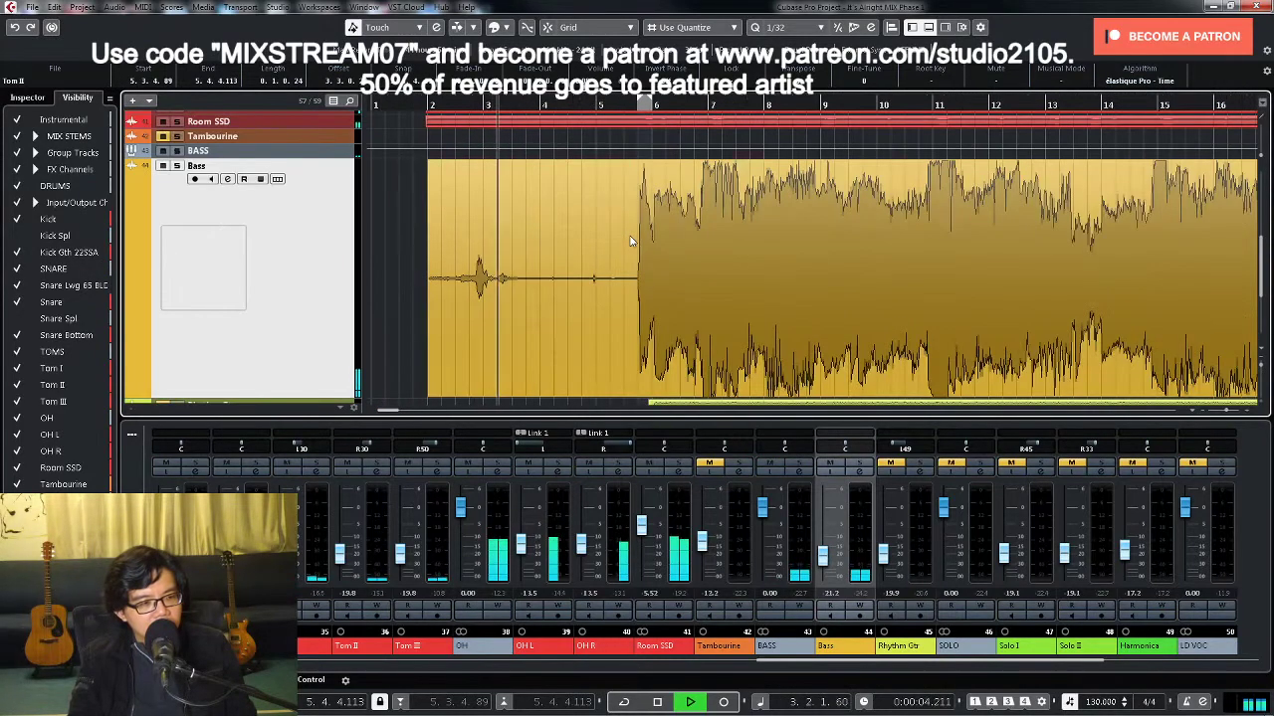
{"action": "key", "text": "g"}
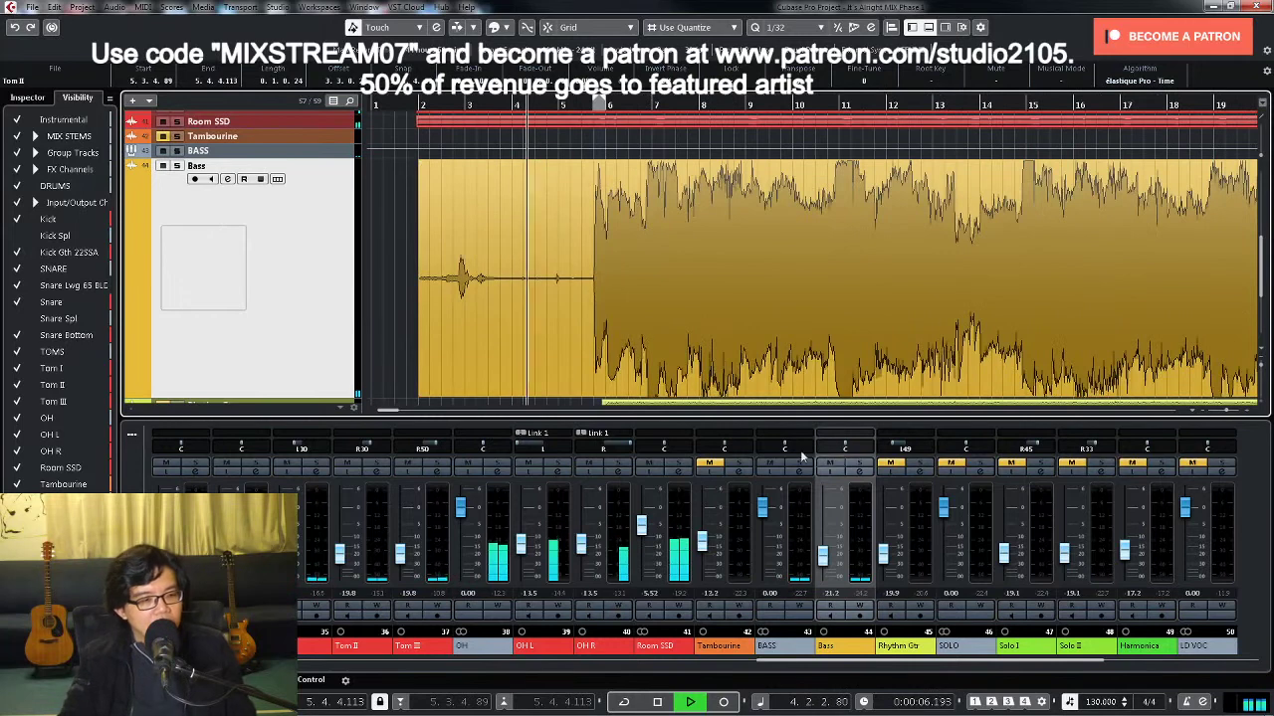
{"action": "left_click", "coordinate": [828, 561]}
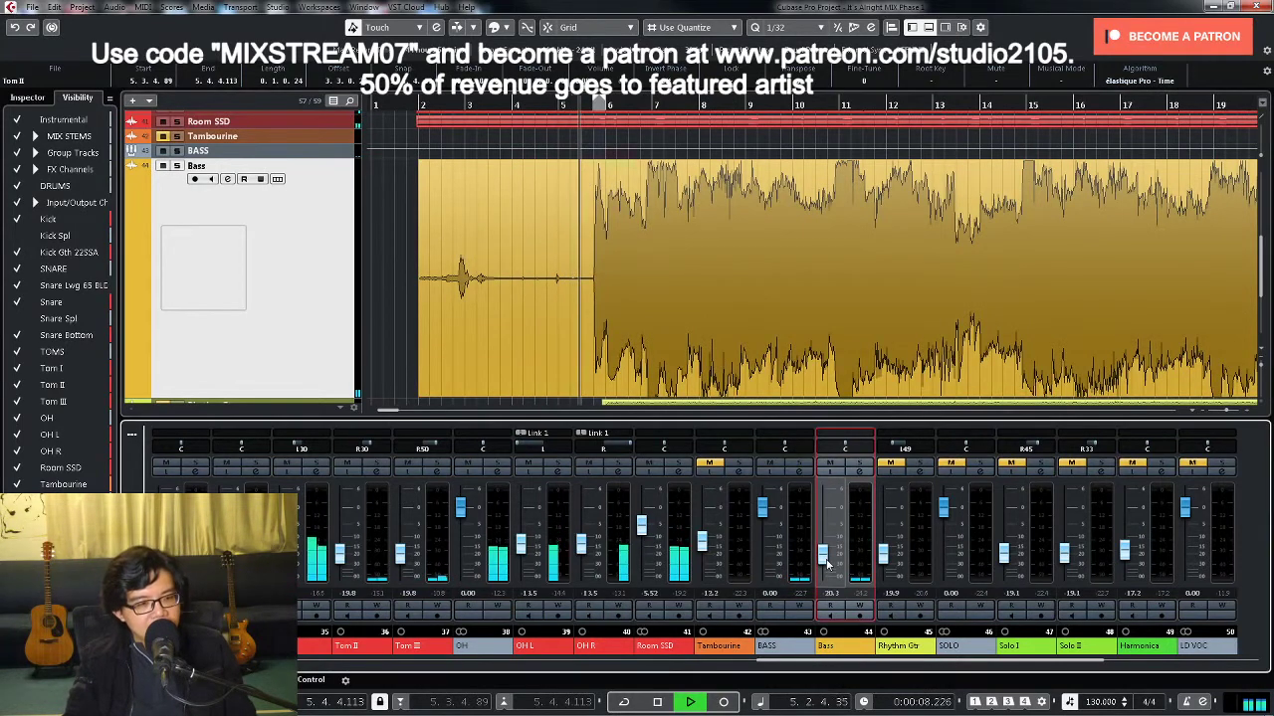
{"action": "left_click_drag", "start_coordinate": [823, 564], "coordinate": [829, 565]}
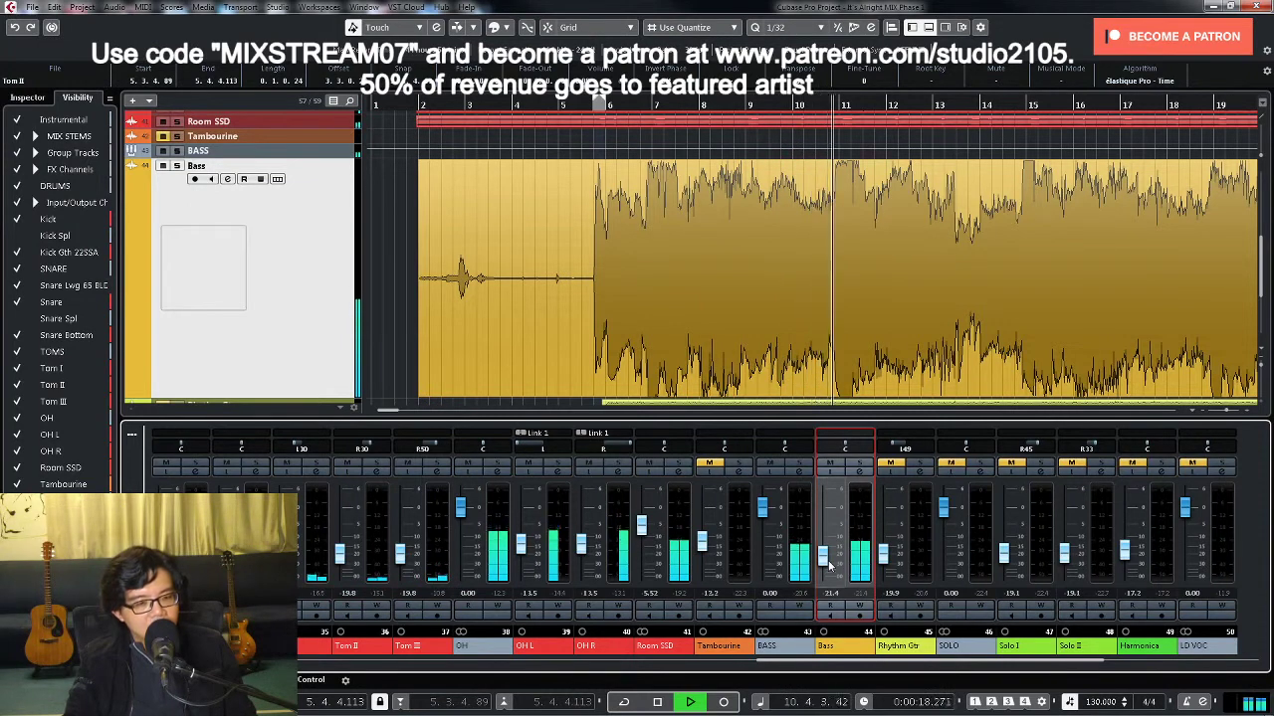
Step: Solo the Bass track briefly, stop playback, and release the solo
{"action": "left_click", "coordinate": [858, 464]}
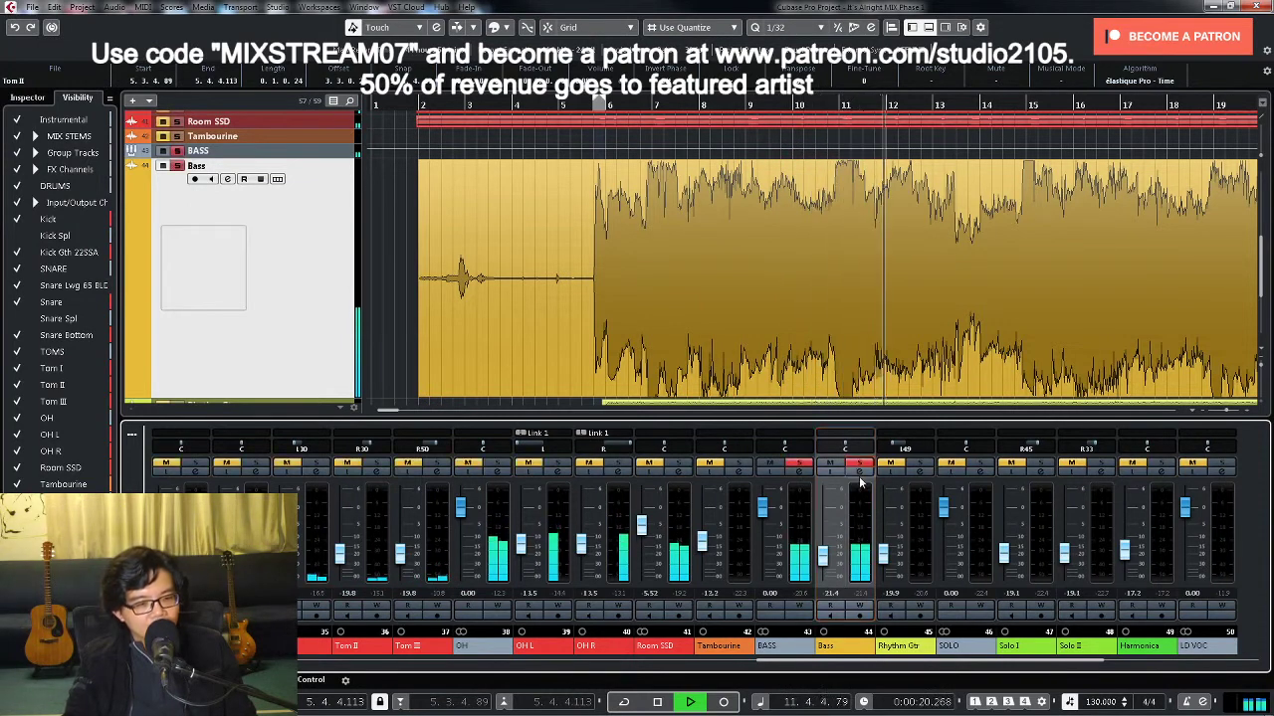
{"action": "key", "text": "space"}
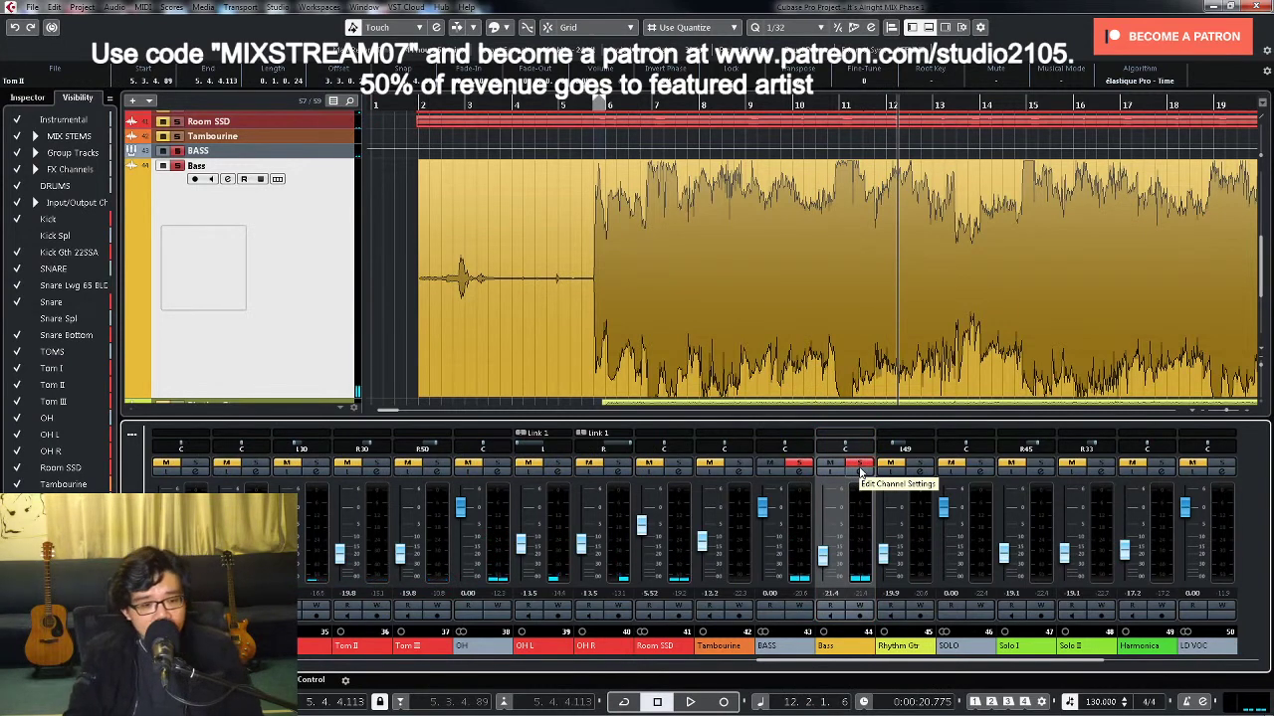
{"action": "left_click", "coordinate": [859, 467]}
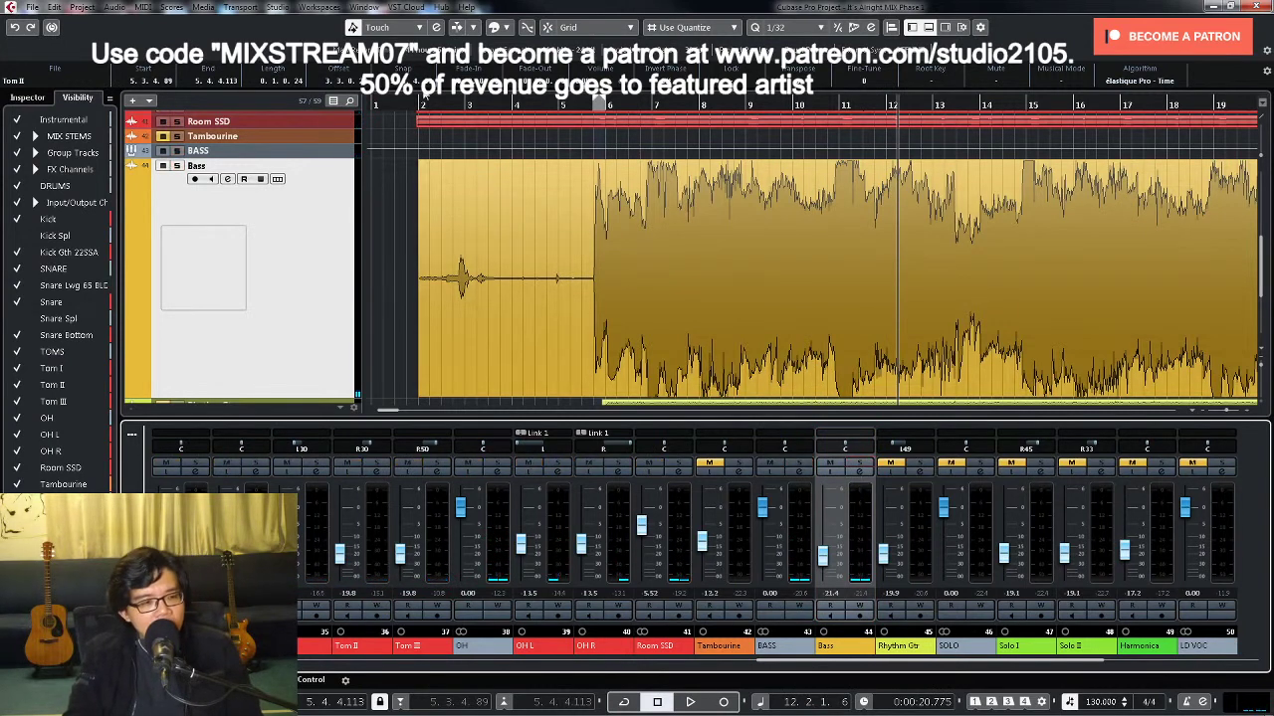
Step: Add a short fade-in at the start of the first Bass event at bar 2
{"action": "left_click", "coordinate": [418, 102]}
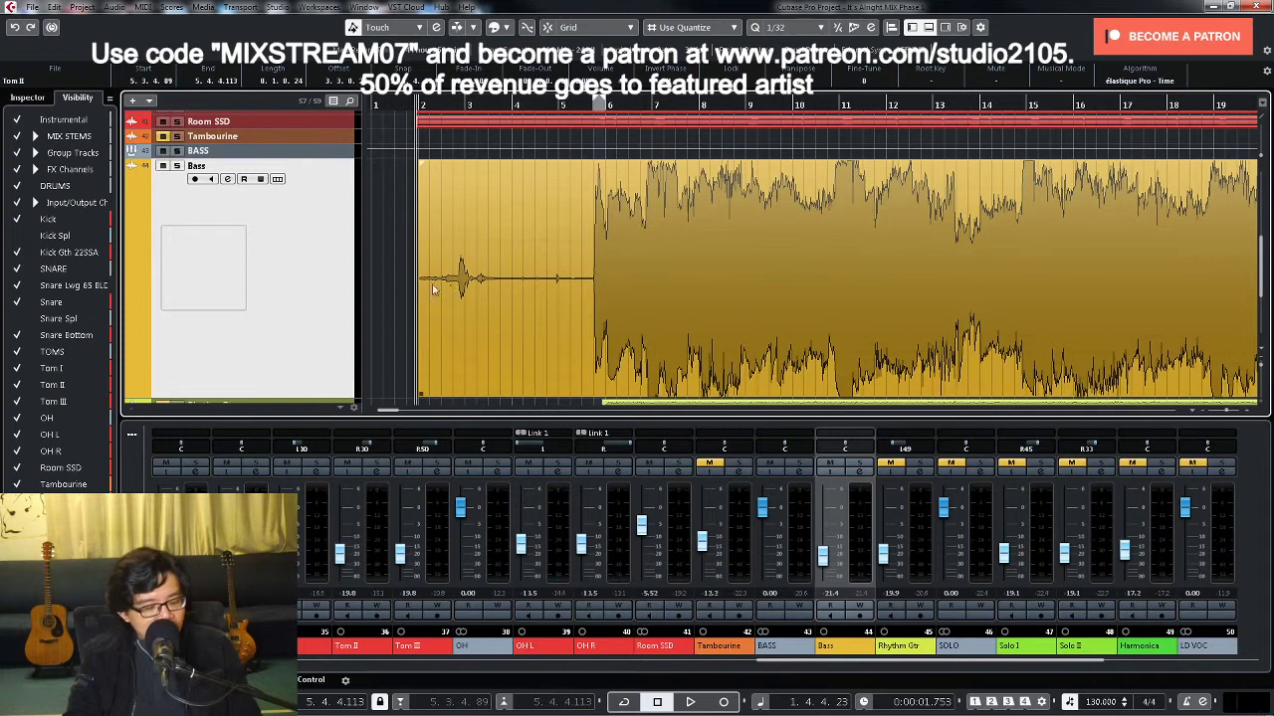
{"action": "key", "text": "h"}
{"action": "key", "text": "h"}
{"action": "key", "text": "h"}
{"action": "key", "text": "h"}
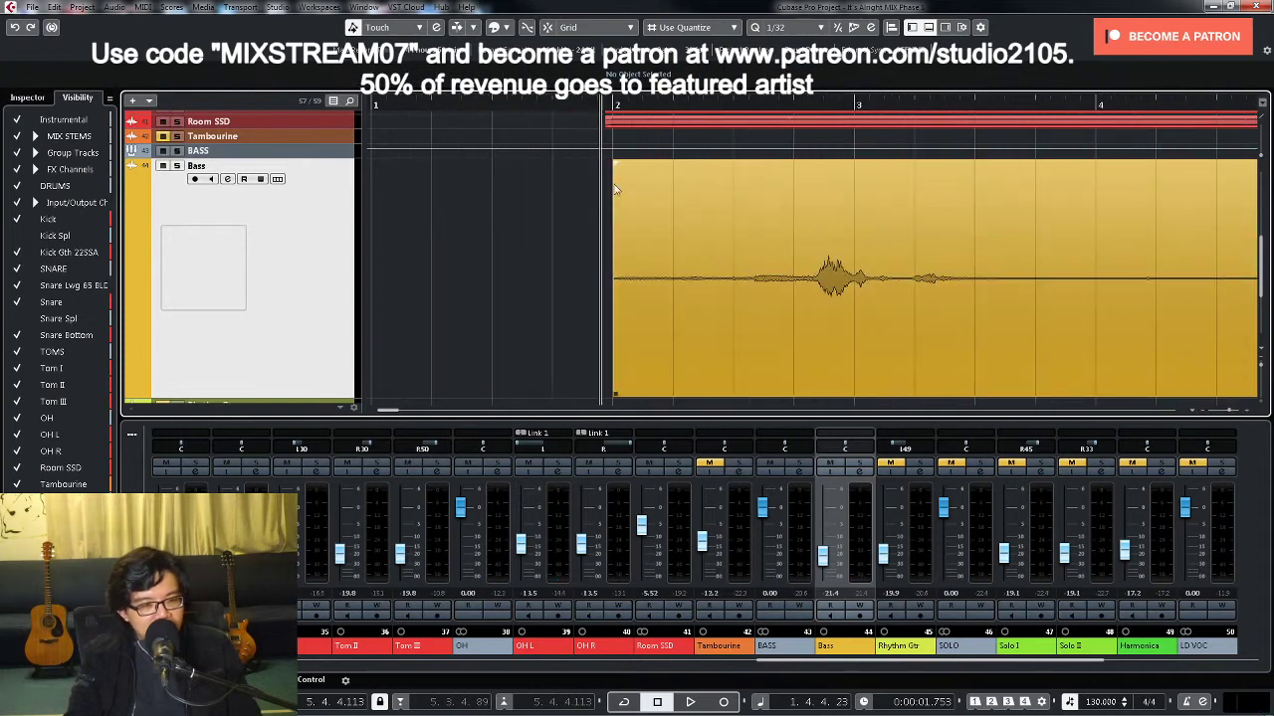
{"action": "left_click_drag", "start_coordinate": [615, 161], "coordinate": [659, 160]}
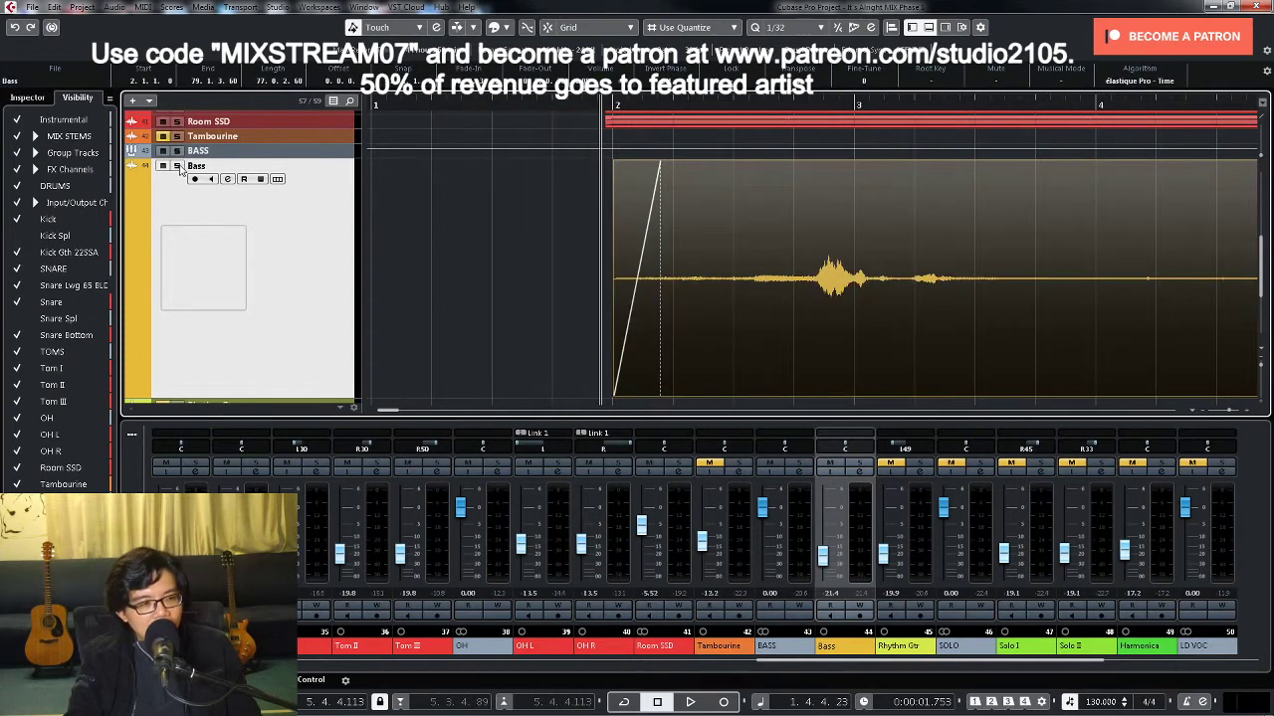
Step: Solo the Bass track and listen to the quiet noise in its intro before the bass part enters
{"action": "left_click", "coordinate": [178, 166]}
{"action": "left_click", "coordinate": [177, 152]}
{"action": "key", "text": "g"}
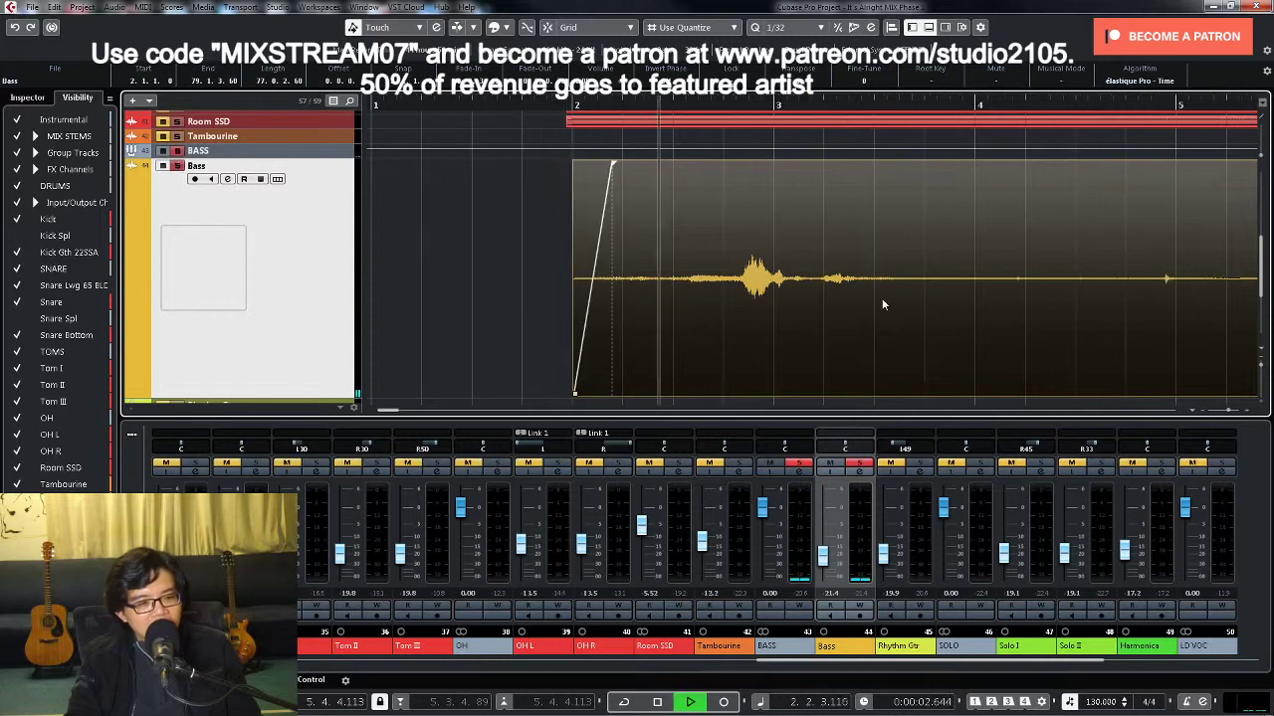
{"action": "key", "text": "g"}
{"action": "key", "text": "g"}
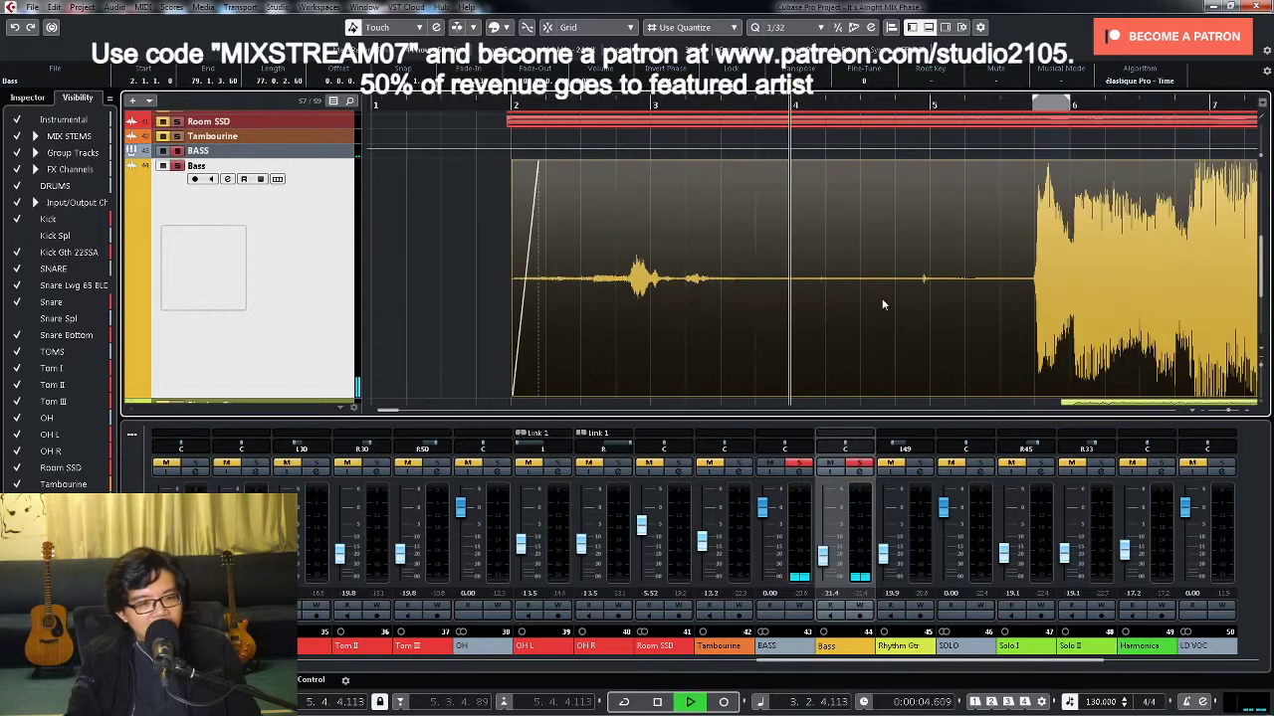
{"action": "key", "text": "space"}
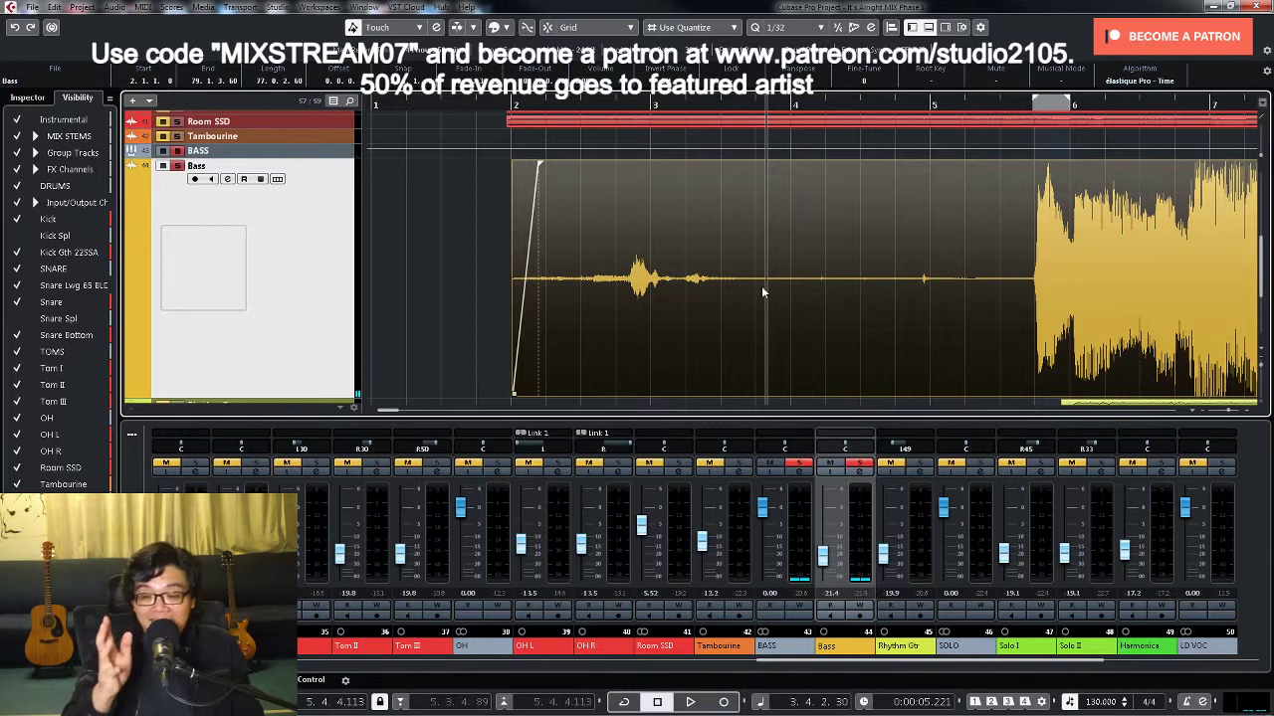
Step: Split the Bass event at 3.3.1.0, trim the second part's start to 5.3.4.60, and take the bass out of solo
{"action": "right_click", "coordinate": [718, 309]}
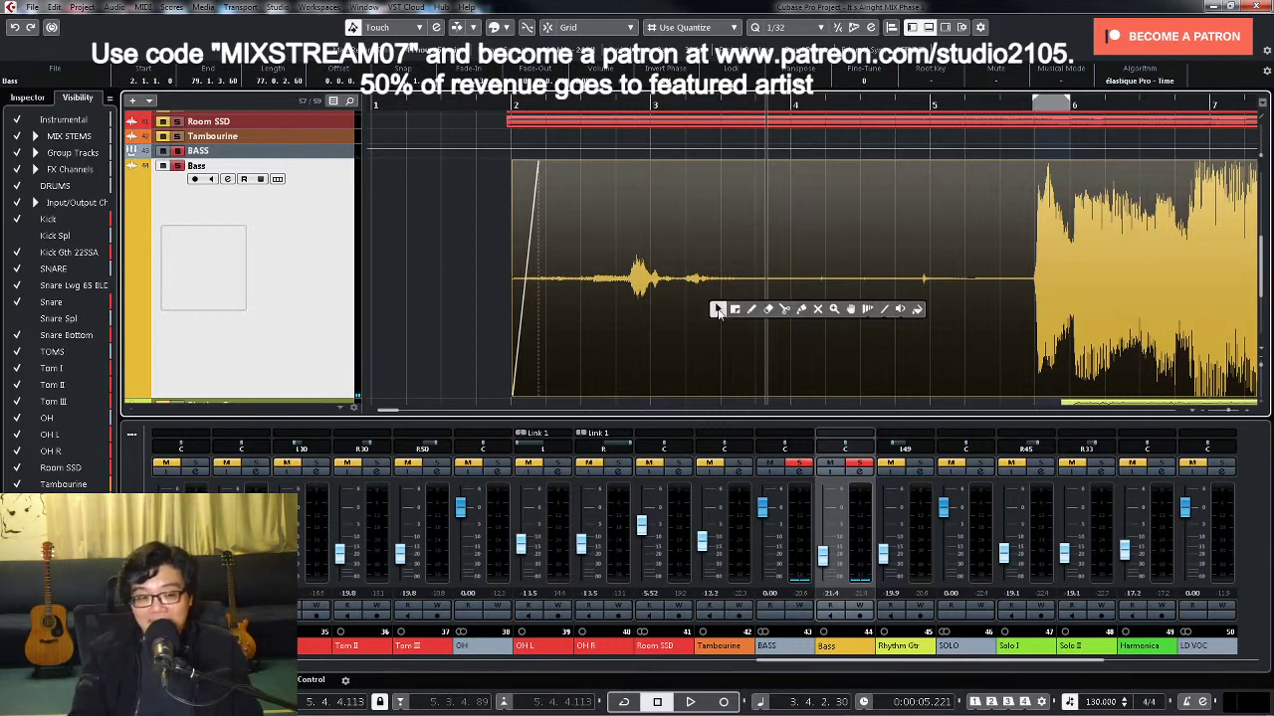
{"action": "left_click", "coordinate": [784, 310]}
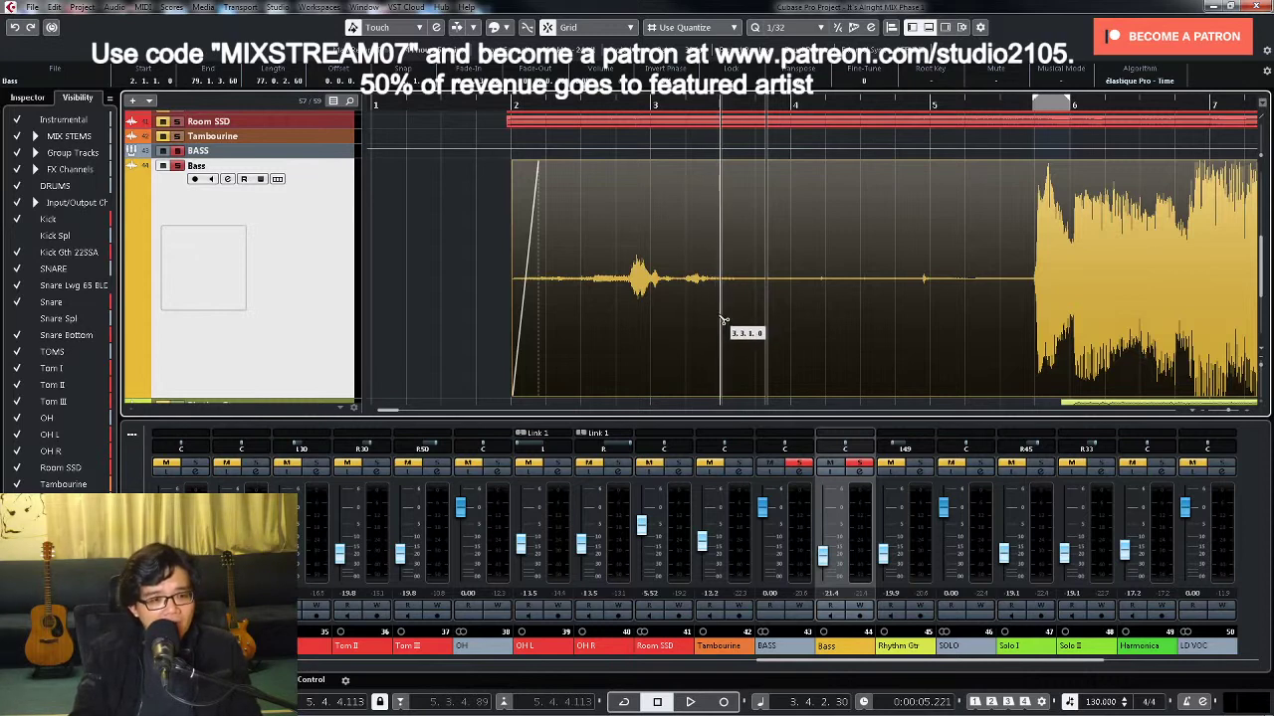
{"action": "left_click", "coordinate": [718, 318]}
{"action": "key", "text": "1"}
{"action": "key", "text": "Right"}
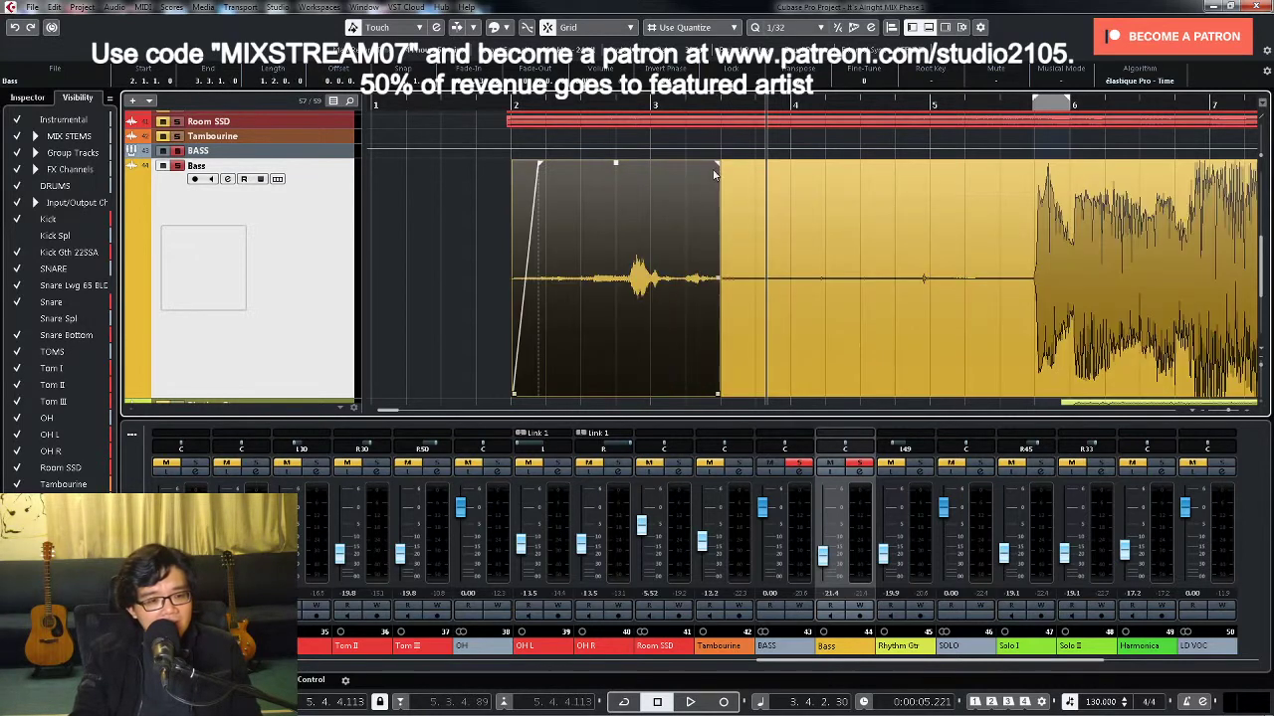
{"action": "key", "text": "Left"}
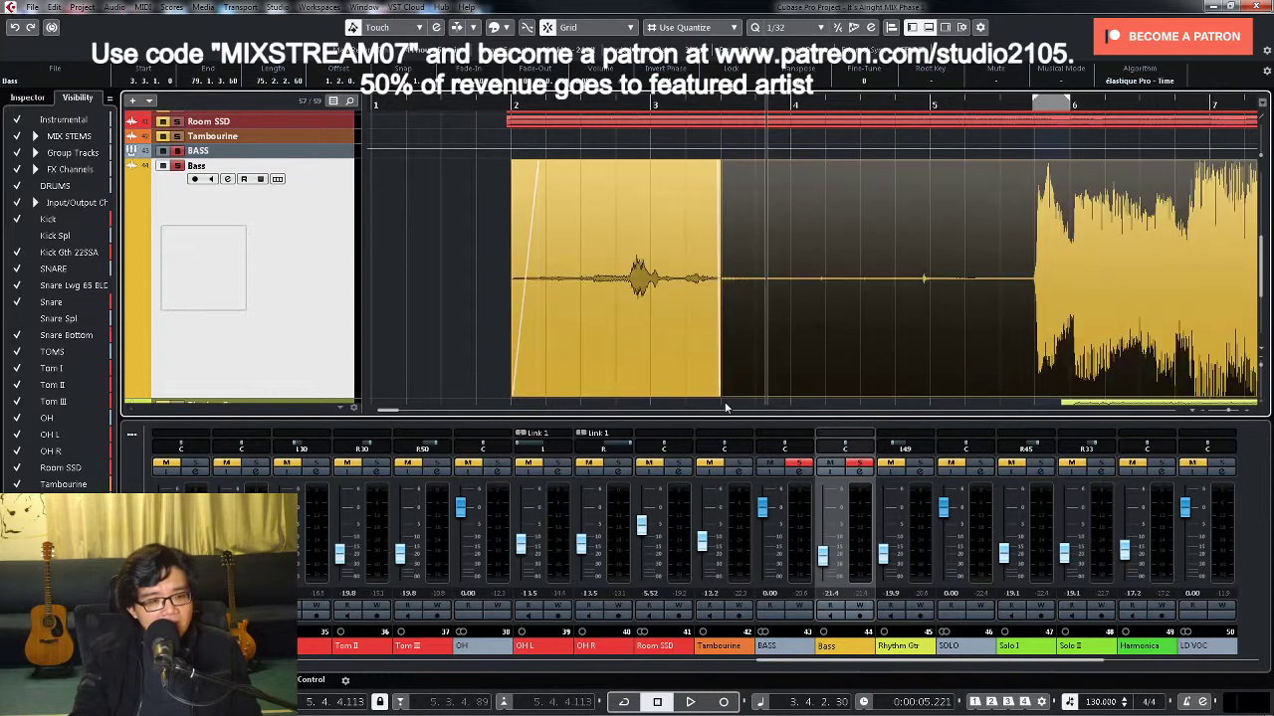
{"action": "left_click_drag", "start_coordinate": [722, 395], "coordinate": [1031, 392]}
{"action": "left_click", "coordinate": [178, 151]}
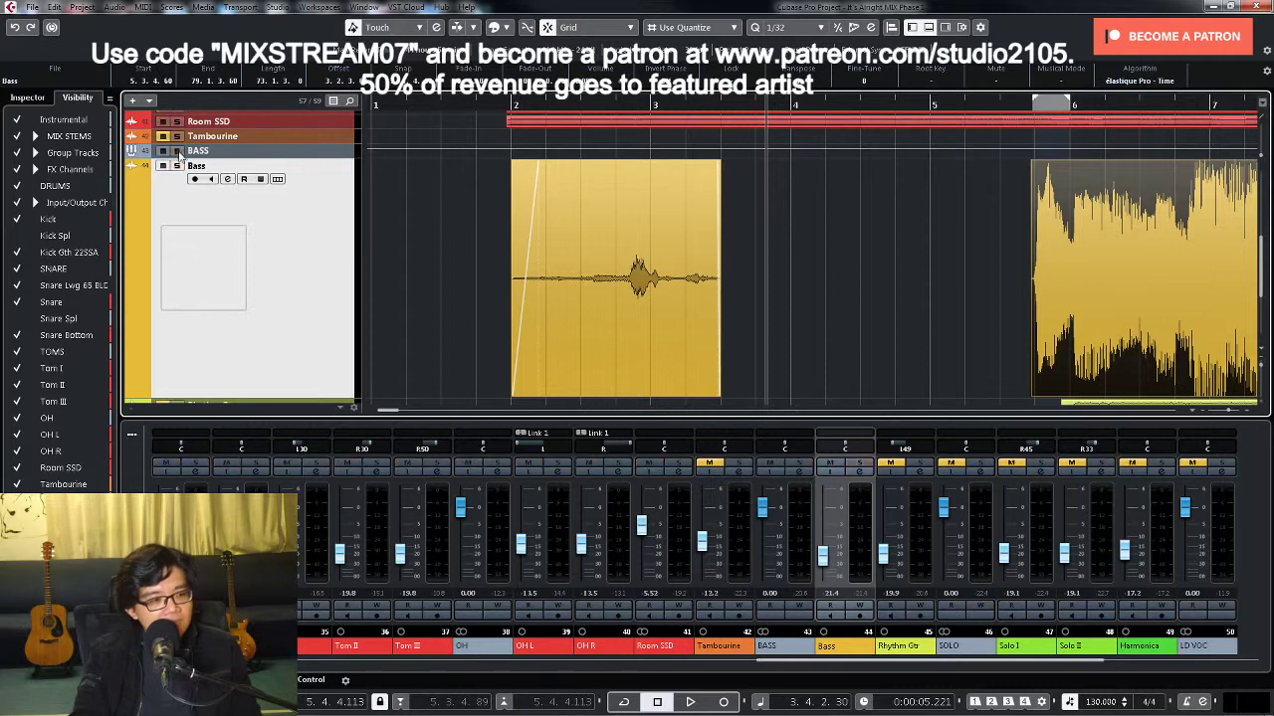
Step: Enlarge the Bass track in the full arrangement and examine its waveform across the whole song
{"action": "key", "text": "shift+f"}
{"action": "key", "text": "shift+g"}
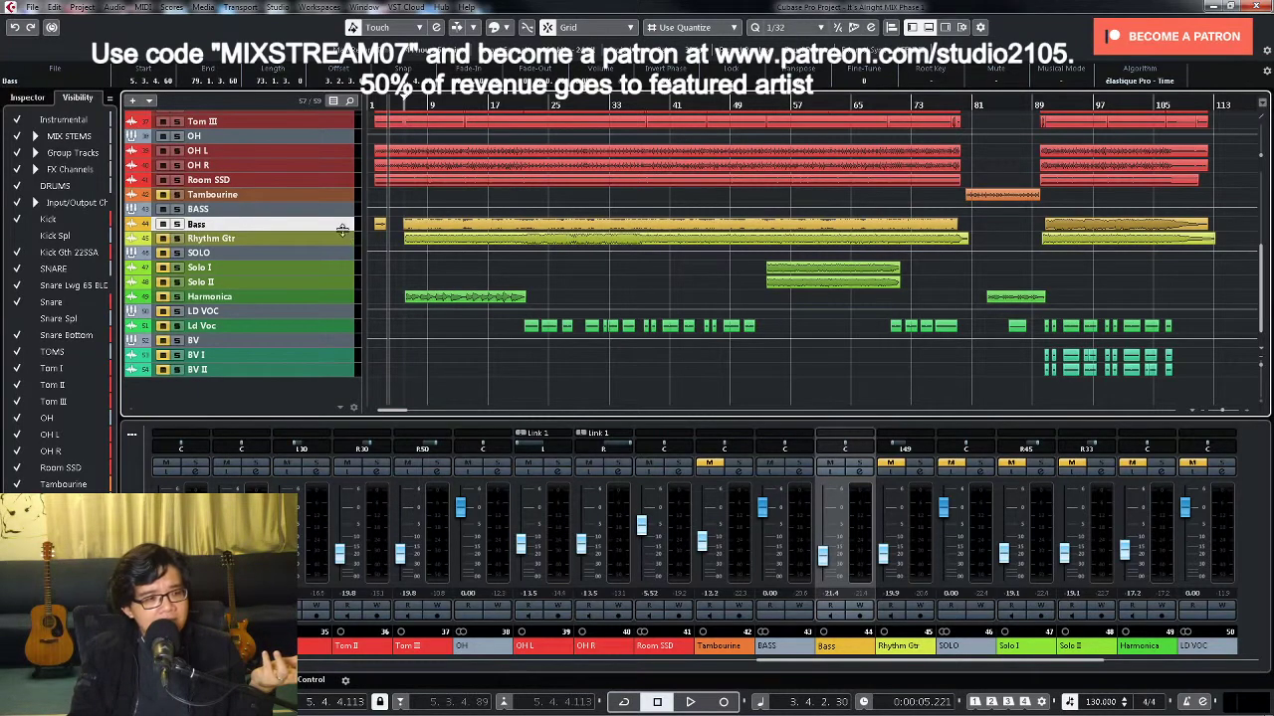
{"action": "left_click_drag", "start_coordinate": [341, 229], "coordinate": [349, 401]}
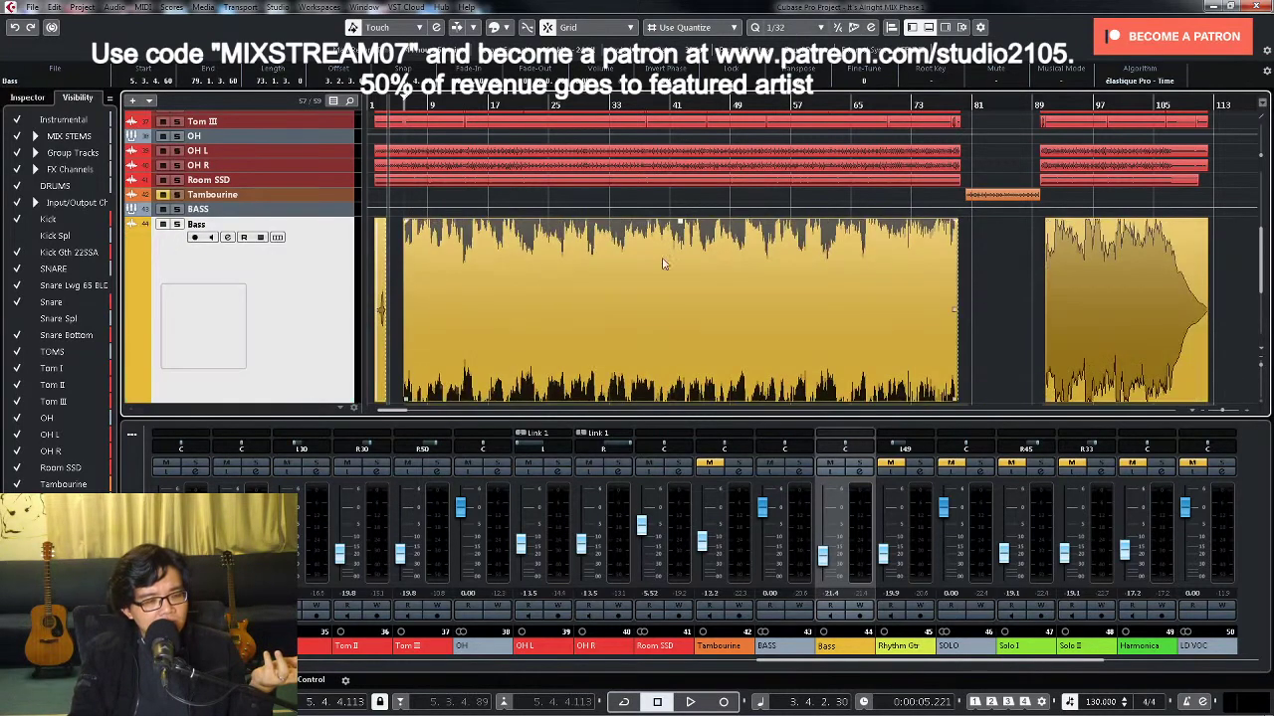
{"action": "scroll", "coordinate": [697, 263], "scroll_direction": "down", "scroll_amount": 3}
{"action": "scroll", "coordinate": [700, 255], "scroll_direction": "up", "scroll_amount": 1}
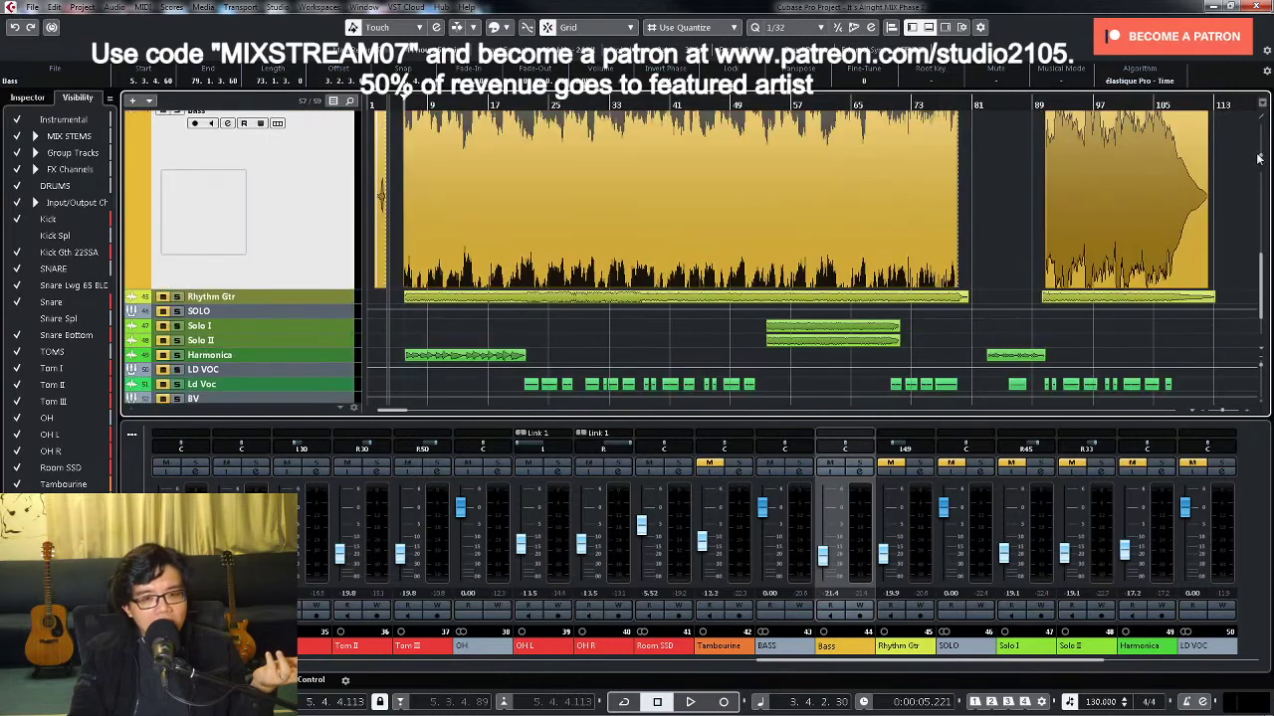
{"action": "scroll", "coordinate": [1030, 269], "scroll_direction": "up", "scroll_amount": 2}
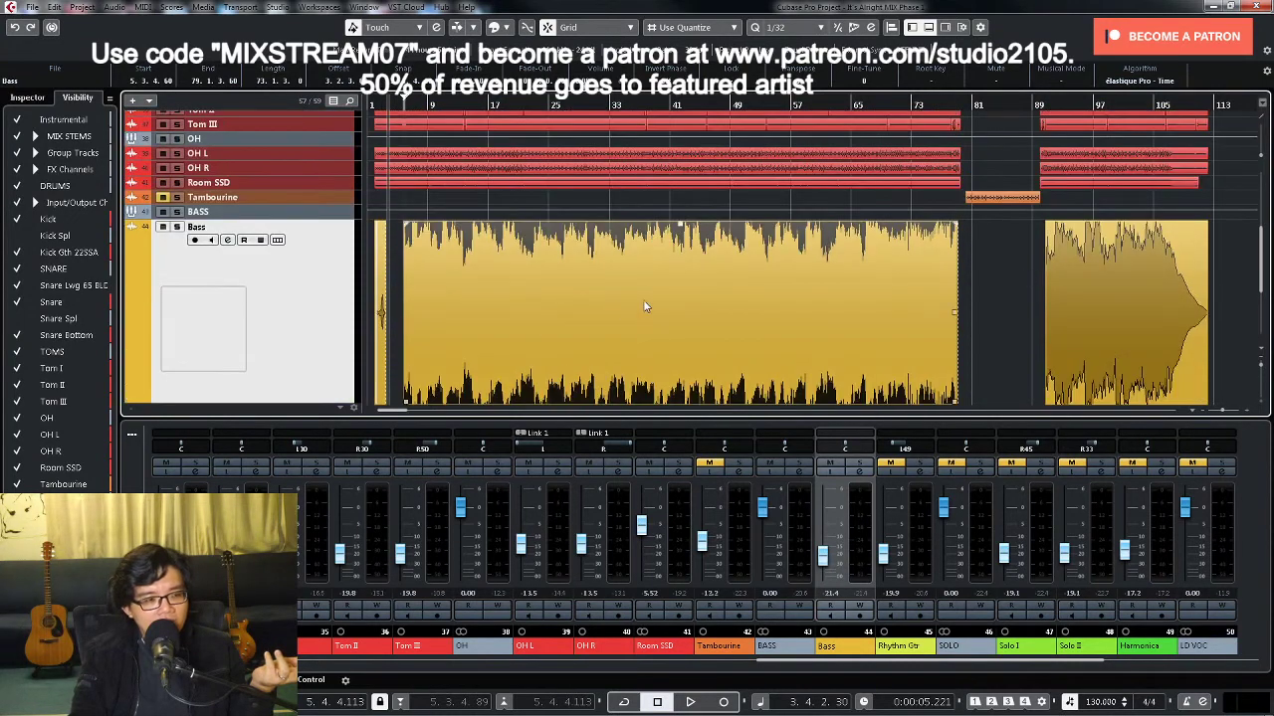
Step: Load the FX chain preset MIX VCC-VTMA DRUMS into the inserts of the Bass channel
{"action": "left_click", "coordinate": [849, 465]}
{"action": "left_click", "coordinate": [396, 177]}
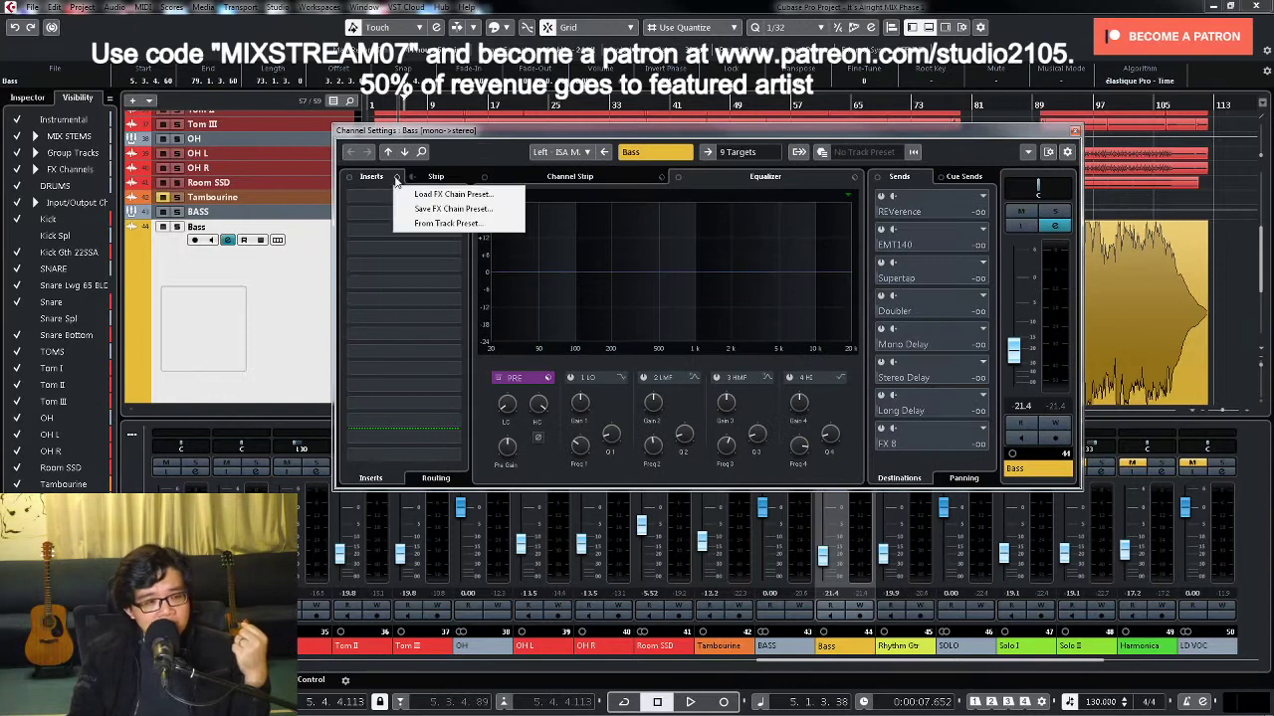
{"action": "left_click", "coordinate": [411, 193]}
{"action": "scroll", "coordinate": [652, 386], "scroll_direction": "down", "scroll_amount": 10}
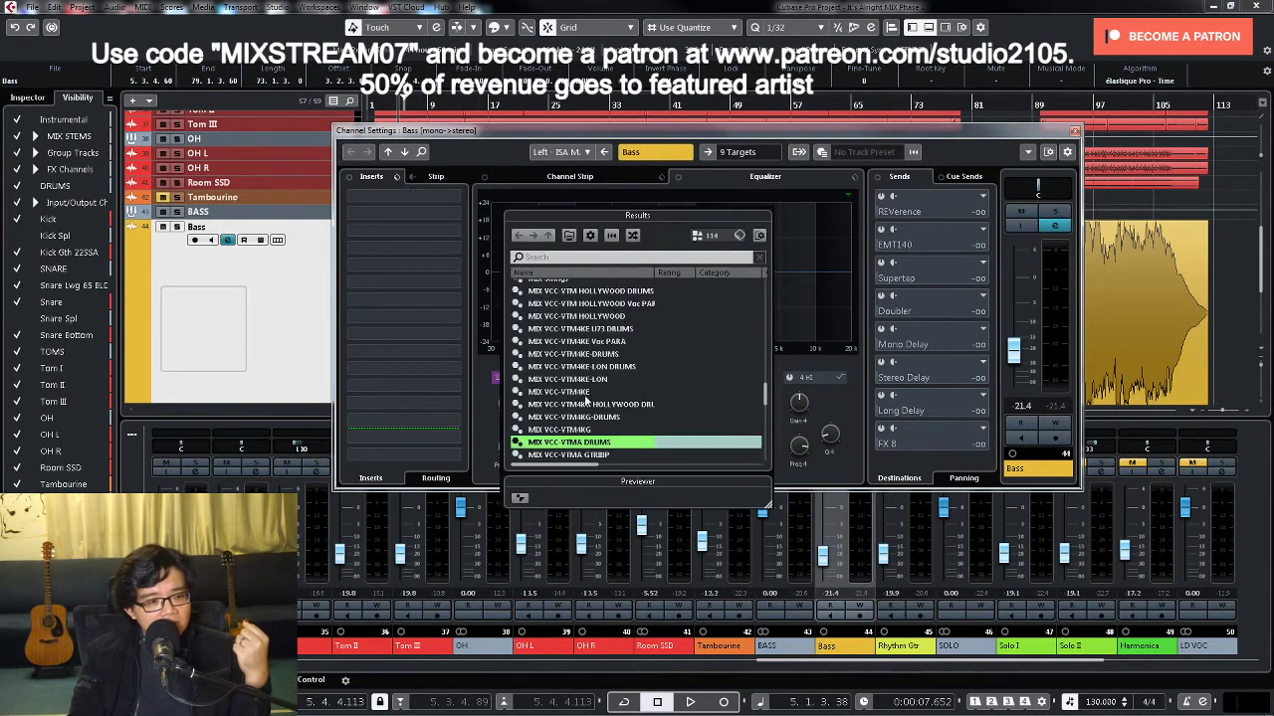
{"action": "scroll", "coordinate": [604, 423], "scroll_direction": "down", "scroll_amount": 1}
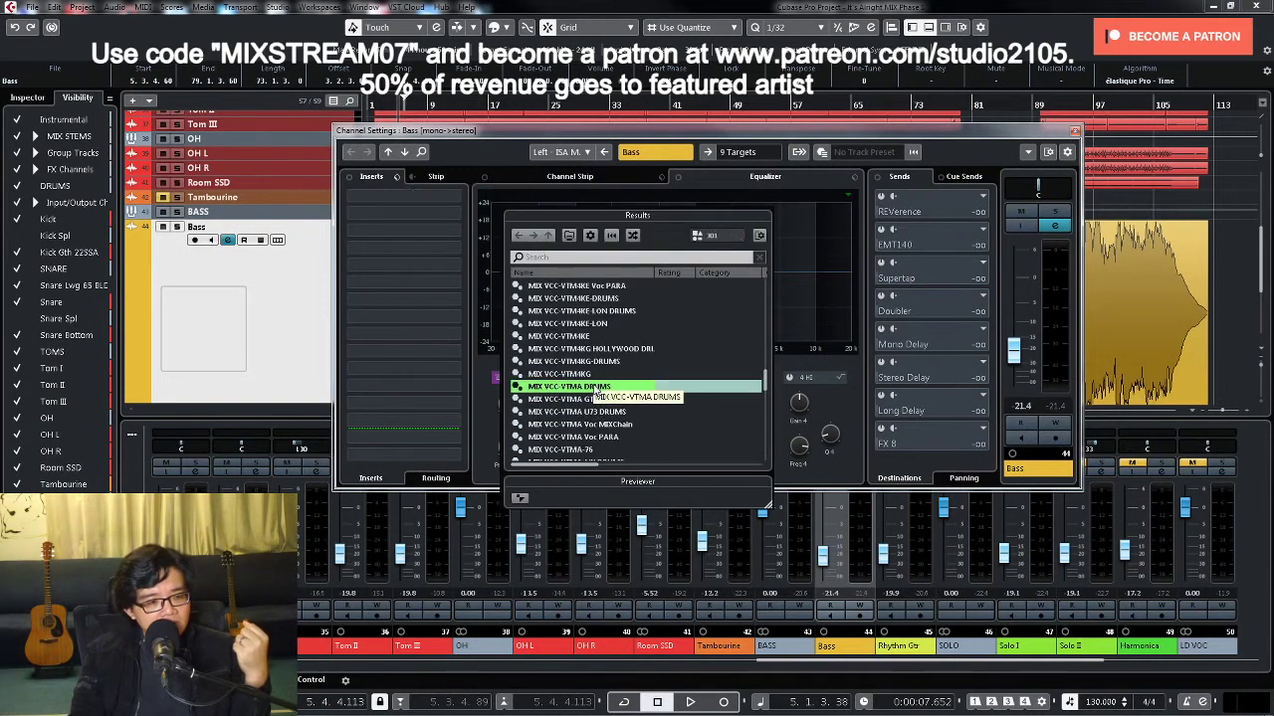
{"action": "double_click", "coordinate": [595, 387]}
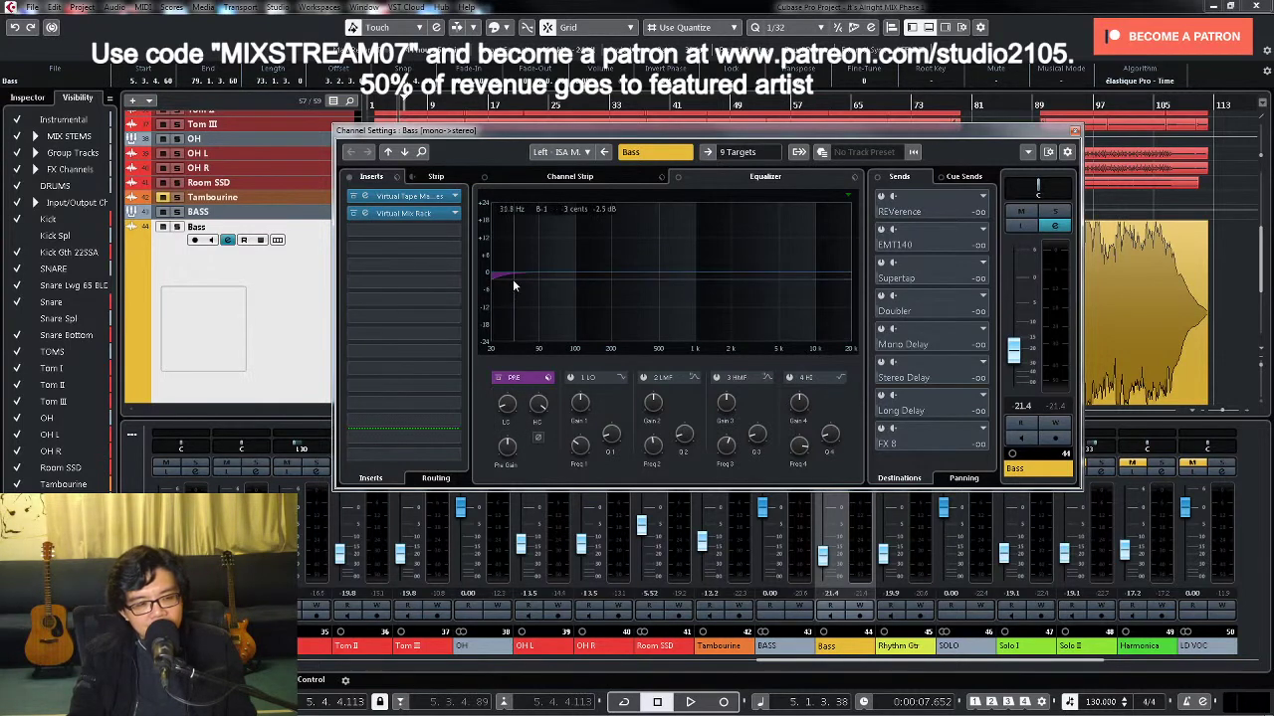
Step: Solo the Bass during playback and, in its Virtual Mix Rack, lower the Virtual Channel input and turn the FG-73 Virtual Drive down to minimum
{"action": "left_click", "coordinate": [1055, 211]}
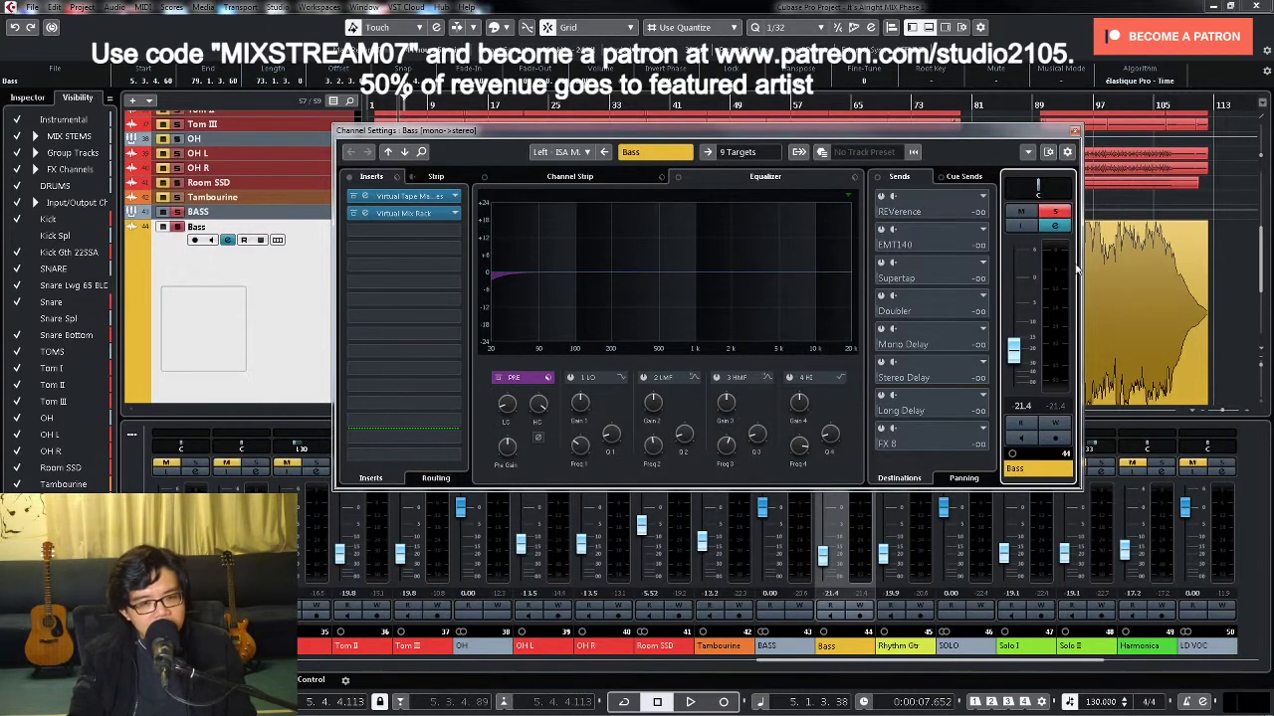
{"action": "key", "text": "space"}
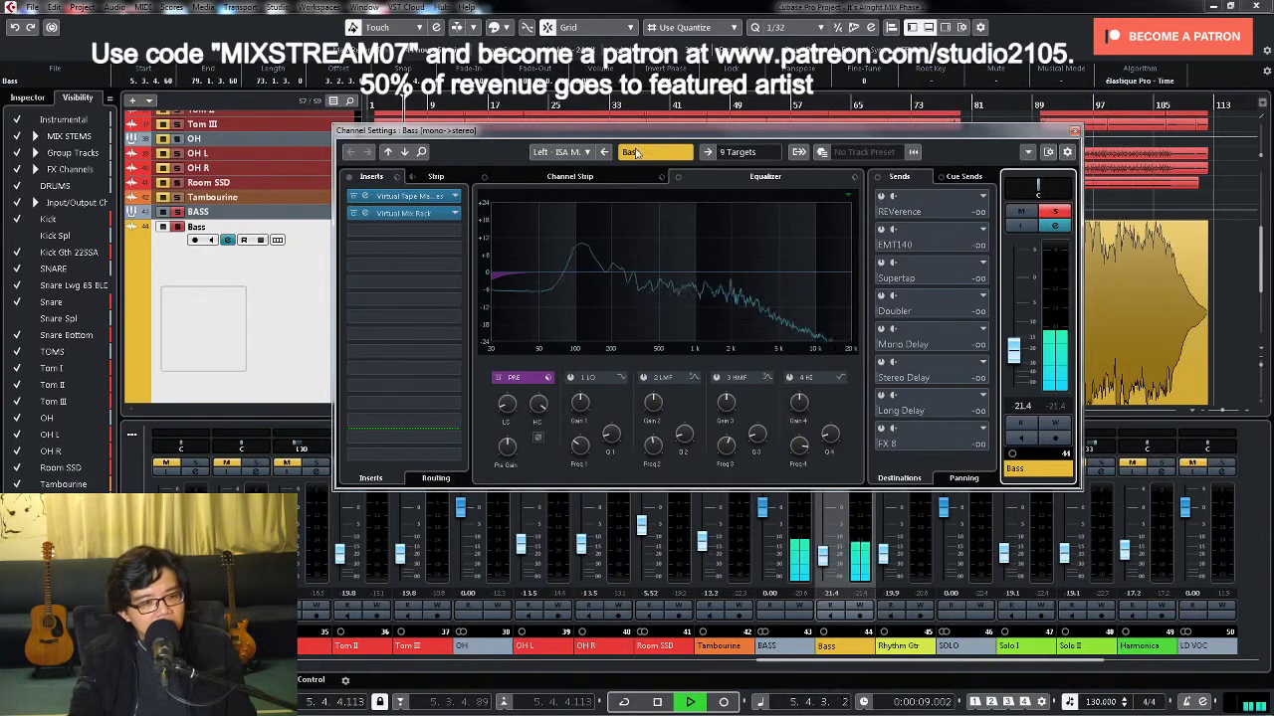
{"action": "left_click_drag", "start_coordinate": [597, 130], "coordinate": [635, 165]}
{"action": "left_click", "coordinate": [456, 248]}
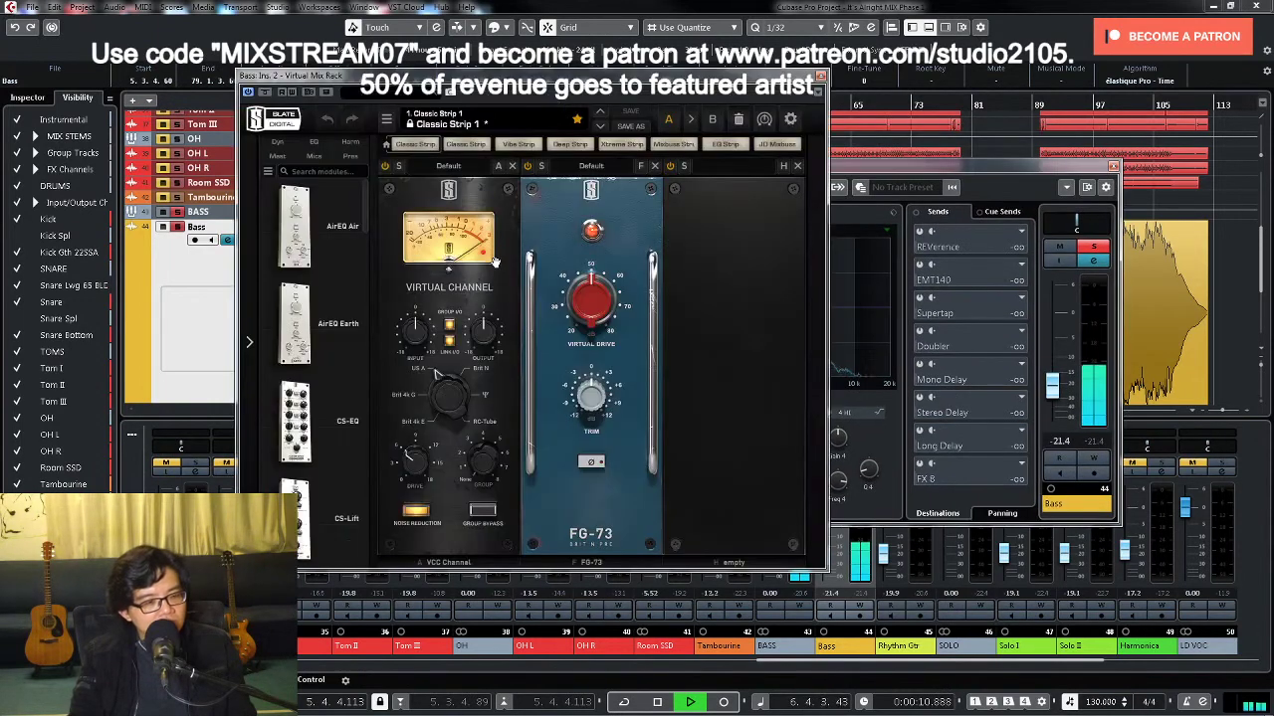
{"action": "left_click_drag", "start_coordinate": [617, 282], "coordinate": [593, 562]}
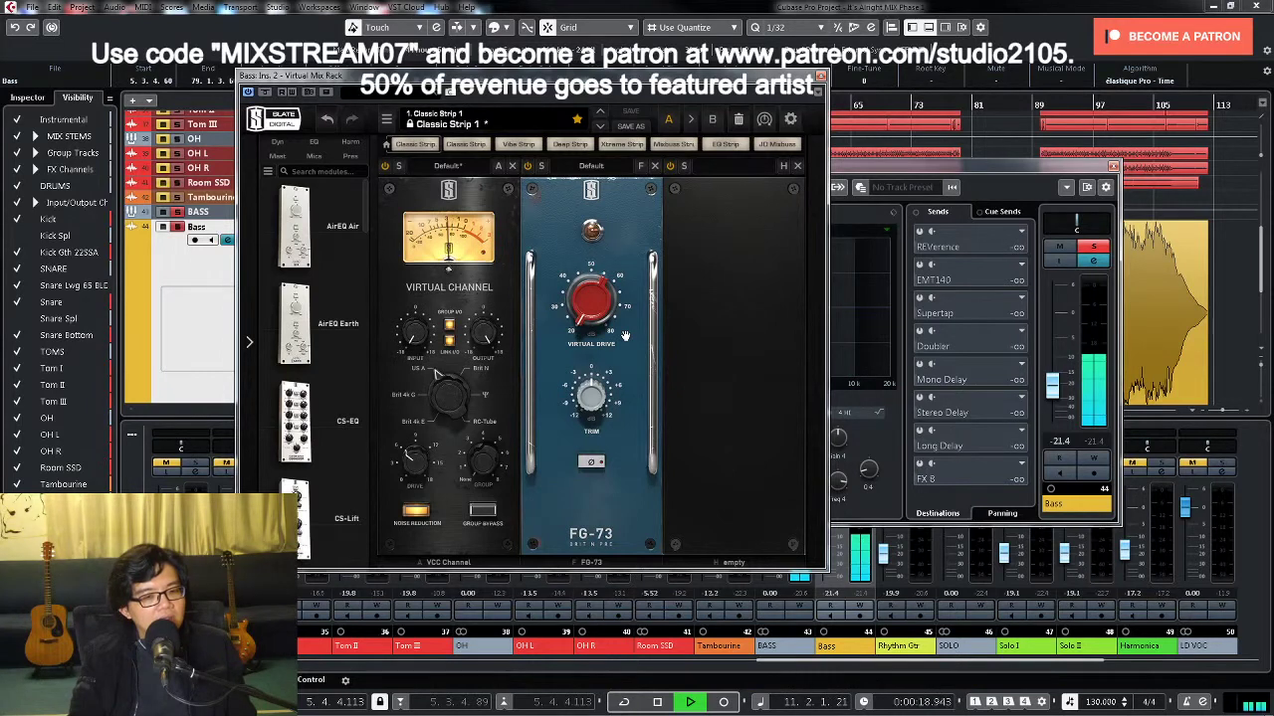
{"action": "key", "text": "space"}
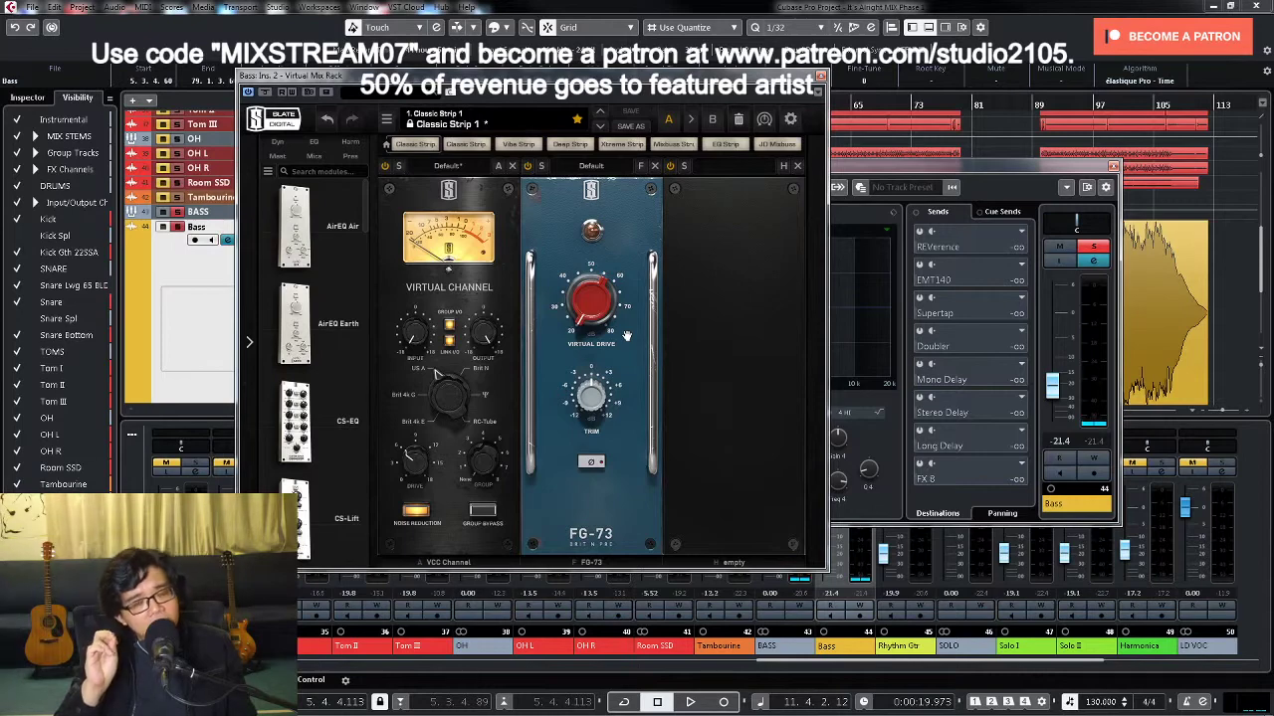
{"action": "left_click", "coordinate": [820, 78]}
{"action": "left_click", "coordinate": [1113, 166]}
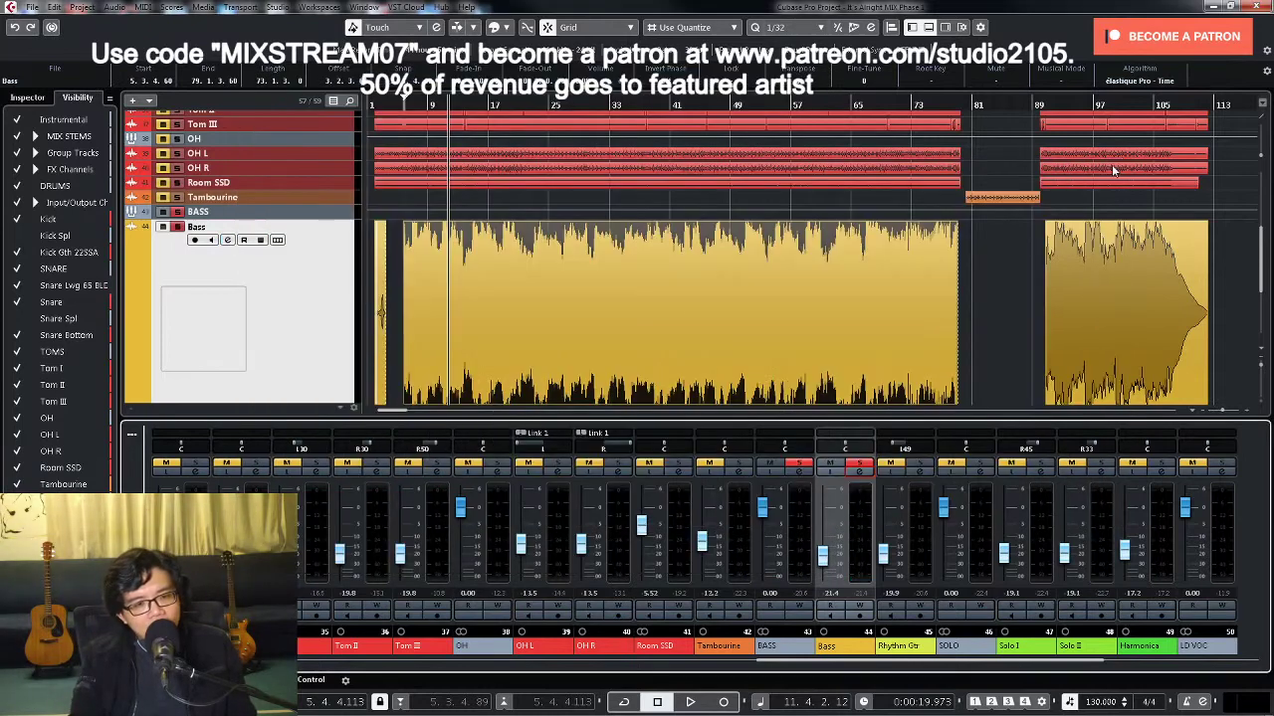
Step: Take the Bass out of solo, shrink its track height and duplicate the Bass track
{"action": "left_click", "coordinate": [190, 213]}
{"action": "key", "text": "z"}
{"action": "key", "text": "z"}
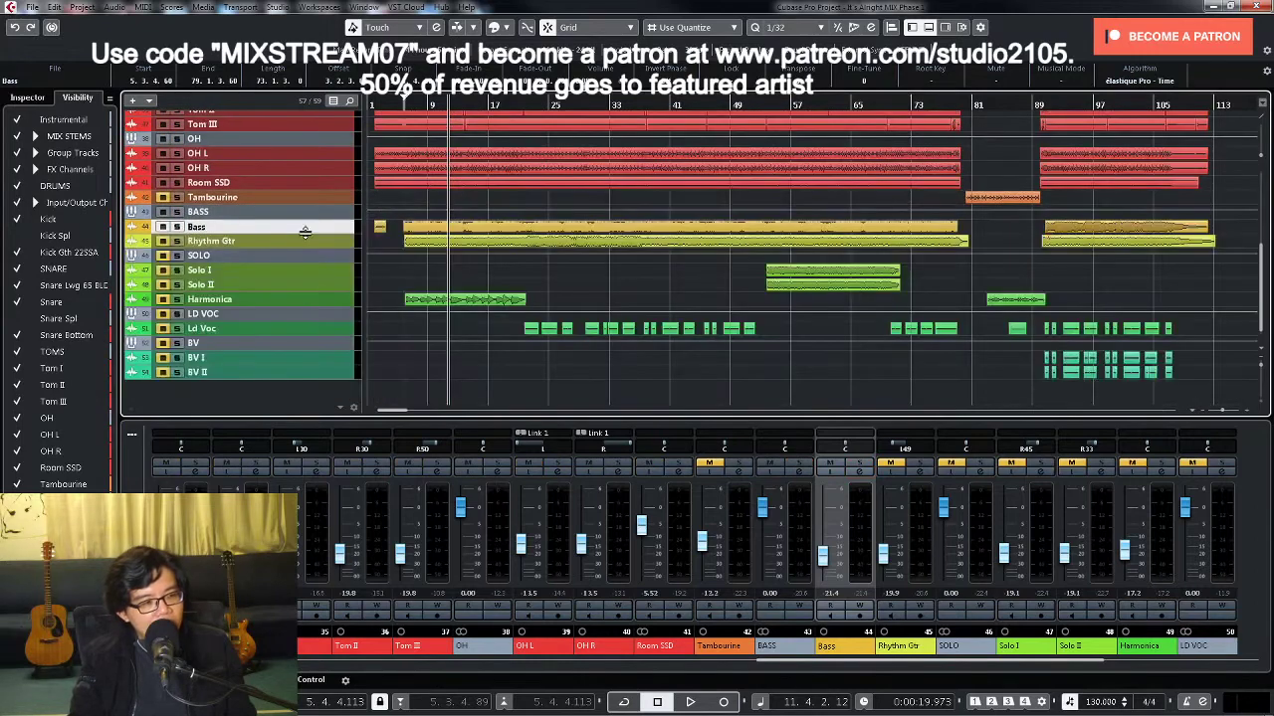
{"action": "right_click", "coordinate": [334, 230]}
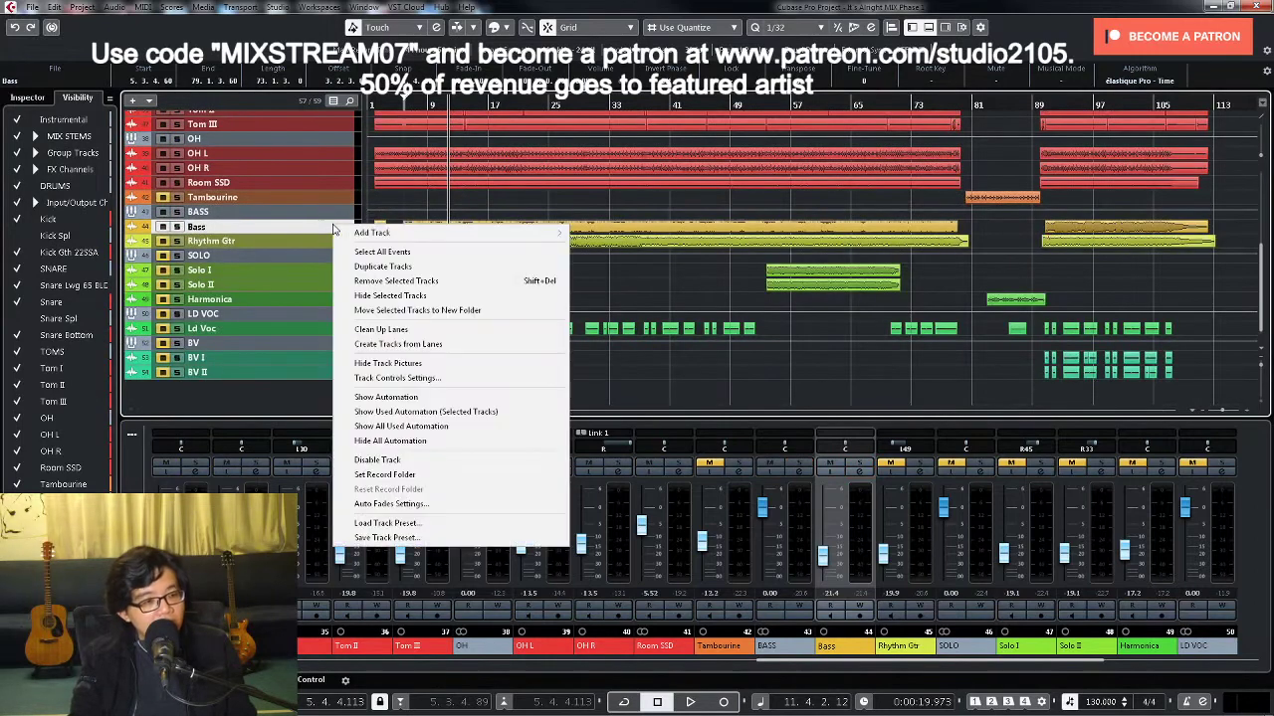
{"action": "left_click", "coordinate": [392, 265]}
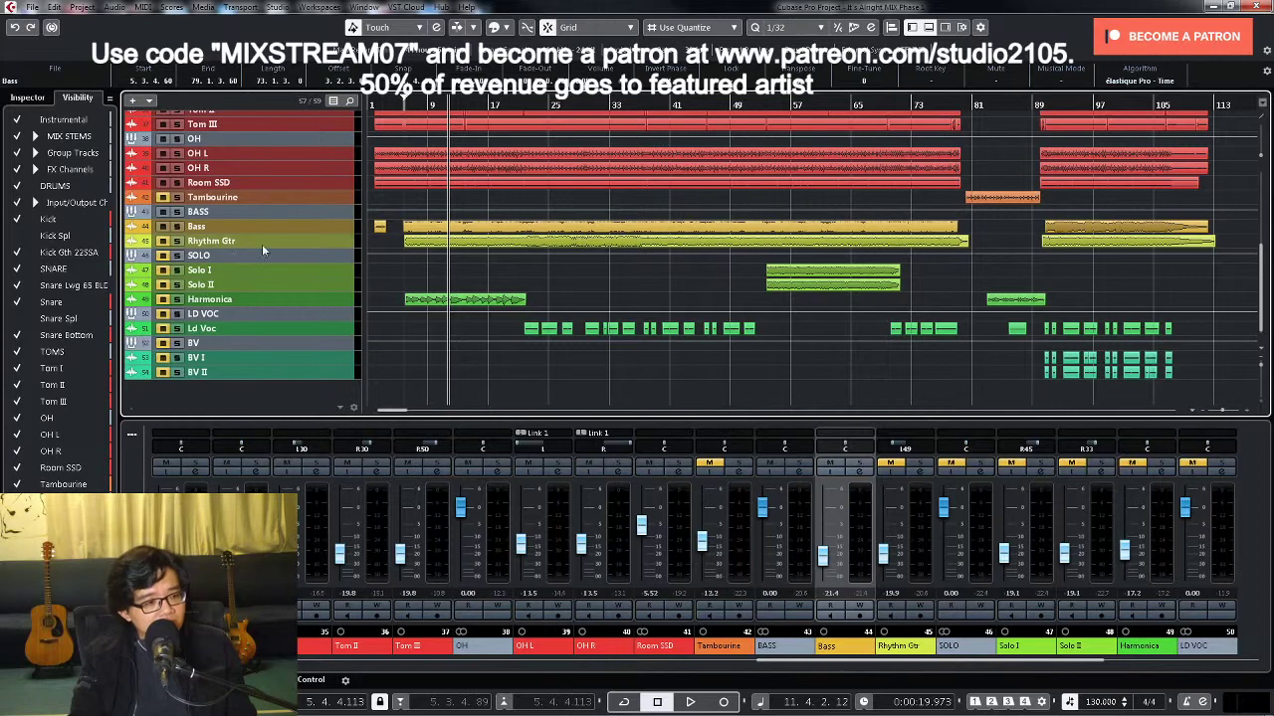
Step: Select the Bass and Bass (D) tracks together and enlarge both to a matching medium height
{"action": "left_click", "coordinate": [342, 229]}
{"action": "left_click", "coordinate": [342, 242], "text": "shift"}
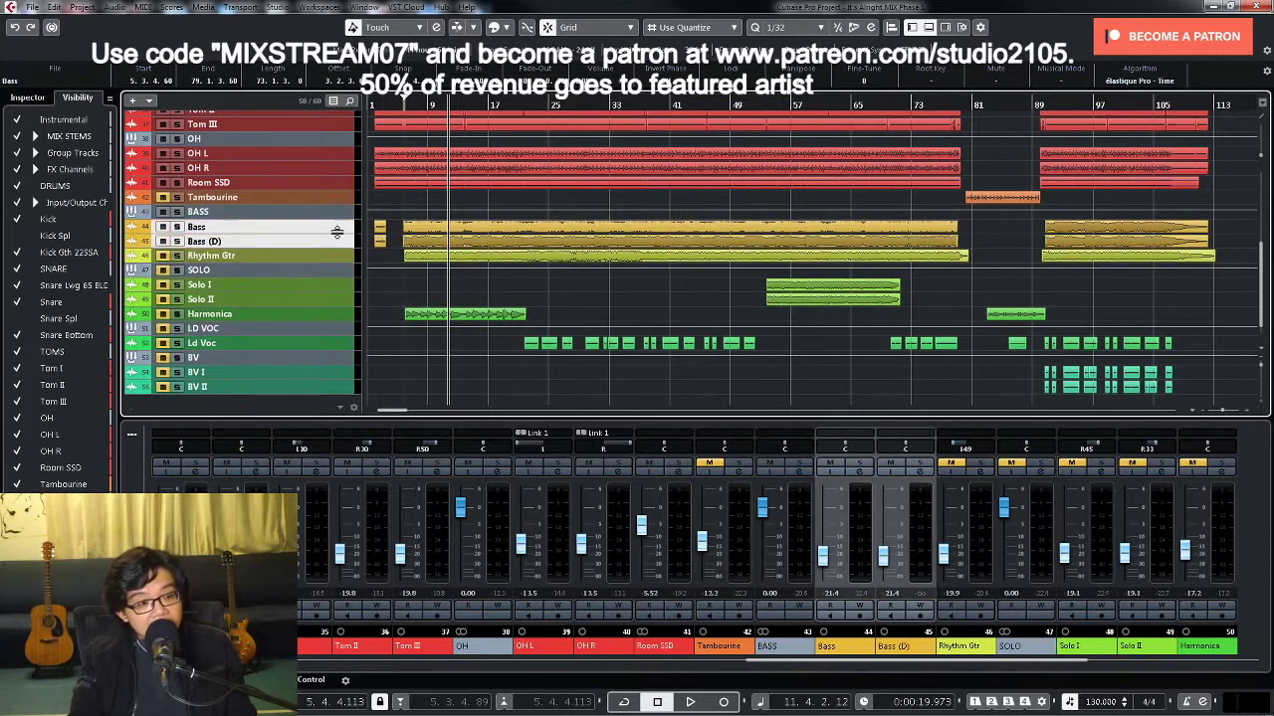
{"action": "left_click_drag", "start_coordinate": [338, 234], "coordinate": [333, 361]}
{"action": "scroll", "coordinate": [428, 245], "scroll_direction": "down", "scroll_amount": 2}
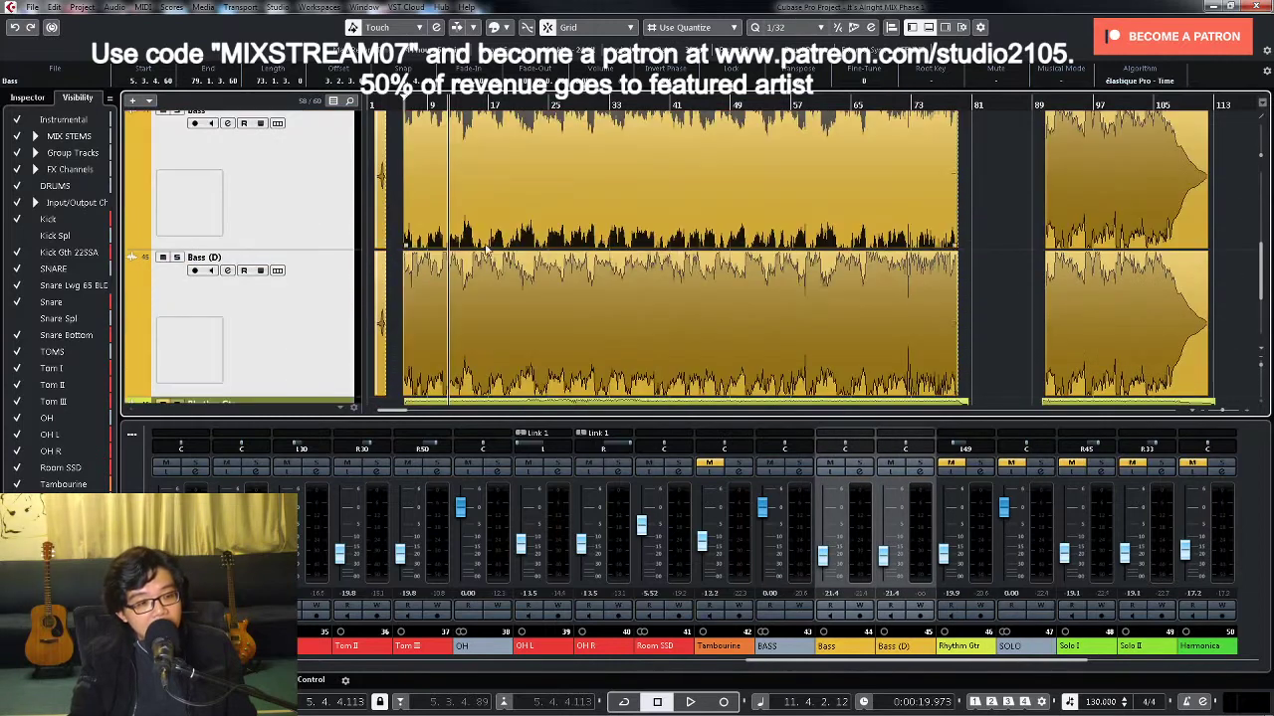
{"action": "left_click", "coordinate": [289, 228]}
{"action": "key", "text": "z"}
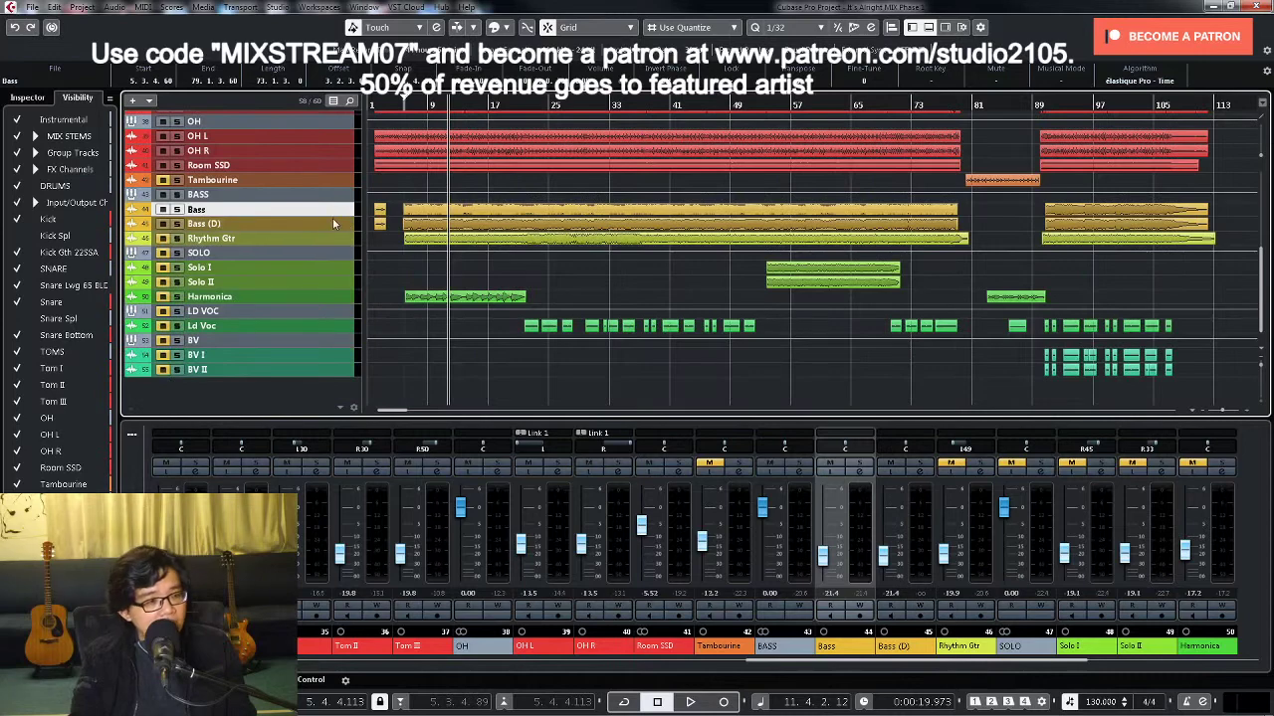
{"action": "left_click", "coordinate": [333, 223], "text": "shift"}
{"action": "key", "text": "z"}
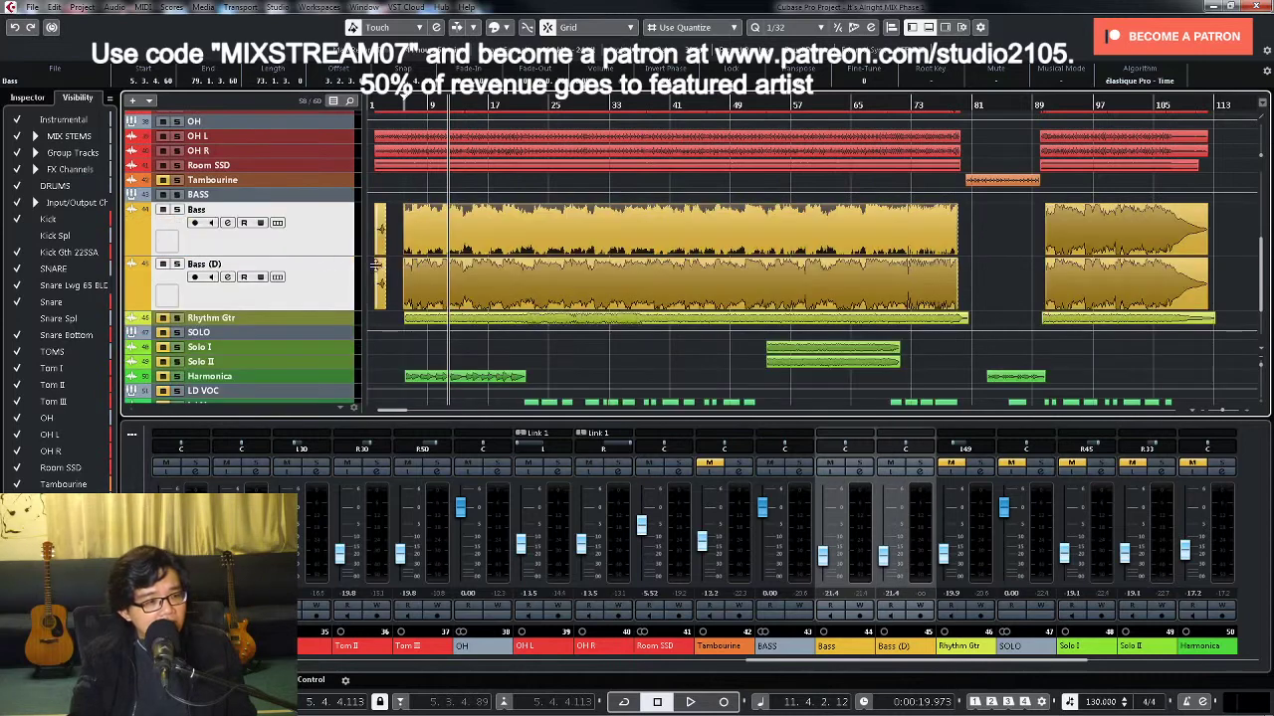
Step: Solo Bass (D) during playback and raise the FG-73 Virtual Drive in its Virtual Mix Rack to about 72.3 dB for distortion
{"action": "left_click", "coordinate": [918, 470]}
{"action": "left_click", "coordinate": [438, 251]}
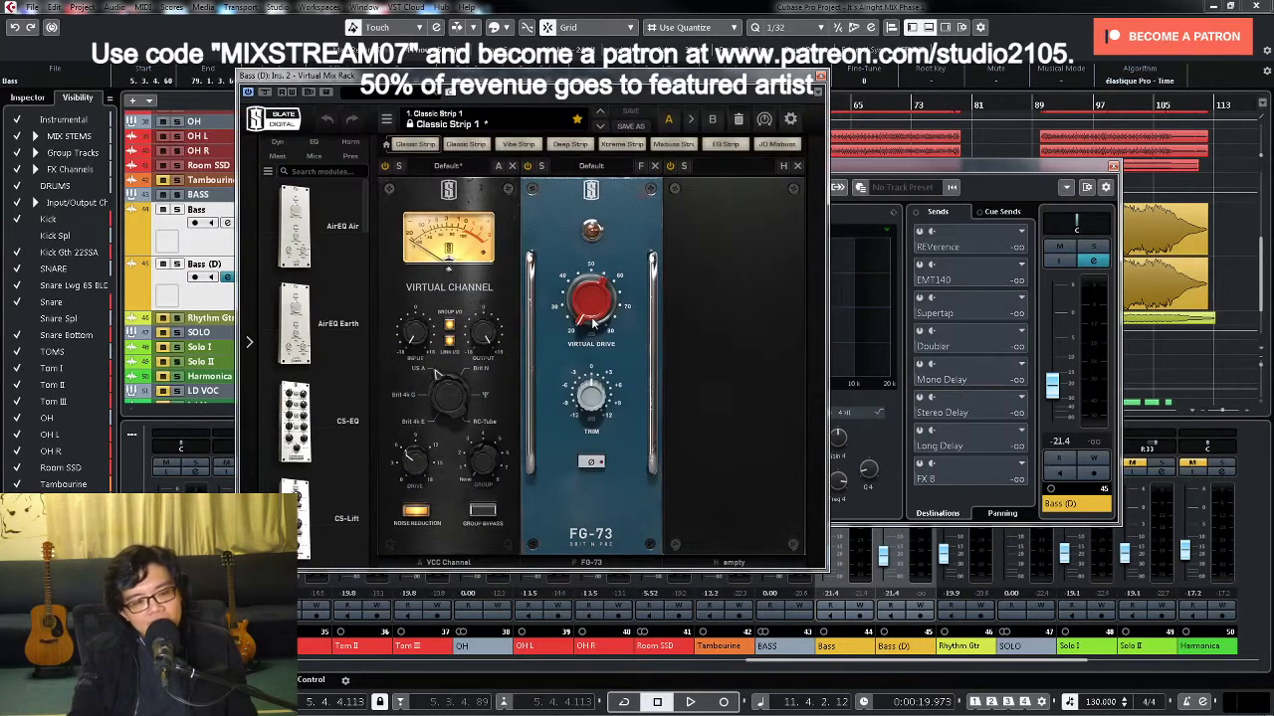
{"action": "left_click_drag", "start_coordinate": [593, 322], "coordinate": [625, 3]}
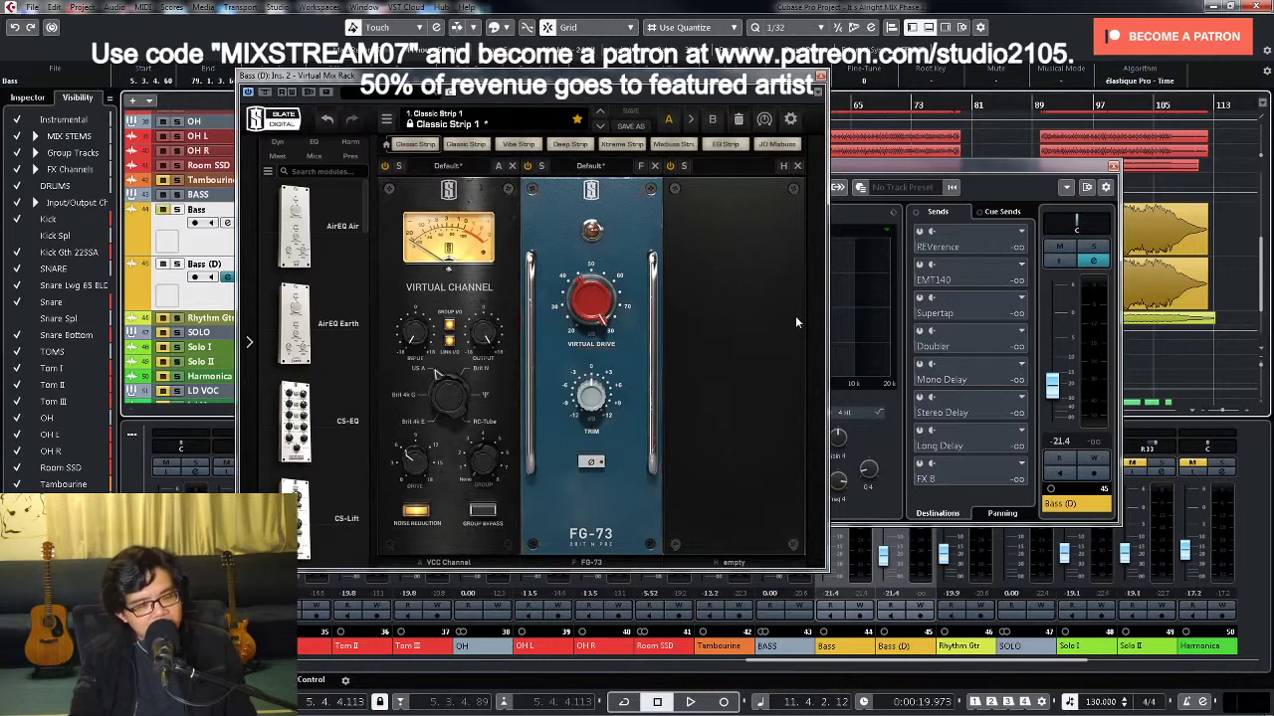
{"action": "key", "text": "space"}
{"action": "left_click", "coordinate": [1102, 257]}
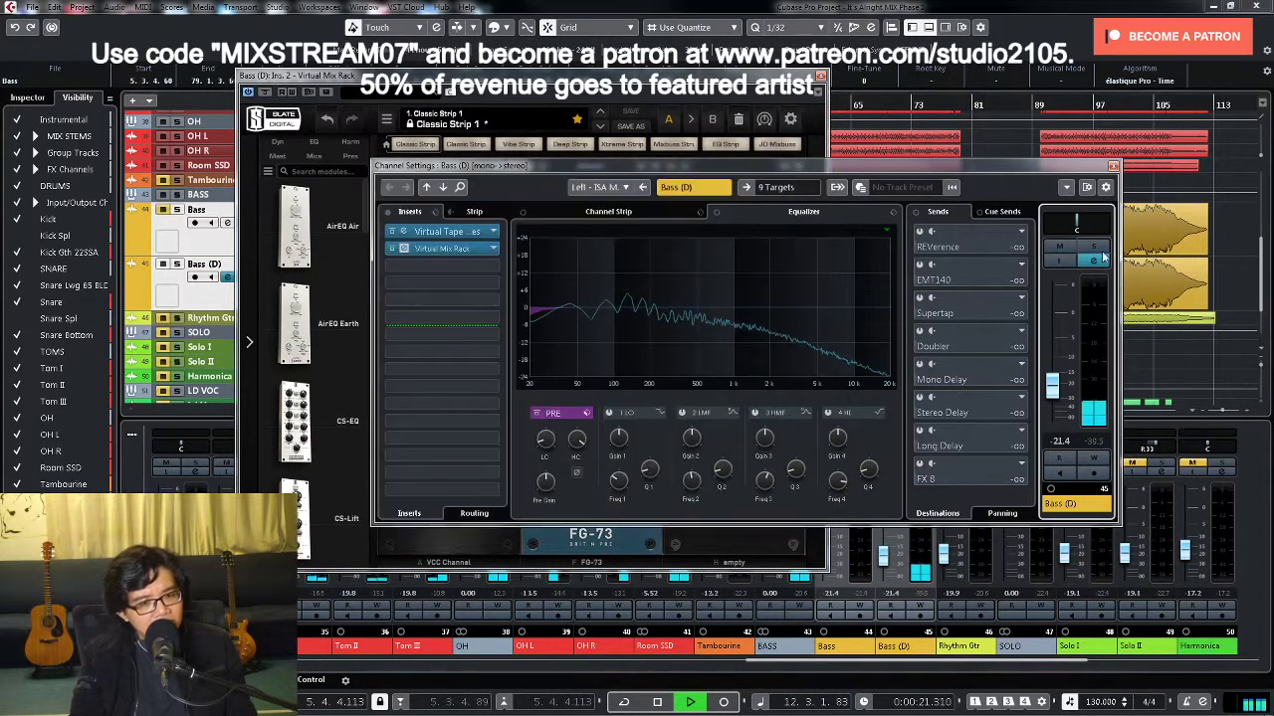
{"action": "double_click", "coordinate": [464, 251]}
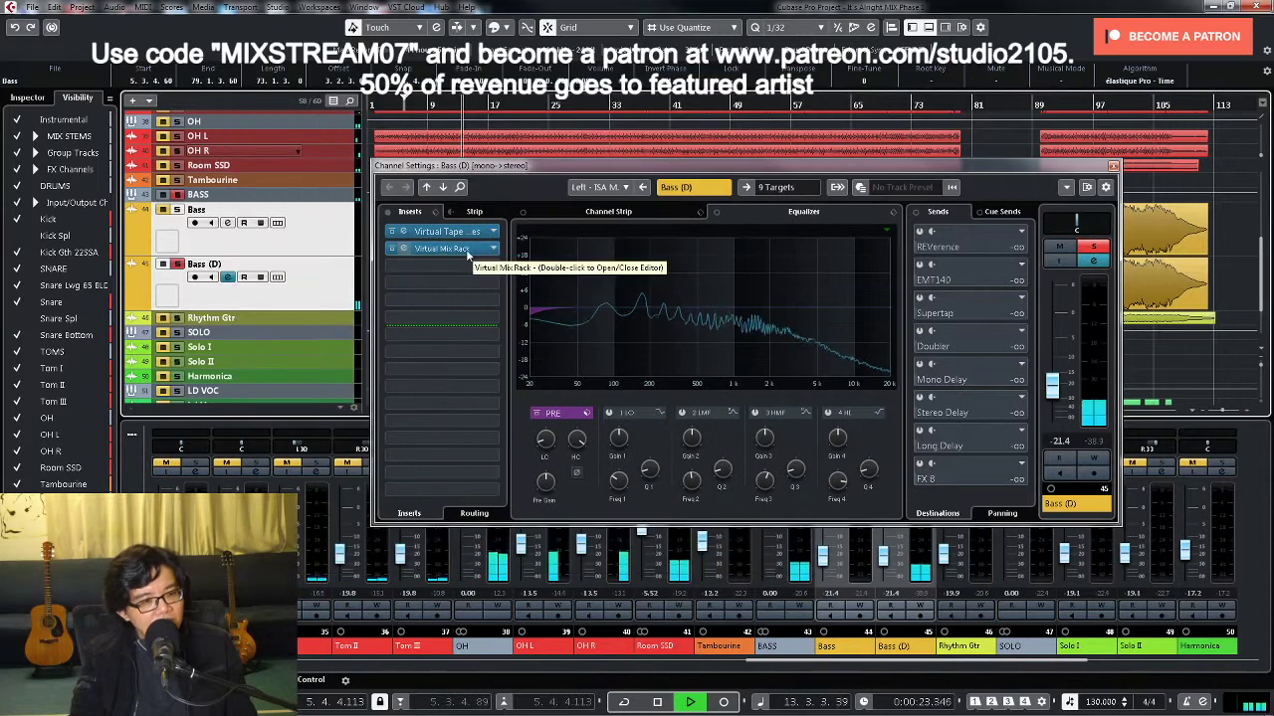
{"action": "double_click", "coordinate": [464, 248]}
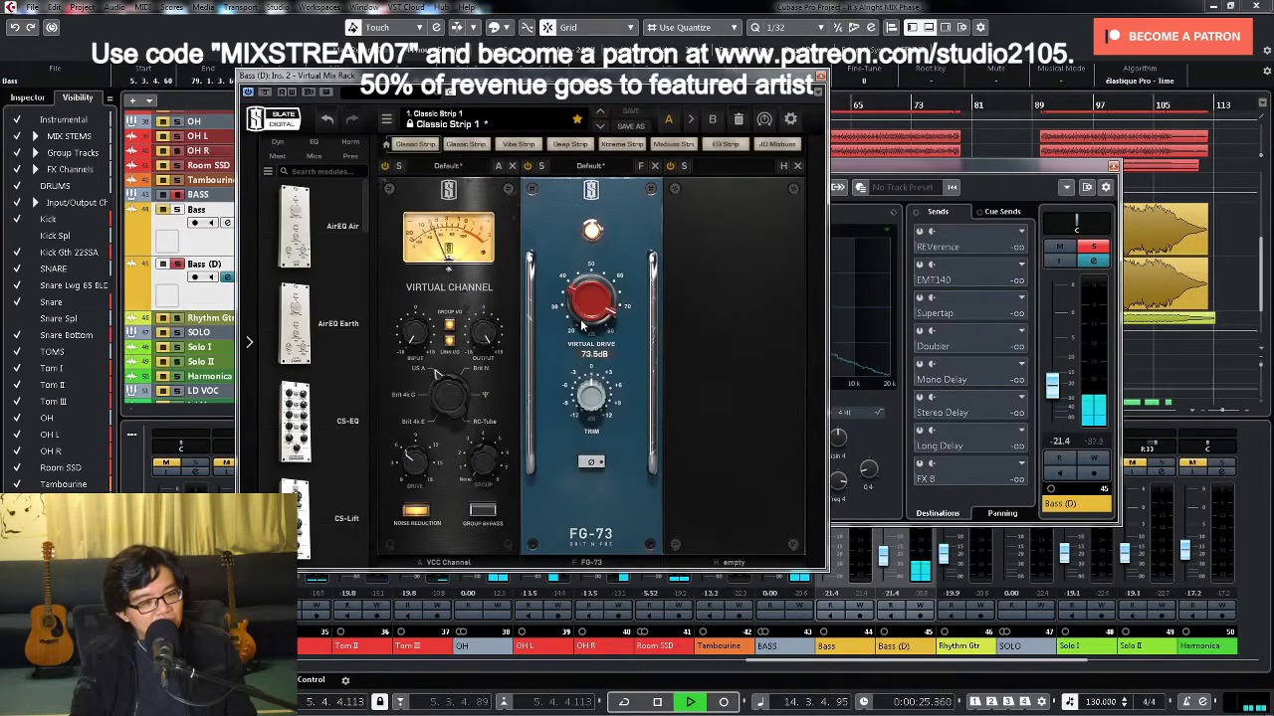
{"action": "left_click_drag", "start_coordinate": [583, 325], "coordinate": [585, 330]}
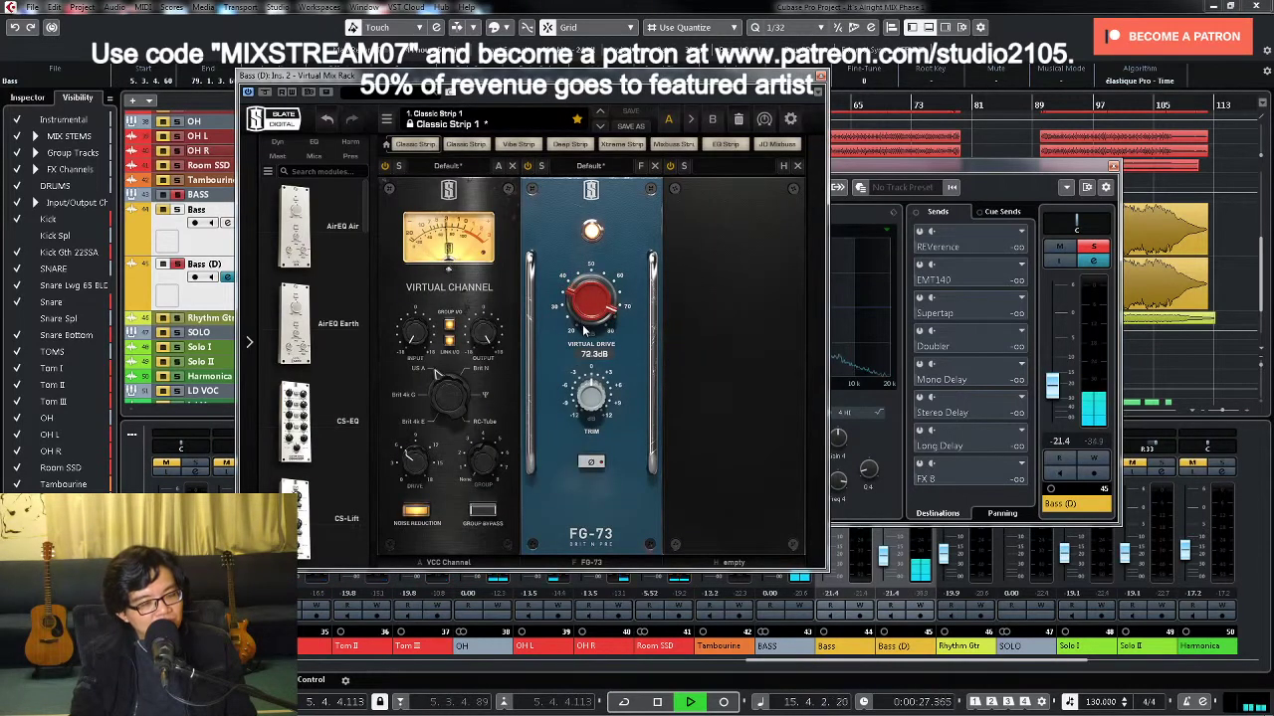
{"action": "scroll", "coordinate": [584, 329], "scroll_direction": "down", "scroll_amount": 1}
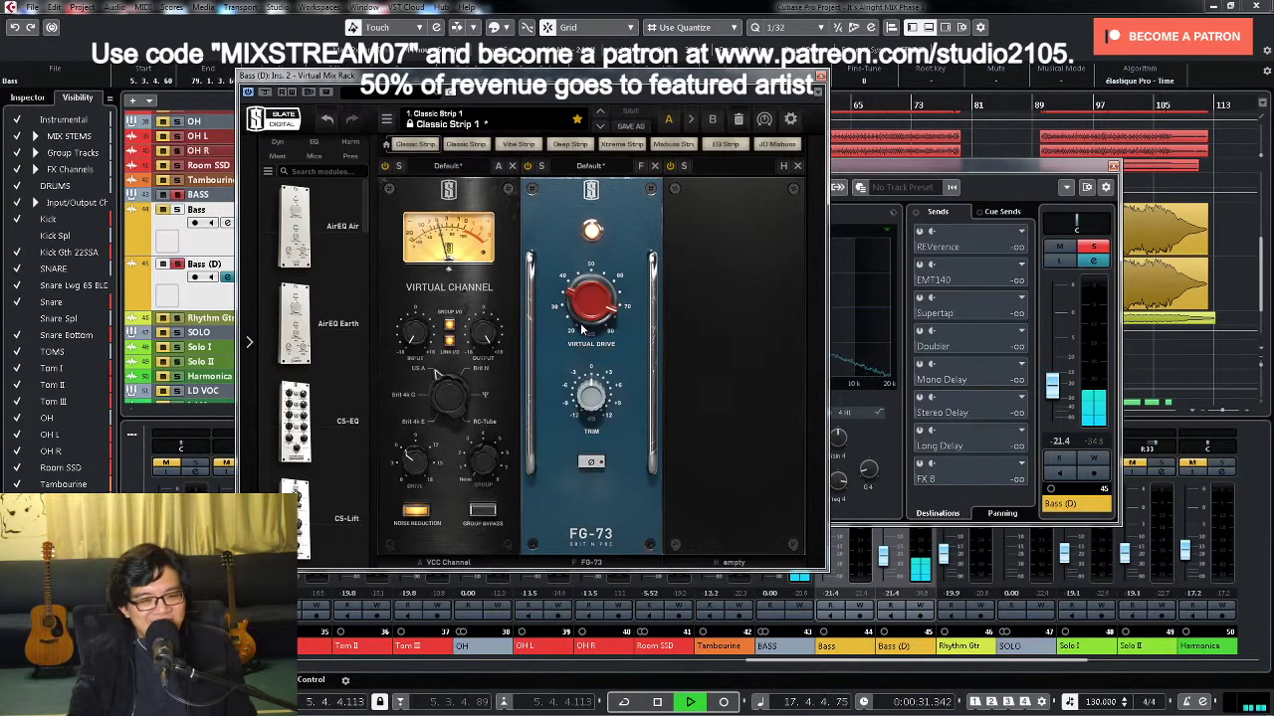
Step: Raise the low-cut filter on Bass (D) to roll off below about 500 Hz, then take it out of solo
{"action": "left_click", "coordinate": [903, 167]}
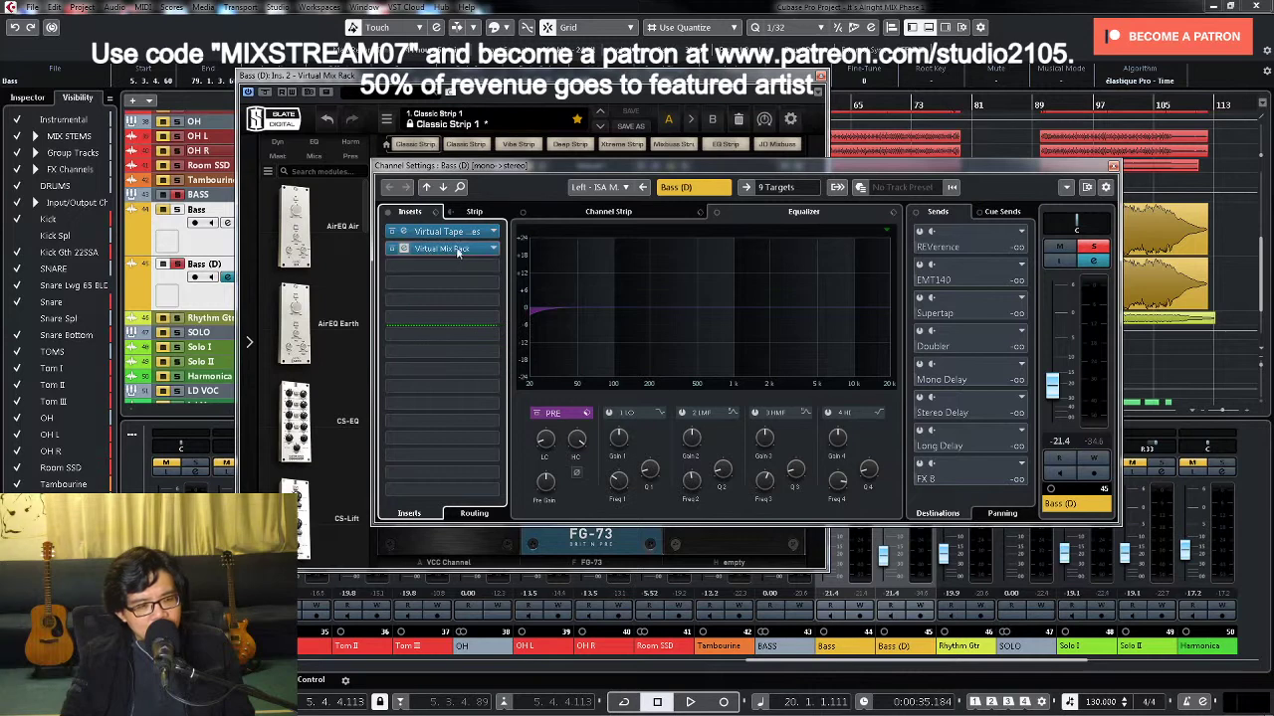
{"action": "key", "text": "space"}
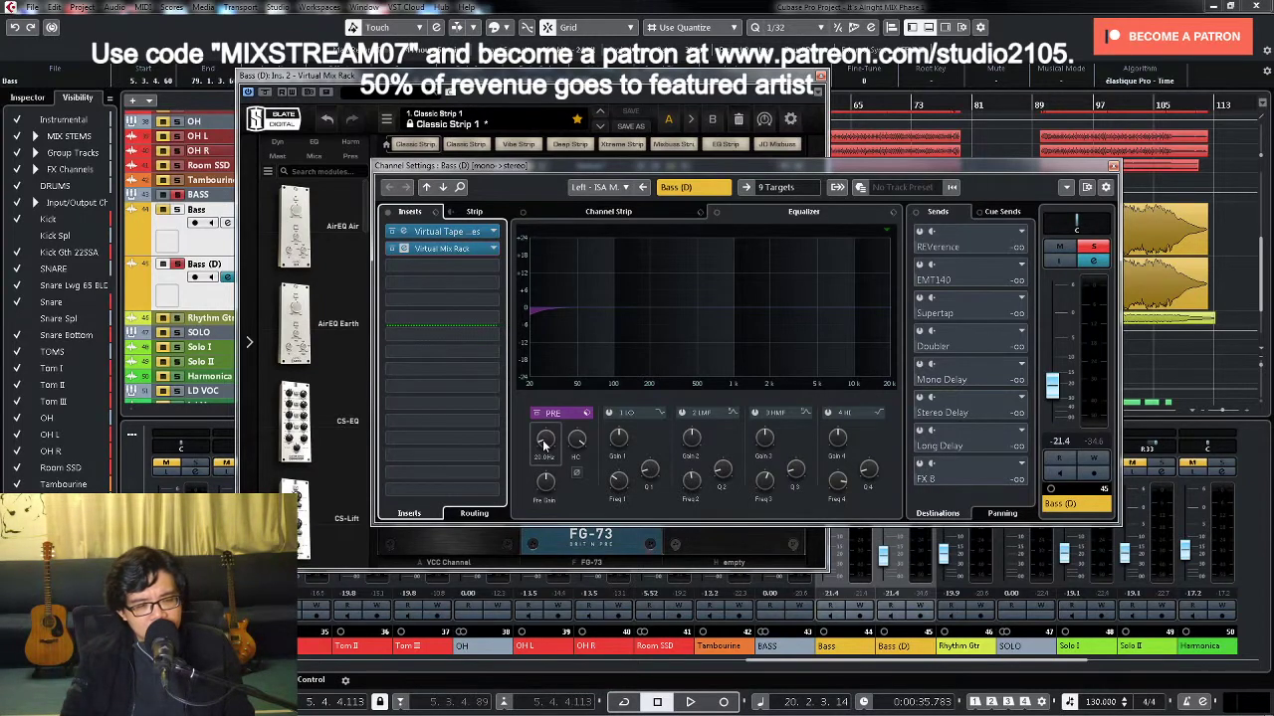
{"action": "key", "text": "space"}
{"action": "left_click_drag", "start_coordinate": [545, 445], "coordinate": [554, 409]}
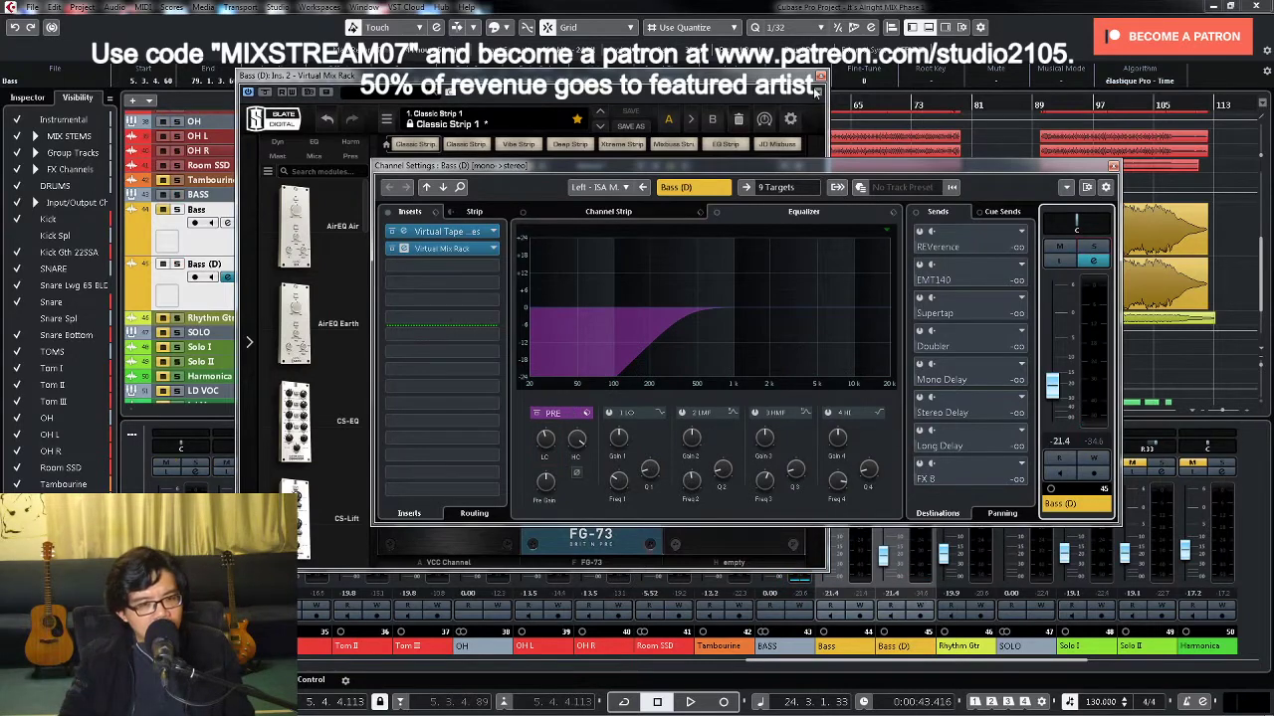
{"action": "left_click", "coordinate": [1032, 169]}
{"action": "left_click", "coordinate": [1113, 166]}
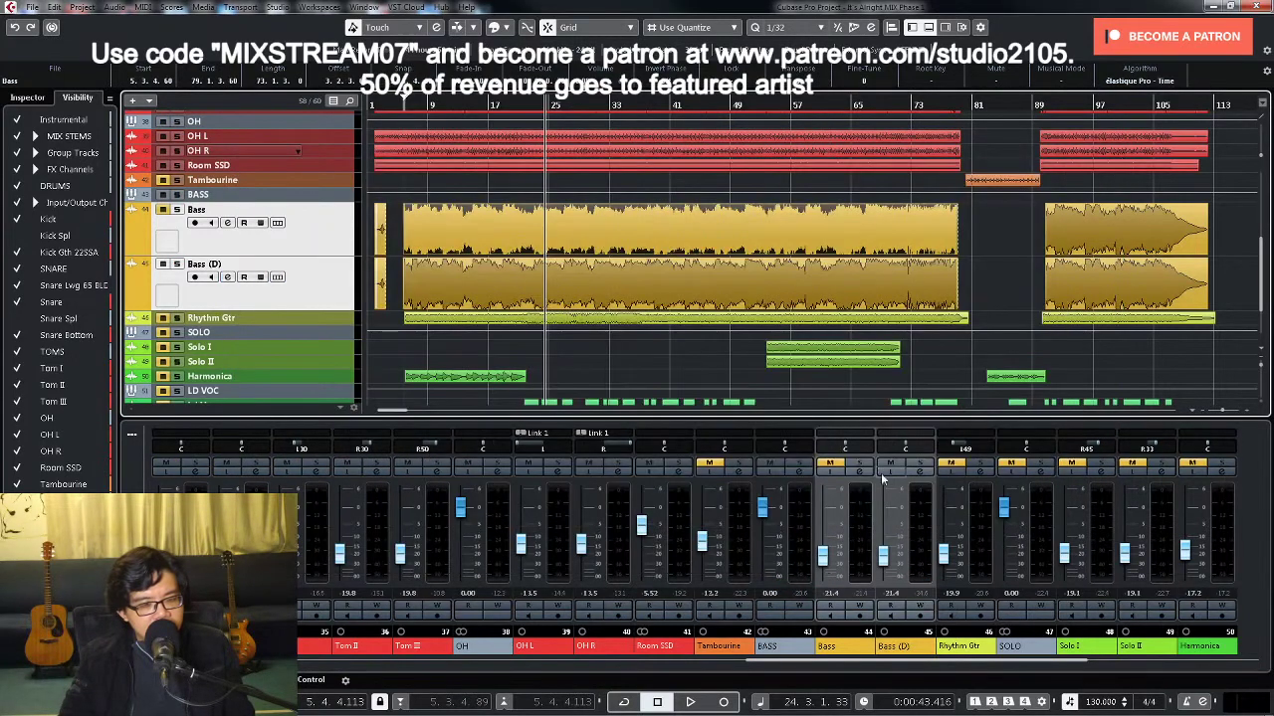
Step: Pull the Bass (D) fader fully down, unmute Bass, and blend Bass (D) in during playback up to -31.9 dB
{"action": "left_click_drag", "start_coordinate": [882, 554], "coordinate": [882, 629]}
{"action": "left_click", "coordinate": [834, 463]}
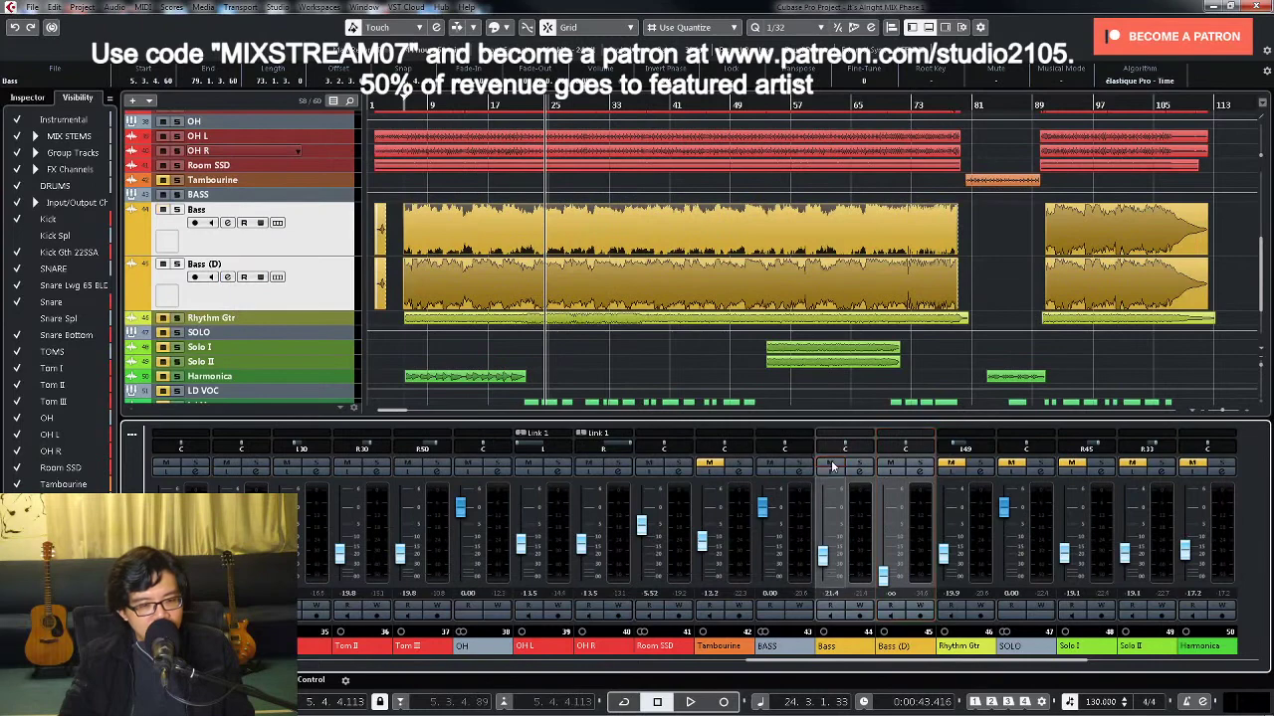
{"action": "key", "text": "space"}
{"action": "left_click", "coordinate": [883, 580]}
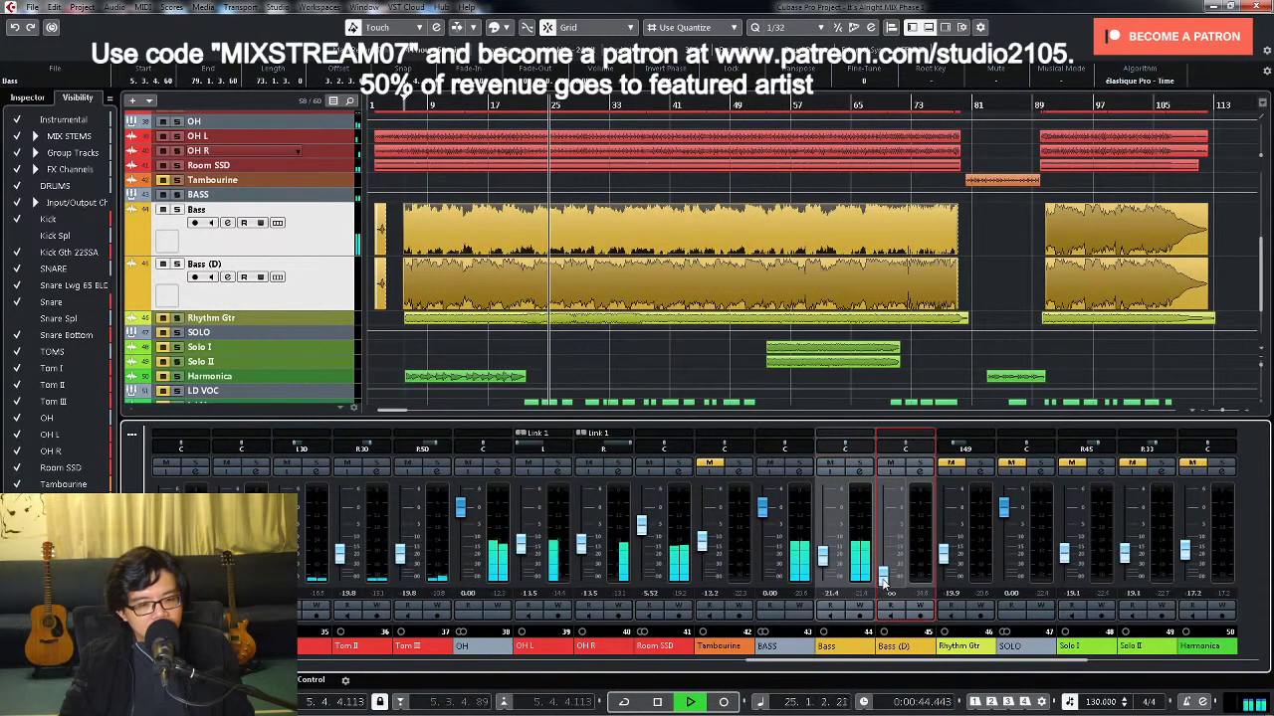
{"action": "mouse_move", "coordinate": [882, 580]}
{"action": "left_mouse_down"}
{"action": "mouse_move", "coordinate": [892, 548]}
{"action": "mouse_move", "coordinate": [891, 587]}
{"action": "left_mouse_up"}
{"action": "key", "text": "space"}
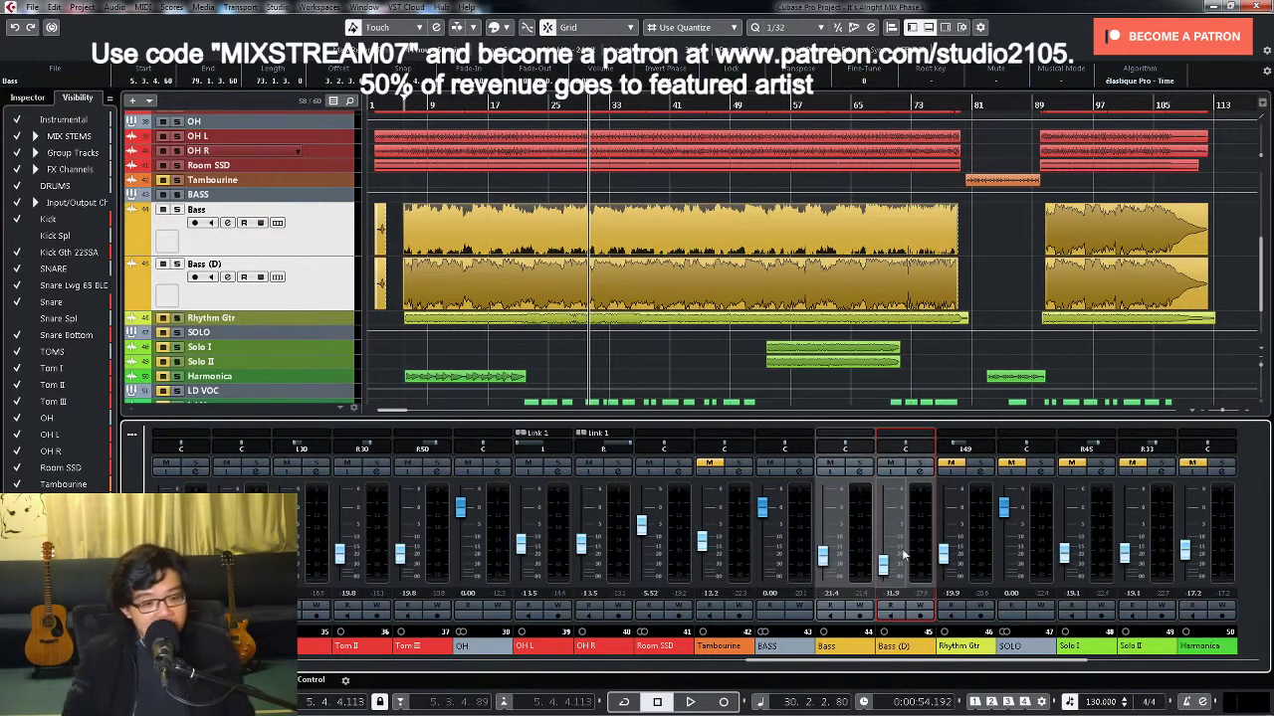
Step: Pull the Bass (D) fader fully down, blend it back in during playback, and set its level to -20.0 dB
{"action": "left_click_drag", "start_coordinate": [882, 563], "coordinate": [894, 601]}
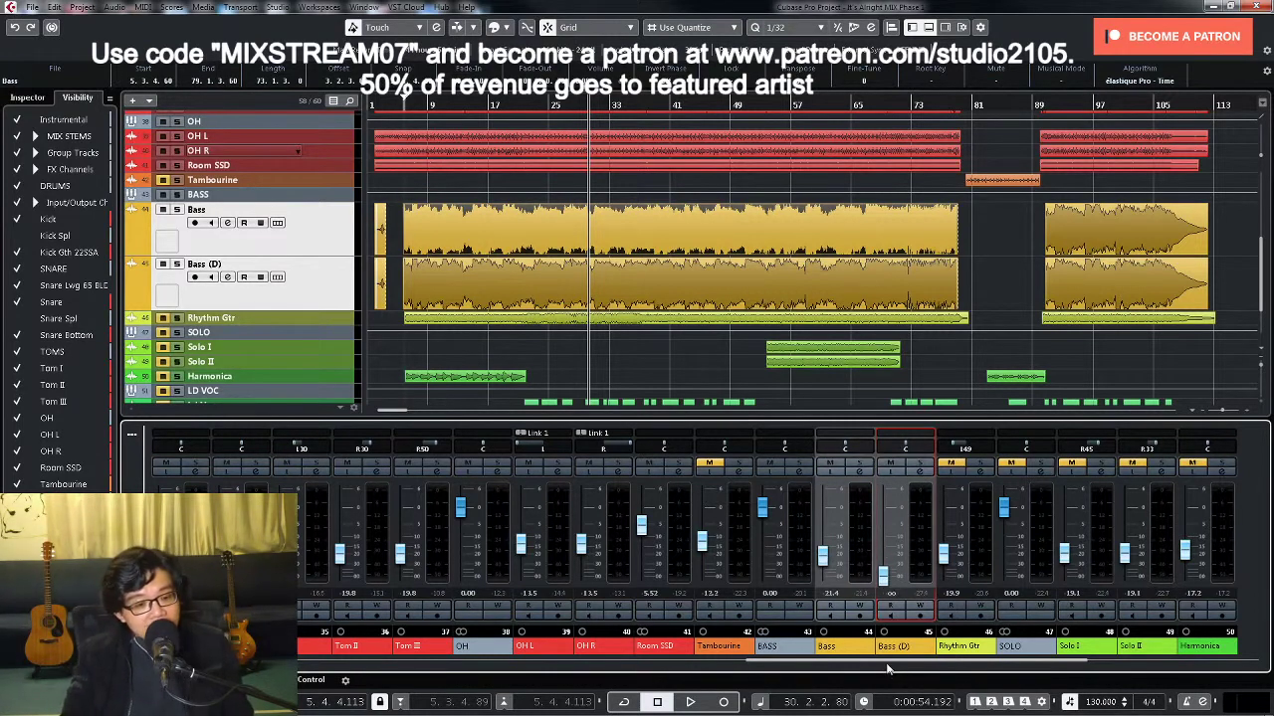
{"action": "left_click_drag", "start_coordinate": [874, 668], "coordinate": [712, 683]}
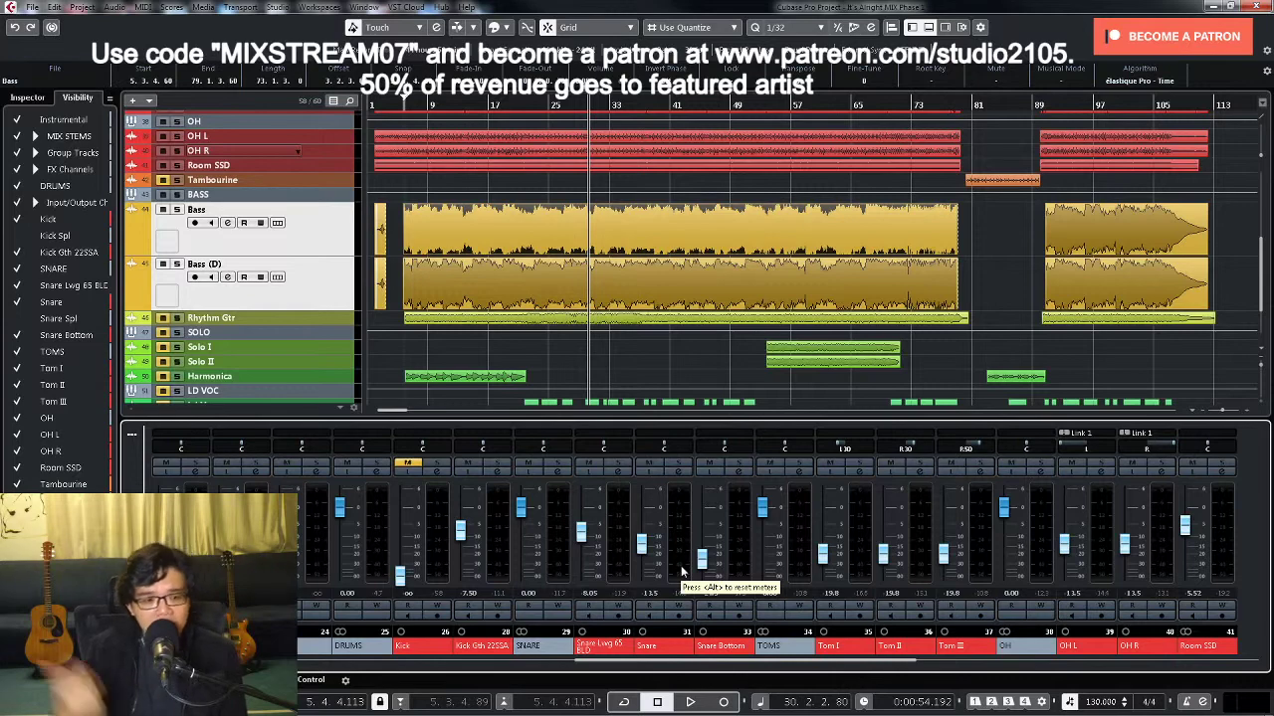
{"action": "scroll", "coordinate": [843, 668], "scroll_direction": "right", "scroll_amount": 4}
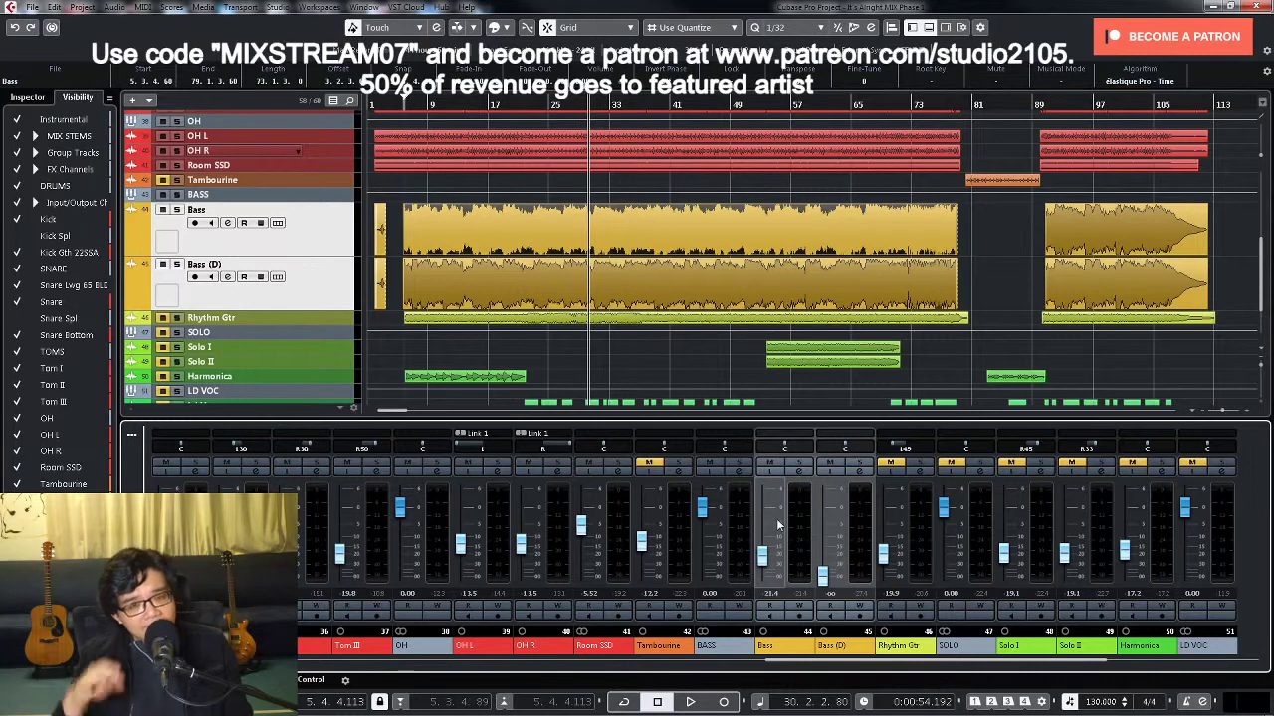
{"action": "key", "text": "space"}
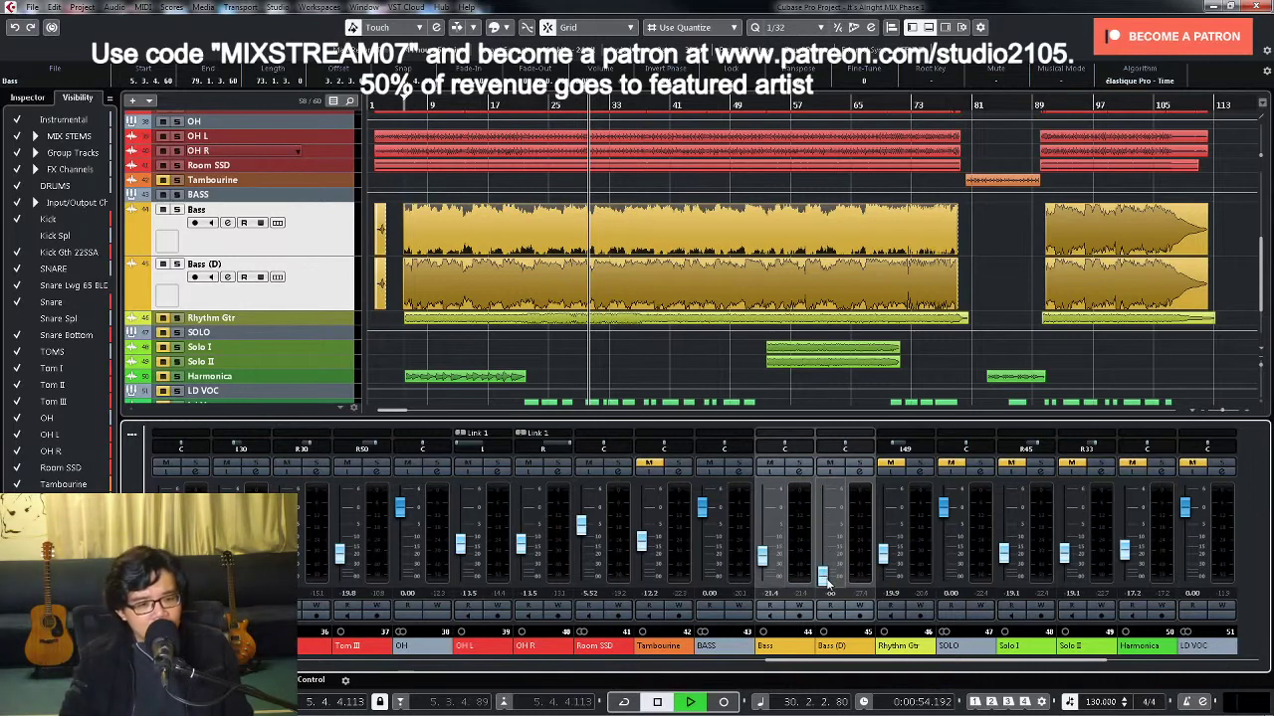
{"action": "left_click_drag", "start_coordinate": [824, 575], "coordinate": [832, 546]}
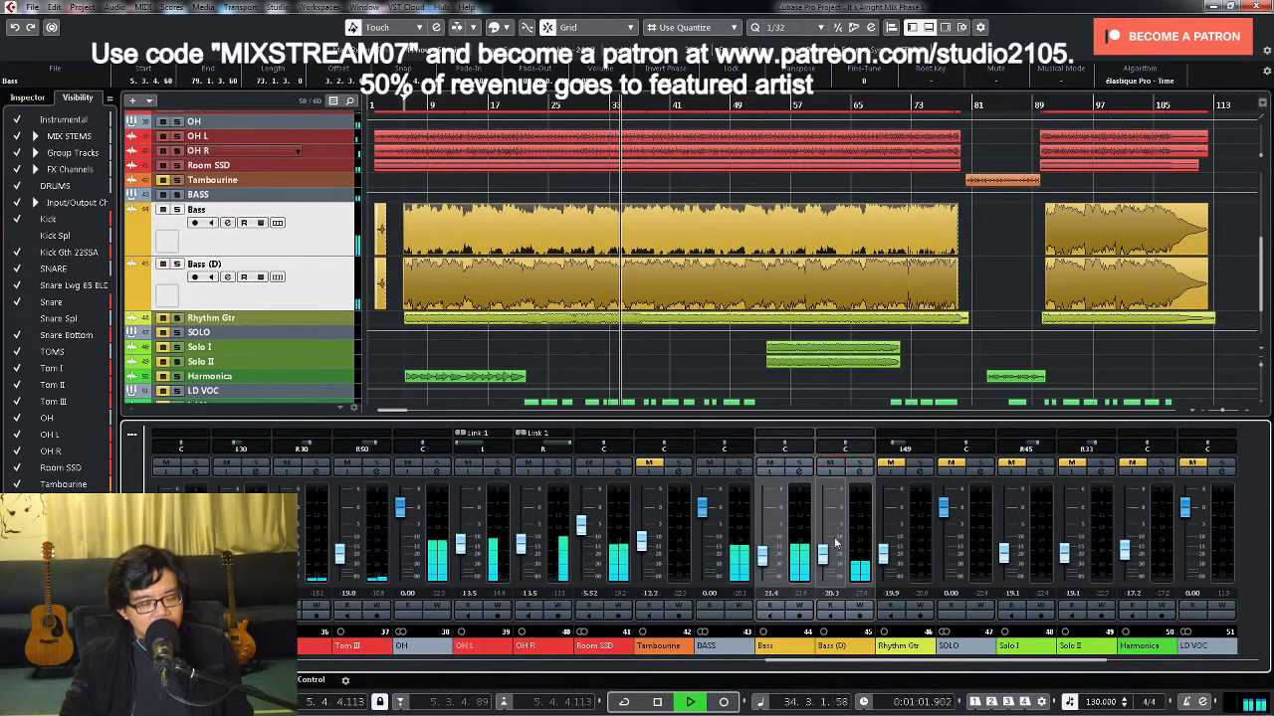
{"action": "key", "text": "space"}
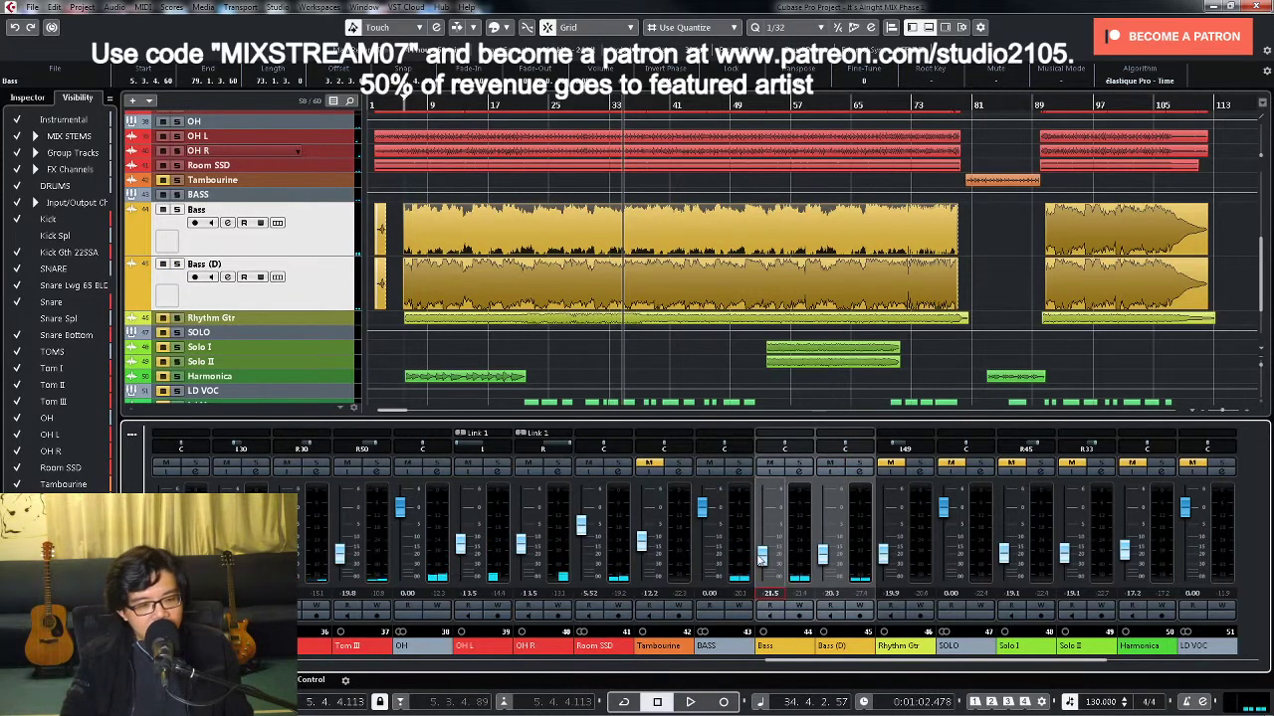
{"action": "left_click", "coordinate": [826, 595]}
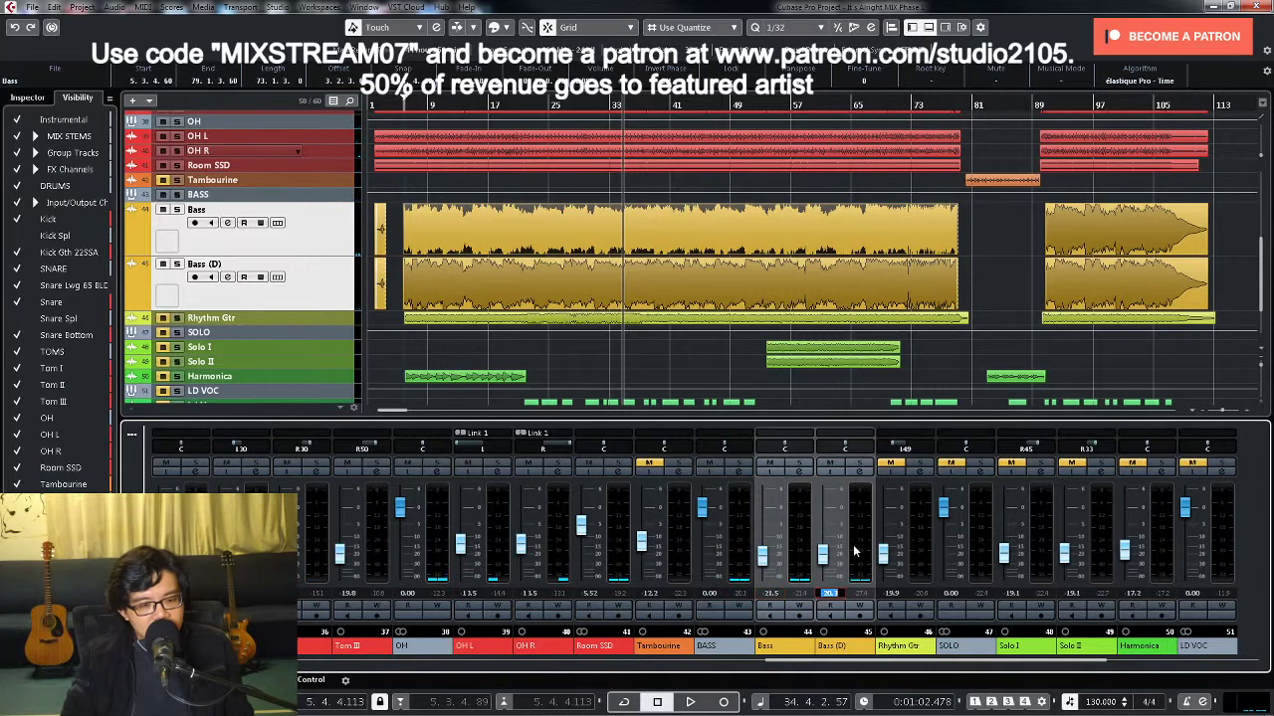
{"action": "type", "text": "20"}
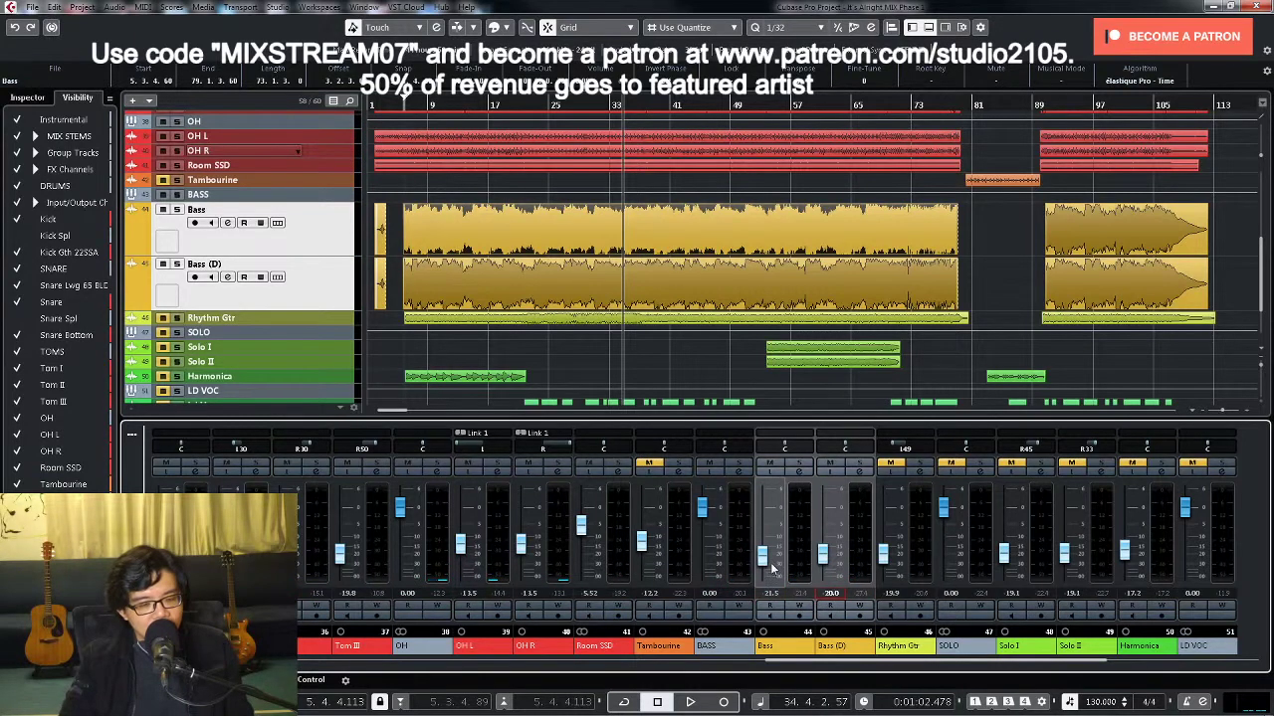
Step: Solo the BASS group from its channel settings, move the playhead to bar 2, and leave the channel settings open
{"action": "left_click", "coordinate": [743, 474]}
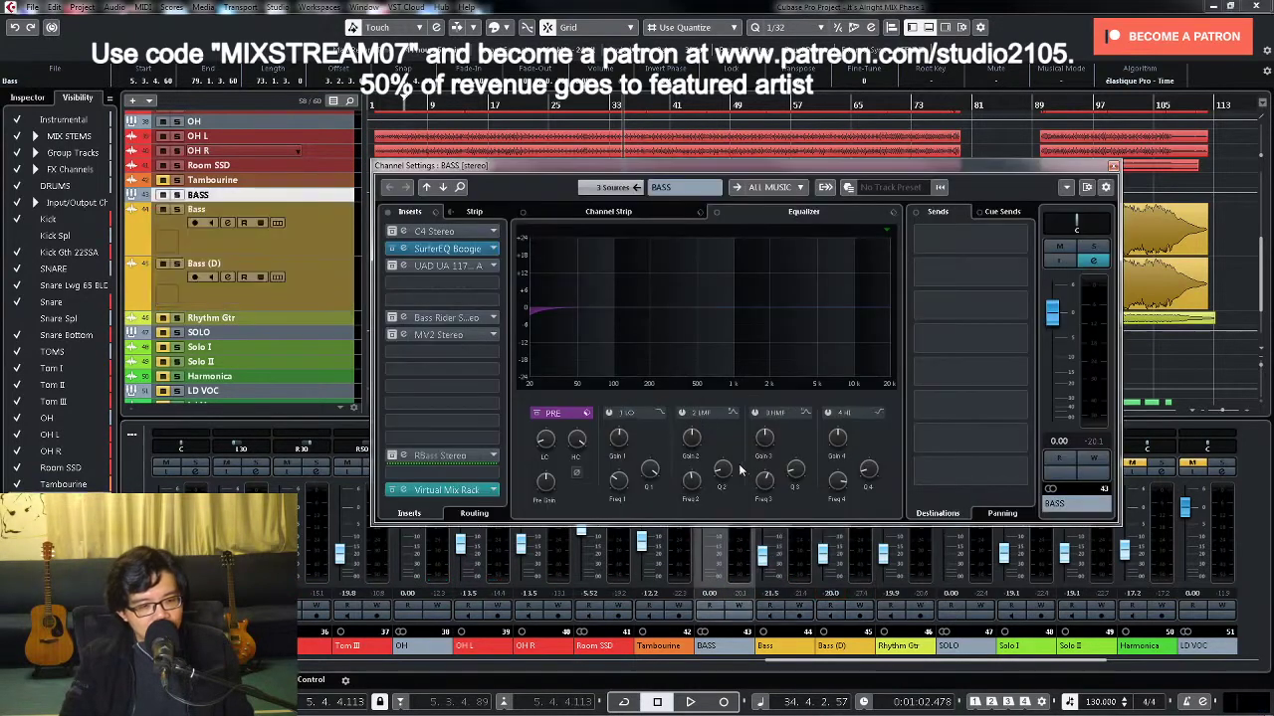
{"action": "left_click", "coordinate": [1103, 249]}
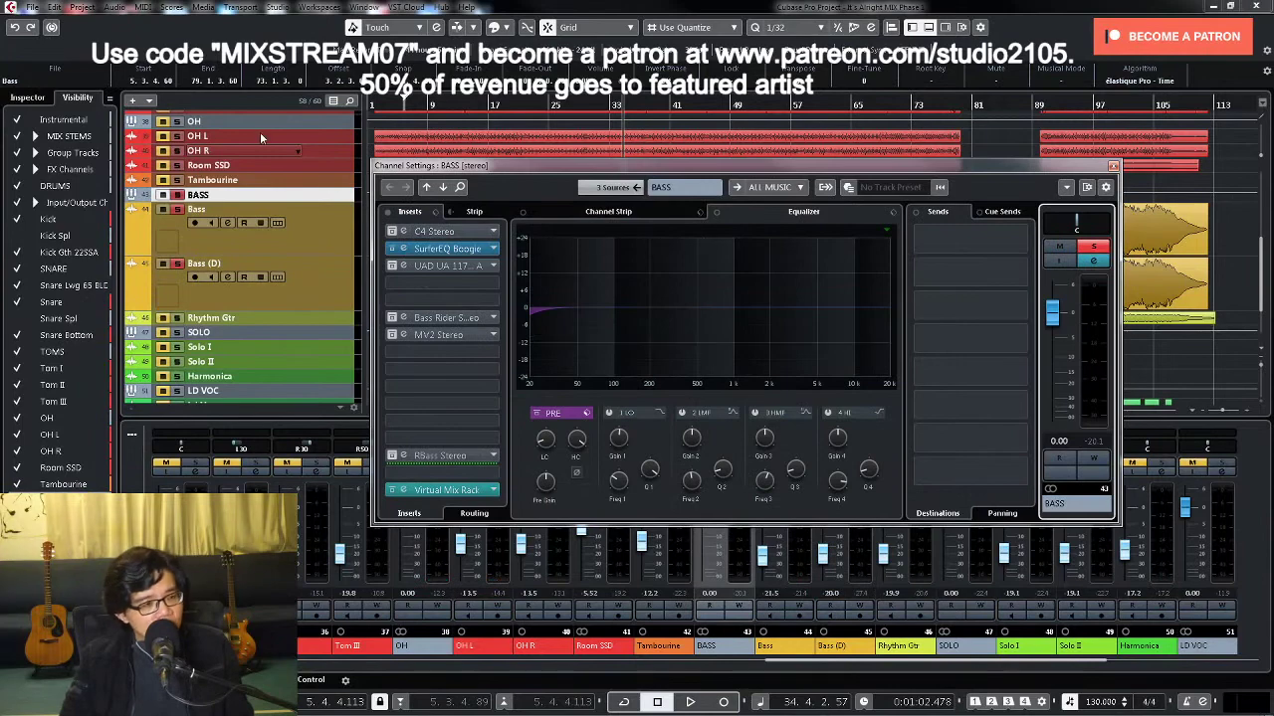
{"action": "left_click", "coordinate": [378, 105]}
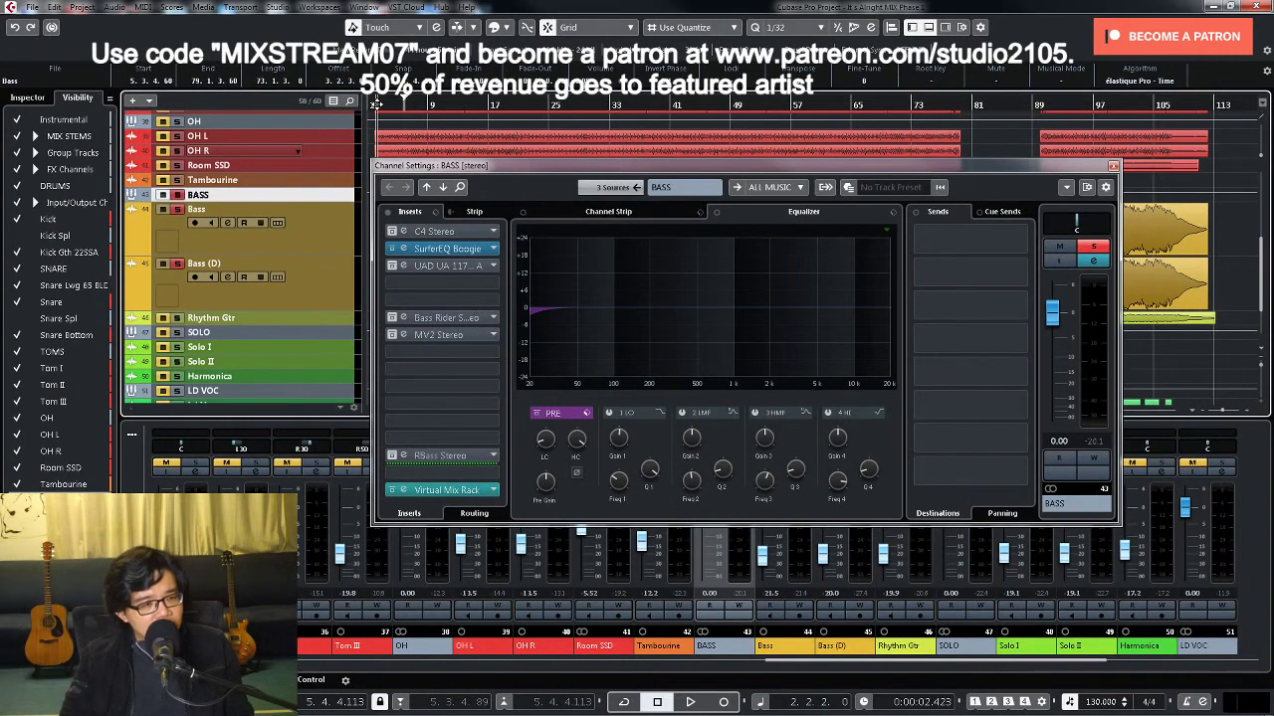
{"action": "left_click", "coordinate": [1112, 165]}
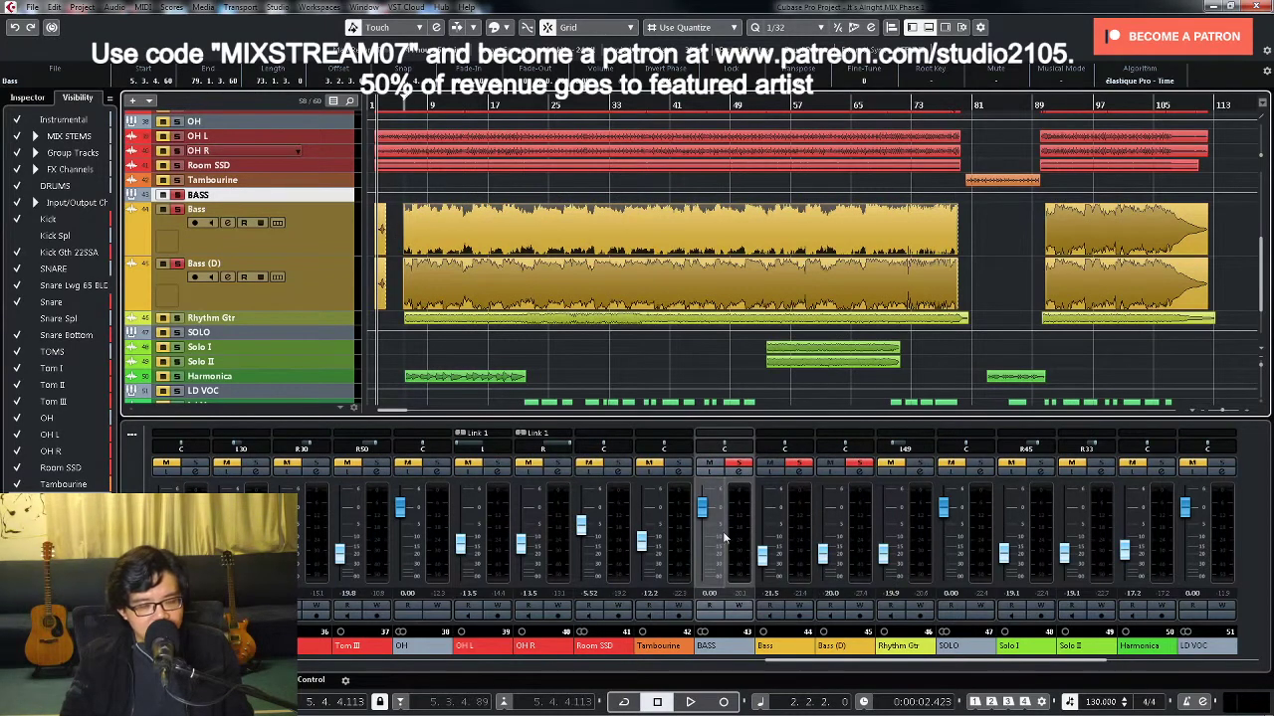
{"action": "left_click", "coordinate": [747, 473]}
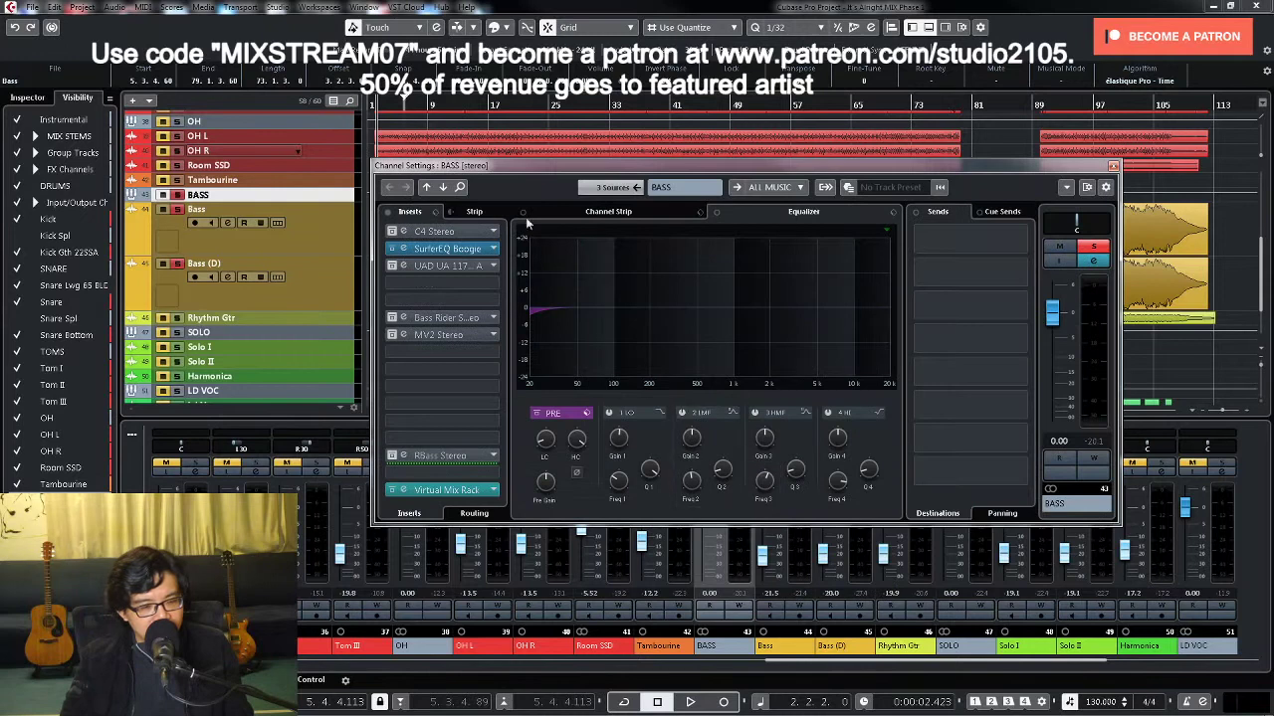
Step: Take the C4 Stereo insert on BASS out of bypass and audition its lowest band soloed and unsoloed during playback
{"action": "double_click", "coordinate": [447, 232]}
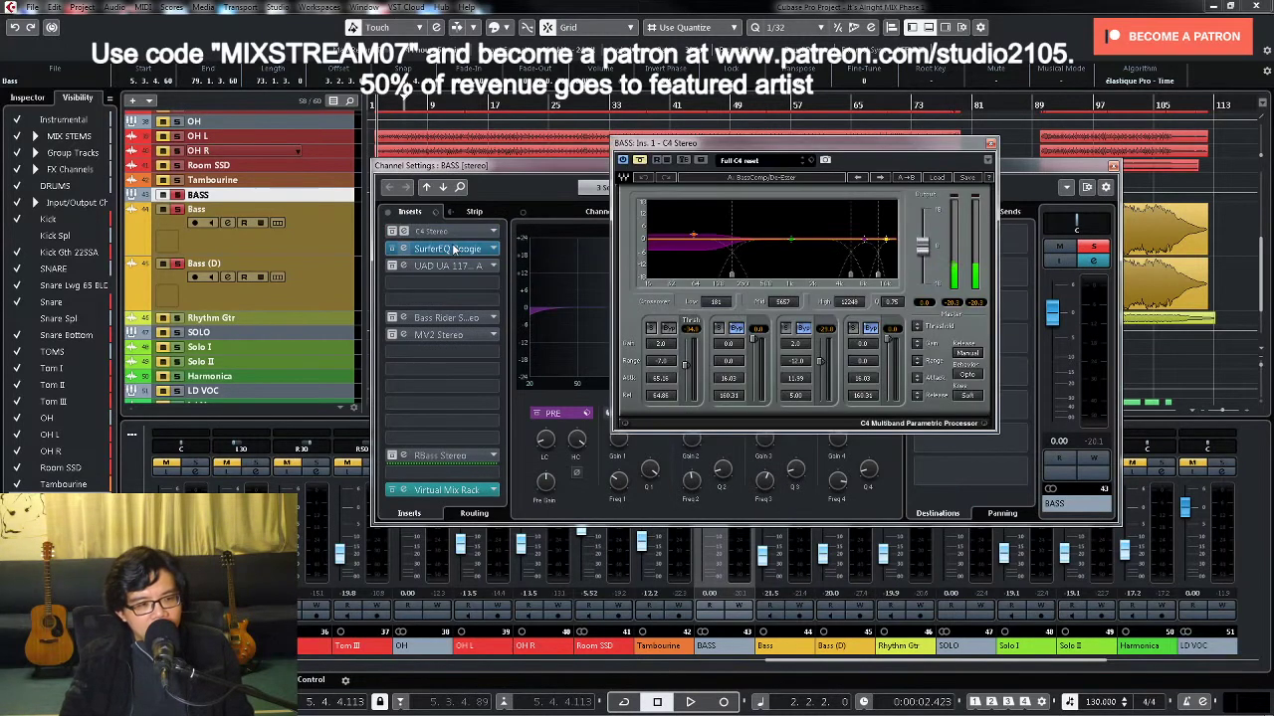
{"action": "left_click", "coordinate": [640, 160]}
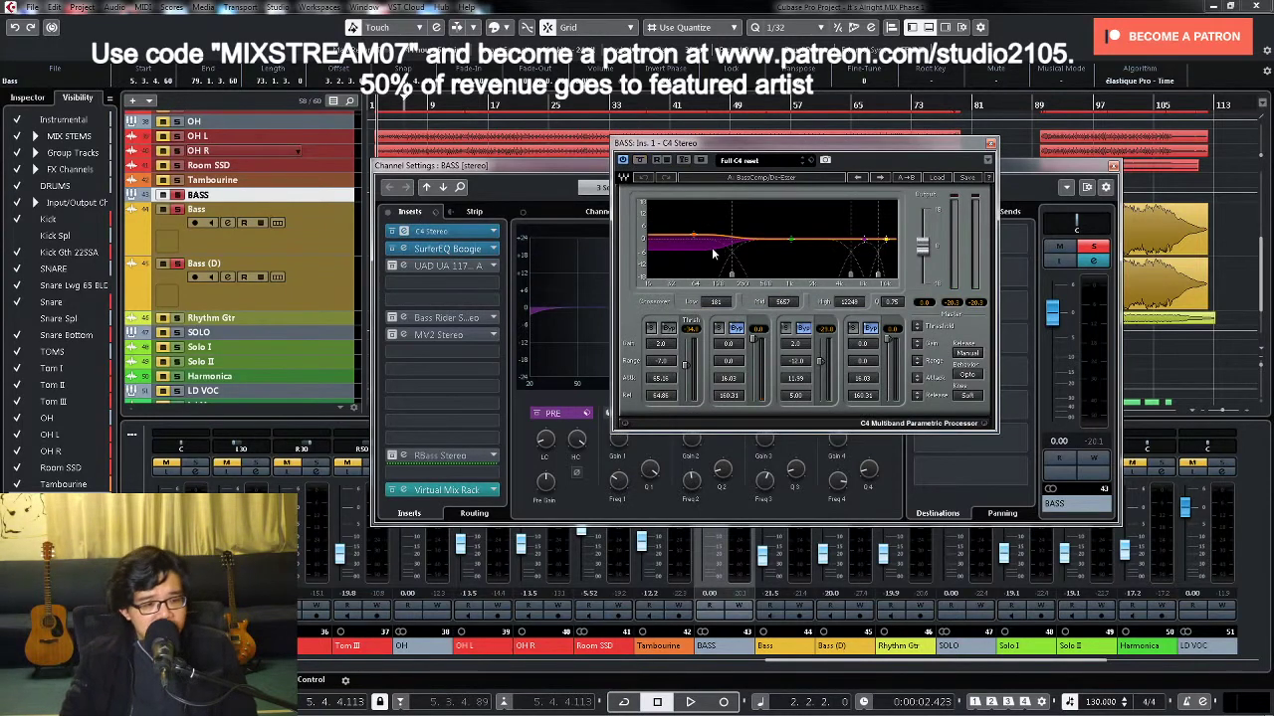
{"action": "left_click", "coordinate": [651, 329]}
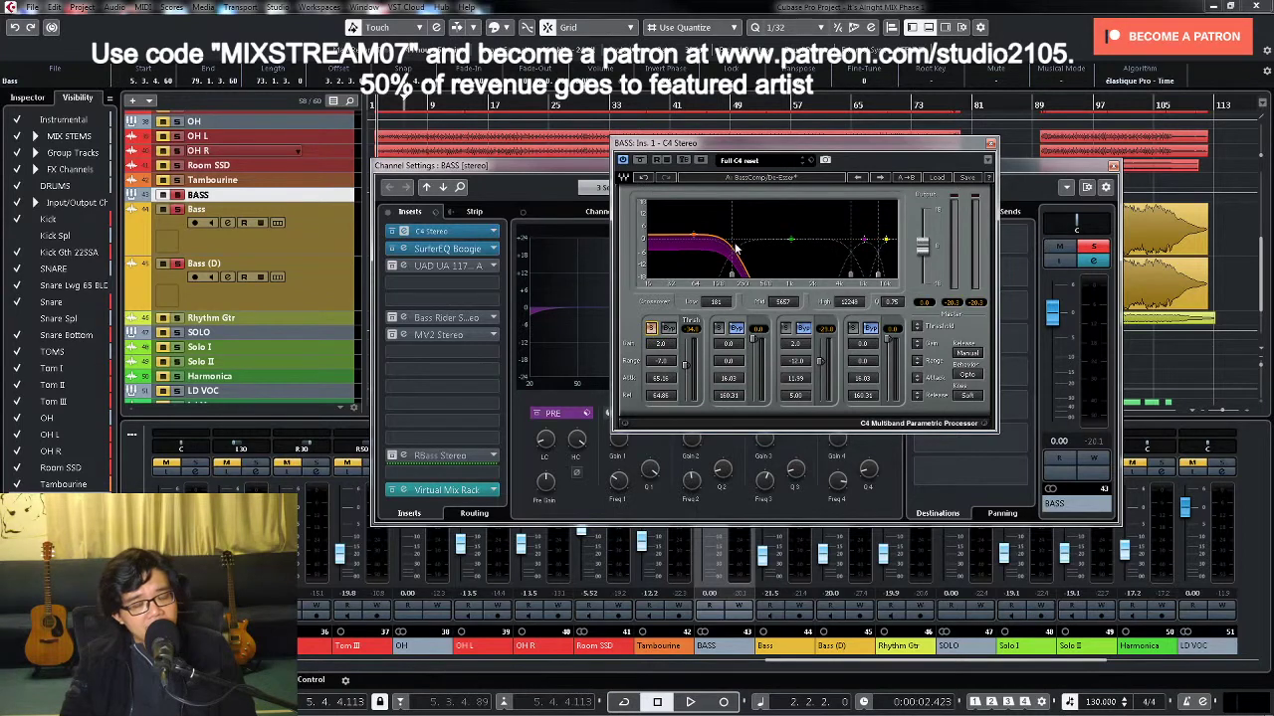
{"action": "left_click", "coordinate": [652, 331]}
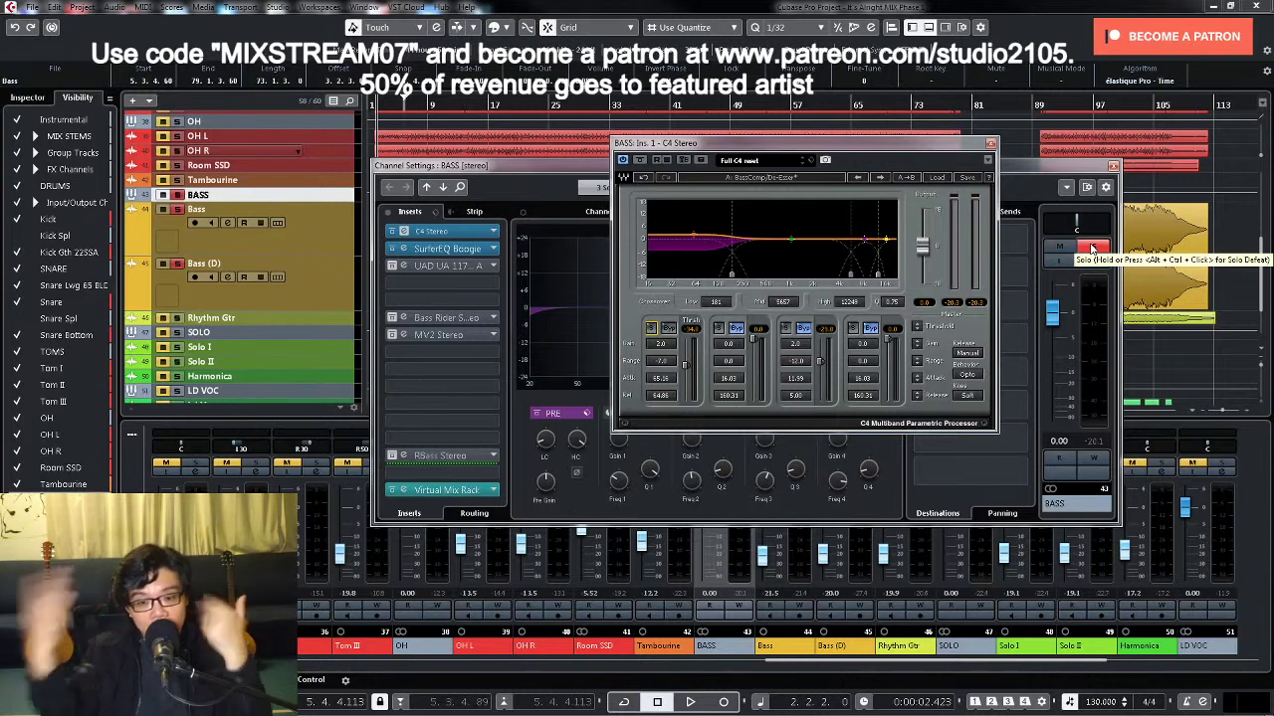
{"action": "key", "text": "space"}
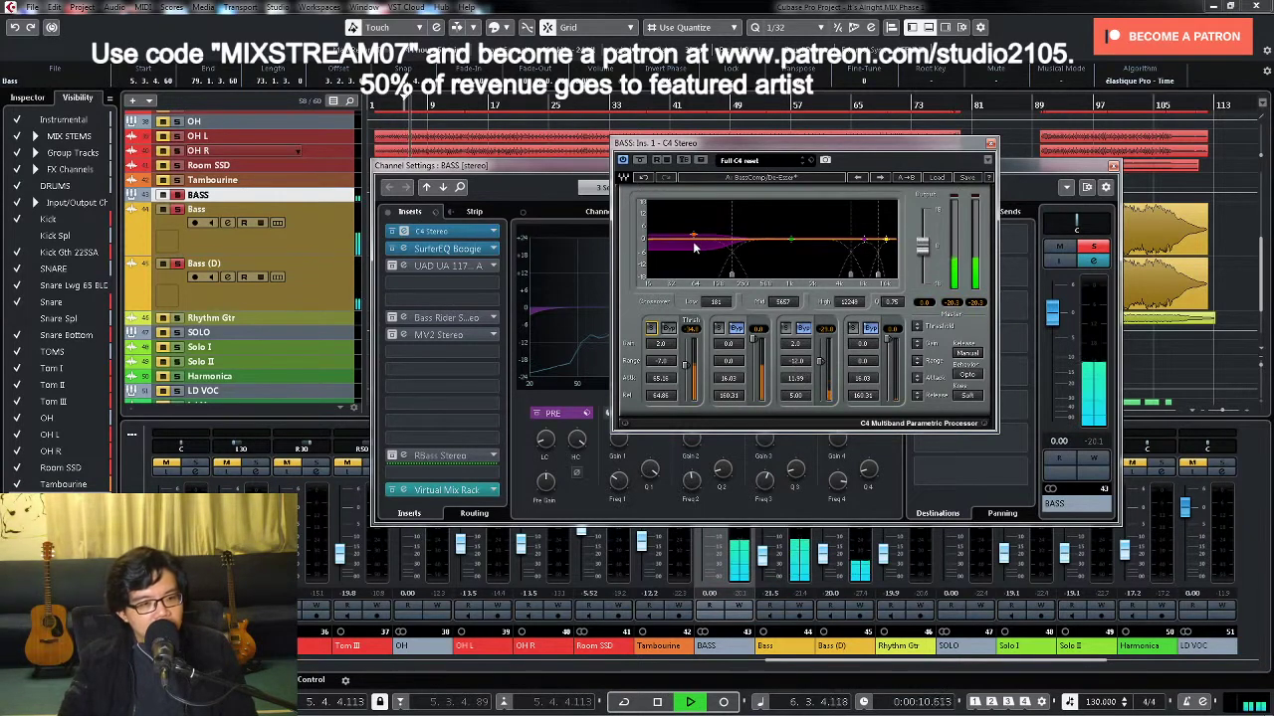
{"action": "left_click", "coordinate": [650, 328]}
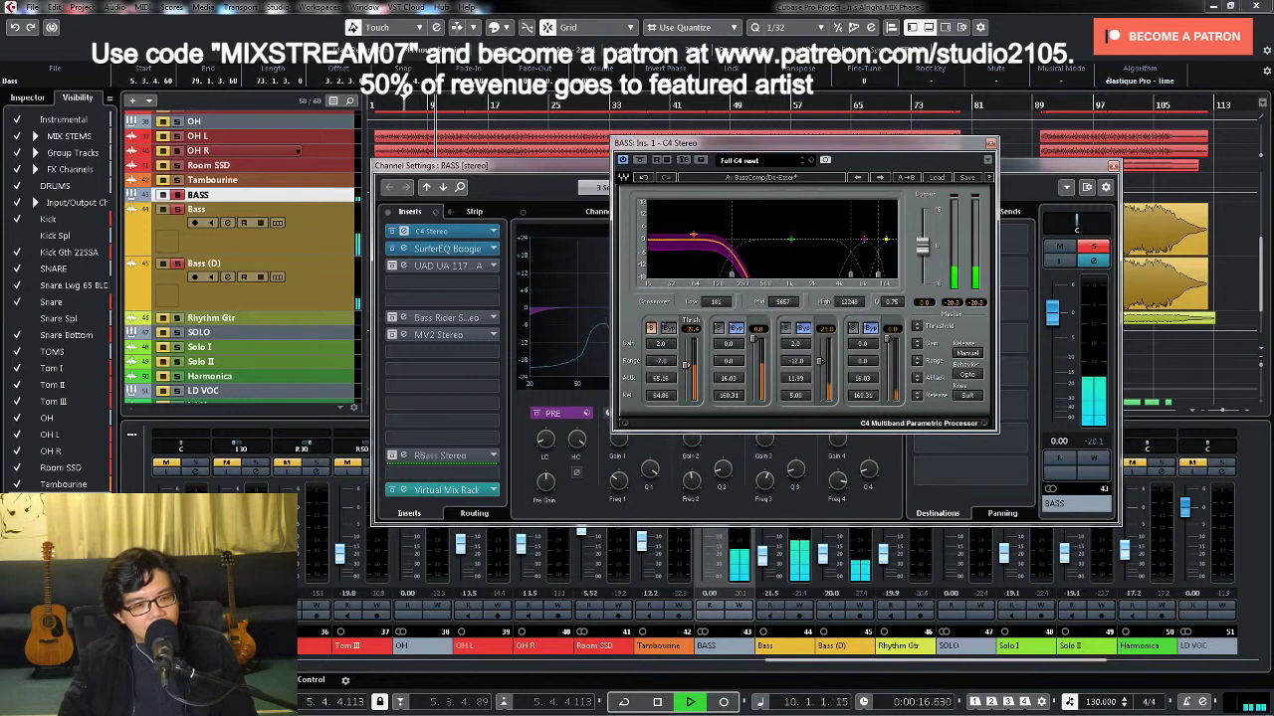
{"action": "left_click", "coordinate": [650, 330]}
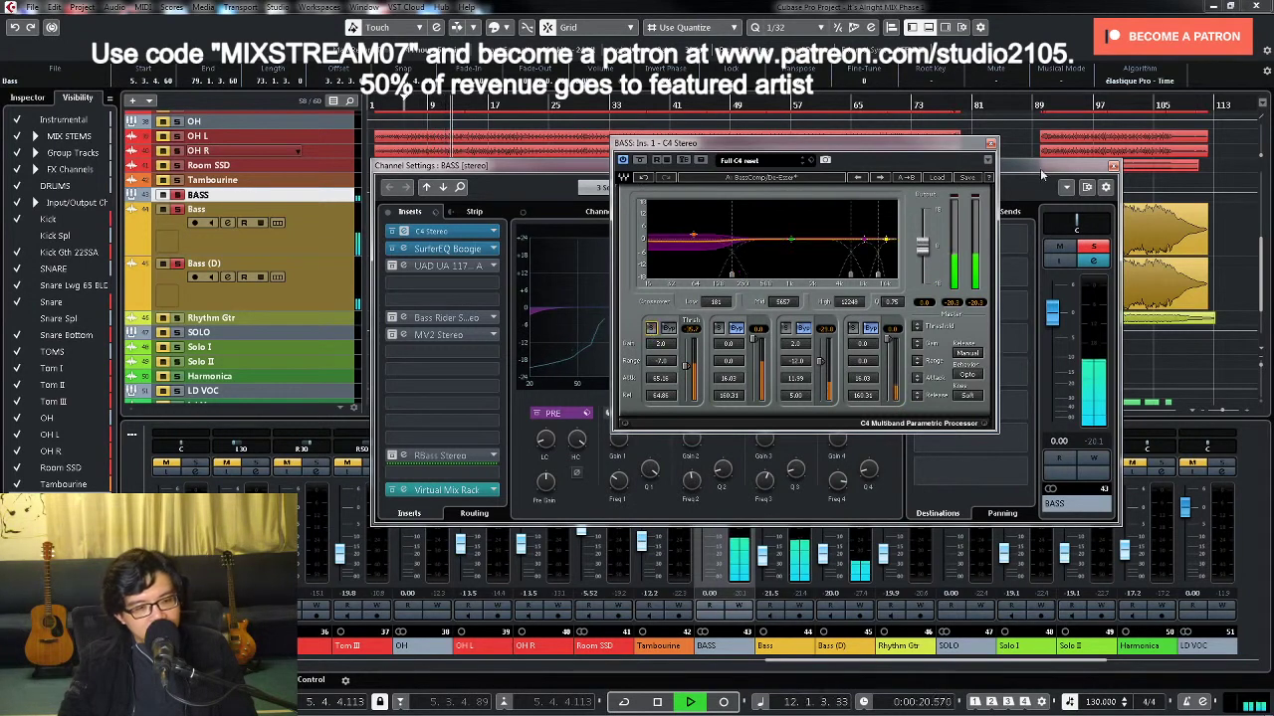
{"action": "left_click", "coordinate": [990, 144]}
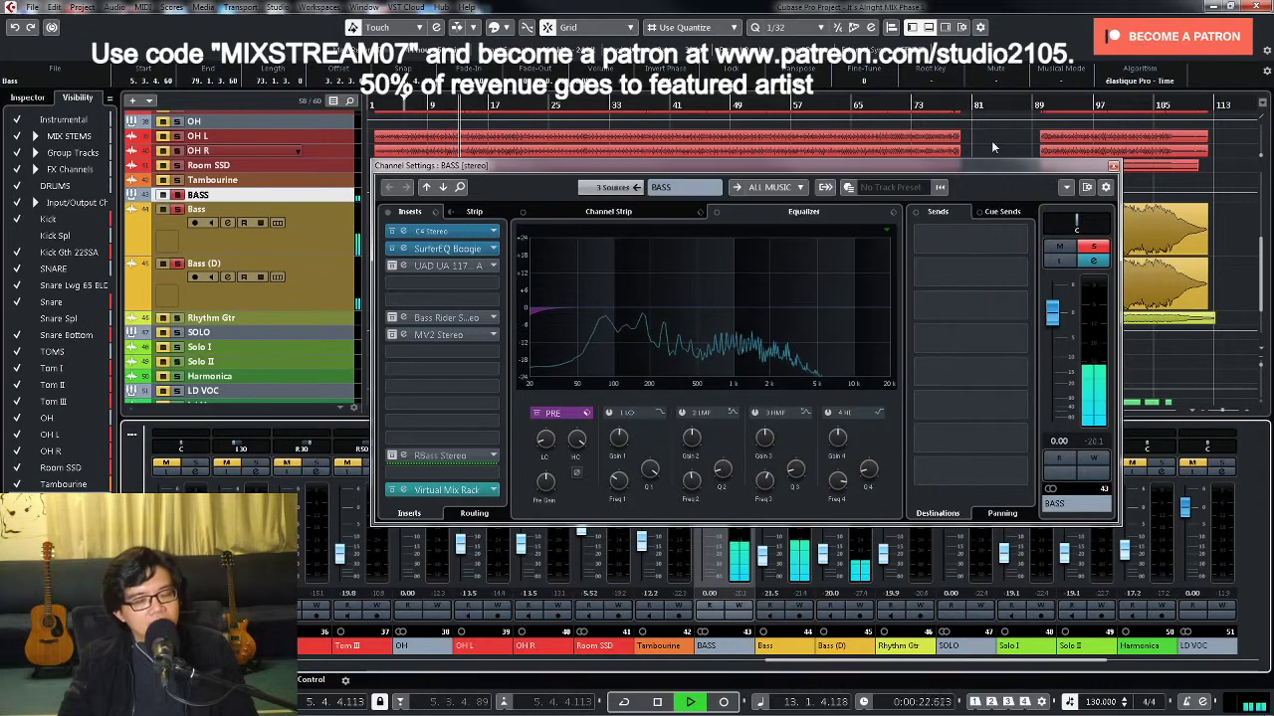
Step: Raise the low-cut filter on the BASS group to about 40 Hz while listening, then stop playback
{"action": "left_click", "coordinate": [546, 443]}
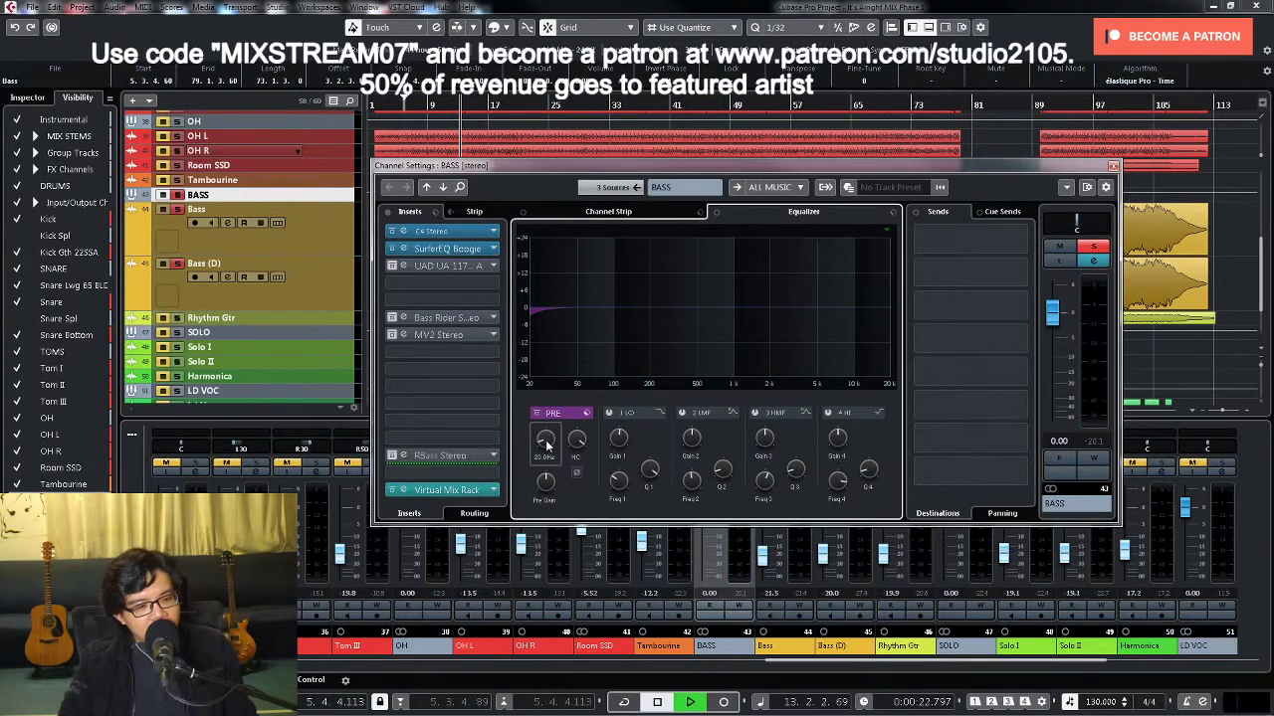
{"action": "key", "text": "space"}
{"action": "mouse_move", "coordinate": [547, 435]}
{"action": "left_mouse_down"}
{"action": "mouse_move", "coordinate": [551, 426]}
{"action": "mouse_move", "coordinate": [552, 446]}
{"action": "left_mouse_up"}
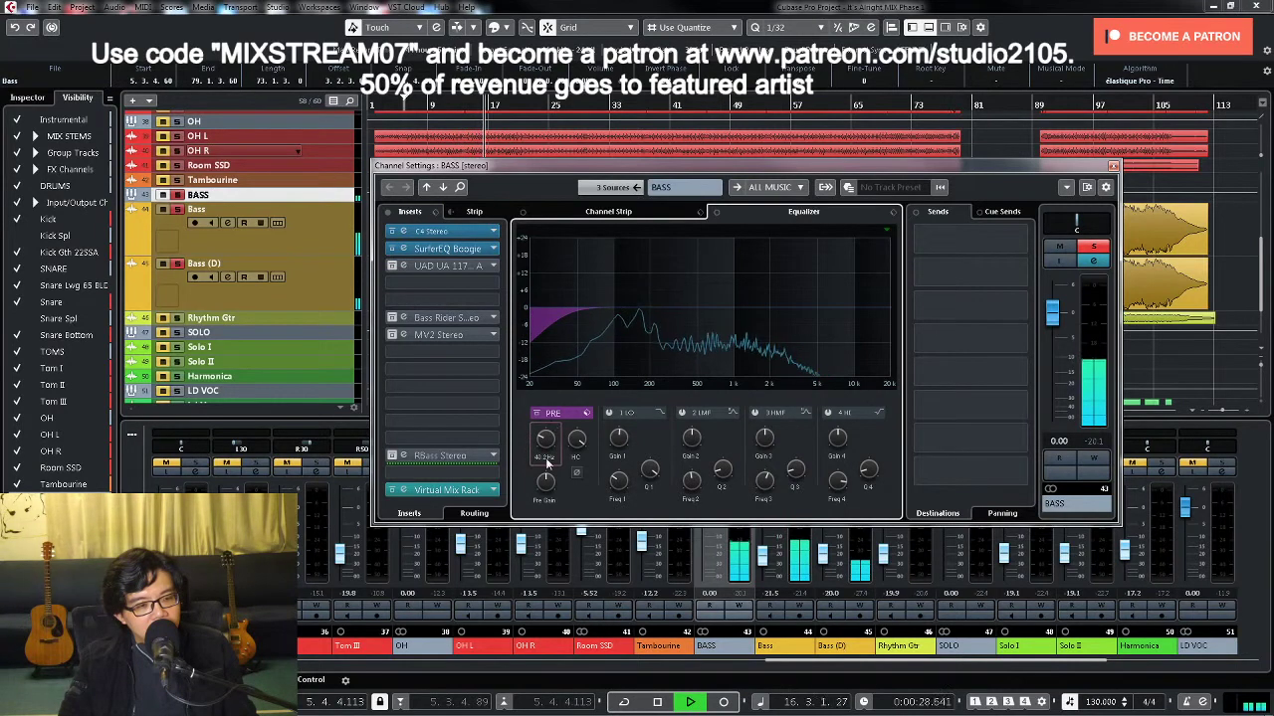
{"action": "double_click", "coordinate": [545, 454]}
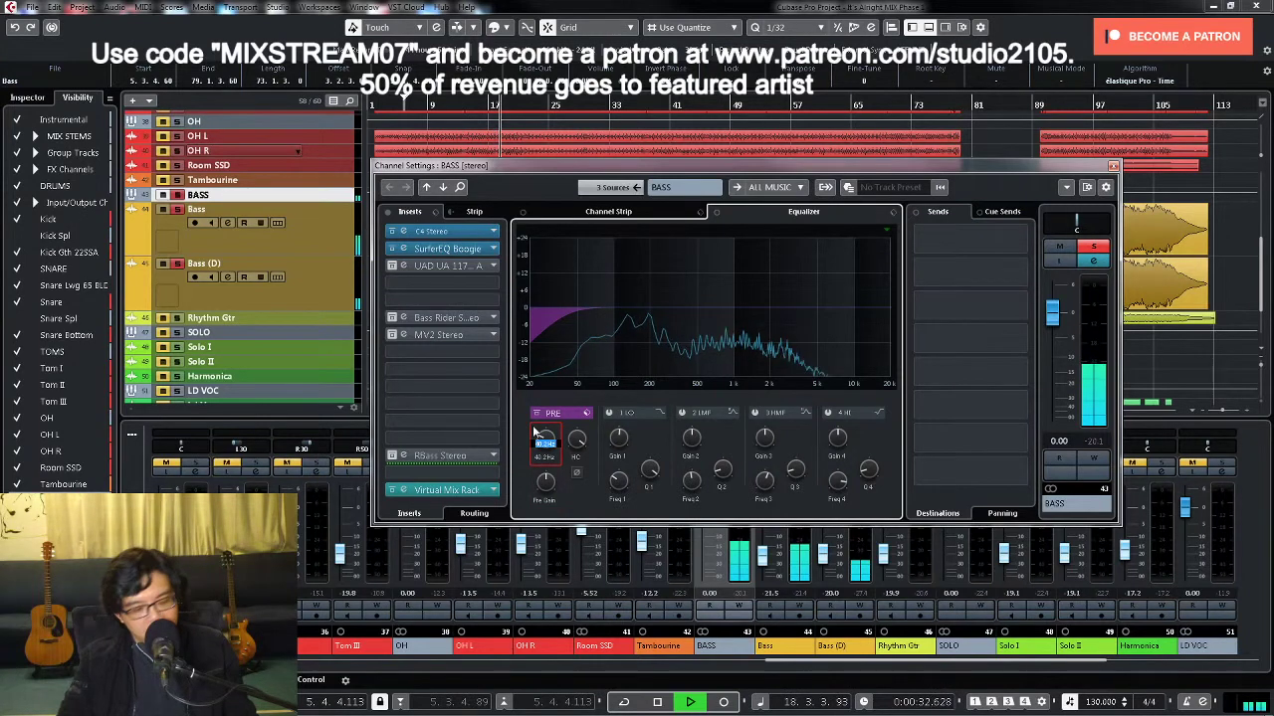
{"action": "key", "text": "space"}
{"action": "key", "text": "Return"}
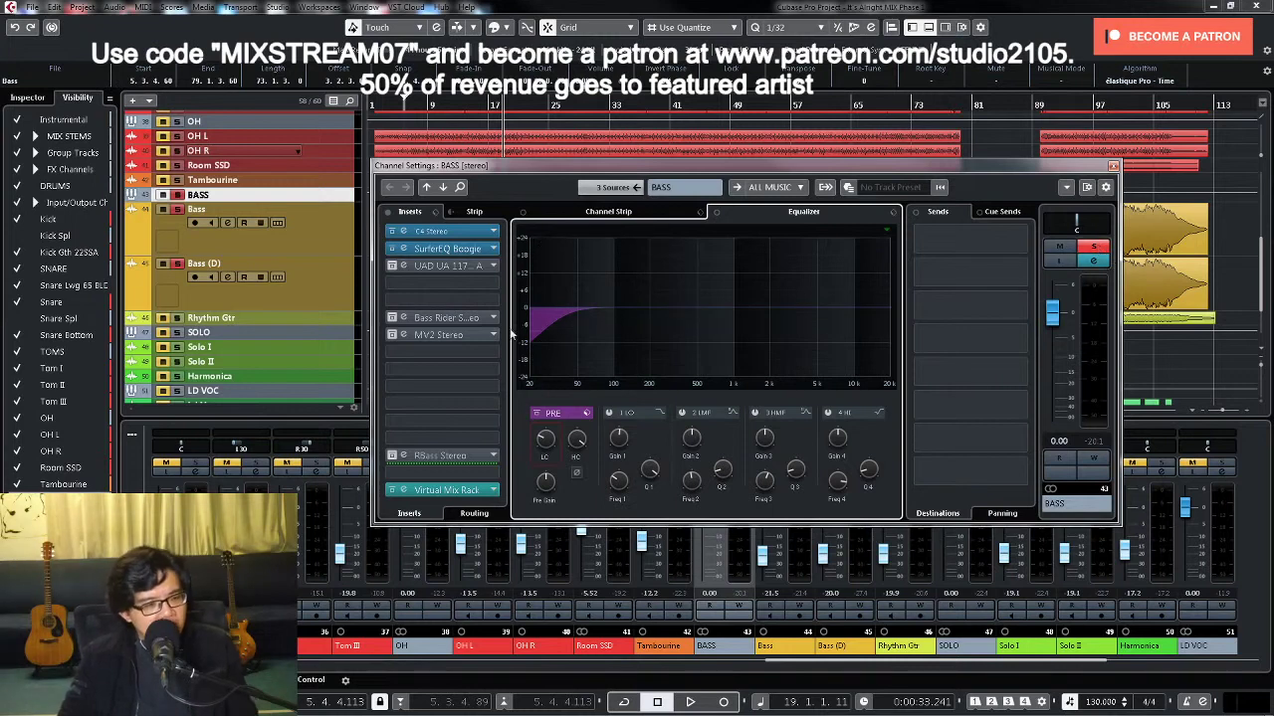
Step: Open the SurferEQ Boogie insert on BASS and examine how it tracks the bass notes' pitch during playback
{"action": "left_click", "coordinate": [451, 251]}
{"action": "left_click", "coordinate": [451, 251]}
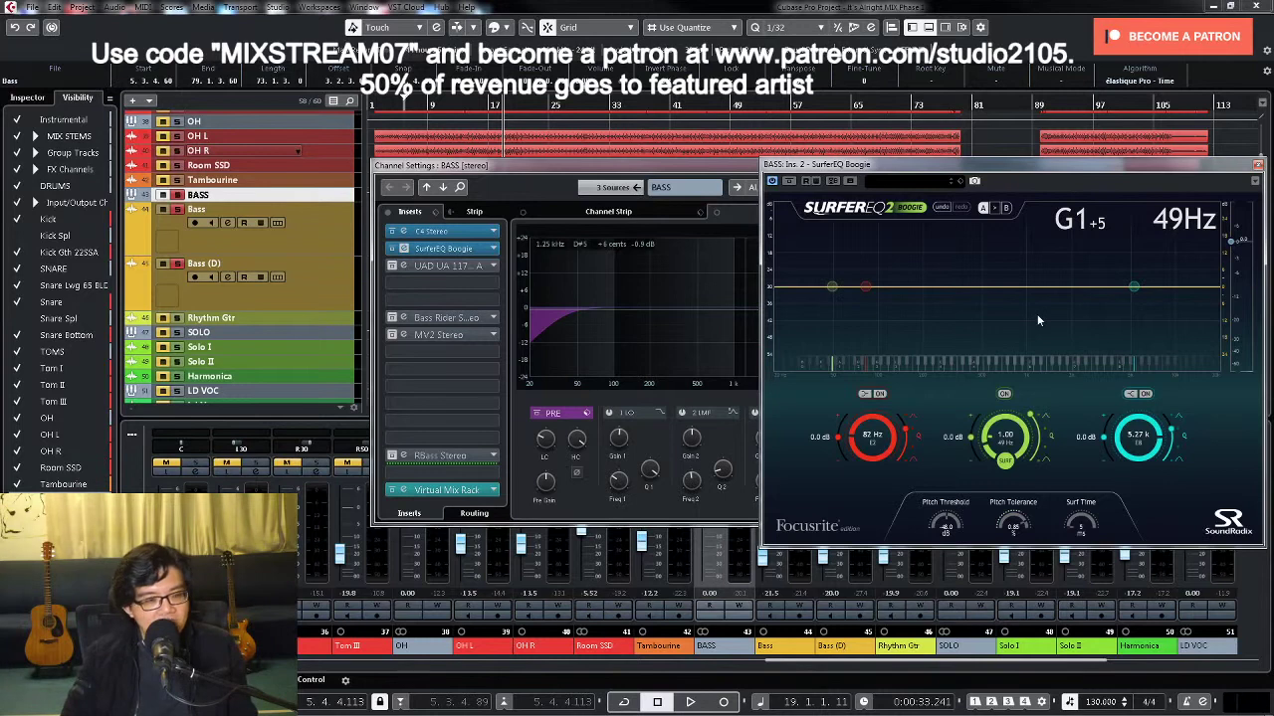
{"action": "key", "text": "space"}
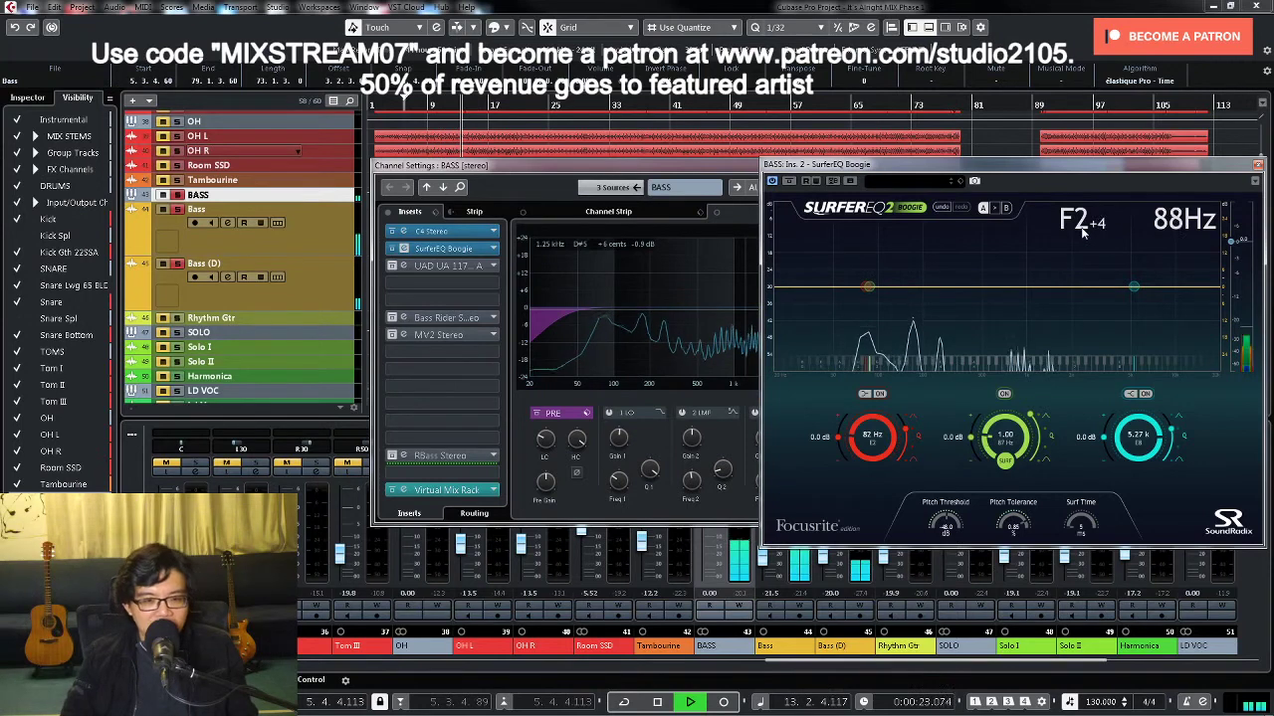
{"action": "key", "text": "space"}
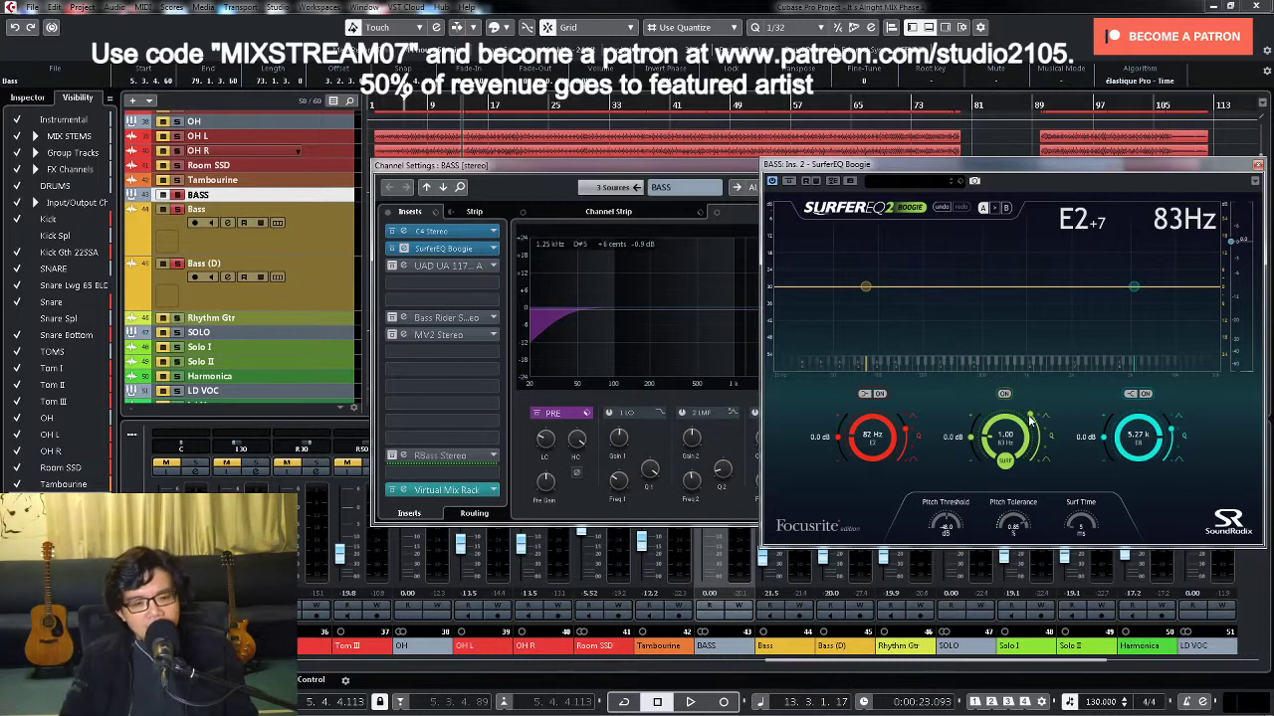
{"action": "left_click_drag", "start_coordinate": [1030, 420], "coordinate": [1037, 416]}
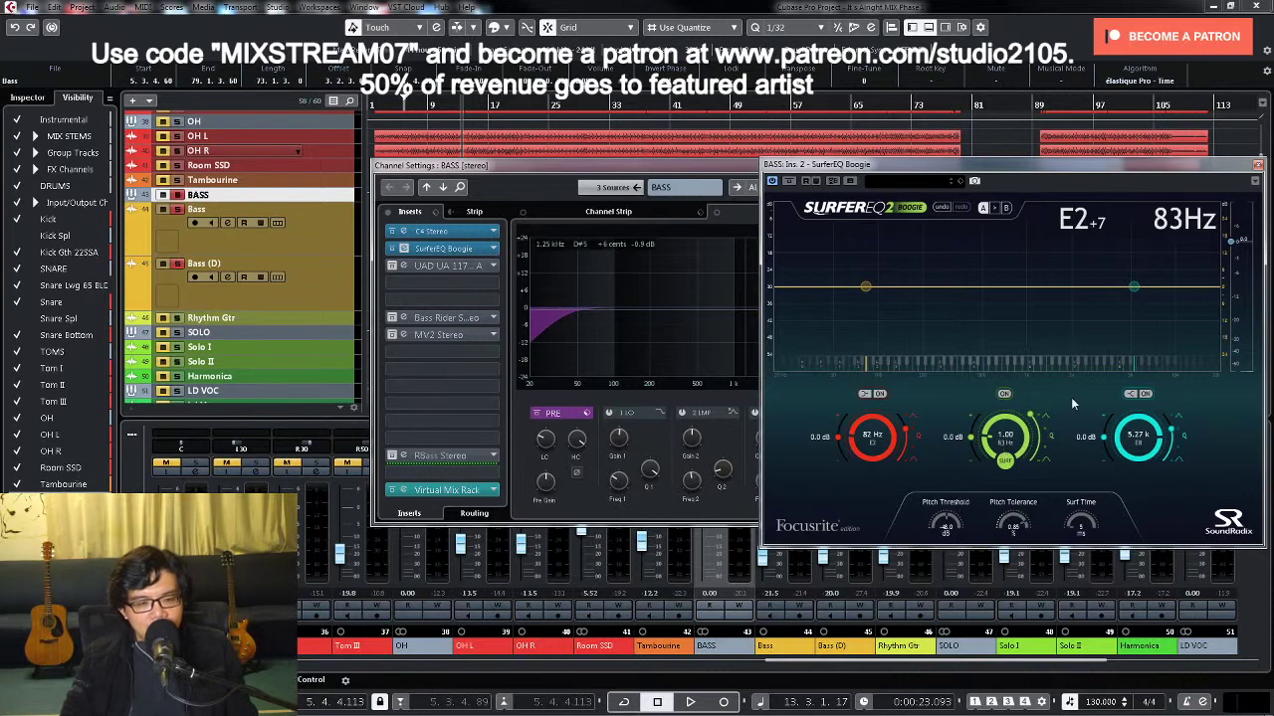
Step: Step the SurferEQ's middle surfing band through harmonics 3.00 and 5.00 to 7.00 during playback, boosting it to 12.0 dB
{"action": "key", "text": "KP_Subtract"}
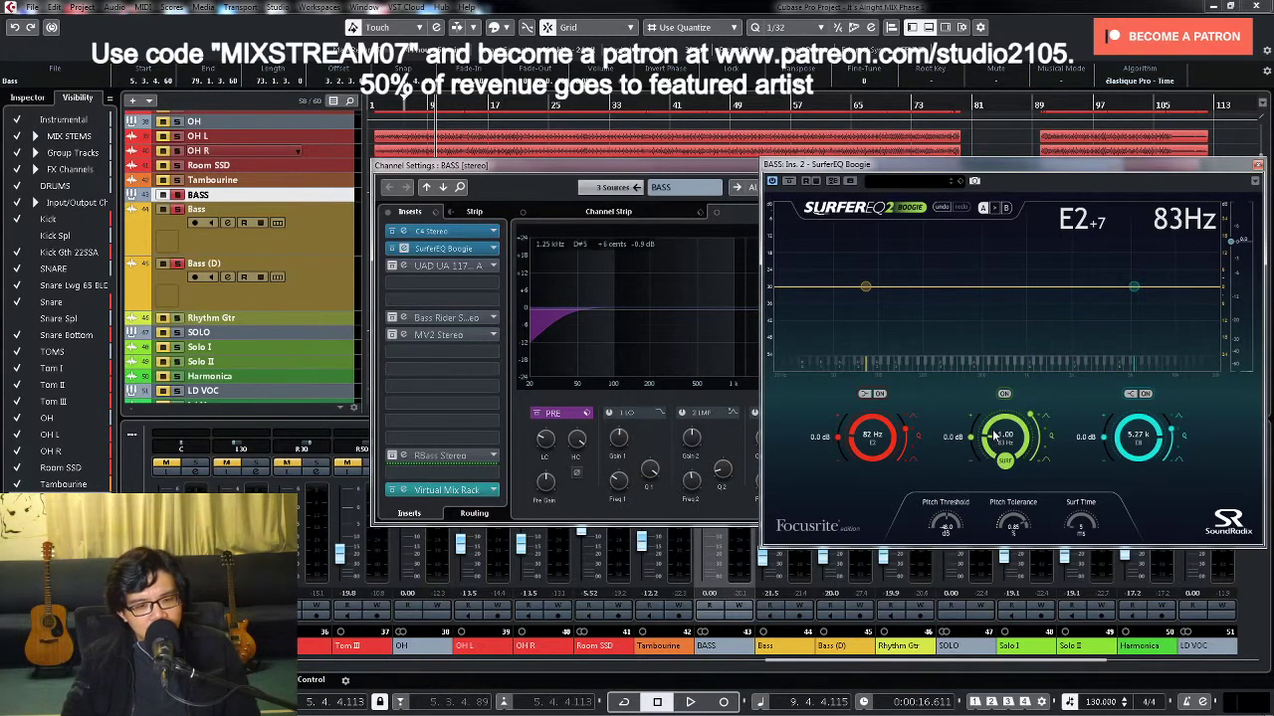
{"action": "left_click_drag", "start_coordinate": [993, 435], "coordinate": [991, 429]}
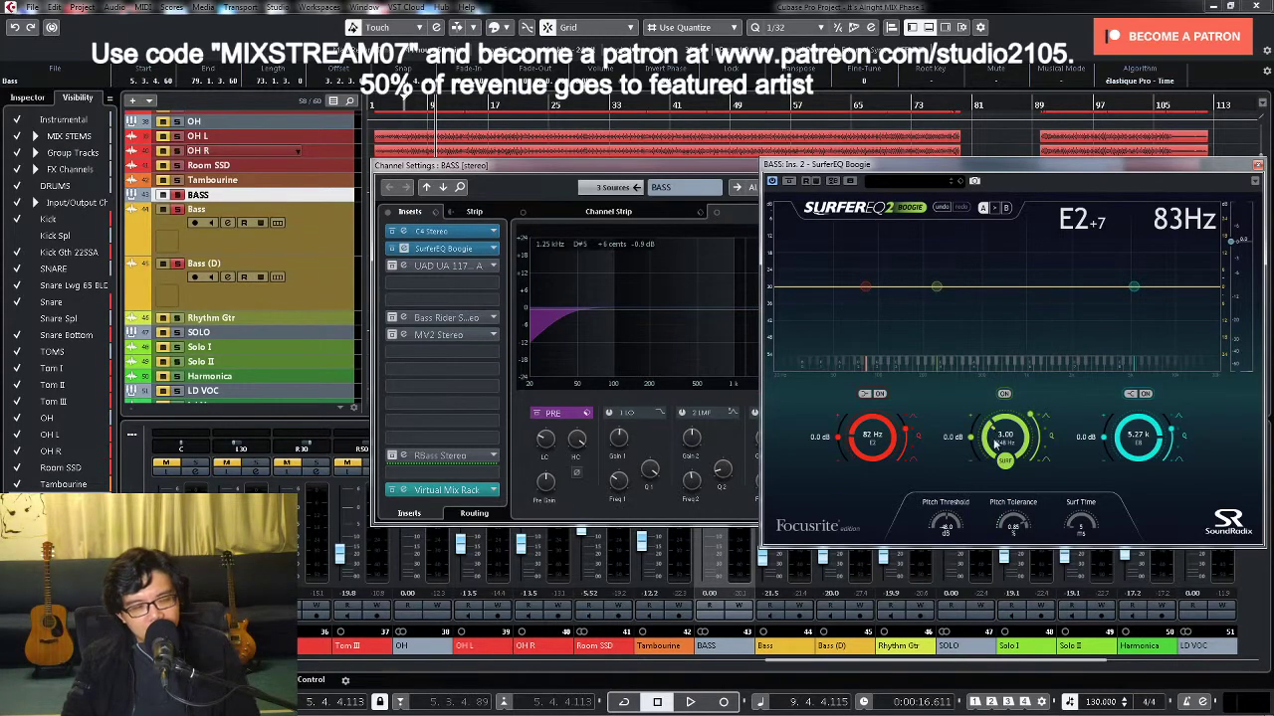
{"action": "key", "text": "space"}
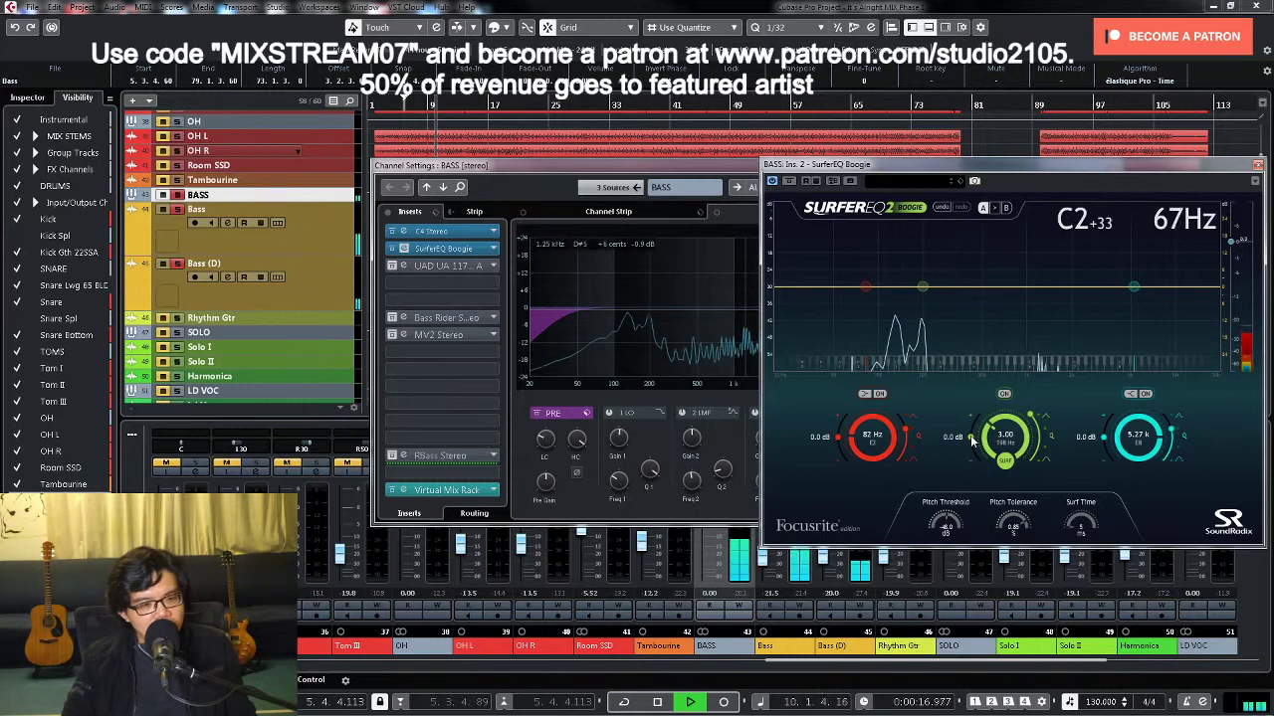
{"action": "left_click_drag", "start_coordinate": [972, 443], "coordinate": [1001, 425]}
{"action": "key", "text": "space"}
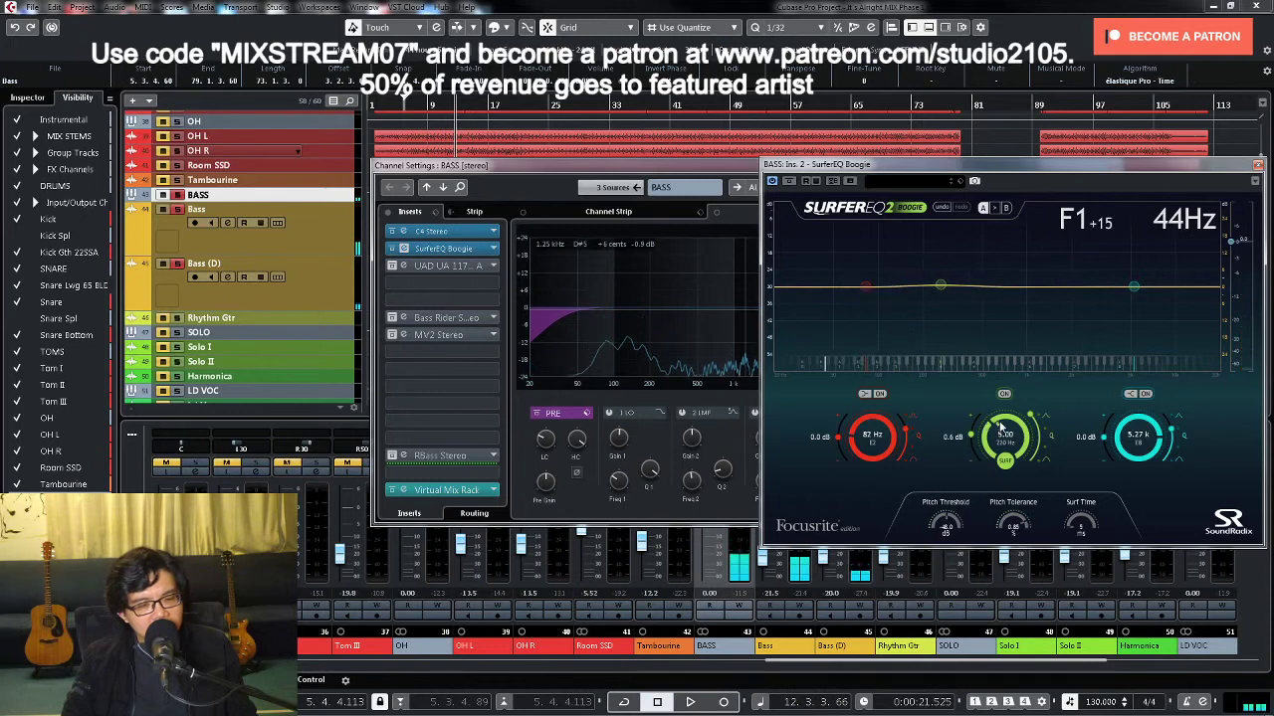
{"action": "key", "text": "space"}
{"action": "left_click_drag", "start_coordinate": [972, 437], "coordinate": [975, 414]}
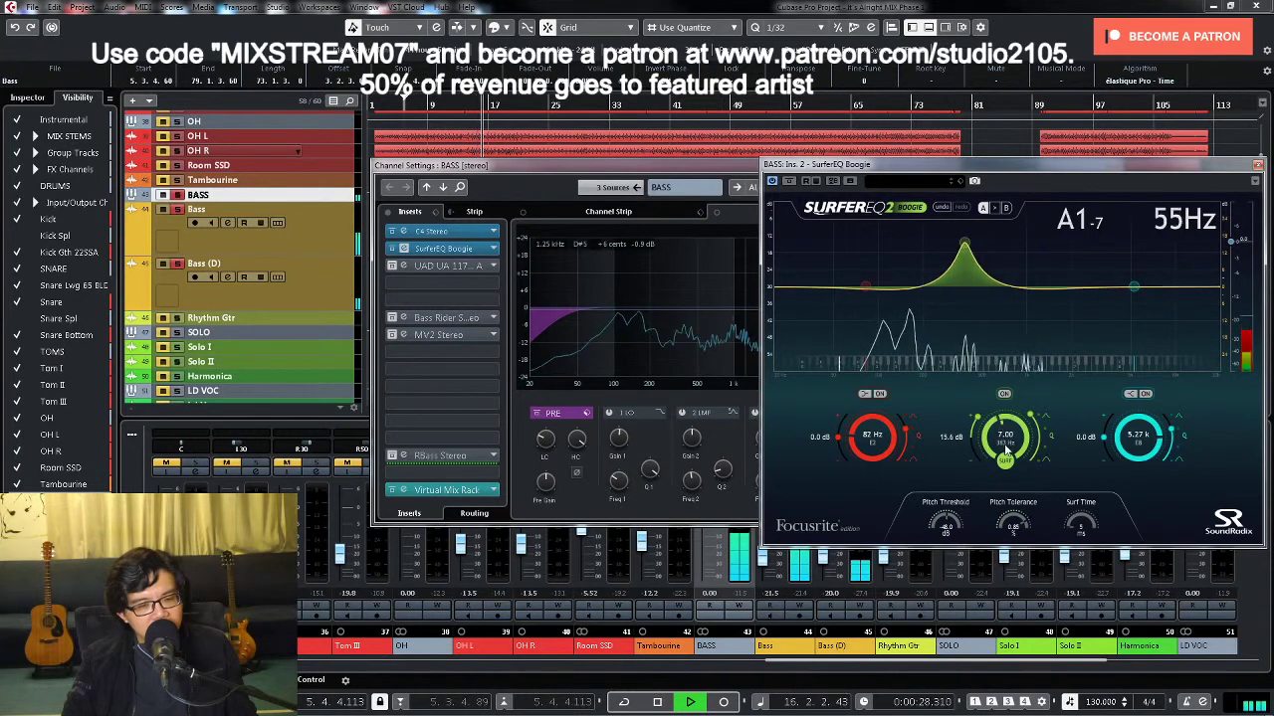
{"action": "key", "text": "space"}
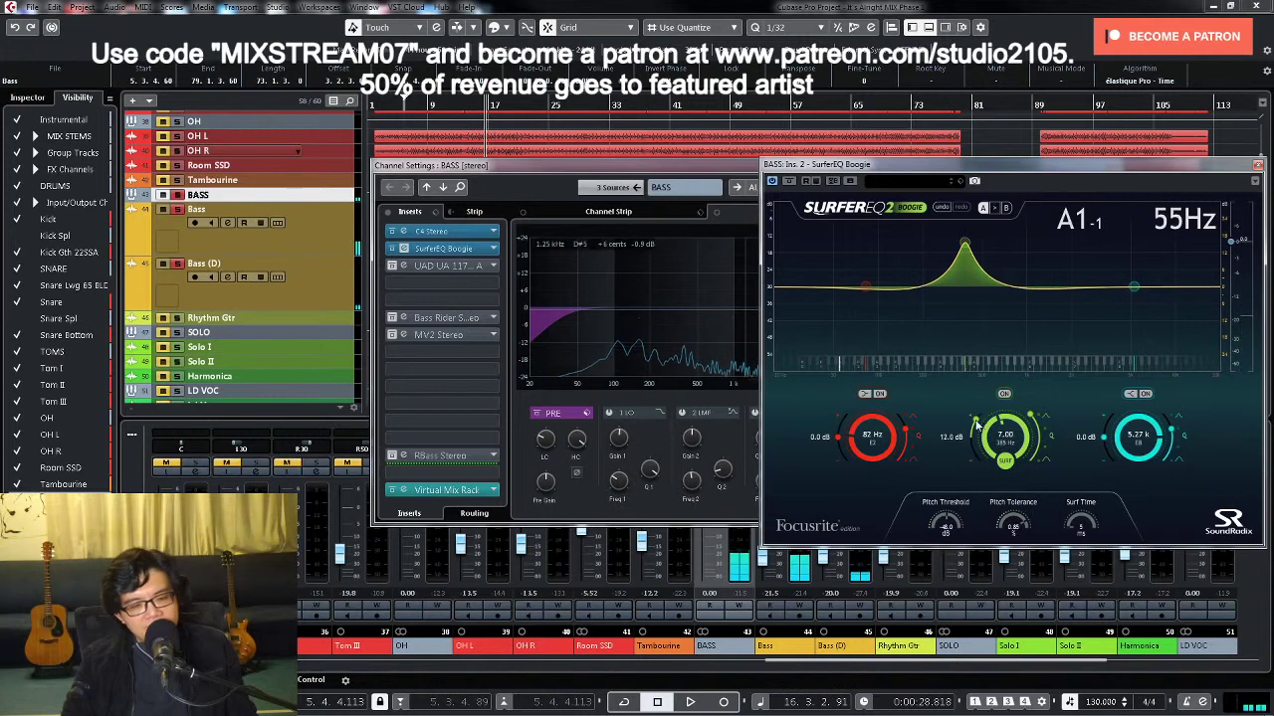
Step: Lower the SurferEQ middle surfing band's gain to -1.9 dB at harmonic 7.00 and audition the cut on BASS
{"action": "left_click_drag", "start_coordinate": [982, 426], "coordinate": [966, 457]}
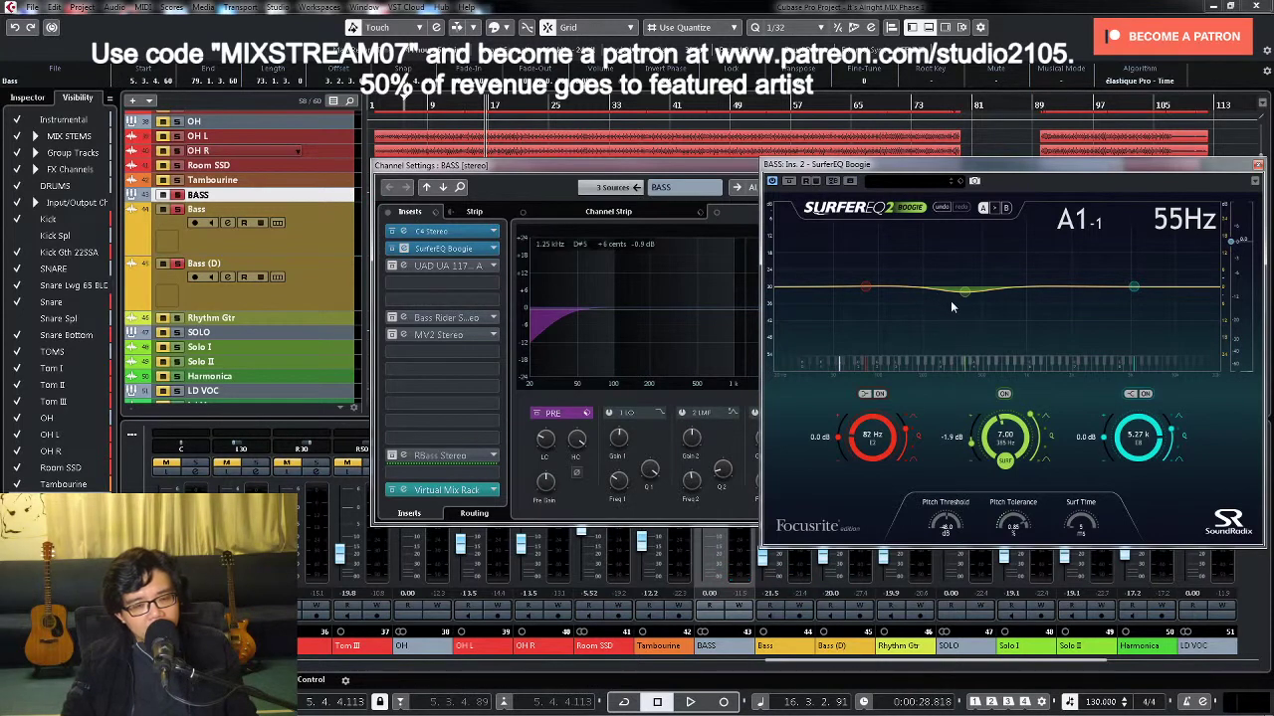
{"action": "key", "text": "space"}
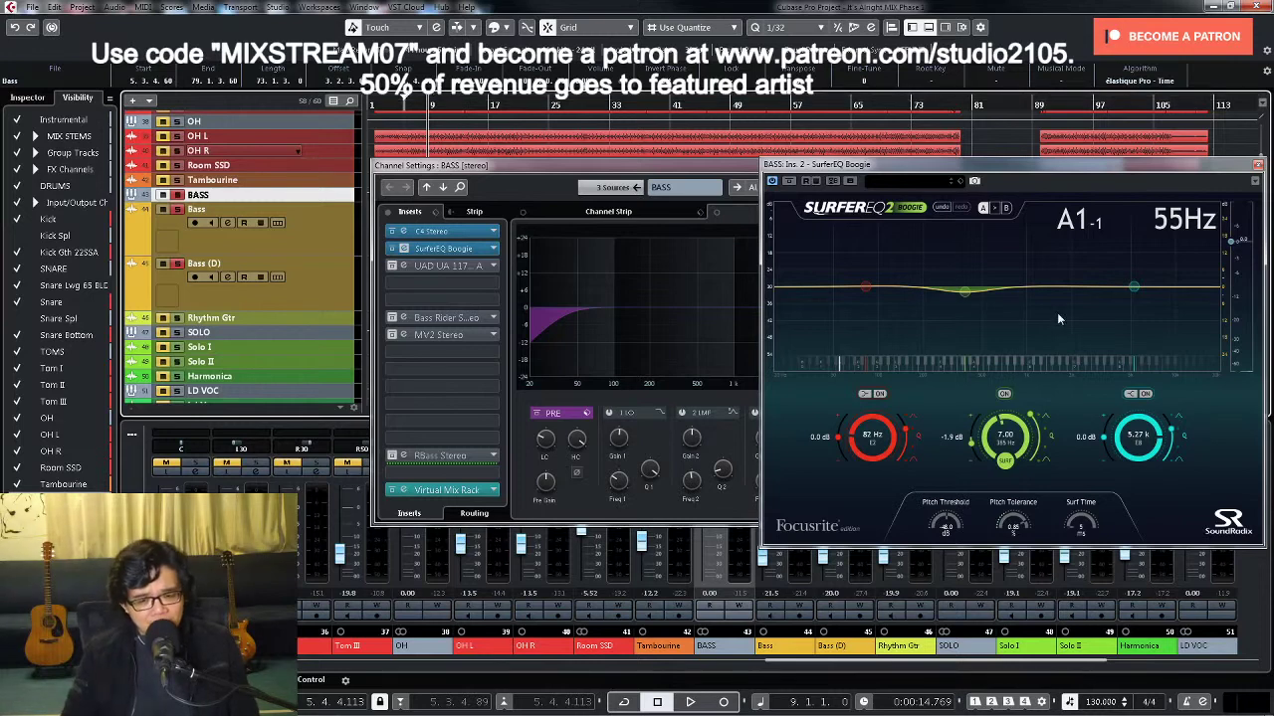
{"action": "left_click", "coordinate": [1257, 165]}
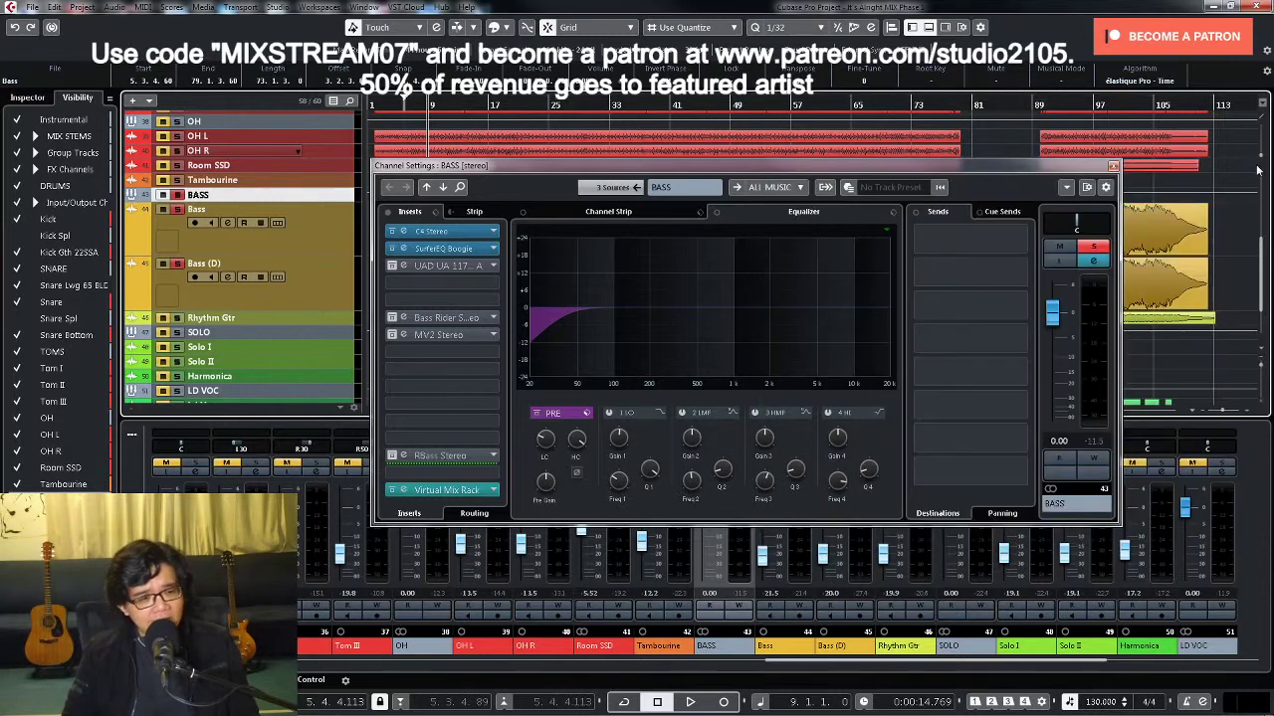
{"action": "left_click", "coordinate": [443, 248]}
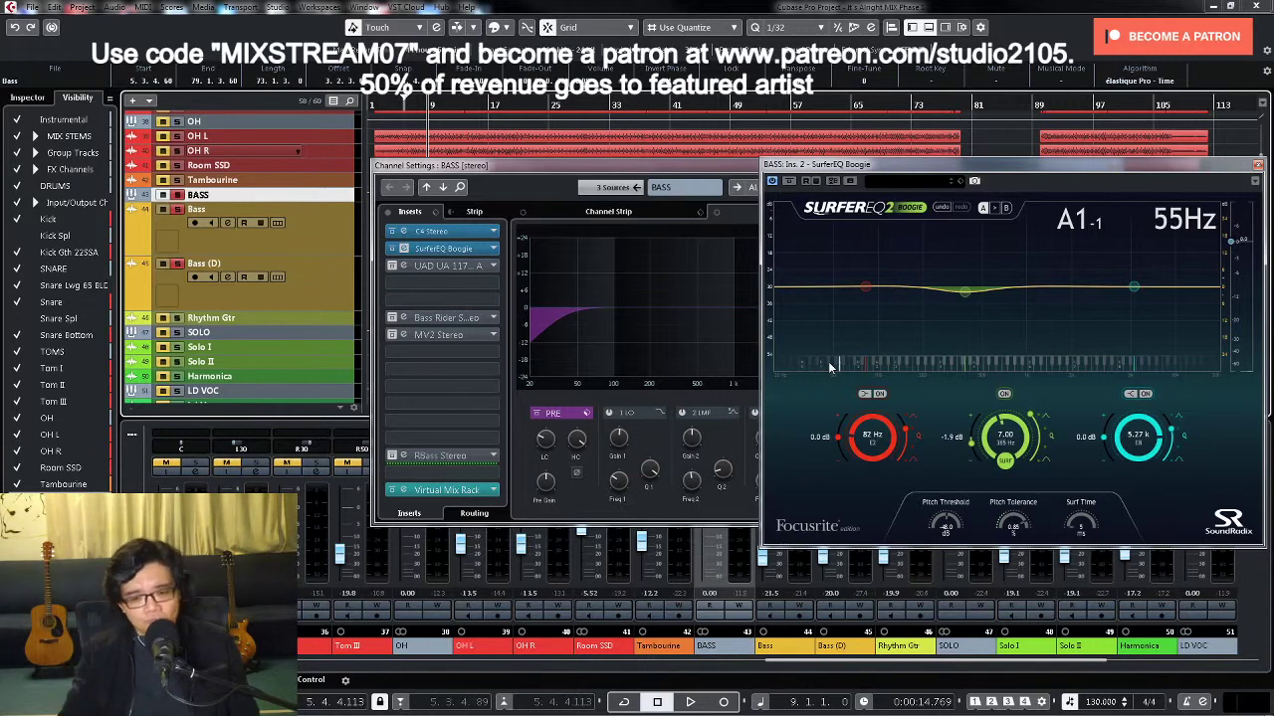
{"action": "key", "text": "space"}
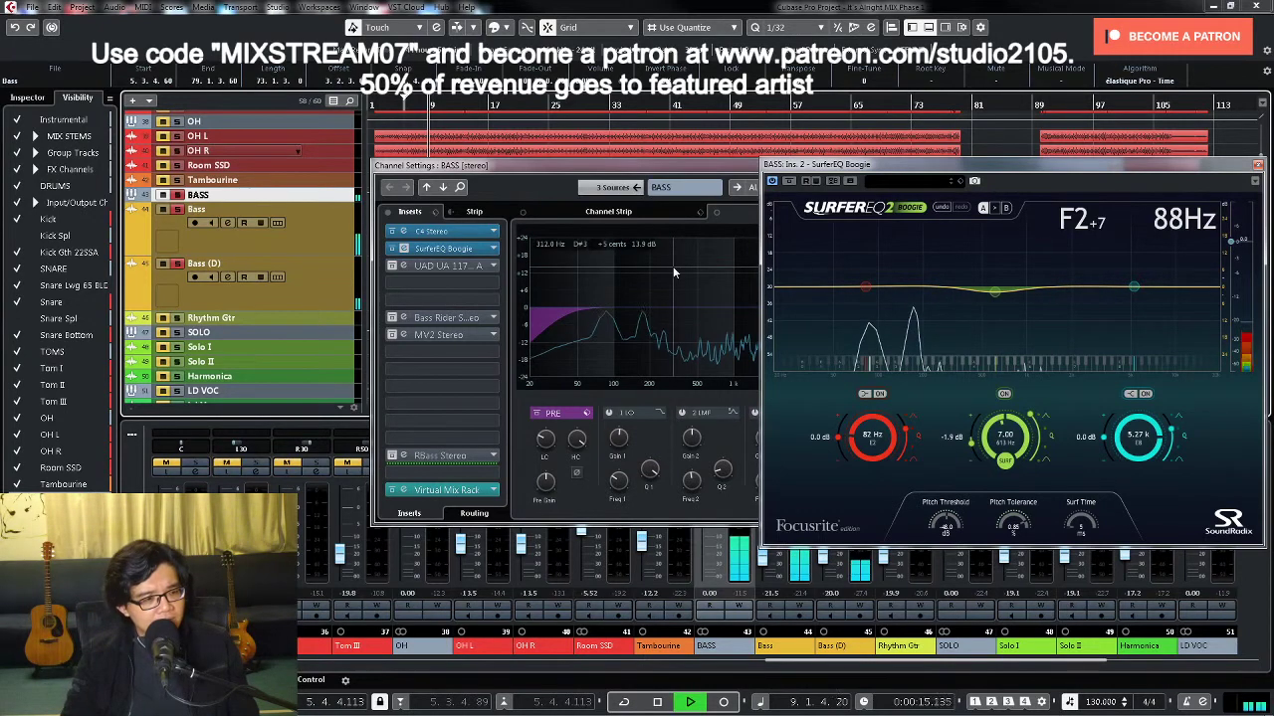
Step: Open the UAD UA 1176 Rev A insert on BASS, switch its meter to GR and start playback
{"action": "left_click", "coordinate": [443, 266]}
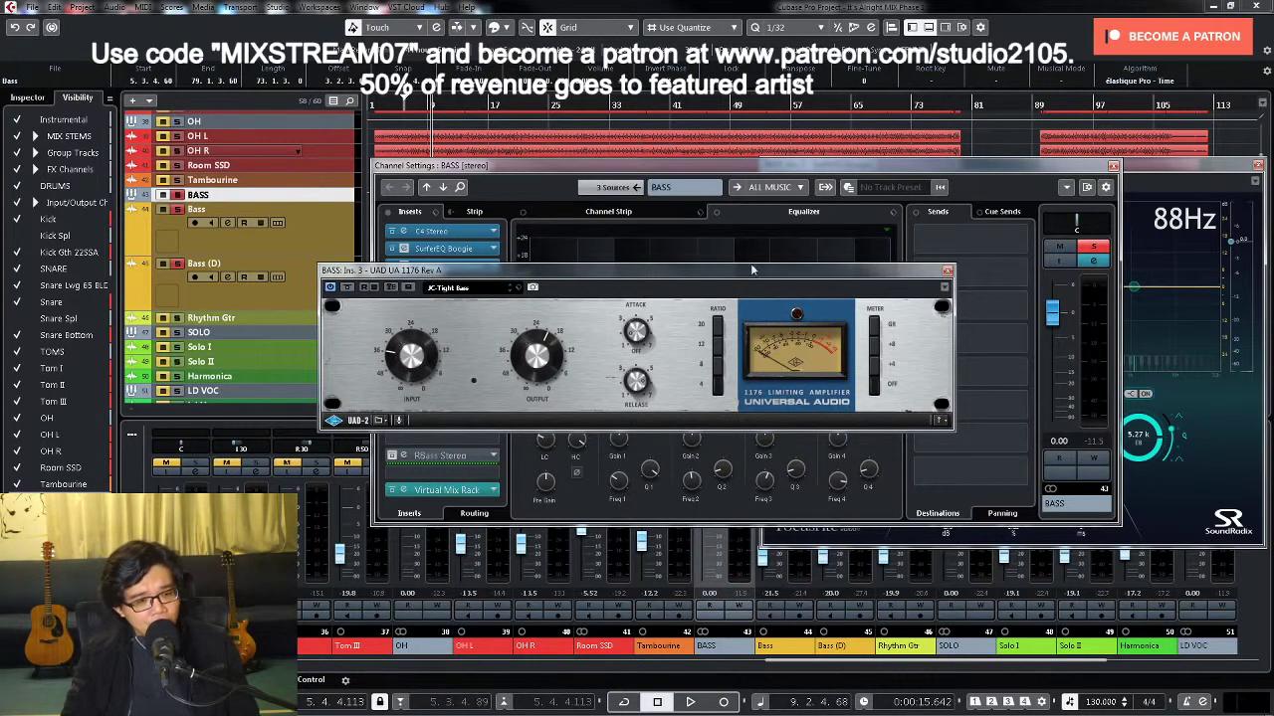
{"action": "left_click", "coordinate": [876, 328]}
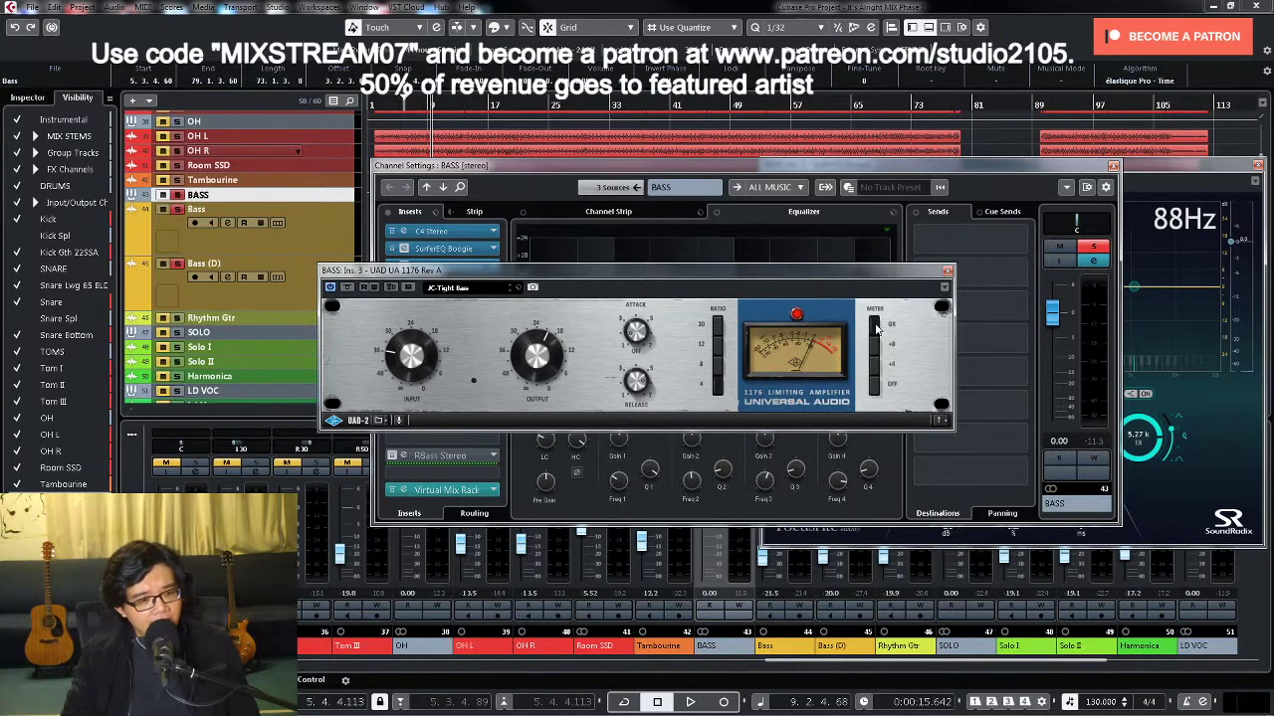
{"action": "key", "text": "space"}
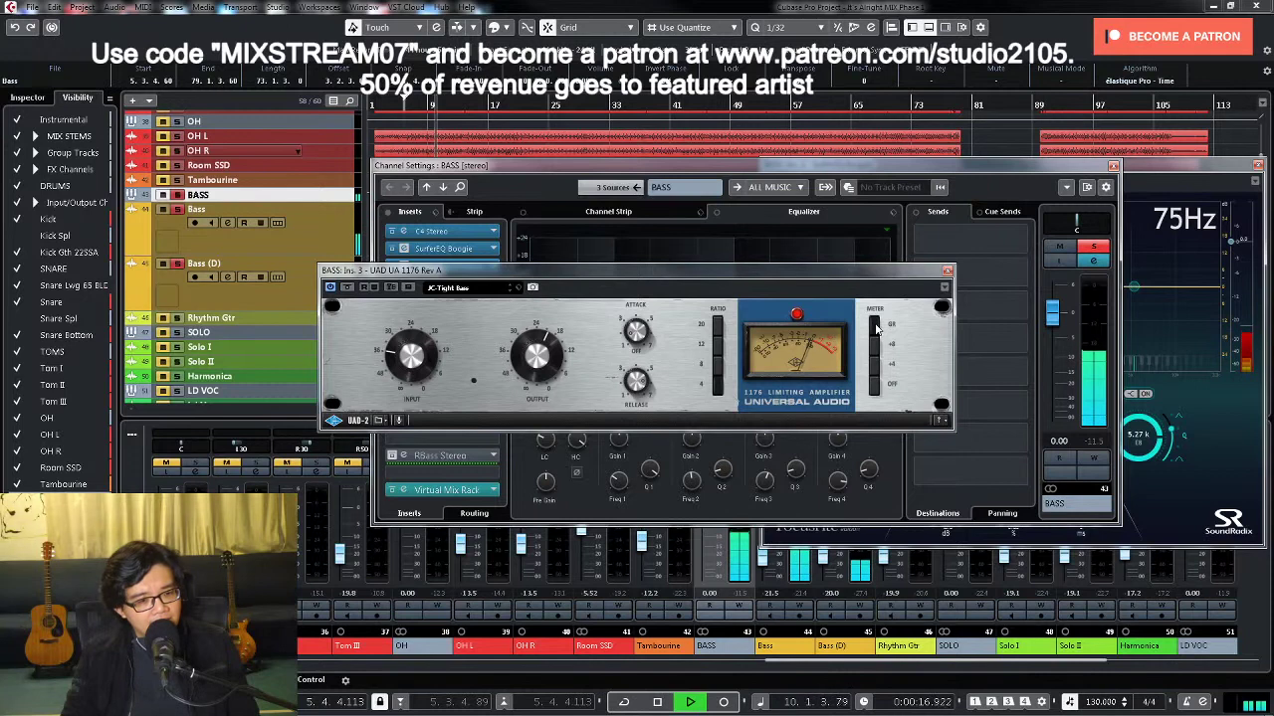
Step: Play back the soloed bass and adjust the input and output levels of the UAD 1176 compressor
{"action": "key", "text": "space"}
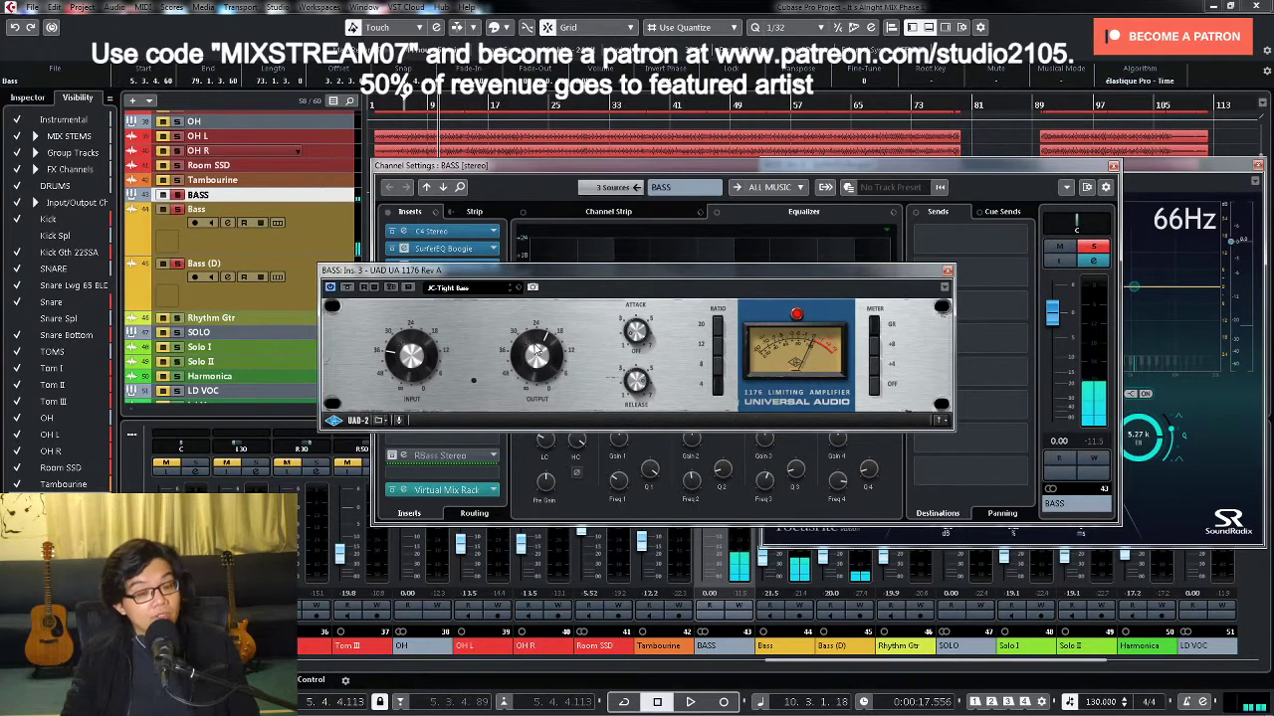
{"action": "key", "text": "space"}
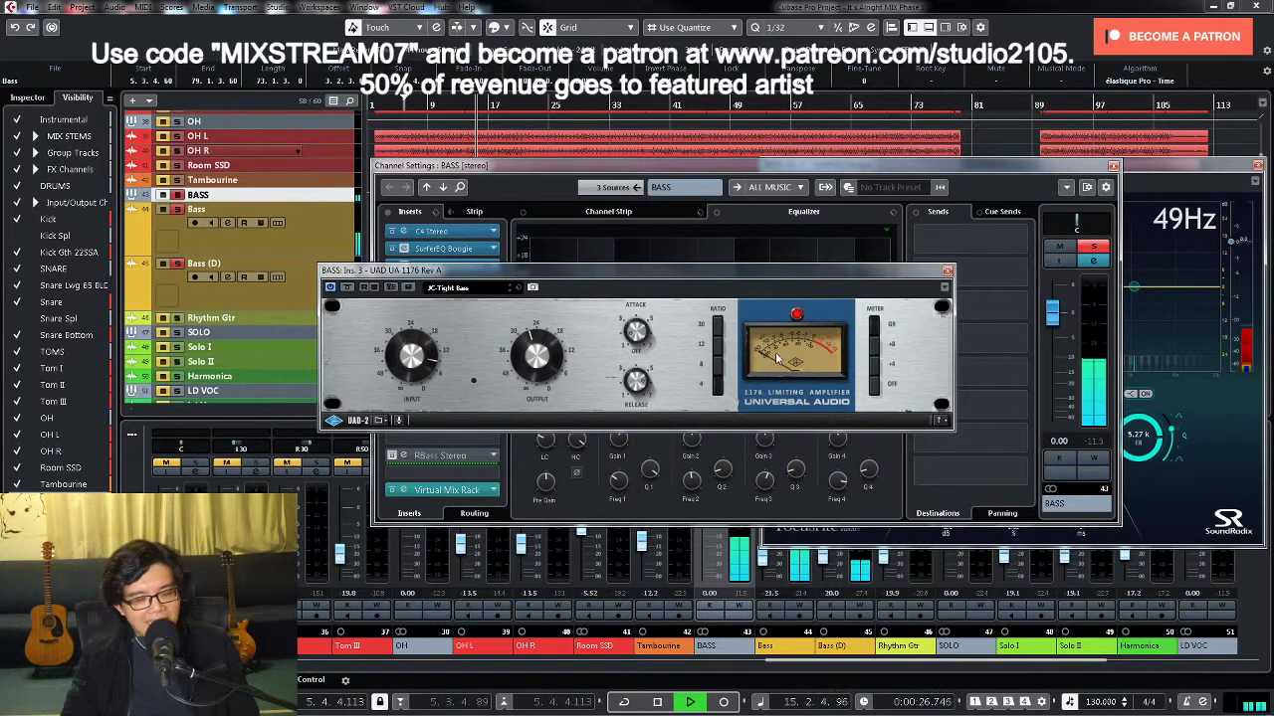
{"action": "key", "text": "space"}
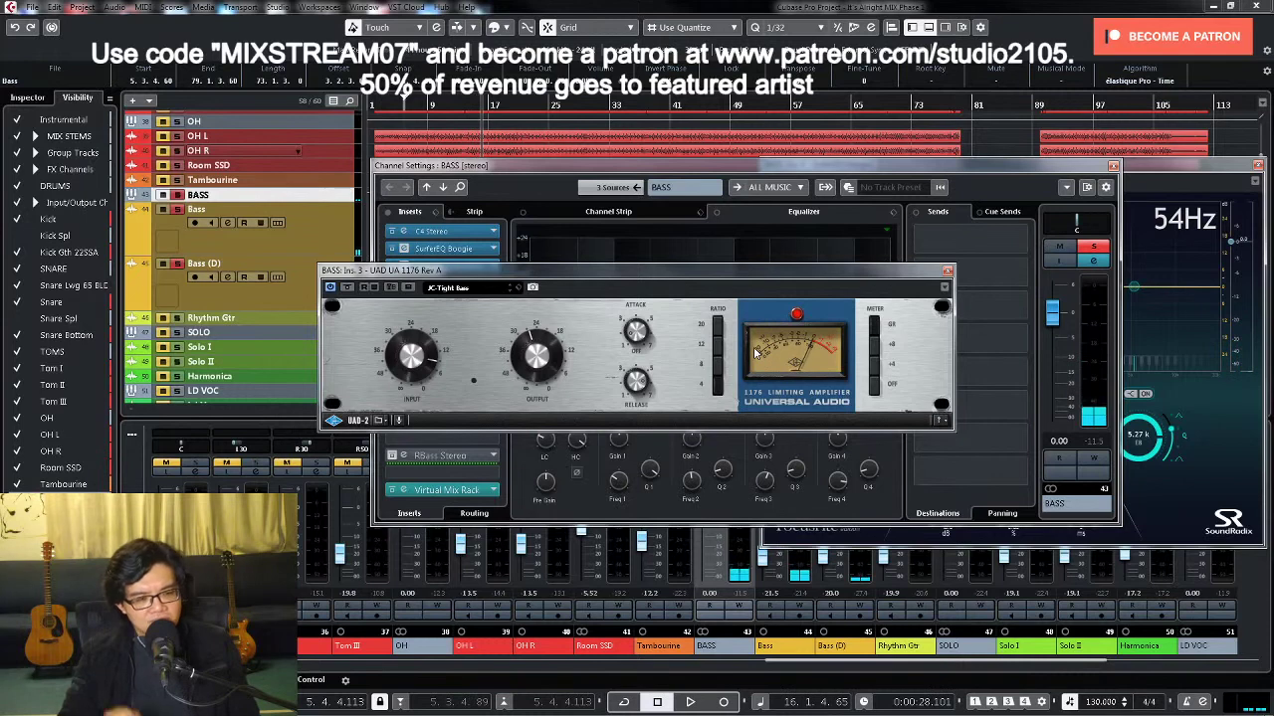
{"action": "key", "text": "space"}
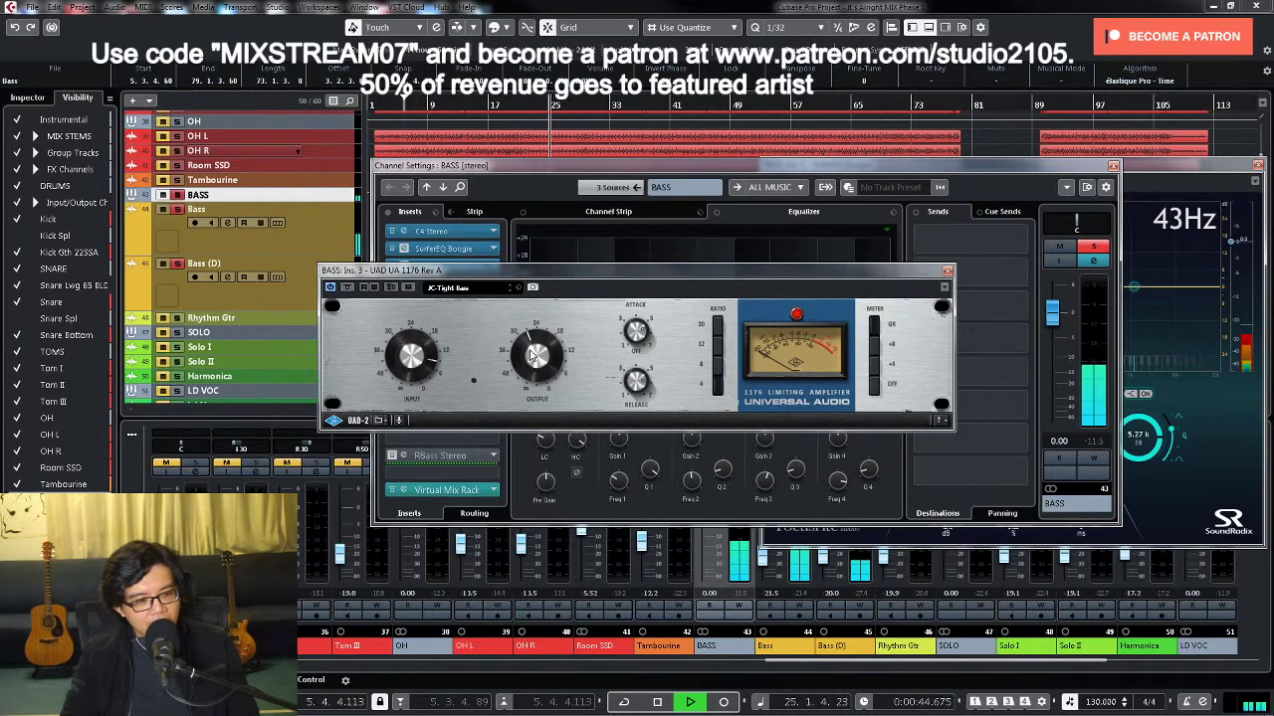
{"action": "key", "text": "space"}
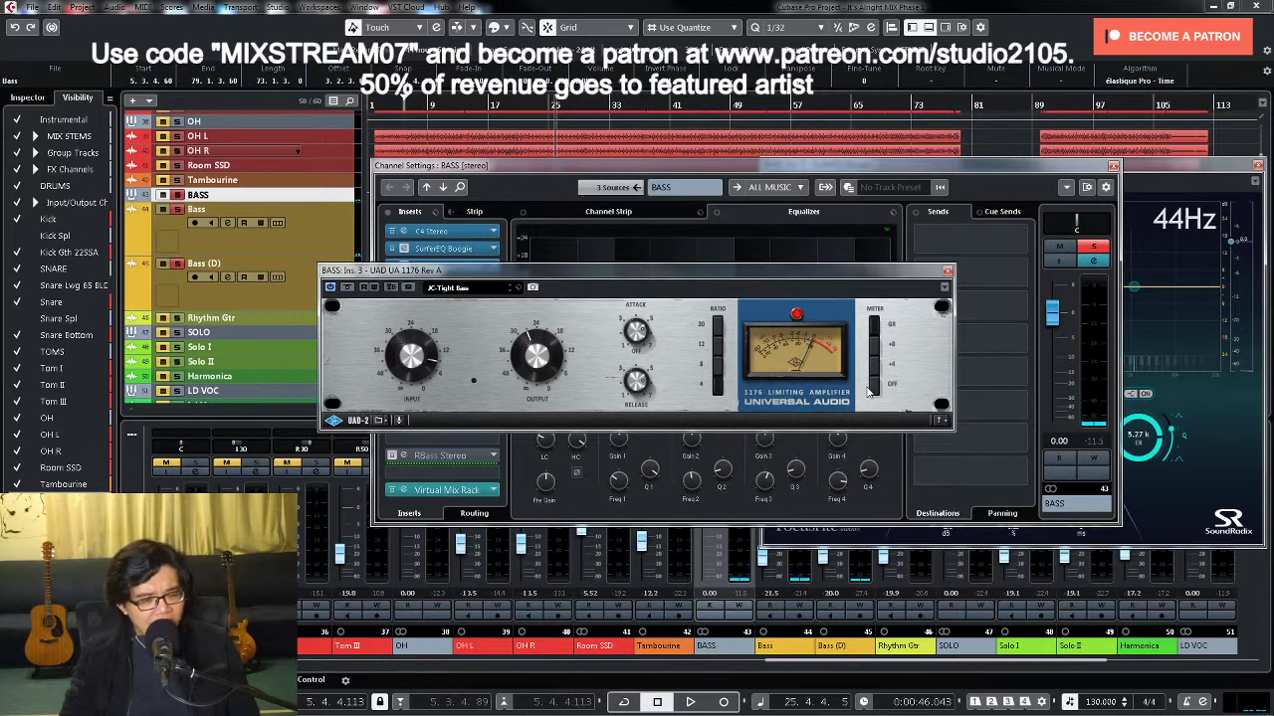
Step: Unsolo the BASS channel, close its settings and the 1176 window, and play the bass within the full mix
{"action": "left_click", "coordinate": [444, 260]}
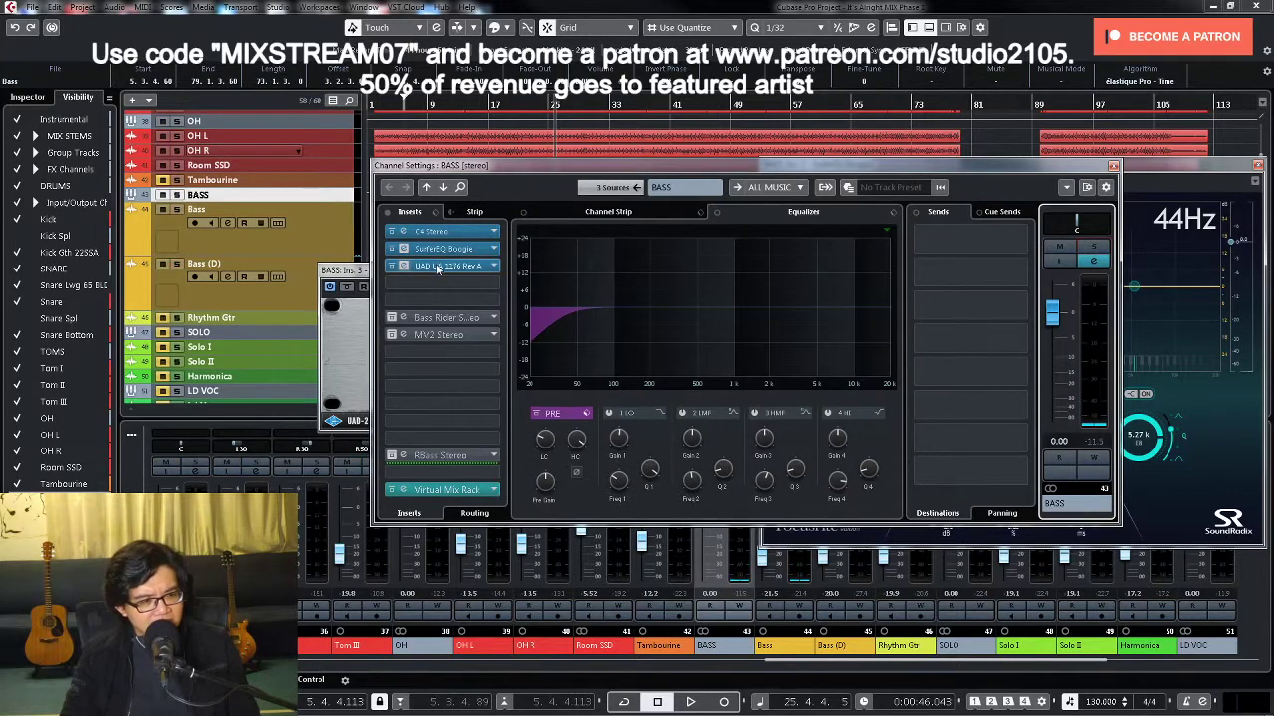
{"action": "left_click", "coordinate": [1114, 165]}
{"action": "key", "text": "space"}
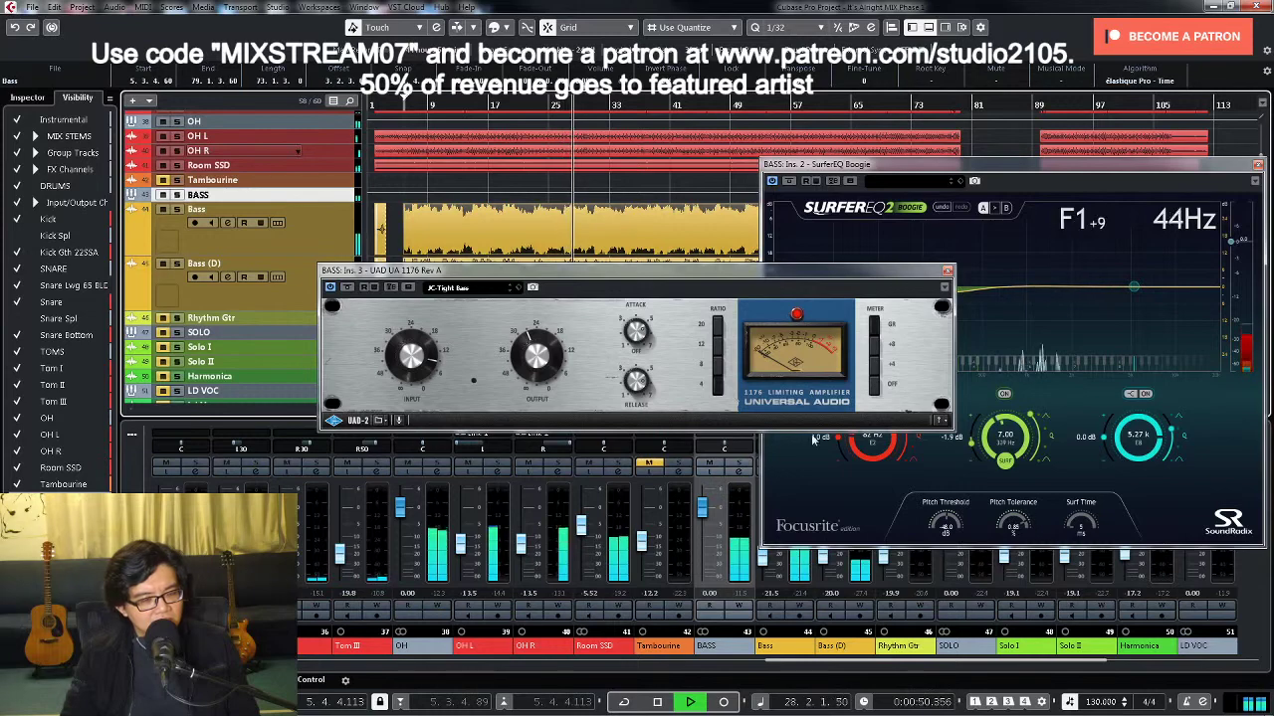
{"action": "left_click", "coordinate": [946, 272]}
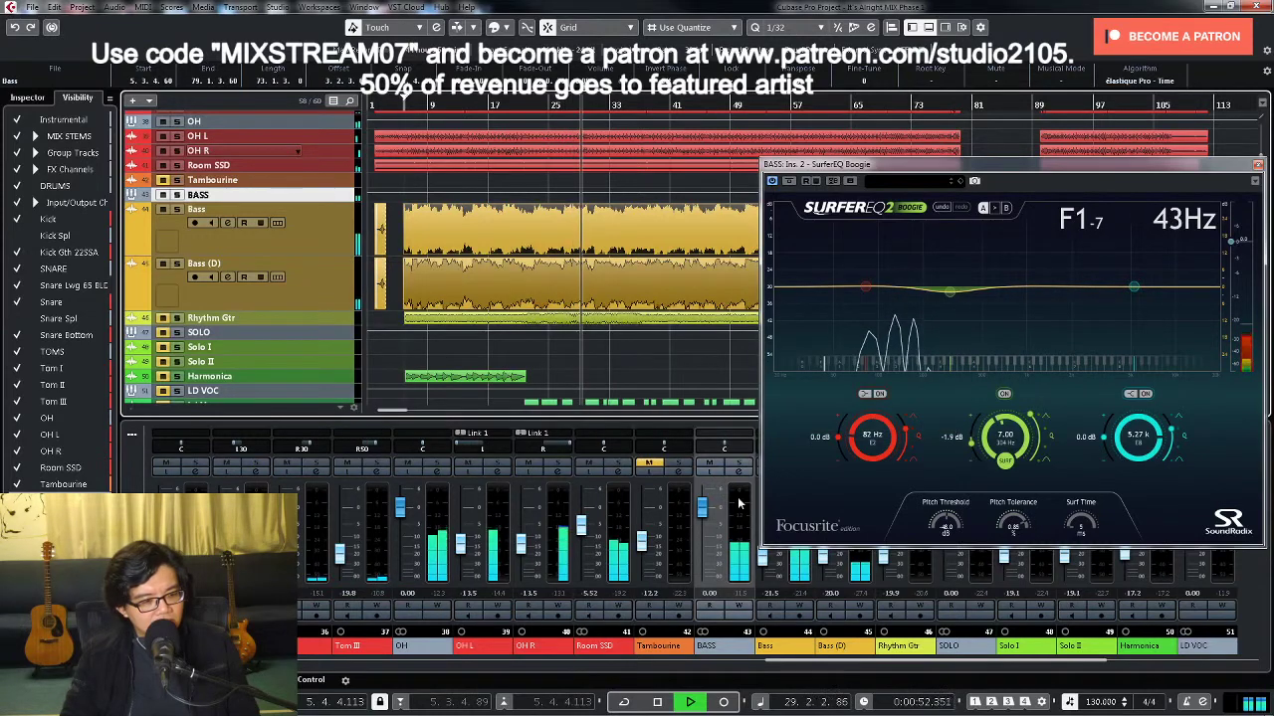
Step: Open the API-2500 compressor on the DRUMS channel and audition the drums through it
{"action": "left_click_drag", "start_coordinate": [784, 667], "coordinate": [615, 667]}
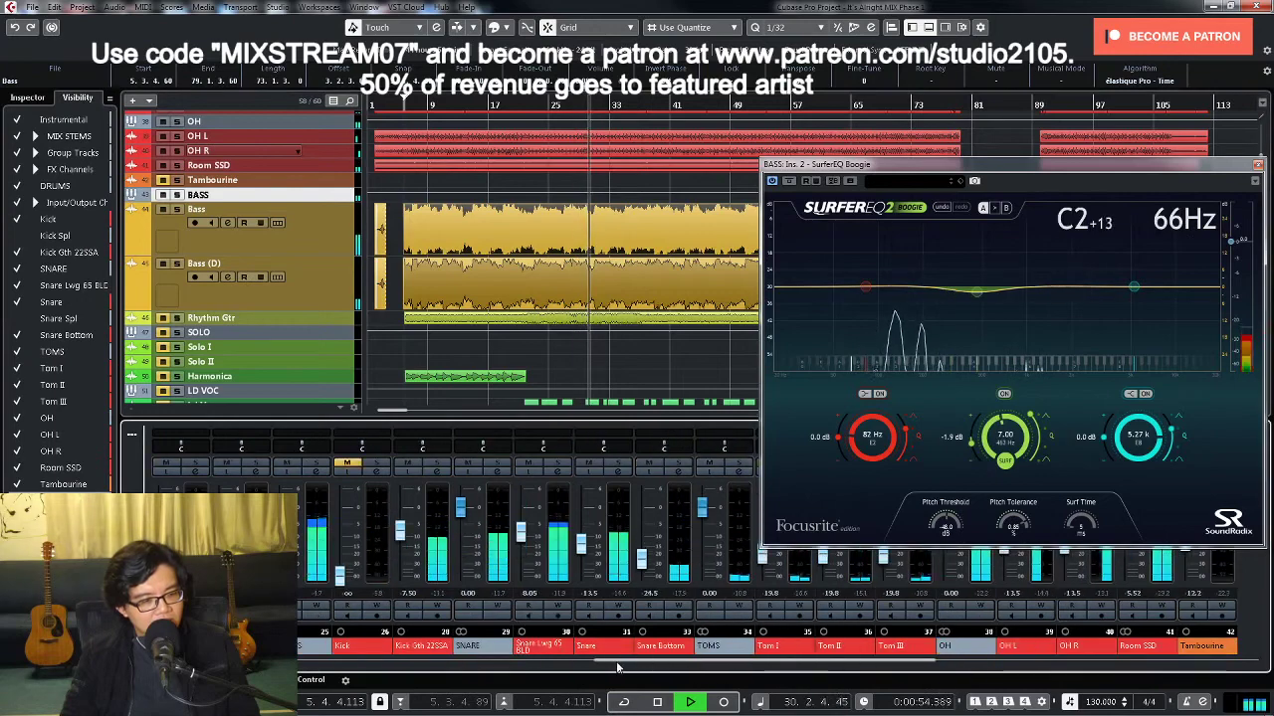
{"action": "left_click", "coordinate": [316, 466]}
{"action": "key", "text": "space"}
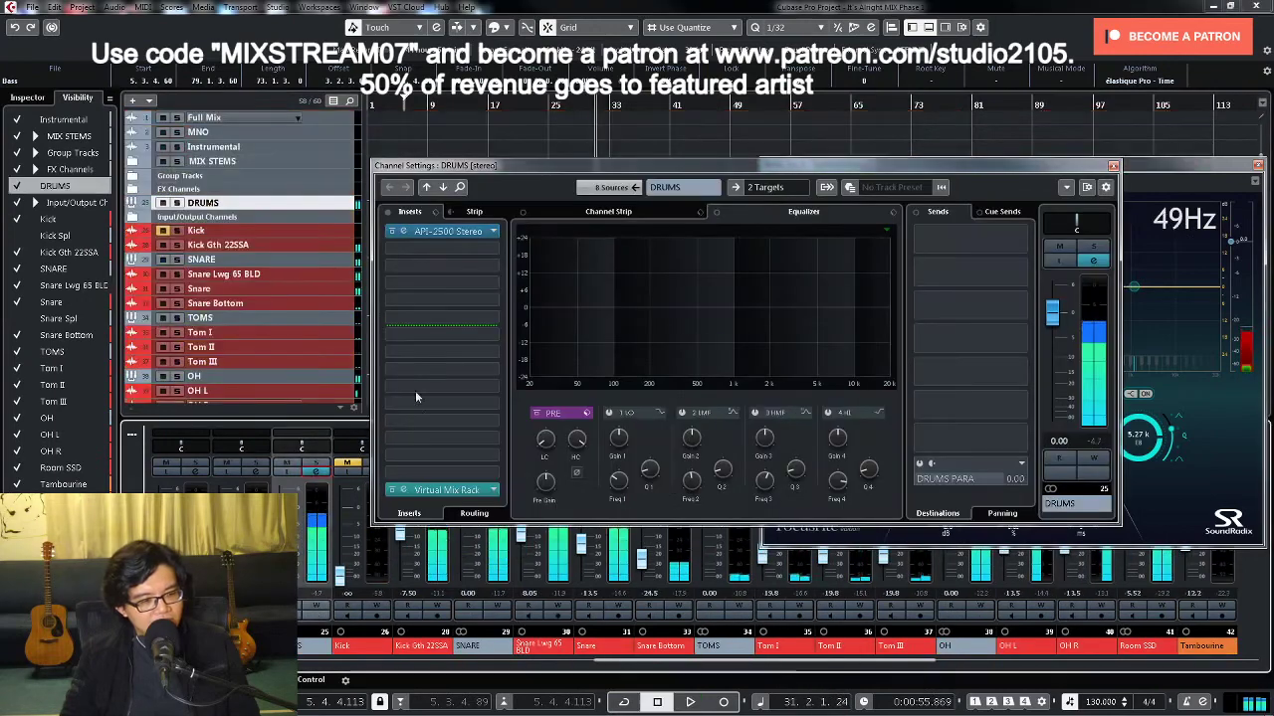
{"action": "left_click", "coordinate": [435, 231]}
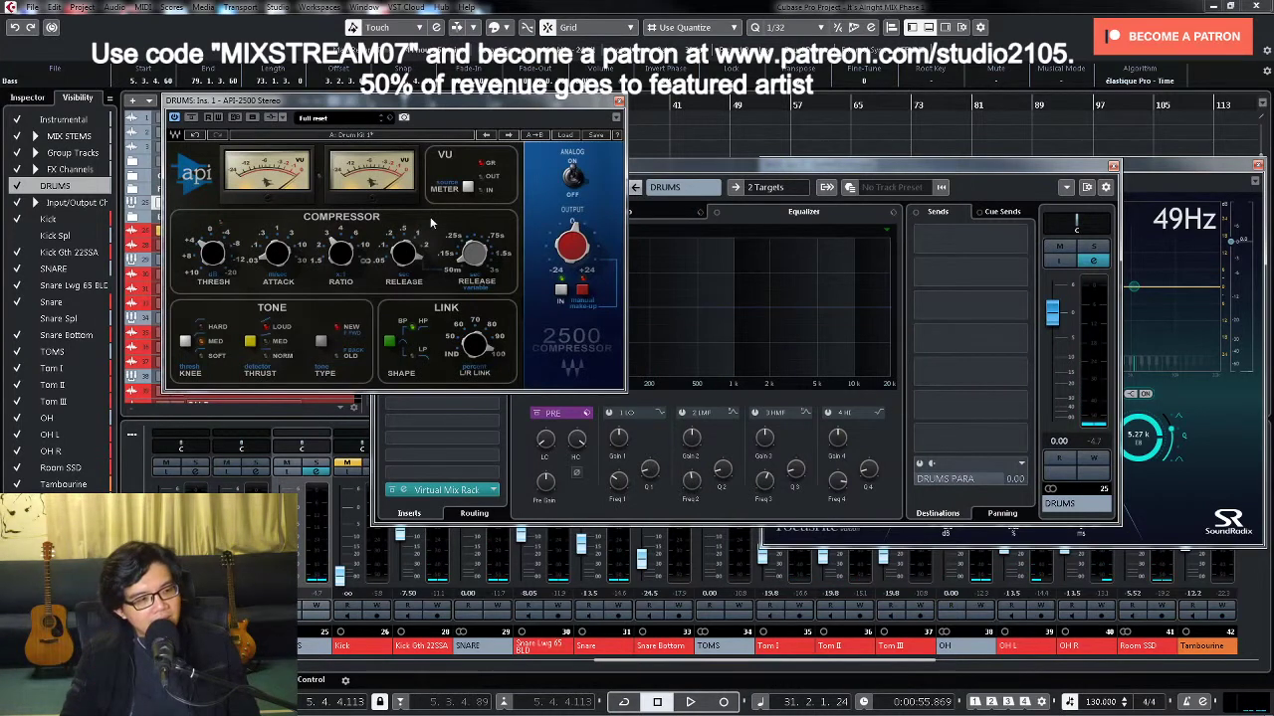
{"action": "key", "text": "space"}
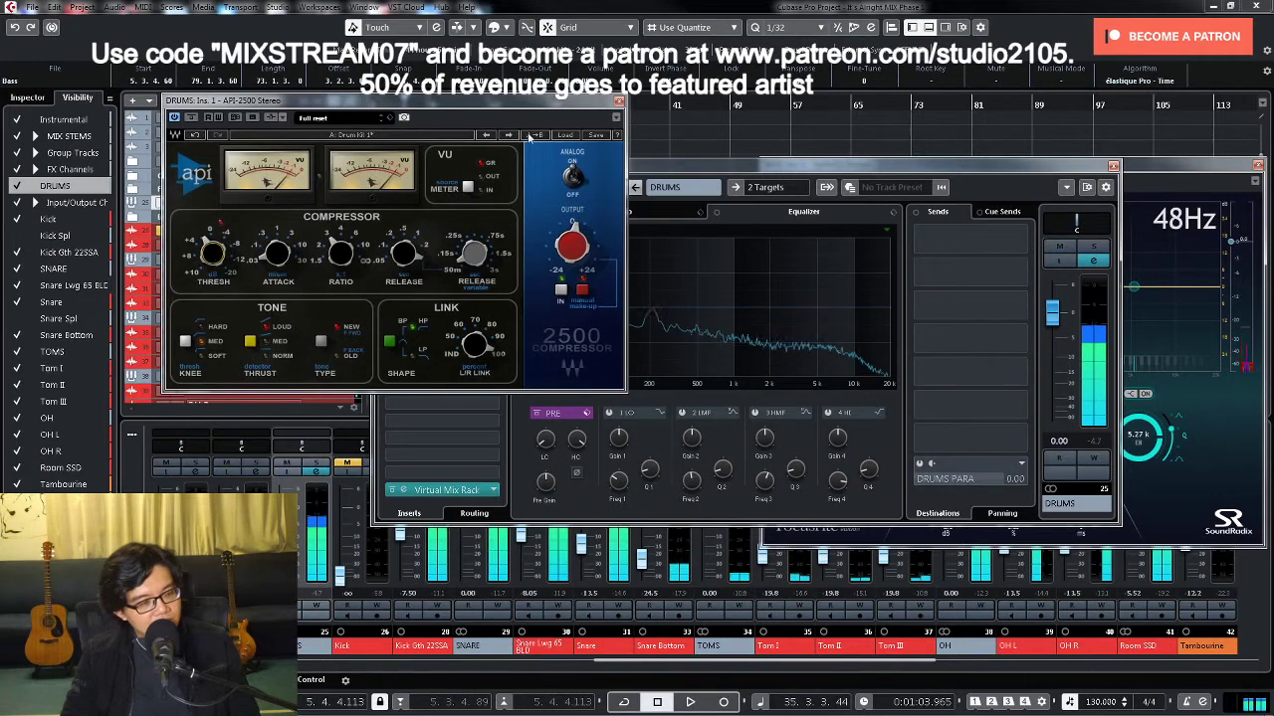
Step: Close the API-2500, DRUMS channel settings and SurferEQ windows
{"action": "left_click", "coordinate": [618, 100]}
{"action": "left_click", "coordinate": [1113, 166]}
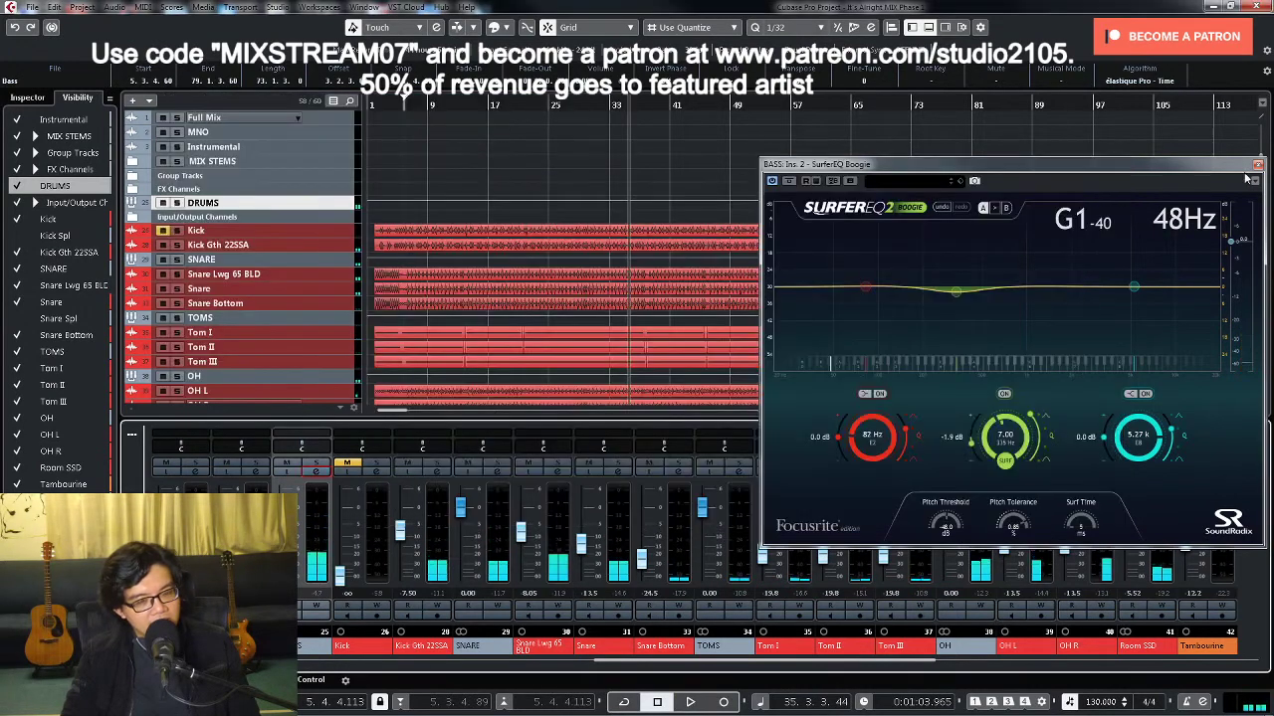
{"action": "left_click", "coordinate": [1258, 165]}
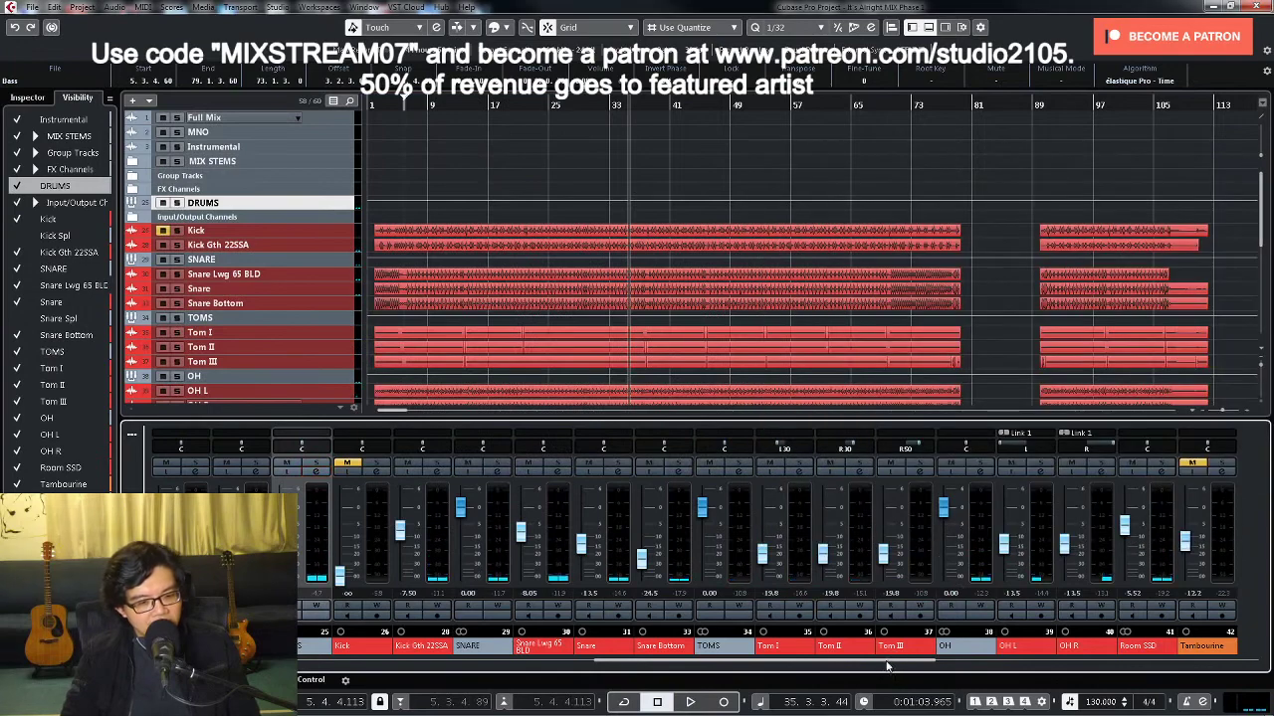
Step: Open the BASS channel settings and bring up its bypassed Bass Rider insert
{"action": "left_click_drag", "start_coordinate": [890, 662], "coordinate": [975, 660]}
{"action": "left_click", "coordinate": [982, 473]}
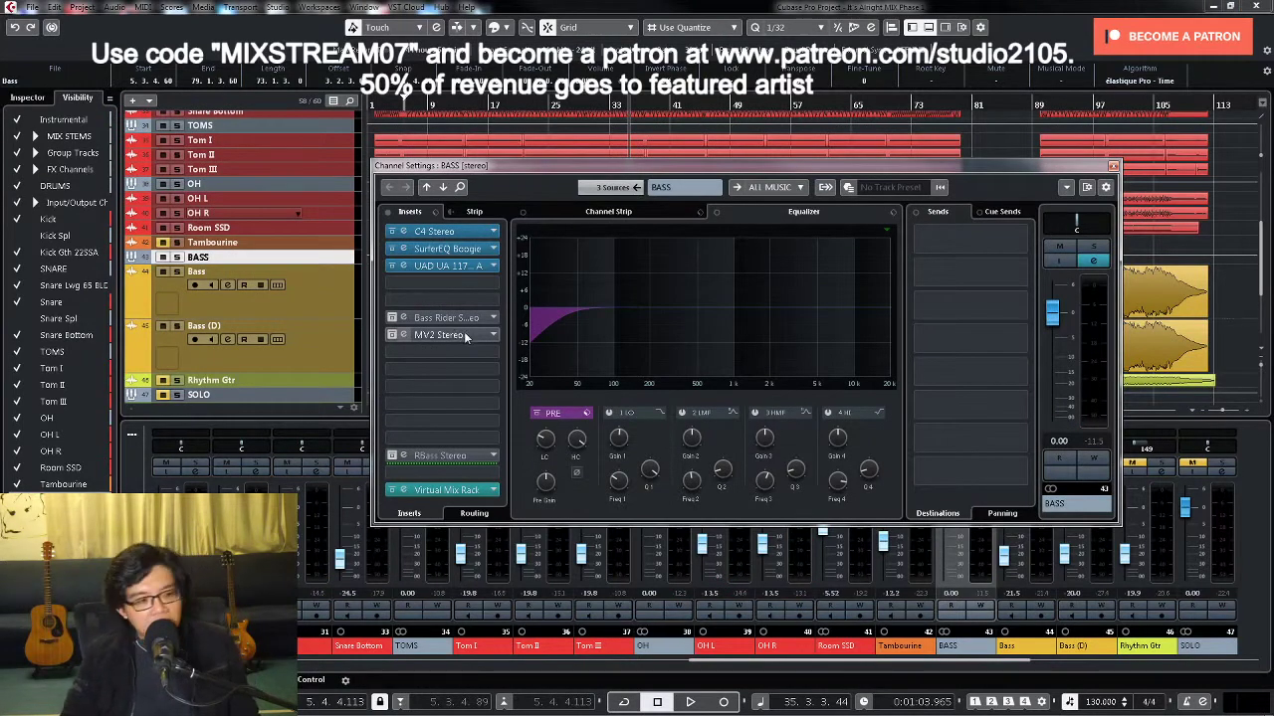
{"action": "left_click", "coordinate": [454, 319]}
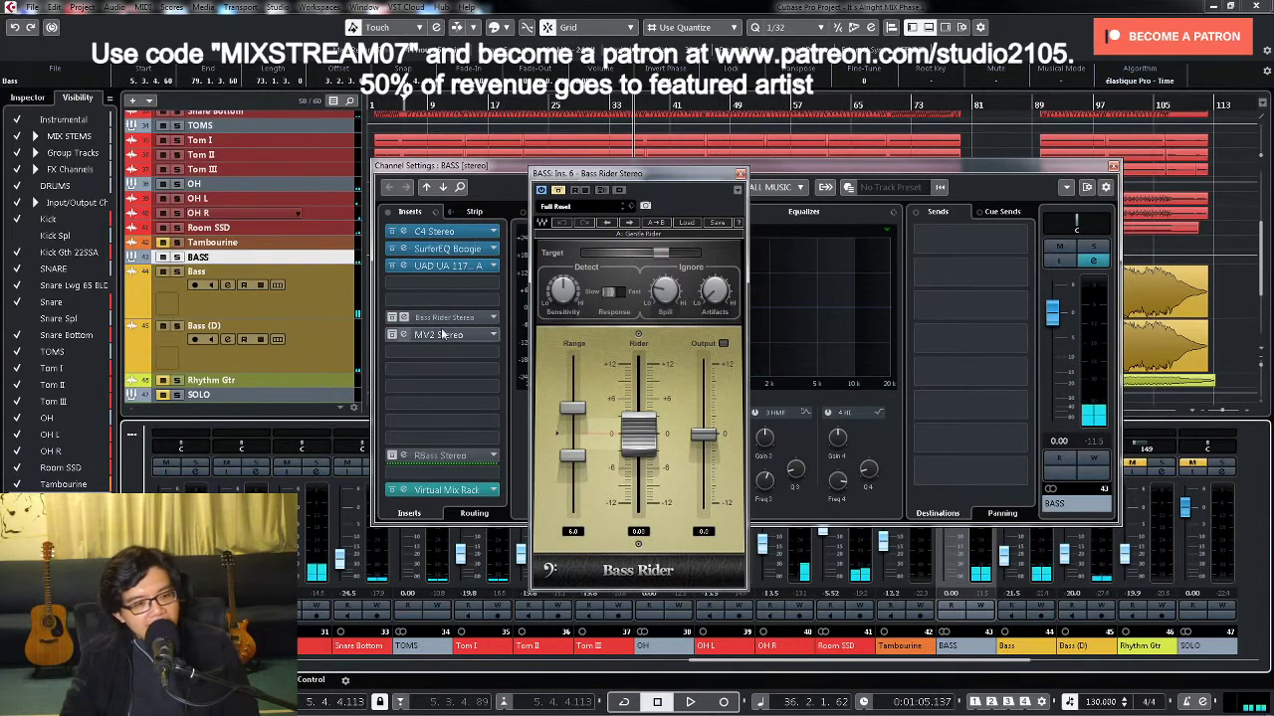
{"action": "left_click_drag", "start_coordinate": [670, 173], "coordinate": [696, 169]}
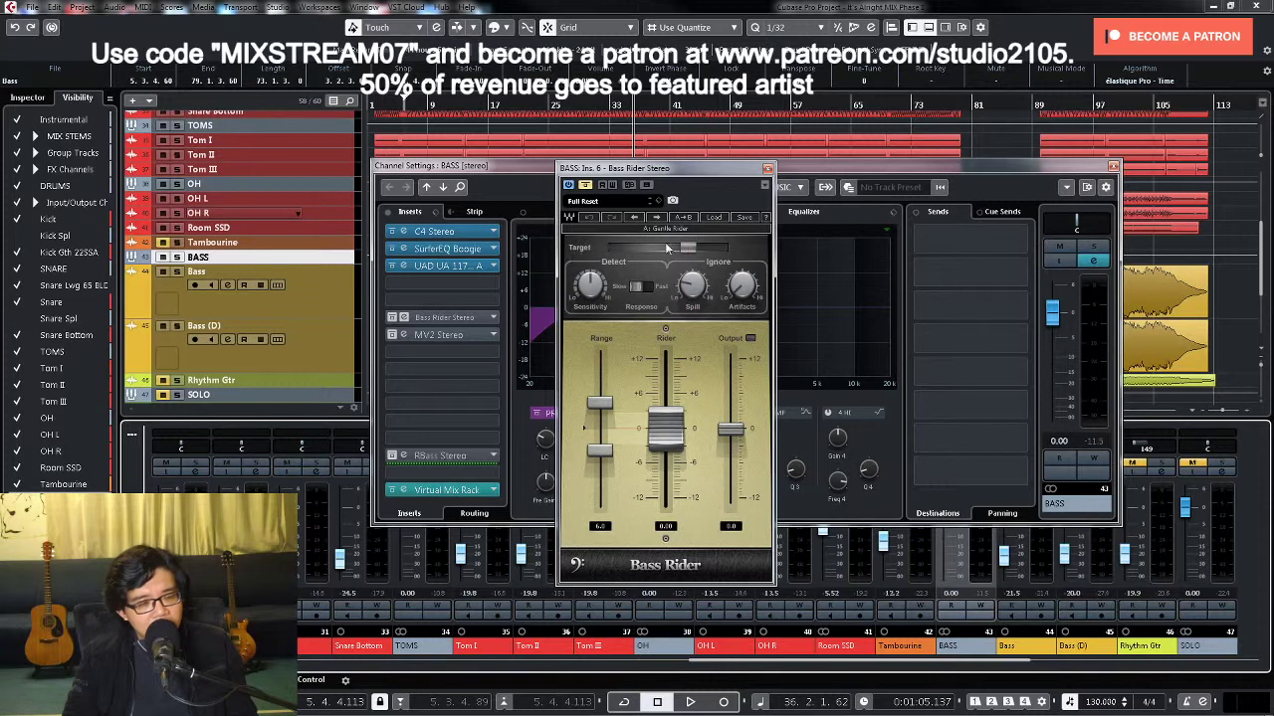
Step: Lower Bass Rider's target to about -27, activate the plug-in and audition it during playback
{"action": "left_click_drag", "start_coordinate": [684, 249], "coordinate": [651, 248]}
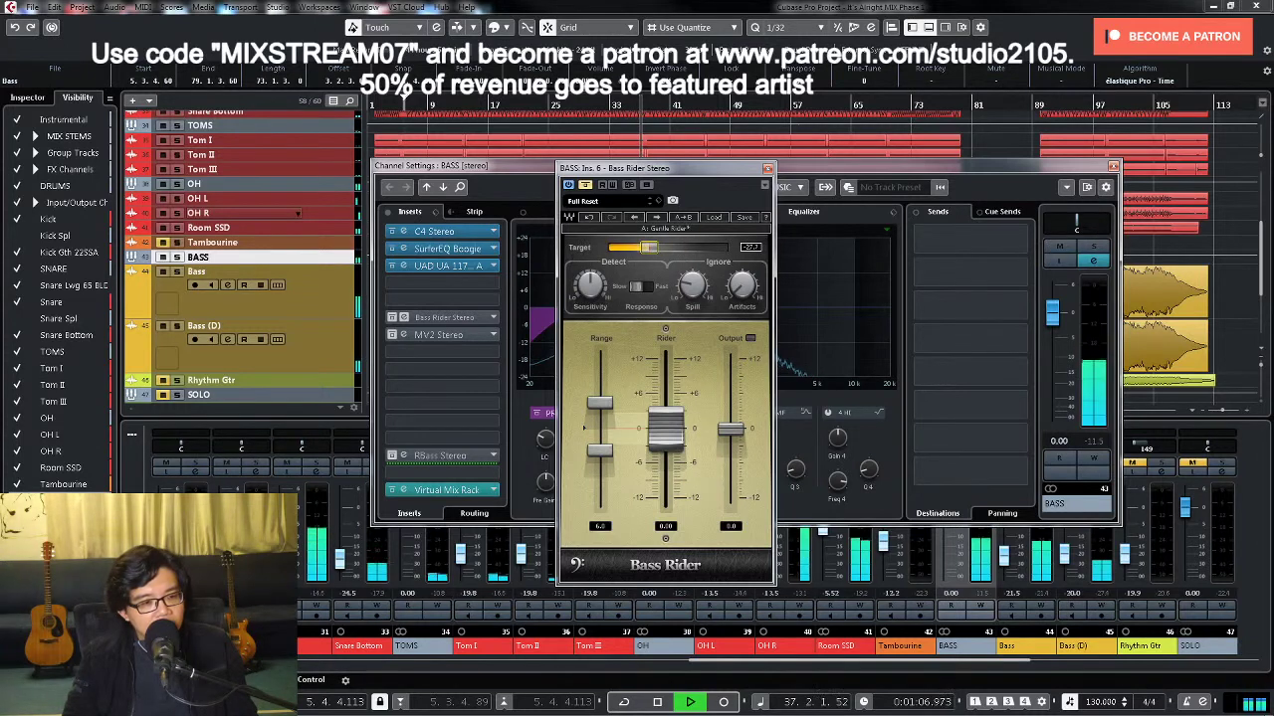
{"action": "key", "text": "space"}
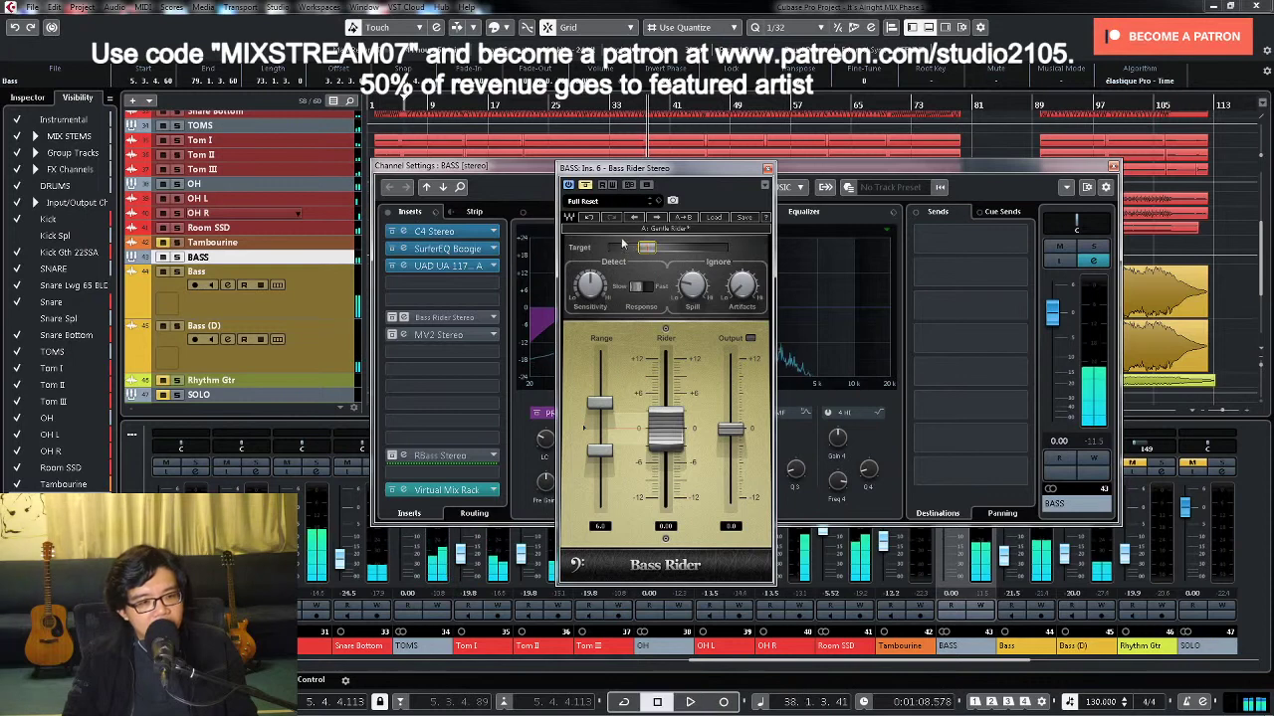
{"action": "left_click", "coordinate": [587, 186]}
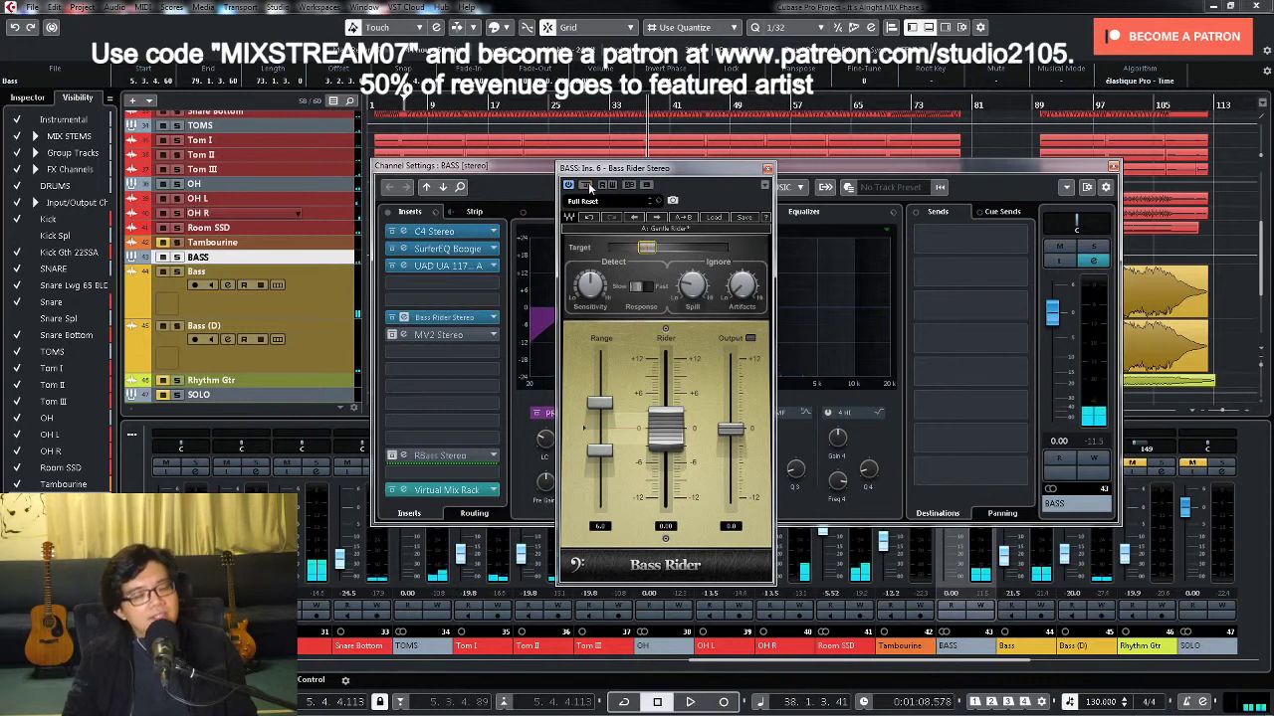
{"action": "key", "text": "space"}
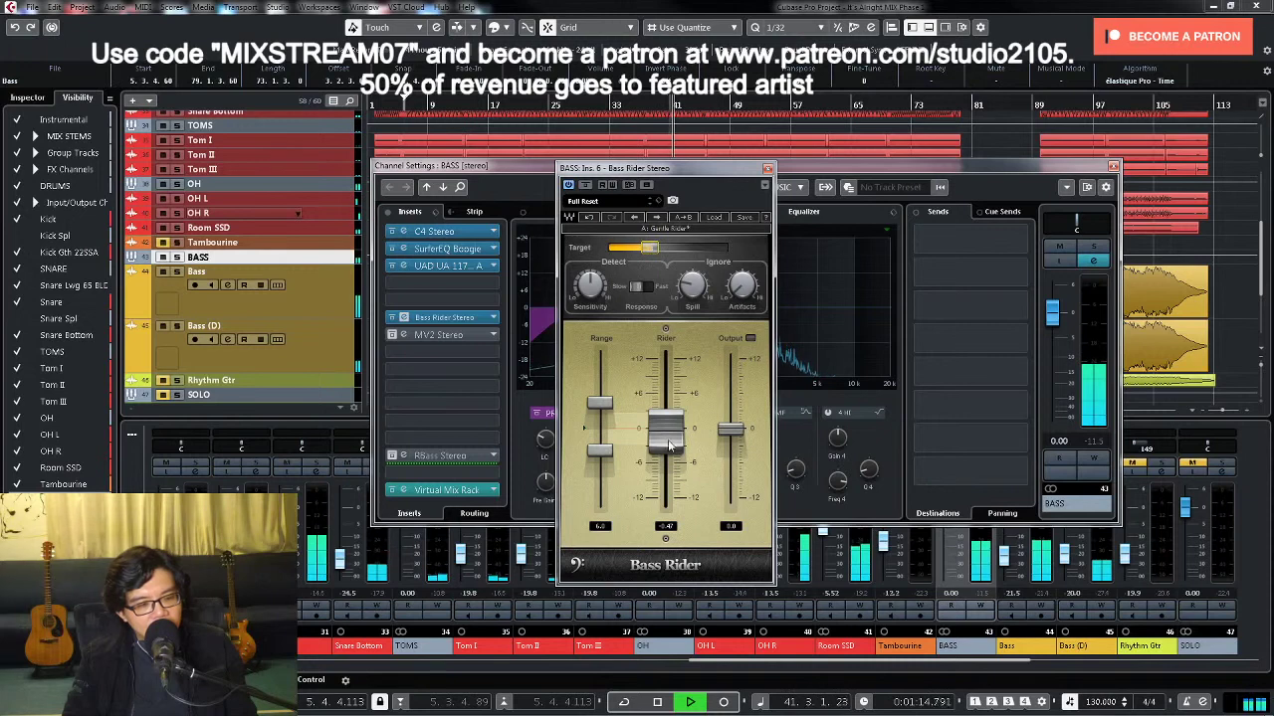
{"action": "key", "text": "space"}
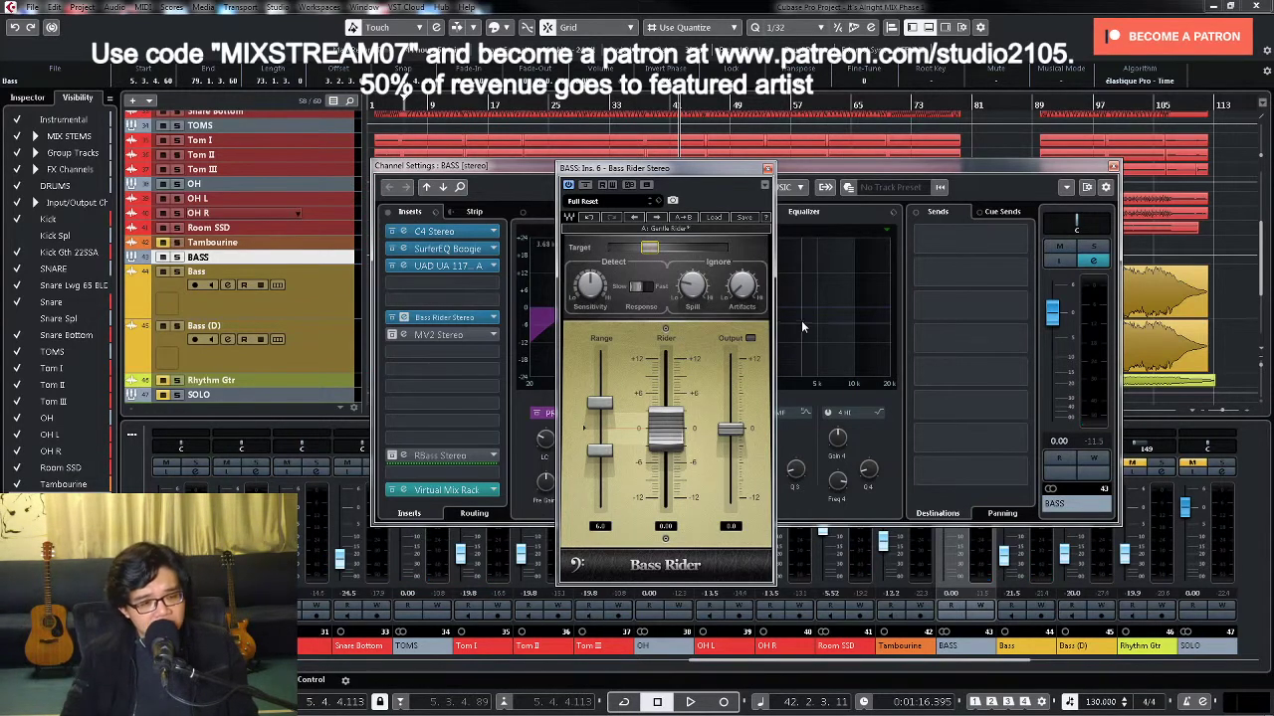
{"action": "key", "text": "space"}
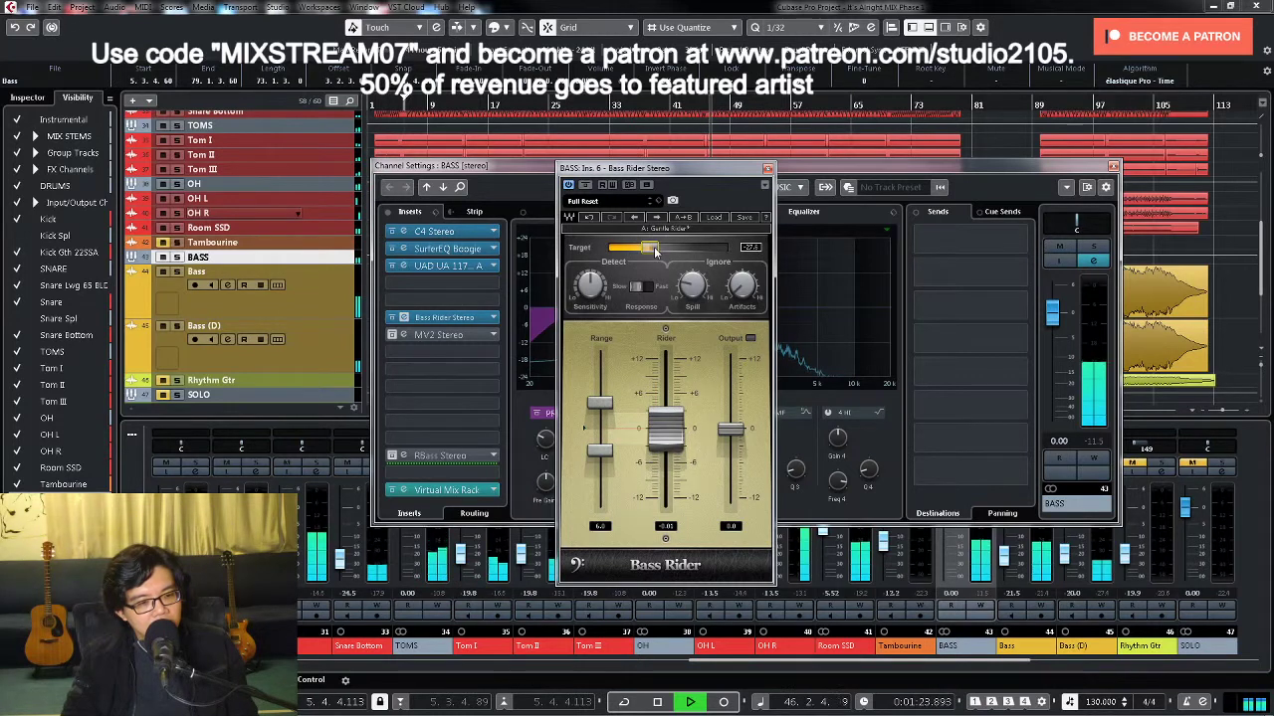
Step: Extend the lower limit of Bass Rider's range to make the range 8.1, and listen to the result
{"action": "mouse_move", "coordinate": [600, 450]}
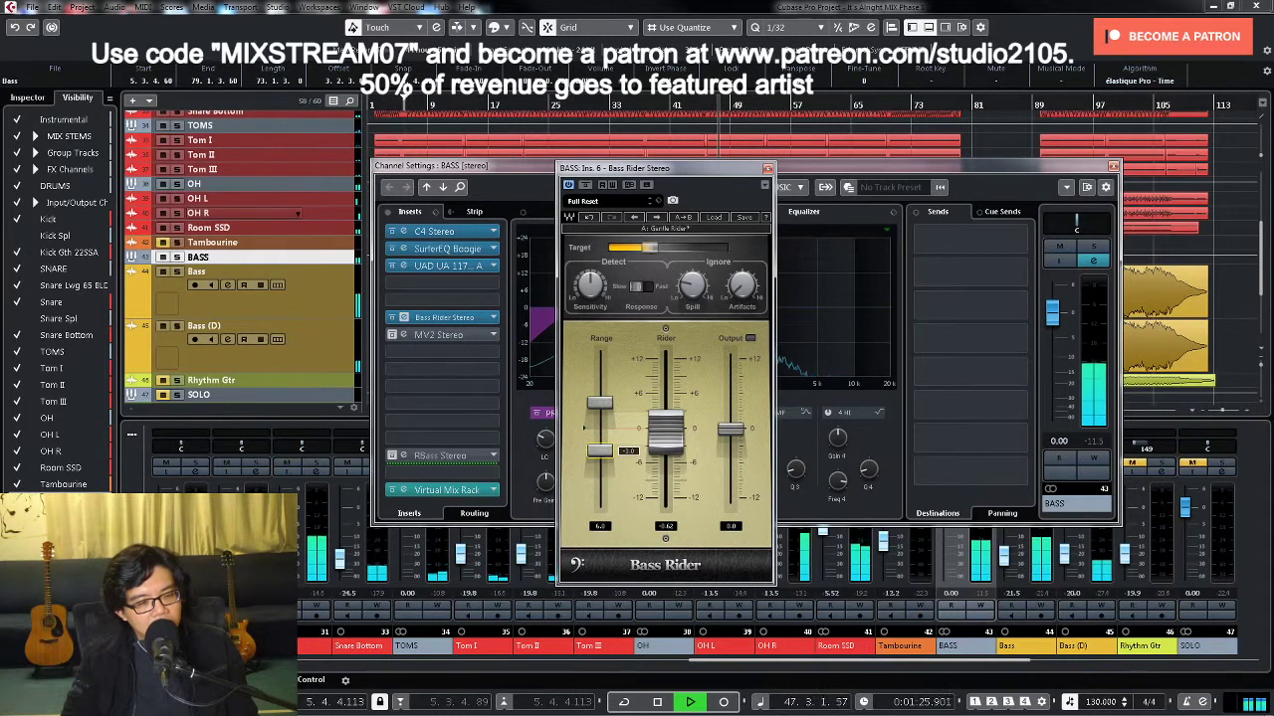
{"action": "left_click_drag", "start_coordinate": [600, 449], "coordinate": [600, 463]}
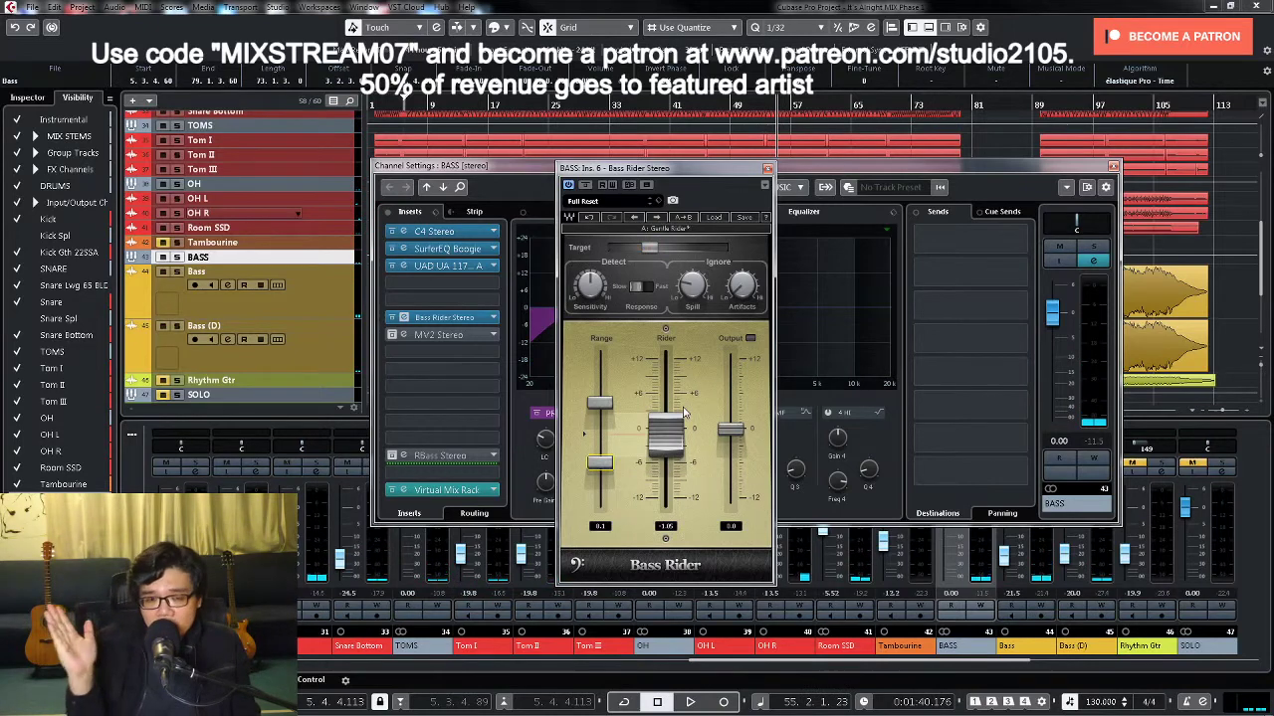
{"action": "key", "text": "space"}
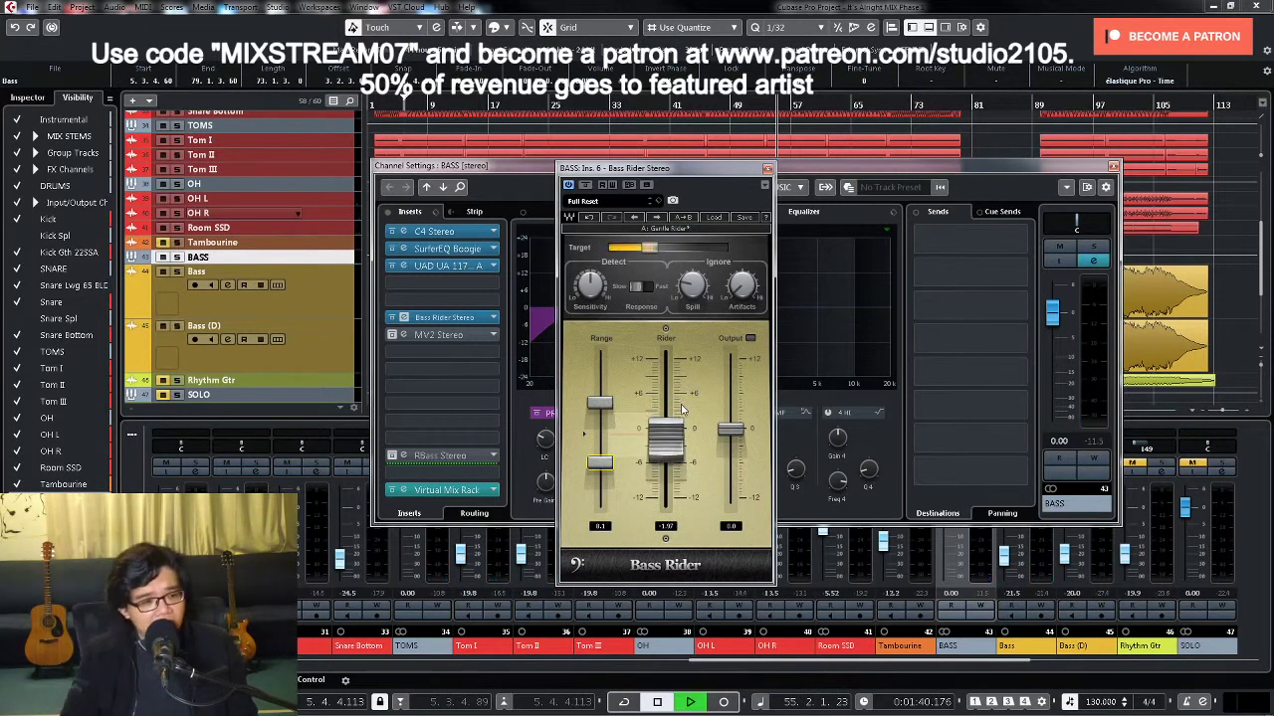
{"action": "key", "text": "space"}
Step: Open the MV2 insert on the BASS channel and take it out of bypass
{"action": "left_click", "coordinate": [453, 336]}
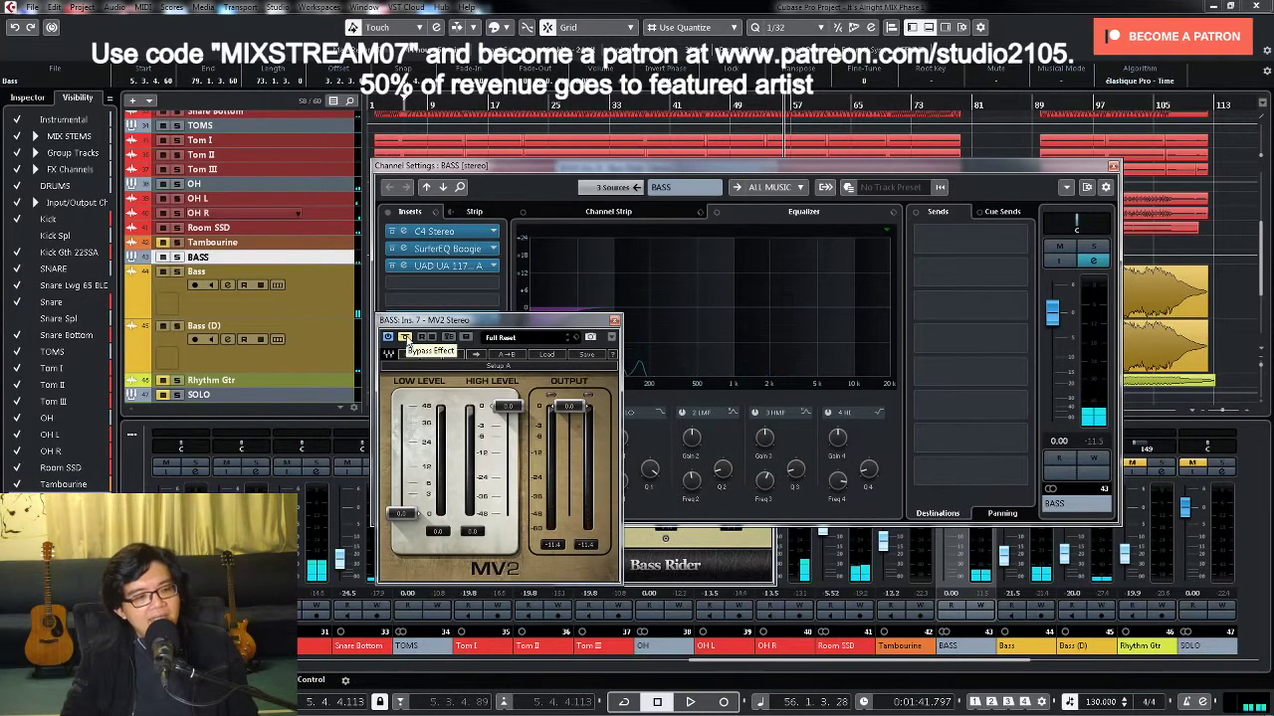
{"action": "left_click", "coordinate": [404, 337]}
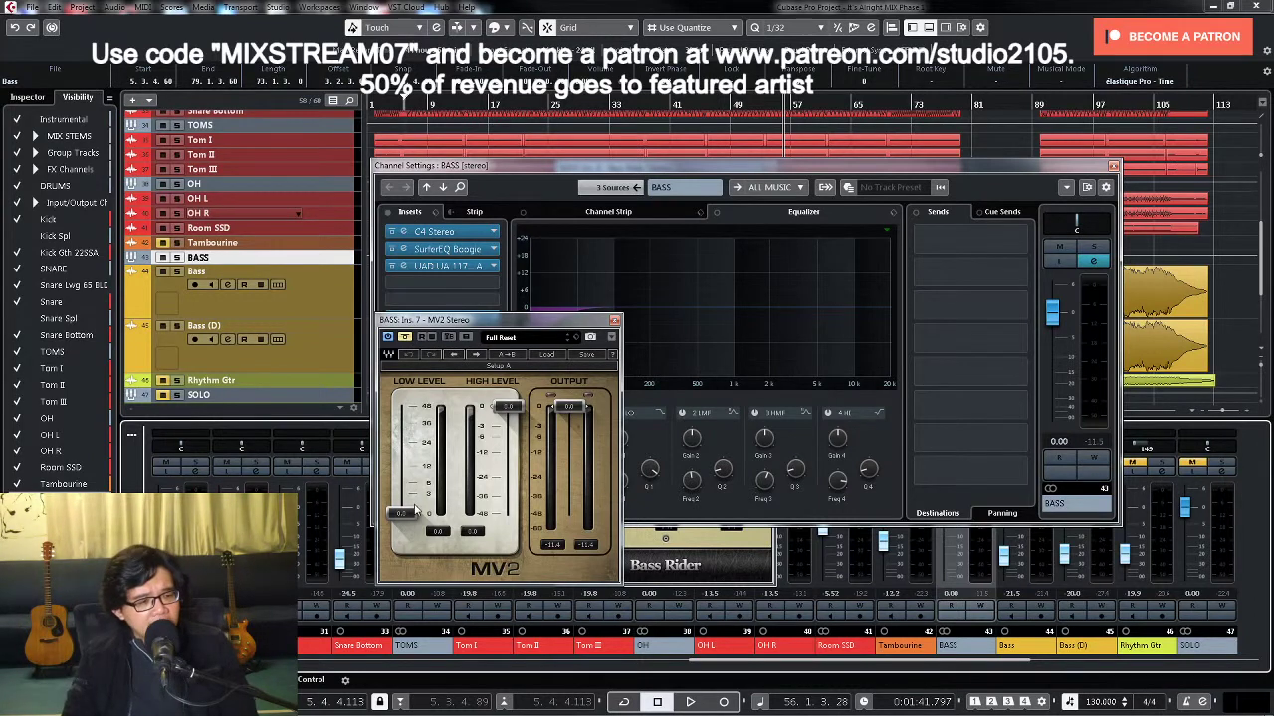
{"action": "left_click", "coordinate": [404, 339]}
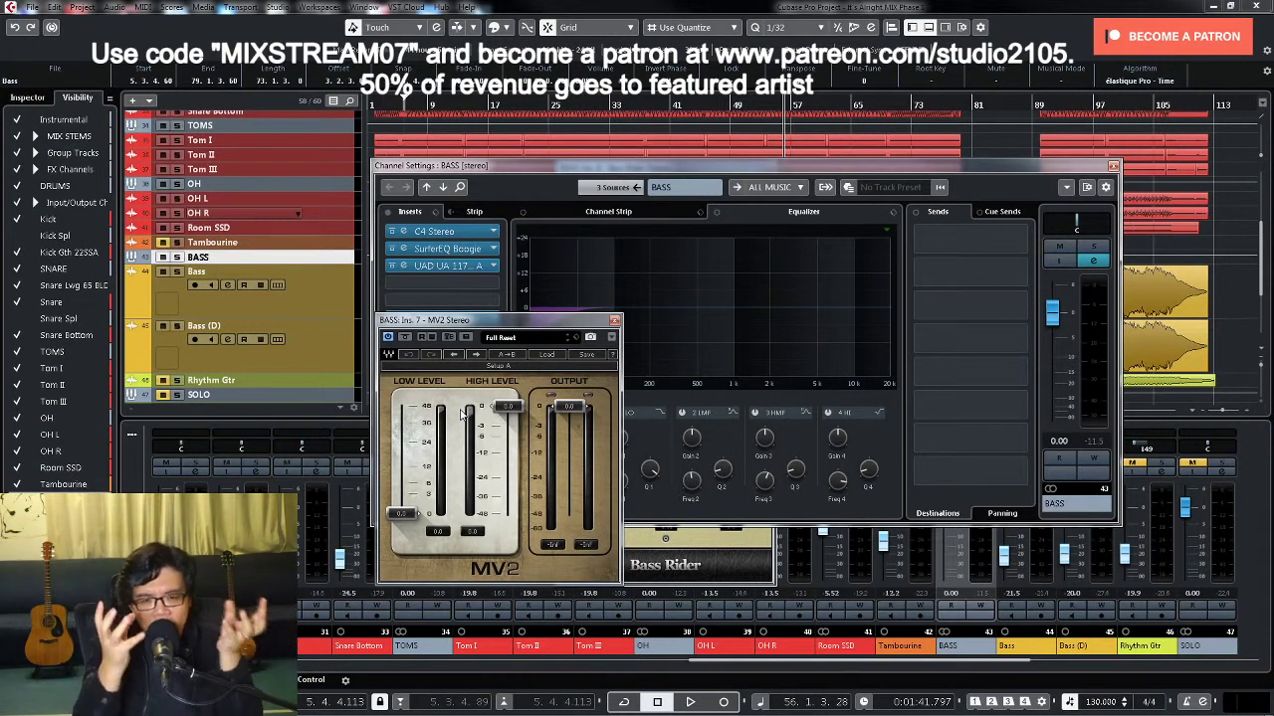
Step: Solo the BASS channel, close Bass Rider and bring the MV2 window back up
{"action": "left_click", "coordinate": [1095, 247]}
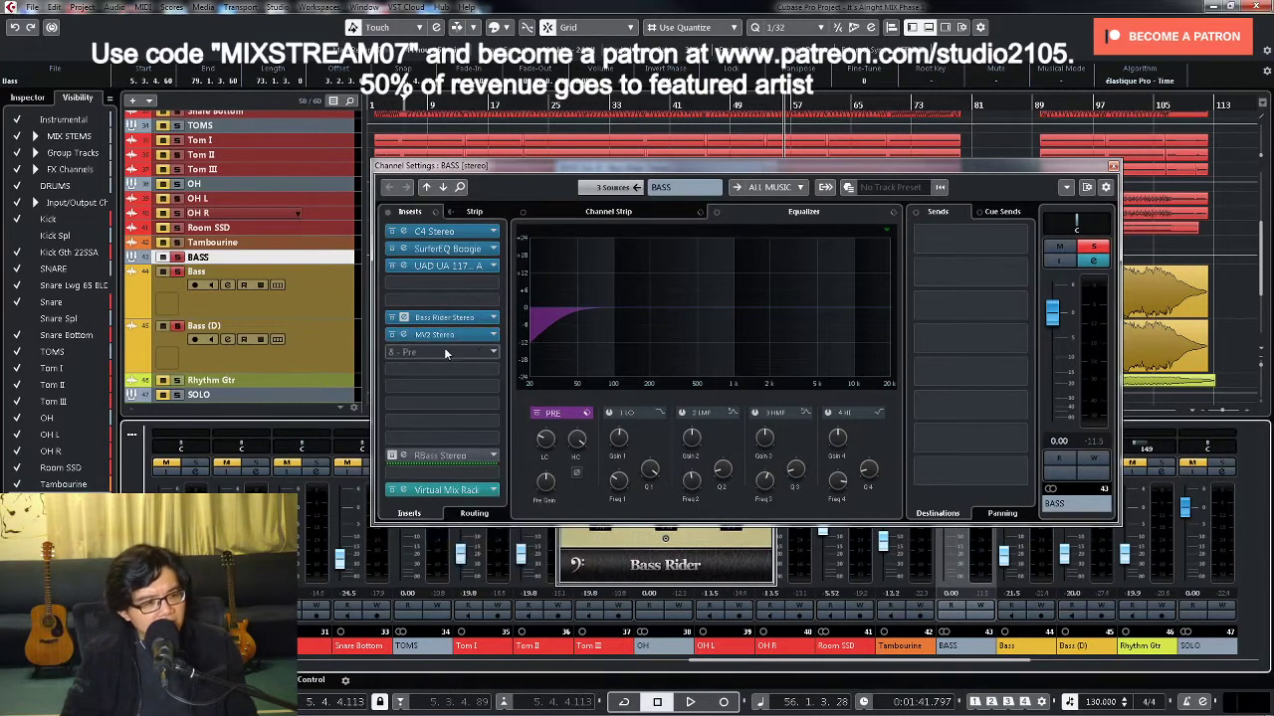
{"action": "left_click", "coordinate": [619, 565]}
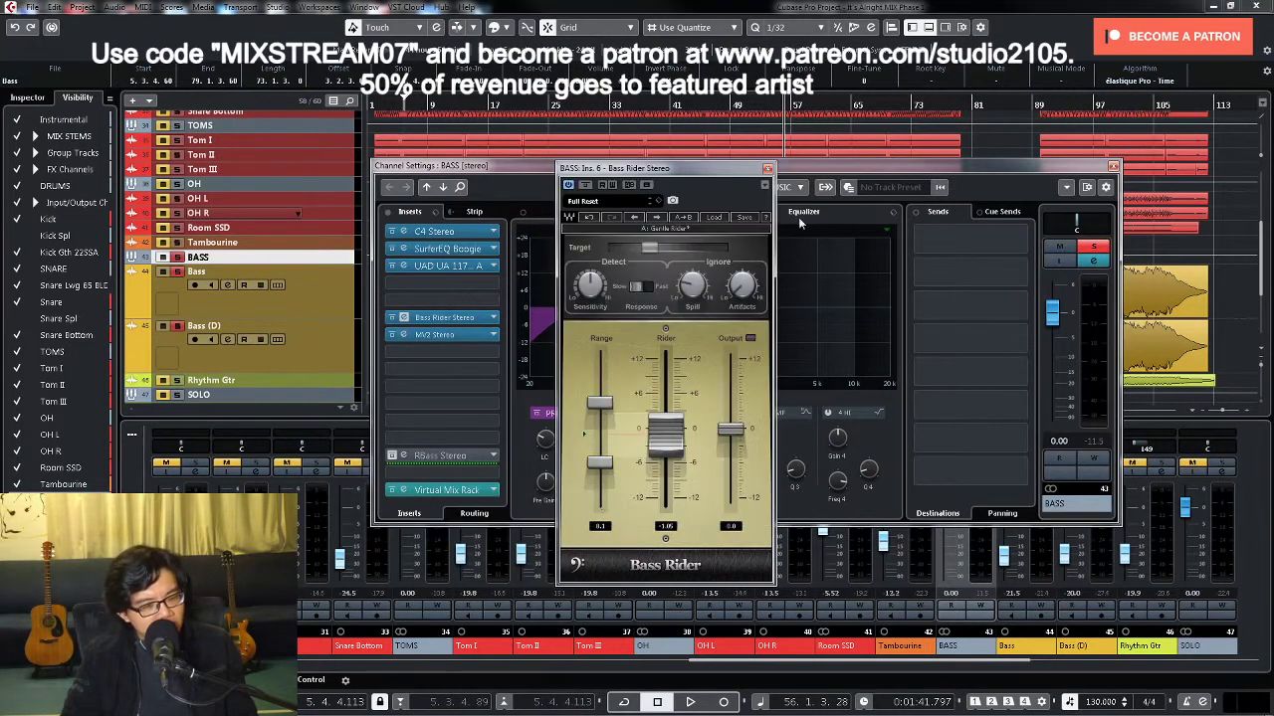
{"action": "left_click", "coordinate": [767, 170]}
{"action": "left_click", "coordinate": [437, 334]}
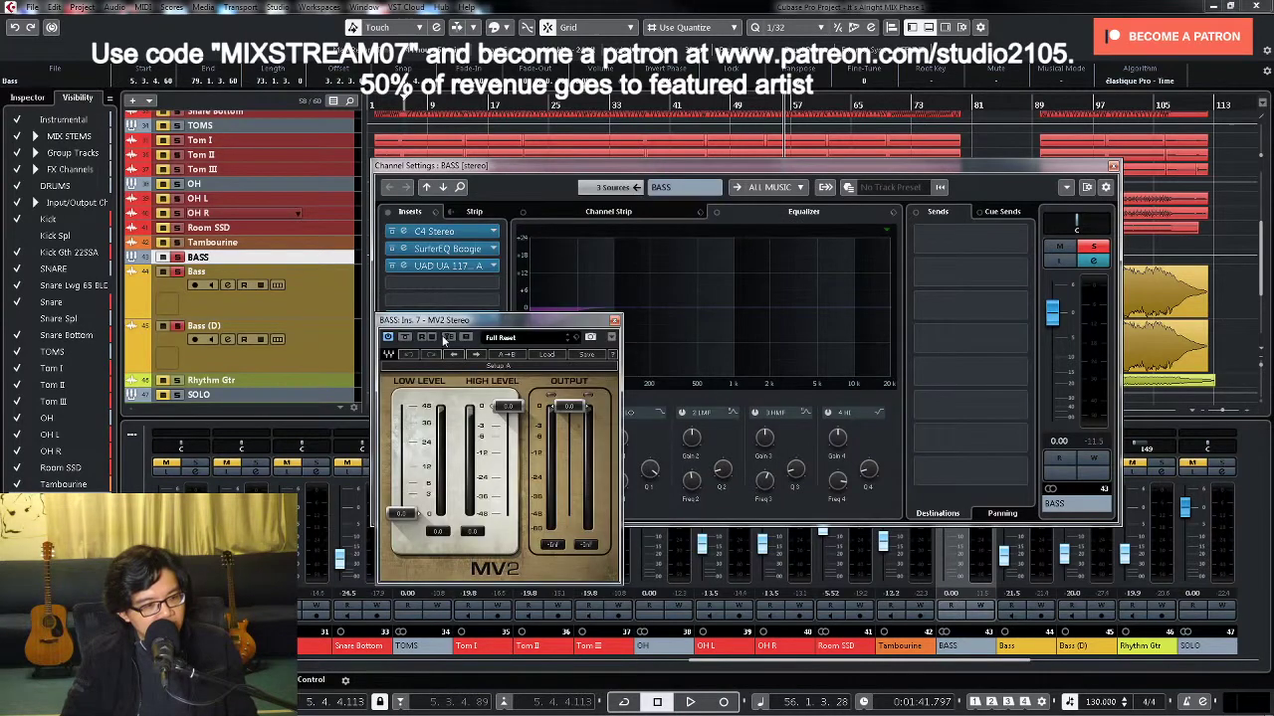
Step: Raise MV2's low level to about 11 while playing the soloed bass
{"action": "key", "text": "space"}
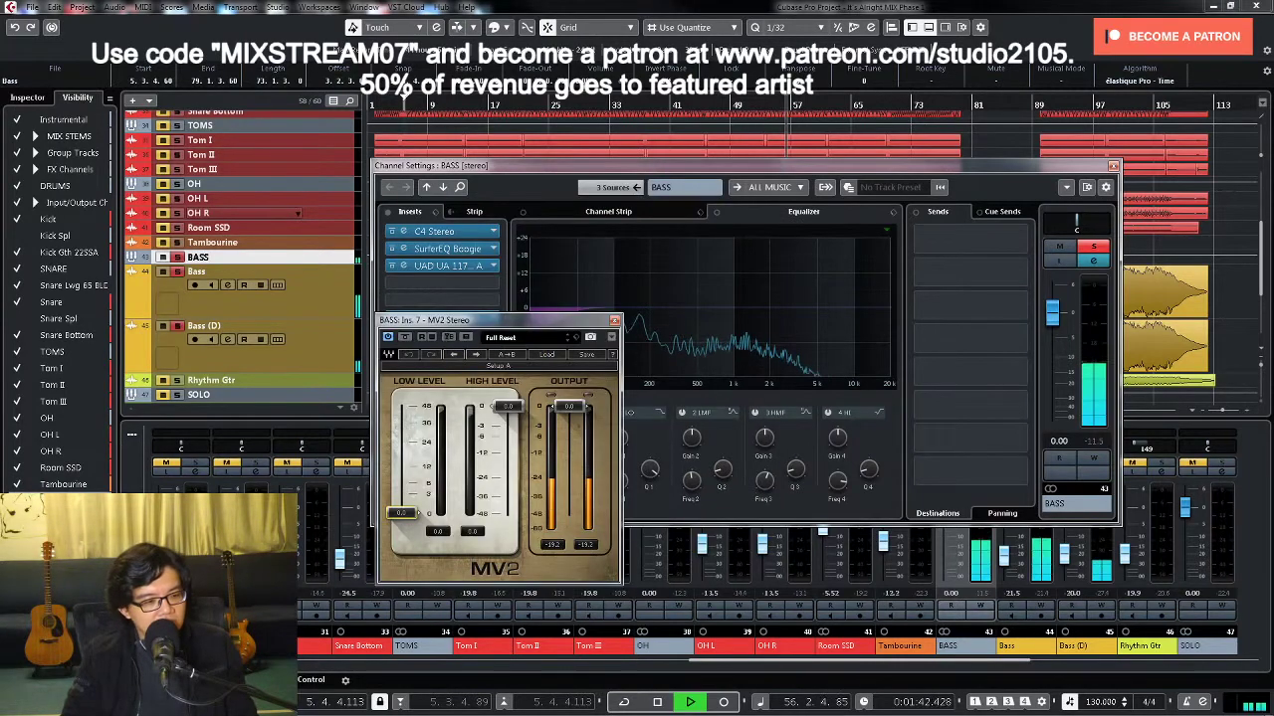
{"action": "left_click_drag", "start_coordinate": [408, 509], "coordinate": [408, 467]}
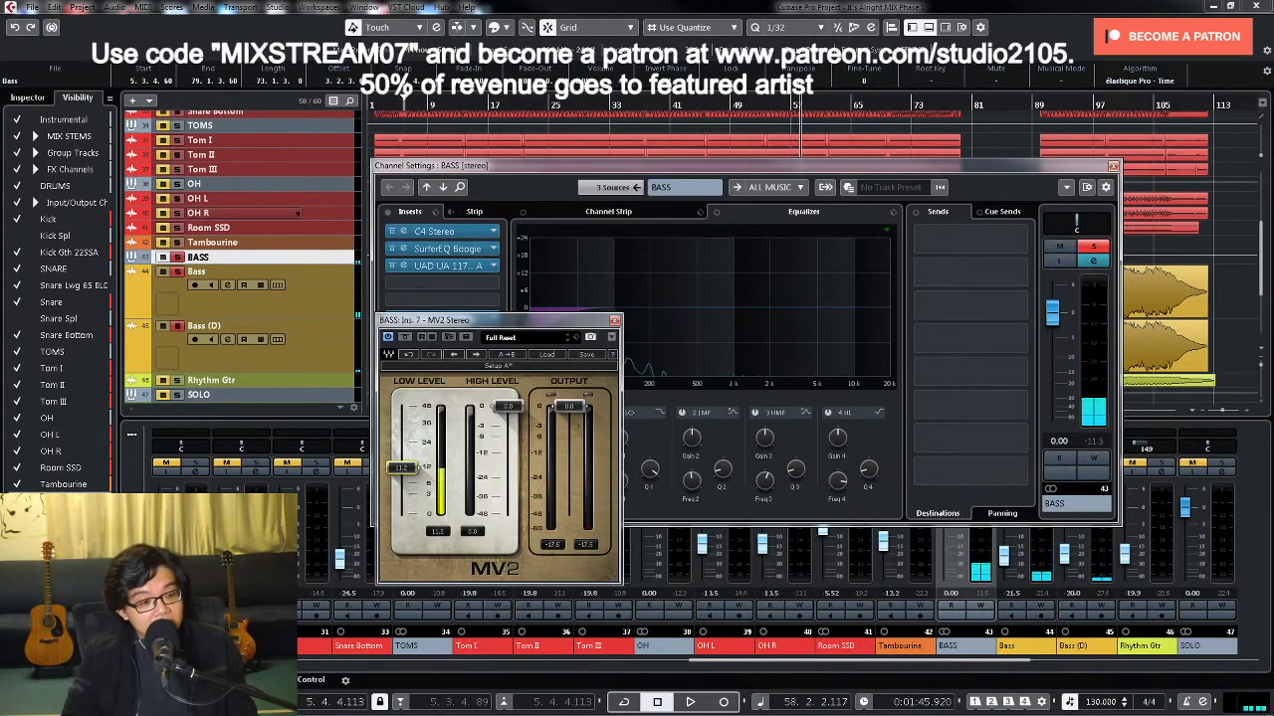
{"action": "key", "text": "space"}
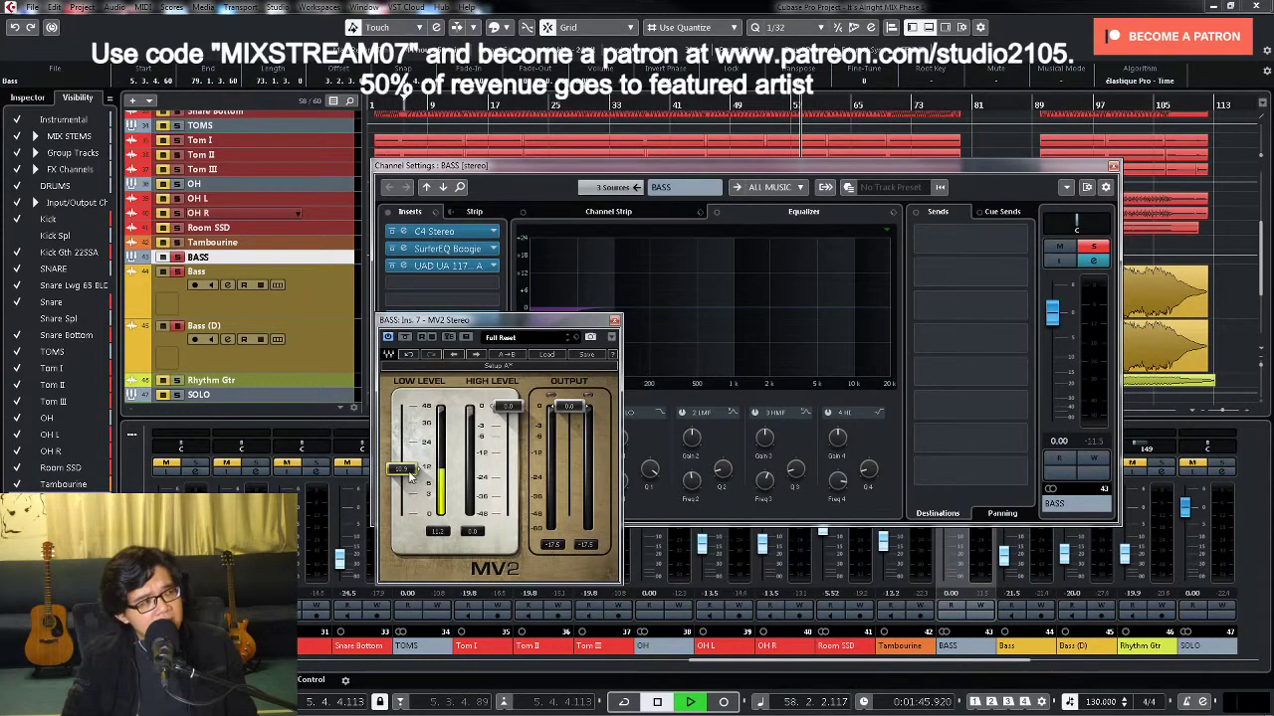
Step: Lower MV2's output to -7.0 while the bass plays, and take the BASS channel out of solo
{"action": "left_click_drag", "start_coordinate": [568, 406], "coordinate": [569, 438]}
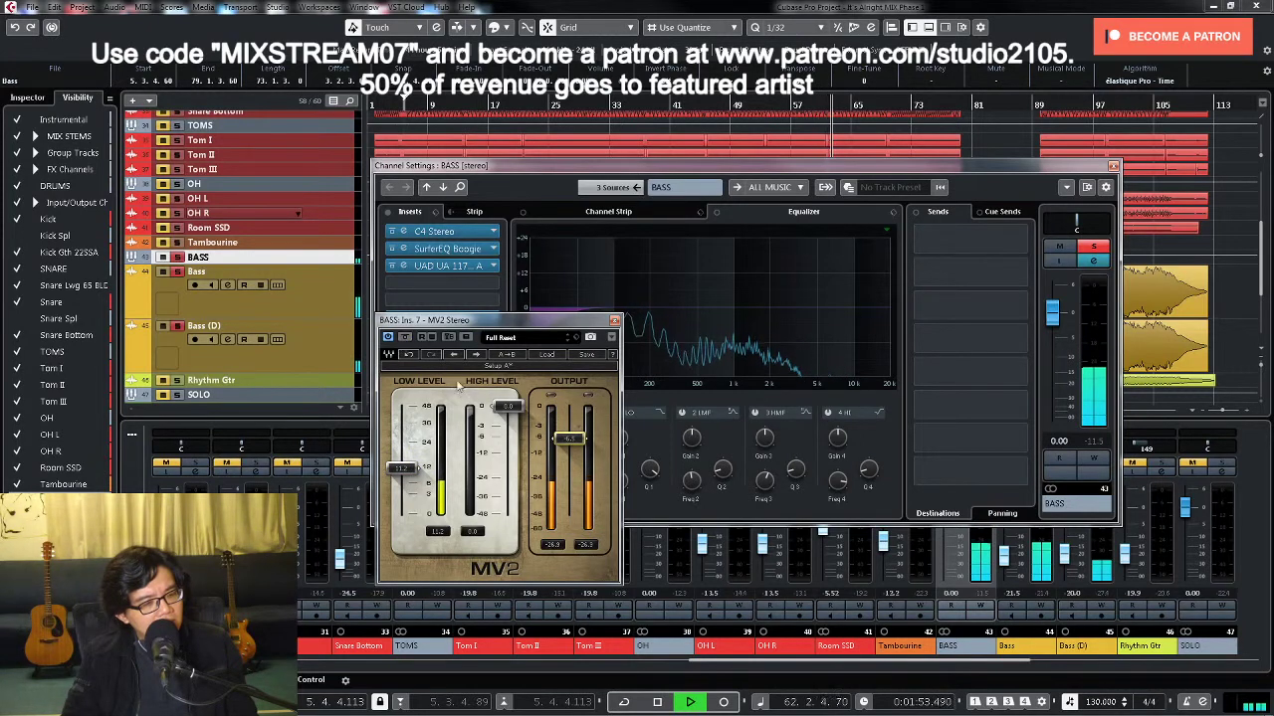
{"action": "left_click_drag", "start_coordinate": [568, 438], "coordinate": [568, 440]}
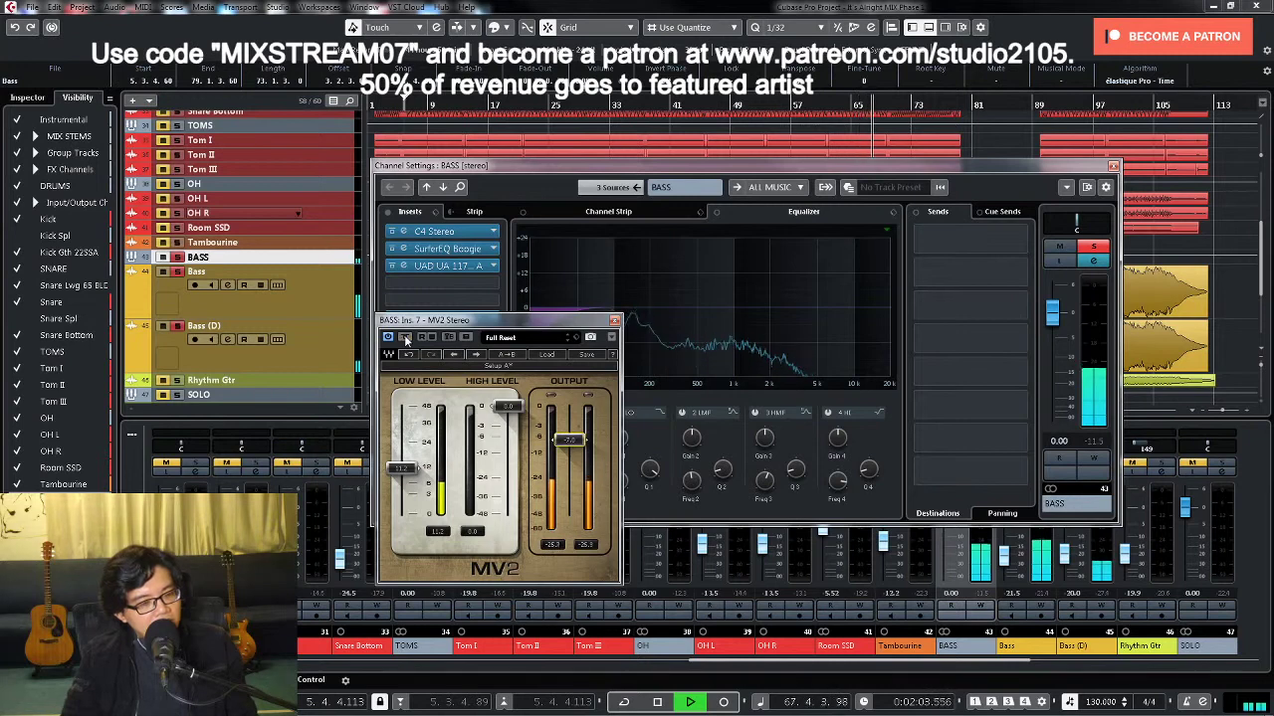
{"action": "left_click", "coordinate": [1107, 249]}
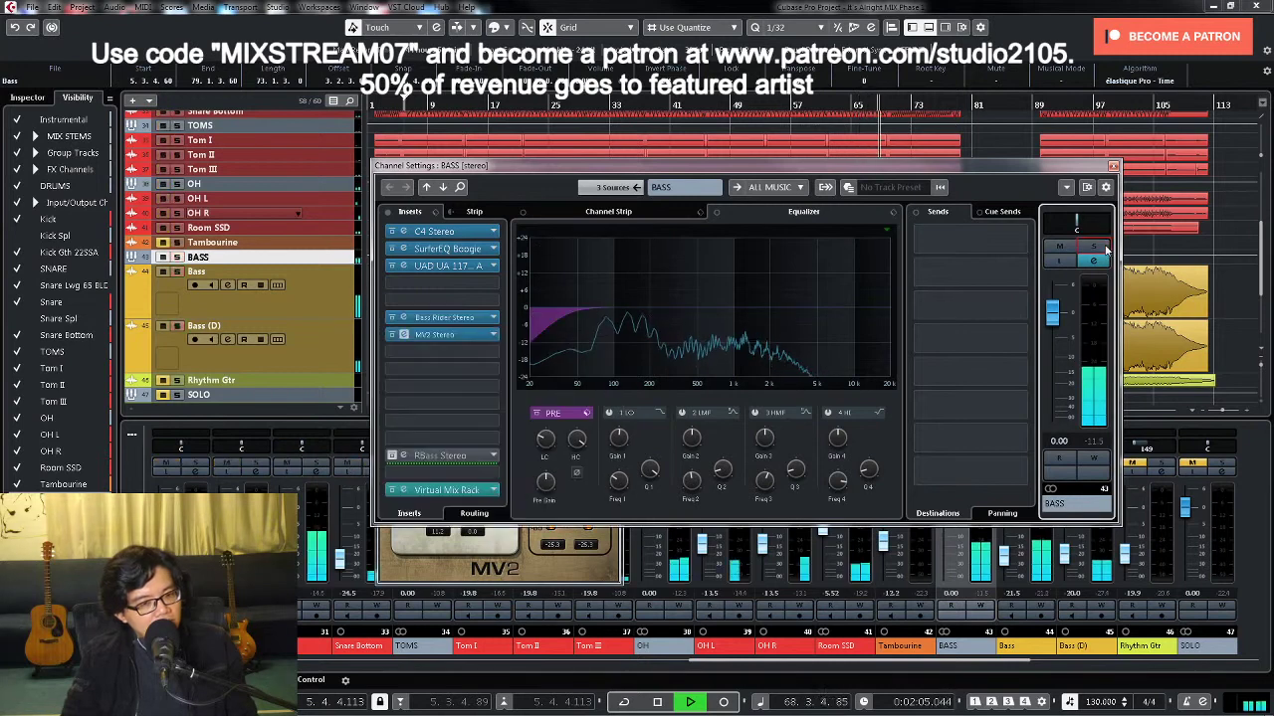
Step: Close the BASS channel settings and MV2 windows, and shrink the enlarged Bass tracks back to normal height
{"action": "left_click", "coordinate": [1112, 166]}
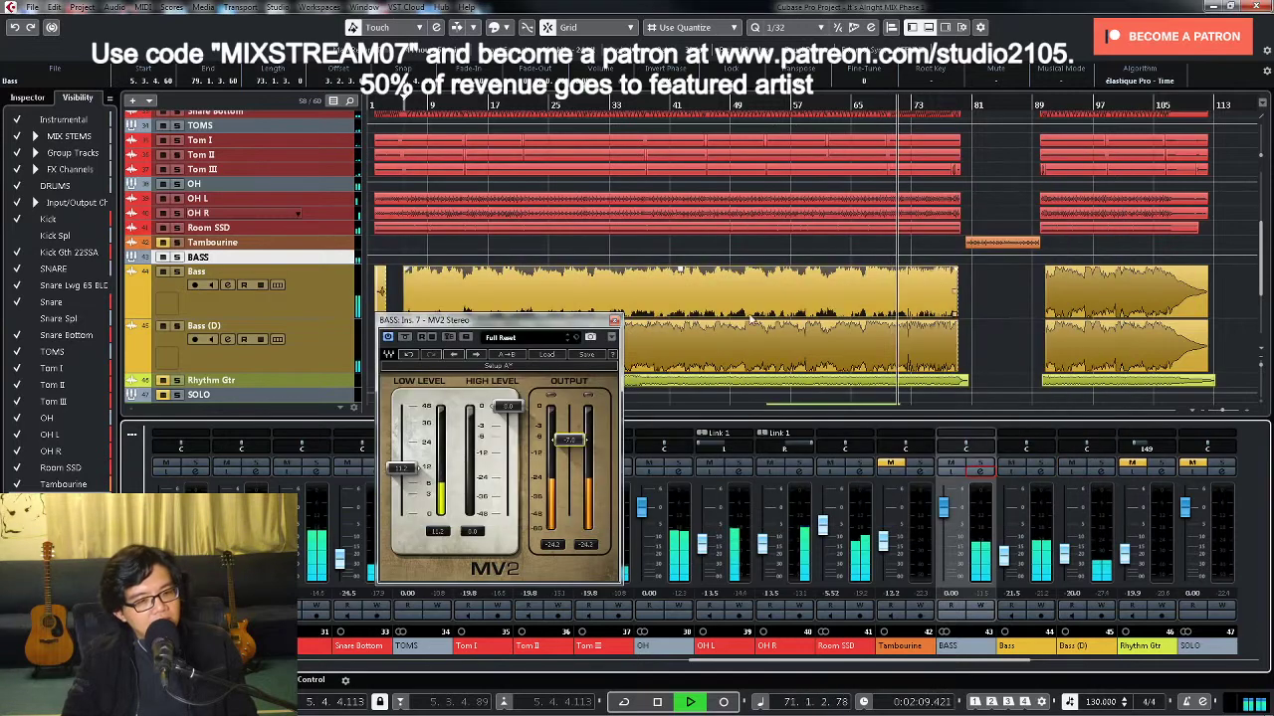
{"action": "left_click", "coordinate": [614, 320]}
{"action": "left_click", "coordinate": [342, 298]}
{"action": "key", "text": "z"}
{"action": "key", "text": "z"}
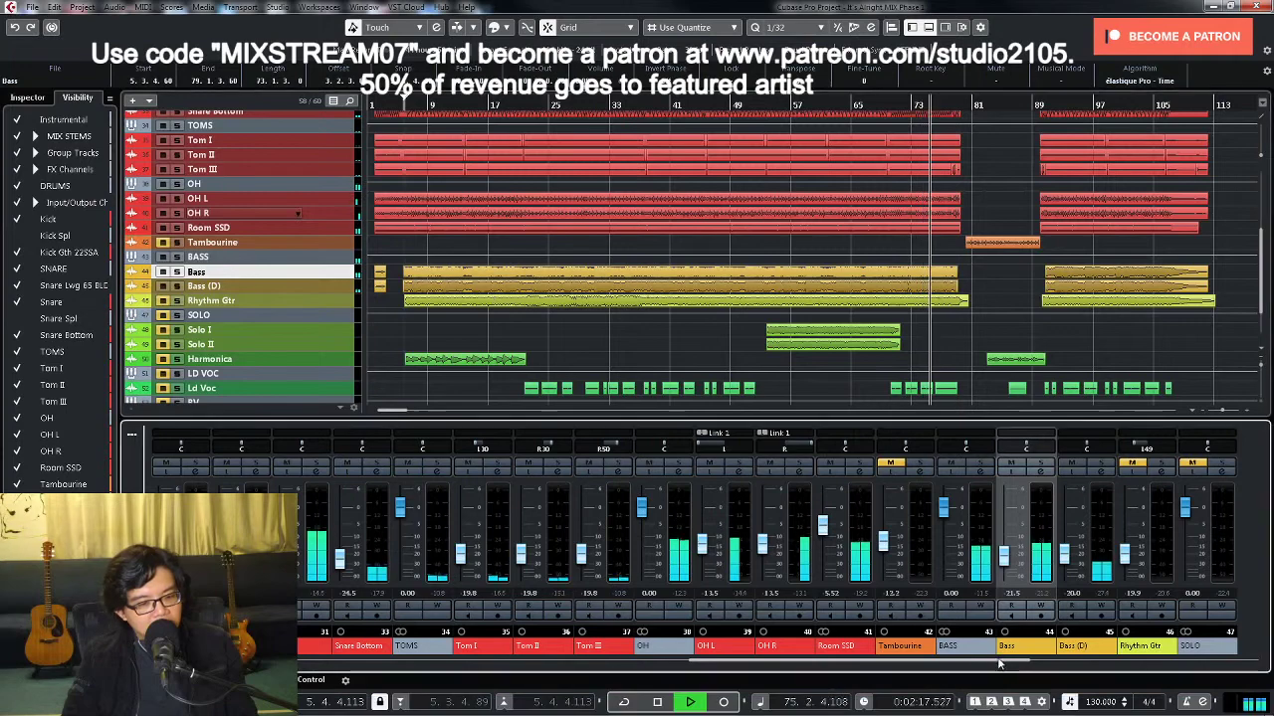
Step: Enlarge the Rhythm Gtr track to a moderate height so its waveform can be read, and stop playback
{"action": "scroll", "coordinate": [990, 664], "scroll_direction": "right", "scroll_amount": 2}
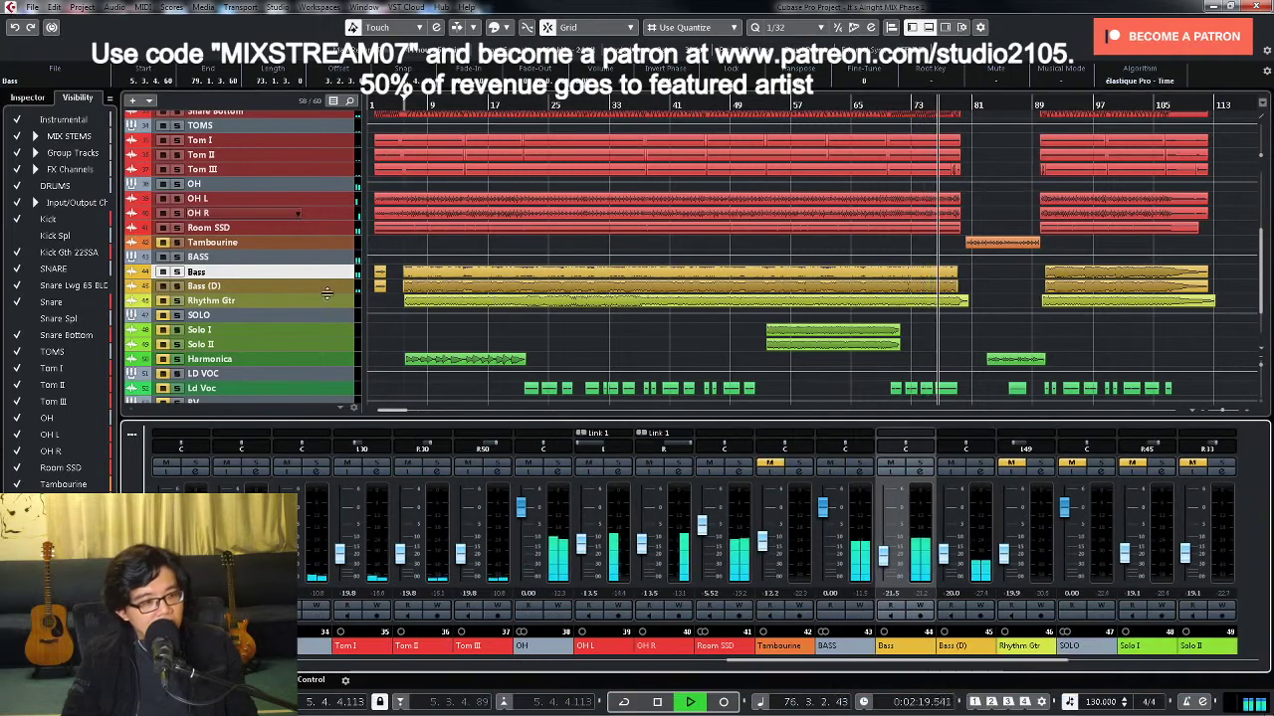
{"action": "left_click", "coordinate": [575, 299]}
{"action": "key", "text": "z"}
{"action": "scroll", "coordinate": [587, 289], "scroll_direction": "down", "scroll_amount": 1}
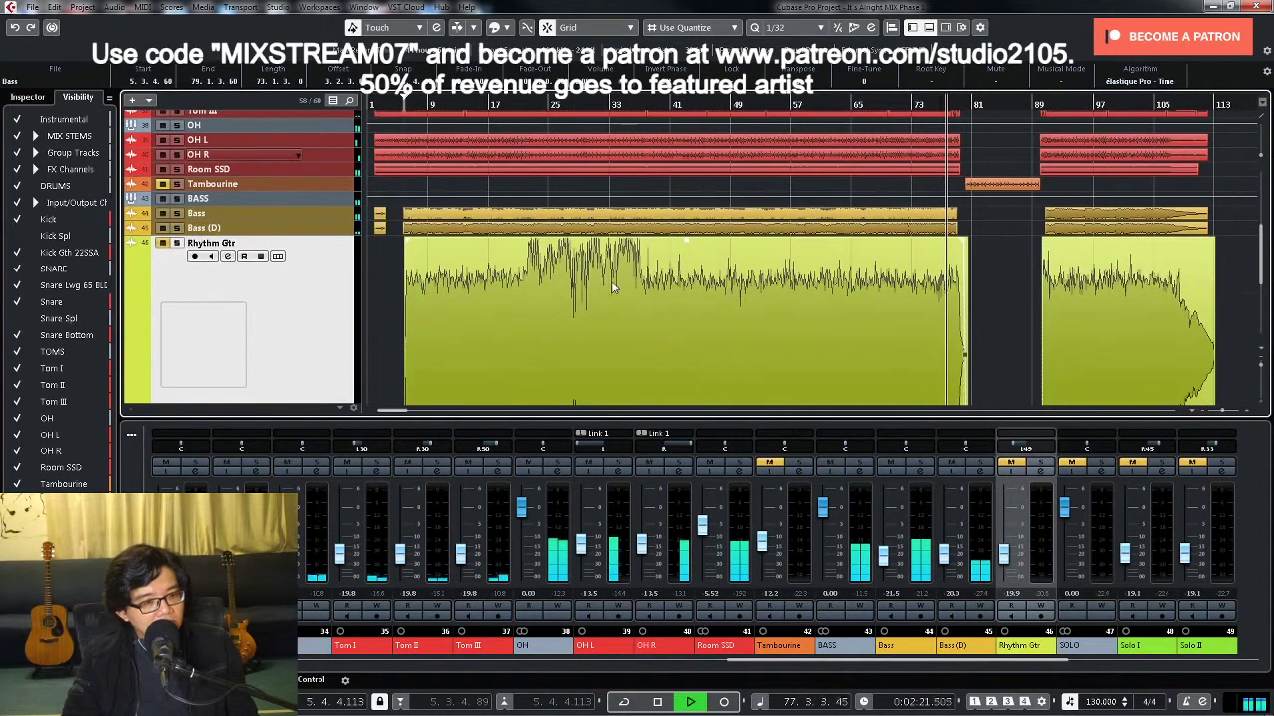
{"action": "scroll", "coordinate": [607, 289], "scroll_direction": "down", "scroll_amount": 2}
{"action": "scroll", "coordinate": [617, 288], "scroll_direction": "up", "scroll_amount": 1}
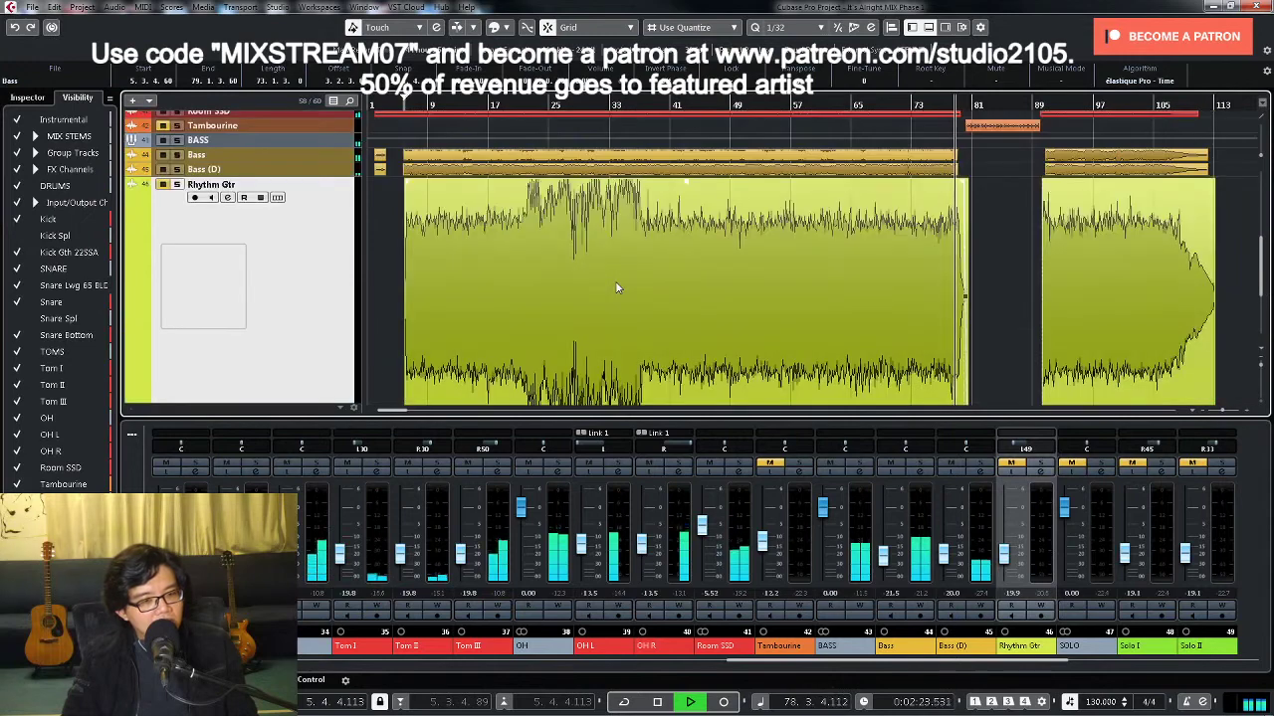
{"action": "key", "text": "space"}
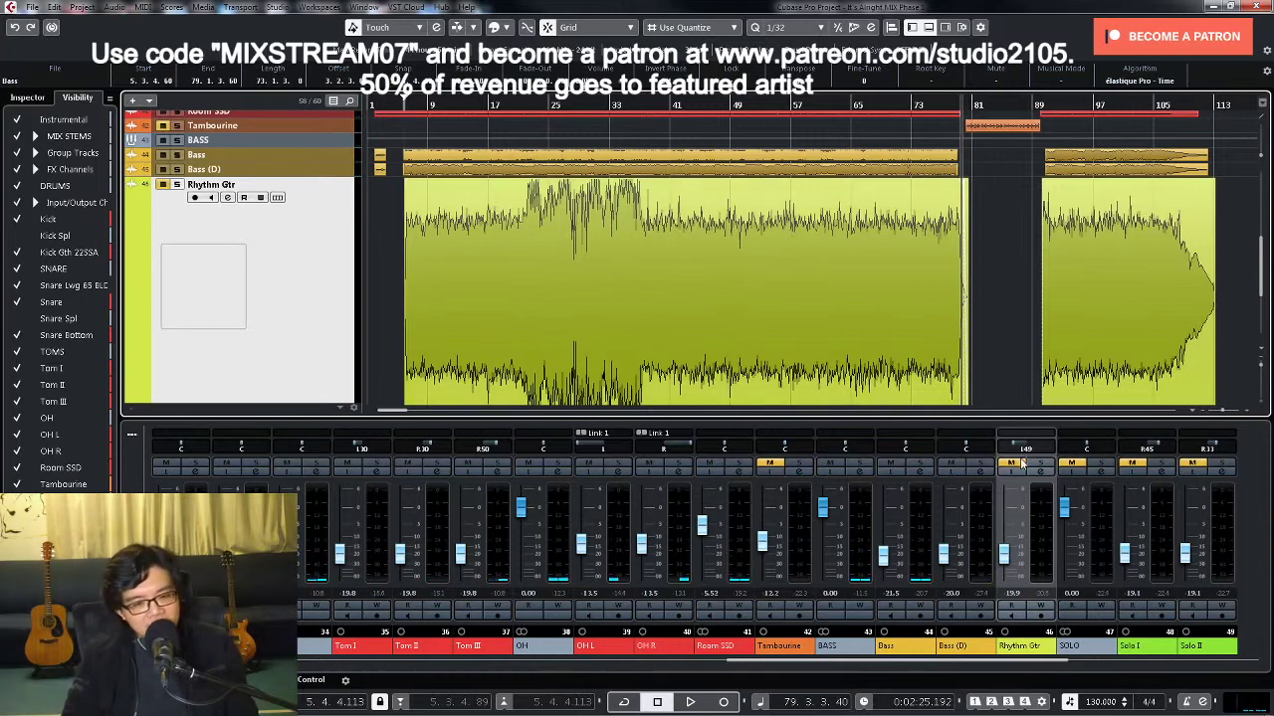
{"action": "key", "text": "ctrl+alt+e"}
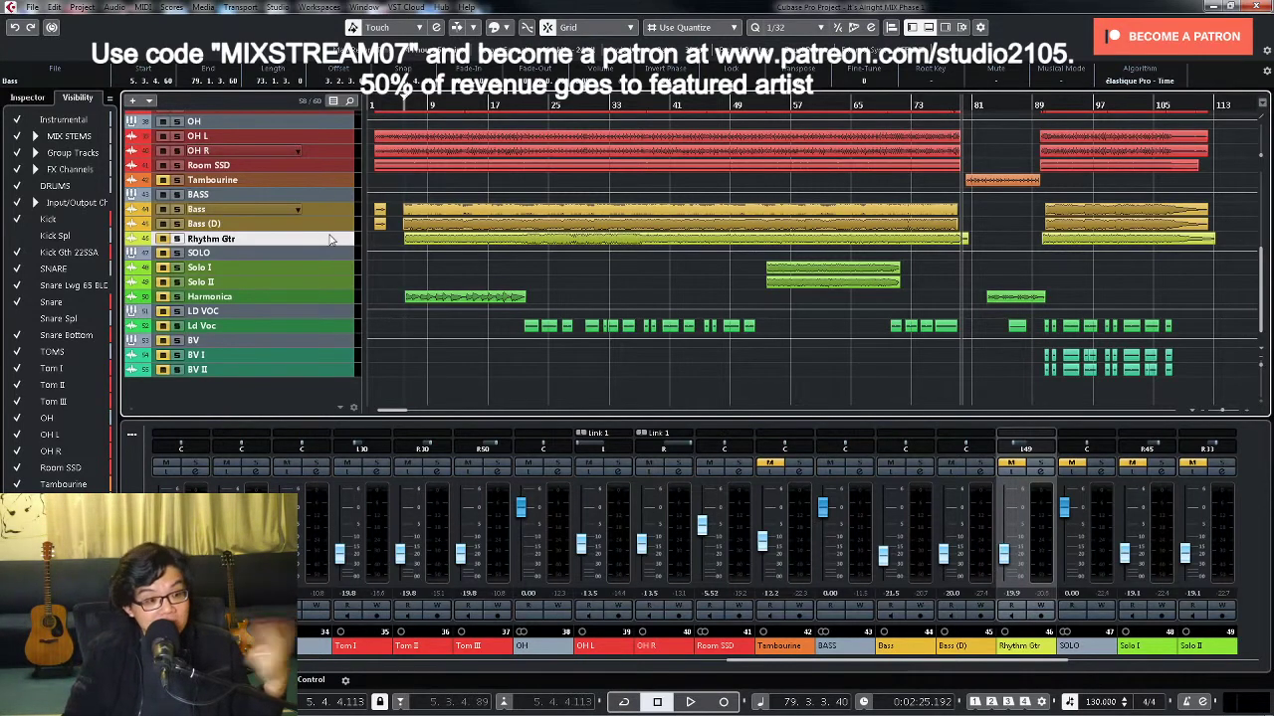
{"action": "left_click_drag", "start_coordinate": [345, 243], "coordinate": [343, 310]}
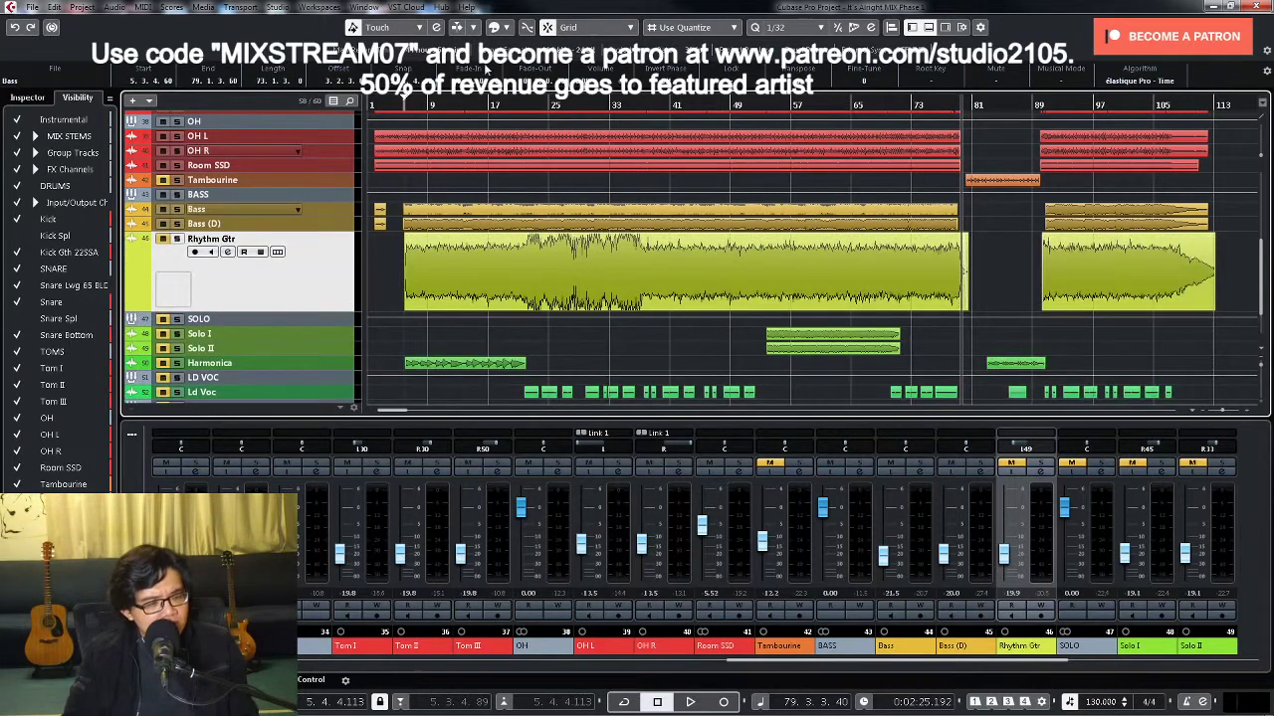
Step: Unmute and solo Rhythm Gtr, set its level to -20.3 with centred pan, and play it from just before bar 6
{"action": "left_click", "coordinate": [403, 108]}
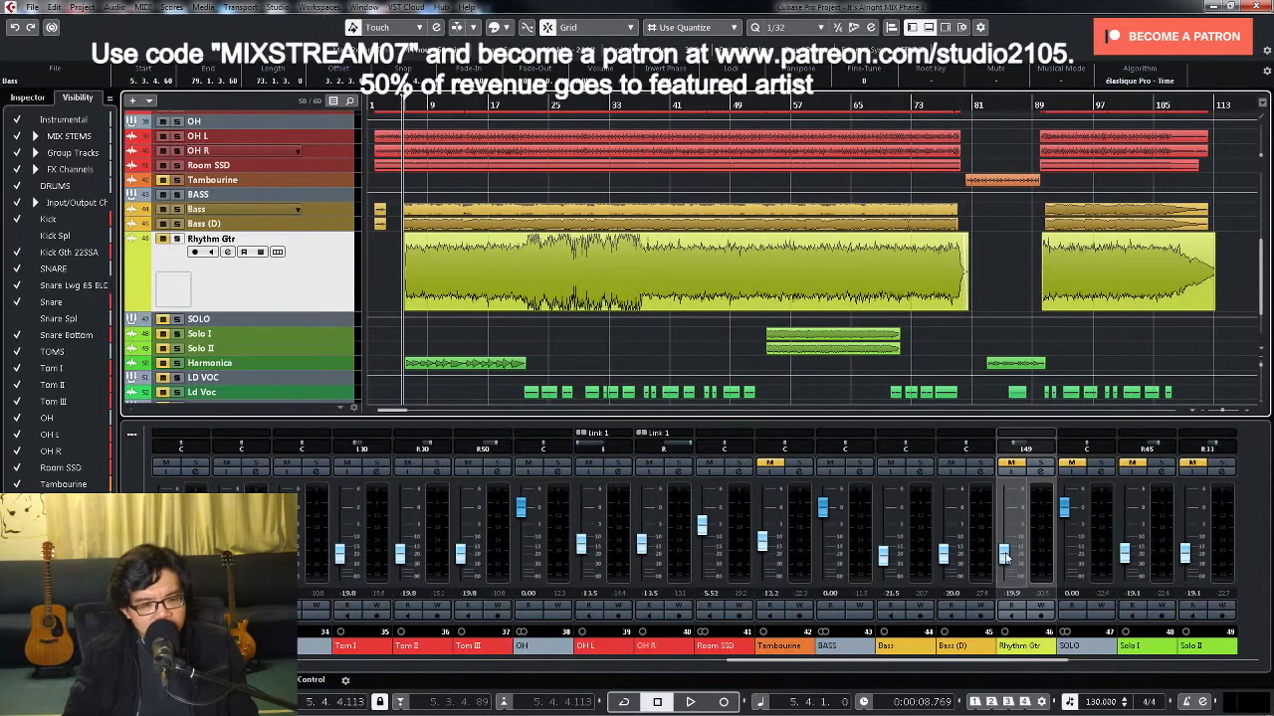
{"action": "left_click_drag", "start_coordinate": [1003, 553], "coordinate": [1003, 558]}
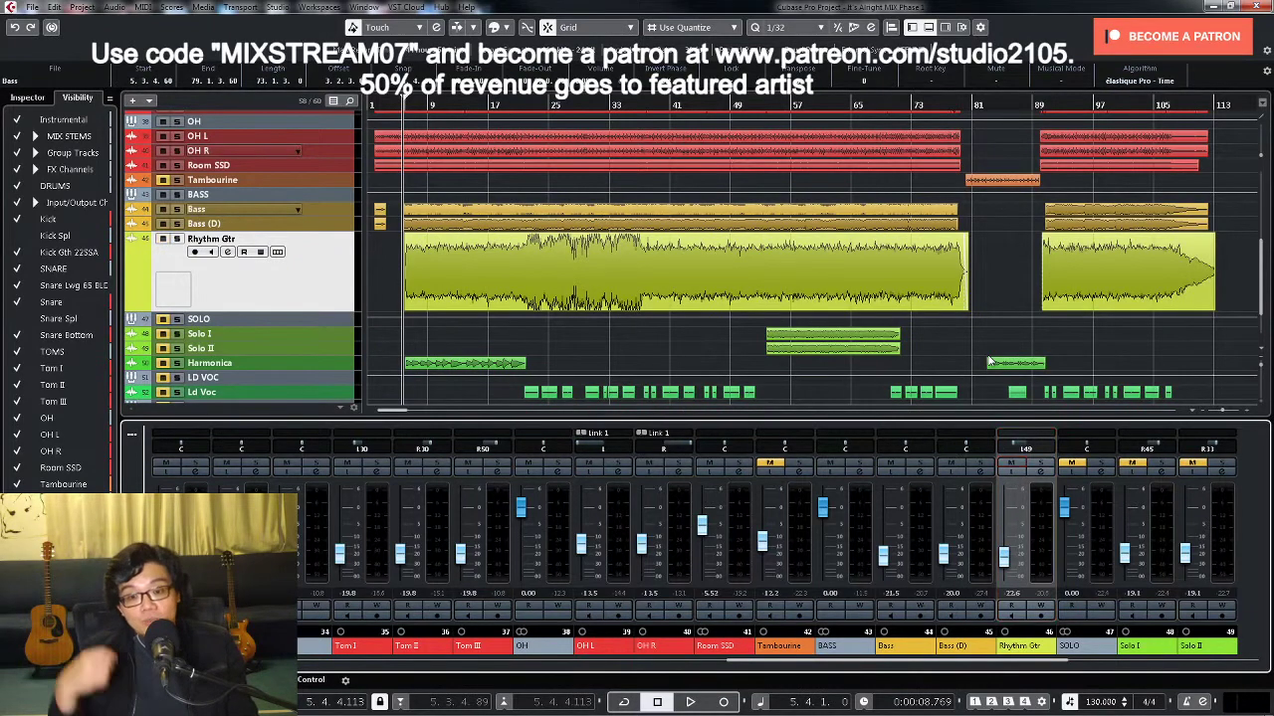
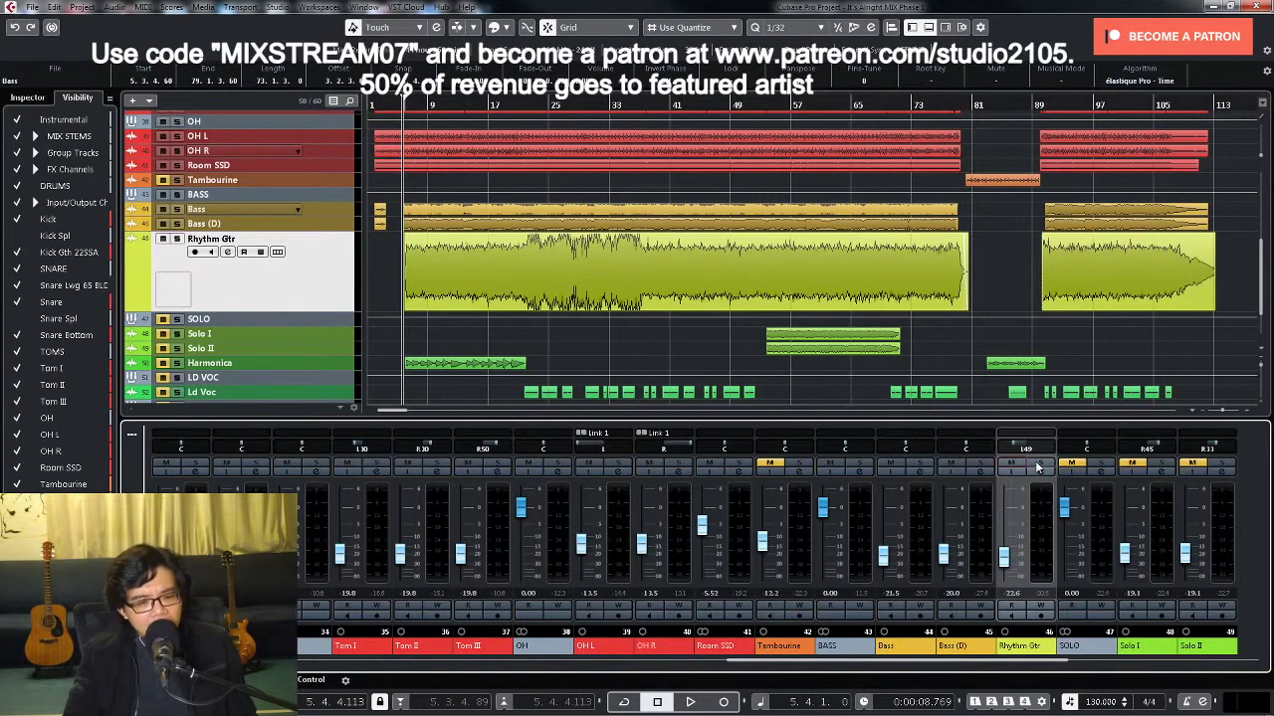
{"action": "left_click", "coordinate": [1037, 464]}
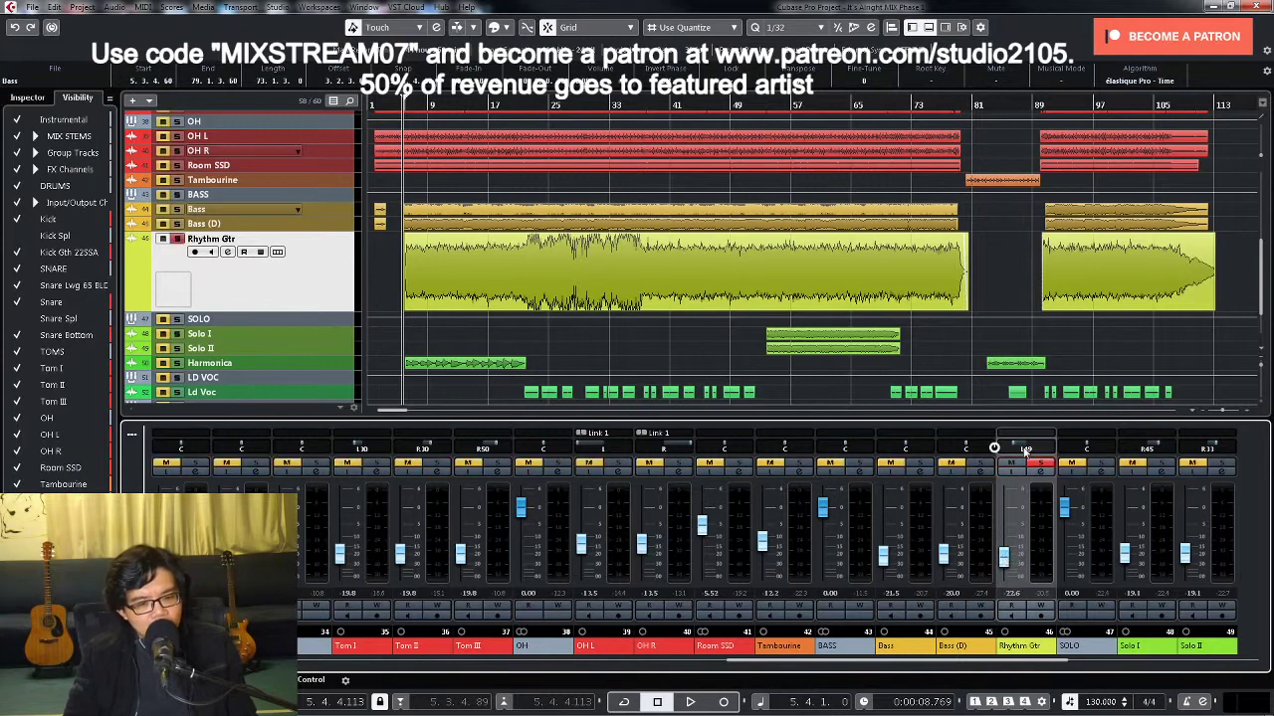
{"action": "key", "text": "space"}
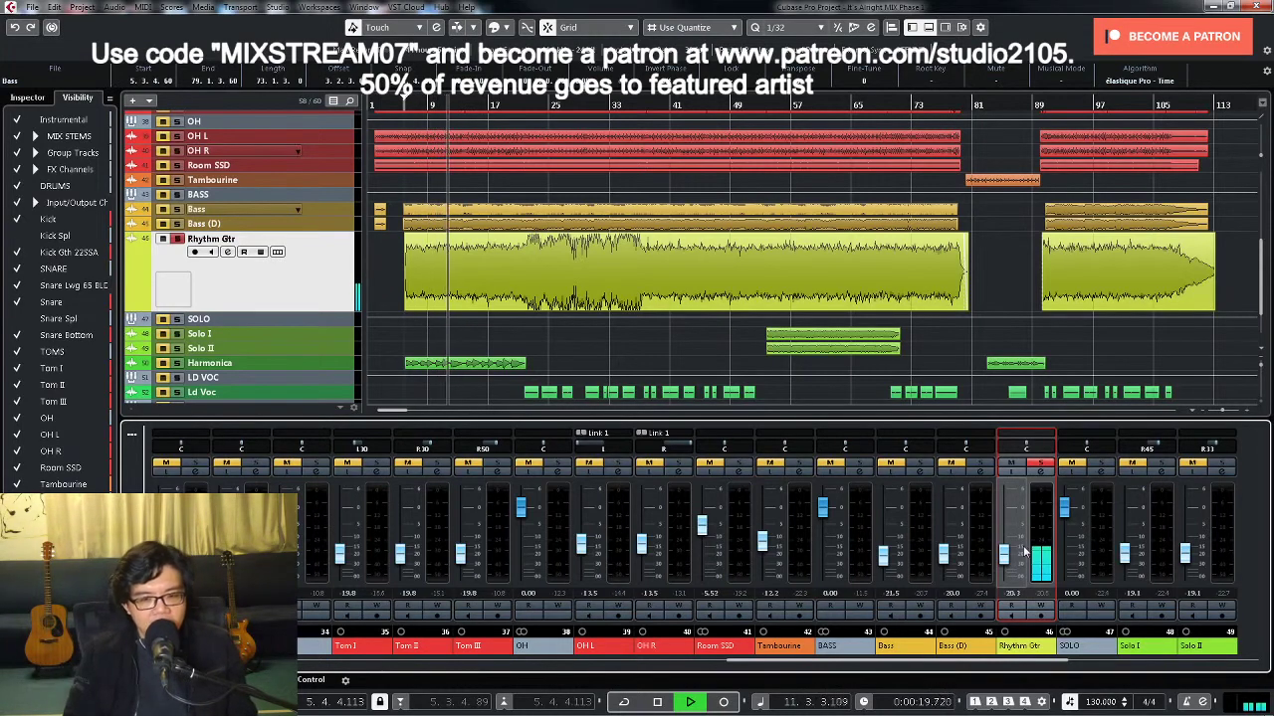
Step: Open the Rhythm Gtr channel settings and load a MIX VCC-VTMA preset into its inserts
{"action": "left_click", "coordinate": [1041, 476]}
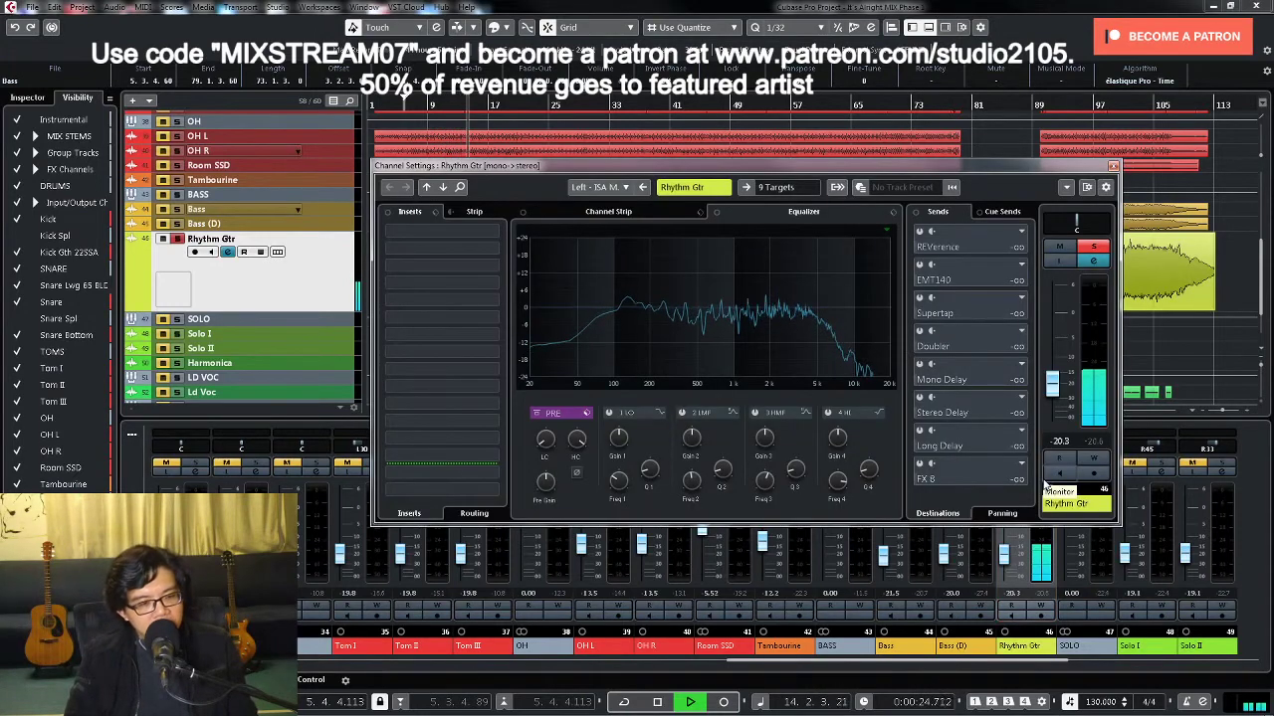
{"action": "key", "text": "space"}
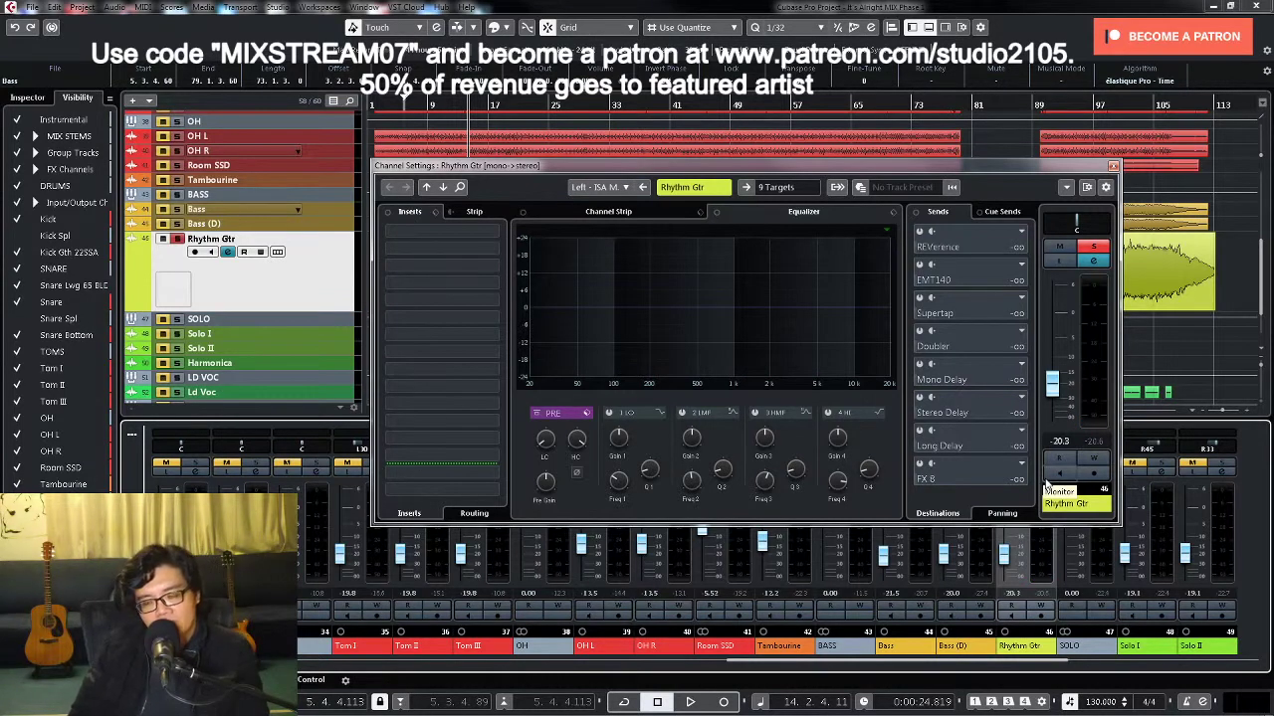
{"action": "key", "text": "space"}
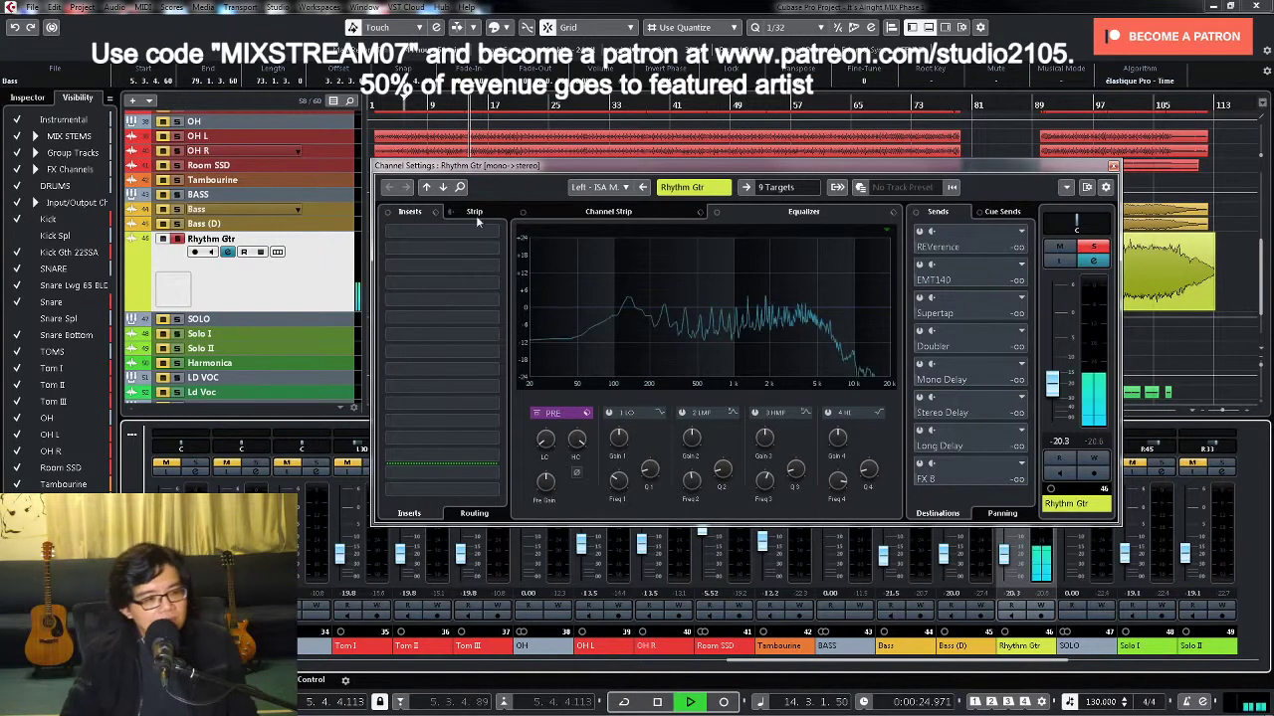
{"action": "left_click", "coordinate": [435, 213]}
{"action": "left_click", "coordinate": [467, 225]}
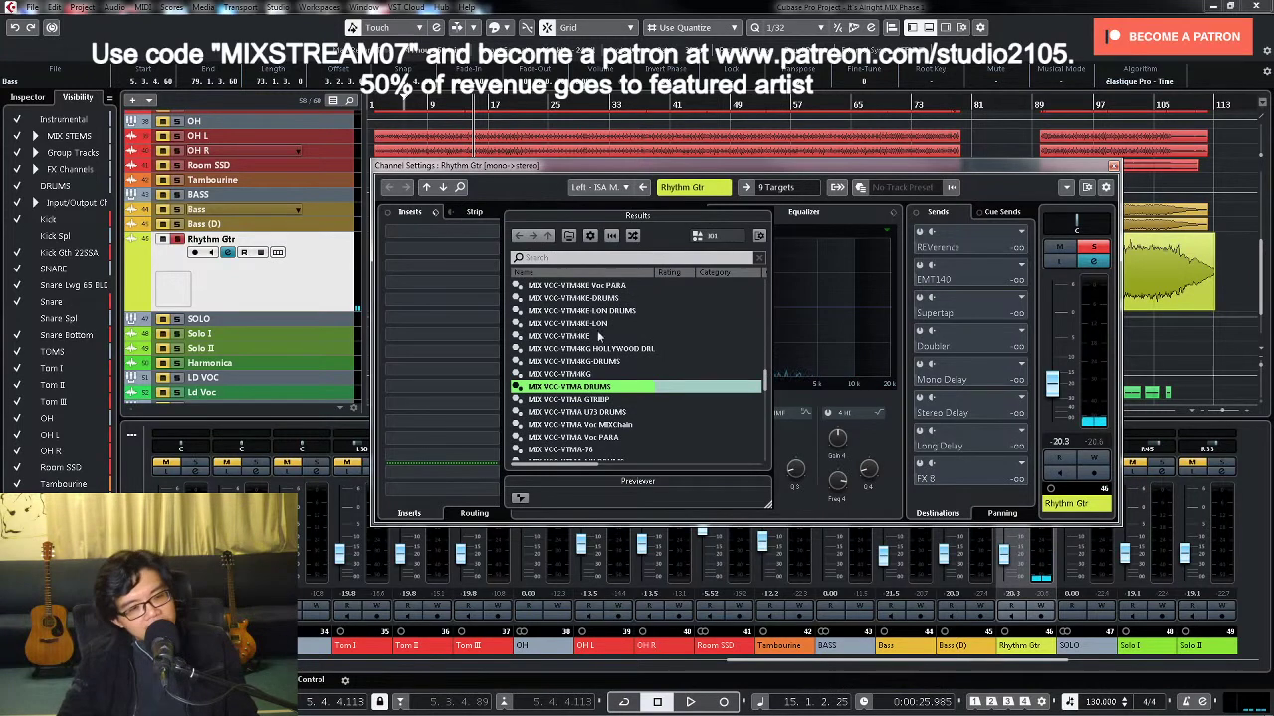
{"action": "double_click", "coordinate": [606, 389]}
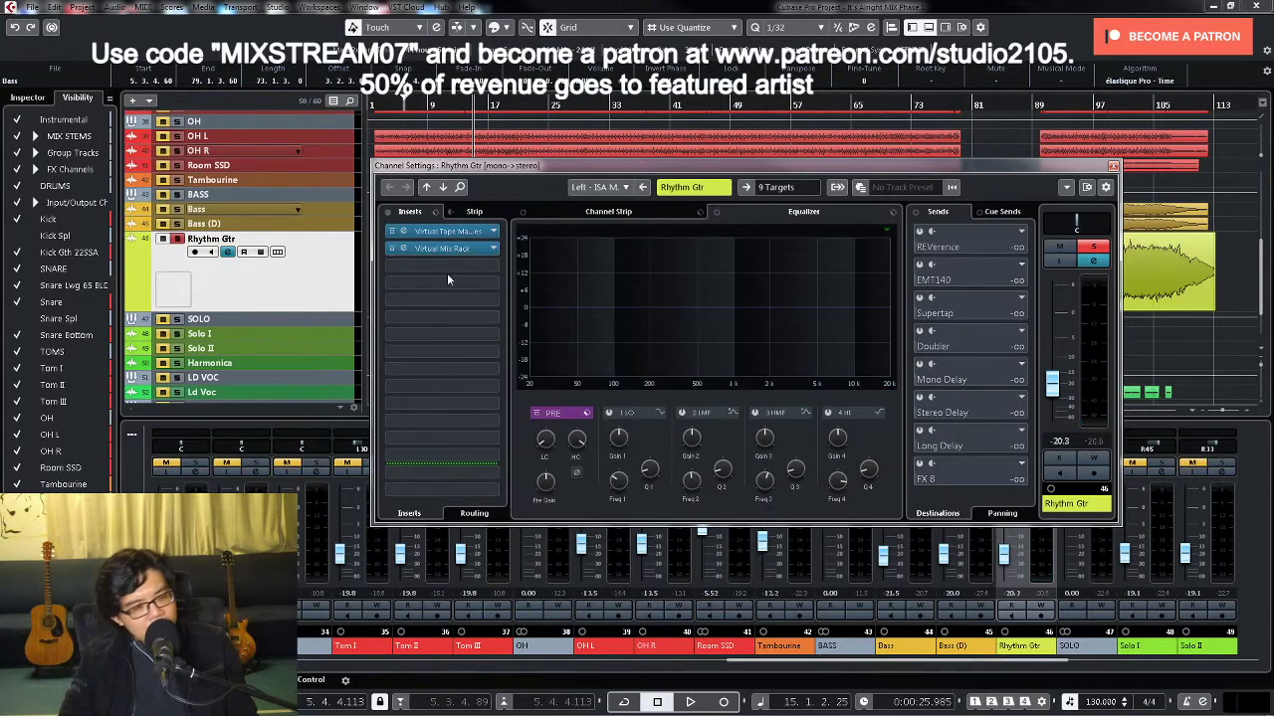
Step: Turn the FG-73 virtual drive in Rhythm Gtr's Virtual Mix Rack down to its minimum, listen to the guitar, and close the rack
{"action": "left_click", "coordinate": [458, 249]}
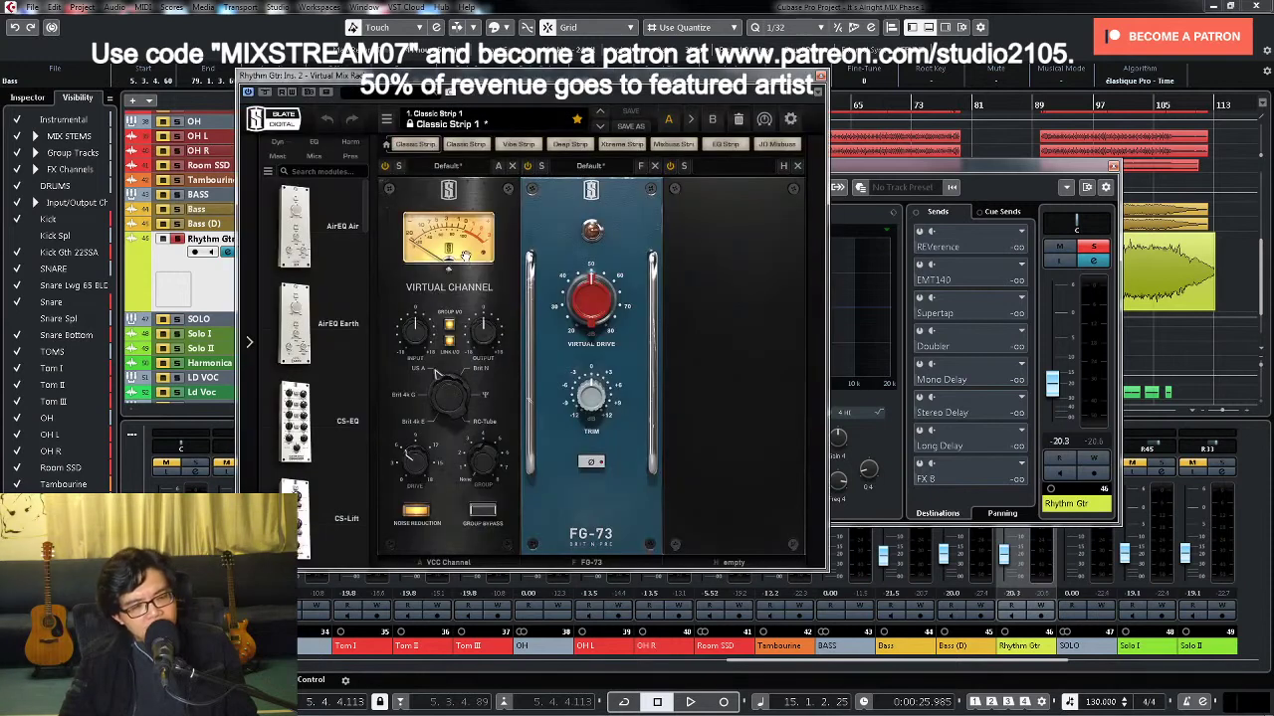
{"action": "key", "text": "space"}
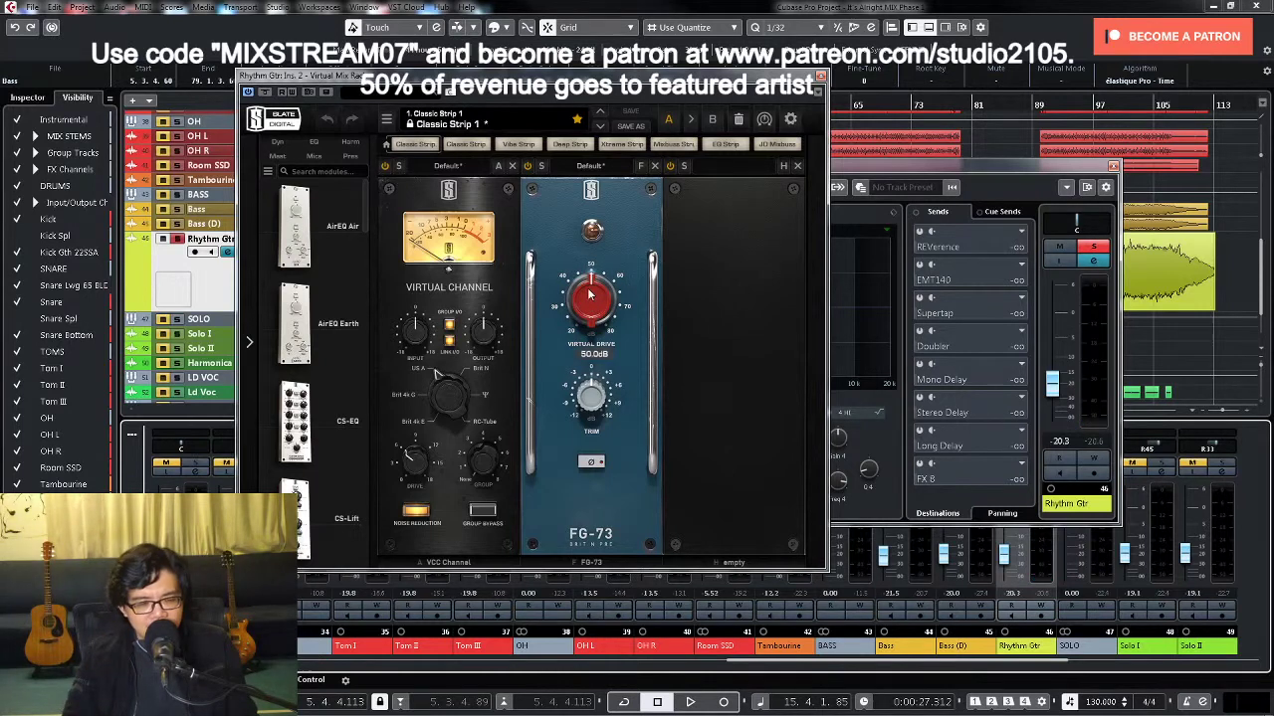
{"action": "left_click_drag", "start_coordinate": [589, 295], "coordinate": [590, 393]}
{"action": "key", "text": "space"}
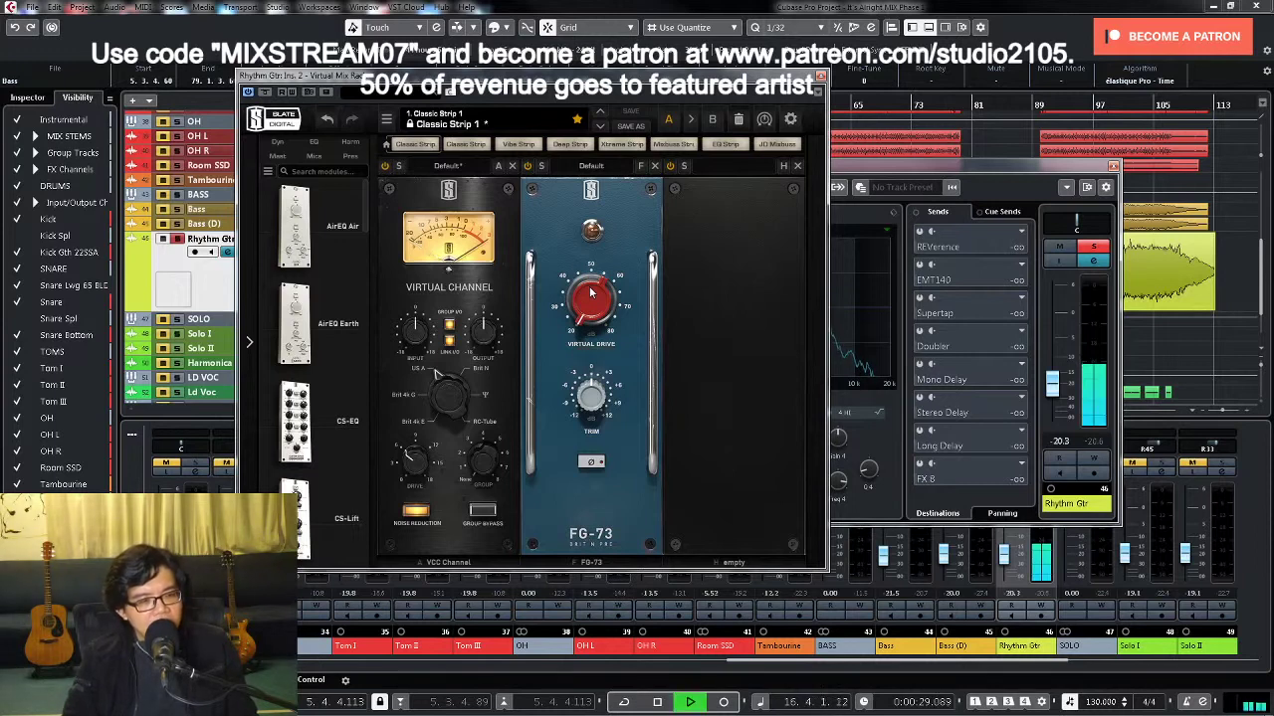
{"action": "key", "text": "space"}
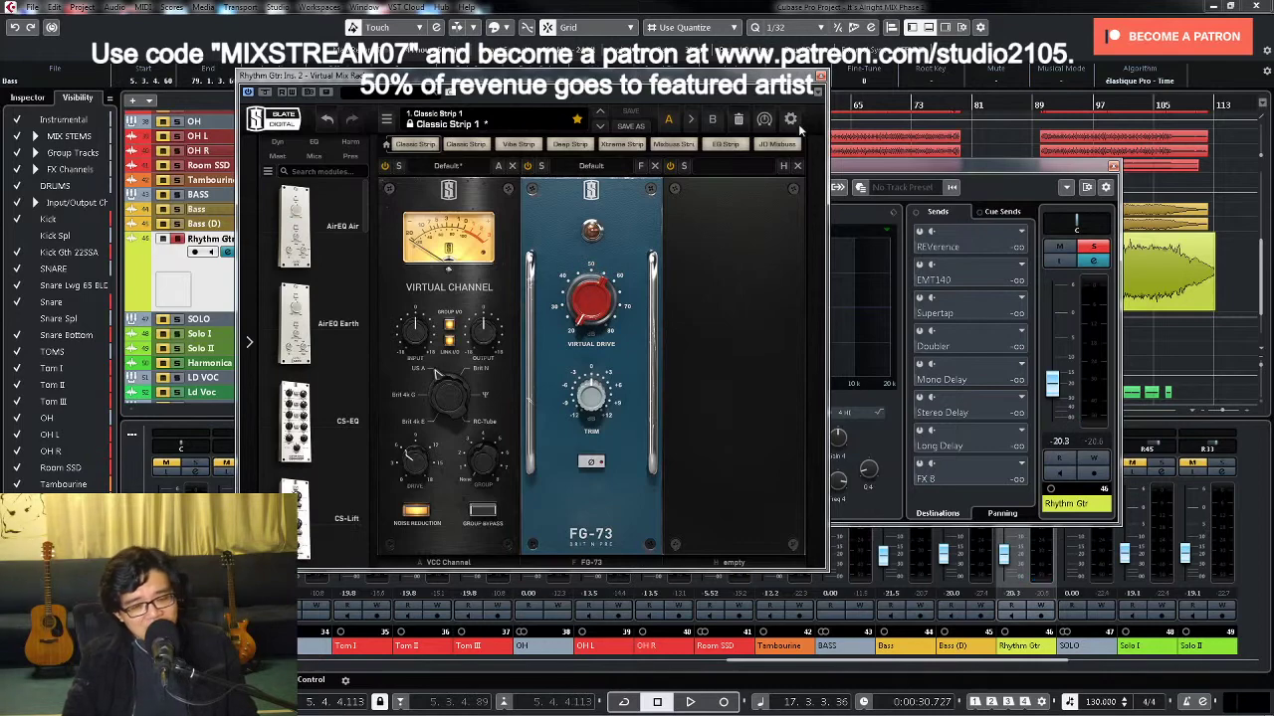
{"action": "key", "text": "space"}
{"action": "left_click", "coordinate": [820, 75]}
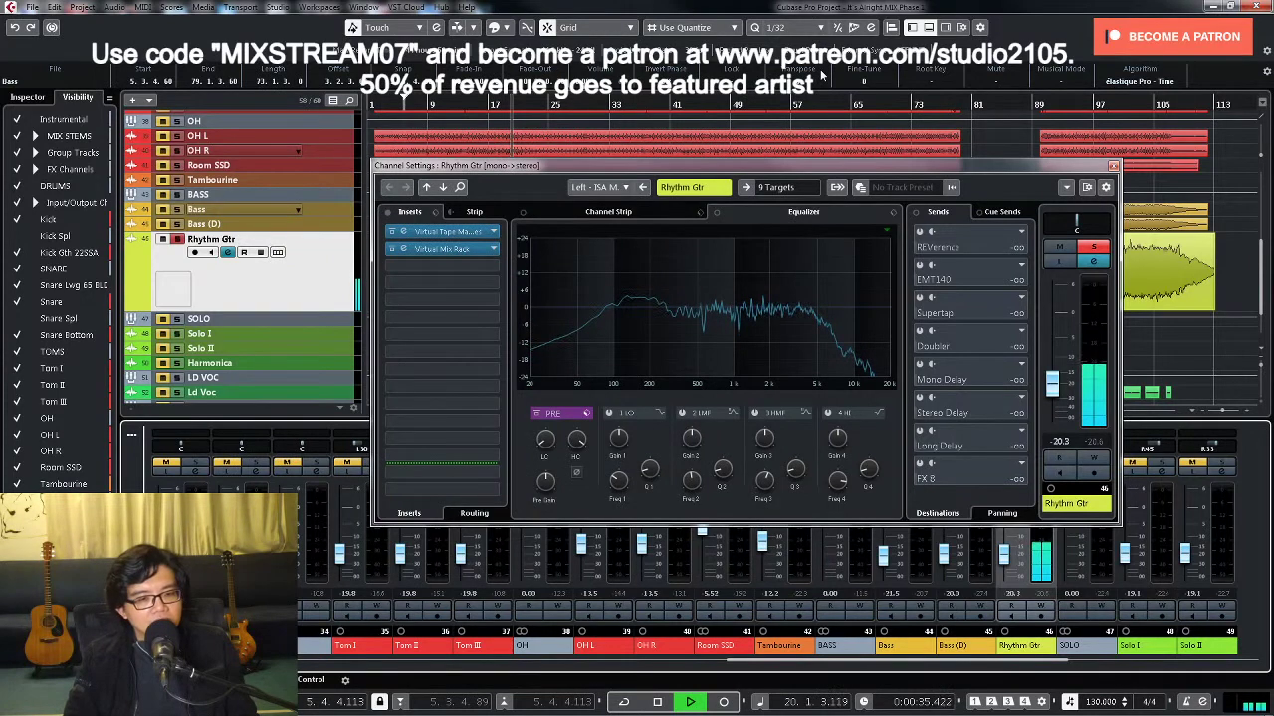
Step: Stop playback and add Tokyo Dawn Labs' TDR Nova as the third insert on Rhythm Gtr
{"action": "key", "text": "space"}
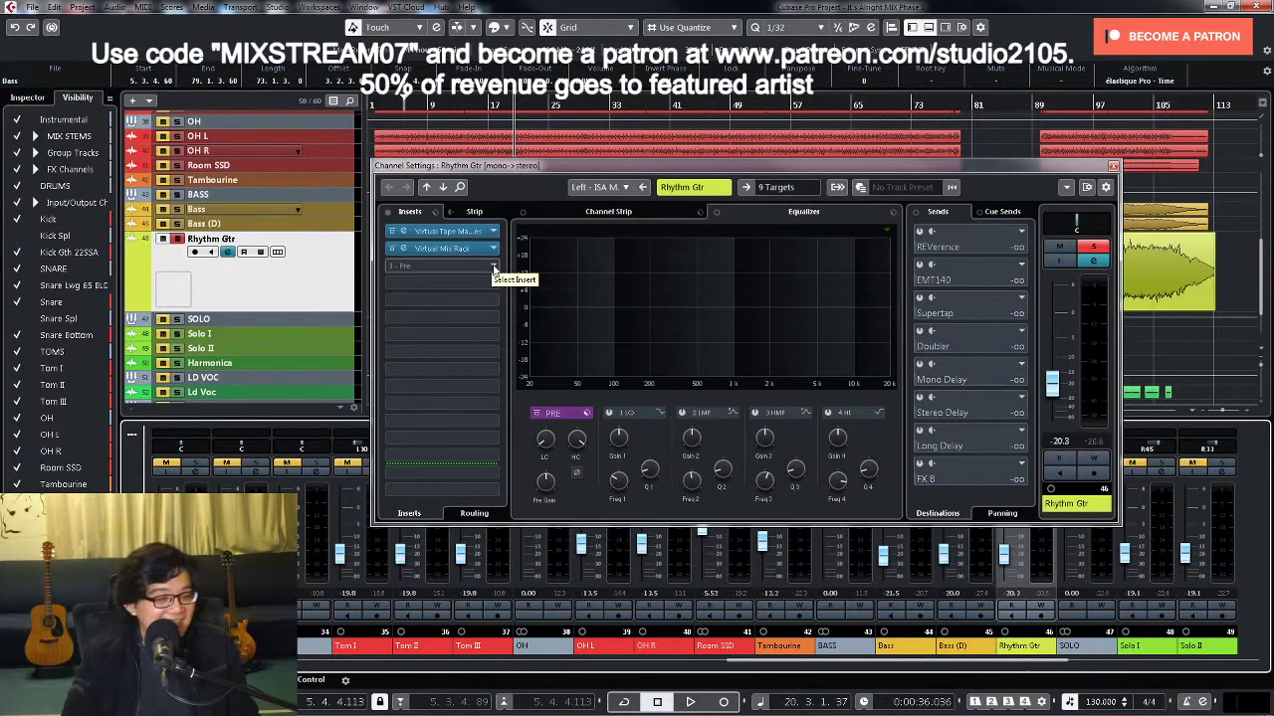
{"action": "left_click", "coordinate": [494, 269]}
{"action": "scroll", "coordinate": [450, 405], "scroll_direction": "down", "scroll_amount": 5}
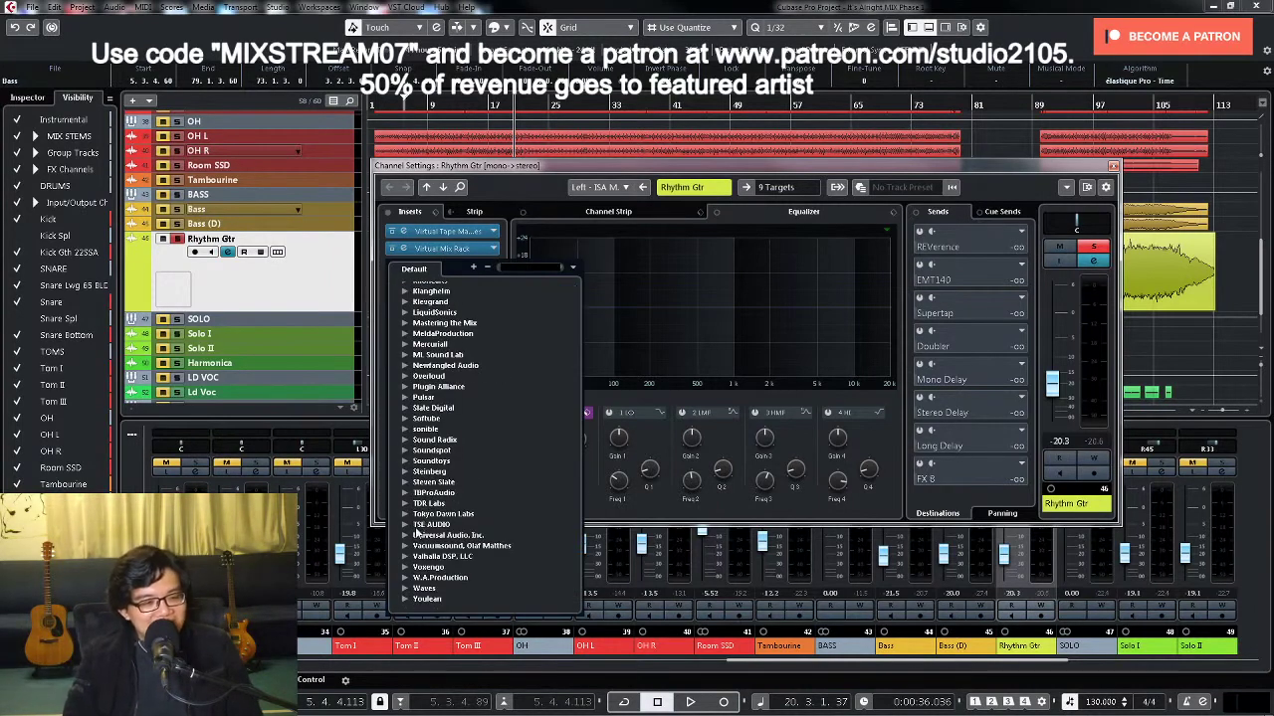
{"action": "left_click", "coordinate": [407, 514]}
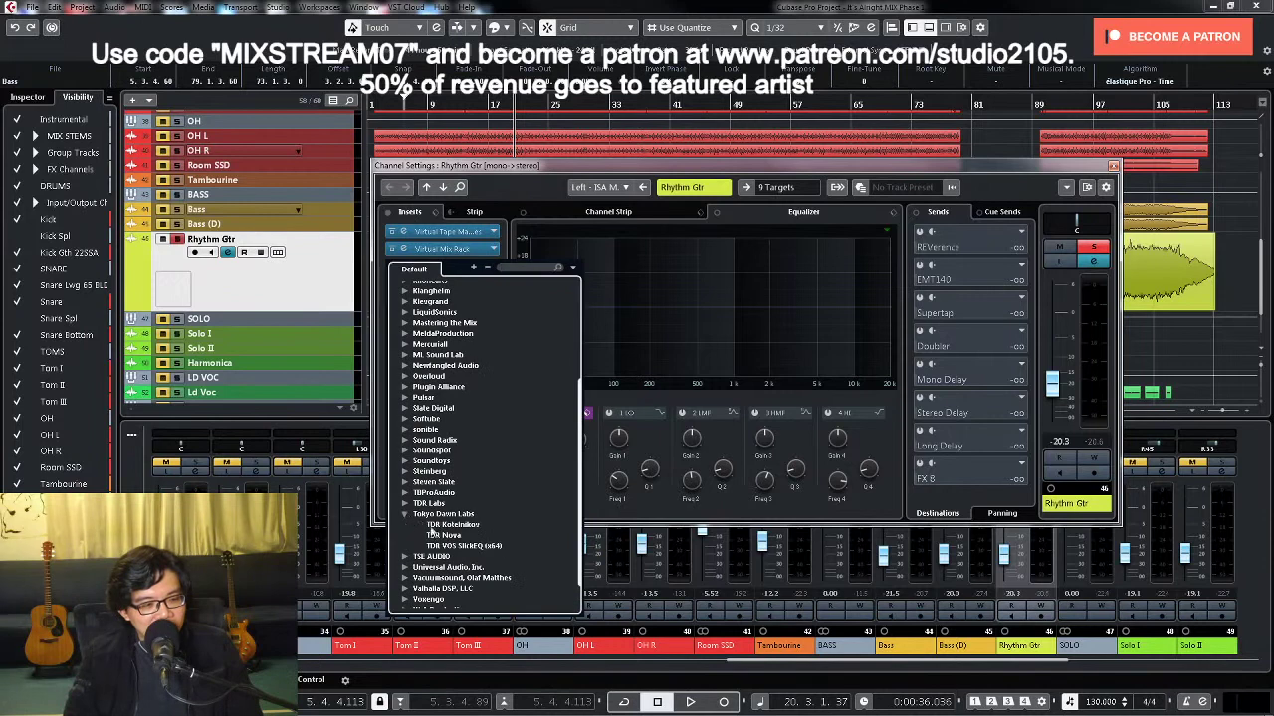
{"action": "left_click", "coordinate": [443, 537]}
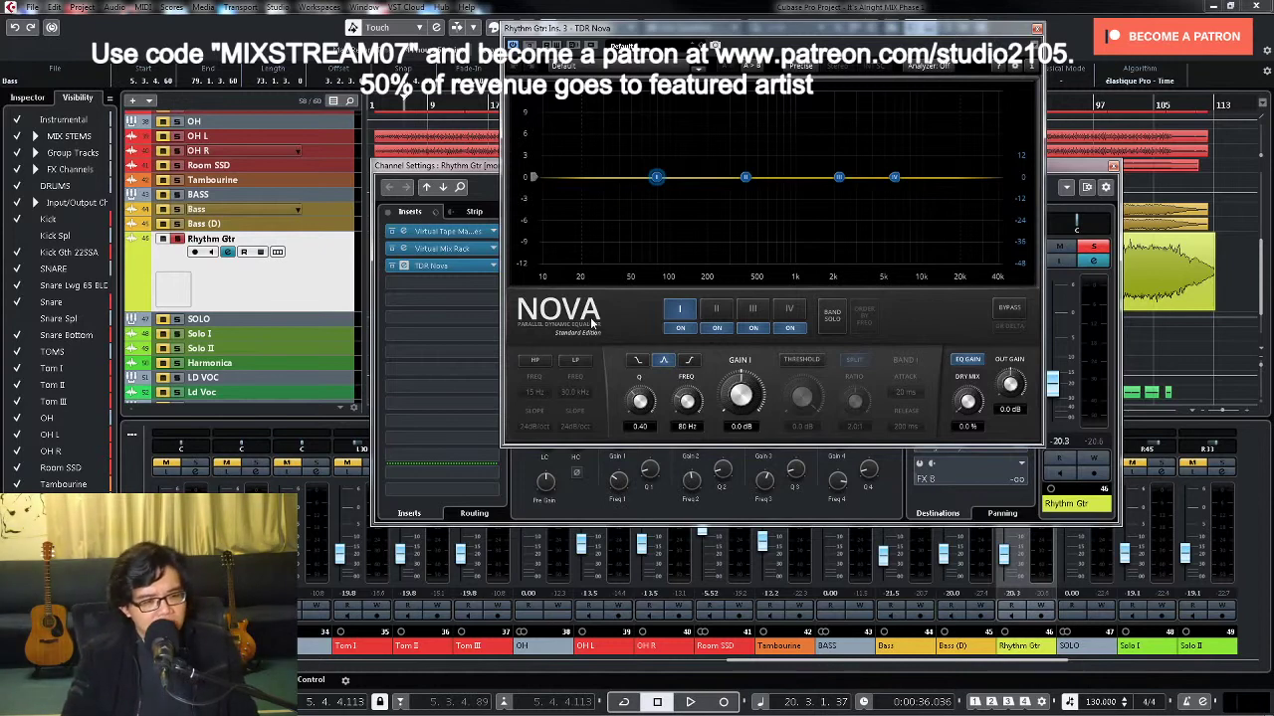
Step: Enable Nova's high-pass filter at 71 Hz and low-pass filter at 9.9 kHz while the guitar plays
{"action": "left_click", "coordinate": [545, 363]}
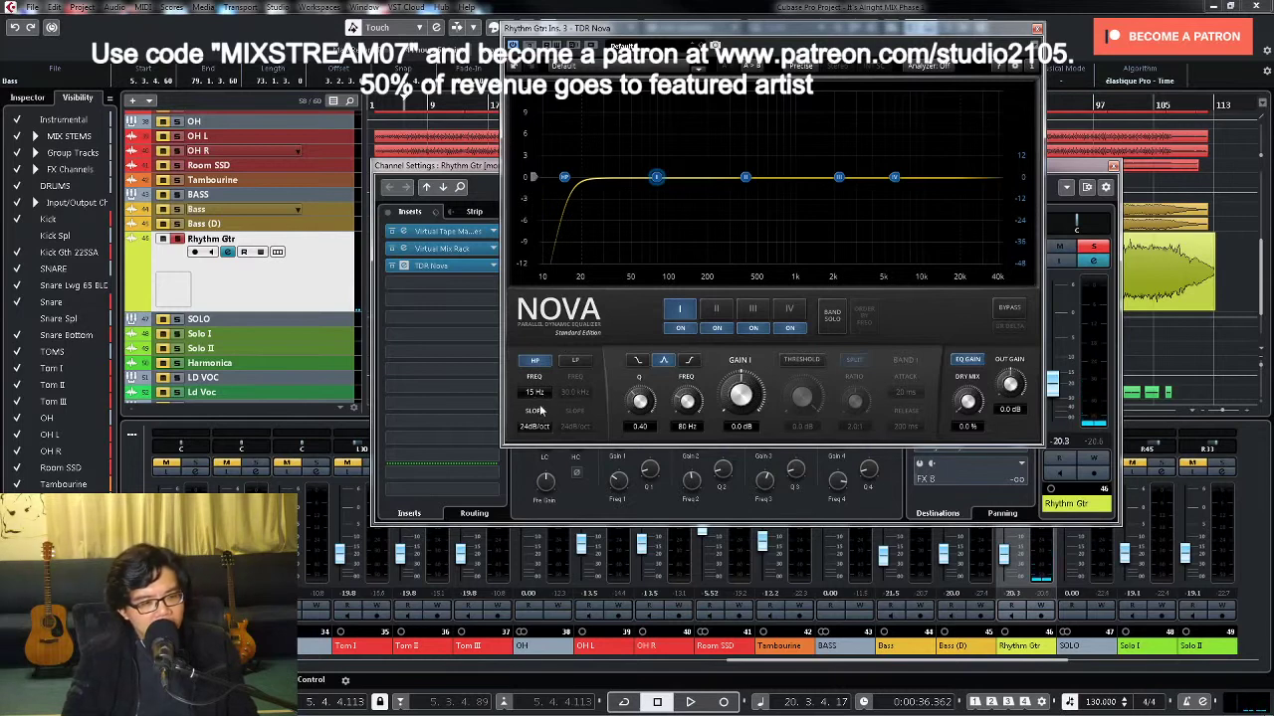
{"action": "key", "text": "space"}
{"action": "left_click_drag", "start_coordinate": [534, 391], "coordinate": [535, 328]}
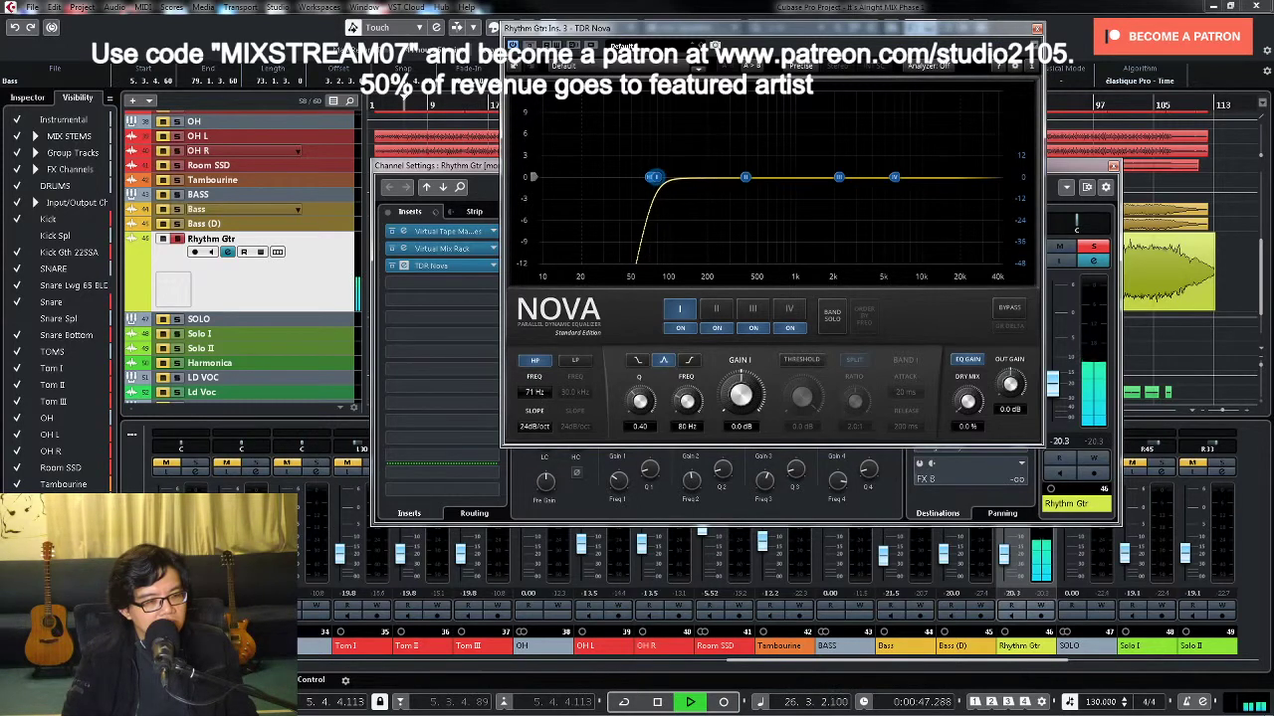
{"action": "left_click", "coordinate": [576, 361]}
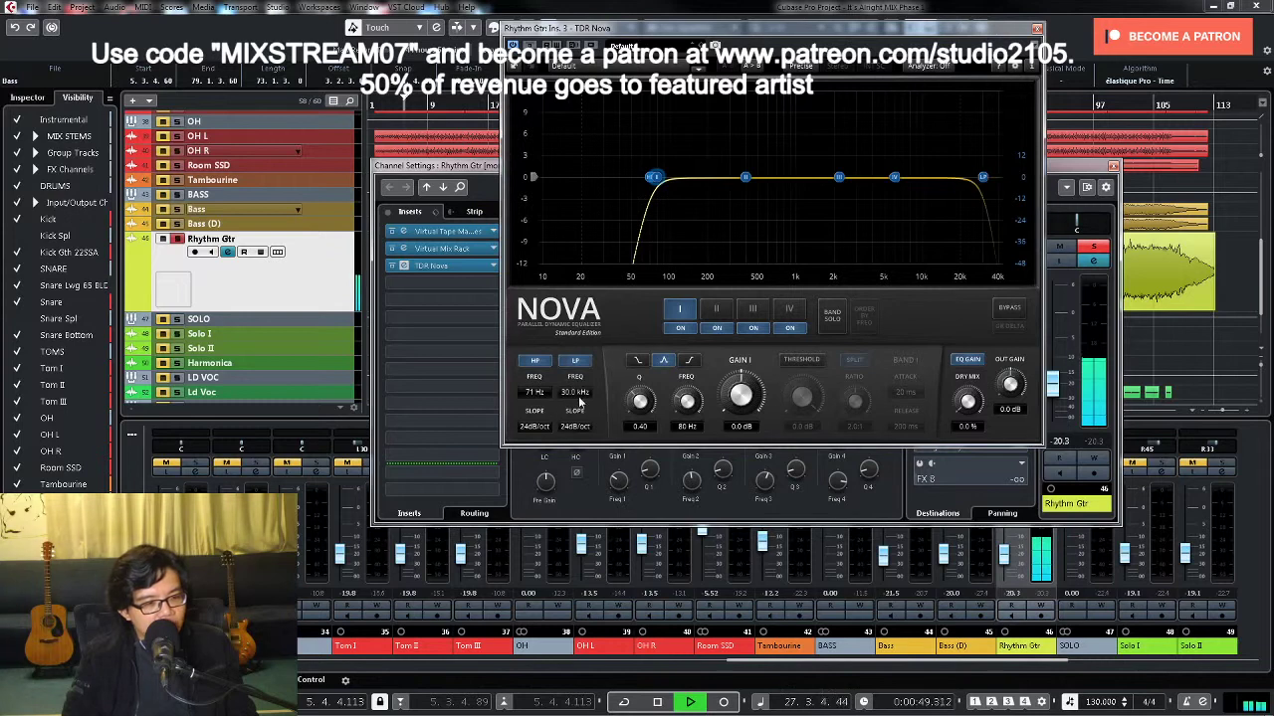
{"action": "left_click_drag", "start_coordinate": [580, 401], "coordinate": [580, 429]}
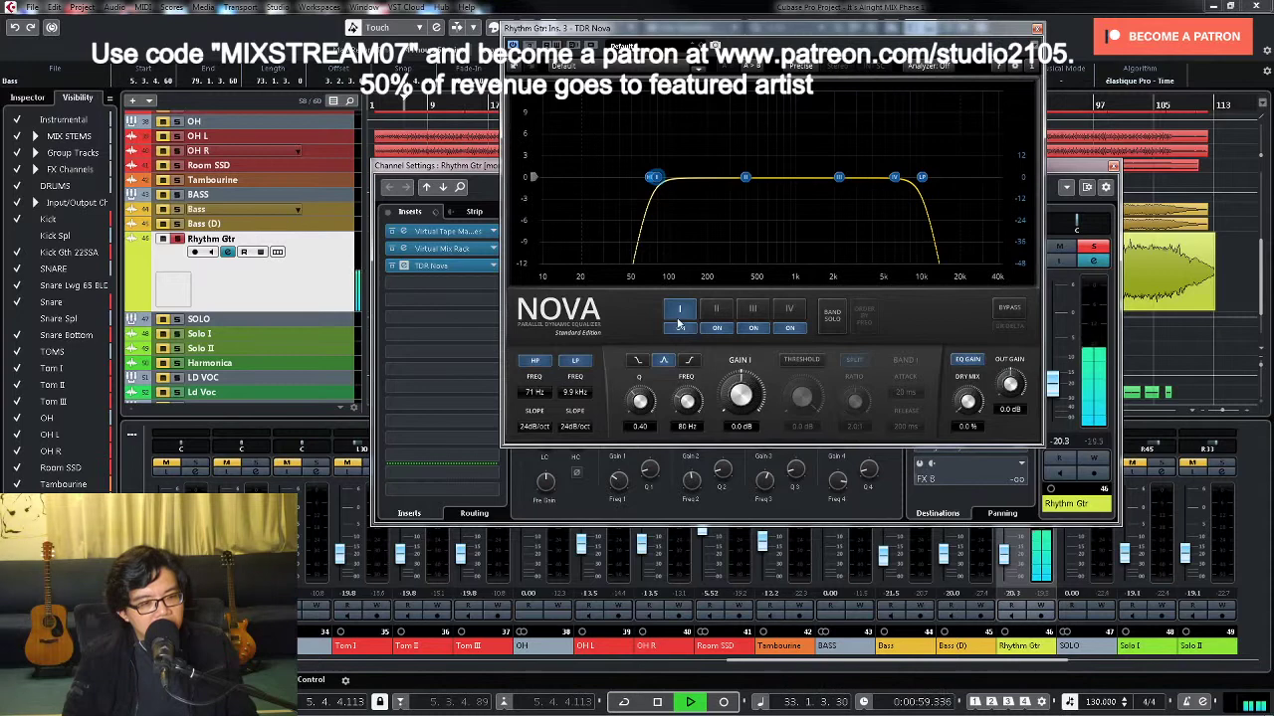
Step: Select band II in Nova and listen to the rhythm guitar through the filters
{"action": "left_click", "coordinate": [715, 311]}
{"action": "key", "text": "space"}
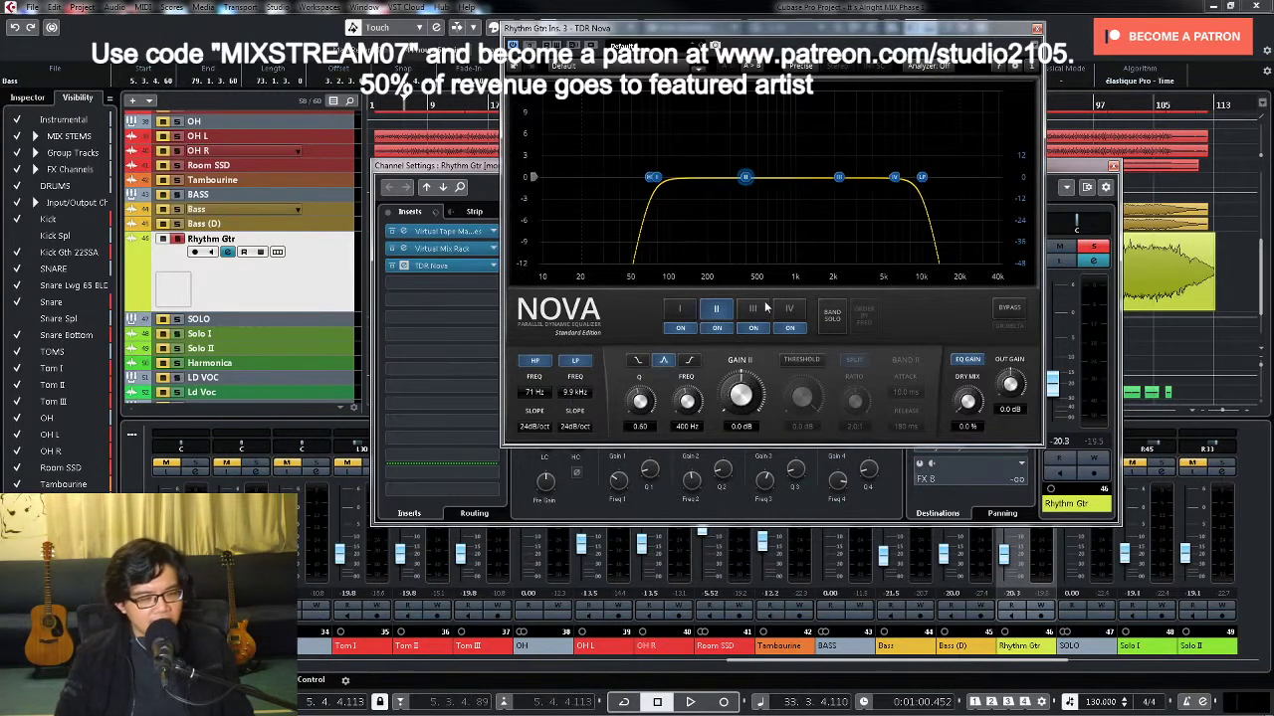
{"action": "key", "text": "space"}
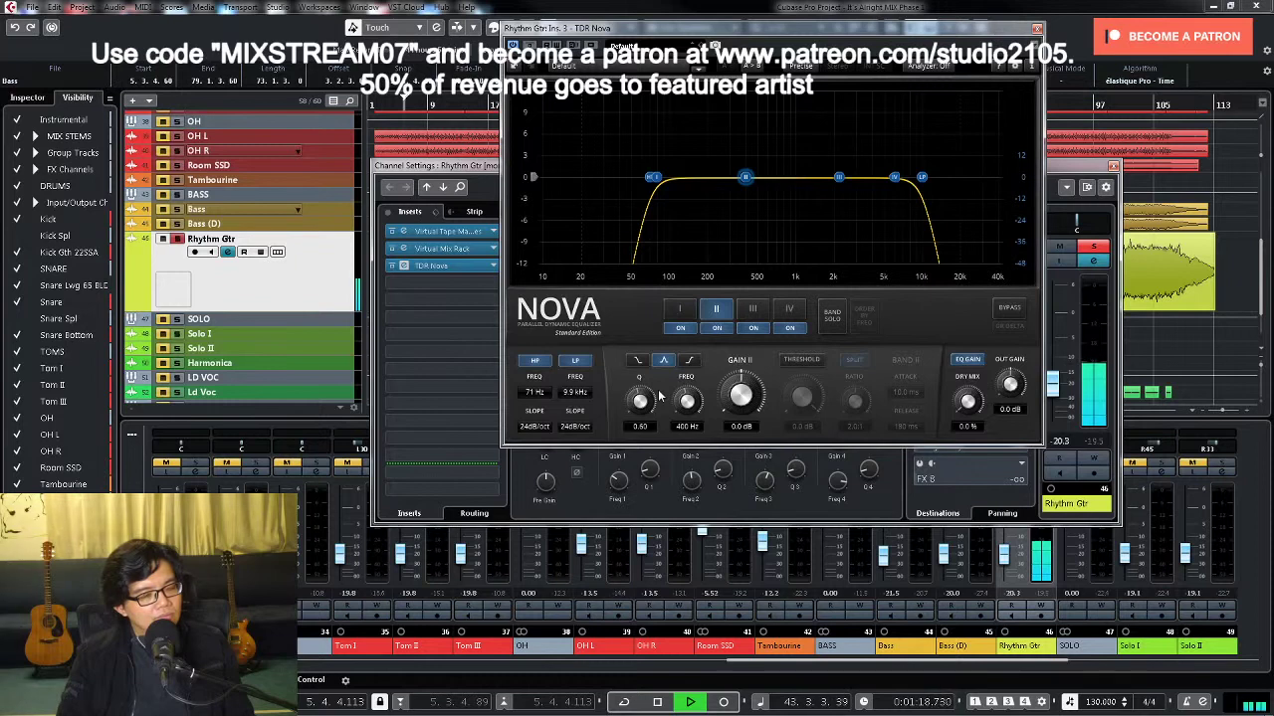
{"action": "key", "text": "space"}
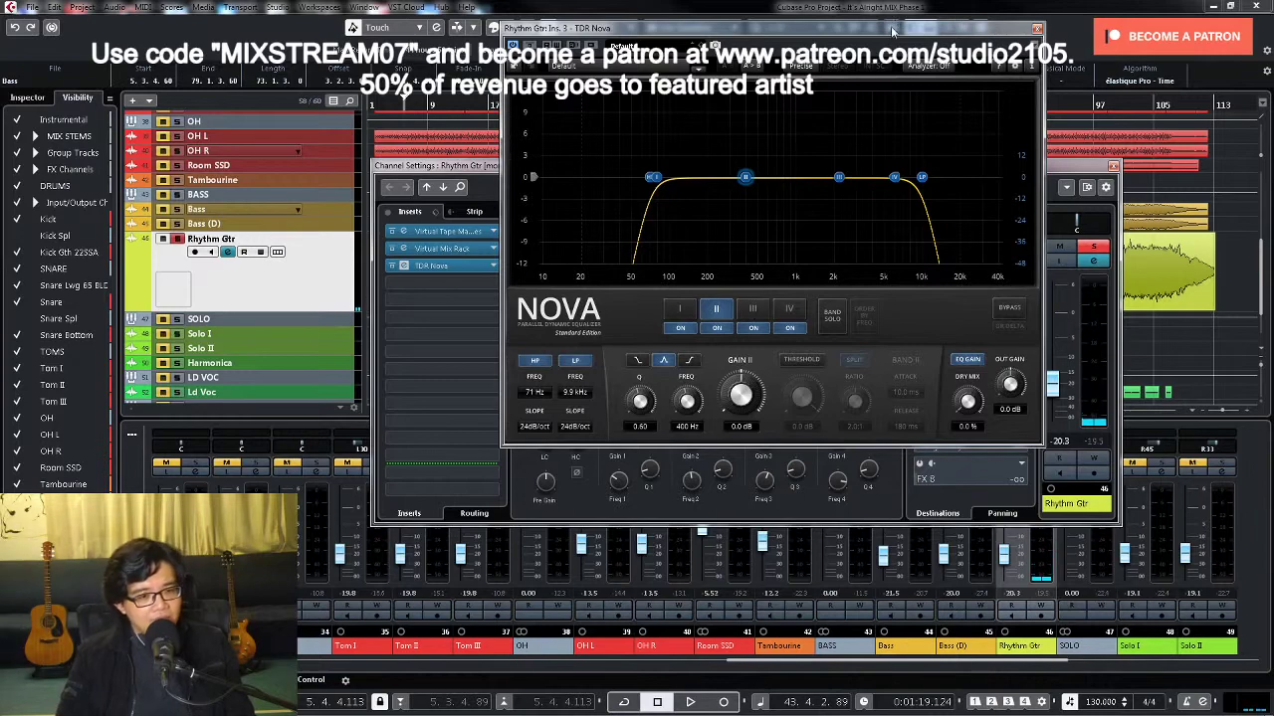
Step: Close the Rhythm Gtr channel settings, keep Nova open, and audition the guitar from about bar 21
{"action": "left_click_drag", "start_coordinate": [893, 30], "coordinate": [970, 371]}
{"action": "left_click", "coordinate": [1116, 169]}
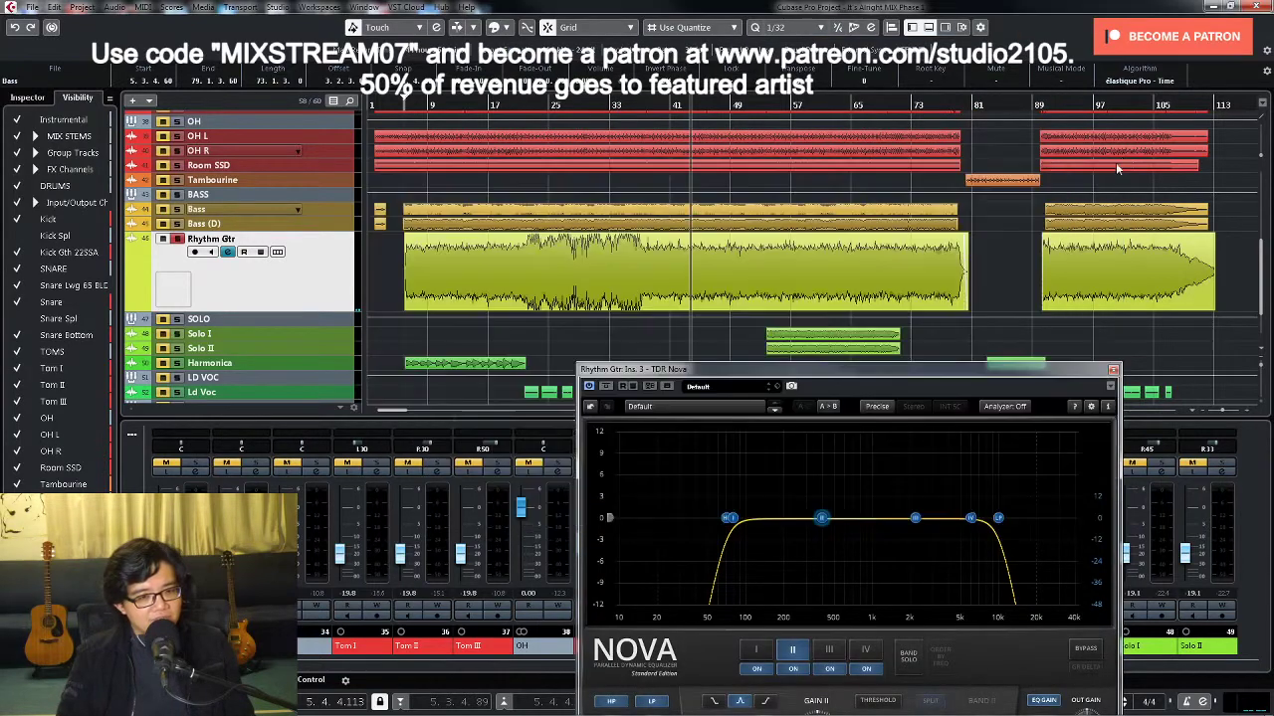
{"action": "left_click", "coordinate": [527, 104]}
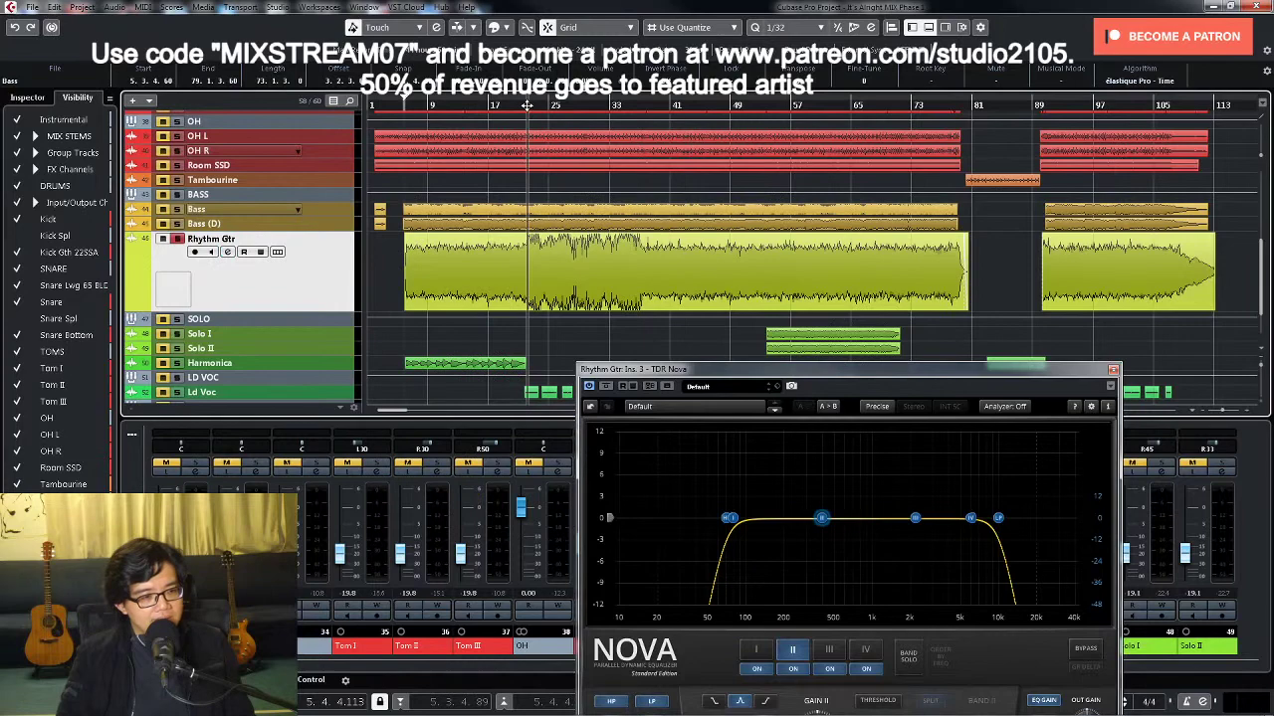
{"action": "left_click_drag", "start_coordinate": [890, 369], "coordinate": [867, 132]}
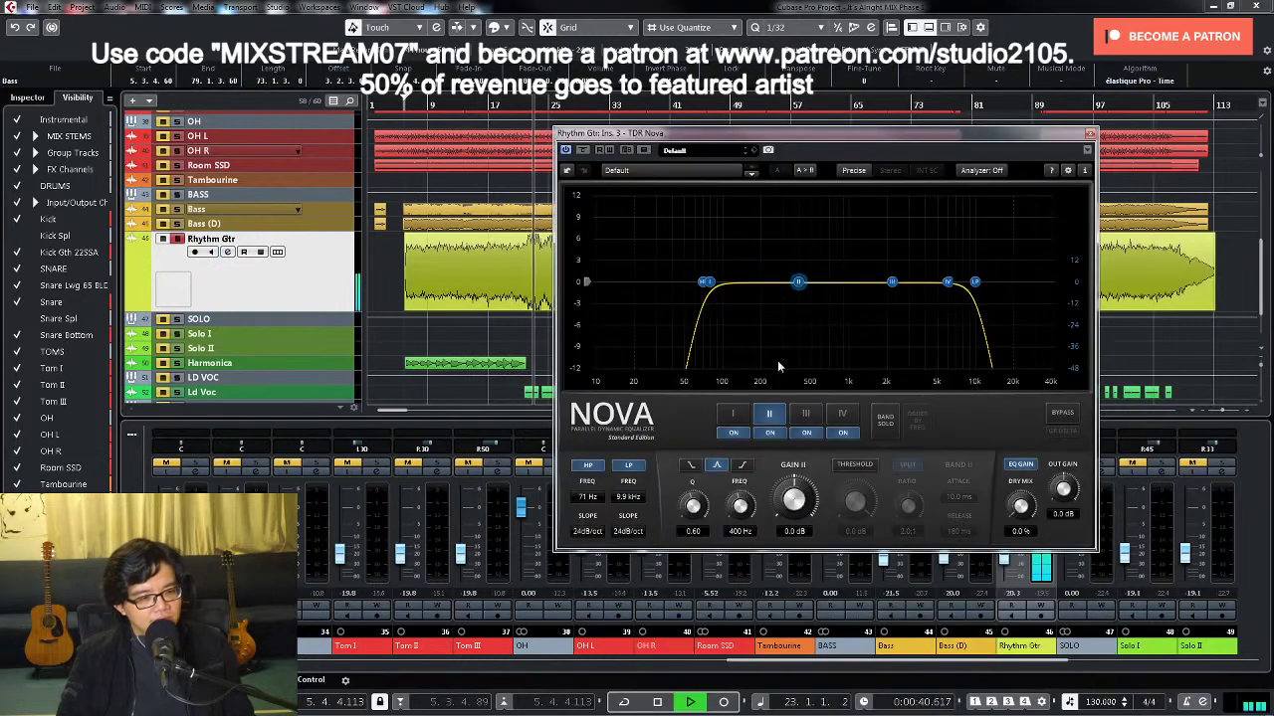
{"action": "key", "text": "space"}
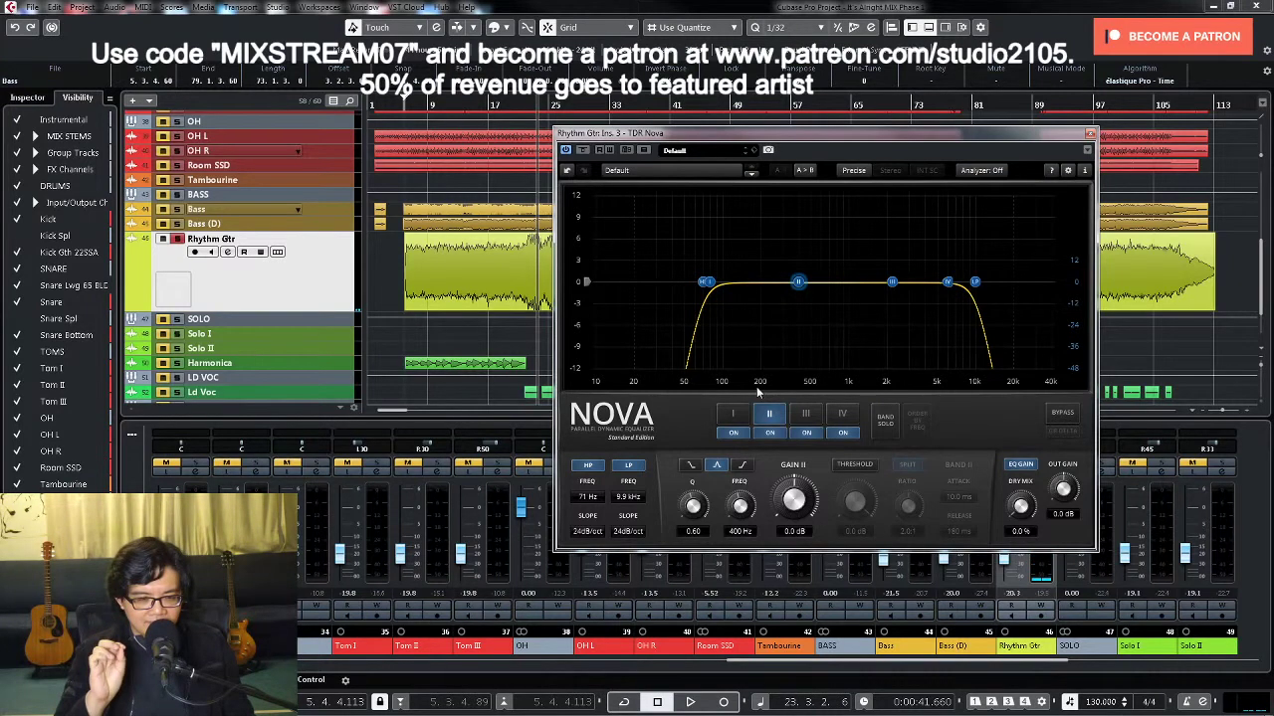
{"action": "key", "text": "space"}
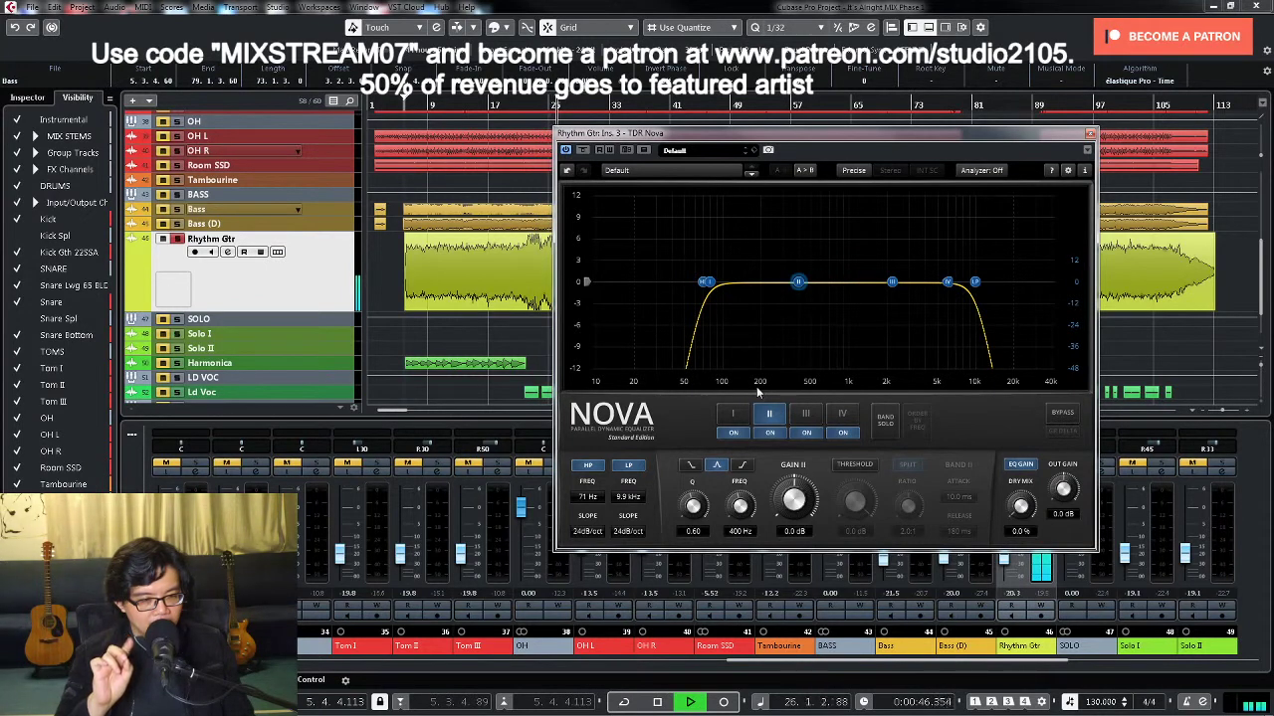
{"action": "key", "text": "space"}
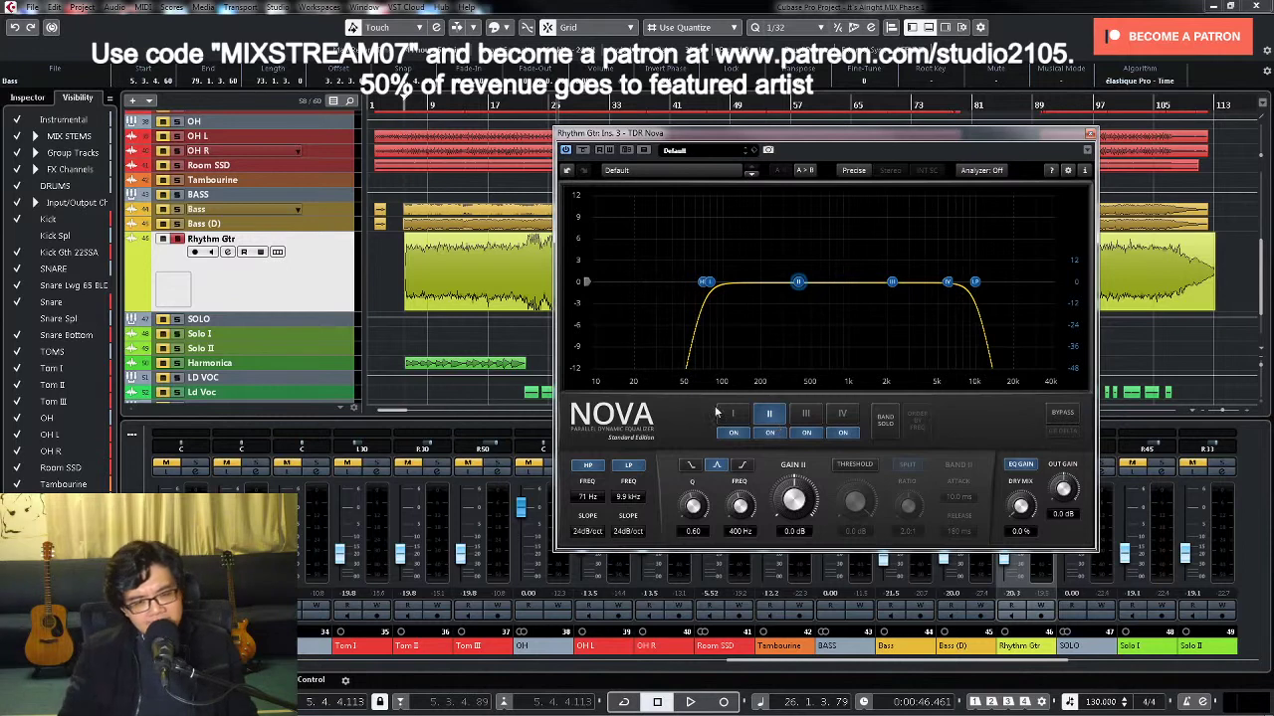
Step: Solo Nova's band II with a Q of 6.00 and sweep it to 140 Hz at 7.8 dB gain while the guitar plays
{"action": "left_click_drag", "start_coordinate": [668, 139], "coordinate": [768, 170]}
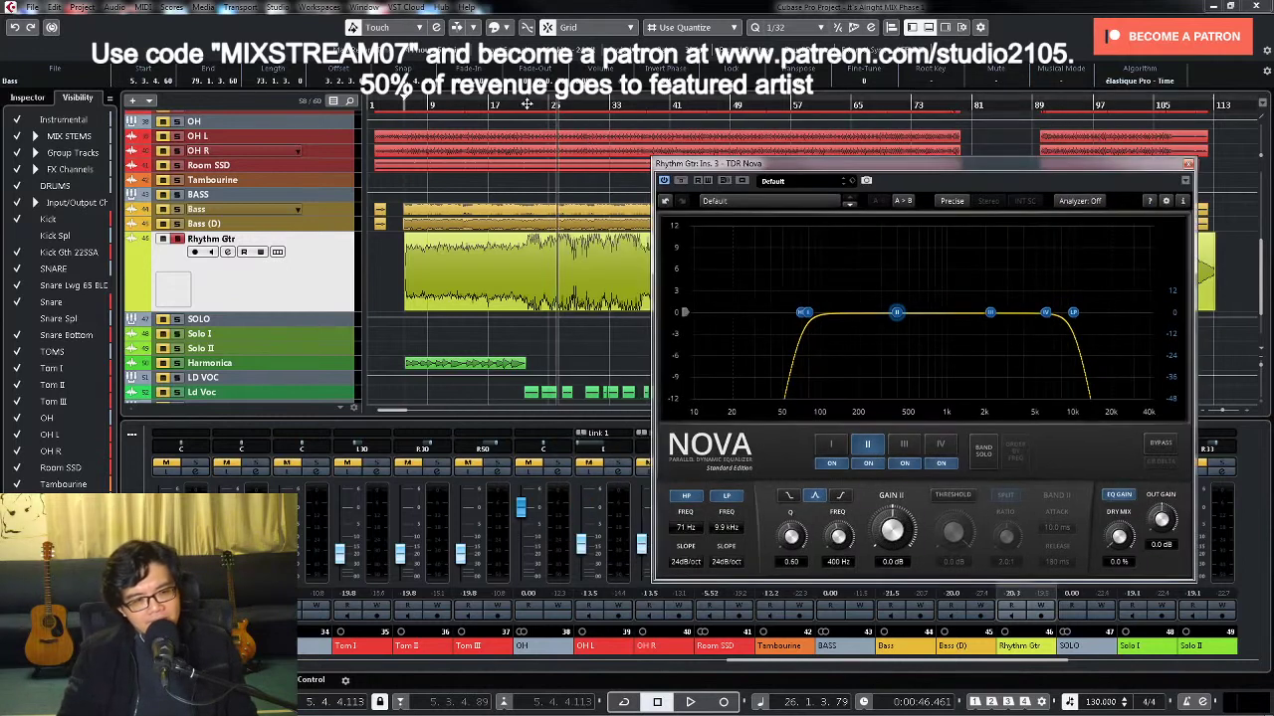
{"action": "left_click", "coordinate": [524, 105]}
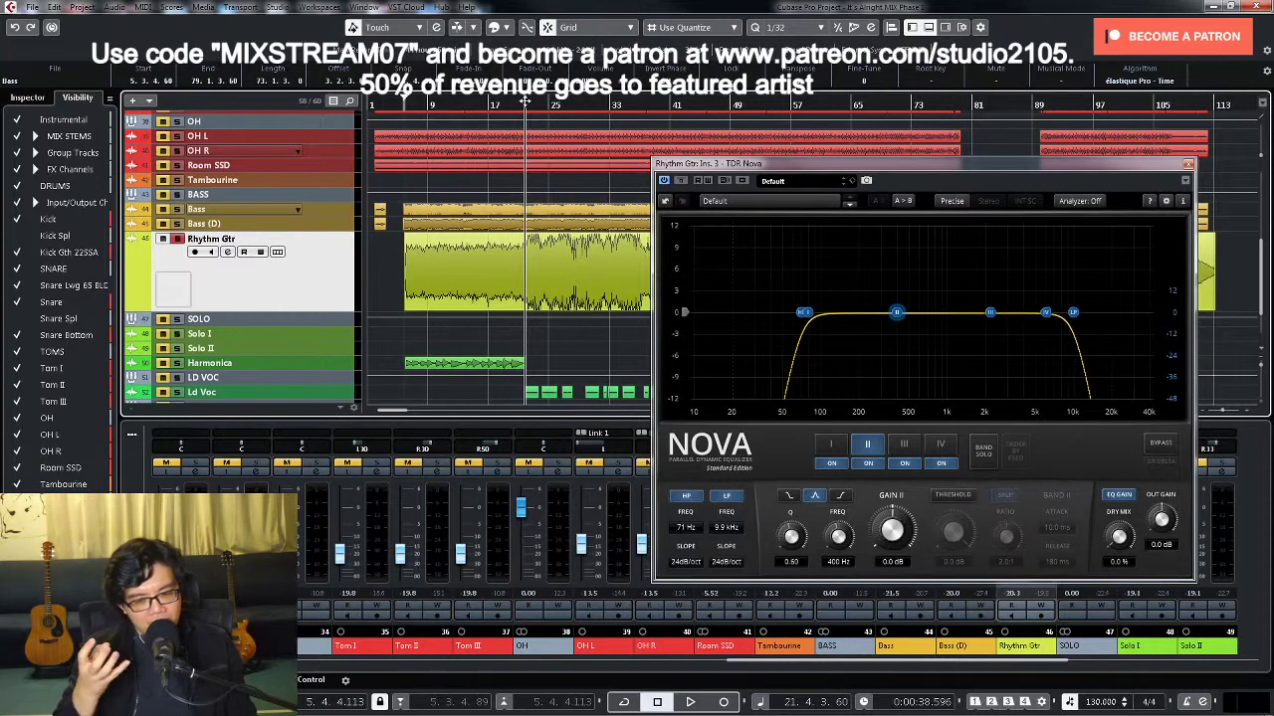
{"action": "key", "text": "space"}
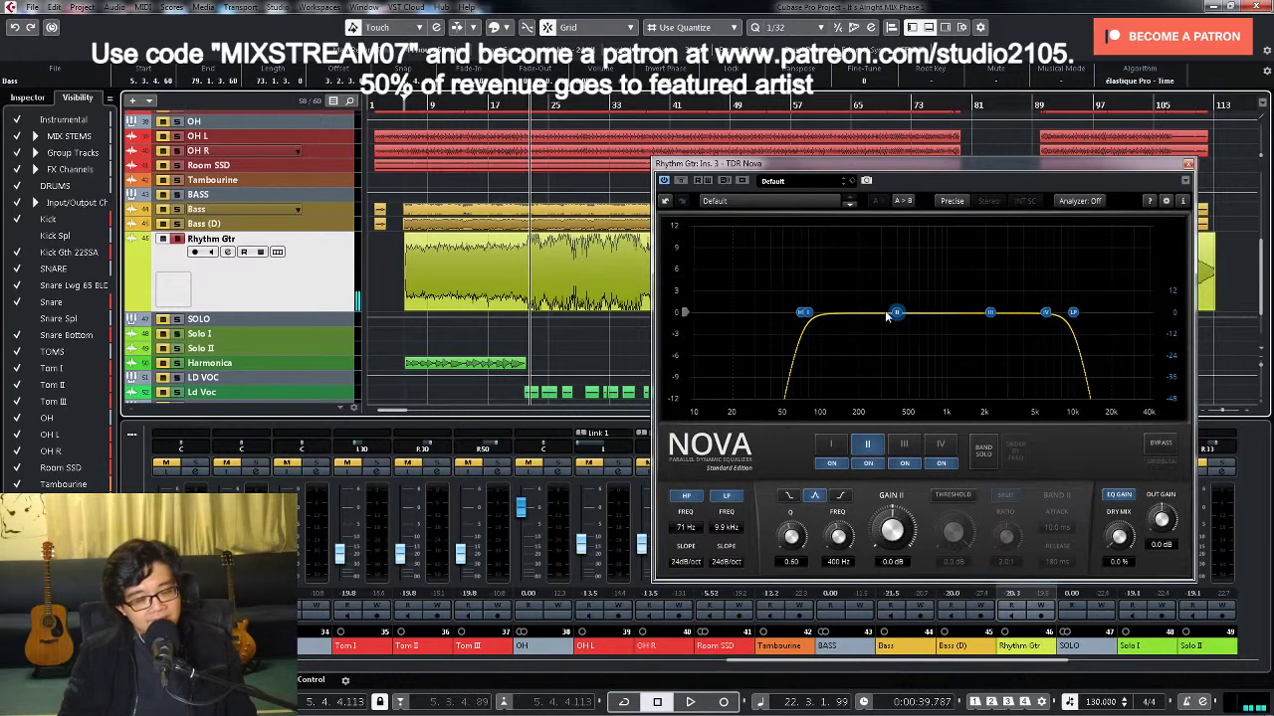
{"action": "left_click", "coordinate": [983, 449]}
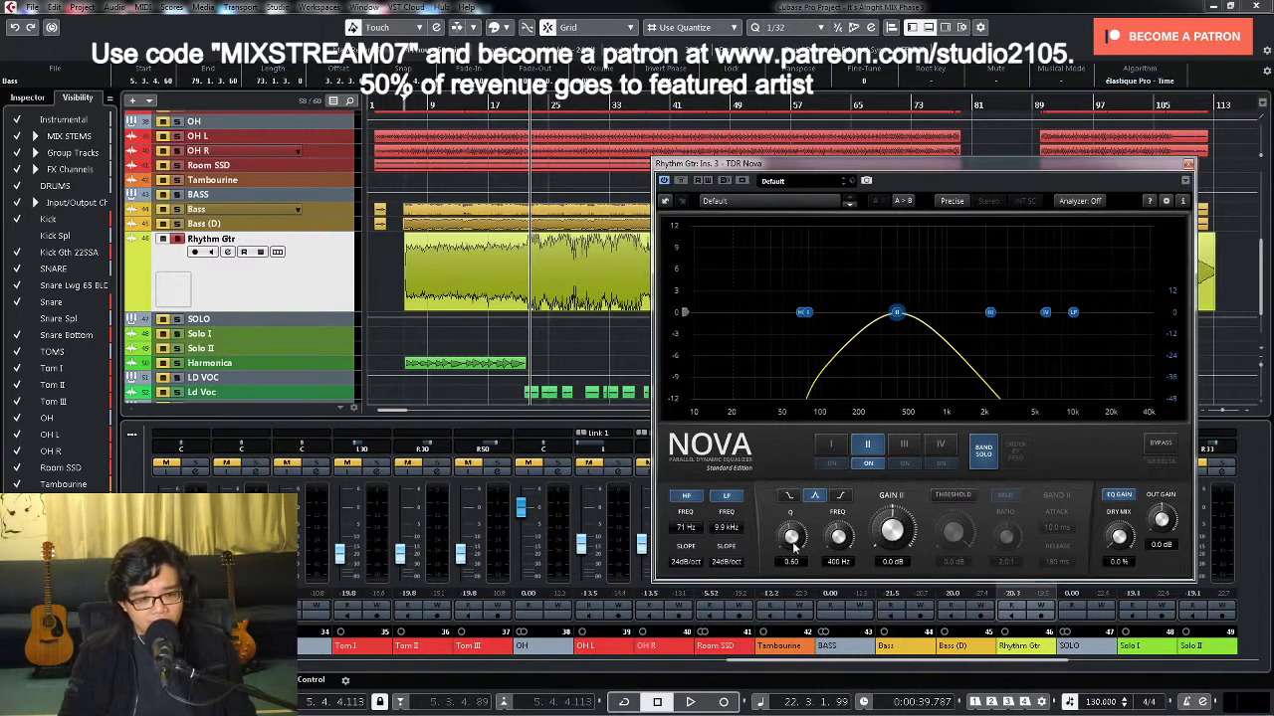
{"action": "left_click_drag", "start_coordinate": [793, 545], "coordinate": [793, 498]}
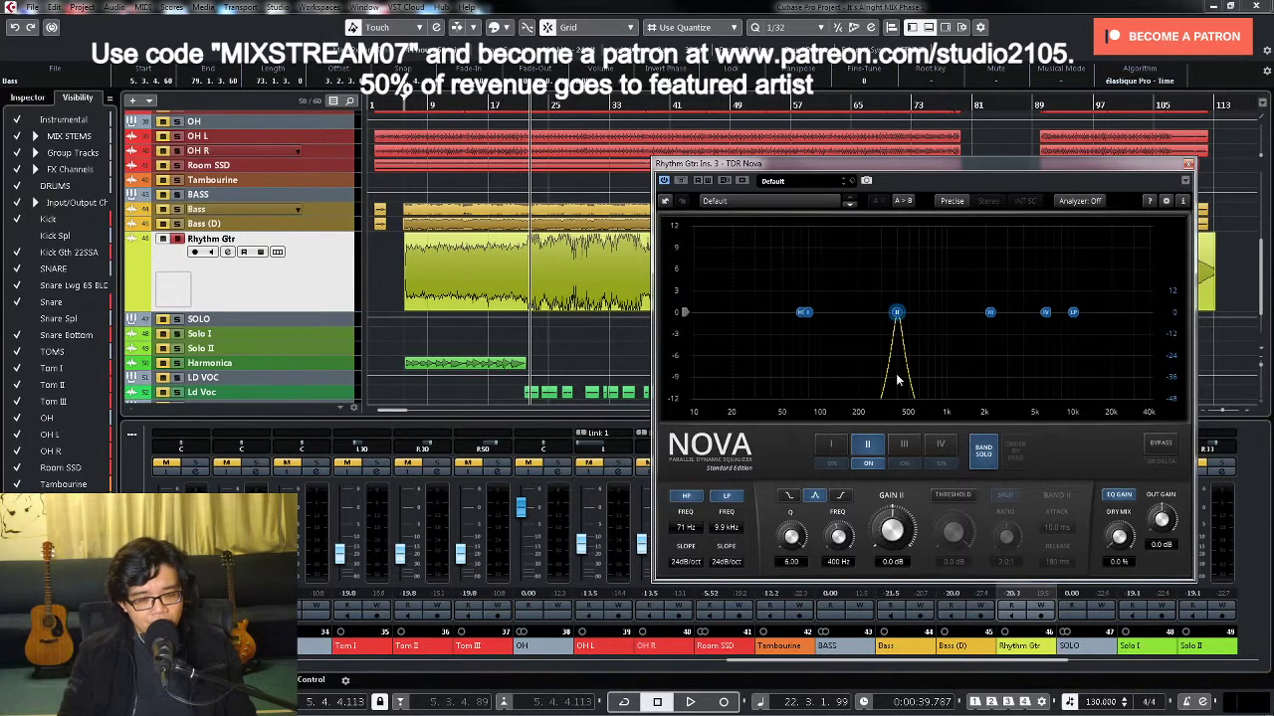
{"action": "key", "text": "space"}
{"action": "left_click_drag", "start_coordinate": [898, 315], "coordinate": [841, 262]}
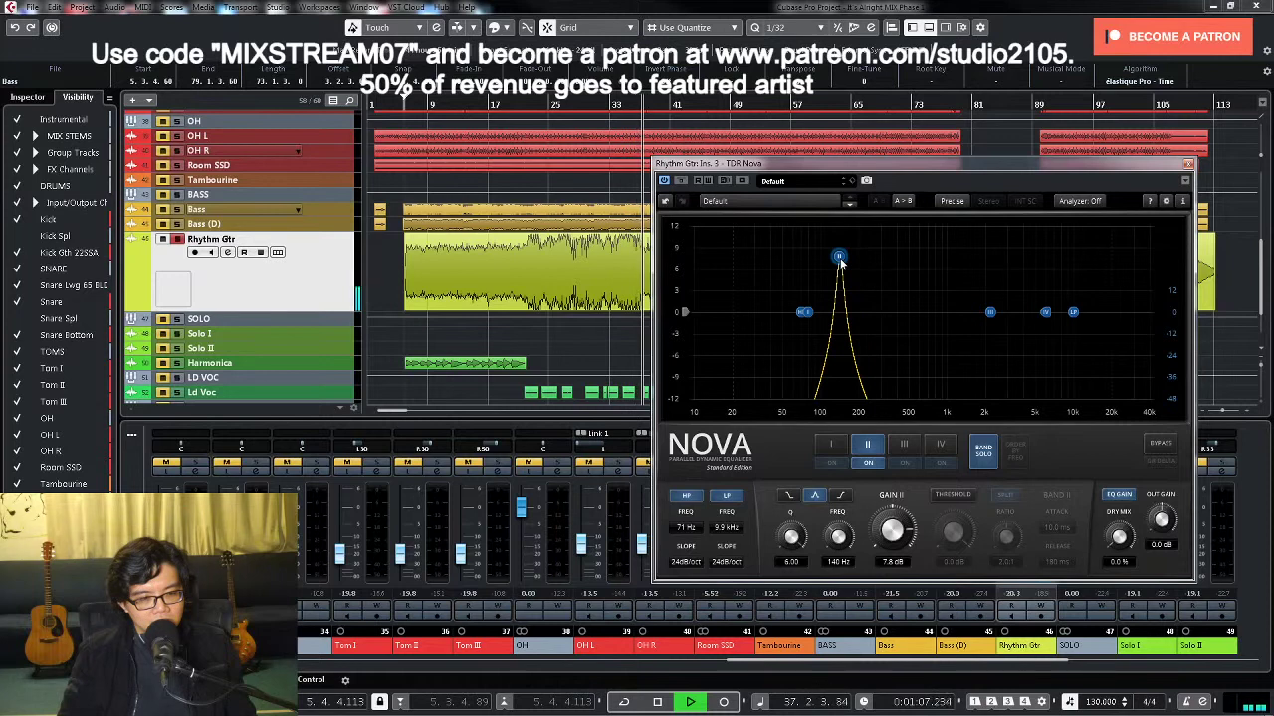
{"action": "key", "text": "space"}
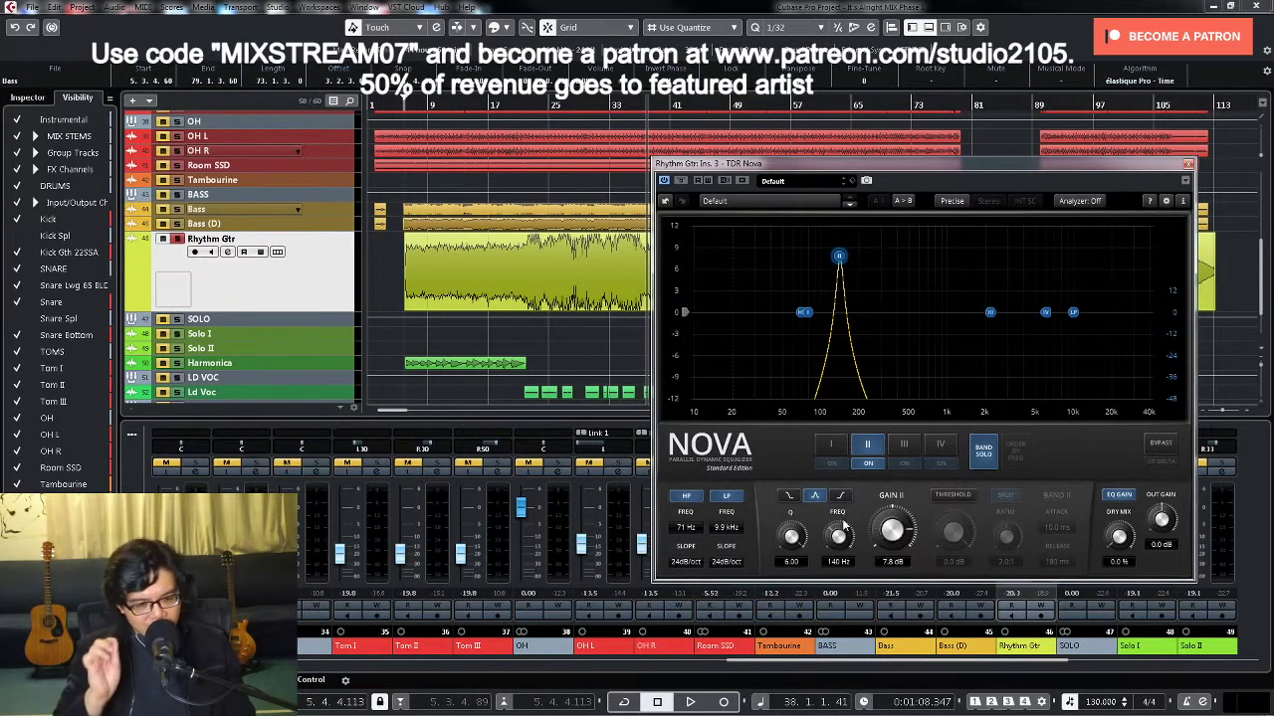
Step: Reset band II's gain to 0 dB and switch off band solo
{"action": "double_click", "coordinate": [893, 562]}
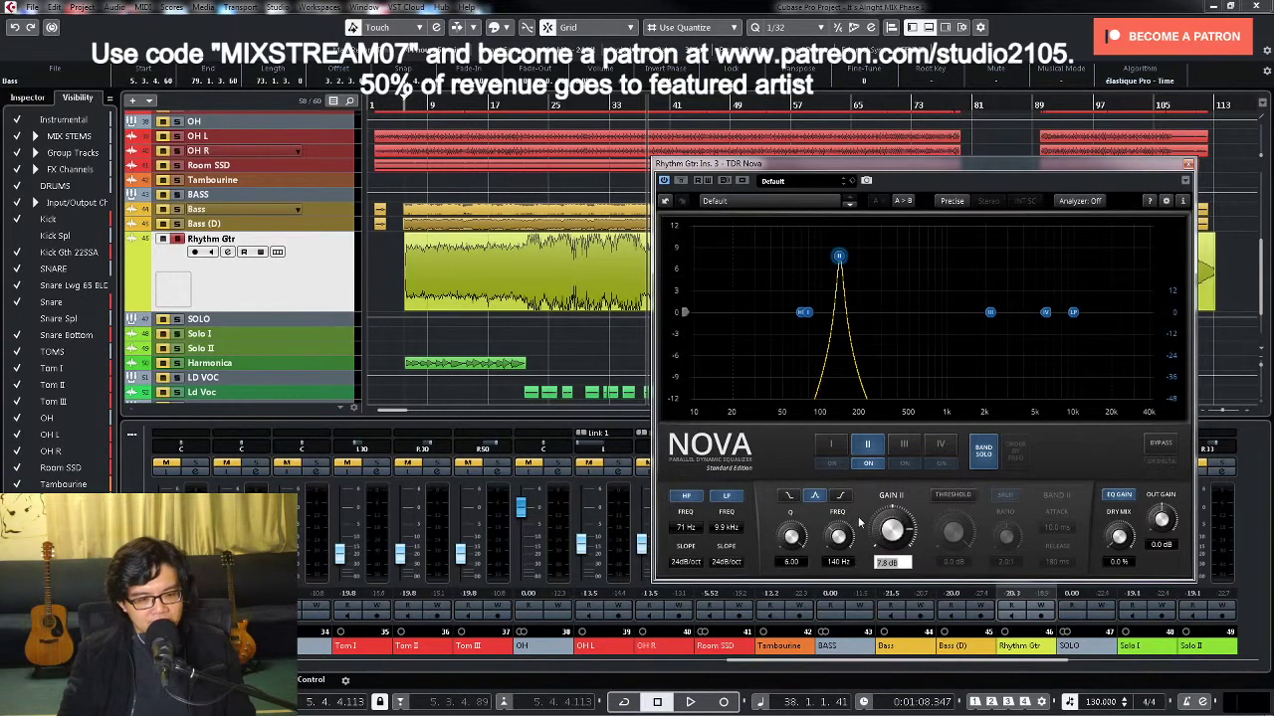
{"action": "type", "text": "0"}
{"action": "key", "text": "Return"}
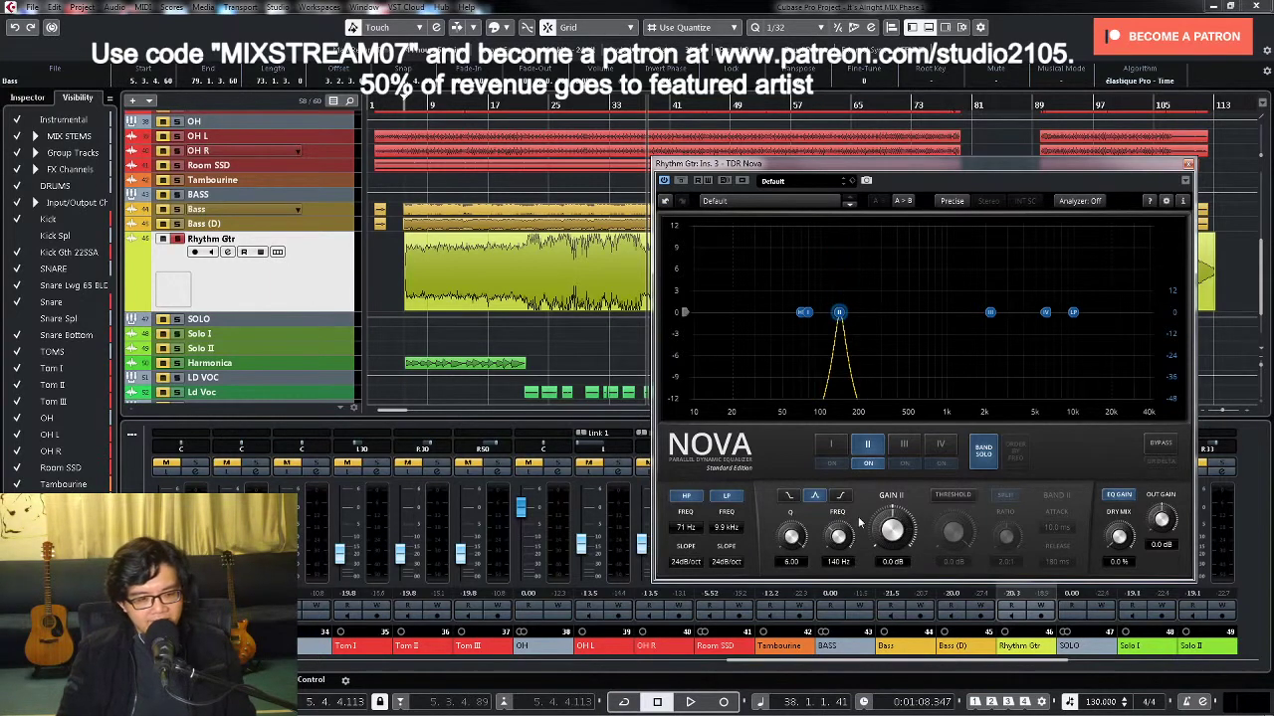
{"action": "left_click", "coordinate": [981, 453]}
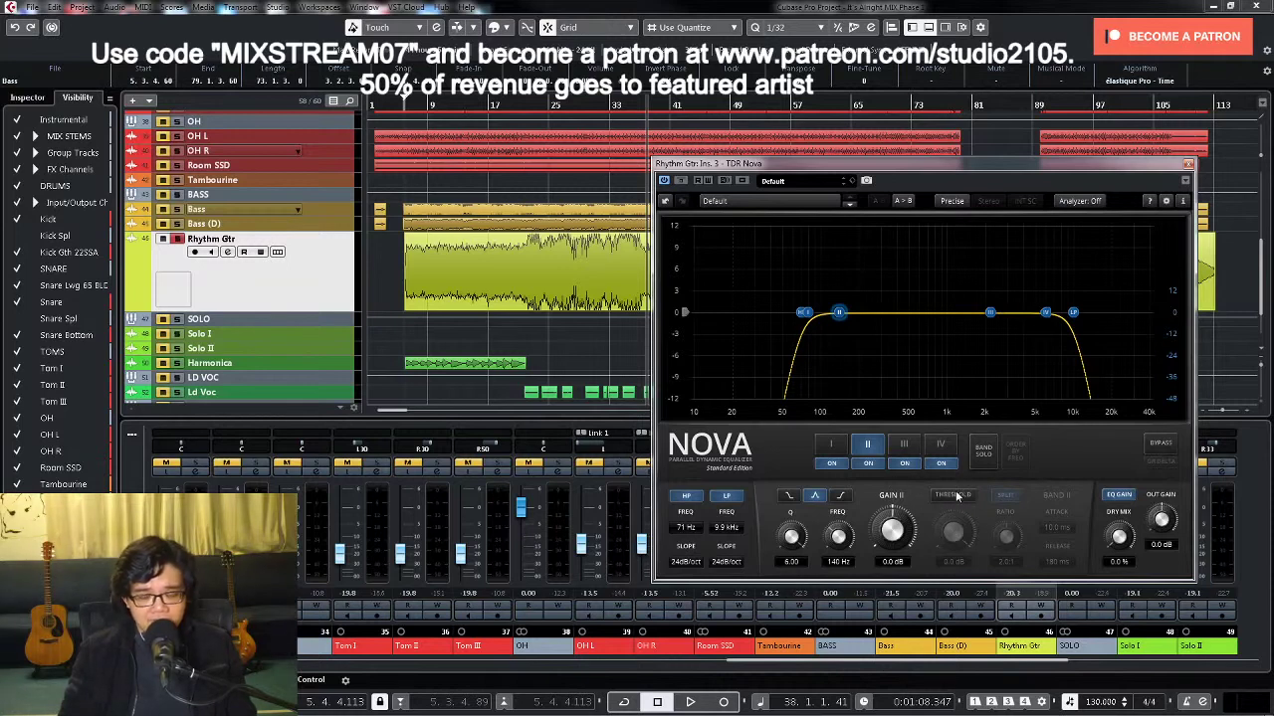
Step: Enable dynamics on band II with wideband detection instead of split, a 3:1 ratio and a 0.10 ms attack
{"action": "left_click", "coordinate": [953, 495]}
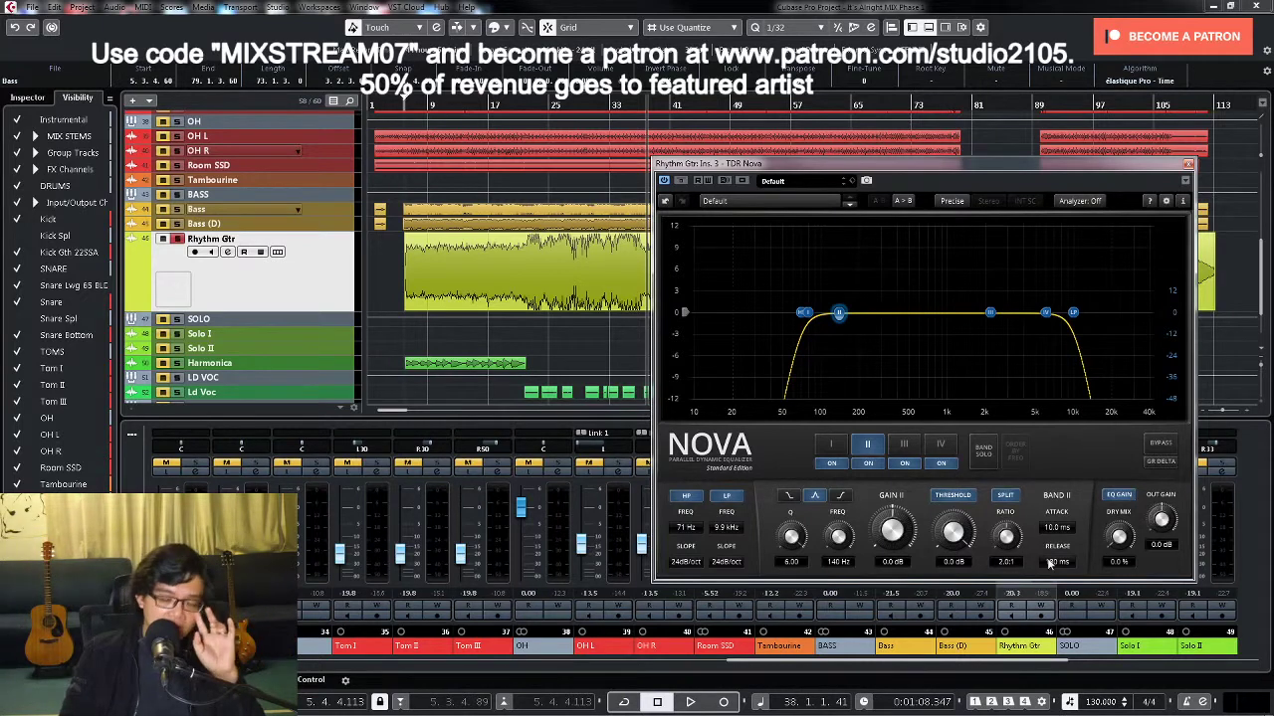
{"action": "left_click", "coordinate": [1011, 497]}
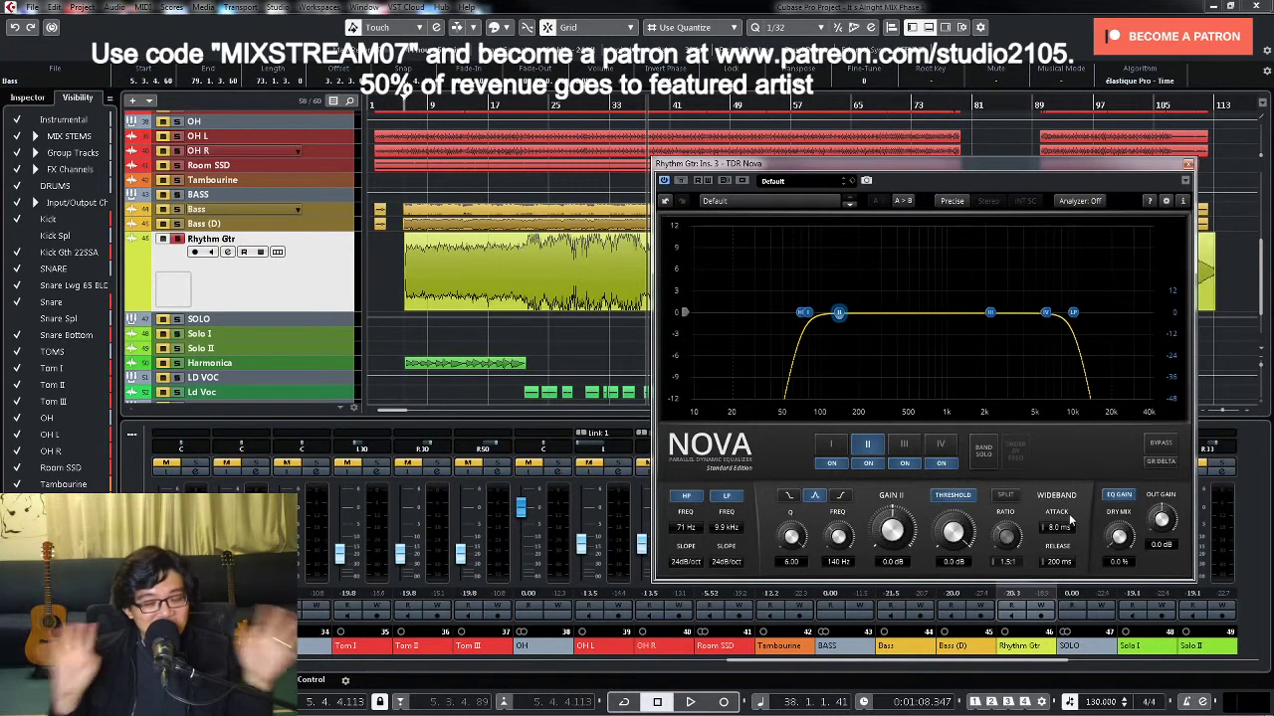
{"action": "left_click", "coordinate": [1009, 563]}
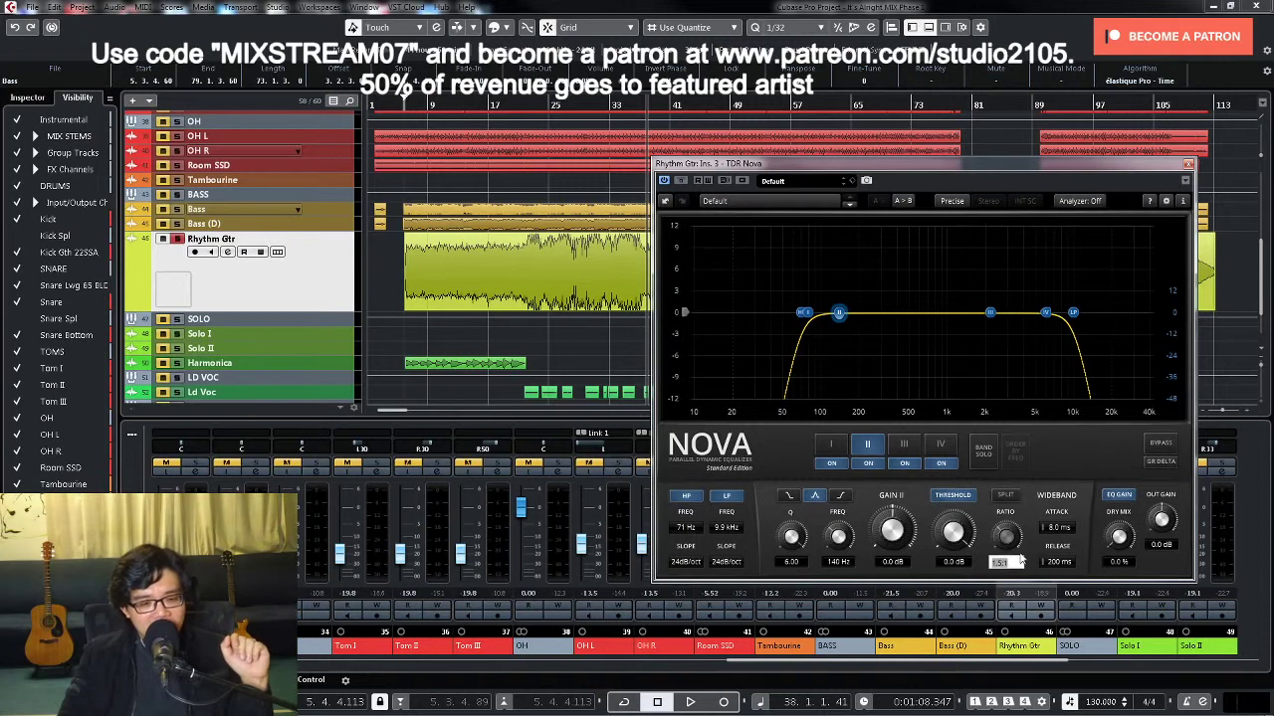
{"action": "type", "text": "3"}
{"action": "key", "text": "Return"}
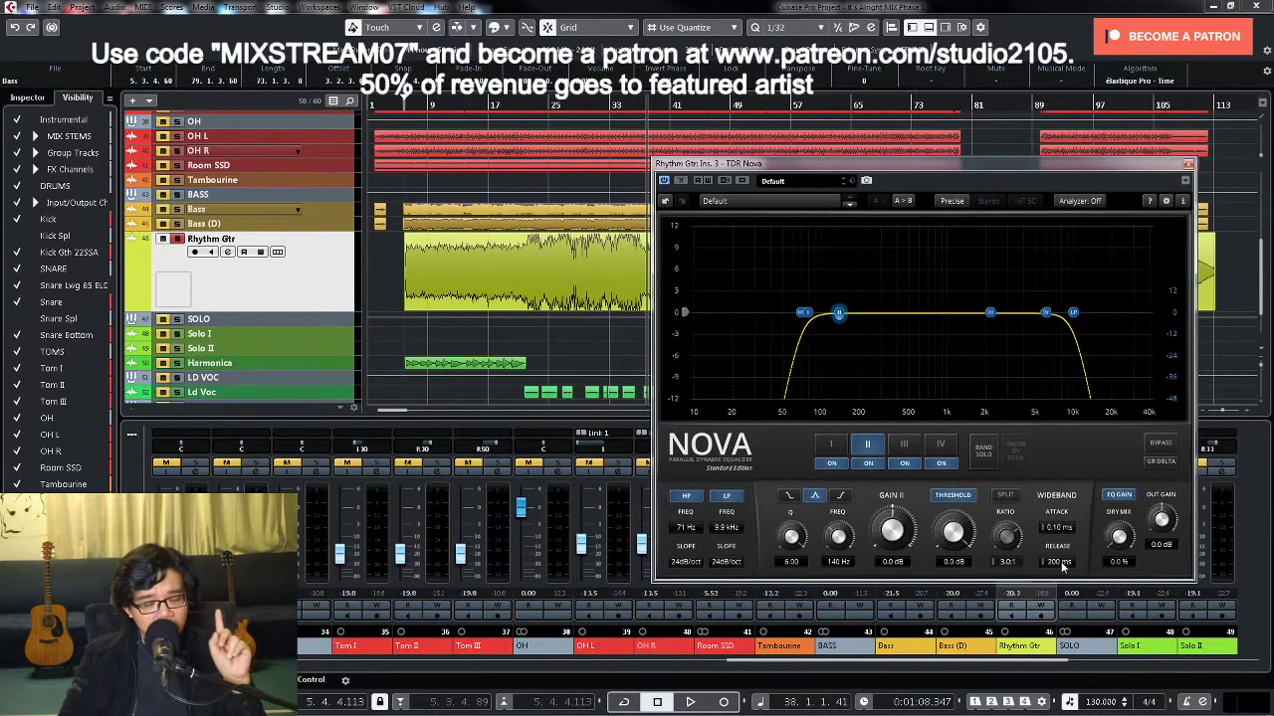
Step: Set up cycle playback from about bar 21 to bar 33 and listen to the dynamic 140 Hz band
{"action": "left_click", "coordinate": [527, 119]}
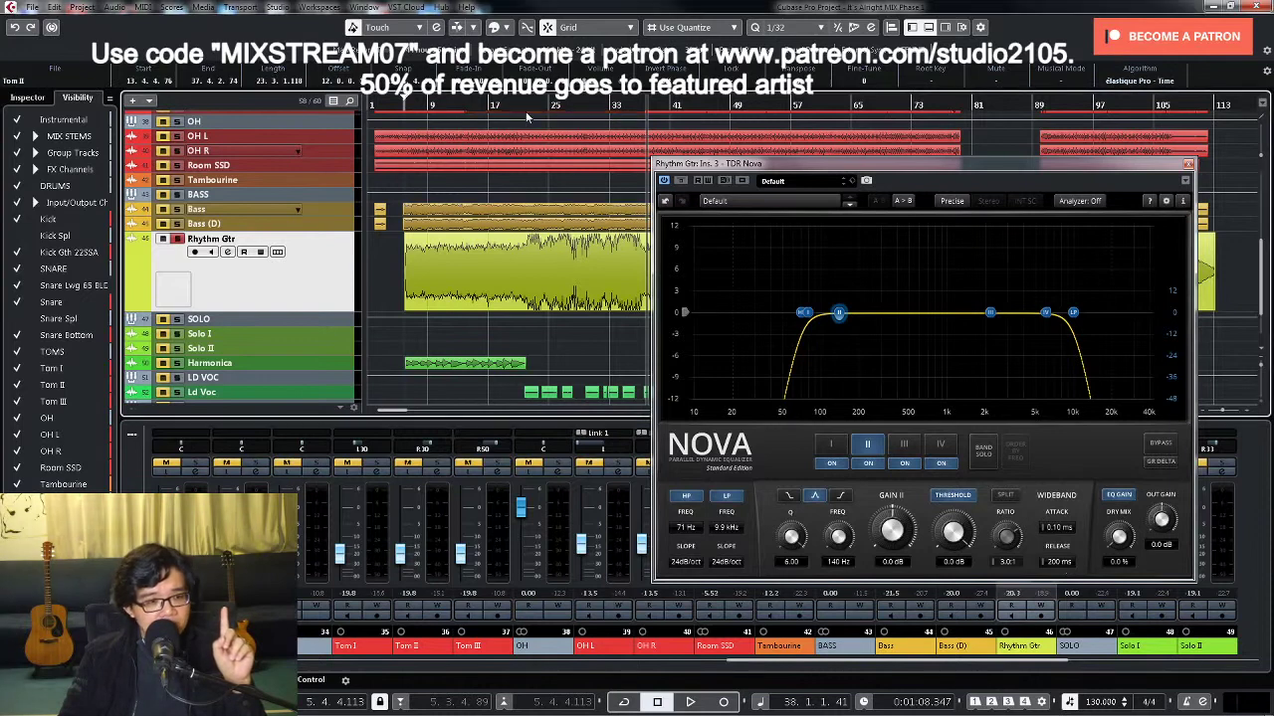
{"action": "left_click", "coordinate": [525, 106]}
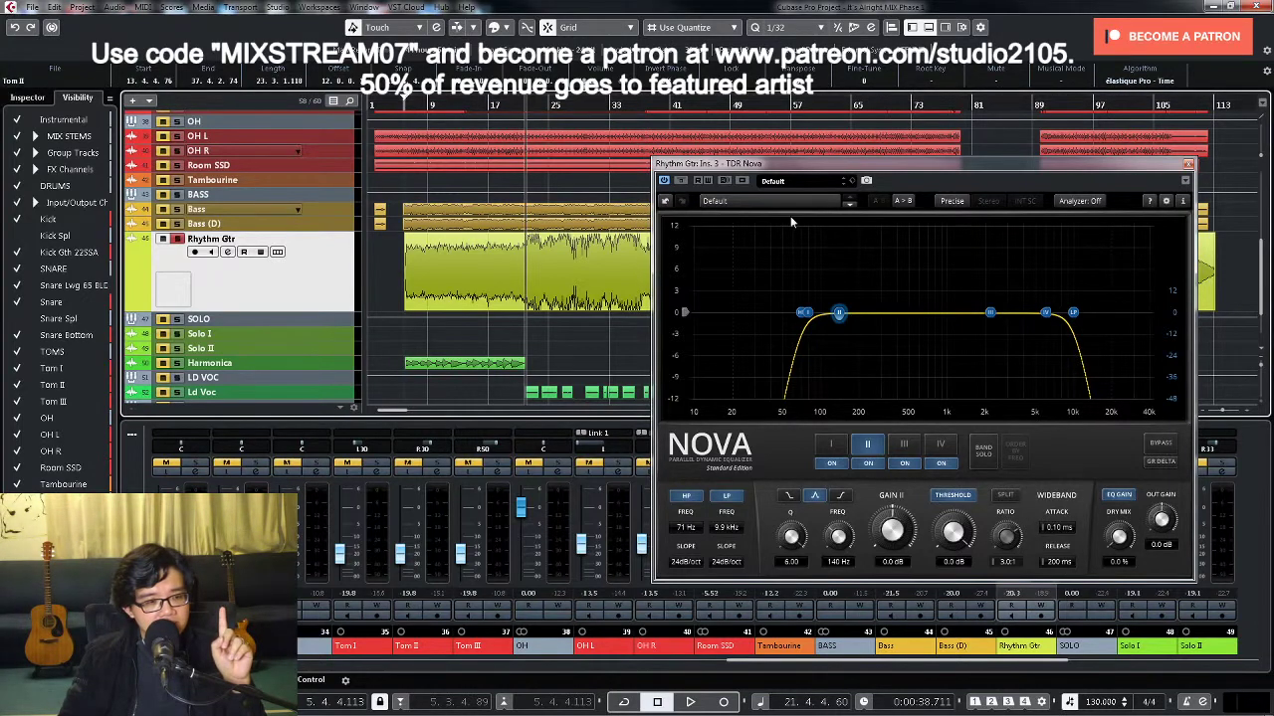
{"action": "key", "text": "ctrl+2"}
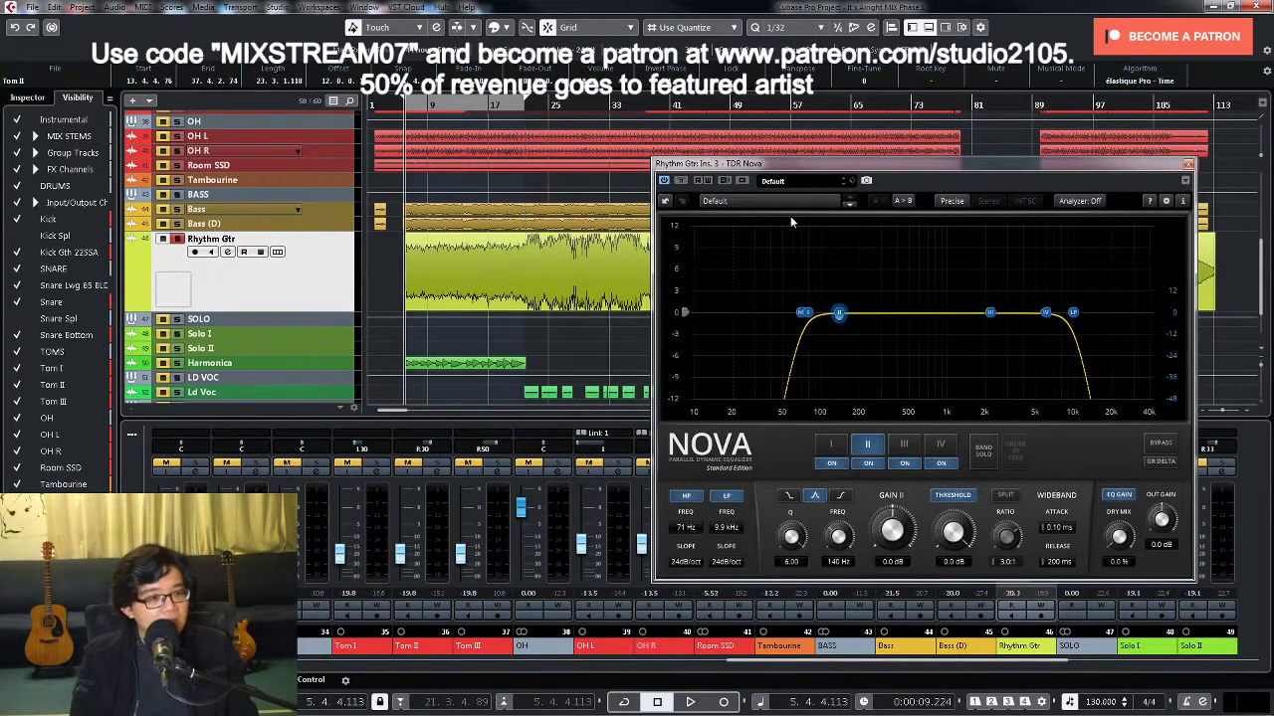
{"action": "key", "text": "space"}
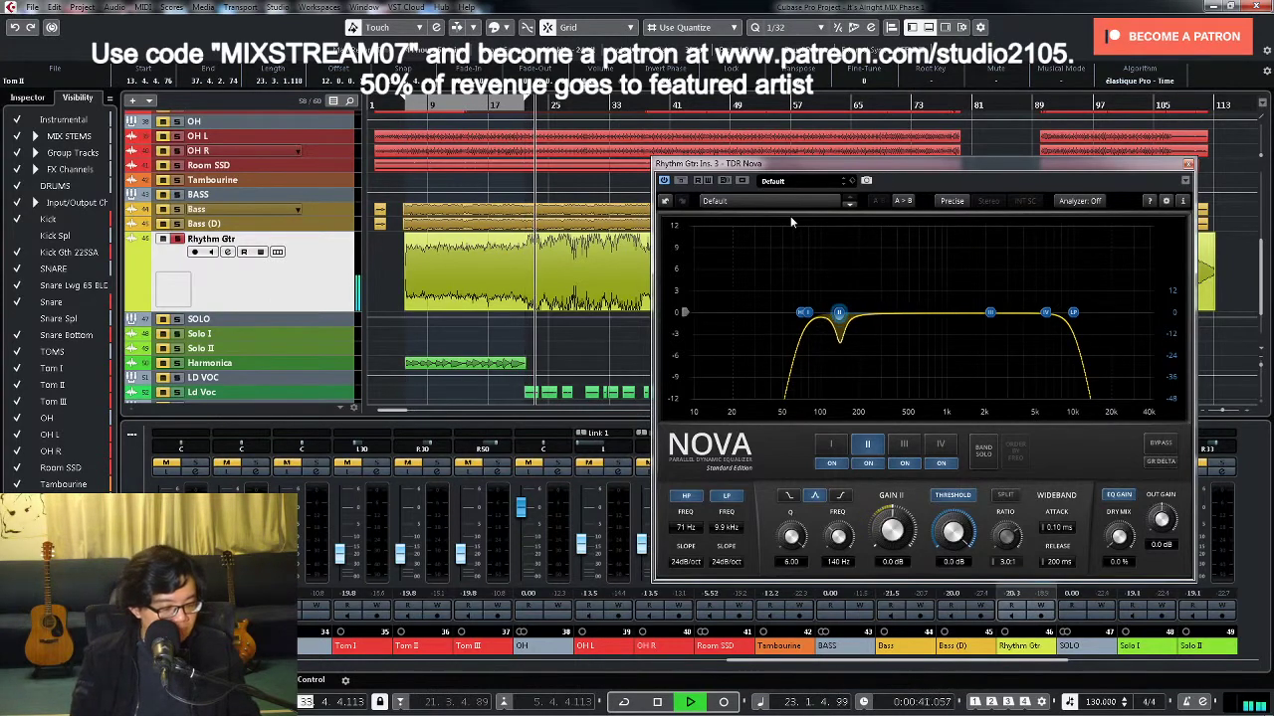
{"action": "key", "text": "KP_Divide"}
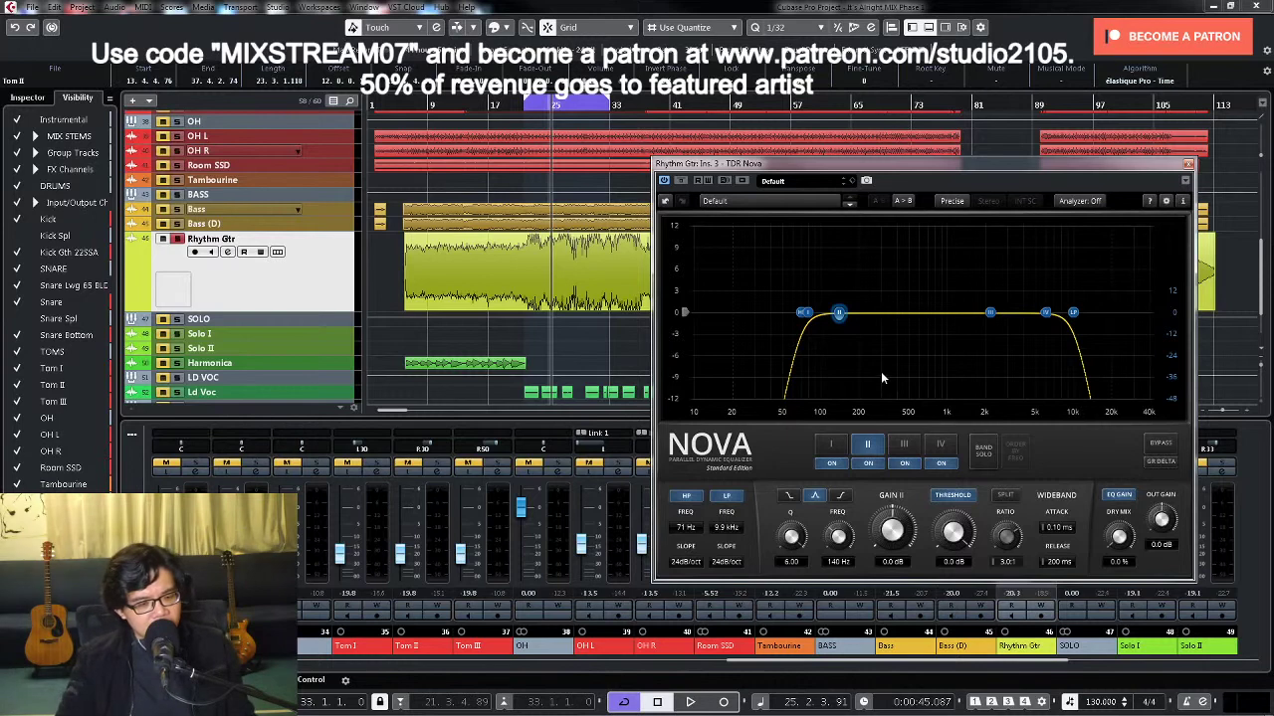
{"action": "key", "text": "space"}
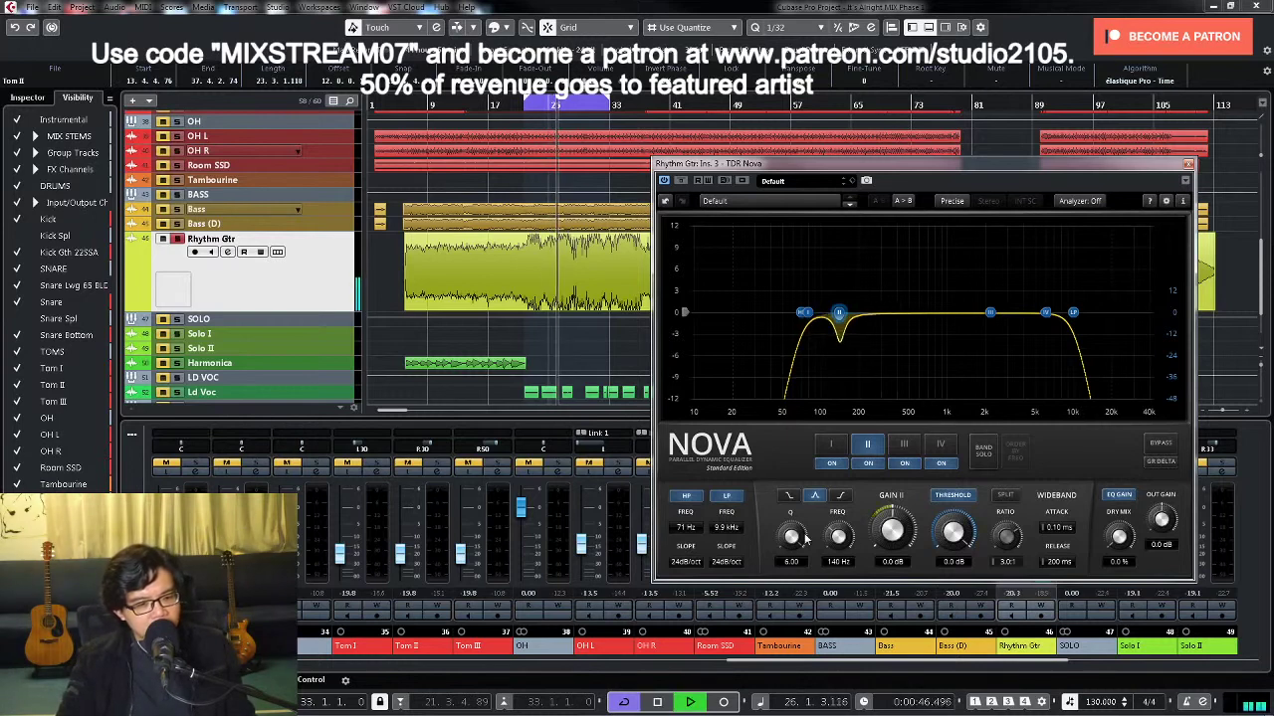
Step: Widen band II to a Q of 1.61 and compare the guitar with the band off and on
{"action": "left_click_drag", "start_coordinate": [806, 538], "coordinate": [805, 597]}
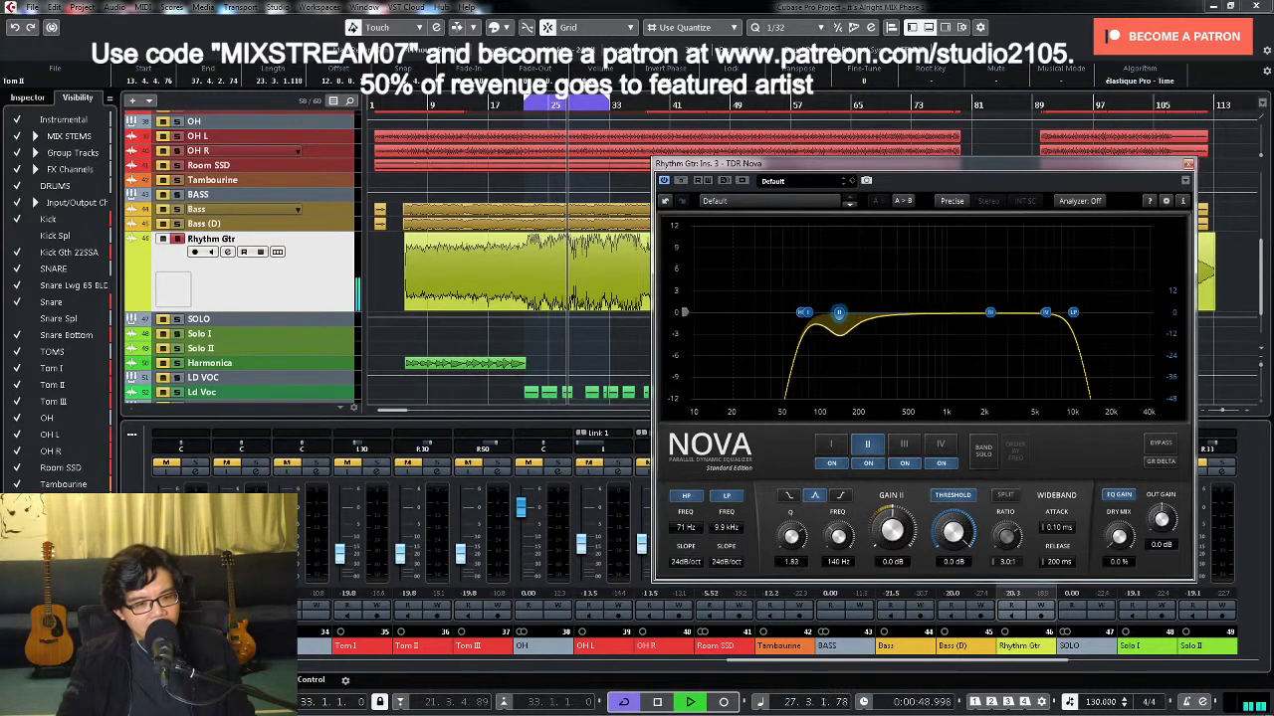
{"action": "left_click", "coordinate": [866, 465]}
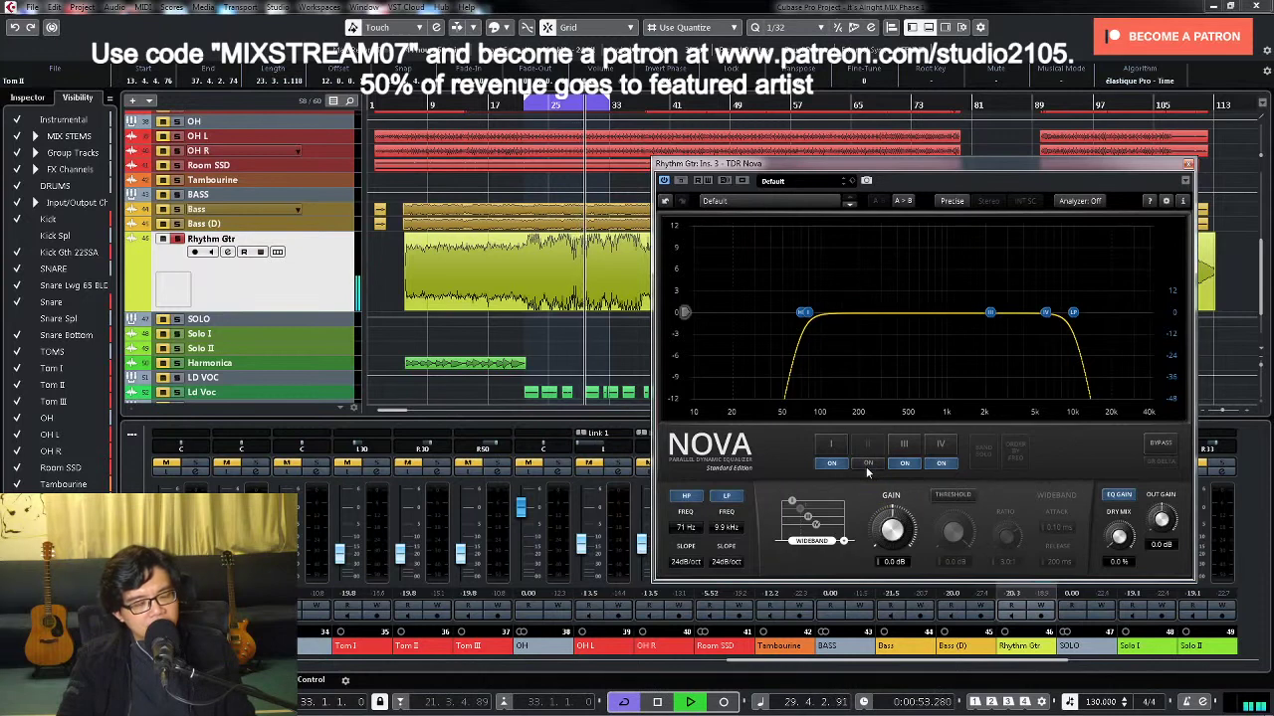
{"action": "left_click", "coordinate": [865, 465]}
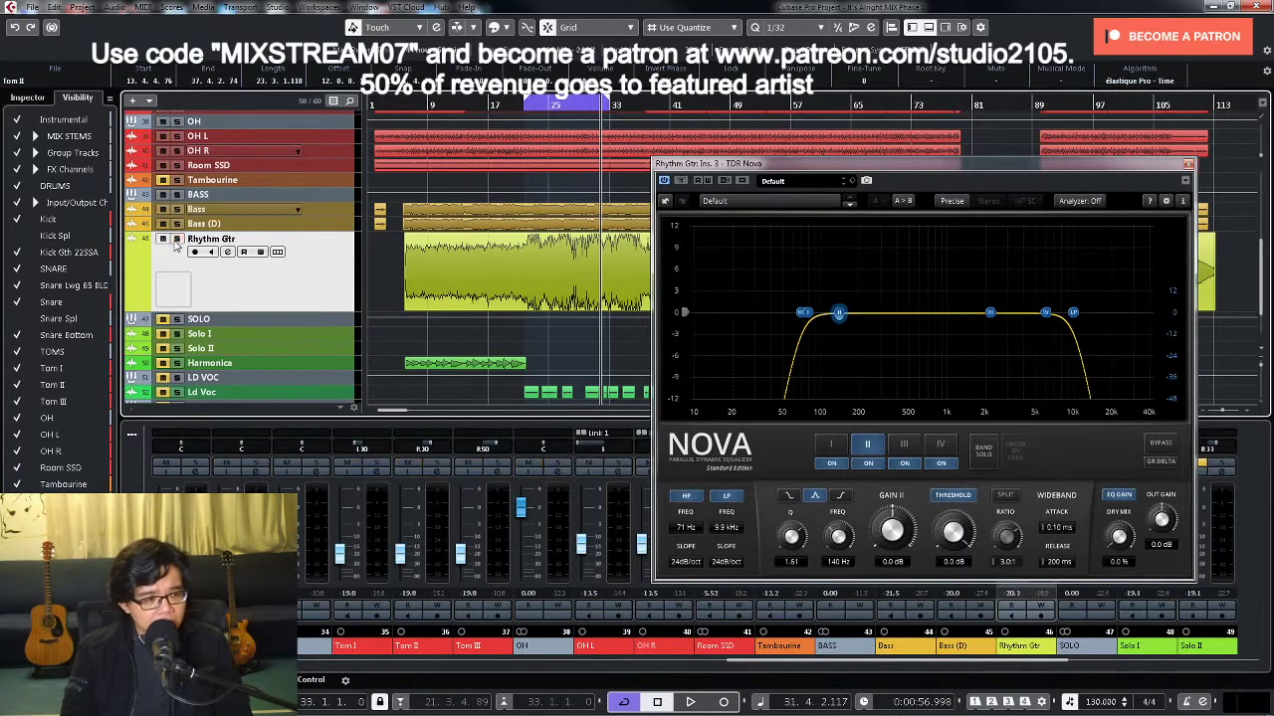
Step: Play the unsoloed Rhythm Gtr with the mix from bar 21, close Nova, and raise the guitar's fader to -17.9 dB
{"action": "double_click", "coordinate": [520, 106]}
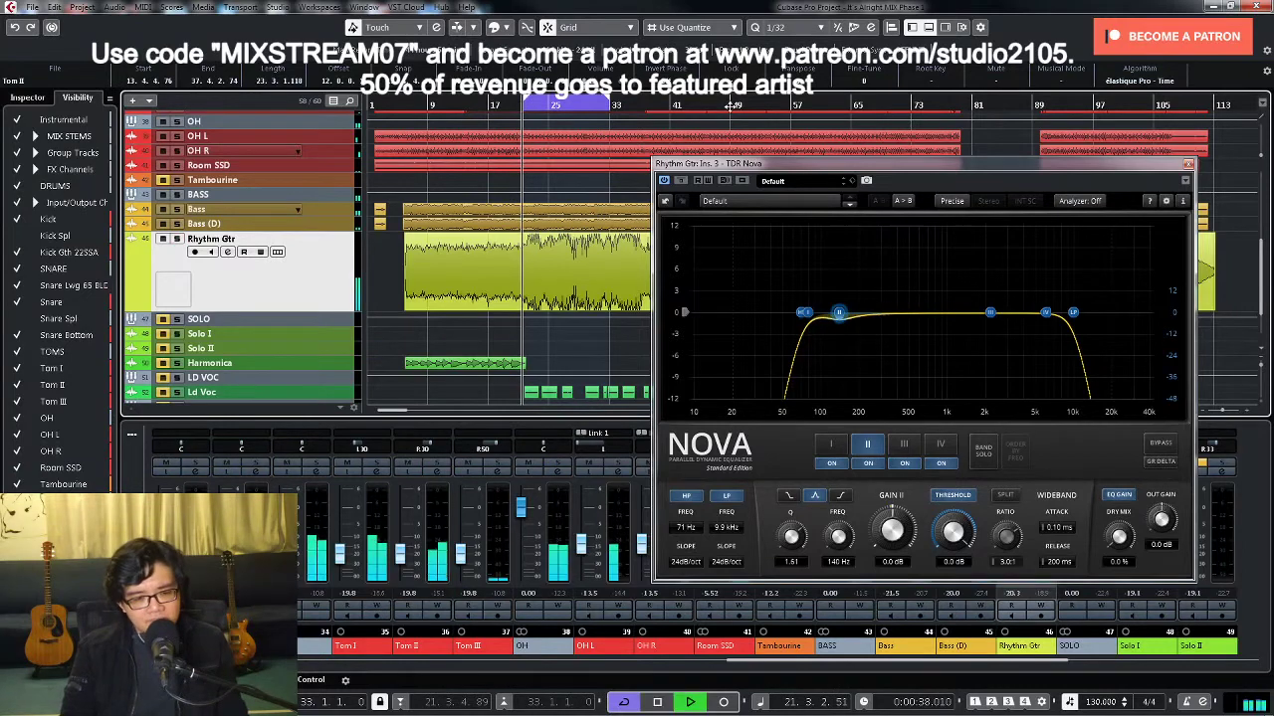
{"action": "left_click", "coordinate": [1187, 163]}
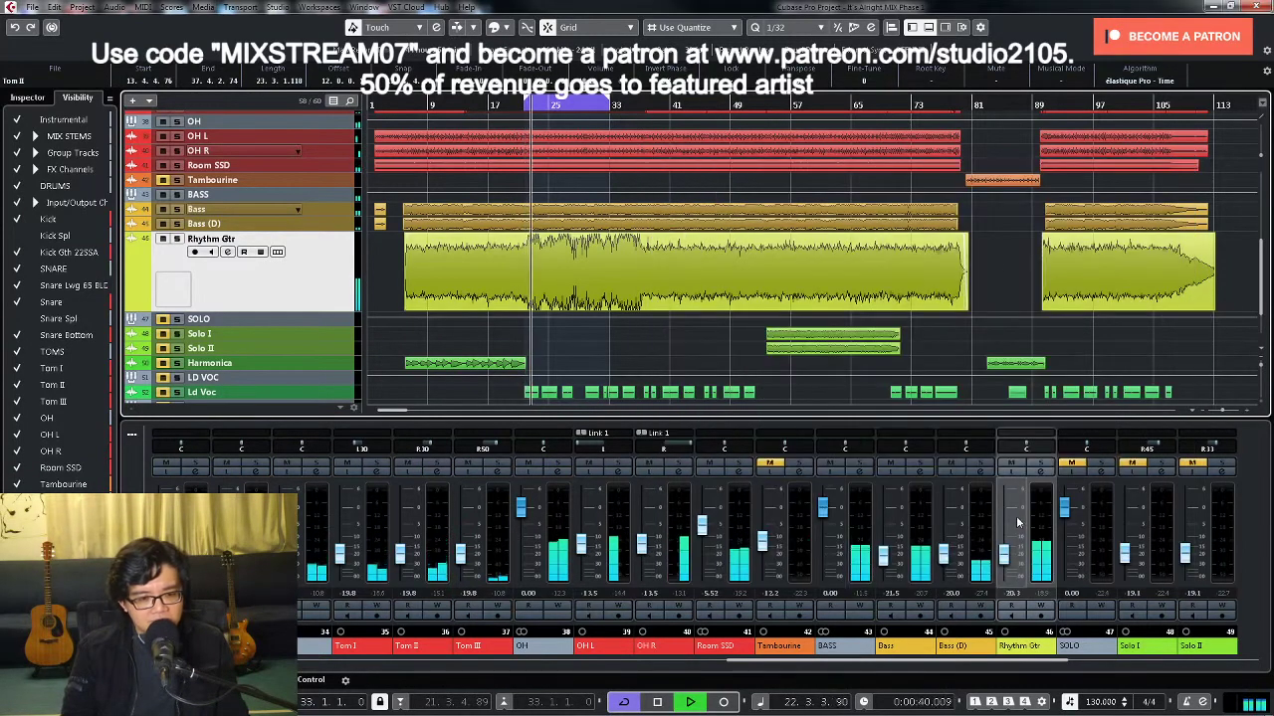
{"action": "left_click", "coordinate": [1010, 550]}
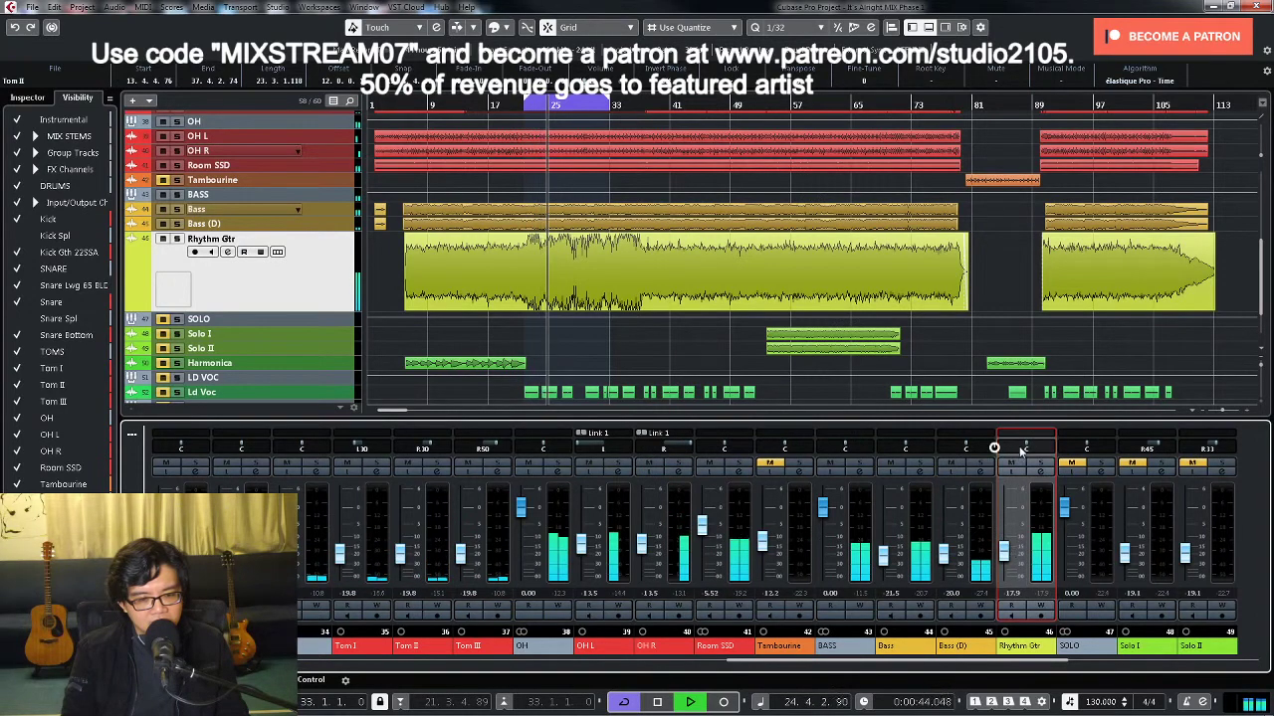
Step: Reopen Nova on the Rhythm Gtr channel and compare the mix with band II off and on
{"action": "left_click", "coordinate": [1040, 470]}
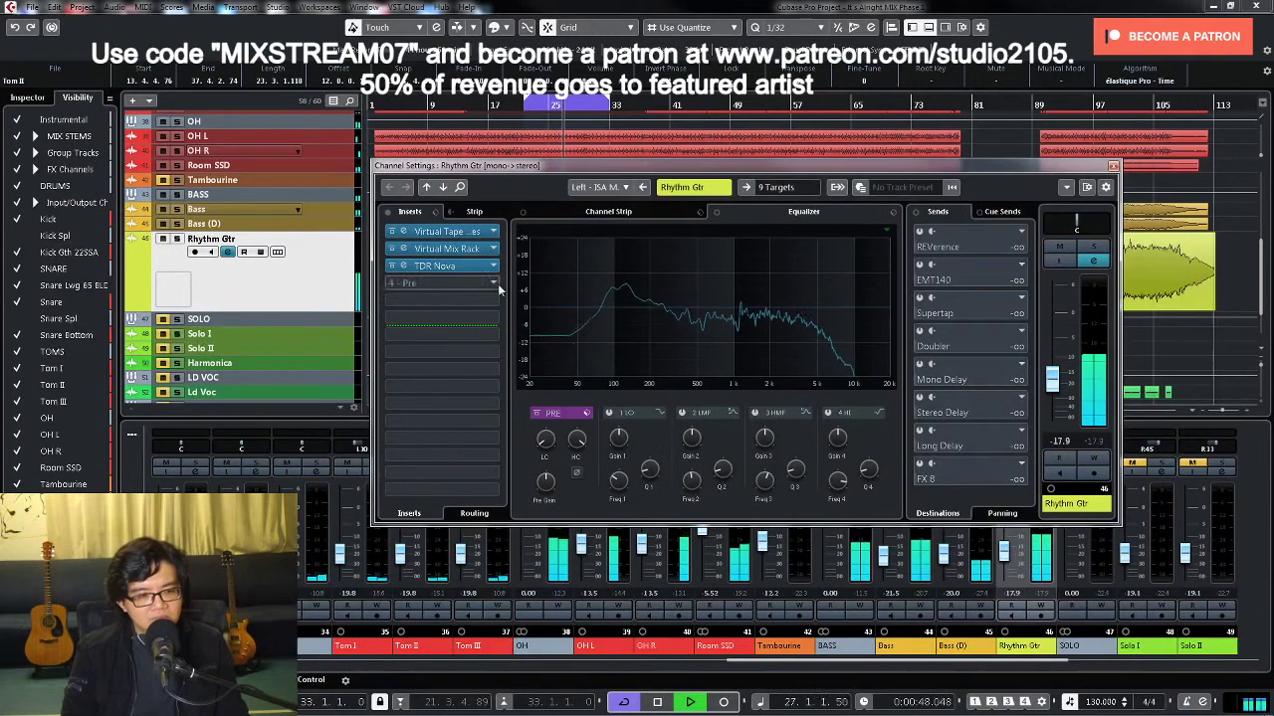
{"action": "left_click", "coordinate": [452, 266]}
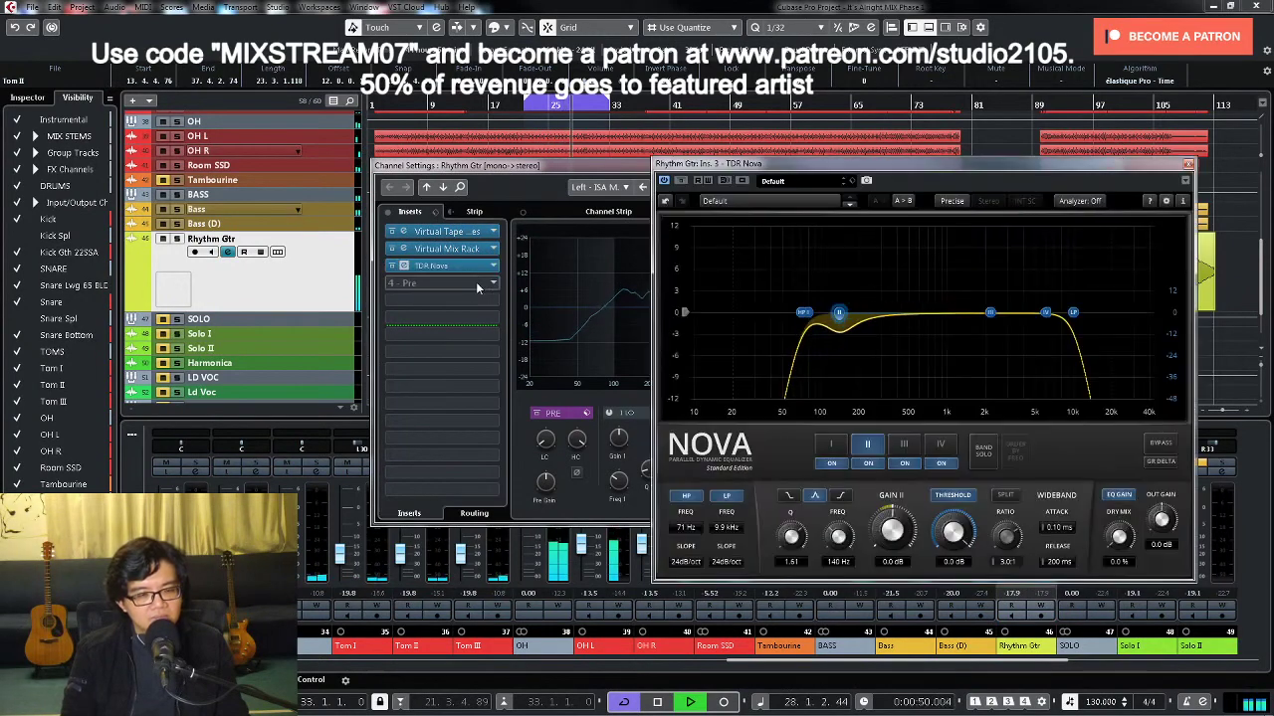
{"action": "left_click", "coordinate": [870, 465]}
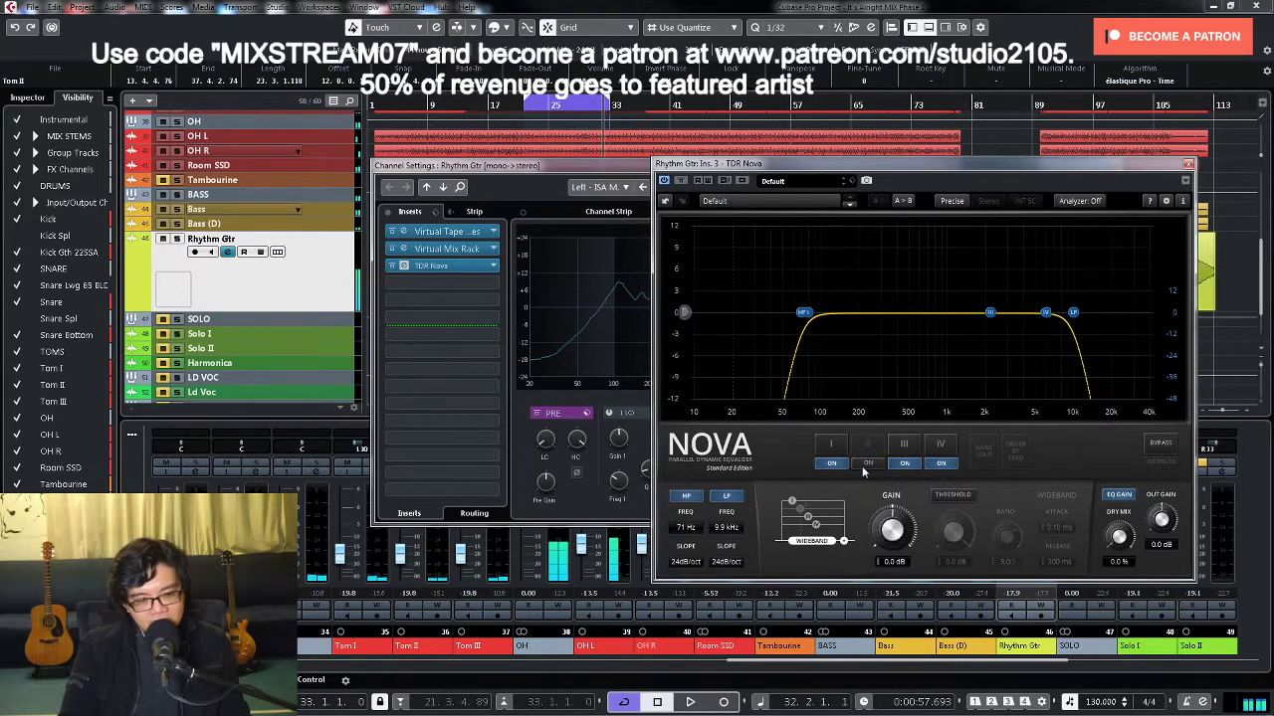
{"action": "left_click", "coordinate": [867, 465]}
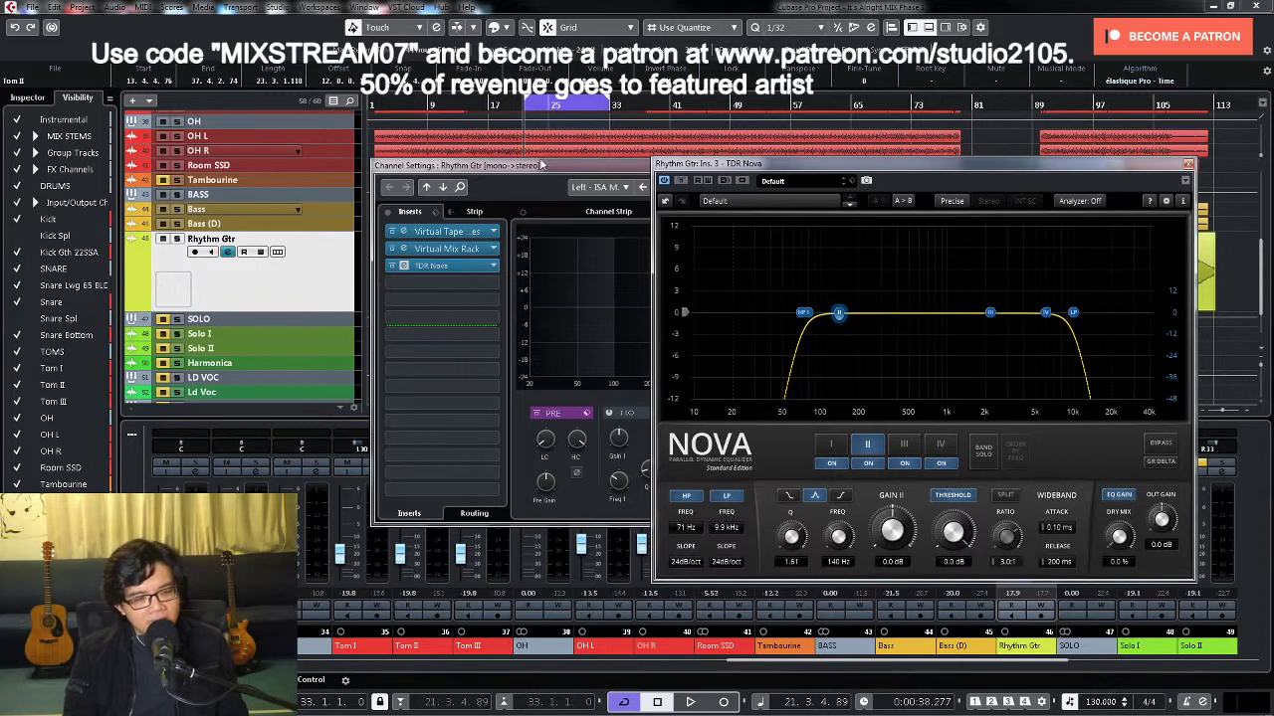
{"action": "left_click", "coordinate": [868, 465]}
{"action": "left_click", "coordinate": [867, 447]}
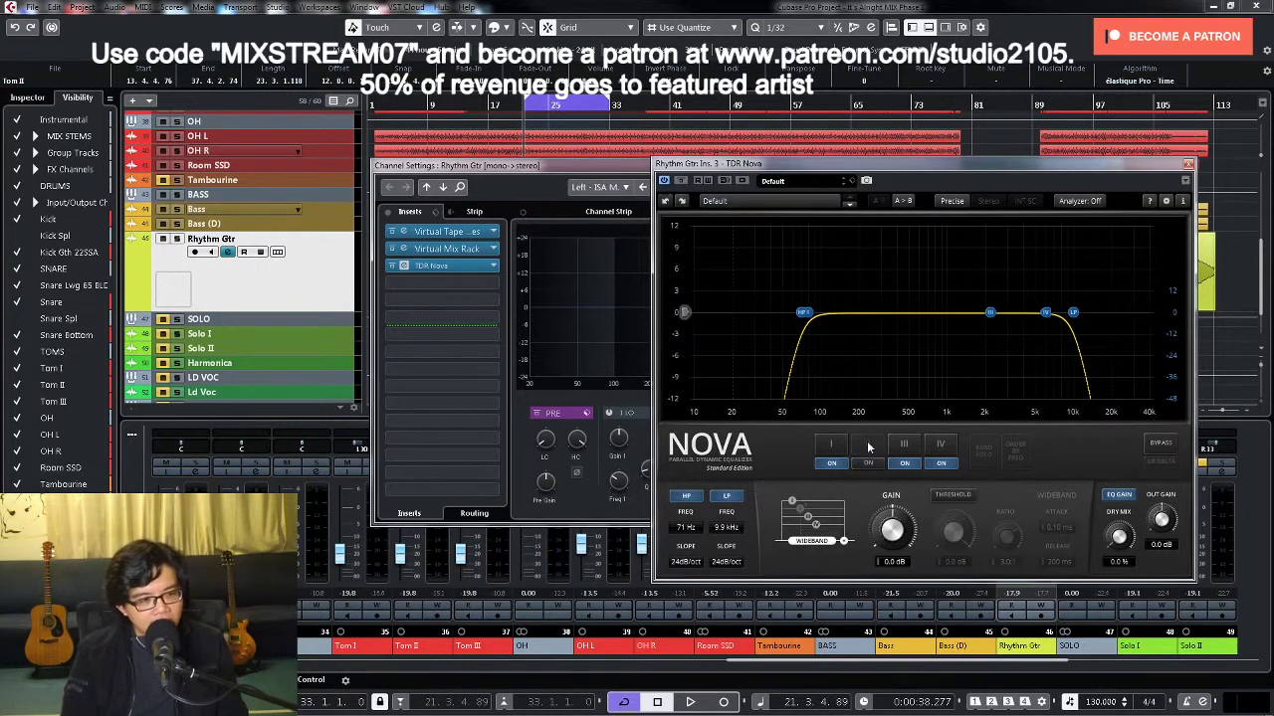
{"action": "left_click", "coordinate": [867, 464]}
{"action": "key", "text": "space"}
Step: Solo the Rhythm Gtr and narrow Nova's band III to a Q of 6.00
{"action": "left_click", "coordinate": [625, 167]}
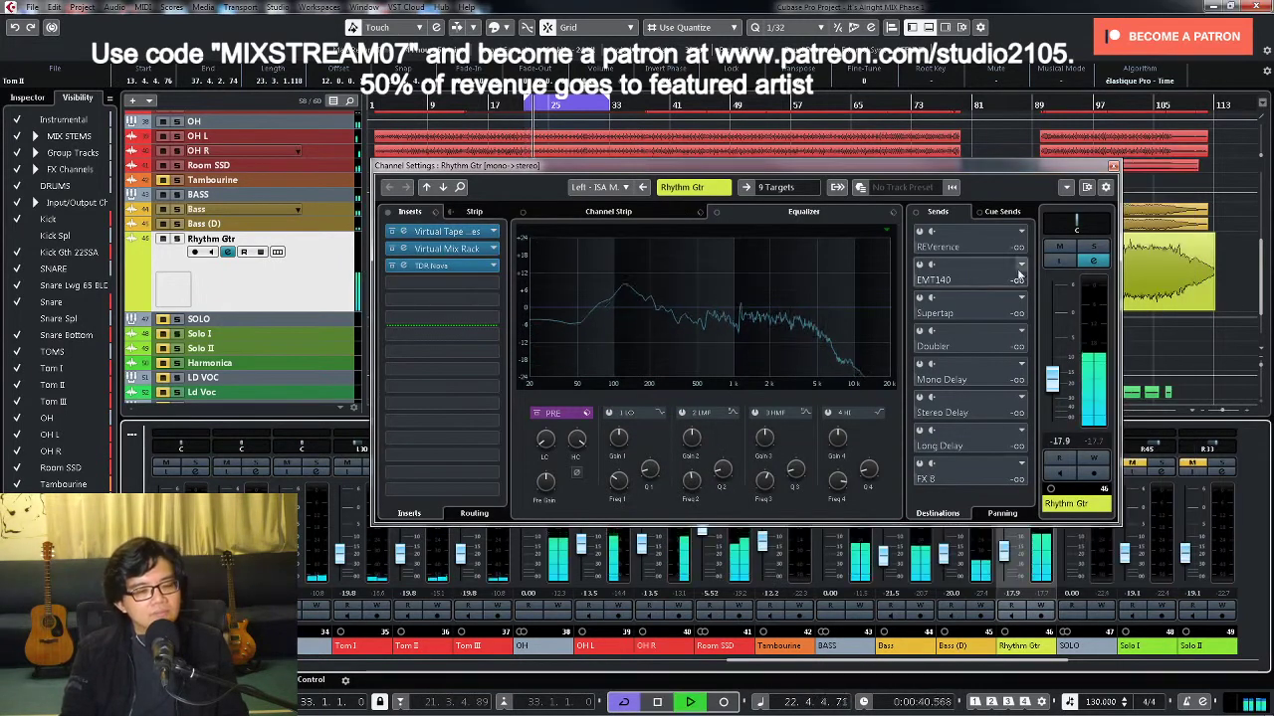
{"action": "left_click", "coordinate": [1090, 246]}
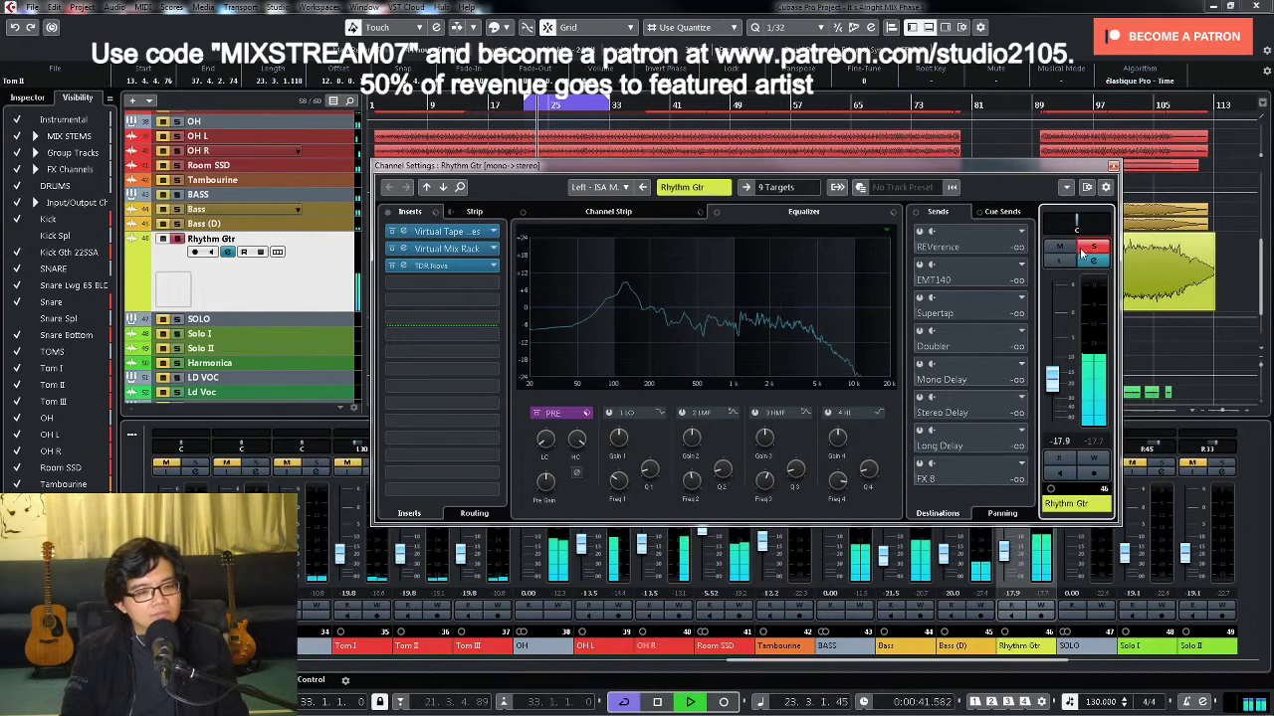
{"action": "left_click", "coordinate": [455, 266]}
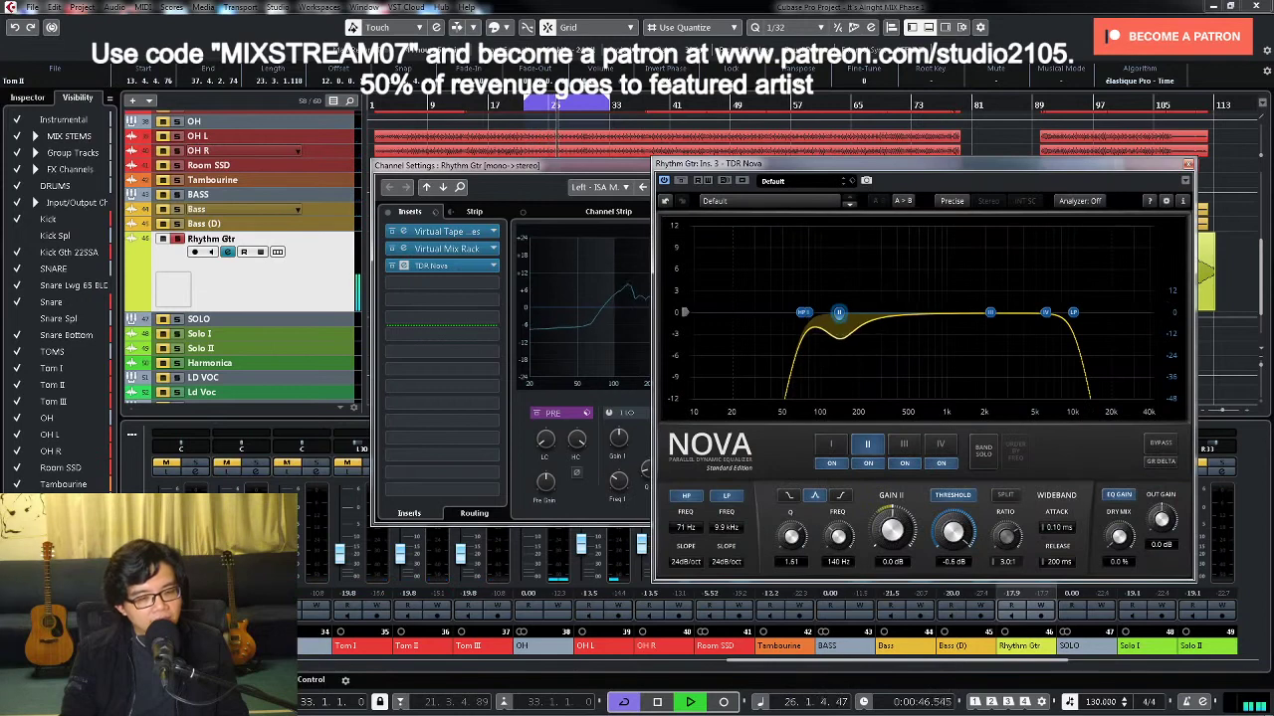
{"action": "key", "text": "space"}
{"action": "left_click", "coordinate": [903, 444]}
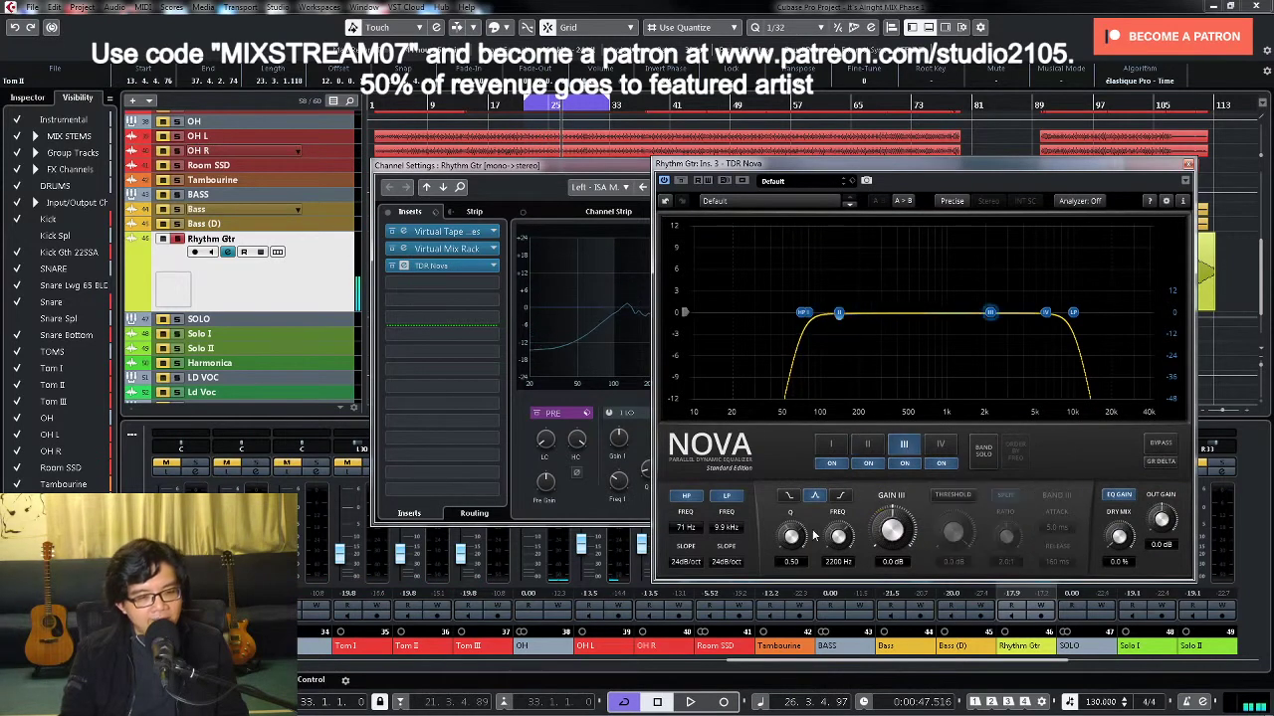
{"action": "left_click_drag", "start_coordinate": [802, 532], "coordinate": [796, 525]}
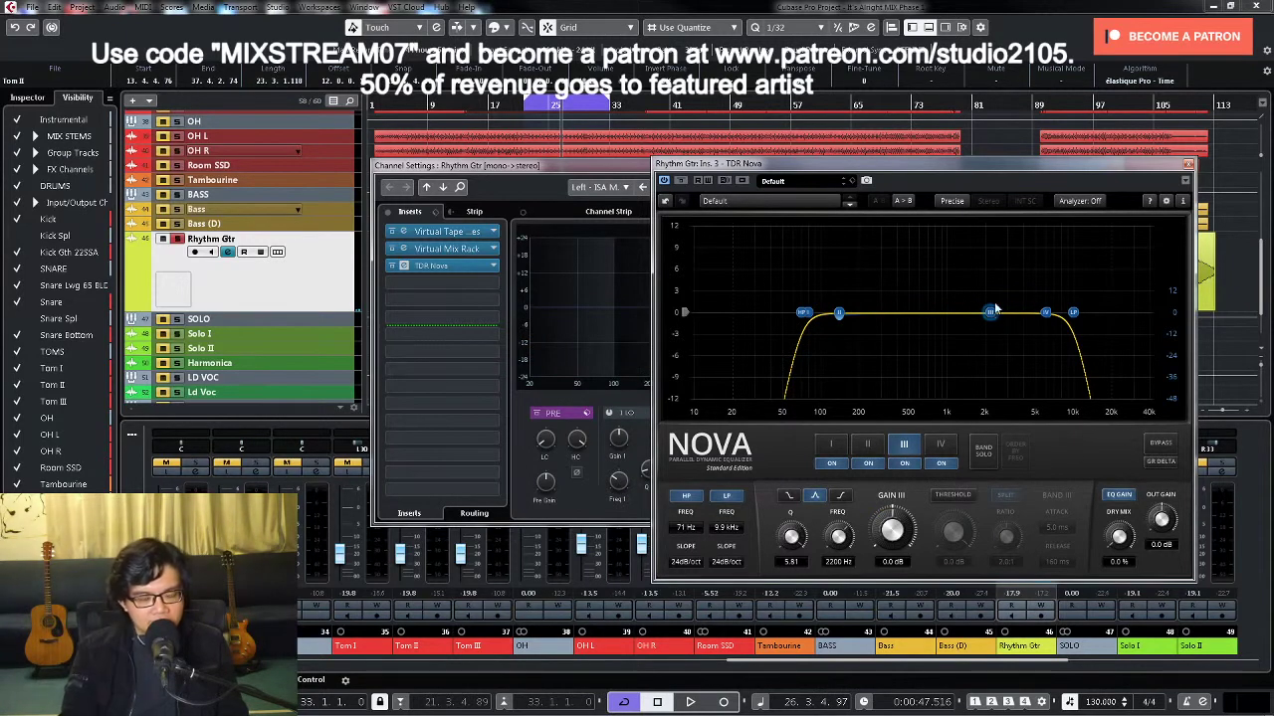
{"action": "key", "text": "space"}
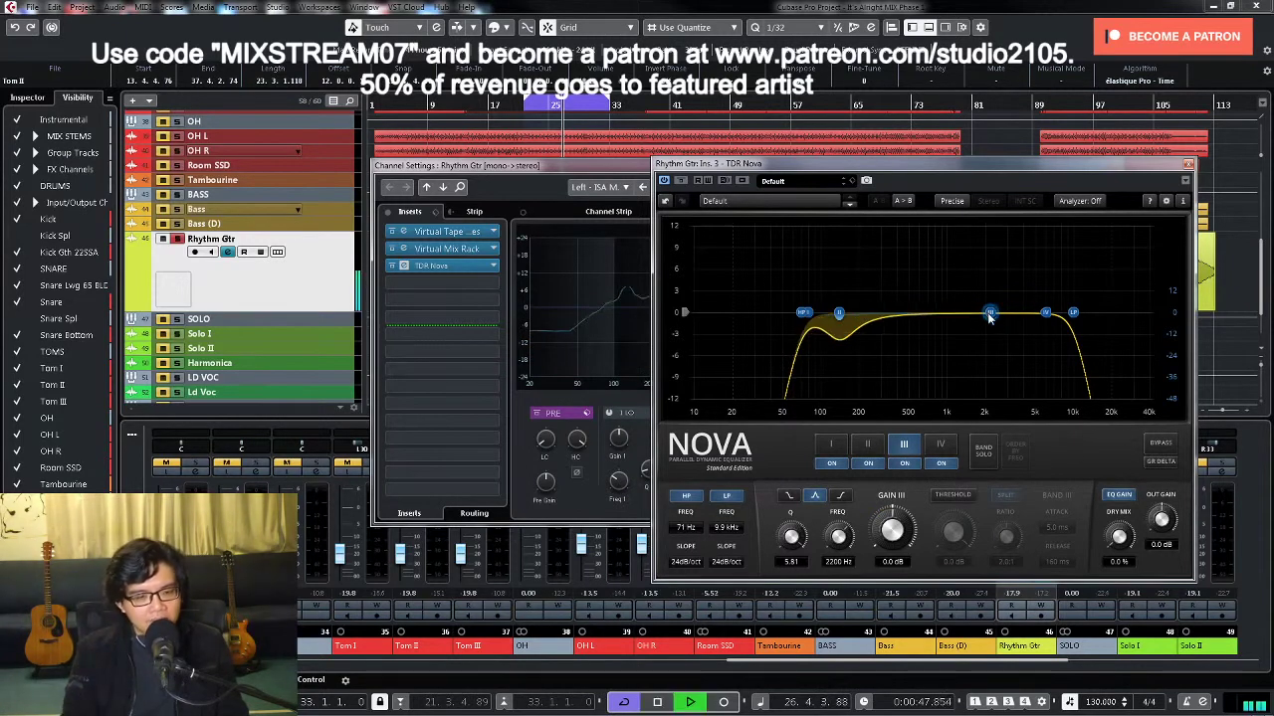
Step: Audition band III on its own, boost it about 6 dB and tune it to about 2.35 kHz, leaving band solo again
{"action": "left_click", "coordinate": [981, 454]}
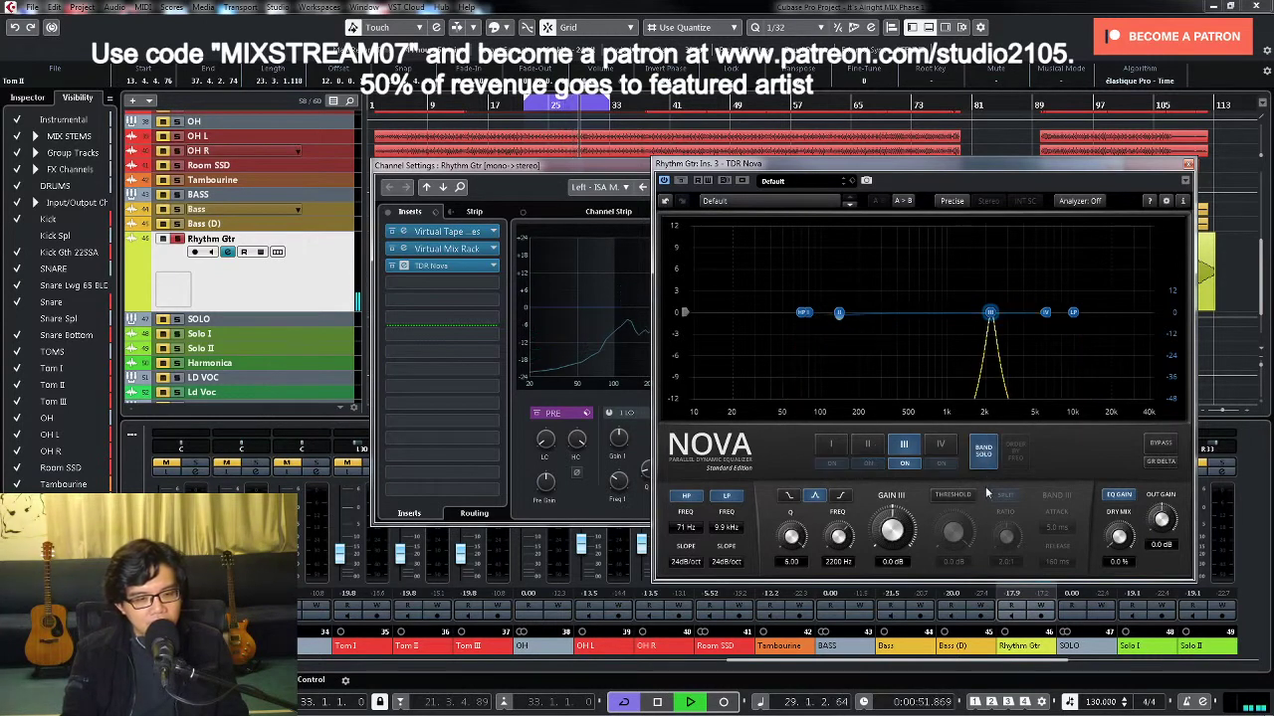
{"action": "left_click", "coordinate": [983, 453]}
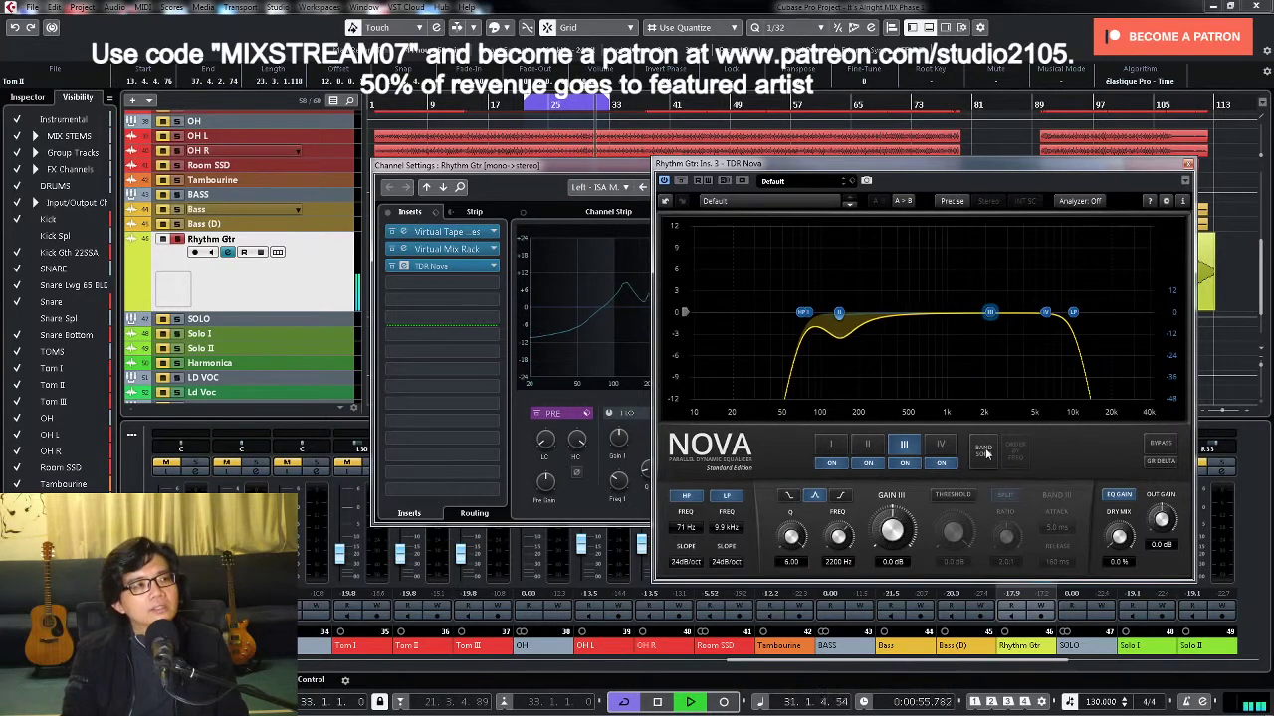
{"action": "left_click", "coordinate": [983, 451]}
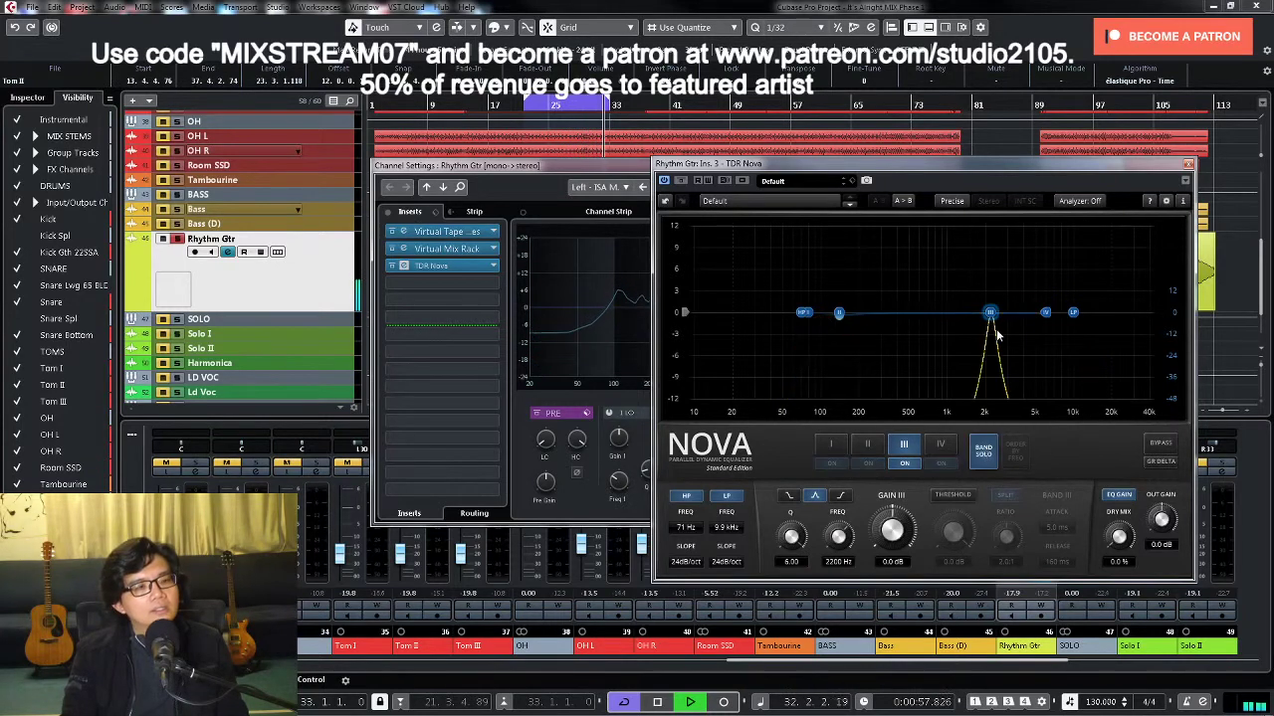
{"action": "left_click_drag", "start_coordinate": [989, 313], "coordinate": [995, 275]}
{"action": "key", "text": "space"}
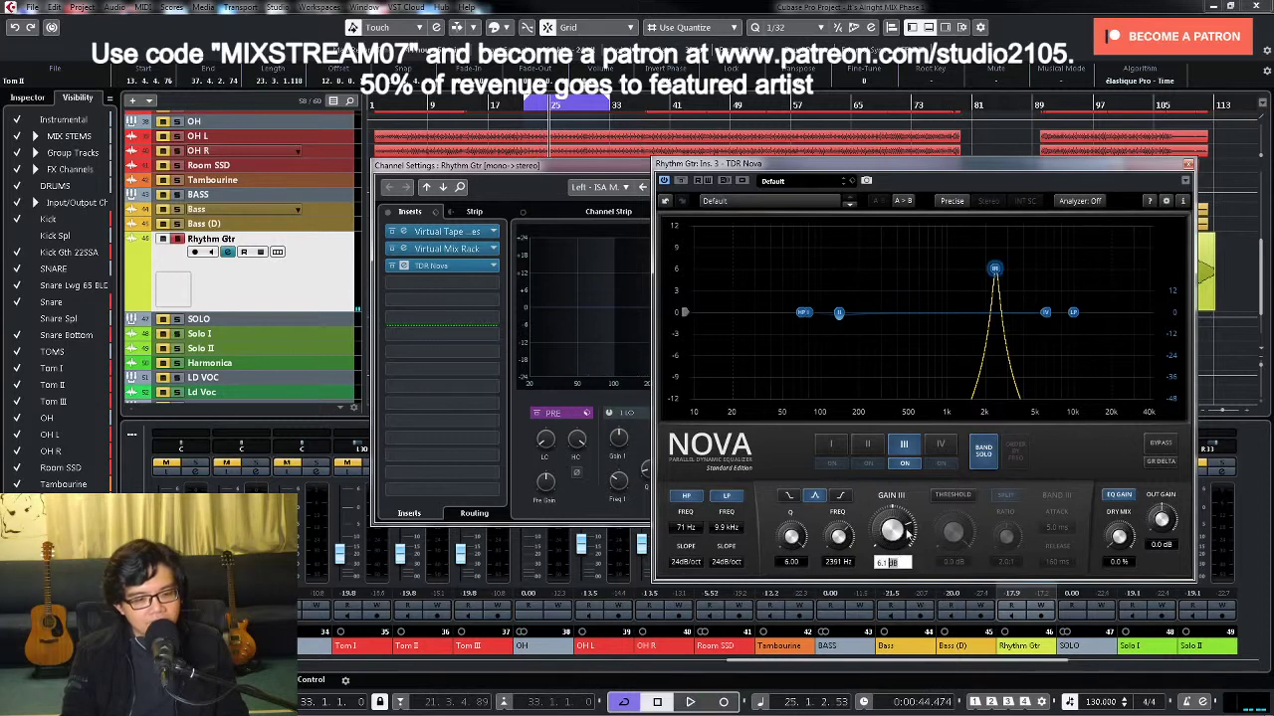
{"action": "left_click", "coordinate": [983, 449]}
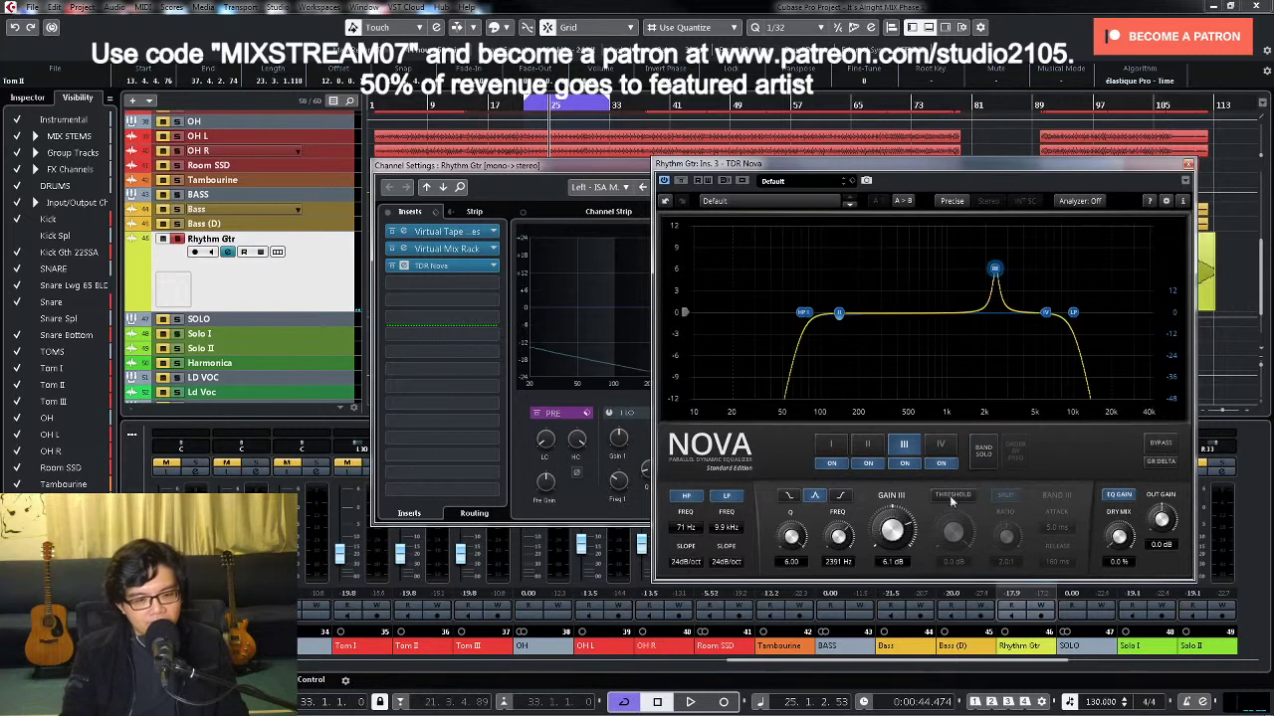
Step: Reset band III's gain to 0 dB and enable wideband dynamics with a 3:1 ratio, 0.10 ms attack and 200 ms release
{"action": "left_click", "coordinate": [950, 496]}
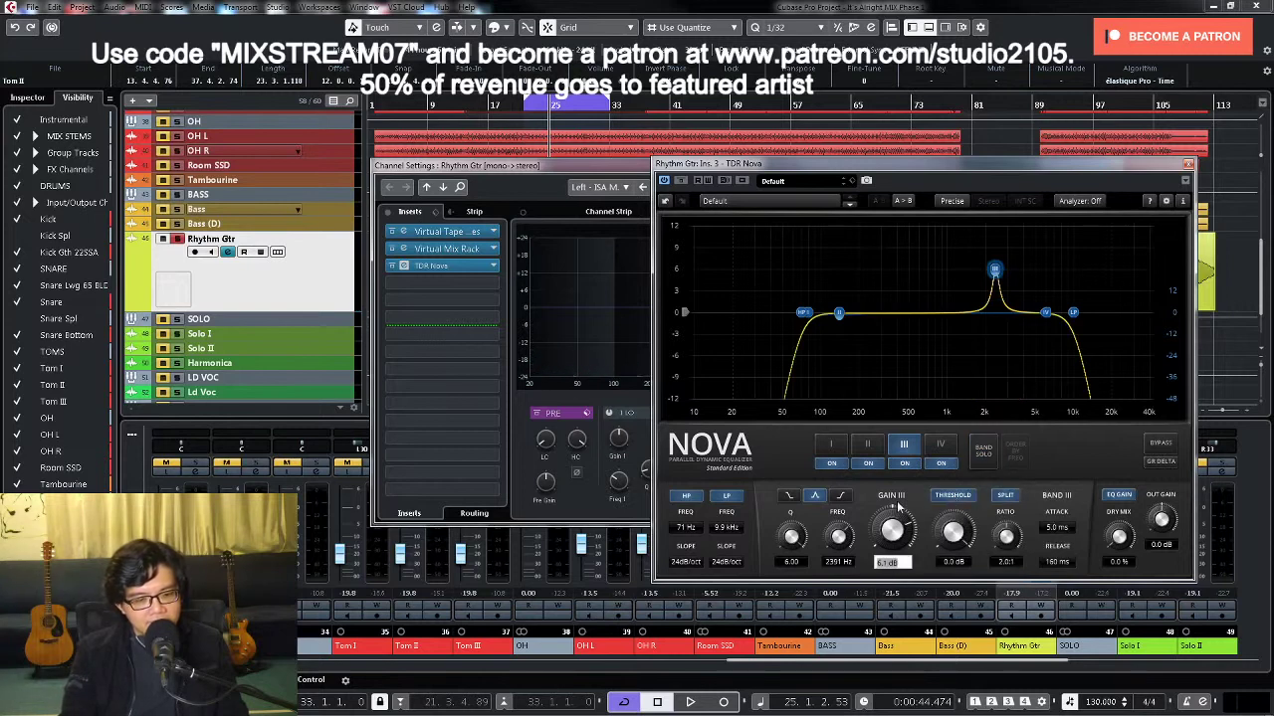
{"action": "type", "text": "0"}
{"action": "key", "text": "Return"}
{"action": "left_click", "coordinate": [1006, 498]}
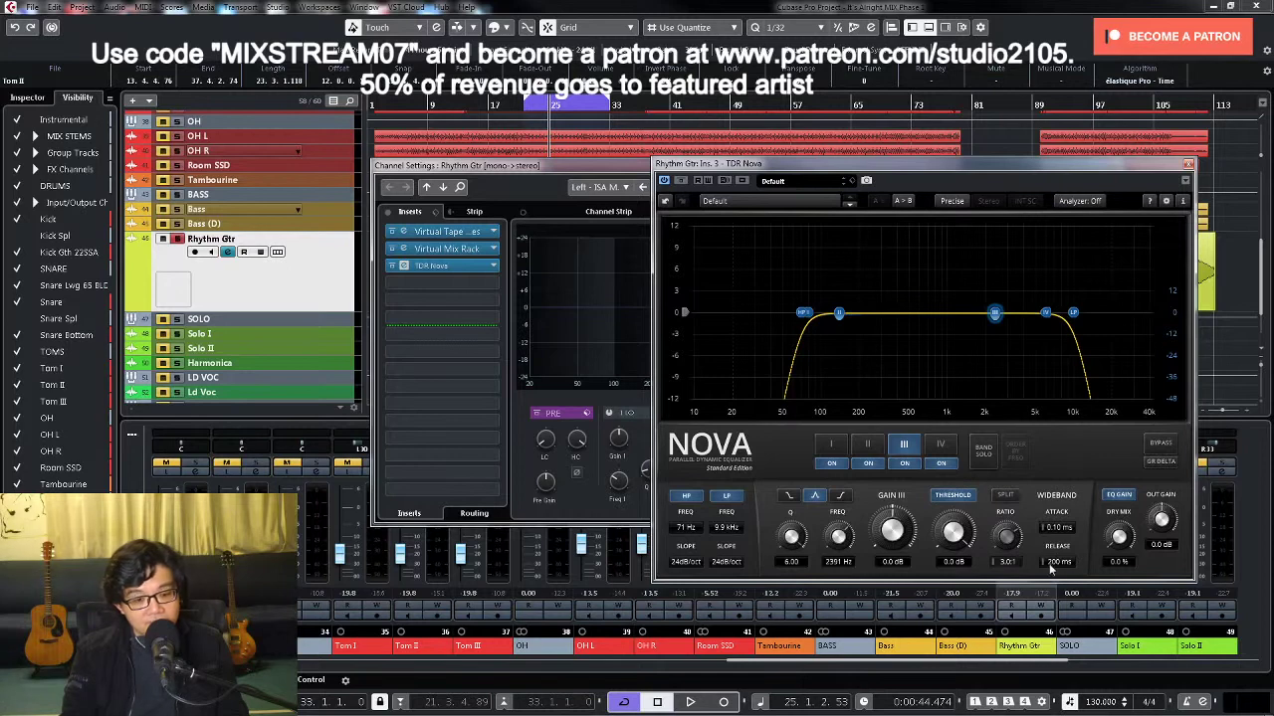
Step: Lower band III's threshold to -2.0 dB during playback and compare the guitar with the band off and on
{"action": "key", "text": "space"}
{"action": "left_click_drag", "start_coordinate": [954, 544], "coordinate": [953, 564]}
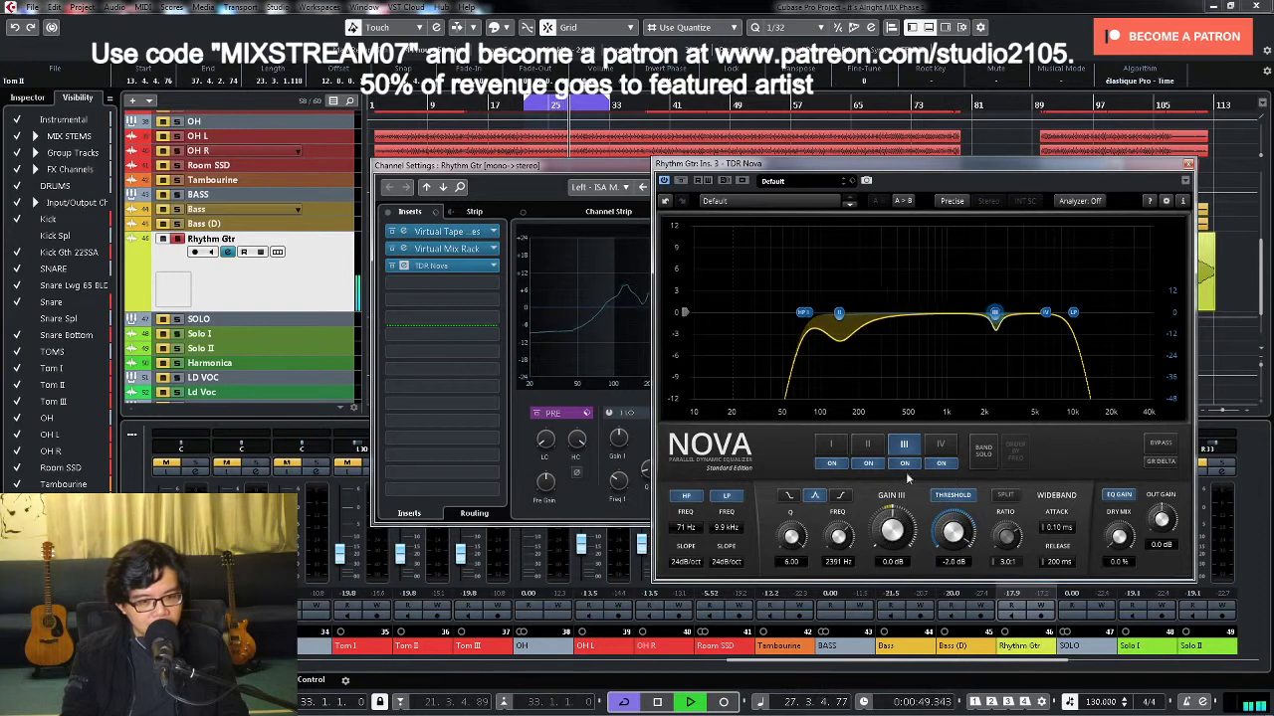
{"action": "left_click", "coordinate": [903, 464]}
{"action": "left_click", "coordinate": [904, 464]}
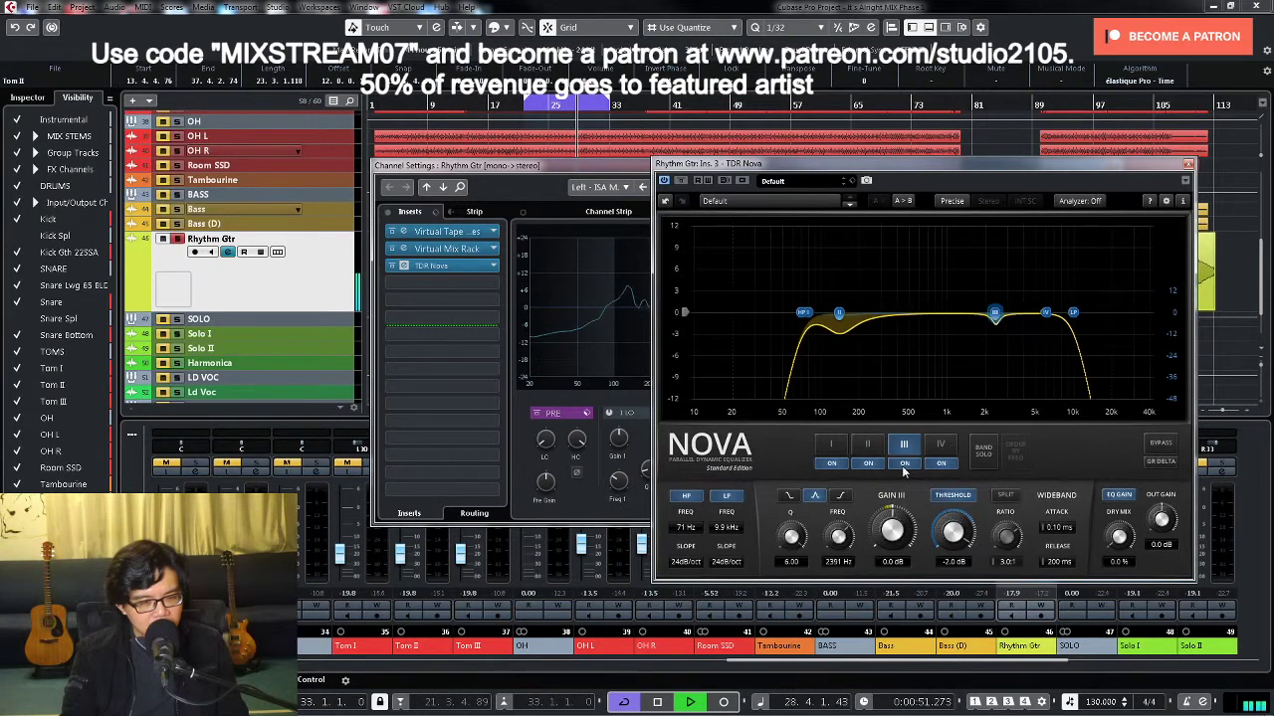
Step: Sweep the soloed band IV with a boost to 1118 Hz, reset its gain to 0 dB and leave band solo
{"action": "left_click", "coordinate": [939, 445]}
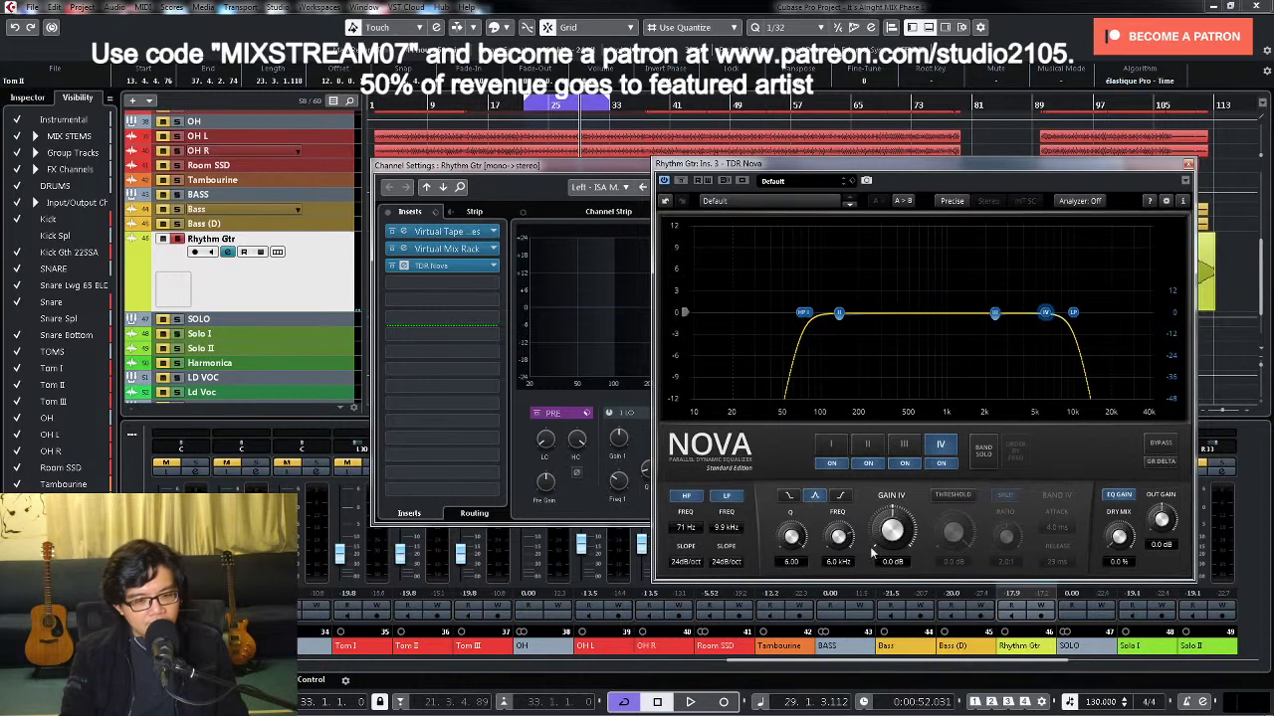
{"action": "left_click", "coordinate": [983, 450]}
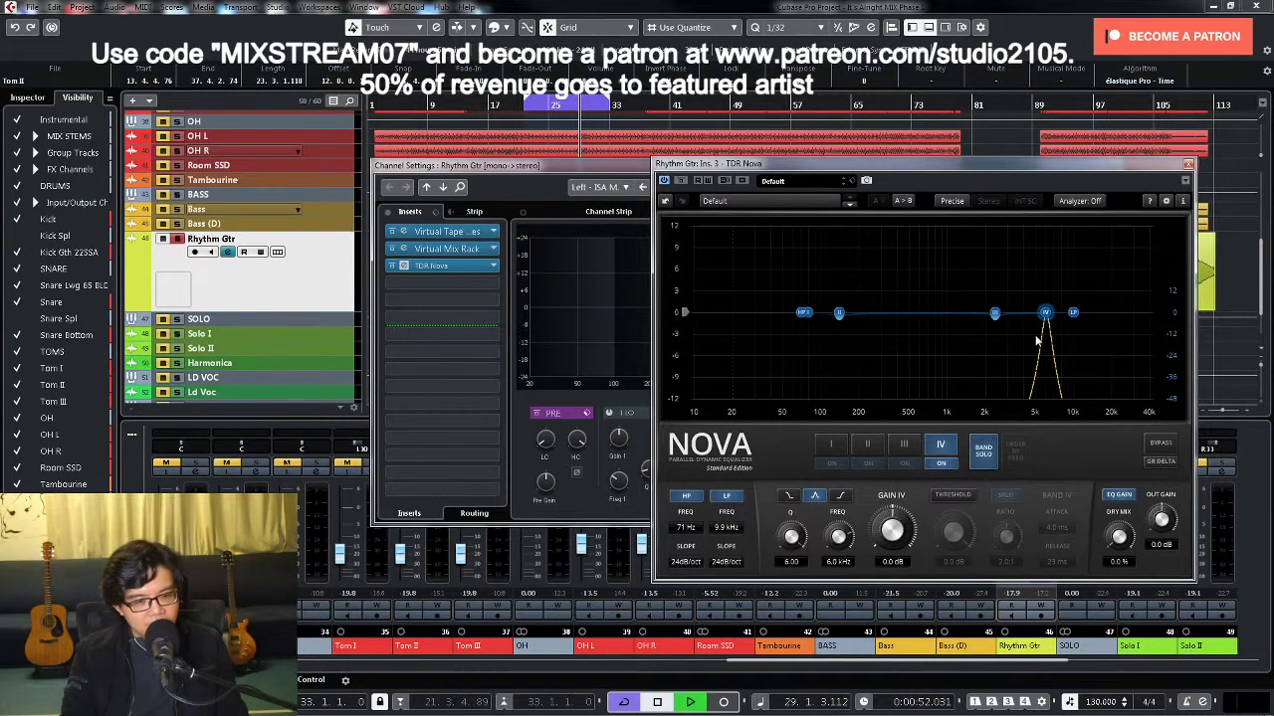
{"action": "left_click_drag", "start_coordinate": [1045, 312], "coordinate": [952, 253]}
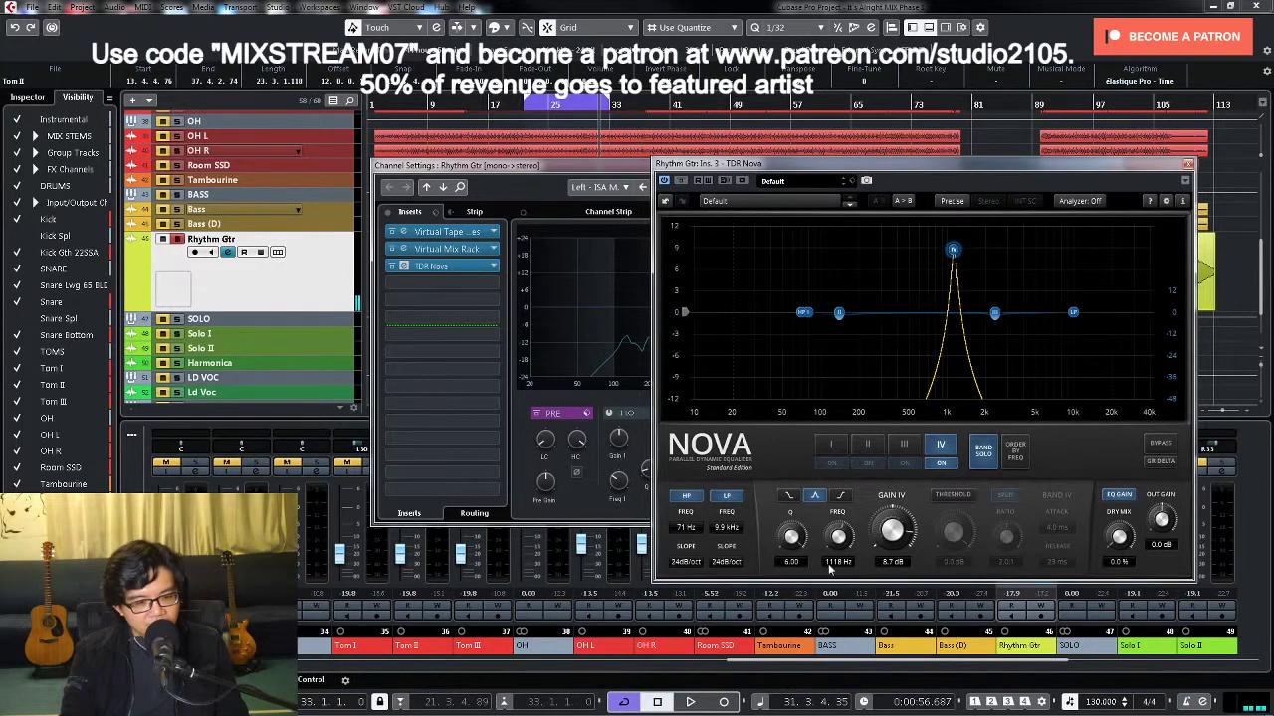
{"action": "type", "text": "0"}
{"action": "key", "text": "Return"}
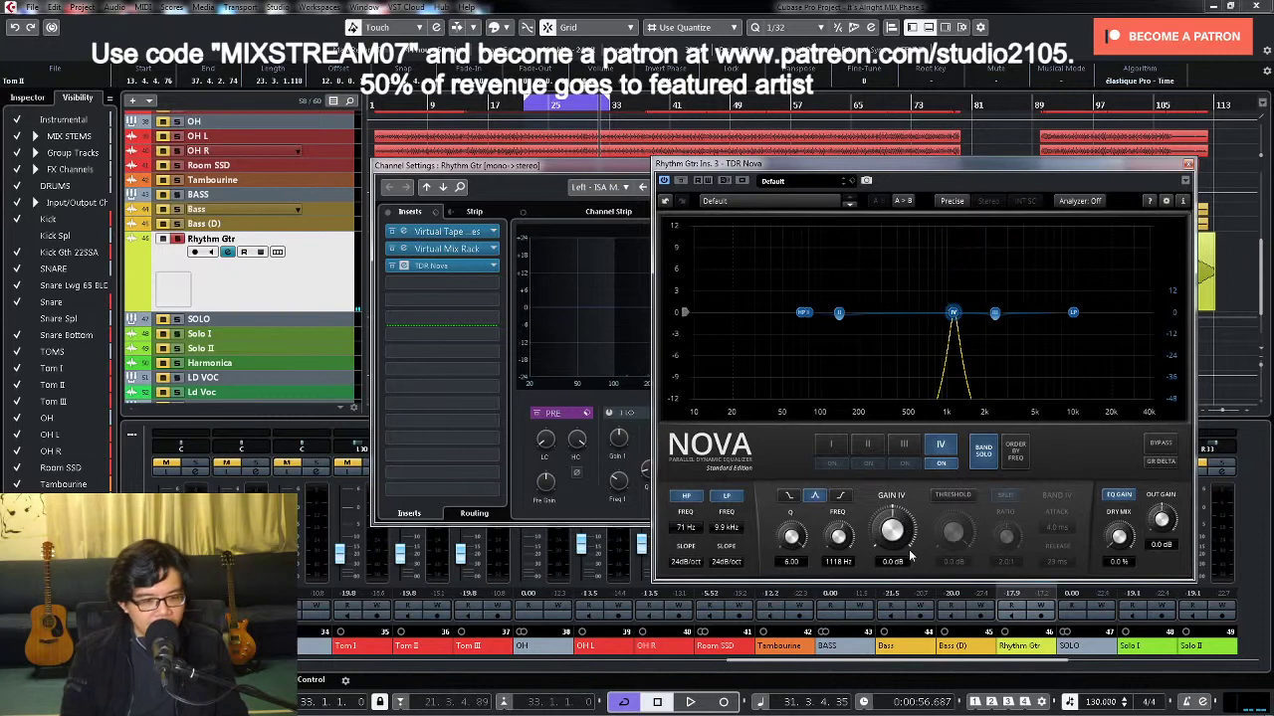
{"action": "left_click", "coordinate": [981, 452]}
Step: Enable wideband 3:1 dynamics on band IV with a 0.10 ms attack and -7.8 dB threshold, and compare against Nova bypassed
{"action": "left_click", "coordinate": [952, 495]}
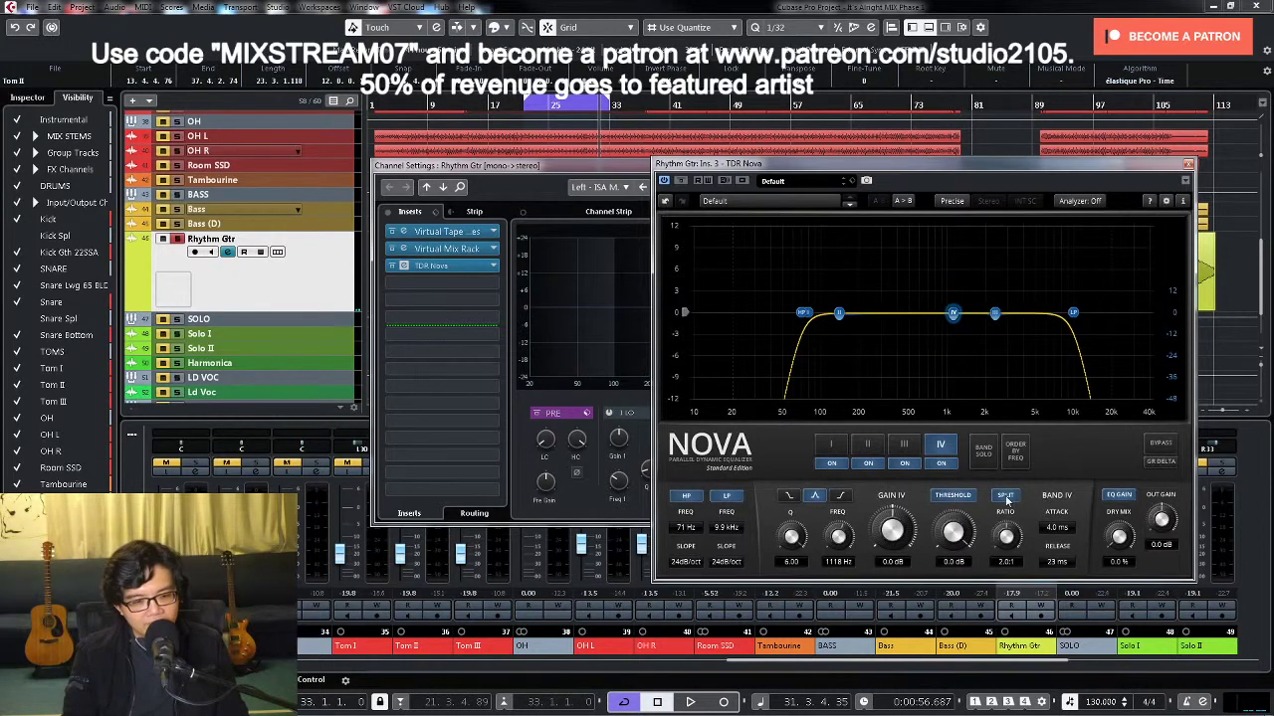
{"action": "left_click_drag", "start_coordinate": [955, 535], "coordinate": [955, 559]}
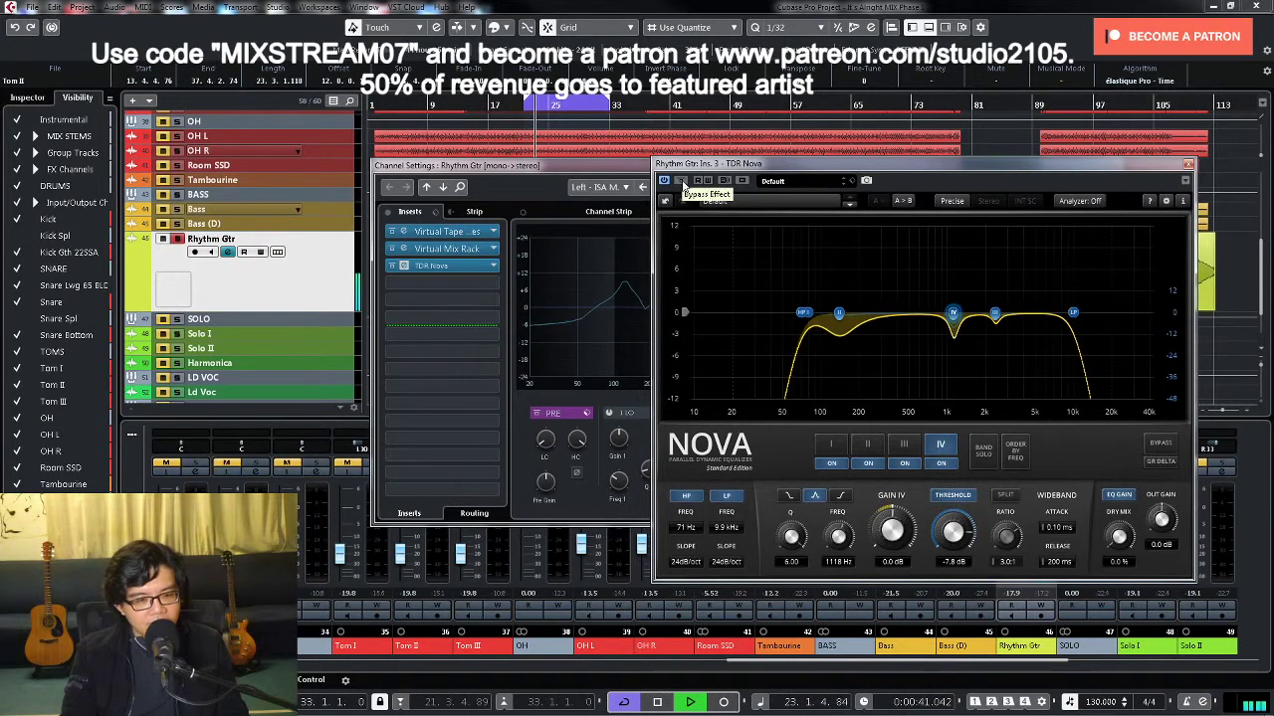
{"action": "left_click", "coordinate": [681, 182]}
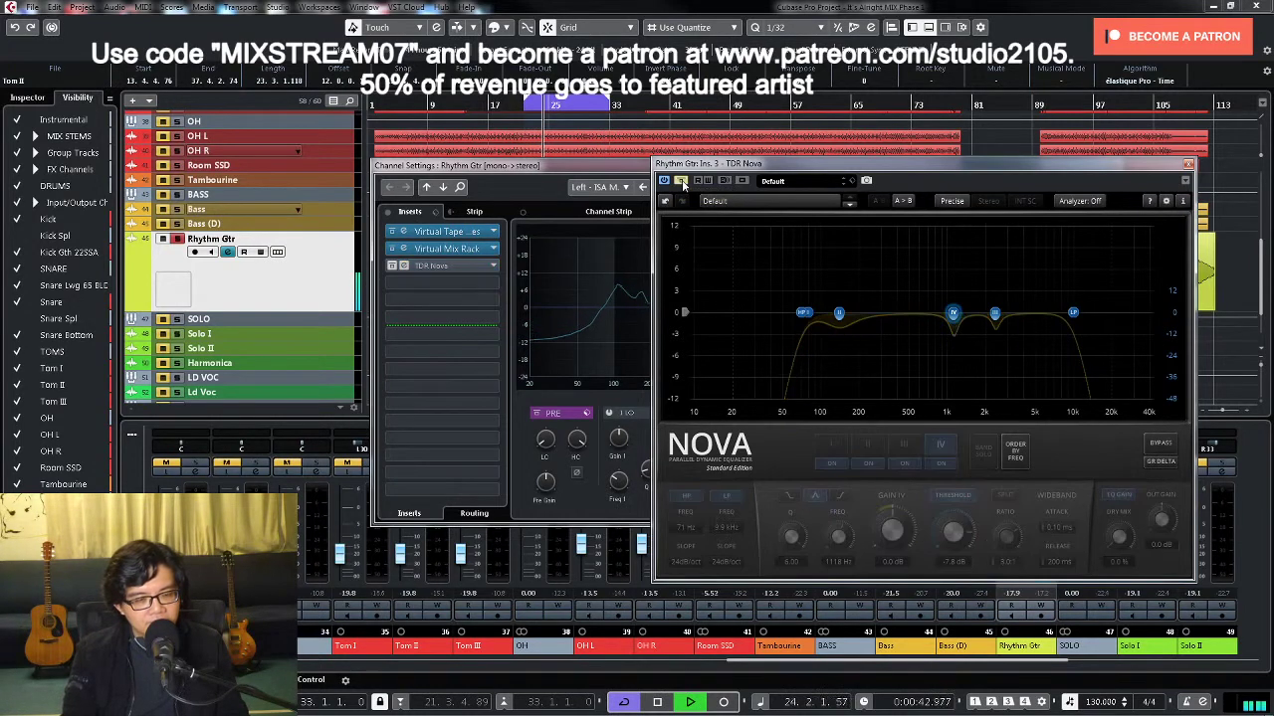
{"action": "left_click", "coordinate": [682, 182]}
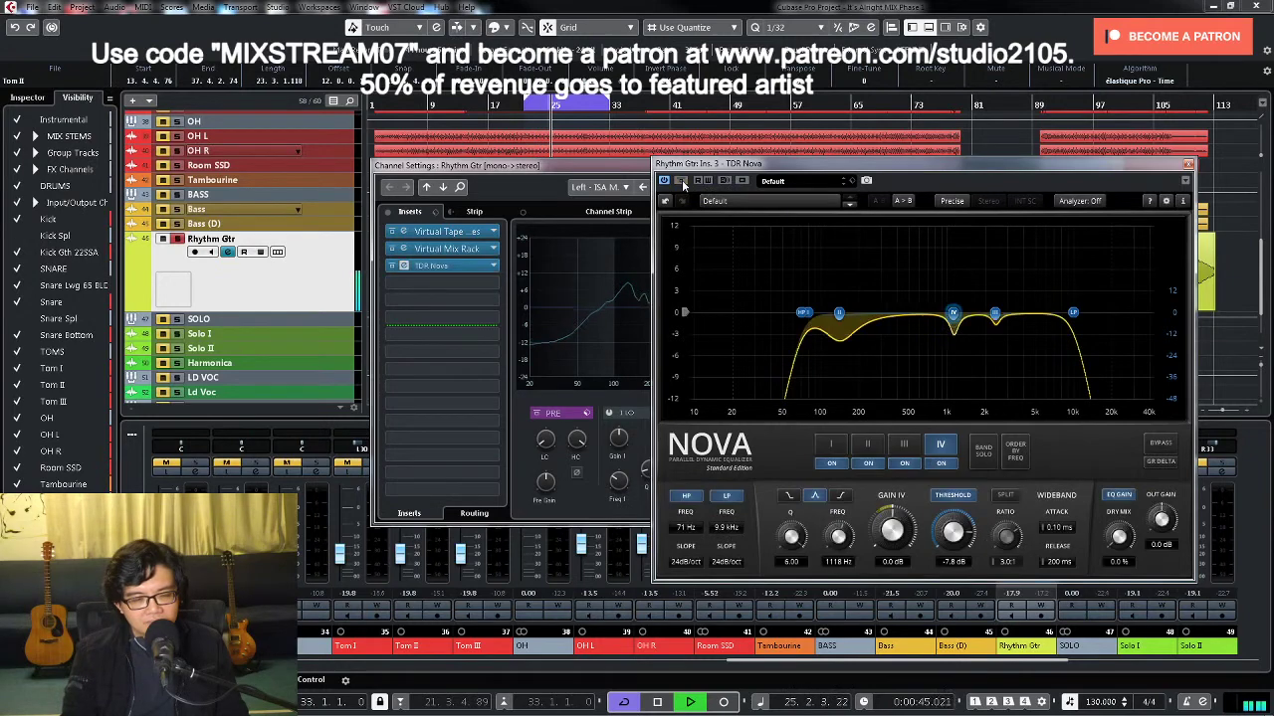
Step: Close Nova and the channel settings, unsolo the Rhythm Gtr and place the playback position near bar 5
{"action": "left_click", "coordinate": [1188, 164]}
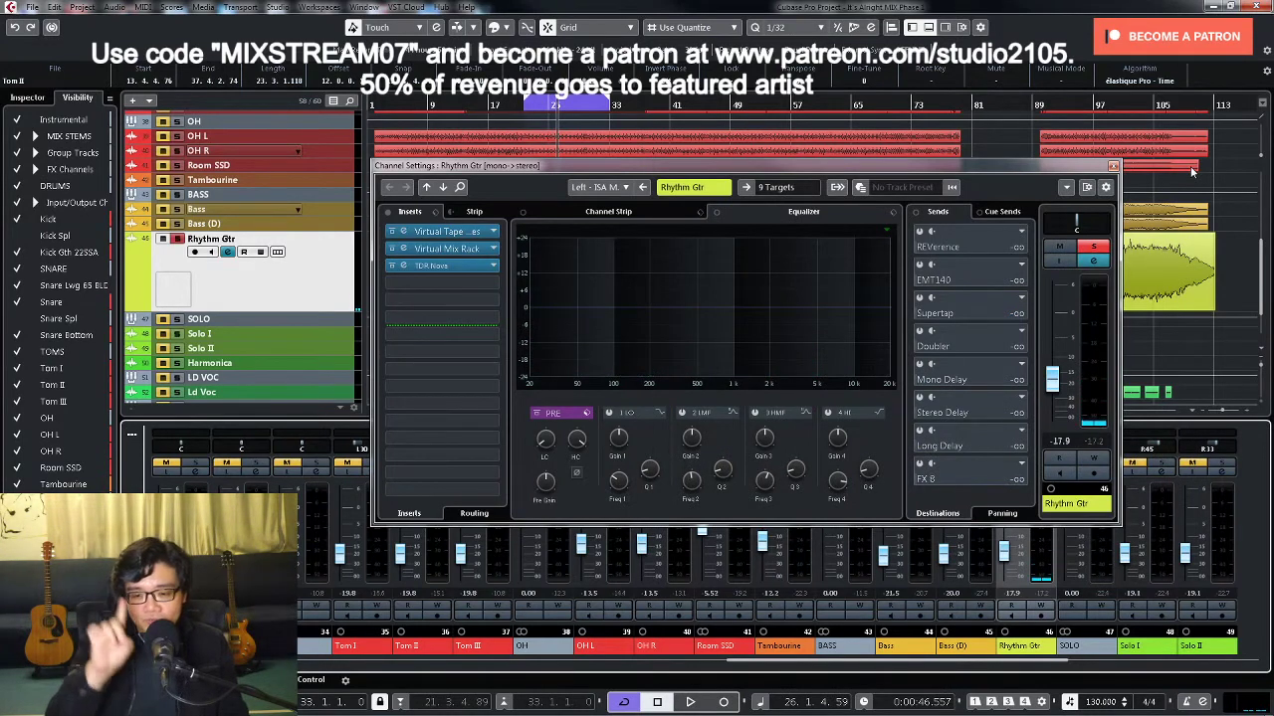
{"action": "left_click", "coordinate": [1113, 167]}
{"action": "left_click", "coordinate": [398, 102]}
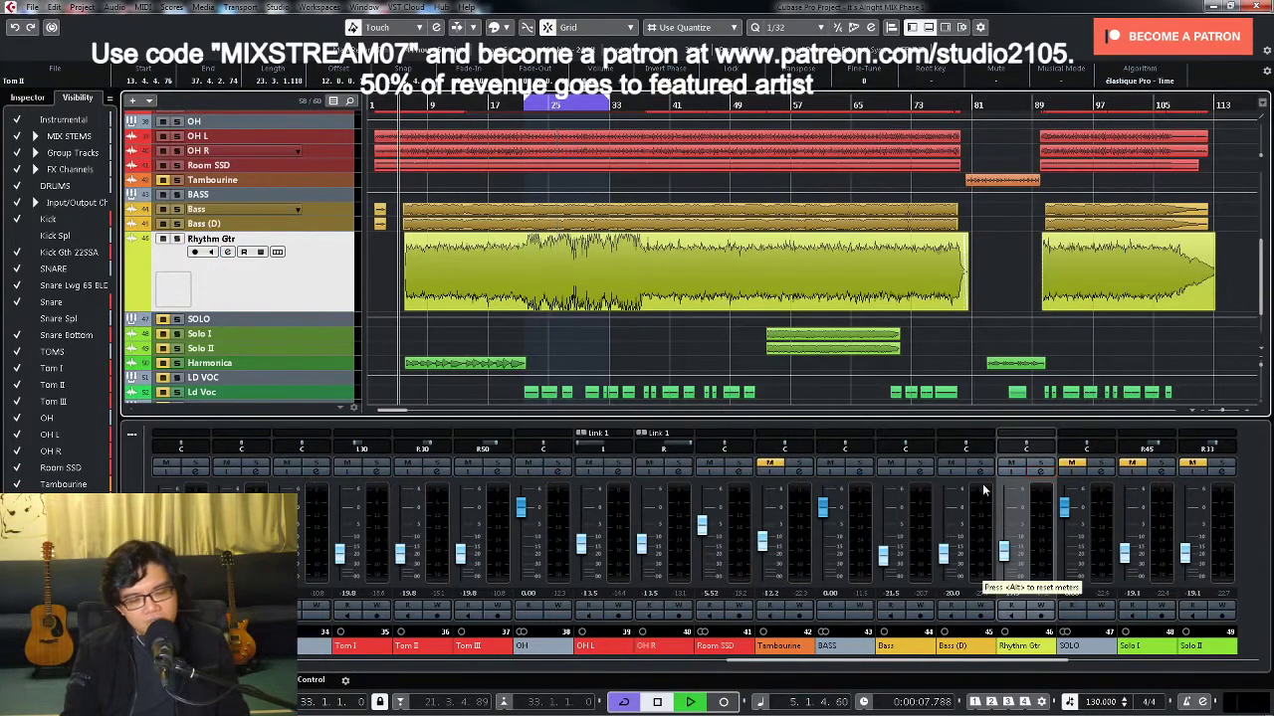
Step: Lower the Rhythm Gtr fader to about -20 dB in the playing mix and pan the guitar to L26
{"action": "left_click", "coordinate": [1012, 550]}
{"action": "key", "text": "space"}
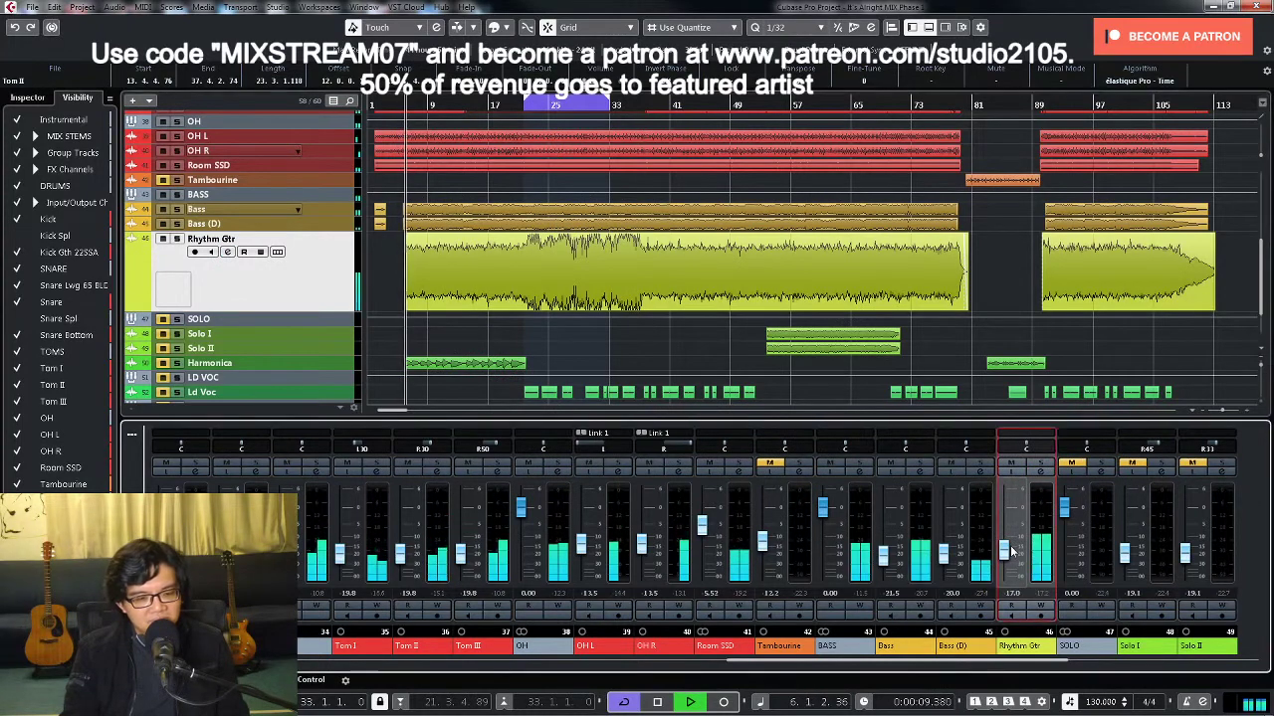
{"action": "left_click_drag", "start_coordinate": [1012, 551], "coordinate": [1013, 557]}
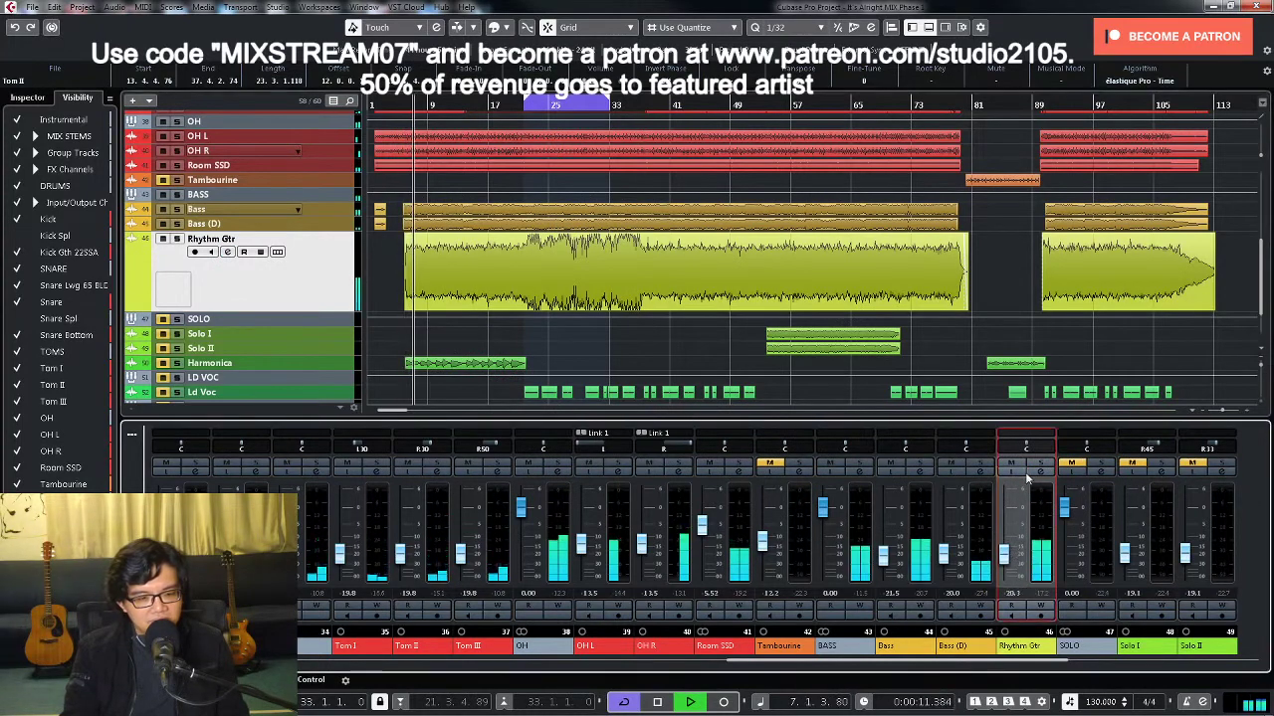
{"action": "left_click_drag", "start_coordinate": [1026, 449], "coordinate": [1020, 449]}
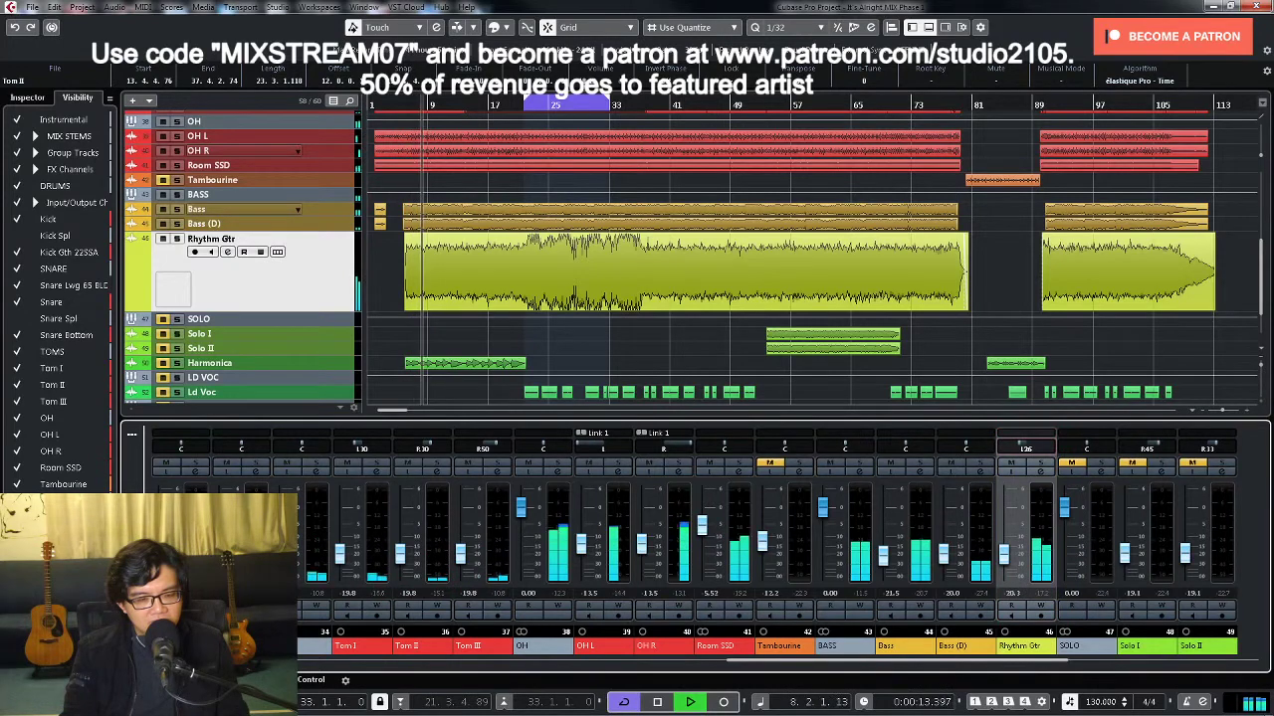
{"action": "left_click", "coordinate": [1005, 560]}
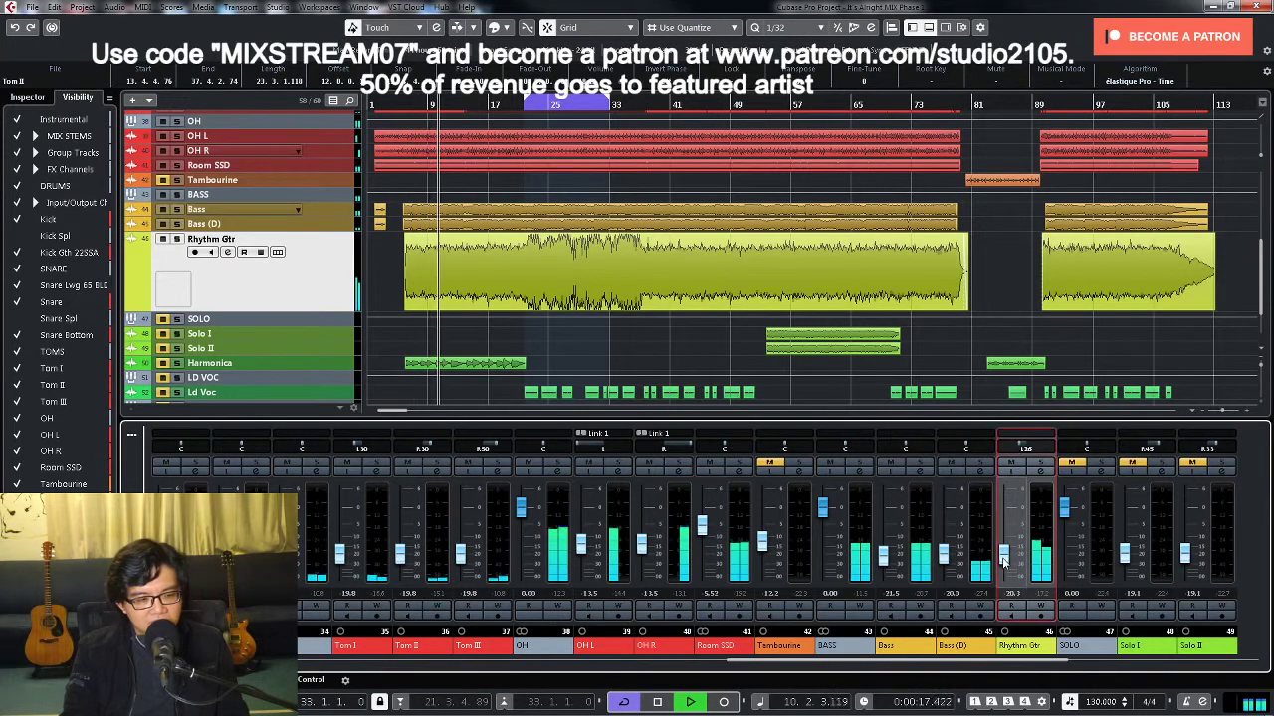
{"action": "left_click_drag", "start_coordinate": [951, 665], "coordinate": [723, 673]}
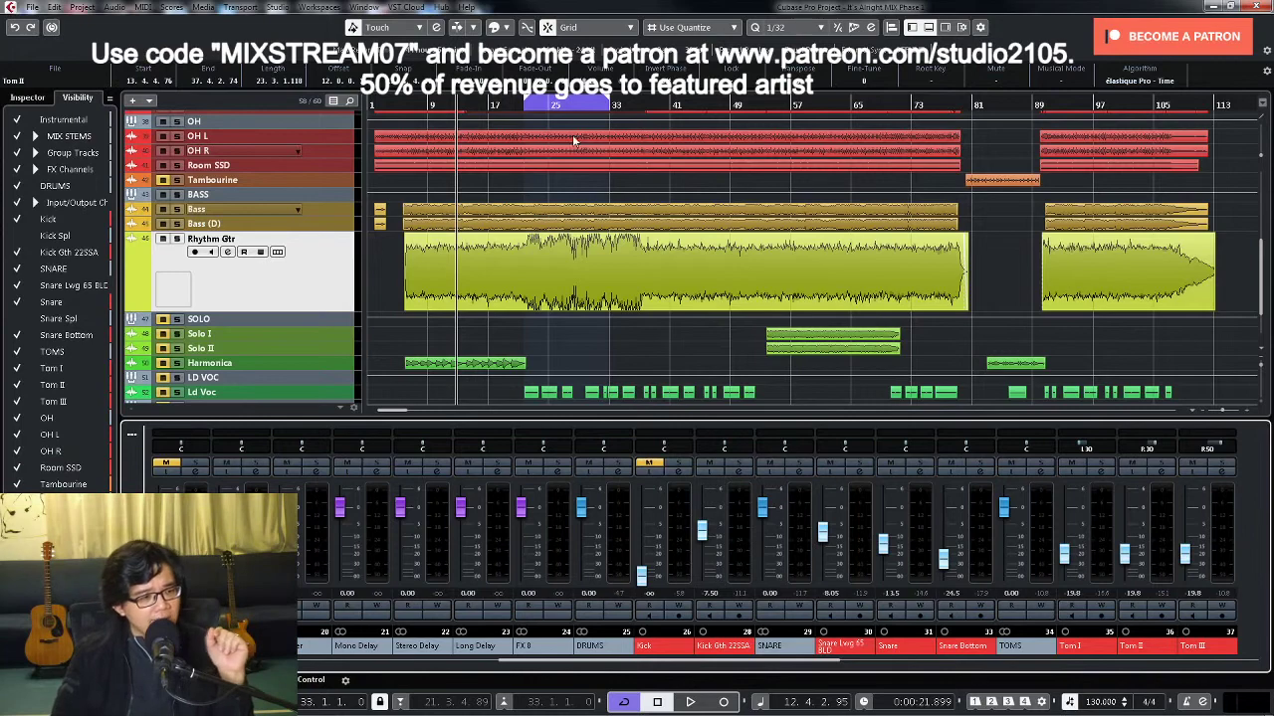
Step: Play the mix briefly from about bar 7 and stop playback
{"action": "left_click", "coordinate": [416, 105]}
{"action": "key", "text": "space"}
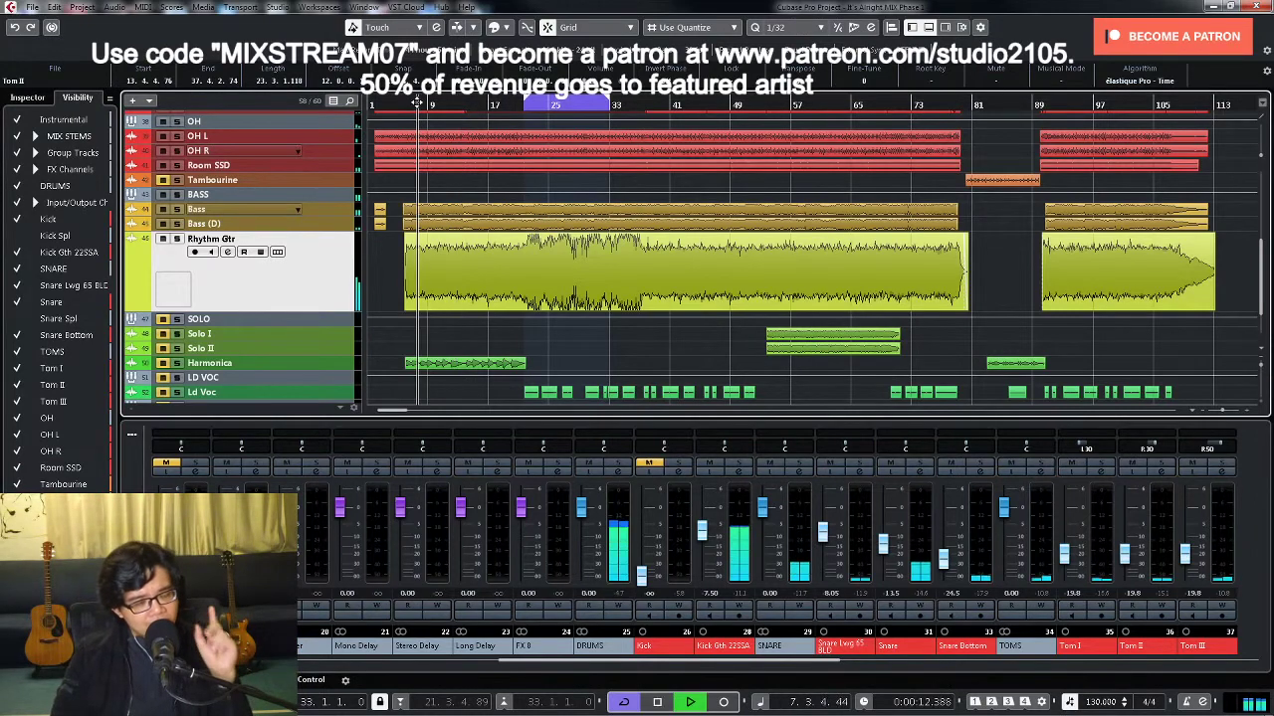
{"action": "key", "text": "space"}
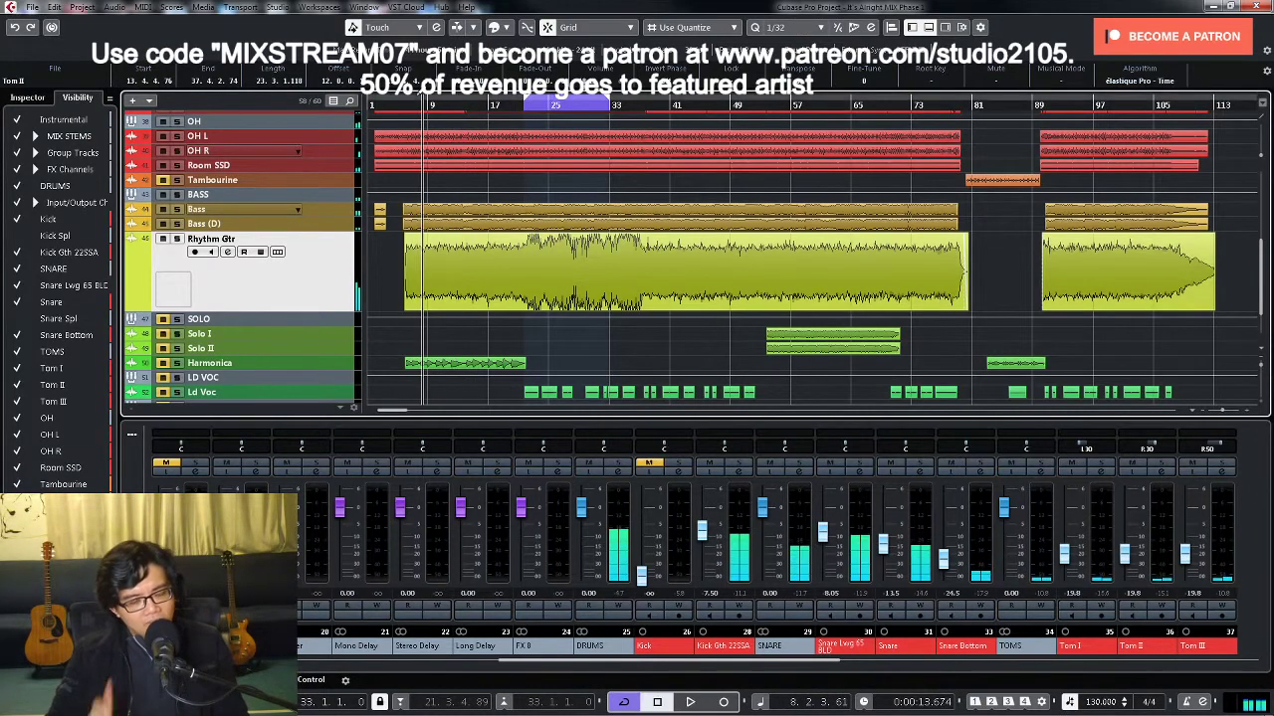
Step: Enable EQ band 3 HMF on Kick Gth 22SSA while playing from about bar 2, and boost it 6.2 dB at 1.93 kHz
{"action": "left_click", "coordinate": [738, 475]}
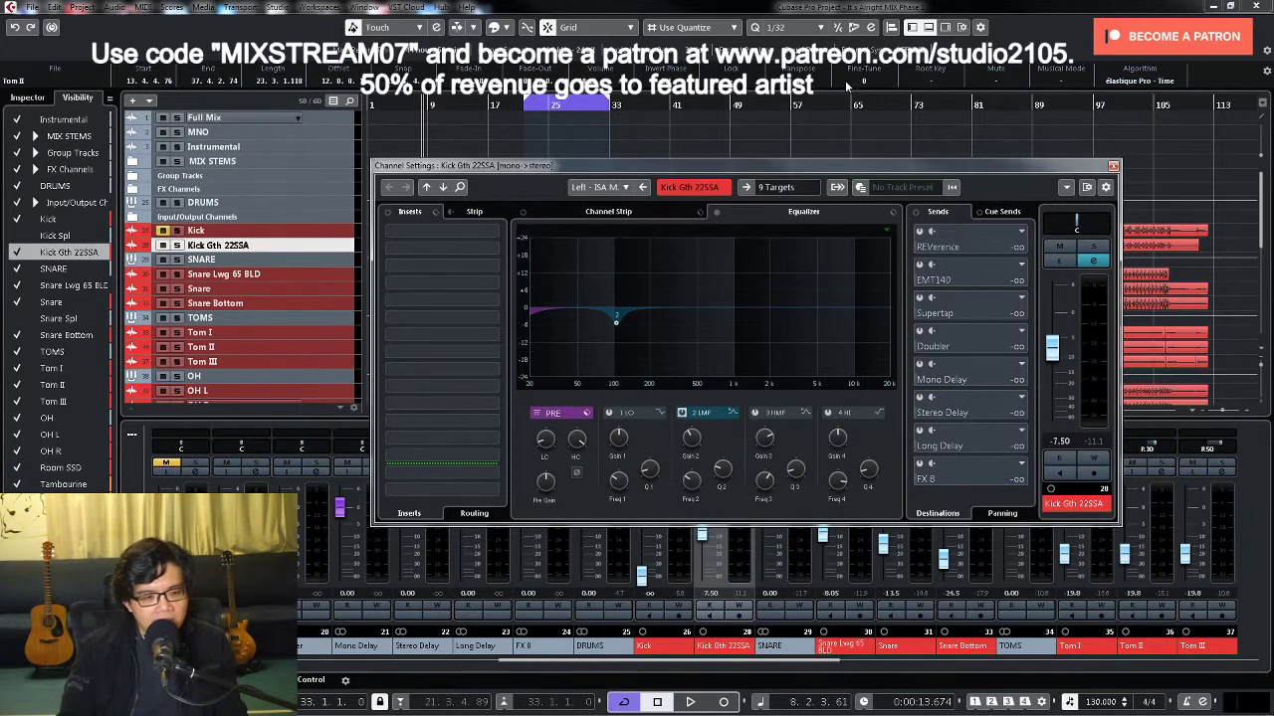
{"action": "left_click", "coordinate": [1112, 167]}
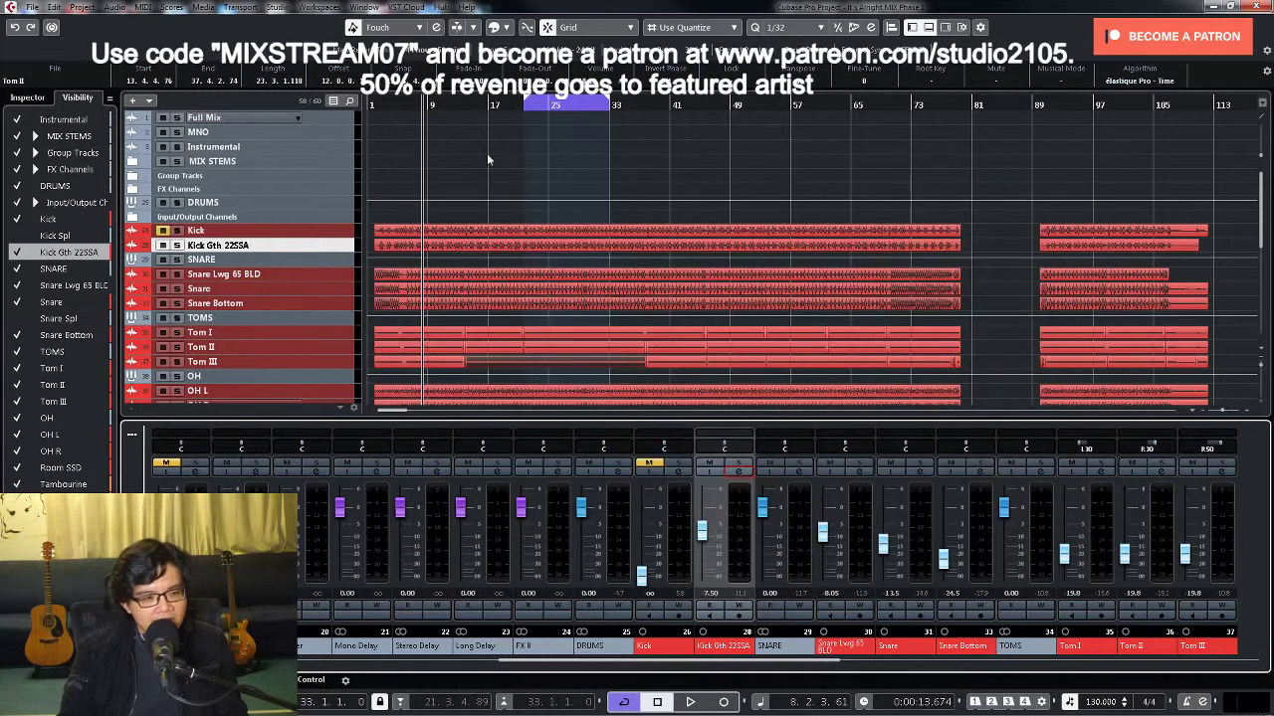
{"action": "left_click", "coordinate": [377, 102]}
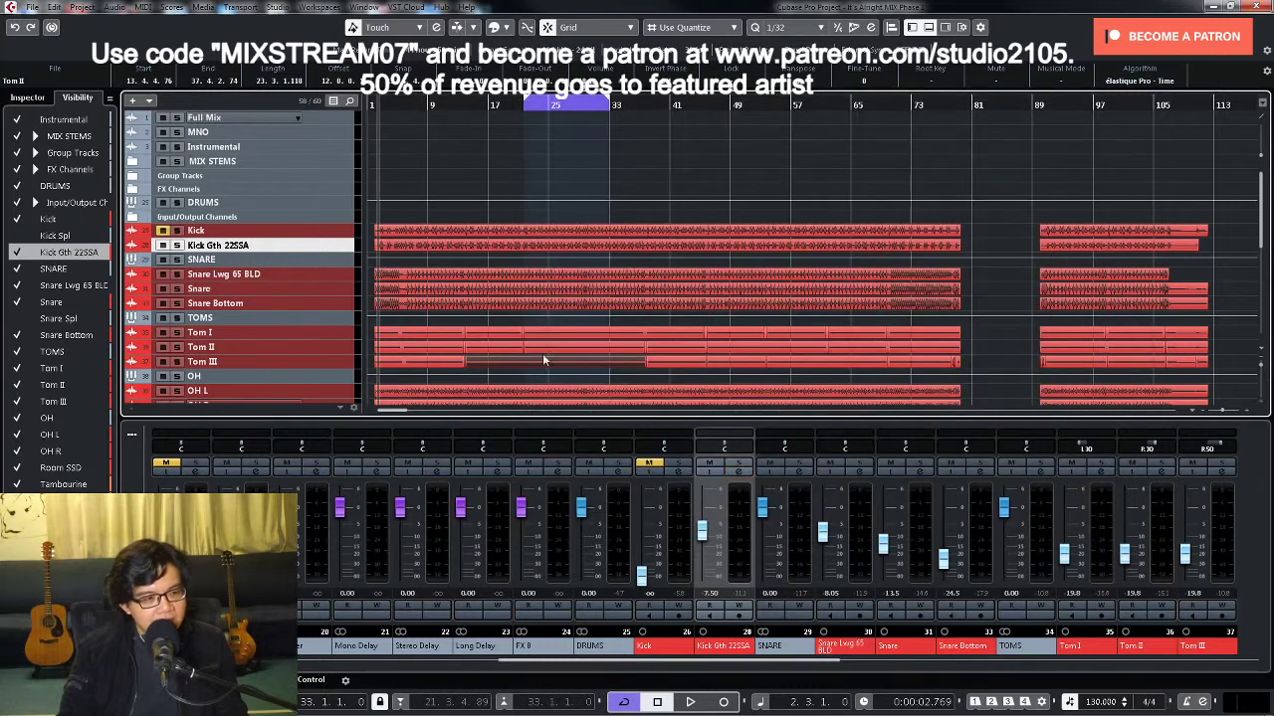
{"action": "left_click", "coordinate": [736, 476]}
{"action": "key", "text": "space"}
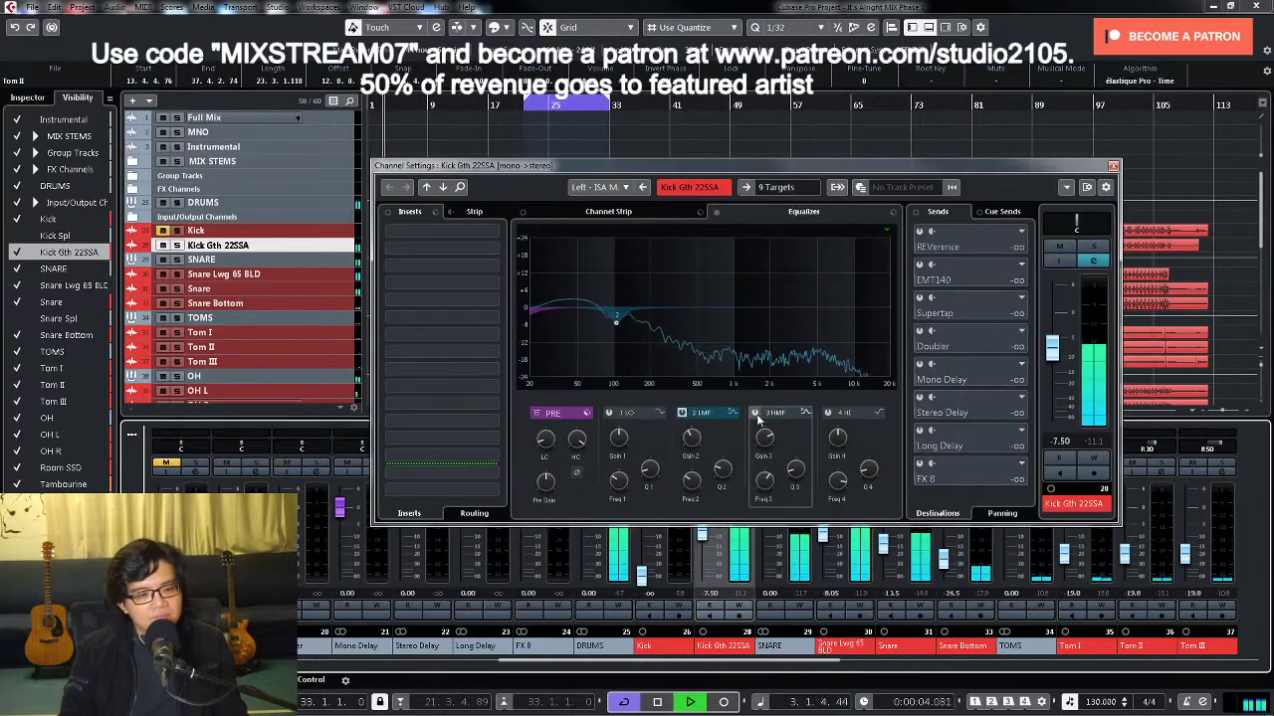
{"action": "left_click", "coordinate": [754, 413]}
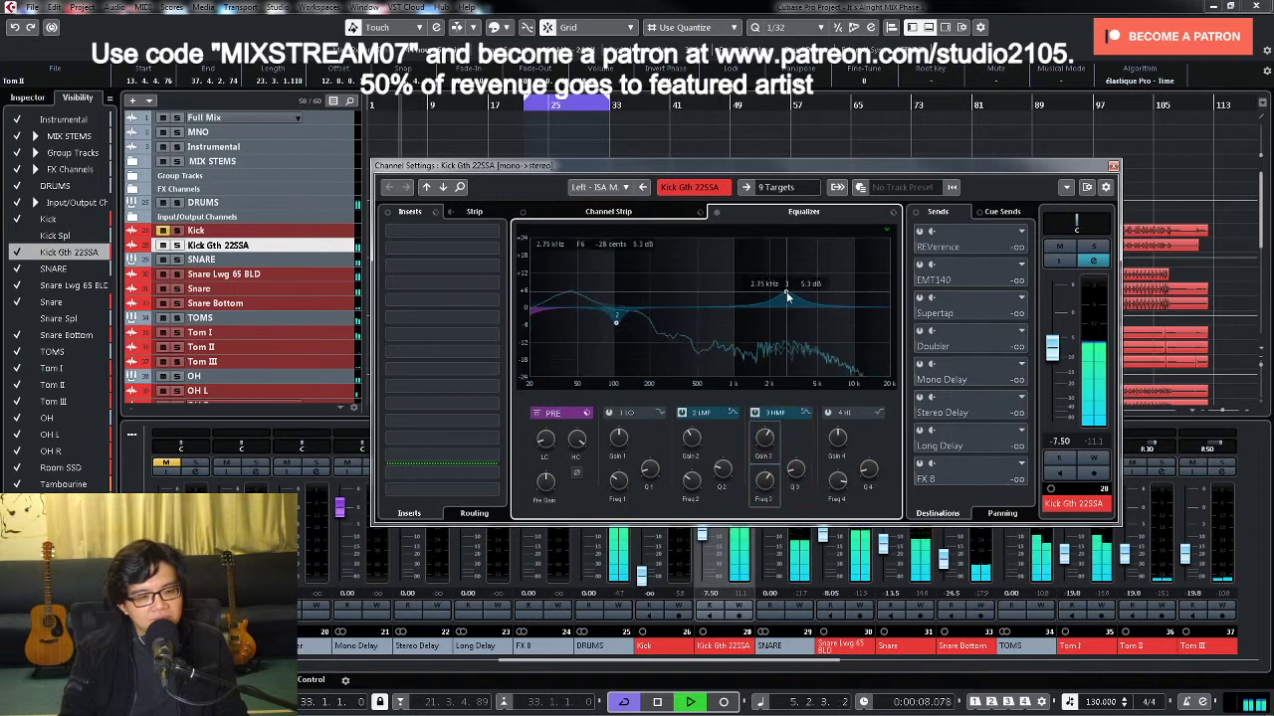
{"action": "left_click_drag", "start_coordinate": [786, 296], "coordinate": [766, 289]}
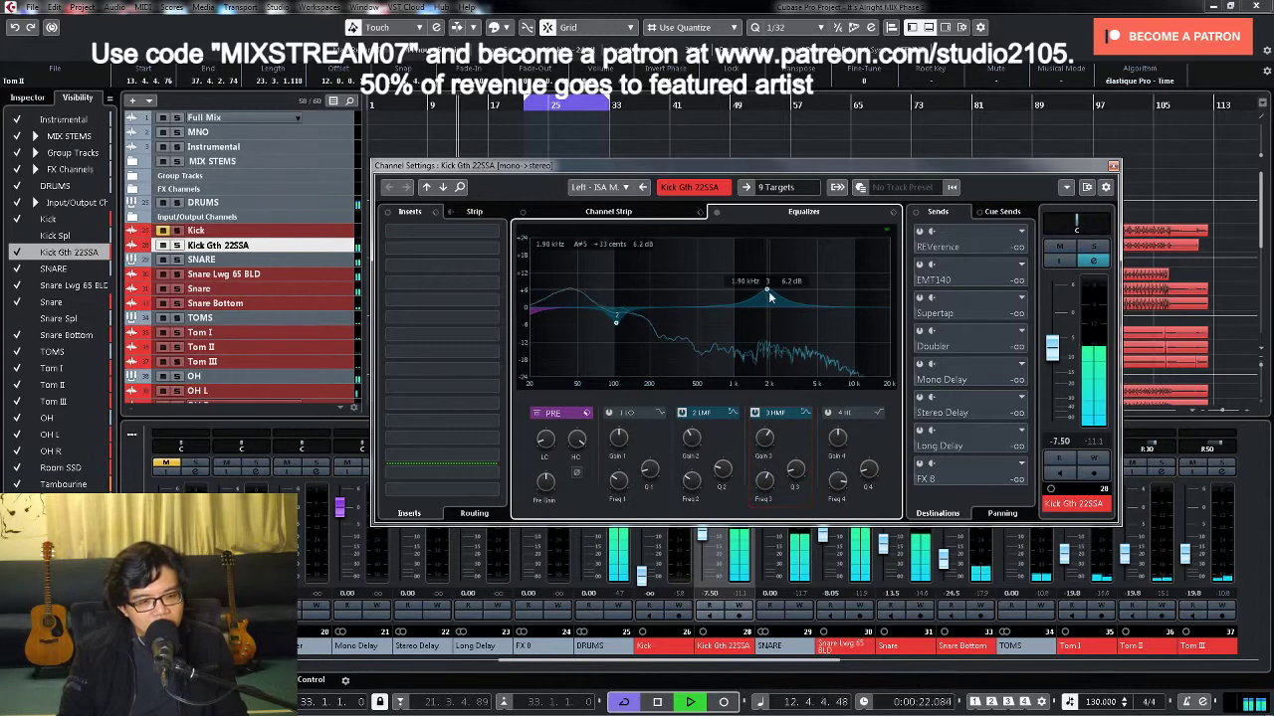
{"action": "left_click_drag", "start_coordinate": [768, 295], "coordinate": [811, 295]}
{"action": "key", "text": "space"}
{"action": "left_click_drag", "start_coordinate": [786, 295], "coordinate": [769, 295]}
{"action": "key", "text": "space"}
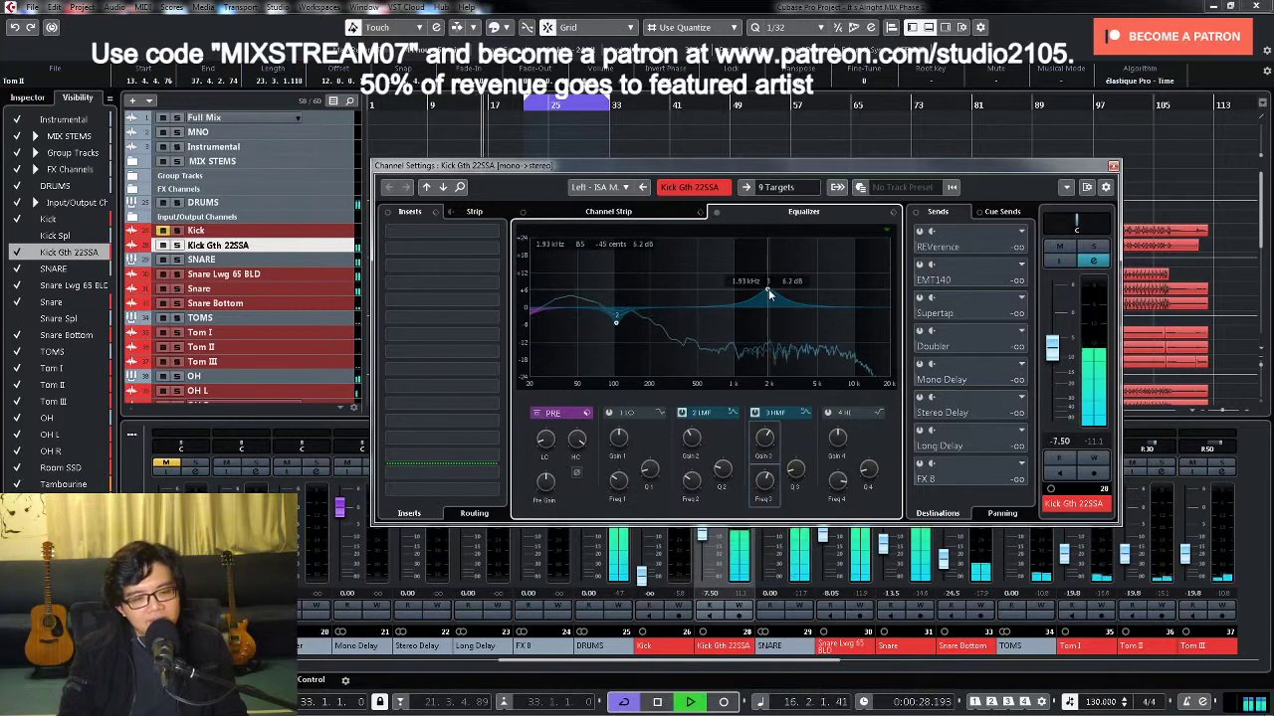
Step: Compare the playing kick with band 3 HMF bypassed, switch the band back on and close the channel settings
{"action": "left_click", "coordinate": [755, 412]}
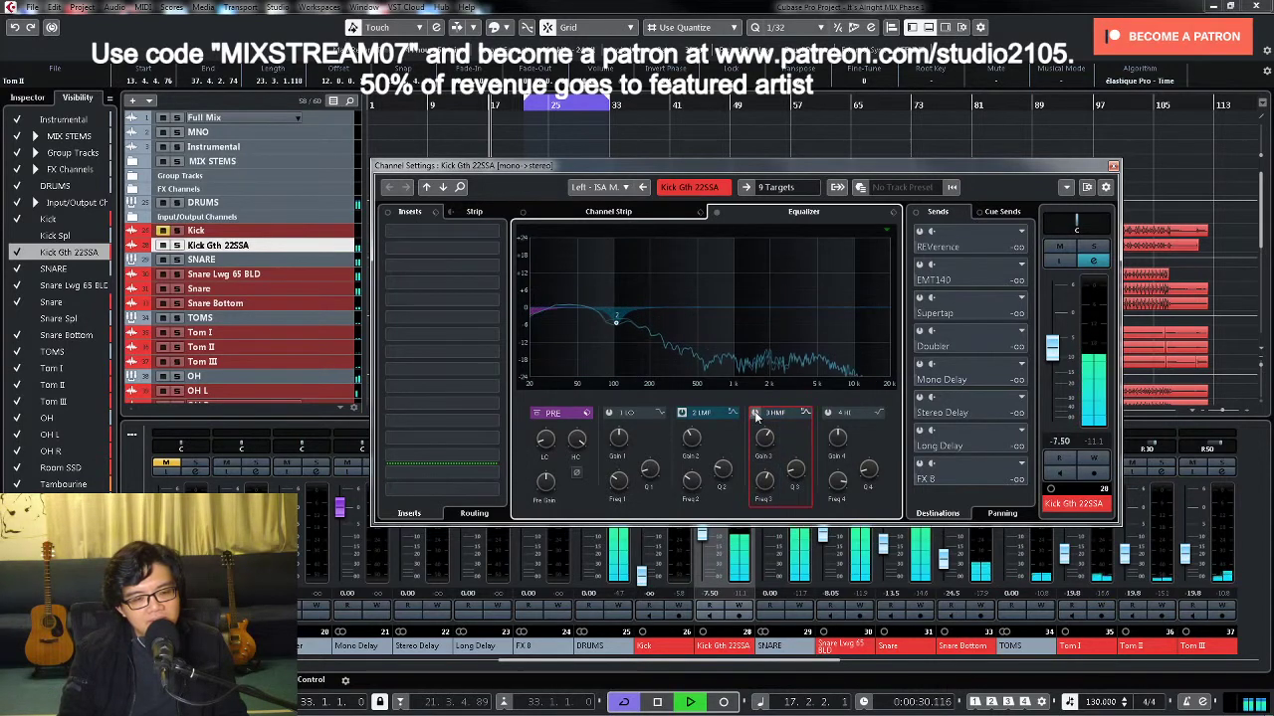
{"action": "key", "text": "space"}
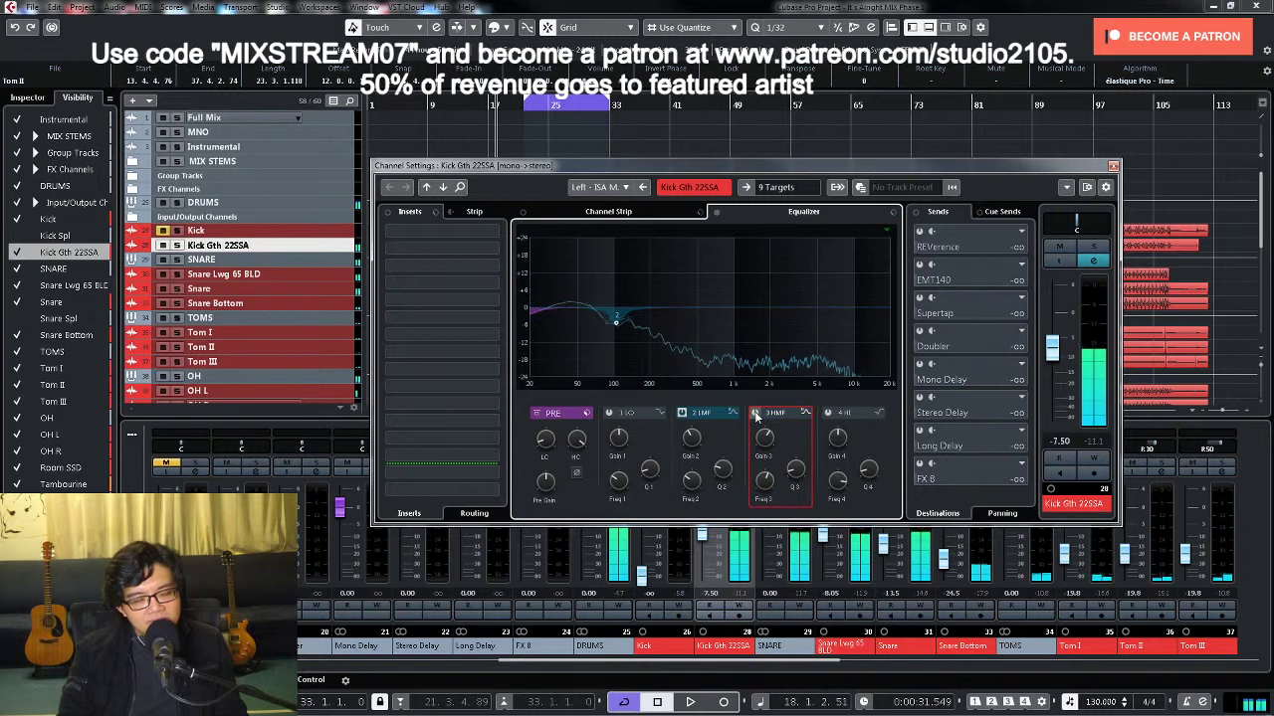
{"action": "key", "text": "space"}
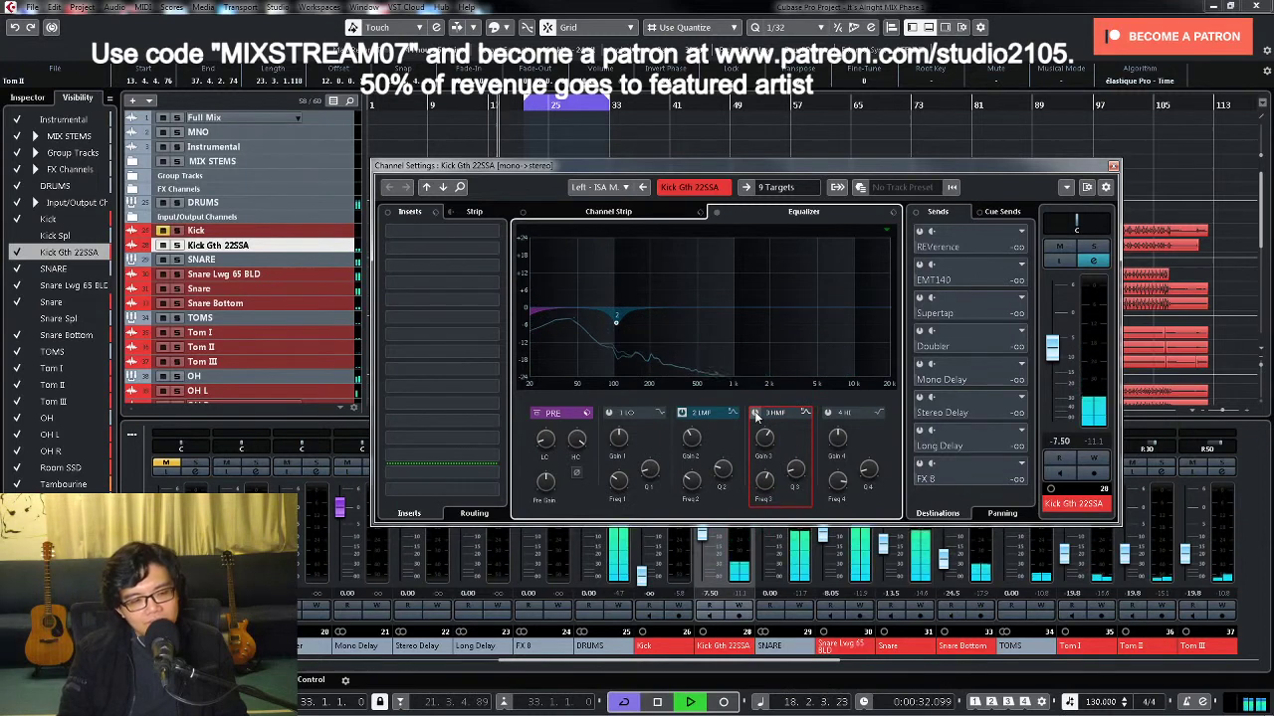
{"action": "left_click", "coordinate": [755, 414]}
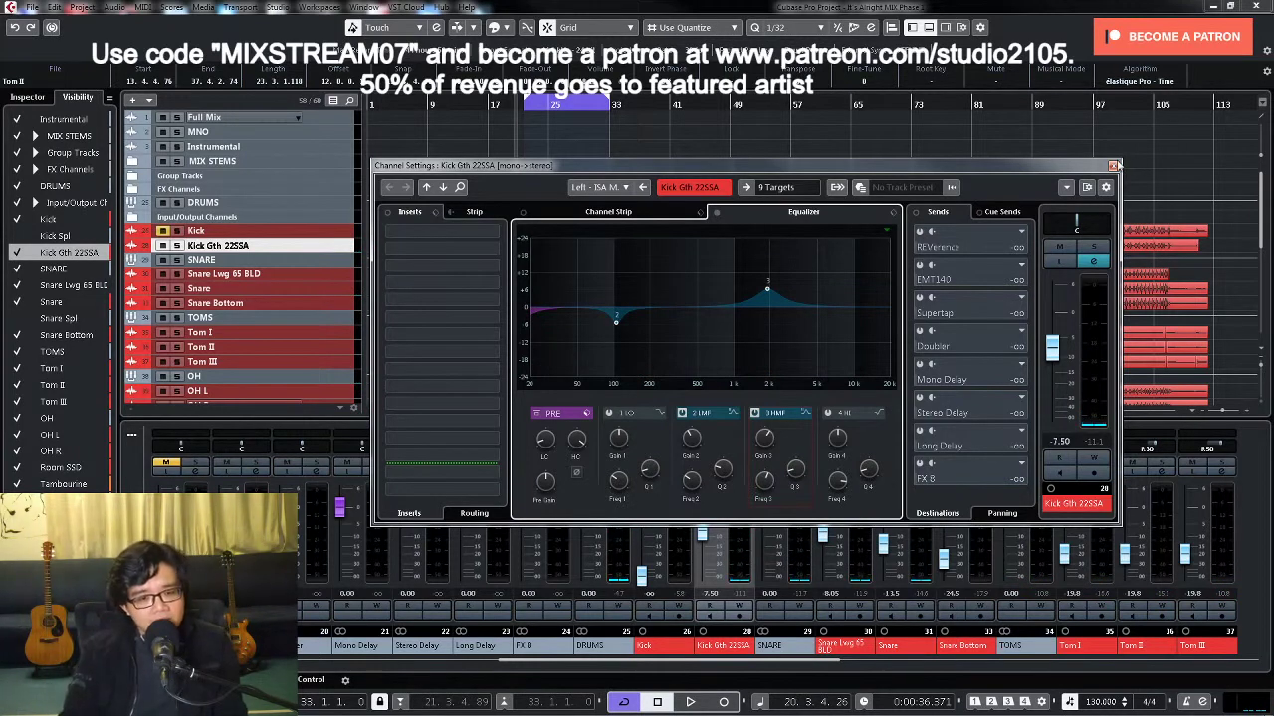
{"action": "left_click", "coordinate": [1112, 166]}
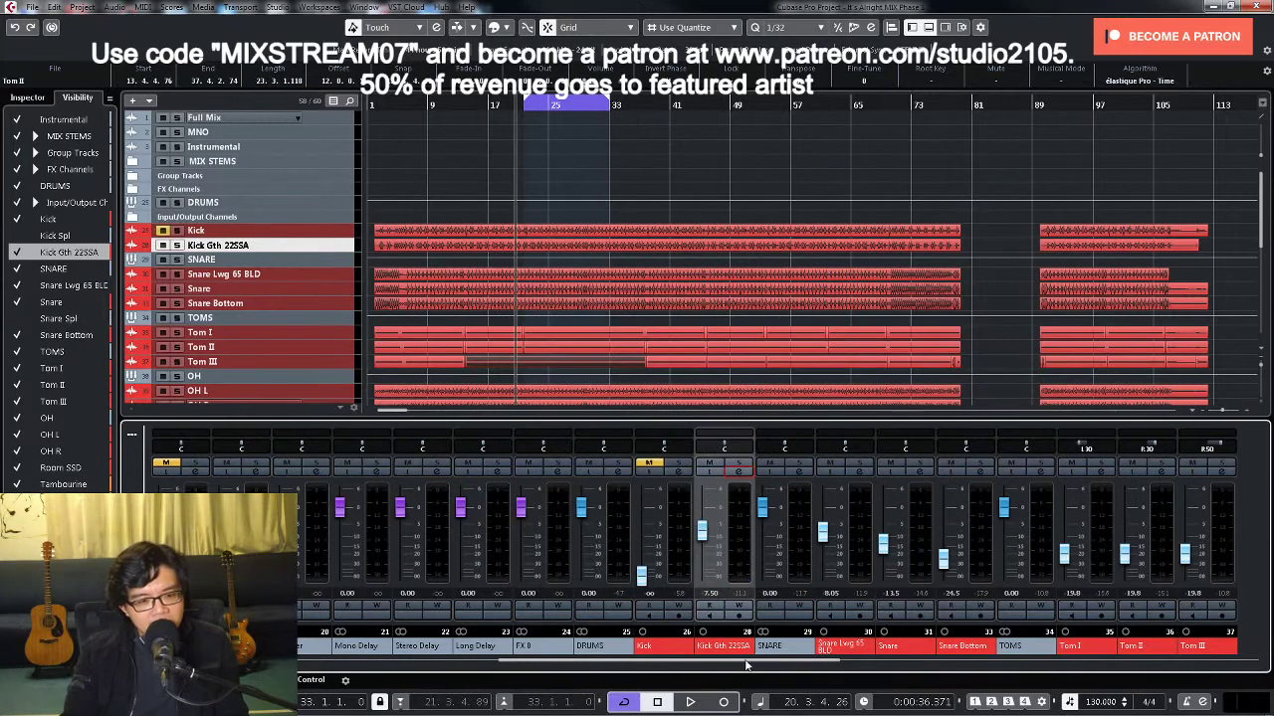
Step: Replay the mix from about bar 8 and set the Rhythm Gtr pan to L35
{"action": "left_click_drag", "start_coordinate": [747, 664], "coordinate": [901, 664]}
{"action": "key", "text": "space"}
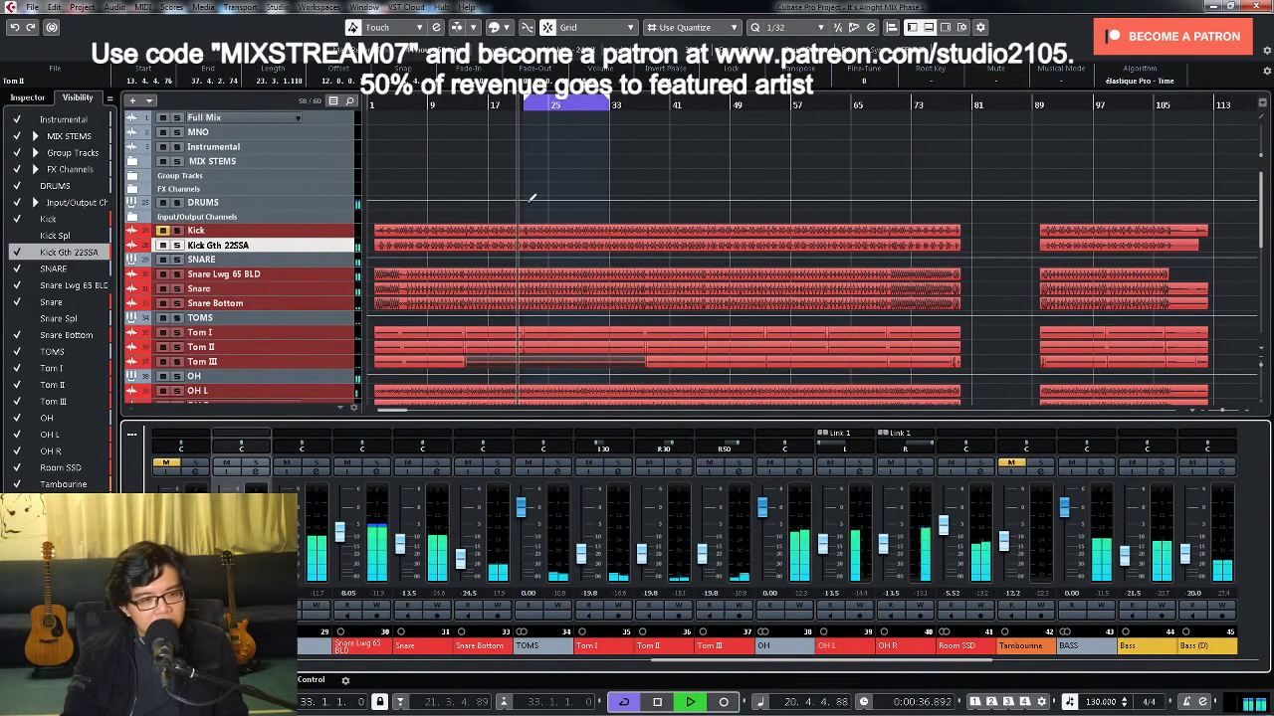
{"action": "left_click", "coordinate": [422, 104]}
{"action": "scroll", "coordinate": [767, 318], "scroll_direction": "down", "scroll_amount": 4}
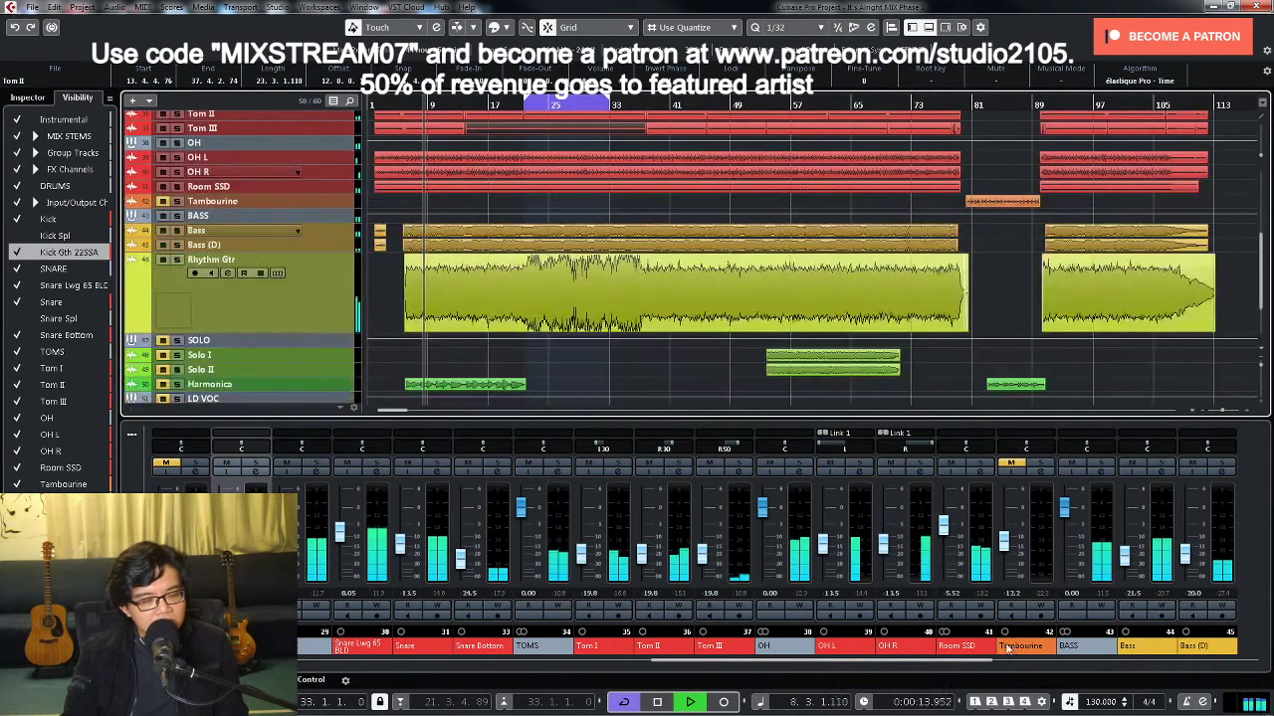
{"action": "scroll", "coordinate": [1008, 647], "scroll_direction": "right", "scroll_amount": 3}
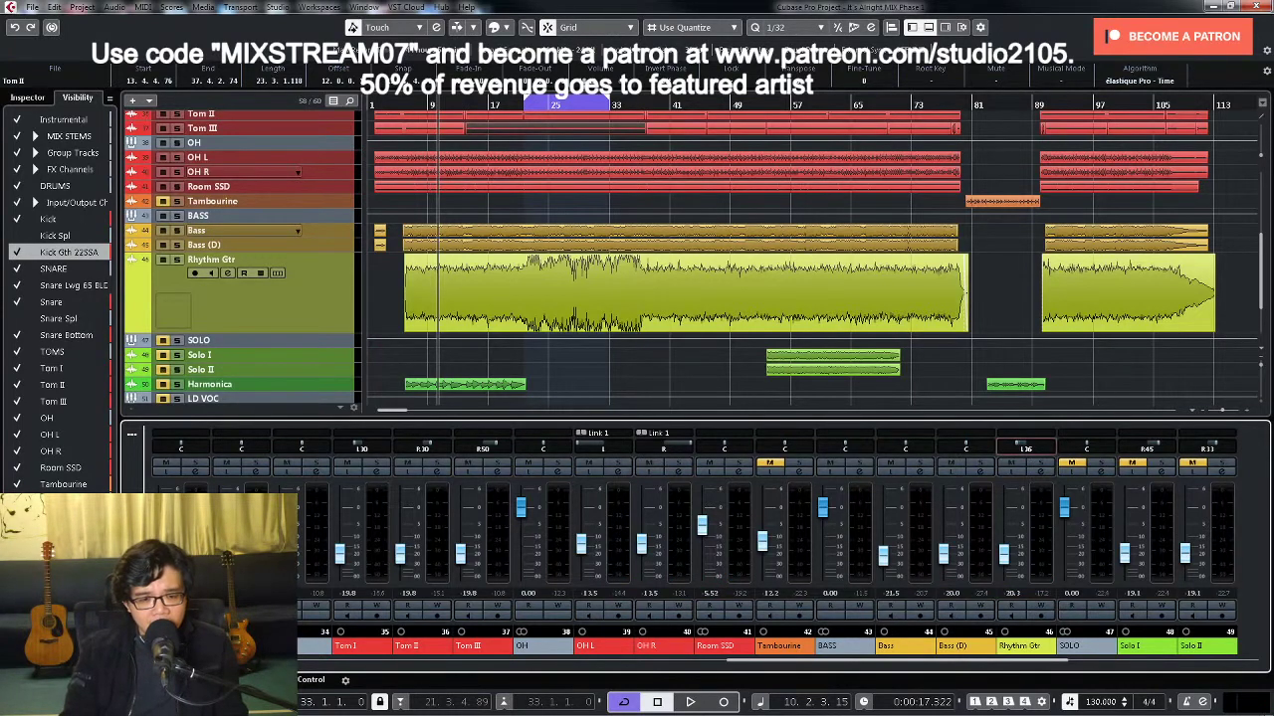
{"action": "double_click", "coordinate": [1020, 453]}
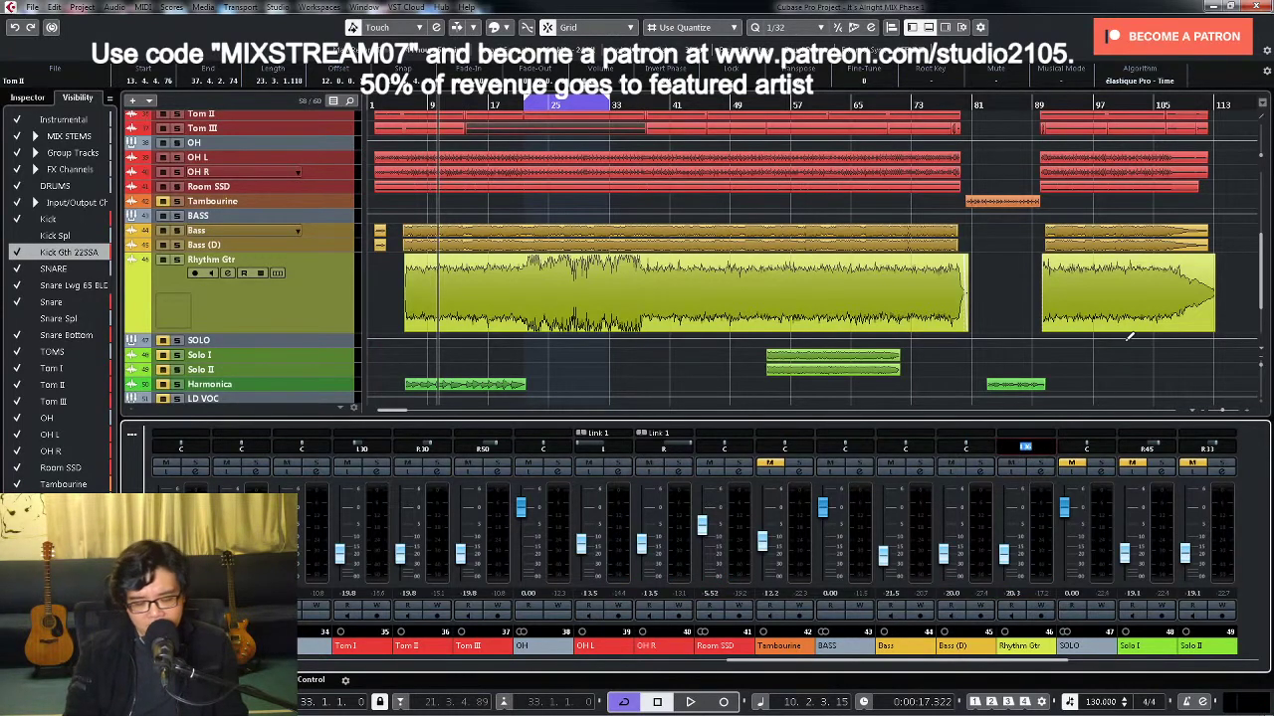
{"action": "key", "text": "Return"}
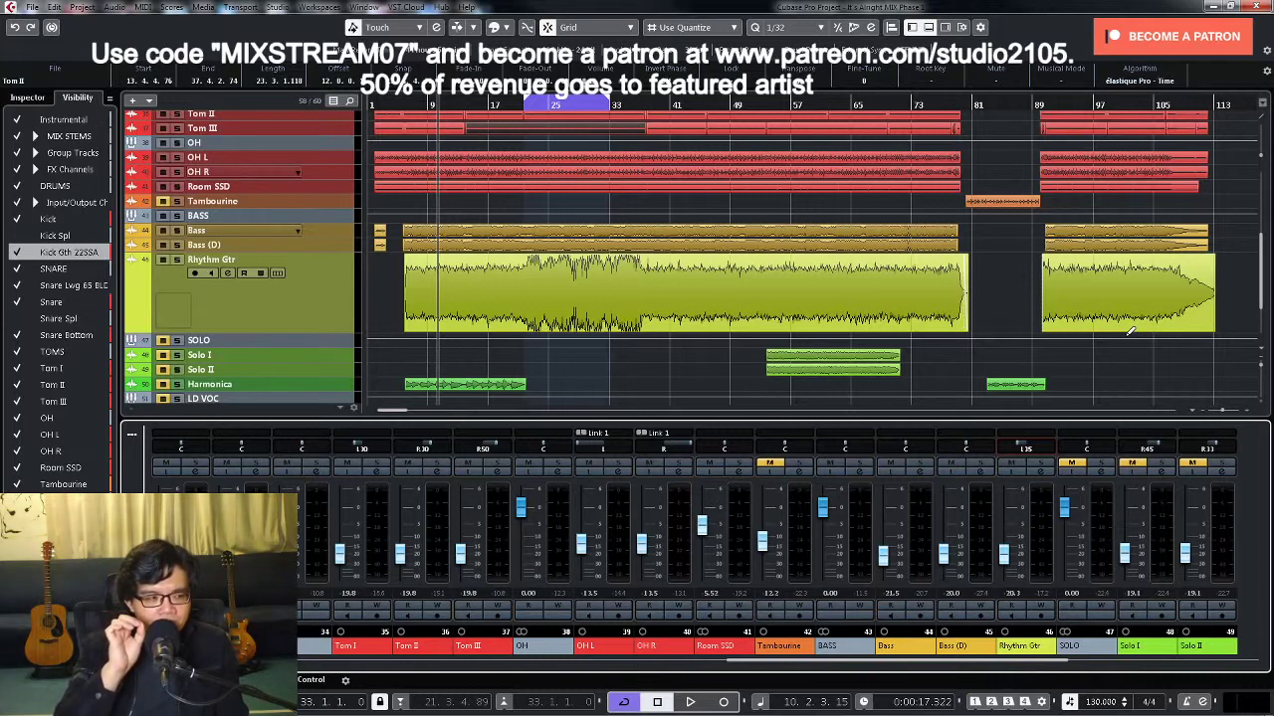
Step: Solo the Rhythm Gtr and audition it briefly from bar 22
{"action": "left_click", "coordinate": [1039, 465]}
{"action": "left_click", "coordinate": [402, 108]}
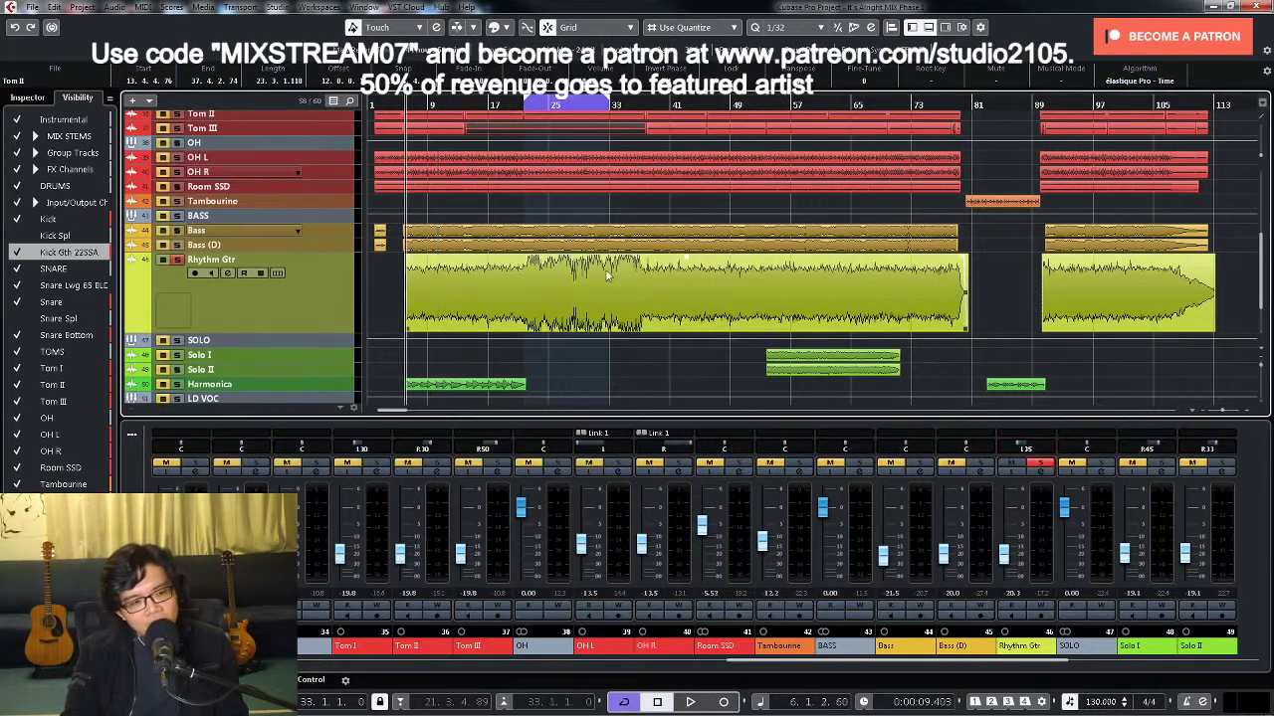
{"action": "left_click", "coordinate": [526, 104]}
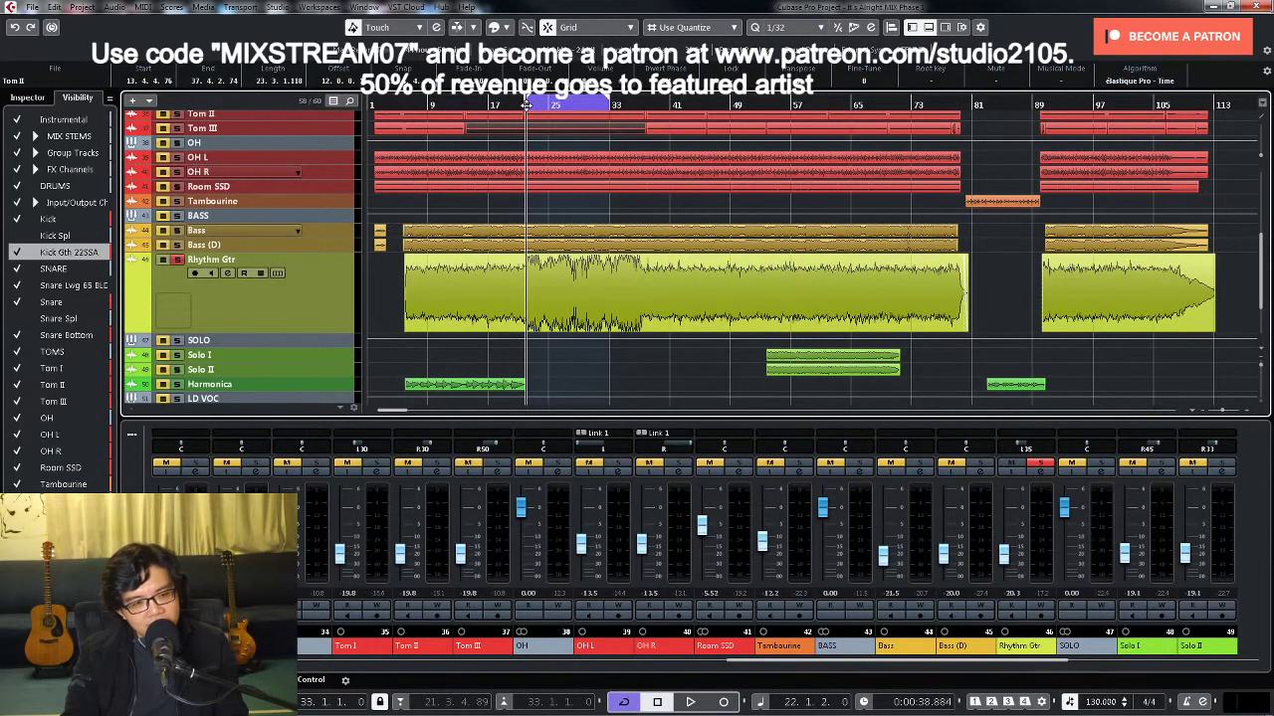
{"action": "key", "text": "space"}
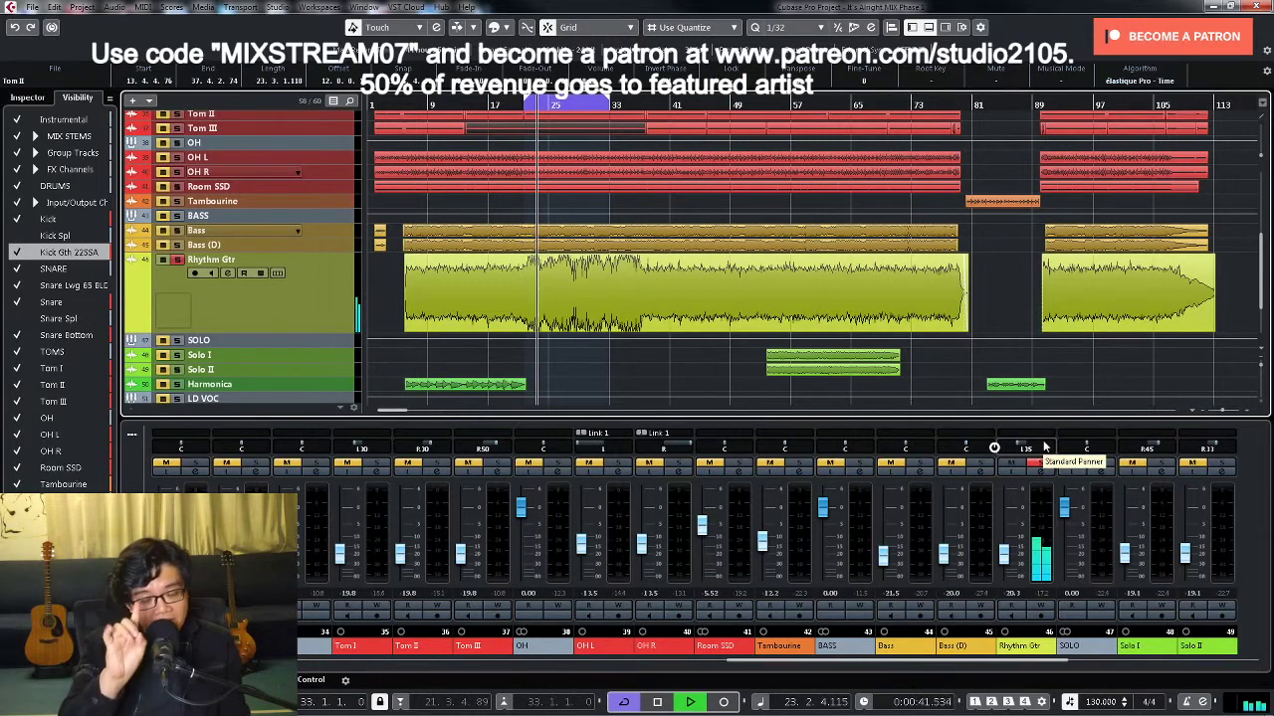
{"action": "key", "text": "space"}
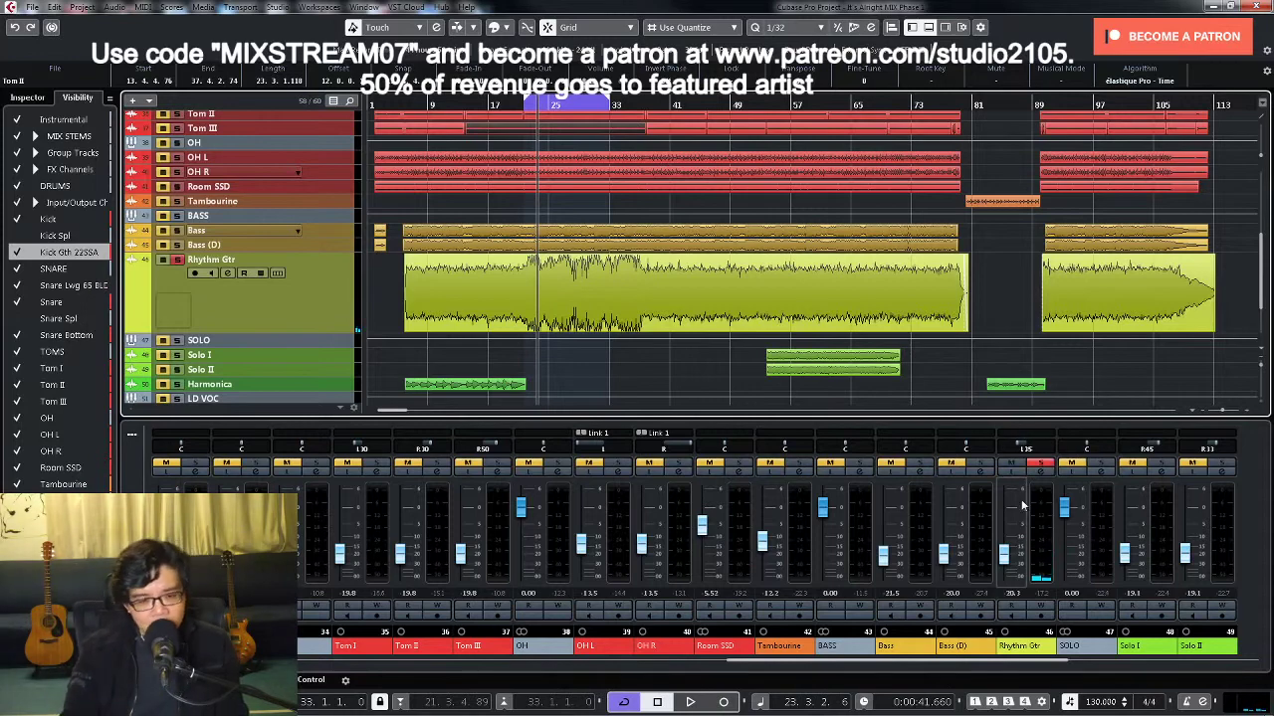
Step: Enable the Rhythm Gtr's send to FX 8 at 0.00 dB and close the channel settings
{"action": "left_click", "coordinate": [1045, 476]}
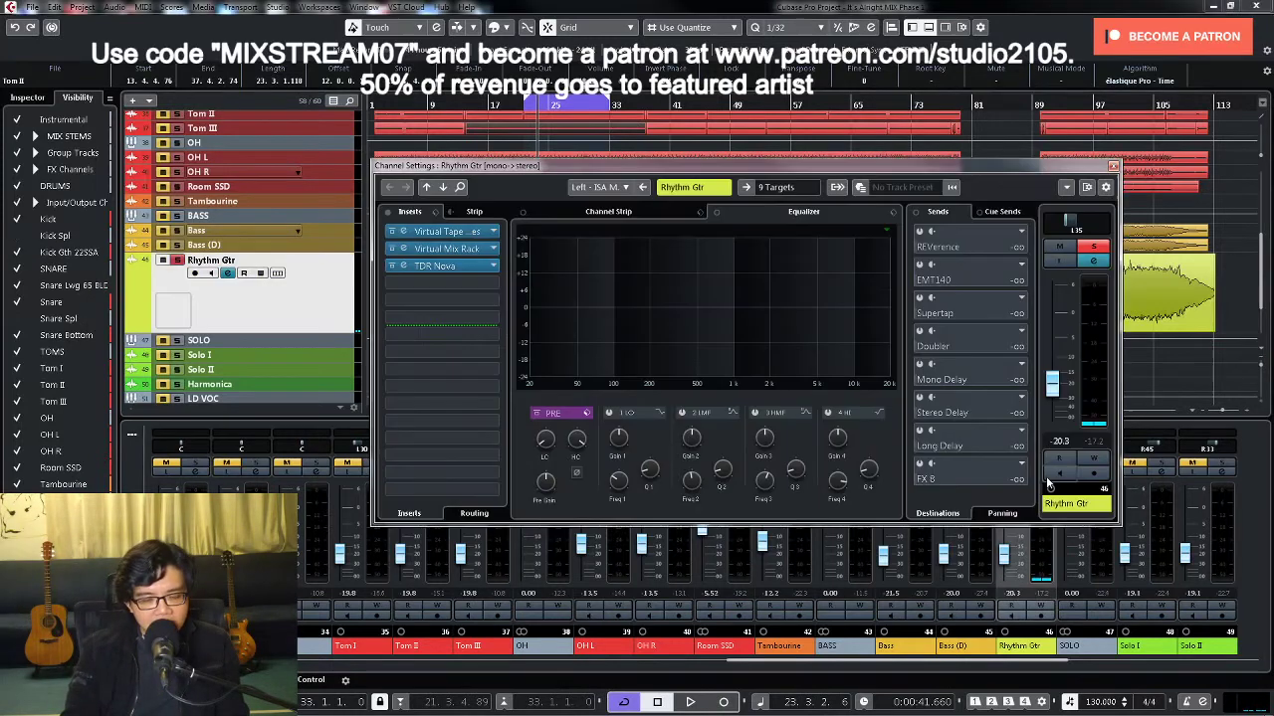
{"action": "left_click", "coordinate": [919, 465]}
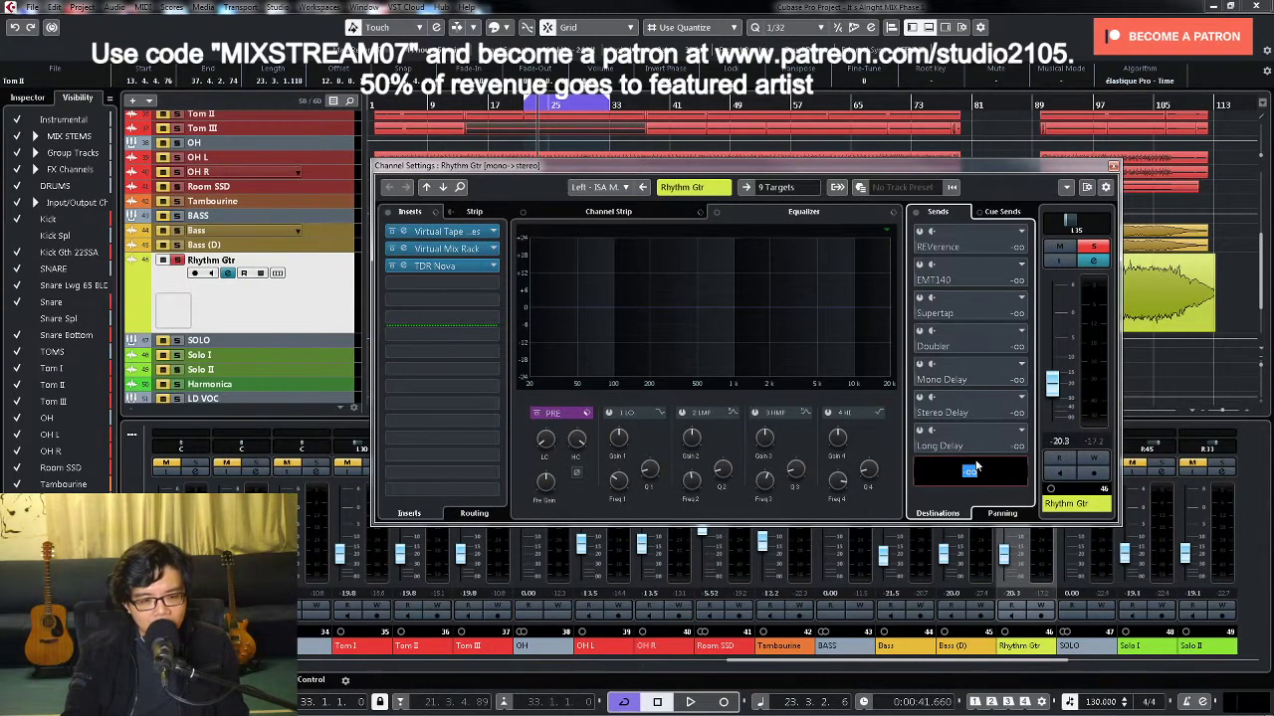
{"action": "left_click", "coordinate": [976, 468], "text": "ctrl"}
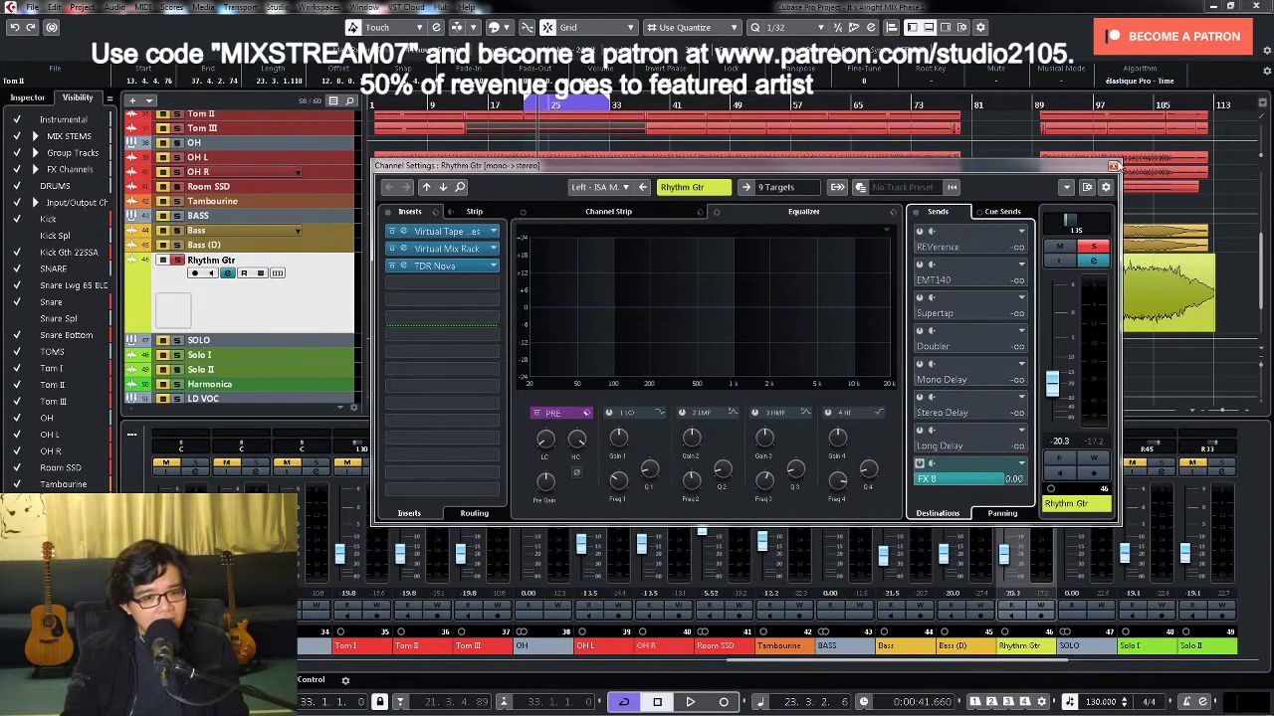
{"action": "left_click", "coordinate": [1114, 165]}
Step: Solo the REVerence FX channel and check its channel settings
{"action": "left_click_drag", "start_coordinate": [781, 659], "coordinate": [463, 675]}
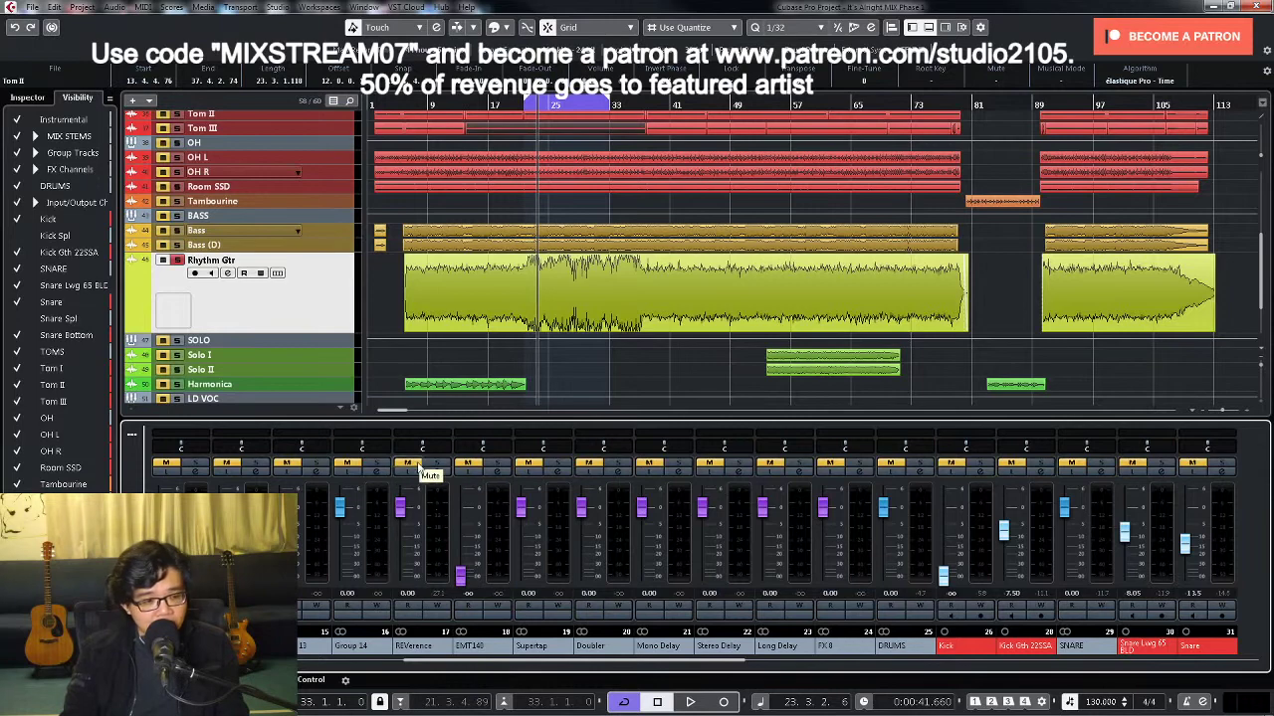
{"action": "left_click", "coordinate": [434, 475]}
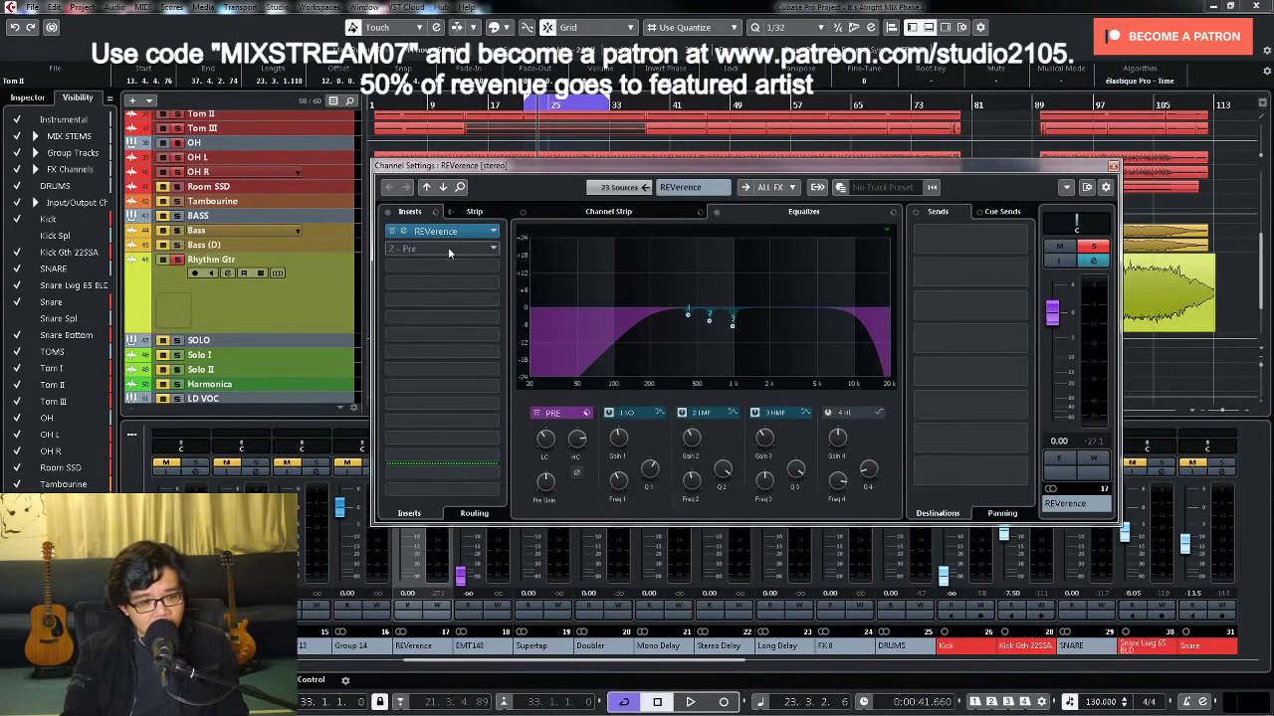
{"action": "left_click", "coordinate": [1114, 166]}
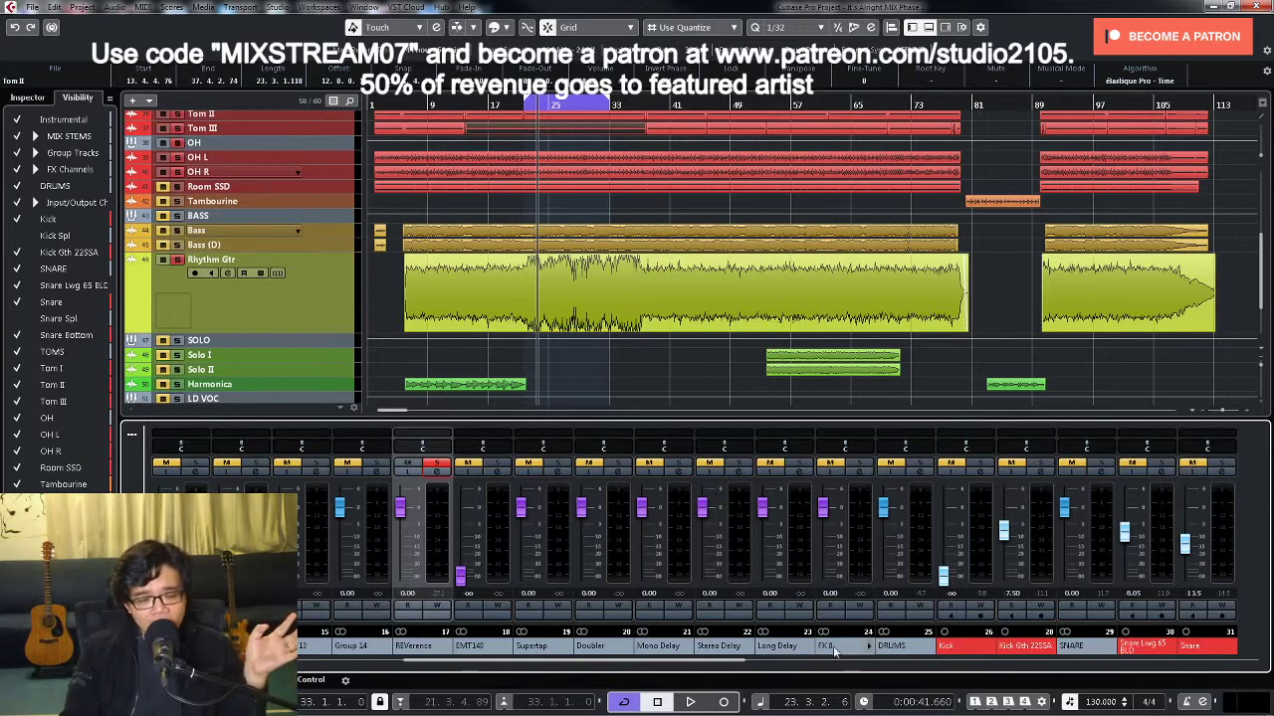
Step: Insert the Soundtoys LittlePlate reverb on the FX 8 channel and close its settings
{"action": "left_click", "coordinate": [859, 473]}
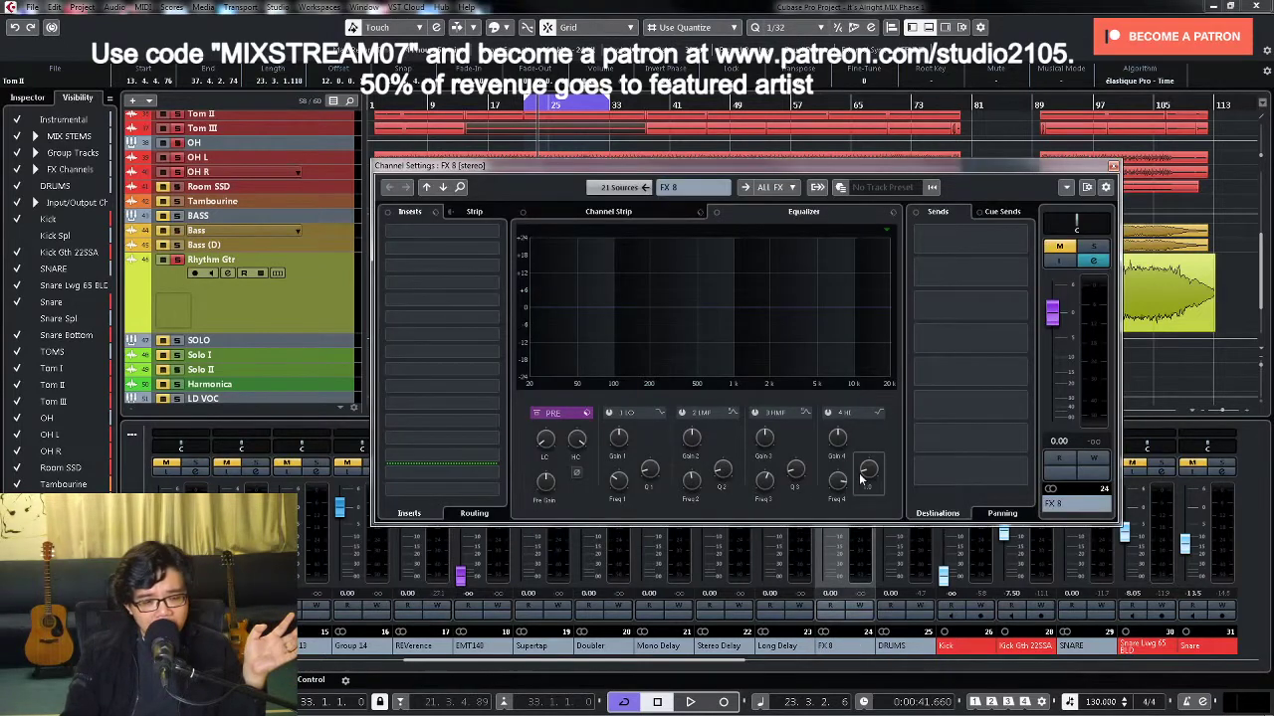
{"action": "left_click", "coordinate": [489, 249]}
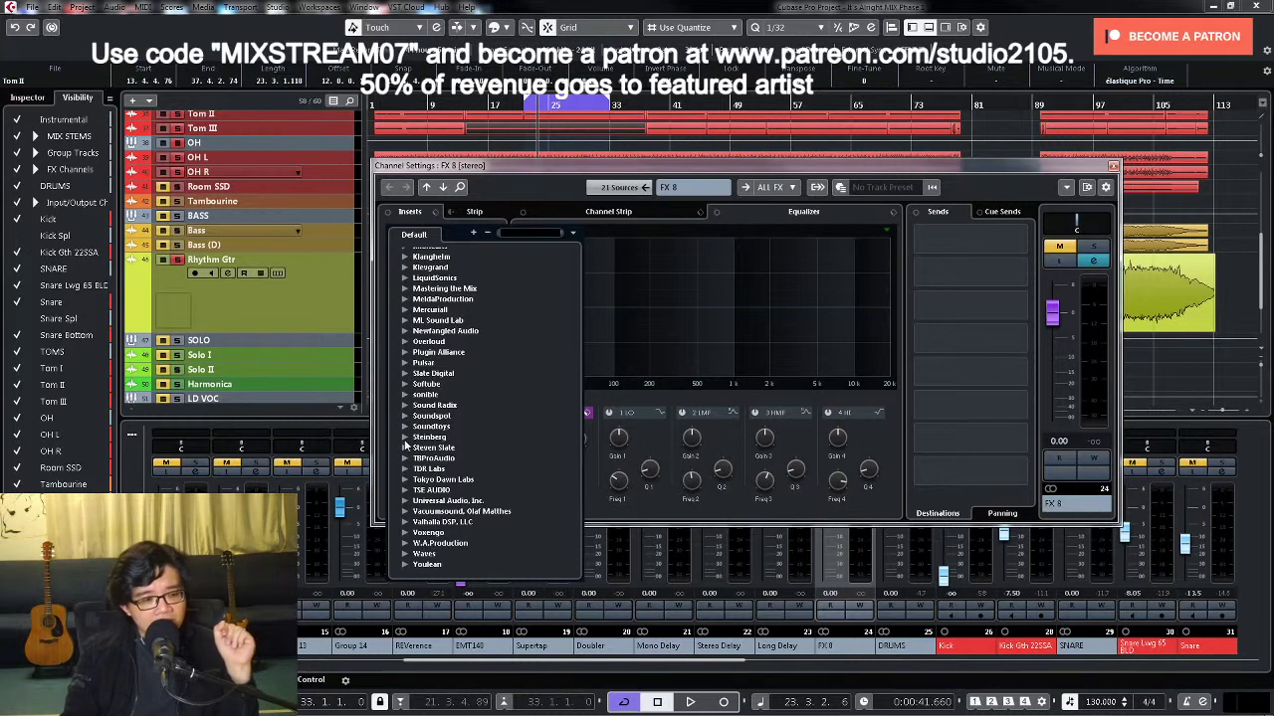
{"action": "left_click", "coordinate": [403, 426]}
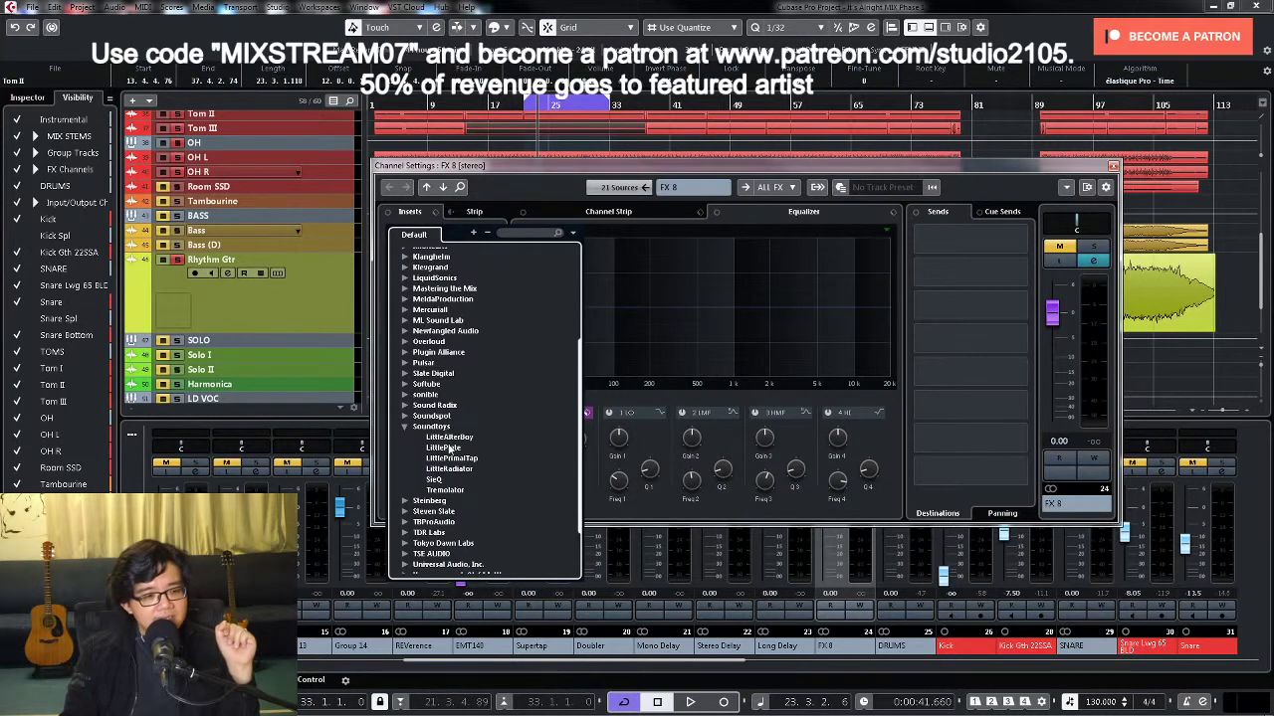
{"action": "left_click", "coordinate": [443, 448]}
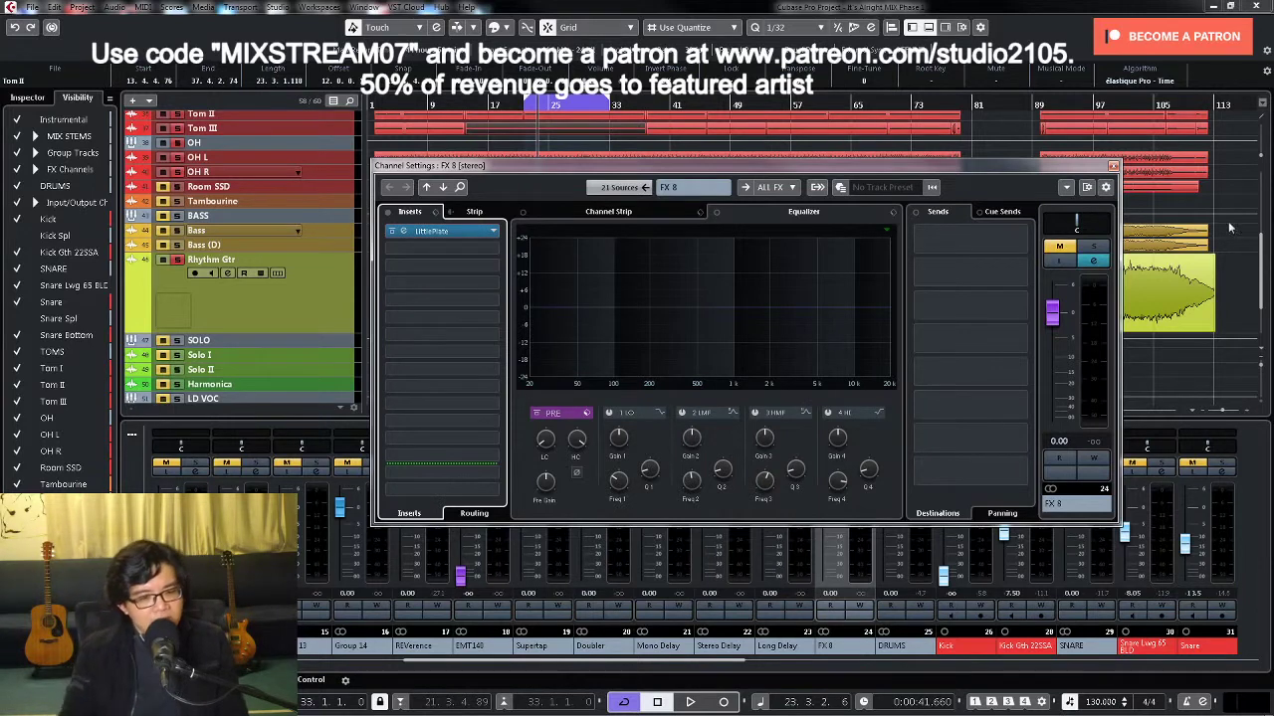
{"action": "left_click", "coordinate": [1113, 167]}
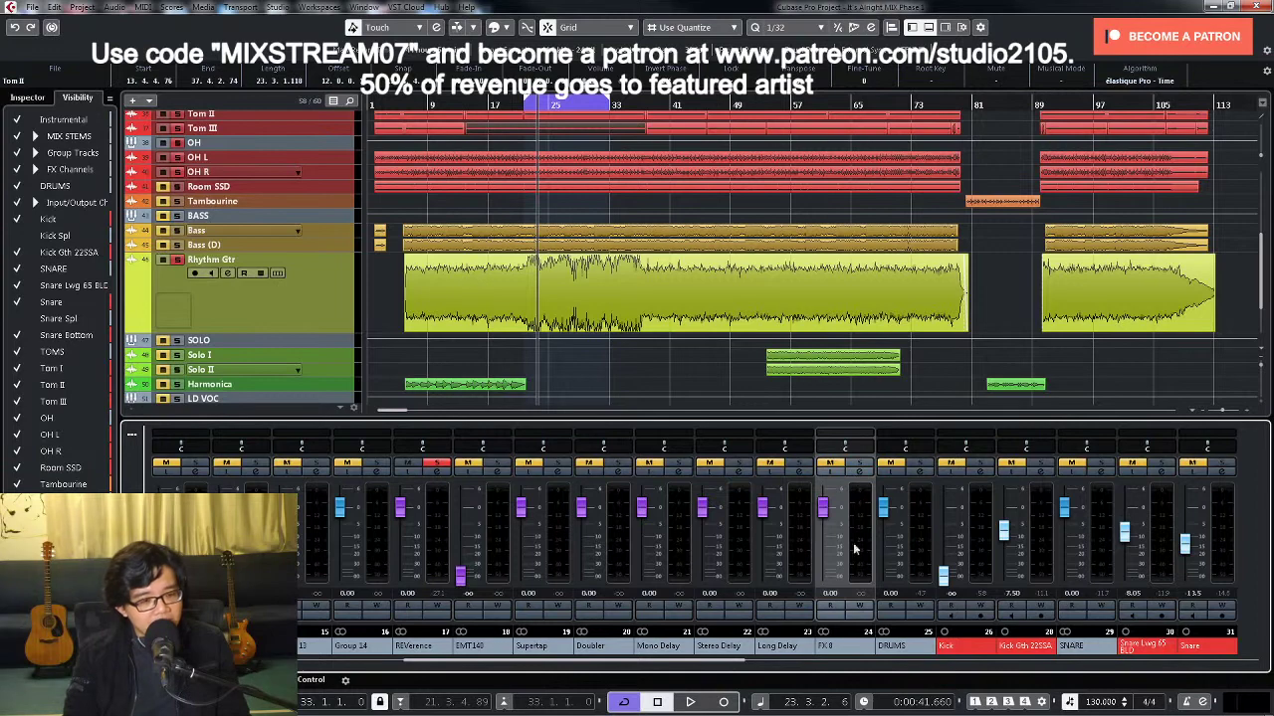
Step: Pull the FX 8 fader all the way down and solo the channel
{"action": "left_click_drag", "start_coordinate": [822, 508], "coordinate": [822, 575]}
{"action": "left_click", "coordinate": [858, 464]}
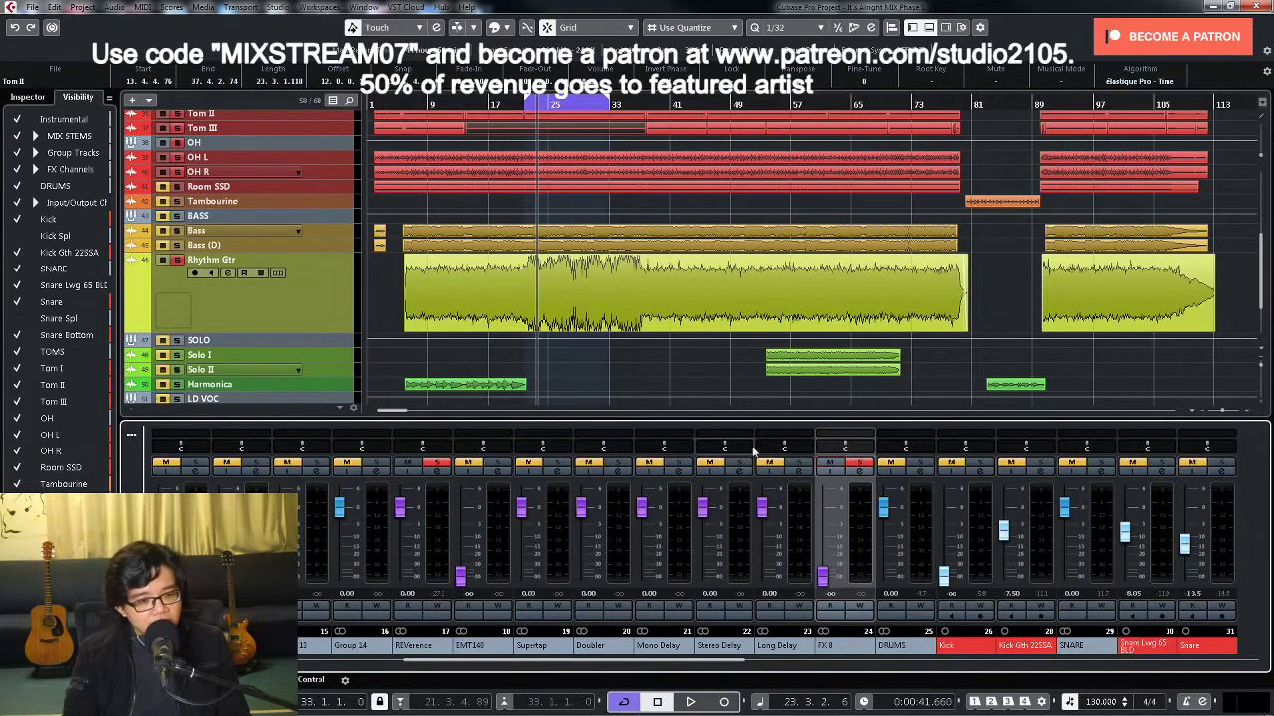
Step: Play the soloed FX 8 reverb, raise its fader to about -3.73 dB and pan the channel hard right
{"action": "key", "text": "space"}
{"action": "left_click_drag", "start_coordinate": [822, 576], "coordinate": [822, 524]}
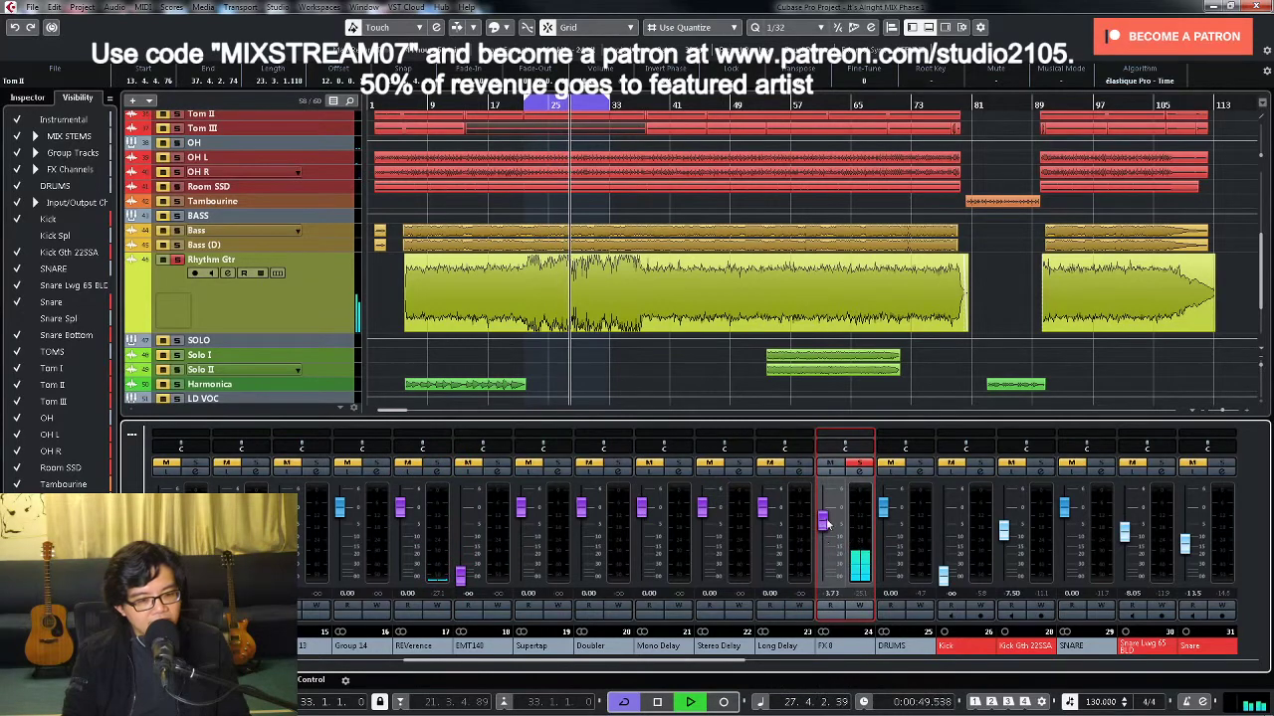
{"action": "key", "text": "space"}
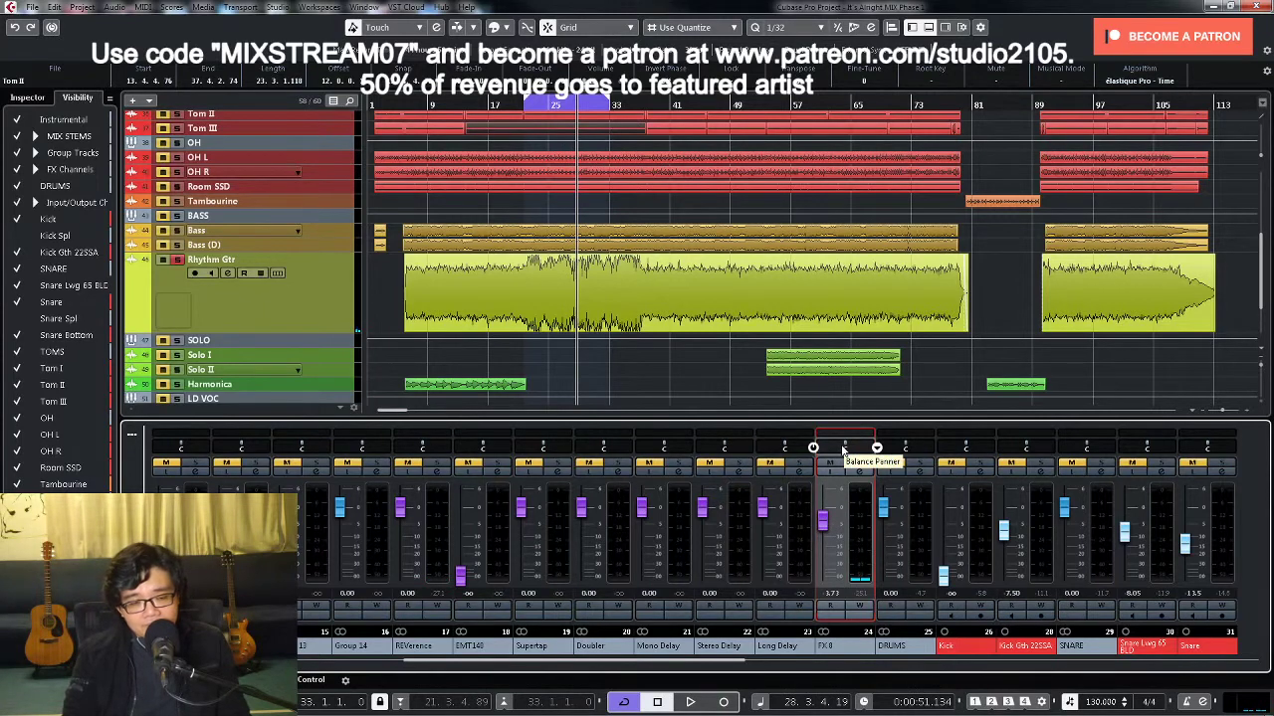
{"action": "left_click", "coordinate": [858, 464]}
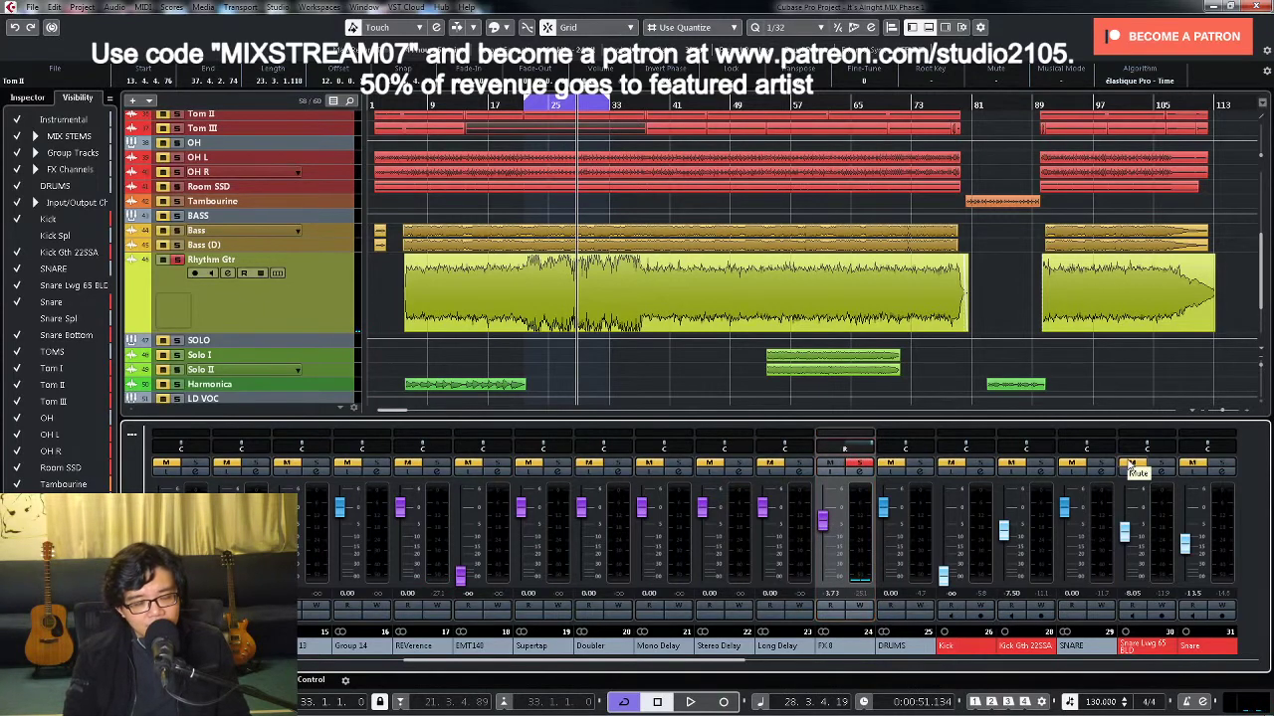
{"action": "key", "text": "space"}
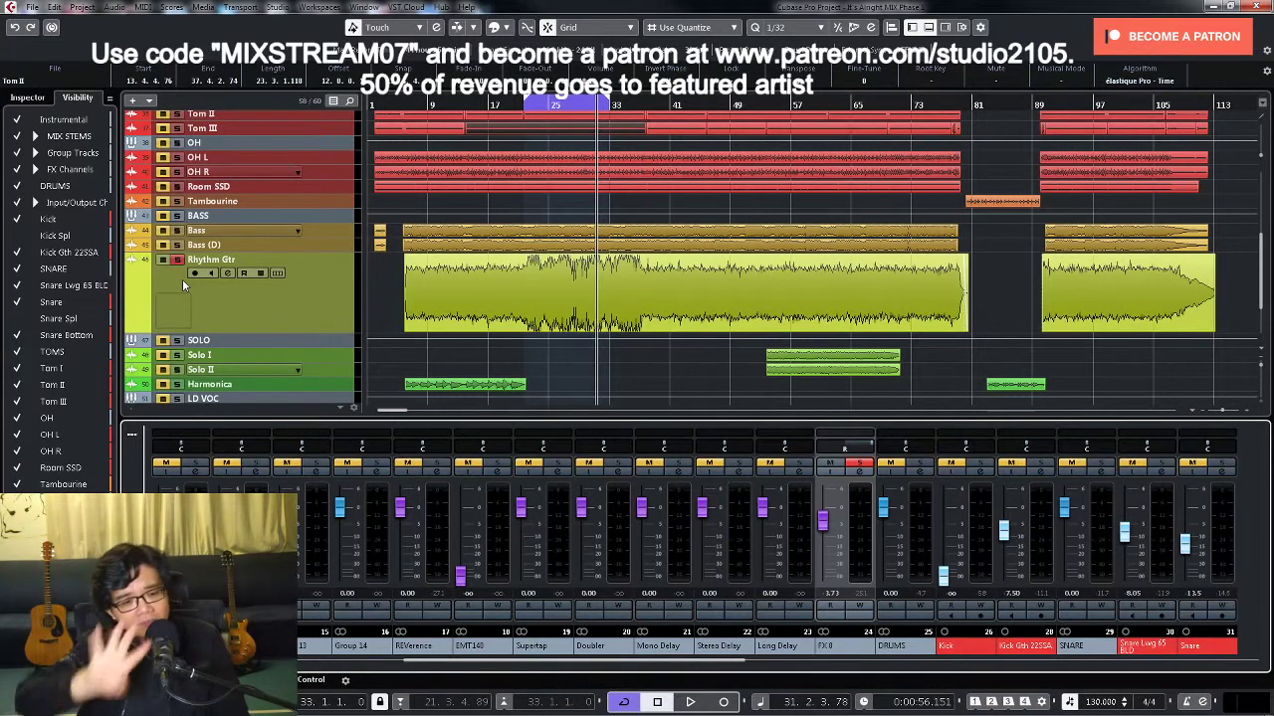
Step: Clear the solos, play the full mix from about bar 4 and bring the FX 8 fader up from silence to about -8.84 dB
{"action": "left_click_drag", "start_coordinate": [823, 520], "coordinate": [823, 577]}
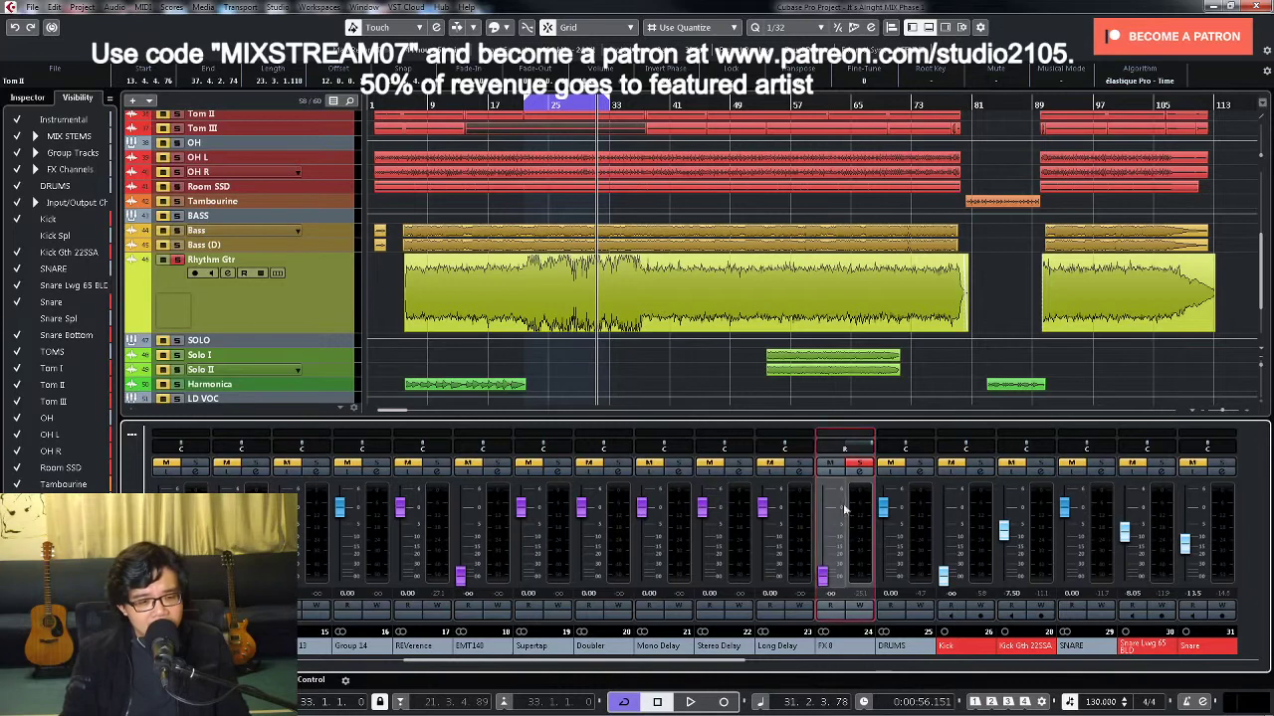
{"action": "left_click", "coordinate": [394, 104]}
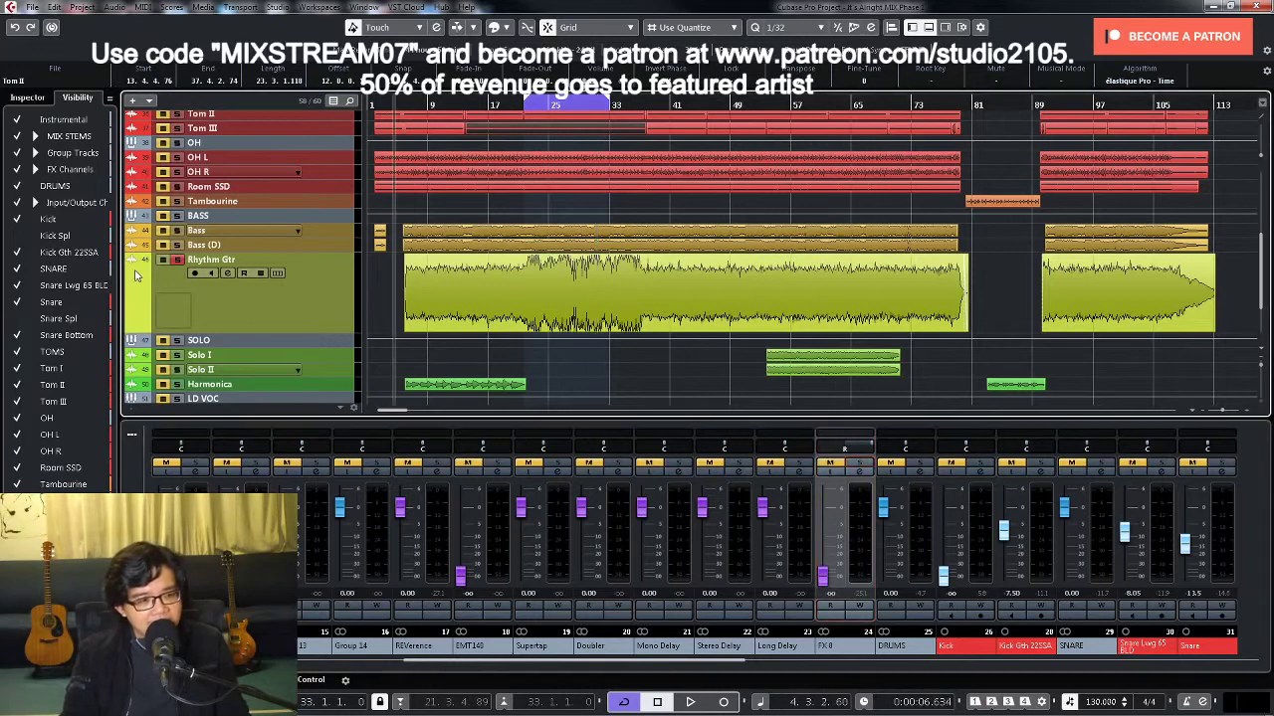
{"action": "left_click", "coordinate": [175, 262]}
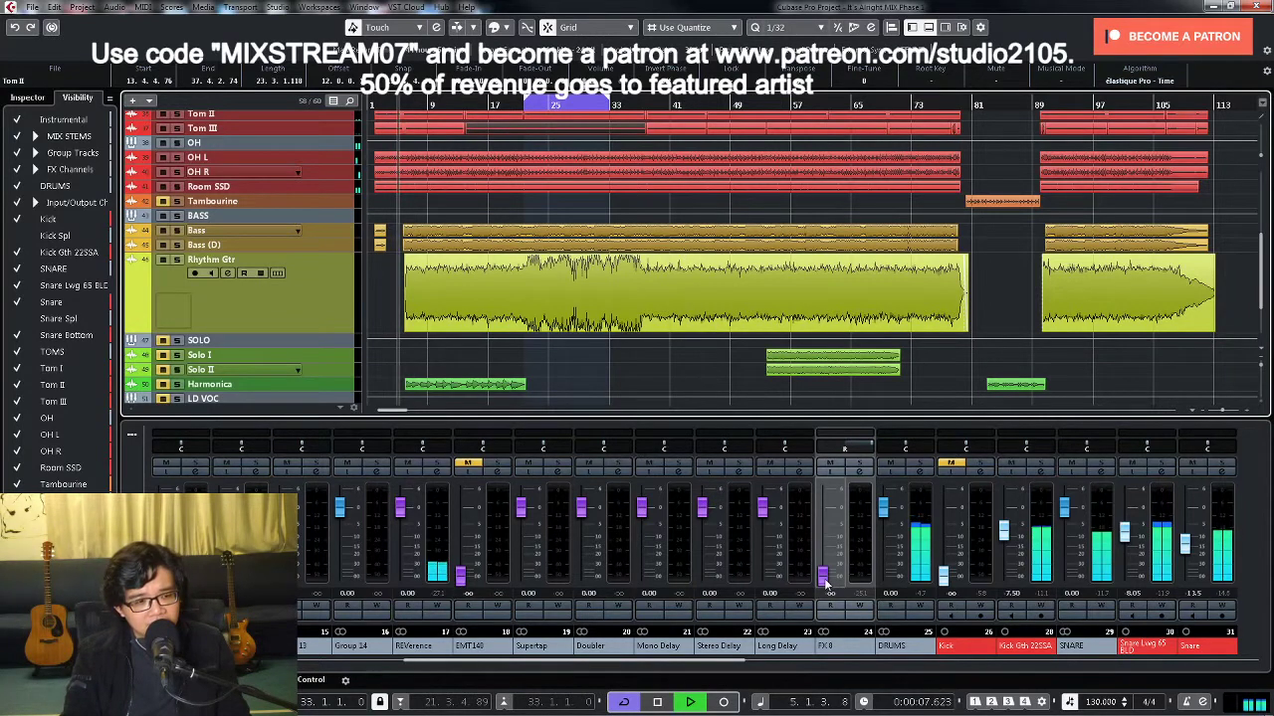
{"action": "left_click_drag", "start_coordinate": [825, 584], "coordinate": [830, 542]}
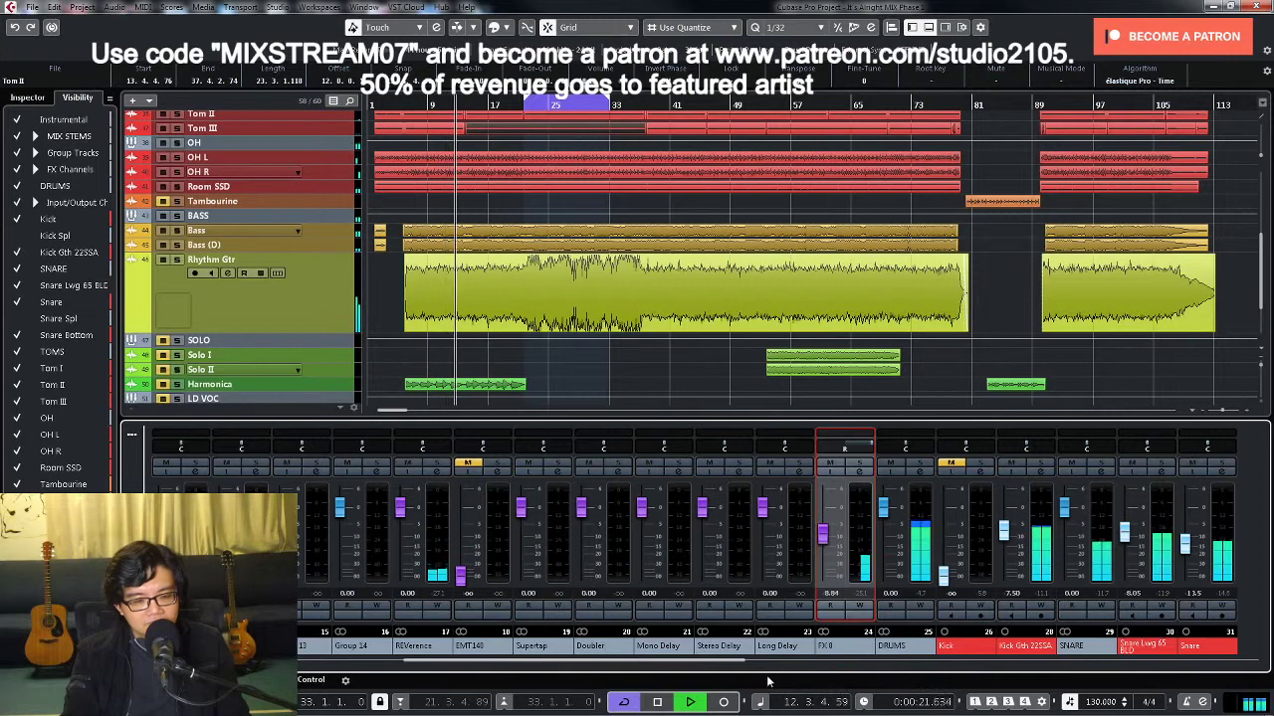
Step: Set the Rhythm Gtr channel level to -18.5 dB in its channel settings
{"action": "left_click_drag", "start_coordinate": [736, 660], "coordinate": [1051, 664]}
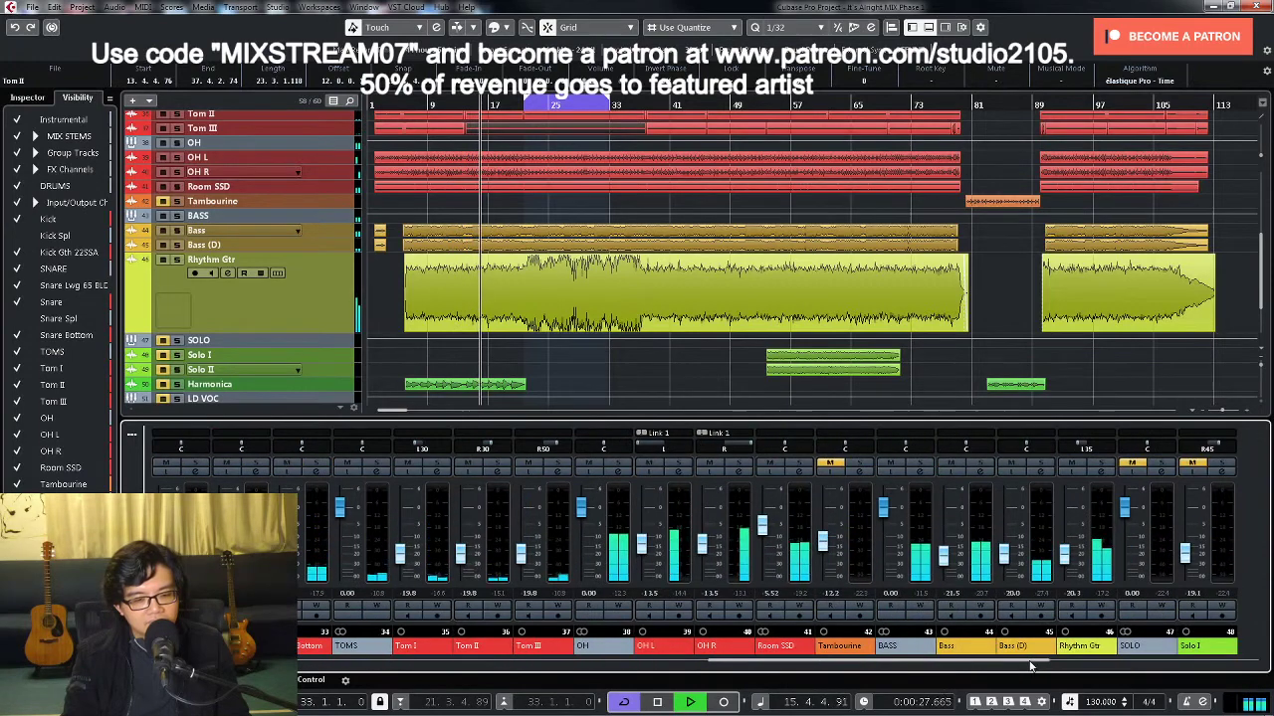
{"action": "left_click", "coordinate": [1059, 448]}
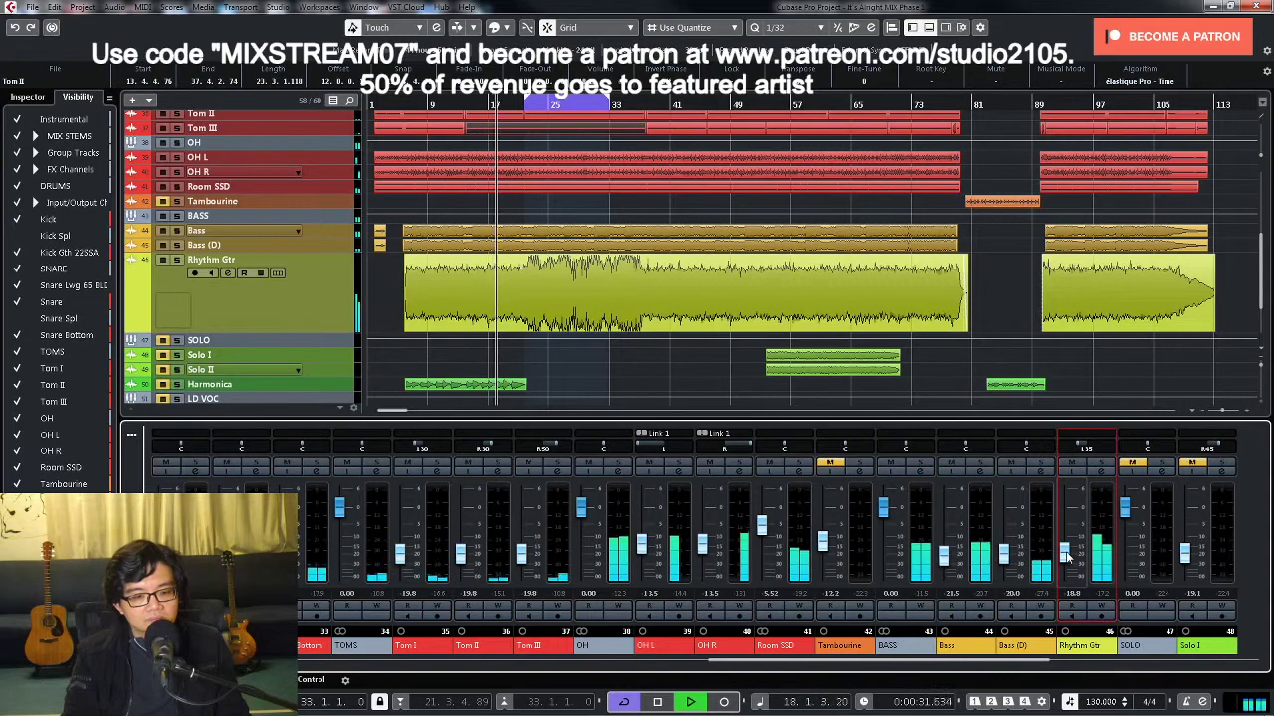
{"action": "left_click", "coordinate": [1105, 472]}
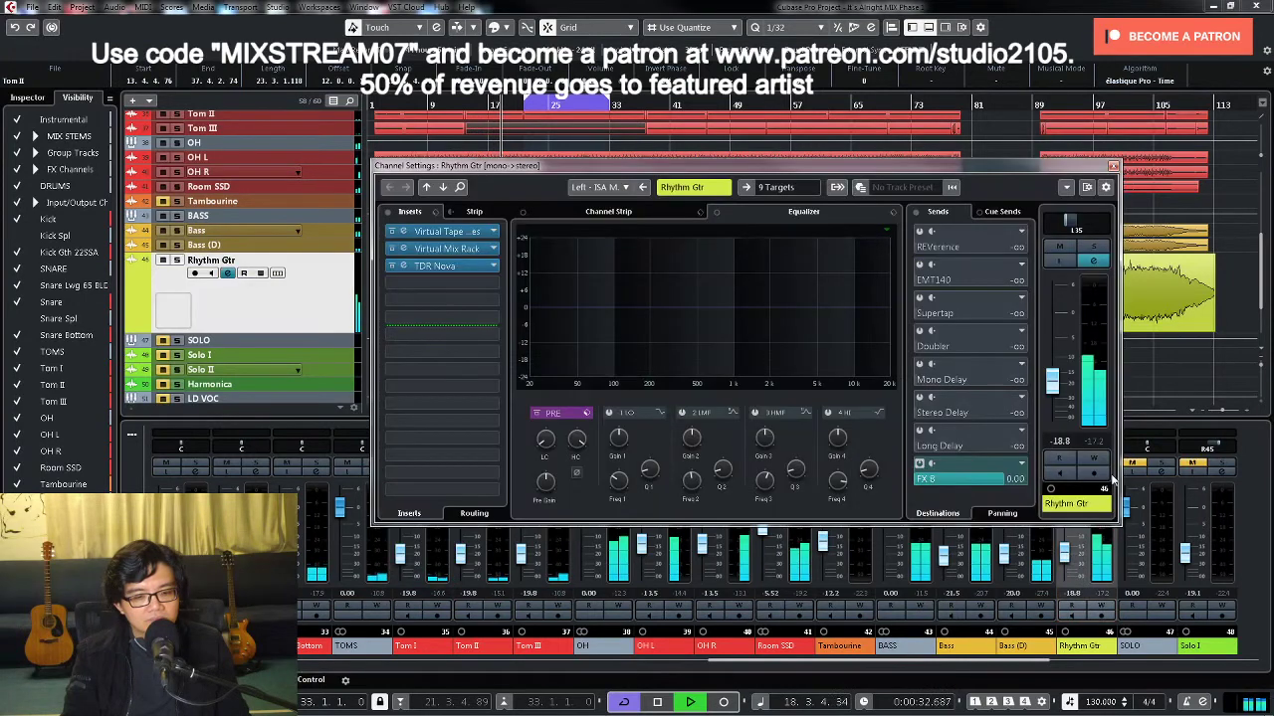
{"action": "left_click", "coordinate": [1061, 440]}
{"action": "type", "text": "-18.5"}
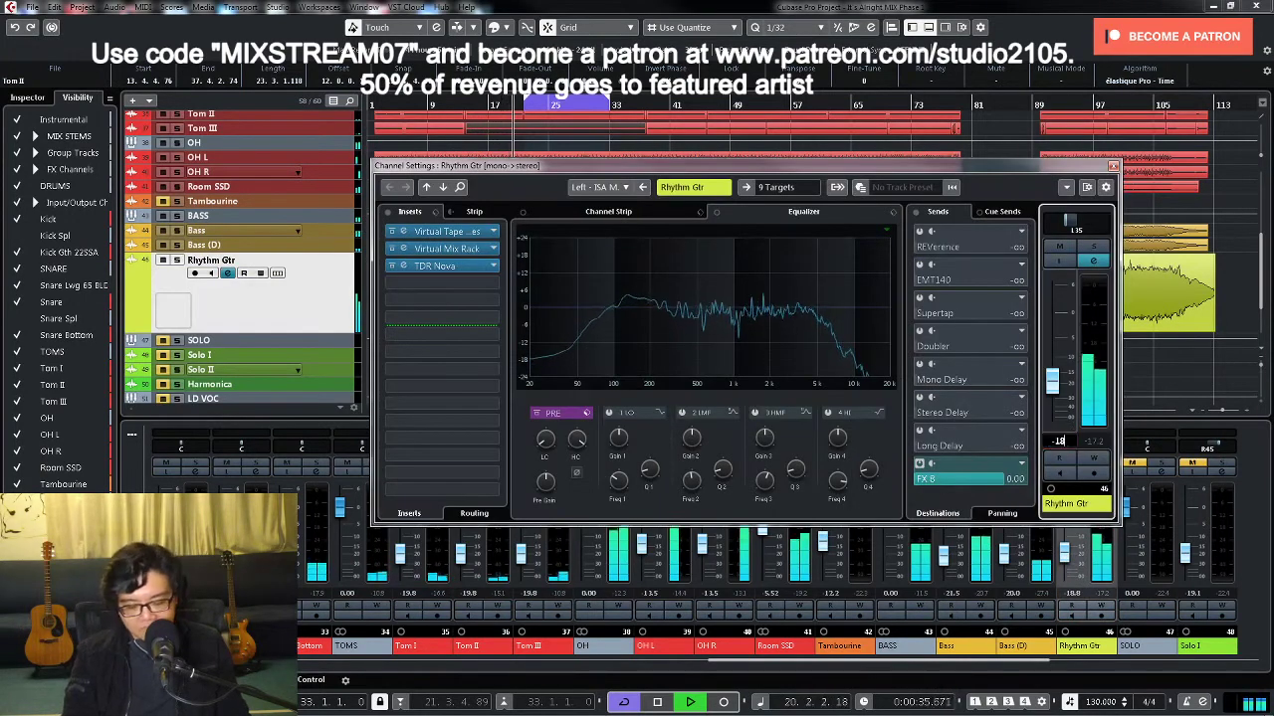
{"action": "key", "text": "Return"}
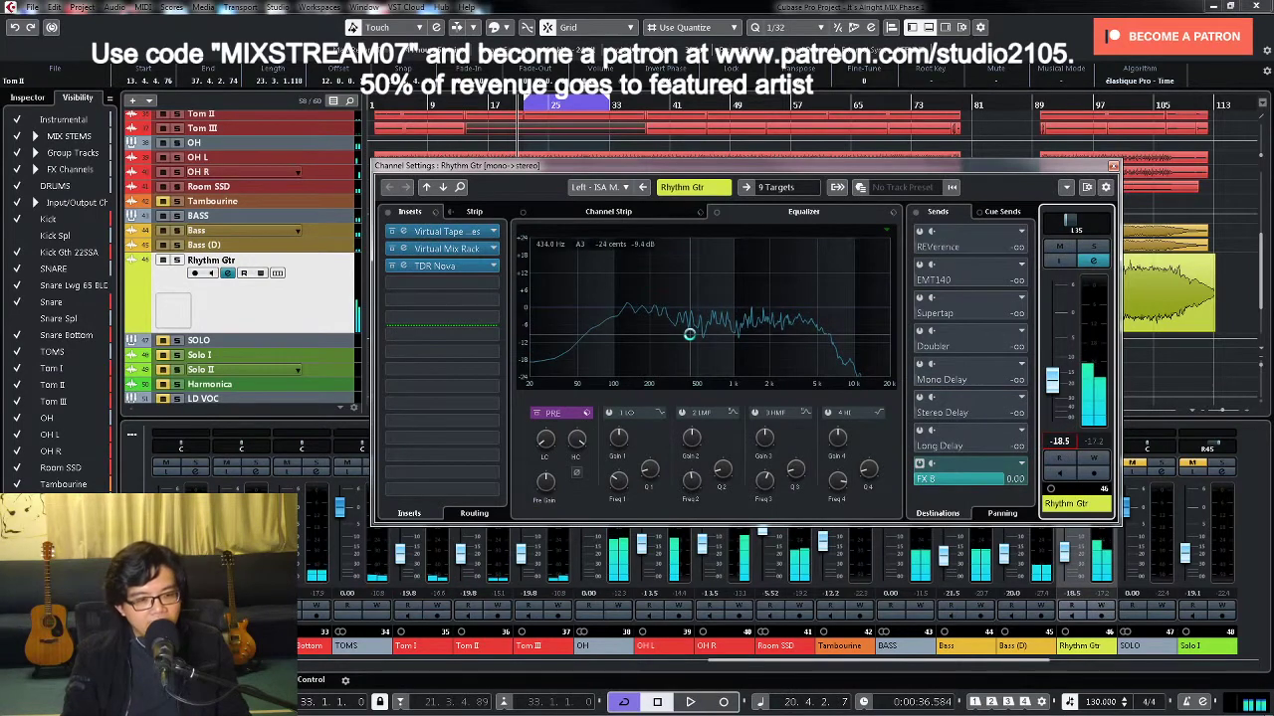
Step: Solo the Rhythm Gtr and play it back to judge its FX 8 reverb send
{"action": "left_click", "coordinate": [1094, 246]}
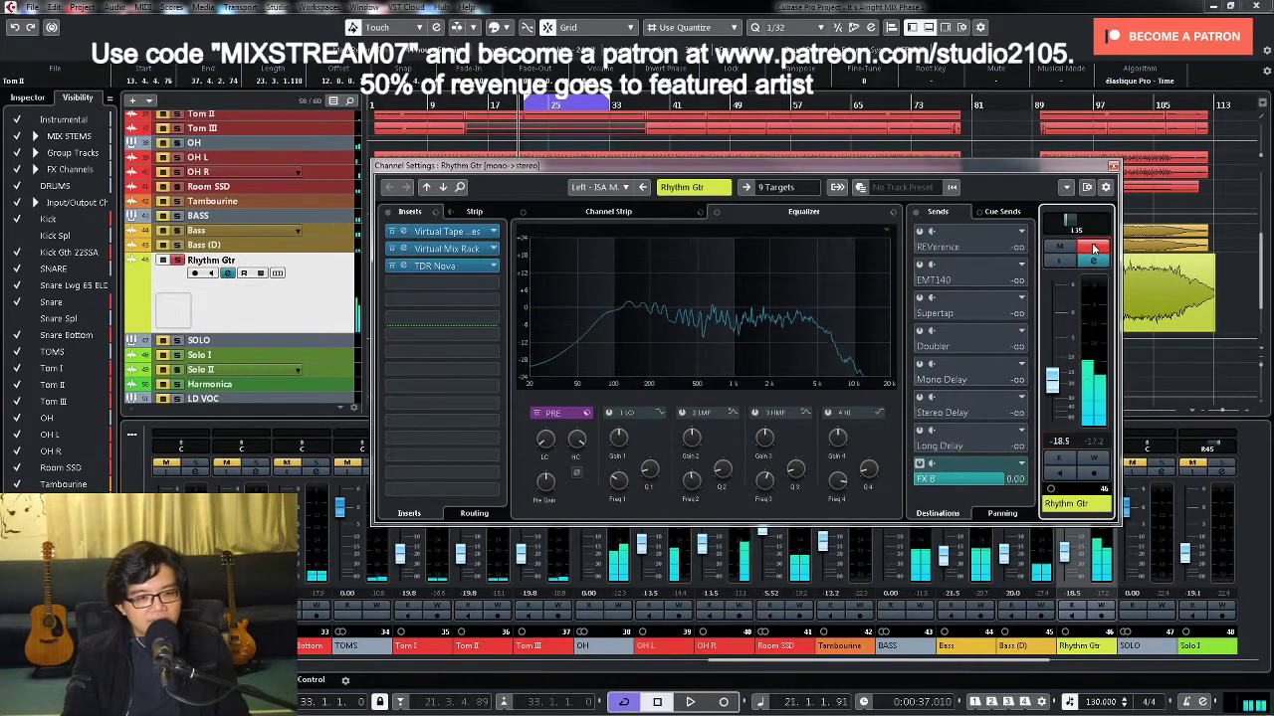
{"action": "left_click", "coordinate": [468, 109]}
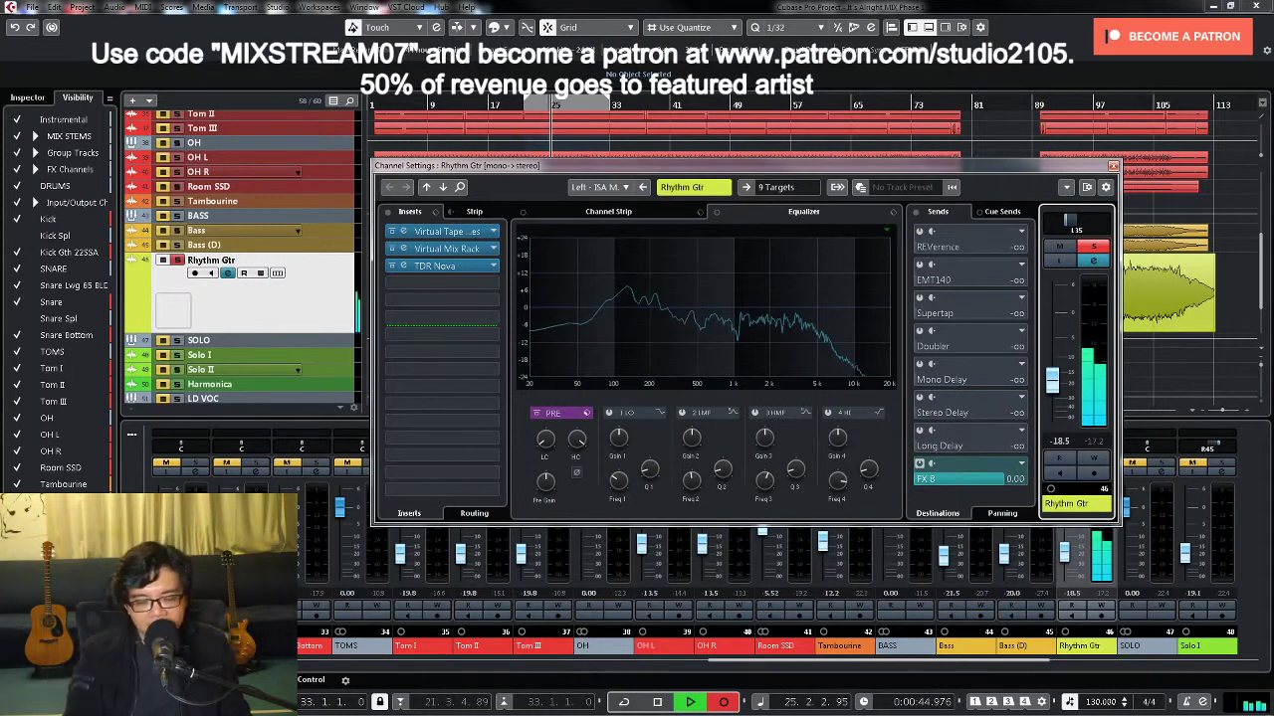
{"action": "key", "text": "space"}
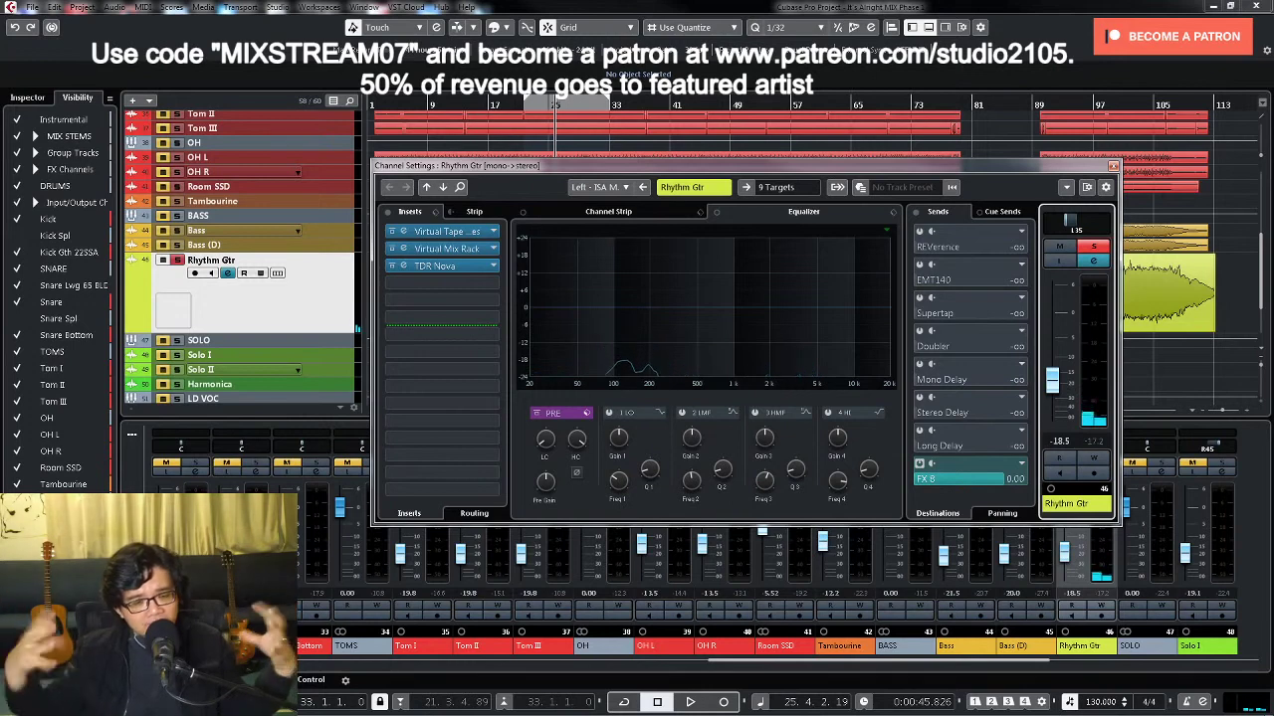
{"action": "right_click", "coordinate": [960, 468]}
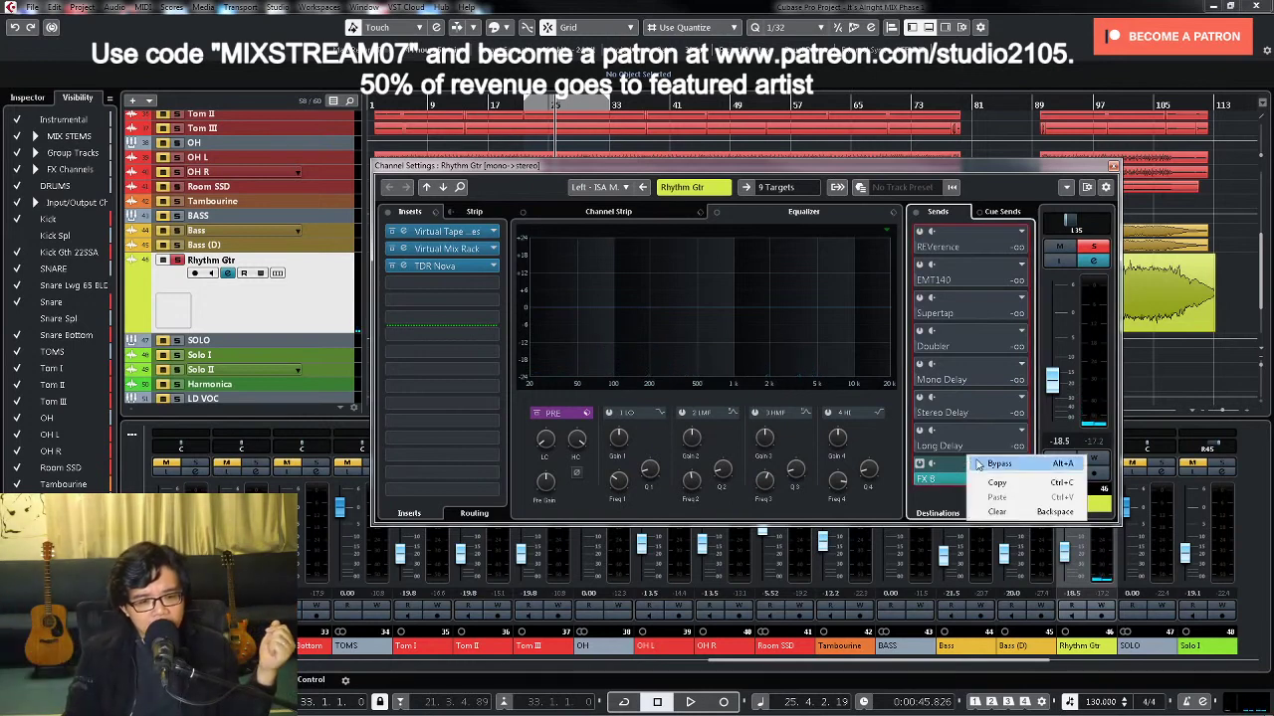
{"action": "right_click", "coordinate": [960, 469]}
{"action": "left_click", "coordinate": [1025, 619]}
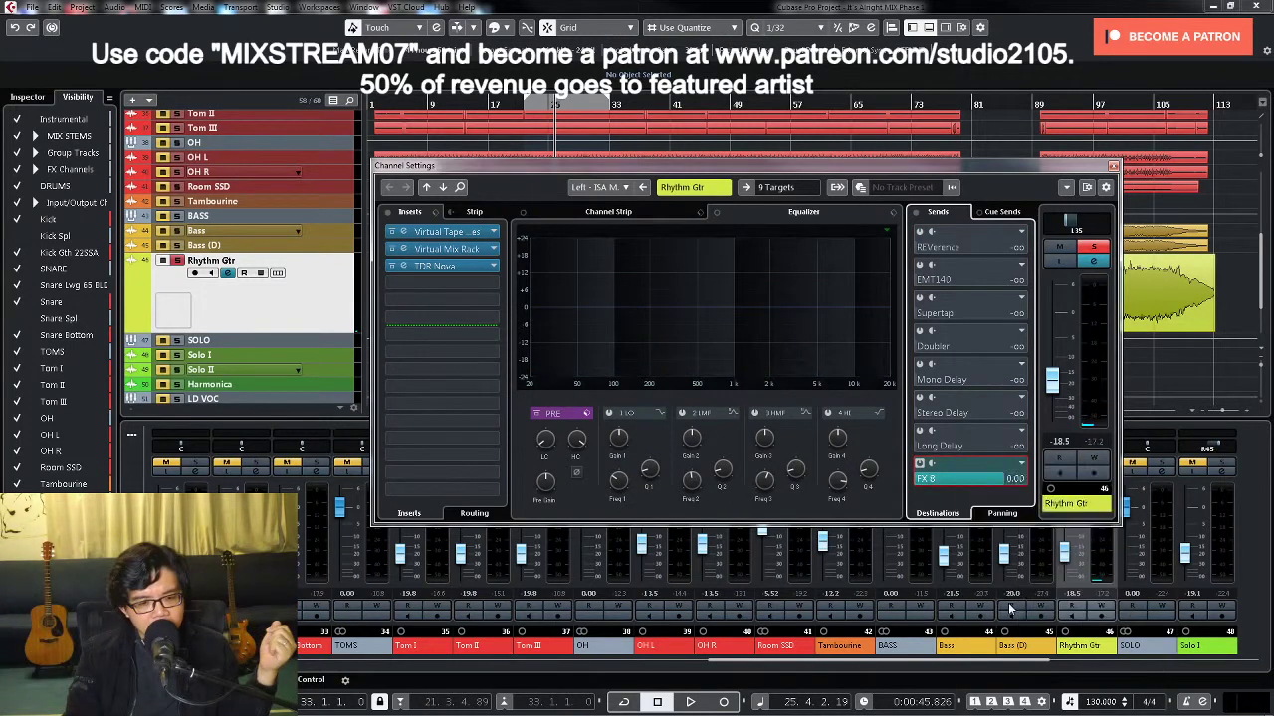
Step: Open the LittlePlate on FX 8 and add a pre-EQ low cut at about 224 Hz to that channel
{"action": "left_click", "coordinate": [437, 231]}
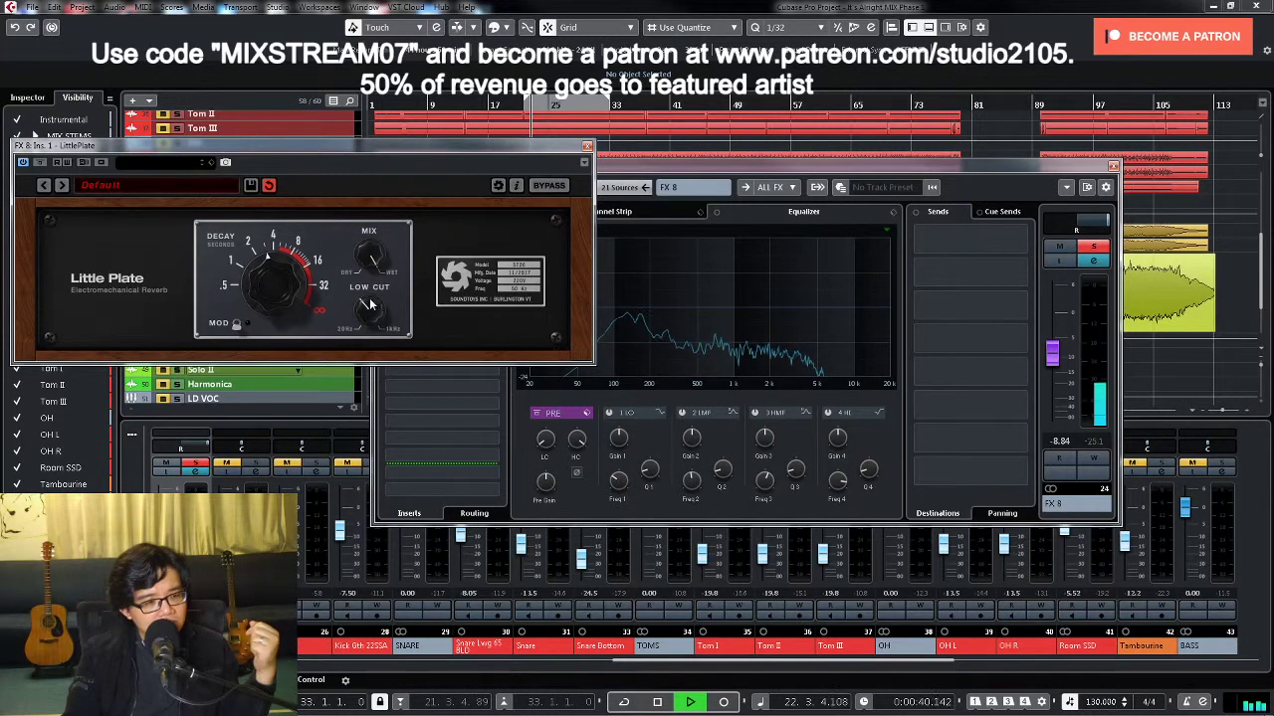
{"action": "left_click", "coordinate": [237, 326]}
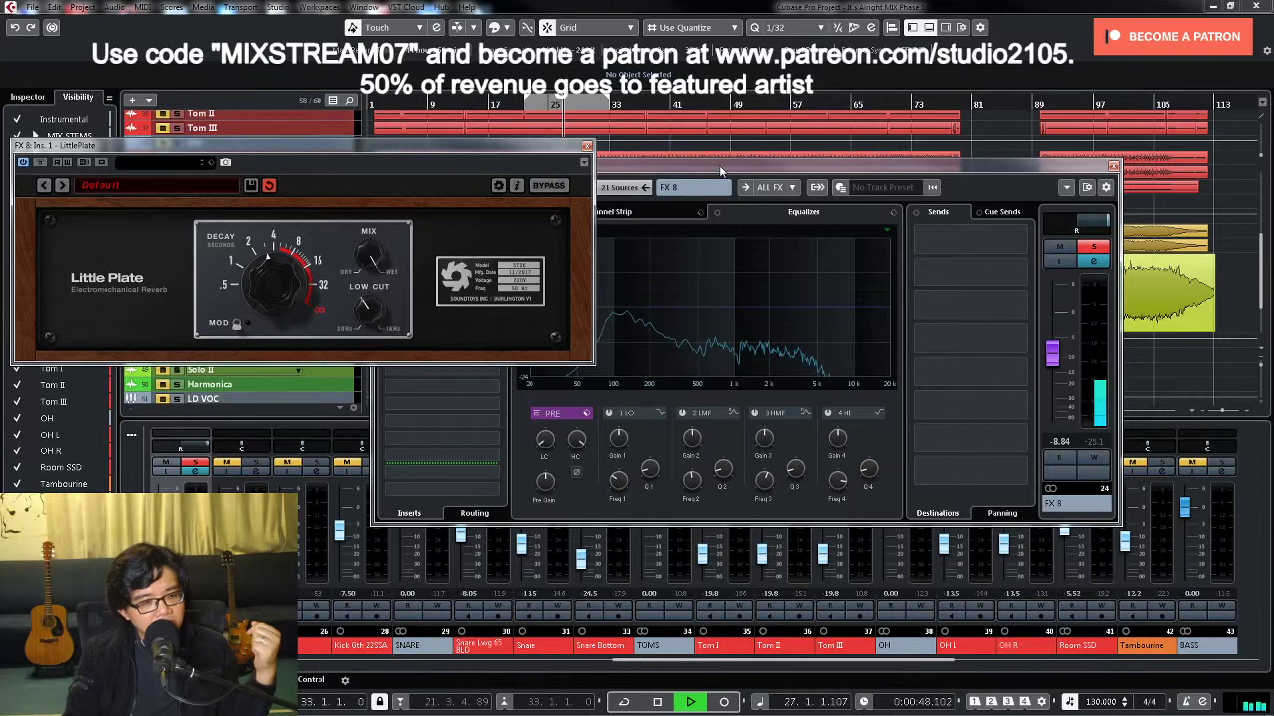
{"action": "left_click", "coordinate": [1017, 251]}
{"action": "left_click_drag", "start_coordinate": [545, 439], "coordinate": [537, 395]}
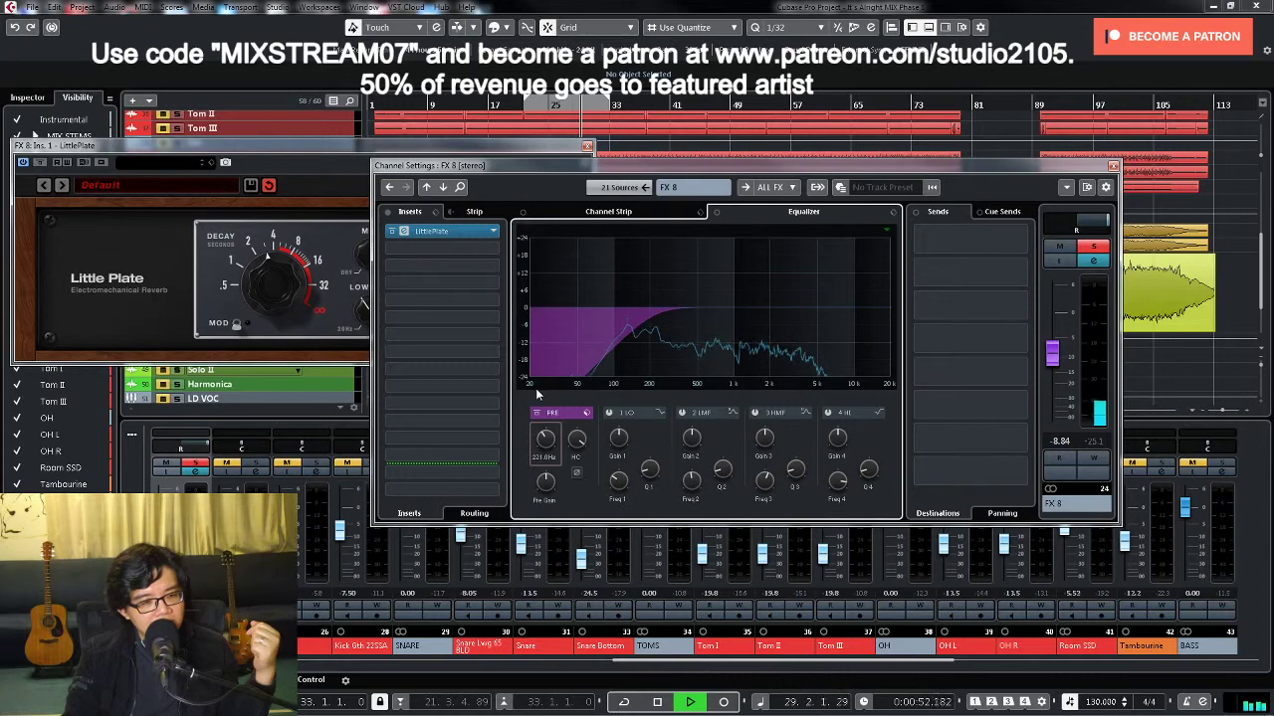
{"action": "left_click", "coordinate": [1112, 165]}
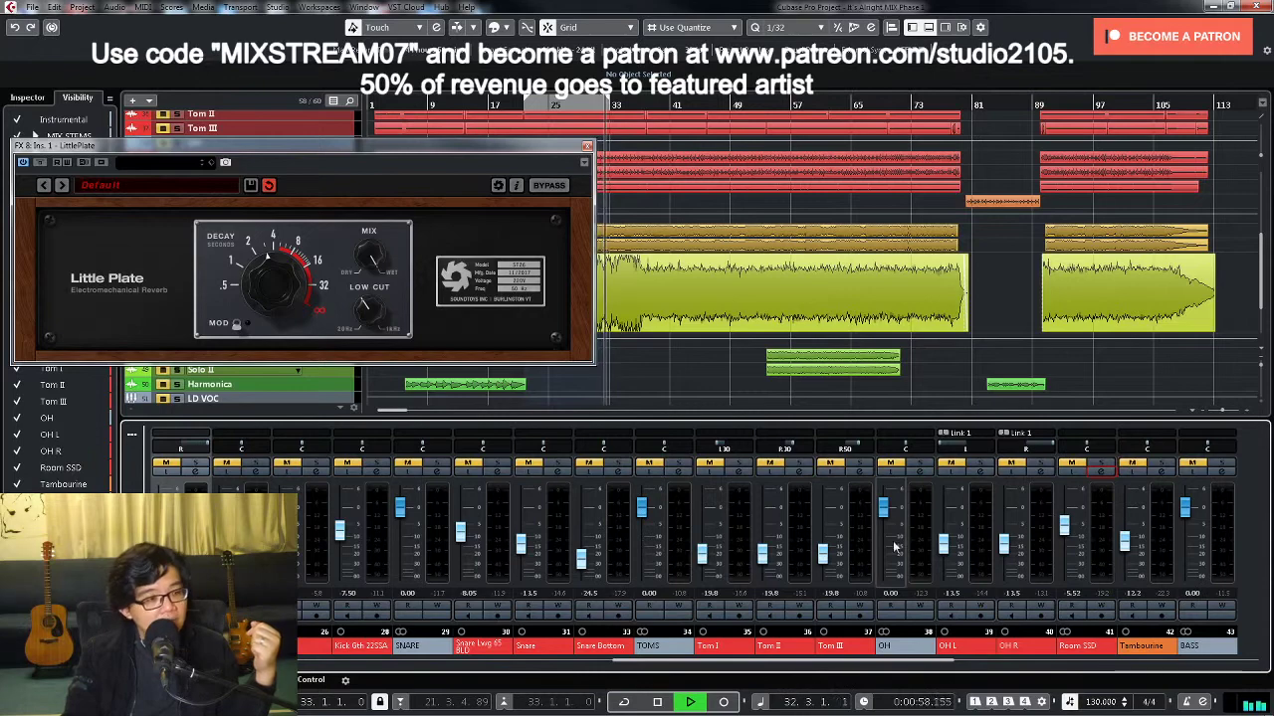
Step: Lower the FX 8 fader to about -9.96 dB and toggle its solo to compare the reverb during playback
{"action": "left_click_drag", "start_coordinate": [938, 663], "coordinate": [813, 662]}
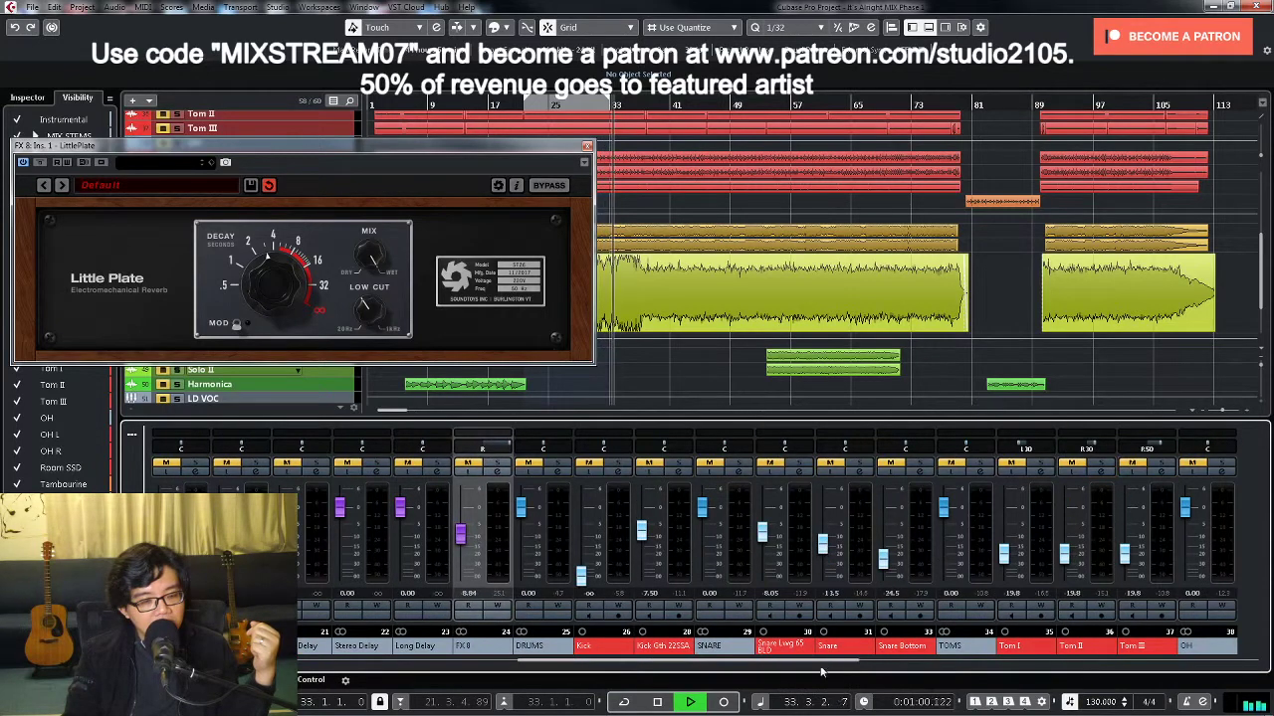
{"action": "left_click", "coordinate": [615, 465]}
{"action": "left_click", "coordinate": [615, 466]}
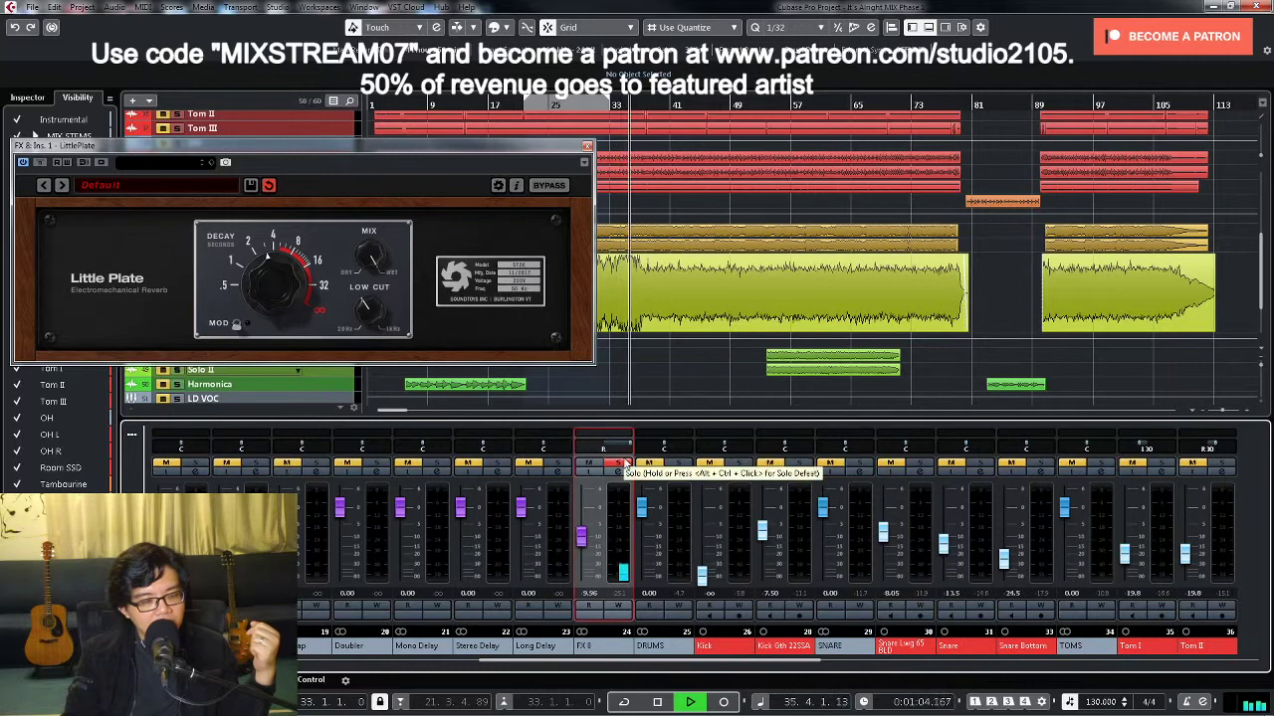
{"action": "key", "text": "space"}
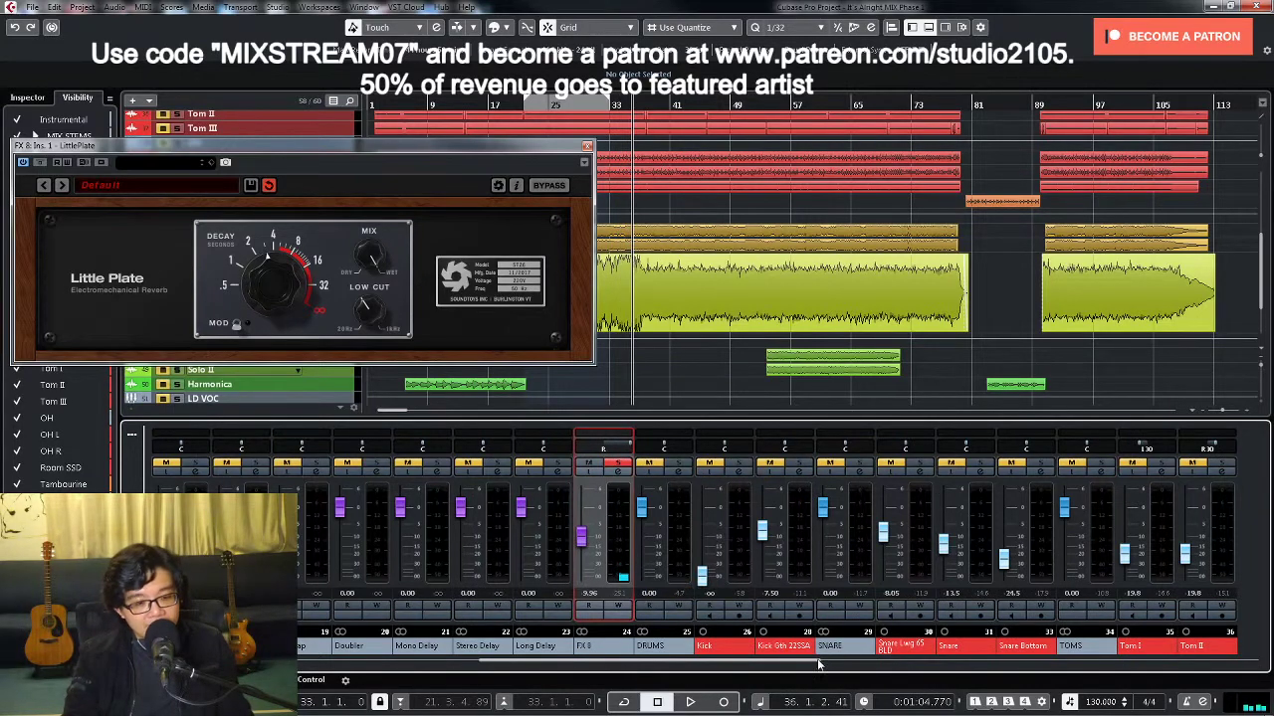
Step: Insert the Plugin Alliance bx_refinement EQ in the Rhythm Gtr's fourth insert slot
{"action": "left_click_drag", "start_coordinate": [819, 662], "coordinate": [1119, 674]}
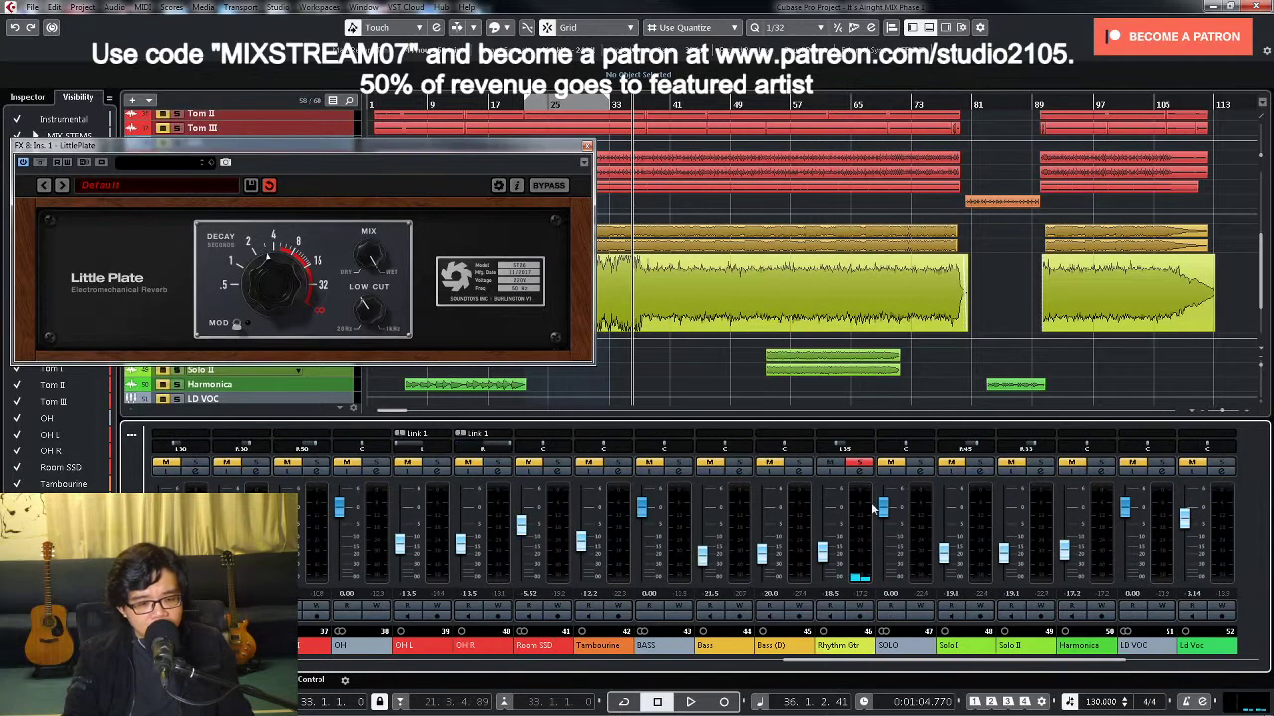
{"action": "left_click", "coordinate": [863, 475]}
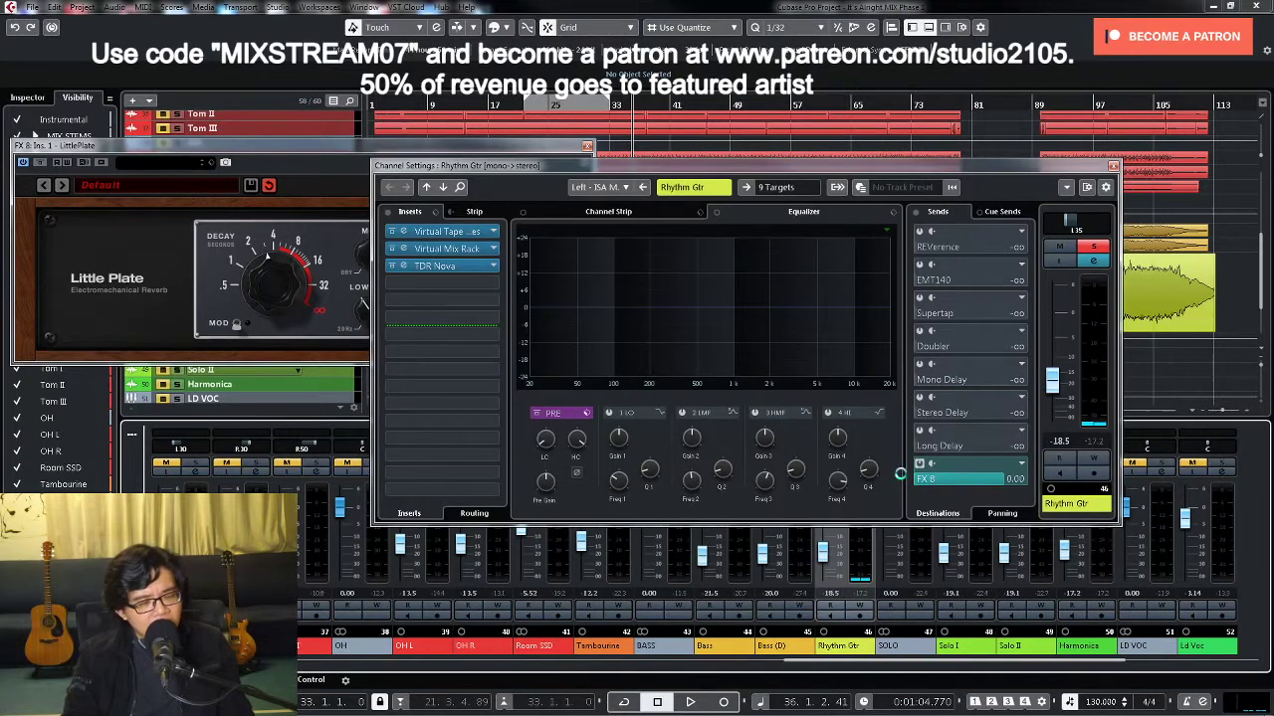
{"action": "left_click", "coordinate": [493, 283]}
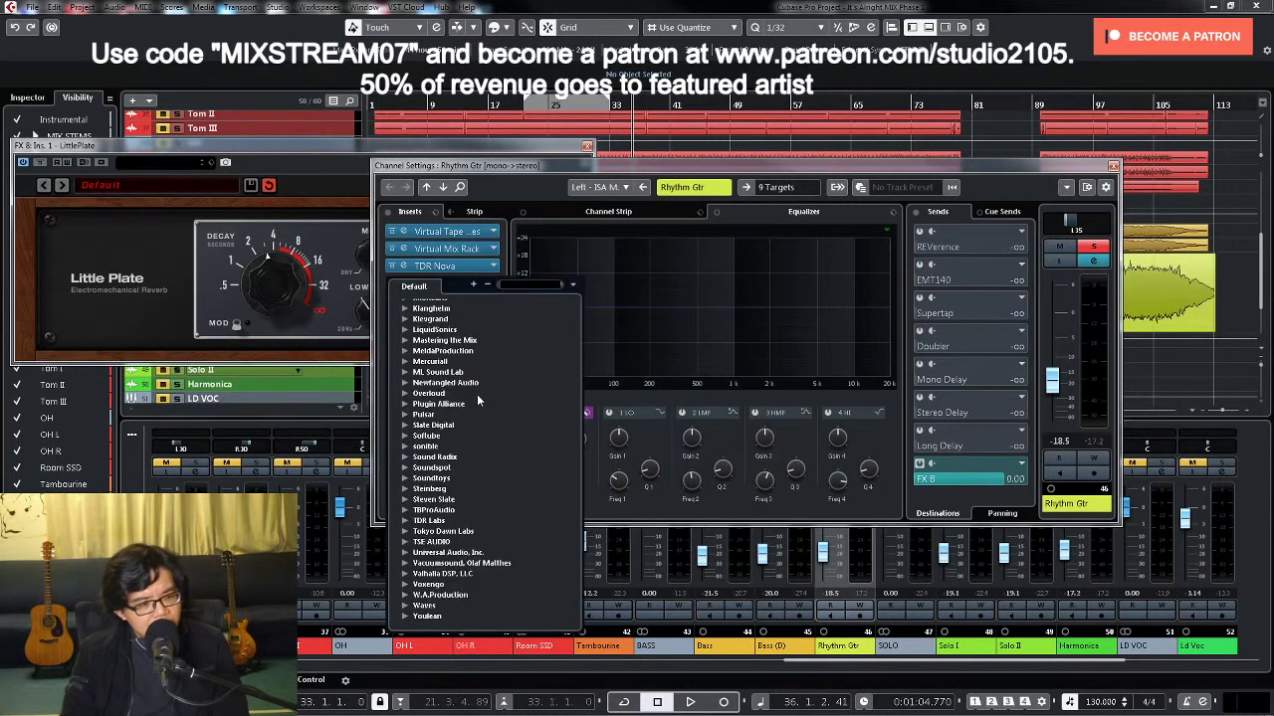
{"action": "left_click", "coordinate": [404, 403]}
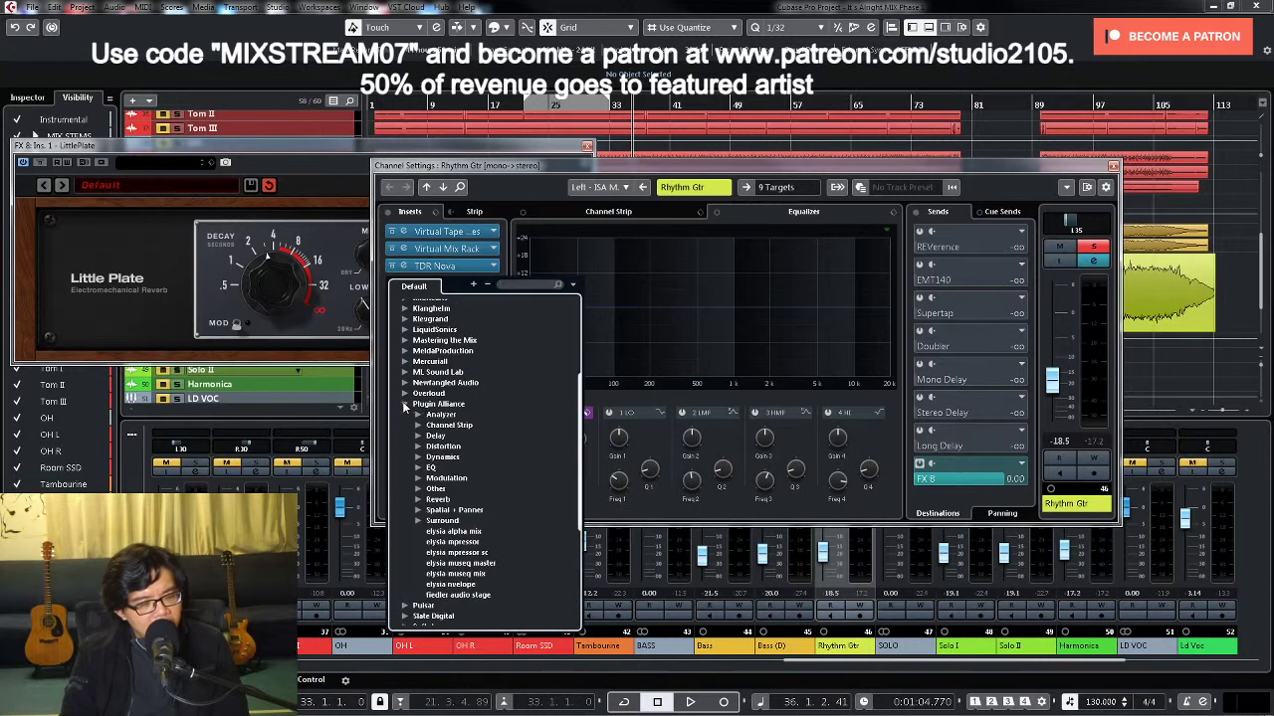
{"action": "left_click", "coordinate": [418, 468]}
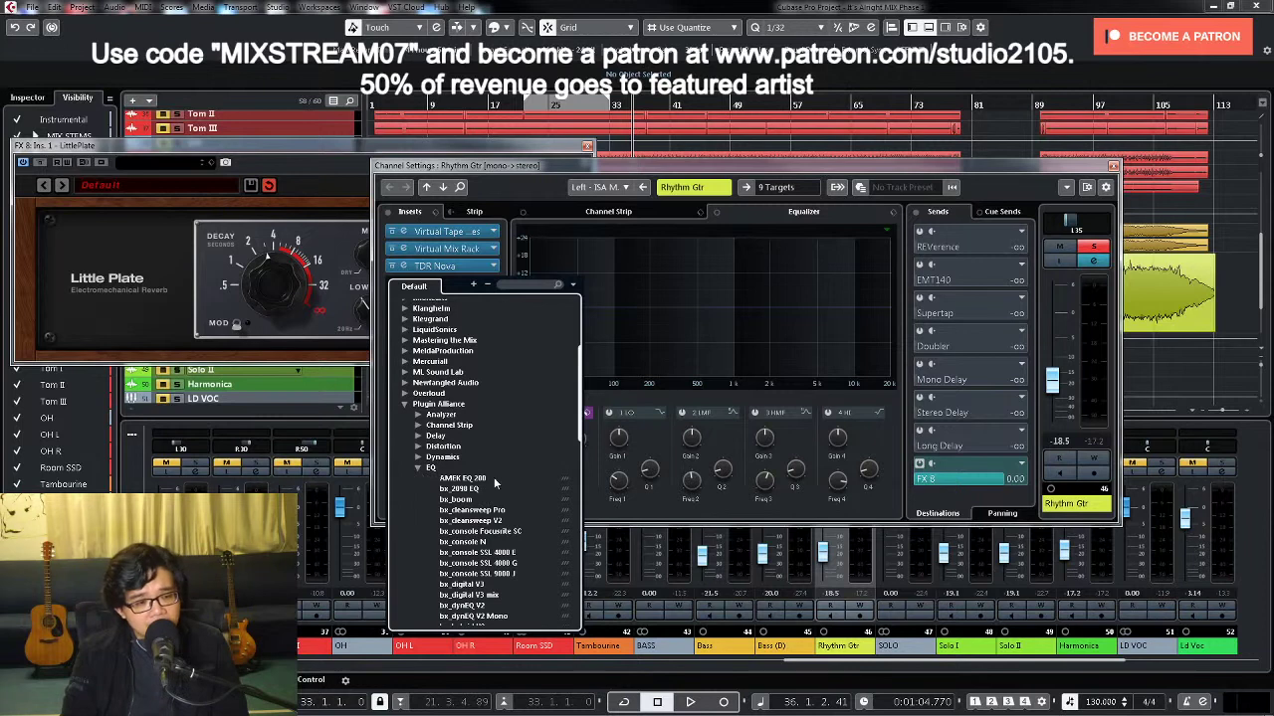
{"action": "scroll", "coordinate": [493, 477], "scroll_direction": "down", "scroll_amount": 4}
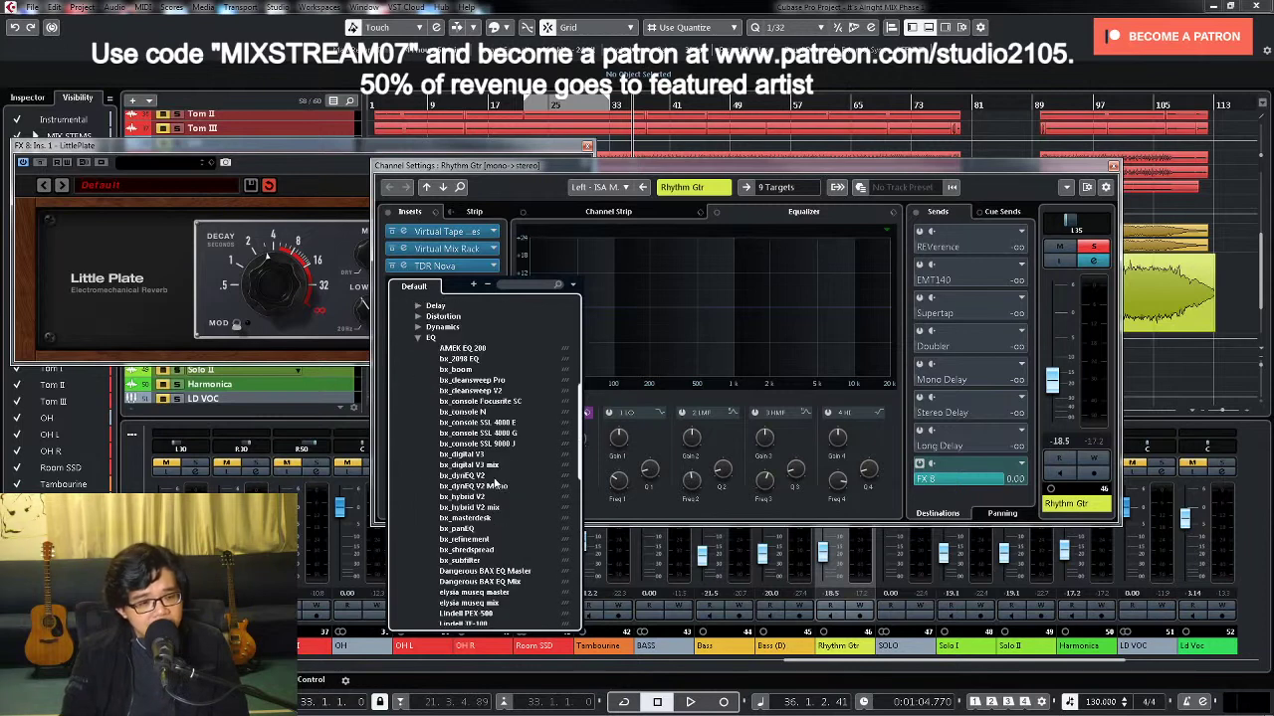
{"action": "left_click", "coordinate": [475, 540]}
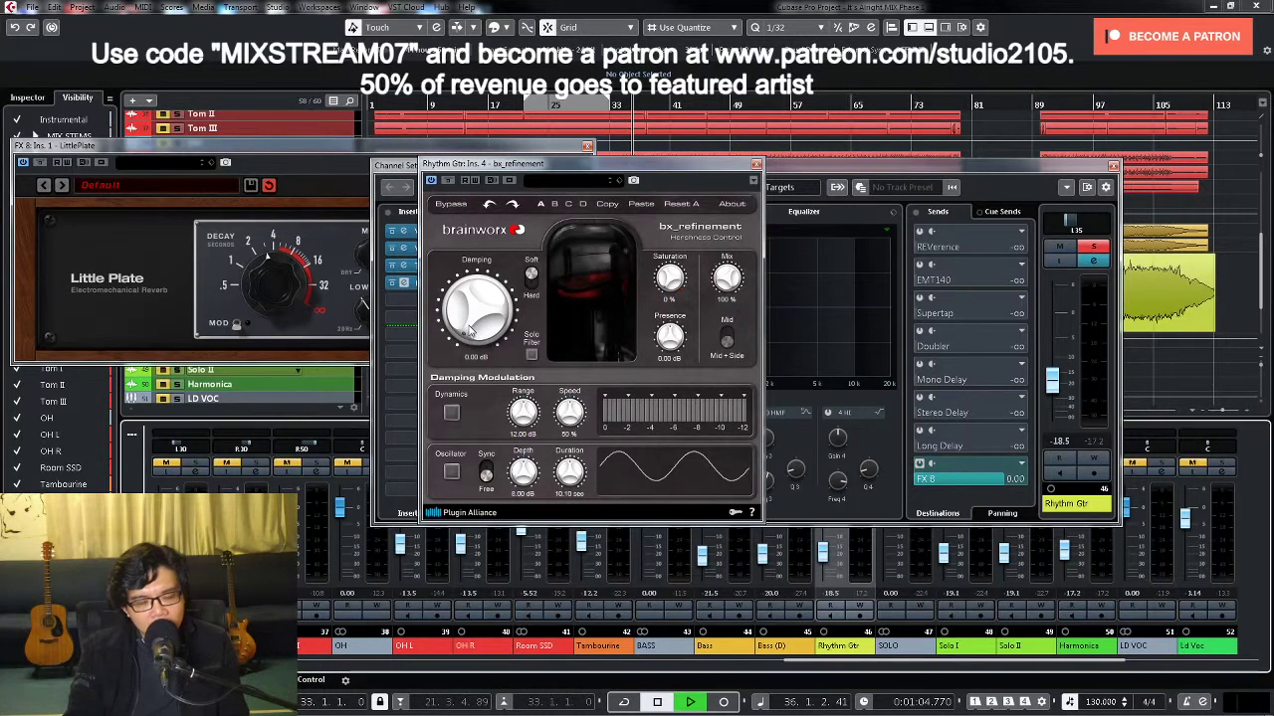
Step: Set the bx_refinement damping to about -14.76 dB while comparing the guitar with the plug-in bypassed and active
{"action": "key", "text": "space"}
{"action": "left_click_drag", "start_coordinate": [473, 333], "coordinate": [465, 308]}
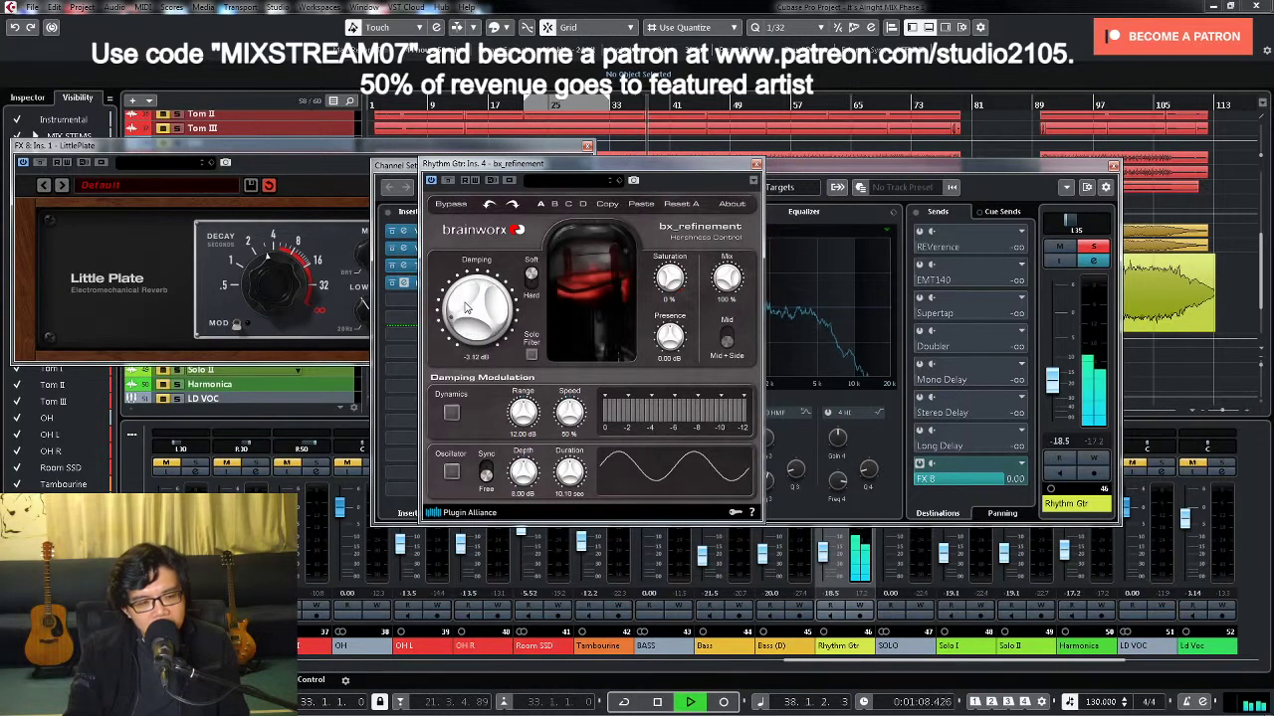
{"action": "left_click", "coordinate": [448, 181]}
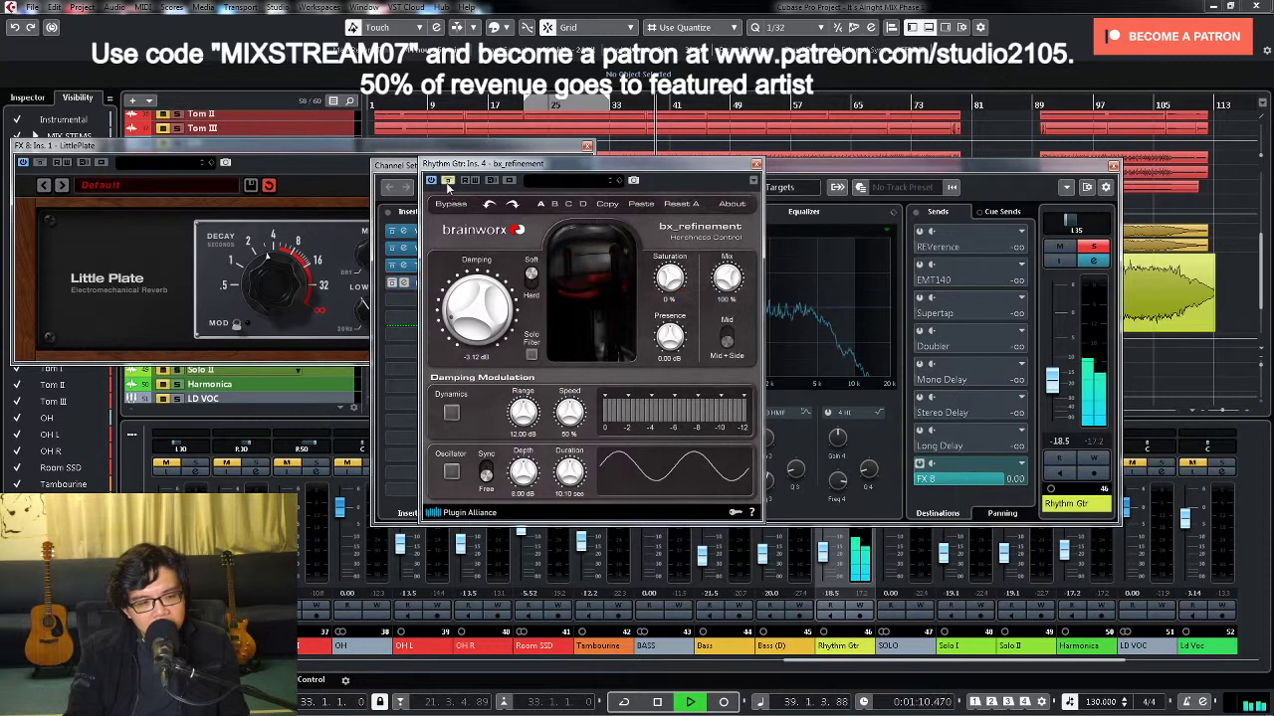
{"action": "left_click", "coordinate": [448, 181]}
{"action": "left_click_drag", "start_coordinate": [454, 311], "coordinate": [464, 256]}
{"action": "key", "text": "space"}
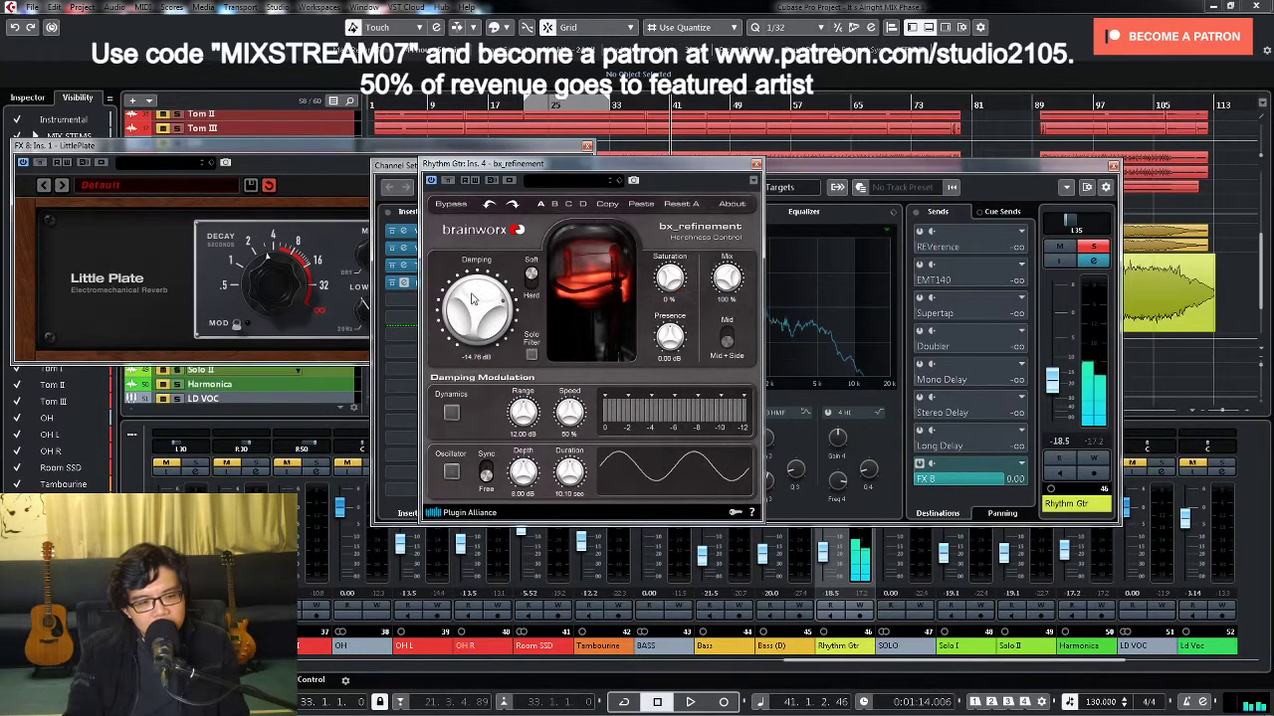
Step: Reset the bx_refinement damping to about -3.36 dB while comparing it bypassed and active, and unsolo the Rhythm Gtr to hear the full mix
{"action": "scroll", "coordinate": [472, 306], "scroll_direction": "down", "scroll_amount": 2}
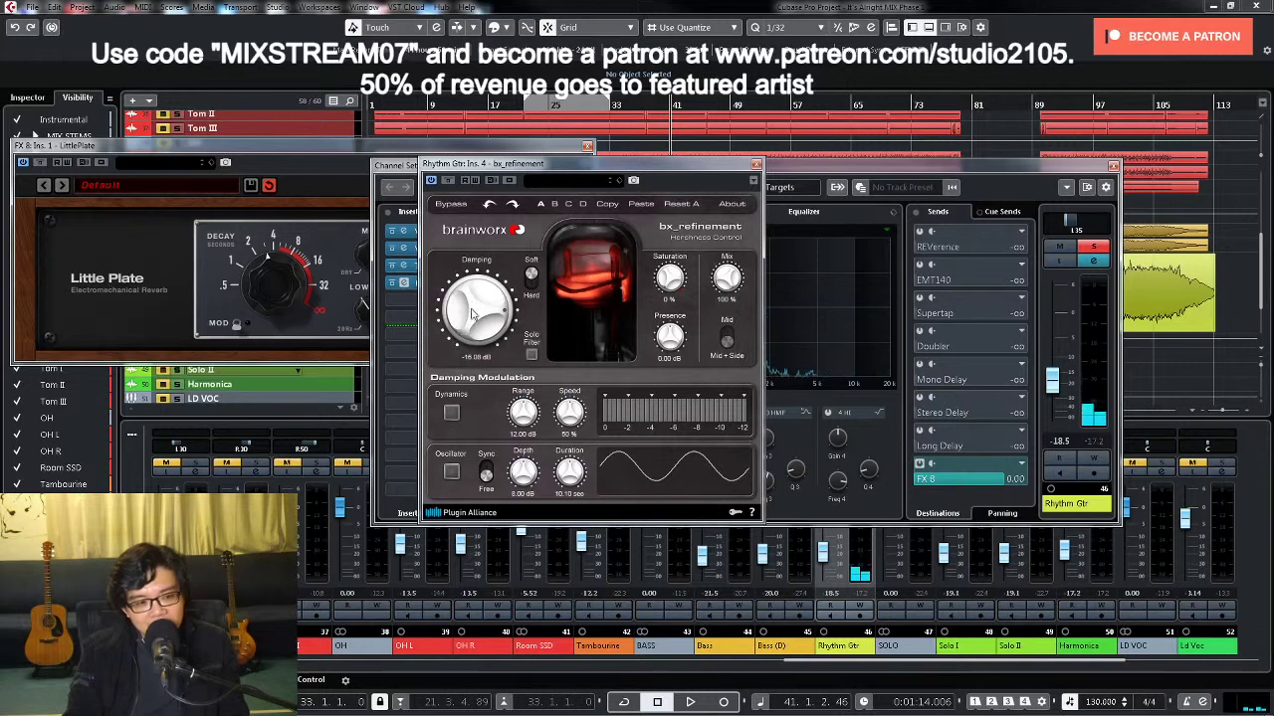
{"action": "key", "text": "space"}
{"action": "left_click_drag", "start_coordinate": [472, 310], "coordinate": [471, 370]}
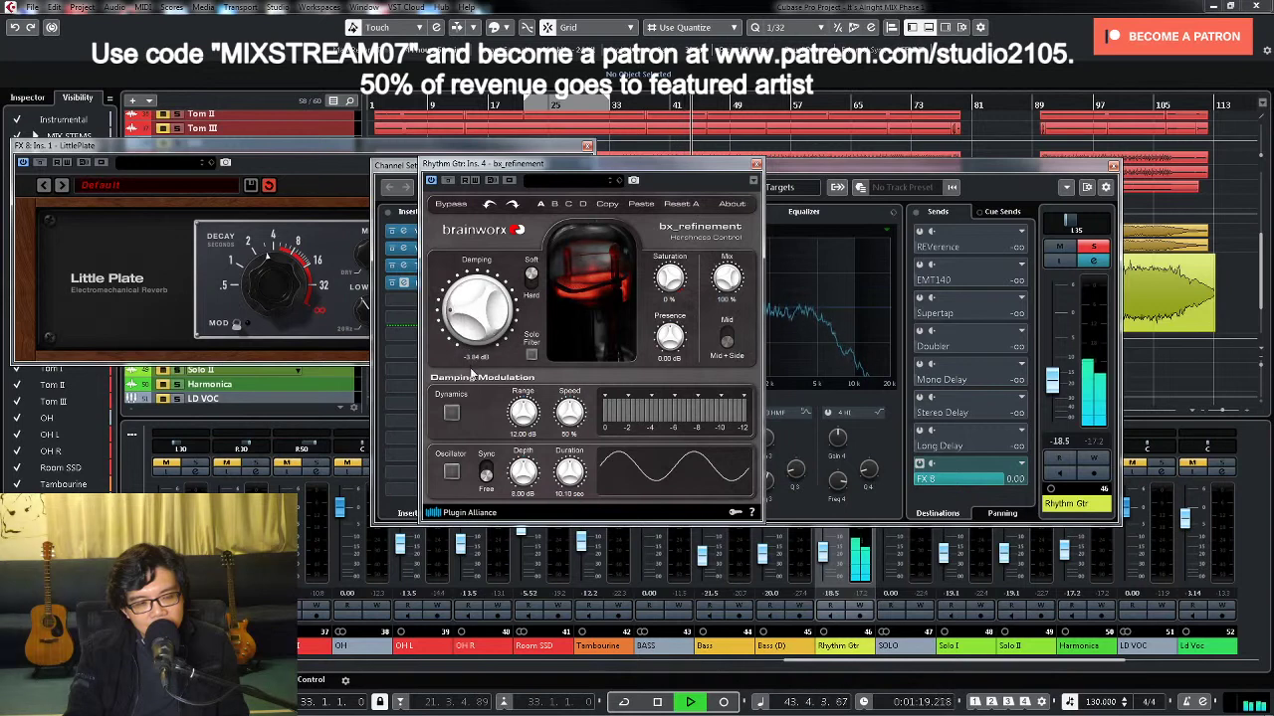
{"action": "left_click", "coordinate": [448, 182]}
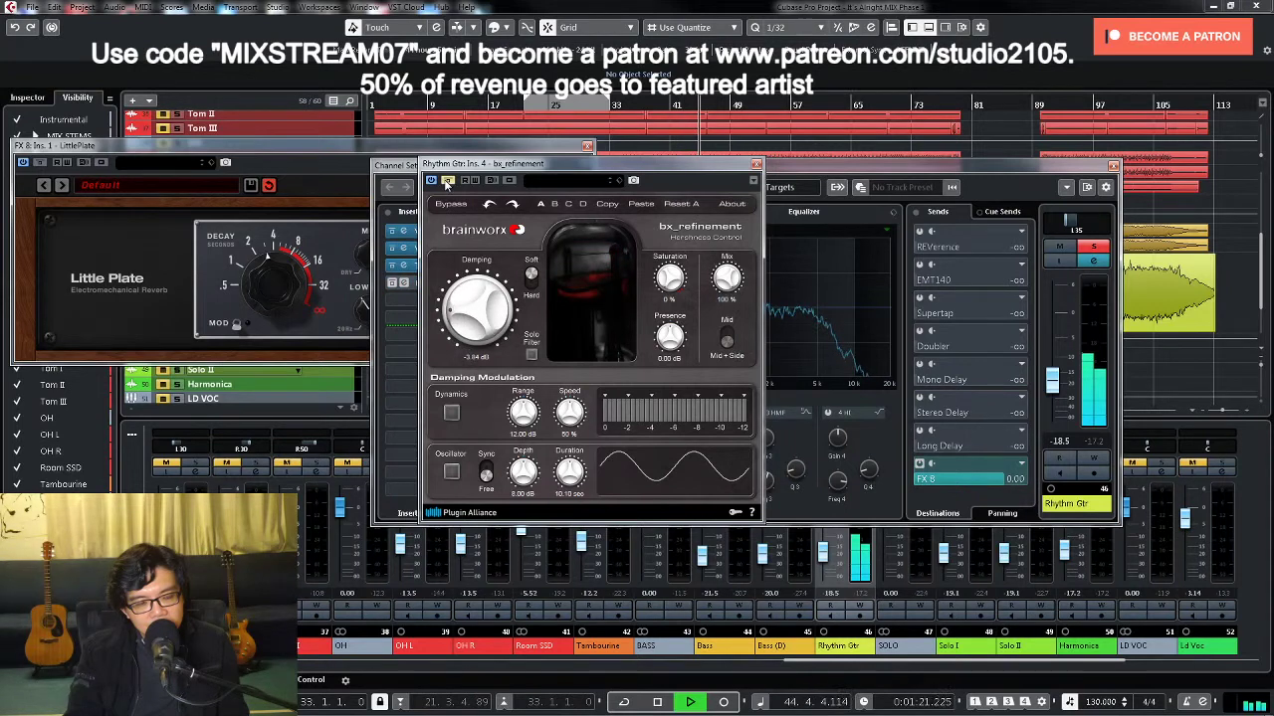
{"action": "left_click", "coordinate": [447, 182]}
{"action": "left_click_drag", "start_coordinate": [447, 301], "coordinate": [461, 311]}
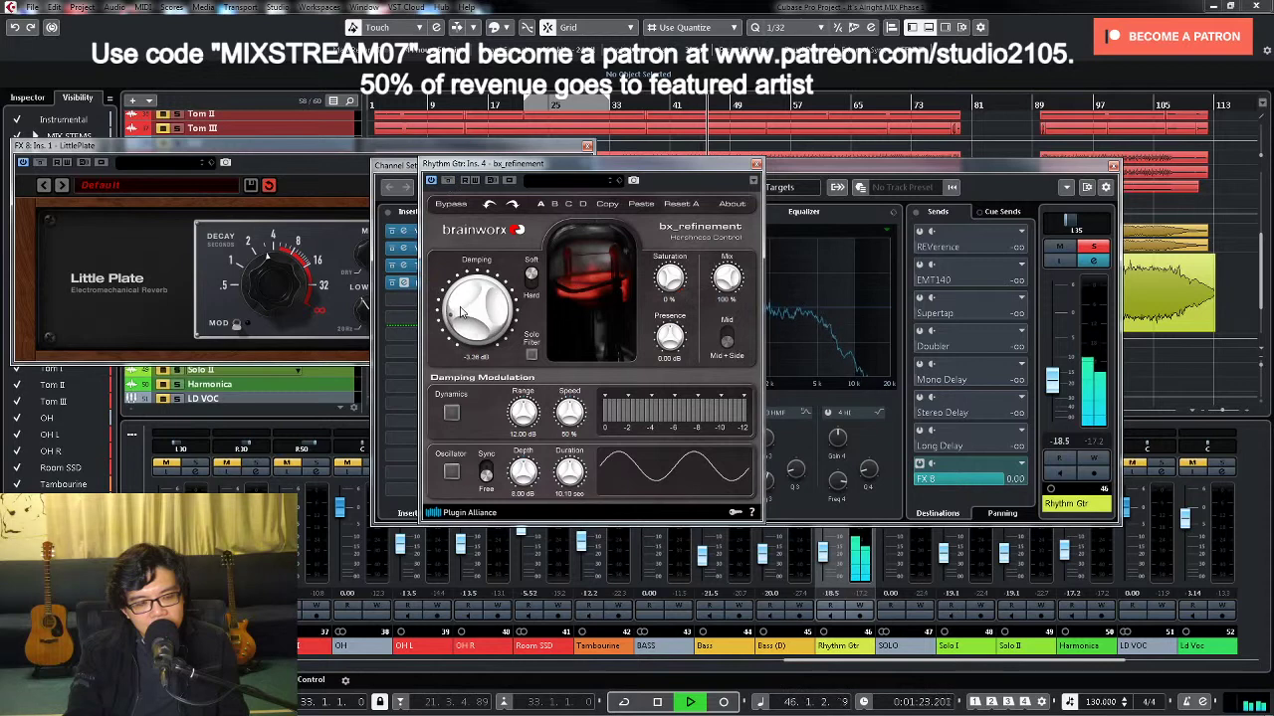
{"action": "left_click", "coordinate": [1091, 247]}
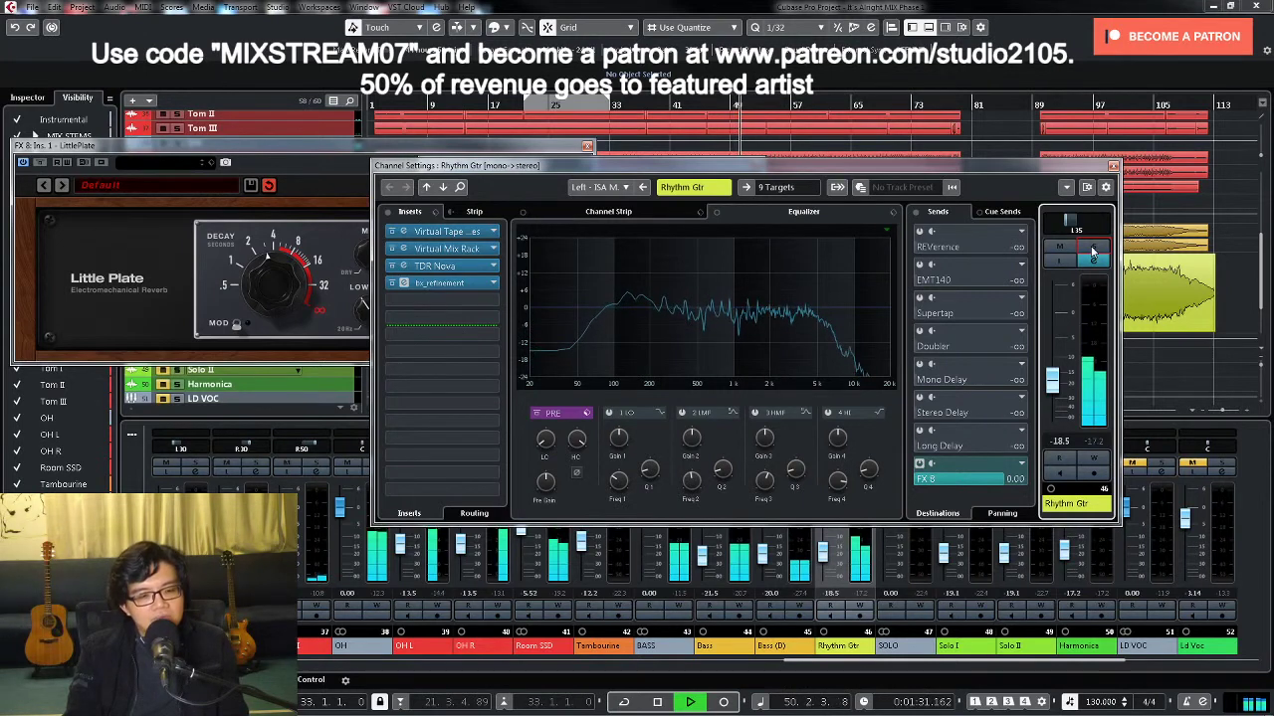
{"action": "key", "text": "space"}
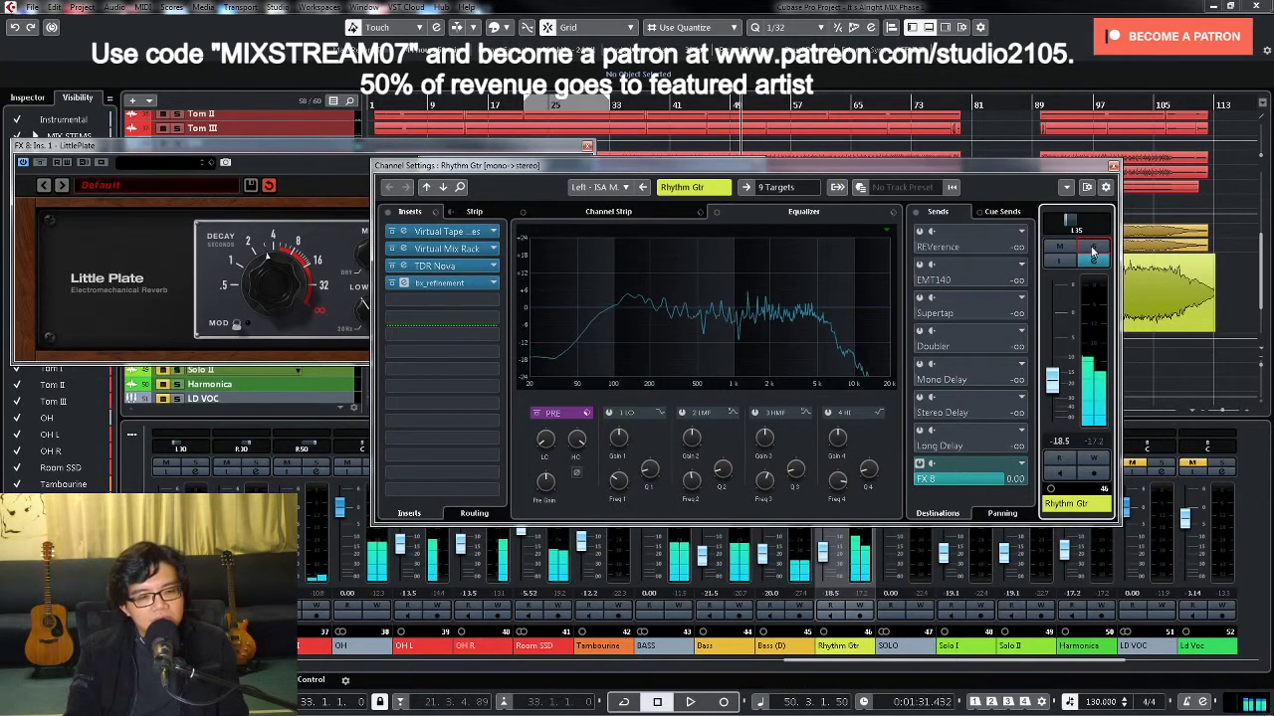
Step: Insert the Plugin Alliance AMEK EQ 200 in the Rhythm Gtr's fifth insert slot and show its interface
{"action": "left_click", "coordinate": [481, 301]}
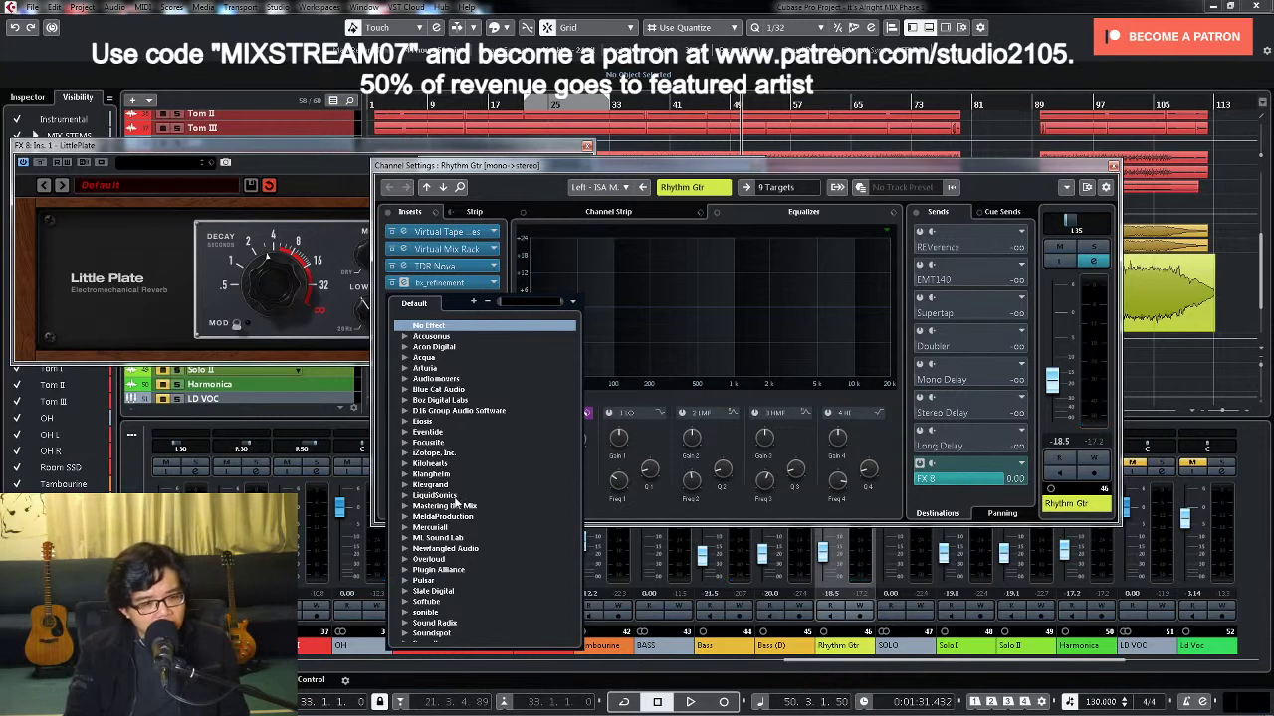
{"action": "scroll", "coordinate": [455, 502], "scroll_direction": "down", "scroll_amount": 4}
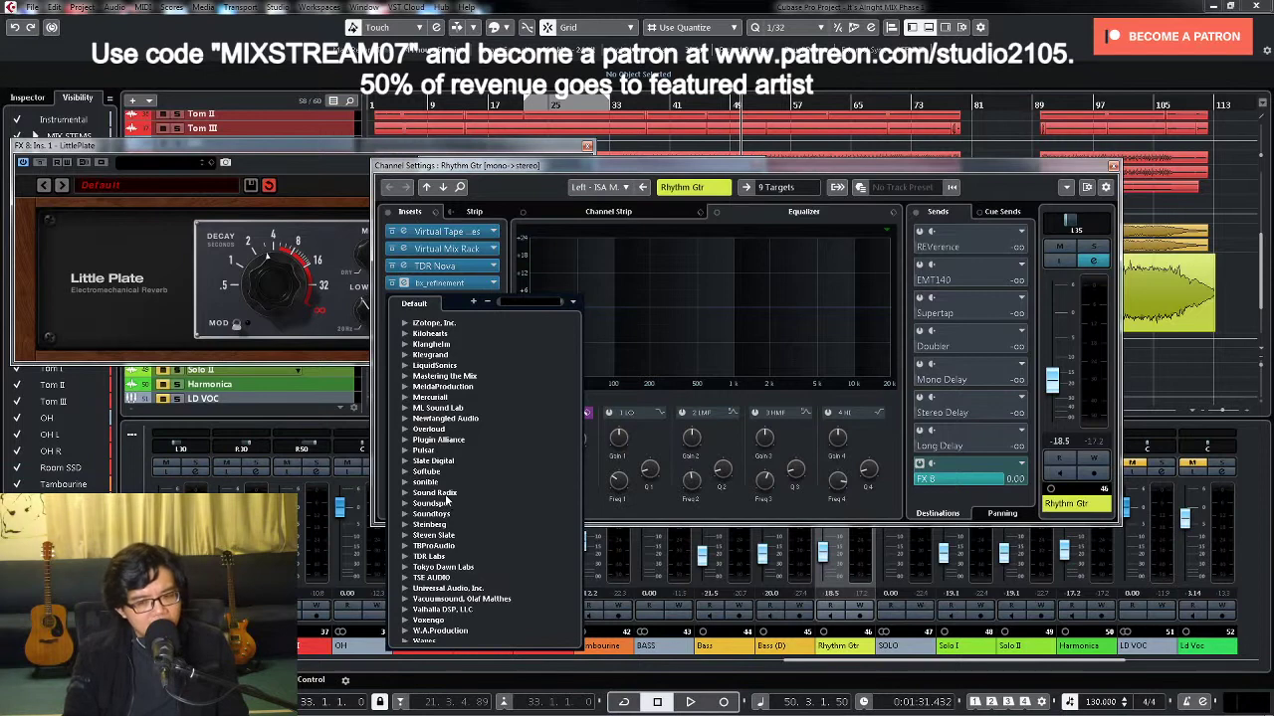
{"action": "scroll", "coordinate": [447, 501], "scroll_direction": "down", "scroll_amount": 1}
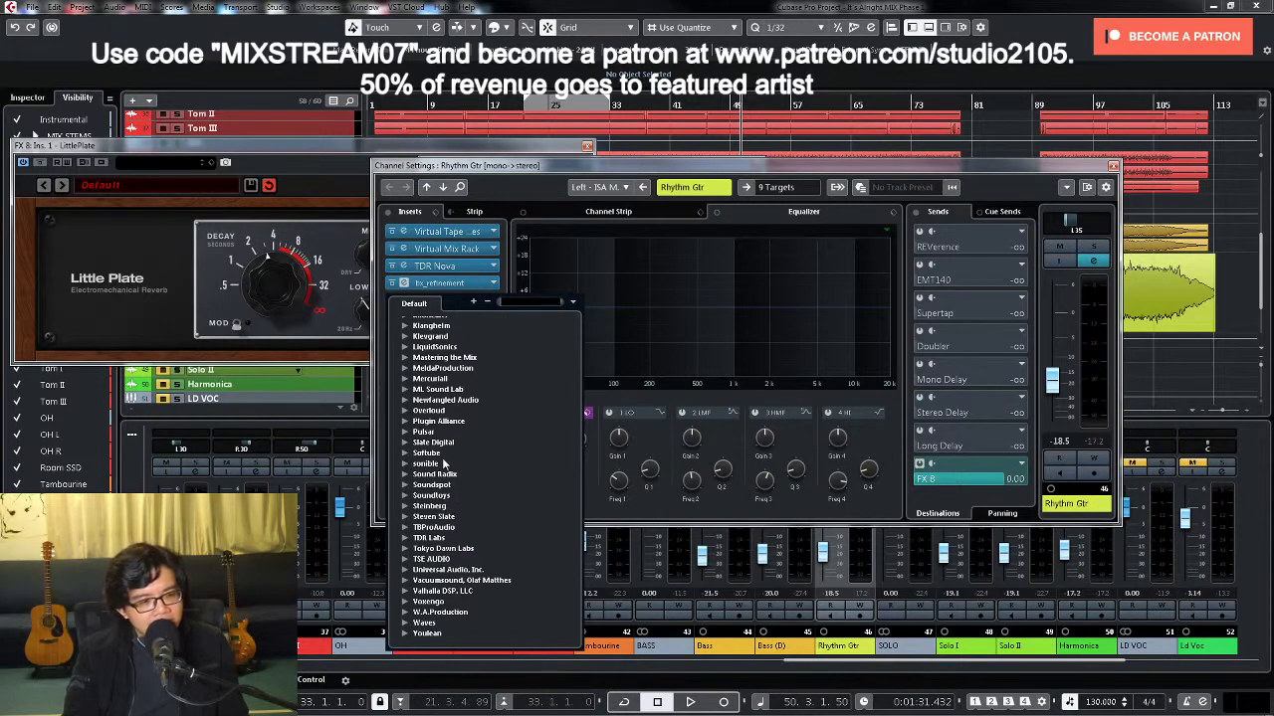
{"action": "left_click", "coordinate": [406, 422]}
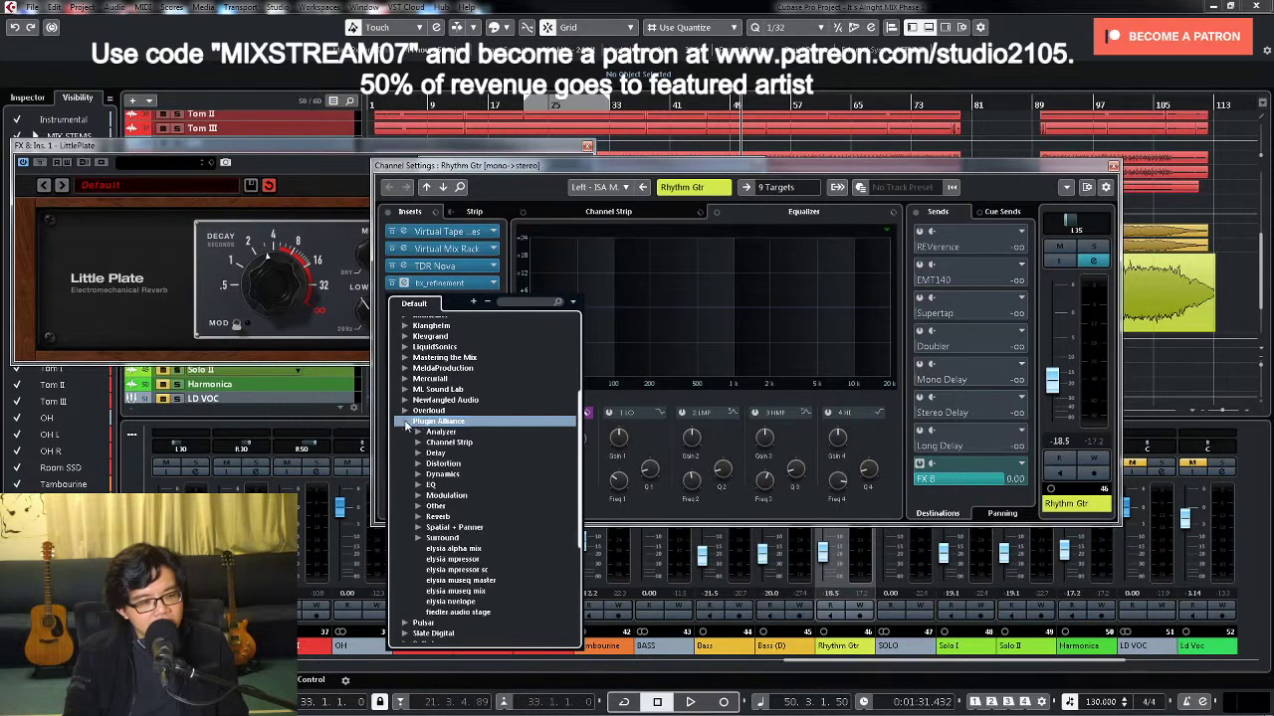
{"action": "left_click", "coordinate": [419, 485]}
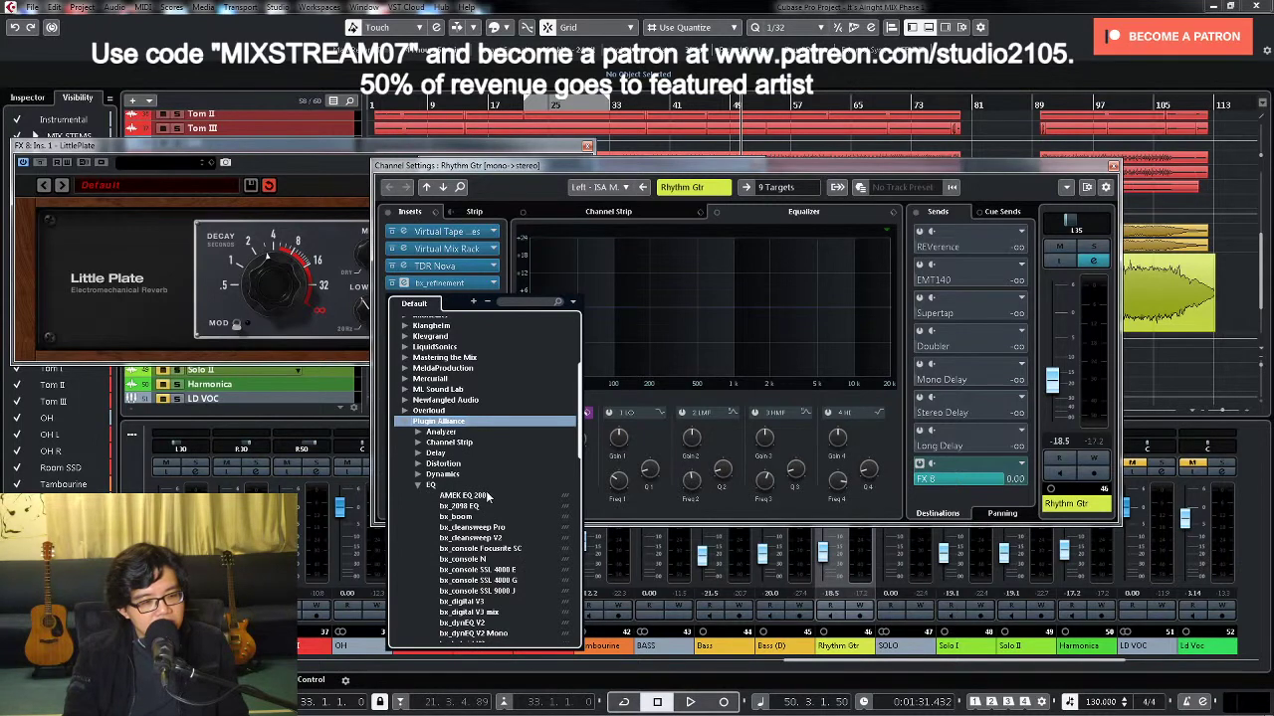
{"action": "left_click", "coordinate": [464, 497]}
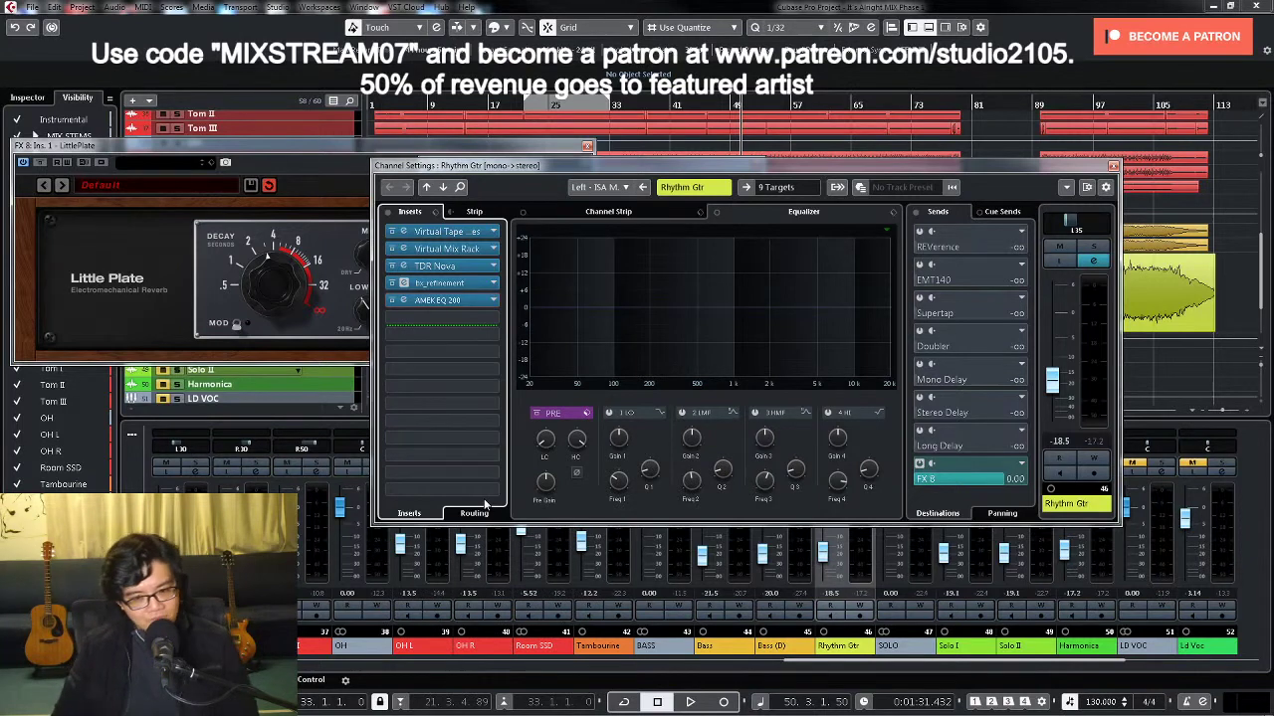
{"action": "left_click", "coordinate": [435, 298]}
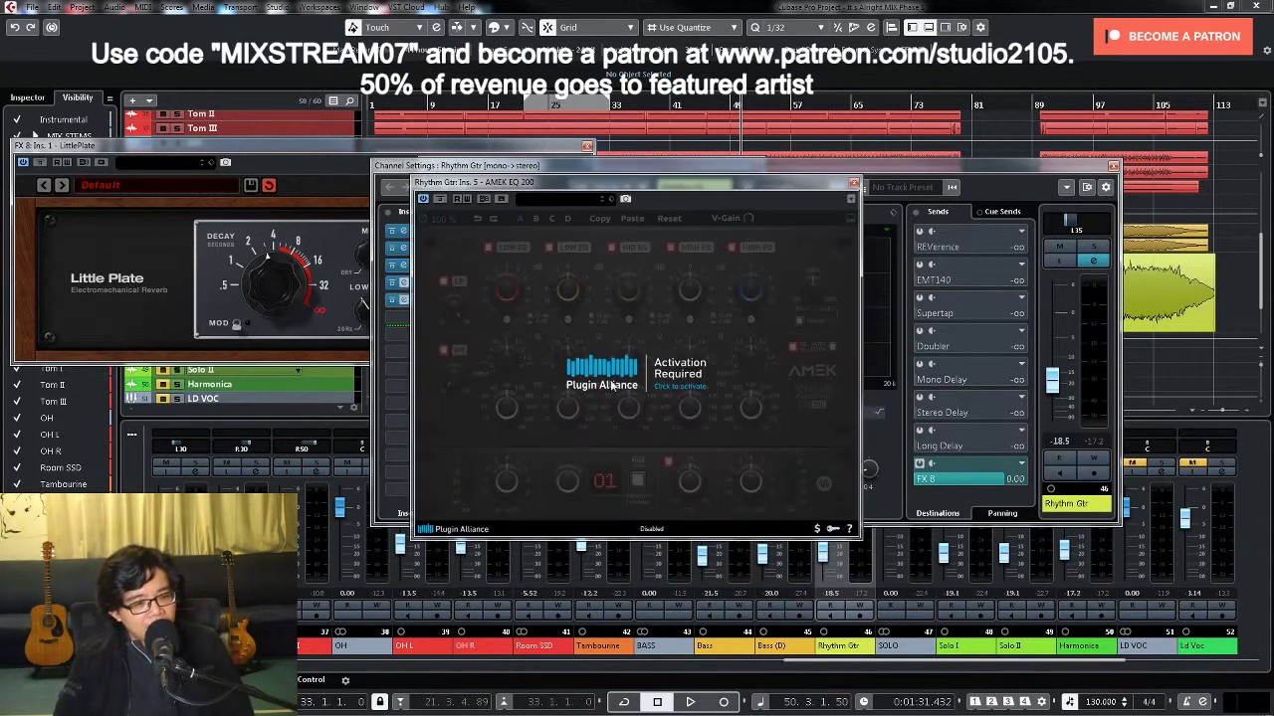
Step: Activate the AMEK EQ 200 online with the saved Plugin Alliance login, including all licences for the computer
{"action": "left_click", "coordinate": [683, 391]}
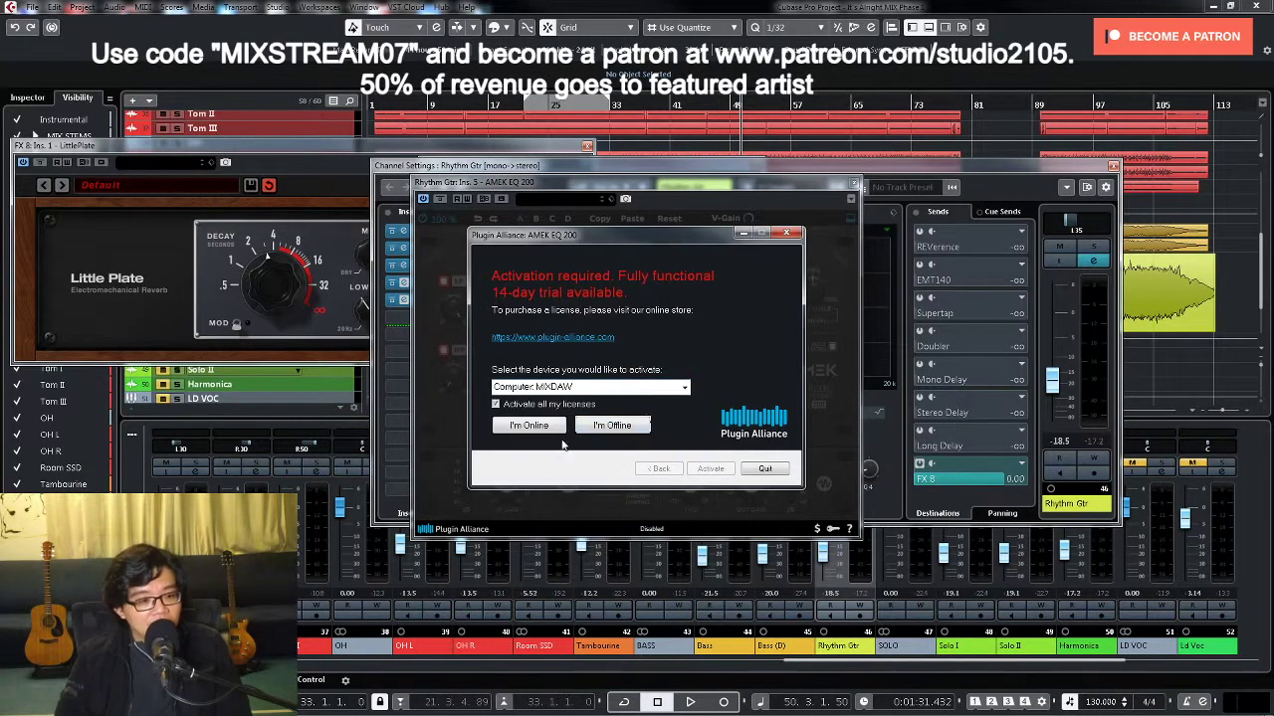
{"action": "left_click", "coordinate": [528, 425]}
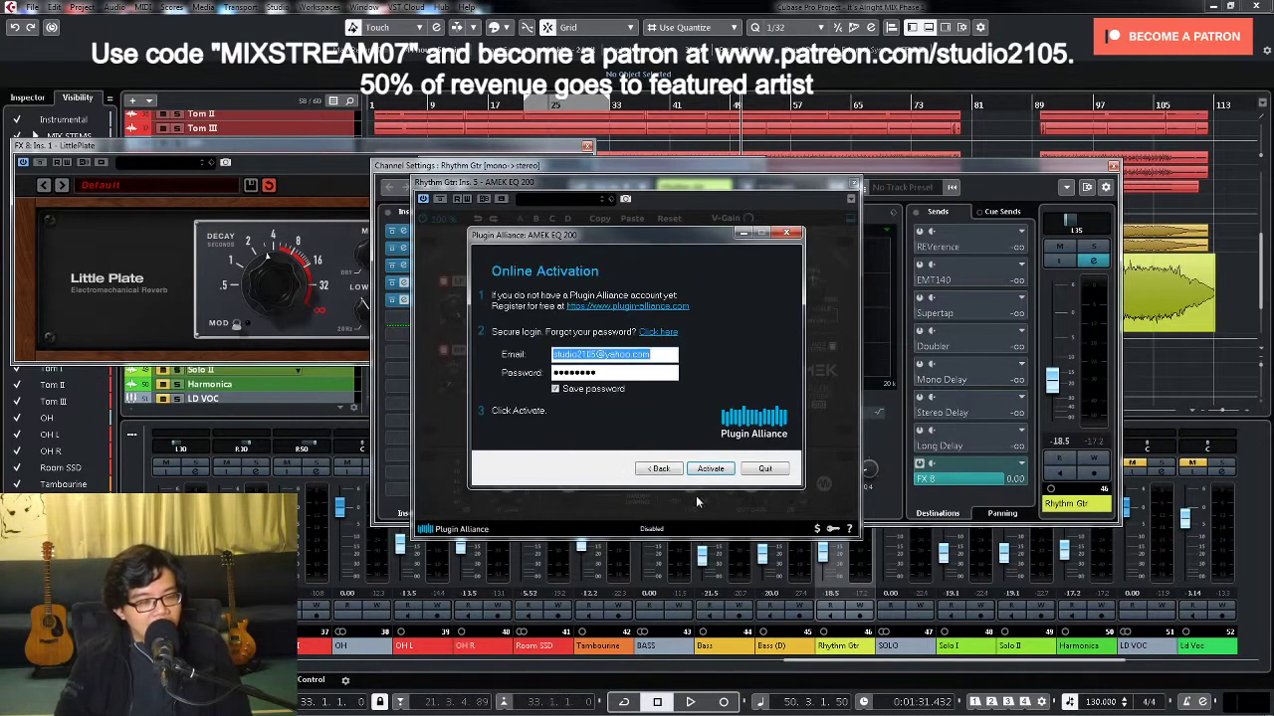
{"action": "left_click", "coordinate": [721, 468]}
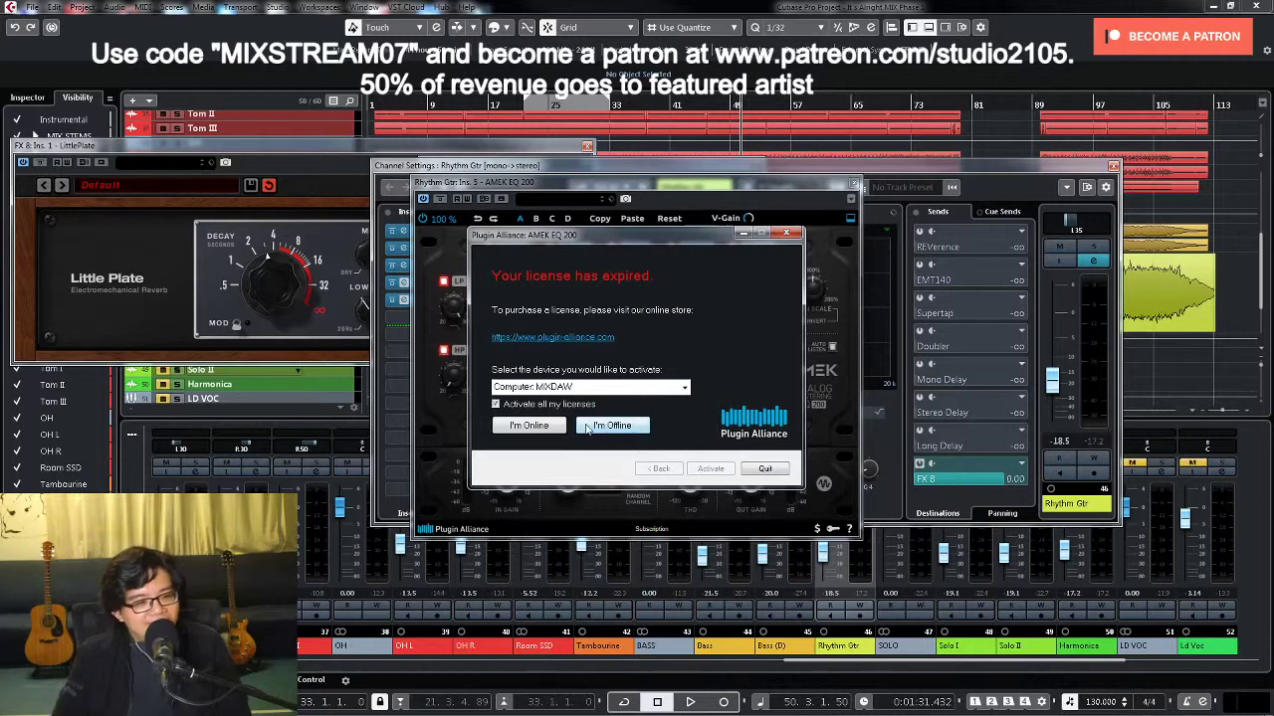
{"action": "left_click", "coordinate": [535, 425]}
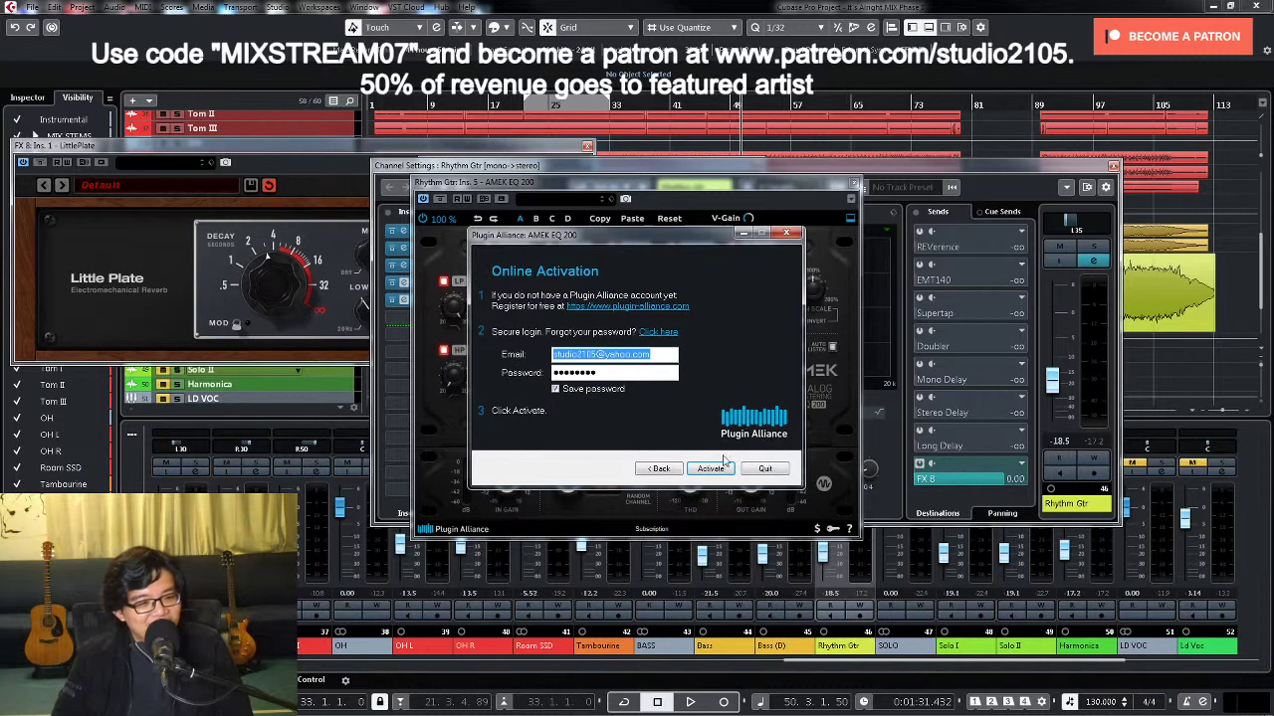
{"action": "left_click", "coordinate": [723, 471]}
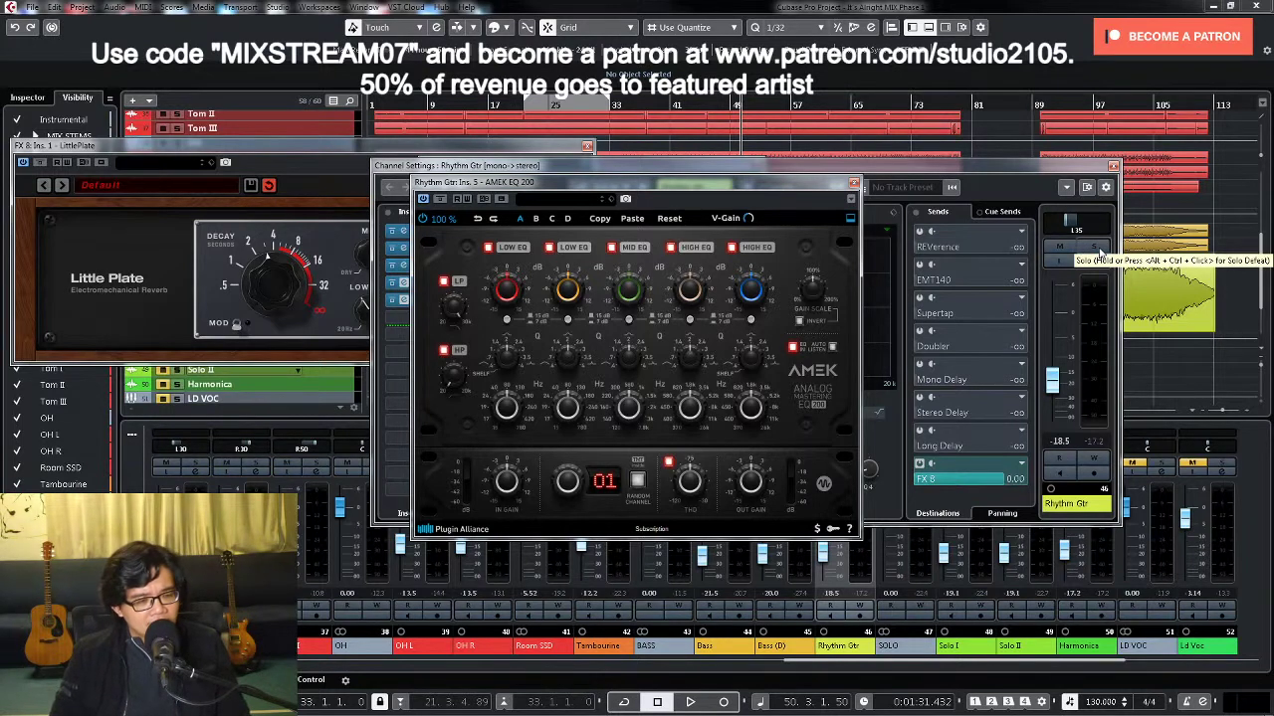
Step: Solo the Rhythm Gtr and boost the AMEK EQ 200's second low band, adjusting its Q to 1.5 and retuning its frequency during playback
{"action": "left_click", "coordinate": [1099, 253]}
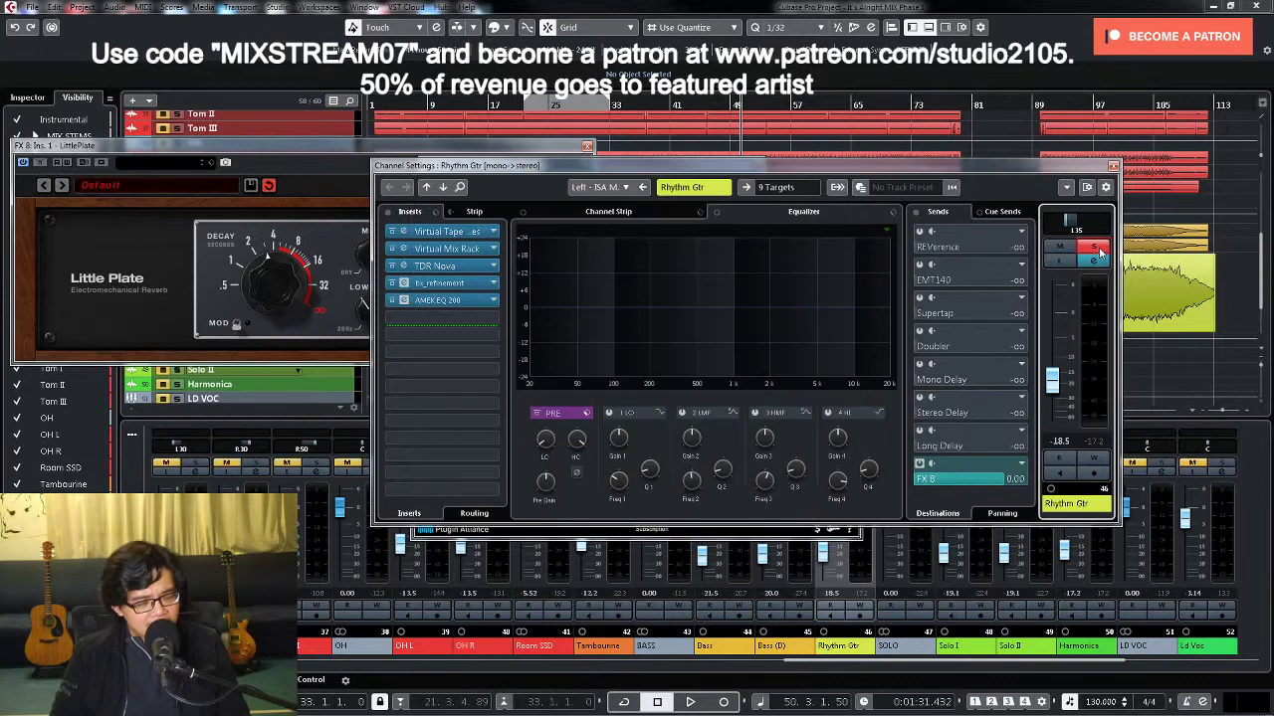
{"action": "left_click", "coordinate": [470, 301]}
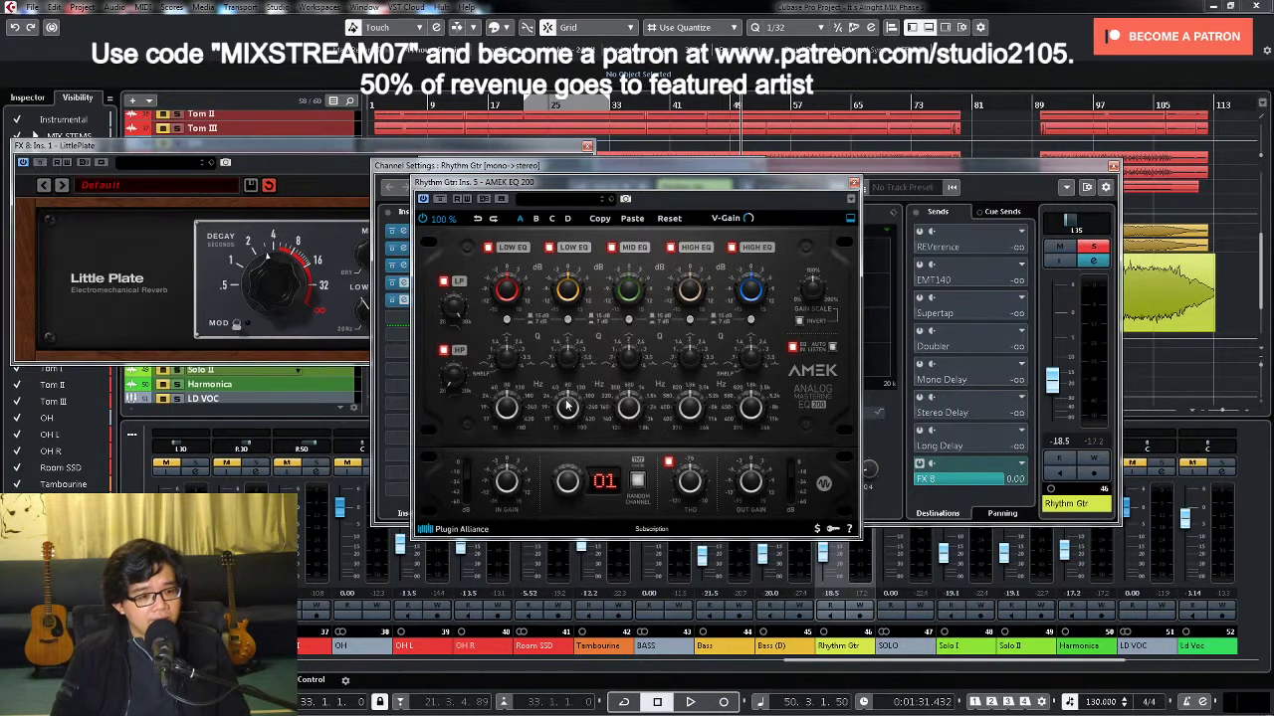
{"action": "key", "text": "space"}
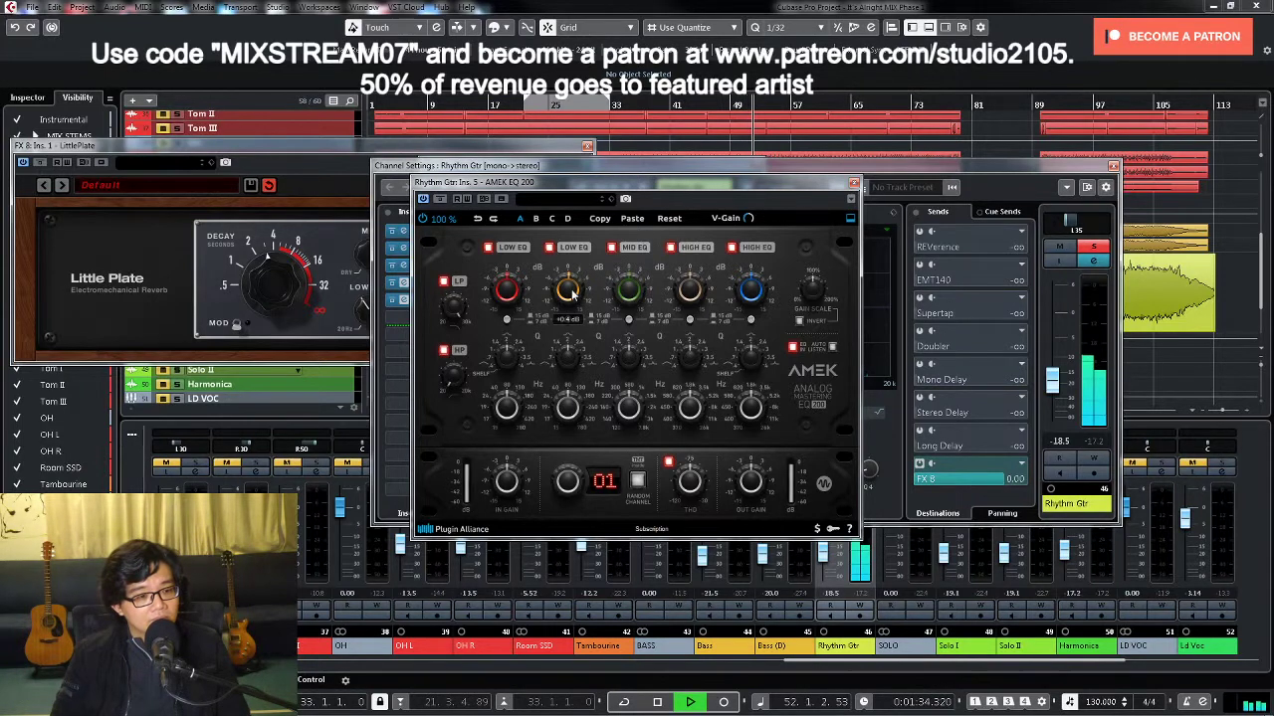
{"action": "left_click_drag", "start_coordinate": [569, 295], "coordinate": [573, 286]}
{"action": "mouse_move", "coordinate": [570, 398]}
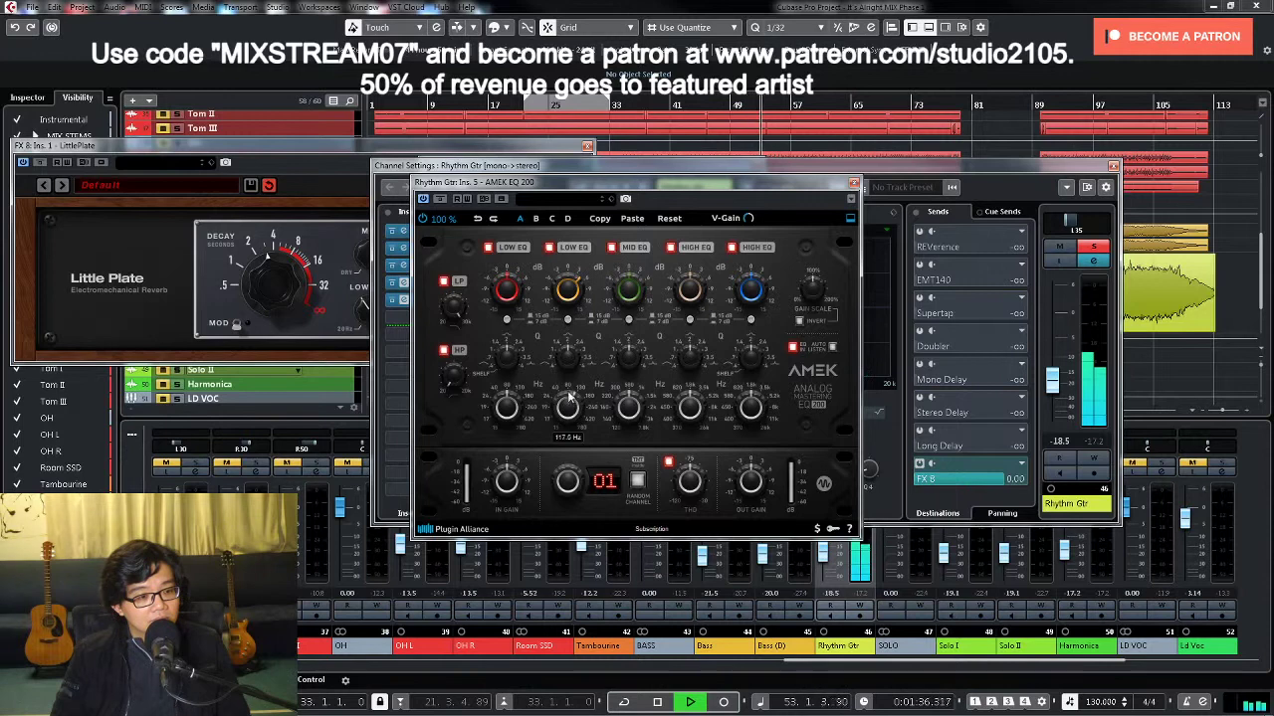
{"action": "mouse_move", "coordinate": [570, 391]}
{"action": "left_mouse_down"}
{"action": "mouse_move", "coordinate": [574, 313]}
{"action": "mouse_move", "coordinate": [568, 399]}
{"action": "mouse_move", "coordinate": [576, 368]}
{"action": "left_mouse_up"}
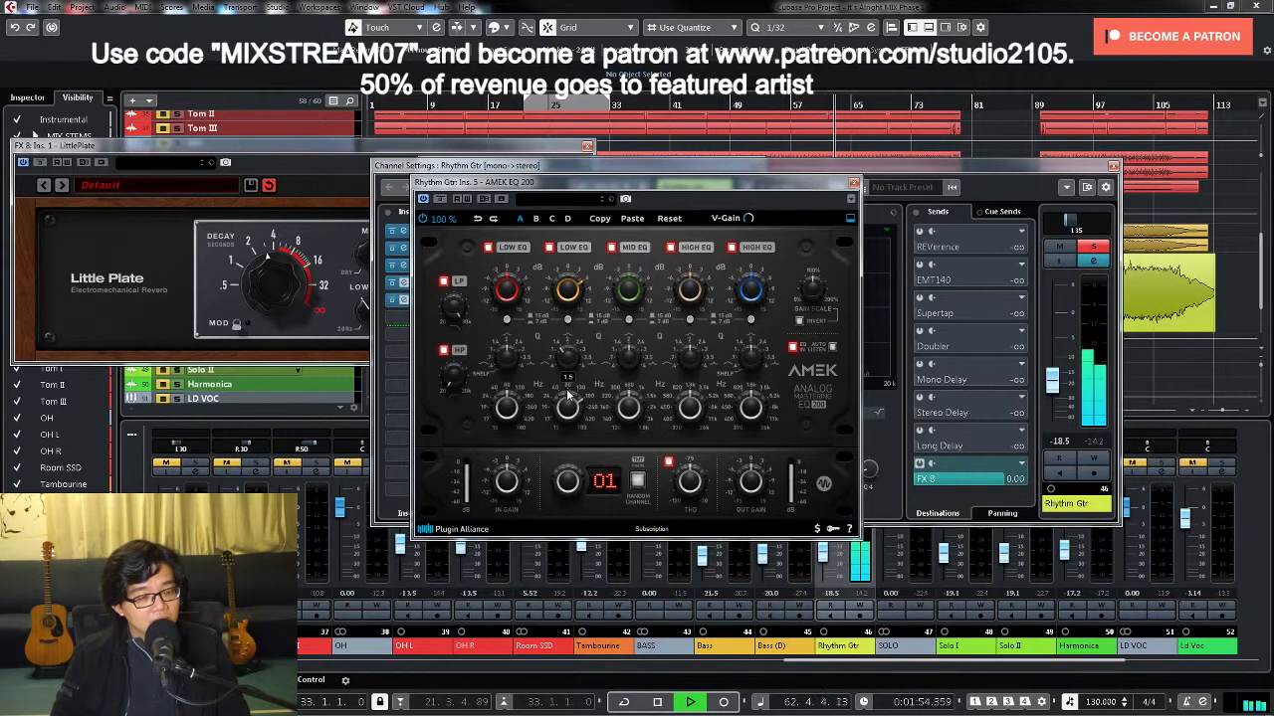
{"action": "left_click_drag", "start_coordinate": [568, 398], "coordinate": [570, 424]}
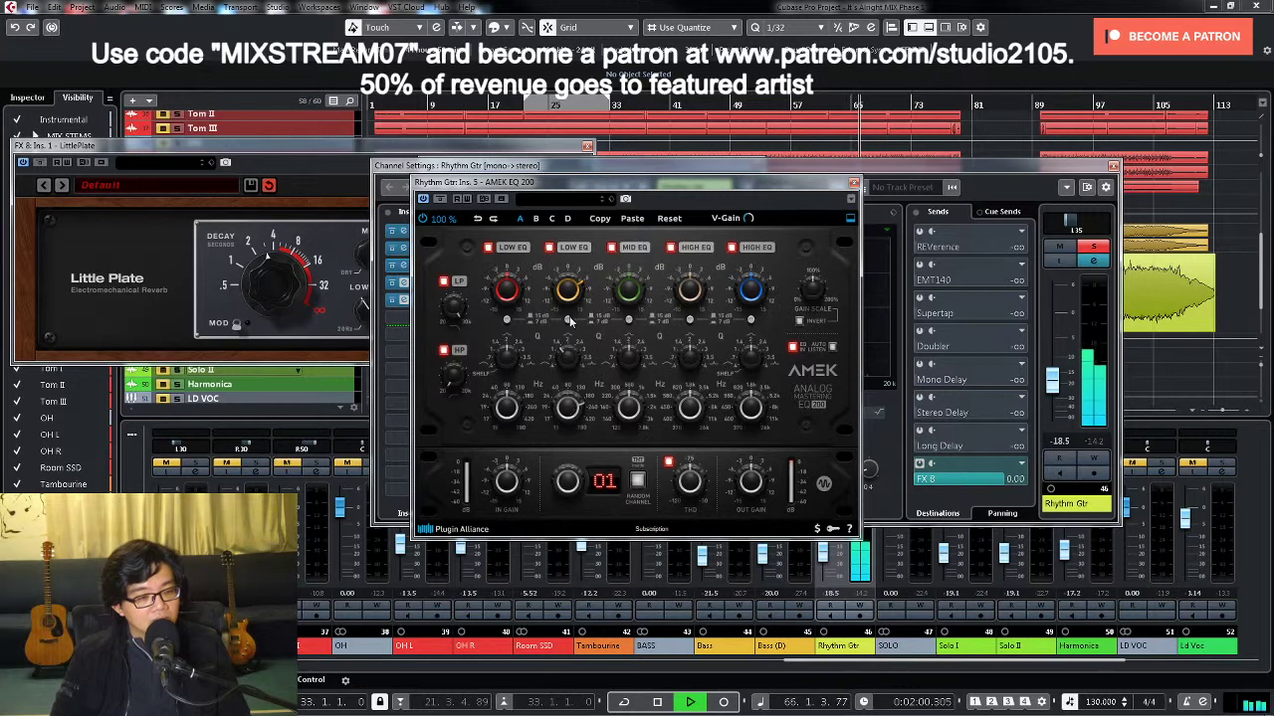
{"action": "key", "text": "space"}
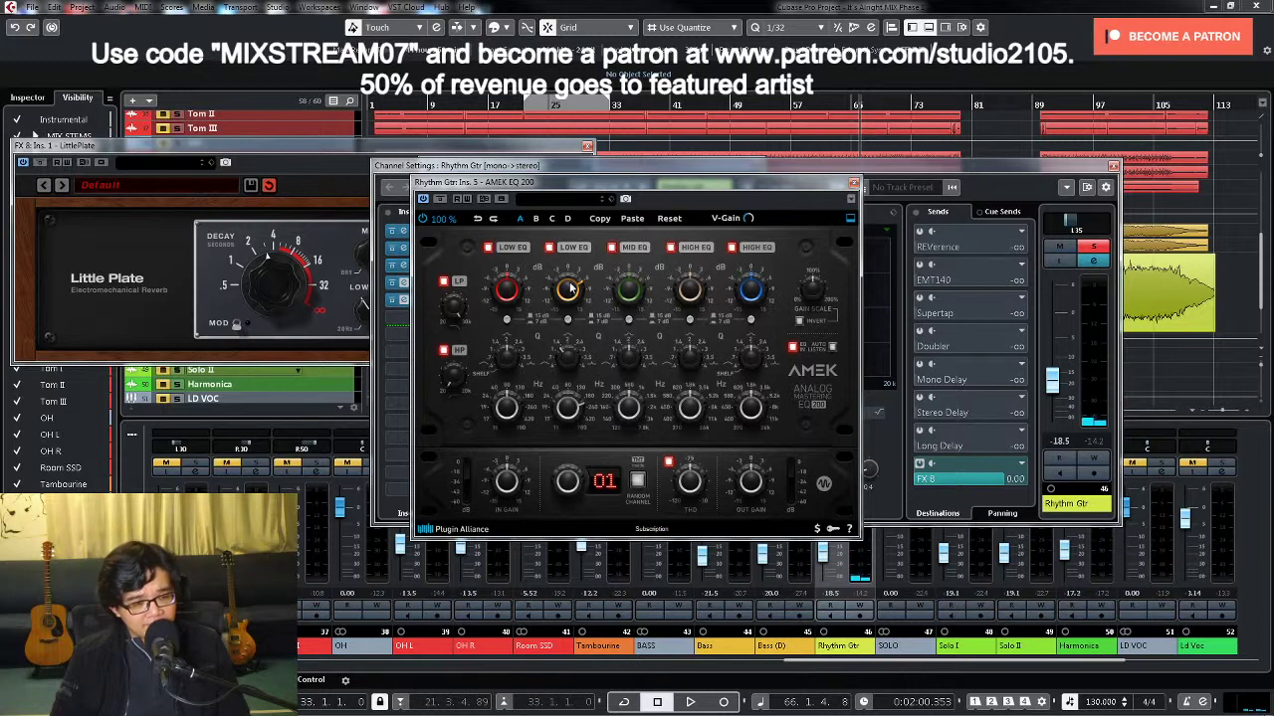
{"action": "key", "text": "space"}
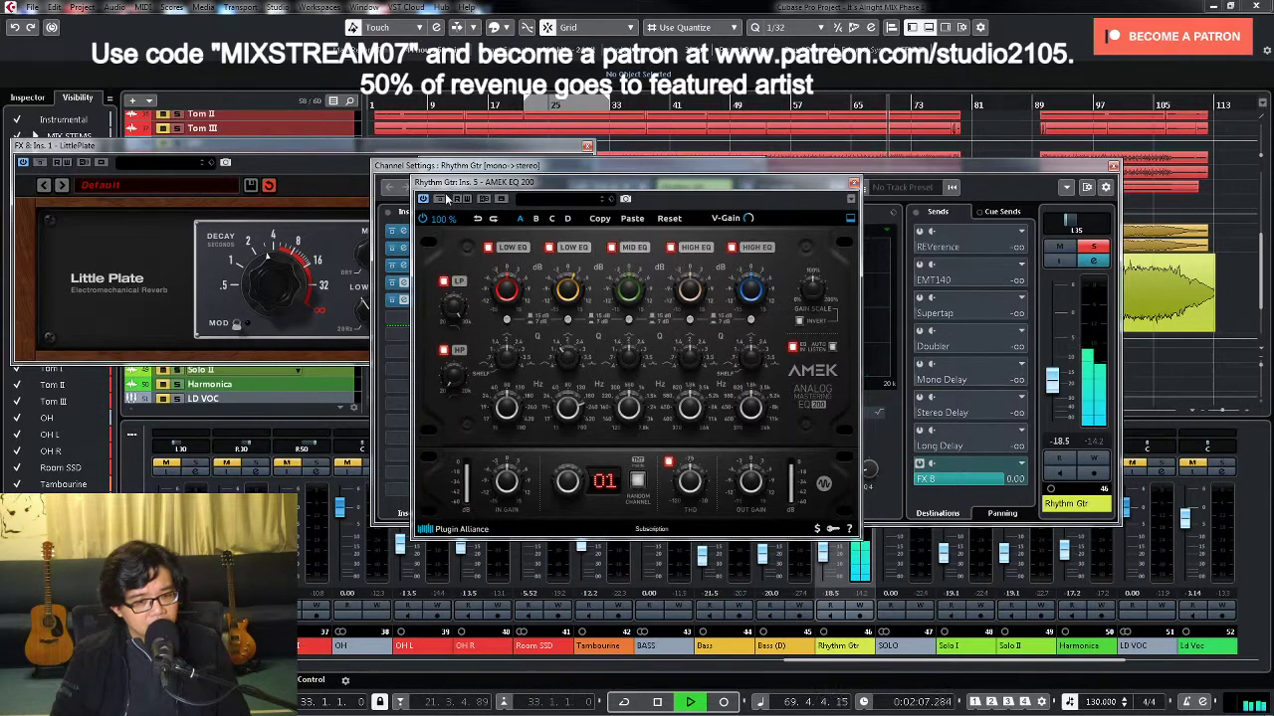
{"action": "key", "text": "space"}
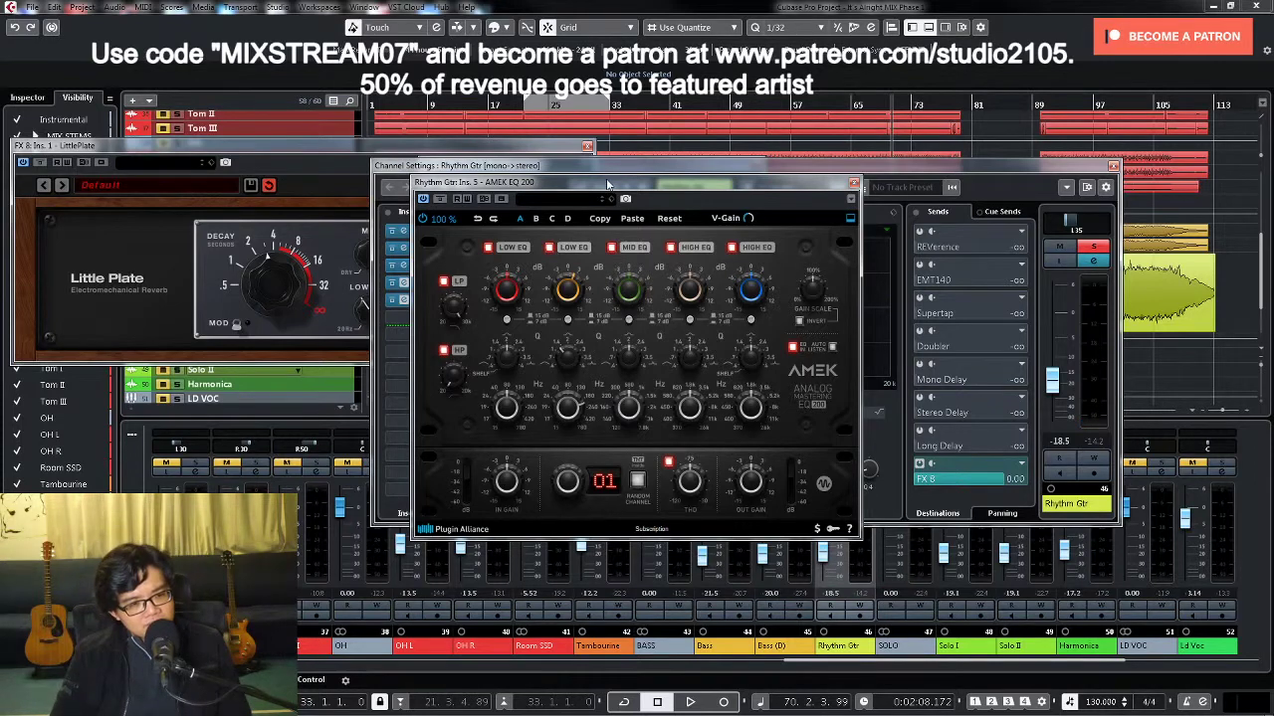
Step: Move the AMEK EQ 200 aside and review the TDR Nova's filters and dynamic bands on the guitar during playback
{"action": "left_click_drag", "start_coordinate": [609, 185], "coordinate": [894, 215]}
{"action": "left_click", "coordinate": [431, 265]}
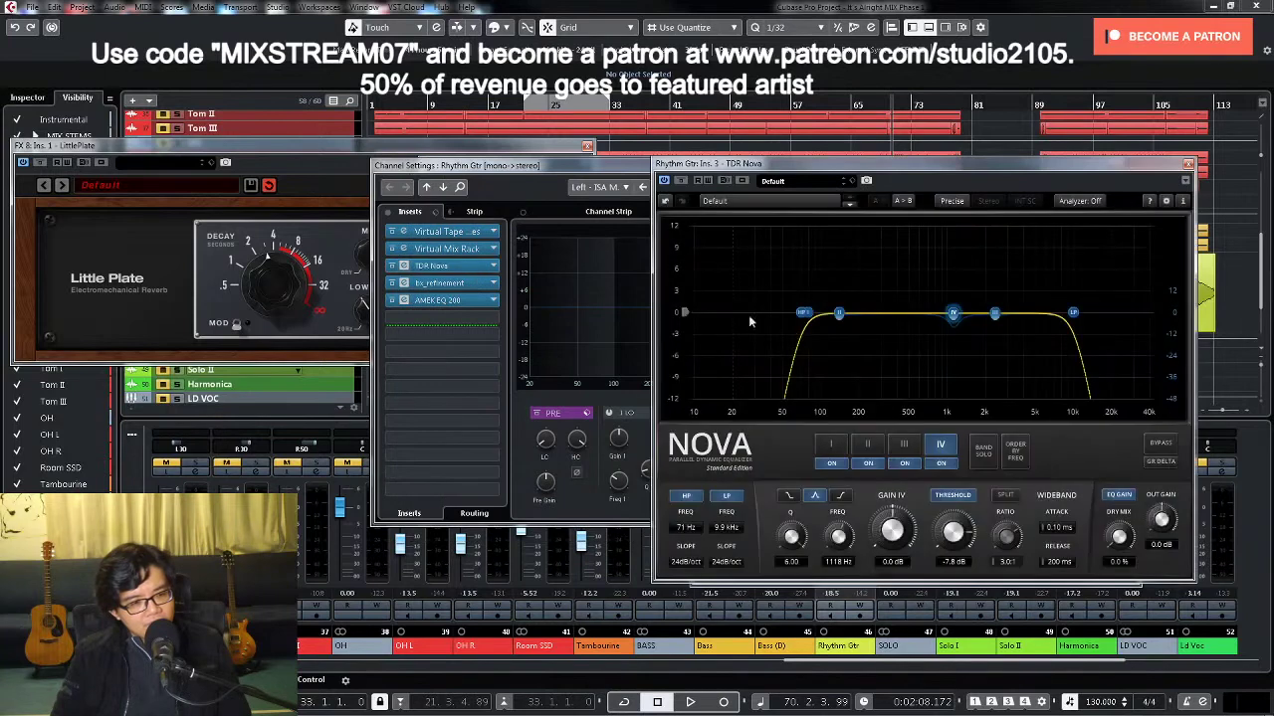
{"action": "key", "text": "space"}
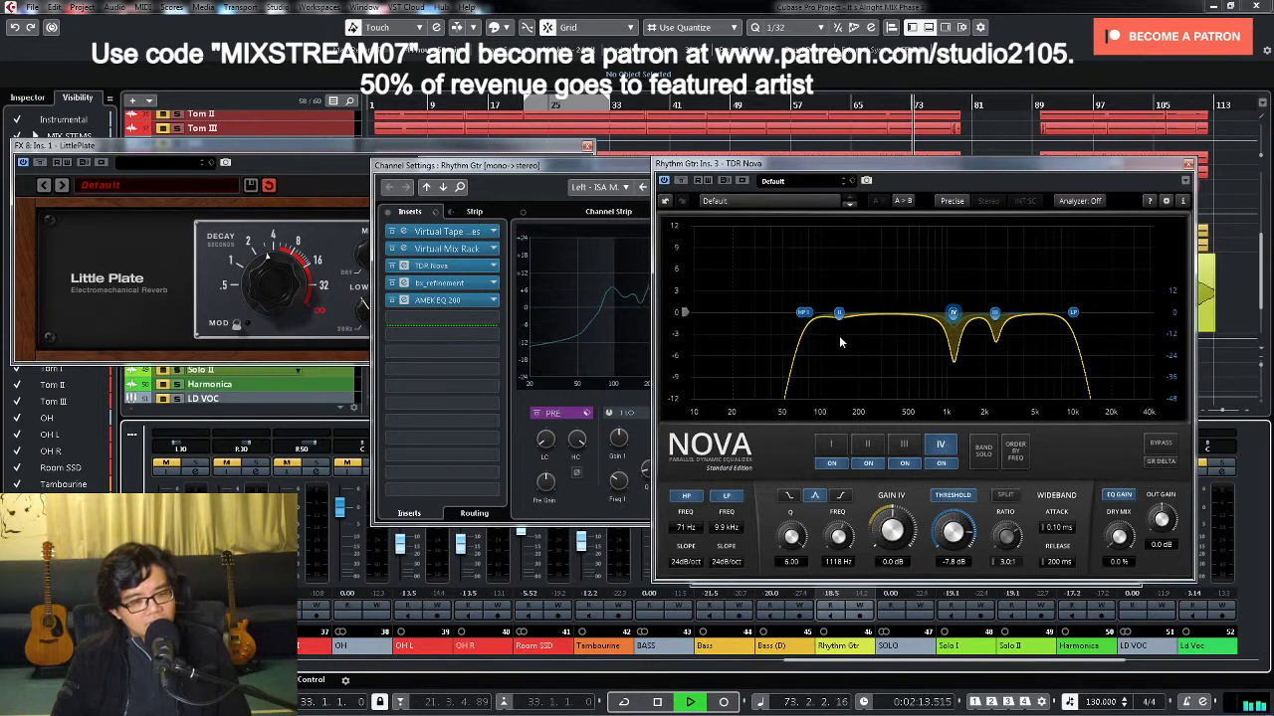
{"action": "key", "text": "space"}
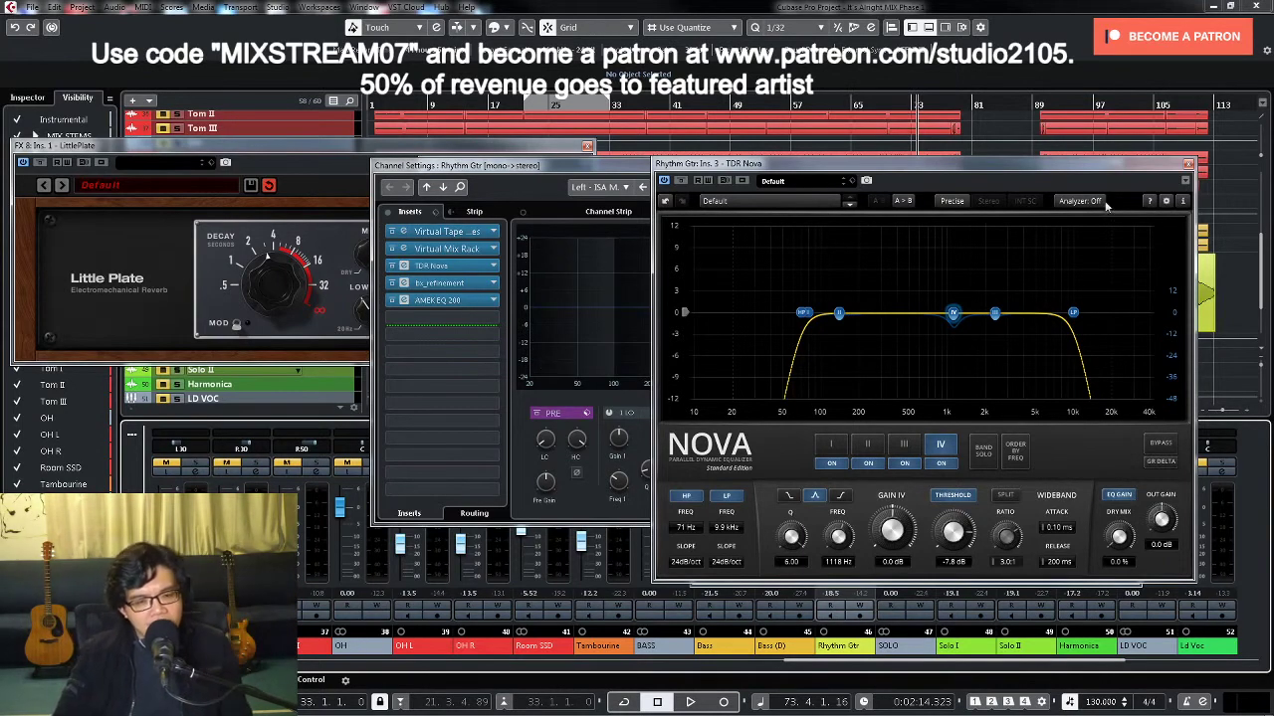
{"action": "left_click", "coordinate": [1188, 163]}
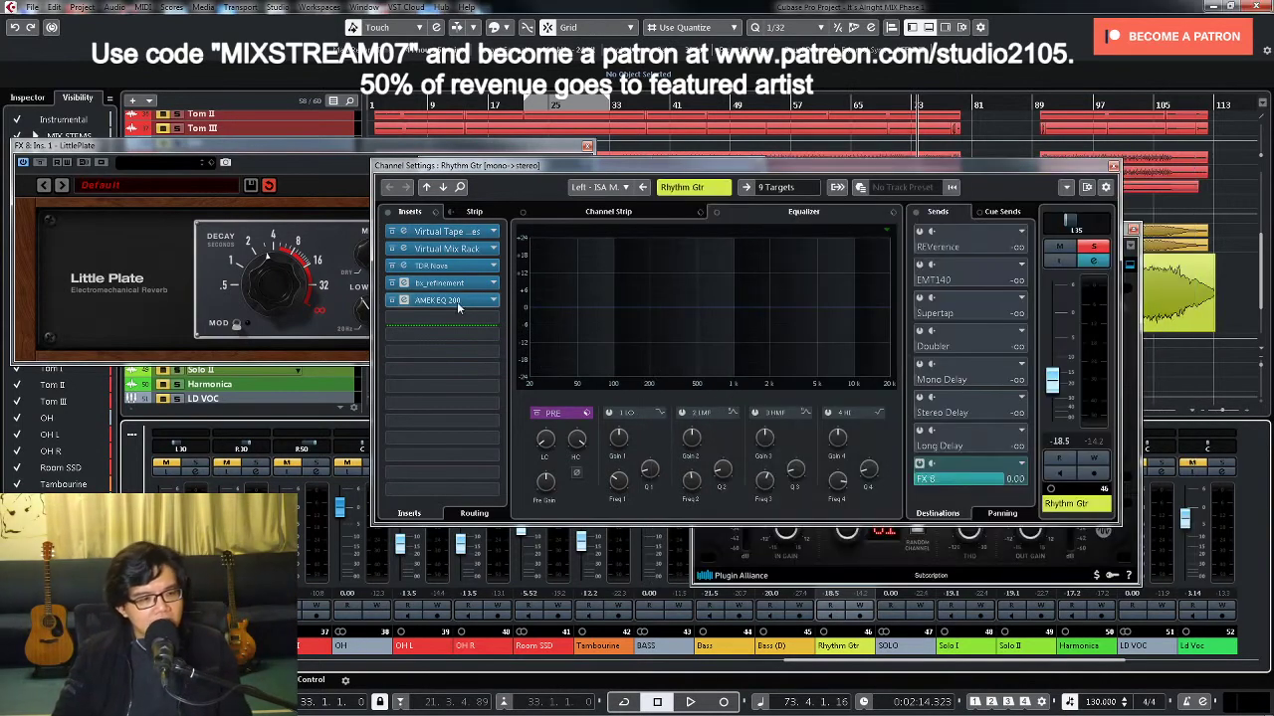
Step: Reopen the Rhythm Gtr's AMEK EQ 200 and boost its mid band by about 1.5 dB while auditioning playback
{"action": "left_click", "coordinate": [422, 300]}
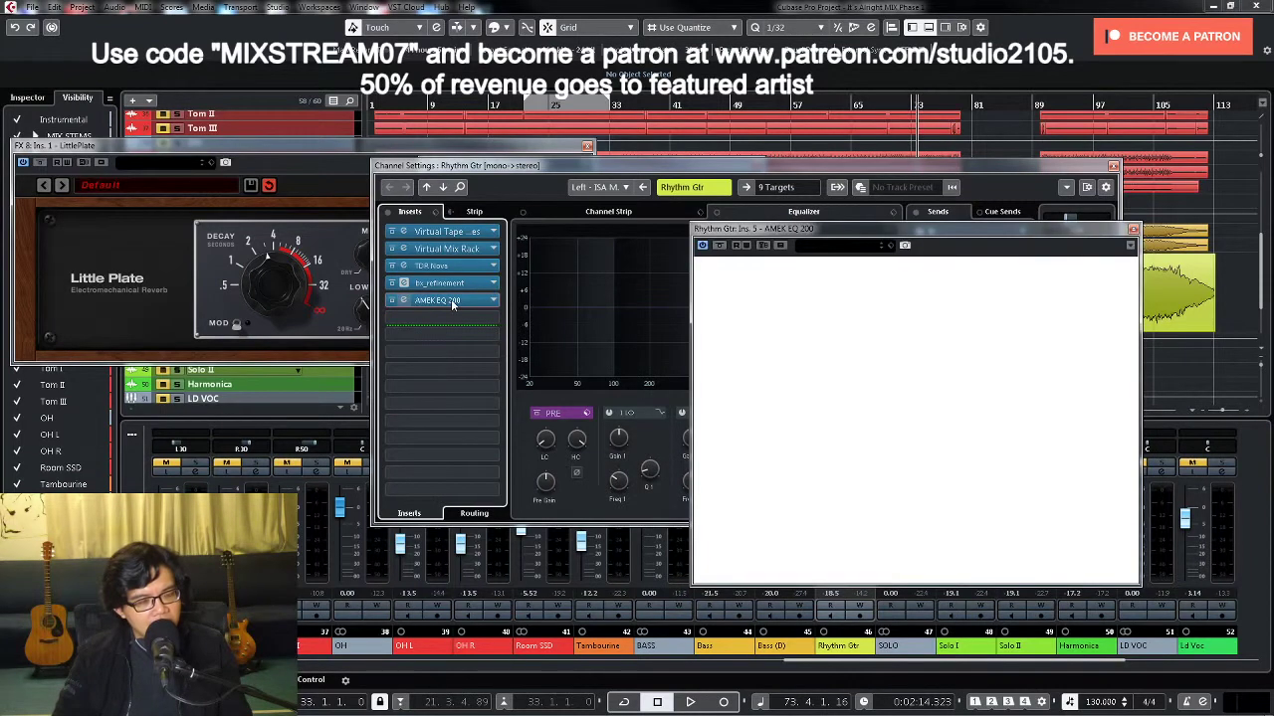
{"action": "key", "text": "space"}
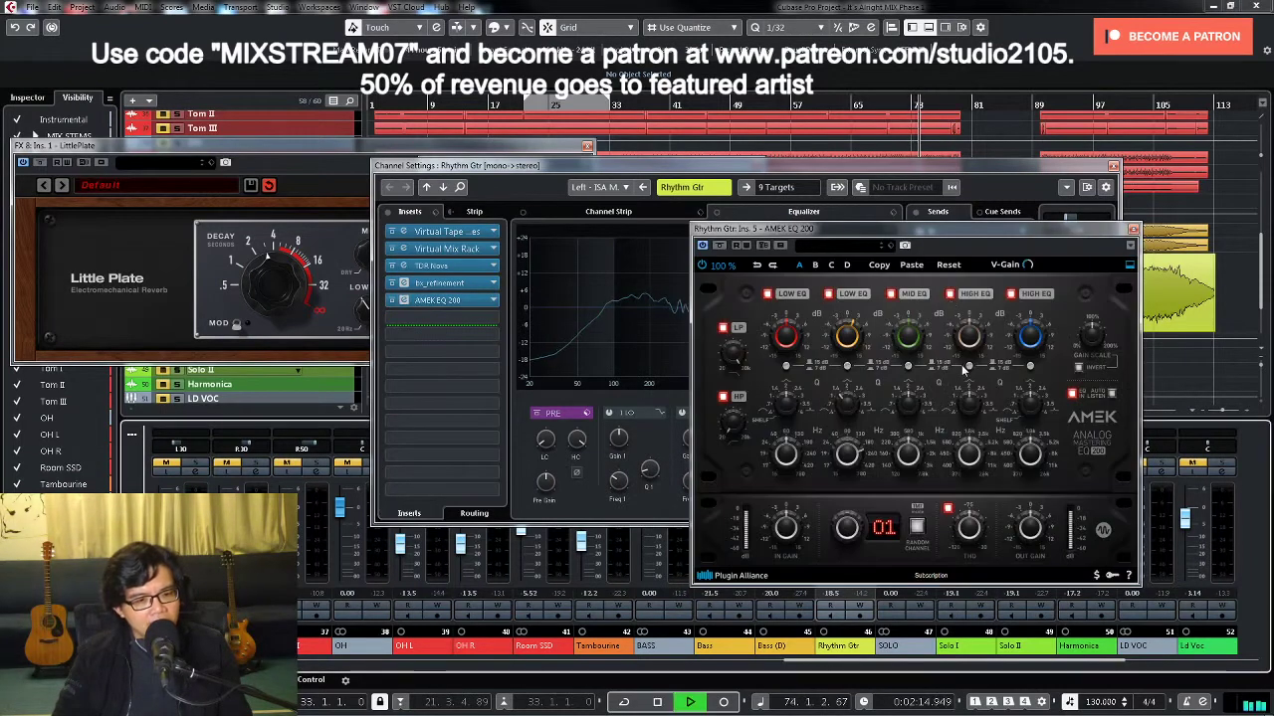
{"action": "key", "text": "space"}
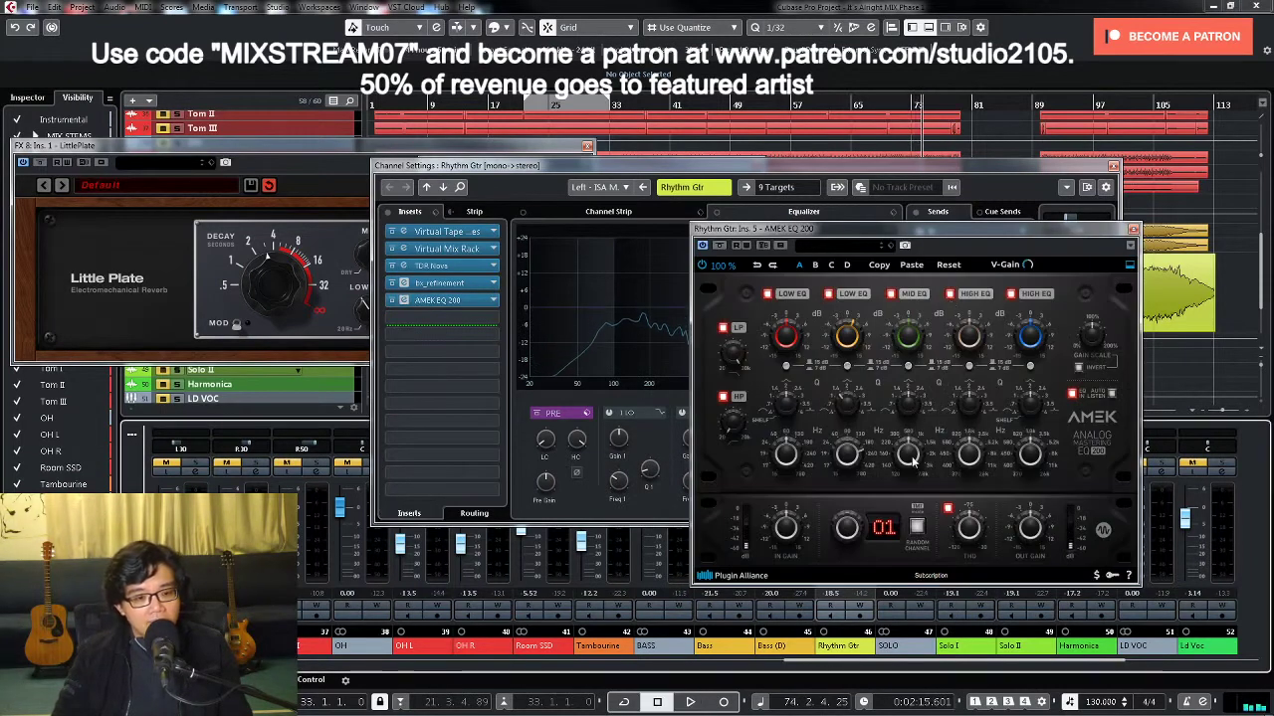
{"action": "mouse_move", "coordinate": [910, 426]}
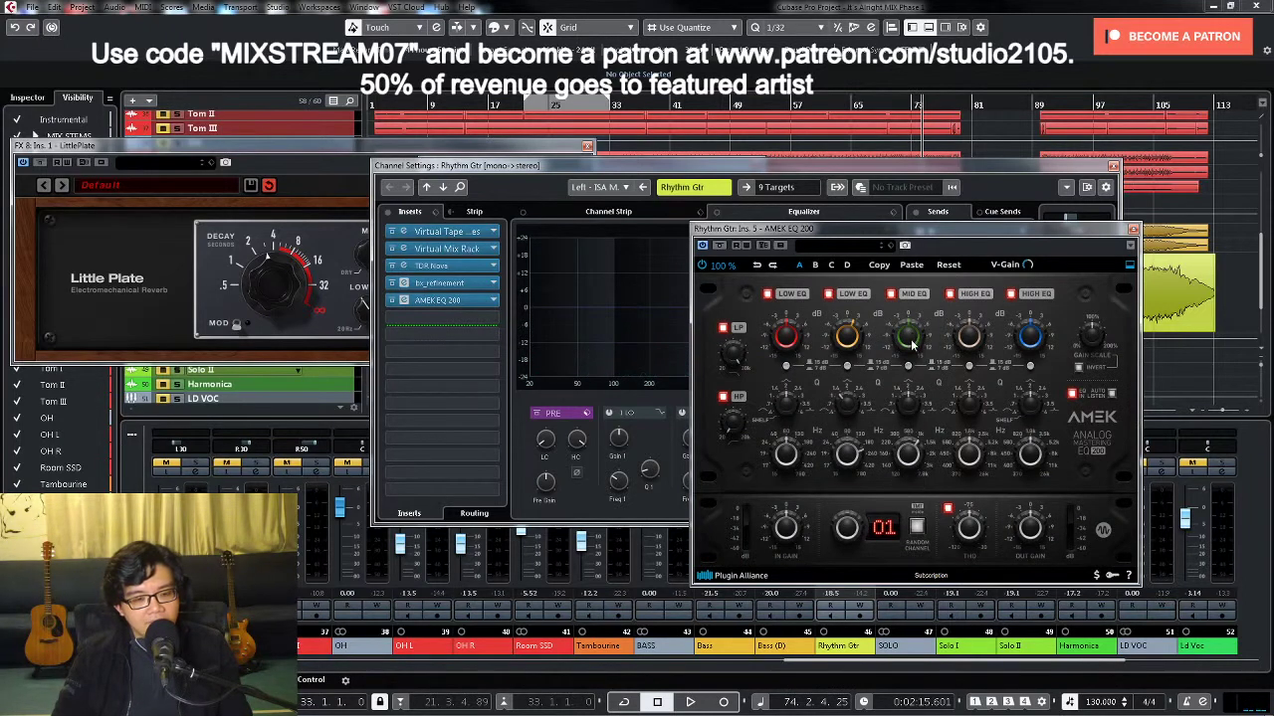
{"action": "key", "text": "space"}
{"action": "mouse_move", "coordinate": [911, 344]}
{"action": "scroll", "coordinate": [910, 341], "scroll_direction": "up", "scroll_amount": 3}
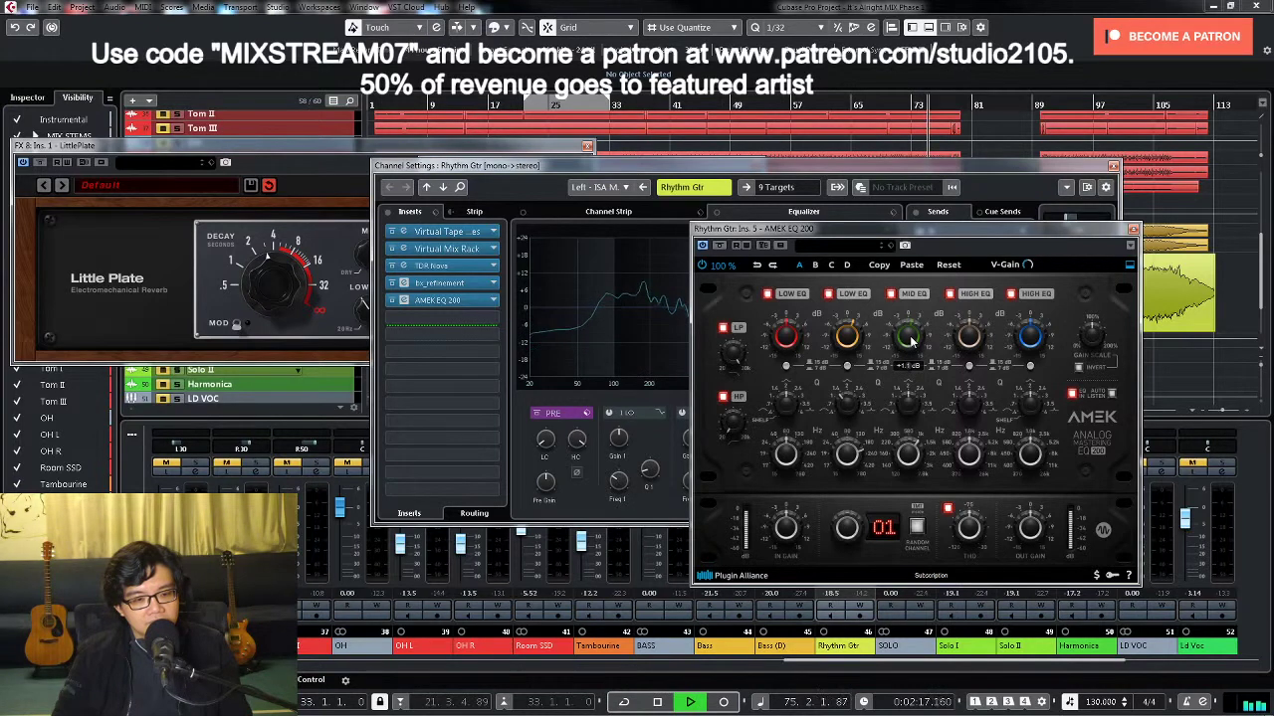
{"action": "mouse_move", "coordinate": [910, 341]}
{"action": "left_mouse_down"}
{"action": "mouse_move", "coordinate": [912, 311]}
{"action": "mouse_move", "coordinate": [913, 333]}
{"action": "left_mouse_up"}
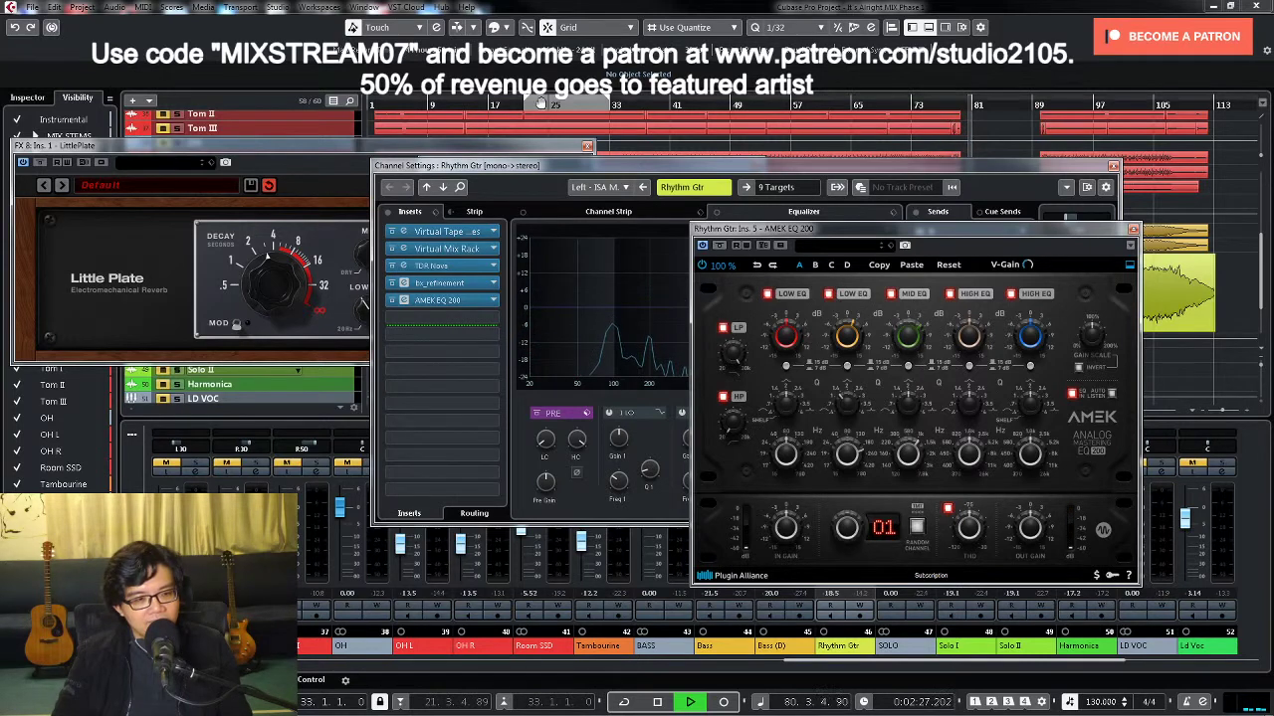
Step: Play from an earlier part of the song and retune the AMEK EQ 200's mid band to about 900 Hz, adjusting its gain
{"action": "left_click", "coordinate": [454, 103]}
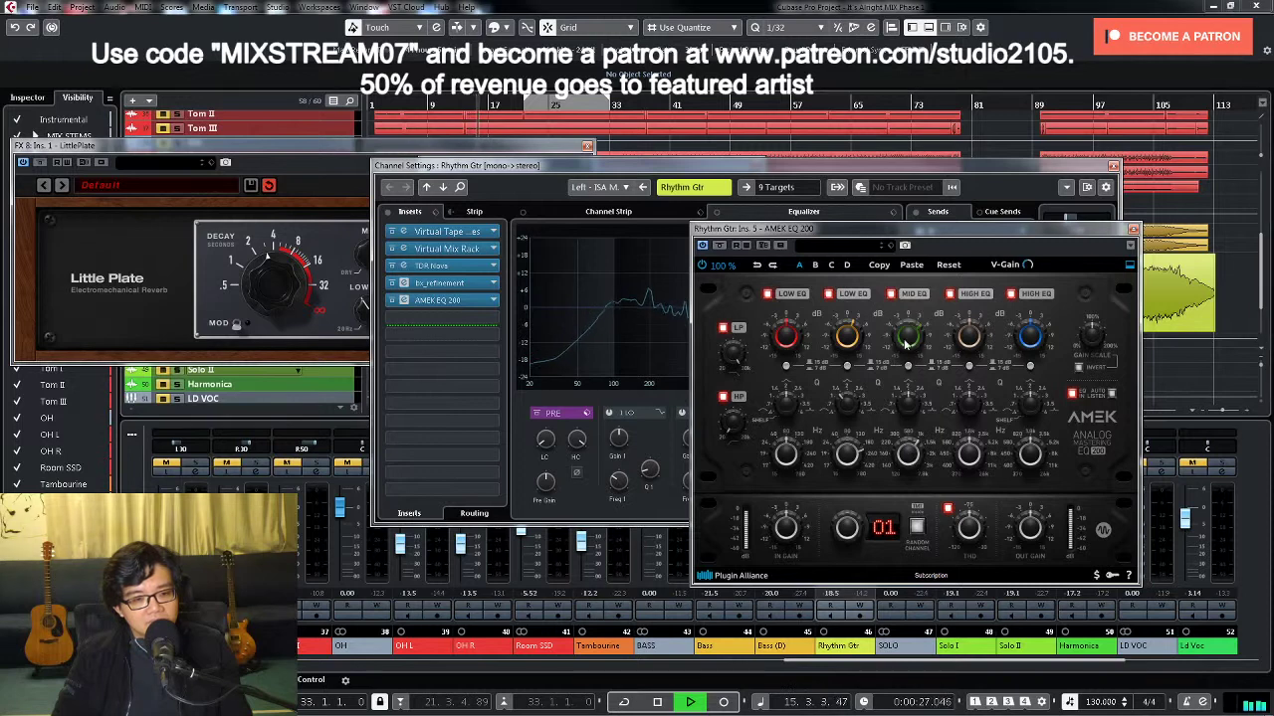
{"action": "mouse_move", "coordinate": [914, 456]}
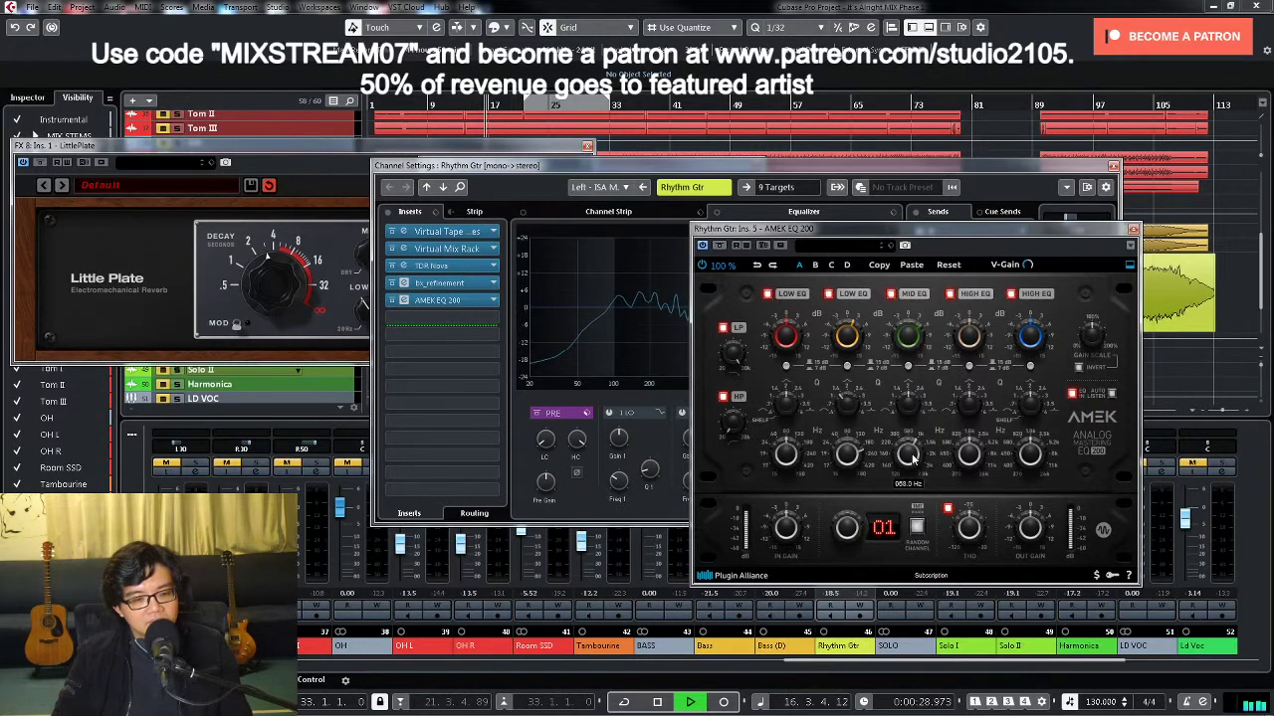
{"action": "mouse_move", "coordinate": [914, 336]}
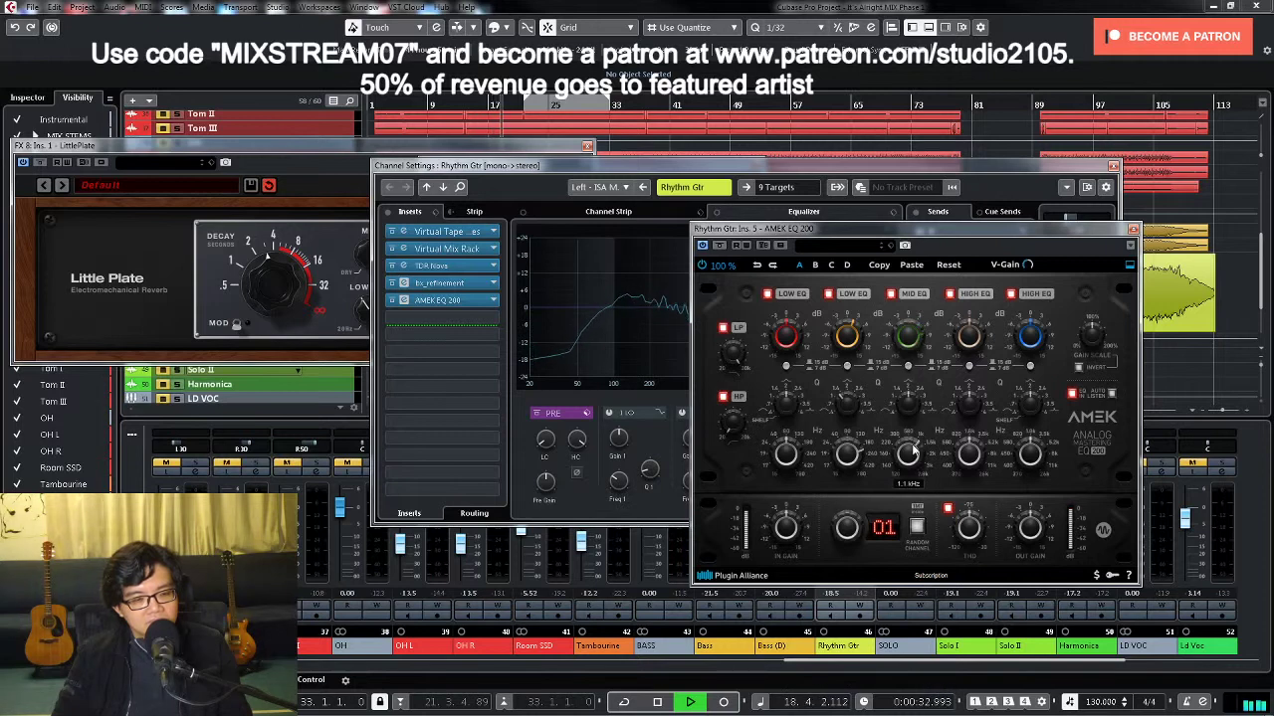
{"action": "left_click_drag", "start_coordinate": [912, 445], "coordinate": [913, 479]}
{"action": "left_click_drag", "start_coordinate": [901, 336], "coordinate": [904, 350]}
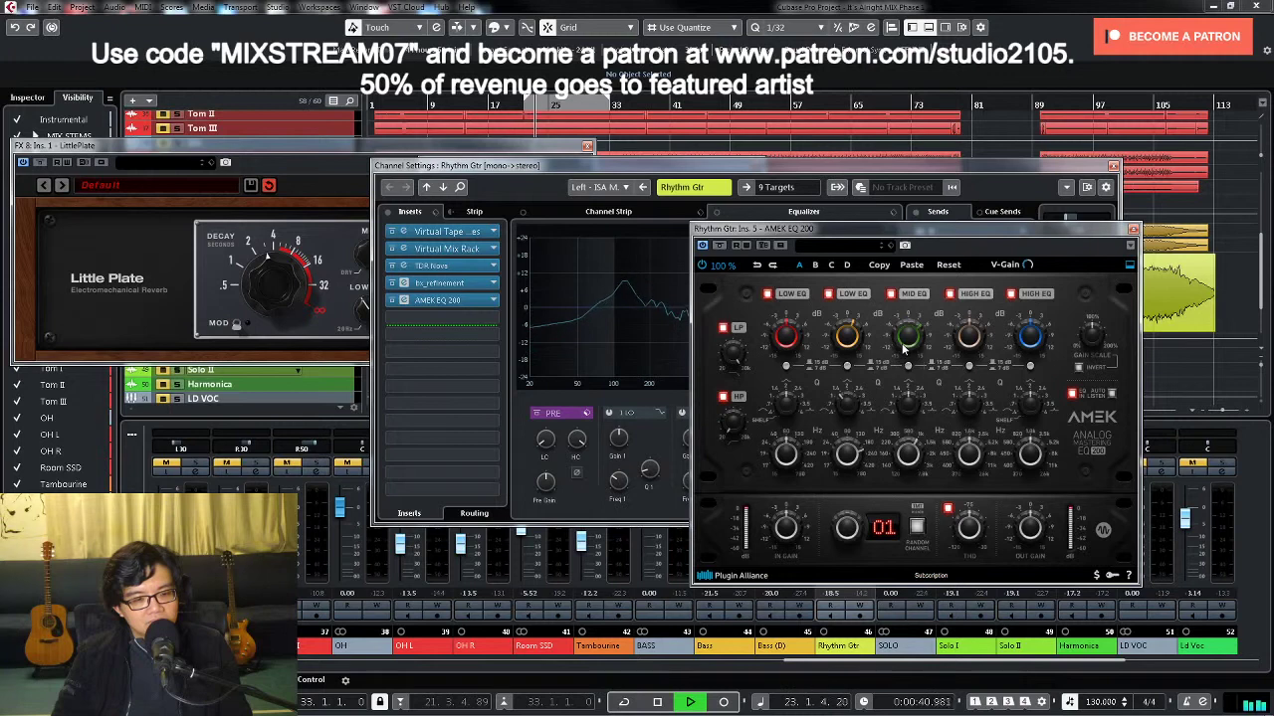
{"action": "left_click_drag", "start_coordinate": [914, 468], "coordinate": [911, 452]}
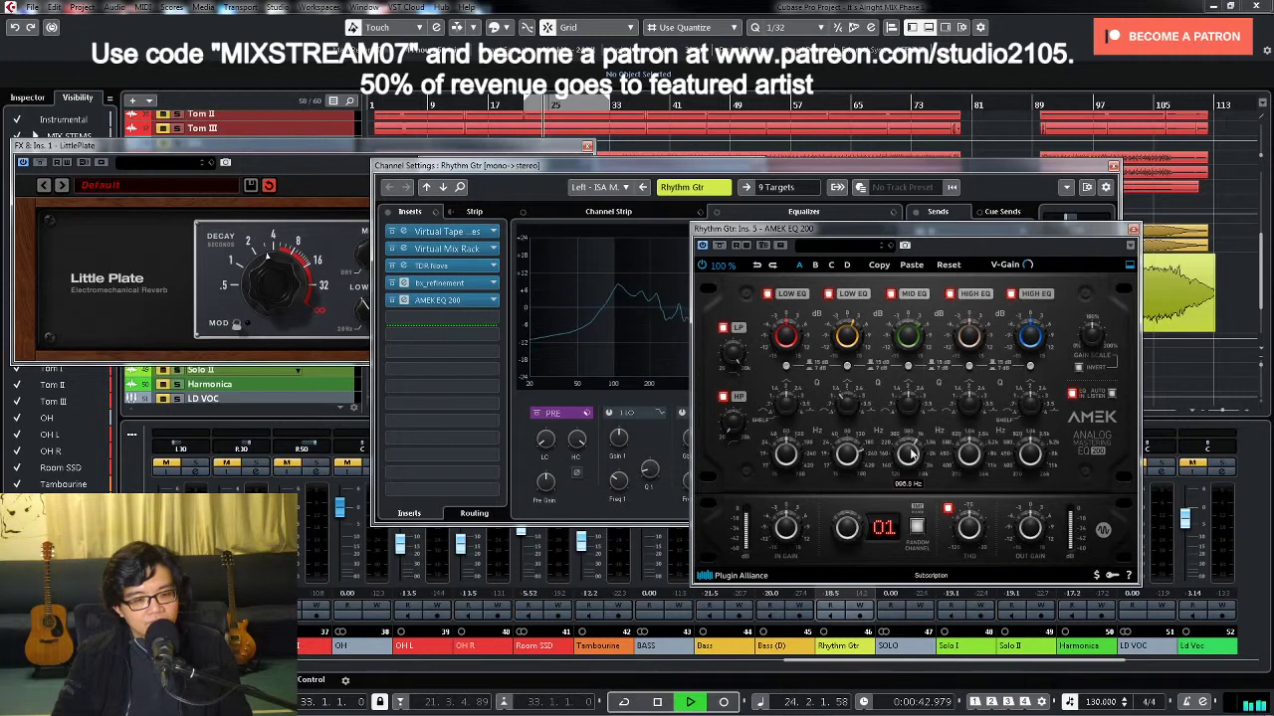
{"action": "key", "text": "space"}
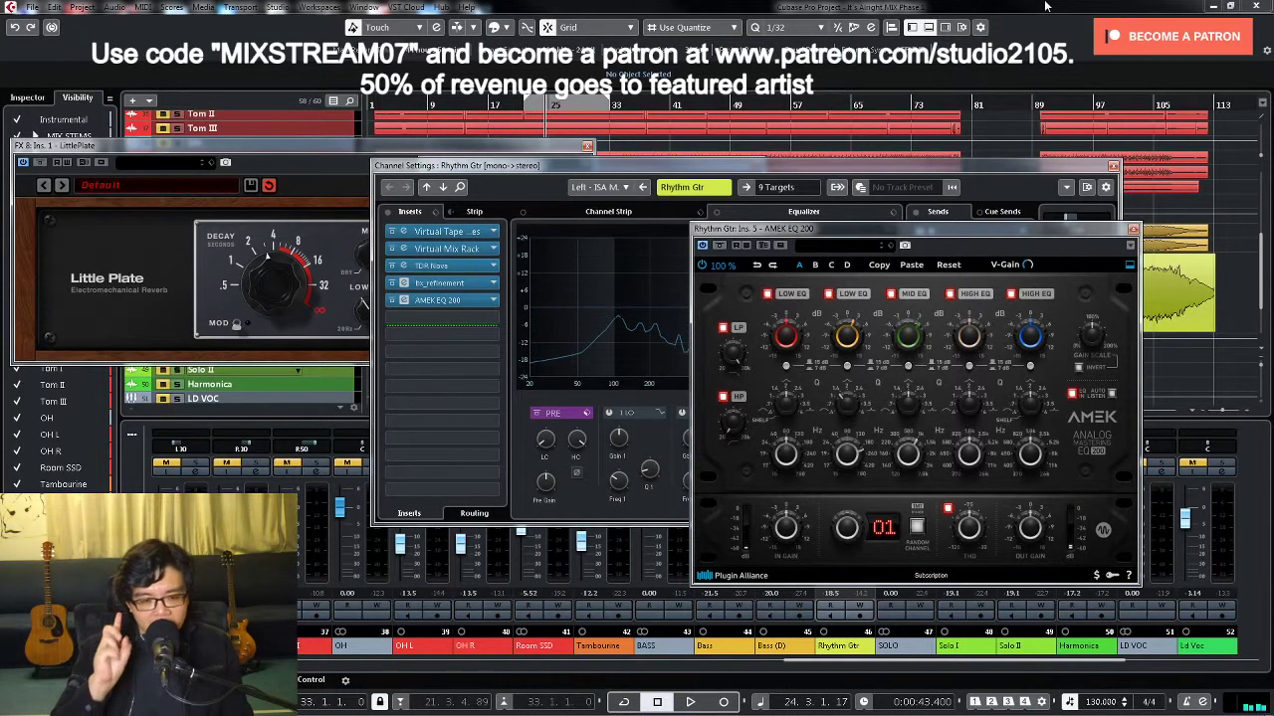
Step: Unsolo the Rhythm Gtr and close the AMEK EQ 200, channel settings, LittlePlate and bx_refinement windows
{"action": "mouse_move", "coordinate": [908, 338]}
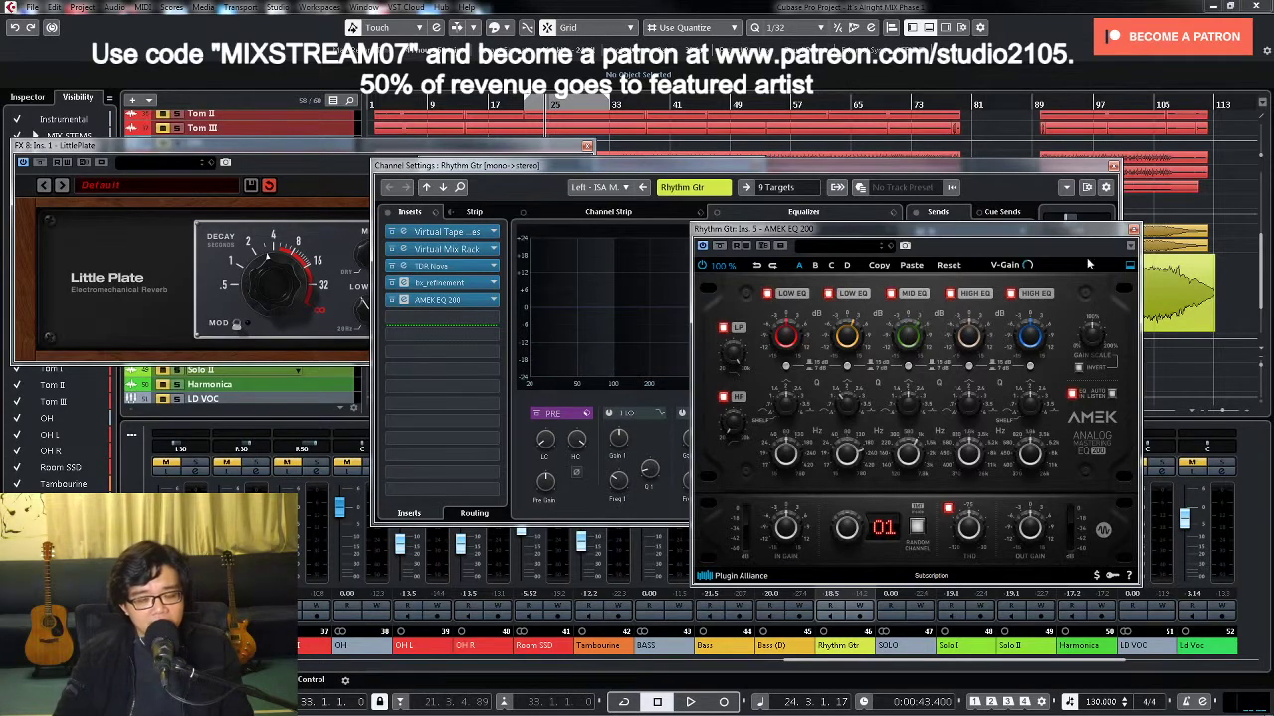
{"action": "left_click", "coordinate": [1131, 244]}
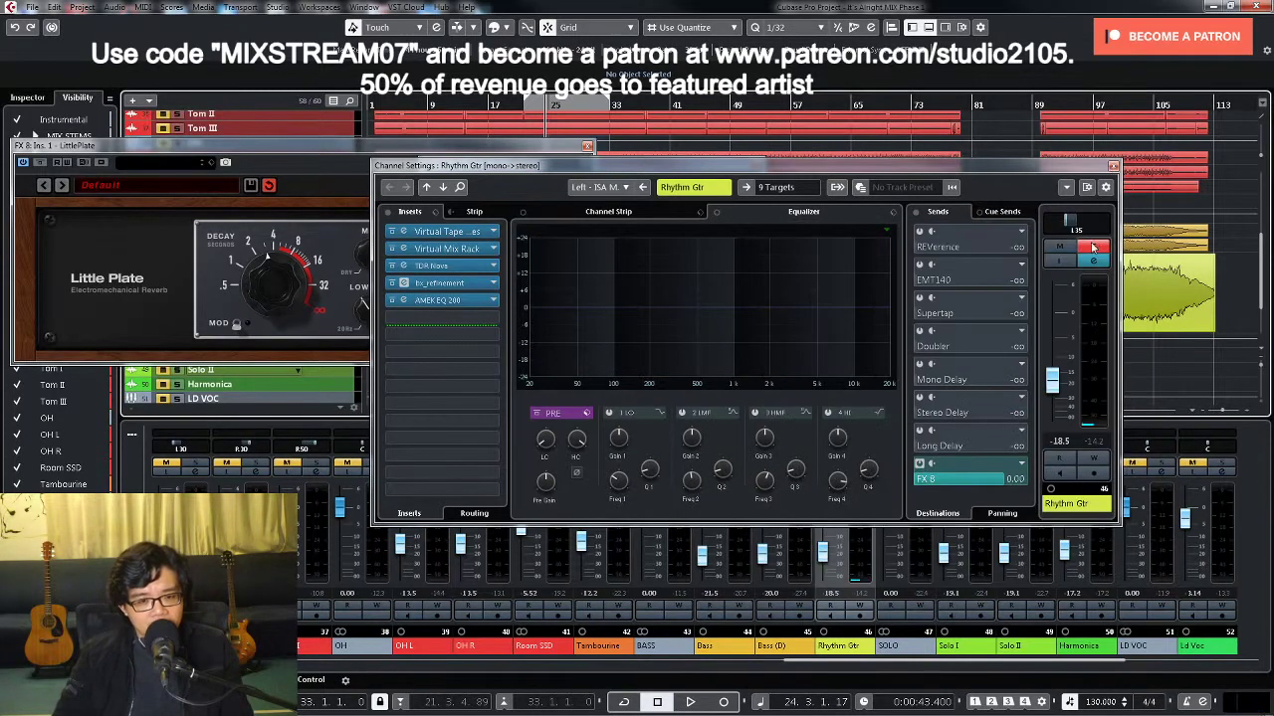
{"action": "left_click", "coordinate": [1111, 167]}
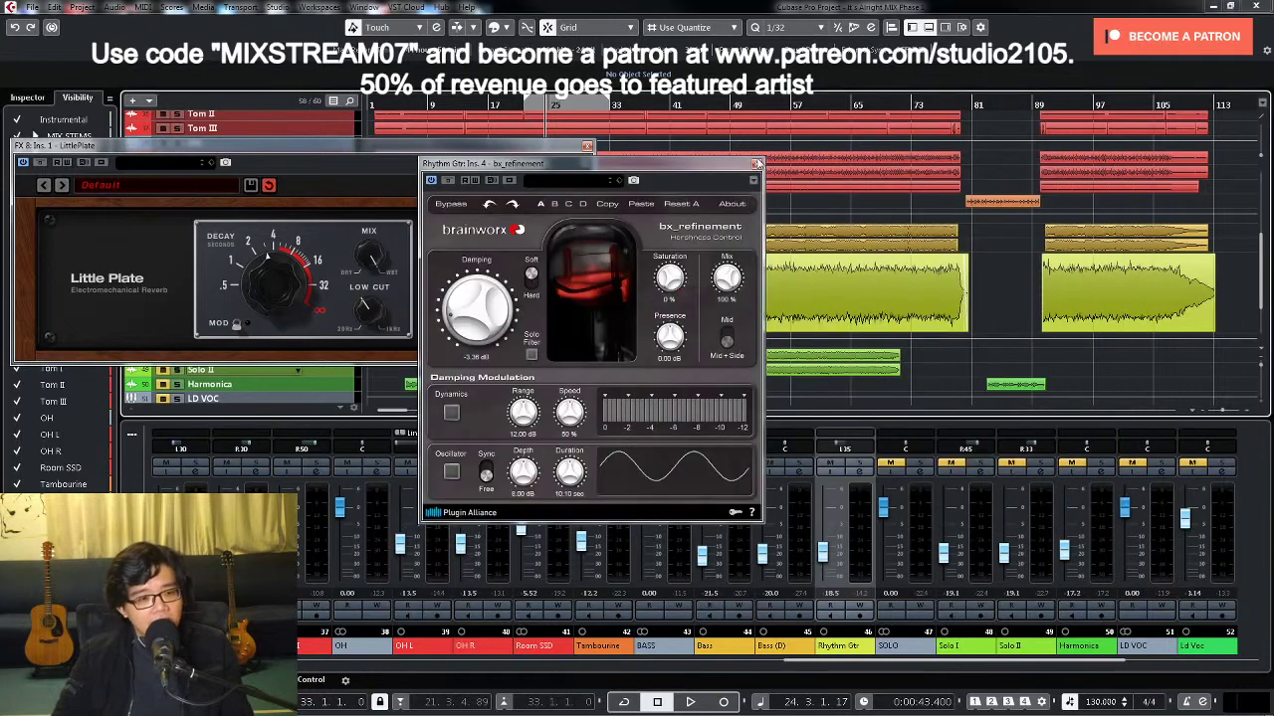
{"action": "left_click", "coordinate": [587, 146]}
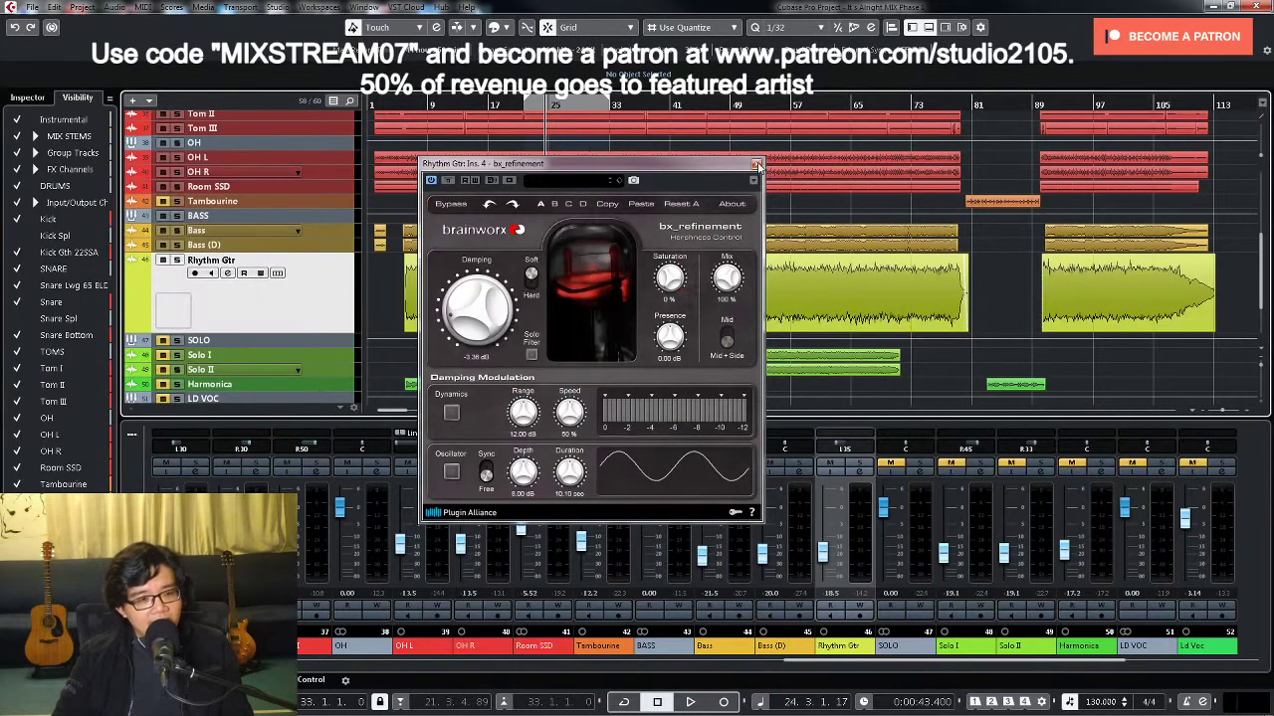
{"action": "left_click", "coordinate": [756, 164]}
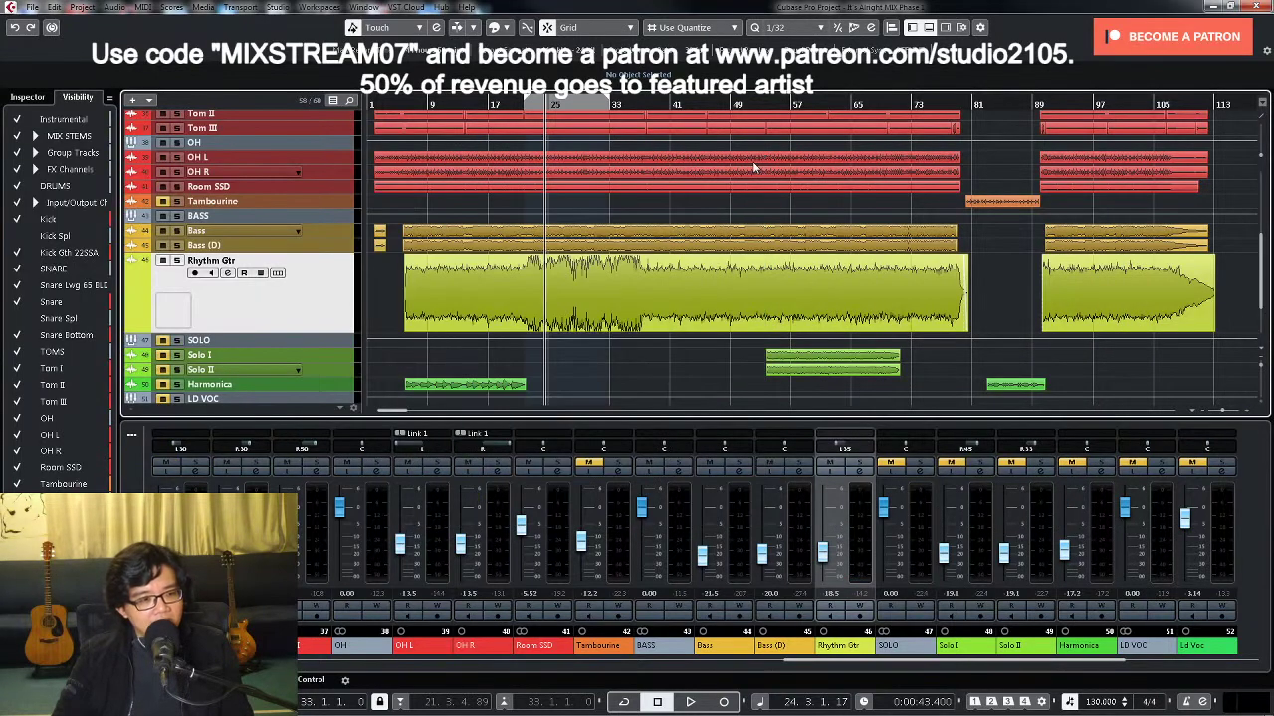
Step: Play the full mix from near bar 5 and lower the Rhythm Gtr's level to -19.8 dB
{"action": "left_click", "coordinate": [398, 108]}
{"action": "key", "text": "space"}
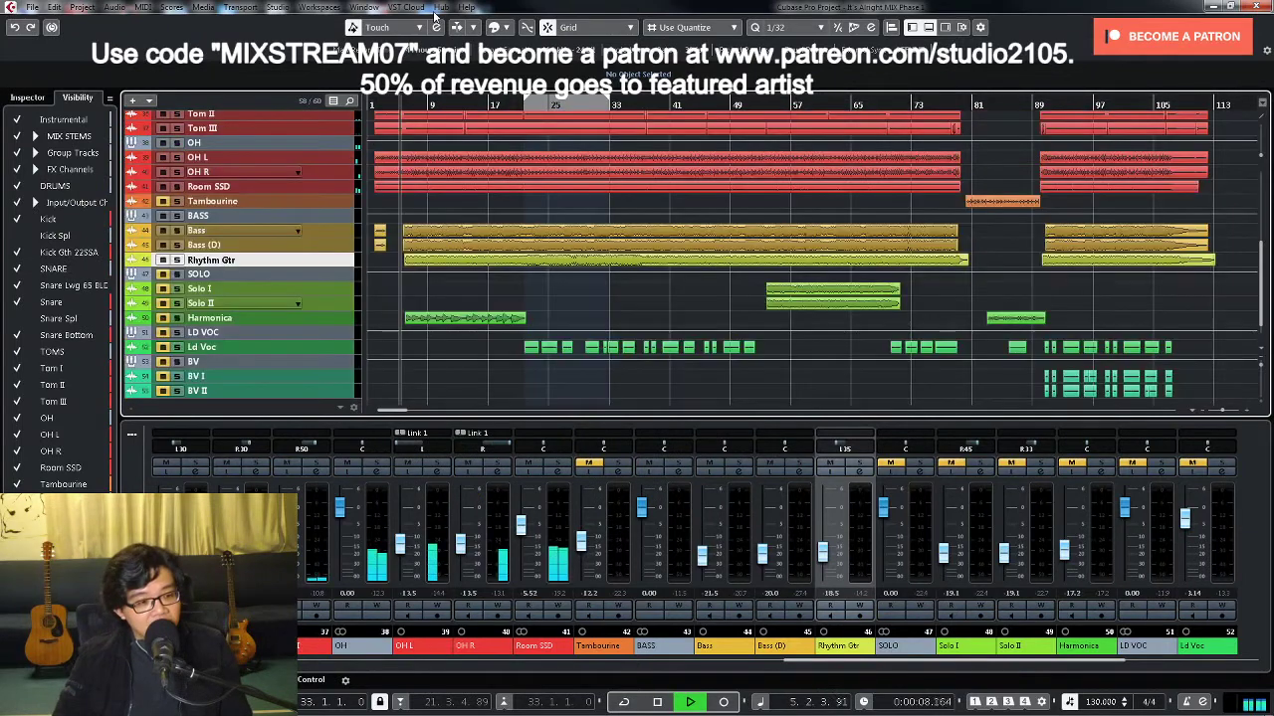
{"action": "left_click", "coordinate": [831, 557]}
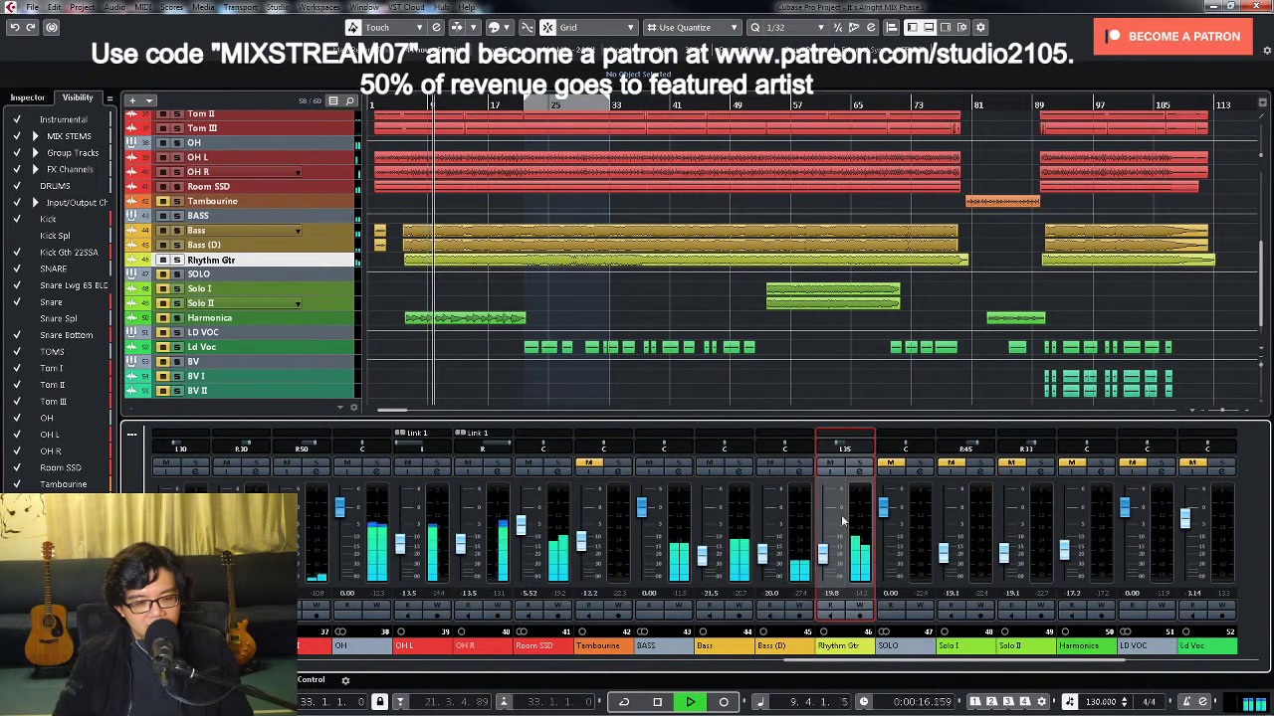
Step: Show the Rhythm Gtr's TDR Nova and lower its low-pass filter frequency to 5.3 kHz
{"action": "left_click", "coordinate": [860, 474]}
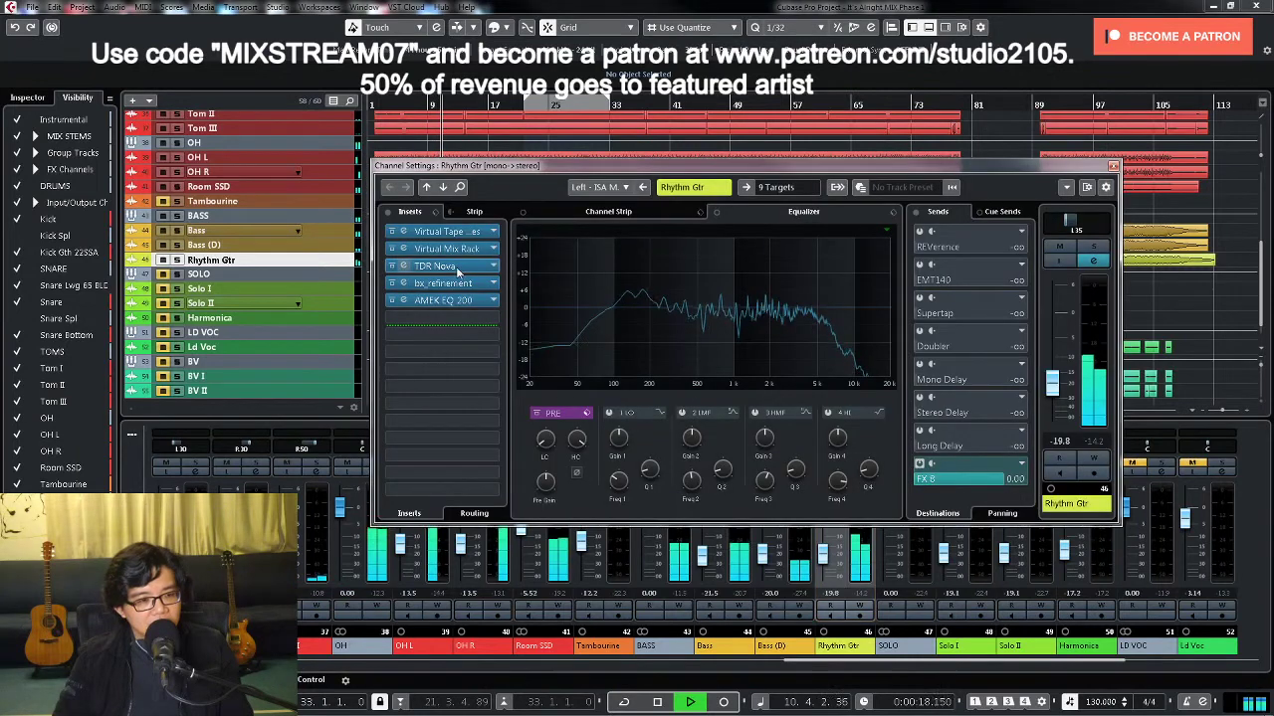
{"action": "left_click", "coordinate": [458, 271]}
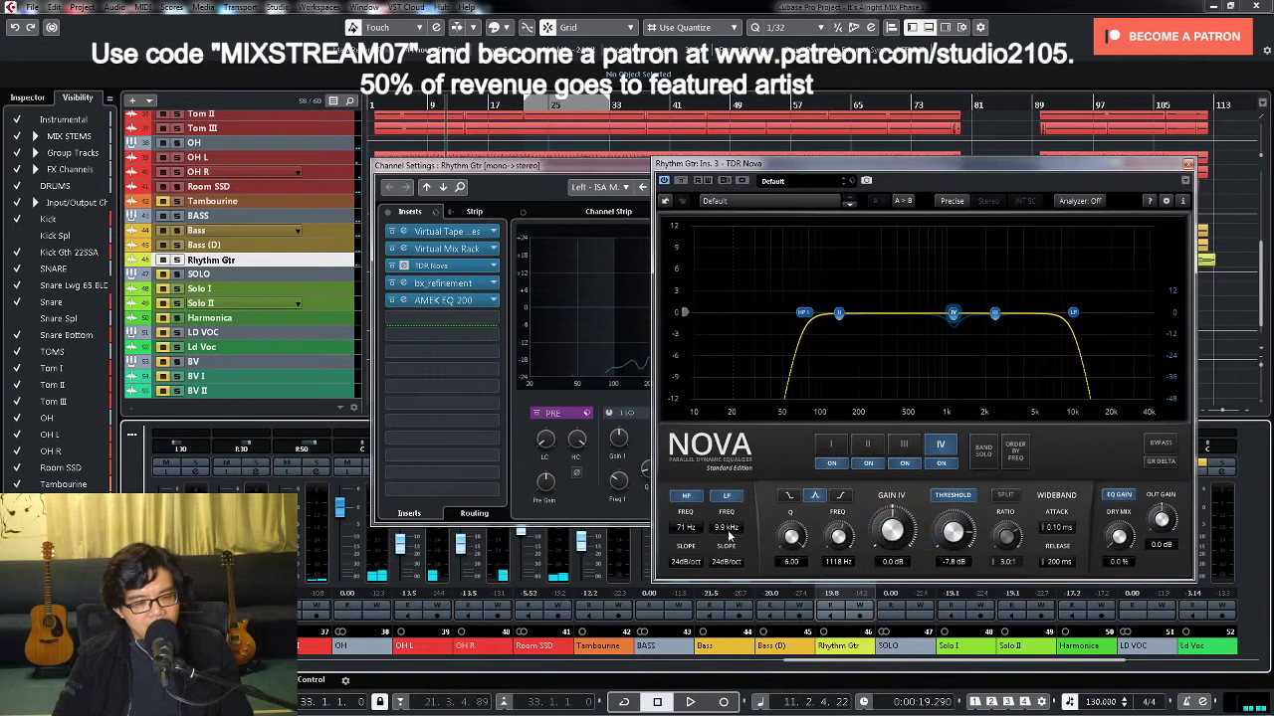
{"action": "key", "text": "space"}
{"action": "left_click_drag", "start_coordinate": [729, 538], "coordinate": [729, 567]}
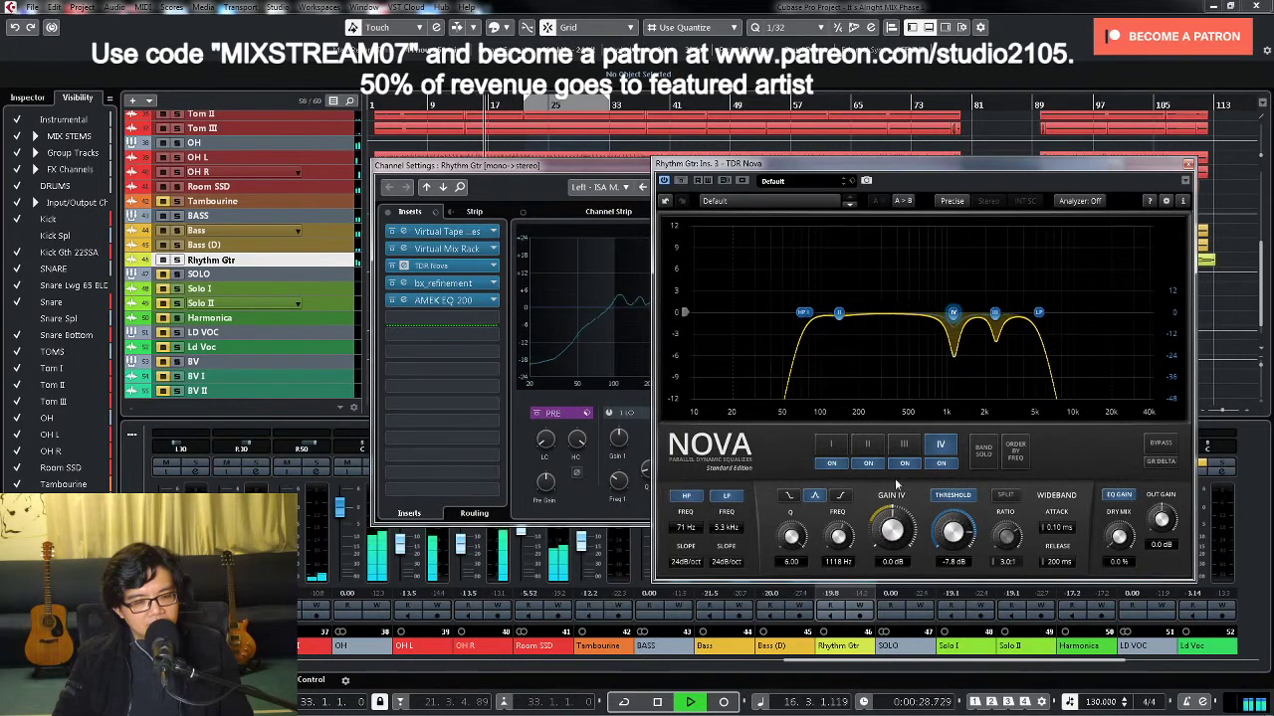
Step: Compare the mix without TDR Nova's band IV, set band IV's threshold to -5.4 dB and band III's to 0.0 dB, and close the windows
{"action": "left_click", "coordinate": [952, 463]}
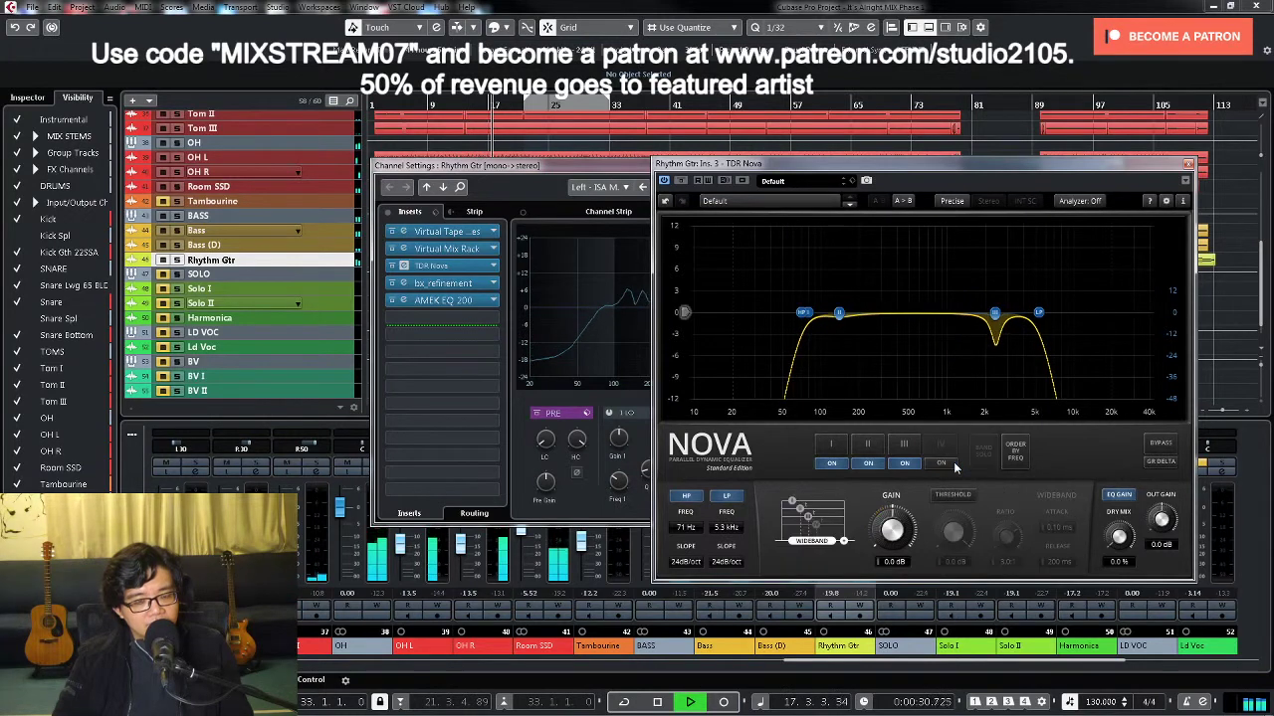
{"action": "left_click", "coordinate": [953, 463]}
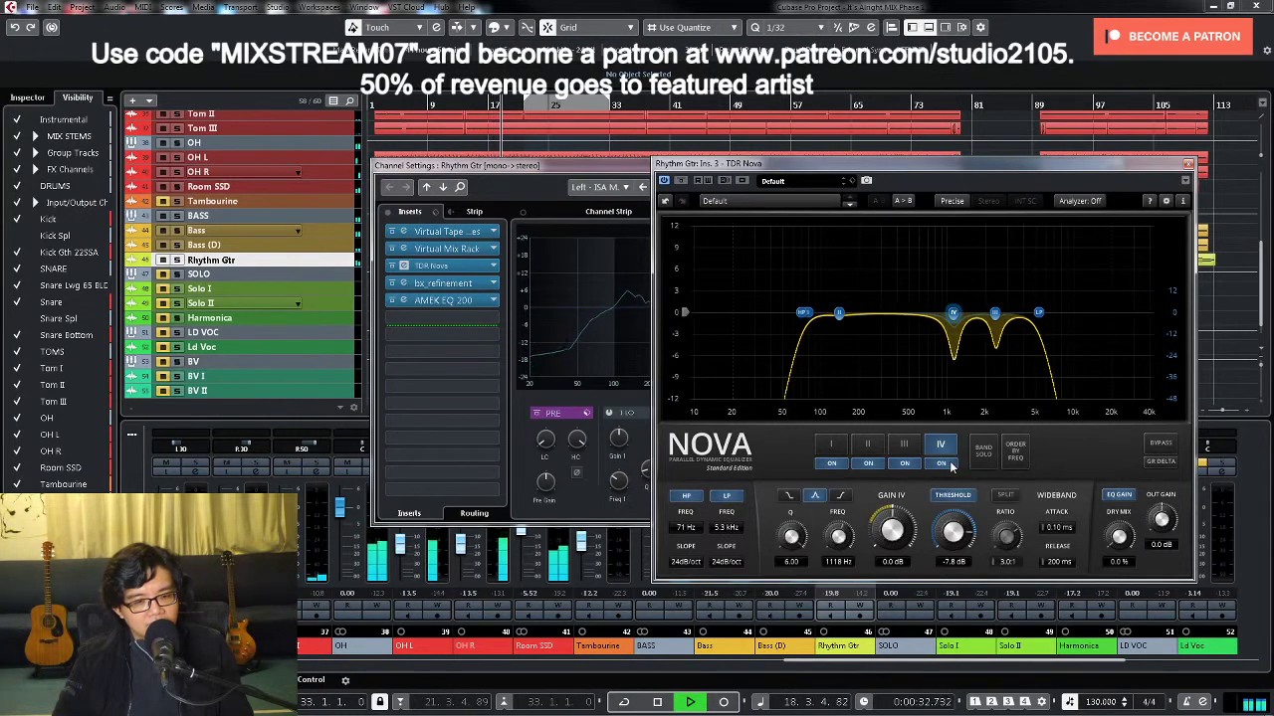
{"action": "left_click_drag", "start_coordinate": [953, 532], "coordinate": [953, 515]}
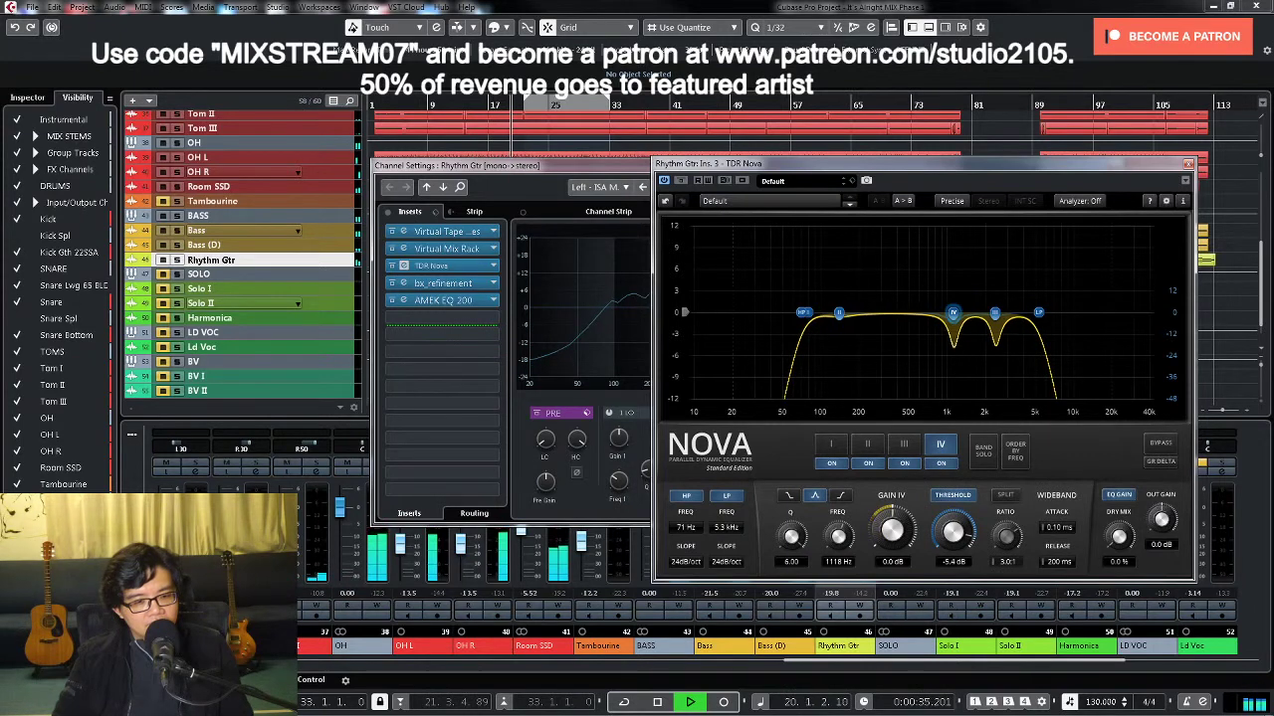
{"action": "left_click", "coordinate": [903, 445]}
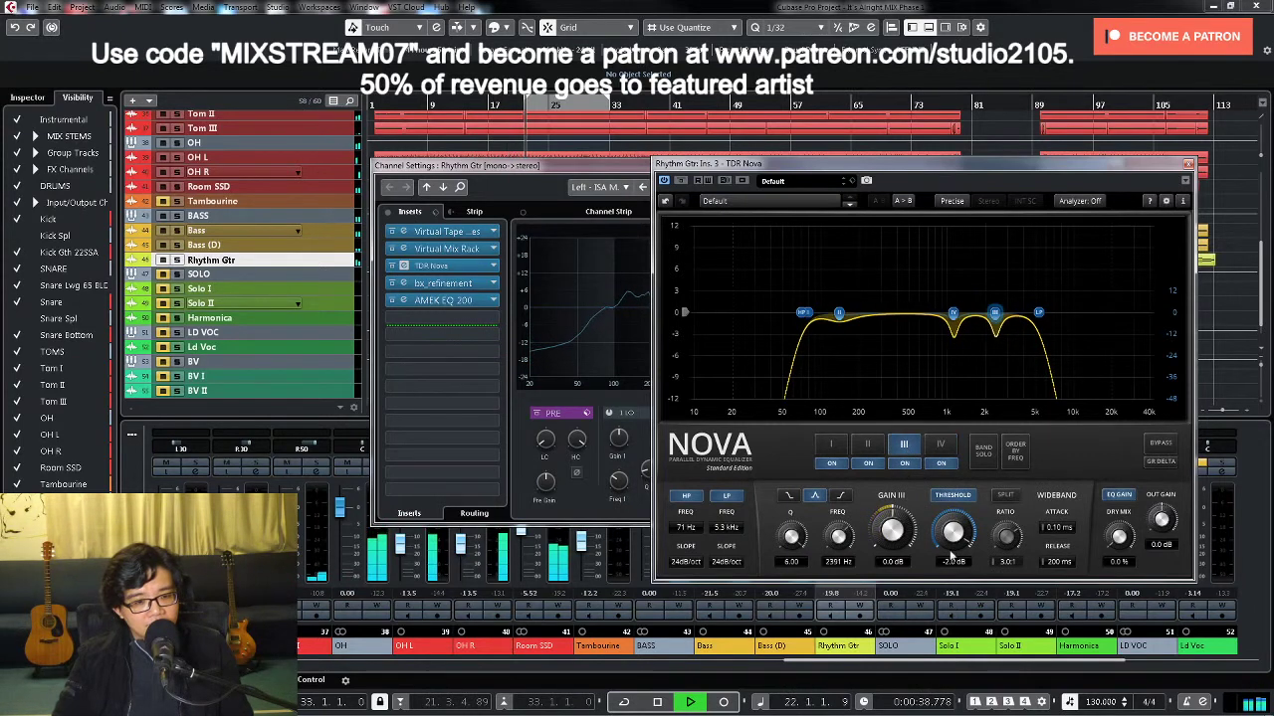
{"action": "left_click_drag", "start_coordinate": [949, 526], "coordinate": [949, 518]}
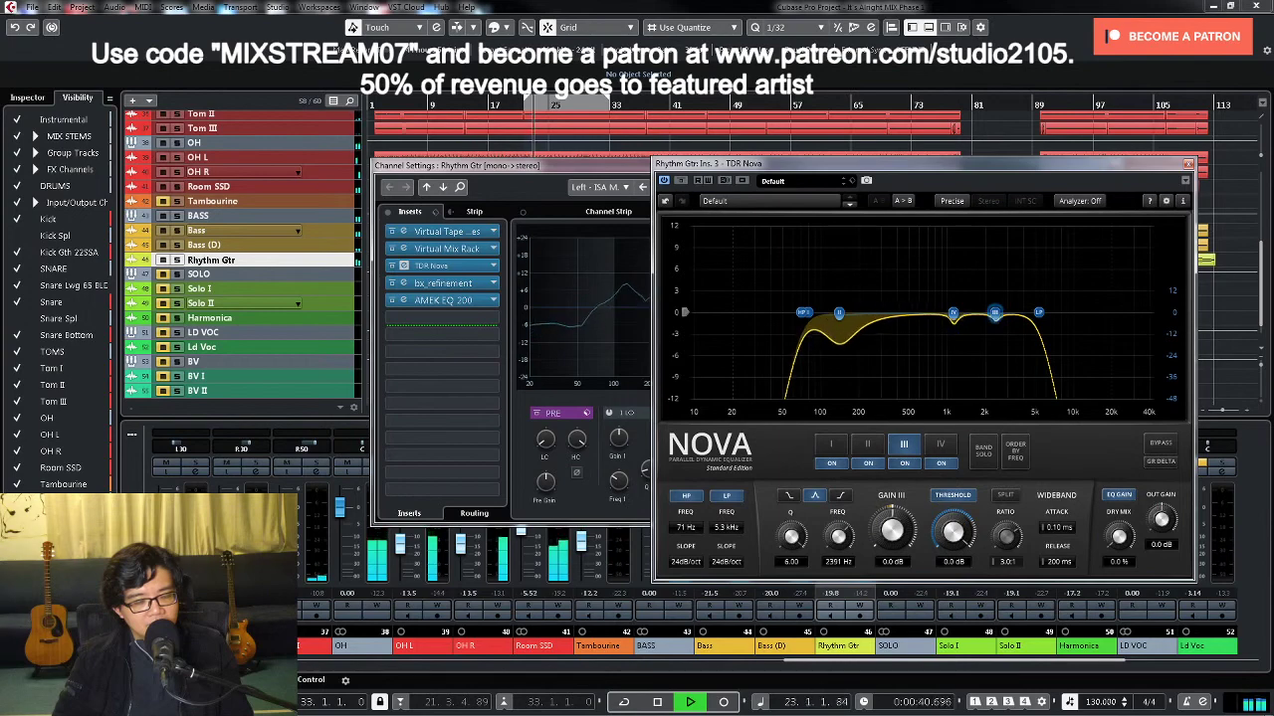
{"action": "left_click", "coordinate": [1188, 163]}
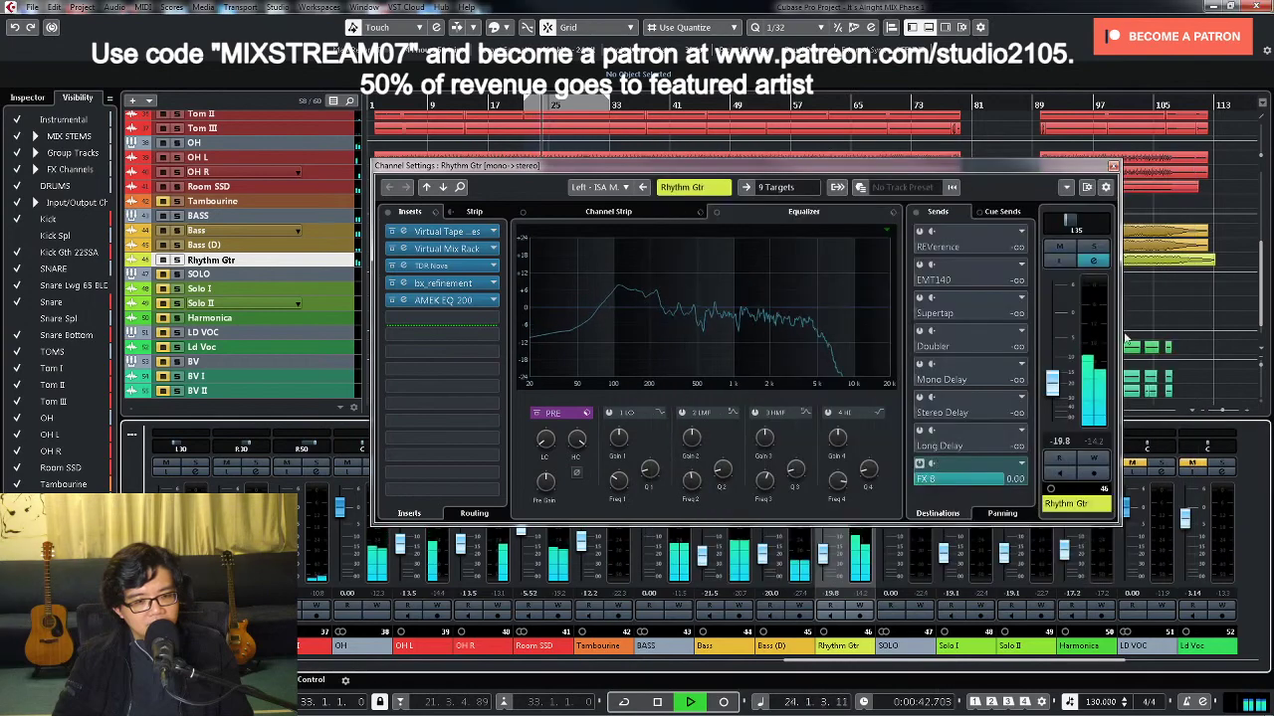
{"action": "left_click", "coordinate": [1112, 165]}
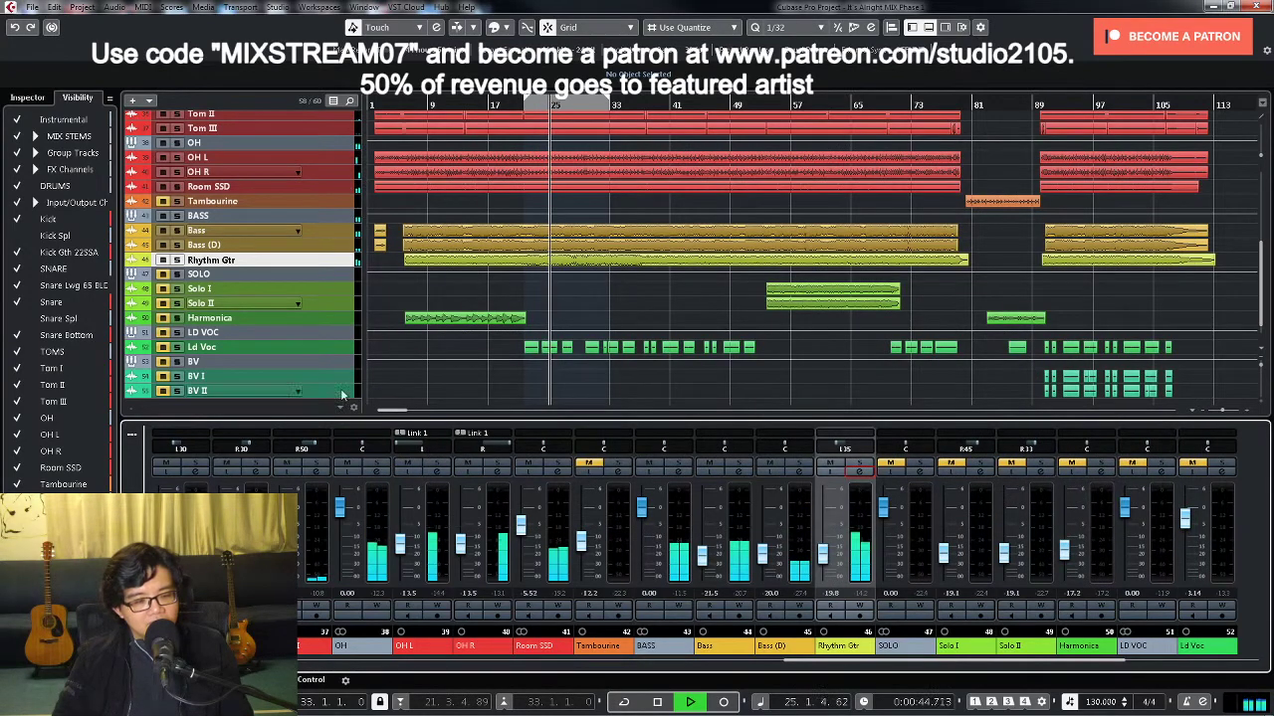
Step: Stop playback, set the playhead near bar 19, and select the Harmonica track, inspecting its enlarged waveform and its mixer channel
{"action": "scroll", "coordinate": [591, 365], "scroll_direction": "down", "scroll_amount": 1}
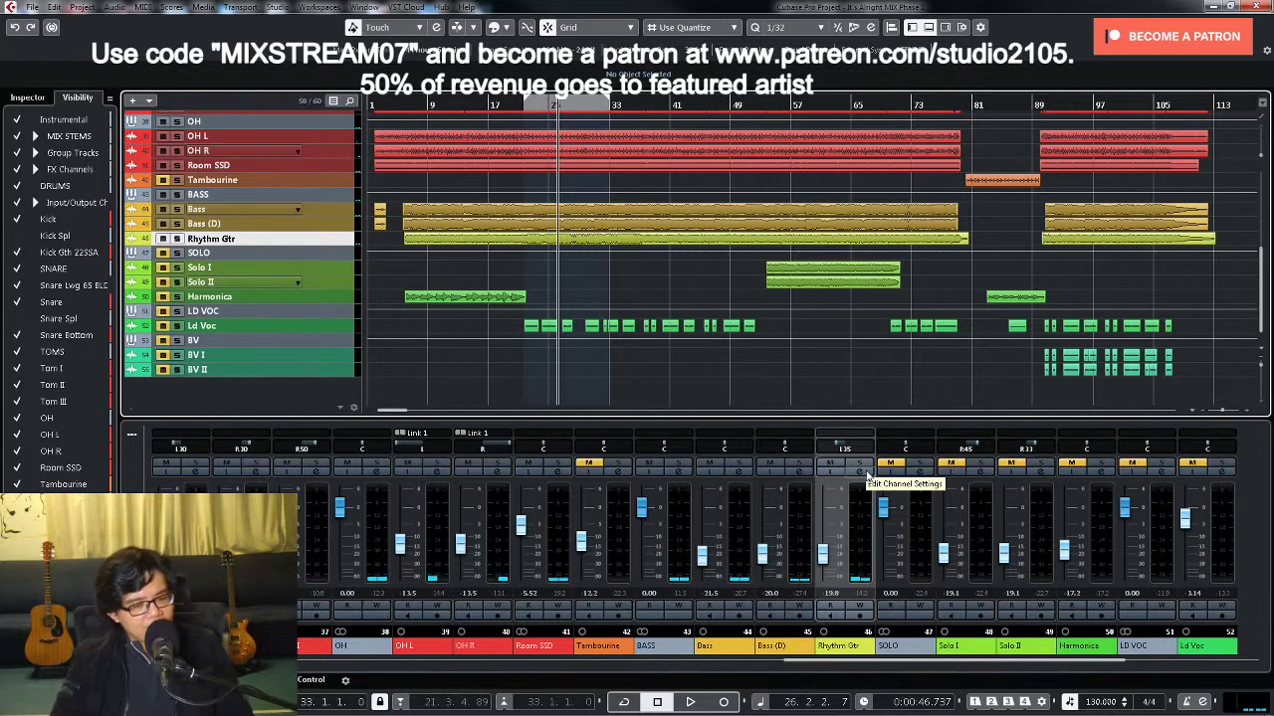
{"action": "left_click_drag", "start_coordinate": [806, 664], "coordinate": [721, 674]}
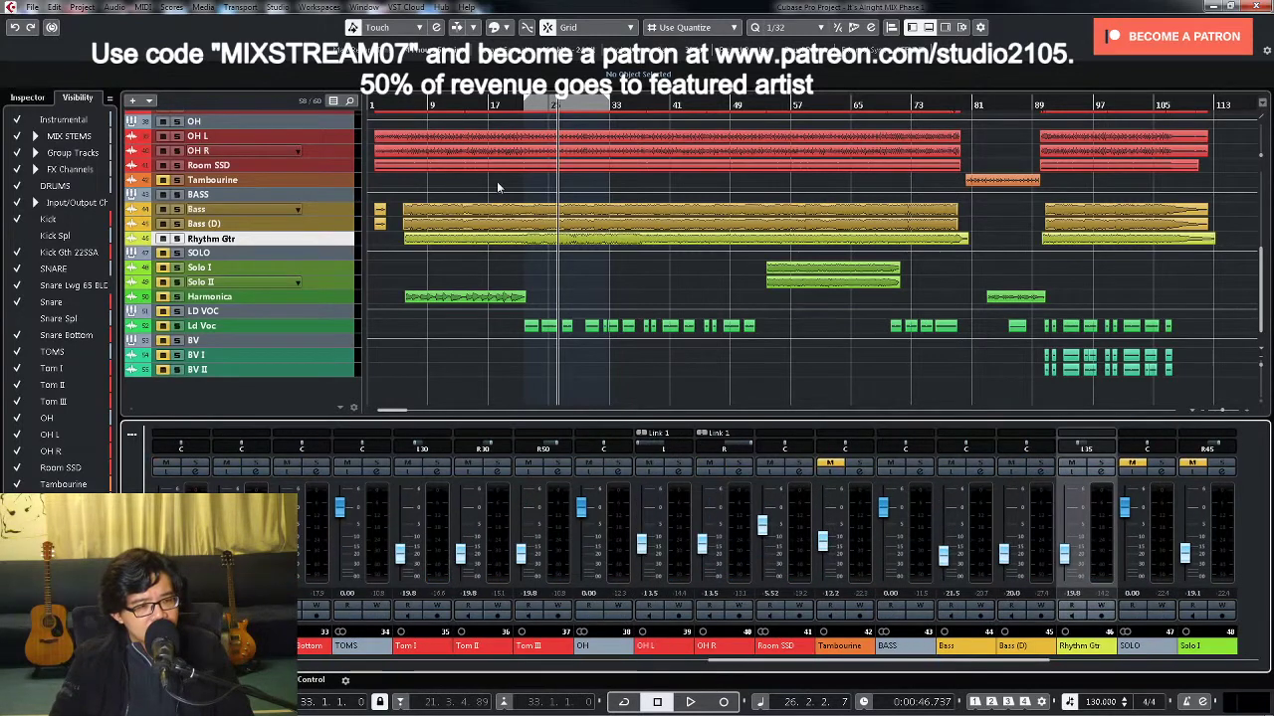
{"action": "left_click", "coordinate": [509, 104]}
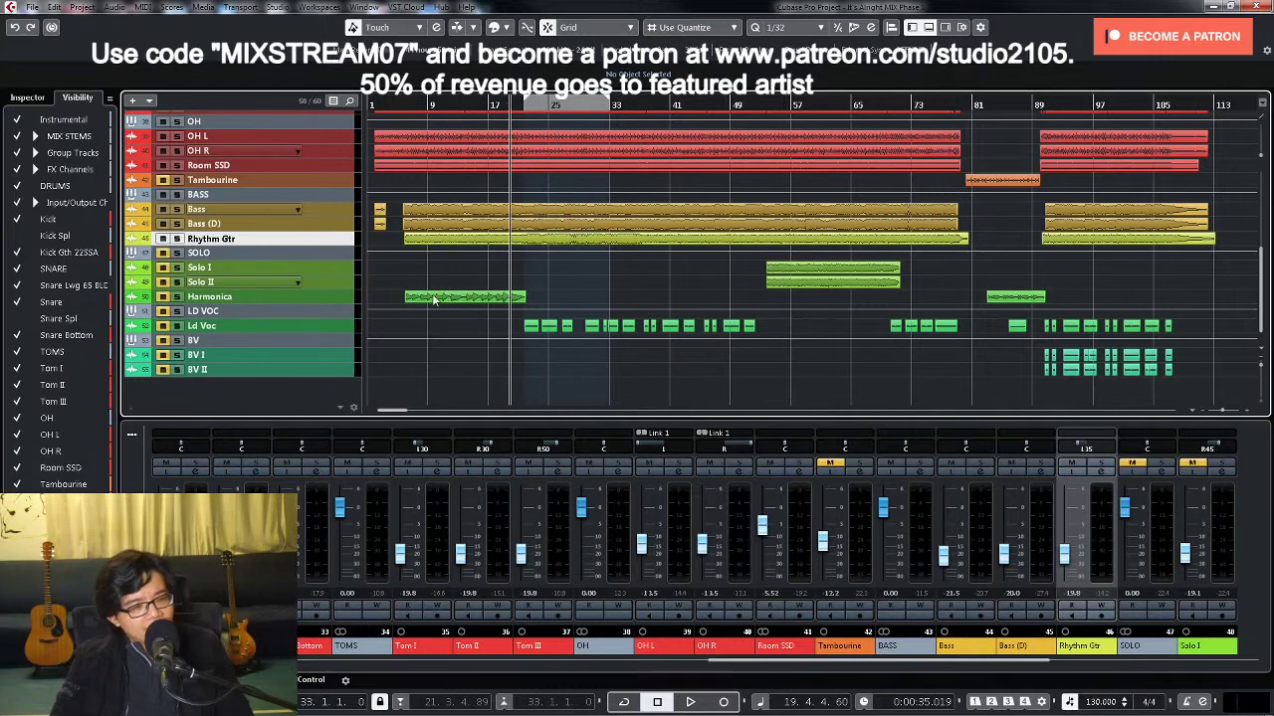
{"action": "left_click", "coordinate": [348, 296]}
{"action": "key", "text": "z"}
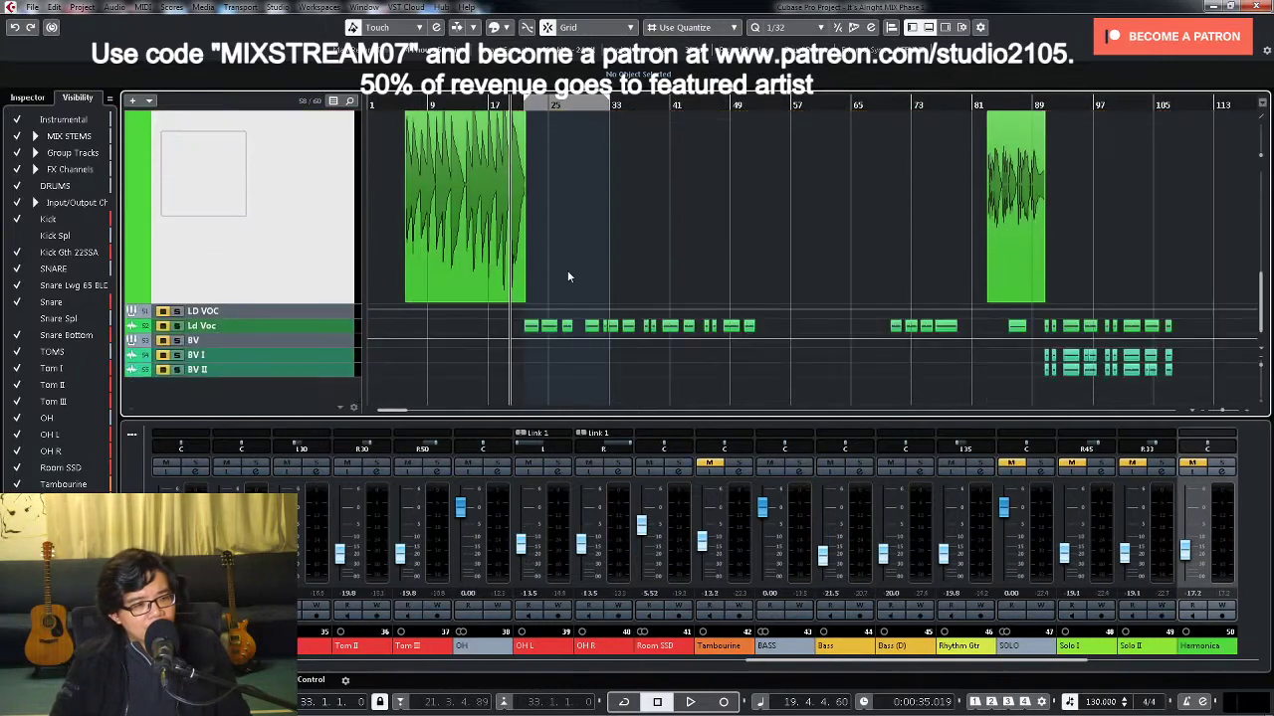
{"action": "key", "text": "z"}
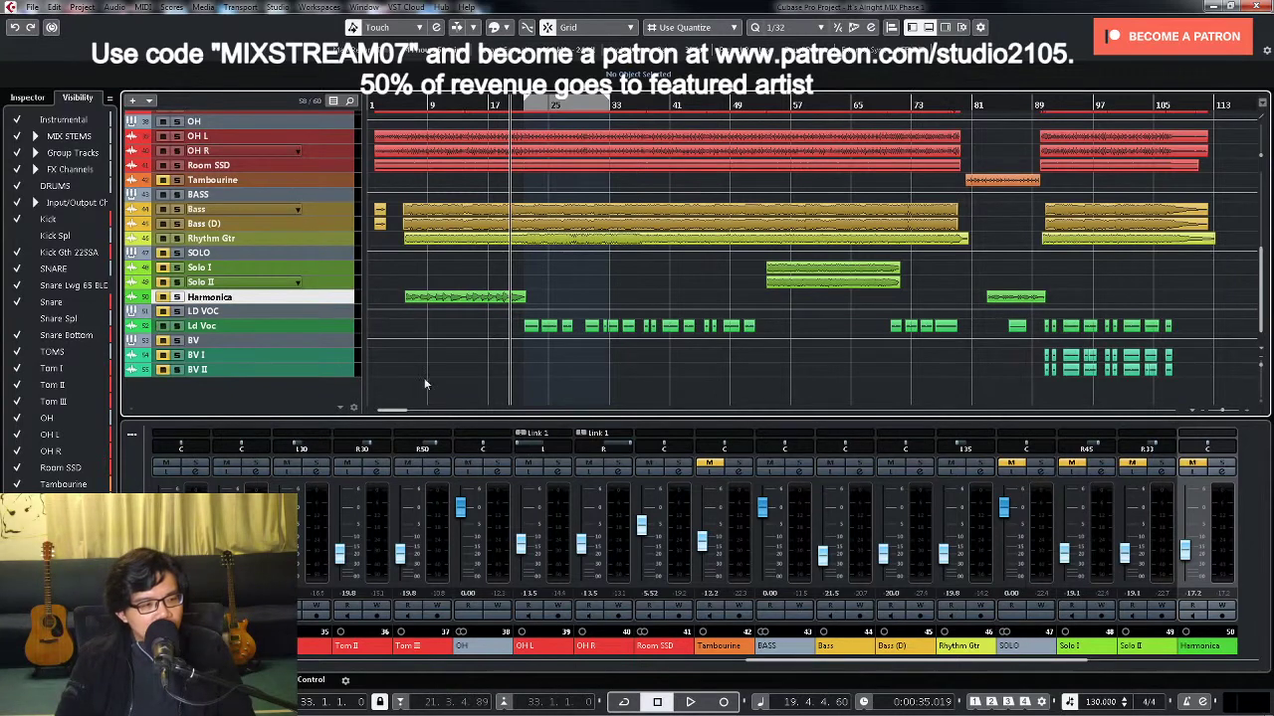
{"action": "left_click_drag", "start_coordinate": [1071, 662], "coordinate": [1240, 663]}
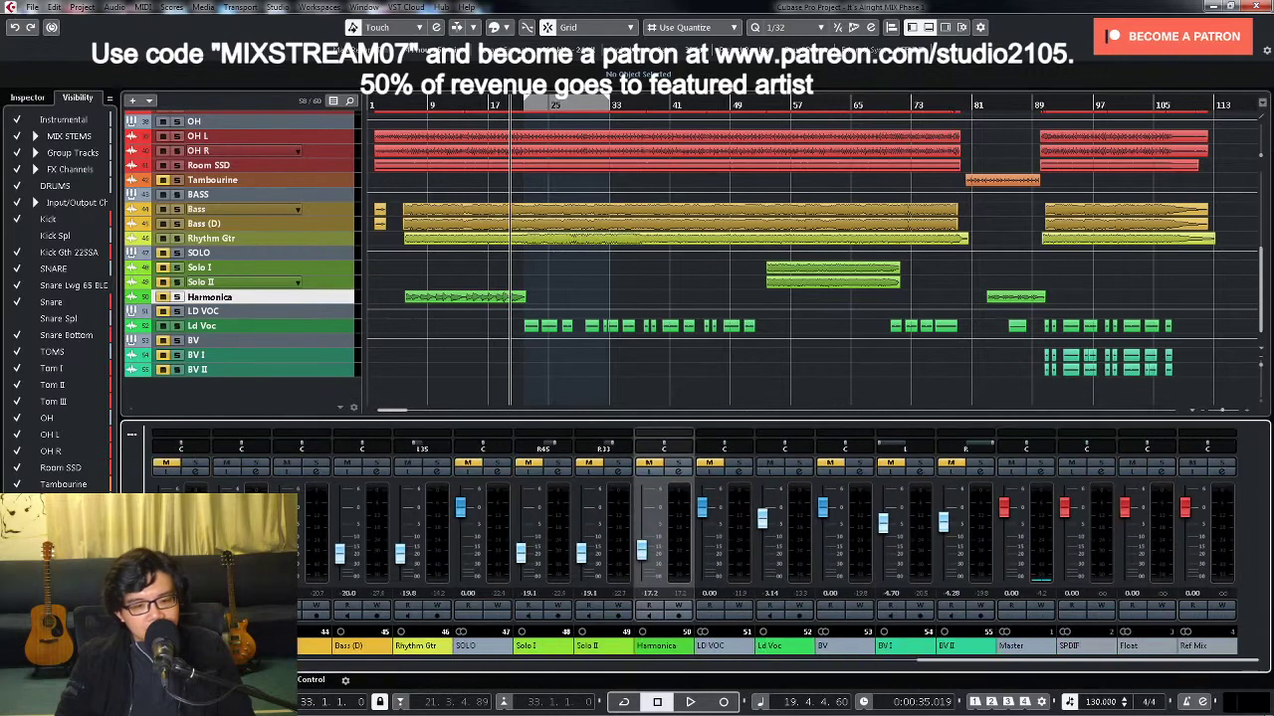
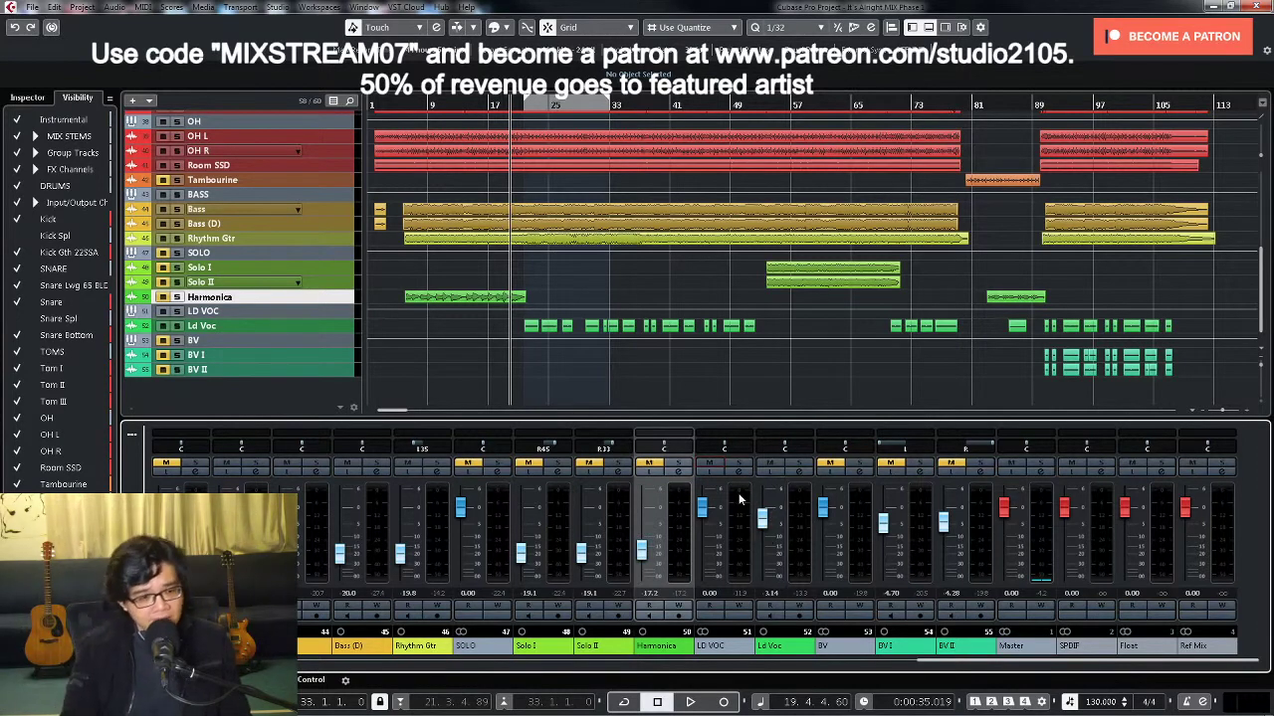
Step: Check the Ld Voc channel's settings, close them, and enlarge the Ld Voc track to inspect its waveforms
{"action": "left_click", "coordinate": [799, 471]}
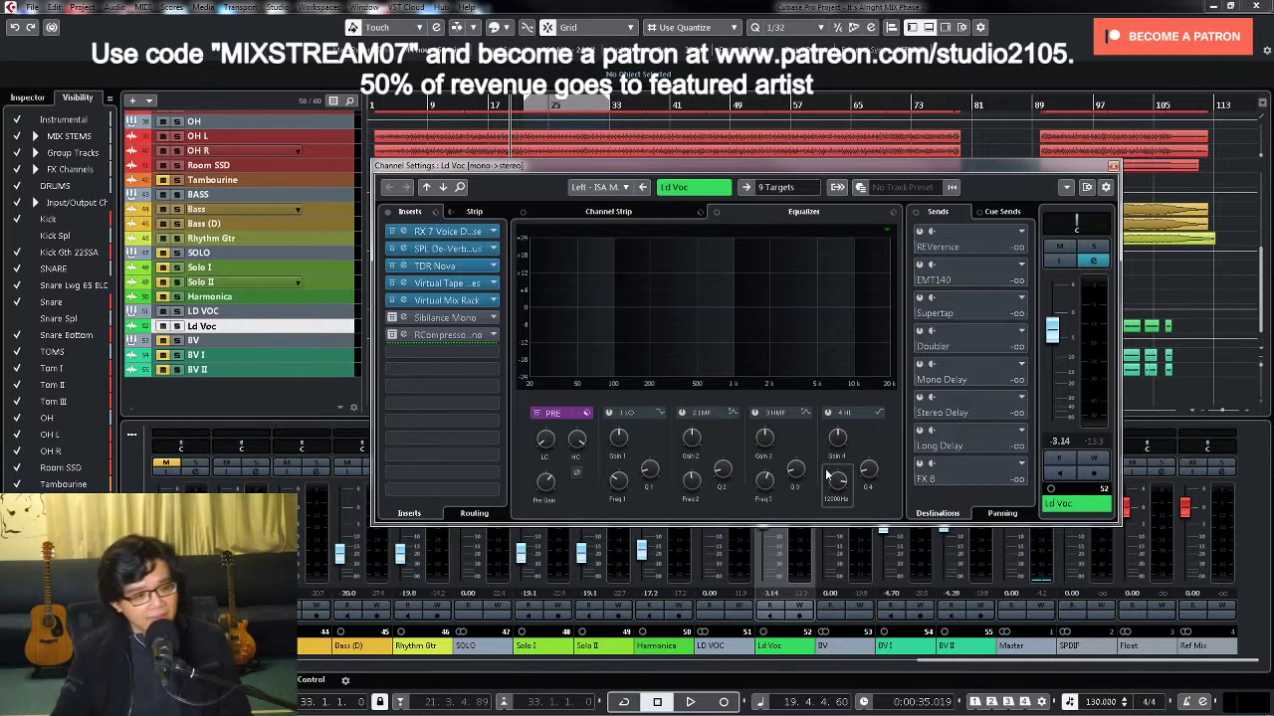
{"action": "left_click", "coordinate": [1114, 166]}
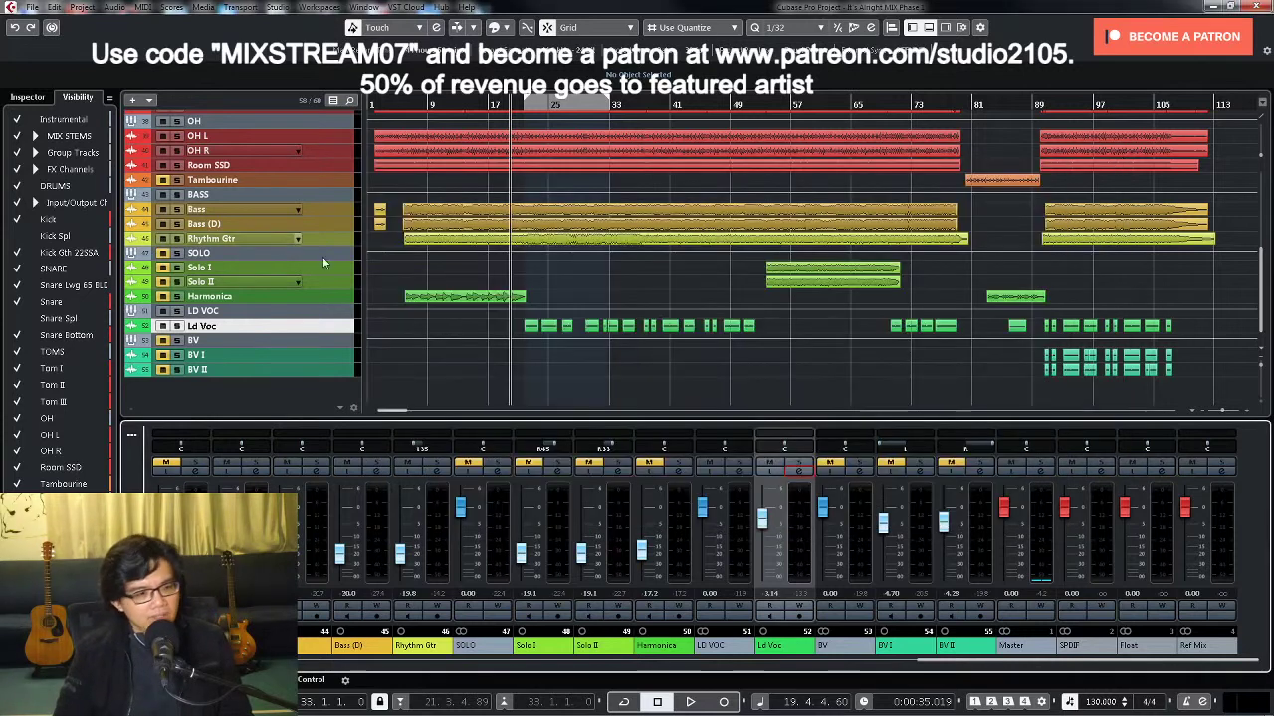
{"action": "left_click_drag", "start_coordinate": [341, 329], "coordinate": [341, 403]}
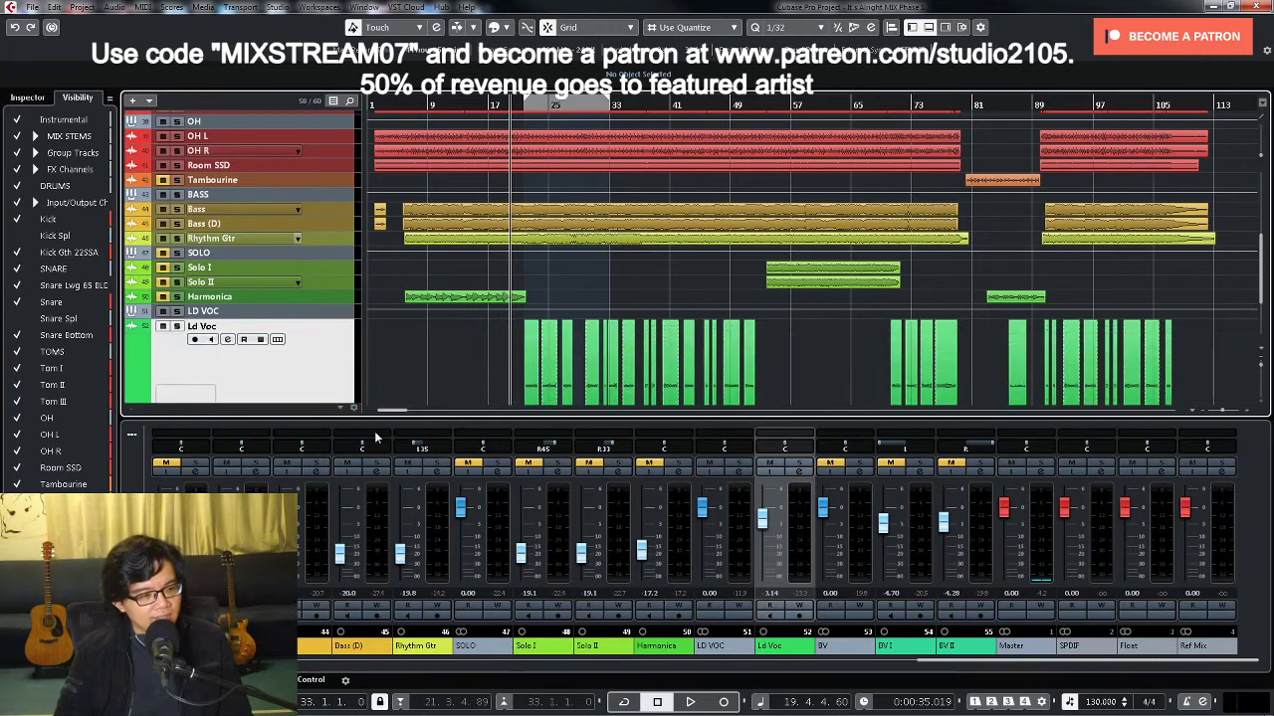
{"action": "left_click_drag", "start_coordinate": [310, 331], "coordinate": [322, 426]}
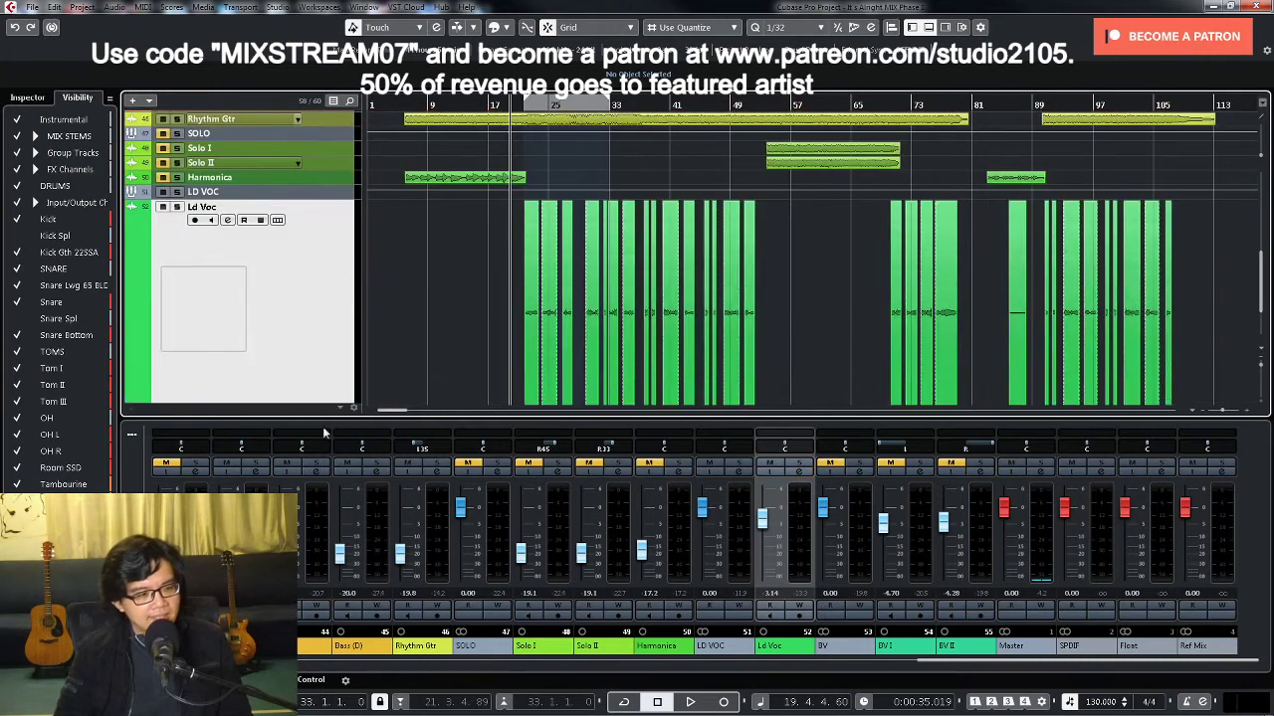
{"action": "scroll", "coordinate": [1006, 303], "scroll_direction": "up", "scroll_amount": 2}
{"action": "scroll", "coordinate": [1006, 304], "scroll_direction": "down", "scroll_amount": 2}
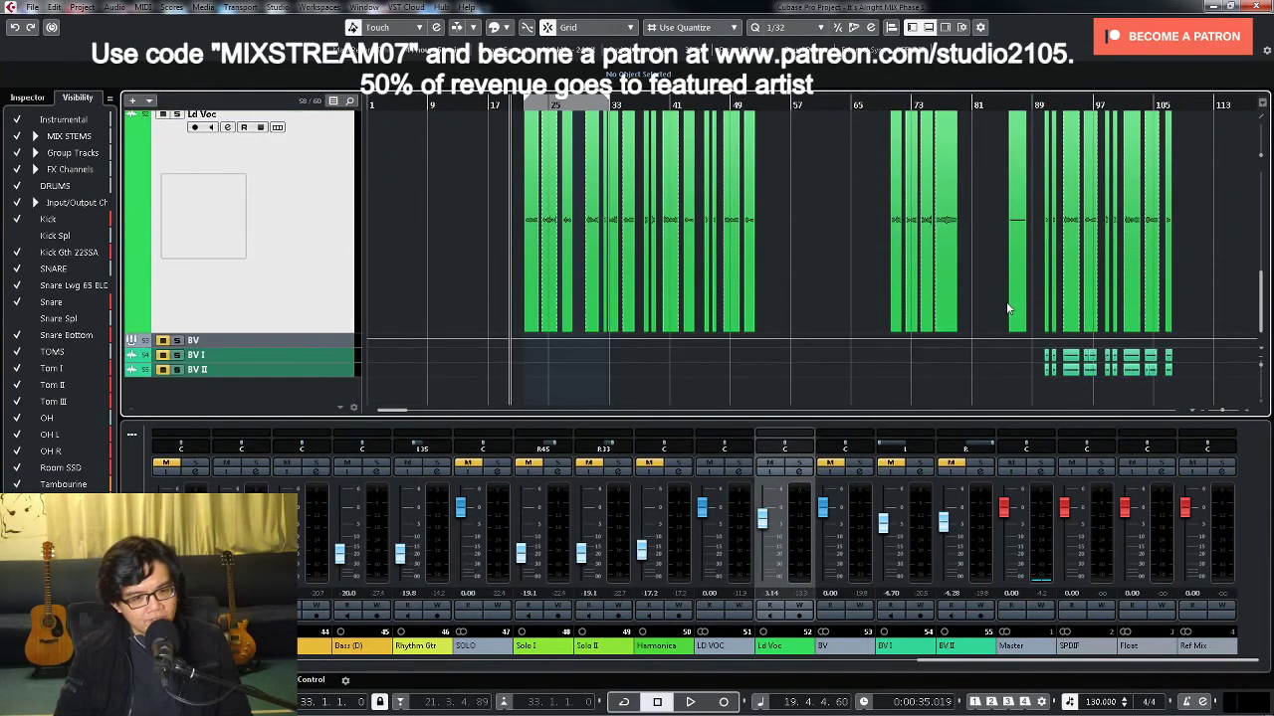
{"action": "scroll", "coordinate": [1006, 304], "scroll_direction": "up", "scroll_amount": 2}
{"action": "scroll", "coordinate": [1006, 304], "scroll_direction": "down", "scroll_amount": 2}
{"action": "scroll", "coordinate": [1008, 309], "scroll_direction": "up", "scroll_amount": 1}
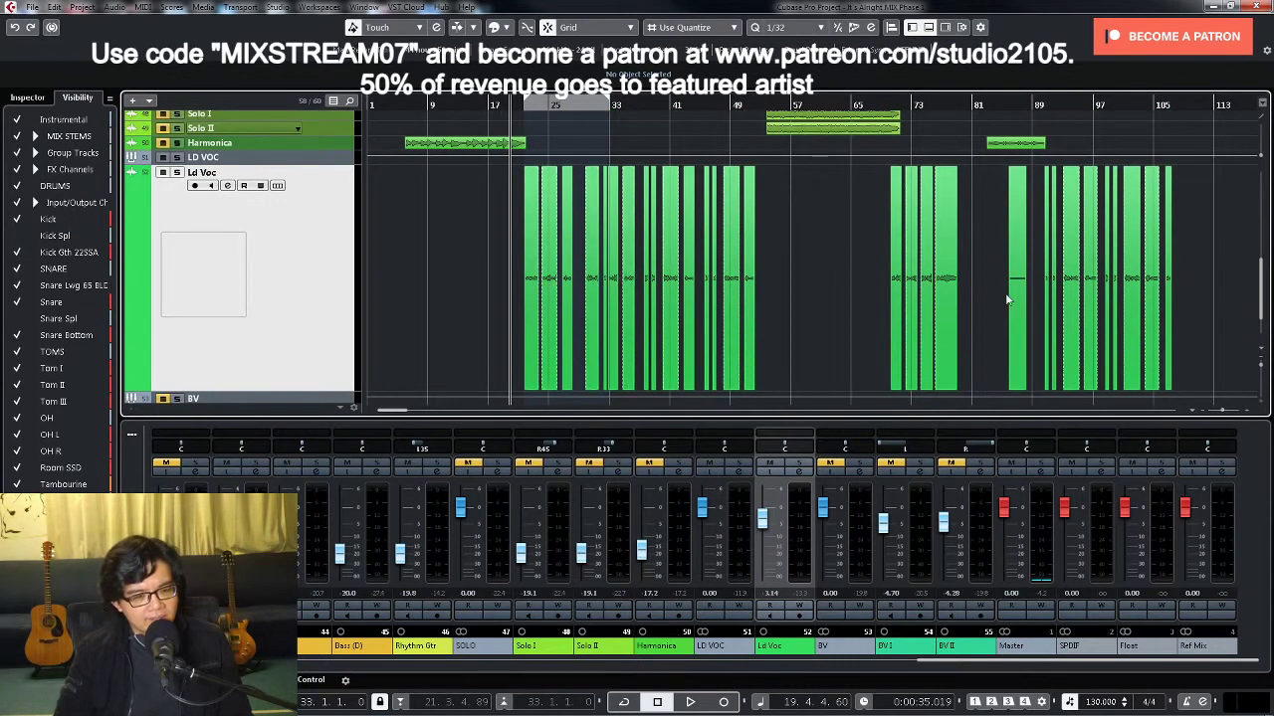
{"action": "scroll", "coordinate": [988, 233], "scroll_direction": "up", "scroll_amount": 1}
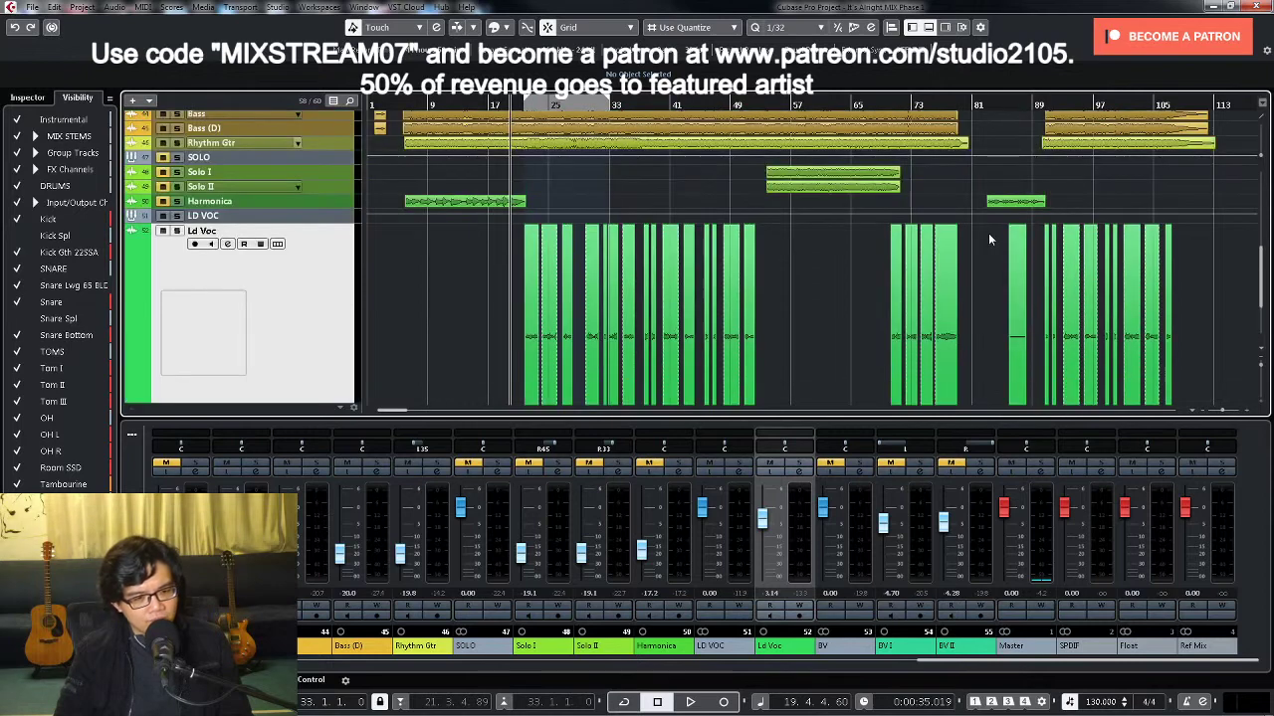
Step: Select the quiet Ld Voc event near bar 86, set the locators and playhead to it, and solo the track
{"action": "scroll", "coordinate": [988, 233], "scroll_direction": "down", "scroll_amount": 1}
{"action": "left_click", "coordinate": [1022, 290]}
{"action": "key", "text": "p"}
{"action": "key", "text": "KP_1"}
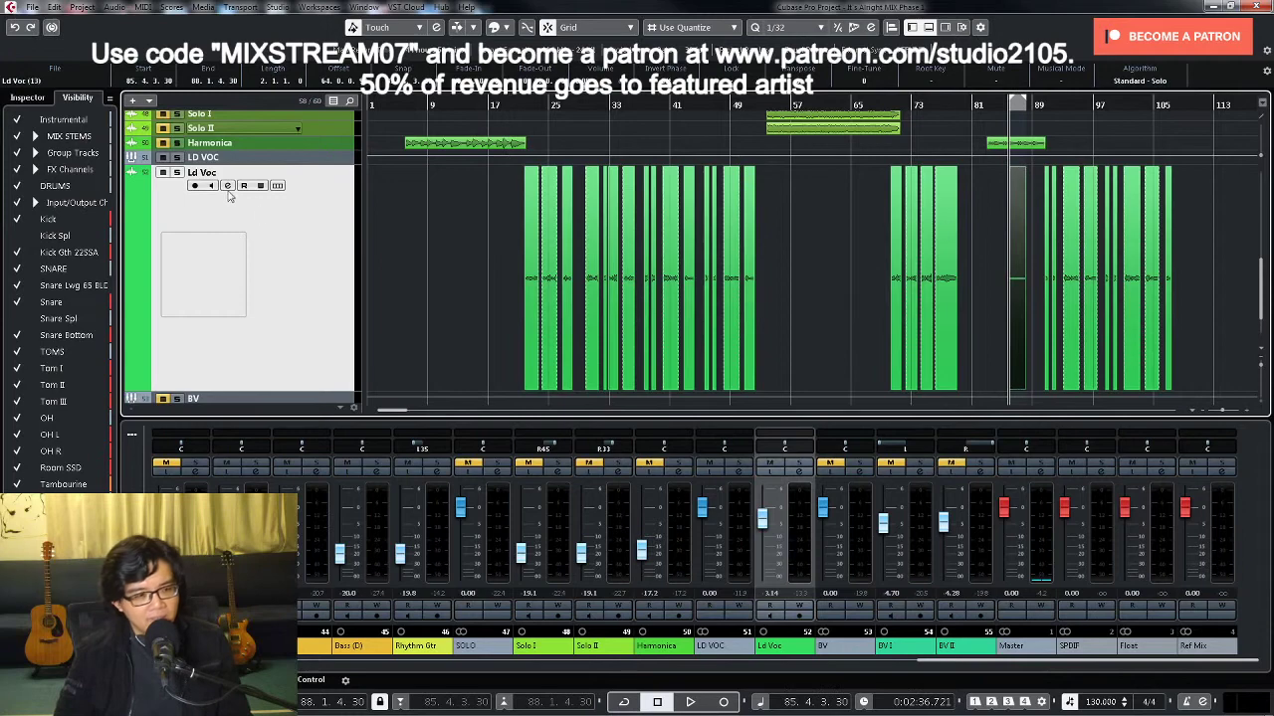
{"action": "left_click", "coordinate": [178, 171]}
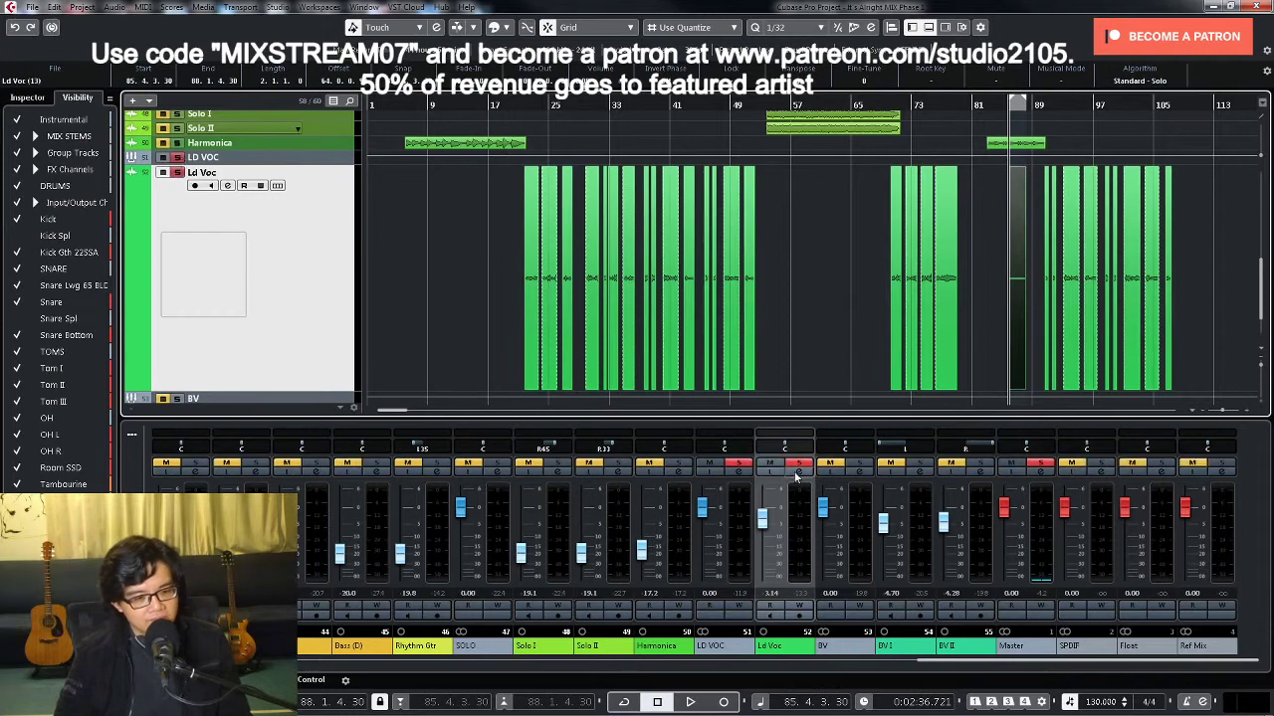
Step: Bypass all Ld Voc inserts and play the soloed event near bar 86 with cycle turned on
{"action": "left_click", "coordinate": [797, 474]}
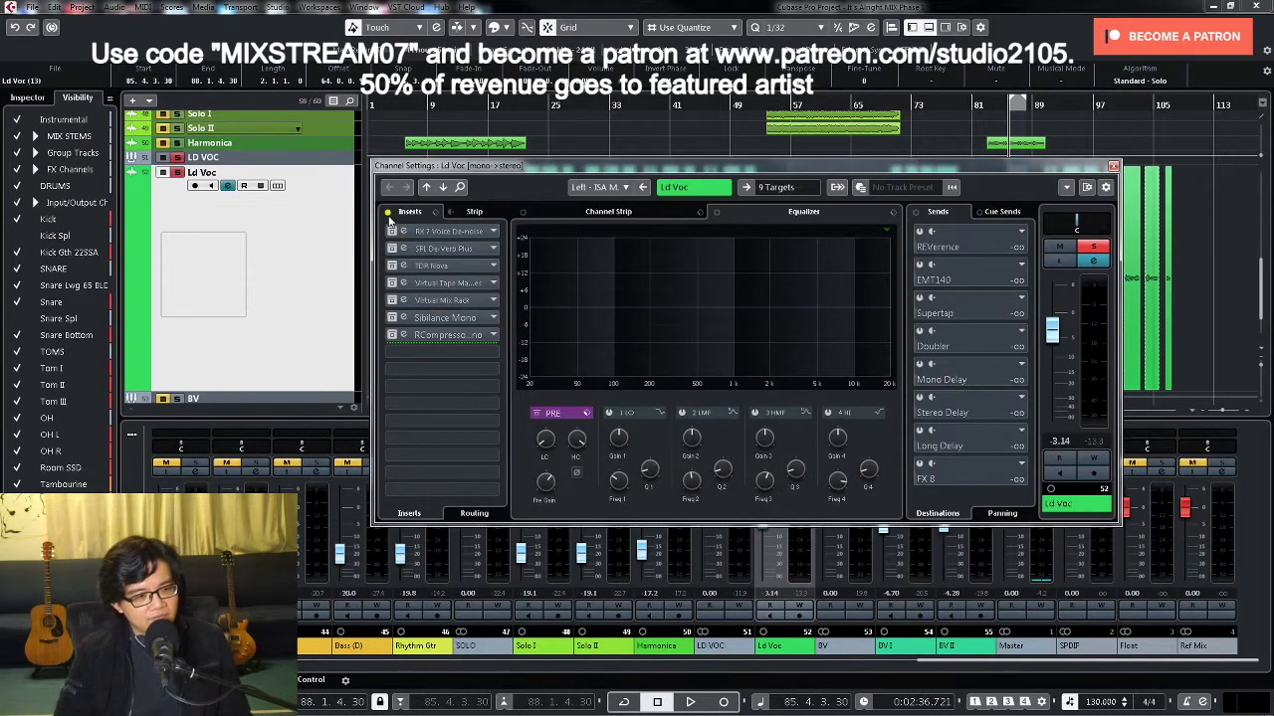
{"action": "key", "text": "space"}
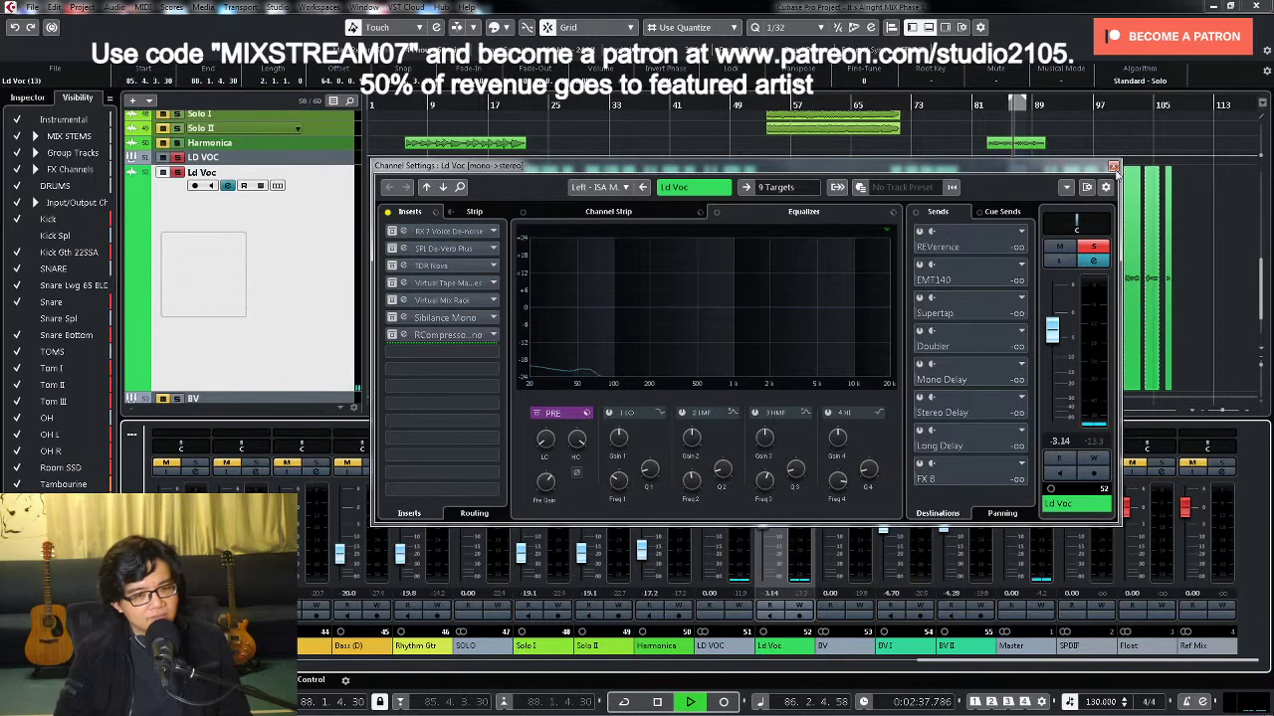
{"action": "left_click", "coordinate": [1113, 167]}
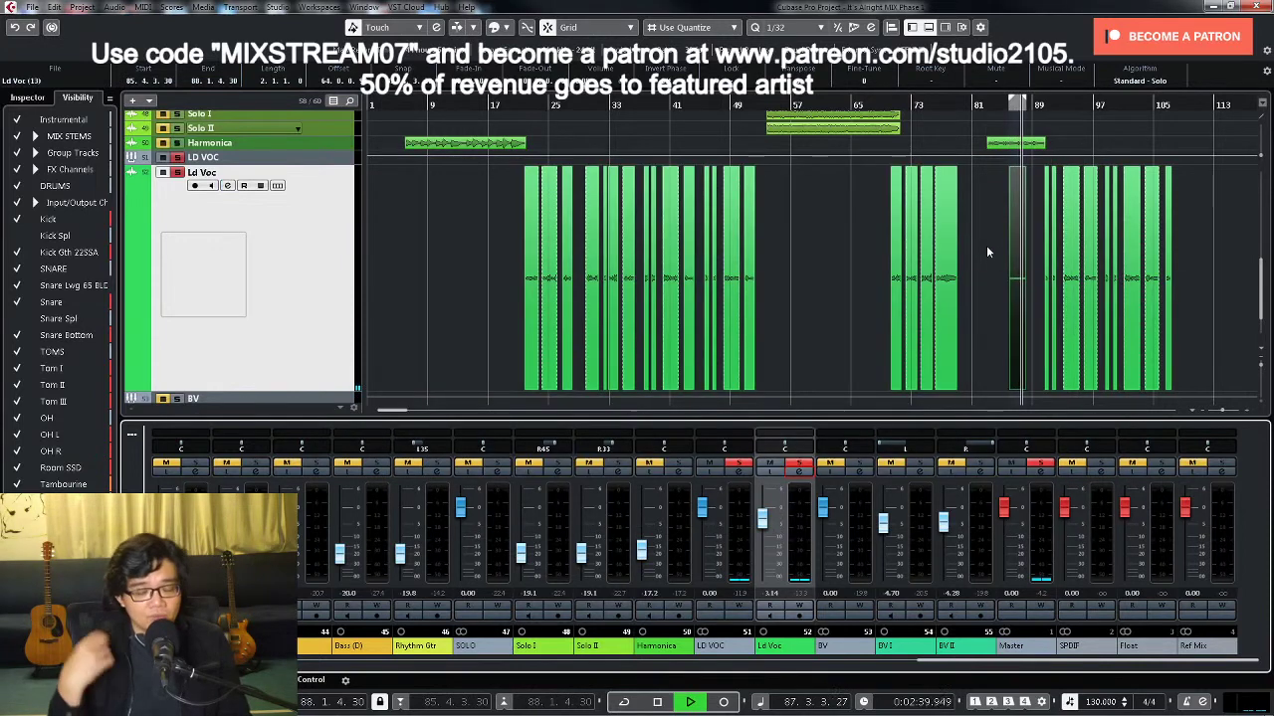
{"action": "key", "text": "space"}
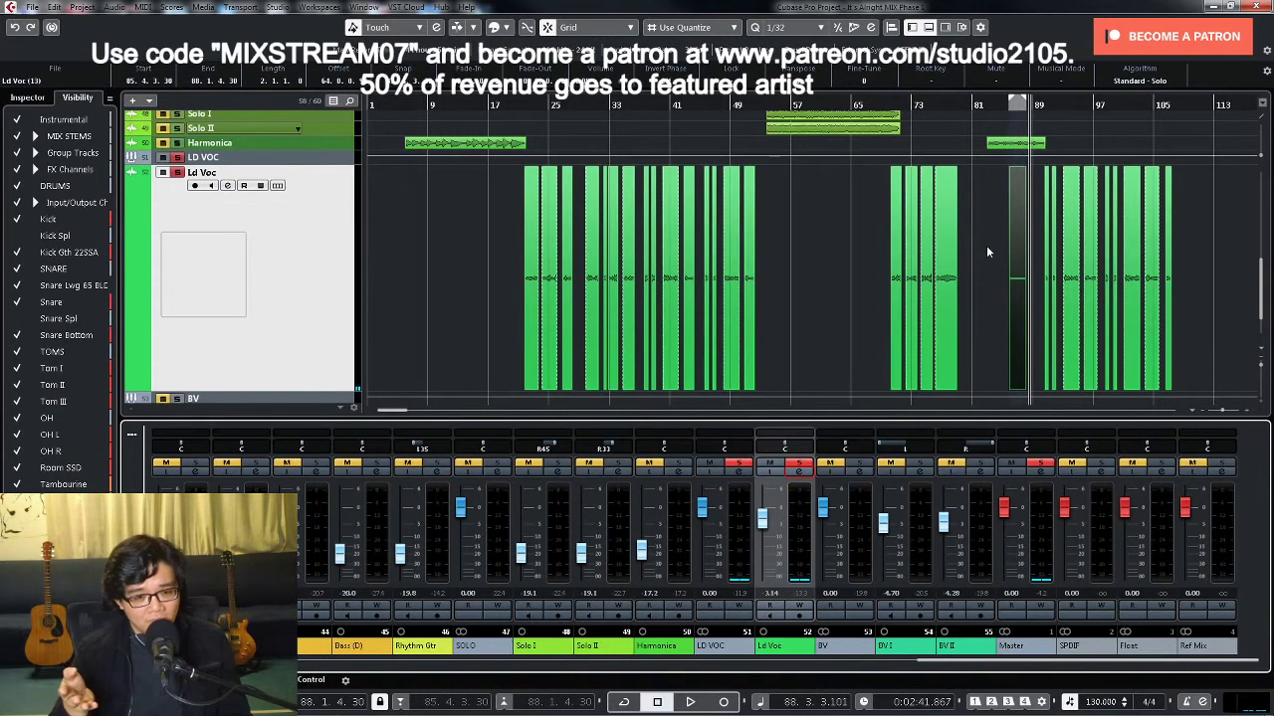
{"action": "key", "text": "space"}
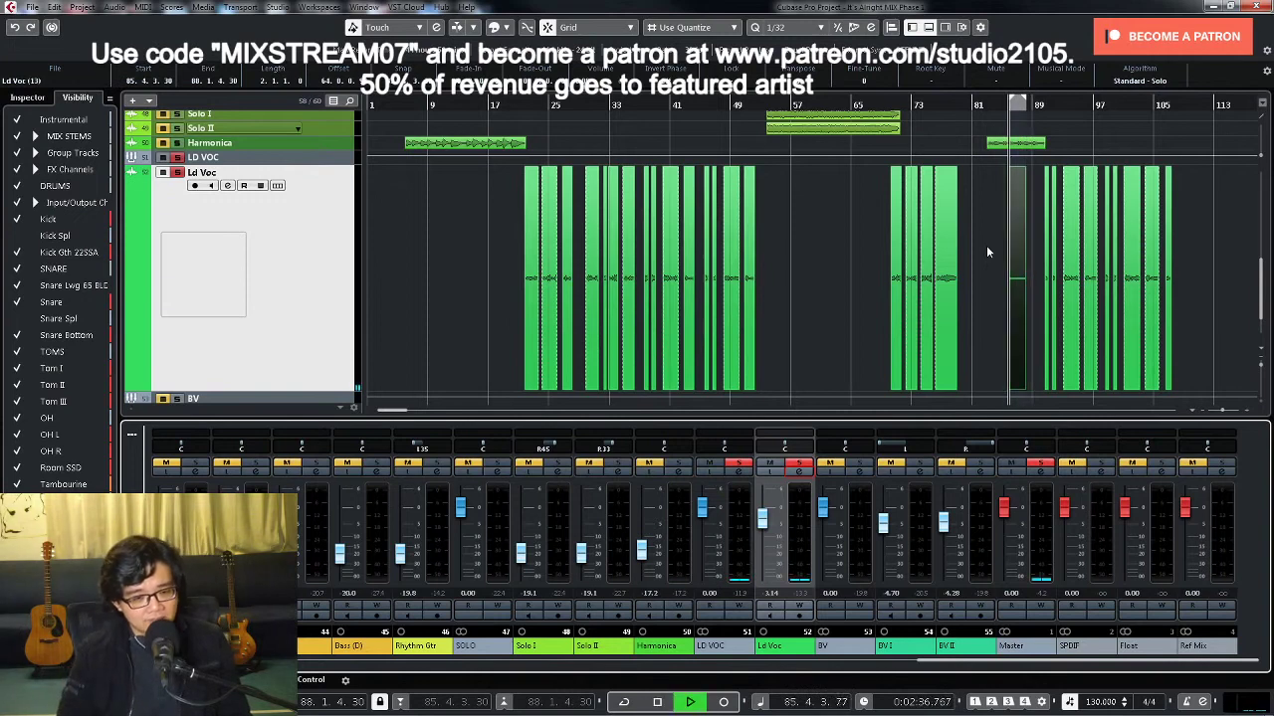
{"action": "key", "text": "slash"}
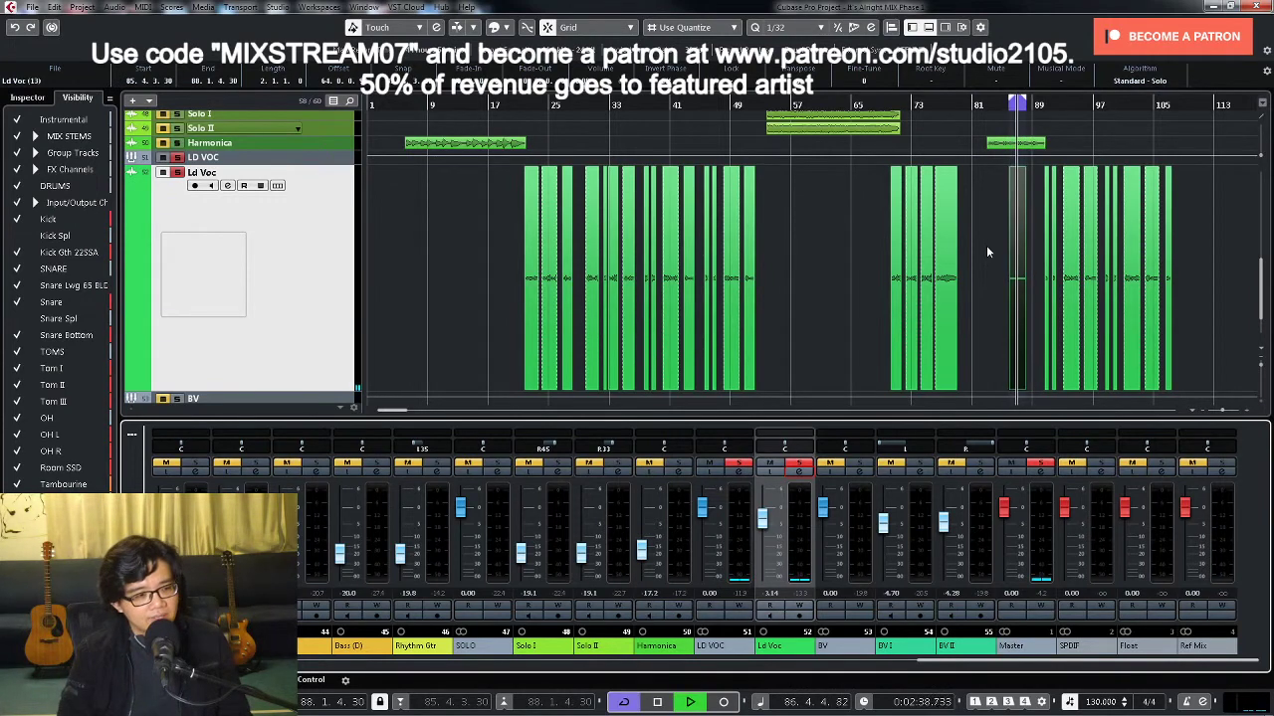
Step: Examine the Ld Voc event at bars 86 to 88 up close against the rest of the vocal track
{"action": "key", "text": "h"}
{"action": "key", "text": "h"}
{"action": "key", "text": "h"}
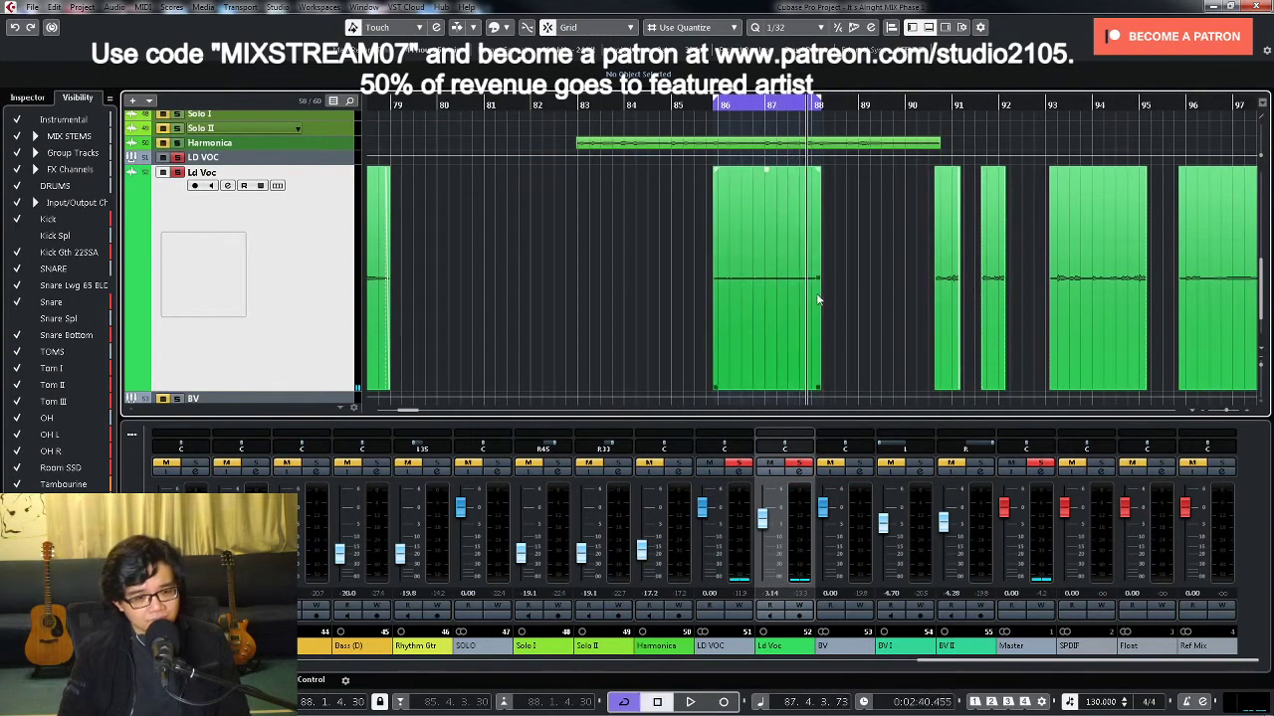
{"action": "key", "text": "g"}
{"action": "key", "text": "g"}
{"action": "key", "text": "g"}
{"action": "key", "text": "g"}
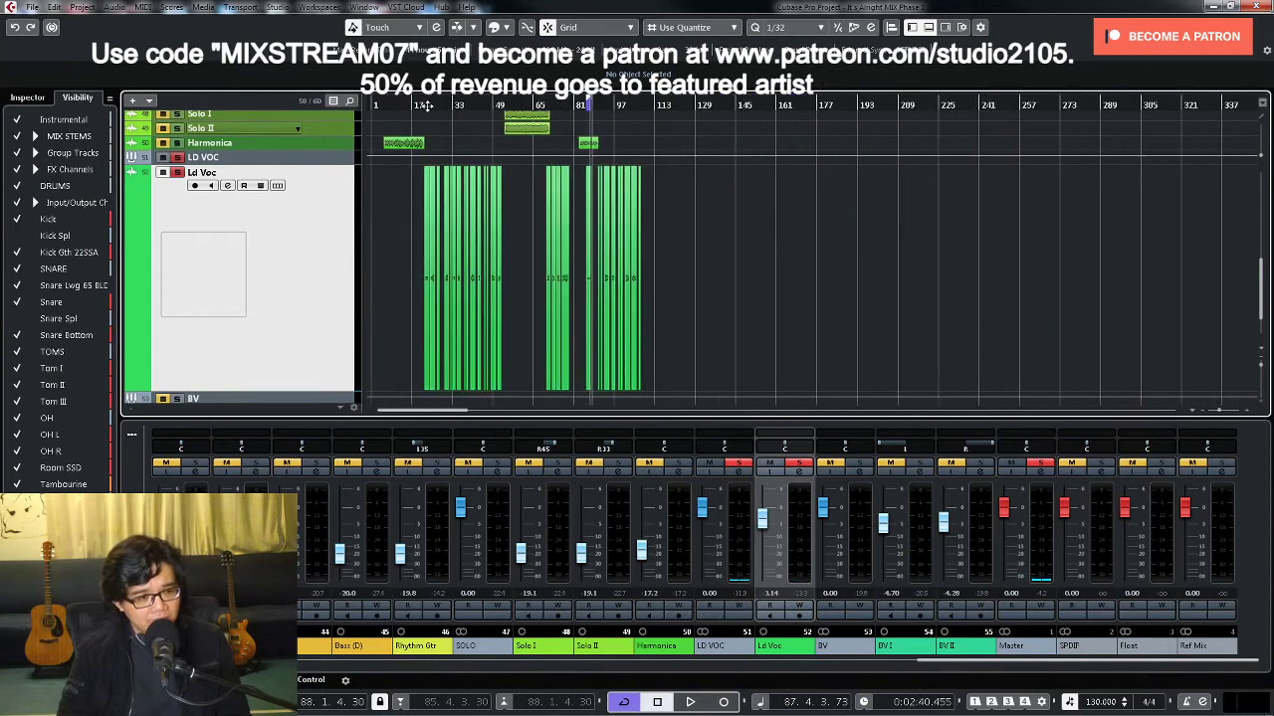
Step: Place the playhead near bar 21 and examine the first Ld Voc events around bars 22 to 32
{"action": "left_click", "coordinate": [425, 105]}
{"action": "key", "text": "h"}
{"action": "key", "text": "h"}
{"action": "key", "text": "h"}
{"action": "key", "text": "h"}
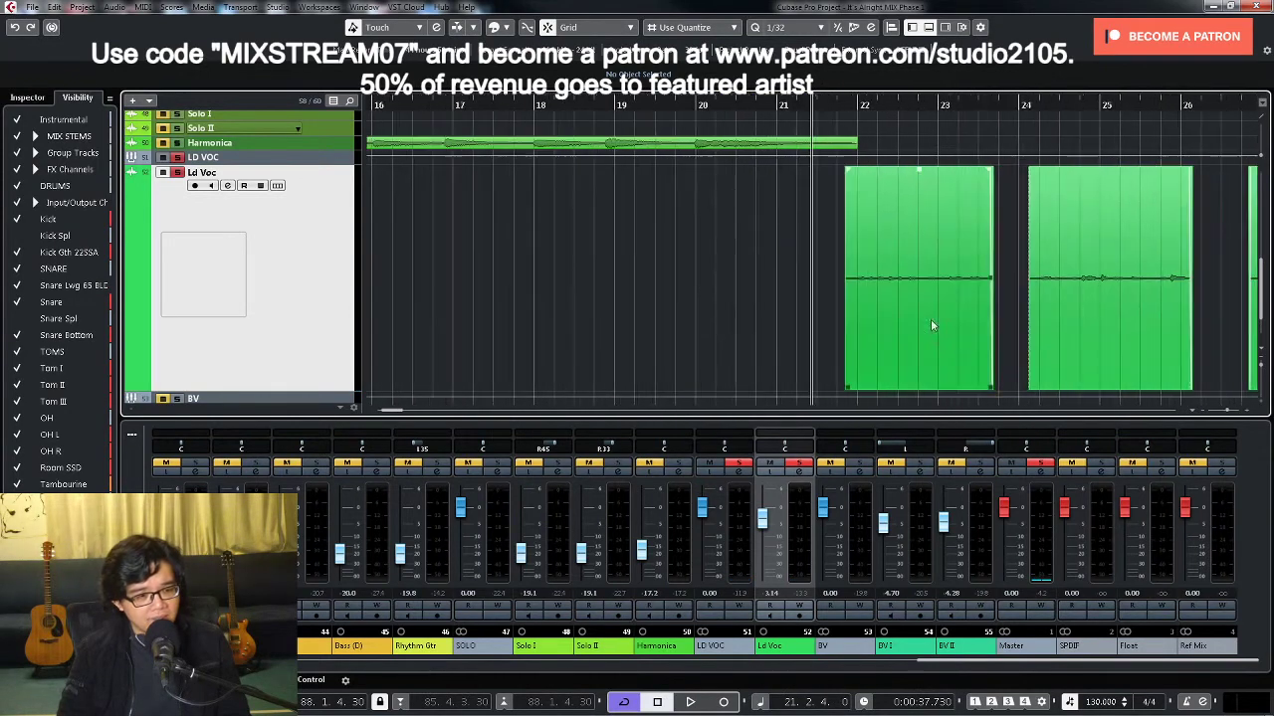
{"action": "key", "text": "g"}
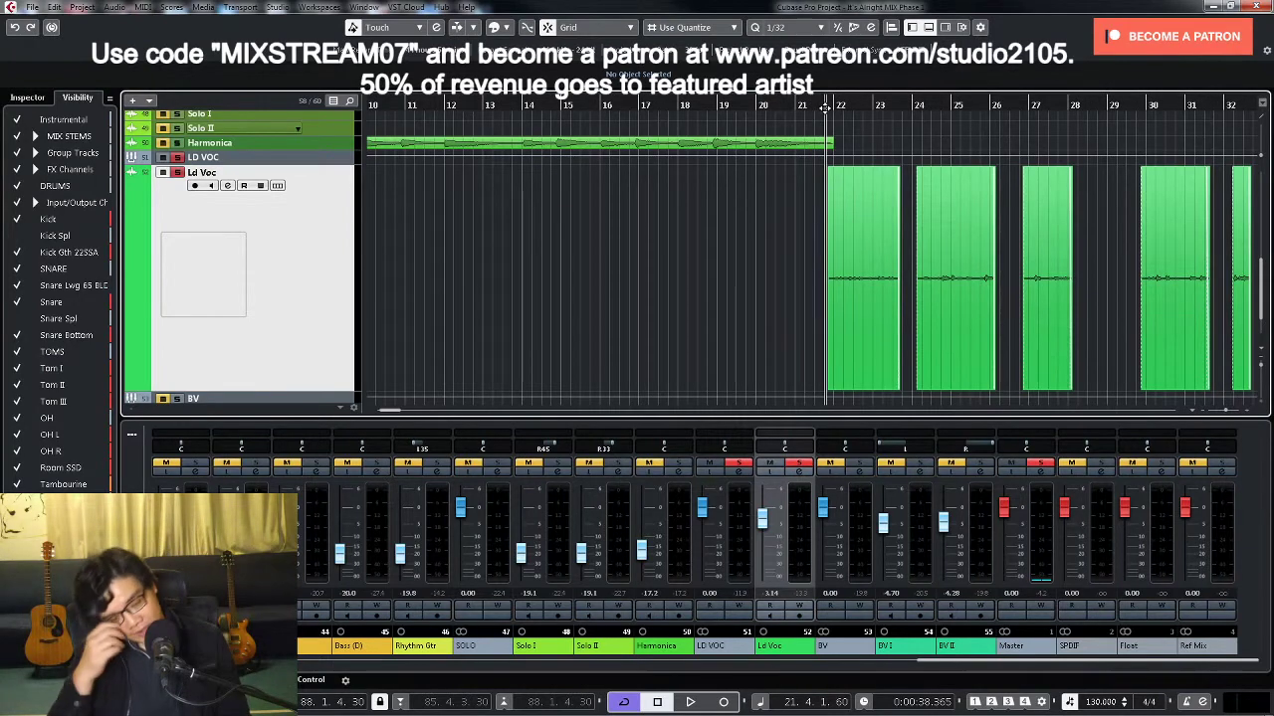
{"action": "key", "text": "g"}
{"action": "key", "text": "g"}
{"action": "key", "text": "g"}
{"action": "key", "text": "g"}
{"action": "key", "text": "g"}
{"action": "key", "text": "g"}
{"action": "key", "text": "g"}
{"action": "key", "text": "g"}
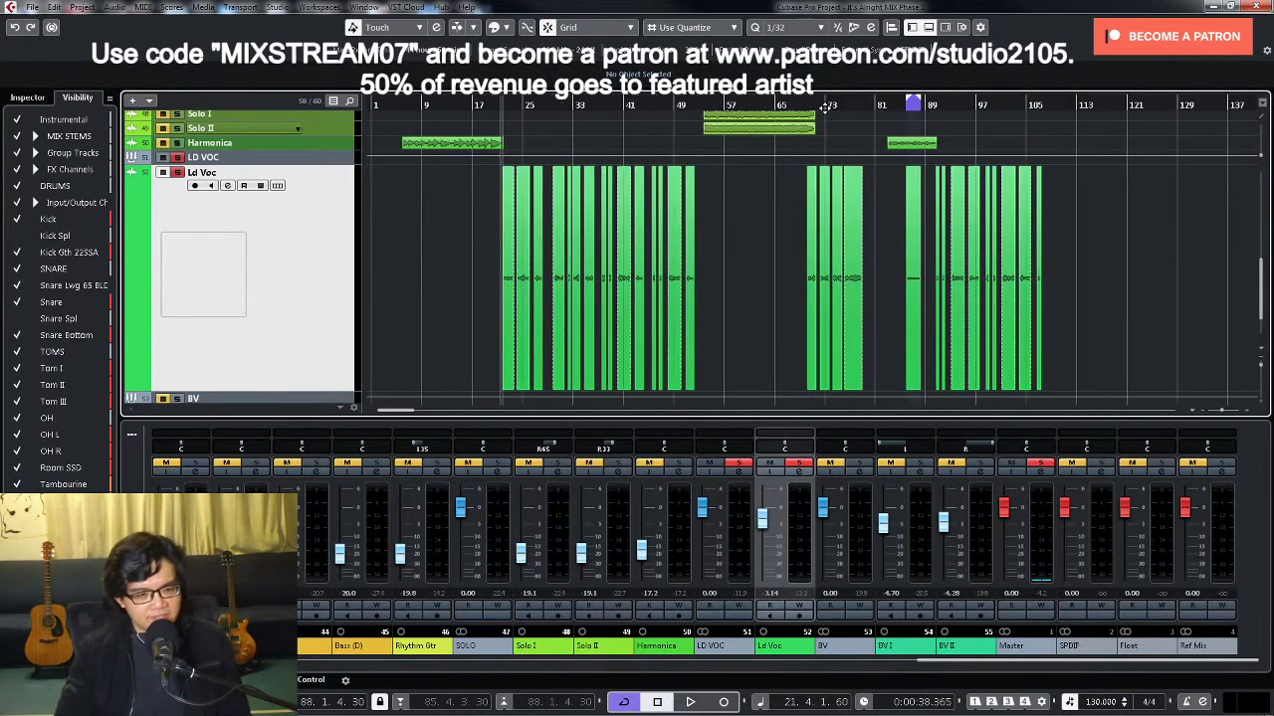
Step: Reselect the quiet Ld Voc event near bar 86 and place the playhead at its start
{"action": "left_click_drag", "start_coordinate": [920, 344], "coordinate": [926, 339]}
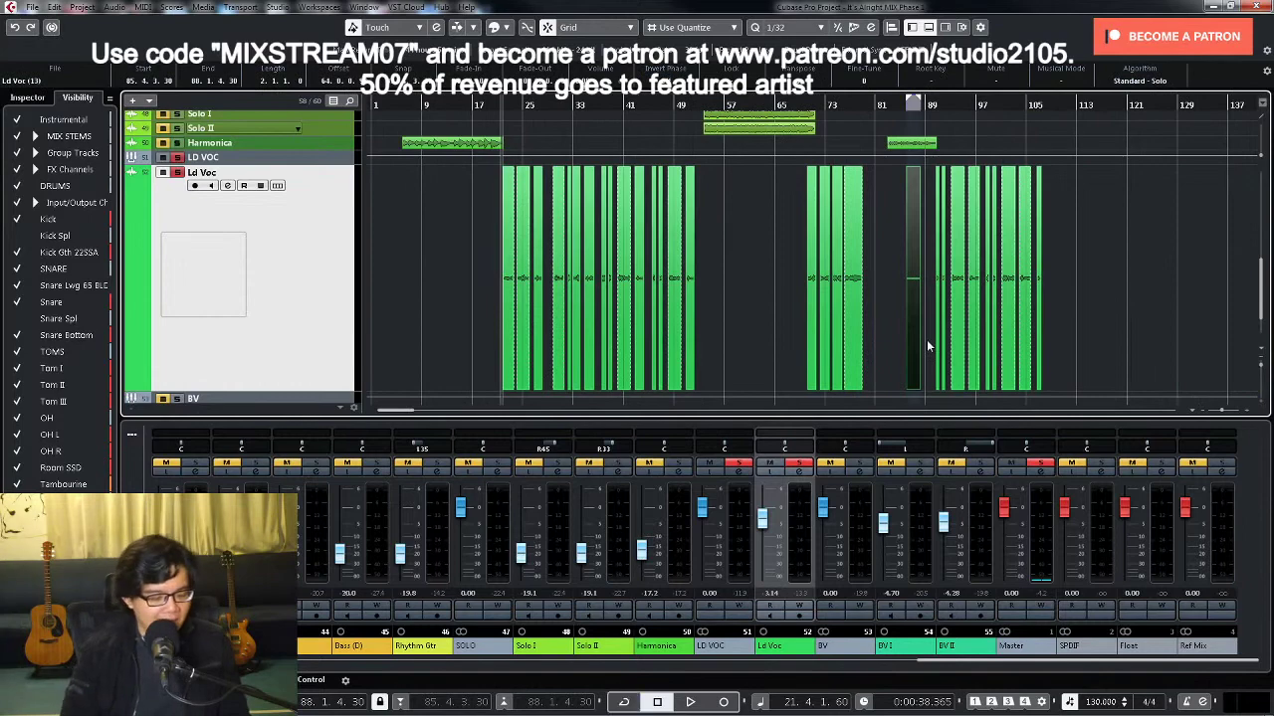
{"action": "key", "text": "l"}
{"action": "key", "text": "h"}
{"action": "key", "text": "h"}
{"action": "key", "text": "h"}
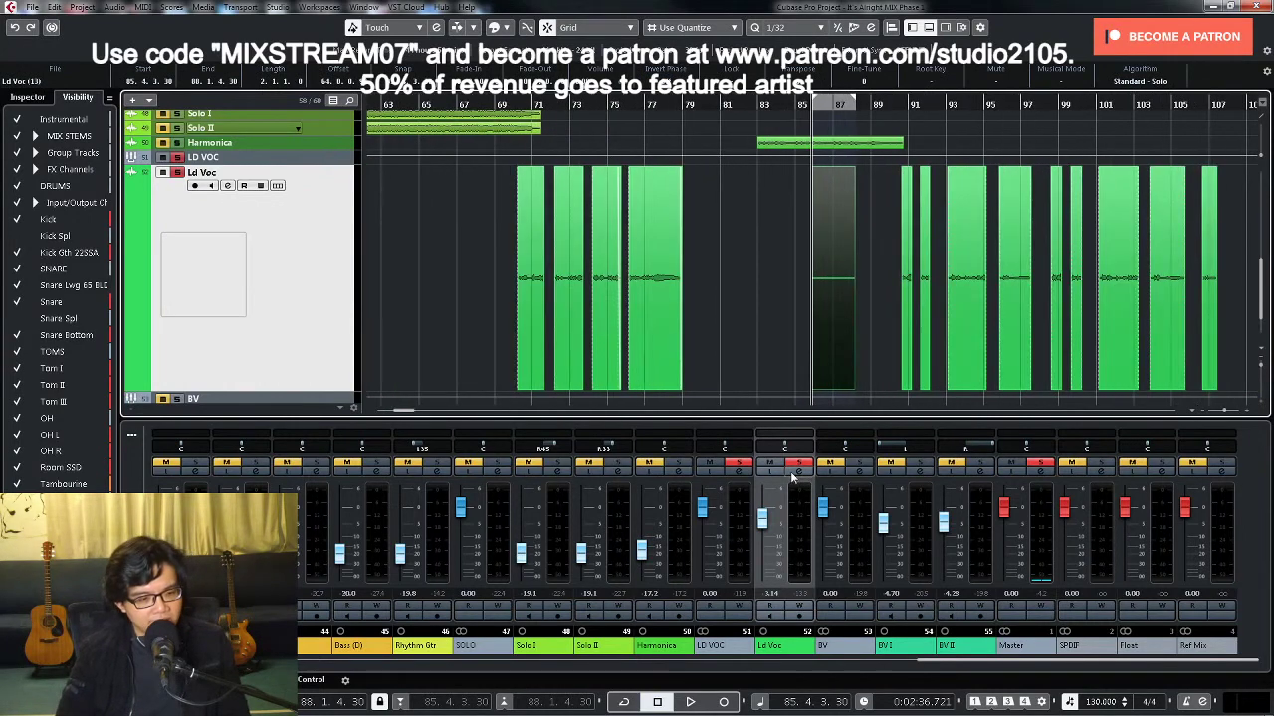
Step: Show the Ld Voc's RX 7 Voice De-noise, take it out of bypass, and play the quiet event through it
{"action": "key", "text": "e"}
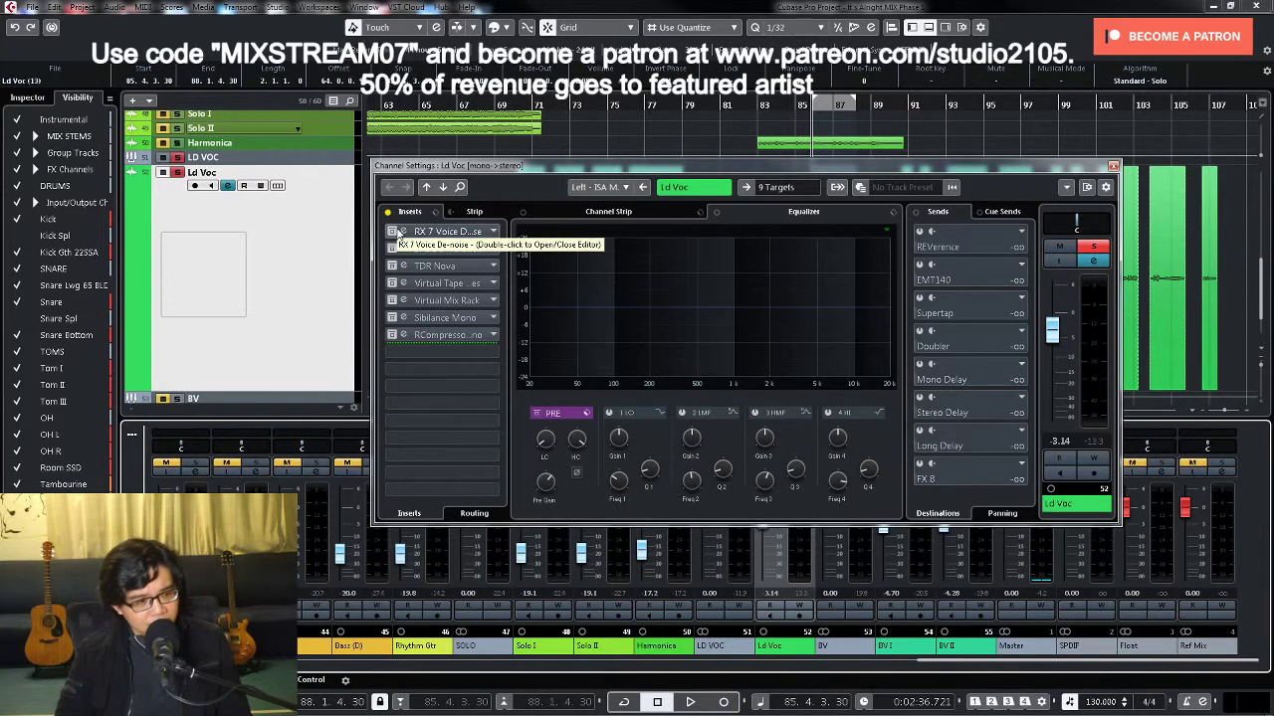
{"action": "left_click", "coordinate": [464, 232]}
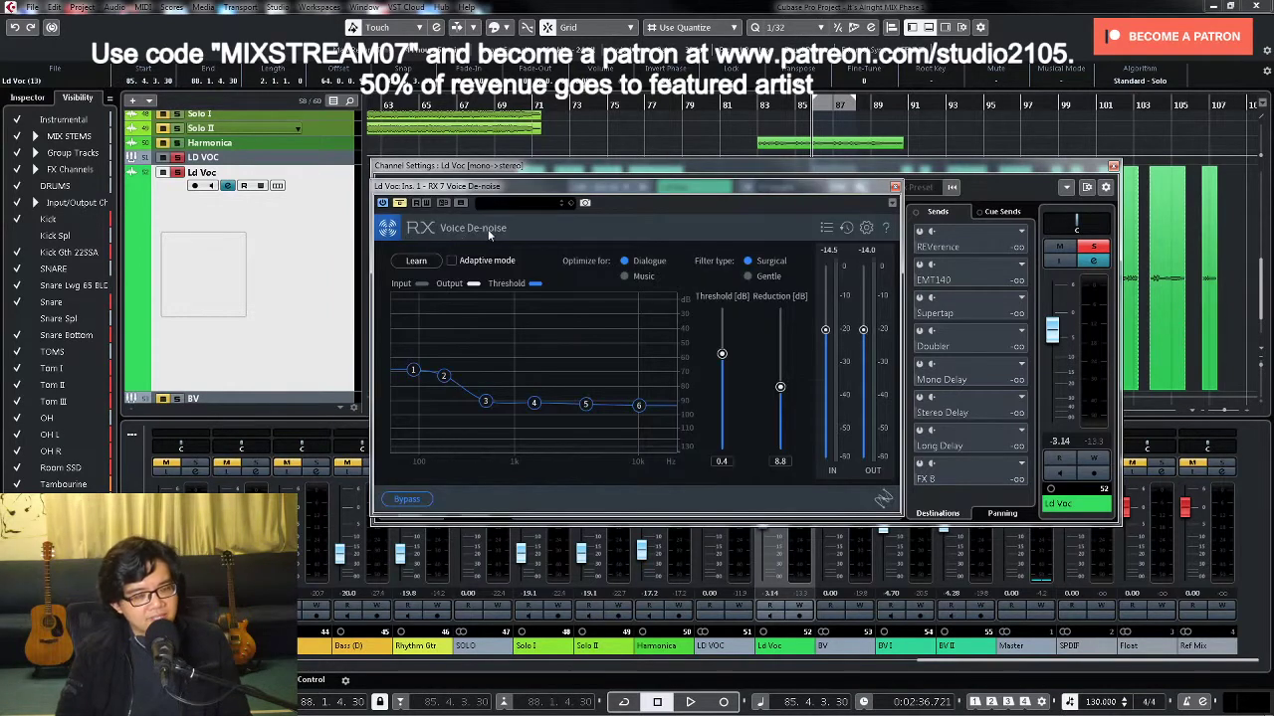
{"action": "left_click", "coordinate": [399, 203]}
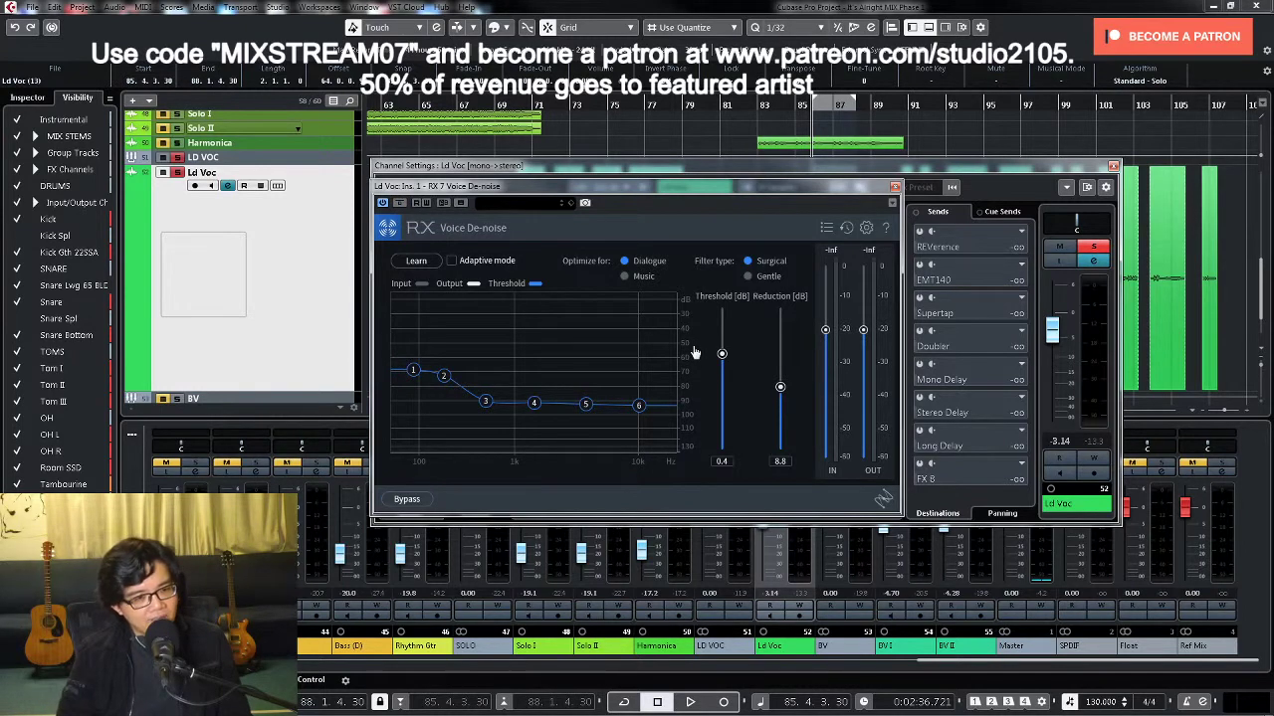
{"action": "key", "text": "space"}
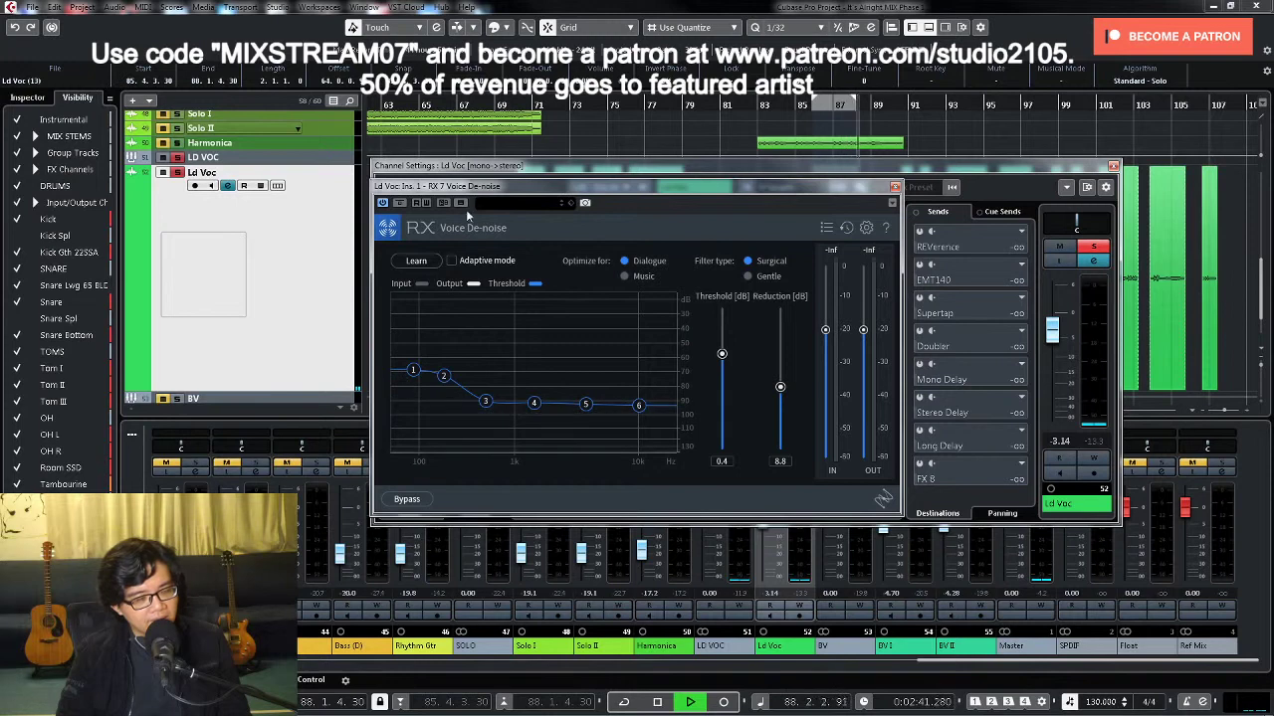
{"action": "key", "text": "space"}
Step: Loop the quiet event and compare its noise with RX 7 Voice De-noise bypassed and active
{"action": "key", "text": "slash"}
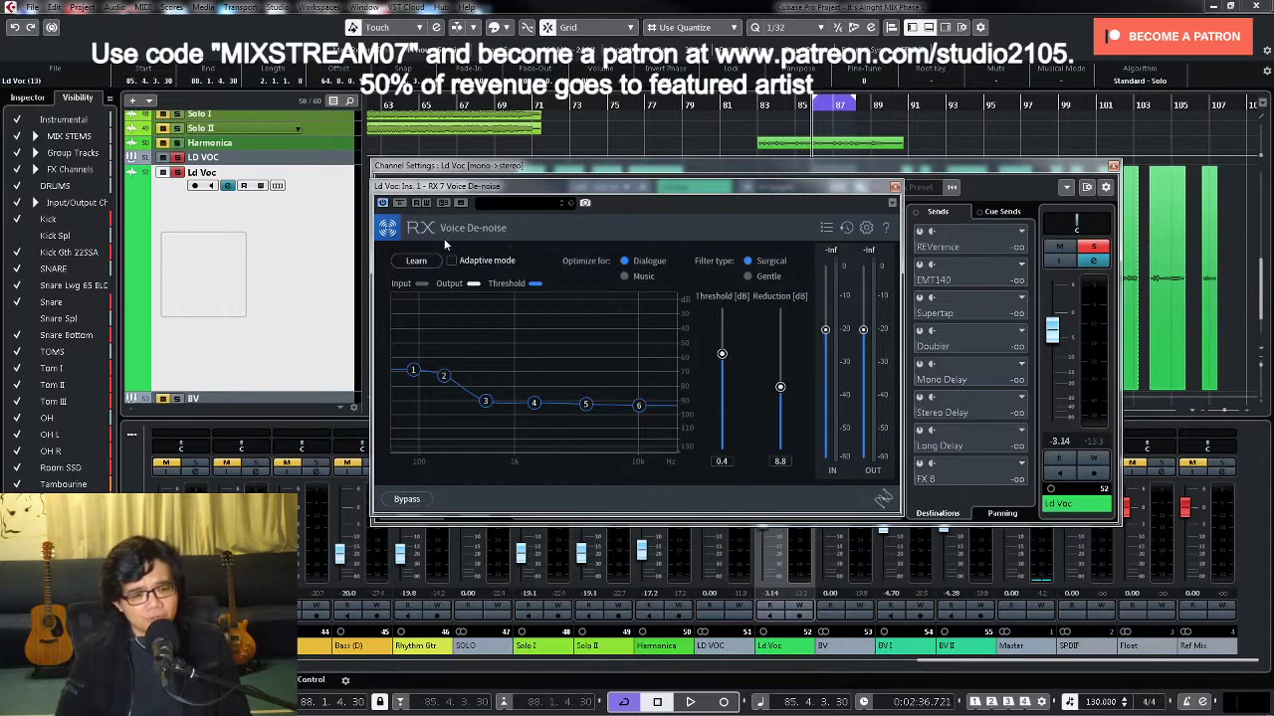
{"action": "key", "text": "space"}
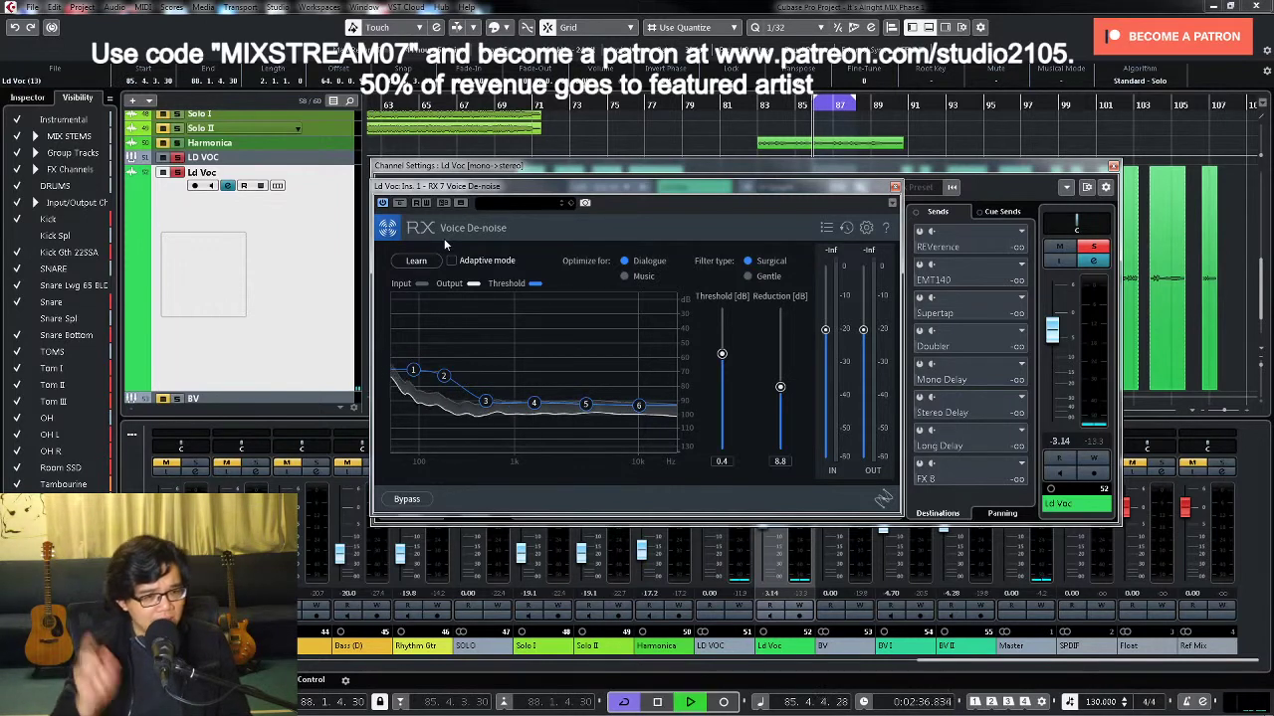
{"action": "left_click", "coordinate": [399, 202]}
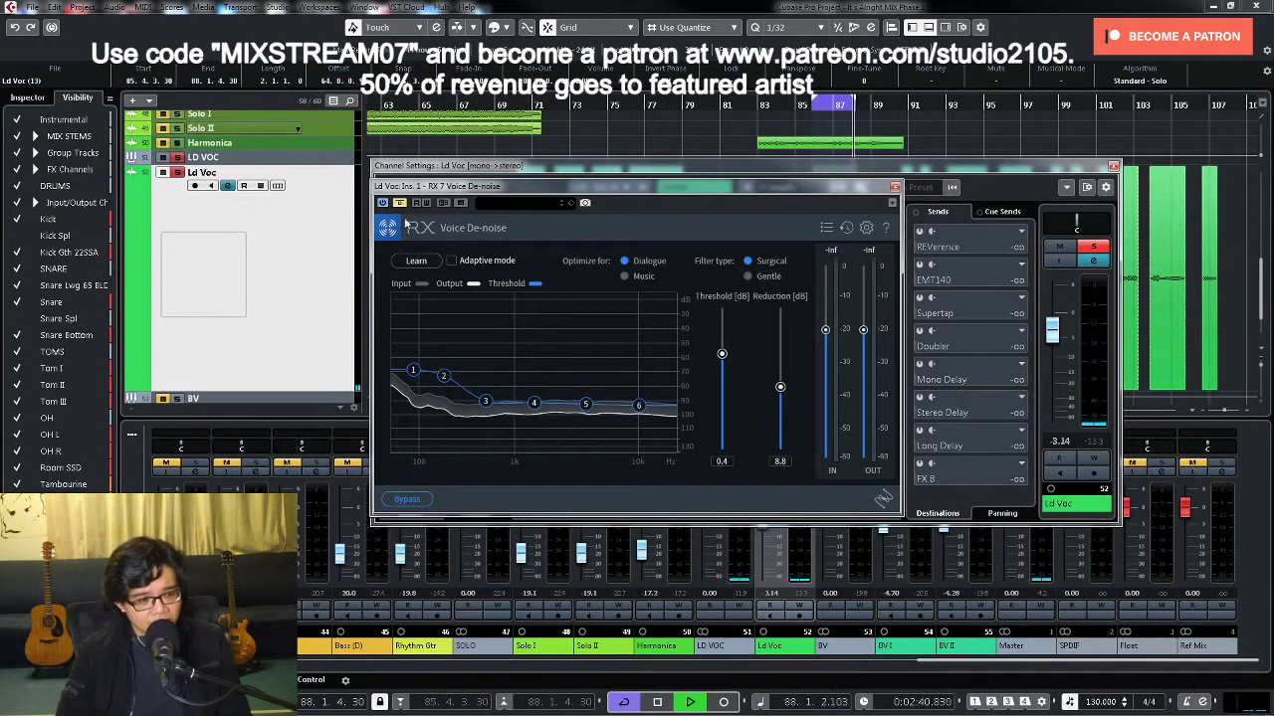
{"action": "left_click", "coordinate": [402, 203]}
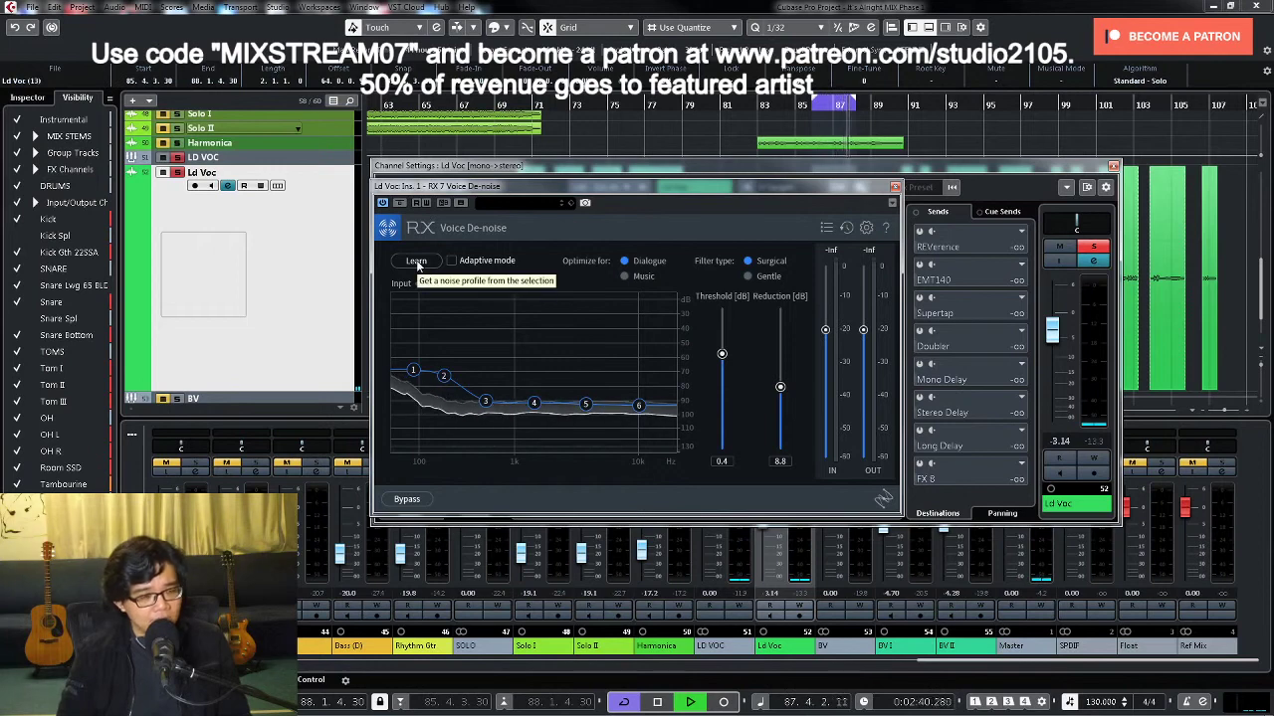
Step: Learn a new noise profile in RX 7 Voice De-noise from the looped event and set the threshold to 4.3 dB
{"action": "left_click", "coordinate": [416, 260]}
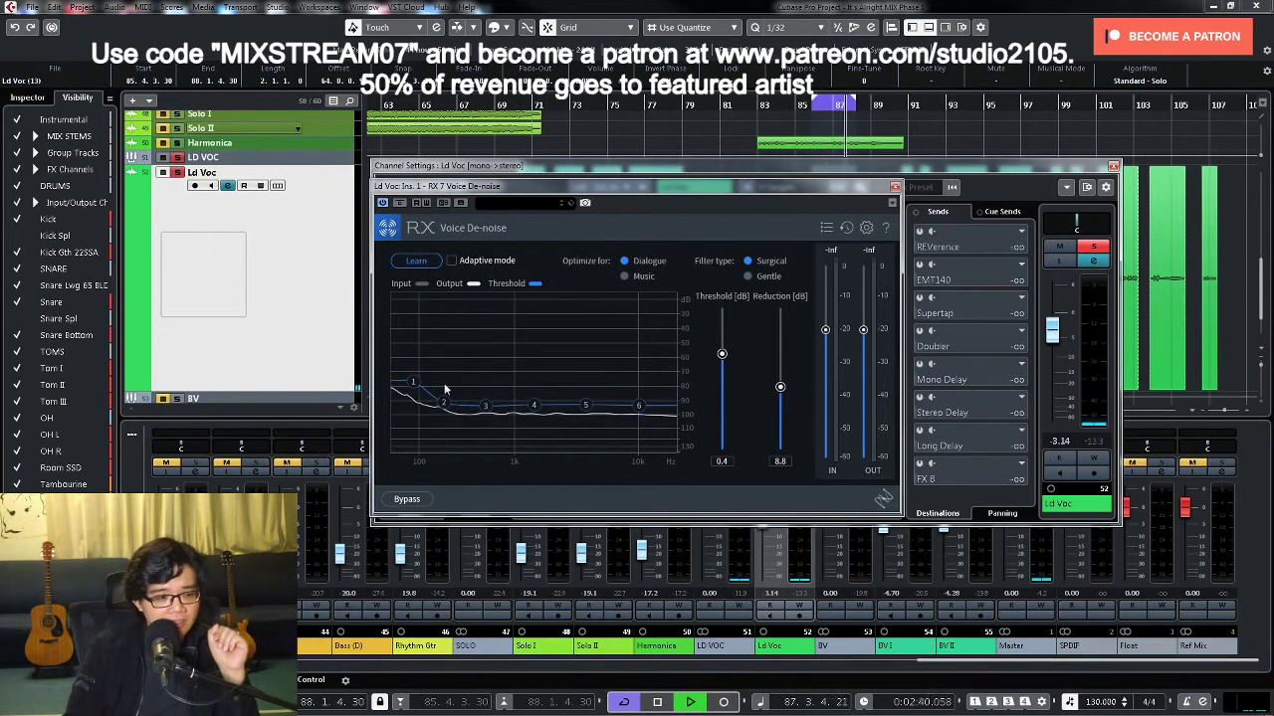
{"action": "left_click", "coordinate": [418, 262]}
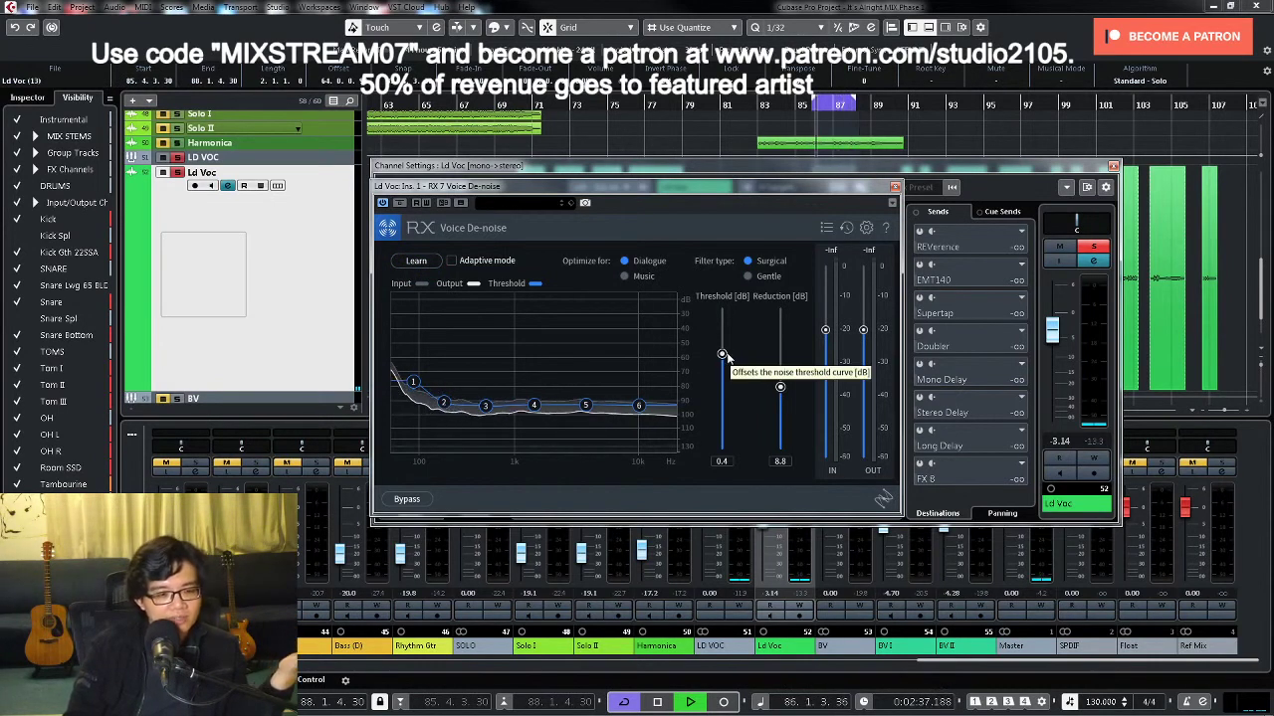
{"action": "left_click_drag", "start_coordinate": [722, 355], "coordinate": [723, 388]}
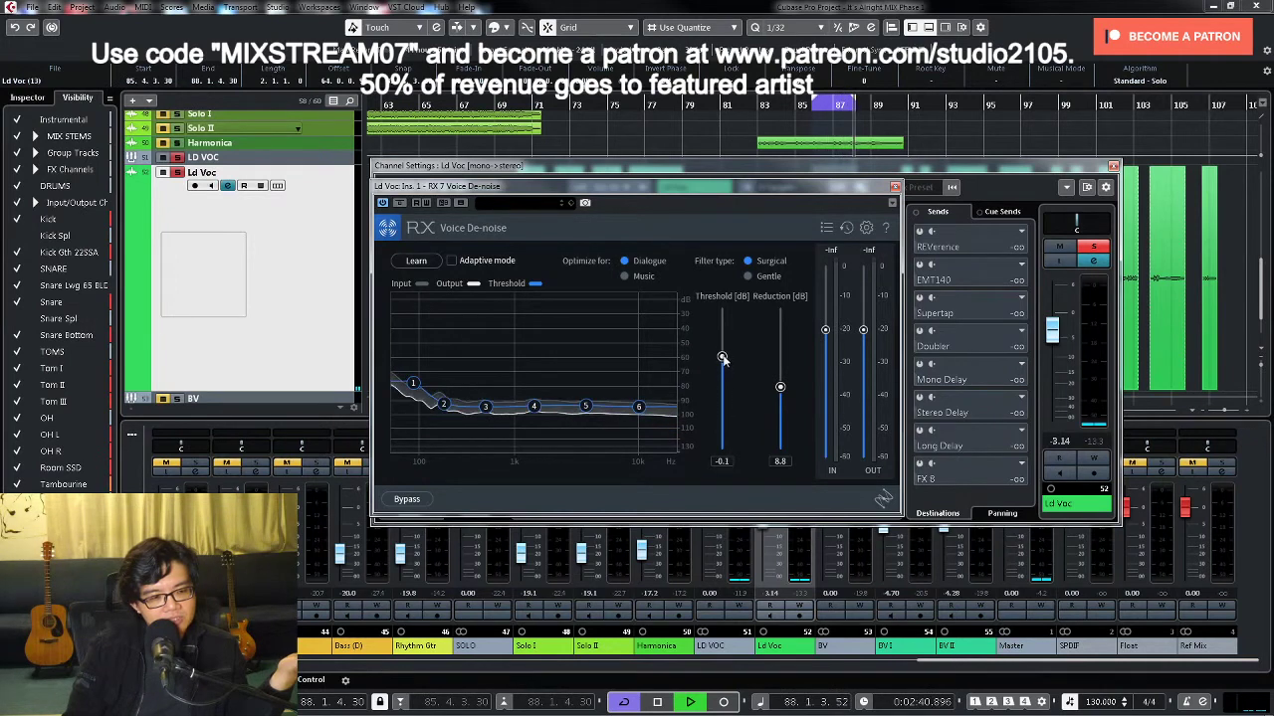
{"action": "left_click_drag", "start_coordinate": [722, 350], "coordinate": [723, 338]}
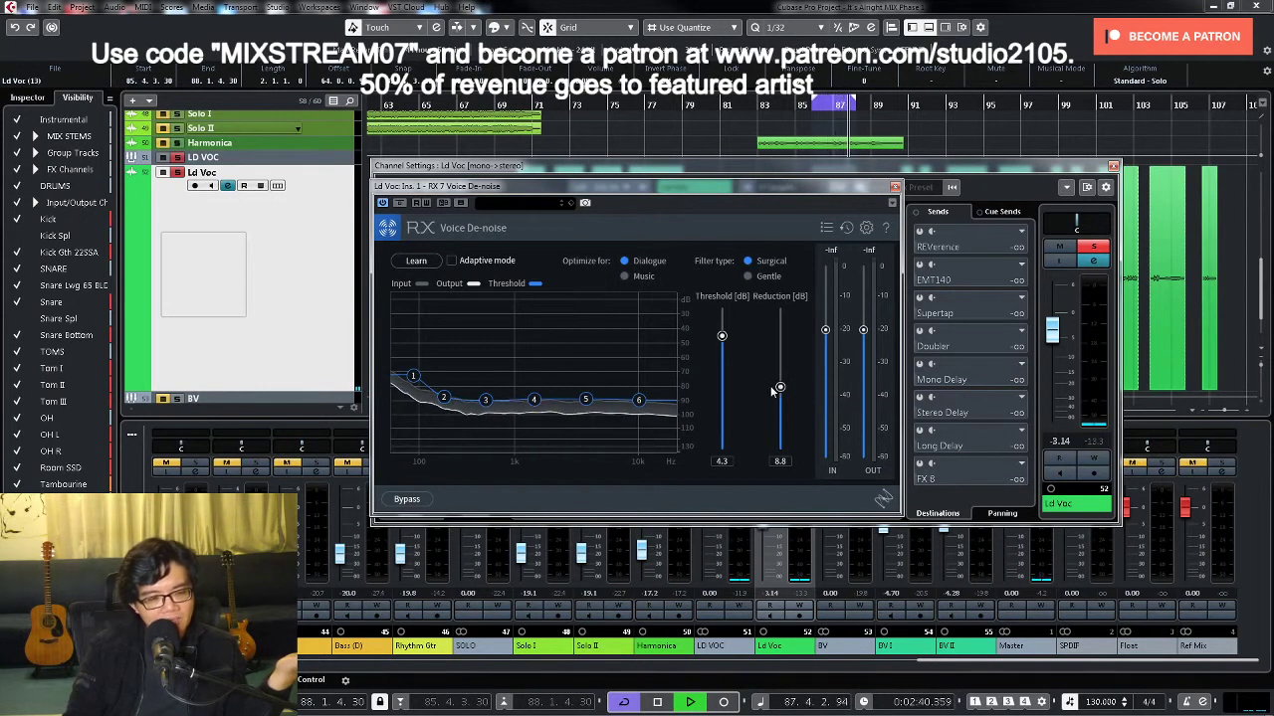
Step: Set the RX 7 Voice De-noise reduction to 12.3 dB and close the plug-in and the Ld Voc channel settings
{"action": "mouse_move", "coordinate": [779, 388]}
{"action": "left_mouse_down"}
{"action": "mouse_move", "coordinate": [779, 416]}
{"action": "mouse_move", "coordinate": [779, 369]}
{"action": "left_mouse_up"}
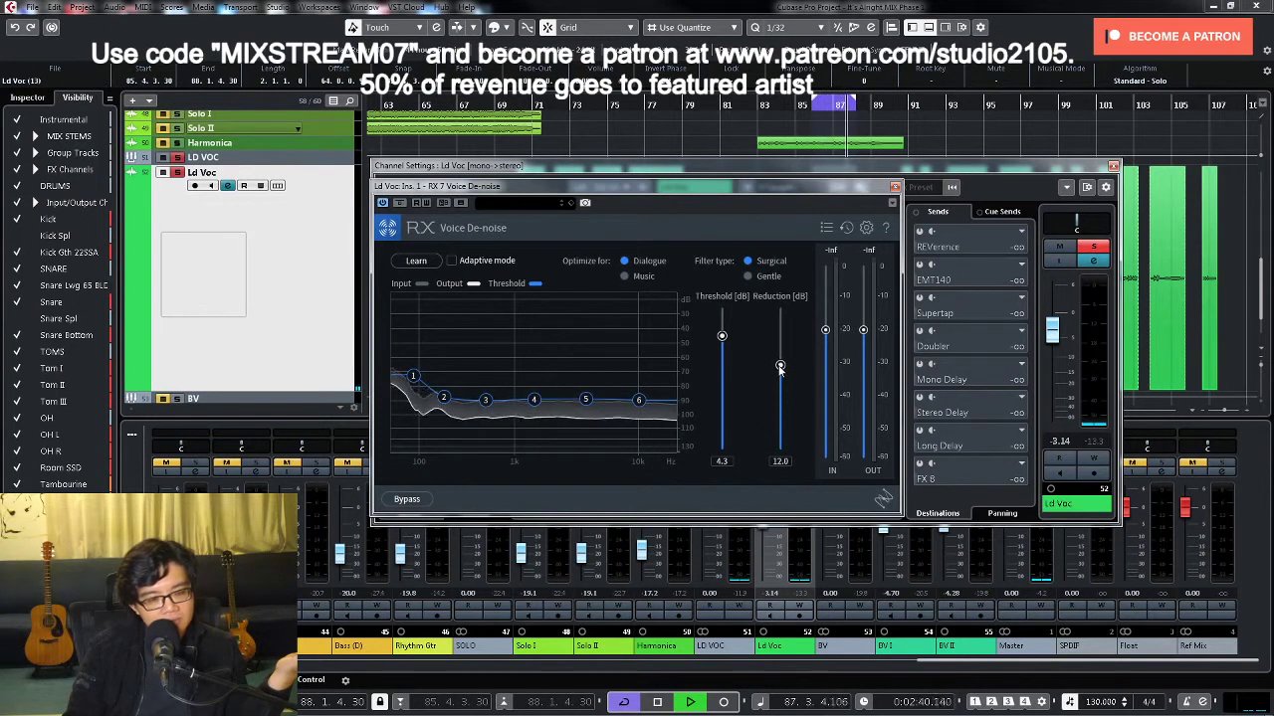
{"action": "left_click_drag", "start_coordinate": [780, 366], "coordinate": [780, 365]}
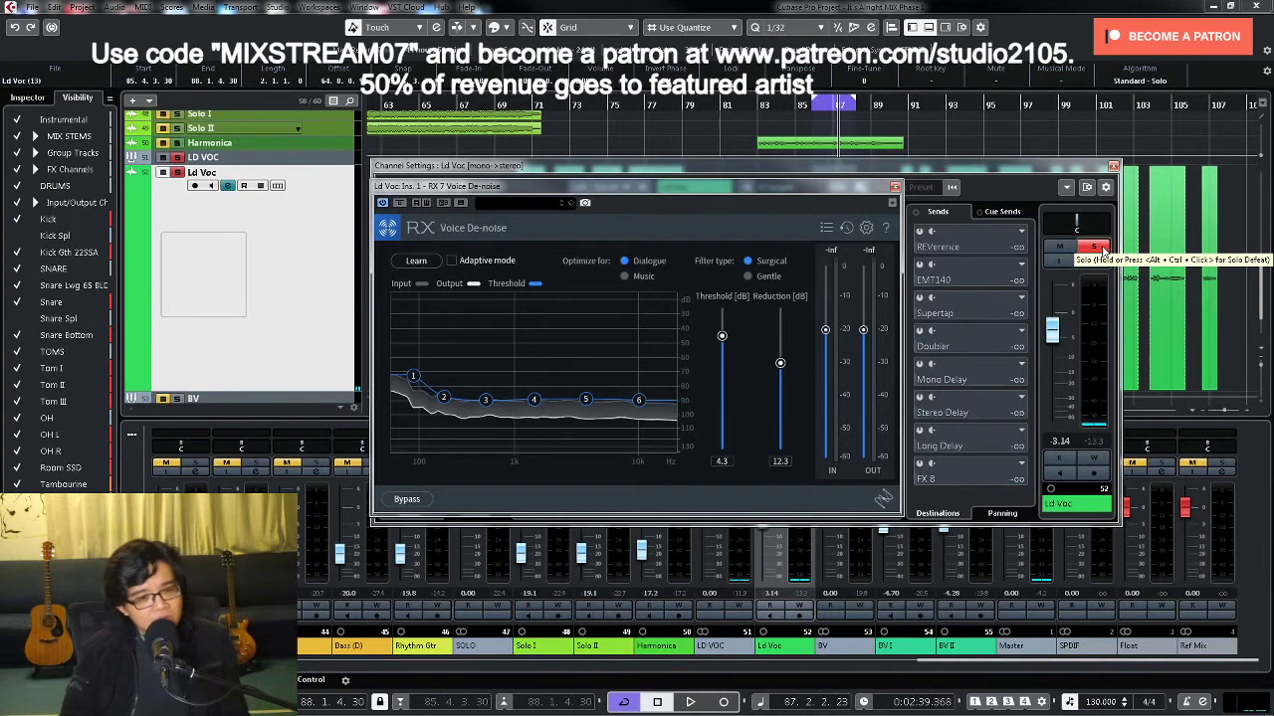
{"action": "left_click", "coordinate": [894, 188]}
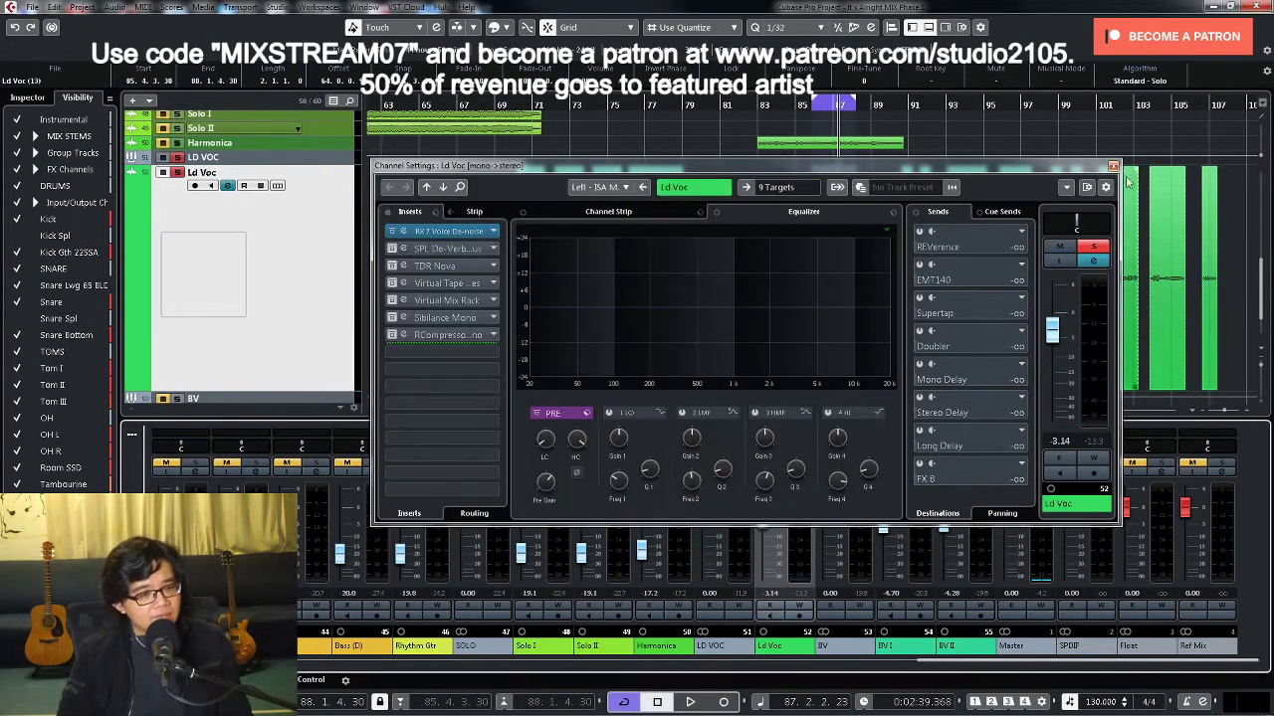
{"action": "left_click", "coordinate": [1114, 166]}
Step: Select the first Ld Voc event near bar 22, set the loop range to it, and play it
{"action": "key", "text": "g"}
{"action": "key", "text": "g"}
{"action": "key", "text": "g"}
{"action": "key", "text": "g"}
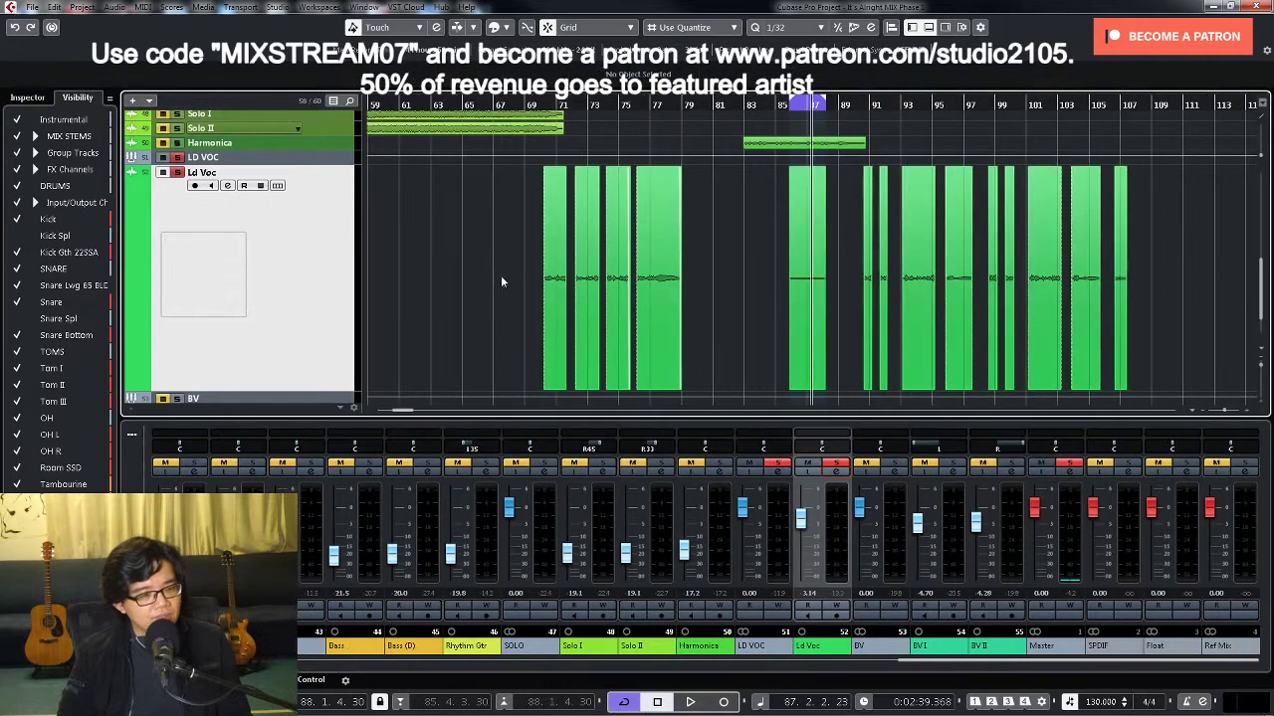
{"action": "left_click", "coordinate": [453, 288]}
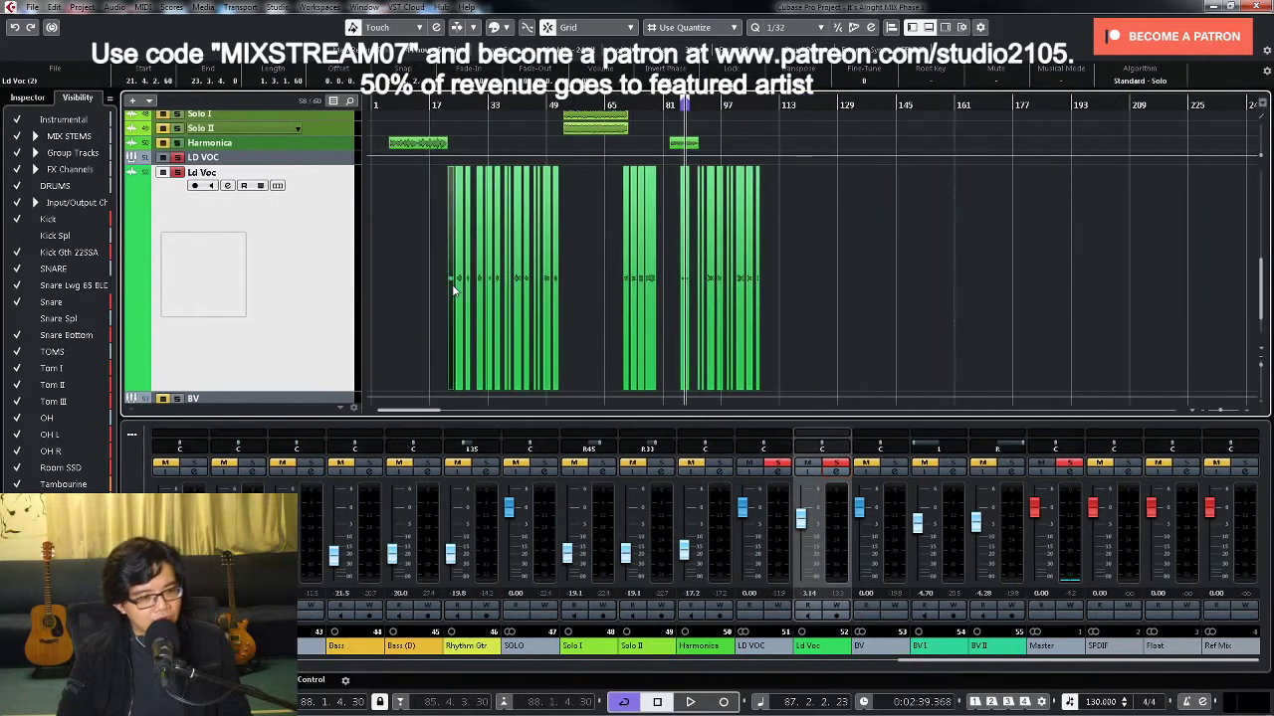
{"action": "key", "text": "p"}
{"action": "key", "text": "h"}
{"action": "key", "text": "h"}
{"action": "key", "text": "h"}
{"action": "key", "text": "h"}
{"action": "key", "text": "h"}
{"action": "key", "text": "h"}
{"action": "key", "text": "h"}
{"action": "key", "text": "h"}
{"action": "key", "text": "h"}
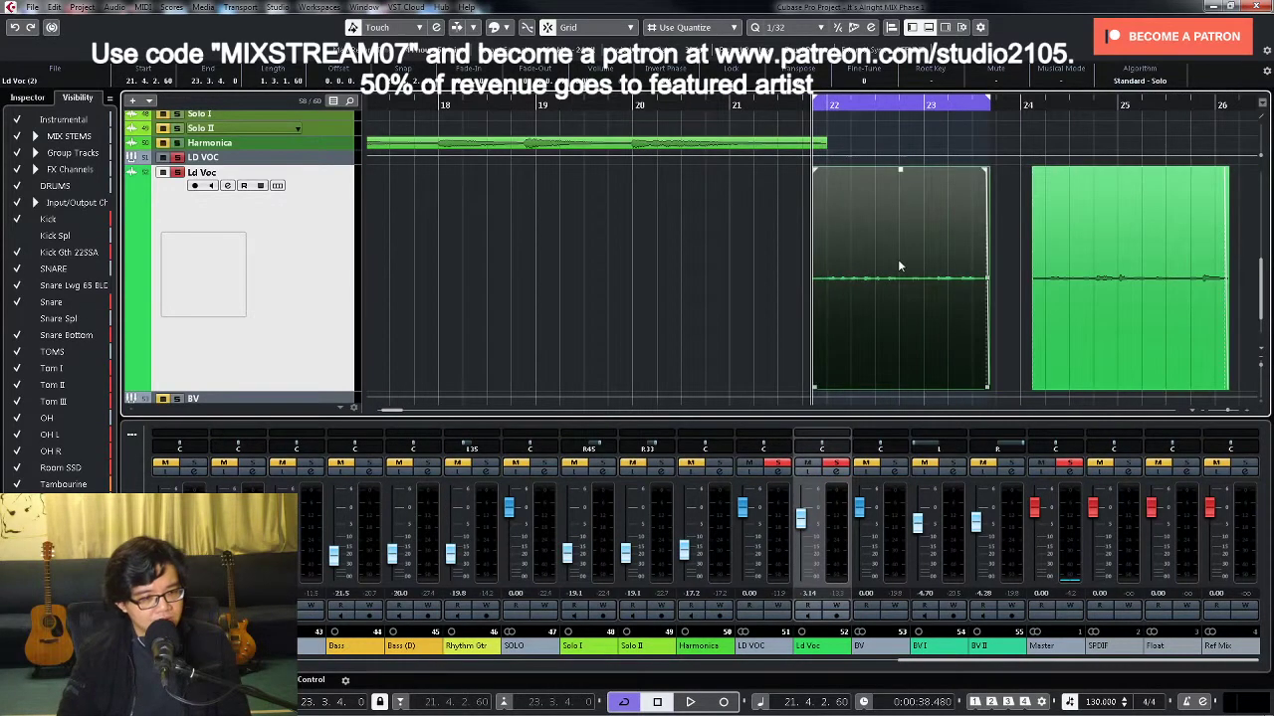
{"action": "key", "text": "g"}
{"action": "key", "text": "space"}
{"action": "key", "text": "g"}
{"action": "key", "text": "g"}
{"action": "key", "text": "g"}
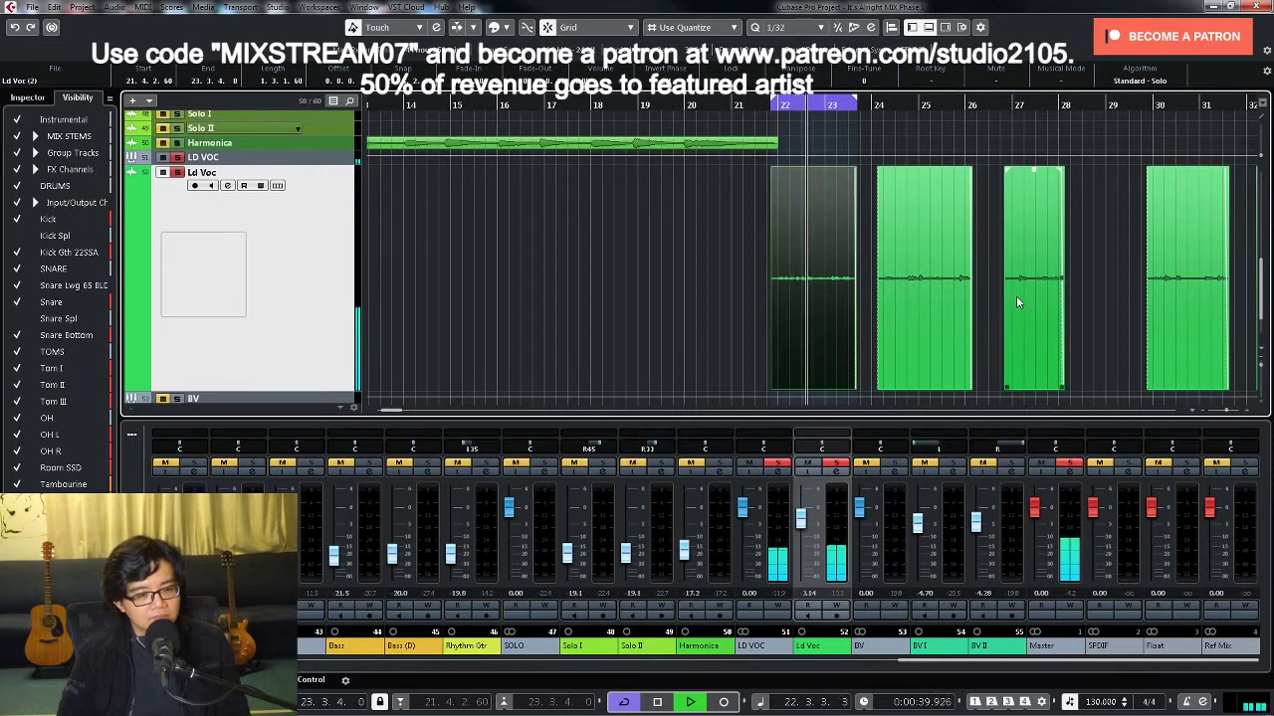
Step: Compare the looped vocal with the Ld Voc's SPL De-Verb Plus bypassed and active, leave it active, and close it
{"action": "left_click", "coordinate": [838, 473]}
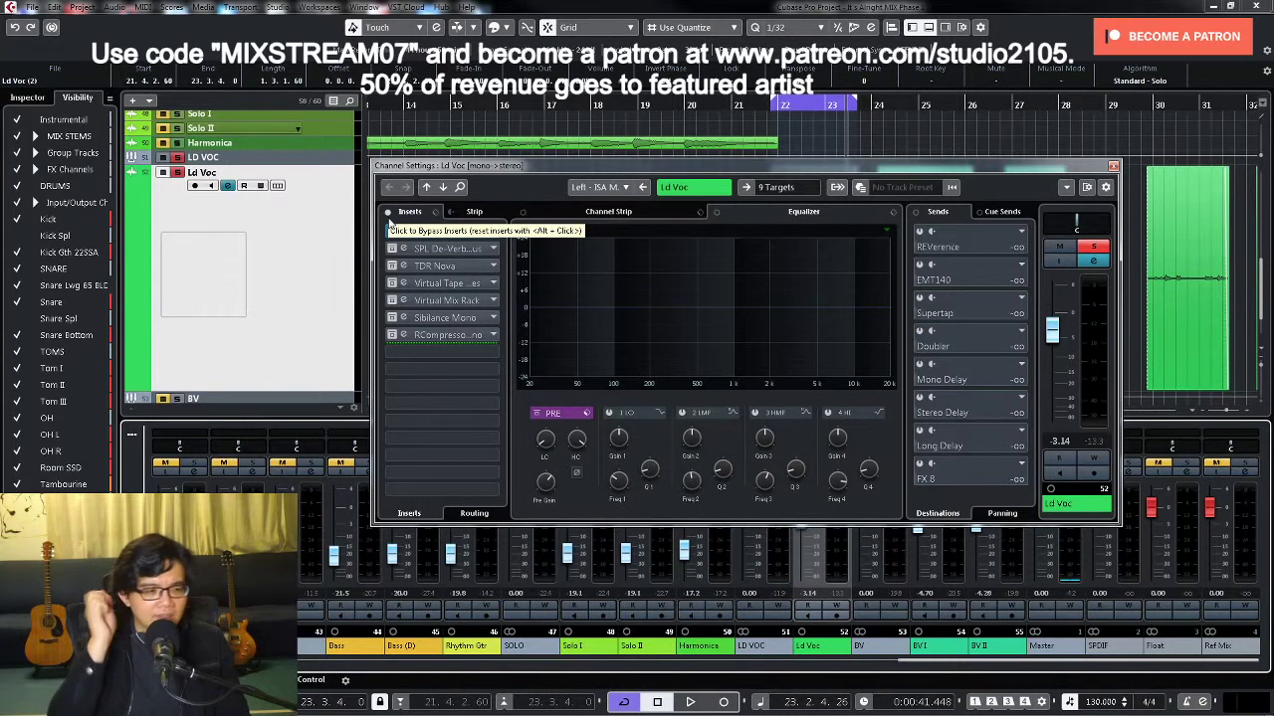
{"action": "left_click", "coordinate": [434, 249]}
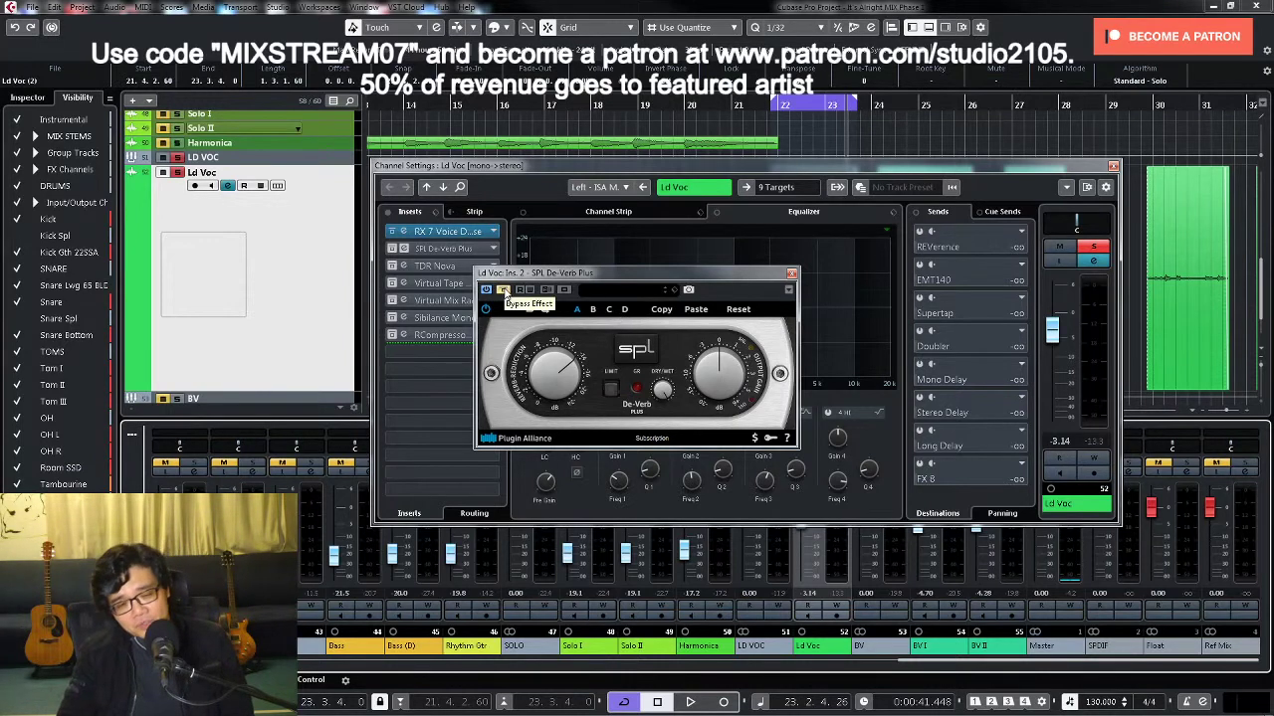
{"action": "left_click", "coordinate": [503, 290]}
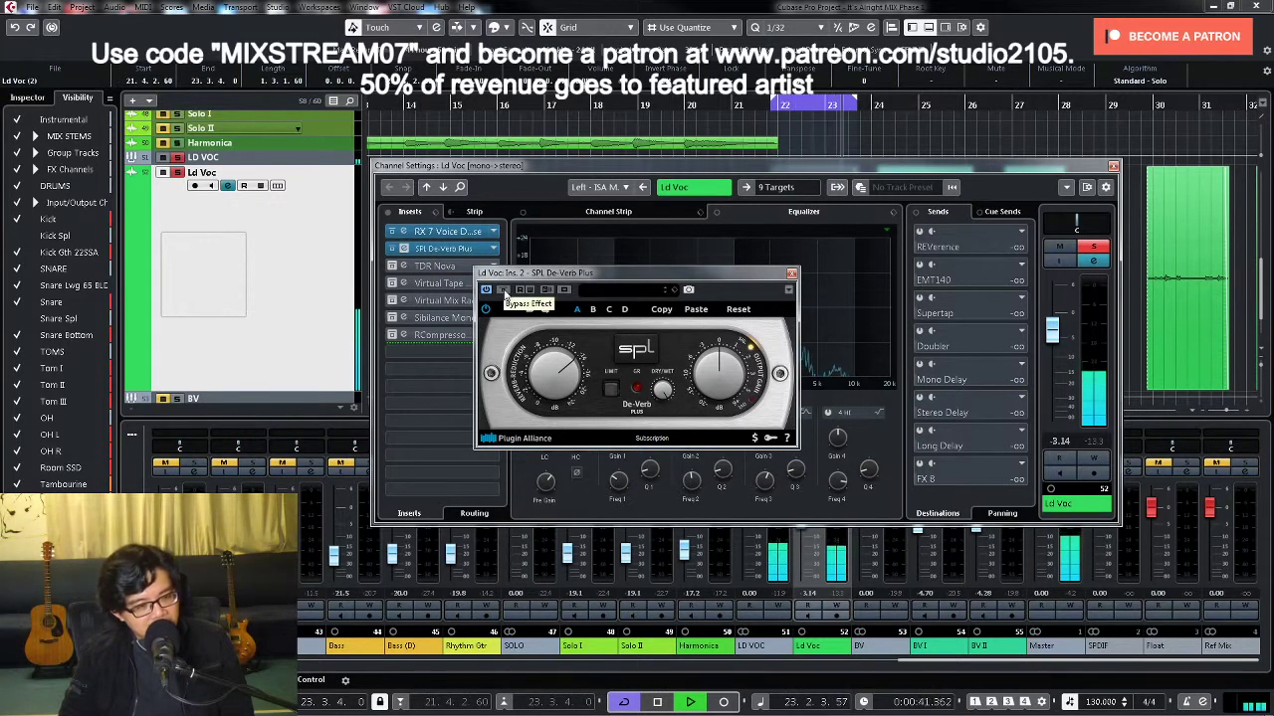
{"action": "left_click", "coordinate": [503, 289]}
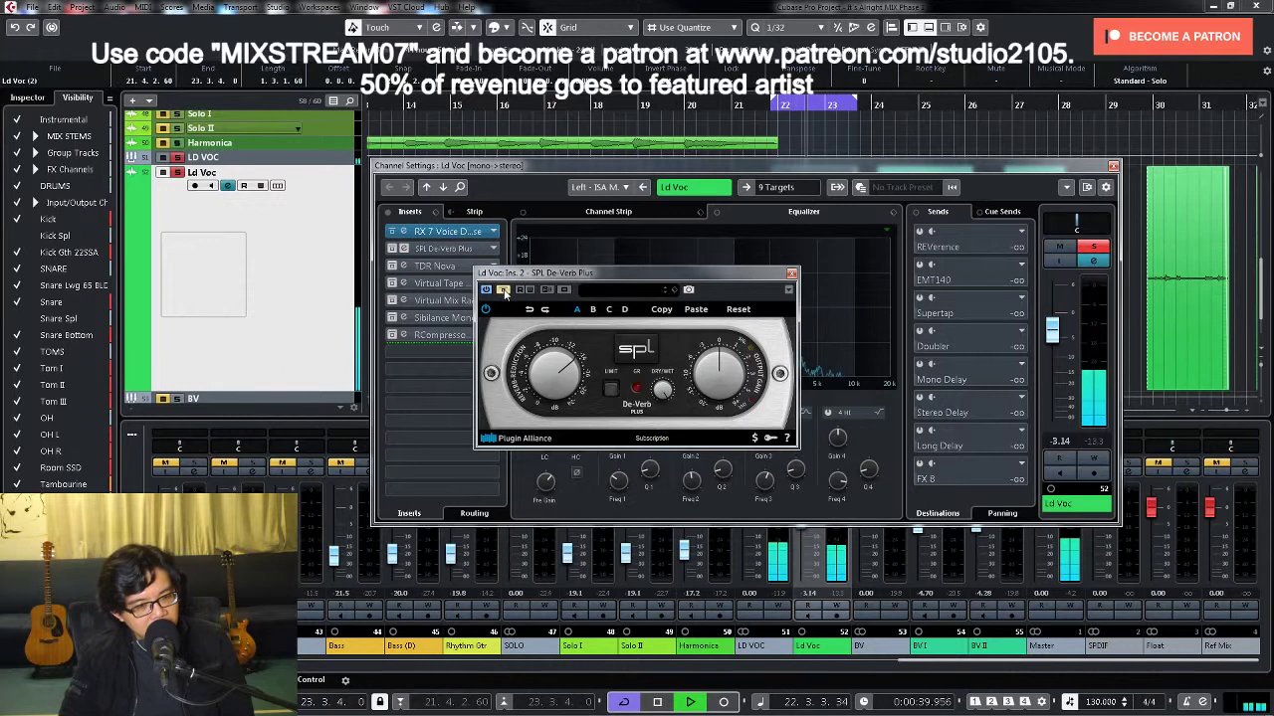
{"action": "left_click", "coordinate": [503, 289]}
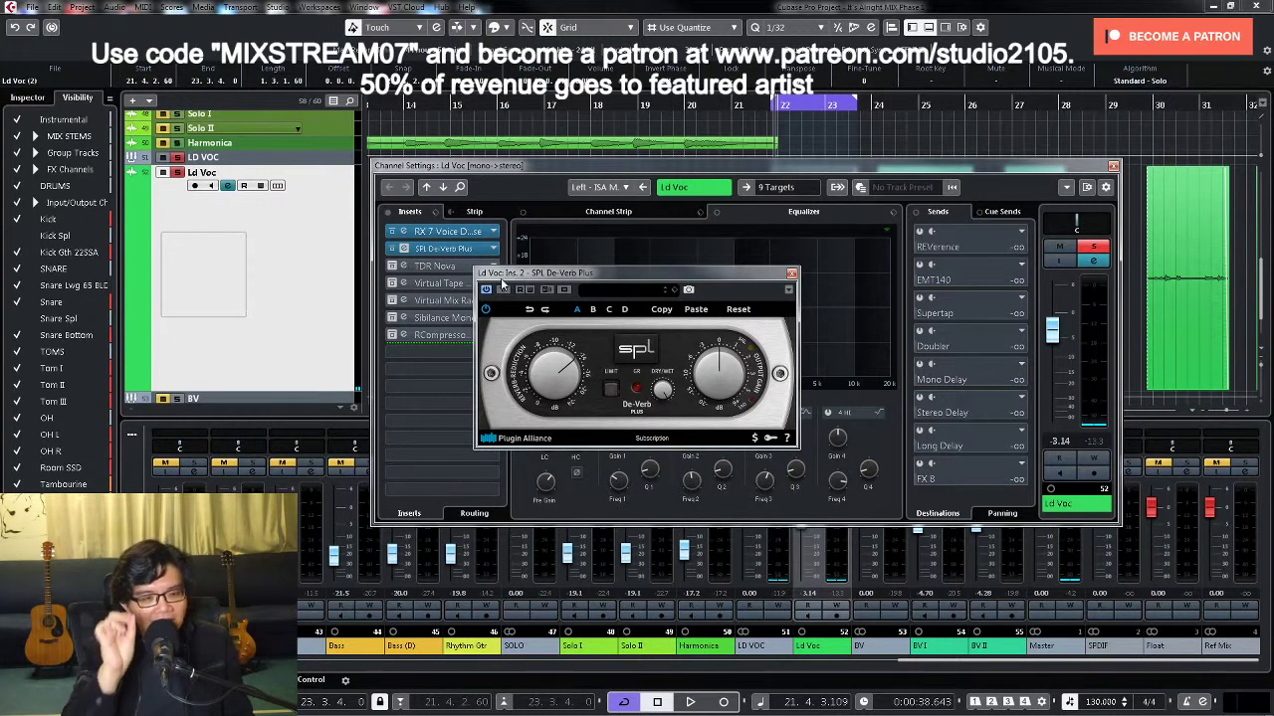
{"action": "left_click", "coordinate": [502, 289]}
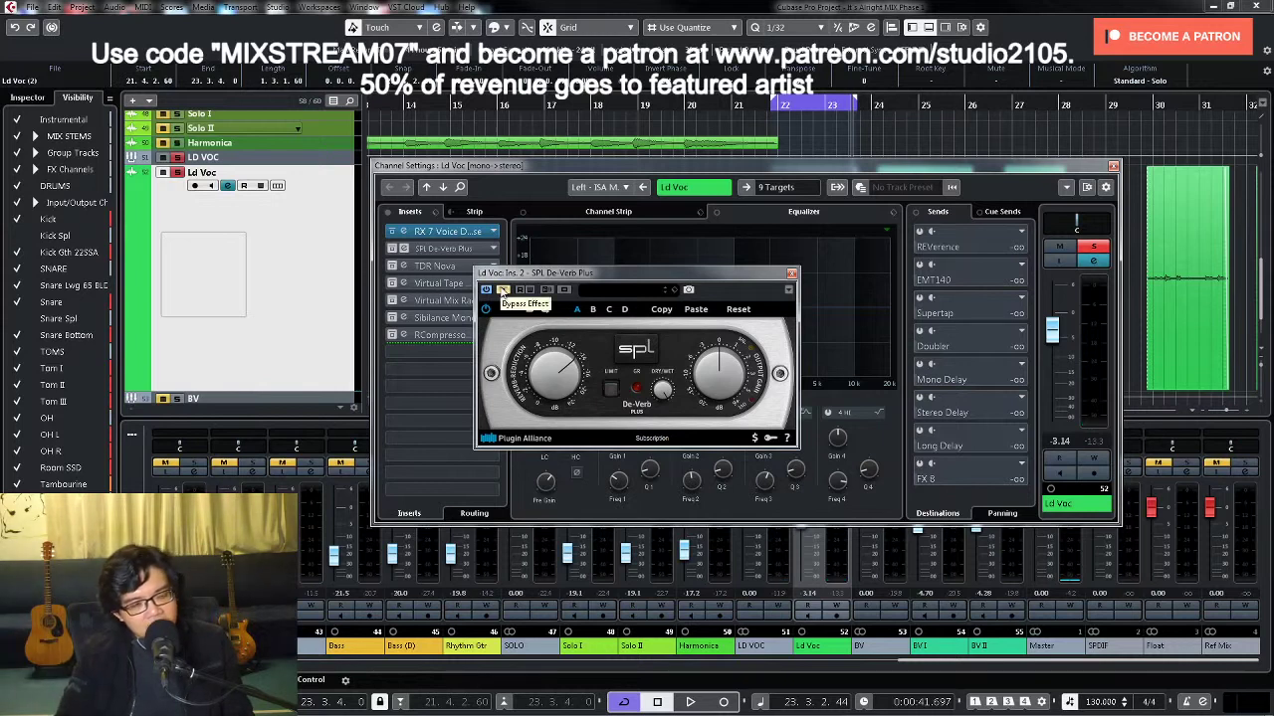
{"action": "left_click", "coordinate": [502, 289]}
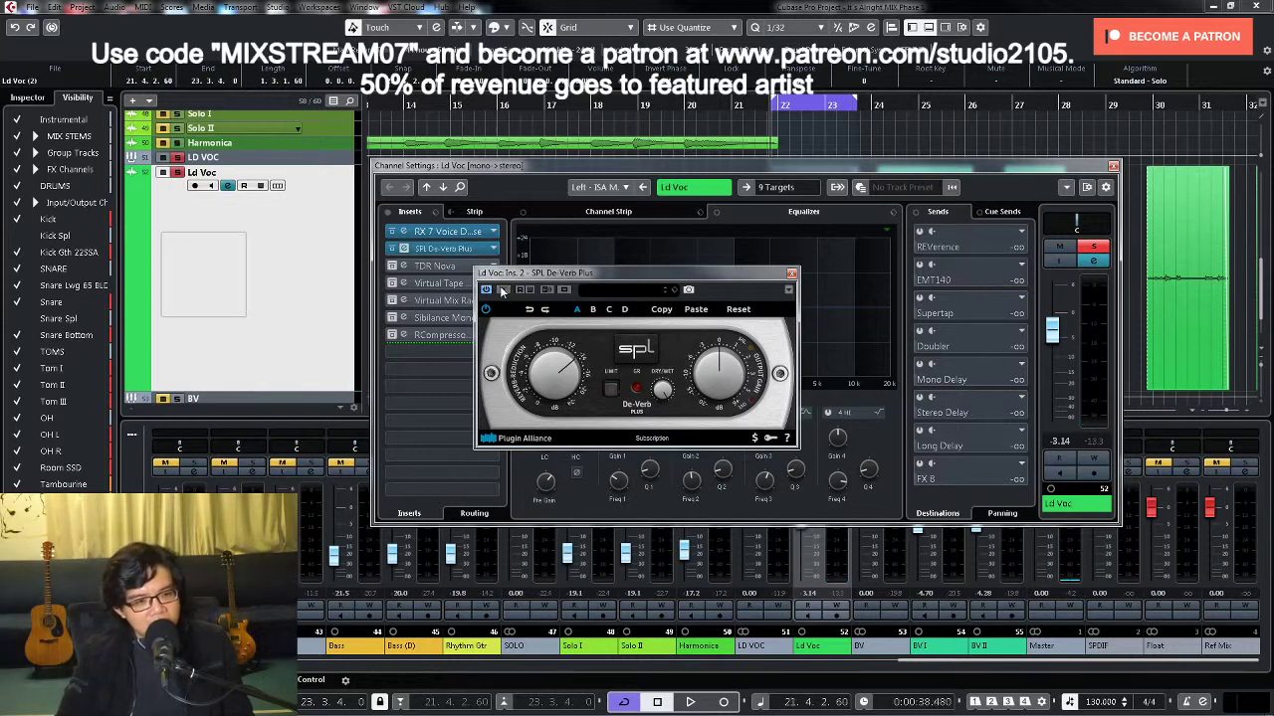
{"action": "key", "text": "space"}
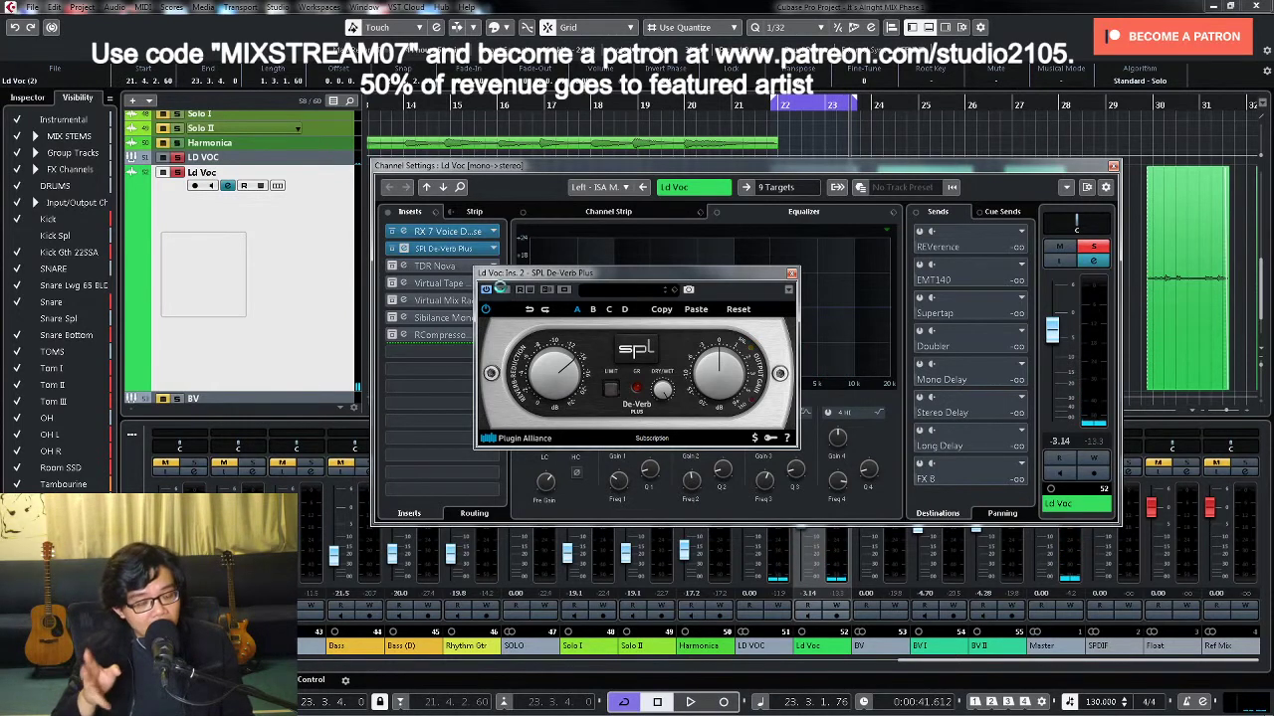
{"action": "left_click", "coordinate": [791, 273]}
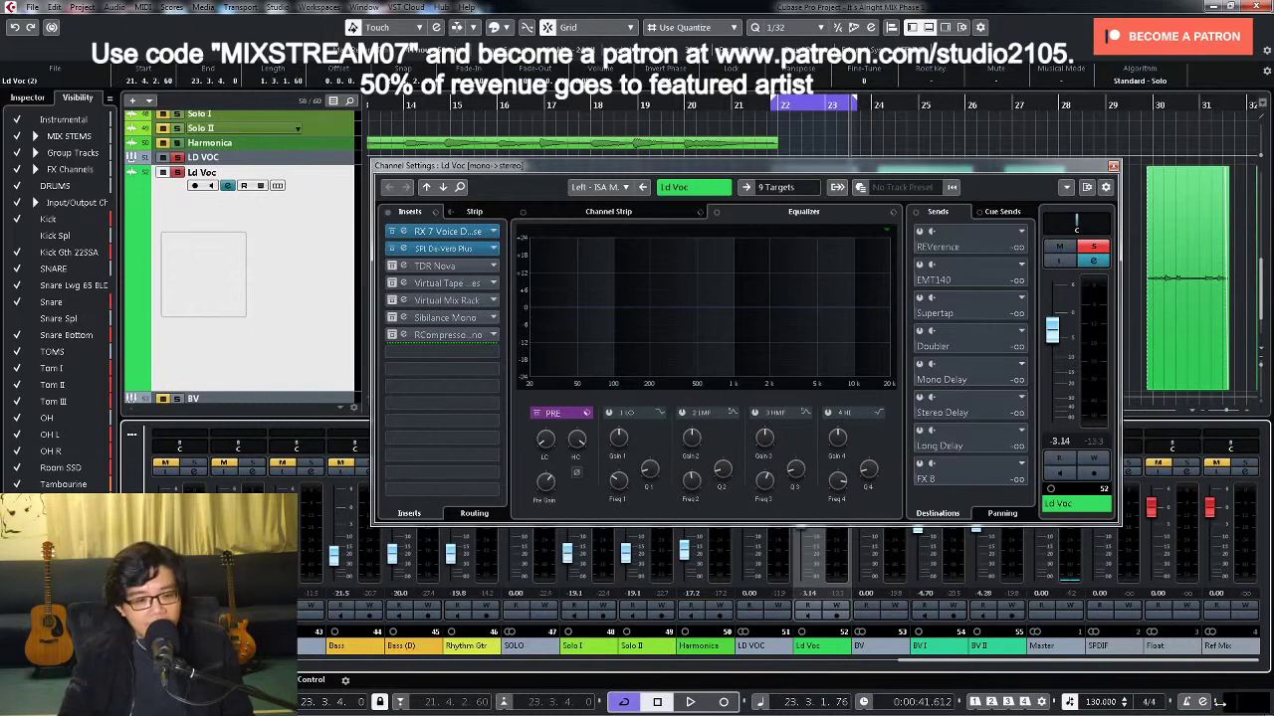
Step: Take Virtual Tape Machines and Virtual Mix Rack out of bypass on Ld Voc and open the Virtual Mix Rack
{"action": "left_click", "coordinate": [391, 284]}
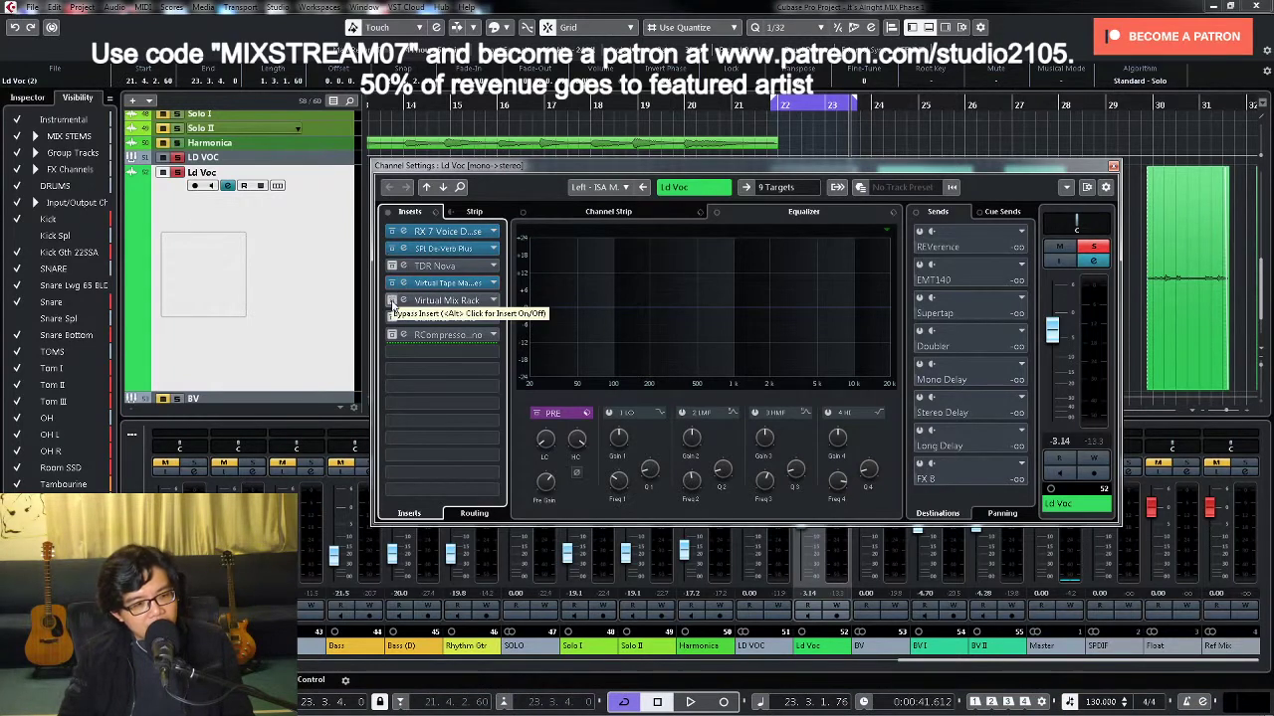
{"action": "left_click", "coordinate": [391, 300]}
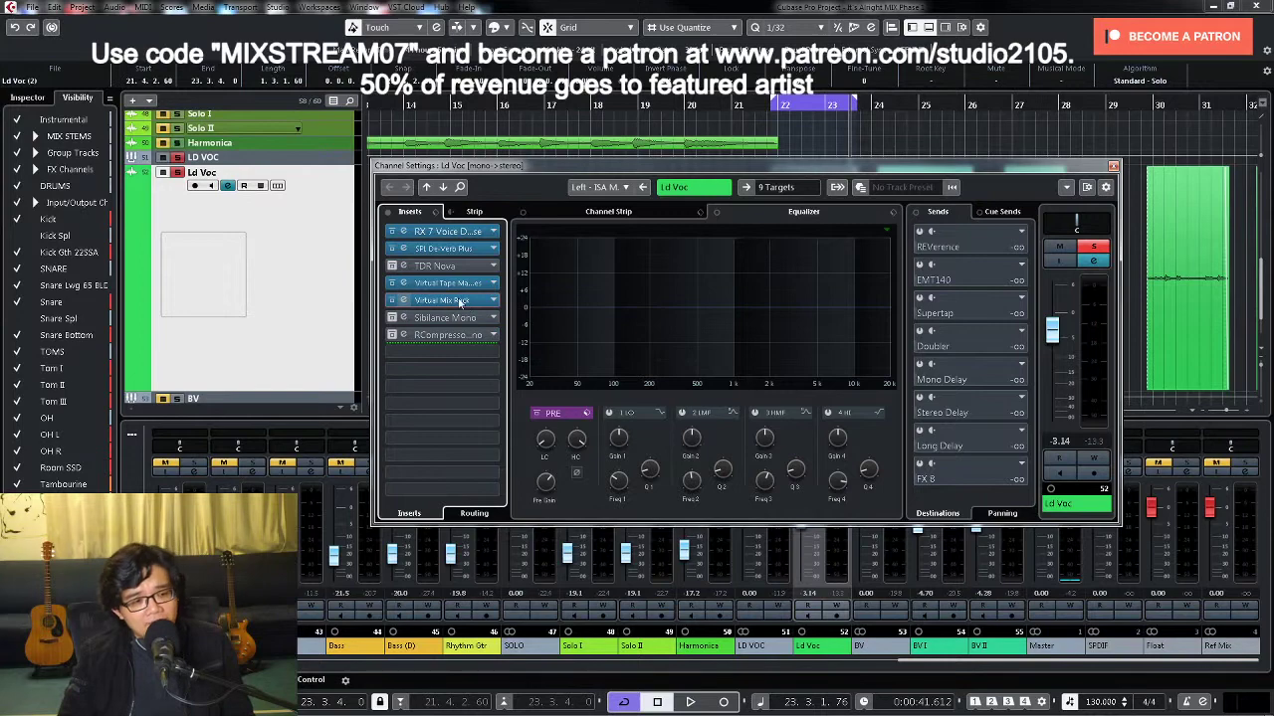
{"action": "double_click", "coordinate": [458, 301]}
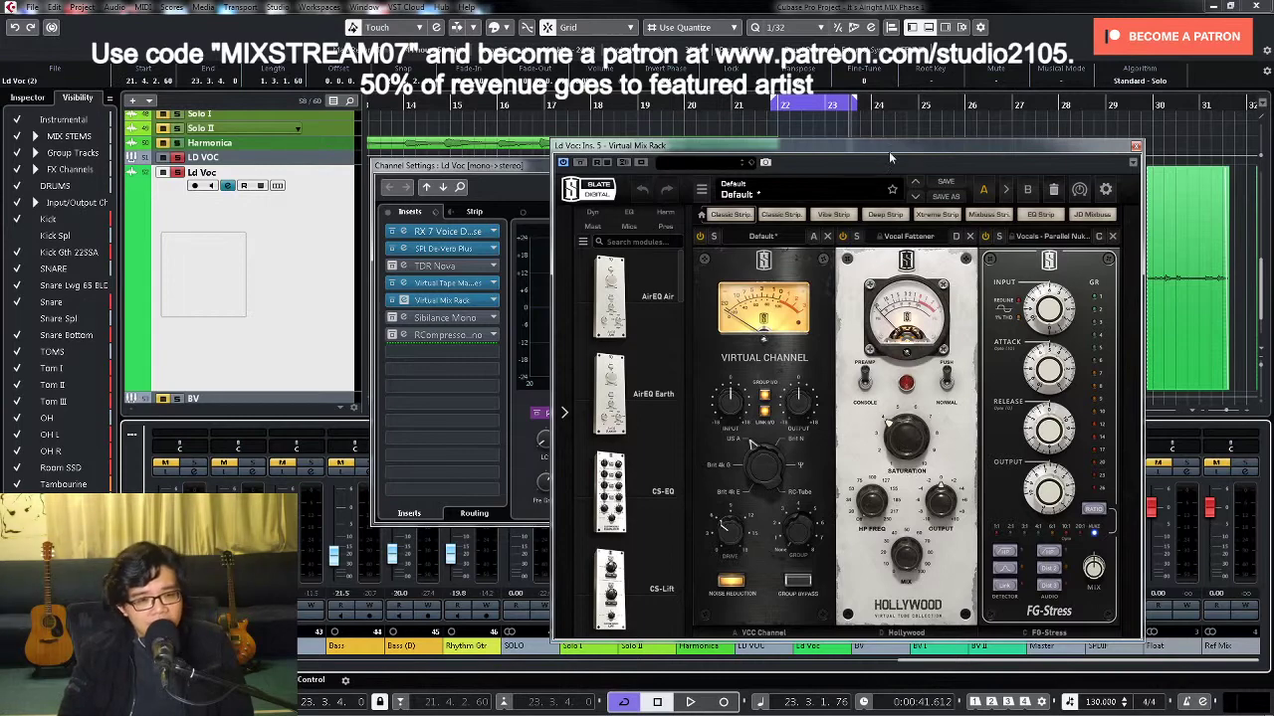
{"action": "left_click_drag", "start_coordinate": [890, 147], "coordinate": [839, 116]}
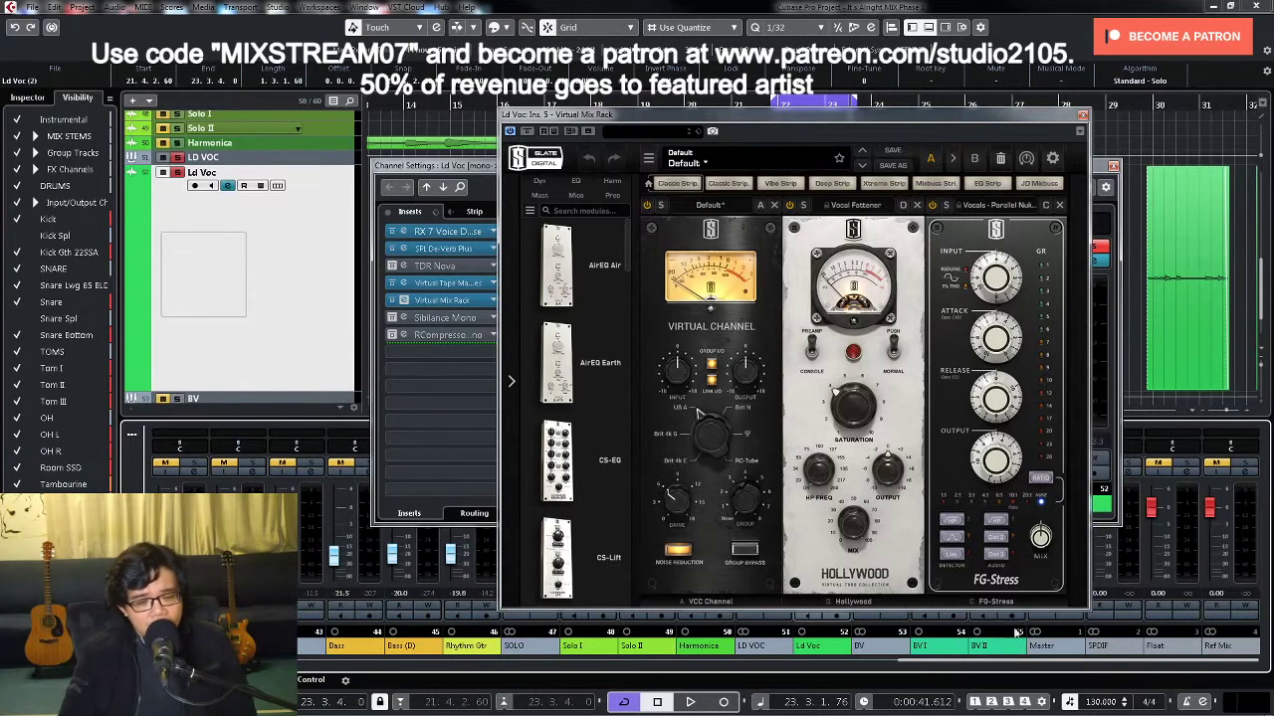
Step: Play the lead vocal from bar 22 without looping to audition the FG-Stress compressor in Virtual Mix Rack
{"action": "mouse_move", "coordinate": [1044, 541]}
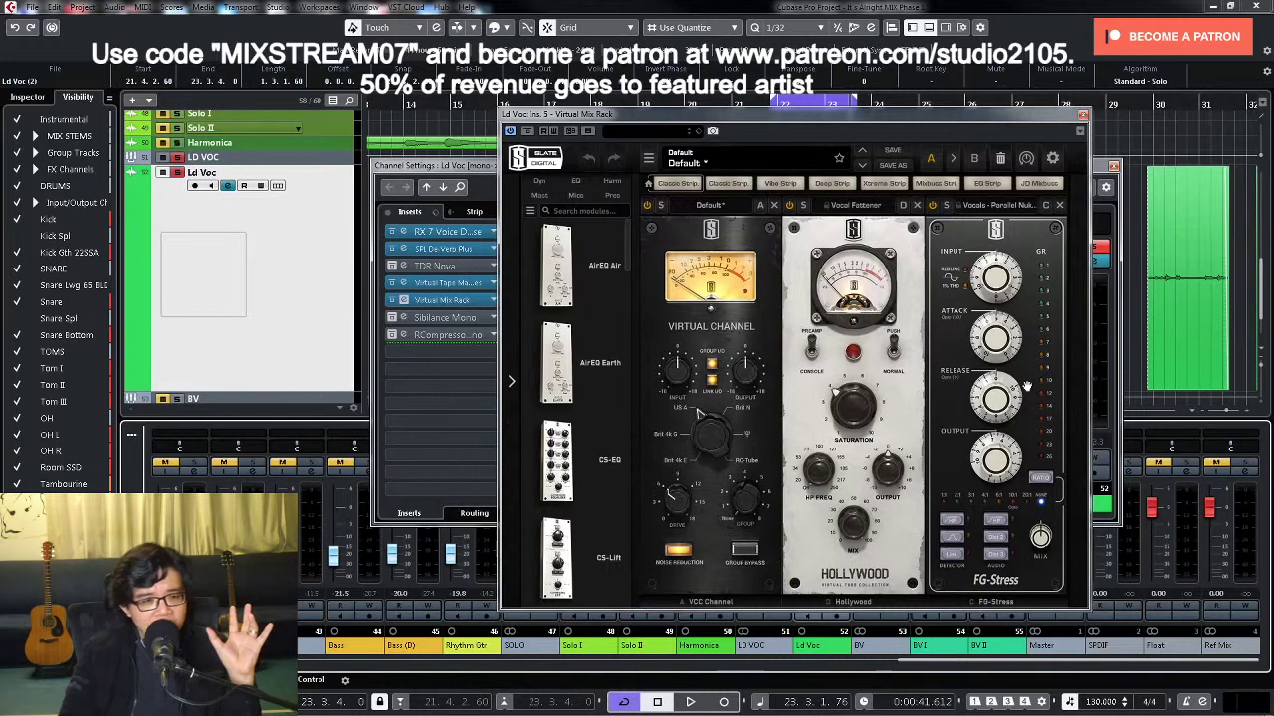
{"action": "key", "text": "space"}
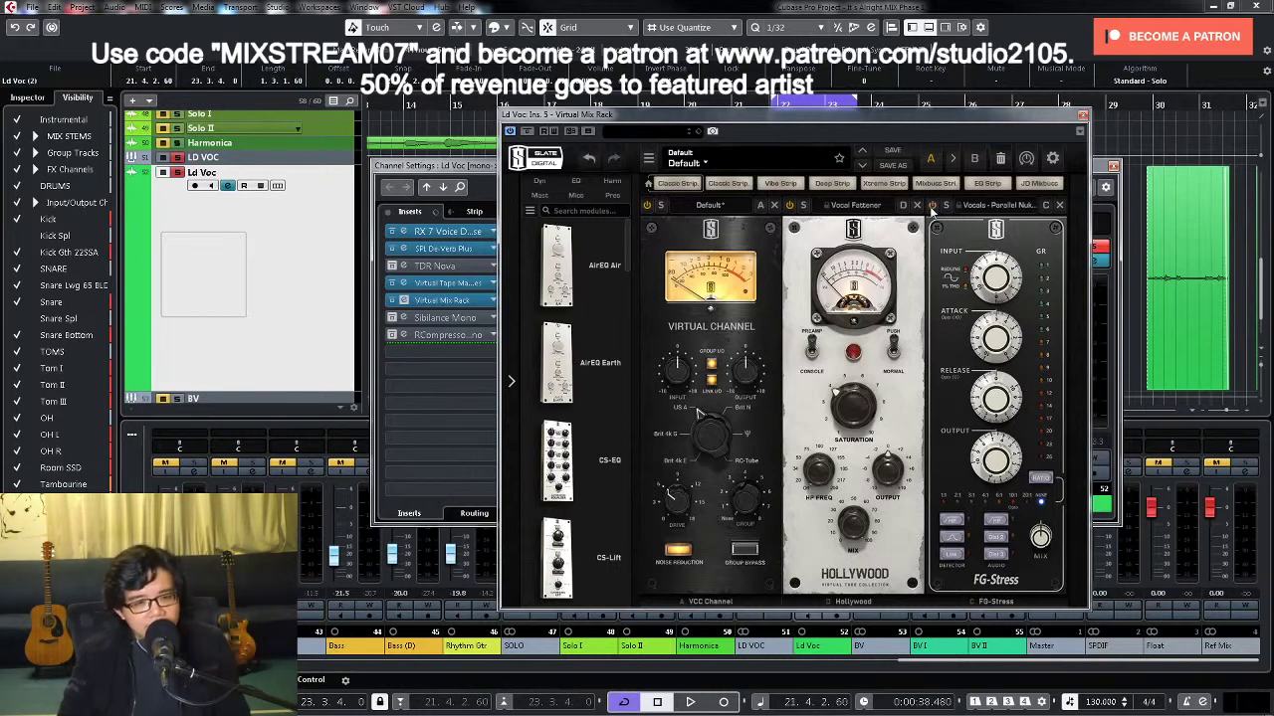
{"action": "key", "text": "space"}
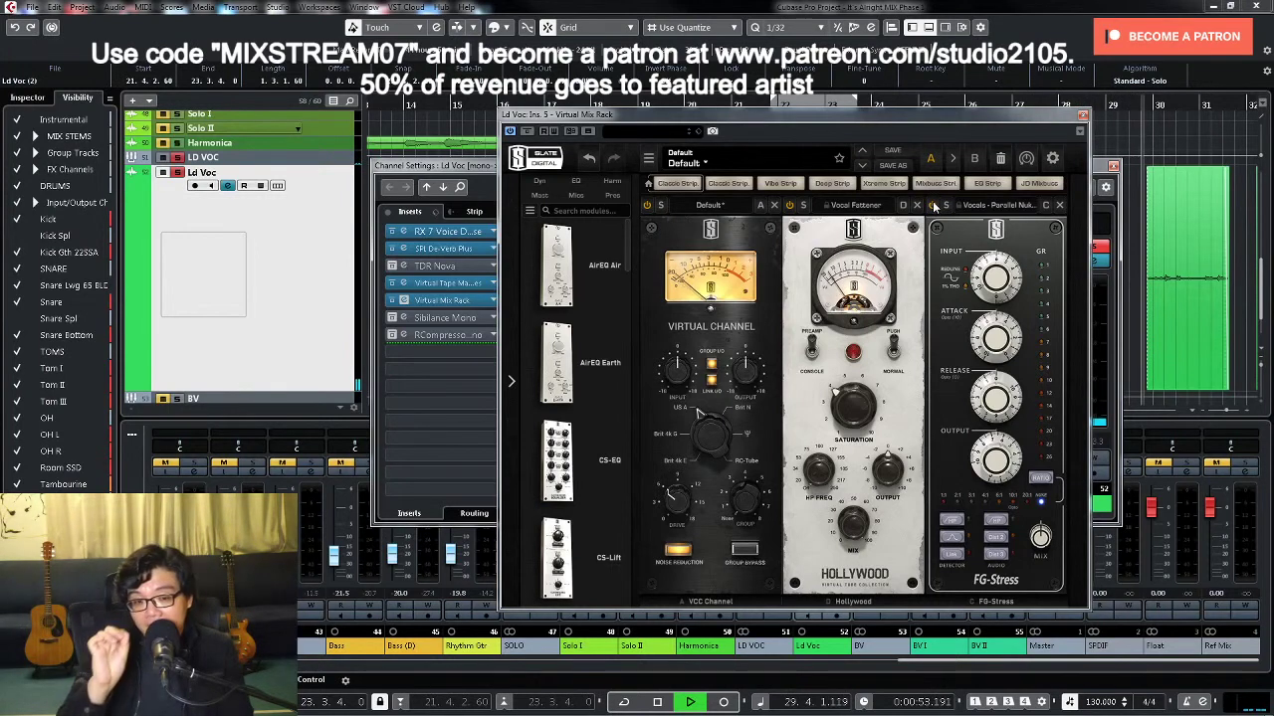
{"action": "key", "text": "space"}
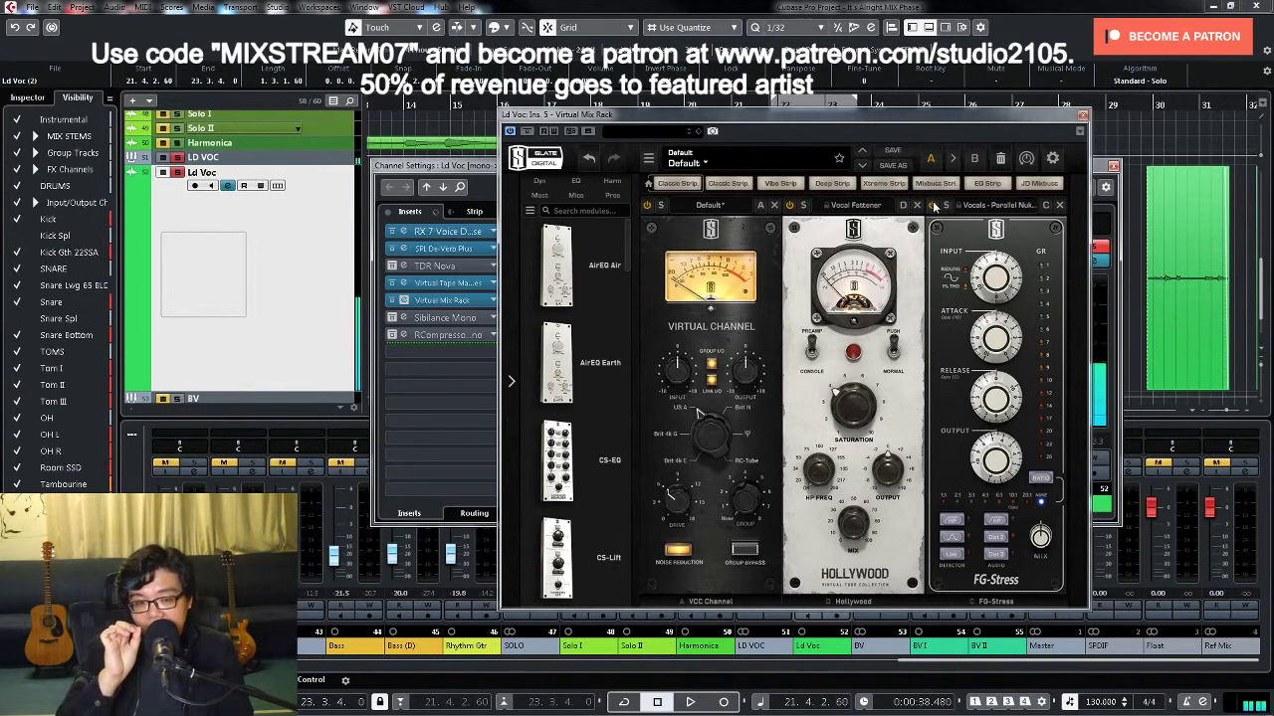
{"action": "key", "text": "space"}
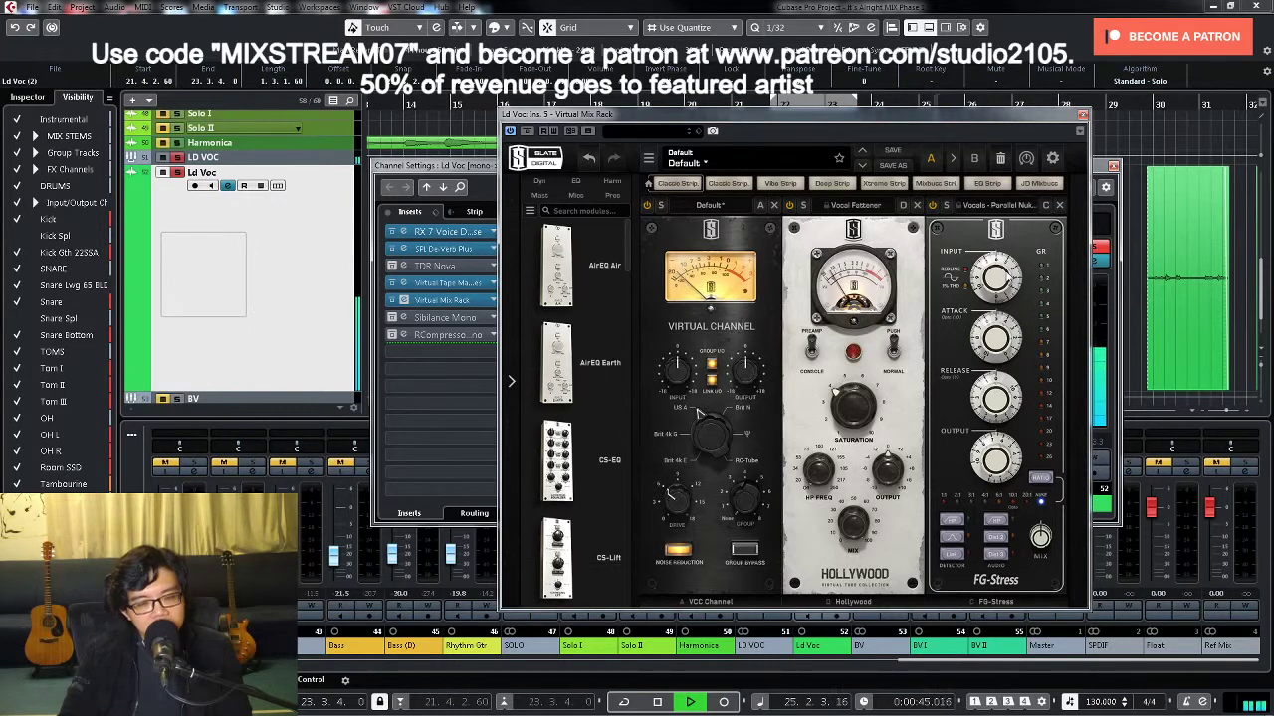
Step: Adjust the FG-Stress input and output levels while the lead vocal plays, and close Virtual Mix Rack
{"action": "left_click_drag", "start_coordinate": [983, 291], "coordinate": [993, 262]}
{"action": "key", "text": "space"}
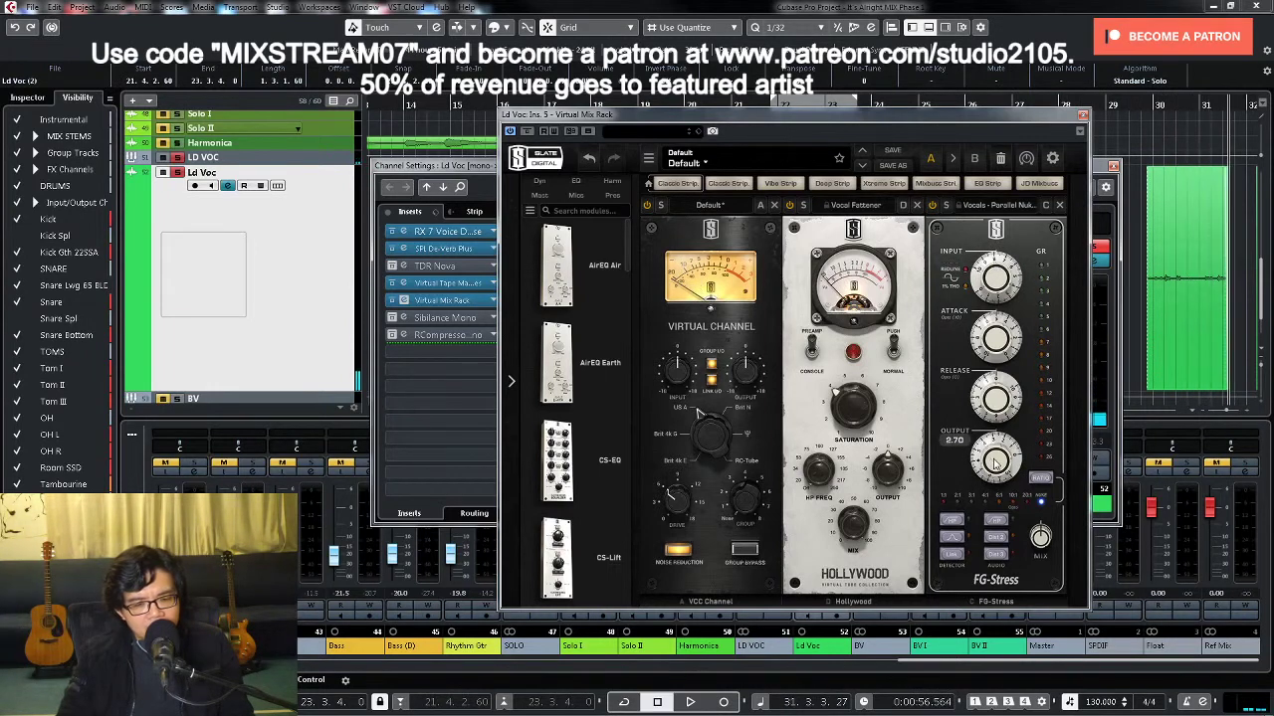
{"action": "key", "text": "space"}
{"action": "left_click_drag", "start_coordinate": [993, 460], "coordinate": [997, 453]}
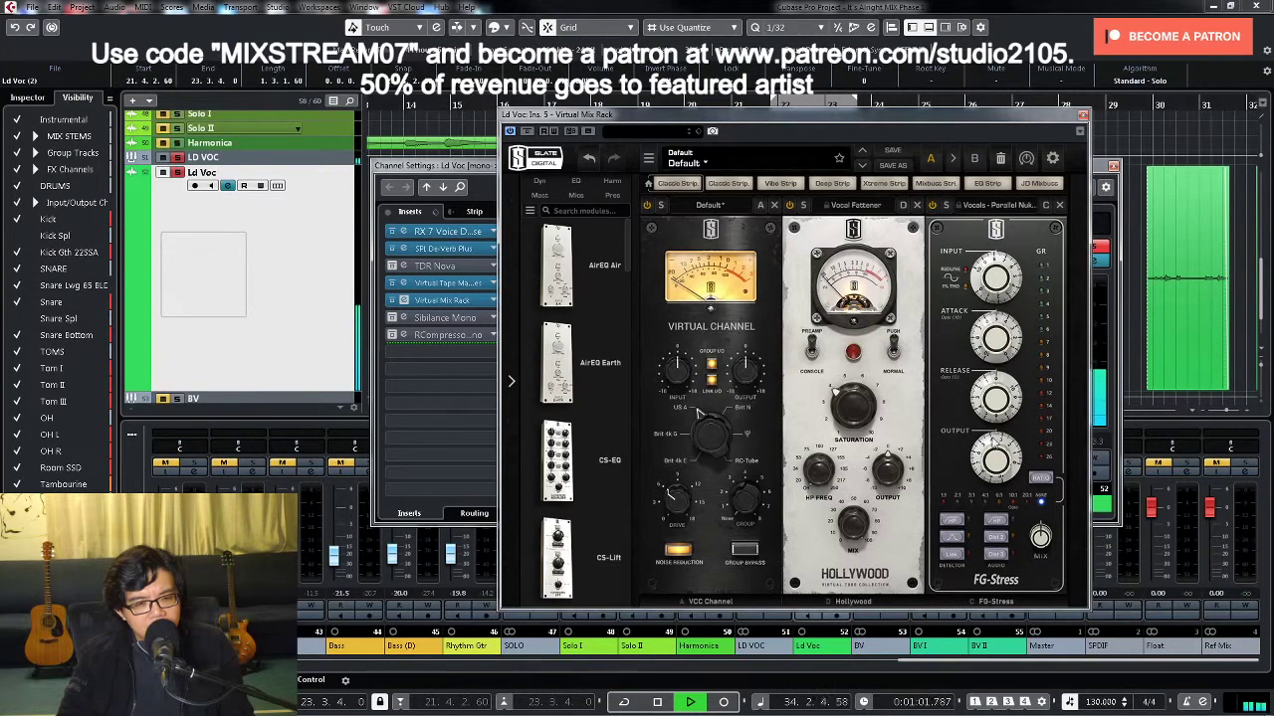
{"action": "left_click_drag", "start_coordinate": [994, 442], "coordinate": [997, 434]}
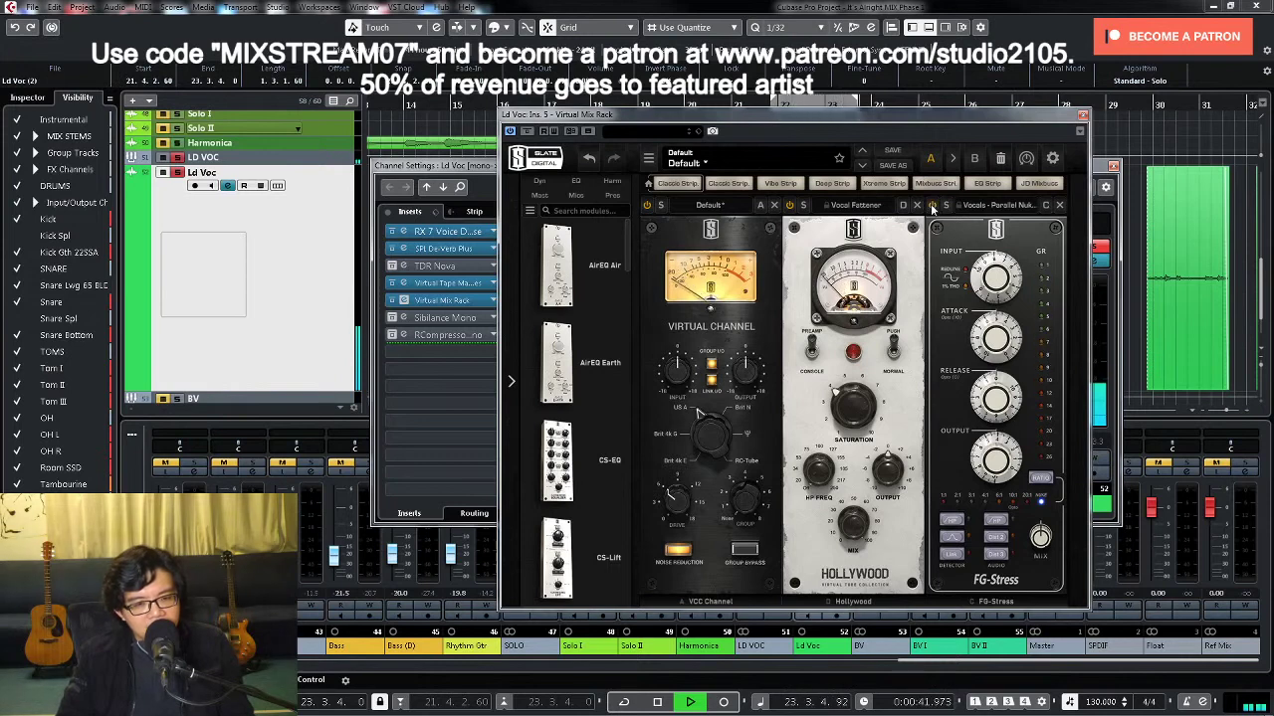
{"action": "key", "text": "space"}
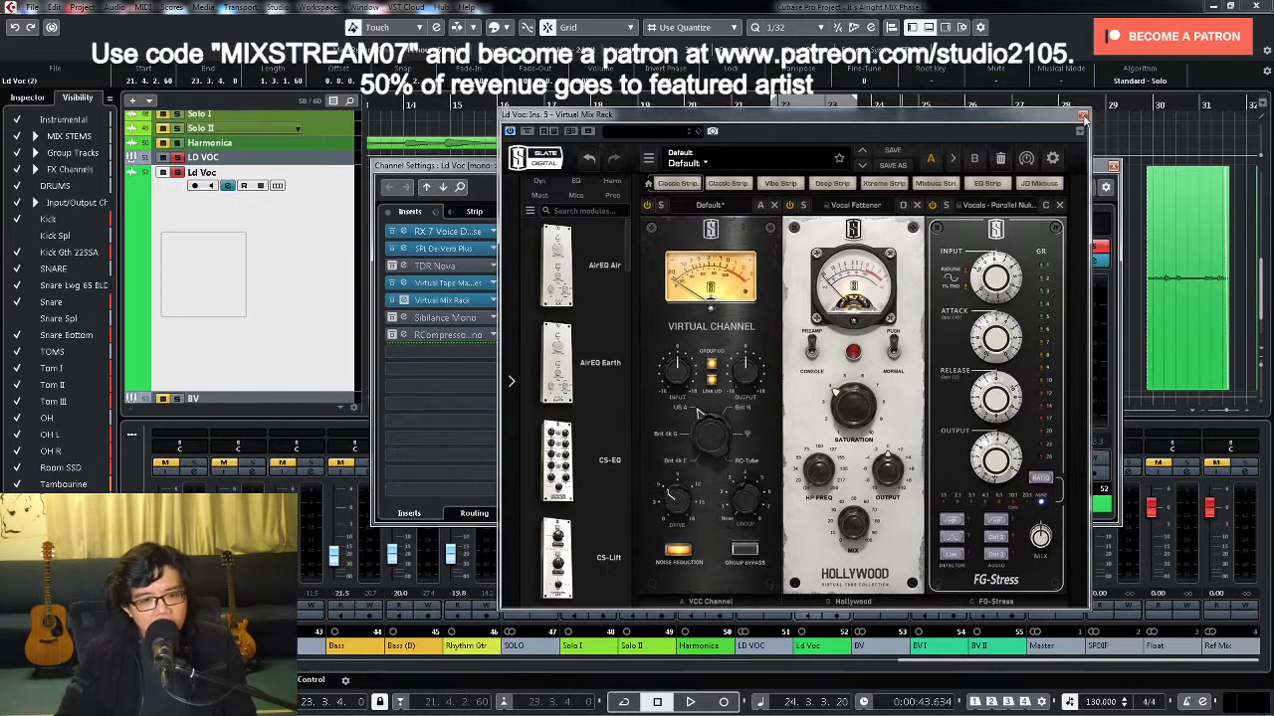
{"action": "left_click", "coordinate": [1082, 117]}
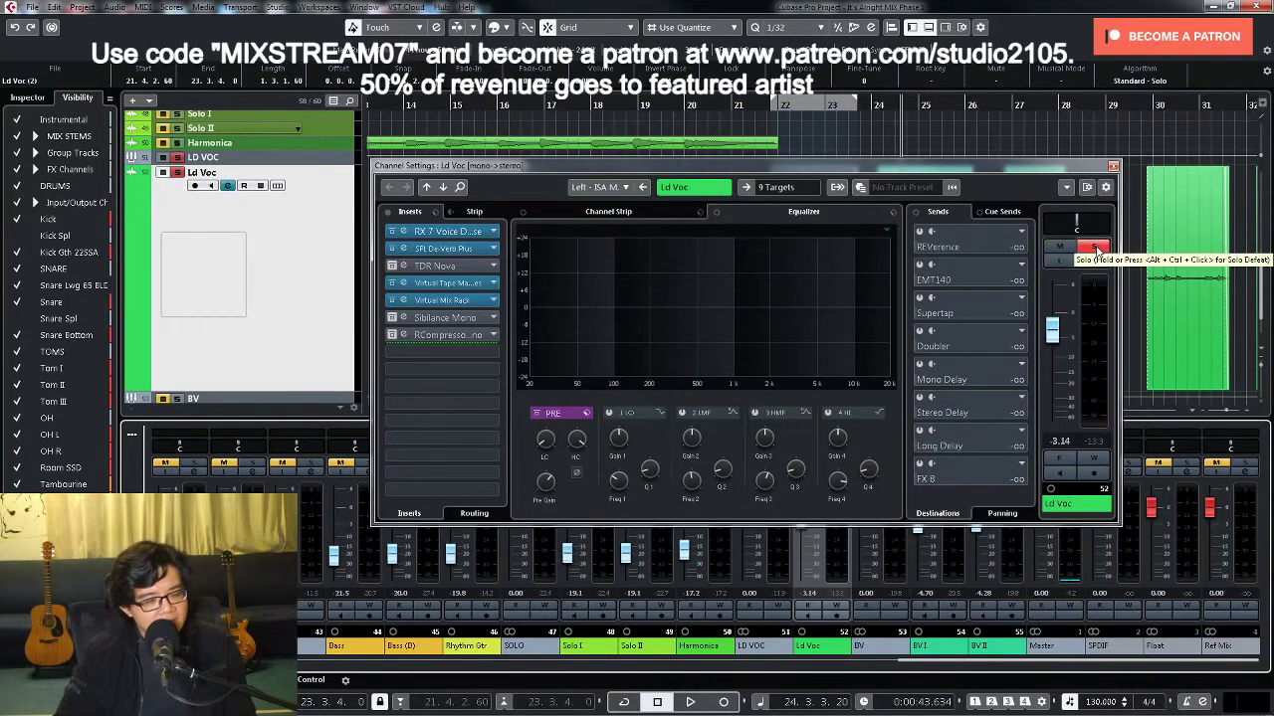
Step: Open TDR Nova on Ld Voc and enable its high-pass filter at 99 Hz with a 12 dB/oct slope
{"action": "double_click", "coordinate": [464, 267]}
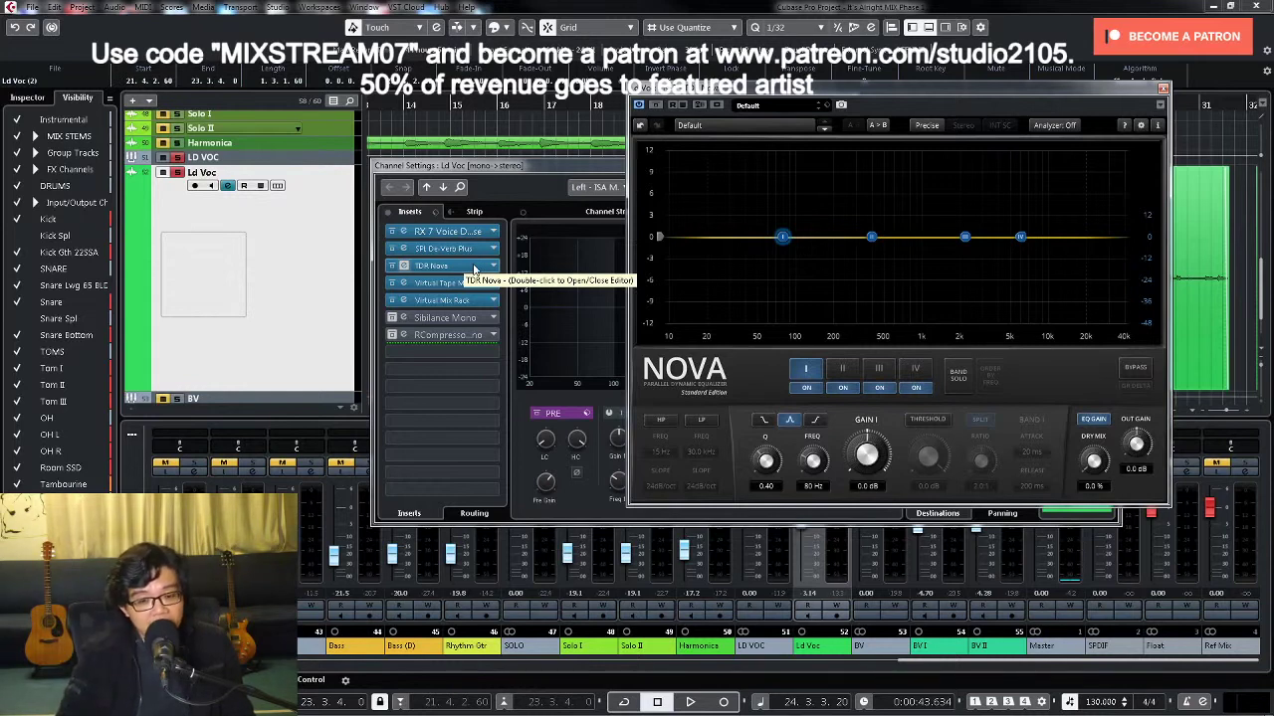
{"action": "left_click", "coordinate": [664, 420]}
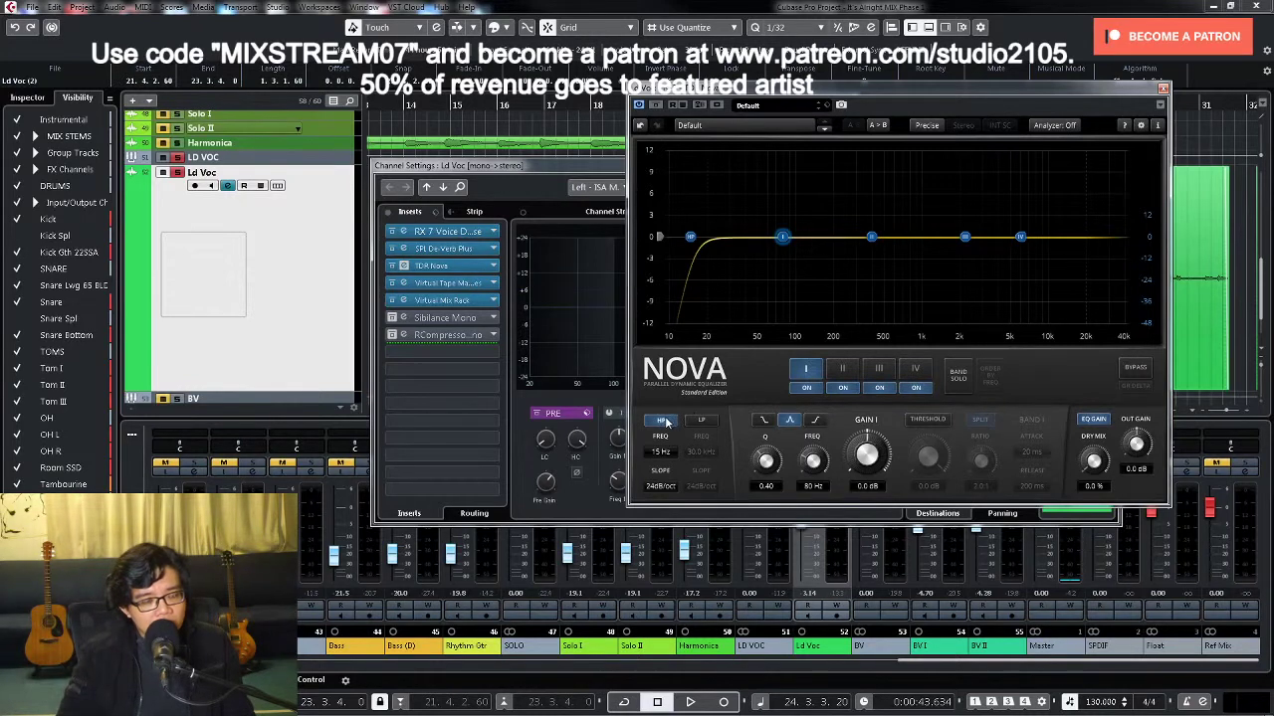
{"action": "left_click", "coordinate": [659, 487]}
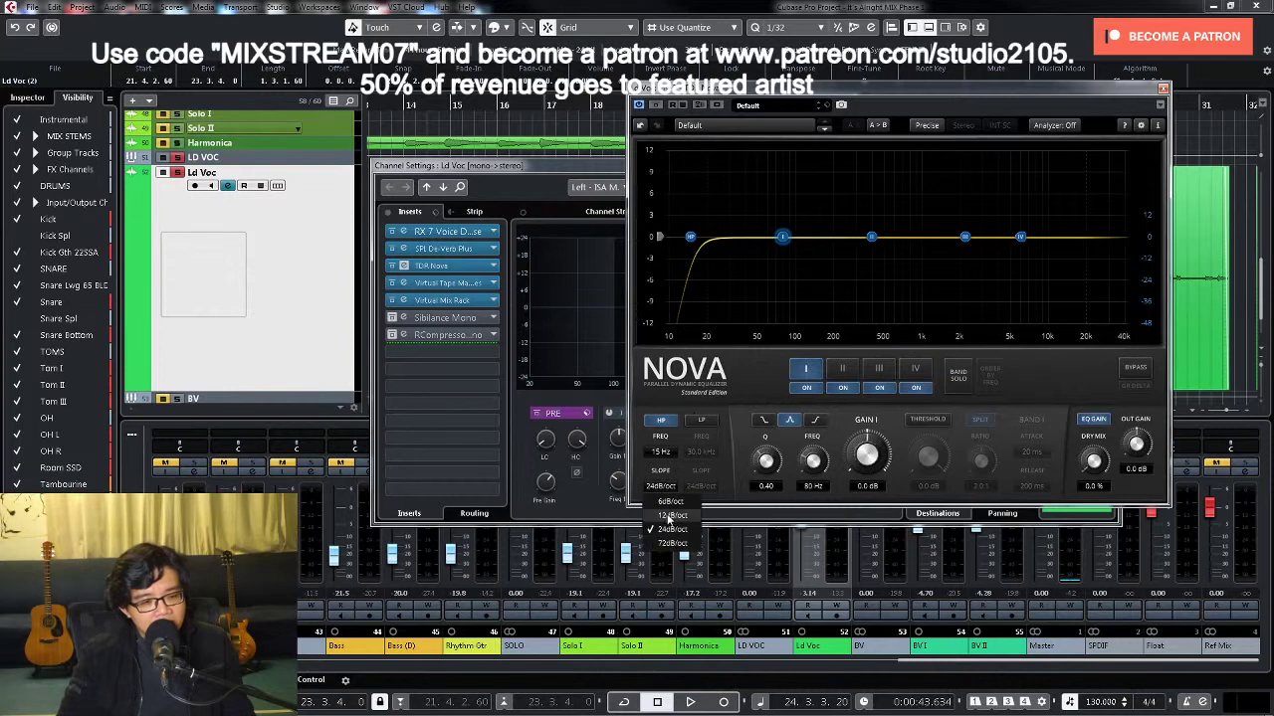
{"action": "left_click", "coordinate": [669, 515]}
{"action": "key", "text": "space"}
{"action": "left_click_drag", "start_coordinate": [662, 458], "coordinate": [700, 88]}
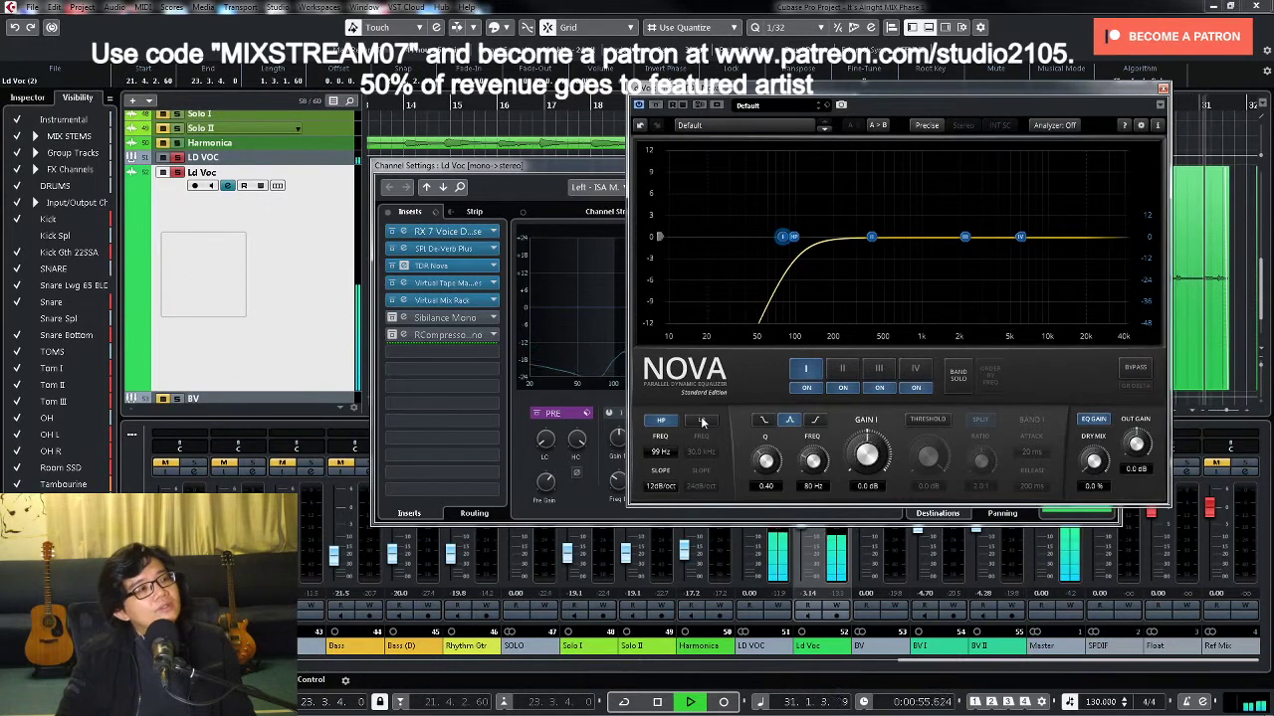
Step: Select band II in TDR Nova with a Q of 6.00 and audition the lead vocal with looping on
{"action": "key", "text": "space"}
{"action": "left_click", "coordinate": [847, 372]}
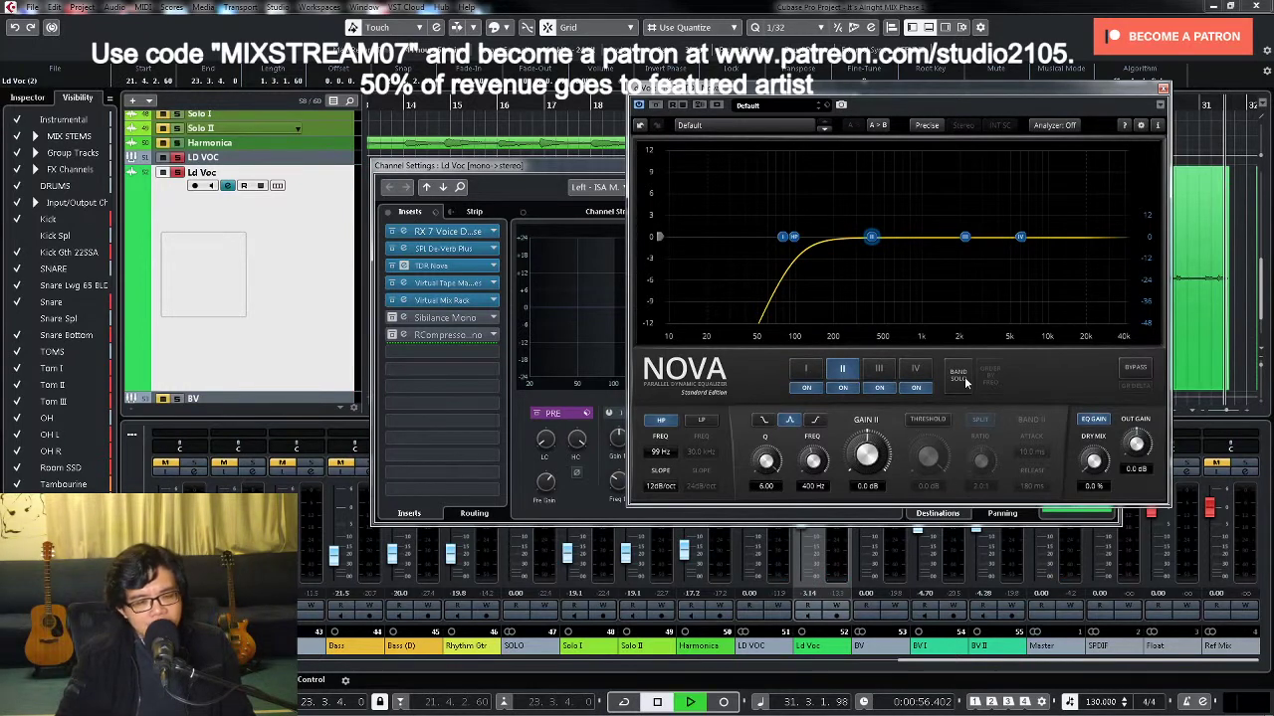
{"action": "key", "text": "space"}
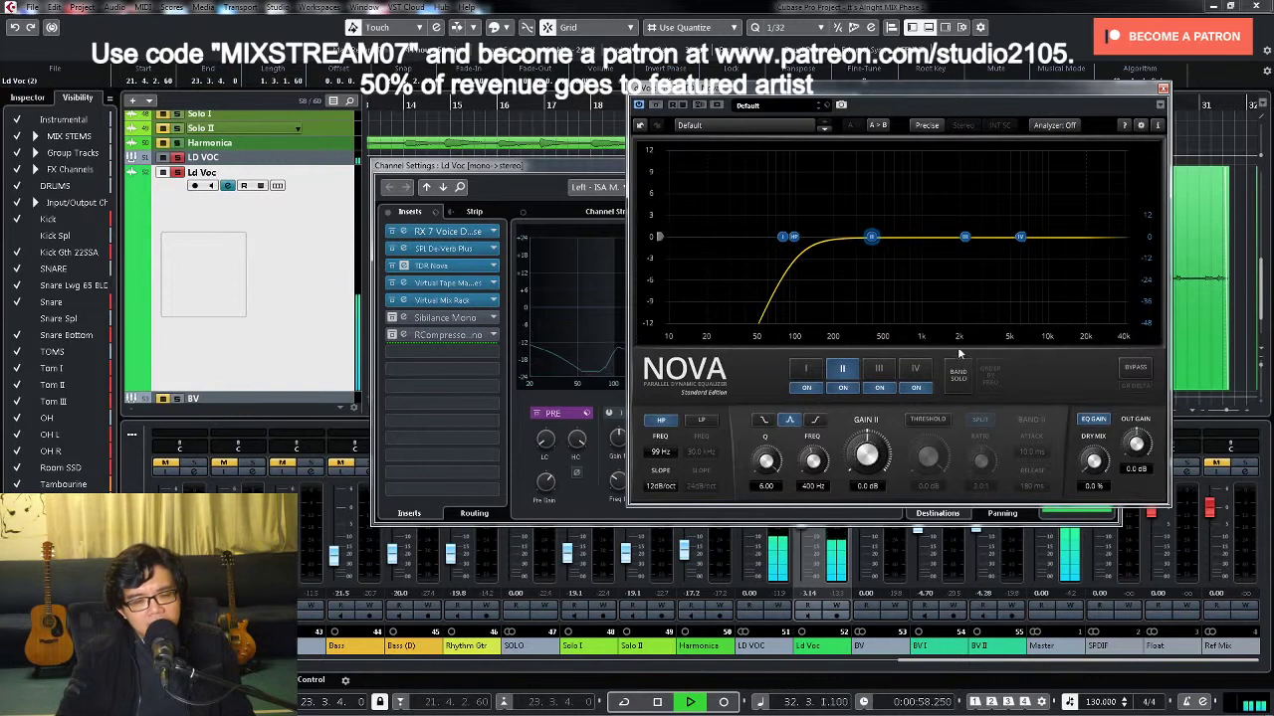
{"action": "key", "text": "slash"}
{"action": "key", "text": "space"}
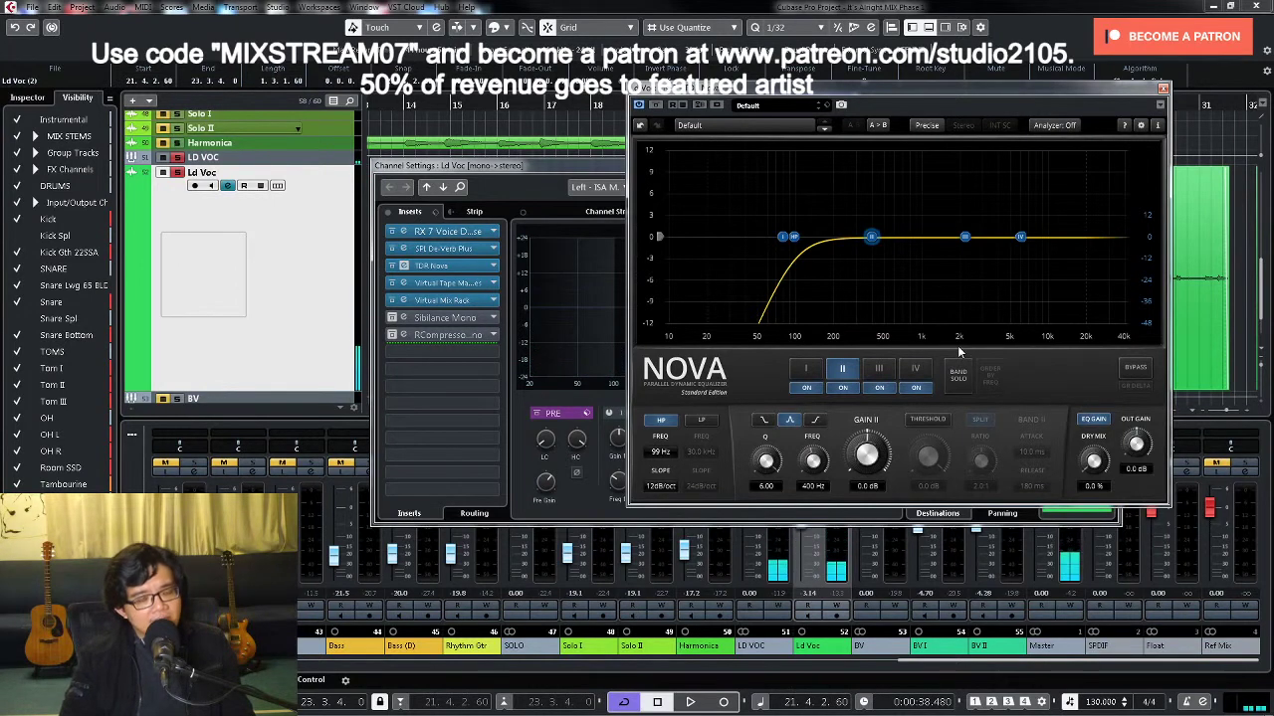
{"action": "key", "text": "space"}
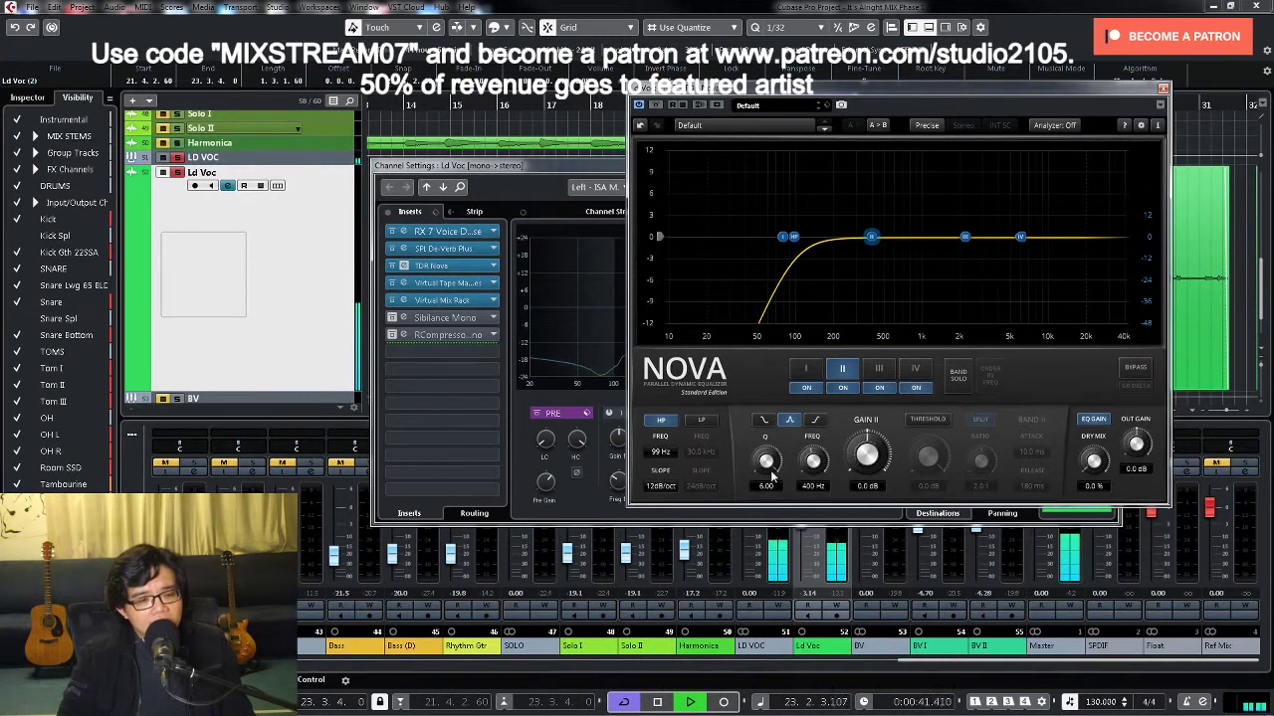
{"action": "key", "text": "space"}
Step: Solo band II and sweep it with a boost to 684 Hz while the lead vocal plays
{"action": "left_click", "coordinate": [957, 374]}
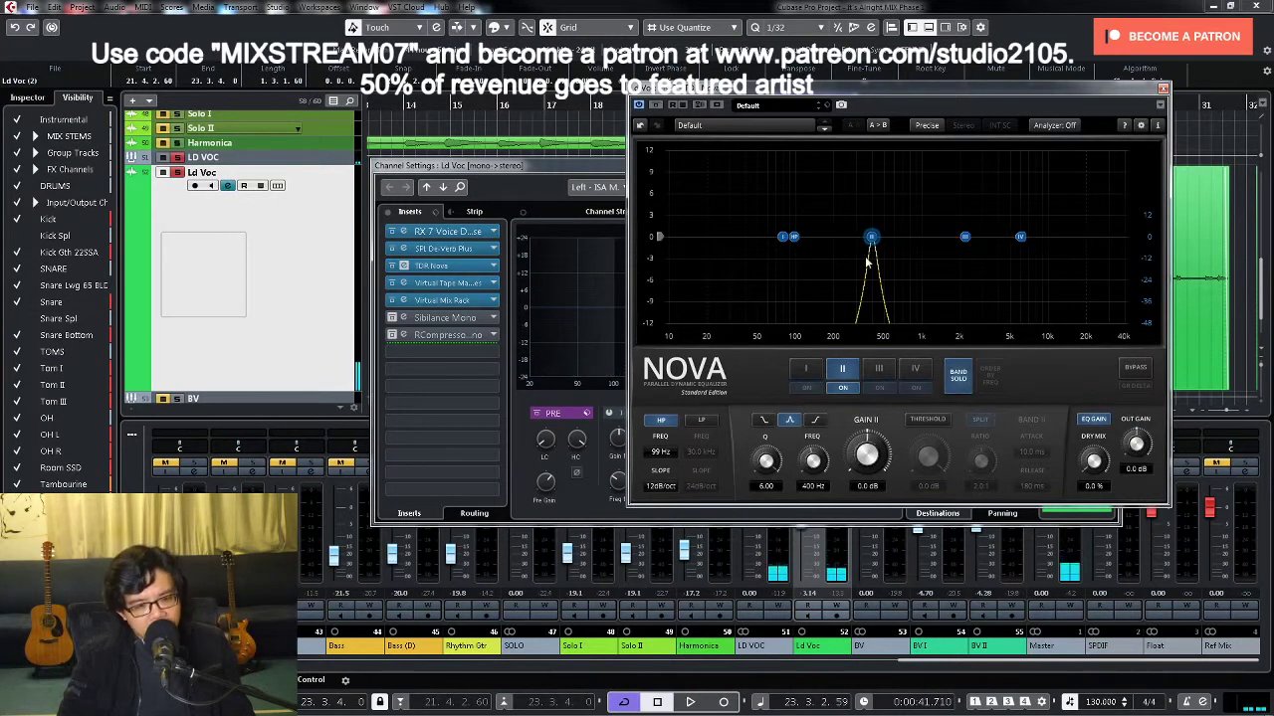
{"action": "key", "text": "space"}
{"action": "left_click_drag", "start_coordinate": [870, 237], "coordinate": [901, 188]}
{"action": "key", "text": "space"}
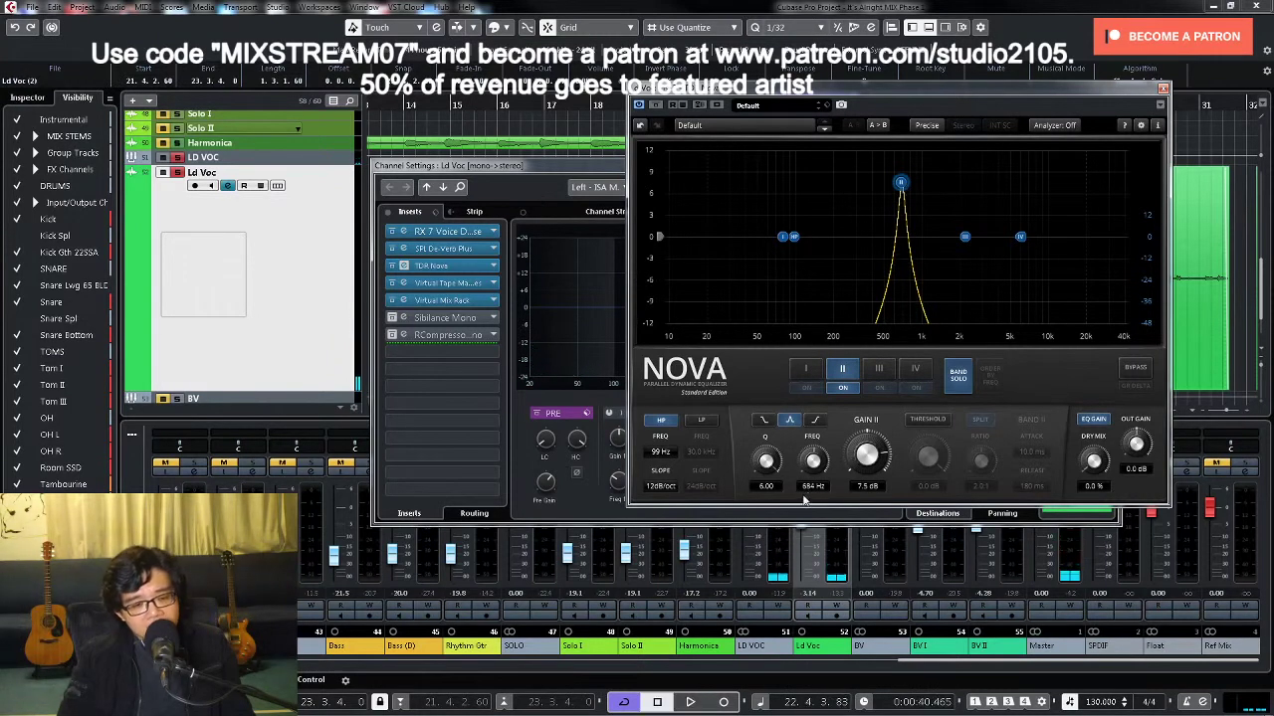
Step: Set band II's gain to 0 dB and turn off band solo
{"action": "double_click", "coordinate": [866, 486]}
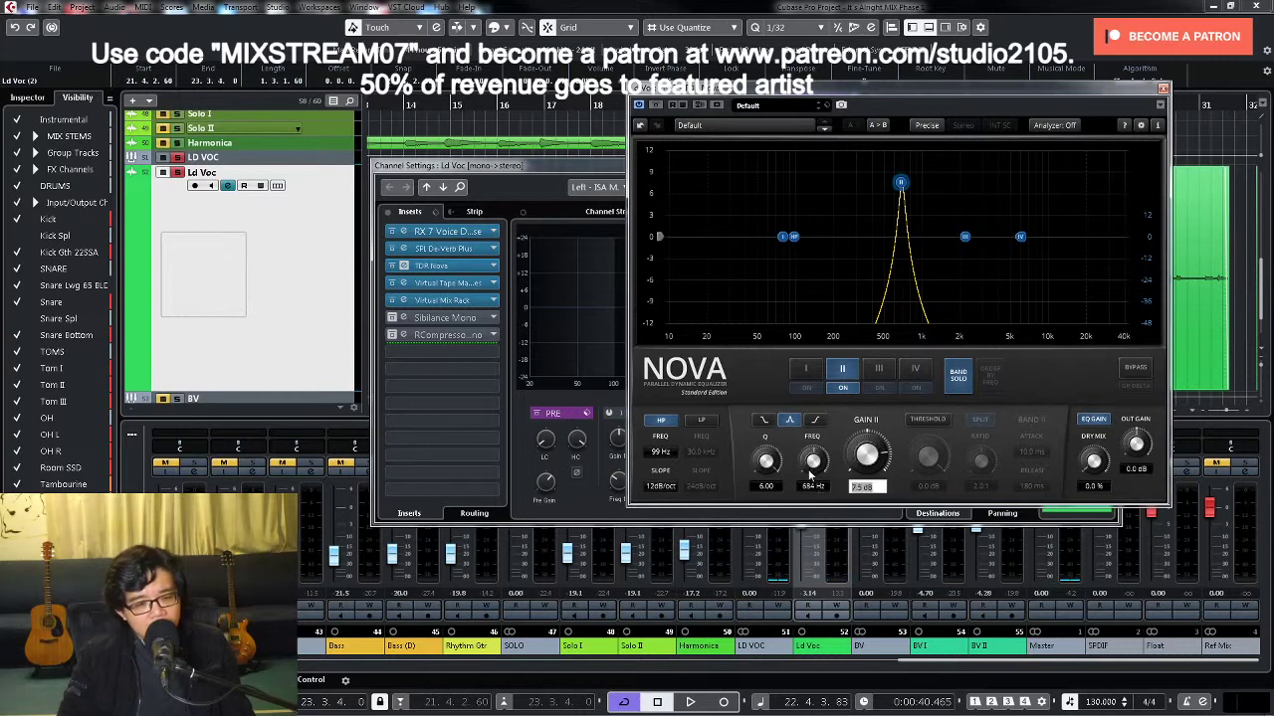
{"action": "type", "text": "0"}
{"action": "key", "text": "Return"}
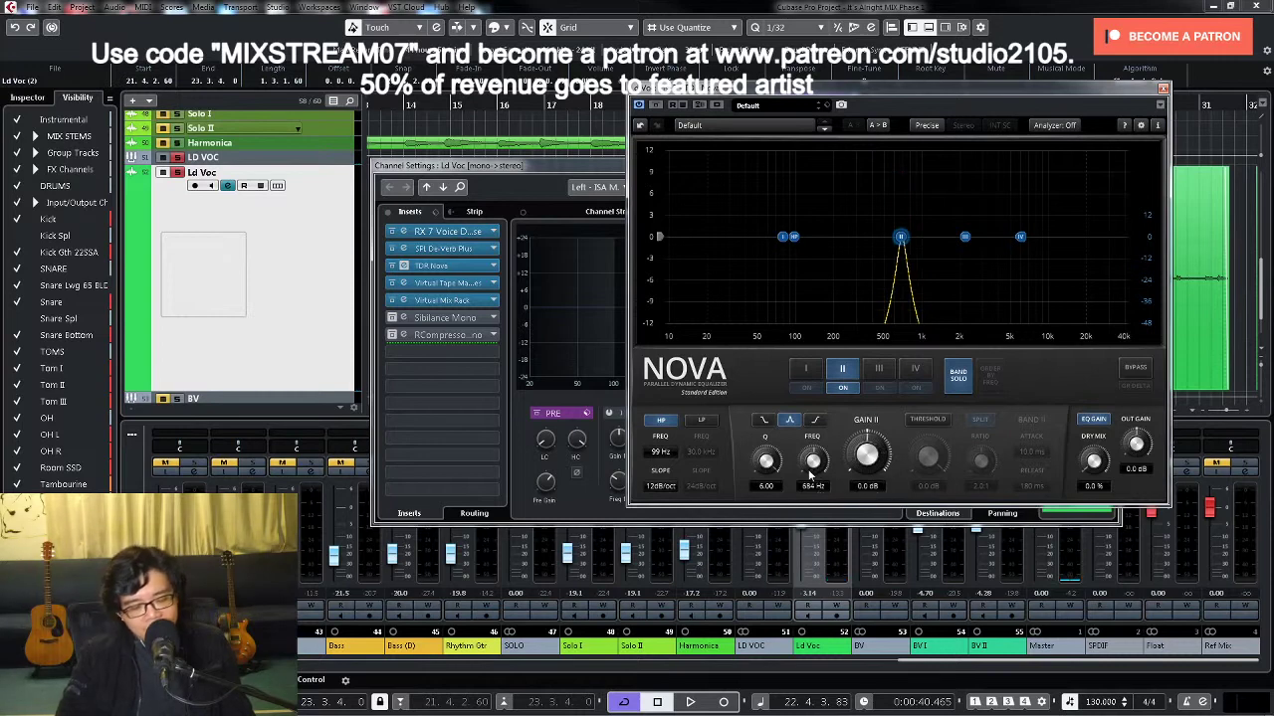
{"action": "left_click", "coordinate": [955, 388]}
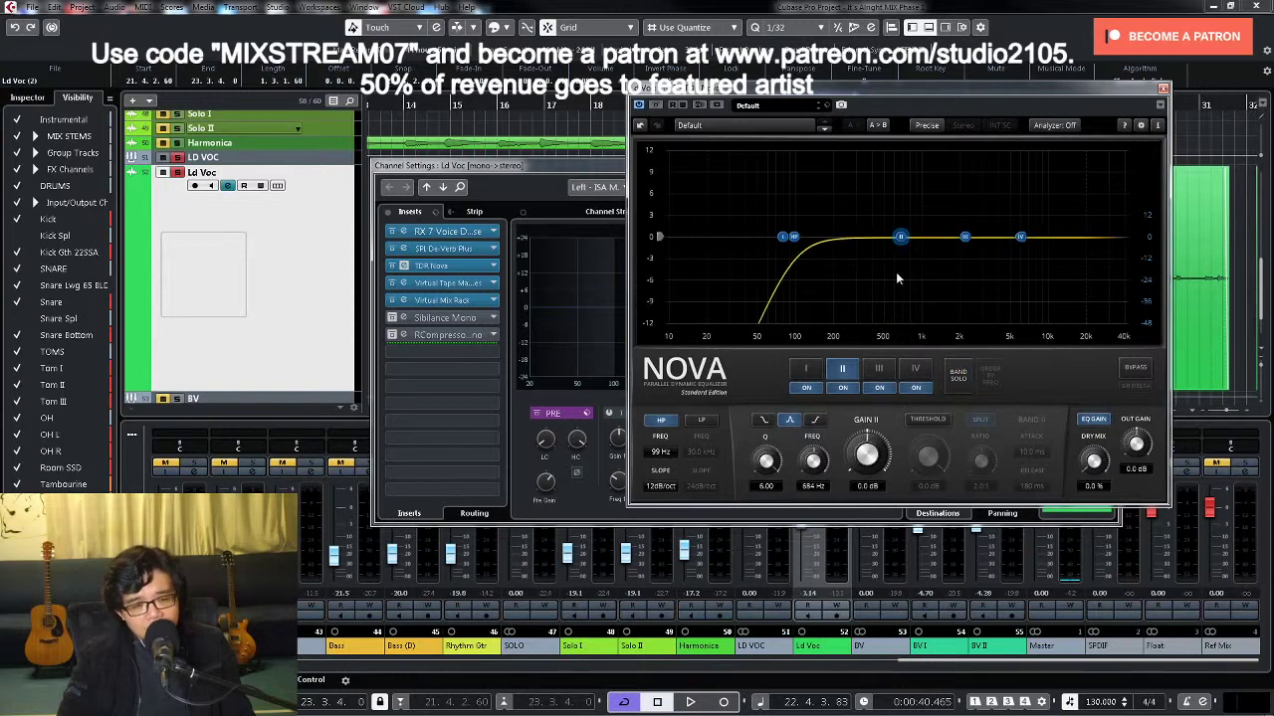
Step: Audition the looped lead vocal with and without band II soloed to compare the resonance at its frequency
{"action": "key", "text": "space"}
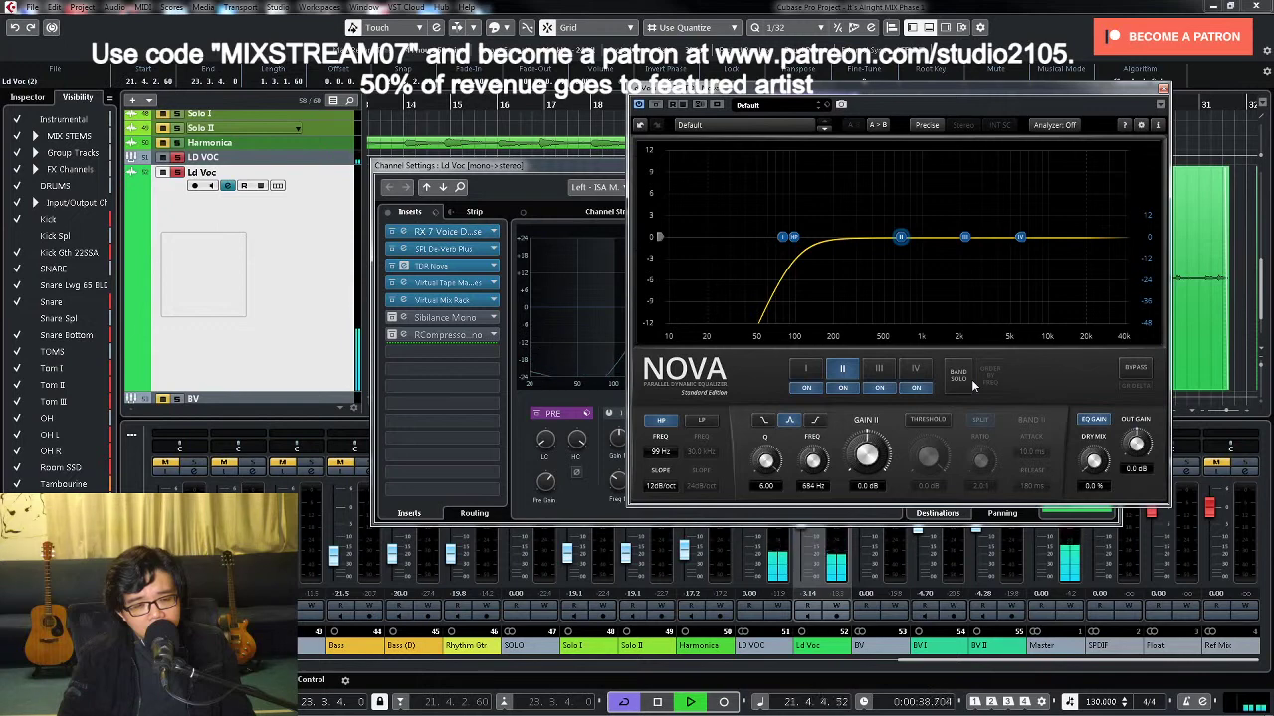
{"action": "key", "text": "space"}
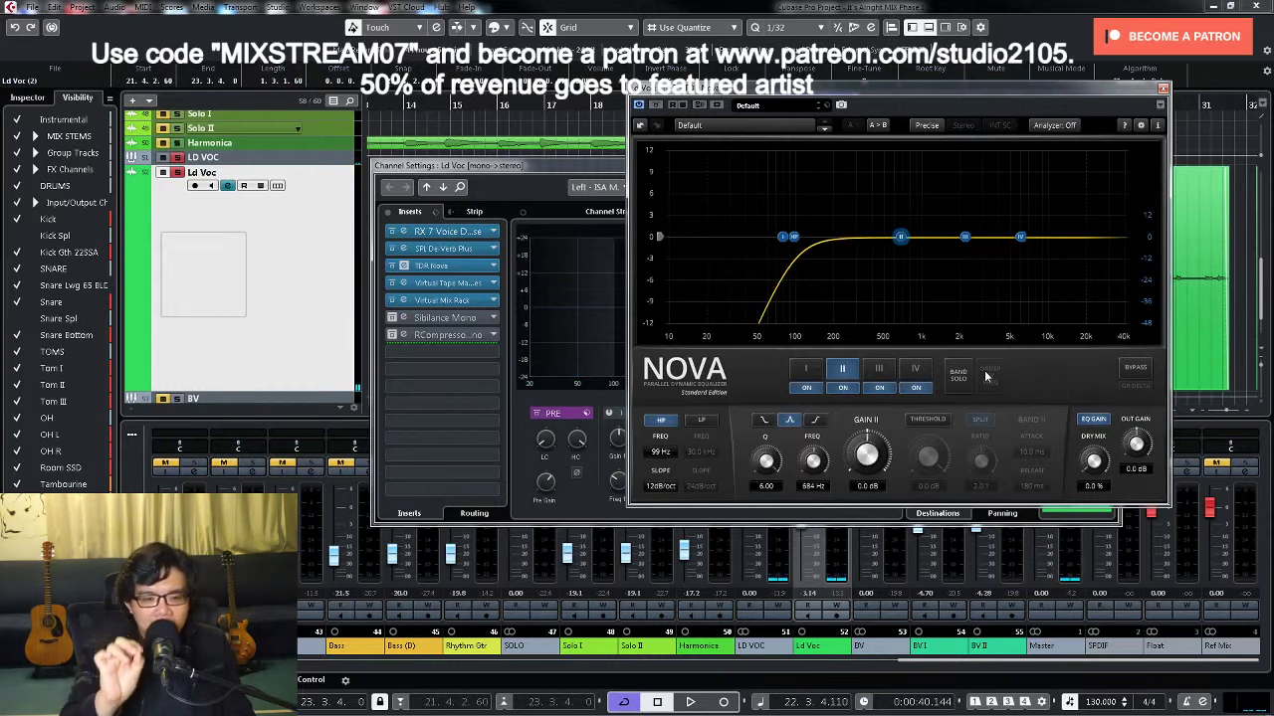
{"action": "key", "text": "space"}
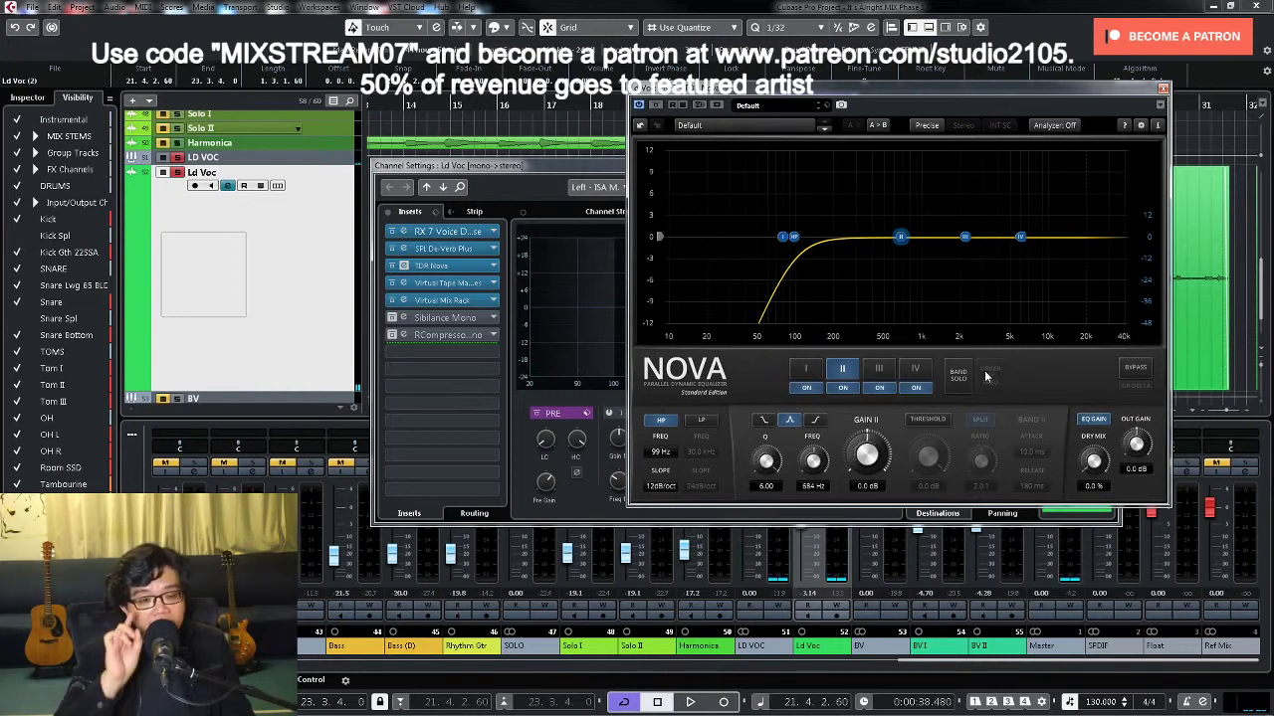
{"action": "left_click", "coordinate": [949, 386]}
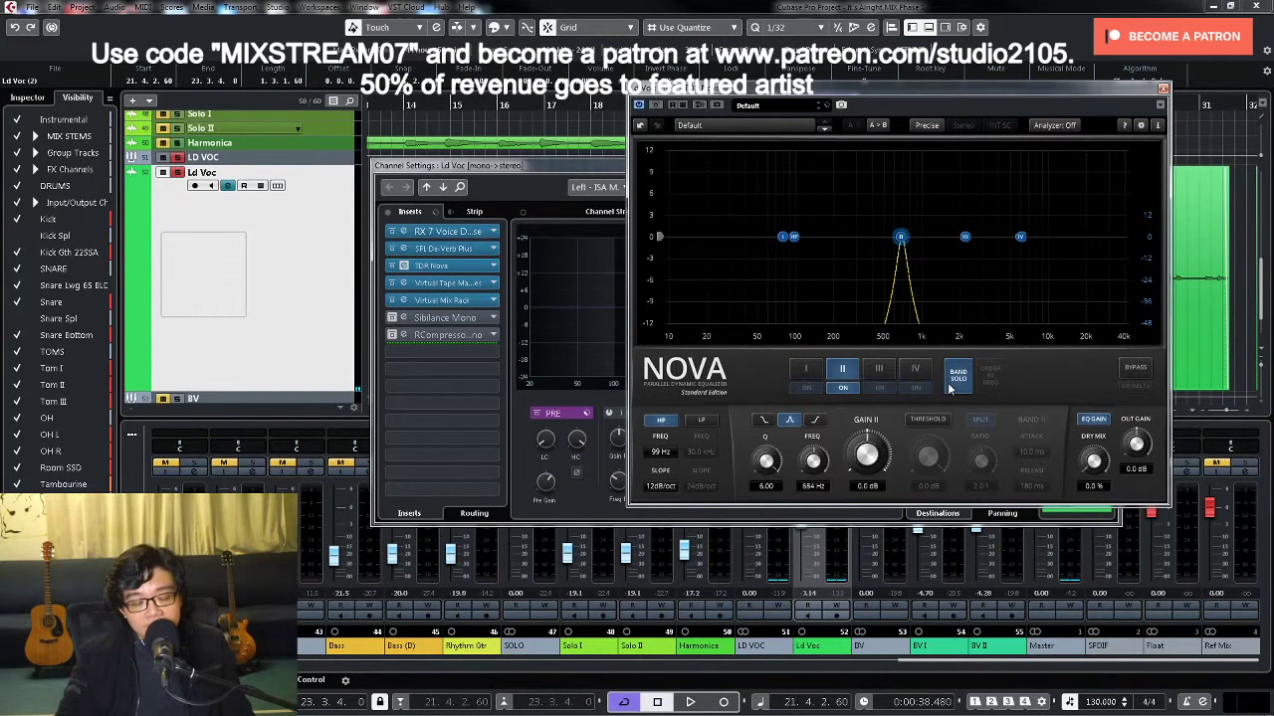
{"action": "key", "text": "space"}
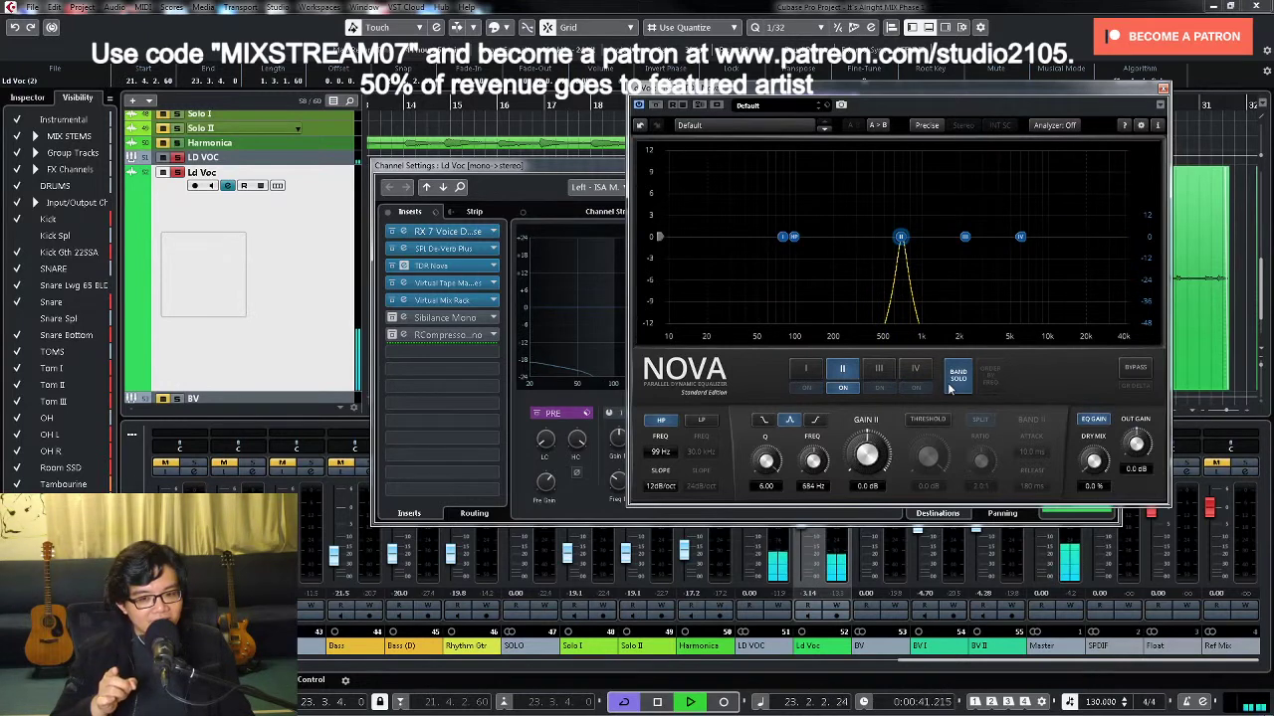
{"action": "key", "text": "space"}
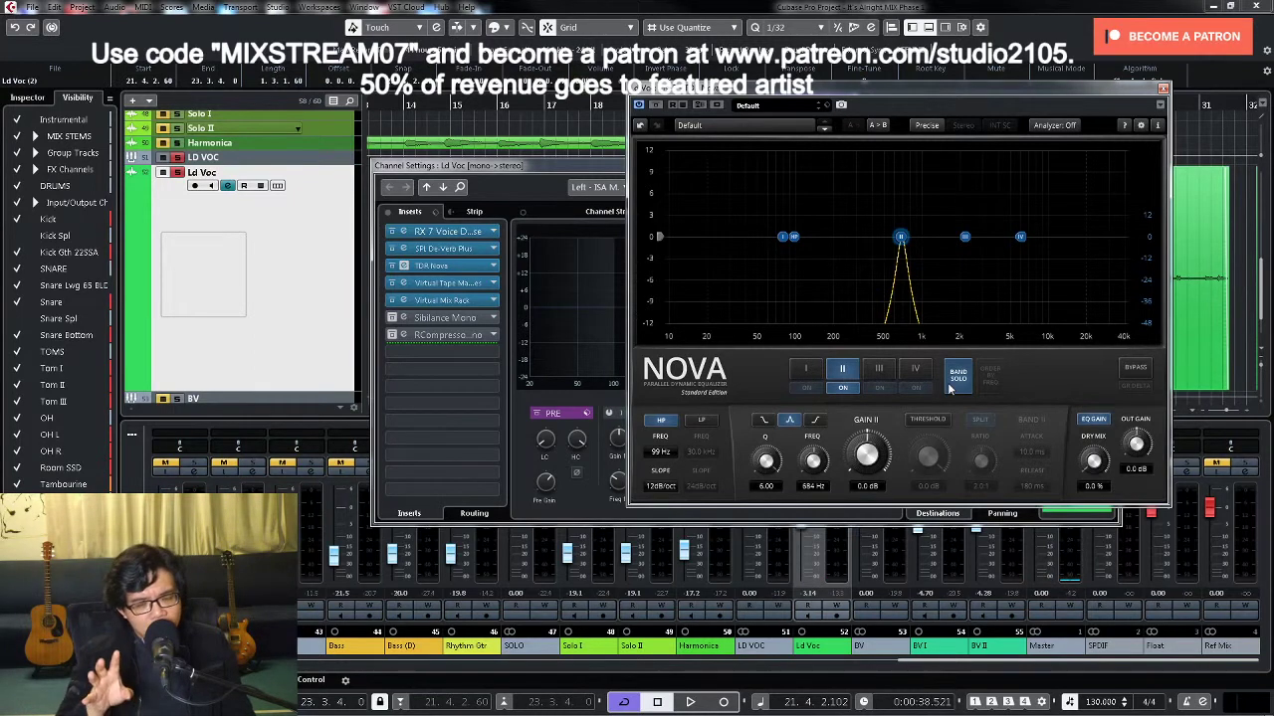
{"action": "left_click", "coordinate": [956, 379]}
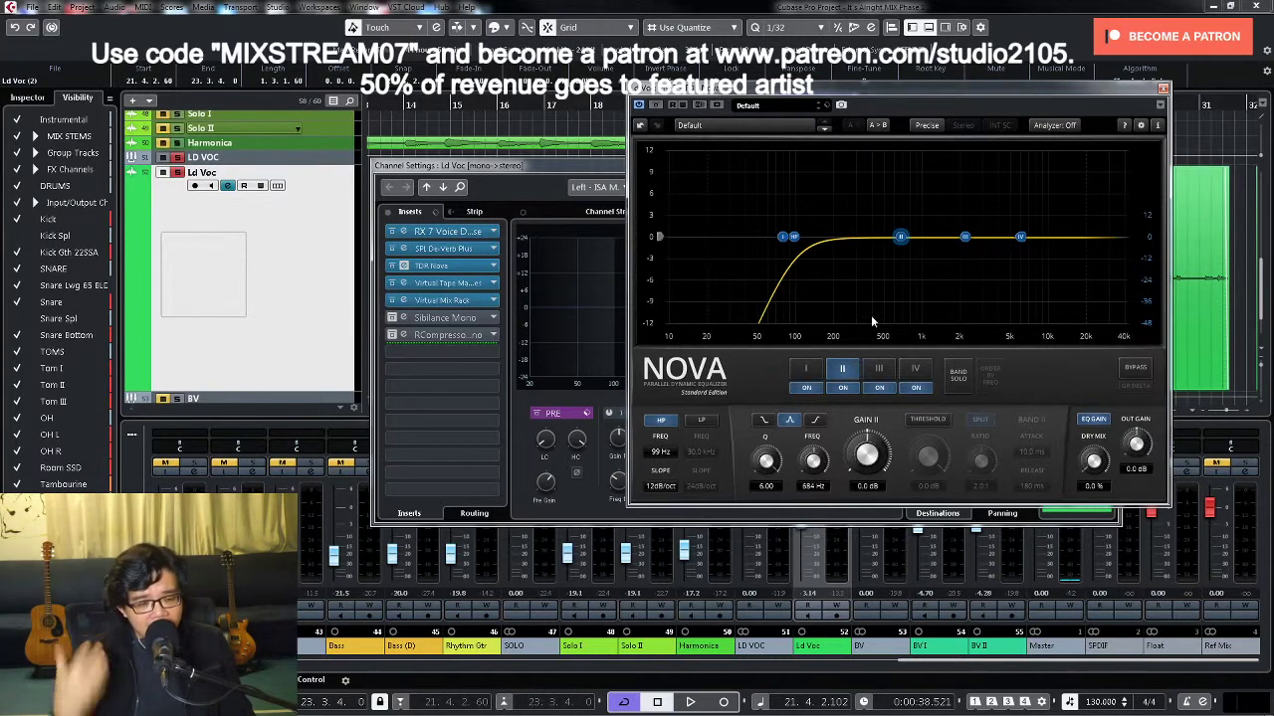
Step: Turn off looping and make band II dynamic with split off, 3.0:1 ratio, 0.10 ms attack, 10 ms release and -23.3 dB threshold
{"action": "left_click", "coordinate": [622, 702]}
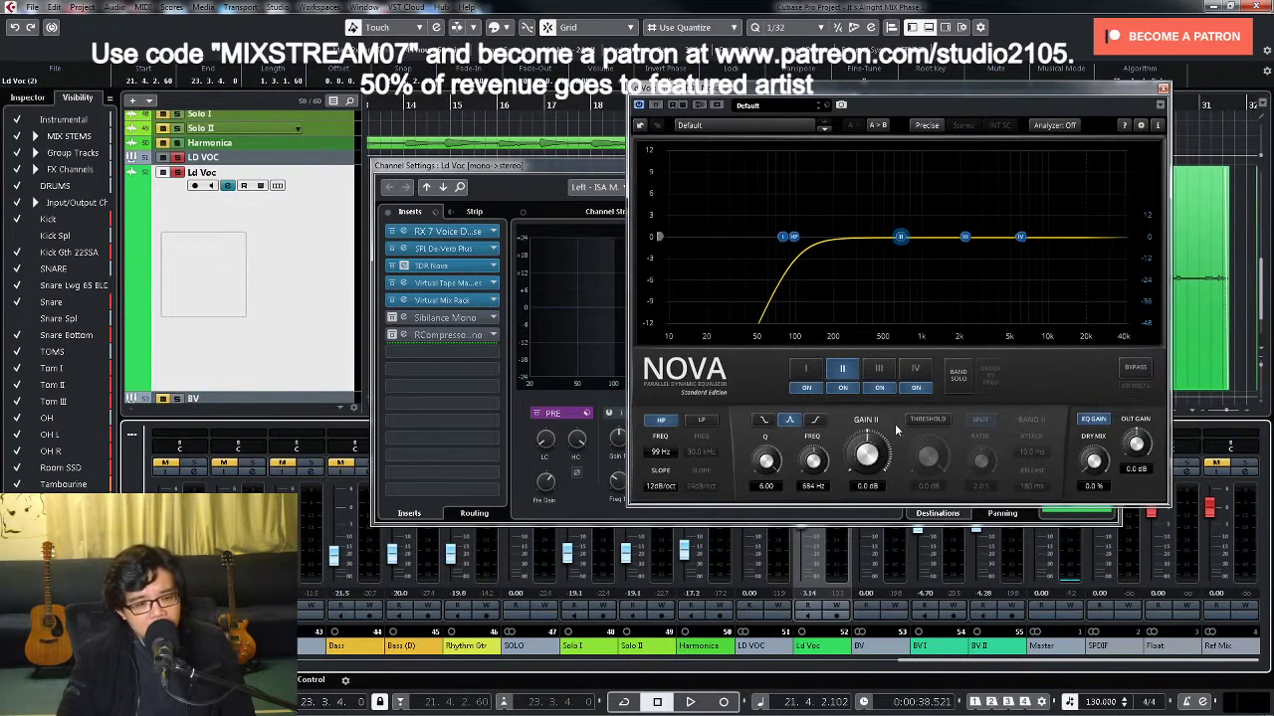
{"action": "left_click", "coordinate": [928, 420]}
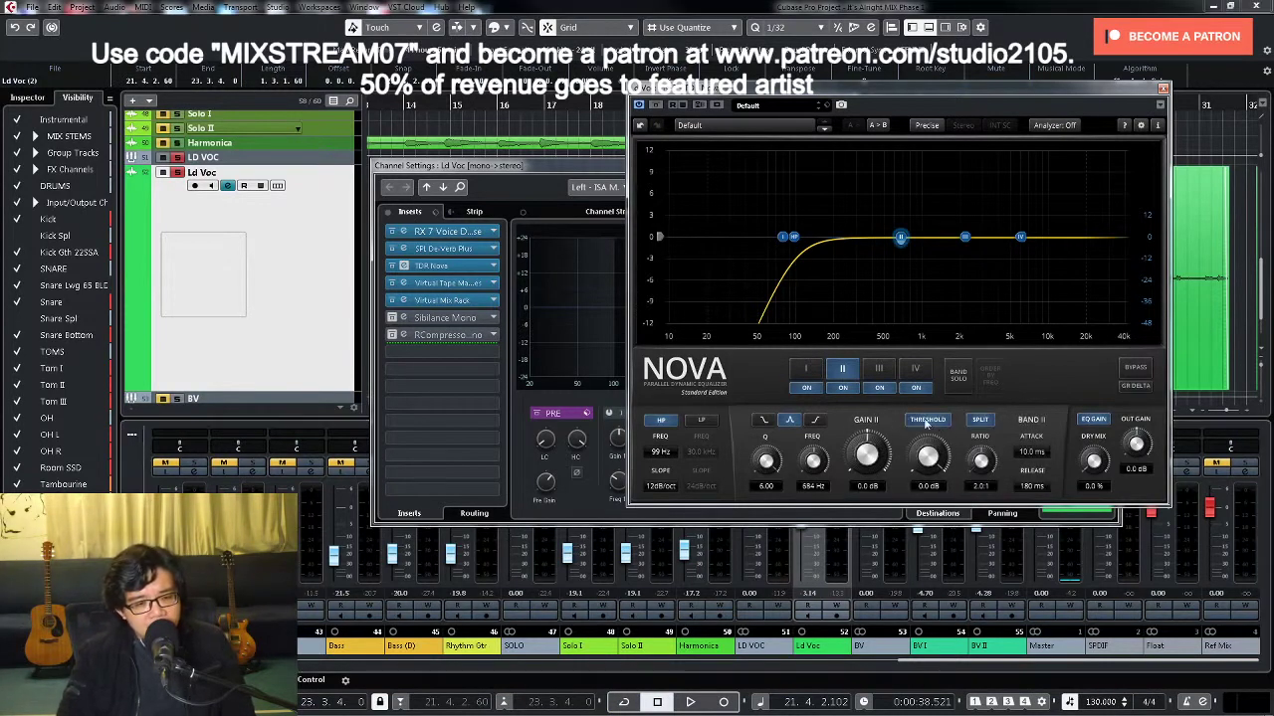
{"action": "left_click", "coordinate": [983, 421]}
{"action": "double_click", "coordinate": [981, 487]}
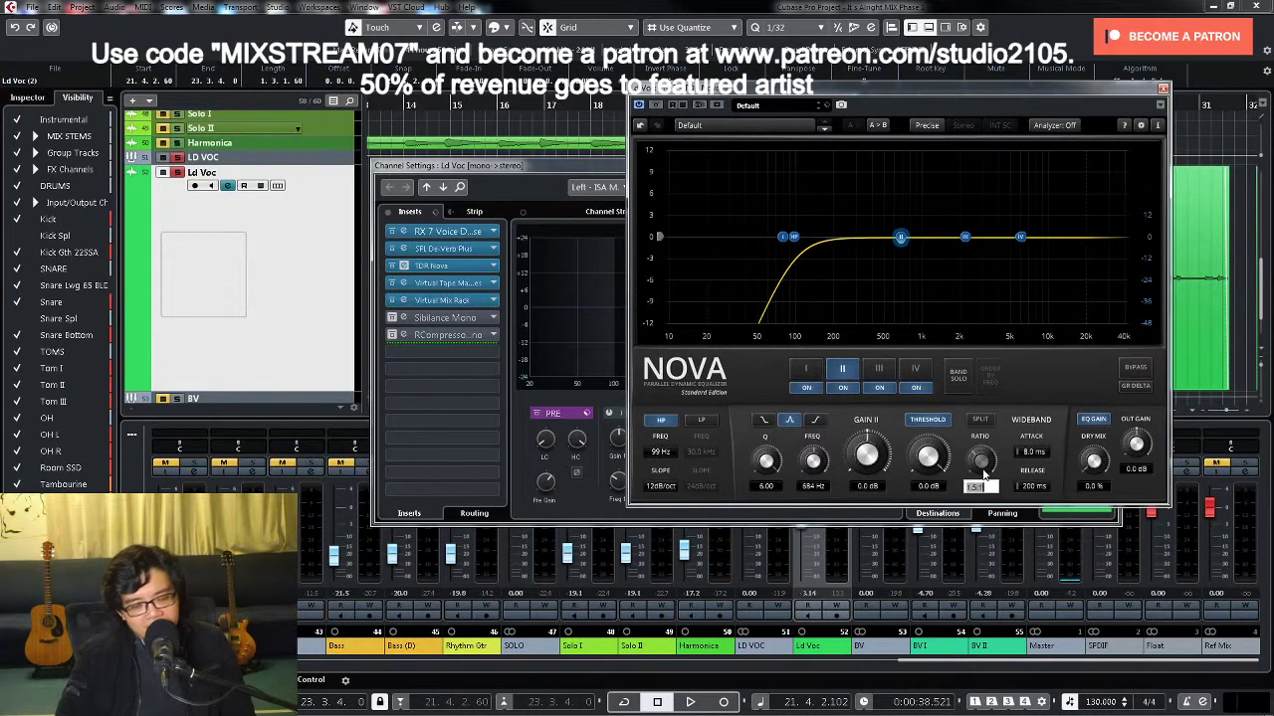
{"action": "type", "text": "3"}
{"action": "key", "text": "Return"}
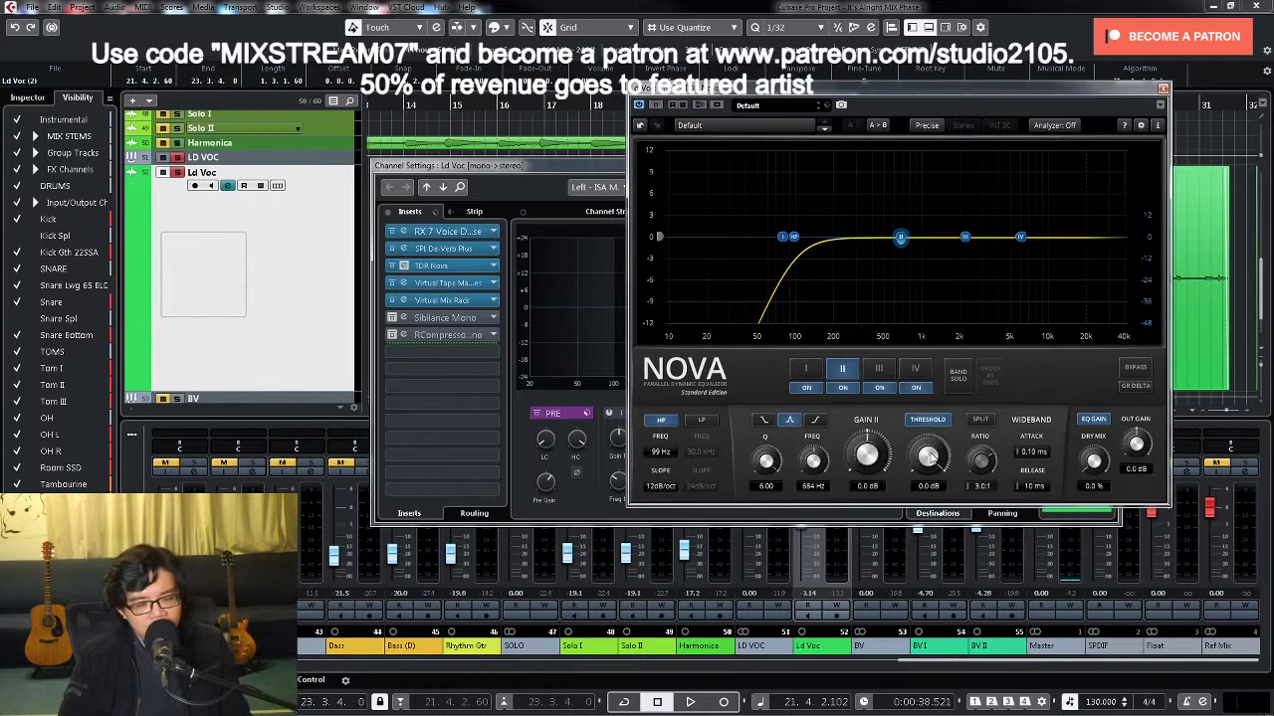
{"action": "key", "text": "space"}
{"action": "left_click_drag", "start_coordinate": [929, 460], "coordinate": [930, 503]}
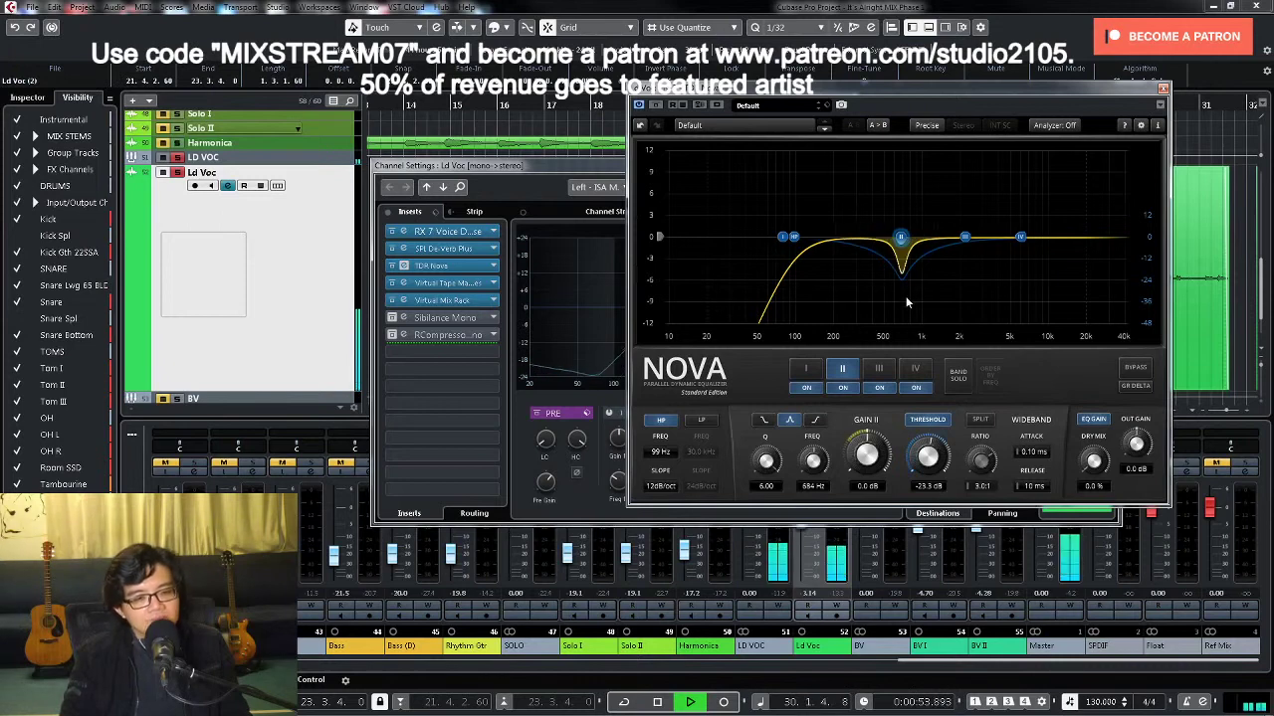
Step: Set band III's Q to 6.00, solo it and sweep it with a boost to 889 Hz during vocal playback
{"action": "left_click", "coordinate": [878, 371]}
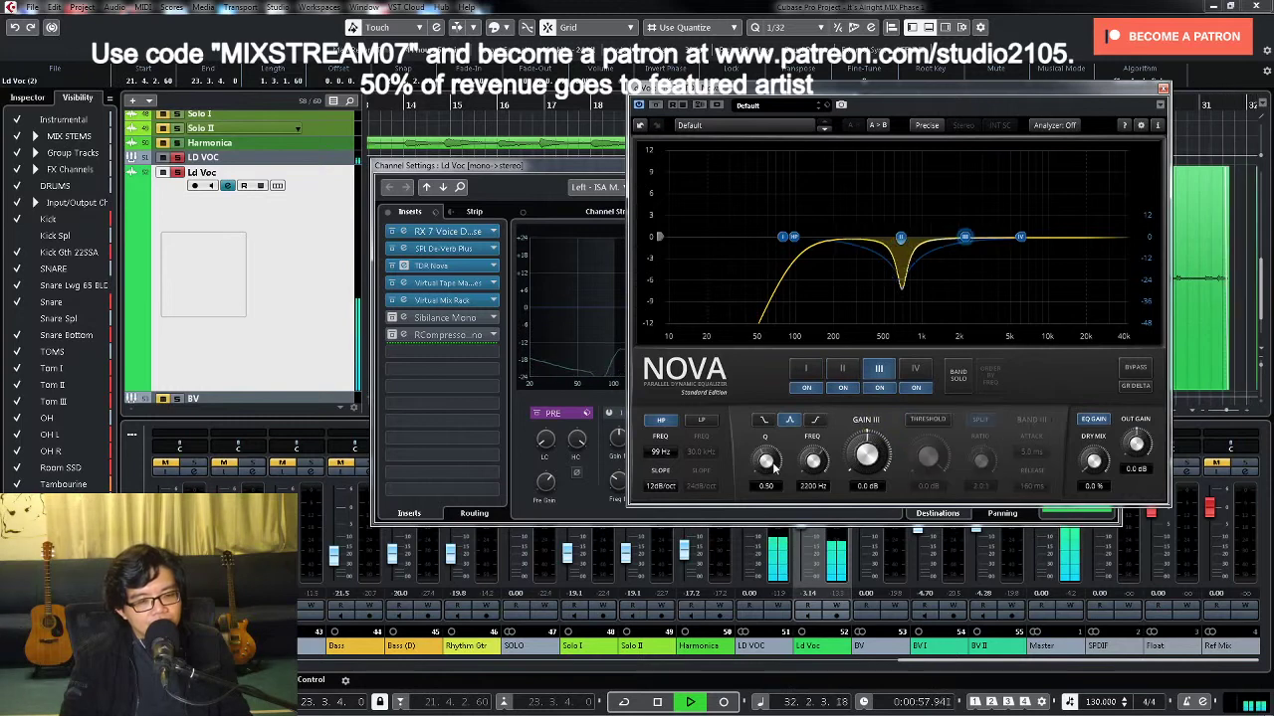
{"action": "key", "text": "space"}
{"action": "left_click", "coordinate": [957, 376]}
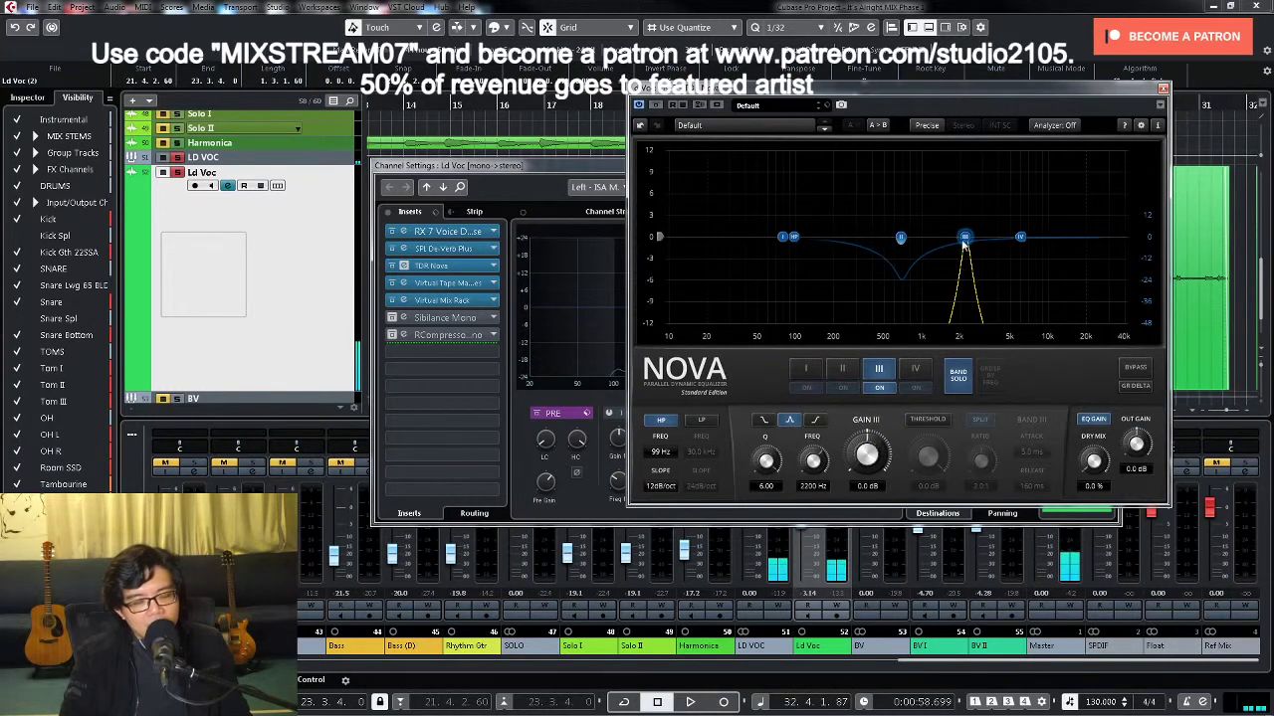
{"action": "key", "text": "space"}
{"action": "left_click_drag", "start_coordinate": [966, 239], "coordinate": [919, 175]}
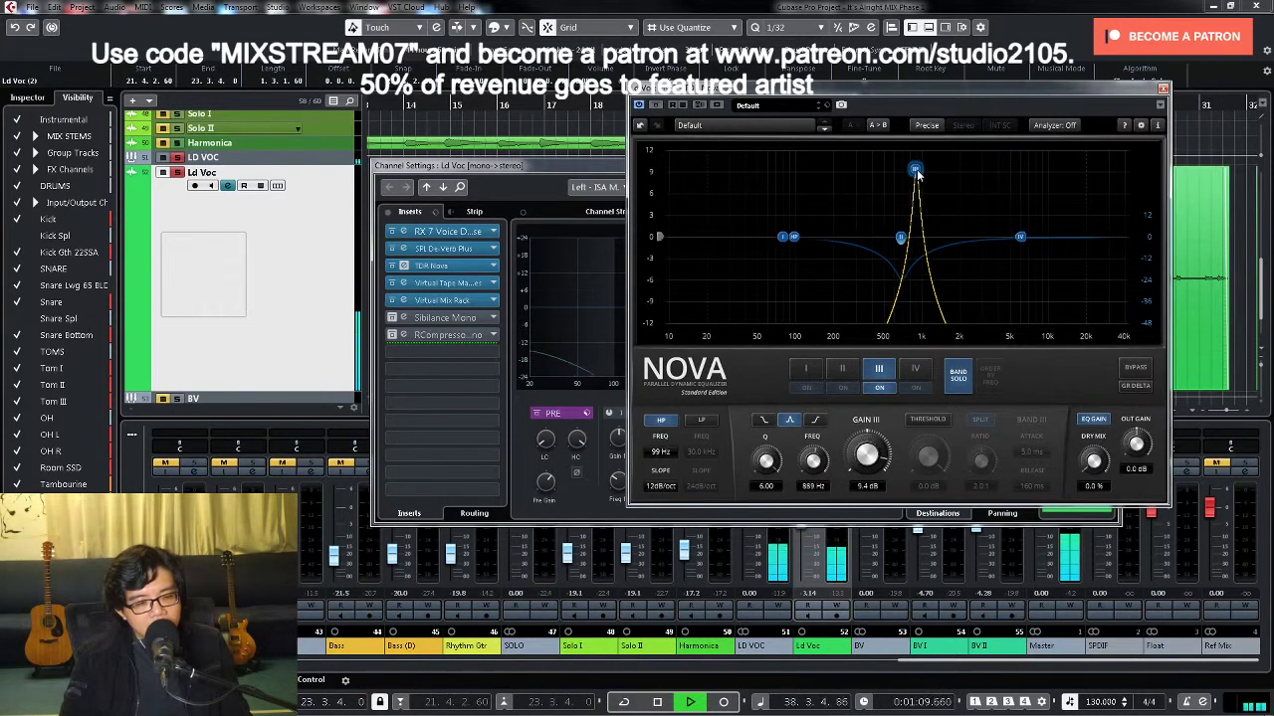
Step: Stop playback, set band III's gain to 0 dB and turn off its solo
{"action": "key", "text": "space"}
{"action": "left_click", "coordinate": [866, 487]}
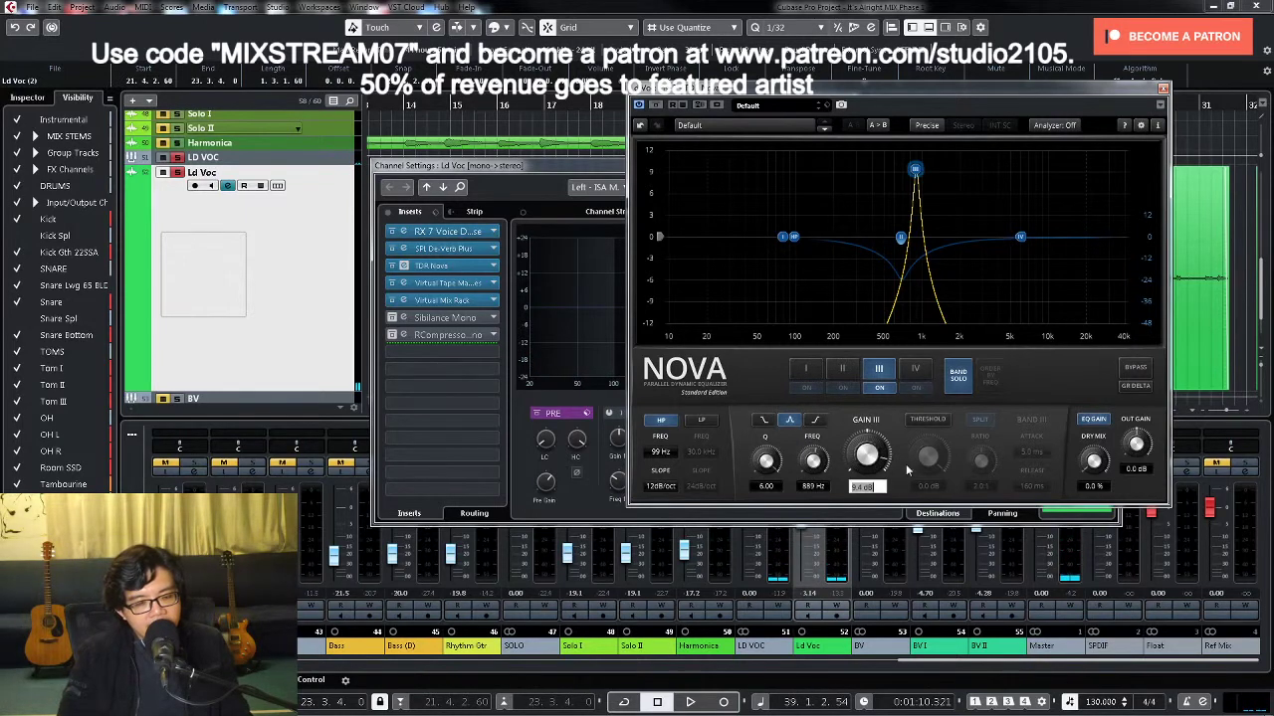
{"action": "type", "text": "0"}
{"action": "key", "text": "Return"}
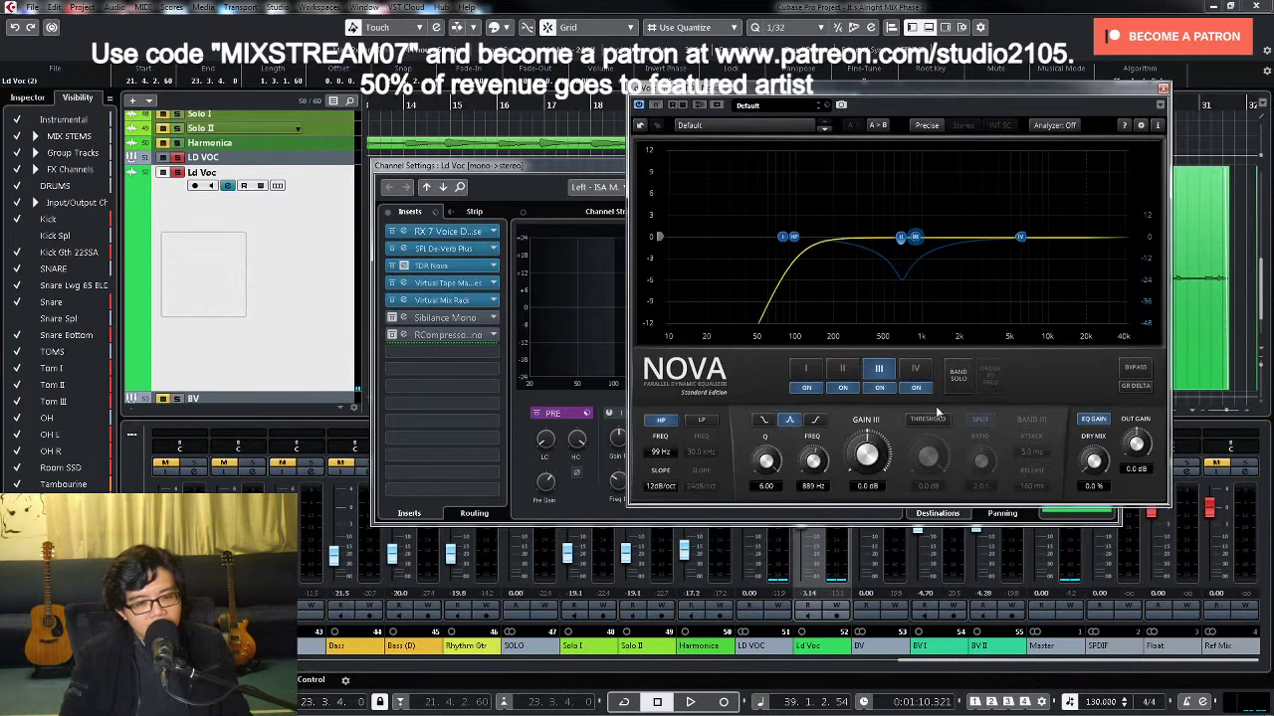
Step: Enable band III's threshold, lower it to -19.9 dB while the vocal plays, and close TDR Nova
{"action": "left_click", "coordinate": [931, 419]}
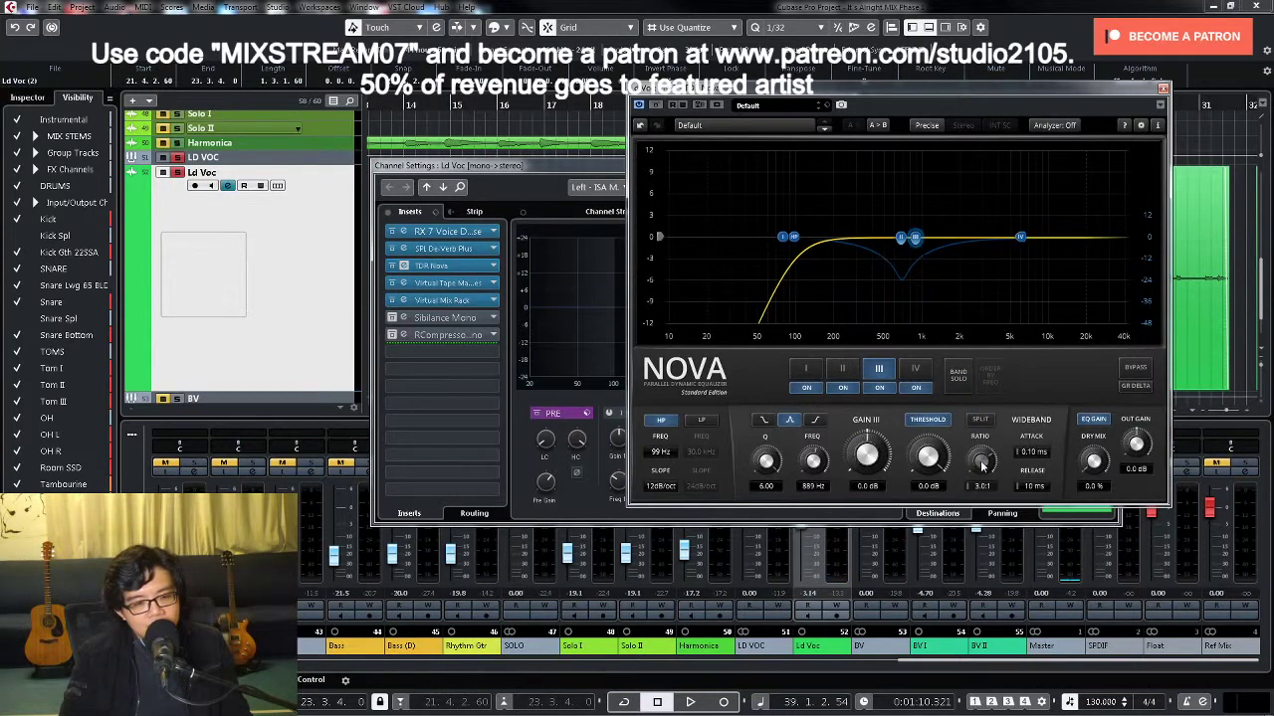
{"action": "key", "text": "space"}
{"action": "left_click_drag", "start_coordinate": [923, 455], "coordinate": [923, 511]}
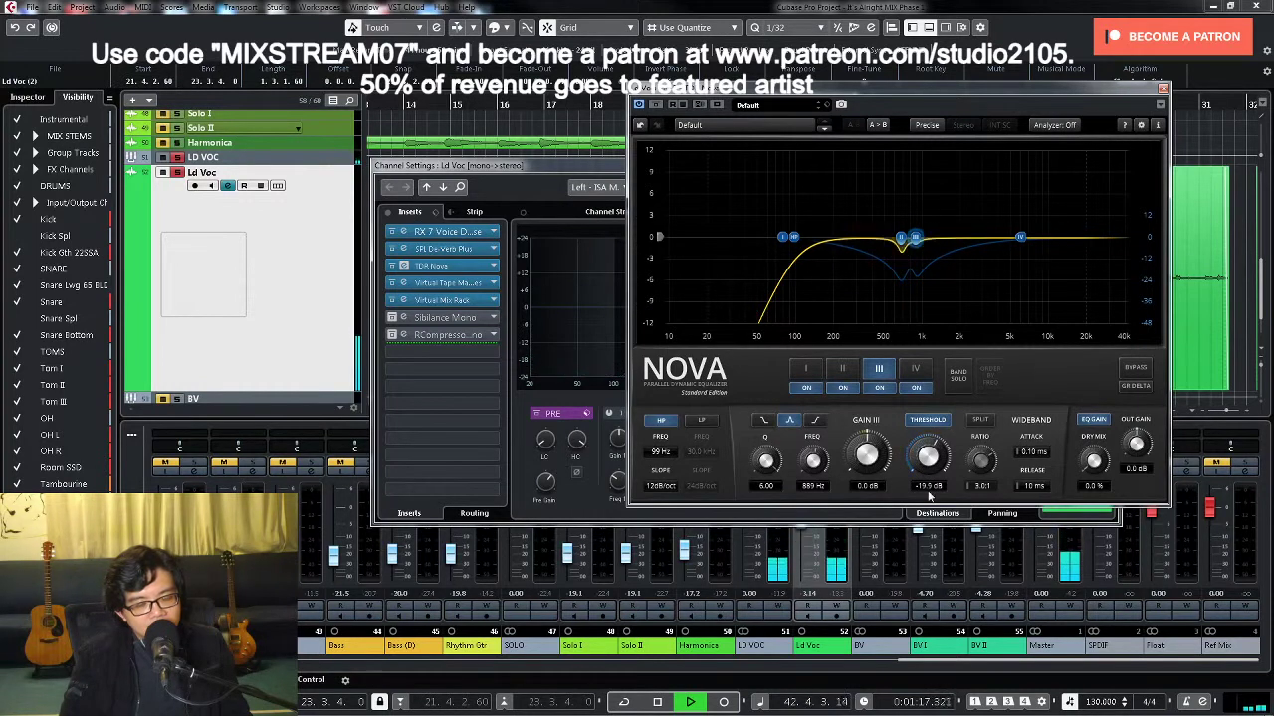
{"action": "key", "text": "space"}
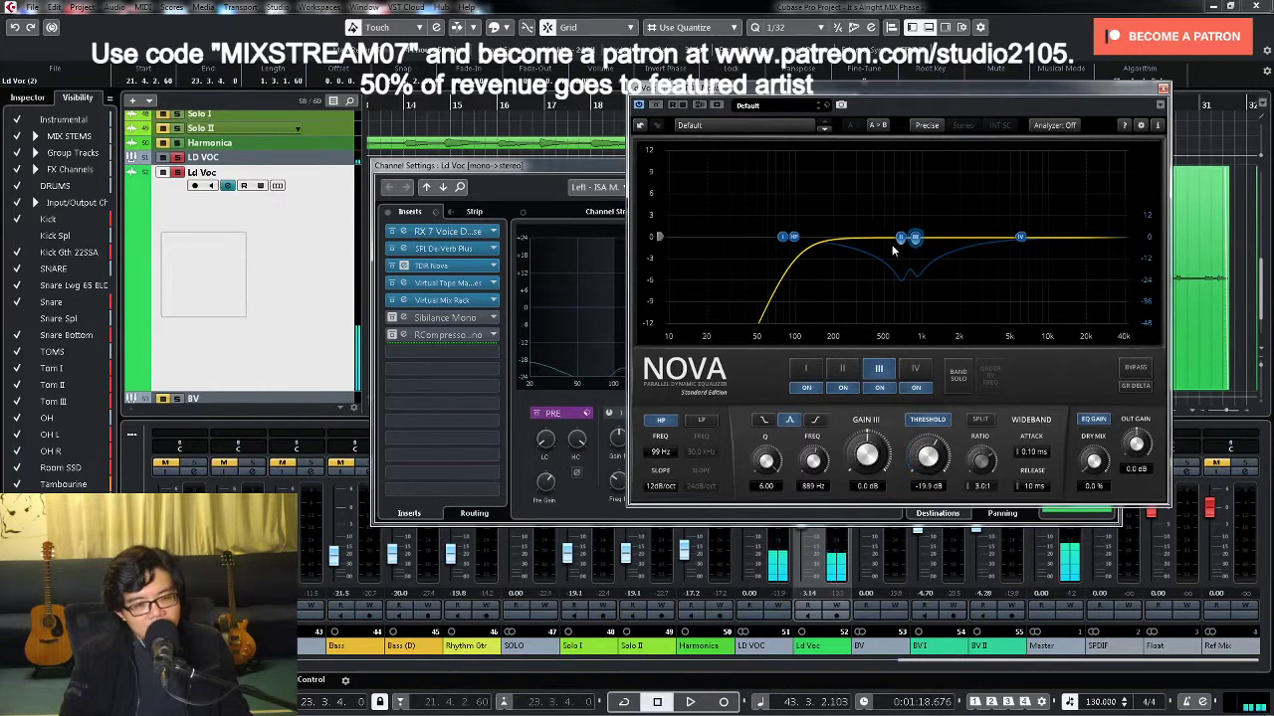
{"action": "left_click", "coordinate": [841, 371]}
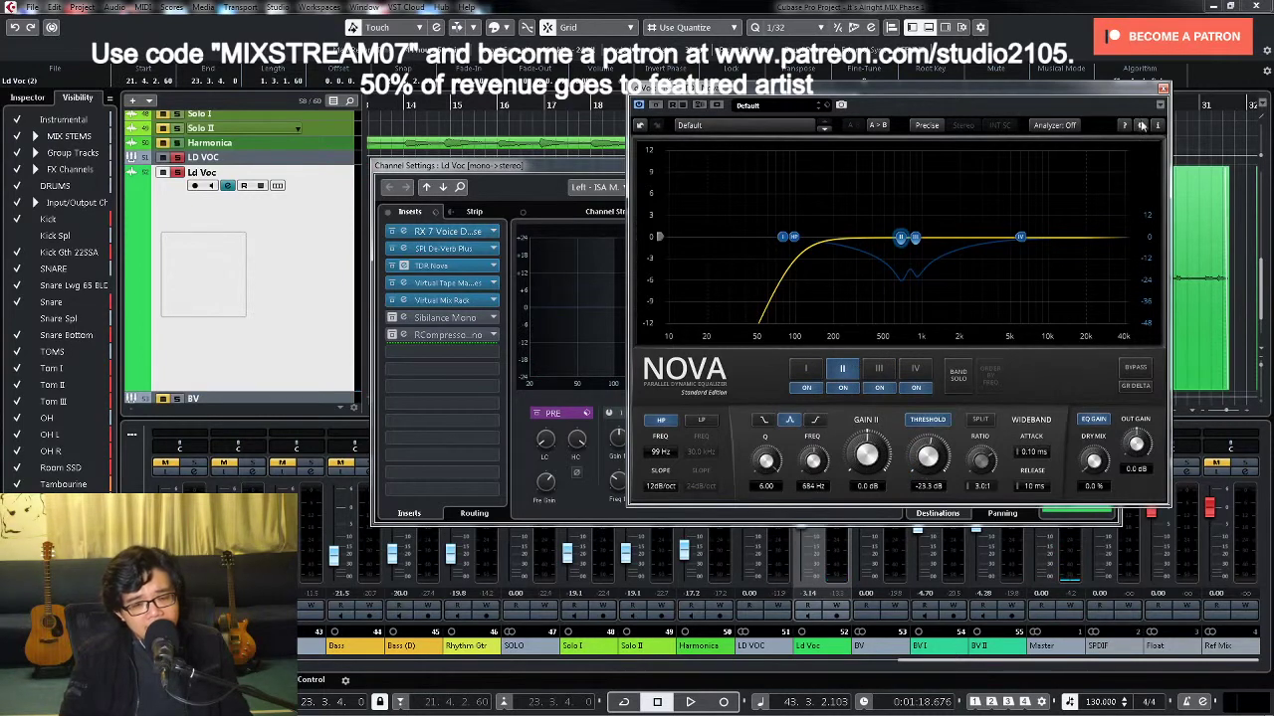
{"action": "left_click", "coordinate": [1162, 89]}
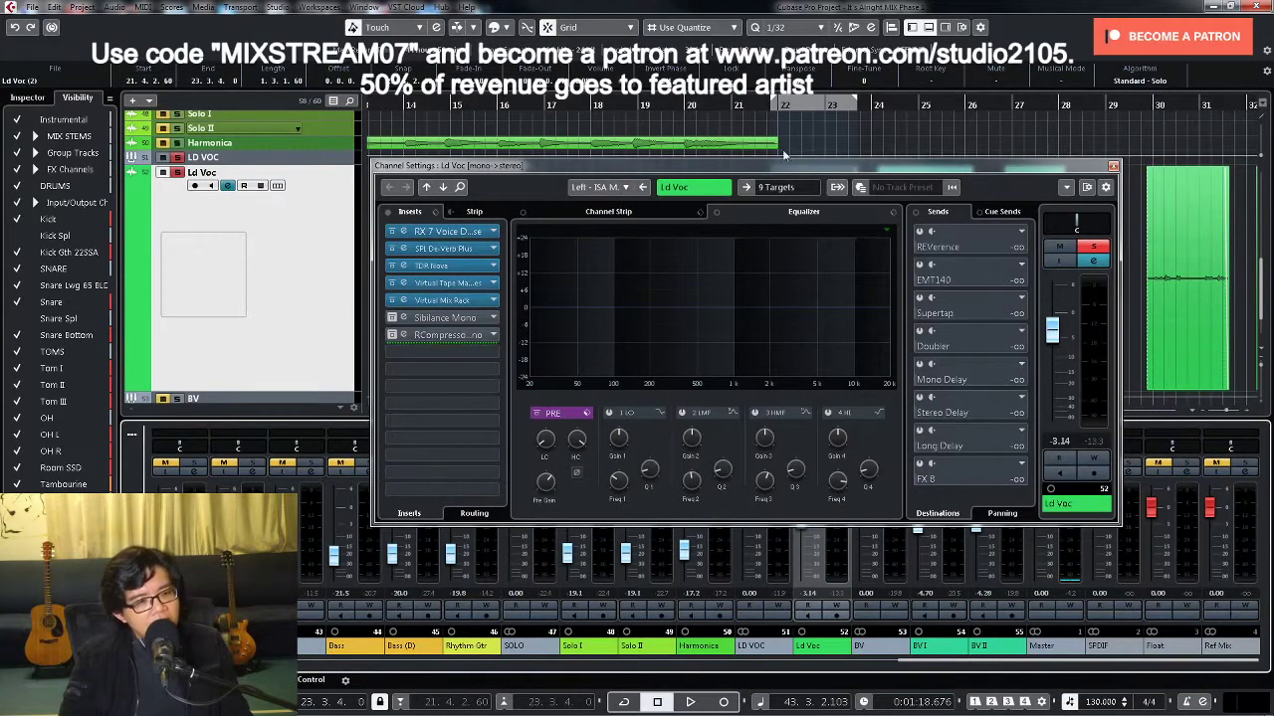
Step: Play from just before bar 22, unsolo Ld Voc and raise its fader to about -1.06 dB in the full mix
{"action": "left_click_drag", "start_coordinate": [676, 169], "coordinate": [677, 309]}
{"action": "left_click", "coordinate": [775, 109]}
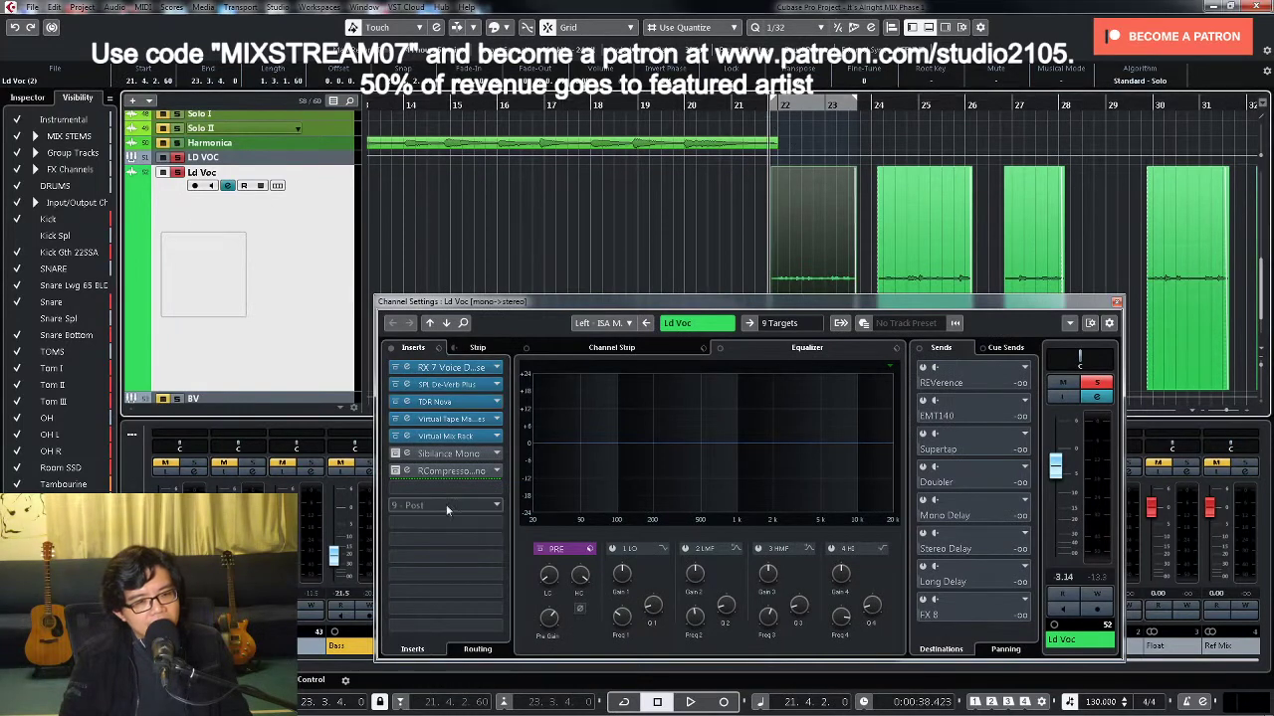
{"action": "key", "text": "space"}
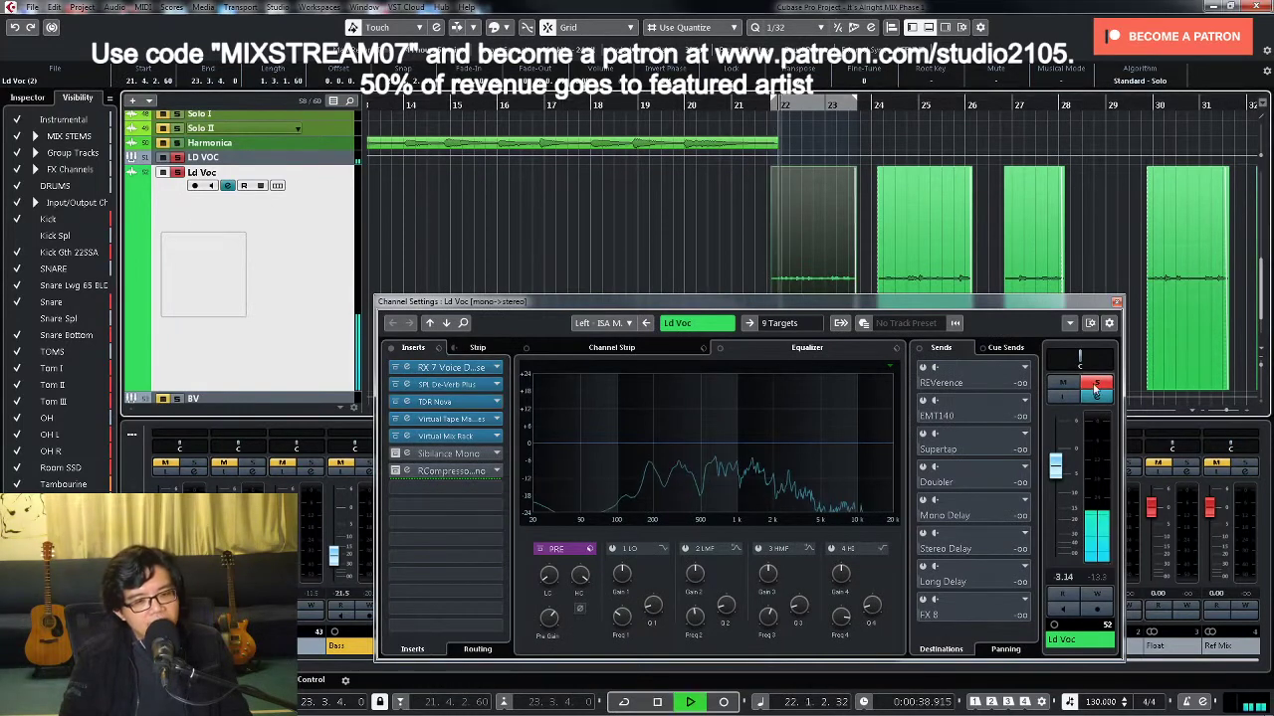
{"action": "left_click", "coordinate": [1096, 382]}
{"action": "left_click", "coordinate": [1056, 468], "text": "ctrl"}
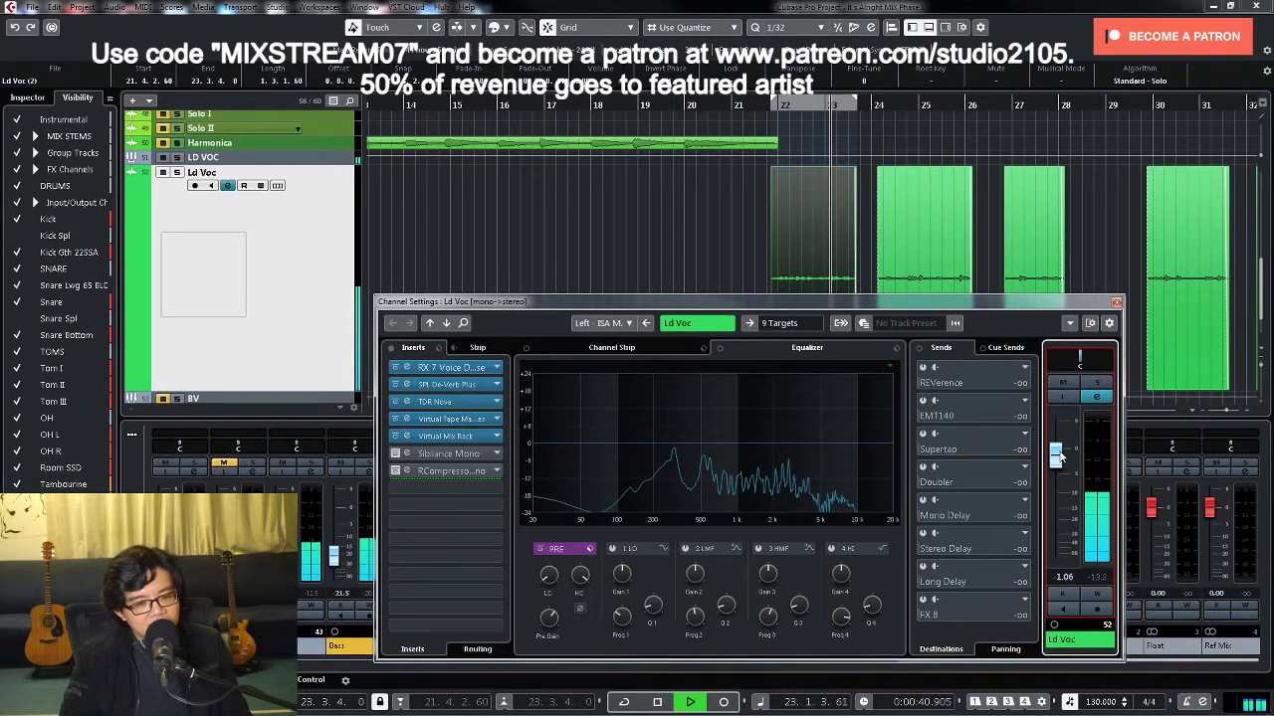
Step: Open Ld Voc's Virtual Mix Rack and raise the FG-Stress output to about 5.80 while the full mix plays
{"action": "left_click", "coordinate": [406, 436]}
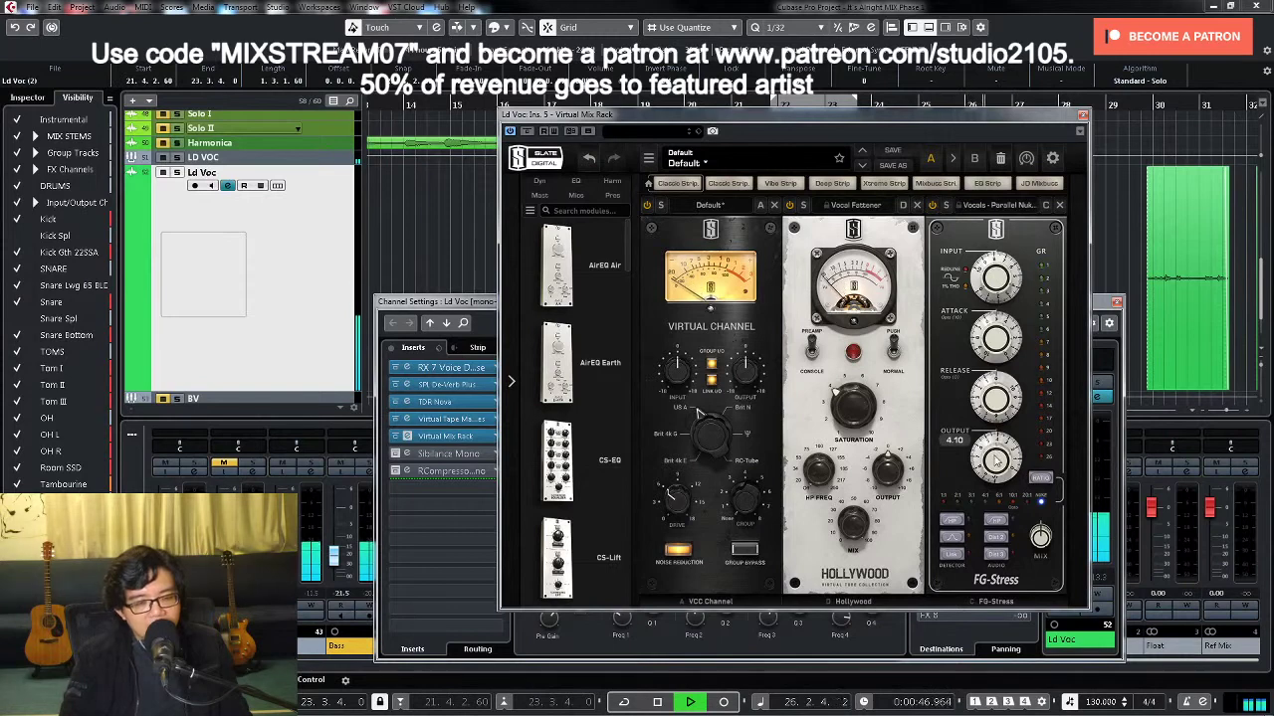
{"action": "scroll", "coordinate": [995, 458], "scroll_direction": "up", "scroll_amount": 3}
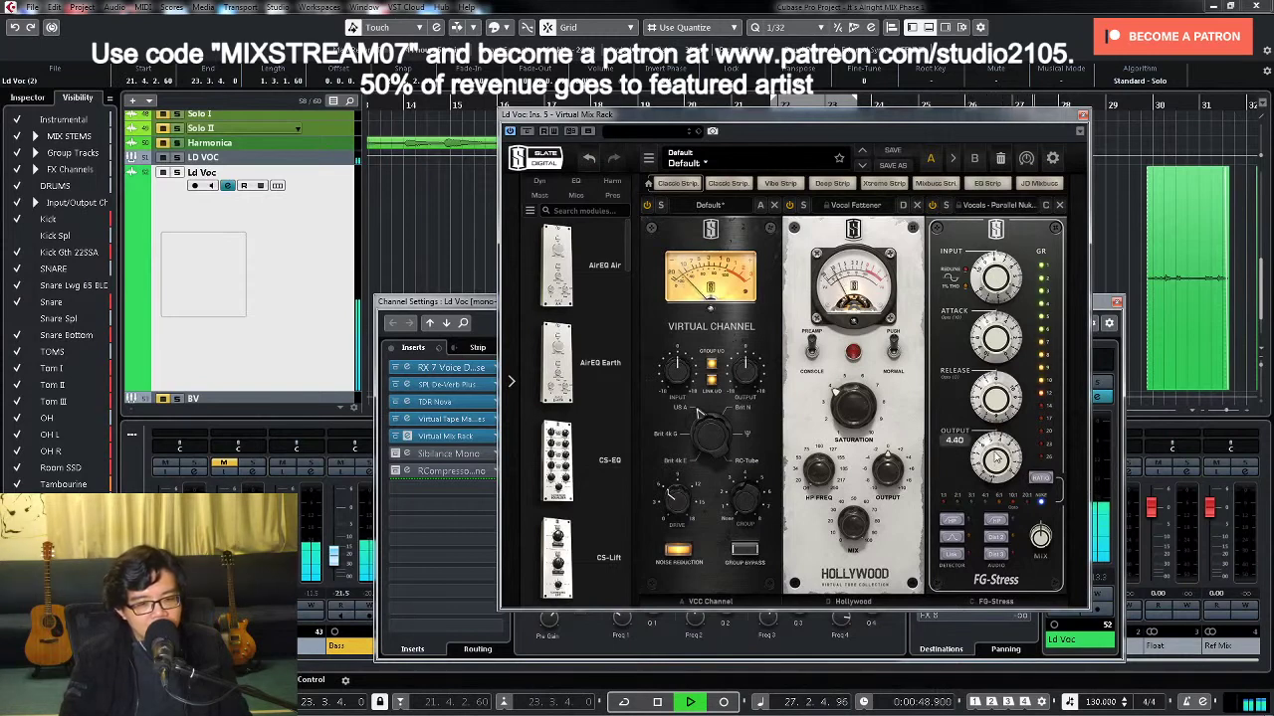
{"action": "scroll", "coordinate": [995, 457], "scroll_direction": "up", "scroll_amount": 4}
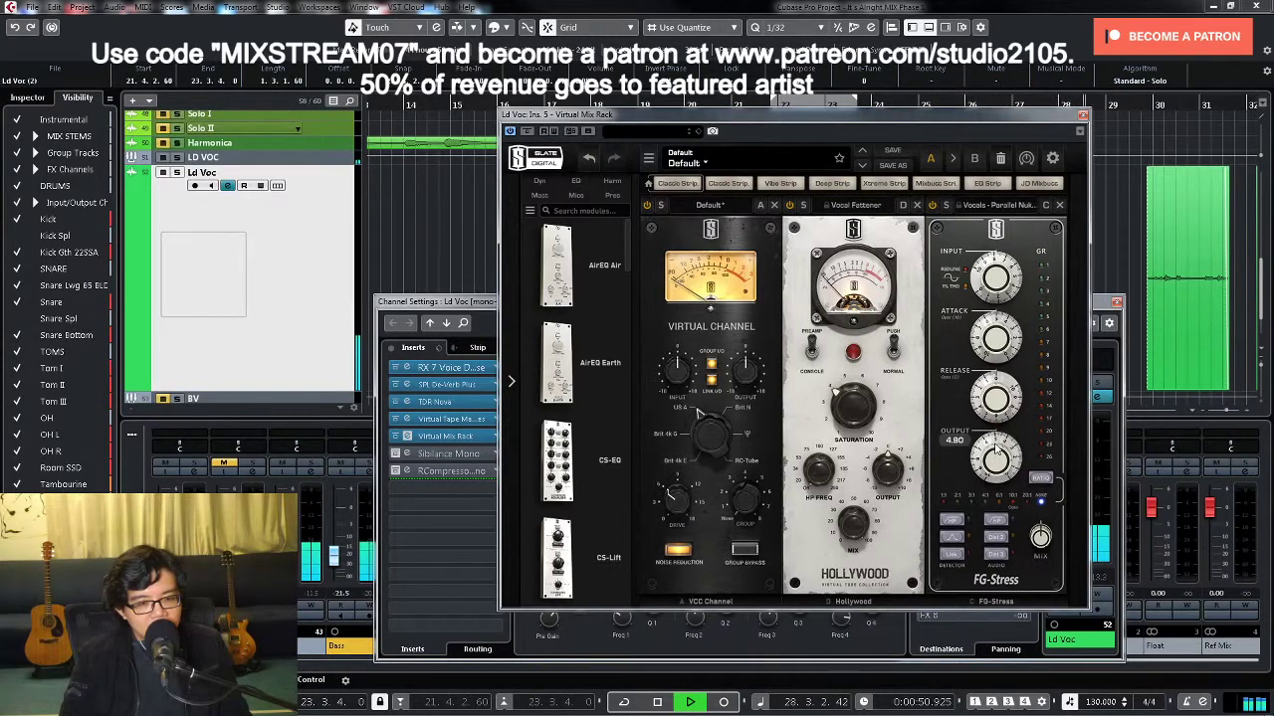
{"action": "scroll", "coordinate": [995, 451], "scroll_direction": "up", "scroll_amount": 3}
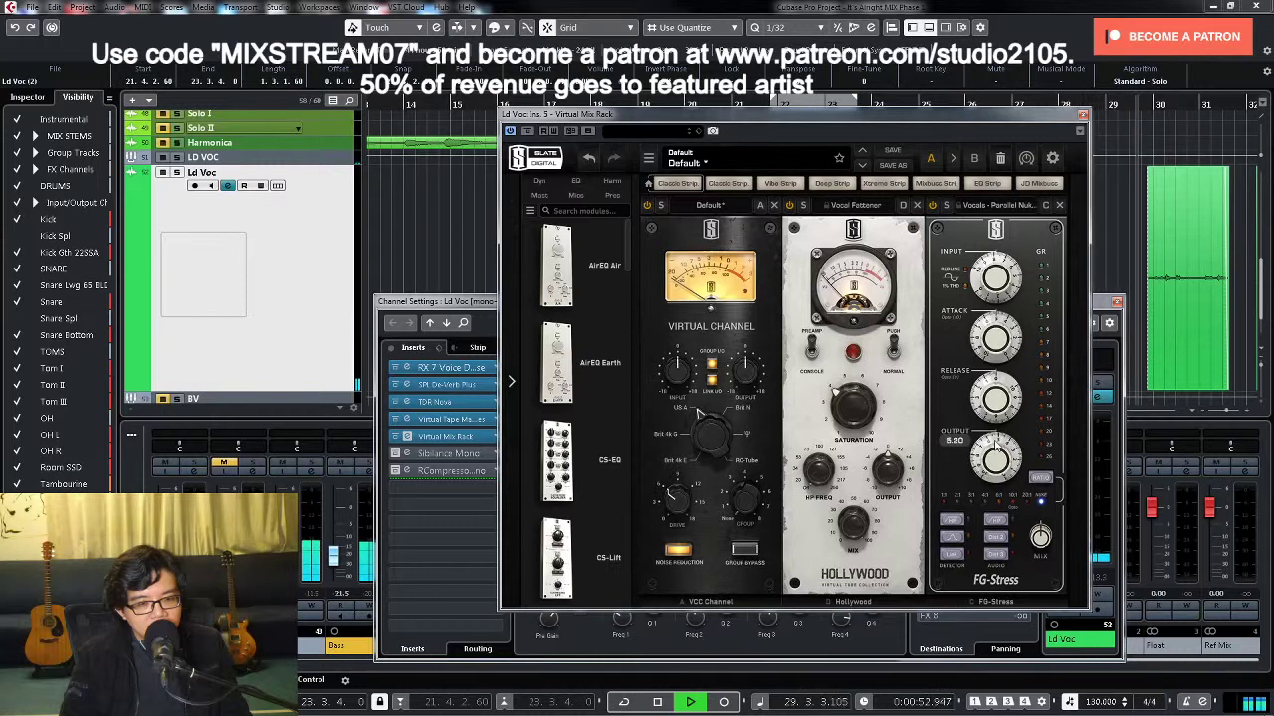
{"action": "scroll", "coordinate": [995, 450], "scroll_direction": "up", "scroll_amount": 2}
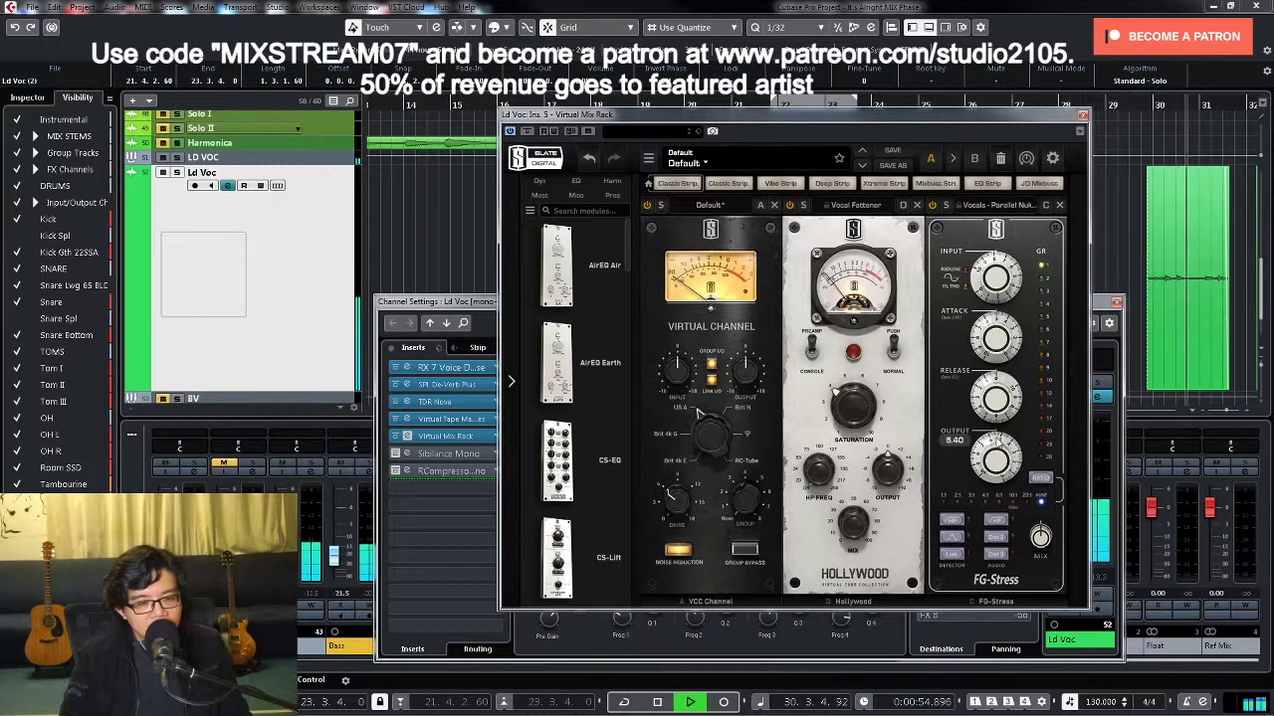
{"action": "scroll", "coordinate": [995, 451], "scroll_direction": "up", "scroll_amount": 3}
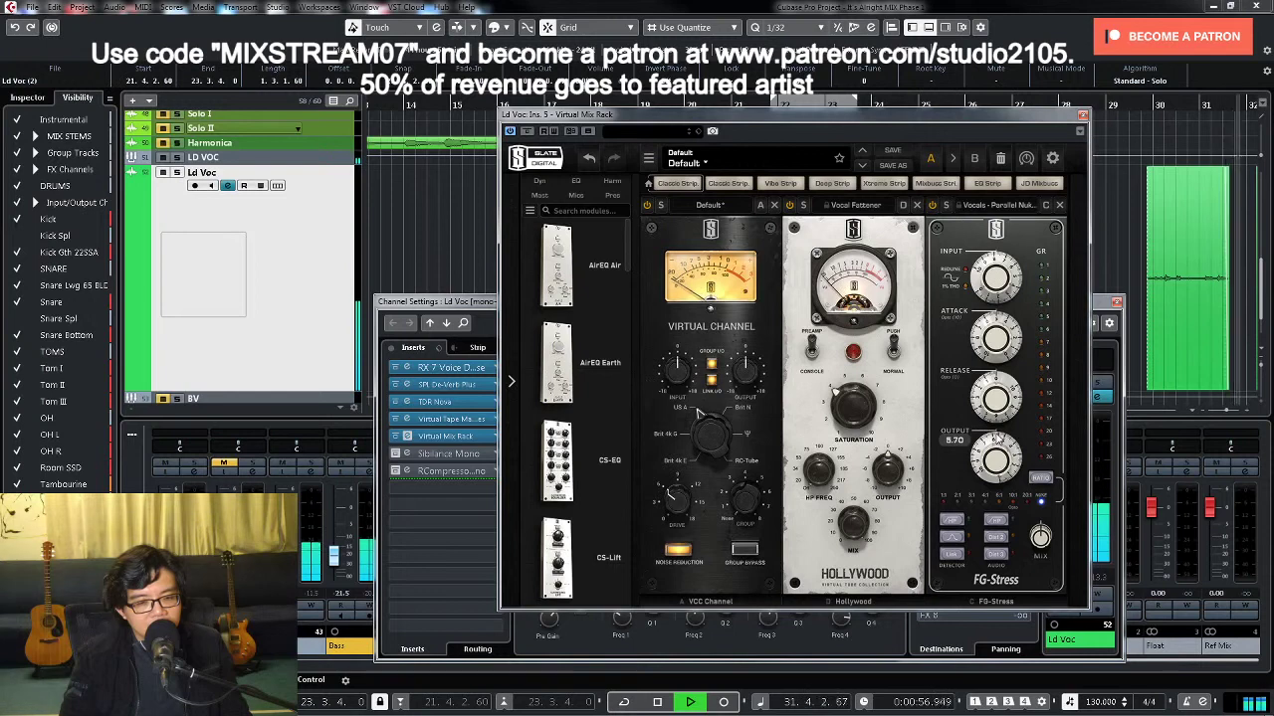
{"action": "scroll", "coordinate": [996, 439], "scroll_direction": "up", "scroll_amount": 1}
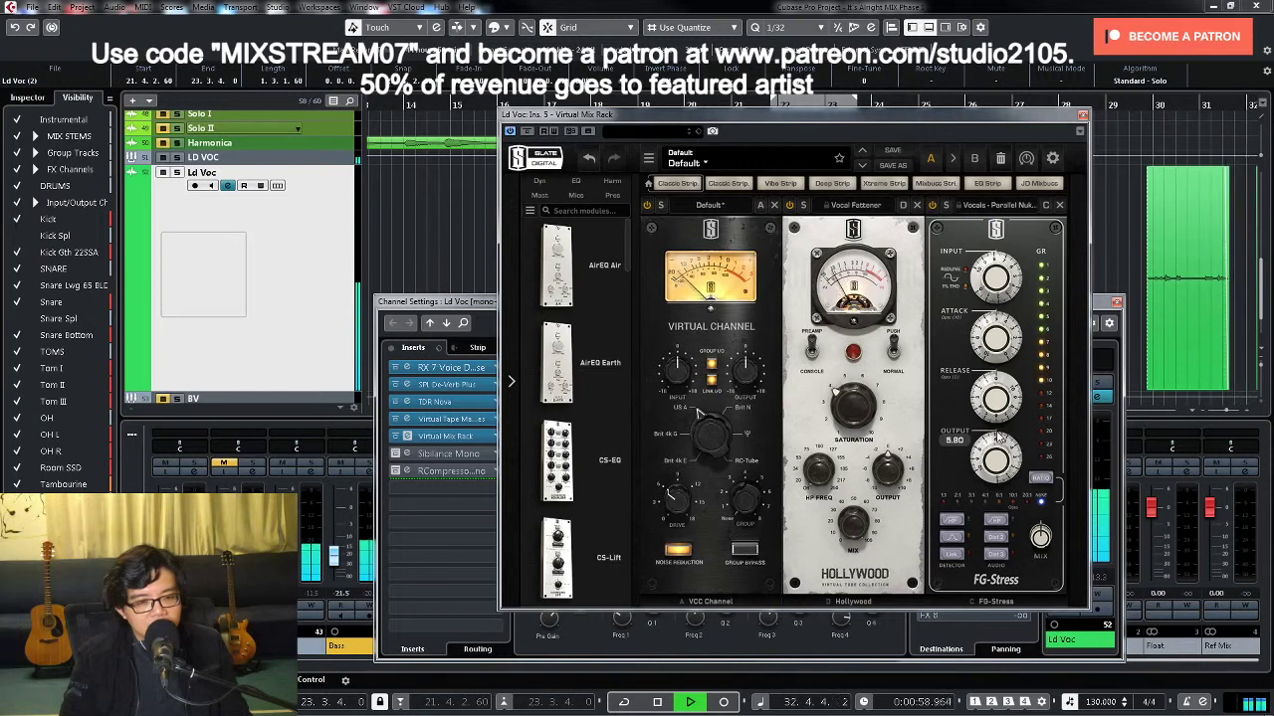
{"action": "scroll", "coordinate": [999, 438], "scroll_direction": "down", "scroll_amount": 1}
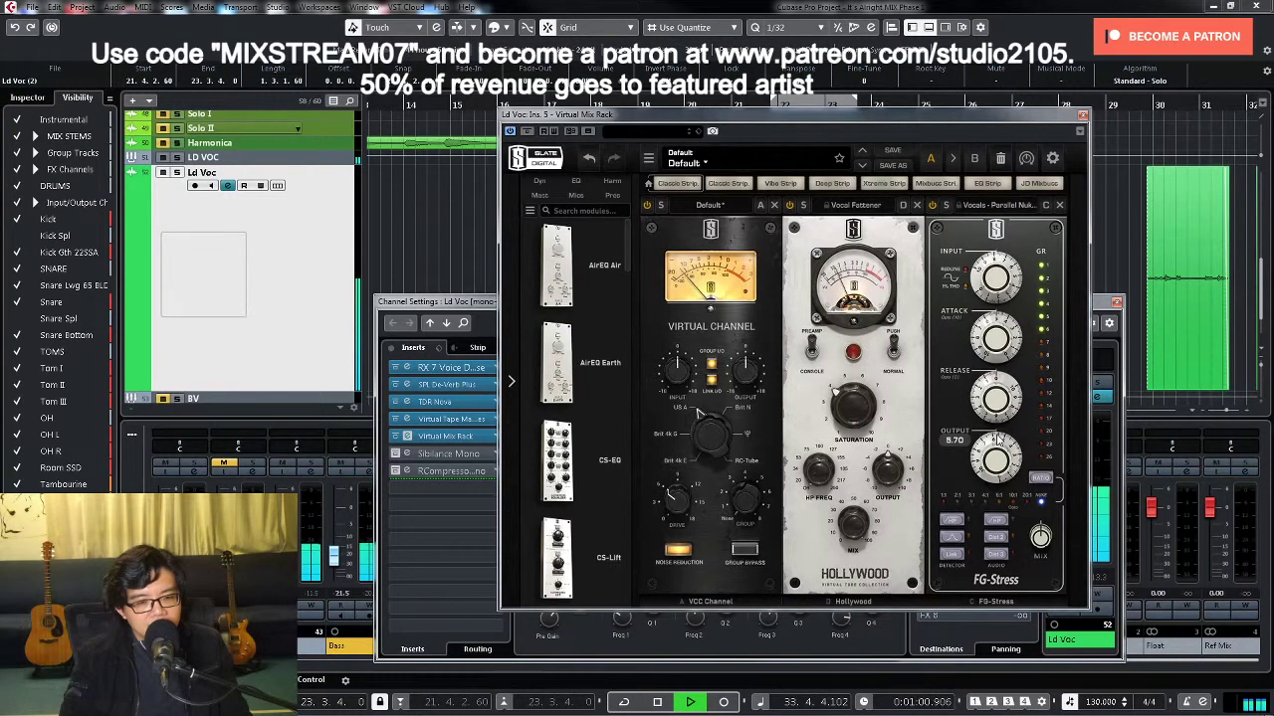
{"action": "scroll", "coordinate": [996, 437], "scroll_direction": "up", "scroll_amount": 1}
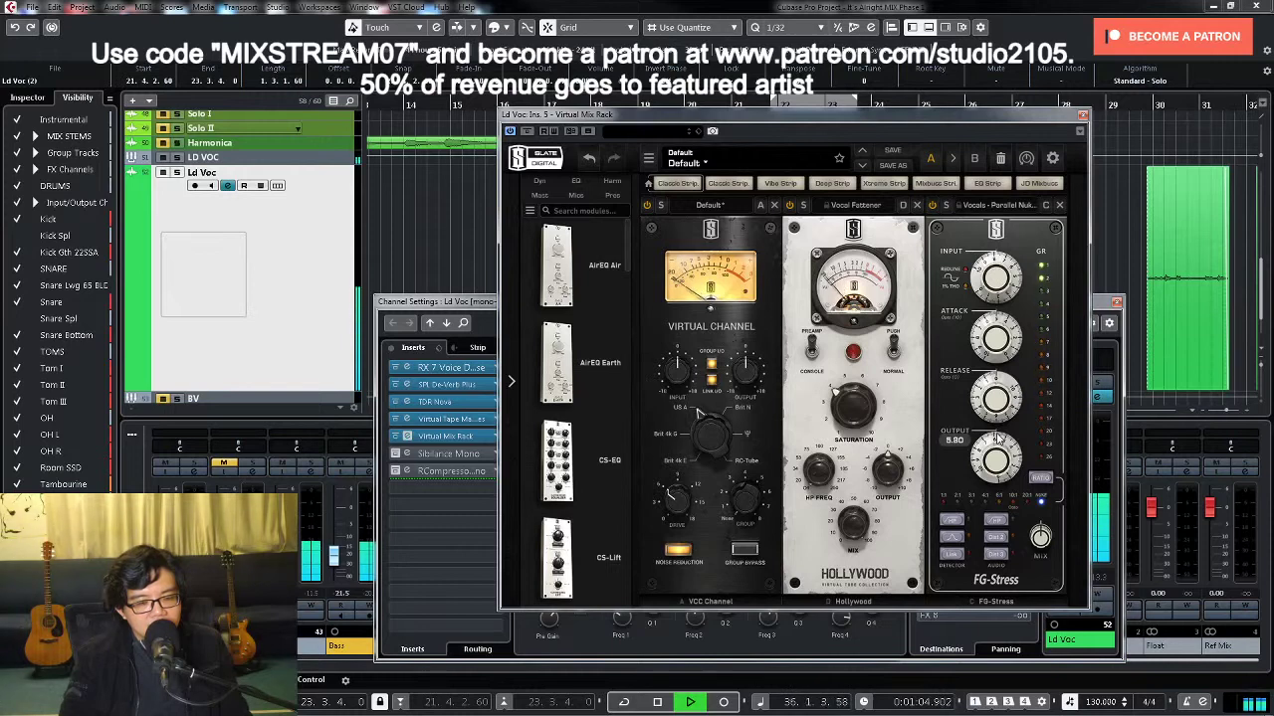
Step: Adjust the FG-Stress output in the Virtual Mix Rack and close the rack along with the Ld Voc channel settings
{"action": "scroll", "coordinate": [997, 438], "scroll_direction": "down", "scroll_amount": 1}
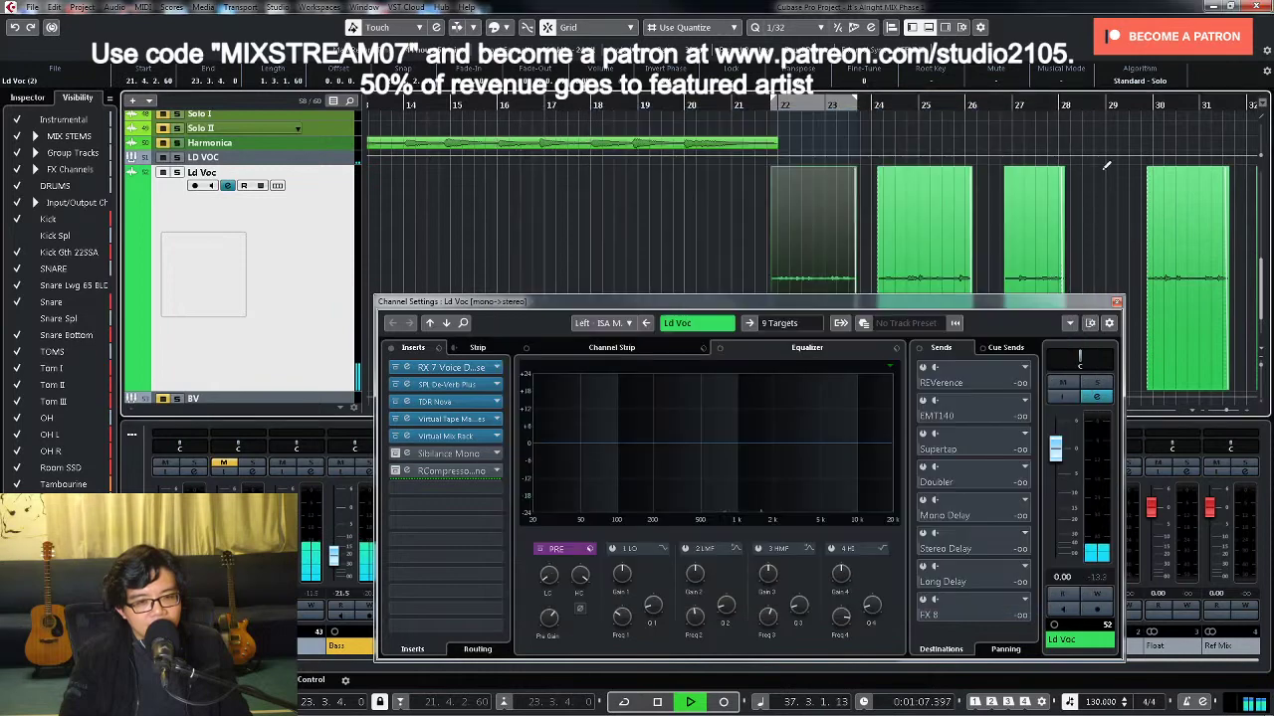
{"action": "left_click", "coordinate": [1083, 115]}
{"action": "left_click", "coordinate": [1116, 302]}
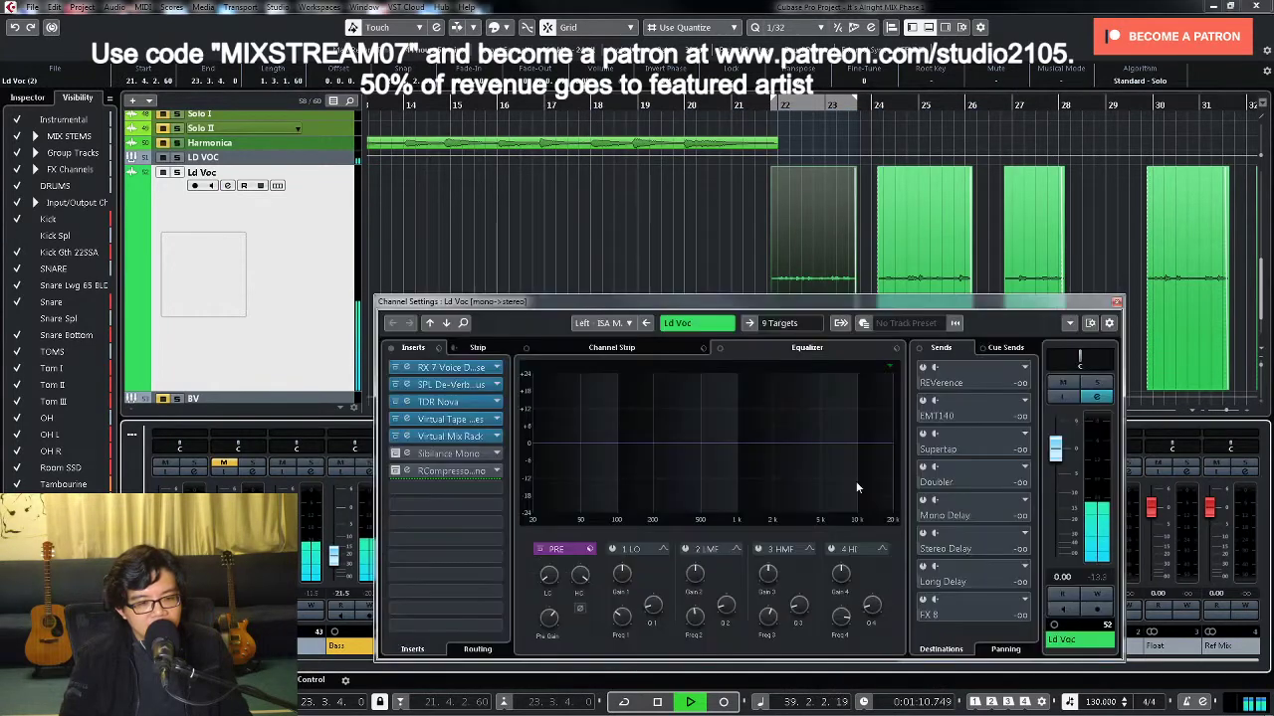
Step: Reopen the Ld Voc channel settings, stop playback and deactivate the Sibilance Mono insert
{"action": "key", "text": "e"}
{"action": "key", "text": "space"}
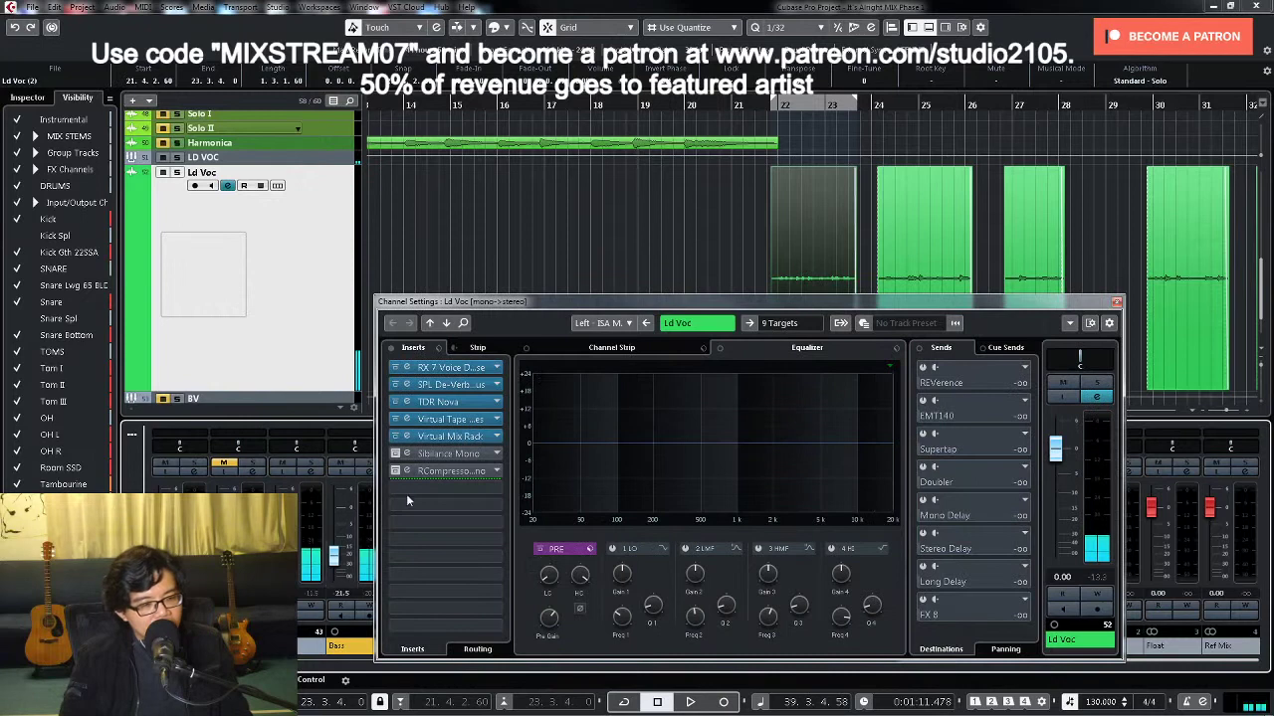
{"action": "left_click", "coordinate": [406, 454]}
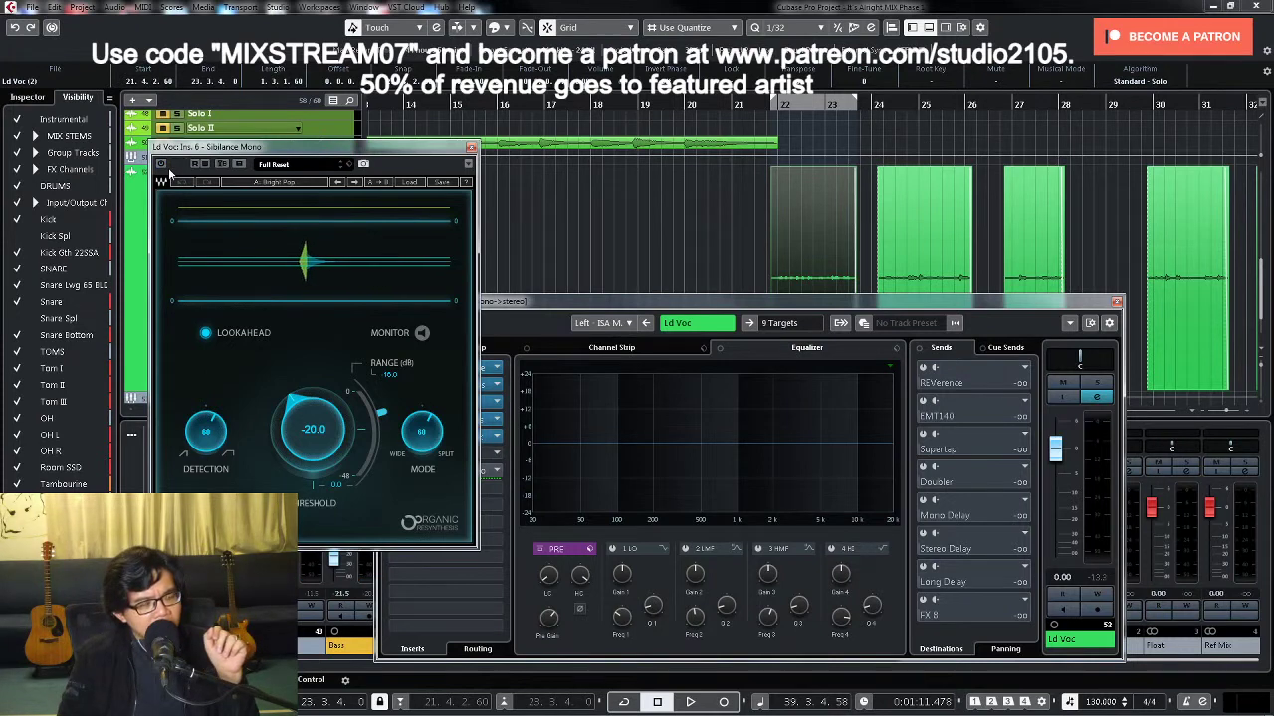
{"action": "left_click", "coordinate": [471, 147]}
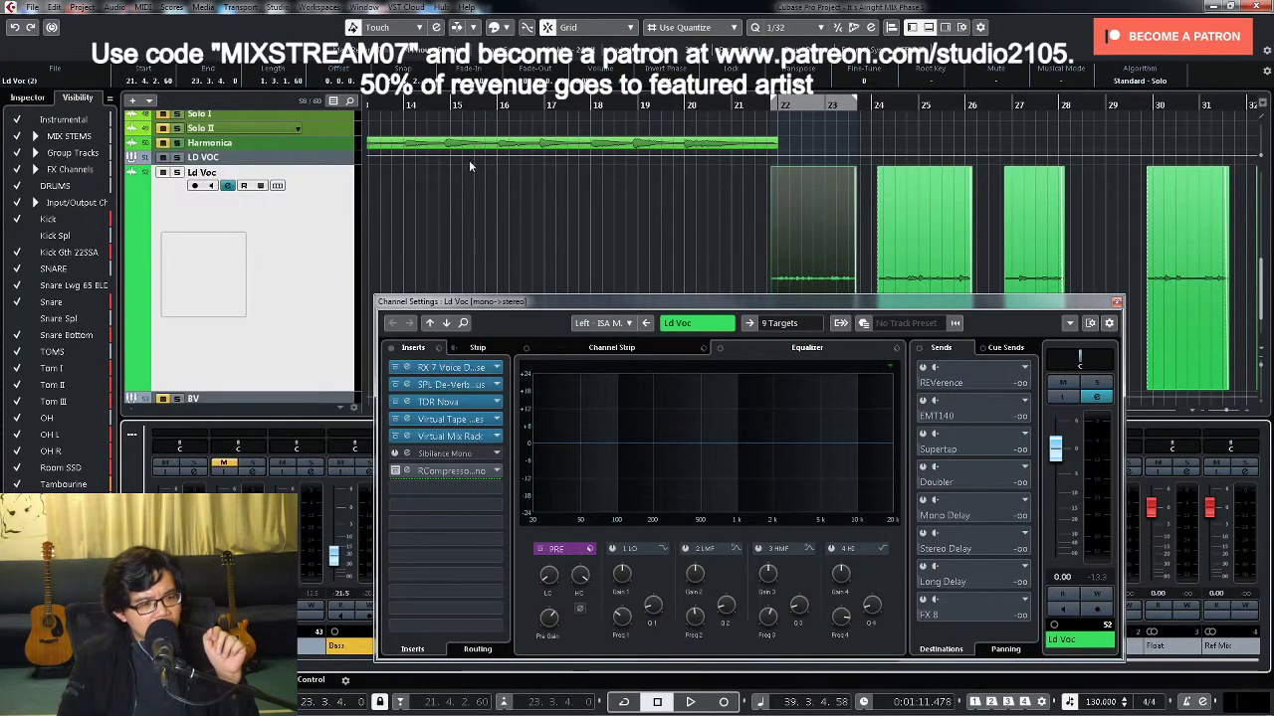
Step: Activate the RCompressor Mono insert on Ld Voc, set its threshold to -12.5 during playback and close its editor
{"action": "double_click", "coordinate": [451, 471]}
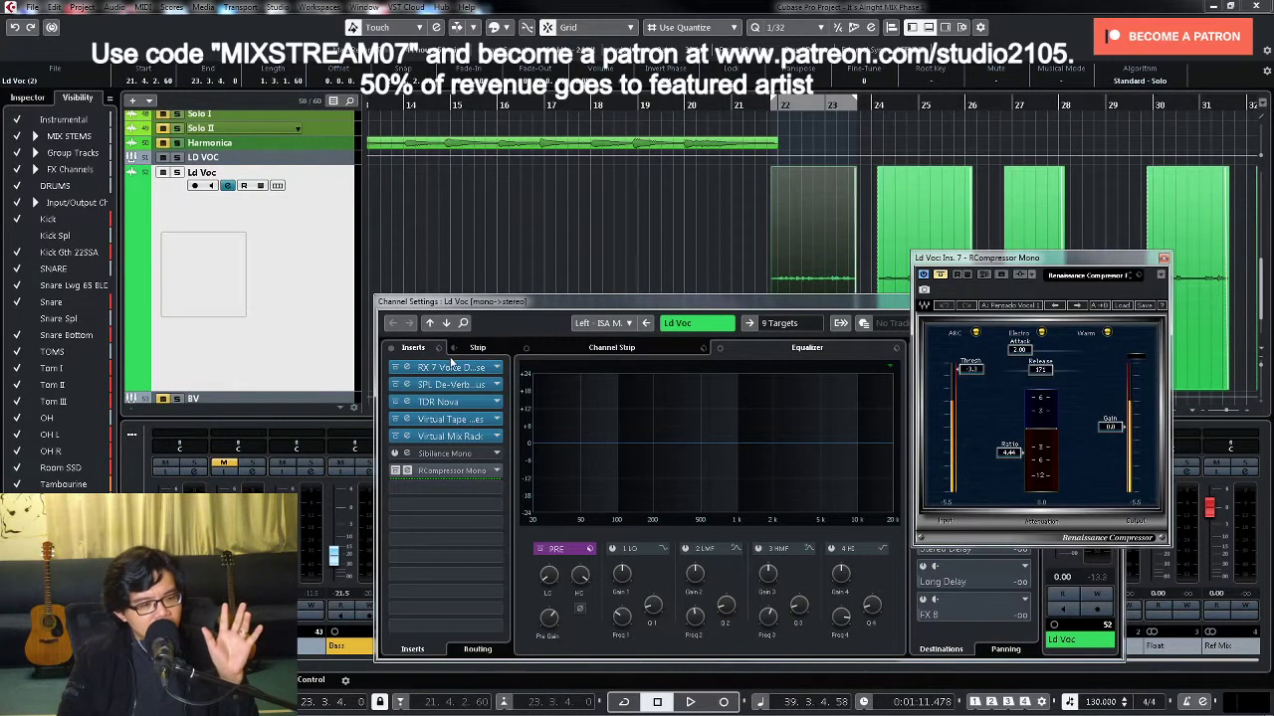
{"action": "left_click", "coordinate": [923, 276]}
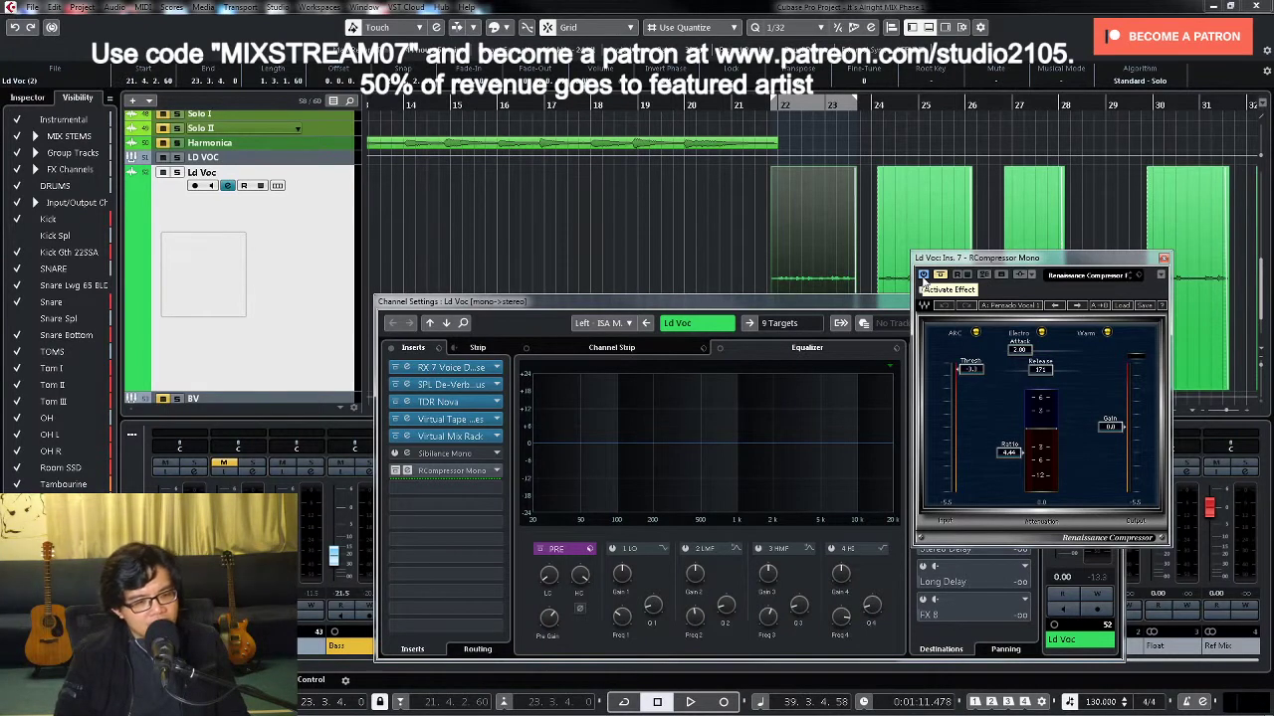
{"action": "left_click", "coordinate": [924, 277]}
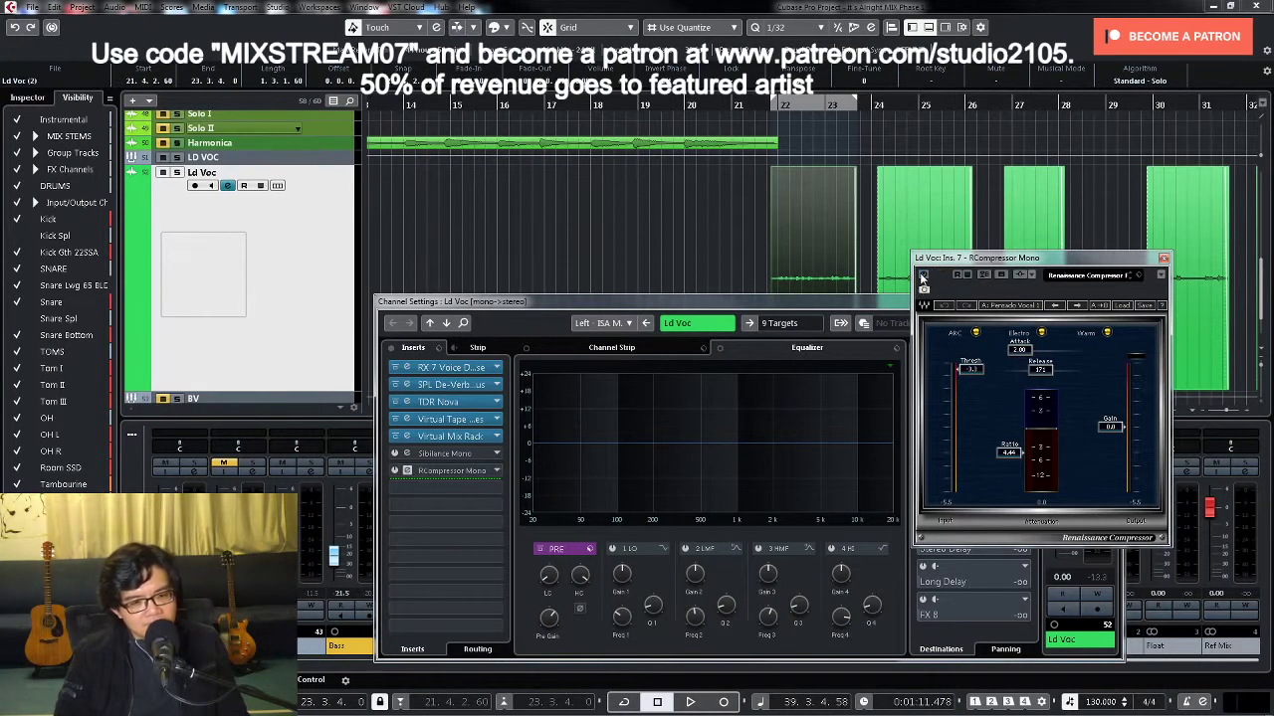
{"action": "left_click", "coordinate": [924, 276]}
{"action": "key", "text": "space"}
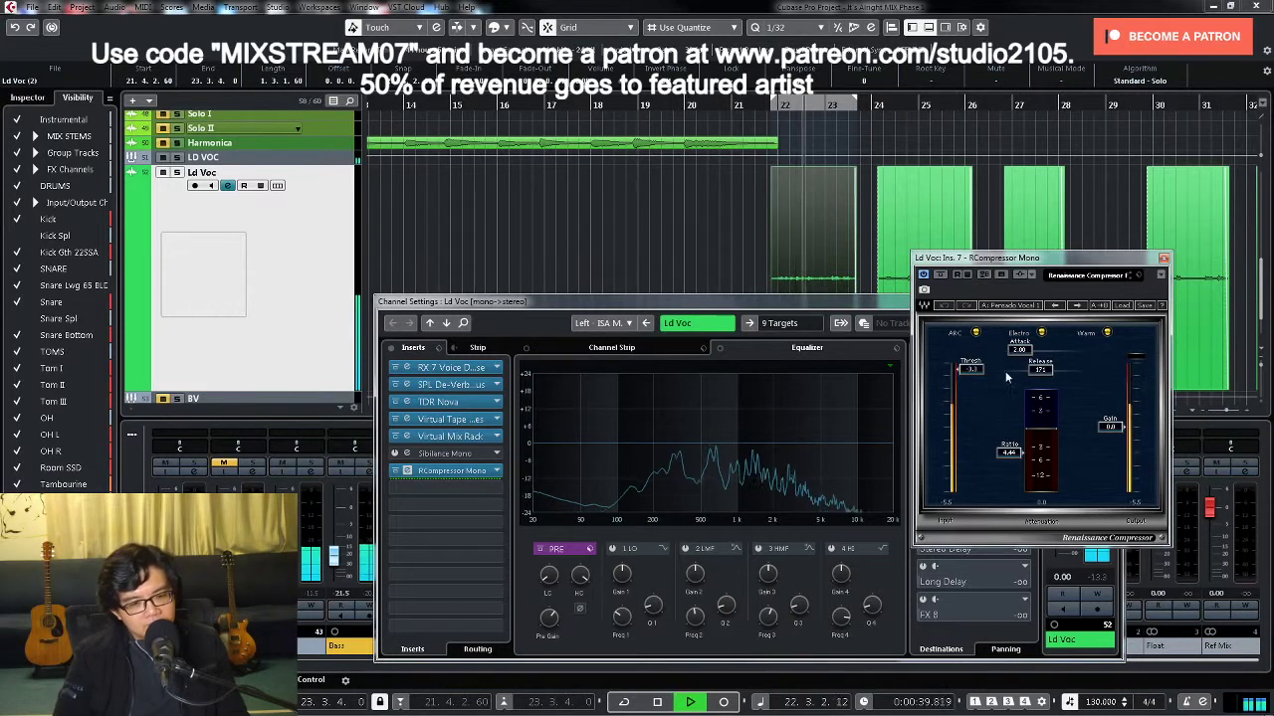
{"action": "left_click_drag", "start_coordinate": [977, 371], "coordinate": [969, 394]}
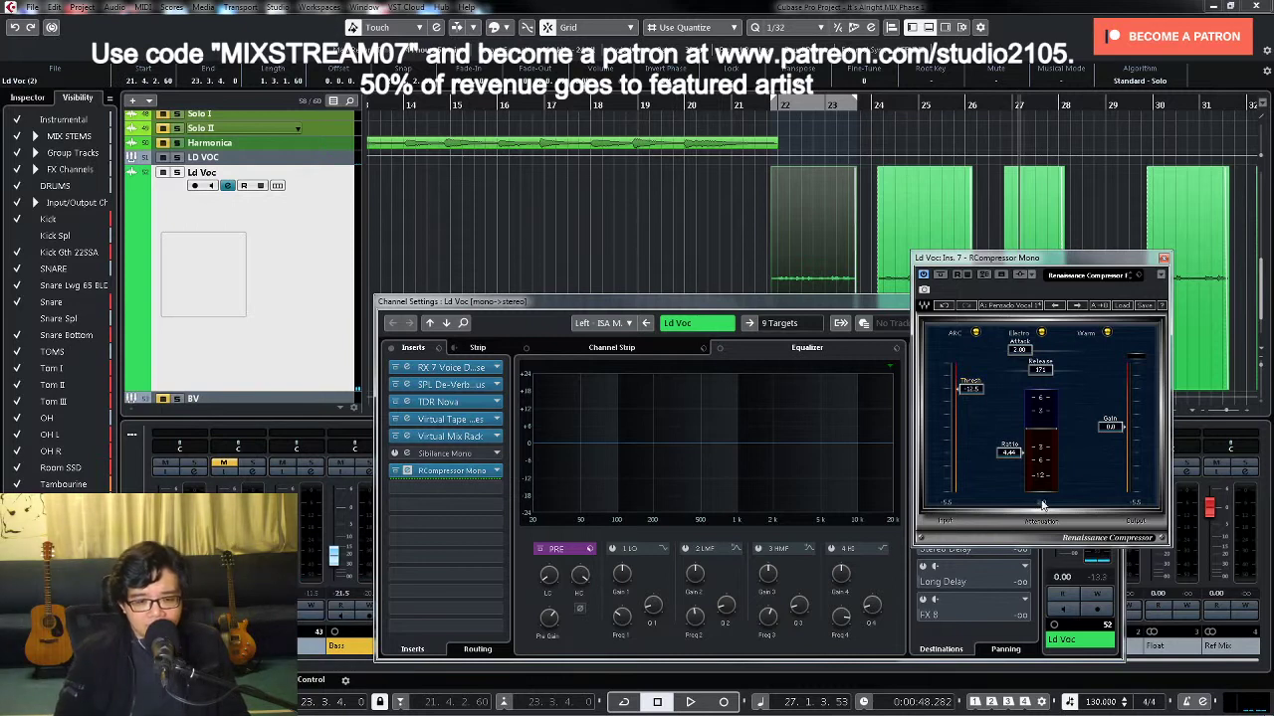
{"action": "left_click", "coordinate": [1164, 259]}
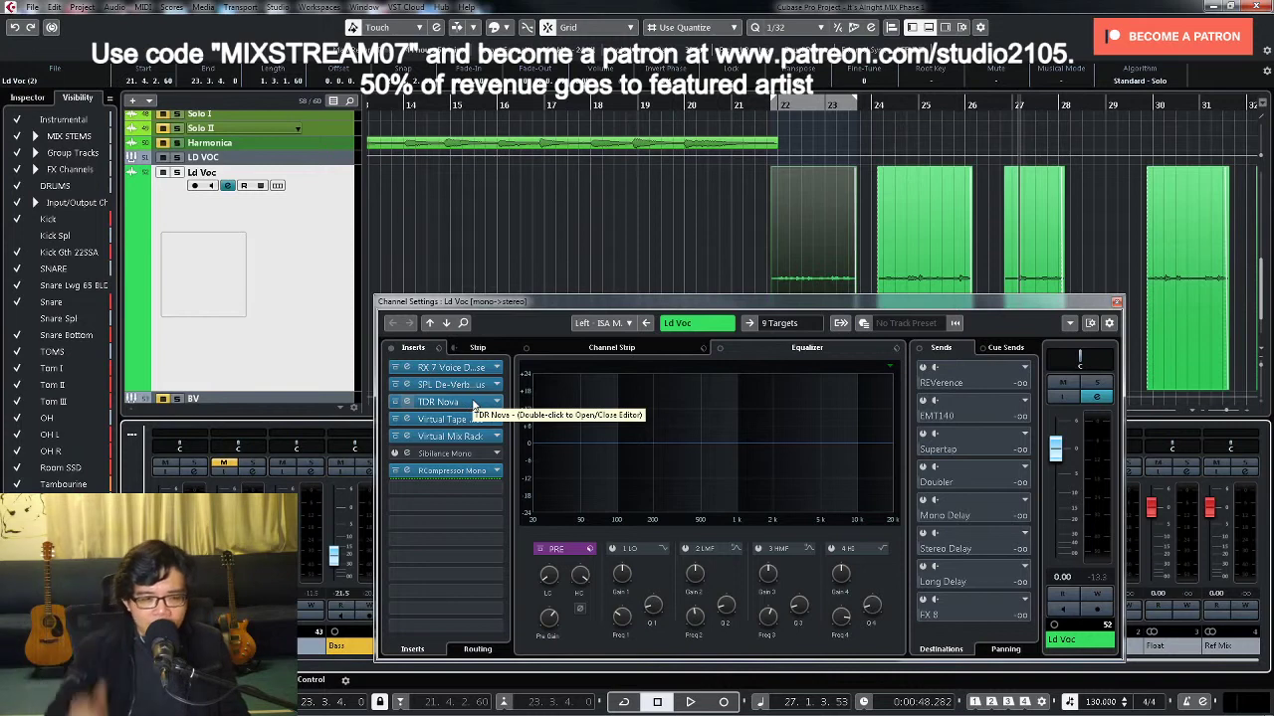
Step: Check the Ld Voc channel's targets, fit the whole project in view and open the LD VOC group's channel settings
{"action": "left_click", "coordinate": [781, 323]}
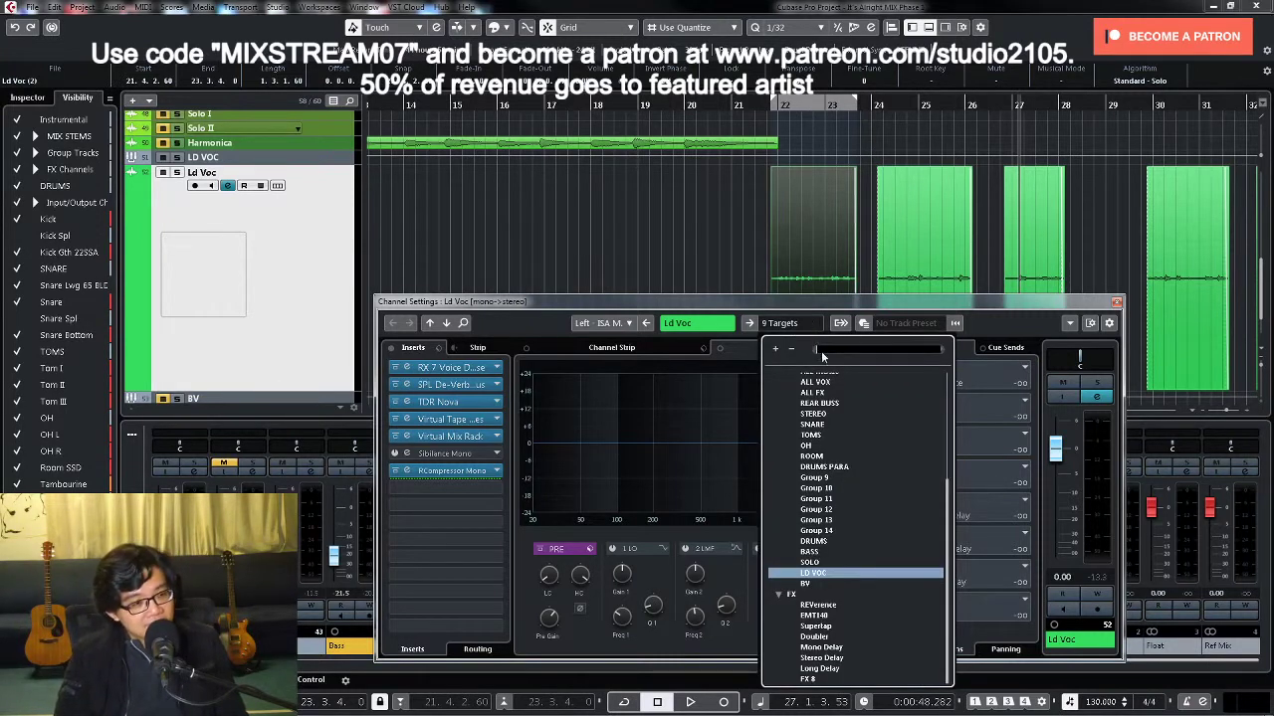
{"action": "left_click", "coordinate": [819, 575]}
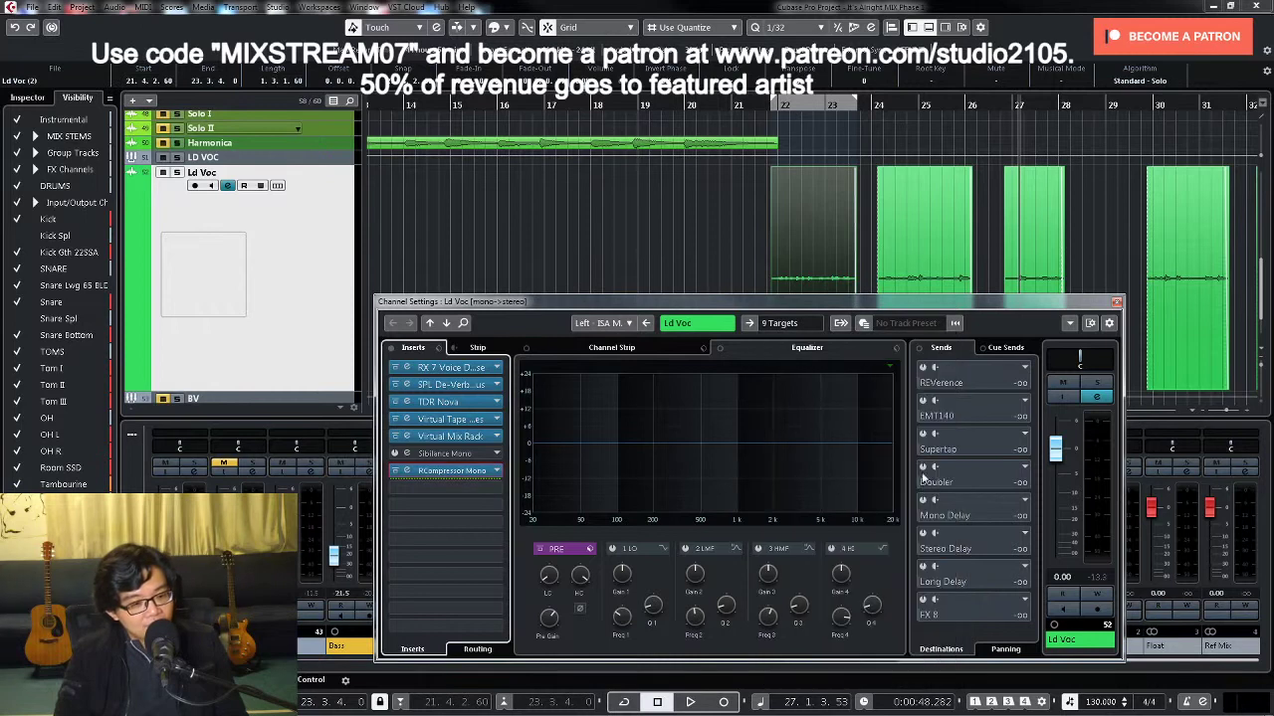
{"action": "left_click", "coordinate": [1115, 303]}
{"action": "left_click", "coordinate": [656, 303]}
{"action": "key", "text": "shift+f"}
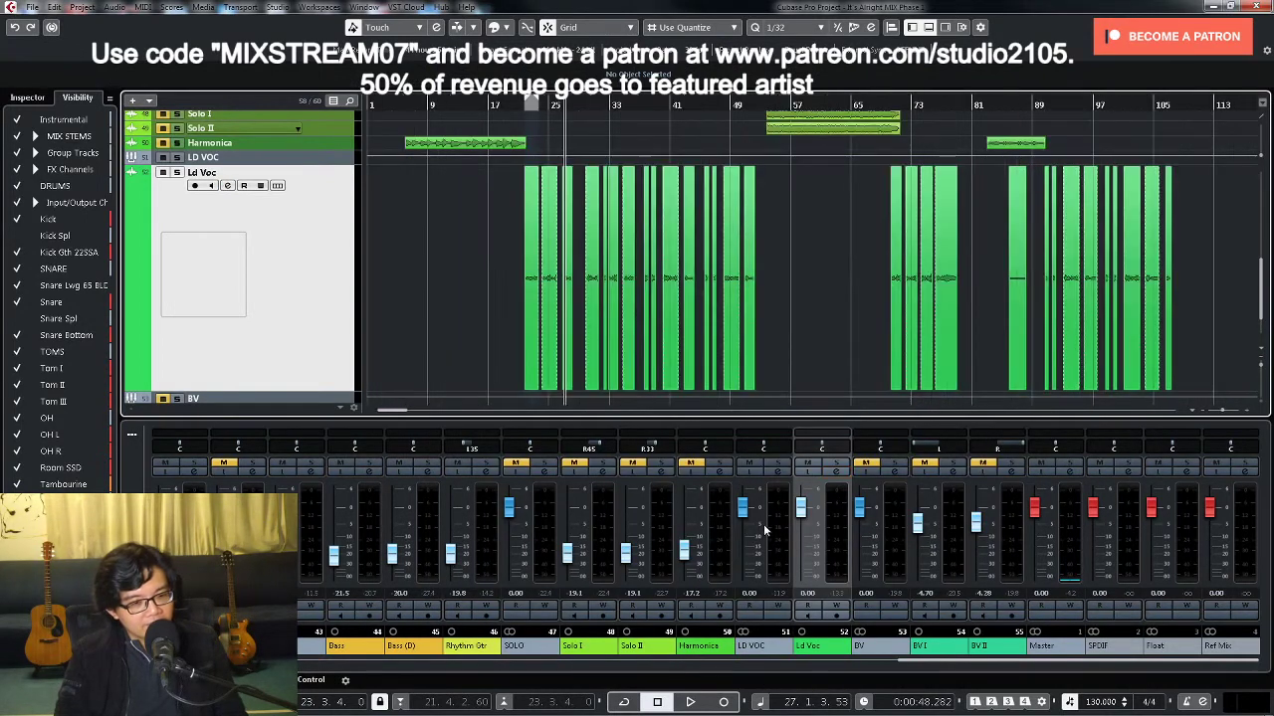
{"action": "left_click", "coordinate": [776, 473]}
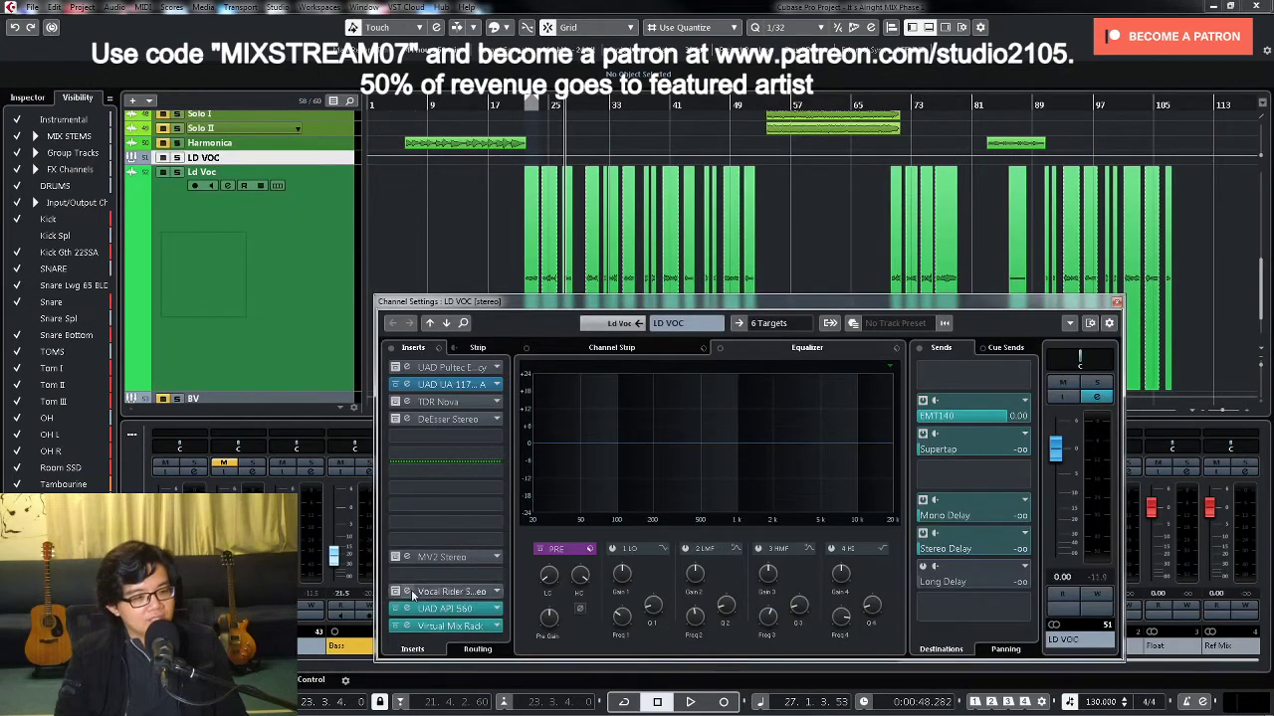
Step: Select the Ld Voc events of the first vocal section, set the locators around them and move the cursor to their start
{"action": "left_click_drag", "start_coordinate": [746, 304], "coordinate": [650, 66]}
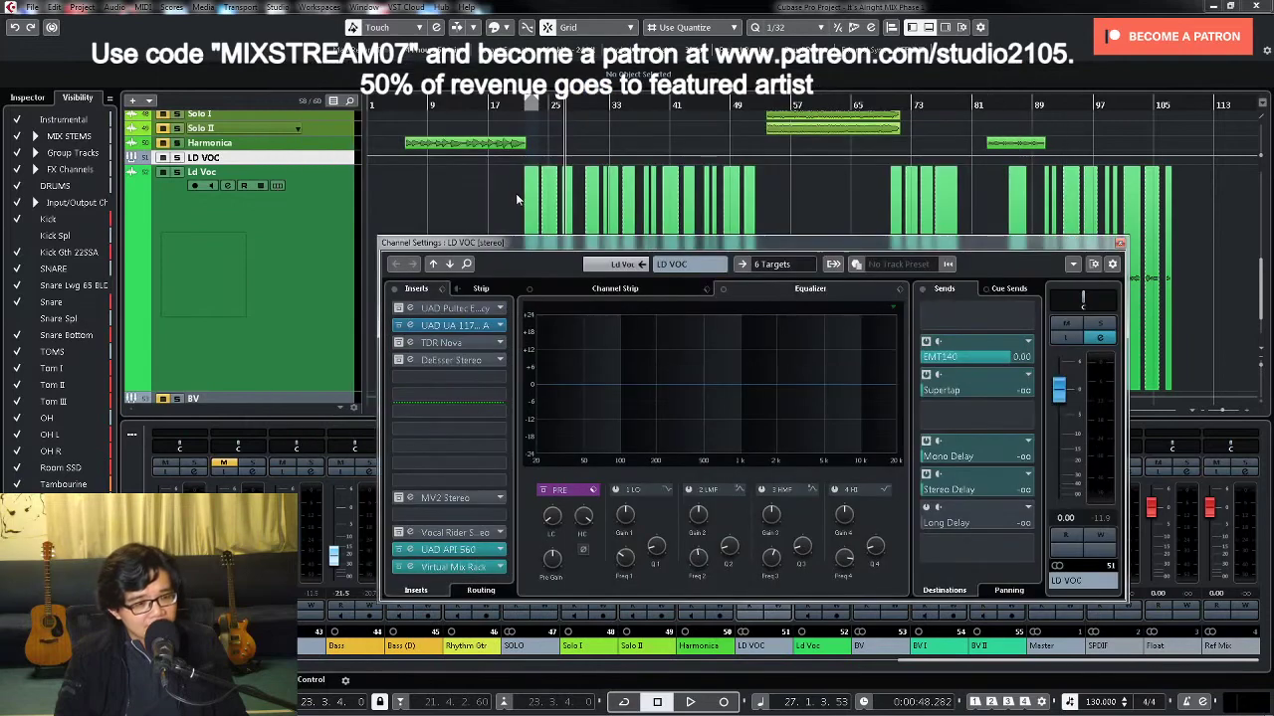
{"action": "left_click_drag", "start_coordinate": [514, 193], "coordinate": [798, 202]}
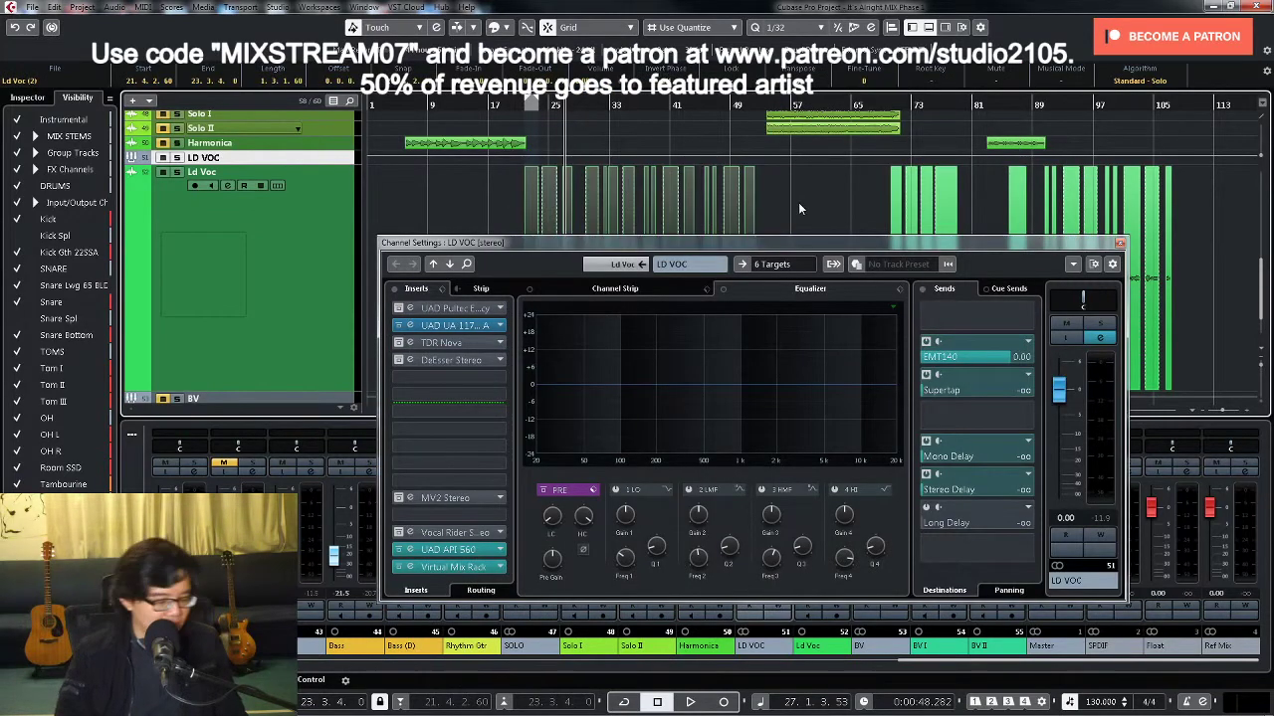
{"action": "key", "text": "p"}
{"action": "key", "text": "KP_1"}
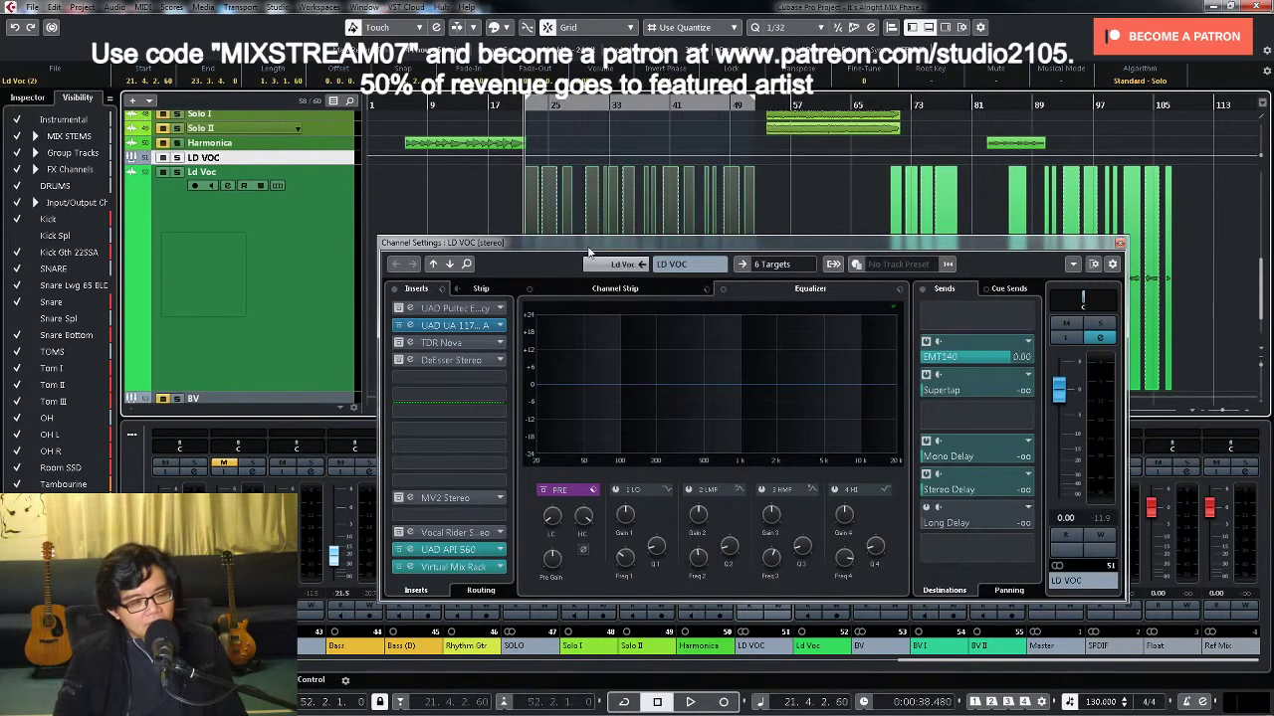
Step: Open the UAD UA 1176 Rev A insert on the LD VOC group and solo the group
{"action": "double_click", "coordinate": [457, 327]}
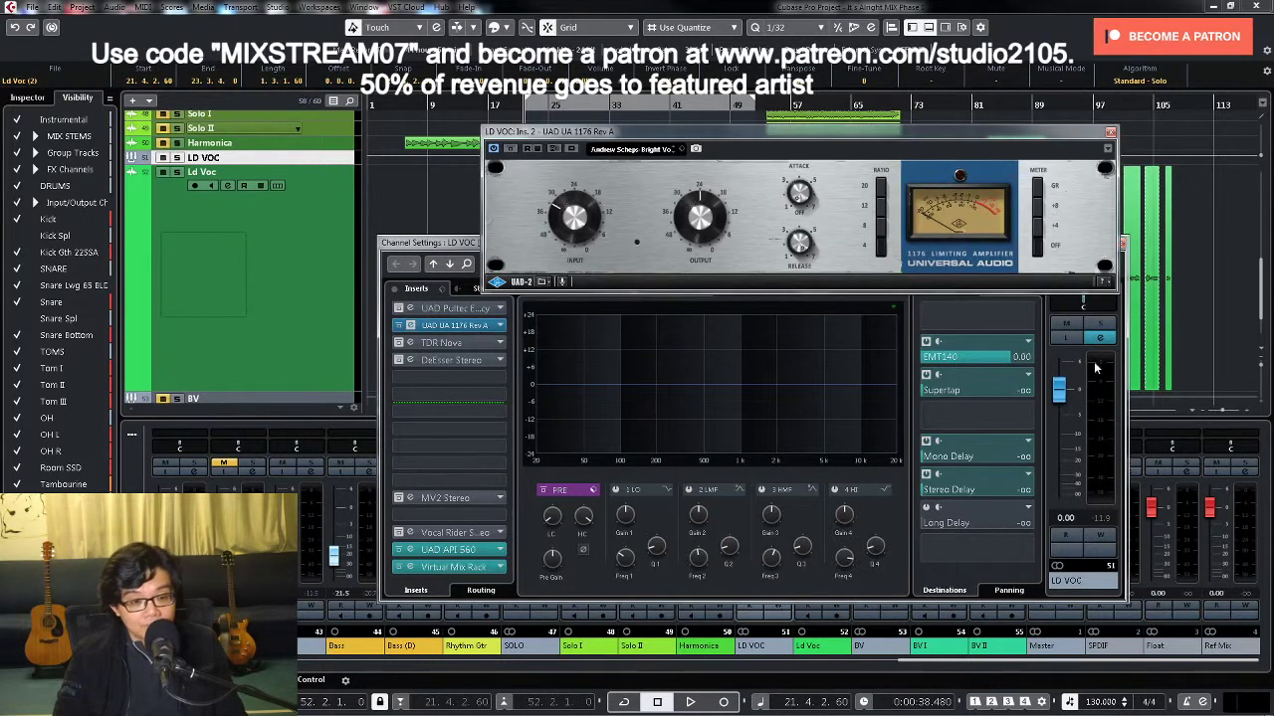
{"action": "left_click", "coordinate": [1109, 328]}
{"action": "left_click", "coordinate": [951, 131]}
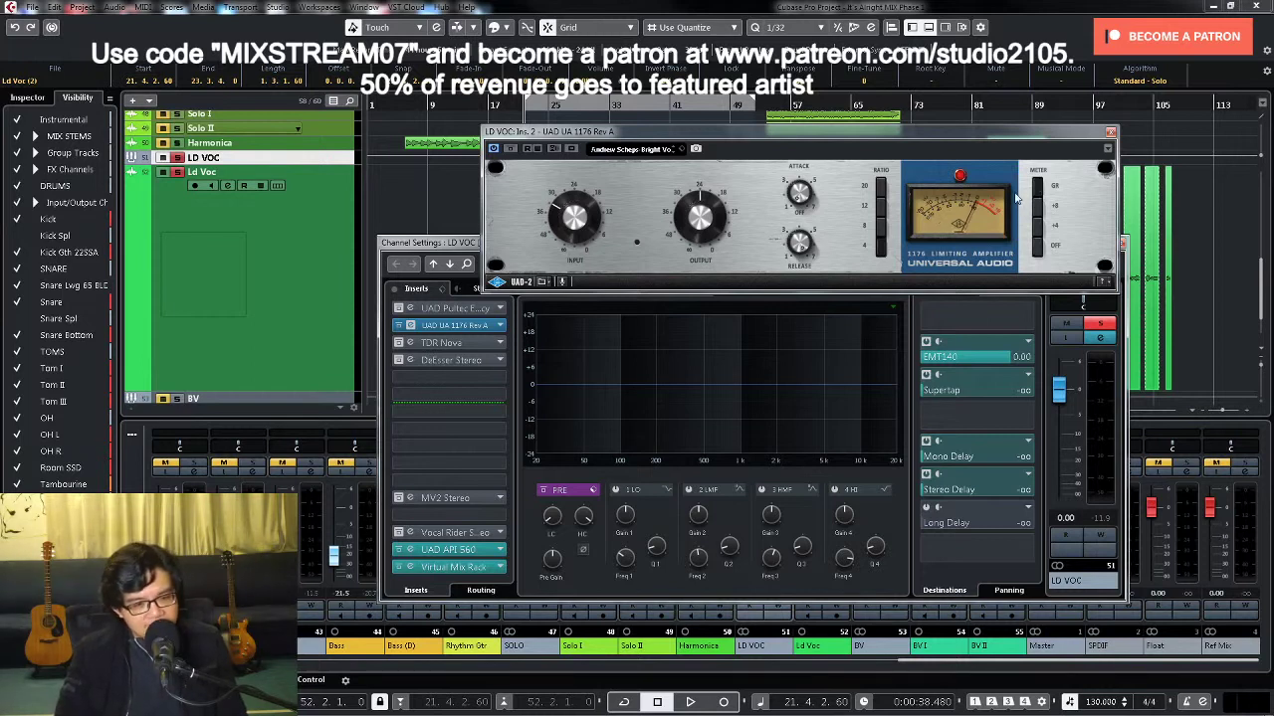
Step: Raise the input level of the UAD 1176 compressor while playing the soloed vocal, and close its editor
{"action": "key", "text": "space"}
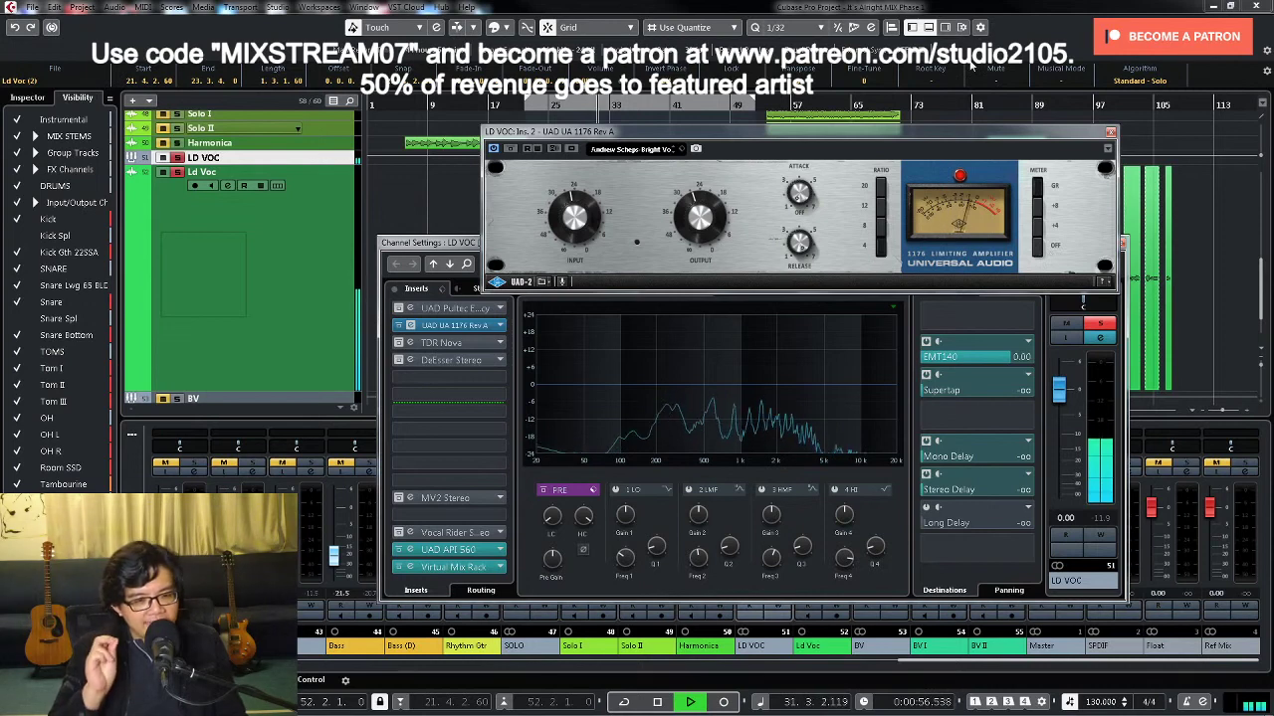
{"action": "key", "text": "space"}
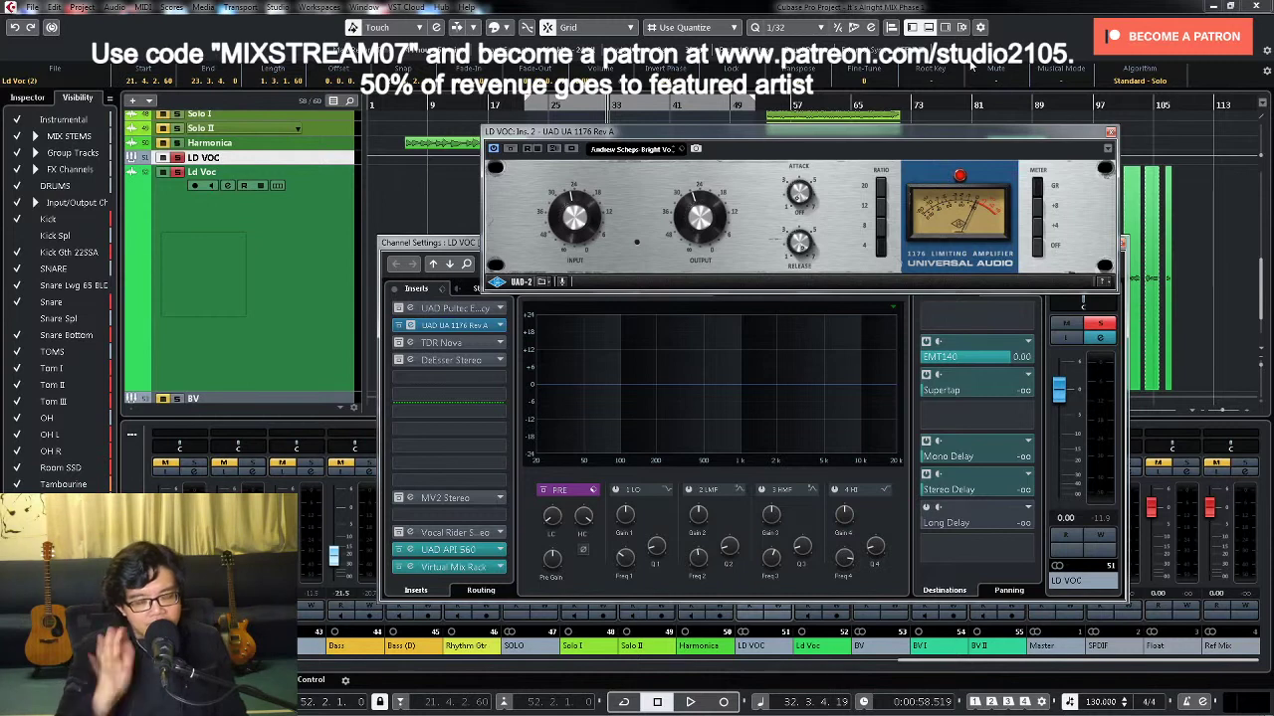
{"action": "key", "text": "space"}
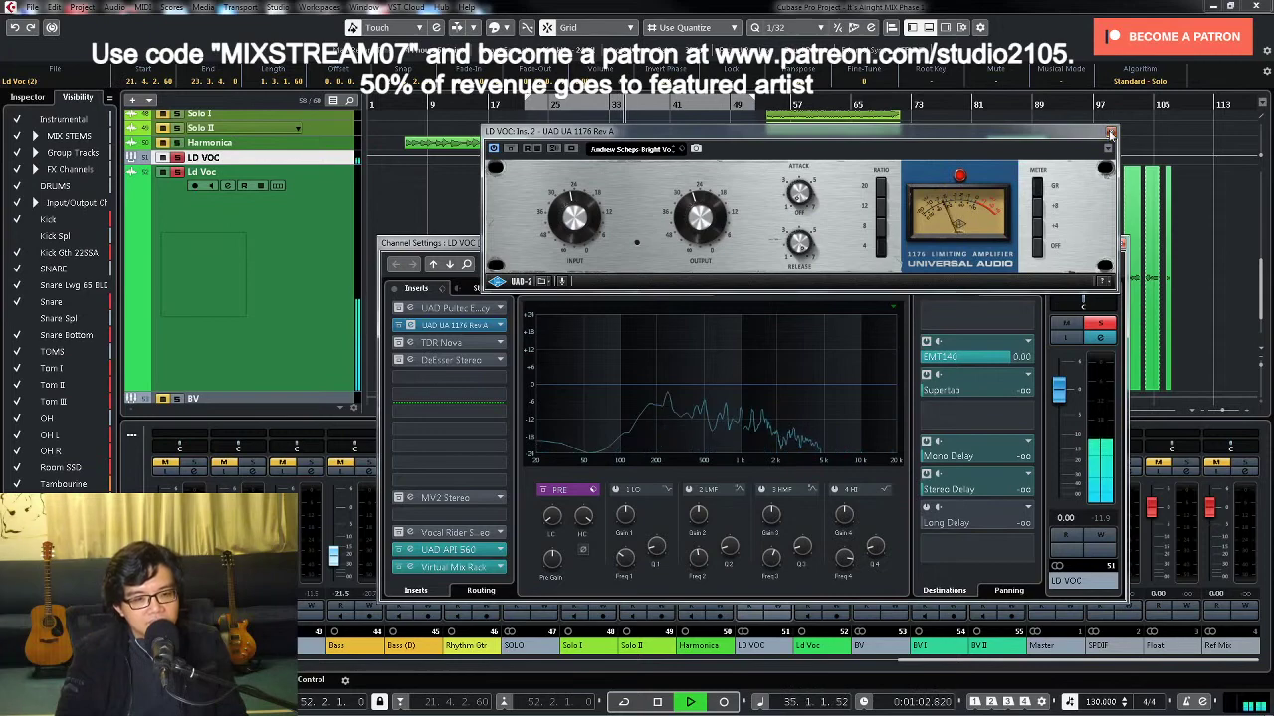
{"action": "left_click", "coordinate": [1110, 131]}
{"action": "key", "text": "space"}
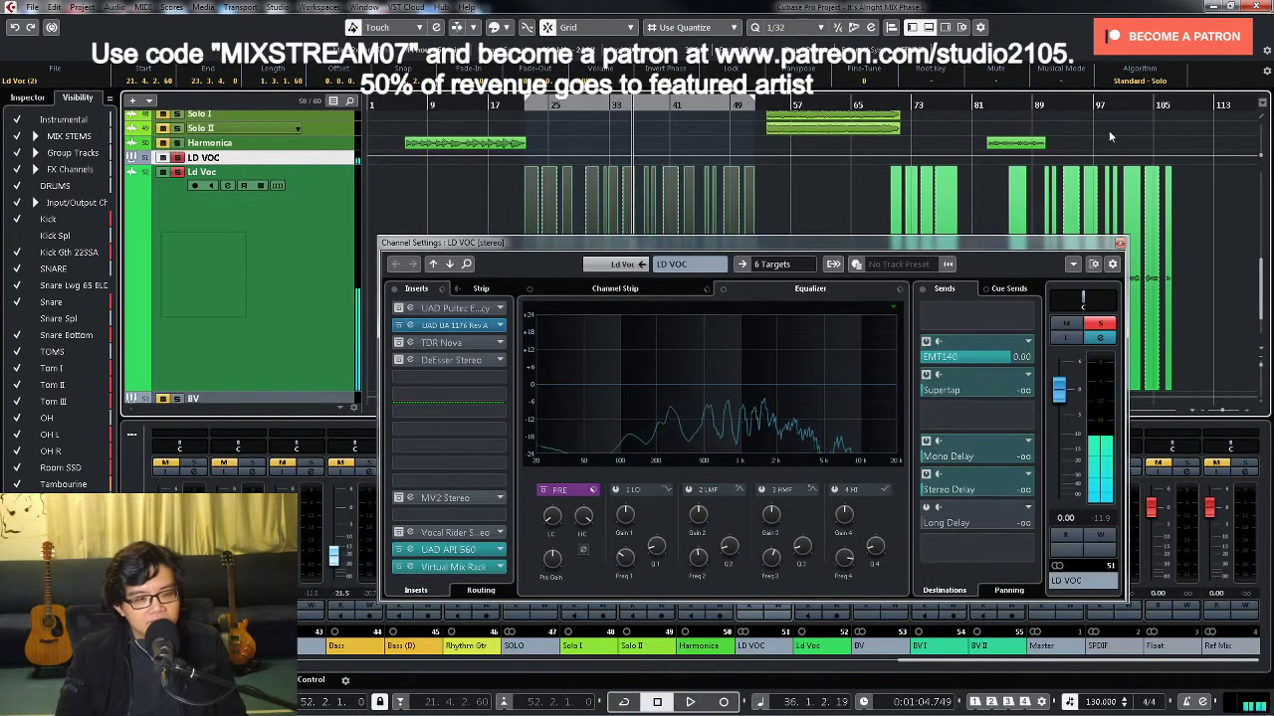
Step: Activate the UAD Pultec EQP-1A Legacy insert on the LD VOC group and set its high frequency to 8 KCS
{"action": "left_click", "coordinate": [463, 309]}
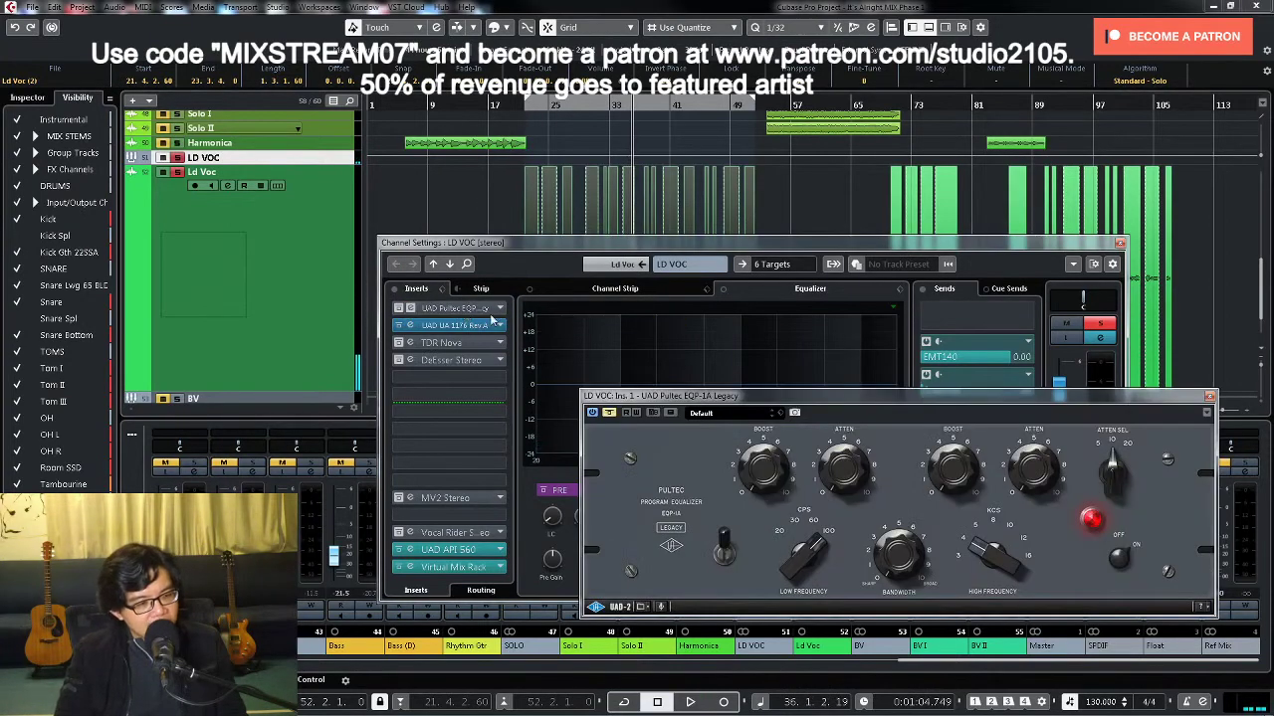
{"action": "left_click", "coordinate": [609, 413]}
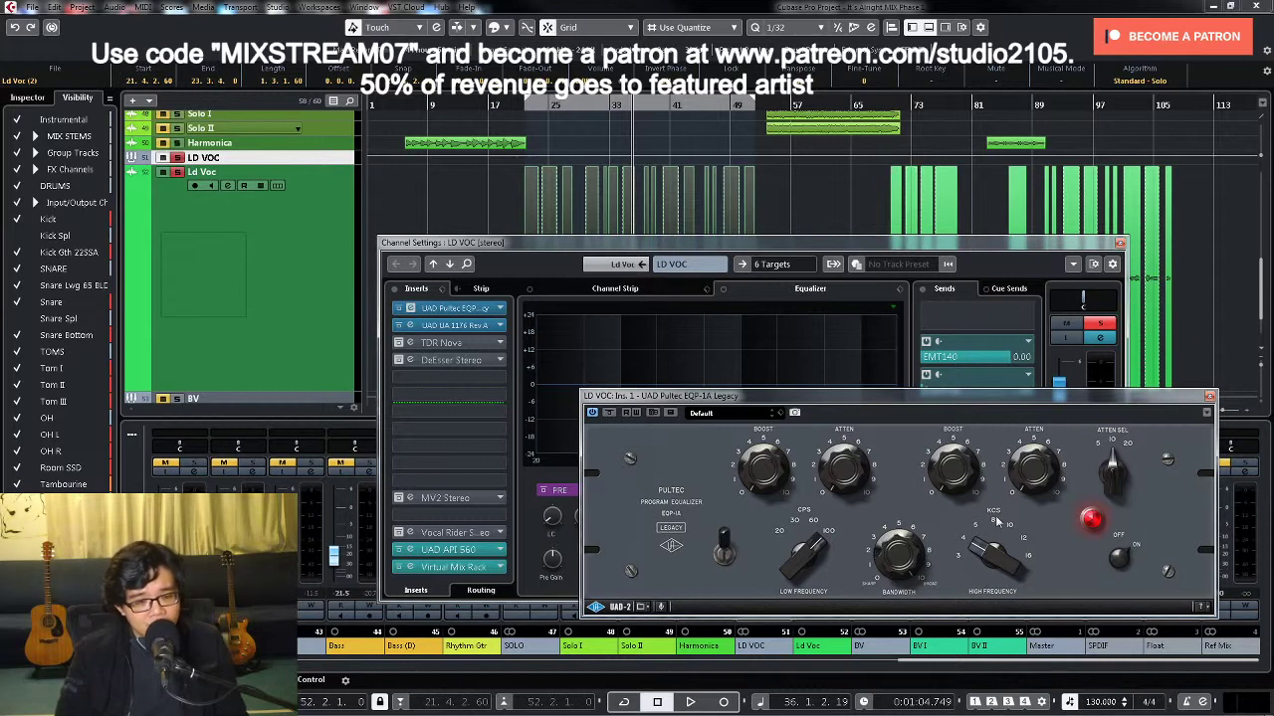
{"action": "left_click_drag", "start_coordinate": [987, 545], "coordinate": [986, 492]}
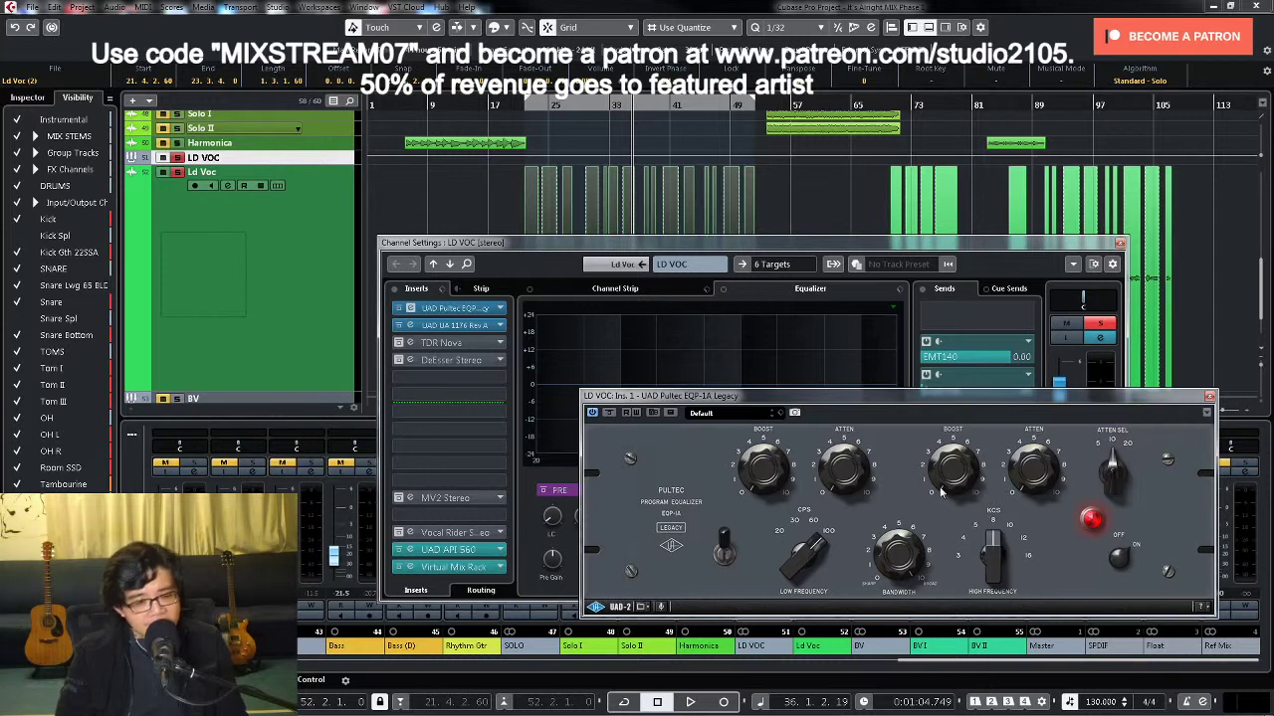
Step: Play the vocal section from its start and raise the Pultec's high-frequency boost
{"action": "key", "text": "space"}
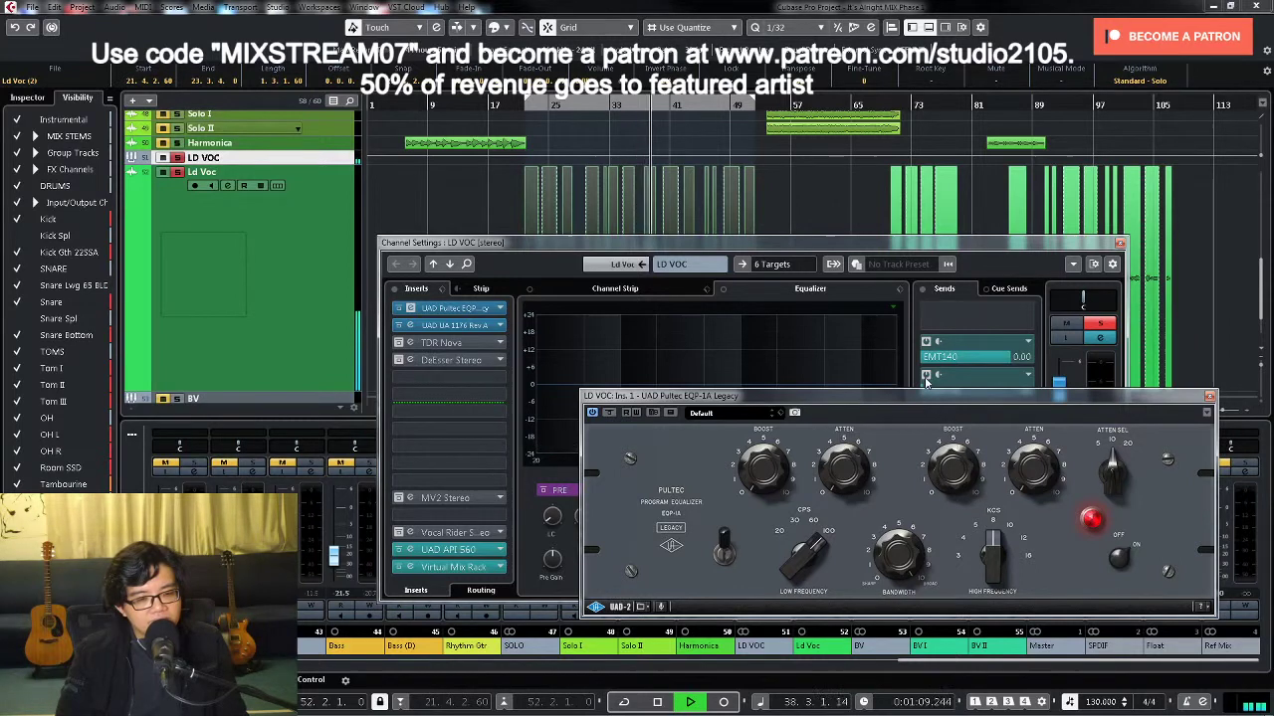
{"action": "key", "text": "space"}
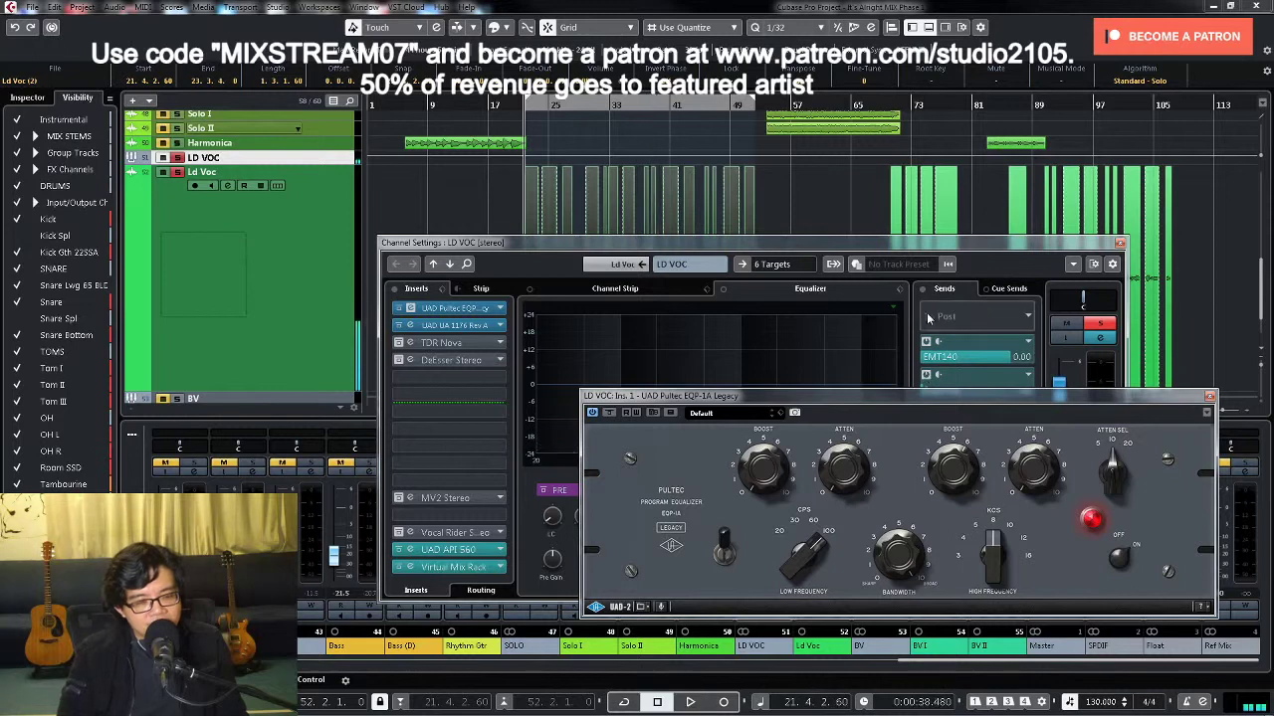
{"action": "key", "text": "space"}
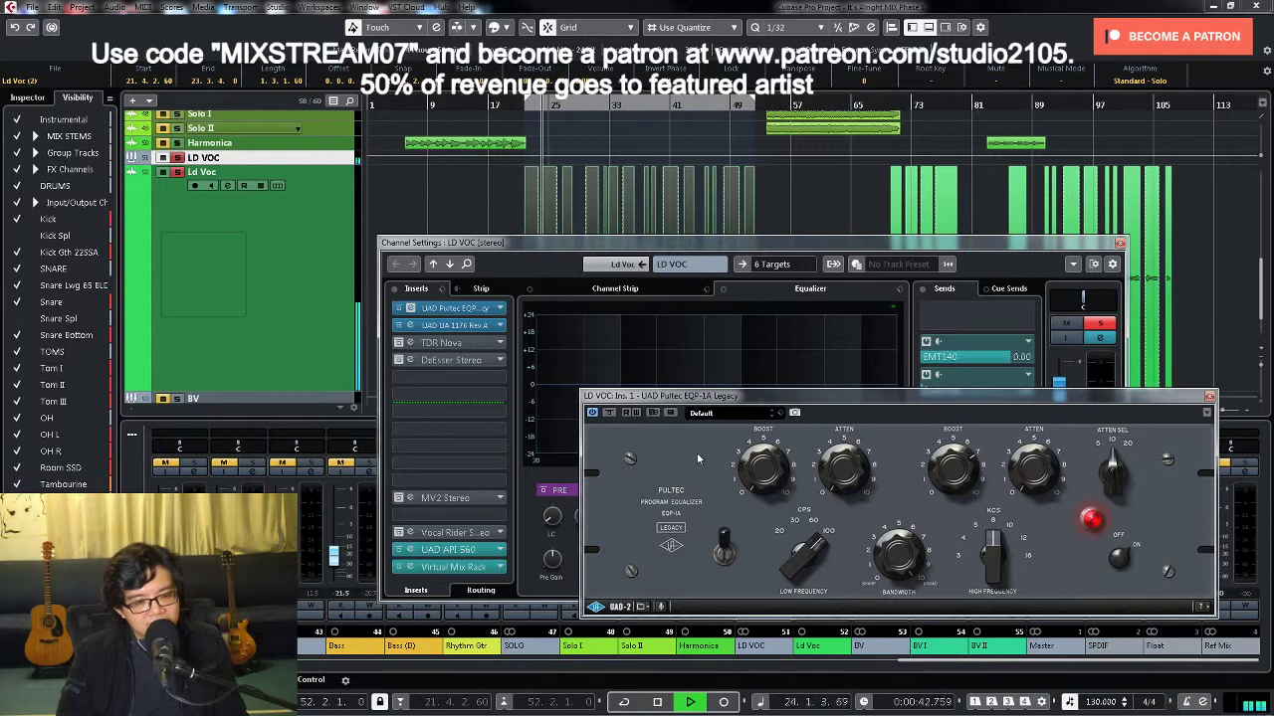
Step: Compare the soloed lead vocal with the Pultec EQ bypassed and active during playback
{"action": "left_click", "coordinate": [609, 413]}
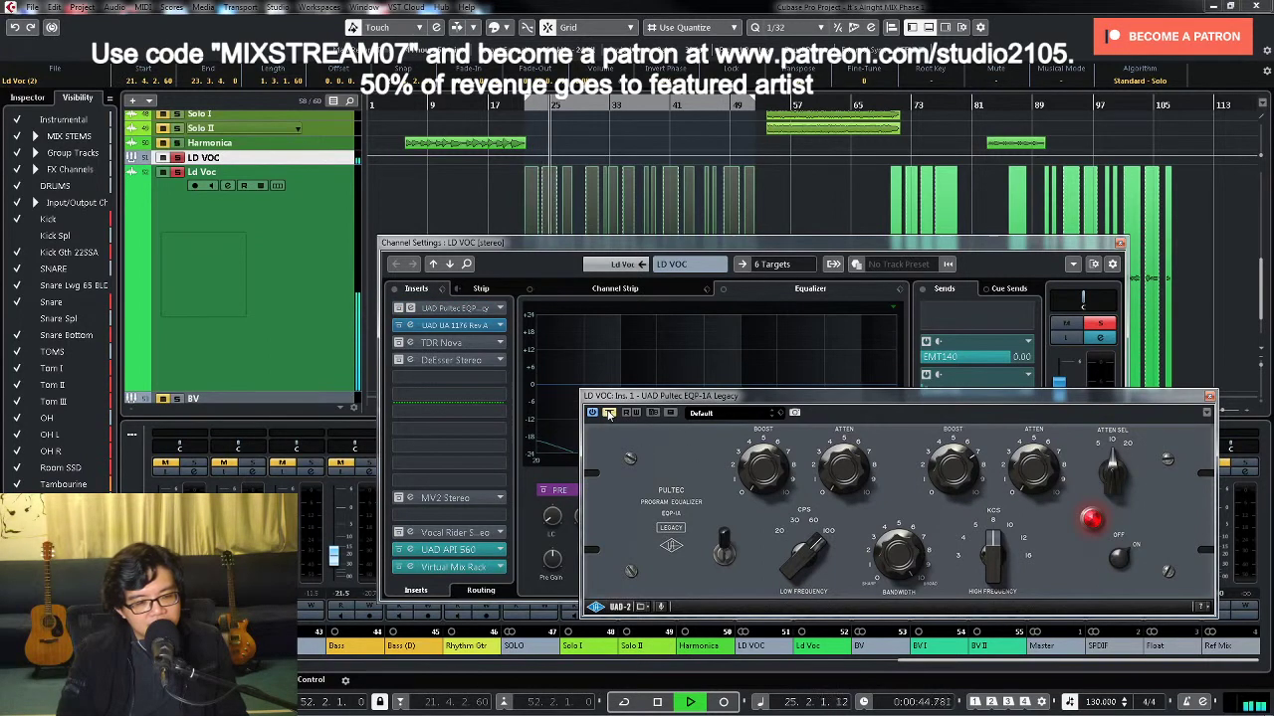
{"action": "key", "text": "space"}
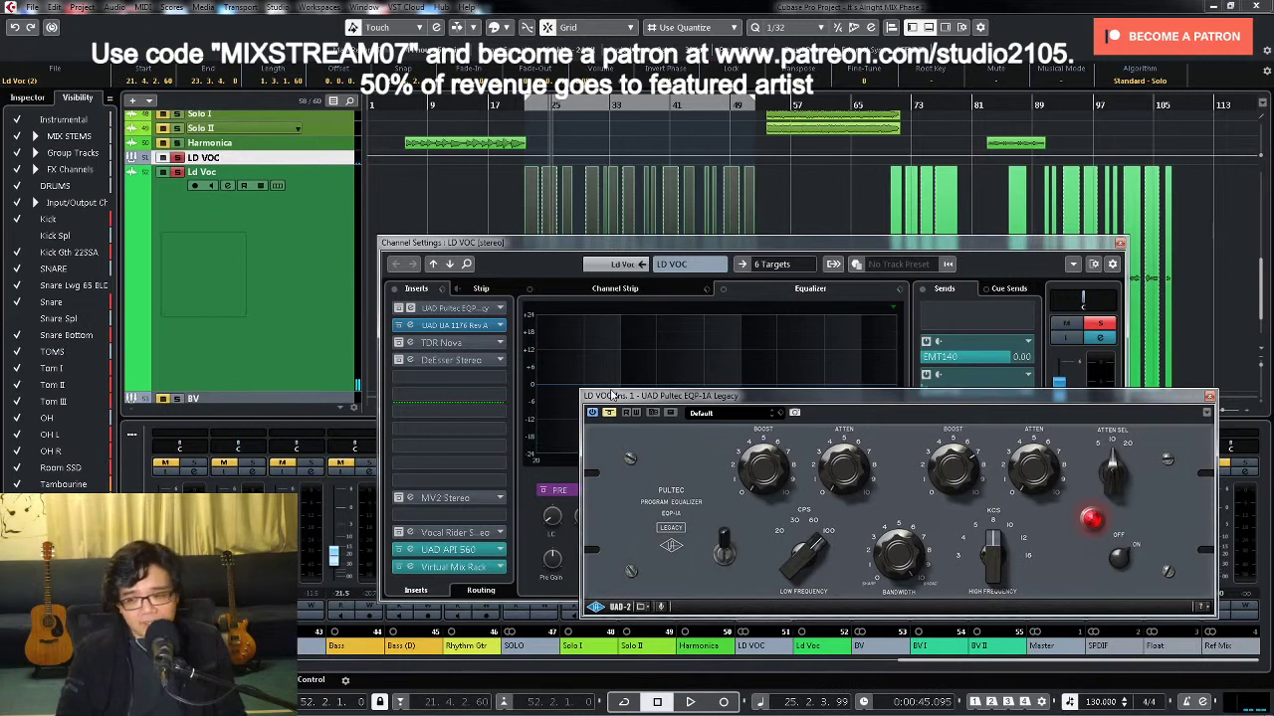
{"action": "key", "text": "space"}
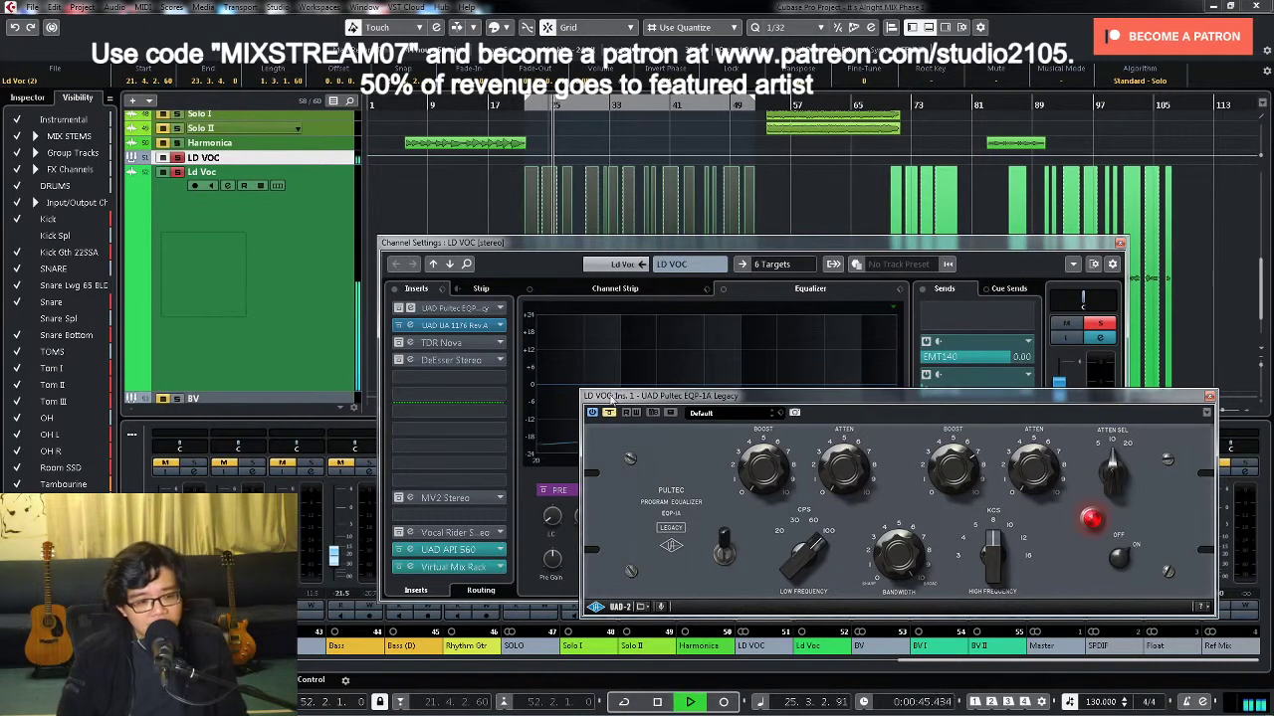
{"action": "left_click", "coordinate": [609, 413]}
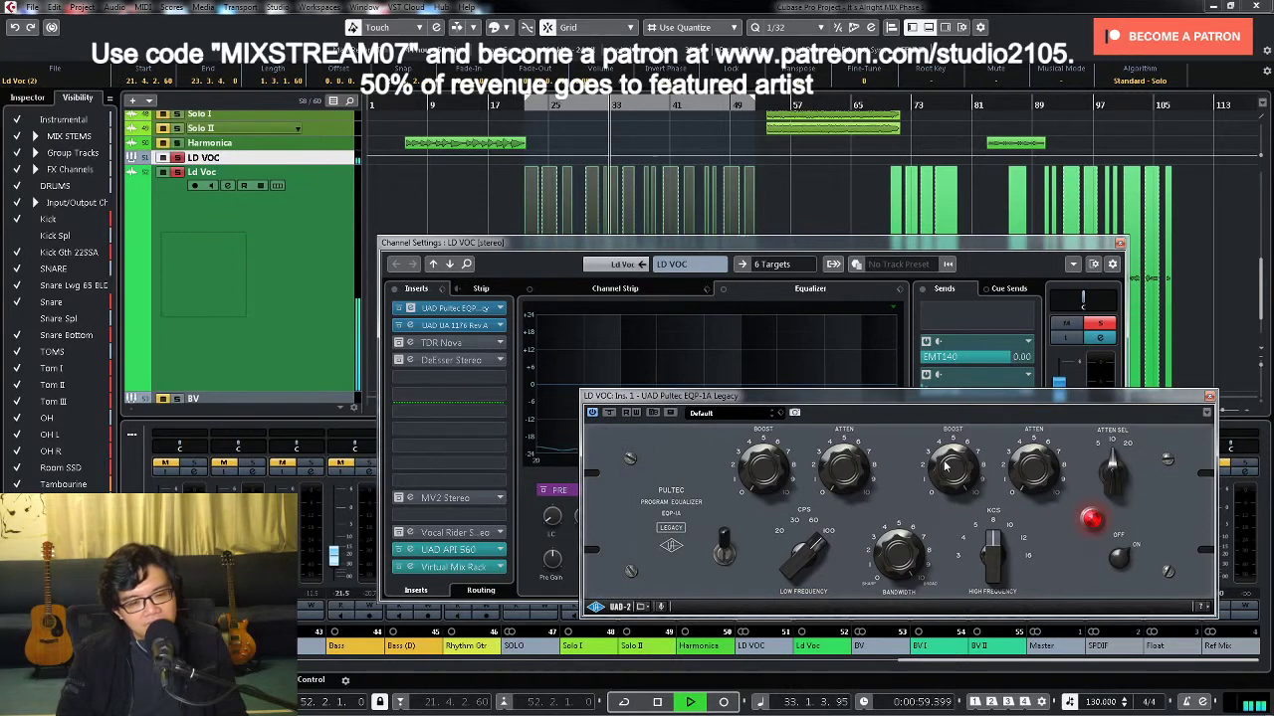
{"action": "key", "text": "space"}
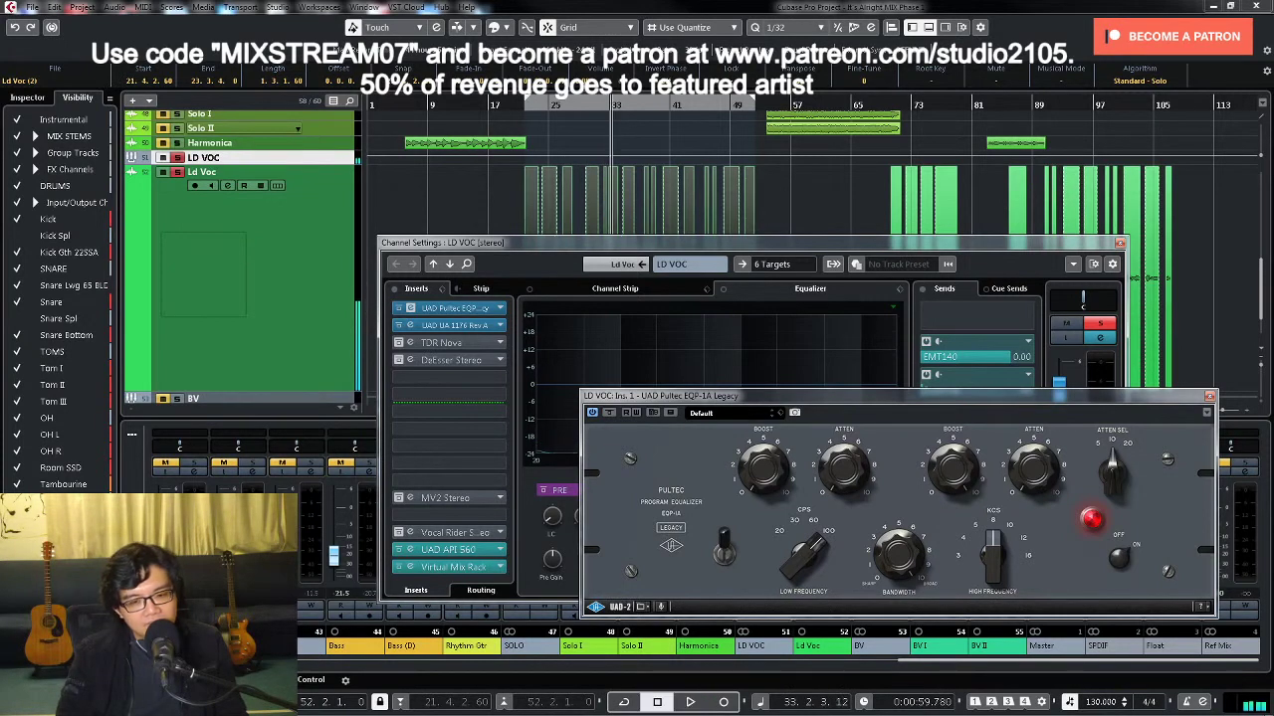
Step: Unsolo the LD VOC group, play the vocal section in the full mix and reopen the Pultec EQP-1A editor
{"action": "left_click", "coordinate": [1099, 323]}
{"action": "key", "text": "space"}
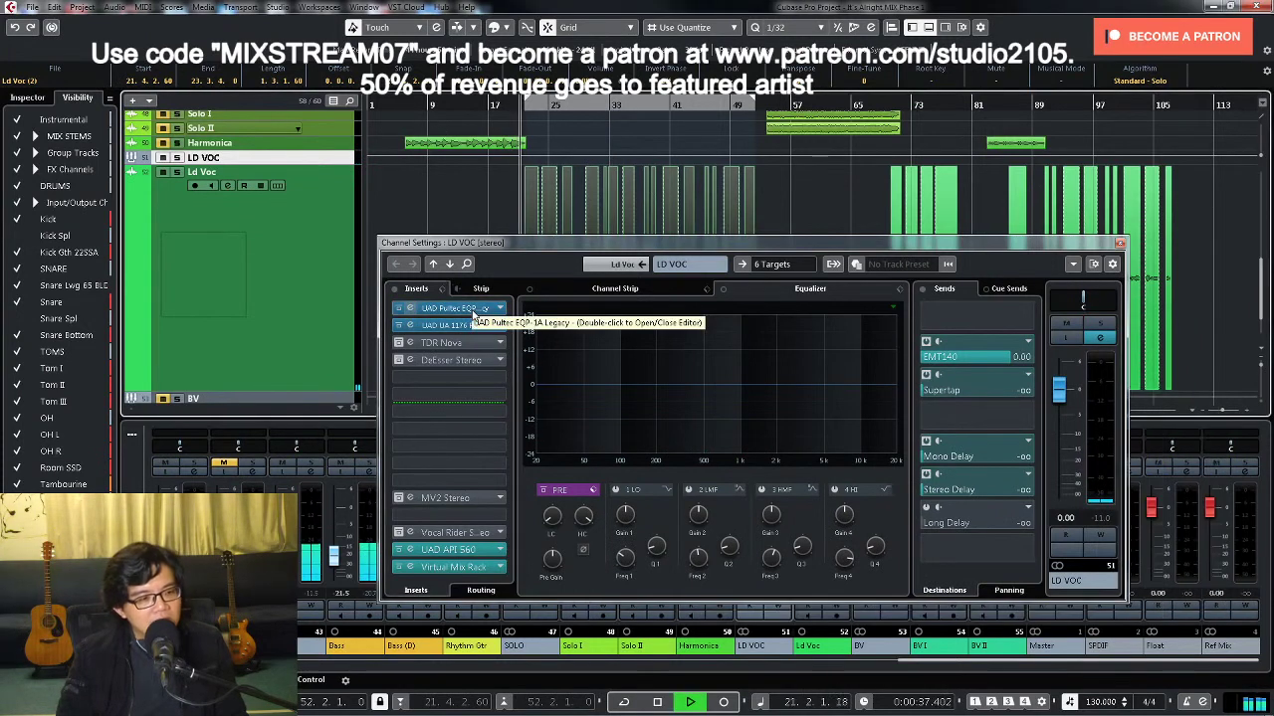
{"action": "left_click", "coordinate": [472, 314]}
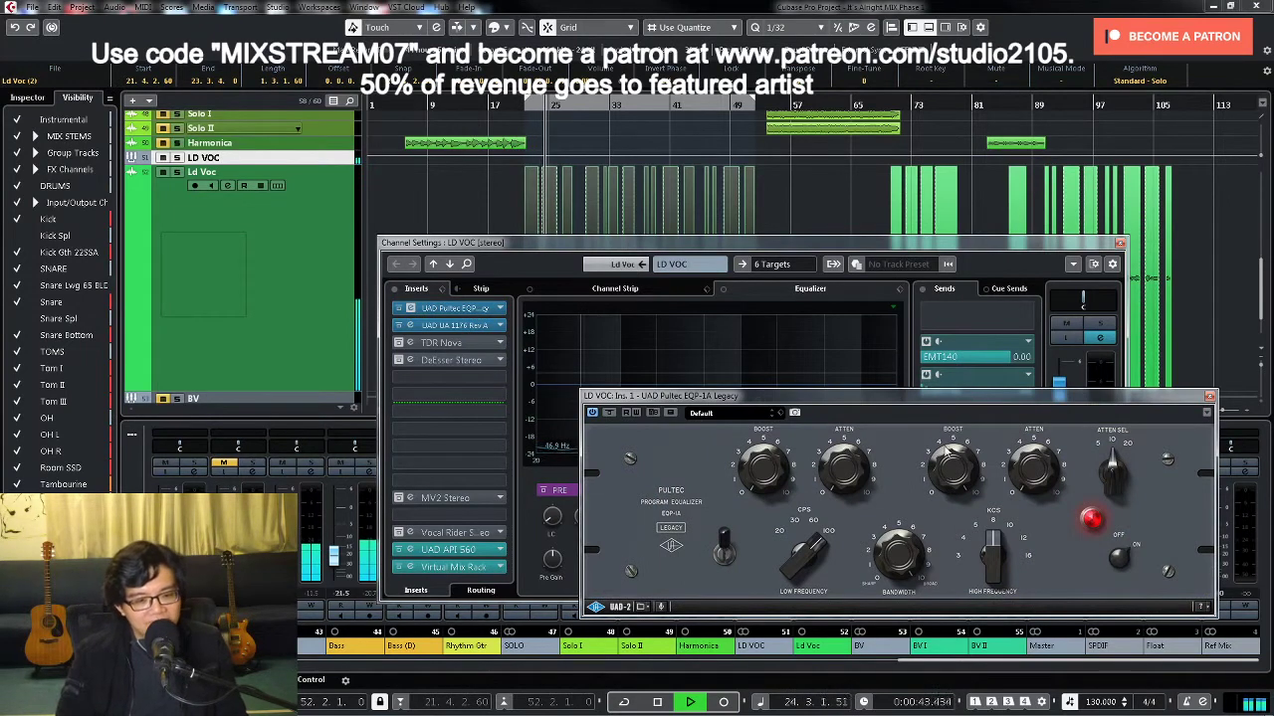
Step: Audition the Pultec's high frequency at 4 KCS against the full mix and return it to 8 KCS
{"action": "left_click_drag", "start_coordinate": [996, 545], "coordinate": [999, 559]}
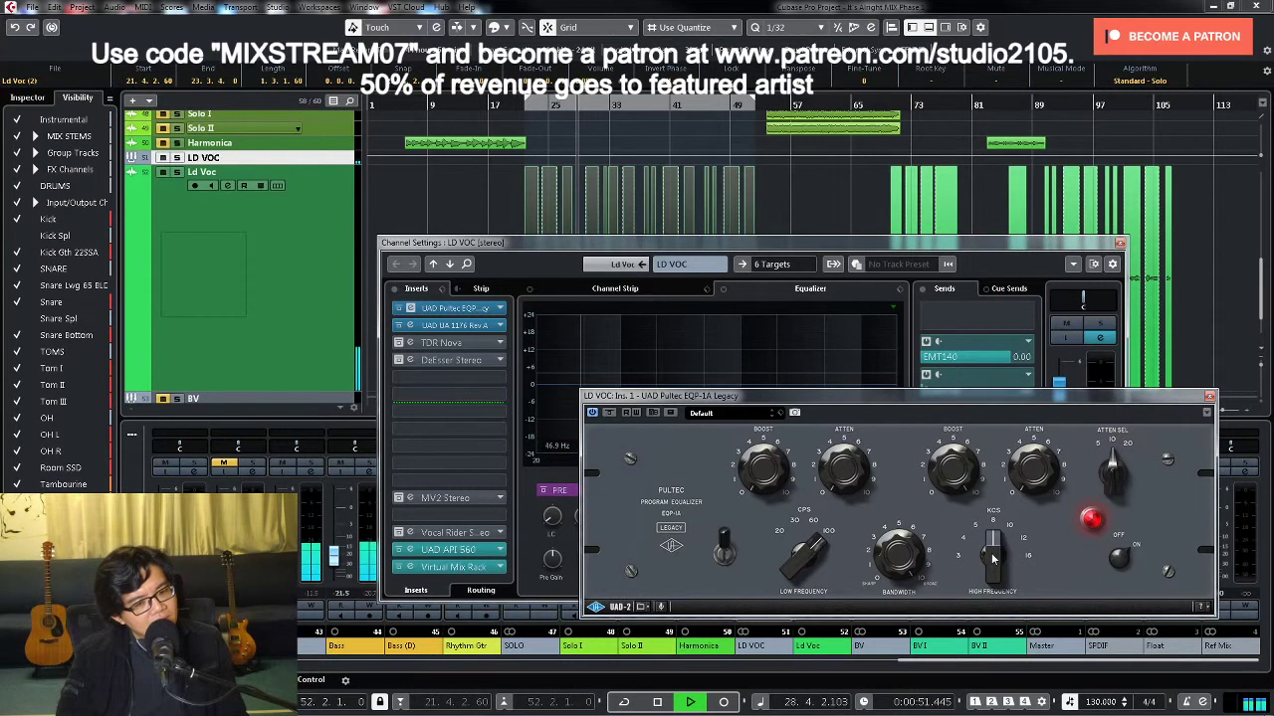
{"action": "left_click_drag", "start_coordinate": [999, 559], "coordinate": [987, 588]}
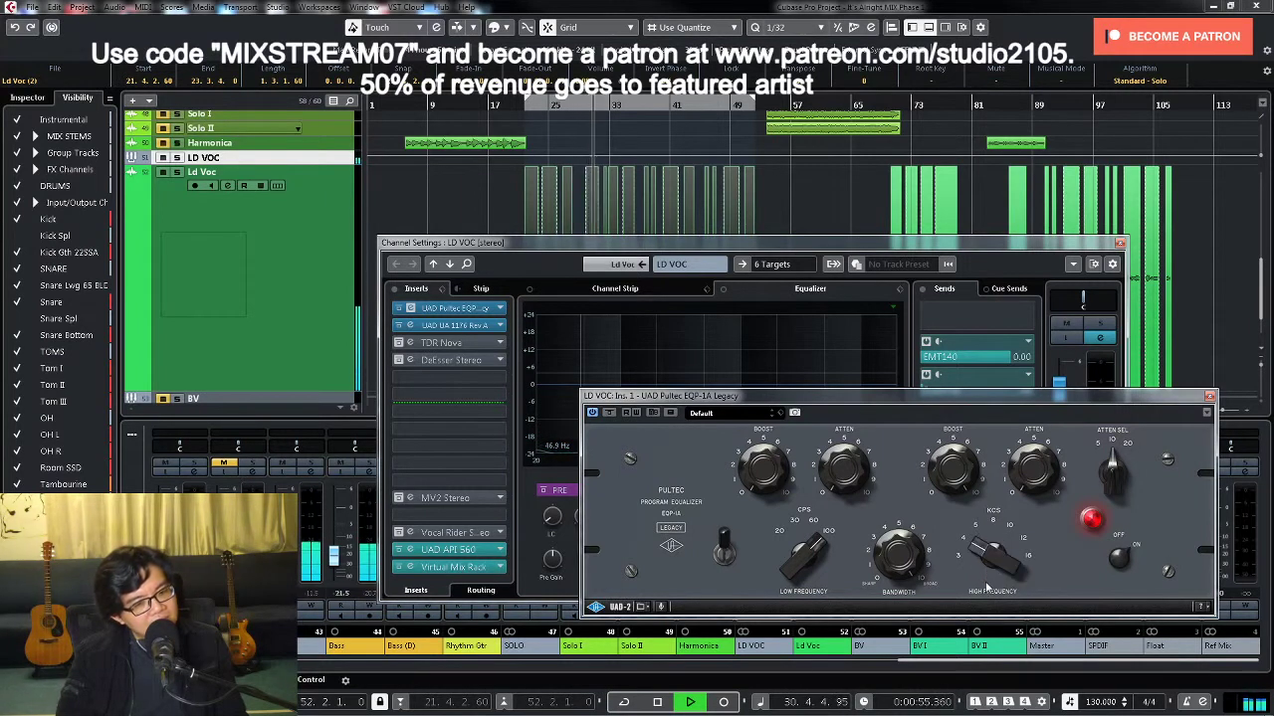
{"action": "key", "text": "space"}
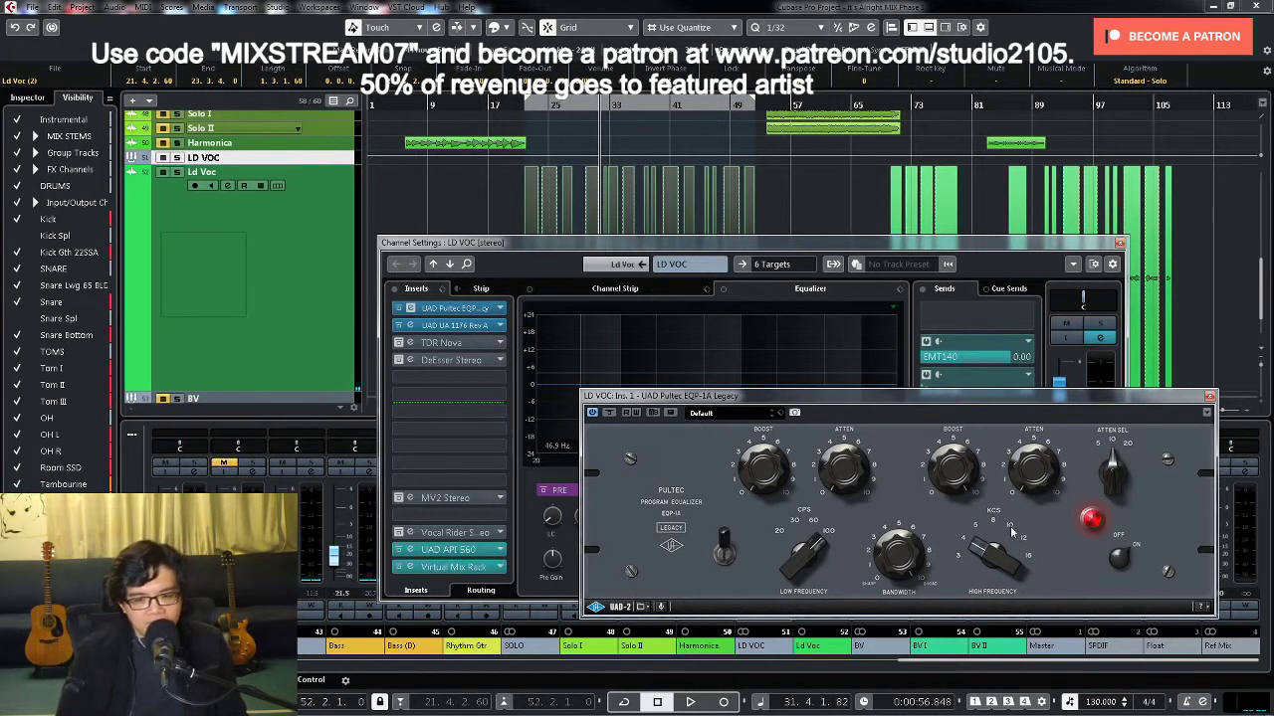
{"action": "left_click_drag", "start_coordinate": [1010, 564], "coordinate": [1008, 518]}
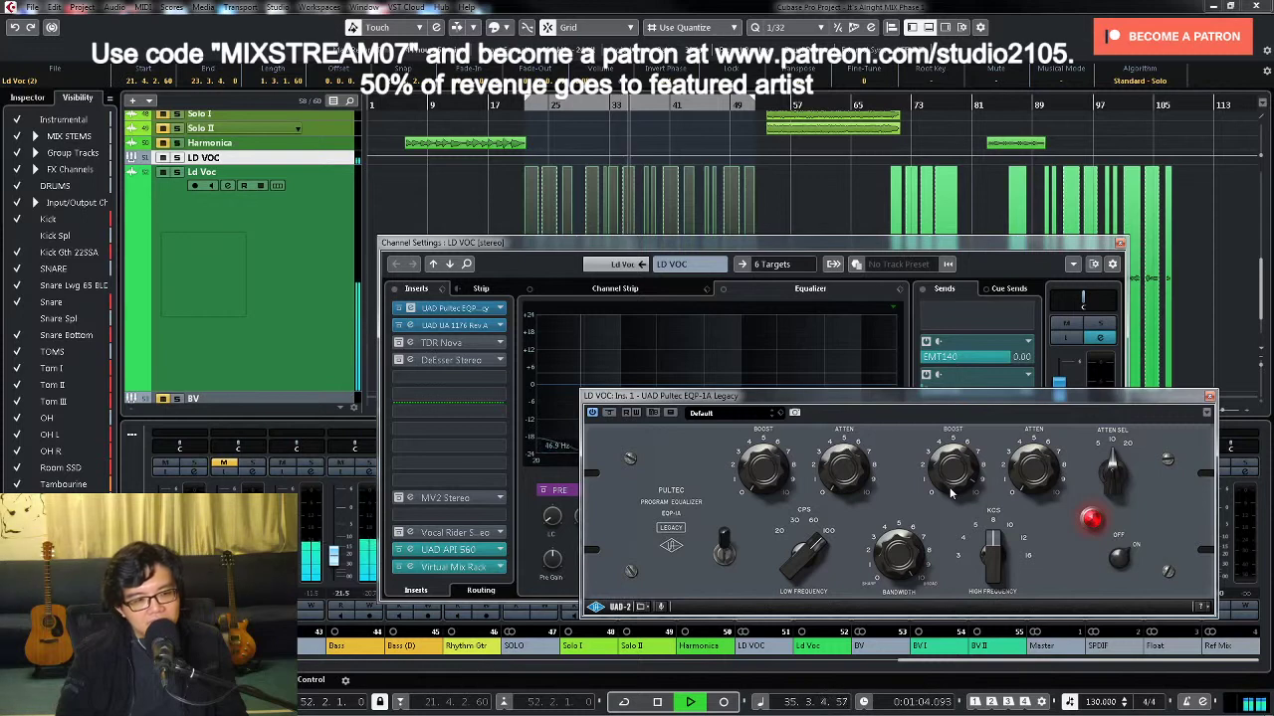
{"action": "key", "text": "space"}
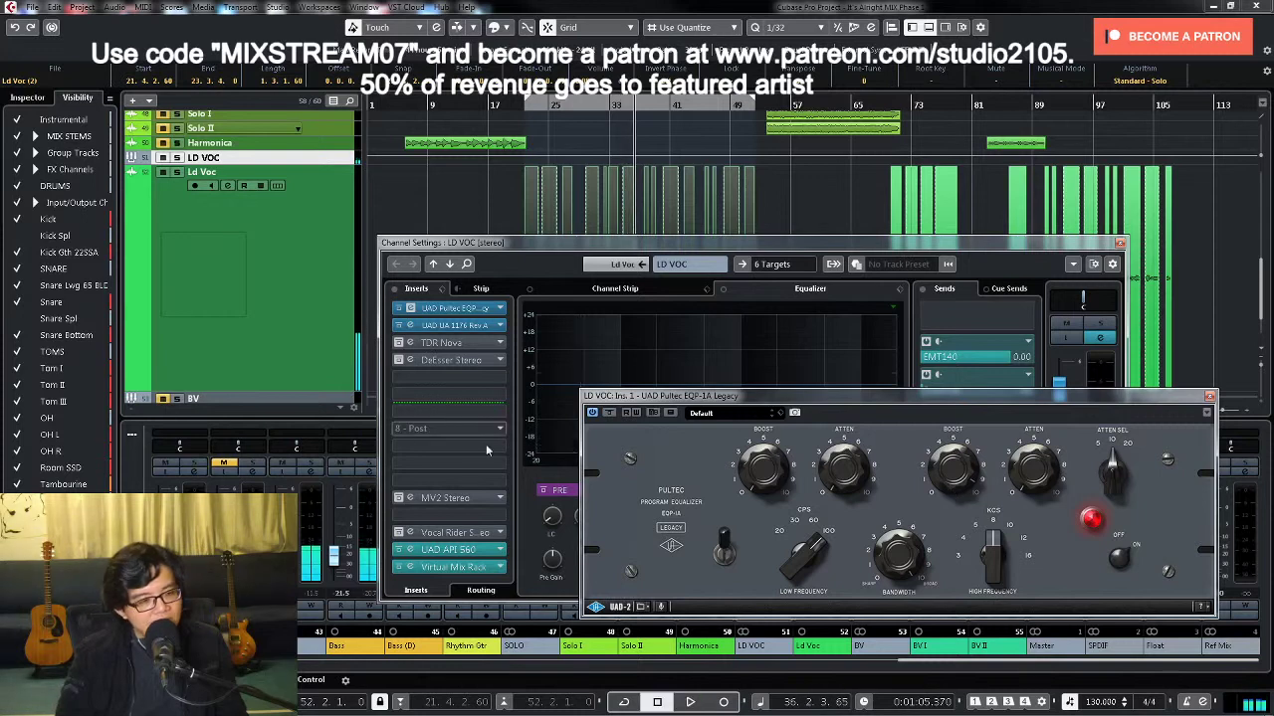
Step: Activate the MV2 Stereo insert on the LD VOC group with its editor open, and solo the group
{"action": "left_click", "coordinate": [439, 401]}
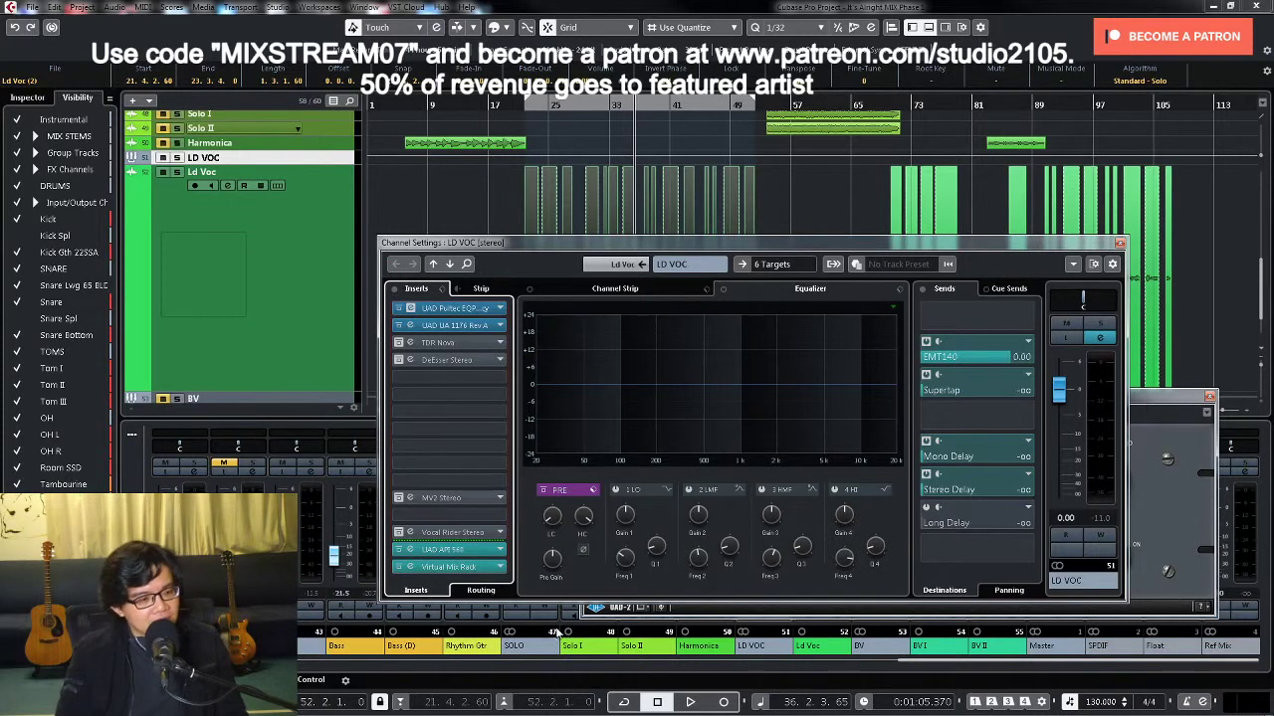
{"action": "double_click", "coordinate": [450, 498]}
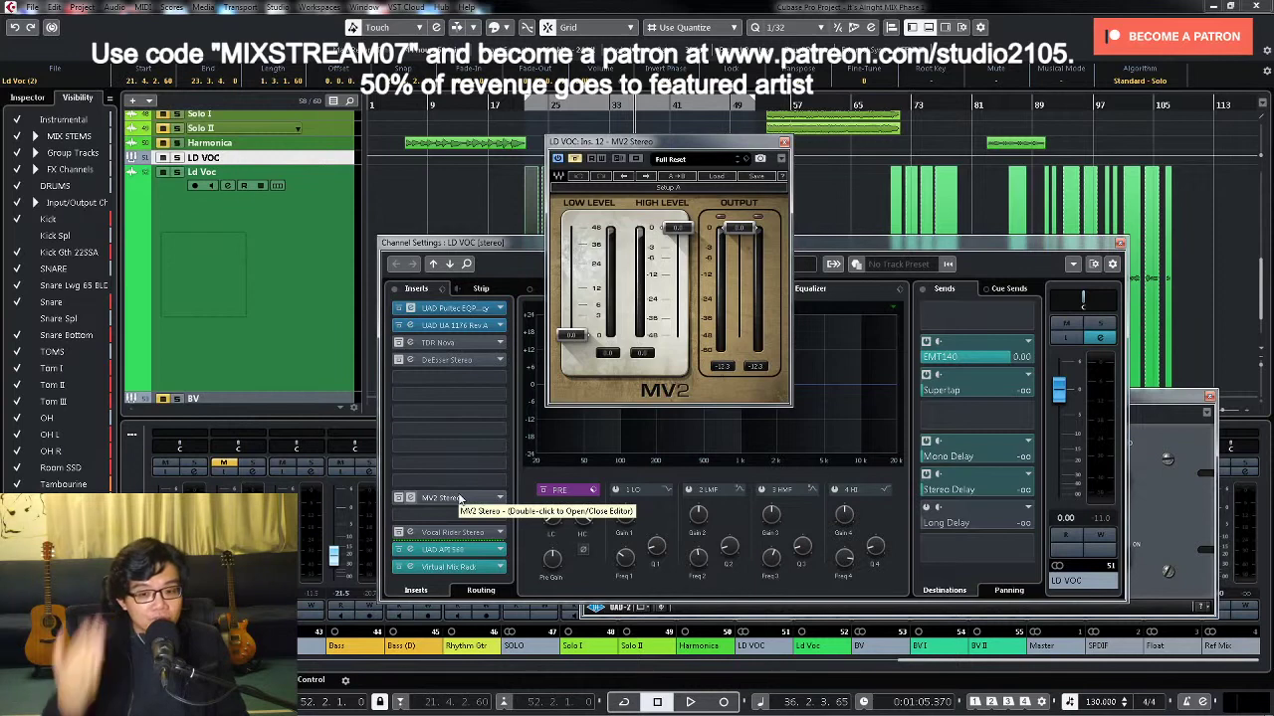
{"action": "left_click", "coordinate": [577, 160]}
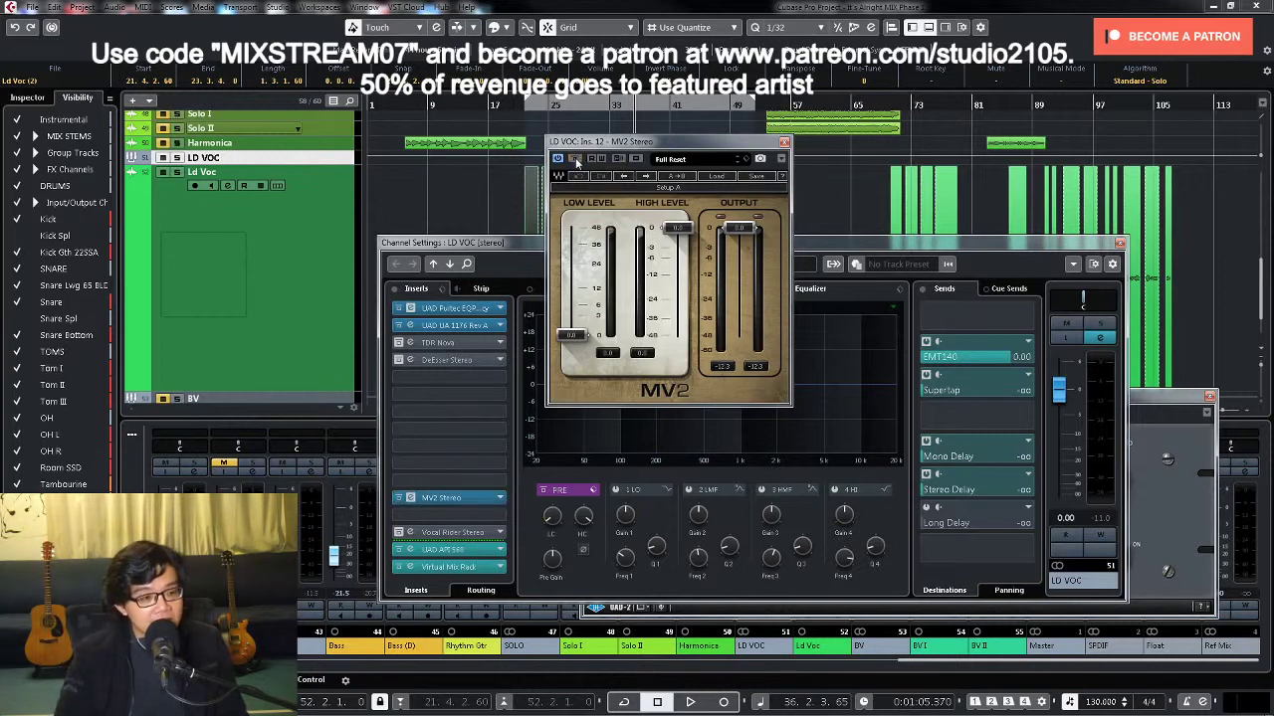
{"action": "left_click", "coordinate": [1100, 325]}
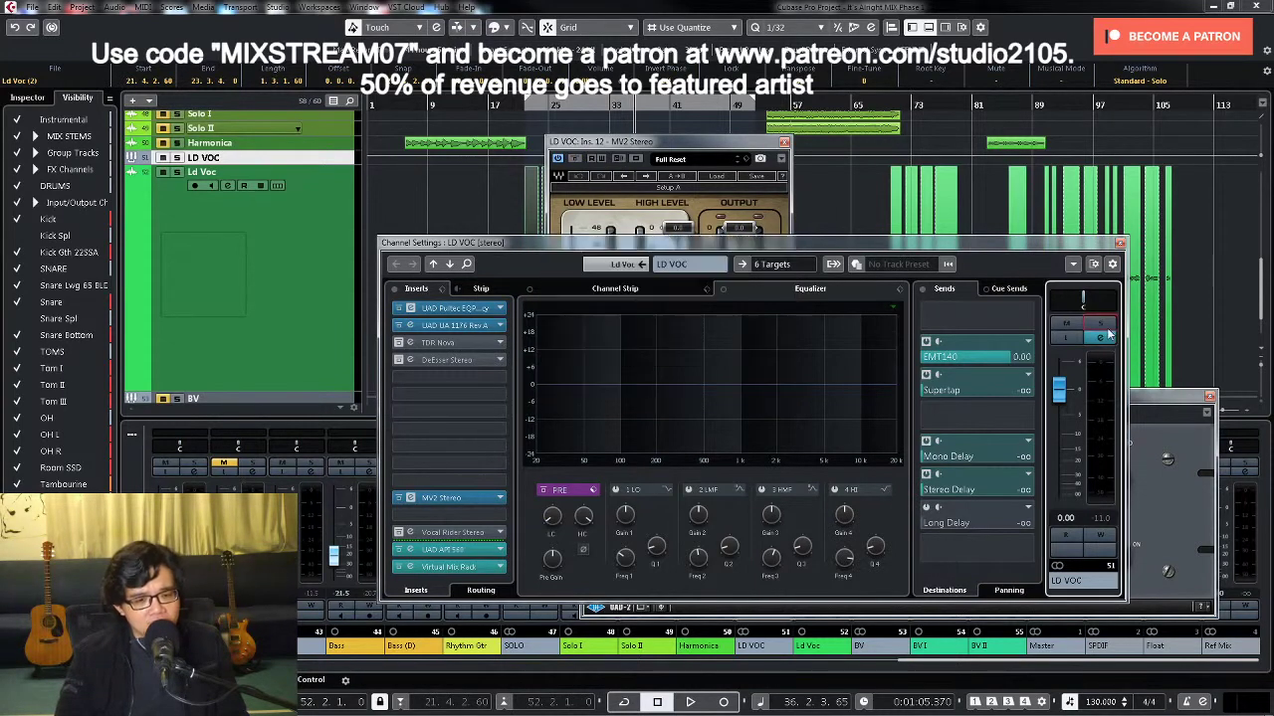
{"action": "left_click", "coordinate": [696, 154]}
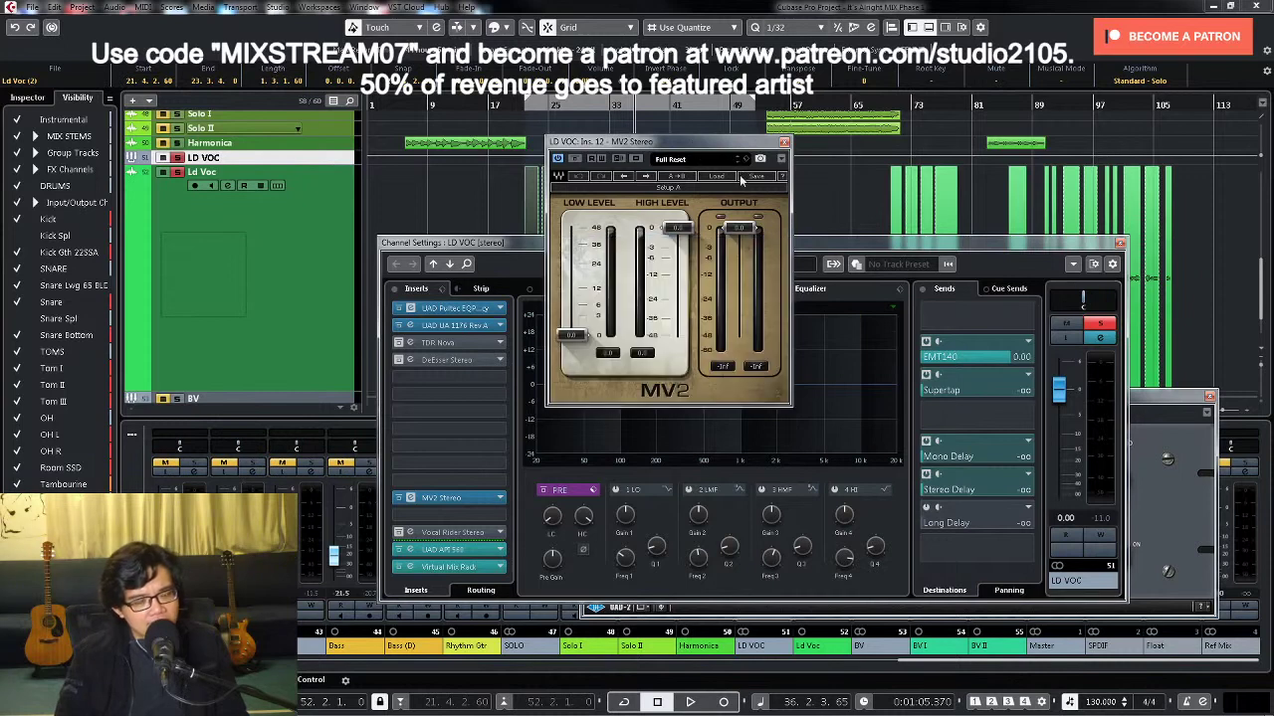
Step: Raise the MV2's low level to about 5.9, lower its output to about -2.5, and compare it with bypass
{"action": "left_click_drag", "start_coordinate": [582, 343], "coordinate": [572, 304]}
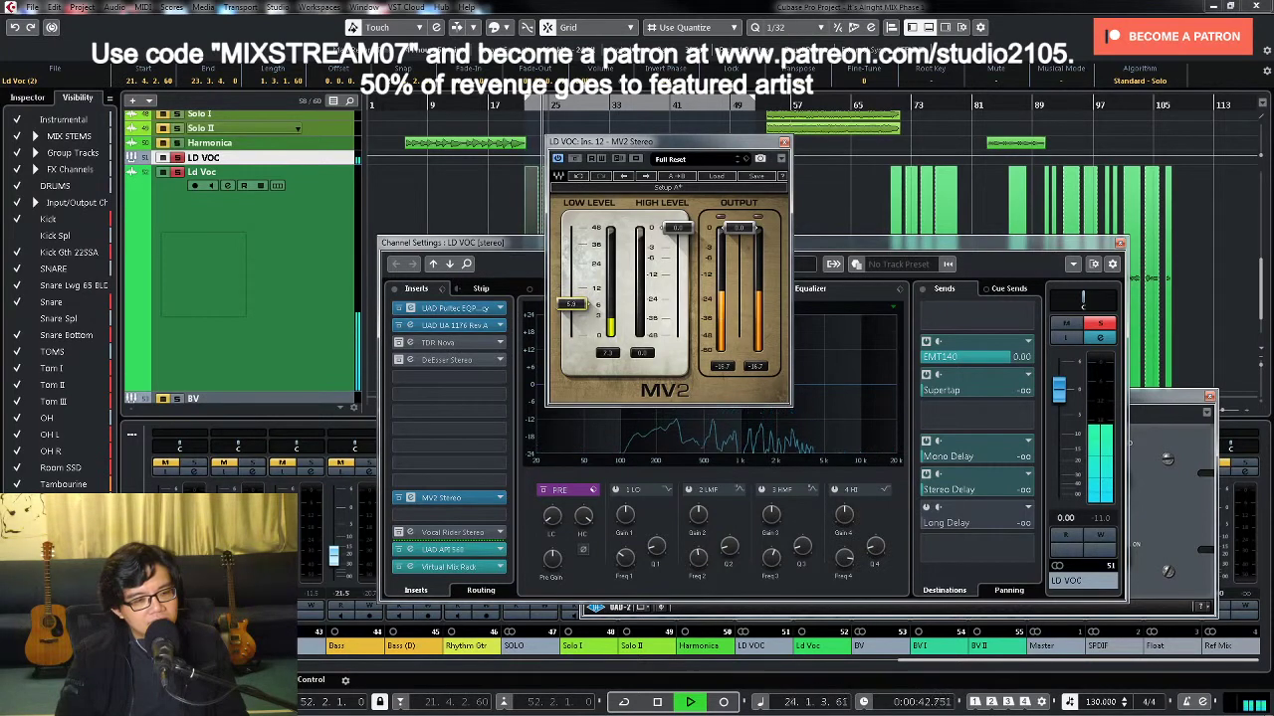
{"action": "left_click_drag", "start_coordinate": [746, 234], "coordinate": [738, 244]}
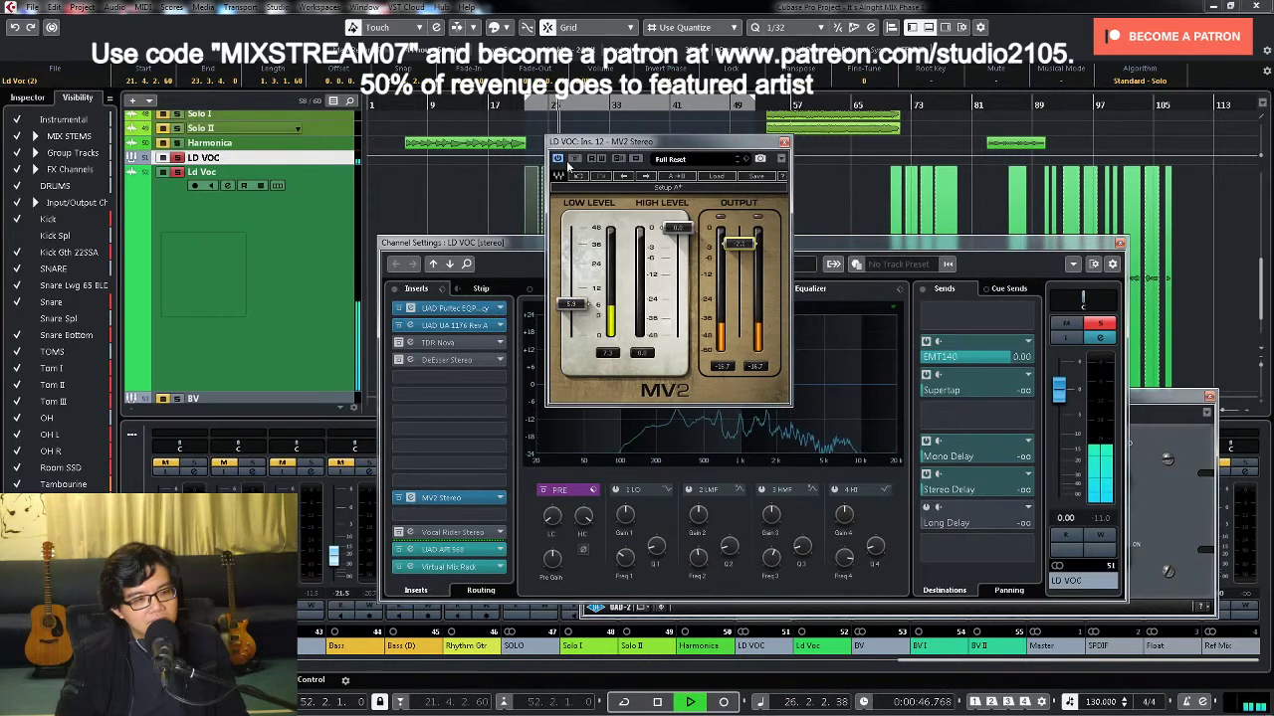
{"action": "left_click", "coordinate": [573, 160]}
{"action": "left_click", "coordinate": [573, 161]}
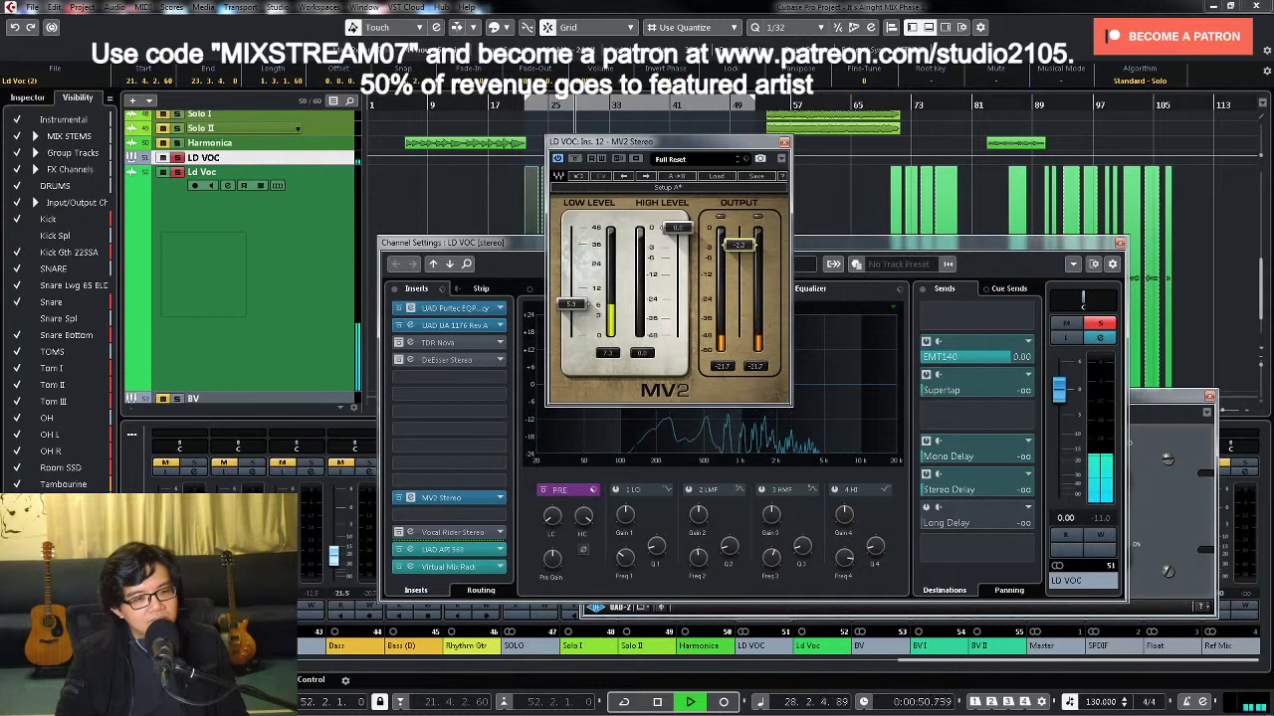
Step: Unsolo the LD VOC group and fine-tune the MV2's low level to about 5.7 in the full mix
{"action": "left_click", "coordinate": [1074, 282]}
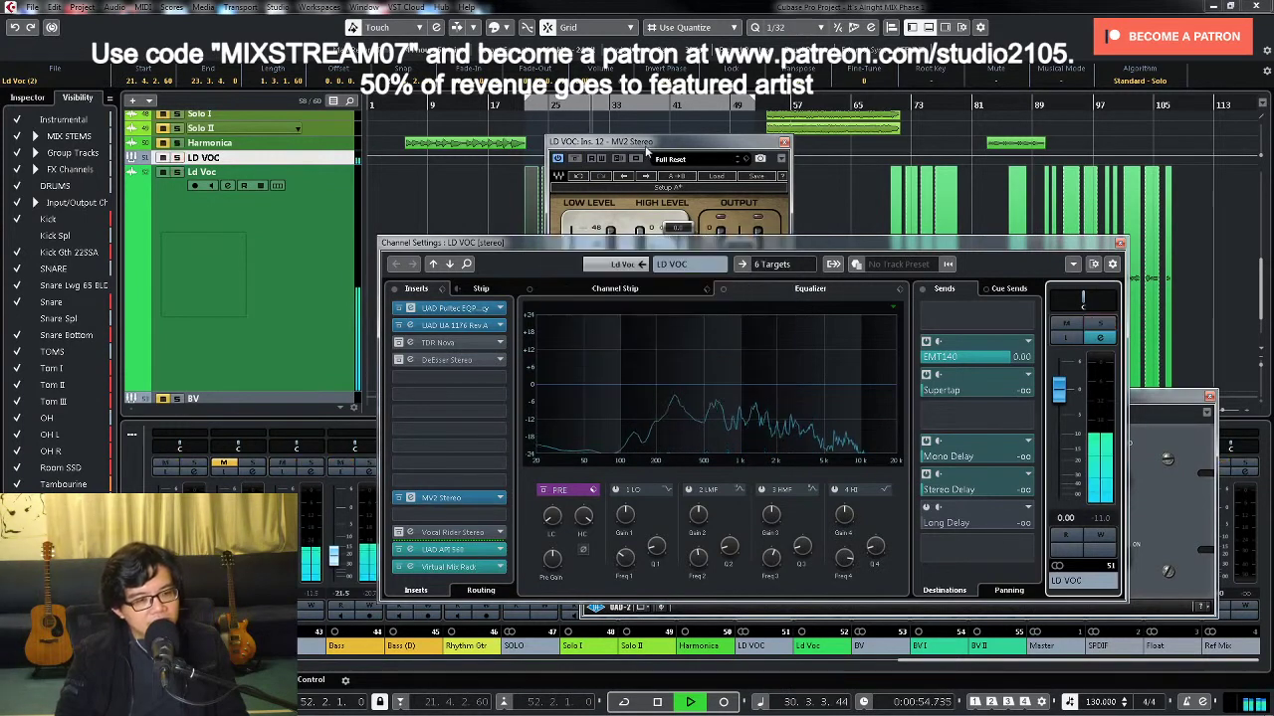
{"action": "left_click", "coordinate": [648, 152]}
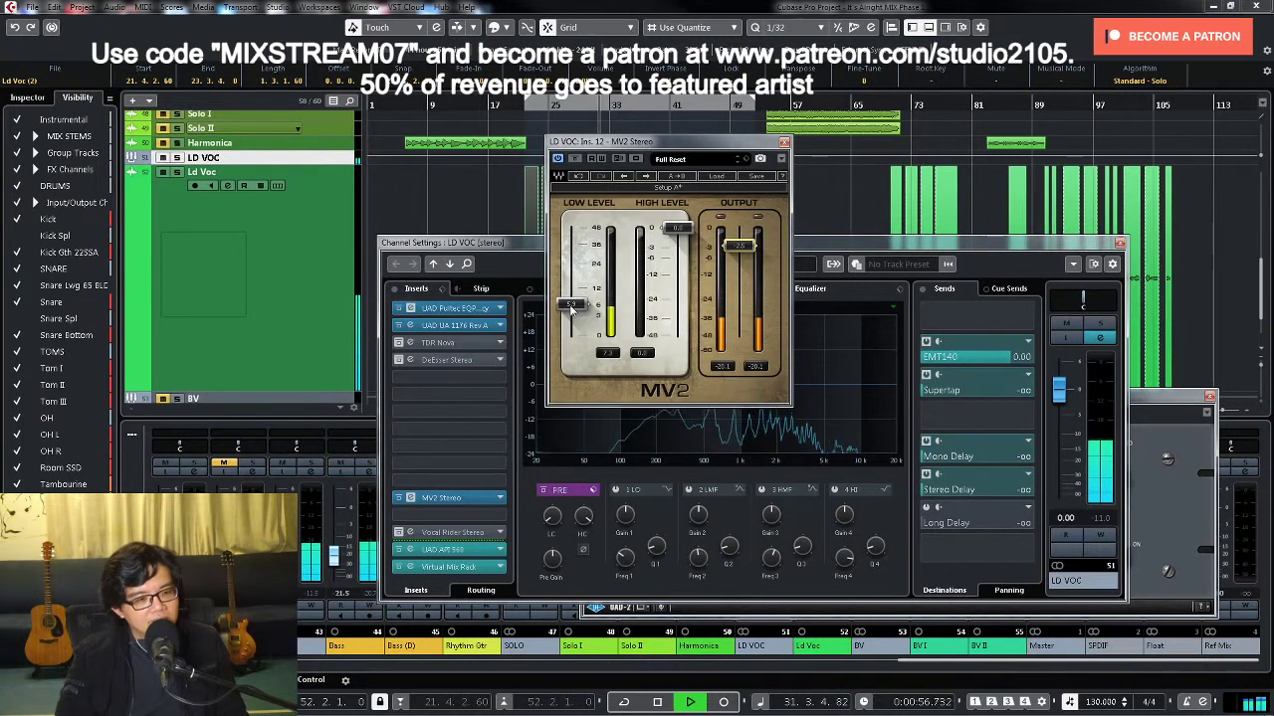
{"action": "left_click_drag", "start_coordinate": [572, 303], "coordinate": [572, 305]}
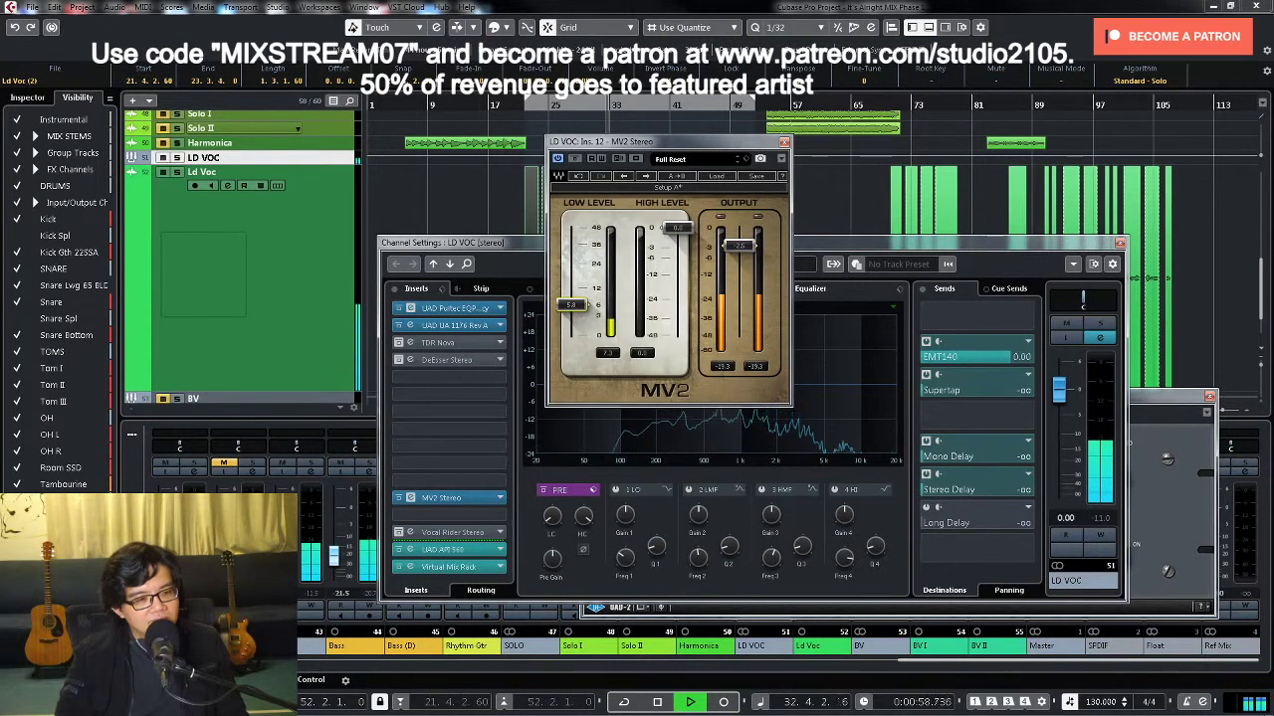
Step: Open the UAD 1176 Rev A editor on the LD VOC group and audition its compression within the full mix
{"action": "left_click", "coordinate": [461, 325]}
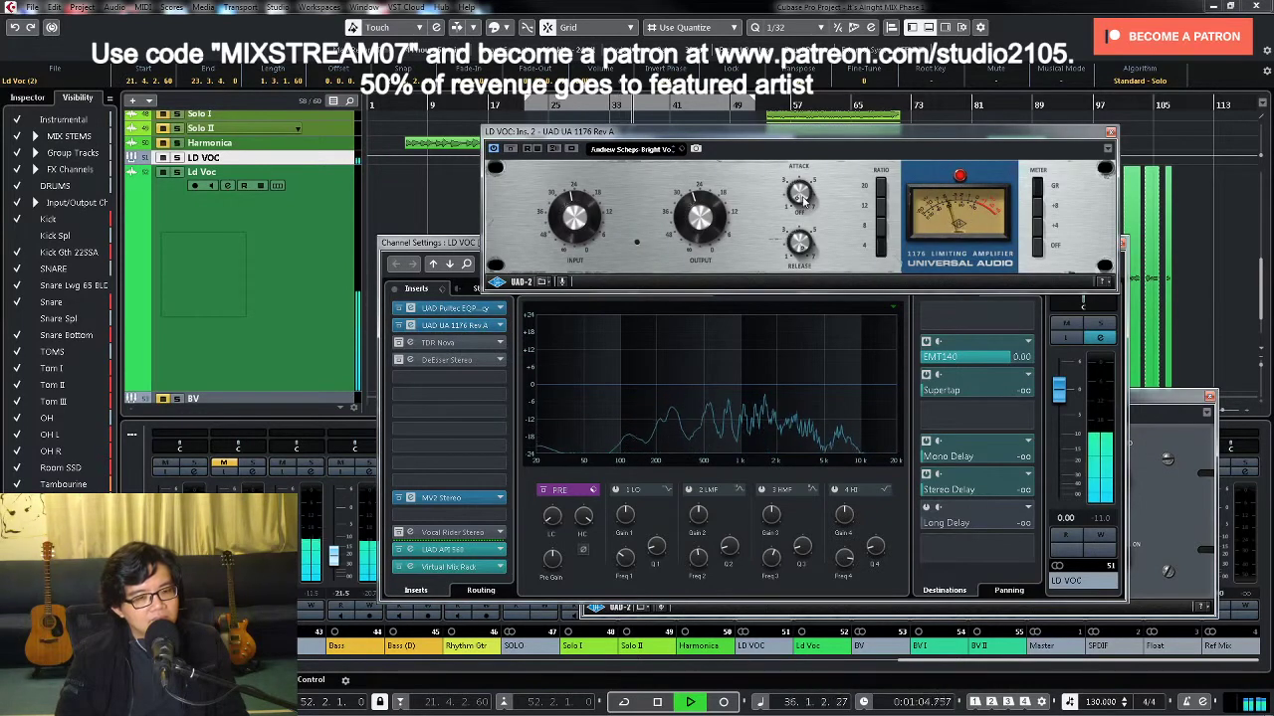
{"action": "key", "text": "space"}
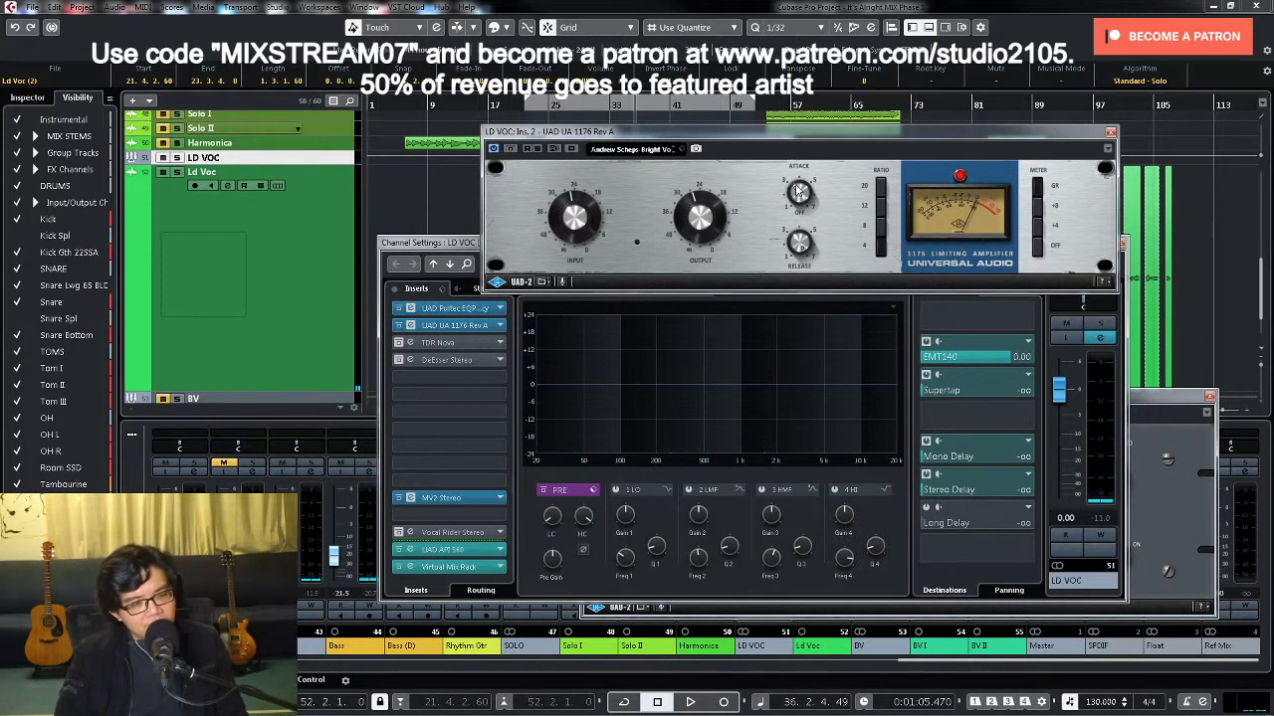
{"action": "key", "text": "space"}
{"action": "key", "text": "space"}
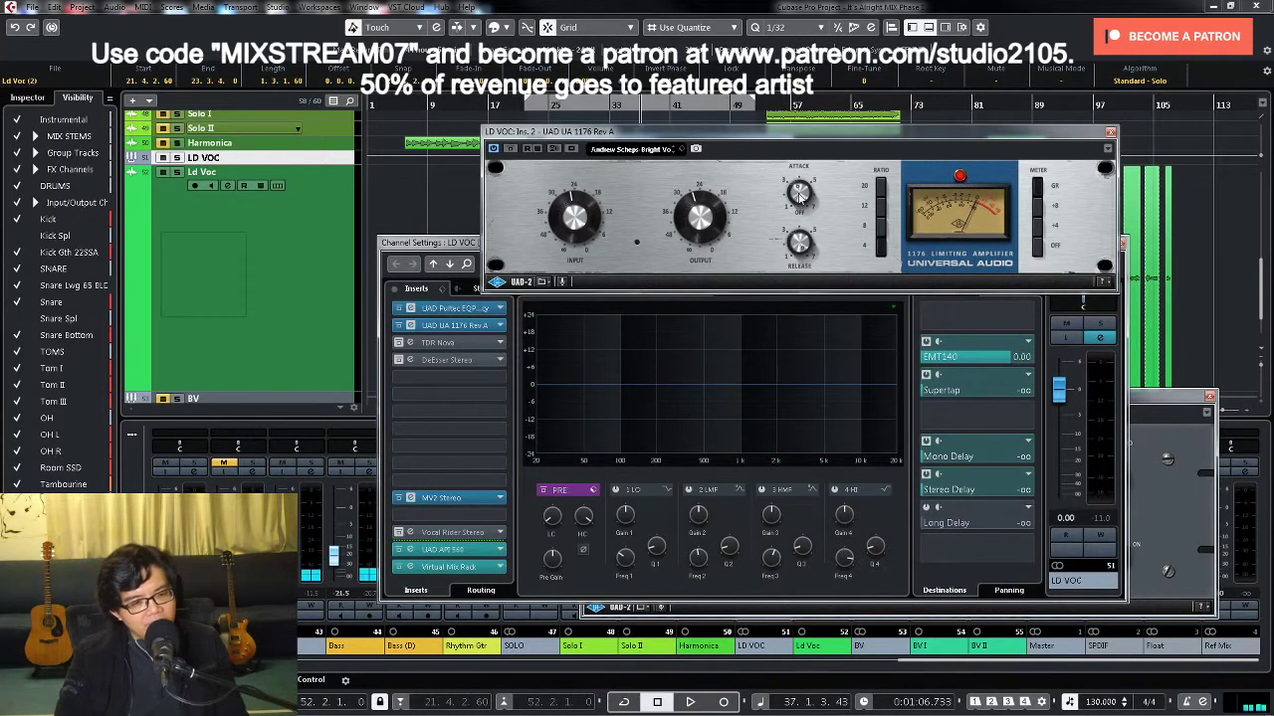
{"action": "key", "text": "space"}
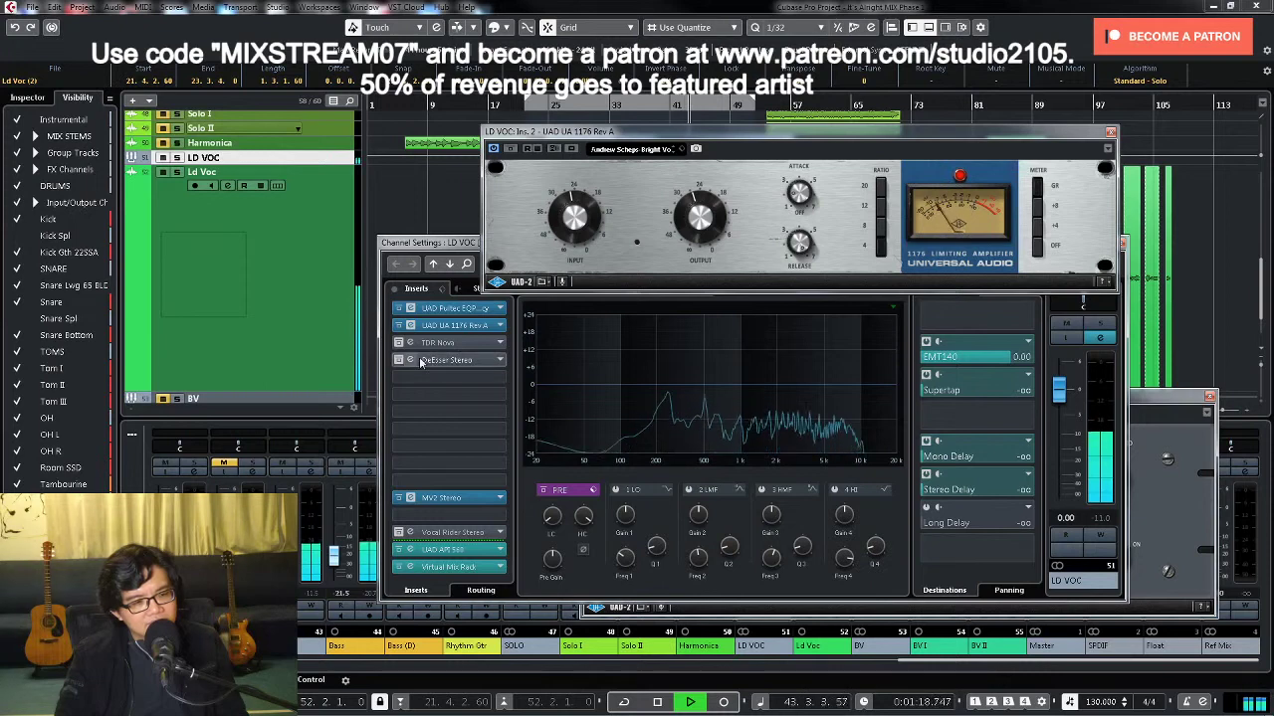
Step: Activate the DeEsser Stereo insert on the LD VOC group and lower its threshold to about -47 during playback
{"action": "left_click", "coordinate": [453, 362]}
{"action": "key", "text": "space"}
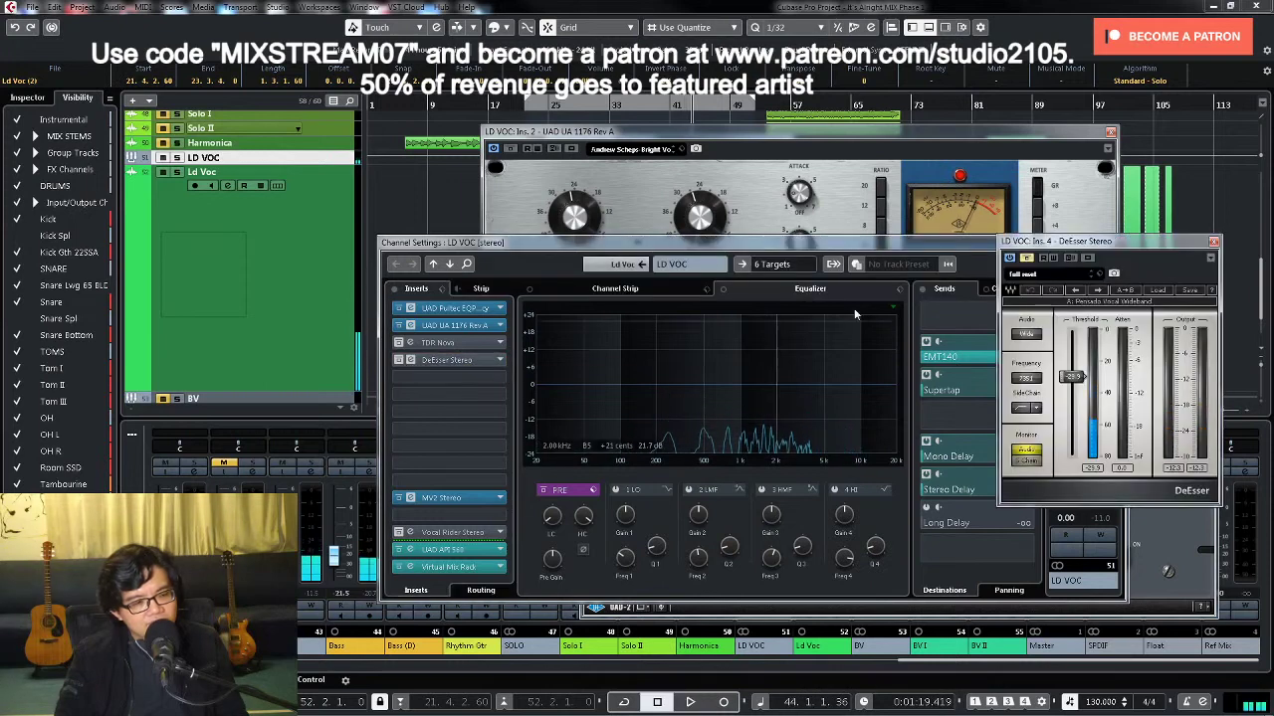
{"action": "left_click", "coordinate": [397, 361]}
{"action": "left_click", "coordinate": [472, 364]}
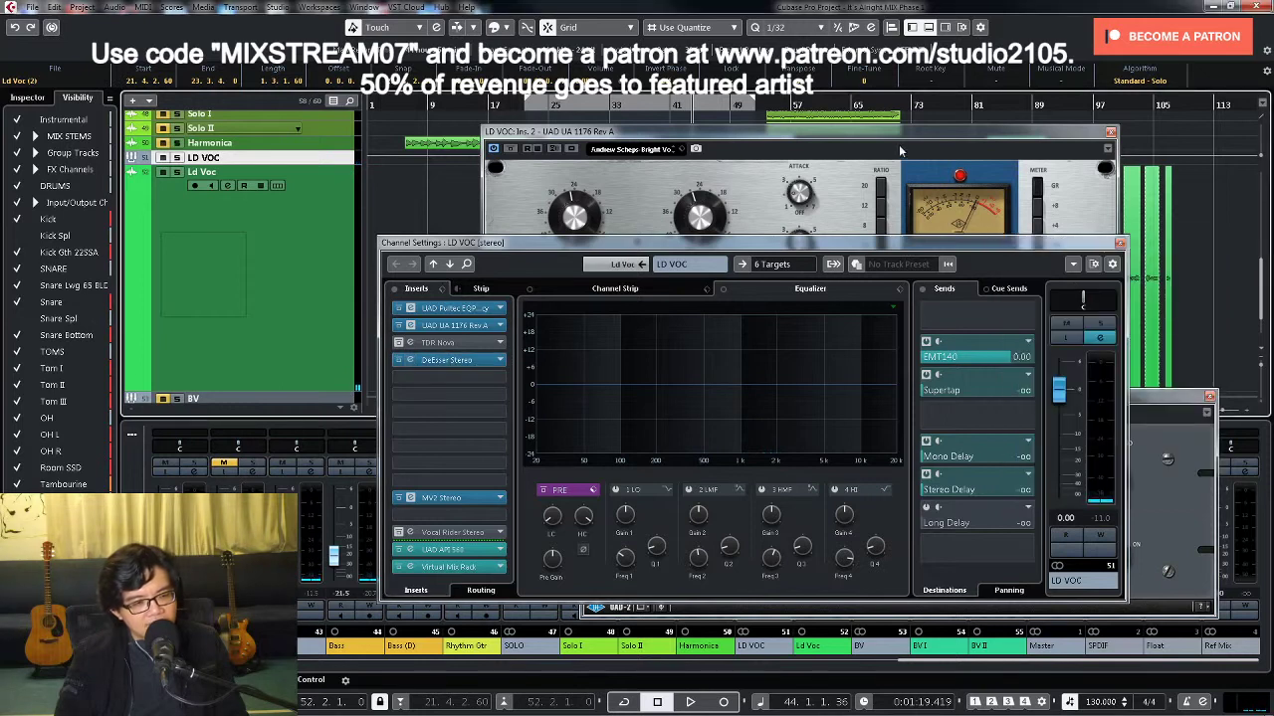
{"action": "left_click", "coordinate": [453, 360]}
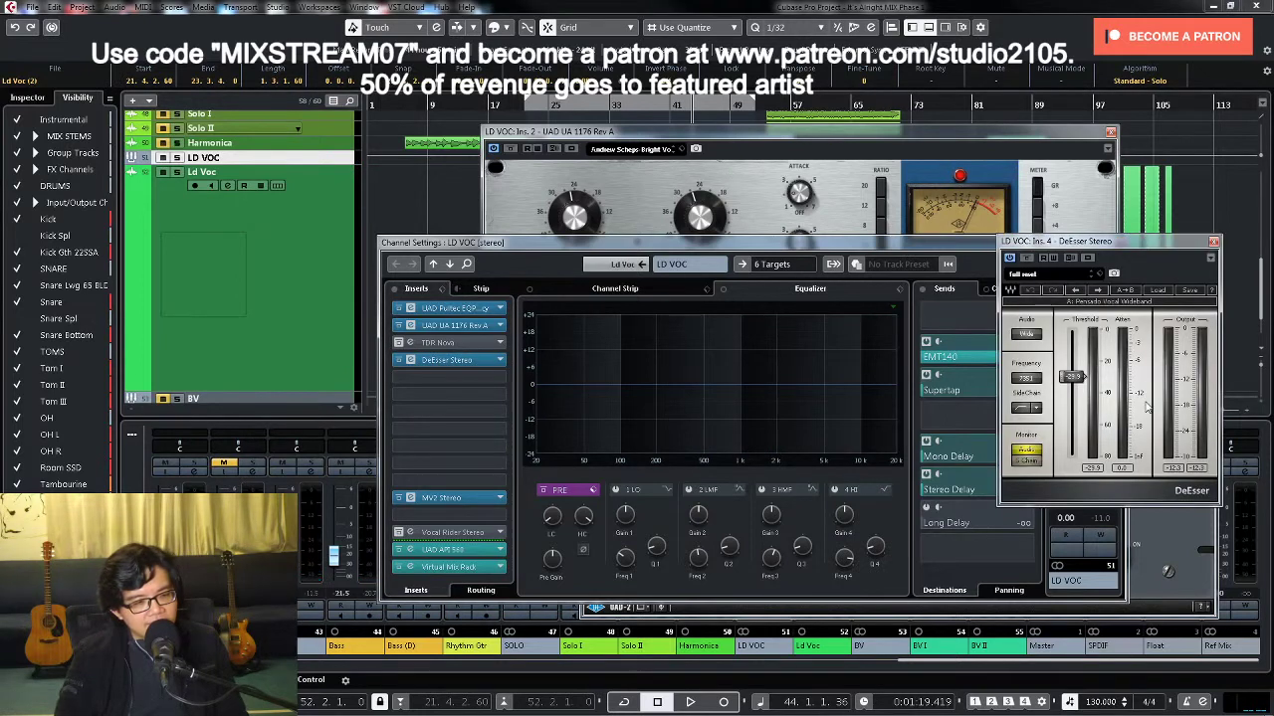
{"action": "key", "text": "space"}
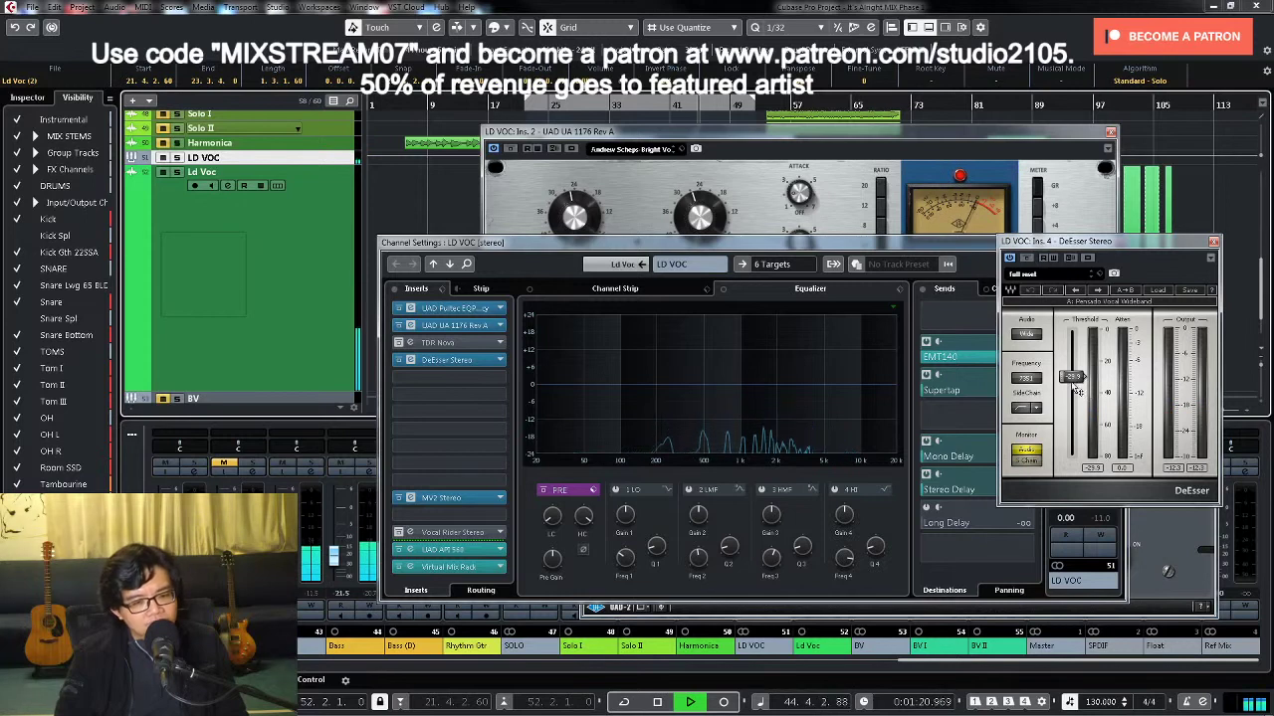
{"action": "left_click_drag", "start_coordinate": [1073, 377], "coordinate": [1072, 407]}
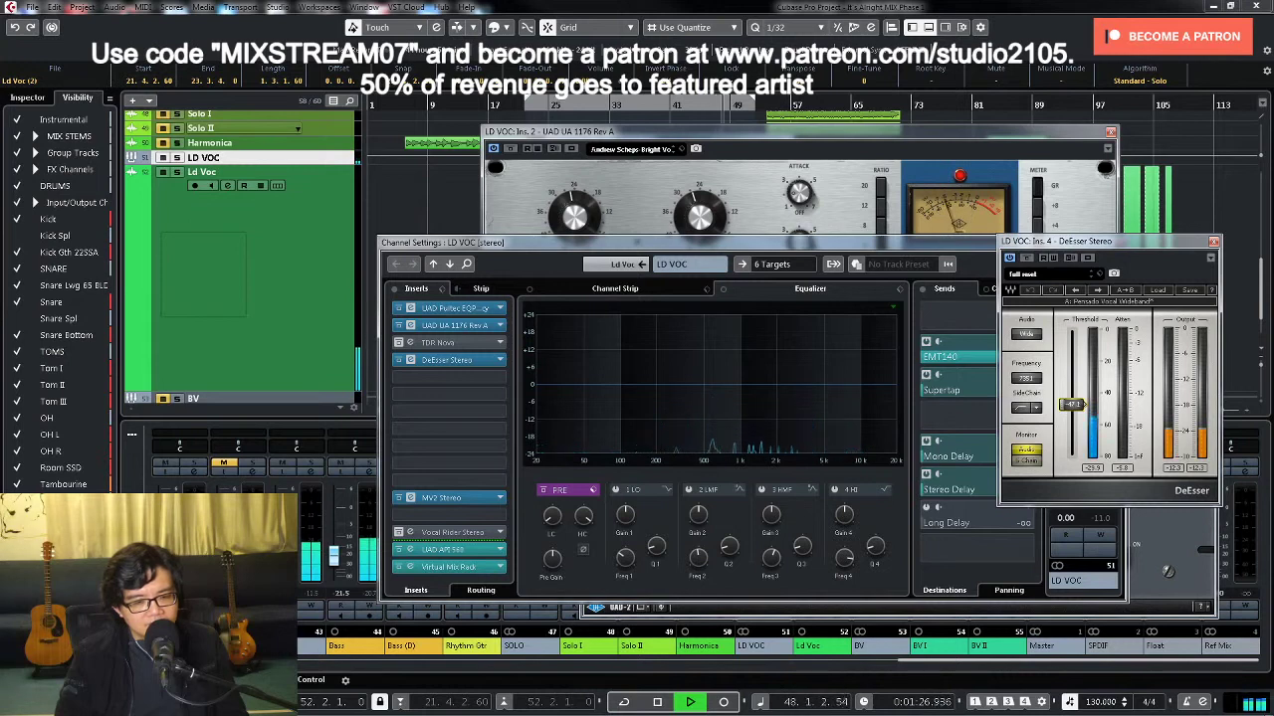
Step: Close the DeEsser, 1176 and Pultec editors along with the LD VOC channel settings
{"action": "left_click", "coordinate": [1213, 242]}
{"action": "left_click", "coordinate": [1111, 133]}
{"action": "left_click", "coordinate": [1120, 241]}
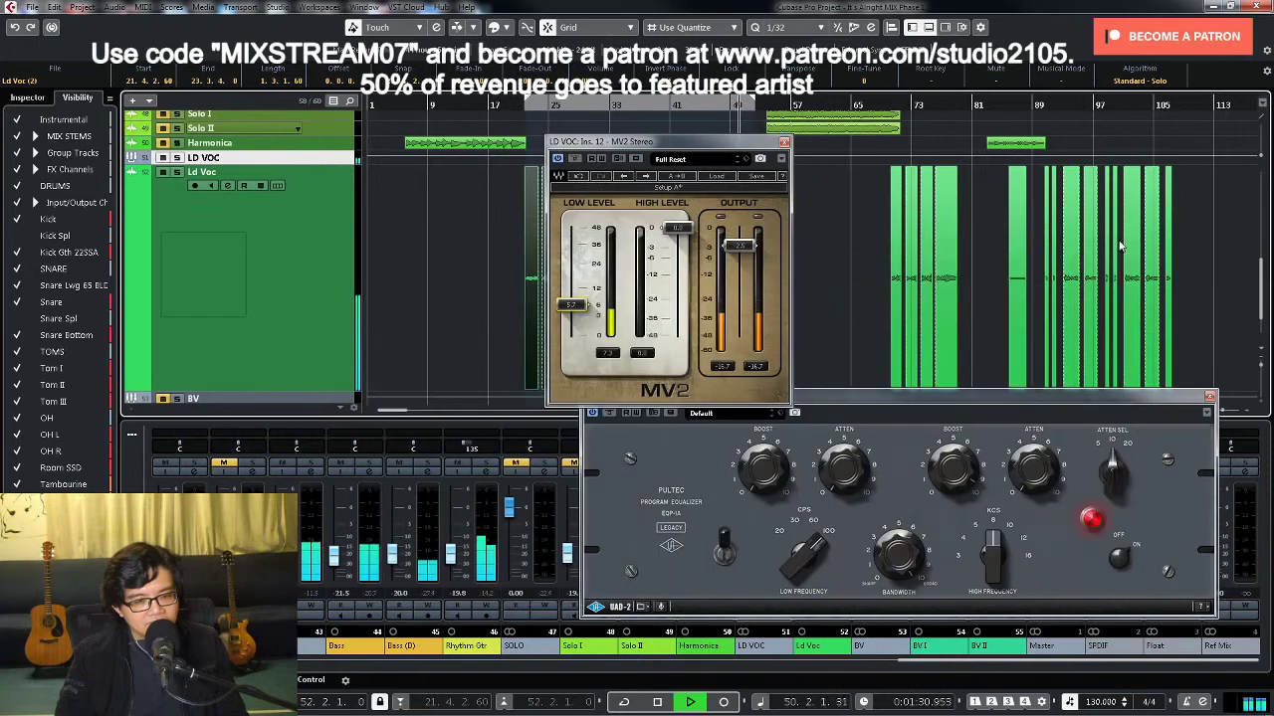
{"action": "left_click", "coordinate": [1209, 396]}
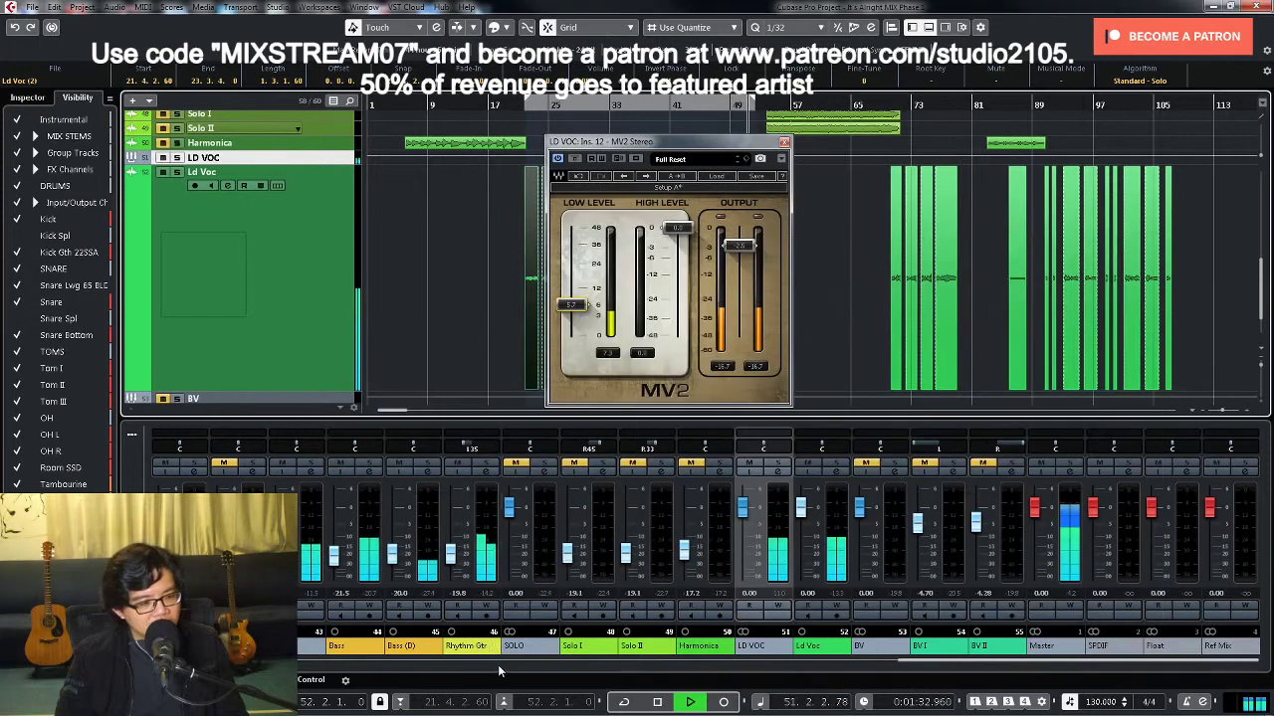
Step: Replay the song from about bar 47 and lower the Snare Lwg 65 BLD fader to about -11.2 dB
{"action": "left_click_drag", "start_coordinate": [995, 659], "coordinate": [434, 673]}
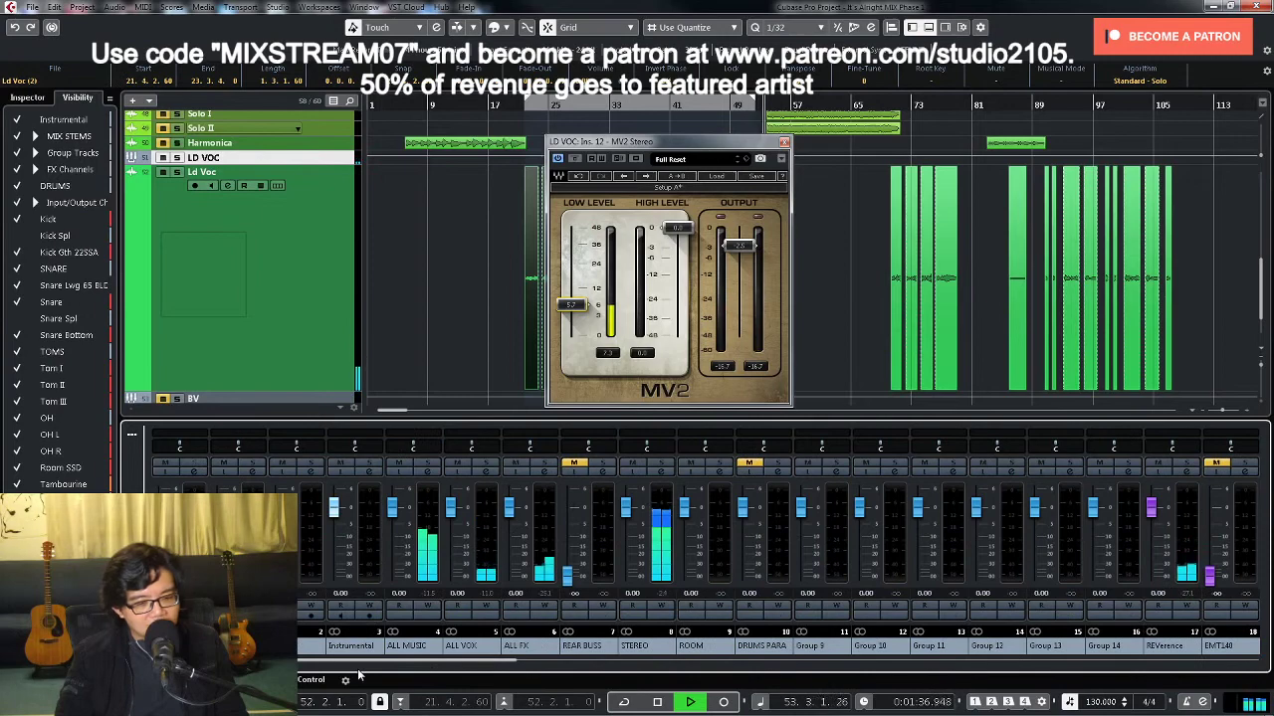
{"action": "left_click_drag", "start_coordinate": [467, 673], "coordinate": [838, 674]}
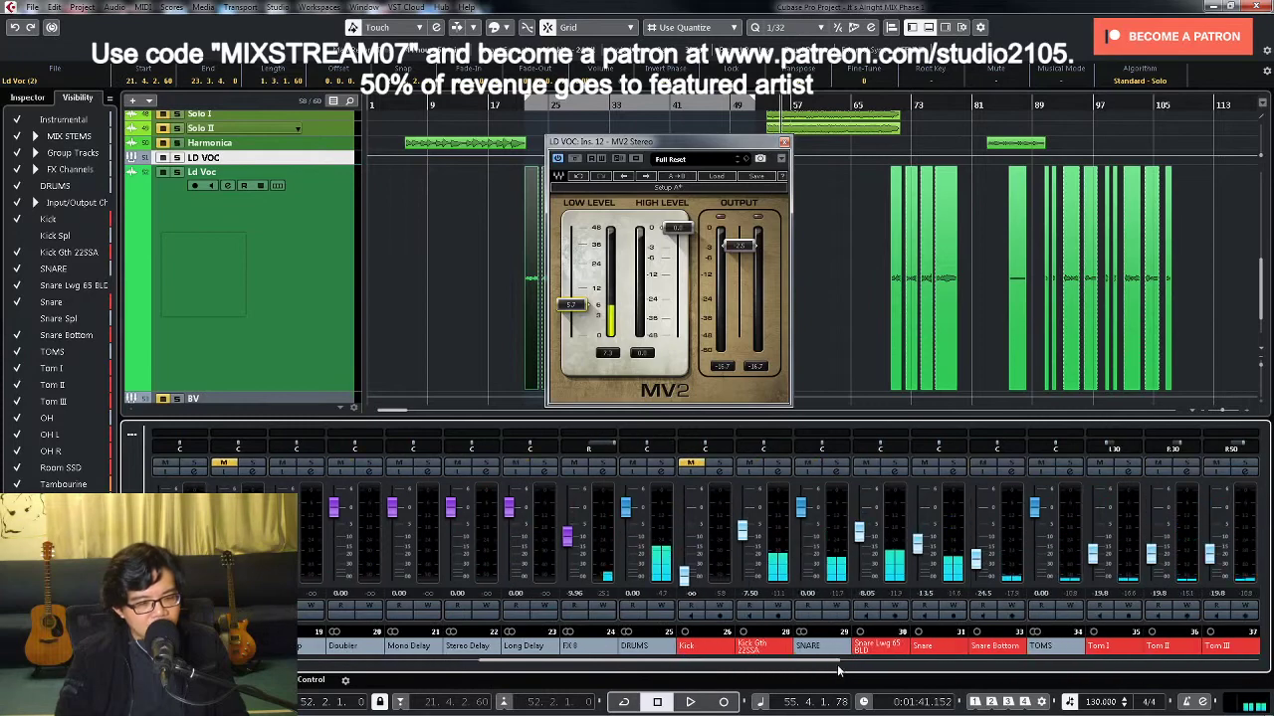
{"action": "left_click", "coordinate": [725, 105]}
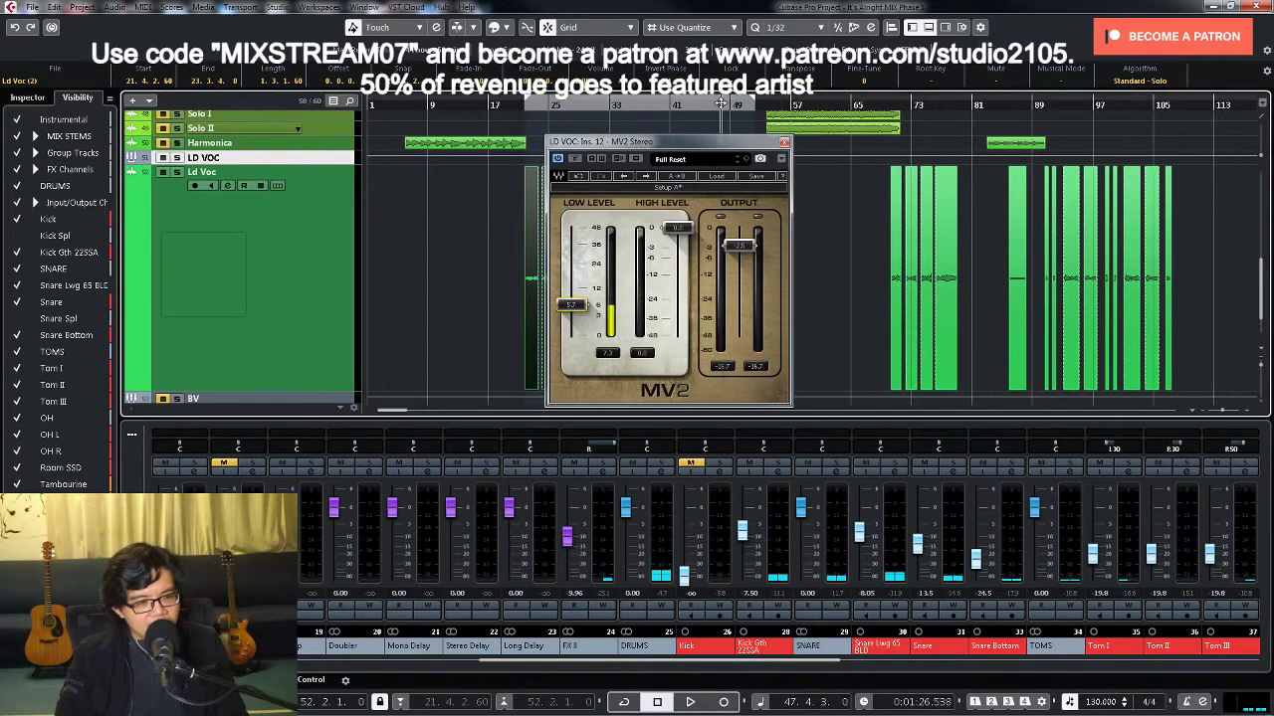
{"action": "key", "text": "space"}
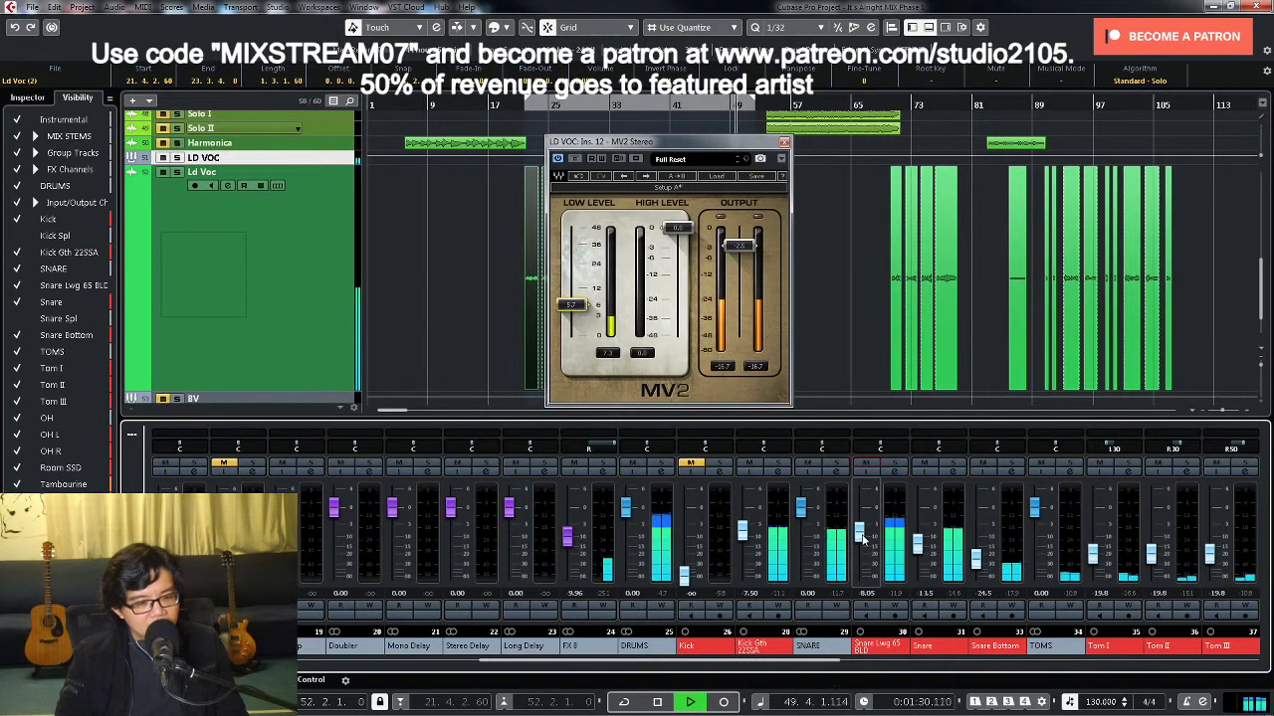
{"action": "left_click_drag", "start_coordinate": [859, 530], "coordinate": [865, 547]}
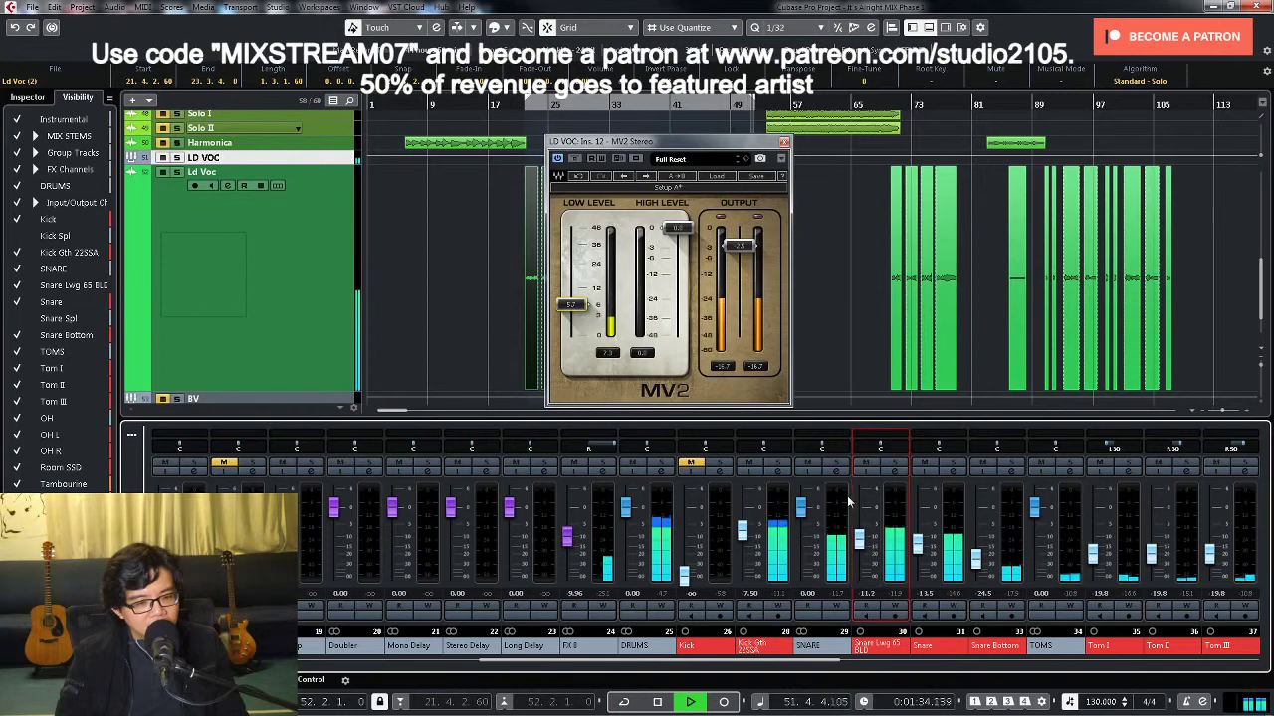
Step: Insert the UAD API 550A in the SNARE group's third insert slot and audition it during playback
{"action": "left_click", "coordinate": [822, 474]}
{"action": "key", "text": "space"}
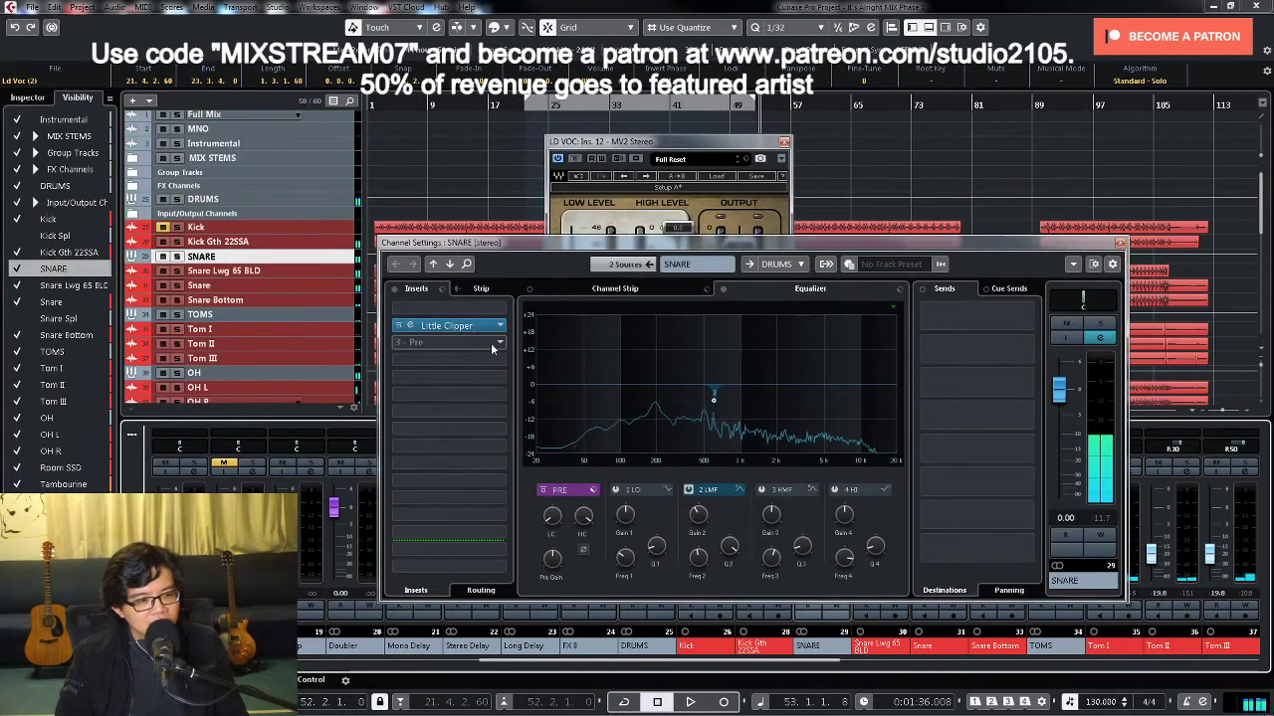
{"action": "left_click", "coordinate": [500, 343]}
{"action": "scroll", "coordinate": [453, 410], "scroll_direction": "down", "scroll_amount": 5}
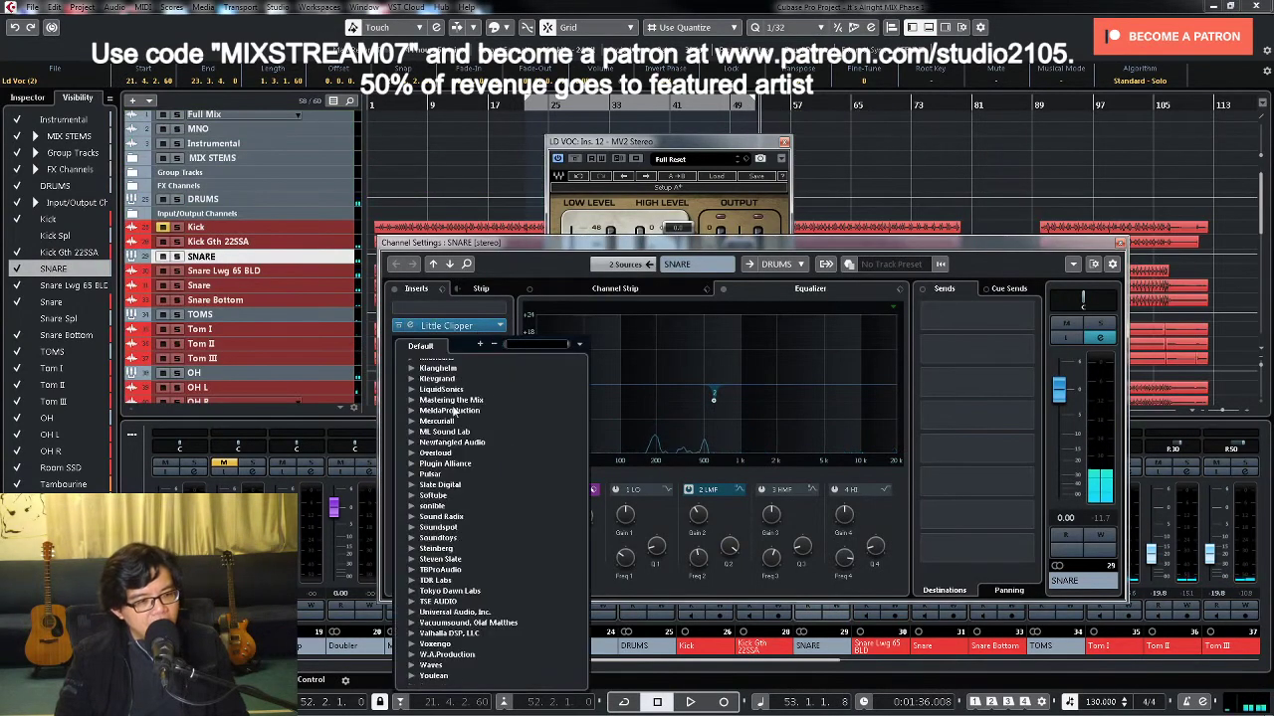
{"action": "left_click", "coordinate": [412, 612]}
{"action": "left_click", "coordinate": [422, 613]}
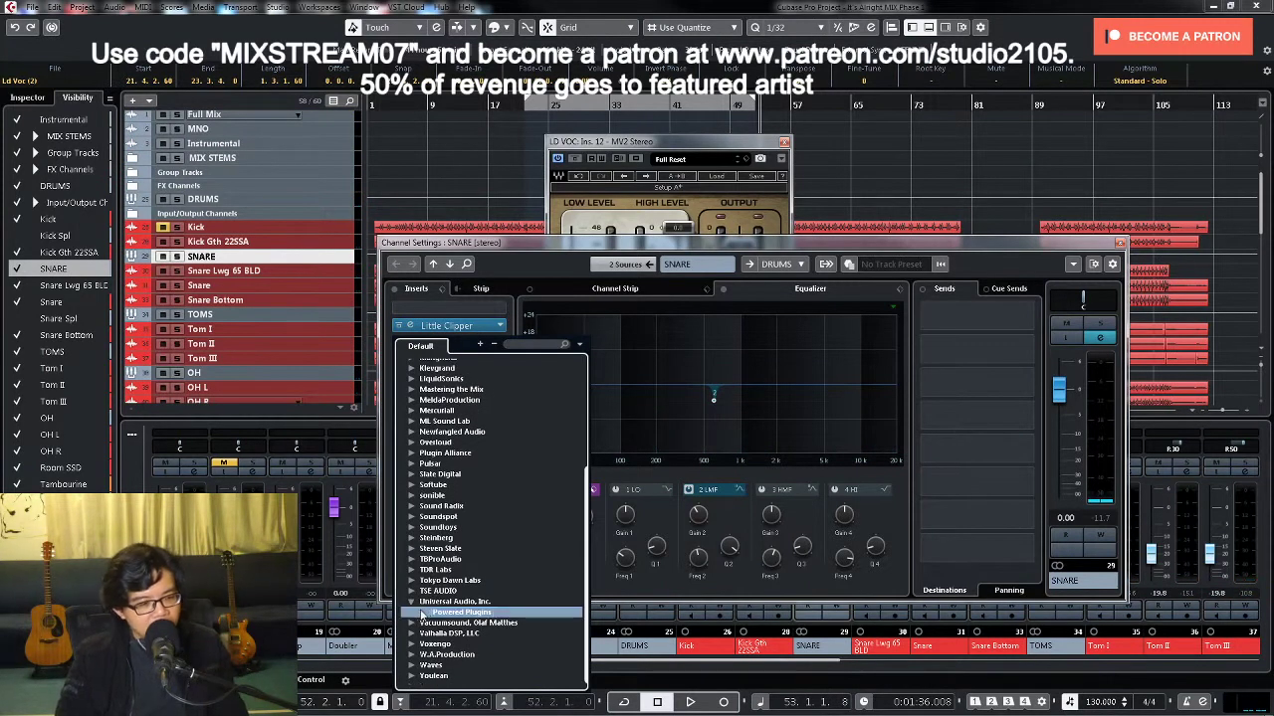
{"action": "left_click", "coordinate": [424, 612]}
{"action": "scroll", "coordinate": [505, 585], "scroll_direction": "down", "scroll_amount": 5}
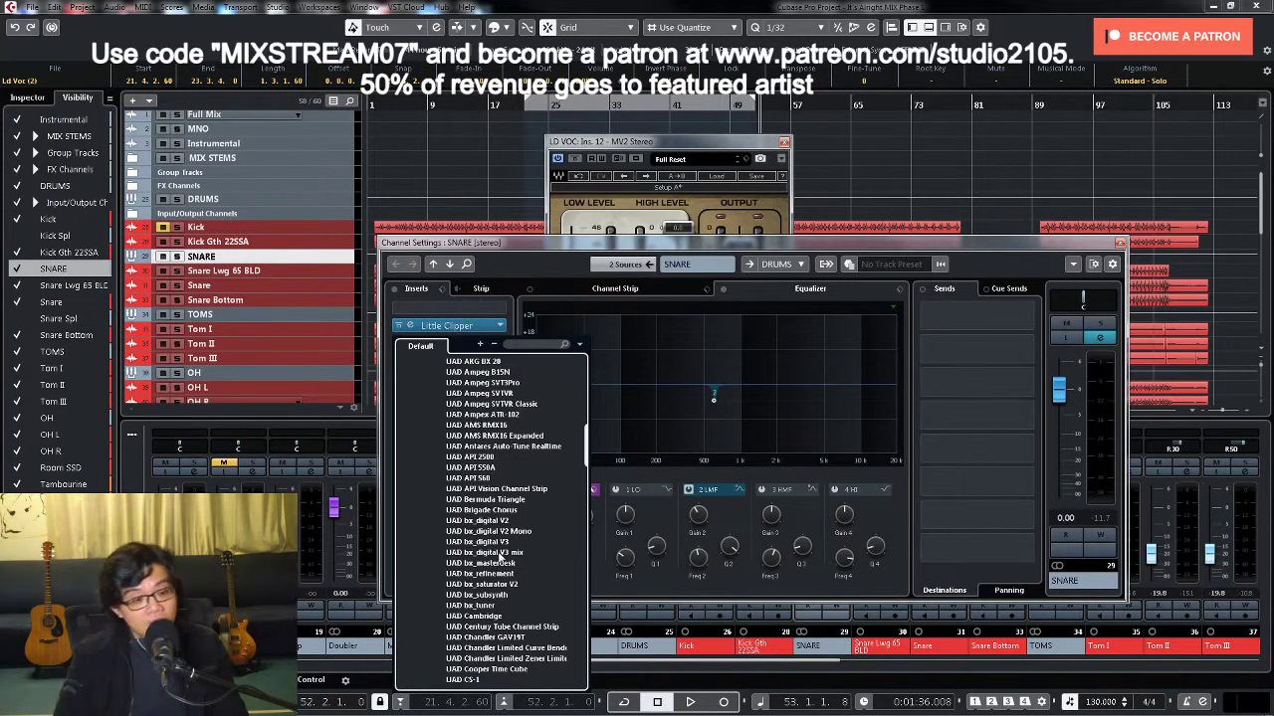
{"action": "left_click", "coordinate": [467, 468]}
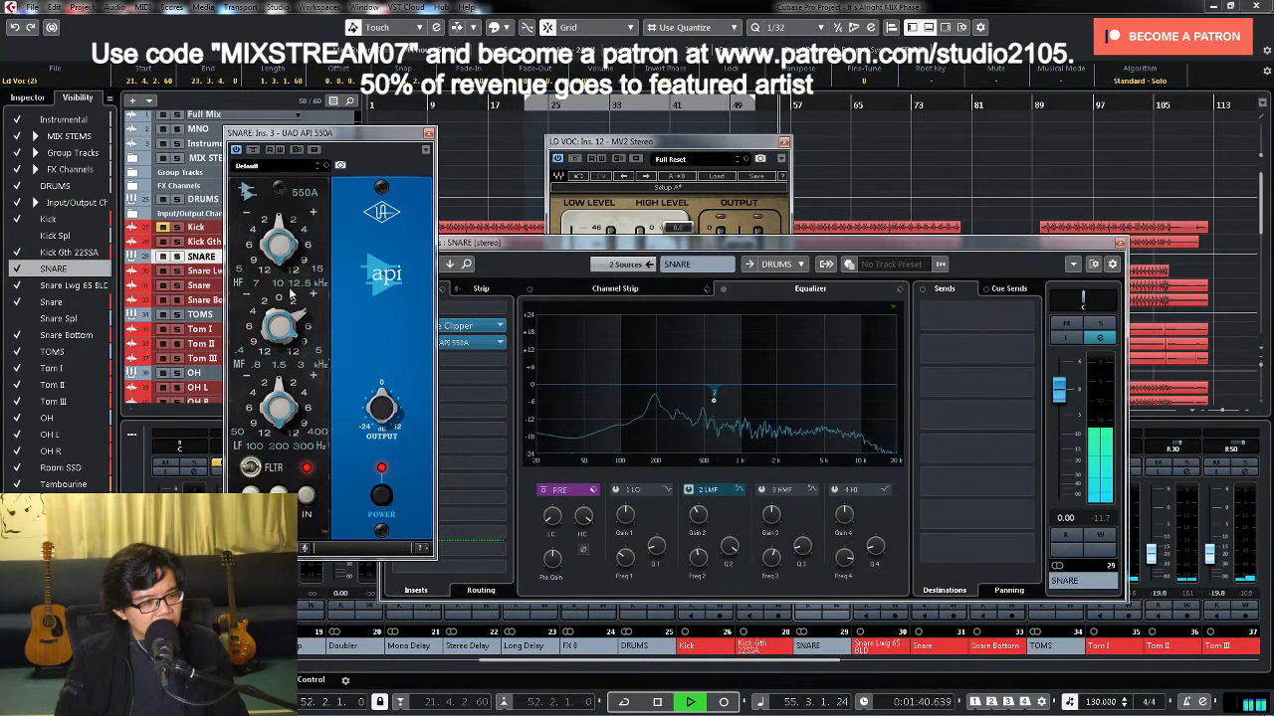
{"action": "key", "text": "space"}
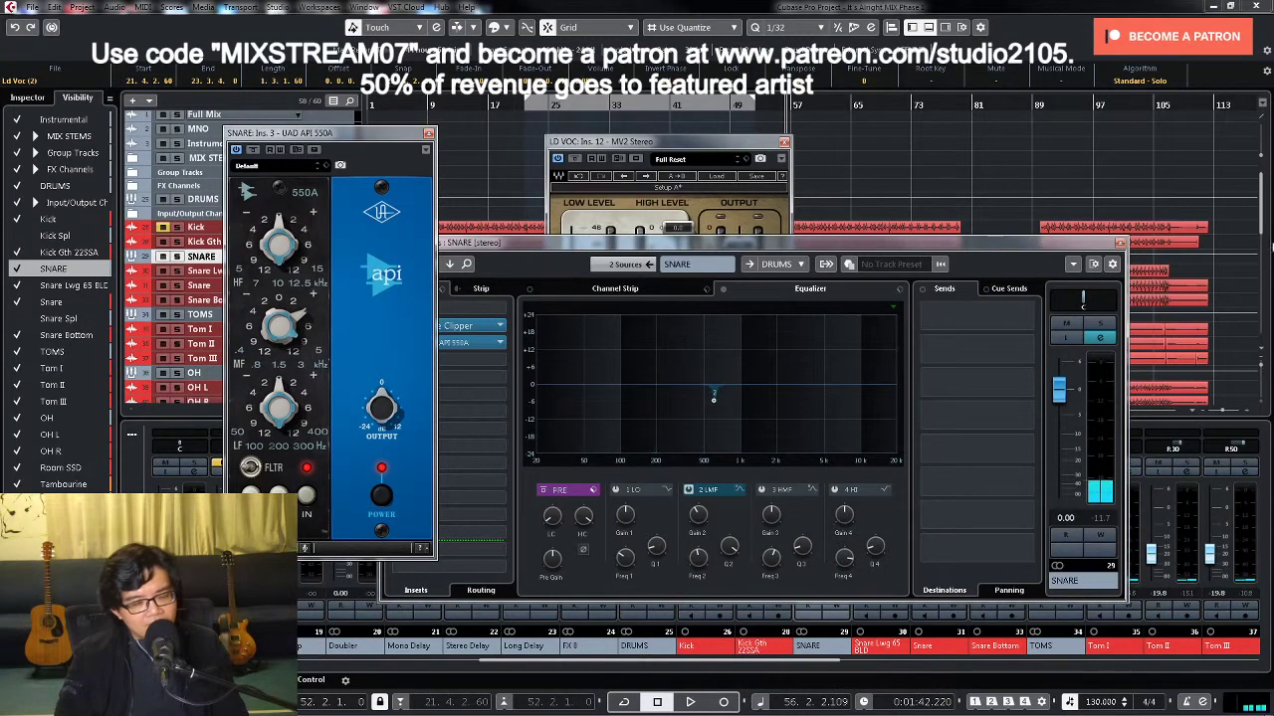
Step: Close the SNARE channel settings and the API 550A and MV2 editors, and resume playback
{"action": "left_click", "coordinate": [1119, 243]}
{"action": "key", "text": "space"}
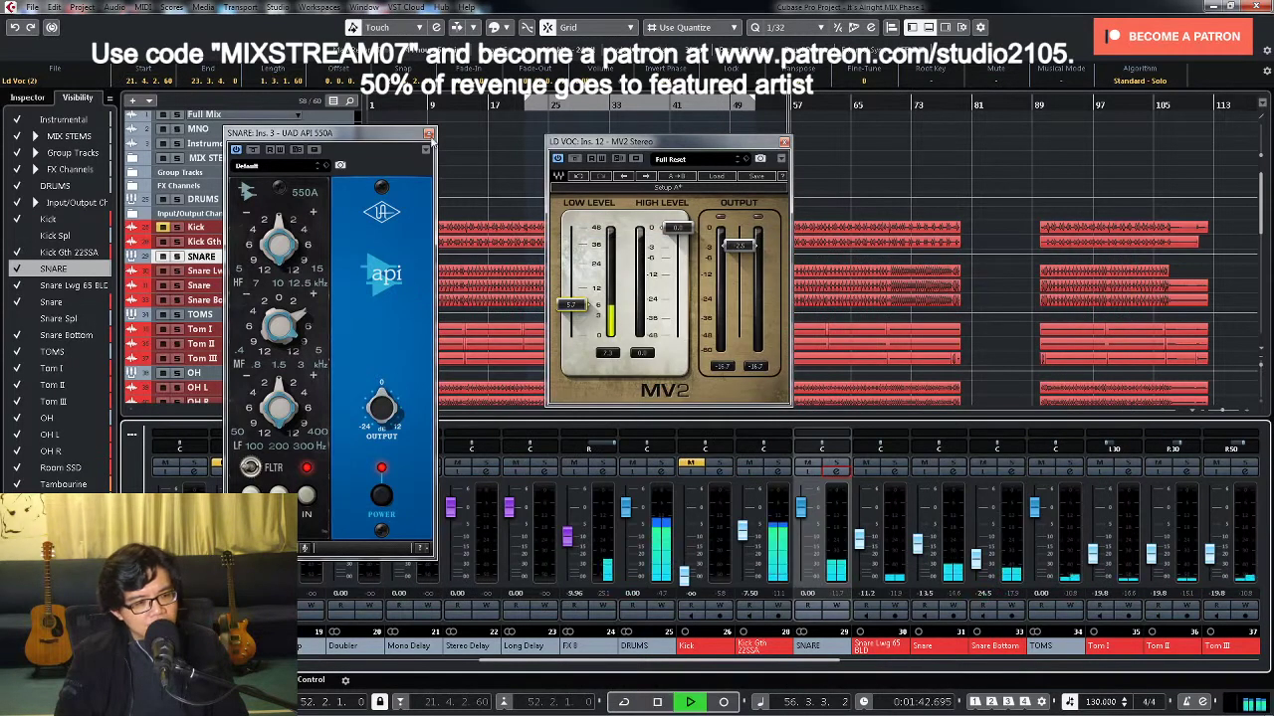
{"action": "left_click", "coordinate": [428, 133]}
{"action": "left_click", "coordinate": [784, 143]}
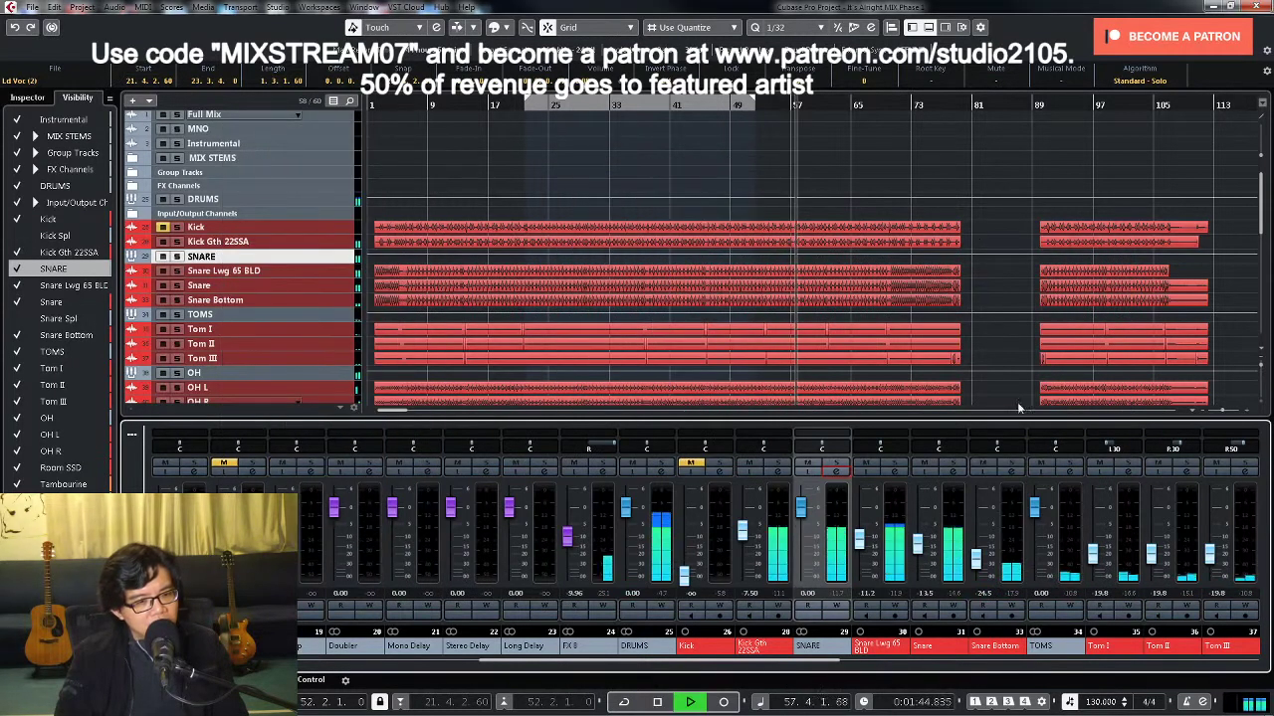
Step: Replay the song from bar 21 and raise the Snare Bottom fader to about -25.2 dB
{"action": "scroll", "coordinate": [1021, 363], "scroll_direction": "down", "scroll_amount": 10}
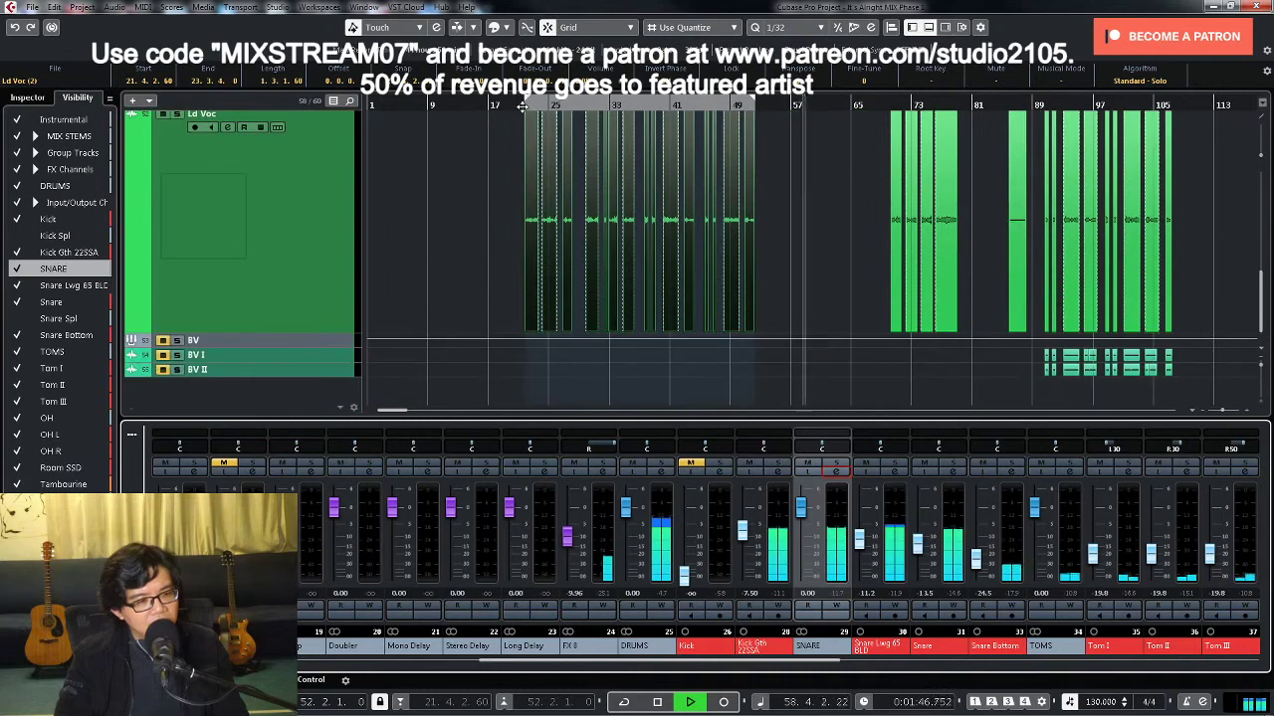
{"action": "key", "text": "1"}
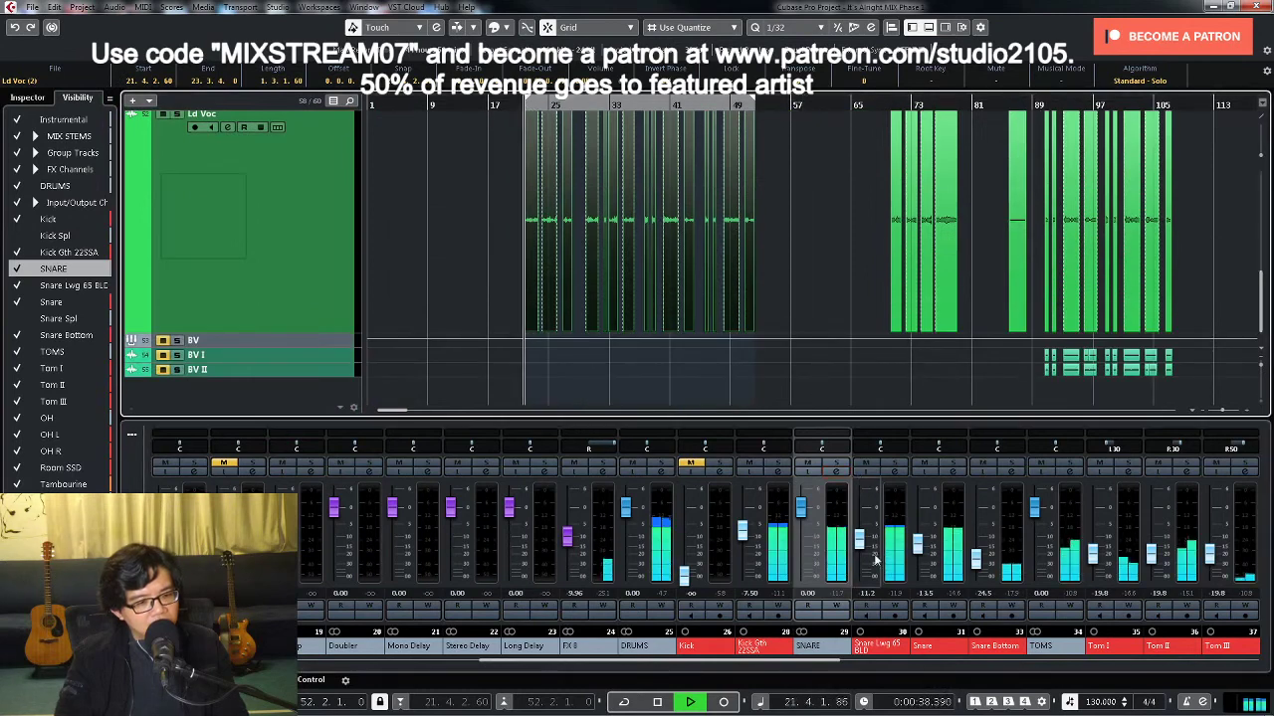
{"action": "left_click", "coordinate": [977, 563]}
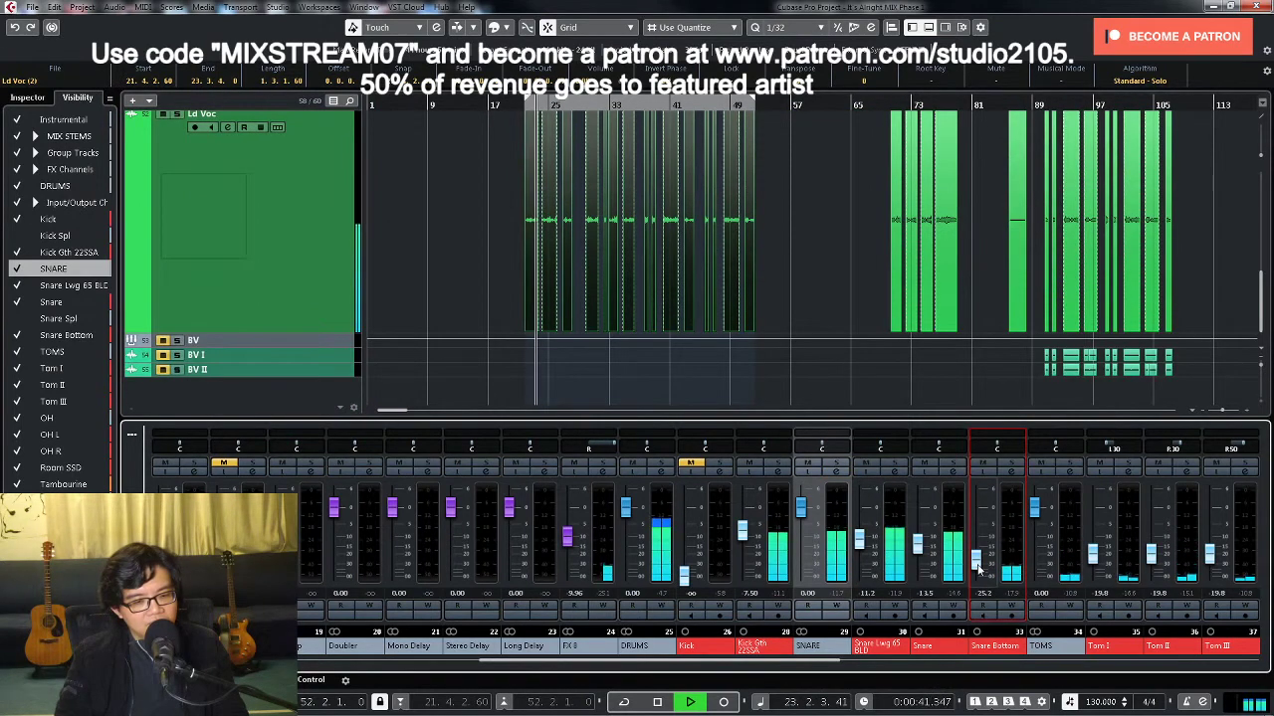
Step: Activate the Vocal Rider Stereo insert on the LD VOC group and set its upper range to 6.0
{"action": "left_click_drag", "start_coordinate": [796, 668], "coordinate": [1174, 667]}
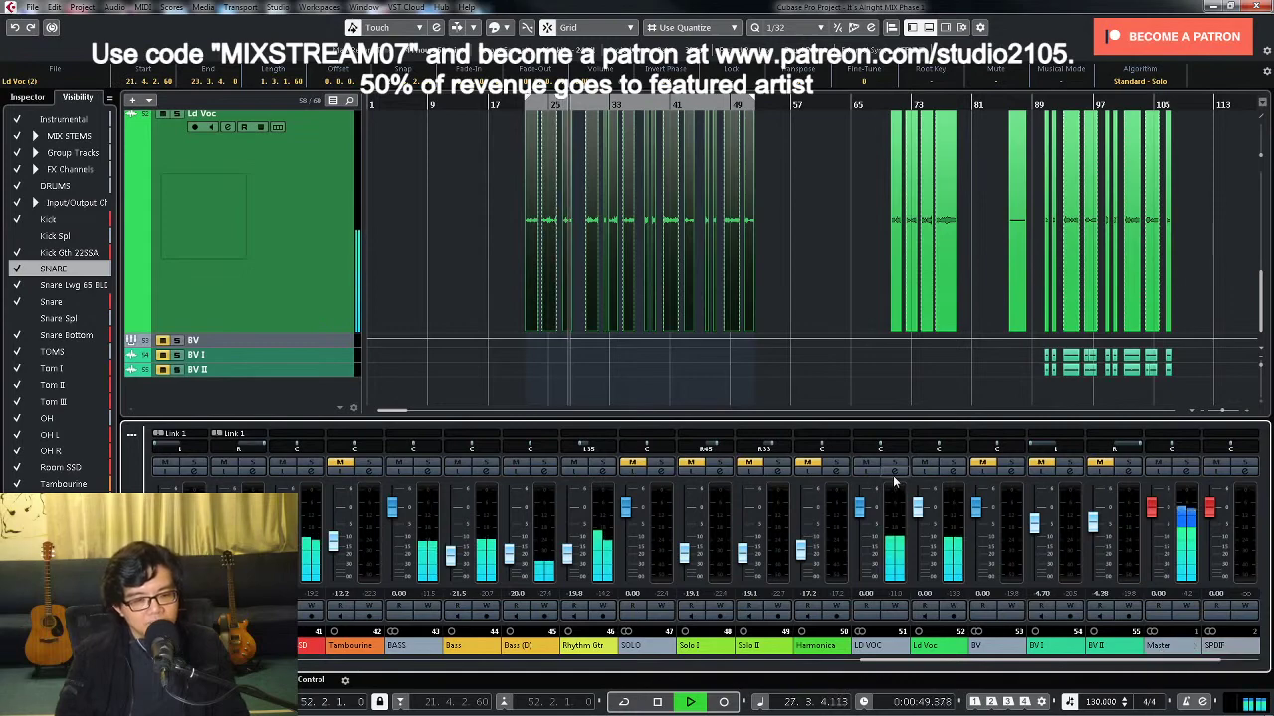
{"action": "left_click", "coordinate": [876, 616]}
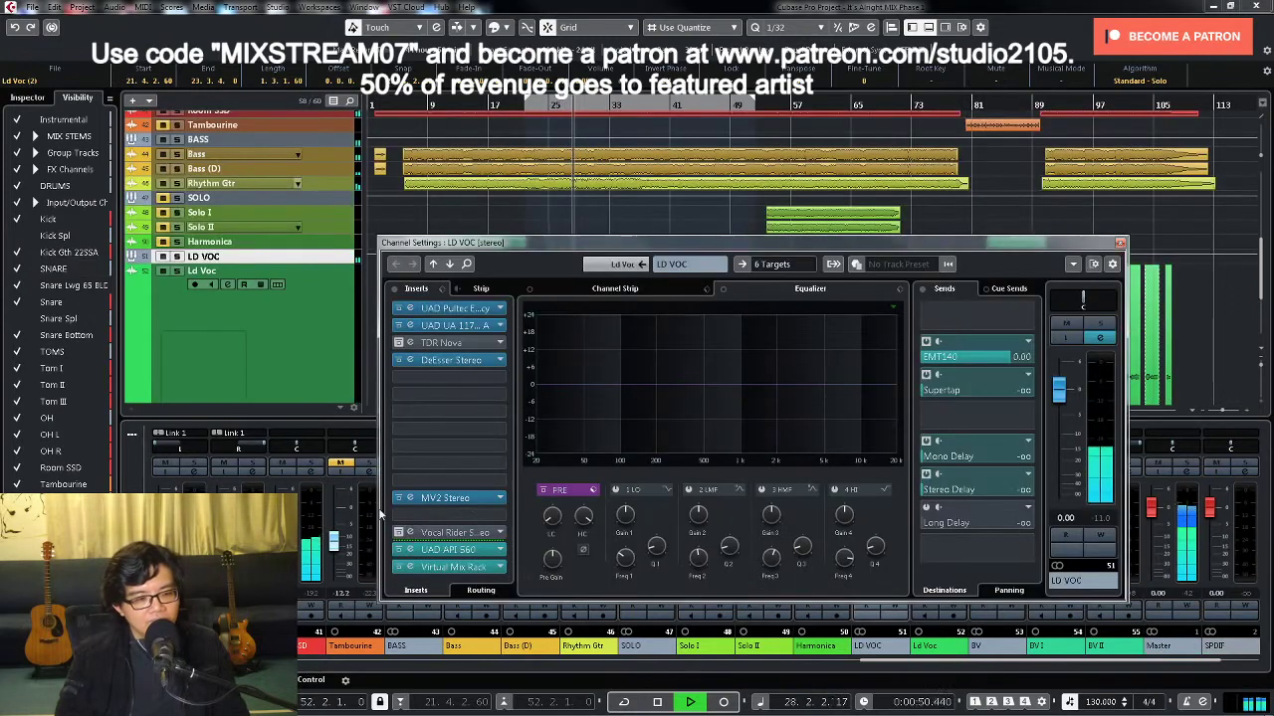
{"action": "left_click", "coordinate": [453, 532]}
{"action": "key", "text": "space"}
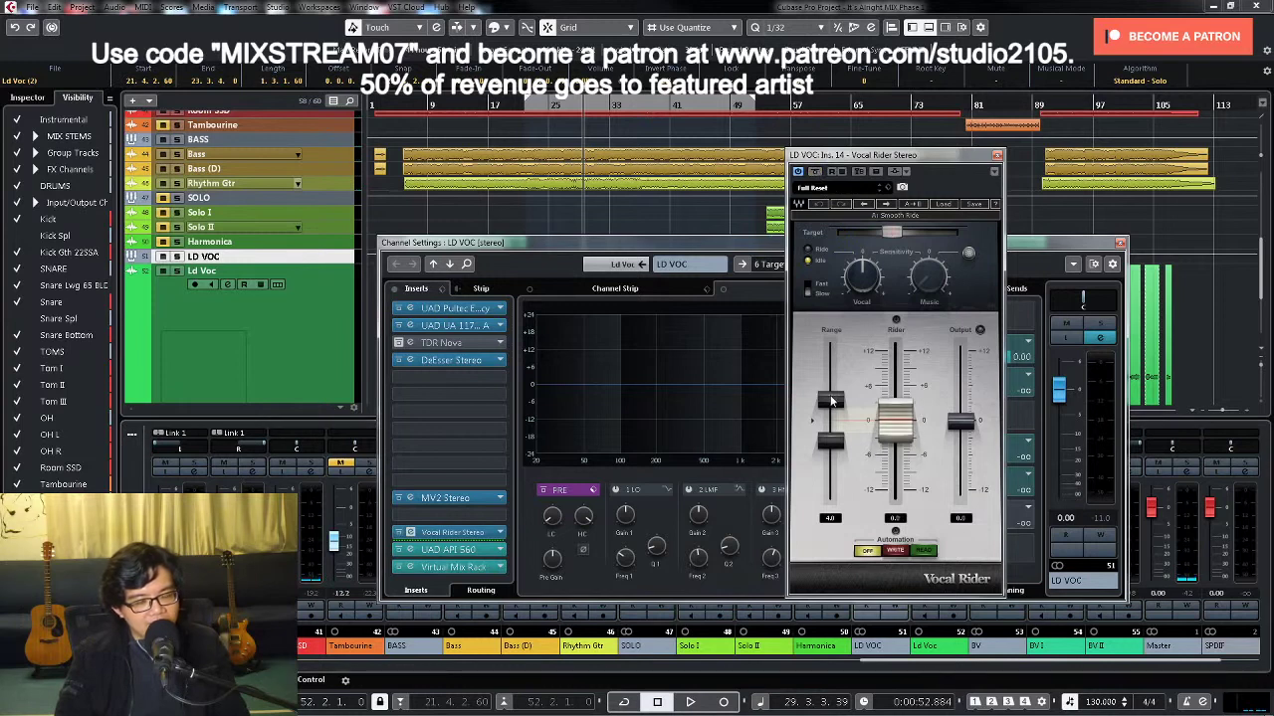
{"action": "left_click_drag", "start_coordinate": [833, 401], "coordinate": [831, 388]}
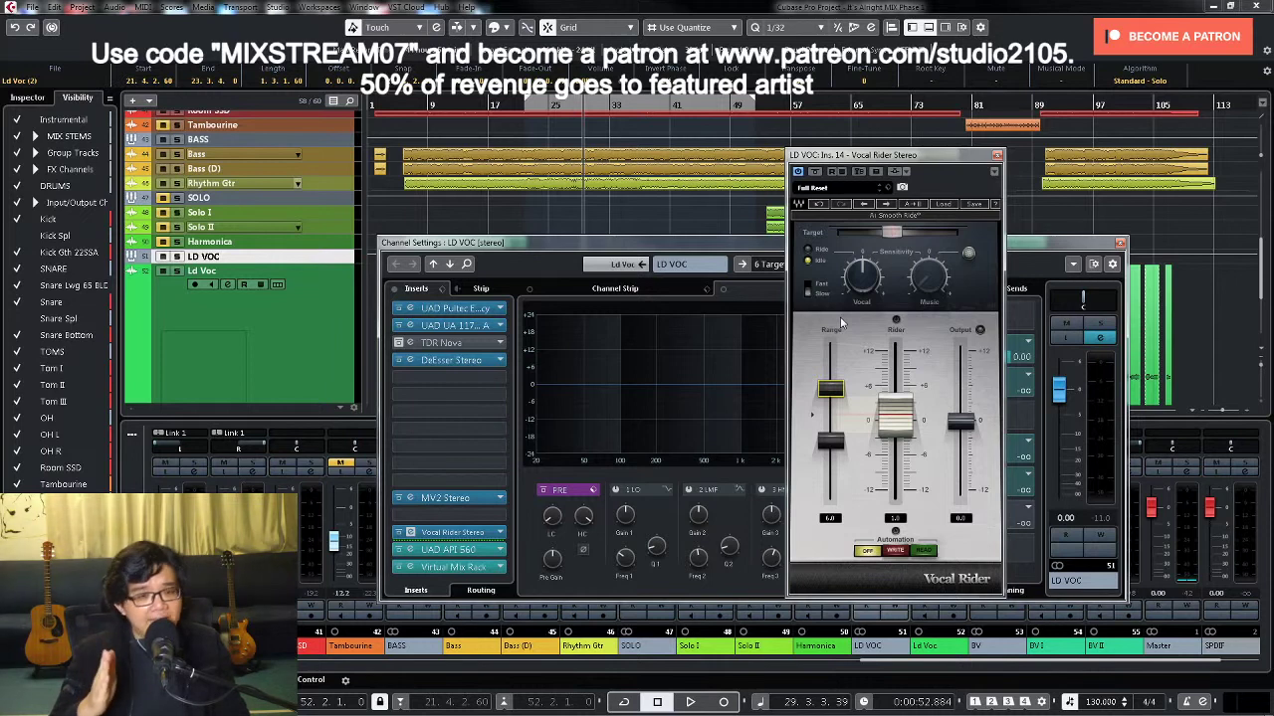
Step: Lower the Vocal Rider's target to about -32 while the song plays
{"action": "left_click", "coordinate": [891, 233]}
{"action": "key", "text": "space"}
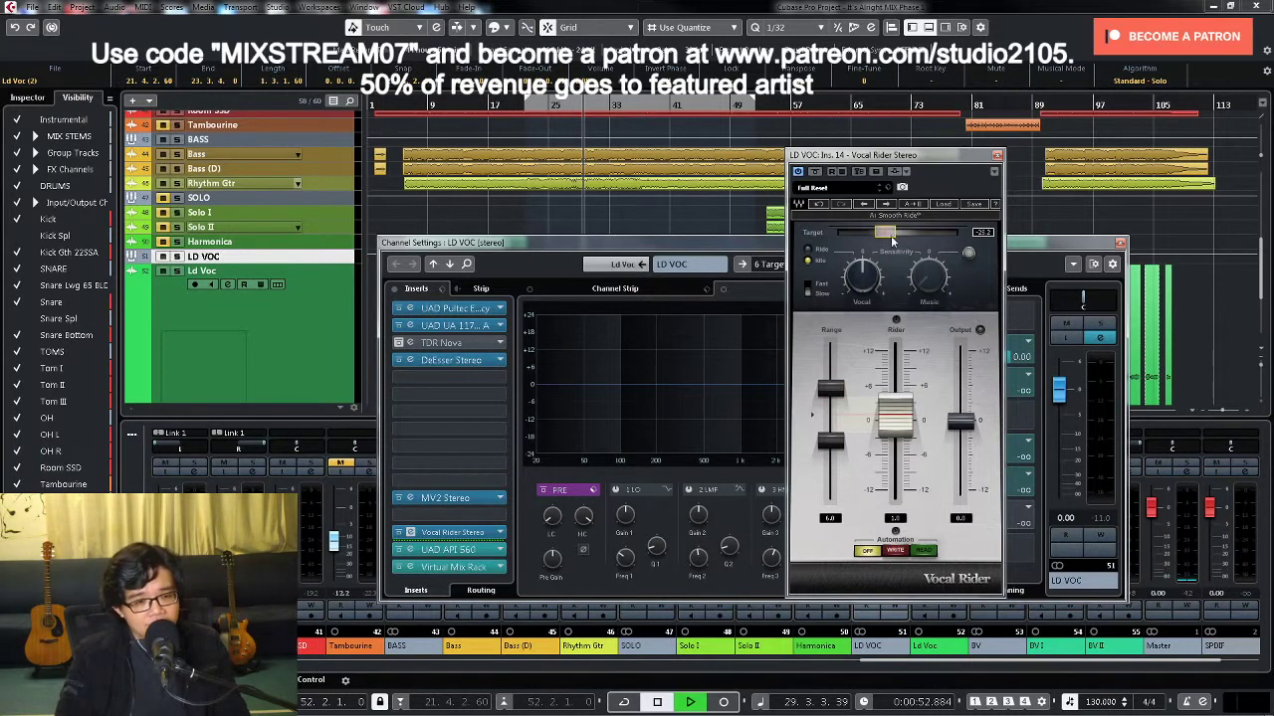
{"action": "left_click_drag", "start_coordinate": [891, 233], "coordinate": [870, 233]}
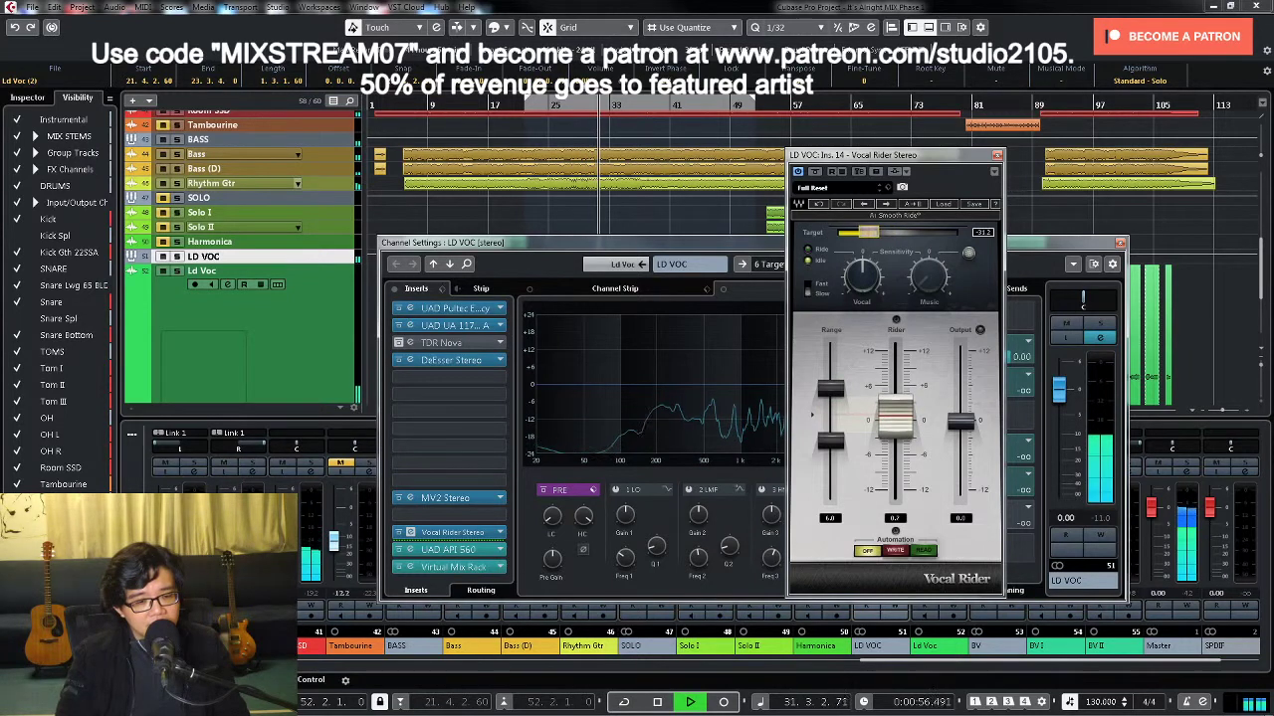
{"action": "left_click_drag", "start_coordinate": [870, 234], "coordinate": [867, 234]}
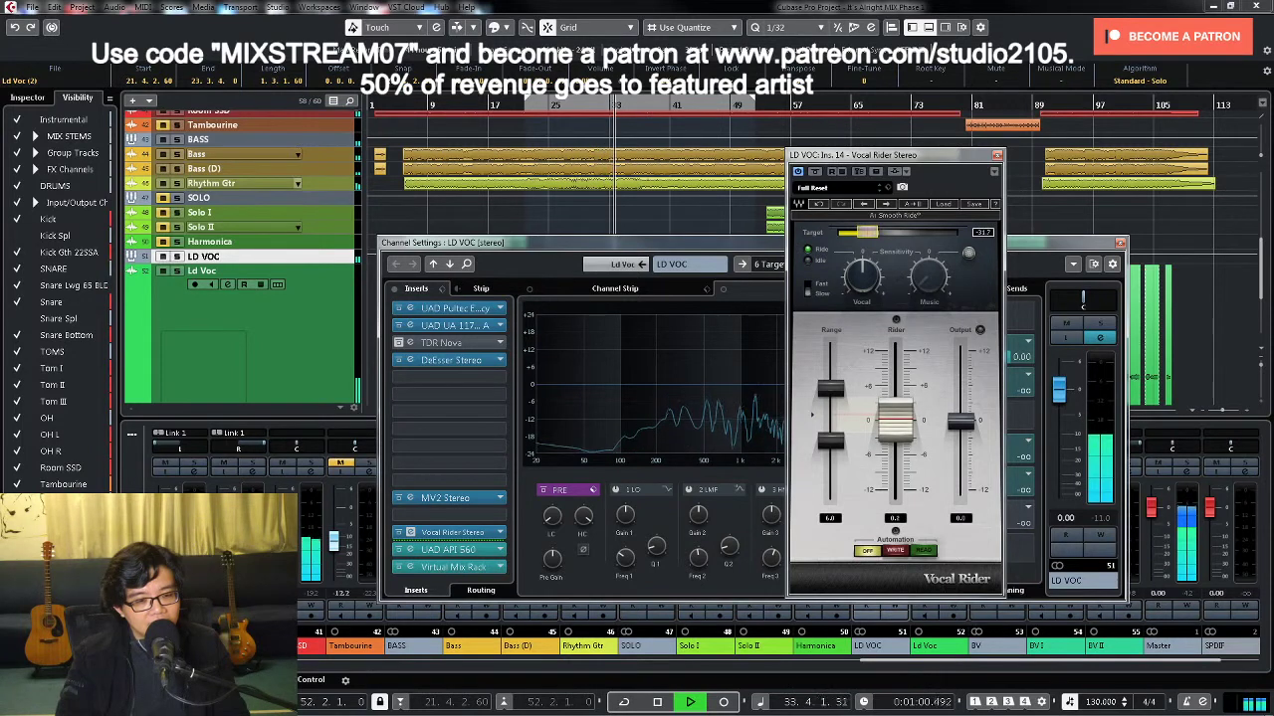
Step: Set the Vocal Rider's output to -1.0, audition it, and close its editor and the LD VOC channel settings
{"action": "key", "text": "space"}
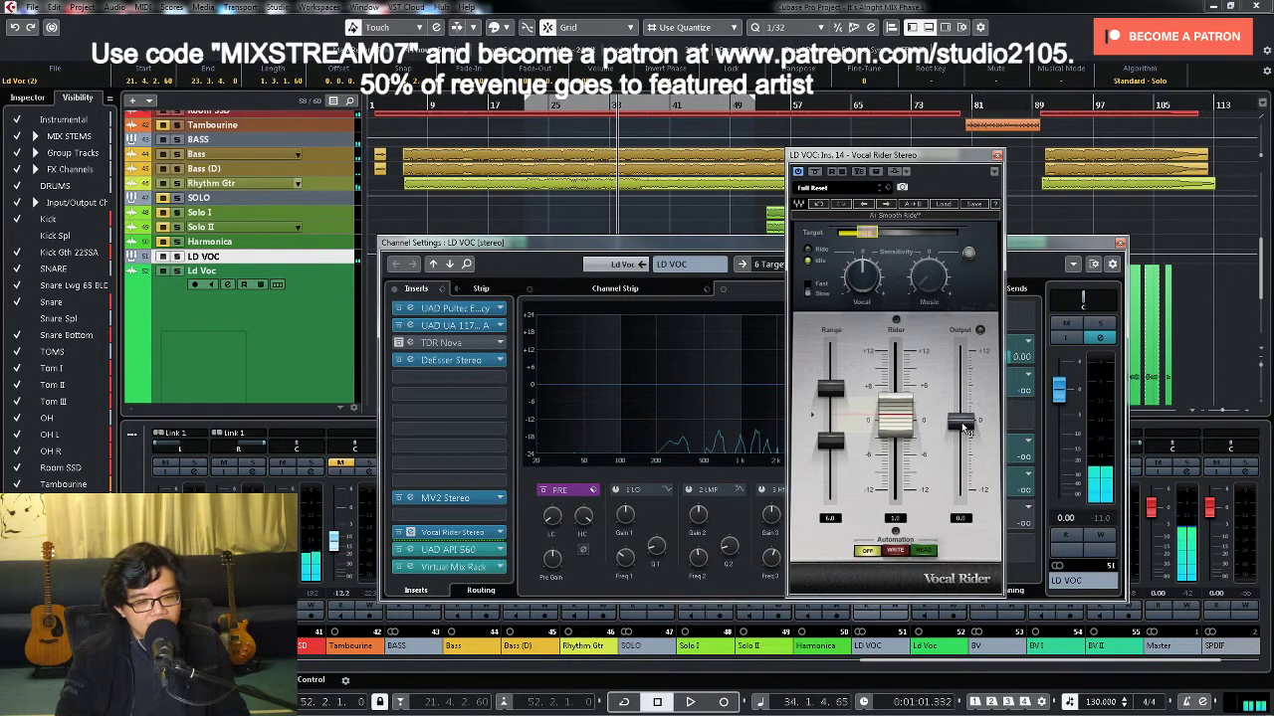
{"action": "left_click_drag", "start_coordinate": [963, 428], "coordinate": [963, 434]}
{"action": "key", "text": "space"}
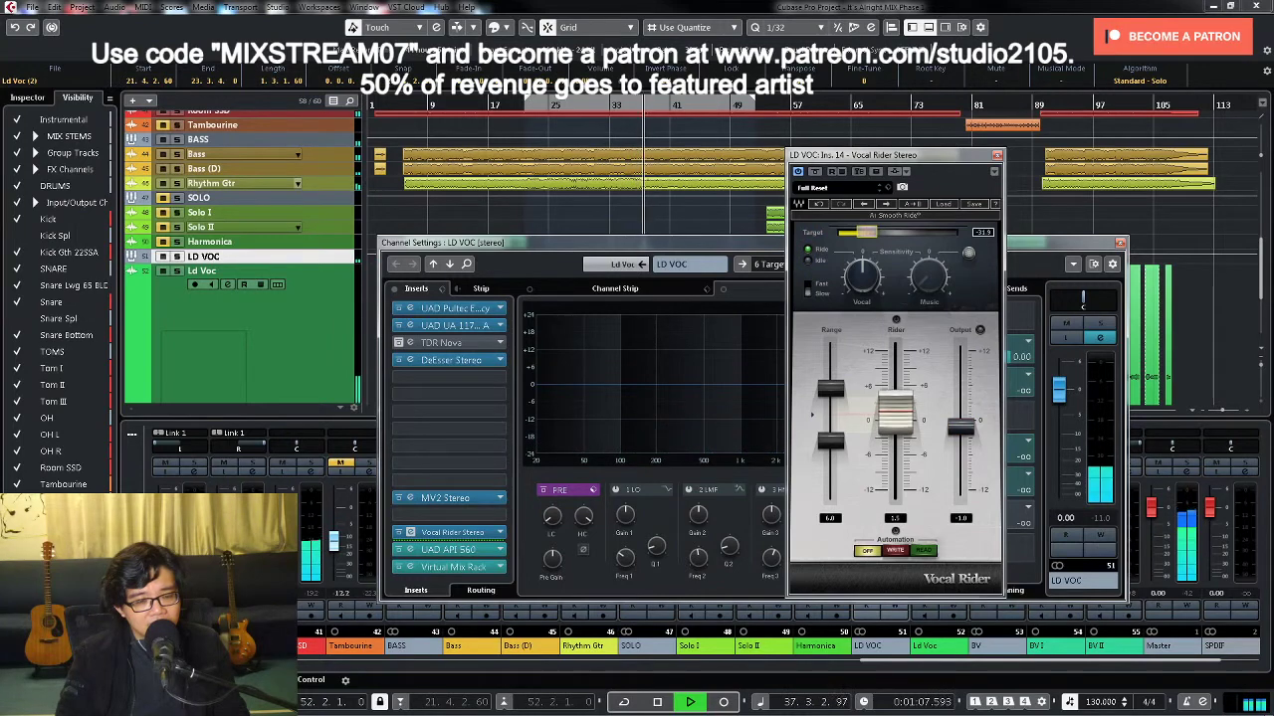
{"action": "left_click", "coordinate": [997, 155]}
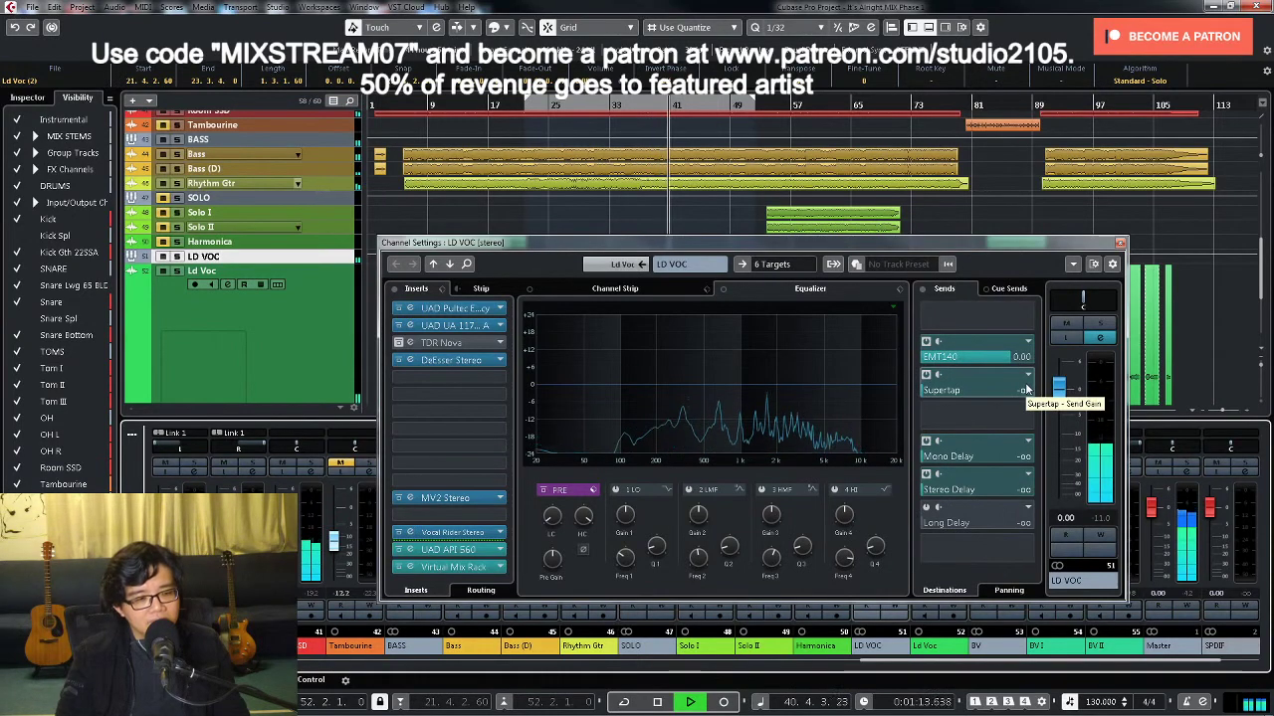
{"action": "key", "text": "e"}
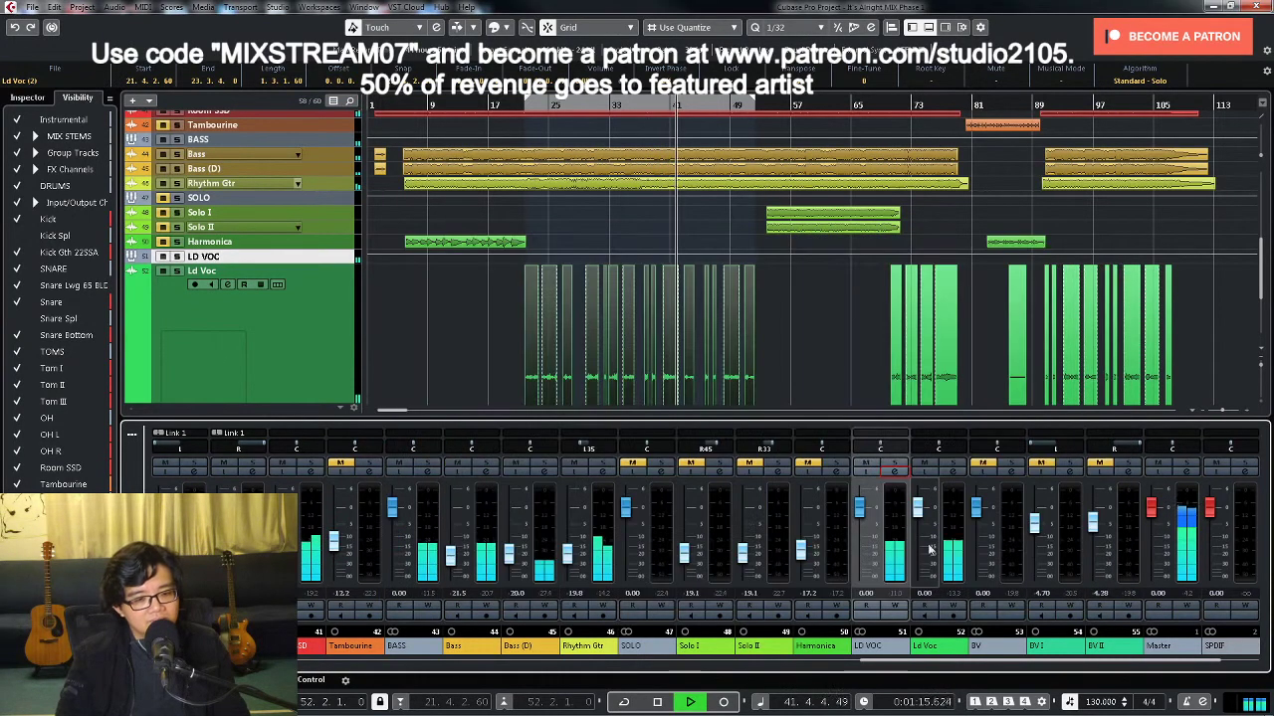
Step: Lower the Rhythm Gtr fader to about -21.4 dB and pan the channel to L20 during playback
{"action": "left_click_drag", "start_coordinate": [567, 552], "coordinate": [574, 559]}
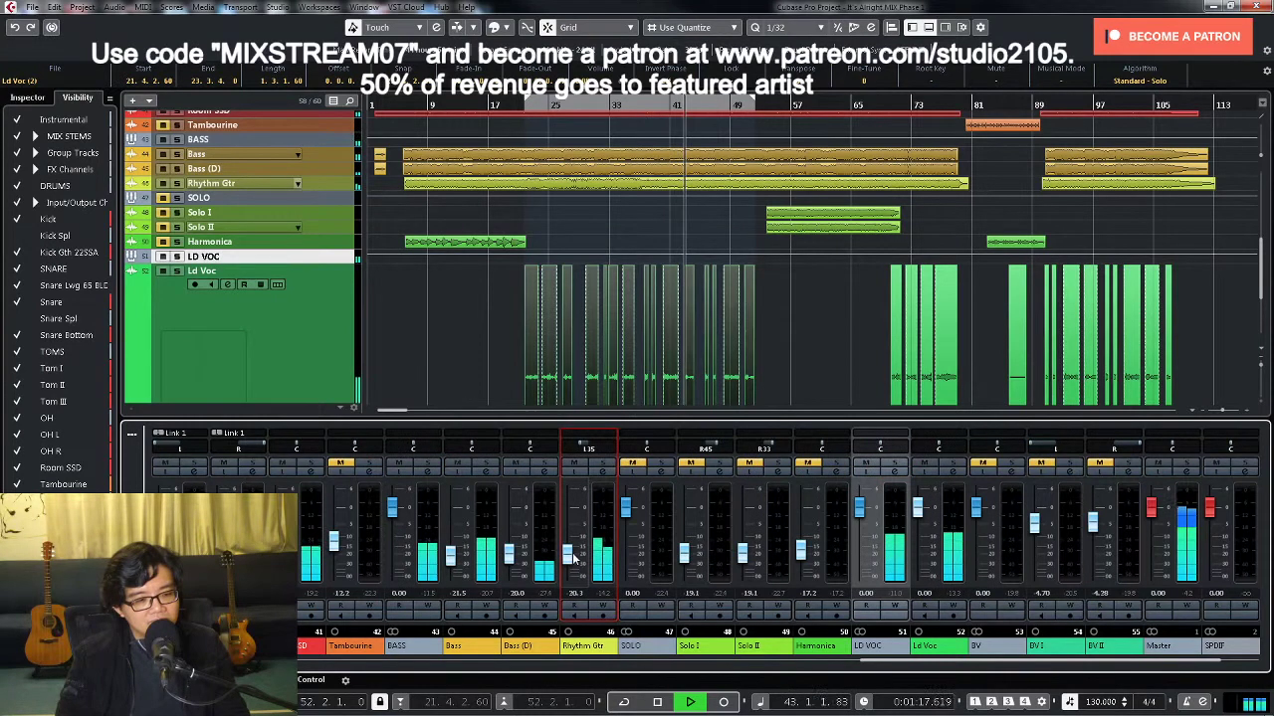
{"action": "mouse_move", "coordinate": [588, 448]}
{"action": "left_mouse_down"}
{"action": "mouse_move", "coordinate": [607, 449]}
{"action": "mouse_move", "coordinate": [588, 454]}
{"action": "left_mouse_up"}
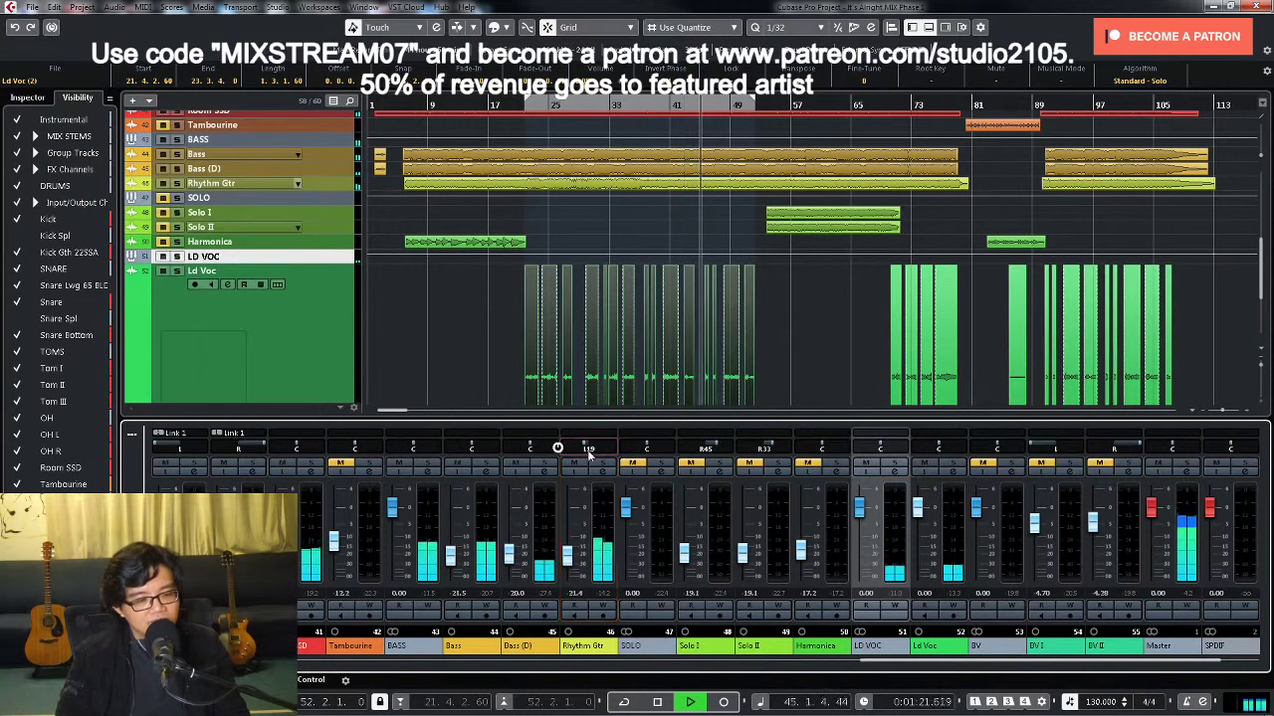
{"action": "scroll", "coordinate": [588, 449], "scroll_direction": "down", "scroll_amount": 3}
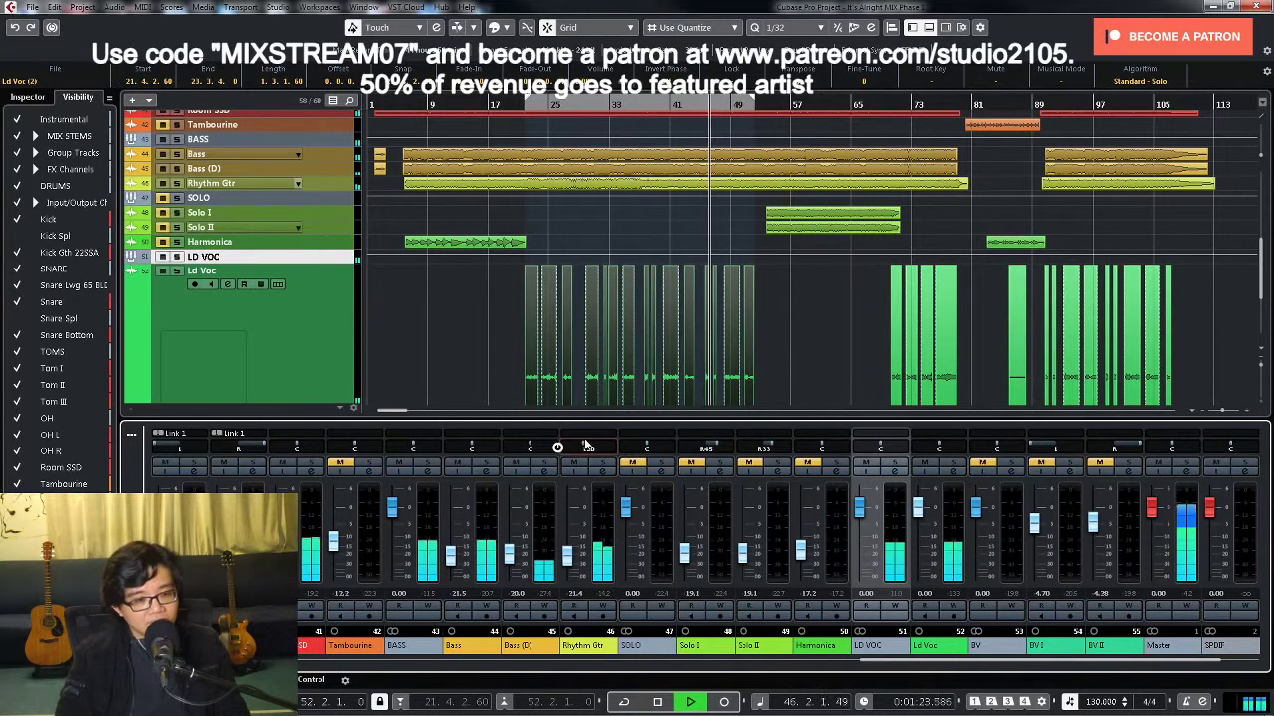
{"action": "scroll", "coordinate": [841, 338], "scroll_direction": "down", "scroll_amount": 3}
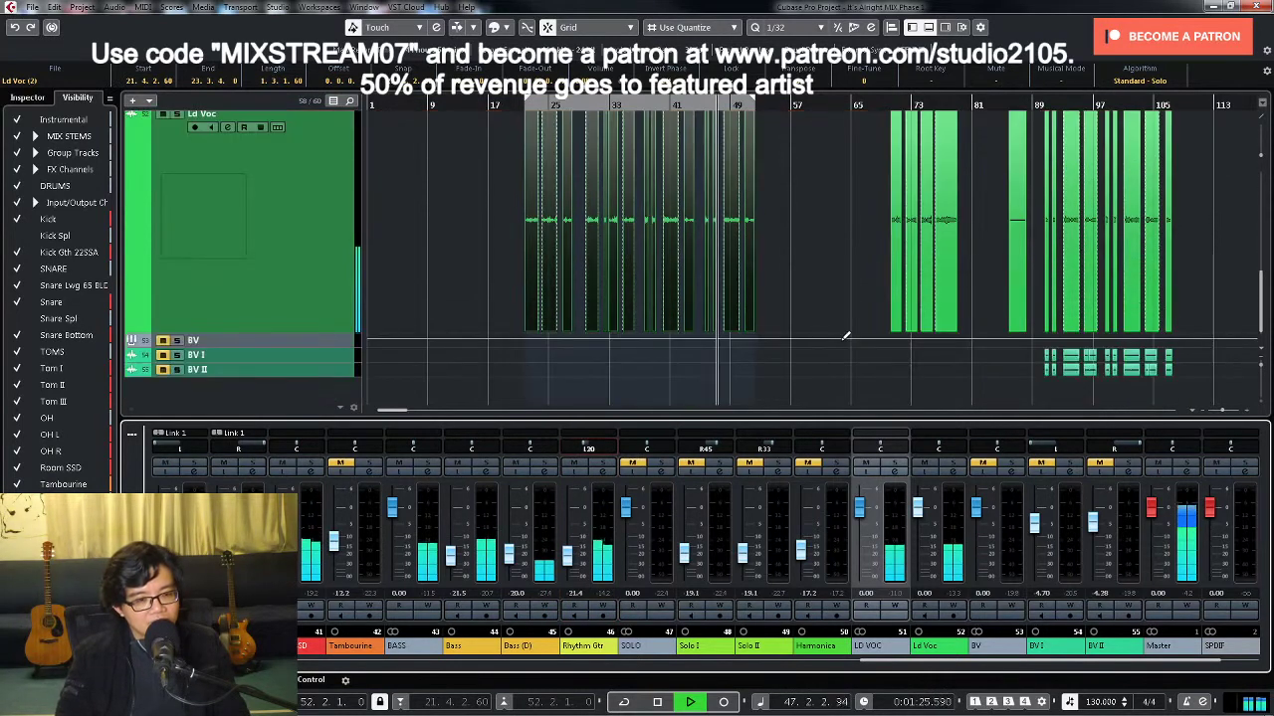
{"action": "scroll", "coordinate": [845, 336], "scroll_direction": "up", "scroll_amount": 5}
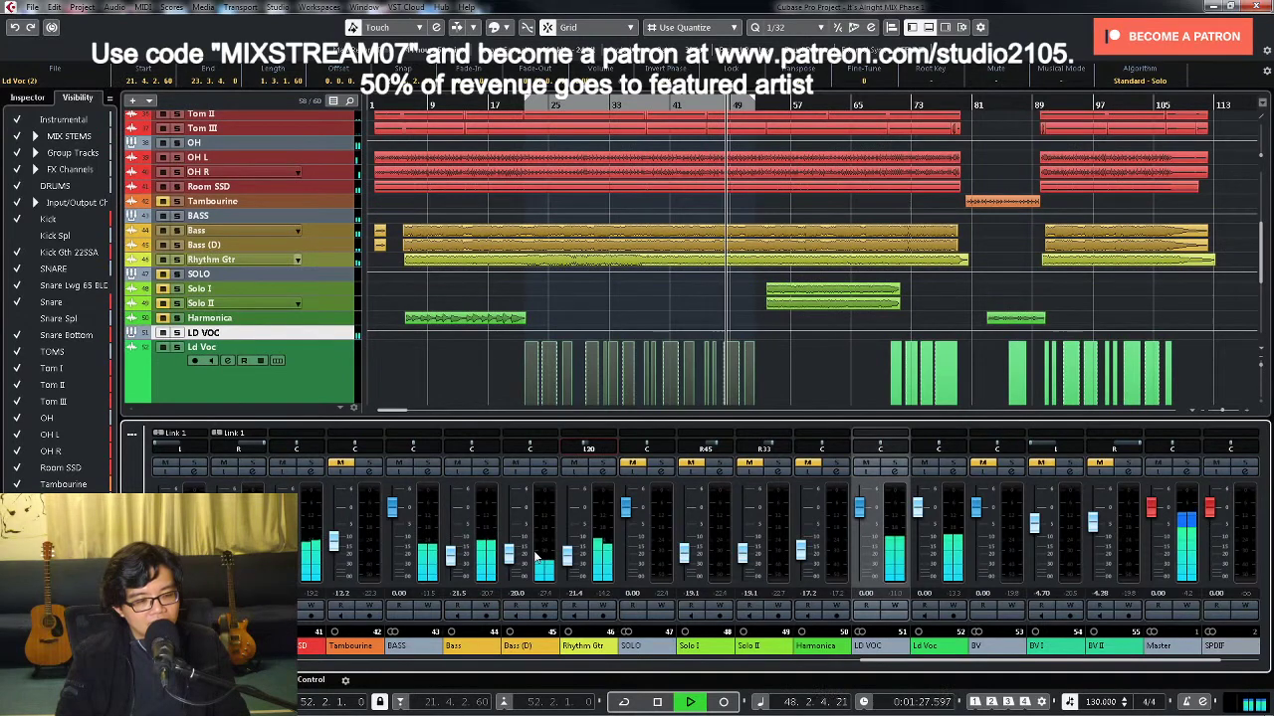
{"action": "left_click", "coordinate": [569, 566]}
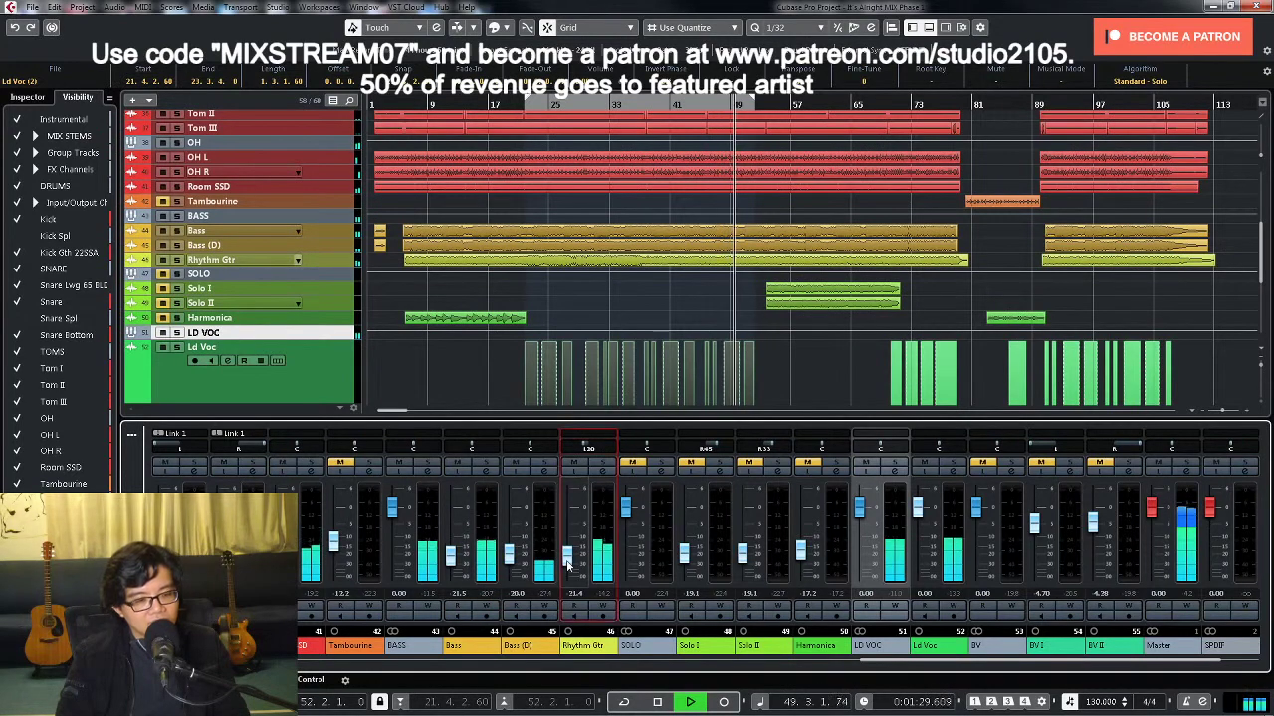
{"action": "scroll", "coordinate": [810, 395], "scroll_direction": "down", "scroll_amount": 3}
{"action": "scroll", "coordinate": [788, 279], "scroll_direction": "up", "scroll_amount": 2}
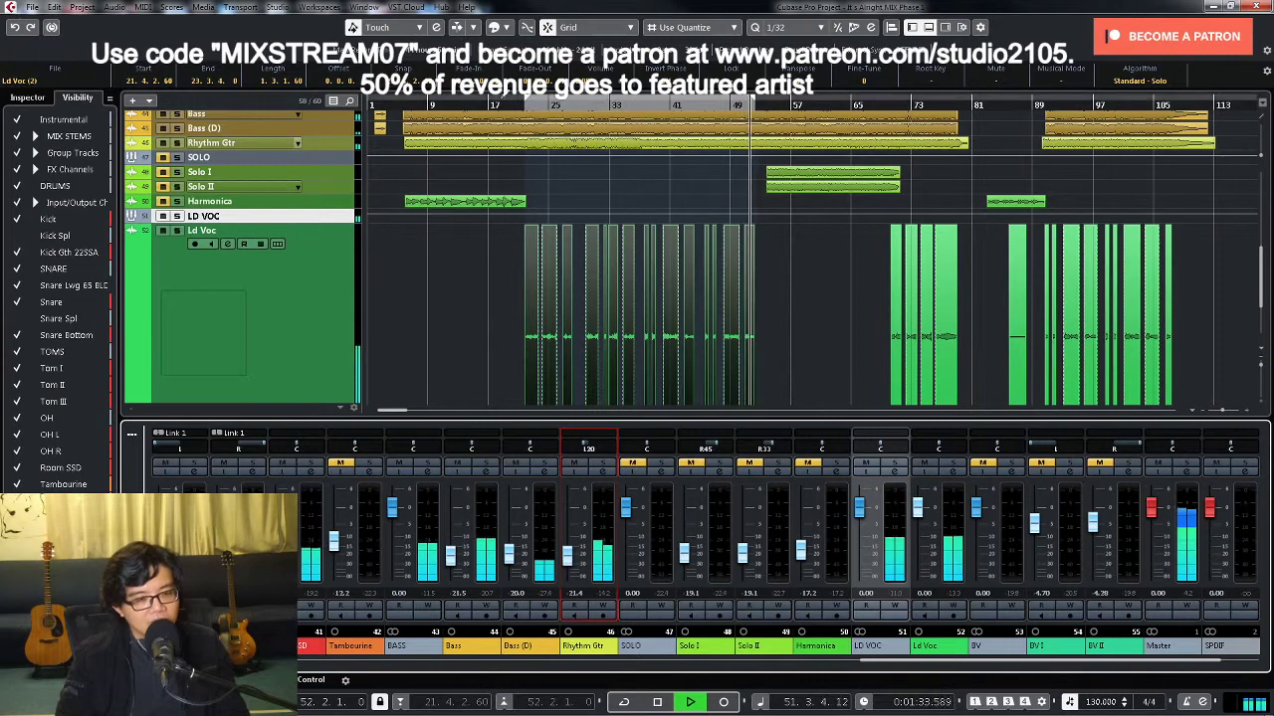
Step: Stop playback and check the inserts and sends in the Ld Voc track's channel settings
{"action": "key", "text": "space"}
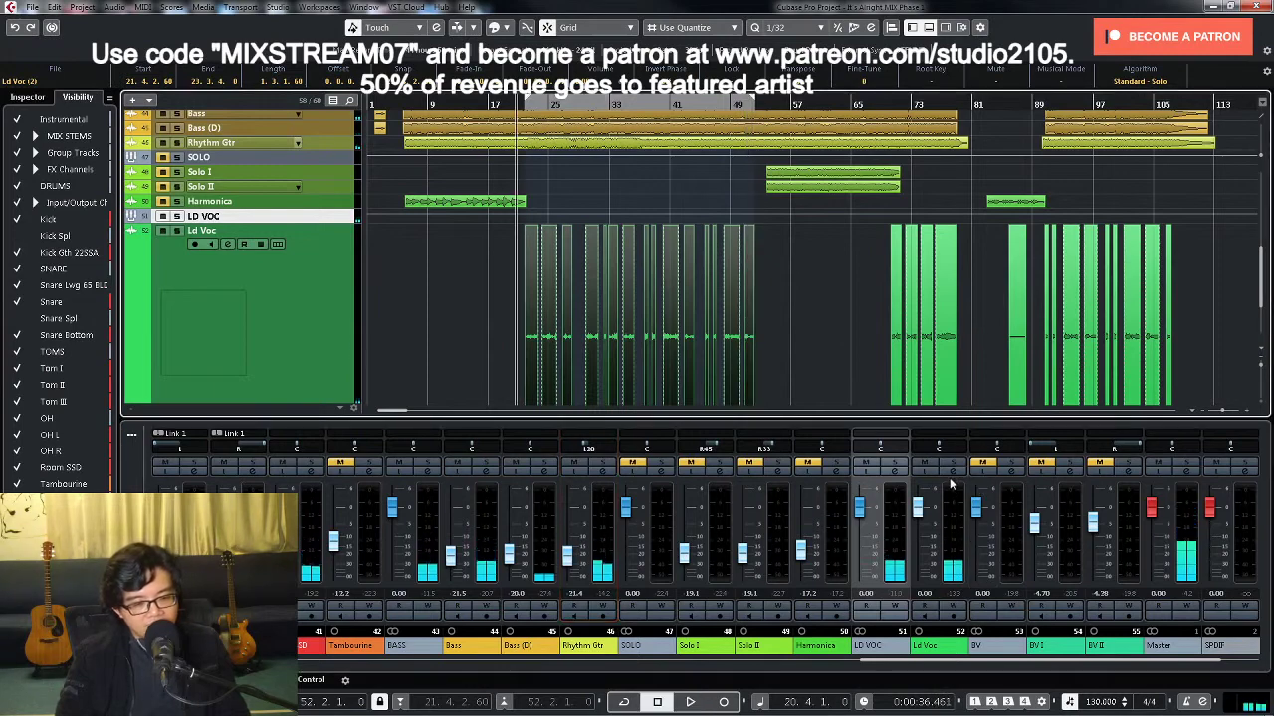
{"action": "key", "text": "e"}
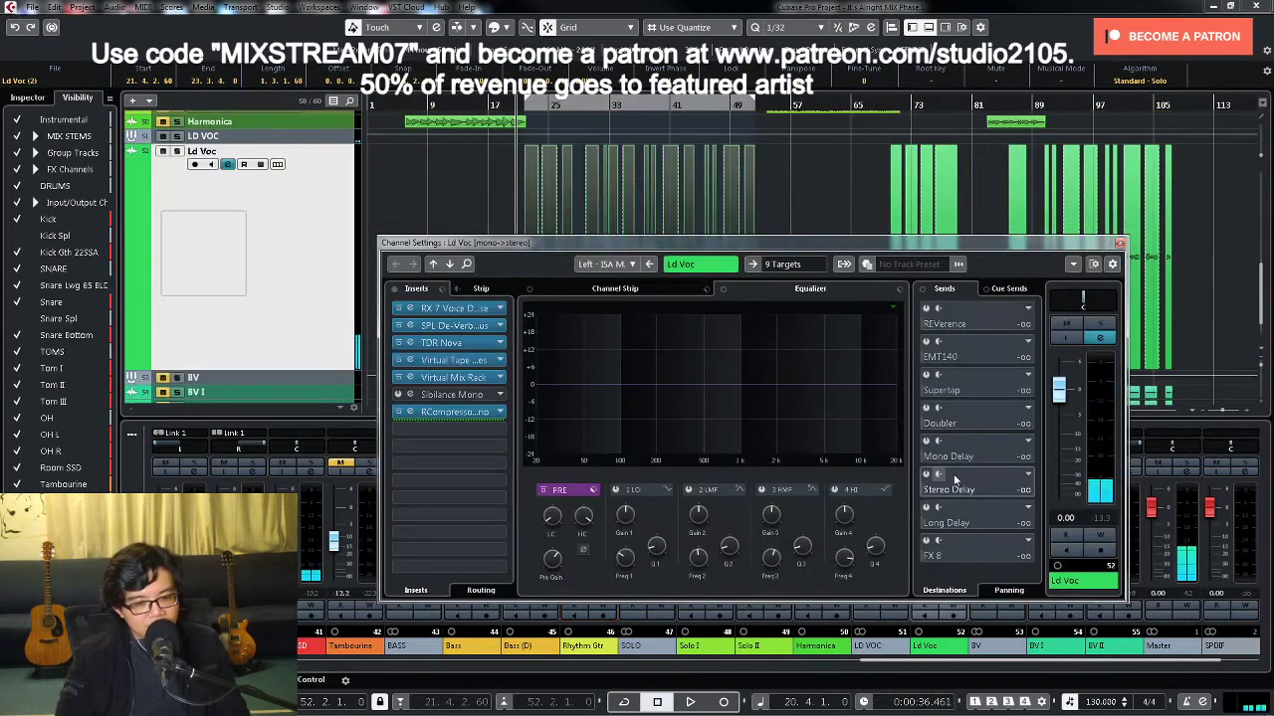
{"action": "left_click", "coordinate": [1120, 243]}
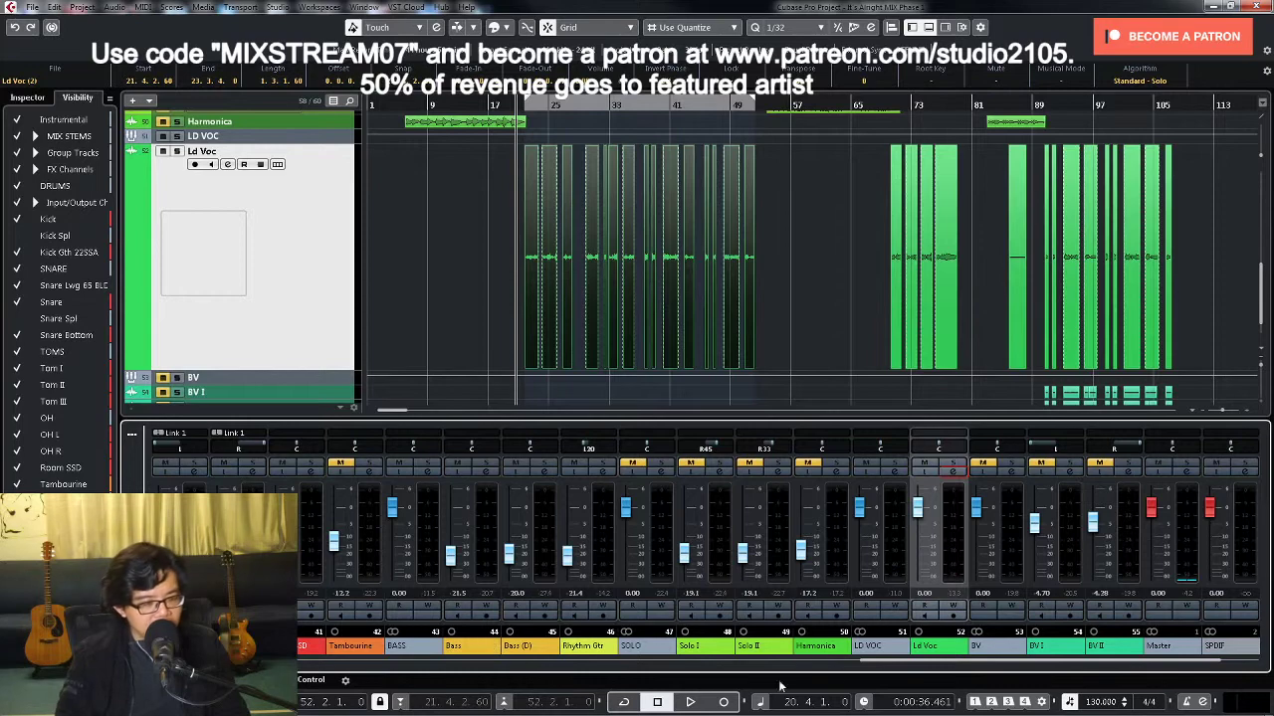
Step: Open AirEQ on the STEREO group and compare its sound curve with the Air and Earth bands switched on and off
{"action": "left_click_drag", "start_coordinate": [889, 669], "coordinate": [283, 667]}
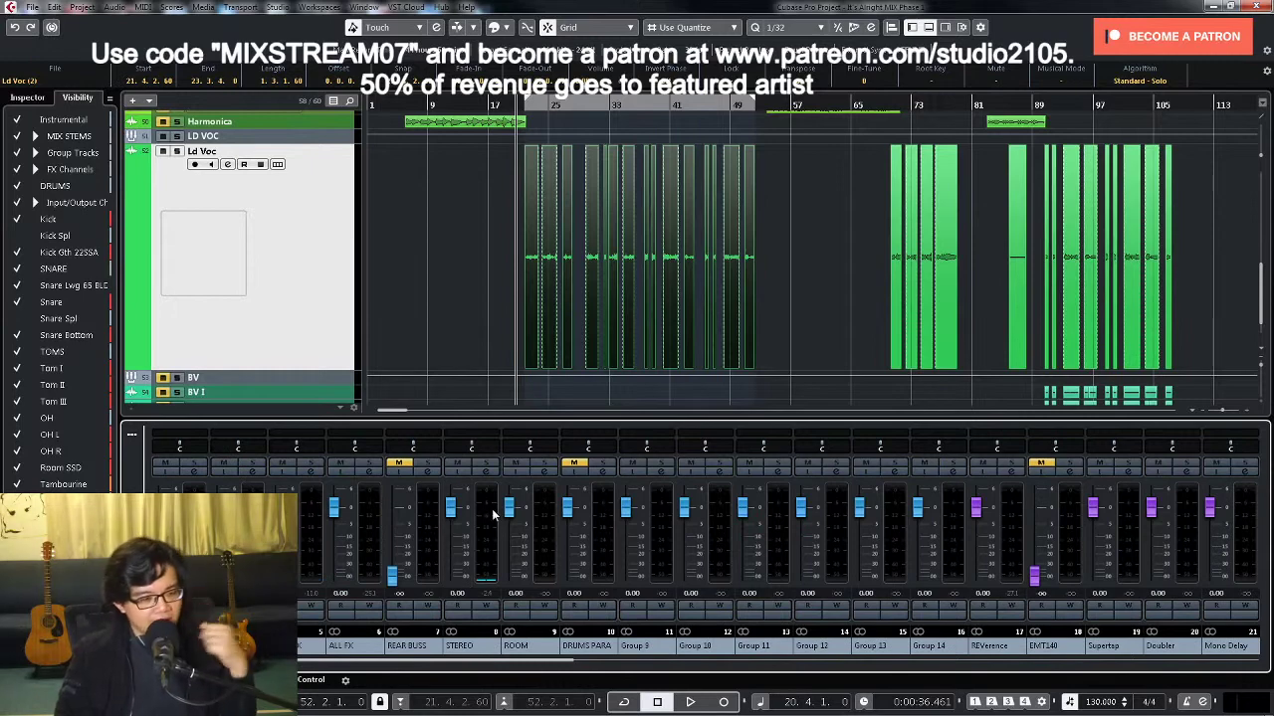
{"action": "left_click", "coordinate": [484, 474]}
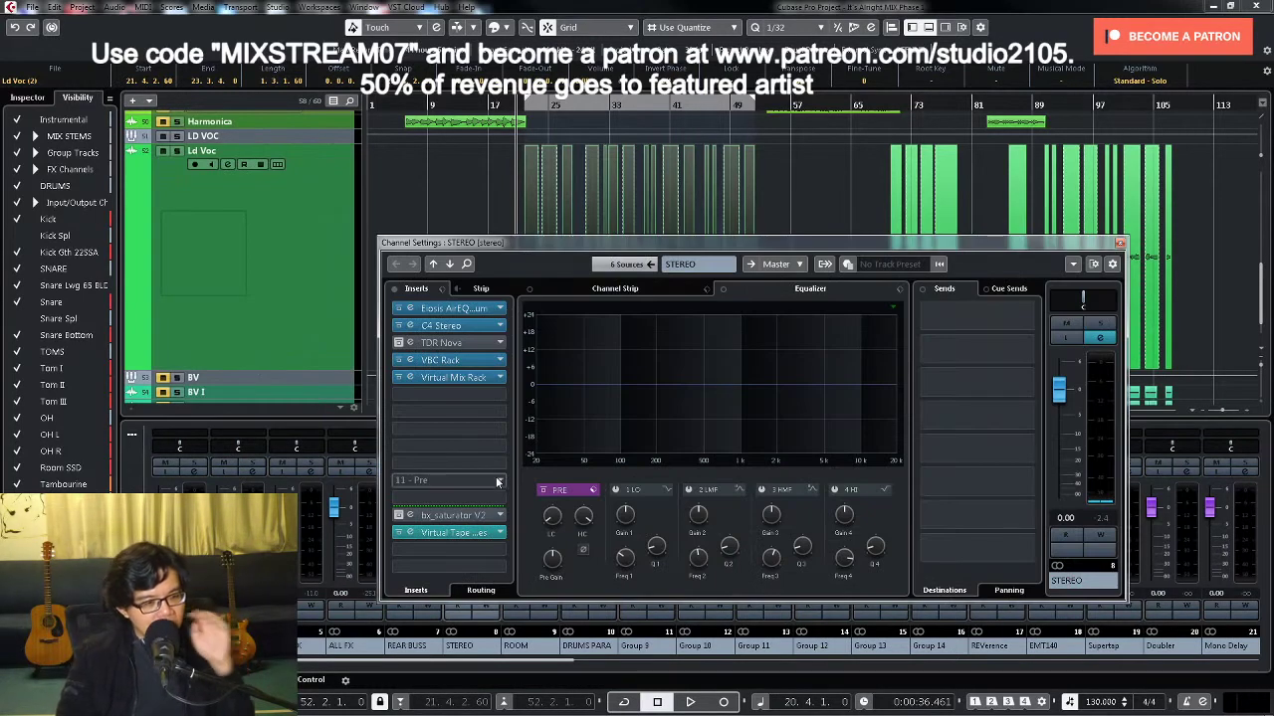
{"action": "left_click", "coordinate": [457, 309]}
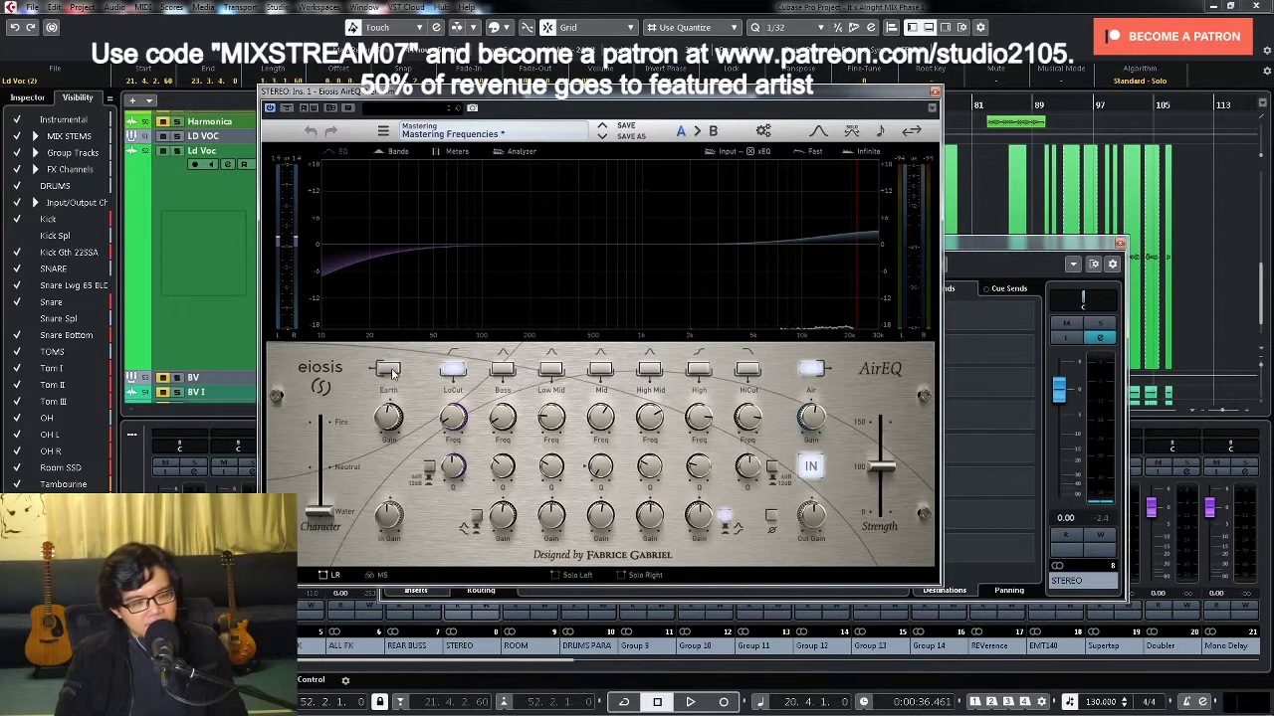
{"action": "left_click", "coordinate": [811, 370]}
{"action": "left_click", "coordinate": [811, 370]}
{"action": "left_click", "coordinate": [811, 370]}
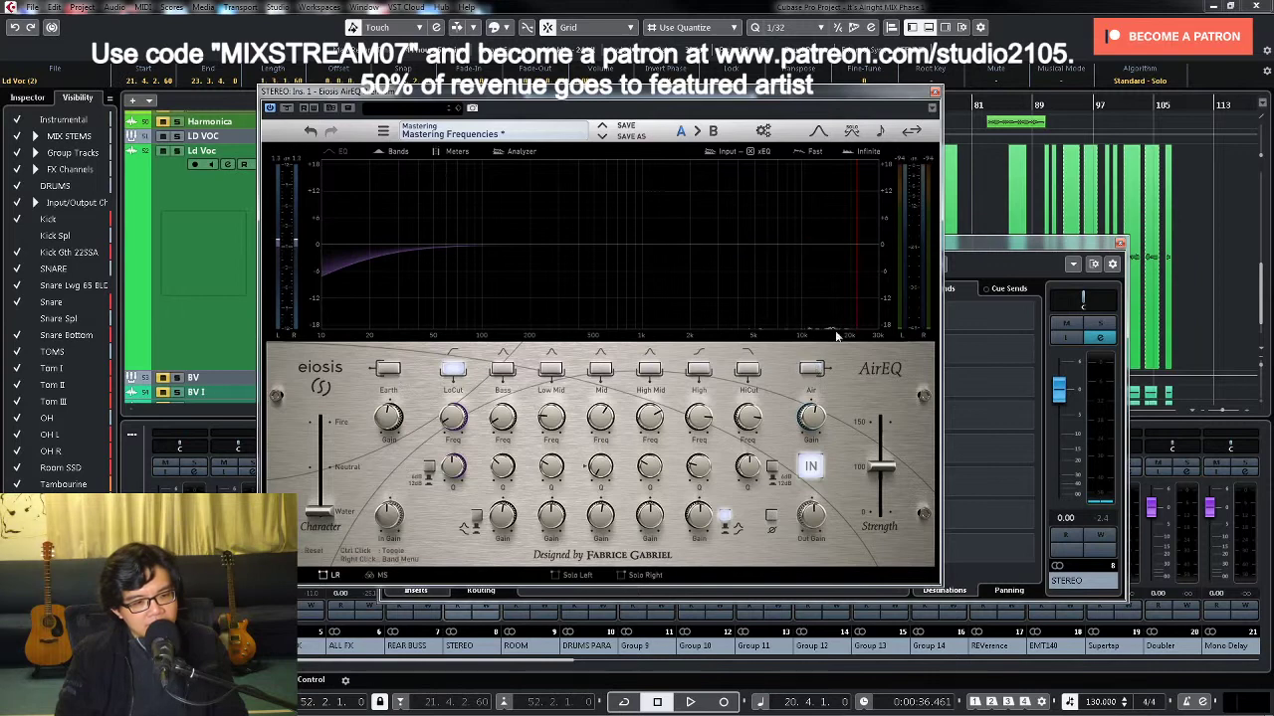
{"action": "left_click", "coordinate": [811, 370]}
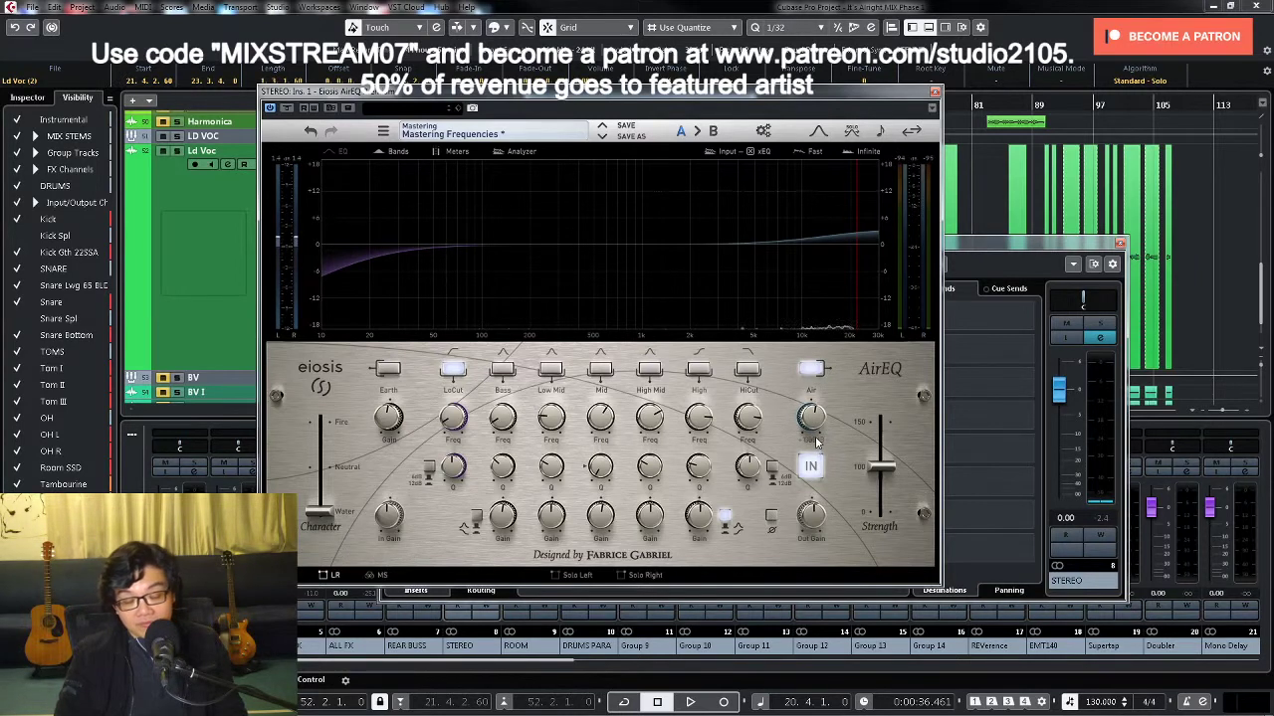
{"action": "left_click", "coordinate": [390, 371]}
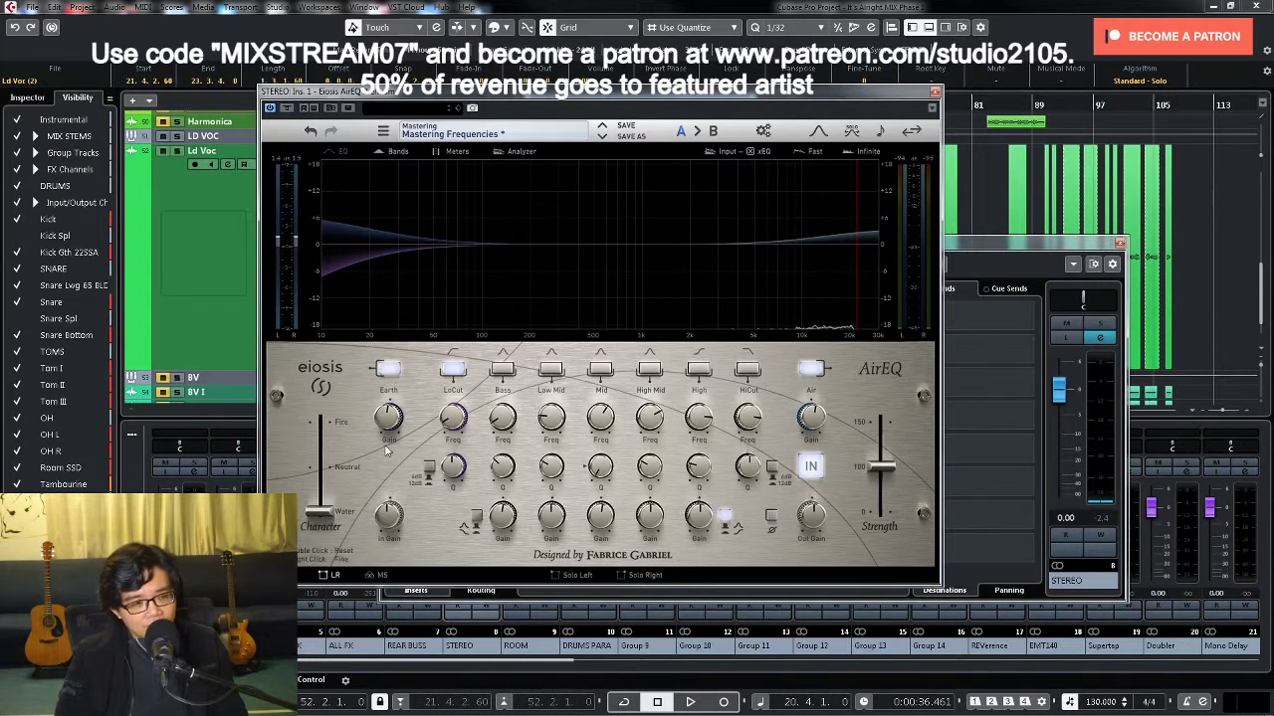
{"action": "left_click", "coordinate": [387, 370]}
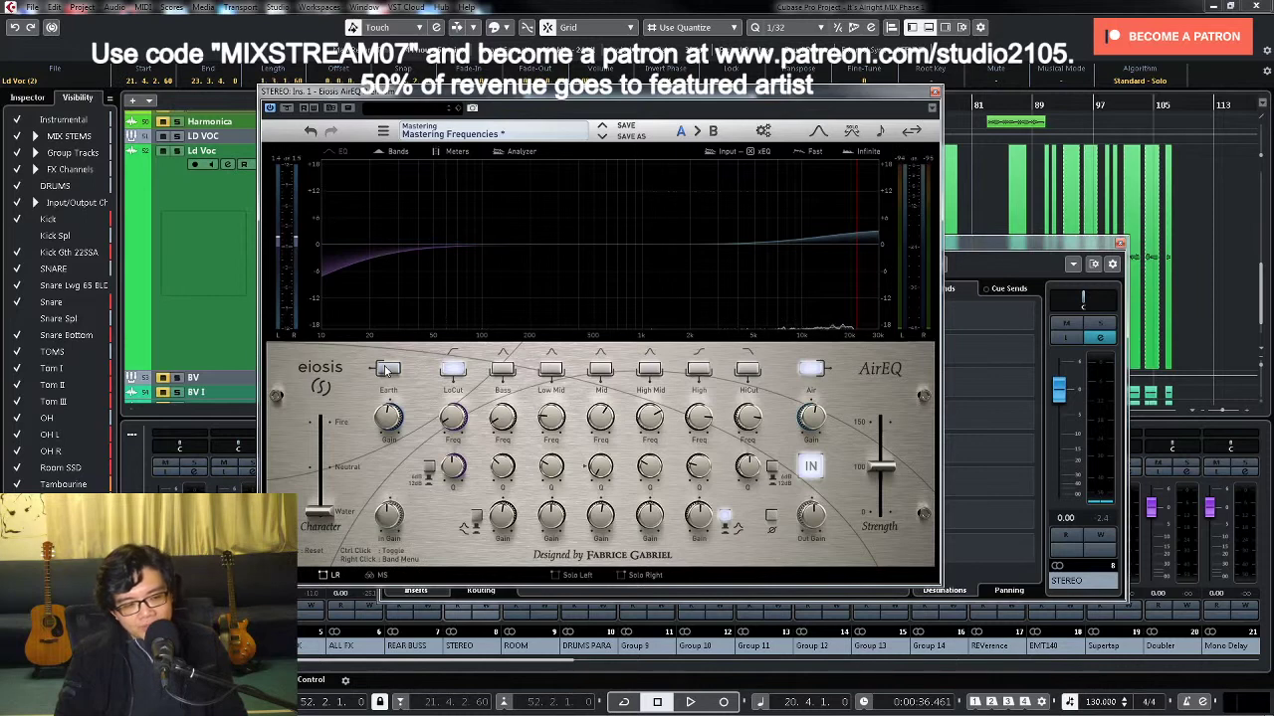
Step: Enable the Mid band in the STEREO group's AirEQ, audition it on and off during playback, and close the equalizer
{"action": "left_click", "coordinate": [597, 370]}
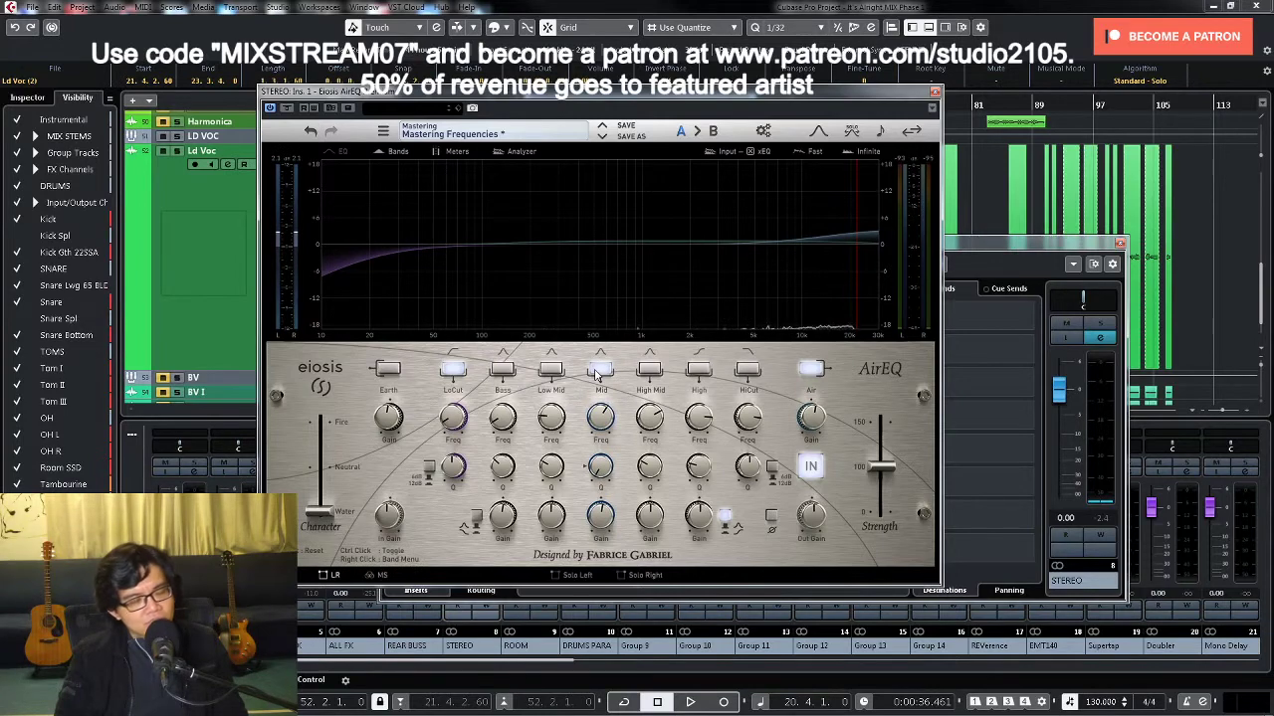
{"action": "left_click", "coordinate": [597, 370]}
{"action": "key", "text": "space"}
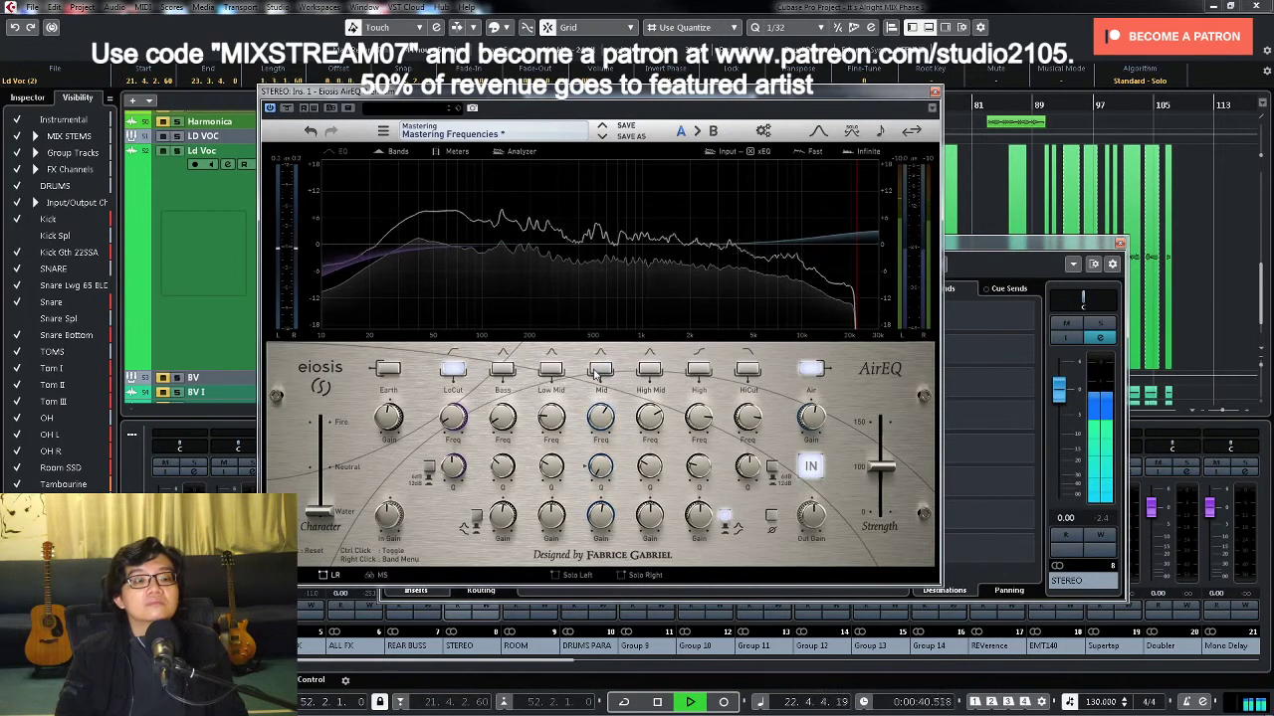
{"action": "left_click", "coordinate": [595, 371]}
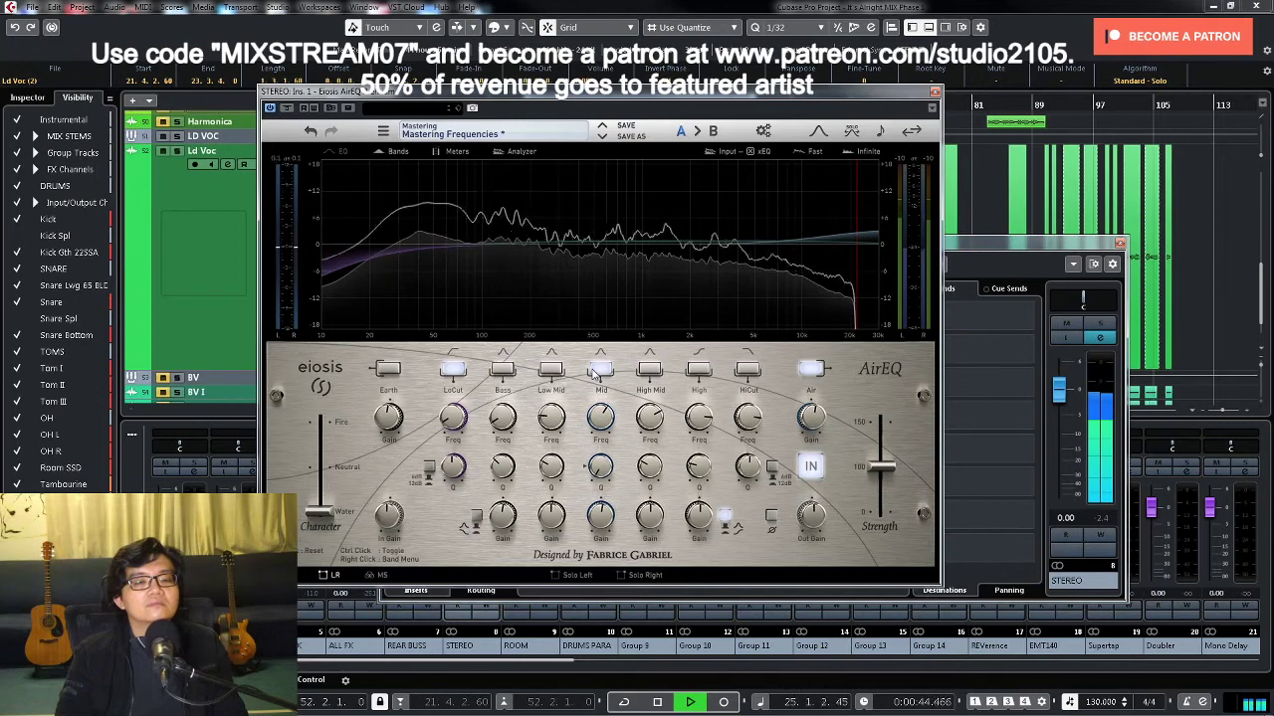
{"action": "key", "text": "space"}
{"action": "left_click", "coordinate": [934, 93]}
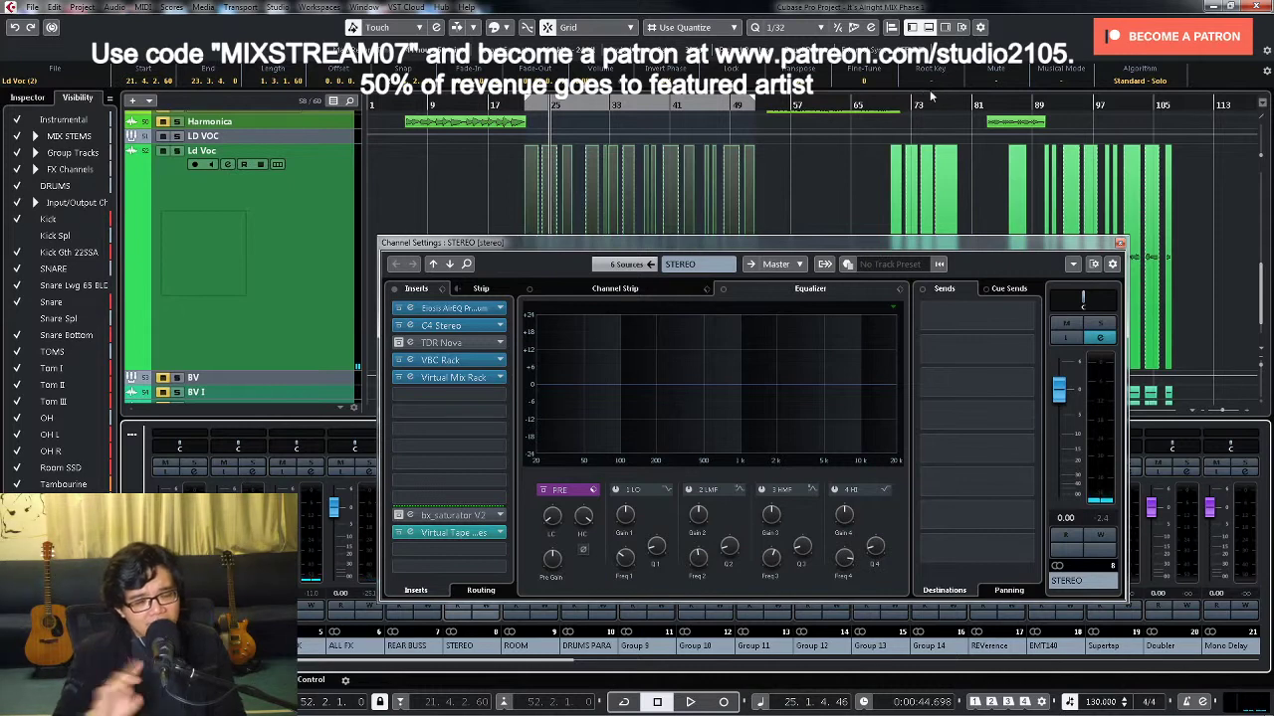
Step: Lower the STEREO group's C4 master threshold about 12 dB during playback, then close the plug-in and channel settings and stop
{"action": "left_click", "coordinate": [468, 325]}
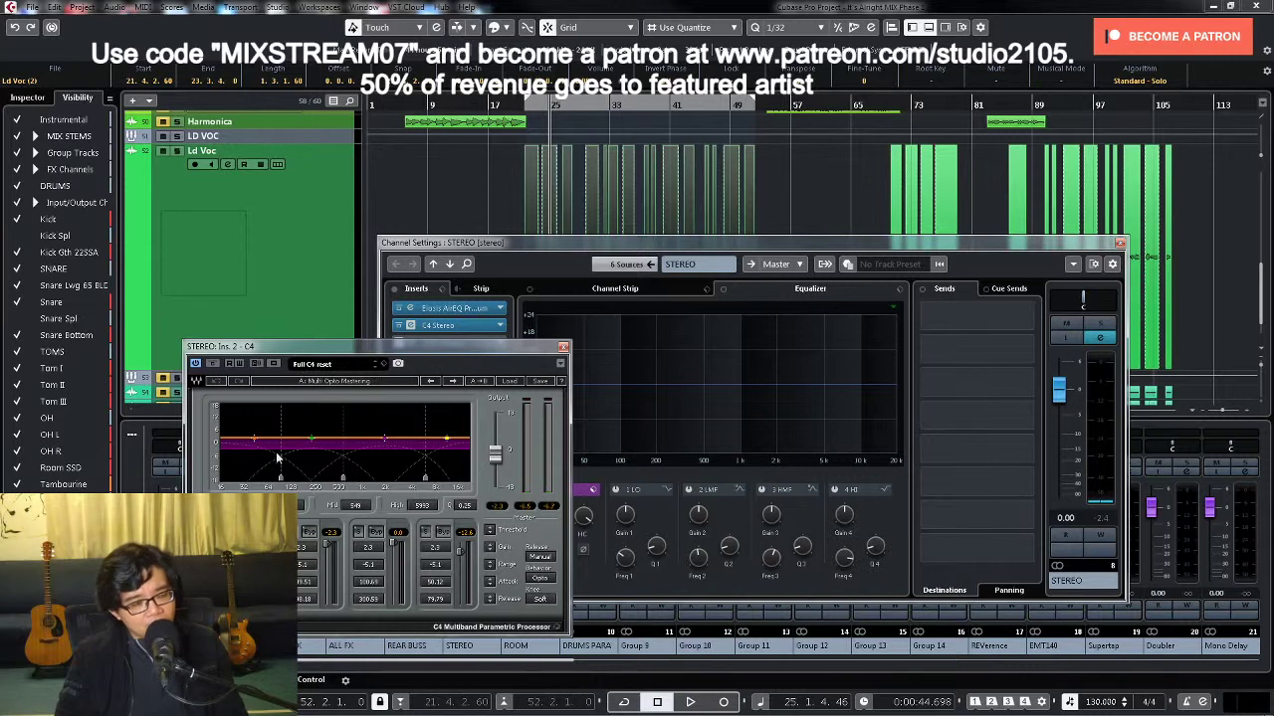
{"action": "left_click_drag", "start_coordinate": [454, 347], "coordinate": [661, 203]}
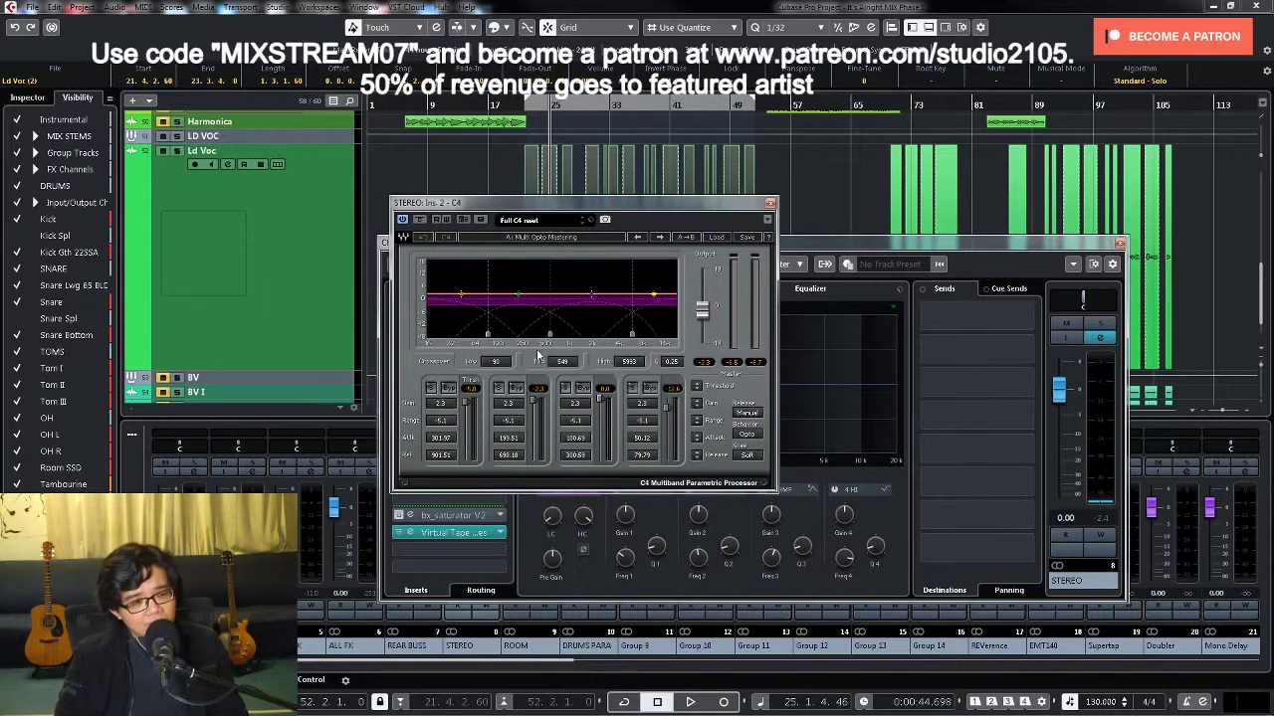
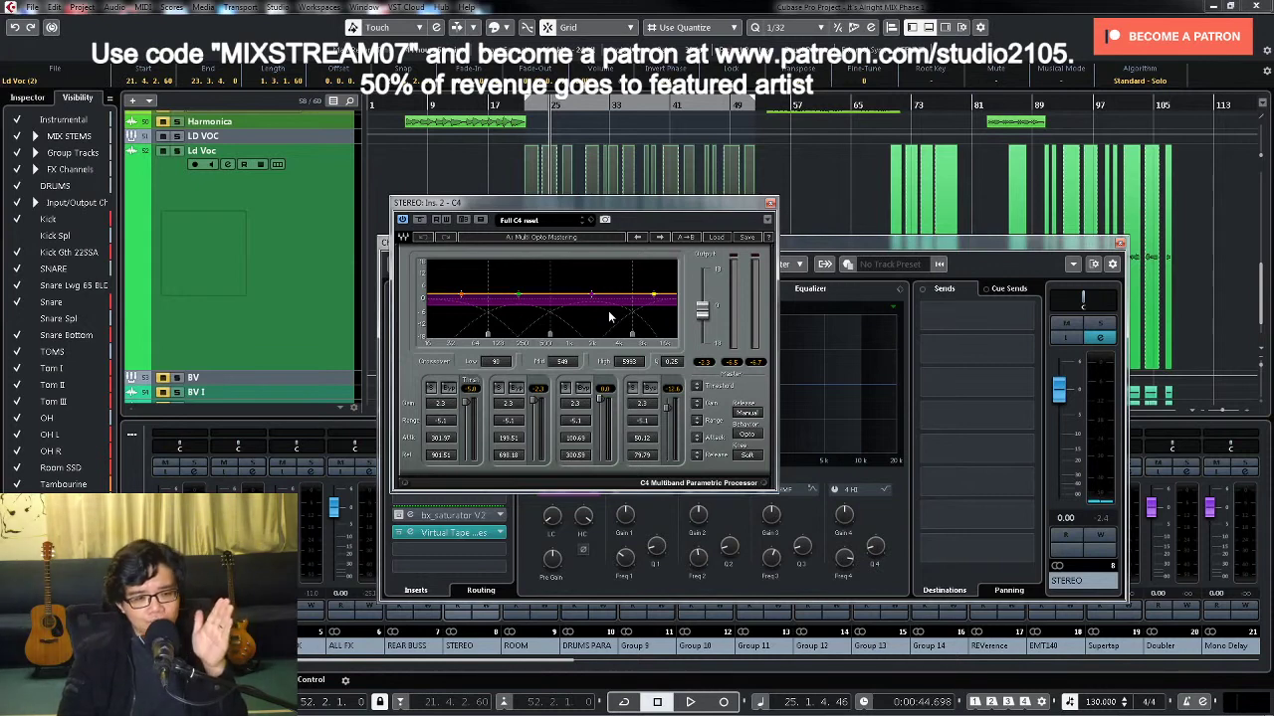
{"action": "key", "text": "KP_1"}
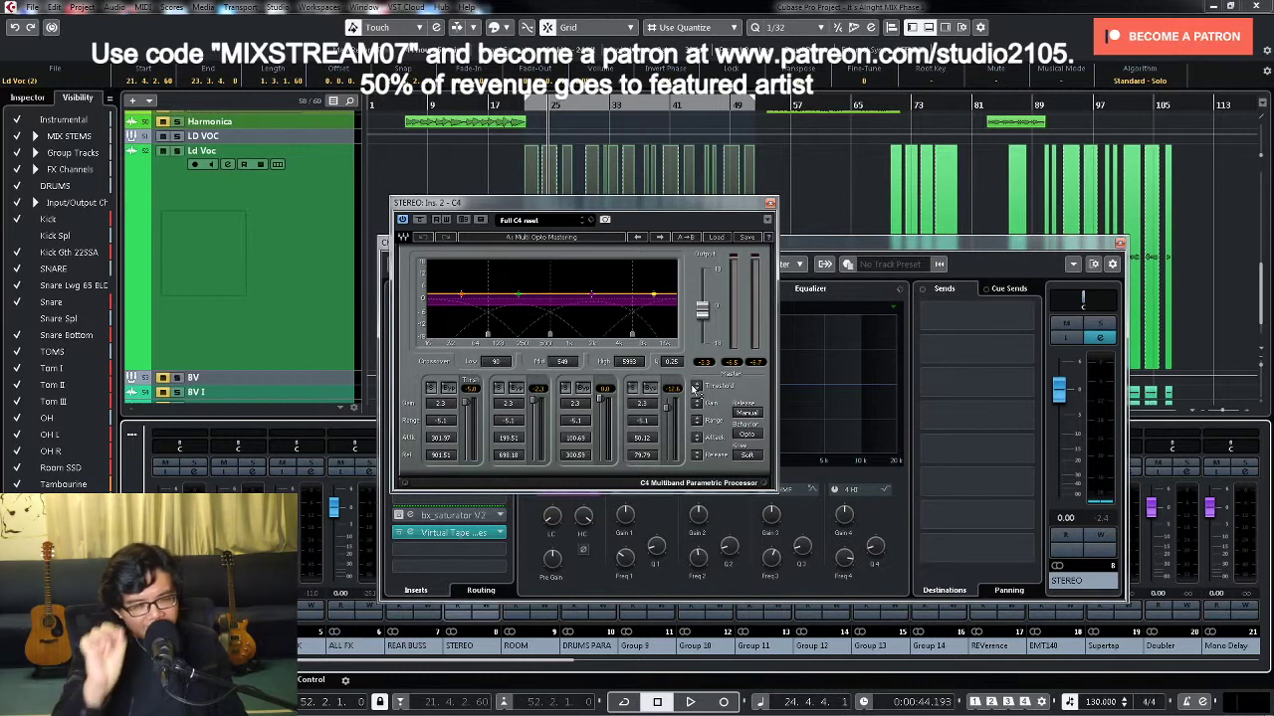
{"action": "key", "text": "space"}
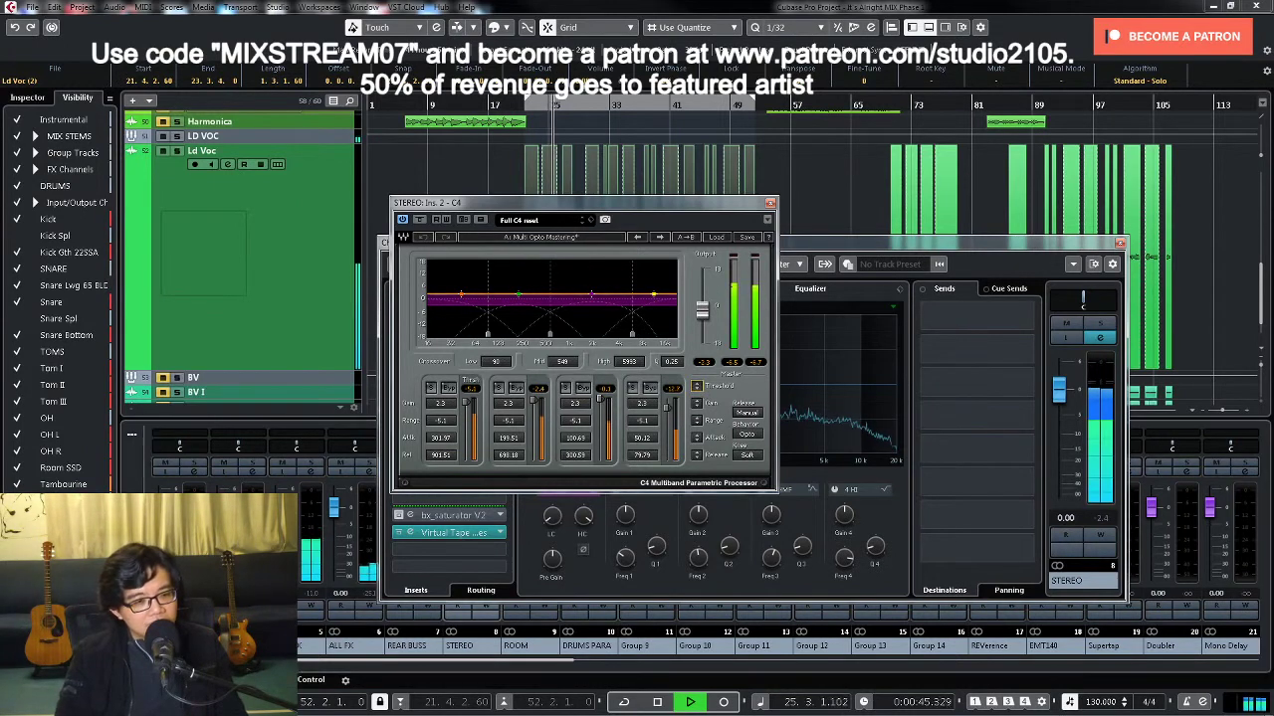
{"action": "key", "text": "space"}
{"action": "key", "text": "space"}
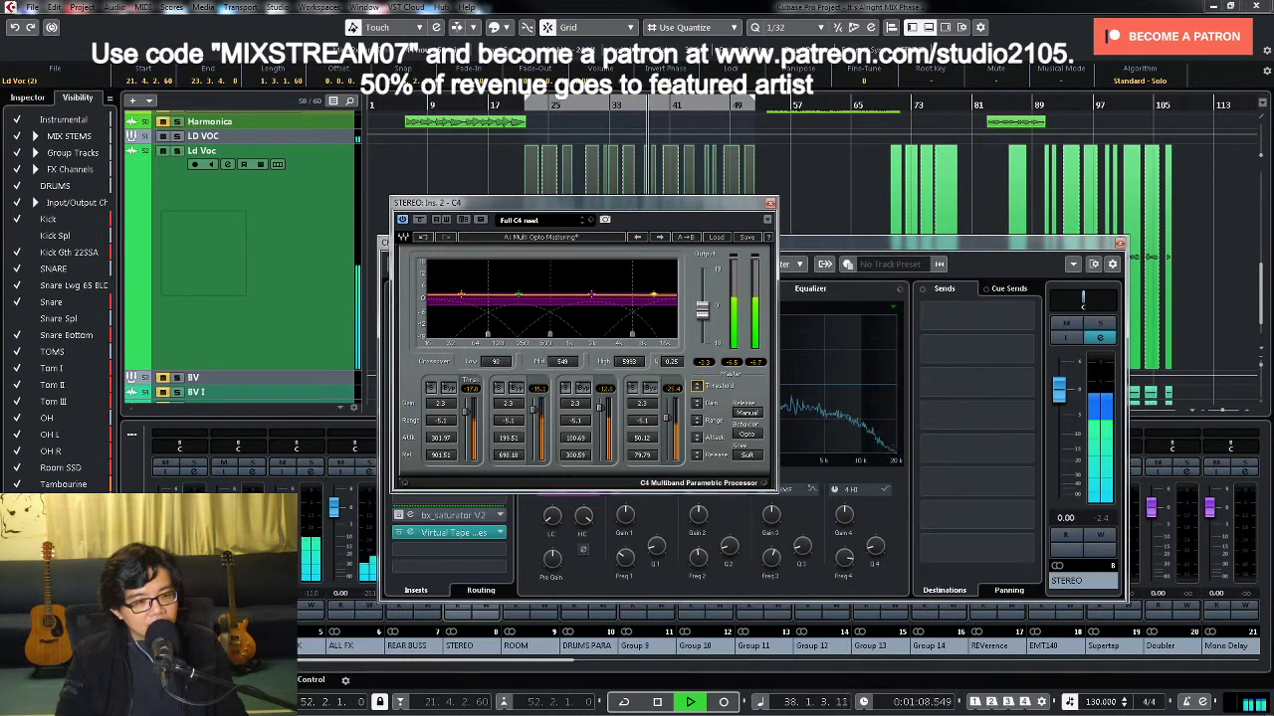
{"action": "left_click", "coordinate": [768, 203]}
{"action": "left_click", "coordinate": [1118, 243]}
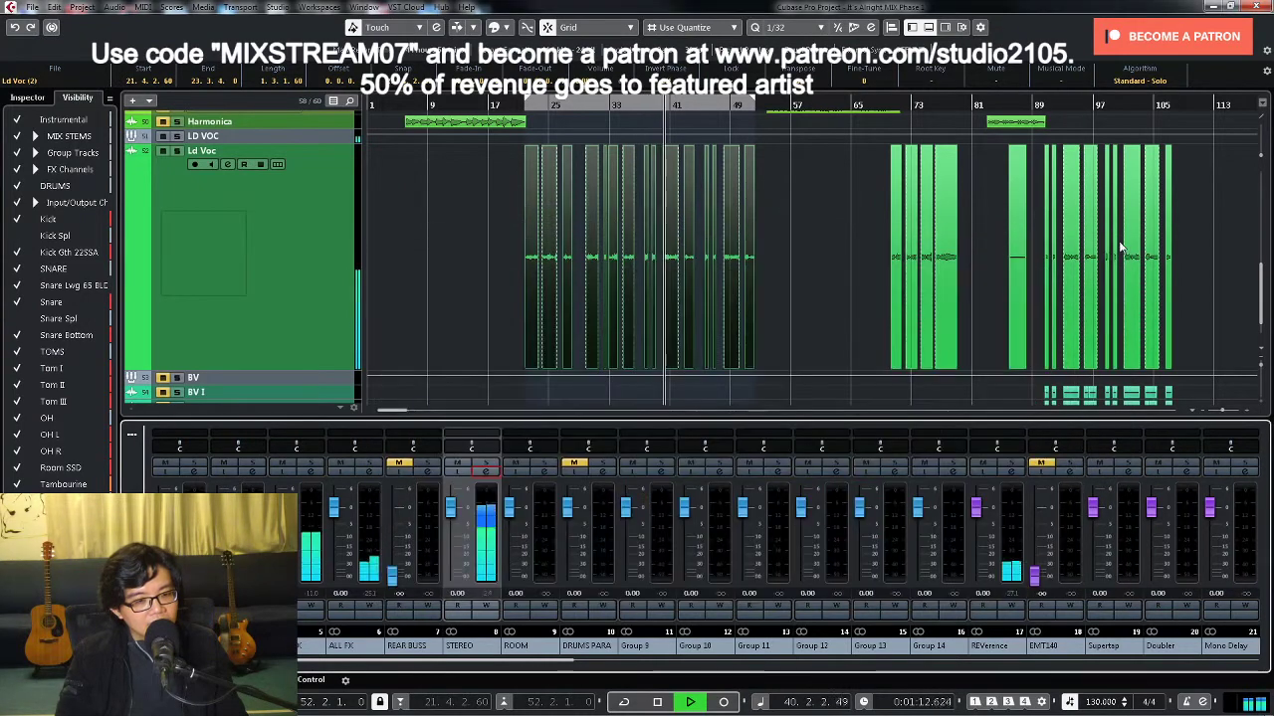
{"action": "key", "text": "space"}
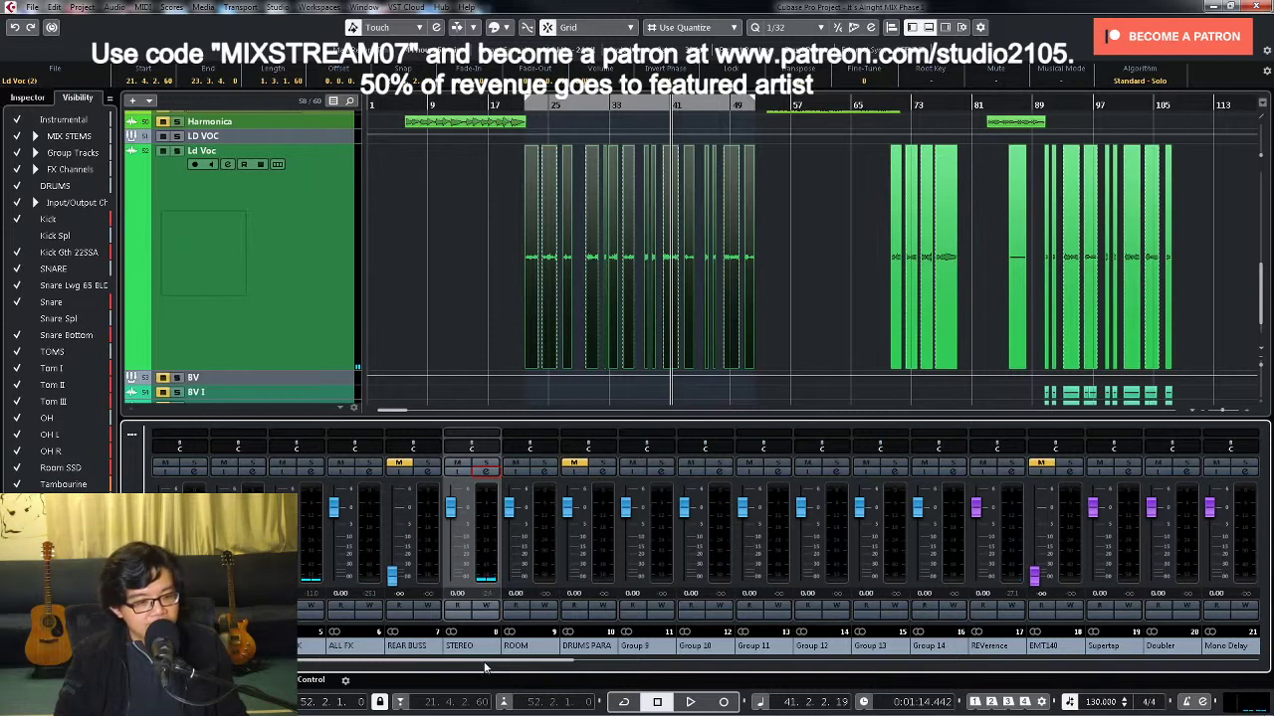
Step: Load the EnvelopeShaper into the channel strip of the Kick Gth 22SSA track
{"action": "left_click_drag", "start_coordinate": [485, 667], "coordinate": [381, 667]}
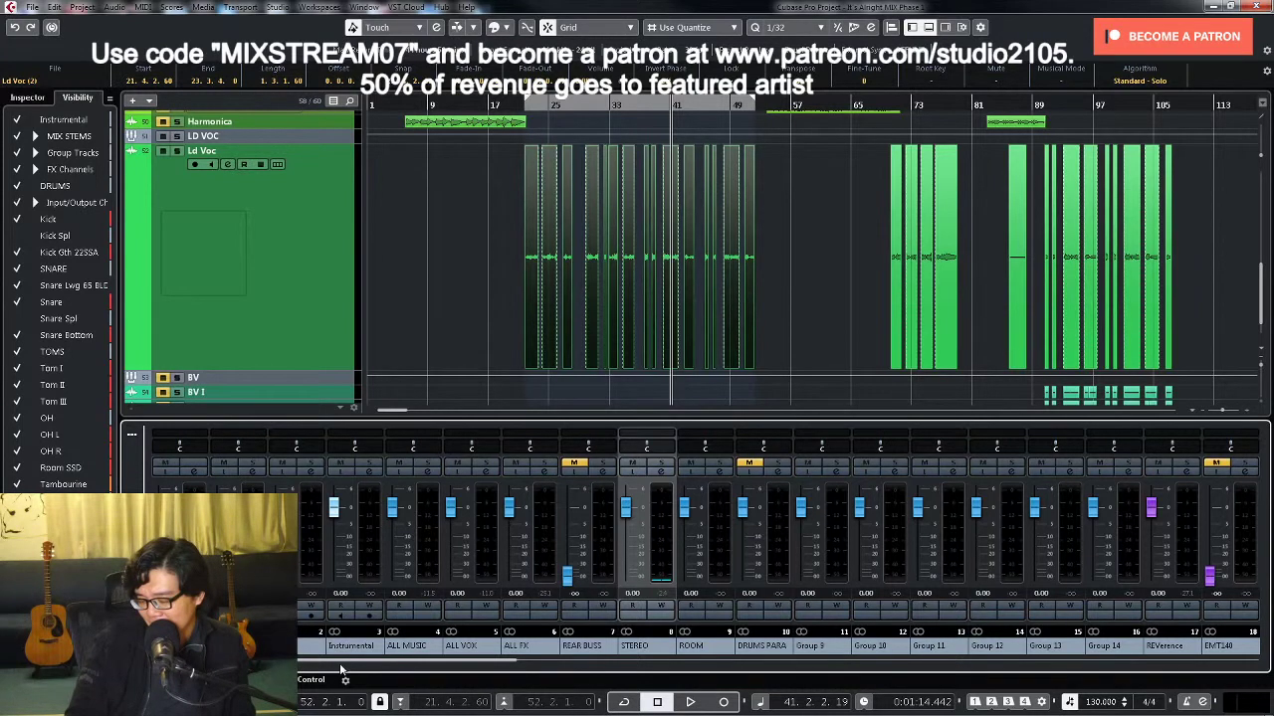
{"action": "mouse_move", "coordinate": [1116, 708]}
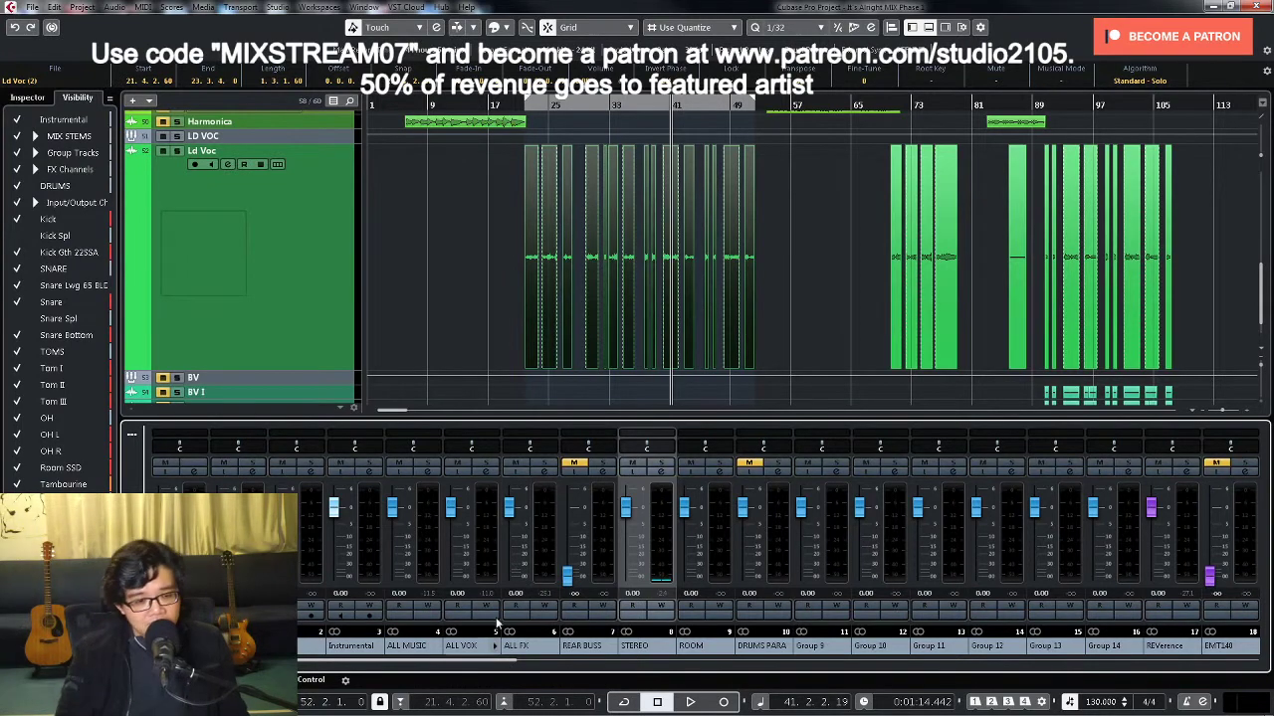
{"action": "left_click_drag", "start_coordinate": [476, 663], "coordinate": [787, 664]}
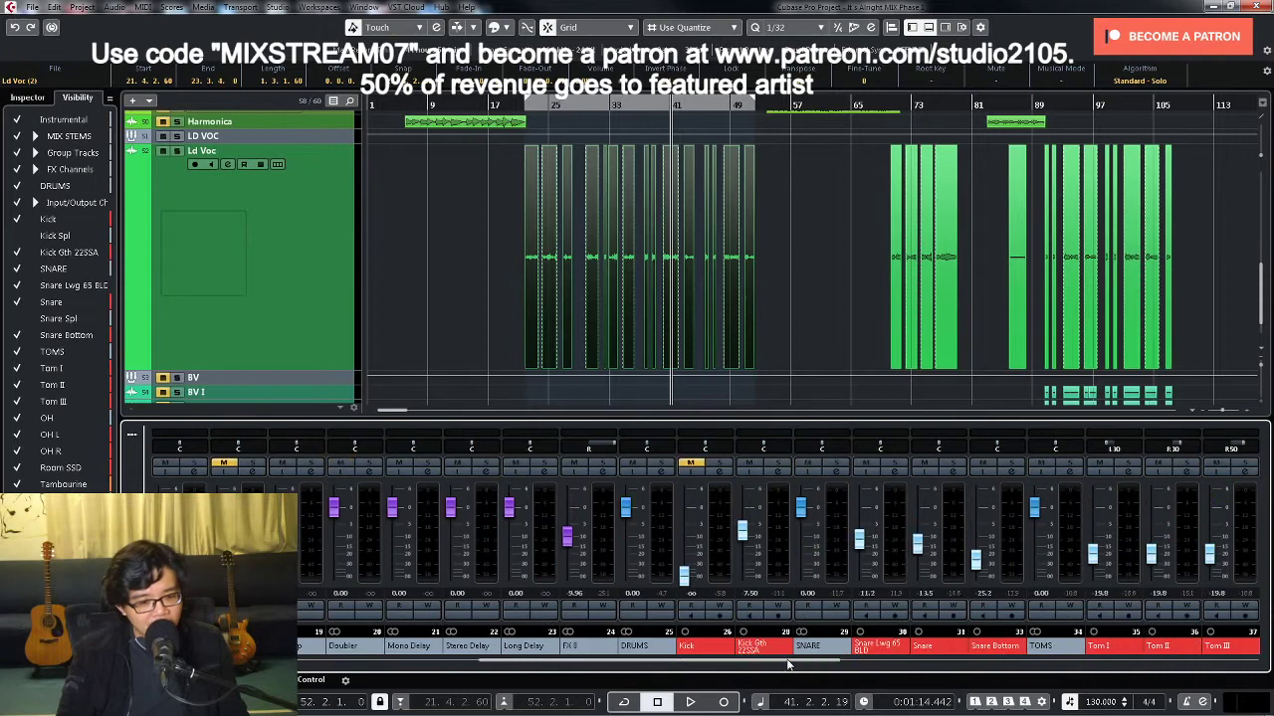
{"action": "left_click", "coordinate": [778, 473]}
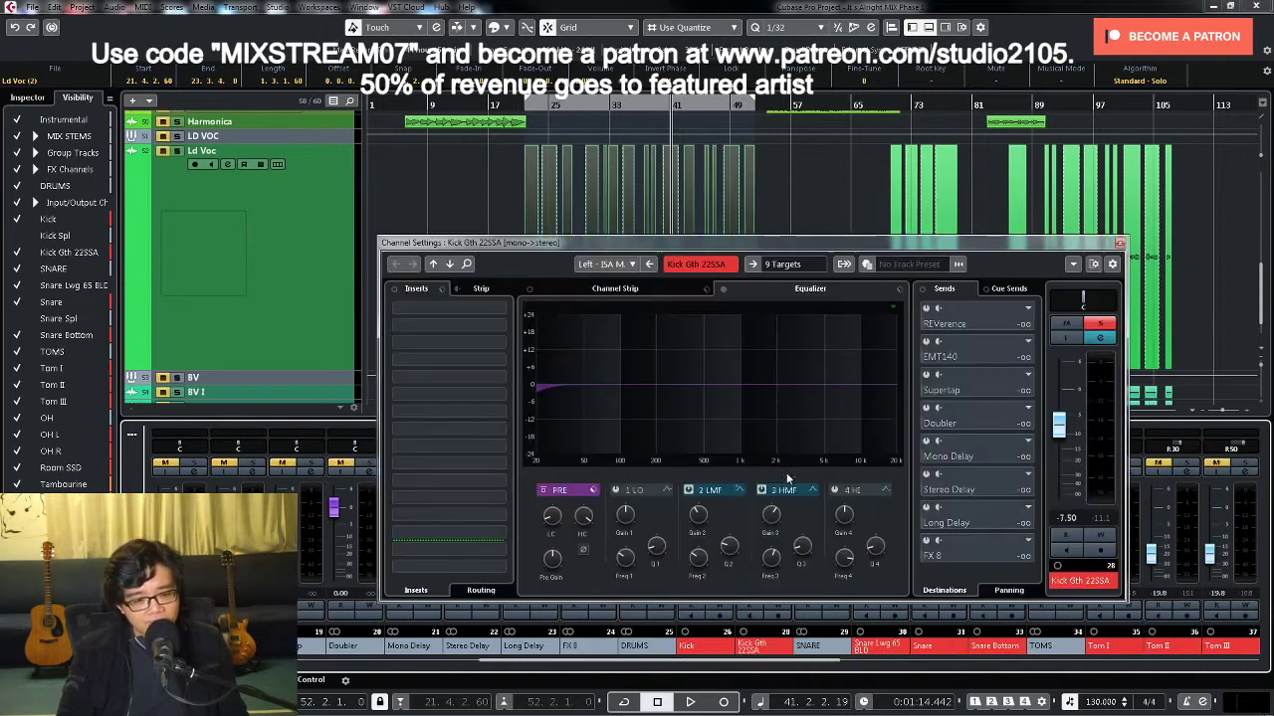
{"action": "left_click", "coordinate": [706, 290]}
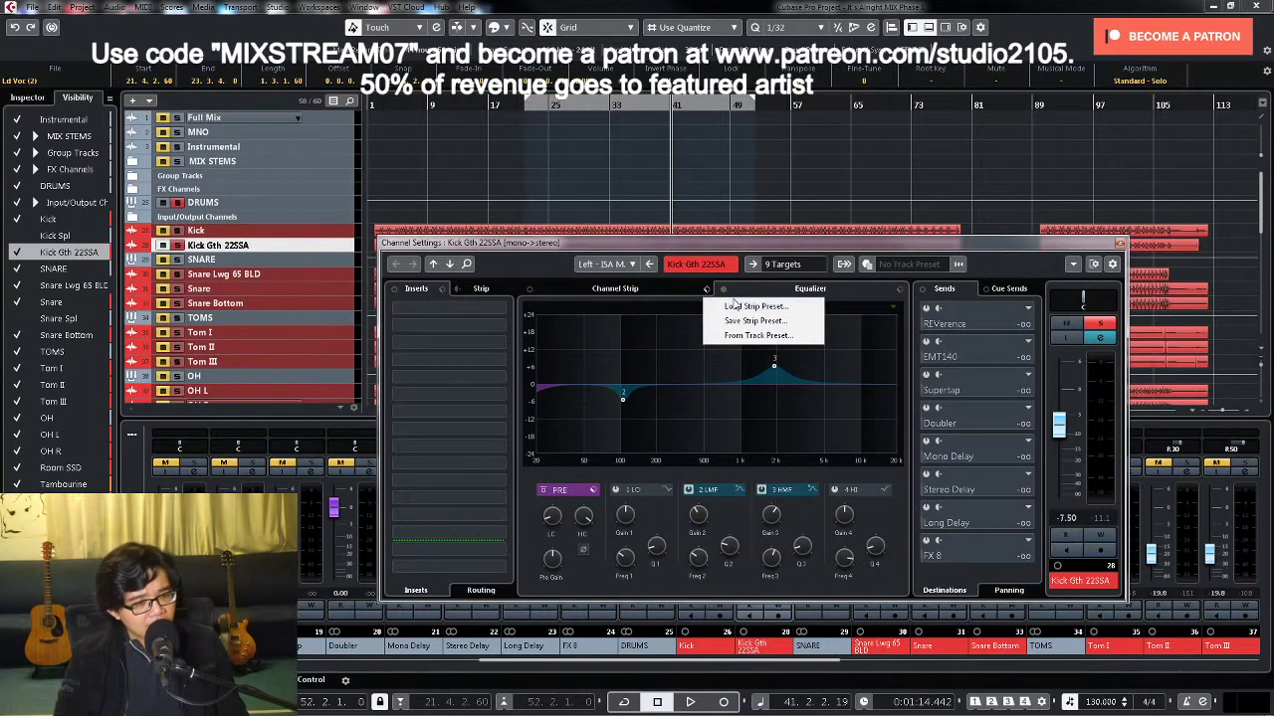
{"action": "left_click", "coordinate": [660, 283]}
{"action": "left_click", "coordinate": [673, 290]}
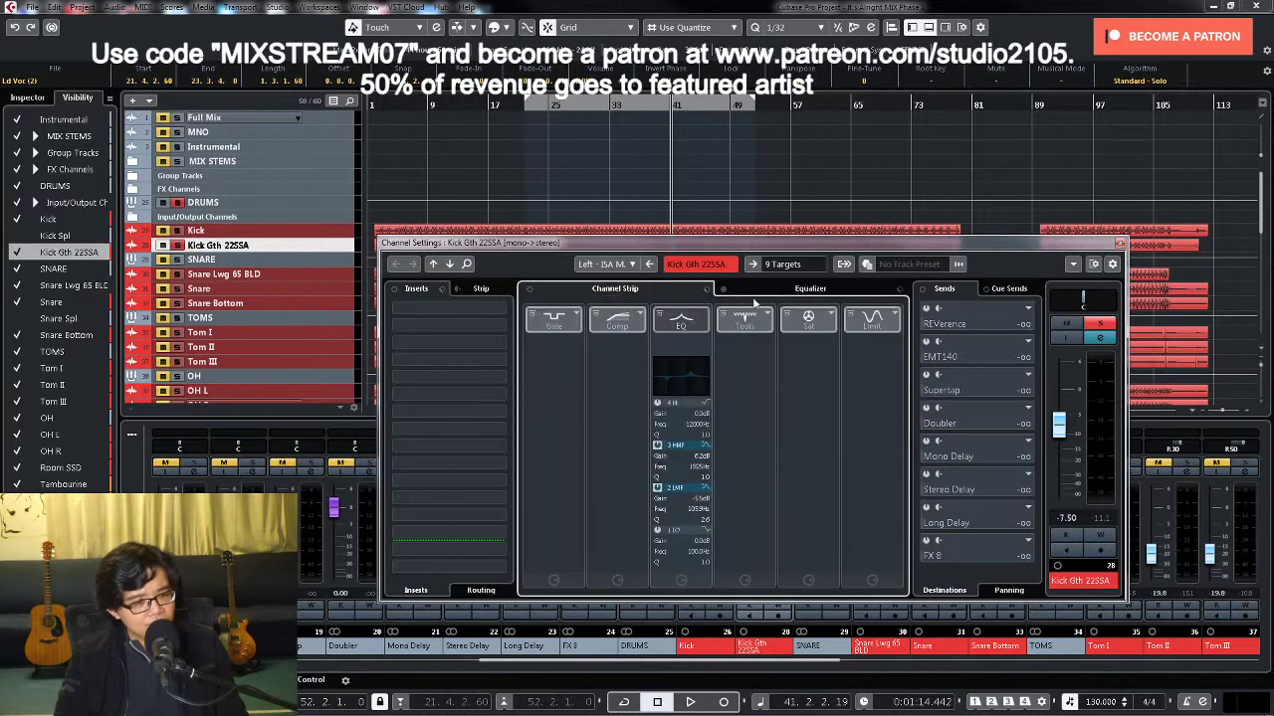
{"action": "left_click", "coordinate": [766, 316]}
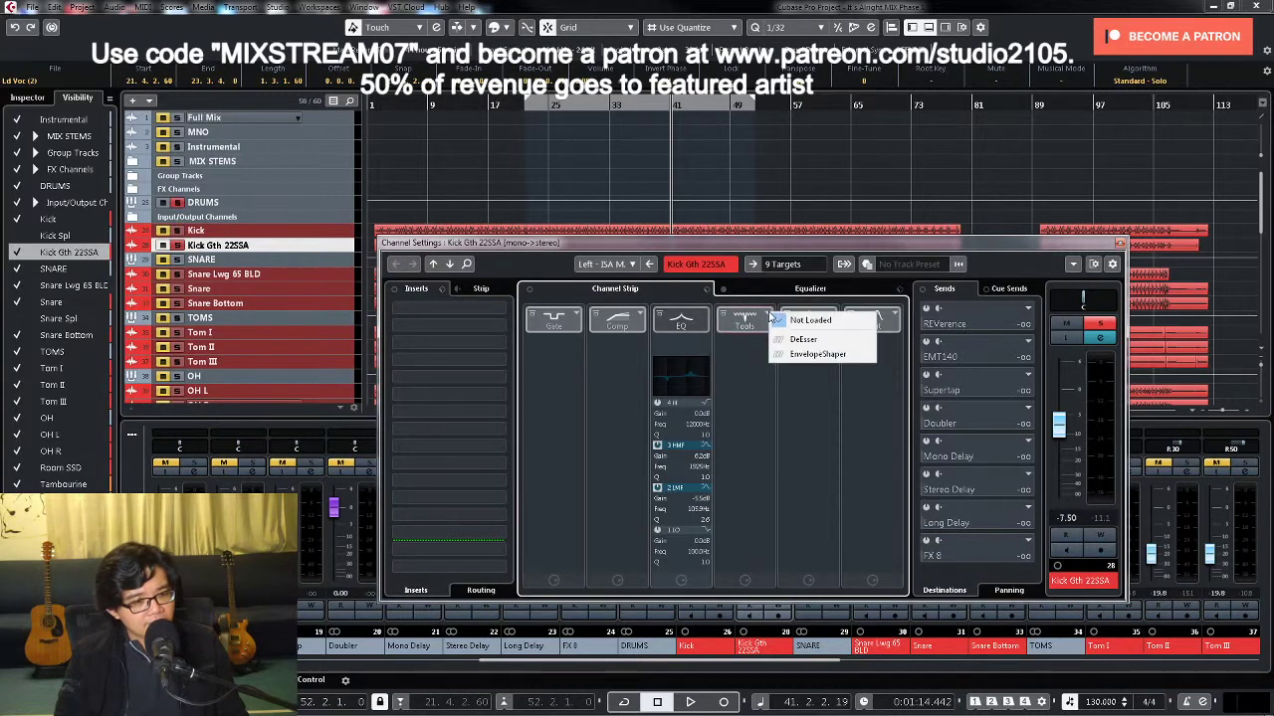
{"action": "left_click", "coordinate": [824, 354]}
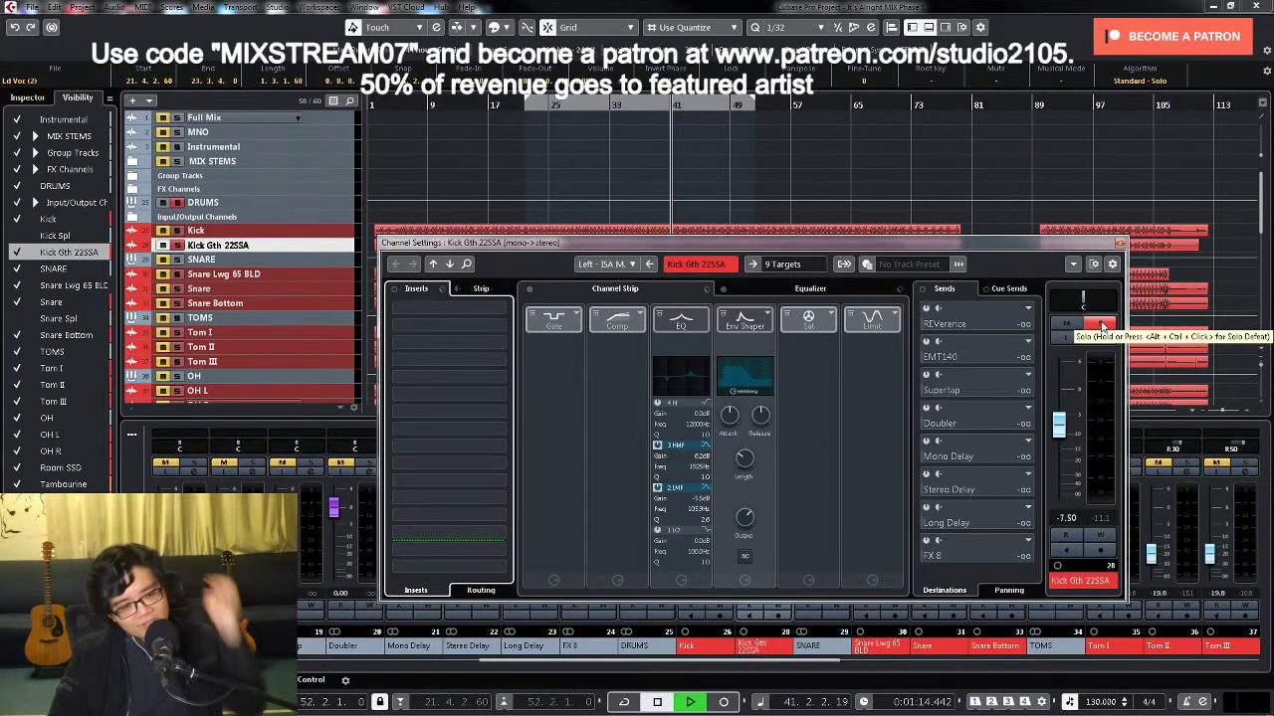
Step: Lower the kick's envelope shaper release to -20.0 dB during solo playback and compare it with the module bypassed
{"action": "key", "text": "space"}
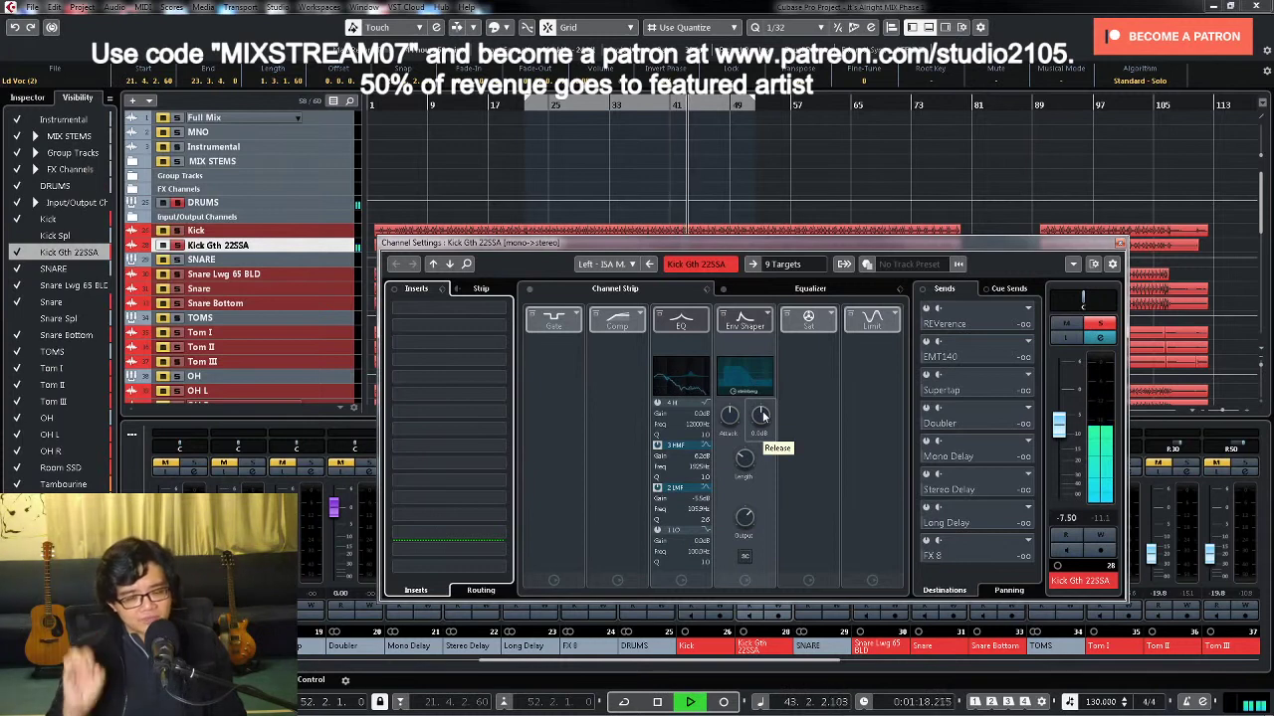
{"action": "left_click_drag", "start_coordinate": [761, 416], "coordinate": [762, 438]}
{"action": "scroll", "coordinate": [758, 422], "scroll_direction": "down", "scroll_amount": 3}
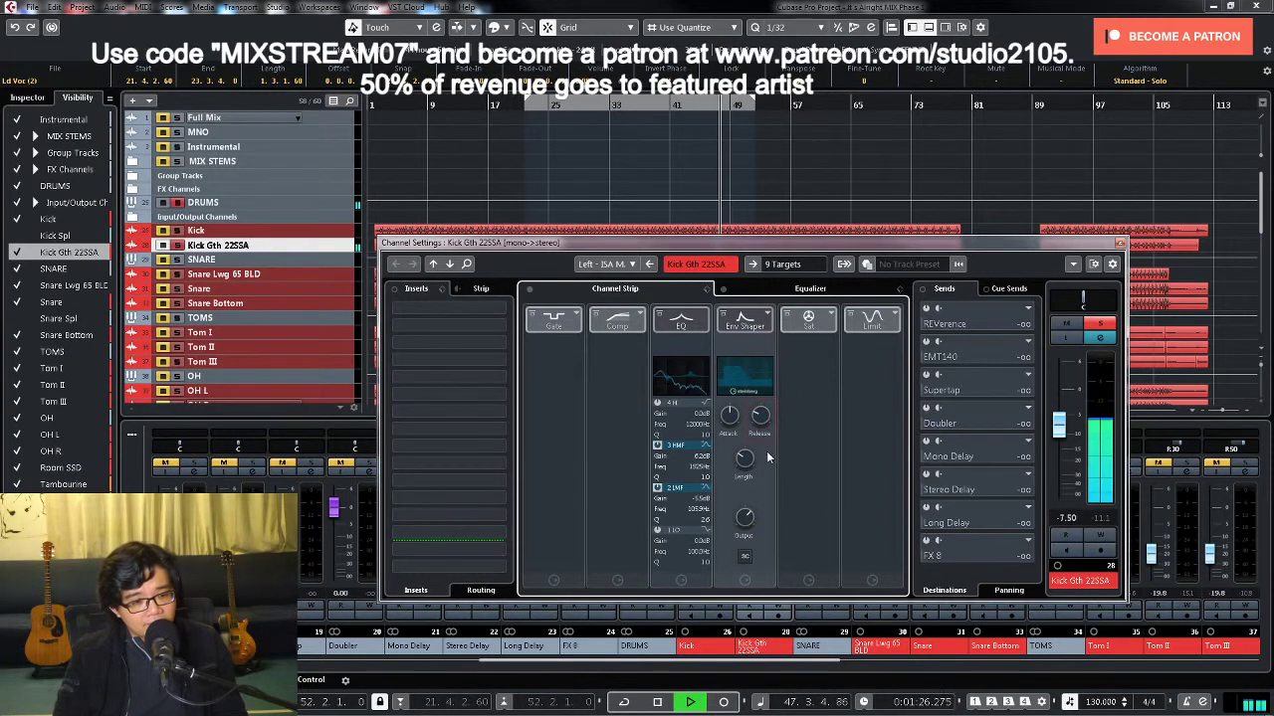
{"action": "scroll", "coordinate": [763, 420], "scroll_direction": "down", "scroll_amount": 1}
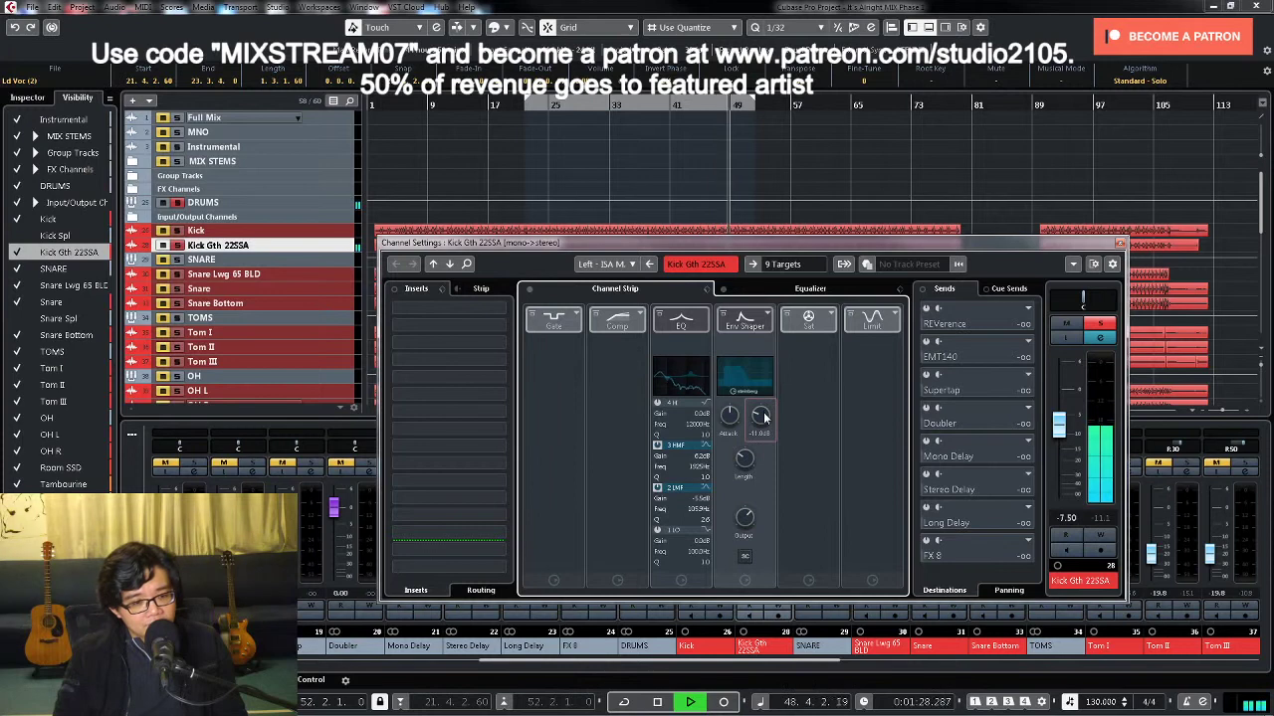
{"action": "left_click_drag", "start_coordinate": [763, 417], "coordinate": [737, 532]}
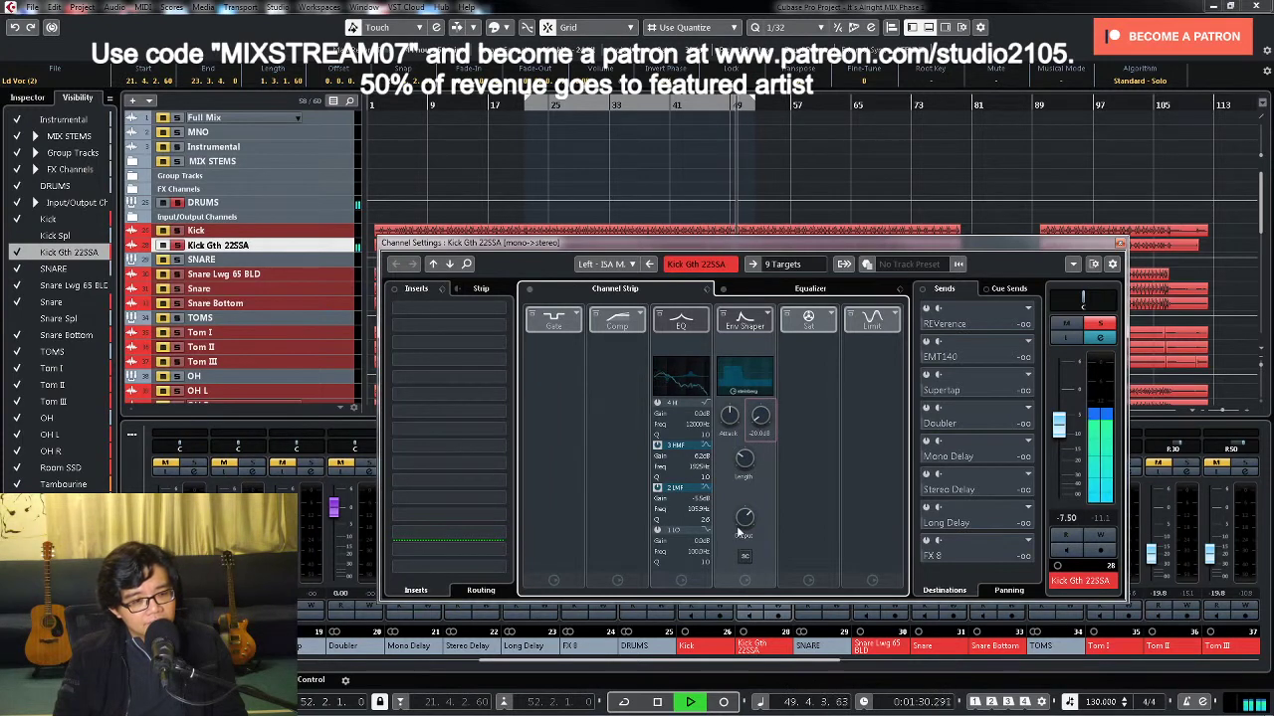
{"action": "left_click", "coordinate": [723, 316]}
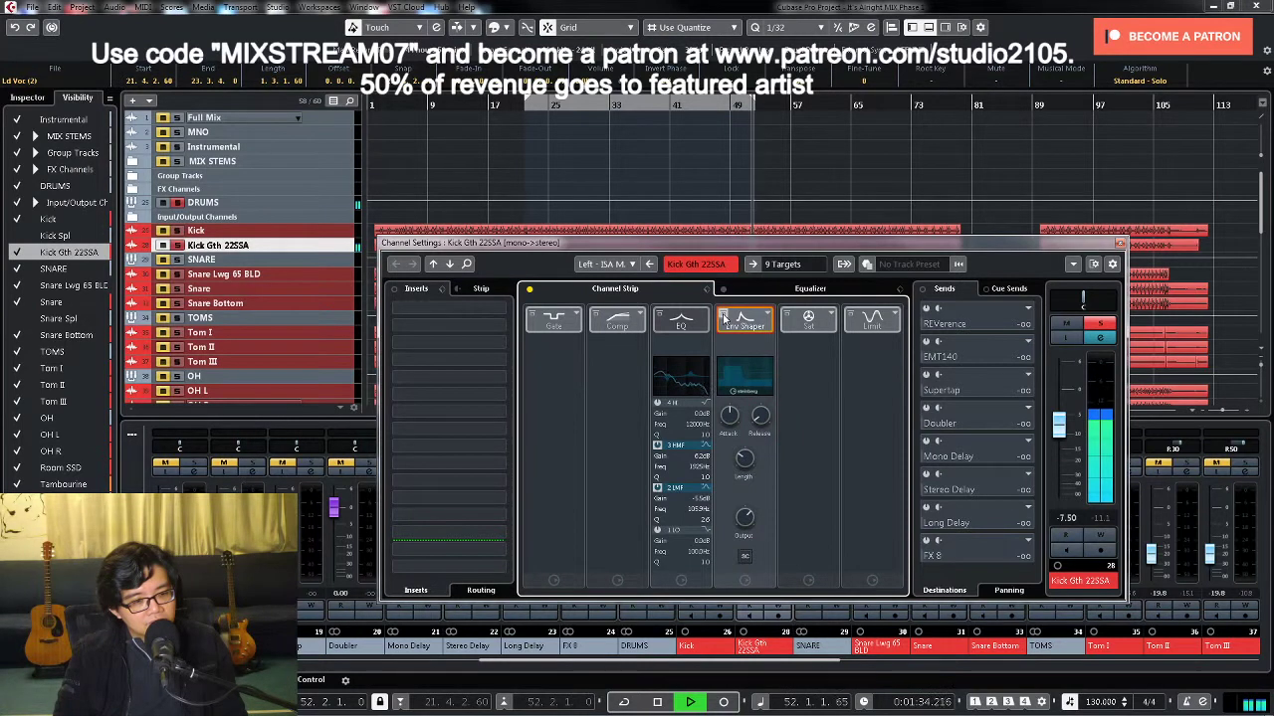
{"action": "left_click", "coordinate": [724, 317]}
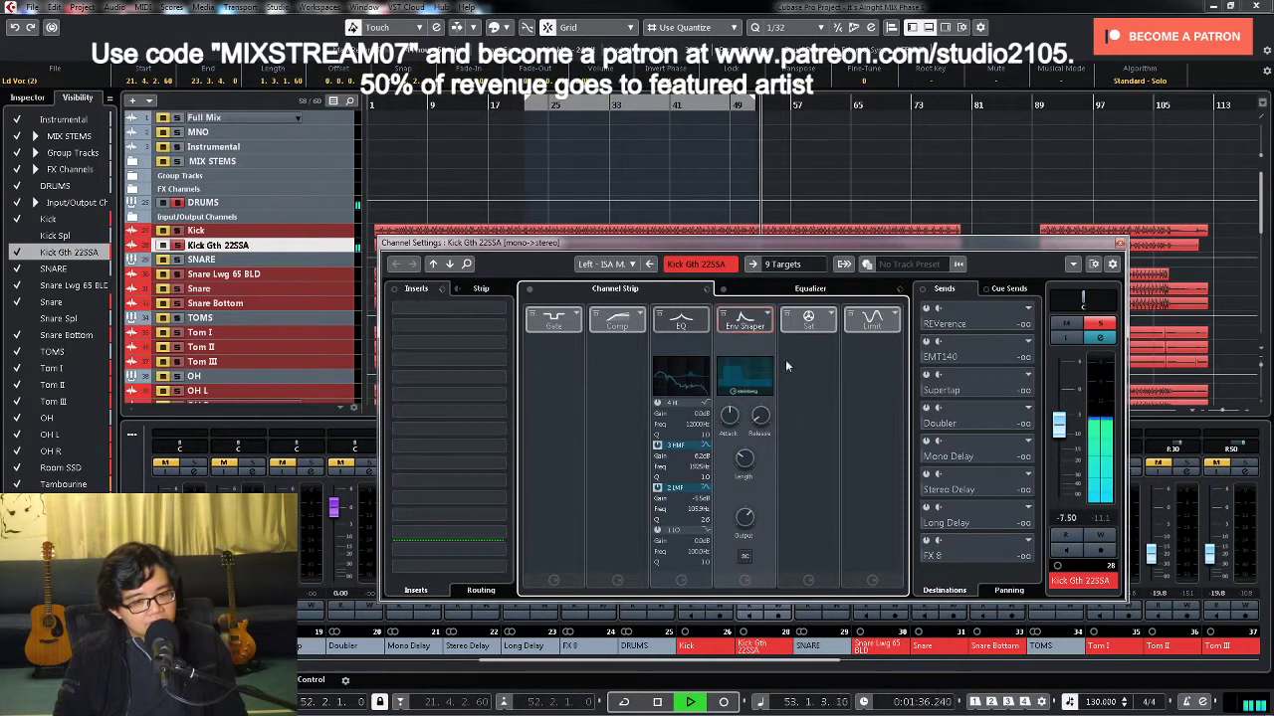
Step: Take the kick out of solo and raise its envelope shaper release to about -15 dB in the full mix
{"action": "left_click", "coordinate": [1101, 324]}
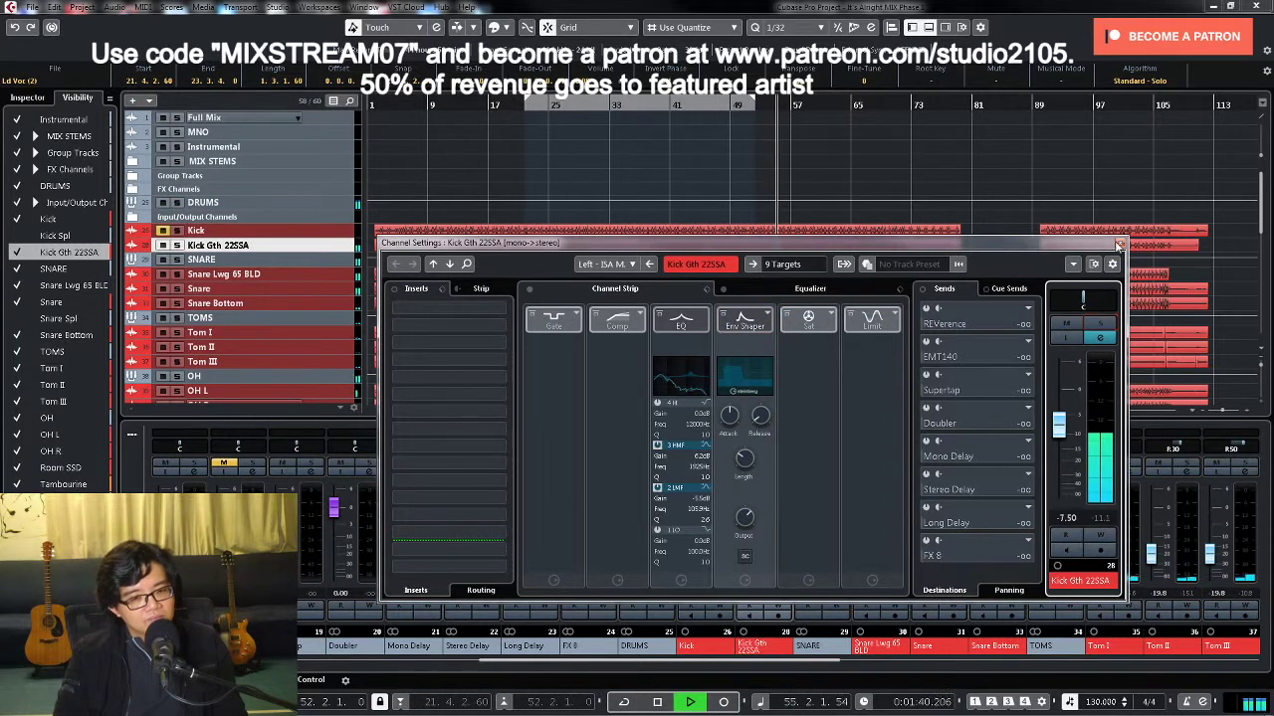
{"action": "left_click", "coordinate": [762, 421]}
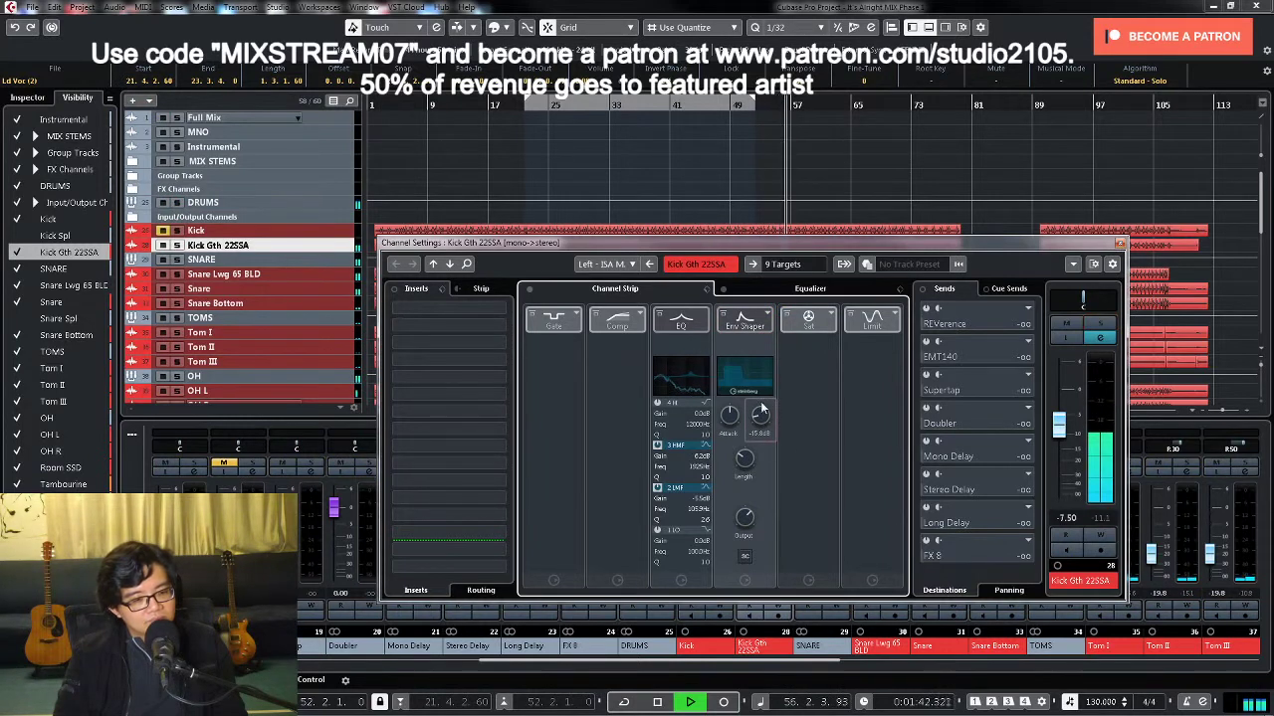
Step: Raise the kick's envelope shaper release slightly, then stop playback and solo the Kick Gth 22SSA channel
{"action": "left_click_drag", "start_coordinate": [762, 421], "coordinate": [760, 396]}
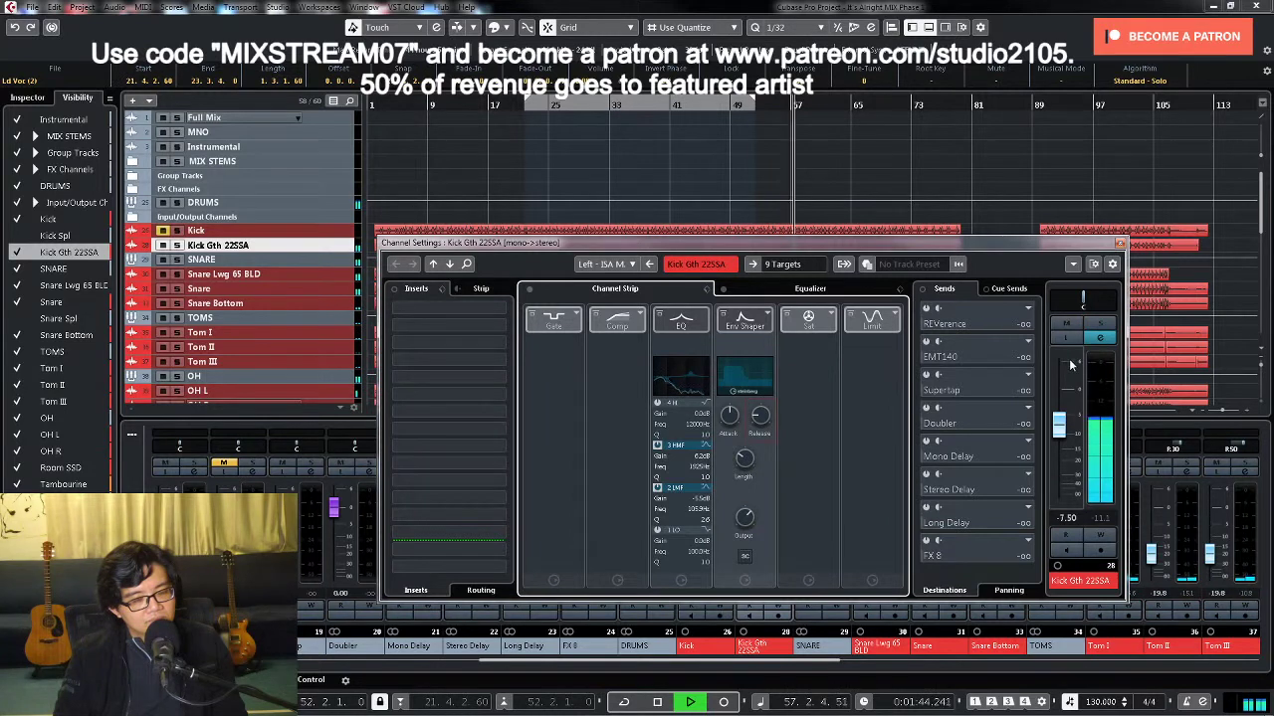
{"action": "key", "text": "space"}
{"action": "left_click", "coordinate": [1100, 324]}
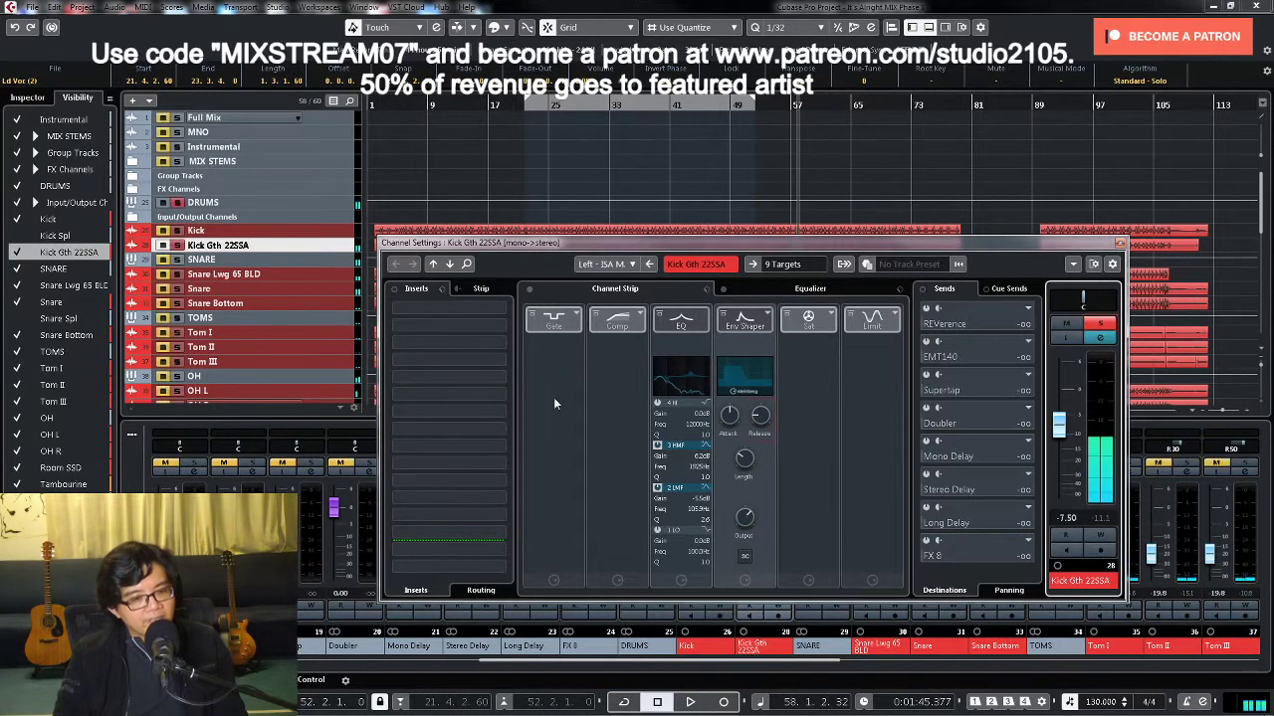
Step: Load the UAD UA 1176LN Rev E compressor into the second insert slot of the Kick Gth 22SSA channel
{"action": "left_click", "coordinate": [499, 325]}
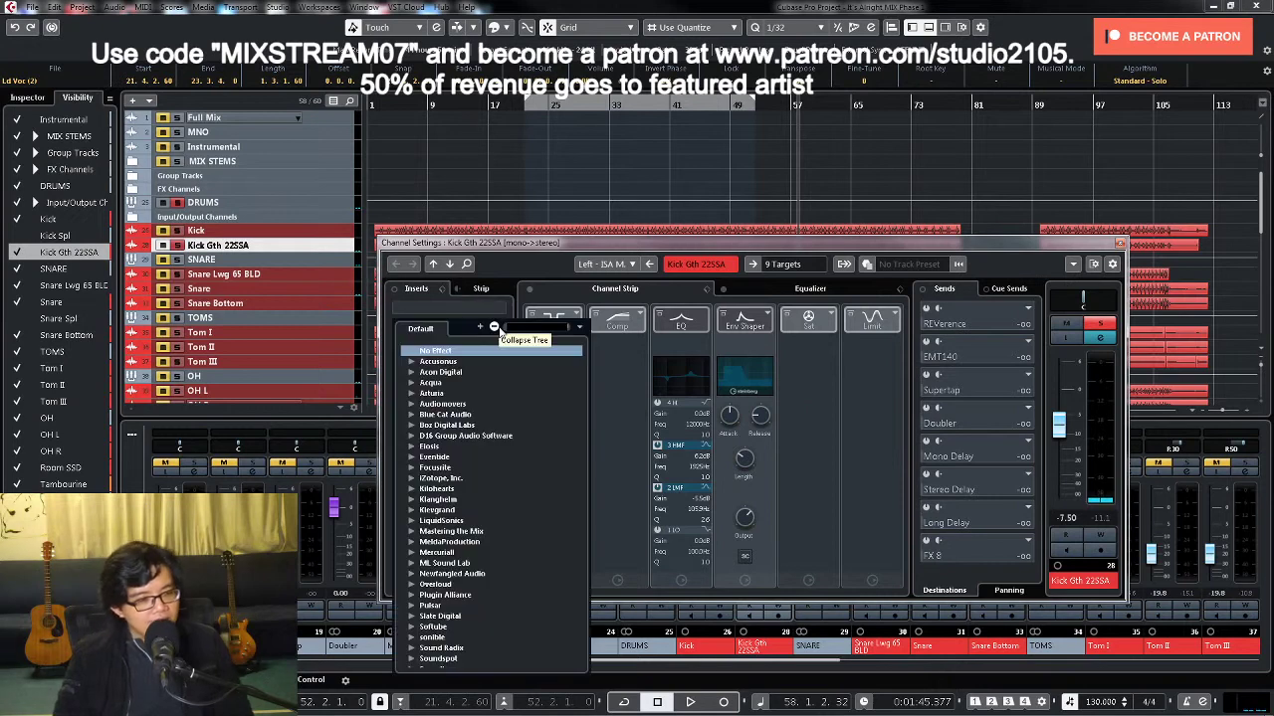
{"action": "scroll", "coordinate": [466, 497], "scroll_direction": "down", "scroll_amount": 3}
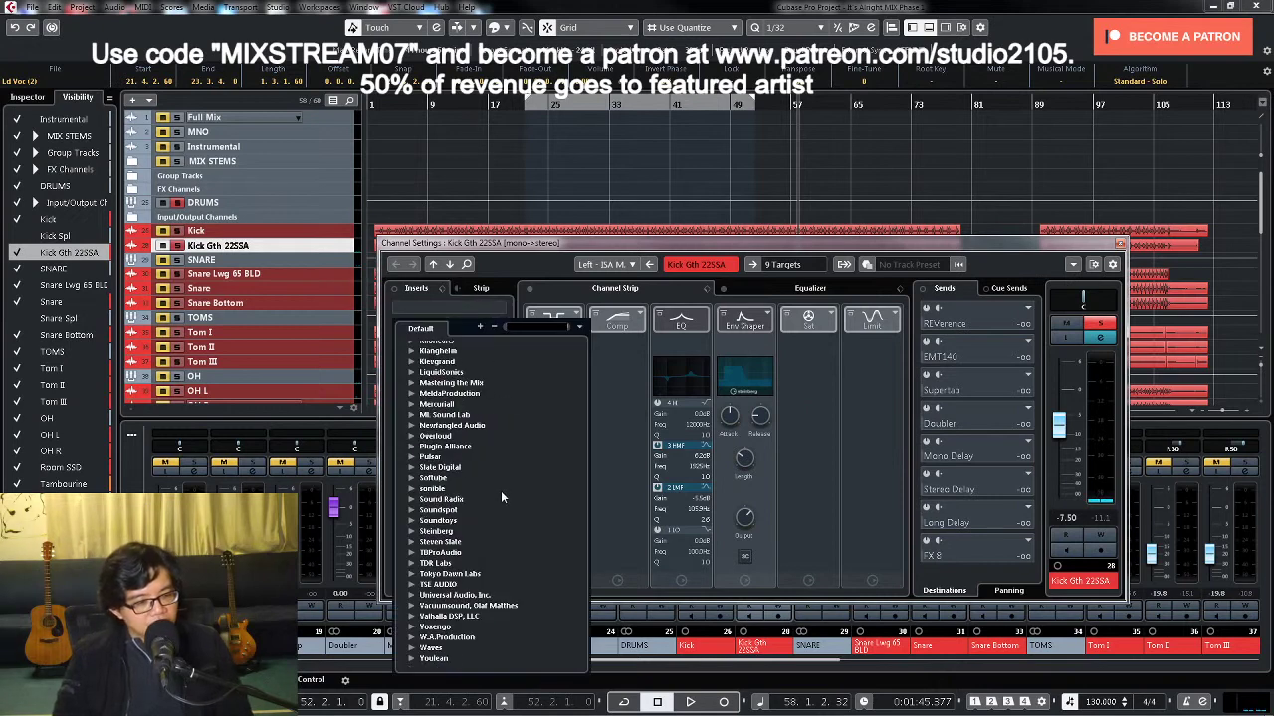
{"action": "left_click", "coordinate": [410, 595]}
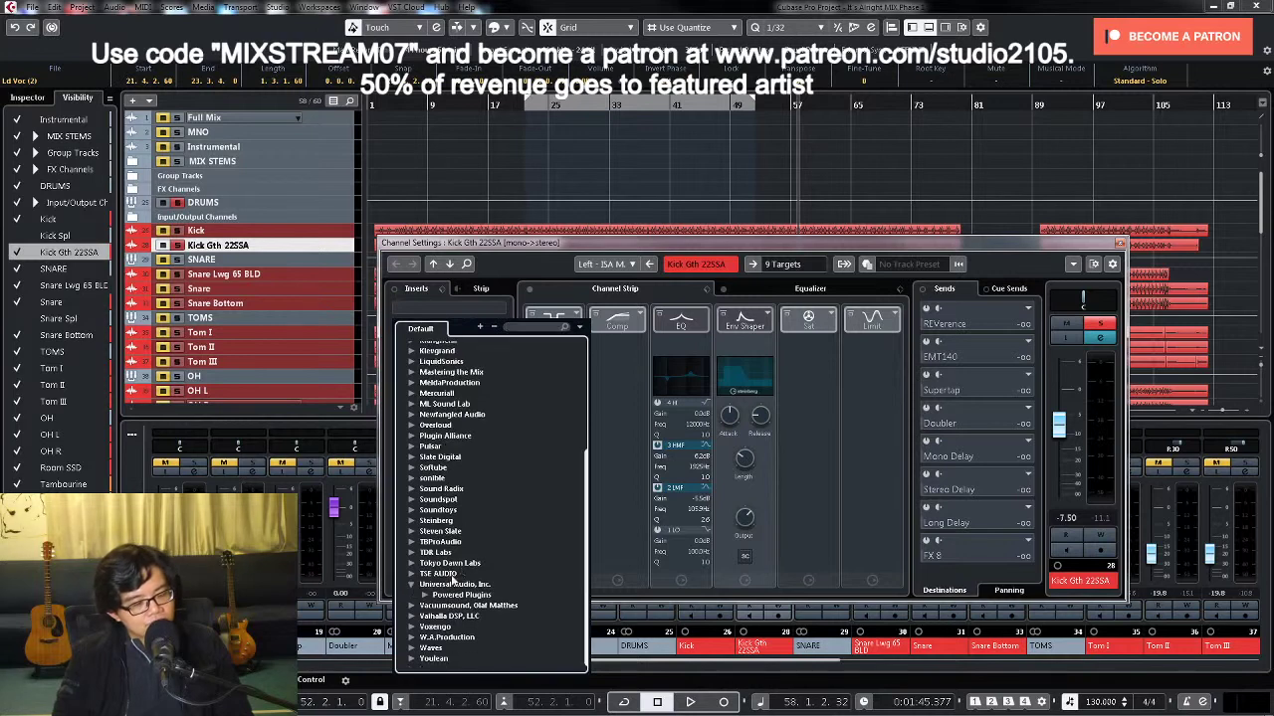
{"action": "left_click", "coordinate": [426, 595]}
{"action": "scroll", "coordinate": [515, 563], "scroll_direction": "down", "scroll_amount": 6}
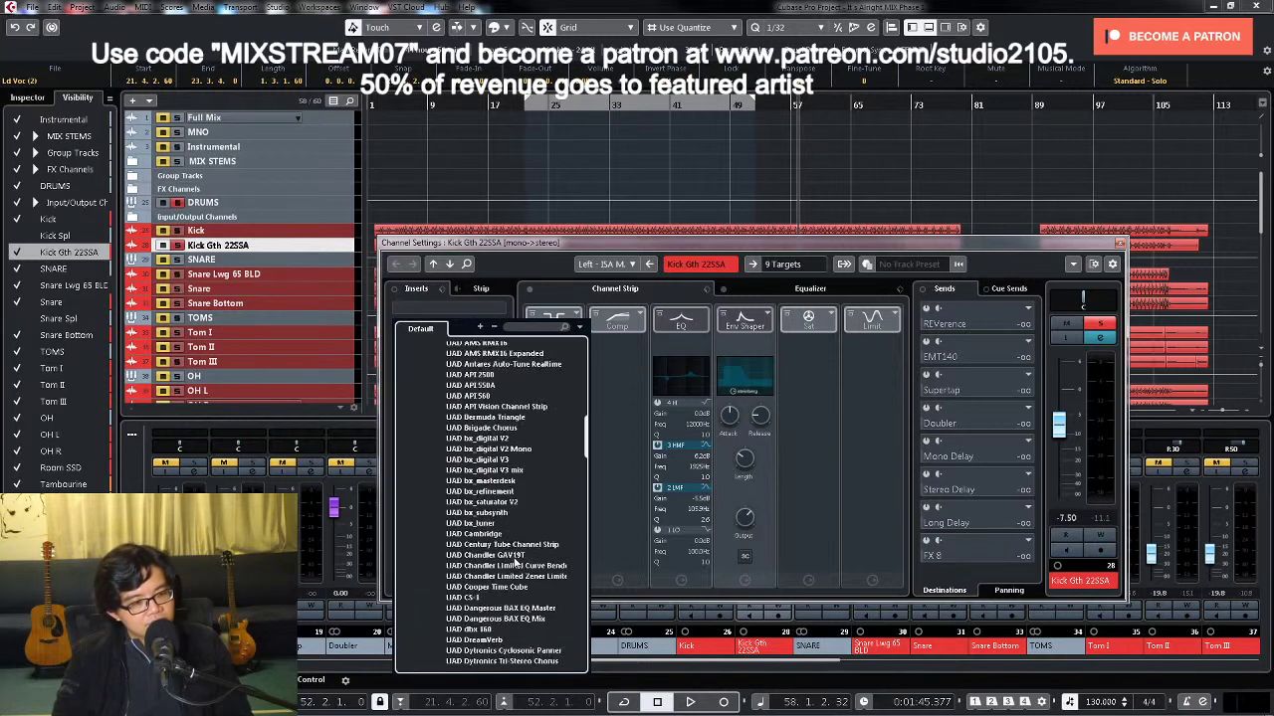
{"action": "scroll", "coordinate": [515, 563], "scroll_direction": "down", "scroll_amount": 15}
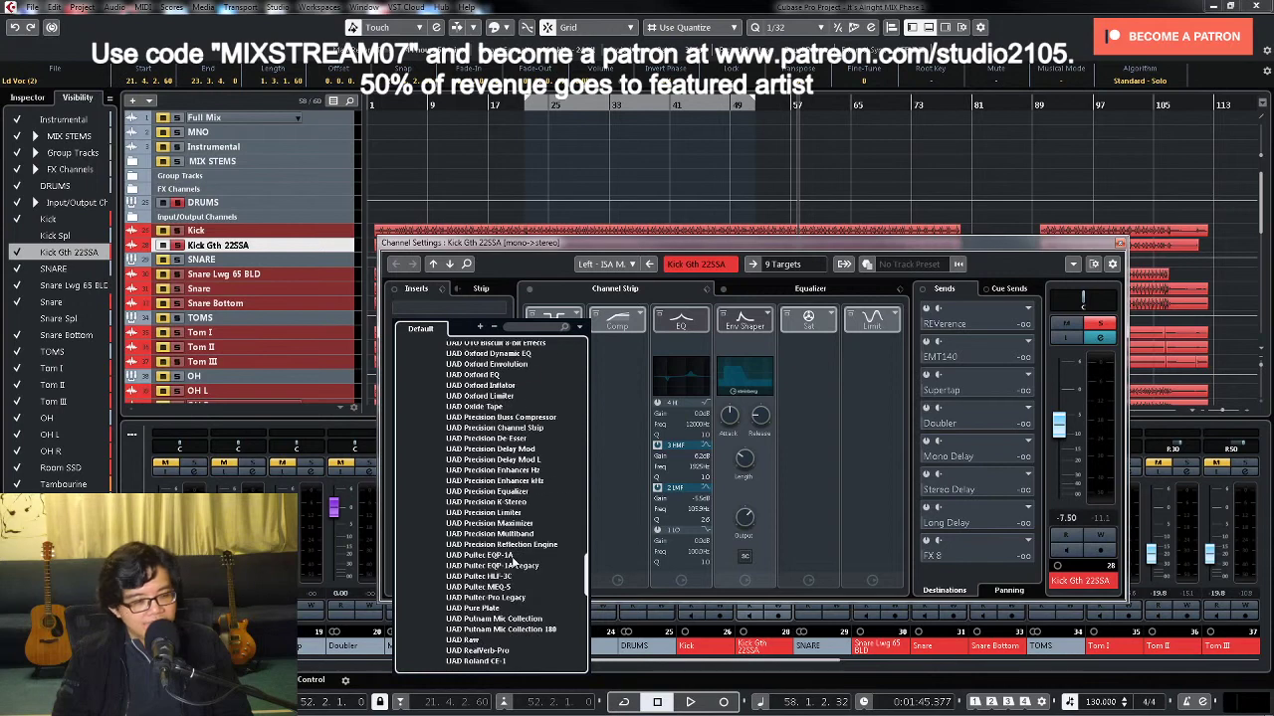
{"action": "scroll", "coordinate": [514, 563], "scroll_direction": "down", "scroll_amount": 8}
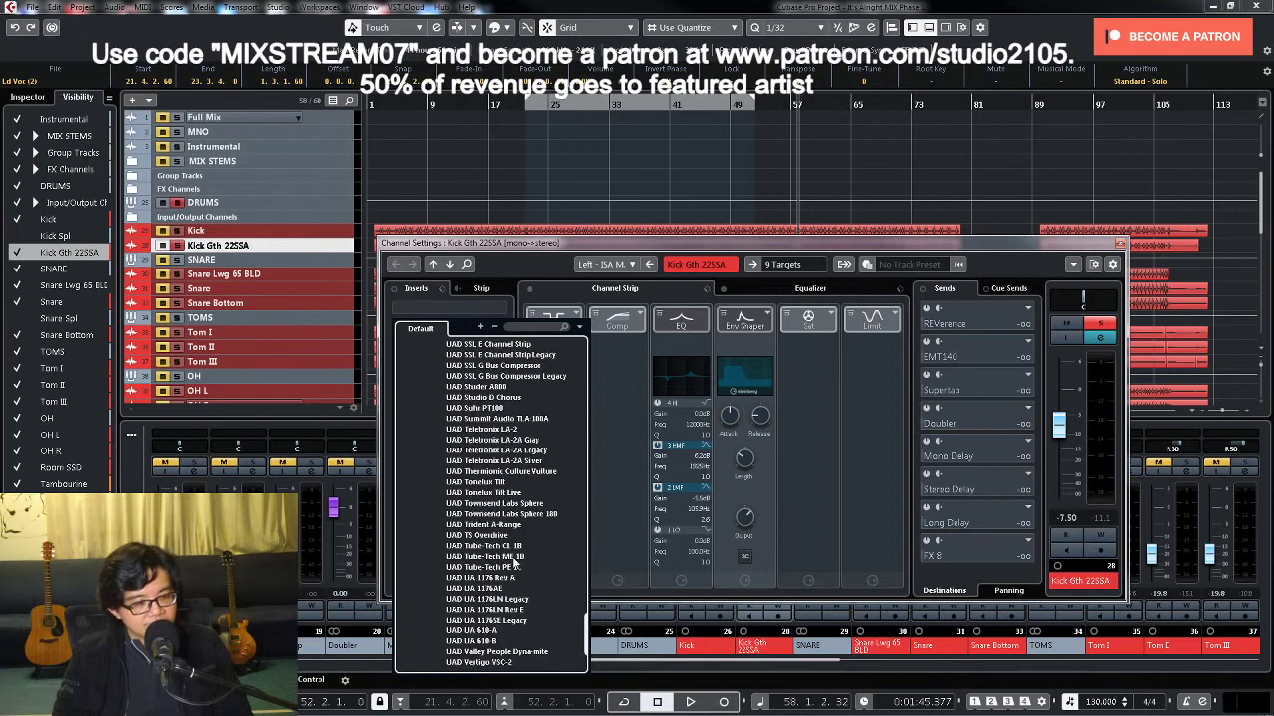
{"action": "left_click", "coordinate": [509, 610]}
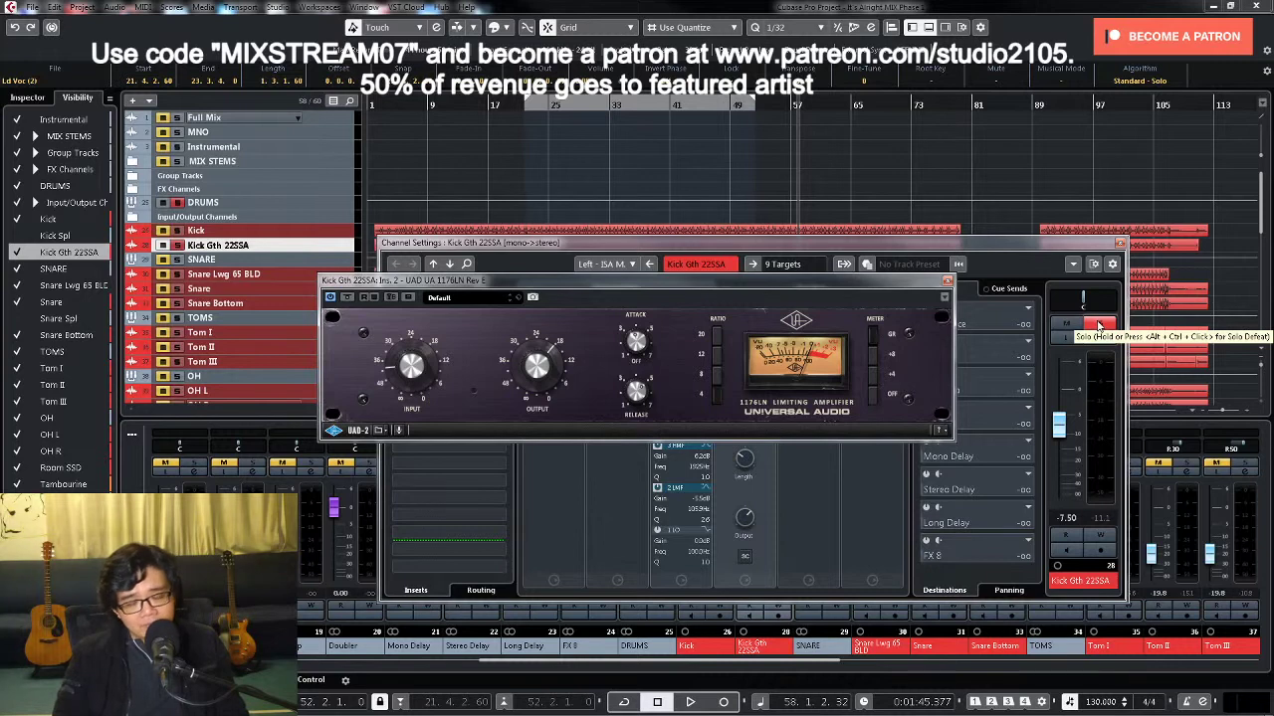
Step: Audition the soloed kick through the 1176LN, including from around bar 32, then take it out of solo
{"action": "key", "text": "space"}
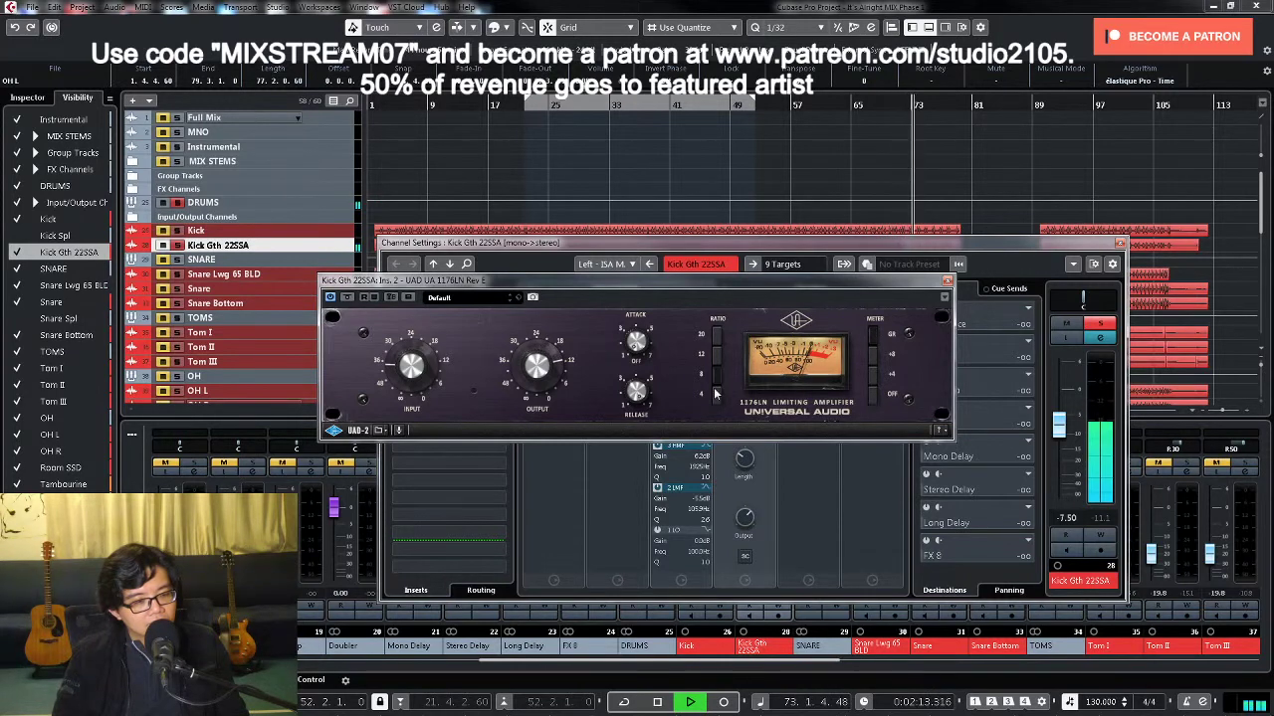
{"action": "key", "text": "space"}
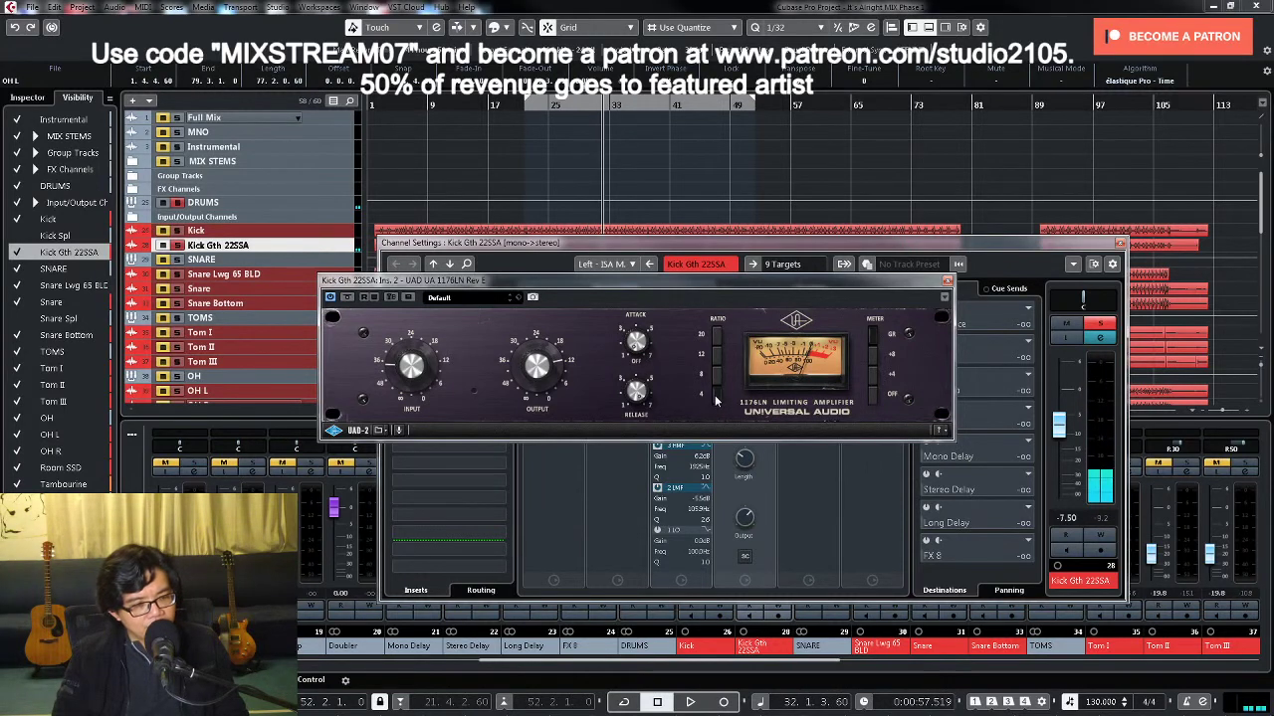
{"action": "key", "text": "space"}
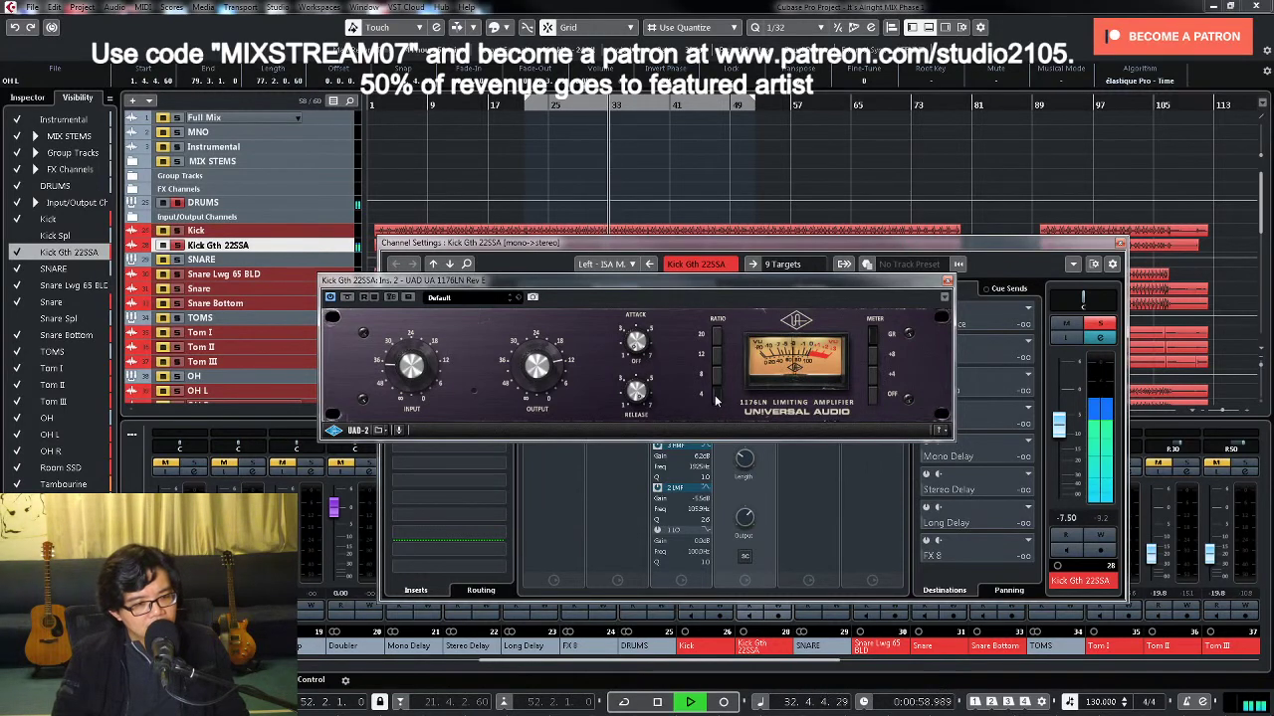
{"action": "left_click", "coordinate": [1100, 332]}
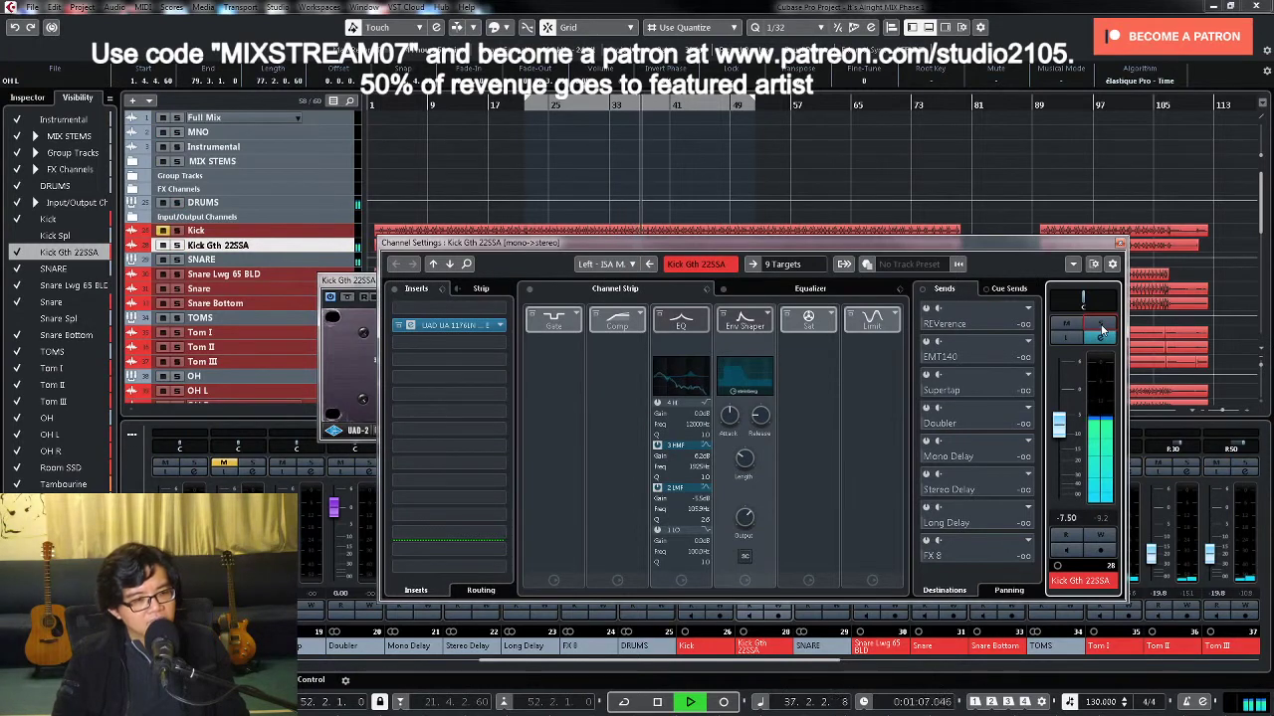
Step: Reduce the kick EQ's upper-mid boost near 2 kHz to about 4 dB and bring in the high-cut filter
{"action": "left_click", "coordinate": [826, 292]}
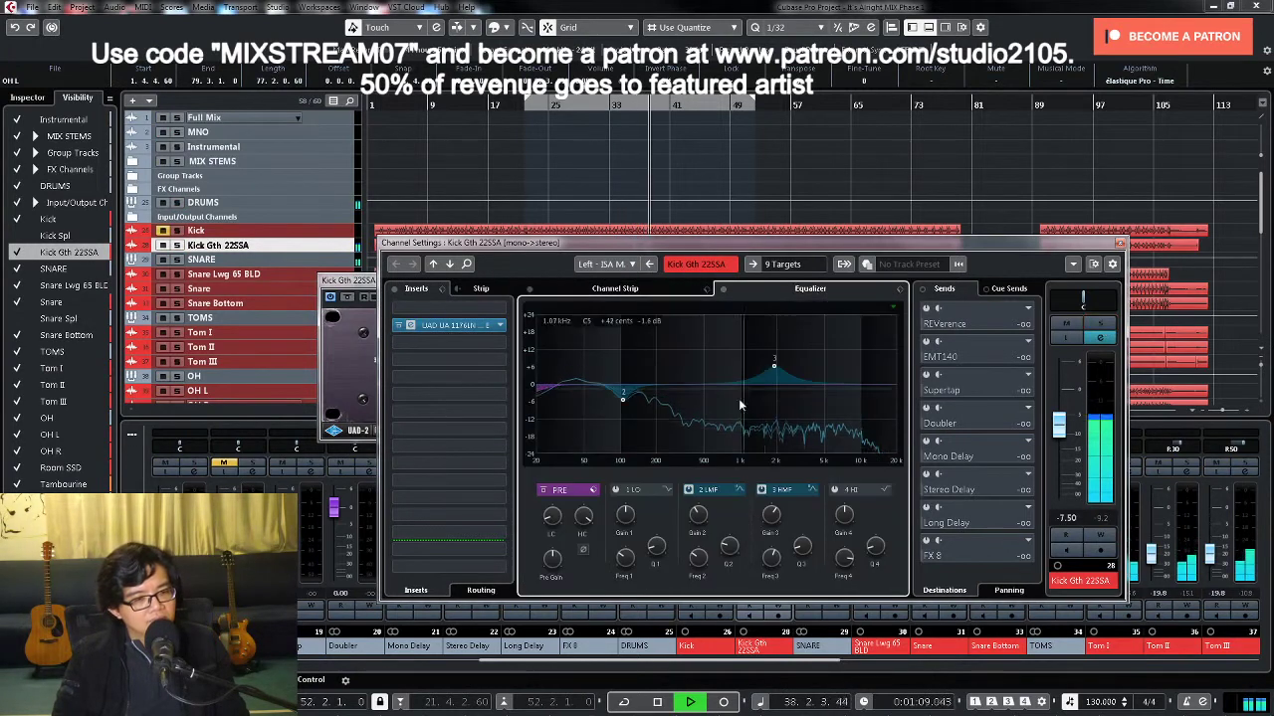
{"action": "left_click_drag", "start_coordinate": [769, 511], "coordinate": [769, 520]}
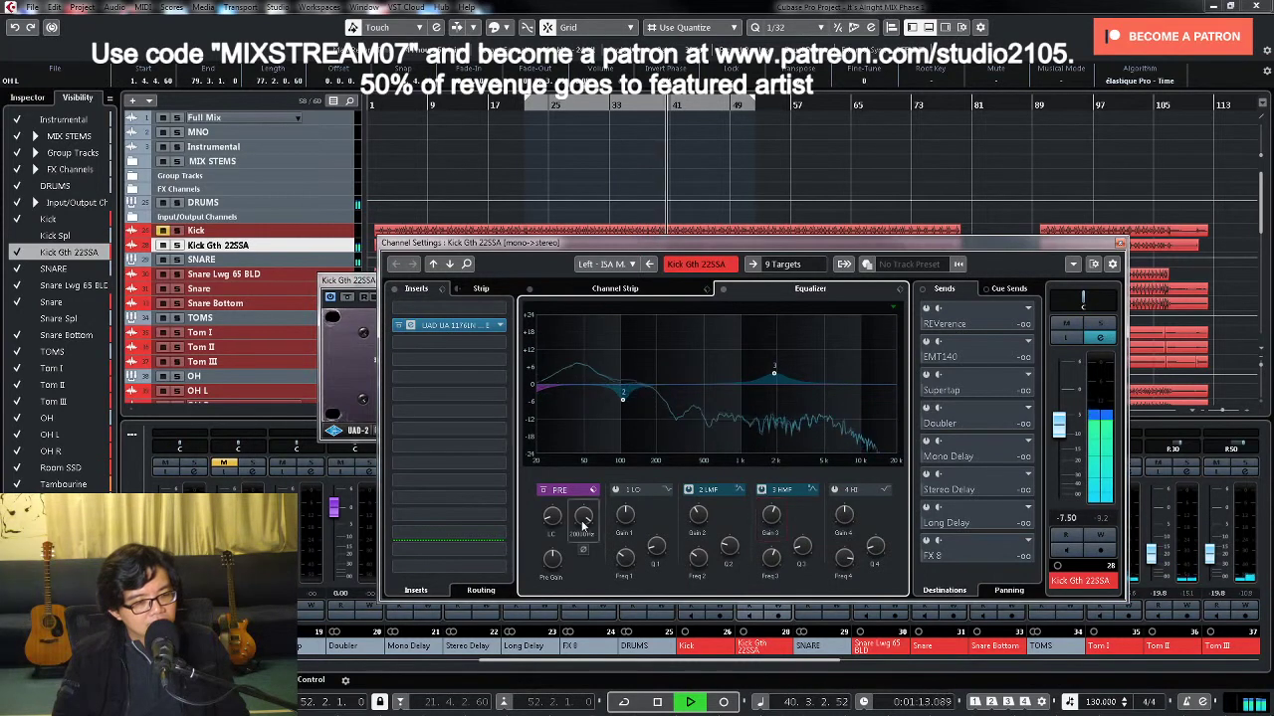
{"action": "left_click_drag", "start_coordinate": [581, 517], "coordinate": [583, 552]}
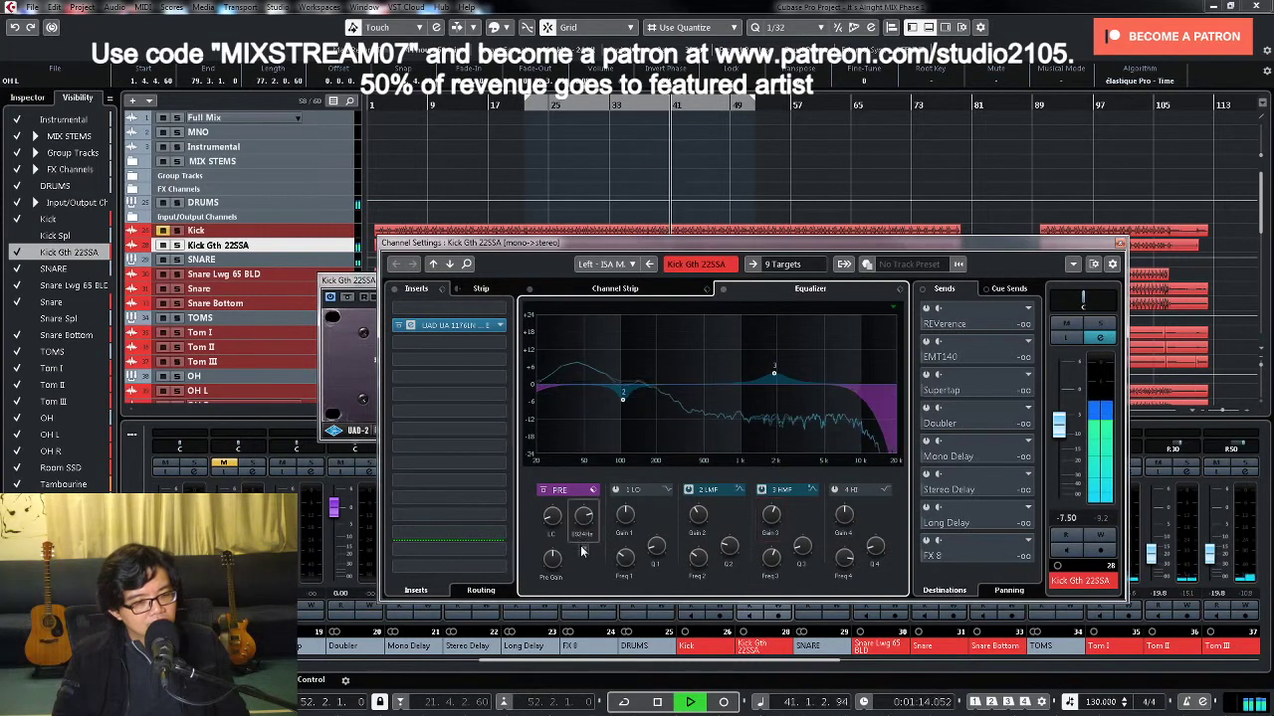
Step: Reopen the kick's 1176LN, listen to it in the full mix, and close the plug-in
{"action": "left_click", "coordinate": [446, 328]}
{"action": "left_click", "coordinate": [476, 332]}
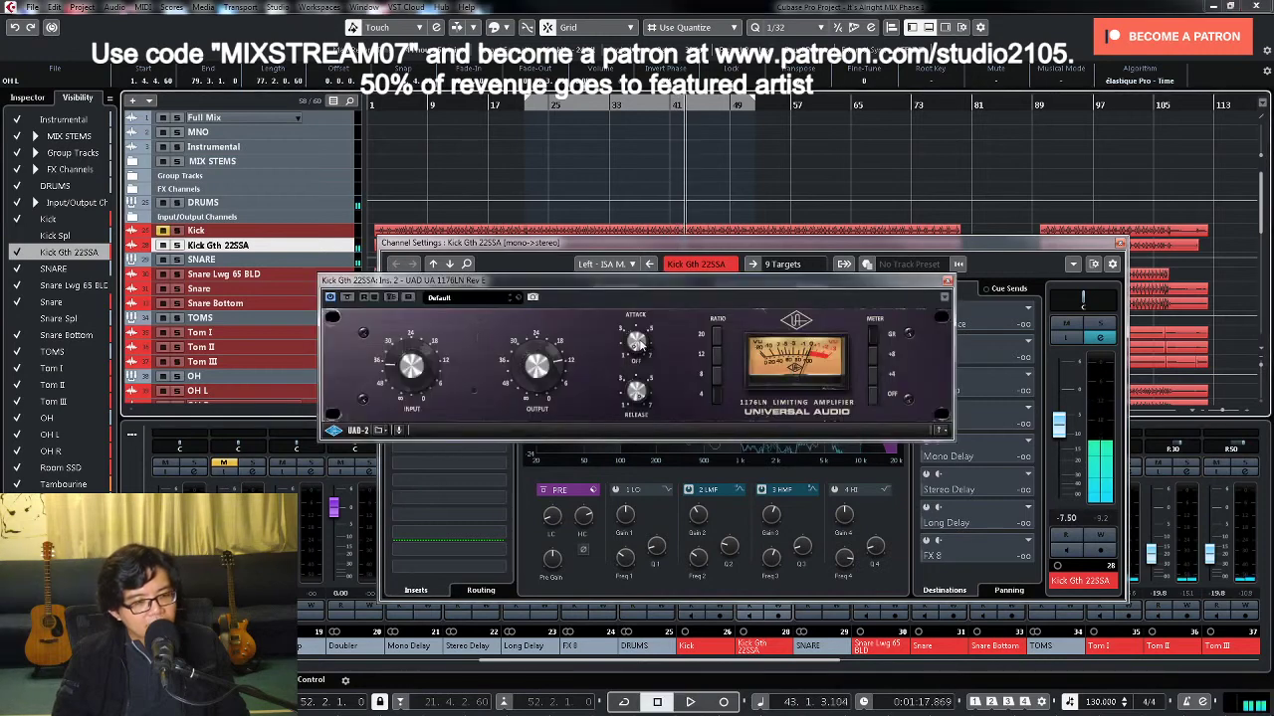
{"action": "key", "text": "space"}
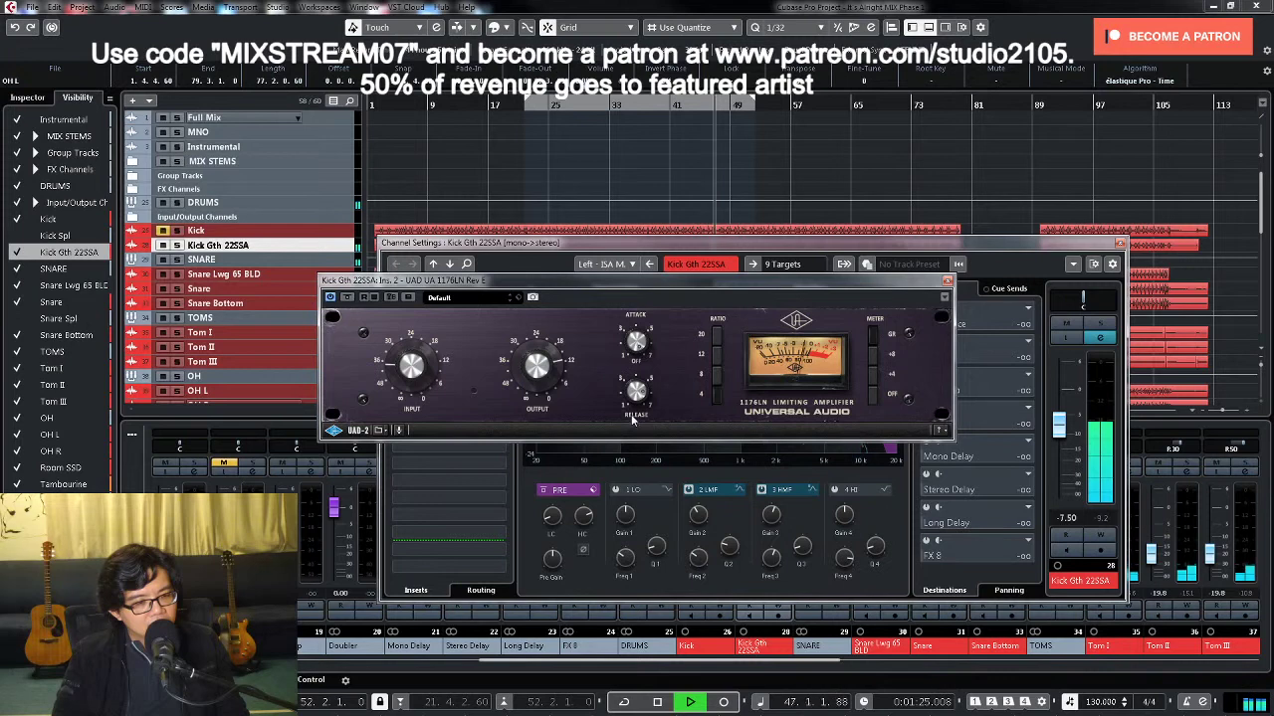
{"action": "left_click", "coordinate": [946, 281]}
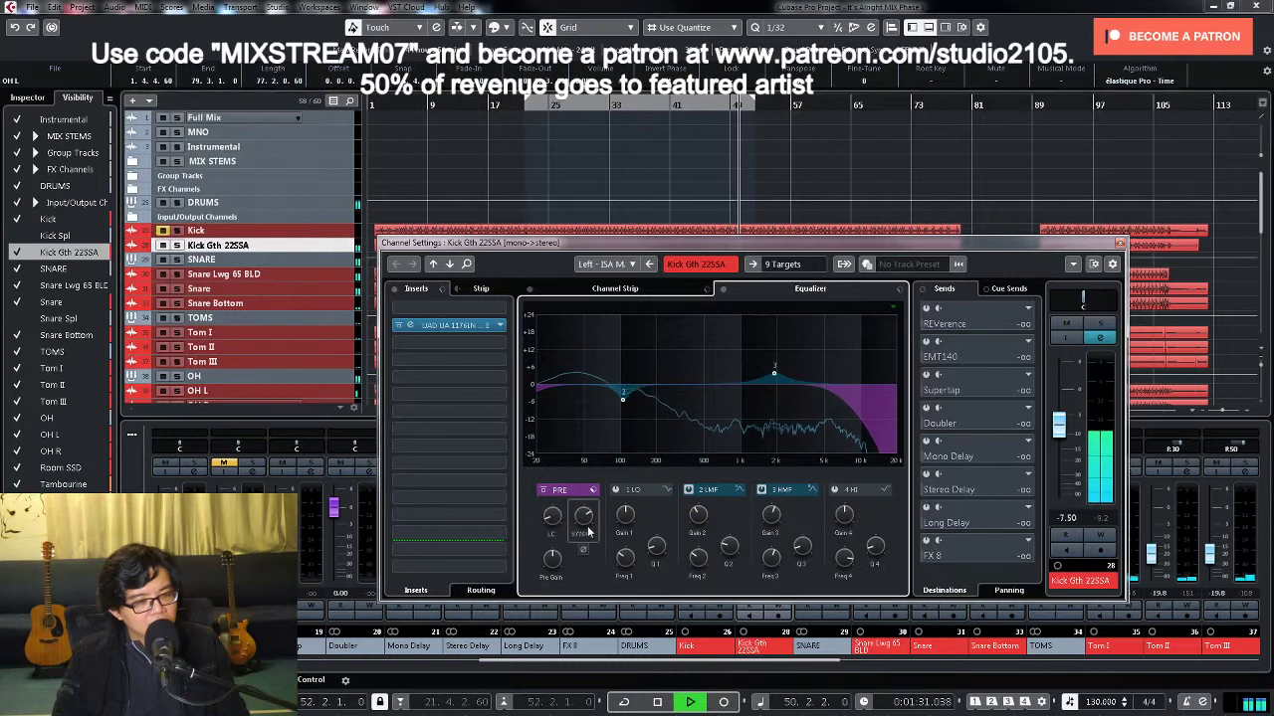
Step: Lower the kick's high-cut further and set its low-cut to about 40 Hz during playback, then close the channel settings
{"action": "scroll", "coordinate": [587, 532], "scroll_direction": "down", "scroll_amount": 5}
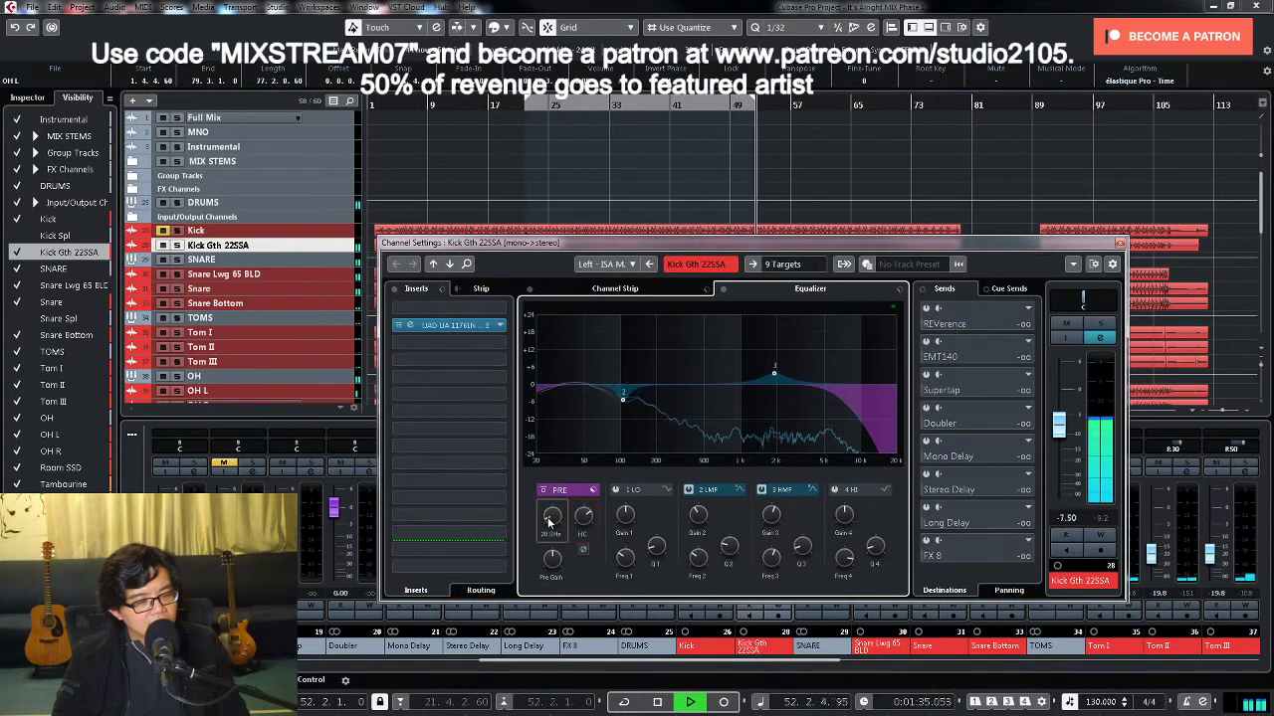
{"action": "key", "text": "space"}
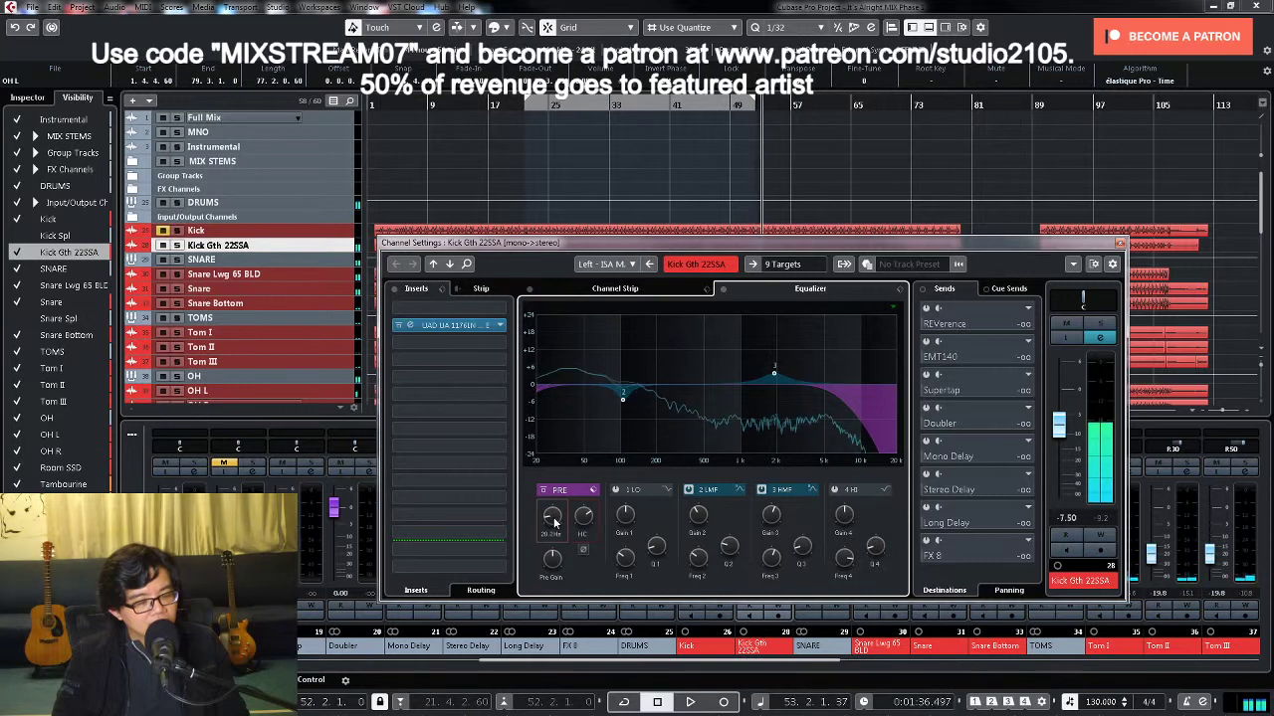
{"action": "key", "text": "space"}
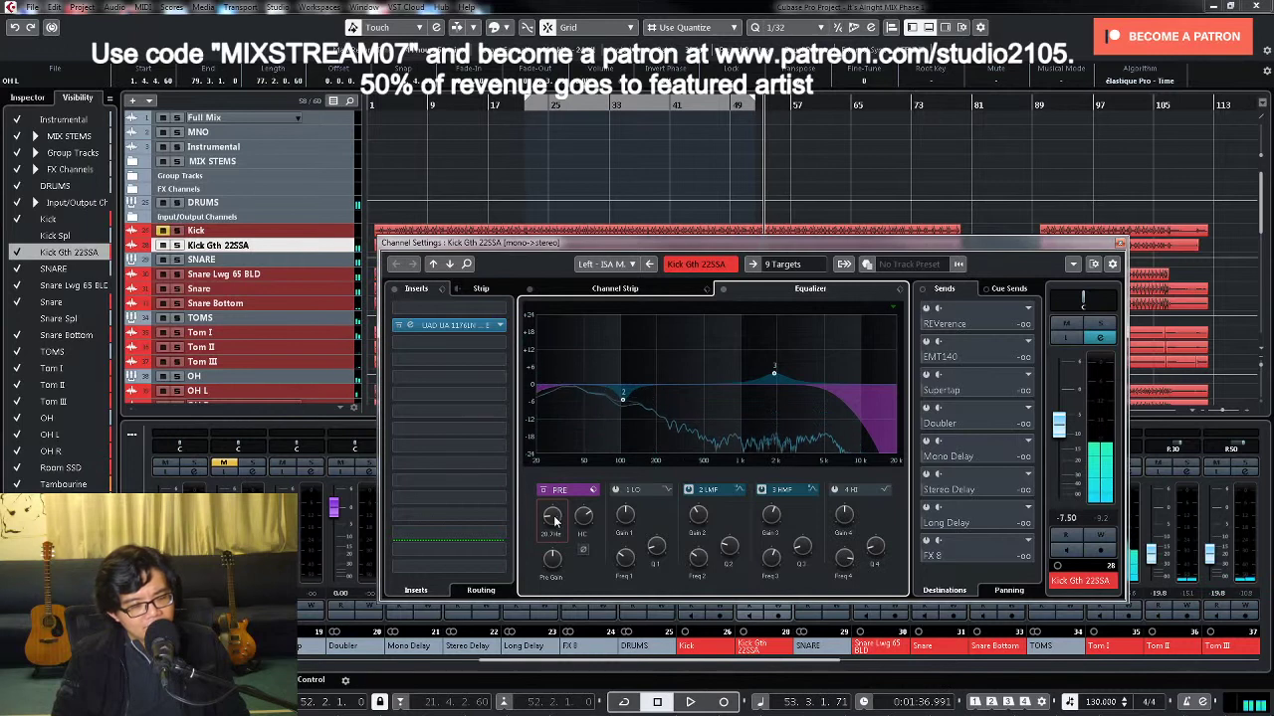
{"action": "left_click_drag", "start_coordinate": [556, 519], "coordinate": [558, 510]}
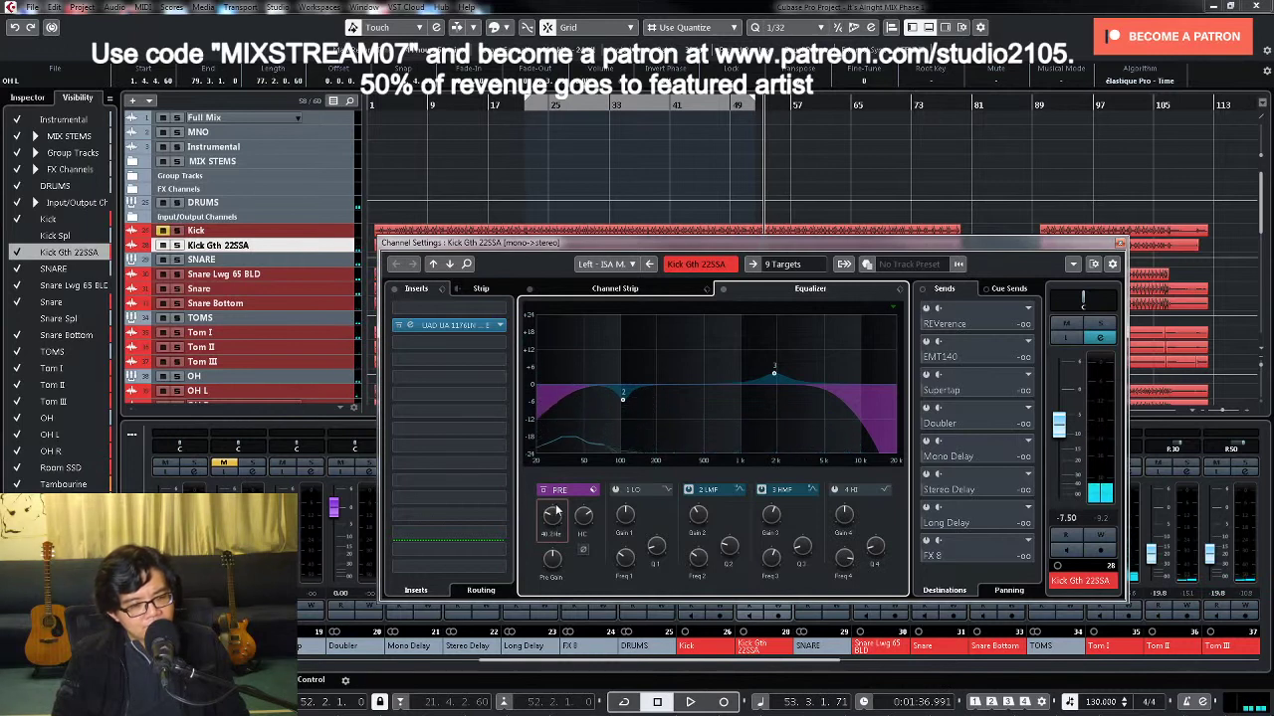
{"action": "key", "text": "space"}
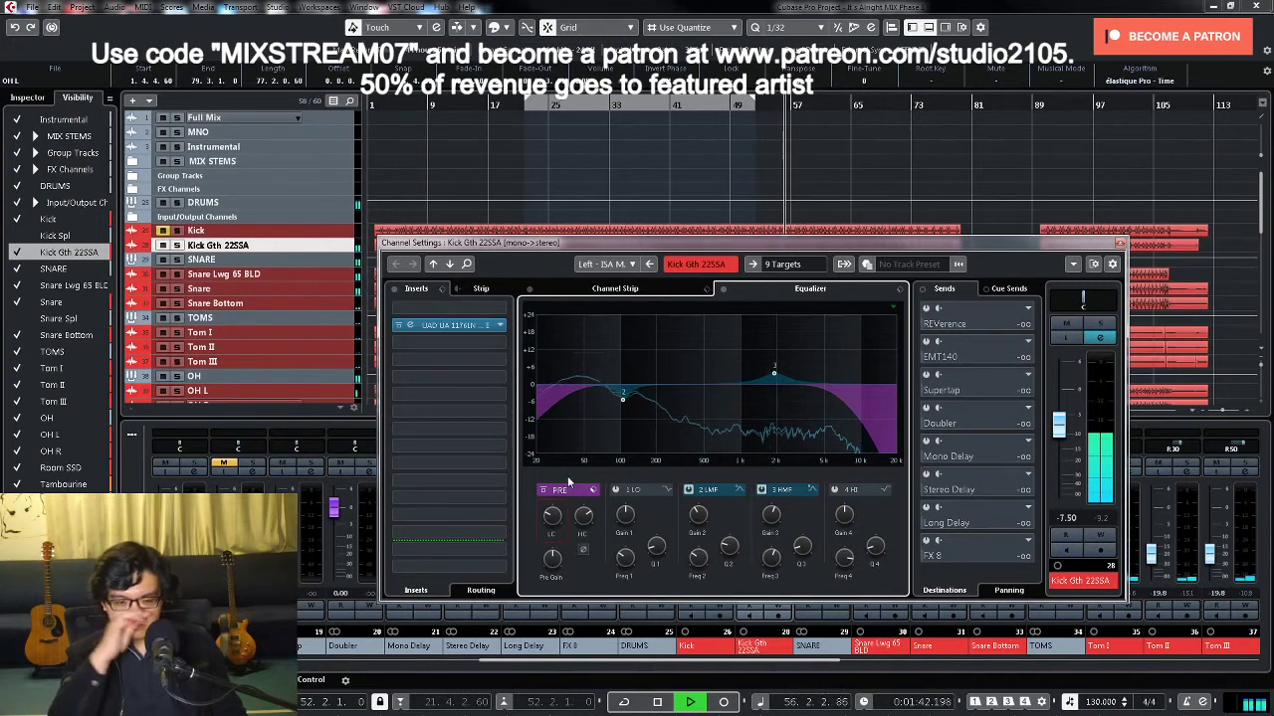
{"action": "left_click", "coordinate": [1119, 240]}
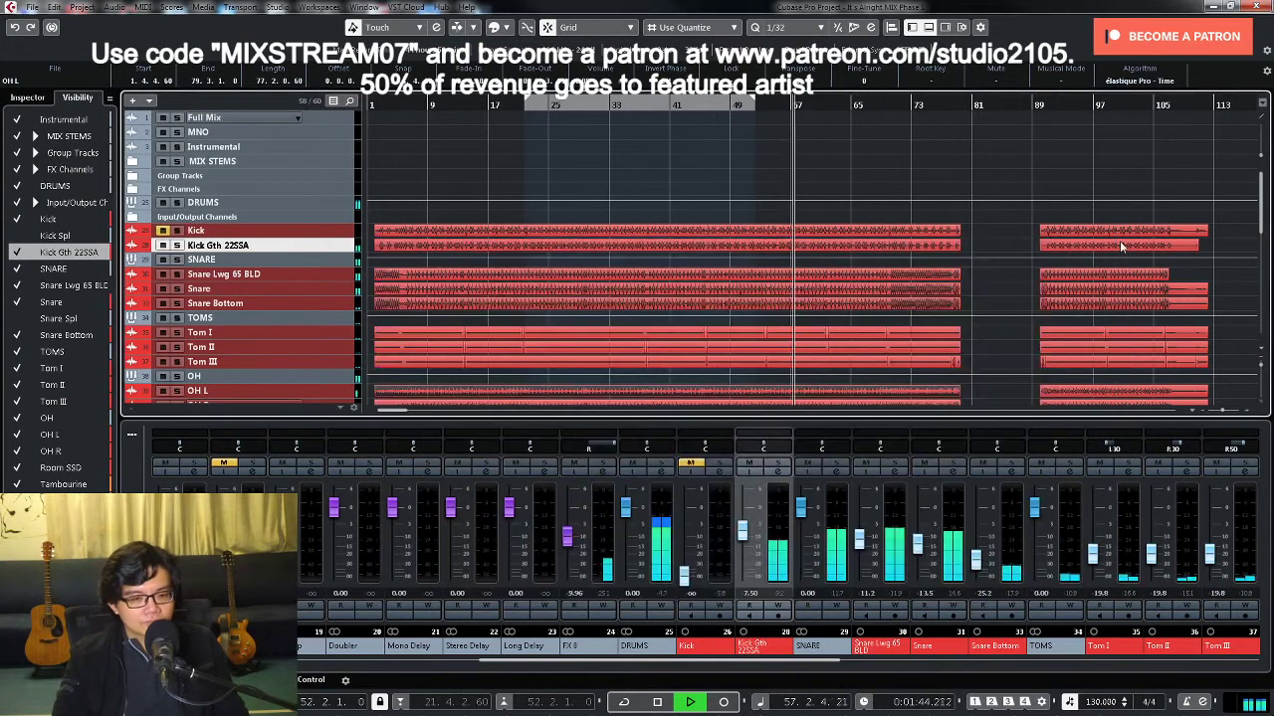
Step: Stop playback, shrink the Ld Voc track to normal height and place the project cursor near bar 20
{"action": "scroll", "coordinate": [982, 332], "scroll_direction": "down", "scroll_amount": 8}
{"action": "key", "text": "space"}
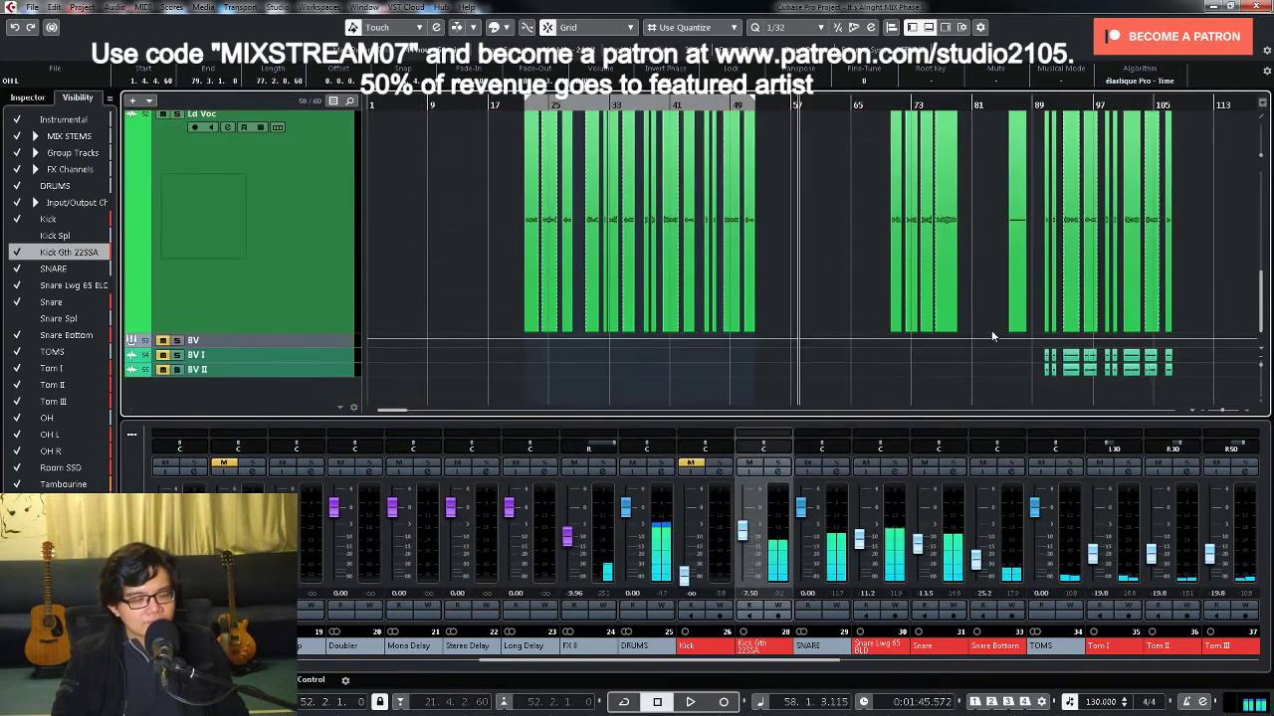
{"action": "left_click_drag", "start_coordinate": [992, 336], "coordinate": [519, 267]}
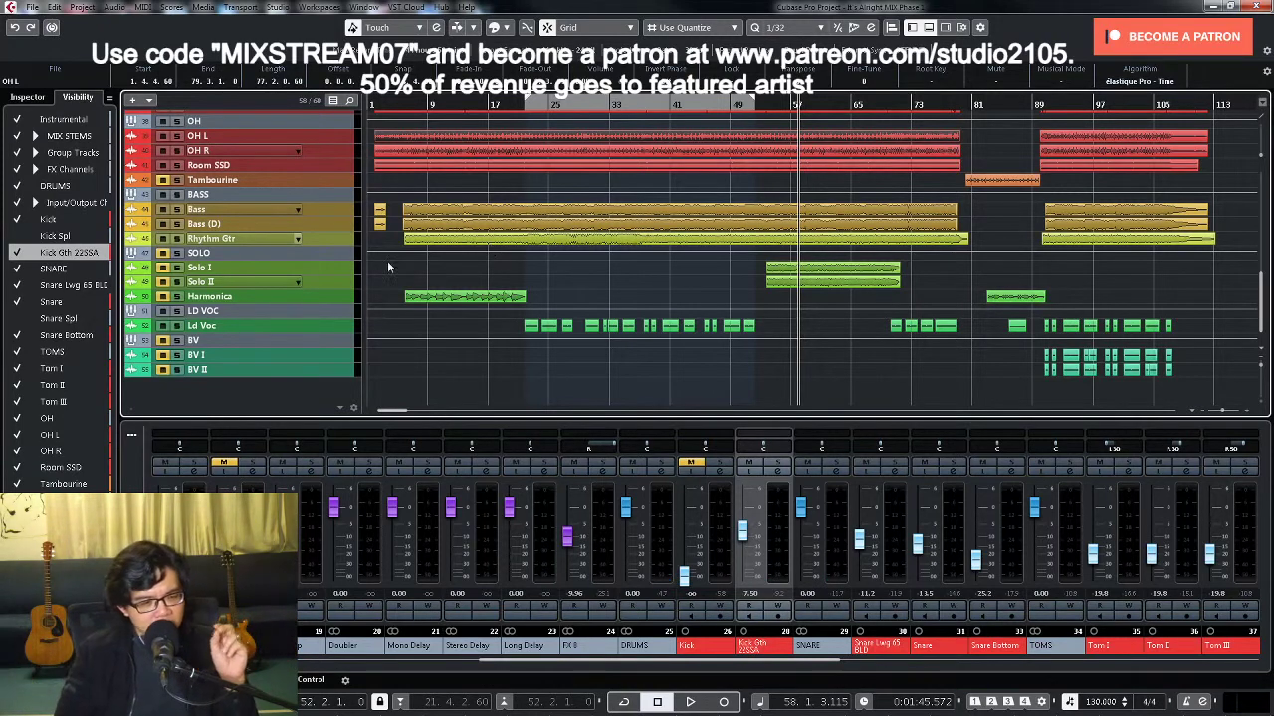
{"action": "left_click", "coordinate": [515, 103]}
Step: Solo the LD VOC group in its channel settings and open the SuperTap 2-Taps effect of its Supertap send
{"action": "left_click_drag", "start_coordinate": [818, 659], "coordinate": [1093, 635]}
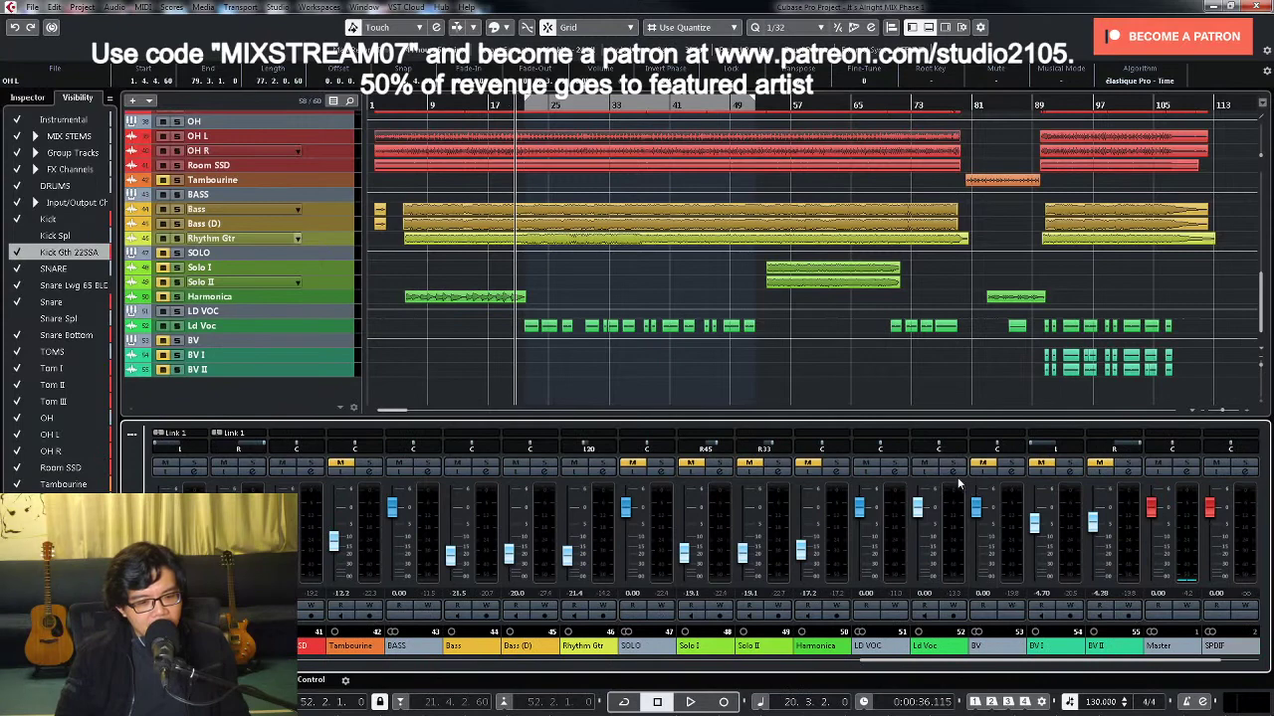
{"action": "left_click", "coordinate": [896, 477]}
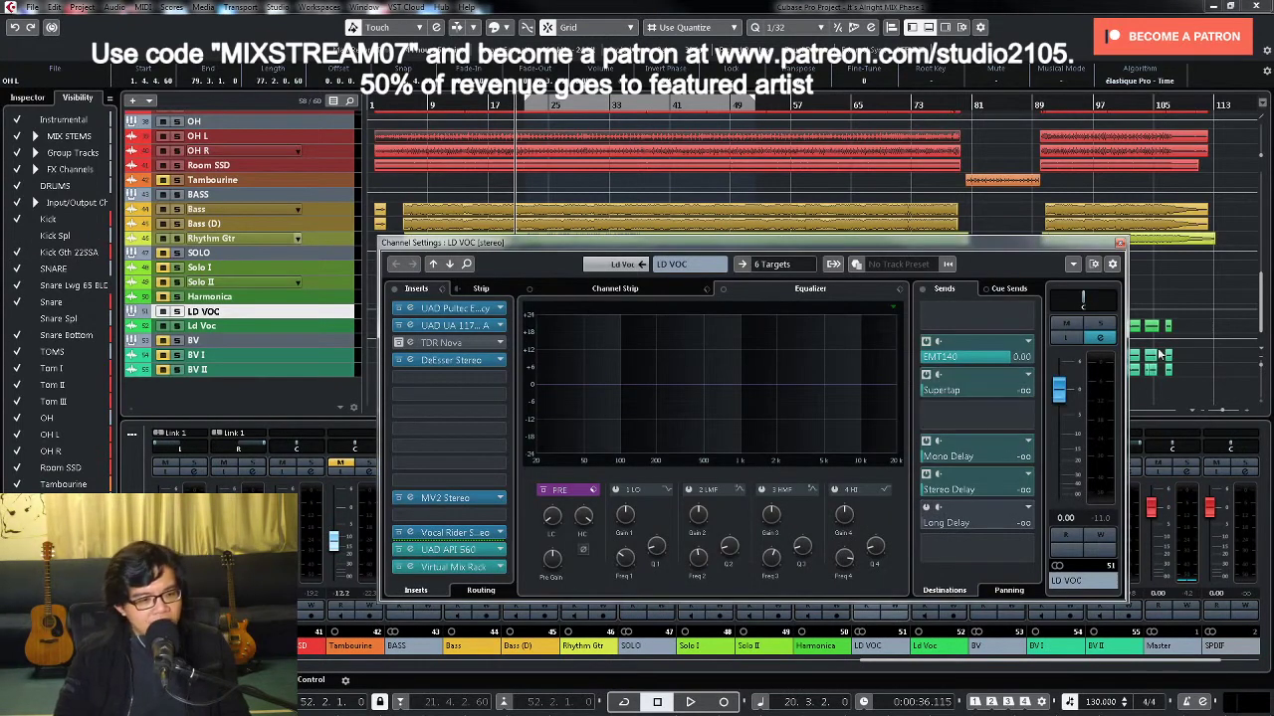
{"action": "left_click", "coordinate": [1100, 325]}
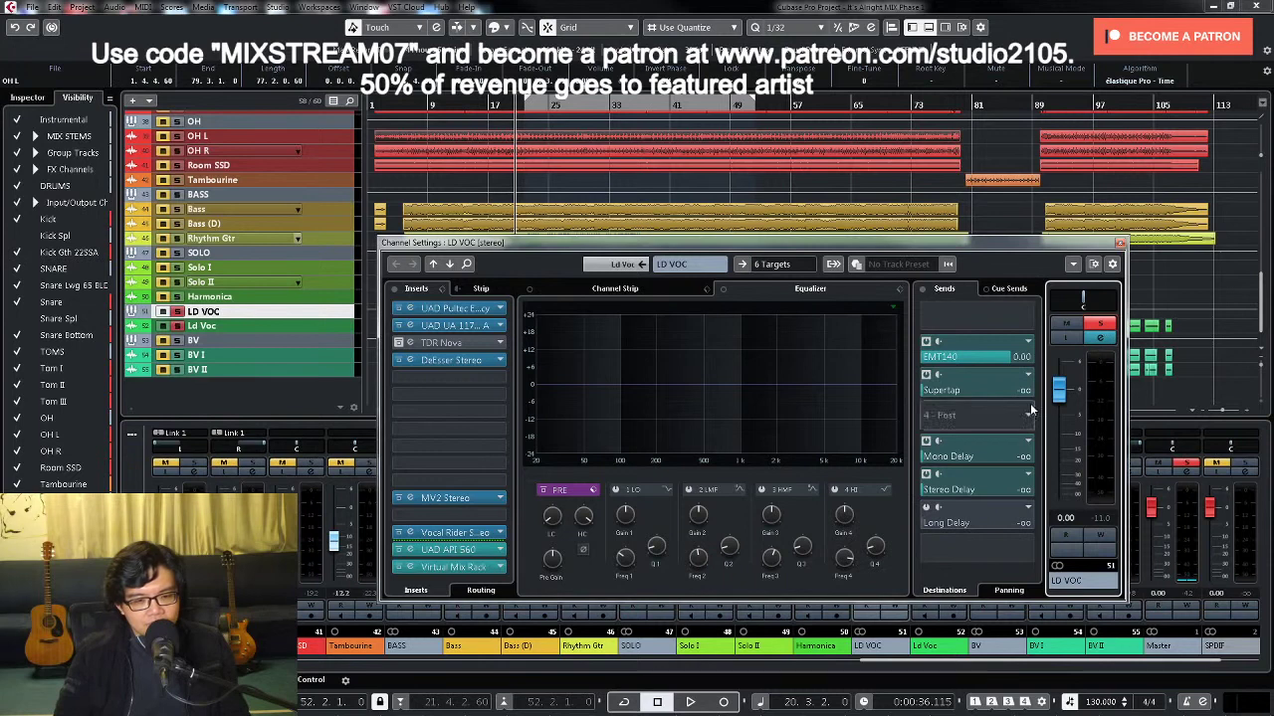
{"action": "right_click", "coordinate": [961, 389]}
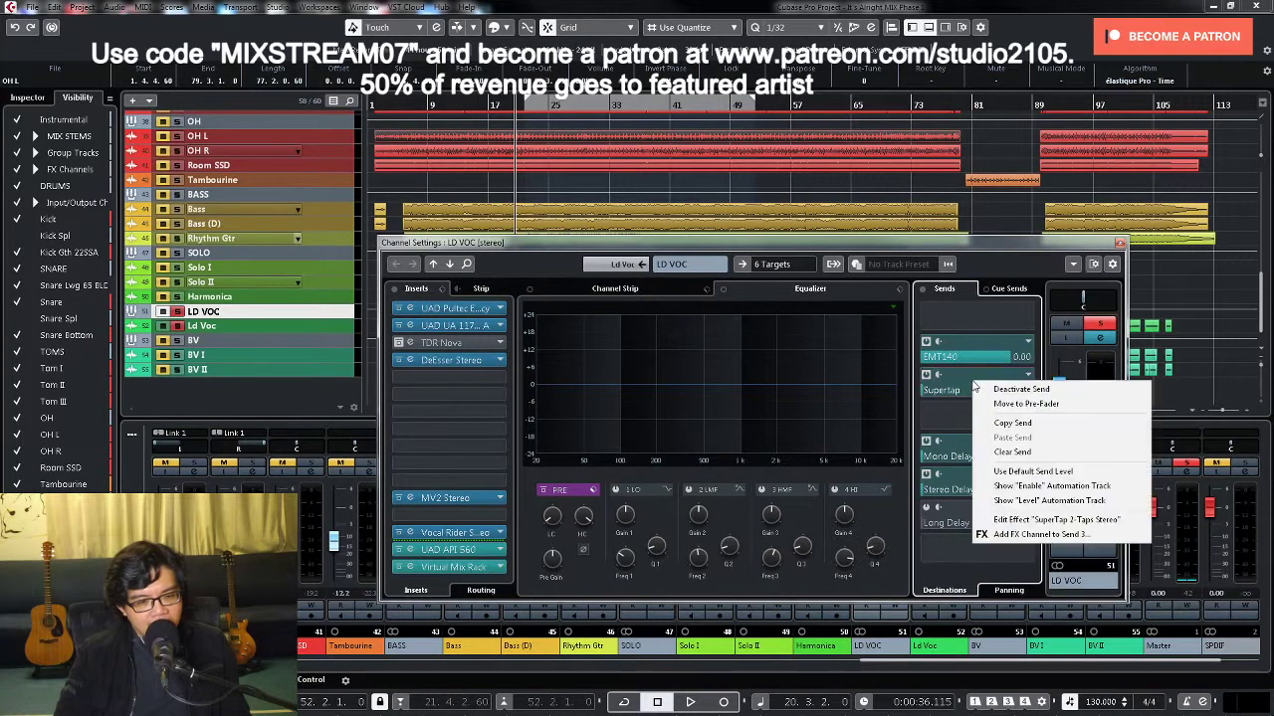
{"action": "left_click", "coordinate": [1009, 521]}
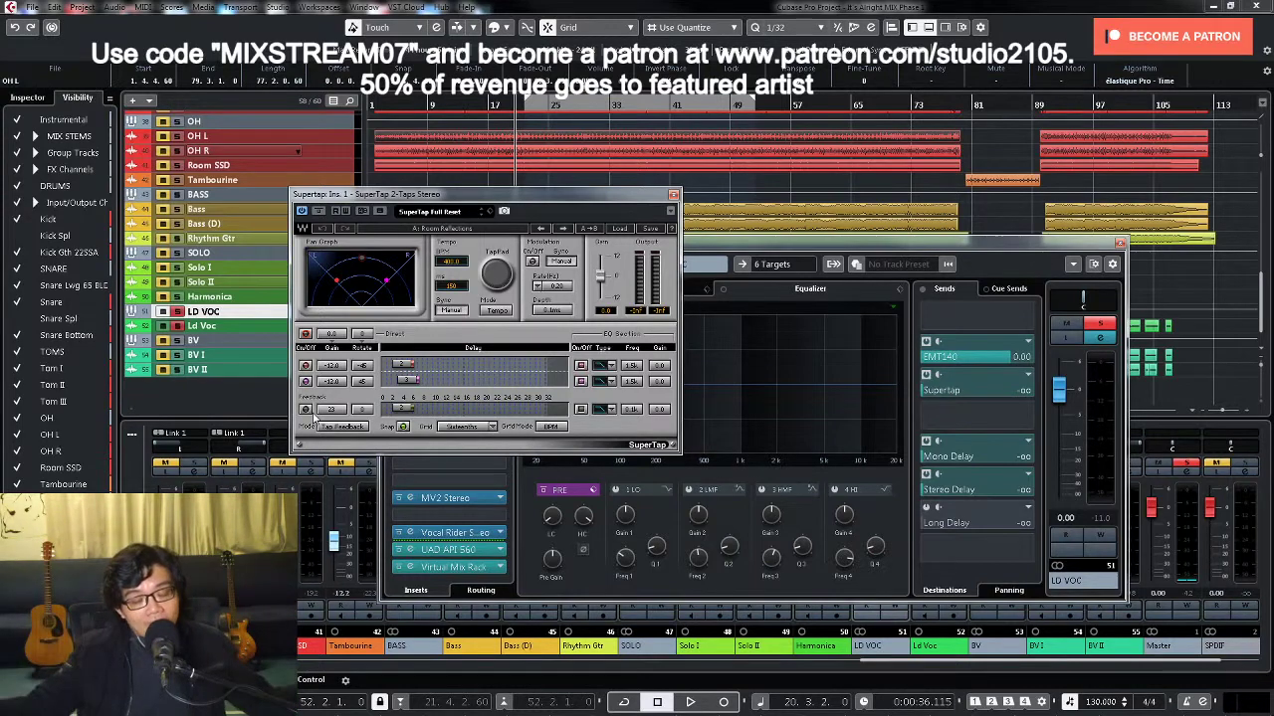
Step: Play the soloed LD VOC and try its Supertap send at full level, settling at about -3.63 dB
{"action": "key", "text": "space"}
{"action": "left_click", "coordinate": [931, 395]}
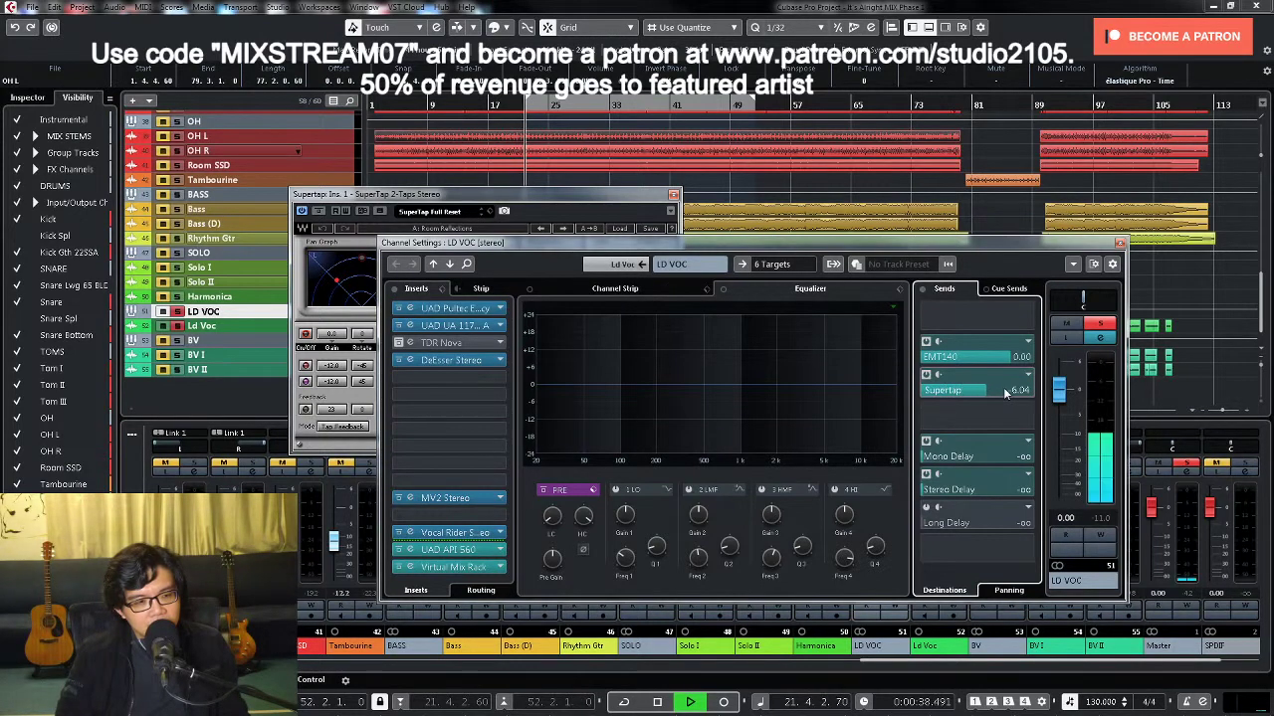
{"action": "left_click_drag", "start_coordinate": [999, 391], "coordinate": [1069, 394]}
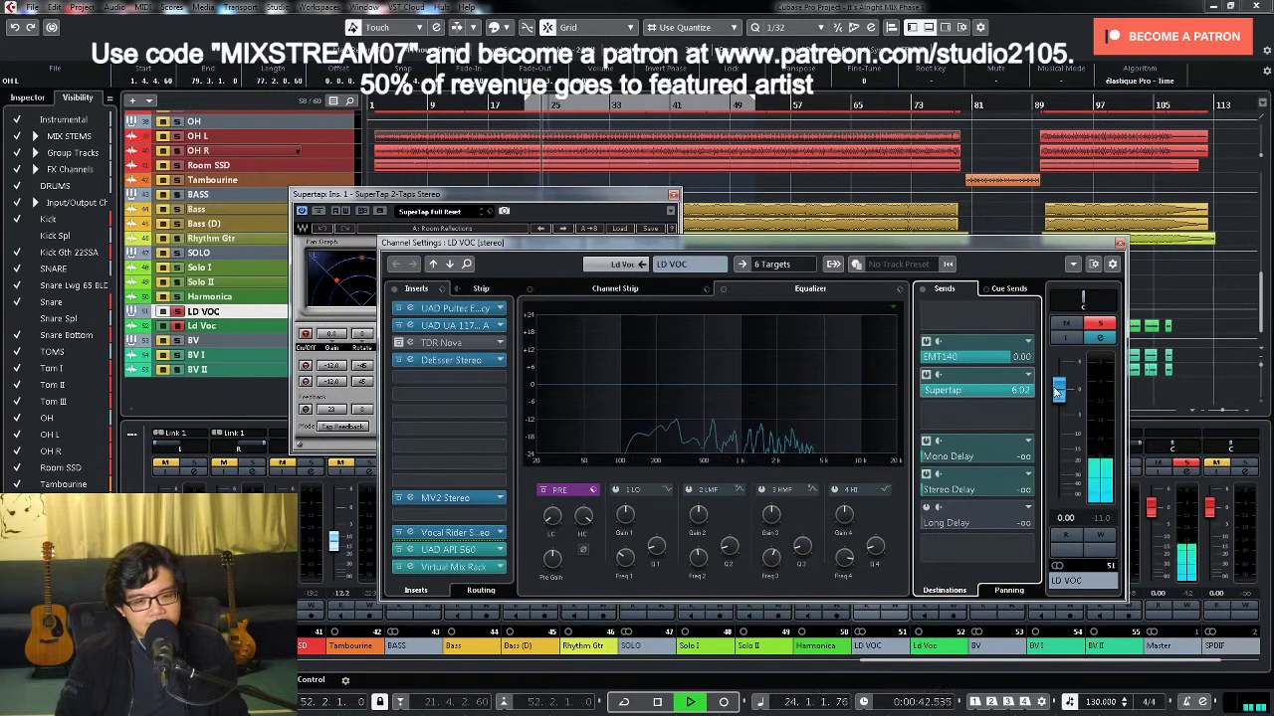
{"action": "left_click_drag", "start_coordinate": [1057, 391], "coordinate": [1013, 391]}
{"action": "right_click", "coordinate": [1012, 391]}
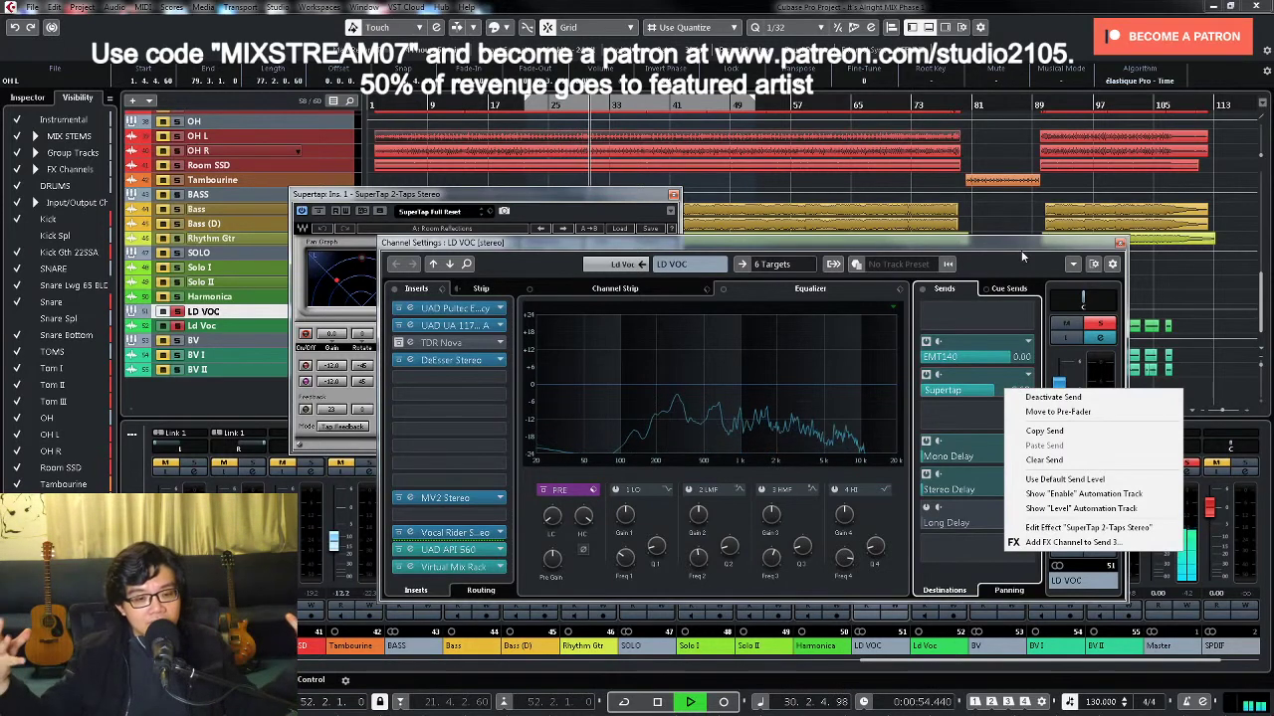
Step: Take LD VOC out of solo, lower its Supertap send to -4.75 dB against the full mix, and stop playback
{"action": "left_click", "coordinate": [1102, 328]}
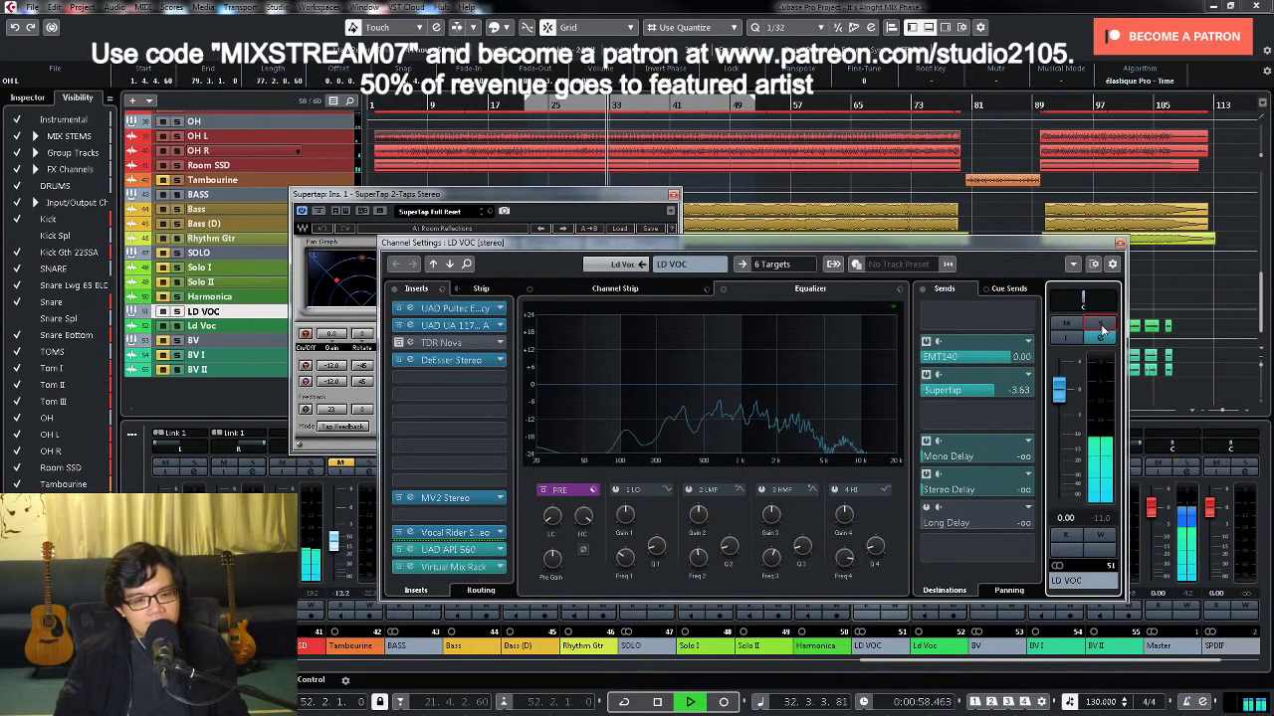
{"action": "left_click", "coordinate": [988, 397]}
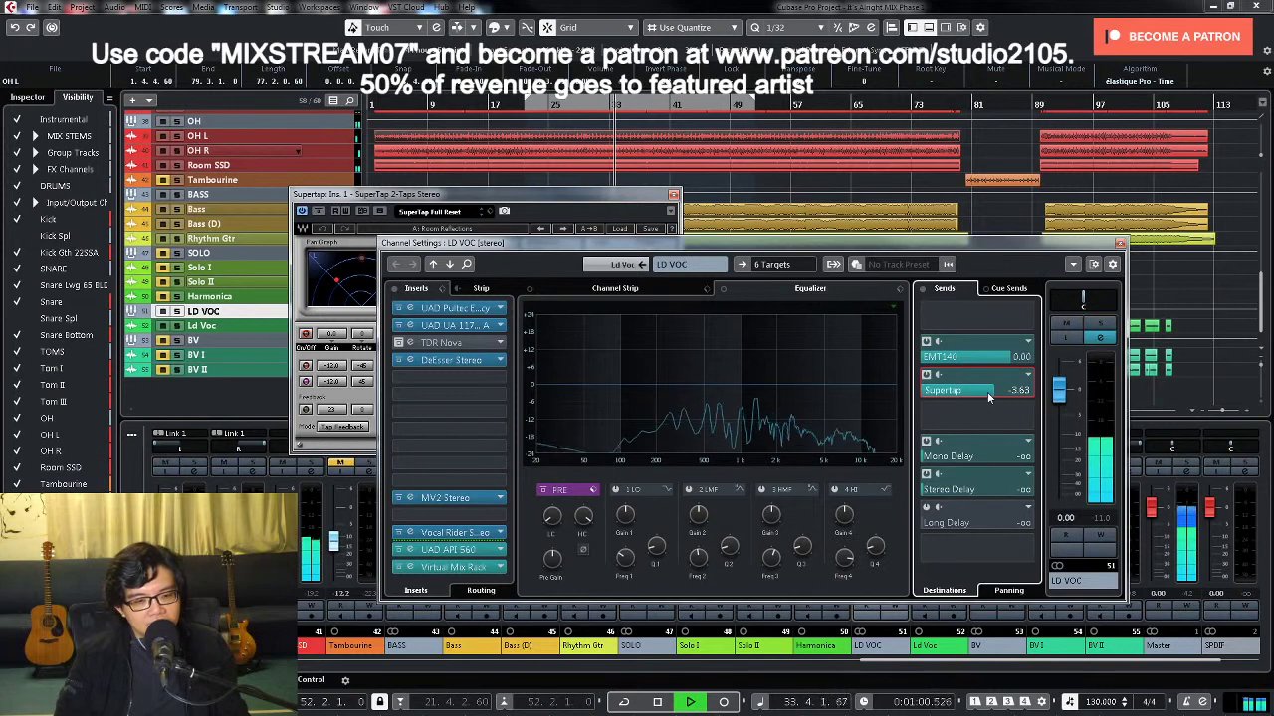
{"action": "scroll", "coordinate": [987, 397], "scroll_direction": "down", "scroll_amount": 1}
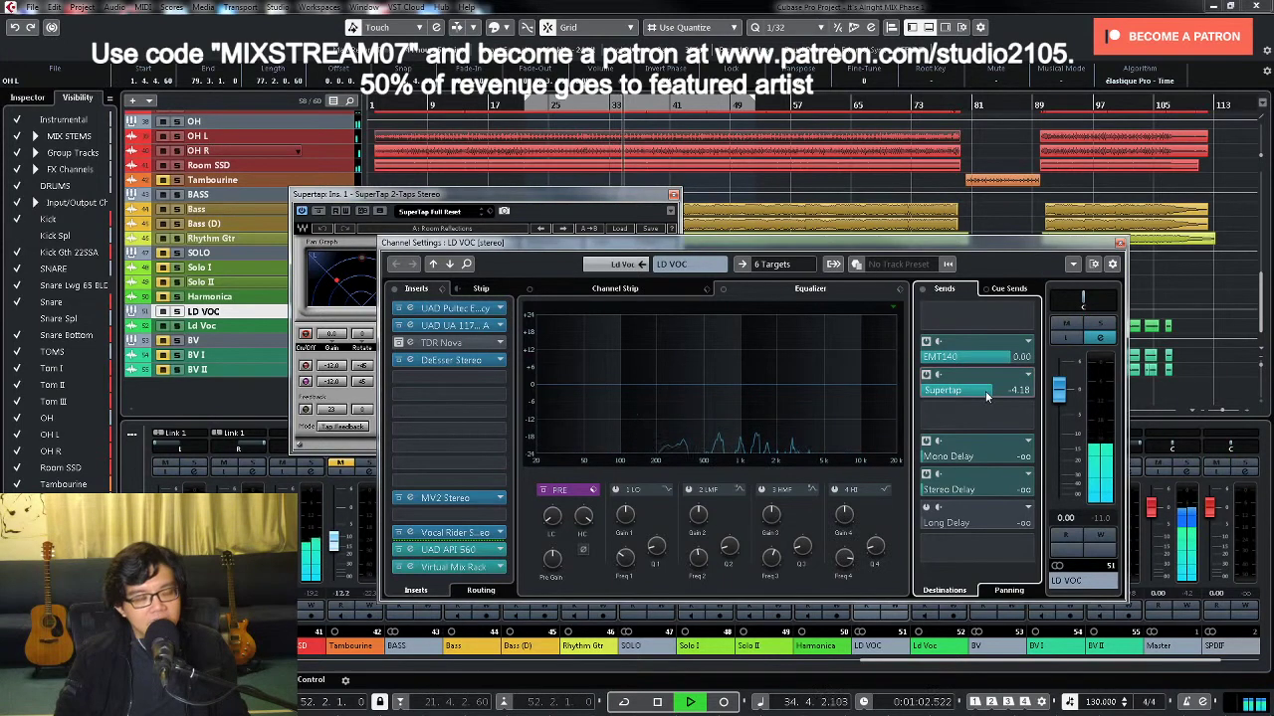
{"action": "scroll", "coordinate": [987, 397], "scroll_direction": "down", "scroll_amount": 1}
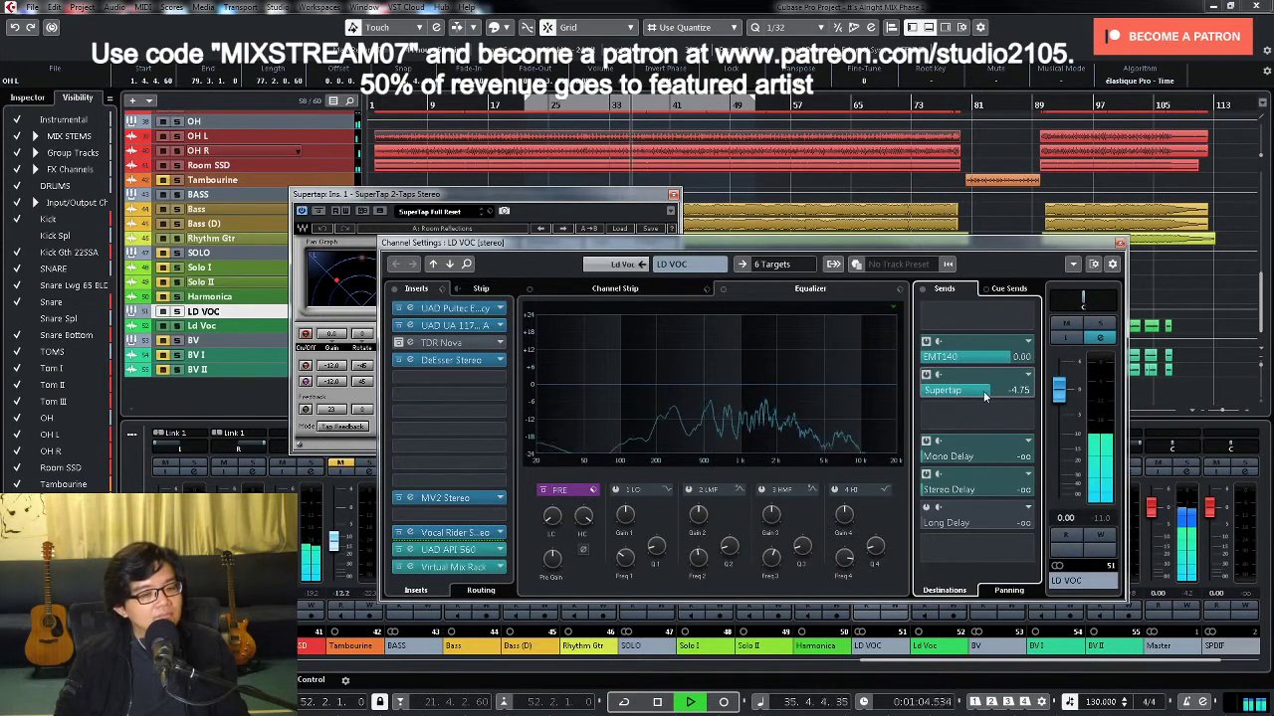
{"action": "key", "text": "space"}
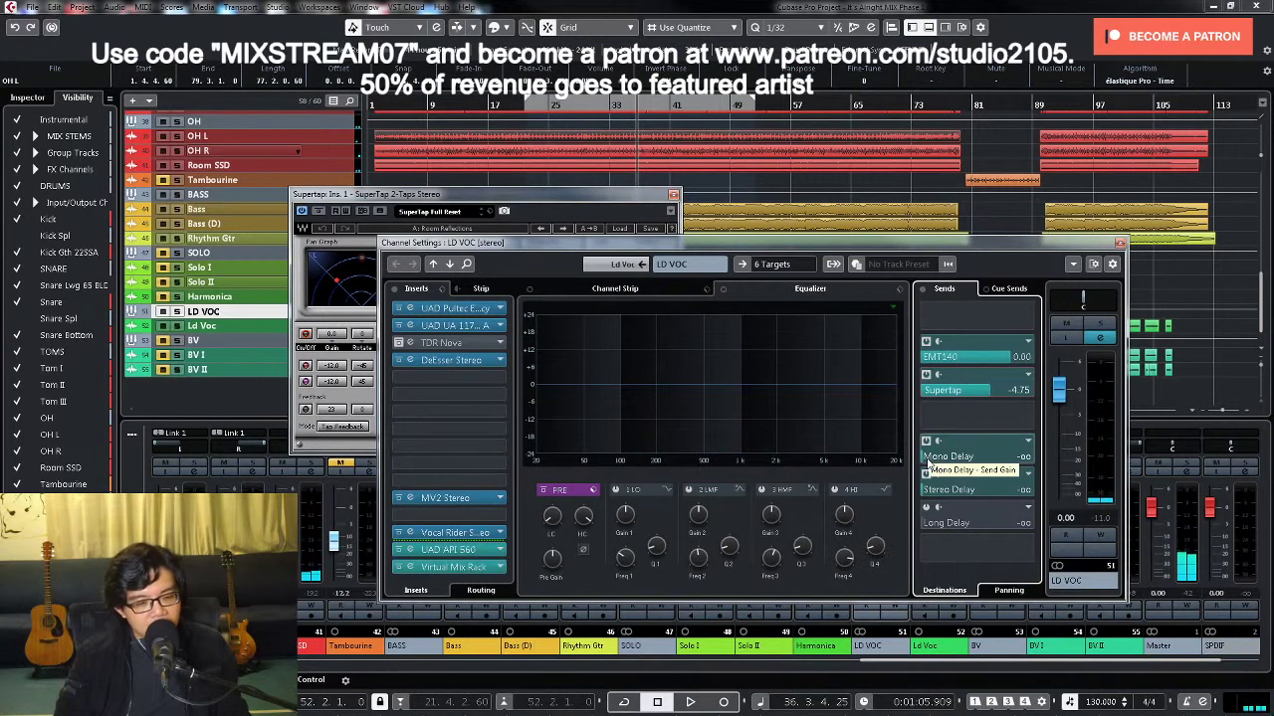
Step: Raise LD VOC's Mono Delay send to about -29.1 dB and open its bx_delay2500 effect
{"action": "left_click", "coordinate": [928, 463]}
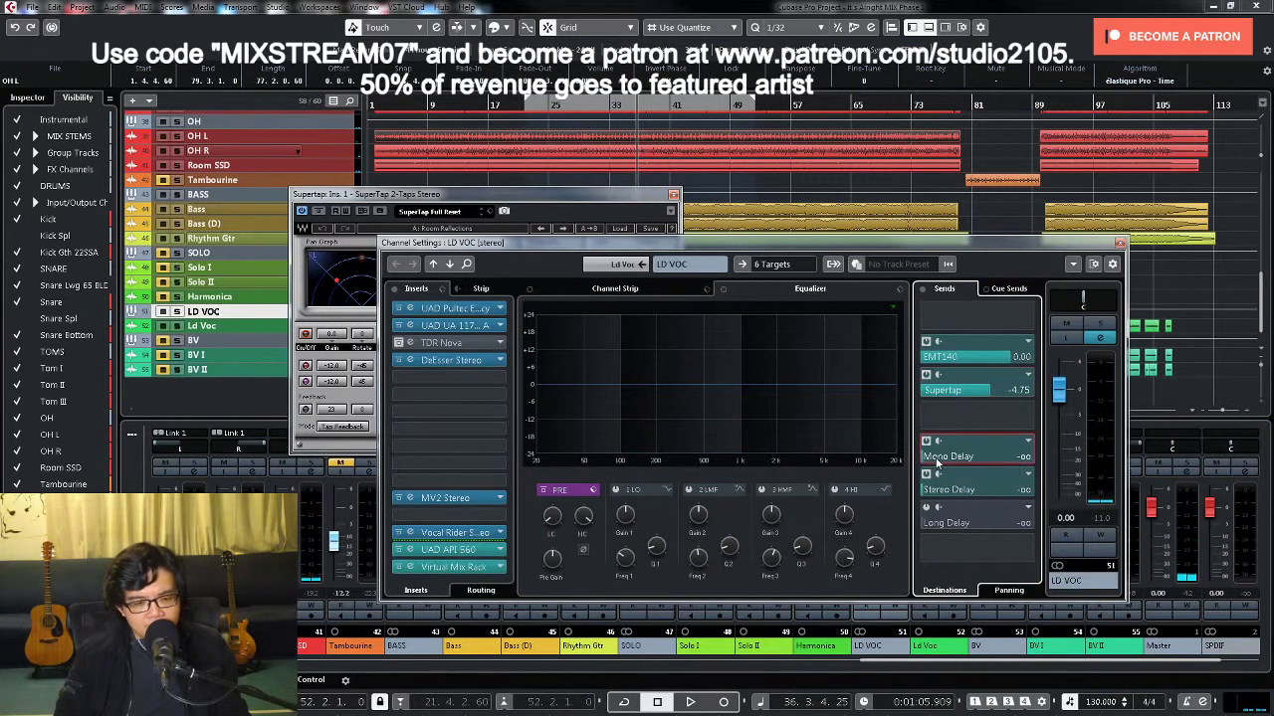
{"action": "left_click_drag", "start_coordinate": [935, 461], "coordinate": [952, 460]}
{"action": "right_click", "coordinate": [980, 466]}
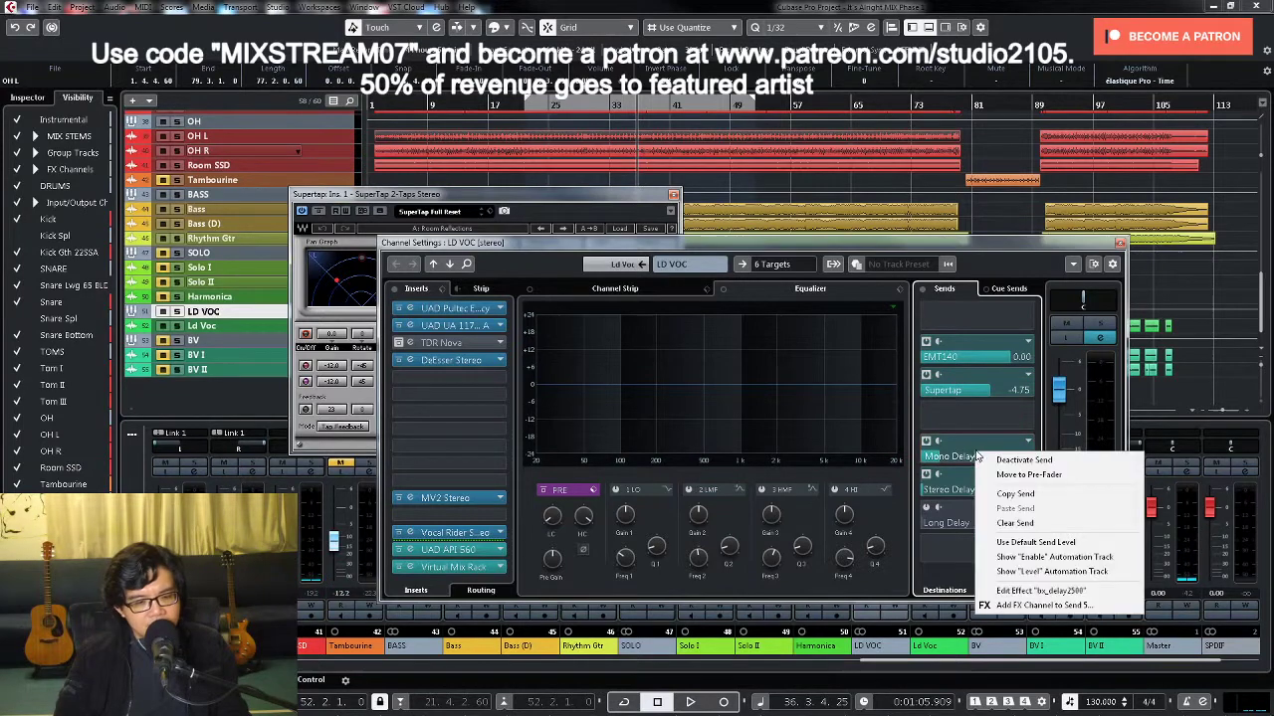
{"action": "left_click", "coordinate": [1114, 591]}
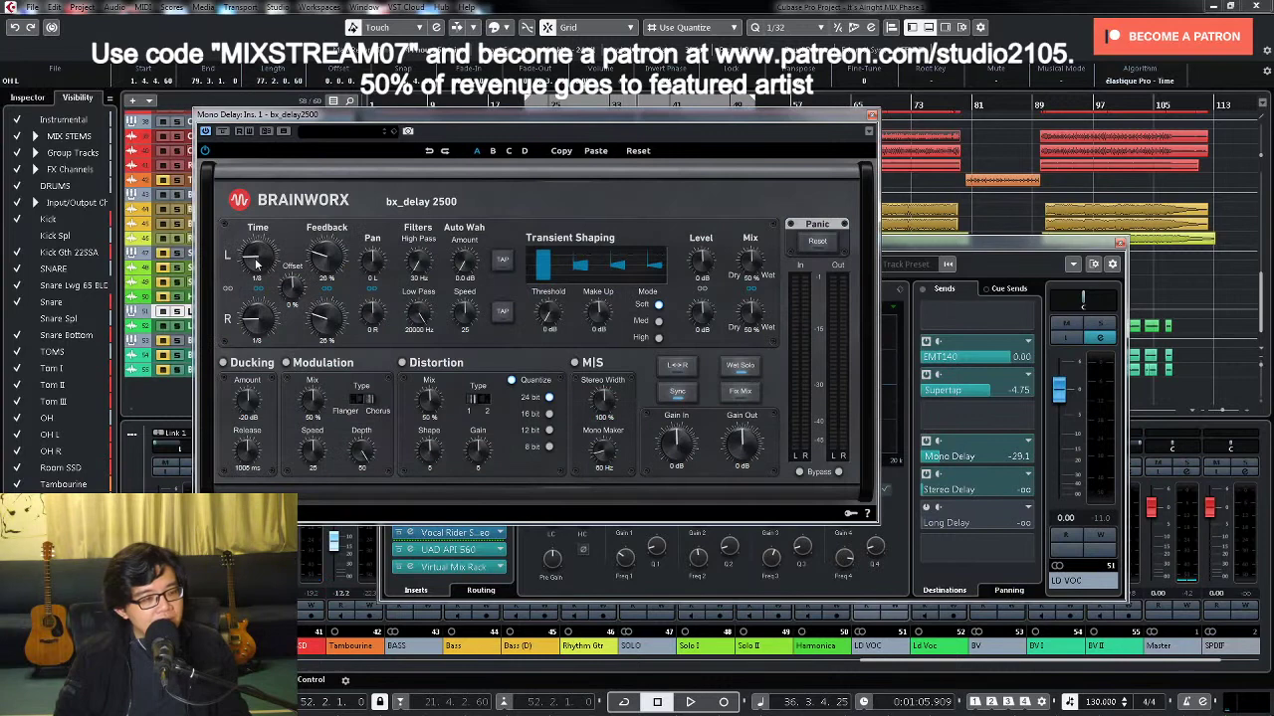
Step: Audition the Mono Delay in the full mix, restarting playback from near bar 20, and bring its send to about -23.0 dB
{"action": "key", "text": "space"}
{"action": "left_click", "coordinate": [946, 461]}
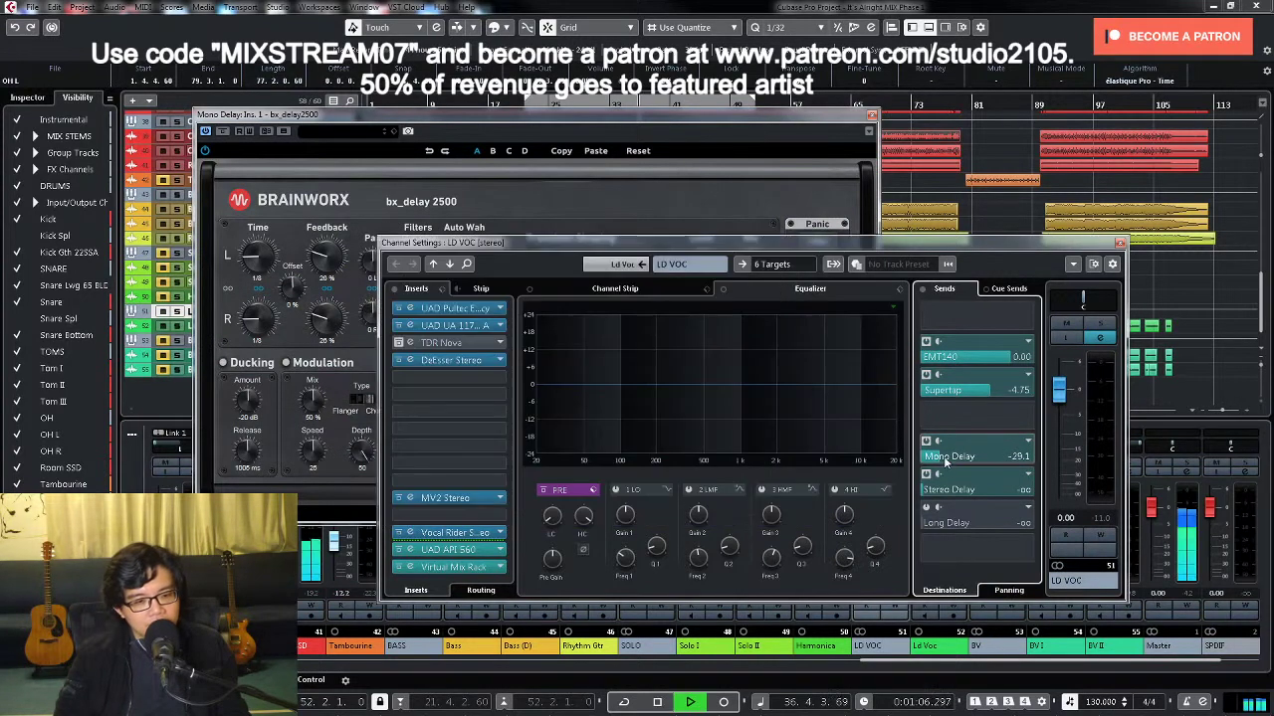
{"action": "scroll", "coordinate": [950, 459], "scroll_direction": "up", "scroll_amount": 2}
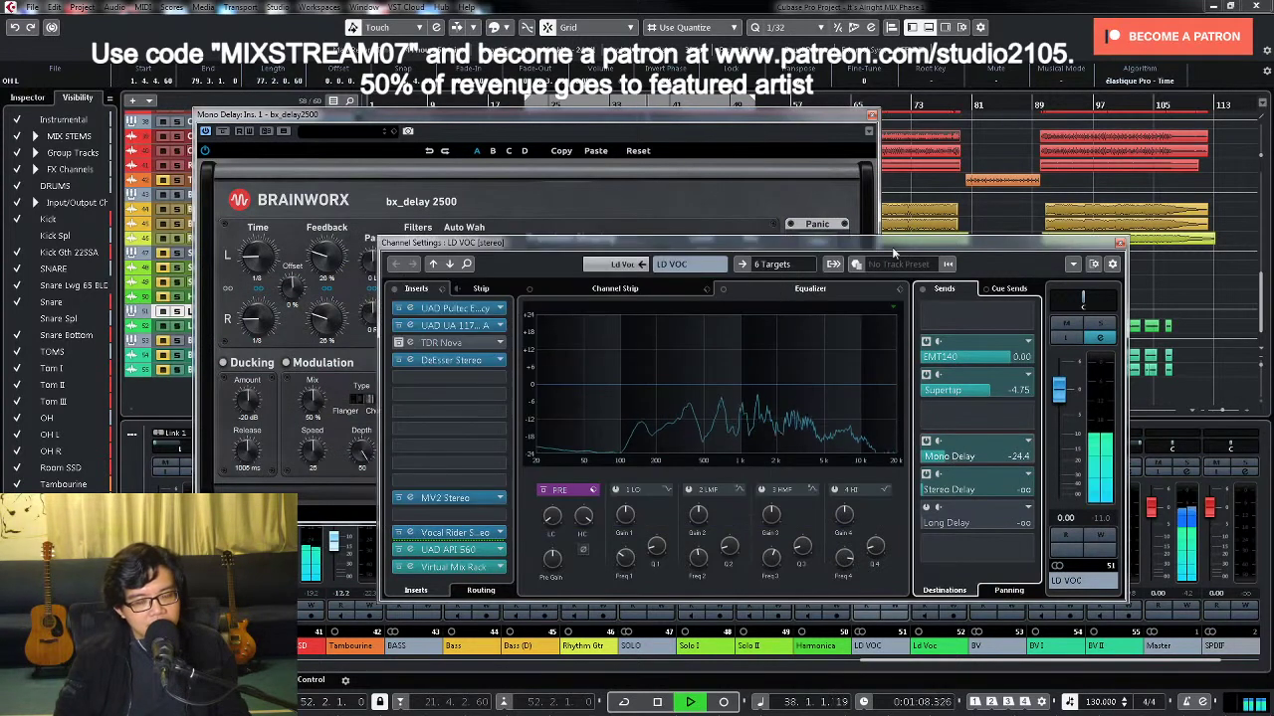
{"action": "key", "text": "space"}
{"action": "key", "text": "space"}
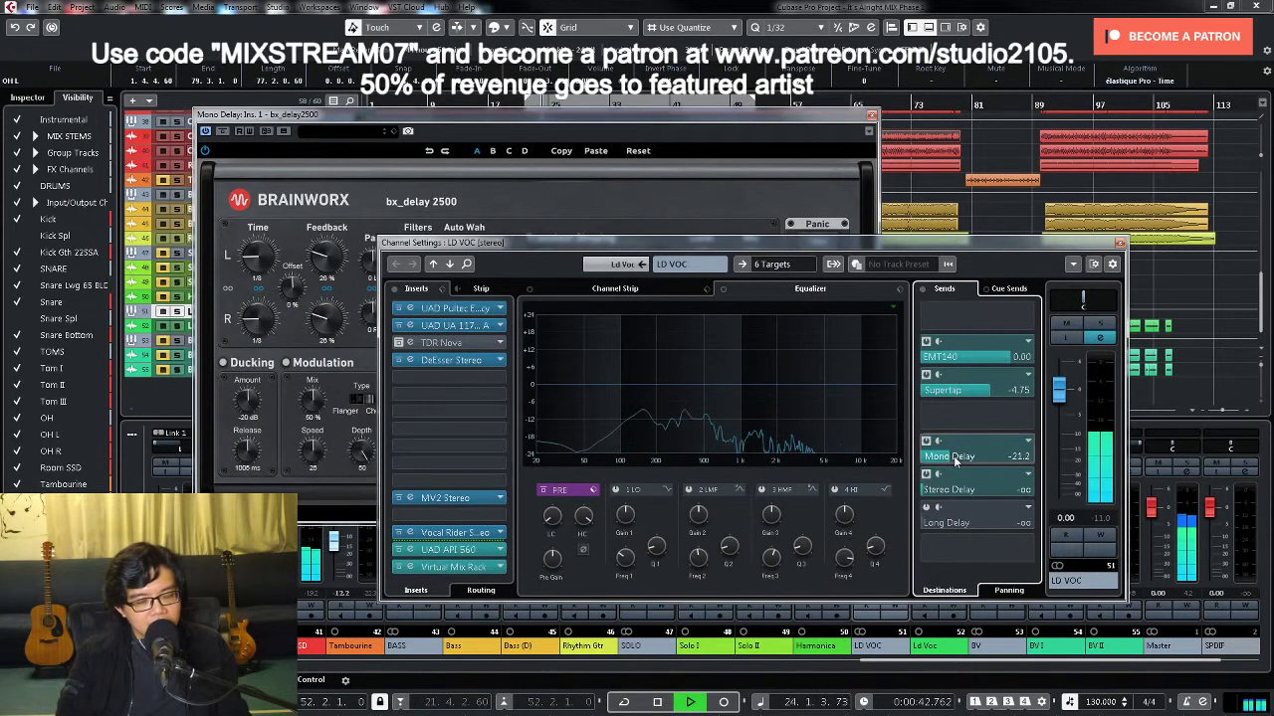
{"action": "scroll", "coordinate": [953, 460], "scroll_direction": "down", "scroll_amount": 1}
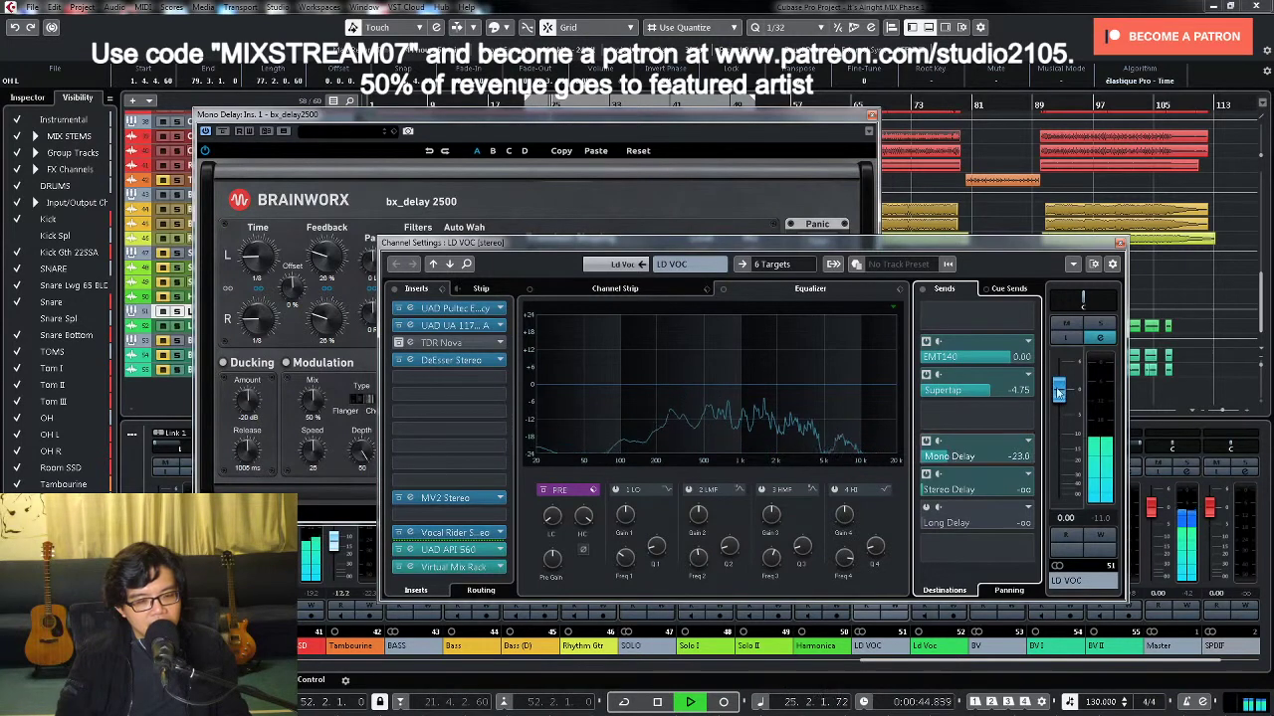
Step: Solo LD VOC, raise its Mono Delay send to about -21.2 dB and enable Ducking in the bx_delay 2500
{"action": "left_click", "coordinate": [1100, 325]}
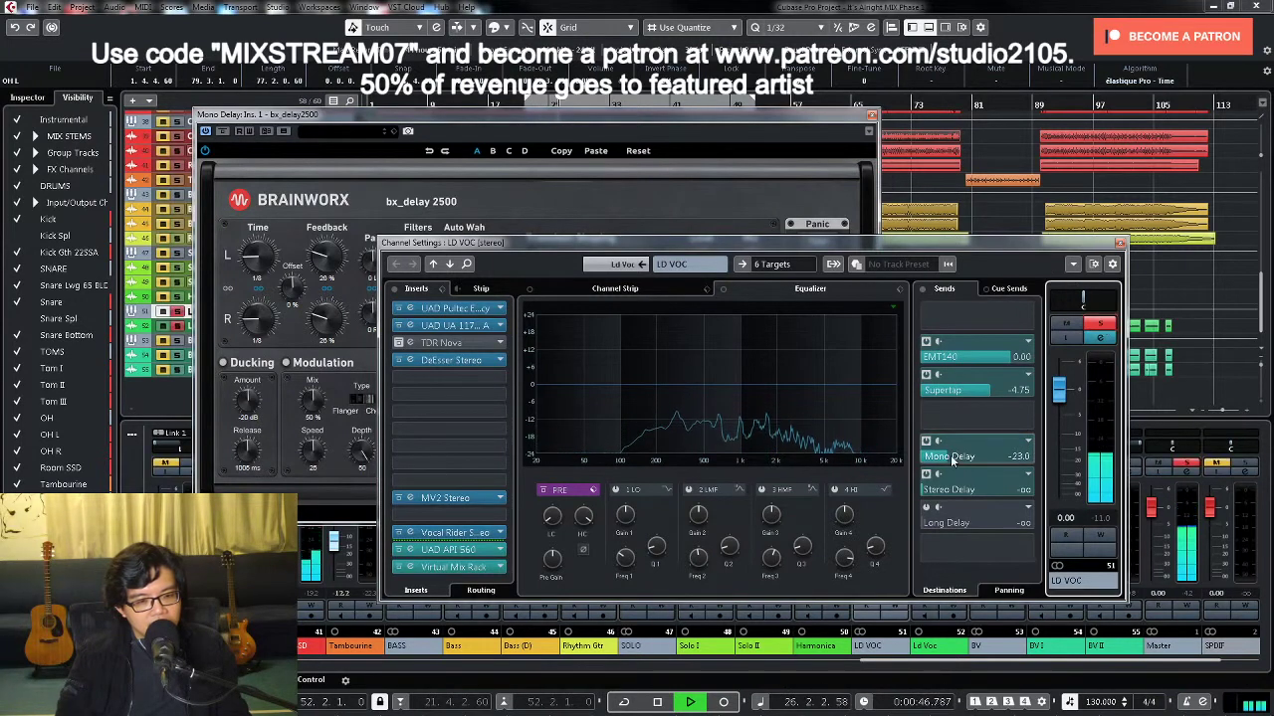
{"action": "left_click", "coordinate": [952, 459]}
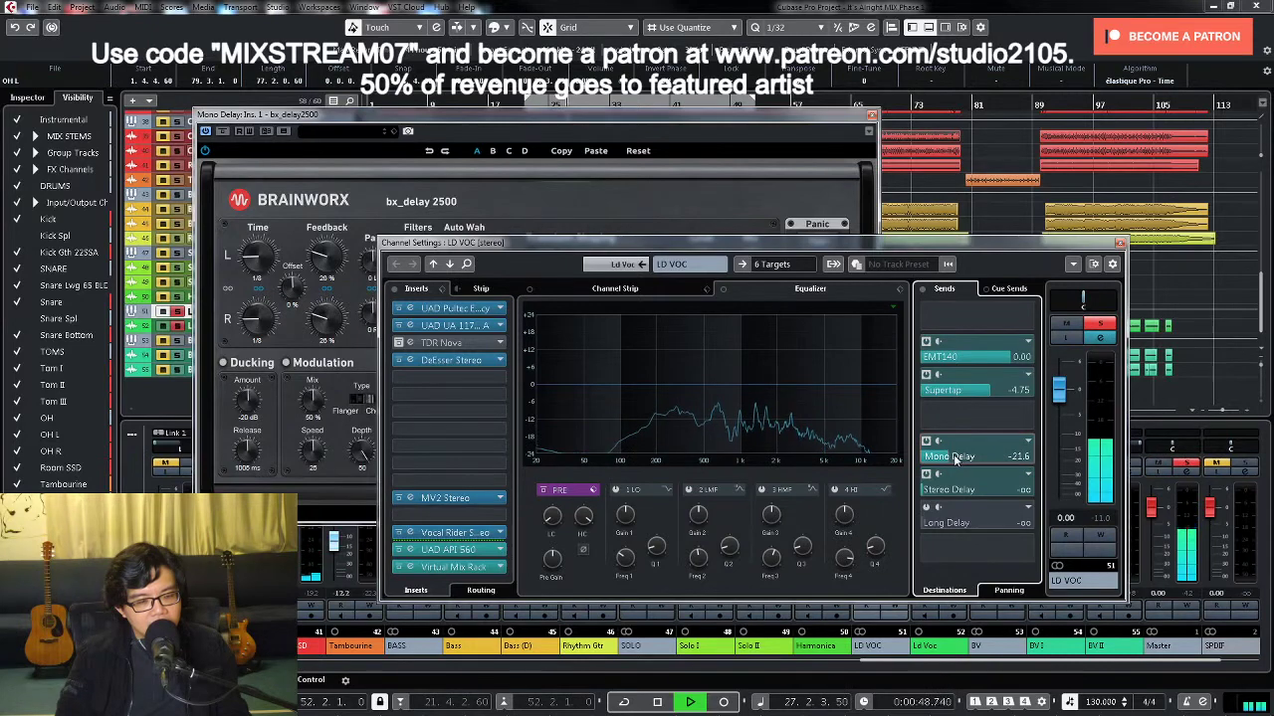
{"action": "left_click", "coordinate": [217, 375]}
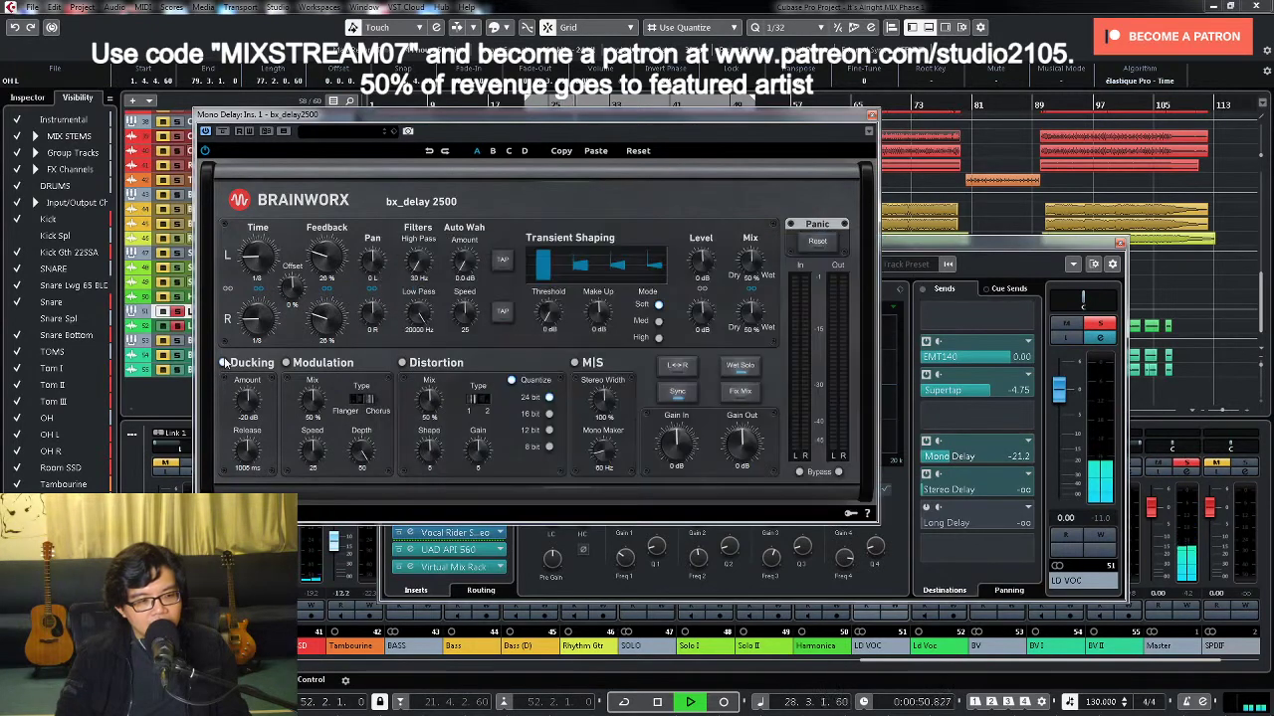
Step: Try the Mono Delay send at -20.8 dB, unsolo LD VOC and settle the send at -23.0 dB
{"action": "left_click", "coordinate": [952, 459]}
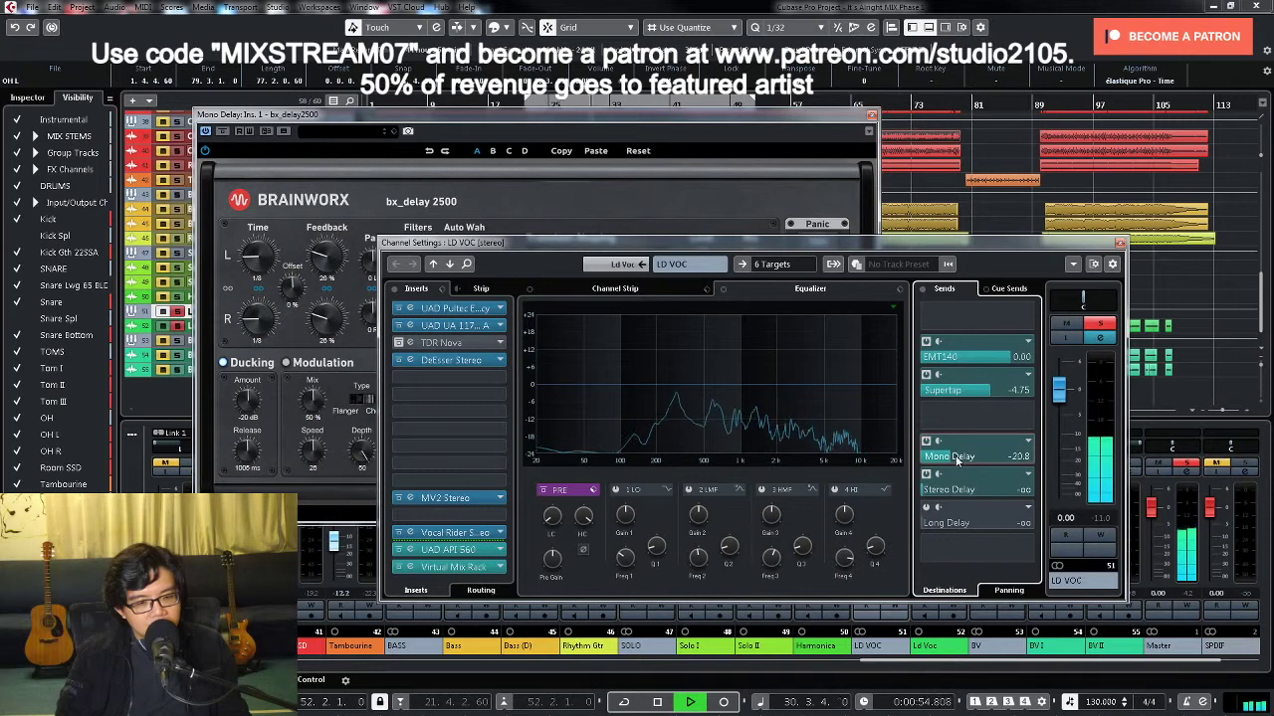
{"action": "key", "text": "s"}
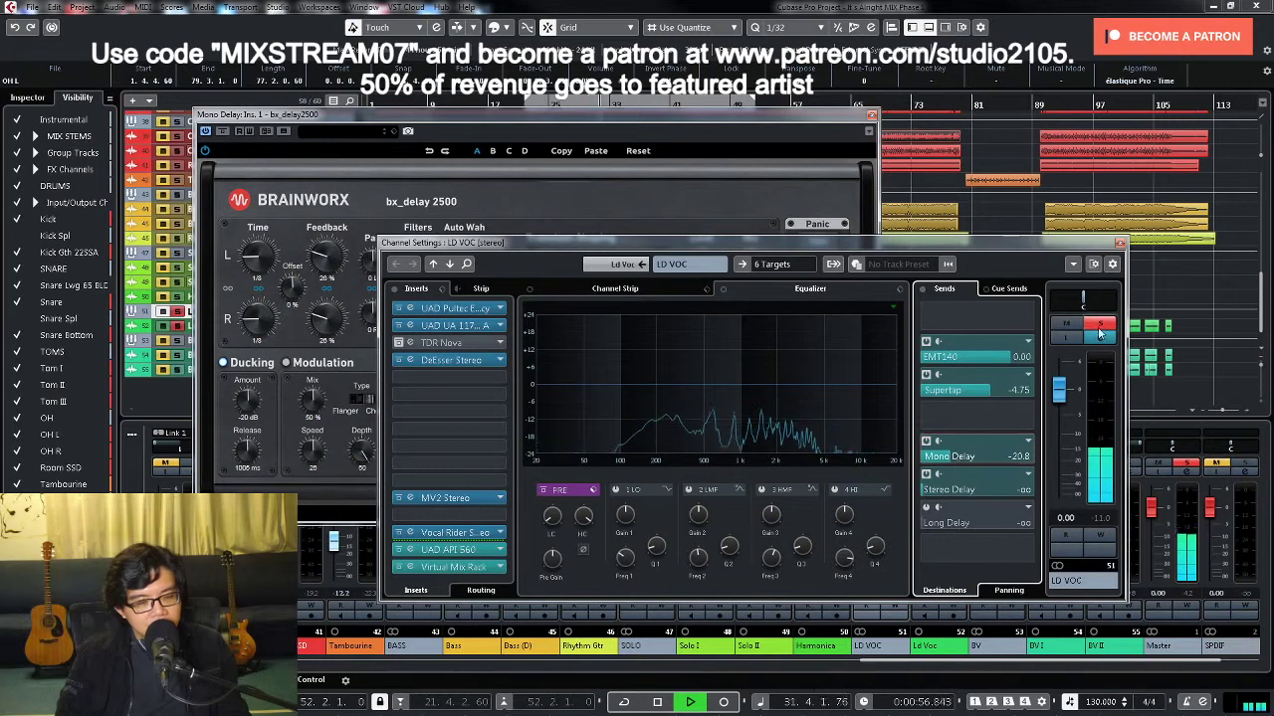
{"action": "left_click", "coordinate": [948, 464]}
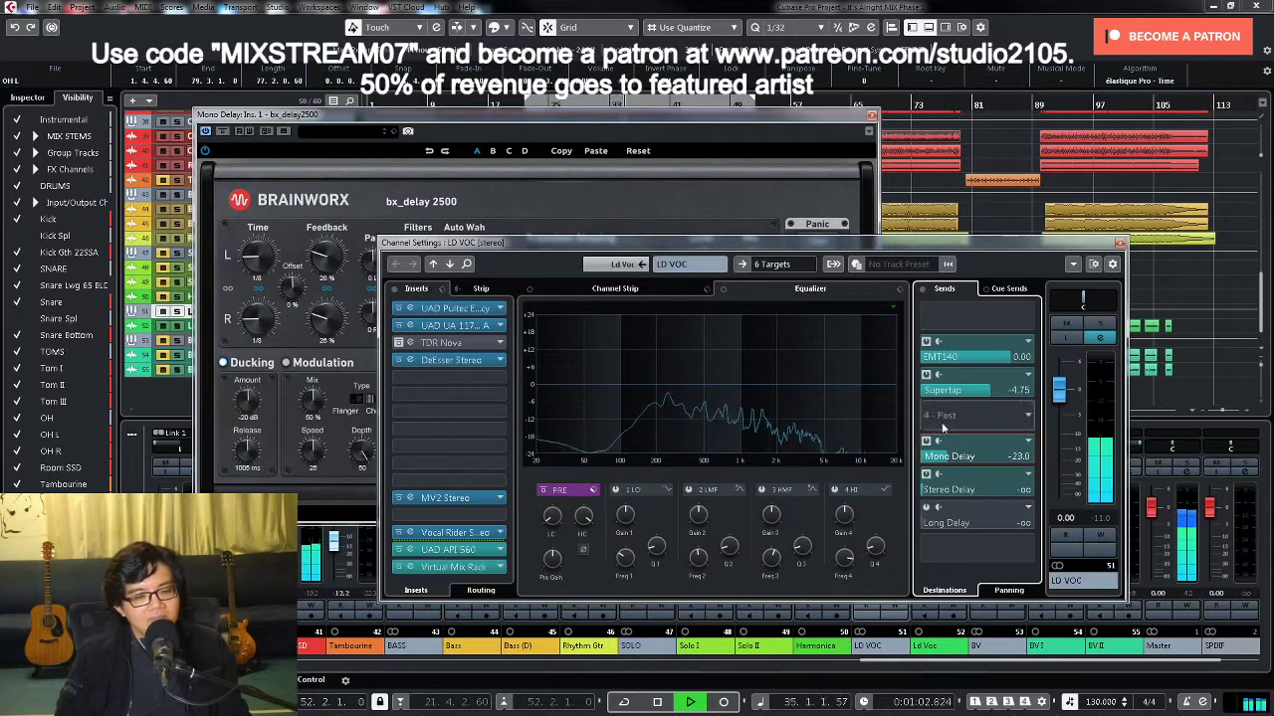
Step: Deactivate LD VOC's EMT140 send, then open its UAD EMT 140 reverb and close it again
{"action": "left_click", "coordinate": [927, 343]}
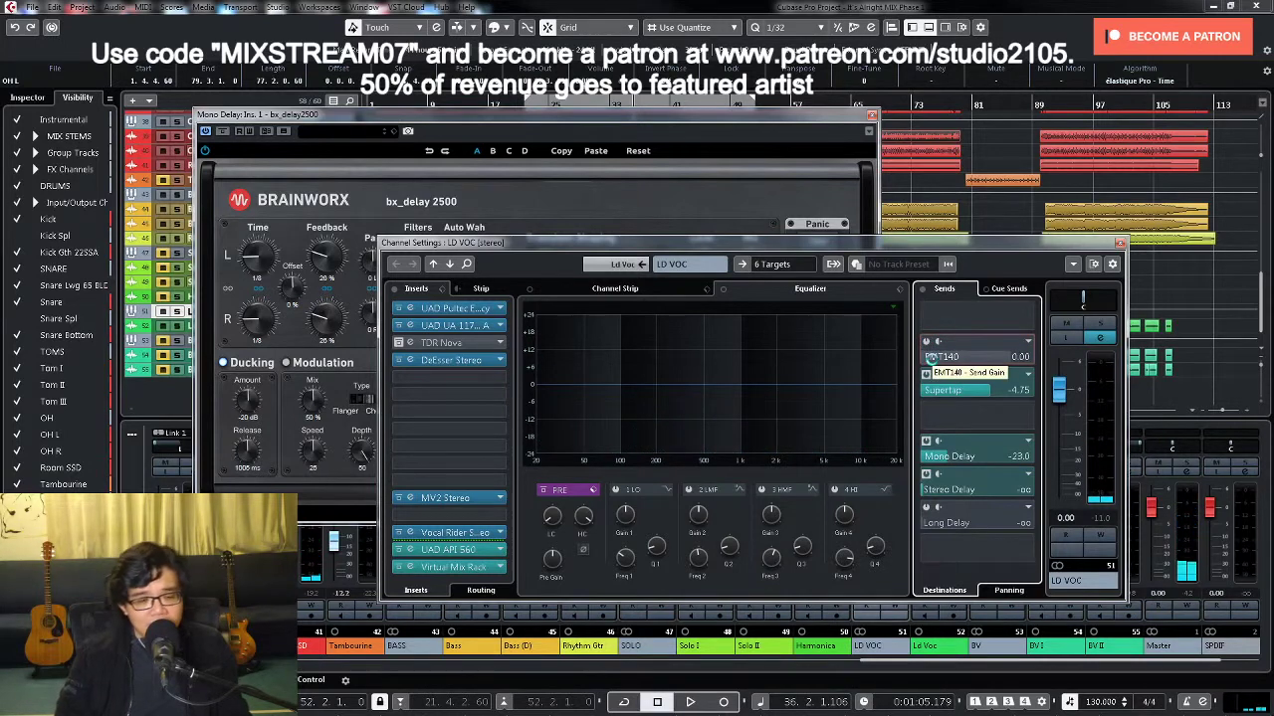
{"action": "right_click", "coordinate": [964, 349]}
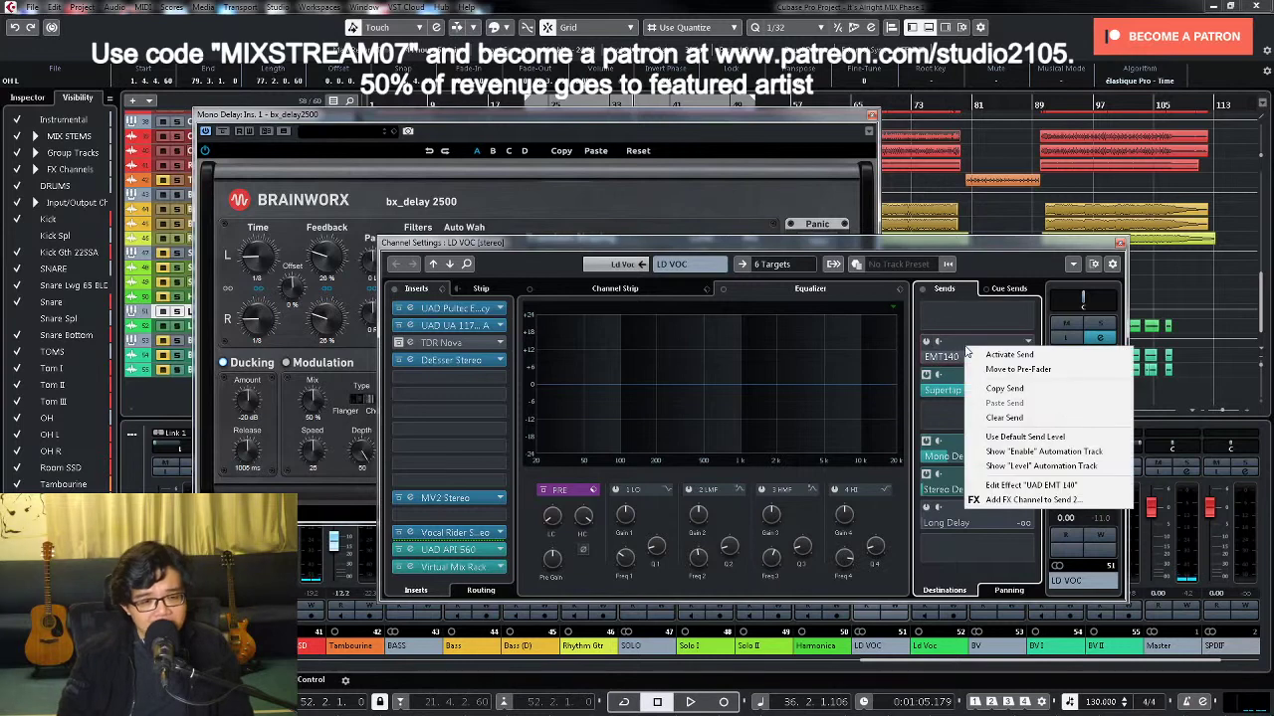
{"action": "left_click", "coordinate": [1035, 485]}
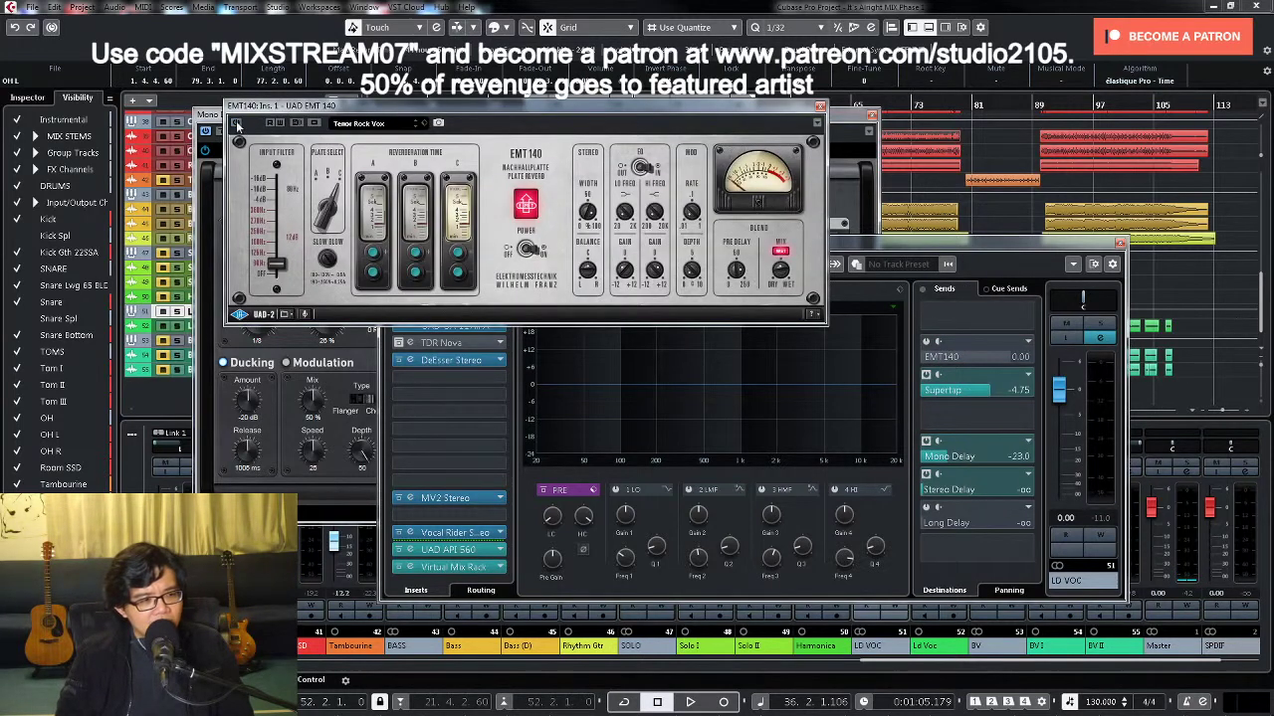
{"action": "left_click", "coordinate": [821, 106]}
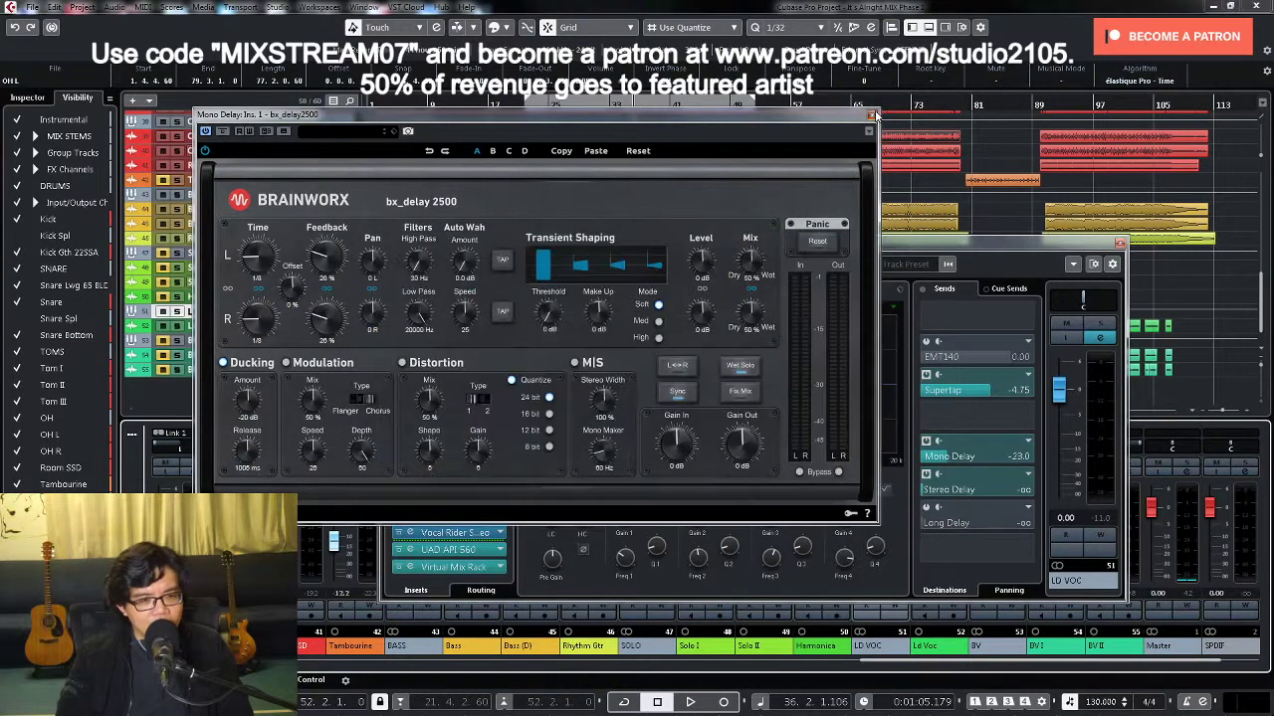
Step: Close the bx_delay2500, the LD VOC channel settings and the SuperTap, and resume playback of the full mix
{"action": "left_click", "coordinate": [871, 114]}
{"action": "left_click", "coordinate": [872, 114]}
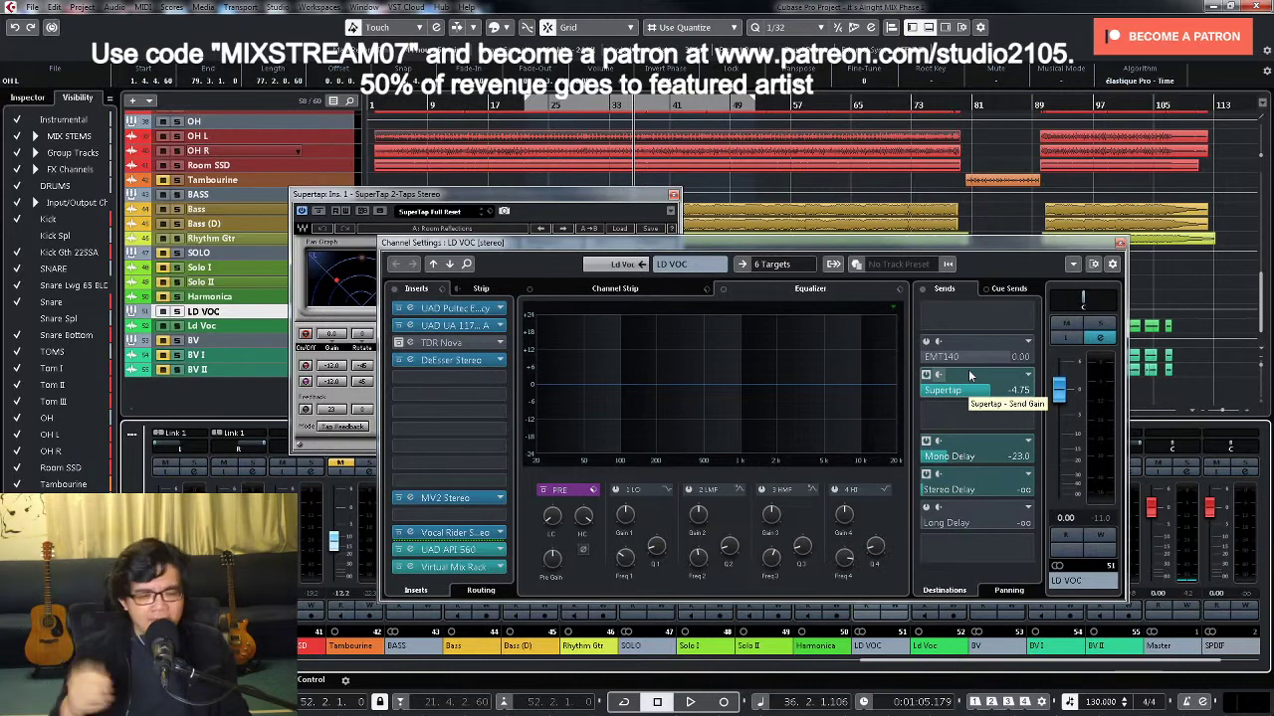
{"action": "left_click", "coordinate": [1120, 242]}
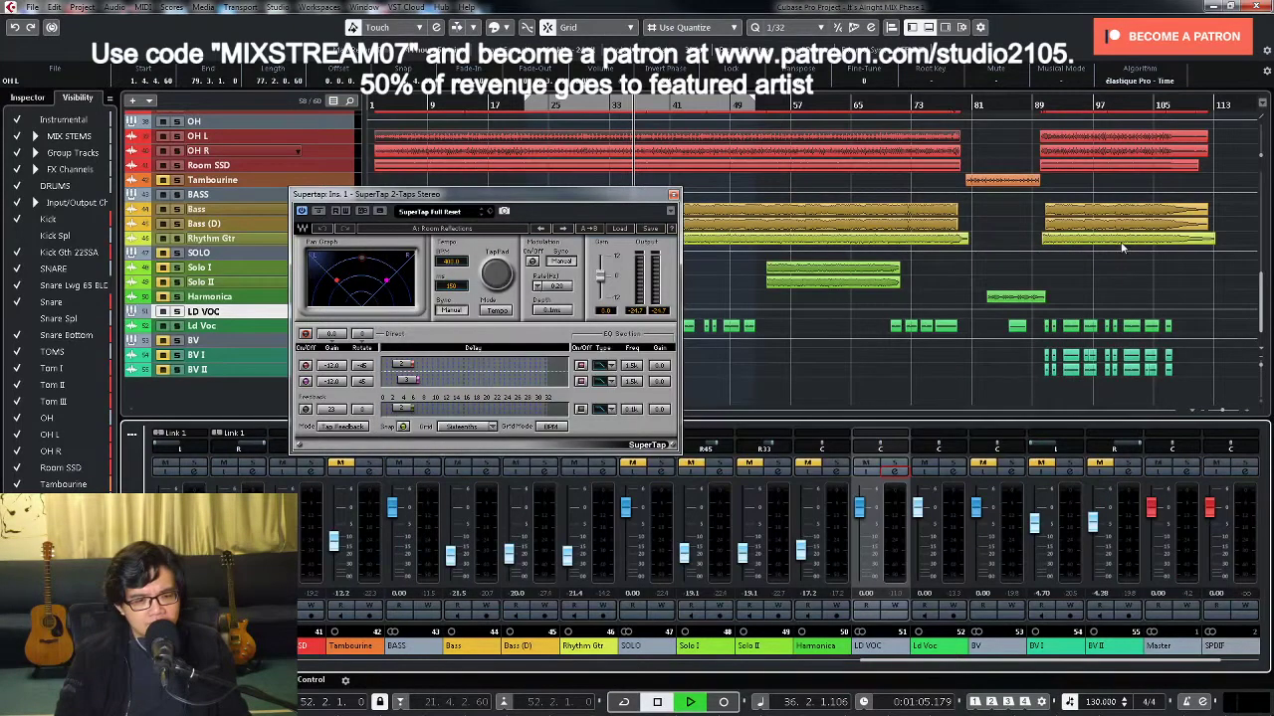
{"action": "key", "text": "space"}
{"action": "left_click", "coordinate": [673, 195]}
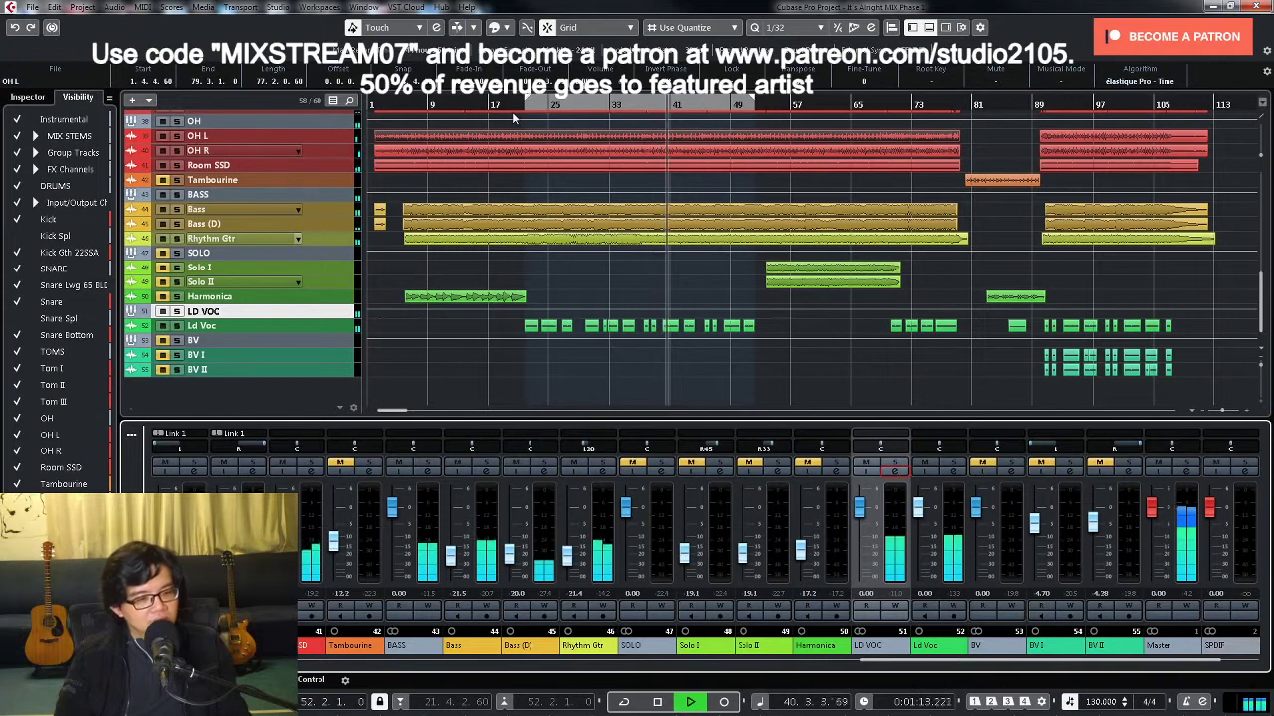
Step: Check the UAD API 560 on LD VOC during playback, then close the equalizer and the channel settings
{"action": "left_click", "coordinate": [892, 477]}
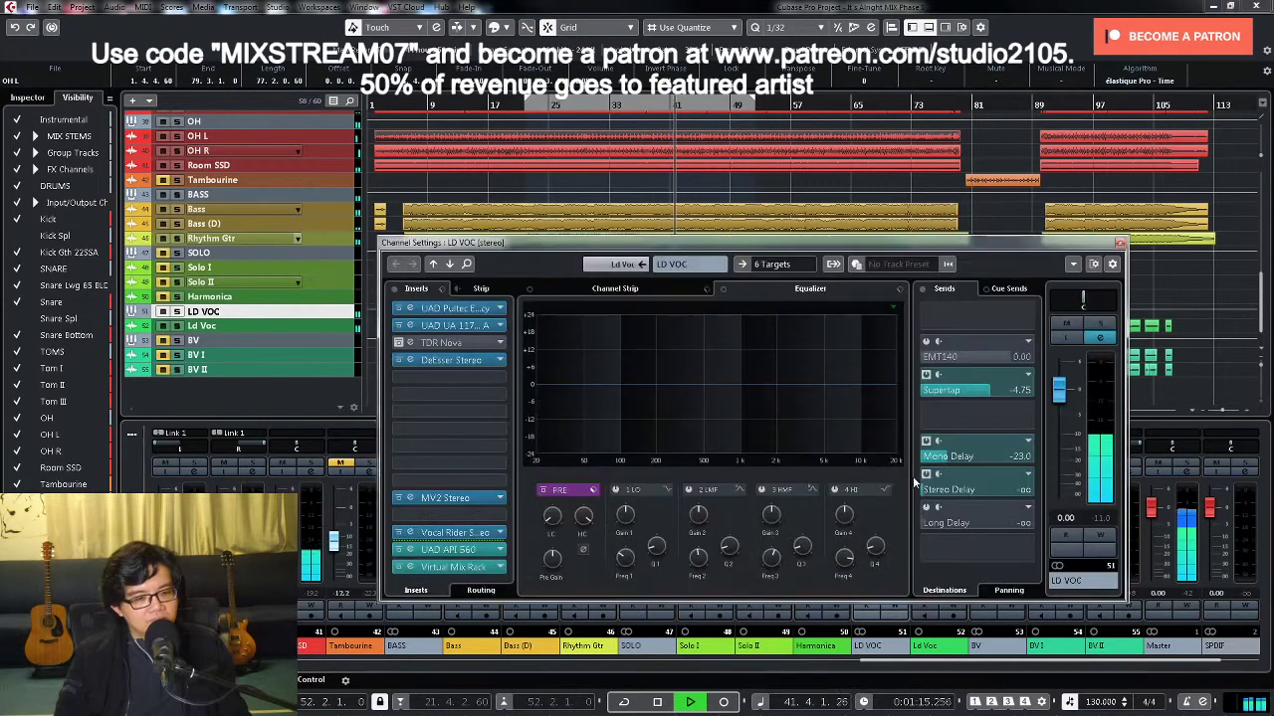
{"action": "left_click", "coordinate": [450, 549]}
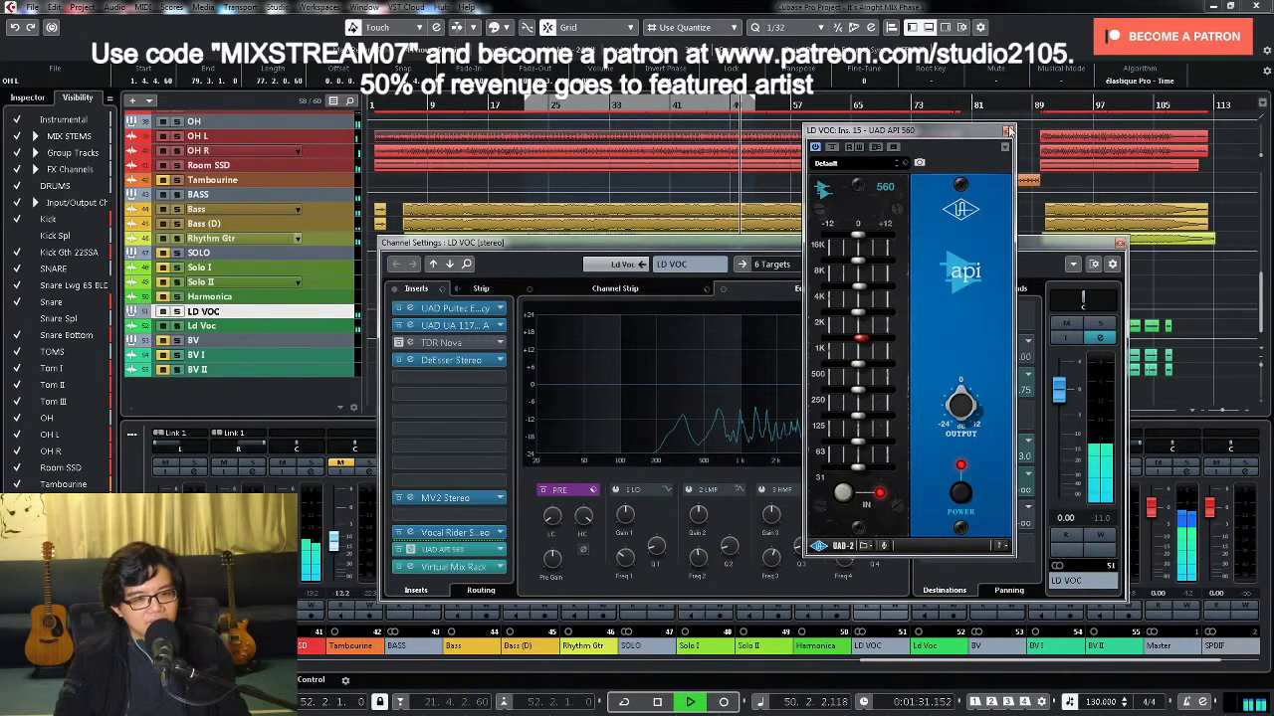
{"action": "left_click", "coordinate": [1008, 130]}
{"action": "left_click", "coordinate": [1120, 242]}
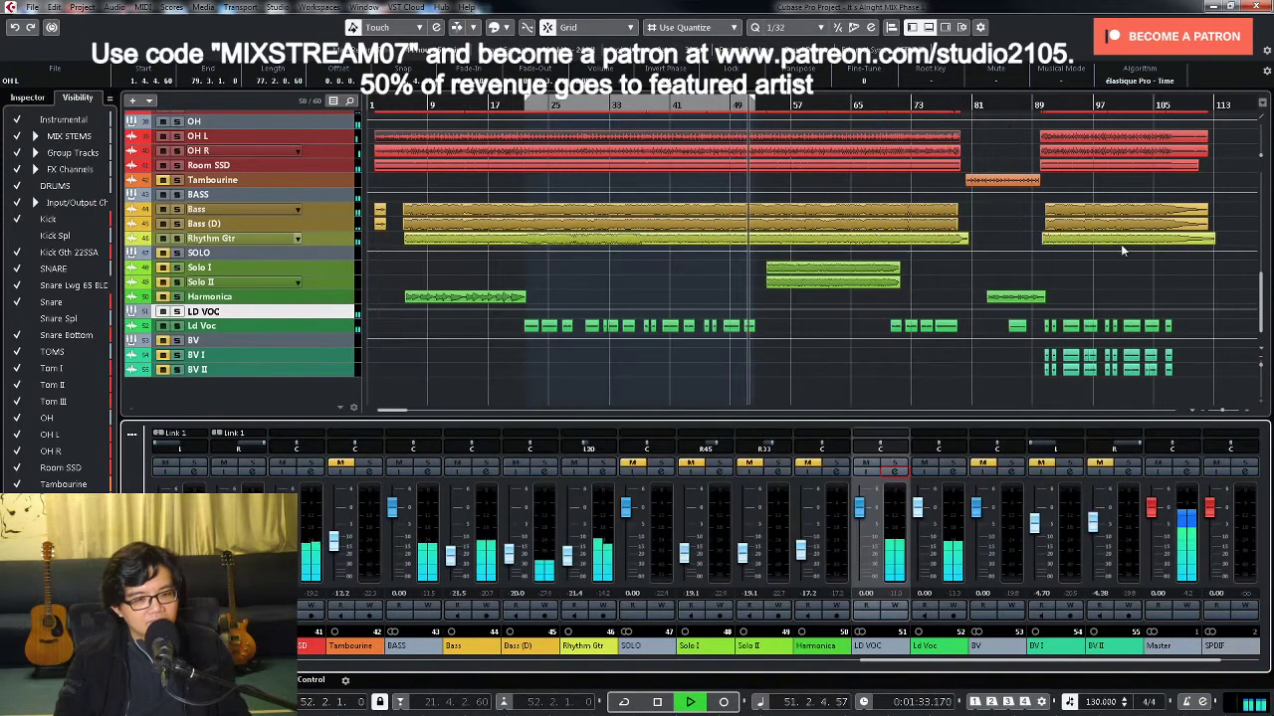
Step: Replay the vocal section from bar 22 and check the UAD API 560 on LD VOC
{"action": "key", "text": "space"}
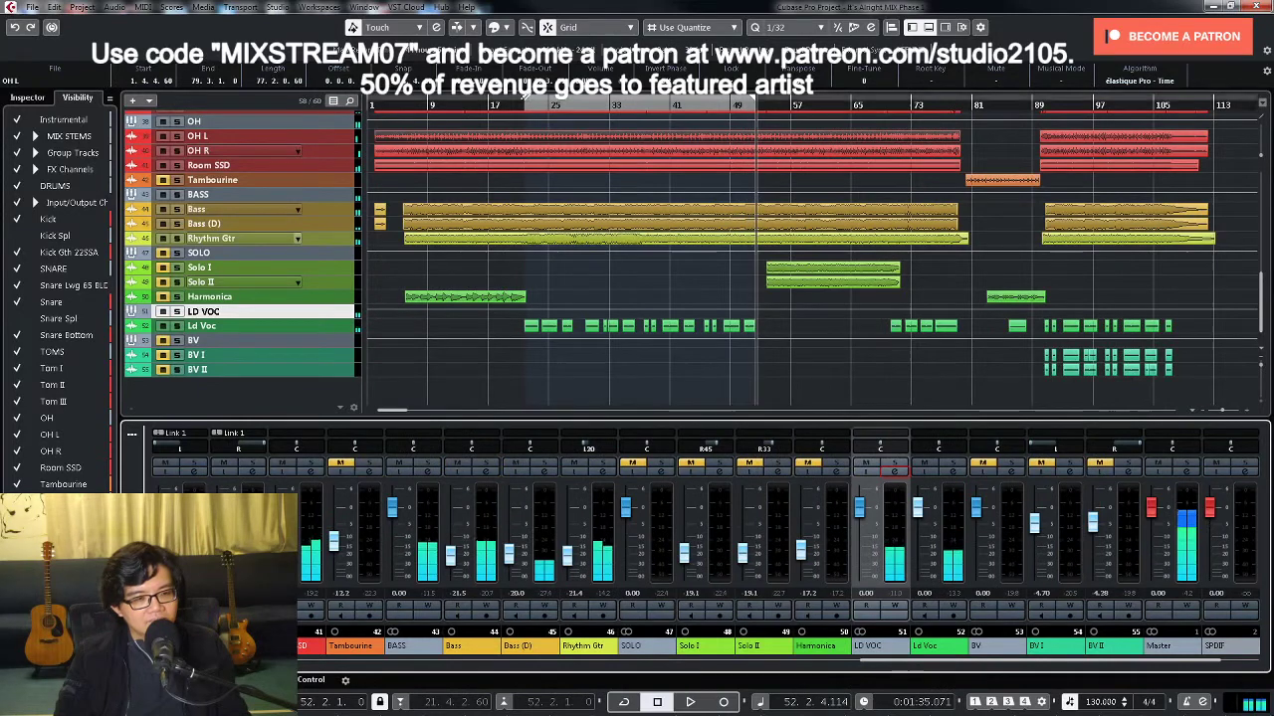
{"action": "key", "text": "space"}
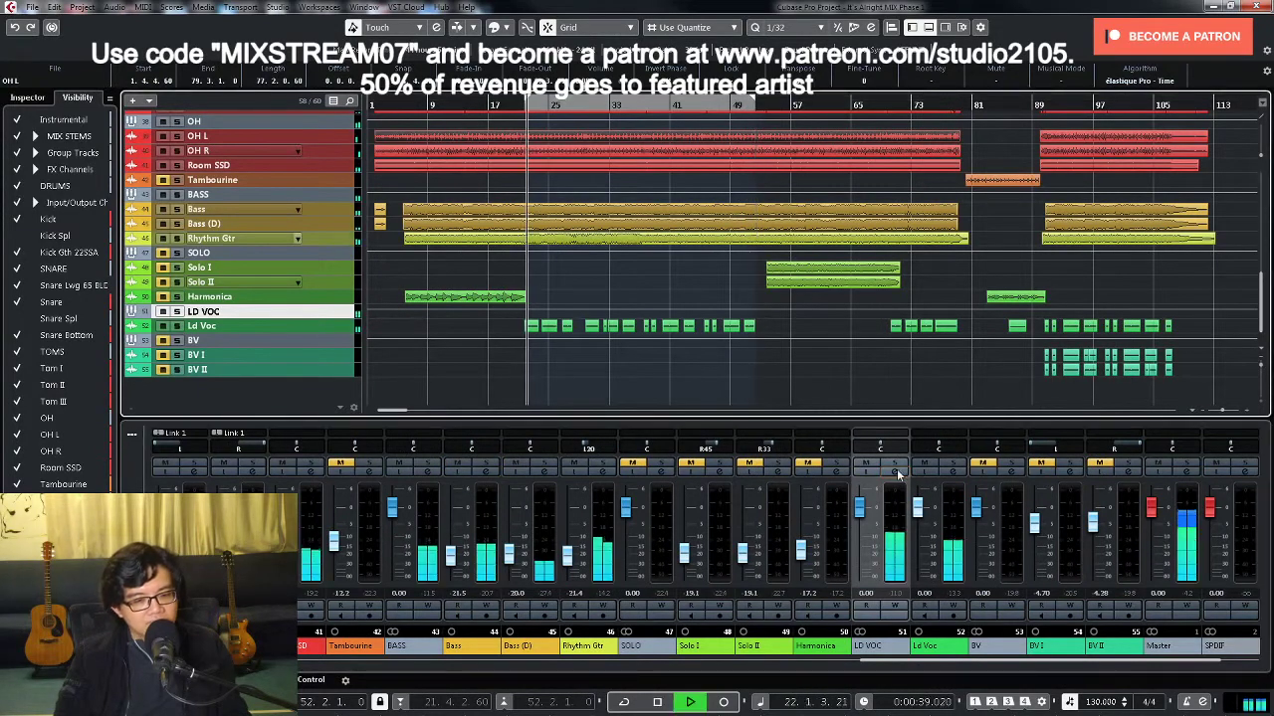
{"action": "left_click", "coordinate": [896, 475]}
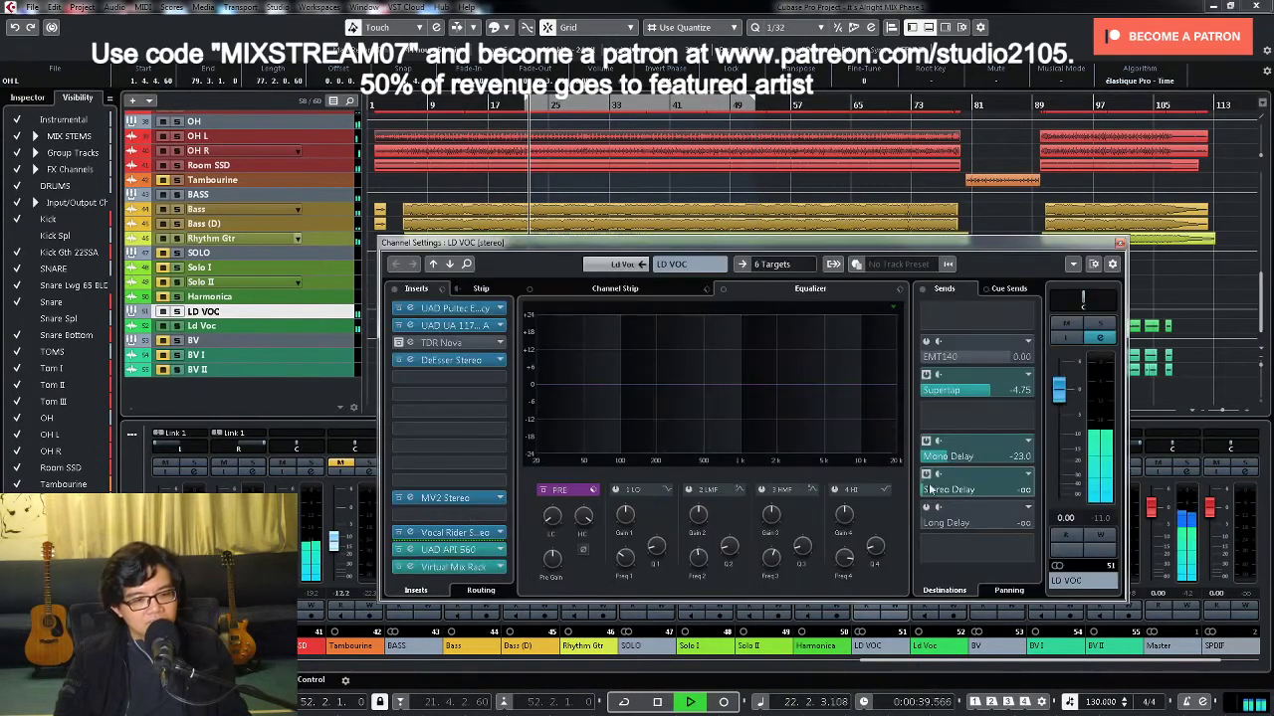
{"action": "left_click", "coordinate": [461, 550]}
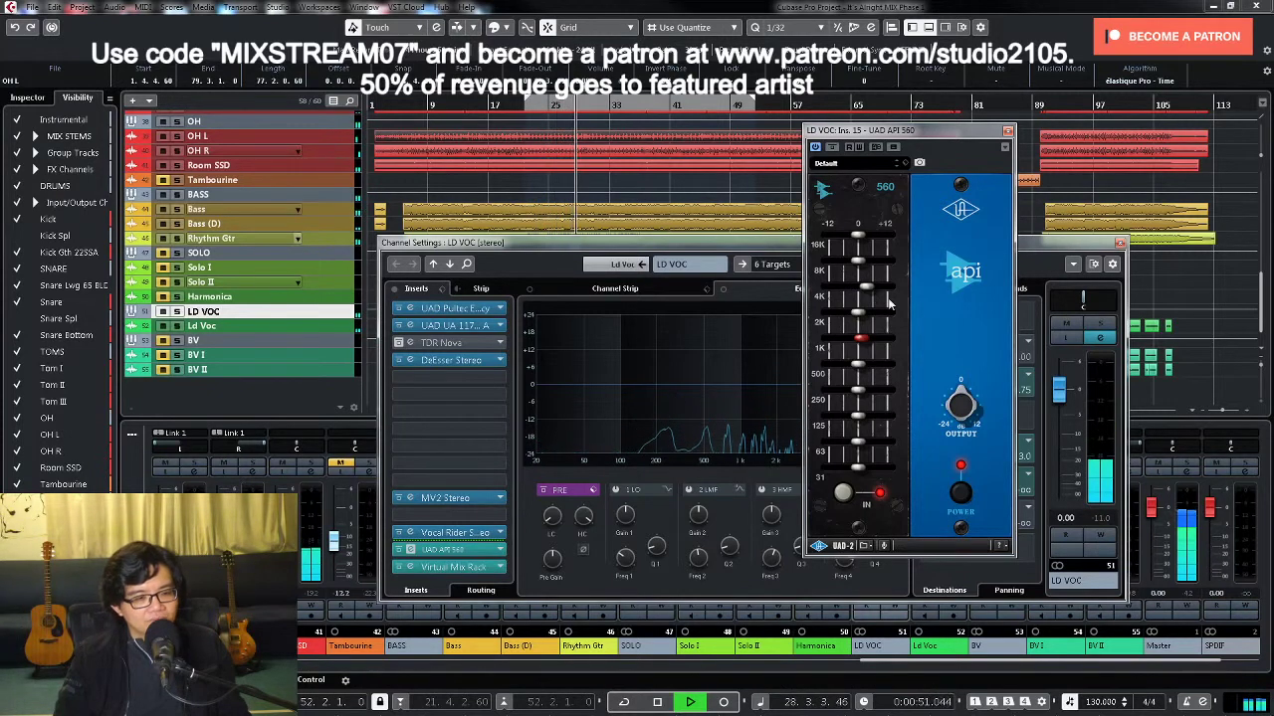
Step: Lower the Vocal Rider output on LD VOC to -2.0, then close both plug-ins and the channel settings
{"action": "double_click", "coordinate": [456, 533]}
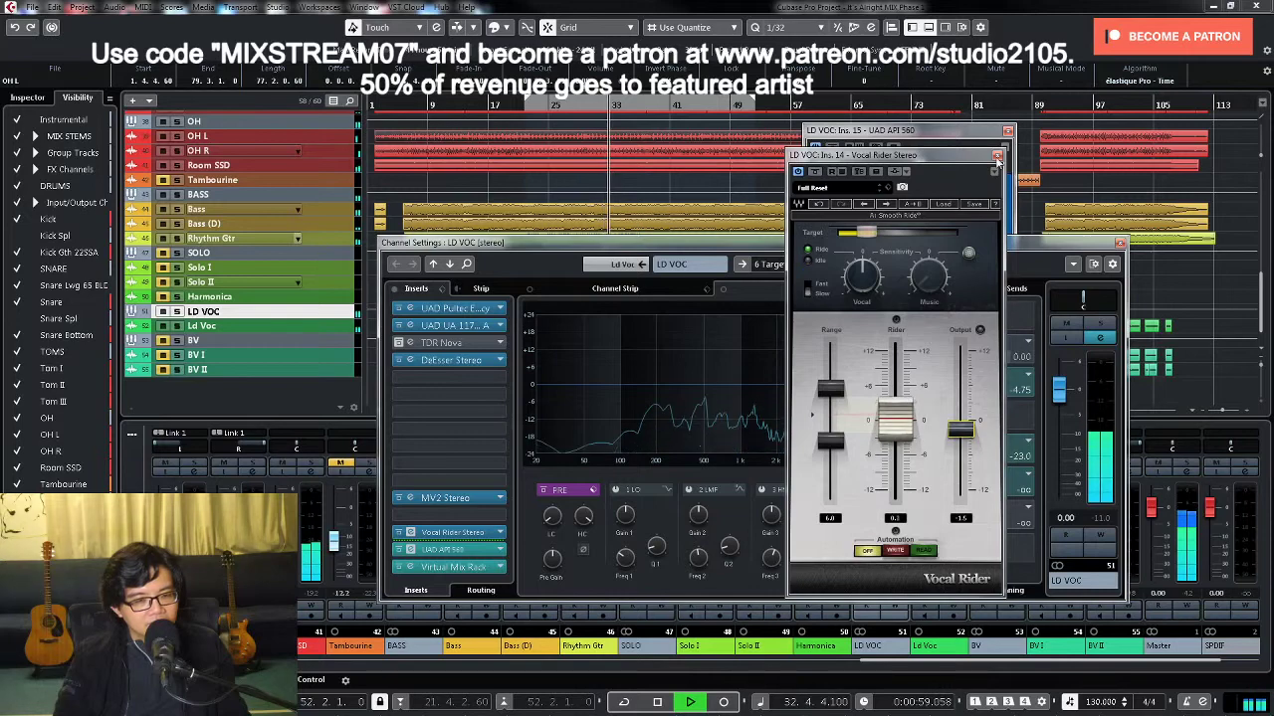
{"action": "left_click", "coordinate": [996, 154]}
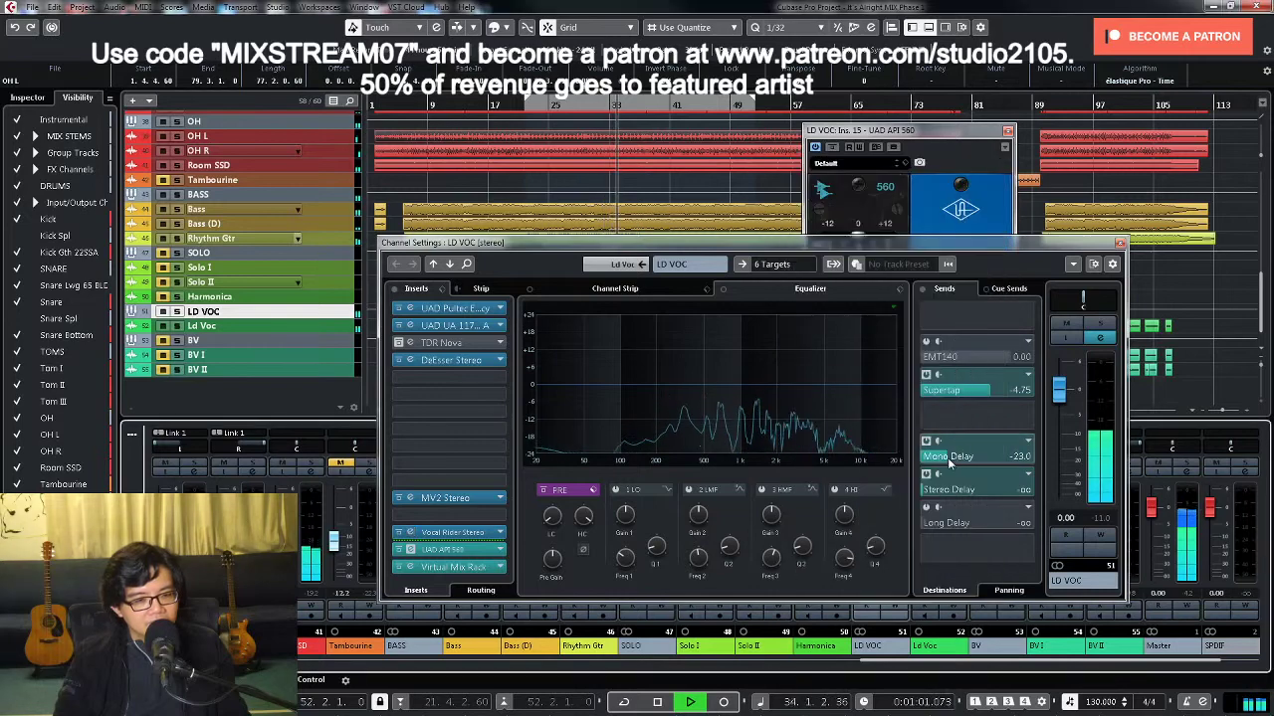
{"action": "left_click", "coordinate": [467, 534]}
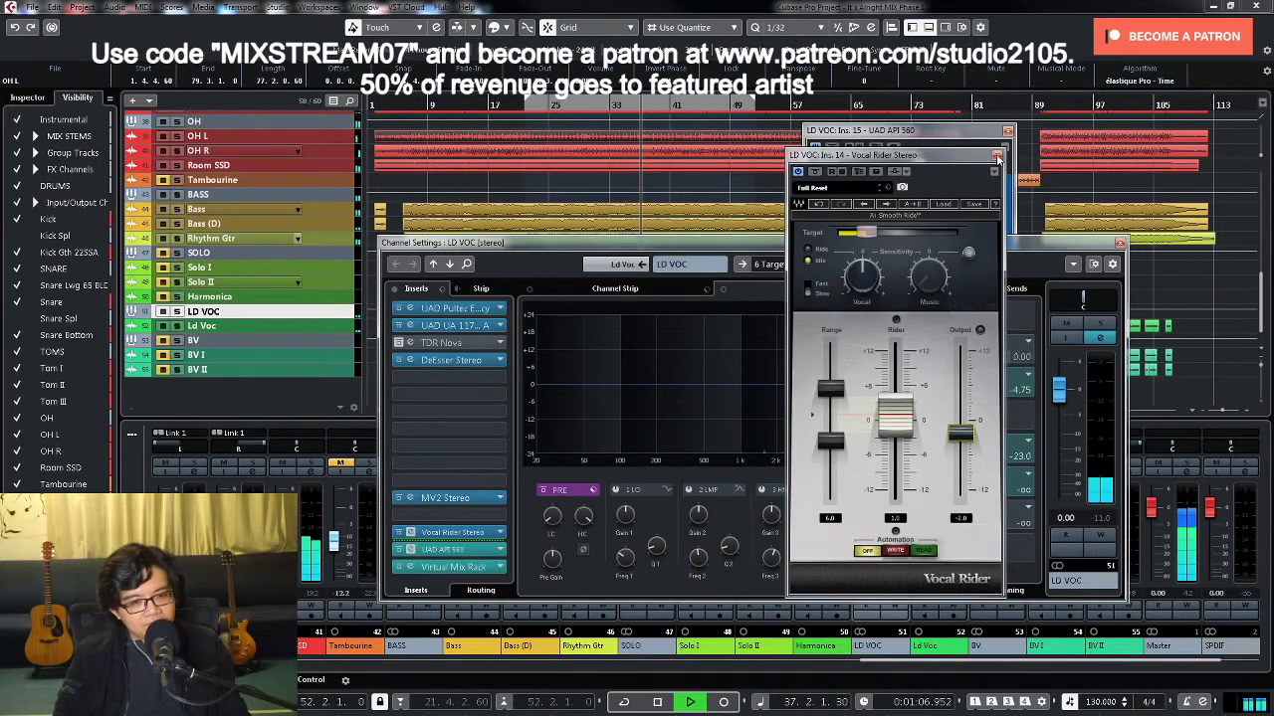
{"action": "left_click", "coordinate": [998, 157]}
{"action": "left_click", "coordinate": [1006, 130]}
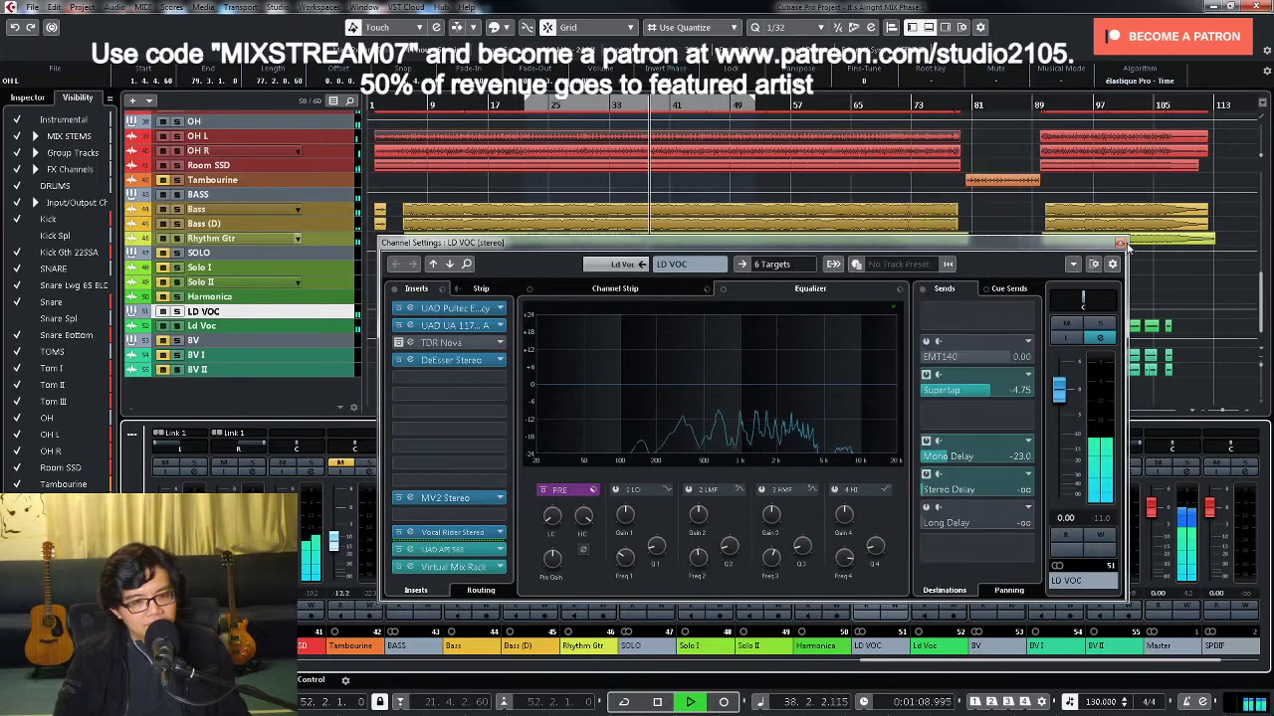
{"action": "left_click", "coordinate": [1119, 243]}
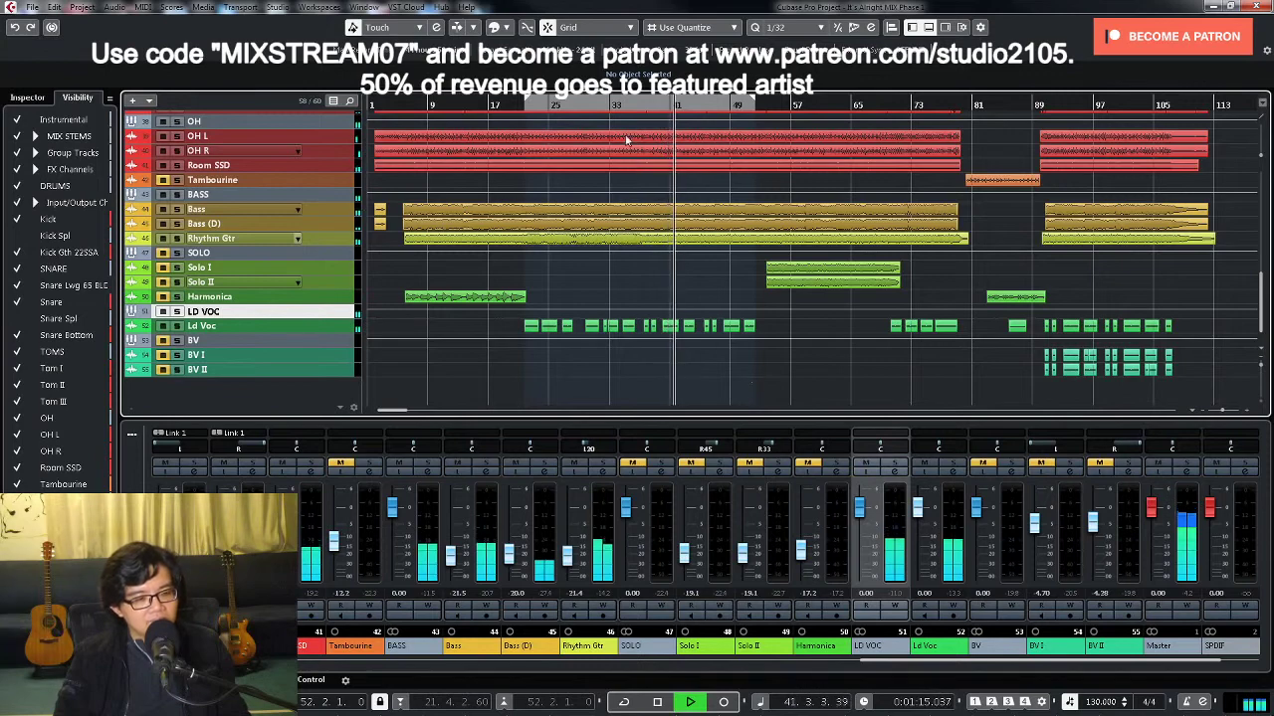
Step: Stop playback, set LD VOC's Stereo Delay send to -57.7 dB and inspect its bx_delay2500 settings
{"action": "key", "text": "space"}
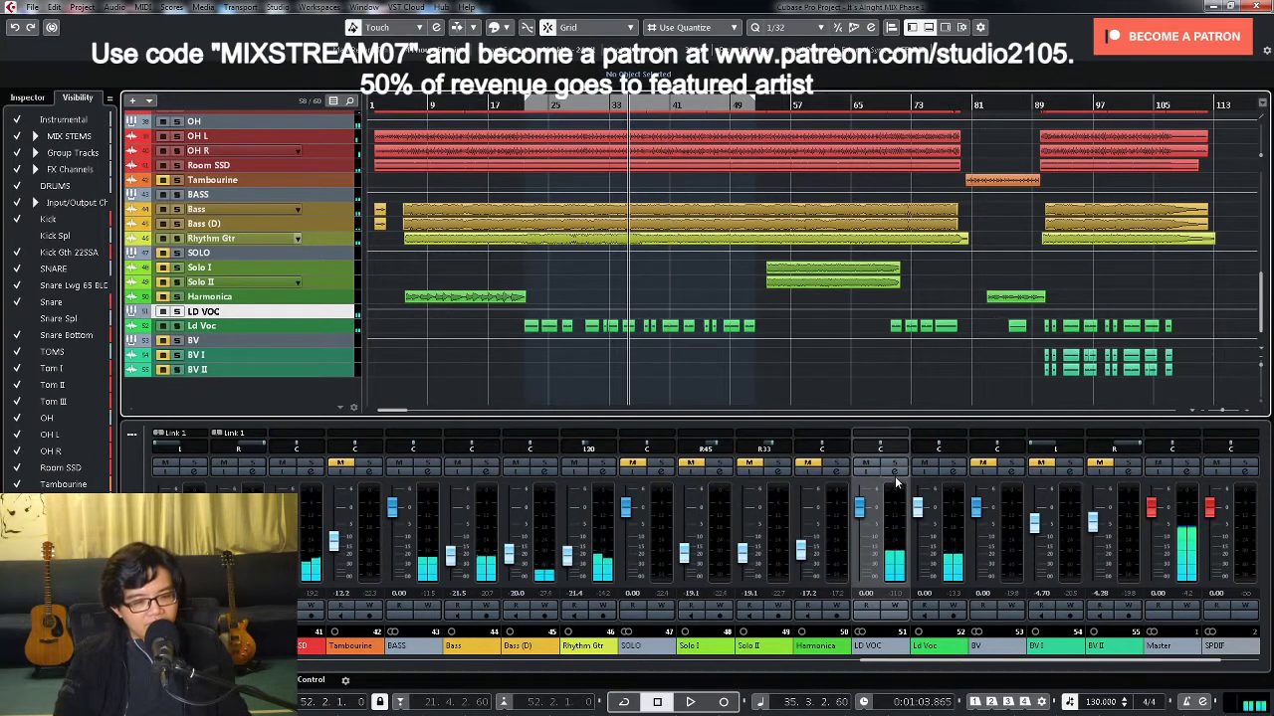
{"action": "left_click", "coordinate": [894, 469]}
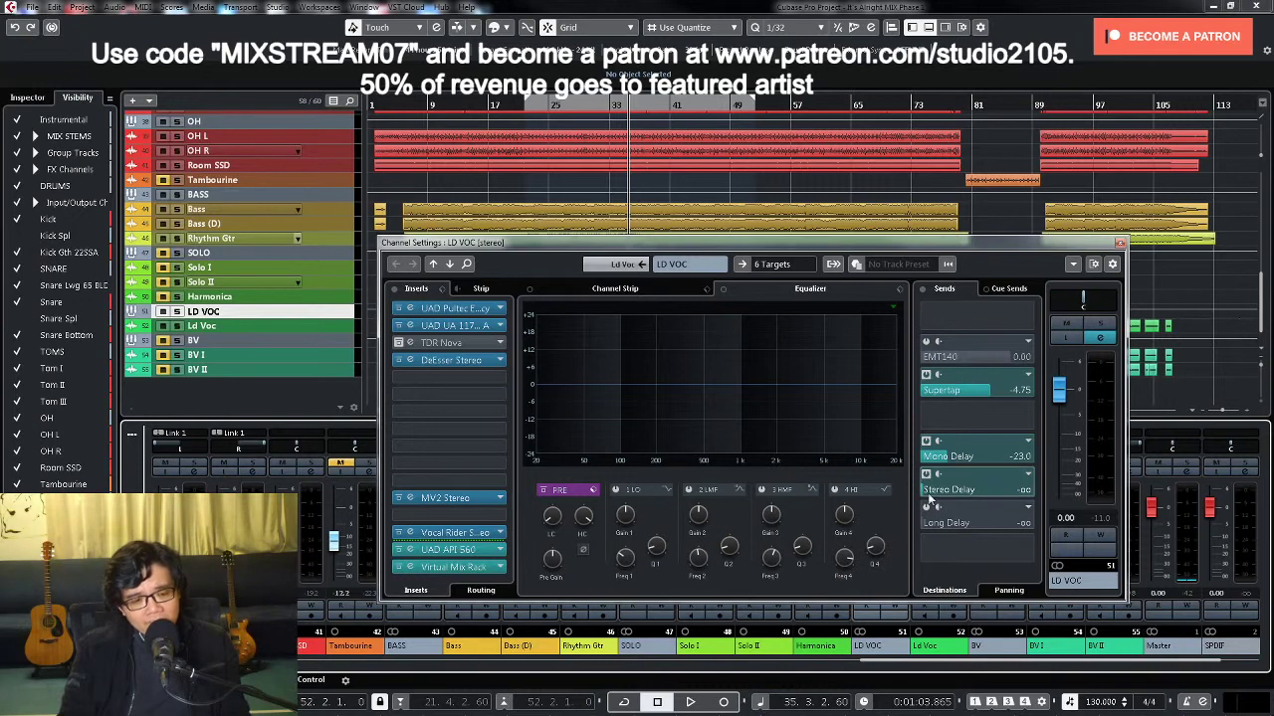
{"action": "left_click_drag", "start_coordinate": [863, 246], "coordinate": [938, 144]}
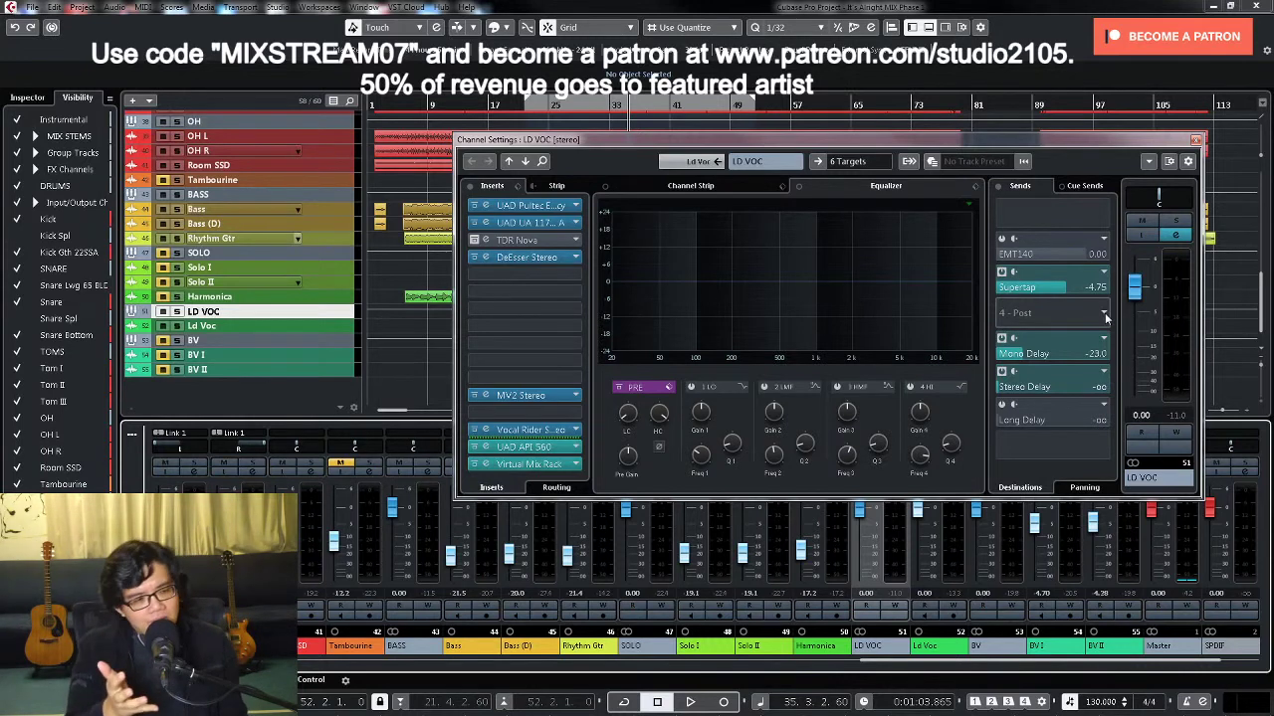
{"action": "left_click", "coordinate": [1013, 394]}
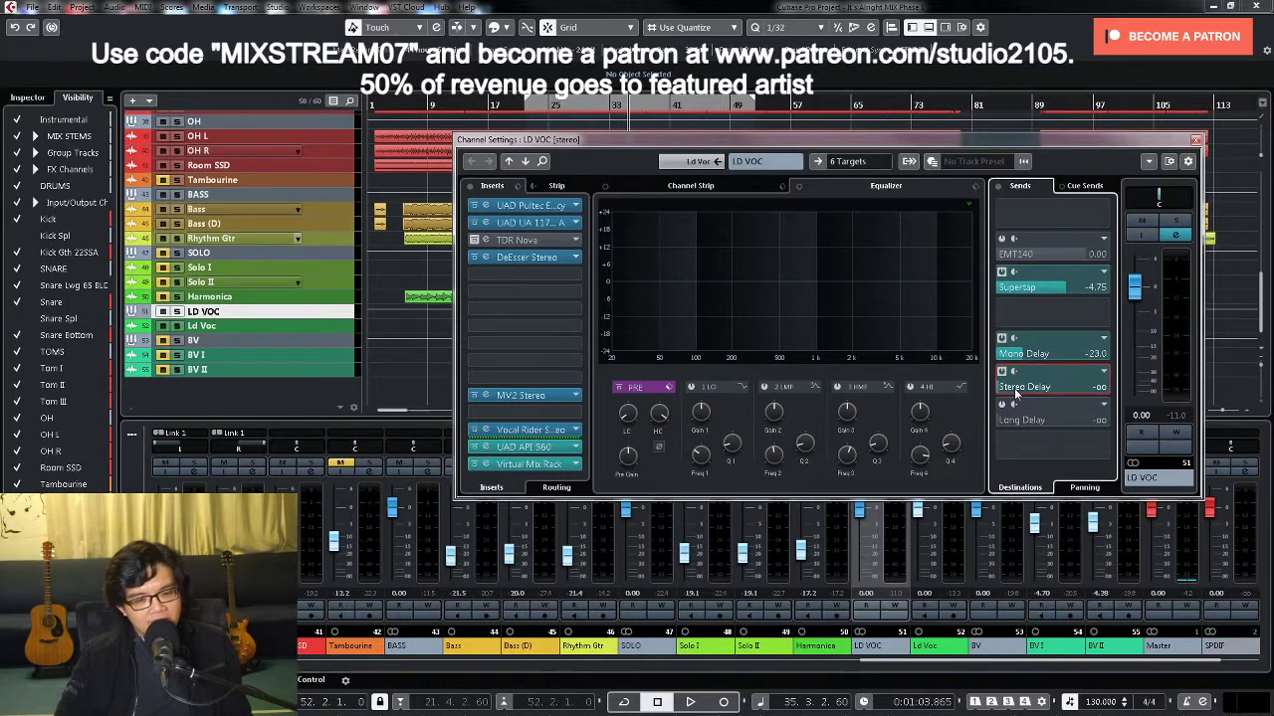
{"action": "right_click", "coordinate": [1013, 373]}
{"action": "left_click", "coordinate": [1092, 515]}
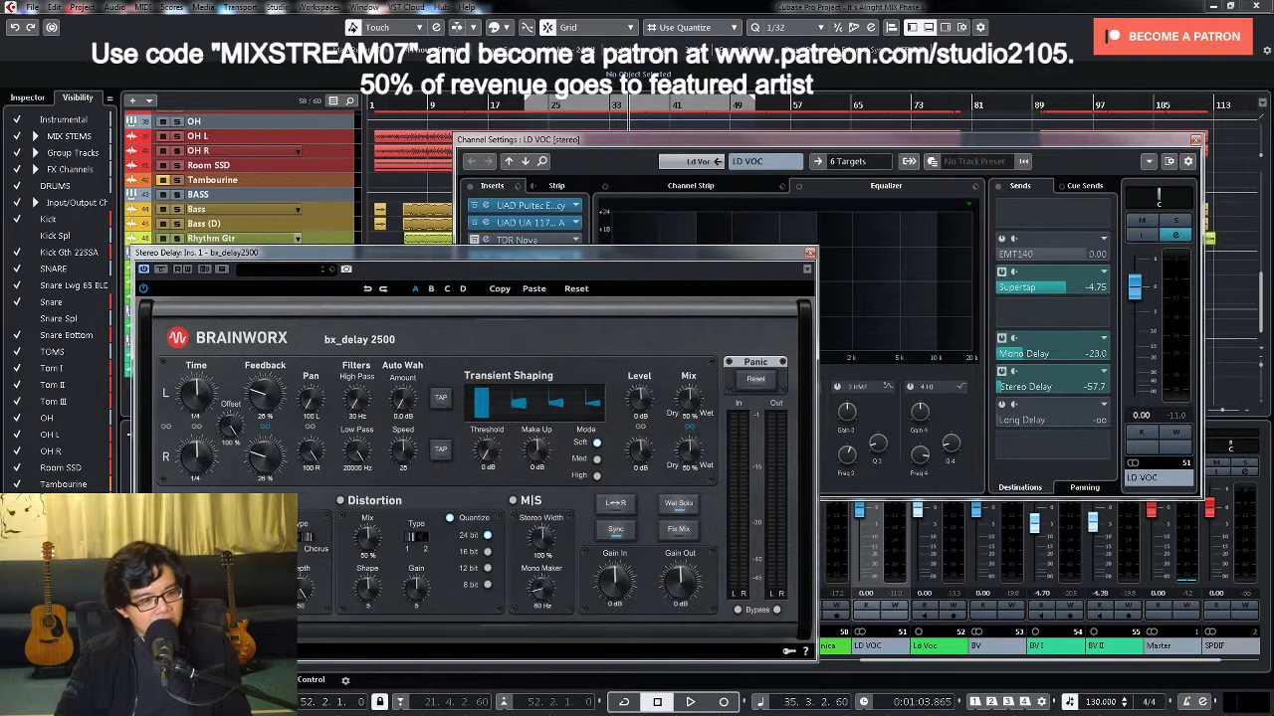
{"action": "left_click", "coordinate": [809, 254]}
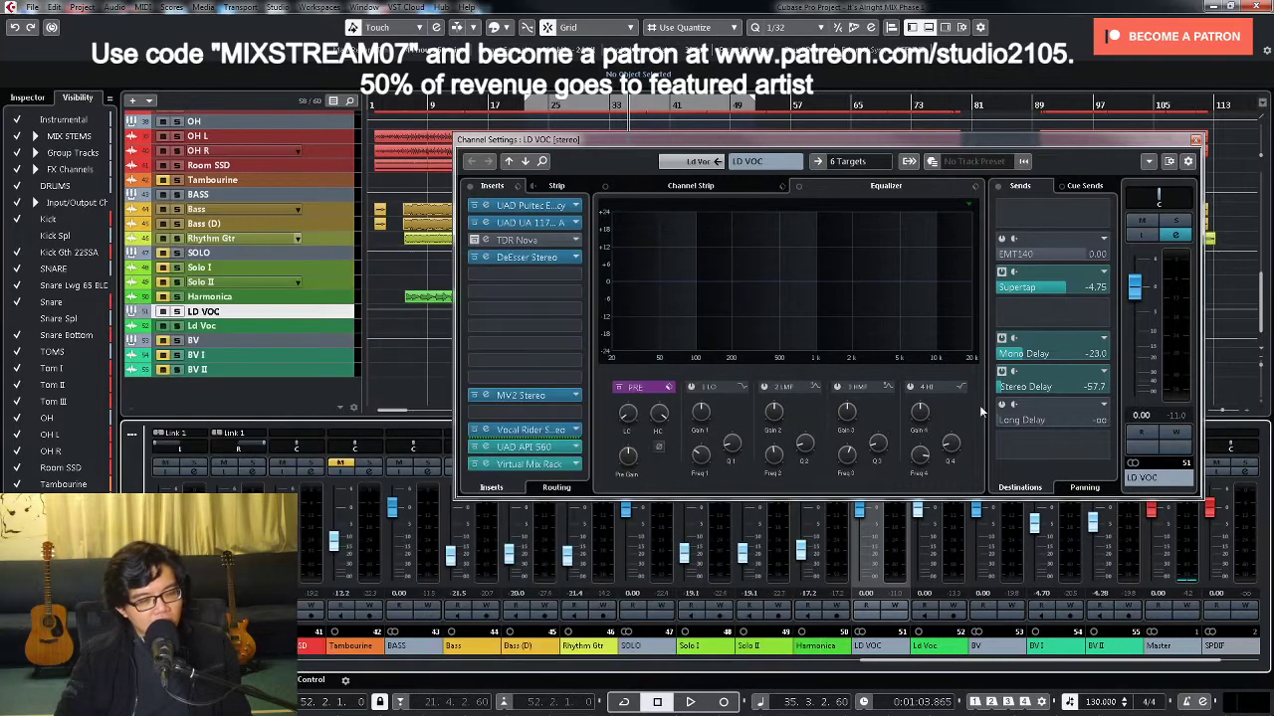
Step: Deactivate LD VOC's Stereo Delay send and, during playback, write automation that switches it on around bar 37
{"action": "key", "text": "space"}
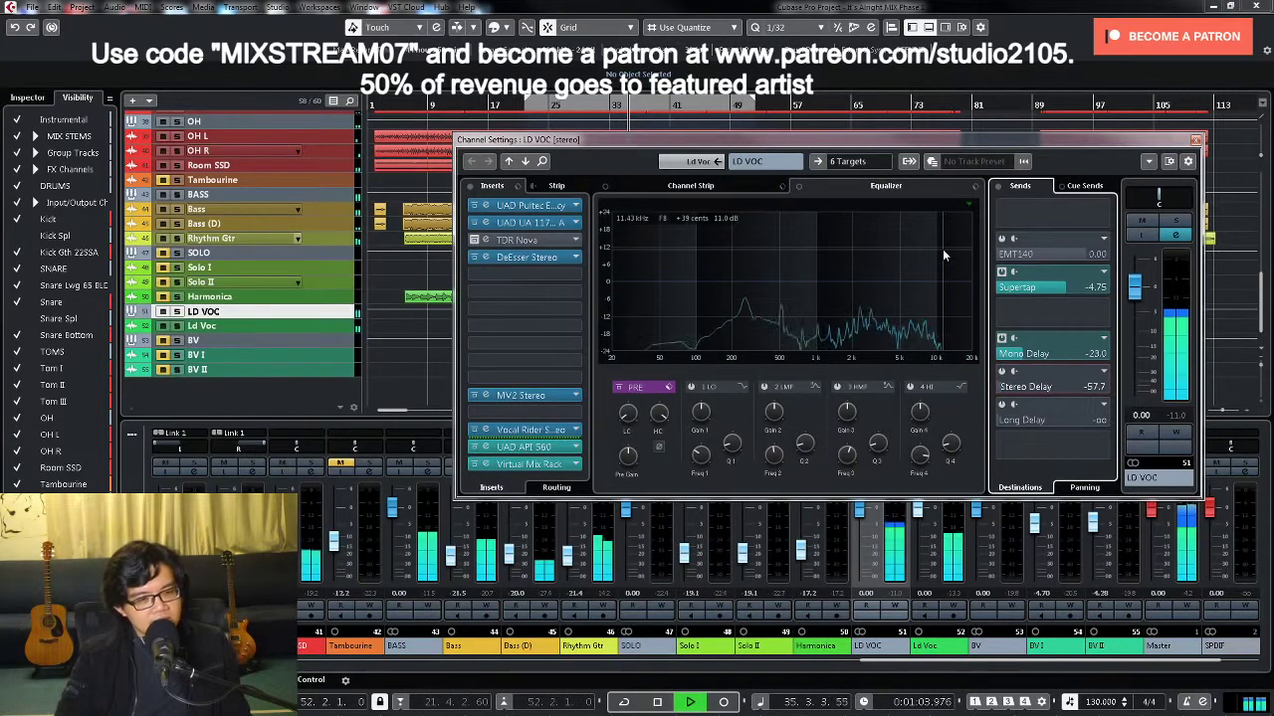
{"action": "left_click", "coordinate": [1175, 434]}
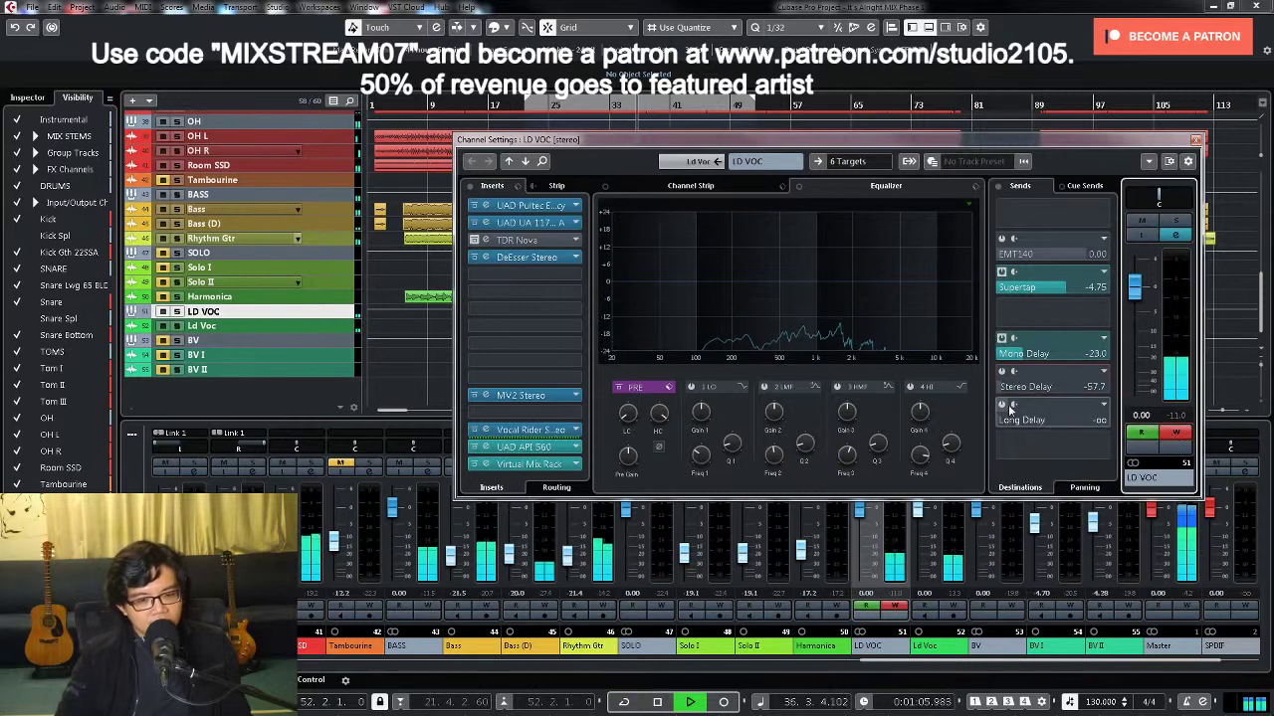
{"action": "left_click", "coordinate": [1001, 372]}
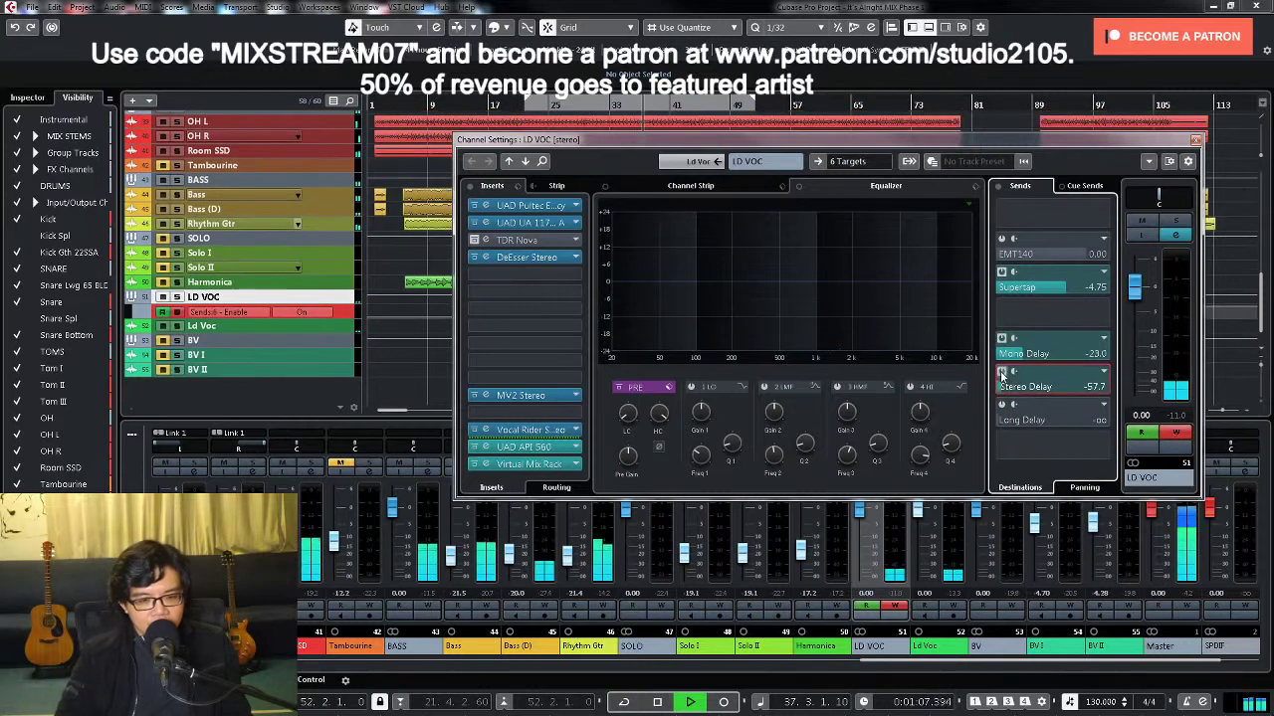
{"action": "left_click", "coordinate": [1177, 434]}
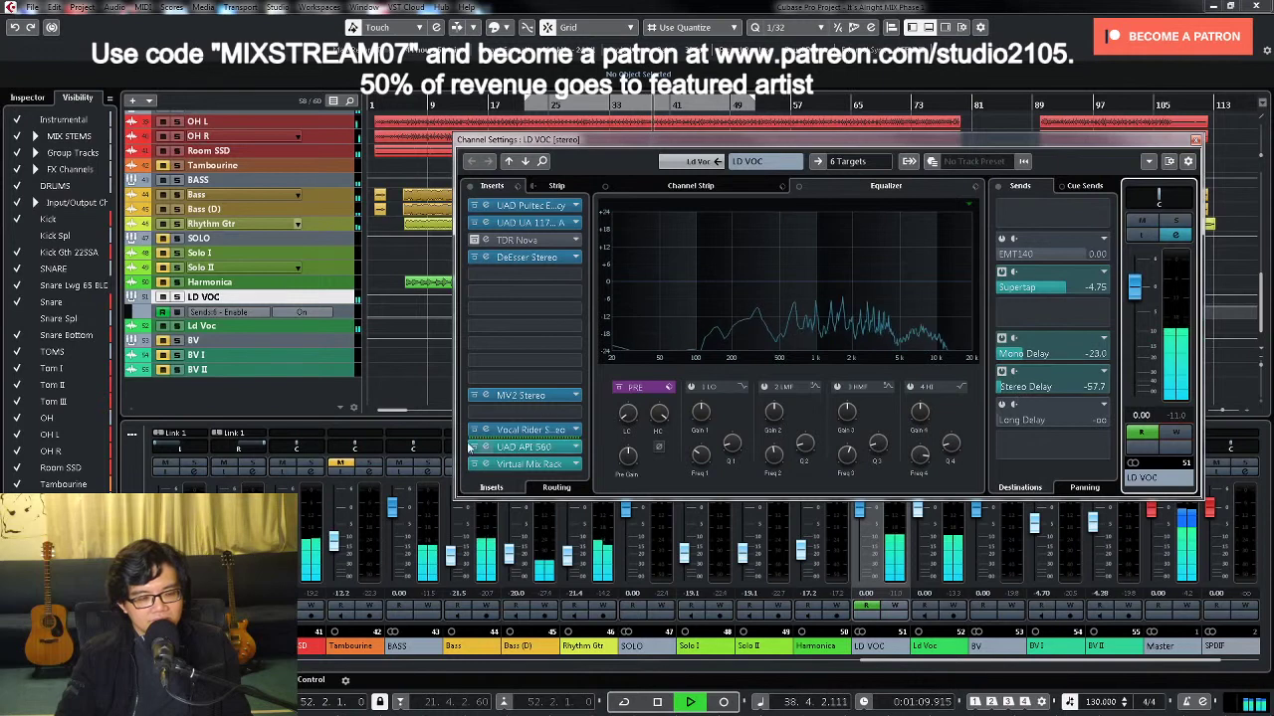
Step: Ease the 4 kHz boost on LD VOC's API 560 back towards zero and raise the Stereo Delay send to -27.8 dB
{"action": "left_click", "coordinate": [538, 447]}
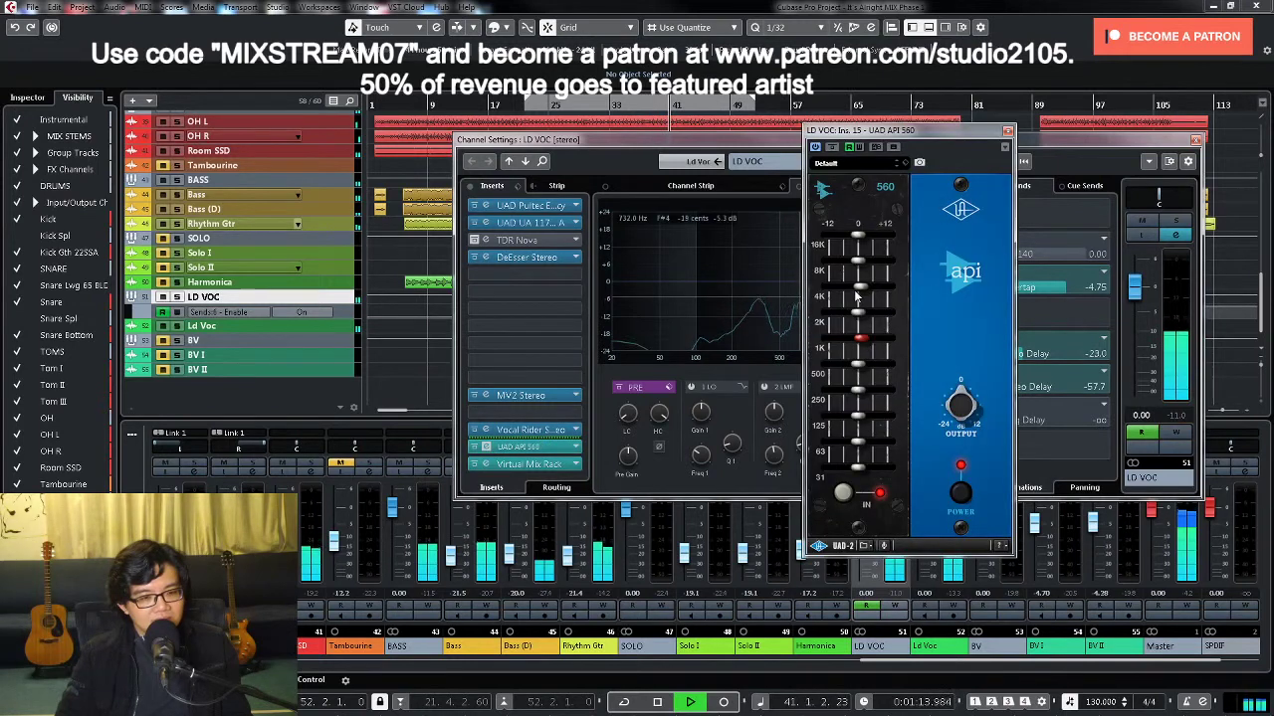
{"action": "left_click", "coordinate": [1048, 149]}
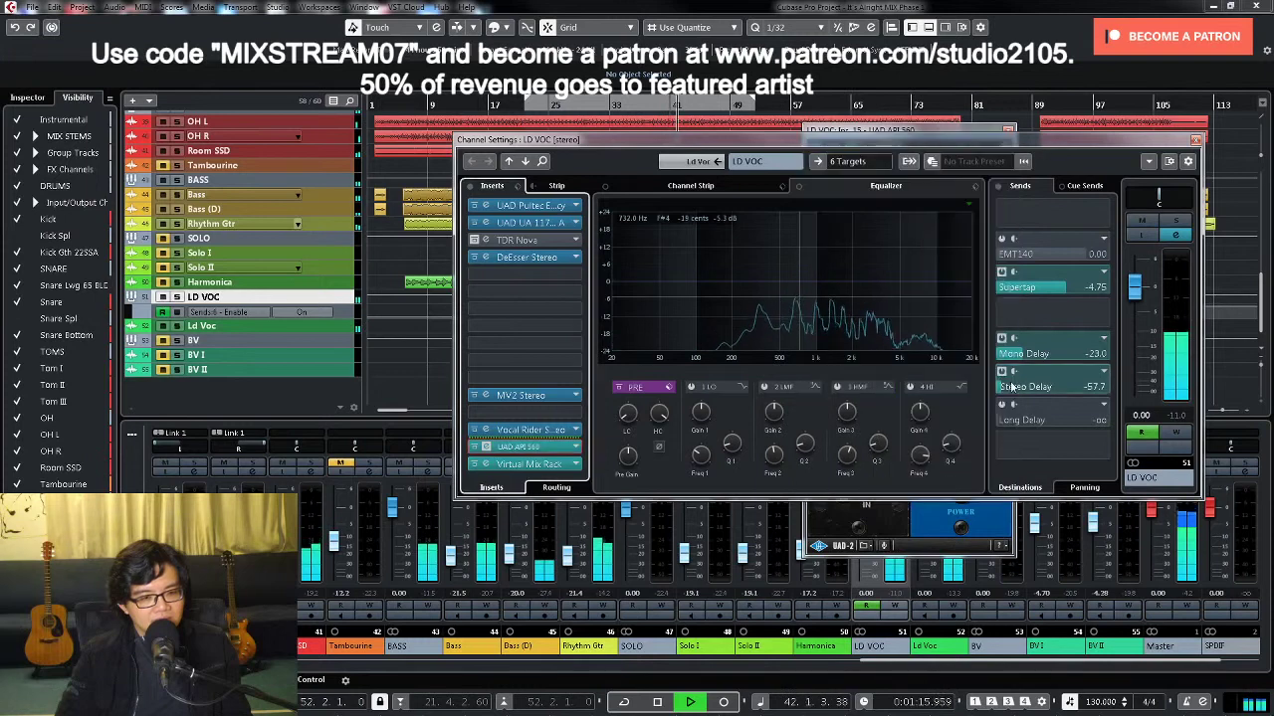
{"action": "left_click_drag", "start_coordinate": [1006, 387], "coordinate": [1030, 392]}
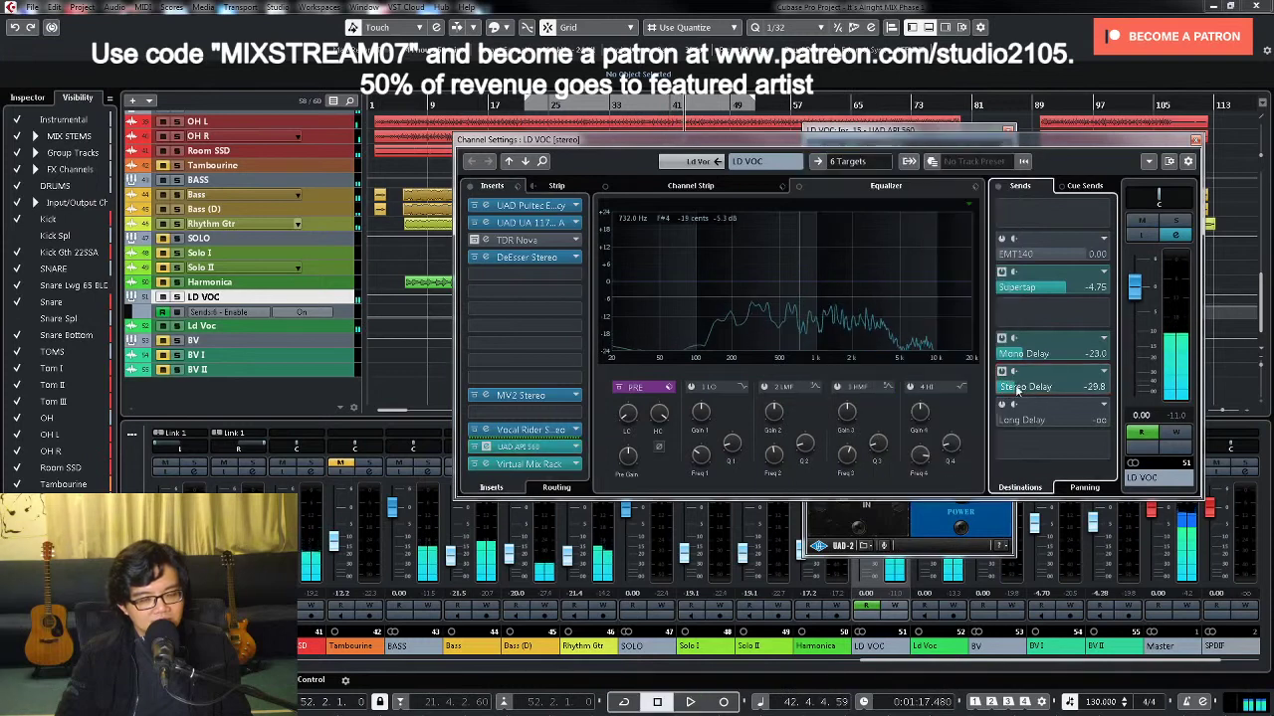
{"action": "key", "text": "space"}
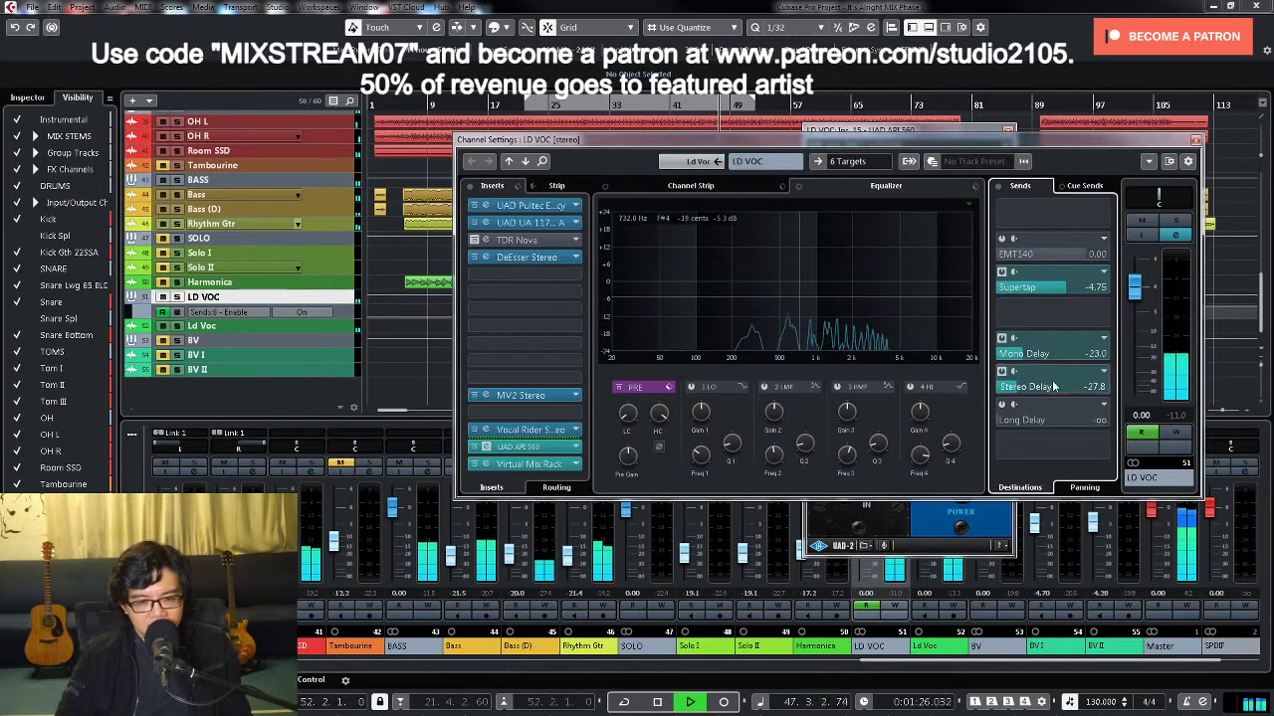
Step: Open the Stereo Delay's bx_delay2500, stop playback and raise the left channel's feedback to 37 %
{"action": "right_click", "coordinate": [1055, 386]}
{"action": "left_click", "coordinate": [1075, 526]}
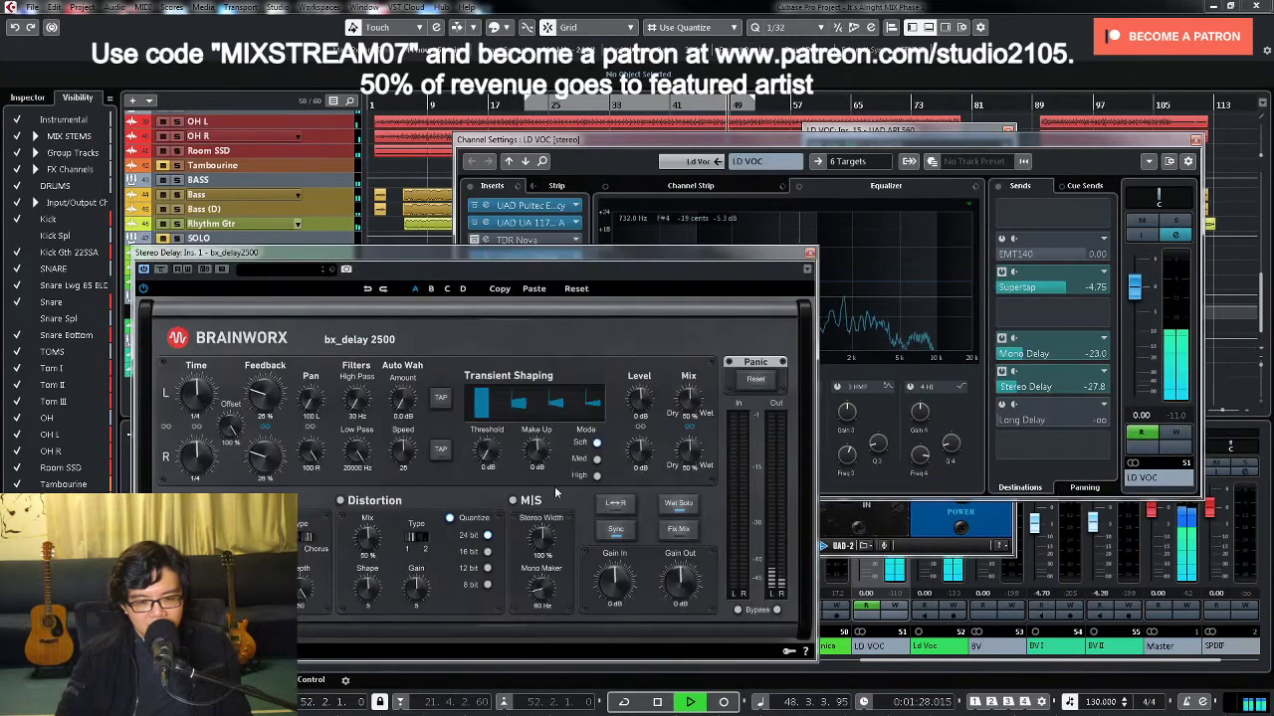
{"action": "key", "text": "space"}
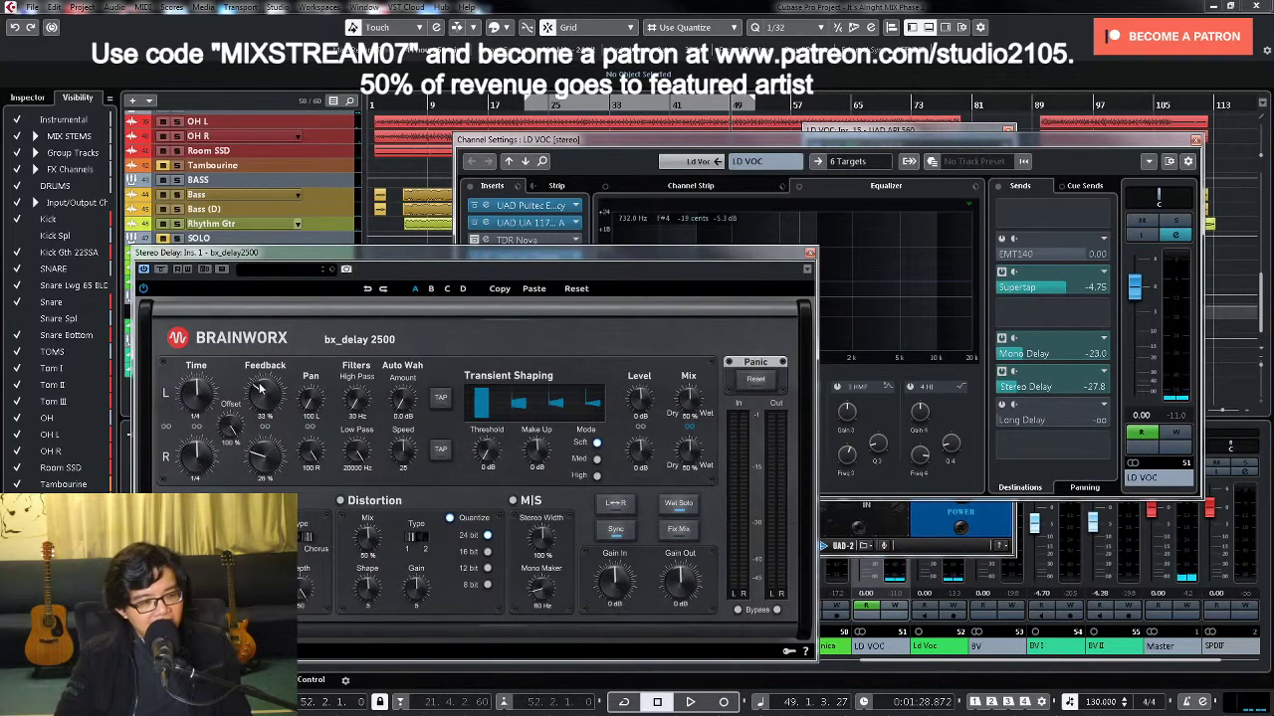
{"action": "left_click_drag", "start_coordinate": [259, 382], "coordinate": [258, 376]}
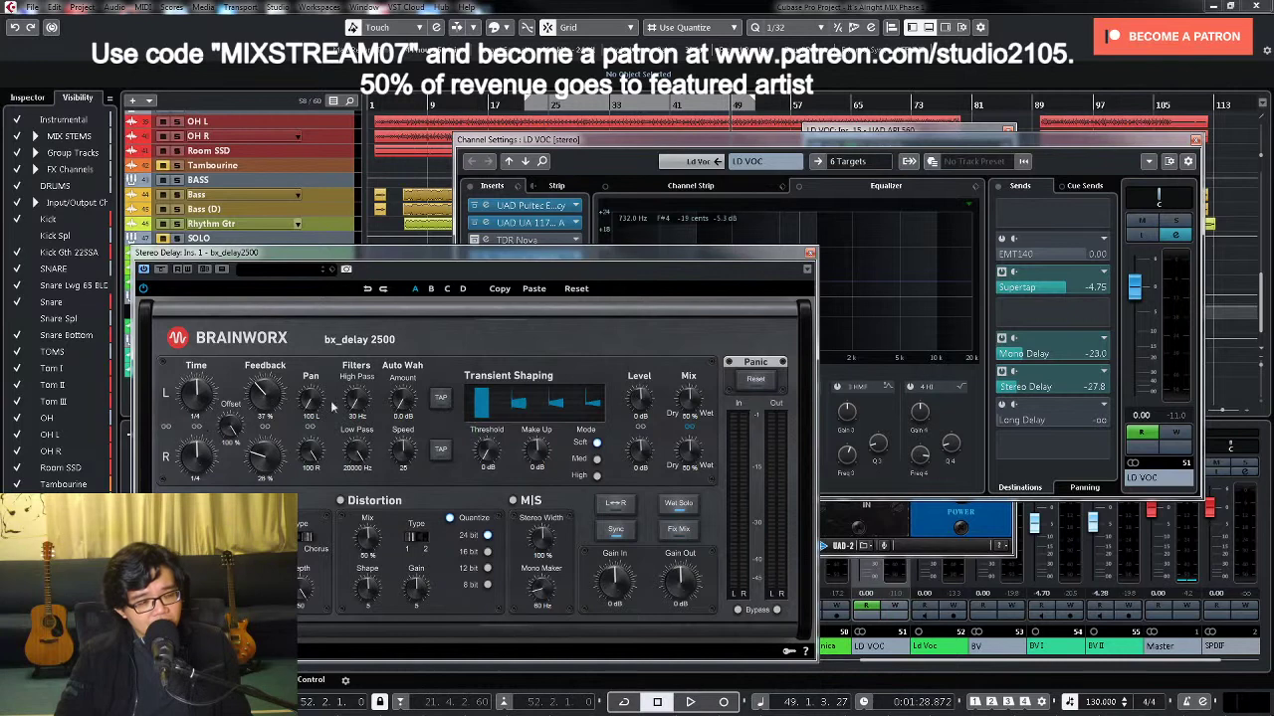
Step: Audition LD VOC in solo with its delay tails by starting and stopping playback, then unsolo it
{"action": "key", "text": "space"}
{"action": "left_click", "coordinate": [1182, 225]}
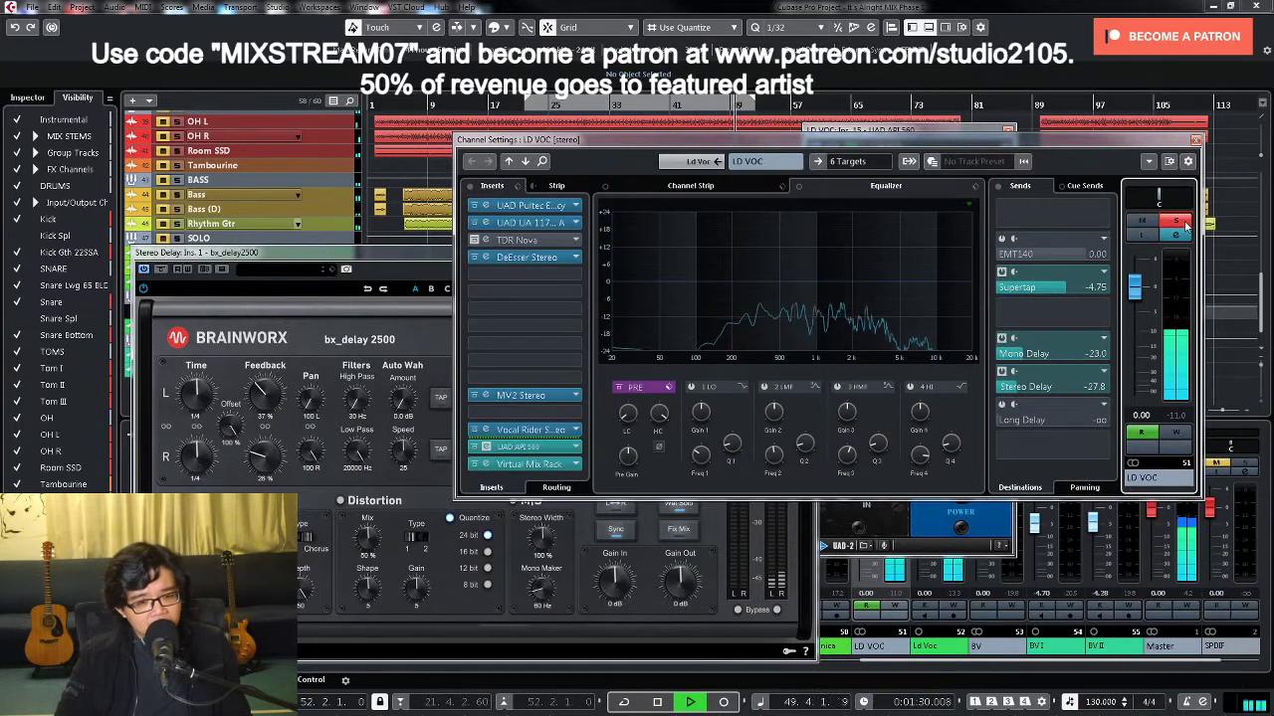
{"action": "key", "text": "space"}
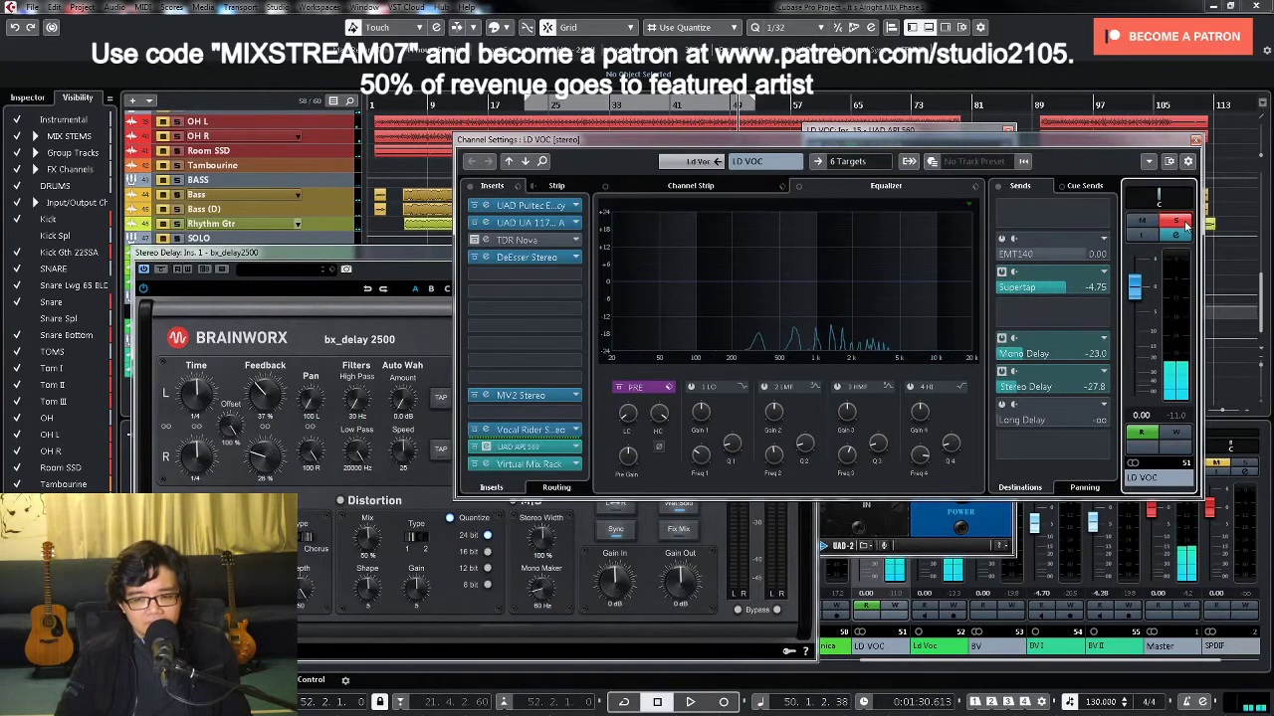
{"action": "key", "text": "space"}
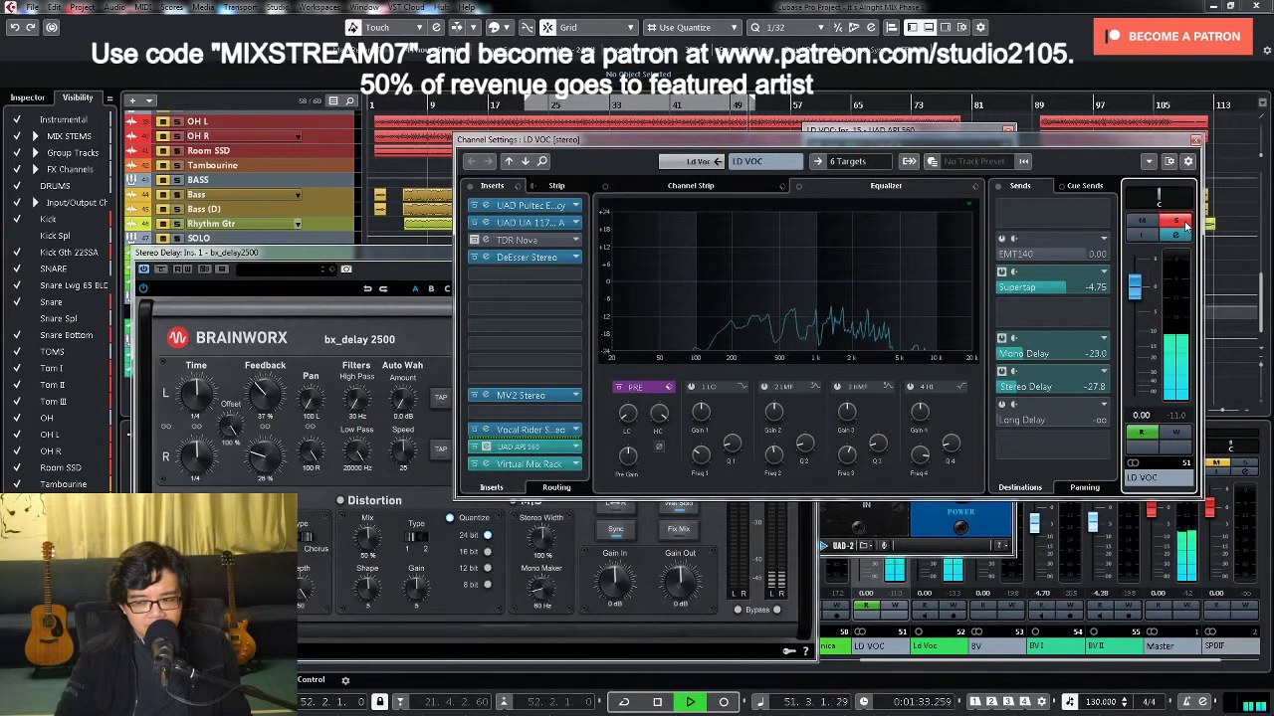
{"action": "key", "text": "space"}
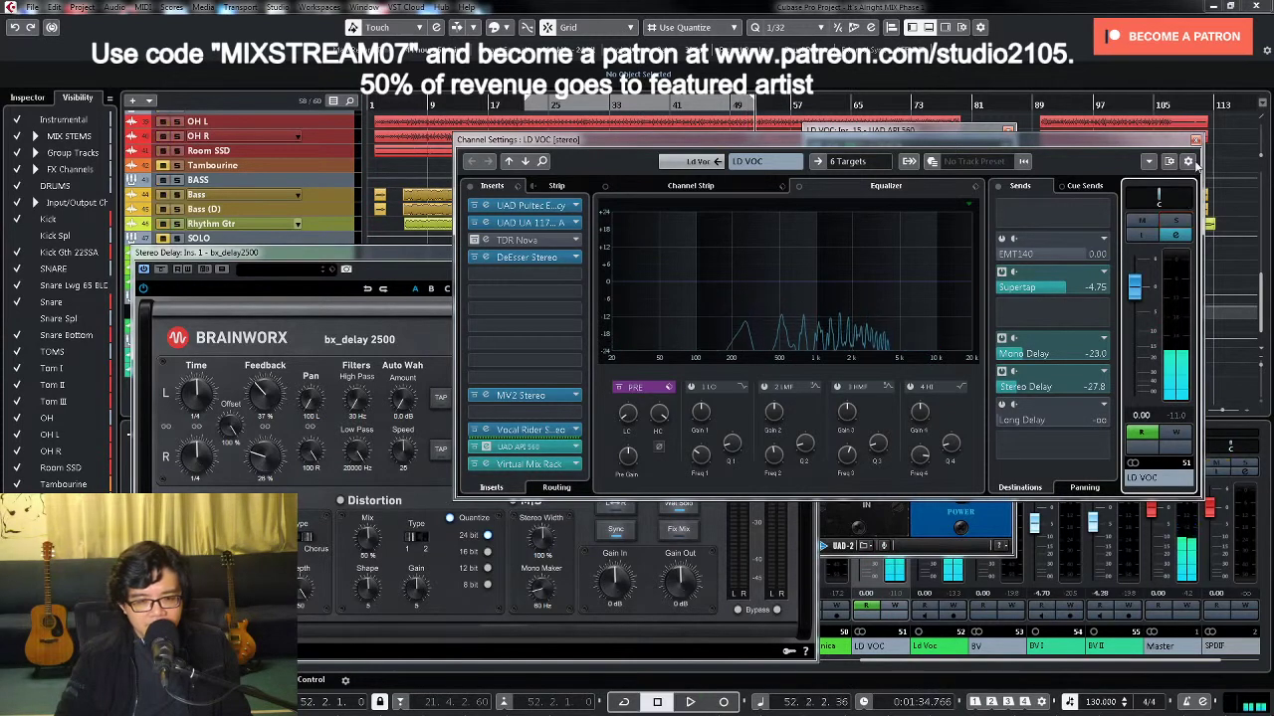
Step: Close LD VOC's channel settings, the bx_delay2500 and the UAD API 560
{"action": "left_click", "coordinate": [1195, 139]}
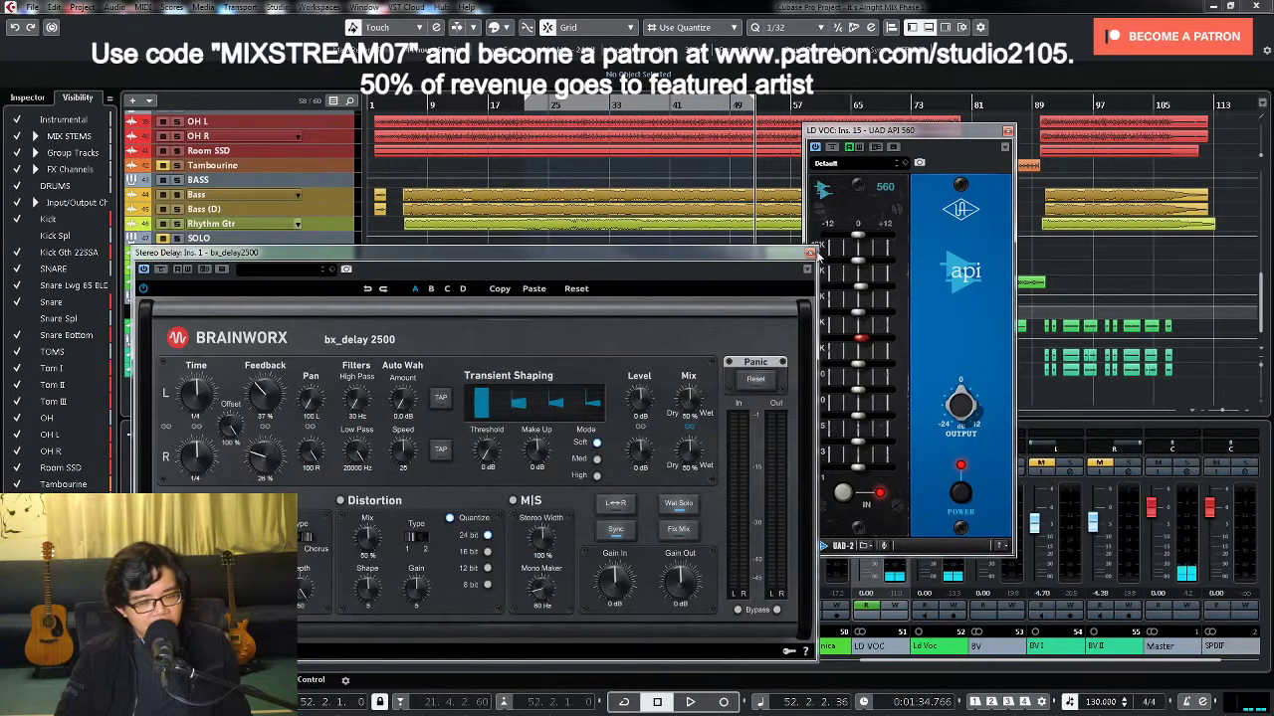
{"action": "left_click", "coordinate": [809, 252]}
{"action": "left_click", "coordinate": [1007, 130]}
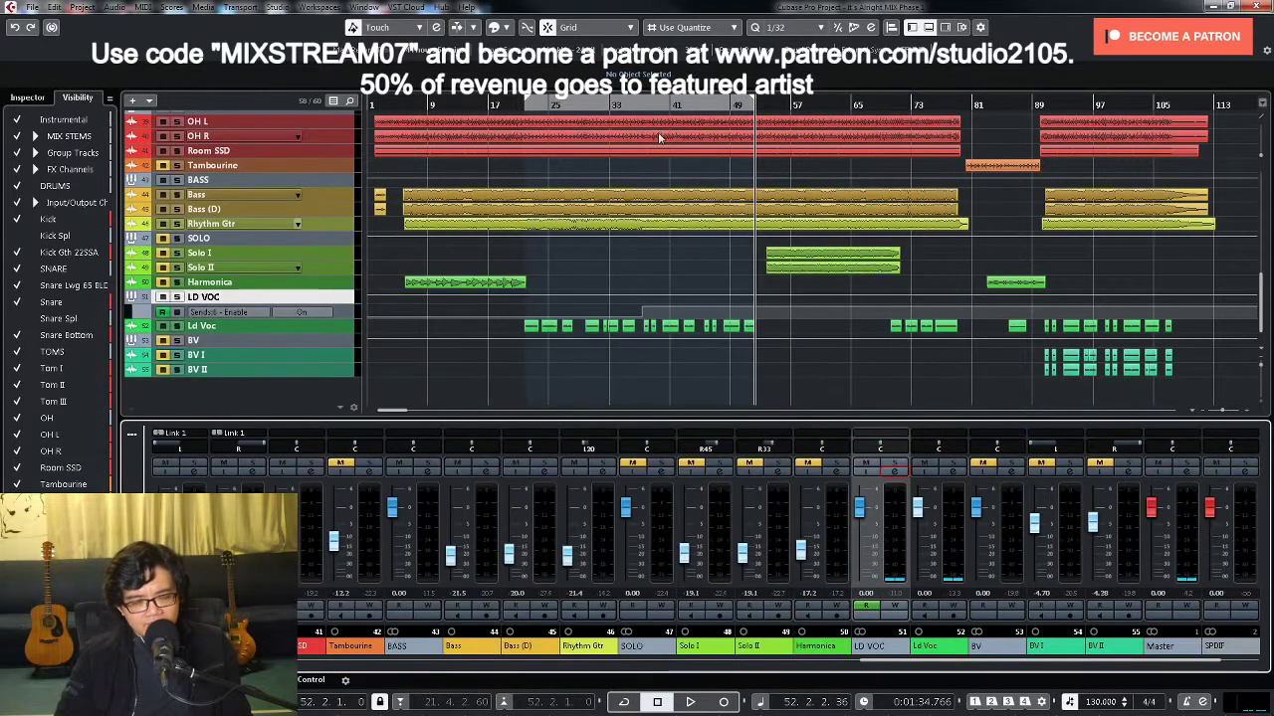
Step: Return the playhead to 37.2.1 and play back LD VOC's Stereo Delay send automation in the full mix
{"action": "left_click", "coordinate": [641, 103]}
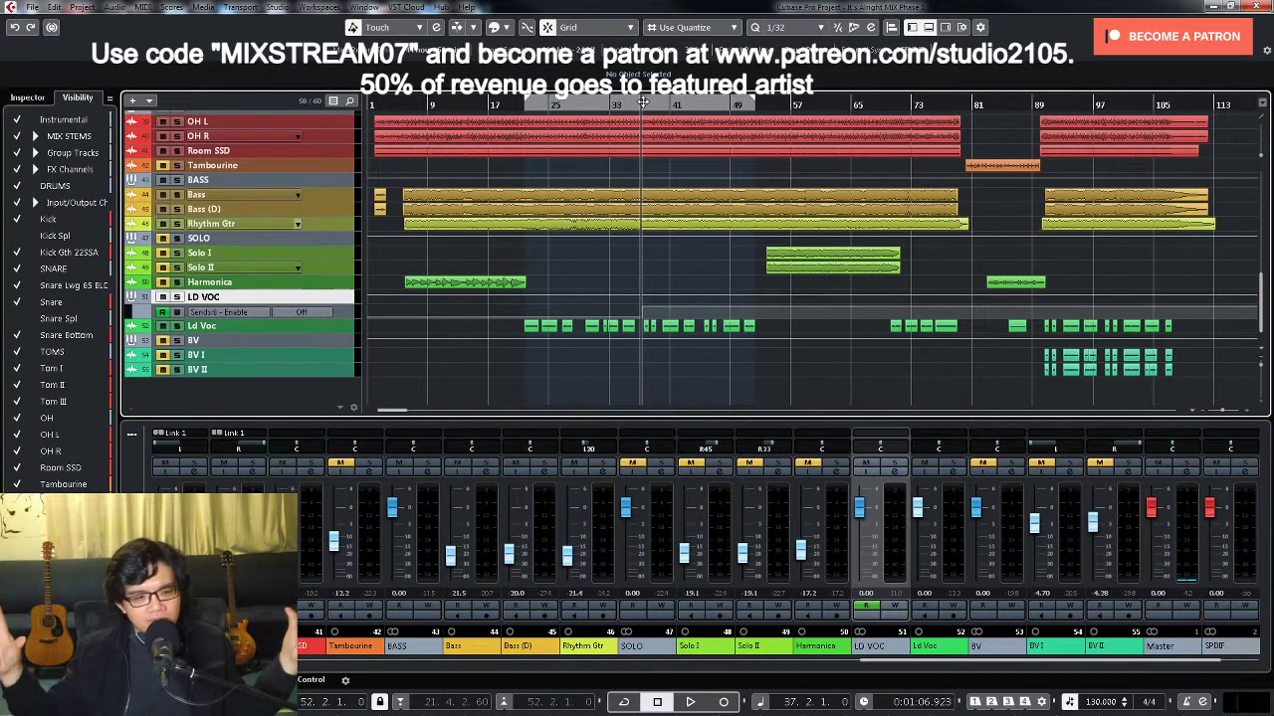
{"action": "left_click", "coordinate": [302, 311]}
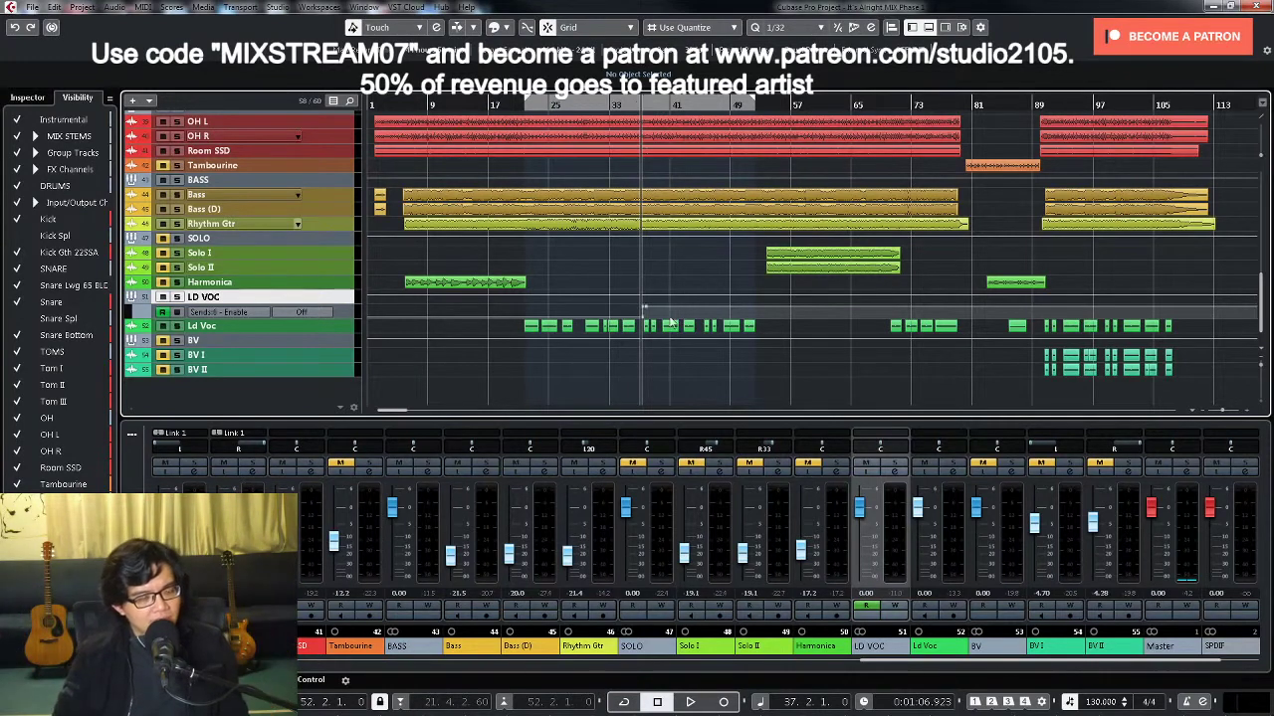
{"action": "key", "text": "space"}
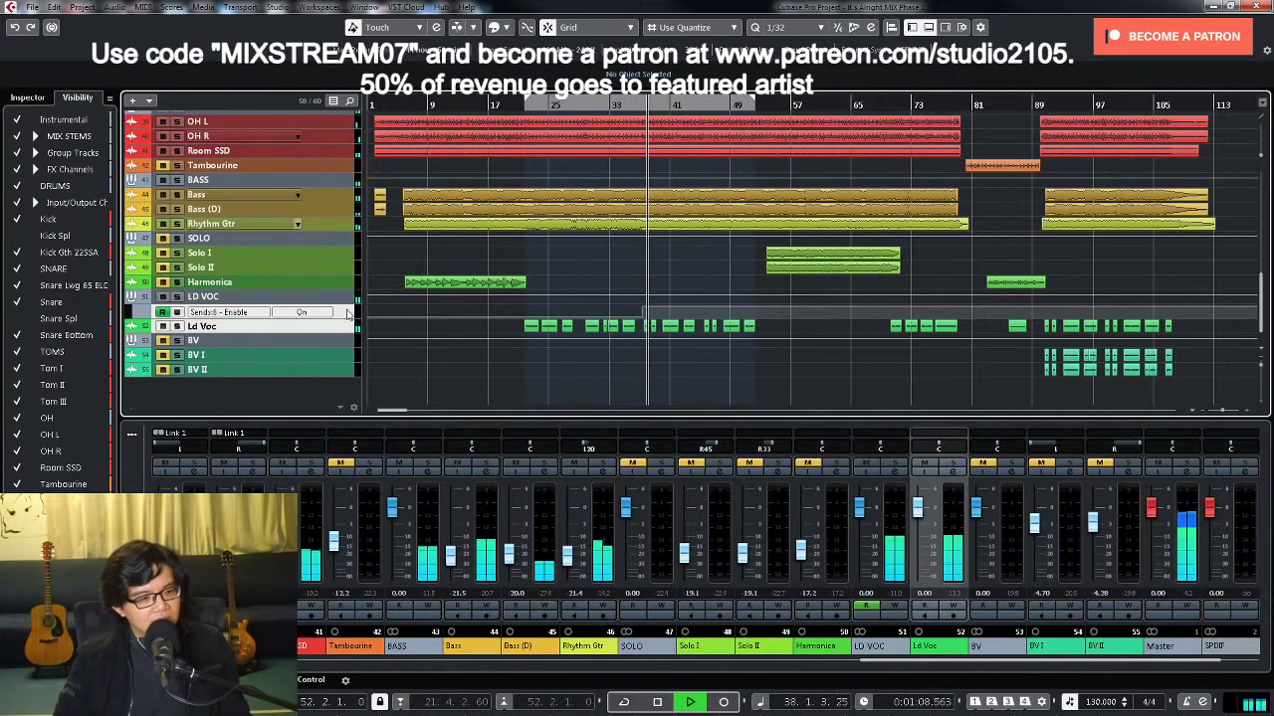
Step: Draw an Off point in LD VOC's Stereo Delay send-enable automation at about bar 53, just after the verse's last vocal phrase
{"action": "scroll", "coordinate": [347, 312], "scroll_direction": "up", "scroll_amount": 3}
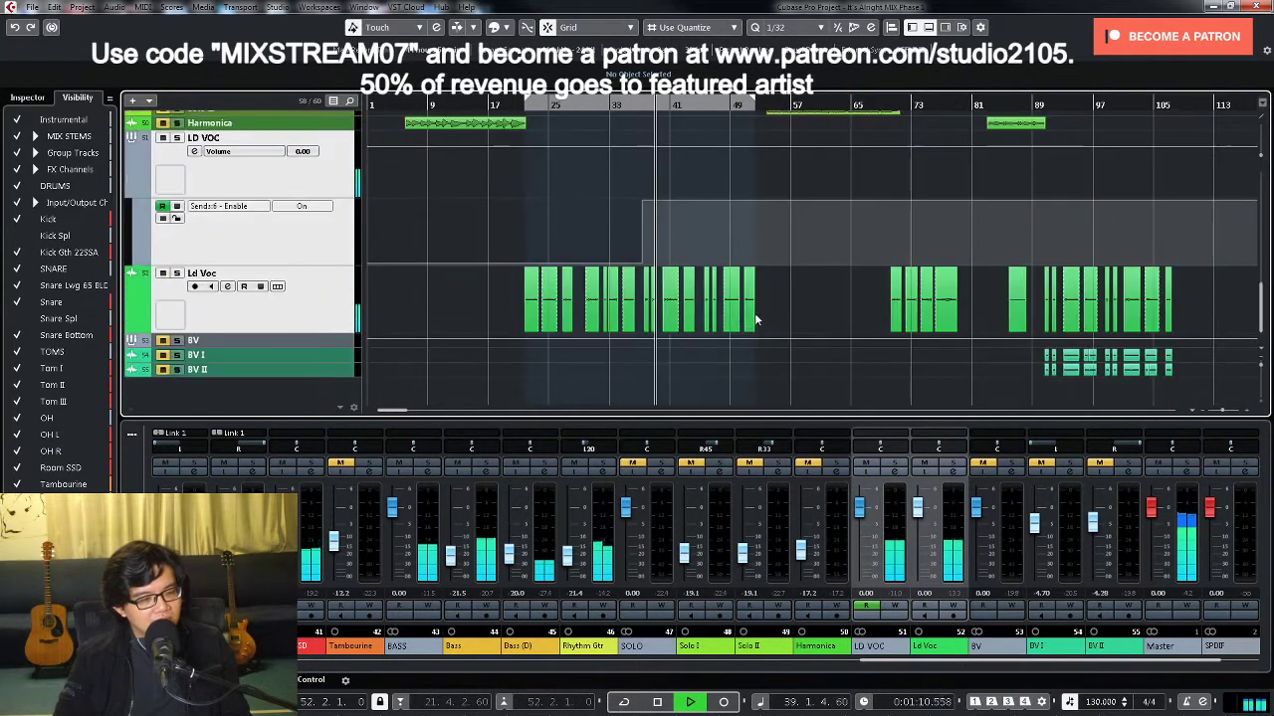
{"action": "right_click", "coordinate": [783, 276]}
{"action": "left_click", "coordinate": [789, 269]}
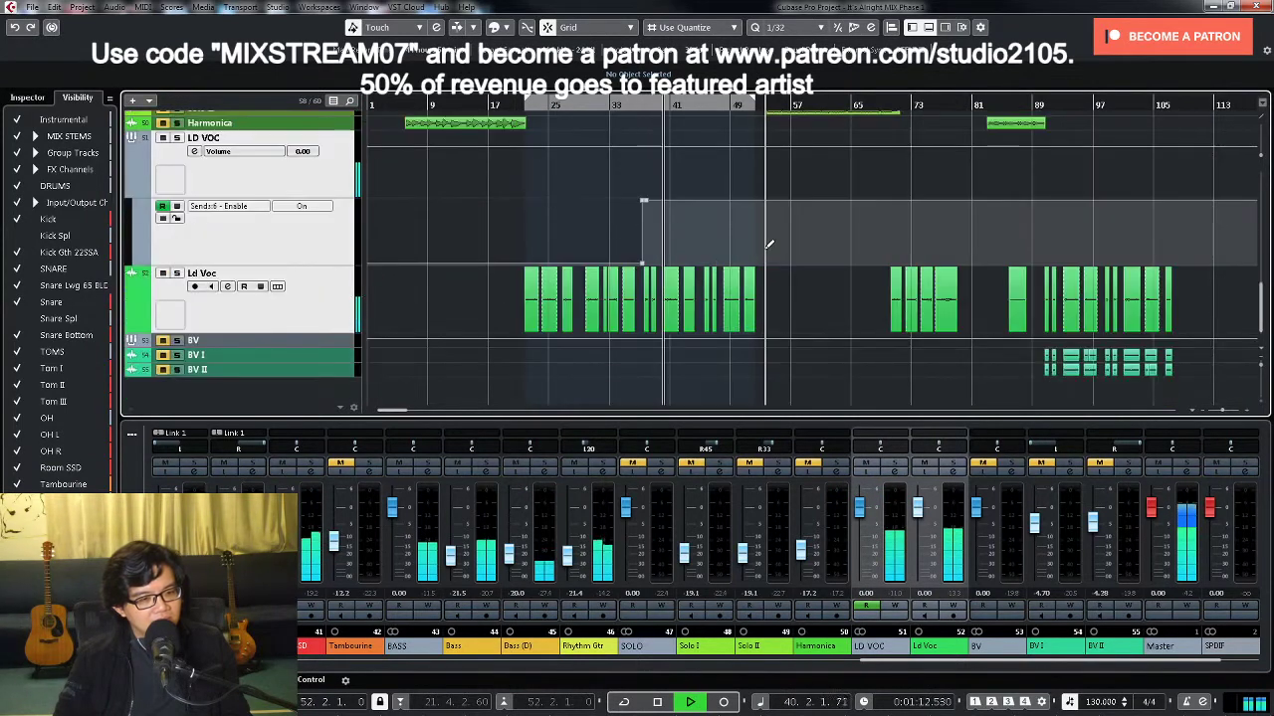
{"action": "left_click", "coordinate": [763, 244]}
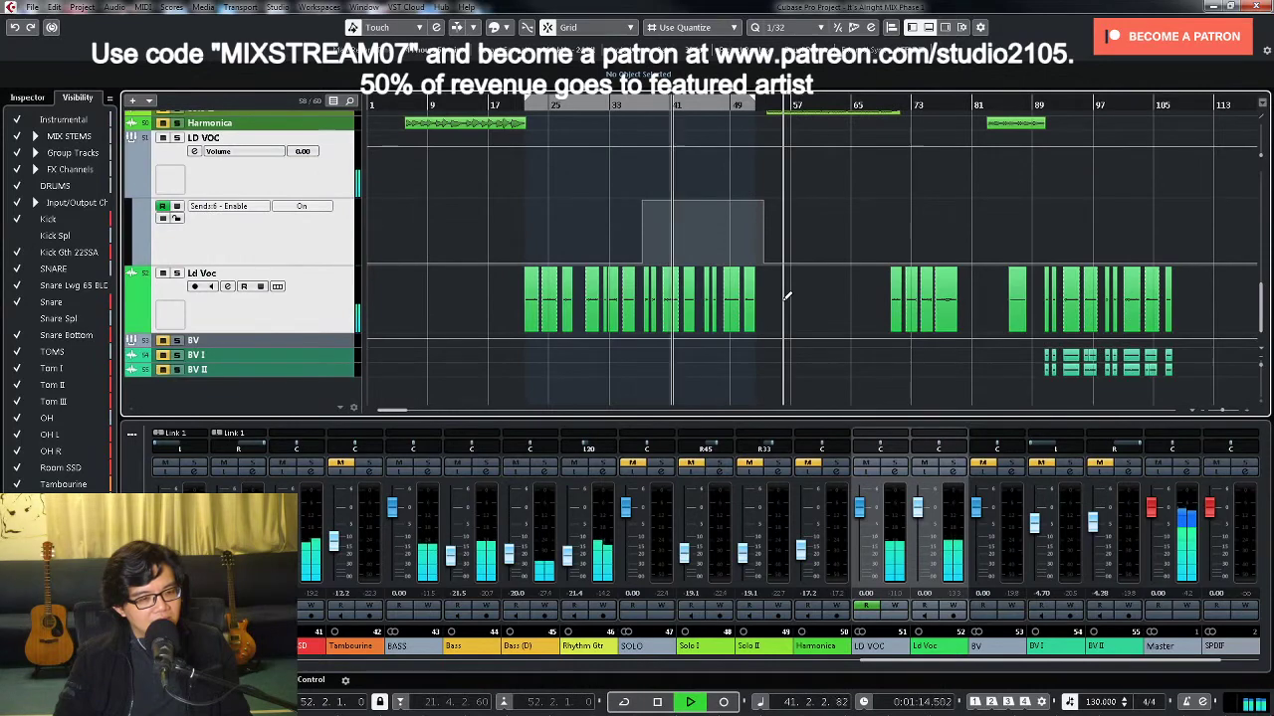
{"action": "key", "text": "1"}
Step: Try the Snare Lwg 65 BLD fader at -15.4 dB, audition with Snare and Snare Bottom muted, then restore -11.2 dB and unmute both
{"action": "scroll", "coordinate": [805, 289], "scroll_direction": "up", "scroll_amount": 5}
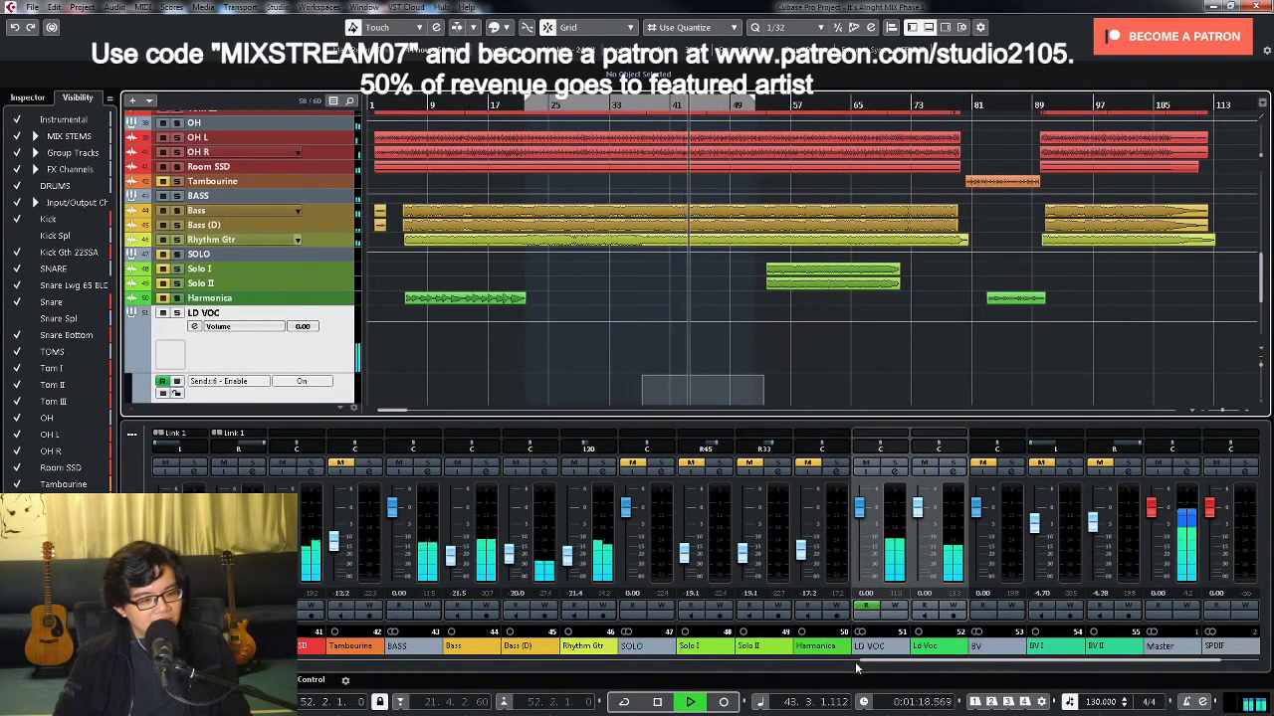
{"action": "left_click_drag", "start_coordinate": [845, 663], "coordinate": [483, 665]}
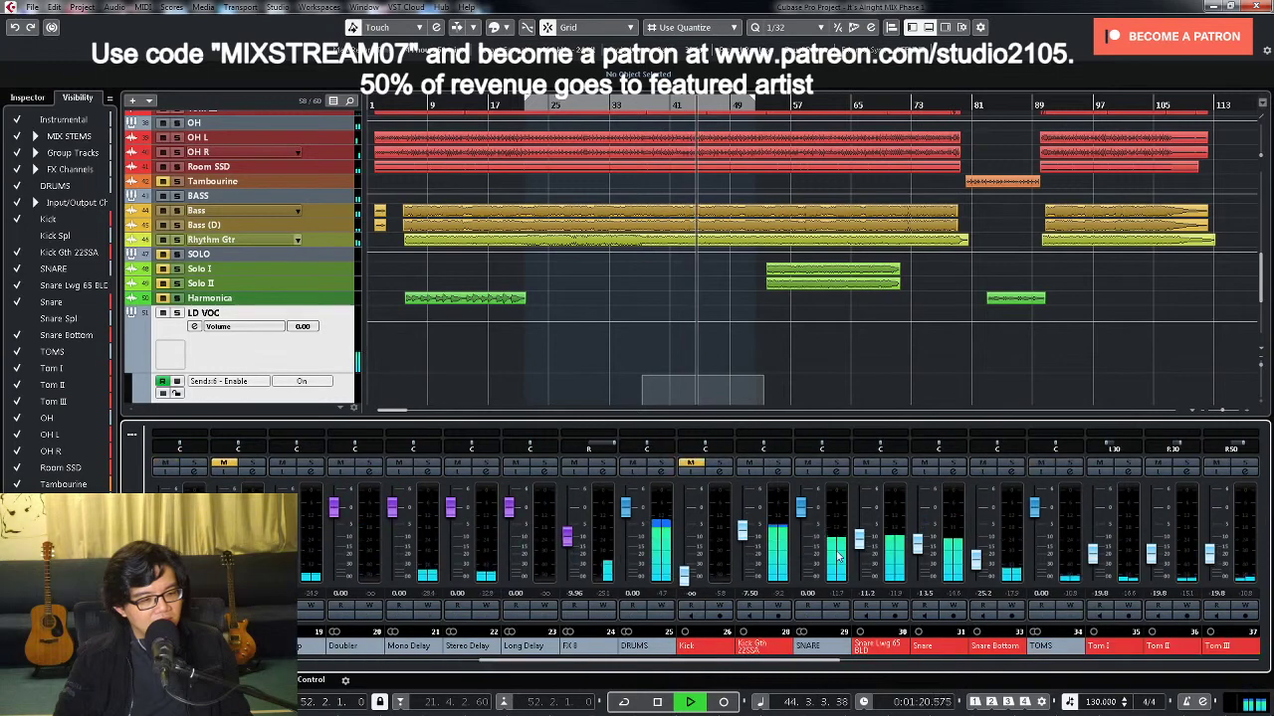
{"action": "mouse_move", "coordinate": [859, 542]}
{"action": "left_mouse_down"}
{"action": "mouse_move", "coordinate": [861, 577]}
{"action": "mouse_move", "coordinate": [865, 552]}
{"action": "left_mouse_up"}
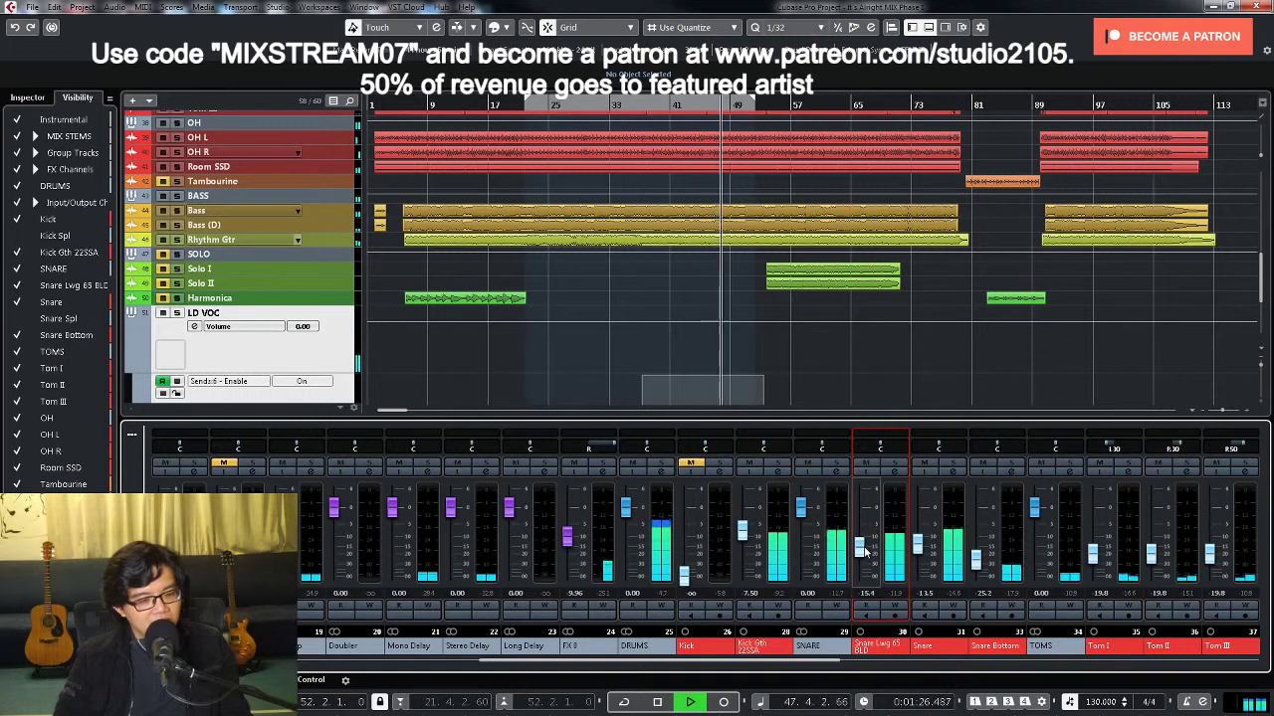
{"action": "left_click", "coordinate": [923, 462]}
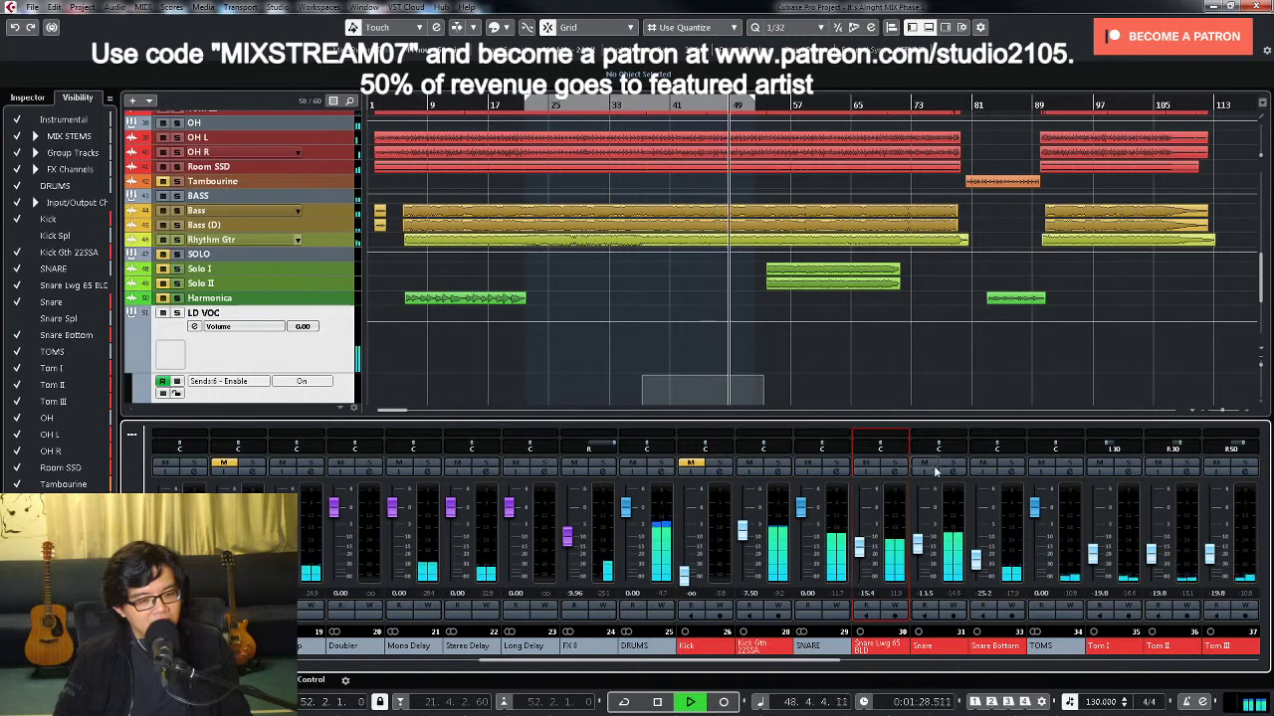
{"action": "left_click", "coordinate": [980, 463]}
{"action": "left_click_drag", "start_coordinate": [860, 546], "coordinate": [860, 543]}
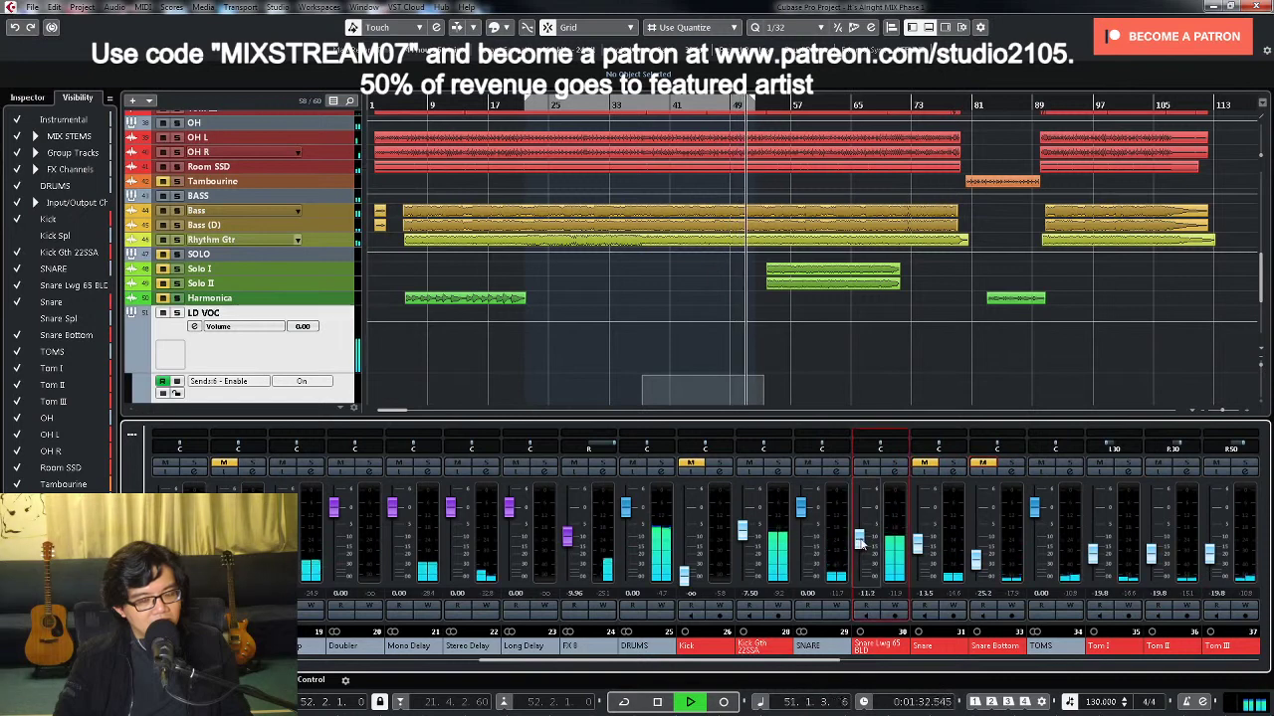
{"action": "left_click", "coordinate": [923, 462]}
{"action": "left_click", "coordinate": [982, 463]}
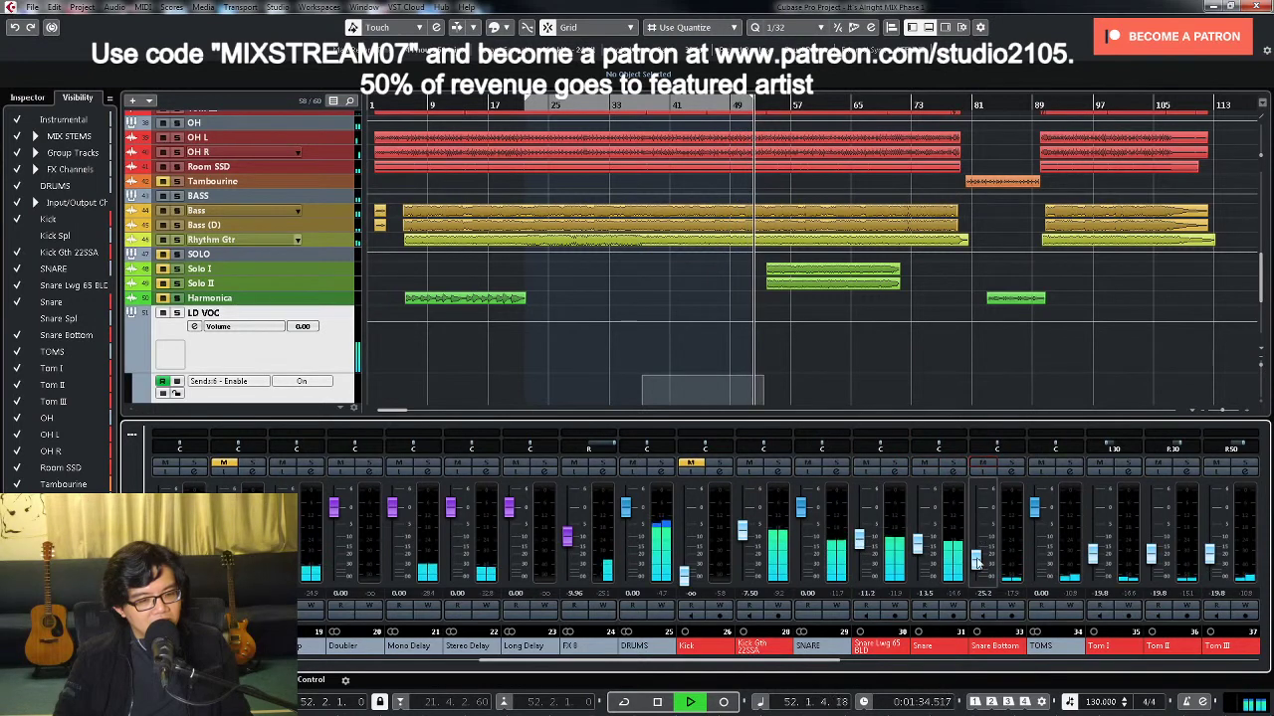
Step: Lower the Snare Bottom fader to -28.2 dB and stop playback
{"action": "left_click_drag", "start_coordinate": [976, 559], "coordinate": [978, 567]}
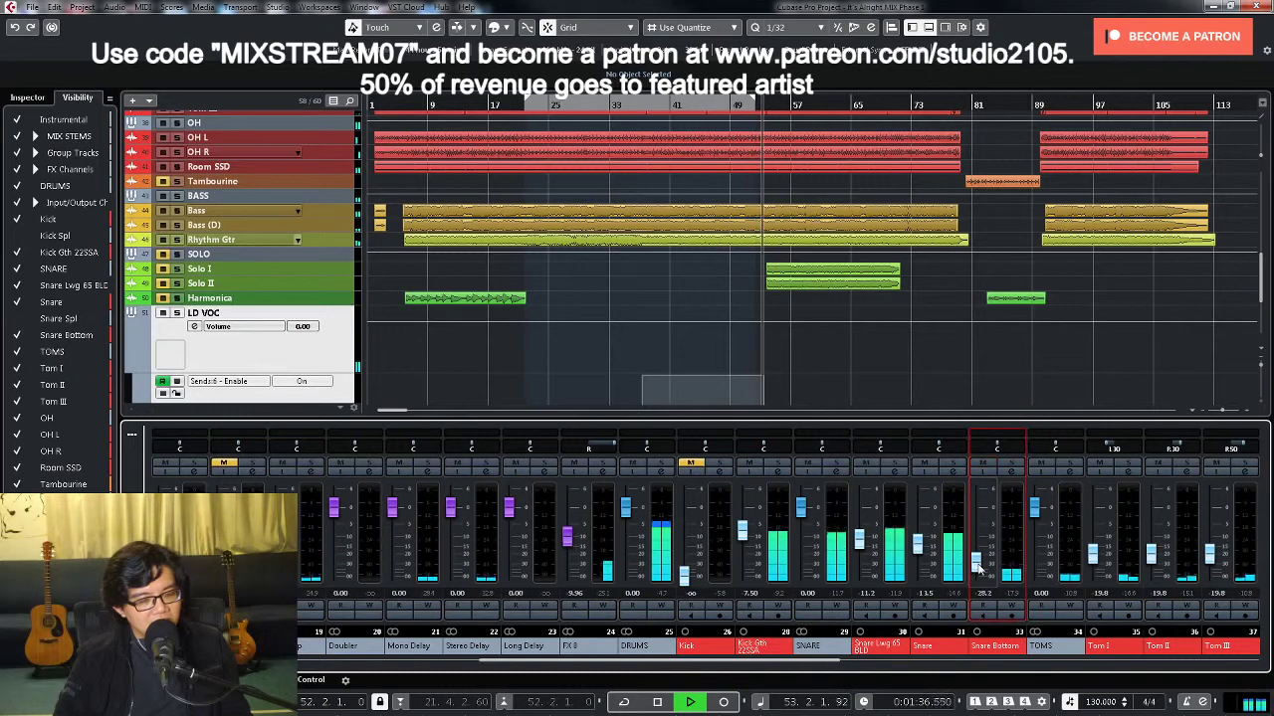
{"action": "left_click", "coordinate": [825, 365]}
{"action": "scroll", "coordinate": [876, 356], "scroll_direction": "down", "scroll_amount": 4}
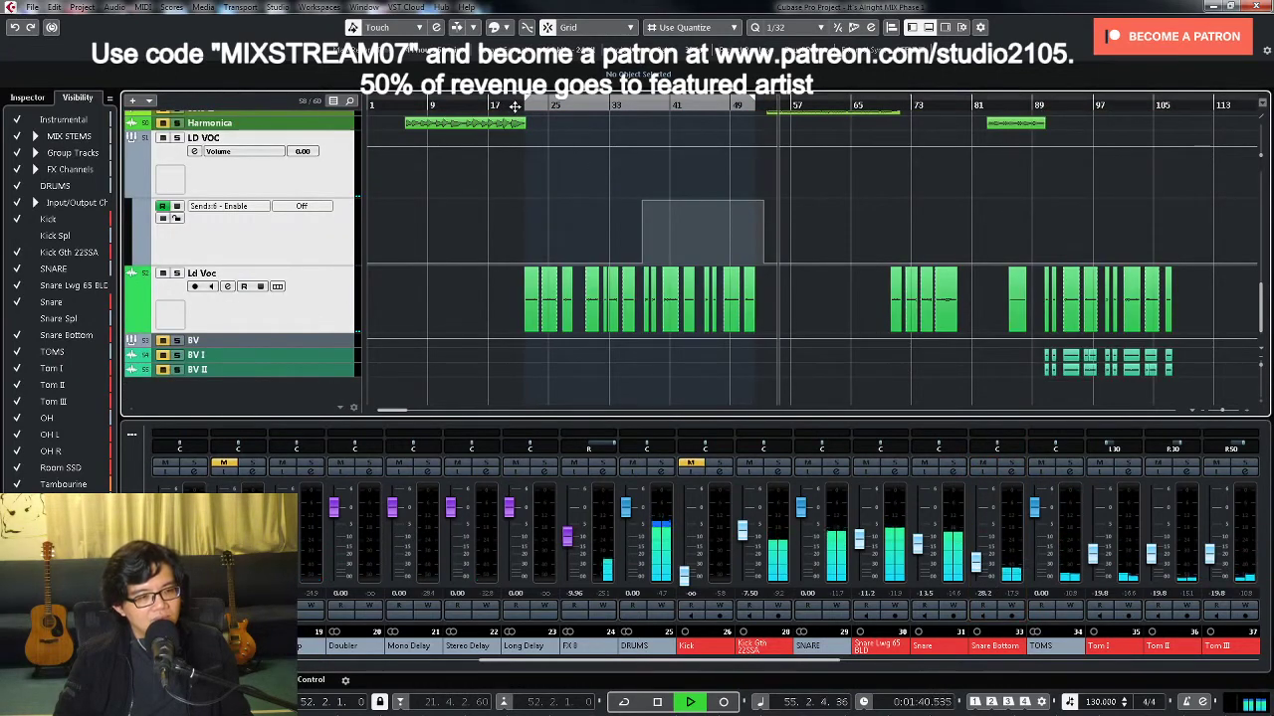
{"action": "scroll", "coordinate": [903, 358], "scroll_direction": "up", "scroll_amount": 5}
{"action": "key", "text": "space"}
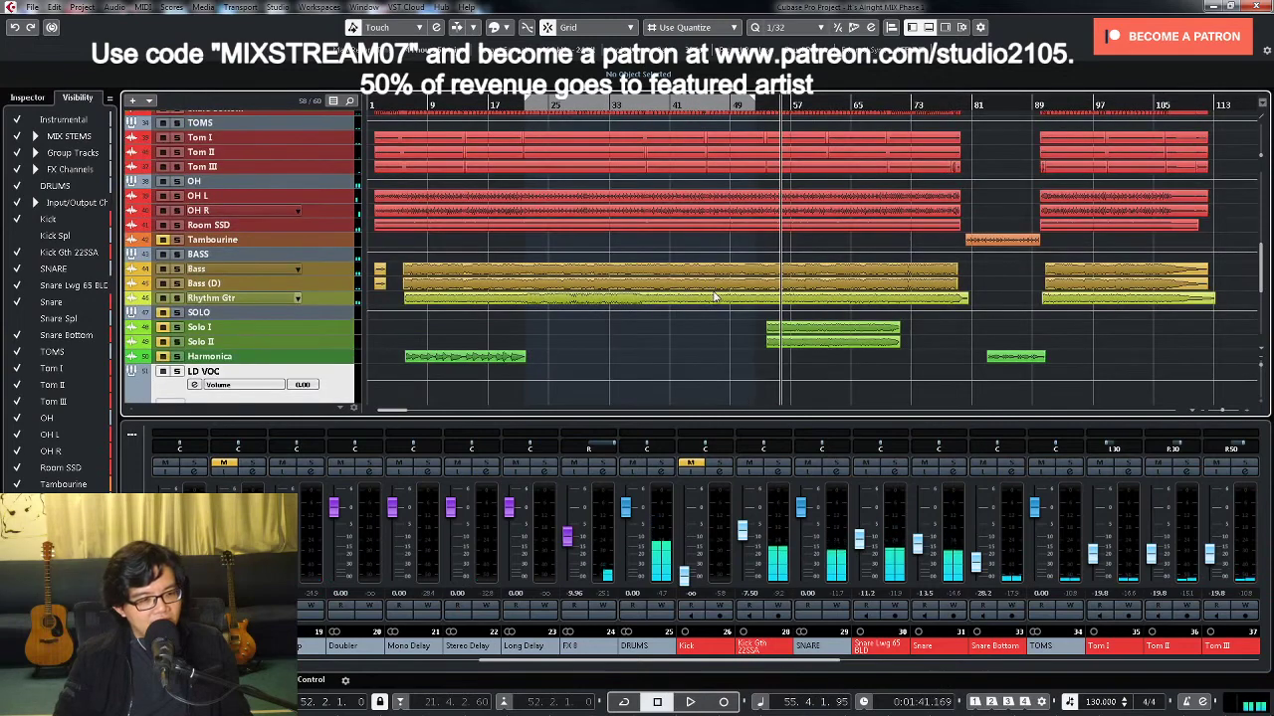
Step: Set the playhead near bar 4, unmute and select the Harmonica track, and enlarge its waveform
{"action": "scroll", "coordinate": [713, 297], "scroll_direction": "down", "scroll_amount": 5}
{"action": "scroll", "coordinate": [787, 283], "scroll_direction": "up", "scroll_amount": 2}
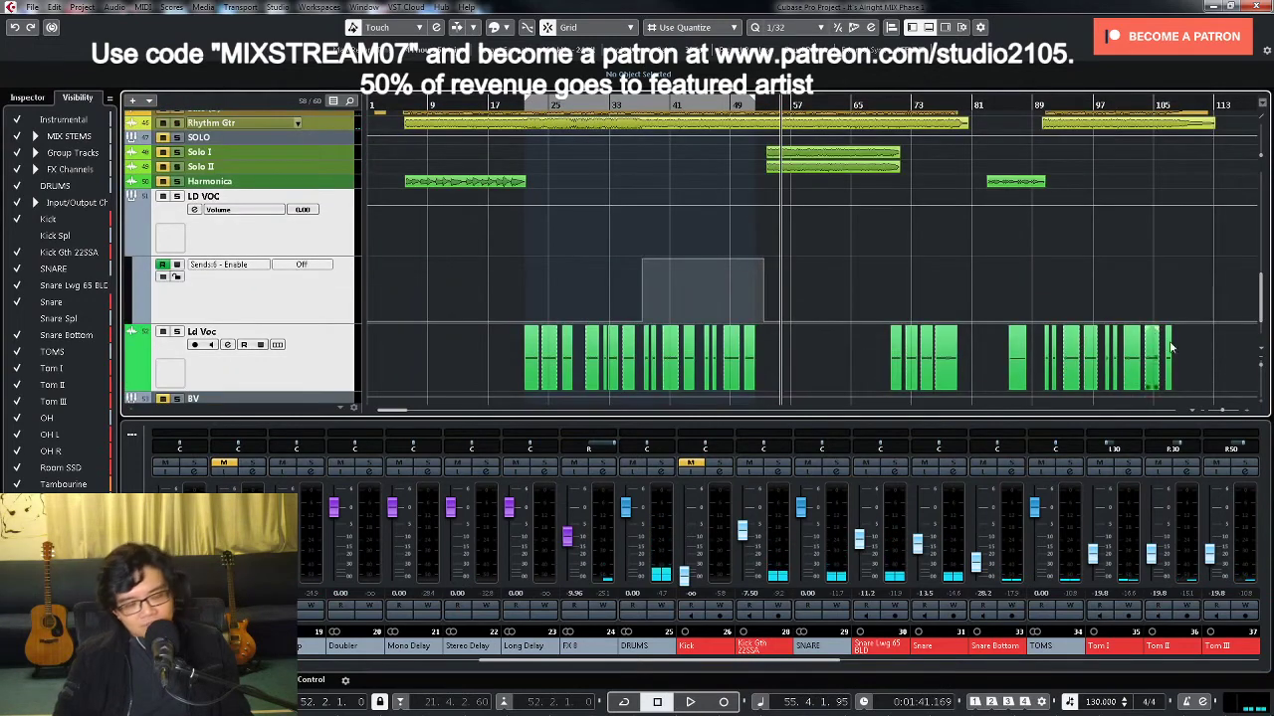
{"action": "scroll", "coordinate": [1165, 339], "scroll_direction": "down", "scroll_amount": 1}
{"action": "scroll", "coordinate": [1070, 304], "scroll_direction": "up", "scroll_amount": 5}
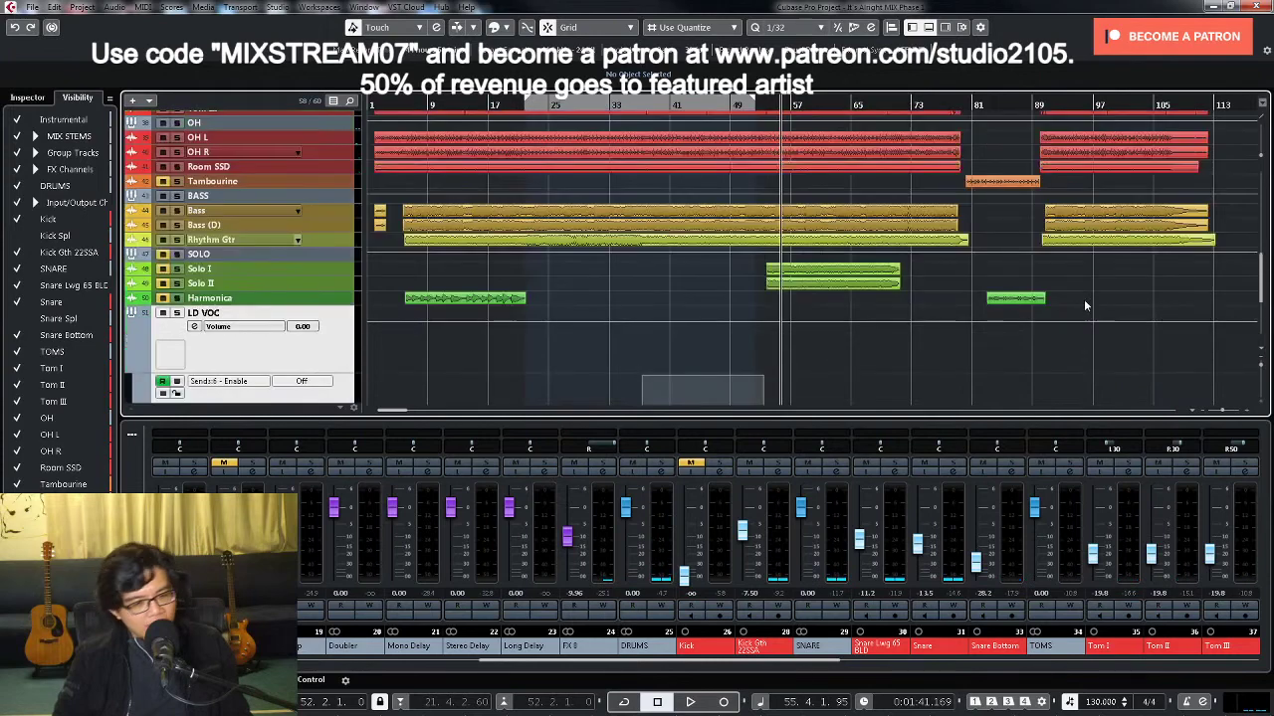
{"action": "scroll", "coordinate": [1054, 294], "scroll_direction": "down", "scroll_amount": 5}
{"action": "scroll", "coordinate": [720, 225], "scroll_direction": "up", "scroll_amount": 2}
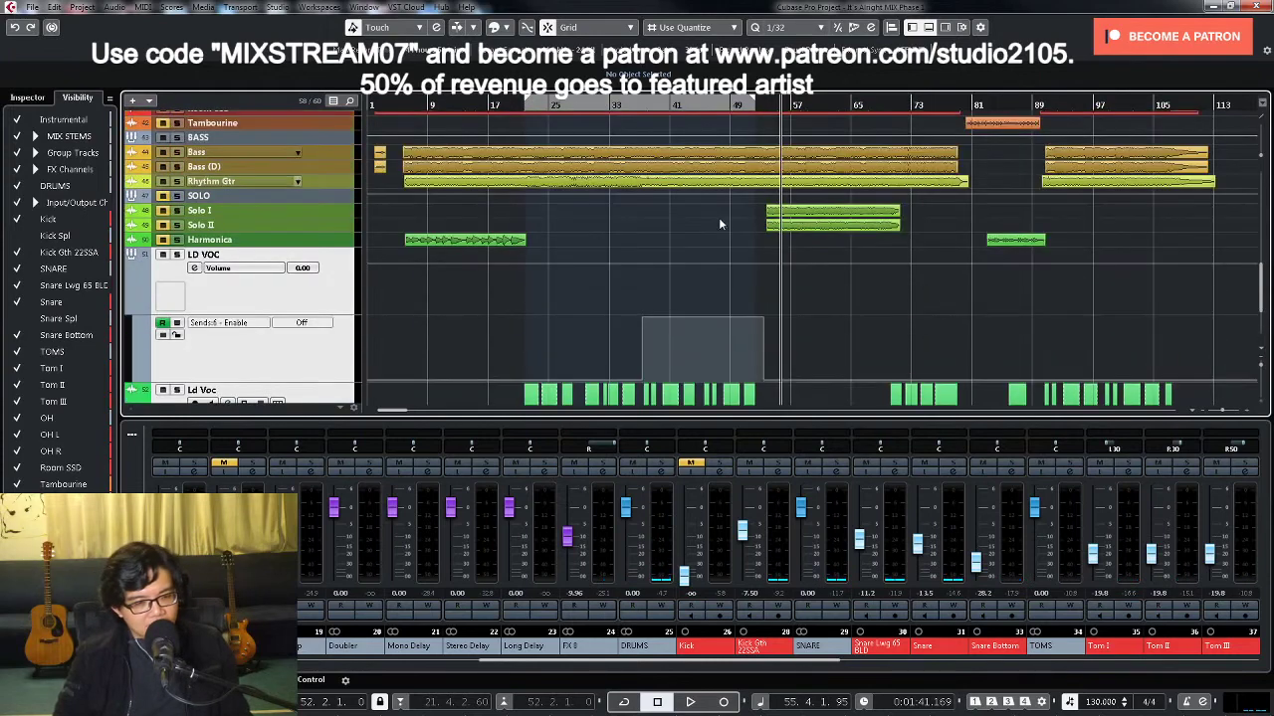
{"action": "left_click", "coordinate": [389, 106]}
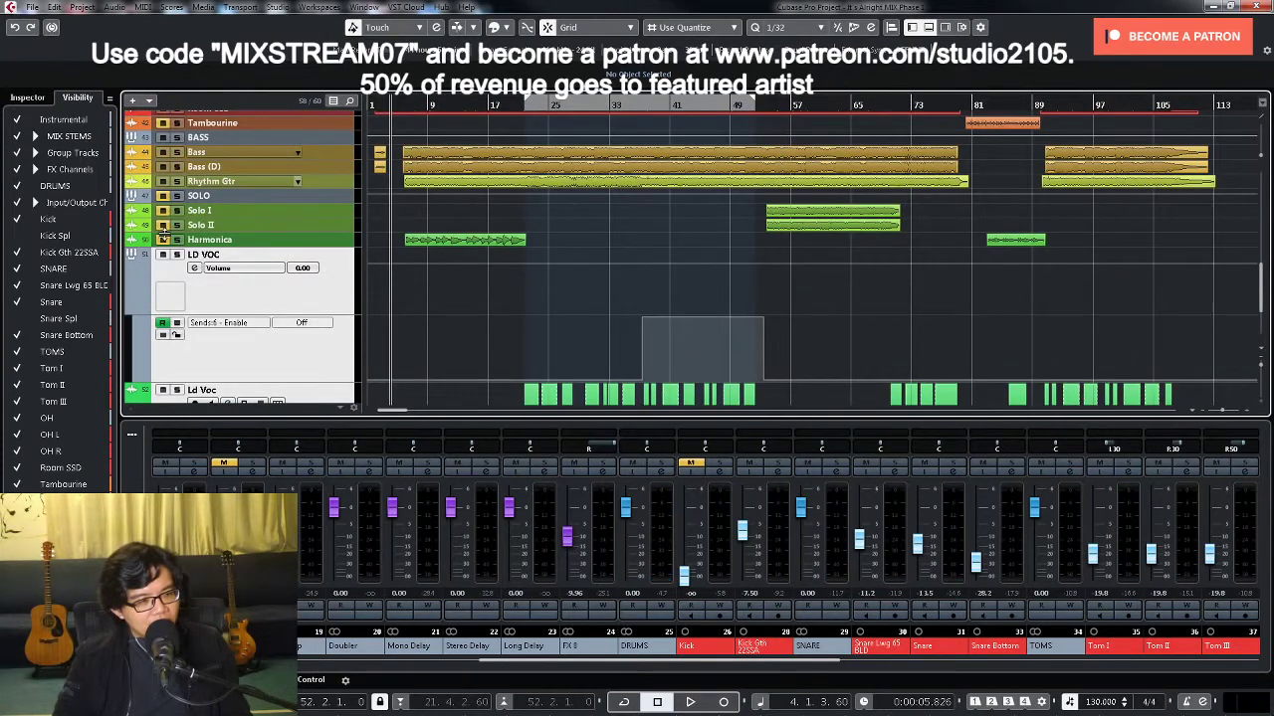
{"action": "left_click", "coordinate": [335, 245]}
{"action": "key", "text": "ctrl+Down"}
{"action": "key", "text": "h"}
{"action": "key", "text": "h"}
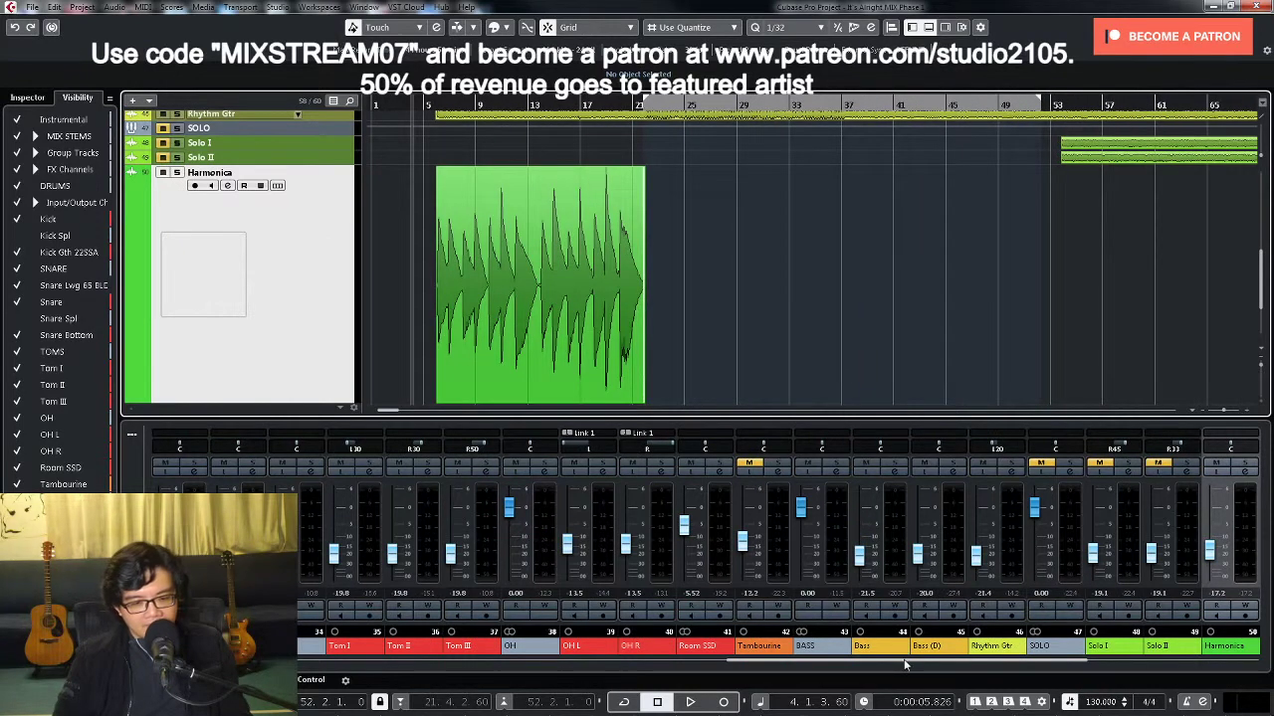
{"action": "left_click_drag", "start_coordinate": [904, 664], "coordinate": [1010, 669]}
{"action": "left_click", "coordinate": [952, 472]}
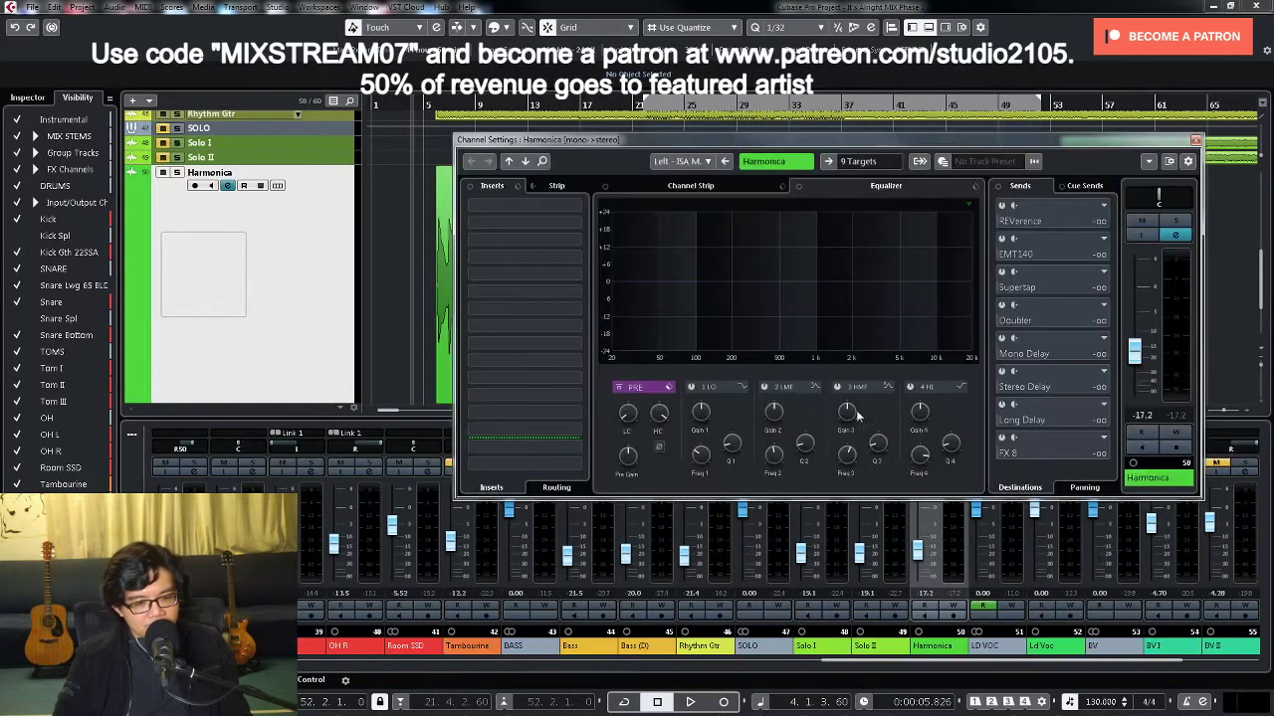
{"action": "left_click", "coordinate": [534, 188]}
{"action": "left_click", "coordinate": [531, 200]}
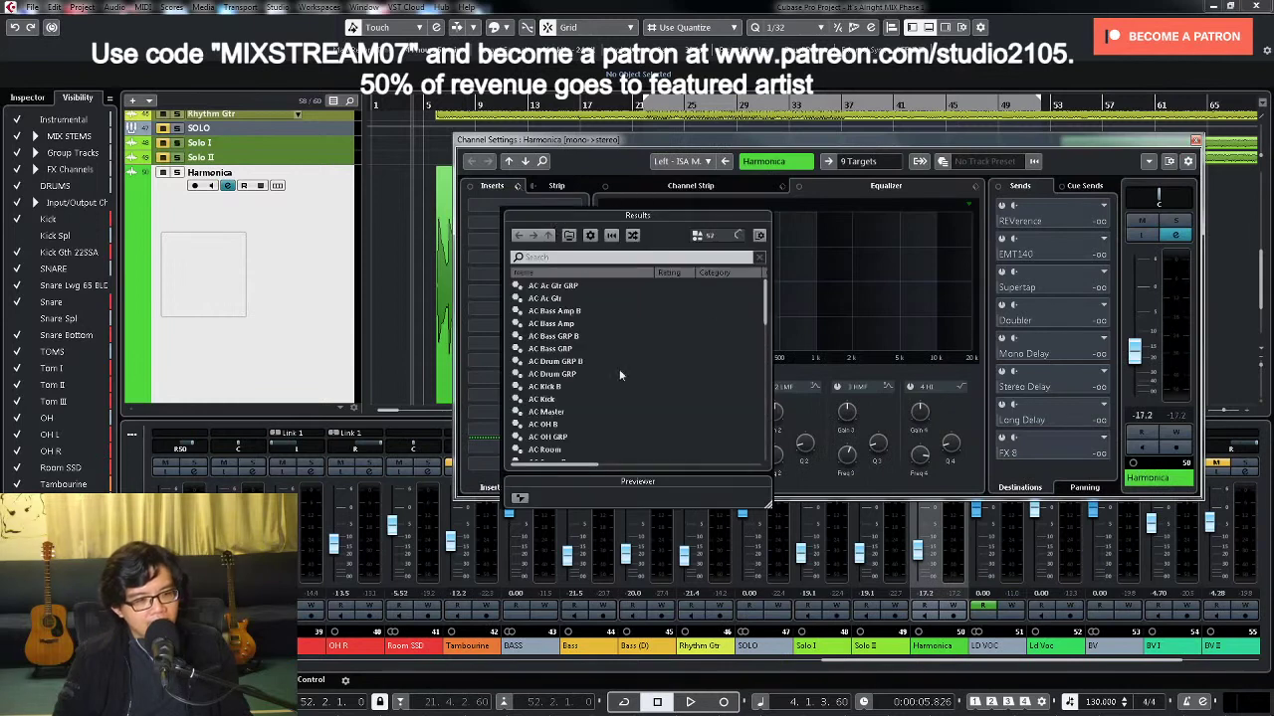
{"action": "scroll", "coordinate": [617, 372], "scroll_direction": "up", "scroll_amount": 3}
{"action": "scroll", "coordinate": [613, 375], "scroll_direction": "down", "scroll_amount": 3}
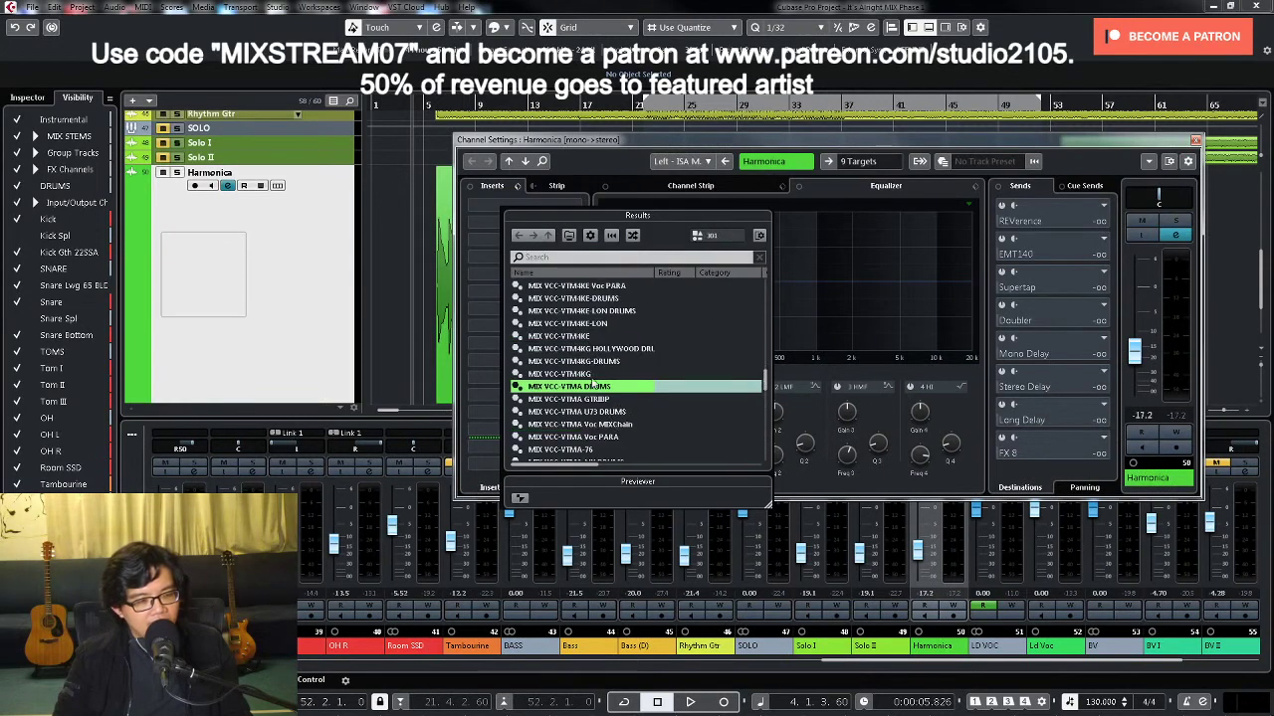
{"action": "double_click", "coordinate": [594, 386]}
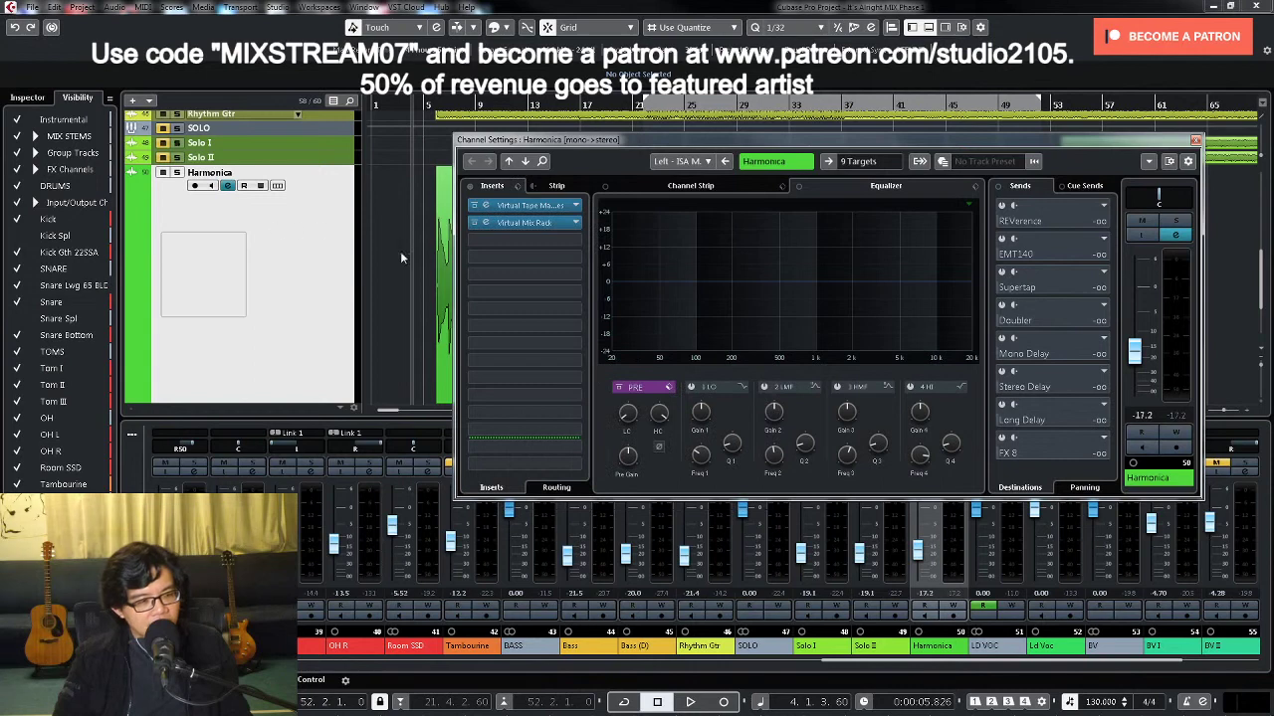
Step: Loop the first Harmonica clip, lower the channel's fader to -21.0 dB and solo it
{"action": "left_click", "coordinate": [447, 289]}
{"action": "key", "text": "p"}
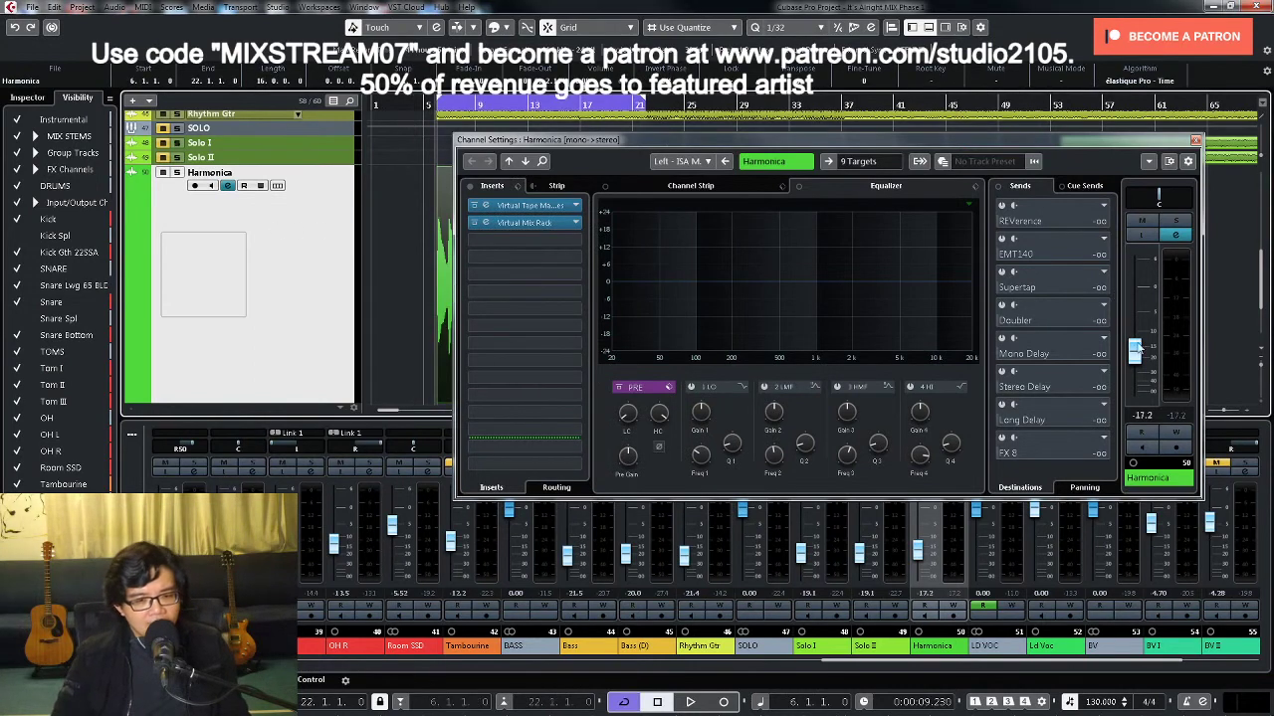
{"action": "left_click_drag", "start_coordinate": [1137, 363], "coordinate": [1141, 371]}
{"action": "left_click", "coordinate": [1176, 225]}
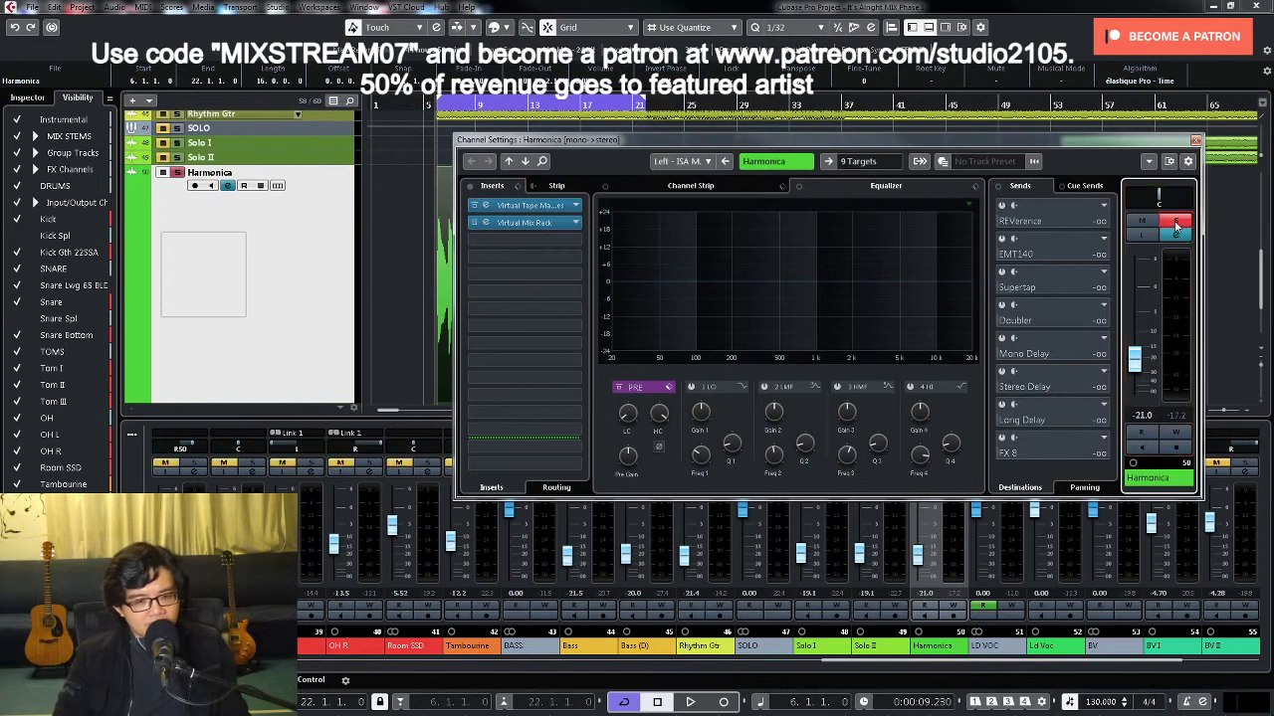
Step: Play the soloed harmonica loop and shape its low-cut and high-cut filters in the equalizer's Pre section
{"action": "left_click_drag", "start_coordinate": [913, 135], "coordinate": [870, 250]}
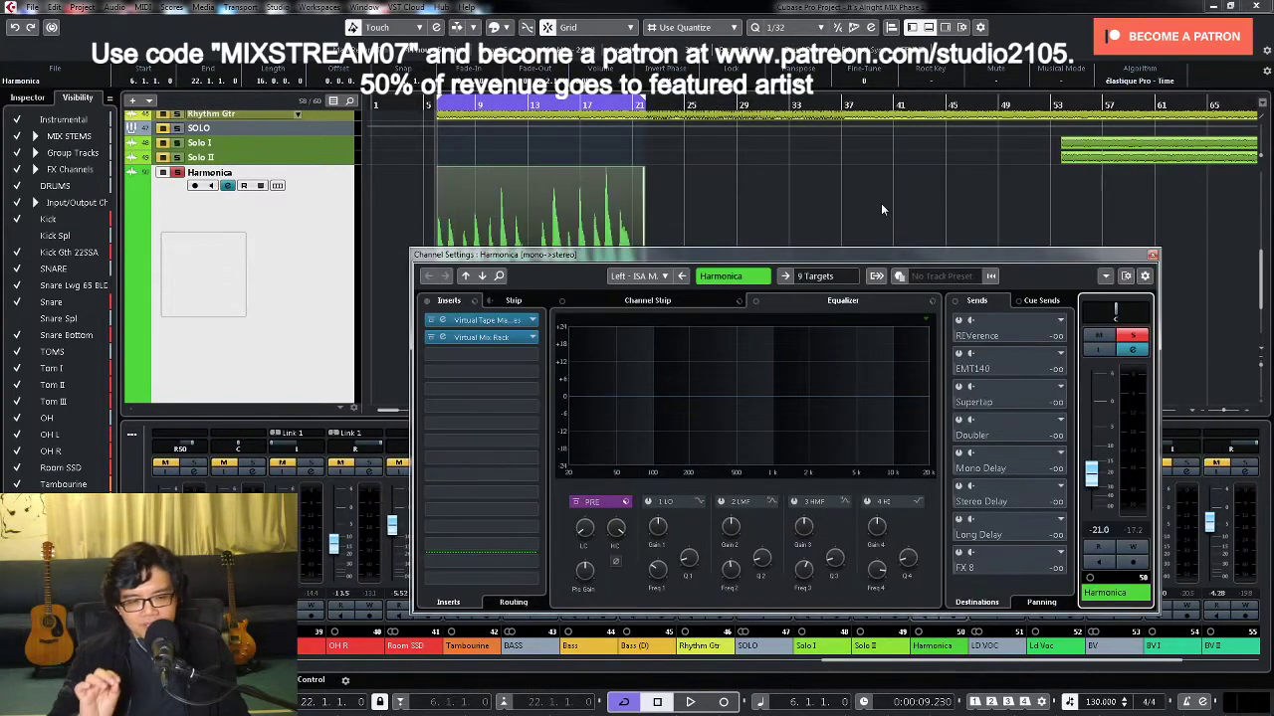
{"action": "key", "text": "space"}
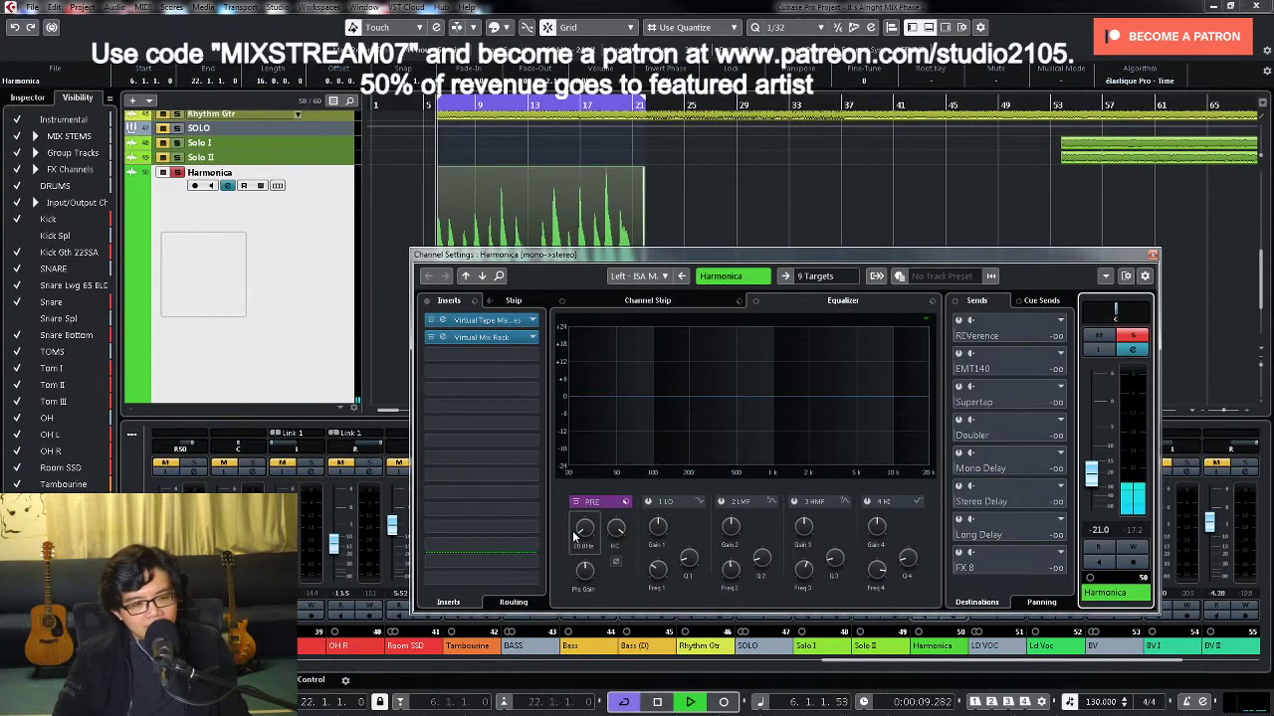
{"action": "left_click_drag", "start_coordinate": [581, 521], "coordinate": [579, 476]}
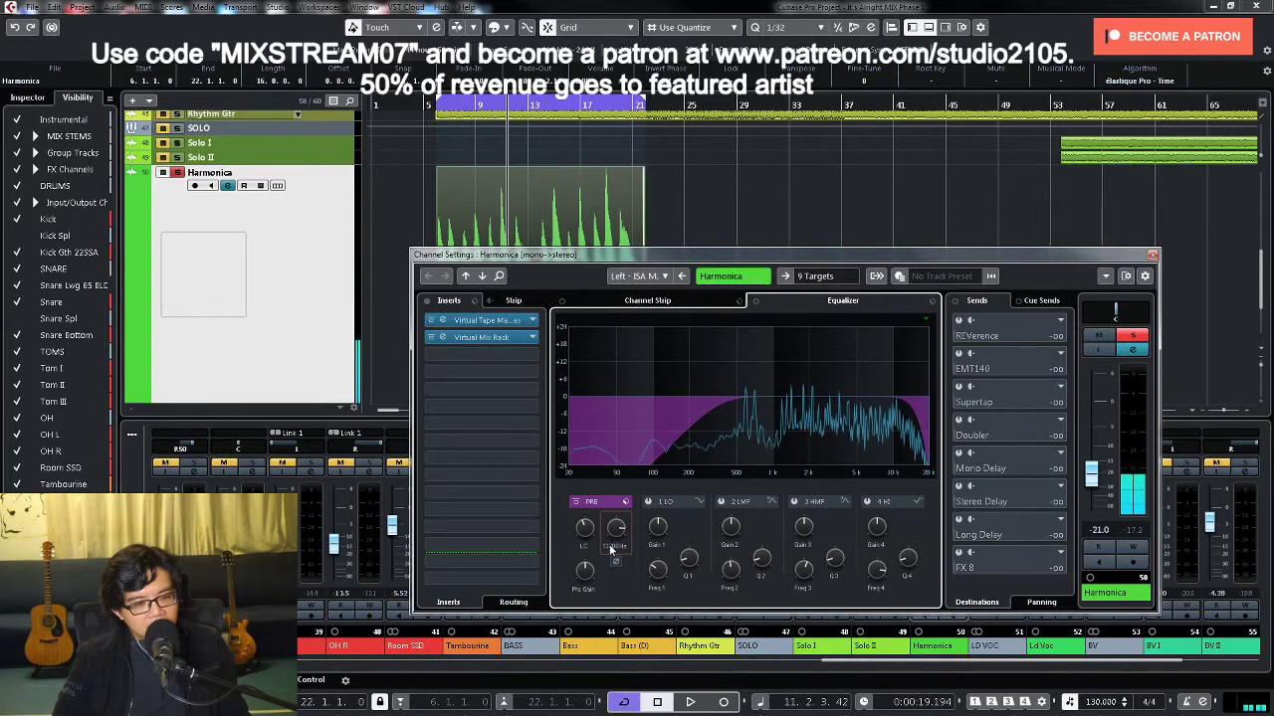
Step: Insert Waves MV2 Stereo in Harmonica's third insert slot and open its interface
{"action": "left_click", "coordinate": [529, 349]}
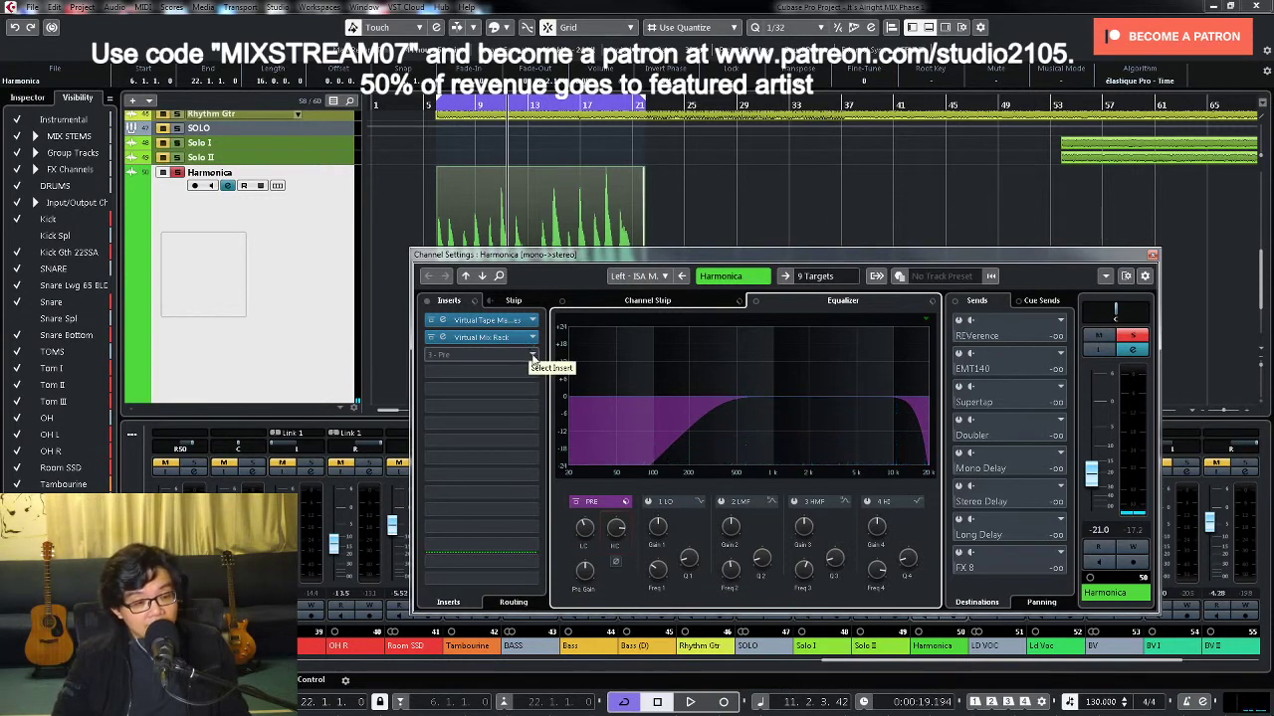
{"action": "left_click", "coordinate": [532, 357]}
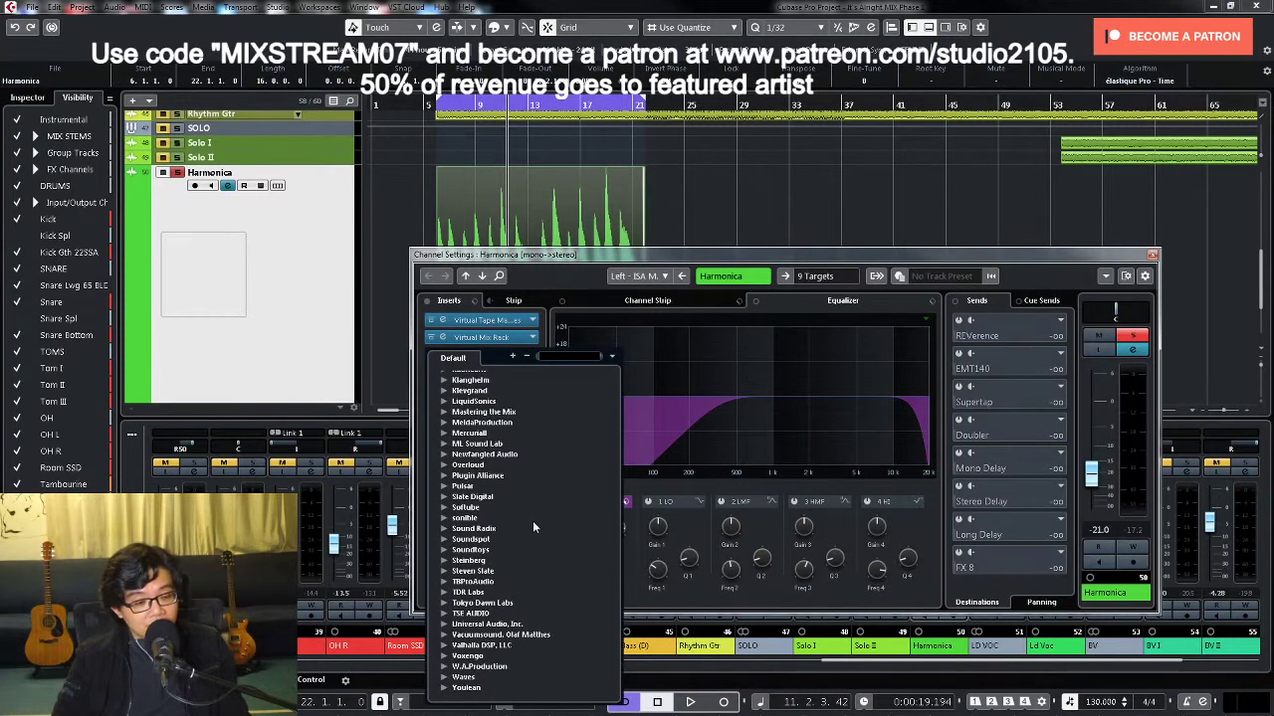
{"action": "scroll", "coordinate": [453, 680], "scroll_direction": "down", "scroll_amount": 5}
{"action": "left_click", "coordinate": [445, 678]}
{"action": "scroll", "coordinate": [499, 625], "scroll_direction": "down", "scroll_amount": 6}
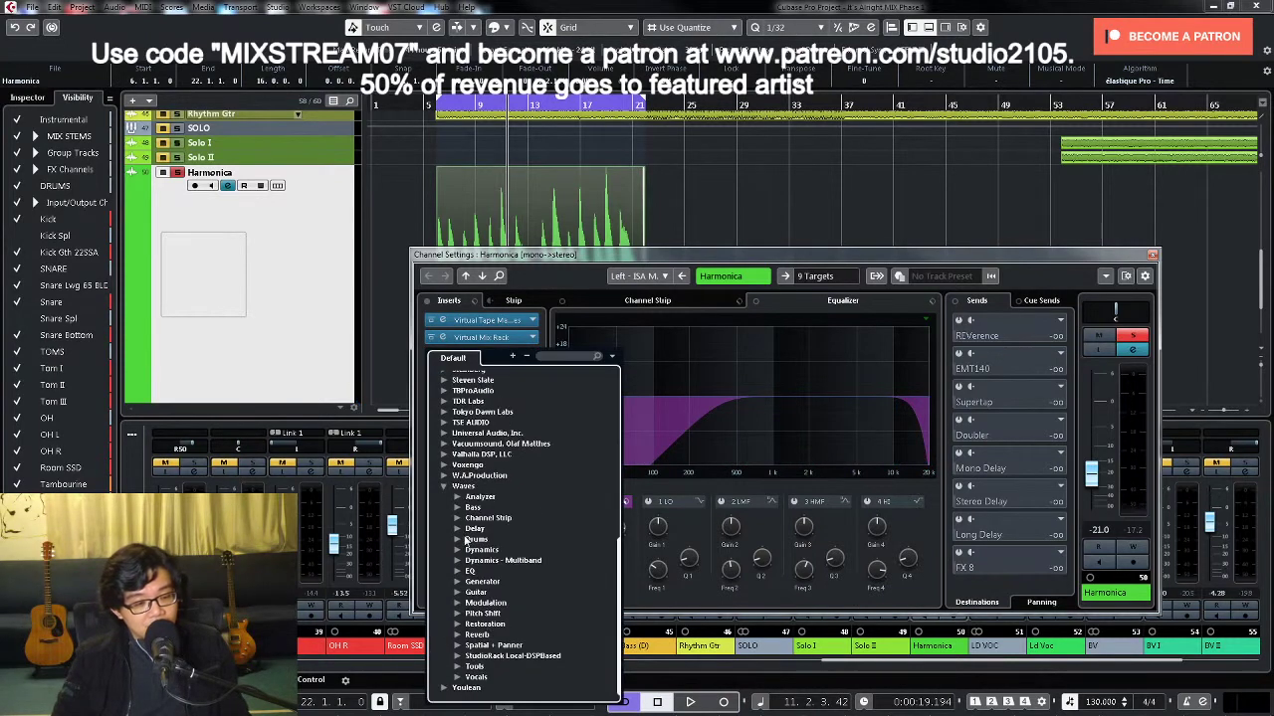
{"action": "left_click", "coordinate": [457, 549]}
{"action": "scroll", "coordinate": [487, 552], "scroll_direction": "down", "scroll_amount": 8}
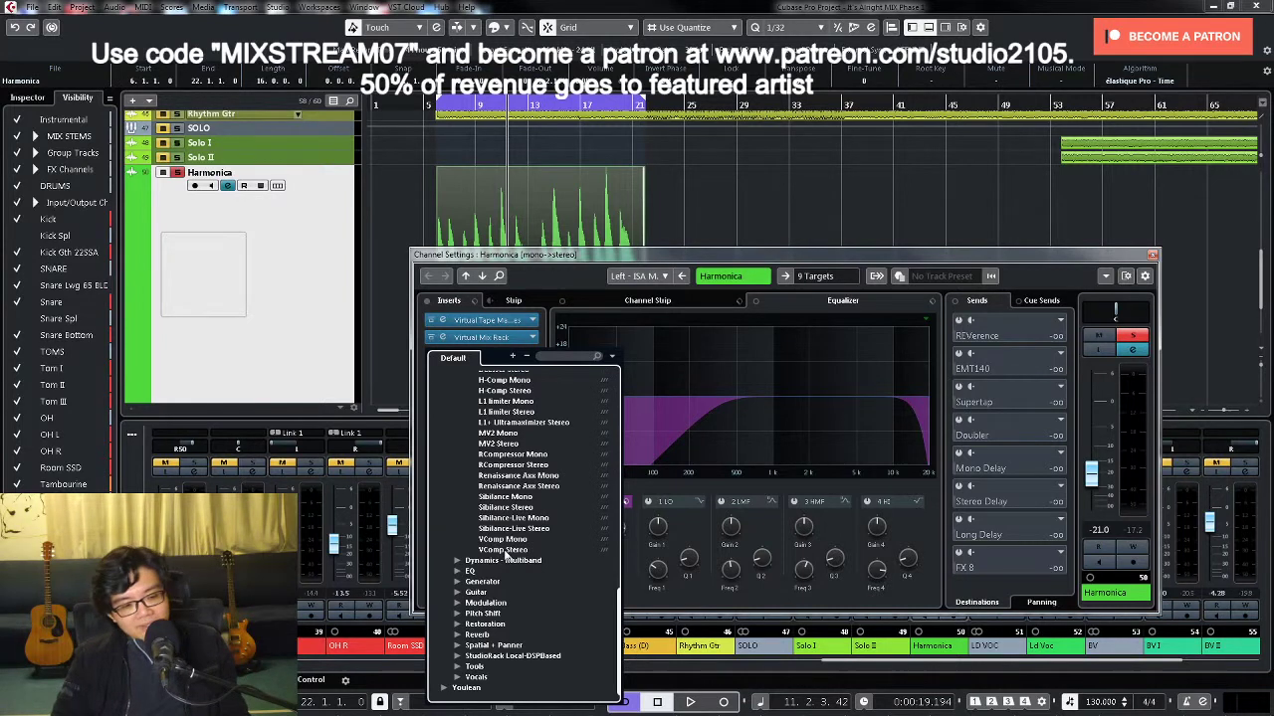
{"action": "left_click", "coordinate": [497, 444]}
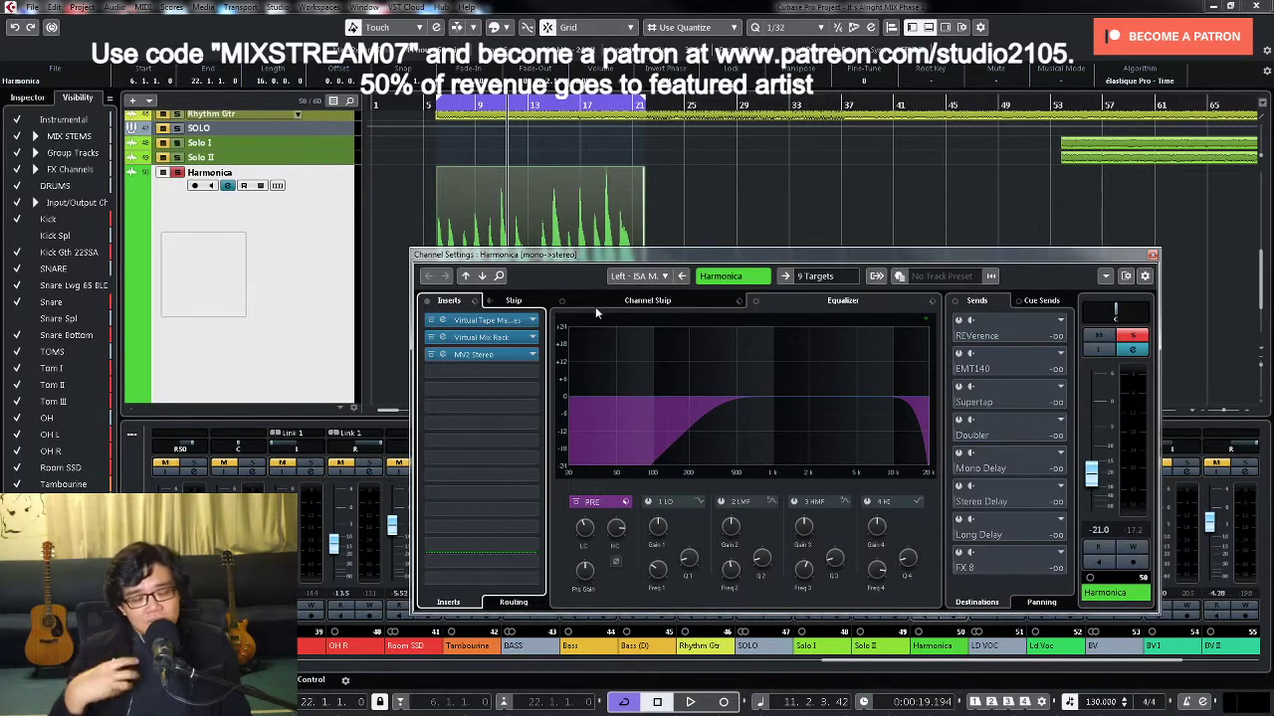
{"action": "left_click", "coordinate": [494, 356]}
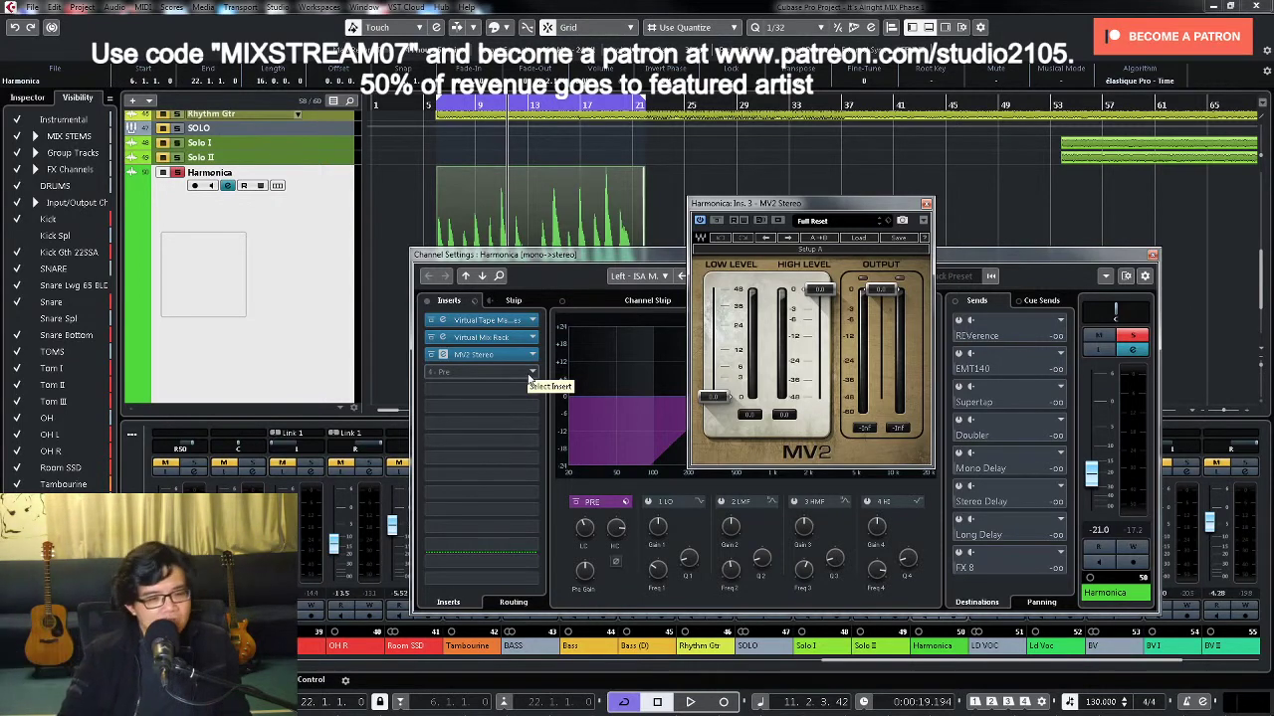
Step: Replay the harmonica loop from its start and raise MV2's Low Level to about 20.6
{"action": "left_click", "coordinate": [545, 218]}
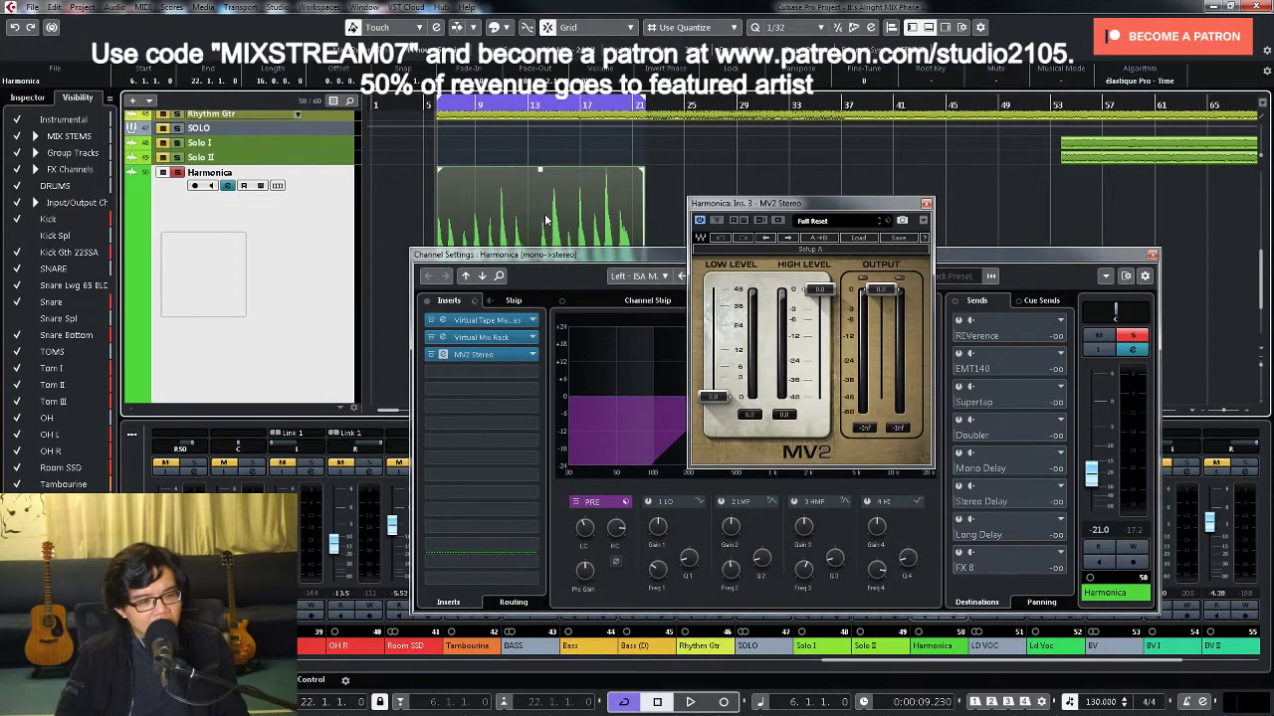
{"action": "key", "text": "space"}
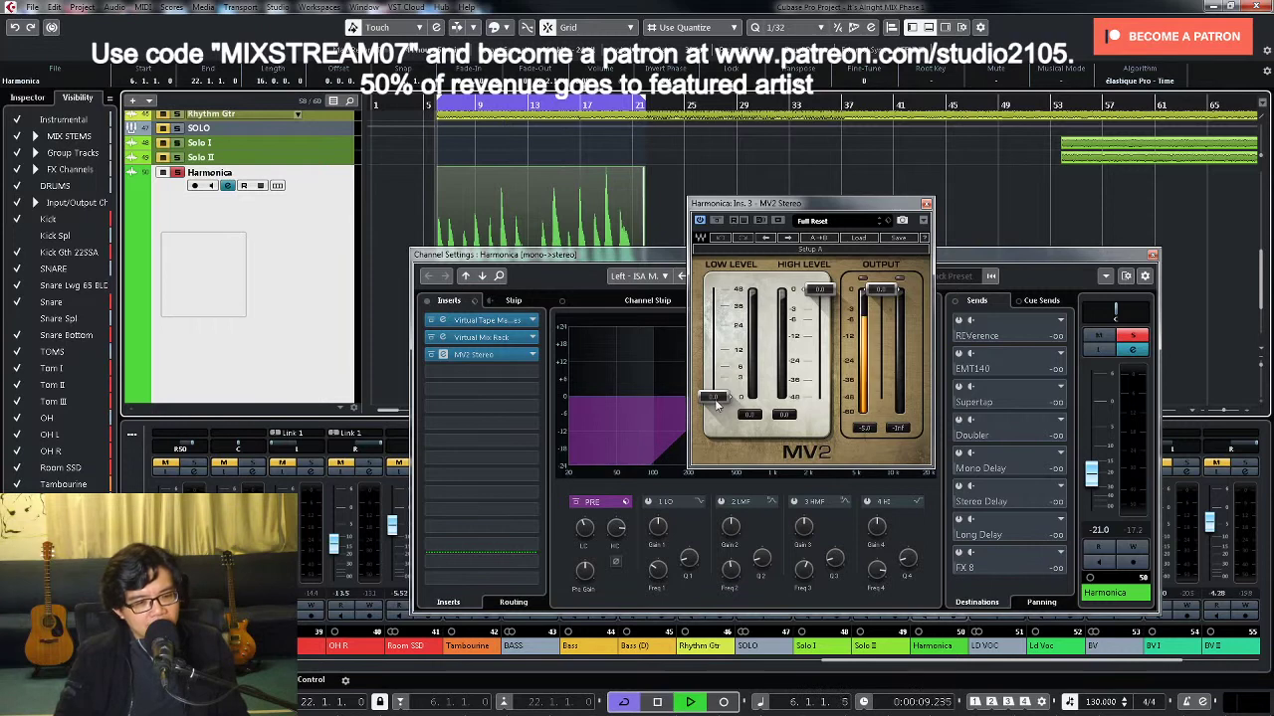
{"action": "left_click_drag", "start_coordinate": [713, 396], "coordinate": [713, 331]}
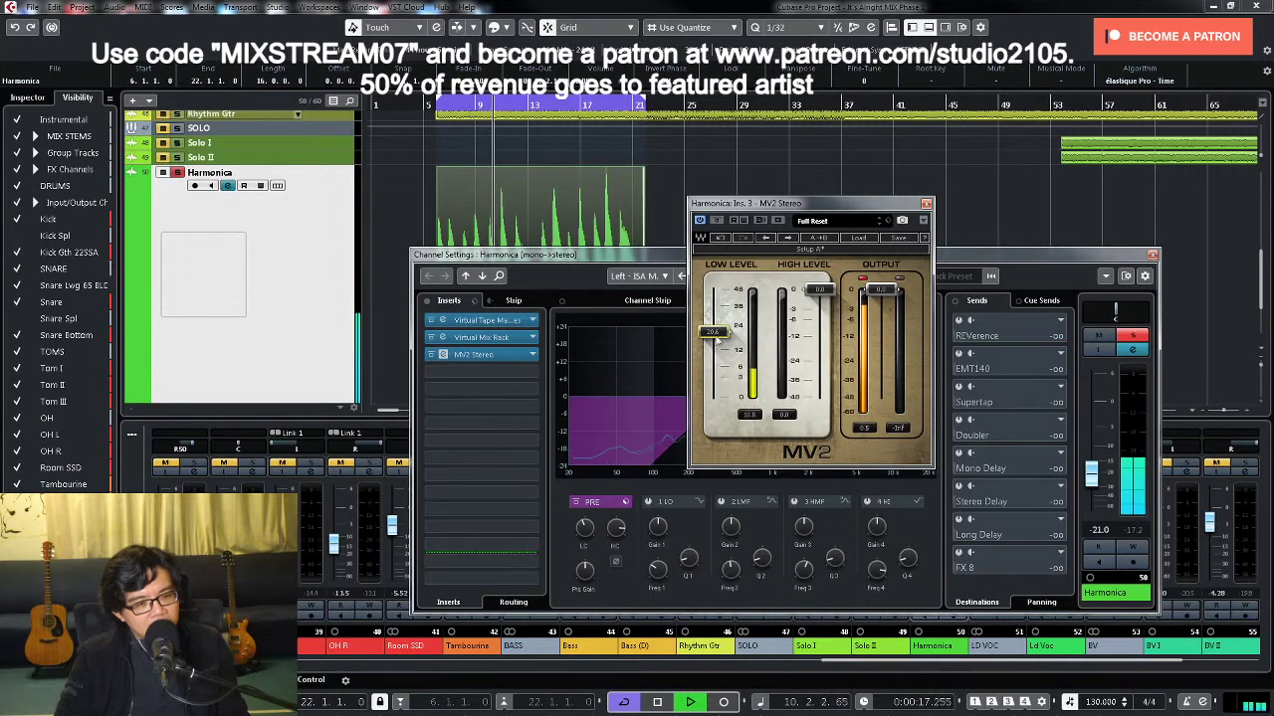
Step: Lower MV2's Output slightly and audition the soloed harmonica loop with the reduced output
{"action": "left_click_drag", "start_coordinate": [879, 290], "coordinate": [881, 307]}
{"action": "key", "text": "space"}
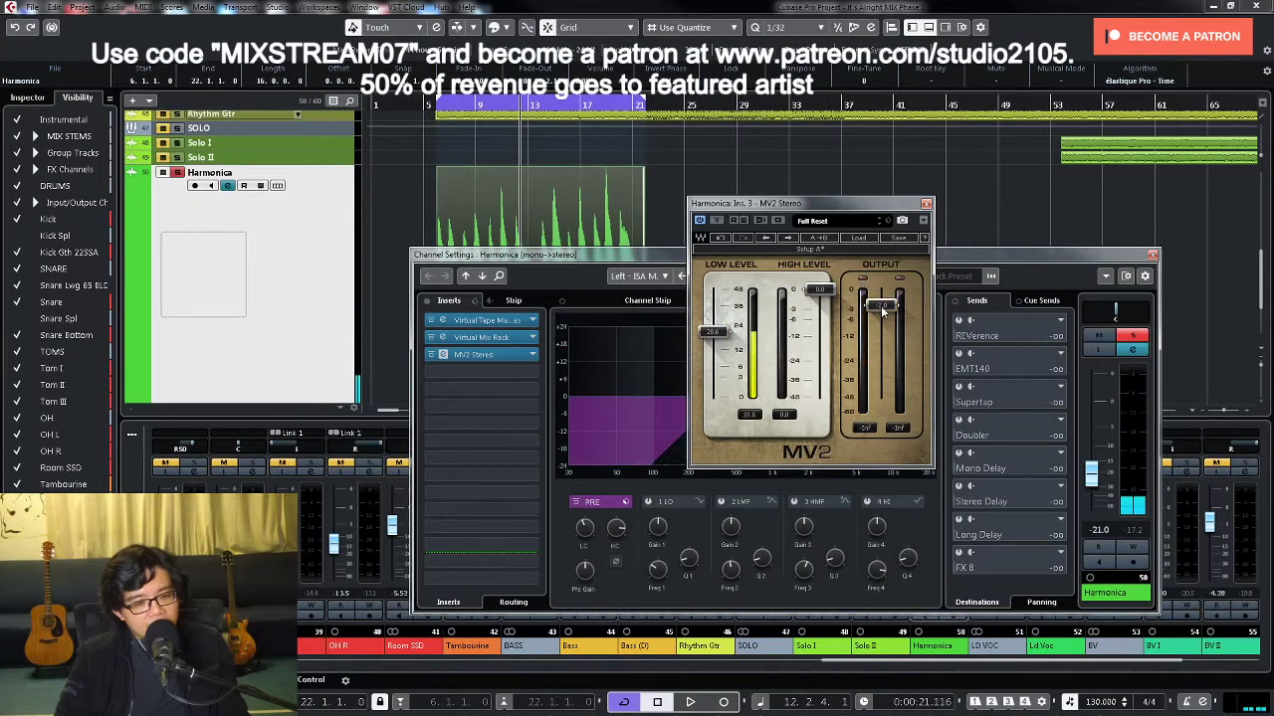
{"action": "key", "text": "space"}
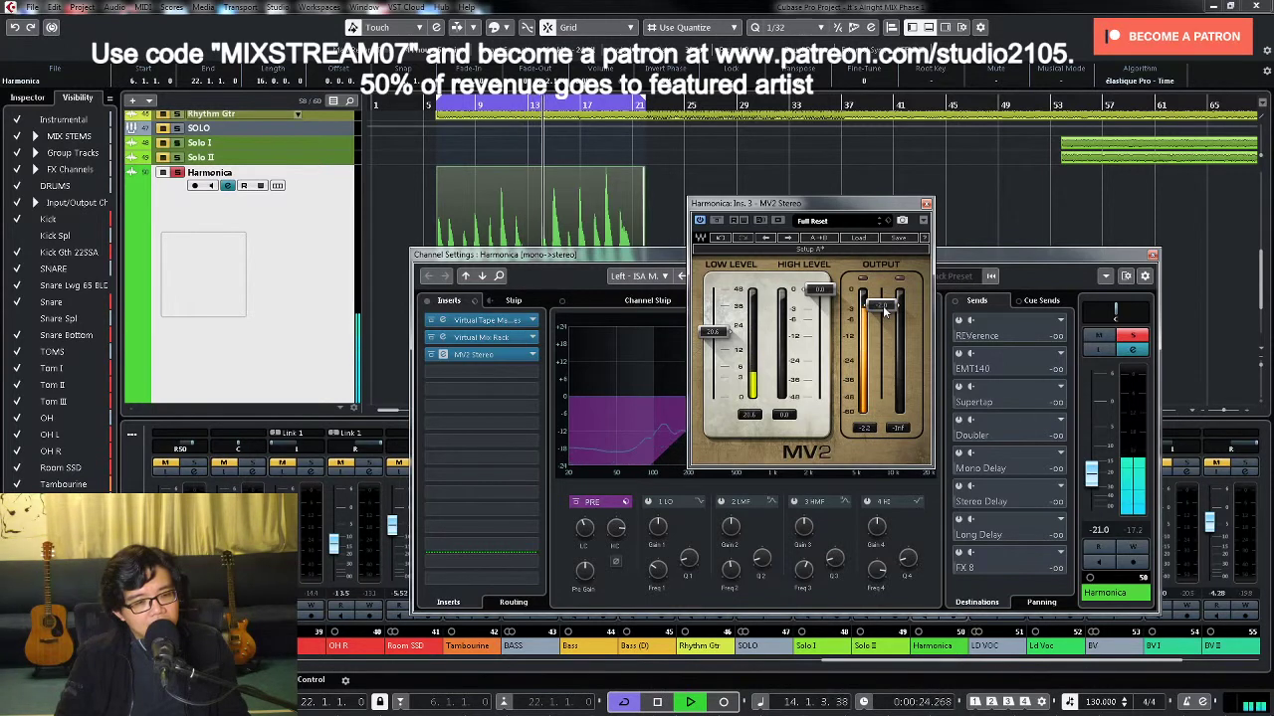
{"action": "key", "text": "space"}
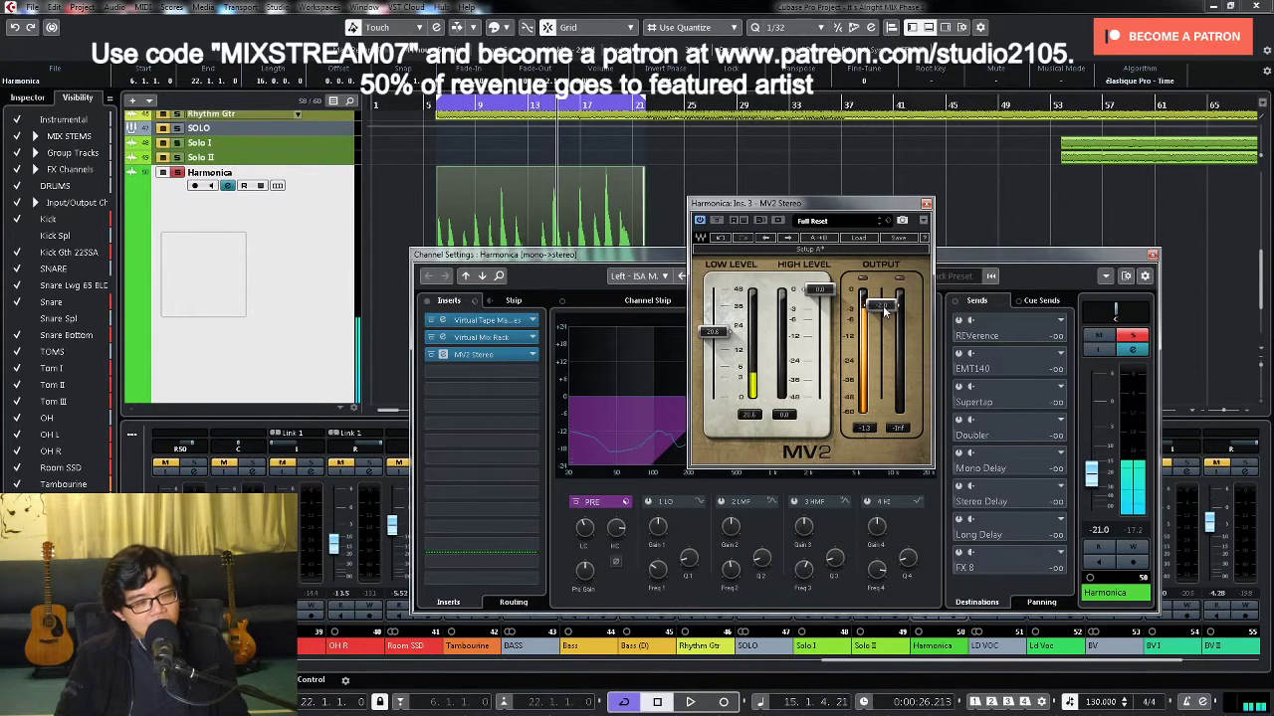
{"action": "left_click", "coordinate": [435, 107]}
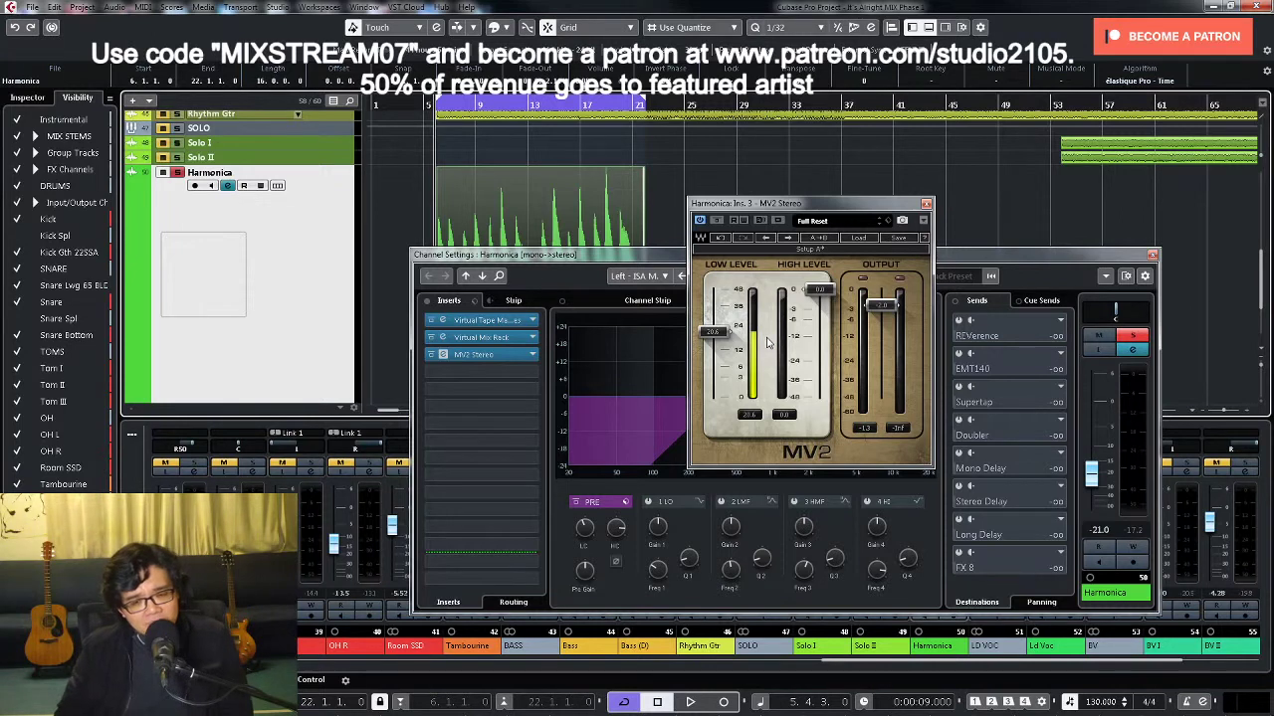
{"action": "left_click", "coordinate": [526, 105]}
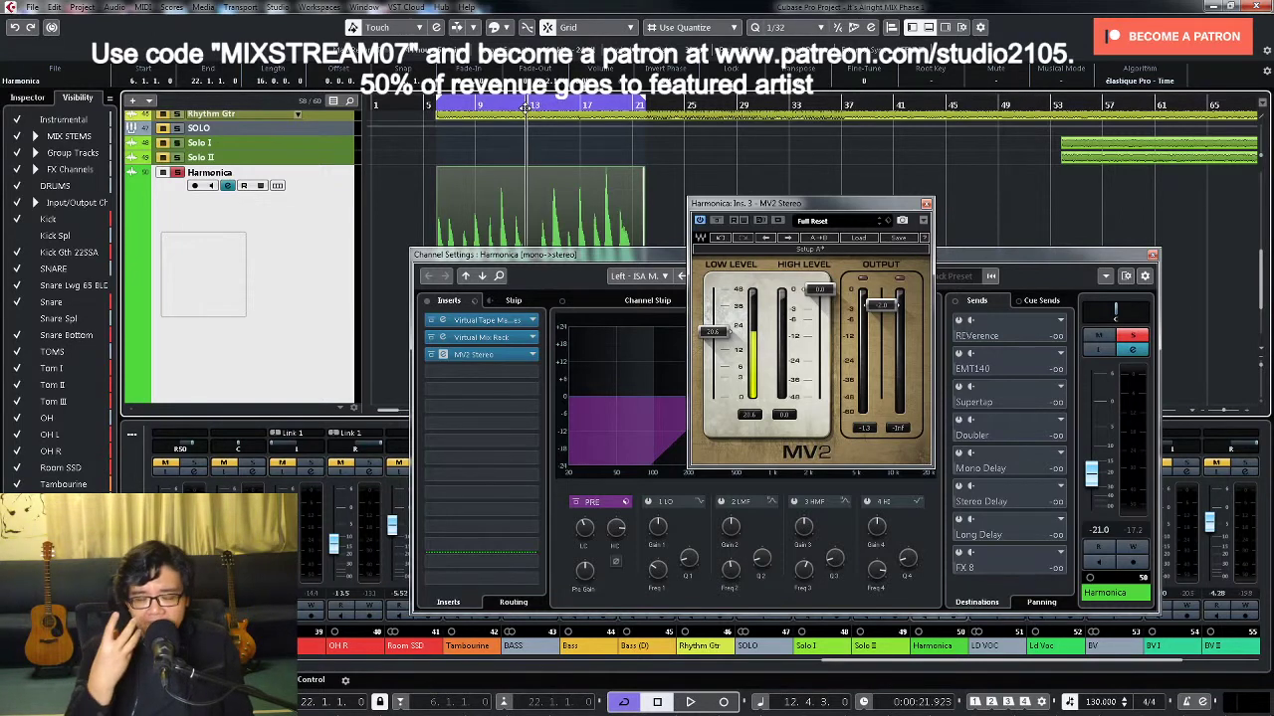
{"action": "key", "text": "space"}
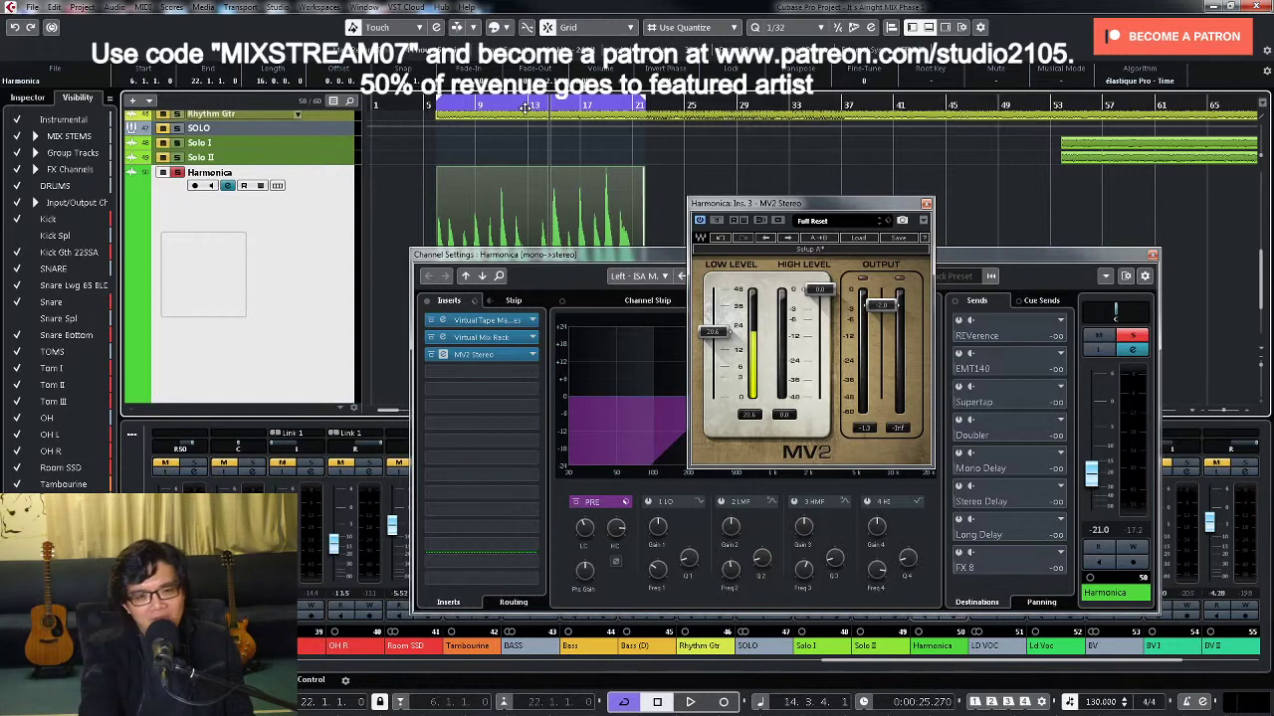
Step: Unsolo Harmonica, play it within the full mix and raise its channel fader to -19.9 dB
{"action": "left_click", "coordinate": [1132, 338]}
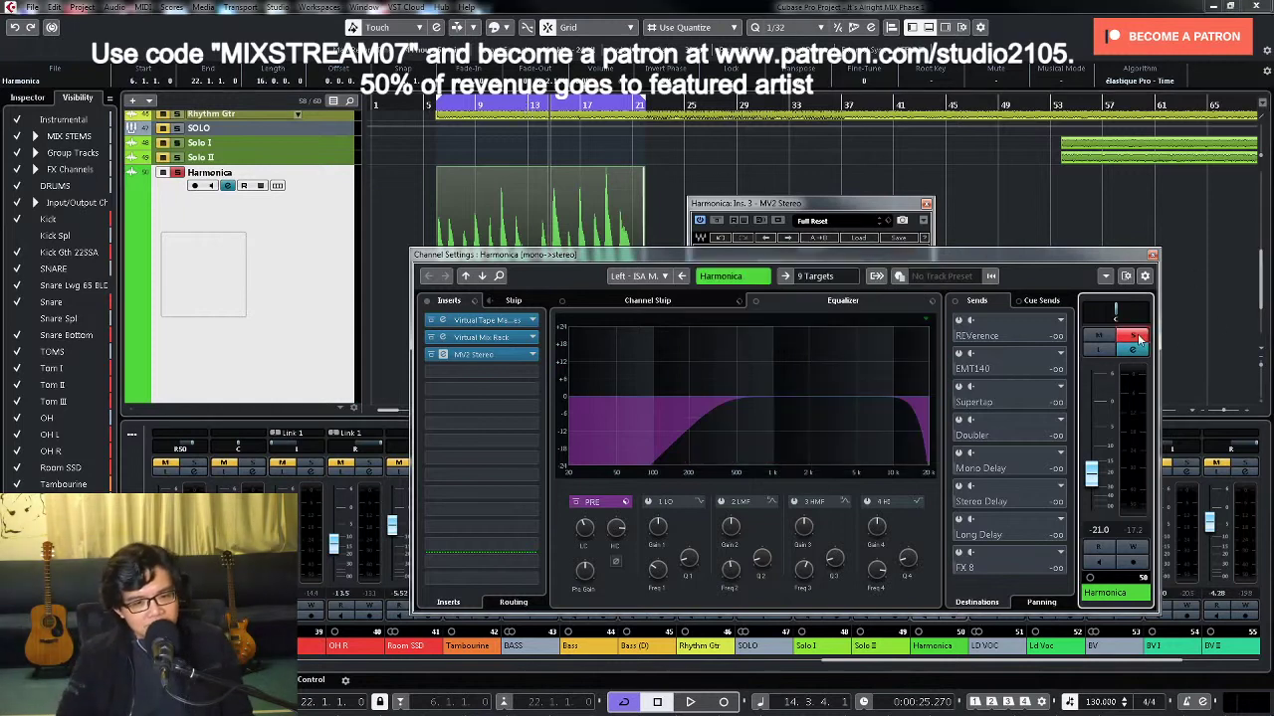
{"action": "key", "text": "space"}
{"action": "mouse_move", "coordinate": [1092, 476]}
{"action": "left_mouse_down"}
{"action": "mouse_move", "coordinate": [1094, 495]}
{"action": "mouse_move", "coordinate": [1097, 483]}
{"action": "left_mouse_up"}
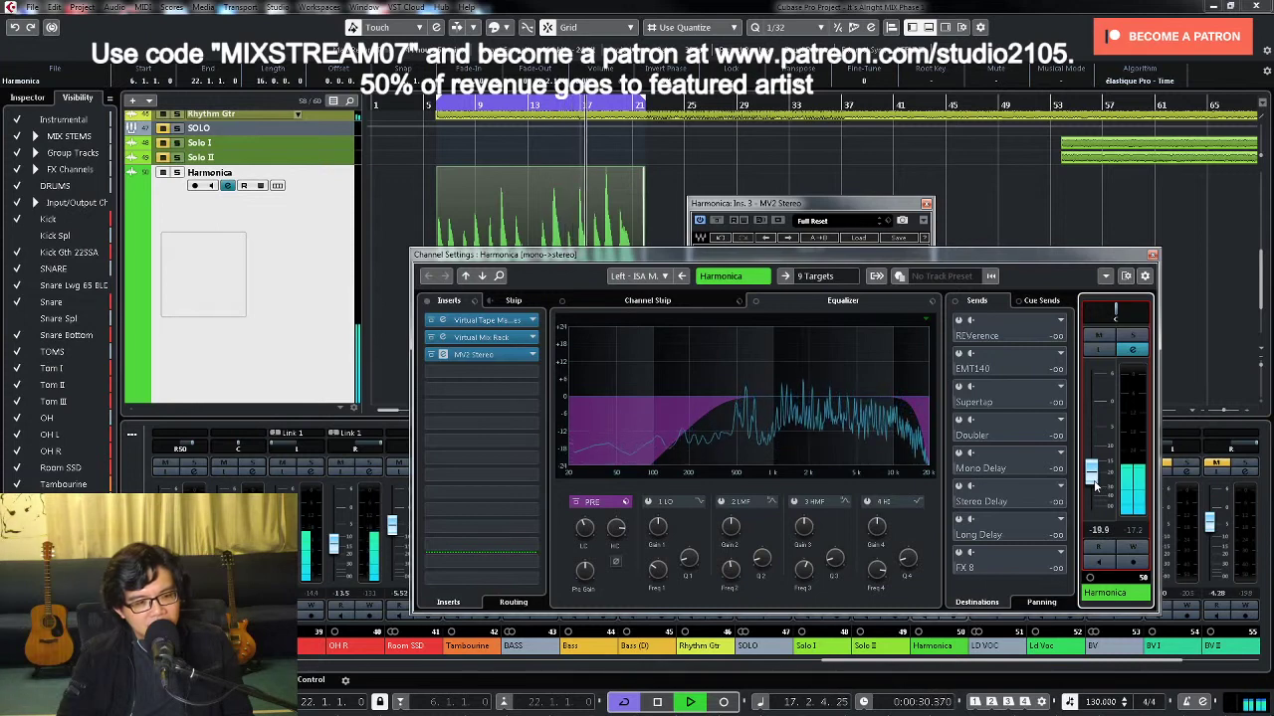
{"action": "left_click_drag", "start_coordinate": [1094, 482], "coordinate": [1097, 486]}
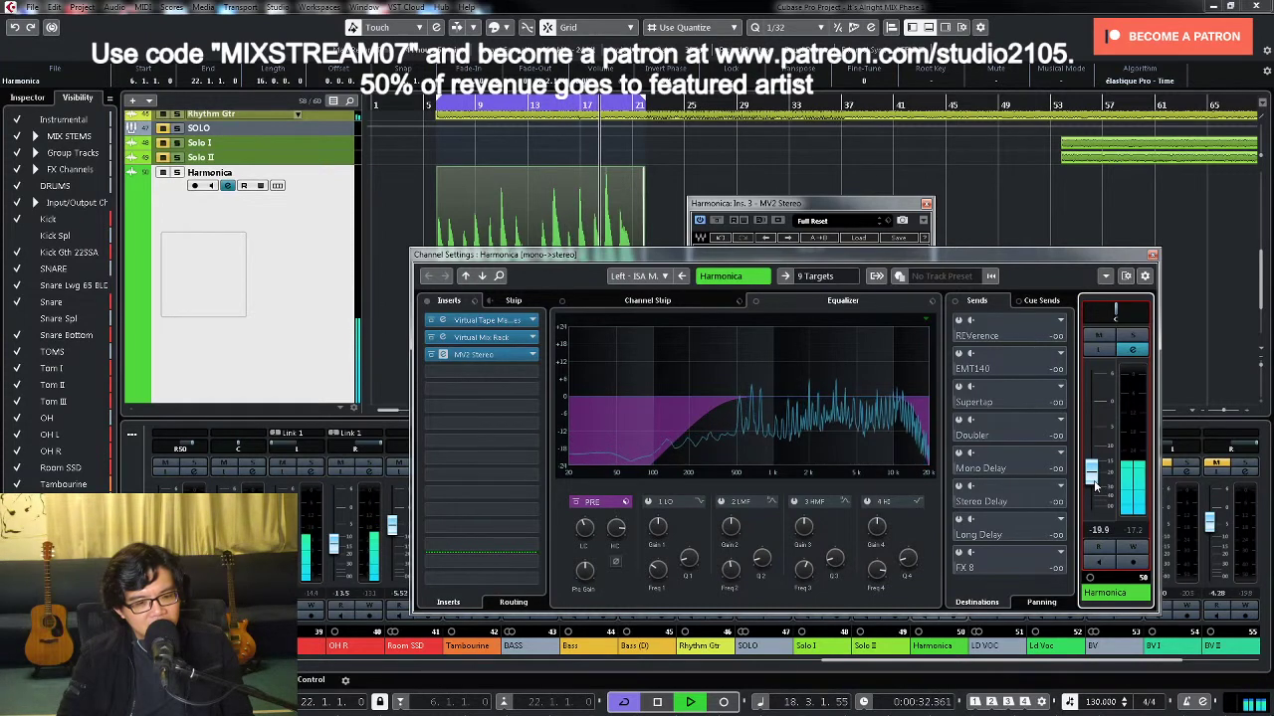
{"action": "mouse_move", "coordinate": [616, 532]}
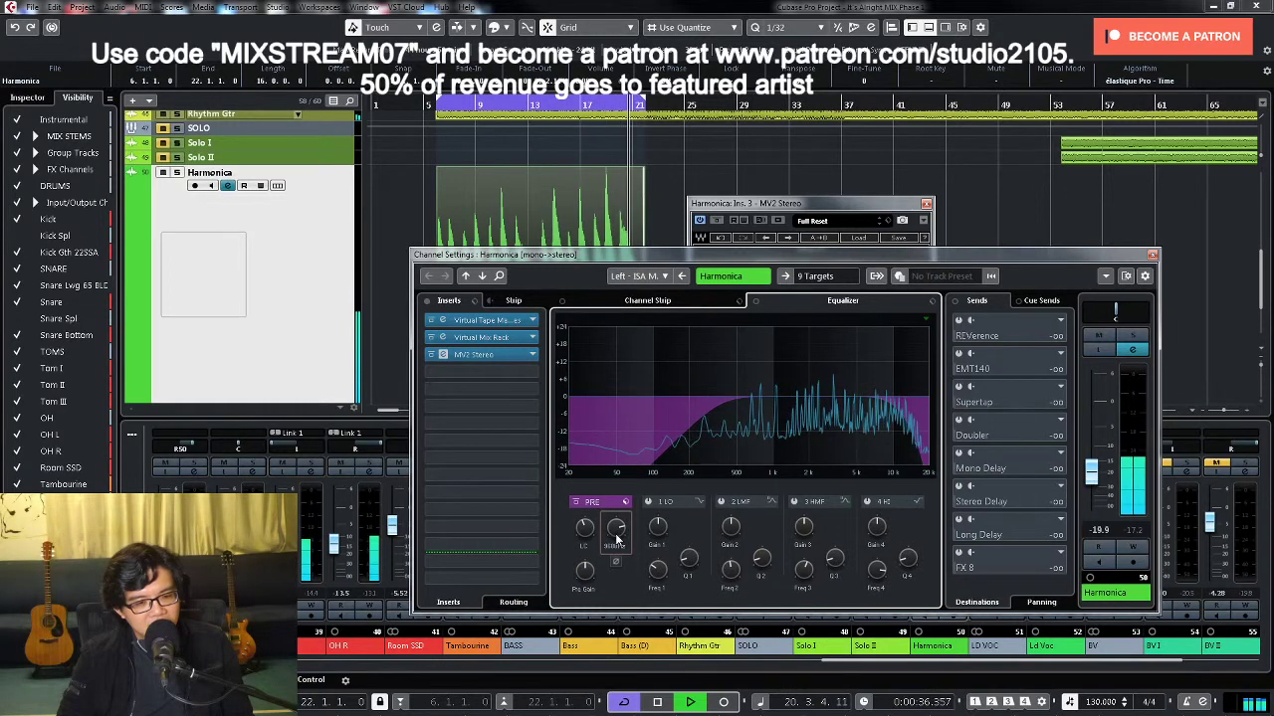
Step: Solo Harmonica, replay it from before the loop and activate its Supertap send at 1.39 dB
{"action": "left_click", "coordinate": [423, 102]}
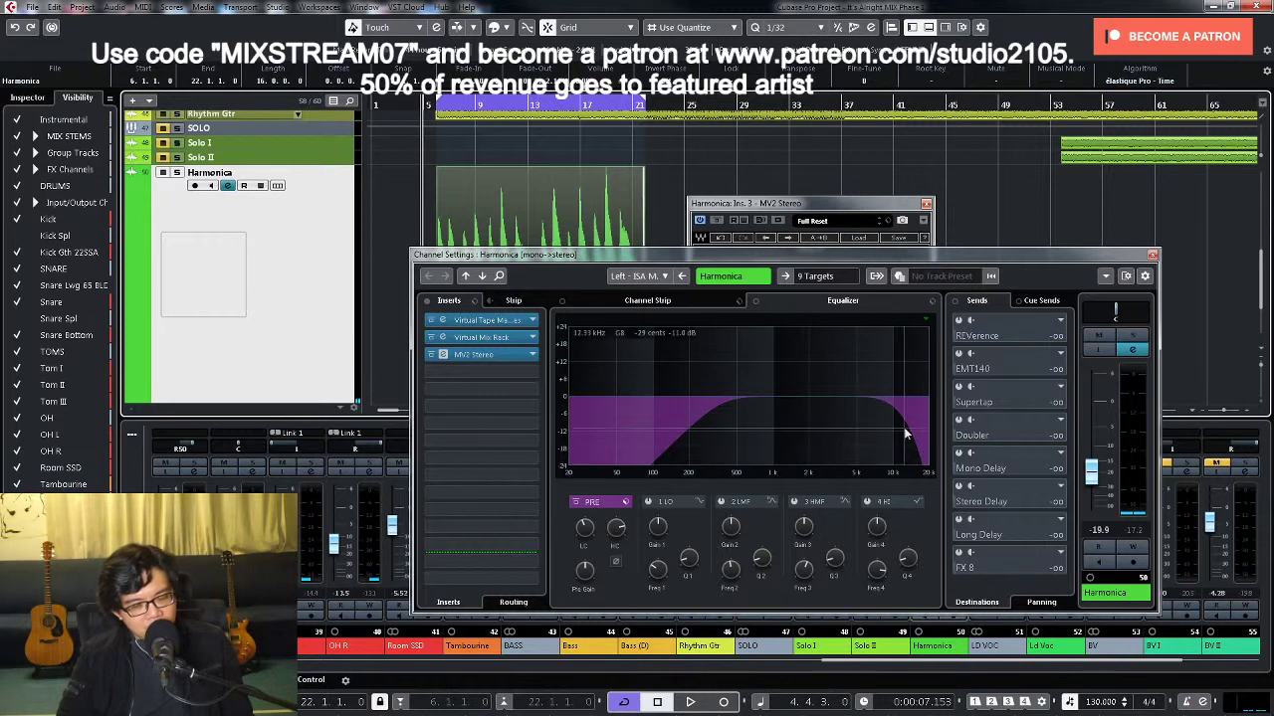
{"action": "left_click", "coordinate": [1132, 335]}
{"action": "key", "text": "space"}
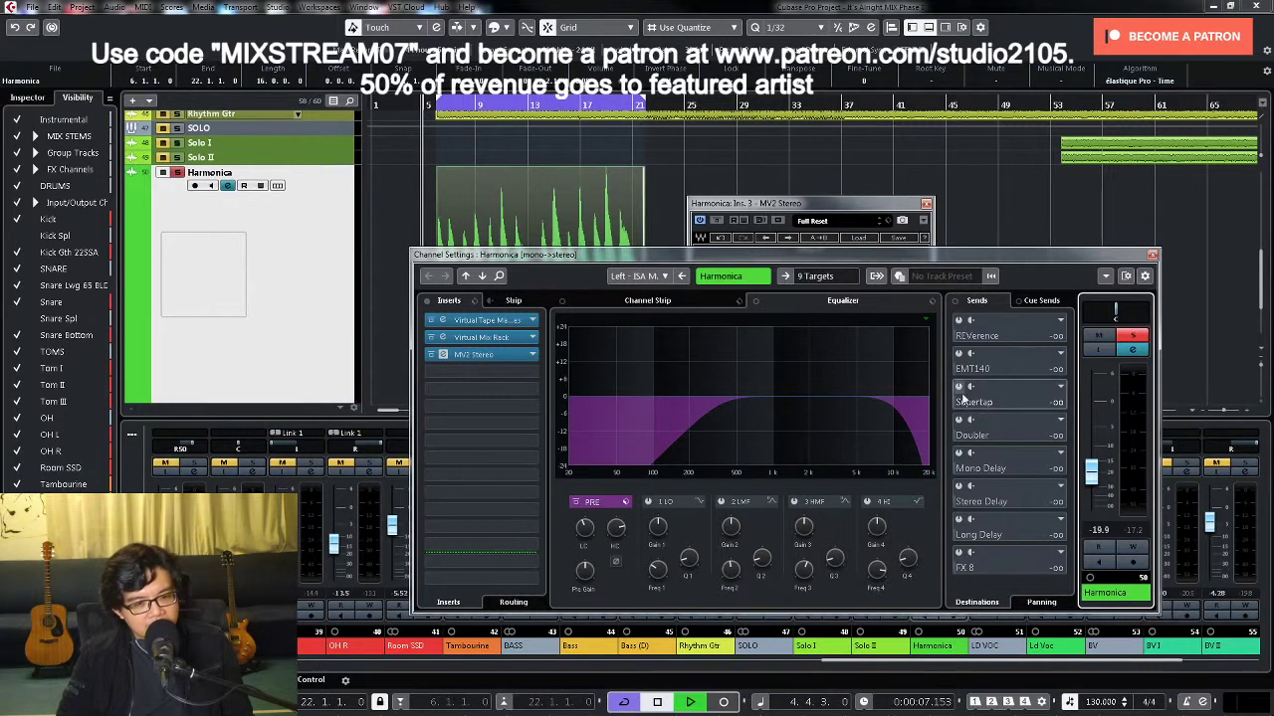
{"action": "left_click", "coordinate": [962, 408]}
{"action": "left_click_drag", "start_coordinate": [962, 408], "coordinate": [1035, 402]}
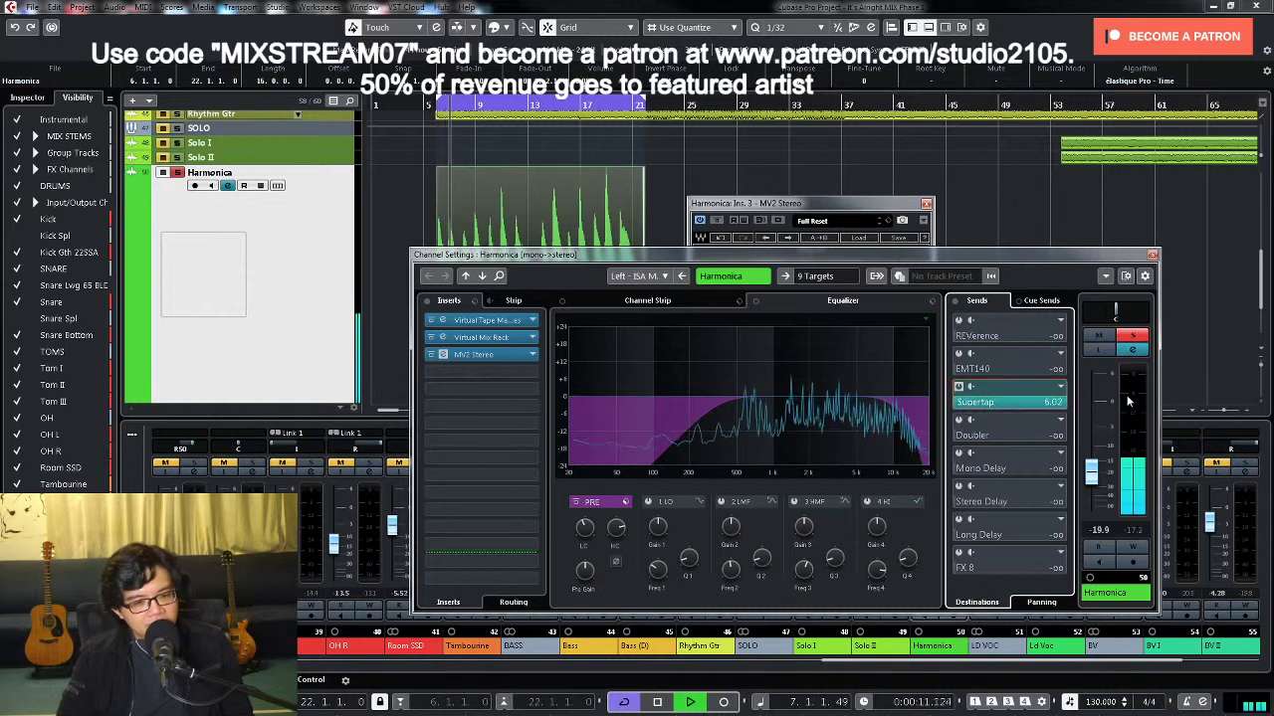
{"action": "left_click", "coordinate": [1060, 406]}
{"action": "left_click", "coordinate": [1061, 406]}
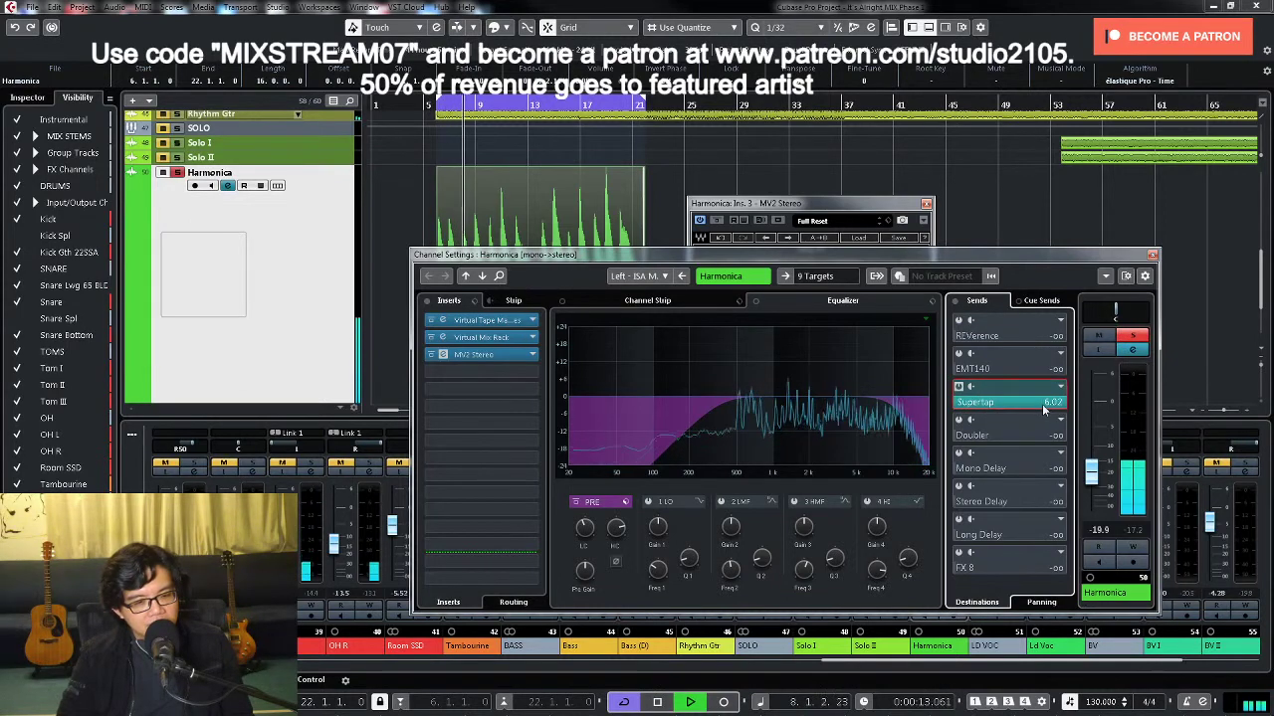
{"action": "left_click_drag", "start_coordinate": [1059, 408], "coordinate": [1019, 406]}
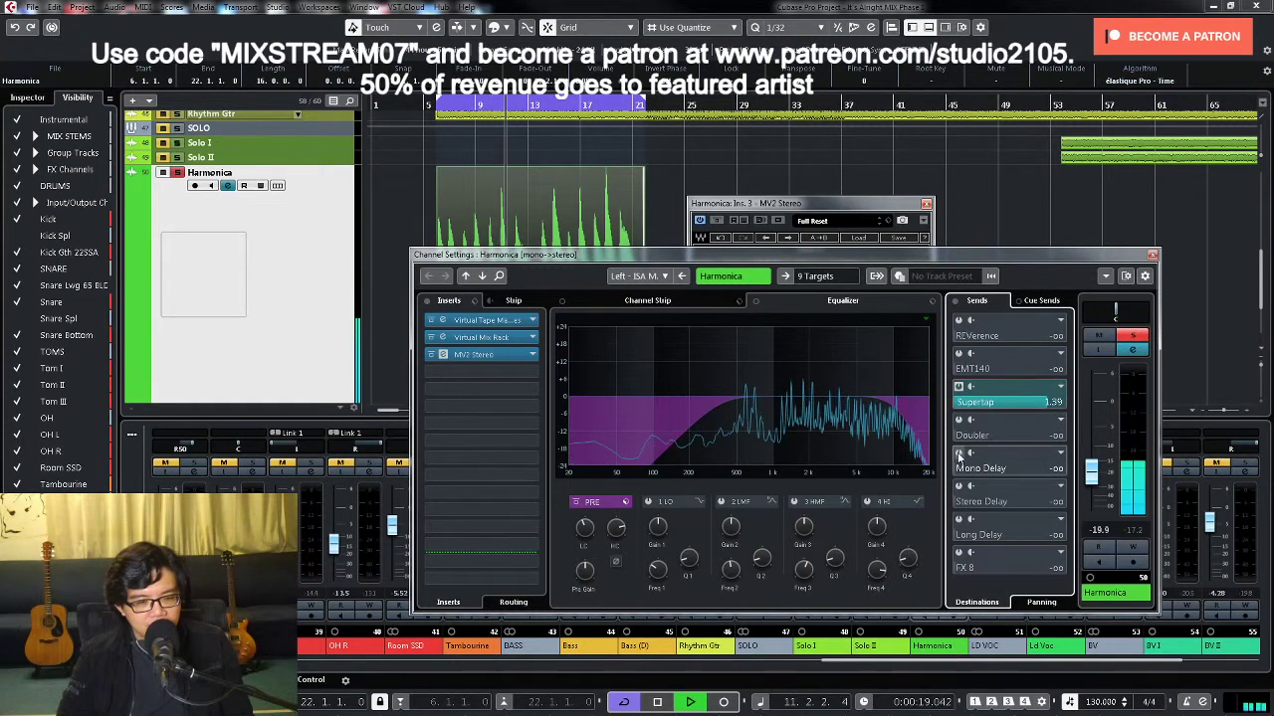
Step: Activate Harmonica's Mono Delay send at -17.4 dB and its EMT140 send at -19.9 dB
{"action": "left_click_drag", "start_coordinate": [960, 462], "coordinate": [987, 469]}
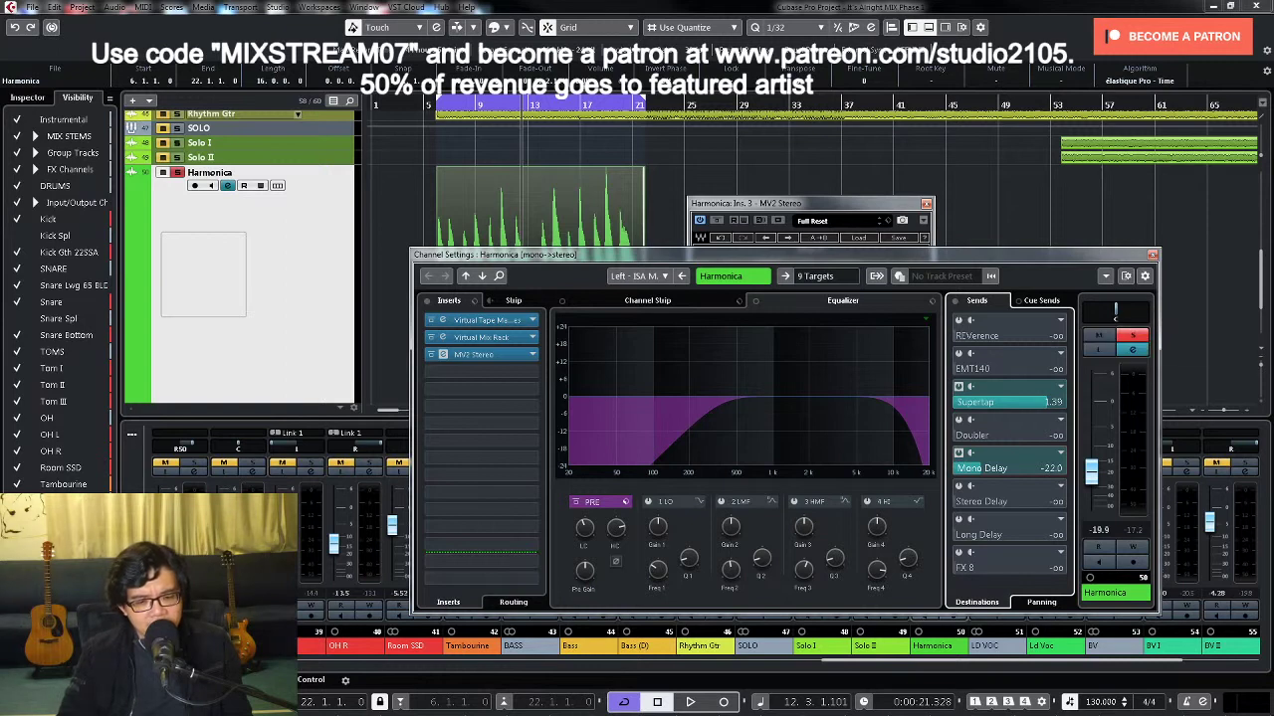
{"action": "key", "text": "space"}
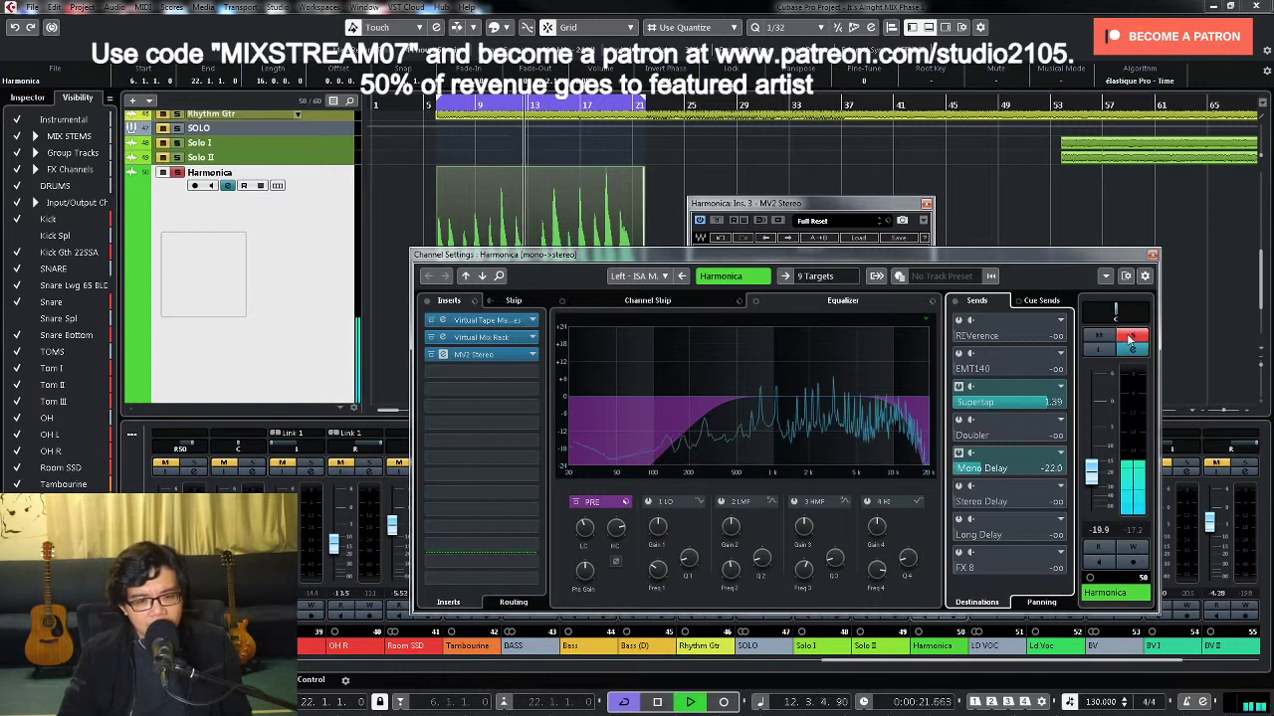
{"action": "left_click_drag", "start_coordinate": [992, 474], "coordinate": [993, 470]}
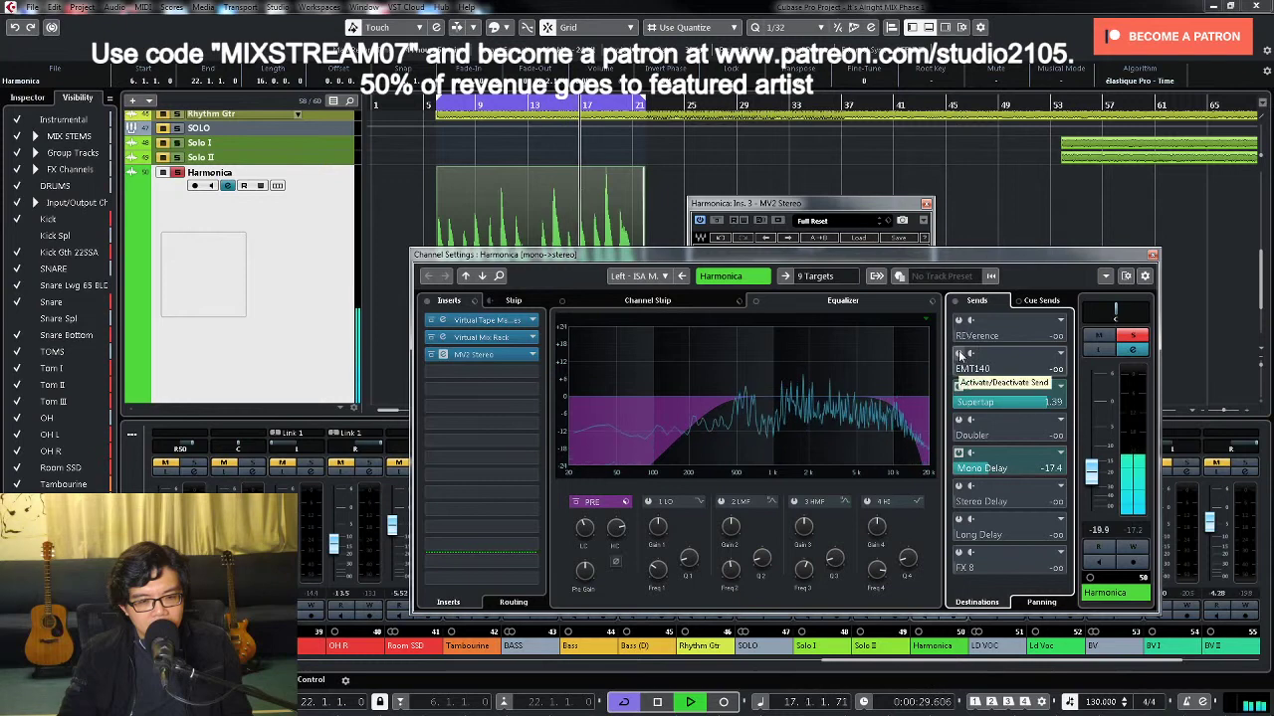
{"action": "left_click", "coordinate": [961, 364]}
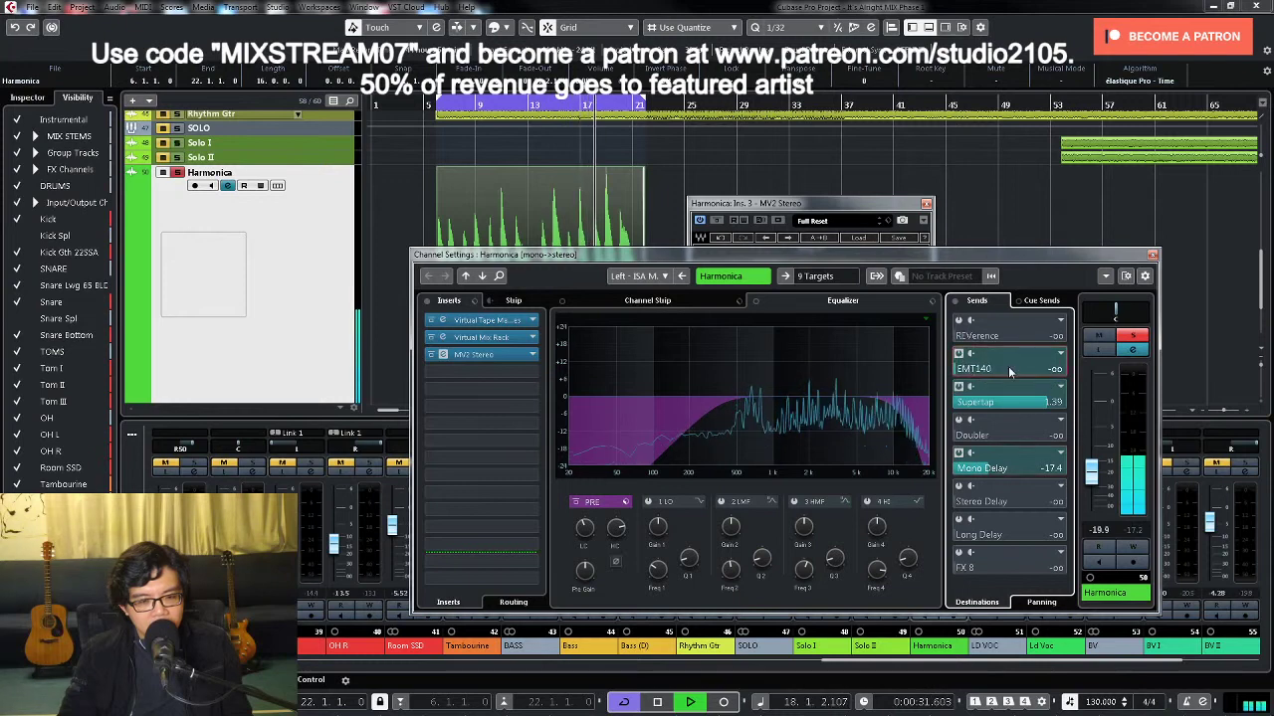
Step: Replay the unsoloed loop from its start, set Harmonica's fader to -18.9 dB and close its channel settings and MV2
{"action": "left_click", "coordinate": [1137, 339]}
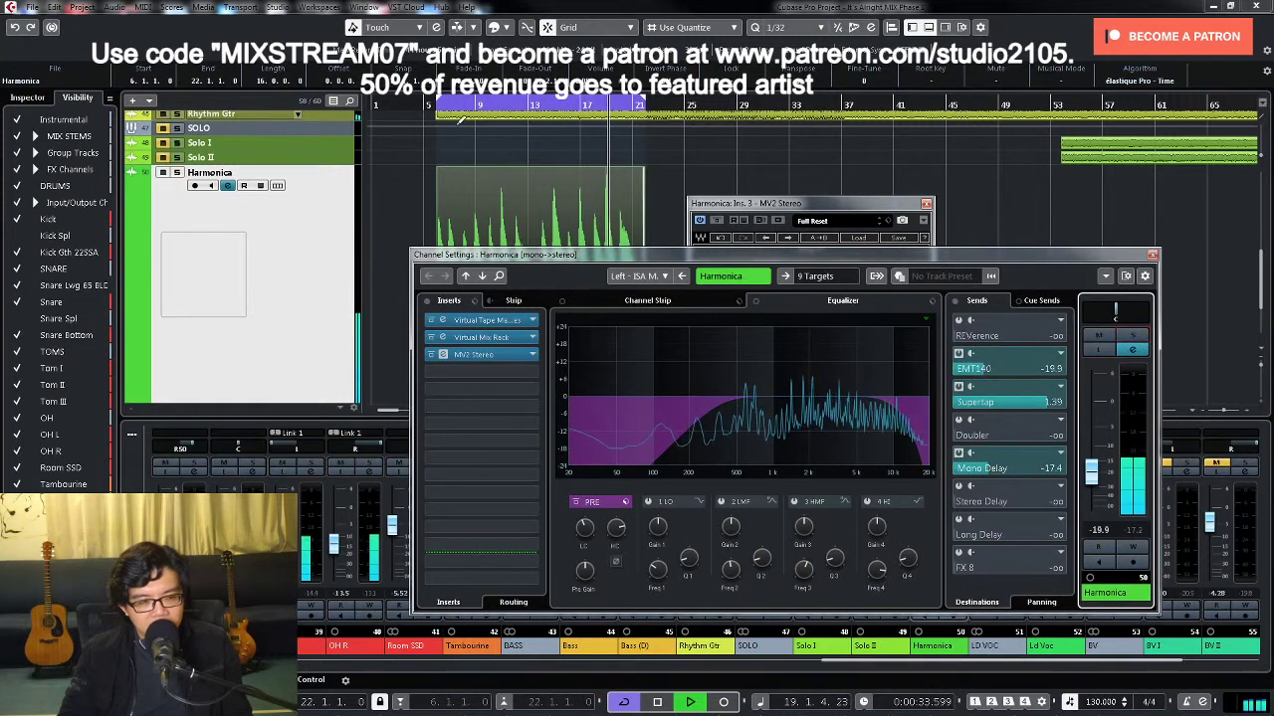
{"action": "key", "text": "KP_1"}
{"action": "left_click", "coordinate": [1091, 482]}
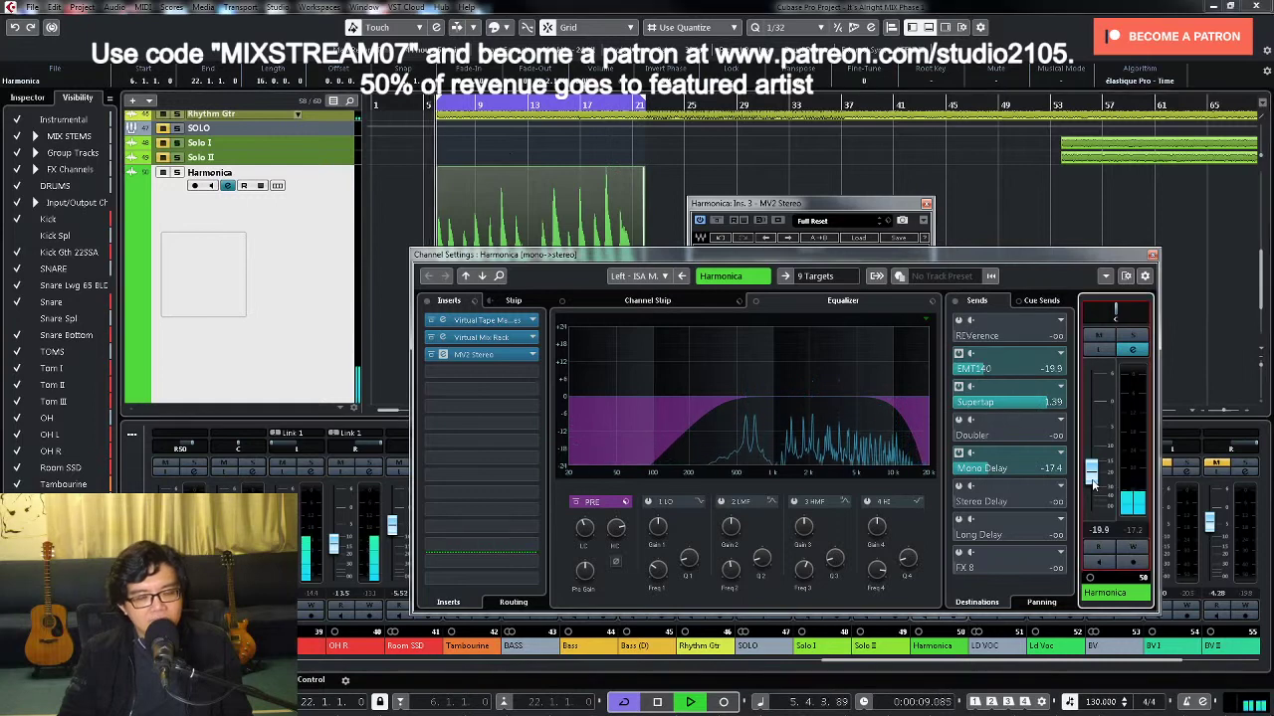
{"action": "scroll", "coordinate": [1093, 485], "scroll_direction": "down", "scroll_amount": 1}
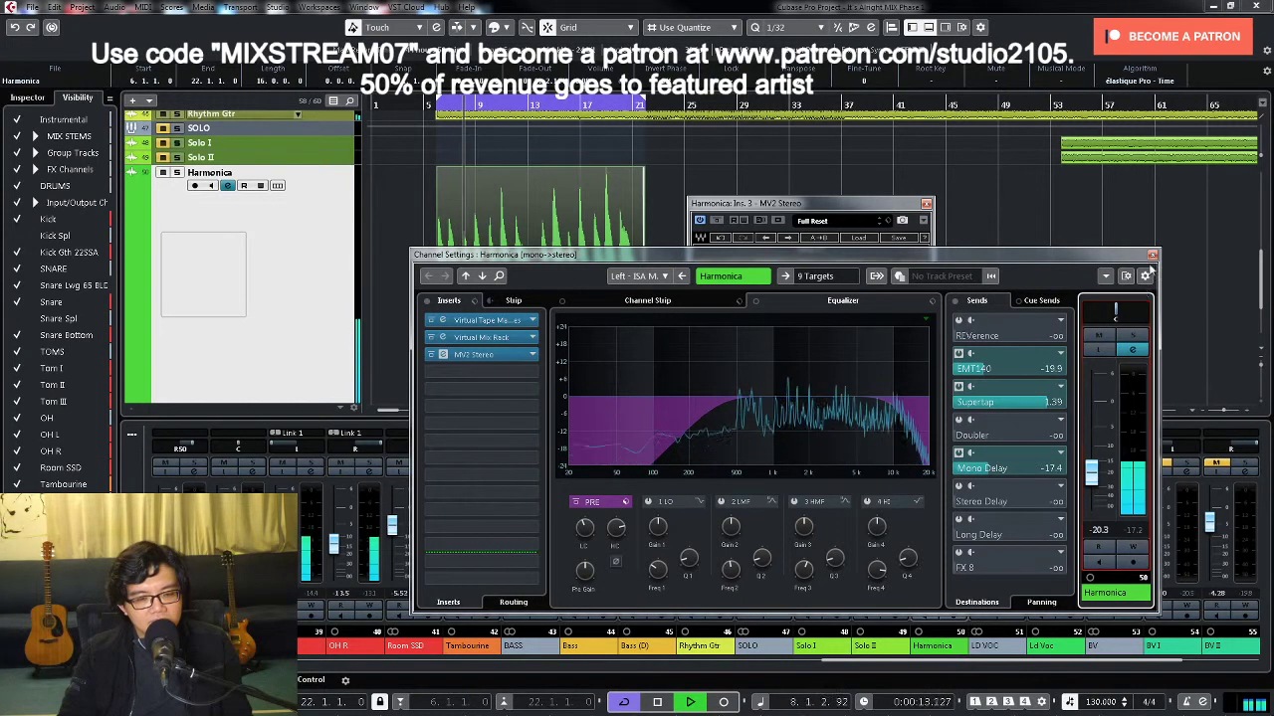
{"action": "scroll", "coordinate": [1124, 430], "scroll_direction": "up", "scroll_amount": 3}
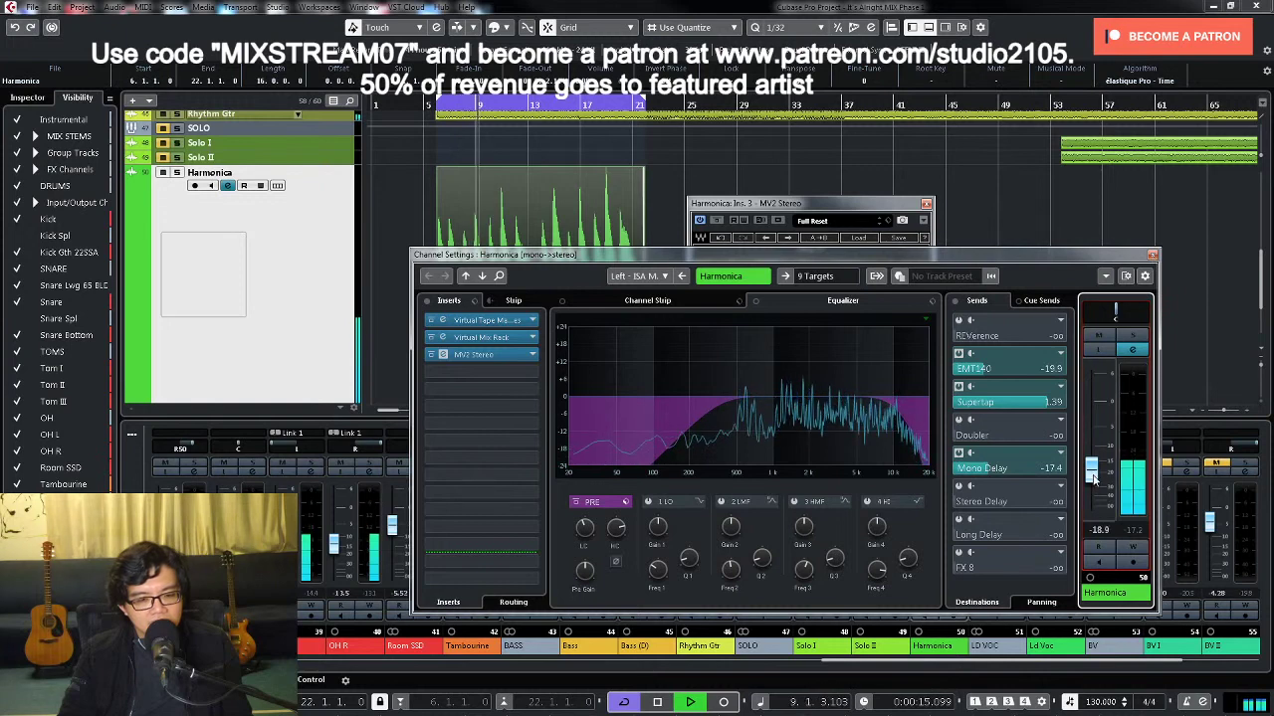
{"action": "left_click", "coordinate": [1151, 256]}
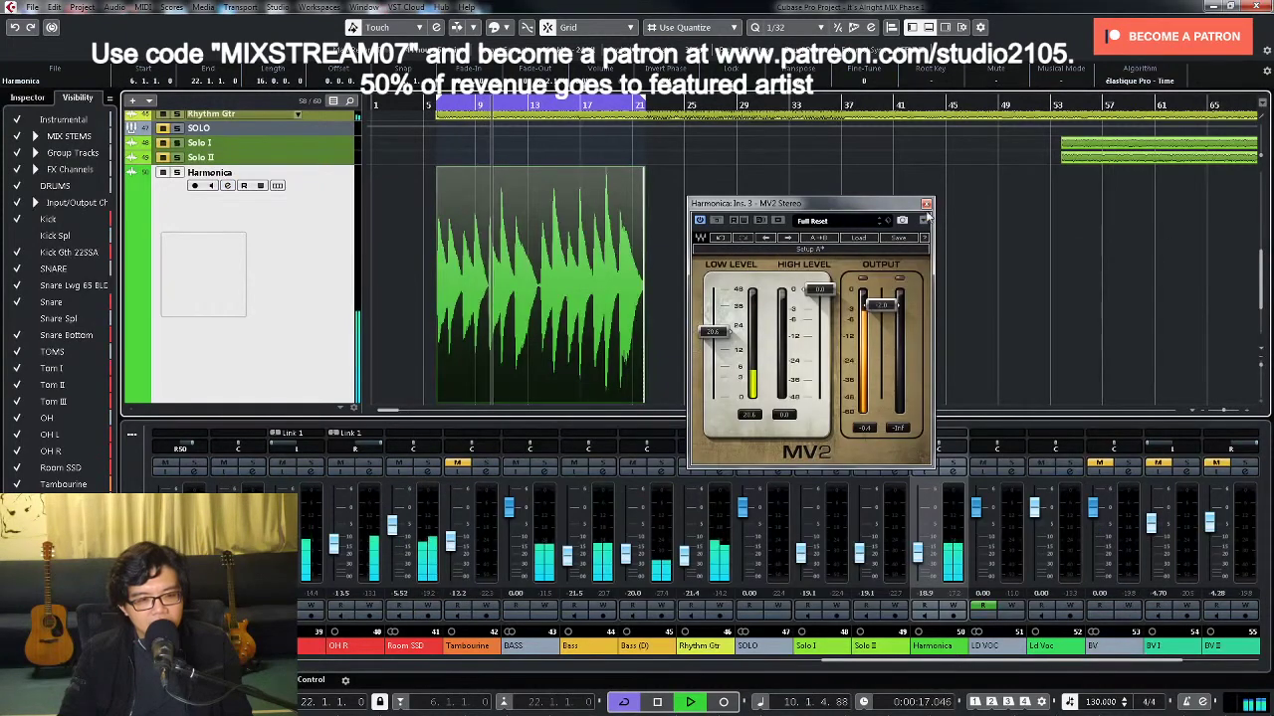
{"action": "left_click", "coordinate": [928, 204]}
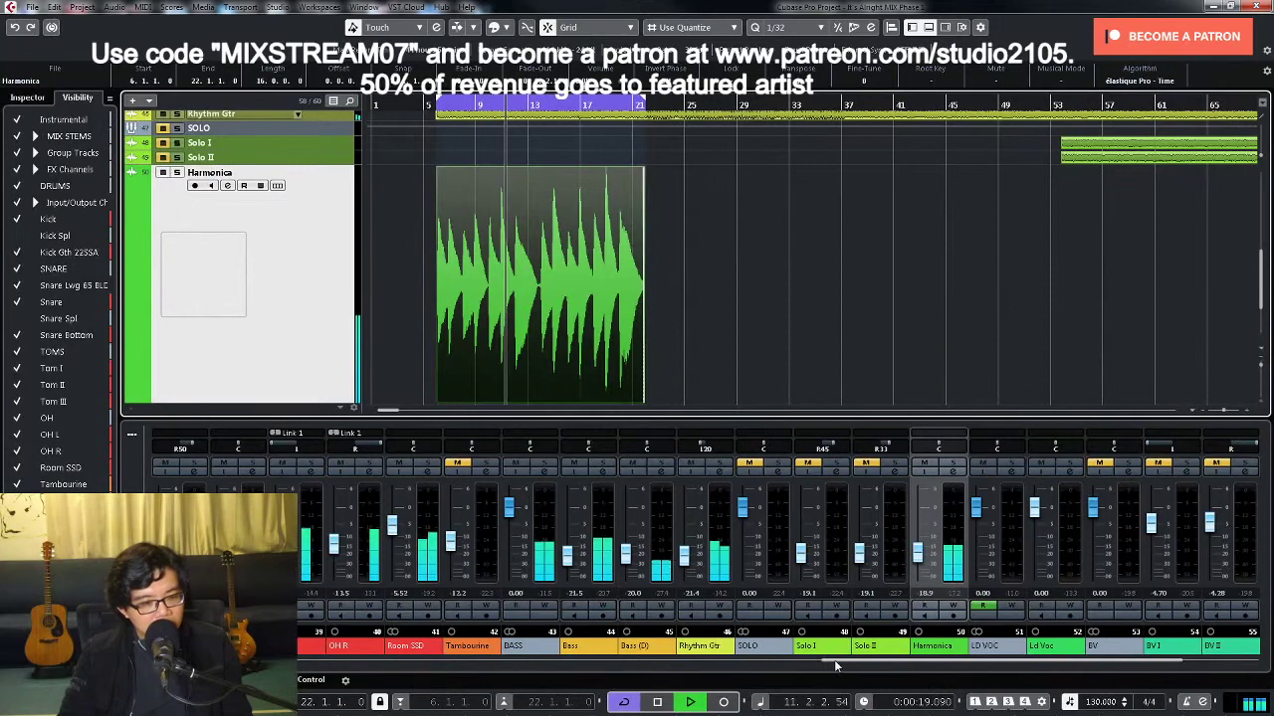
Step: Open the STEREO group's channel settings and examine its C4 Stereo and VBC Rack inserts
{"action": "left_click_drag", "start_coordinate": [834, 660], "coordinate": [451, 645]}
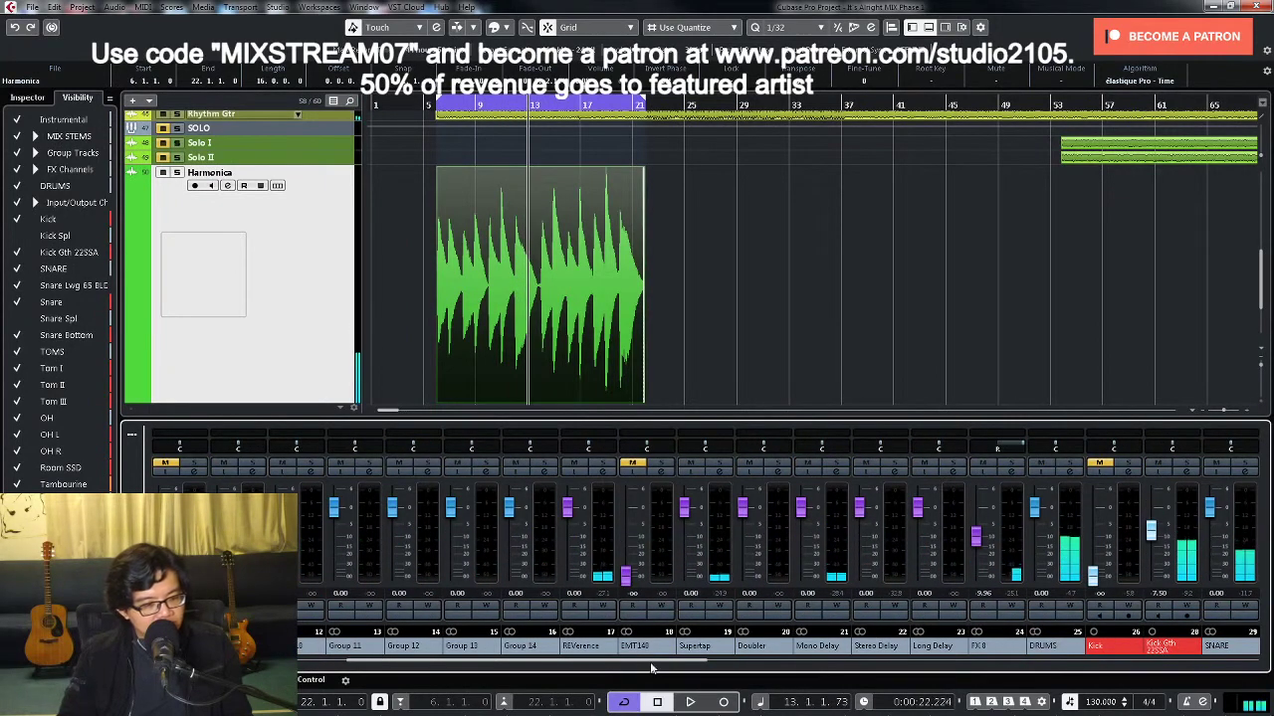
{"action": "left_click_drag", "start_coordinate": [656, 661], "coordinate": [388, 660]}
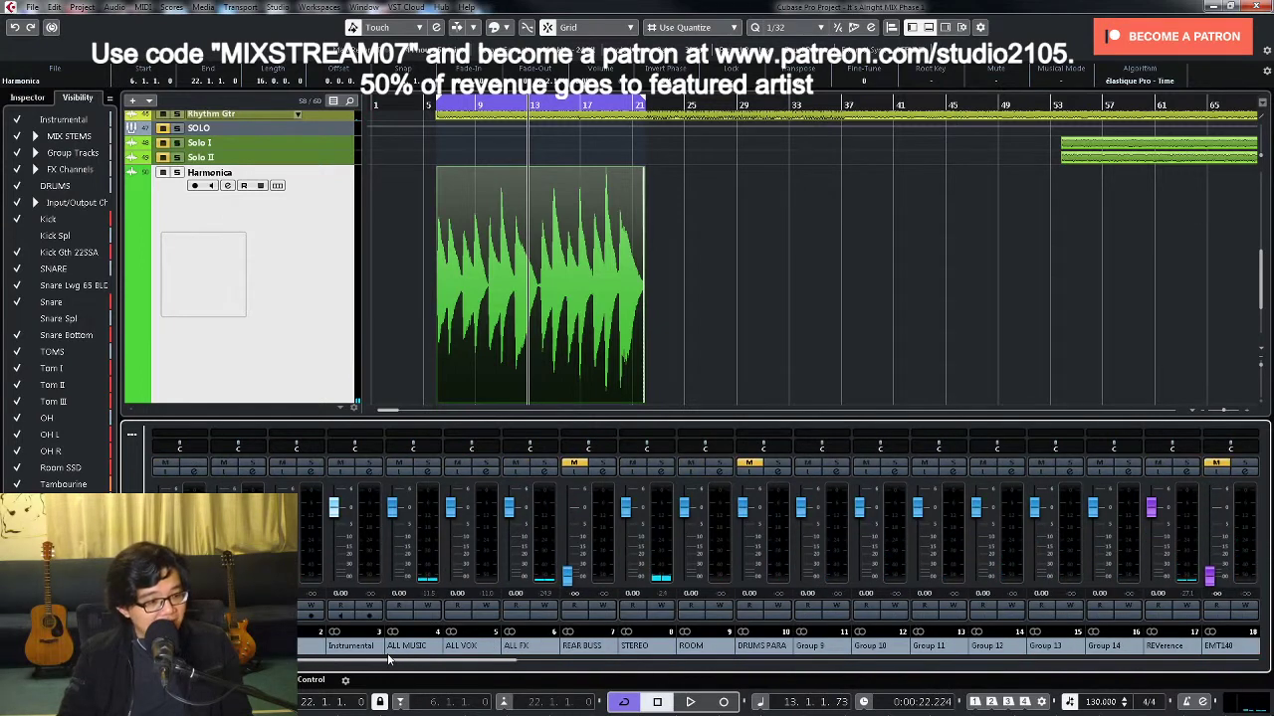
{"action": "left_click", "coordinate": [660, 471]}
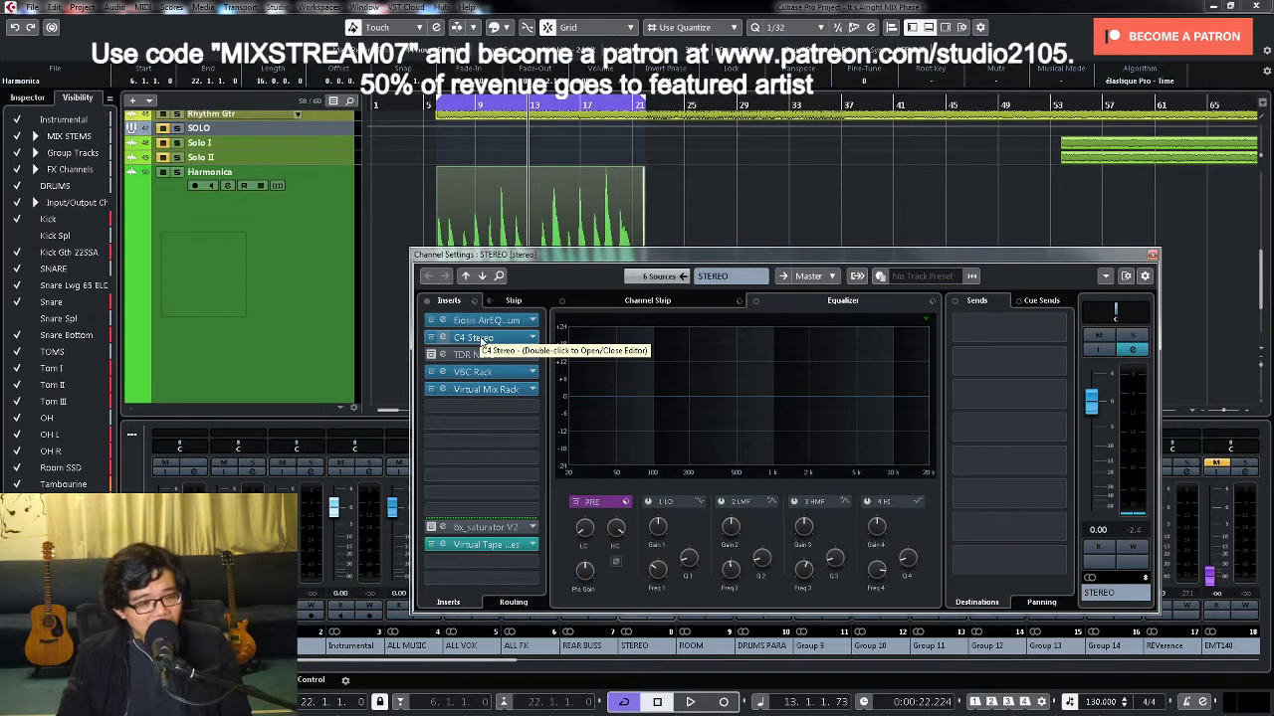
{"action": "double_click", "coordinate": [482, 338]}
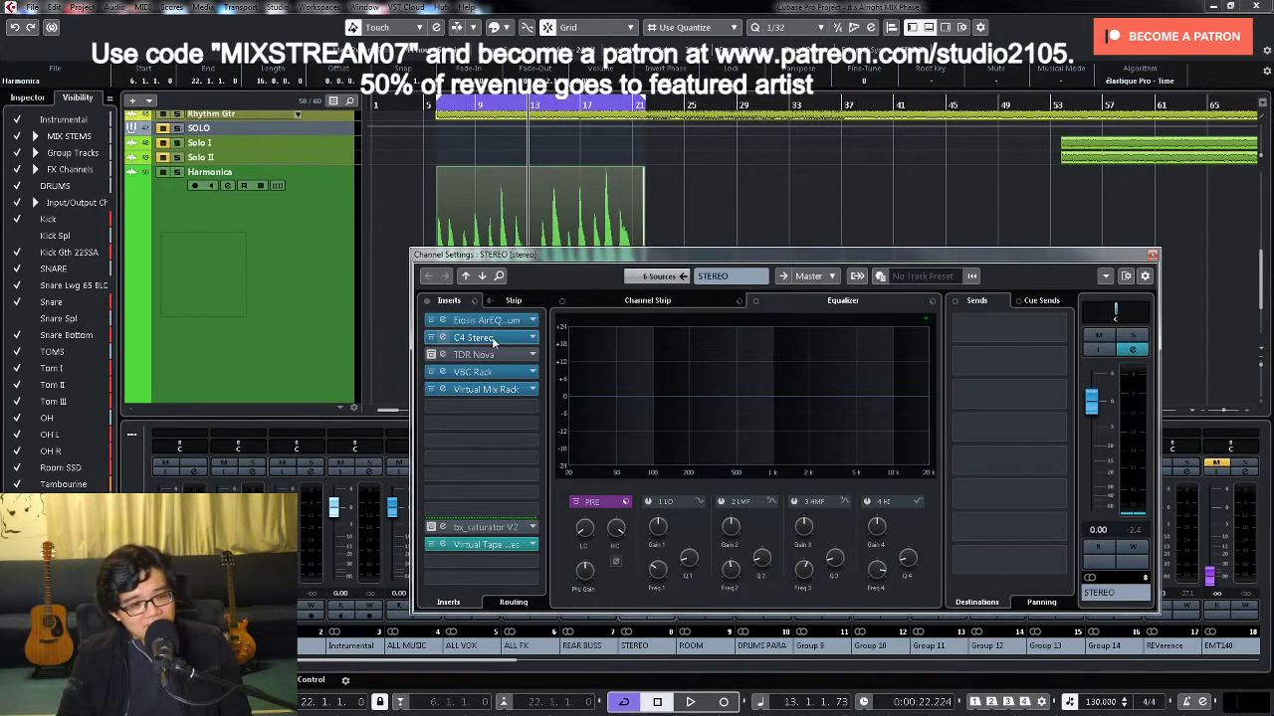
{"action": "left_click", "coordinate": [769, 204]}
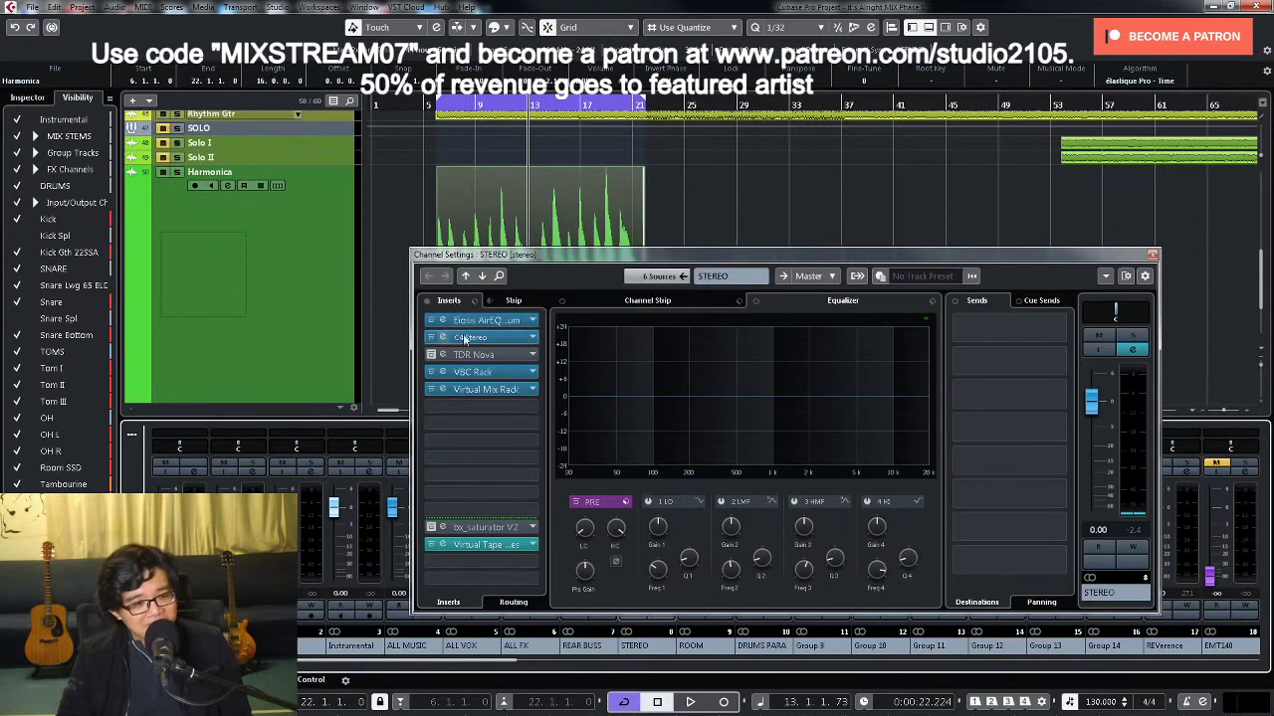
{"action": "double_click", "coordinate": [475, 372]}
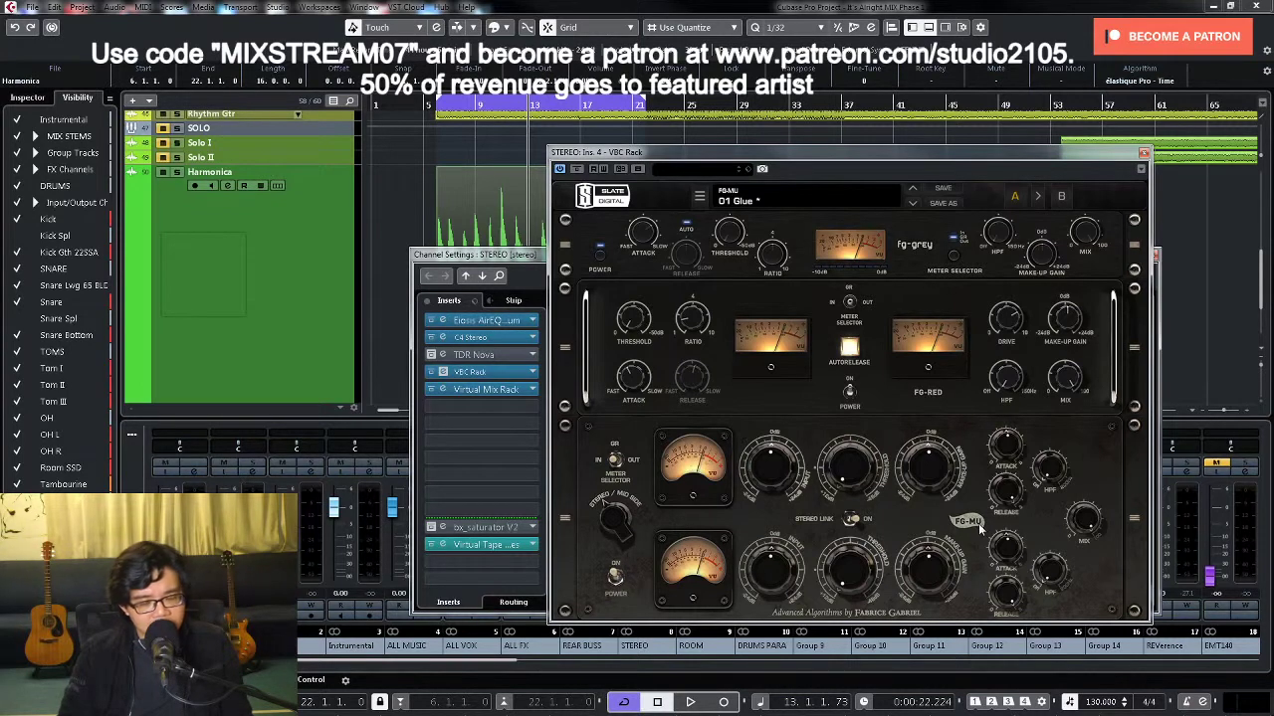
{"action": "mouse_move", "coordinate": [957, 451]}
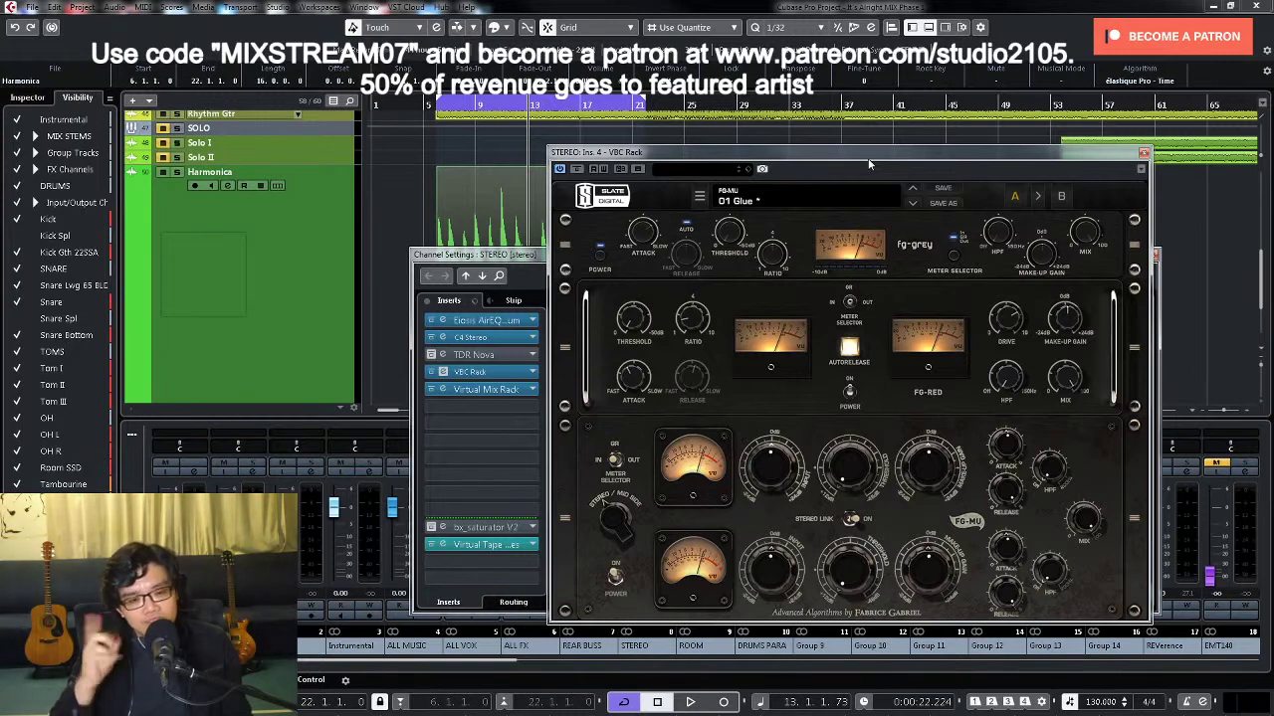
Step: Play the full mix from about bar 37 and set VBC Rack thresholds: FG-Grey -13.1 dB, FG-Red -15.9 dB, FG-MU -12.5
{"action": "left_click_drag", "start_coordinate": [868, 159], "coordinate": [885, 275]}
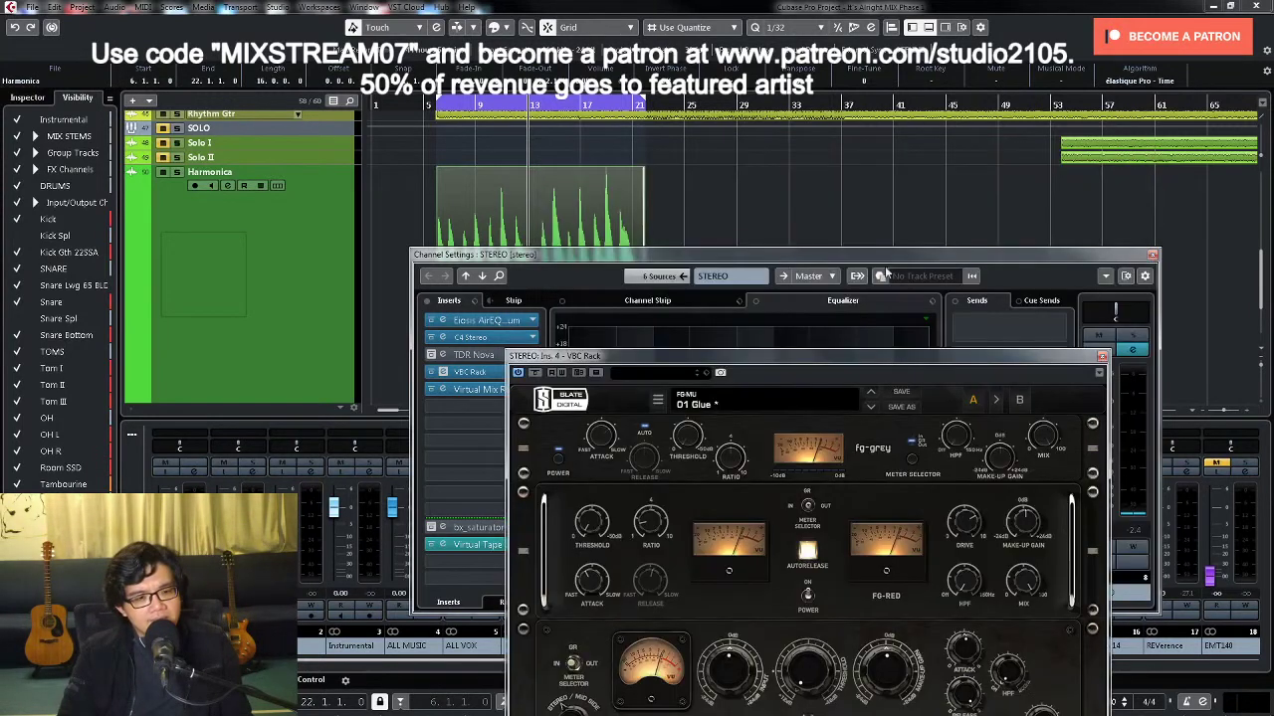
{"action": "left_click", "coordinate": [833, 107]}
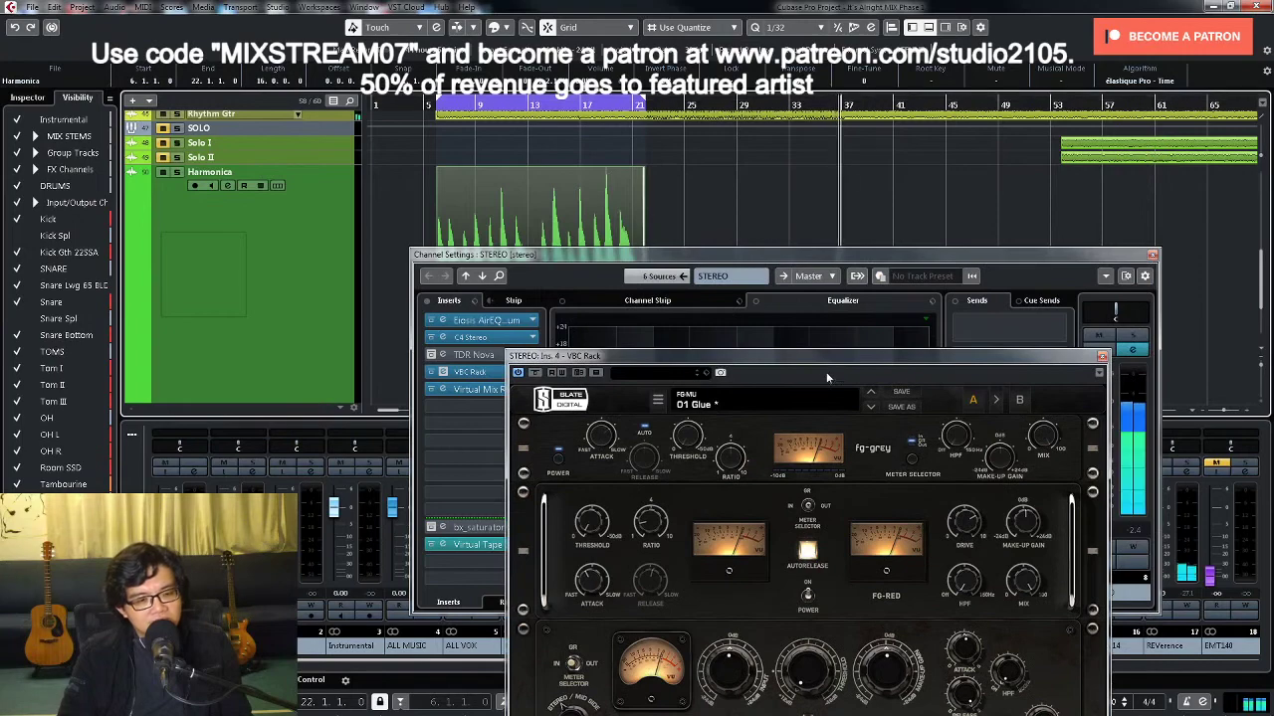
{"action": "left_click", "coordinate": [855, 254]}
{"action": "left_click_drag", "start_coordinate": [851, 356], "coordinate": [878, 180]}
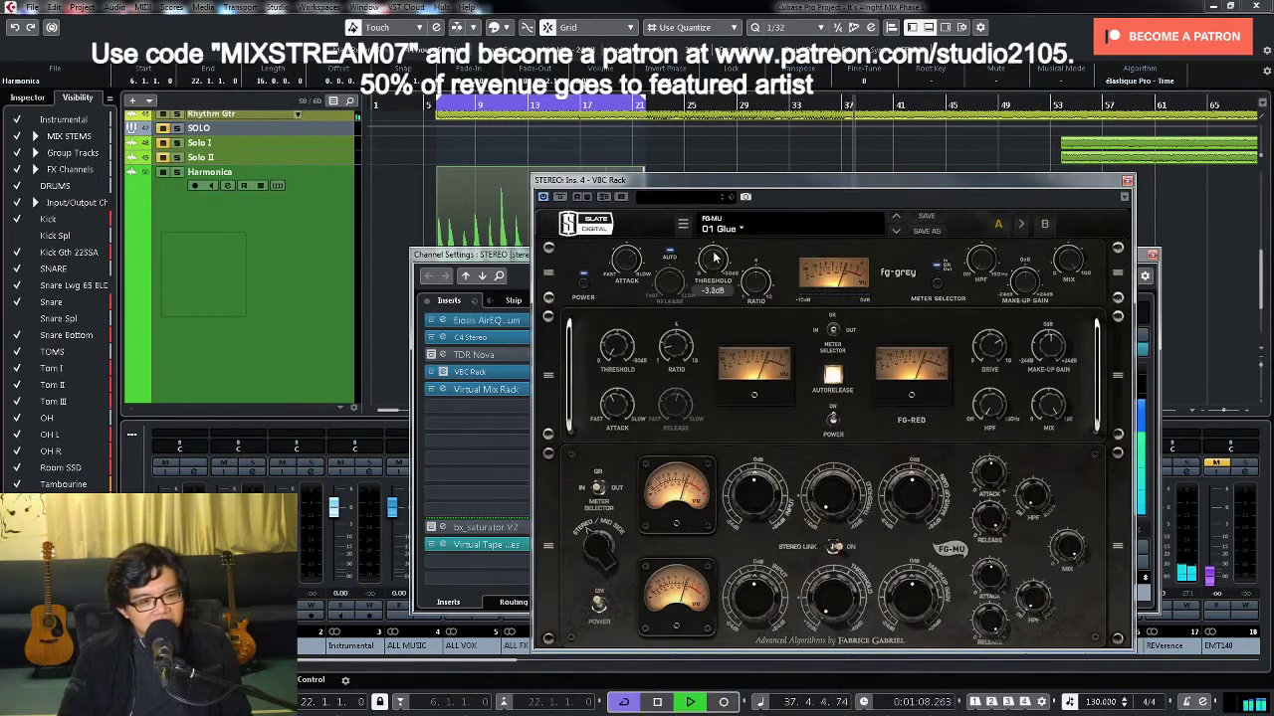
{"action": "left_click_drag", "start_coordinate": [713, 248], "coordinate": [711, 214]}
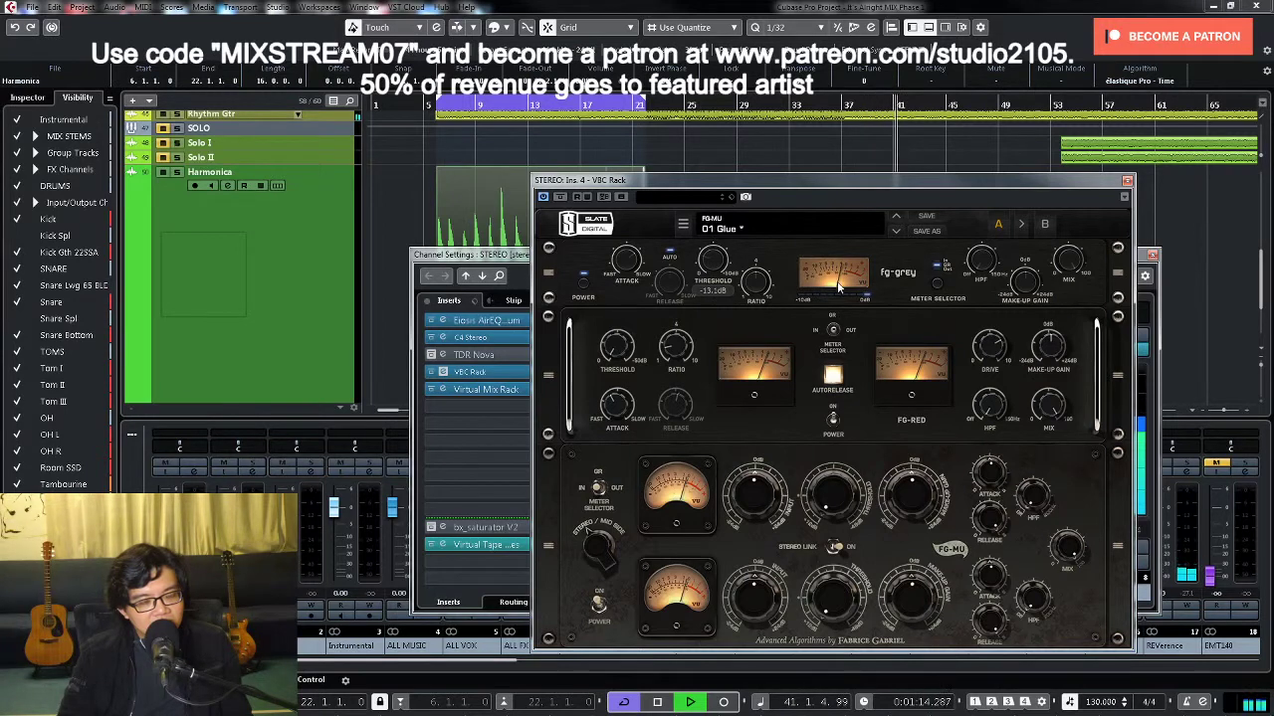
{"action": "left_click_drag", "start_coordinate": [611, 371], "coordinate": [634, 298]}
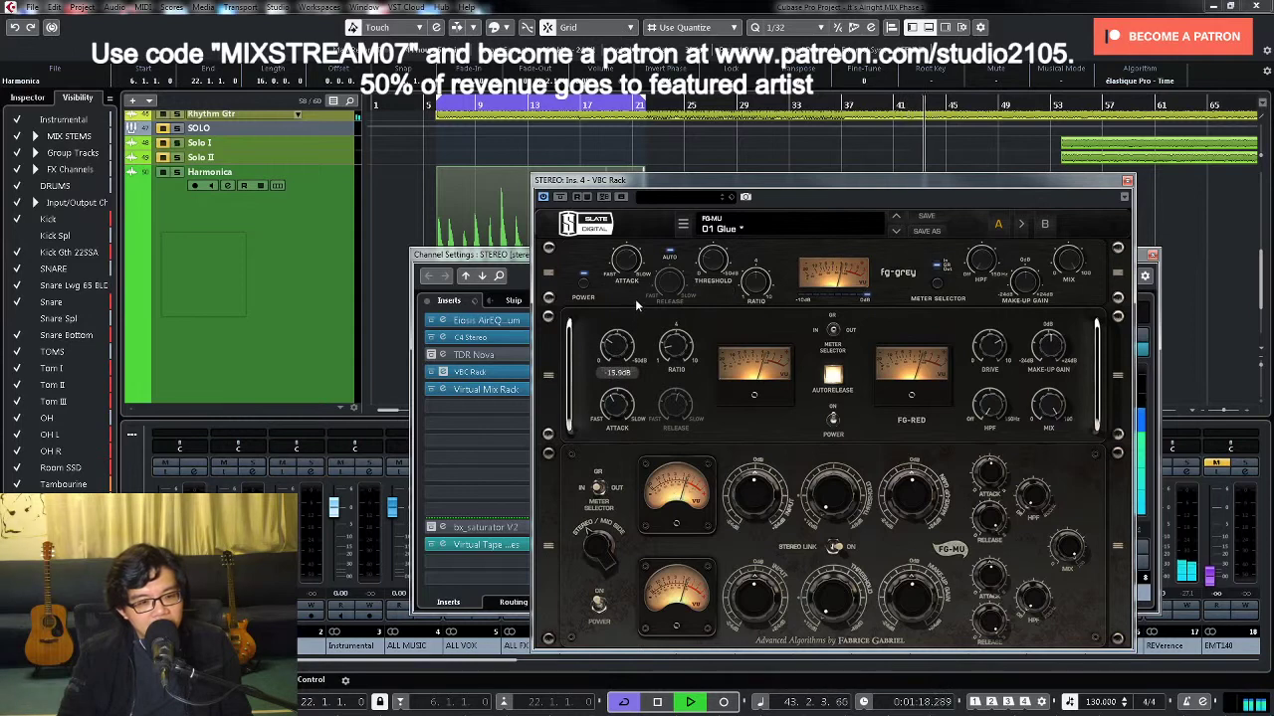
{"action": "left_click_drag", "start_coordinate": [826, 486], "coordinate": [819, 424]}
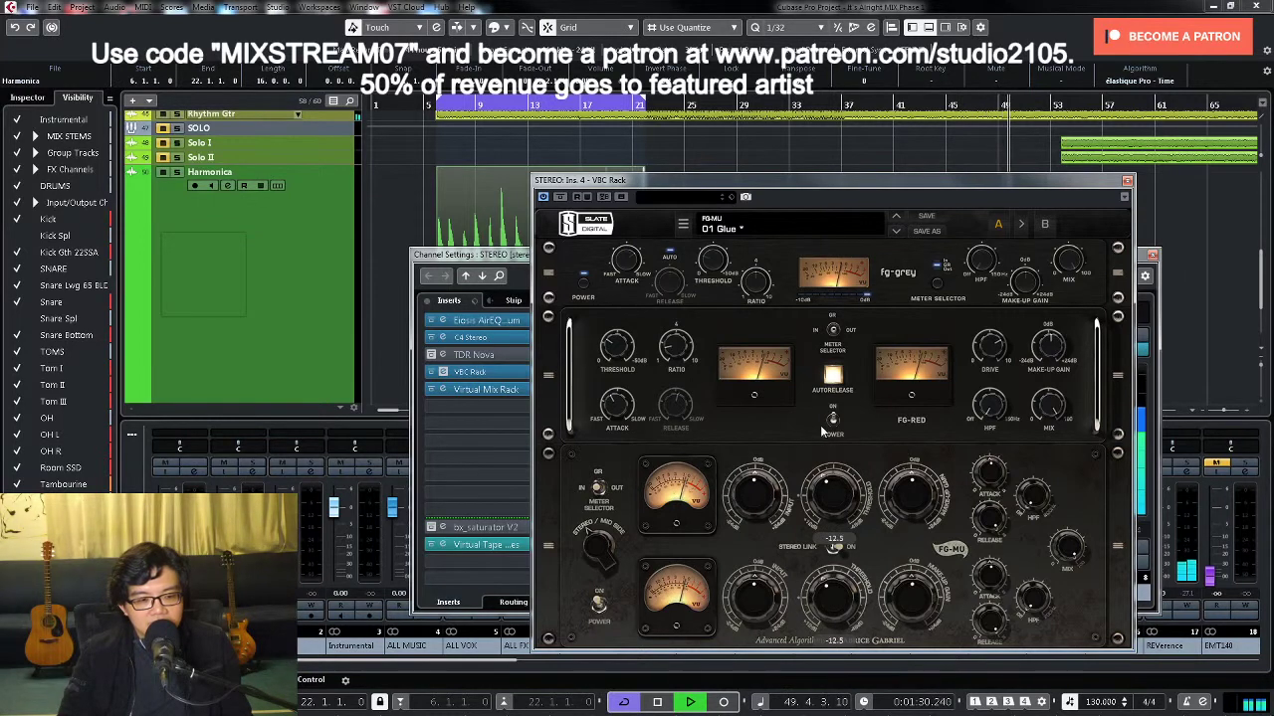
{"action": "left_click", "coordinate": [1127, 180]}
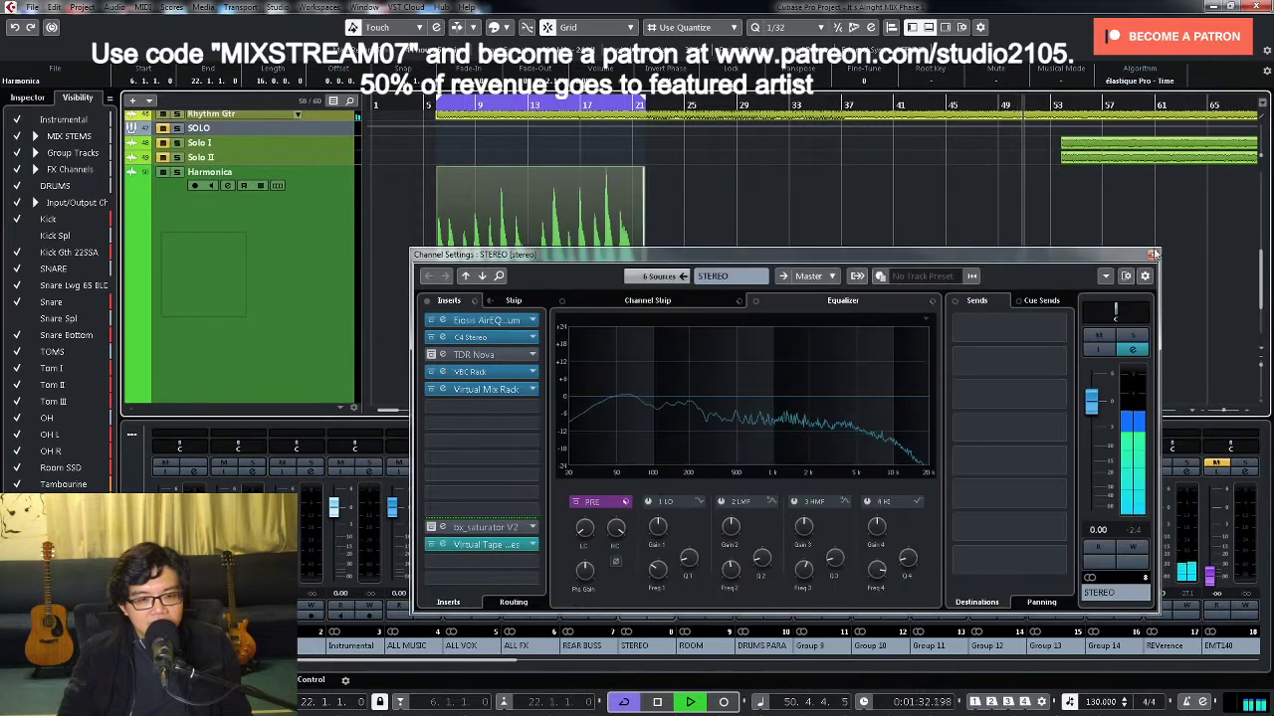
{"action": "left_click", "coordinate": [1153, 253]}
Step: Reopen the STEREO group's channel settings and examine the VBC Rack compressors with playback stopped
{"action": "key", "text": "alt+n"}
{"action": "key", "text": "alt+n"}
{"action": "key", "text": "alt+n"}
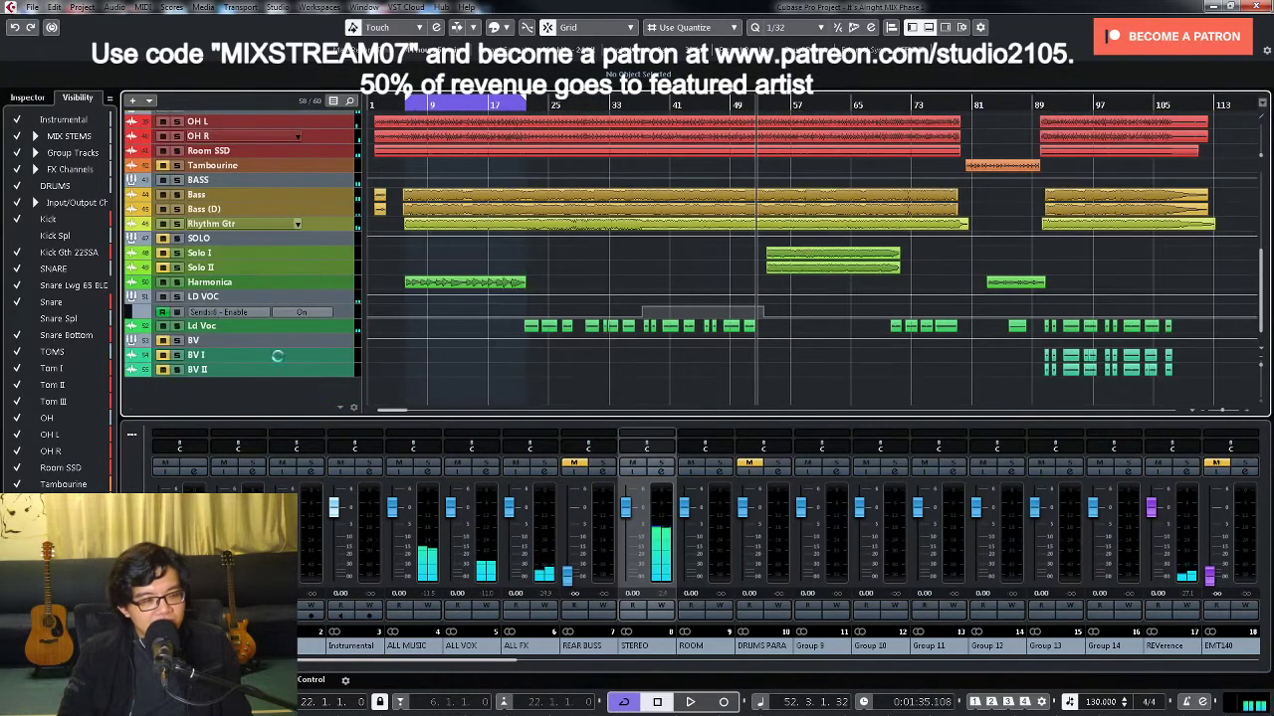
{"action": "left_click", "coordinate": [664, 471]}
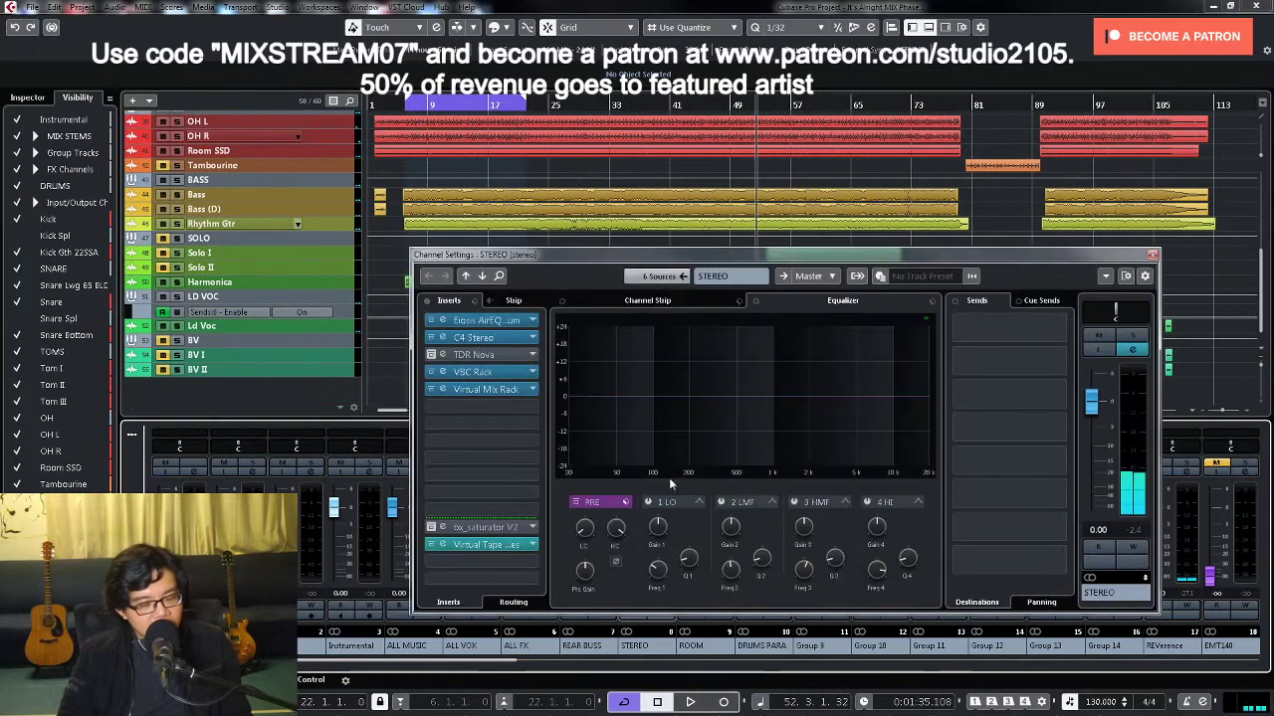
{"action": "left_click", "coordinate": [486, 374]}
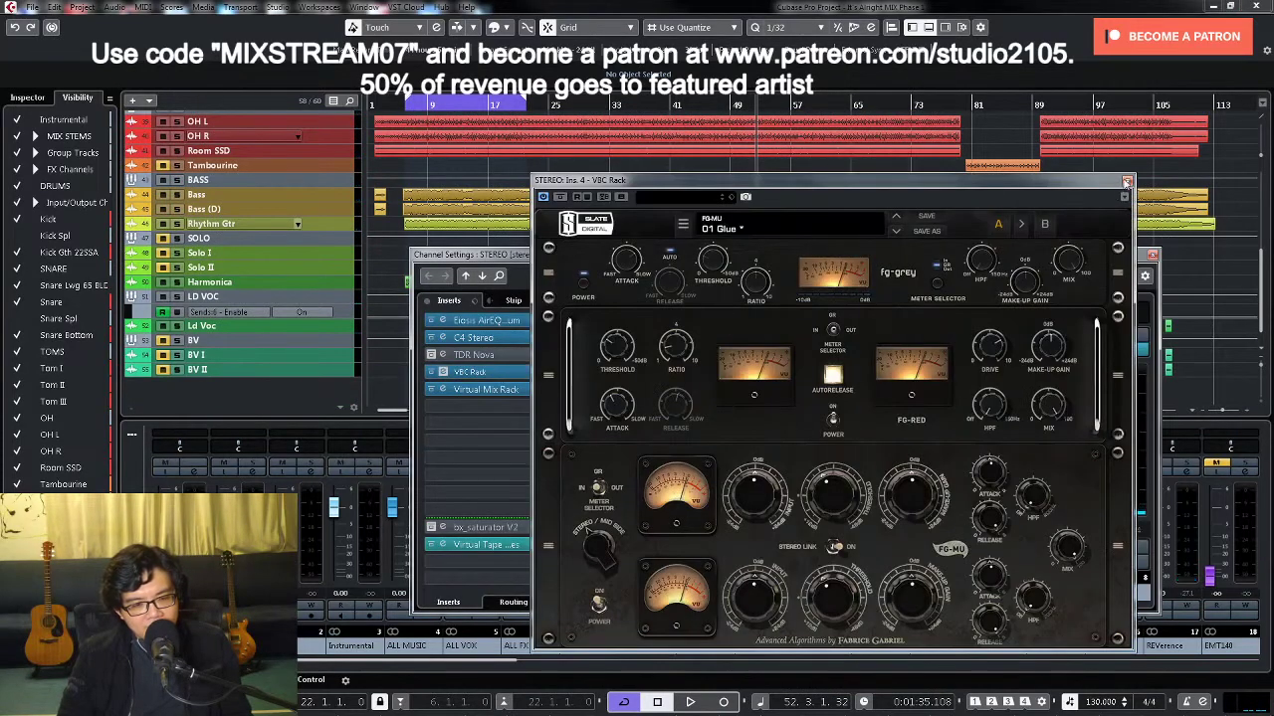
{"action": "left_click", "coordinate": [1127, 182]}
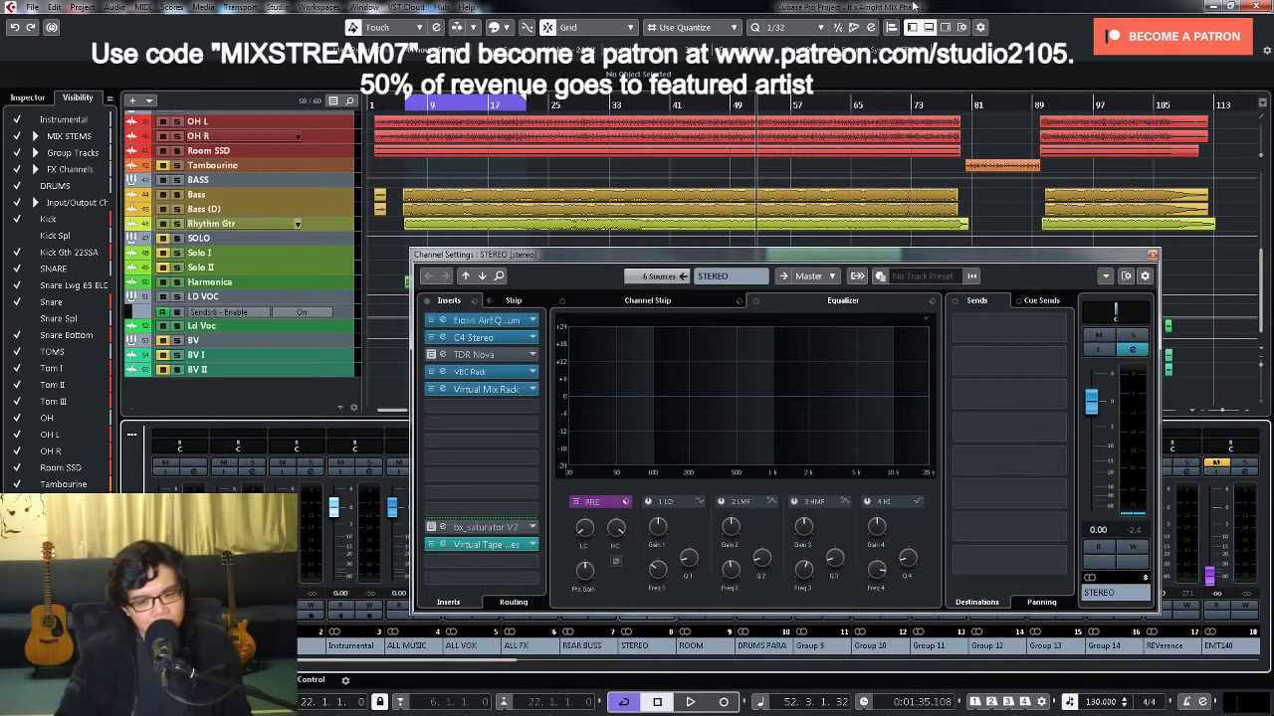
Step: Open STEREO's Virtual Mix Rack insert and examine its Lift, Revival, FG-Bomber, Trimmer and Virtual Mixbuss modules
{"action": "left_click", "coordinate": [484, 387]}
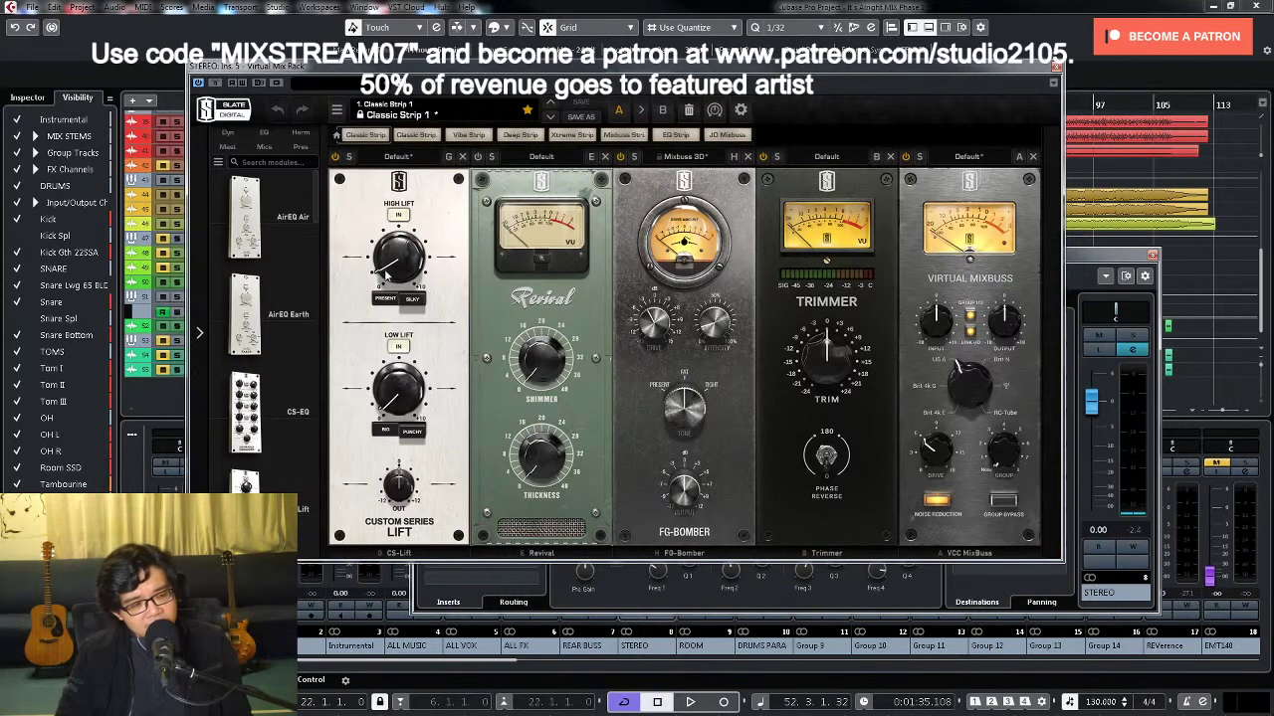
{"action": "mouse_move", "coordinate": [387, 273]}
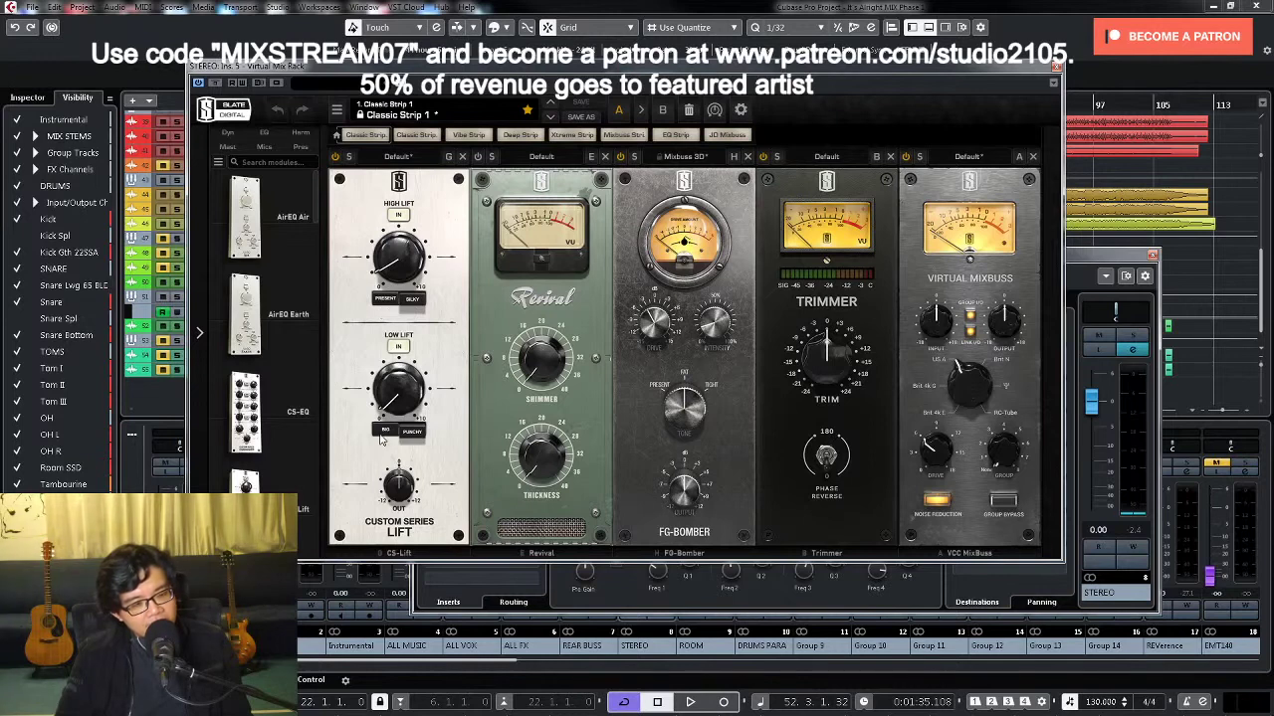
{"action": "mouse_move", "coordinate": [393, 399]}
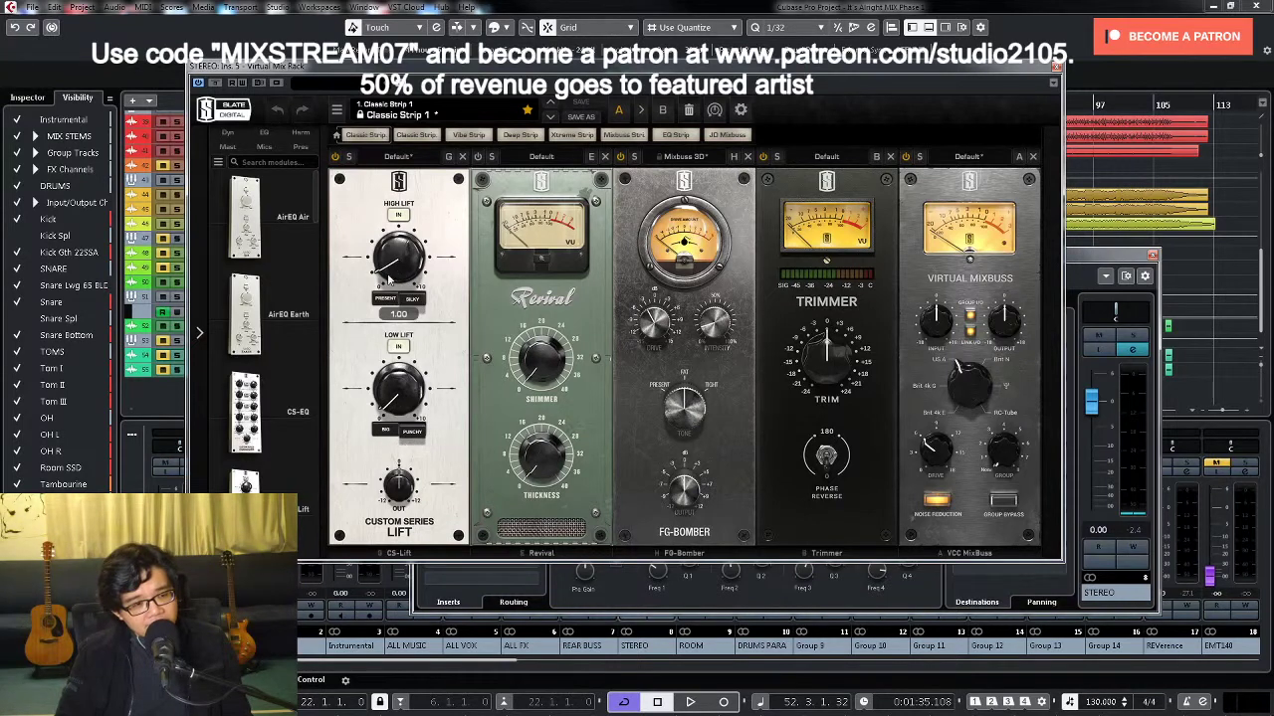
{"action": "left_click", "coordinate": [393, 261]}
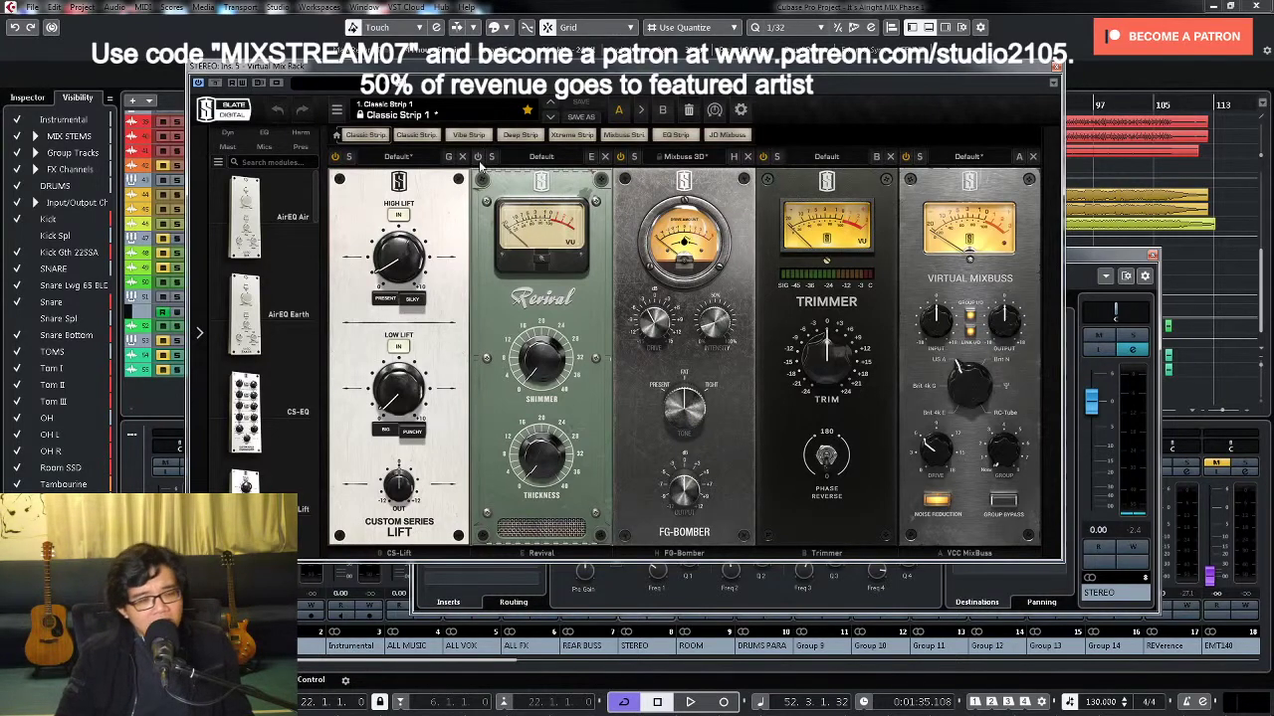
{"action": "mouse_move", "coordinate": [538, 384]}
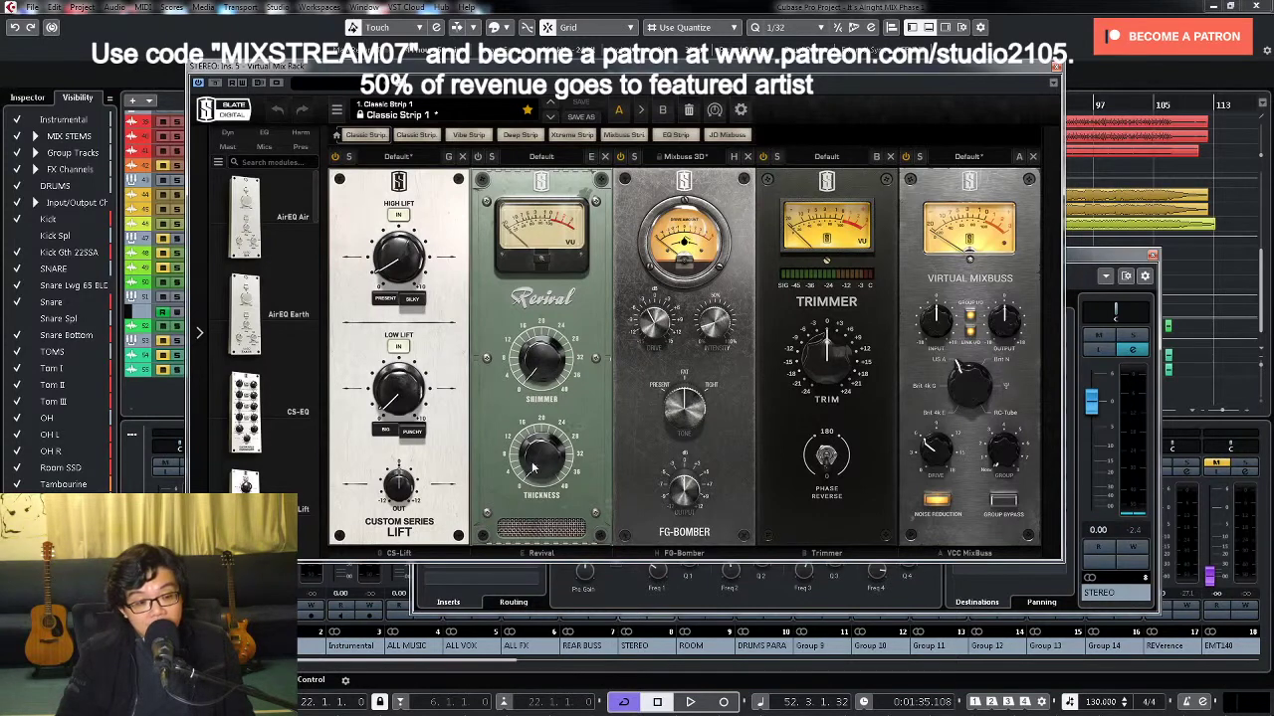
{"action": "mouse_move", "coordinate": [537, 474]}
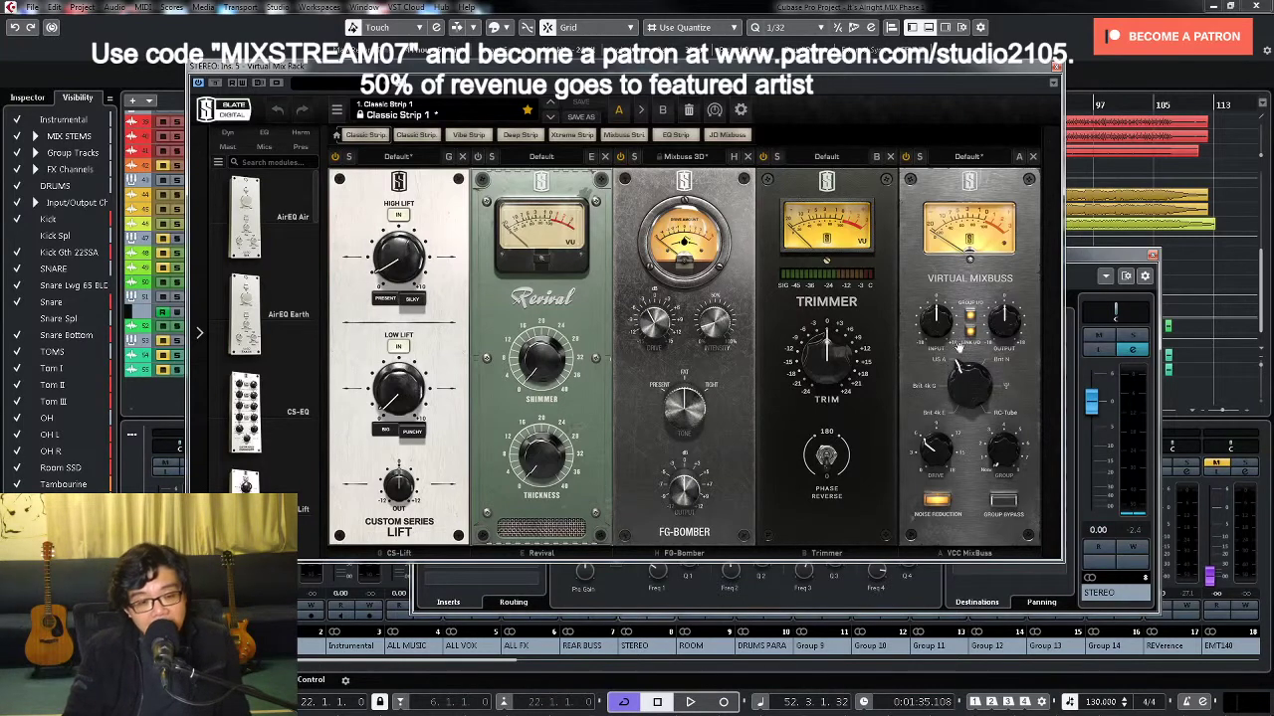
{"action": "left_click", "coordinate": [1057, 68]}
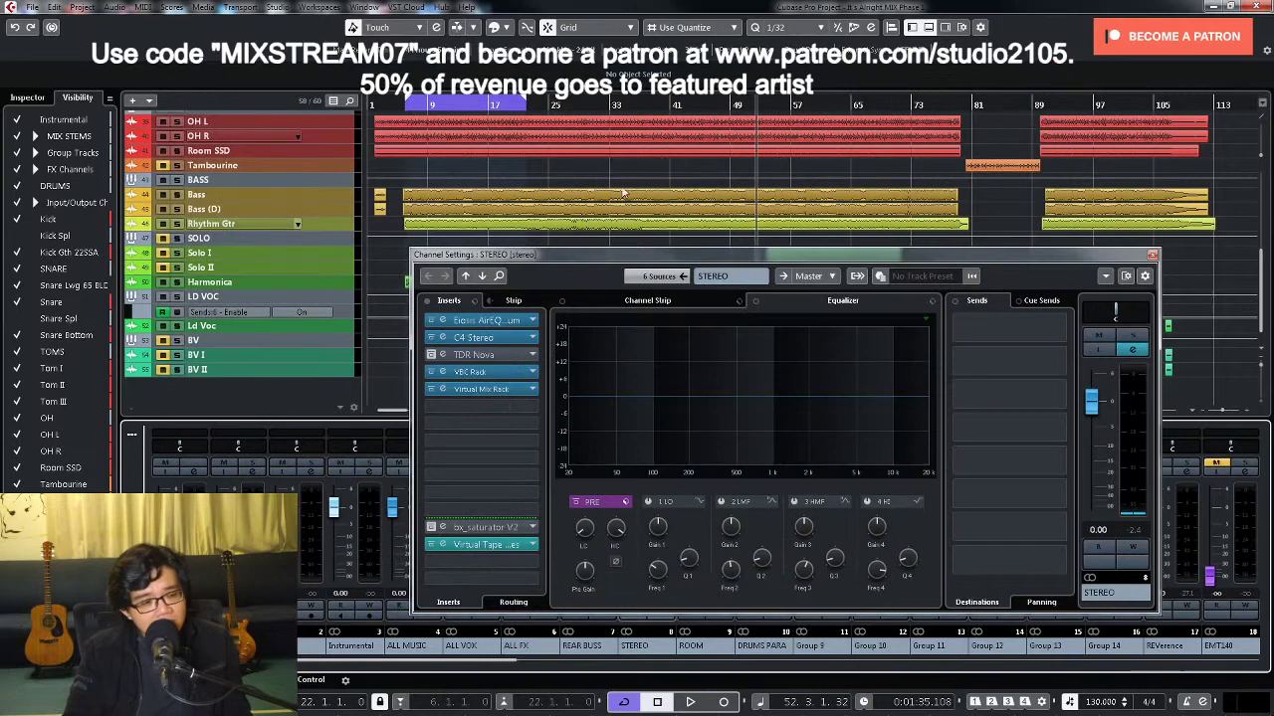
Step: Inspect STEREO's bx_saturator V2 and Virtual Tape Machines inserts, leaving their settings unchanged, and close the channel settings
{"action": "double_click", "coordinate": [481, 527]}
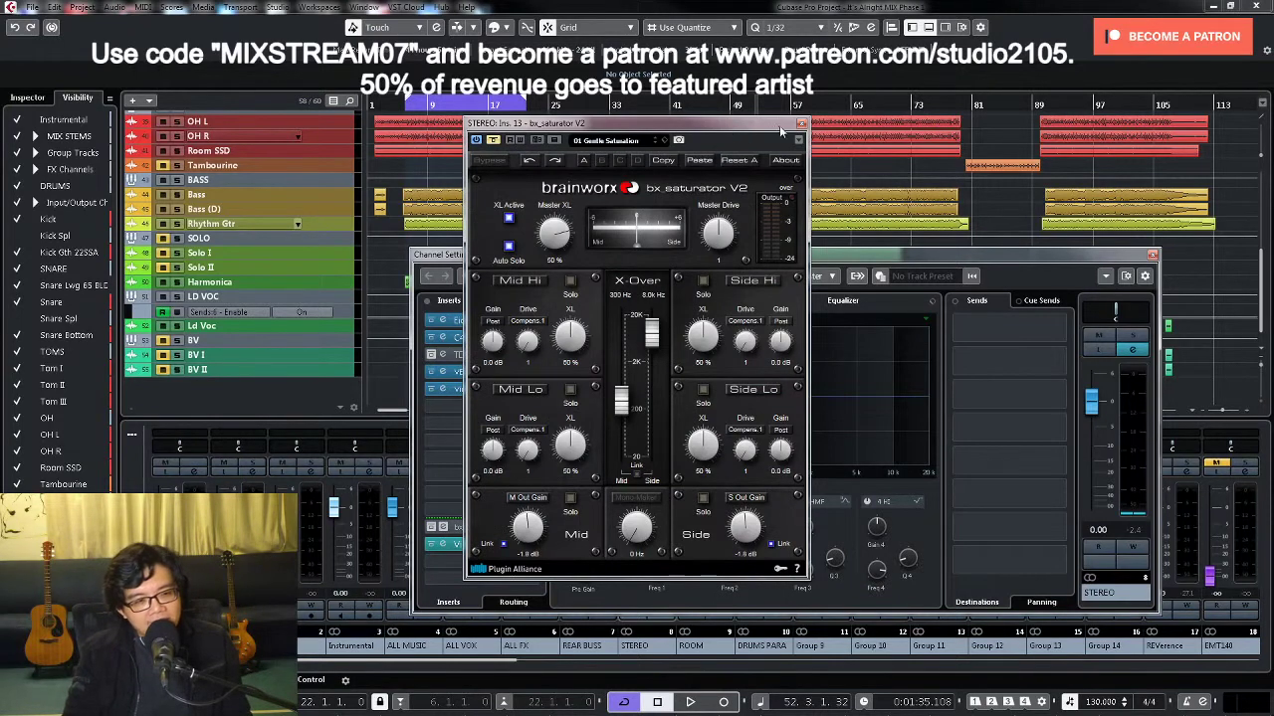
{"action": "left_click", "coordinate": [801, 125]}
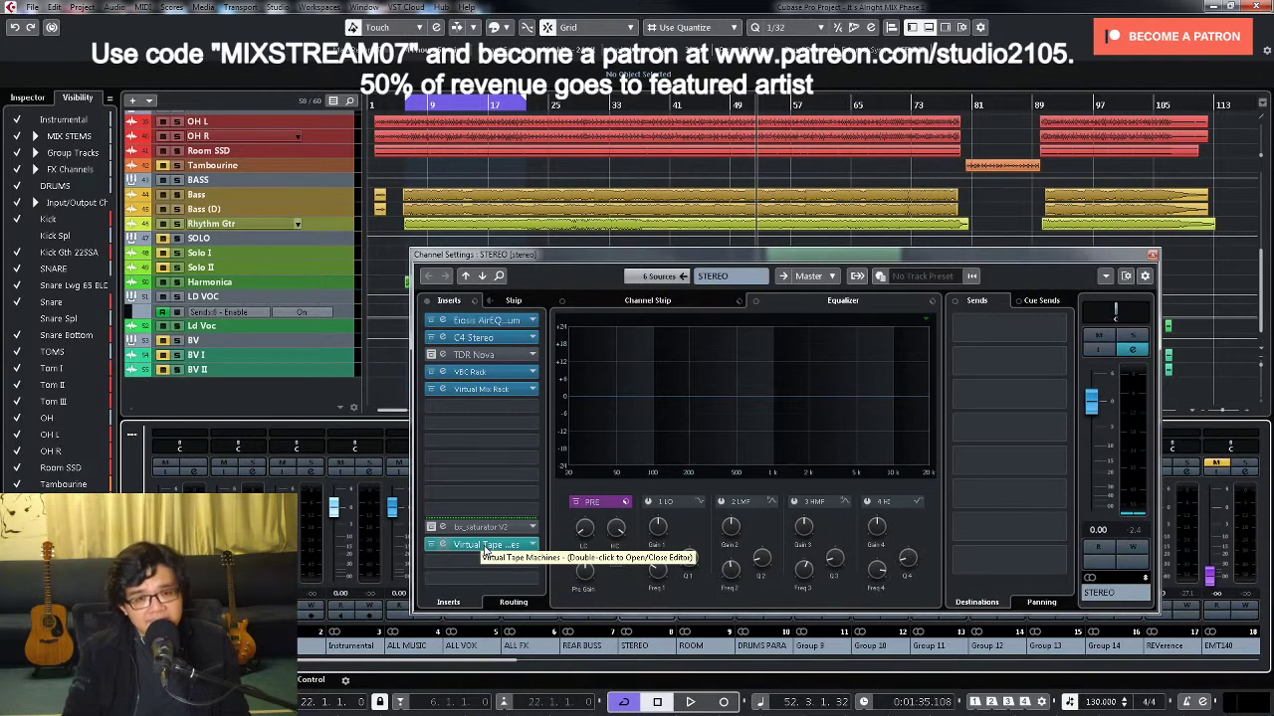
{"action": "double_click", "coordinate": [485, 546]}
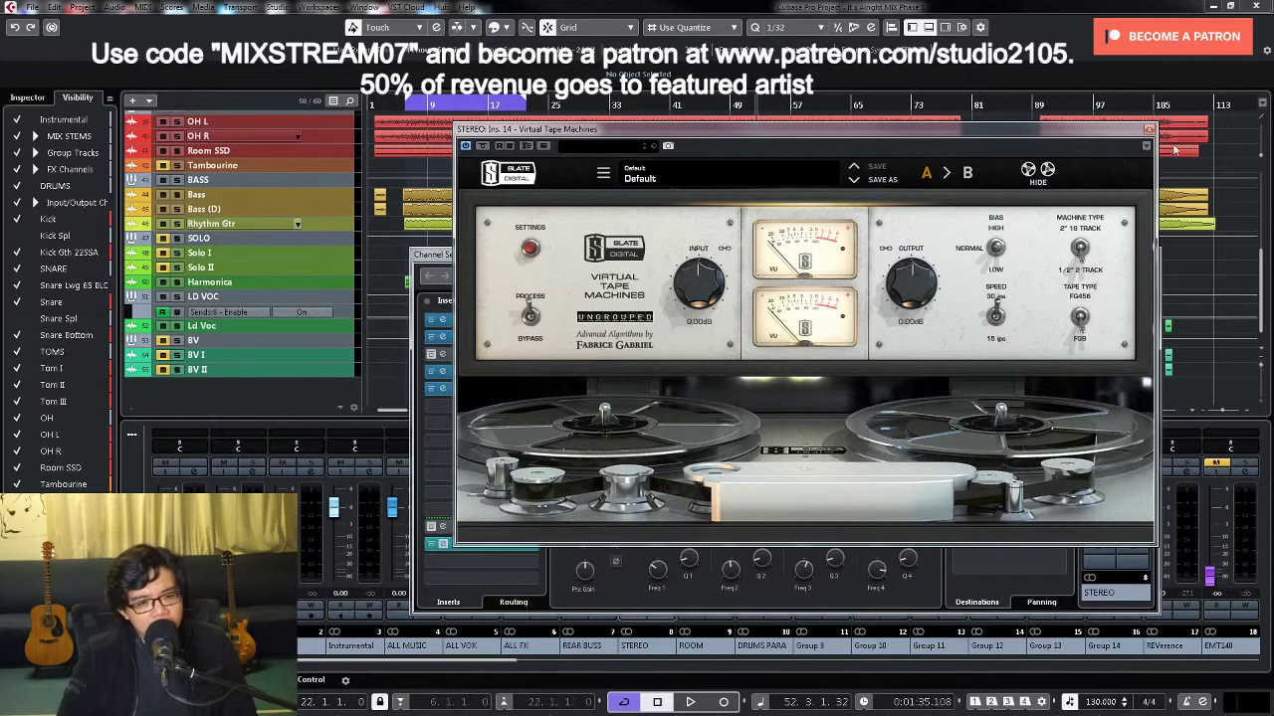
{"action": "left_click", "coordinate": [1149, 131]}
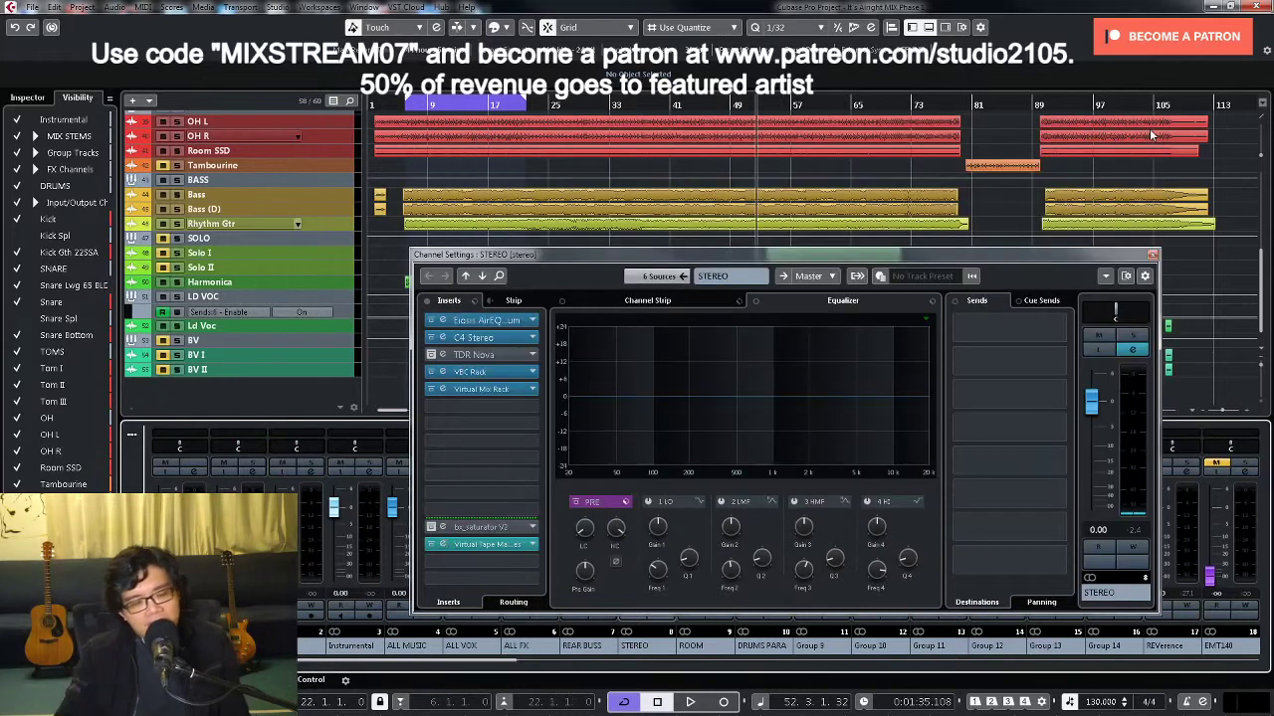
{"action": "left_click", "coordinate": [1153, 255]}
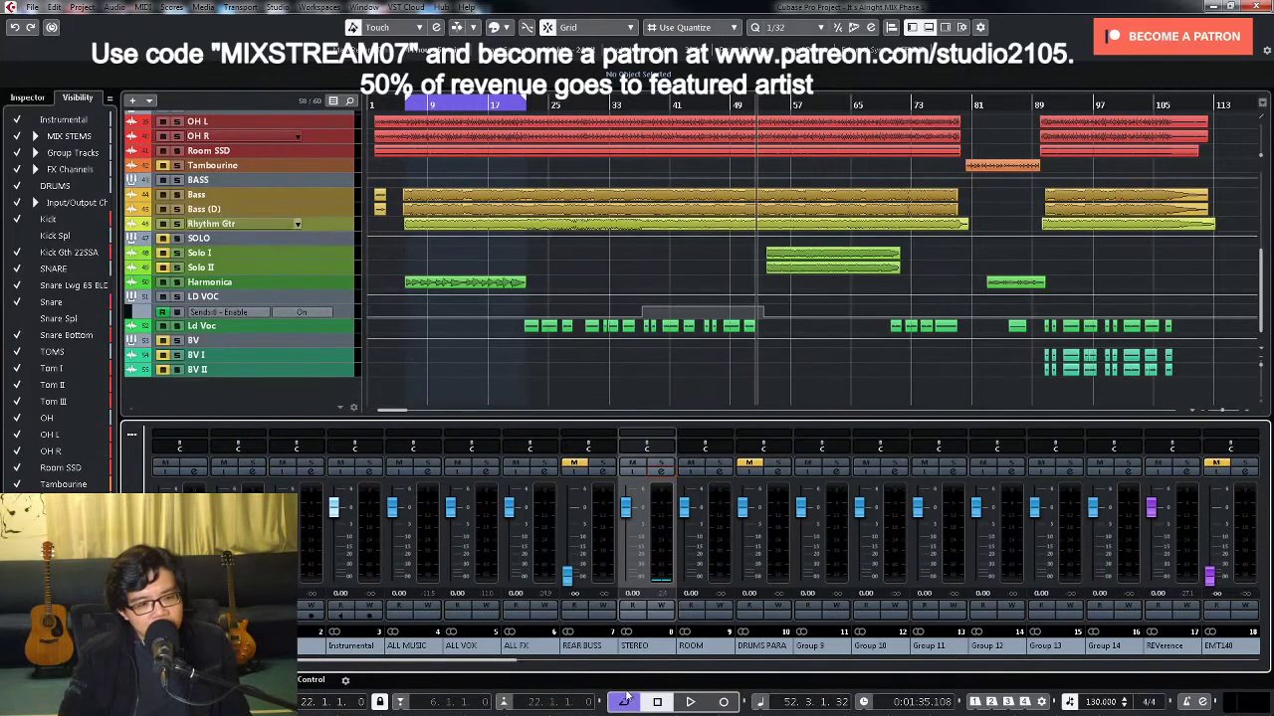
Step: Turn off cycle playback, unmute the SOLO folder and open Solo I's channel settings with Solo I and Solo II selected
{"action": "key", "text": "KP_Divide"}
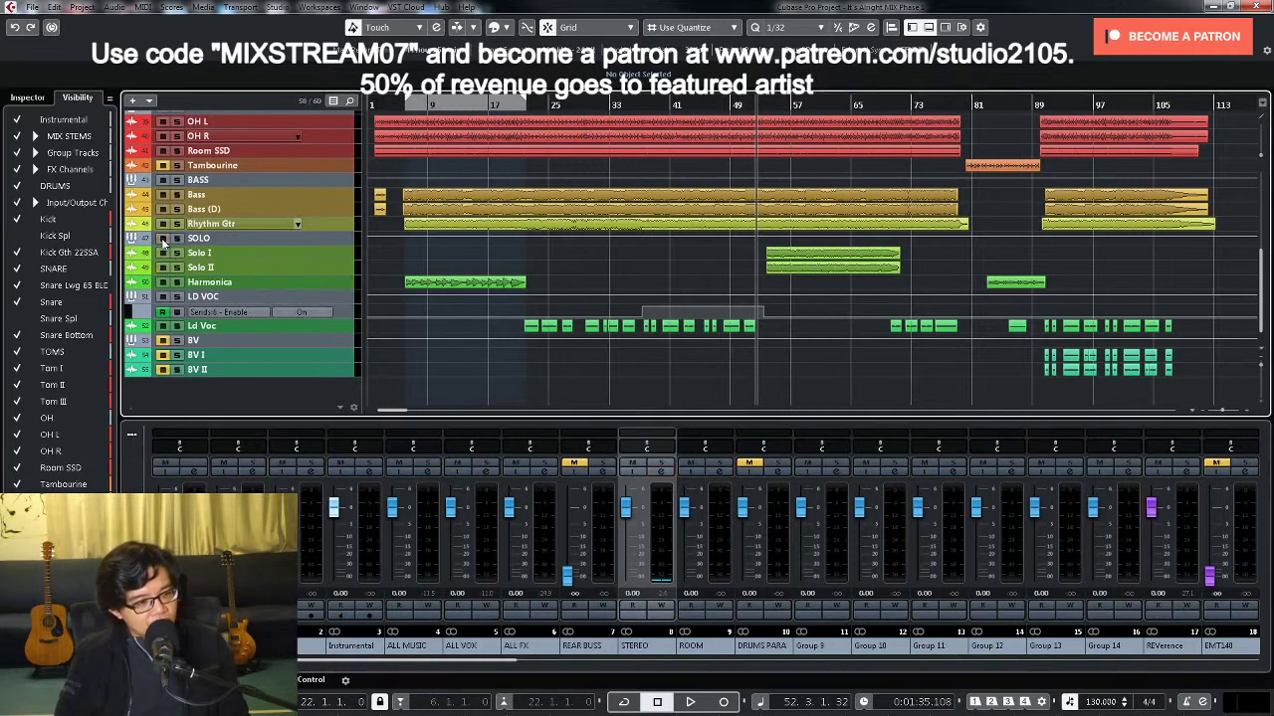
{"action": "left_click", "coordinate": [323, 256]}
{"action": "left_click", "coordinate": [333, 268], "text": "shift"}
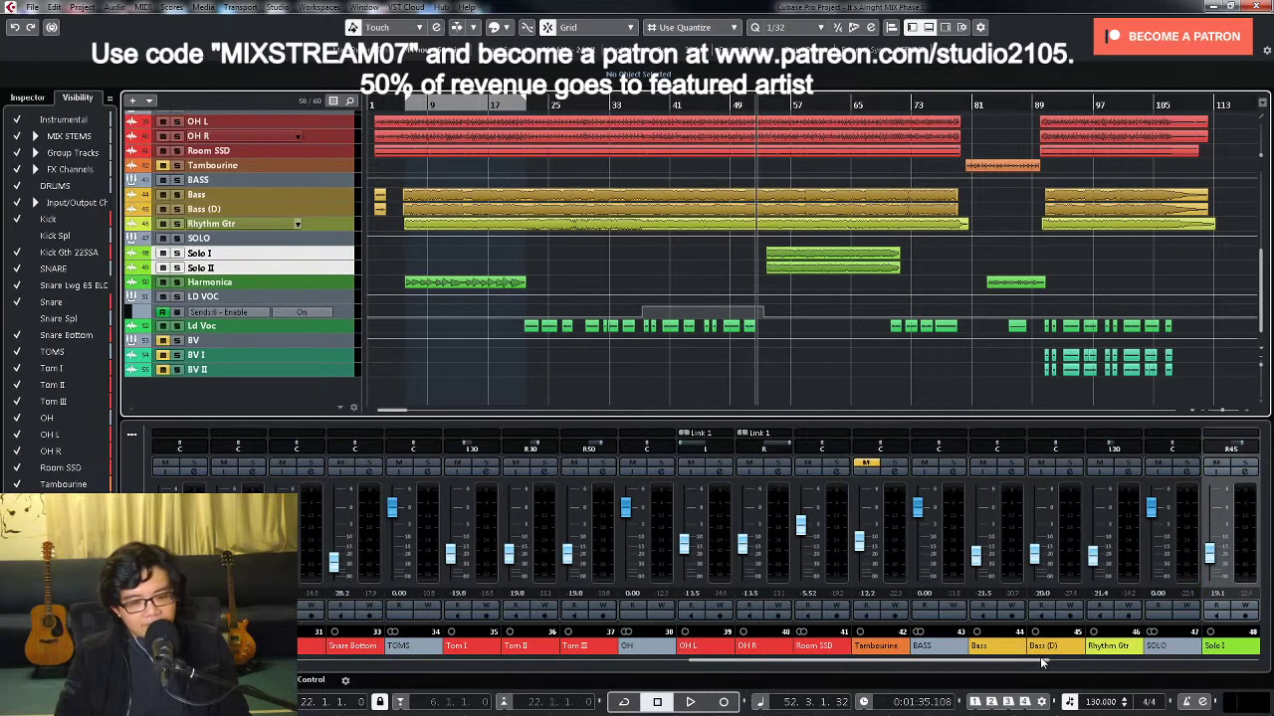
{"action": "left_click_drag", "start_coordinate": [1042, 662], "coordinate": [1121, 662]}
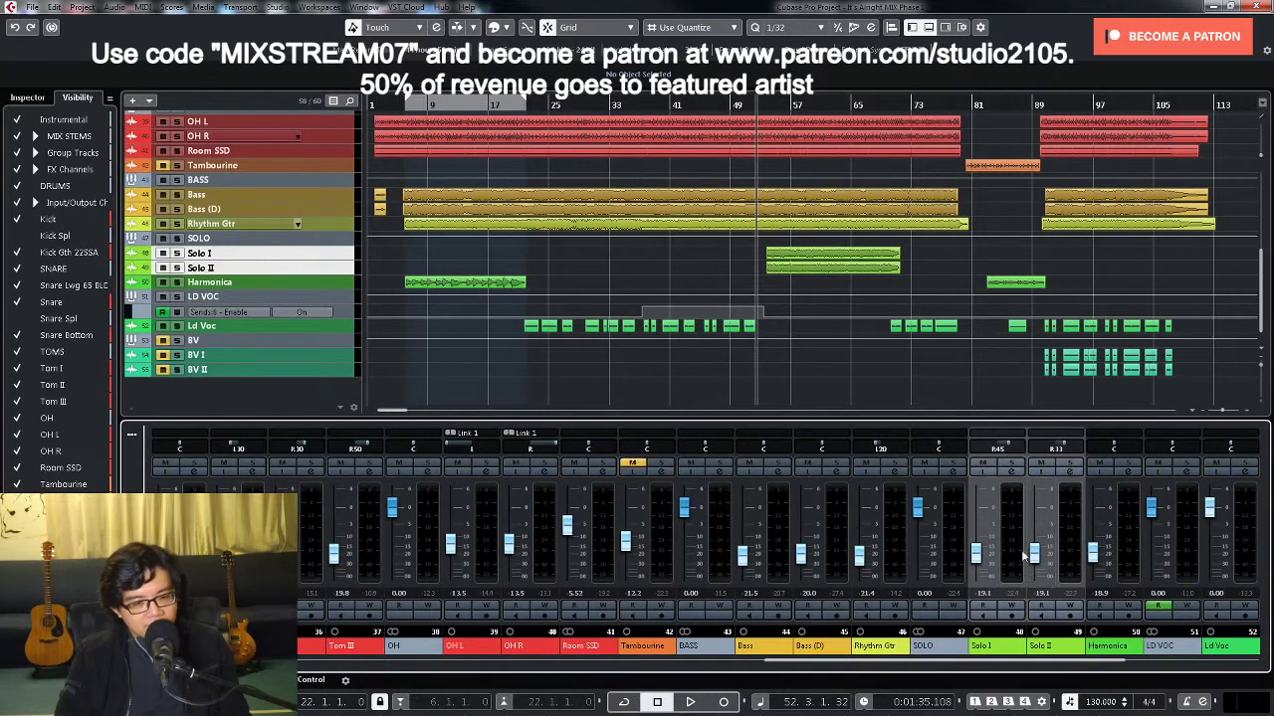
{"action": "left_click", "coordinate": [1021, 475]}
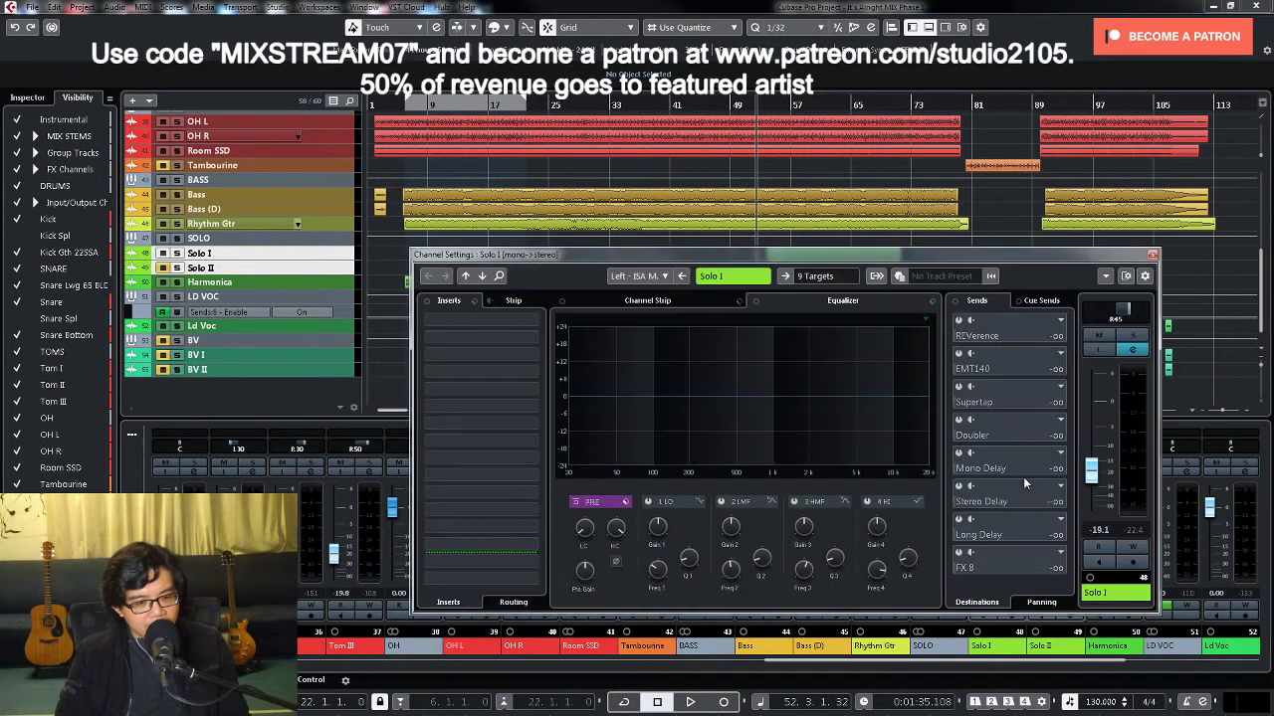
Step: Load the insert chain preset MIX VCC-VTMA DRUMS on Solo I
{"action": "left_click", "coordinate": [472, 301]}
{"action": "left_click", "coordinate": [498, 315]}
{"action": "scroll", "coordinate": [597, 388], "scroll_direction": "down", "scroll_amount": 10}
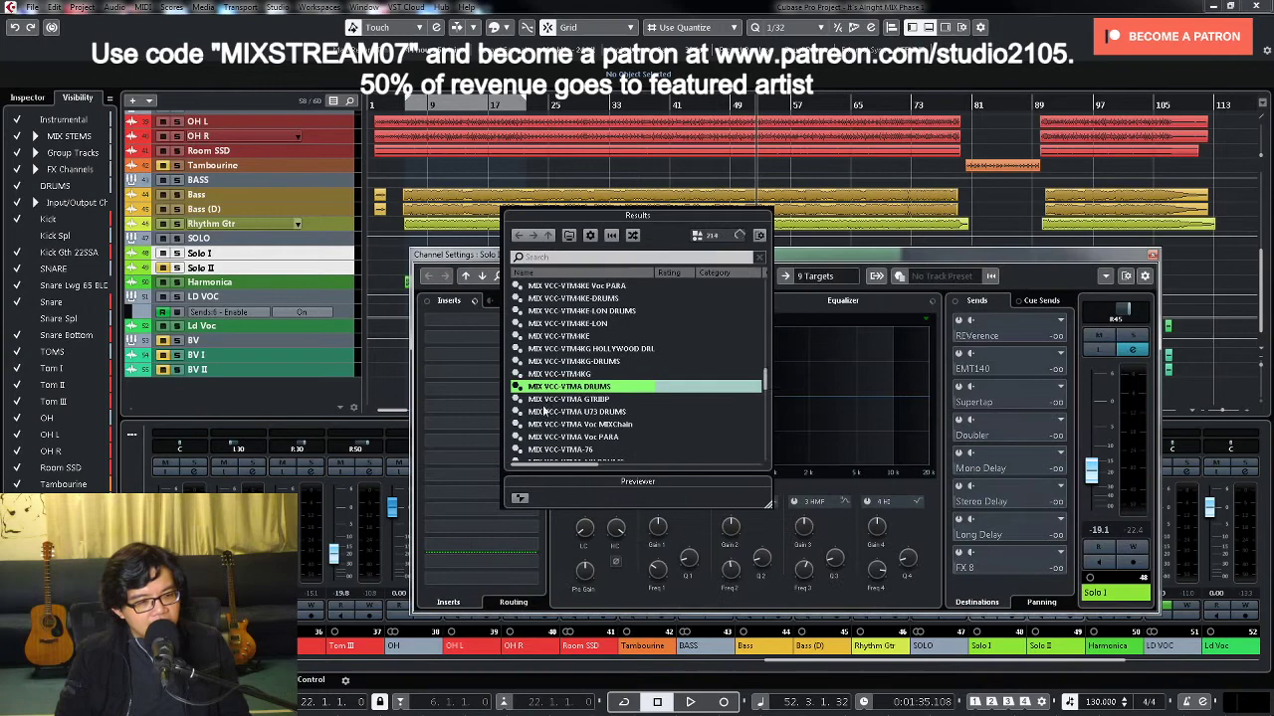
{"action": "double_click", "coordinate": [599, 388]}
Step: Play the section leading into the guitar solo, reset Solo I's pan to center and solo the track
{"action": "left_click_drag", "start_coordinate": [1016, 261], "coordinate": [1016, 366]}
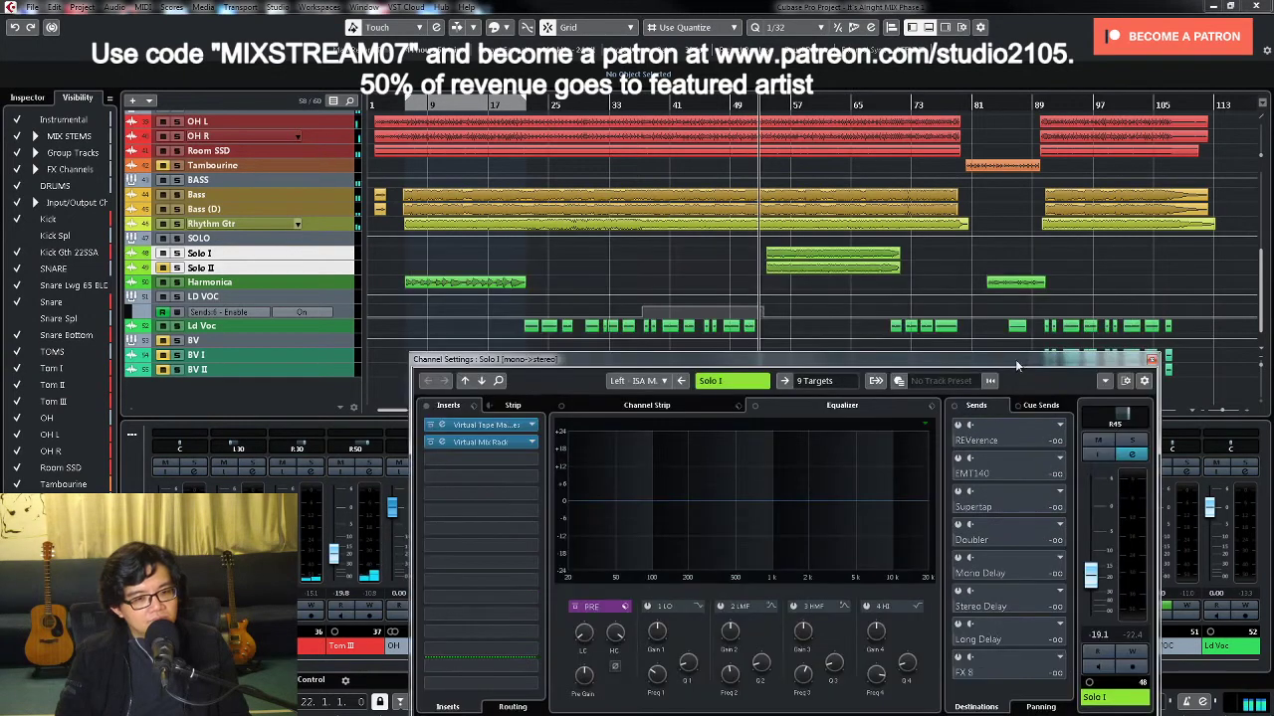
{"action": "left_click", "coordinate": [1115, 414], "text": "ctrl"}
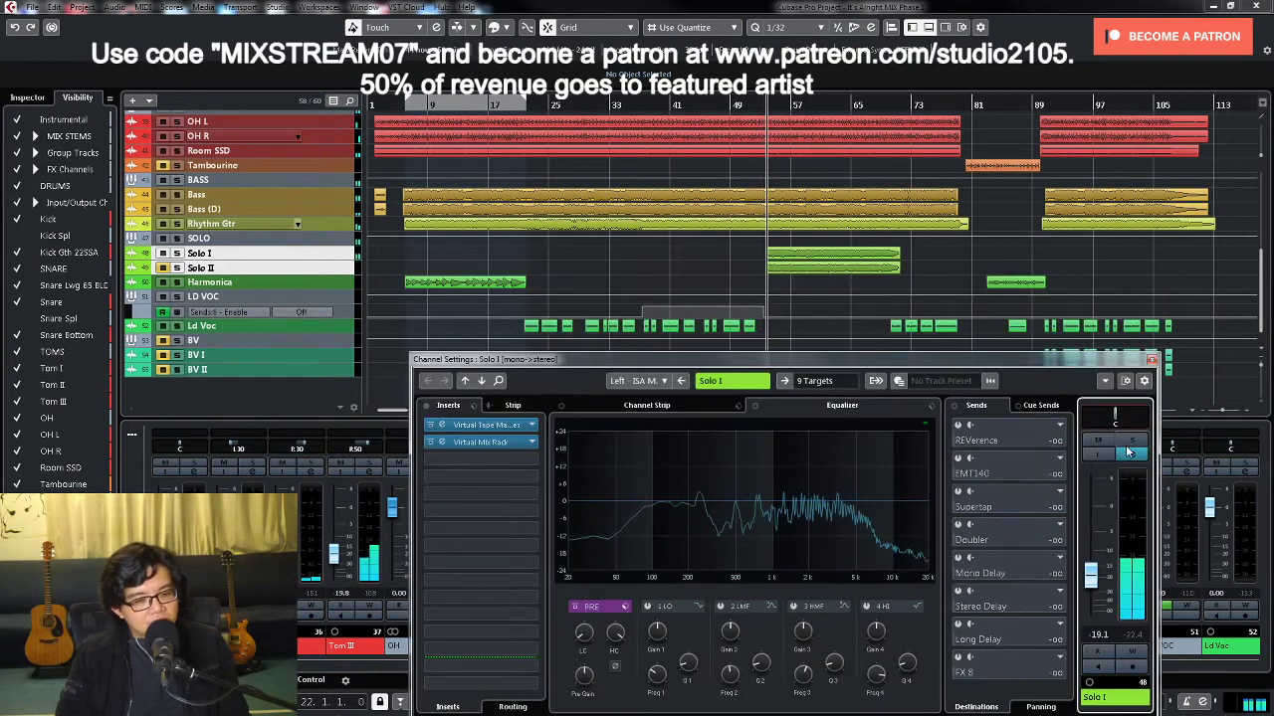
{"action": "left_click_drag", "start_coordinate": [517, 359], "coordinate": [549, 261]}
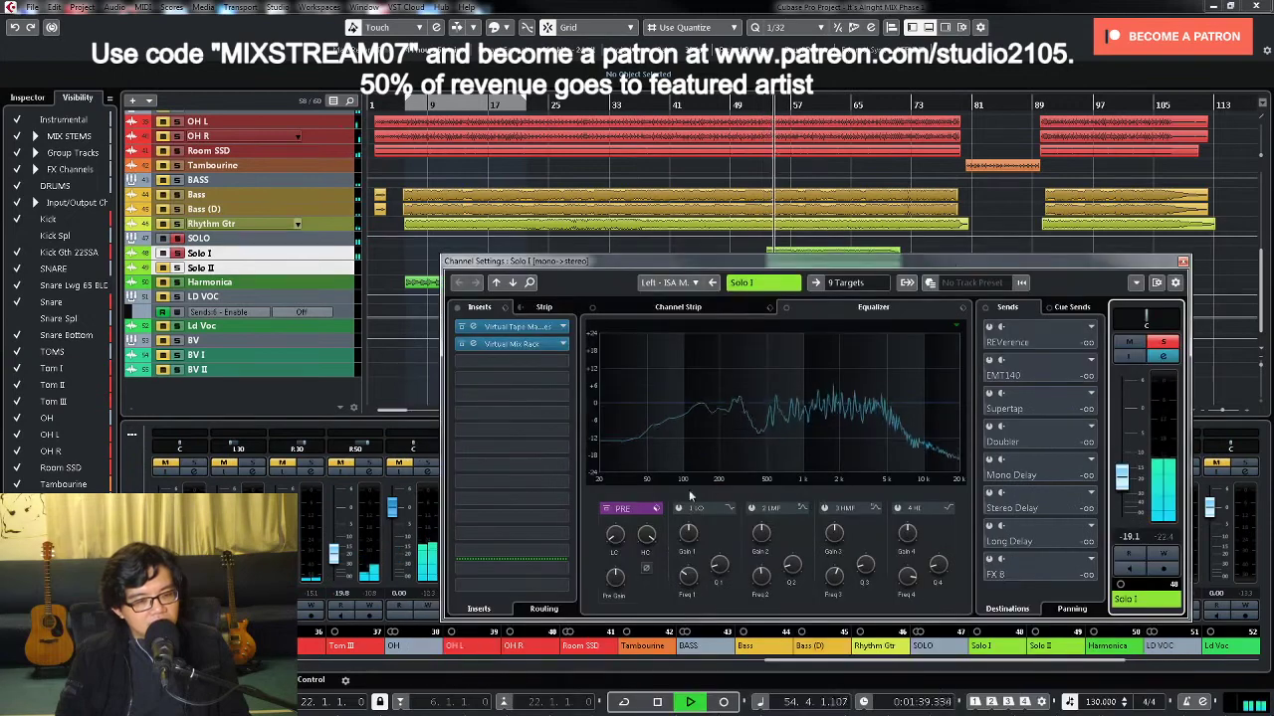
Step: Pause playback and check the VCC Channel and FG-73 modules in Solo I's Virtual Mix Rack
{"action": "left_click", "coordinate": [523, 344]}
{"action": "key", "text": "space"}
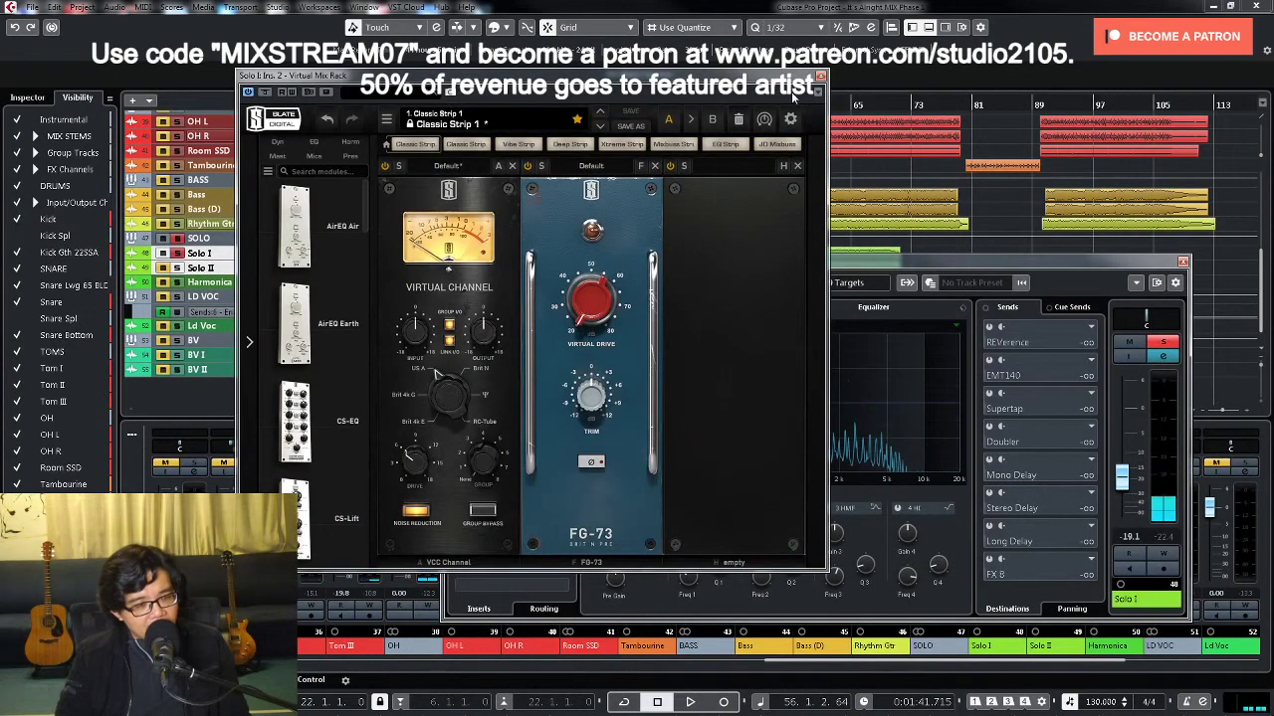
{"action": "left_click", "coordinate": [819, 76]}
Step: Resume playback and set Solo I's PRE low cut to about 221 Hz, rolling off the highs with the high cut
{"action": "key", "text": "space"}
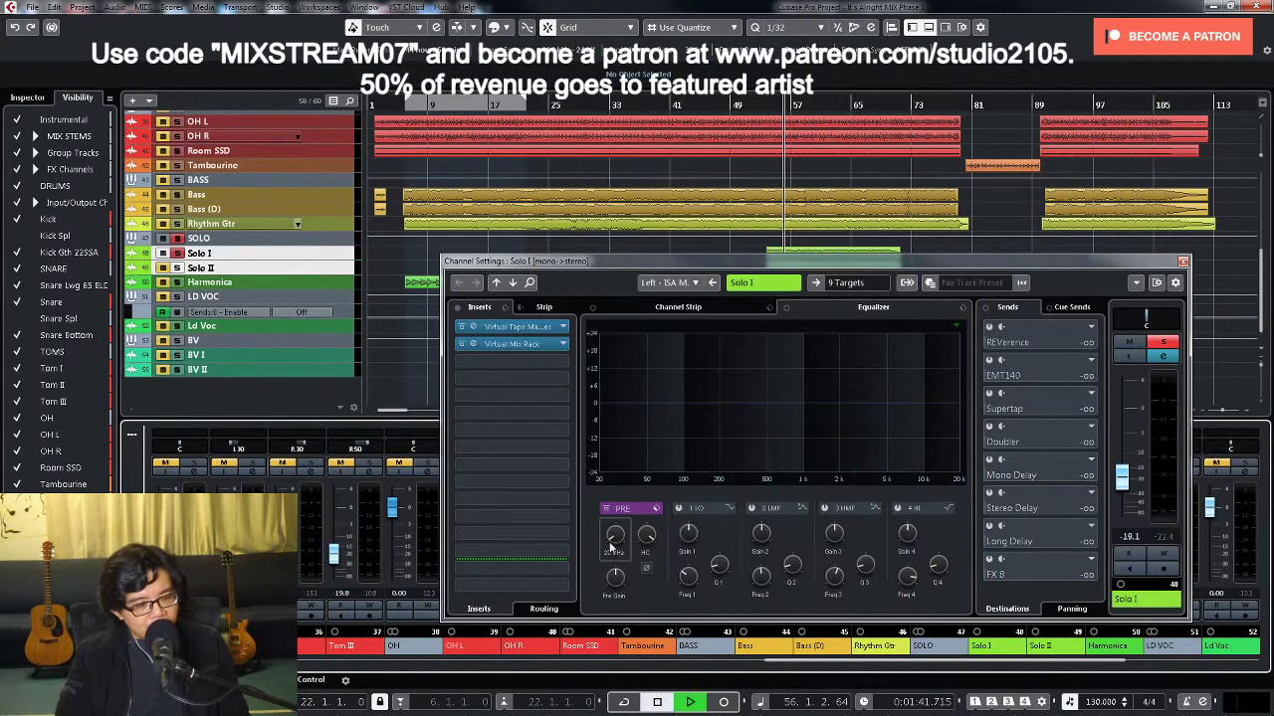
{"action": "left_click_drag", "start_coordinate": [611, 547], "coordinate": [615, 495]}
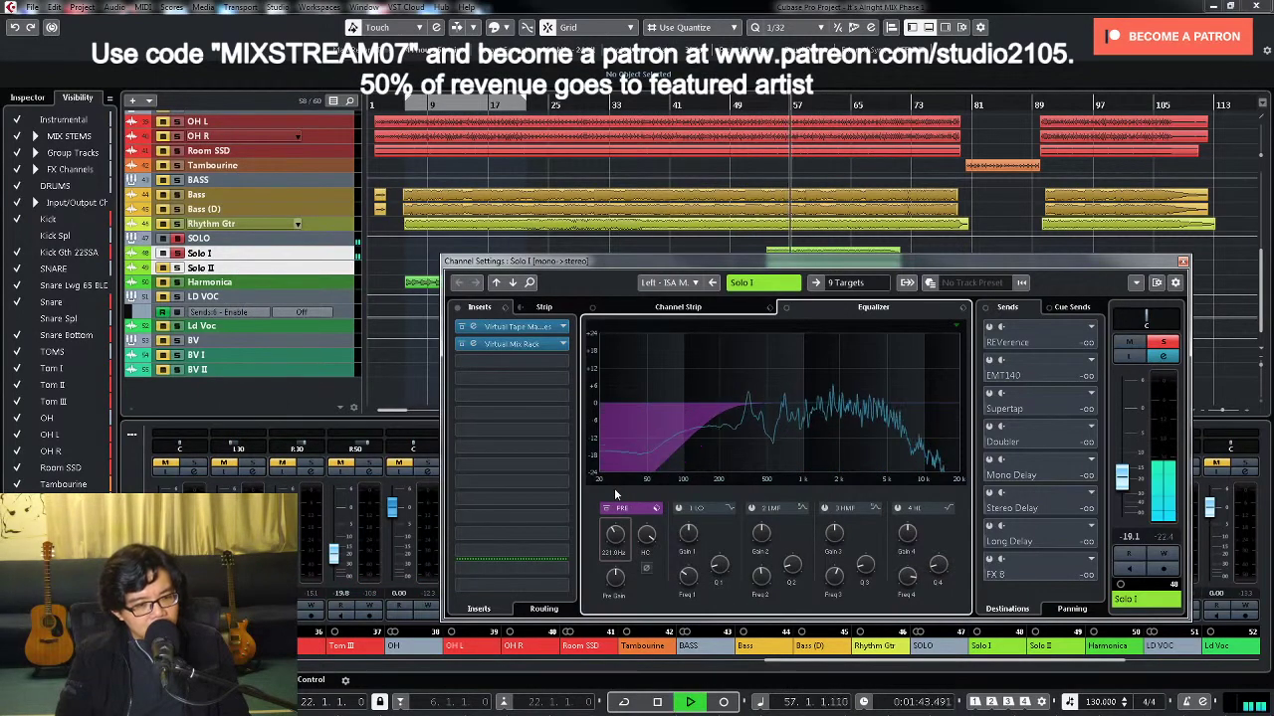
{"action": "left_click_drag", "start_coordinate": [646, 537], "coordinate": [650, 574]}
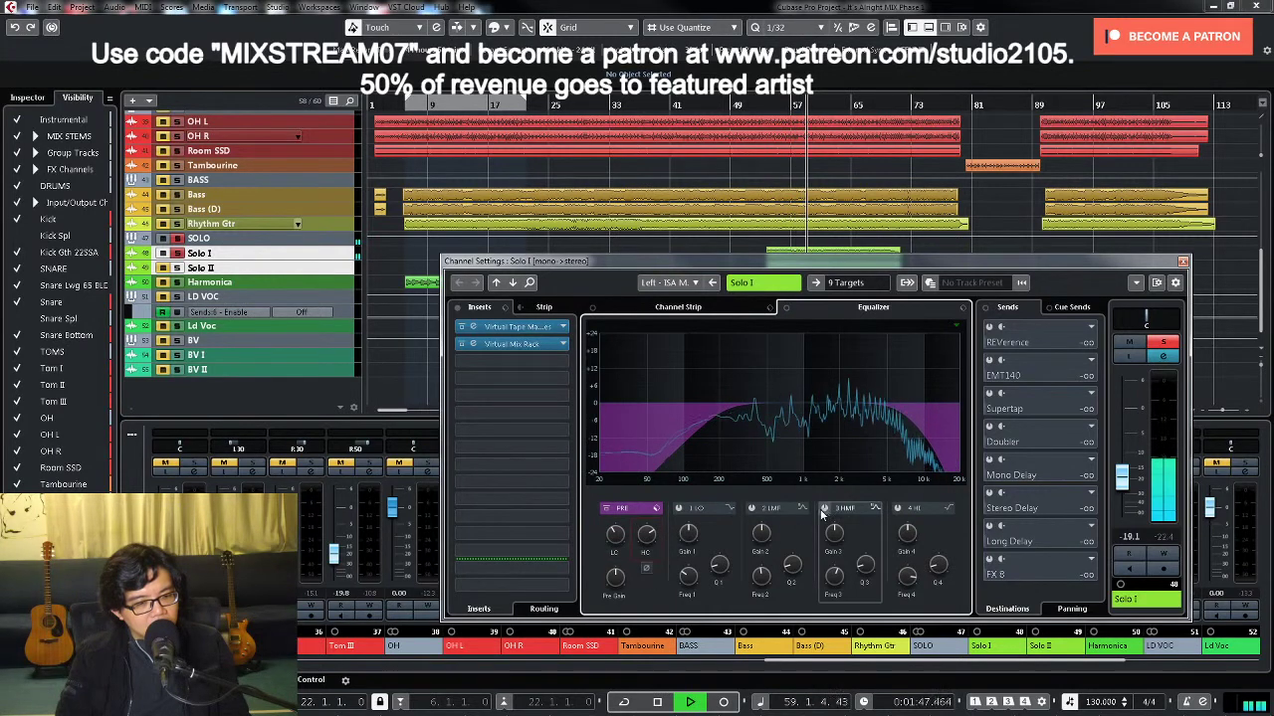
Step: Enable Solo I's high-mid EQ band during playback and raise it as a narrow boost of about 13.5 dB near 2.27 kHz
{"action": "left_click", "coordinate": [823, 509]}
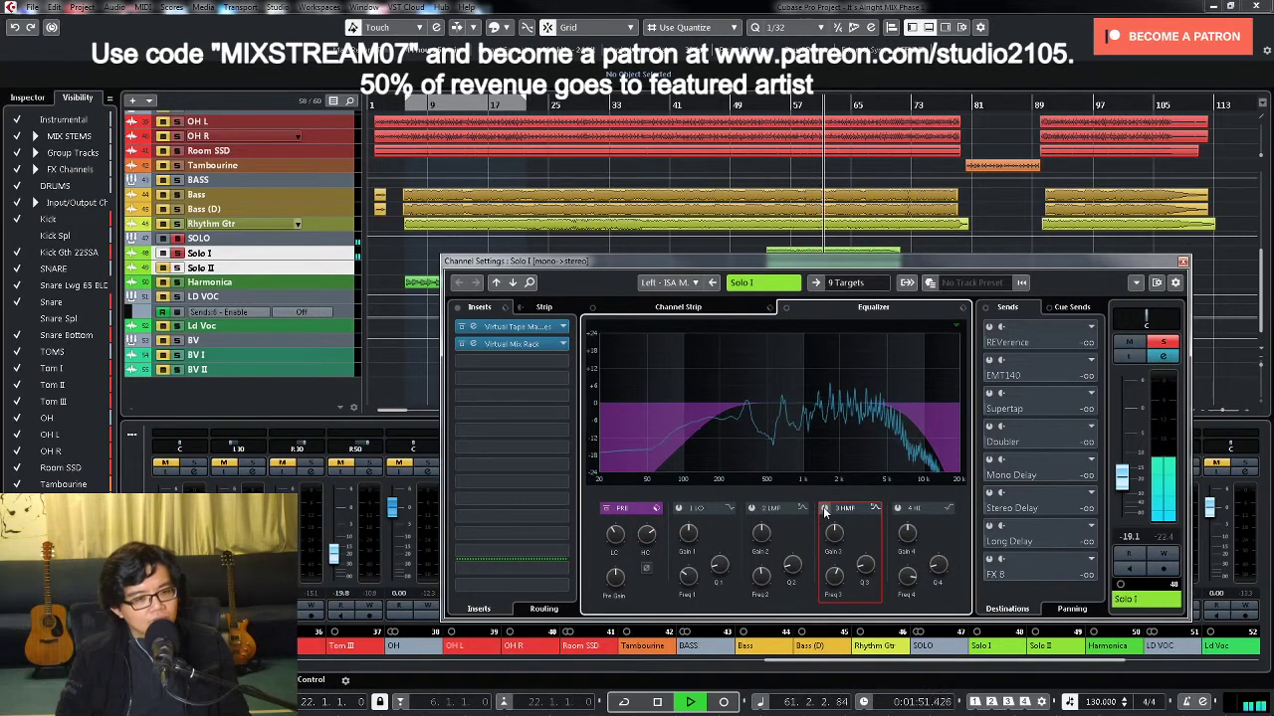
{"action": "key", "text": "space"}
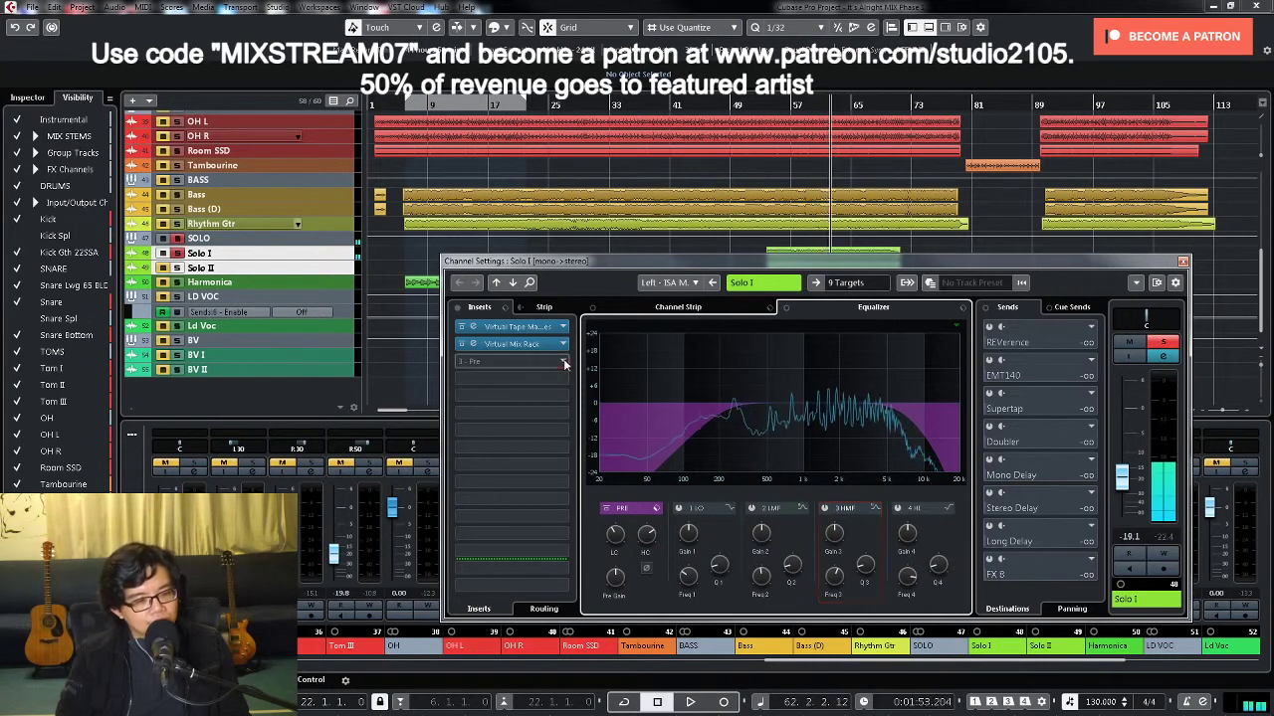
{"action": "left_click", "coordinate": [564, 364]}
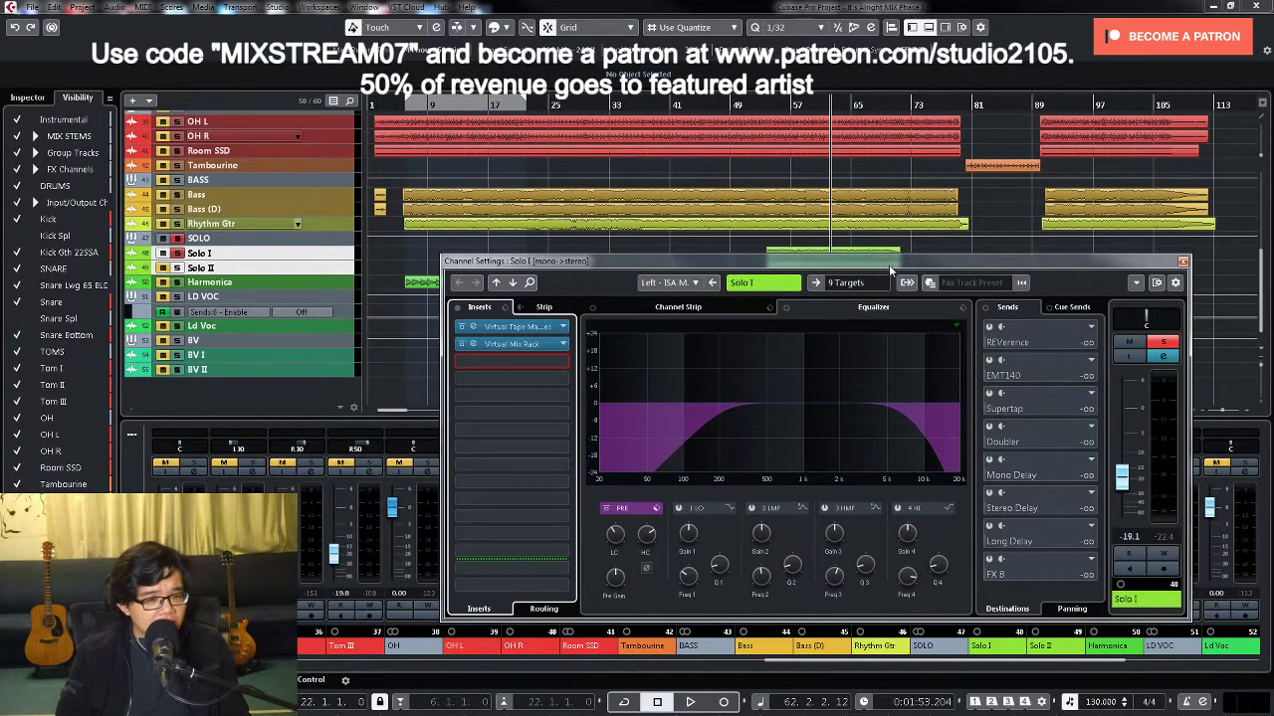
{"action": "left_click_drag", "start_coordinate": [890, 269], "coordinate": [901, 329]}
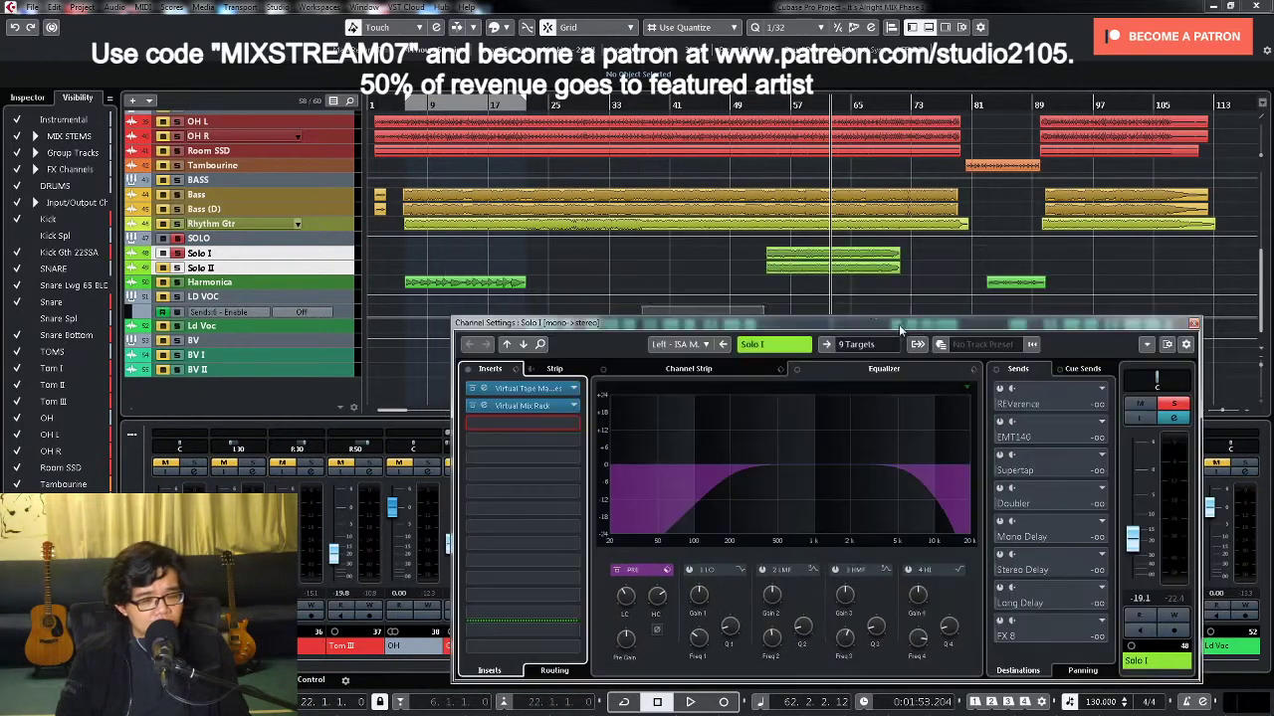
{"action": "left_click", "coordinate": [836, 571]}
{"action": "key", "text": "space"}
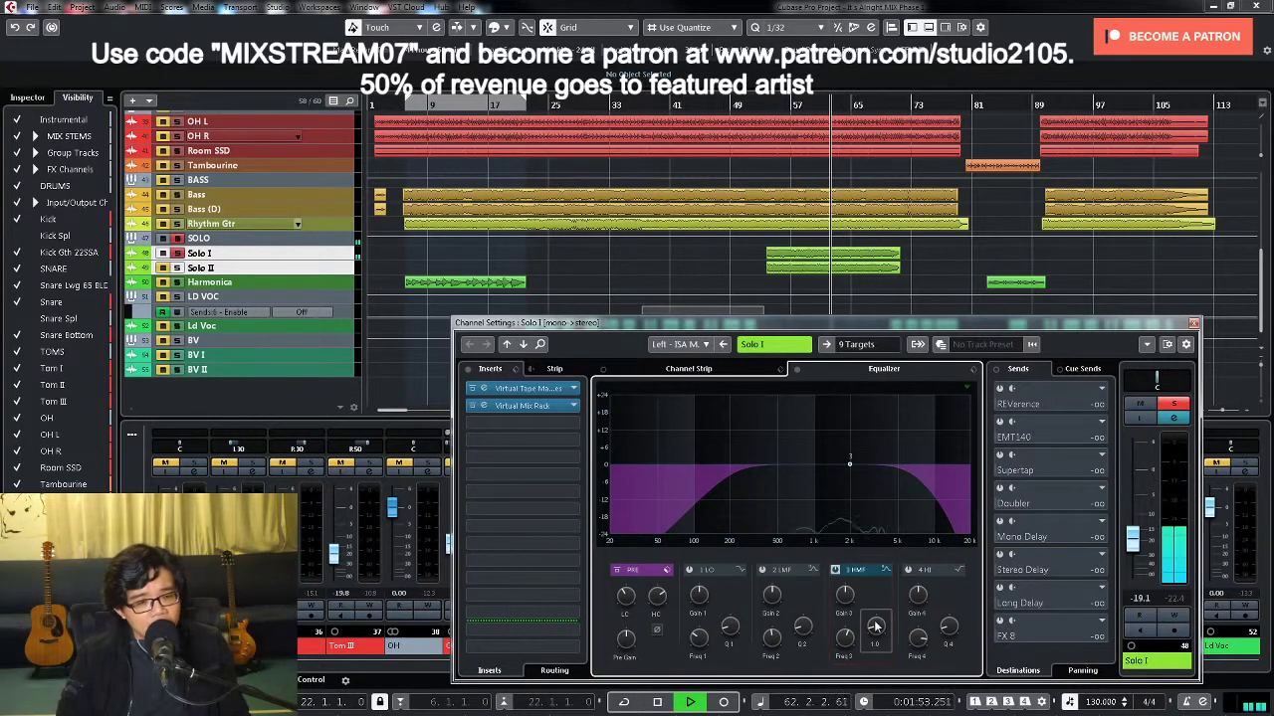
{"action": "left_click_drag", "start_coordinate": [849, 470], "coordinate": [852, 429]}
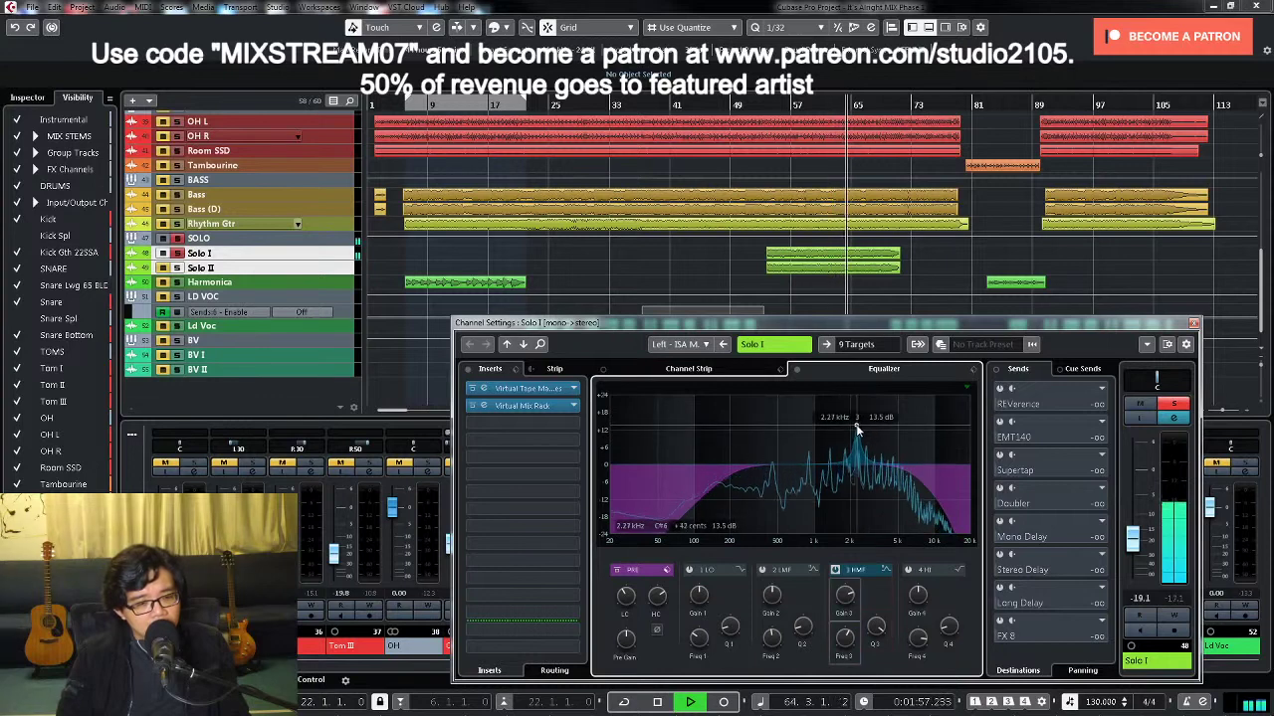
Step: Turn Solo I's 2.27 kHz boost into a moderate cut and audition the result
{"action": "key", "text": "space"}
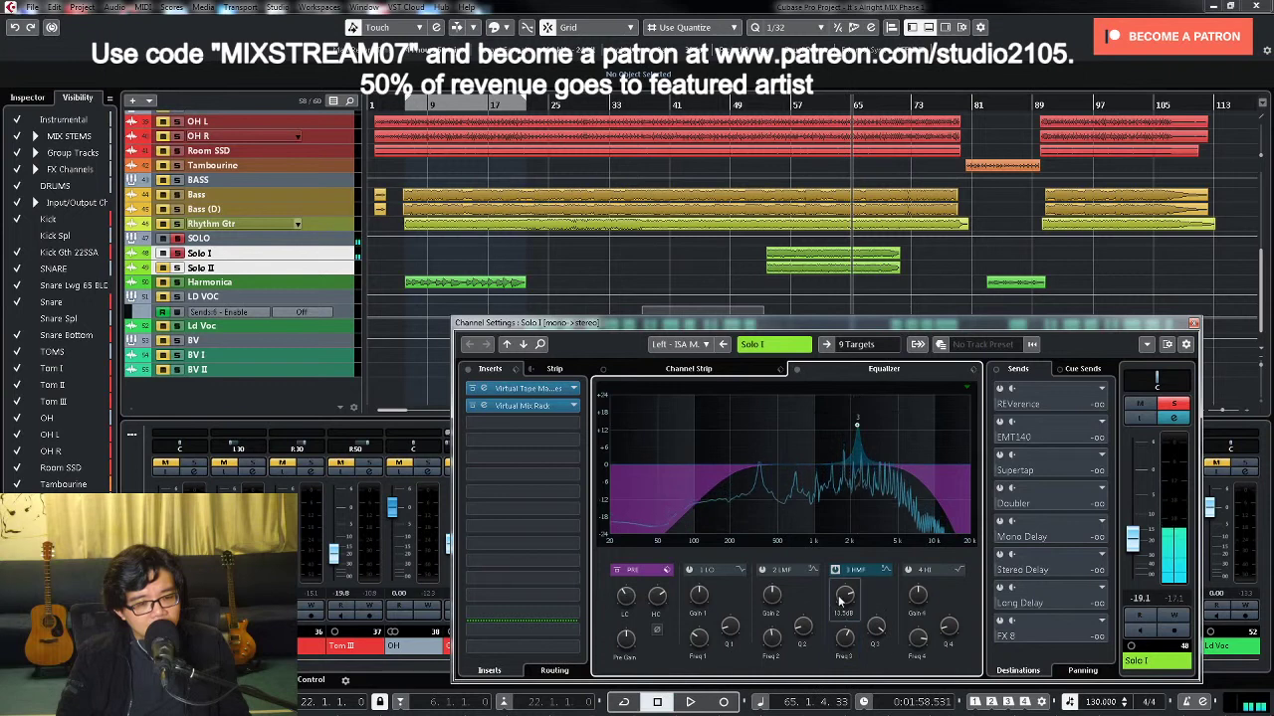
{"action": "left_click_drag", "start_coordinate": [845, 594], "coordinate": [845, 636]}
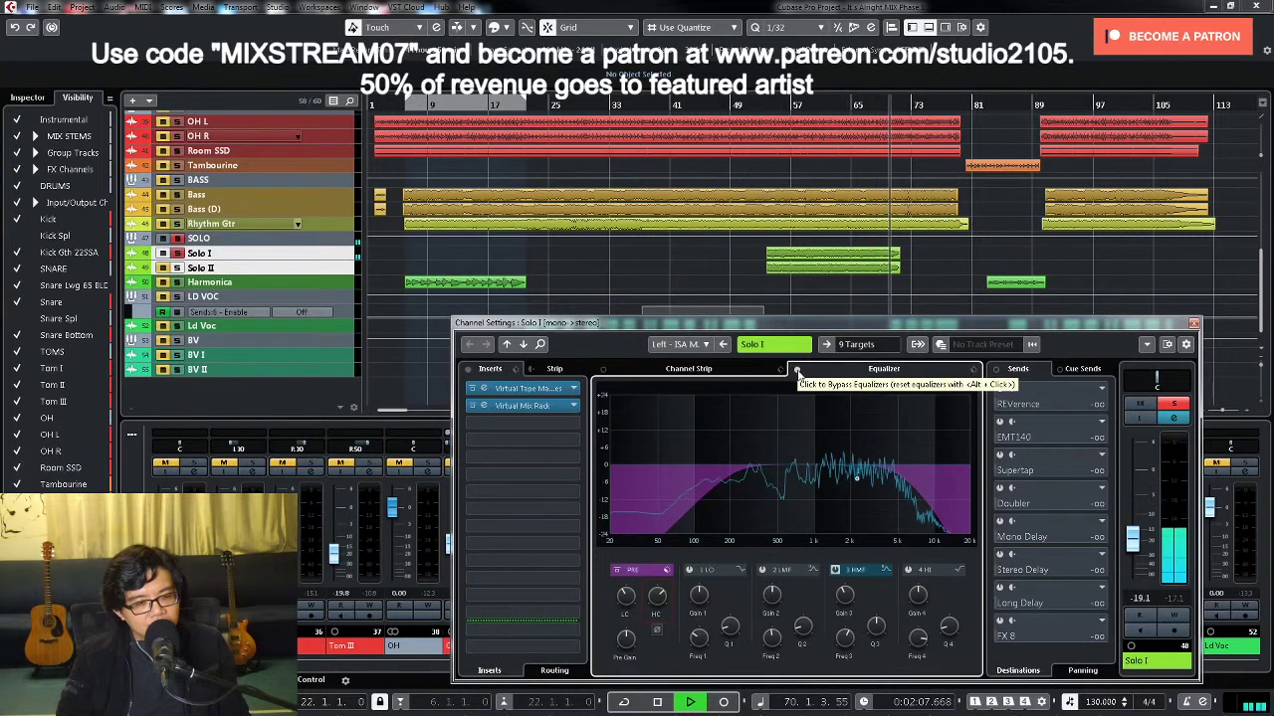
{"action": "key", "text": "space"}
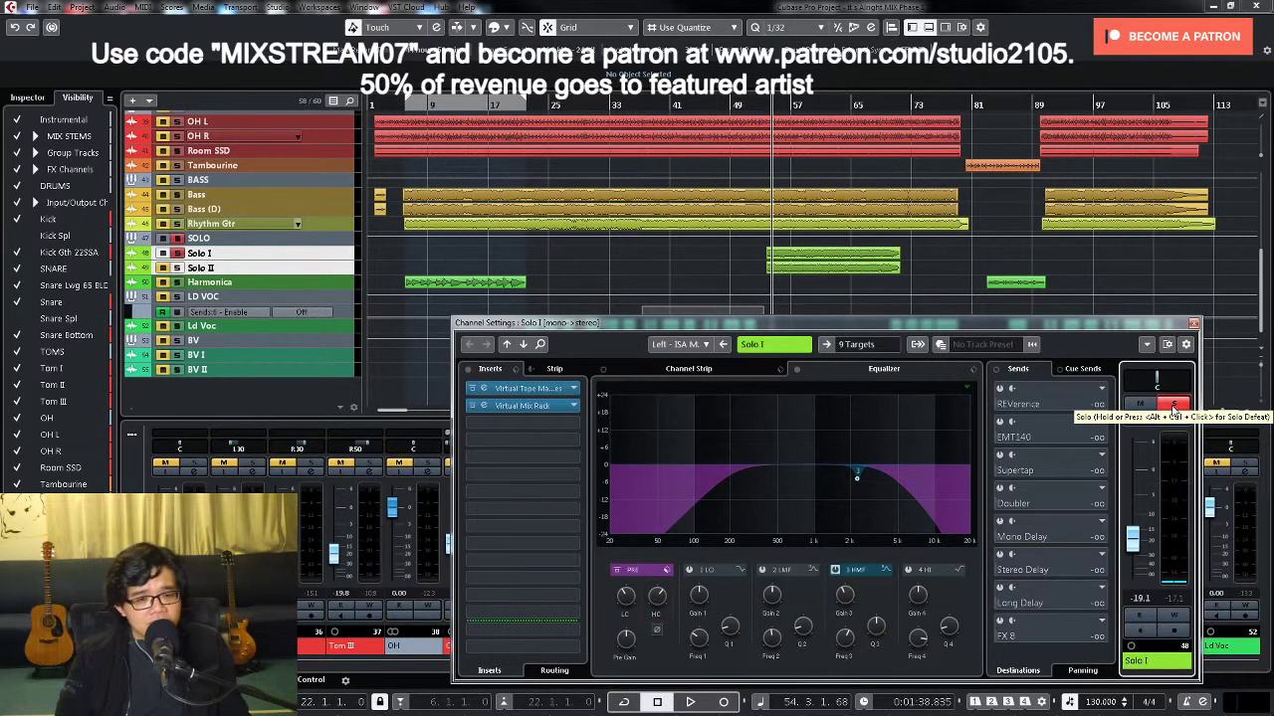
Step: Return from soloed Solo I to the full mix and set its fader to about -16.2 dB during playback
{"action": "left_click", "coordinate": [1193, 323]}
{"action": "key", "text": "space"}
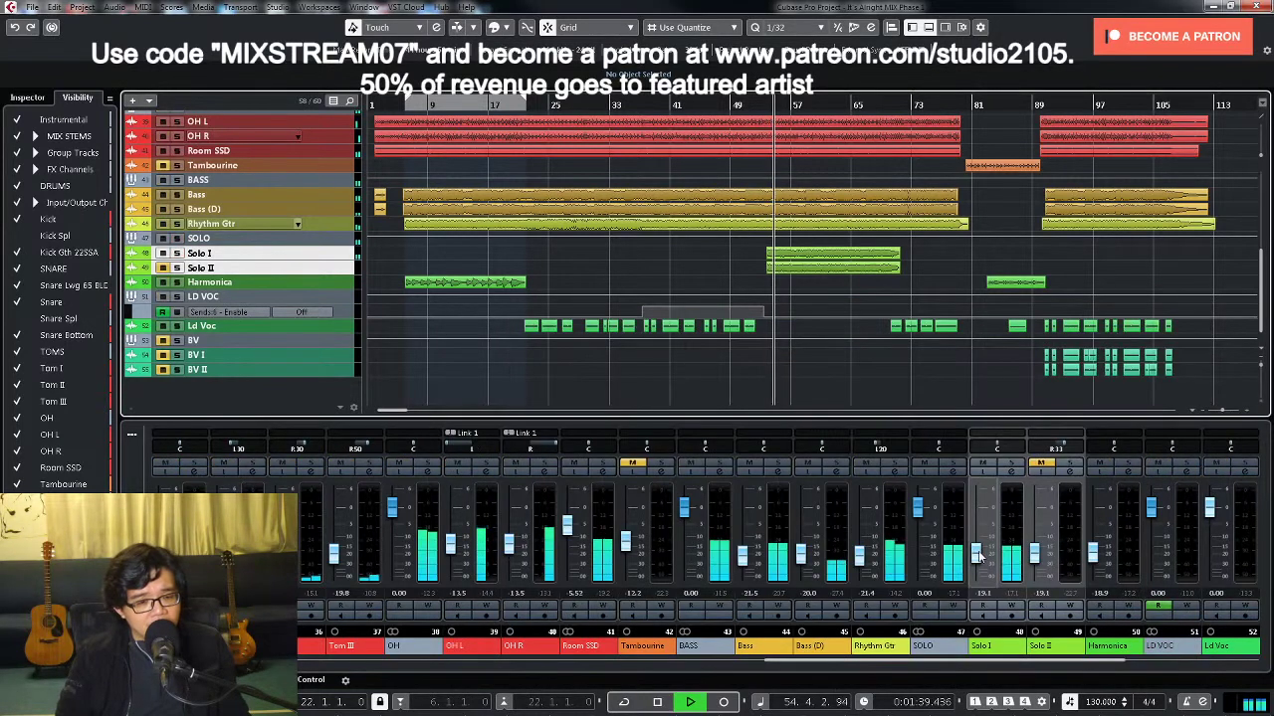
{"action": "left_click_drag", "start_coordinate": [978, 556], "coordinate": [978, 550]}
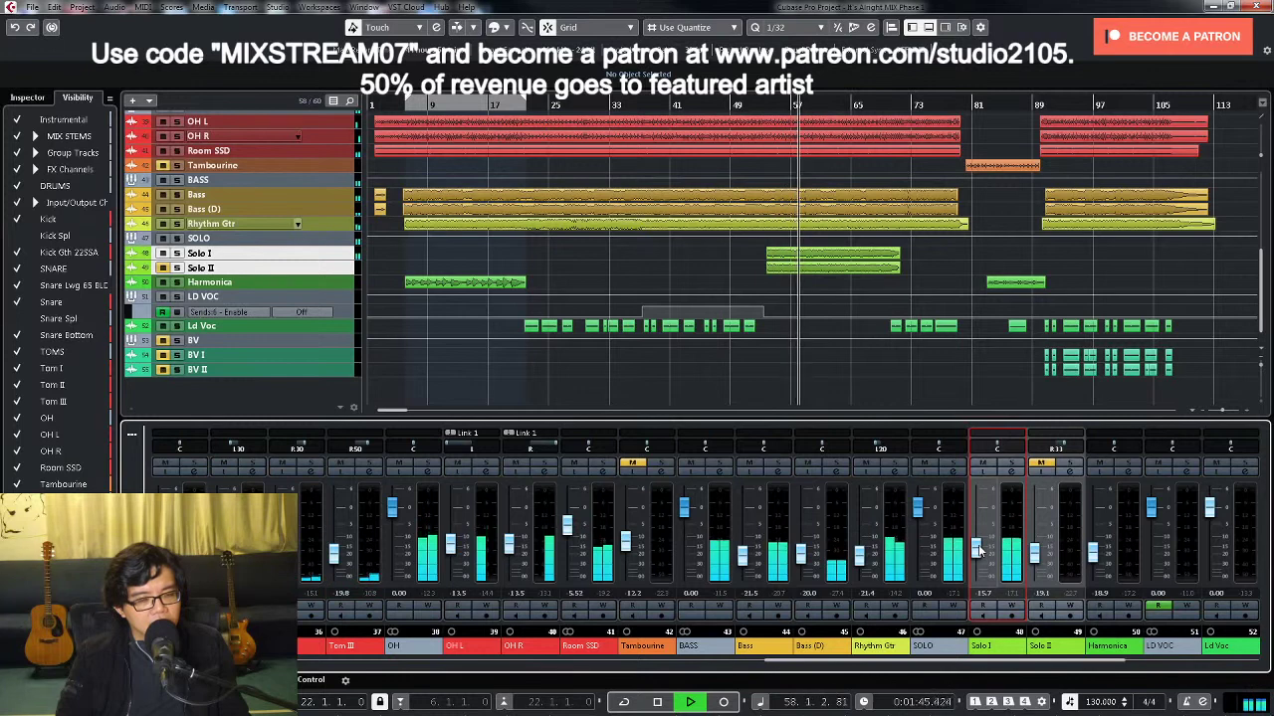
{"action": "left_click_drag", "start_coordinate": [978, 550], "coordinate": [978, 547]}
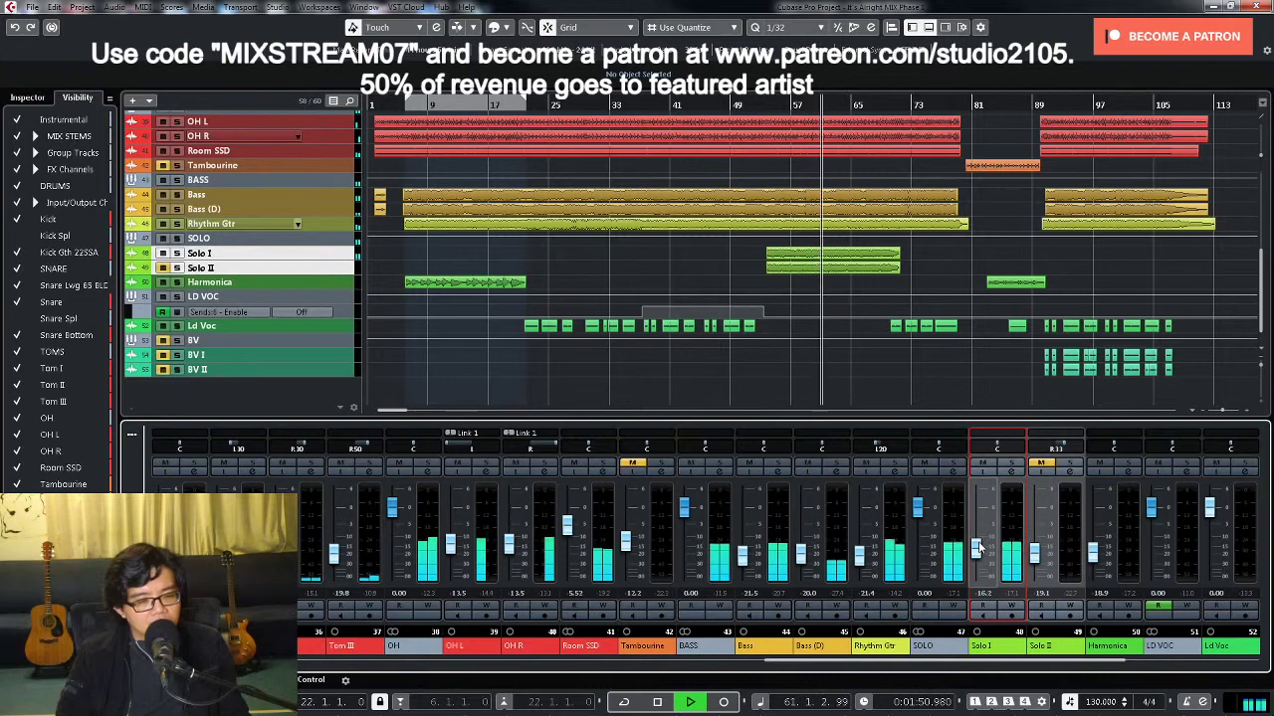
Step: Load the UAD LA3A compressor into Solo I's third insert slot
{"action": "left_click", "coordinate": [1010, 473]}
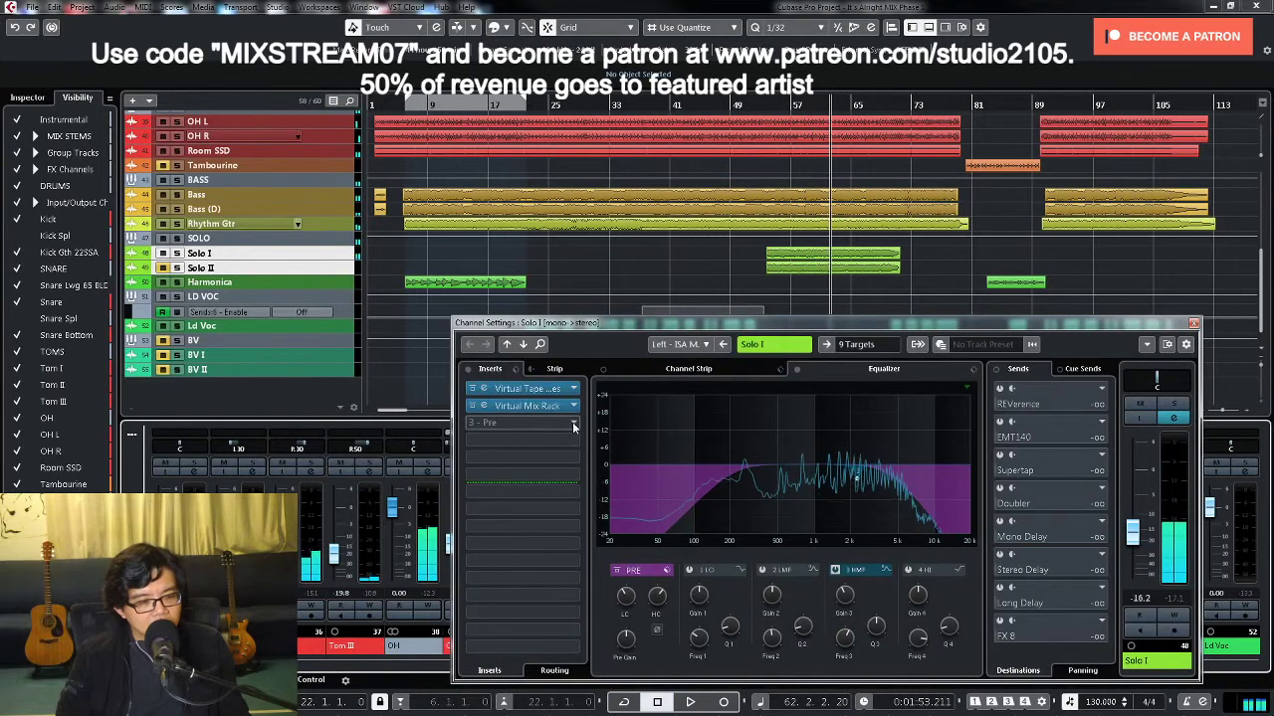
{"action": "left_click", "coordinate": [526, 428]}
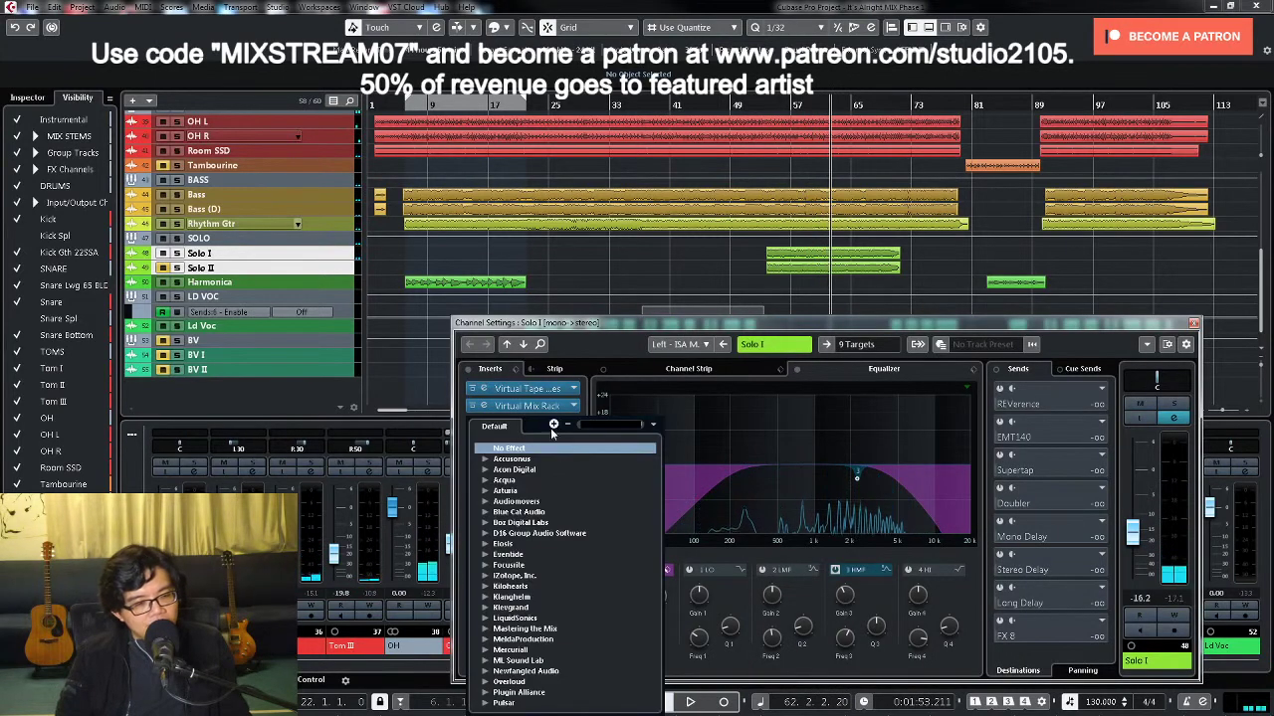
{"action": "scroll", "coordinate": [579, 527], "scroll_direction": "down", "scroll_amount": 4}
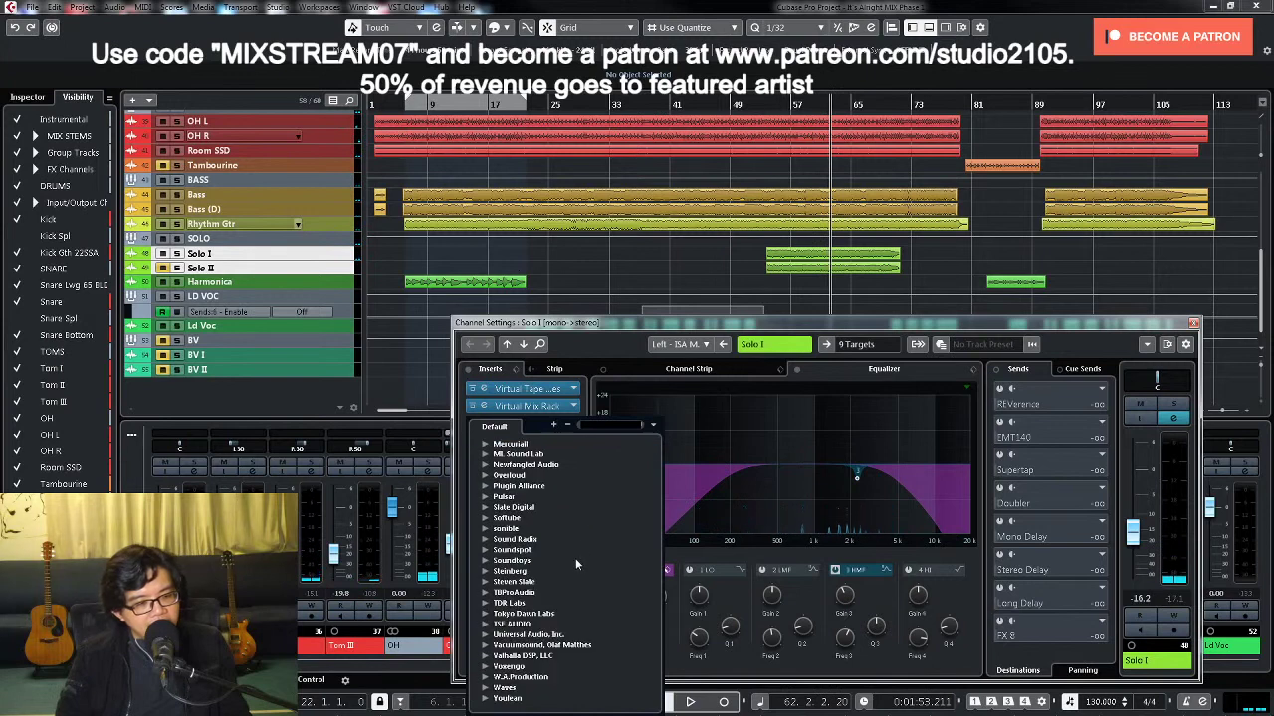
{"action": "left_click", "coordinate": [486, 636]}
{"action": "left_click", "coordinate": [497, 636]}
{"action": "scroll", "coordinate": [587, 597], "scroll_direction": "down", "scroll_amount": 3}
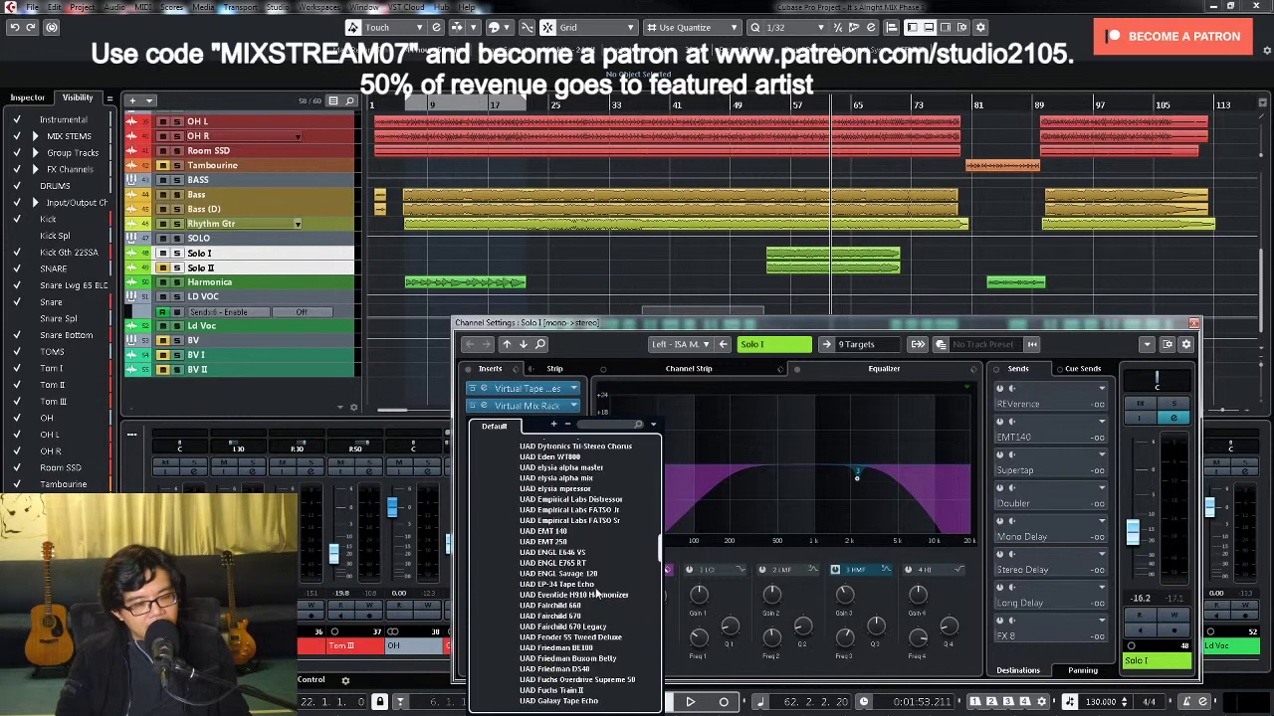
{"action": "scroll", "coordinate": [595, 594], "scroll_direction": "down", "scroll_amount": 3}
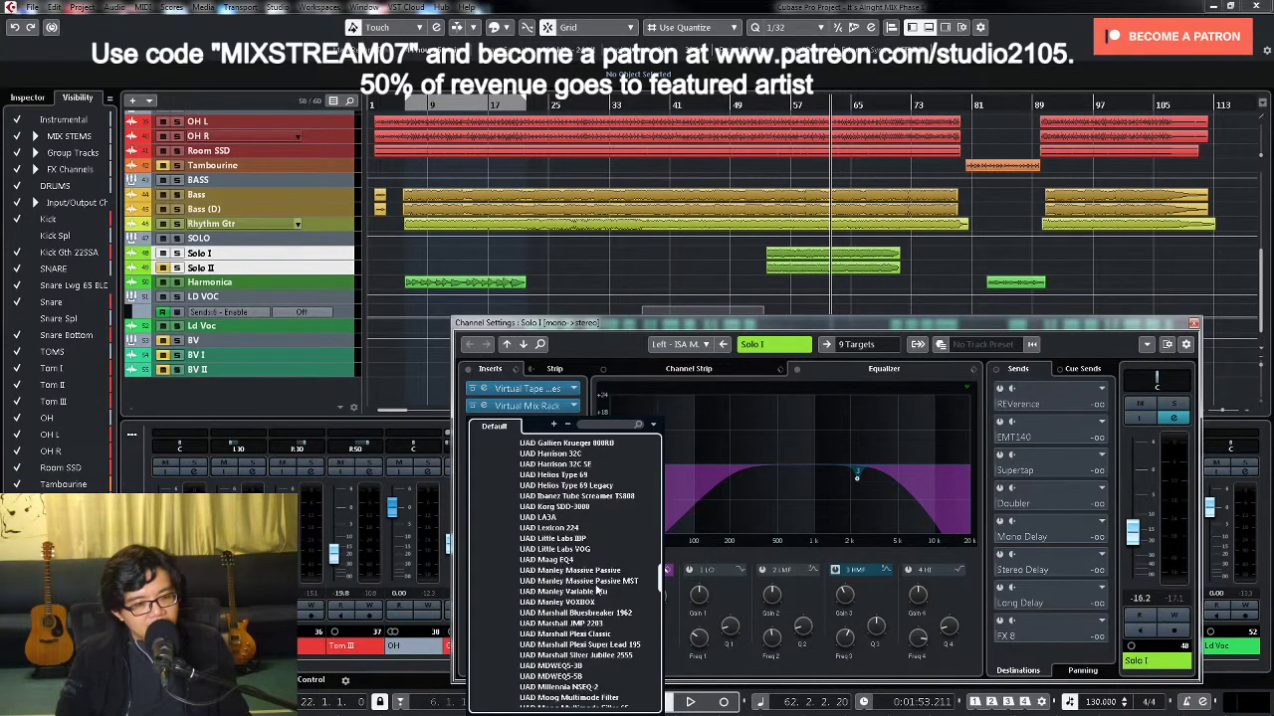
{"action": "left_click", "coordinate": [546, 518]}
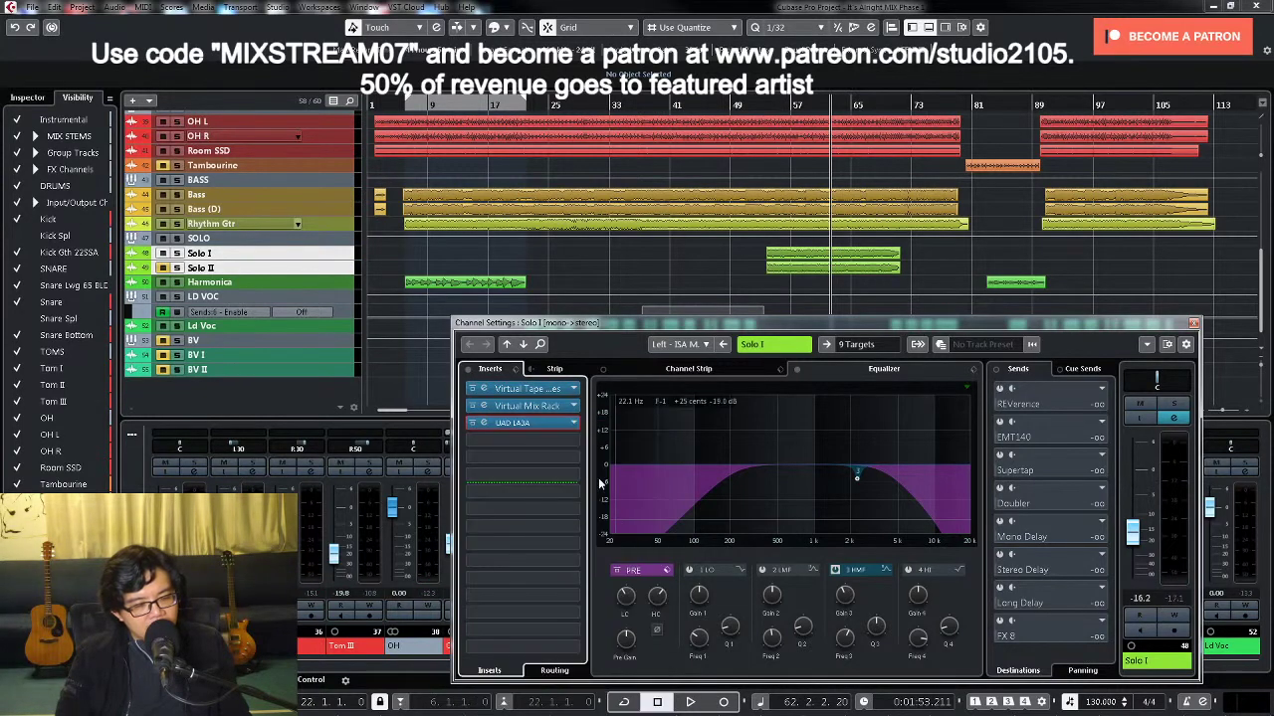
Step: Open Solo I's LA3A and play the guitar solo to check its compression
{"action": "double_click", "coordinate": [537, 424]}
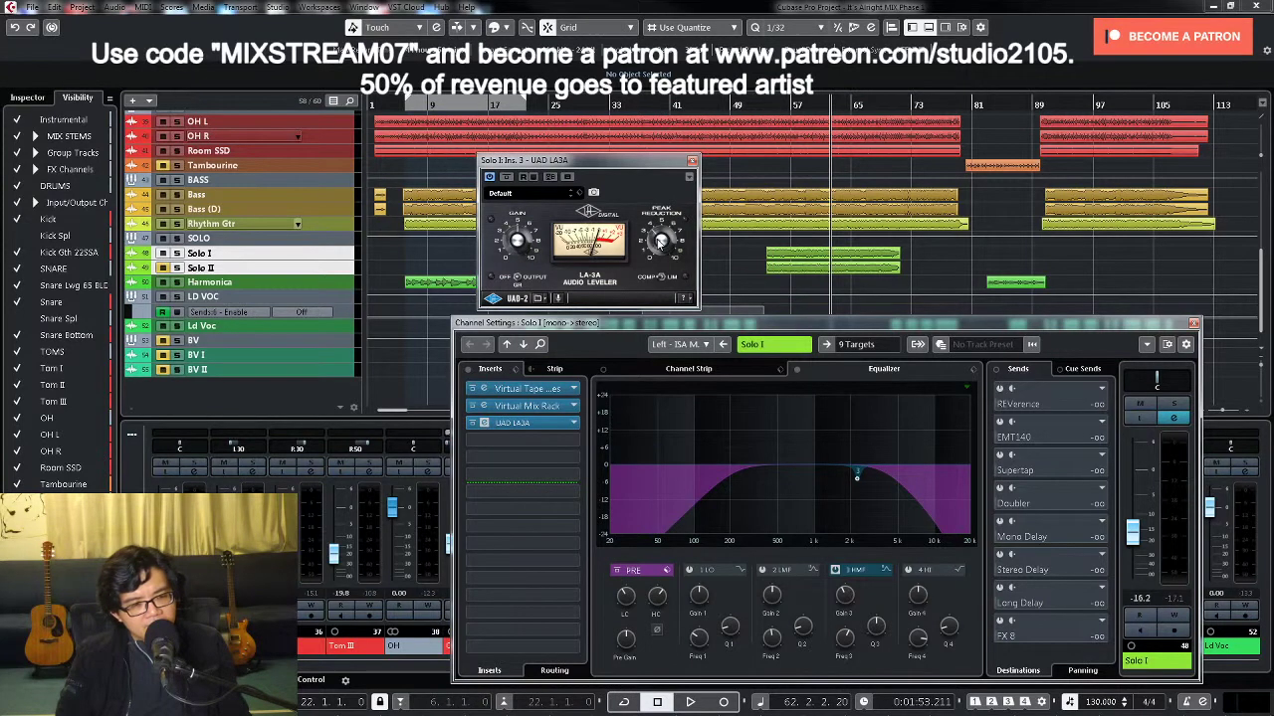
{"action": "key", "text": "space"}
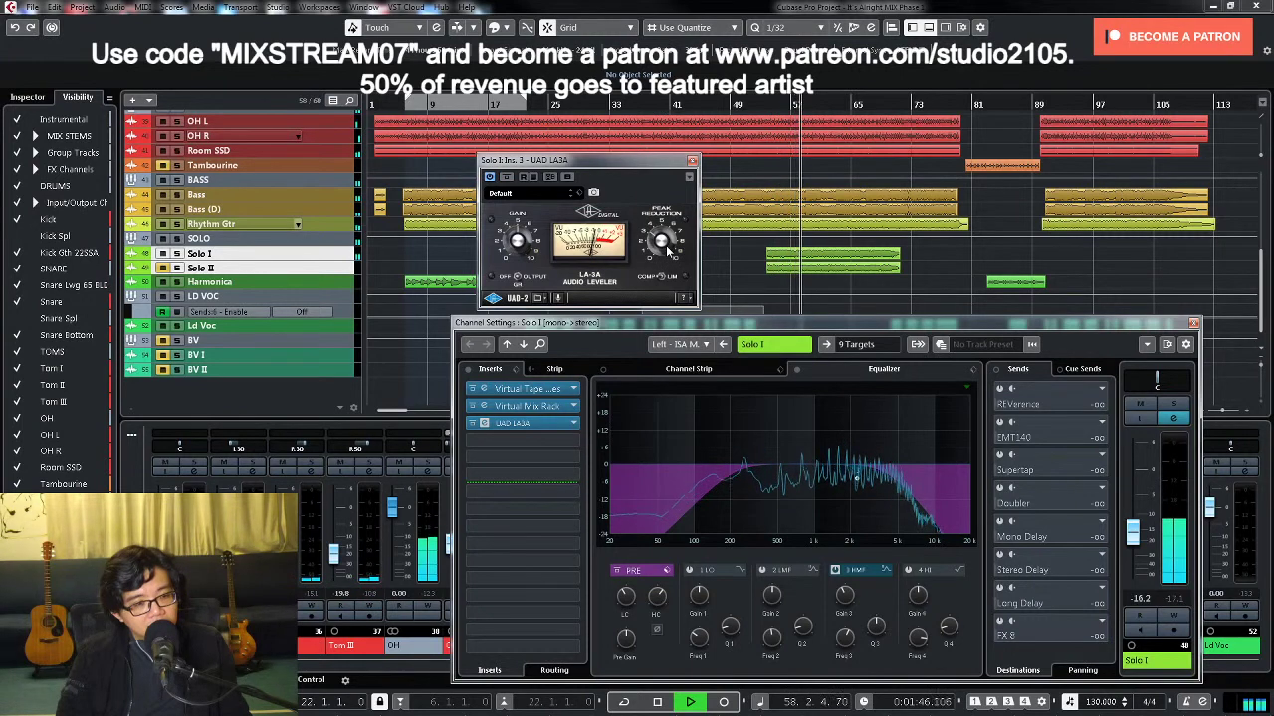
{"action": "key", "text": "space"}
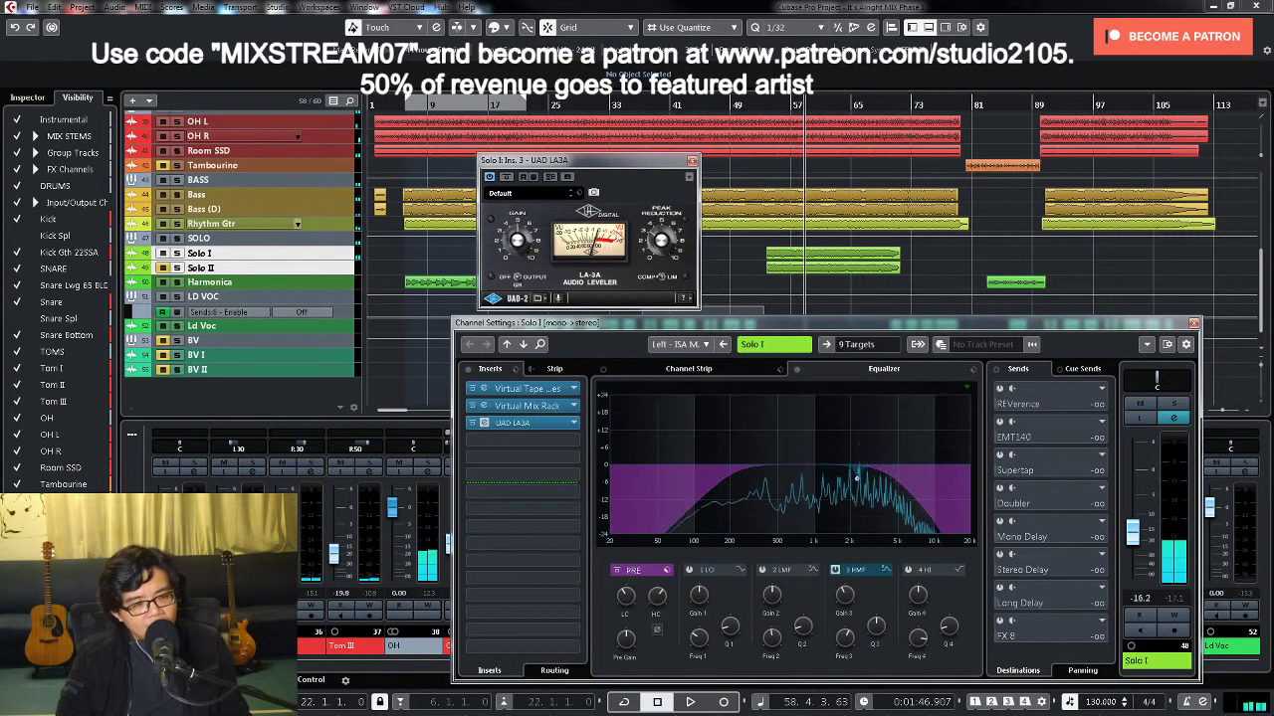
{"action": "left_click", "coordinate": [691, 160]}
{"action": "left_click", "coordinate": [1193, 322]}
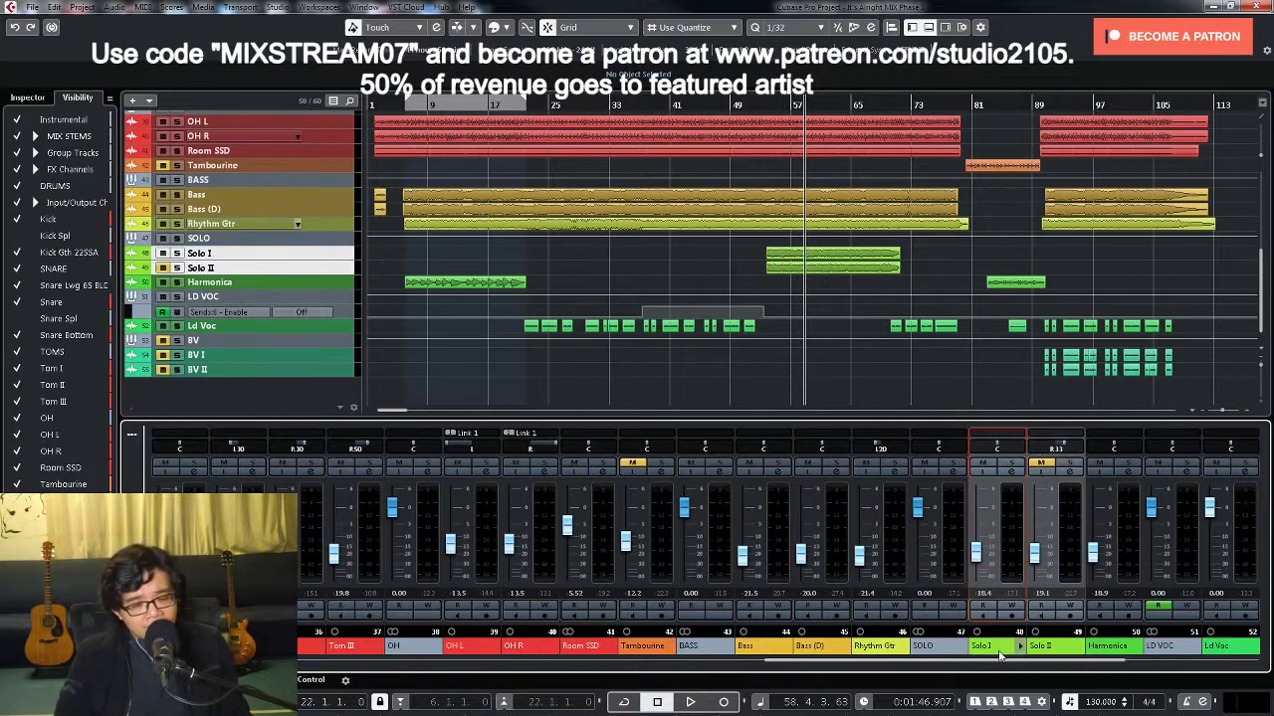
Step: Copy Solo I's channel settings to Solo II, then play Solo II unmuted and soloed
{"action": "left_click_drag", "start_coordinate": [997, 652], "coordinate": [1056, 656]}
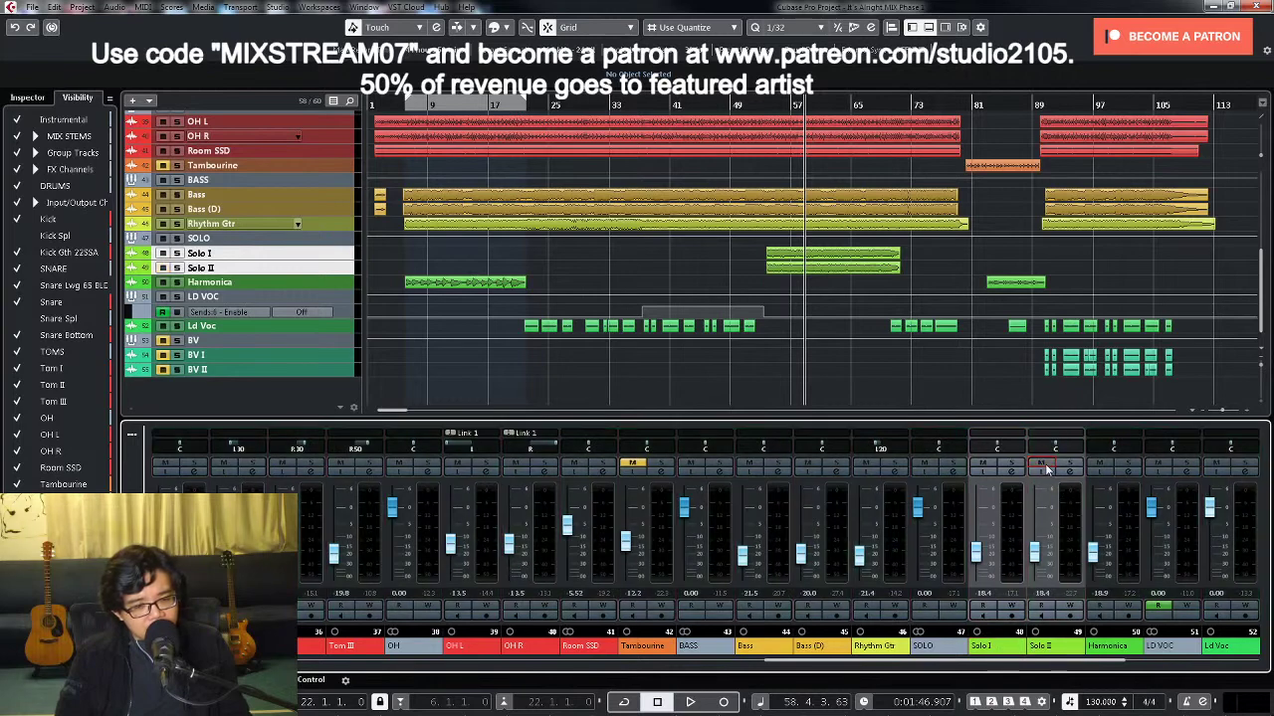
{"action": "left_click", "coordinate": [1063, 465]}
{"action": "key", "text": "space"}
Step: Adjust Solo II's PRE low cut and set its high cut to about 3817 Hz
{"action": "left_click", "coordinate": [1069, 475]}
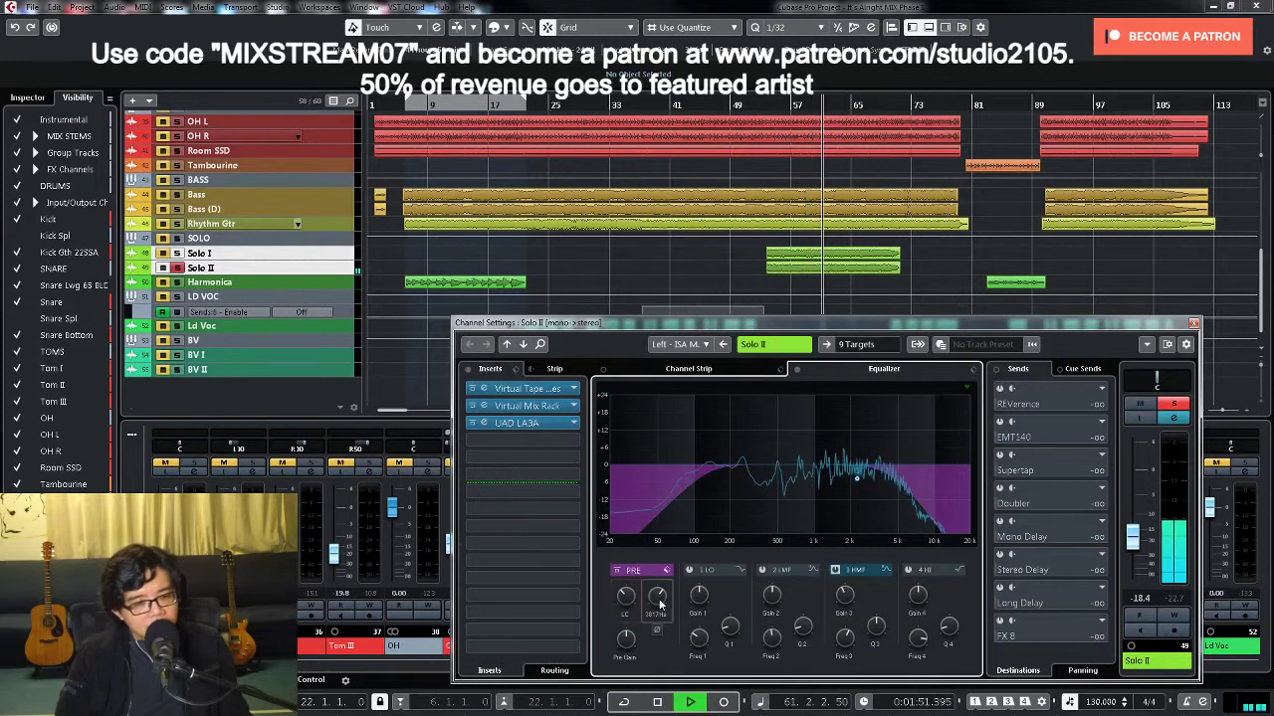
{"action": "key", "text": "space"}
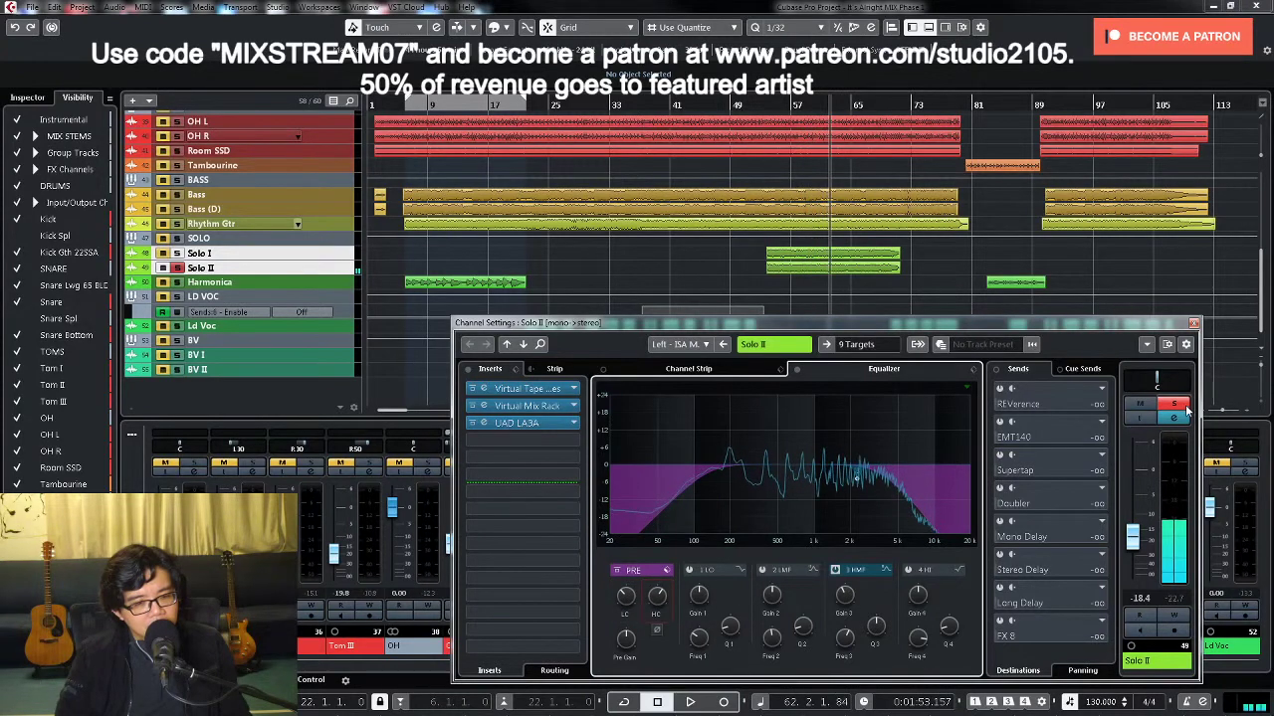
{"action": "key", "text": "Escape"}
Step: Play the full mix from about bar 52, raise Solo I to about -15.4 dB and pan Solo II to R48
{"action": "left_click", "coordinate": [759, 113]}
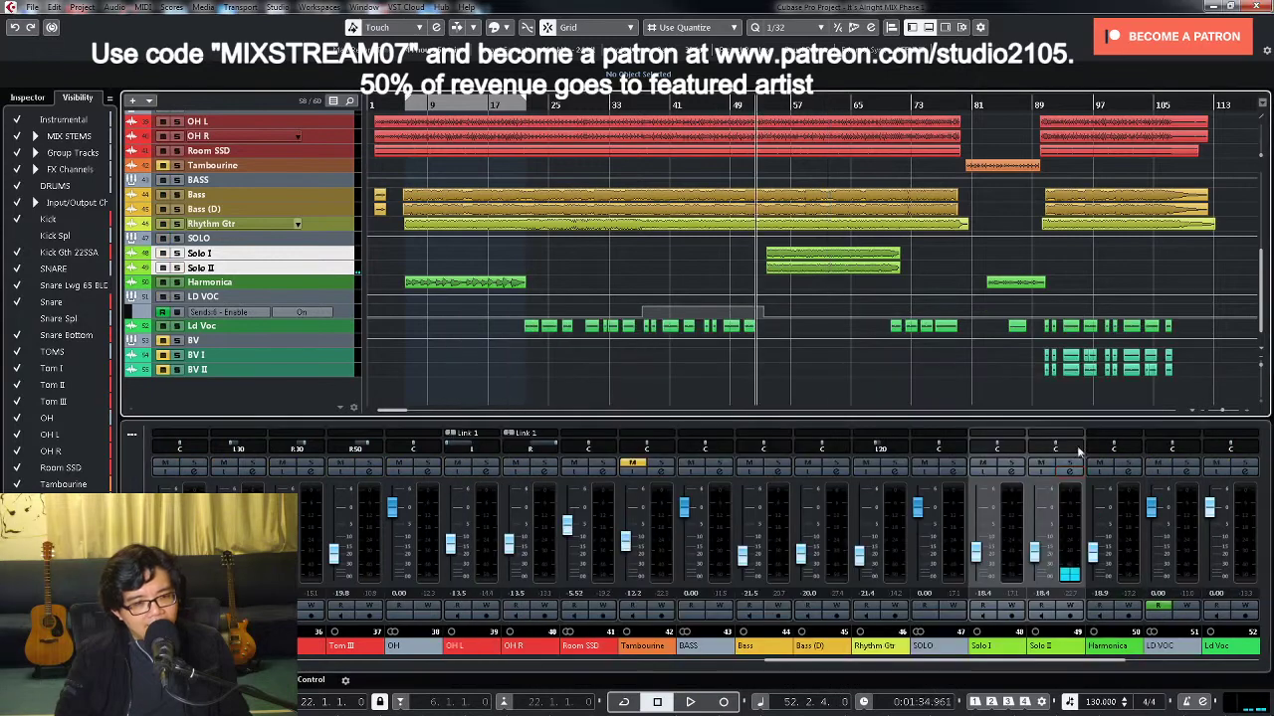
{"action": "left_click_drag", "start_coordinate": [976, 554], "coordinate": [978, 550]}
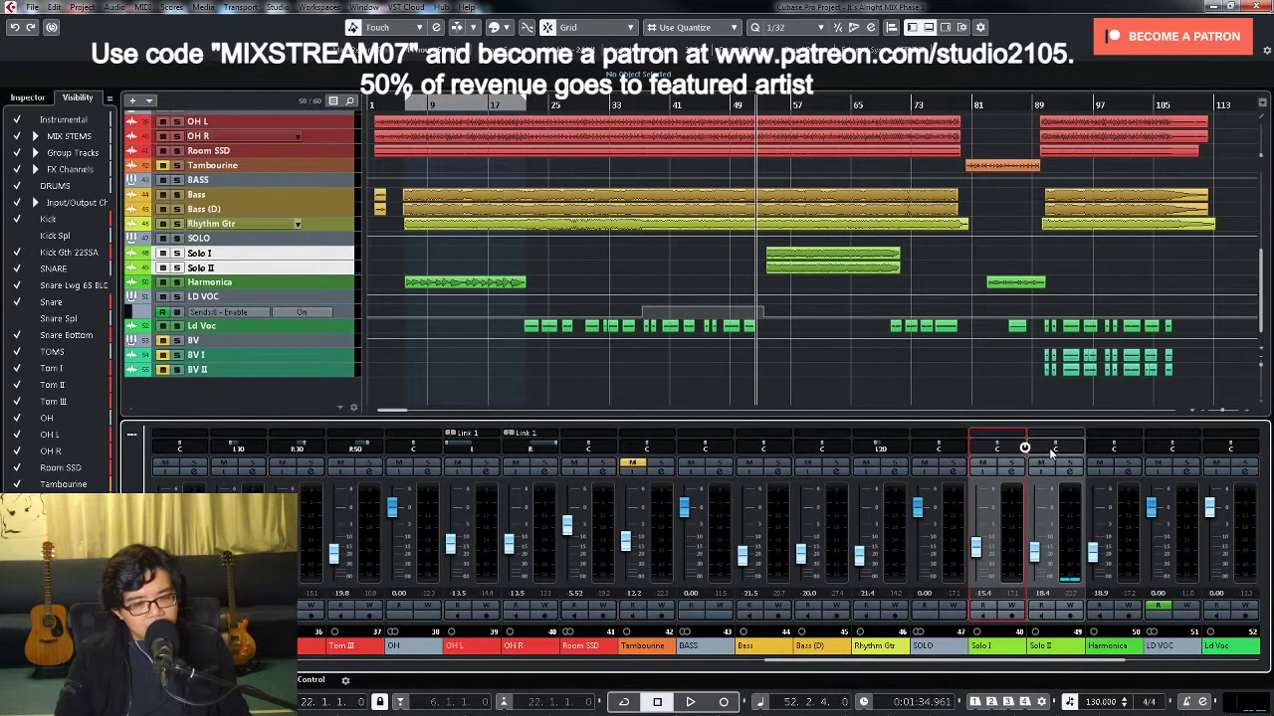
{"action": "key", "text": "space"}
{"action": "left_click_drag", "start_coordinate": [1053, 449], "coordinate": [1065, 449]}
Step: Balance the solo guitars in the mix with Solo I at about -17.4 dB and Solo II at about -16.2 dB
{"action": "left_click_drag", "start_coordinate": [1036, 550], "coordinate": [978, 547]}
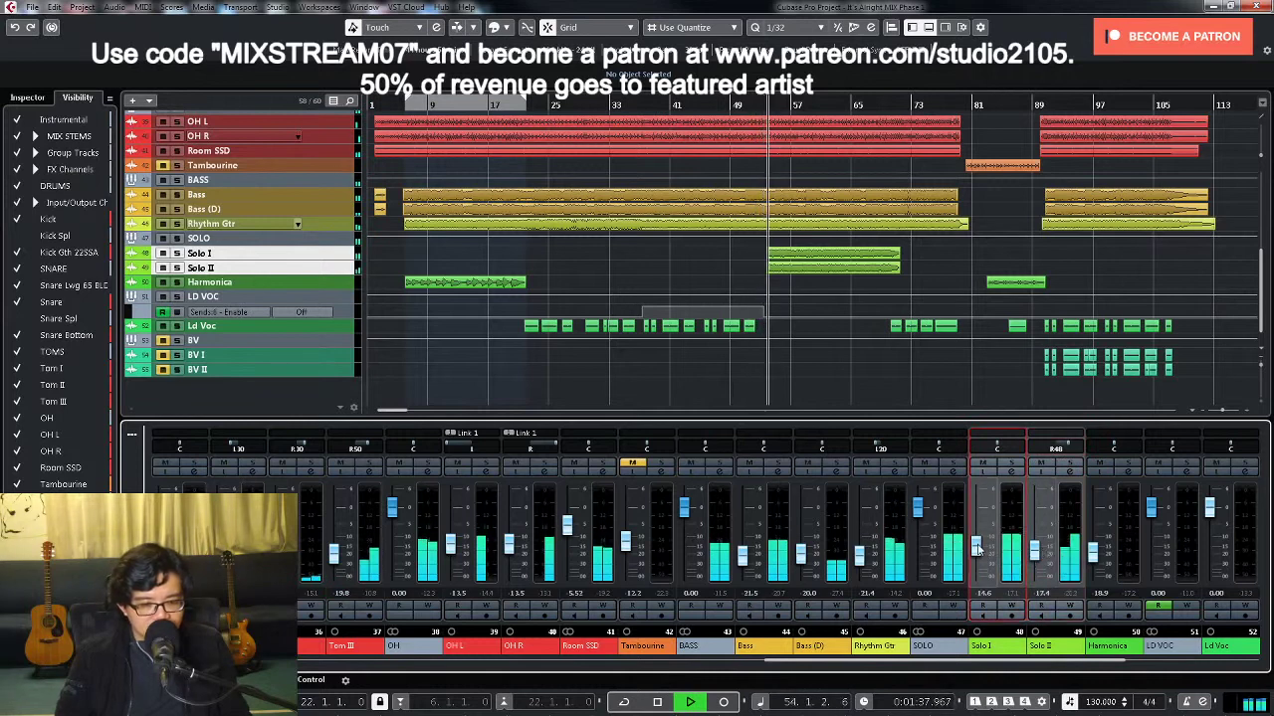
{"action": "left_click", "coordinate": [1034, 552]}
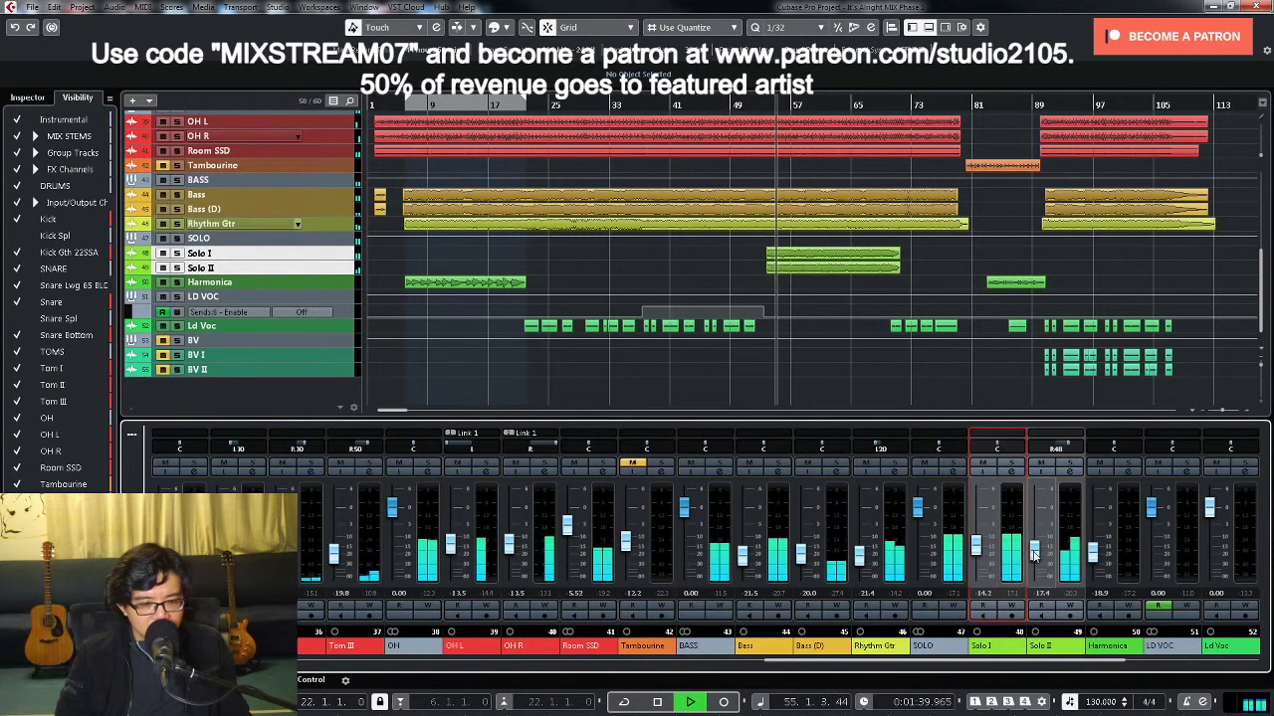
{"action": "left_click_drag", "start_coordinate": [979, 546], "coordinate": [988, 557]}
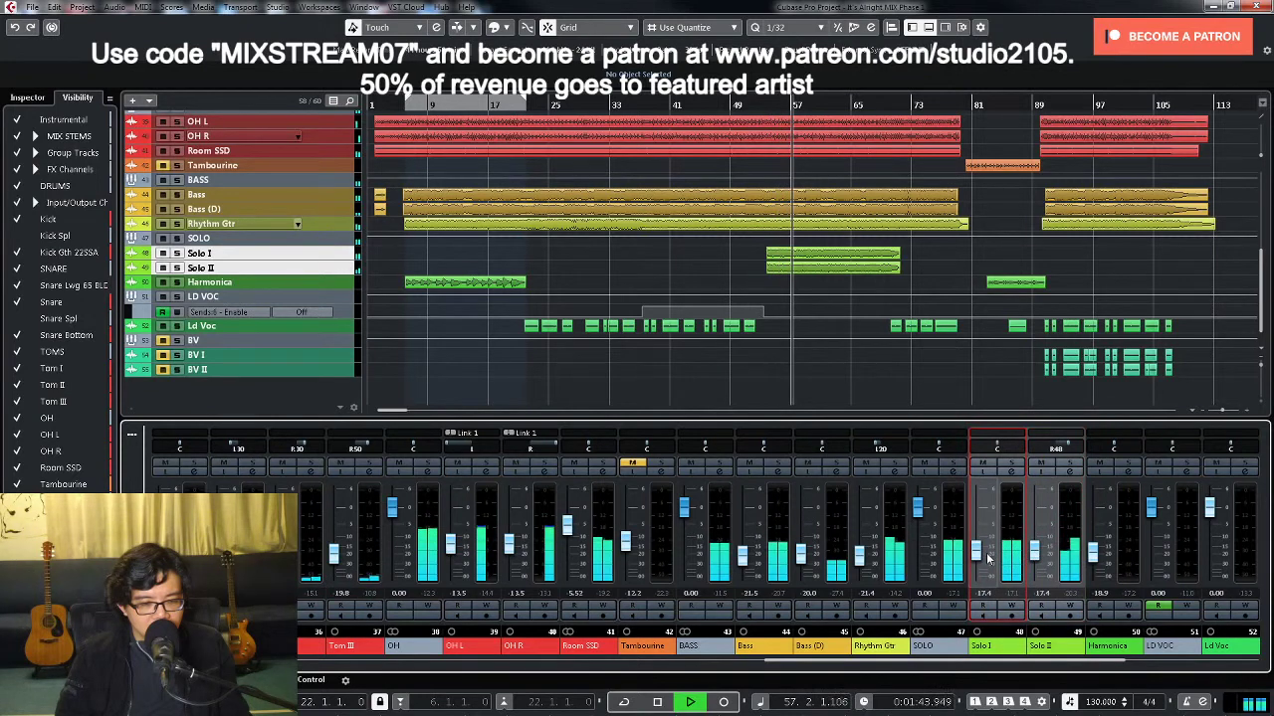
{"action": "left_click", "coordinate": [1043, 559]}
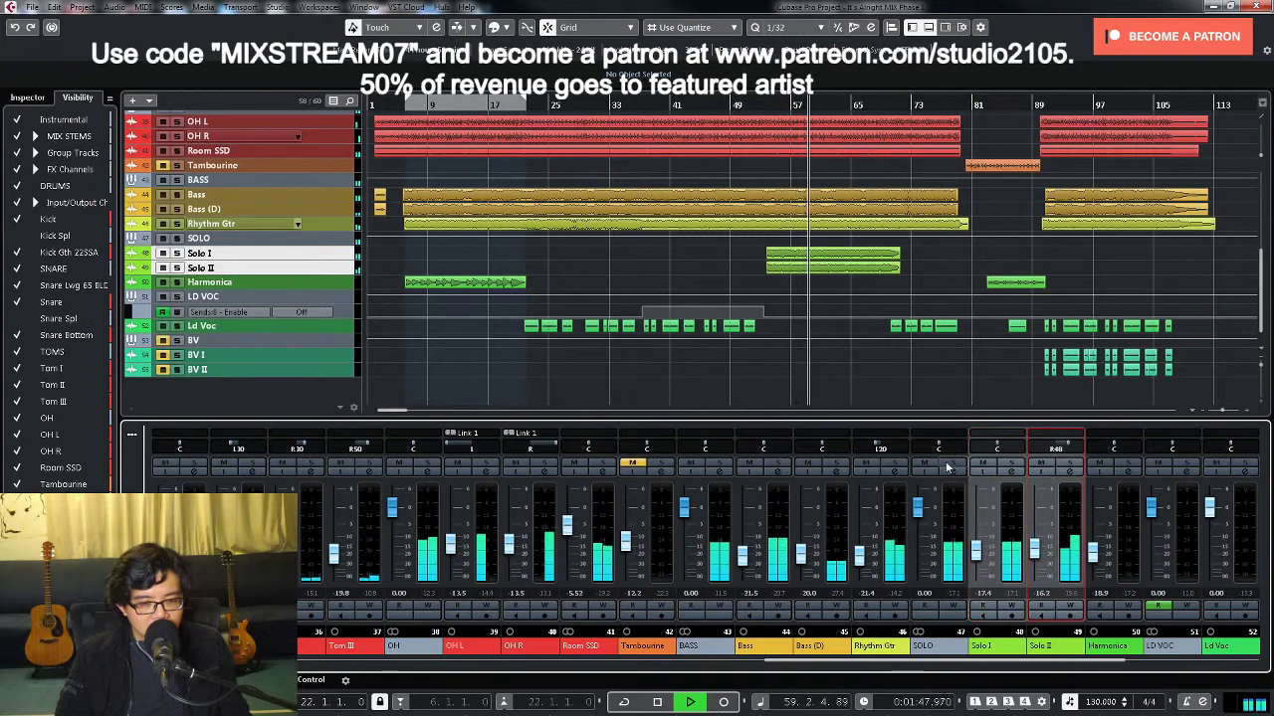
Step: Route Solo II's output to the SOLO group and lower its fader to about -19.3 dB
{"action": "left_click", "coordinate": [1070, 469]}
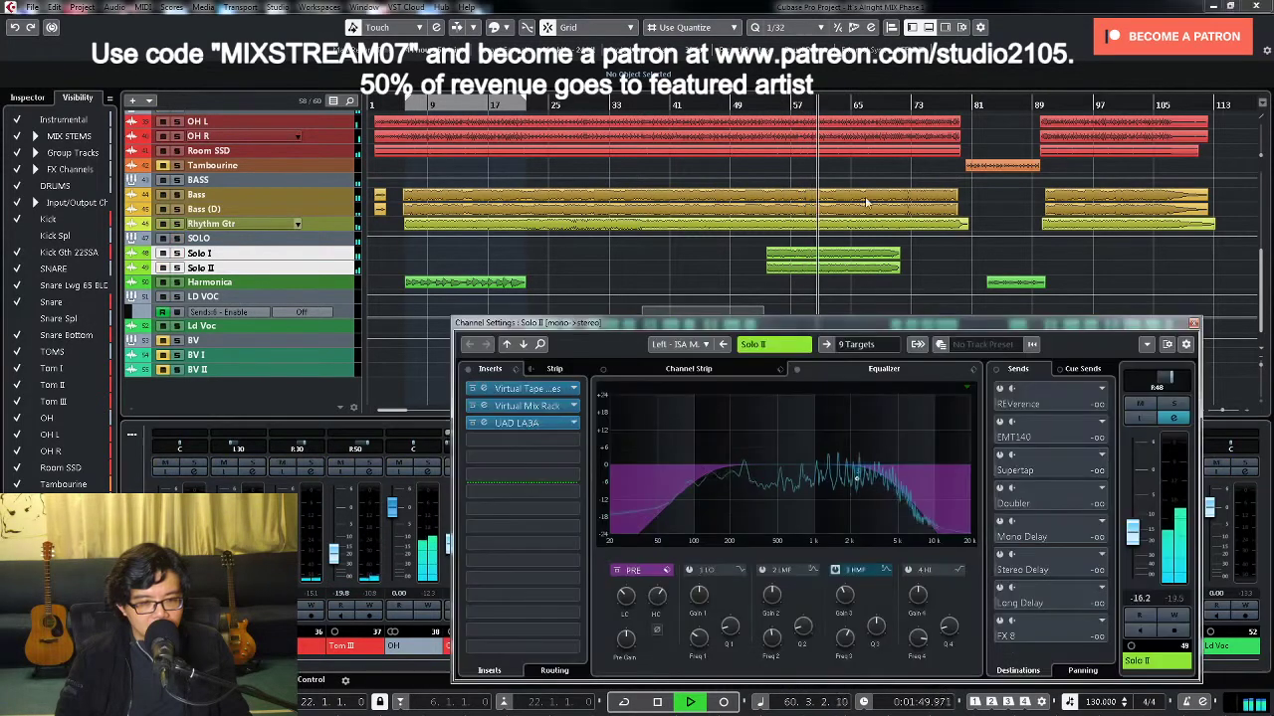
{"action": "left_click", "coordinate": [1034, 420]}
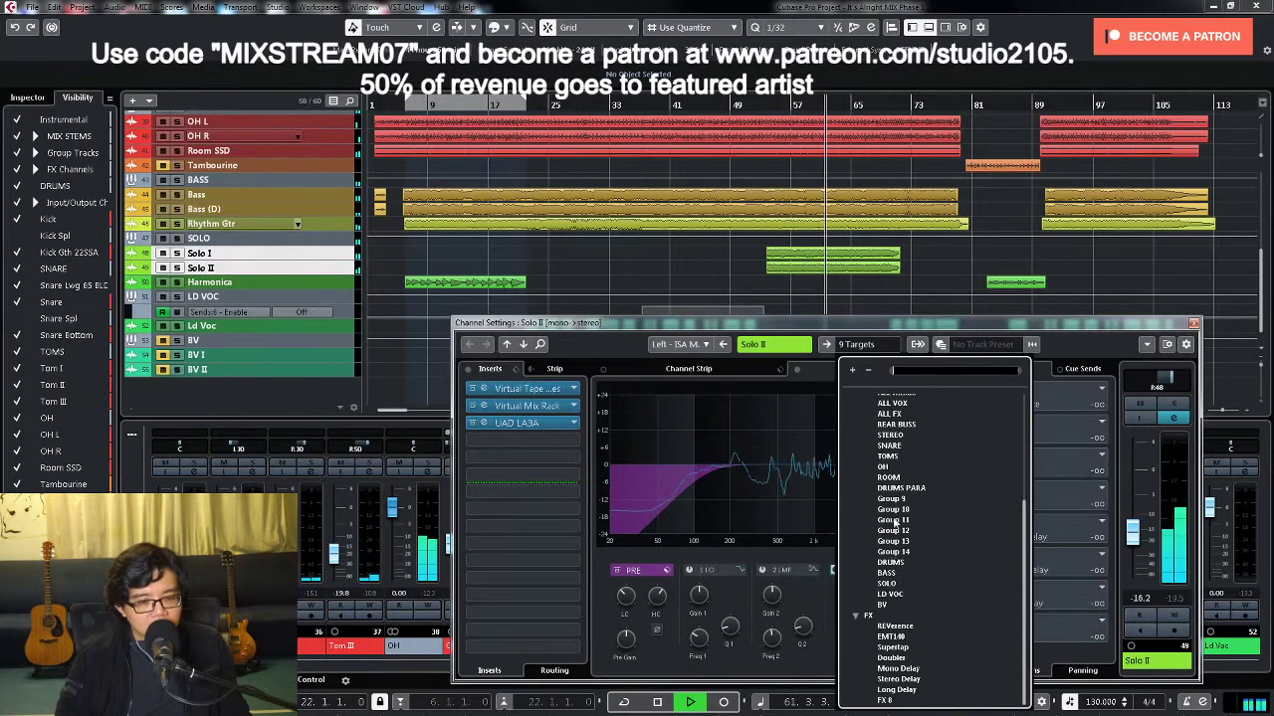
{"action": "left_click", "coordinate": [894, 519]}
{"action": "left_click", "coordinate": [1192, 323]}
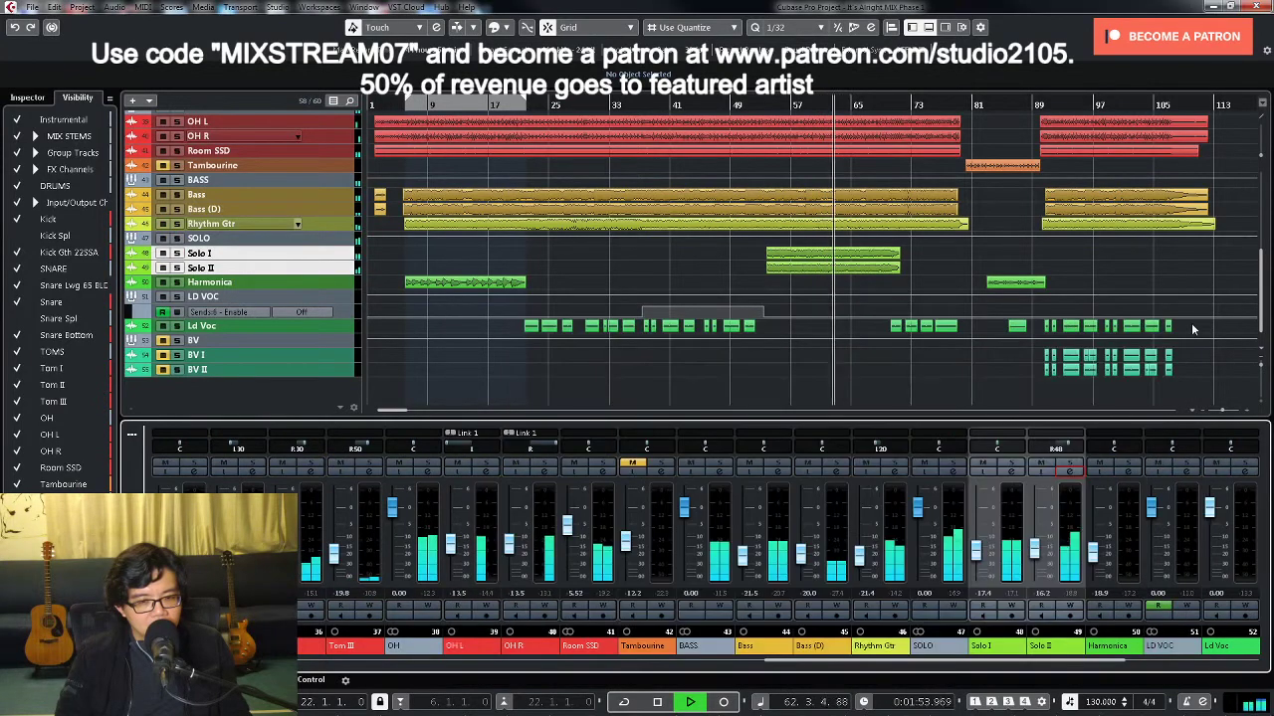
{"action": "left_click", "coordinate": [1034, 554]}
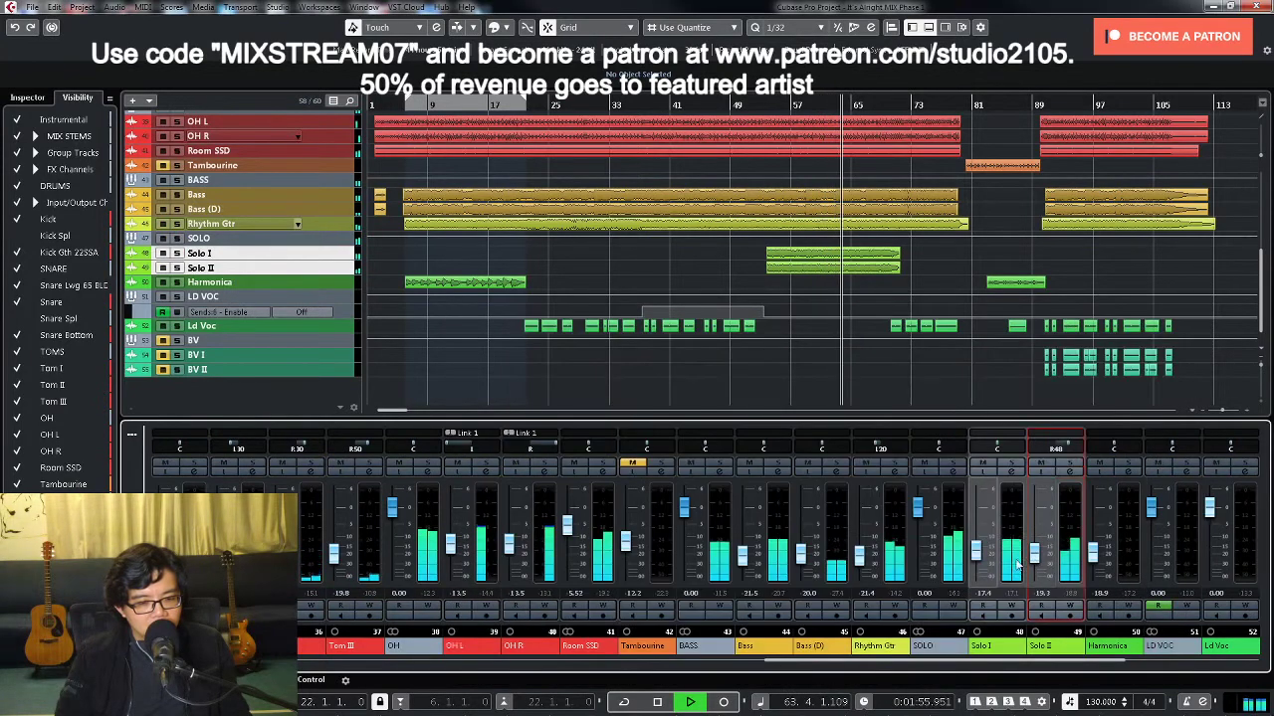
Step: Lower Solo I to about -18.4 dB against Solo II during playback and stop the transport
{"action": "left_click", "coordinate": [977, 553]}
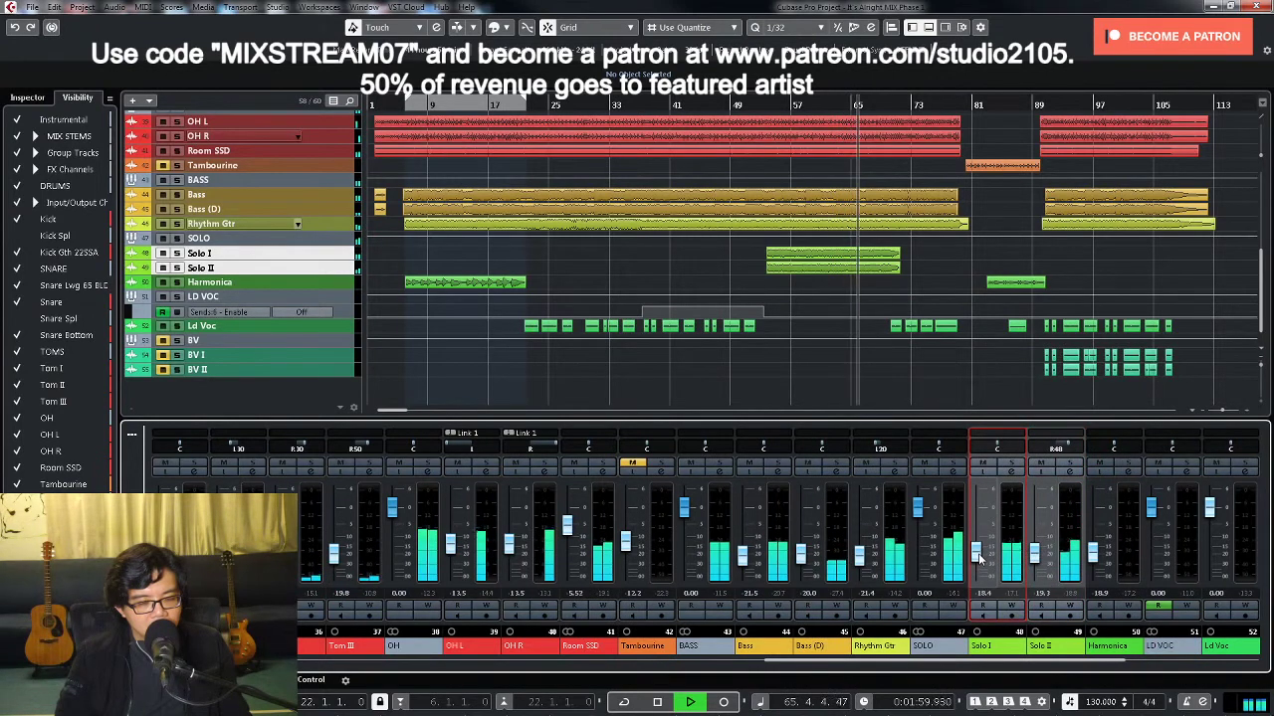
{"action": "left_click", "coordinate": [1031, 565]}
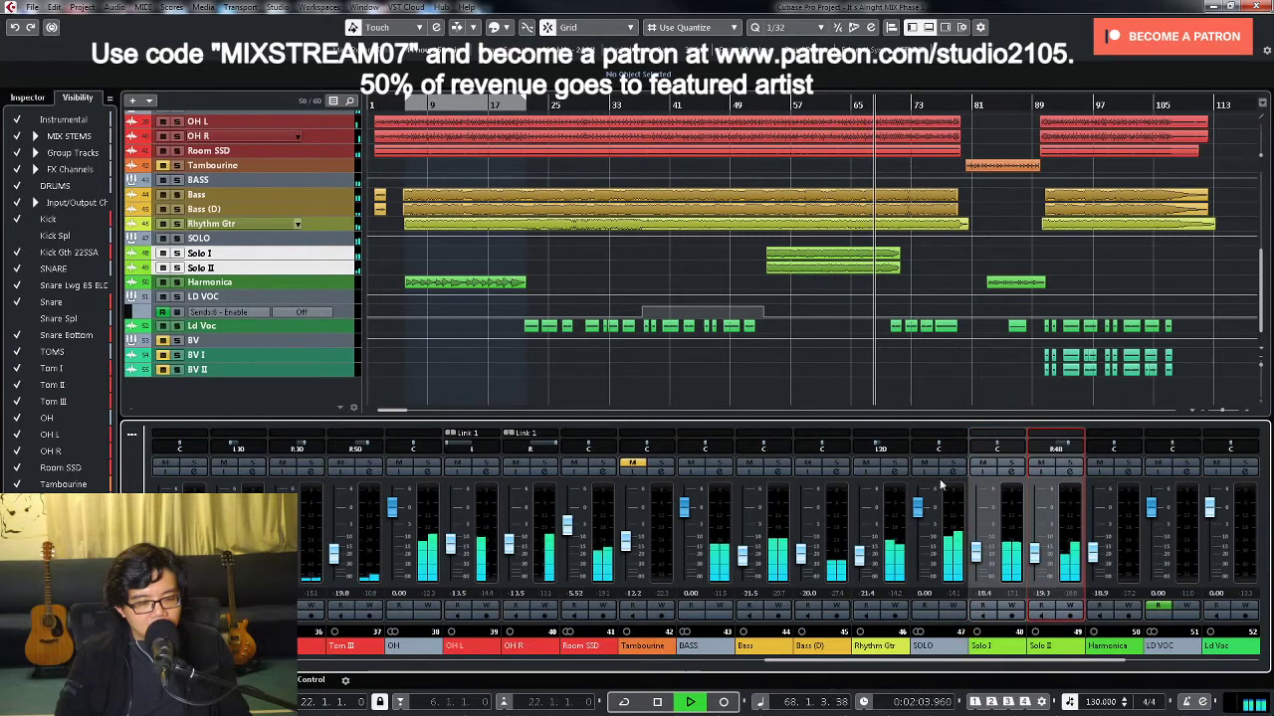
{"action": "key", "text": "space"}
Step: Solo the SOLO group, open its channel settings and insert Acon Digital's Multiply in the first available insert slot
{"action": "left_click", "coordinate": [958, 473]}
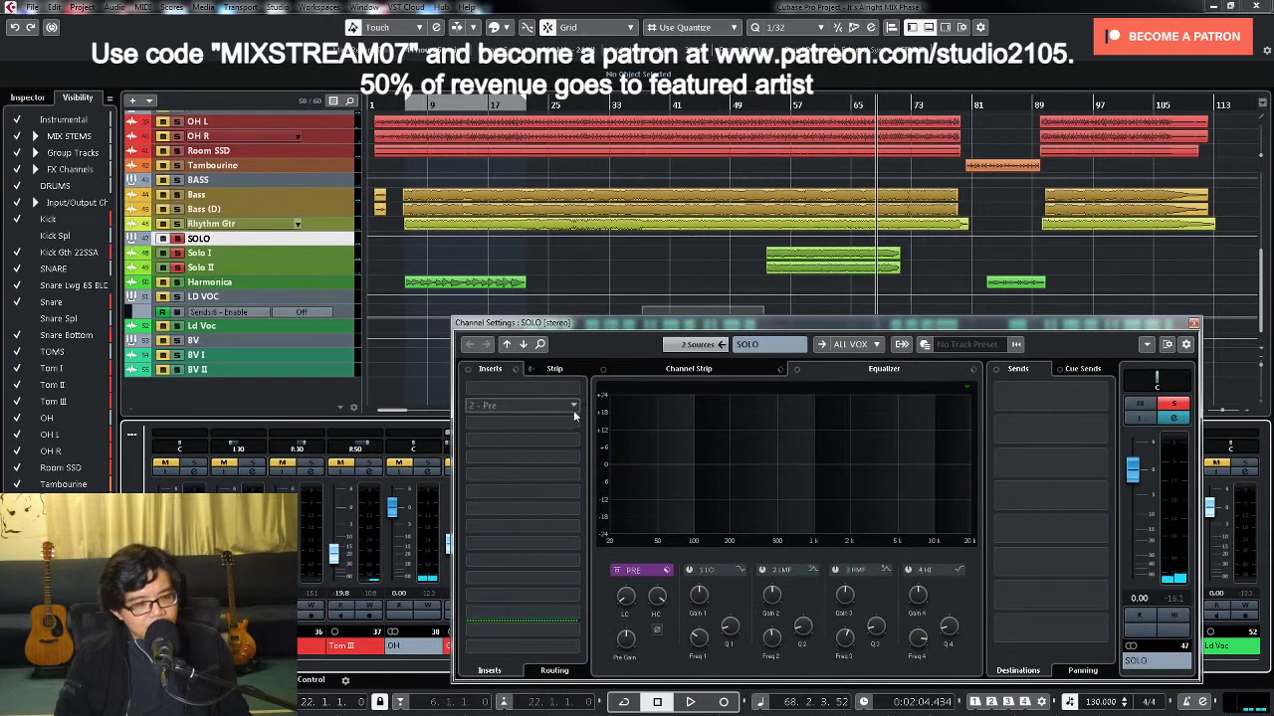
{"action": "left_click", "coordinate": [573, 407]}
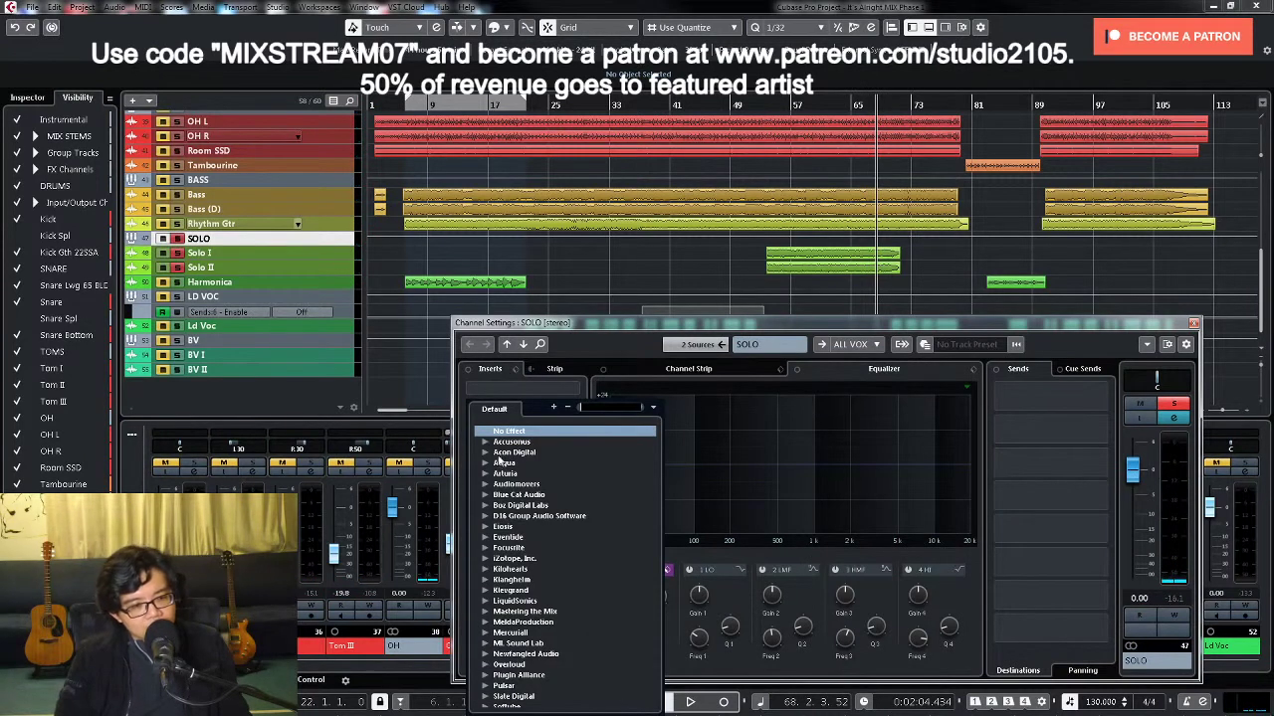
{"action": "left_click", "coordinate": [485, 453]}
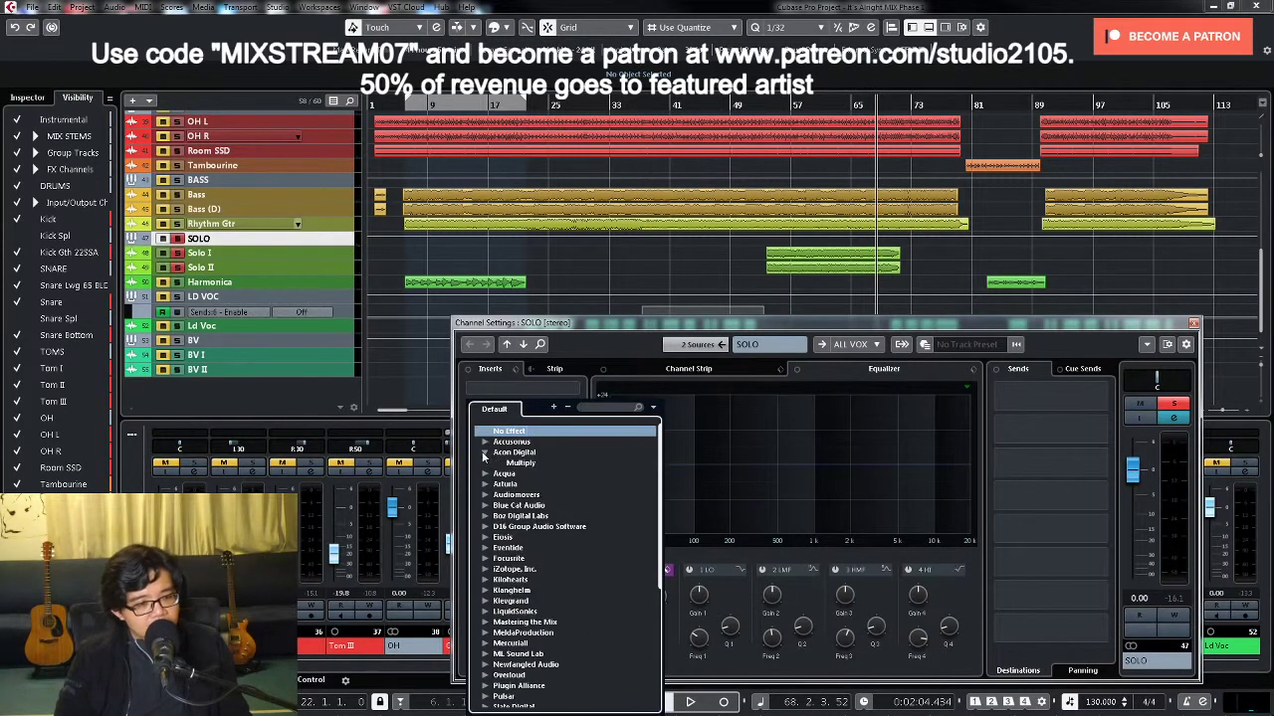
{"action": "left_click", "coordinate": [520, 464]}
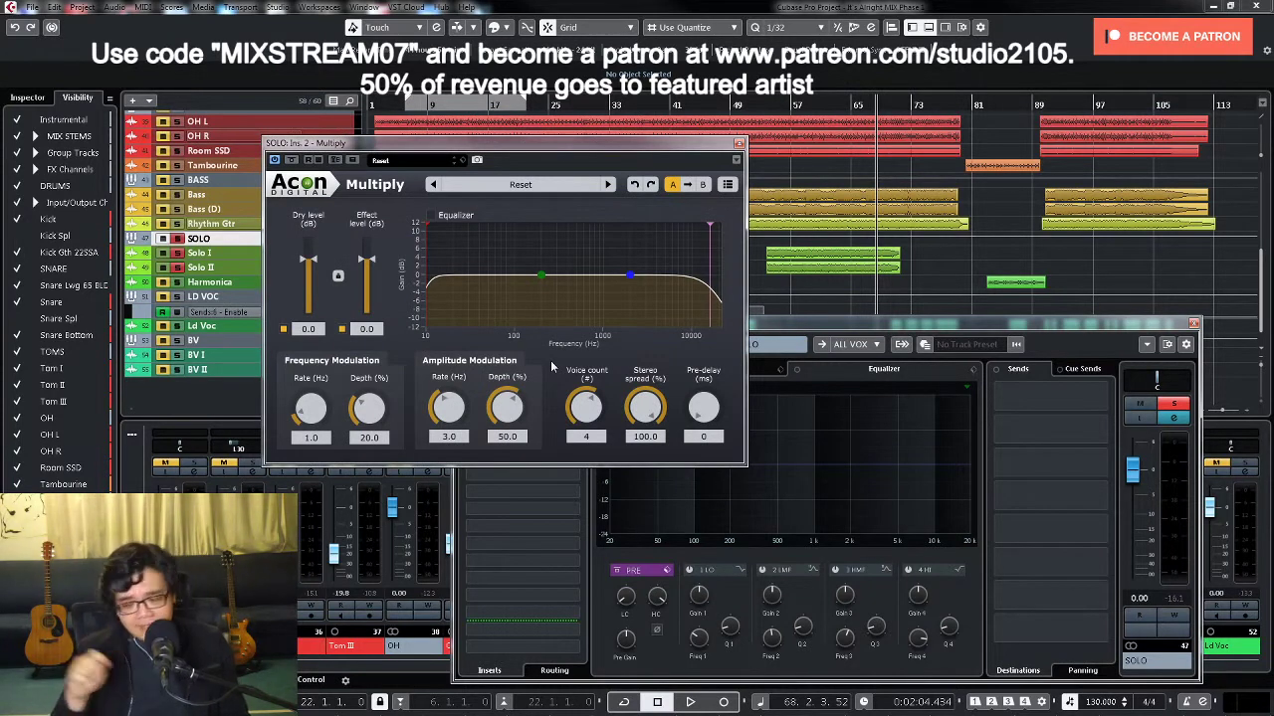
Step: Load Multiply's Vintage lead preset and set its effect level to about -9.1 dB
{"action": "left_click", "coordinate": [576, 192]}
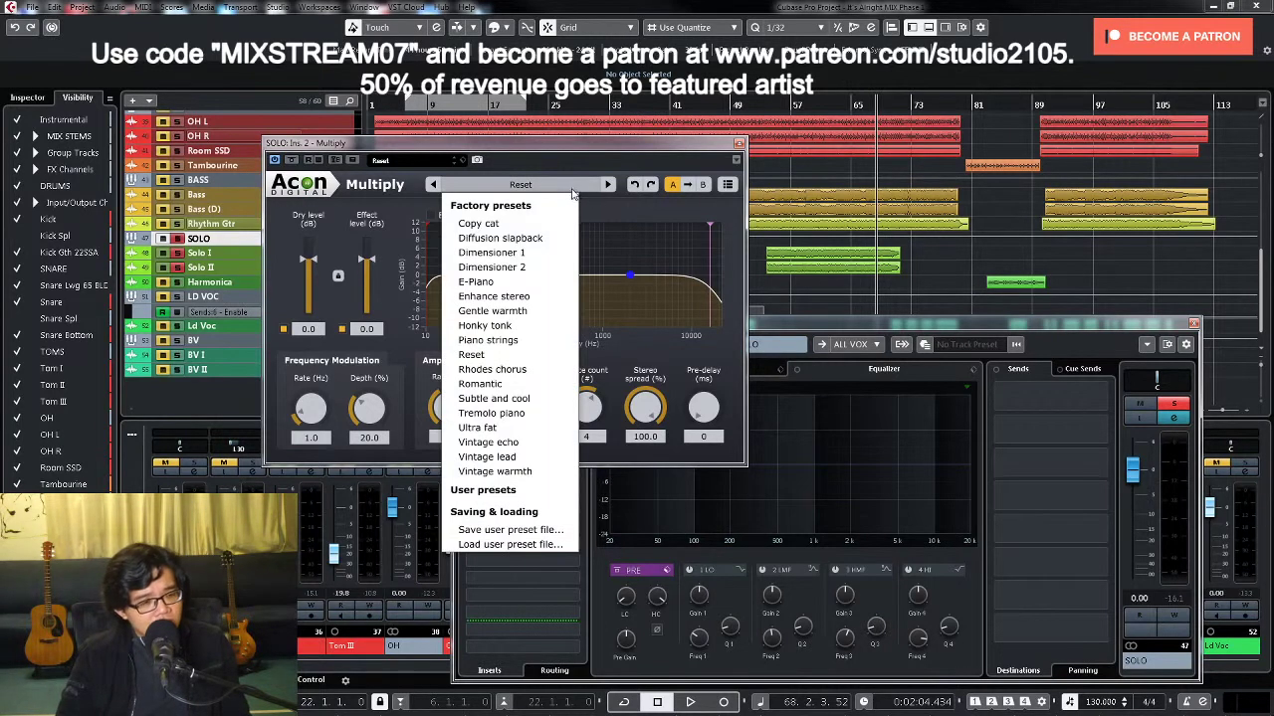
{"action": "left_click", "coordinate": [516, 460]}
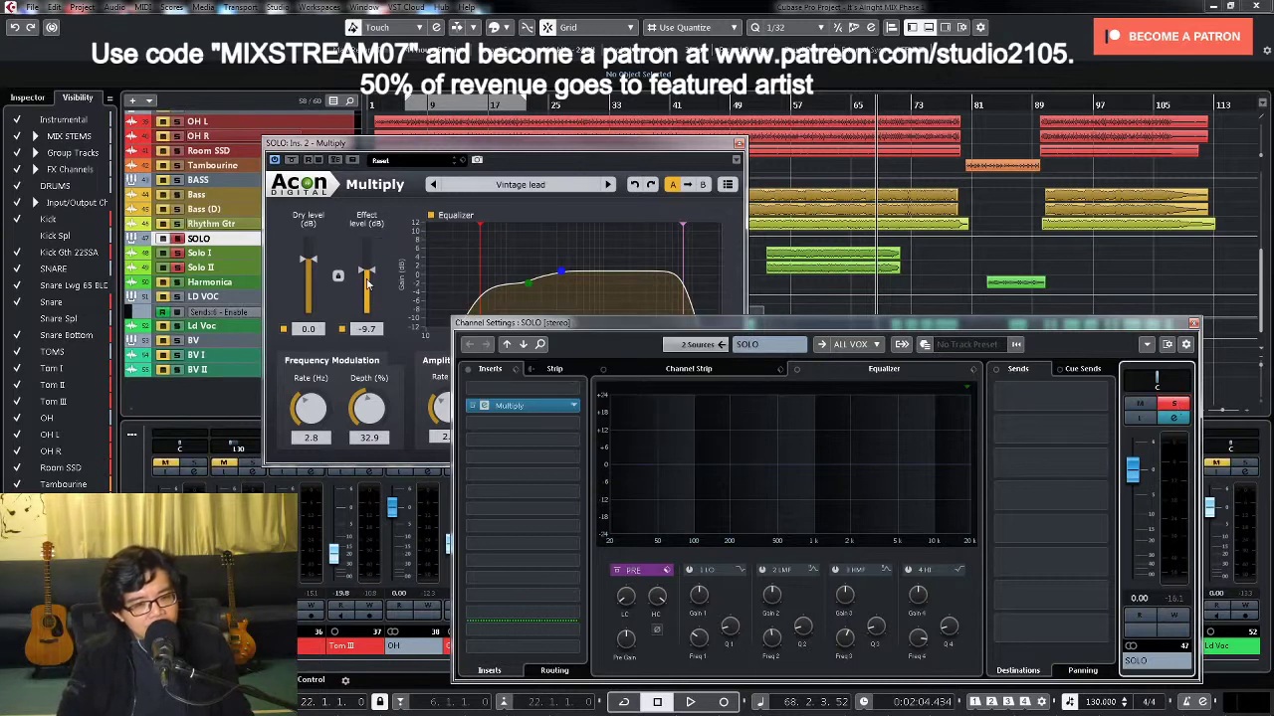
{"action": "left_click_drag", "start_coordinate": [369, 276], "coordinate": [376, 275]}
Step: Audition the SOLO group from about bar 53, unsolo it to hear the full mix and close its channel settings
{"action": "key", "text": "space"}
{"action": "key", "text": "space"}
{"action": "left_click", "coordinate": [769, 107]}
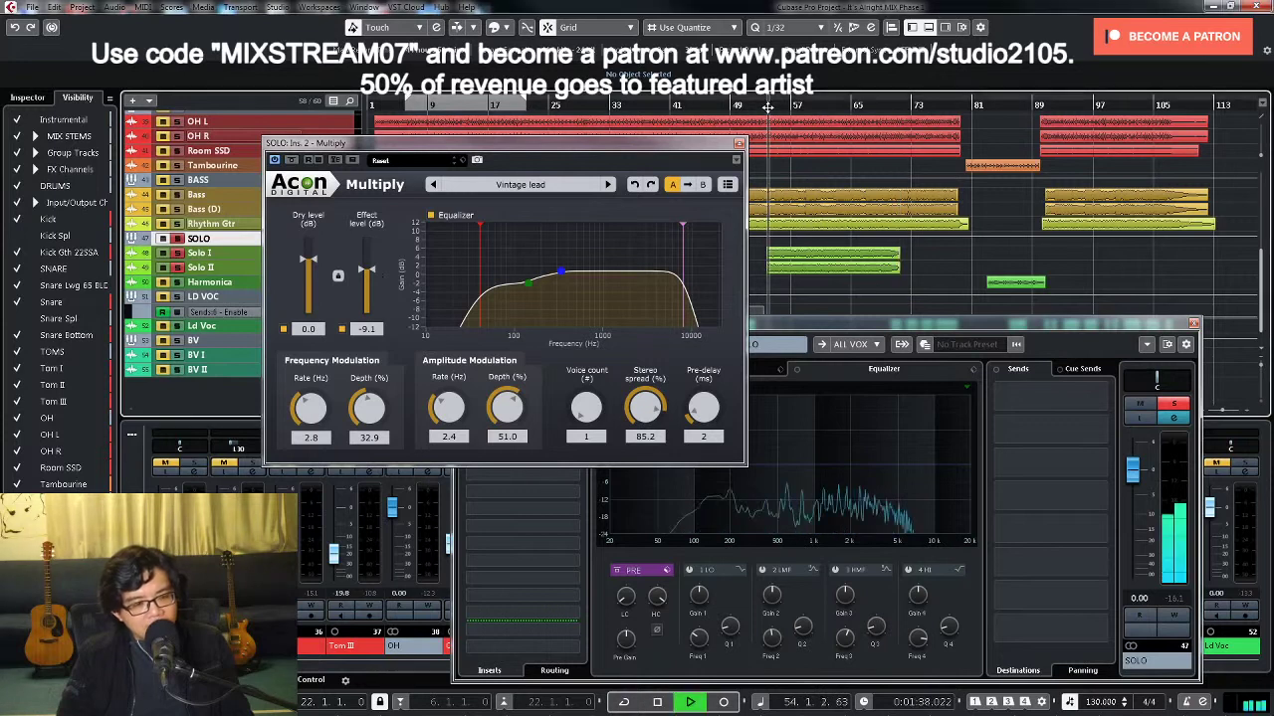
{"action": "left_click", "coordinate": [1171, 405]}
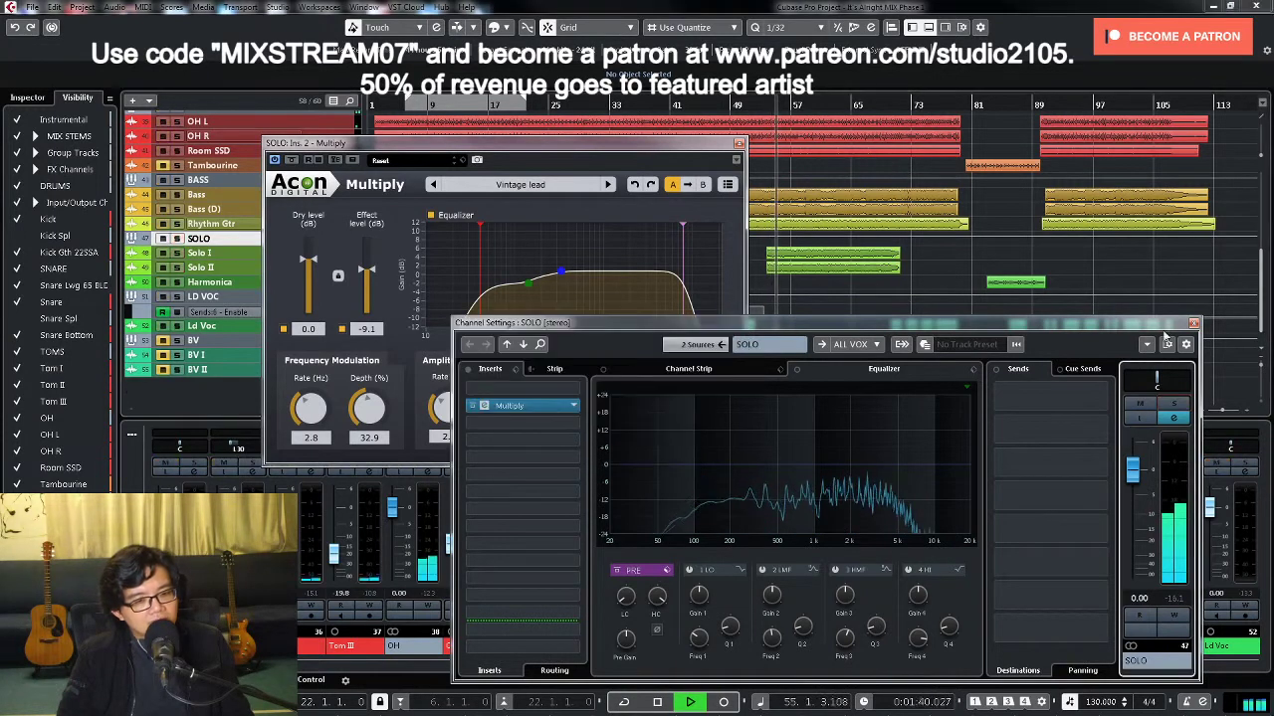
{"action": "key", "text": "Escape"}
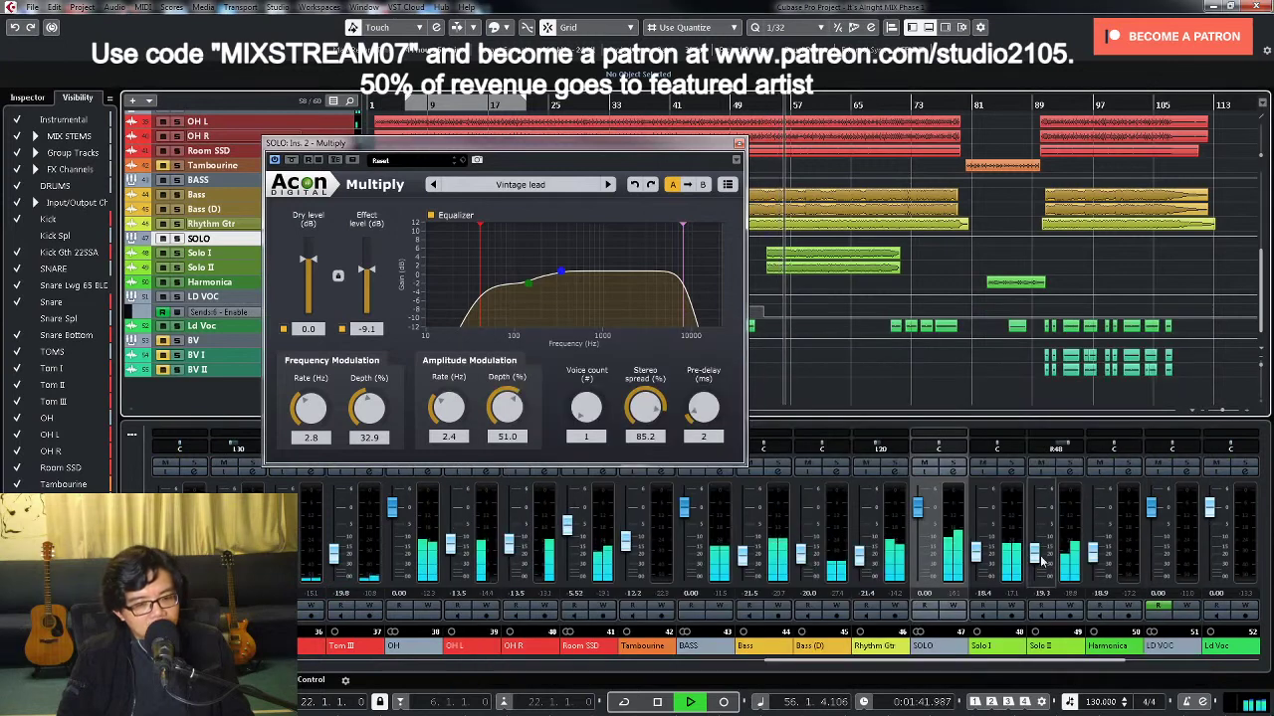
Step: Pan Solo II to center, lower its fader to about -21.4 dB and stop playback
{"action": "left_click_drag", "start_coordinate": [1042, 562], "coordinate": [1036, 564]}
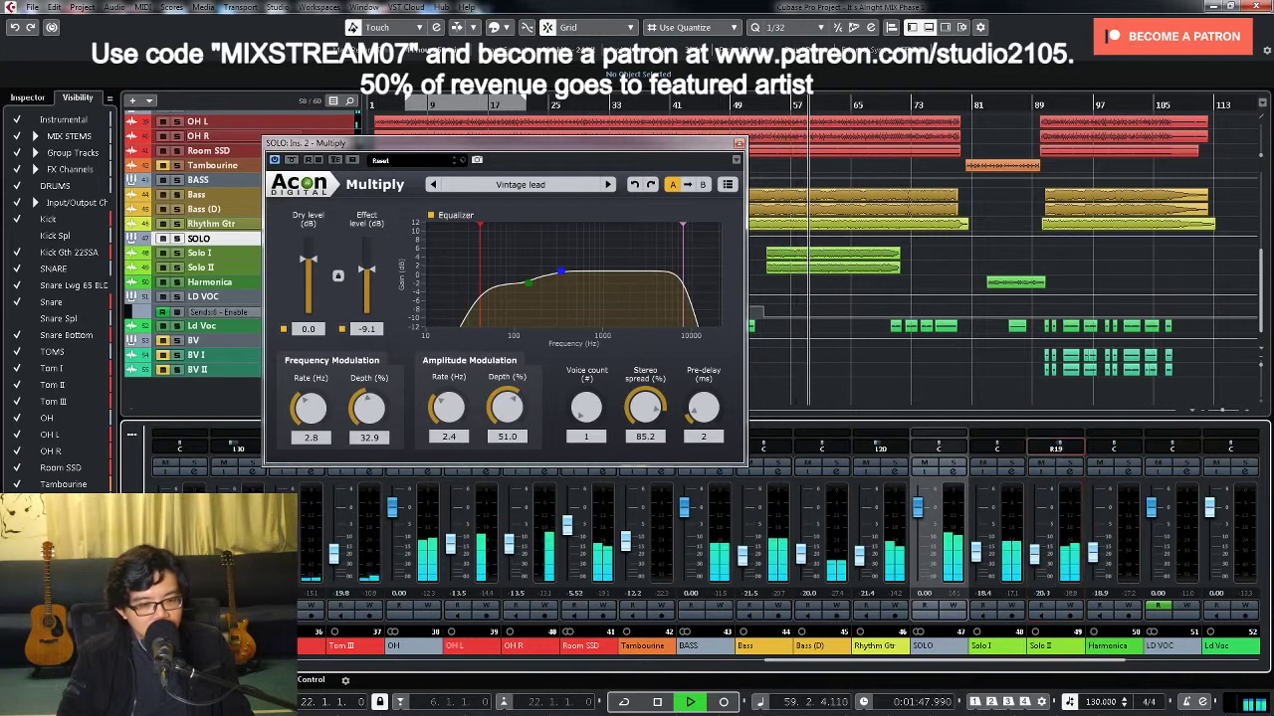
{"action": "left_click", "coordinate": [1038, 557]}
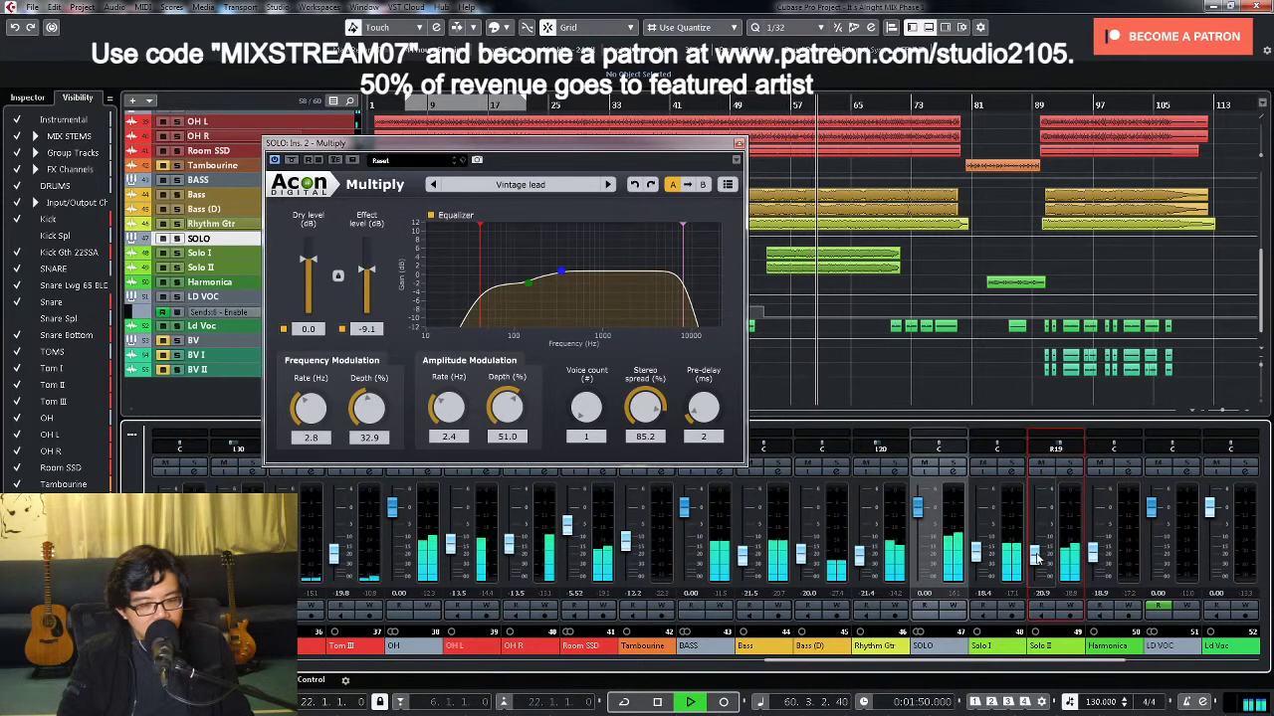
{"action": "key", "text": "space"}
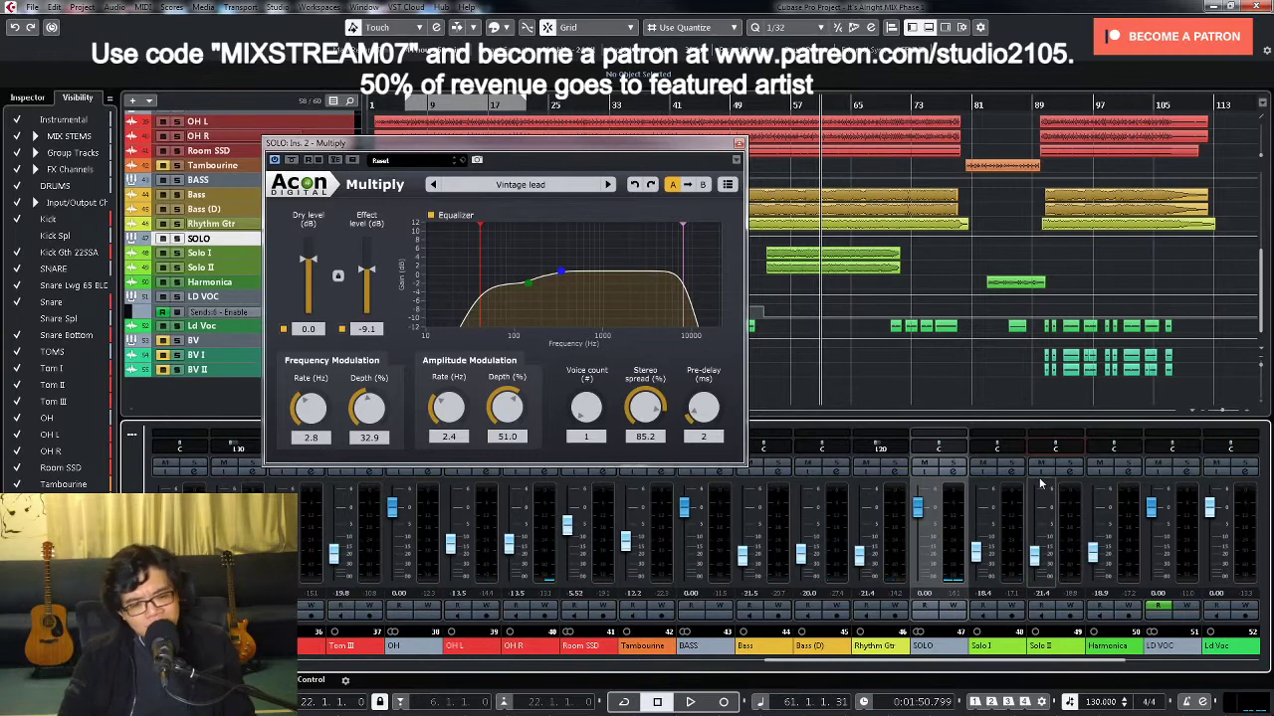
Step: Replay the guitar solo section and lower Solo I to about -19.8 dB and Solo II to about -24.5 dB
{"action": "key", "text": "space"}
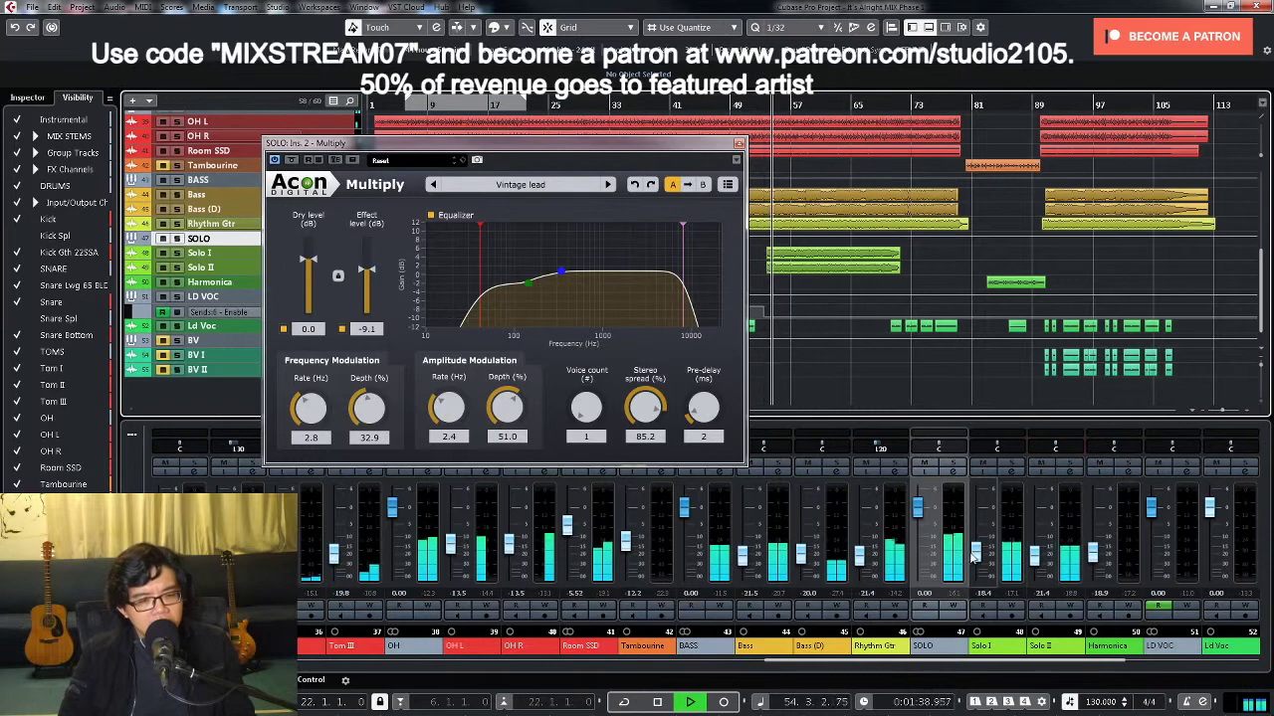
{"action": "left_click", "coordinate": [979, 554]}
{"action": "left_click", "coordinate": [1035, 560]}
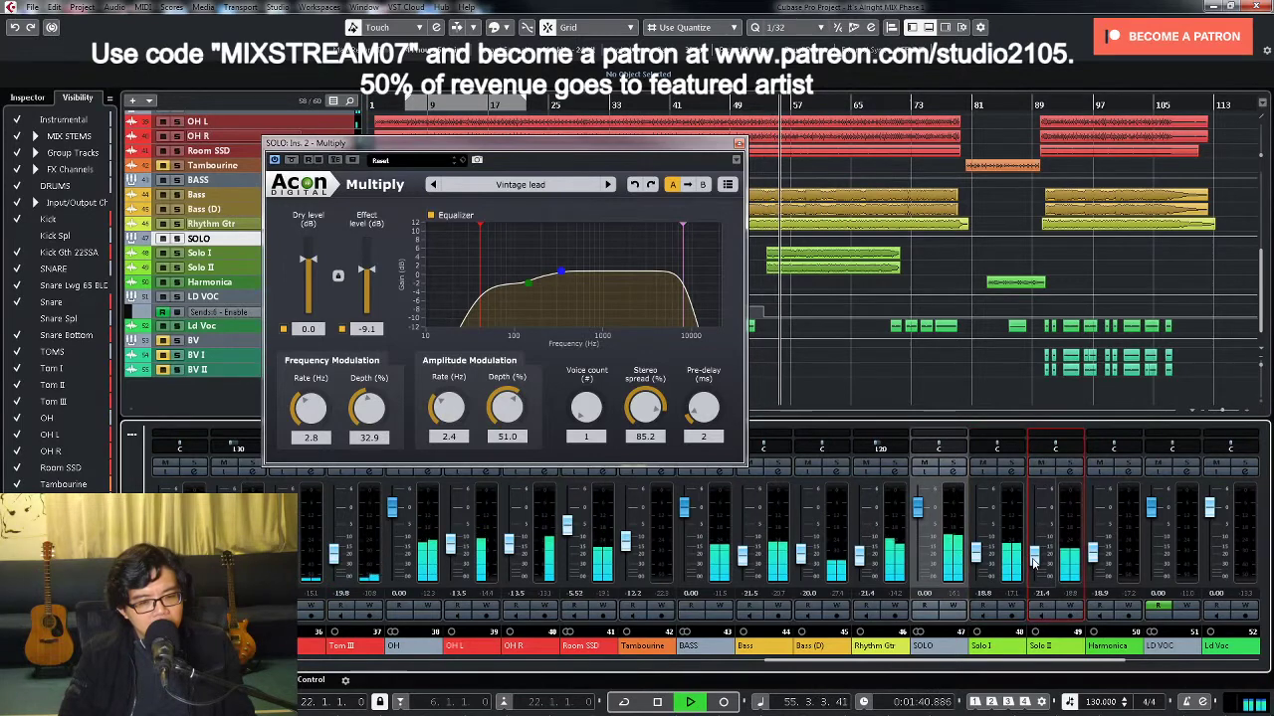
{"action": "left_click_drag", "start_coordinate": [1035, 563], "coordinate": [1035, 568]}
{"action": "left_click", "coordinate": [979, 563]}
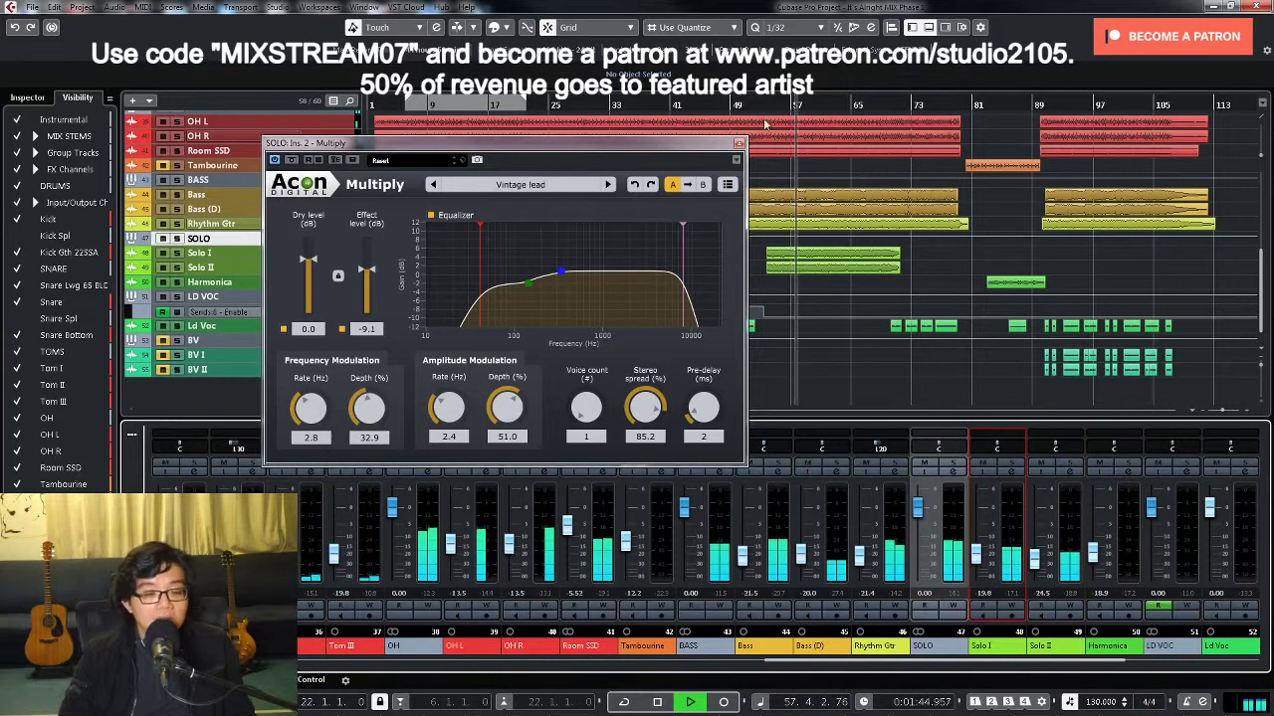
Step: Close the Multiply plugin, replay the passage from around bar 49, and set Solo II to -22.6 dB and Solo I to -18.4 dB
{"action": "left_click", "coordinate": [738, 143]}
{"action": "left_click", "coordinate": [732, 106]}
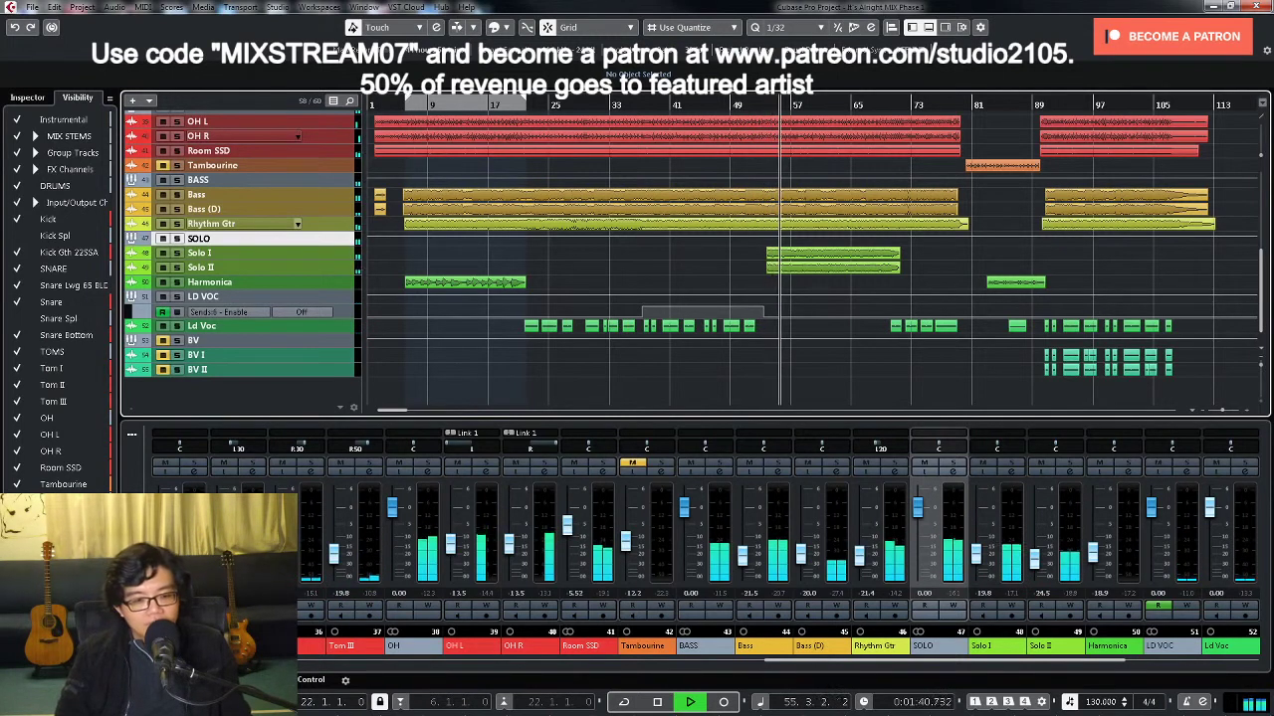
{"action": "left_click", "coordinate": [1033, 563]}
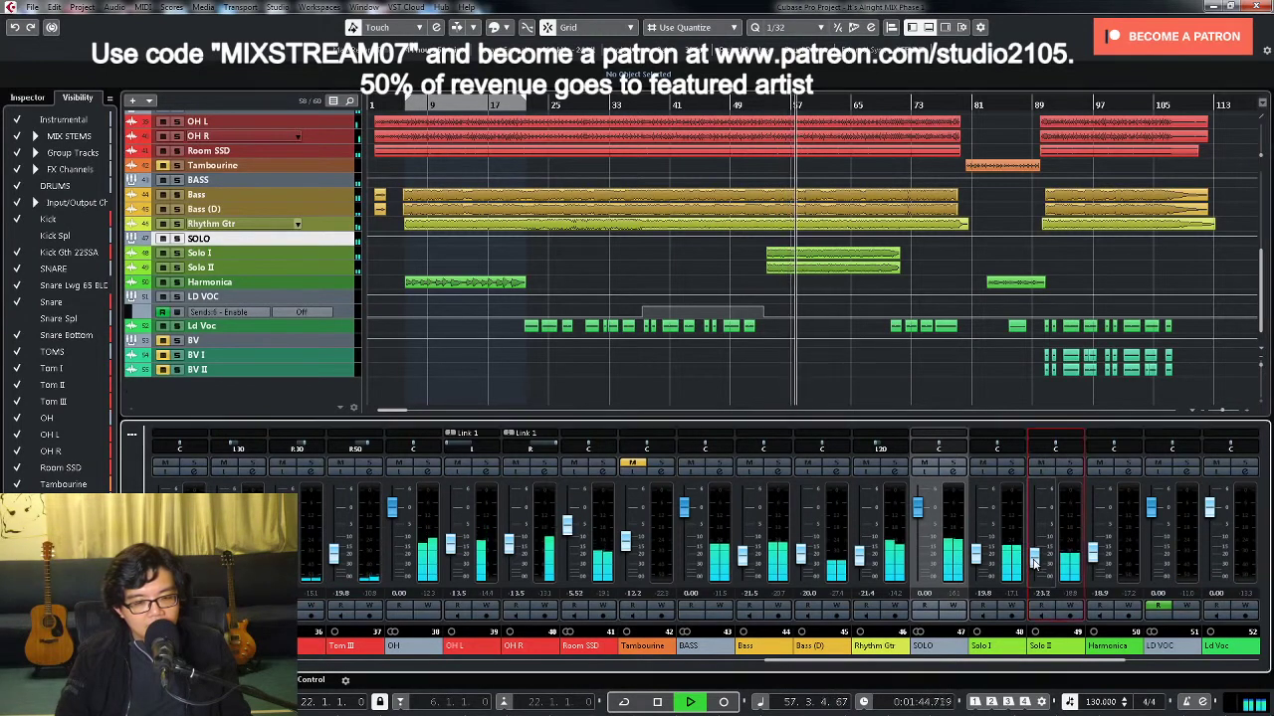
{"action": "left_click", "coordinate": [981, 563]}
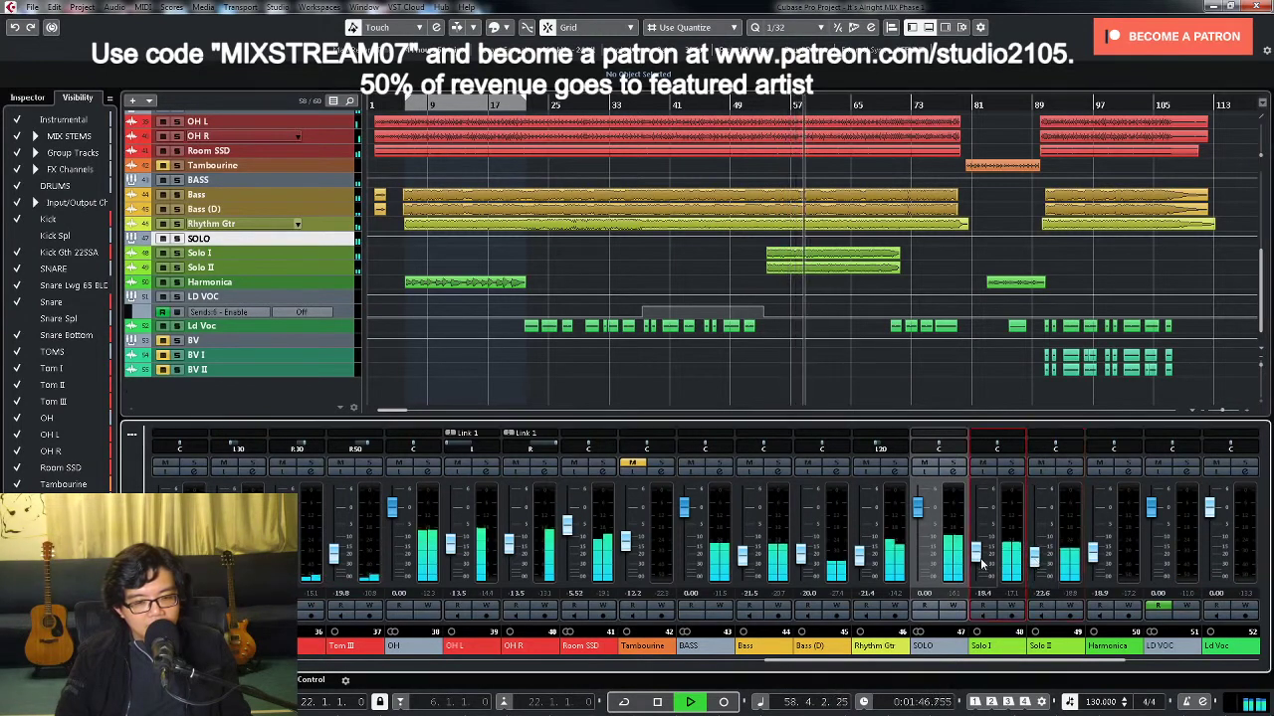
Step: Try to load UAD EP-34 Tape Echo in the third insert slot of the SOLO group channel
{"action": "left_click", "coordinate": [954, 474]}
{"action": "left_click", "coordinate": [953, 475]}
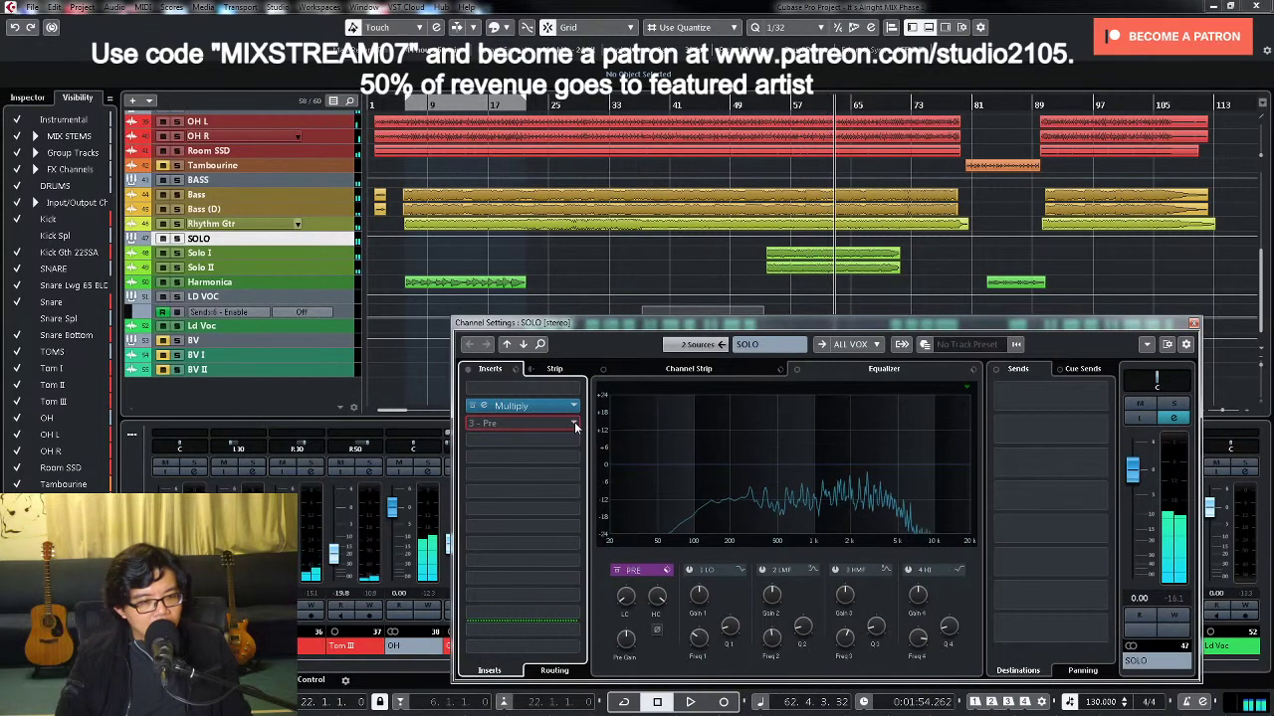
{"action": "left_click", "coordinate": [574, 425]}
{"action": "scroll", "coordinate": [574, 487], "scroll_direction": "down", "scroll_amount": 6}
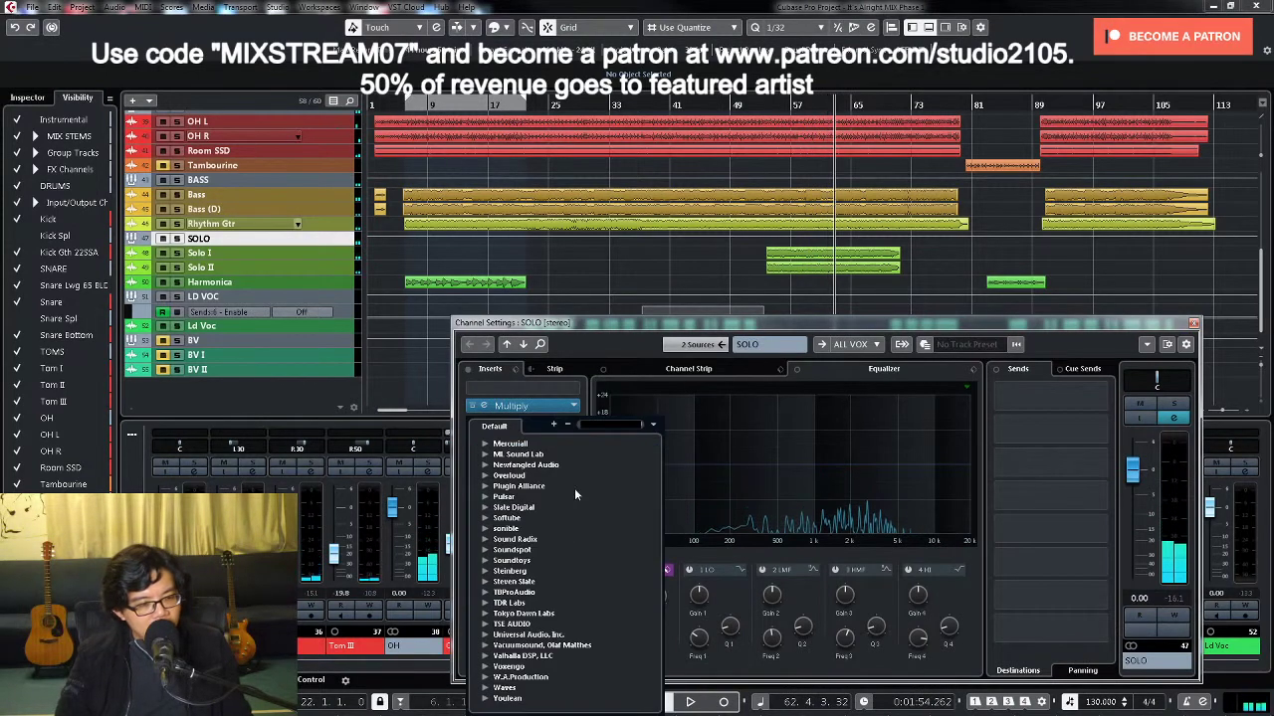
{"action": "left_click", "coordinate": [487, 634]}
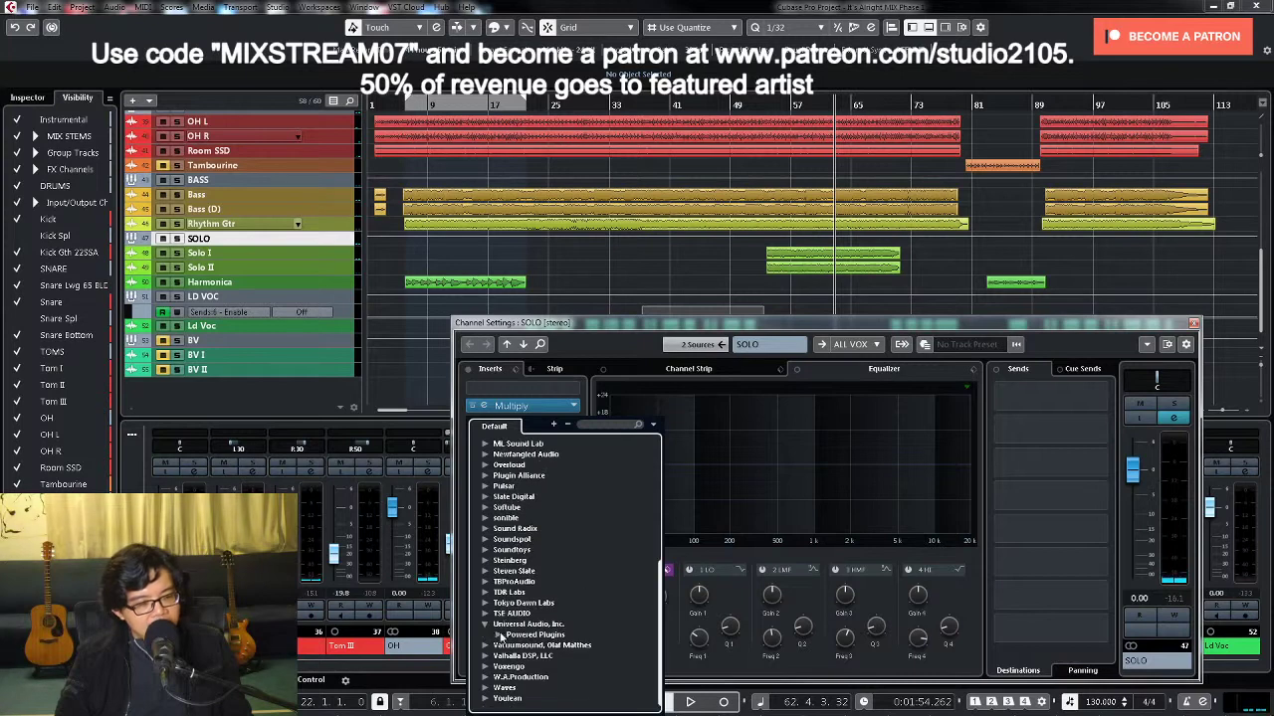
{"action": "left_click", "coordinate": [499, 635]}
{"action": "scroll", "coordinate": [596, 594], "scroll_direction": "down", "scroll_amount": 5}
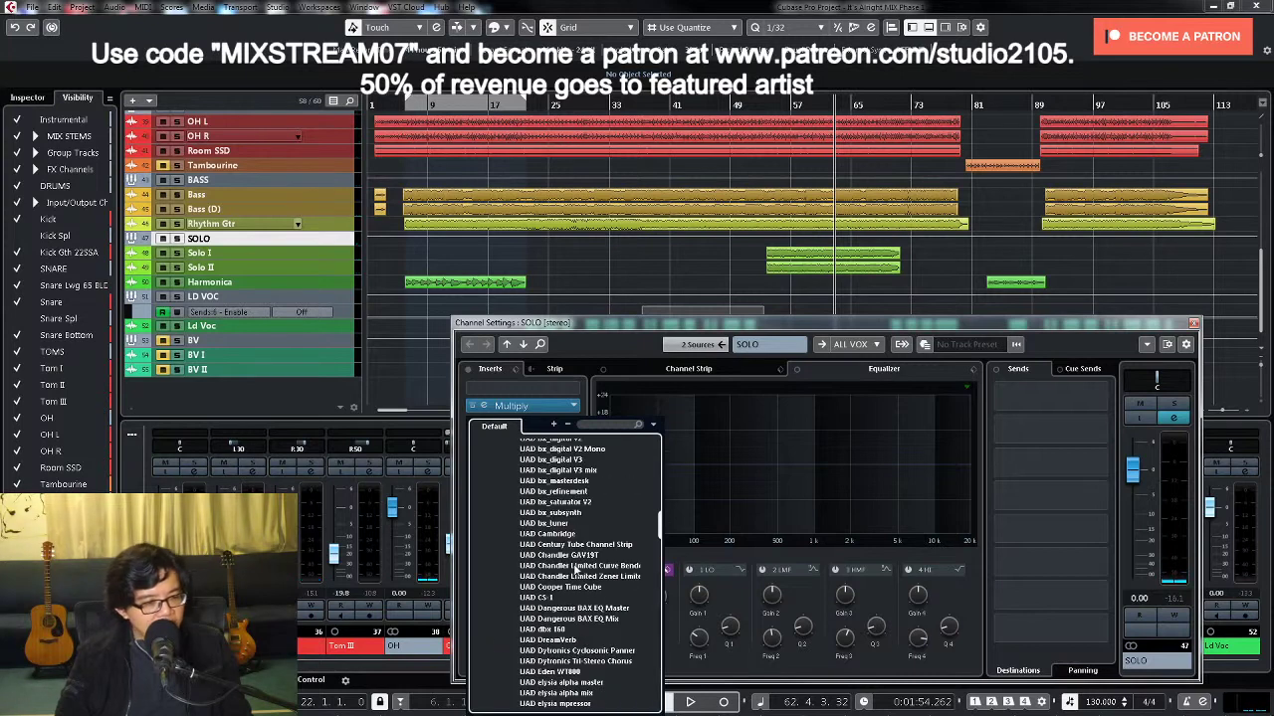
{"action": "scroll", "coordinate": [578, 565], "scroll_direction": "down", "scroll_amount": 9}
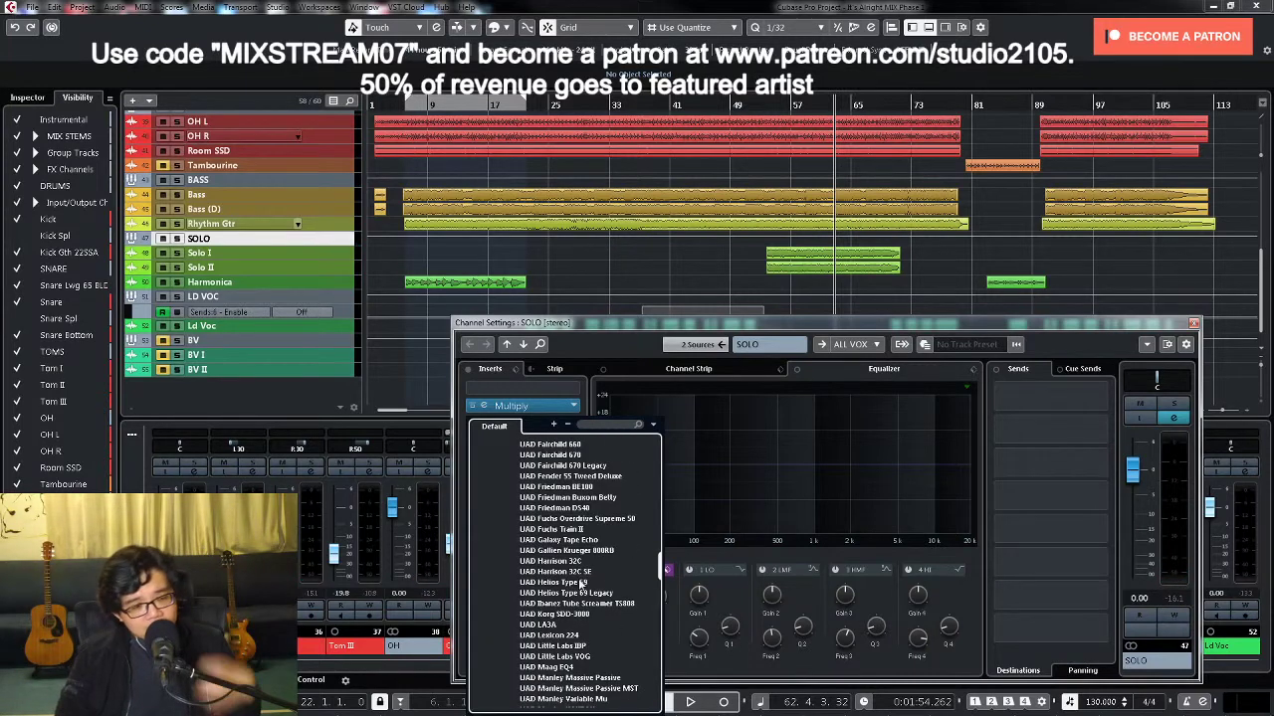
{"action": "scroll", "coordinate": [571, 564], "scroll_direction": "up", "scroll_amount": 3}
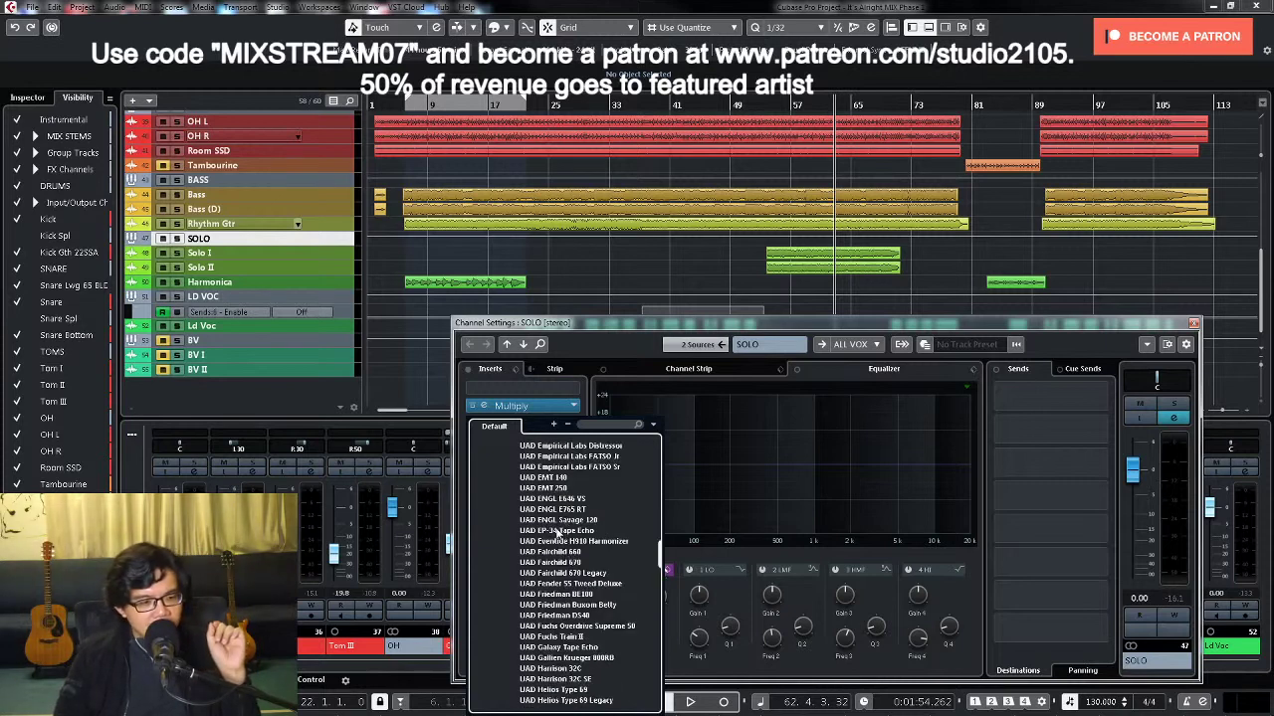
{"action": "left_click", "coordinate": [555, 530]}
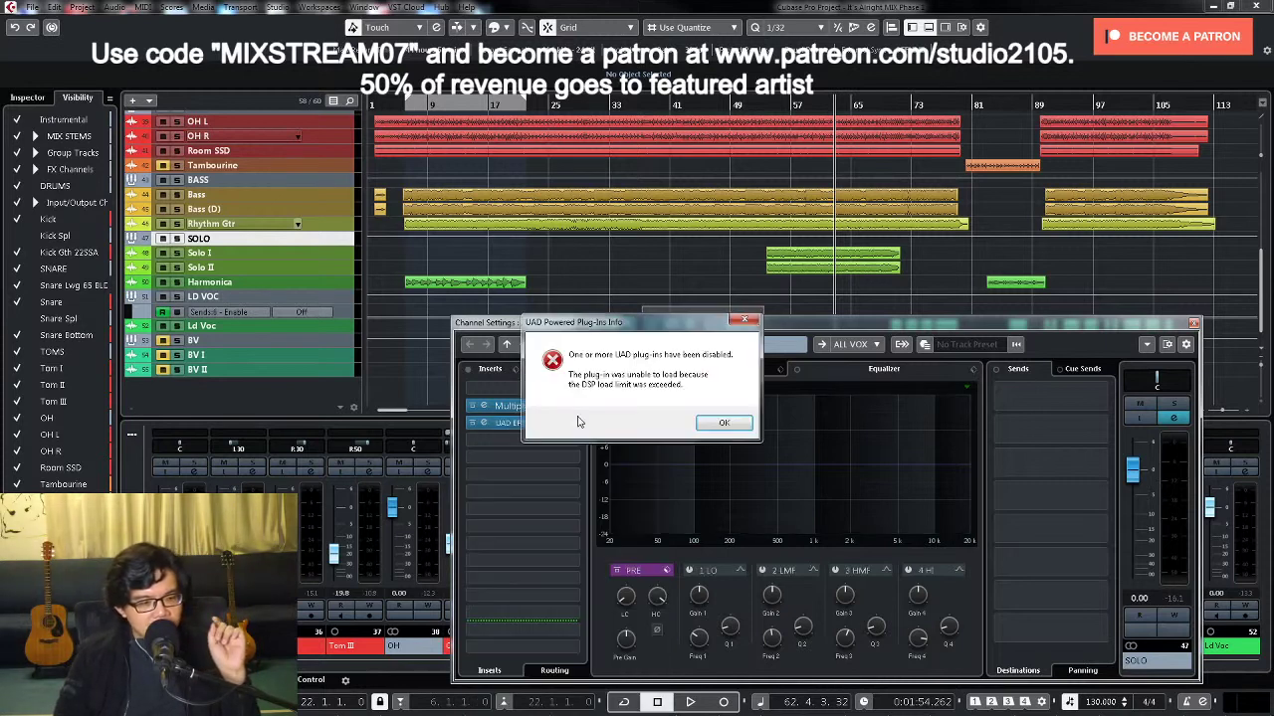
{"action": "left_click", "coordinate": [721, 423]}
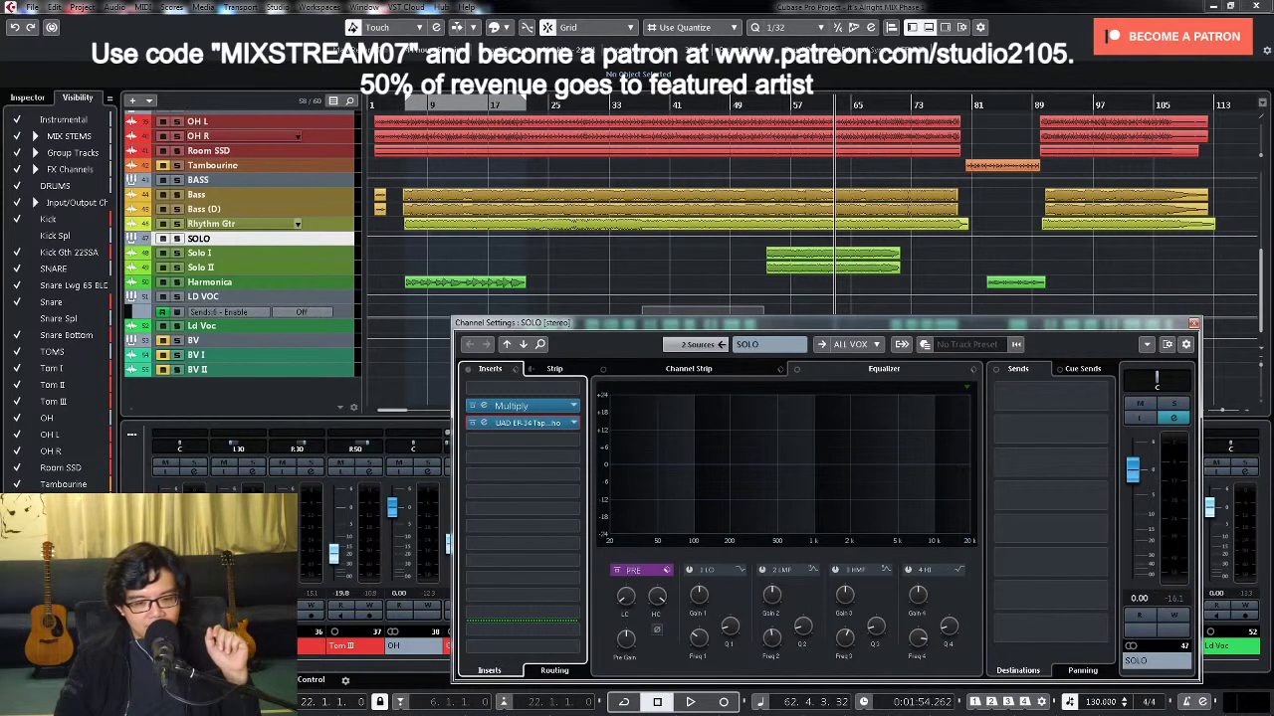
Step: Switch to the UAD Control Panel and check the DSP load and plug-in count of the UAD-2 SOLO card
{"action": "key", "text": "e"}
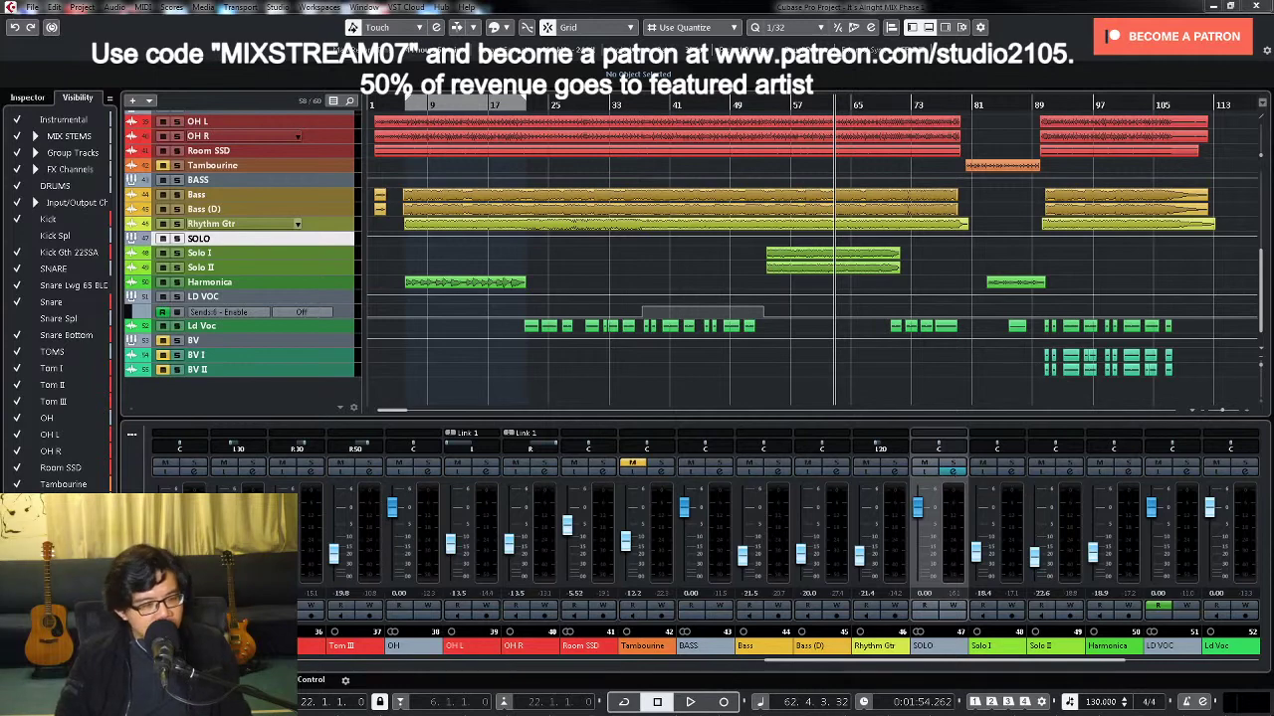
{"action": "left_click", "coordinate": [1211, 8]}
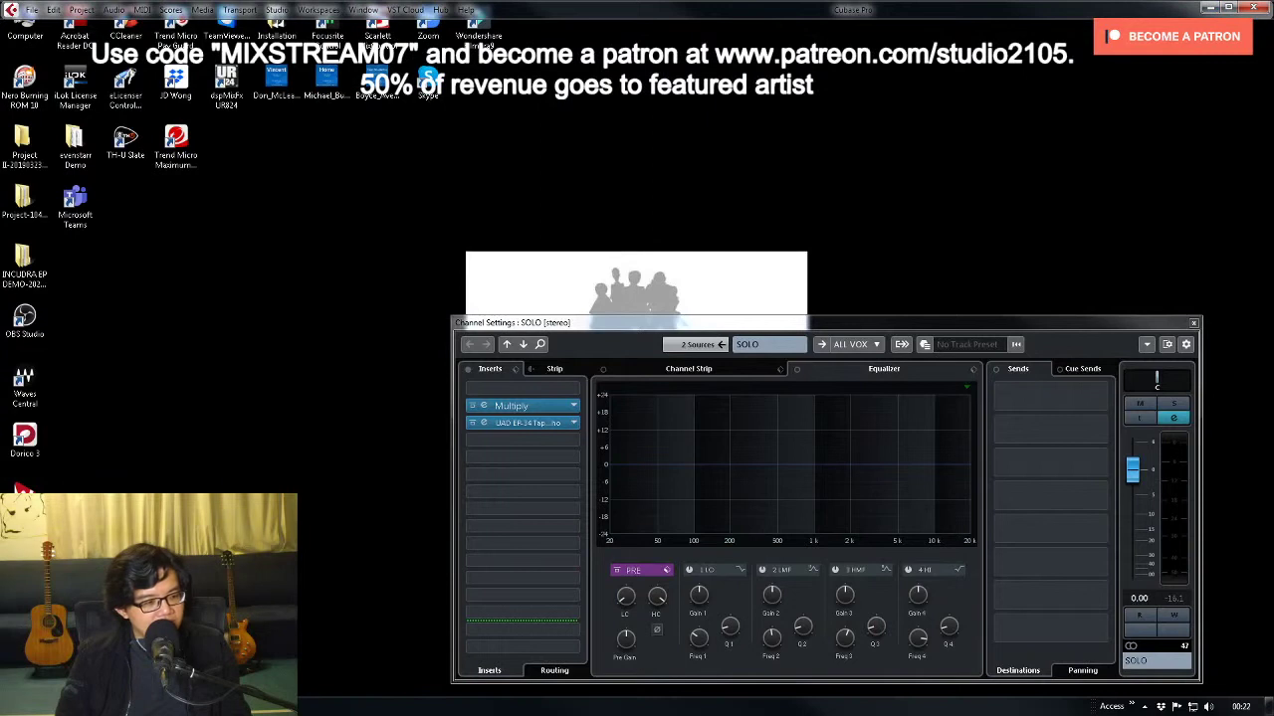
{"action": "left_click", "coordinate": [20, 706]}
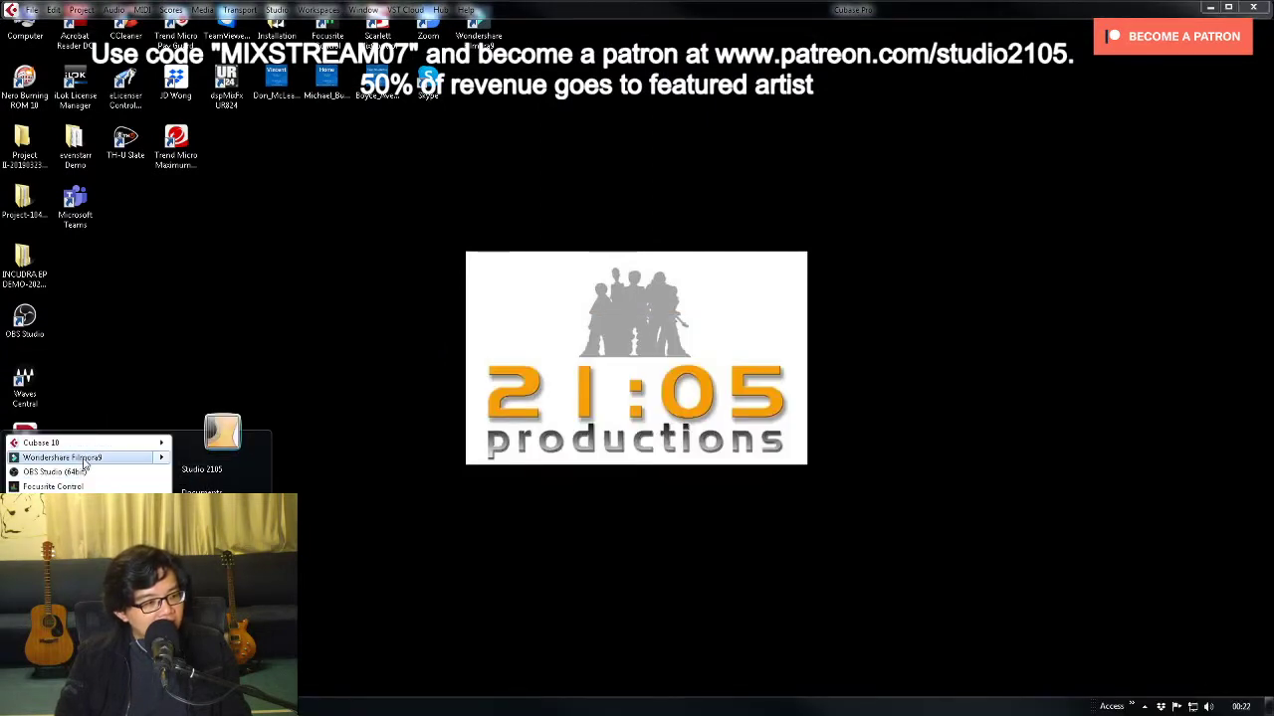
{"action": "key", "text": "Escape"}
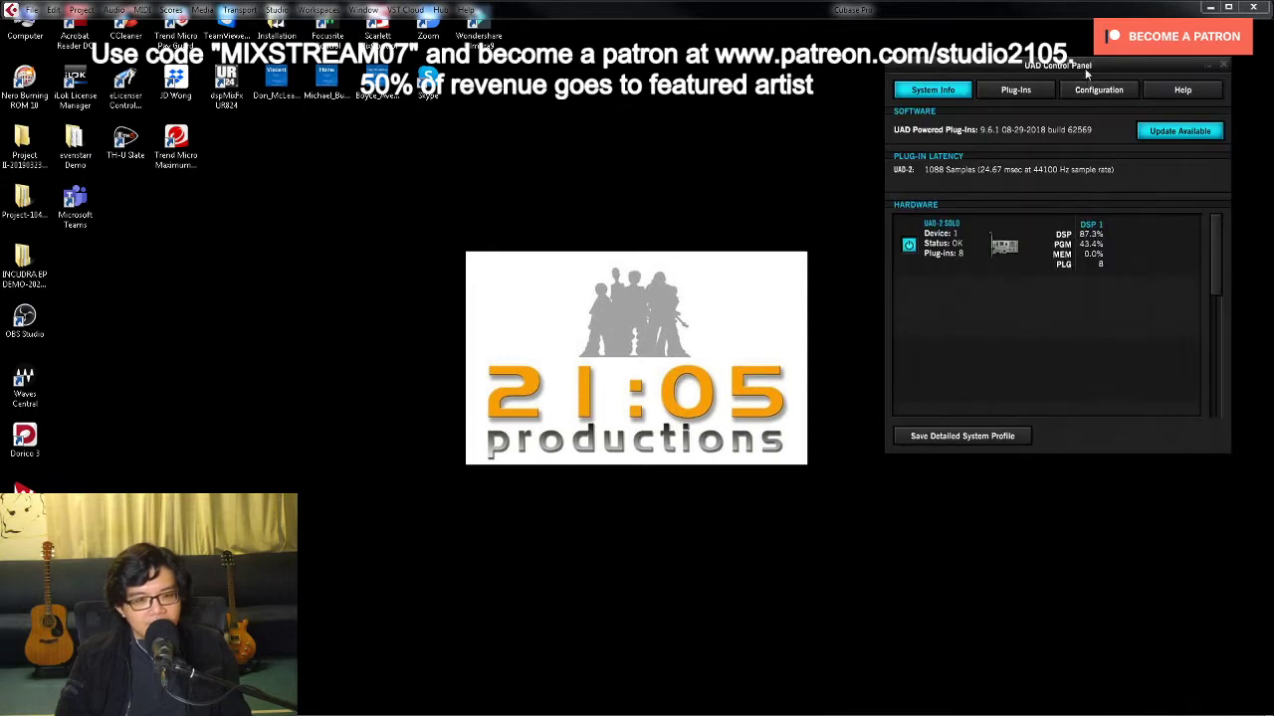
{"action": "left_click_drag", "start_coordinate": [1086, 72], "coordinate": [948, 92]}
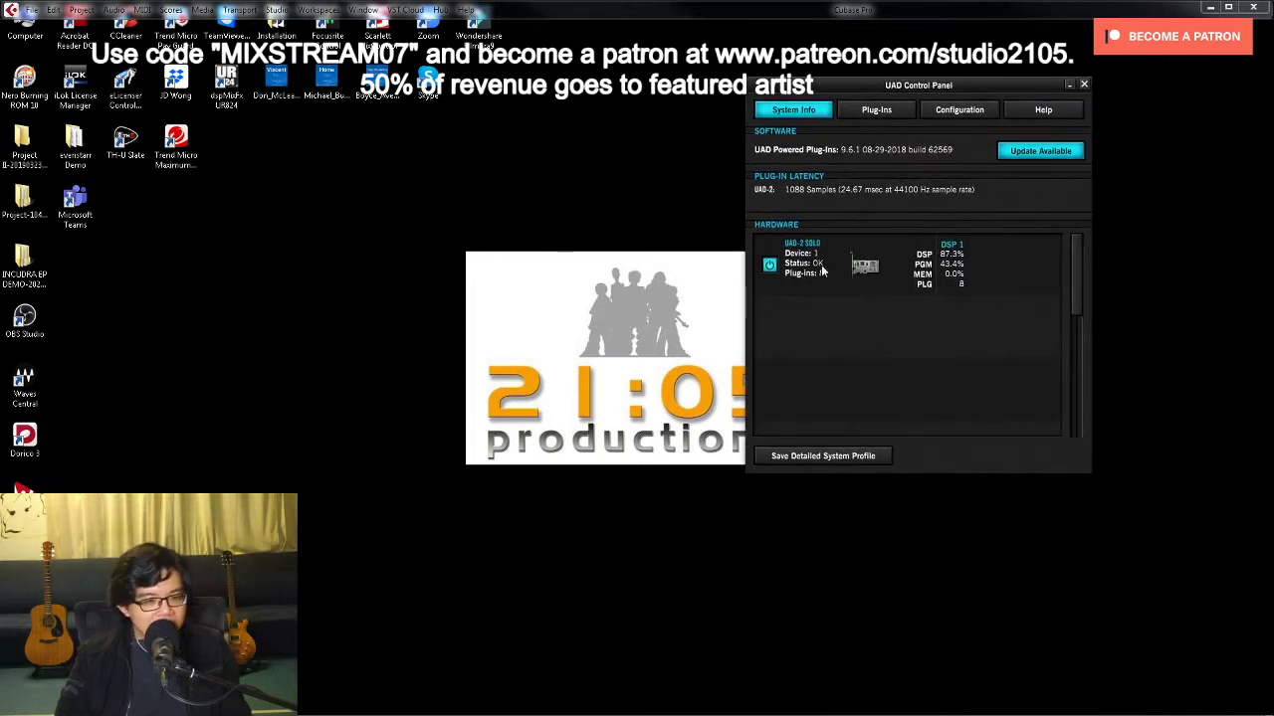
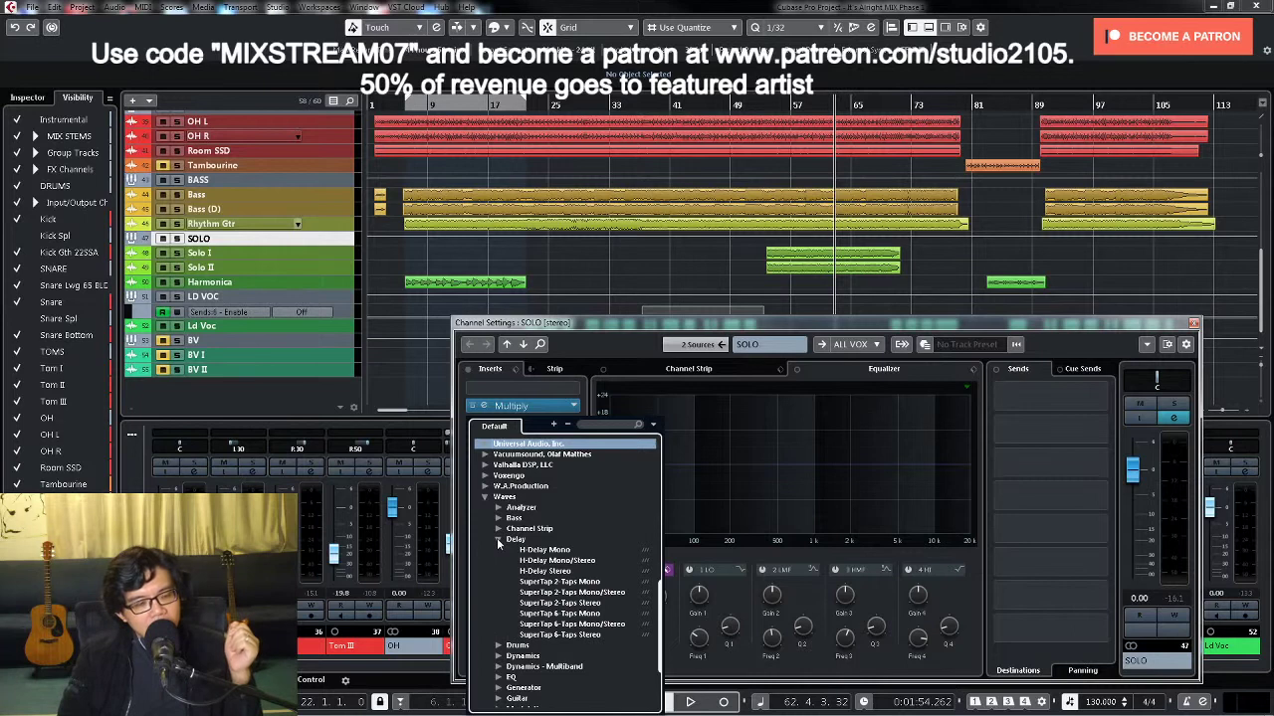
Step: Load Waves H-Delay Stereo after Multiply on the SOLO channel, and lower its dry/wet mix to 11 while the channel plays soloed
{"action": "left_click", "coordinate": [544, 574]}
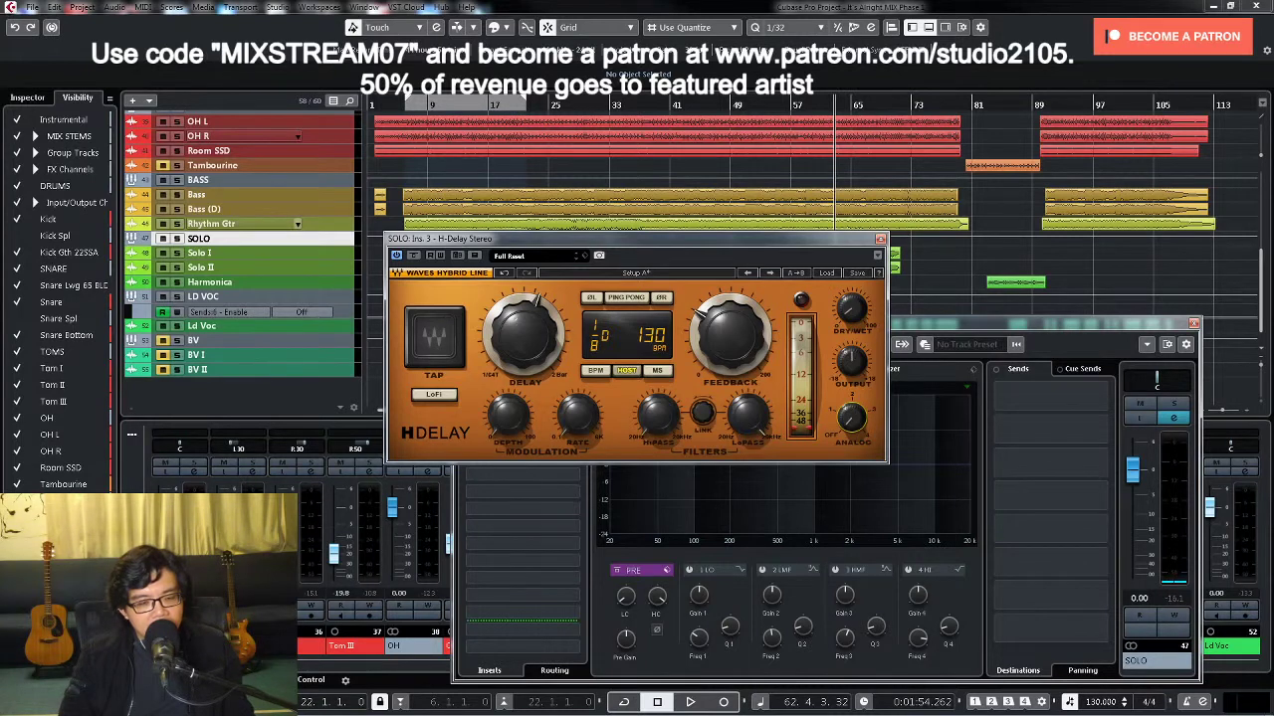
{"action": "left_click", "coordinate": [1175, 403]}
{"action": "left_click", "coordinate": [826, 298]}
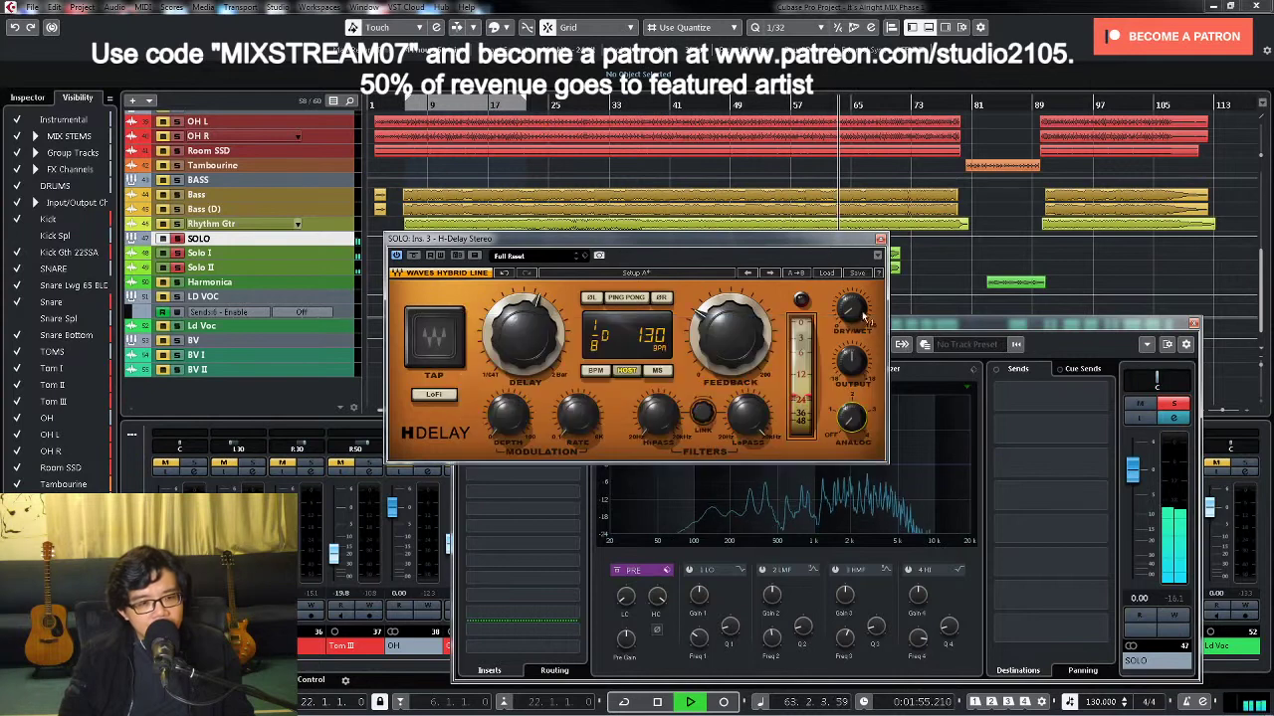
{"action": "key", "text": "space"}
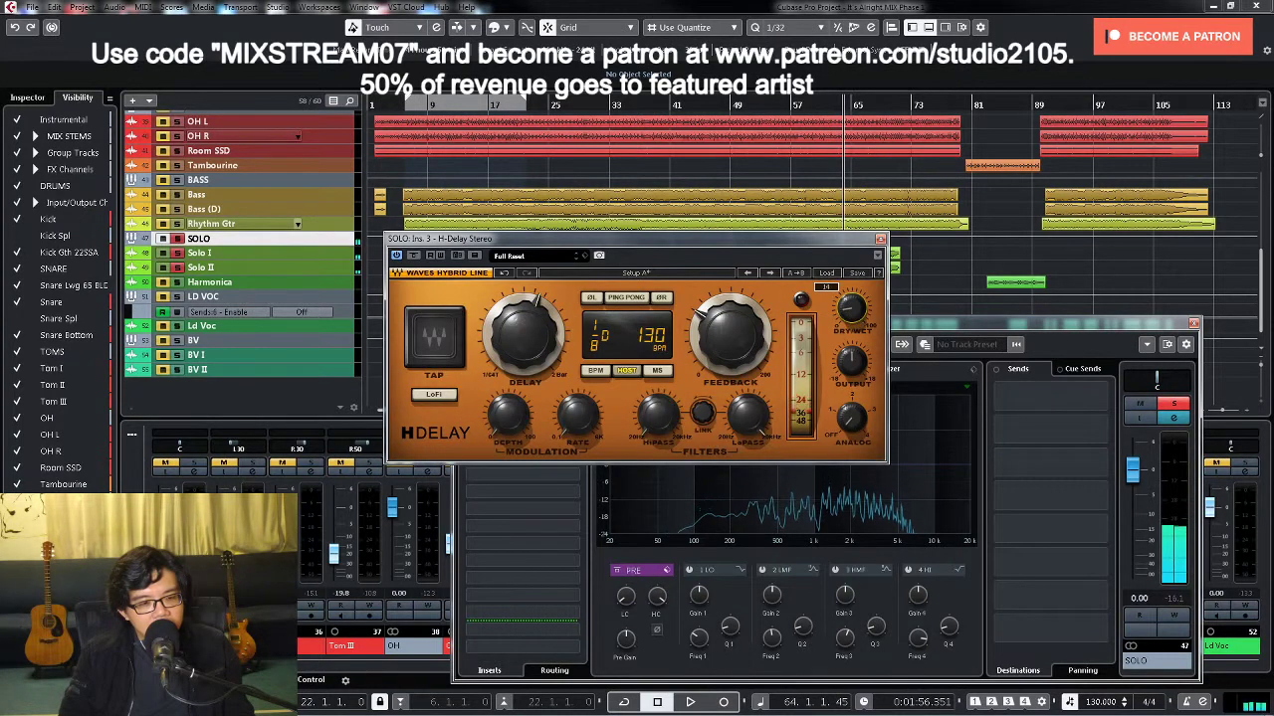
{"action": "key", "text": "space"}
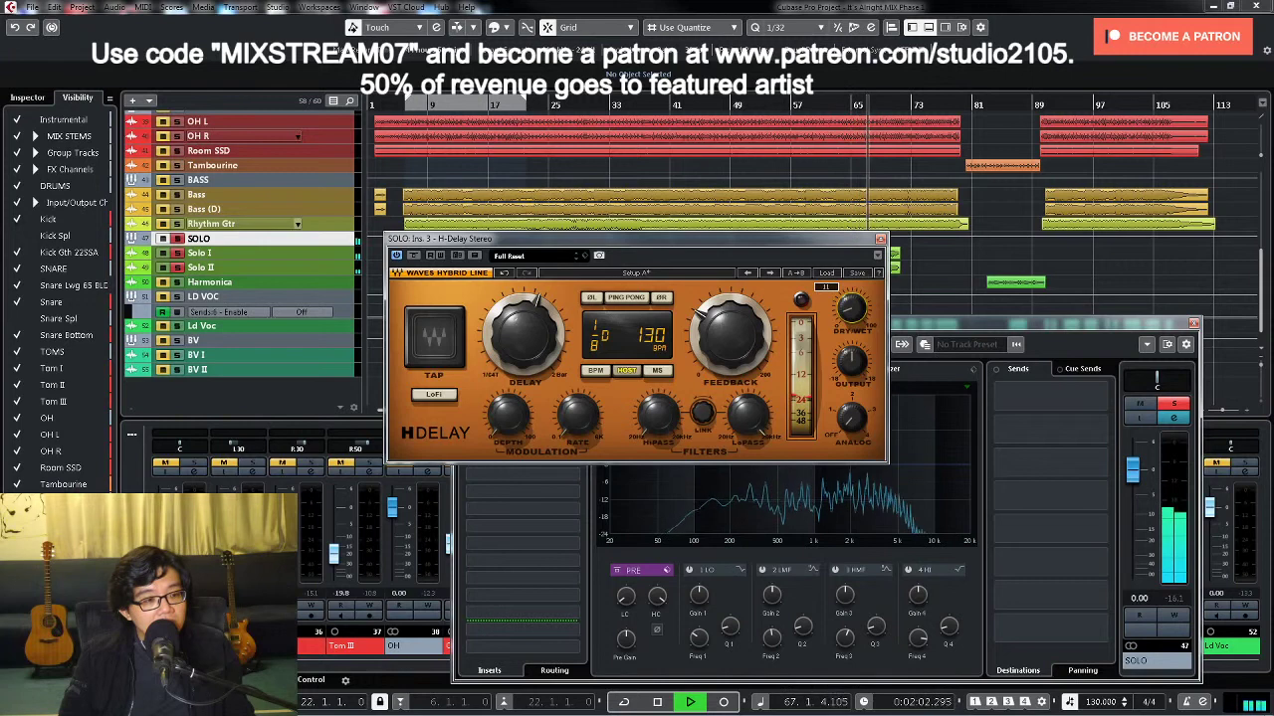
Step: Enable LoFi on the H-Delay and adjust its dry/wet mix, high-pass and low-pass filters during playback
{"action": "left_click", "coordinate": [427, 396]}
{"action": "key", "text": "space"}
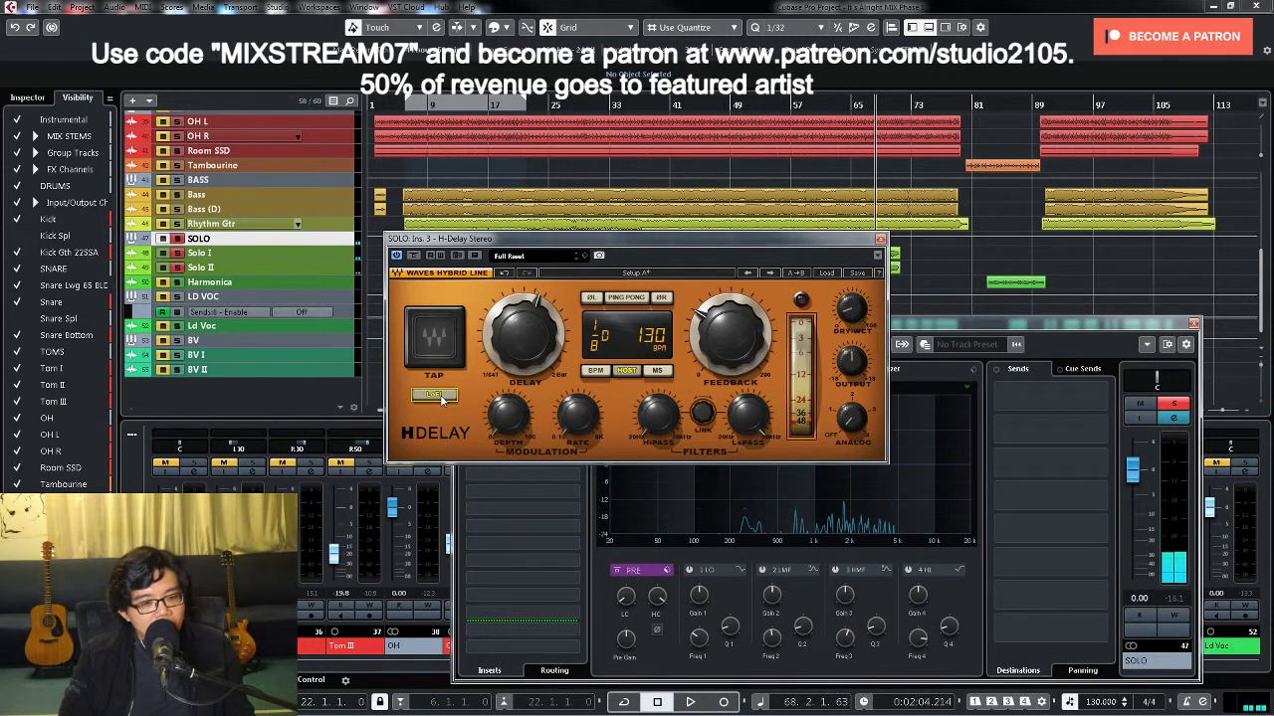
{"action": "key", "text": "space"}
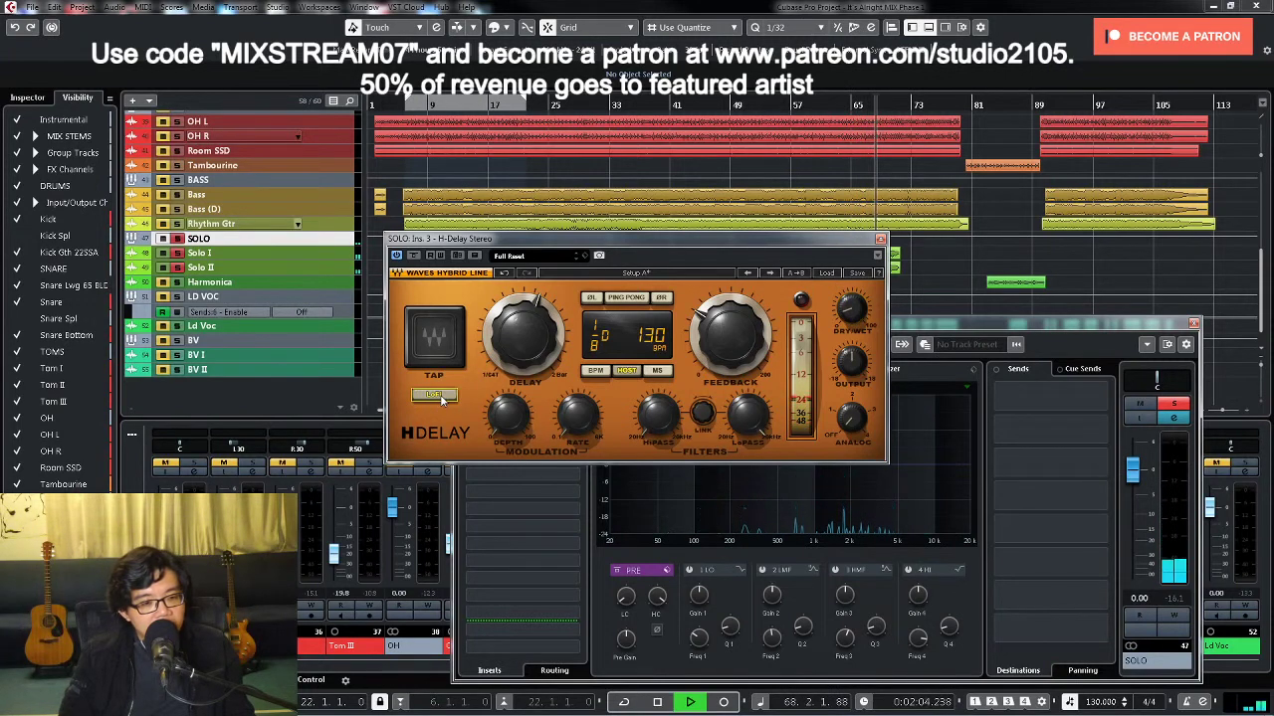
{"action": "left_click", "coordinate": [848, 308]}
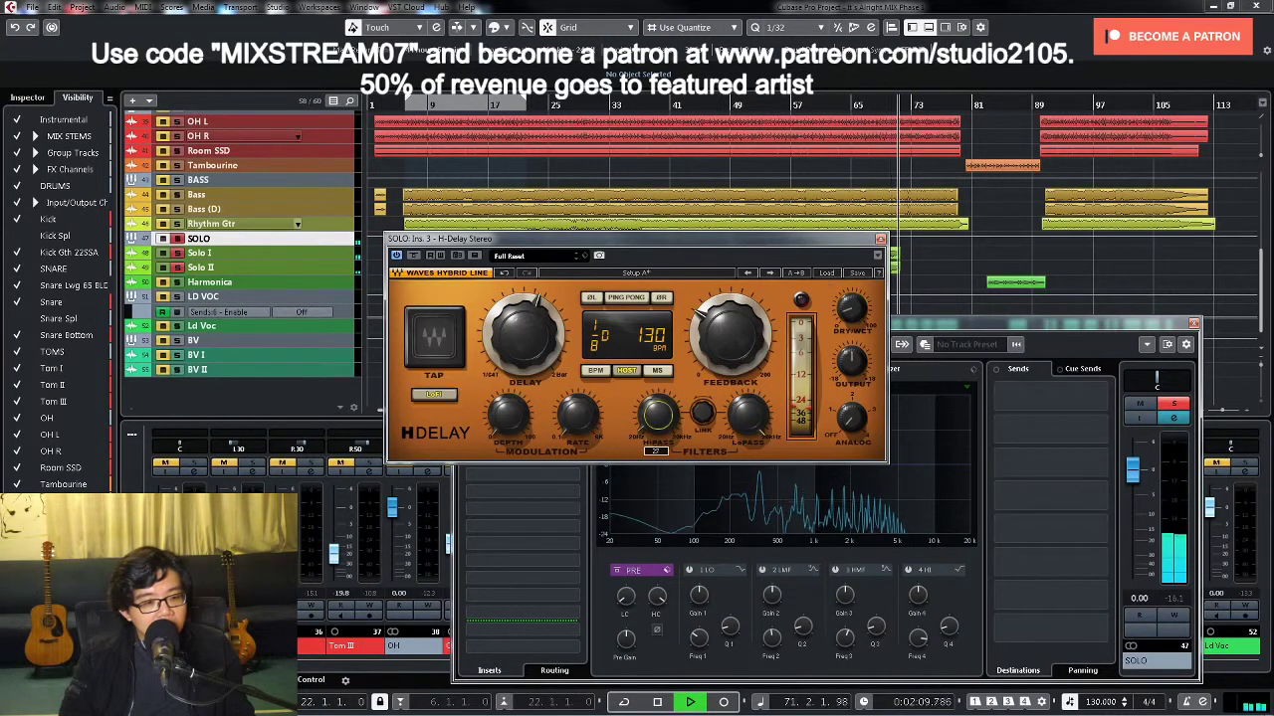
{"action": "key", "text": "space"}
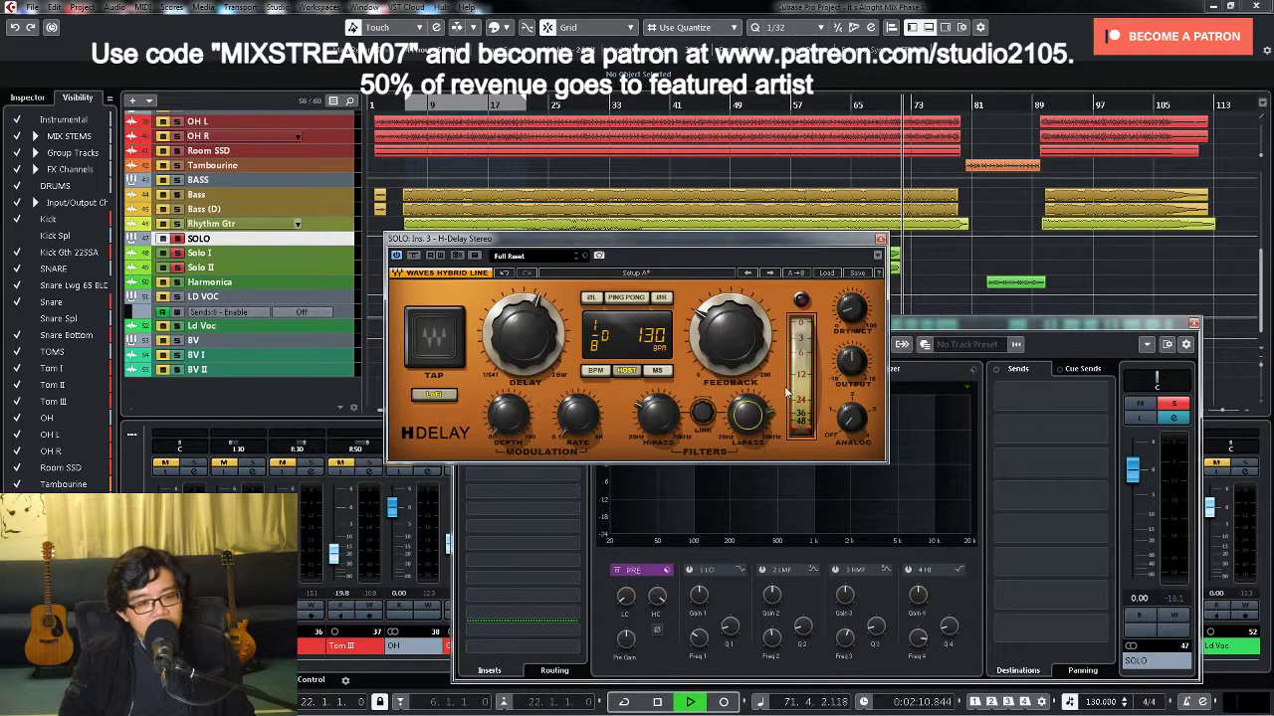
Step: Replay the guitar solo from about bar 57 and adjust the H-Delay's modulation depth and rate
{"action": "left_click", "coordinate": [791, 104]}
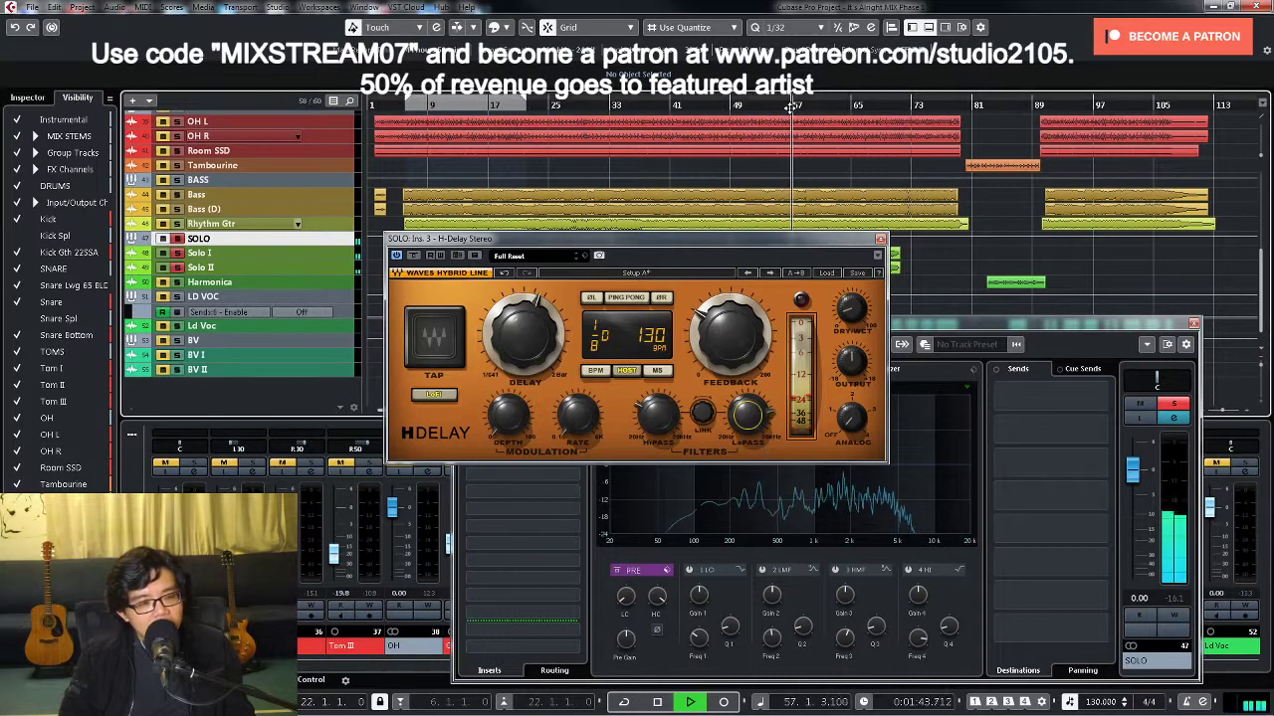
{"action": "key", "text": "space"}
{"action": "left_click", "coordinate": [507, 416]}
{"action": "left_click", "coordinate": [577, 416]}
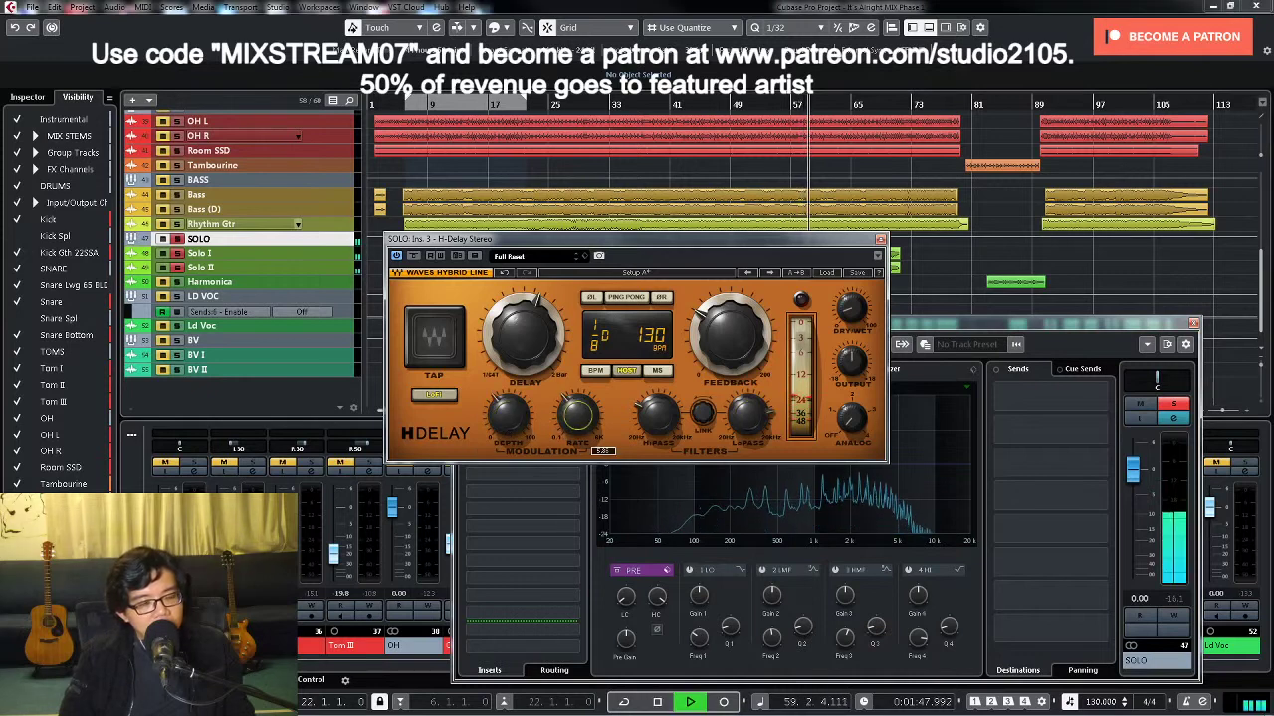
{"action": "mouse_move", "coordinate": [516, 420]}
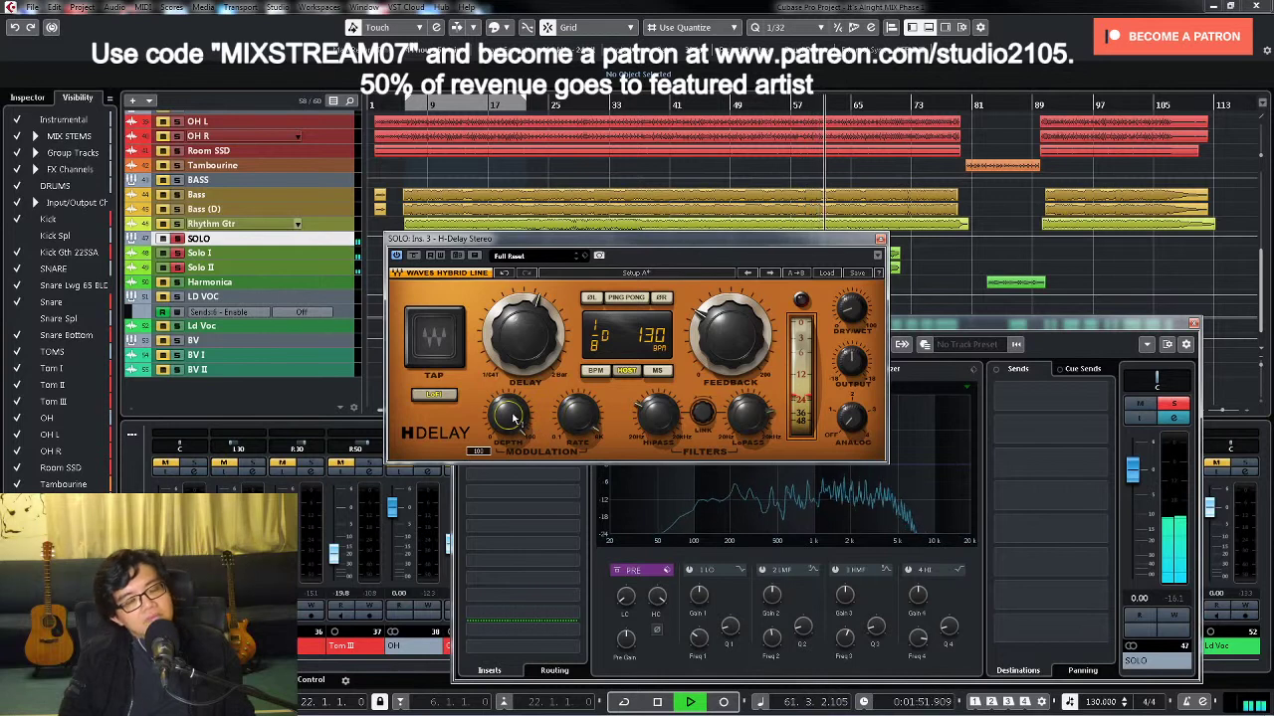
Step: Unsolo the SOLO channel, compare the full mix with H-Delay bypassed and active, and close the plugin and channel settings
{"action": "left_click", "coordinate": [1156, 390]}
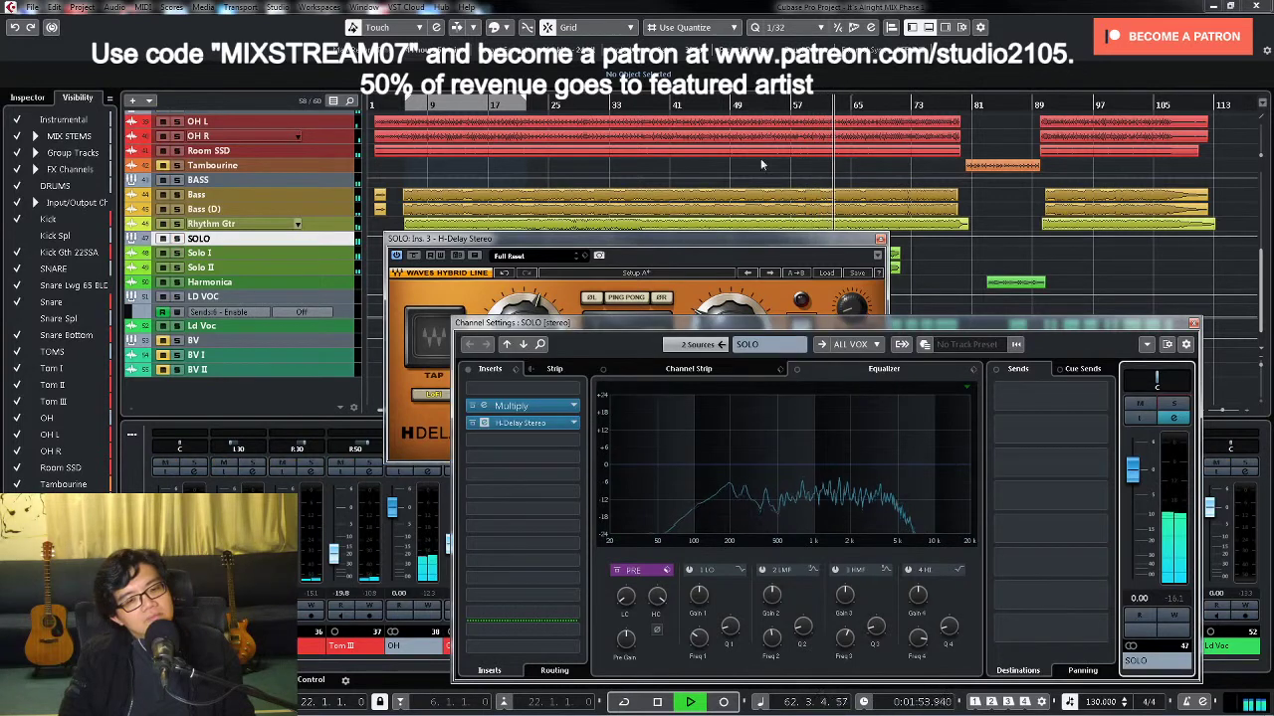
{"action": "left_click", "coordinate": [542, 423]}
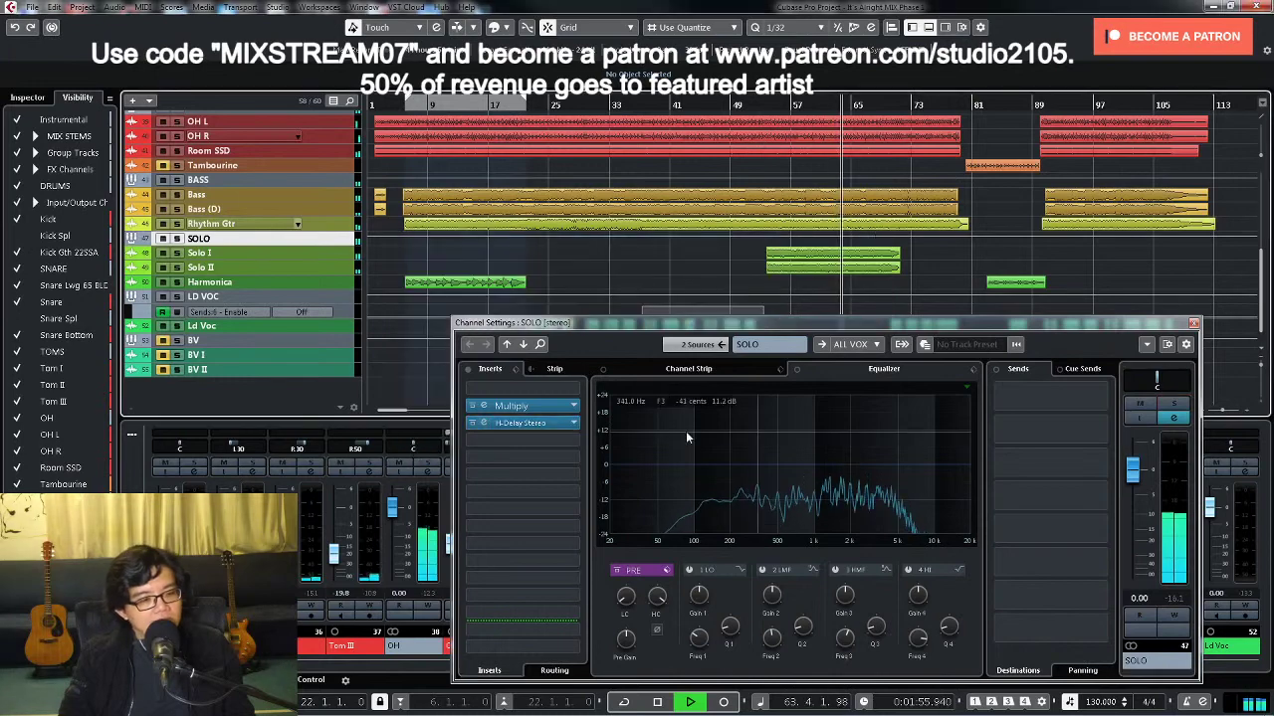
{"action": "left_click", "coordinate": [1193, 322]}
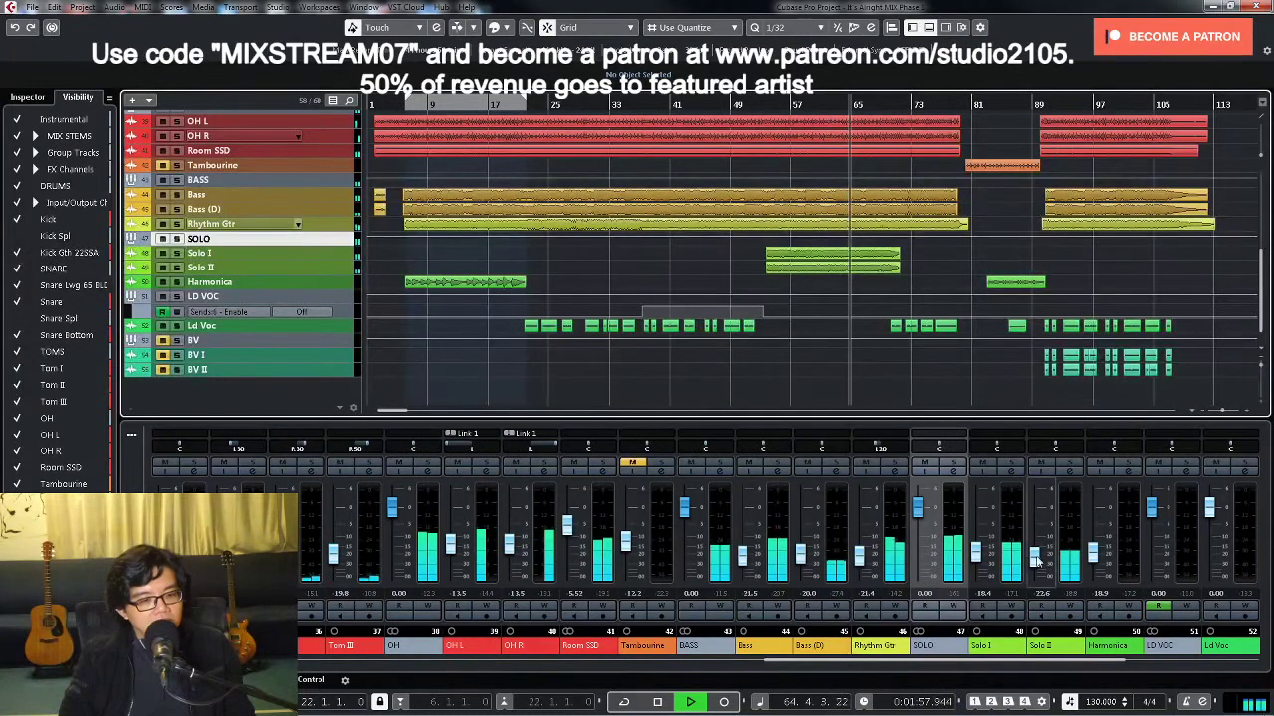
{"action": "left_click", "coordinate": [952, 475]}
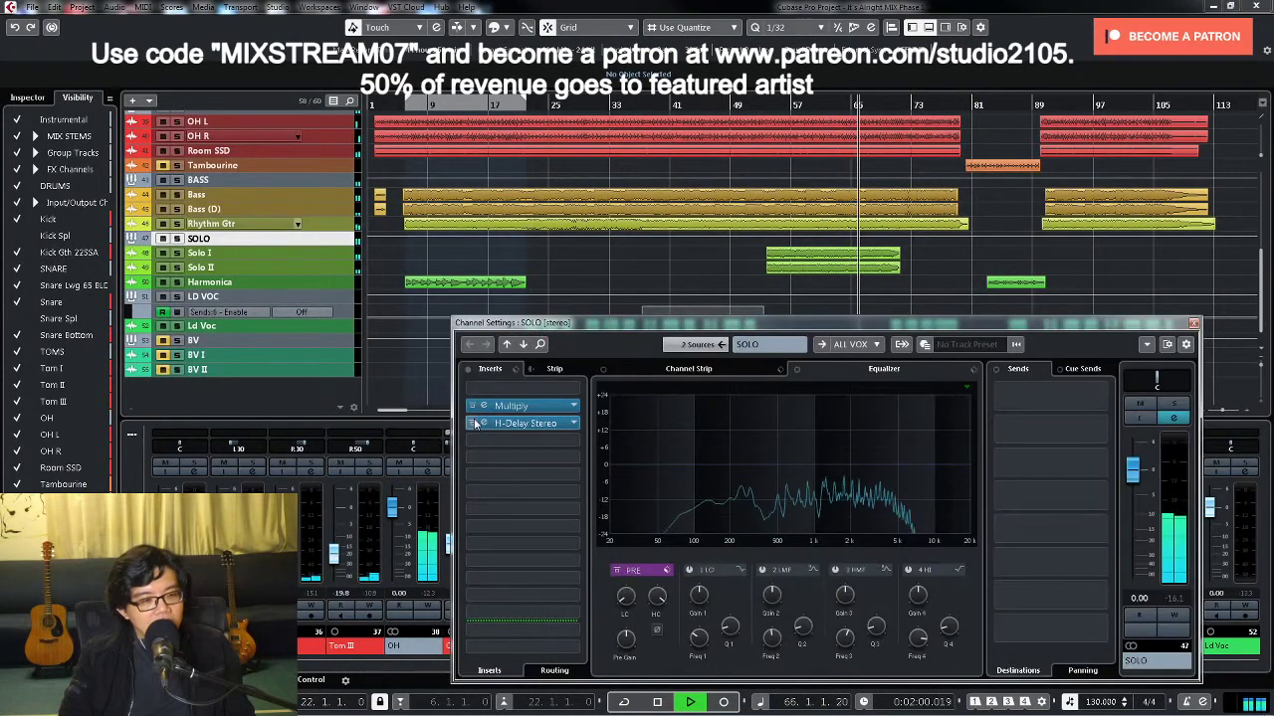
{"action": "left_click", "coordinate": [1193, 323]}
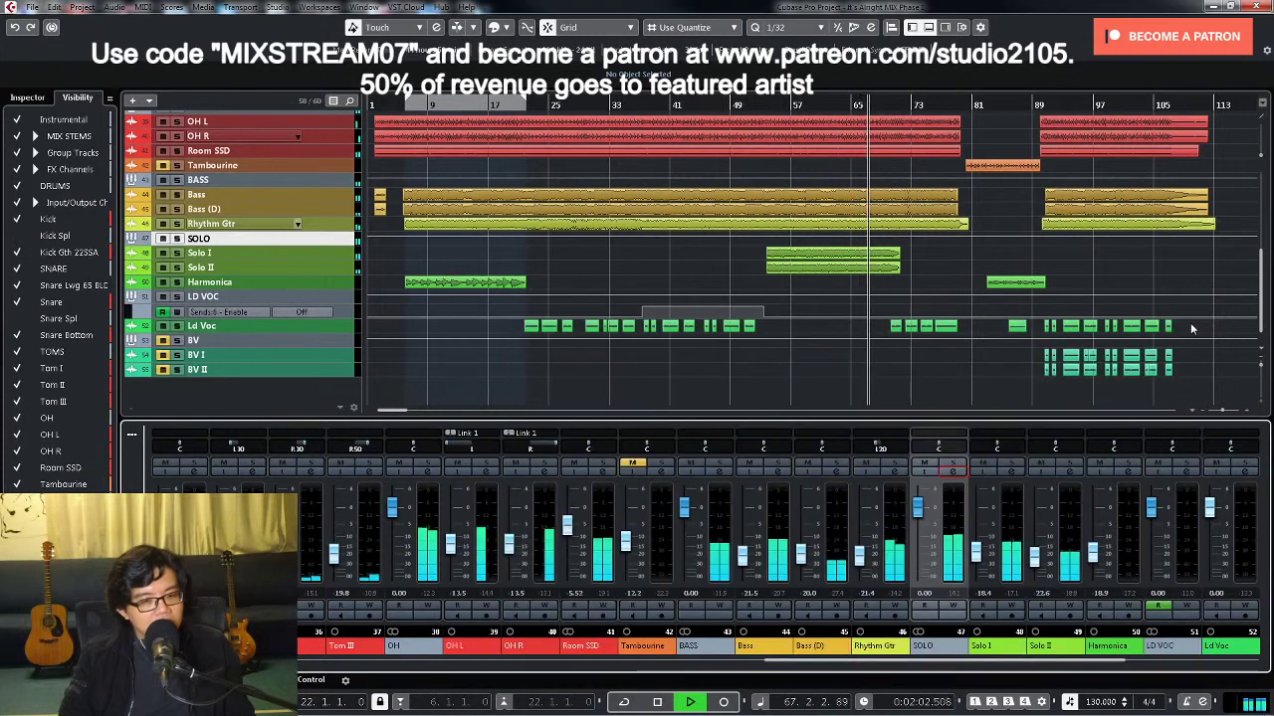
Step: Set the Solo I fader to -18.8 dB and pan Solo II to R33
{"action": "left_click", "coordinate": [987, 562]}
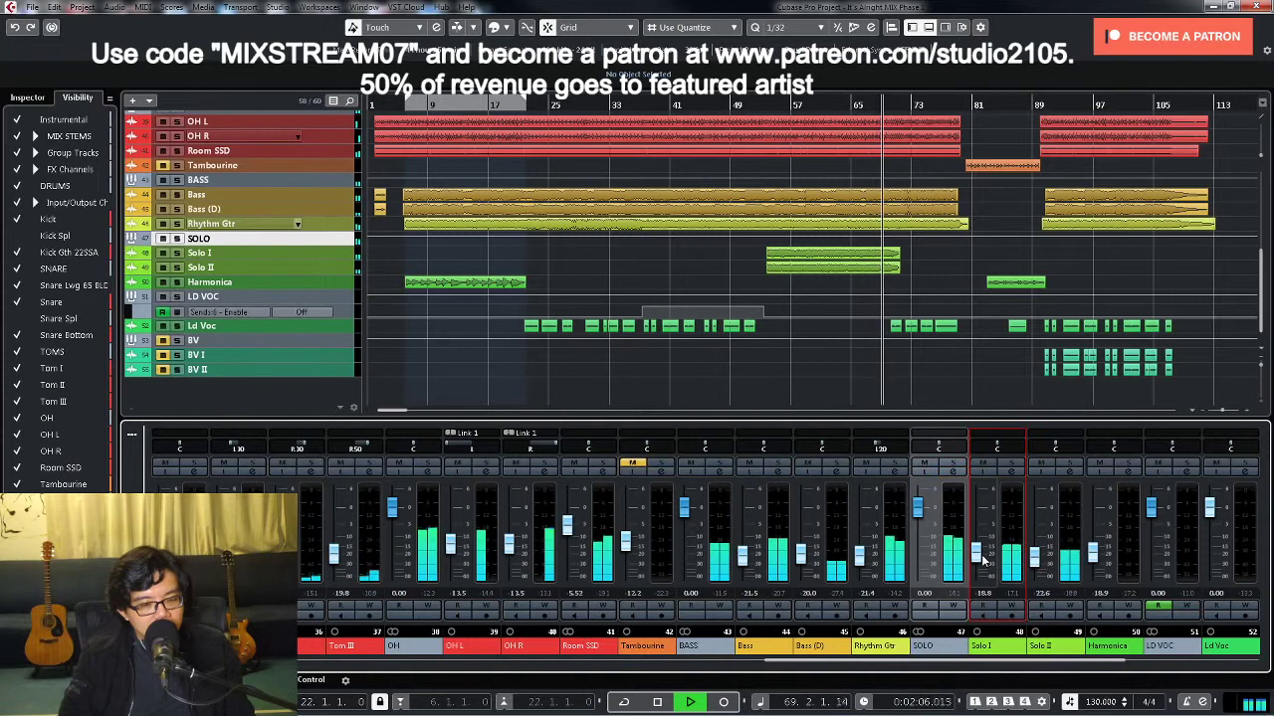
{"action": "left_click_drag", "start_coordinate": [1055, 449], "coordinate": [1055, 437]}
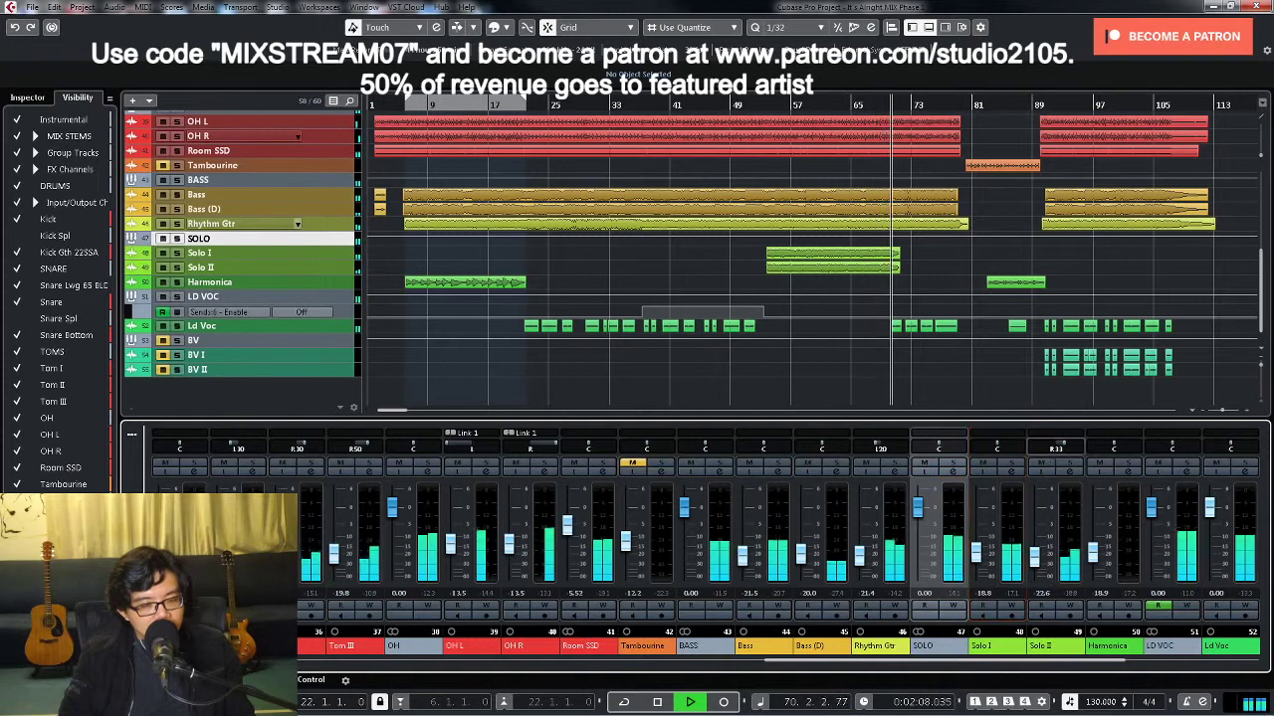
Step: Replay the mix from about bar 53, open the SOLO channel settings and solo that channel
{"action": "left_click", "coordinate": [762, 105]}
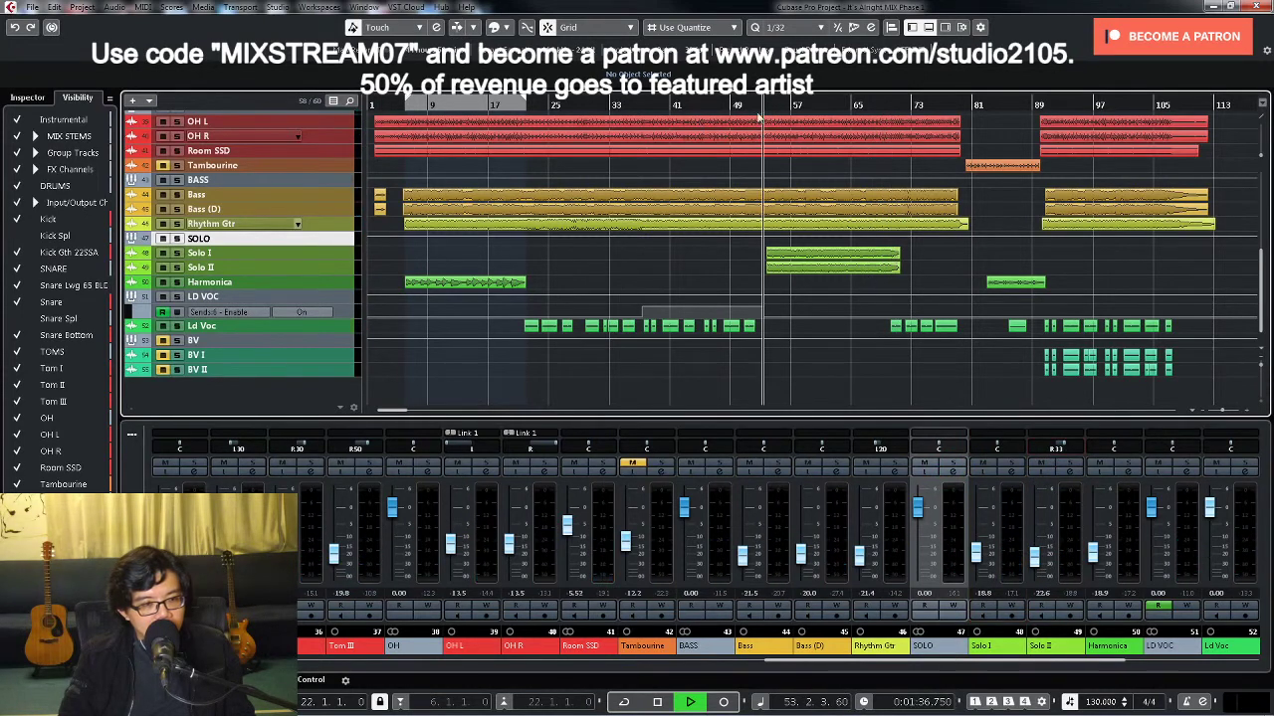
{"action": "left_click", "coordinate": [982, 562]}
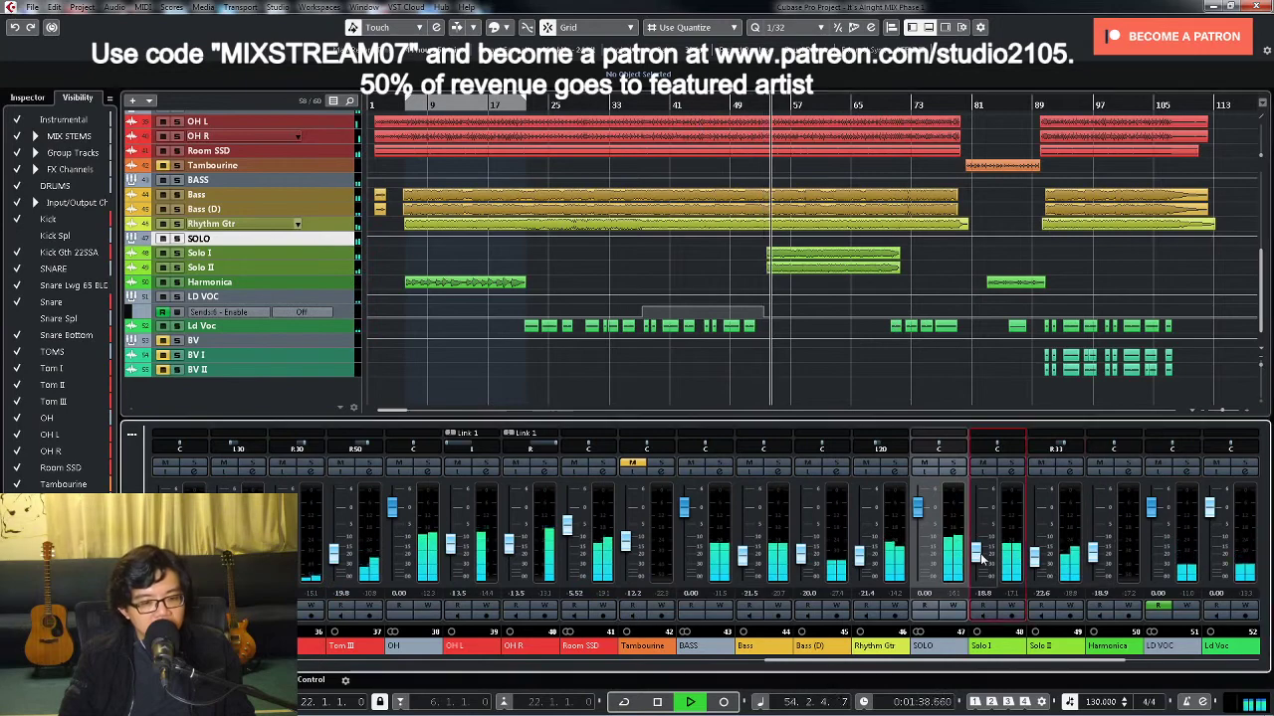
{"action": "left_click", "coordinate": [946, 470]}
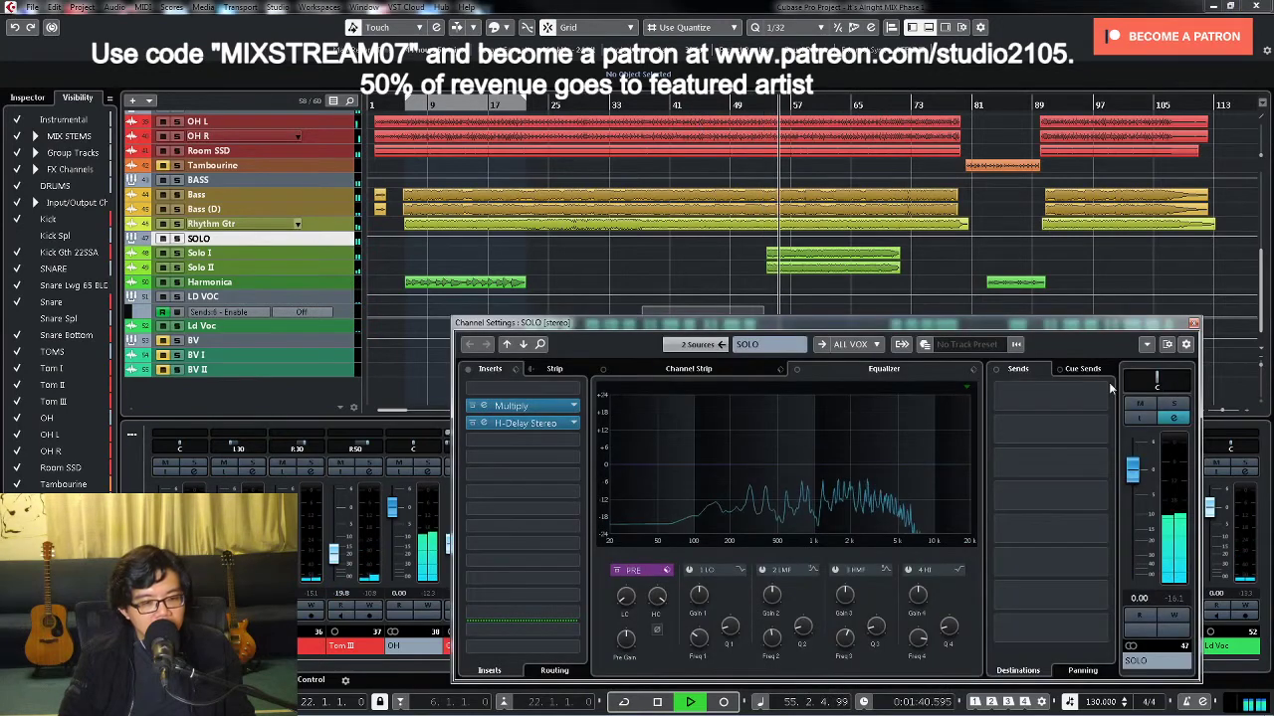
{"action": "left_click", "coordinate": [1174, 403]}
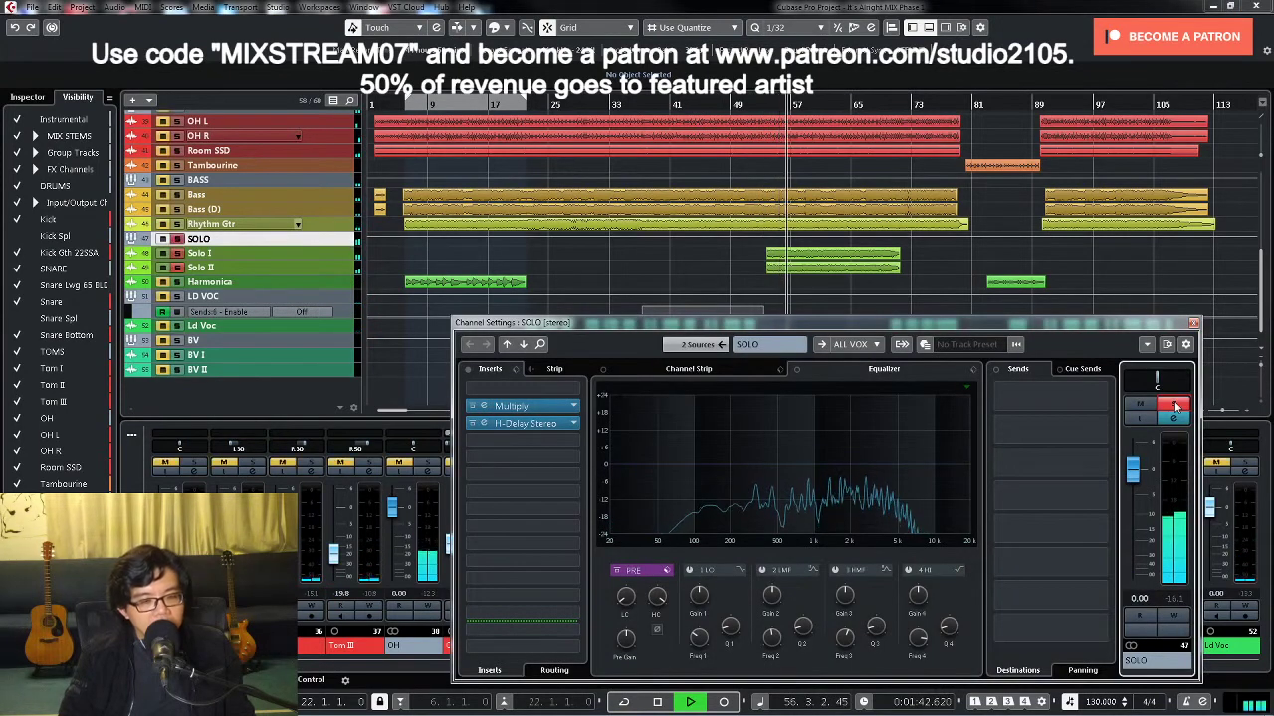
{"action": "key", "text": "space"}
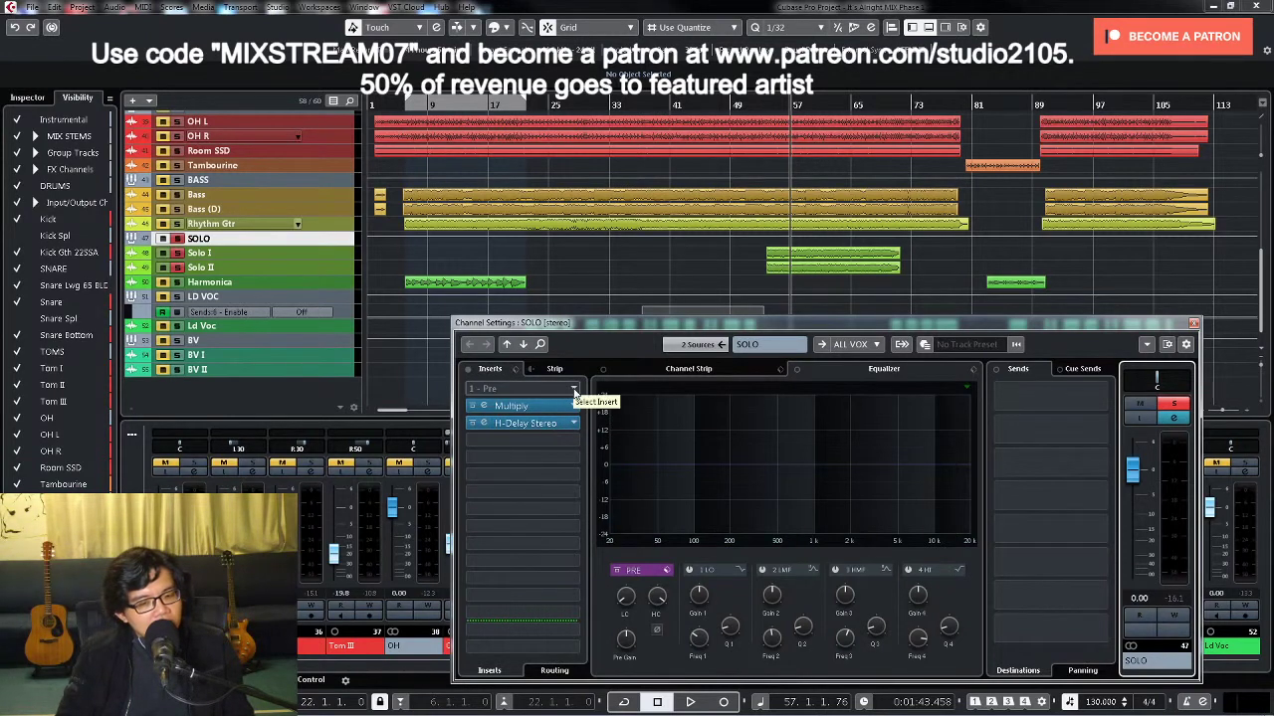
Step: Insert the Waves MV2 Stereo dynamics plugin in the first insert slot of the SOLO channel
{"action": "left_click", "coordinate": [575, 390]}
{"action": "scroll", "coordinate": [525, 557], "scroll_direction": "down", "scroll_amount": 5}
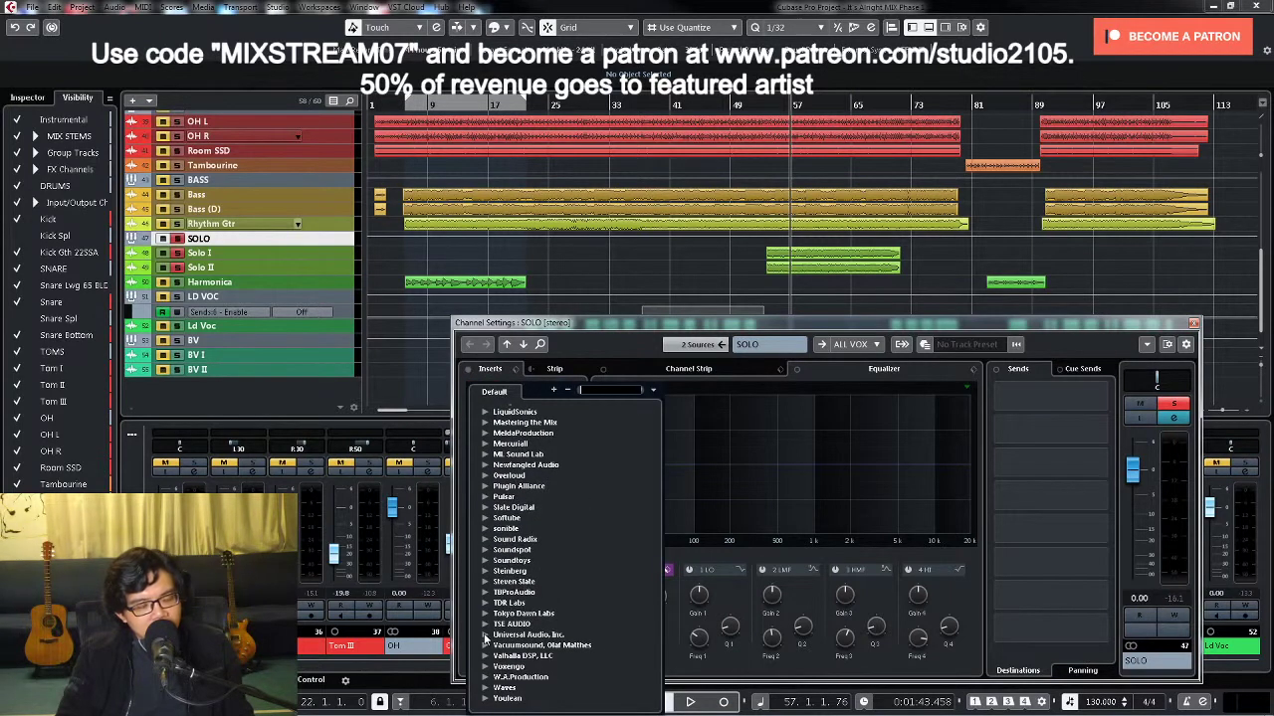
{"action": "left_click", "coordinate": [486, 688]}
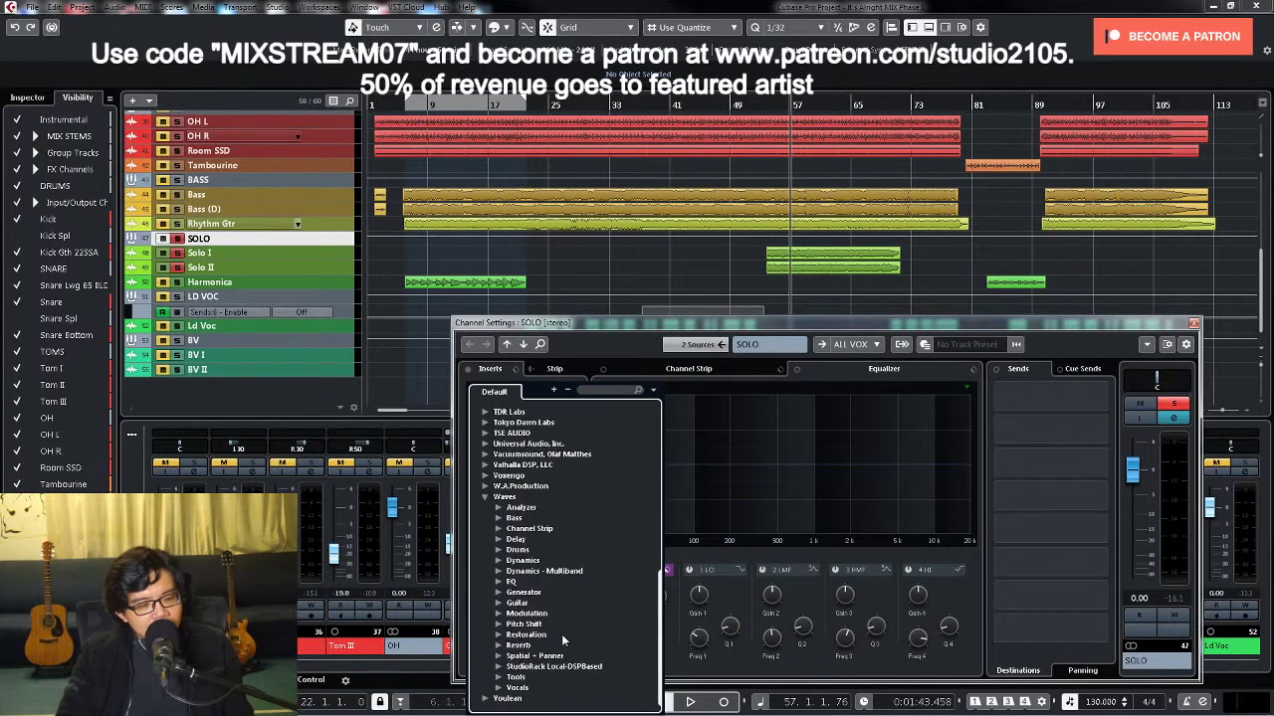
{"action": "left_click", "coordinate": [498, 561]}
{"action": "scroll", "coordinate": [559, 582], "scroll_direction": "down", "scroll_amount": 5}
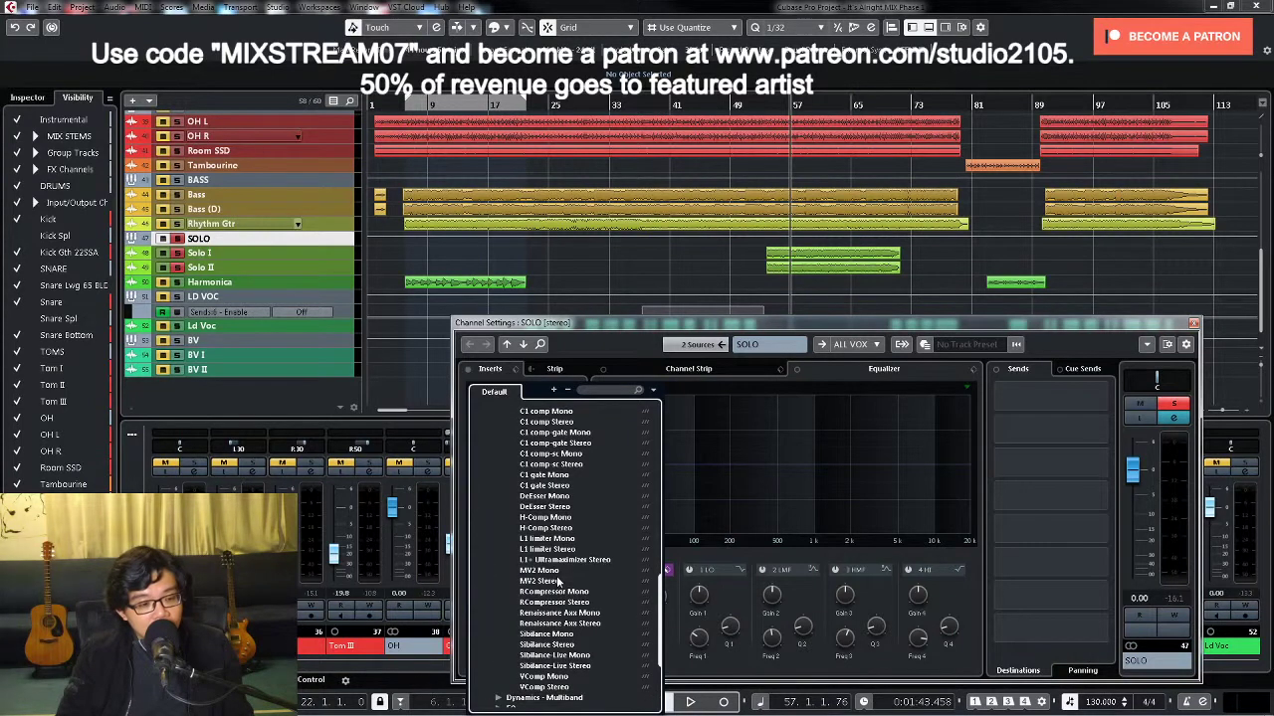
{"action": "left_click", "coordinate": [543, 582]}
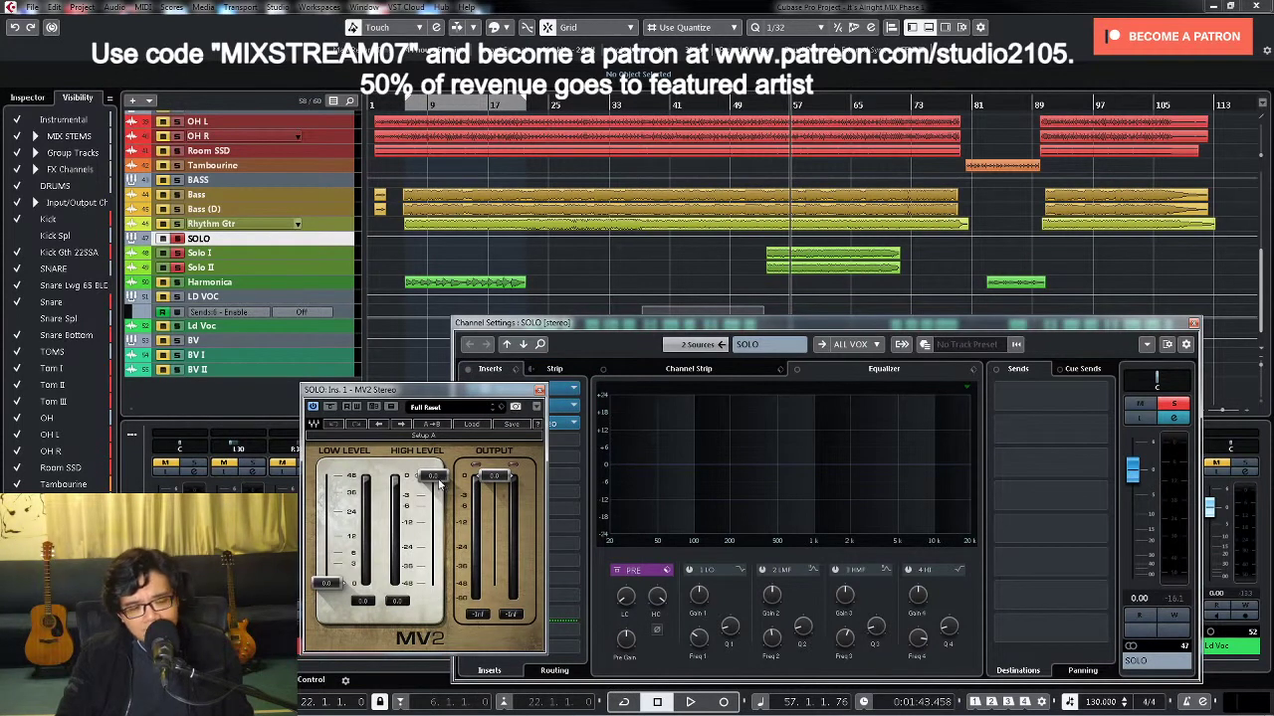
Step: During solo playback, set MV2's High Level to about -5.5, Low Level to about 2.5 and output to about -4, and close the plugin
{"action": "left_click", "coordinate": [769, 106]}
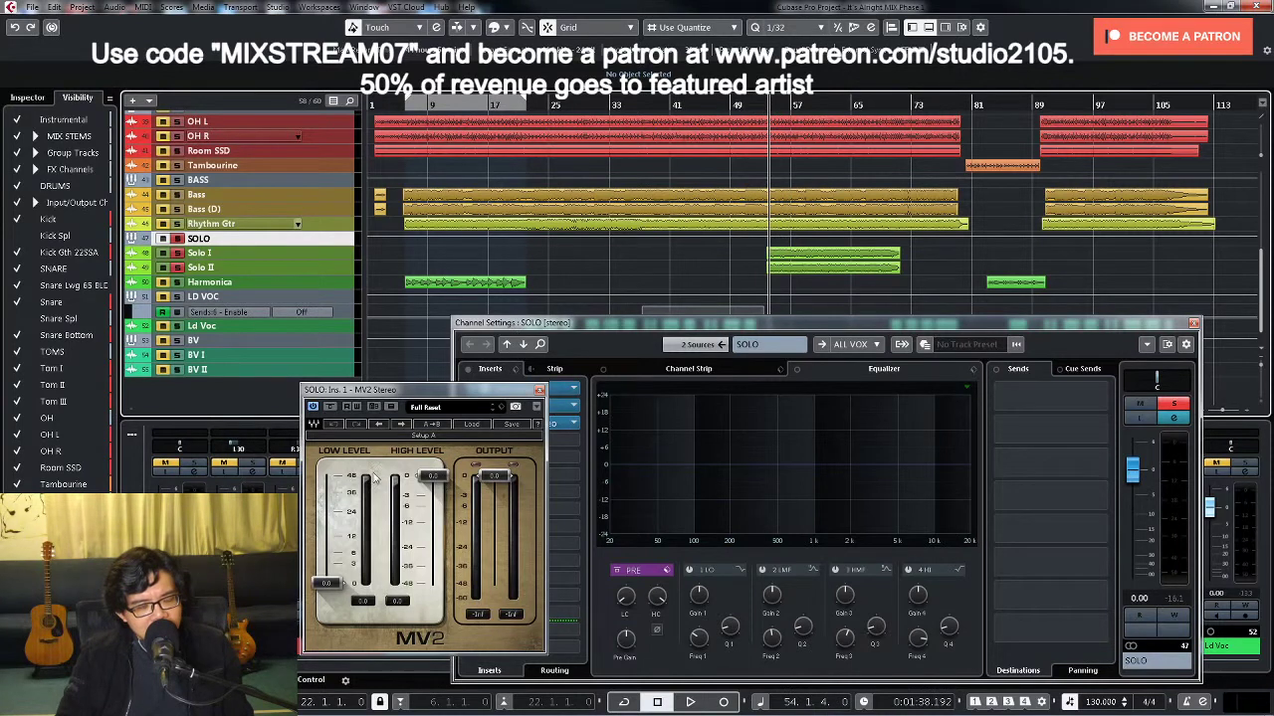
{"action": "left_click_drag", "start_coordinate": [433, 477], "coordinate": [483, 505]}
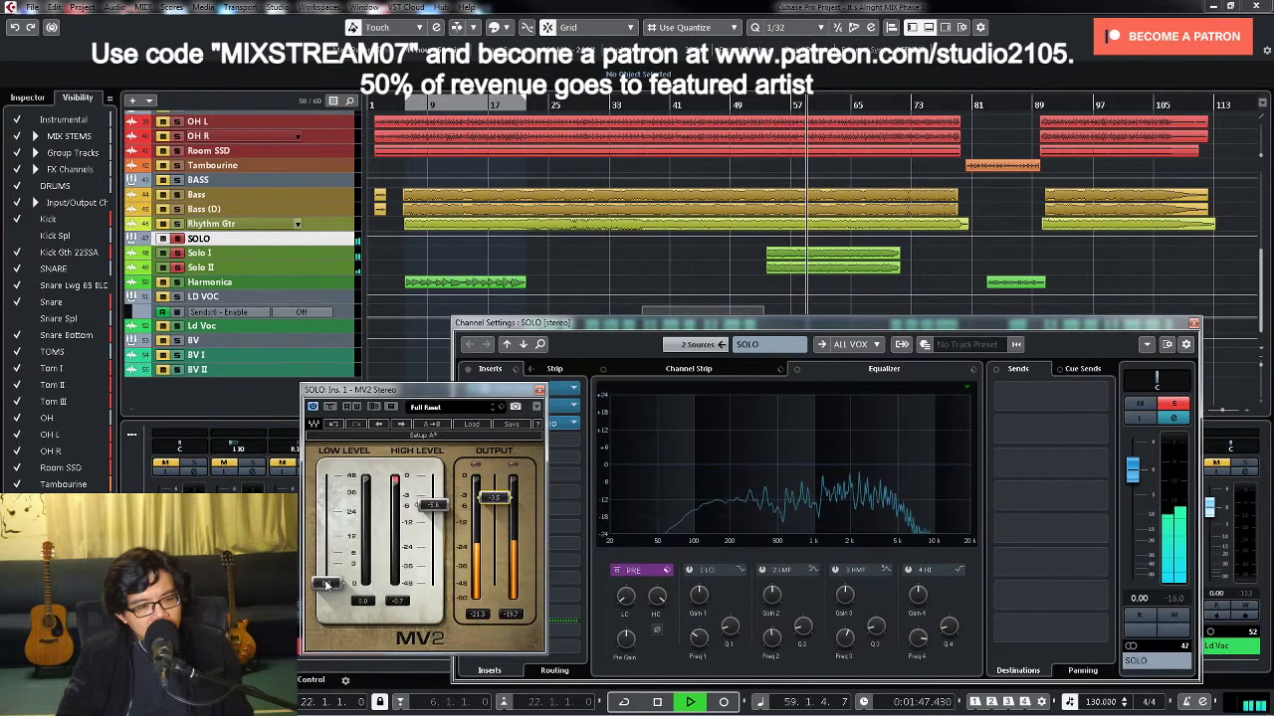
{"action": "left_click_drag", "start_coordinate": [326, 583], "coordinate": [326, 564]}
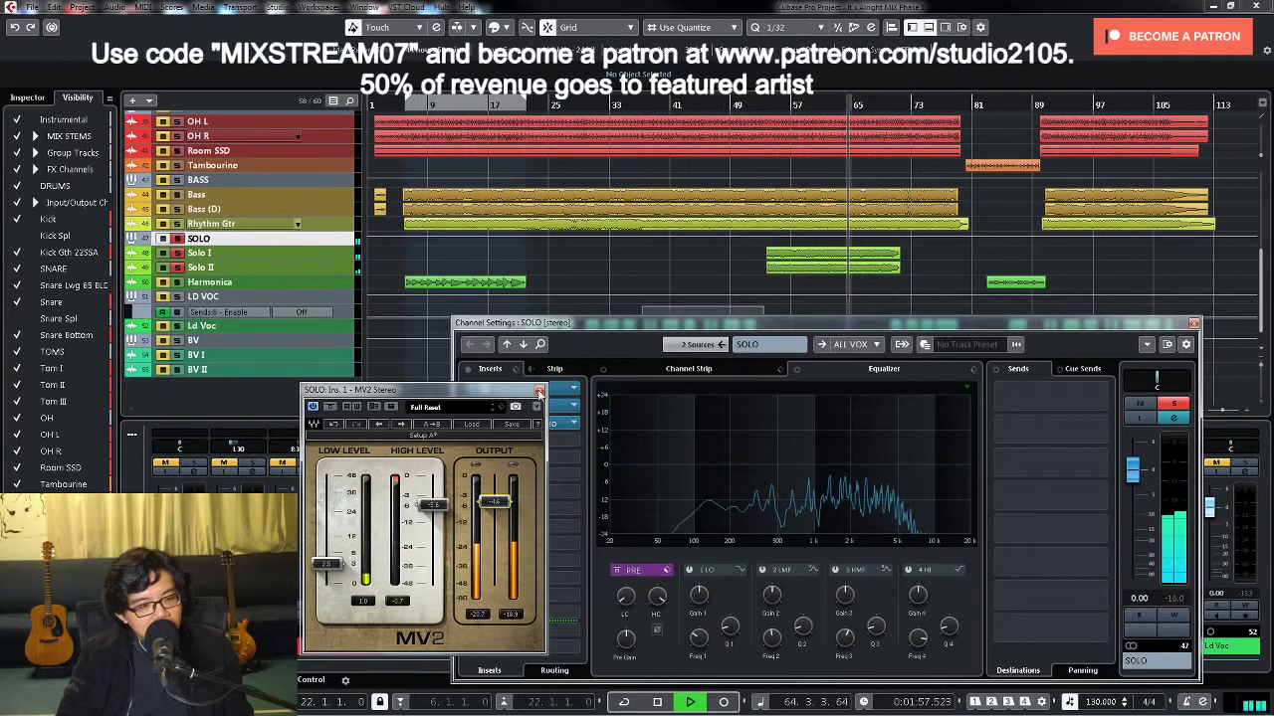
{"action": "left_click", "coordinate": [539, 390]}
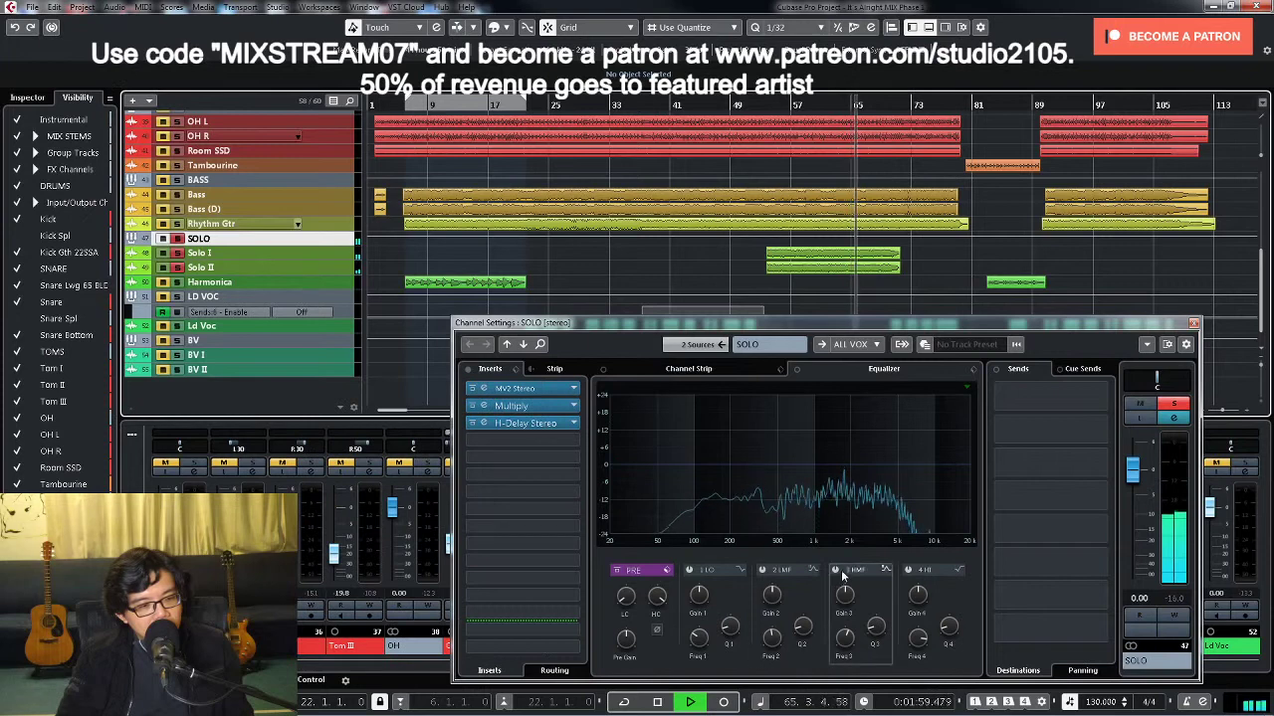
Step: Enable the SOLO channel's third EQ band with a cut of about 3 dB near 2 kHz, and unsolo the channel
{"action": "left_click", "coordinate": [835, 571]}
{"action": "mouse_move", "coordinate": [848, 464]}
{"action": "left_mouse_down"}
{"action": "mouse_move", "coordinate": [883, 473]}
{"action": "mouse_move", "coordinate": [886, 449]}
{"action": "mouse_move", "coordinate": [861, 438]}
{"action": "mouse_move", "coordinate": [856, 474]}
{"action": "left_mouse_up"}
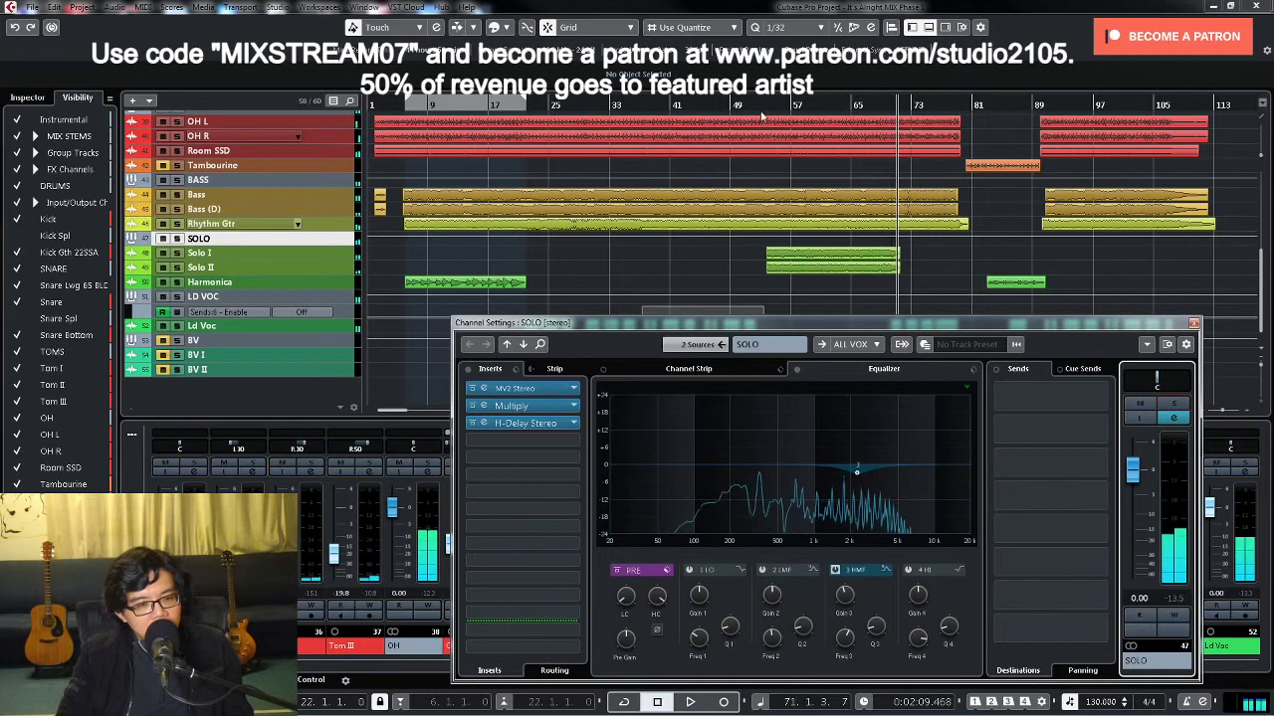
{"action": "left_click", "coordinate": [1173, 403]}
Step: Replay the solo in the full mix from about bar 53, recheck MV2, and close the SOLO channel settings and plugin
{"action": "key", "text": "space"}
{"action": "left_click", "coordinate": [760, 105]}
{"action": "key", "text": "space"}
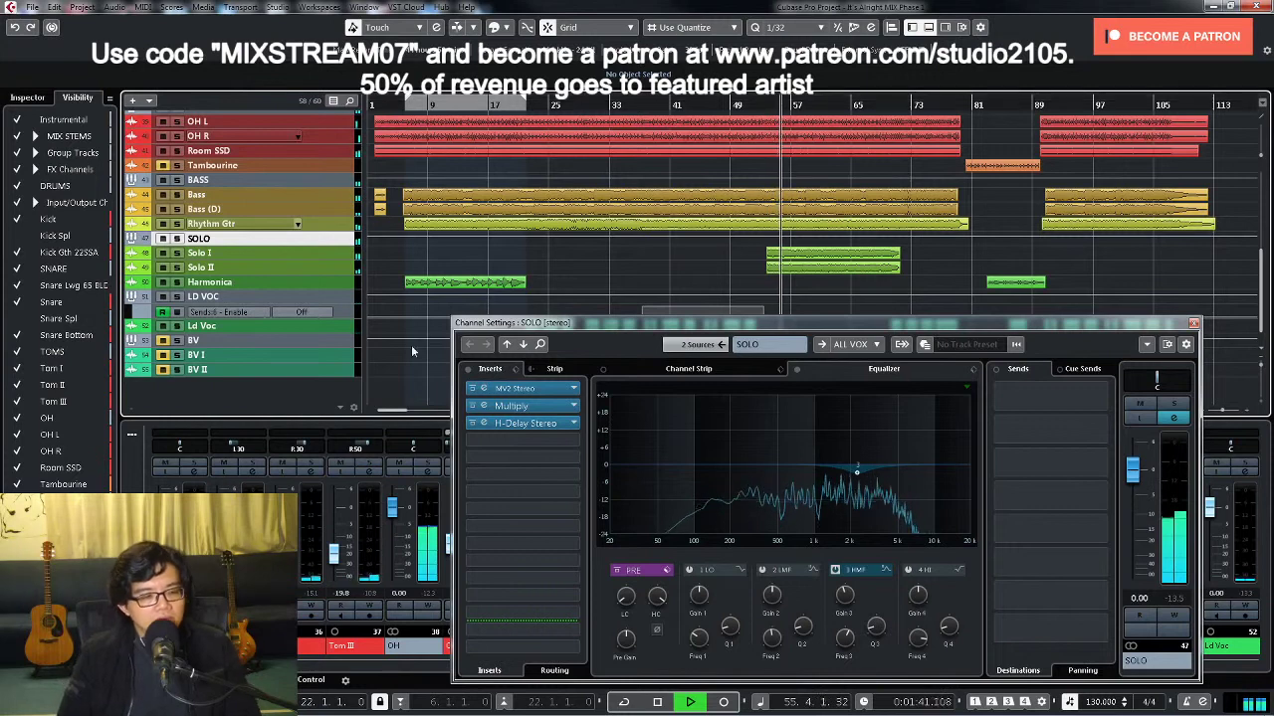
{"action": "left_click", "coordinate": [554, 394]}
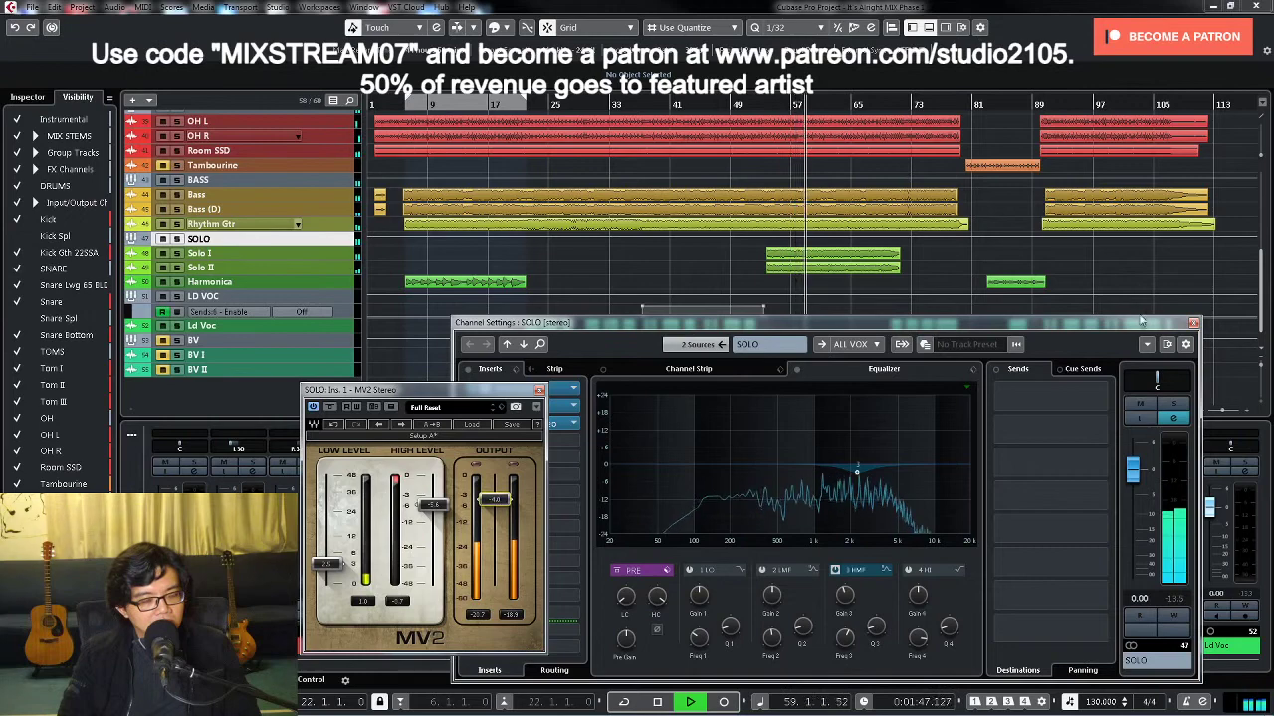
{"action": "left_click", "coordinate": [1194, 324]}
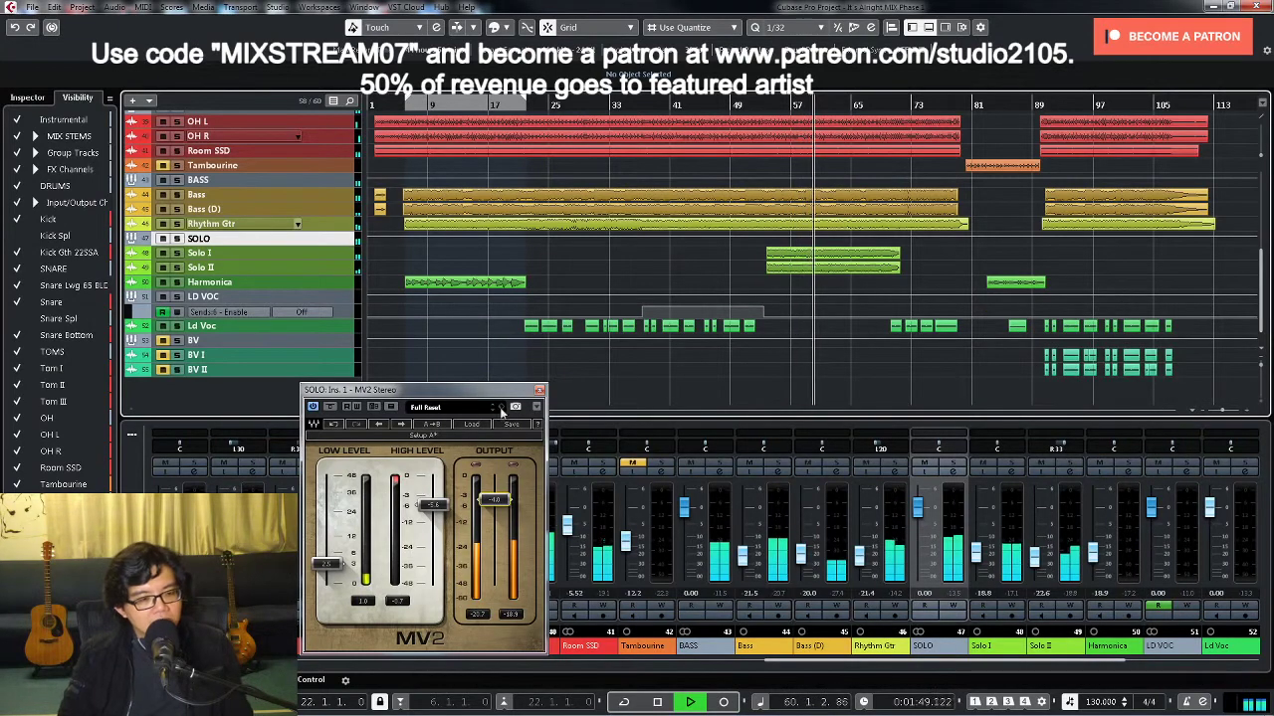
{"action": "left_click", "coordinate": [538, 390]}
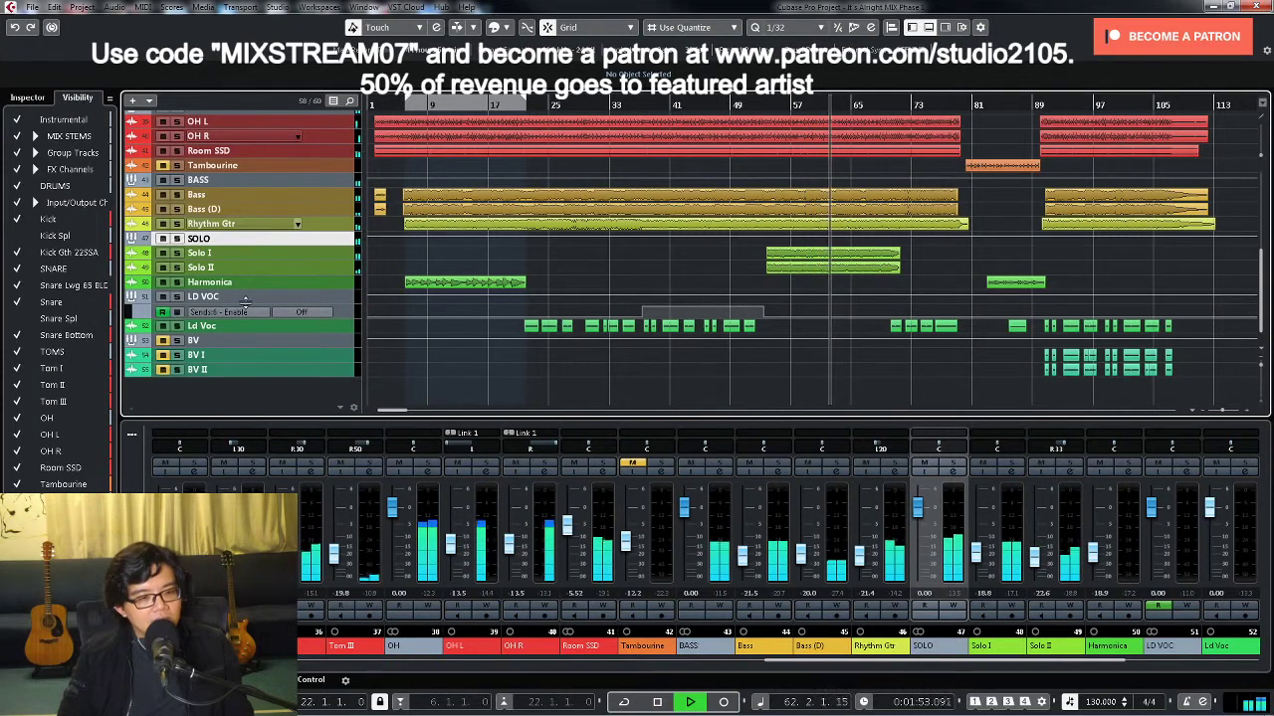
Step: Enlarge LD VOC's Sends:6 - Enable automation lane and automate the send on from about bar 70 to the end of bar 108
{"action": "left_click", "coordinate": [343, 316]}
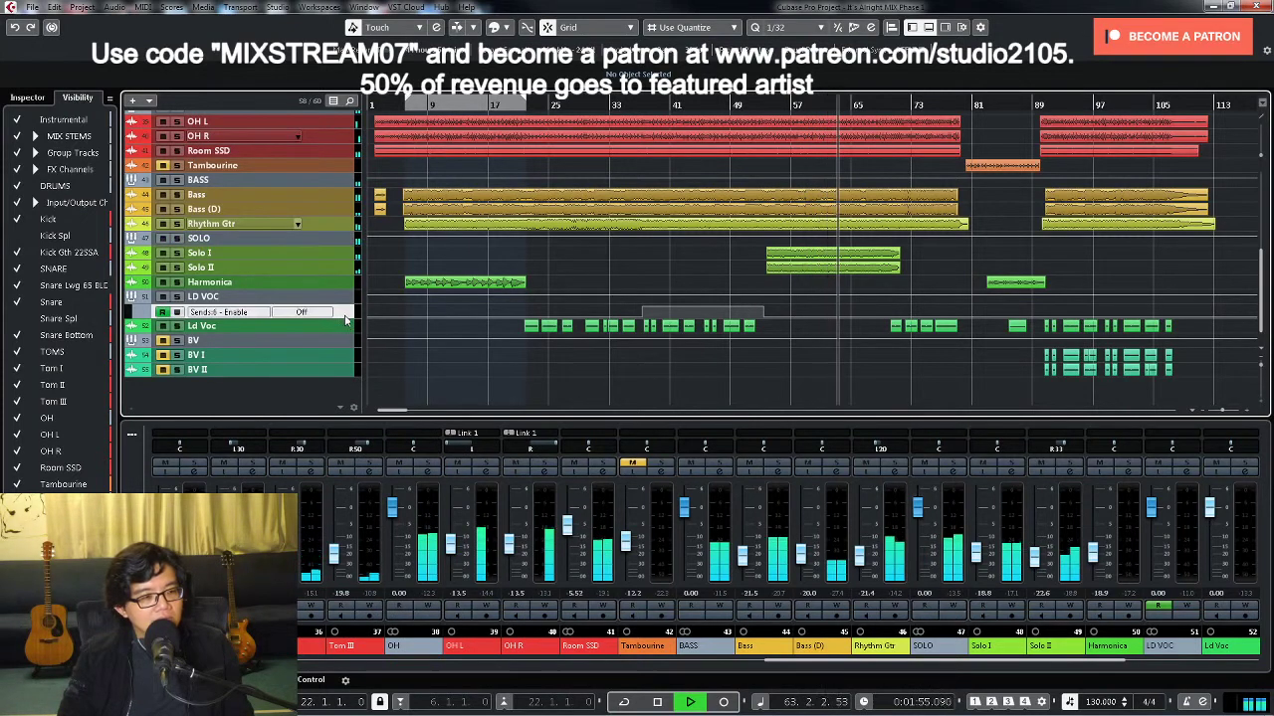
{"action": "left_click_drag", "start_coordinate": [343, 326], "coordinate": [343, 383]}
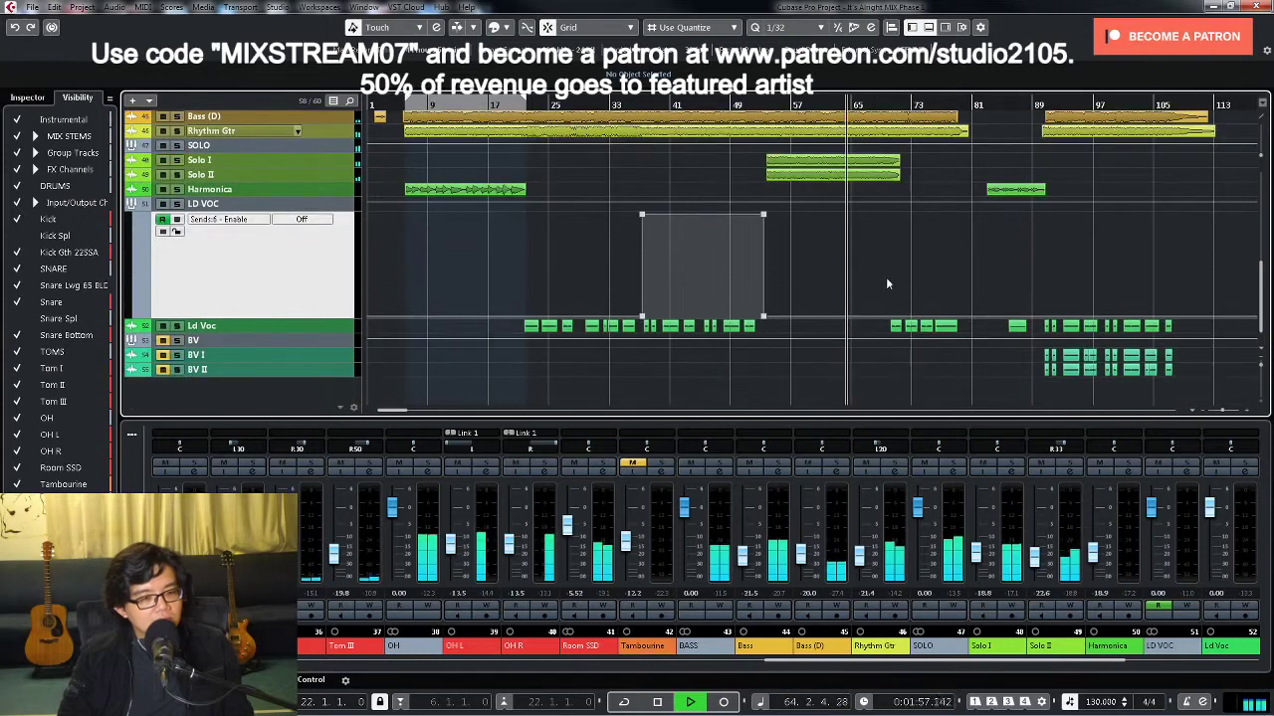
{"action": "right_click", "coordinate": [867, 286]}
{"action": "left_click", "coordinate": [900, 281]}
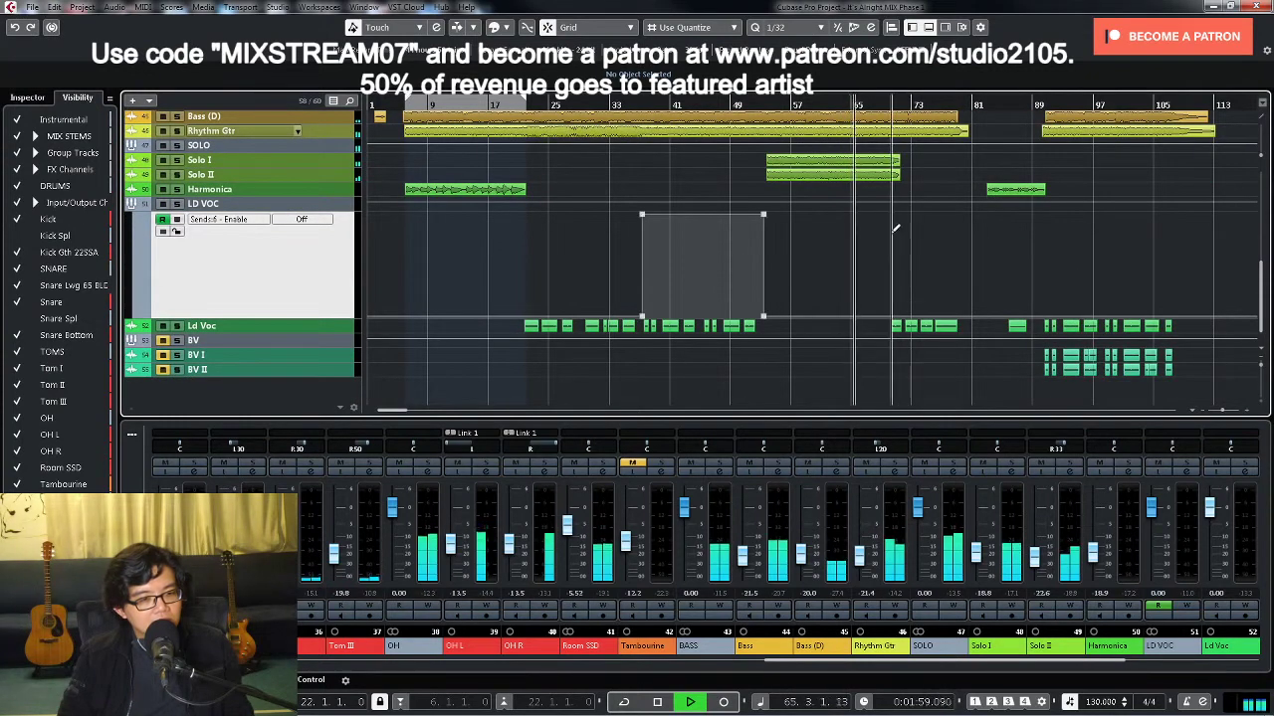
{"action": "left_click", "coordinate": [892, 229]}
{"action": "left_click", "coordinate": [973, 310]}
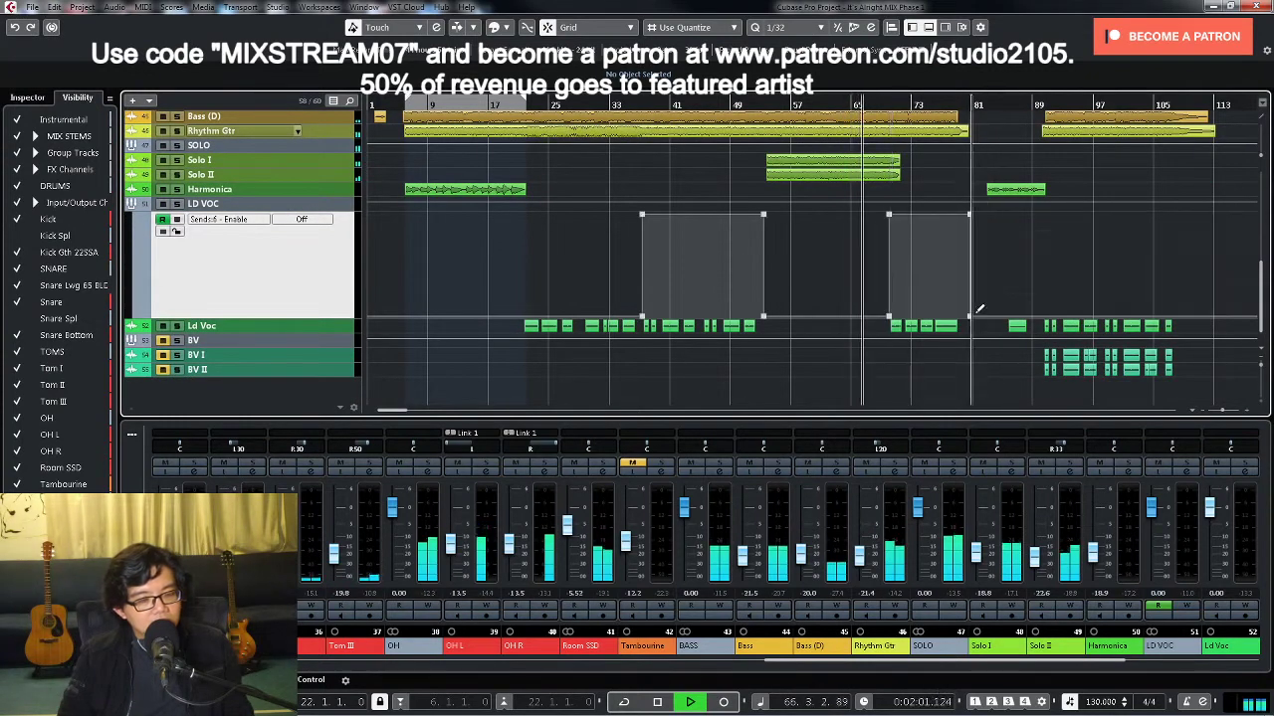
{"action": "left_click", "coordinate": [1015, 333]}
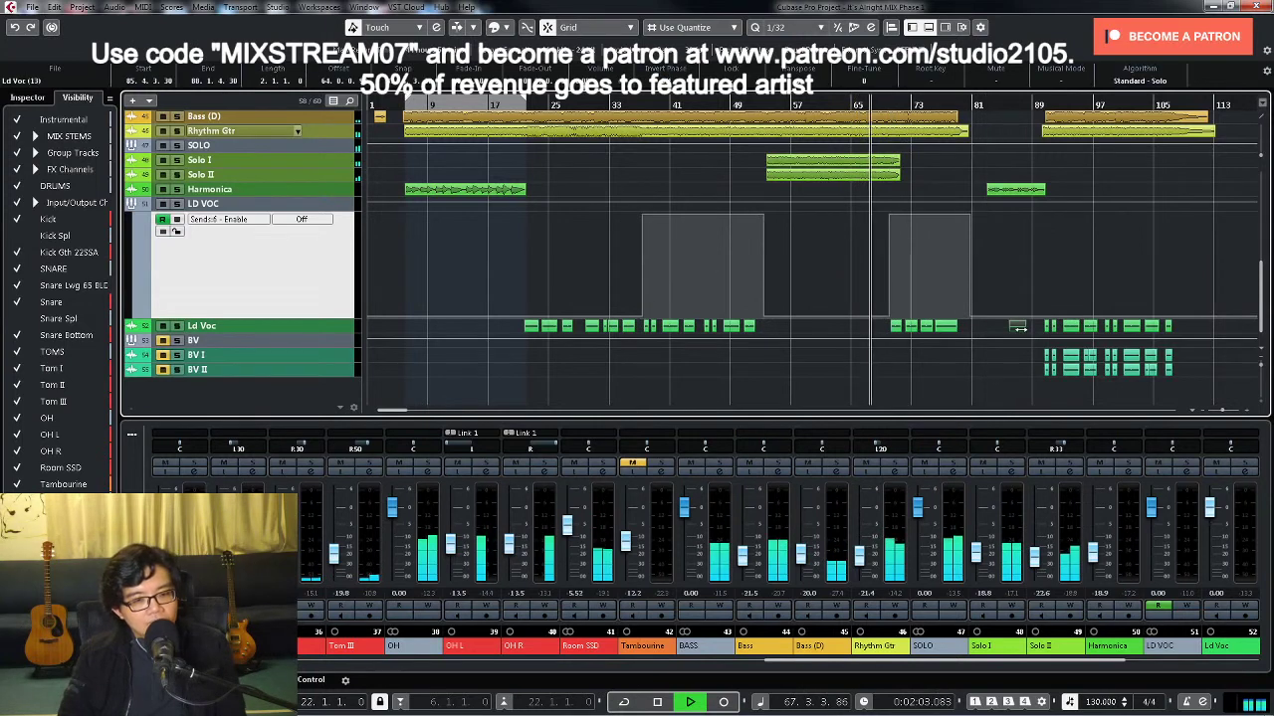
{"action": "left_click_drag", "start_coordinate": [971, 324], "coordinate": [1182, 318]}
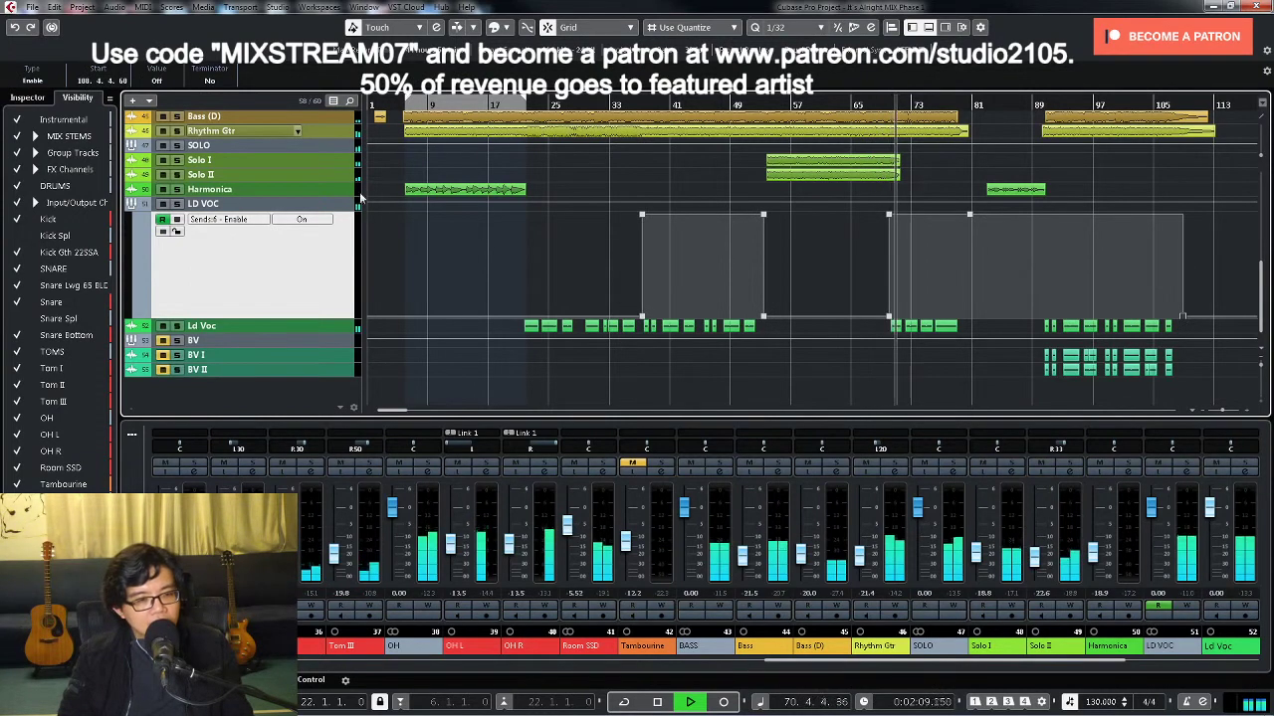
Step: Play the vocal section from bar 36 to check the send automation, and open the LD VOC channel settings before stopping playback
{"action": "key", "text": "Up"}
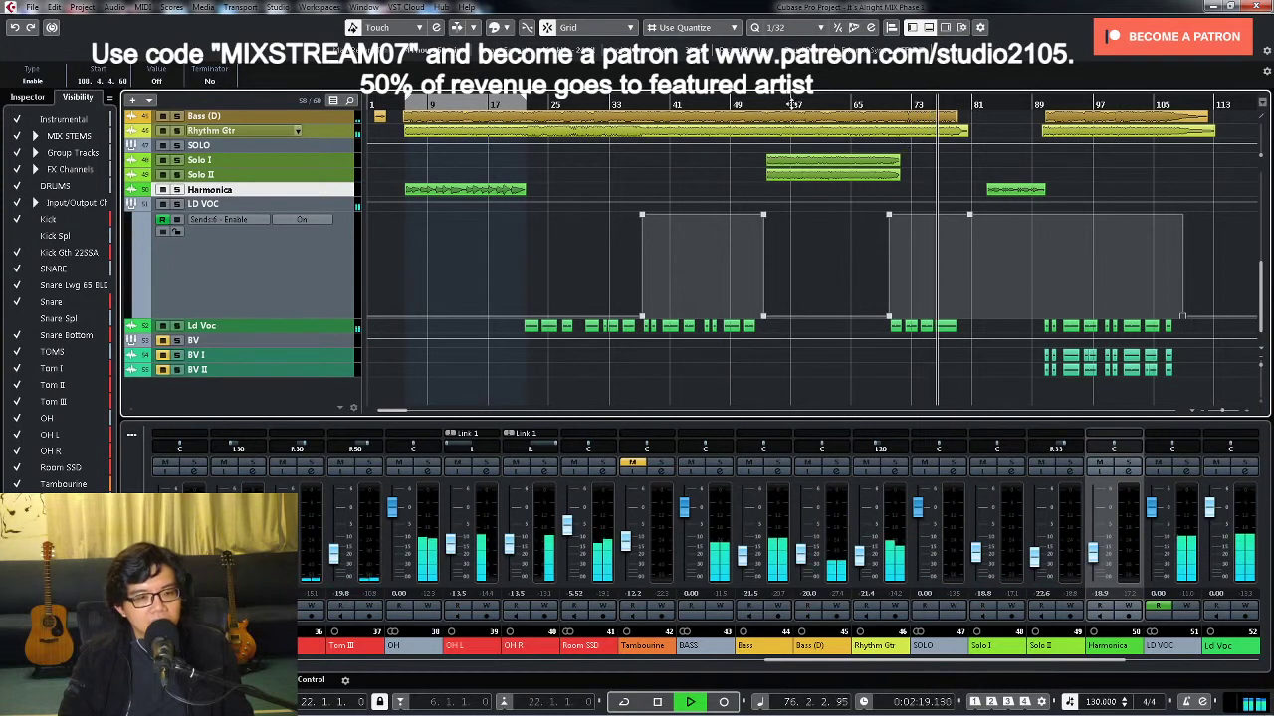
{"action": "left_click", "coordinate": [631, 102]}
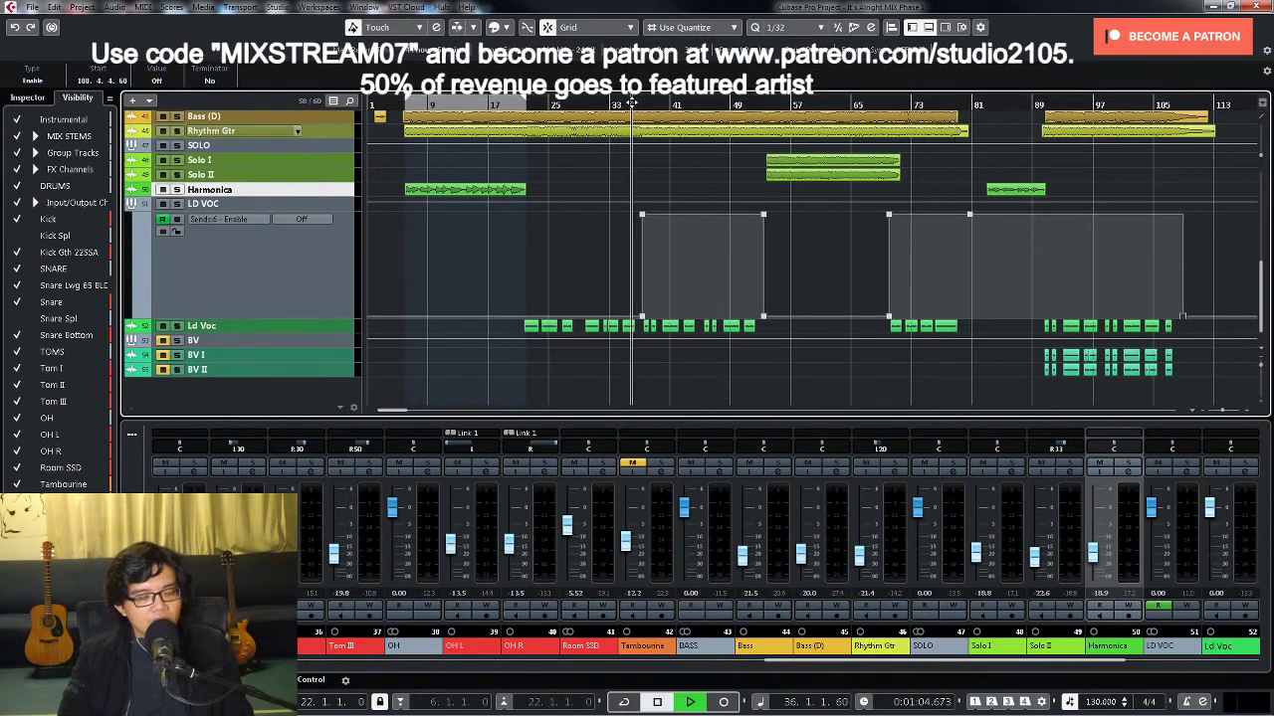
{"action": "key", "text": "space"}
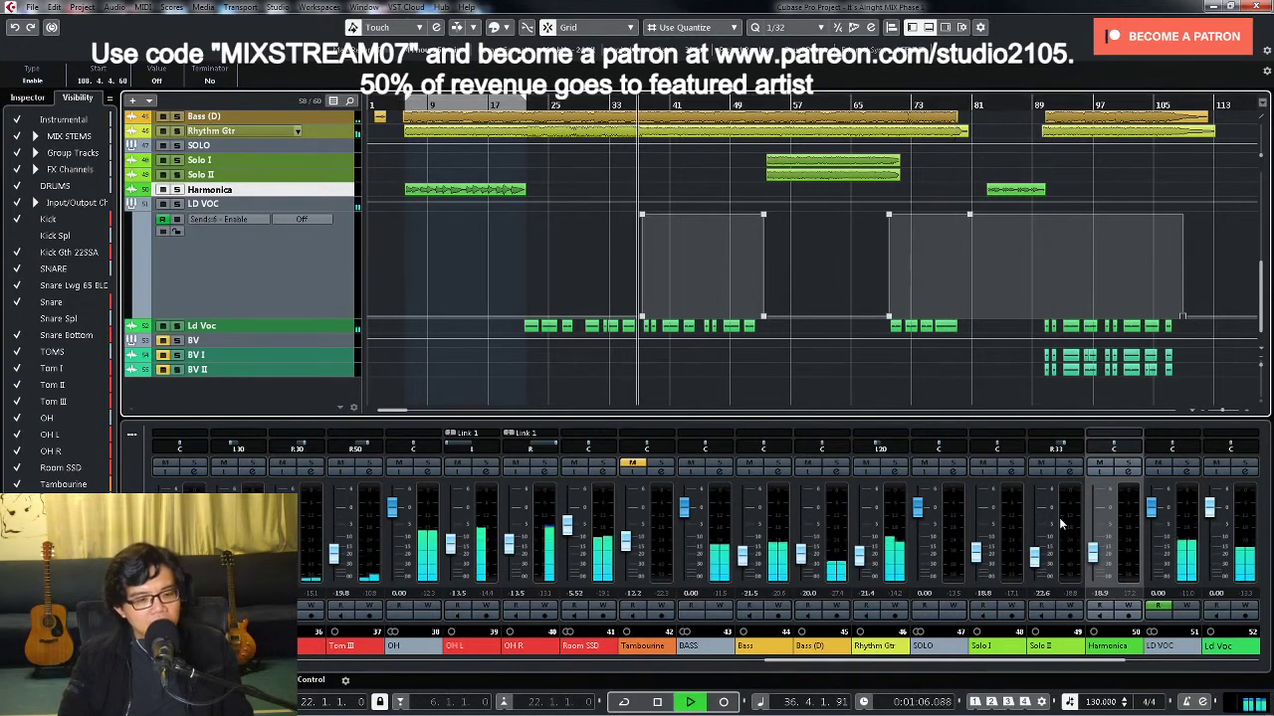
{"action": "left_click", "coordinate": [1180, 476]}
{"action": "left_click", "coordinate": [1019, 572]}
{"action": "key", "text": "space"}
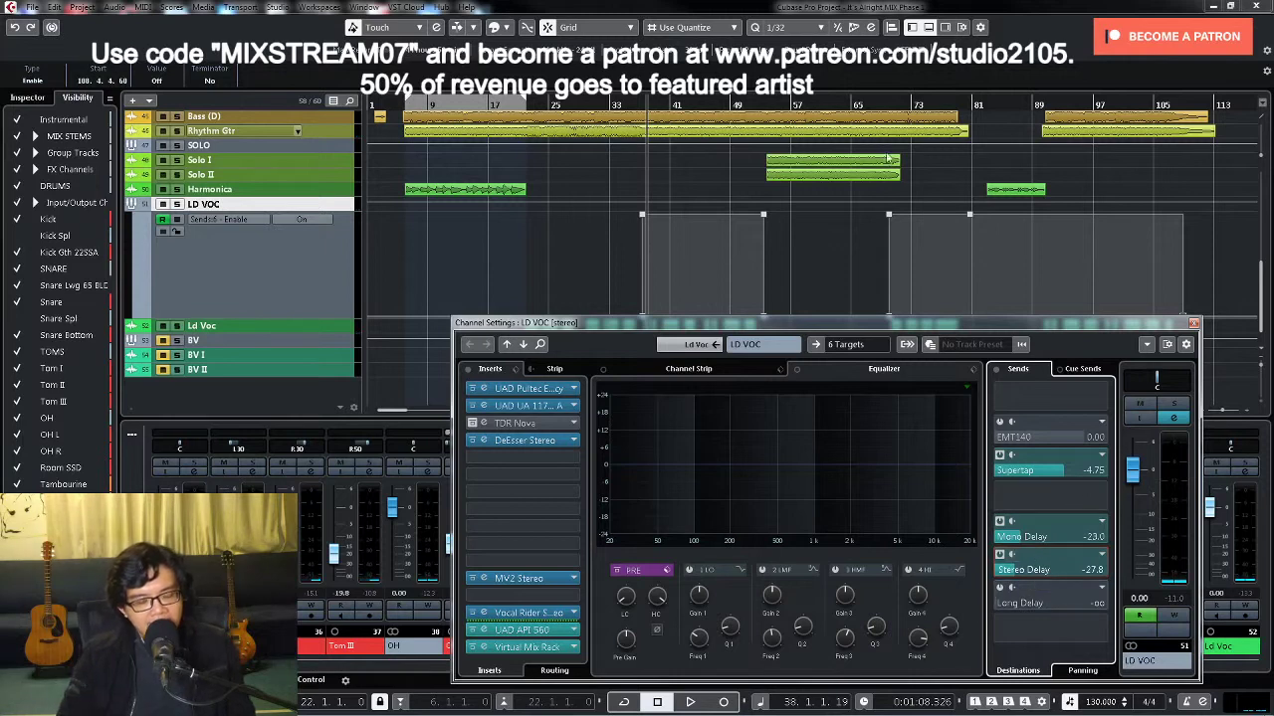
Step: Position playback at bar 67, enable the LD VOC channel's Long Delay send and open its LittlePrimalTap plugin
{"action": "left_click", "coordinate": [868, 103]}
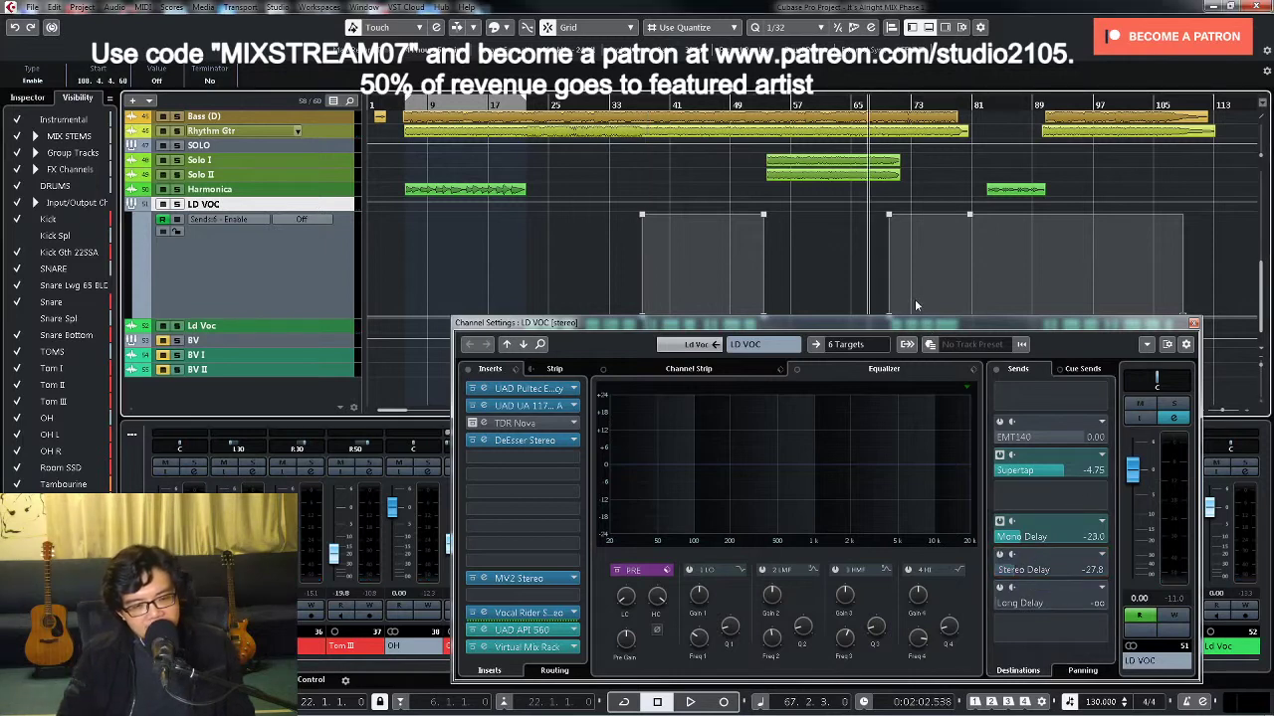
{"action": "left_click_drag", "start_coordinate": [870, 328], "coordinate": [694, 182]}
{"action": "left_click", "coordinate": [822, 438]}
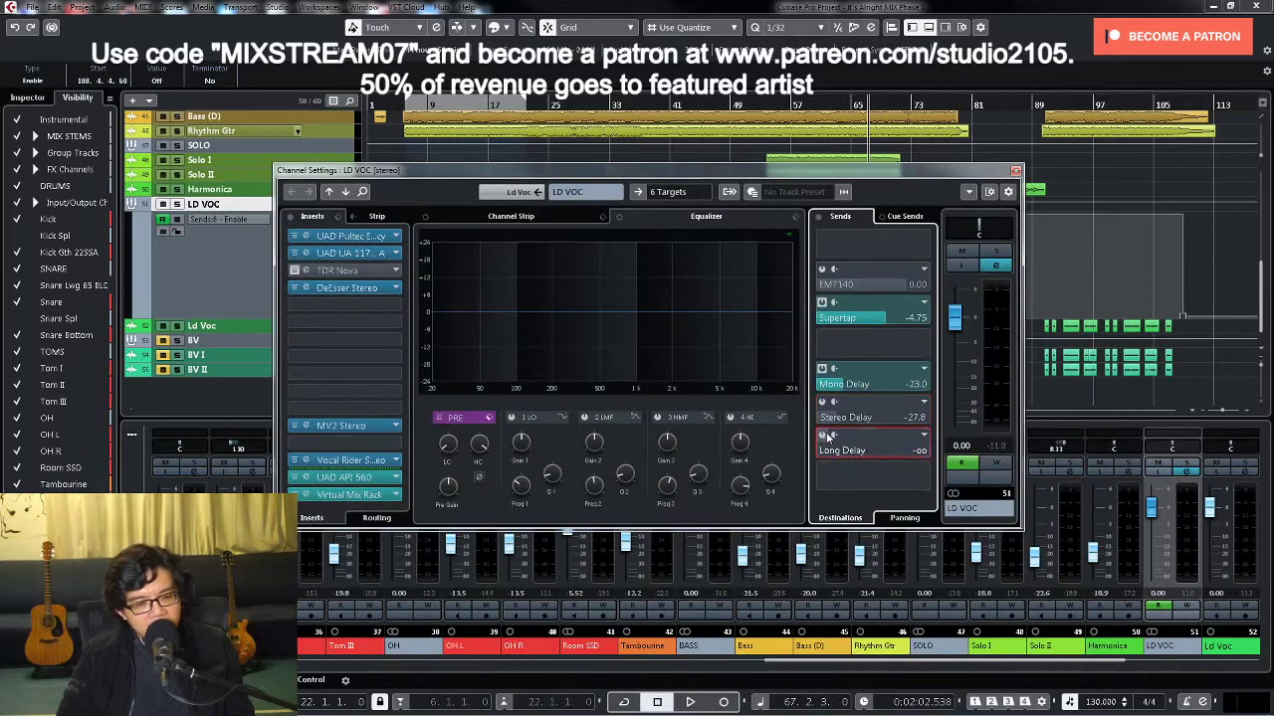
{"action": "right_click", "coordinate": [867, 443]}
{"action": "left_click", "coordinate": [923, 587]}
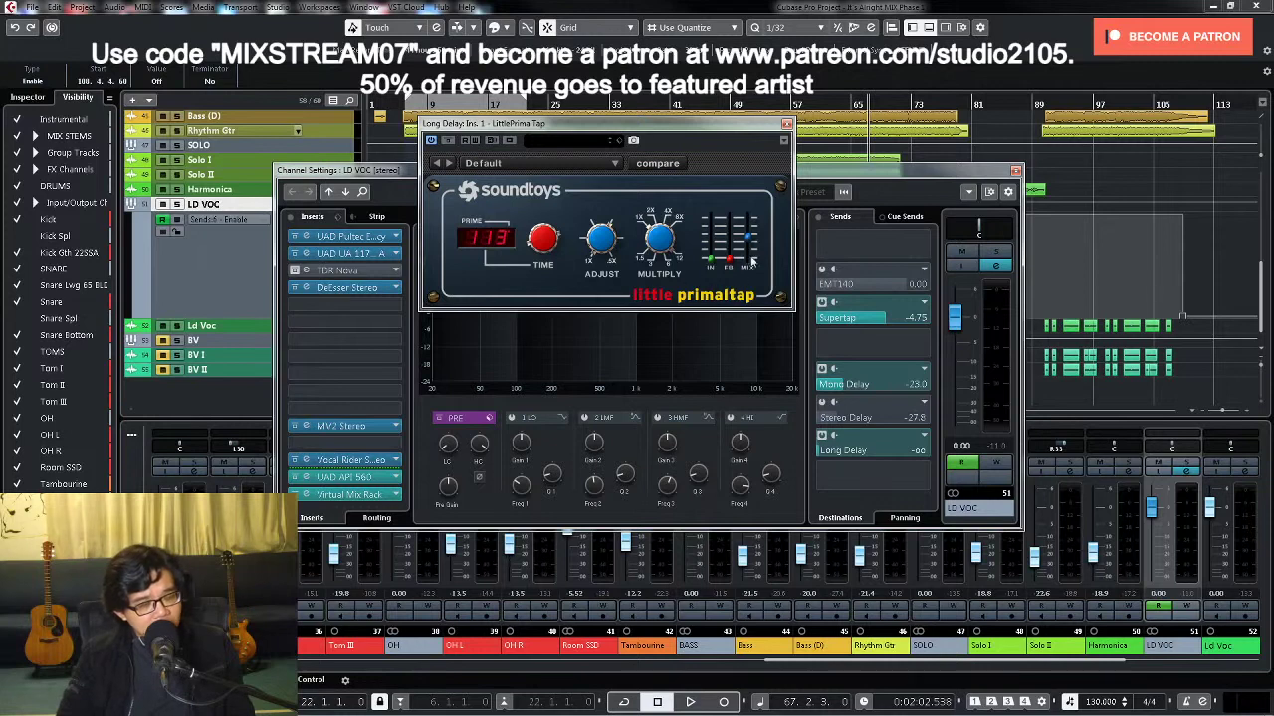
Step: Set LittlePrimalTap to full mix with a prime time of 463, raise its input and feedback to about midway, and move the channel settings aside
{"action": "left_click_drag", "start_coordinate": [752, 235], "coordinate": [754, 207]}
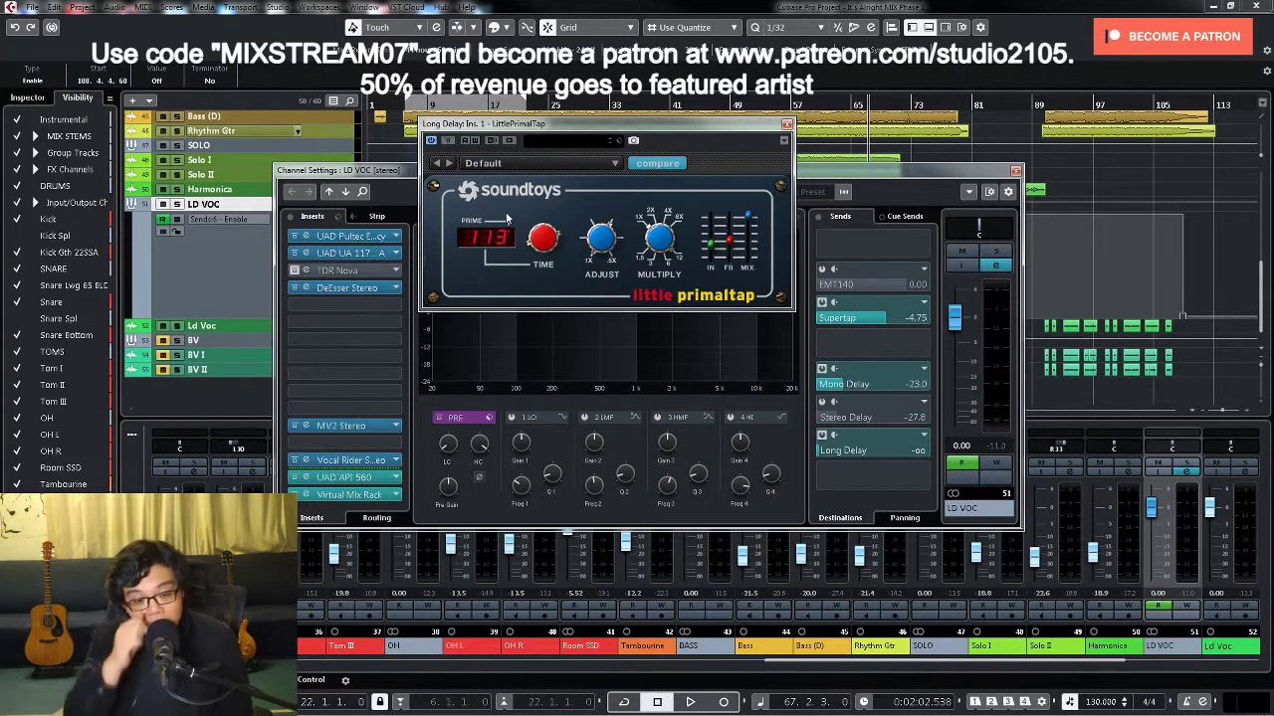
{"action": "mouse_move", "coordinate": [486, 233]}
{"action": "left_mouse_down"}
{"action": "mouse_move", "coordinate": [497, 245]}
{"action": "mouse_move", "coordinate": [491, 212]}
{"action": "mouse_move", "coordinate": [492, 241]}
{"action": "mouse_move", "coordinate": [475, 239]}
{"action": "left_mouse_up"}
{"action": "scroll", "coordinate": [475, 238], "scroll_direction": "down", "scroll_amount": 1}
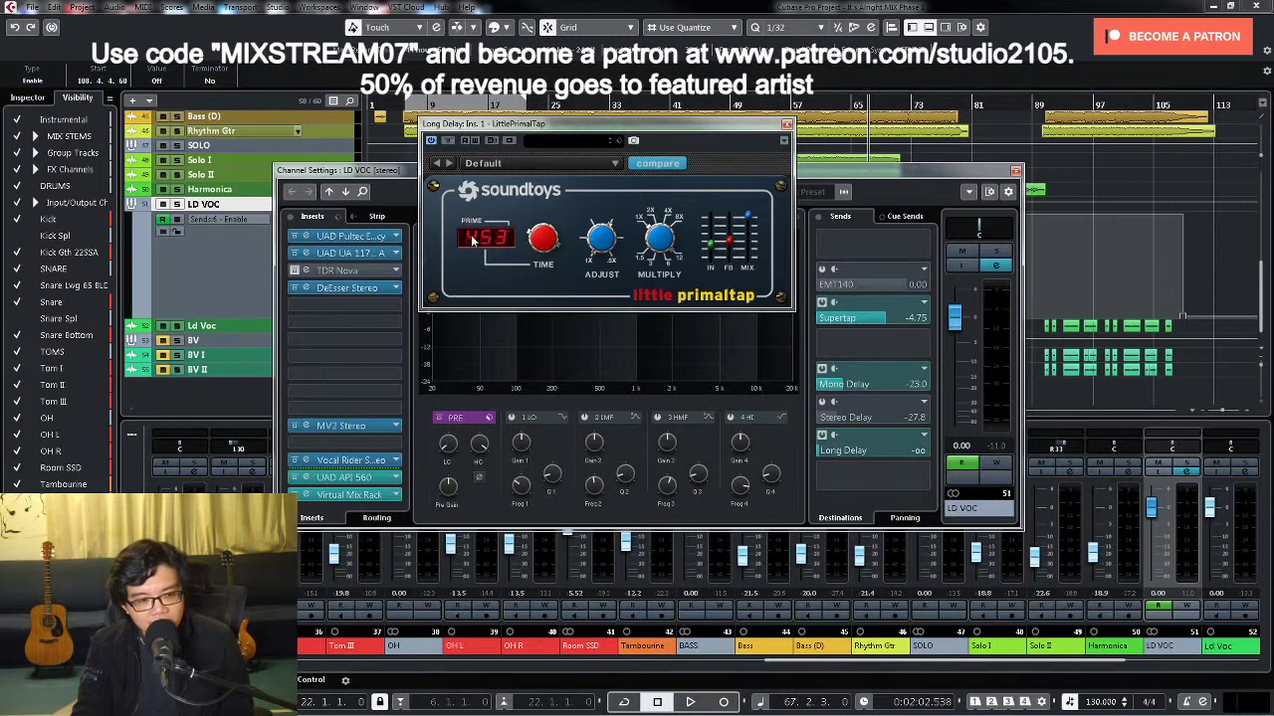
{"action": "scroll", "coordinate": [471, 240], "scroll_direction": "up", "scroll_amount": 2}
{"action": "scroll", "coordinate": [468, 240], "scroll_direction": "down", "scroll_amount": 1}
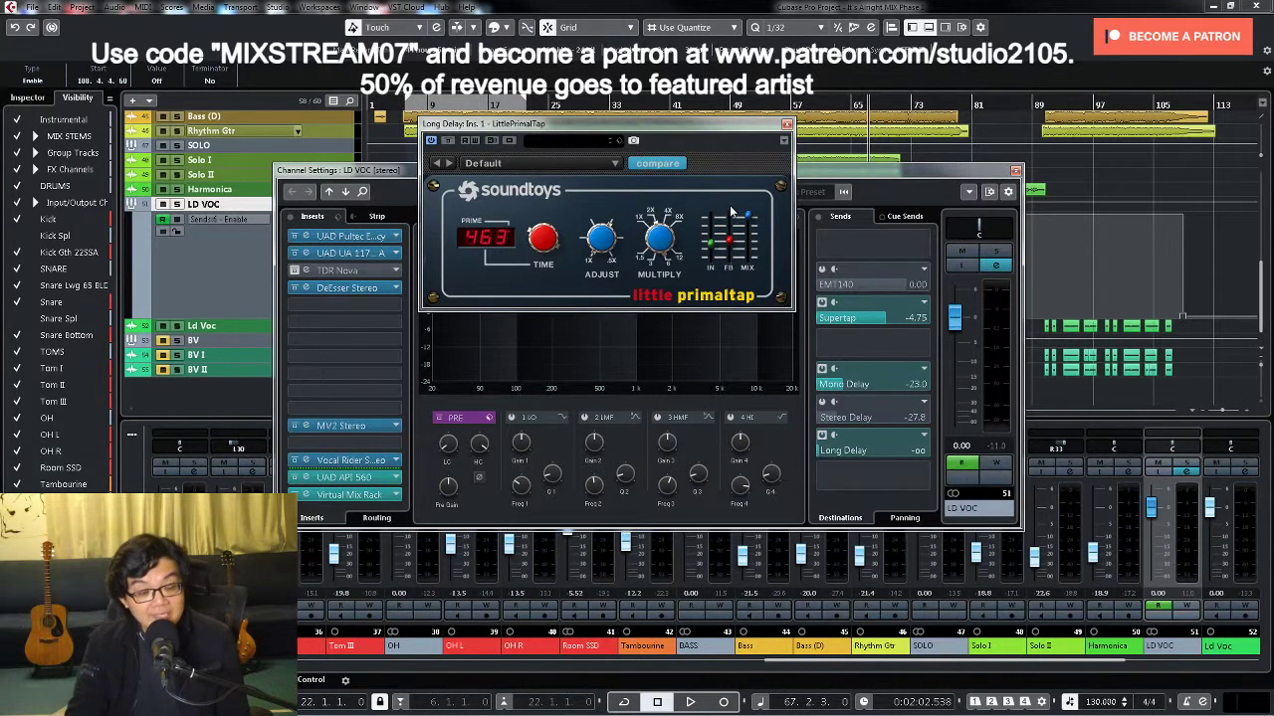
{"action": "left_click", "coordinate": [872, 172]}
{"action": "left_click_drag", "start_coordinate": [873, 172], "coordinate": [698, 194]}
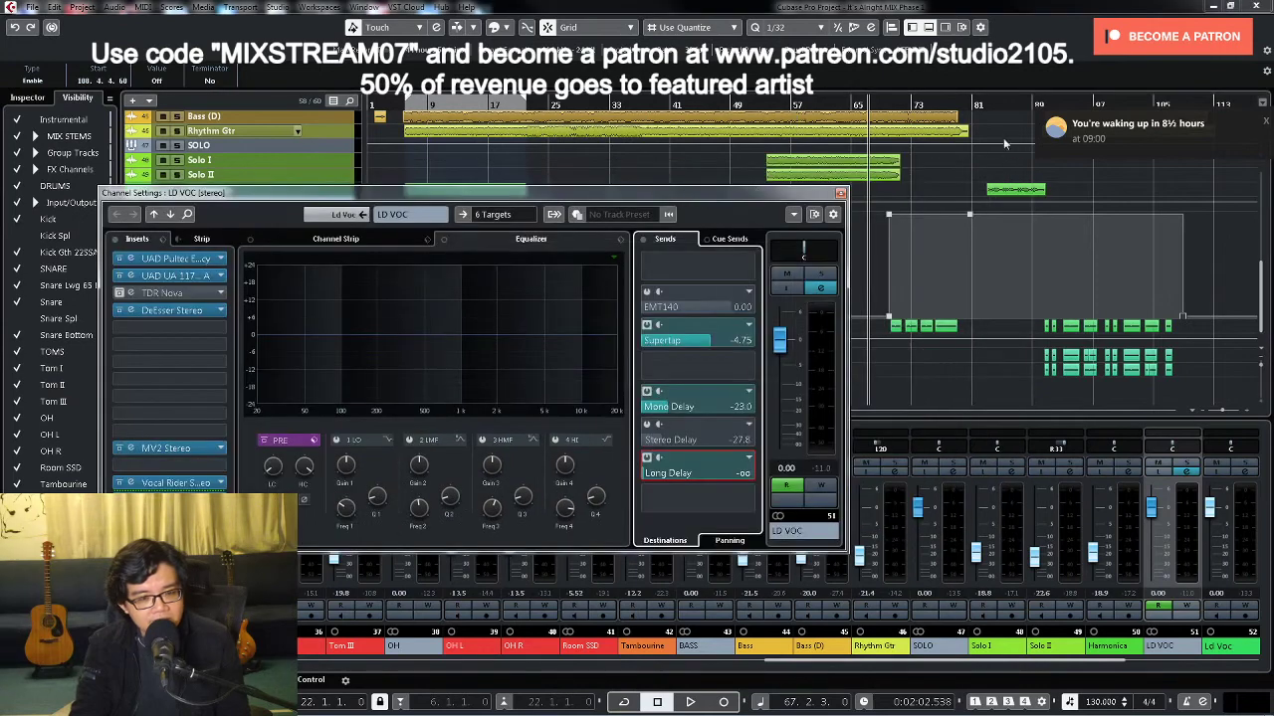
Step: Play from bar 67 and raise LD VOC's Long Delay send to -13.4 while the vocal plays, stopping in bar 73
{"action": "key", "text": "space"}
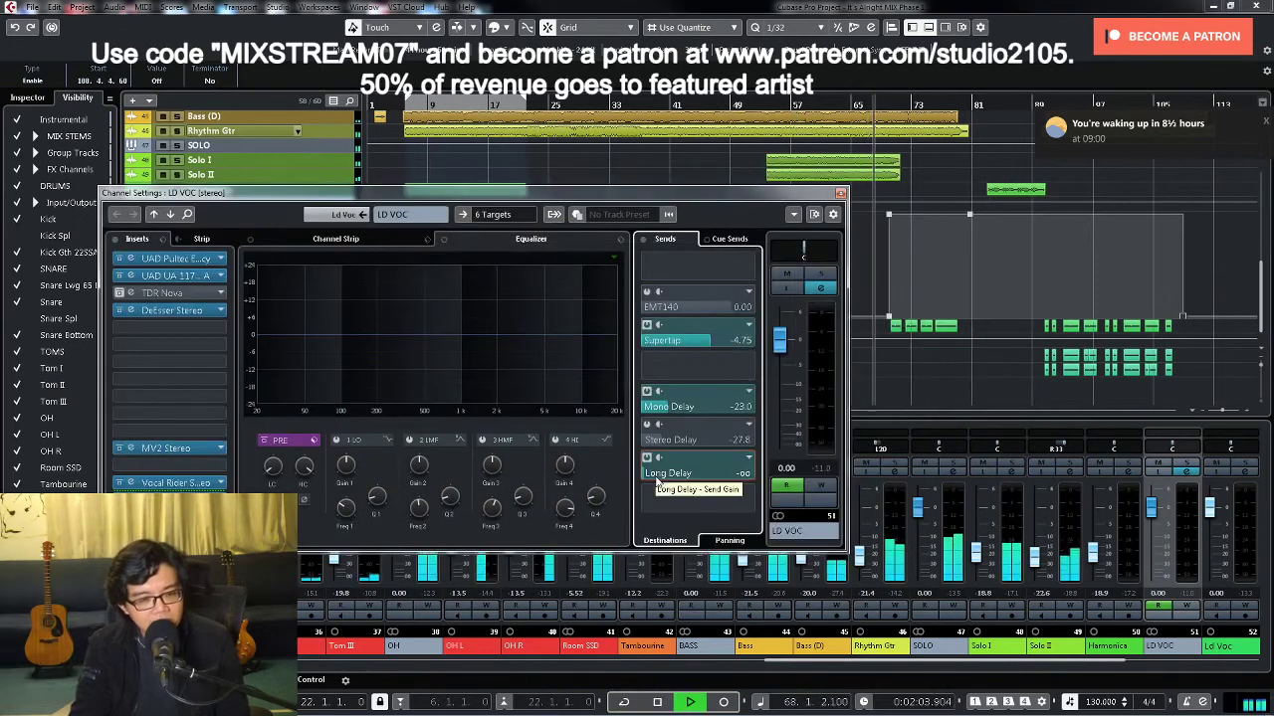
{"action": "left_click", "coordinate": [656, 473]}
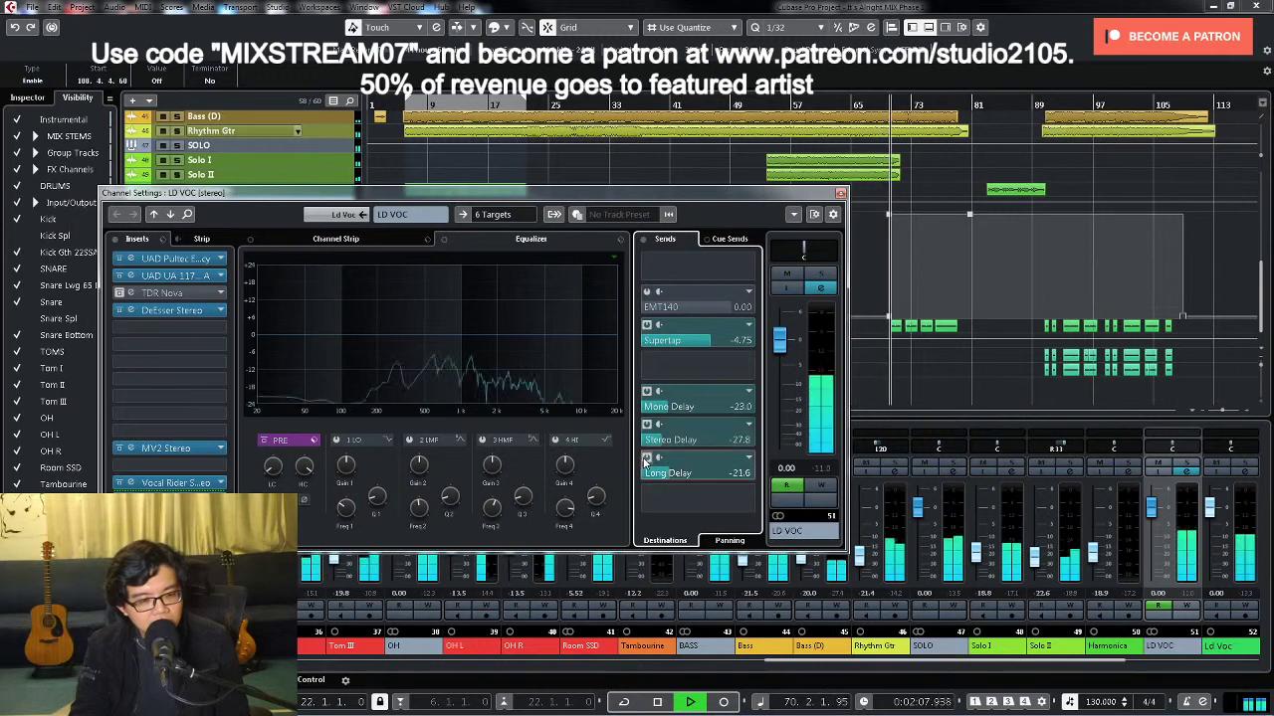
{"action": "left_click_drag", "start_coordinate": [644, 467], "coordinate": [696, 478]}
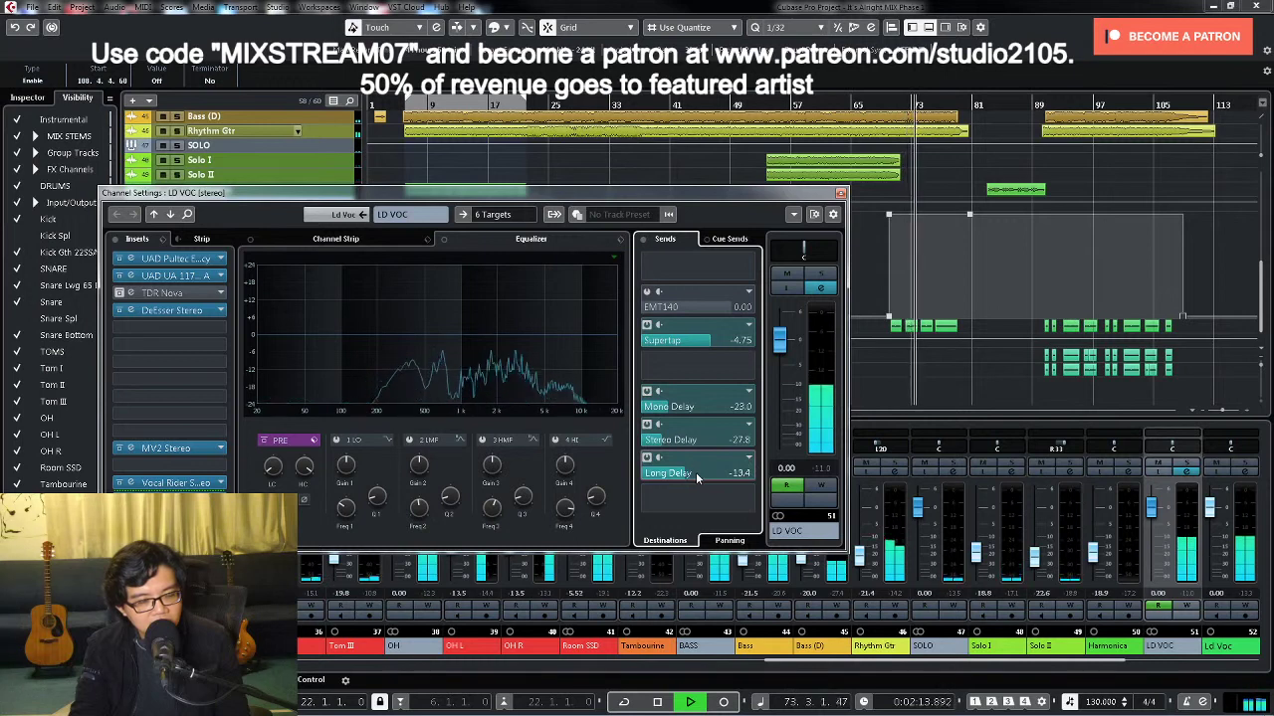
{"action": "key", "text": "space"}
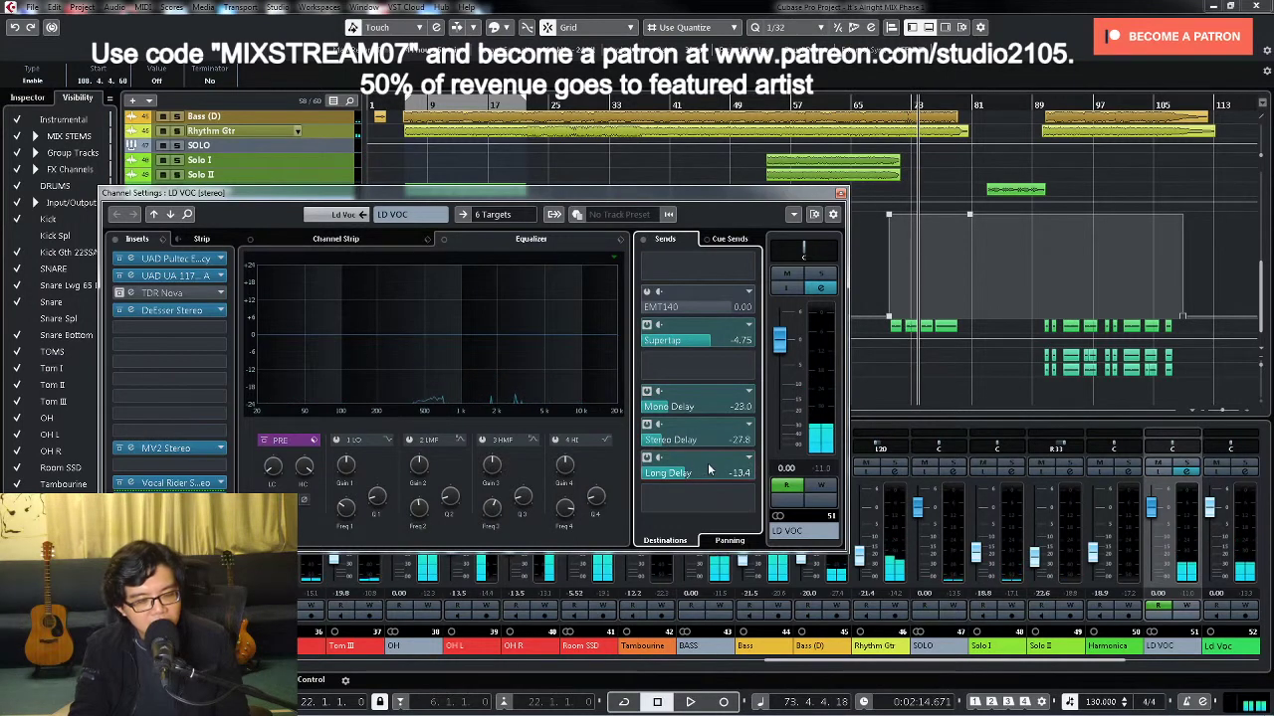
Step: Open the Long Delay send's LittlePrimalTap plugin to review its delay settings, and close it again
{"action": "right_click", "coordinate": [709, 470]}
{"action": "left_click", "coordinate": [753, 602]}
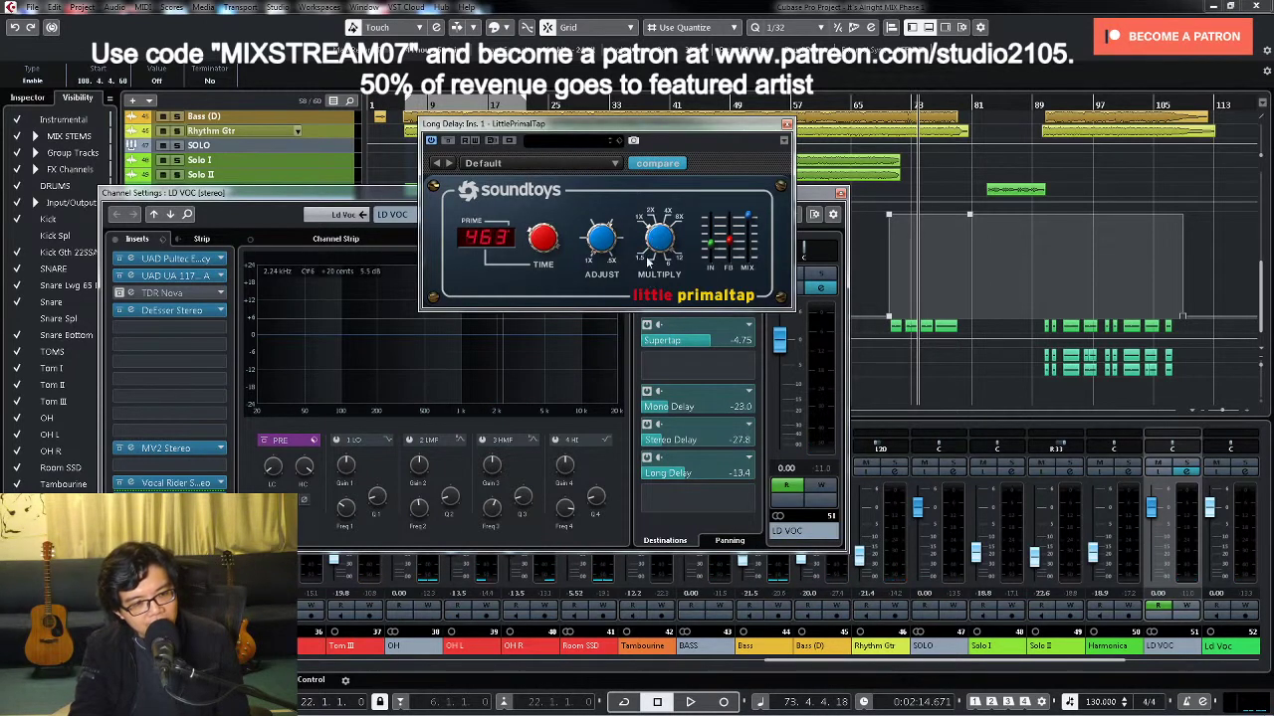
{"action": "left_click", "coordinate": [787, 123]}
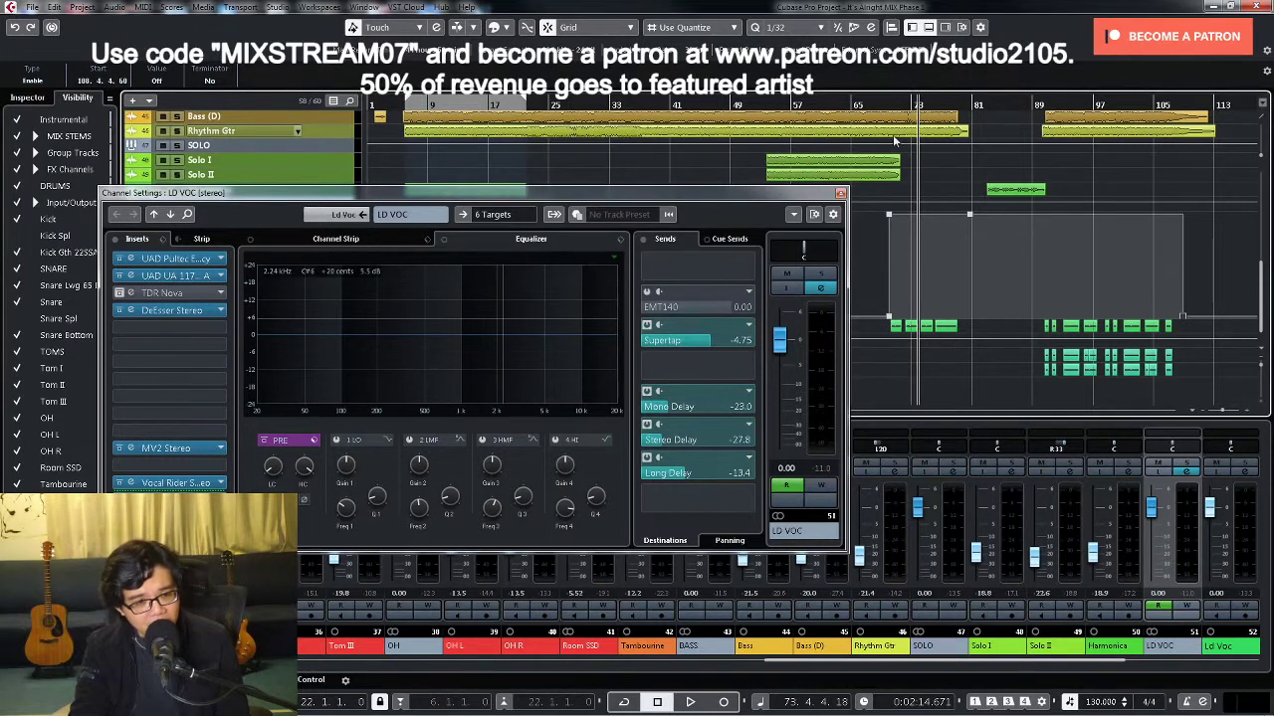
Step: From bar 68, switch off LD VOC's Long Delay send and write automation toggling it on and off between about bars 71 and 77
{"action": "left_click", "coordinate": [871, 106]}
{"action": "left_click", "coordinate": [647, 458]}
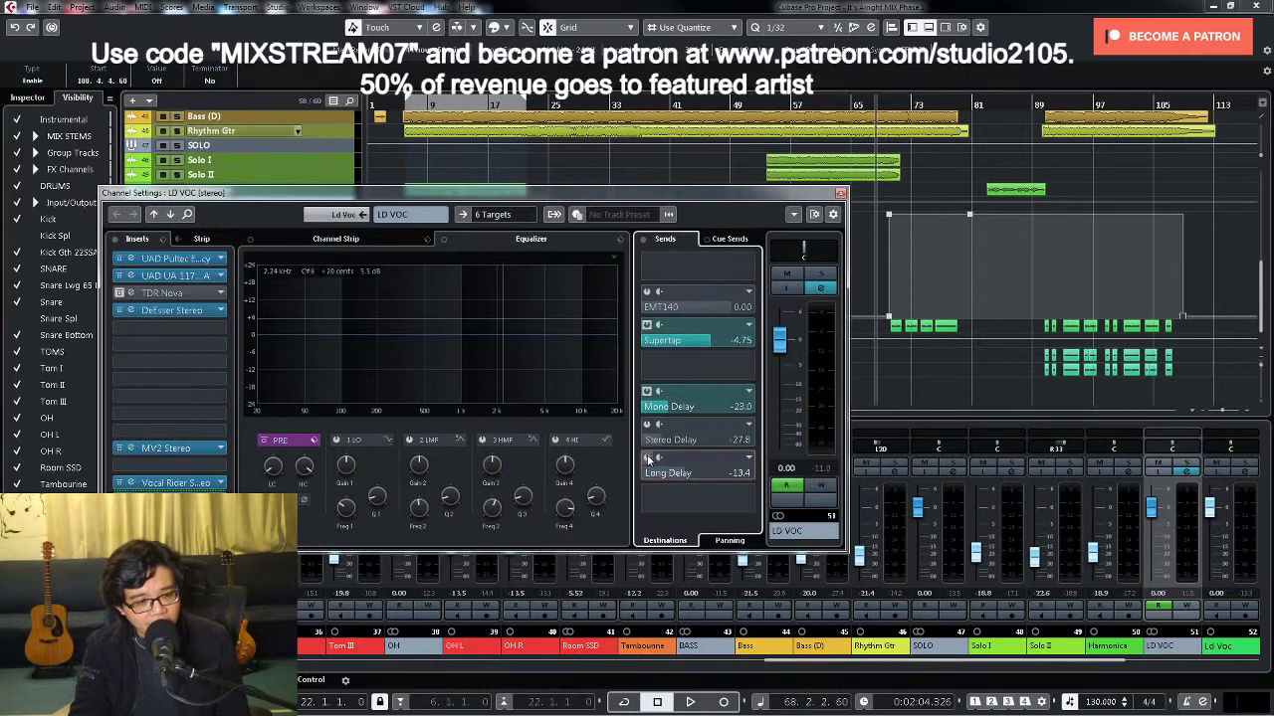
{"action": "left_click", "coordinate": [821, 483]}
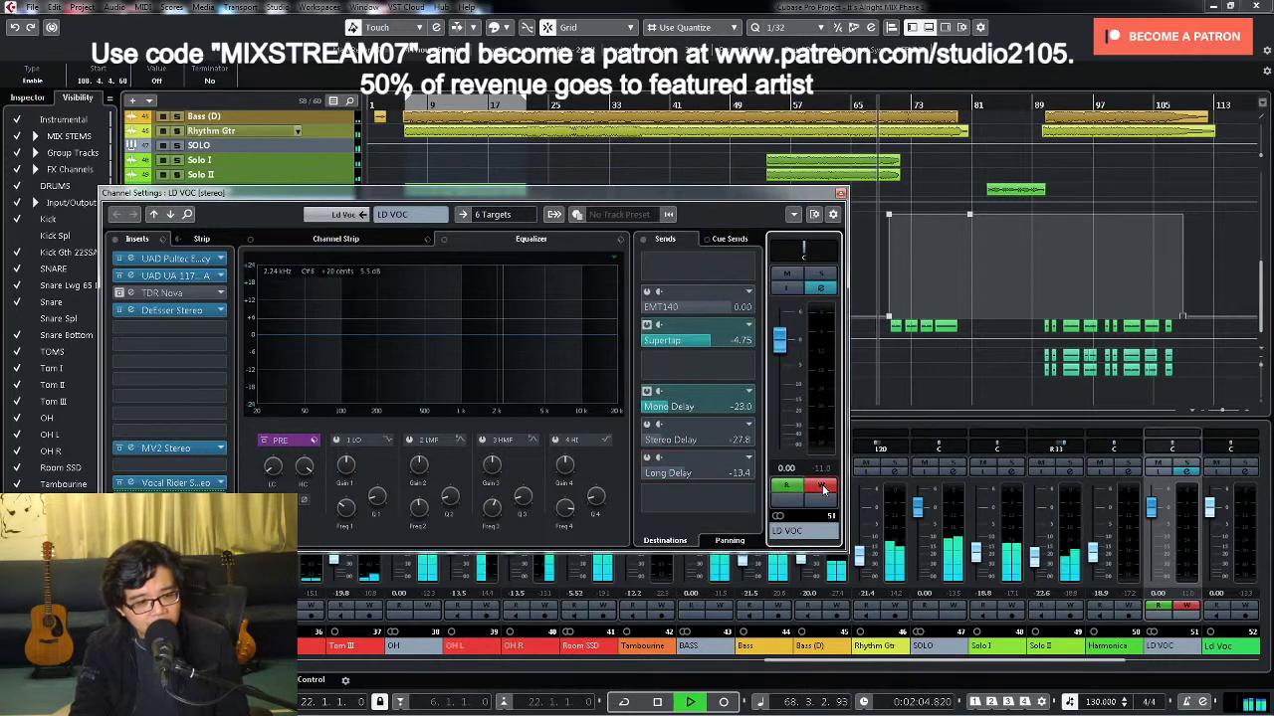
{"action": "left_click", "coordinate": [648, 460]}
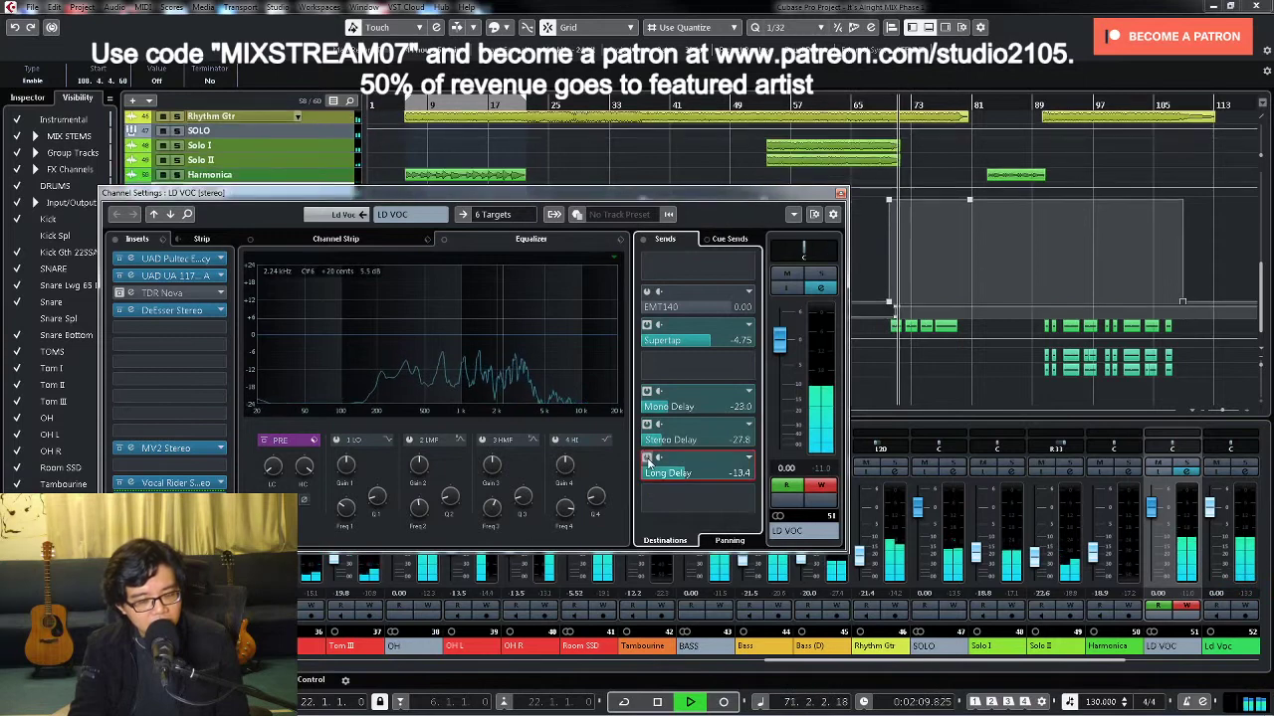
{"action": "left_click", "coordinate": [648, 461]}
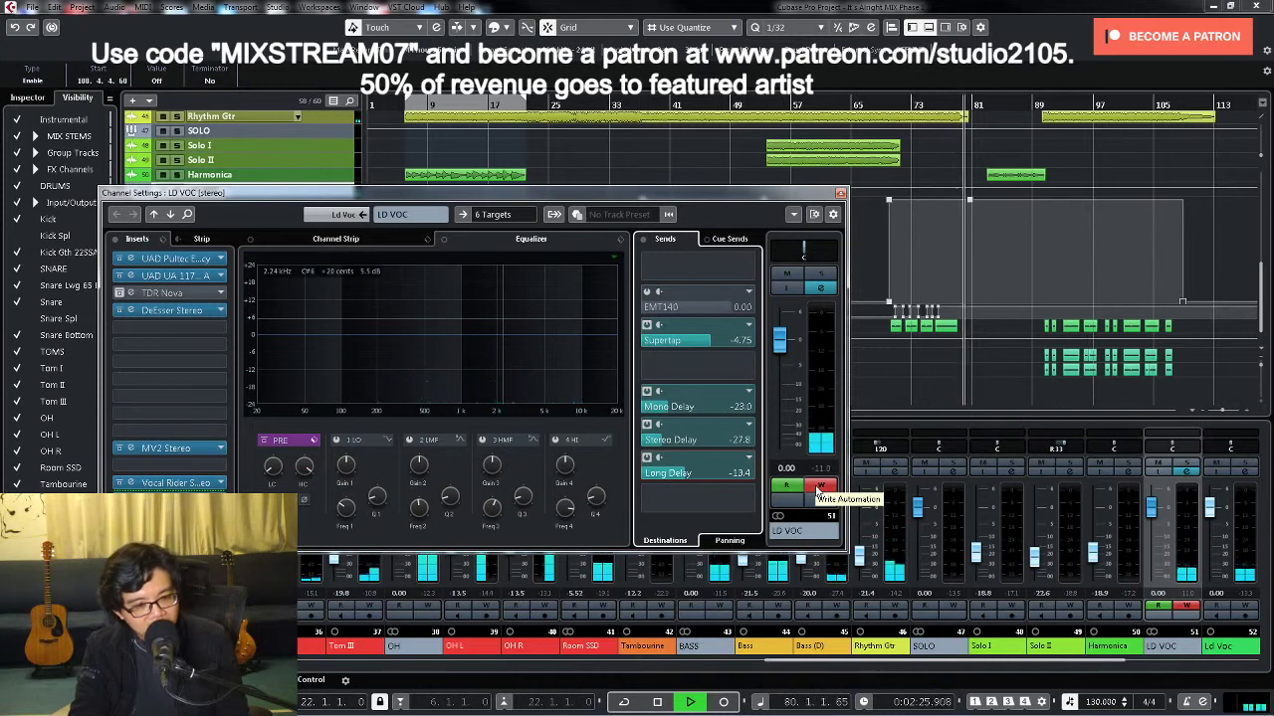
{"action": "left_click", "coordinate": [818, 487]}
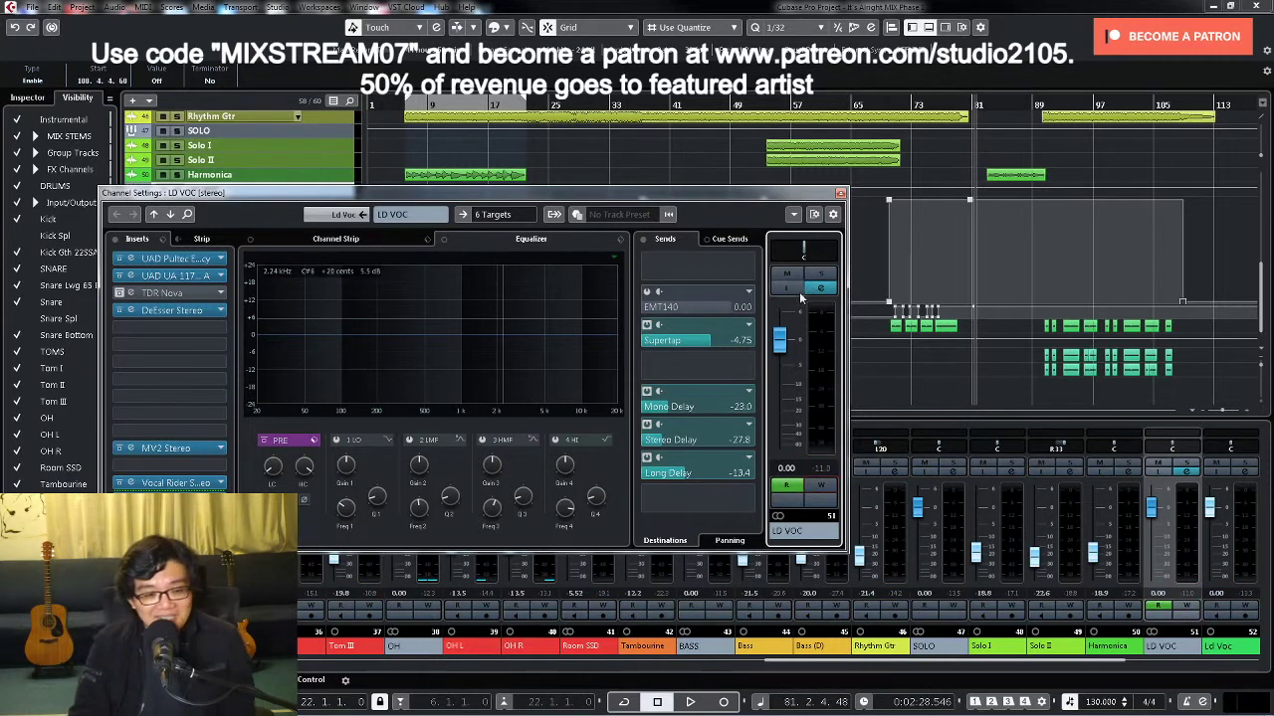
Step: Close the channel settings and enlarge LD VOC's Sends:7 - Enable automation lane and the Ld Voc track around bar 70
{"action": "left_click", "coordinate": [841, 192]}
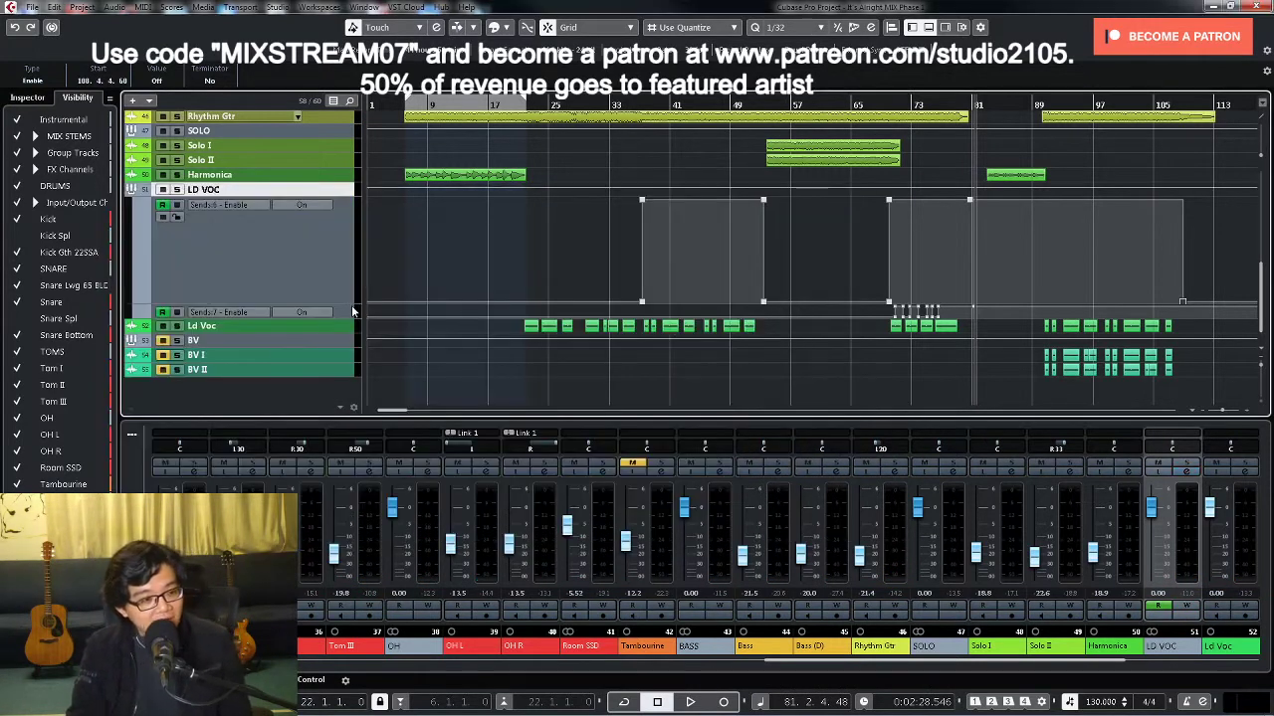
{"action": "scroll", "coordinate": [913, 330], "scroll_direction": "down", "scroll_amount": 3}
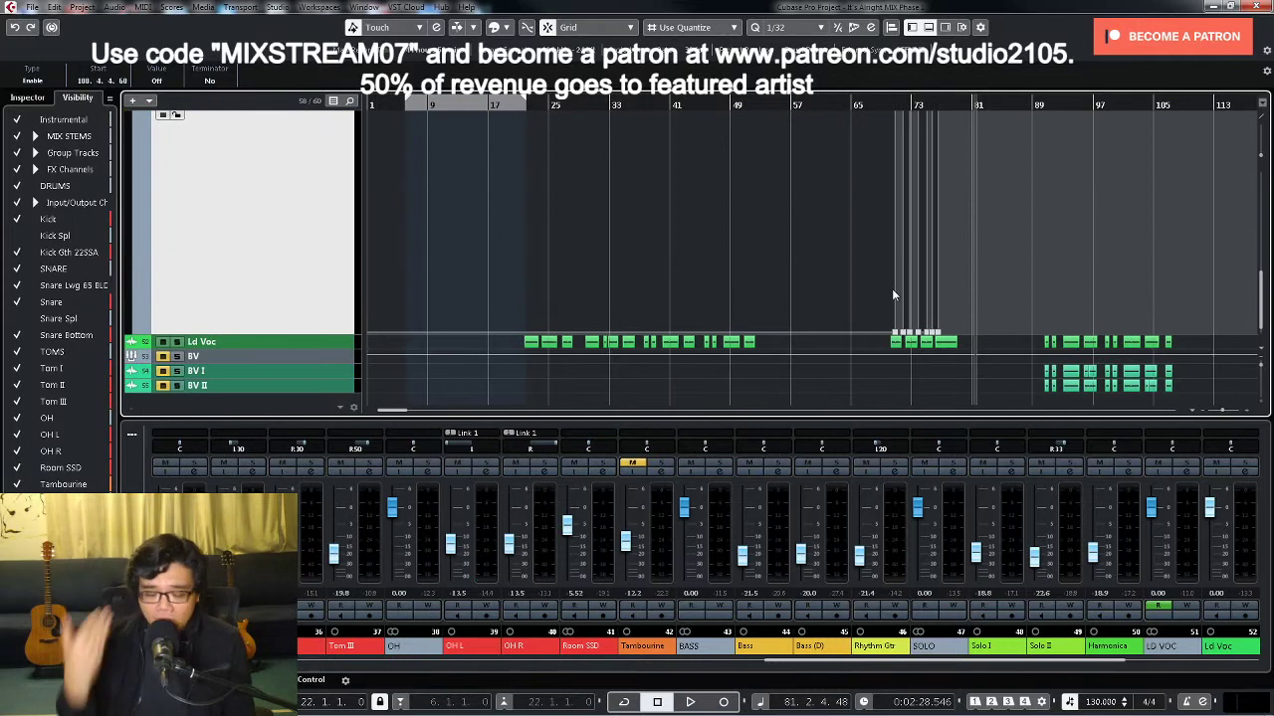
{"action": "scroll", "coordinate": [883, 308], "scroll_direction": "up", "scroll_amount": 3}
{"action": "scroll", "coordinate": [888, 226], "scroll_direction": "up", "scroll_amount": 4}
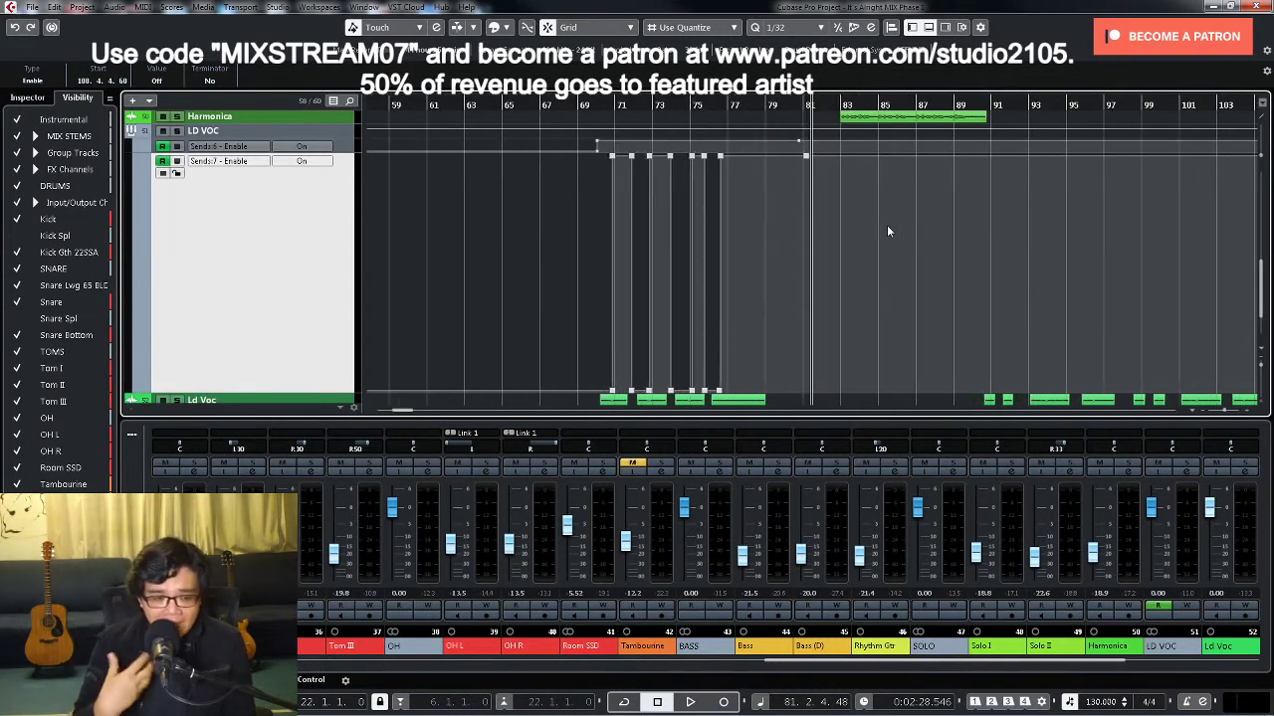
{"action": "left_click_drag", "start_coordinate": [617, 106], "coordinate": [922, 276]}
{"action": "scroll", "coordinate": [404, 392], "scroll_direction": "down", "scroll_amount": 3}
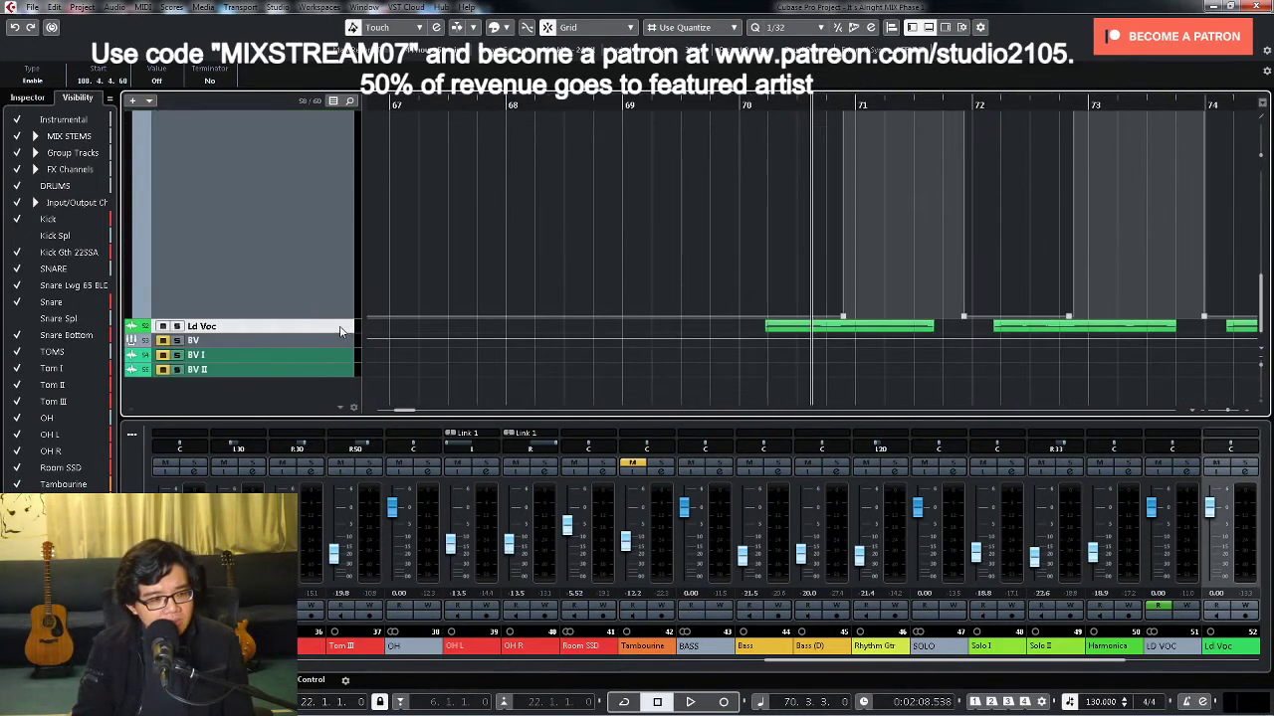
{"action": "left_click_drag", "start_coordinate": [340, 332], "coordinate": [341, 404]}
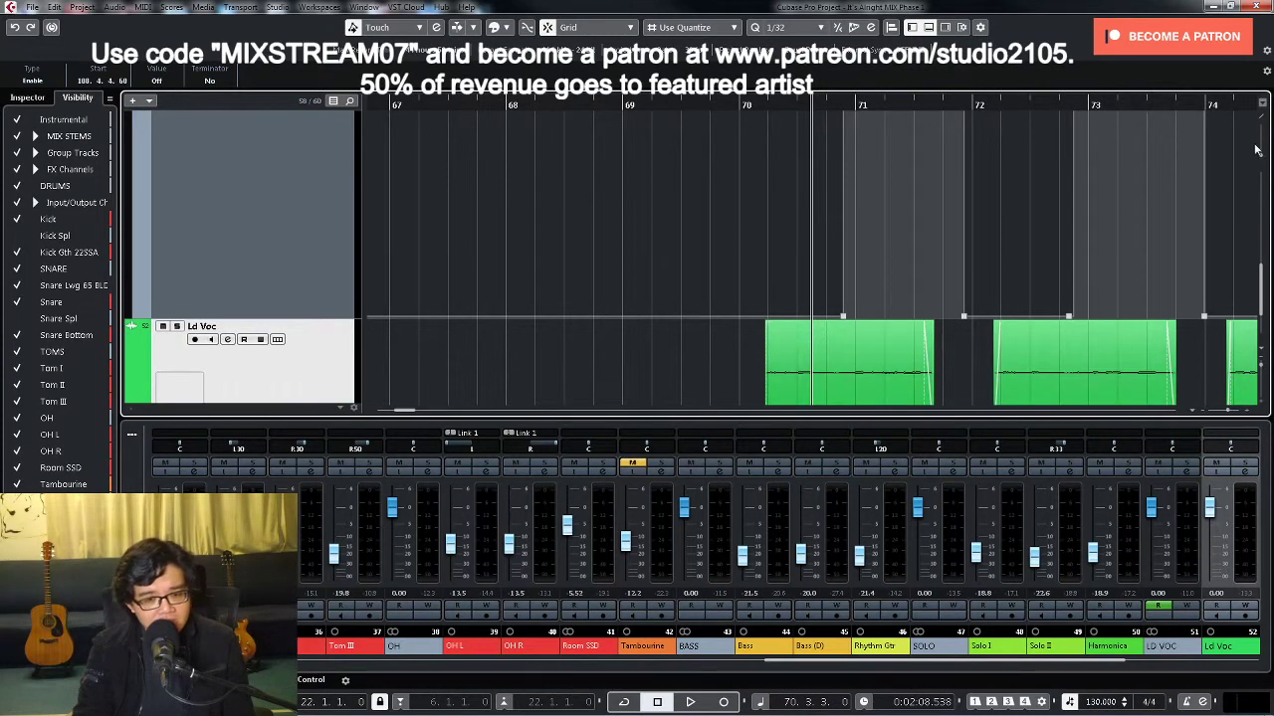
{"action": "scroll", "coordinate": [889, 204], "scroll_direction": "up", "scroll_amount": 2}
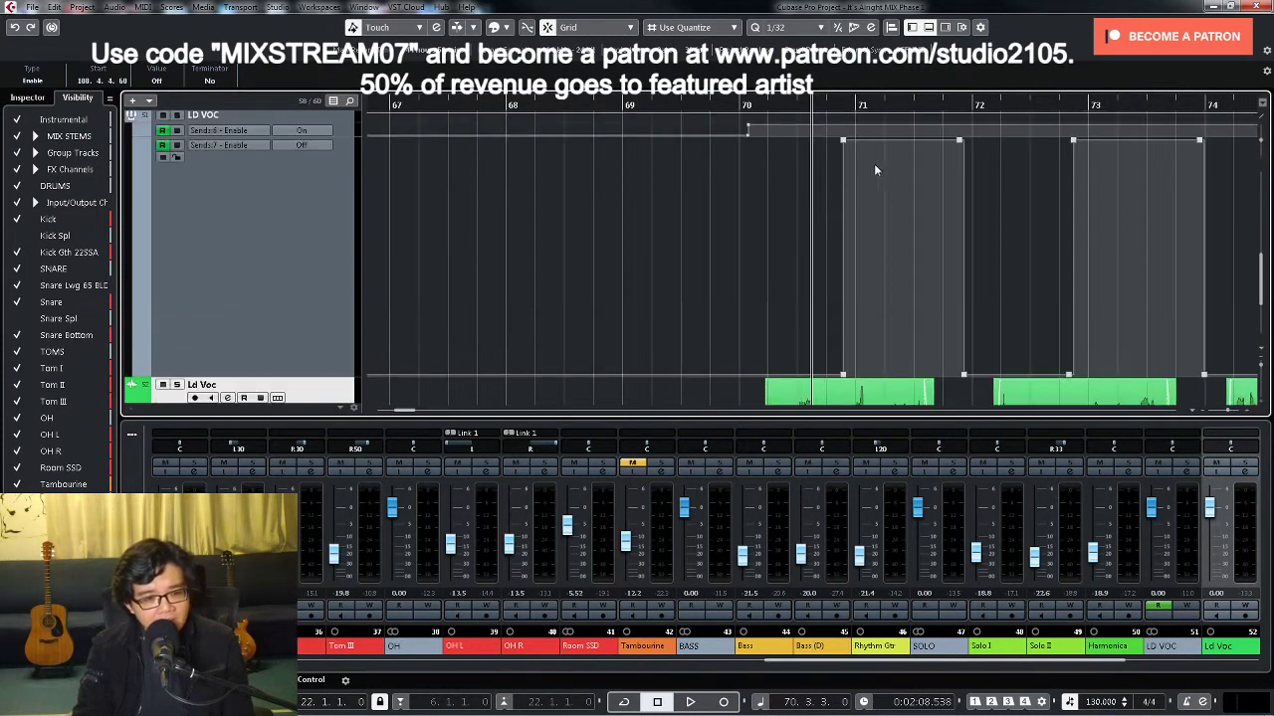
Step: Move the start of the first Sends:7 on-section to bar 71 and play the phrase from late in bar 69
{"action": "left_click_drag", "start_coordinate": [849, 146], "coordinate": [856, 146]}
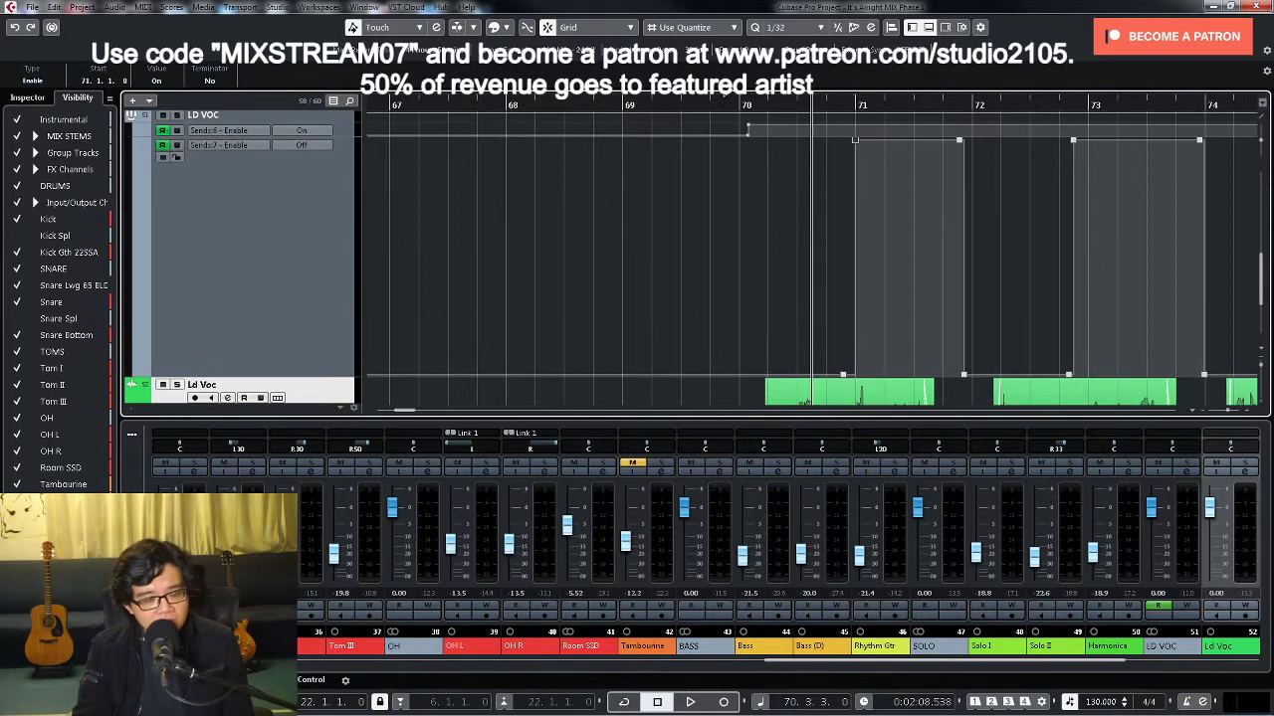
{"action": "left_click", "coordinate": [724, 105]}
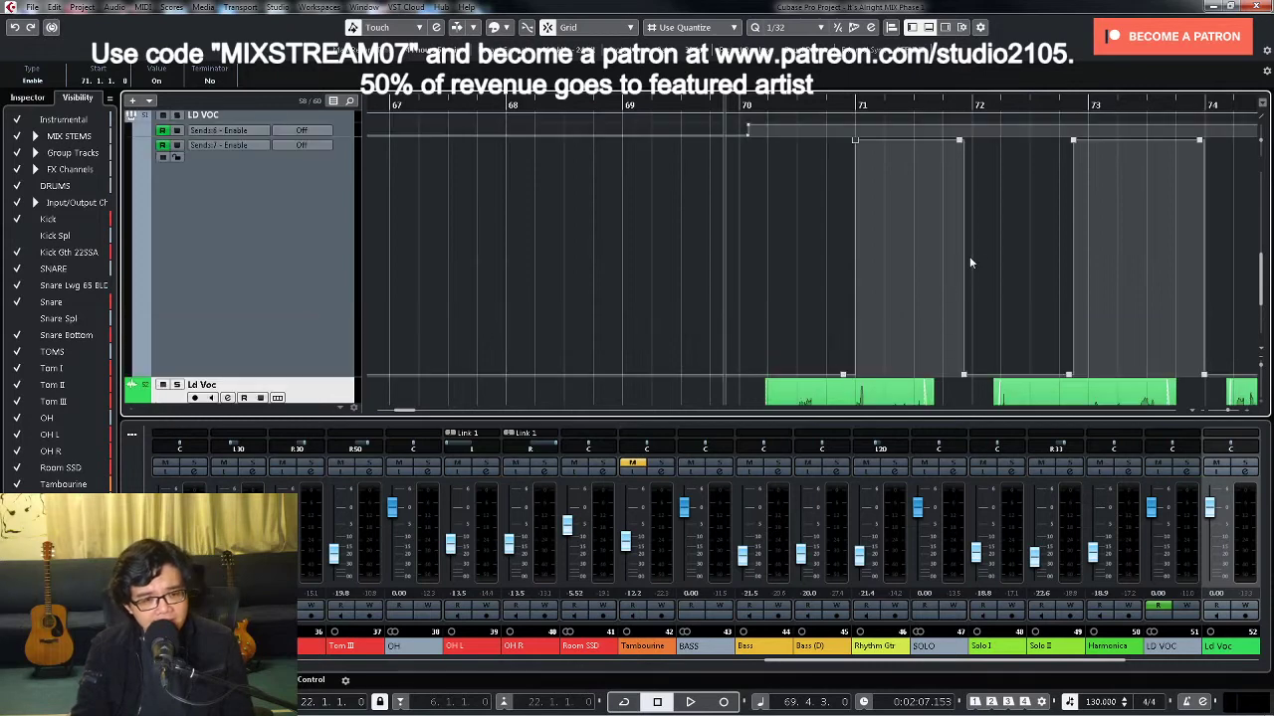
{"action": "key", "text": "space"}
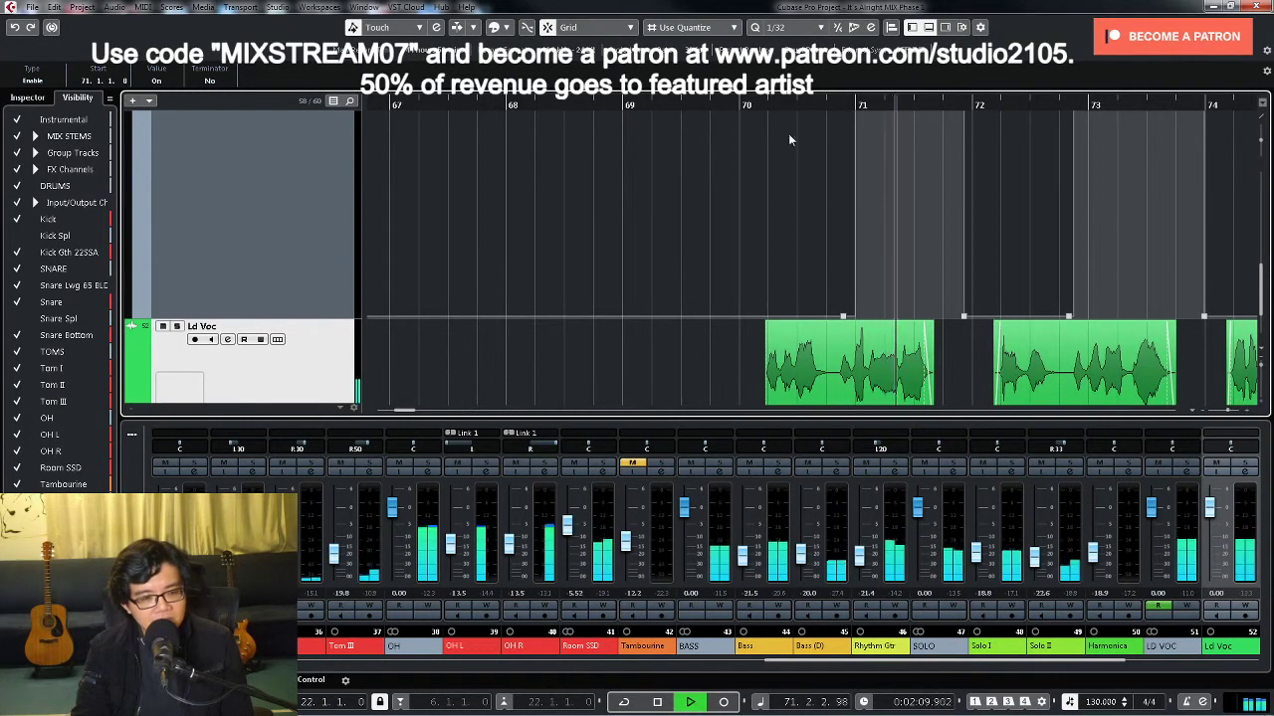
{"action": "key", "text": "space"}
Step: Position playback at bar 70 and draw the Sends:7 enable automation on from the vocal phrase's start to about beat 4
{"action": "left_click", "coordinate": [755, 107]}
{"action": "right_click", "coordinate": [717, 223]}
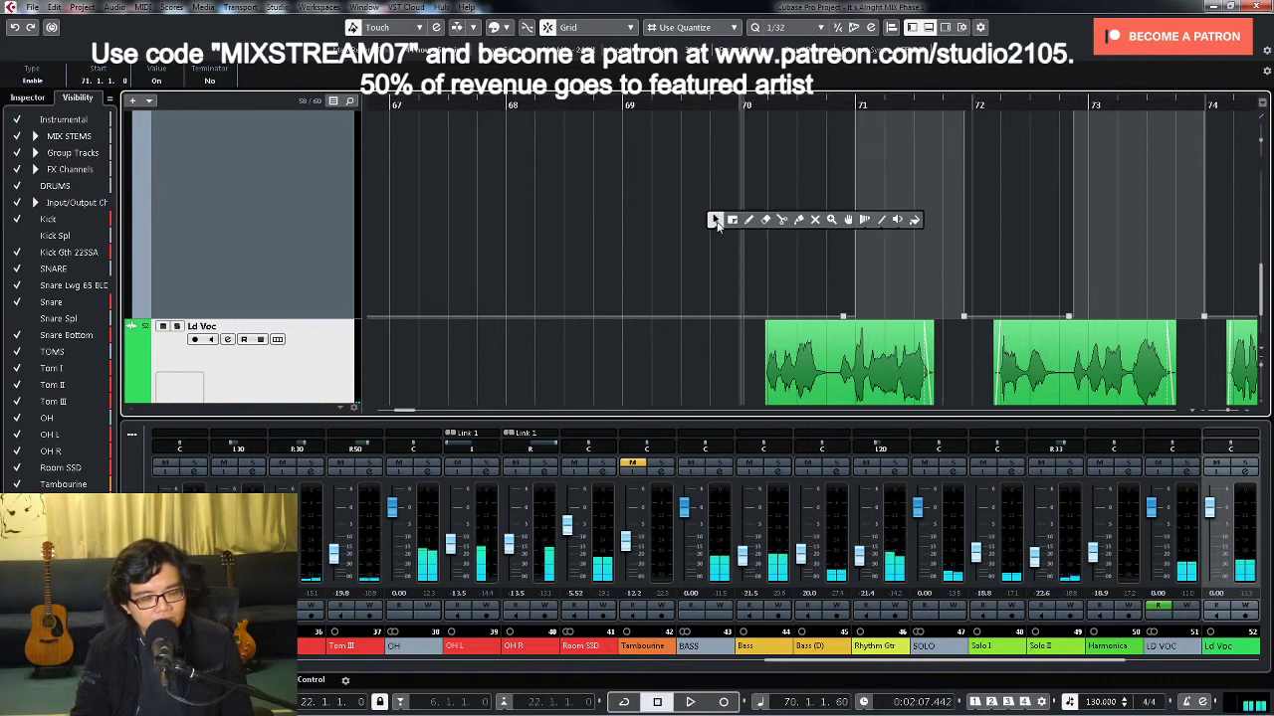
{"action": "left_click", "coordinate": [749, 220]}
{"action": "left_click_drag", "start_coordinate": [761, 130], "coordinate": [831, 131]}
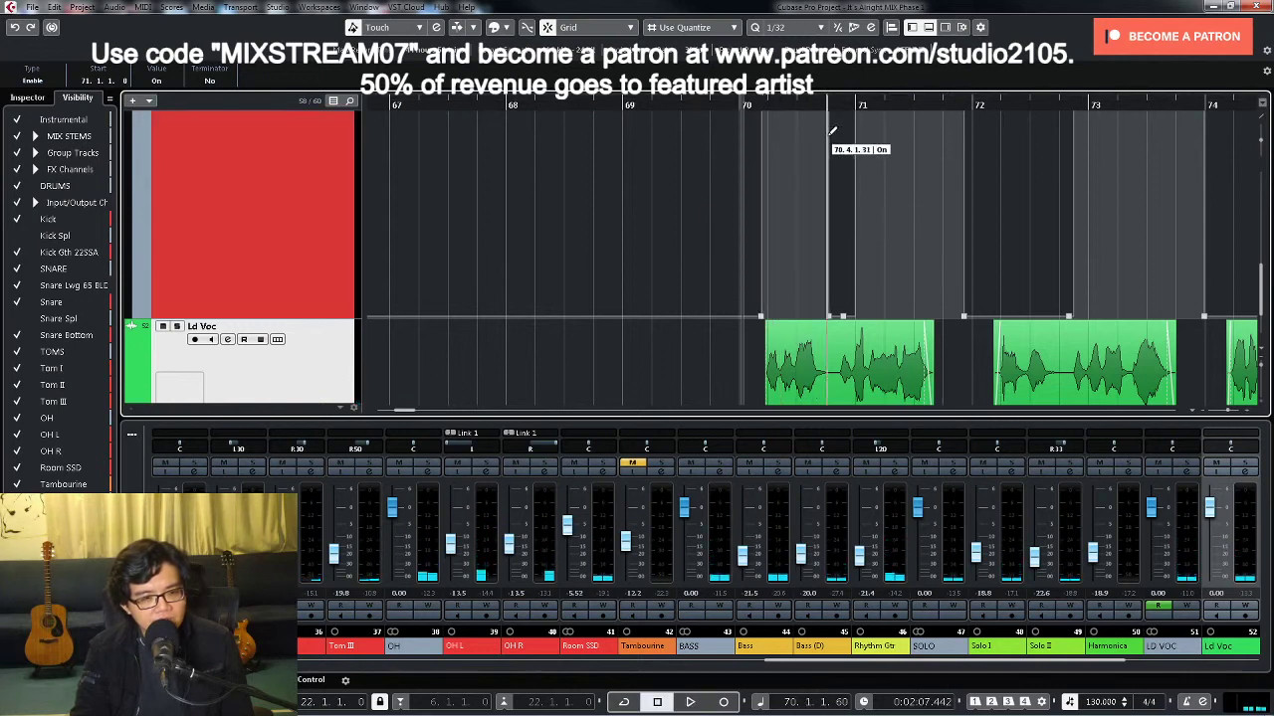
Step: Delete the Sends:7 off points between bars 70 and 77 so the send stays on throughout the vocal phrases
{"action": "right_click", "coordinate": [983, 189]}
{"action": "key", "text": "space"}
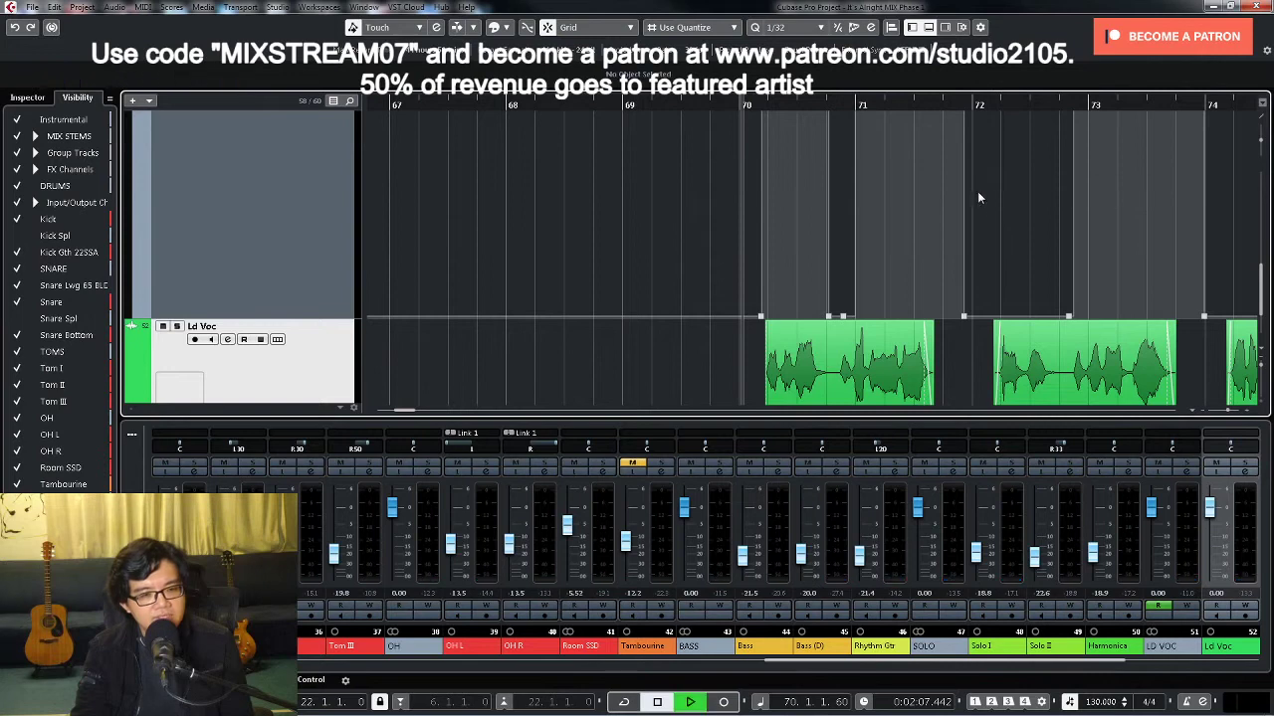
{"action": "left_click", "coordinate": [845, 317]}
{"action": "left_click_drag", "start_coordinate": [853, 319], "coordinate": [1147, 317]}
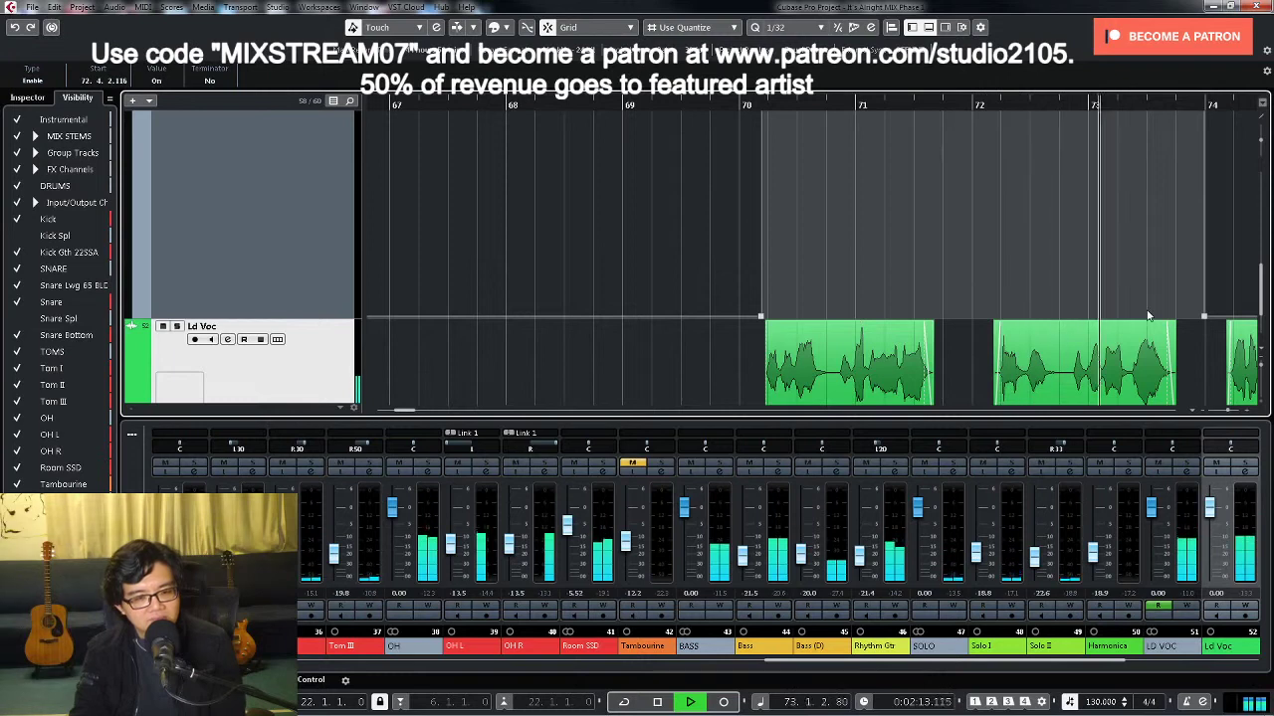
{"action": "key", "text": "g"}
{"action": "key", "text": "g"}
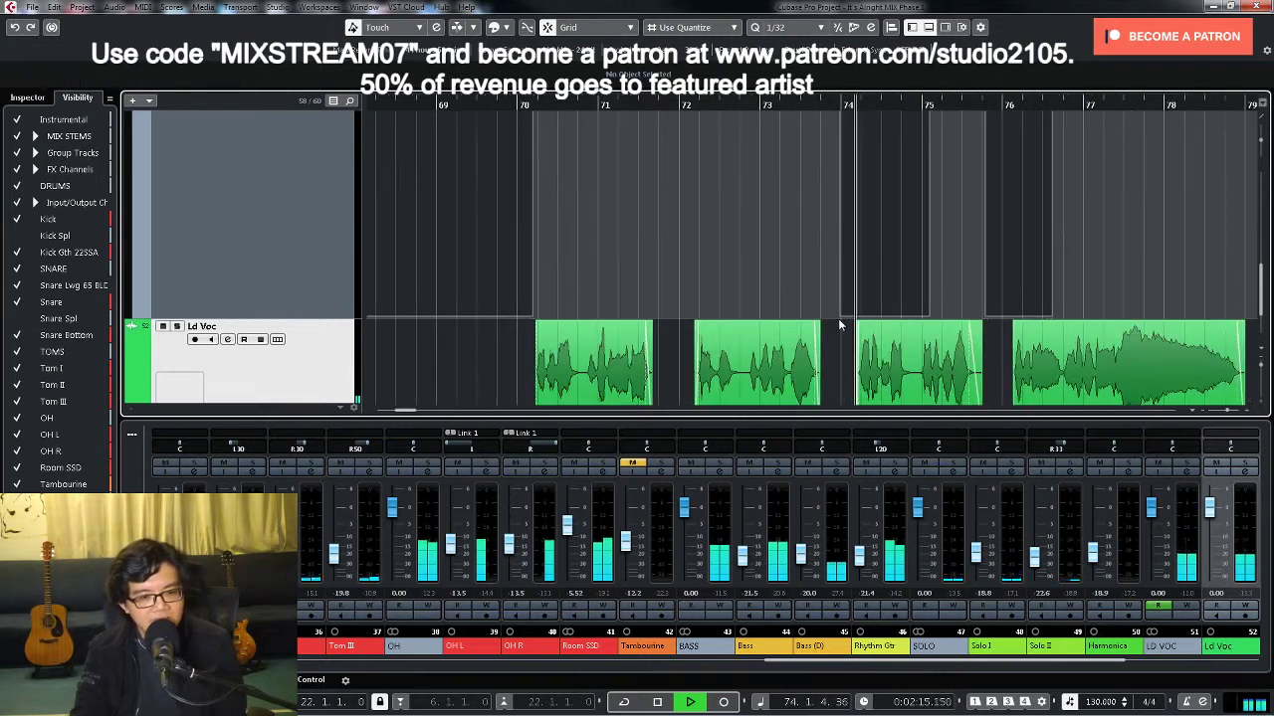
{"action": "left_click_drag", "start_coordinate": [840, 324], "coordinate": [983, 323]}
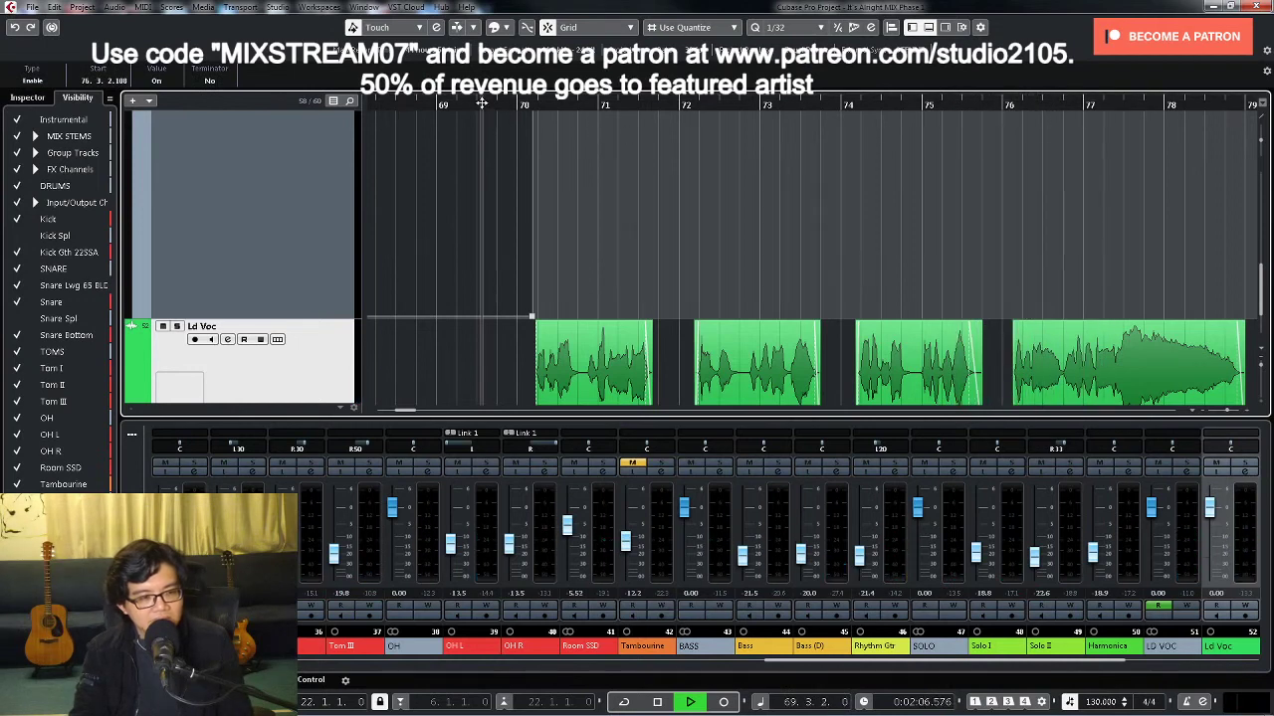
Step: Set LD VOC's Long Delay send to -13.7 during playback and close the channel settings
{"action": "left_click", "coordinate": [1182, 473]}
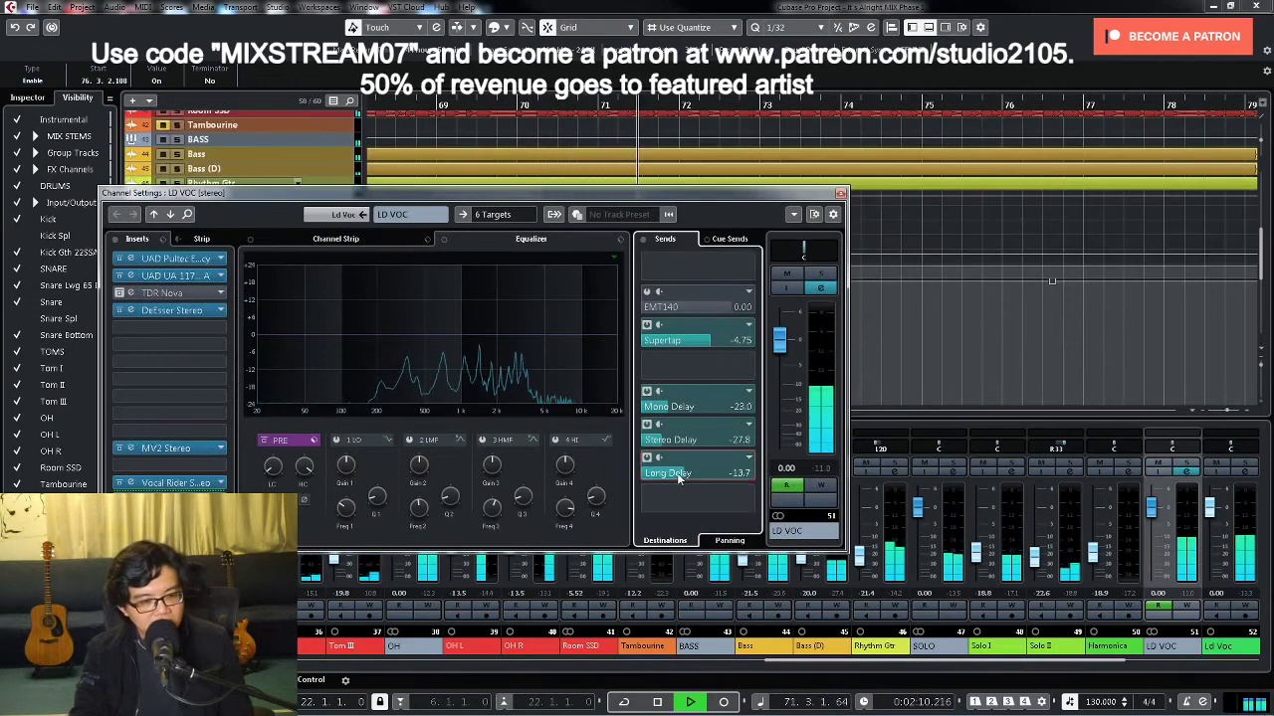
{"action": "scroll", "coordinate": [677, 473], "scroll_direction": "down", "scroll_amount": 2}
{"action": "left_click", "coordinate": [841, 193]}
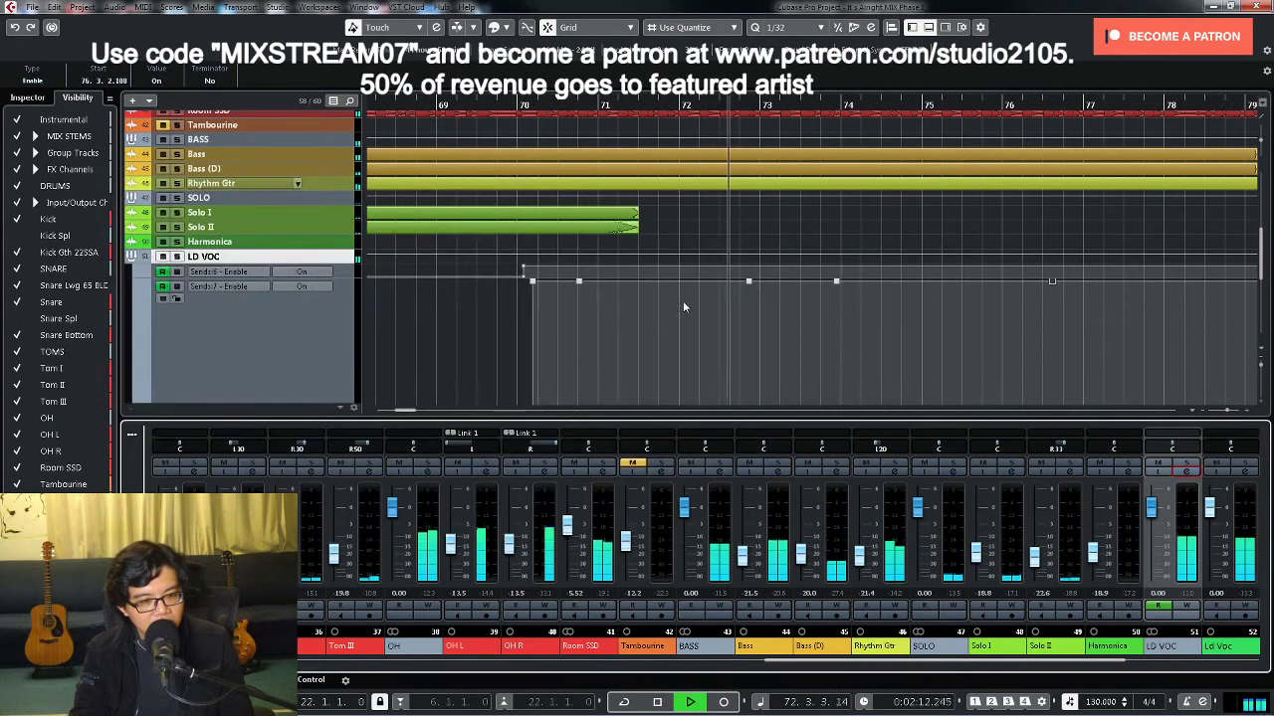
Step: Stop playback at bar 70 and draw the Sends:7 automation off from just before beat 4 to just after the start of bar 71
{"action": "key", "text": "ctrl+Down"}
{"action": "key", "text": "space"}
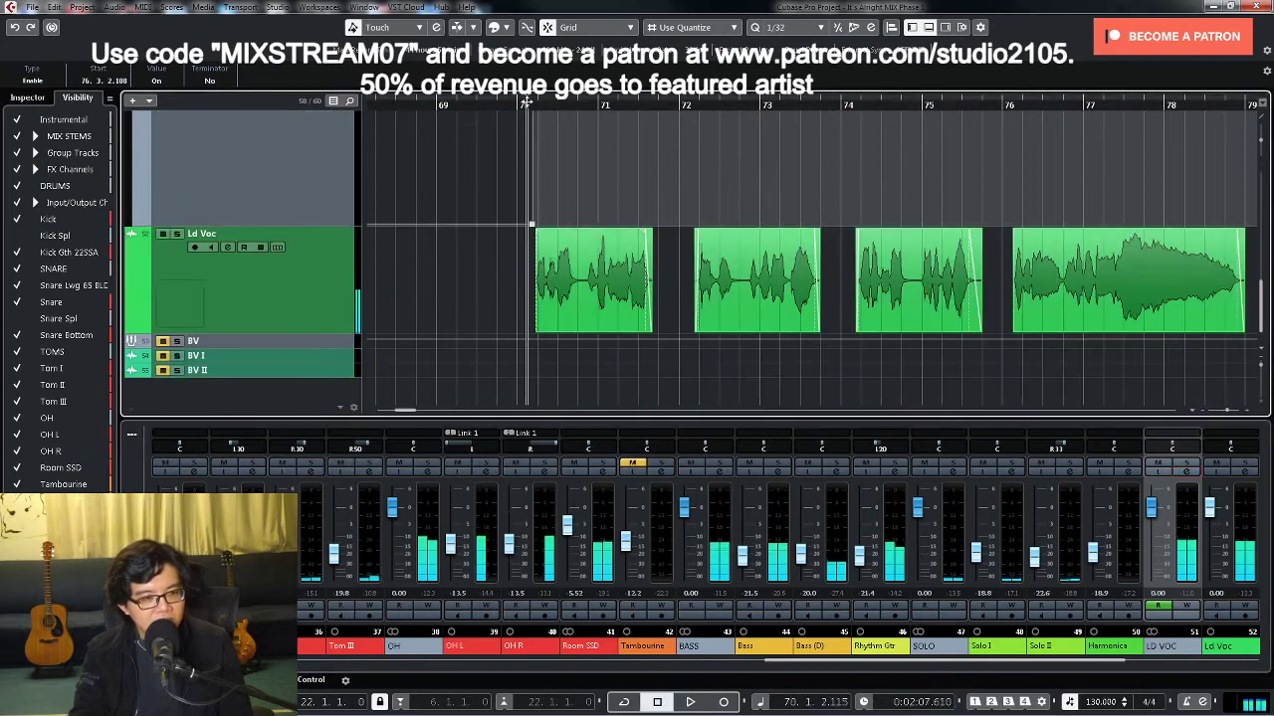
{"action": "key", "text": "h"}
{"action": "key", "text": "h"}
{"action": "scroll", "coordinate": [920, 298], "scroll_direction": "up", "scroll_amount": 2}
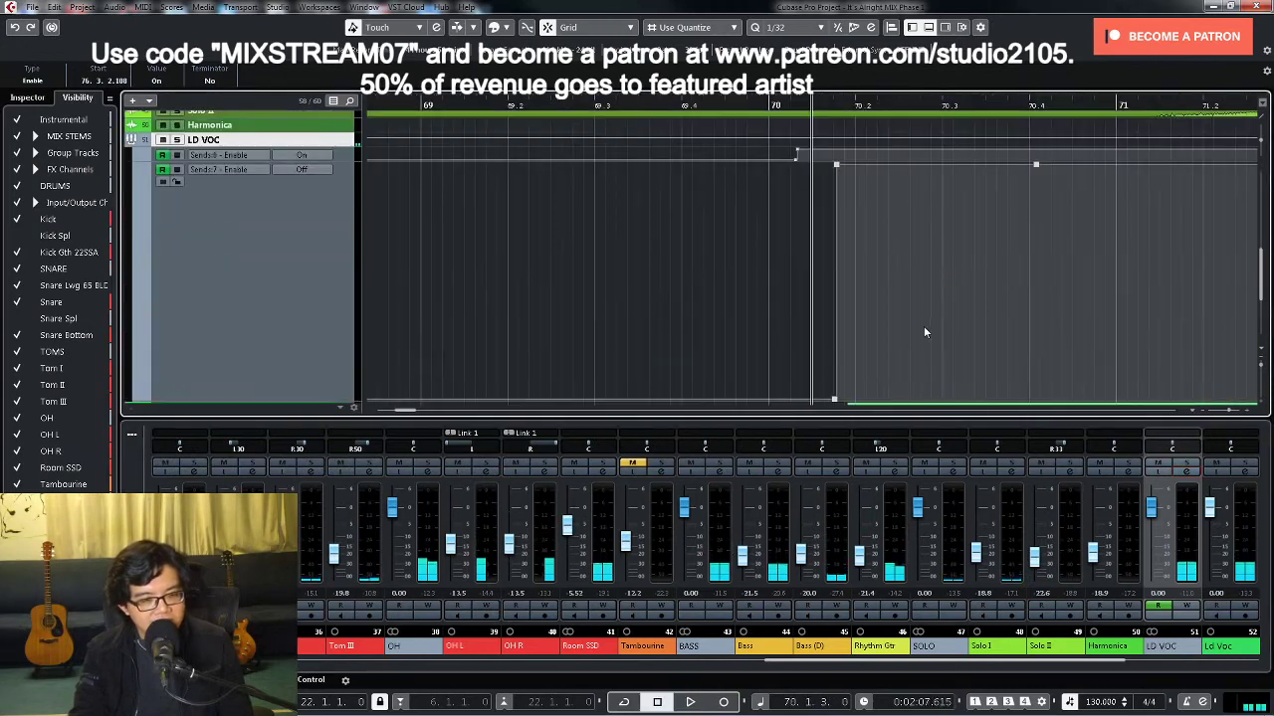
{"action": "right_click", "coordinate": [935, 268]}
{"action": "left_click", "coordinate": [966, 262]}
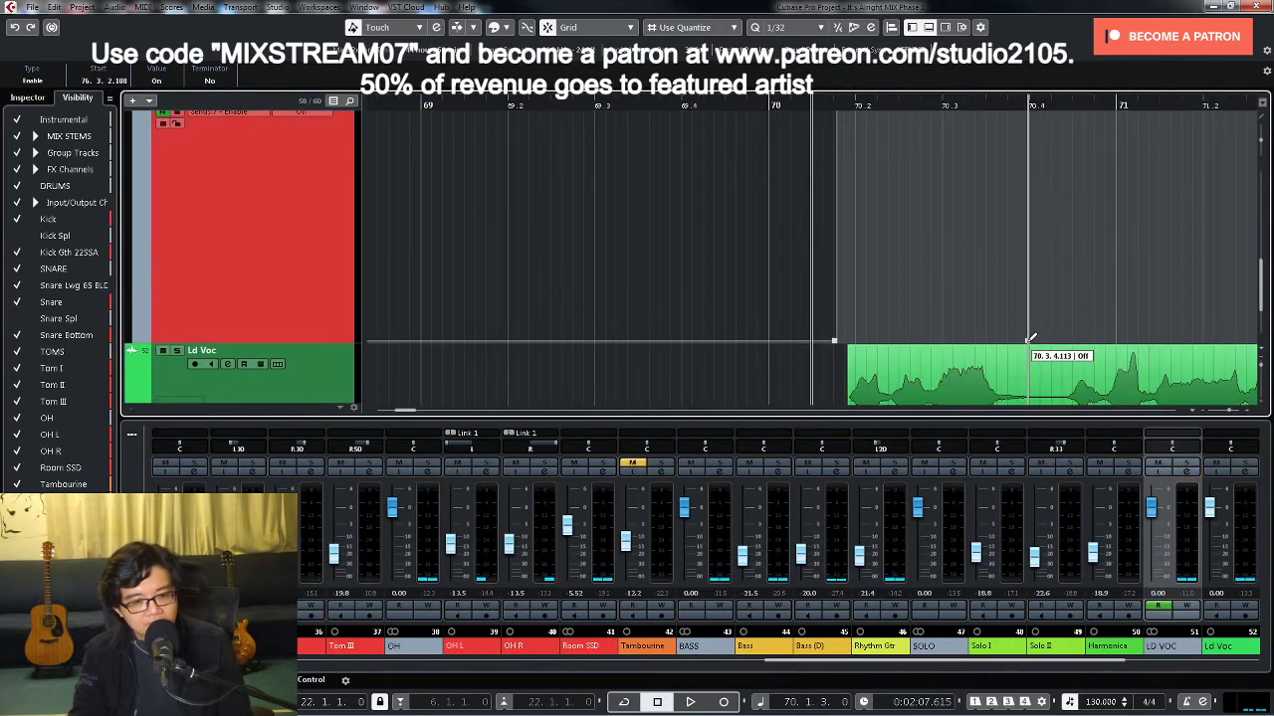
{"action": "left_click_drag", "start_coordinate": [1031, 339], "coordinate": [1150, 340]}
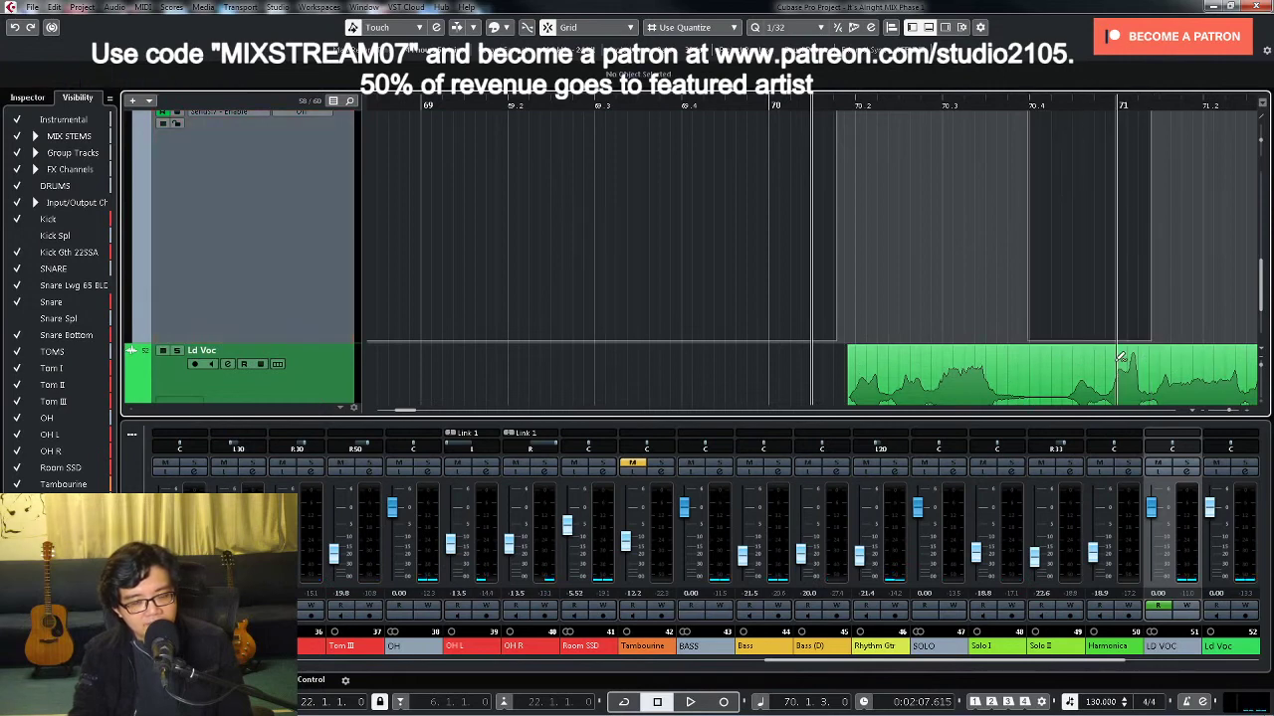
Step: Play the vocal phrases from bar 70, set LD VOC's Long Delay send to -14.6, and close the channel settings
{"action": "key", "text": "g"}
{"action": "key", "text": "g"}
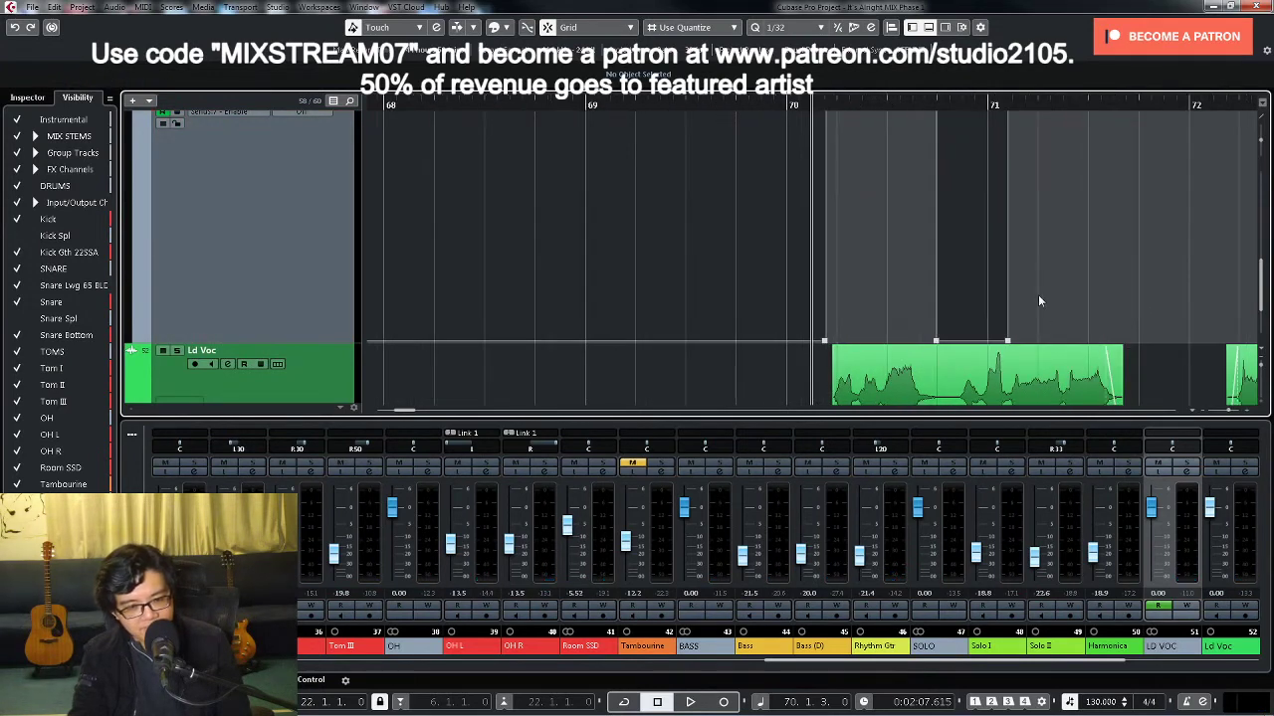
{"action": "key", "text": "space"}
{"action": "scroll", "coordinate": [1038, 145], "scroll_direction": "up", "scroll_amount": 1}
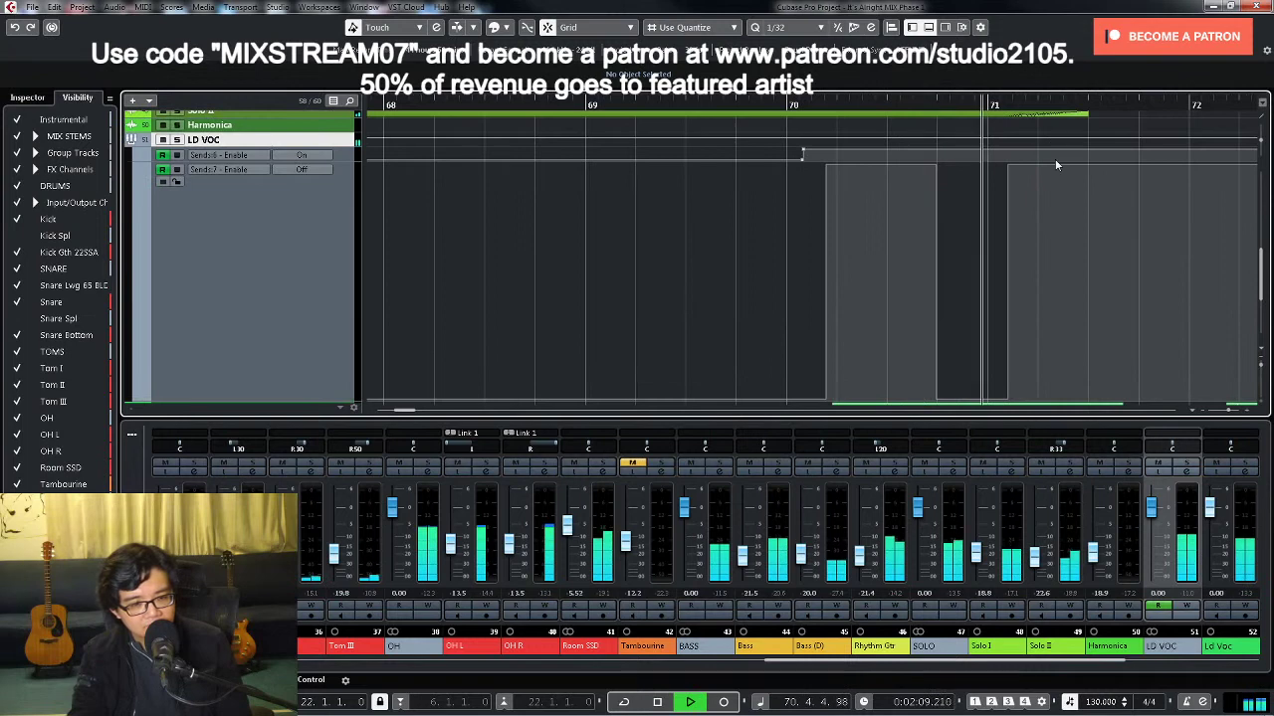
{"action": "key", "text": "g"}
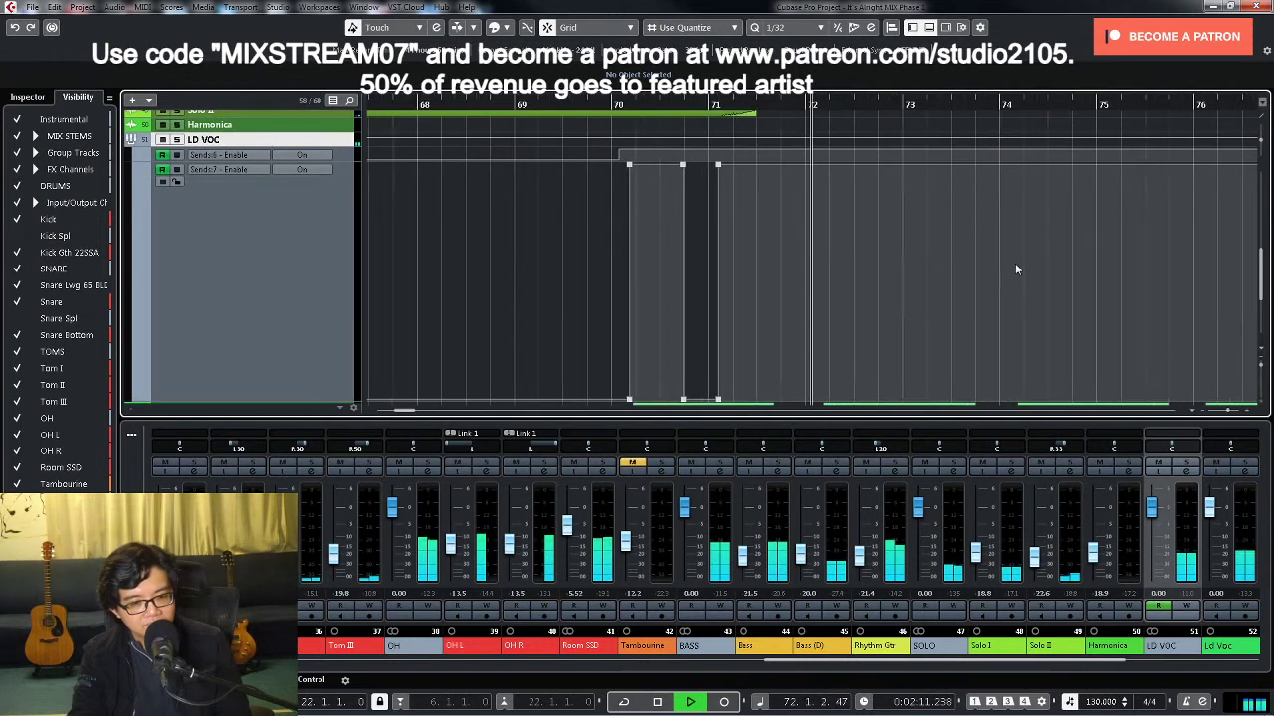
{"action": "scroll", "coordinate": [1015, 263], "scroll_direction": "down", "scroll_amount": 2}
{"action": "key", "text": "g"}
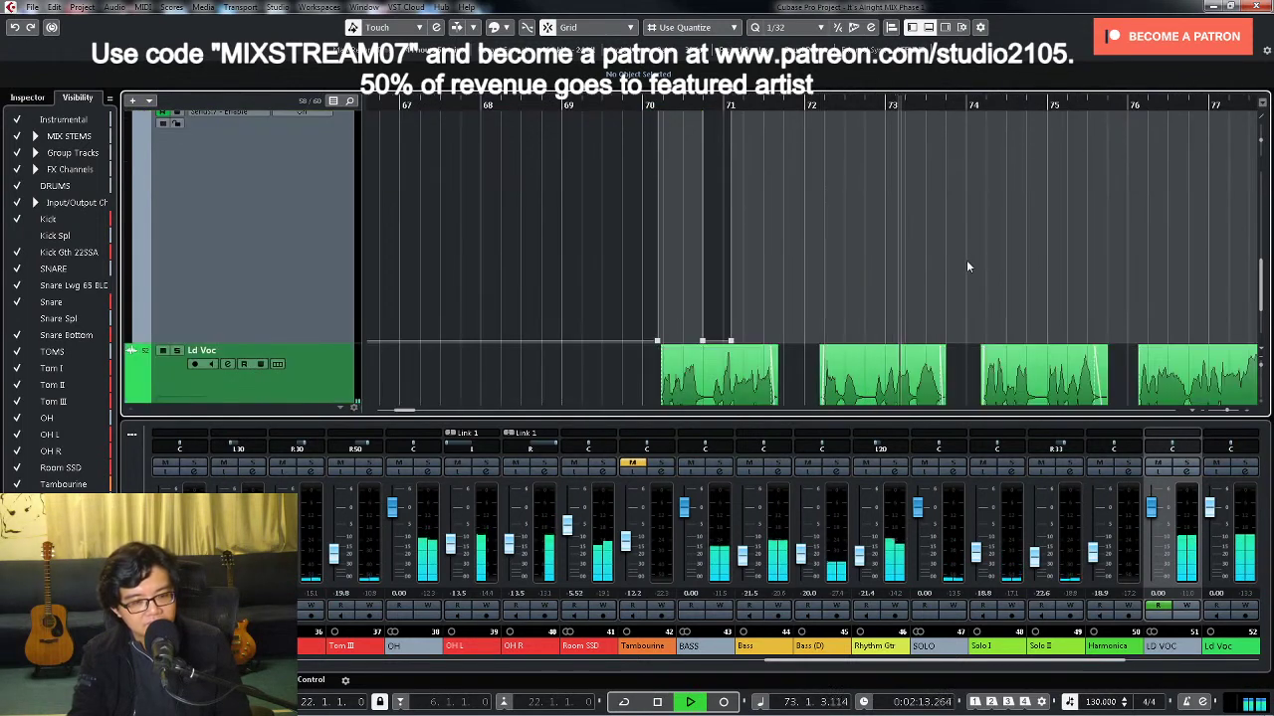
{"action": "key", "text": "g"}
{"action": "key", "text": "g"}
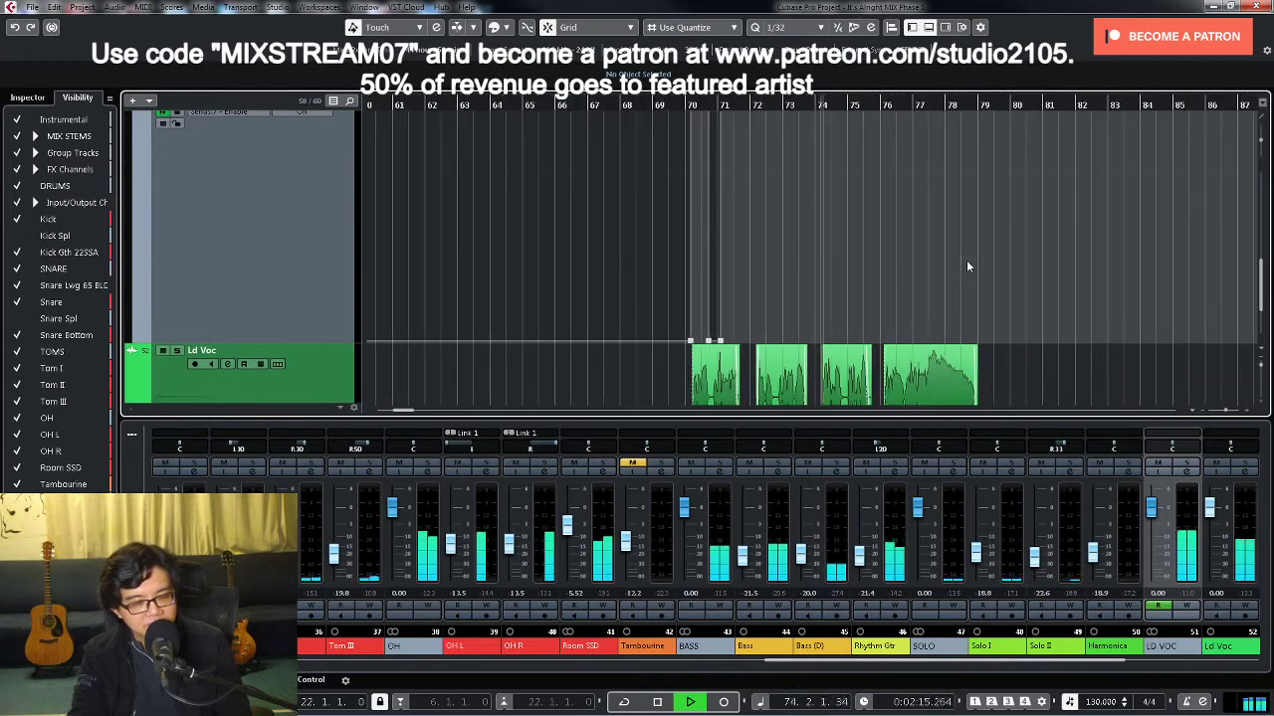
{"action": "key", "text": "g"}
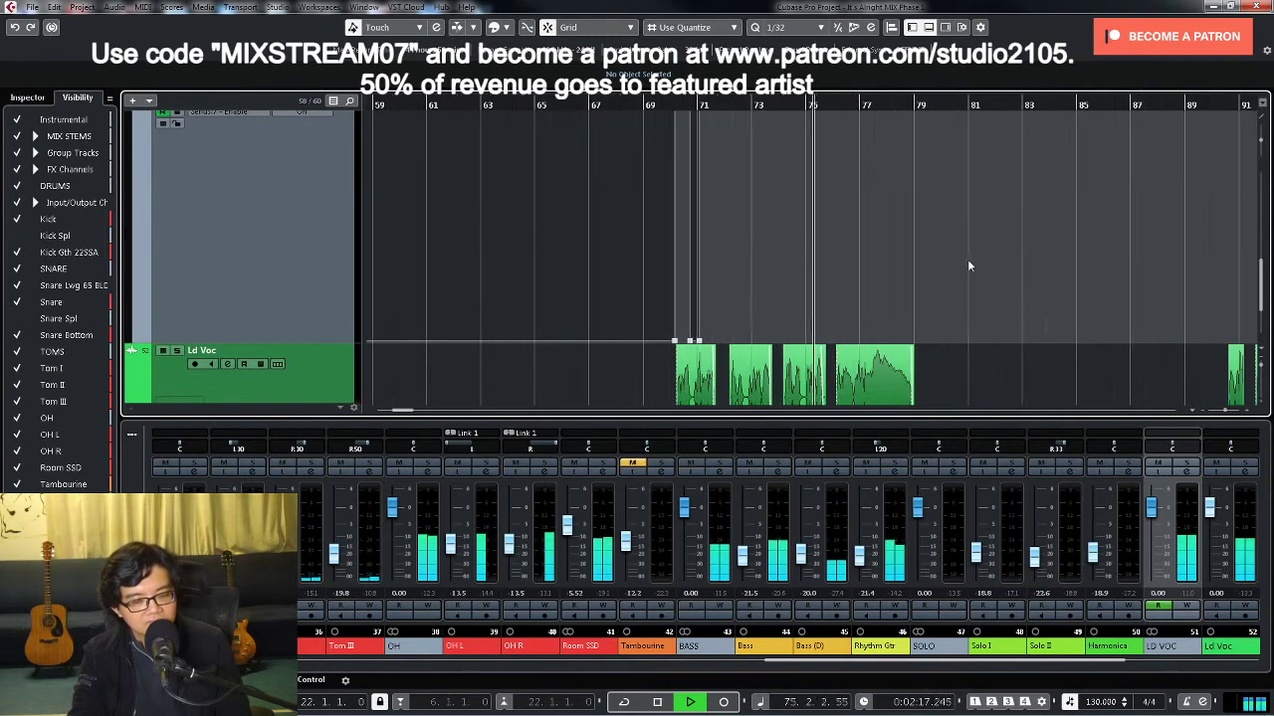
{"action": "left_click", "coordinate": [1186, 470]}
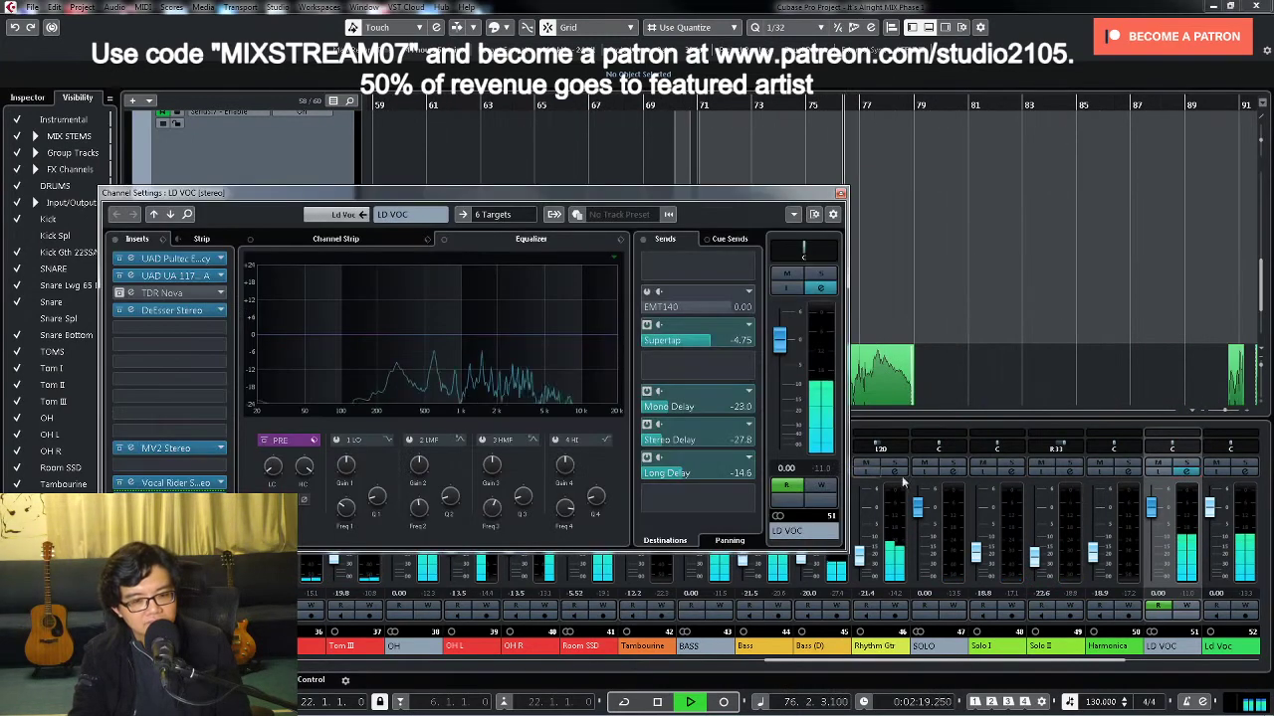
{"action": "left_click", "coordinate": [873, 211]}
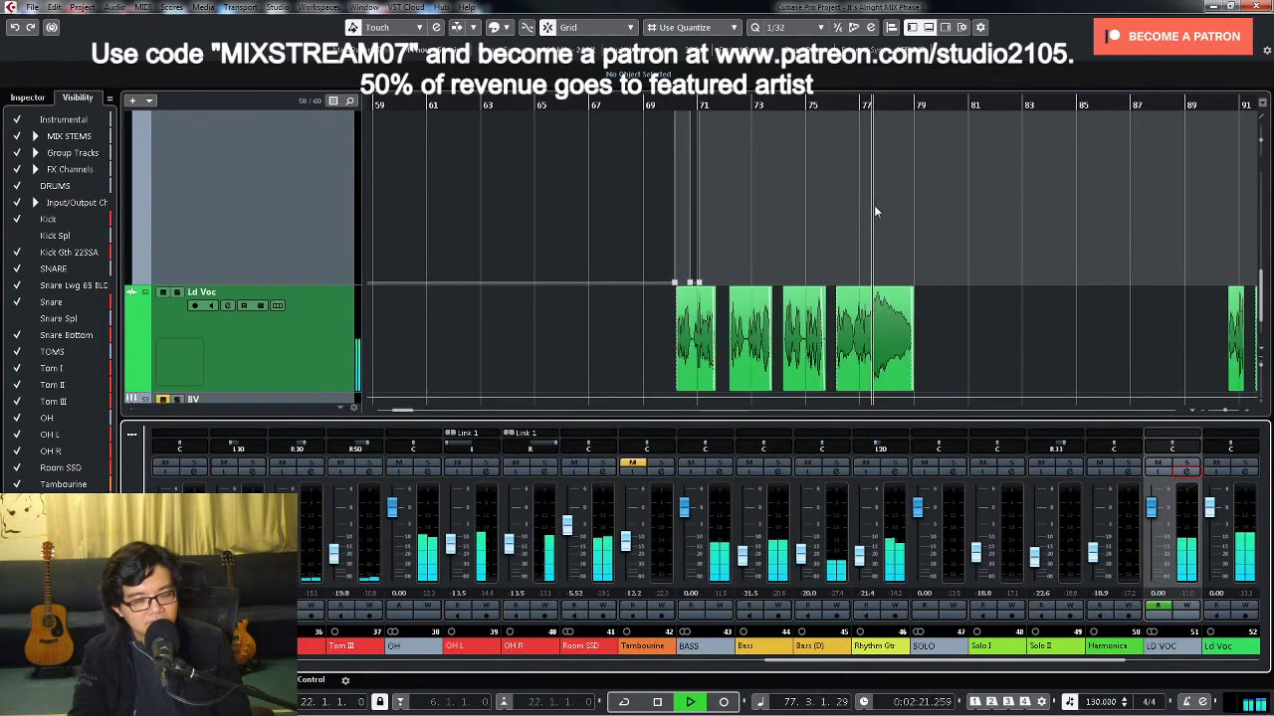
Step: Stop playback and draw the Sends:7 automation off from just before bar 76 to about beat 4 of bar 76
{"action": "key", "text": "space"}
{"action": "key", "text": "h"}
{"action": "key", "text": "h"}
{"action": "key", "text": "h"}
{"action": "key", "text": "h"}
{"action": "right_click", "coordinate": [778, 272]}
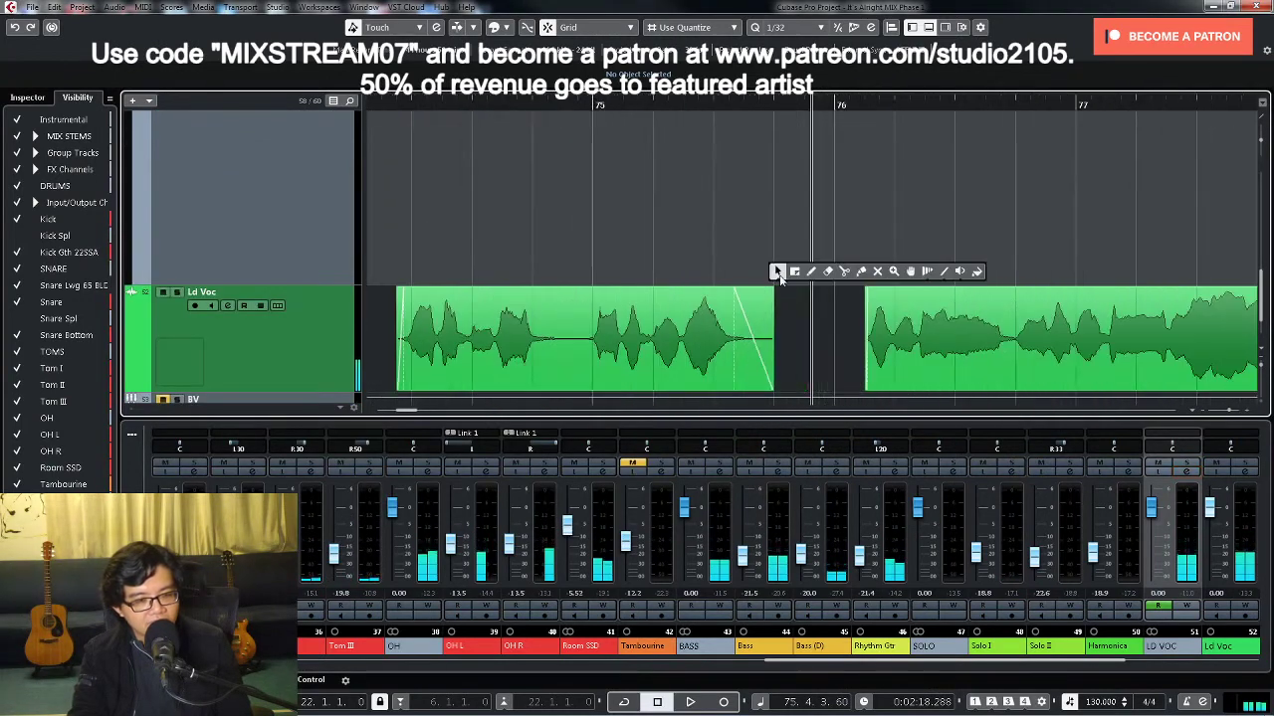
{"action": "left_click", "coordinate": [812, 272]}
{"action": "left_click_drag", "start_coordinate": [804, 282], "coordinate": [1021, 265]}
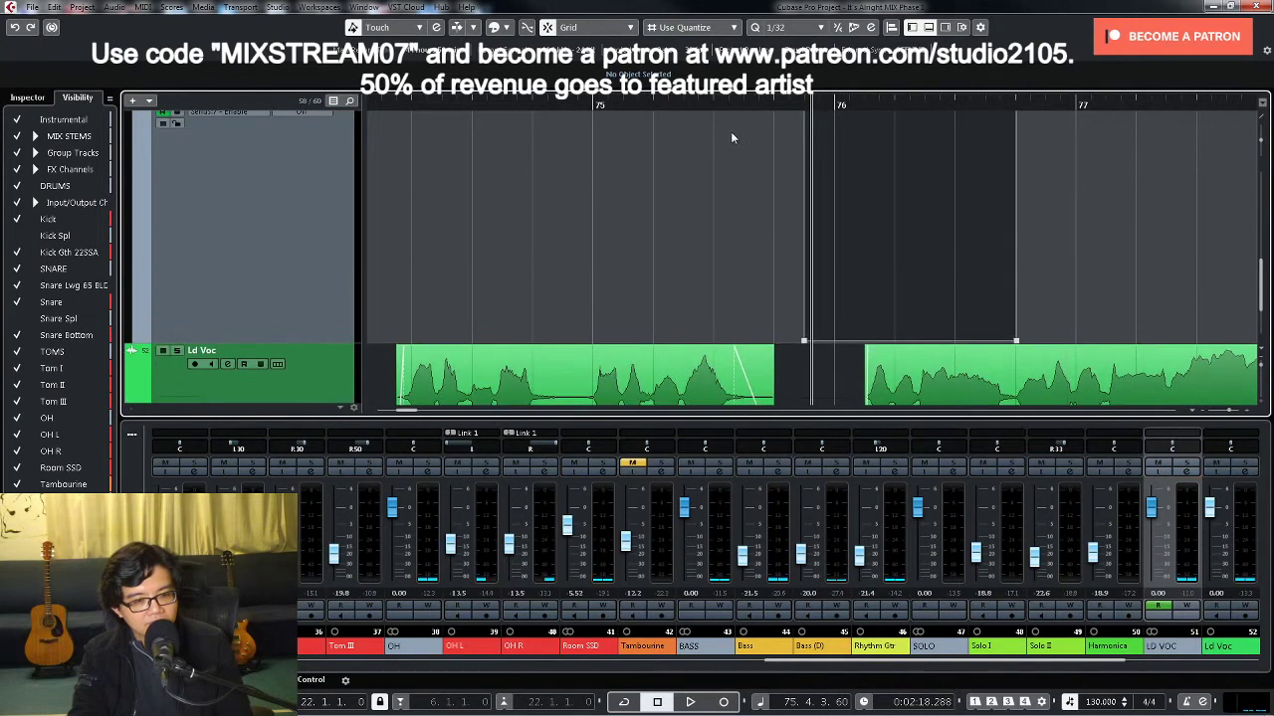
Step: Play back from about beat 3 of bar 75 to check the Sends:7 automation through the last vocal phrase
{"action": "left_click", "coordinate": [722, 102]}
{"action": "key", "text": "space"}
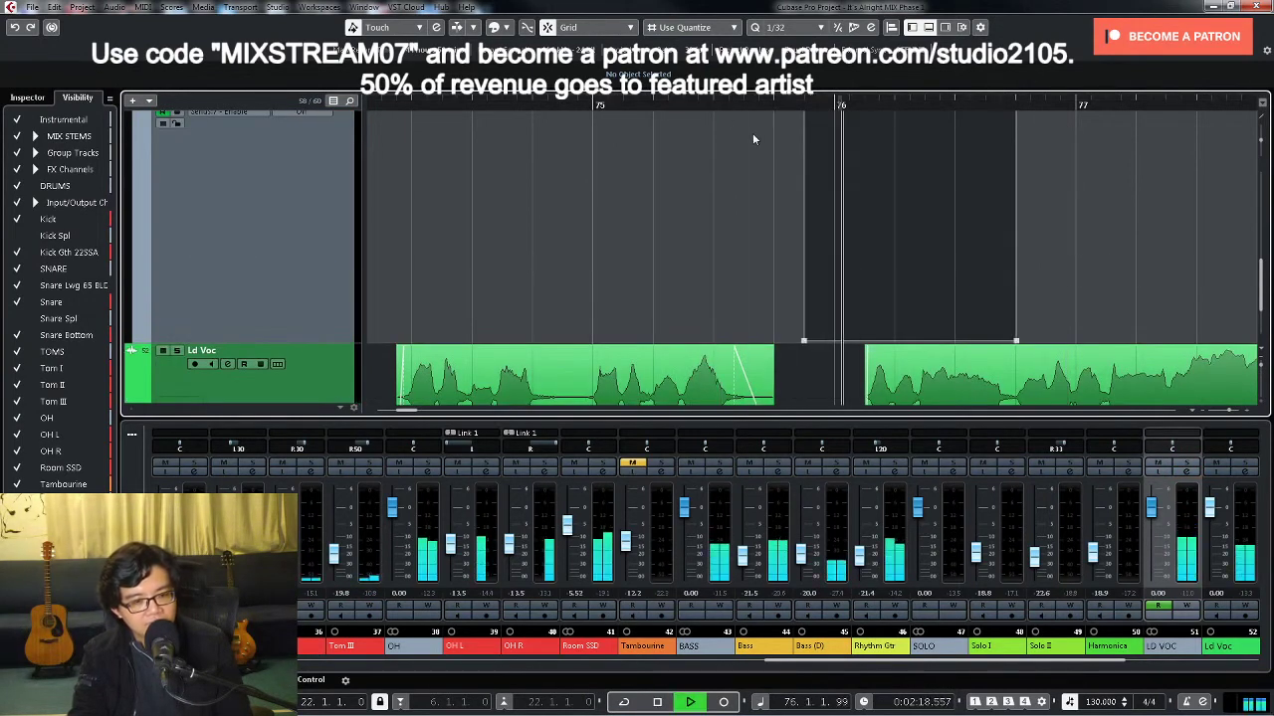
{"action": "key", "text": "g"}
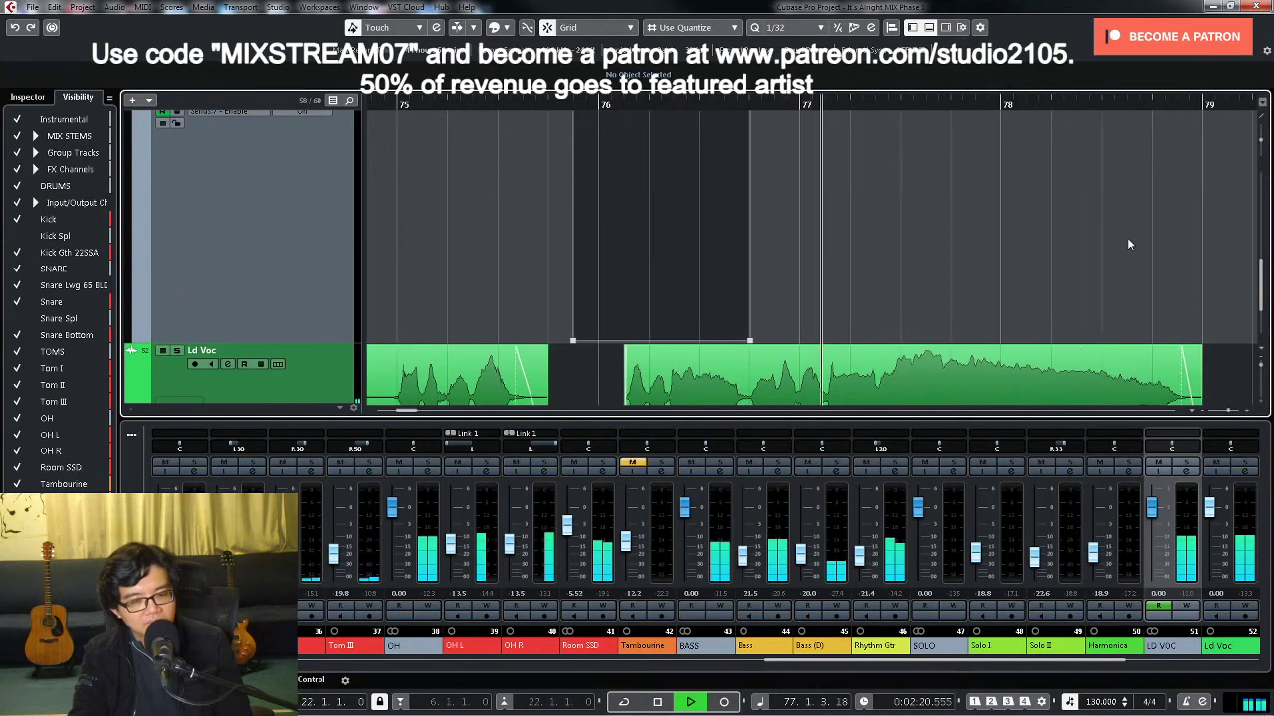
{"action": "key", "text": "g"}
{"action": "key", "text": "g"}
{"action": "key", "text": "g"}
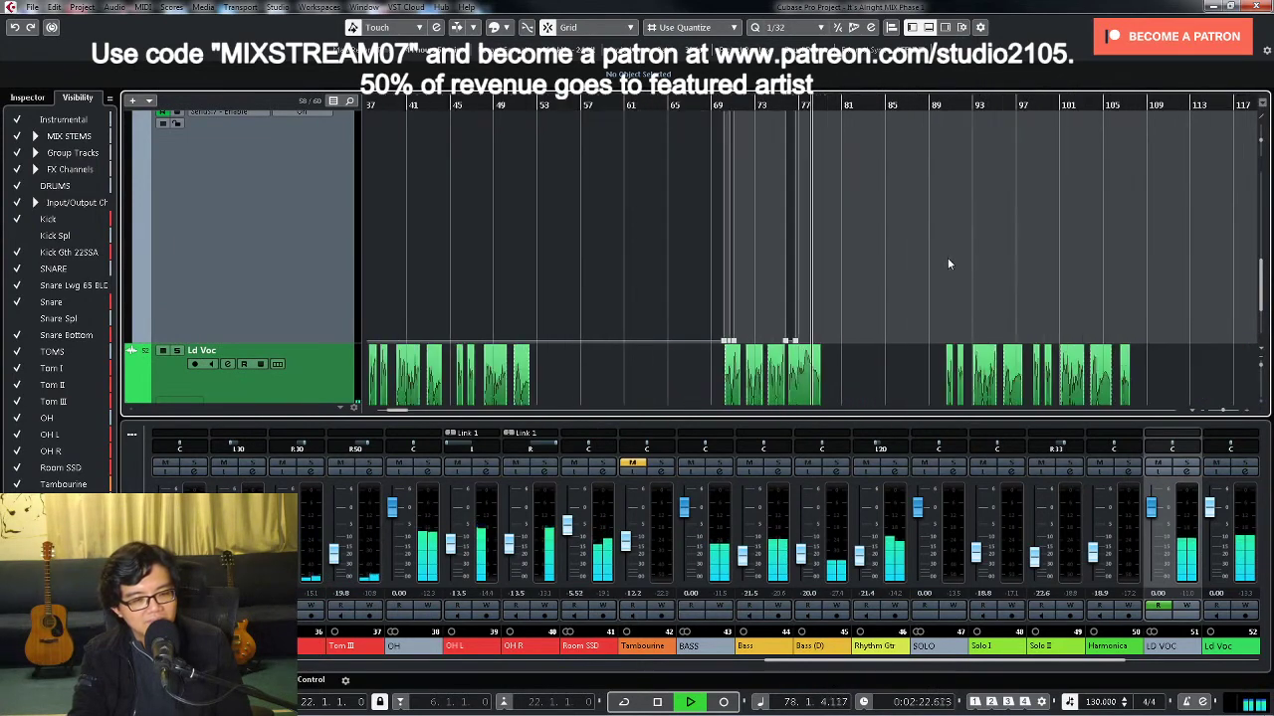
{"action": "key", "text": "shift+g"}
{"action": "key", "text": "g"}
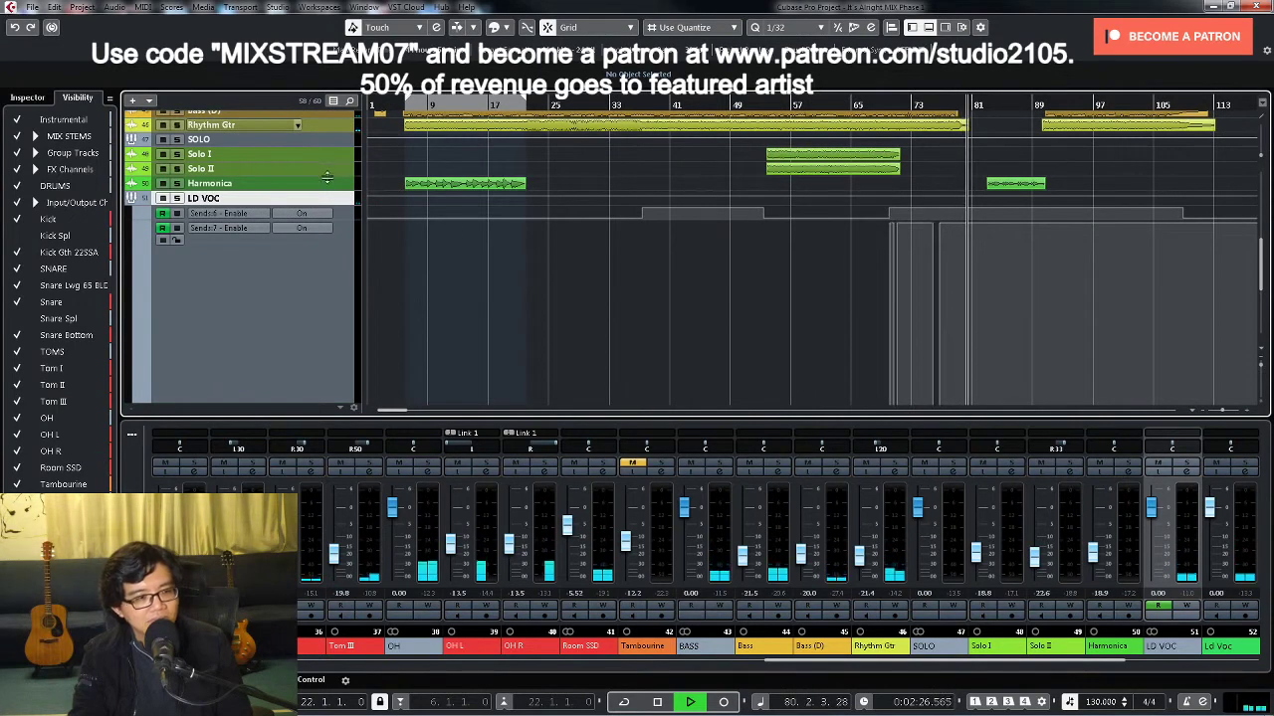
Step: Compare the Harmonica channel's Mono Delay send off and on, set it to -19.6, and close the channel settings
{"action": "left_click", "coordinate": [326, 177]}
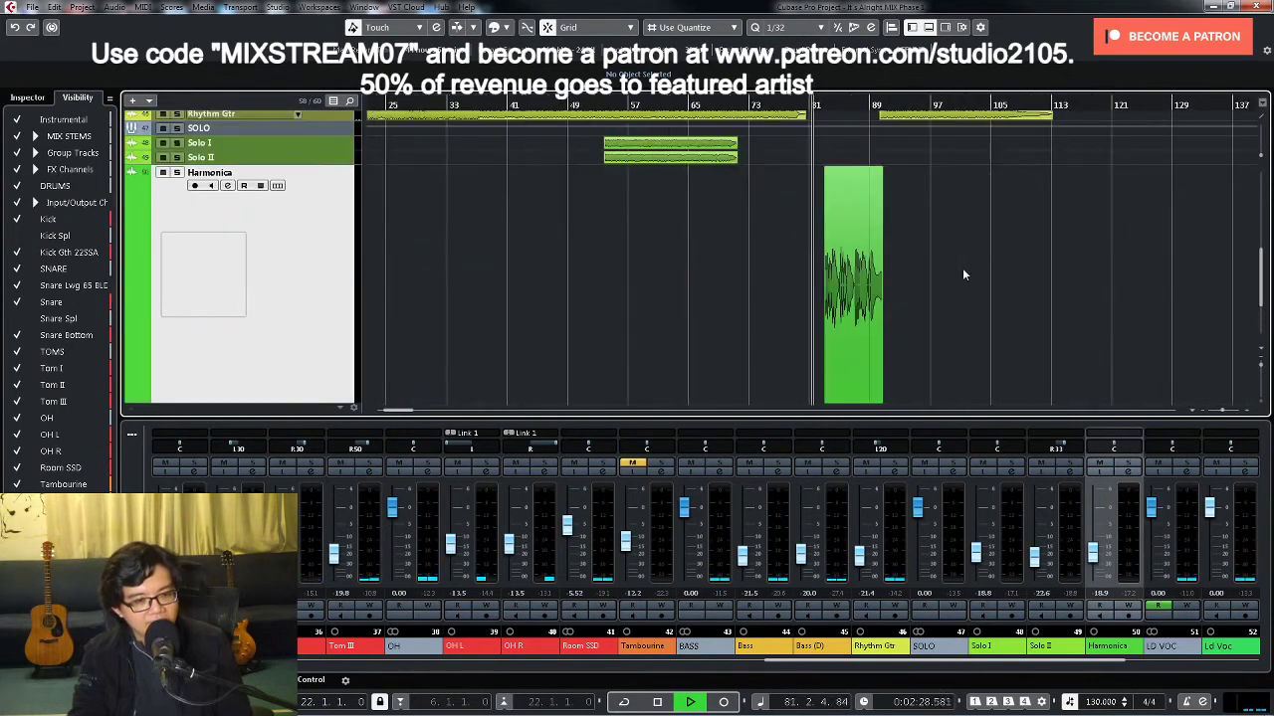
{"action": "left_click", "coordinate": [861, 257]}
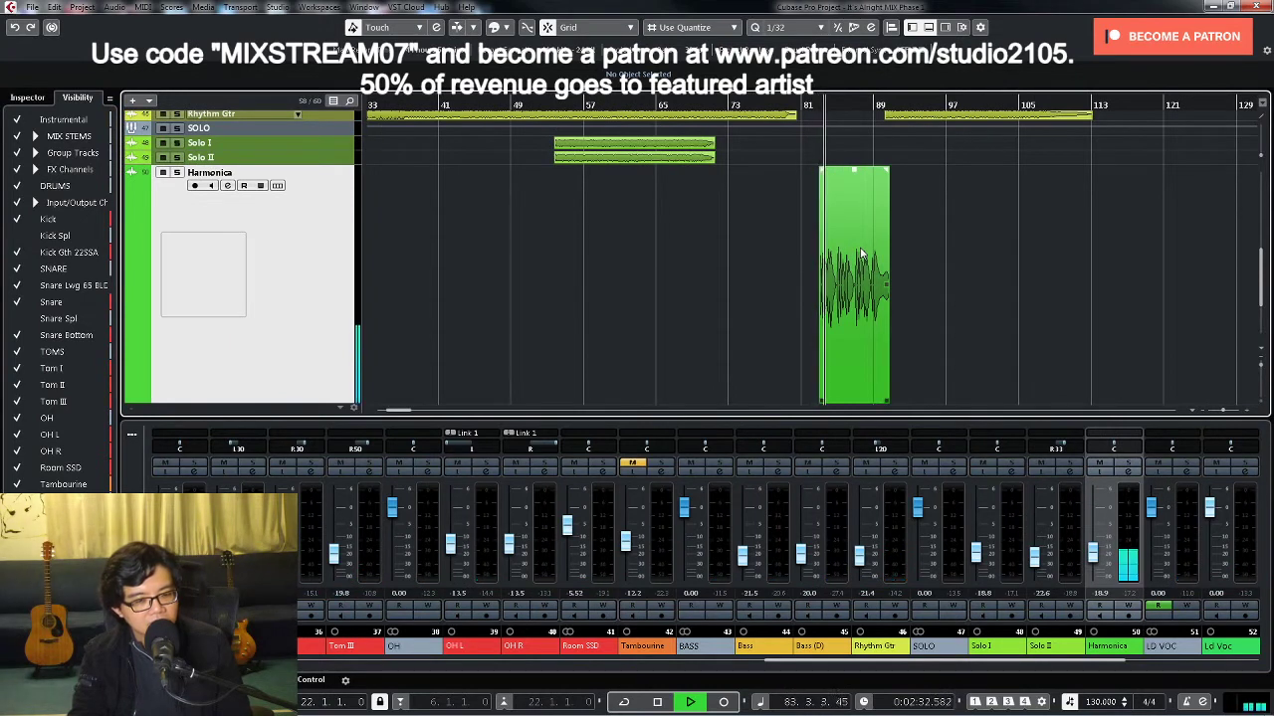
{"action": "key", "text": "g"}
{"action": "key", "text": "g"}
{"action": "left_click", "coordinate": [1121, 472]}
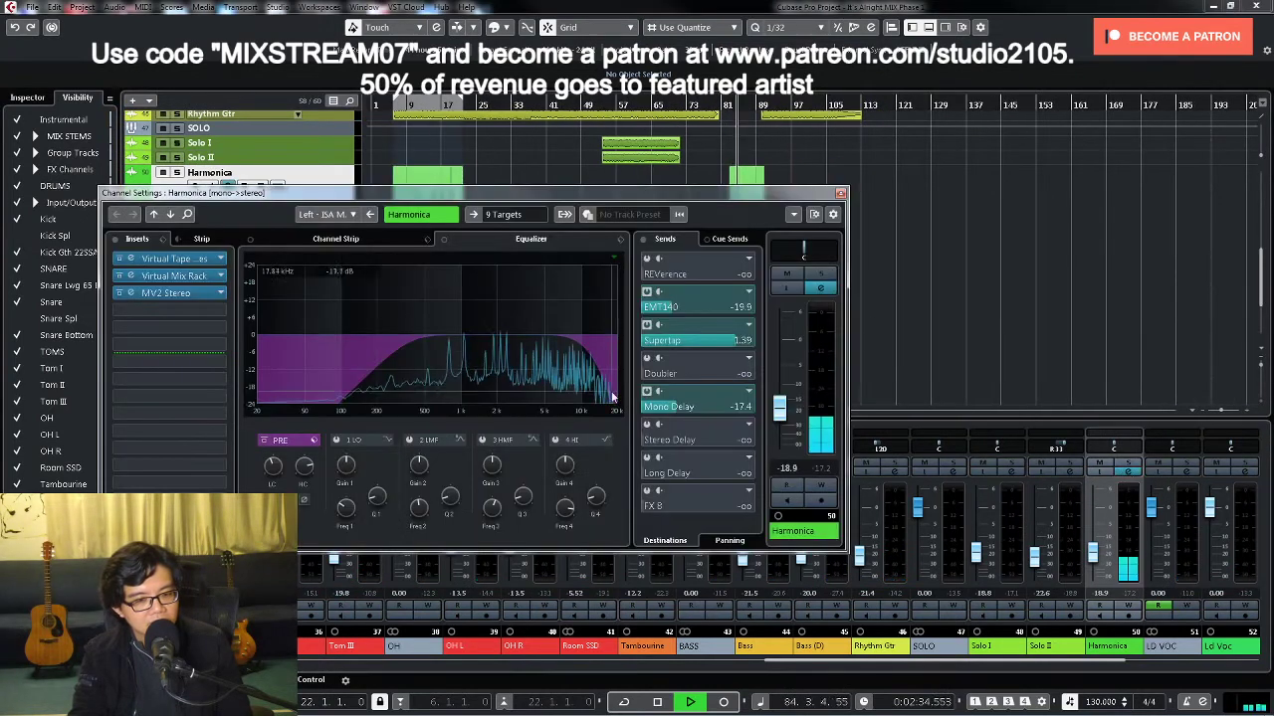
{"action": "left_click", "coordinate": [646, 392]}
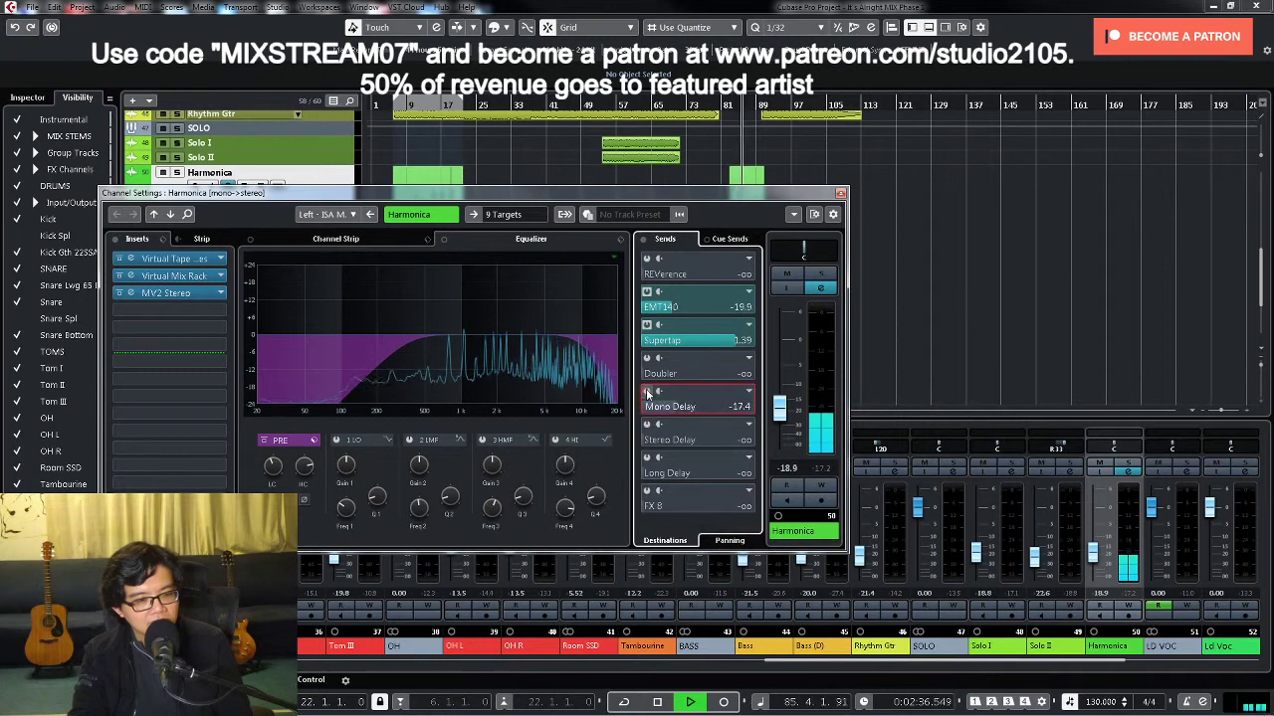
{"action": "left_click", "coordinate": [646, 392]}
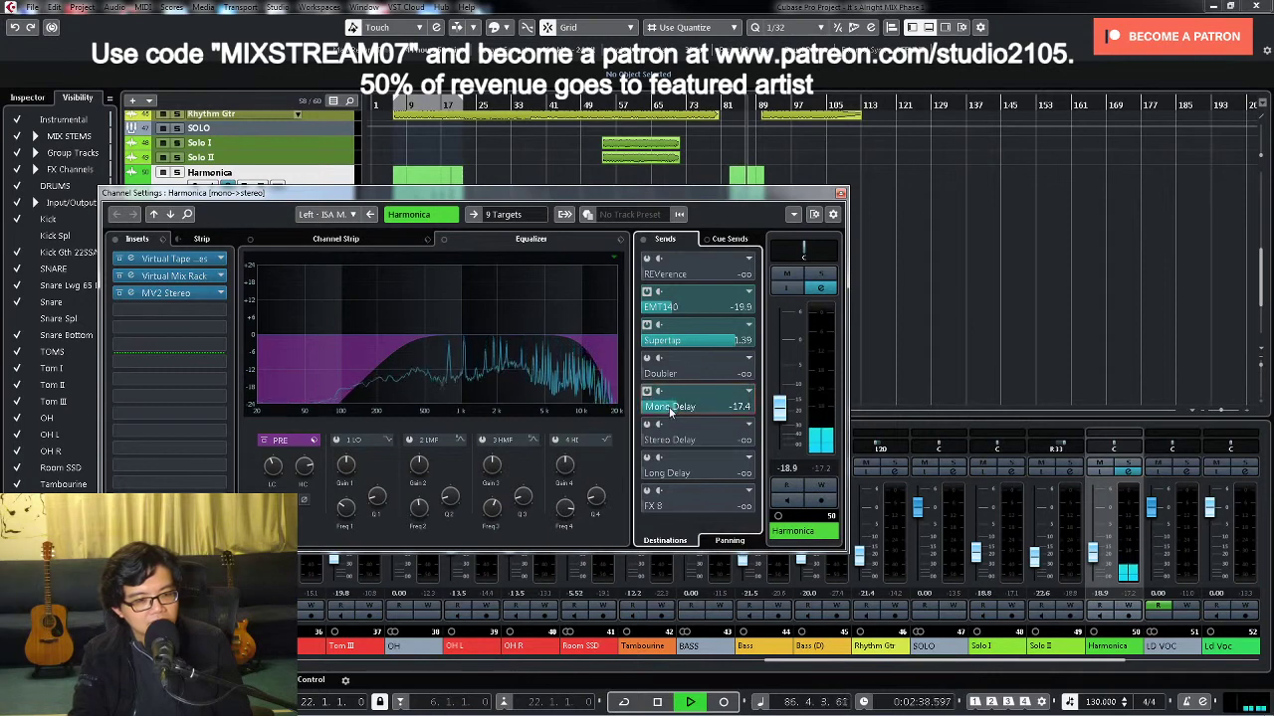
{"action": "scroll", "coordinate": [669, 410], "scroll_direction": "down", "scroll_amount": 1}
{"action": "scroll", "coordinate": [665, 408], "scroll_direction": "down", "scroll_amount": 1}
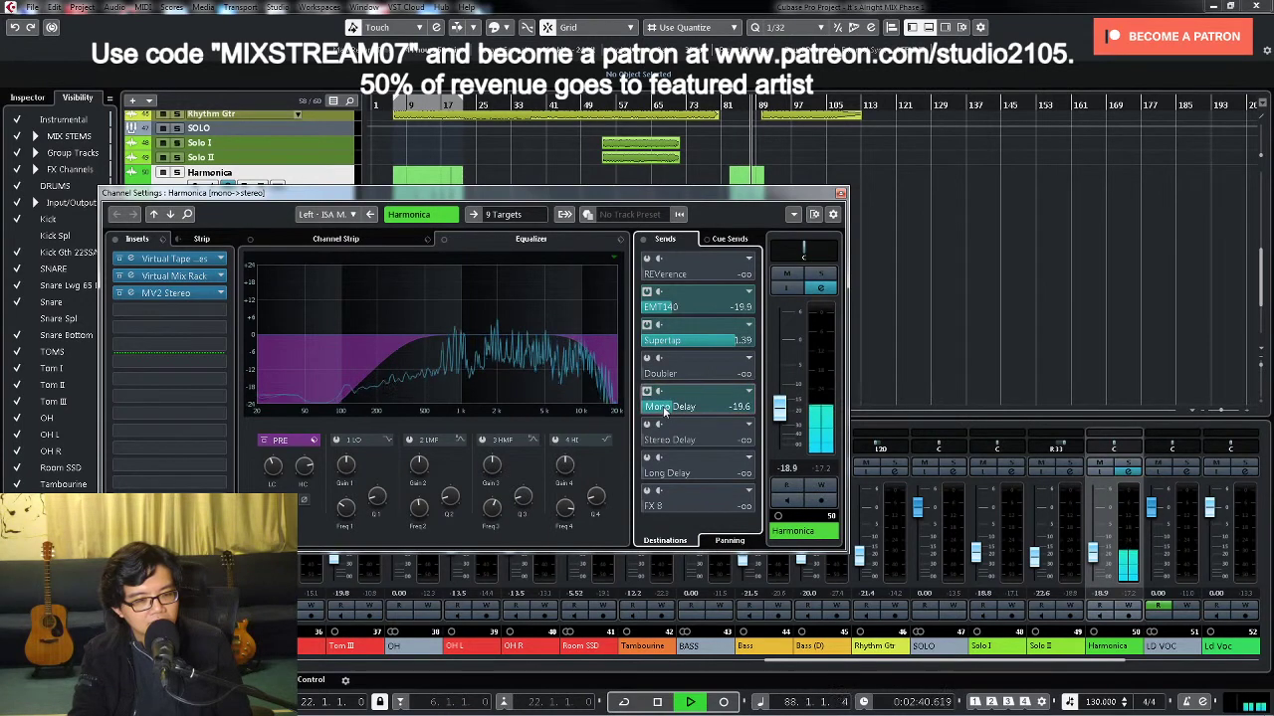
{"action": "left_click", "coordinate": [841, 193]}
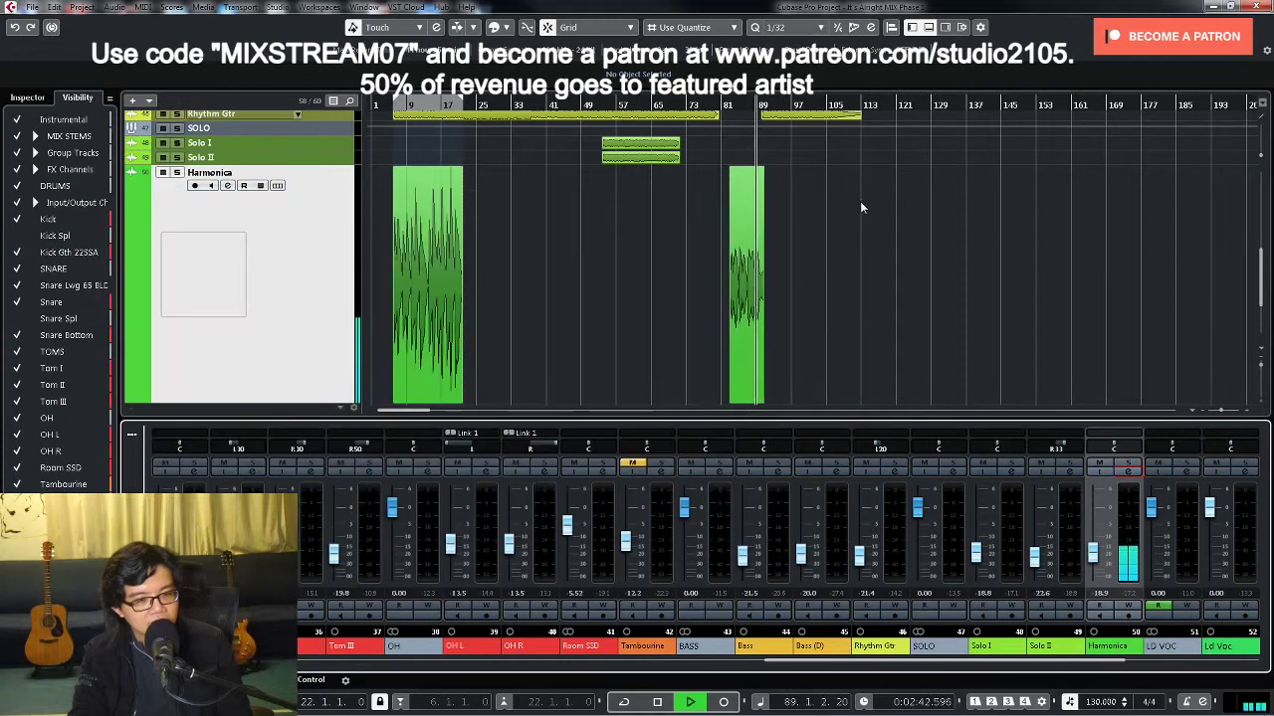
Step: Stop playback, unmute the Tambourine track, and restart playback from beat 4 of bar 77
{"action": "key", "text": "h"}
{"action": "key", "text": "h"}
{"action": "key", "text": "h"}
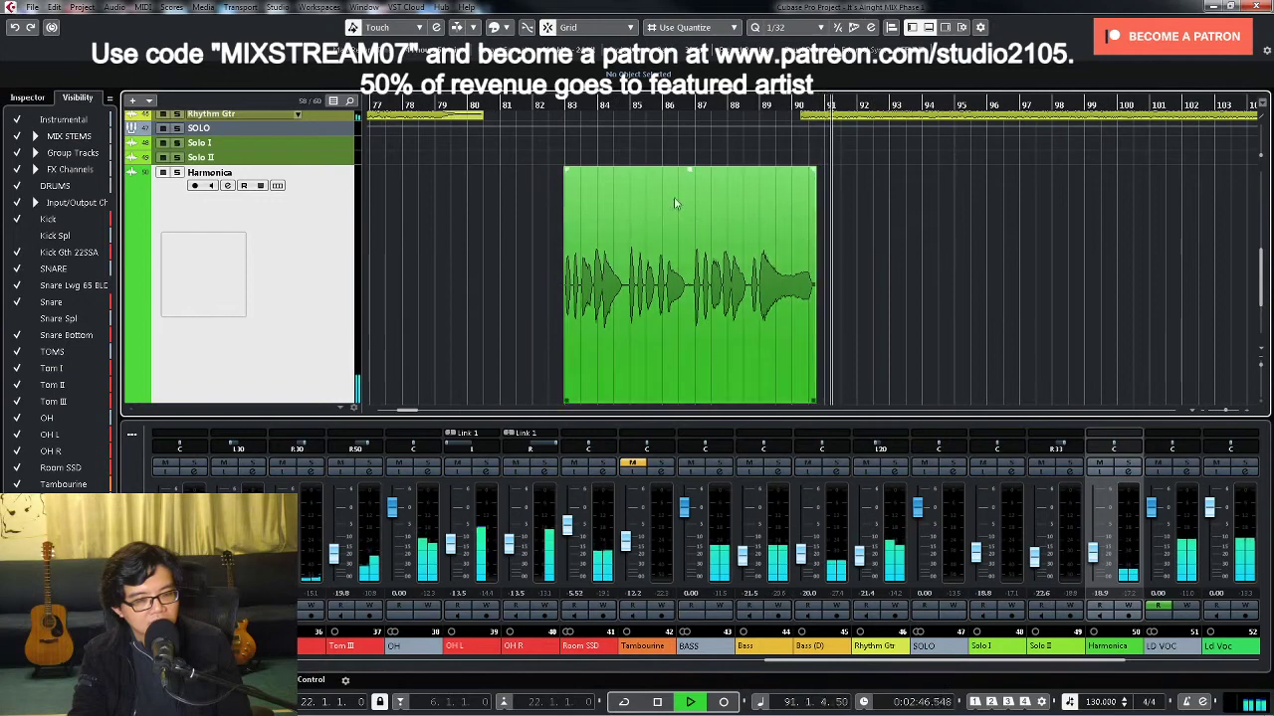
{"action": "key", "text": "space"}
{"action": "scroll", "coordinate": [573, 147], "scroll_direction": "up", "scroll_amount": 3}
{"action": "key", "text": "shift+l"}
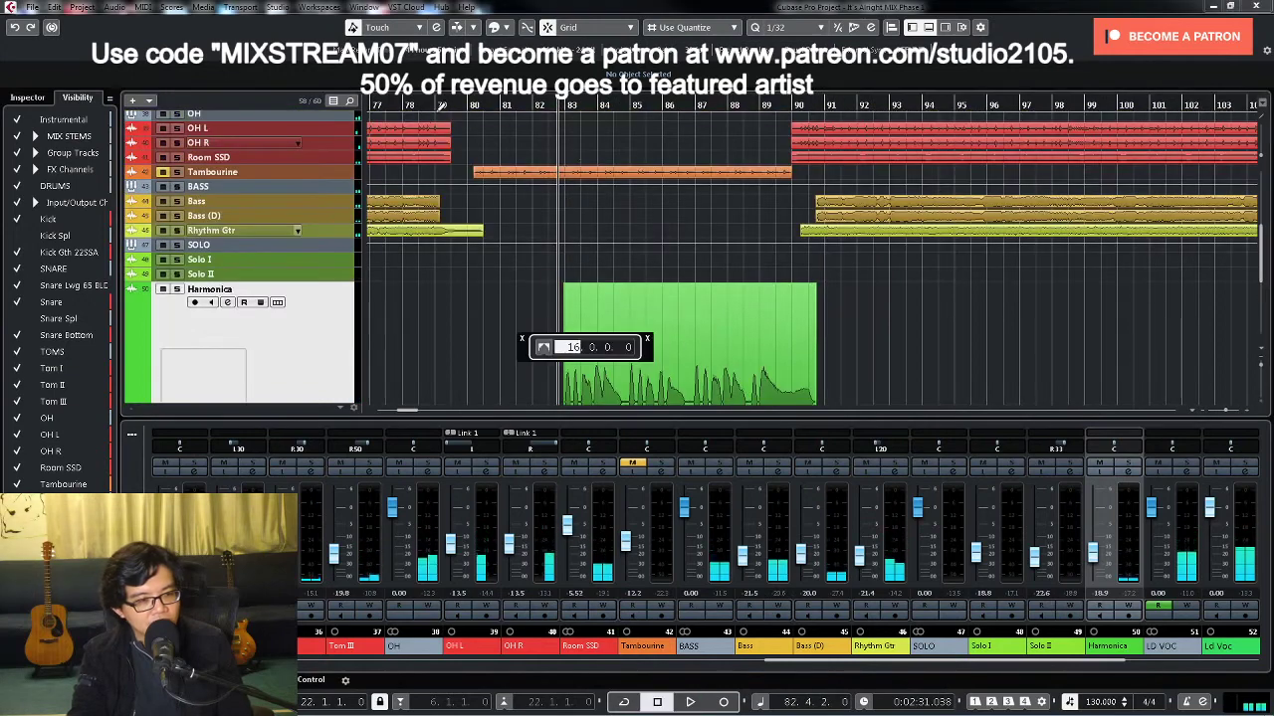
{"action": "left_click", "coordinate": [435, 105]}
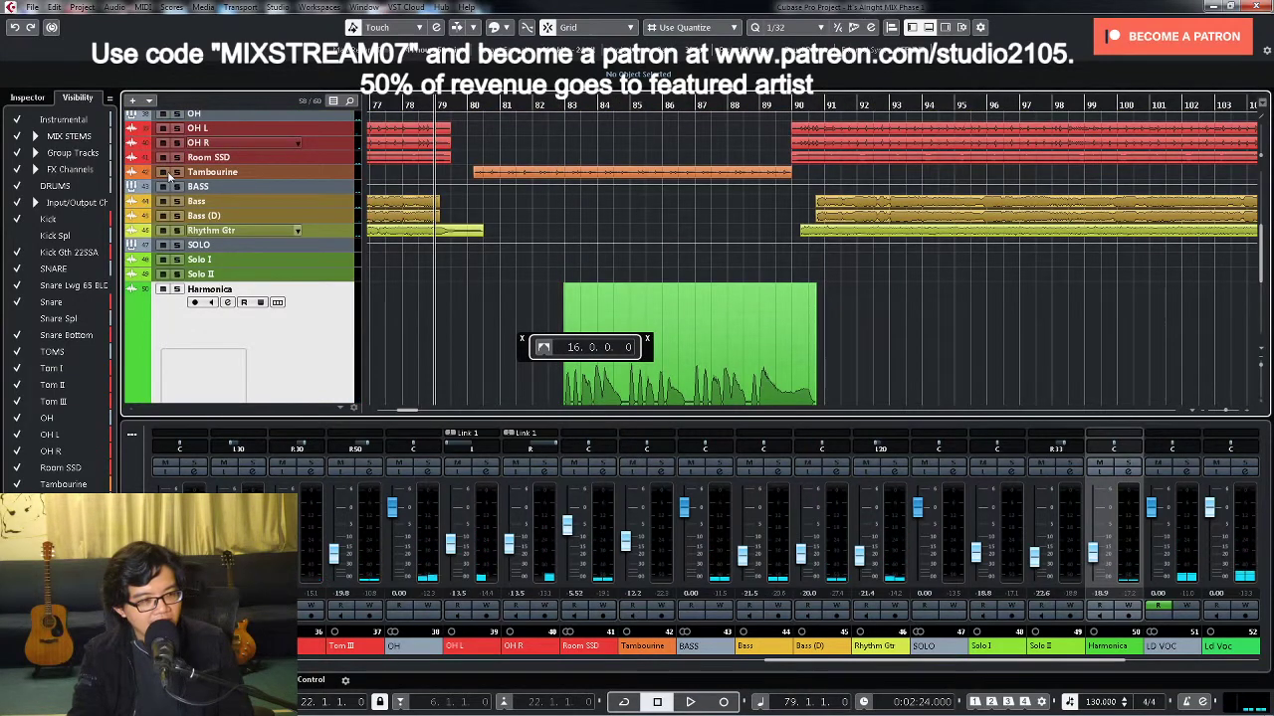
{"action": "left_click", "coordinate": [394, 103]}
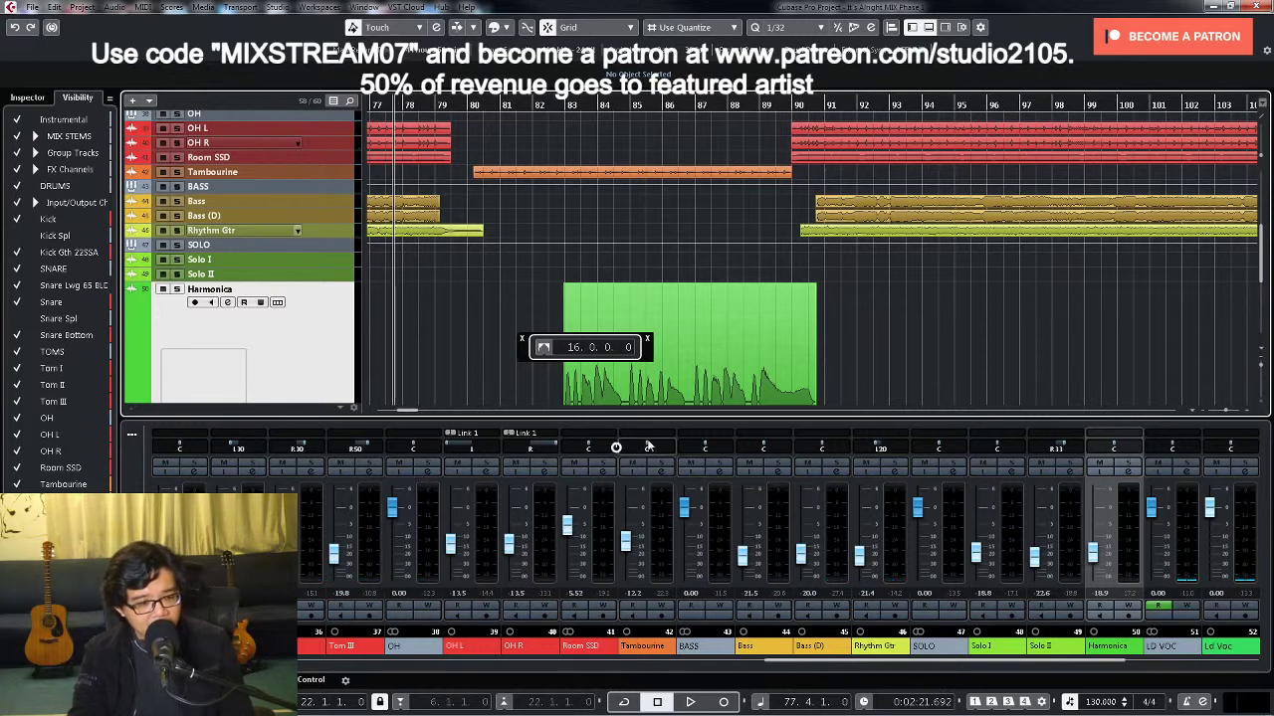
{"action": "key", "text": "space"}
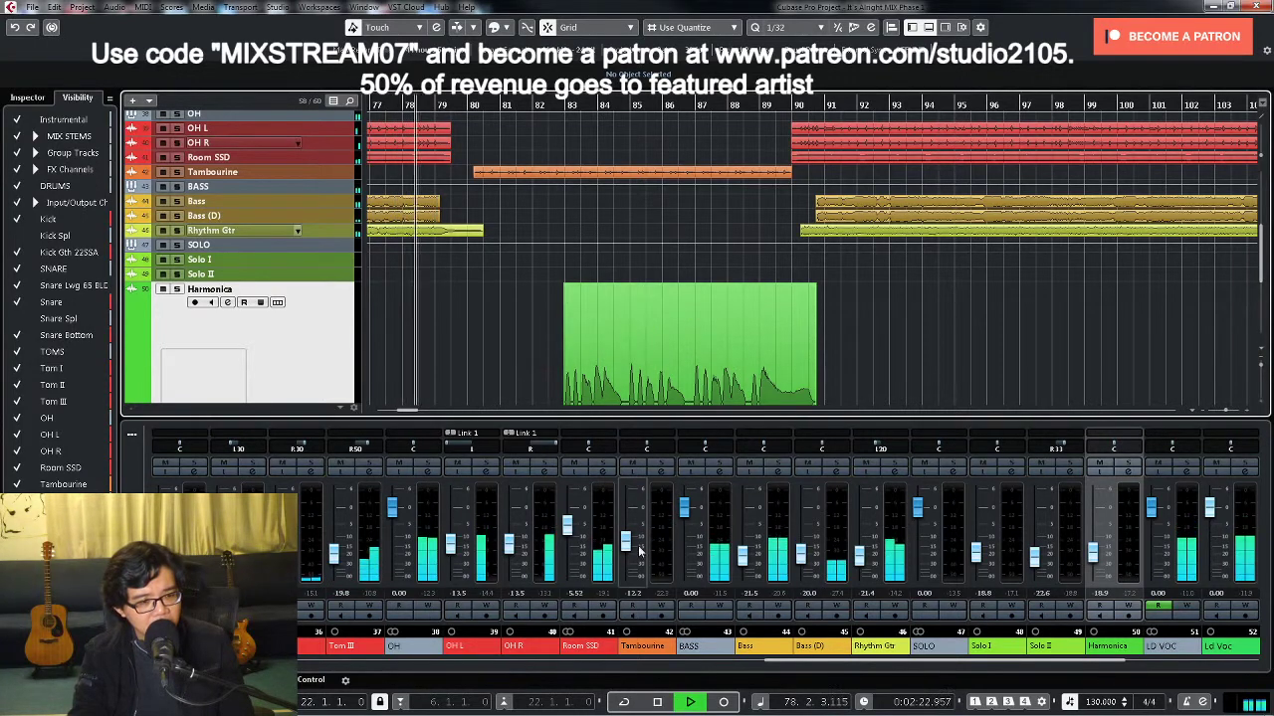
Step: Set up the Tambourine channel with the REVerence send on at -32.0, a low-cut filter around 1 kHz, and the fader at -13.9
{"action": "left_click", "coordinate": [648, 472]}
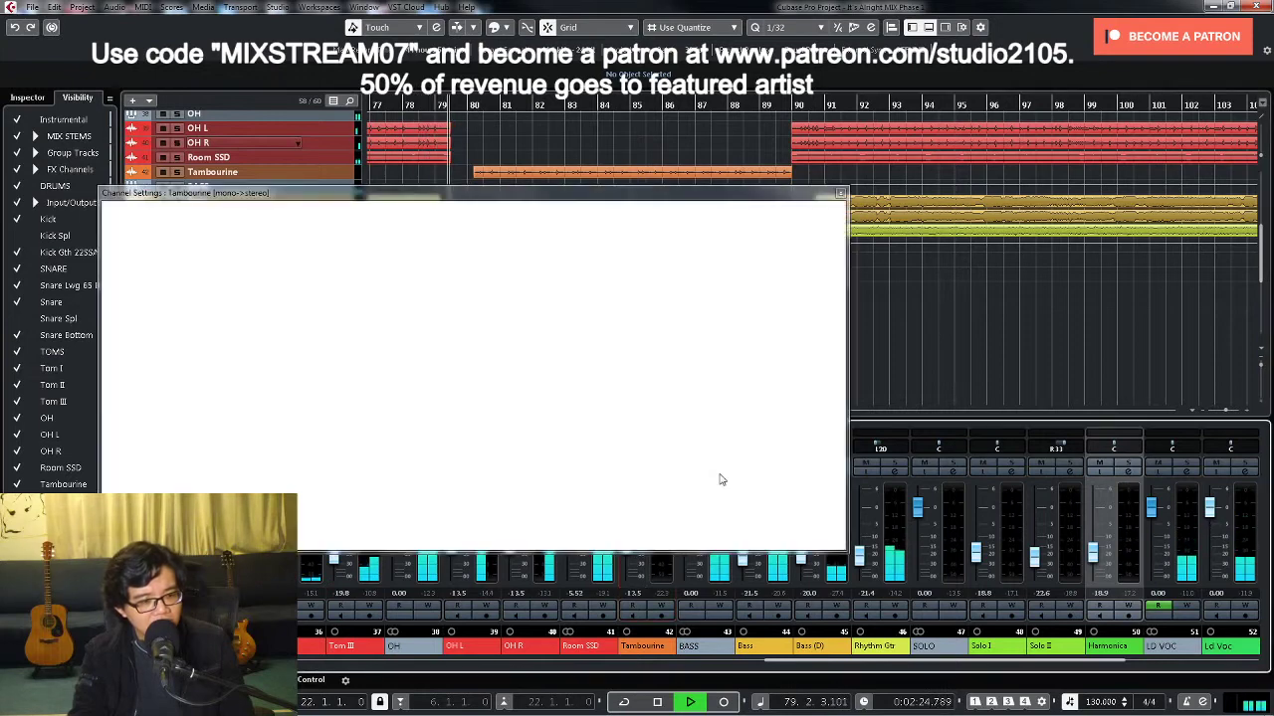
{"action": "left_click", "coordinate": [645, 258]}
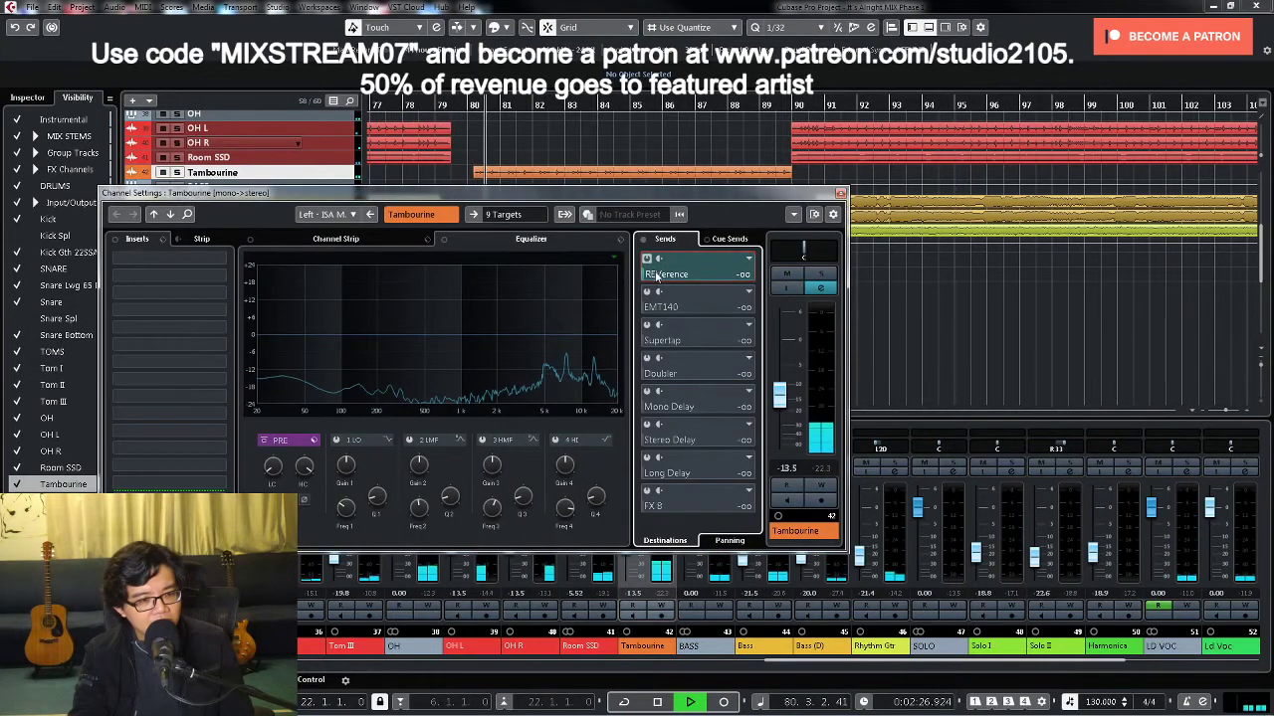
{"action": "left_click_drag", "start_coordinate": [272, 469], "coordinate": [288, 409]}
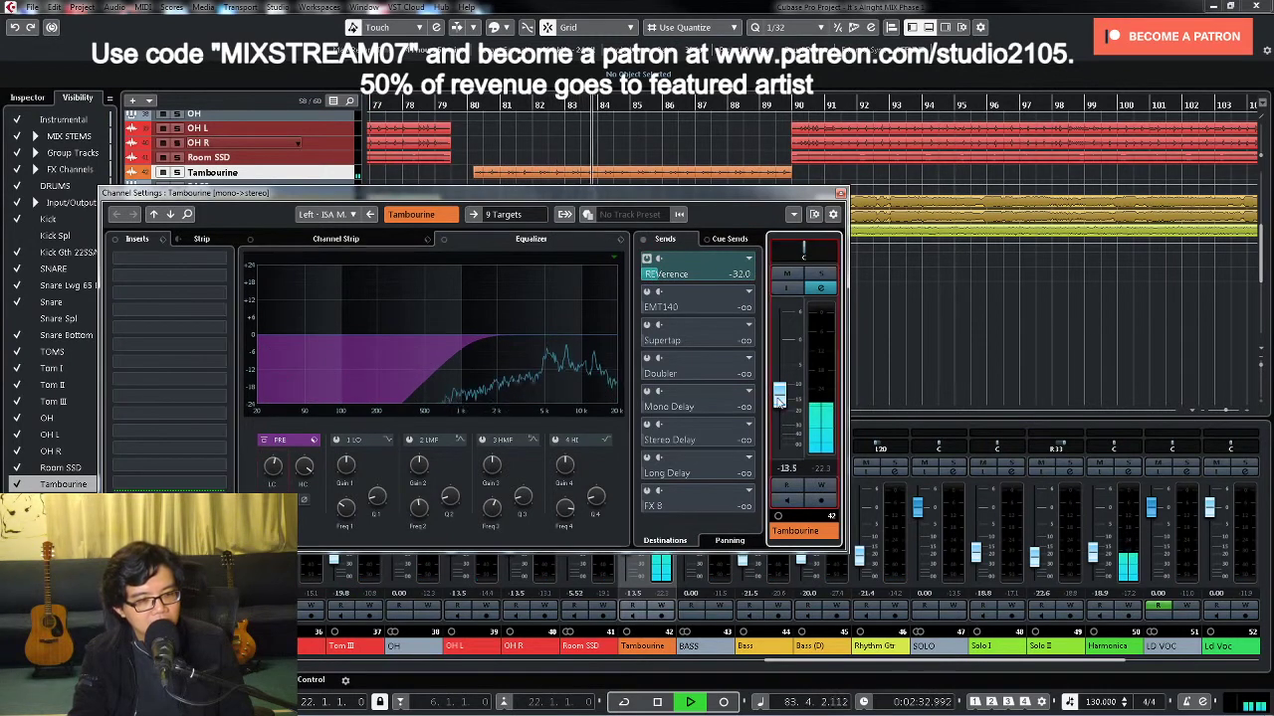
{"action": "left_click", "coordinate": [434, 106]}
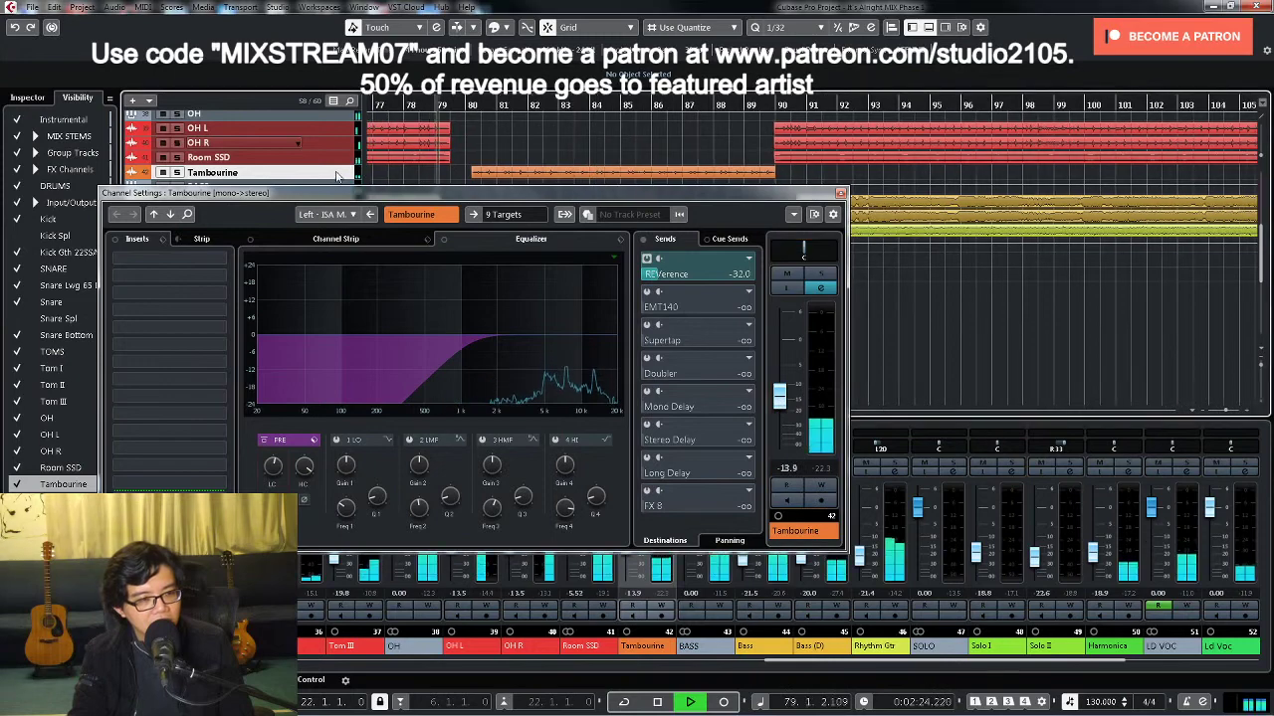
Step: Split the Tambourine event near the starts of bars 81 and 82 and copy the middle slice over the first one at 80.1.3
{"action": "left_click_drag", "start_coordinate": [807, 191], "coordinate": [945, 395]}
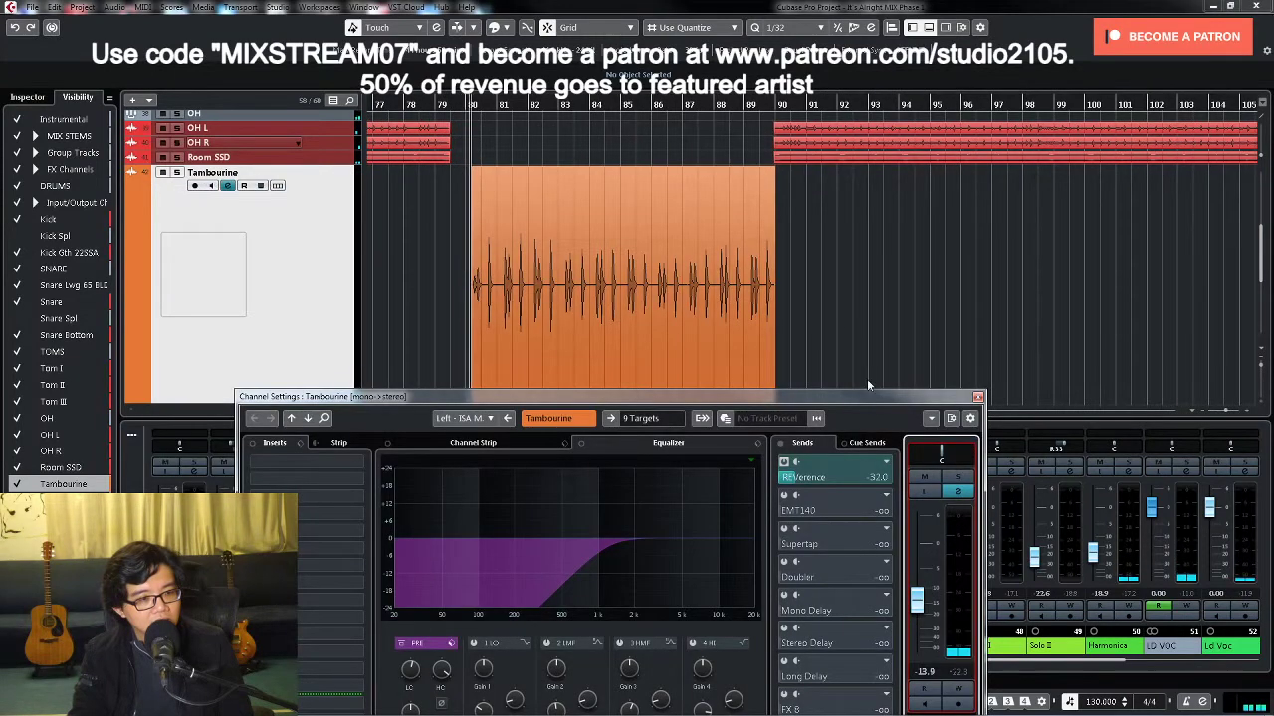
{"action": "left_click", "coordinate": [584, 299]}
{"action": "key", "text": "h"}
{"action": "key", "text": "h"}
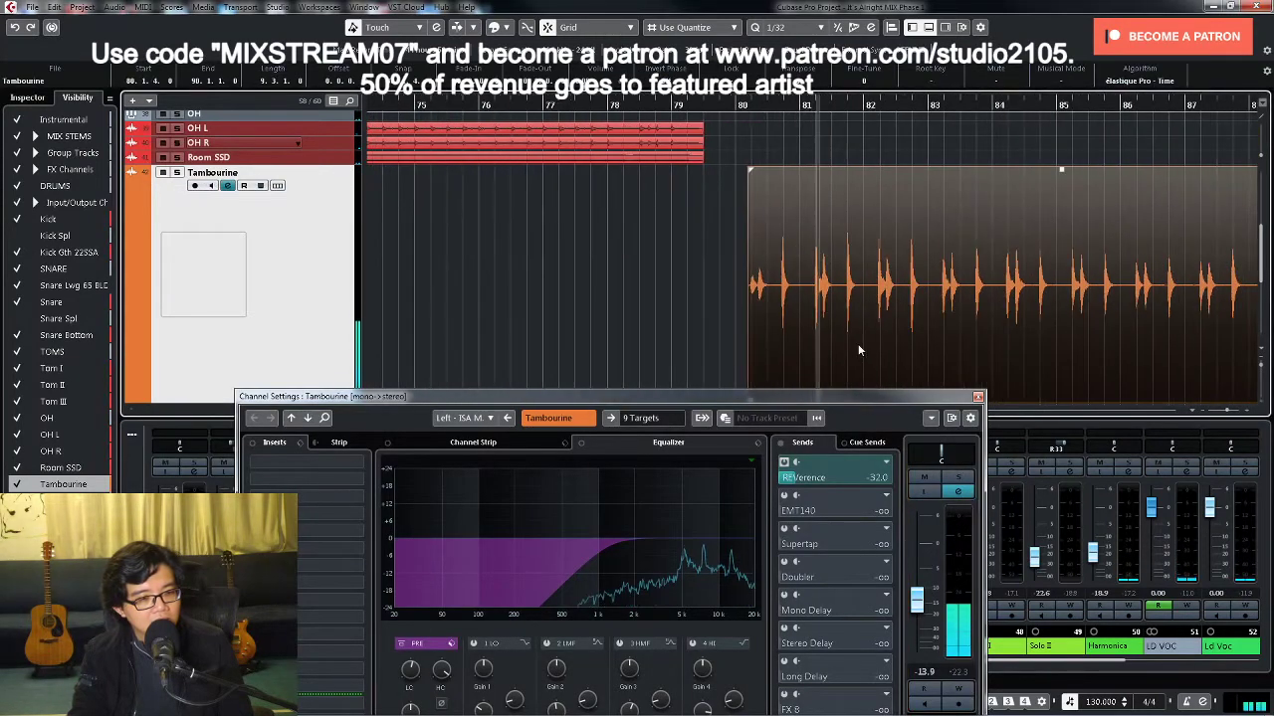
{"action": "key", "text": "h"}
{"action": "key", "text": "g"}
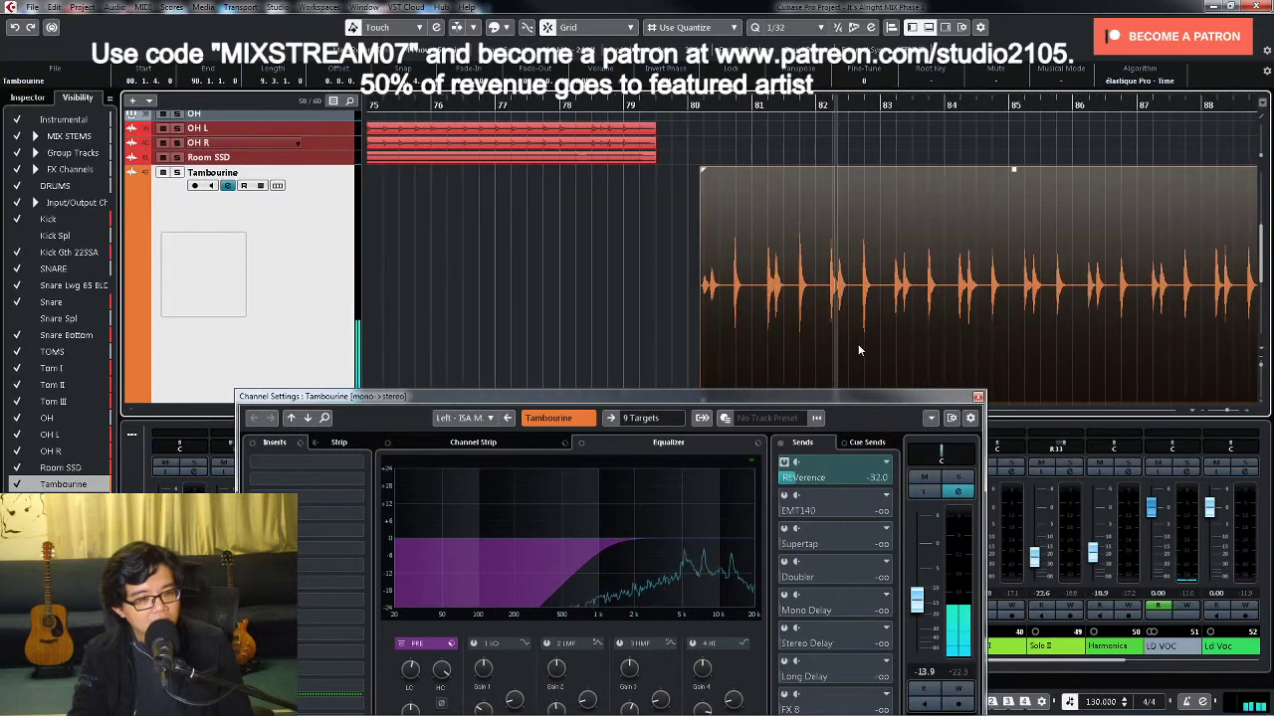
{"action": "right_click", "coordinate": [775, 334]}
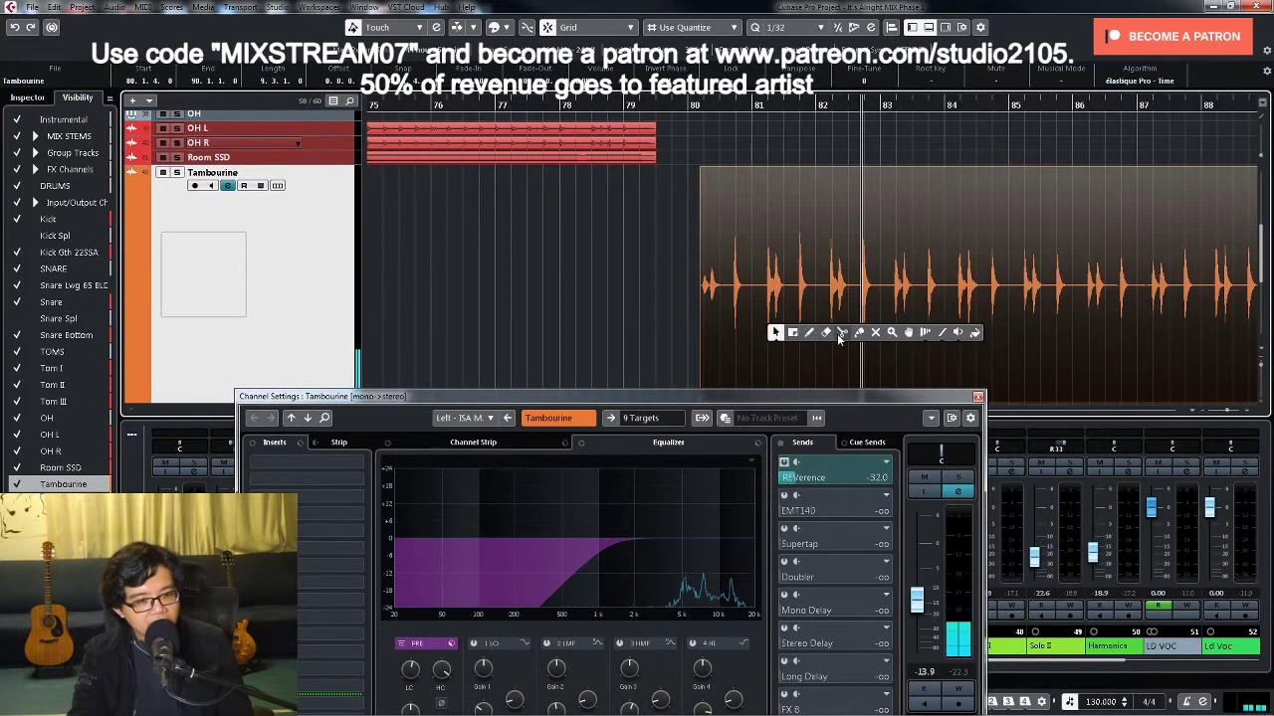
{"action": "left_click", "coordinate": [841, 334]}
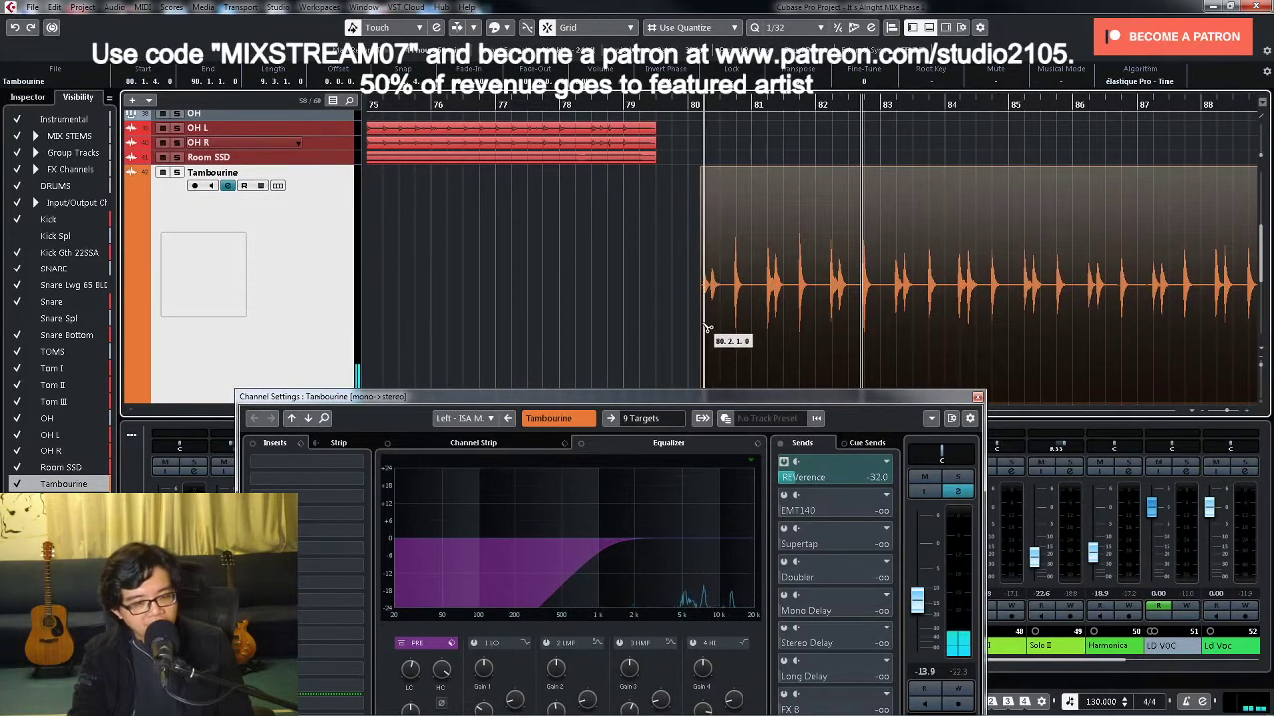
{"action": "left_click", "coordinate": [762, 325]}
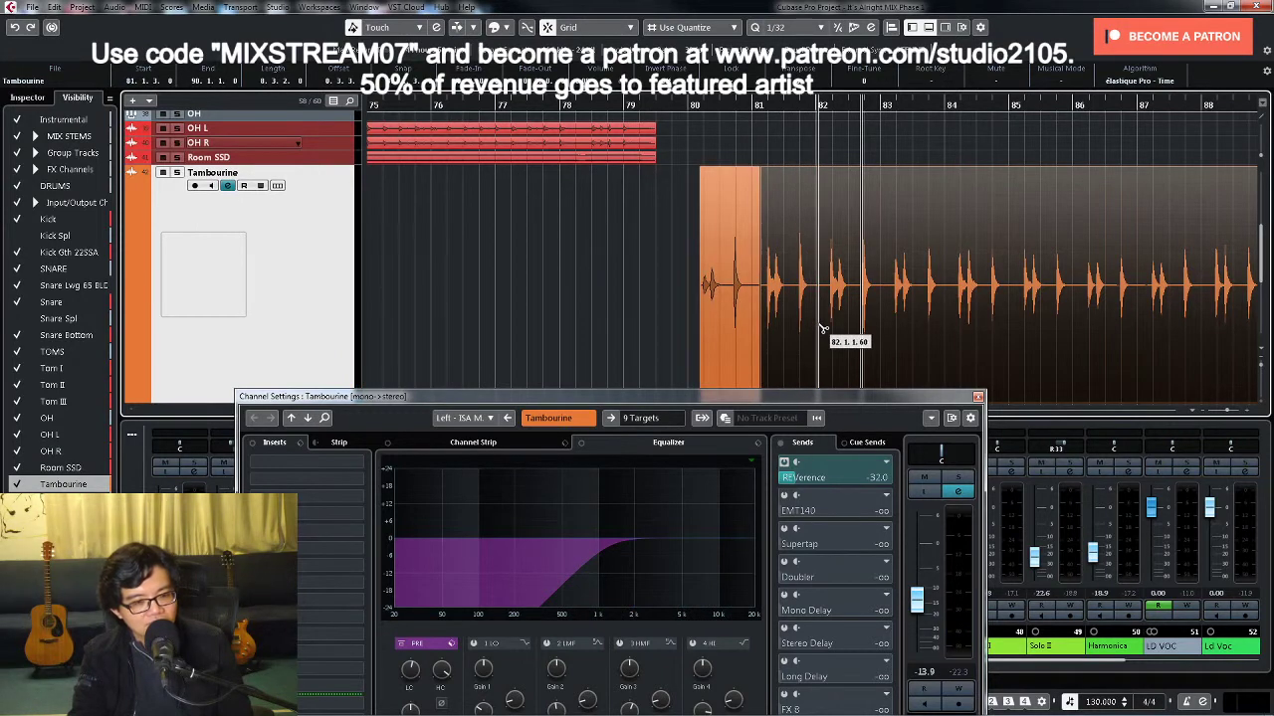
{"action": "left_click", "coordinate": [821, 328]}
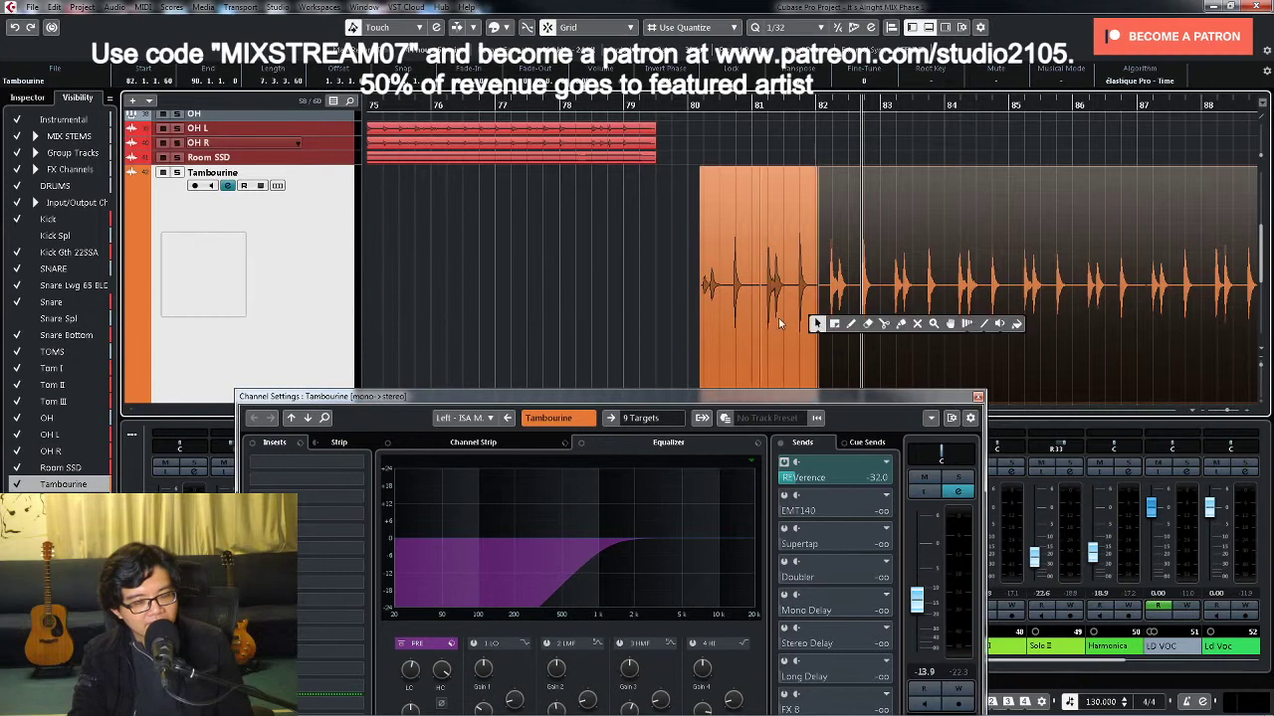
{"action": "key", "text": "1"}
{"action": "mouse_move", "coordinate": [778, 318]}
{"action": "left_mouse_down"}
{"action": "mouse_move", "coordinate": [785, 332]}
{"action": "mouse_move", "coordinate": [723, 337]}
{"action": "left_mouse_up"}
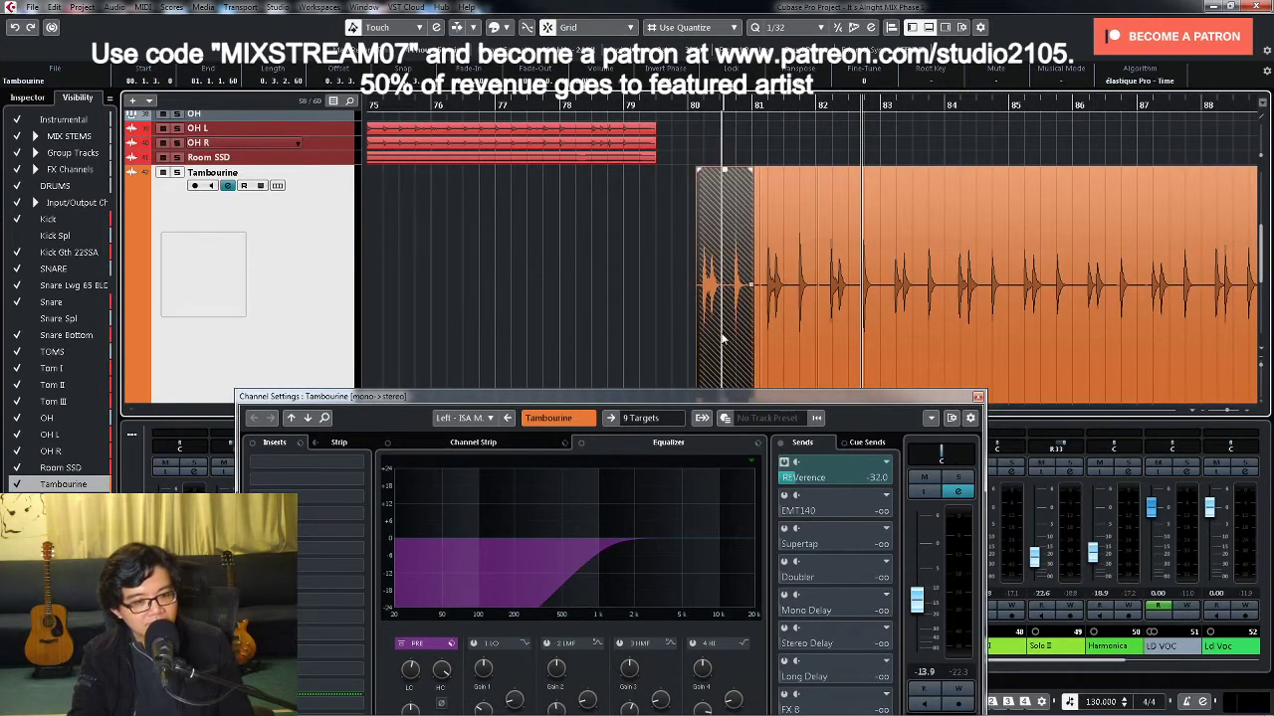
Step: Restart playback shortly before the tambourine entry and set the Tambourine channel's REVerence send to -13.2
{"action": "left_click_drag", "start_coordinate": [603, 106], "coordinate": [611, 106]}
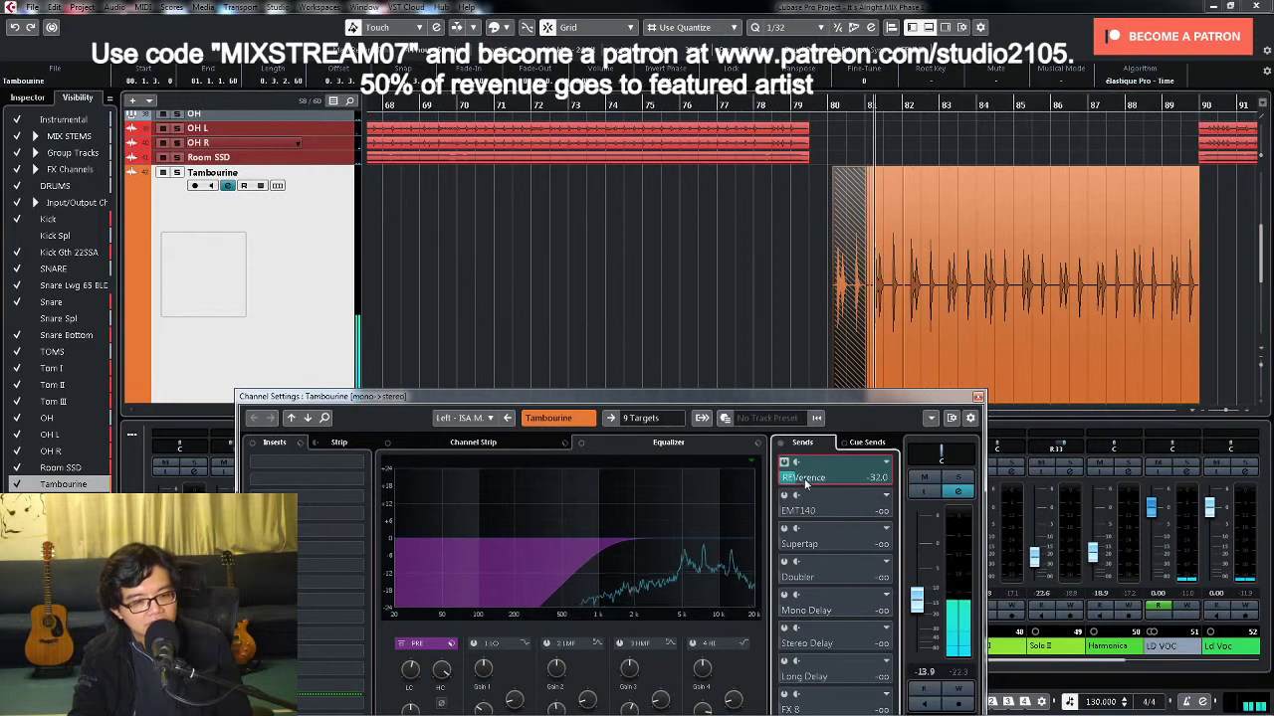
{"action": "left_click_drag", "start_coordinate": [804, 478], "coordinate": [836, 474]}
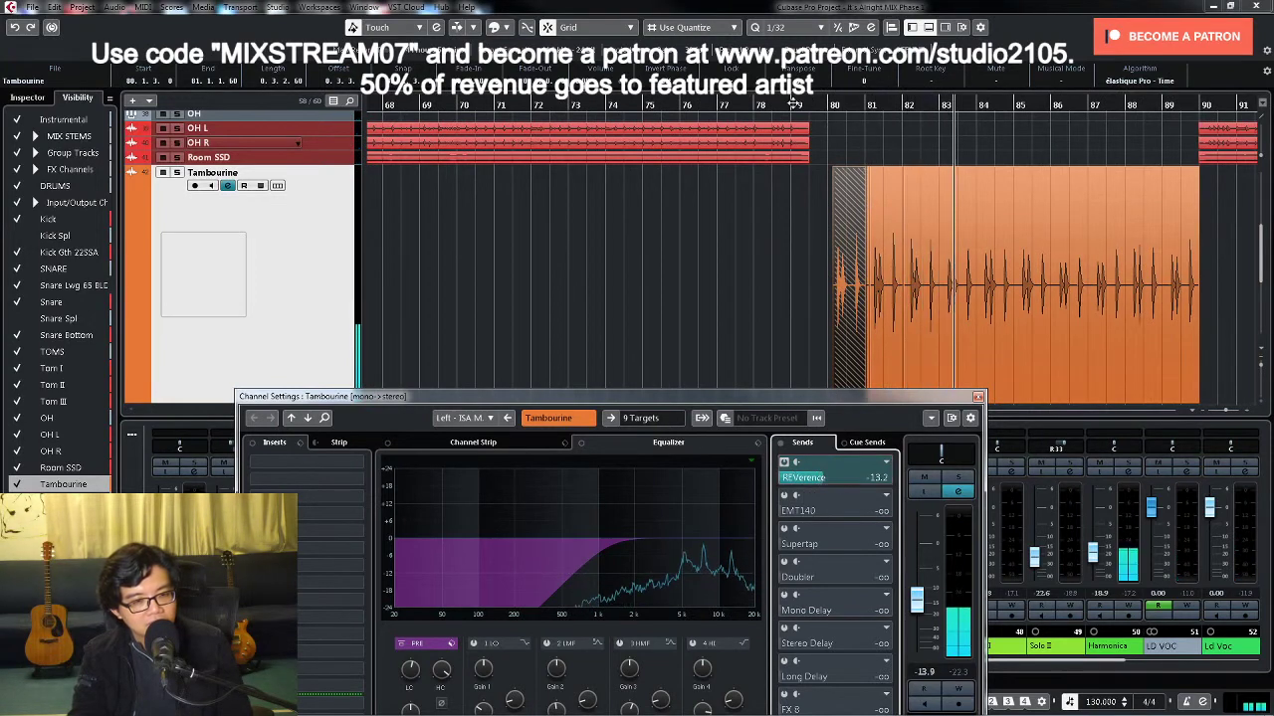
Step: Extend the copied Tambourine slice to exactly one bar, ending at 81.1.3, and close the channel settings
{"action": "scroll", "coordinate": [828, 224], "scroll_direction": "down", "scroll_amount": 1}
{"action": "scroll", "coordinate": [830, 229], "scroll_direction": "up", "scroll_amount": 3}
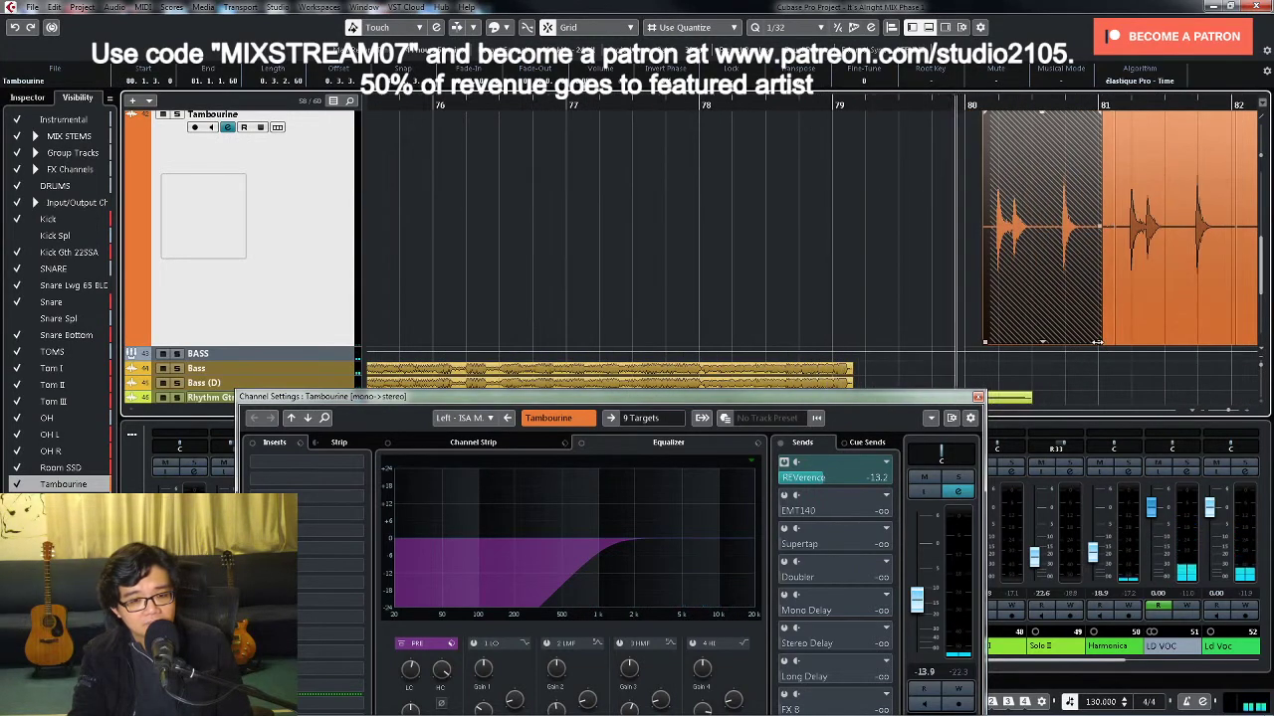
{"action": "left_click_drag", "start_coordinate": [1107, 341], "coordinate": [1106, 344]}
{"action": "key", "text": "g"}
{"action": "key", "text": "g"}
{"action": "key", "text": "g"}
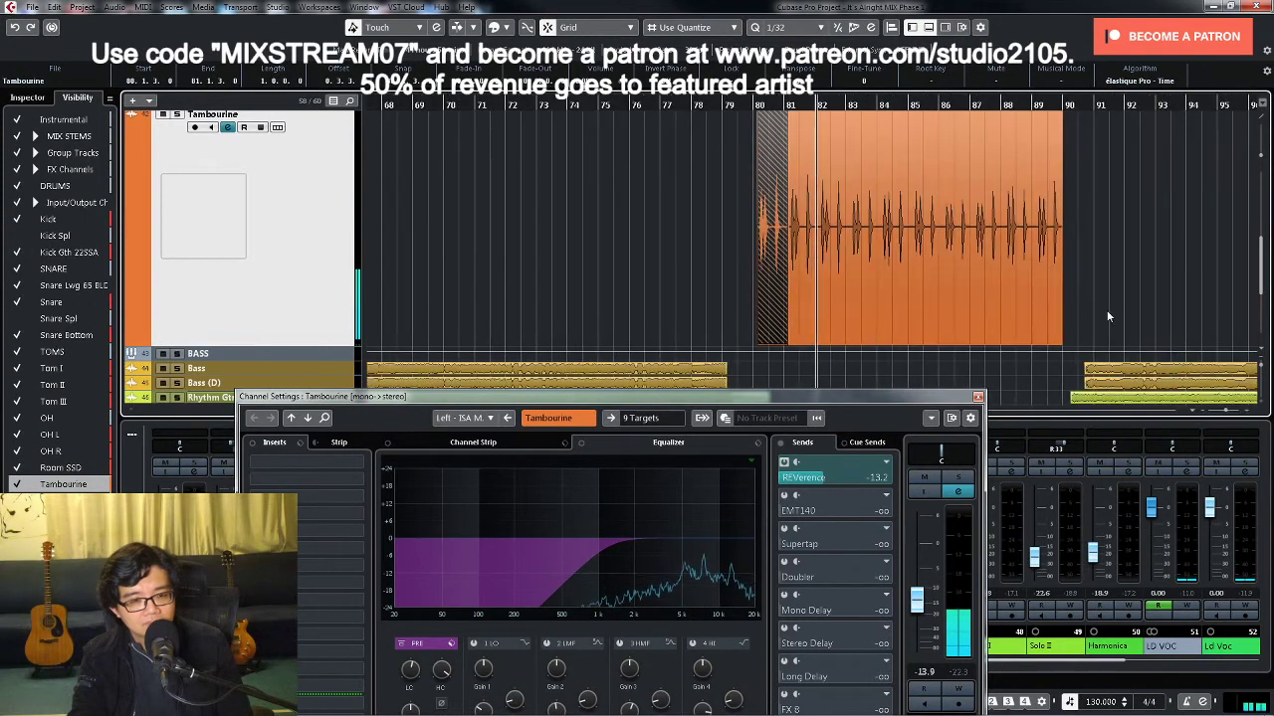
{"action": "key", "text": "g"}
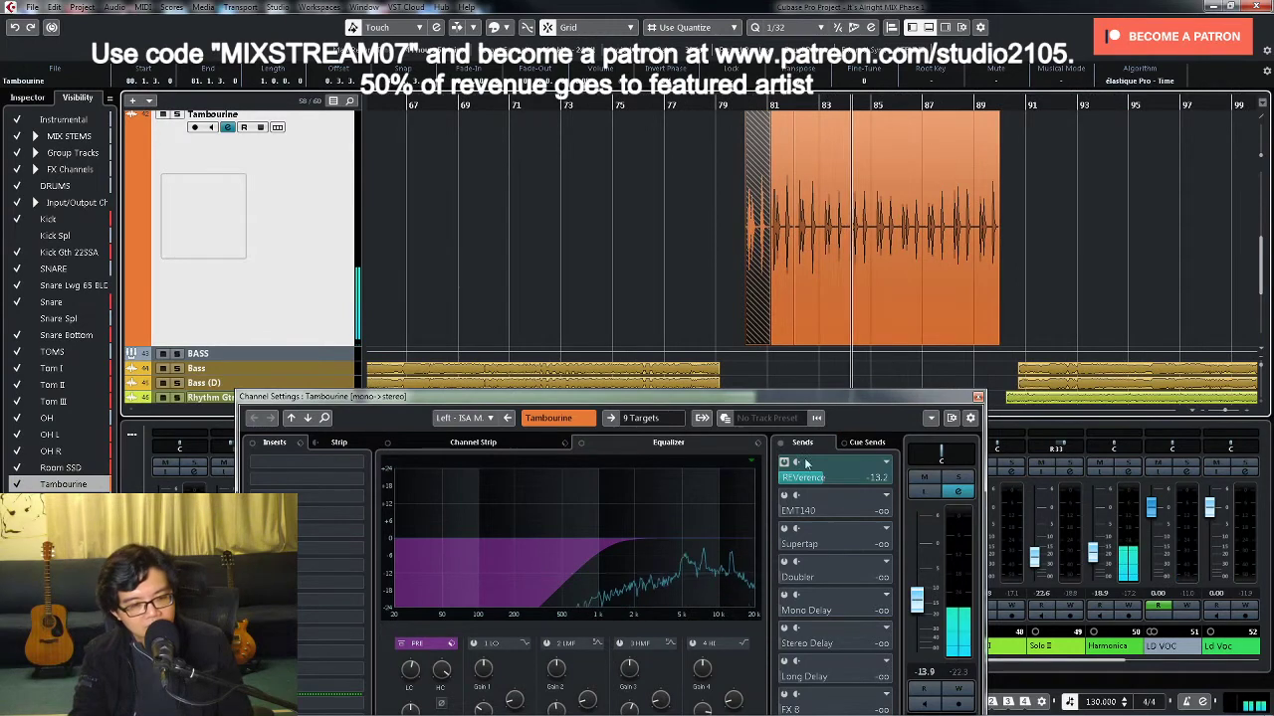
{"action": "left_click", "coordinate": [916, 603]}
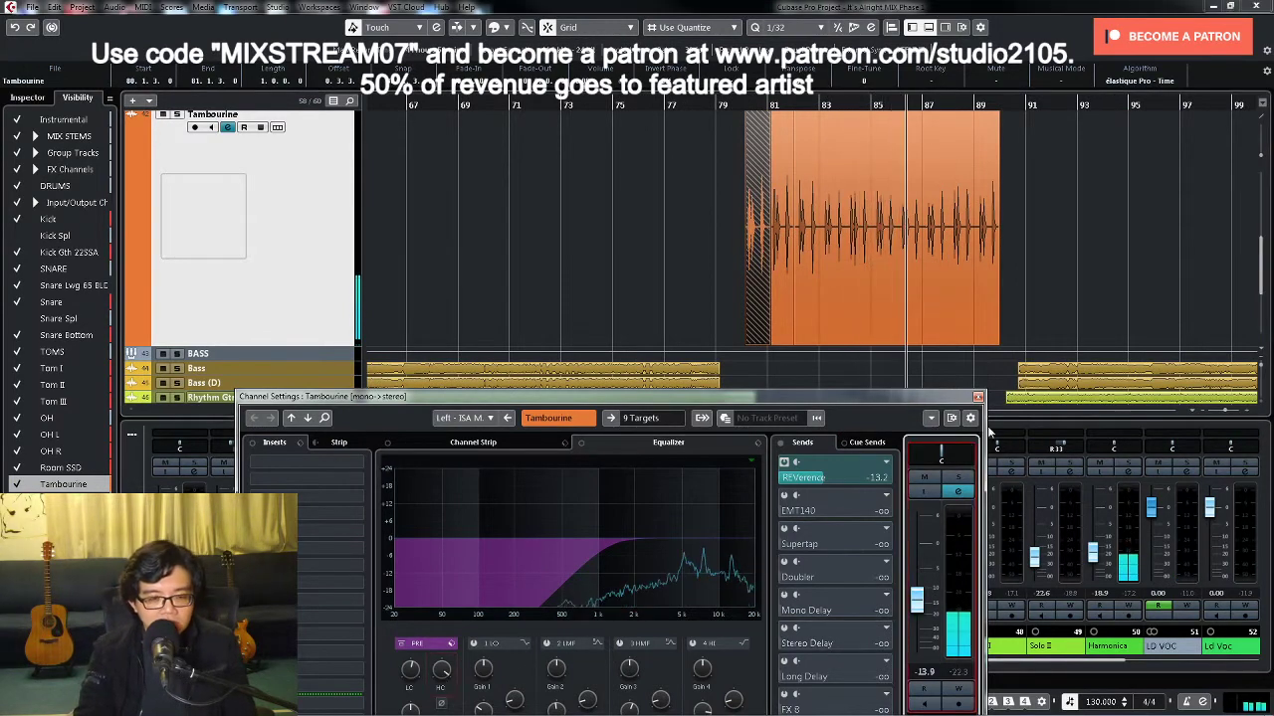
{"action": "left_click", "coordinate": [978, 396]}
Step: Examine the drum tracks' re-entry at bar 90, stop playback, and select the tracks from Snare Lwg 65 BLD to Snare Bottom
{"action": "key", "text": "shift+f"}
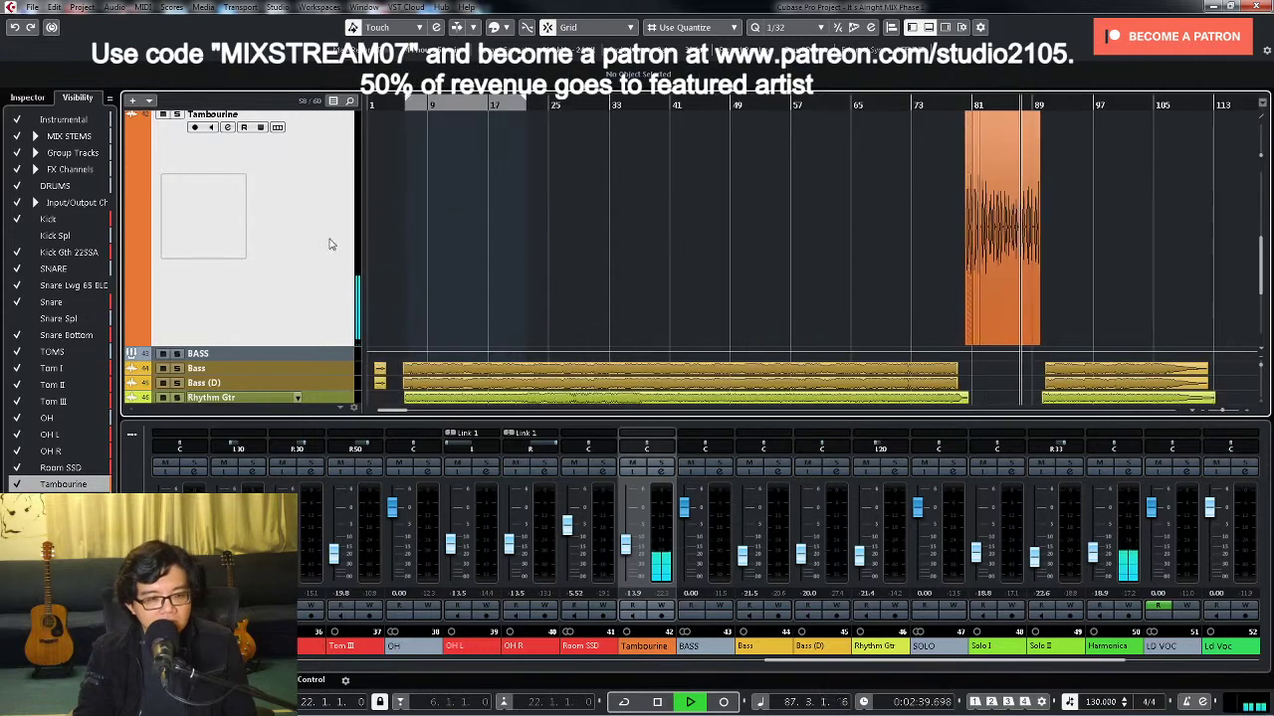
{"action": "scroll", "coordinate": [972, 379], "scroll_direction": "up", "scroll_amount": 5}
{"action": "scroll", "coordinate": [1058, 254], "scroll_direction": "right", "scroll_amount": 3}
{"action": "key", "text": "h"}
{"action": "key", "text": "h"}
{"action": "key", "text": "h"}
{"action": "key", "text": "h"}
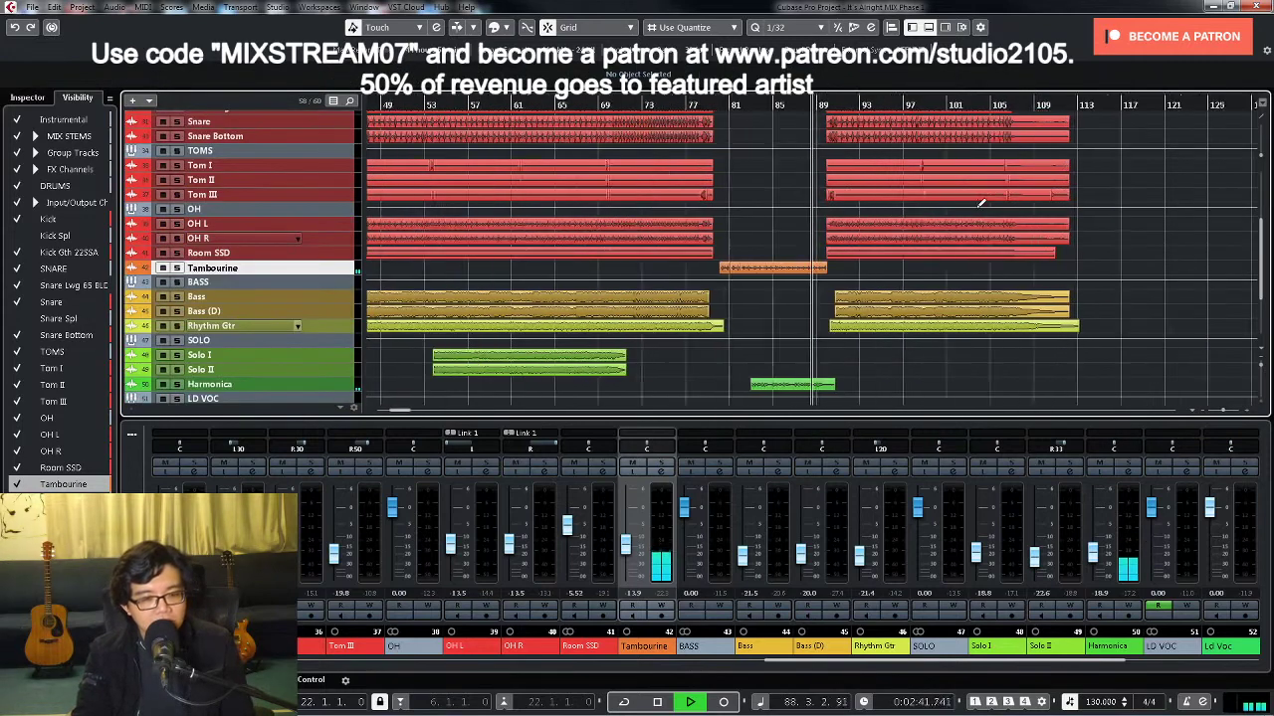
{"action": "scroll", "coordinate": [965, 221], "scroll_direction": "up", "scroll_amount": 5}
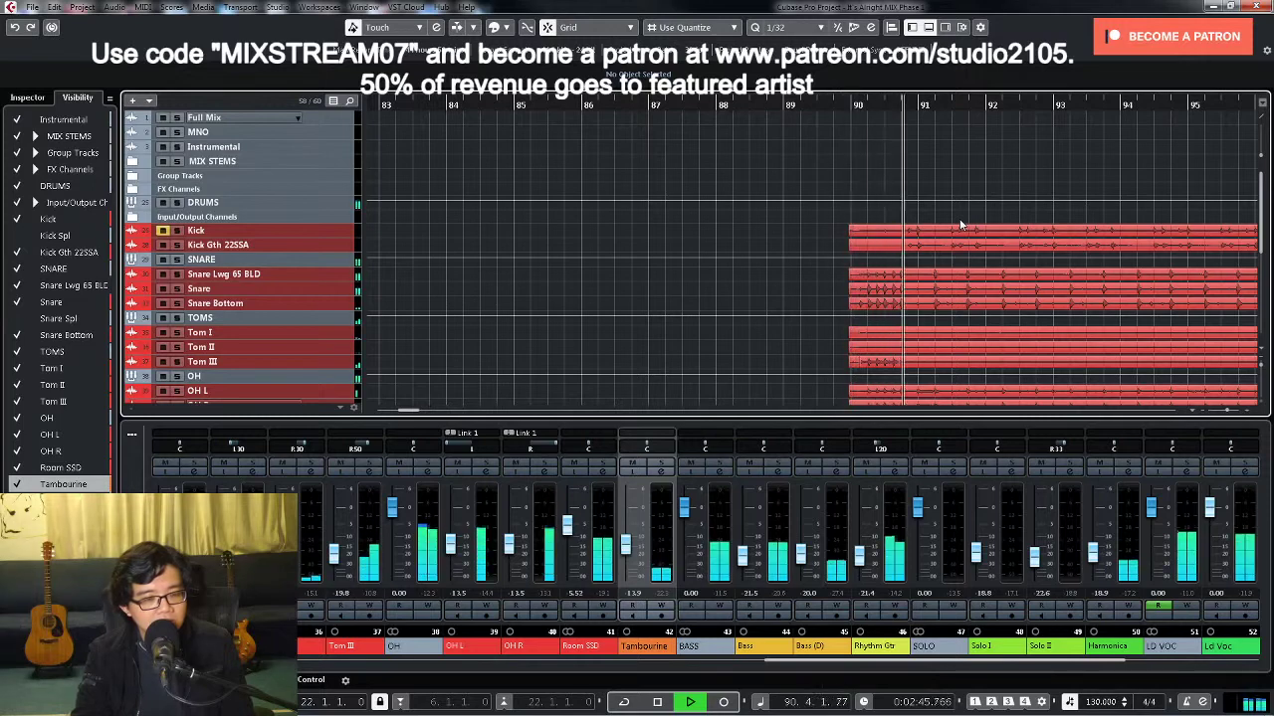
{"action": "key", "text": "space"}
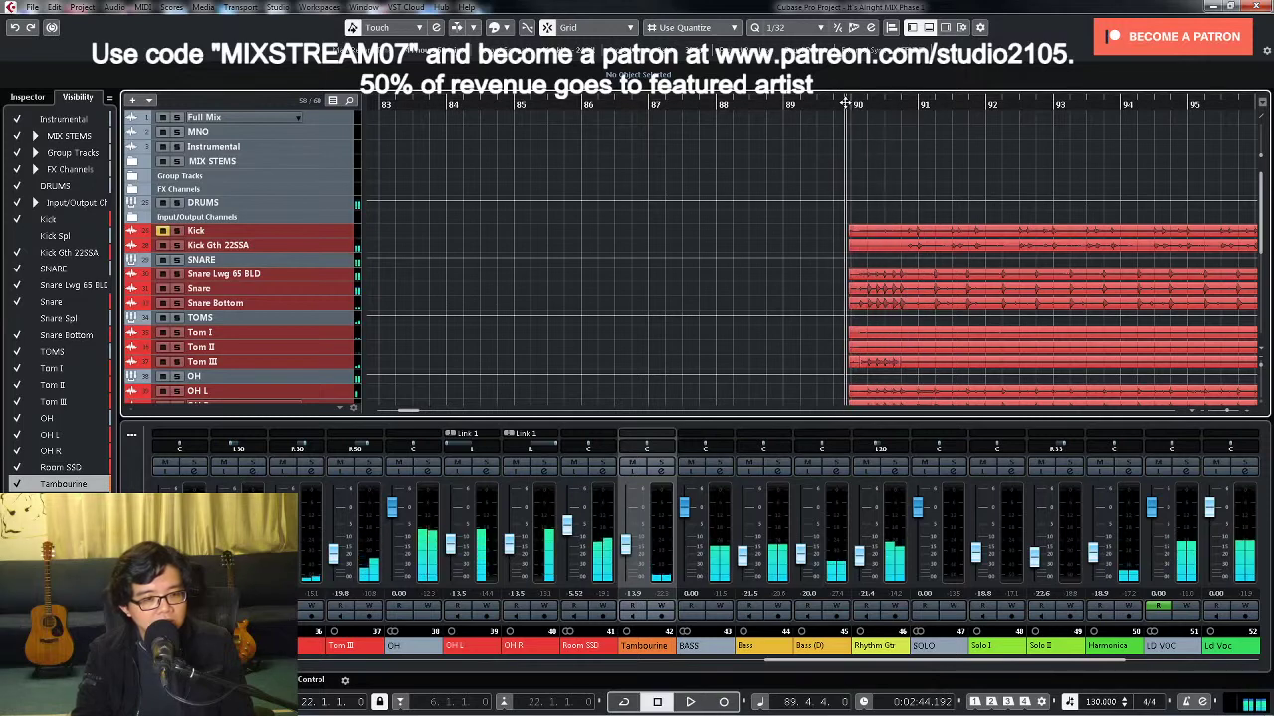
{"action": "left_click", "coordinate": [349, 309]}
{"action": "left_click", "coordinate": [339, 279], "text": "shift"}
{"action": "scroll", "coordinate": [712, 255], "scroll_direction": "down", "scroll_amount": 5}
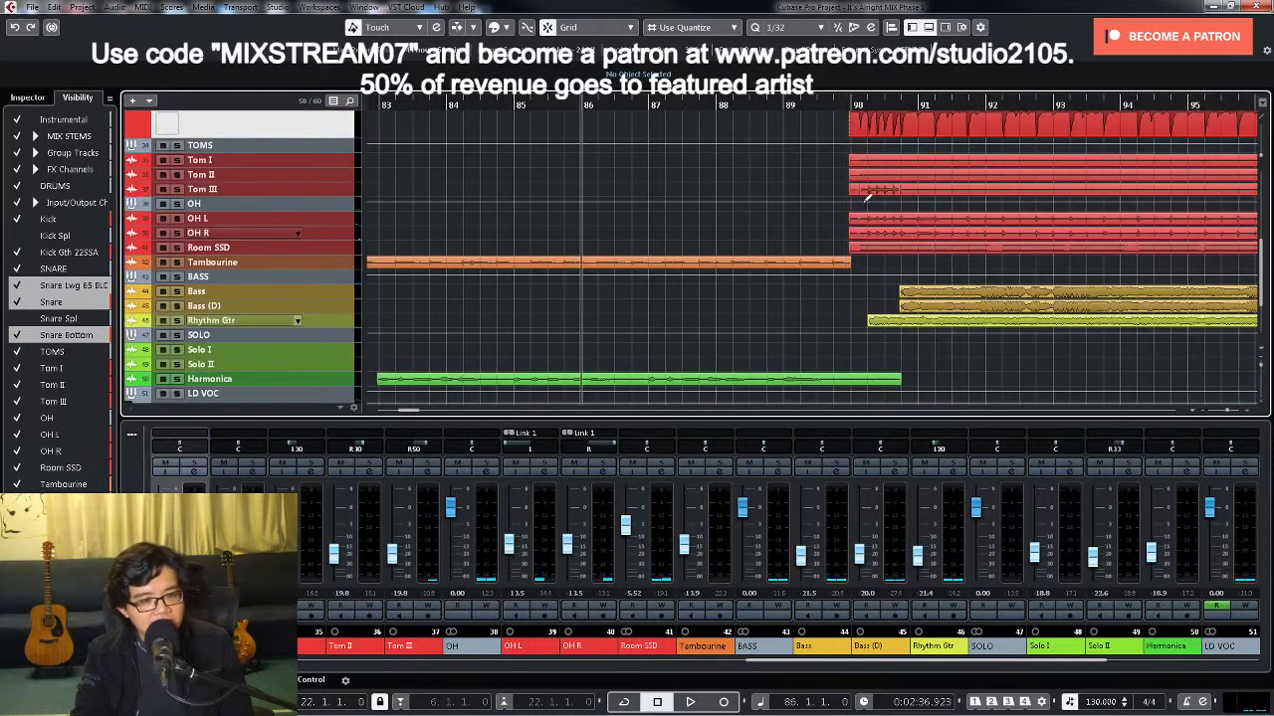
{"action": "key", "text": "ctrl+Down"}
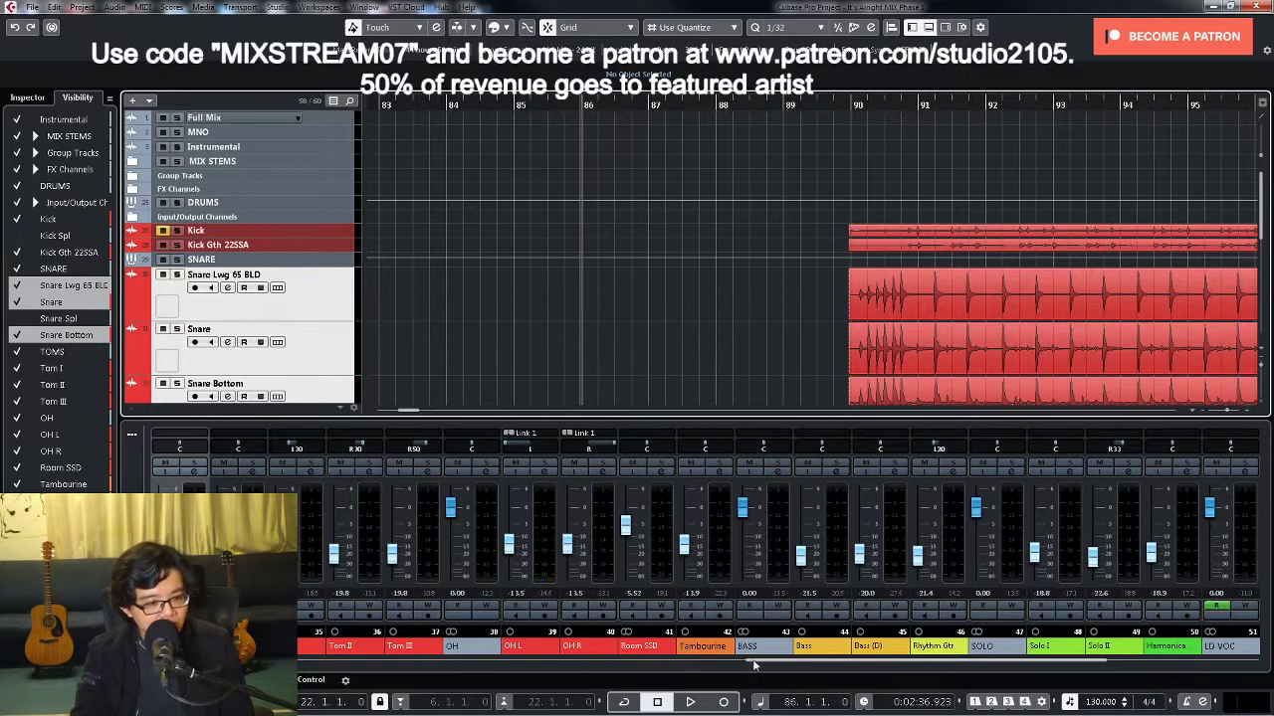
Step: Write DRUMS volume automation from bar 86, dipping to about -8.57 by bar 88 and returning to 0 after bar 90
{"action": "left_click_drag", "start_coordinate": [753, 666], "coordinate": [564, 664]}
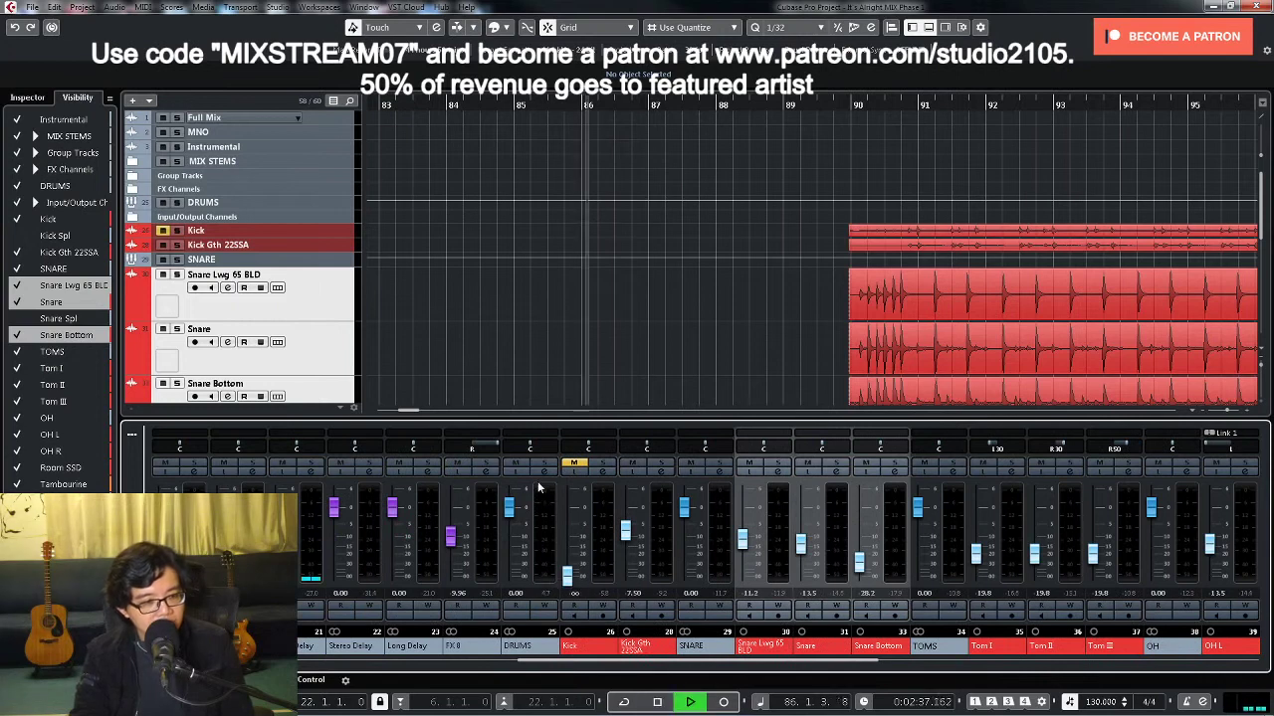
{"action": "left_click_drag", "start_coordinate": [508, 512], "coordinate": [514, 540]}
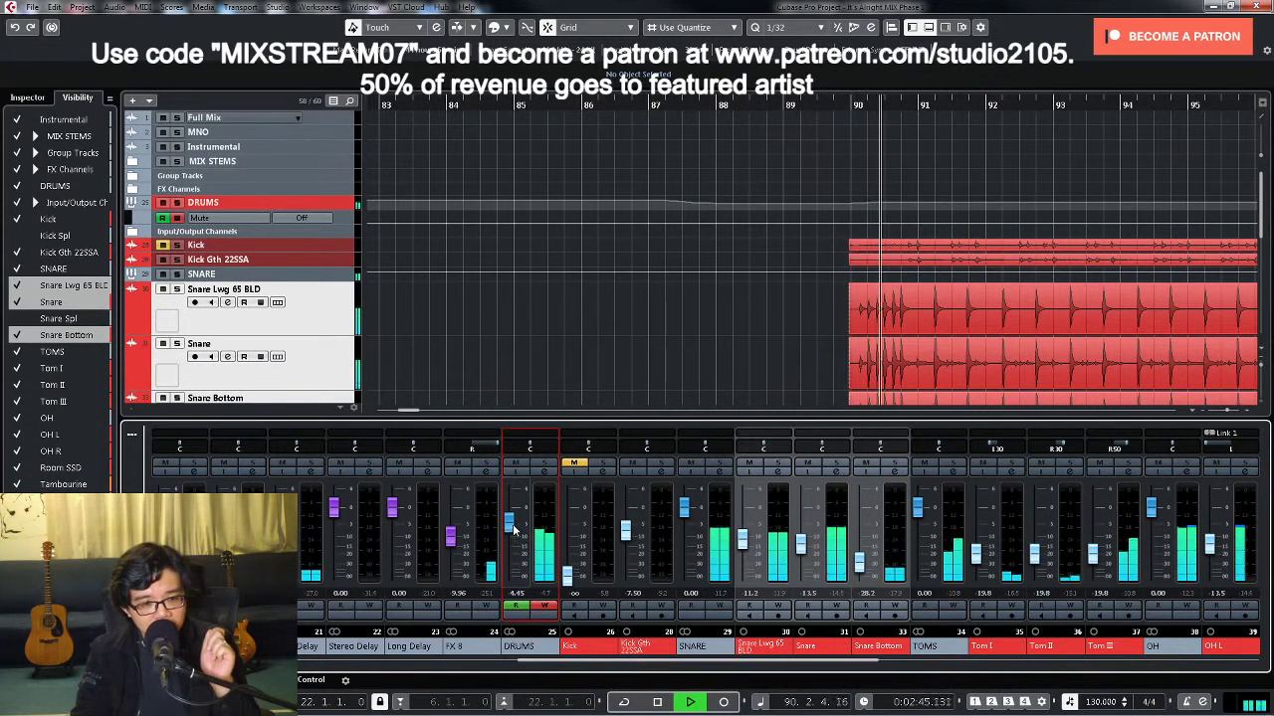
{"action": "left_click", "coordinate": [514, 536], "text": "ctrl"}
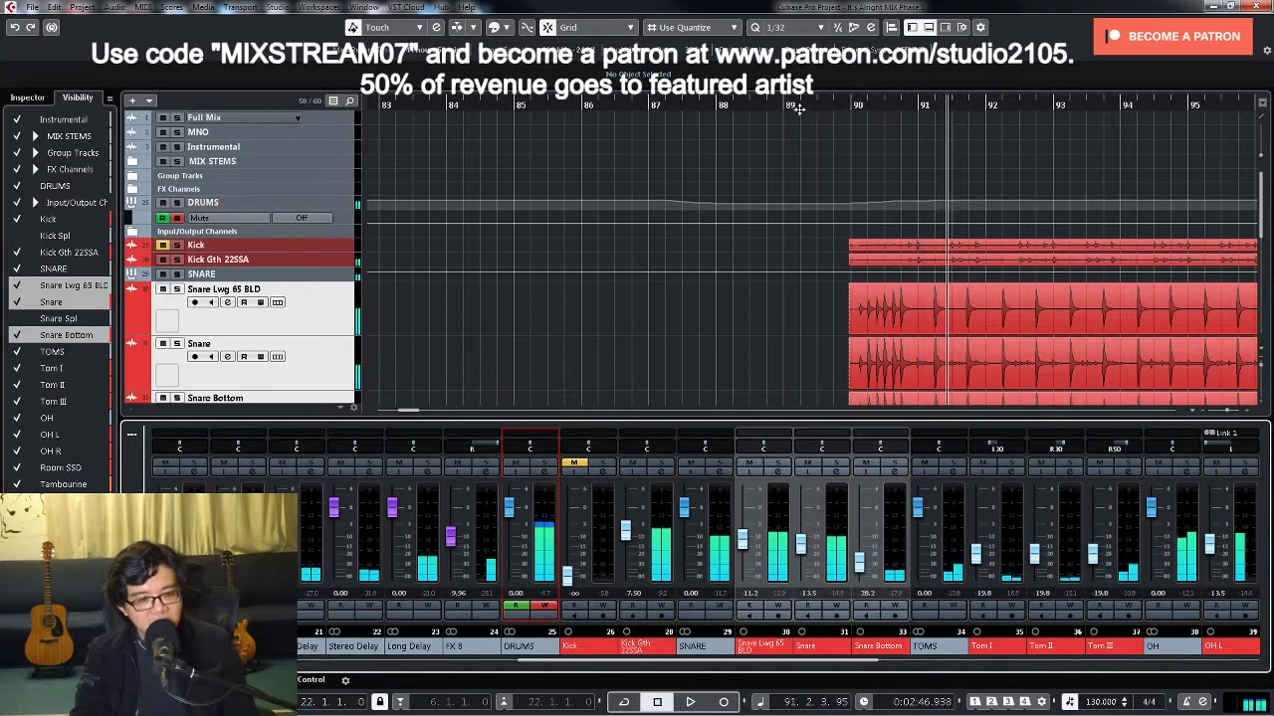
{"action": "key", "text": "space"}
Step: Delete the intermediate DRUMS volume automation points between bars 87 and 88 and on the ramp between bars 90 and 91
{"action": "key", "text": "Up"}
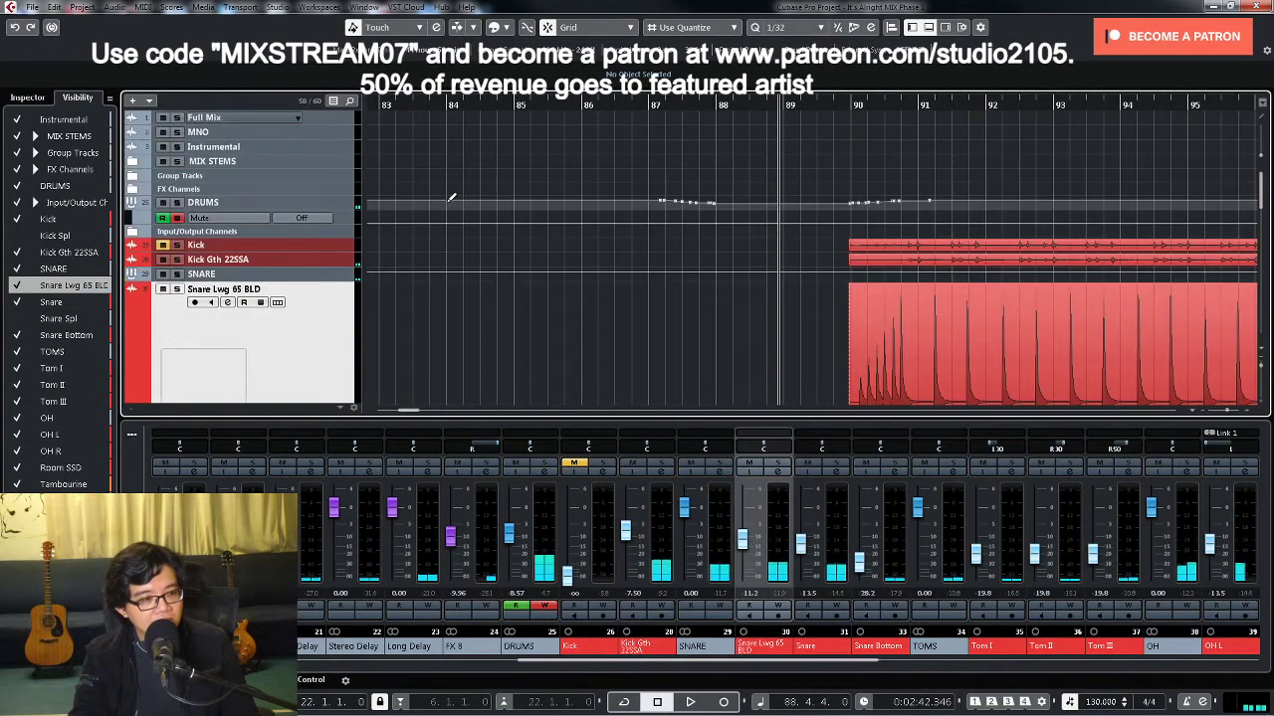
{"action": "key", "text": "space"}
{"action": "left_click", "coordinate": [334, 209]}
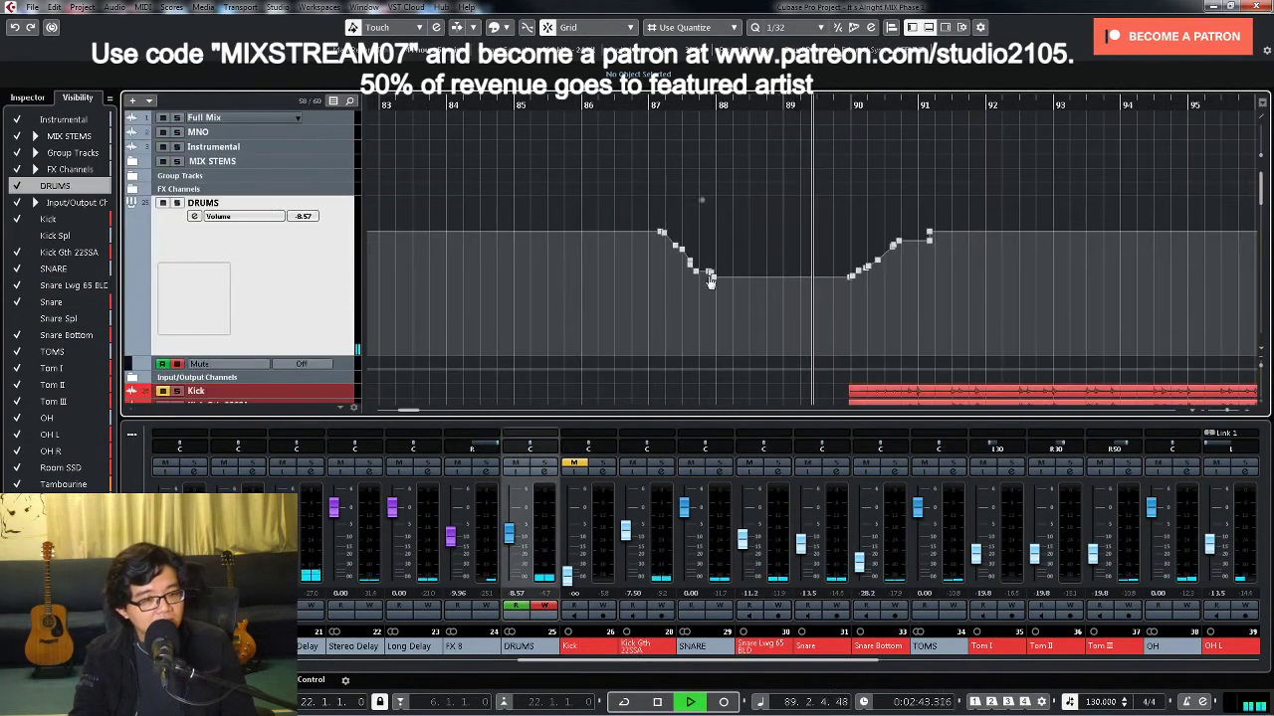
{"action": "left_click_drag", "start_coordinate": [667, 232], "coordinate": [748, 295]}
{"action": "key", "text": "Delete"}
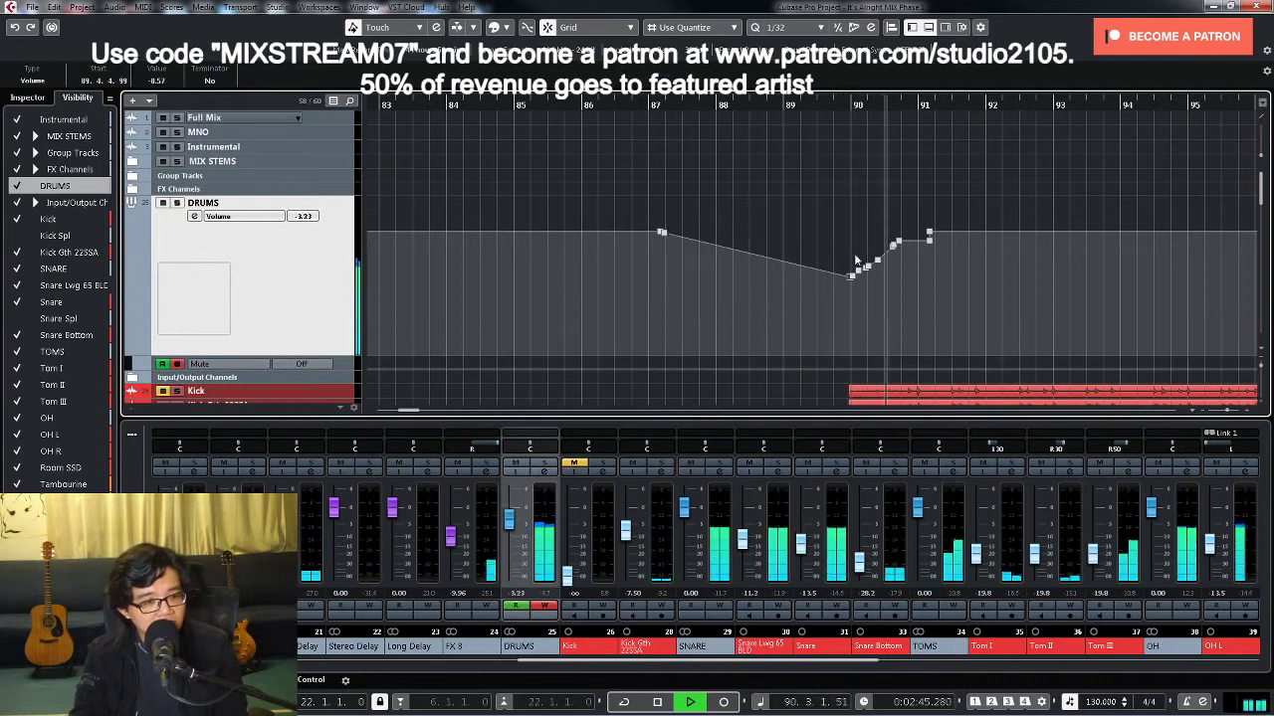
{"action": "left_click_drag", "start_coordinate": [848, 239], "coordinate": [881, 275]}
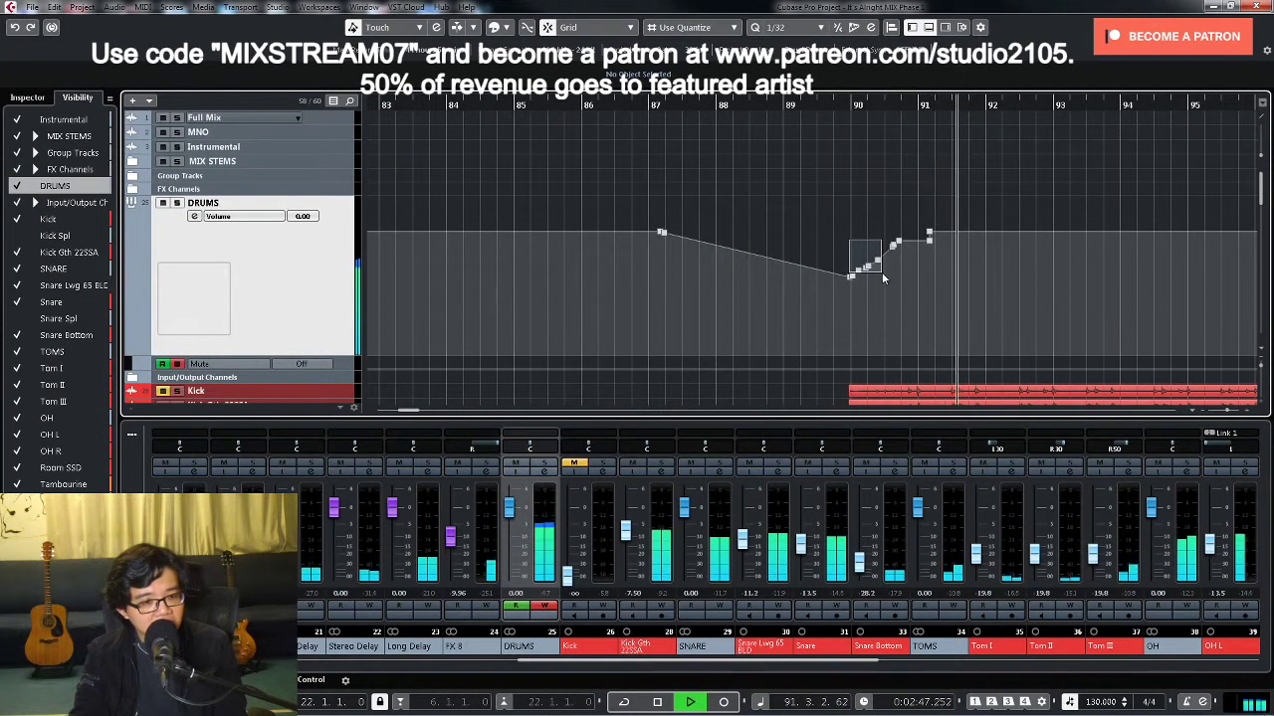
{"action": "key", "text": "Delete"}
{"action": "key", "text": "Delete"}
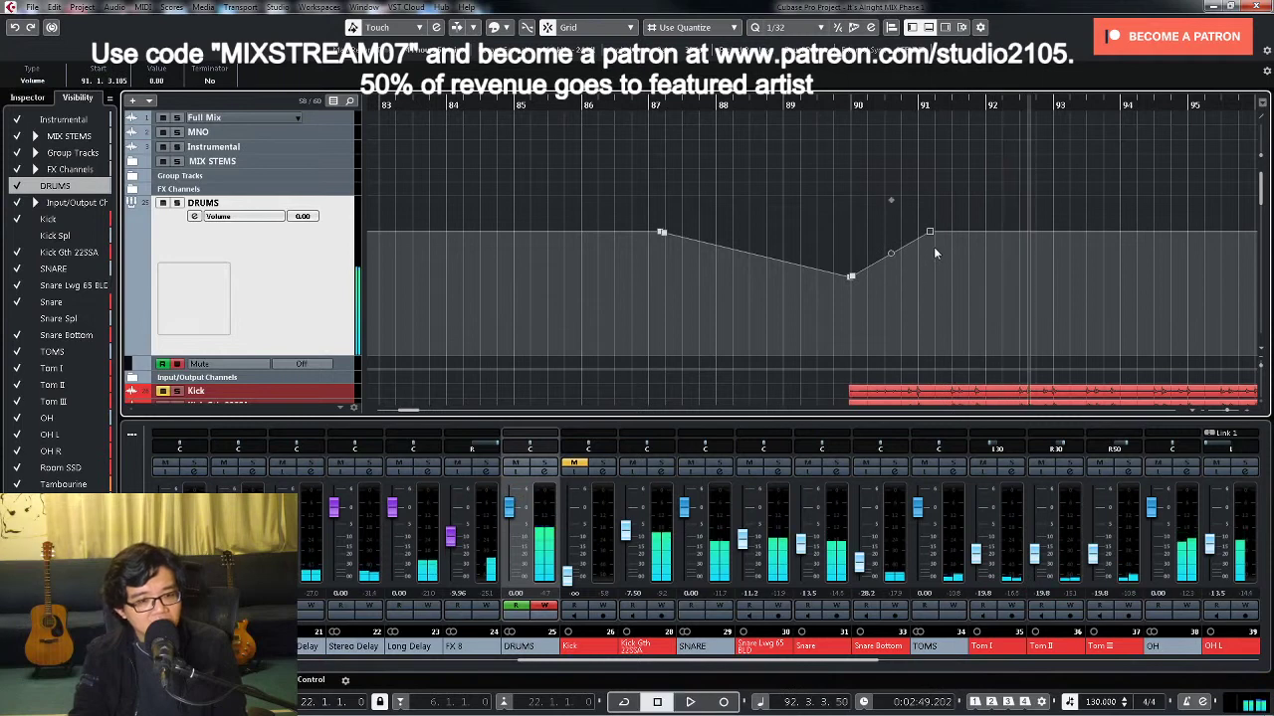
Step: Move the DRUMS volume ramp's end point to 91.1.1 and set its value to 0
{"action": "left_click", "coordinate": [931, 235]}
{"action": "left_click_drag", "start_coordinate": [932, 235], "coordinate": [969, 269]}
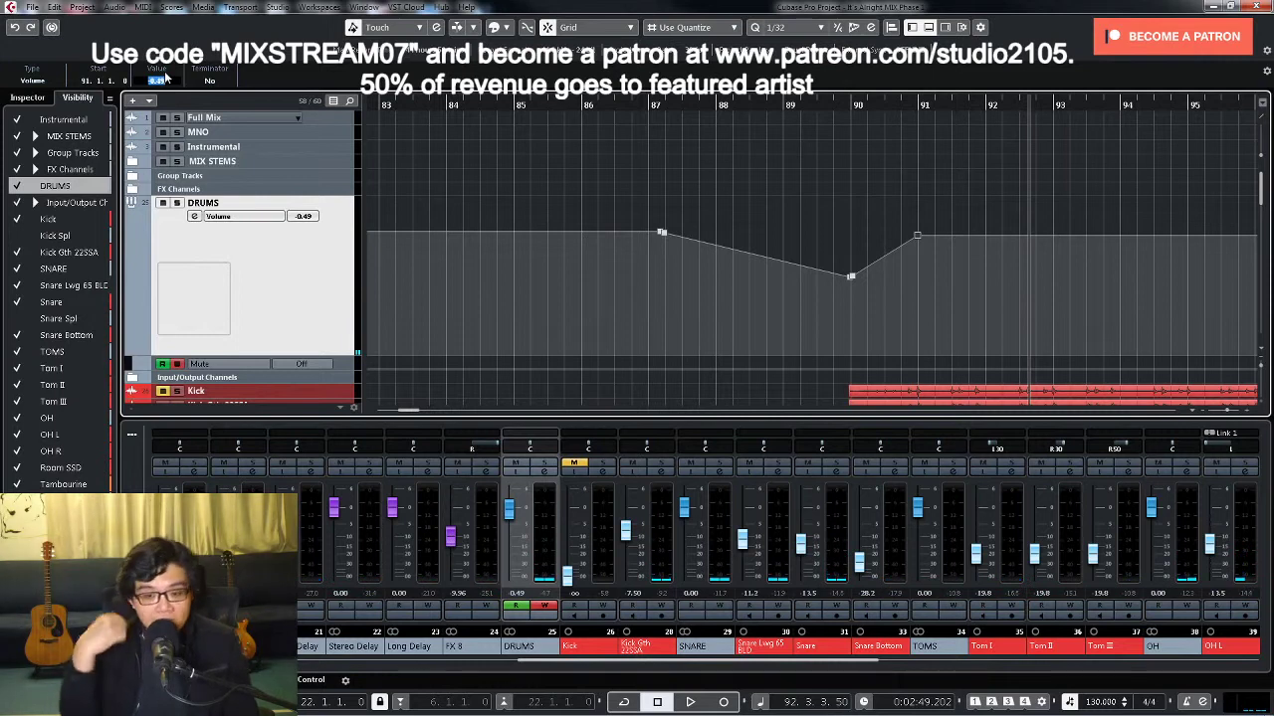
{"action": "type", "text": "0"}
{"action": "key", "text": "Return"}
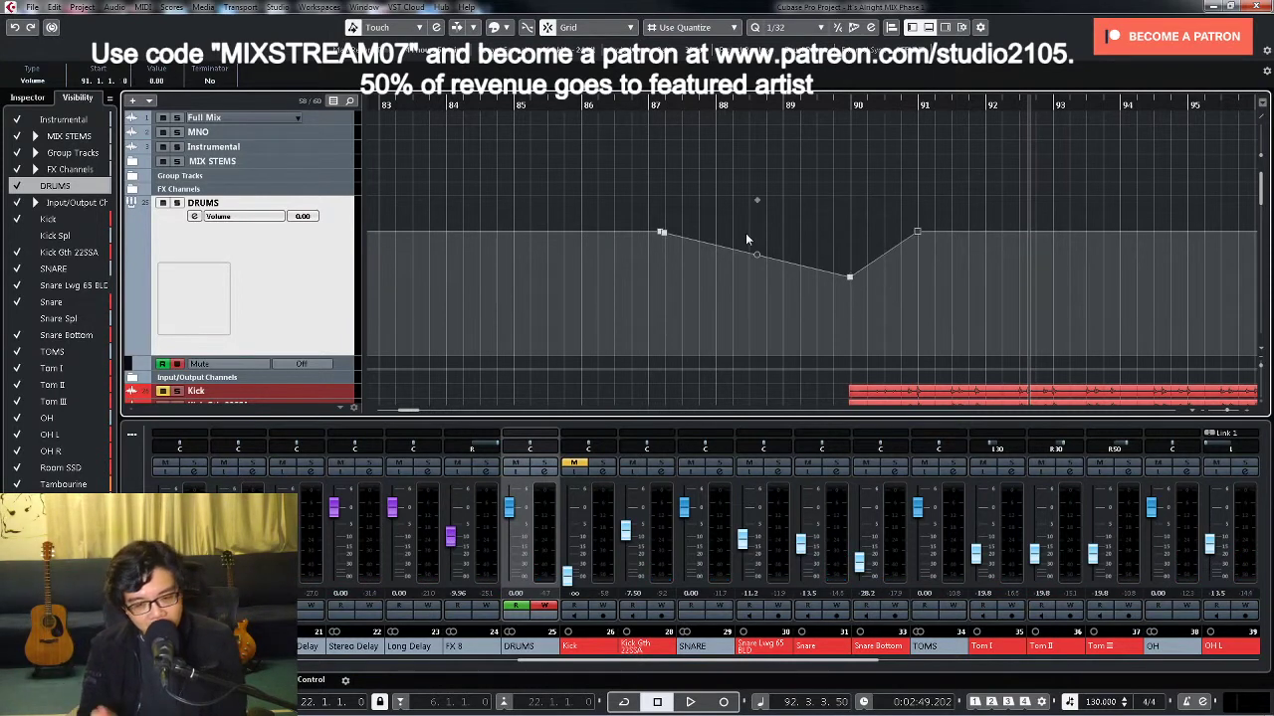
Step: Play back from about bar 87 through the drum re-entry at bar 90 to check the DRUMS volume automation
{"action": "key", "text": "space"}
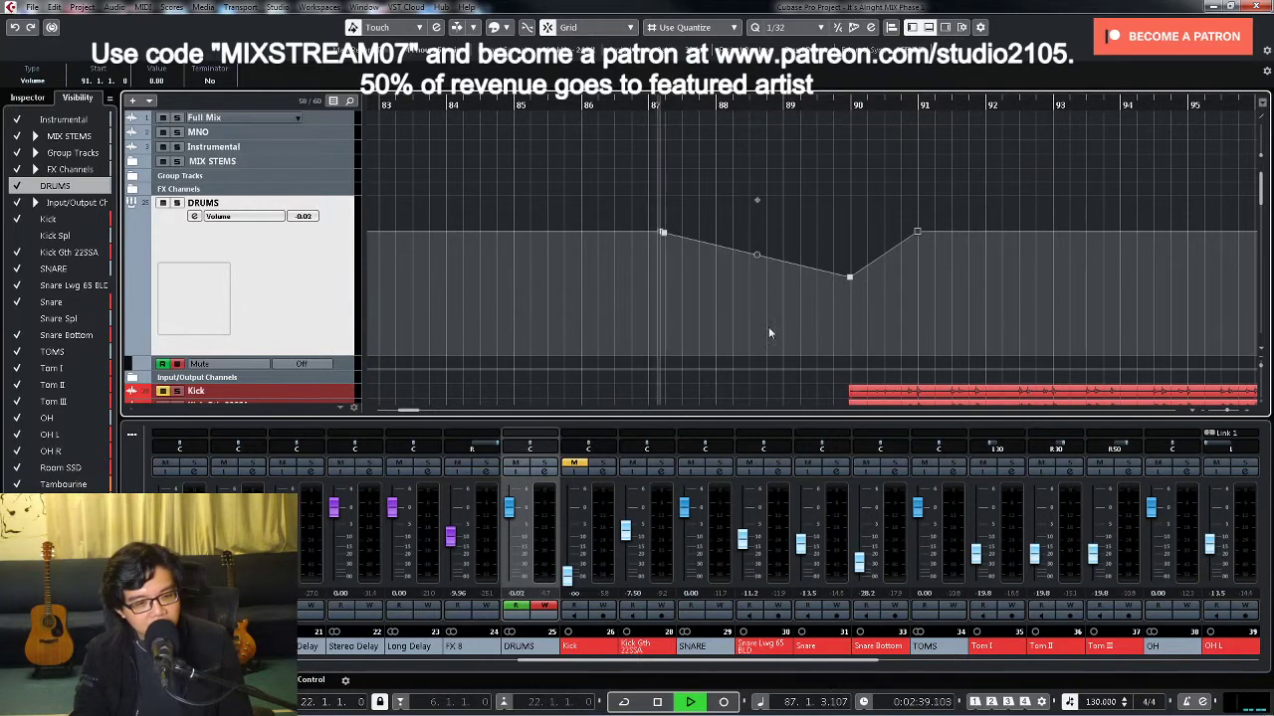
{"action": "scroll", "coordinate": [847, 317], "scroll_direction": "down", "scroll_amount": 5}
{"action": "scroll", "coordinate": [846, 316], "scroll_direction": "down", "scroll_amount": 5}
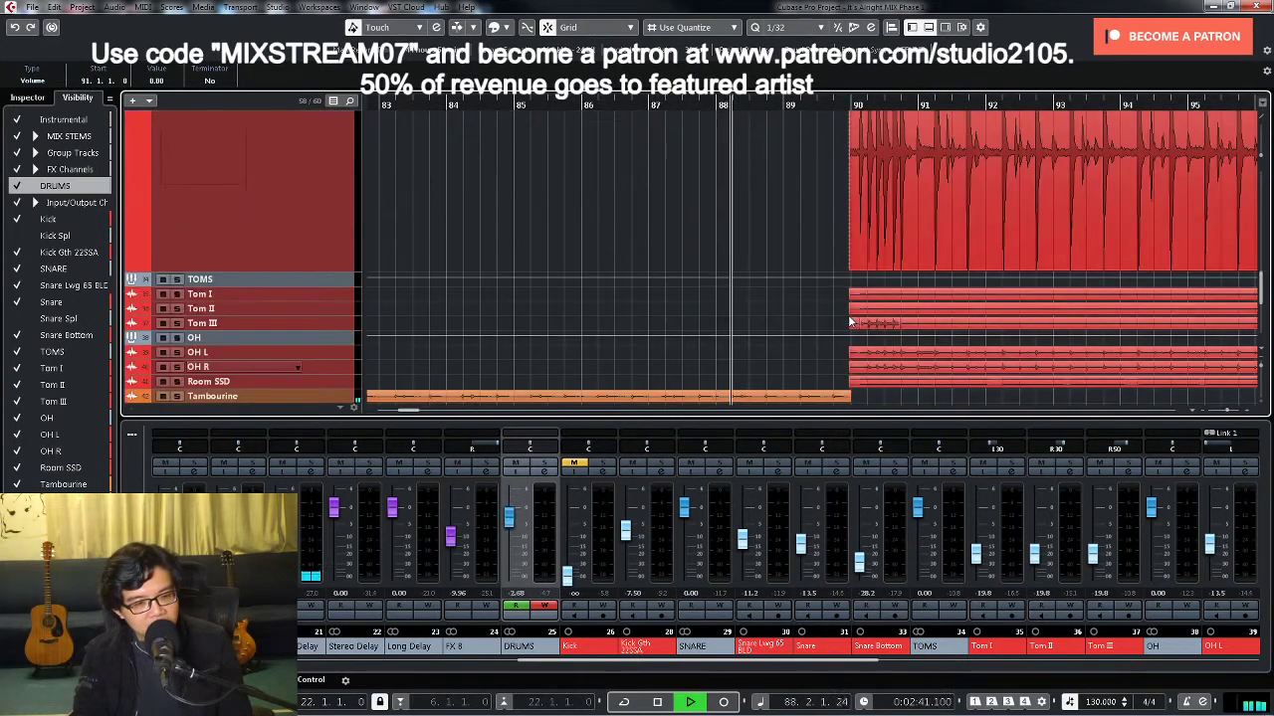
{"action": "scroll", "coordinate": [849, 314], "scroll_direction": "down", "scroll_amount": 4}
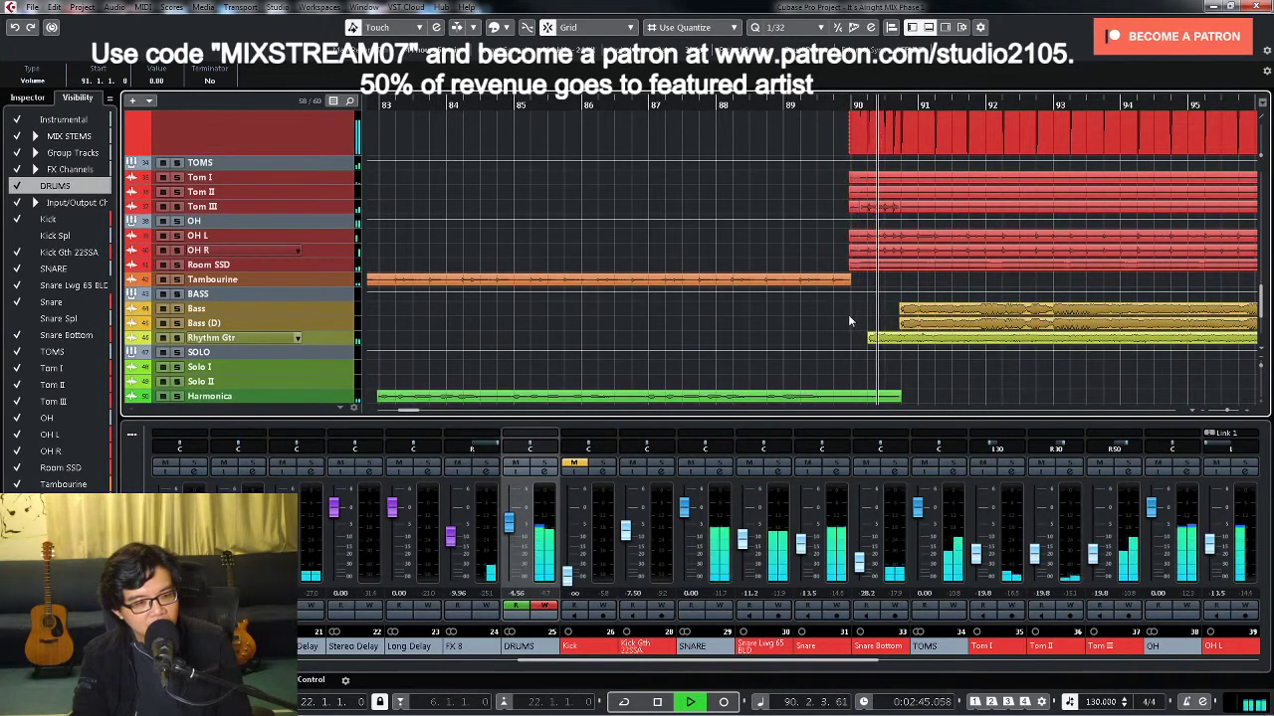
Step: Add a fade-in about three beats long to the Rhythm Gtr event at bar 90 and apply the fast-rising convex curve preset
{"action": "key", "text": "z"}
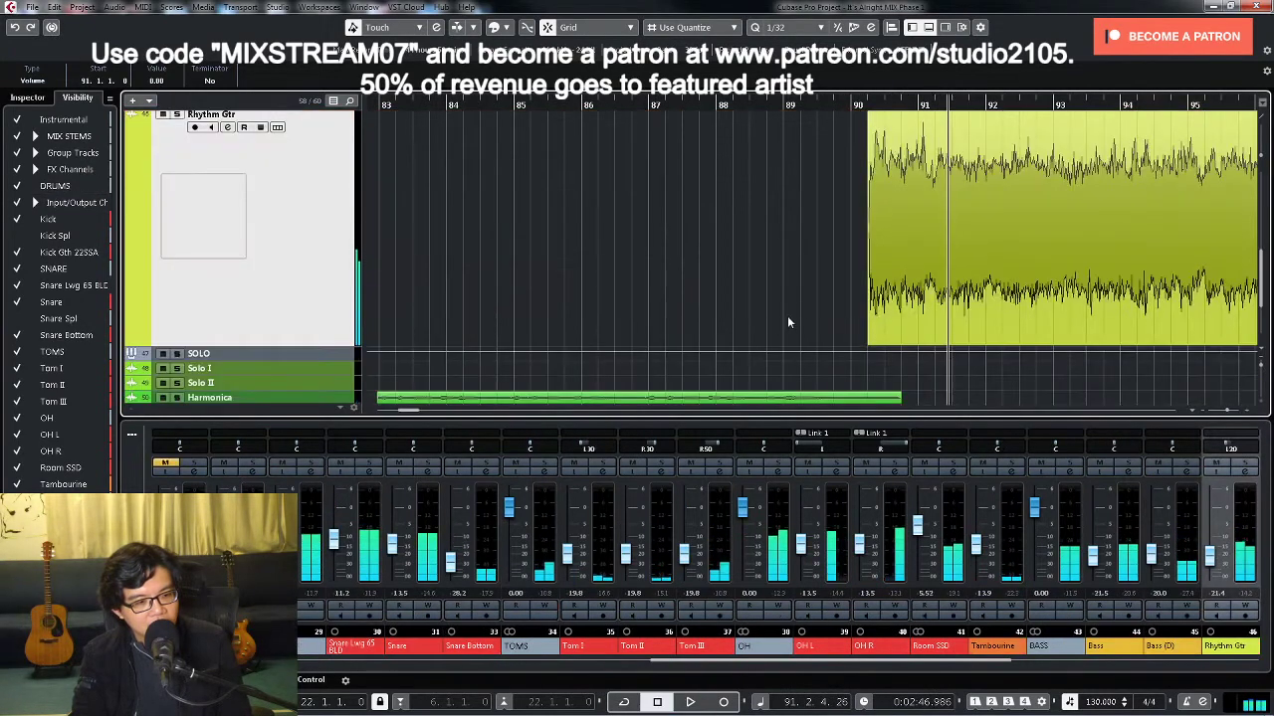
{"action": "left_click", "coordinate": [879, 234]}
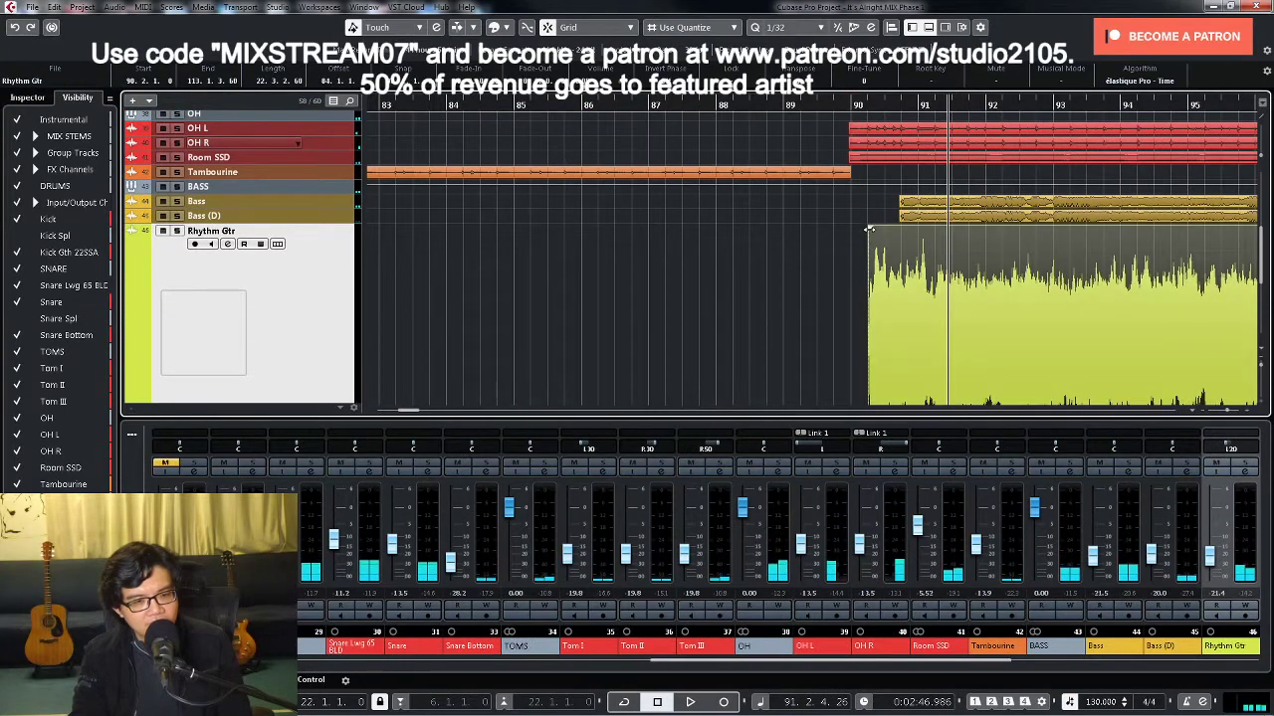
{"action": "left_click_drag", "start_coordinate": [868, 229], "coordinate": [919, 232]}
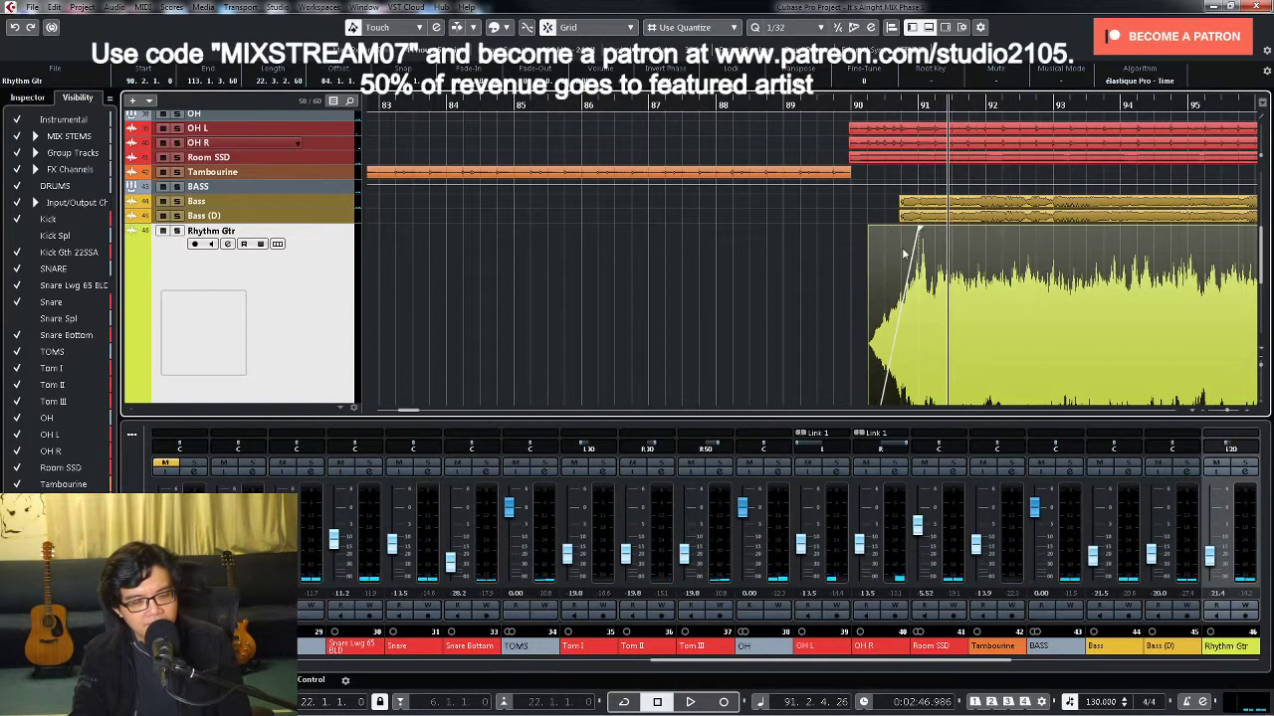
{"action": "double_click", "coordinate": [903, 253]}
{"action": "left_click", "coordinate": [545, 386]}
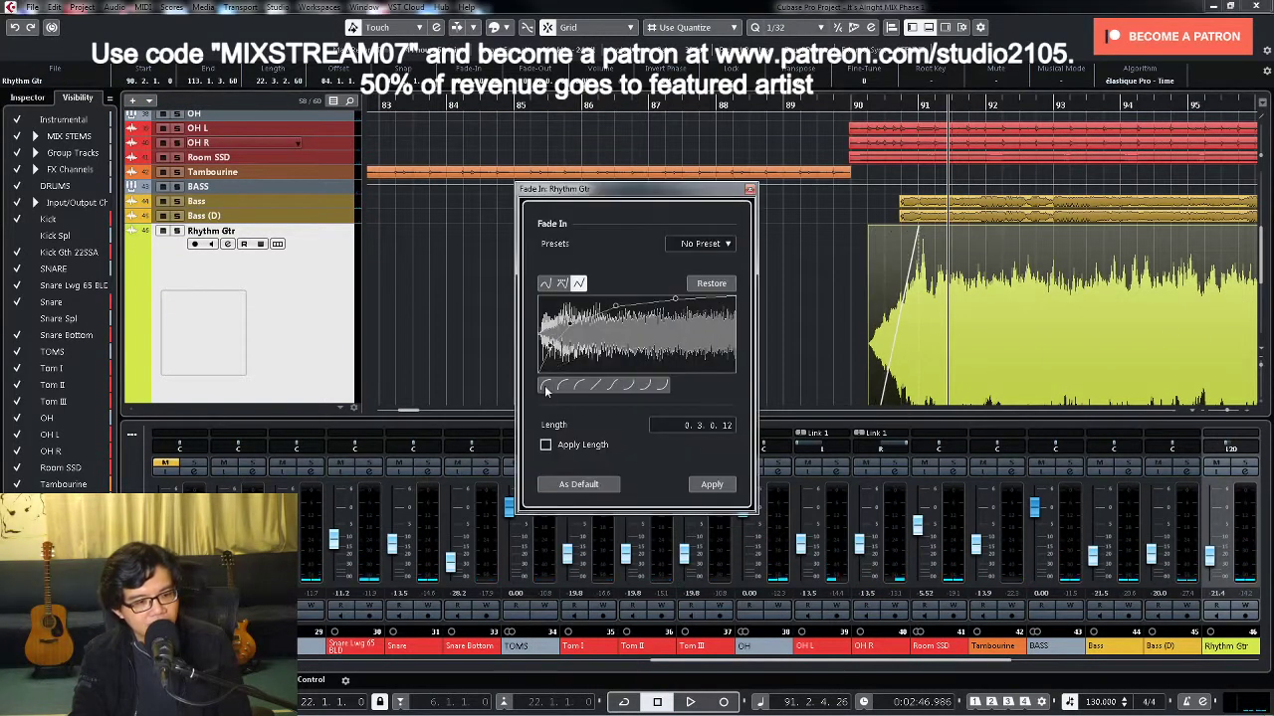
{"action": "left_click", "coordinate": [712, 486]}
{"action": "left_click", "coordinate": [750, 190]}
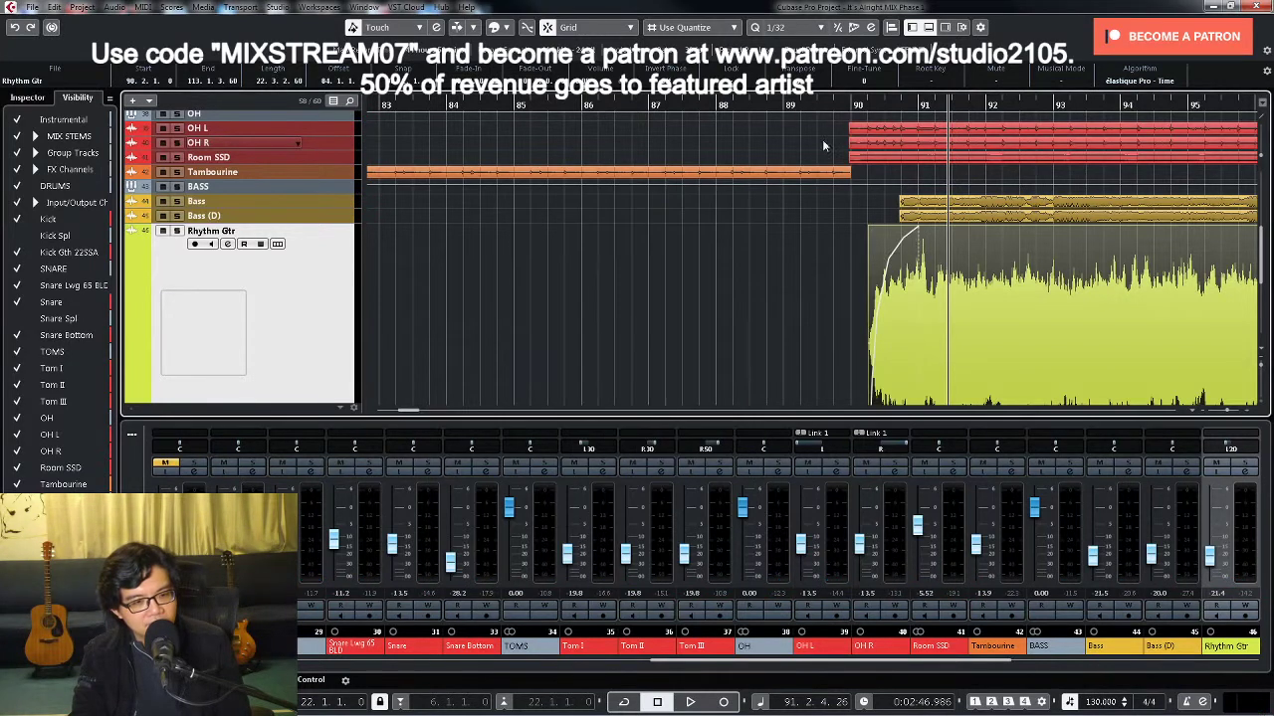
Step: Play back from about bar 89 through bar 100 to check the Rhythm Gtr fade-in and the drum re-entry
{"action": "left_click", "coordinate": [797, 105]}
{"action": "key", "text": "space"}
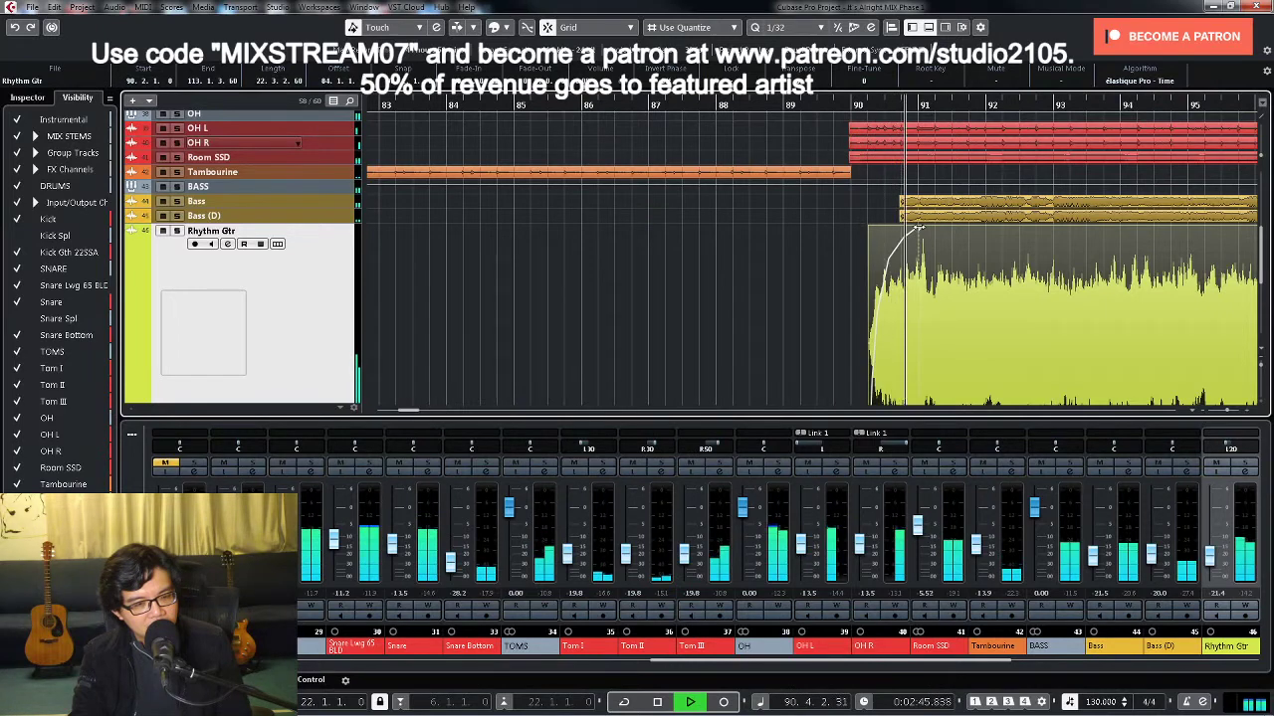
{"action": "left_click", "coordinate": [746, 227]}
{"action": "key", "text": "shift+f"}
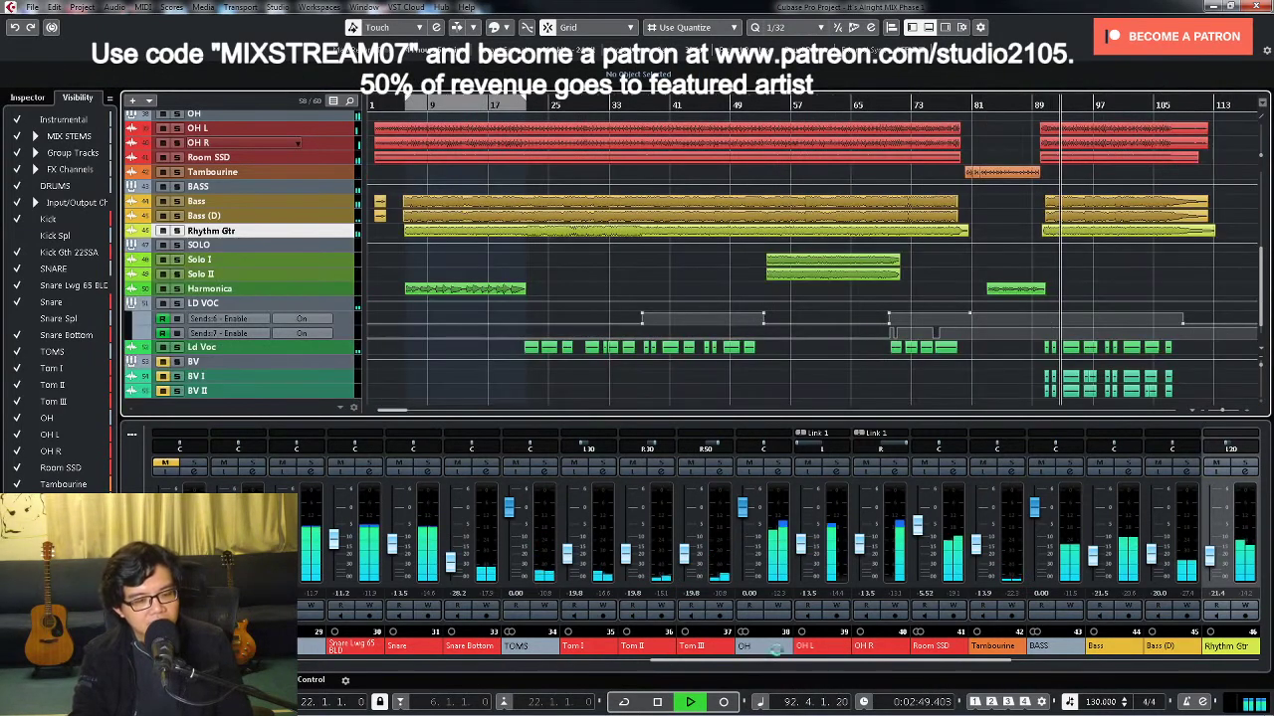
{"action": "scroll", "coordinate": [988, 621], "scroll_direction": "right", "scroll_amount": 2}
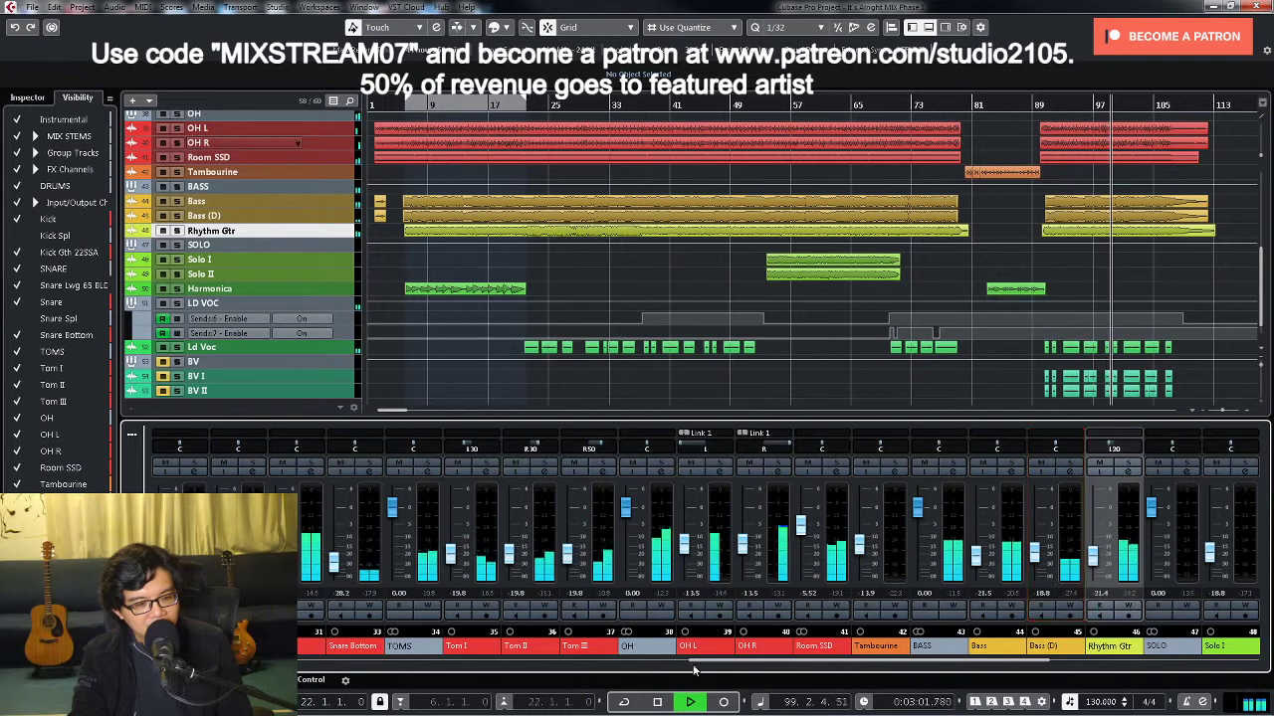
{"action": "left_click_drag", "start_coordinate": [694, 663], "coordinate": [558, 662]}
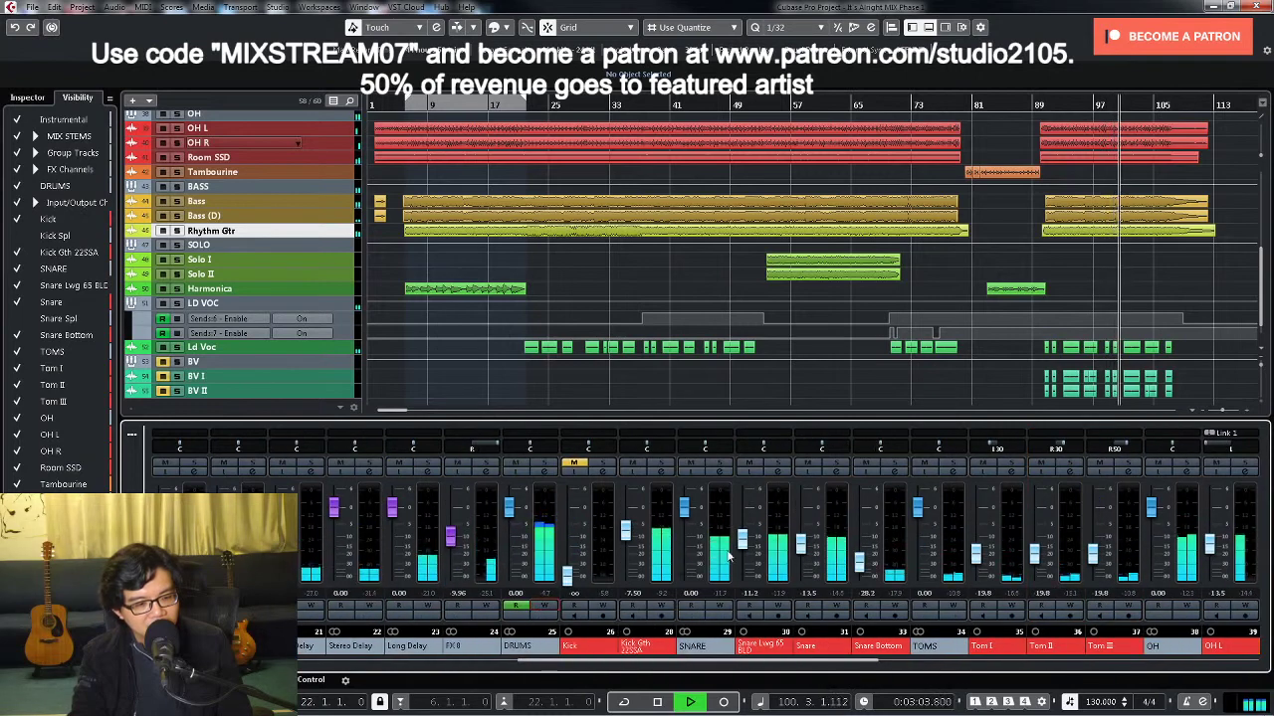
{"action": "key", "text": "space"}
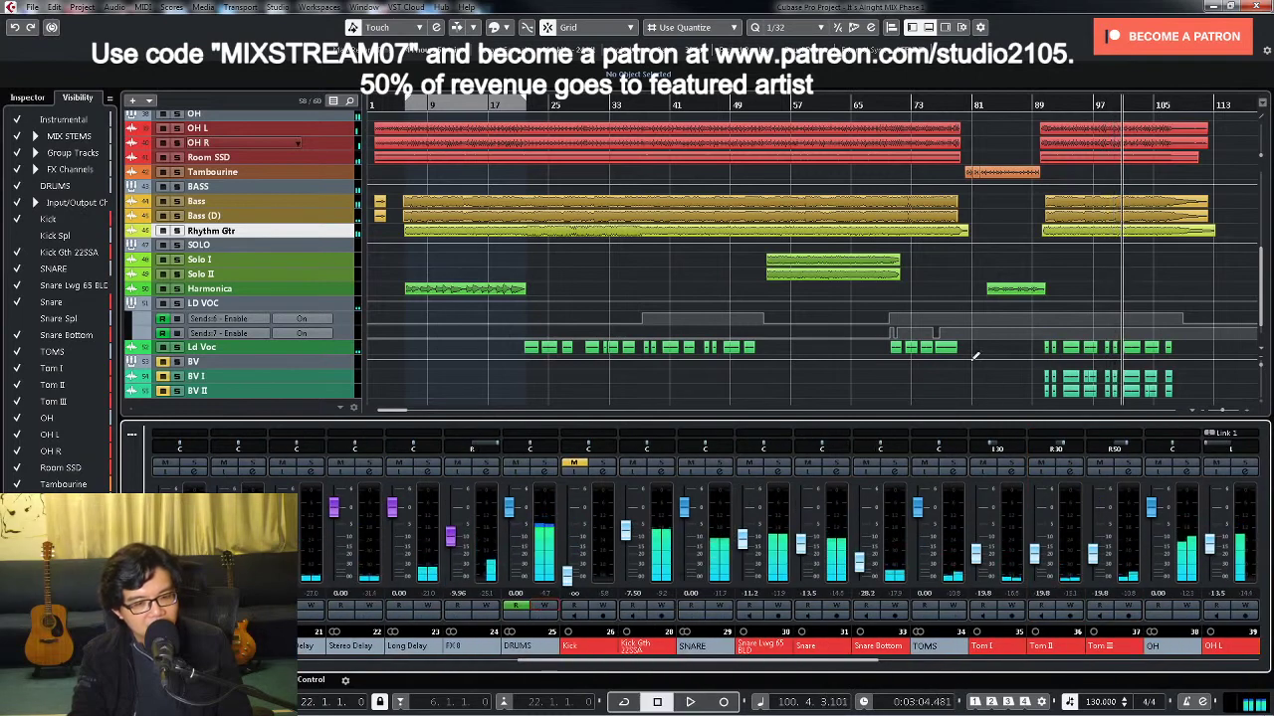
Step: Switch LD VOC's Sends:7 Enable automation to Off from about bar 80 onward
{"action": "left_click", "coordinate": [346, 336]}
{"action": "left_click", "coordinate": [345, 336]}
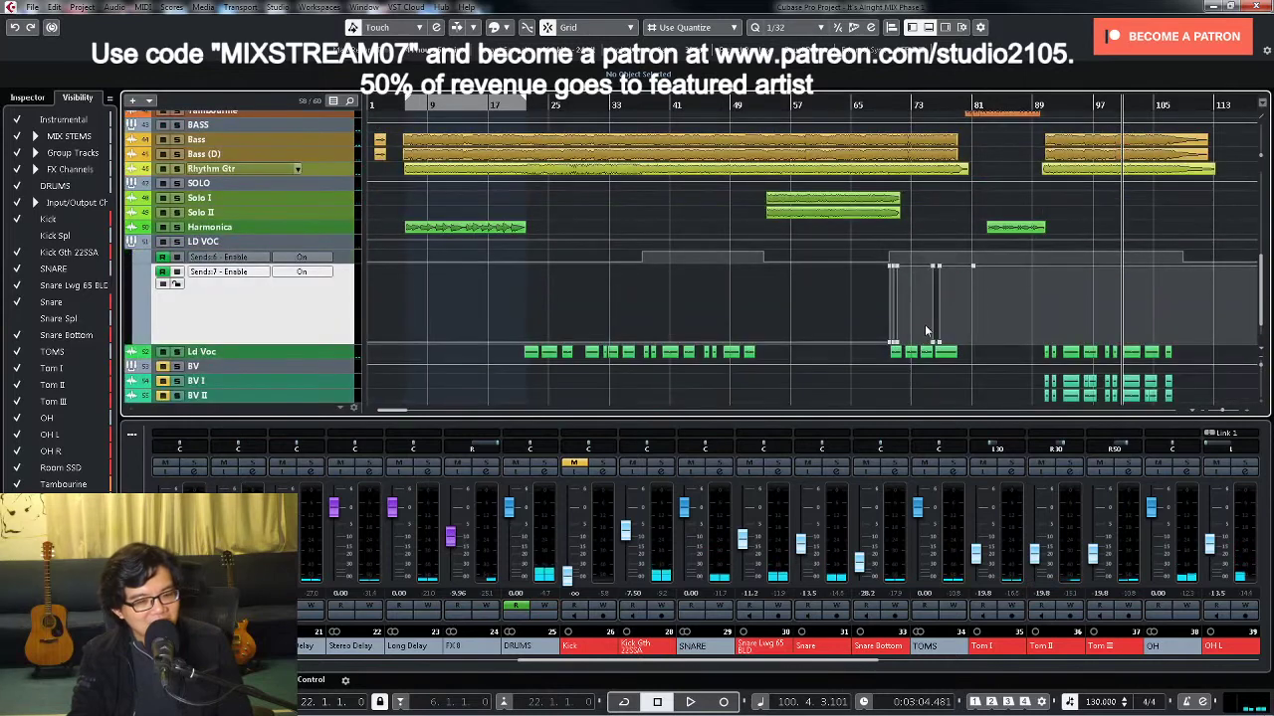
{"action": "right_click", "coordinate": [947, 329]}
{"action": "left_click", "coordinate": [981, 326]}
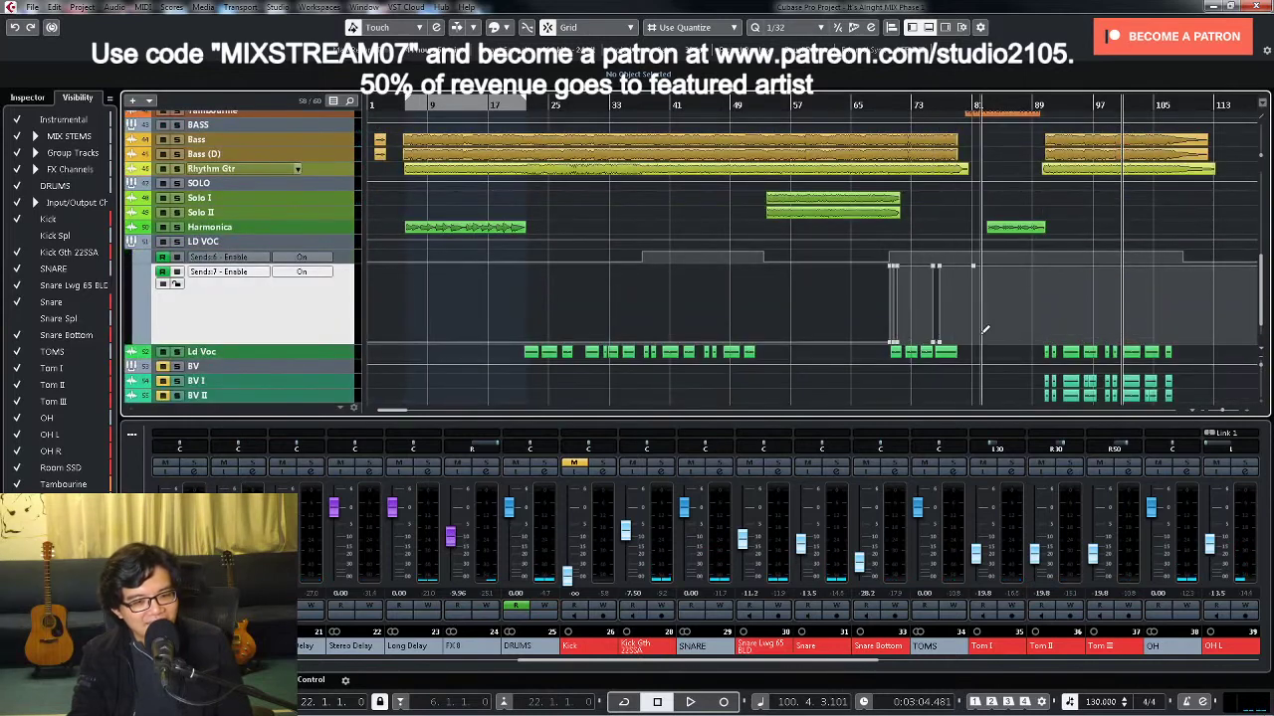
{"action": "left_click_drag", "start_coordinate": [983, 329], "coordinate": [973, 336]}
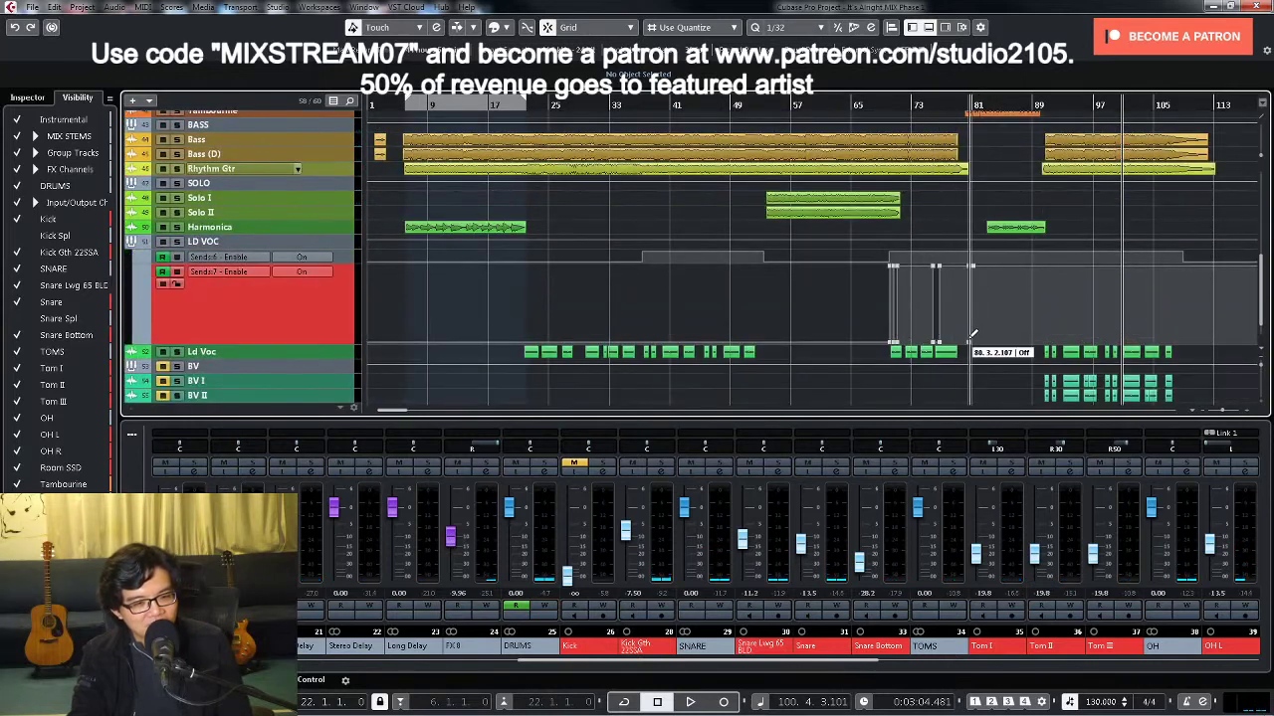
{"action": "left_click", "coordinate": [979, 282]}
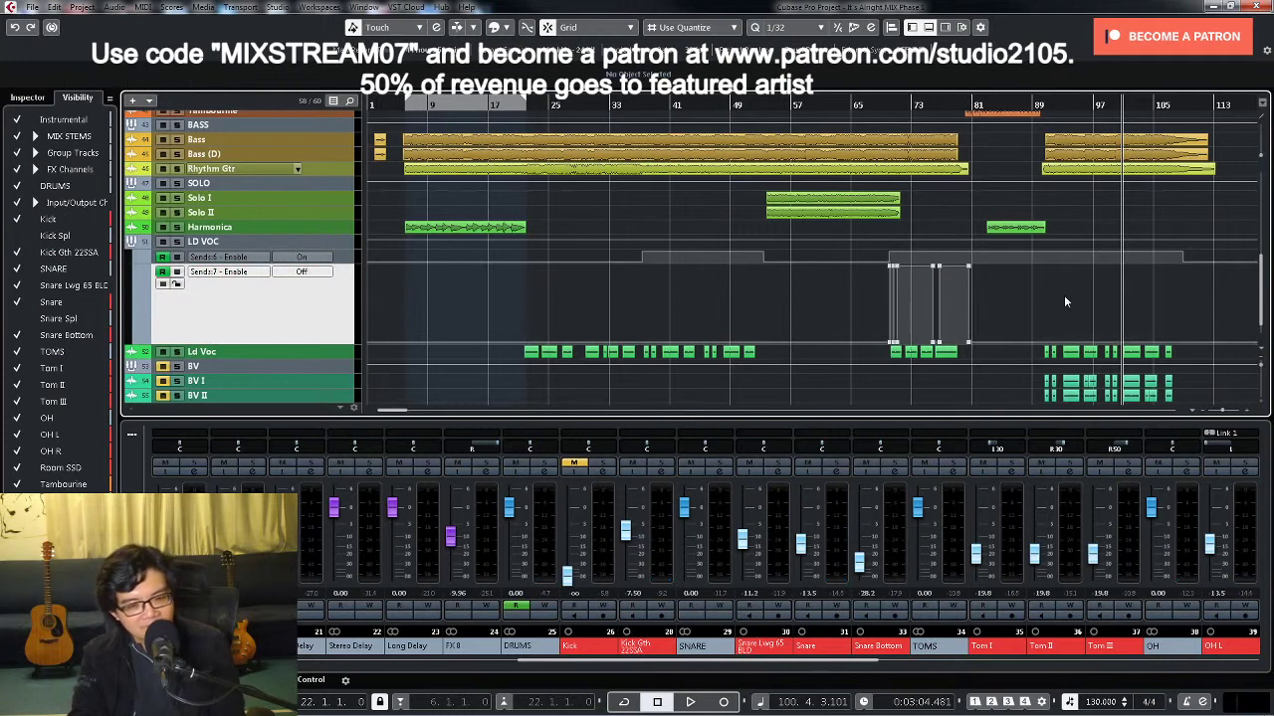
Step: Play back from bar 89 to check the re-entry and the lead vocal with the edited send automation
{"action": "left_click", "coordinate": [1038, 105]}
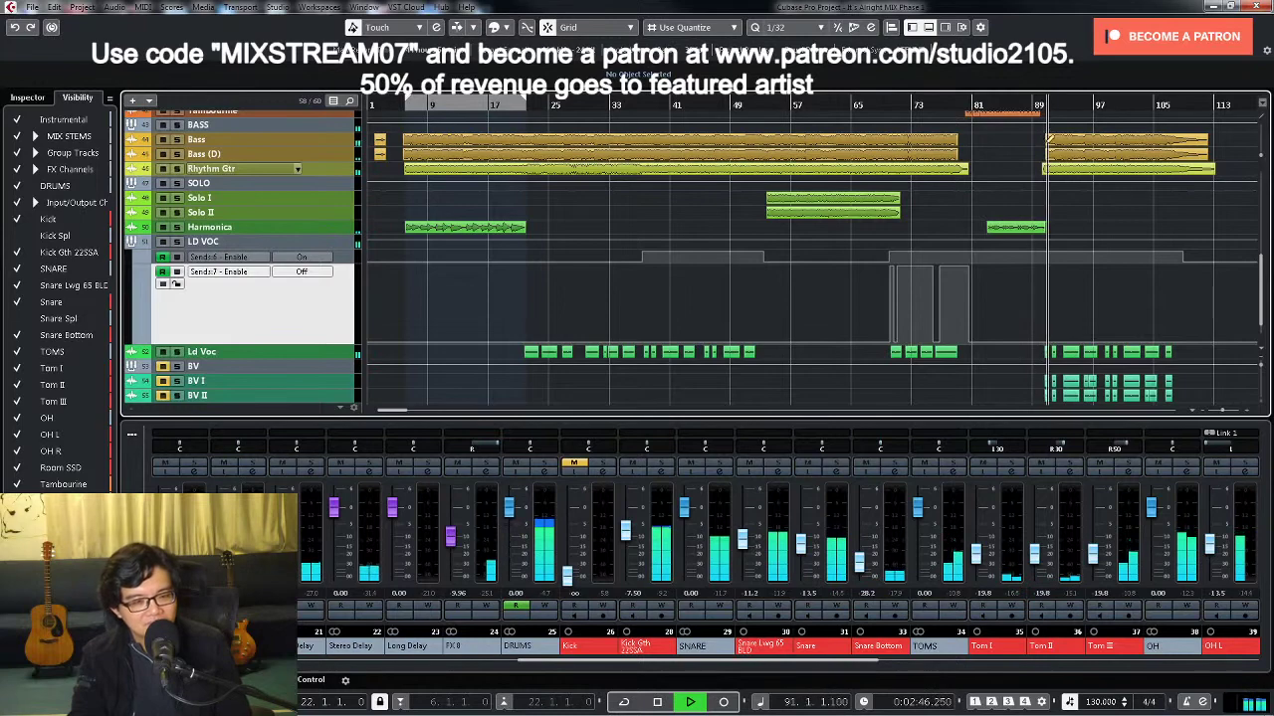
{"action": "key", "text": "h"}
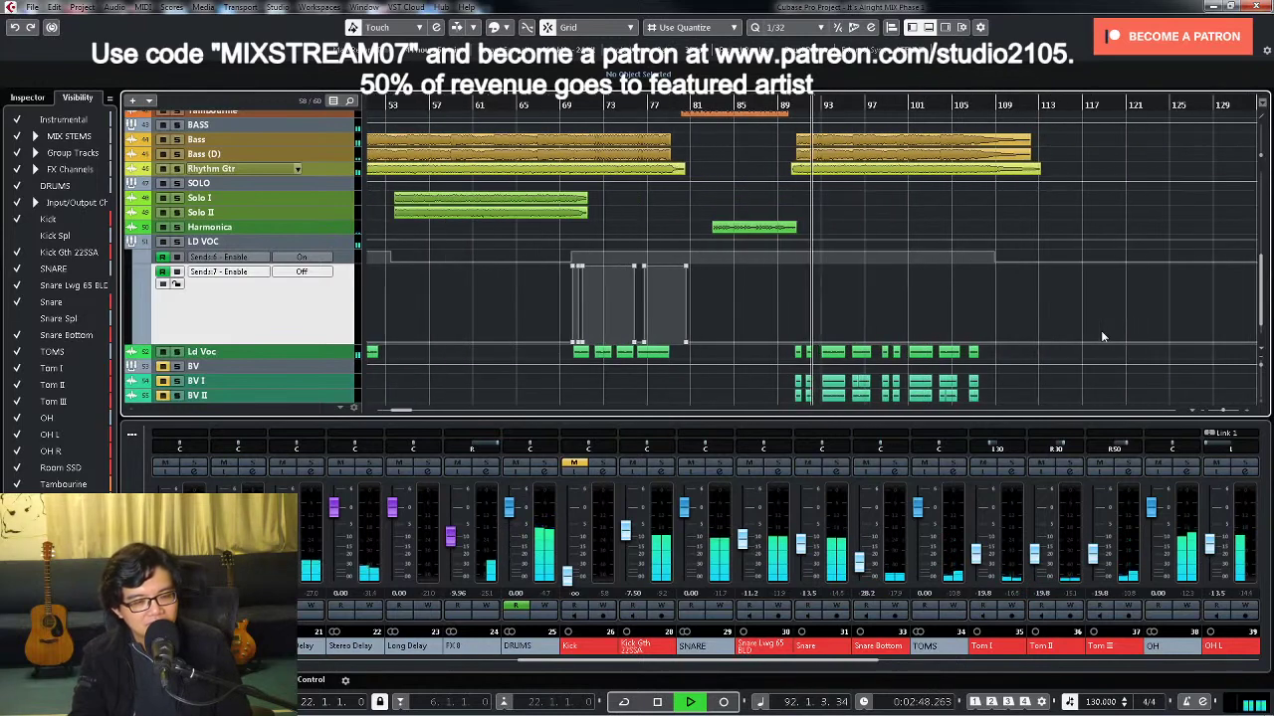
{"action": "key", "text": "h"}
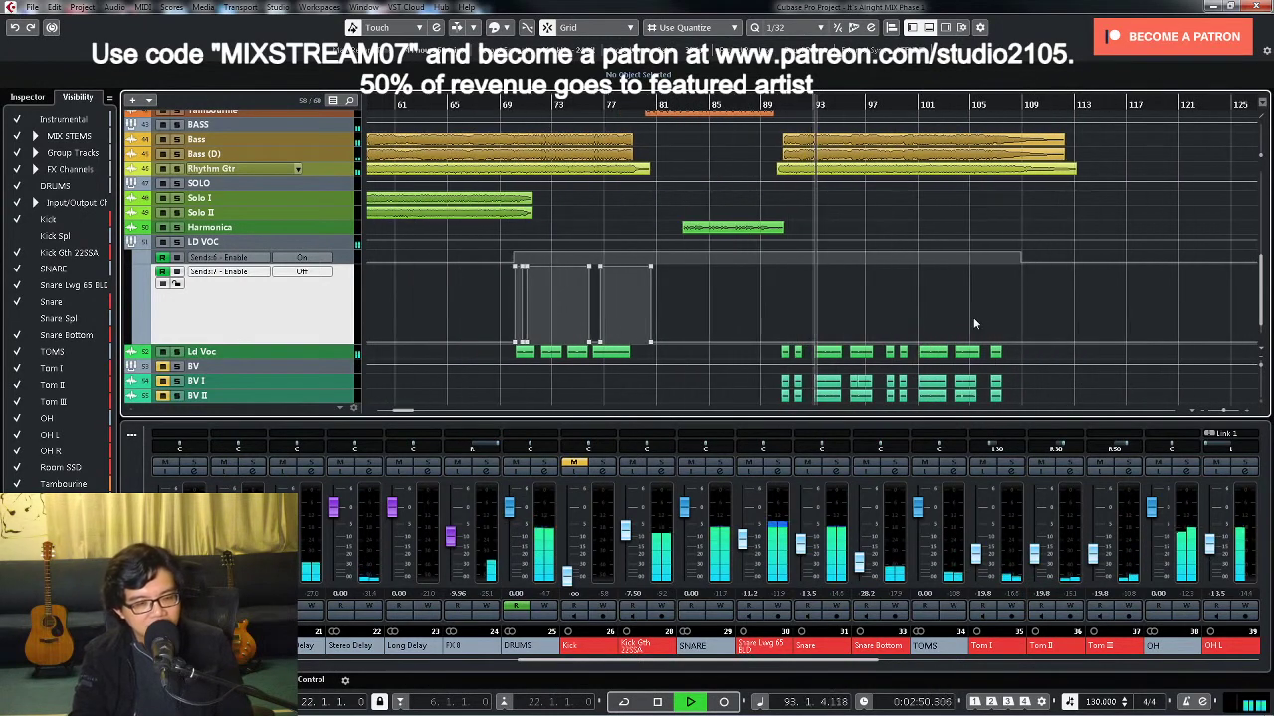
{"action": "key", "text": "g"}
{"action": "key", "text": "g"}
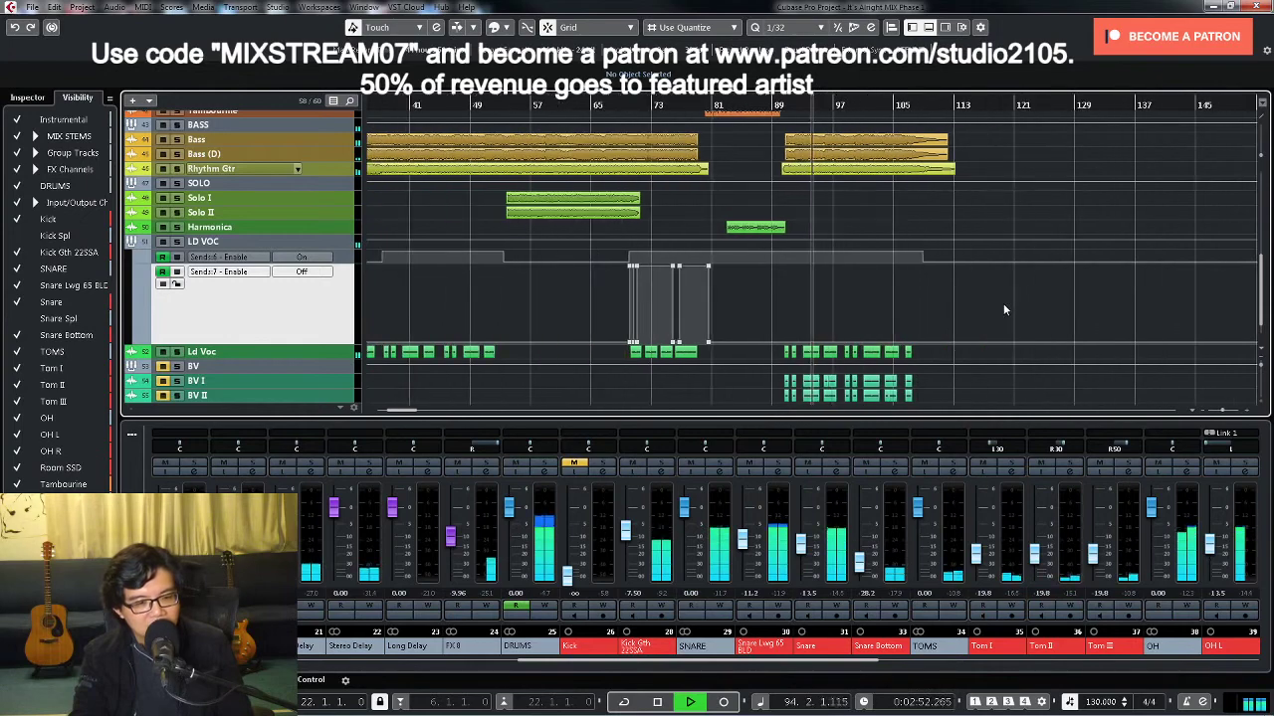
{"action": "key", "text": "h"}
{"action": "key", "text": "h"}
{"action": "key", "text": "h"}
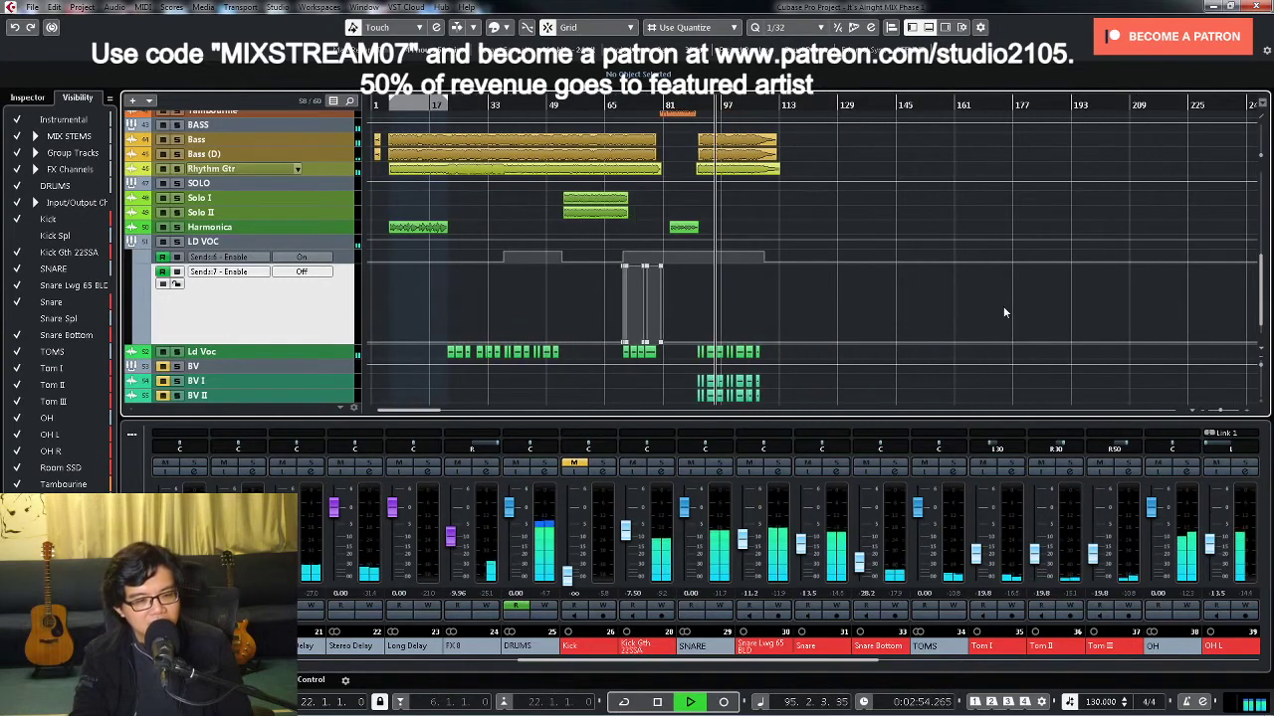
Step: Compare the mix with Snare Lwg 65 BLD muted and unmuted, and lower that channel's fader to -13.5 during playback
{"action": "left_click", "coordinate": [749, 465]}
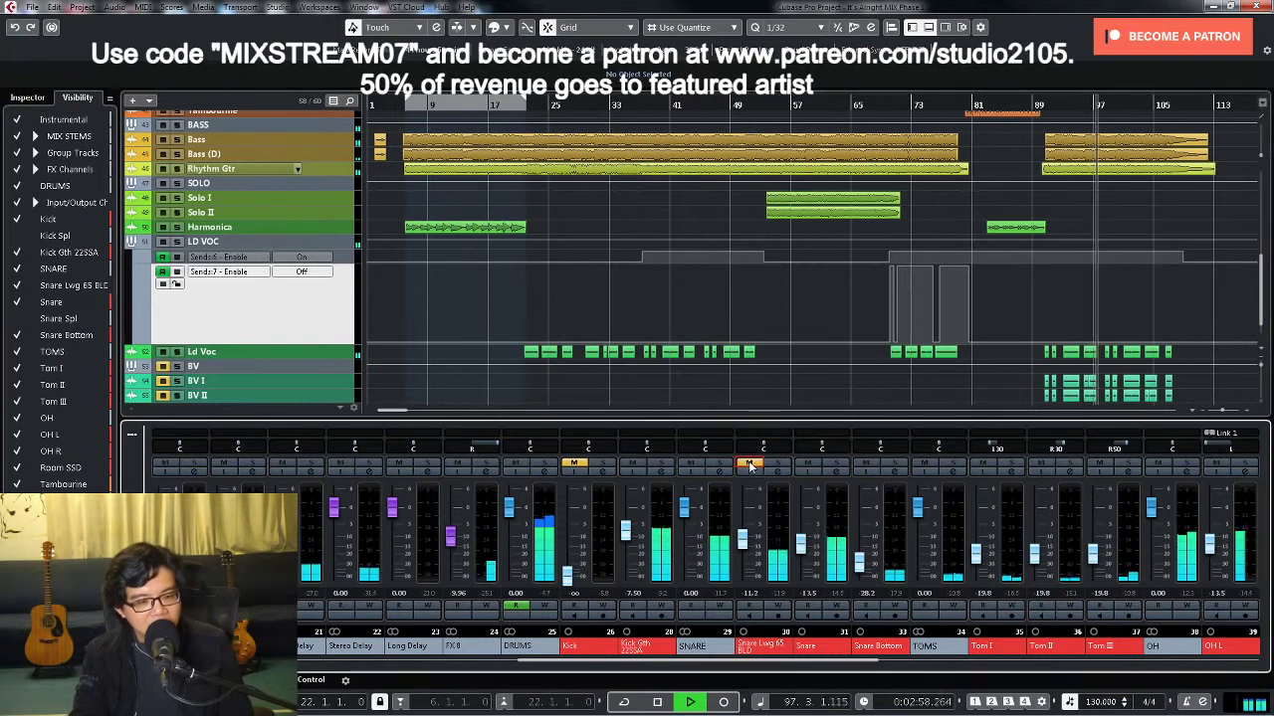
{"action": "left_click", "coordinate": [749, 465]}
{"action": "left_click_drag", "start_coordinate": [745, 542], "coordinate": [749, 550]}
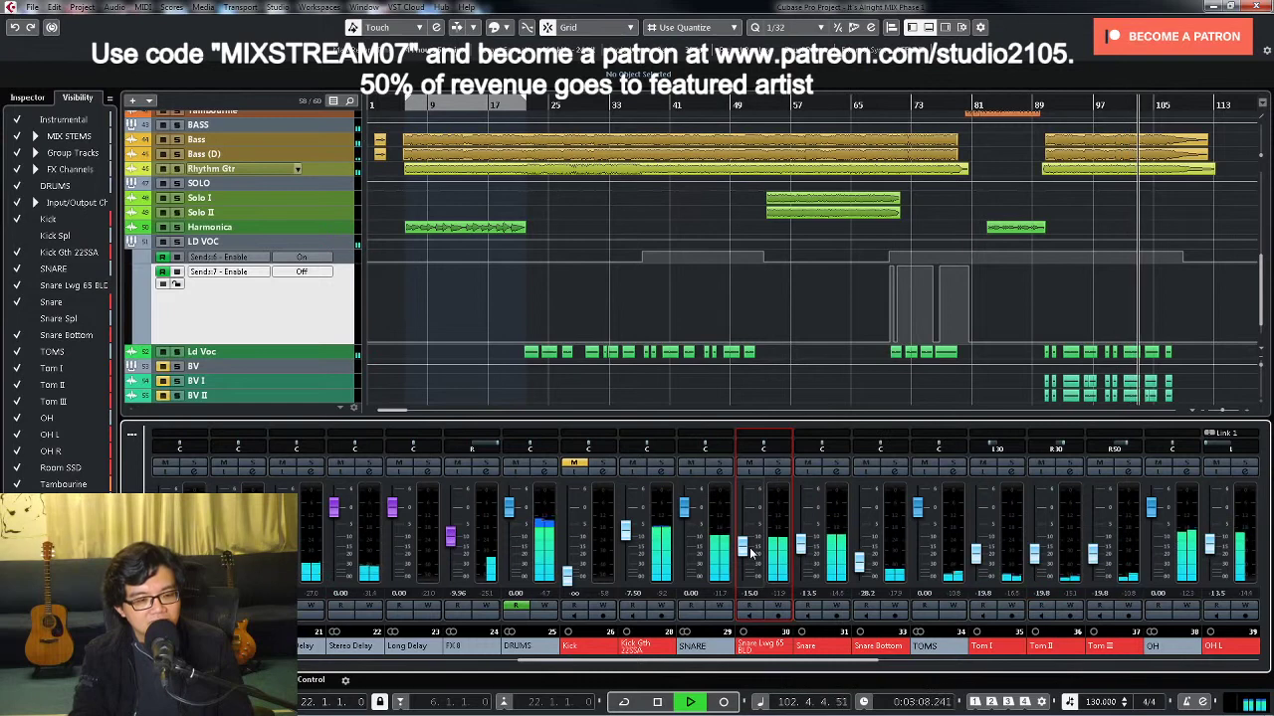
{"action": "left_click", "coordinate": [435, 378]}
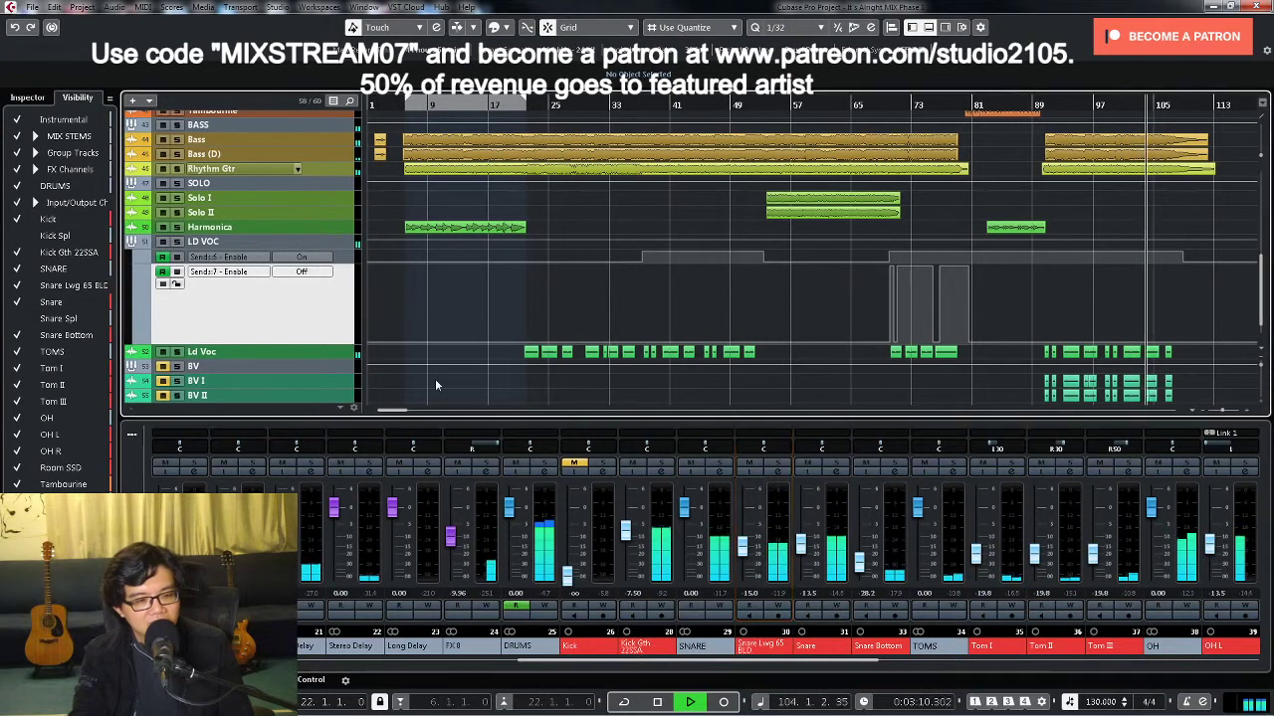
{"action": "scroll", "coordinate": [434, 379], "scroll_direction": "down", "scroll_amount": 3}
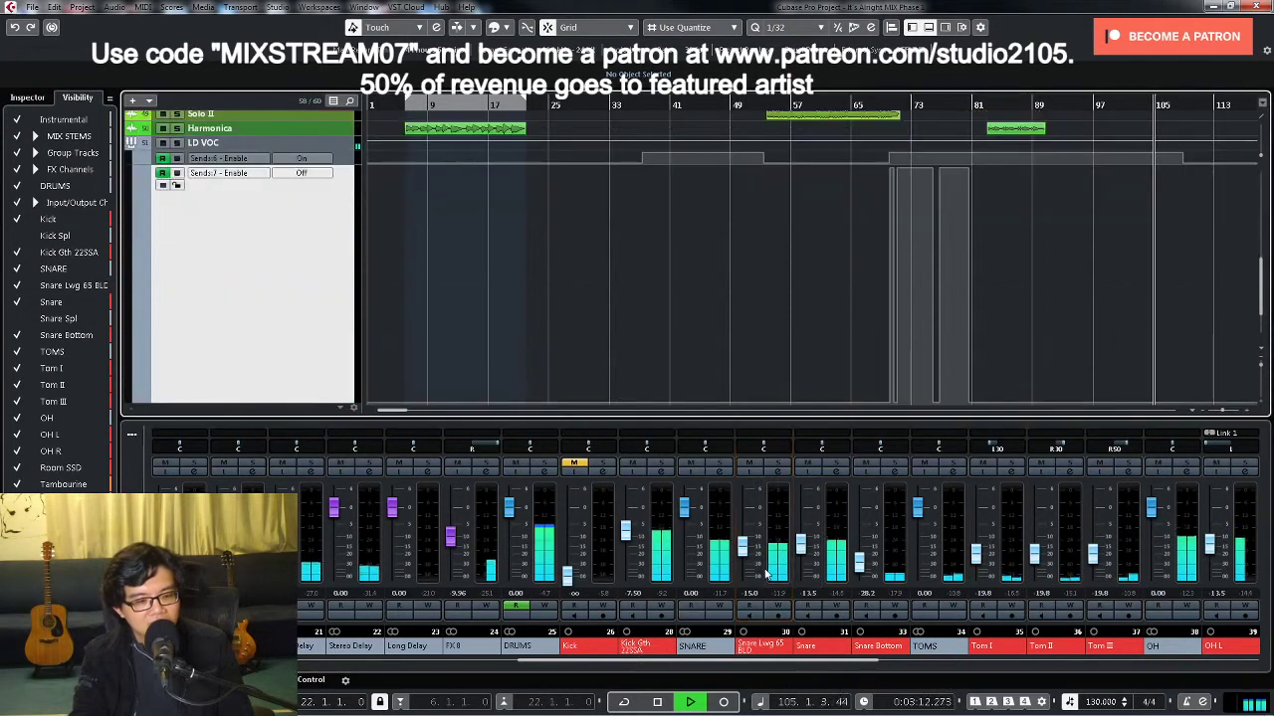
{"action": "left_click", "coordinate": [742, 549]}
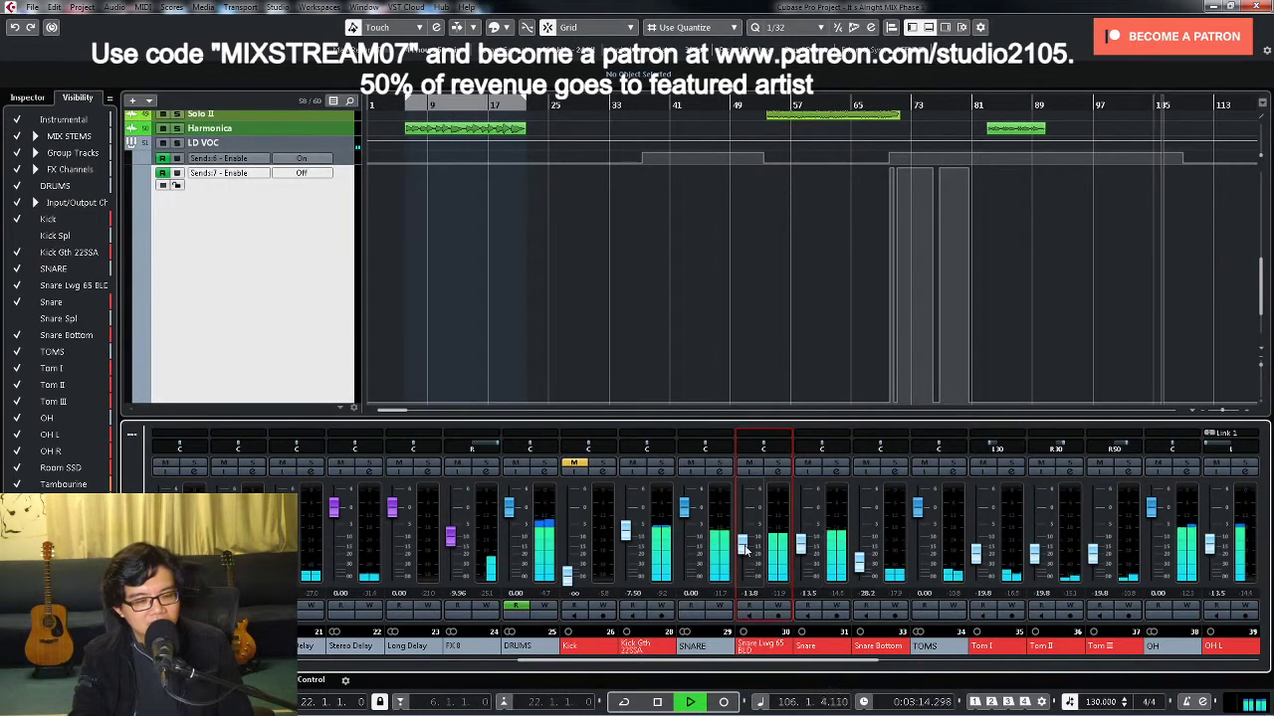
{"action": "left_click", "coordinate": [729, 265]}
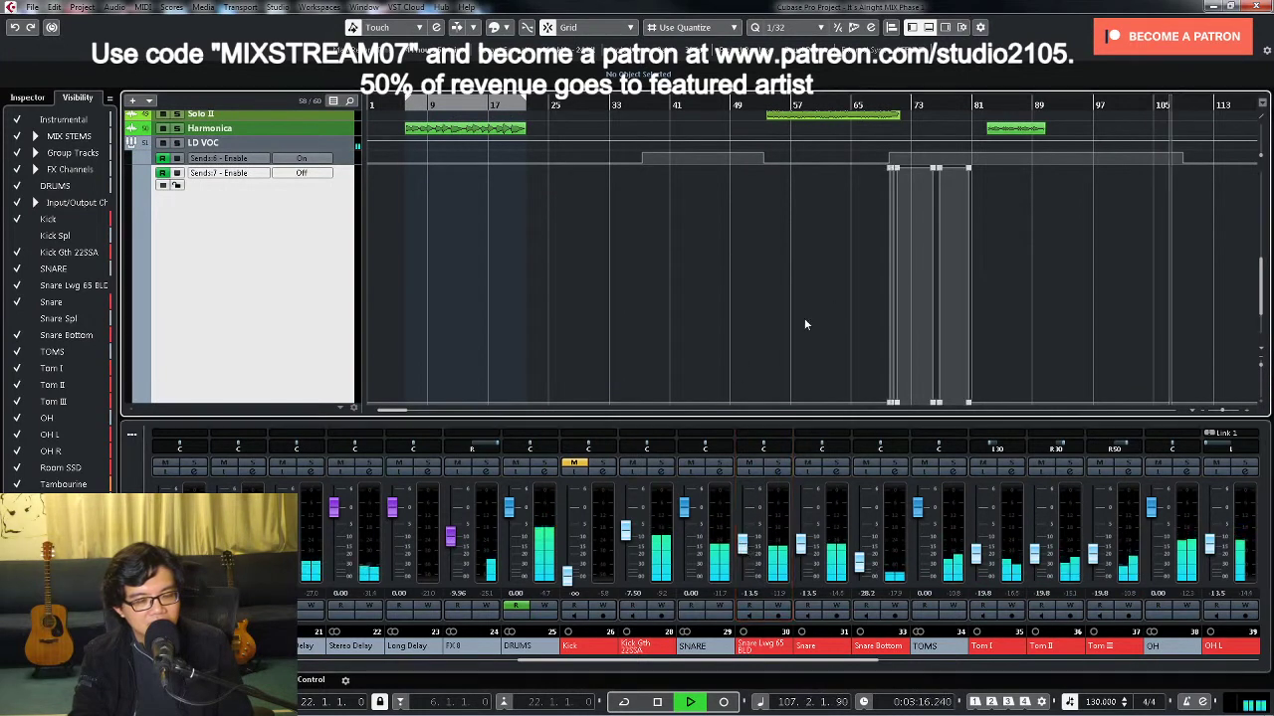
{"action": "scroll", "coordinate": [798, 317], "scroll_direction": "up", "scroll_amount": 4}
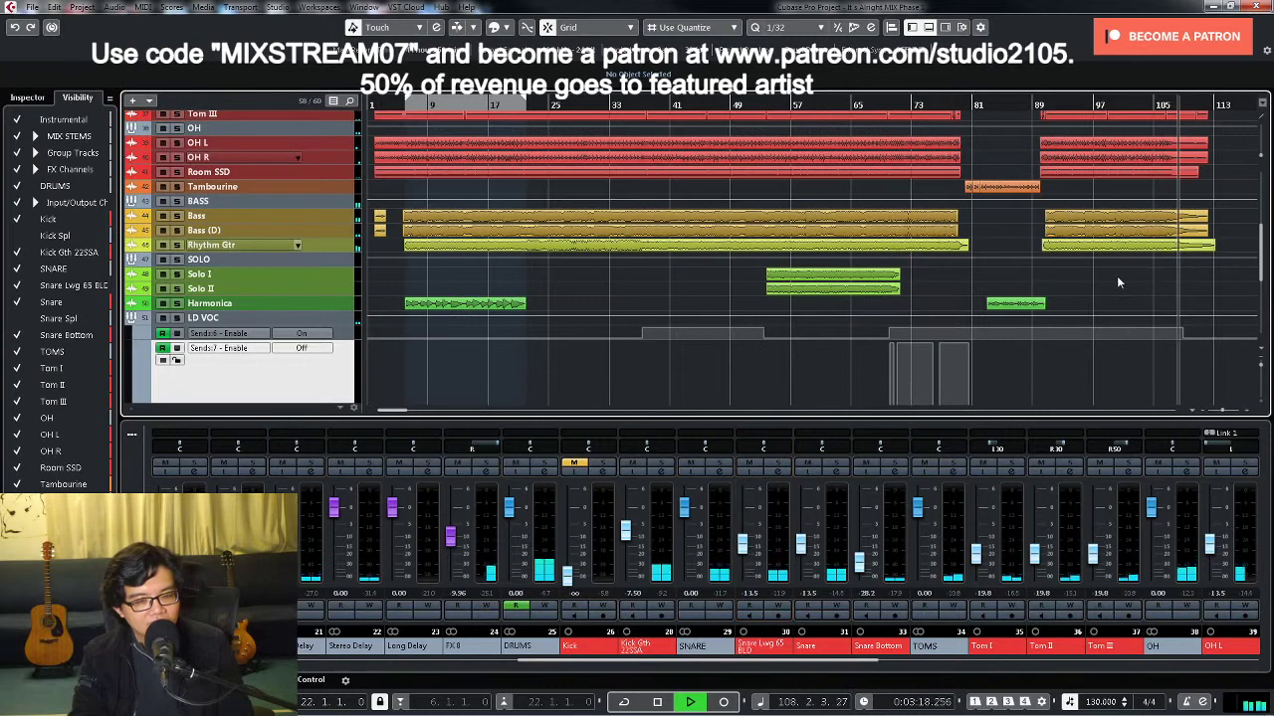
{"action": "scroll", "coordinate": [1116, 276], "scroll_direction": "down", "scroll_amount": 5}
{"action": "key", "text": "space"}
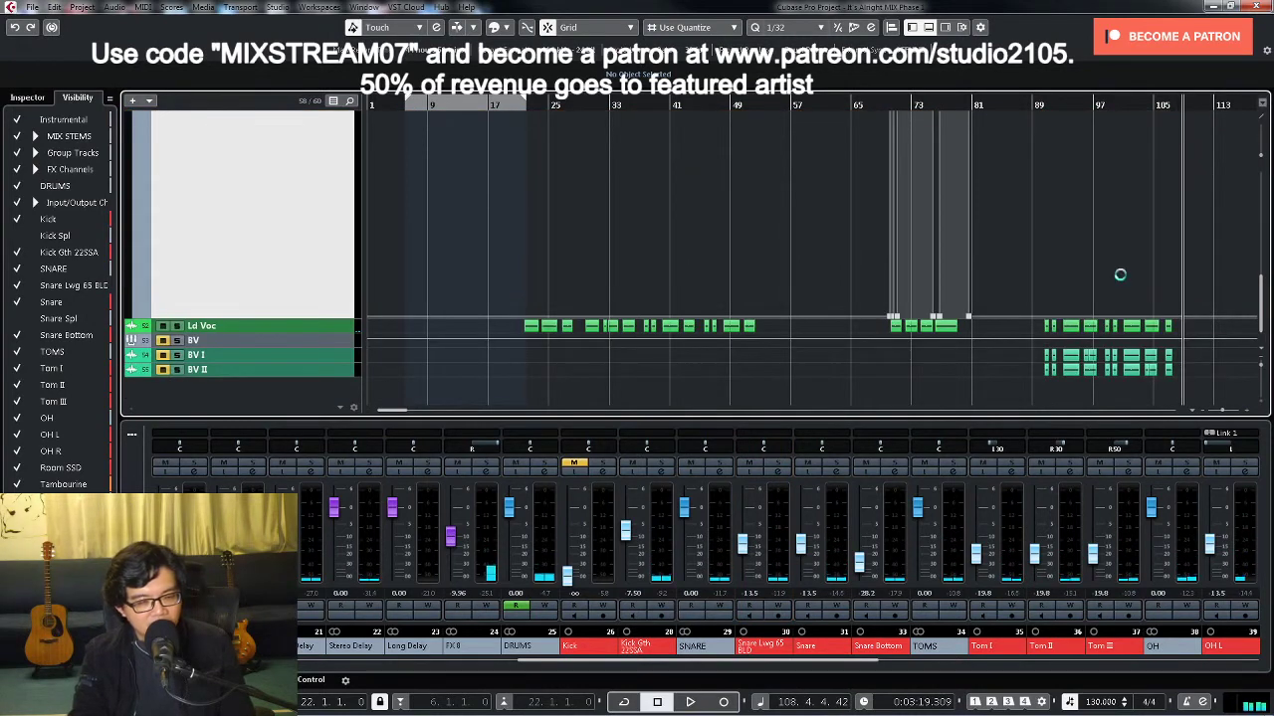
Step: Hide LD VOC's send automation lanes, and select and enlarge the BV I and BV II tracks
{"action": "left_click", "coordinate": [220, 304]}
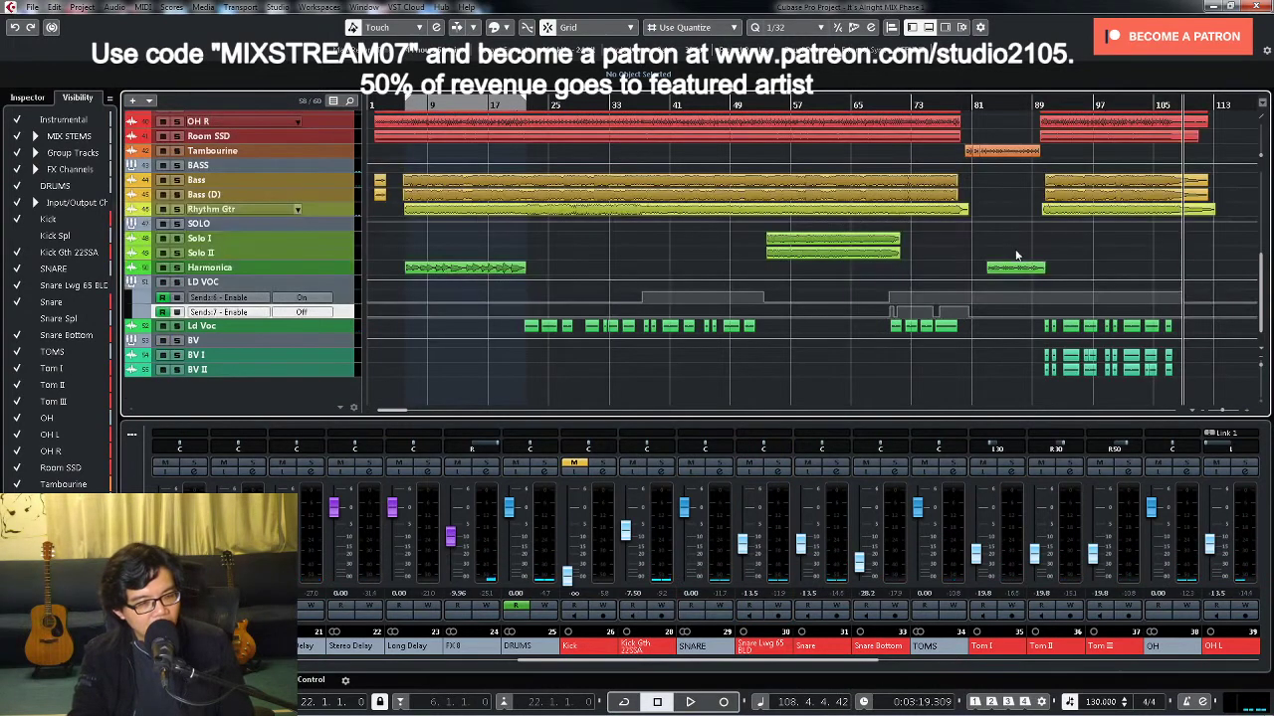
{"action": "left_click", "coordinate": [139, 300]}
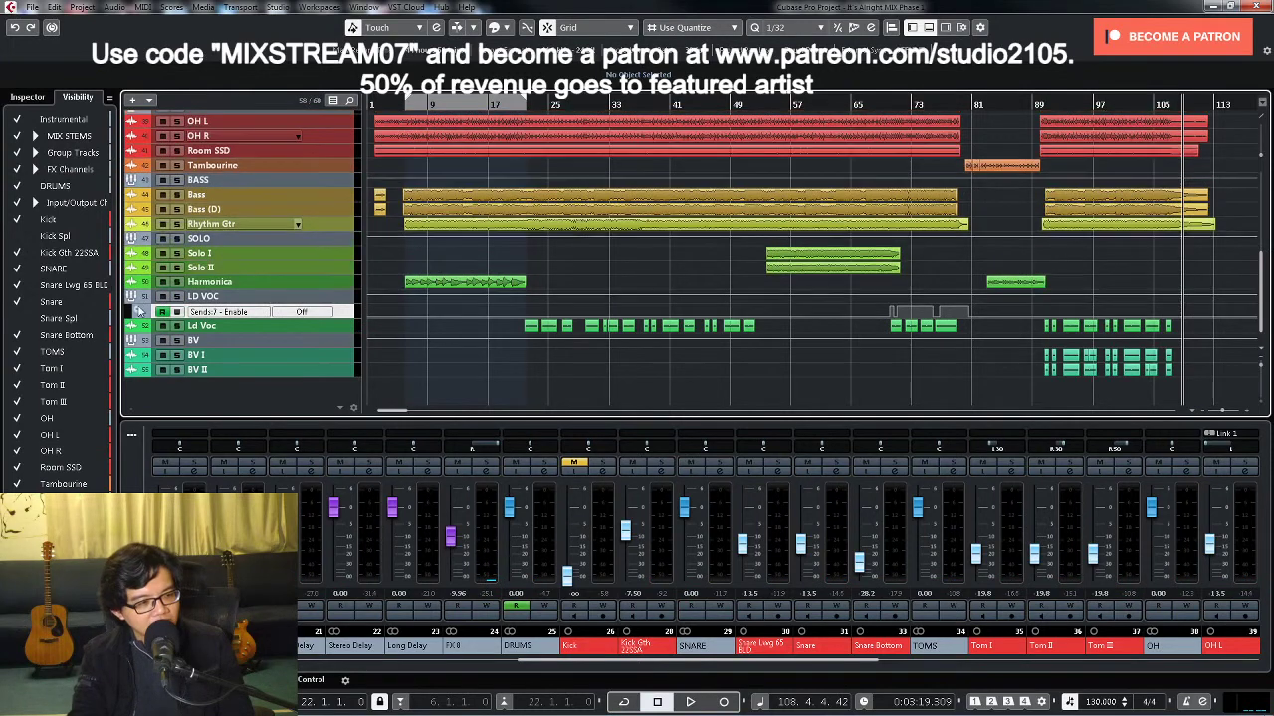
{"action": "left_click", "coordinate": [281, 354]}
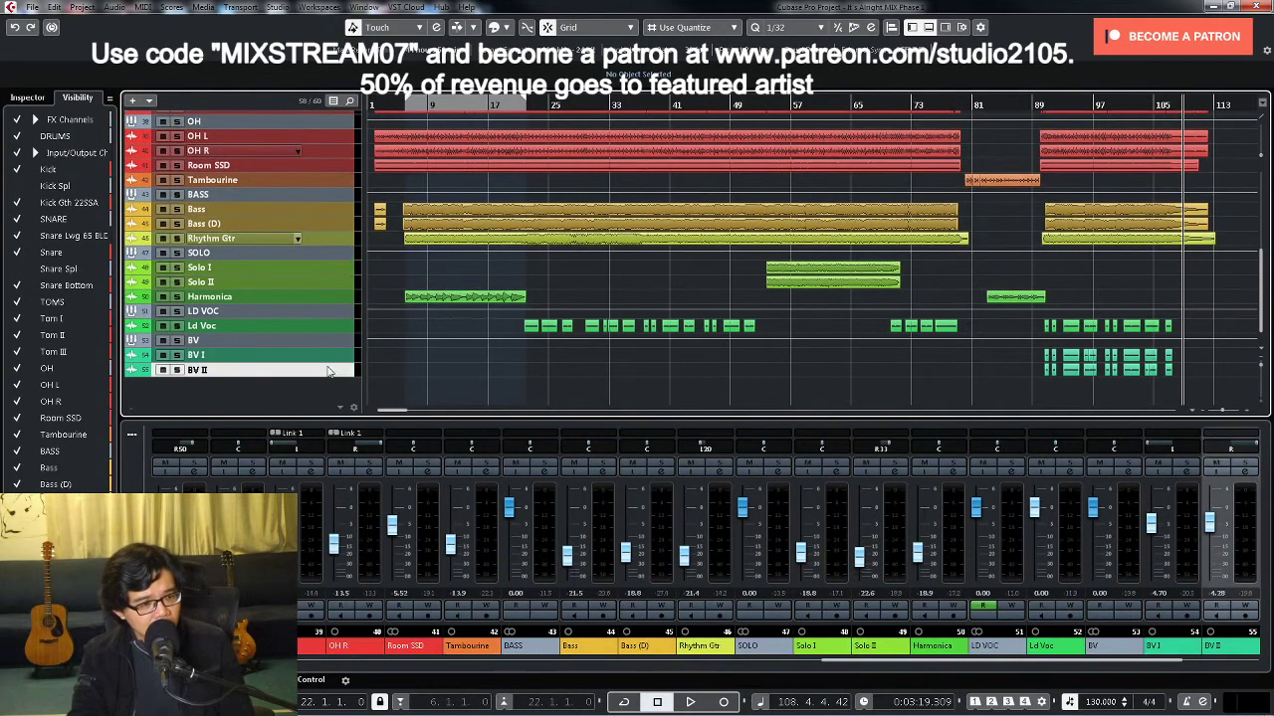
{"action": "left_click", "coordinate": [282, 369], "text": "shift"}
{"action": "key", "text": "ctrl+Down"}
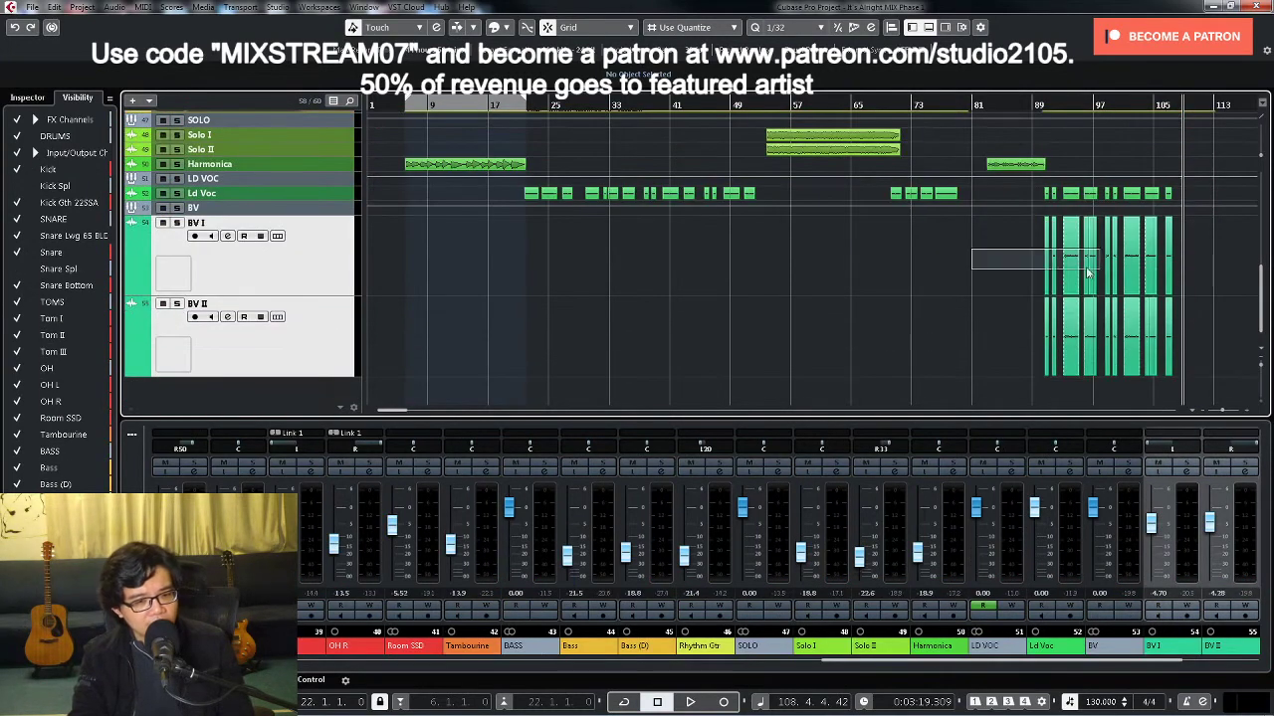
Step: Select all BV I events, set the locators around them from 90.3.3 to 107.2.4, and move the cursor to the left locator
{"action": "left_click_drag", "start_coordinate": [1088, 269], "coordinate": [1213, 280]}
{"action": "key", "text": "p"}
{"action": "key", "text": "KP_1"}
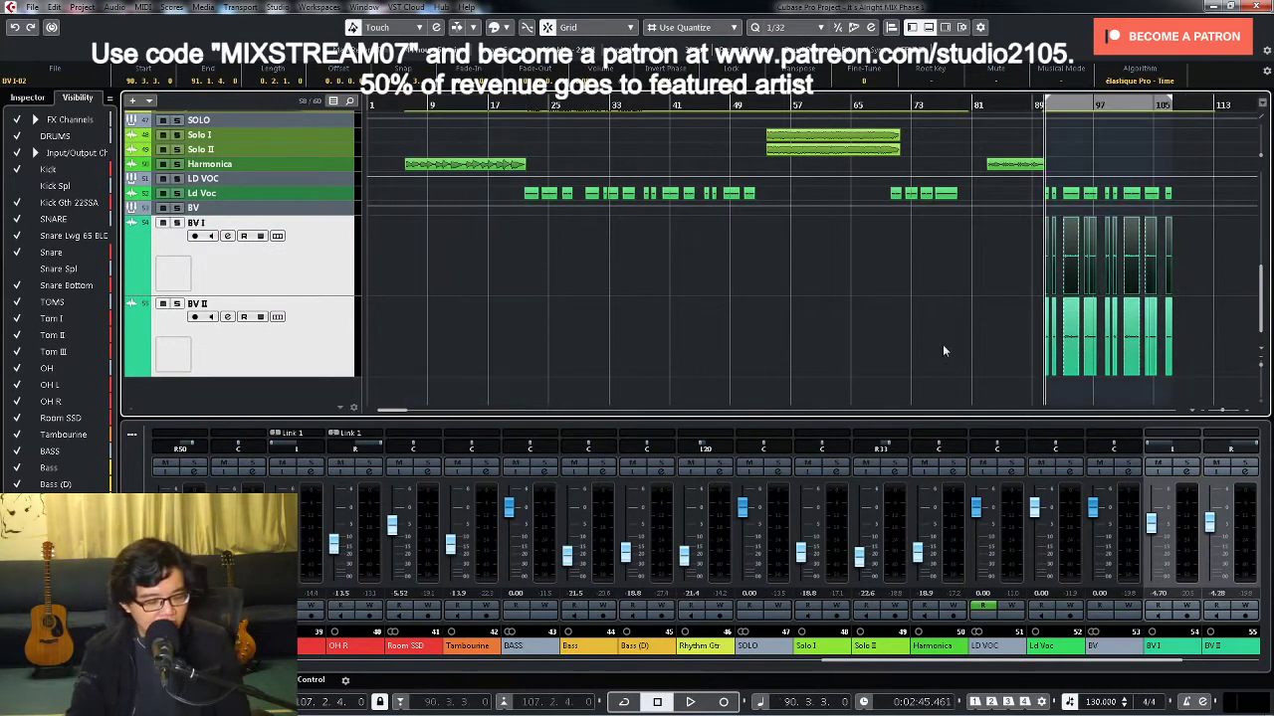
Step: Mute BV II and reselect all the BV I events
{"action": "key", "text": "h"}
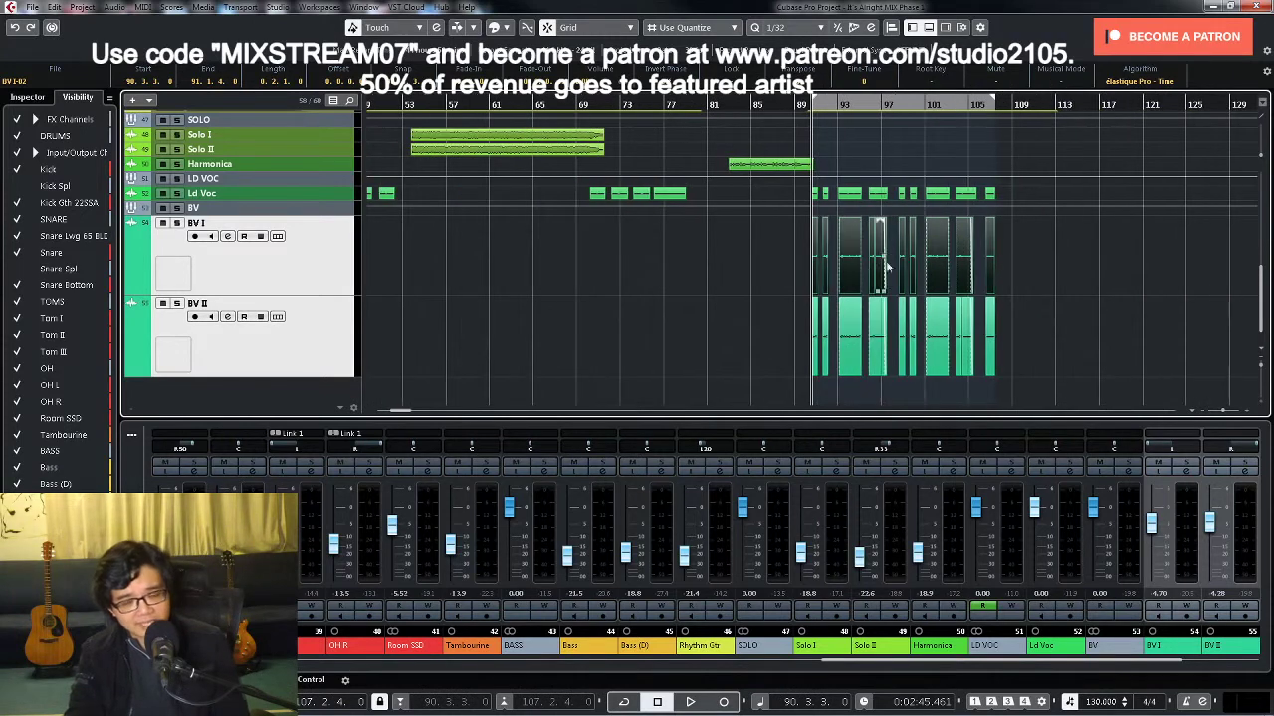
{"action": "key", "text": "h"}
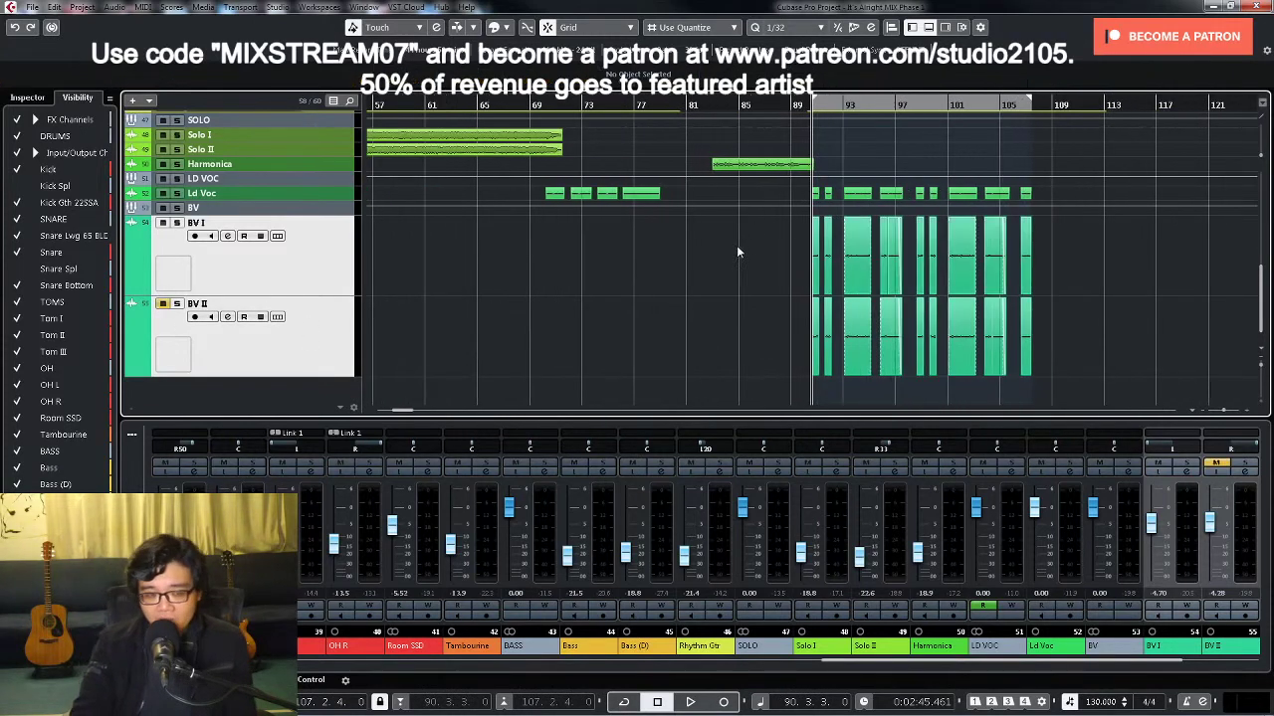
{"action": "left_click_drag", "start_coordinate": [736, 244], "coordinate": [771, 249]}
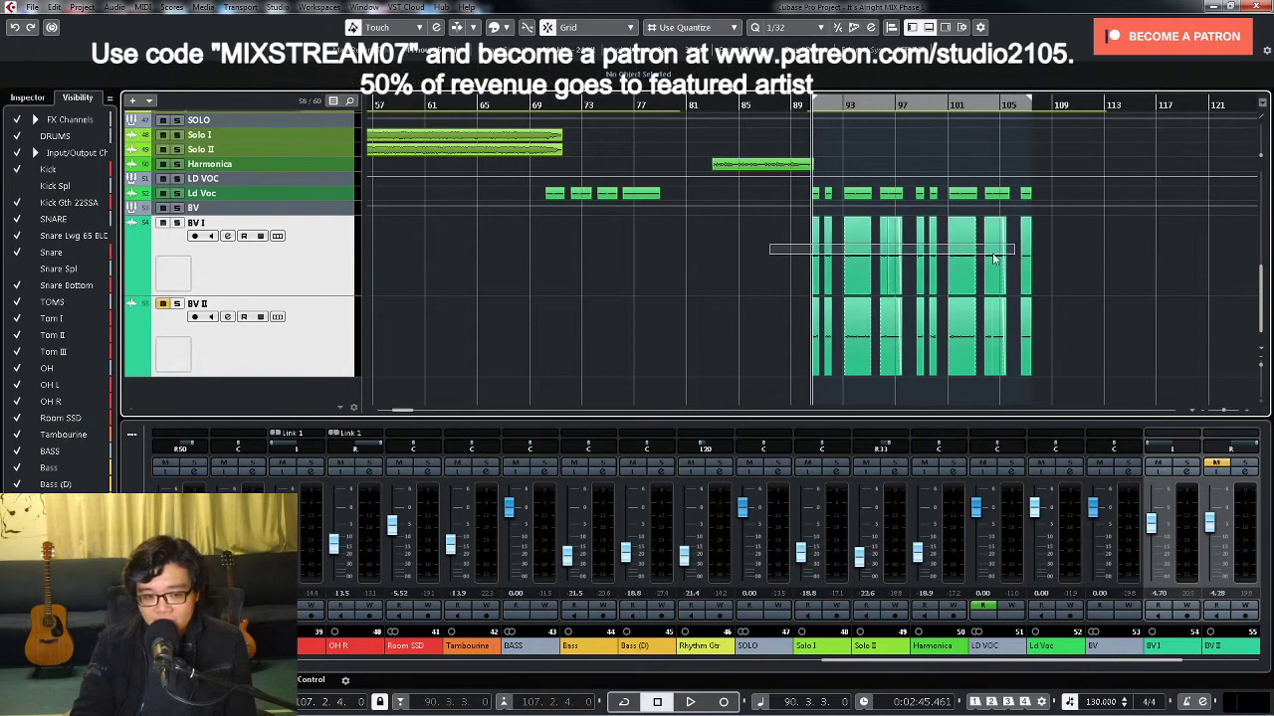
{"action": "left_click_drag", "start_coordinate": [993, 259], "coordinate": [1092, 258]}
Step: Solo BV I, centre its pan, and raise its fader to -1.32 during playback
{"action": "left_click", "coordinate": [1185, 464]}
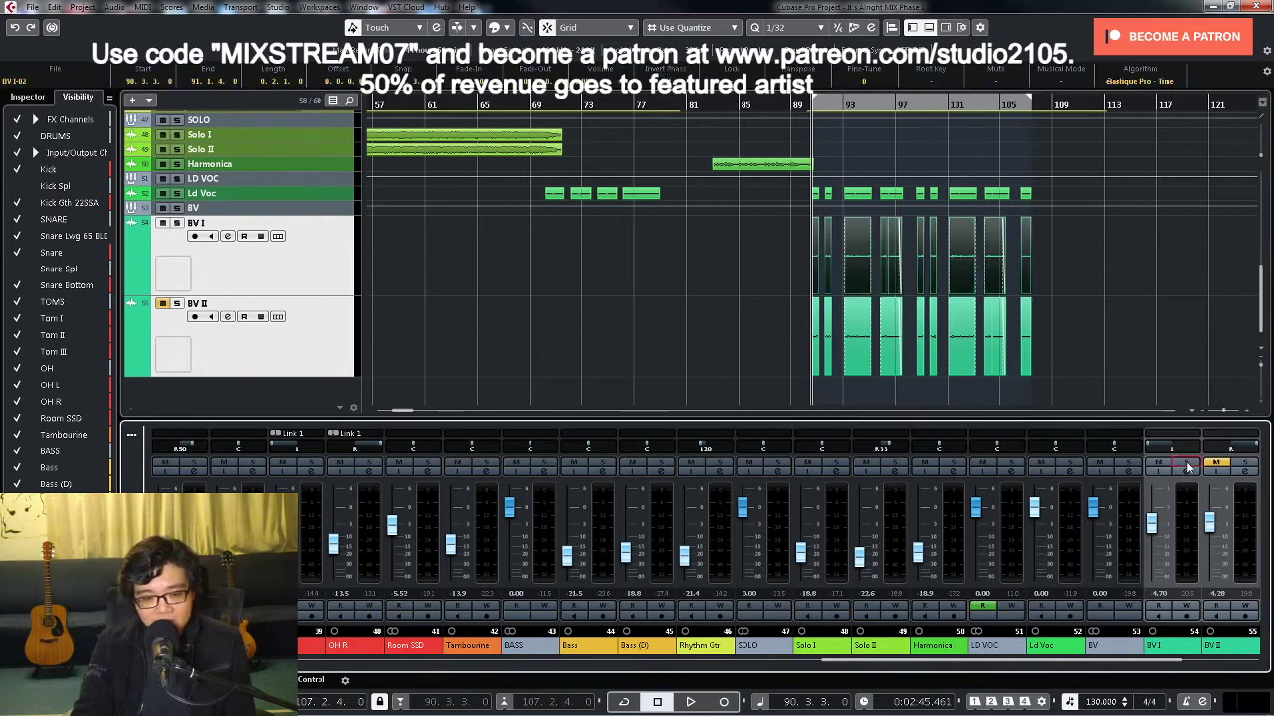
{"action": "left_click", "coordinate": [1154, 530]}
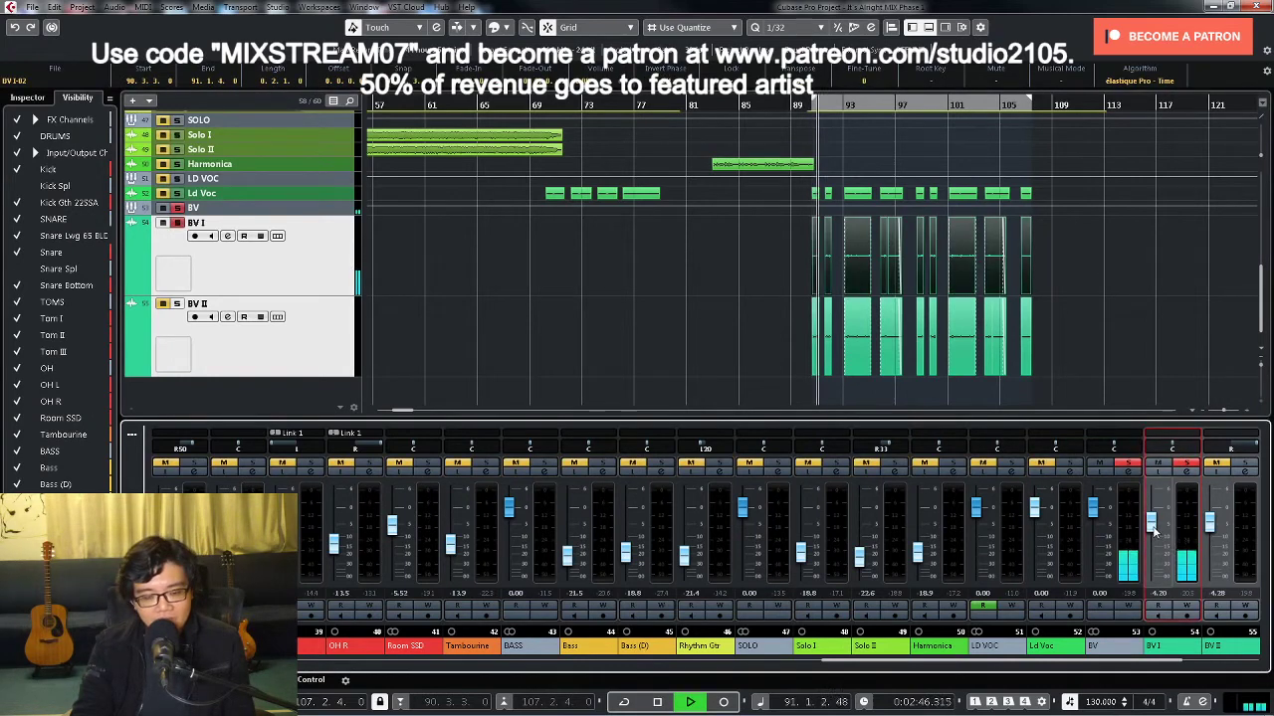
{"action": "scroll", "coordinate": [1154, 530], "scroll_direction": "up", "scroll_amount": 2}
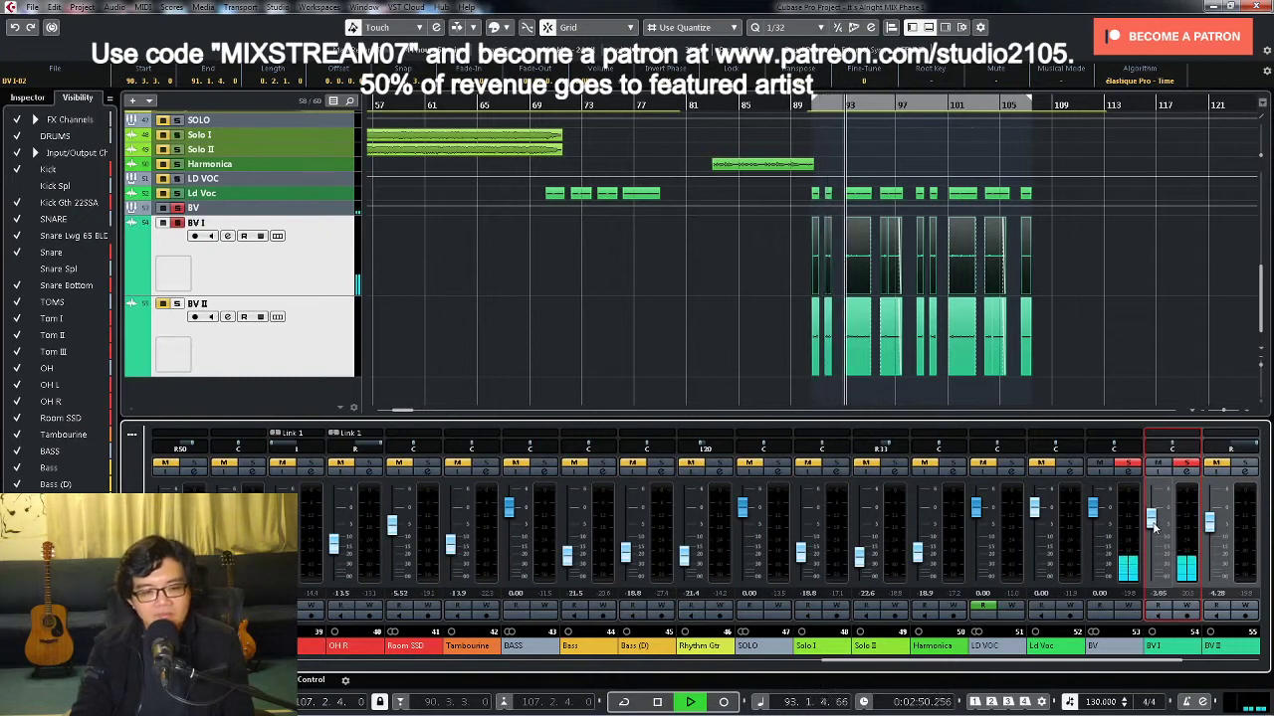
{"action": "left_click_drag", "start_coordinate": [1154, 530], "coordinate": [1154, 523]}
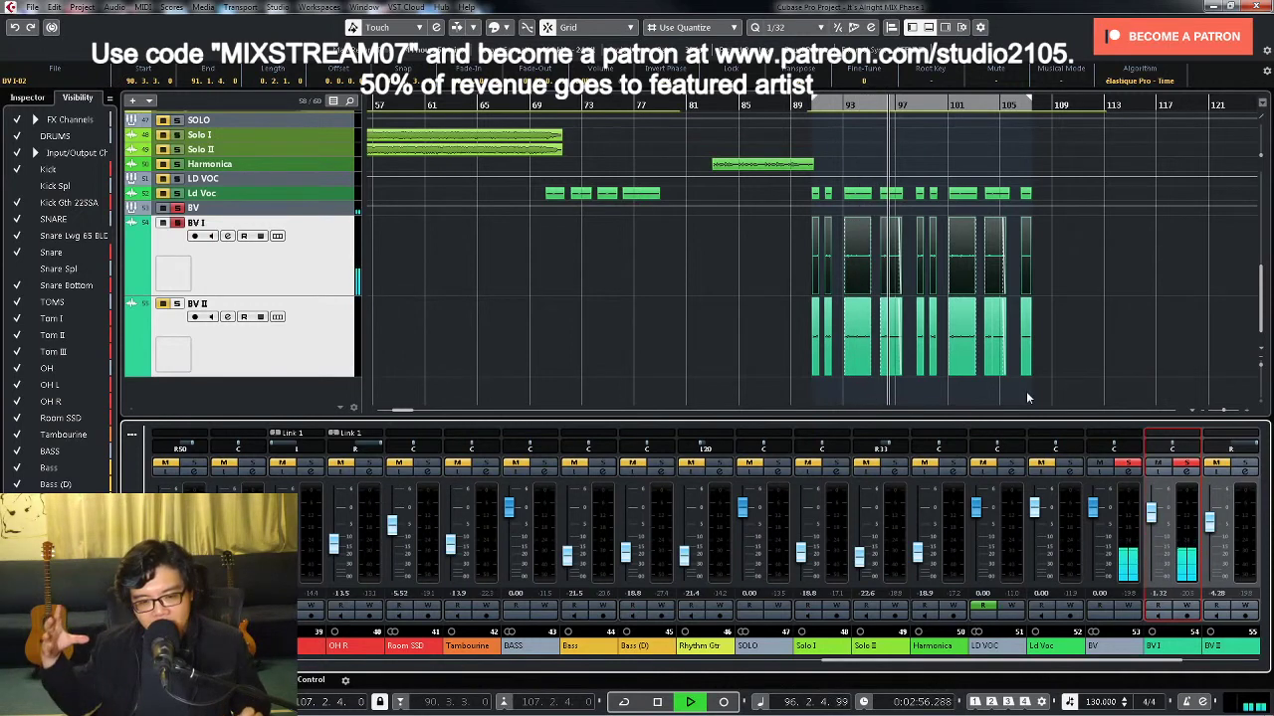
{"action": "key", "text": "space"}
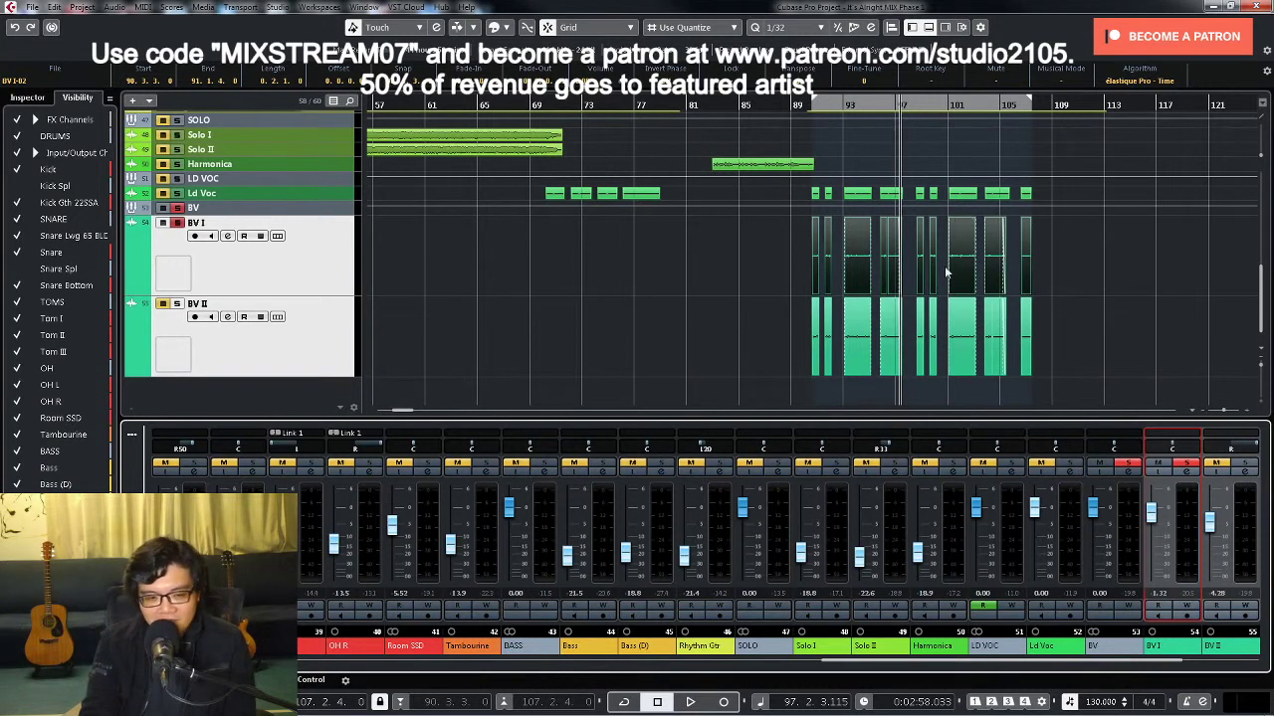
Step: Select the BV I events before bar 97 together with the BV II events after it
{"action": "left_click", "coordinate": [912, 273]}
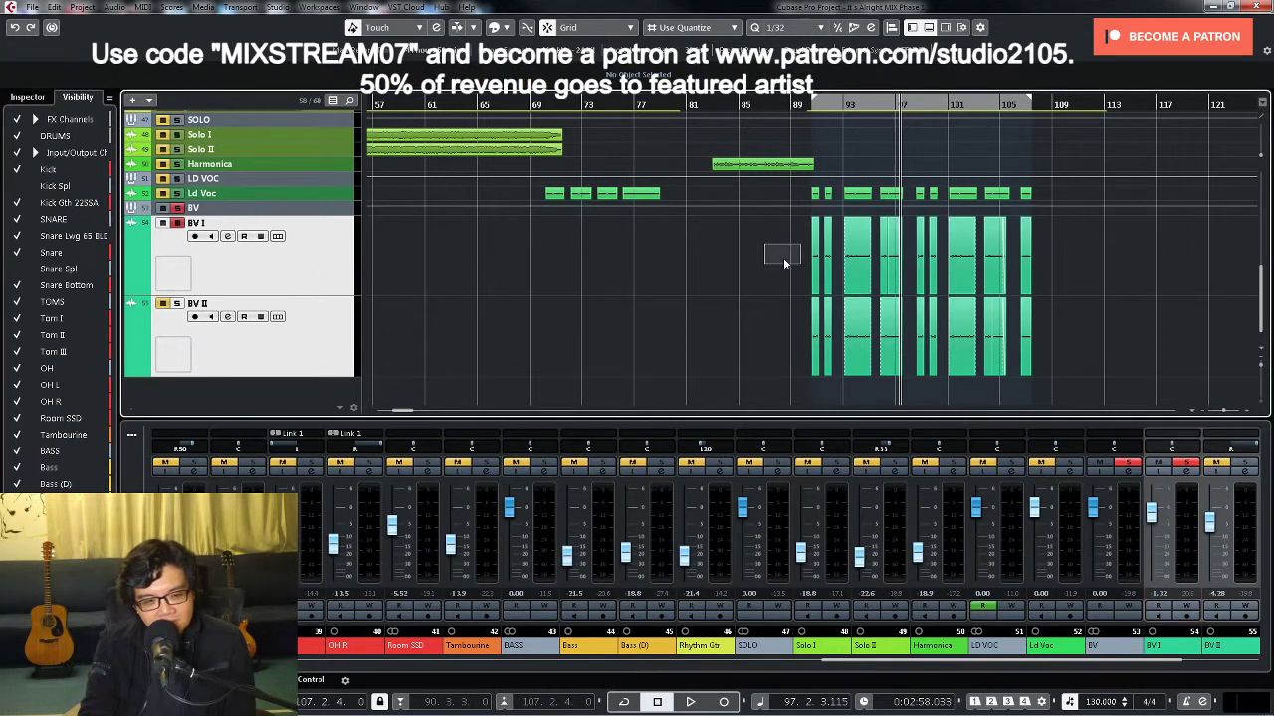
{"action": "left_click_drag", "start_coordinate": [784, 264], "coordinate": [910, 266]}
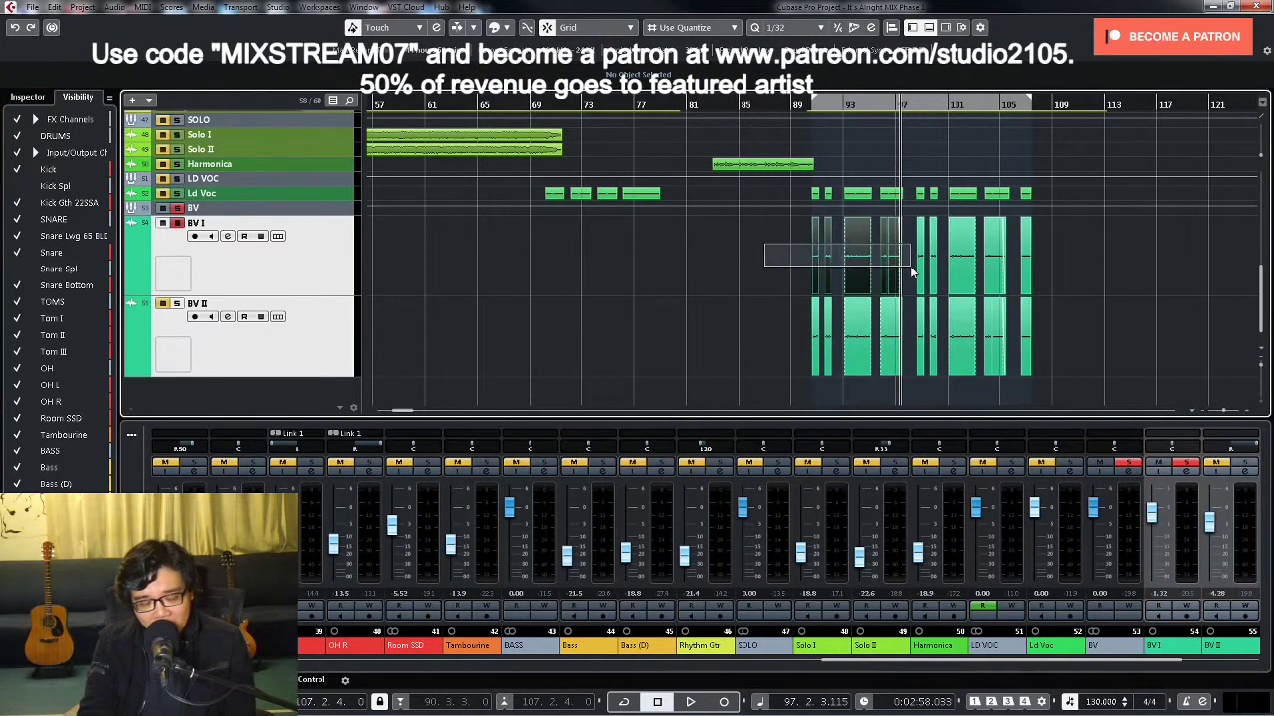
{"action": "left_click", "coordinate": [734, 268]}
{"action": "left_click_drag", "start_coordinate": [738, 275], "coordinate": [910, 283]}
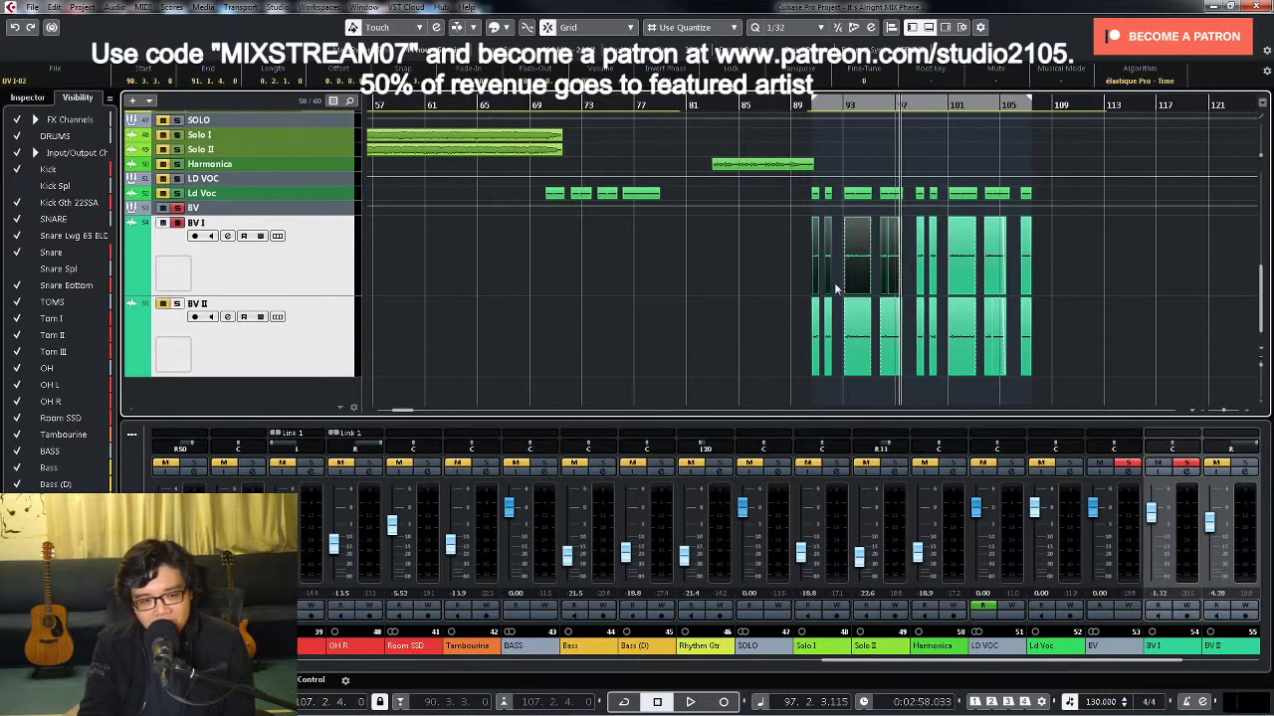
{"action": "left_click", "coordinate": [913, 339]}
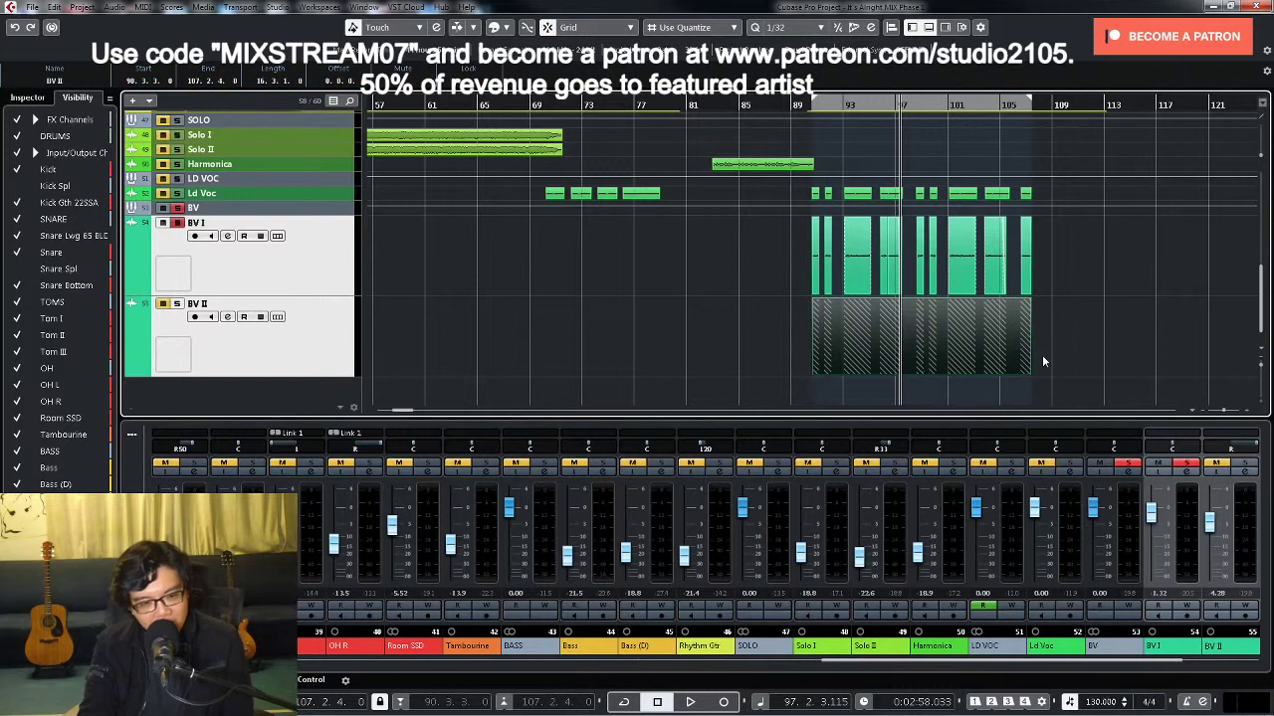
{"action": "left_click", "coordinate": [1042, 361]}
{"action": "mouse_move", "coordinate": [787, 261]}
{"action": "left_mouse_down"}
{"action": "mouse_move", "coordinate": [910, 282]}
{"action": "mouse_move", "coordinate": [982, 354]}
{"action": "mouse_move", "coordinate": [1009, 350]}
{"action": "left_mouse_up"}
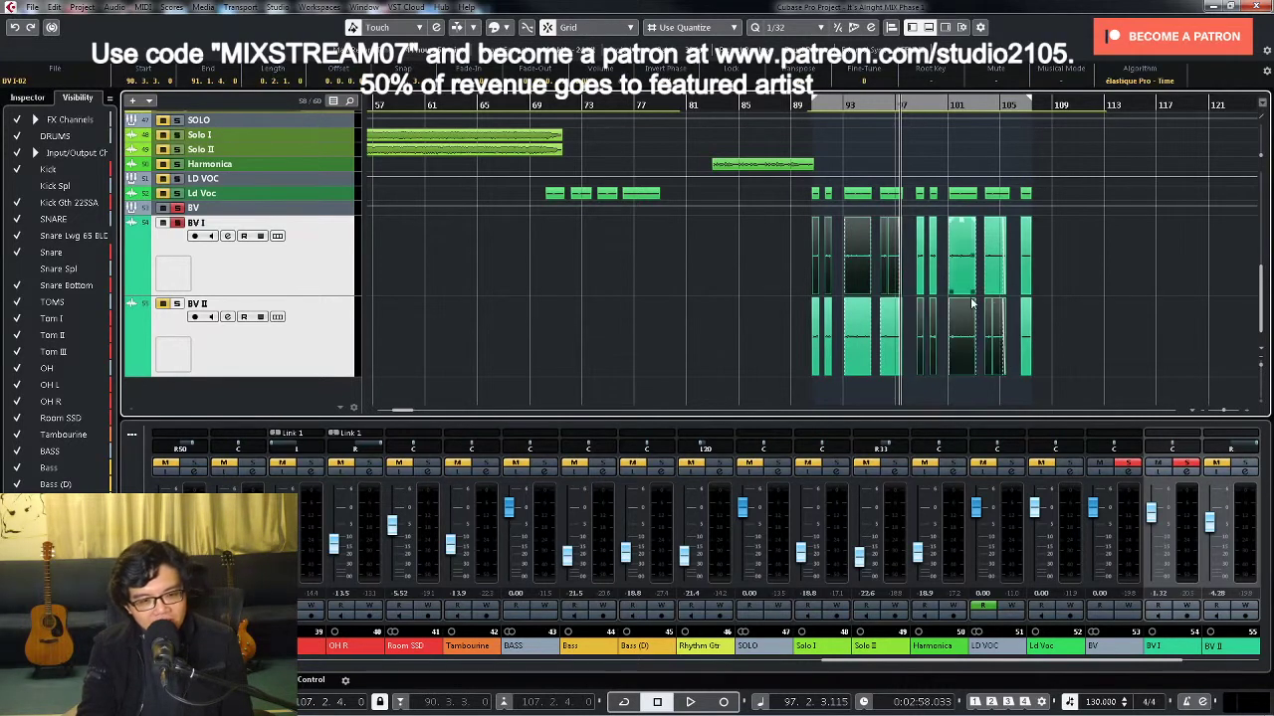
Step: Change the selection to the BV I events after bar 97 and the BV II events before it
{"action": "left_click", "coordinate": [912, 266]}
{"action": "left_click_drag", "start_coordinate": [983, 283], "coordinate": [1007, 291]}
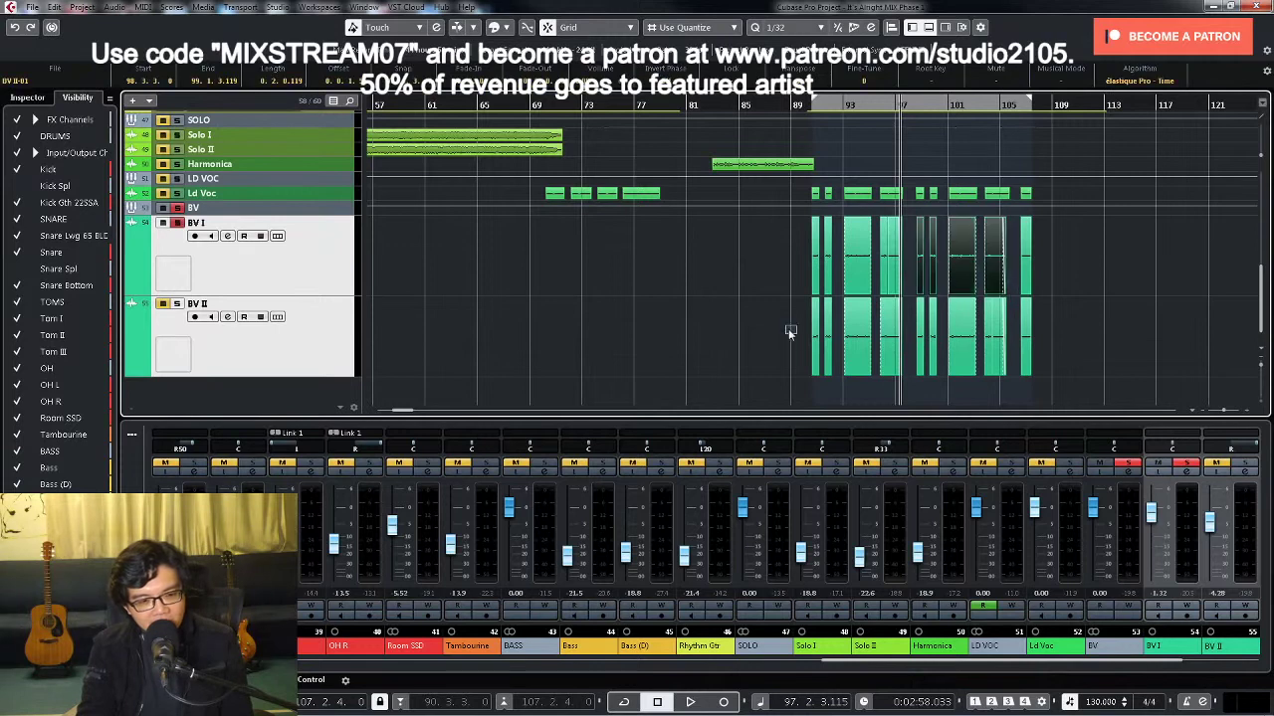
{"action": "left_click_drag", "start_coordinate": [788, 331], "coordinate": [914, 352]}
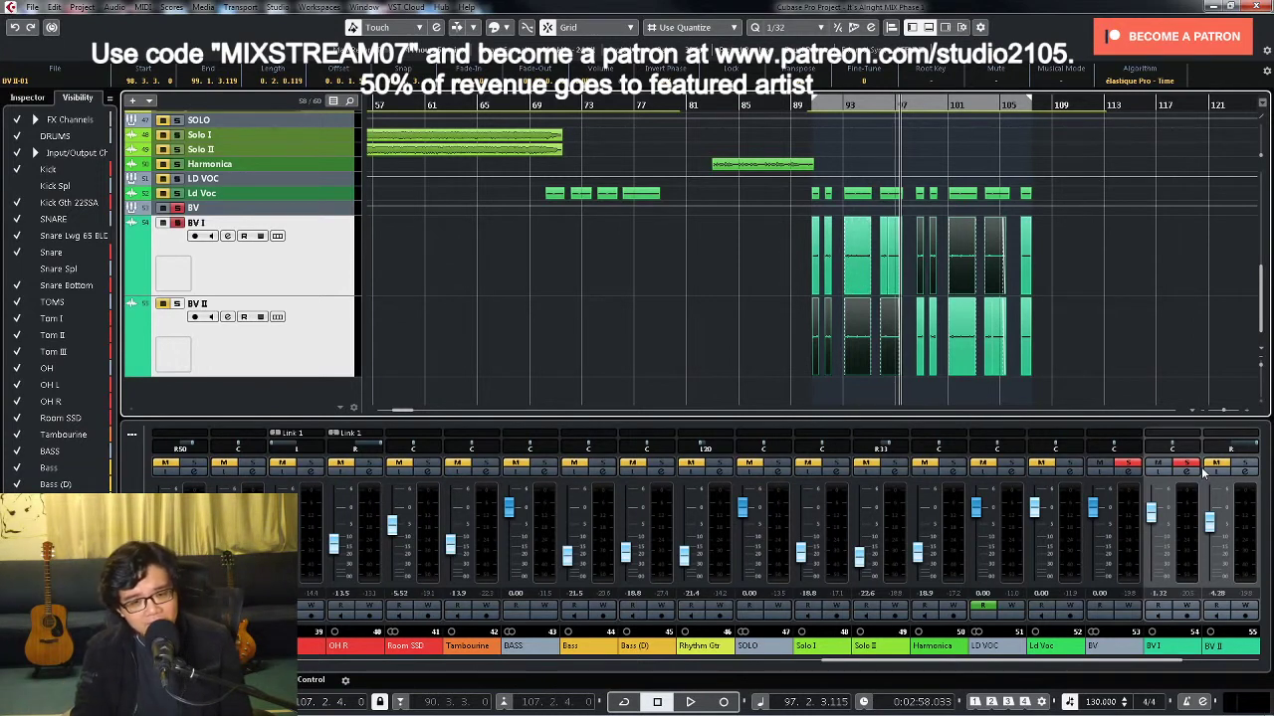
Step: Pan BV I back to the left, and clear its solo and BV II's mute with the cursor just before bar 89
{"action": "scroll", "coordinate": [1162, 664], "scroll_direction": "right", "scroll_amount": 2}
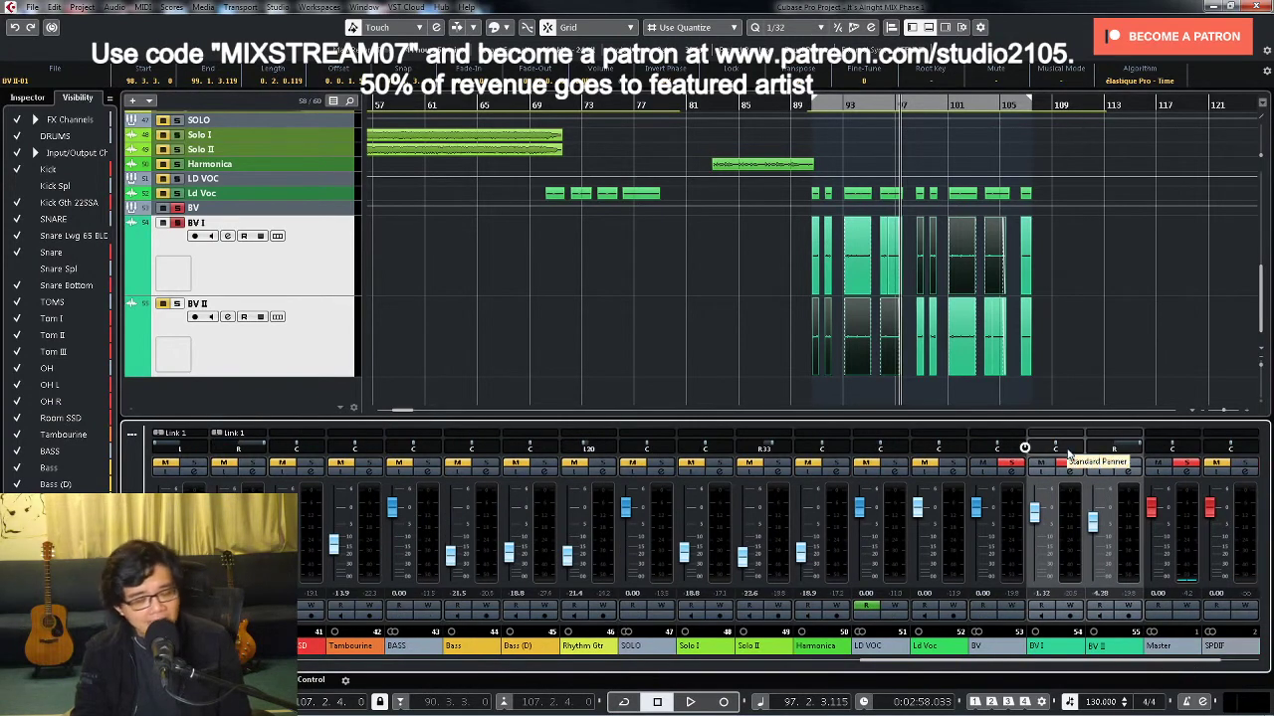
{"action": "left_click_drag", "start_coordinate": [1057, 448], "coordinate": [1043, 449]}
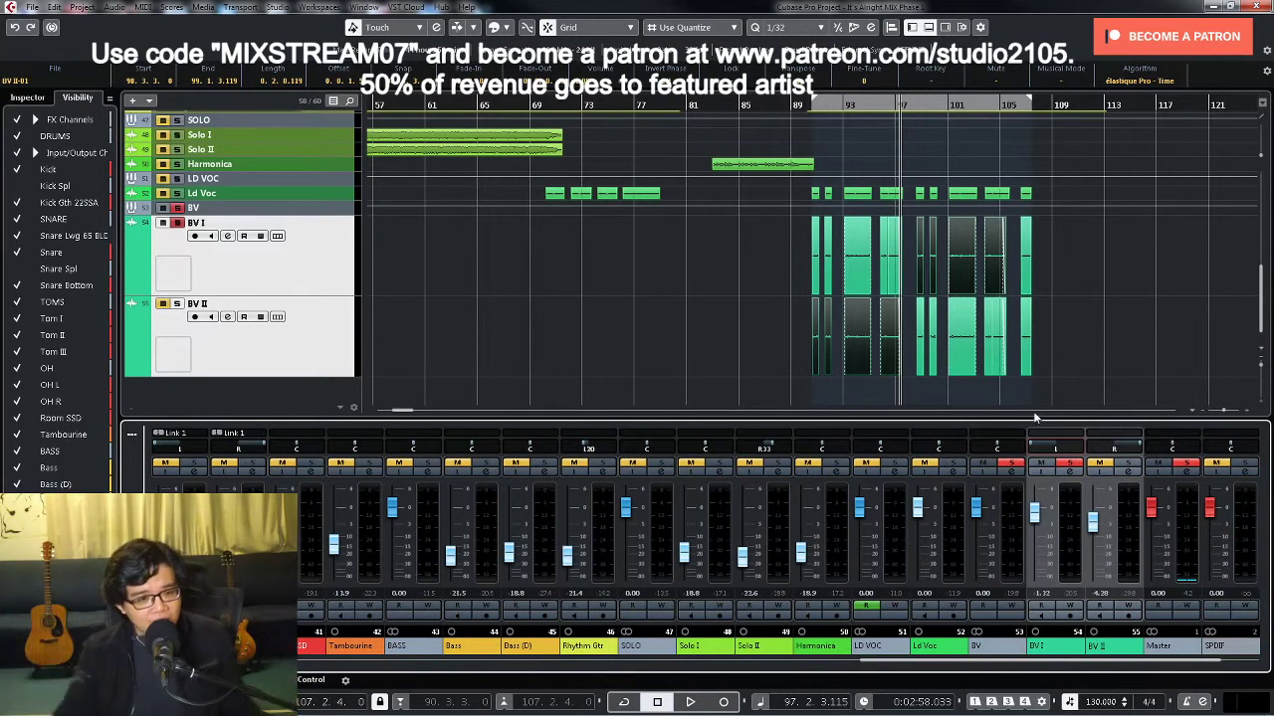
{"action": "left_click", "coordinate": [715, 106]}
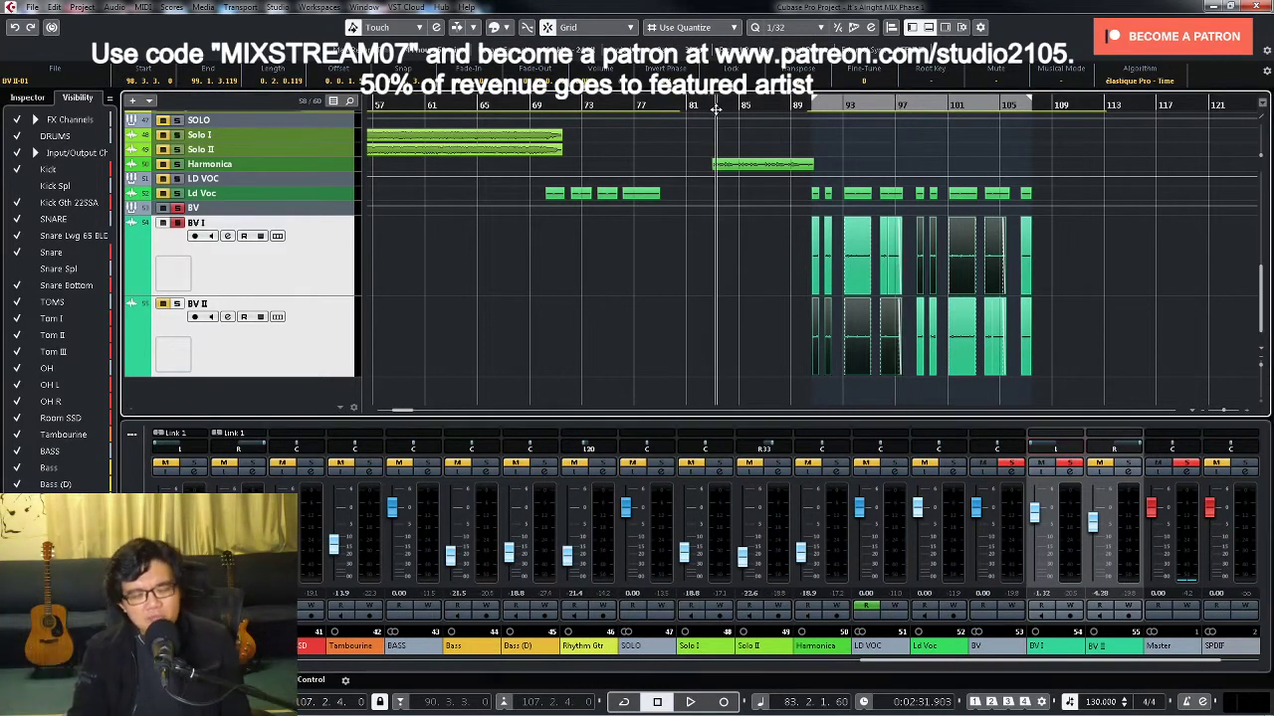
{"action": "left_click", "coordinate": [177, 208]}
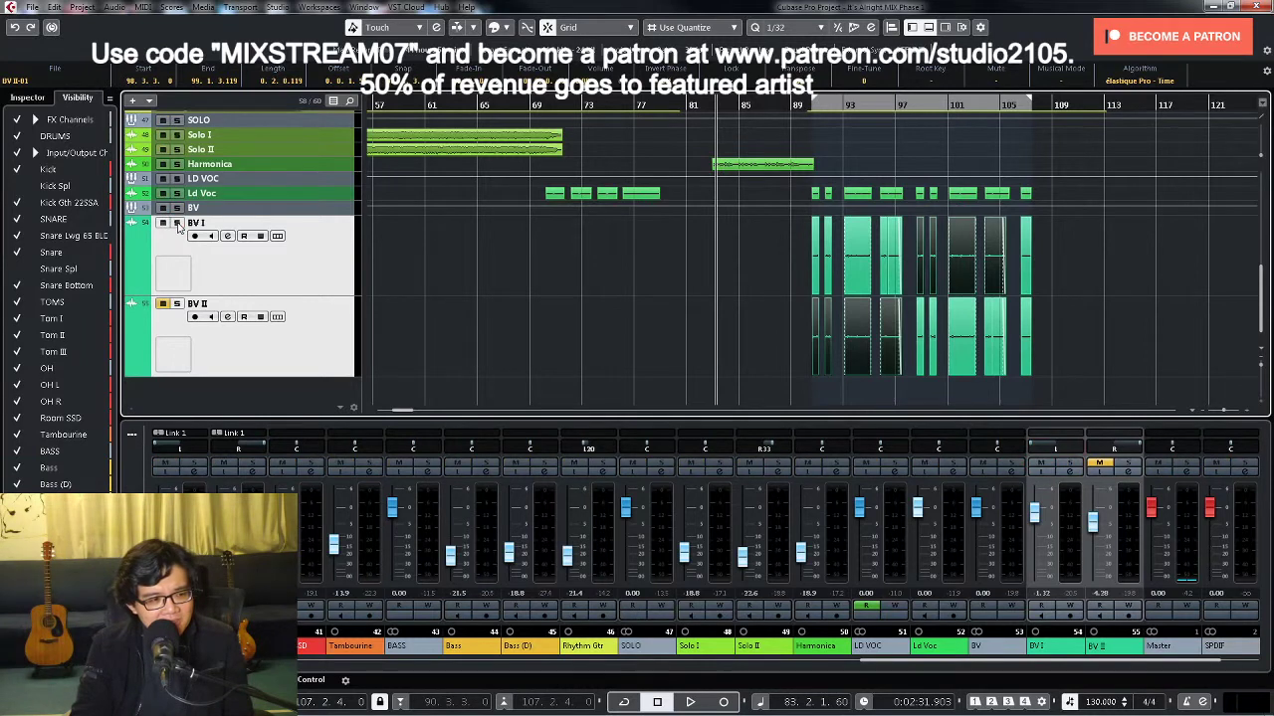
{"action": "left_click", "coordinate": [159, 306]}
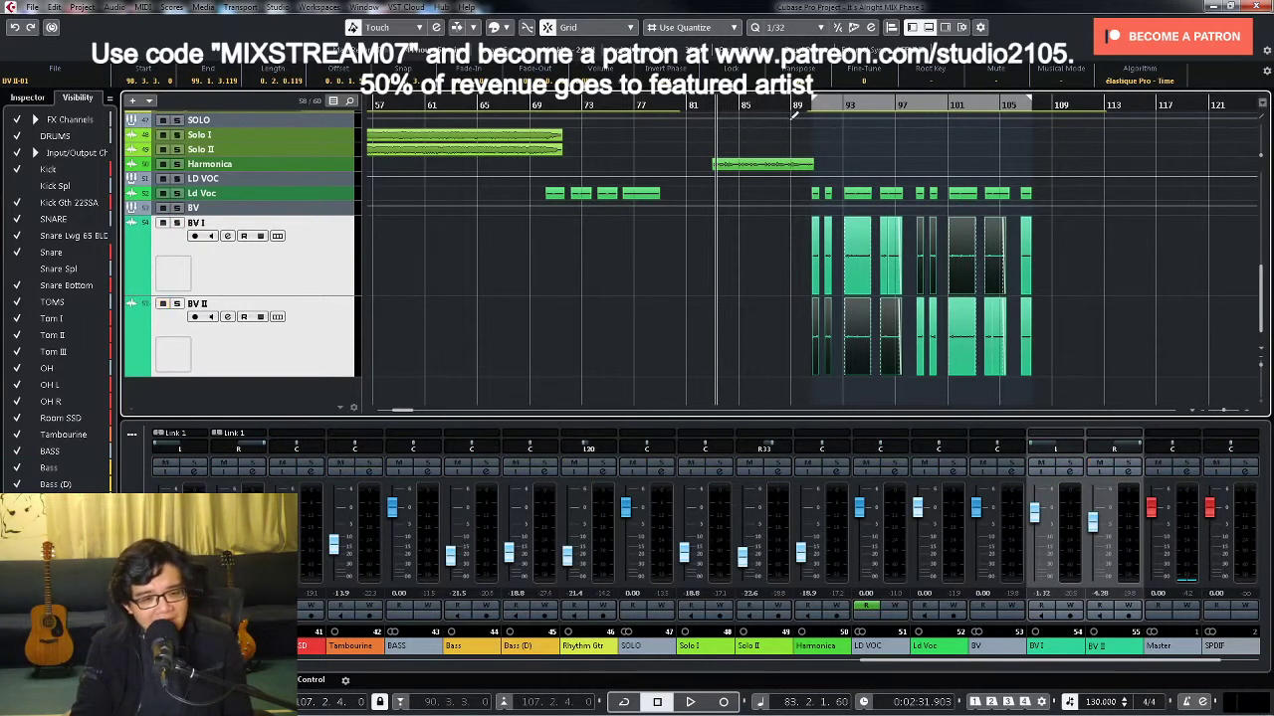
{"action": "left_click", "coordinate": [793, 112]}
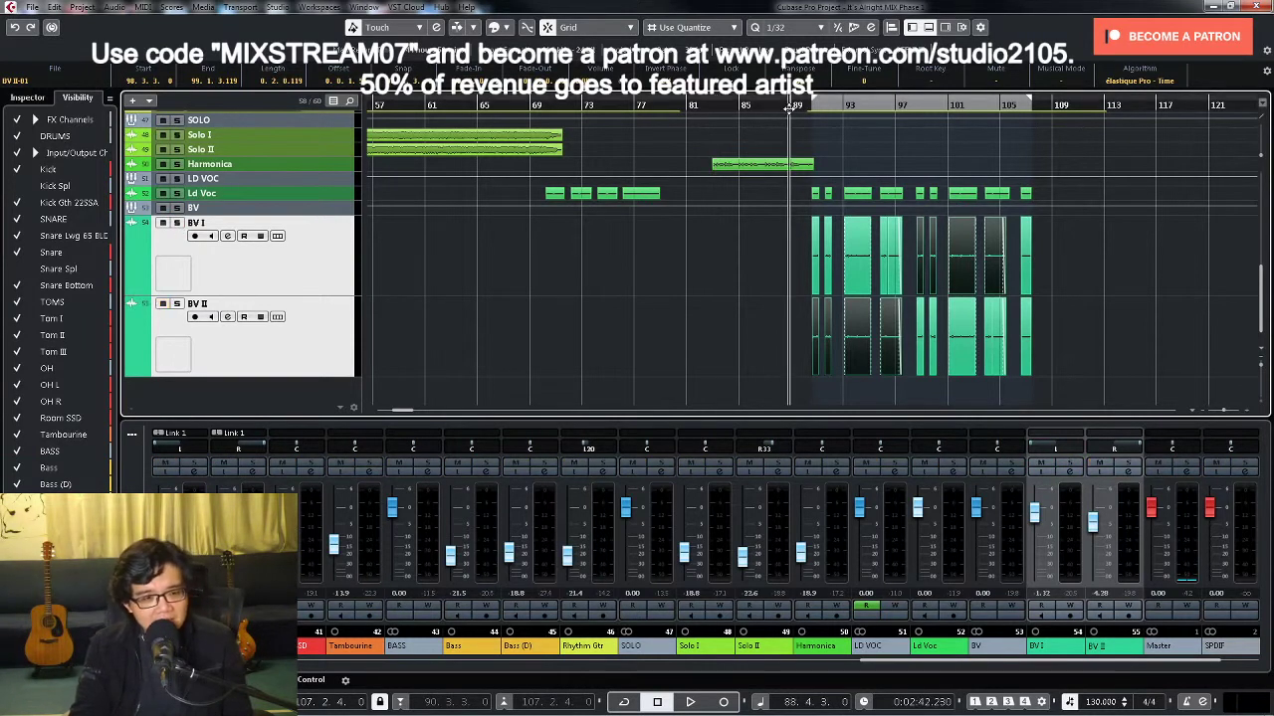
Step: Solo BV I with BV II muted, and inspect the Virtual Mix Rack insert from its channel settings
{"action": "left_click", "coordinate": [1071, 466]}
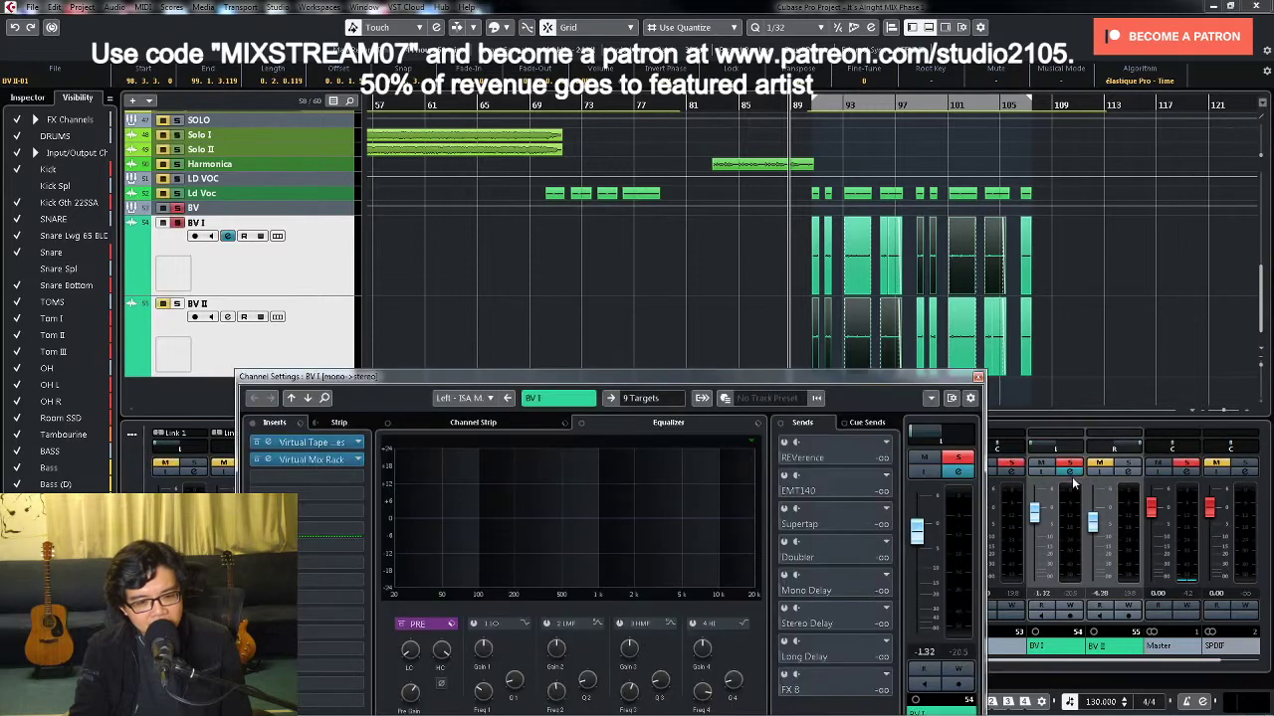
{"action": "left_click", "coordinate": [1071, 476]}
{"action": "left_click", "coordinate": [310, 459]}
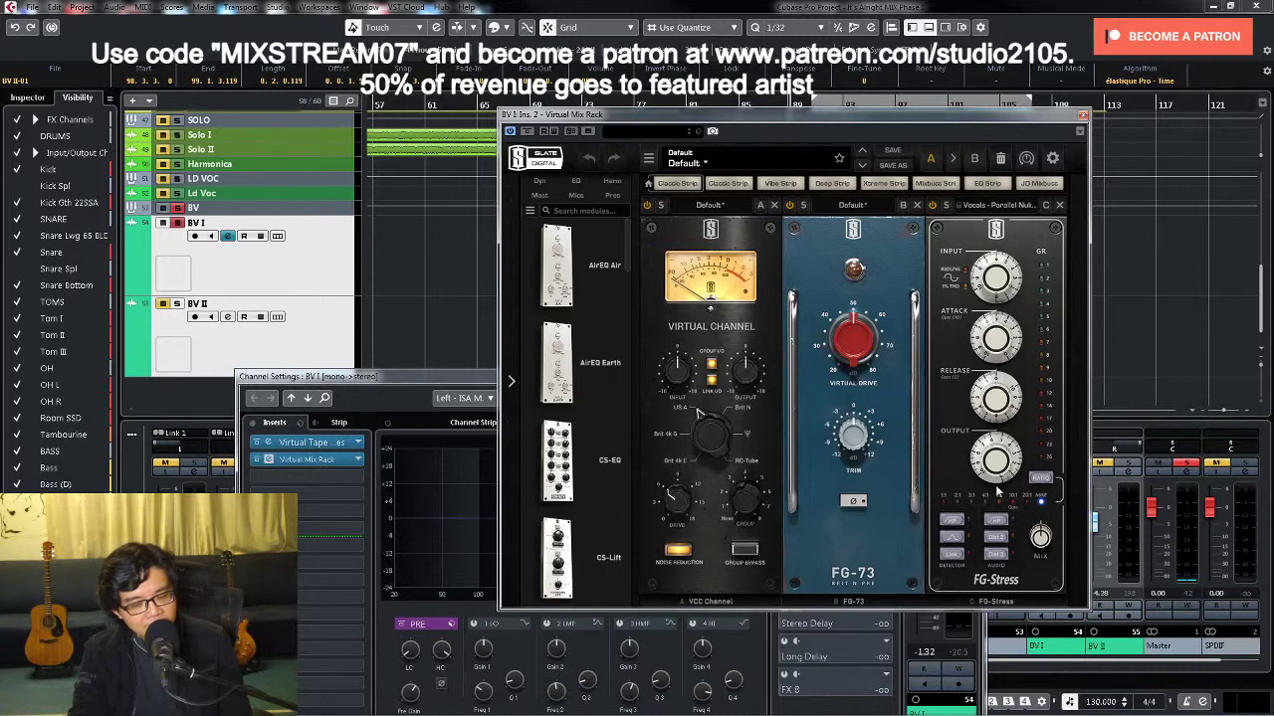
{"action": "left_click", "coordinate": [1082, 116]}
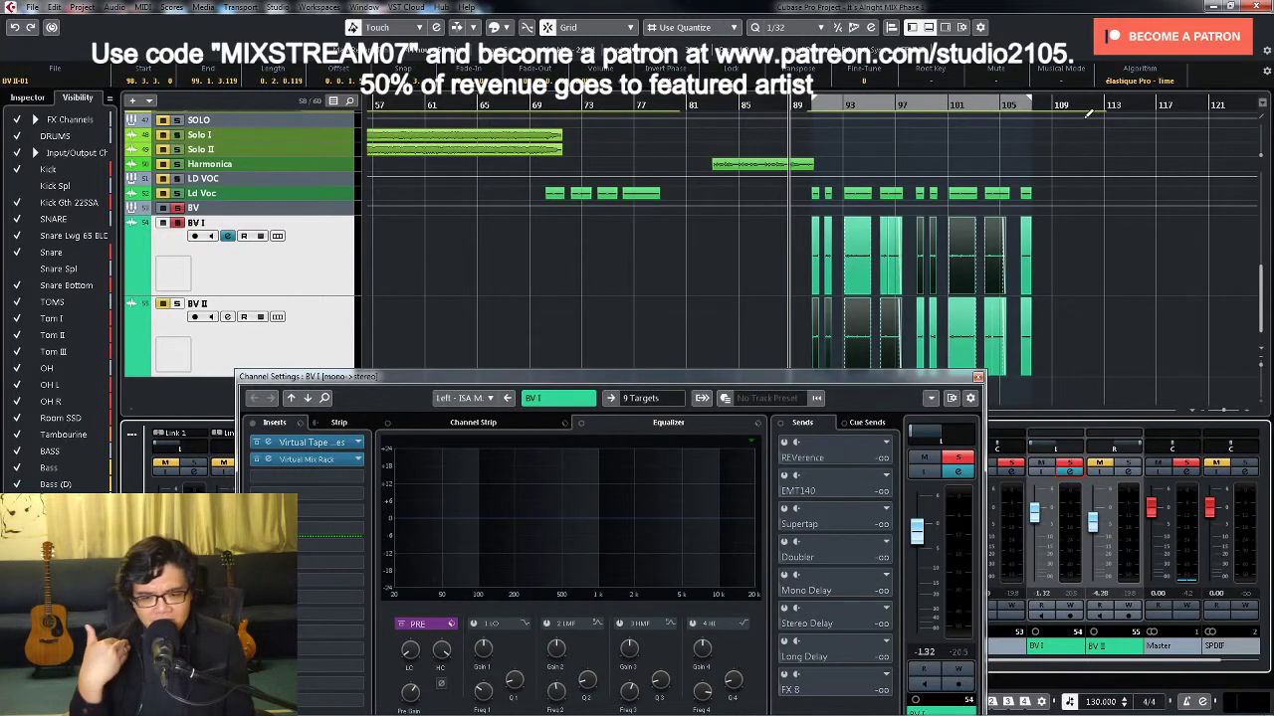
{"action": "left_click", "coordinate": [977, 379]}
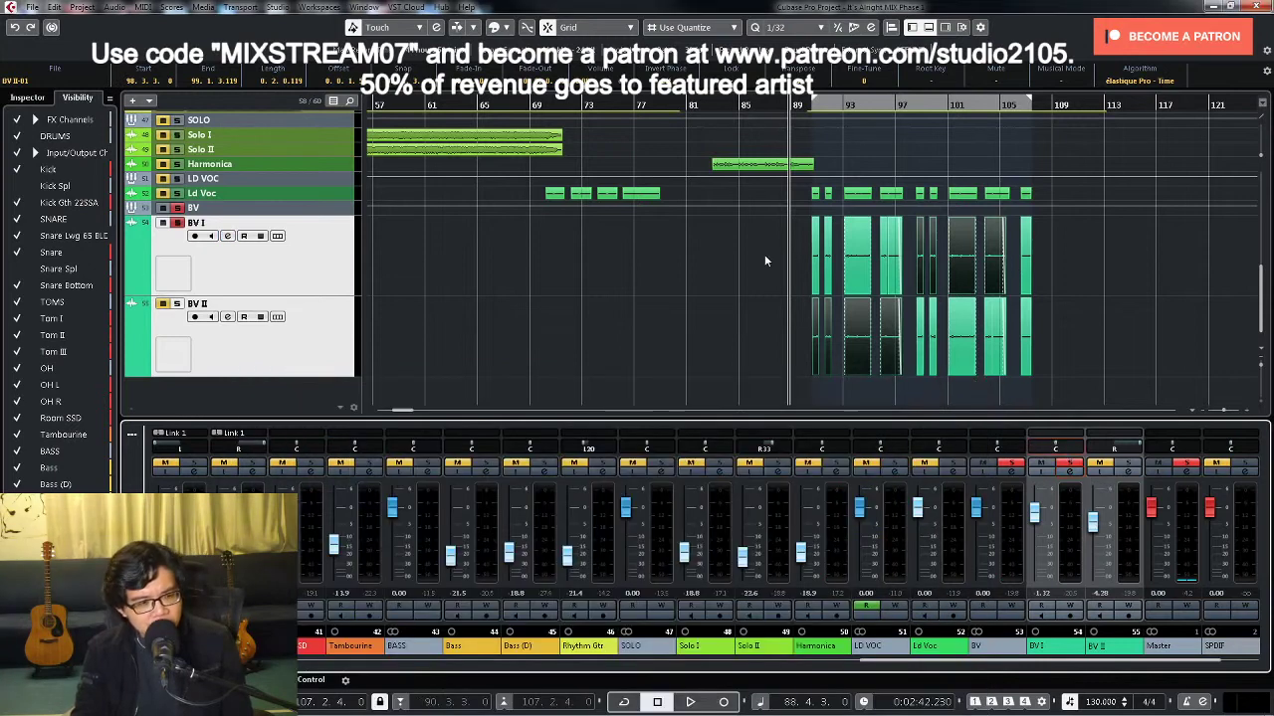
Step: Centre BV I's pan, and loop playback over all its events from the left locator at 90.3.3
{"action": "key", "text": "Down"}
{"action": "key", "text": "KP_Divide"}
{"action": "key", "text": "space"}
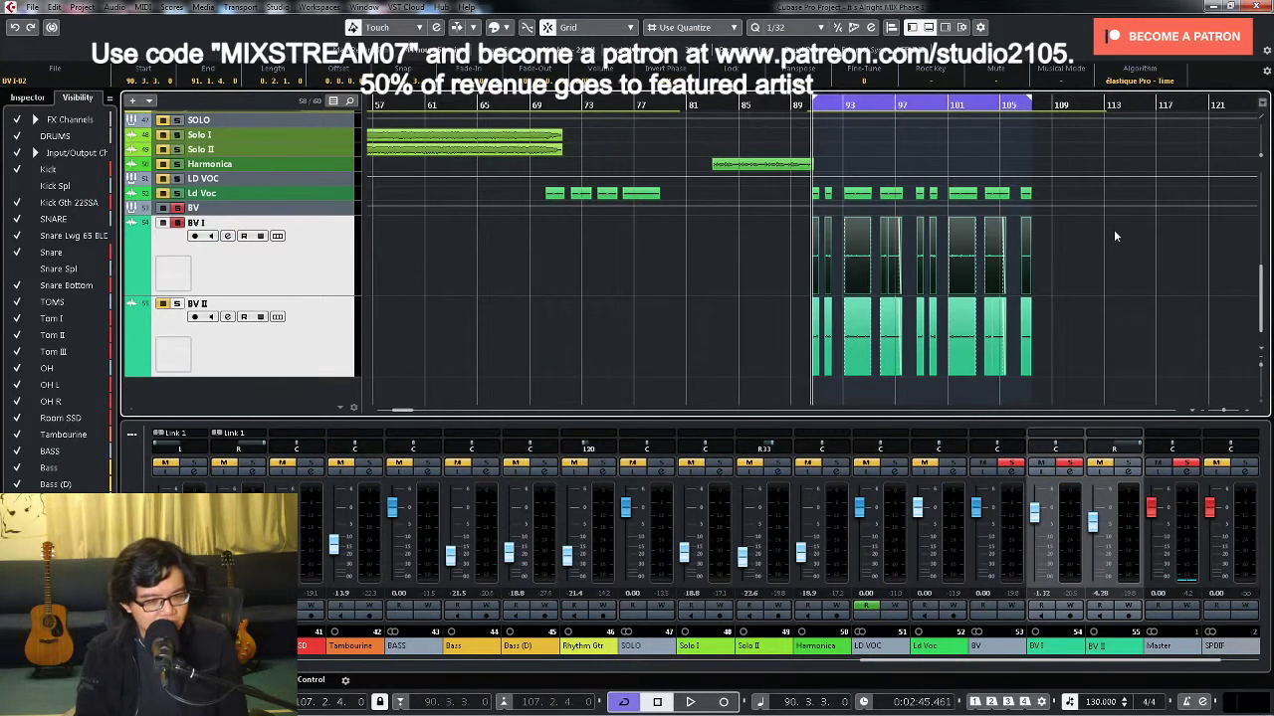
Step: Add a low cut around 300 Hz and a high cut to BV I's channel EQ during playback
{"action": "left_click", "coordinate": [1069, 473]}
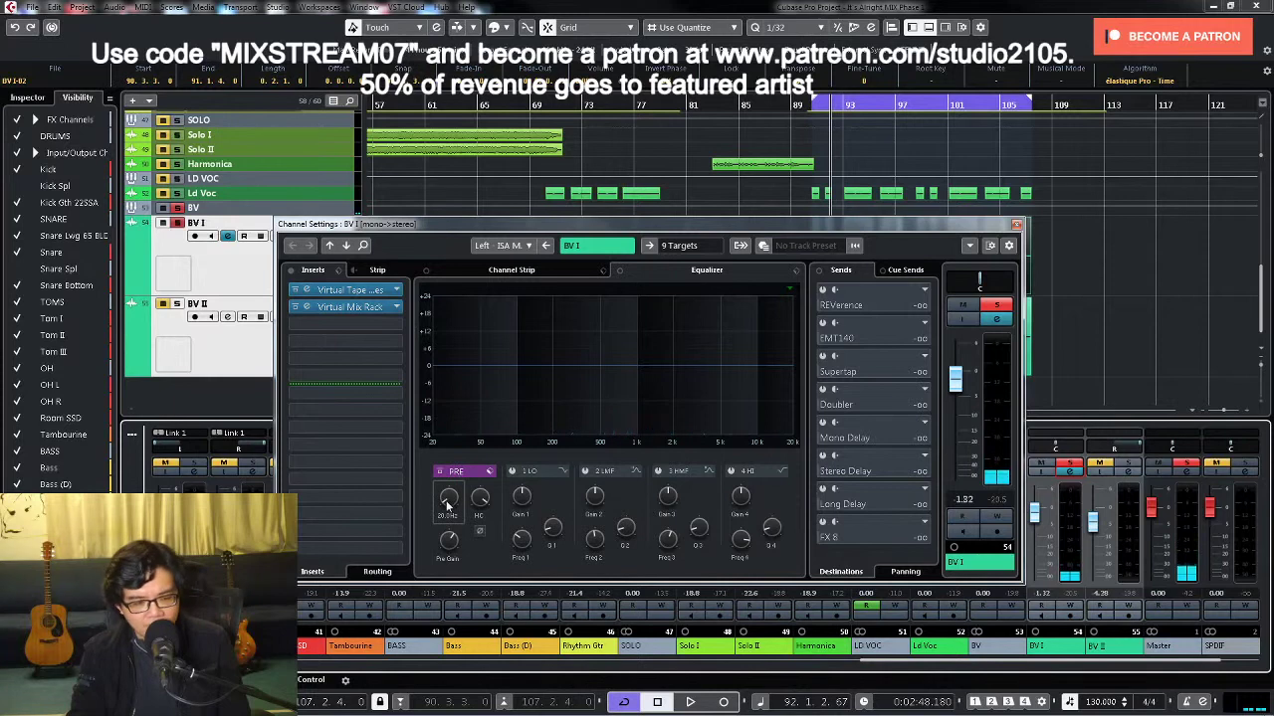
{"action": "key", "text": "space"}
{"action": "left_click_drag", "start_coordinate": [445, 505], "coordinate": [445, 451]}
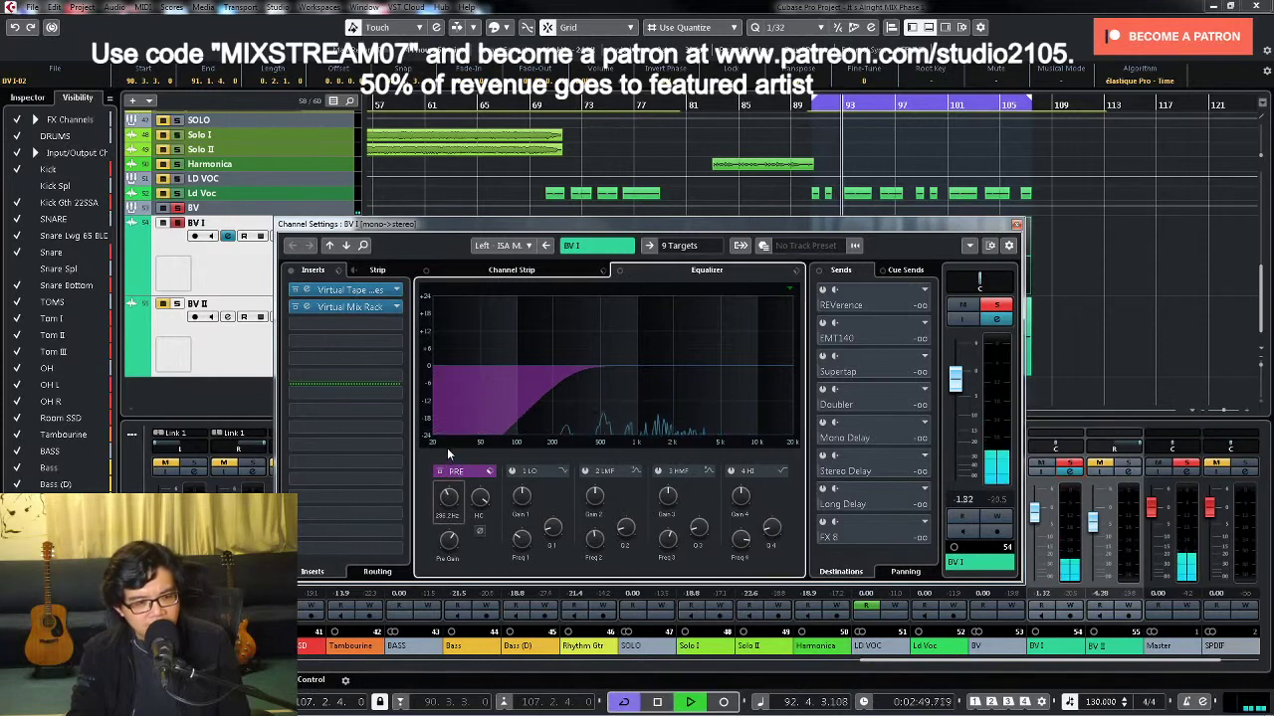
{"action": "left_click_drag", "start_coordinate": [480, 498], "coordinate": [482, 525]}
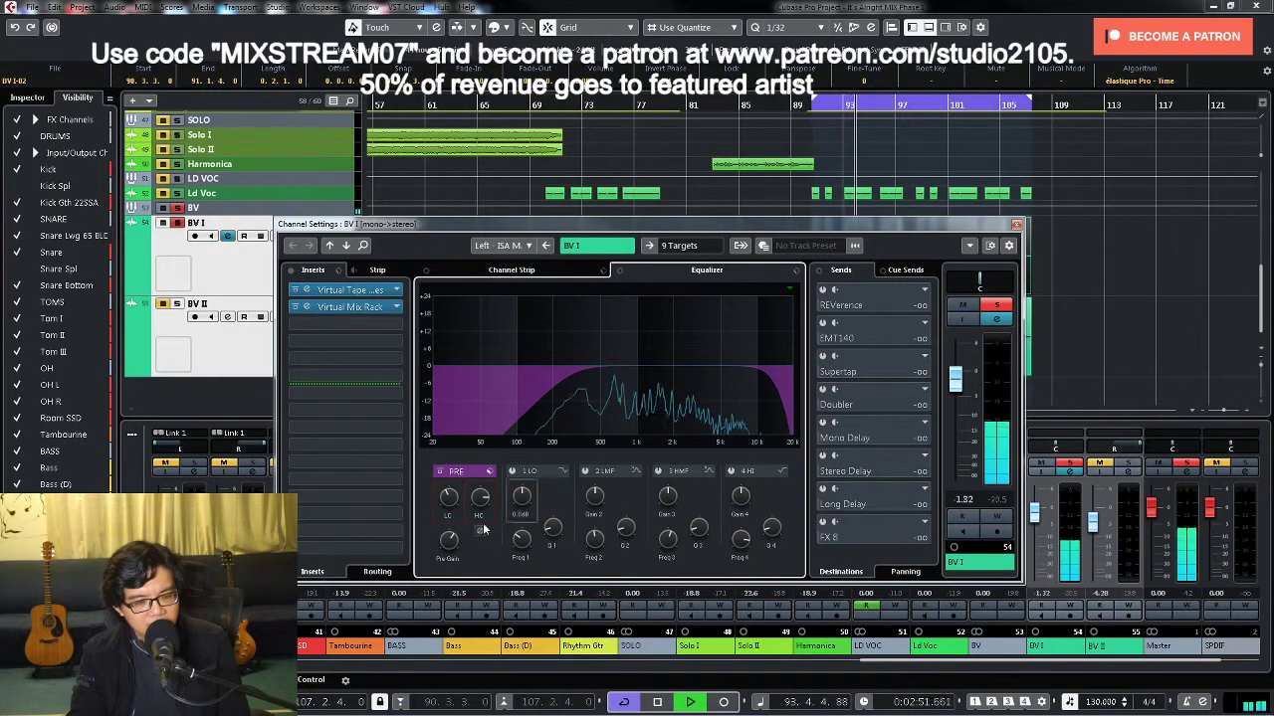
Step: Enable BV I's 2 LMF band, sweep it with a boost to about 956 Hz, and turn it into a narrow cut with Q 12.0
{"action": "left_click", "coordinate": [585, 470]}
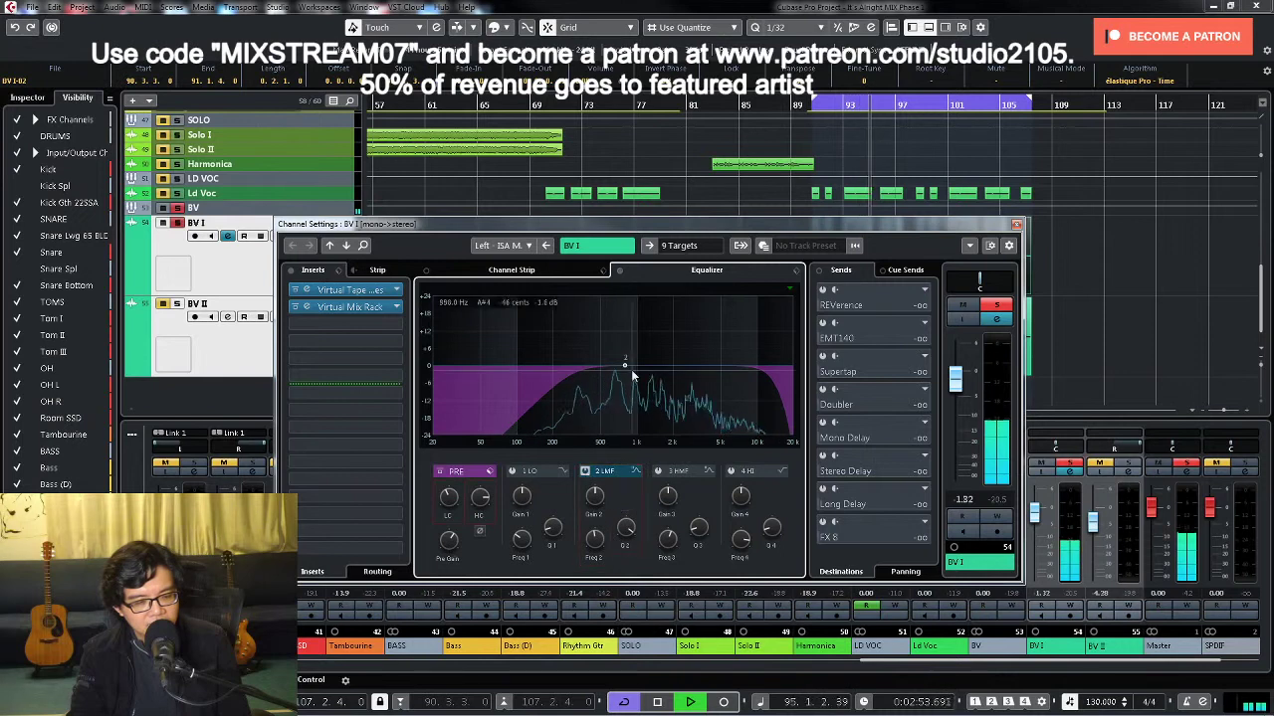
{"action": "left_click_drag", "start_coordinate": [625, 366], "coordinate": [634, 314]}
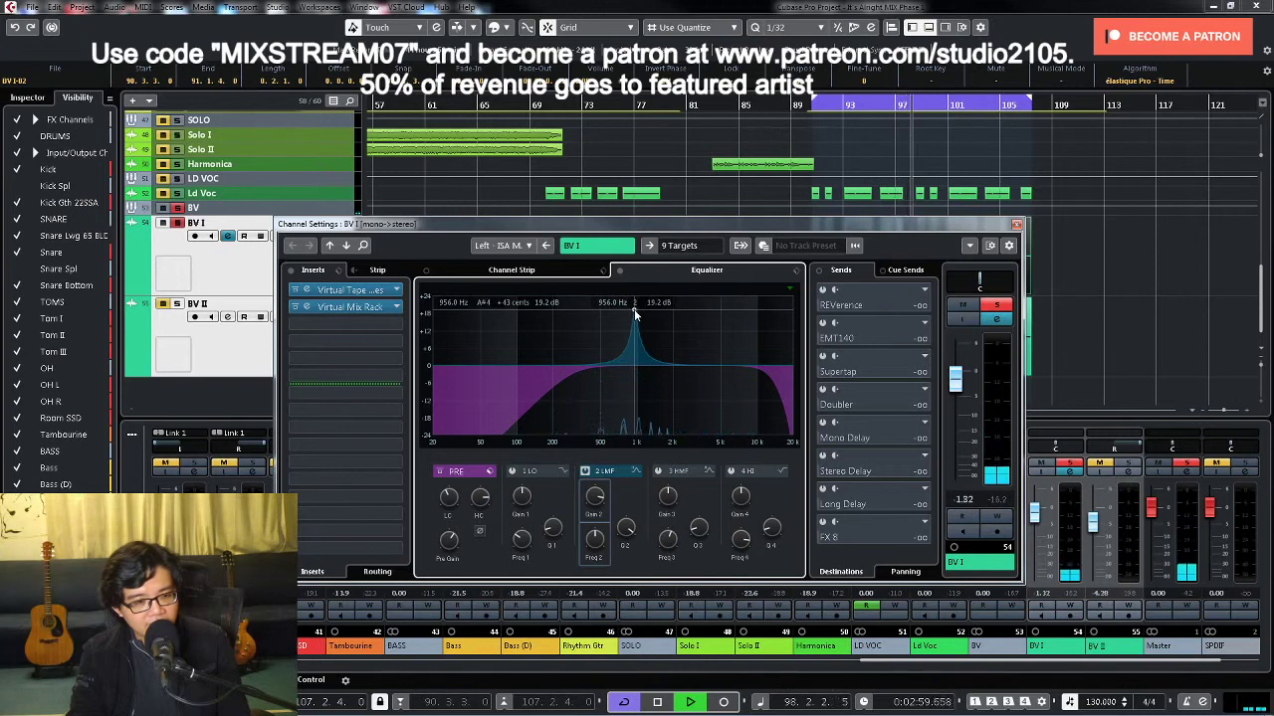
{"action": "left_click_drag", "start_coordinate": [594, 495], "coordinate": [597, 559]}
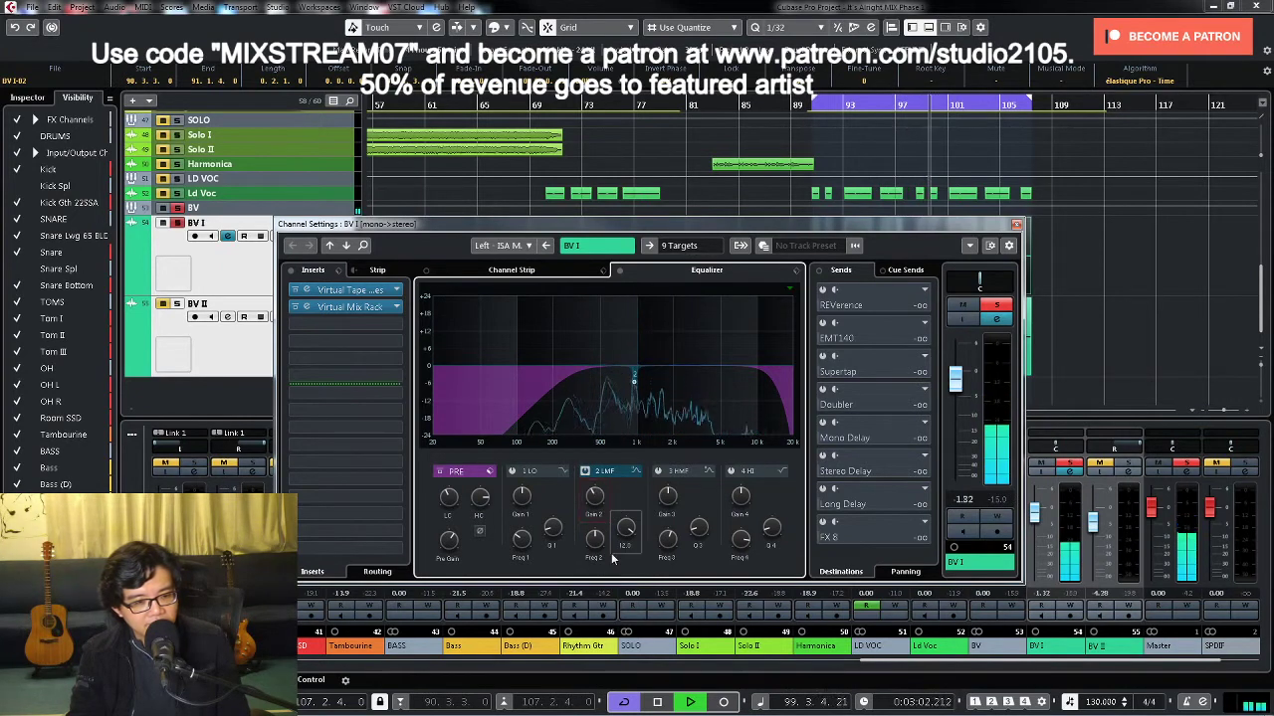
Step: Enable BV I's 3 HMF band, sweep it with a boost to about 3.7 kHz, and turn it into a slight narrow cut
{"action": "left_click", "coordinate": [658, 471]}
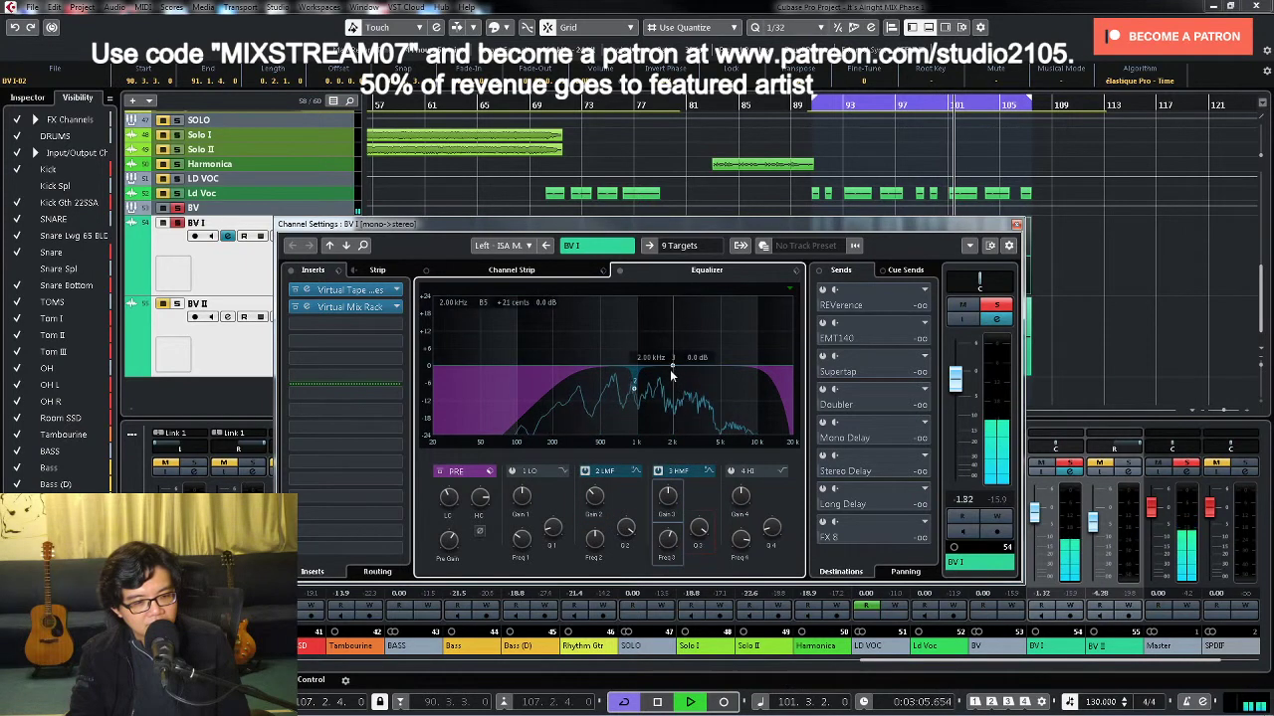
{"action": "left_click_drag", "start_coordinate": [669, 369], "coordinate": [705, 314]}
{"action": "key", "text": "space"}
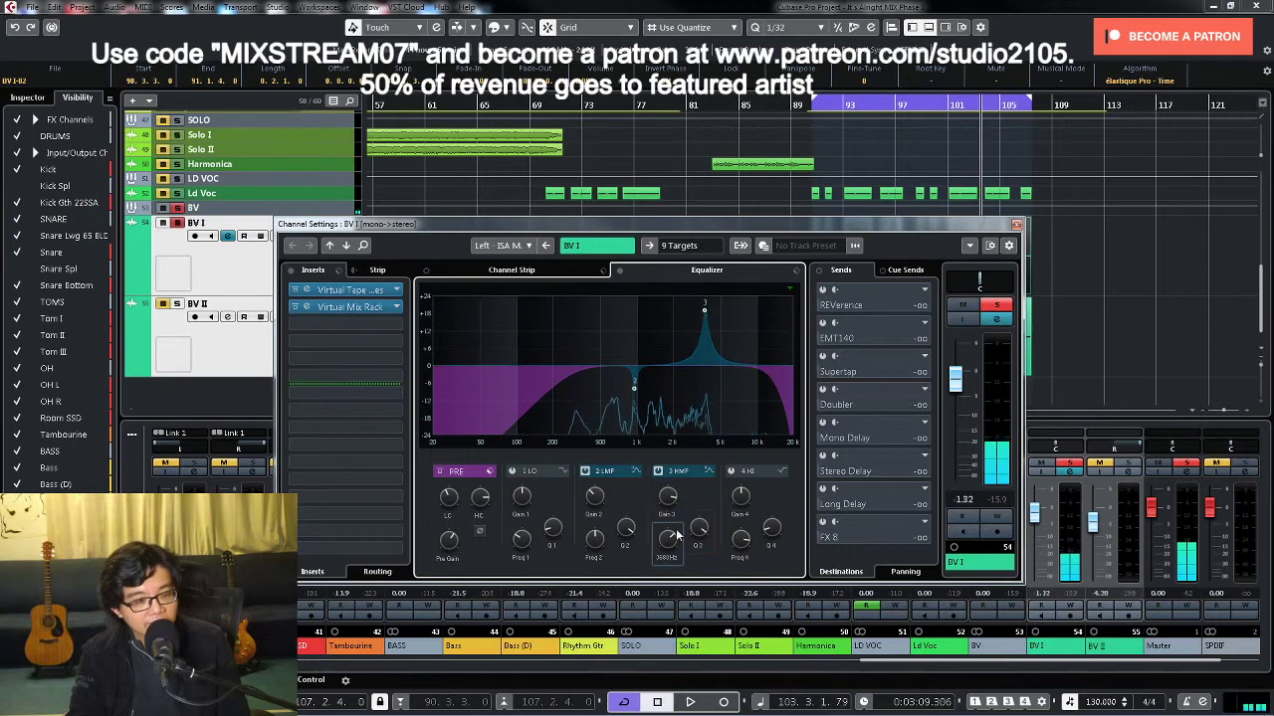
{"action": "left_click_drag", "start_coordinate": [668, 498], "coordinate": [674, 562]}
{"action": "key", "text": "space"}
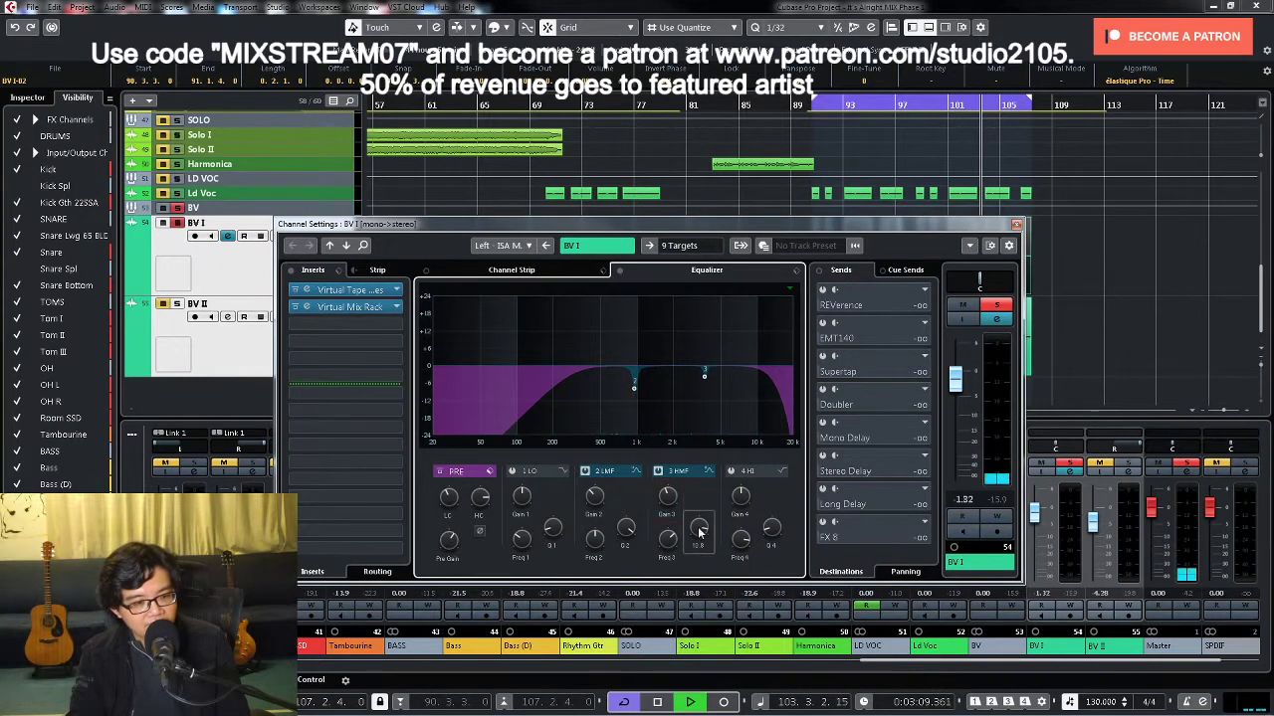
Step: Copy BV I's channel settings to BV II, pan the two soloed tracks left and right, and play them from the loop start
{"action": "left_click", "coordinate": [1015, 226]}
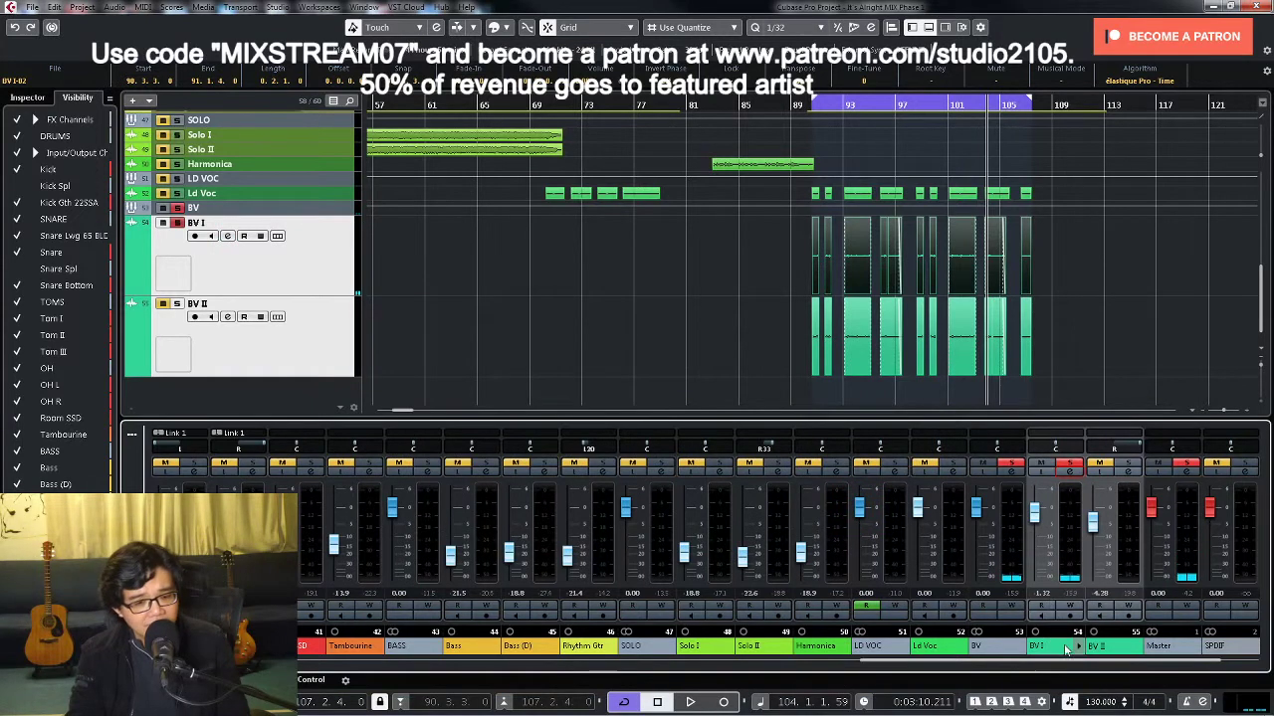
{"action": "left_click", "coordinate": [1114, 651], "text": "ctrl"}
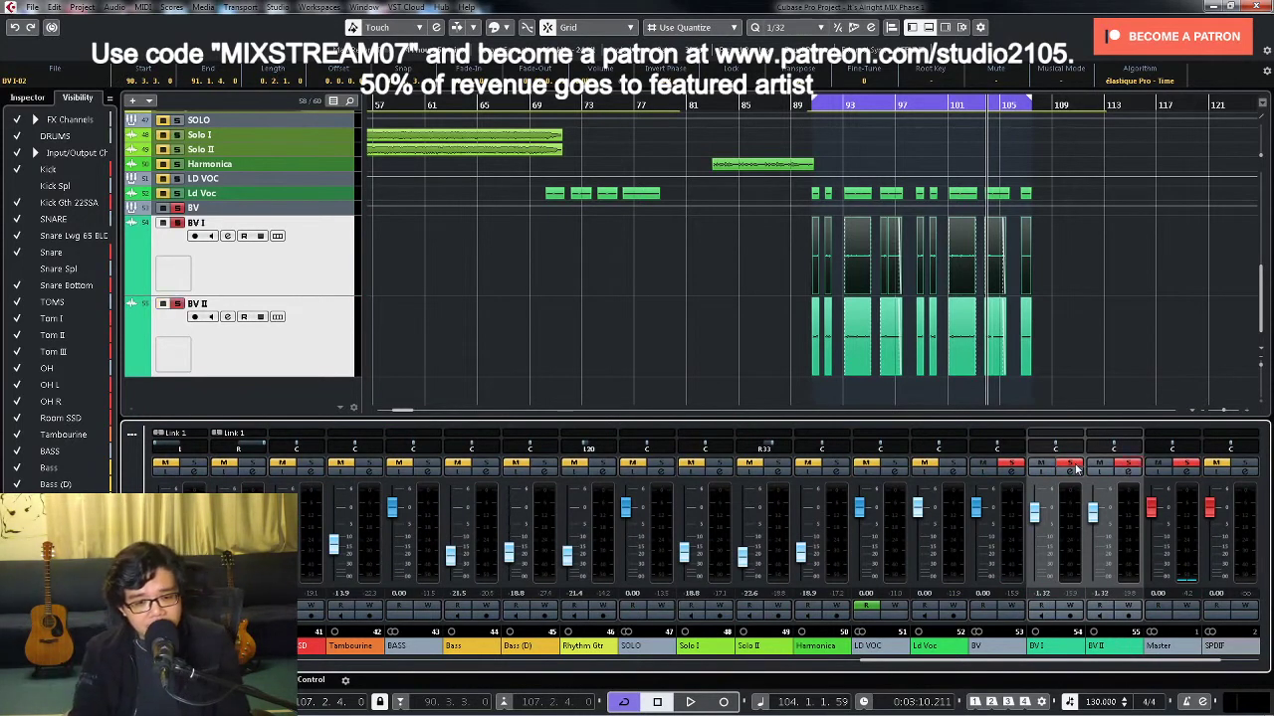
{"action": "left_click", "coordinate": [1125, 467]}
{"action": "left_click", "coordinate": [1124, 467]}
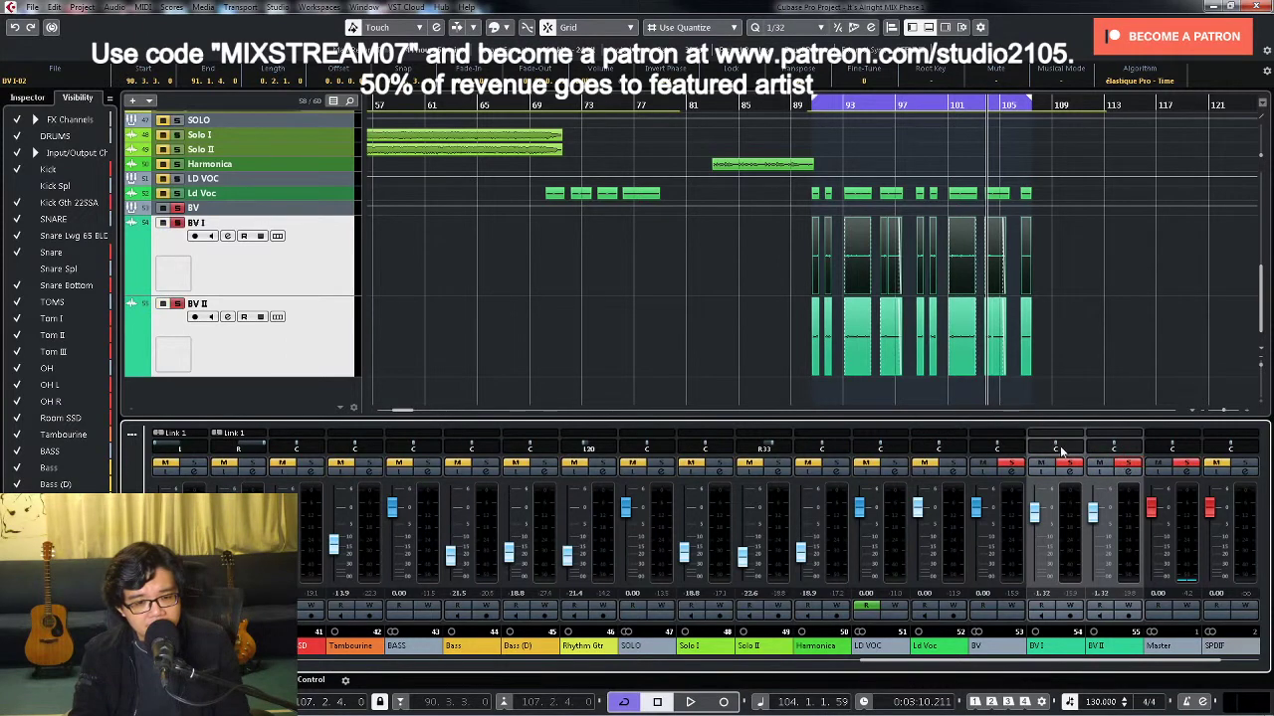
{"action": "left_click", "coordinate": [806, 103]}
{"action": "key", "text": "space"}
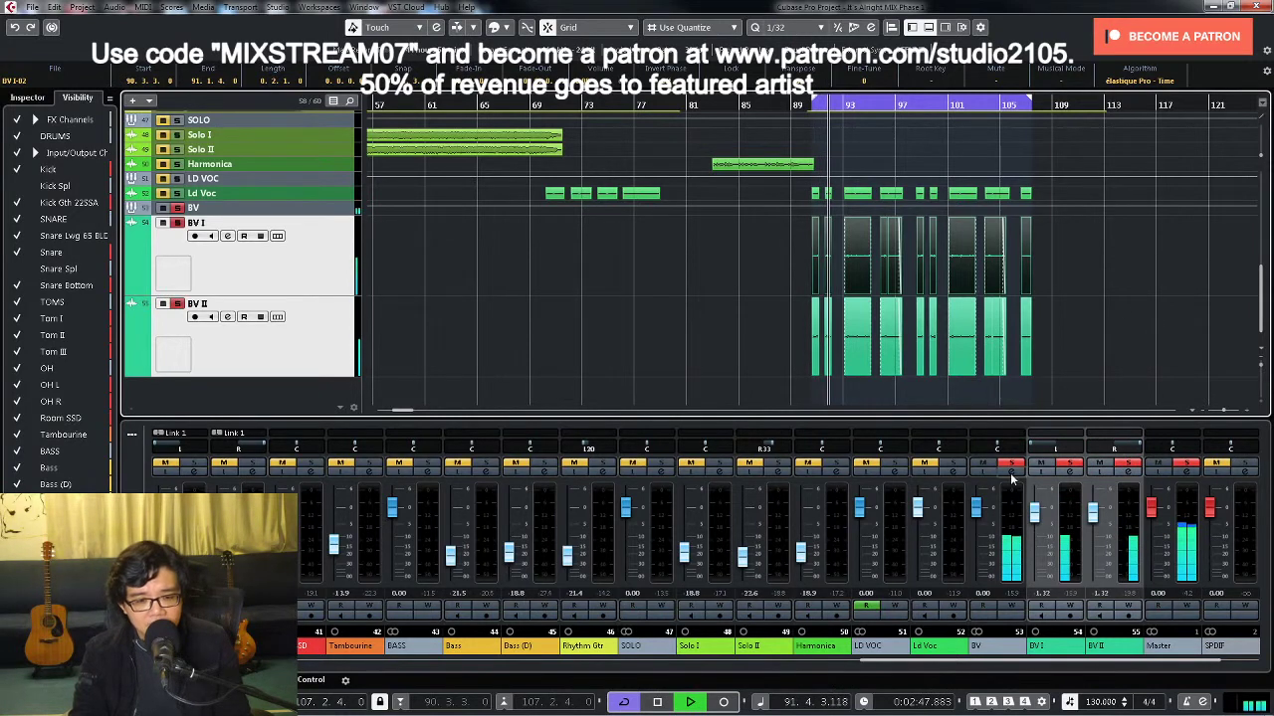
Step: Stop playback and load the GRP Choir insert preset on the BV group channel
{"action": "left_click", "coordinate": [1011, 476]}
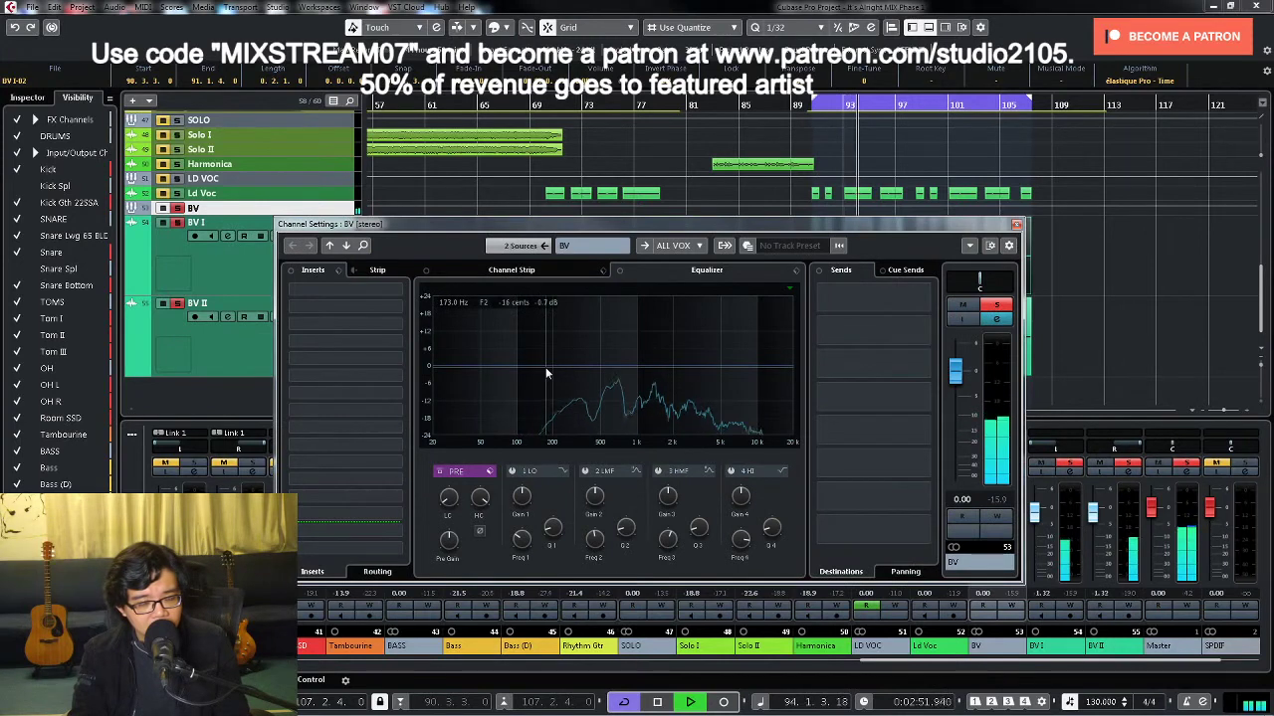
{"action": "key", "text": "space"}
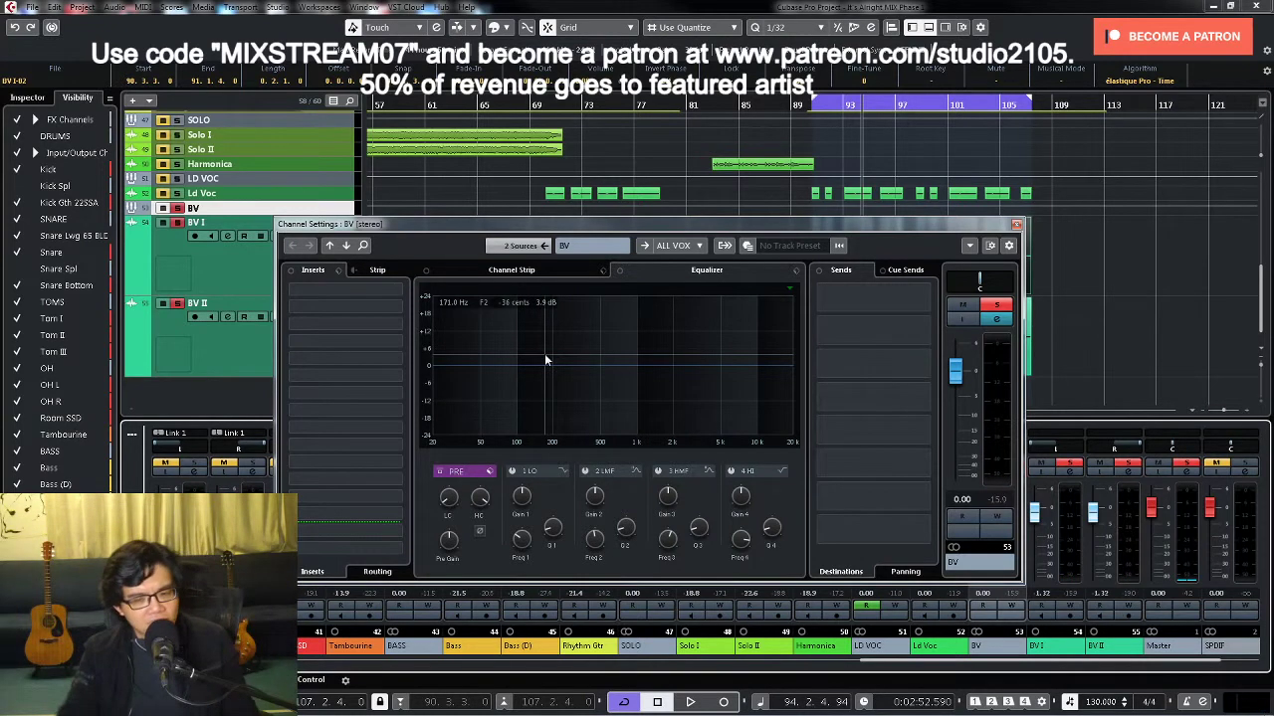
{"action": "left_click", "coordinate": [338, 271]}
{"action": "left_click", "coordinate": [349, 288]}
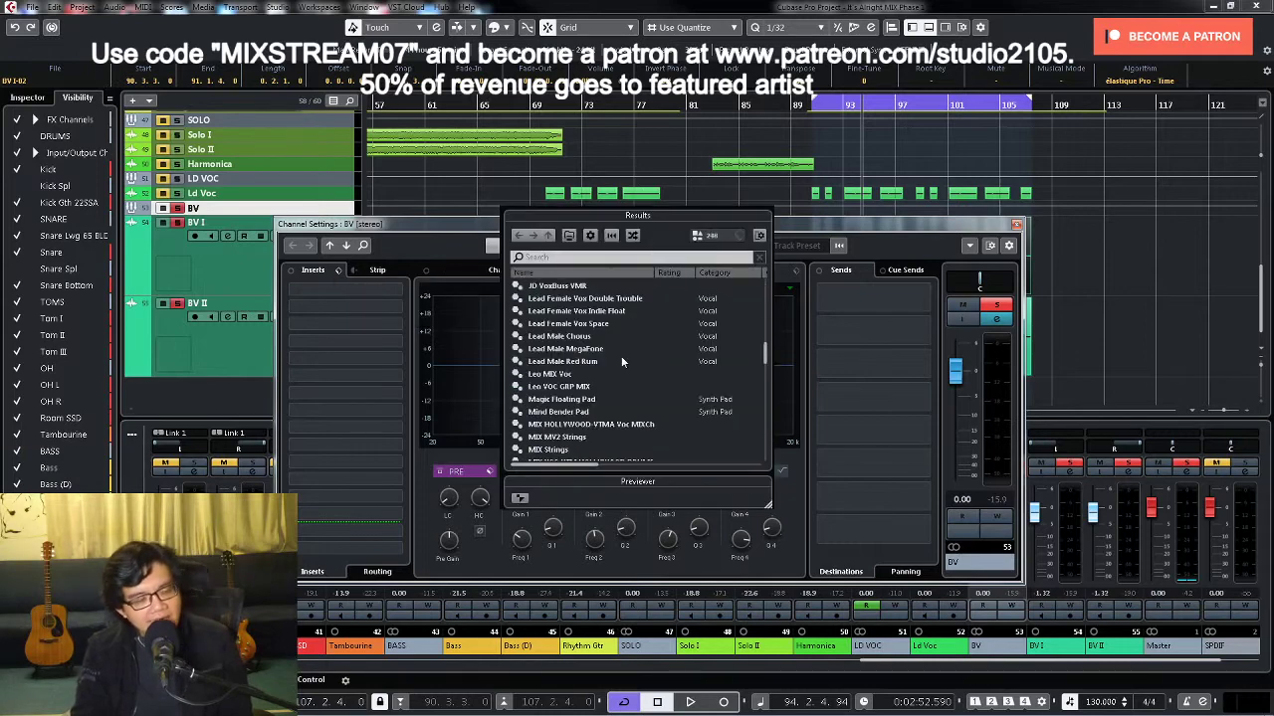
{"action": "scroll", "coordinate": [618, 362], "scroll_direction": "up", "scroll_amount": 15}
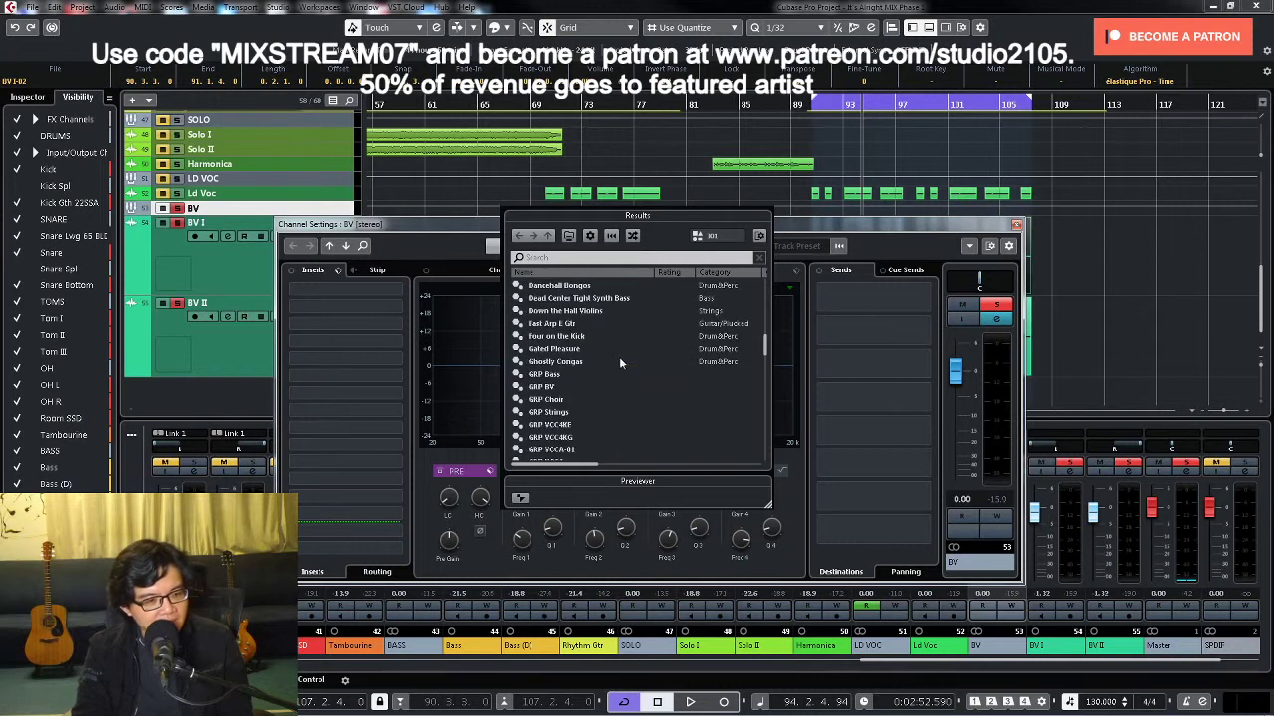
{"action": "double_click", "coordinate": [546, 402]}
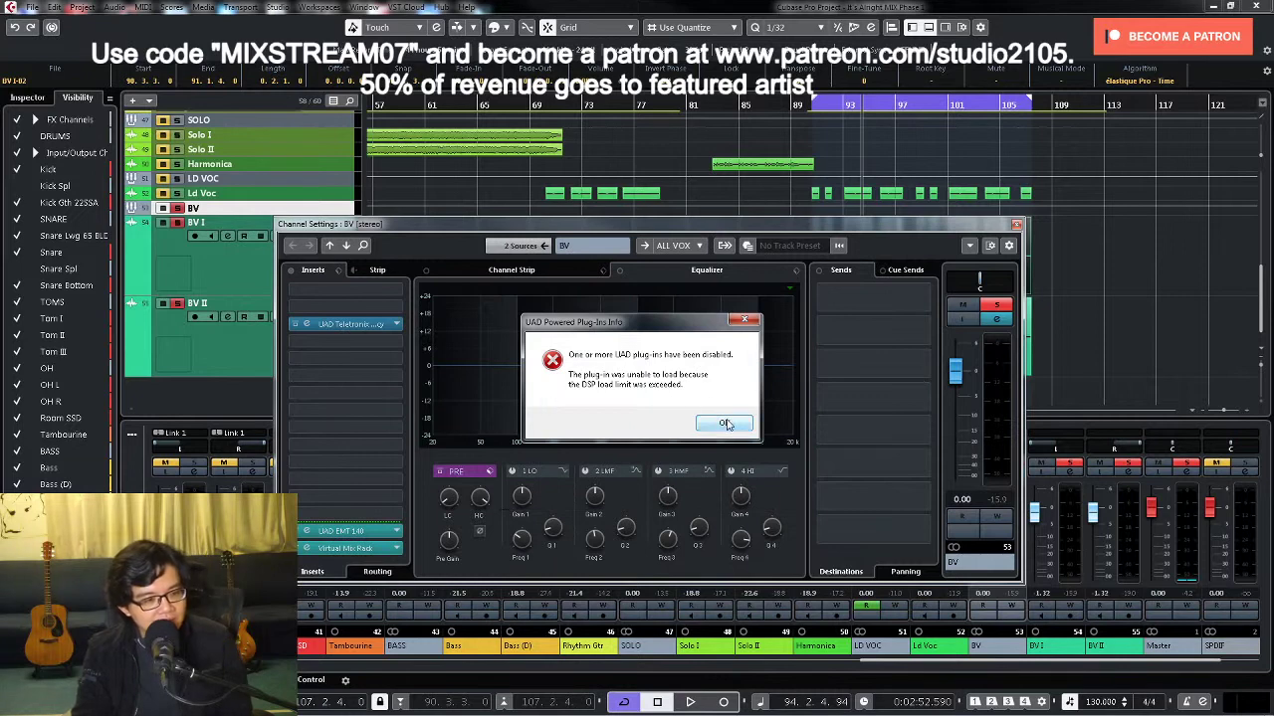
{"action": "left_click", "coordinate": [727, 424]}
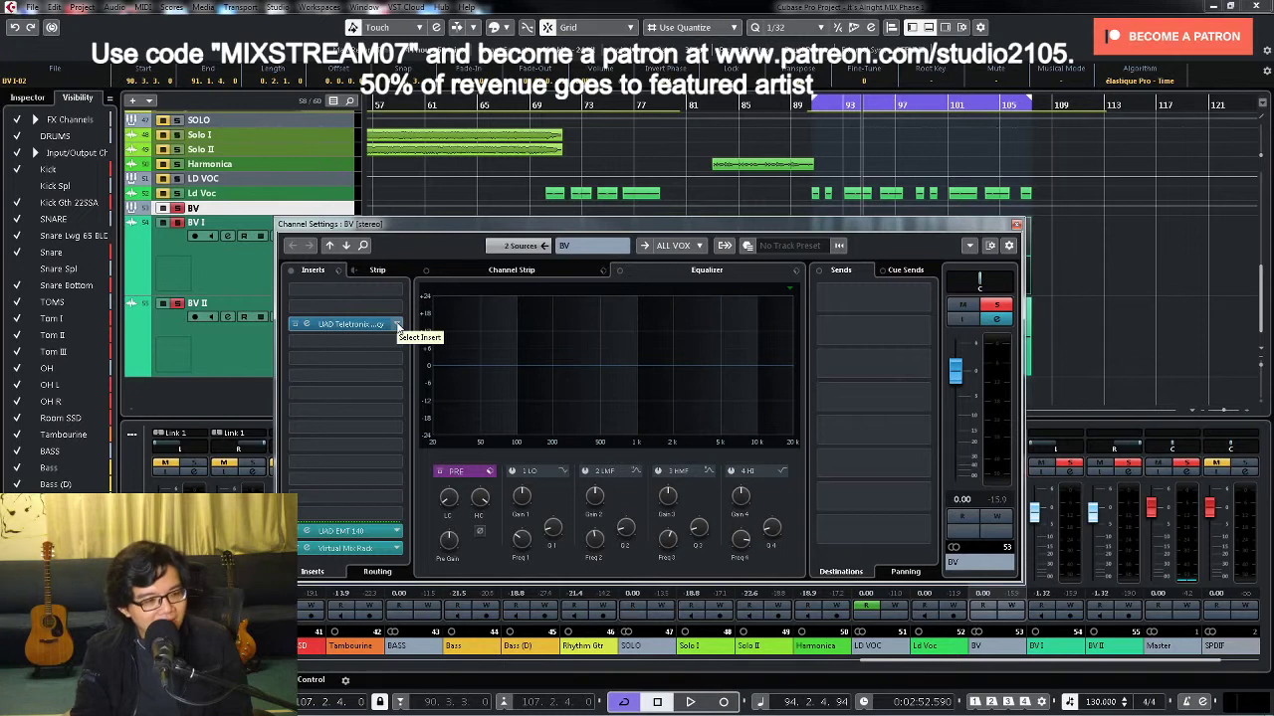
Step: Replace the BV group's UAD EMT 140 insert with Plugin Alliance bx_rooMS, using the Hall reverb type and a fully dry mix
{"action": "left_click", "coordinate": [366, 325]}
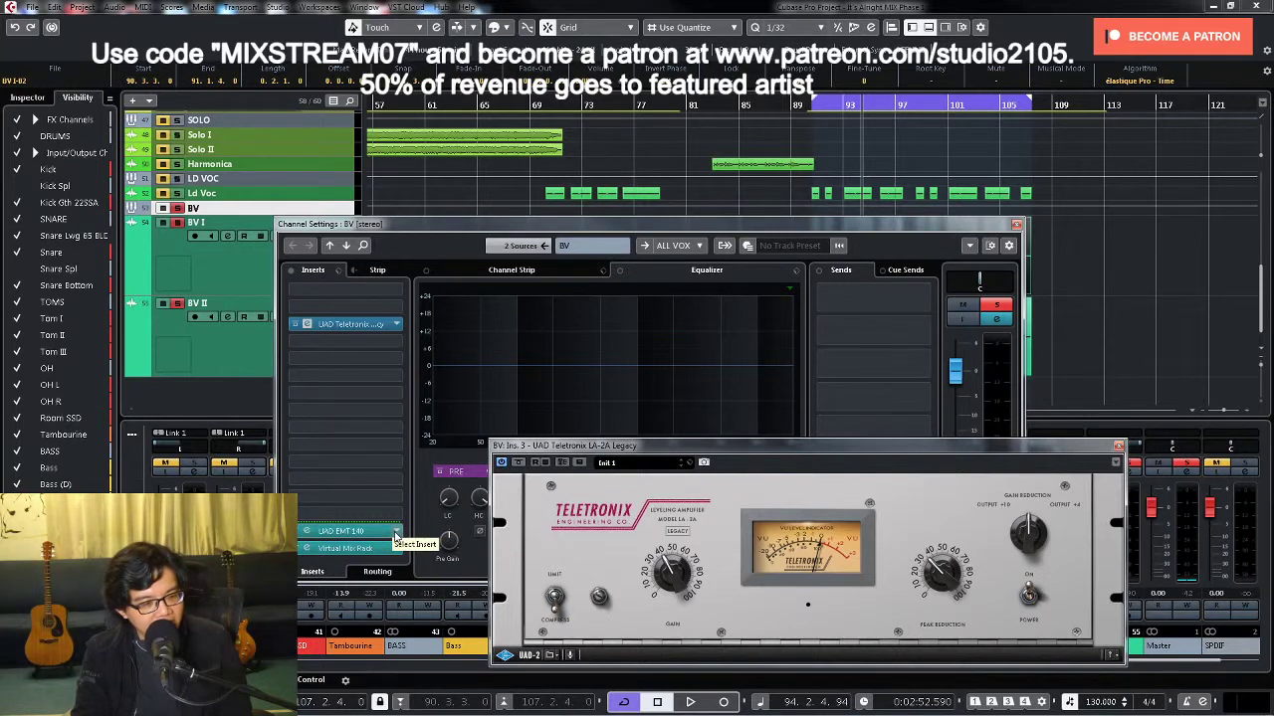
{"action": "double_click", "coordinate": [395, 535]}
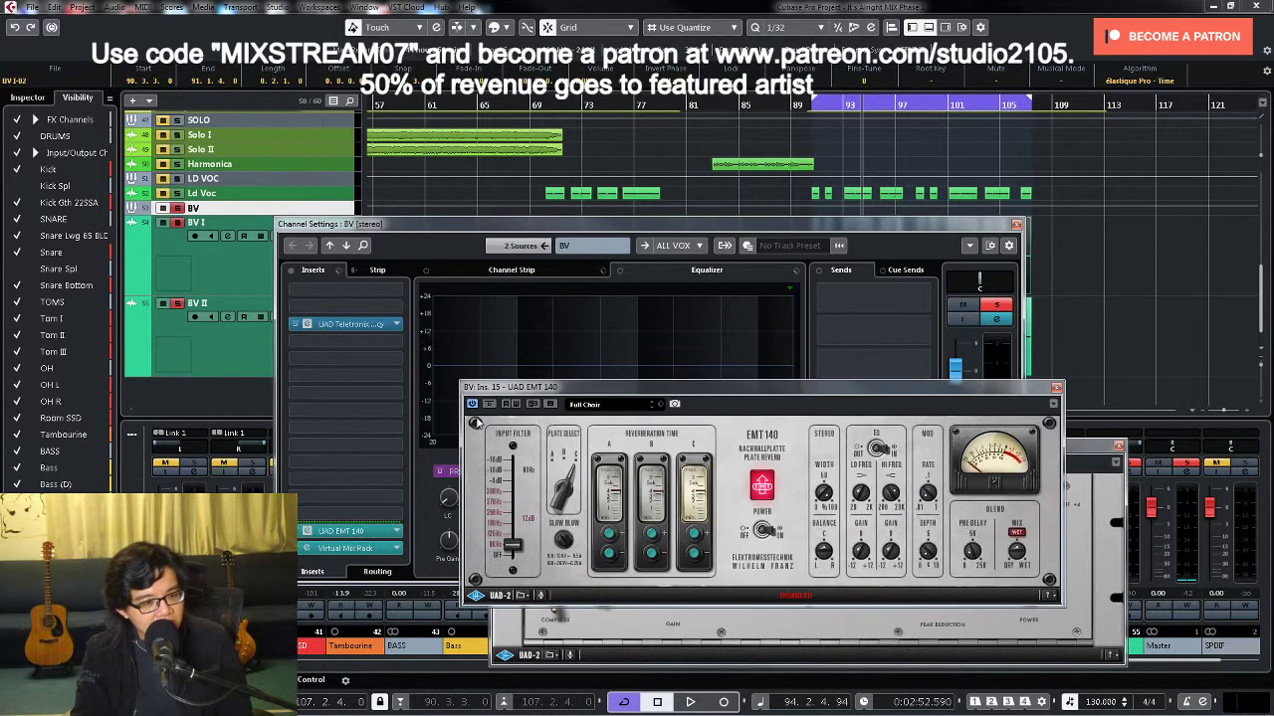
{"action": "left_click", "coordinate": [1055, 388]}
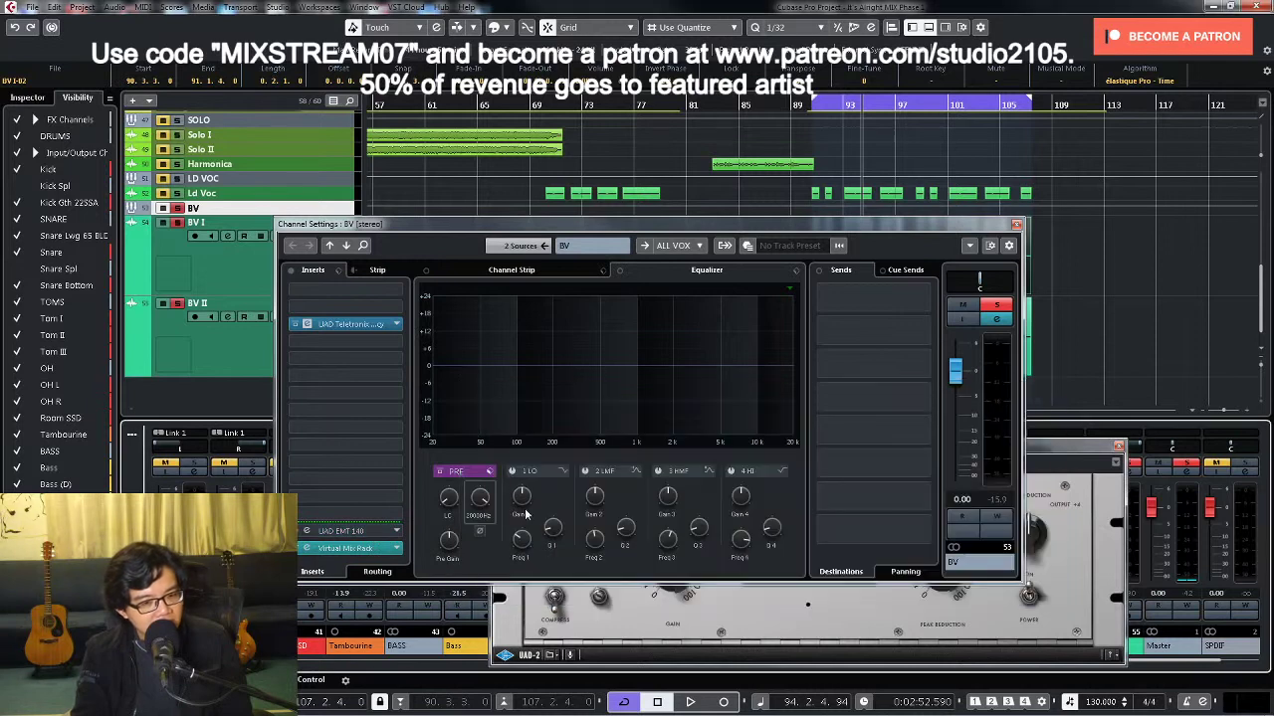
{"action": "left_click", "coordinate": [394, 534]}
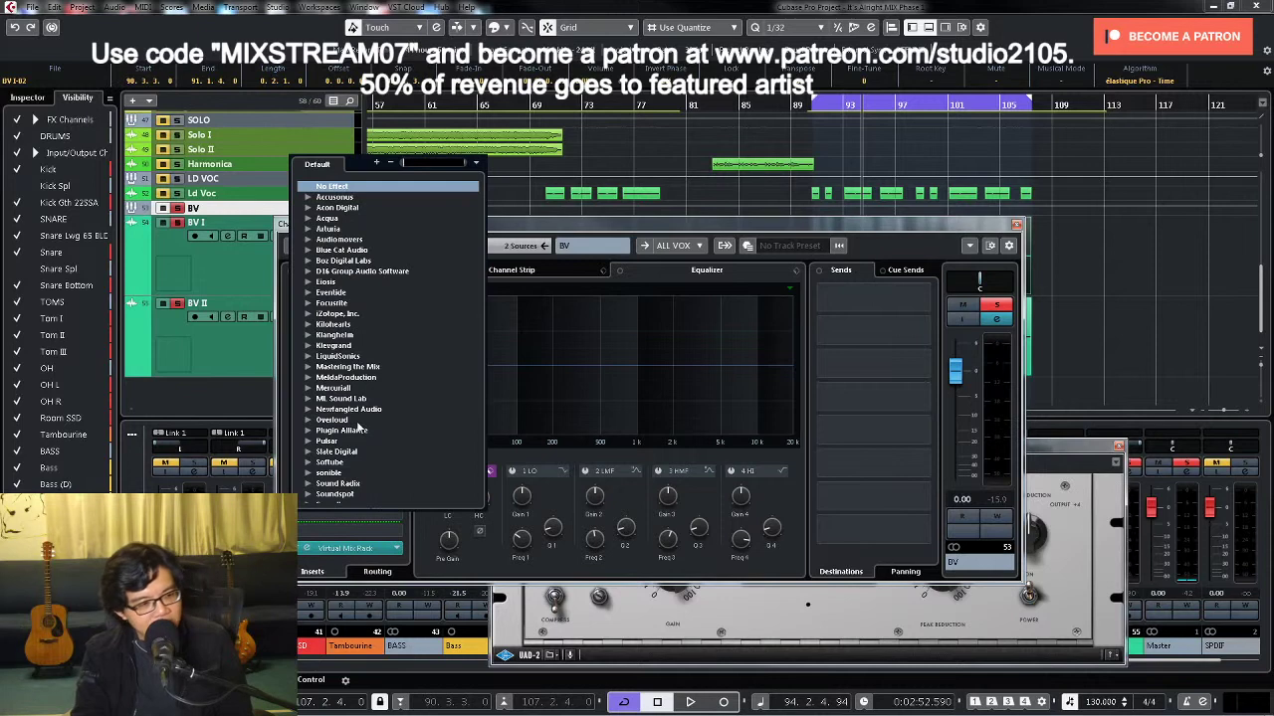
{"action": "scroll", "coordinate": [343, 401], "scroll_direction": "down", "scroll_amount": 5}
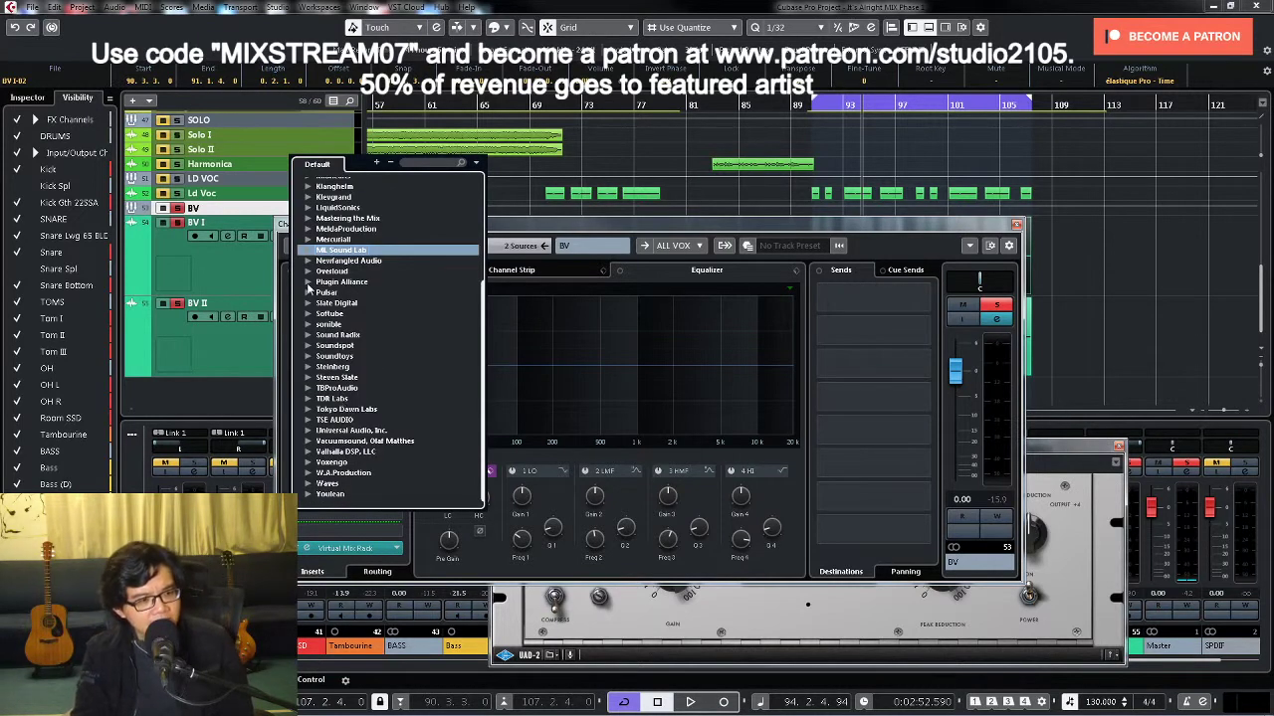
{"action": "left_click", "coordinate": [308, 284]}
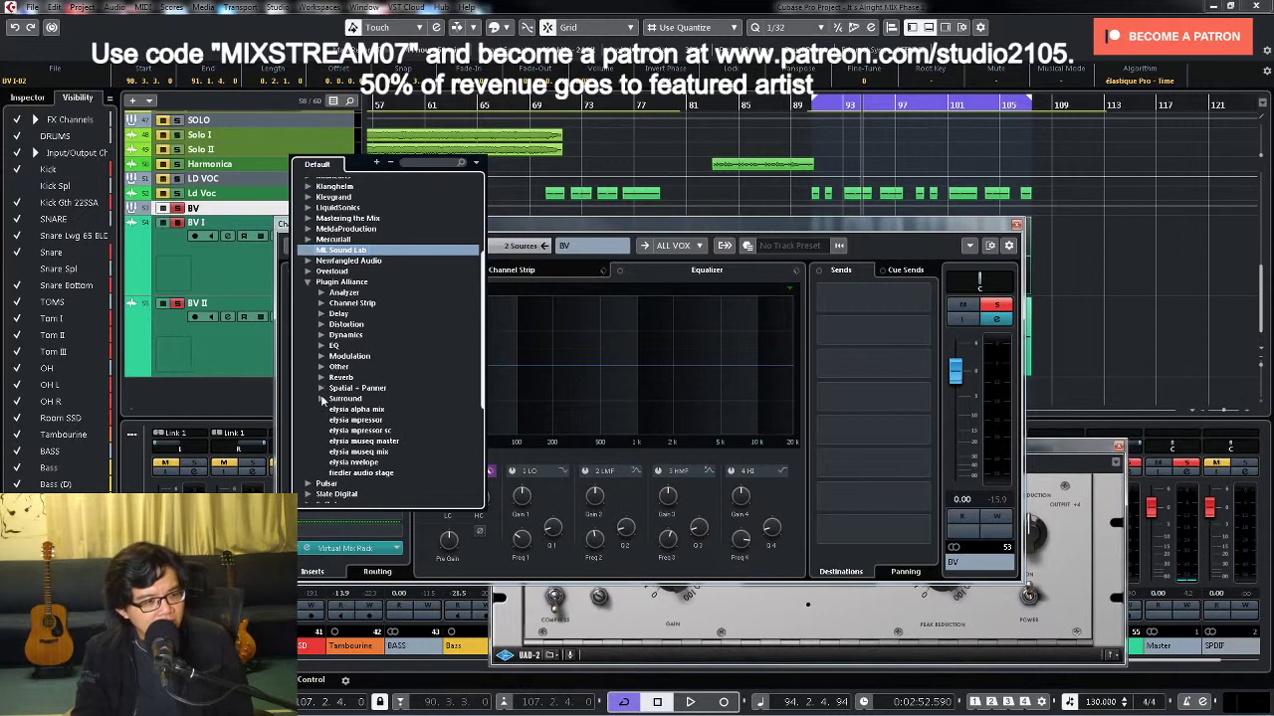
{"action": "left_click", "coordinate": [396, 401]}
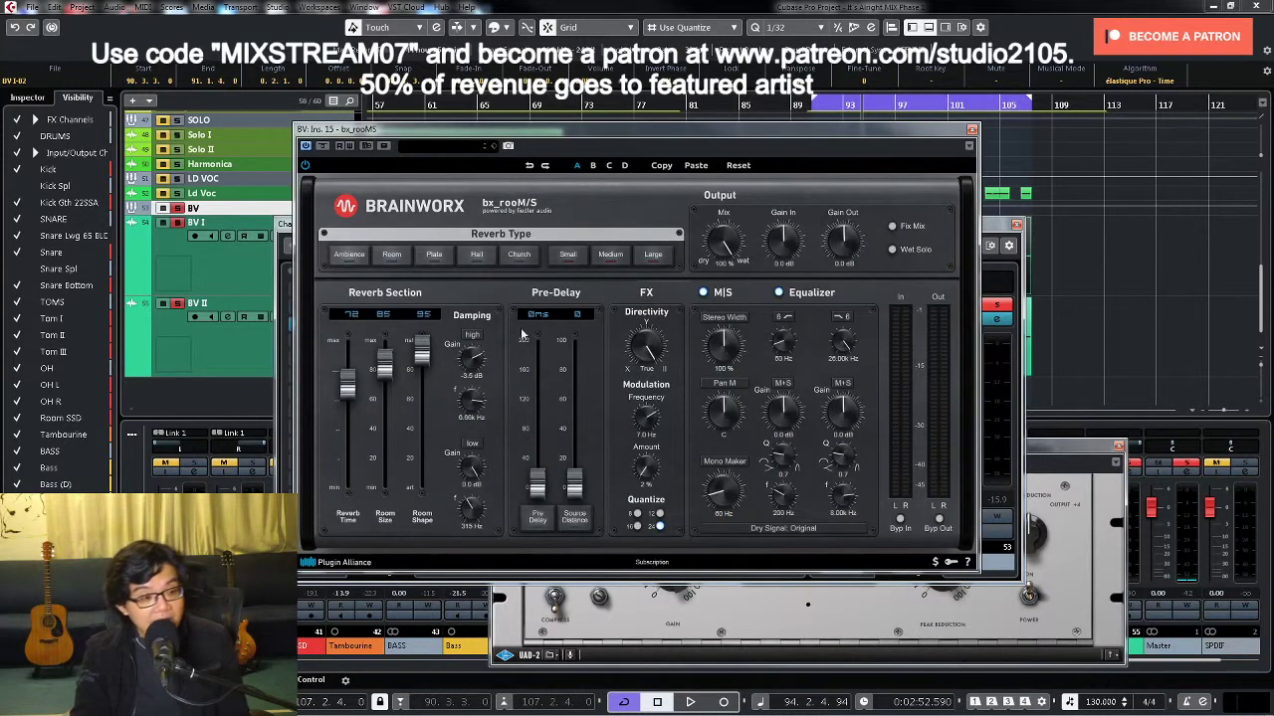
{"action": "left_click", "coordinate": [481, 258]}
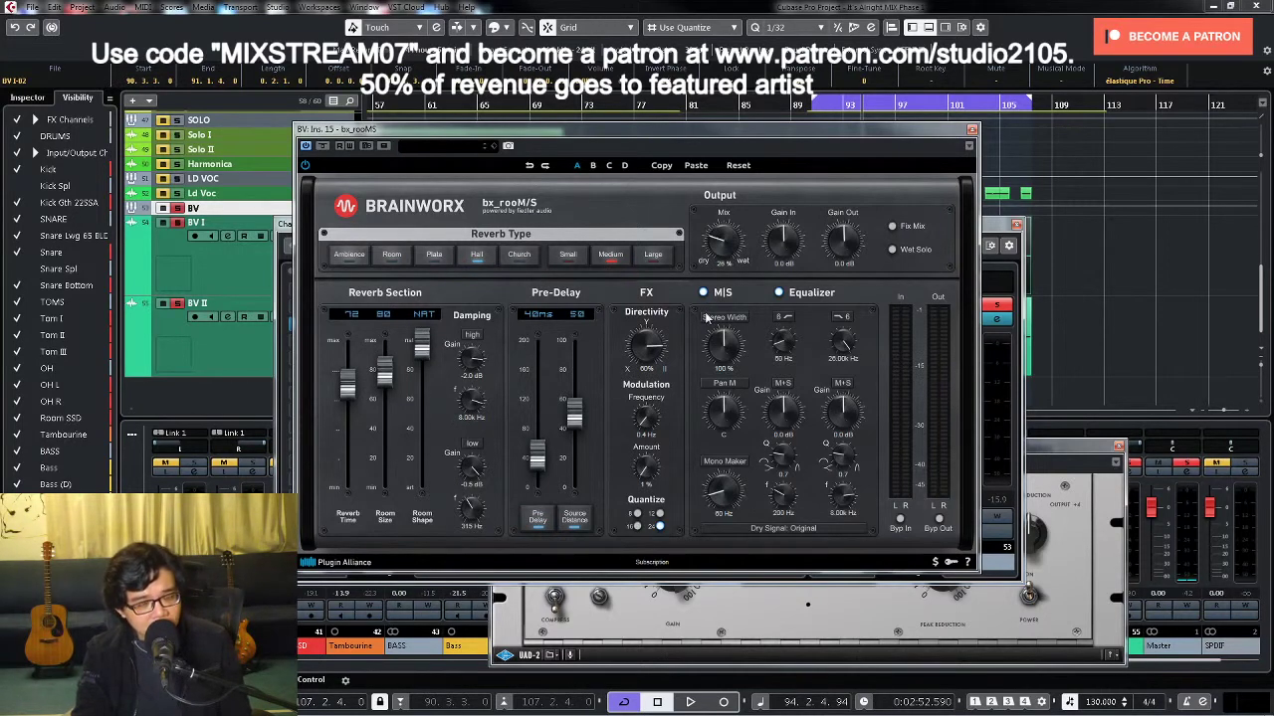
Step: Raise the peak reduction of the BV group's LA-2A during playback and close the bx_rooMS window
{"action": "left_click", "coordinate": [825, 615]}
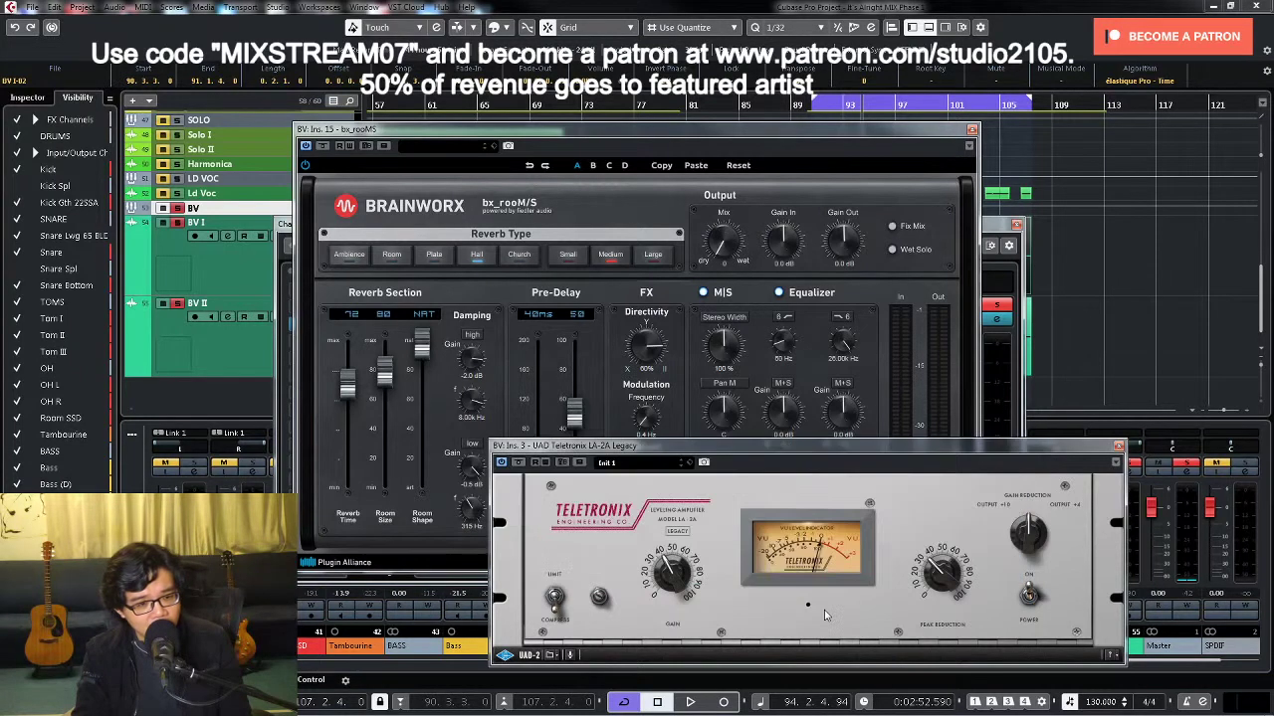
{"action": "key", "text": "space"}
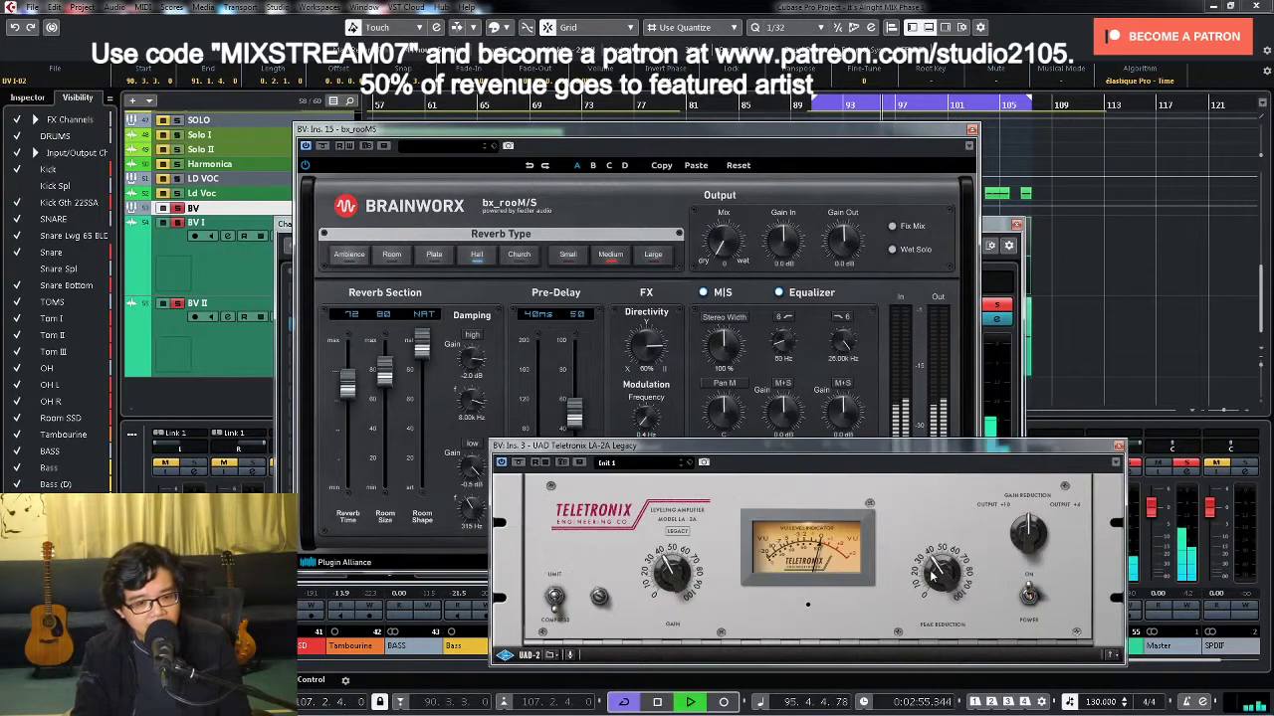
{"action": "left_click", "coordinate": [971, 130]}
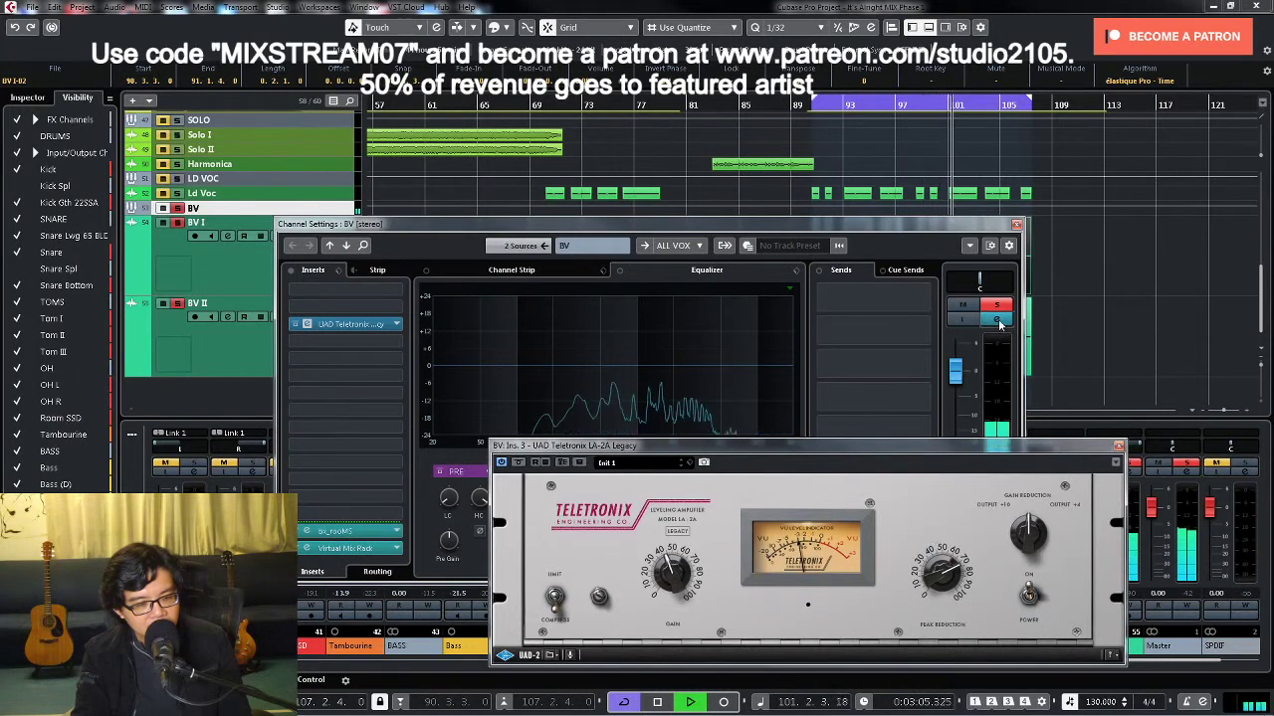
Step: Set bx_rooMS's mix to 55% and reverb time to 60, comparing the BV group in the full mix and in solo
{"action": "key", "text": "s"}
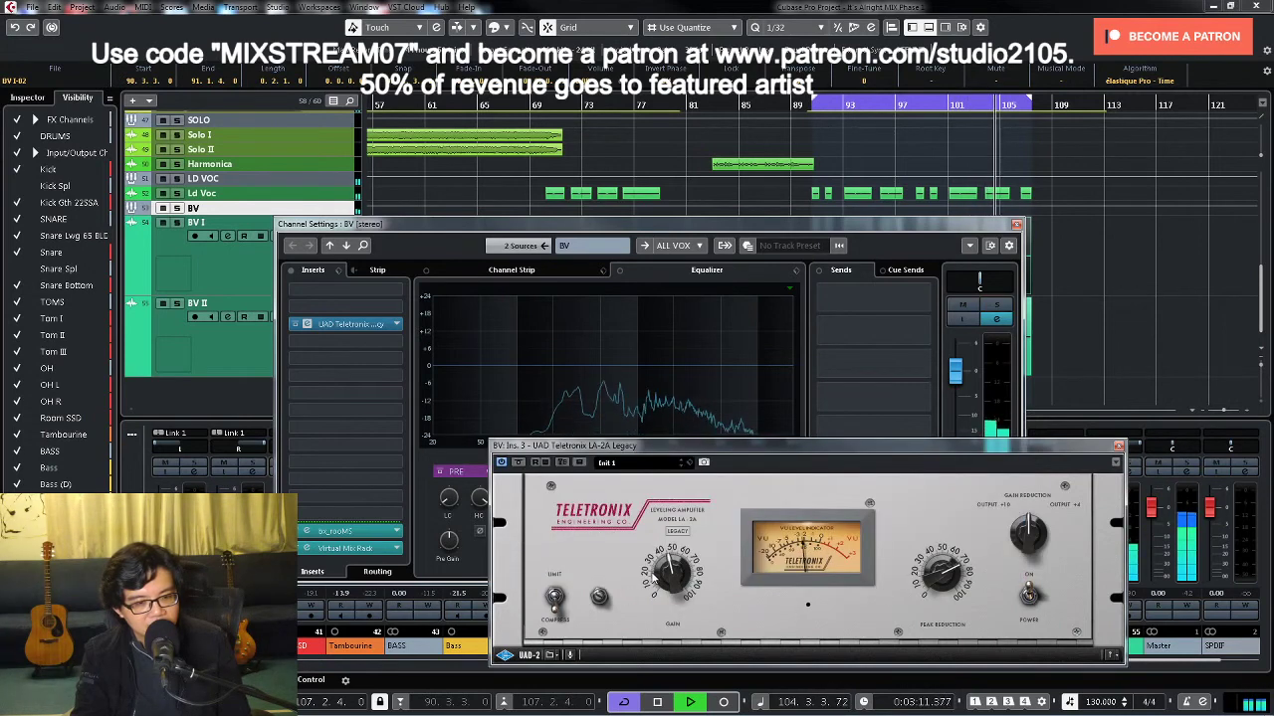
{"action": "left_click", "coordinate": [343, 532]}
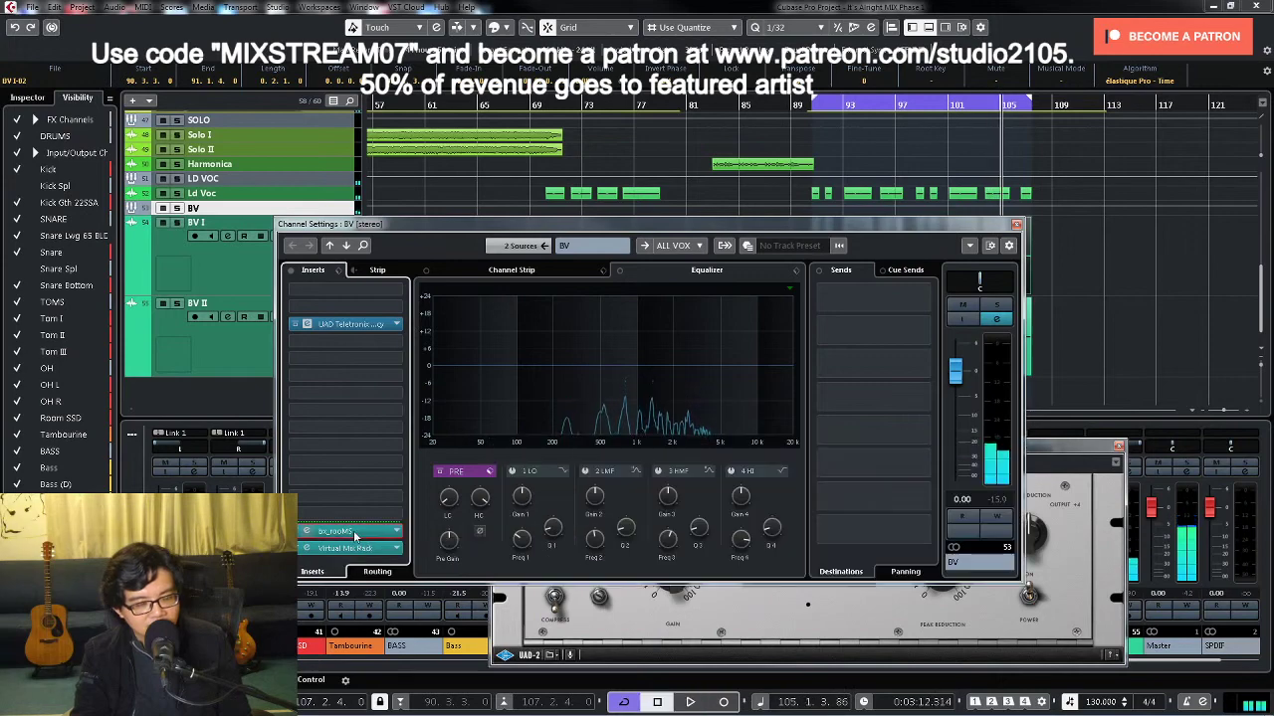
{"action": "key", "text": "space"}
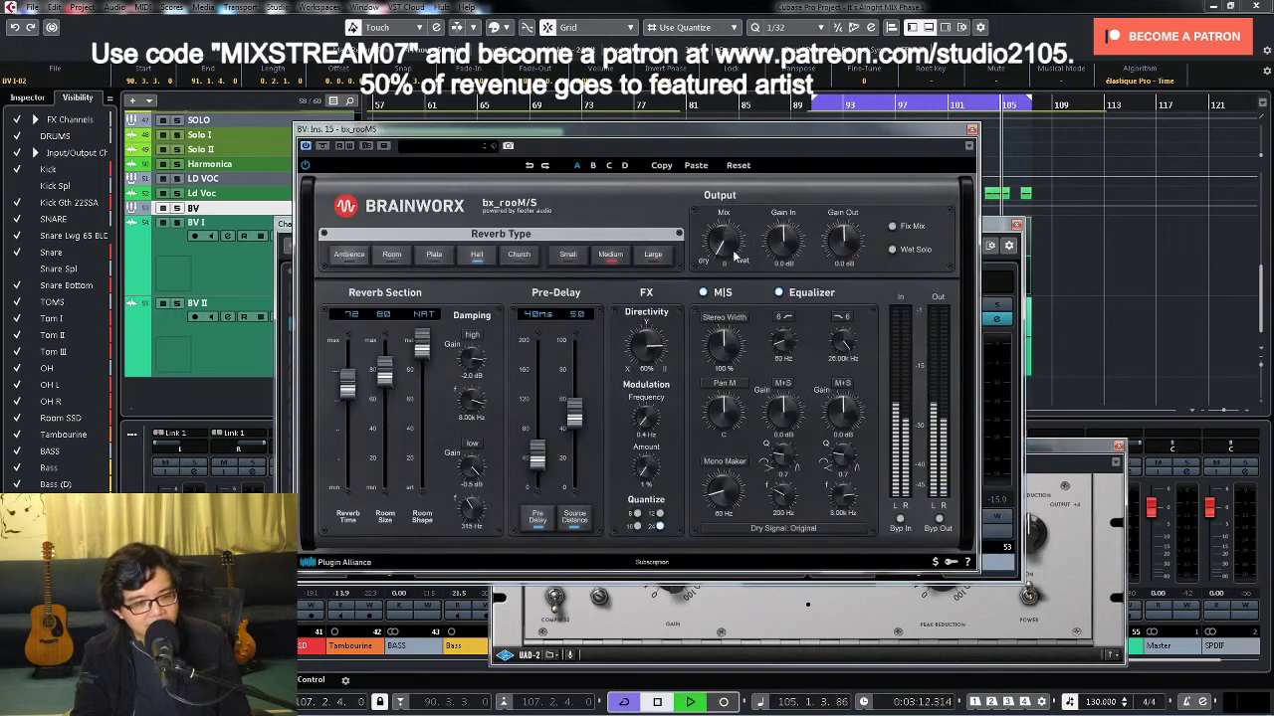
{"action": "left_click_drag", "start_coordinate": [726, 236], "coordinate": [722, 212]}
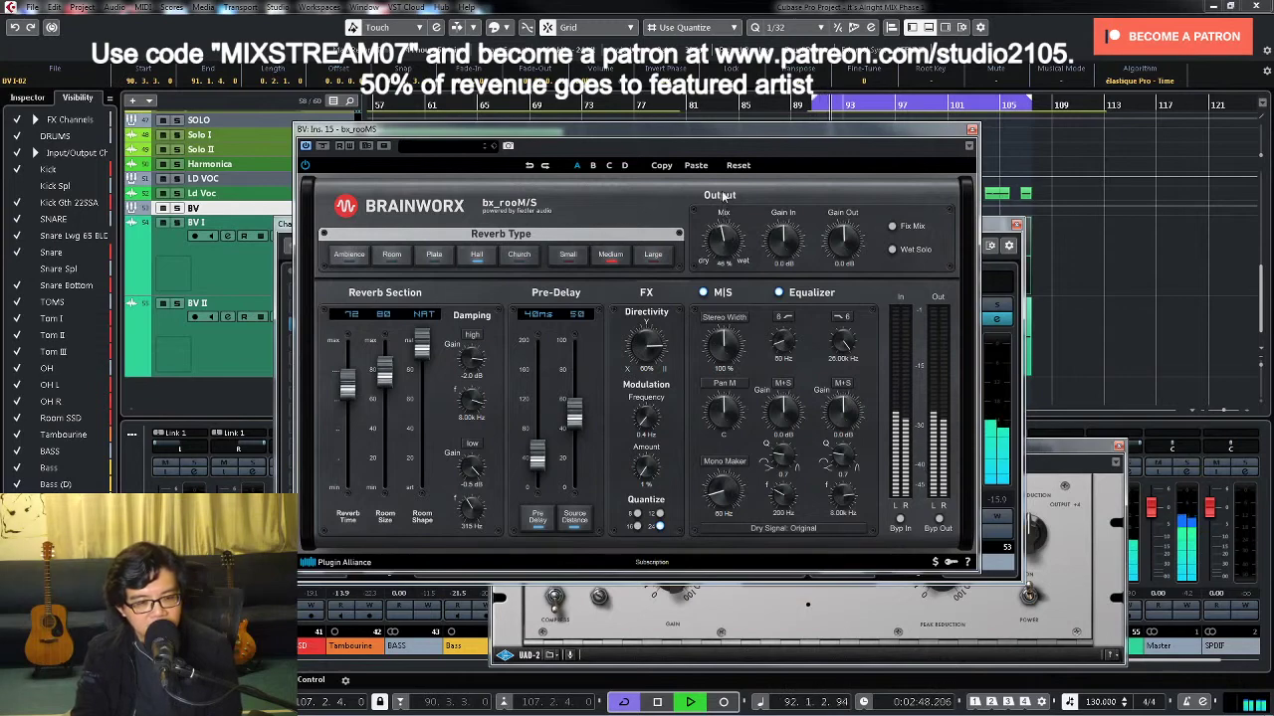
{"action": "left_click", "coordinate": [1003, 314]}
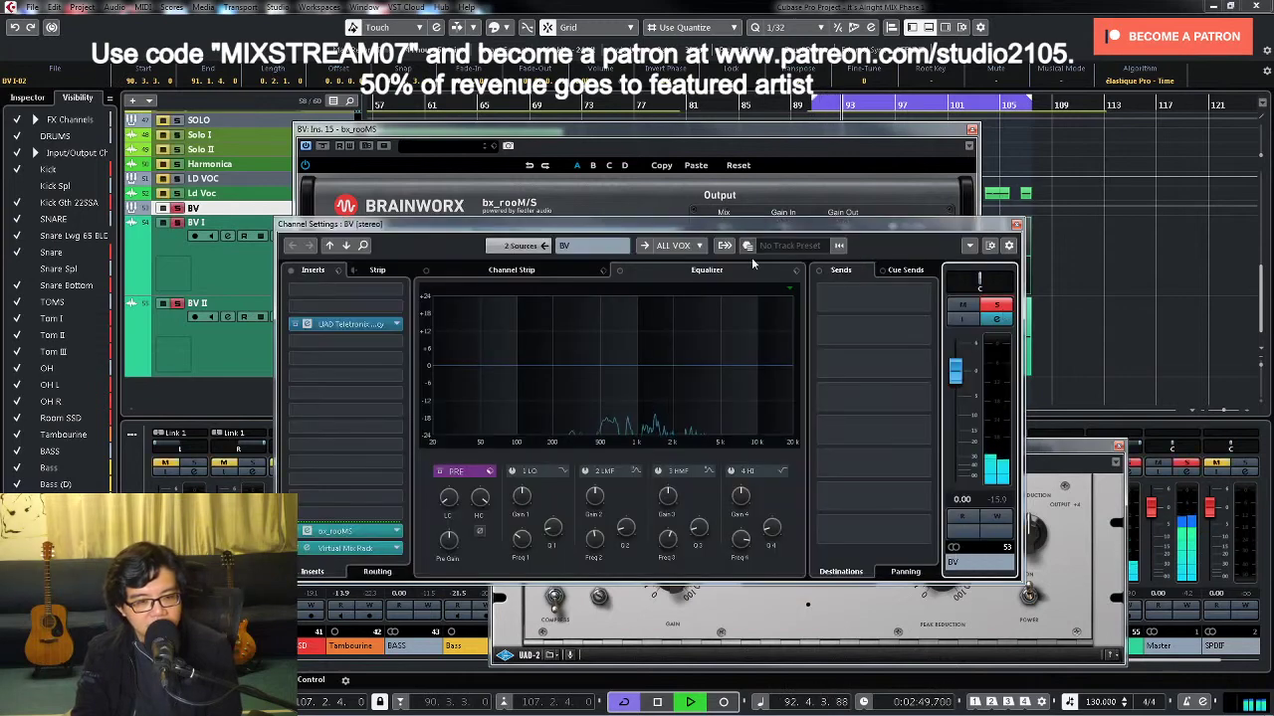
{"action": "left_click", "coordinate": [732, 146]}
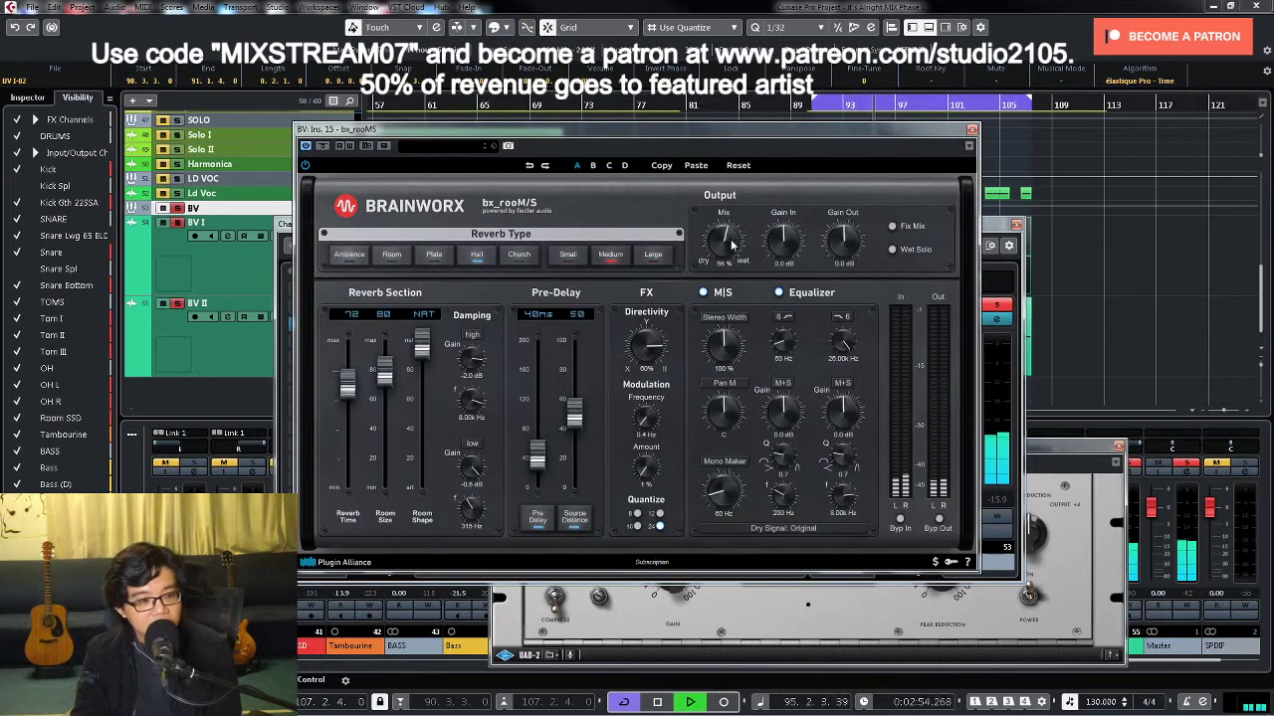
{"action": "left_click_drag", "start_coordinate": [347, 384], "coordinate": [348, 402]}
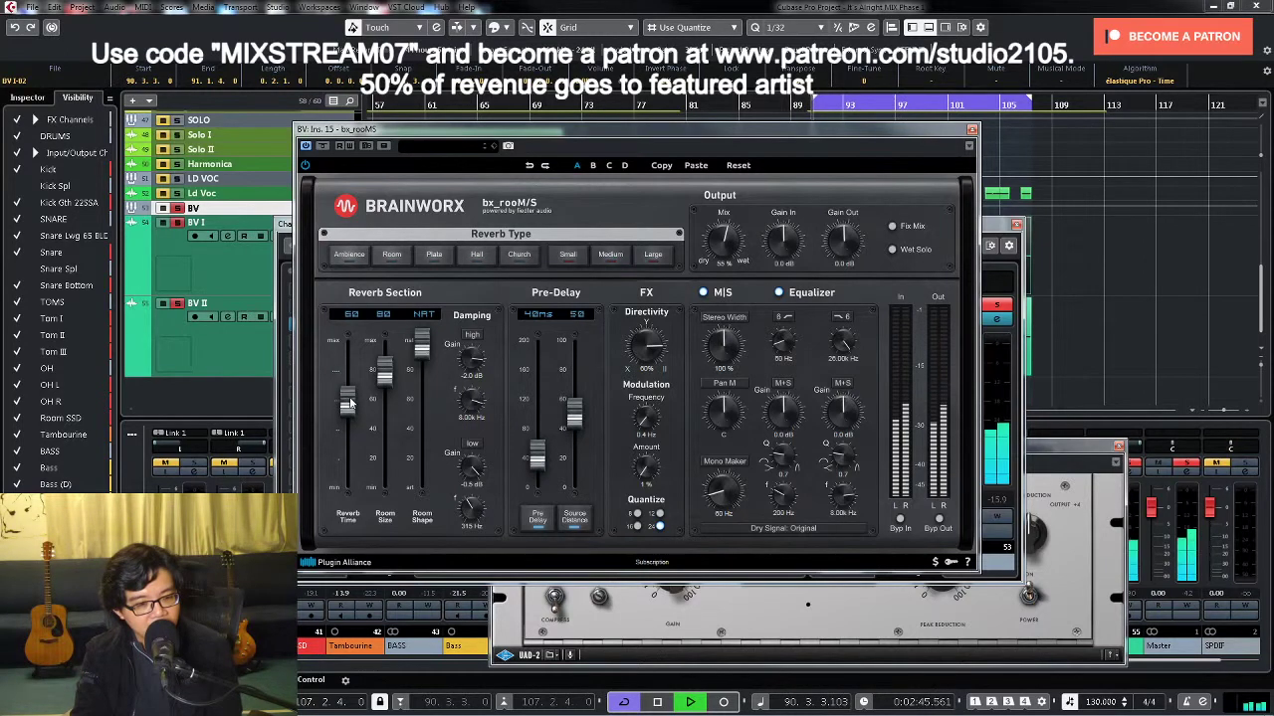
Step: Unsolo the BV group to hear it in the full mix, and close its channel and plug-in windows
{"action": "left_click", "coordinate": [995, 306]}
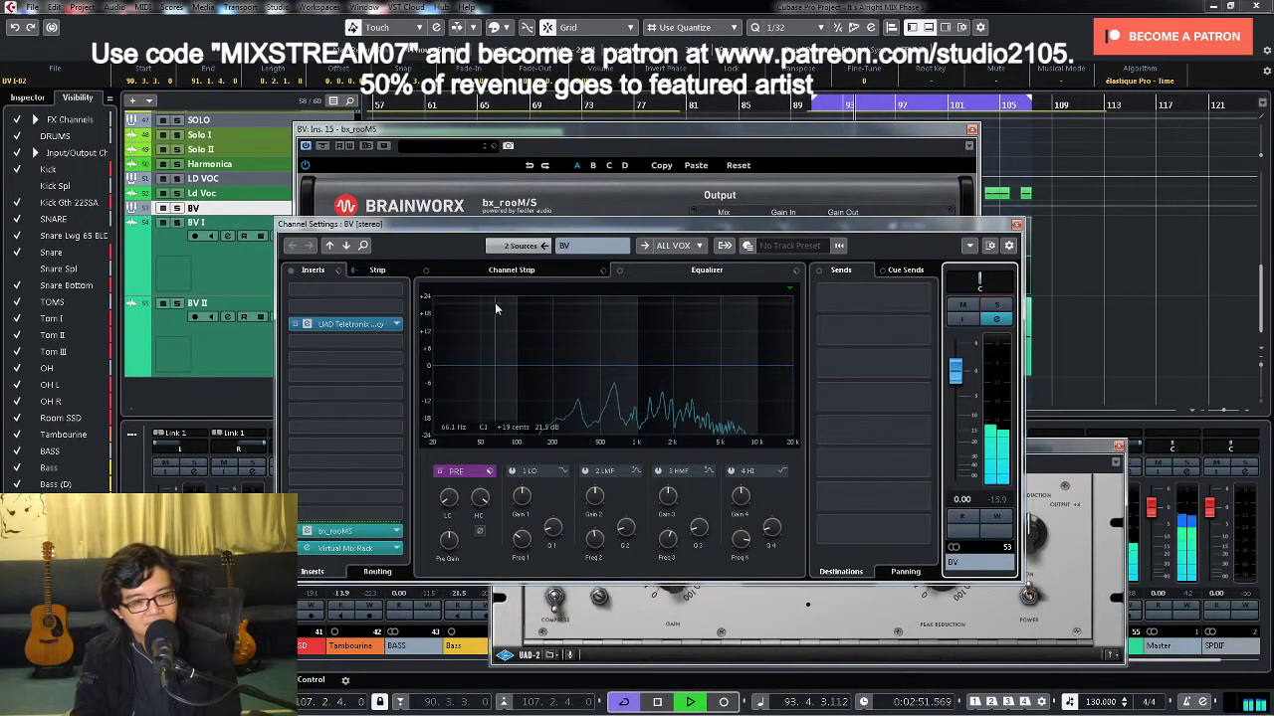
{"action": "left_click", "coordinate": [1016, 225]}
{"action": "left_click", "coordinate": [973, 131]}
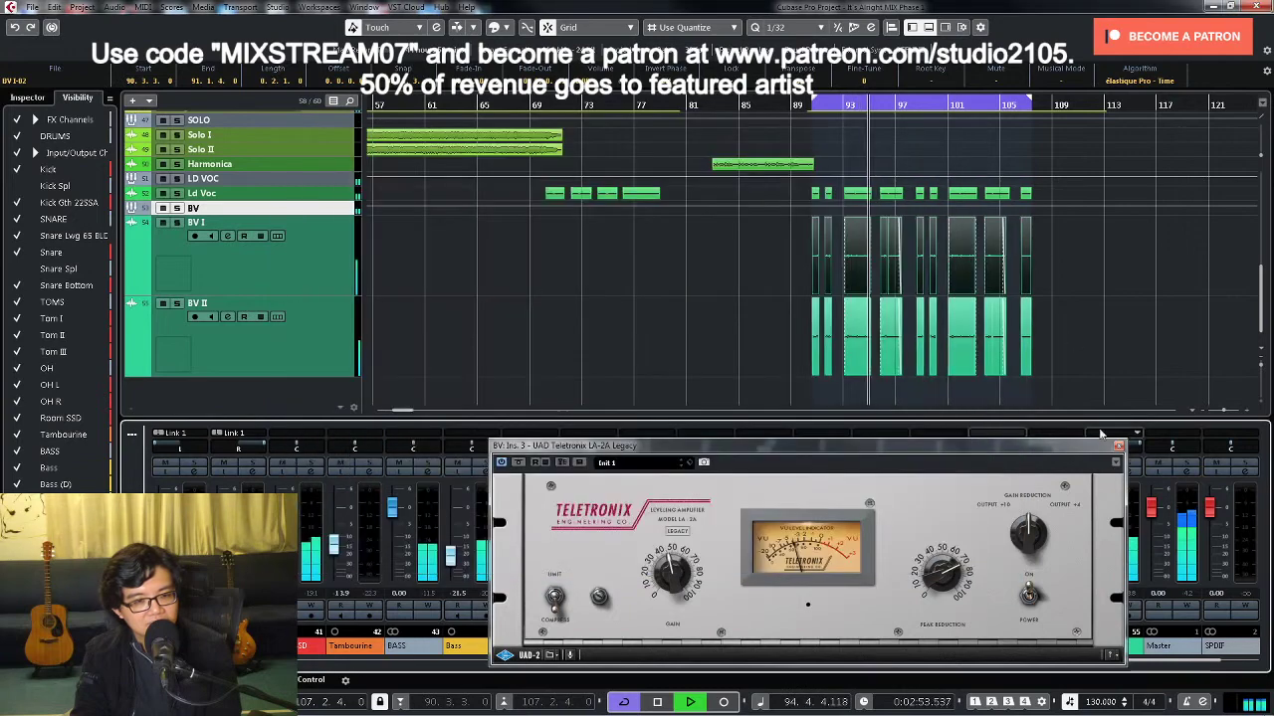
{"action": "left_click", "coordinate": [1118, 444]}
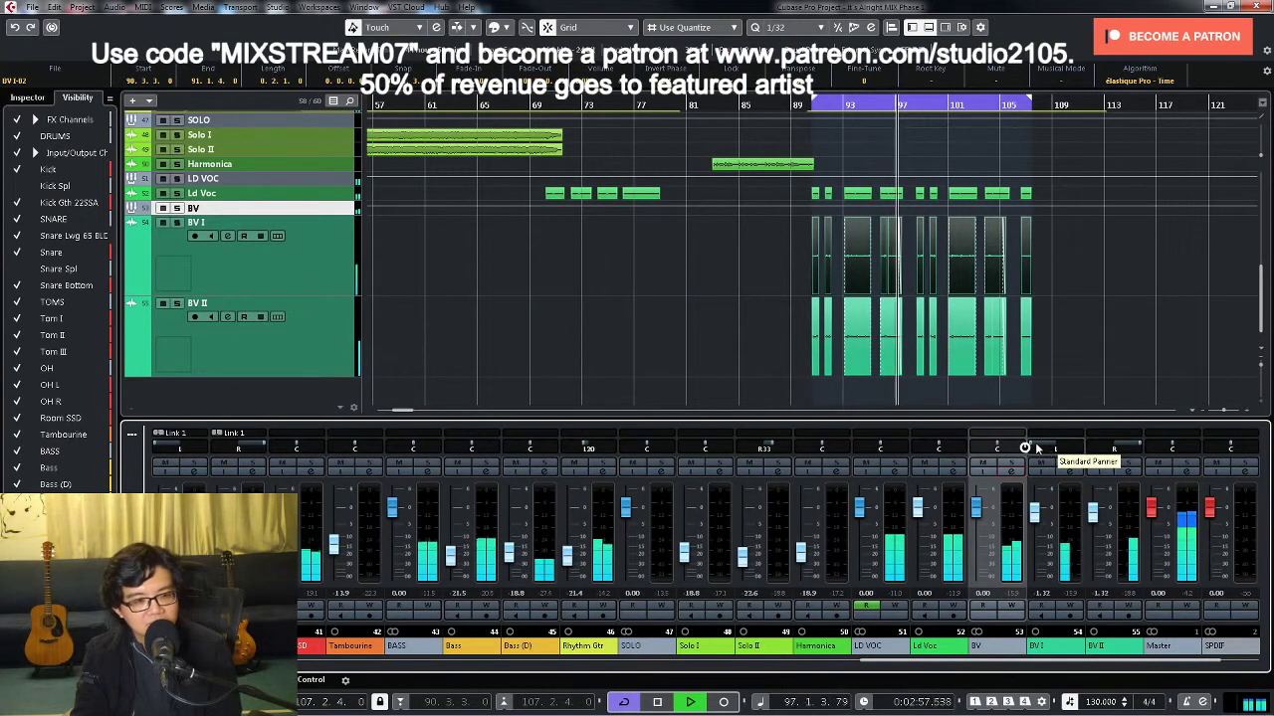
Step: Solo the BV group and enable its 3 HMF EQ band with a boost around 5 kHz during playback
{"action": "left_click", "coordinate": [1008, 473]}
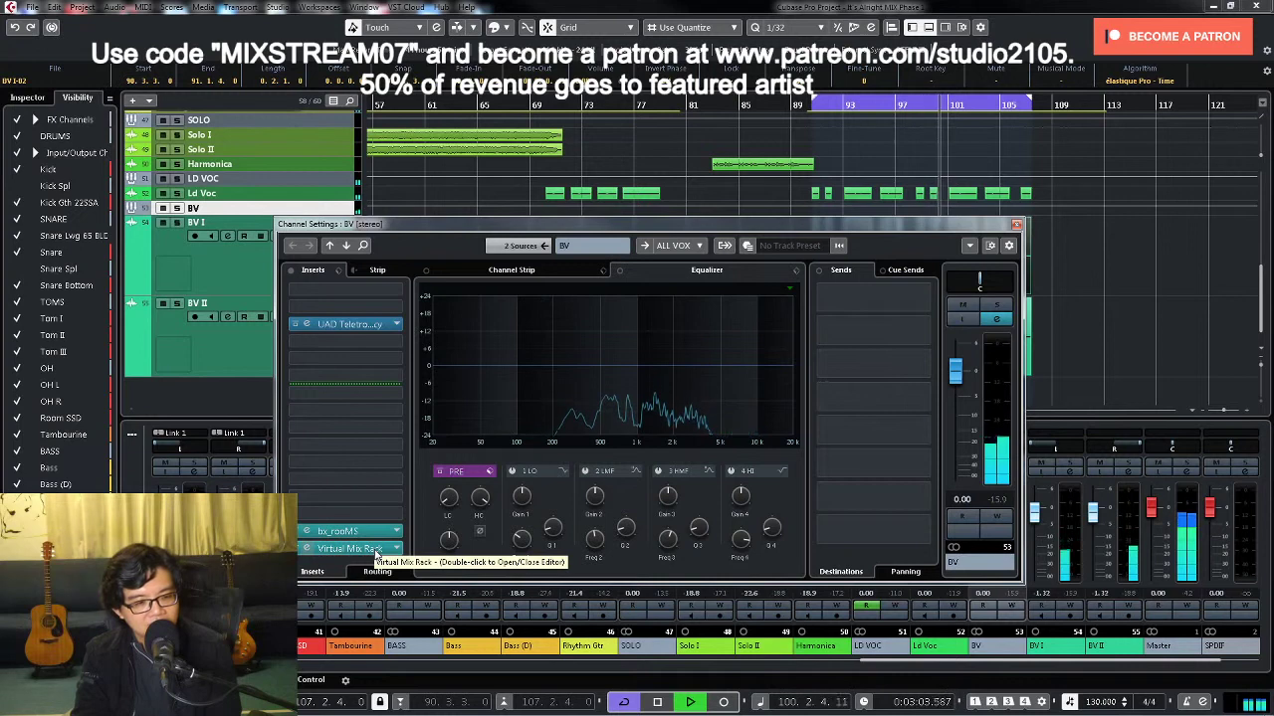
{"action": "left_click", "coordinate": [996, 304]}
{"action": "key", "text": "space"}
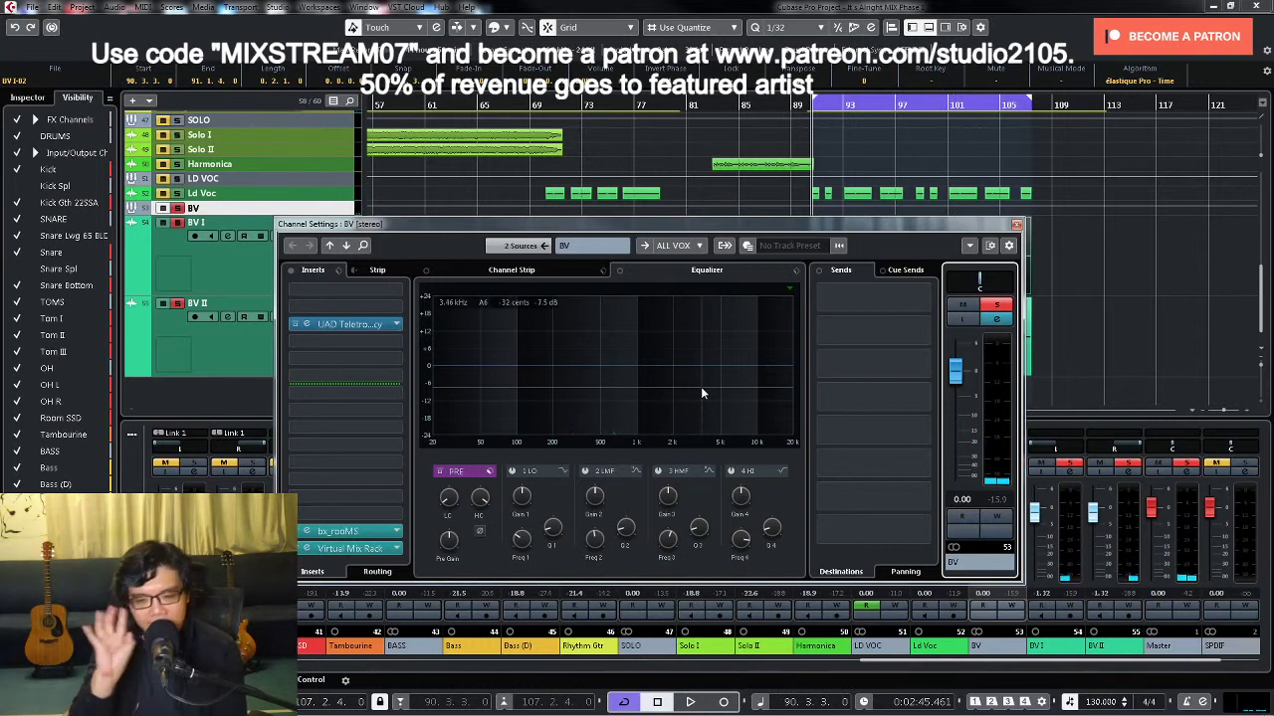
{"action": "key", "text": "space"}
{"action": "left_click", "coordinate": [657, 471]}
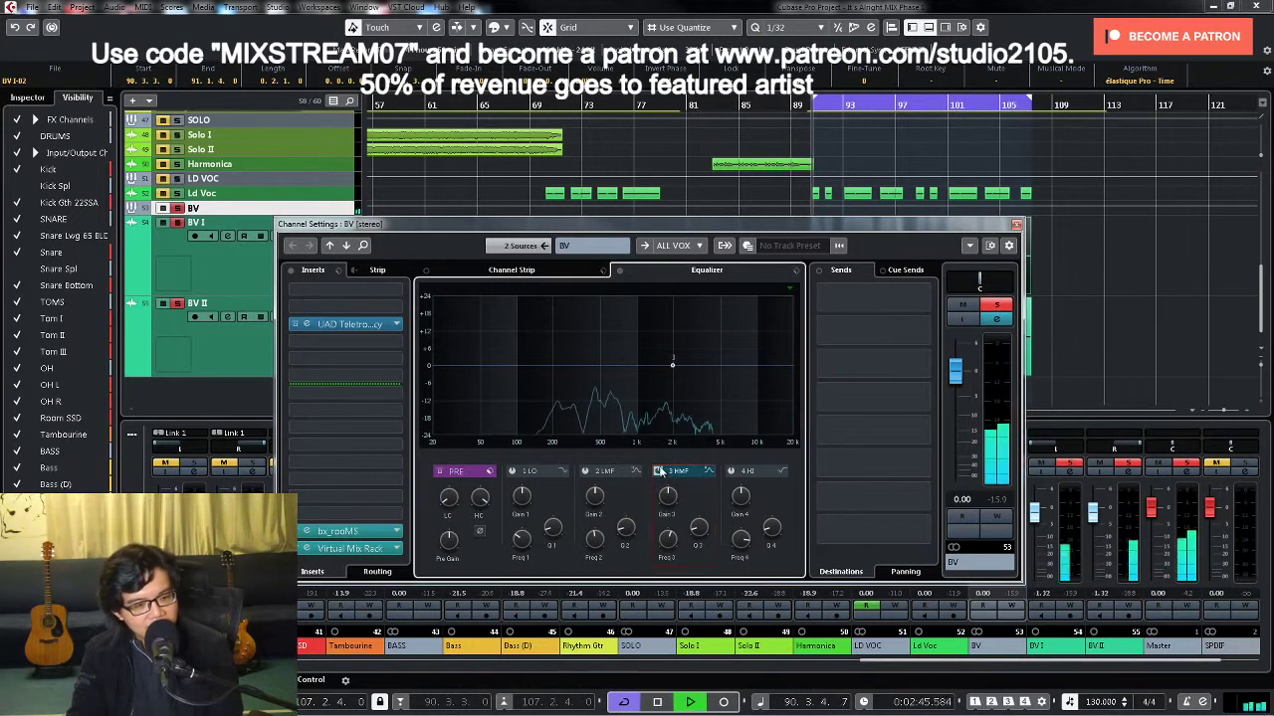
{"action": "left_click_drag", "start_coordinate": [694, 365], "coordinate": [718, 340]}
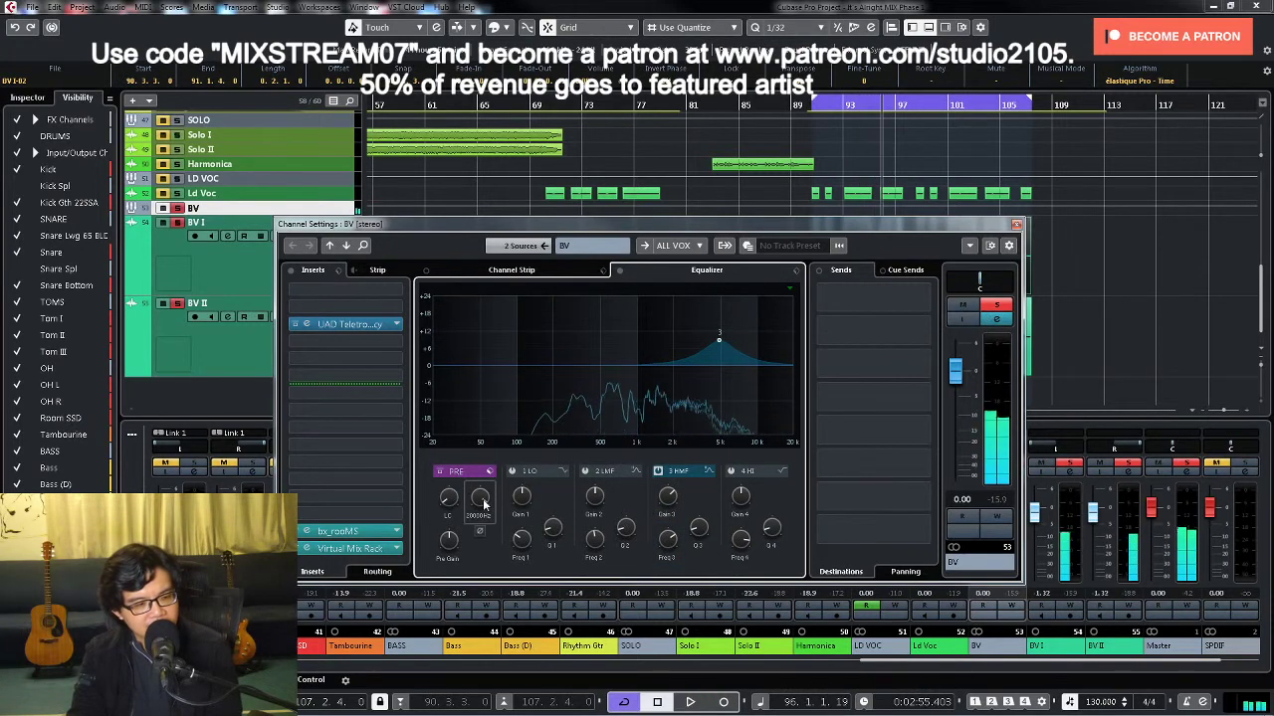
Step: Add a high-cut filter to the BV group's EQ, then unsolo the group and play it in the full mix
{"action": "left_click_drag", "start_coordinate": [491, 502], "coordinate": [485, 517]}
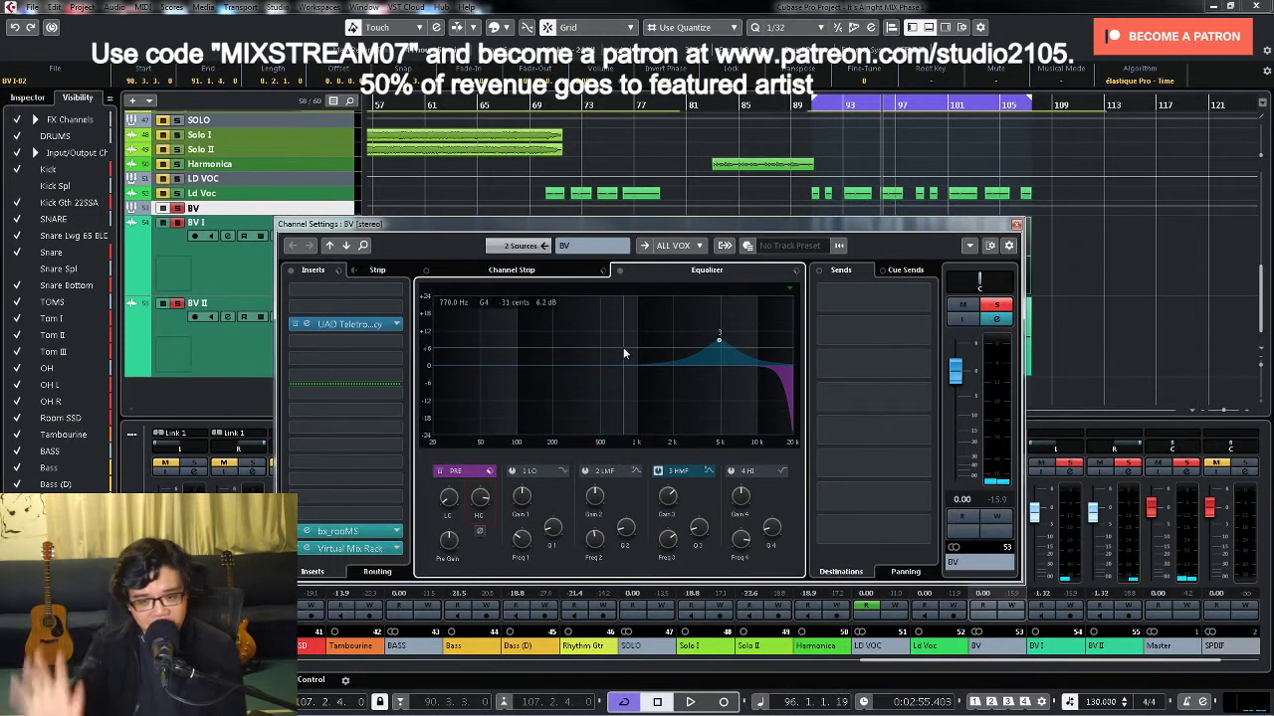
{"action": "left_click", "coordinate": [998, 305]}
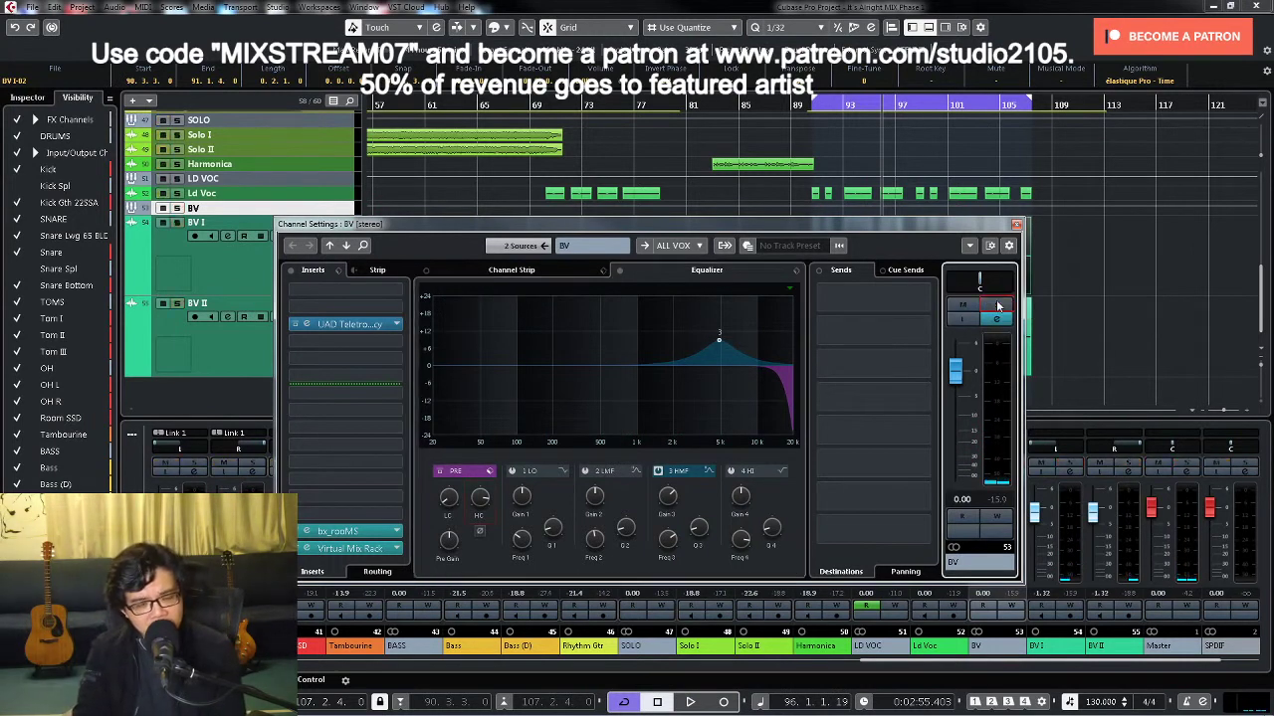
{"action": "key", "text": "space"}
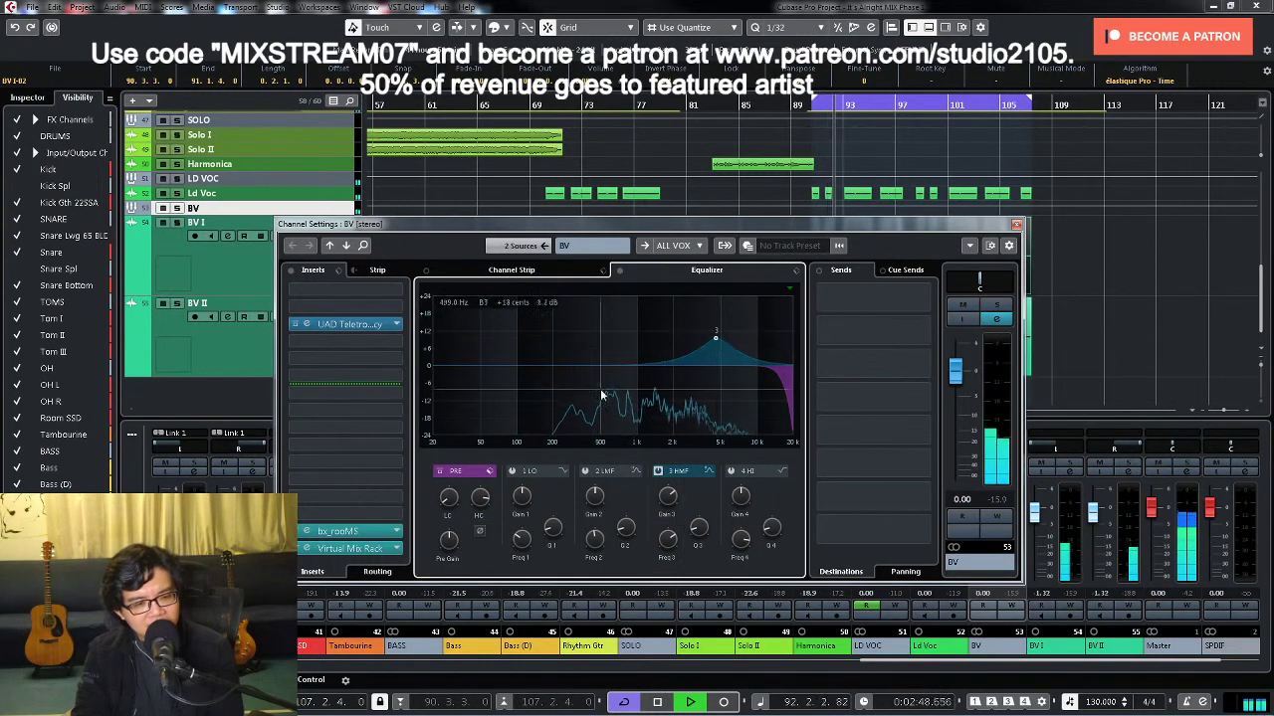
Step: Raise the mix amount of the BV group's bx_rooMS reverb during playback and close the plug-in window
{"action": "left_click", "coordinate": [368, 535]}
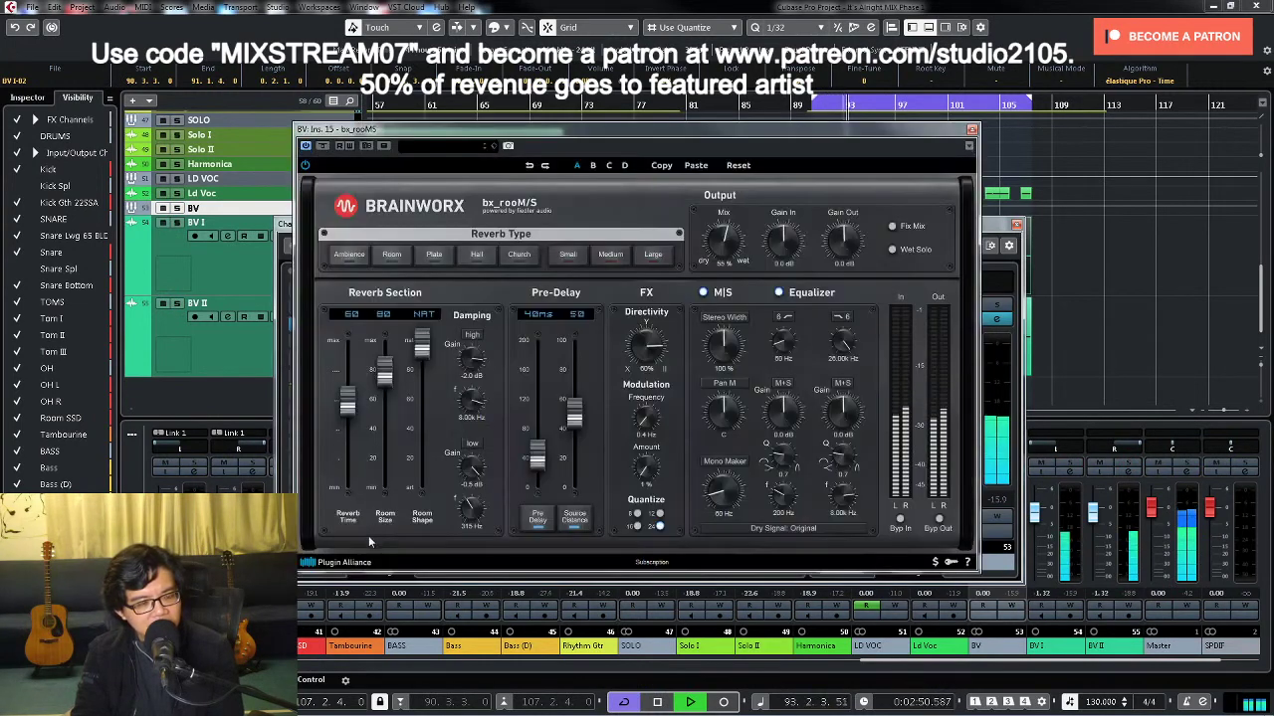
{"action": "left_click_drag", "start_coordinate": [729, 248], "coordinate": [727, 237]}
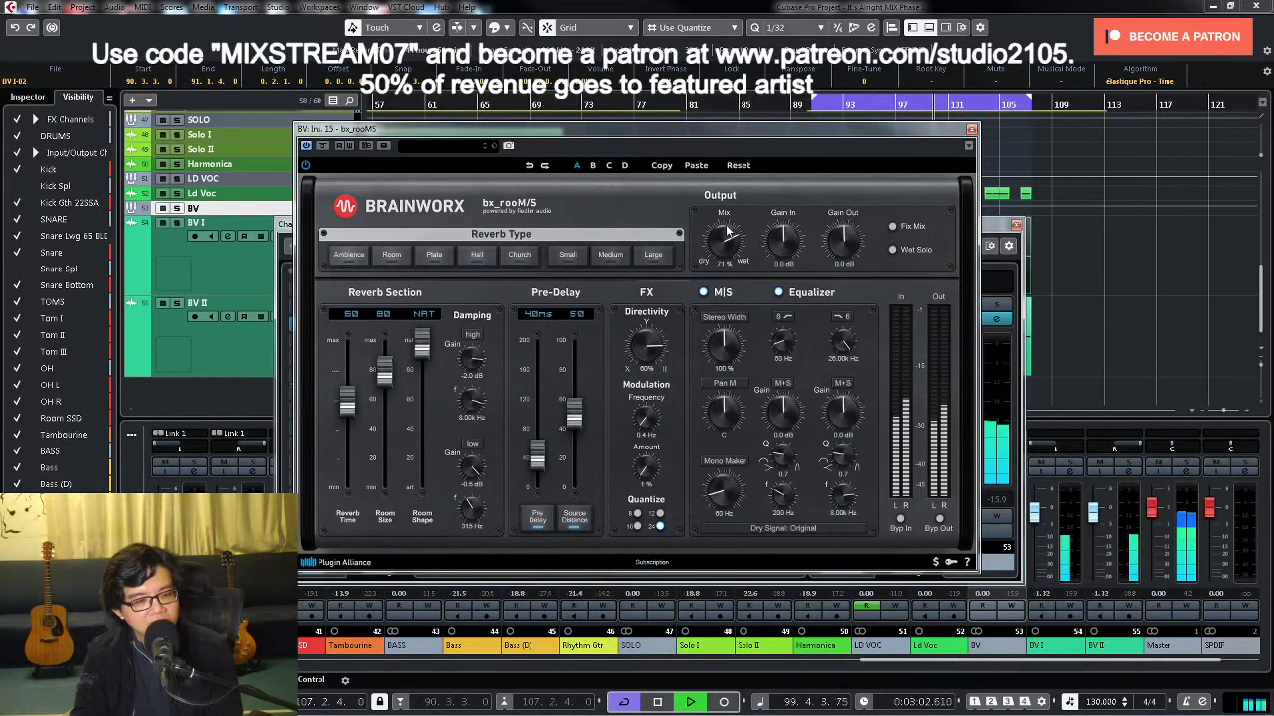
{"action": "scroll", "coordinate": [727, 231], "scroll_direction": "down", "scroll_amount": 1}
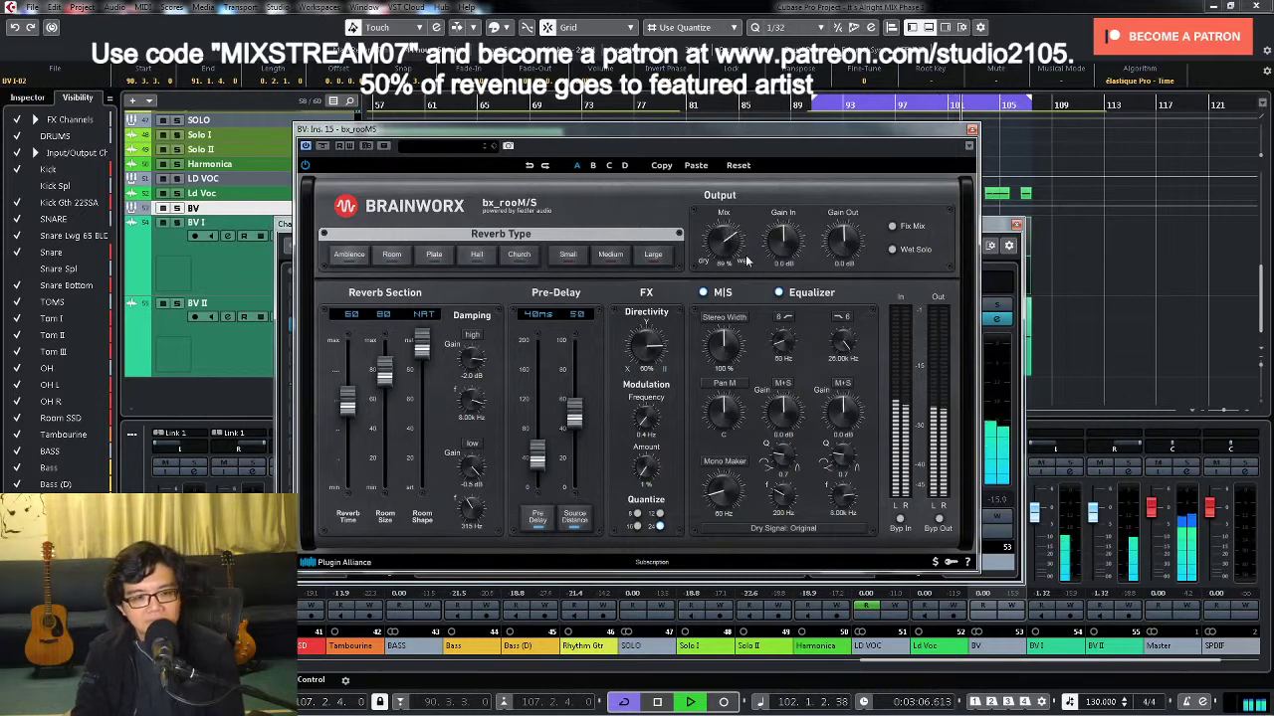
{"action": "left_click", "coordinate": [972, 130]}
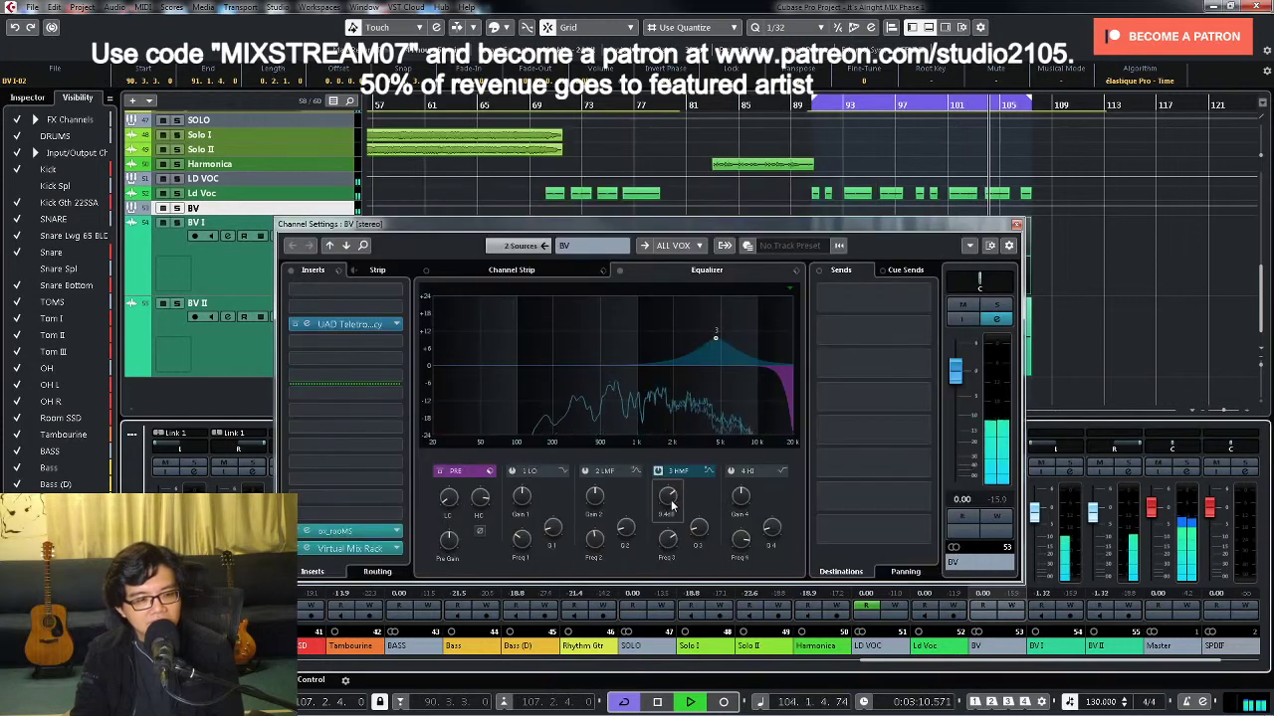
Step: Reduce the boost of the BV group's 3 HMF EQ band during playback and close its channel settings
{"action": "scroll", "coordinate": [671, 494], "scroll_direction": "down", "scroll_amount": 2}
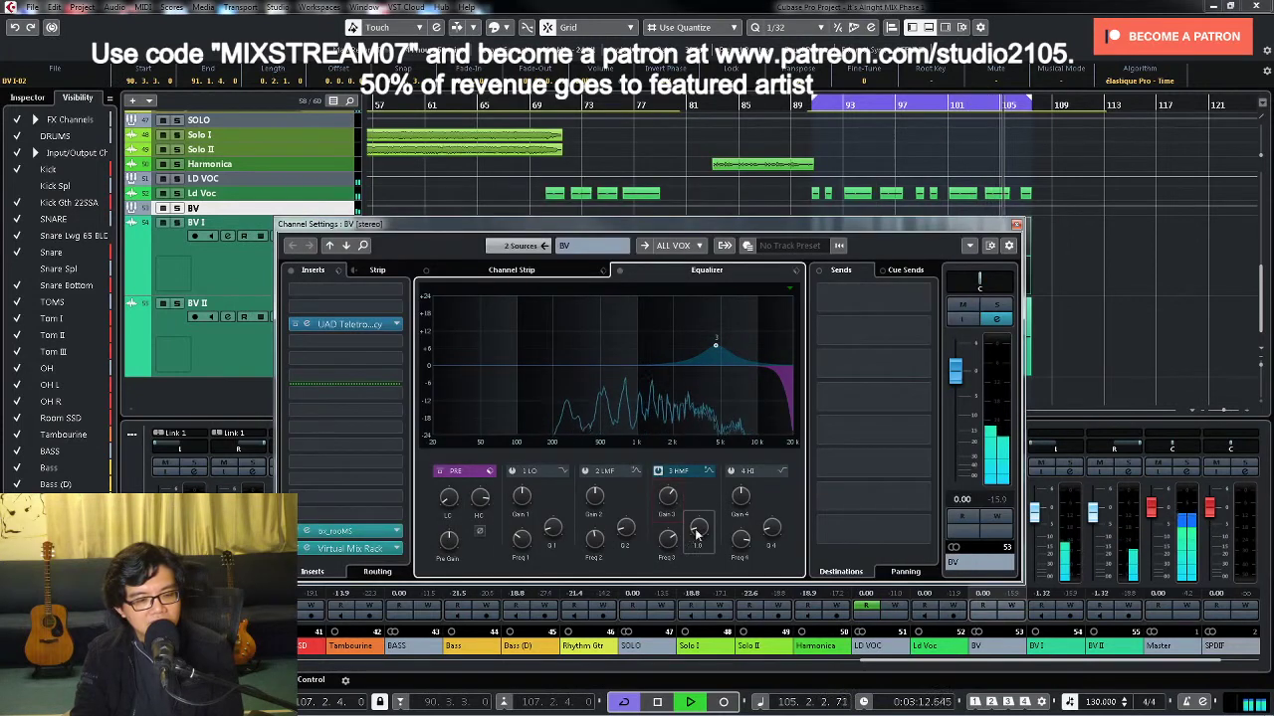
{"action": "key", "text": "space"}
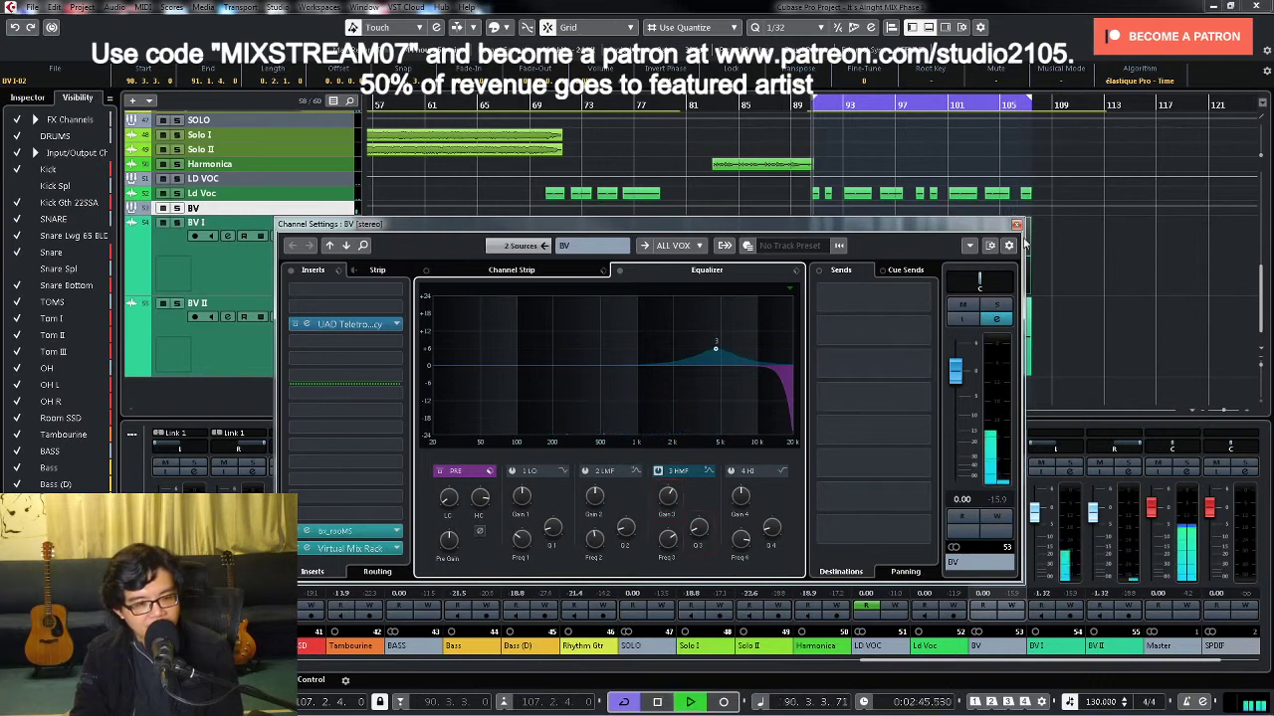
{"action": "left_click", "coordinate": [1015, 223]}
{"action": "key", "text": "space"}
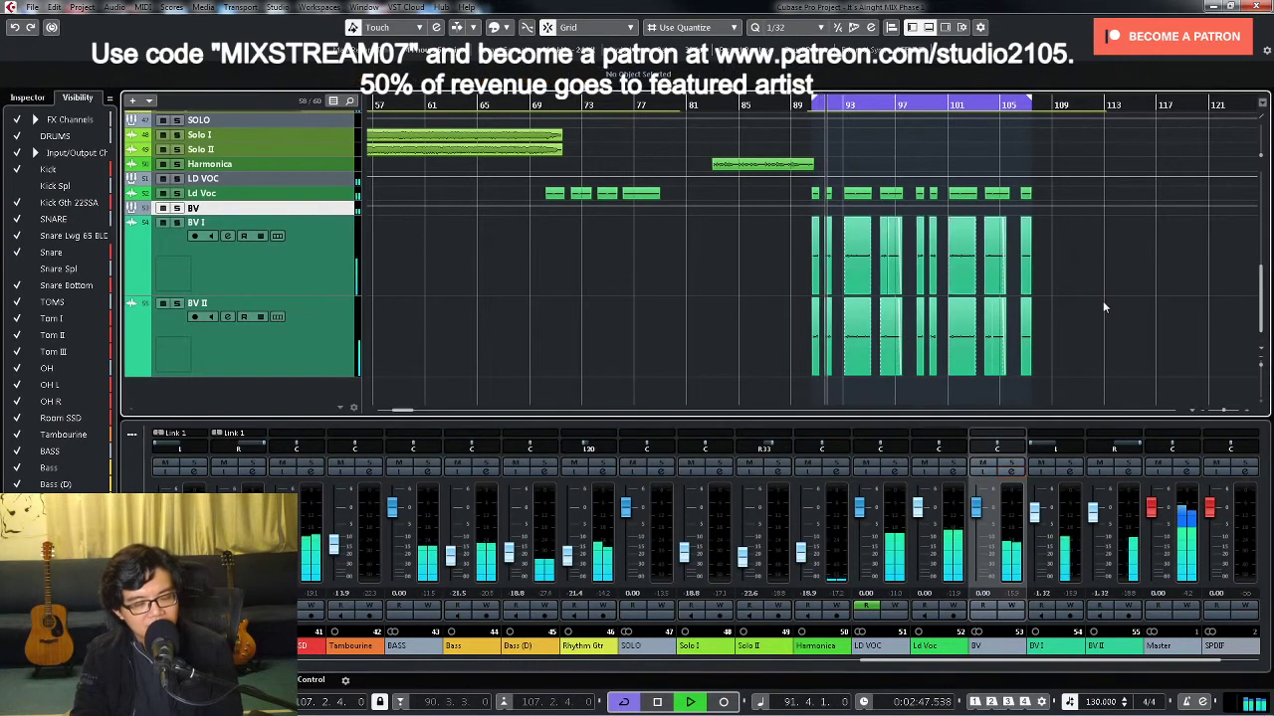
Step: Open the channel settings of Kick Gth 22SSA and set its EQ low-cut to 42.5 Hz during playback
{"action": "key", "text": "g"}
{"action": "key", "text": "shift+f"}
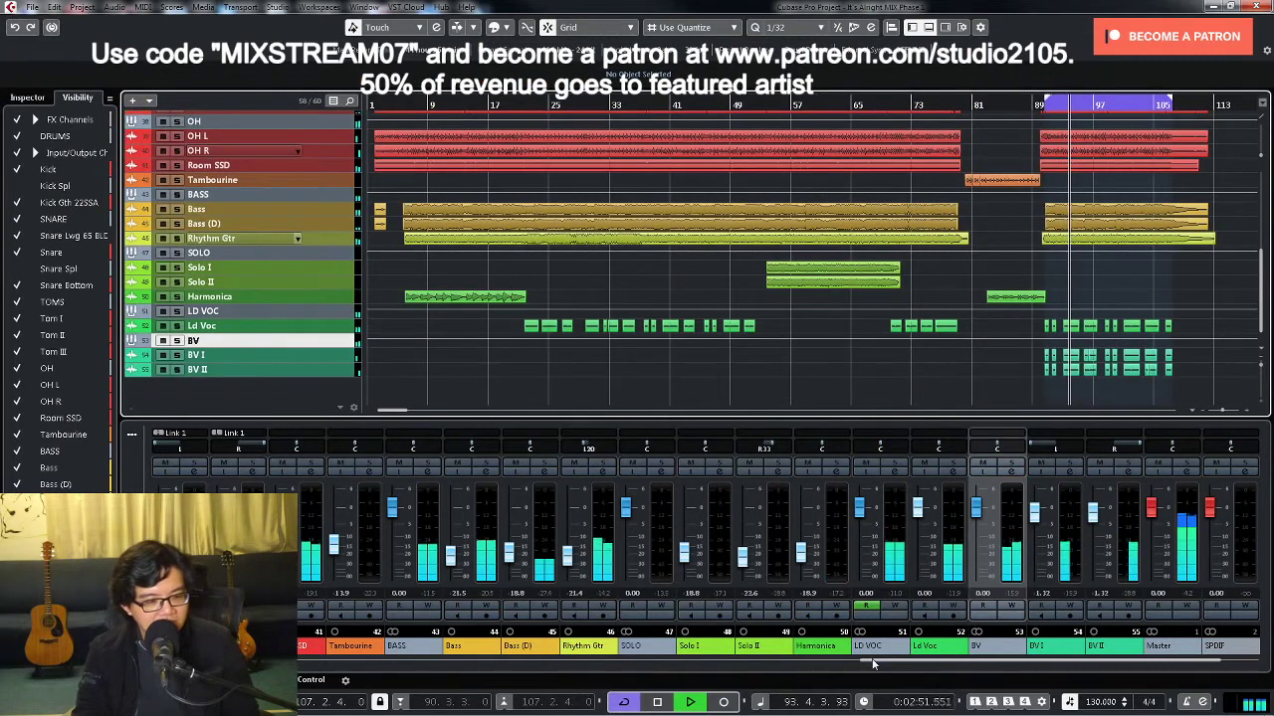
{"action": "left_click", "coordinate": [577, 664]}
{"action": "scroll", "coordinate": [577, 663], "scroll_direction": "left", "scroll_amount": 3}
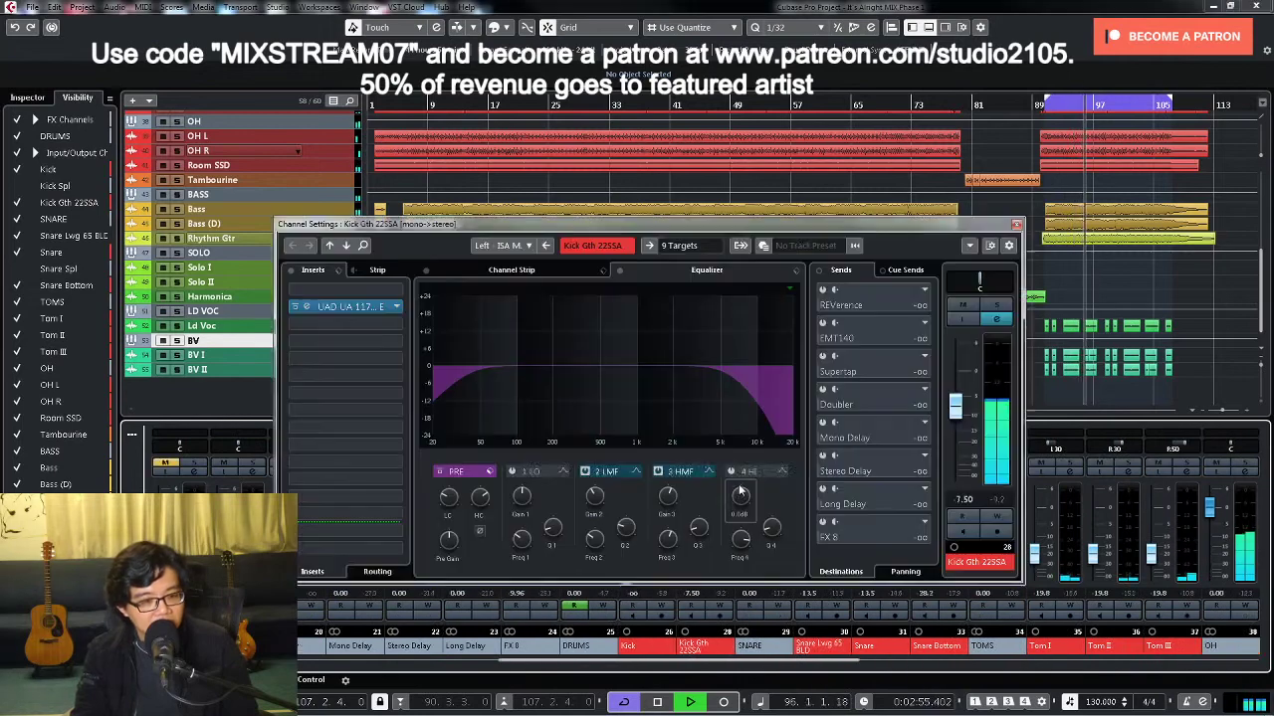
{"action": "left_click", "coordinate": [721, 478]}
{"action": "scroll", "coordinate": [453, 503], "scroll_direction": "up", "scroll_amount": 2}
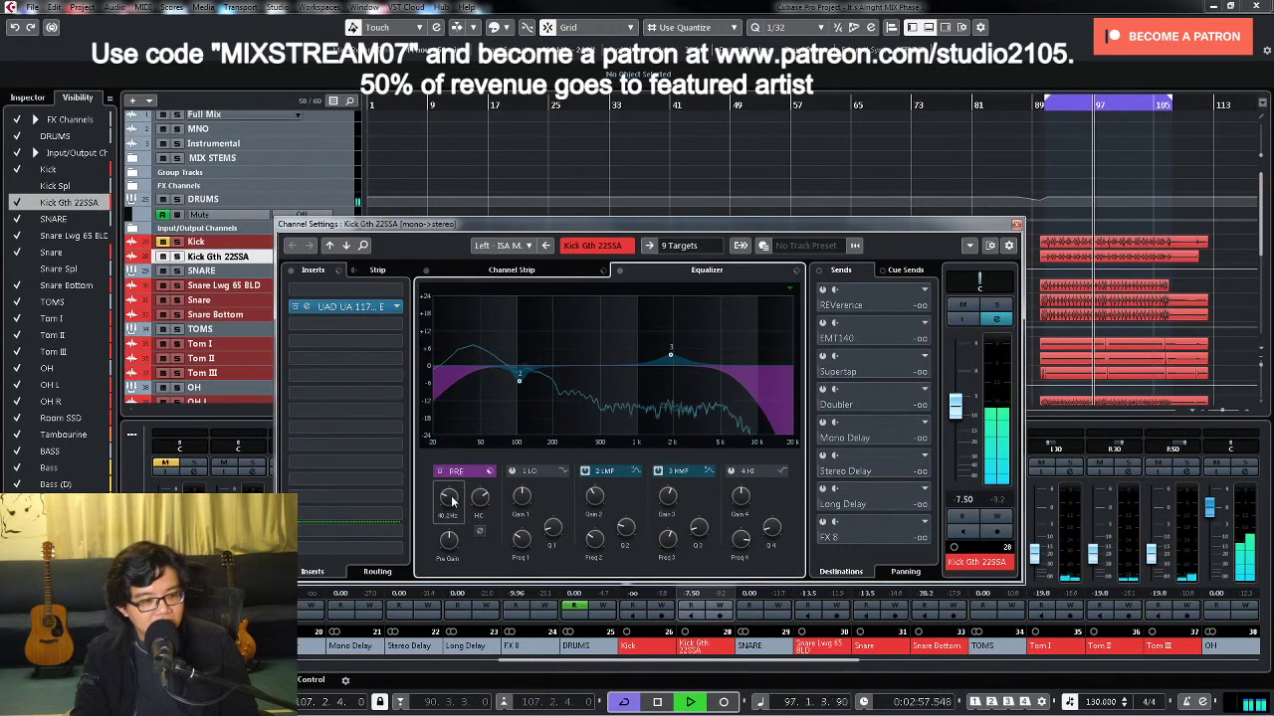
{"action": "scroll", "coordinate": [451, 497], "scroll_direction": "up", "scroll_amount": 6}
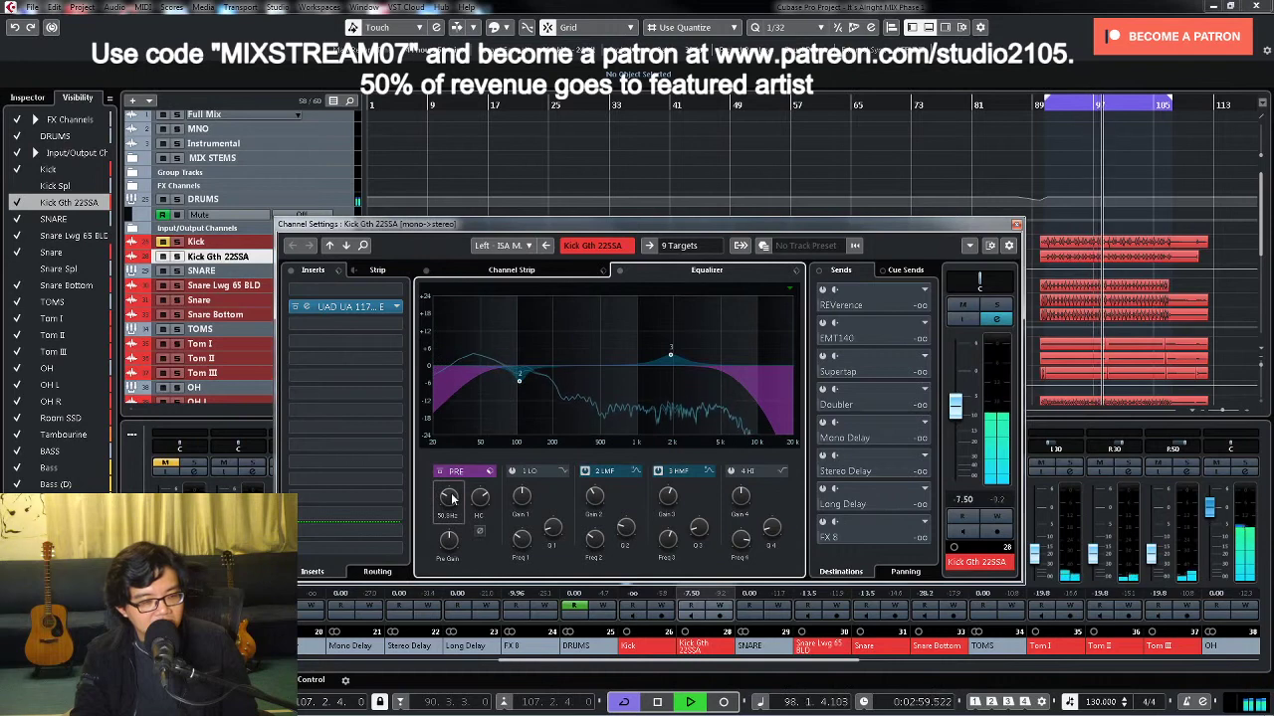
{"action": "scroll", "coordinate": [452, 498], "scroll_direction": "down", "scroll_amount": 8}
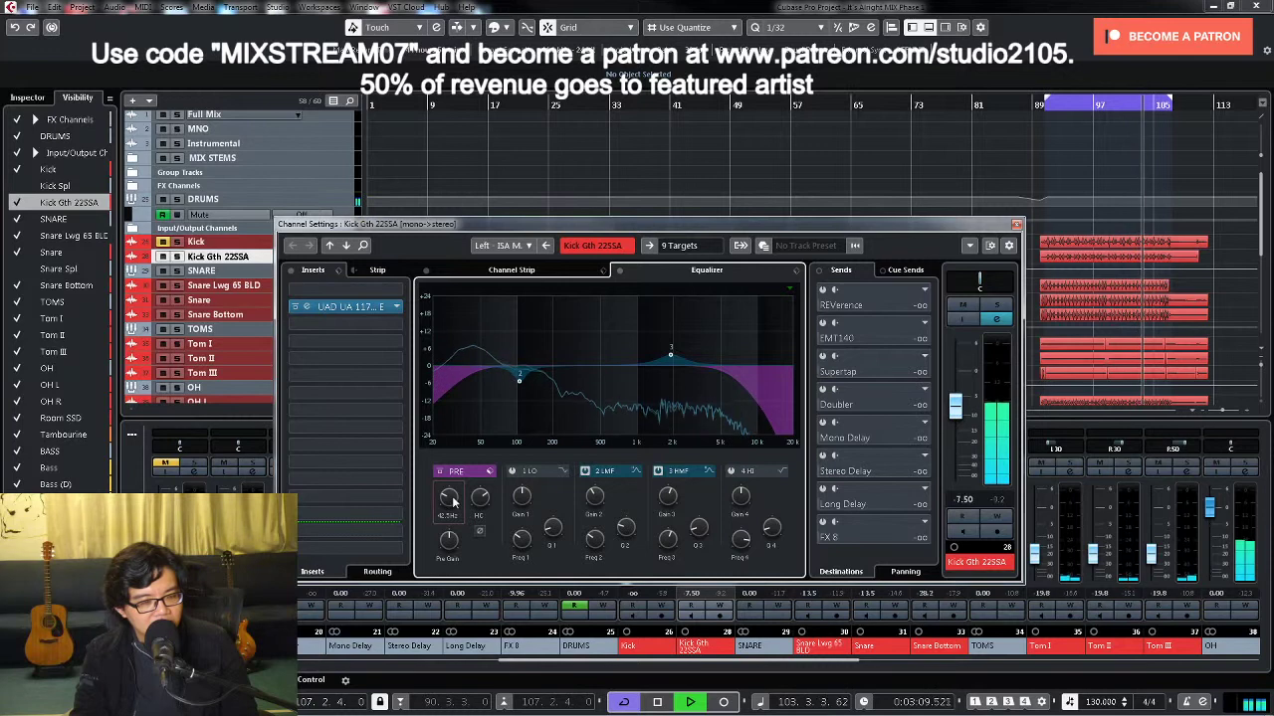
Step: Raise the 3 HMF boost of Kick Gth 22SSA to 5.9 dB at 2.00 kHz, close its channel settings and stop playback
{"action": "left_click_drag", "start_coordinate": [671, 354], "coordinate": [672, 350]}
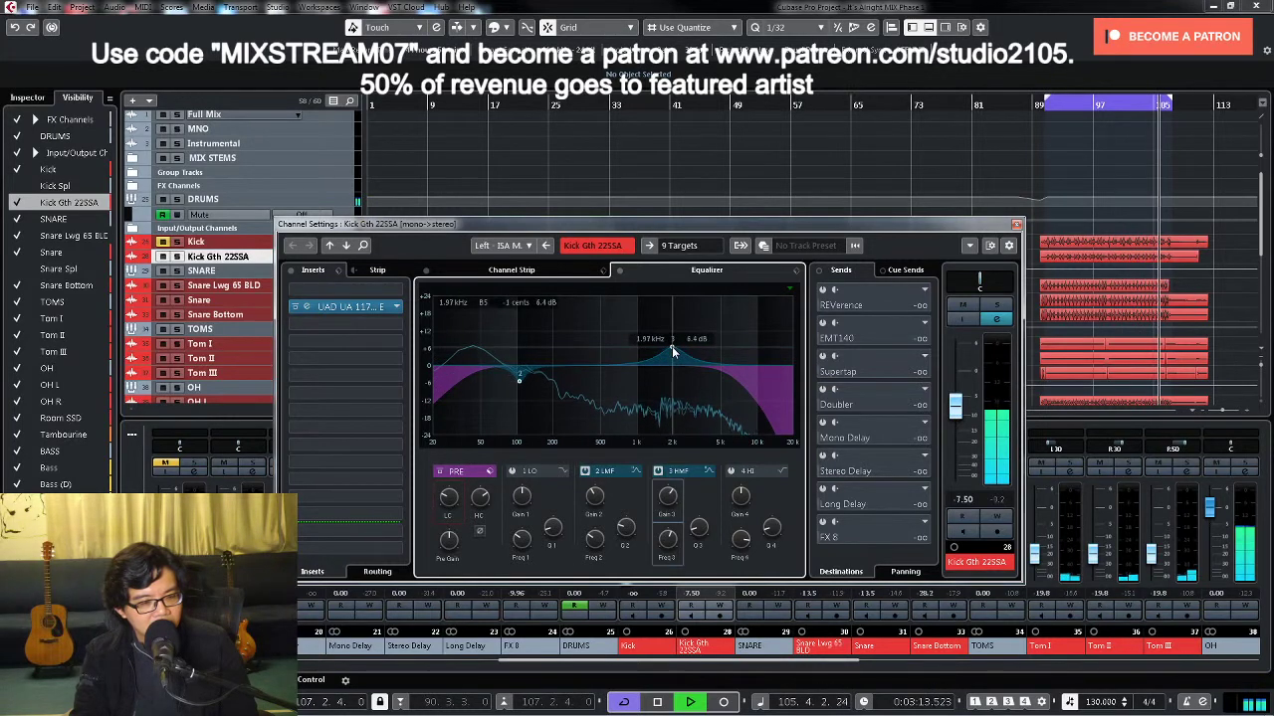
{"action": "left_click_drag", "start_coordinate": [672, 352], "coordinate": [674, 354]}
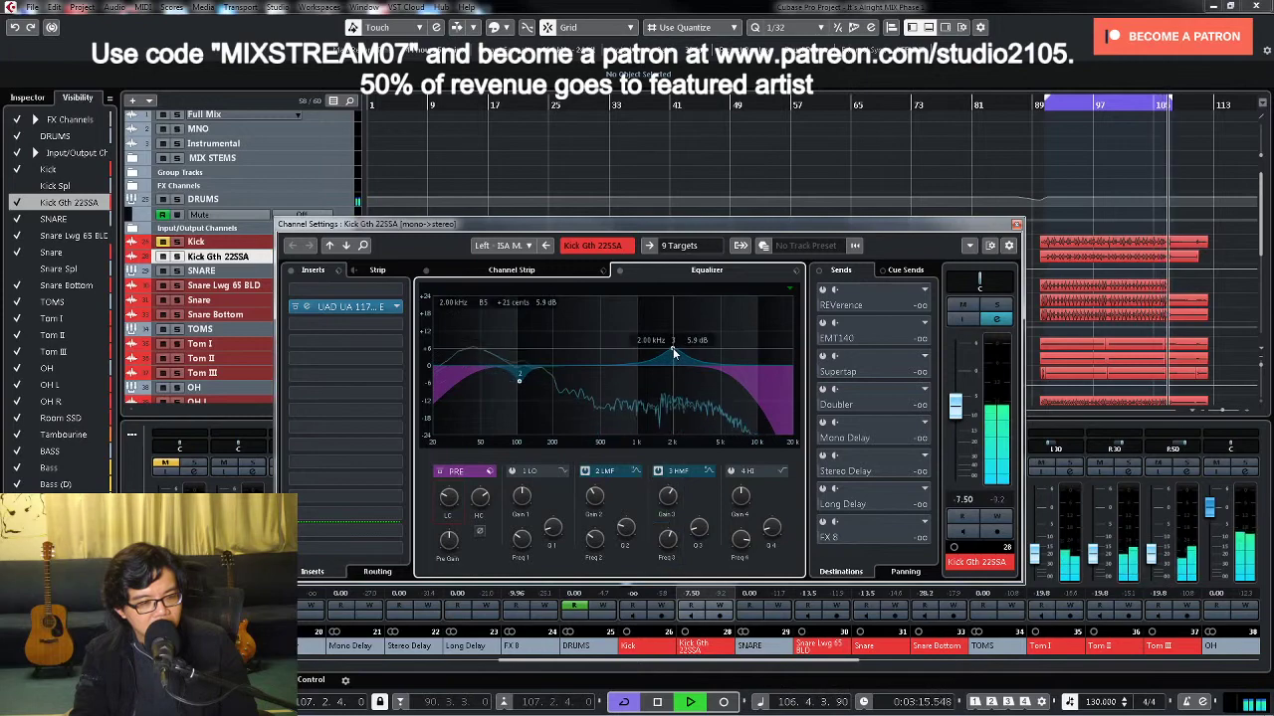
{"action": "left_click", "coordinate": [1015, 224]}
{"action": "key", "text": "space"}
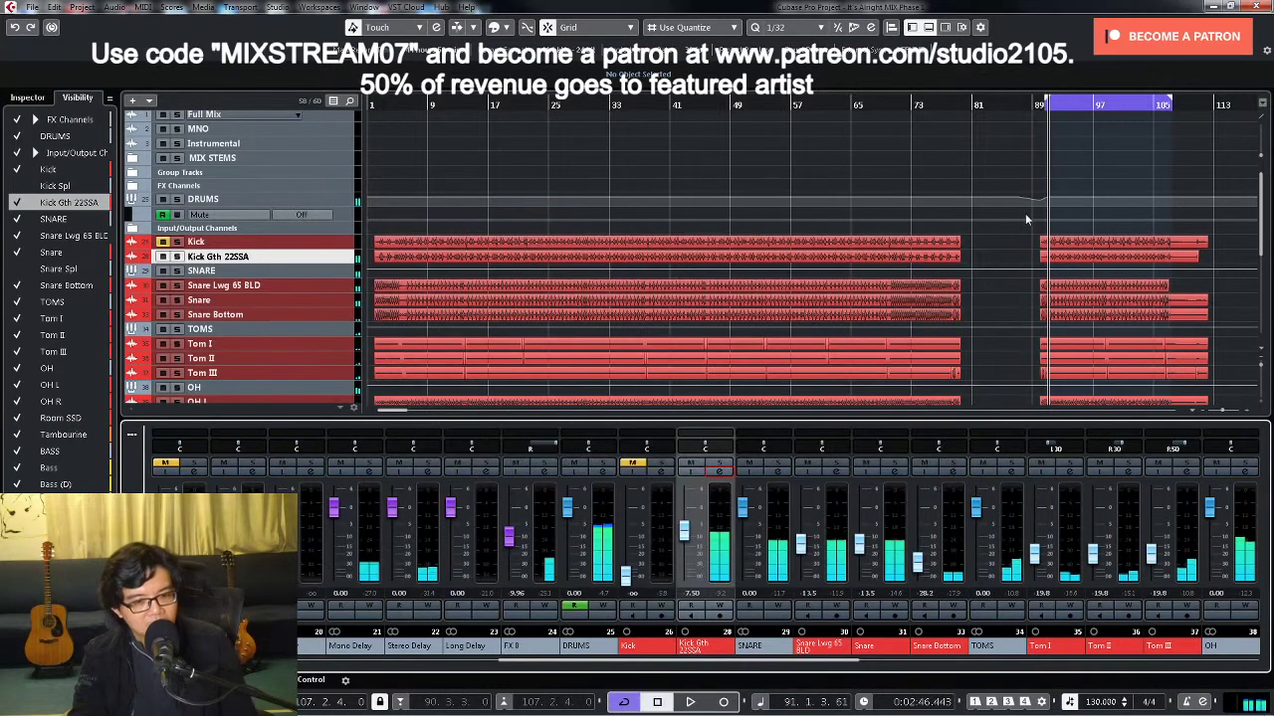
Step: Turn off cycle playback and hide the DRUMS group's Mute automation lane
{"action": "key", "text": "KP_Divide"}
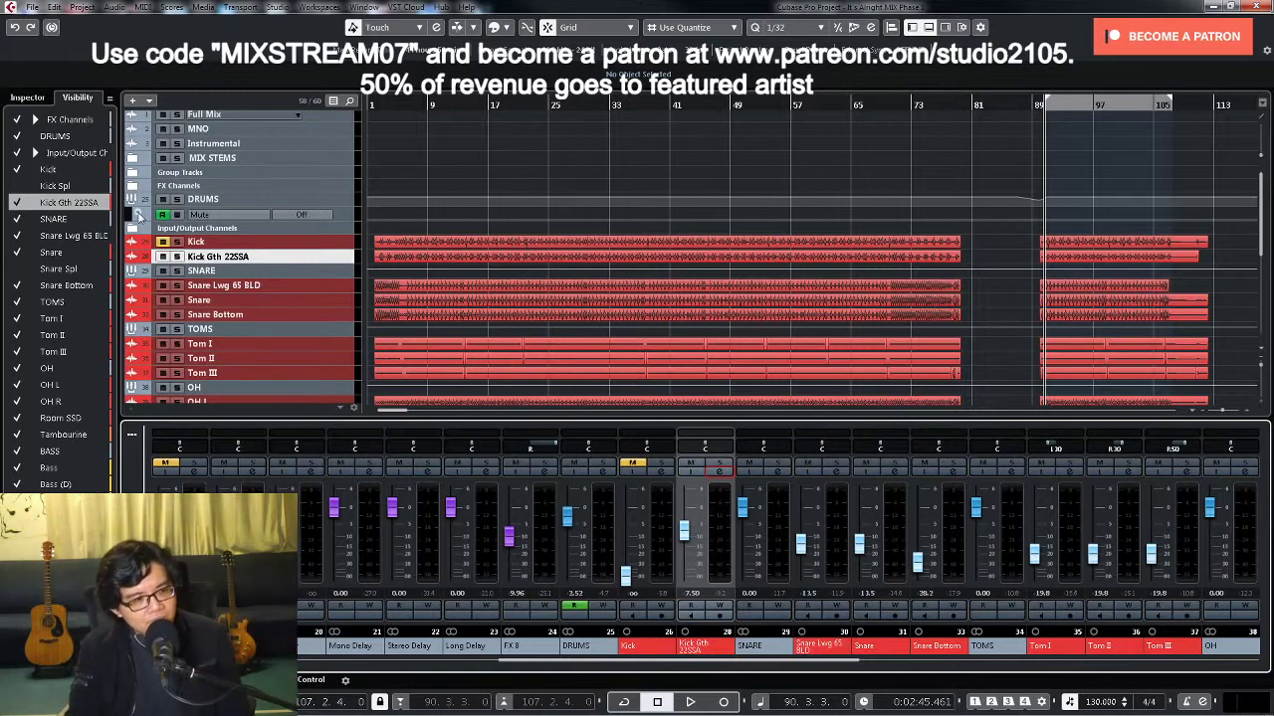
{"action": "left_click", "coordinate": [140, 215]}
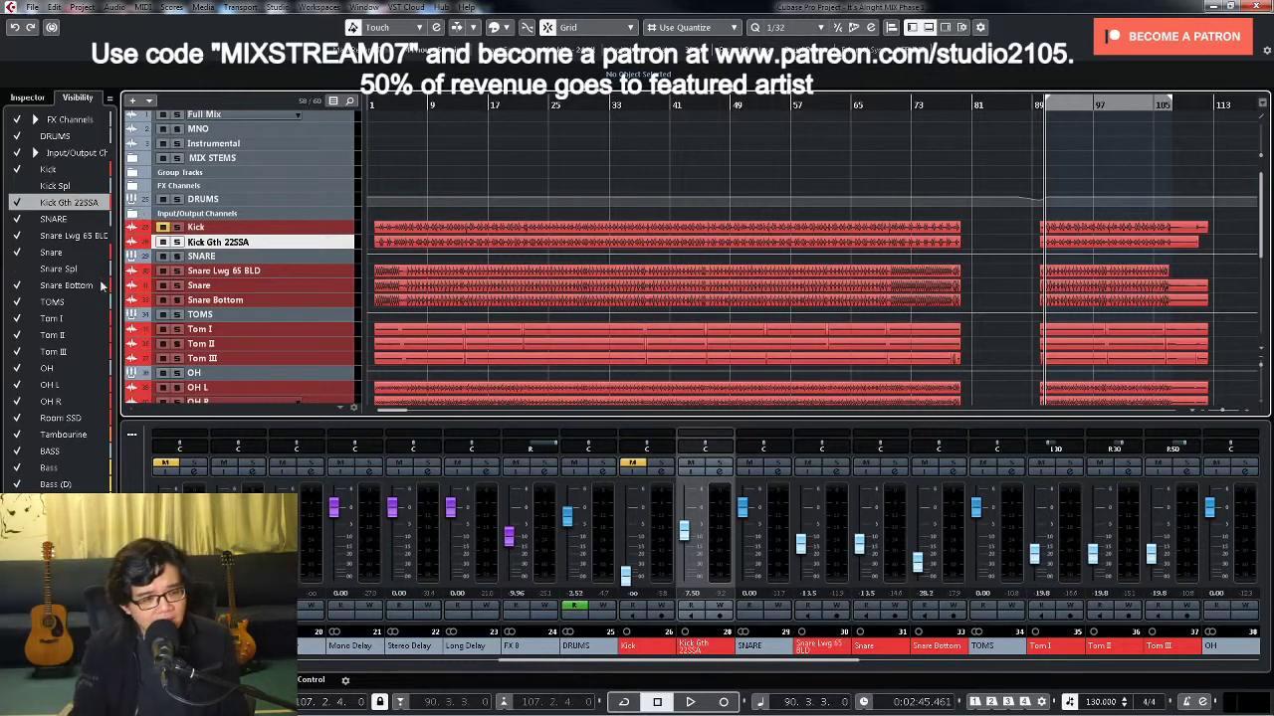
Step: Look over the arrangement from the drums to the backing vocals, placing the playhead at bar 25 and then around bar 33
{"action": "scroll", "coordinate": [791, 274], "scroll_direction": "down", "scroll_amount": 4}
{"action": "scroll", "coordinate": [697, 265], "scroll_direction": "down", "scroll_amount": 4}
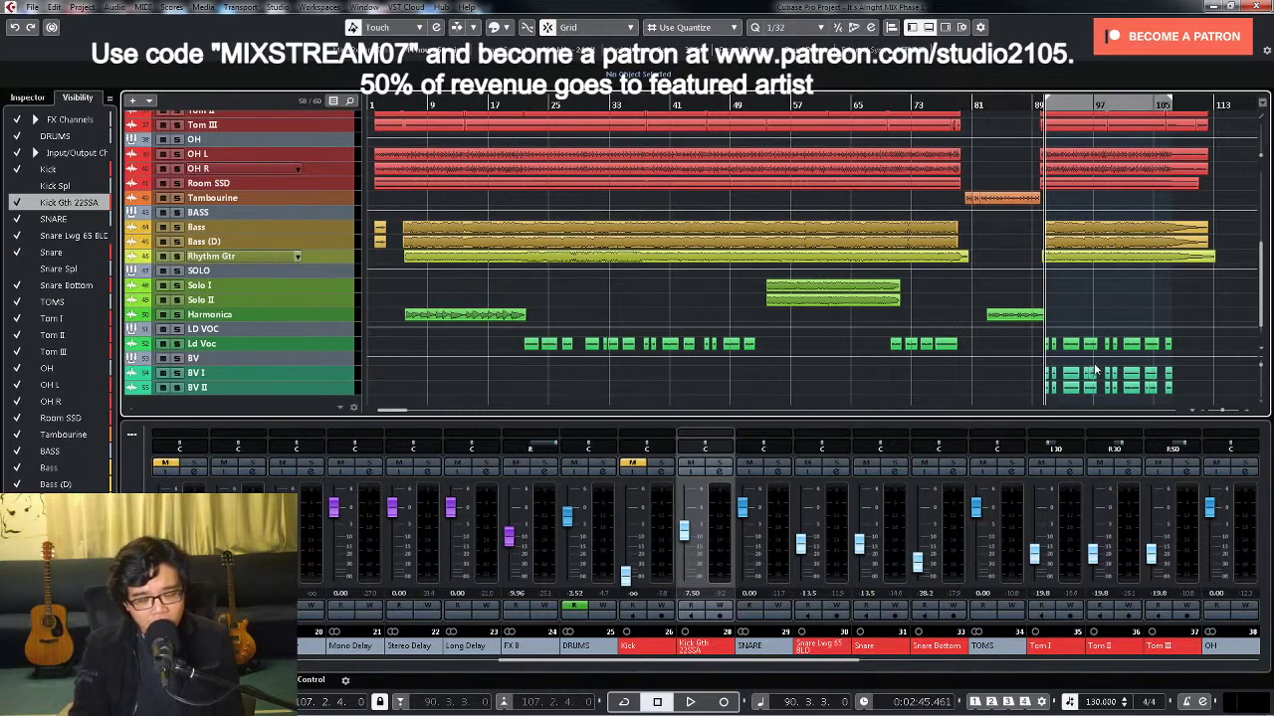
{"action": "scroll", "coordinate": [1094, 370], "scroll_direction": "down", "scroll_amount": 1}
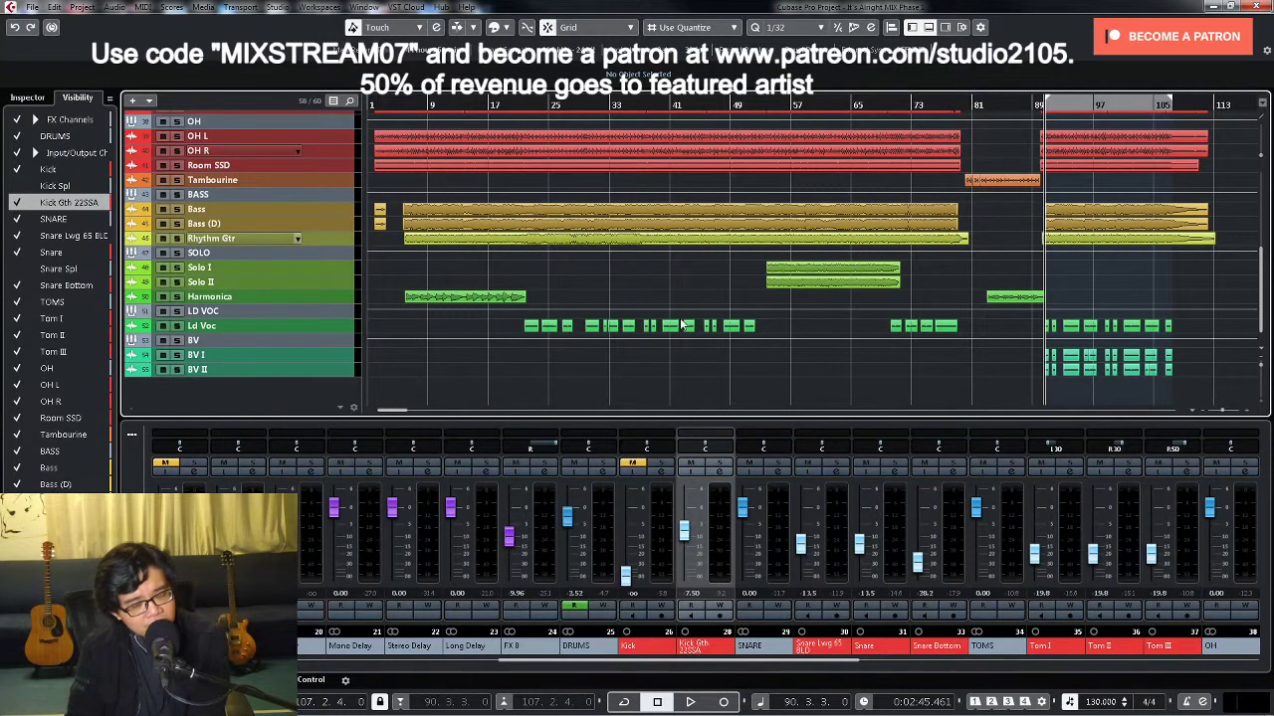
{"action": "scroll", "coordinate": [778, 303], "scroll_direction": "up", "scroll_amount": 6}
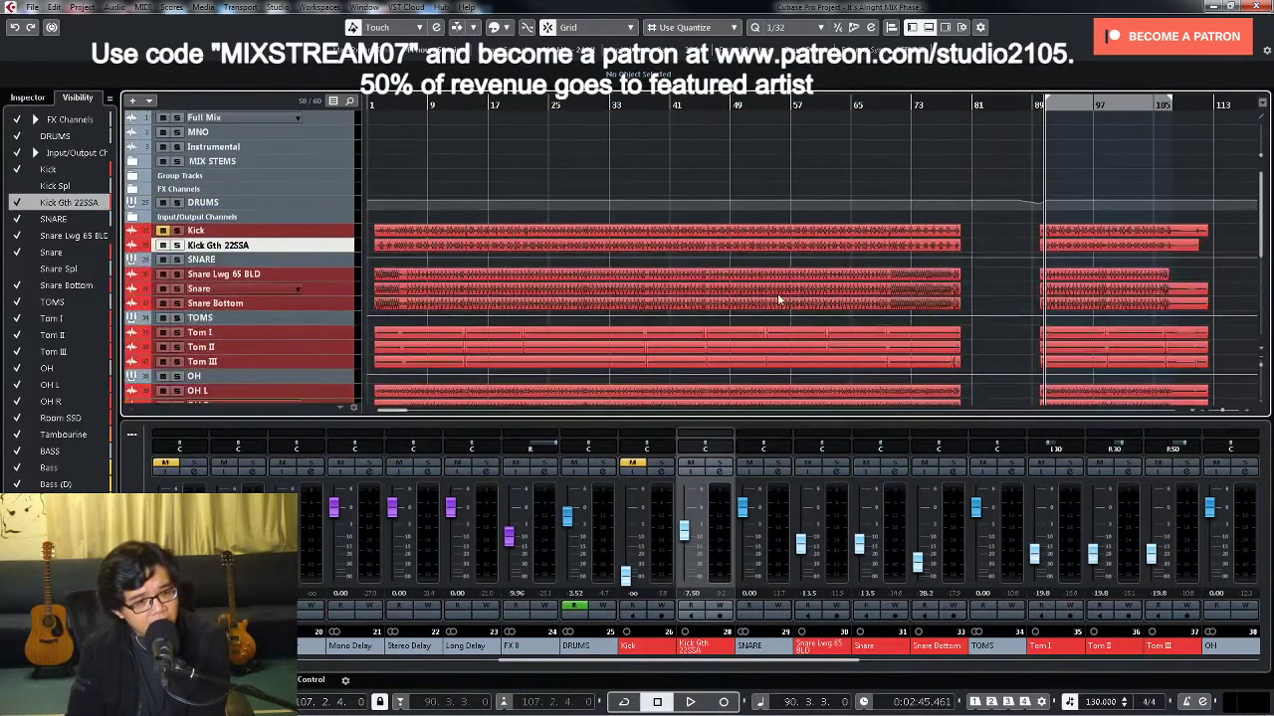
{"action": "scroll", "coordinate": [747, 279], "scroll_direction": "down", "scroll_amount": 5}
{"action": "left_click", "coordinate": [550, 103]}
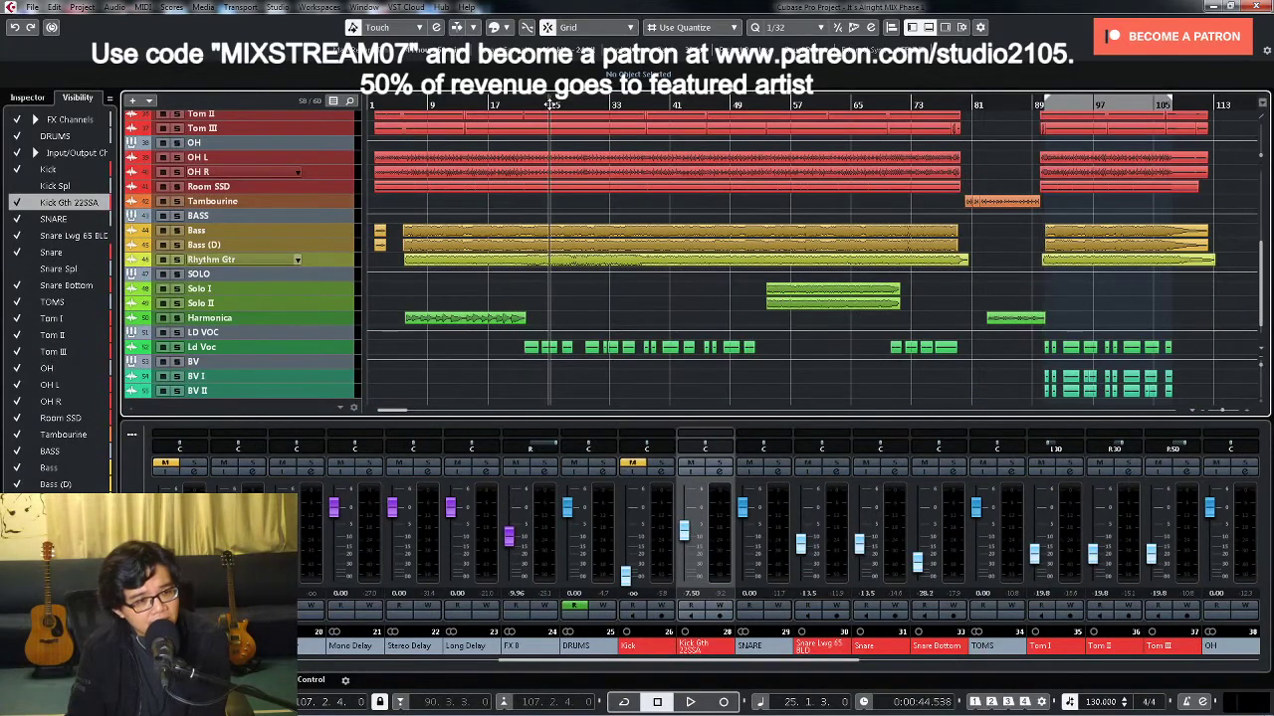
{"action": "scroll", "coordinate": [661, 234], "scroll_direction": "up", "scroll_amount": 3}
{"action": "scroll", "coordinate": [594, 215], "scroll_direction": "up", "scroll_amount": 3}
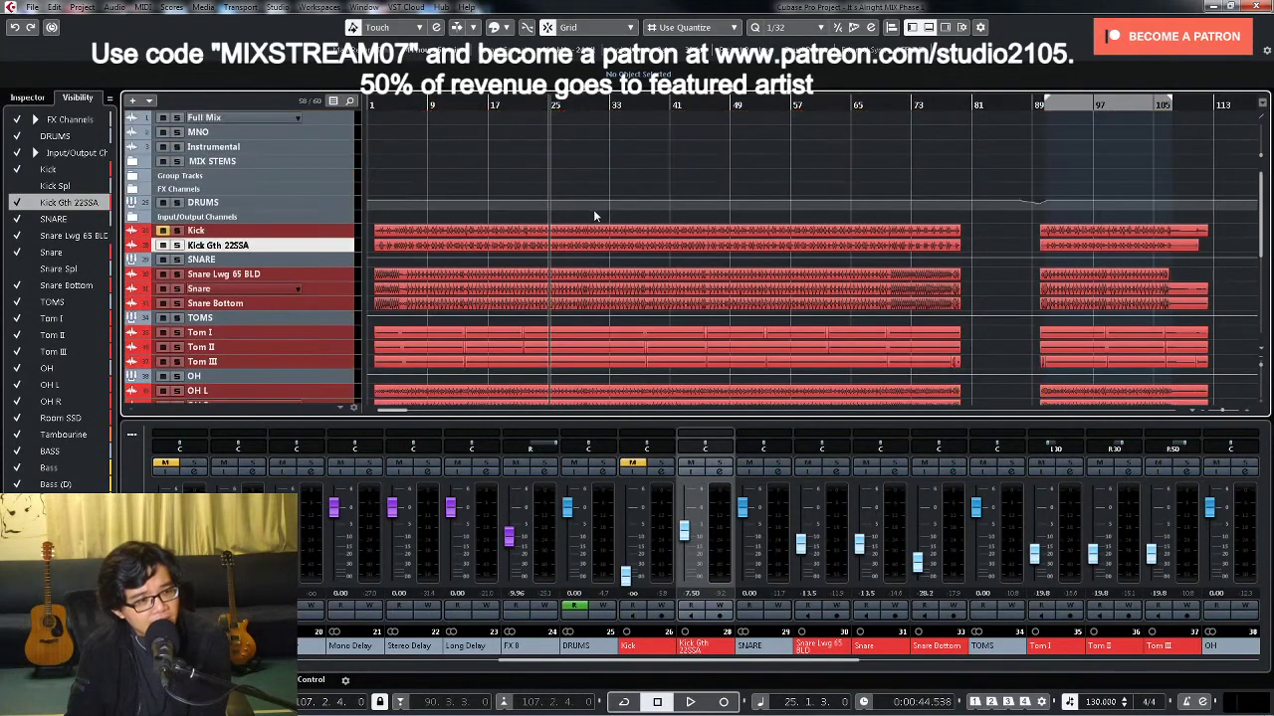
{"action": "scroll", "coordinate": [597, 216], "scroll_direction": "down", "scroll_amount": 6}
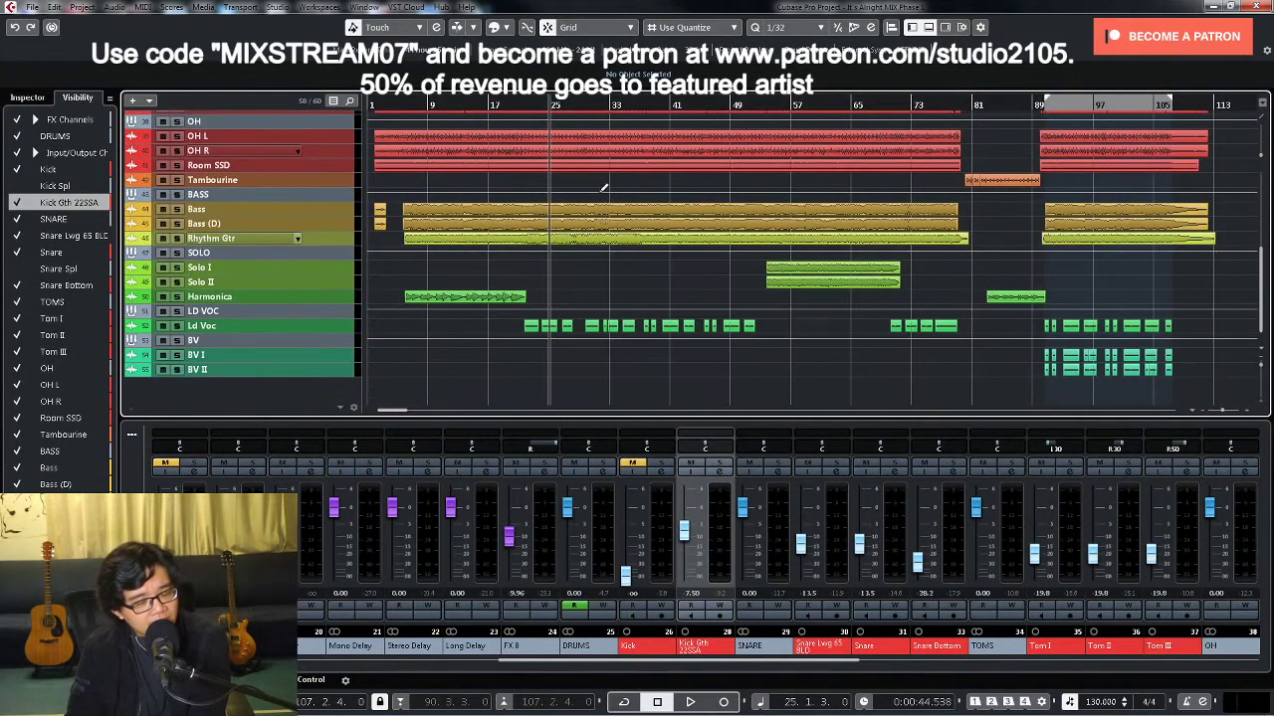
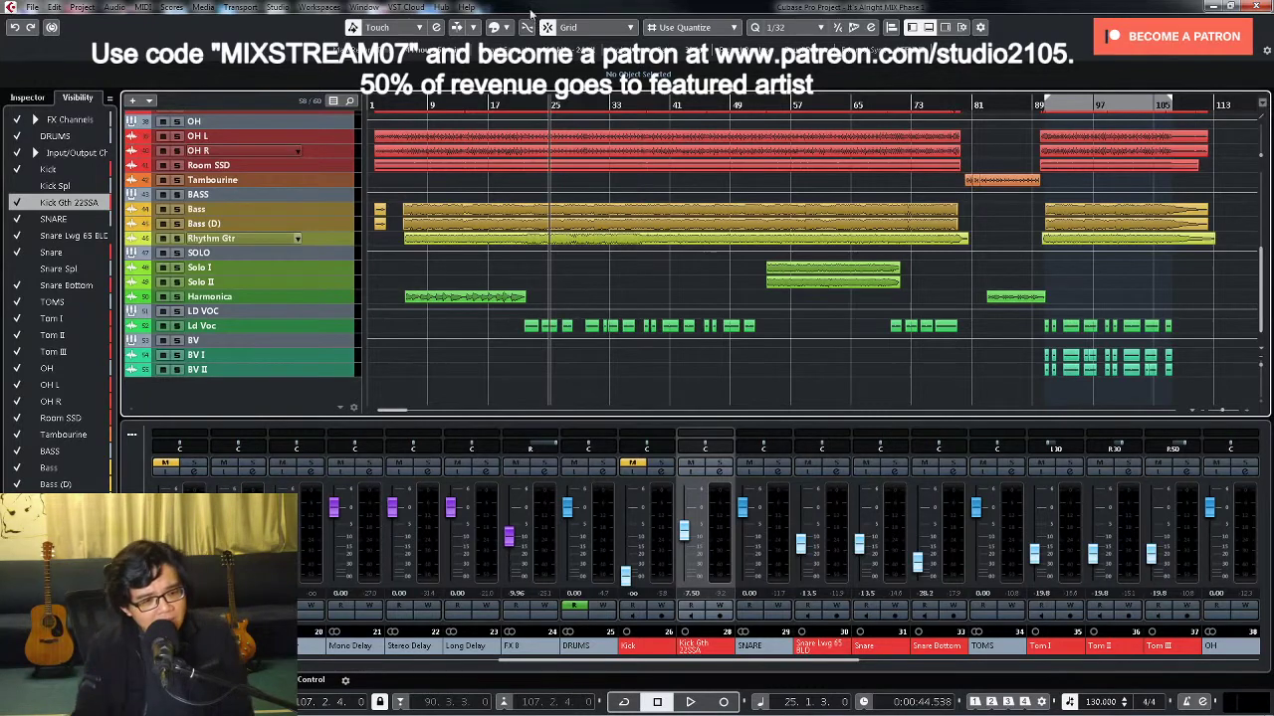
{"action": "scroll", "coordinate": [597, 231], "scroll_direction": "up", "scroll_amount": 3}
{"action": "scroll", "coordinate": [597, 231], "scroll_direction": "up", "scroll_amount": 3}
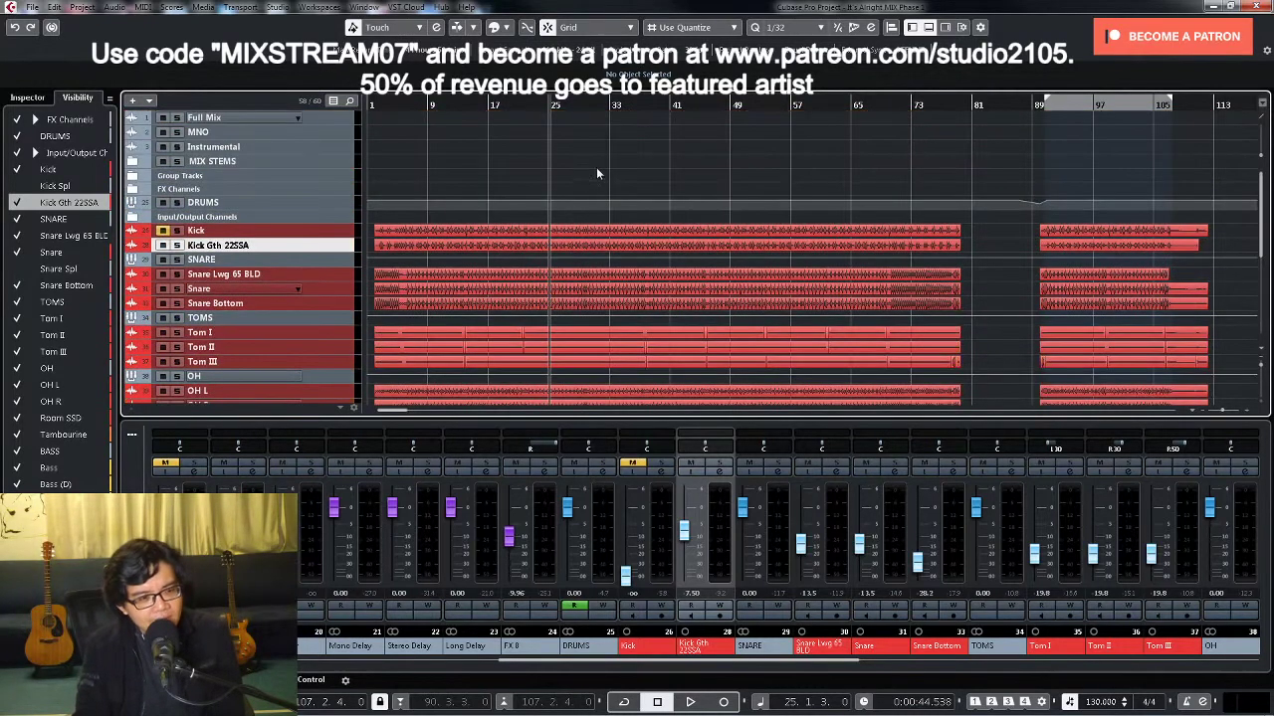
{"action": "scroll", "coordinate": [597, 174], "scroll_direction": "down", "scroll_amount": 10}
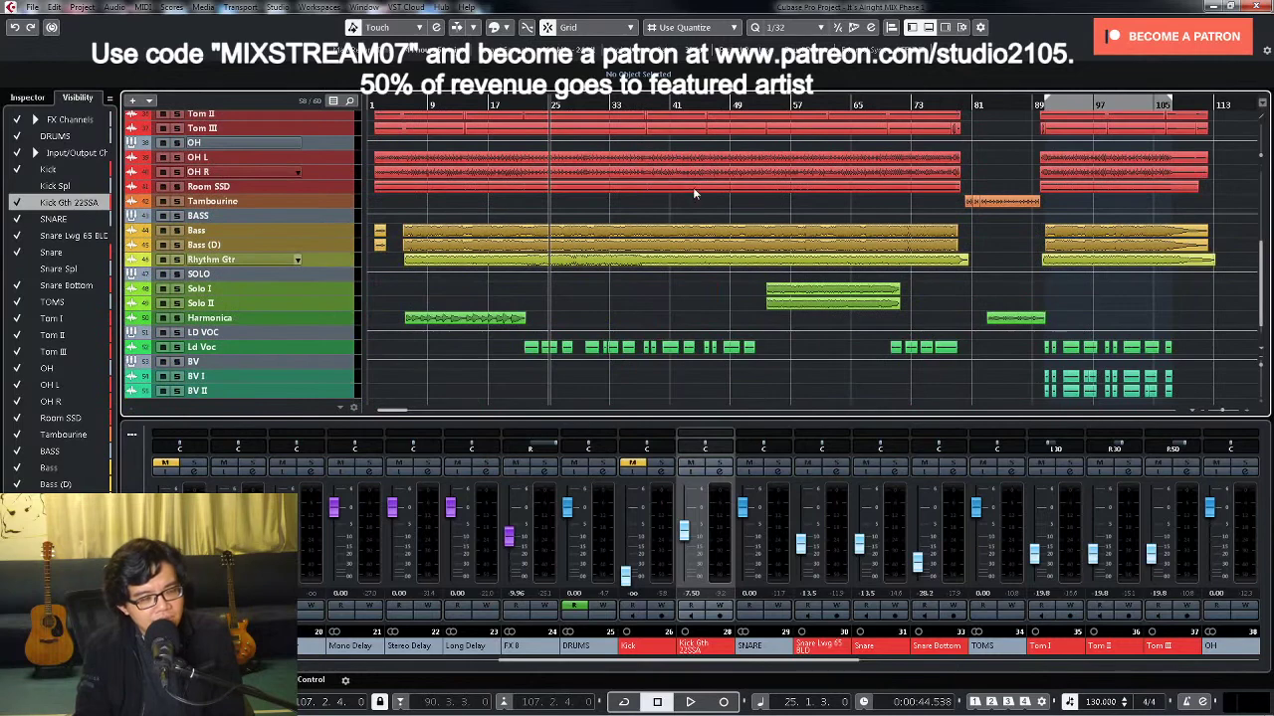
{"action": "scroll", "coordinate": [696, 184], "scroll_direction": "down", "scroll_amount": 1}
{"action": "left_click", "coordinate": [611, 103]}
{"action": "scroll", "coordinate": [415, 192], "scroll_direction": "up", "scroll_amount": 2}
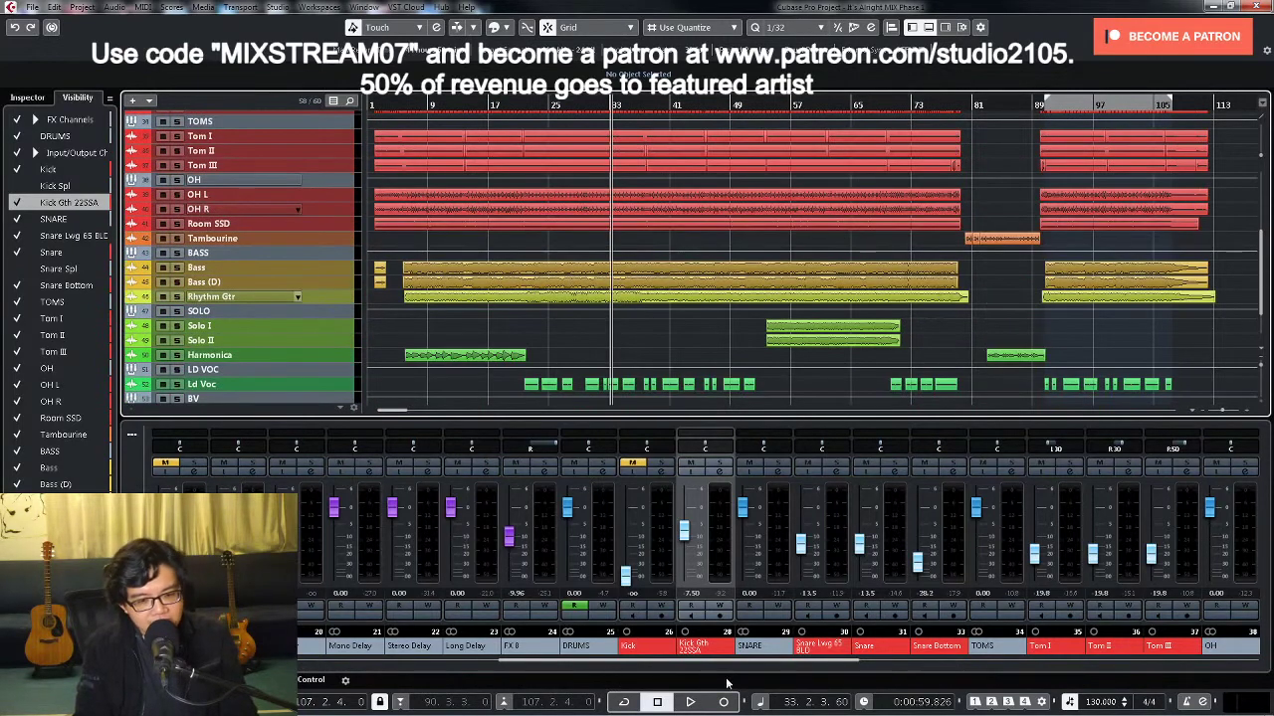
Step: Open the BASS group's channel settings, move the window clear of the tracks, and enable the 1 LO EQ band
{"action": "scroll", "coordinate": [717, 667], "scroll_direction": "right", "scroll_amount": 4}
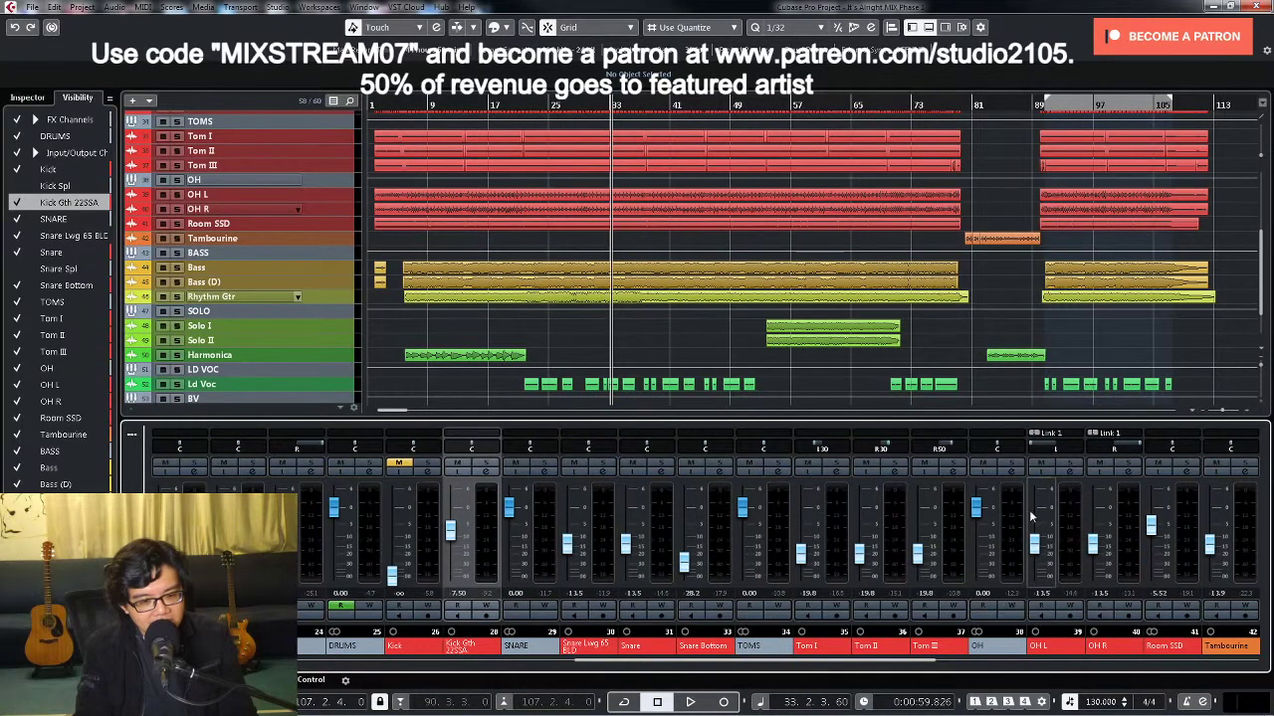
{"action": "scroll", "coordinate": [918, 659], "scroll_direction": "right", "scroll_amount": 4}
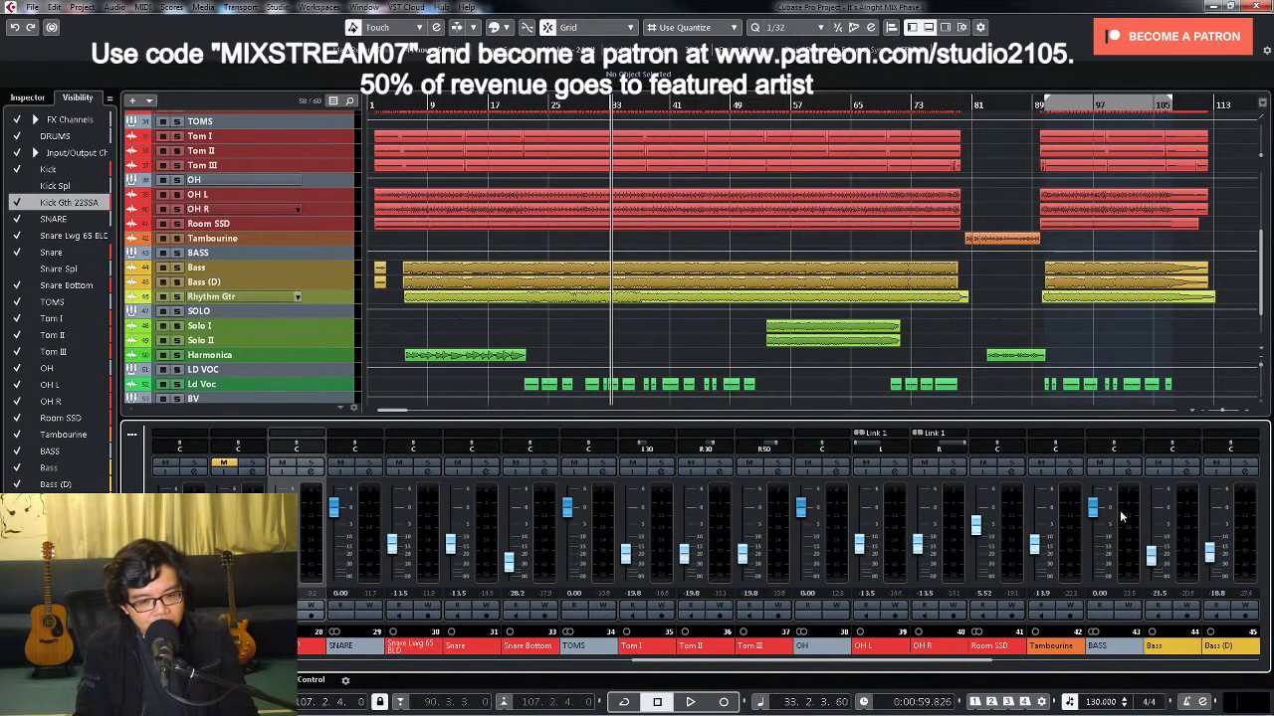
{"action": "left_click", "coordinate": [1128, 476]}
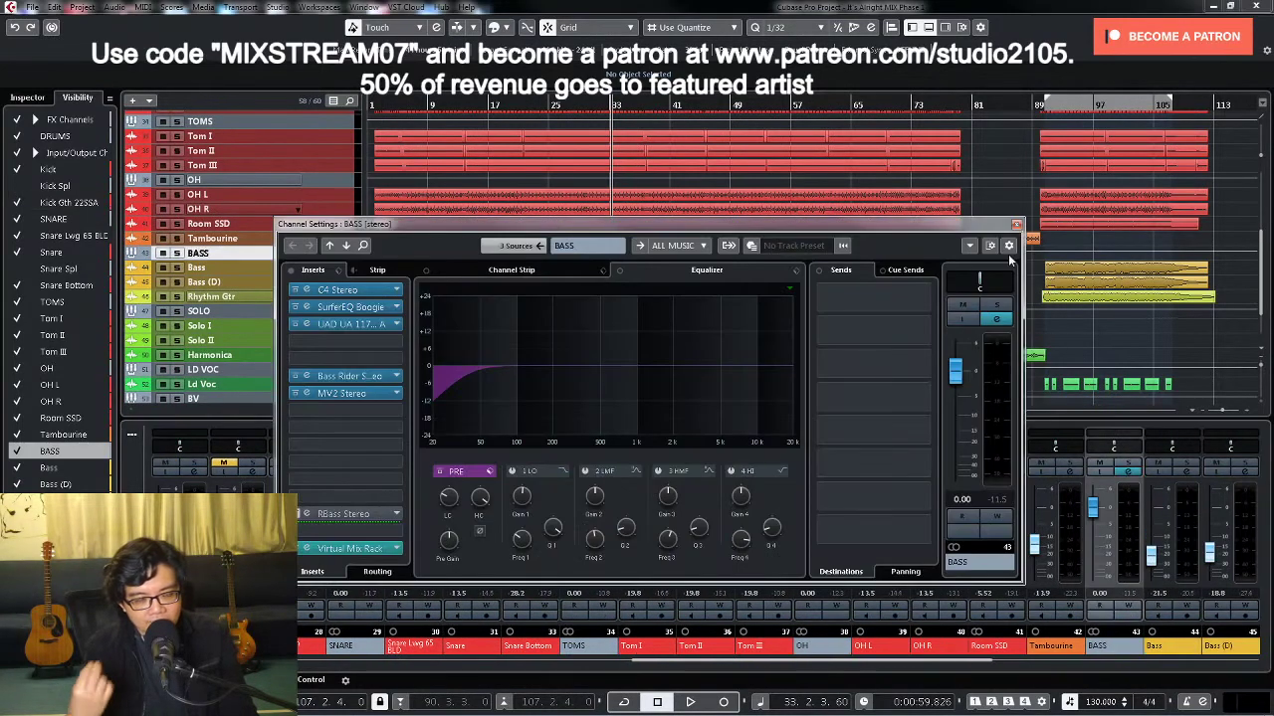
{"action": "left_click_drag", "start_coordinate": [879, 239], "coordinate": [1132, 319]}
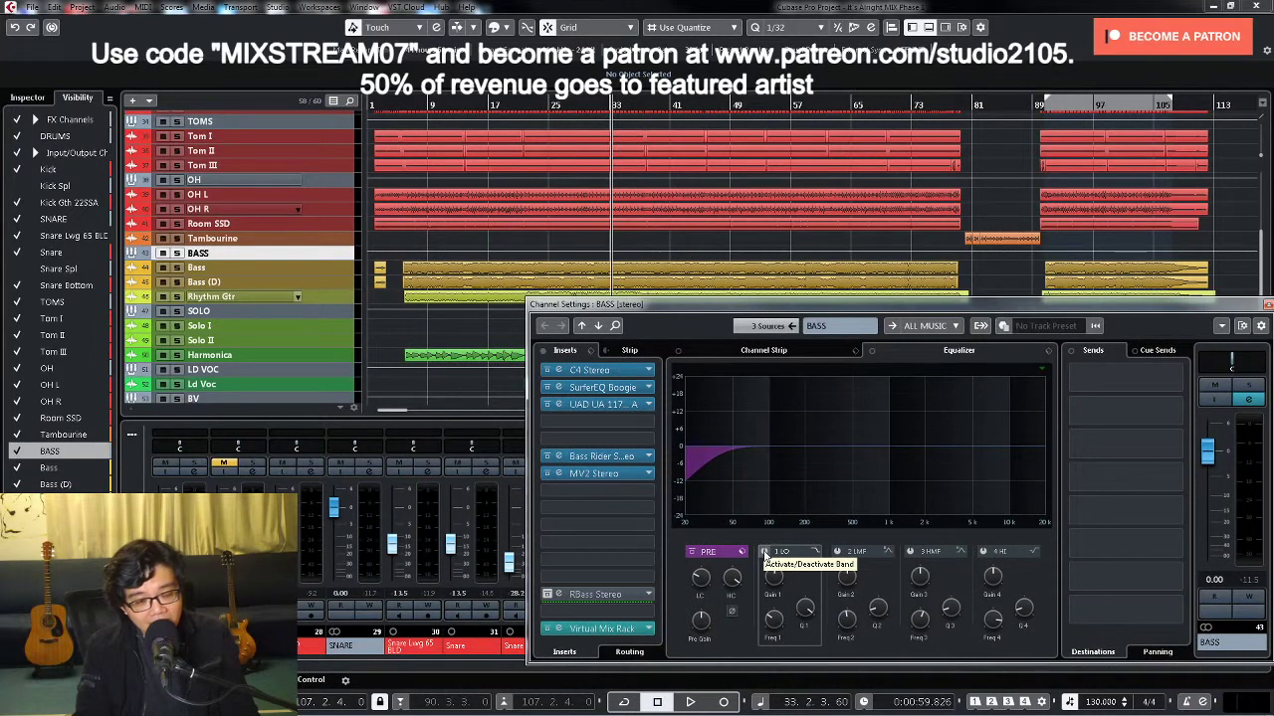
{"action": "left_click", "coordinate": [764, 552]}
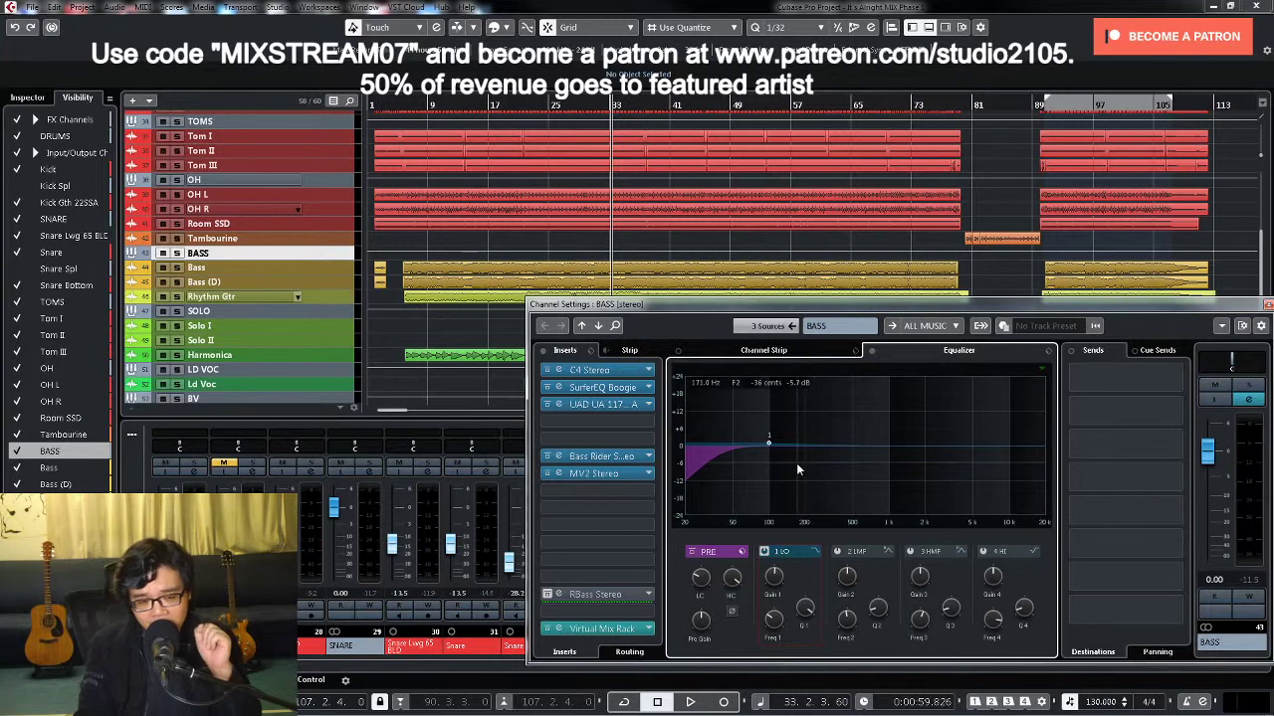
Step: Turn off the BASS group's 1 LO EQ band before bar 38, then write automation during playback that enables it around bar 38
{"action": "left_click", "coordinate": [585, 103]}
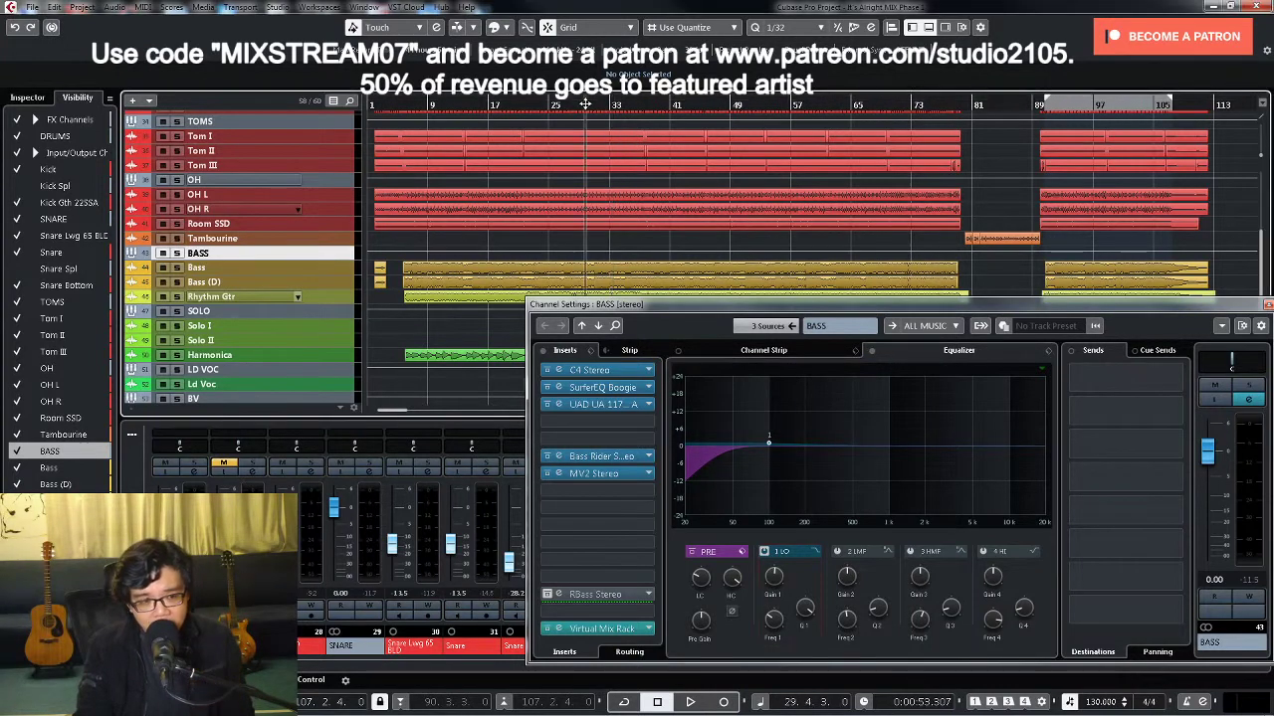
{"action": "left_click", "coordinate": [764, 551]}
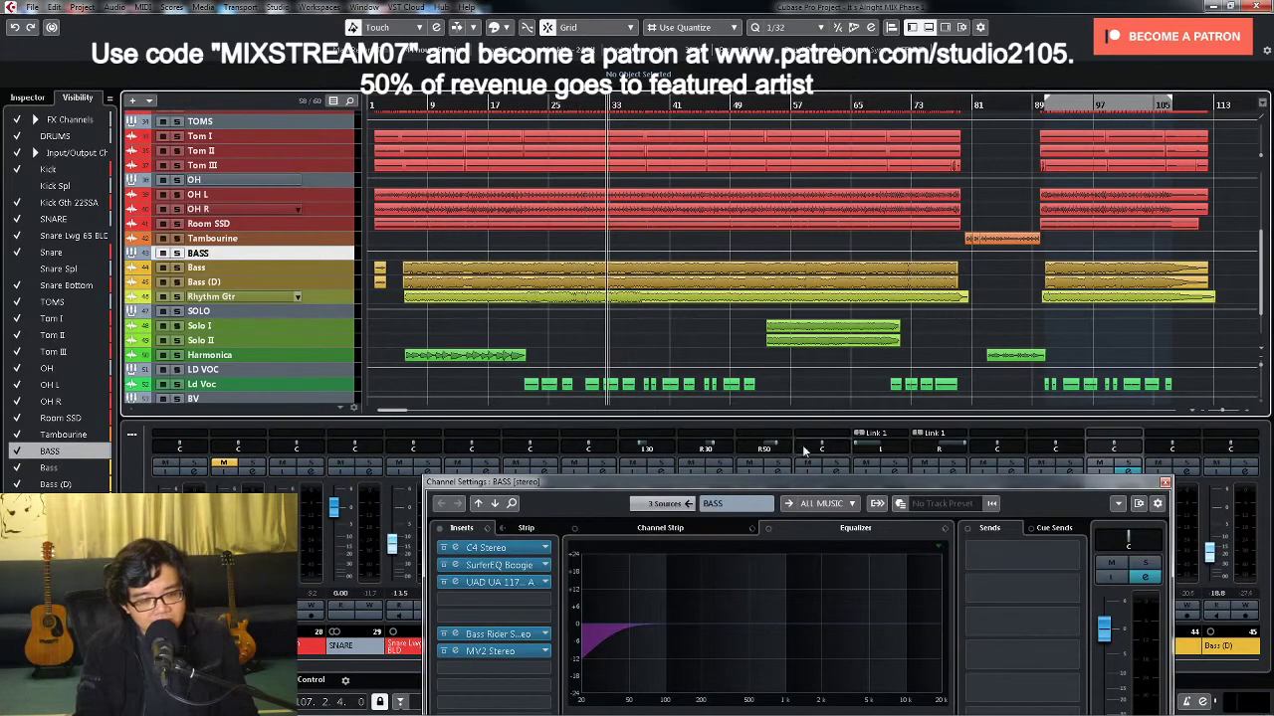
{"action": "left_click_drag", "start_coordinate": [813, 487], "coordinate": [809, 217]}
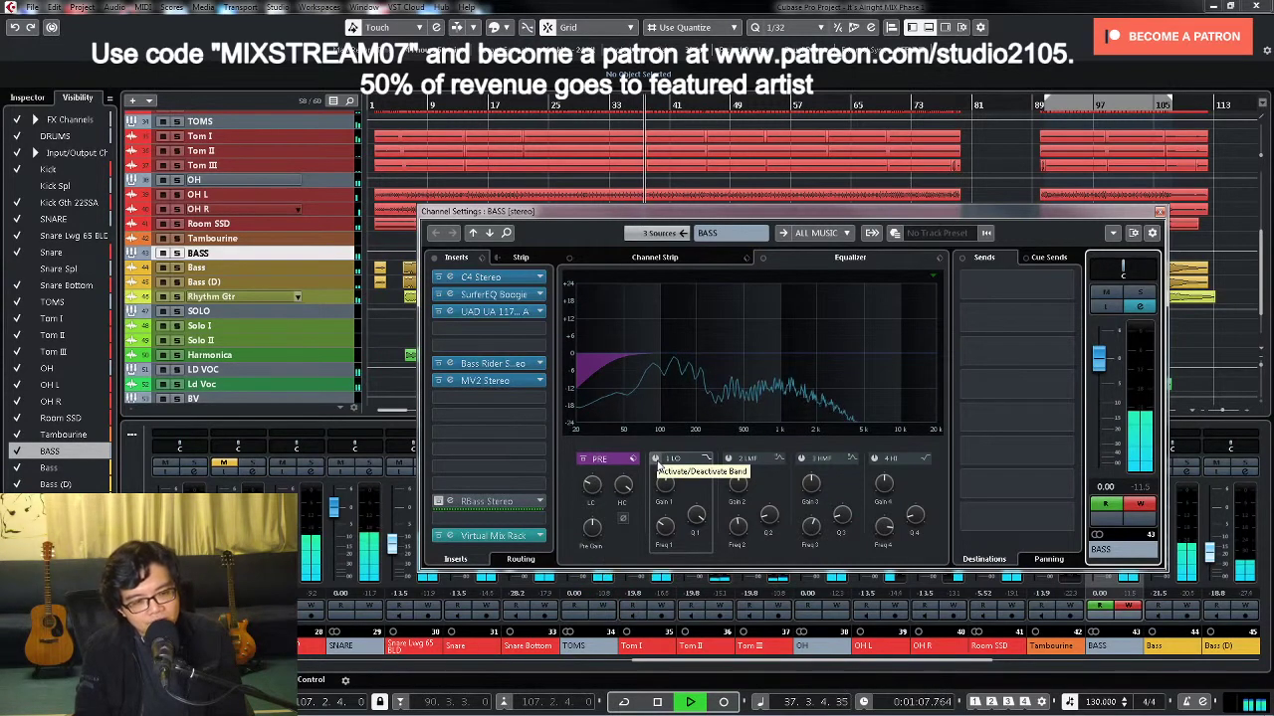
{"action": "left_click", "coordinate": [657, 460]}
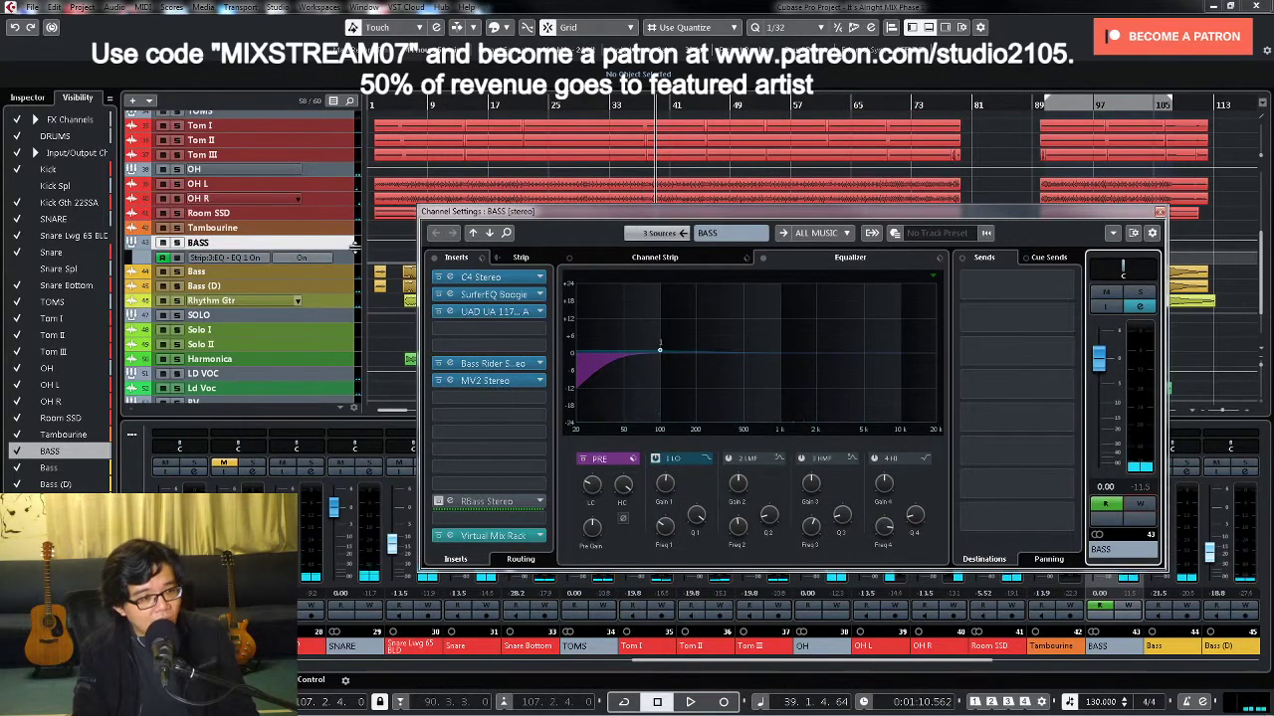
Step: Enlarge the BASS group's EQ 1 On automation lane, close the channel settings and align the On point to bar 38
{"action": "left_click", "coordinate": [355, 257]}
{"action": "left_click", "coordinate": [351, 271]}
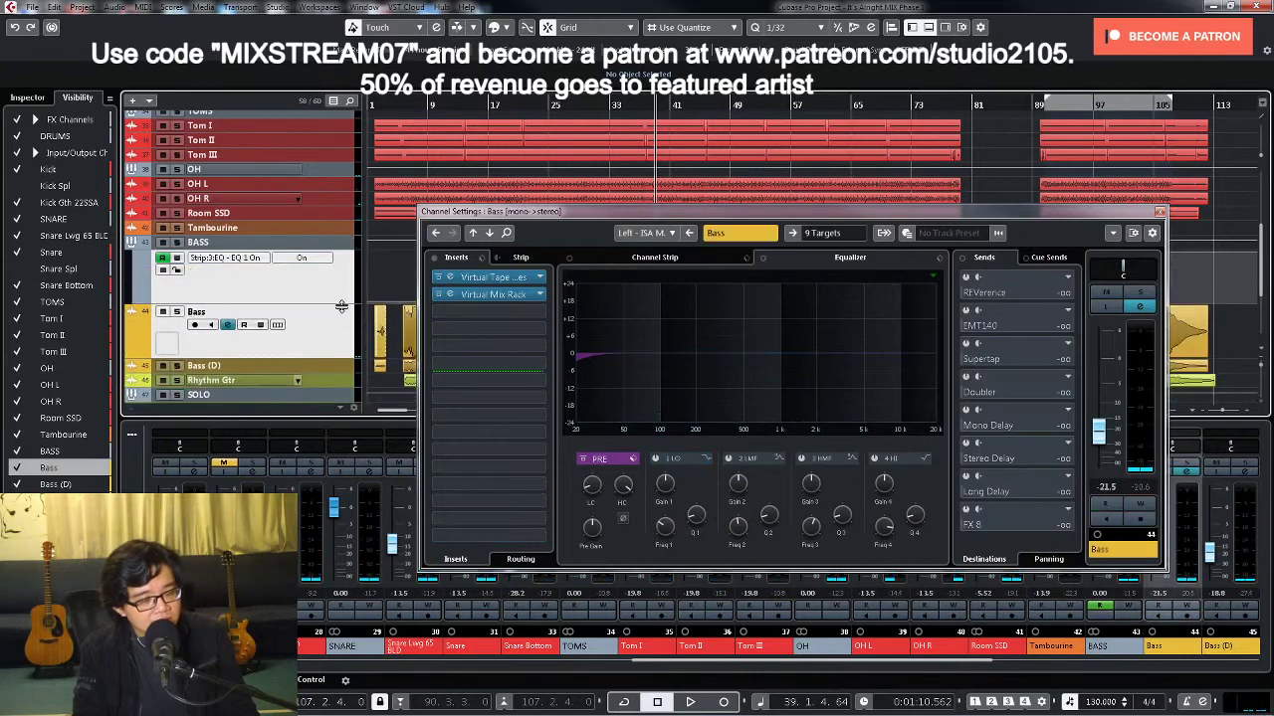
{"action": "left_click", "coordinate": [1159, 212]}
{"action": "scroll", "coordinate": [646, 219], "scroll_direction": "down", "scroll_amount": 2}
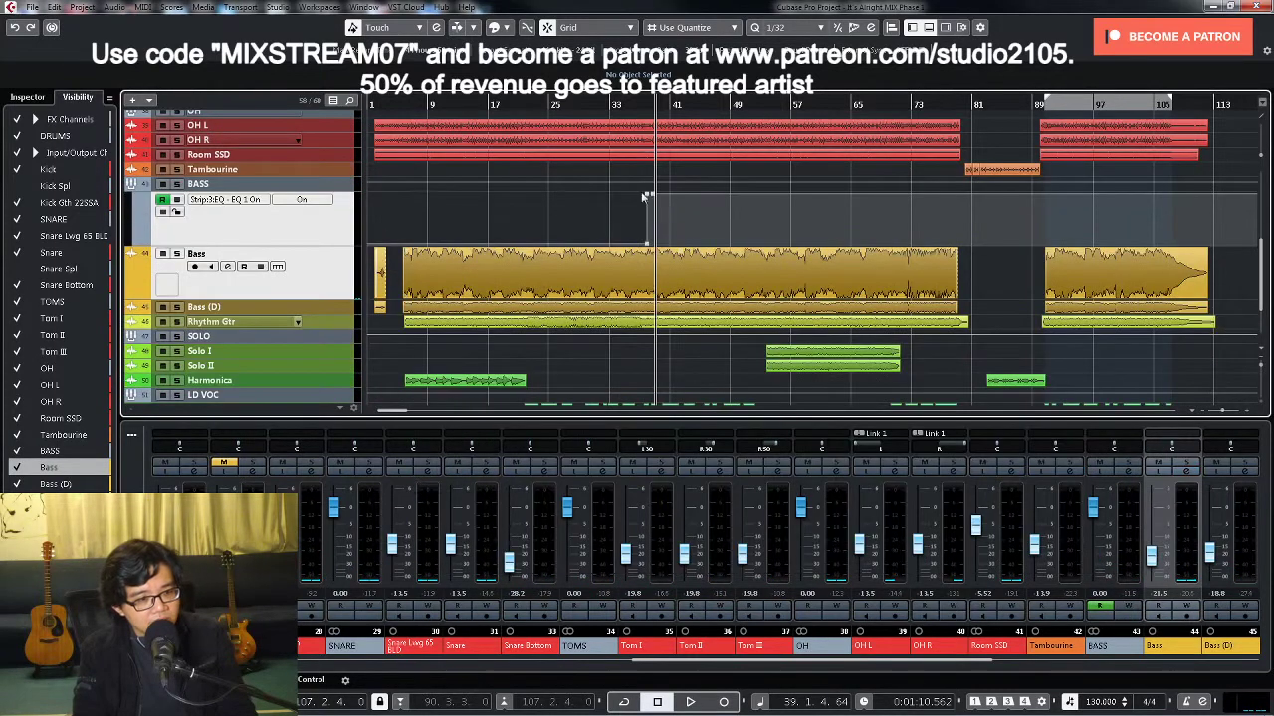
{"action": "left_click_drag", "start_coordinate": [645, 100], "coordinate": [1062, 235]}
{"action": "key", "text": "g"}
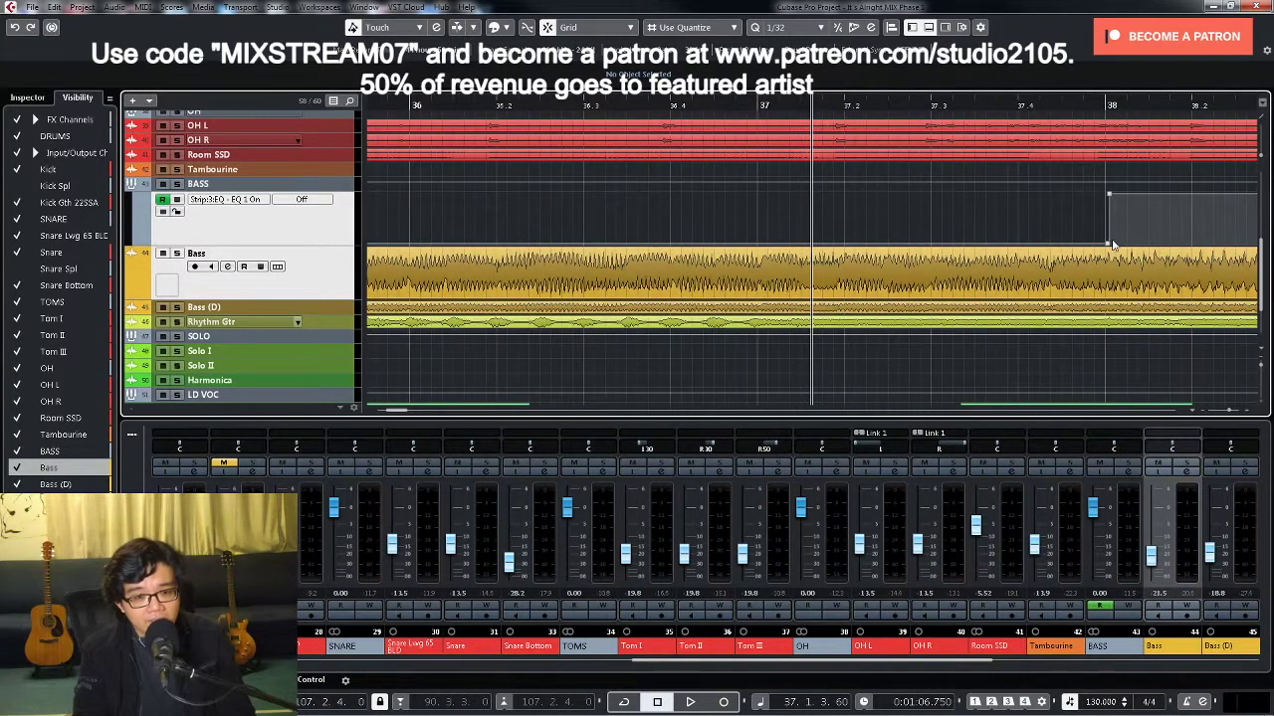
{"action": "left_click", "coordinate": [1108, 196]}
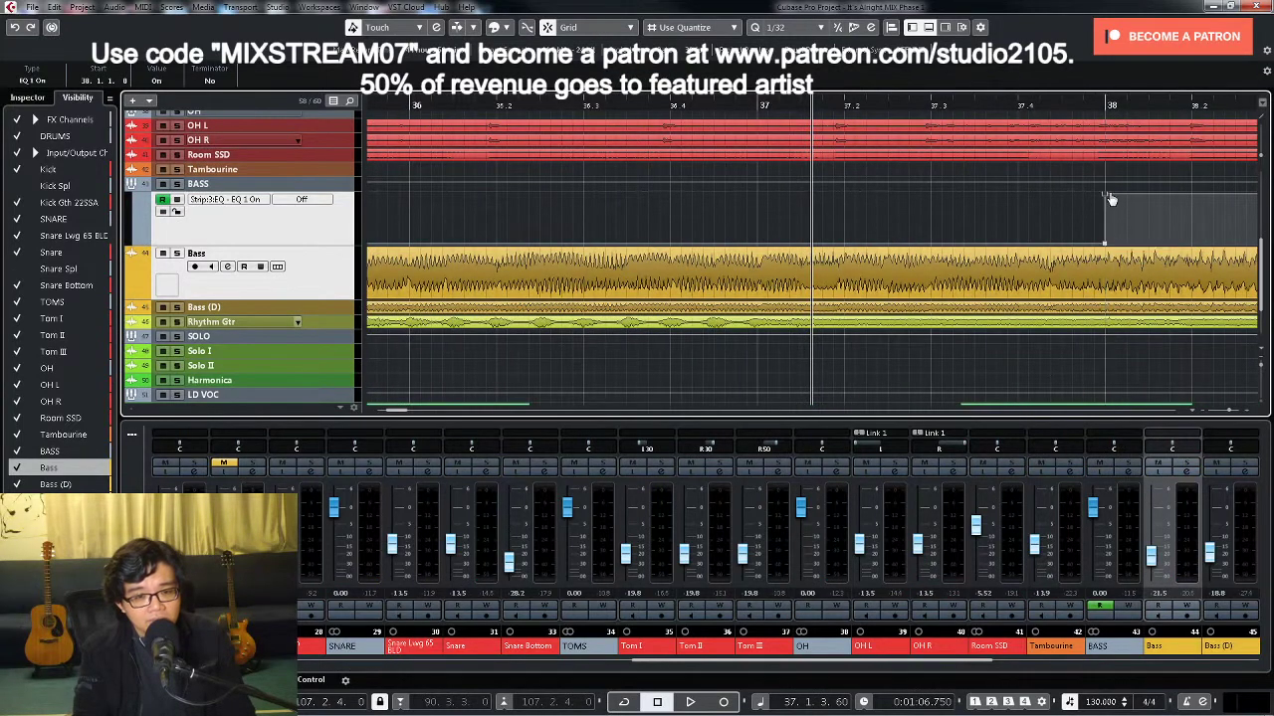
Step: Play the mix across bar 38 to check the bass EQ change and look over the arrangement down to the backing vocals
{"action": "key", "text": "g"}
{"action": "key", "text": "space"}
{"action": "key", "text": "g"}
{"action": "key", "text": "g"}
{"action": "key", "text": "g"}
{"action": "key", "text": "g"}
{"action": "key", "text": "g"}
{"action": "key", "text": "g"}
{"action": "key", "text": "g"}
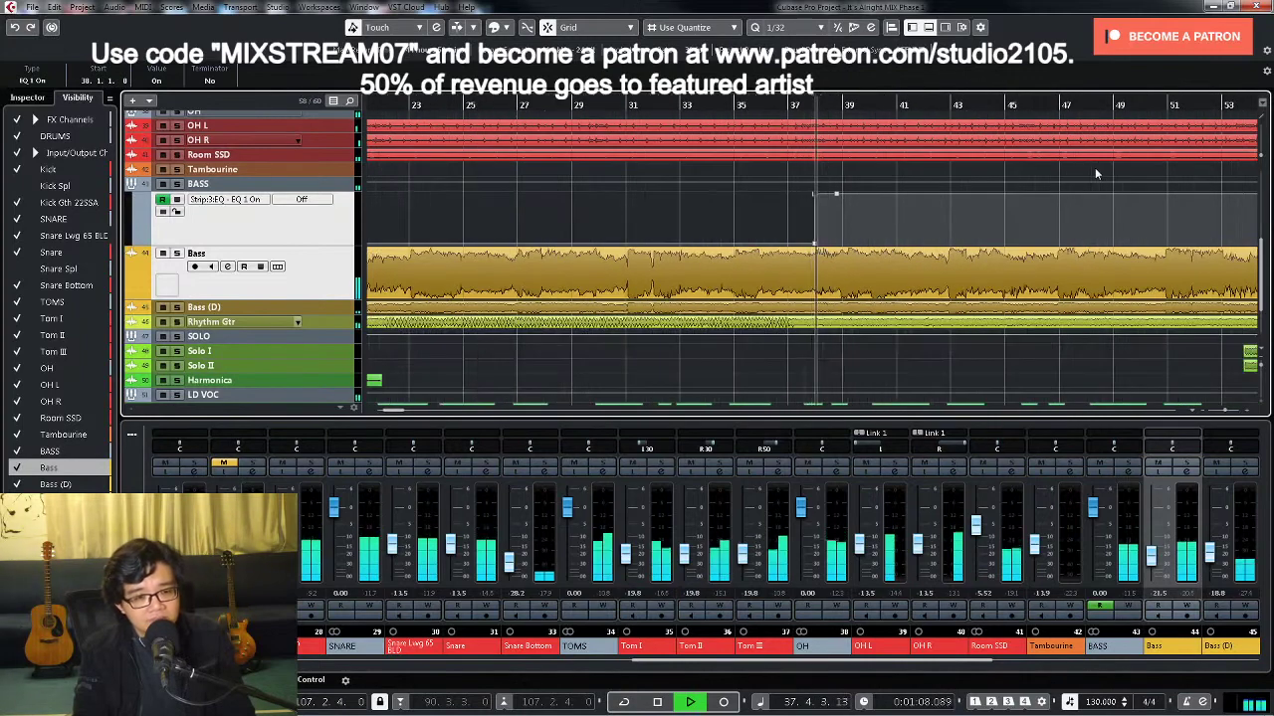
{"action": "key", "text": "g"}
{"action": "key", "text": "g"}
{"action": "key", "text": "g"}
{"action": "key", "text": "g"}
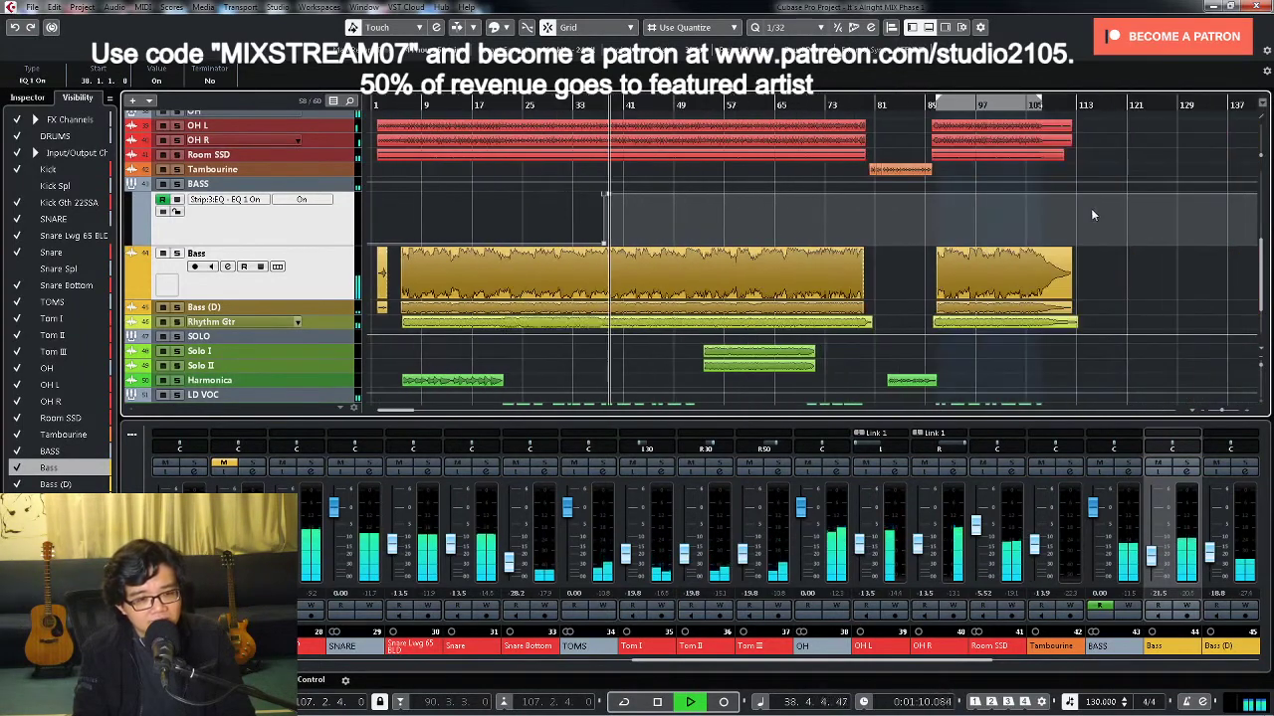
{"action": "scroll", "coordinate": [830, 214], "scroll_direction": "down", "scroll_amount": 2}
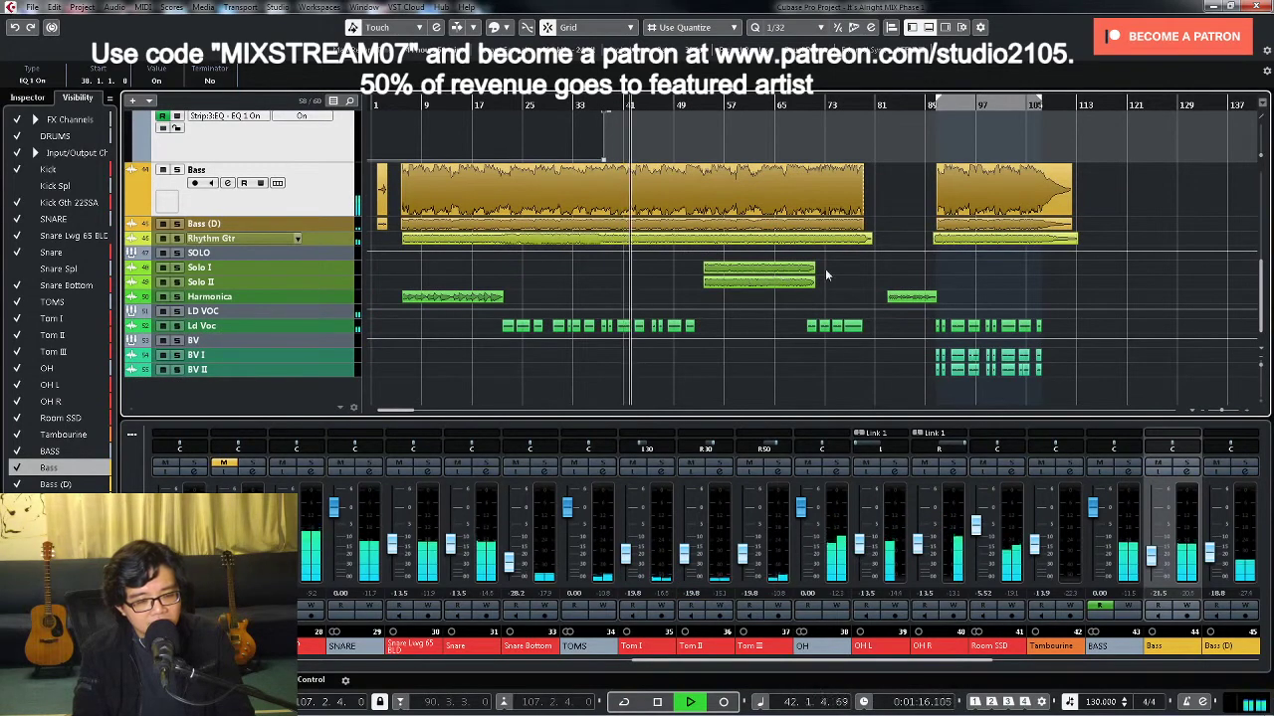
{"action": "scroll", "coordinate": [825, 269], "scroll_direction": "up", "scroll_amount": 2}
{"action": "key", "text": "space"}
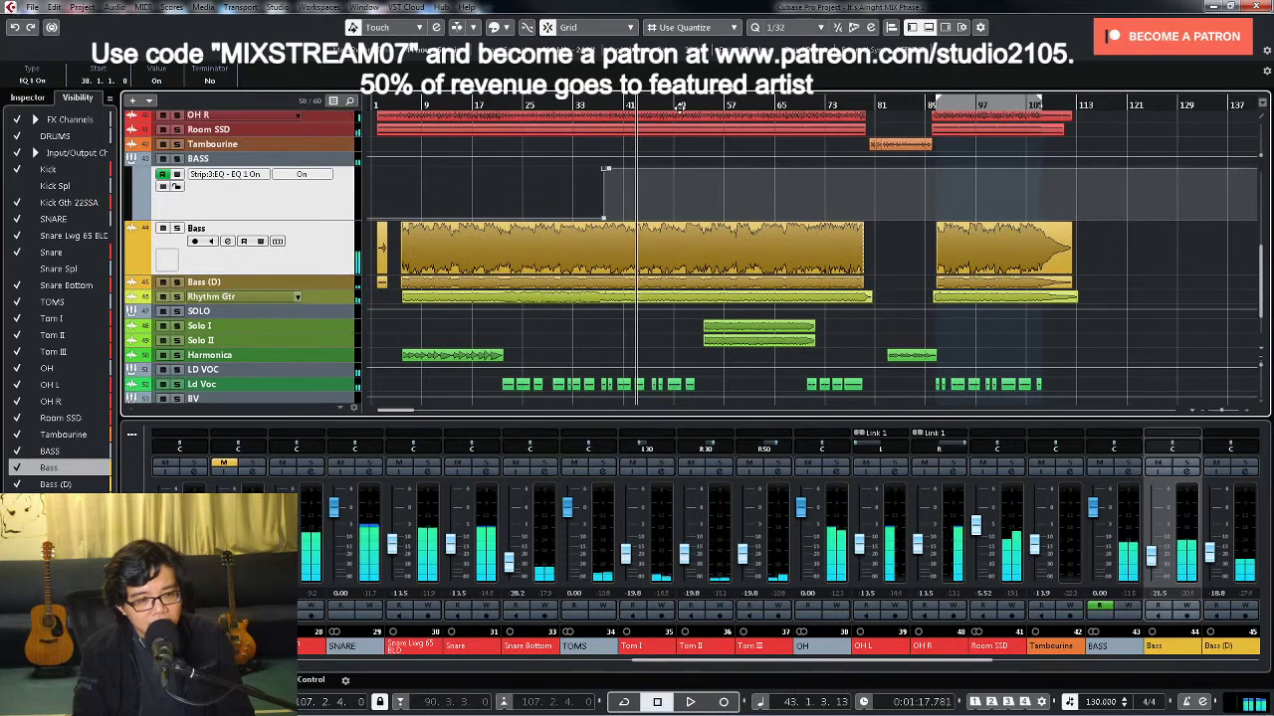
Step: Draw an Off point at bar 54 in the BASS group's EQ 1 On automation lane while playing from about bar 50
{"action": "left_click_drag", "start_coordinate": [683, 106], "coordinate": [762, 231]}
{"action": "key", "text": "h"}
{"action": "key", "text": "h"}
{"action": "key", "text": "space"}
{"action": "right_click", "coordinate": [817, 194]}
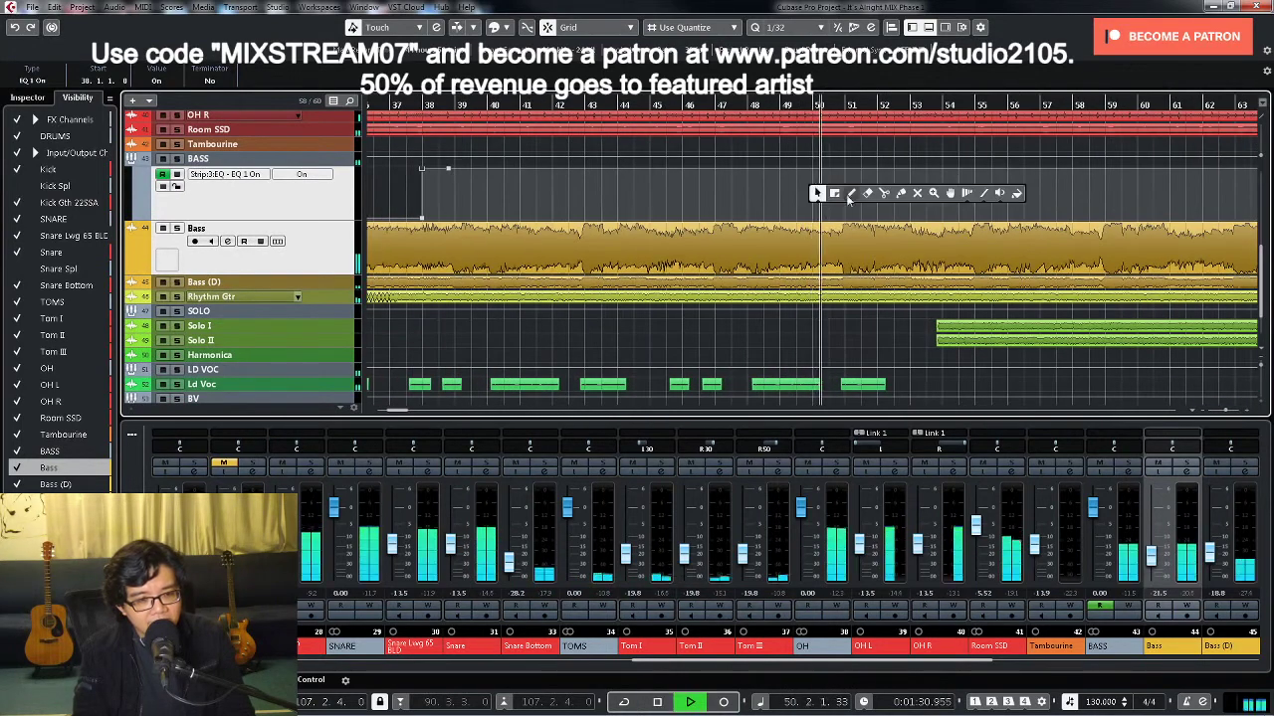
{"action": "left_click", "coordinate": [851, 195]}
{"action": "key", "text": "h"}
{"action": "key", "text": "h"}
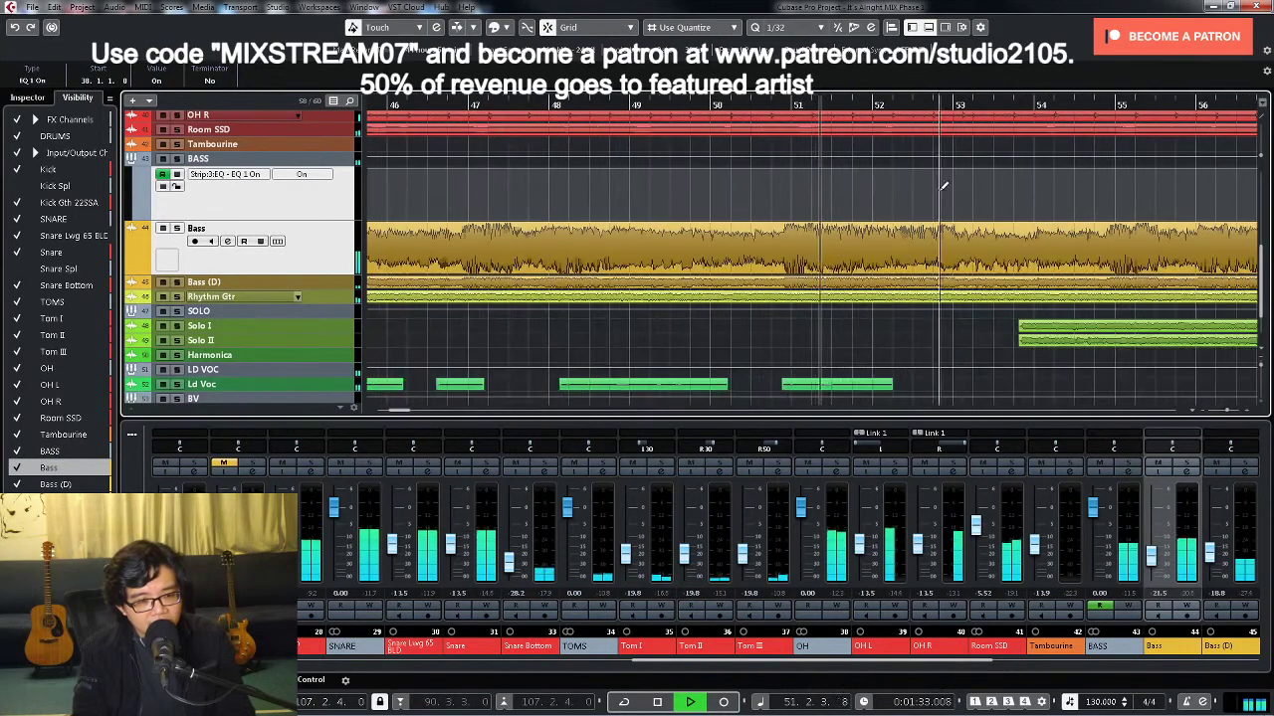
{"action": "key", "text": "h"}
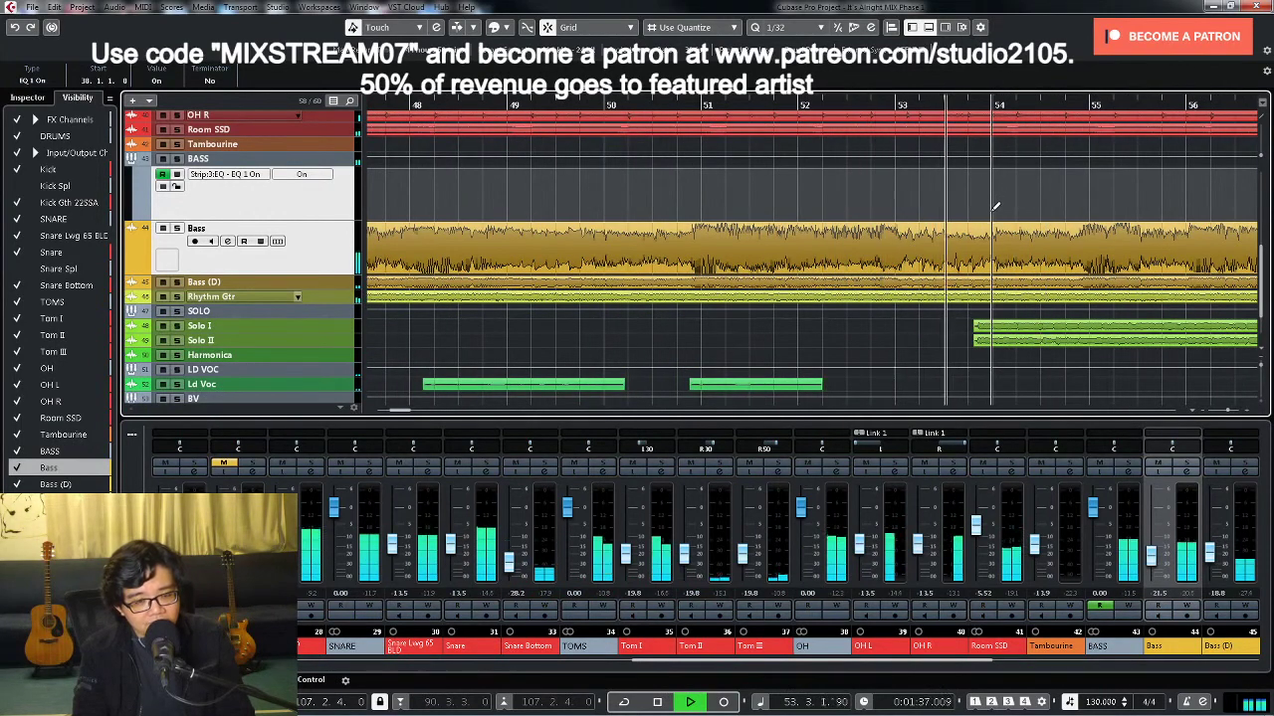
{"action": "scroll", "coordinate": [851, 197], "scroll_direction": "up", "scroll_amount": 3}
{"action": "scroll", "coordinate": [850, 197], "scroll_direction": "up", "scroll_amount": 1}
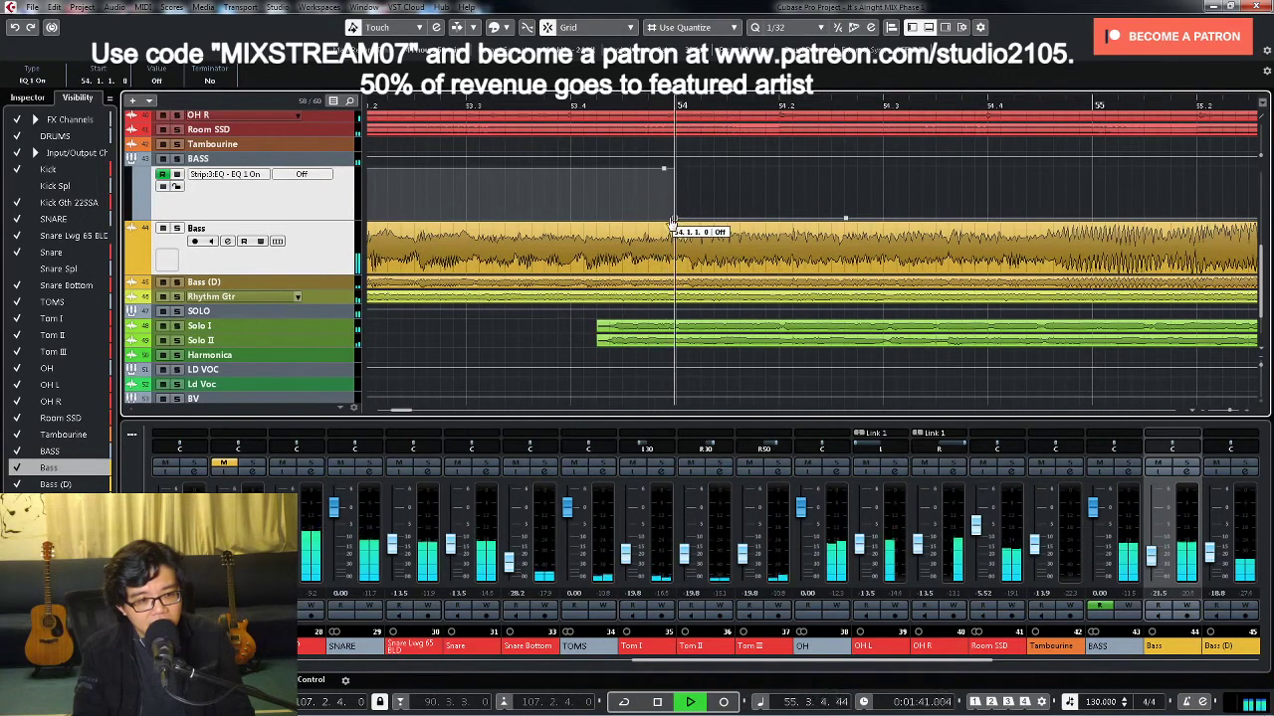
{"action": "scroll", "coordinate": [919, 193], "scroll_direction": "down", "scroll_amount": 6}
{"action": "scroll", "coordinate": [920, 191], "scroll_direction": "down", "scroll_amount": 4}
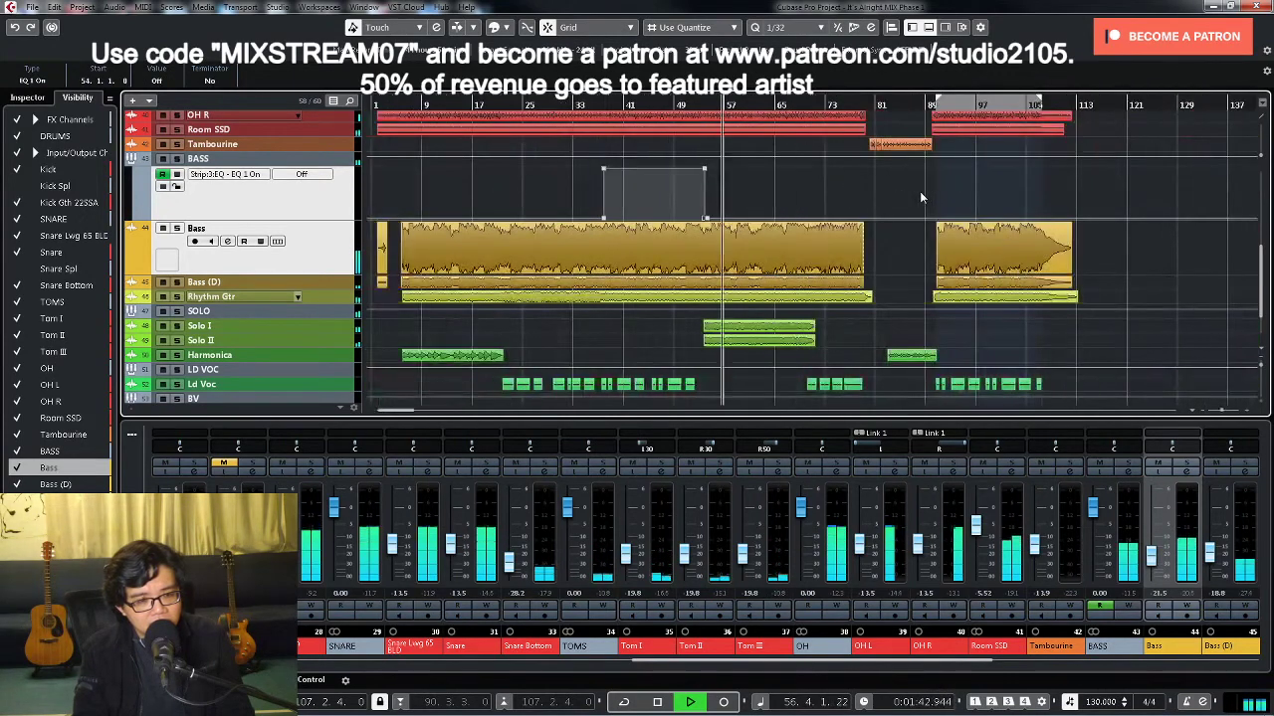
Step: Stop playback, delete the EQ 1 Off automation around bar 54 and reduce the height of the BASS lane and Bass track
{"action": "key", "text": "space"}
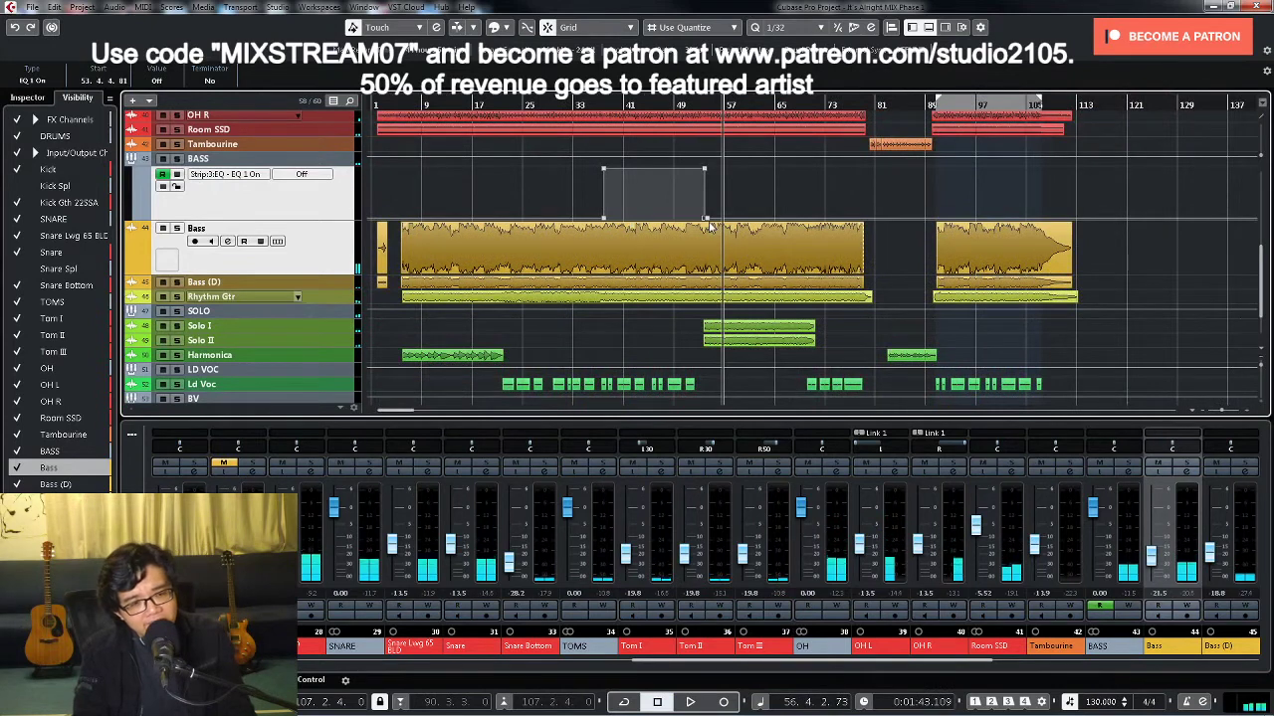
{"action": "key", "text": "Delete"}
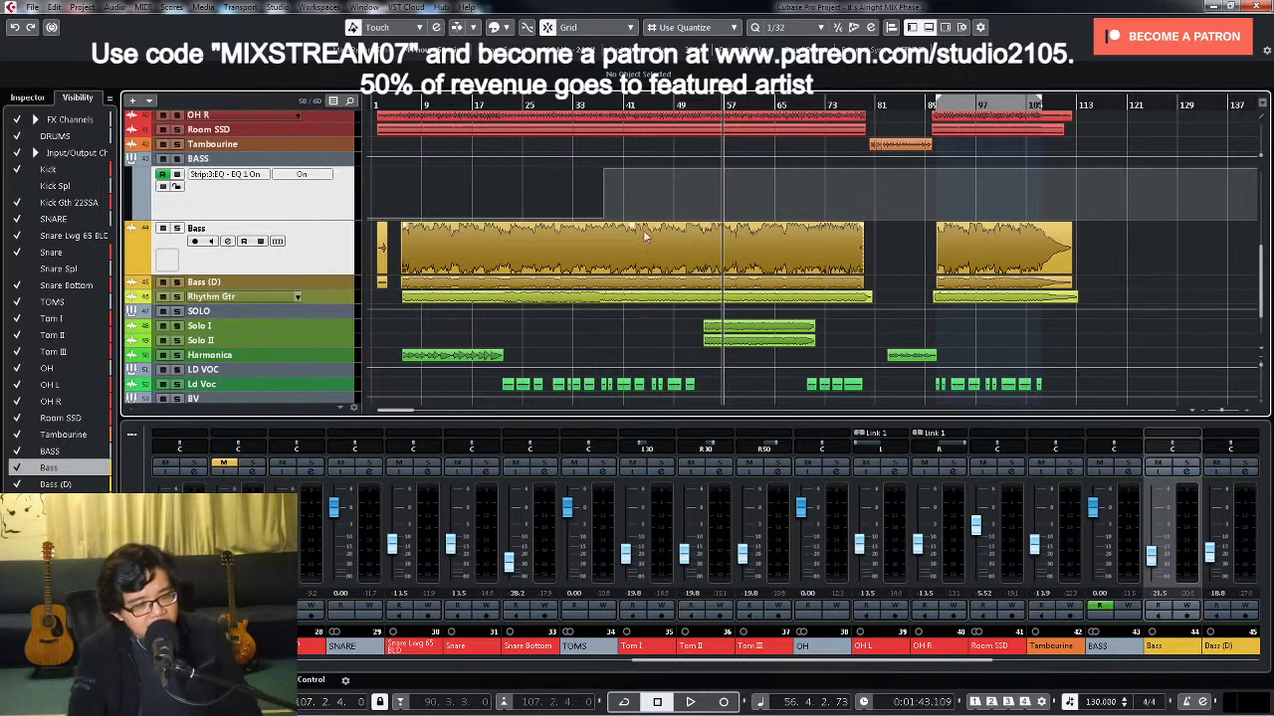
{"action": "key", "text": "h"}
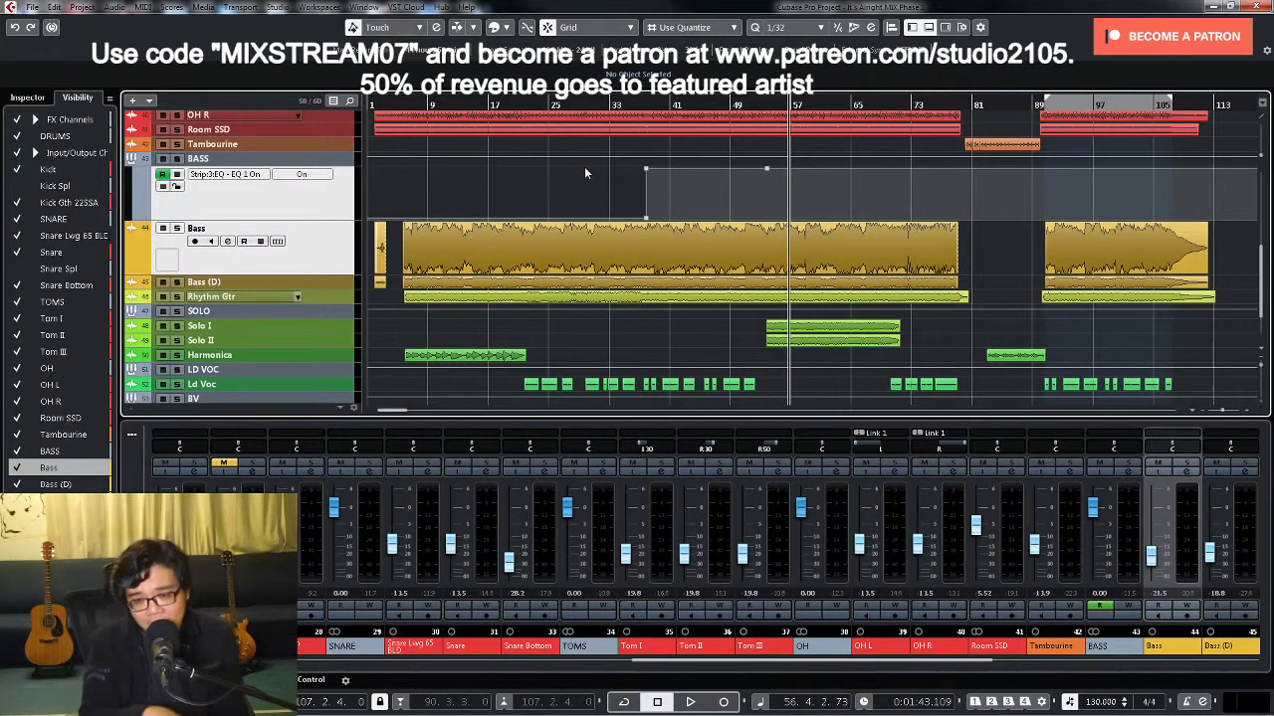
{"action": "key", "text": "z"}
{"action": "key", "text": "z"}
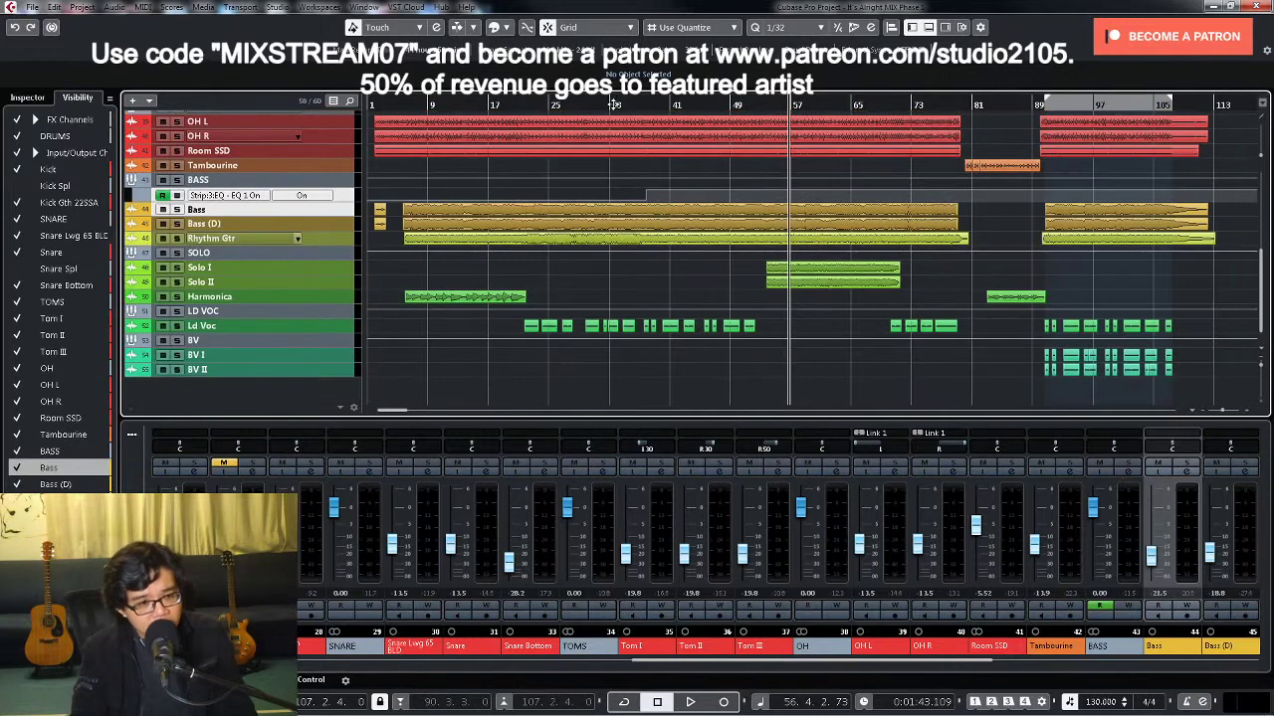
Step: Look over the drum and bass tracks, placing the playhead at bar 33 and then around bar 29
{"action": "left_click", "coordinate": [612, 103]}
{"action": "scroll", "coordinate": [629, 148], "scroll_direction": "up", "scroll_amount": 5}
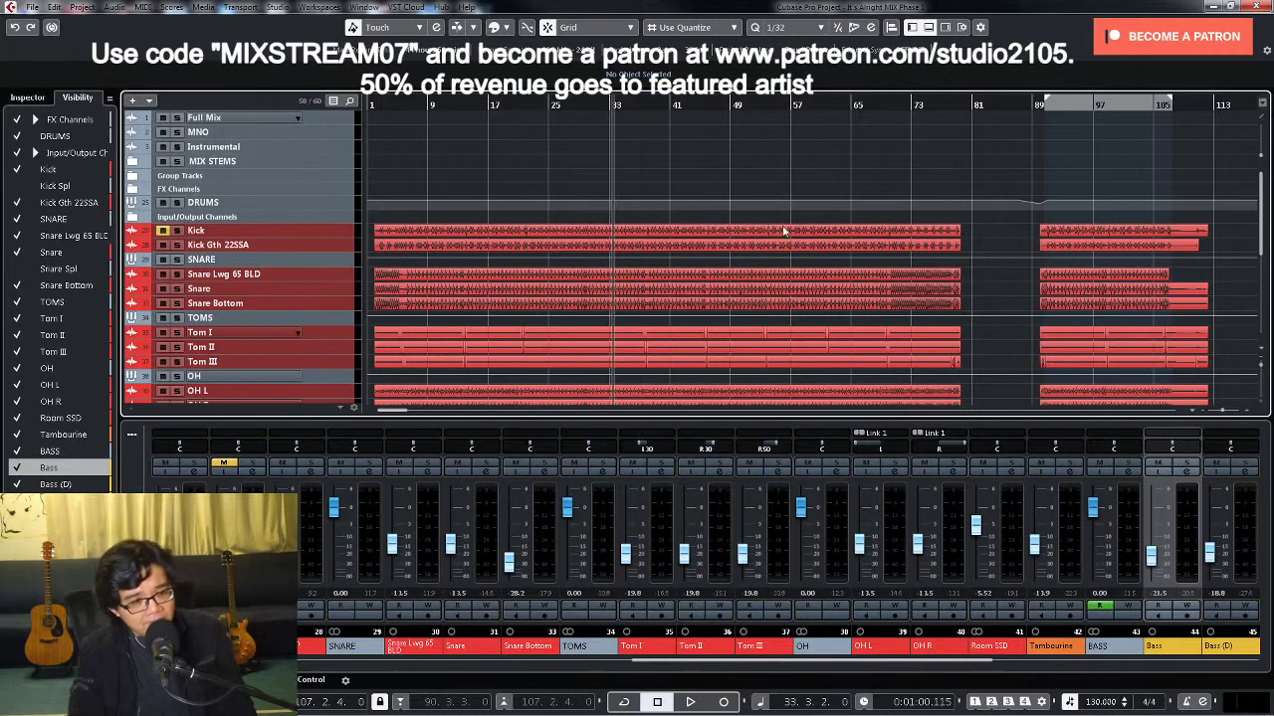
{"action": "scroll", "coordinate": [783, 231], "scroll_direction": "down", "scroll_amount": 5}
{"action": "left_click", "coordinate": [584, 104]}
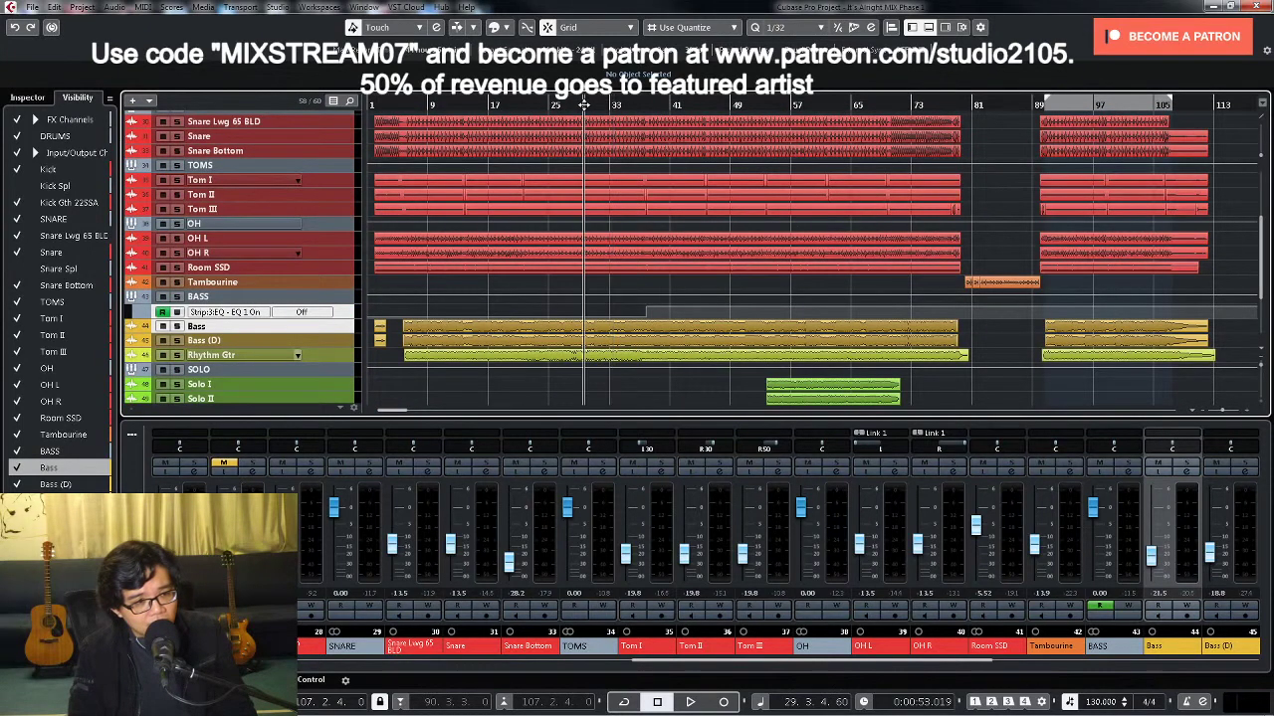
{"action": "scroll", "coordinate": [477, 299], "scroll_direction": "up", "scroll_amount": 3}
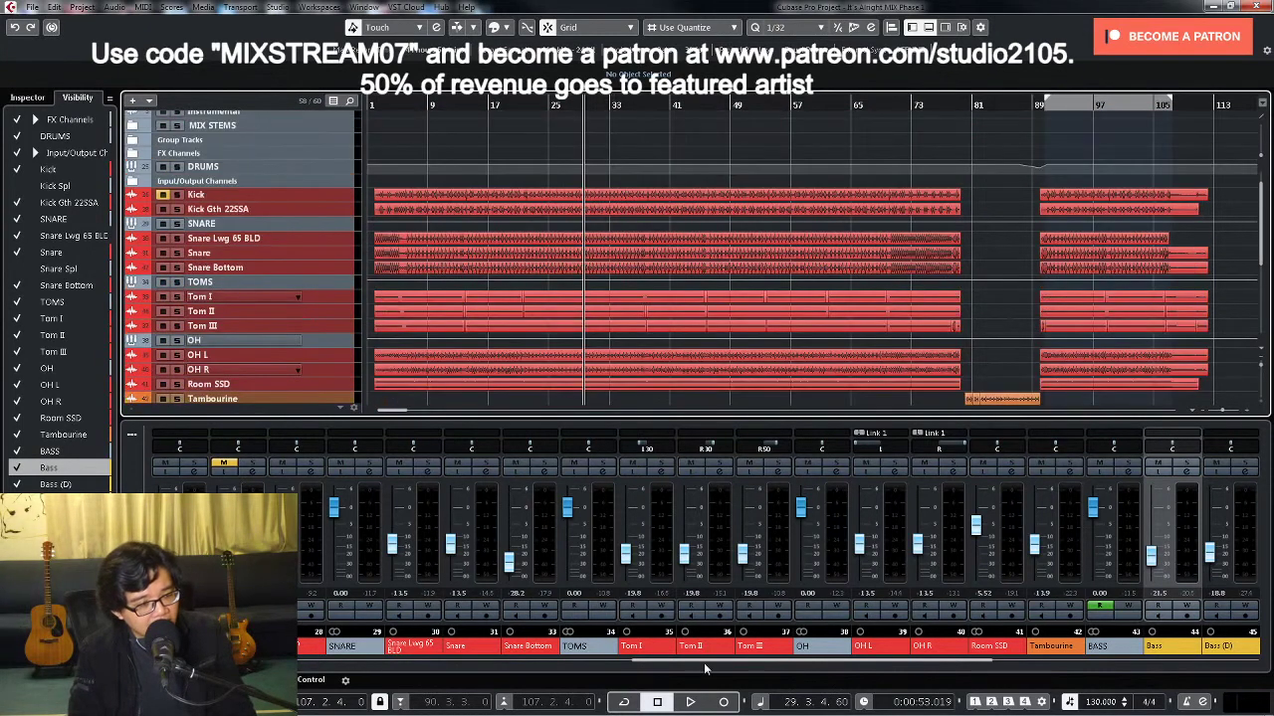
Step: Open the STEREO group's channel settings from the mixer and move the window clear of the tracks
{"action": "left_click_drag", "start_coordinate": [703, 669], "coordinate": [279, 686]}
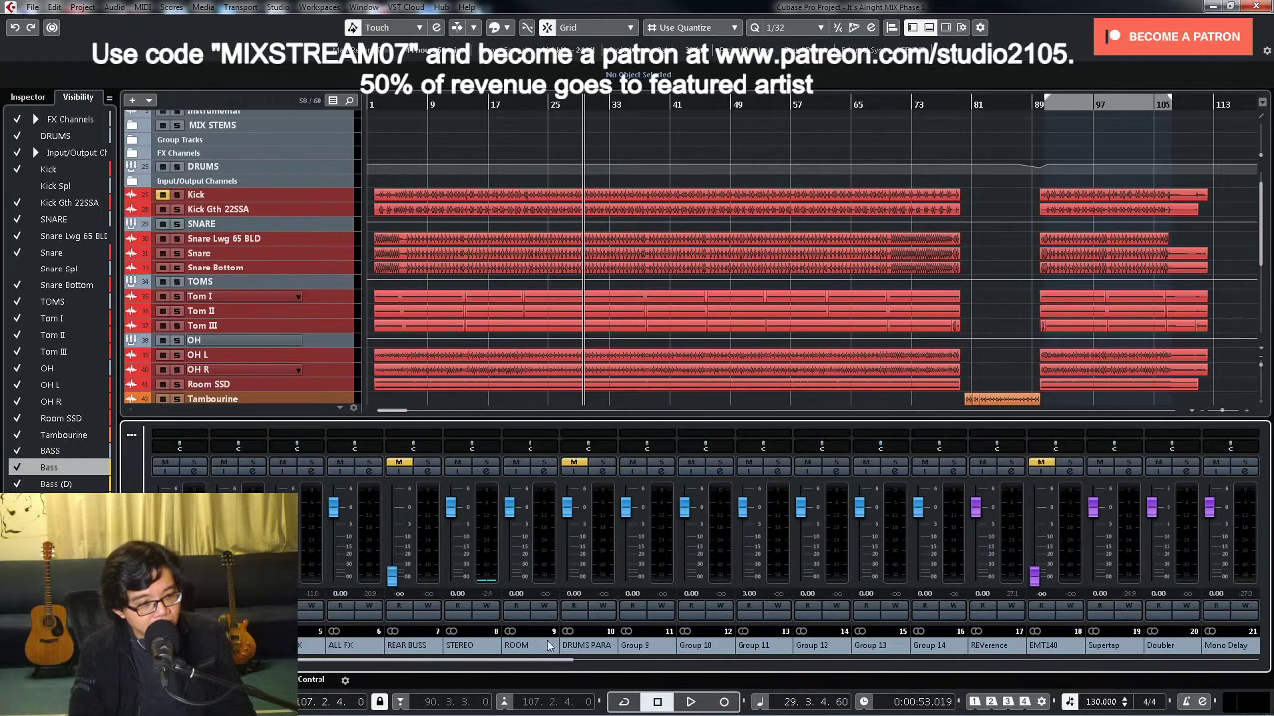
{"action": "left_click", "coordinate": [488, 473]}
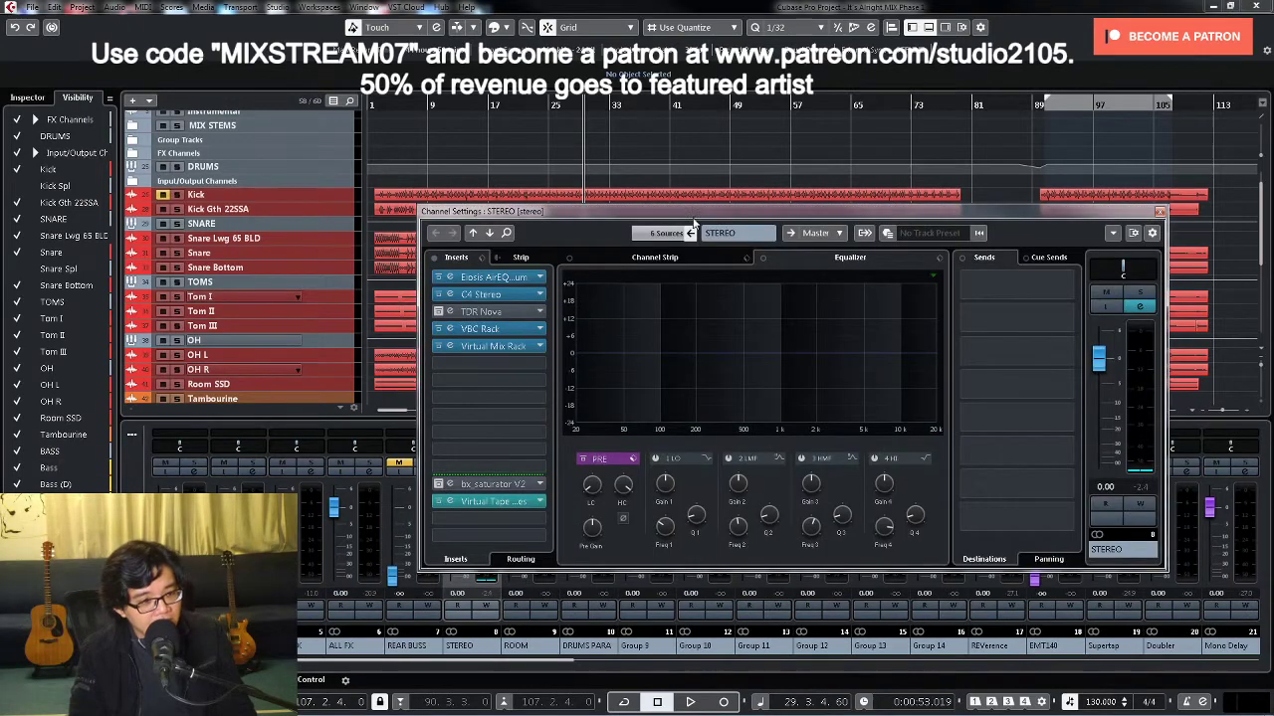
{"action": "left_click_drag", "start_coordinate": [699, 221], "coordinate": [712, 299]}
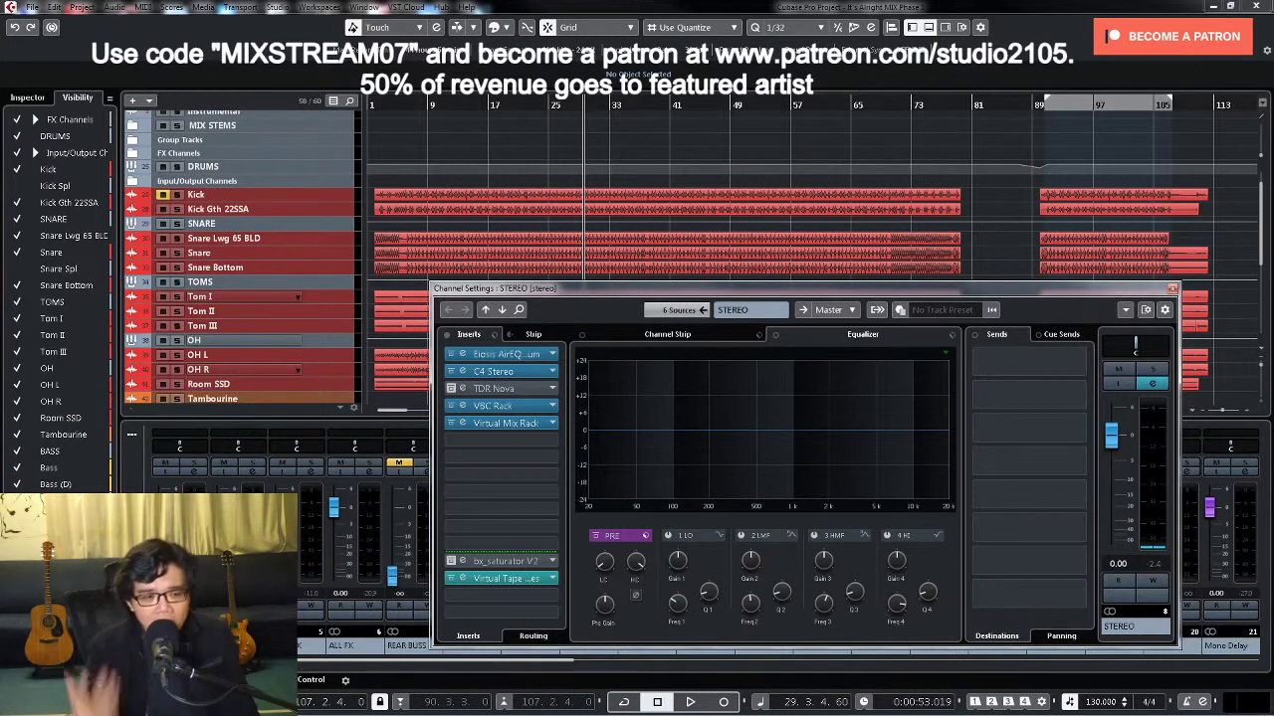
{"action": "left_click_drag", "start_coordinate": [741, 294], "coordinate": [746, 378]}
Step: Write a STEREO group volume ride up to 0.97 dB by bar 38 during playback, then stop and enlarge its Volume lane
{"action": "key", "text": "space"}
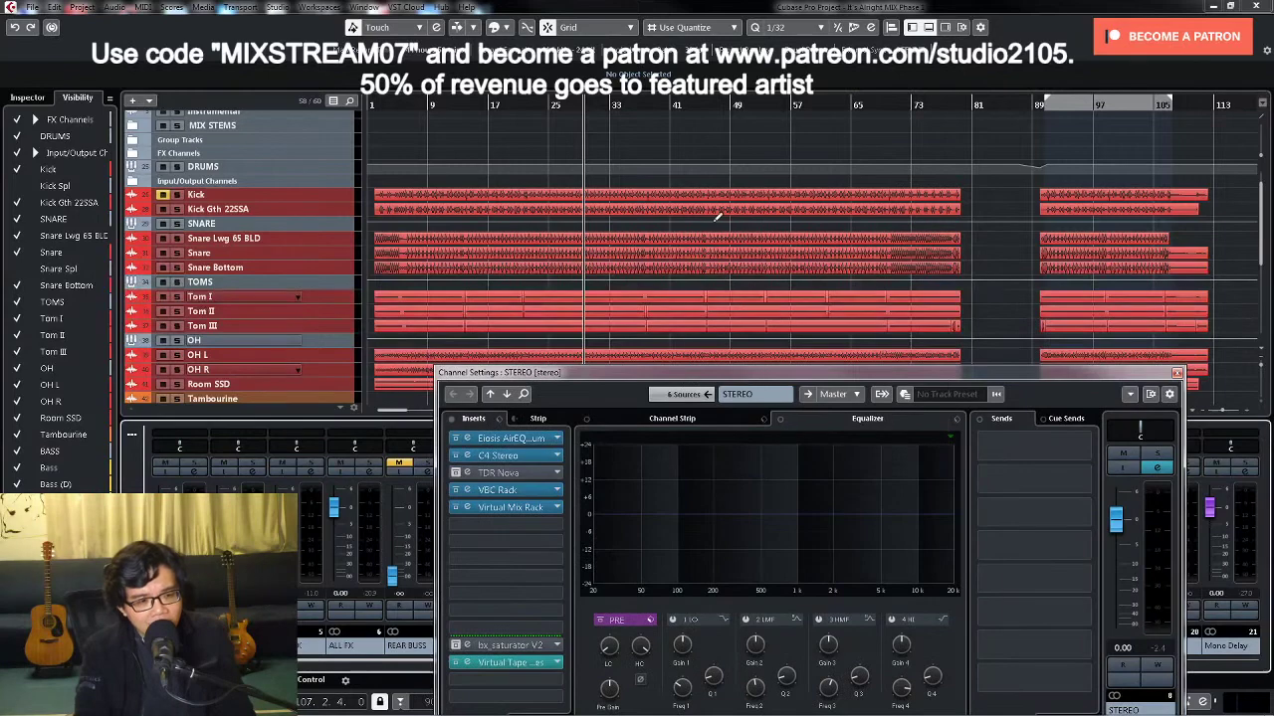
{"action": "scroll", "coordinate": [716, 214], "scroll_direction": "down", "scroll_amount": 5}
{"action": "scroll", "coordinate": [746, 199], "scroll_direction": "up", "scroll_amount": 4}
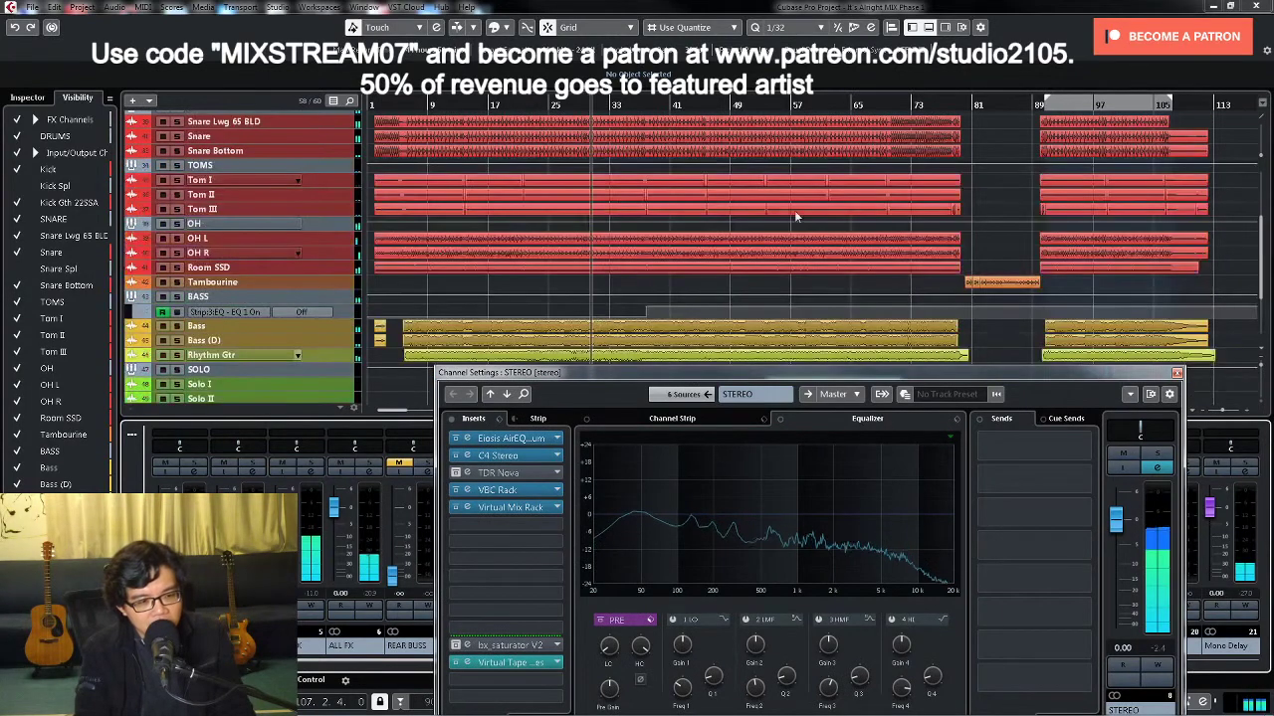
{"action": "left_click", "coordinate": [1162, 669]}
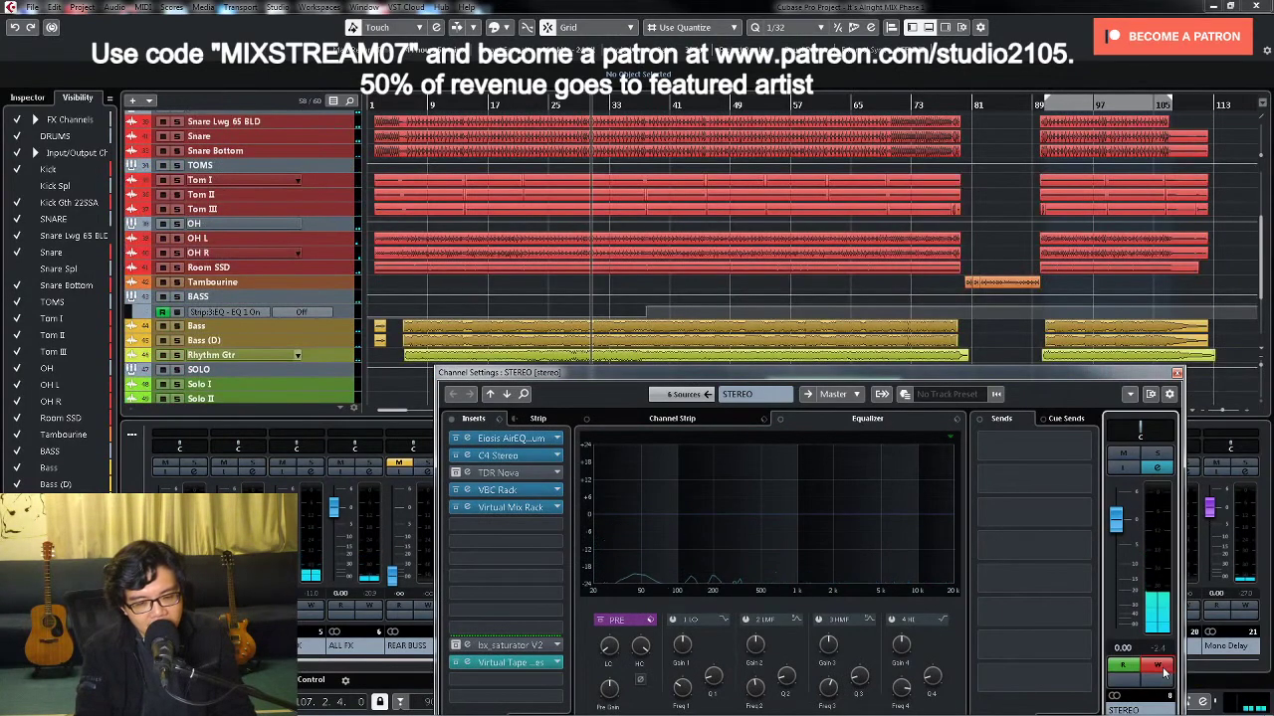
{"action": "left_click", "coordinate": [1117, 530]}
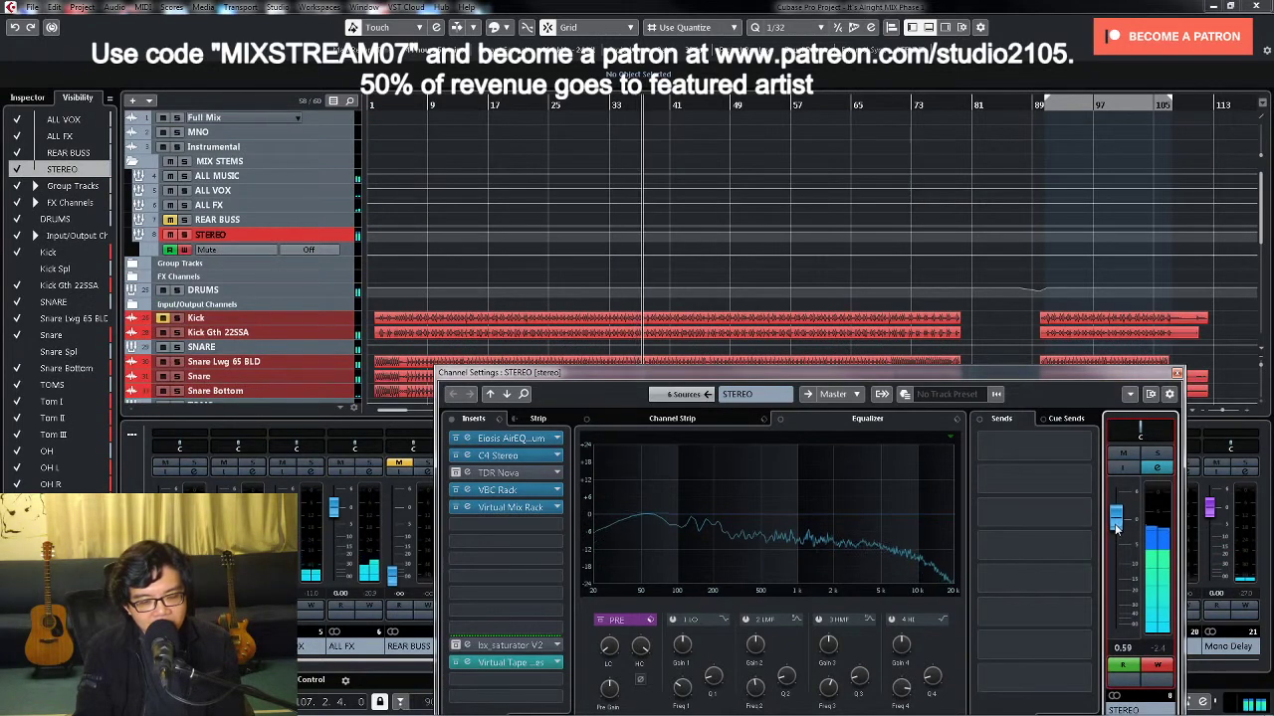
{"action": "left_click_drag", "start_coordinate": [1116, 530], "coordinate": [1113, 527]}
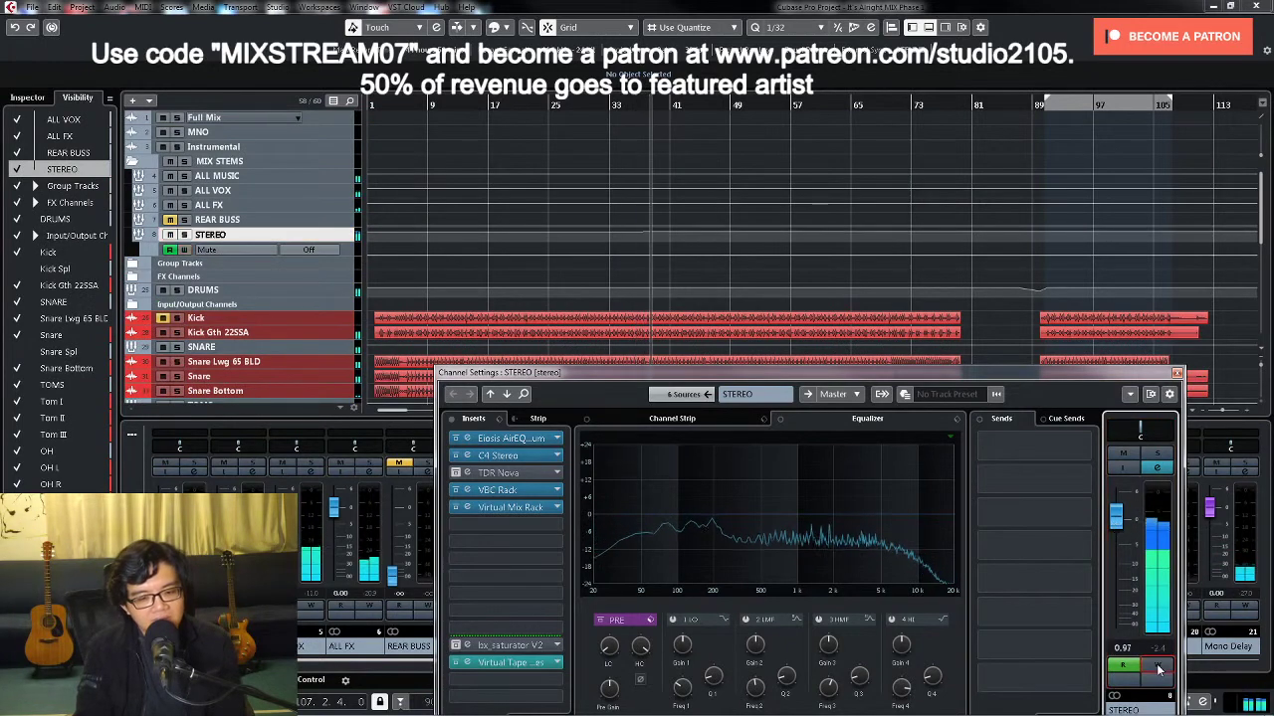
{"action": "key", "text": "z"}
{"action": "key", "text": "space"}
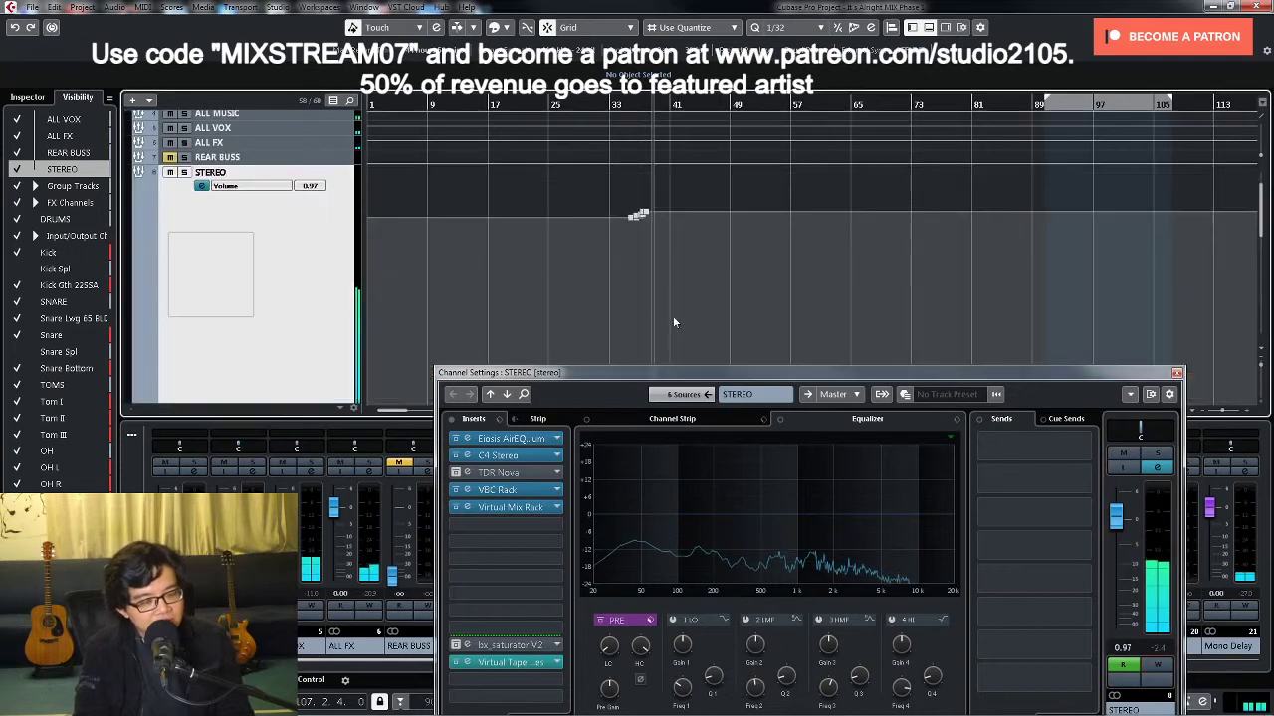
Step: Align the first point of the STEREO group's volume ride to bar 36 at 0.00 dB
{"action": "left_click_drag", "start_coordinate": [627, 105], "coordinate": [674, 122]}
{"action": "key", "text": "h"}
{"action": "key", "text": "h"}
{"action": "key", "text": "h"}
{"action": "key", "text": "h"}
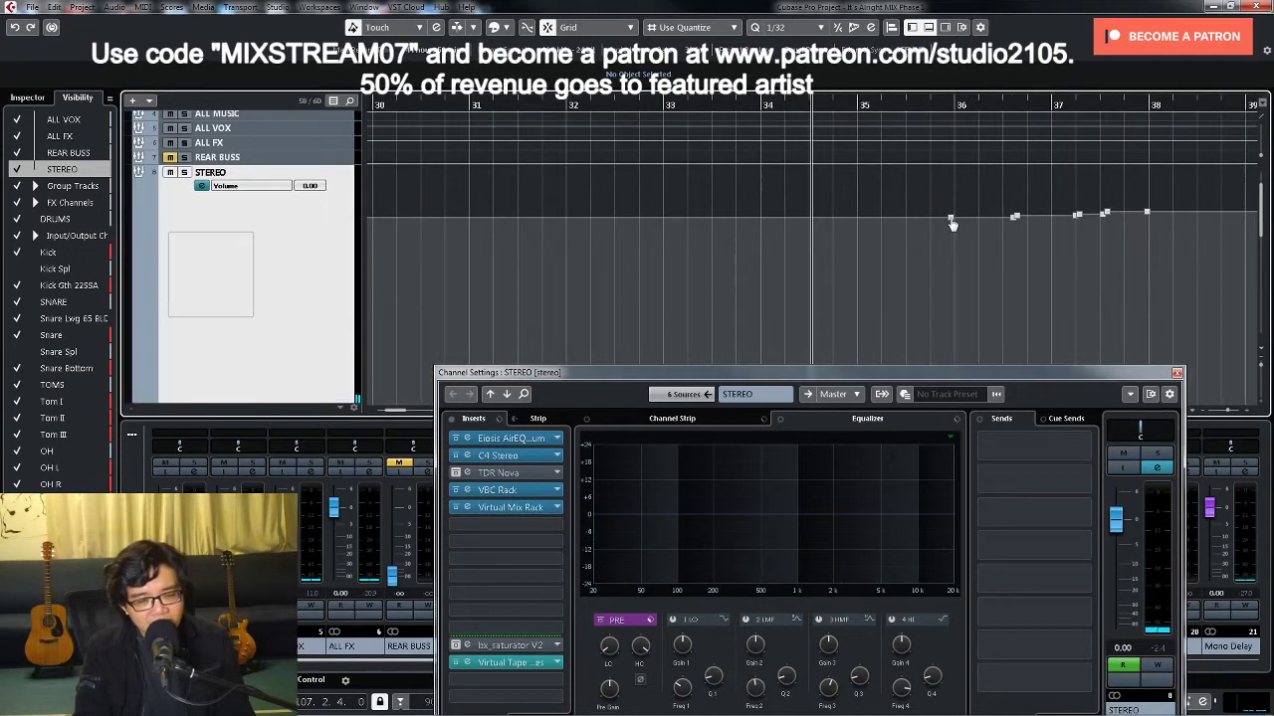
{"action": "left_click", "coordinate": [951, 220]}
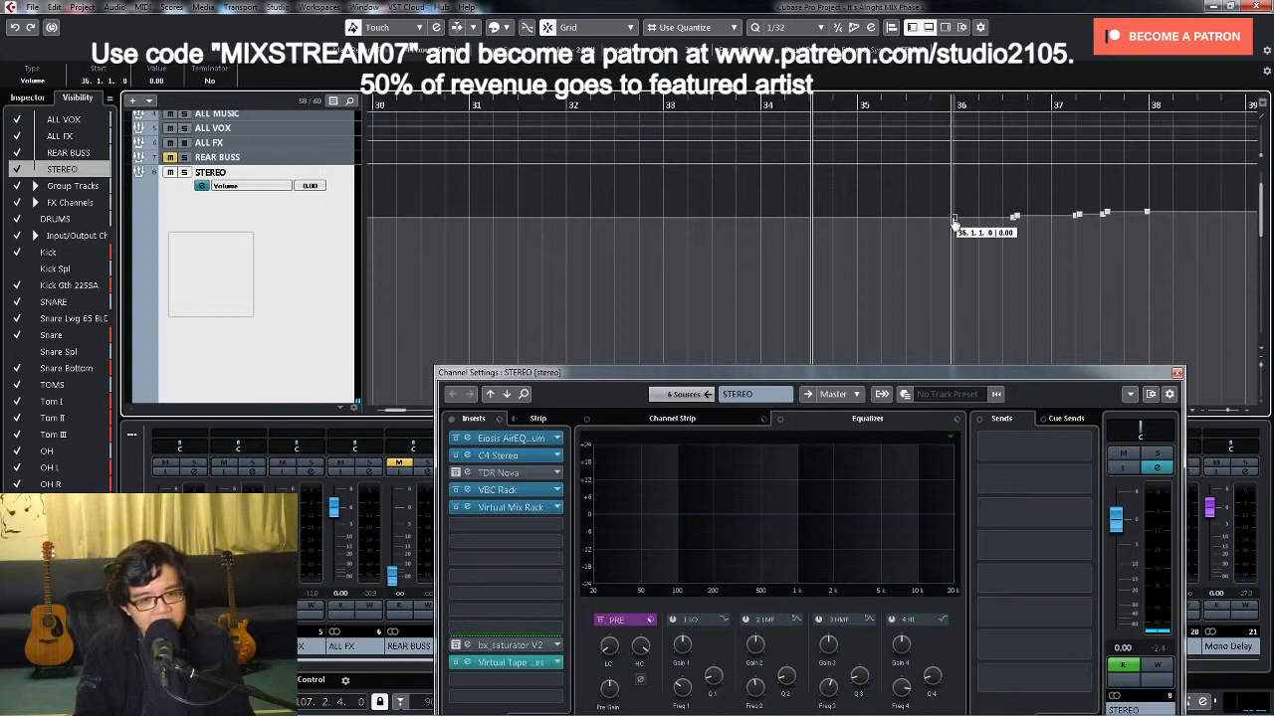
Step: Delete the intermediate points of the STEREO volume ride and set its end point at bar 38 to 1.00 dB
{"action": "key", "text": "g"}
{"action": "key", "text": "g"}
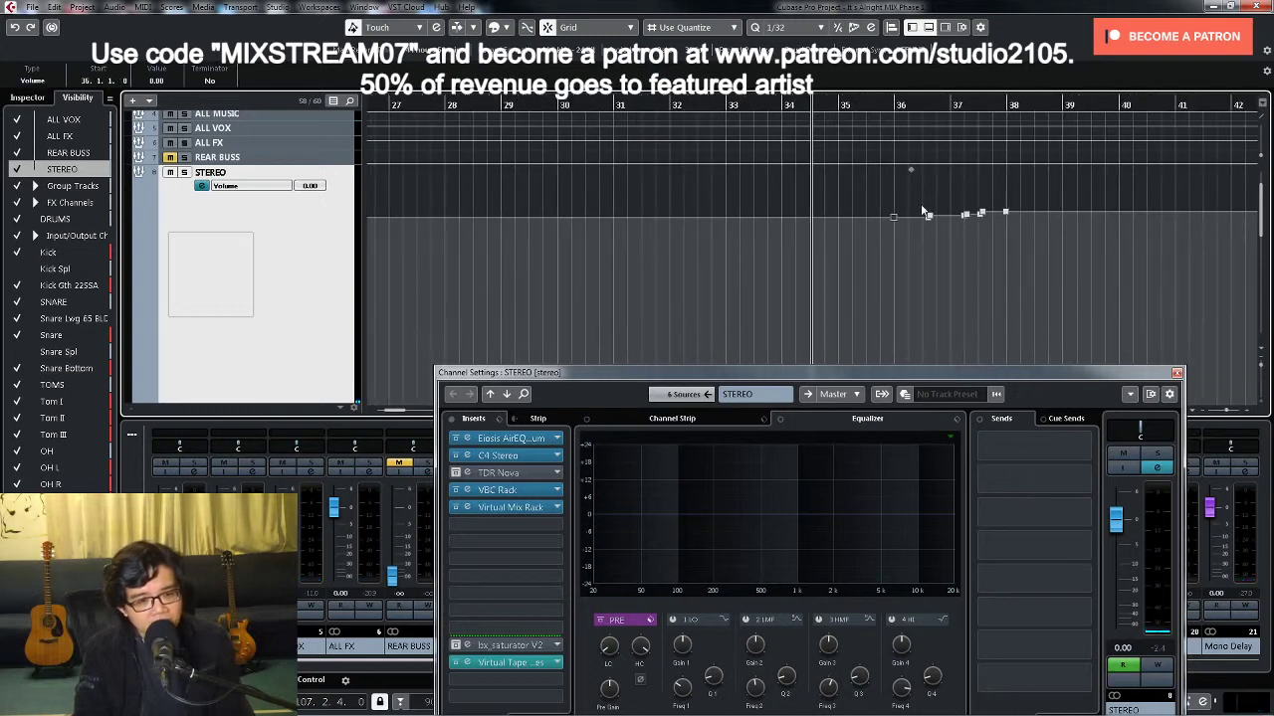
{"action": "left_click_drag", "start_coordinate": [919, 208], "coordinate": [990, 241]}
{"action": "key", "text": "Delete"}
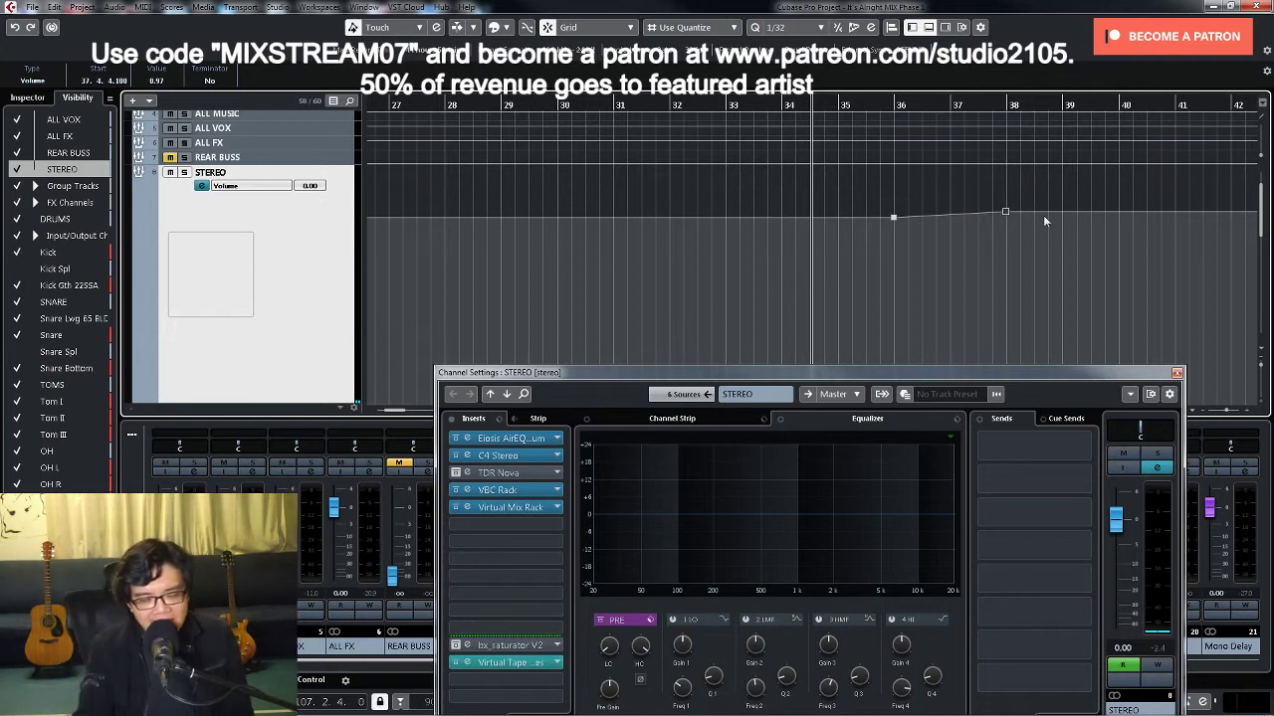
{"action": "left_click_drag", "start_coordinate": [1007, 213], "coordinate": [1006, 211]}
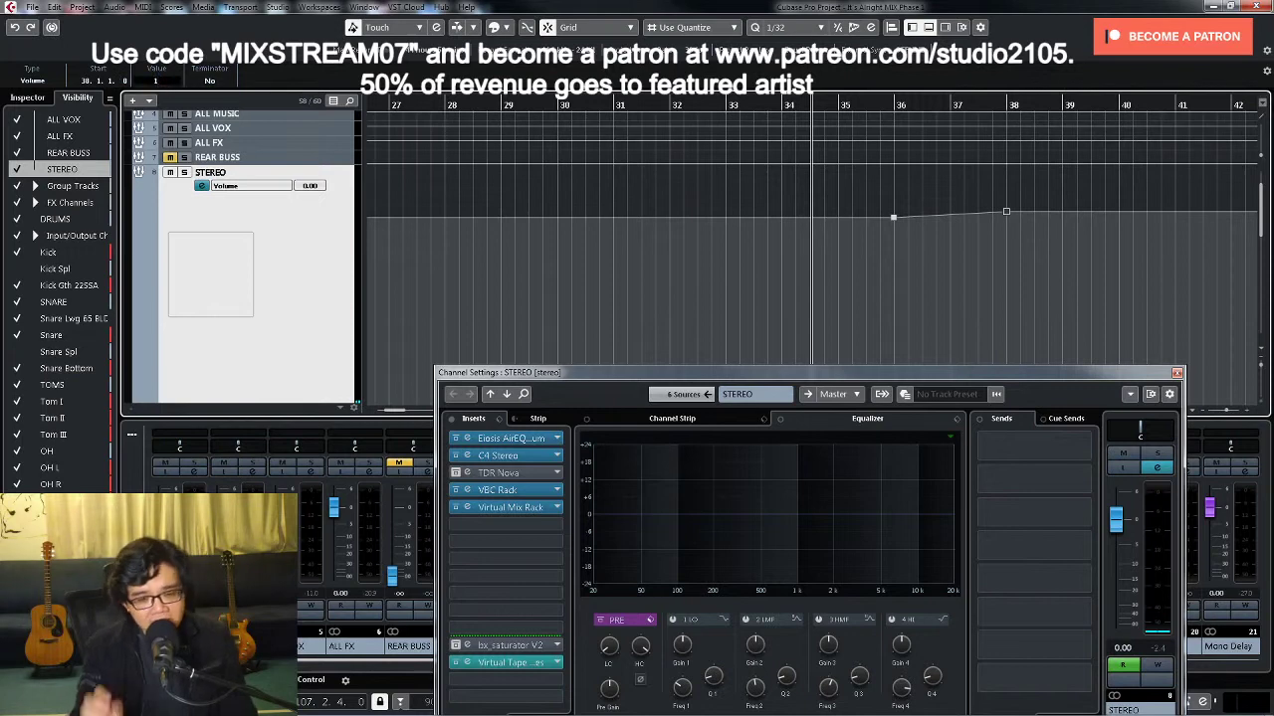
{"action": "key", "text": "g"}
{"action": "key", "text": "g"}
{"action": "key", "text": "g"}
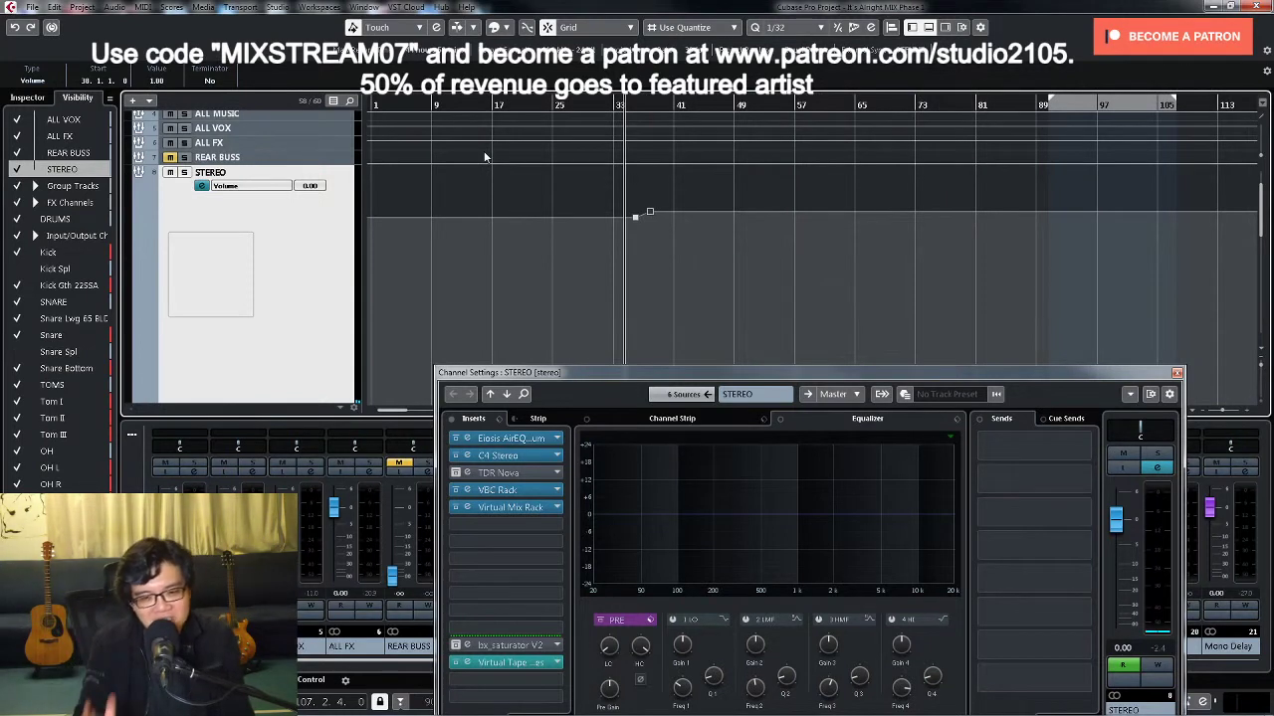
Step: Close the STEREO channel settings and play the song from bar 34 to hear the volume ride
{"action": "left_click", "coordinate": [1176, 374]}
{"action": "scroll", "coordinate": [782, 257], "scroll_direction": "down", "scroll_amount": 2}
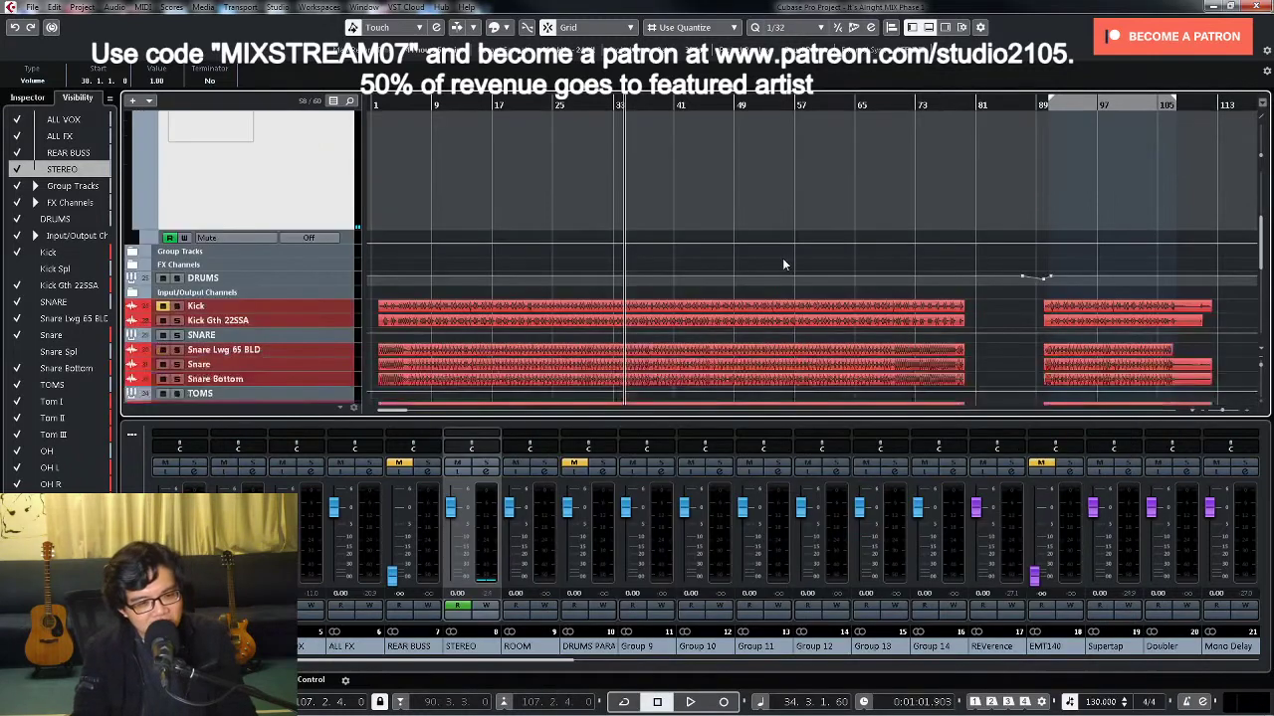
{"action": "scroll", "coordinate": [782, 253], "scroll_direction": "up", "scroll_amount": 2}
{"action": "key", "text": "space"}
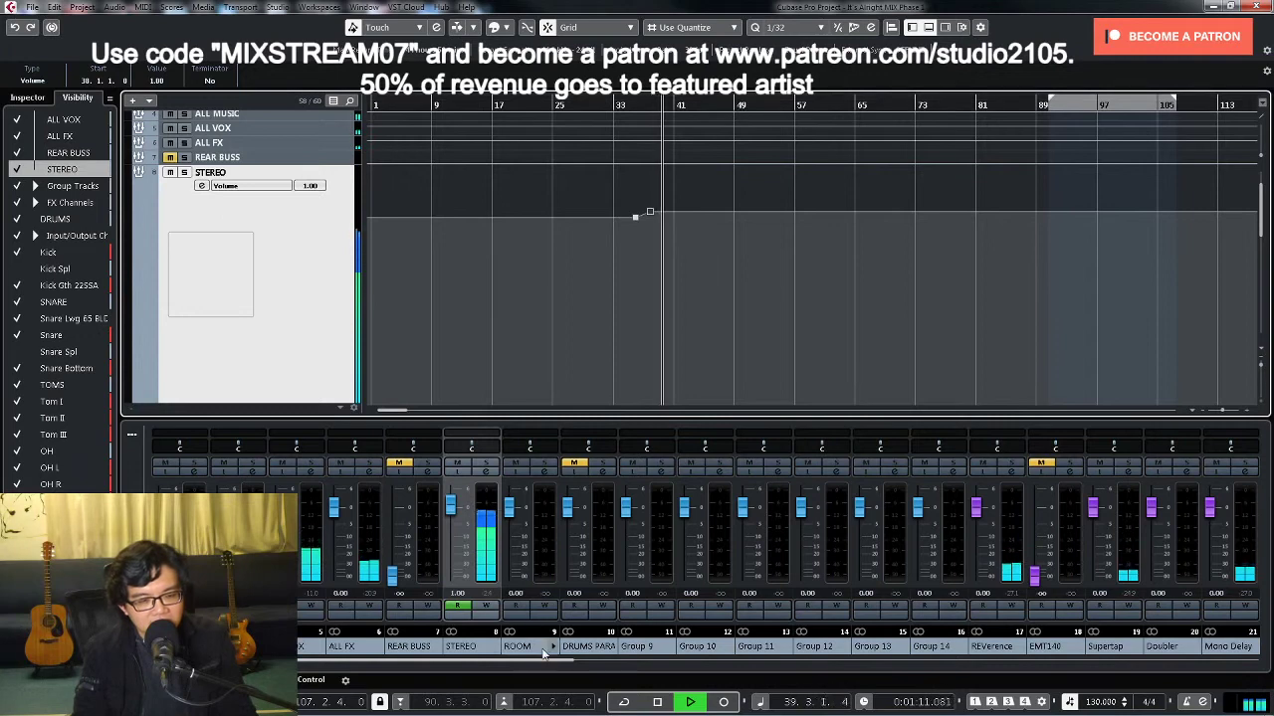
Step: Raise the linked OH L and OH R faders to -9.68 dB during playback, then stop
{"action": "scroll", "coordinate": [451, 662], "scroll_direction": "left", "scroll_amount": 3}
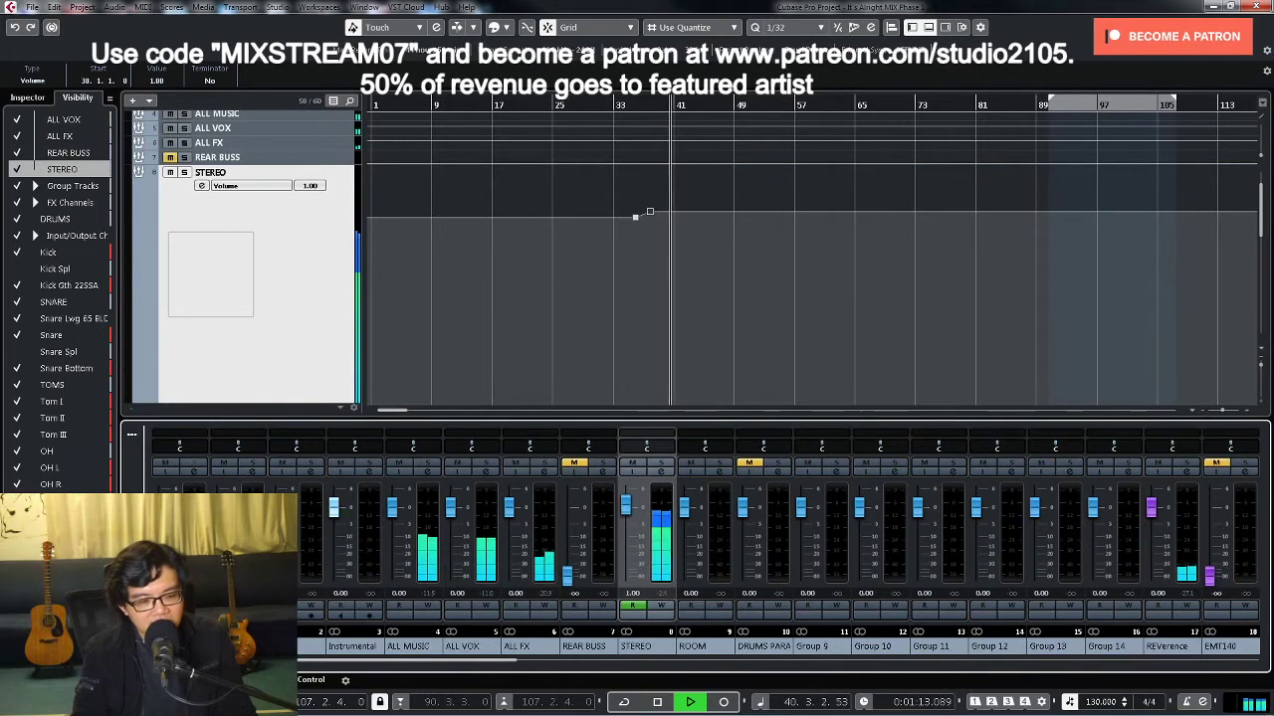
{"action": "left_click_drag", "start_coordinate": [451, 662], "coordinate": [910, 674]}
{"action": "left_click_drag", "start_coordinate": [1035, 544], "coordinate": [1035, 540]}
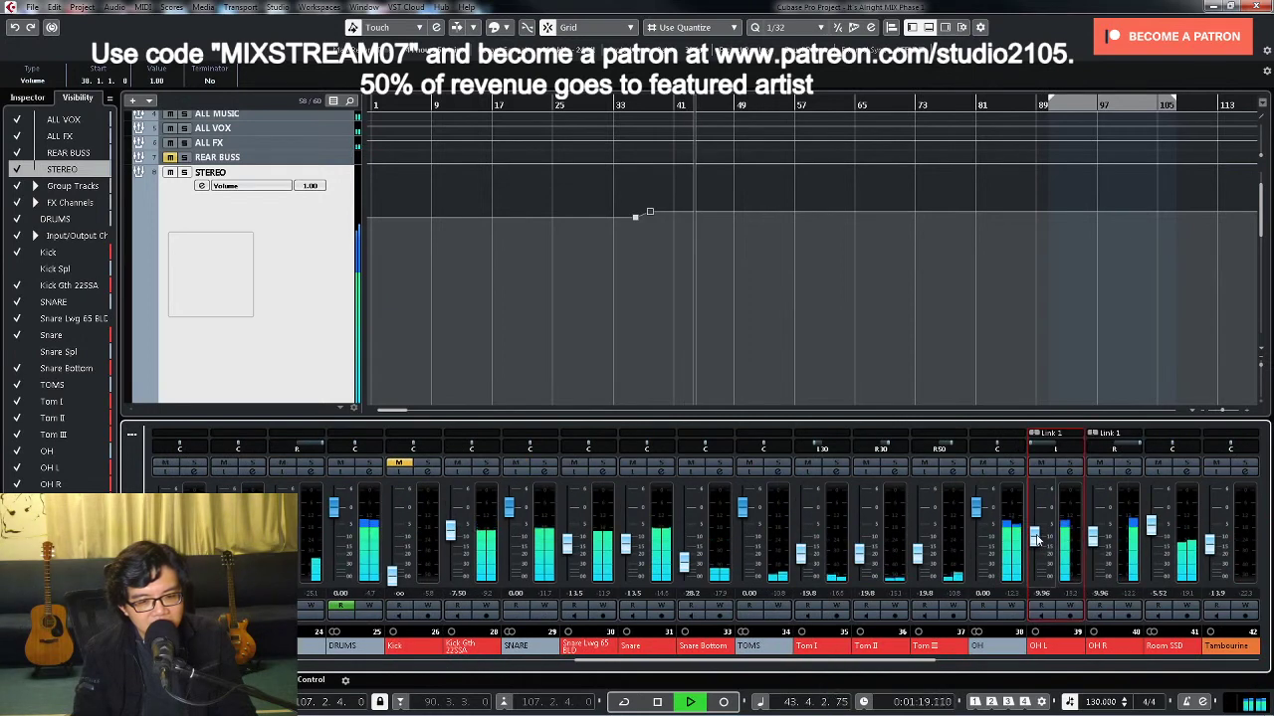
{"action": "scroll", "coordinate": [1035, 541], "scroll_direction": "up", "scroll_amount": 1}
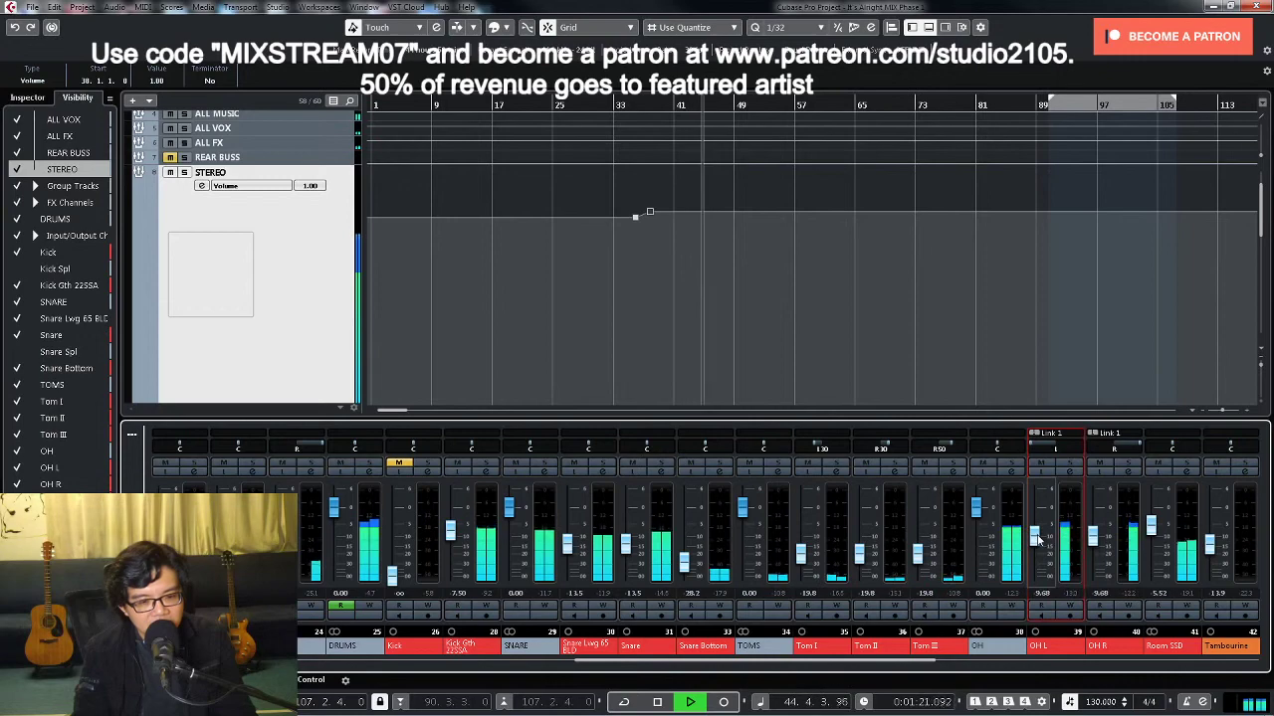
{"action": "key", "text": "space"}
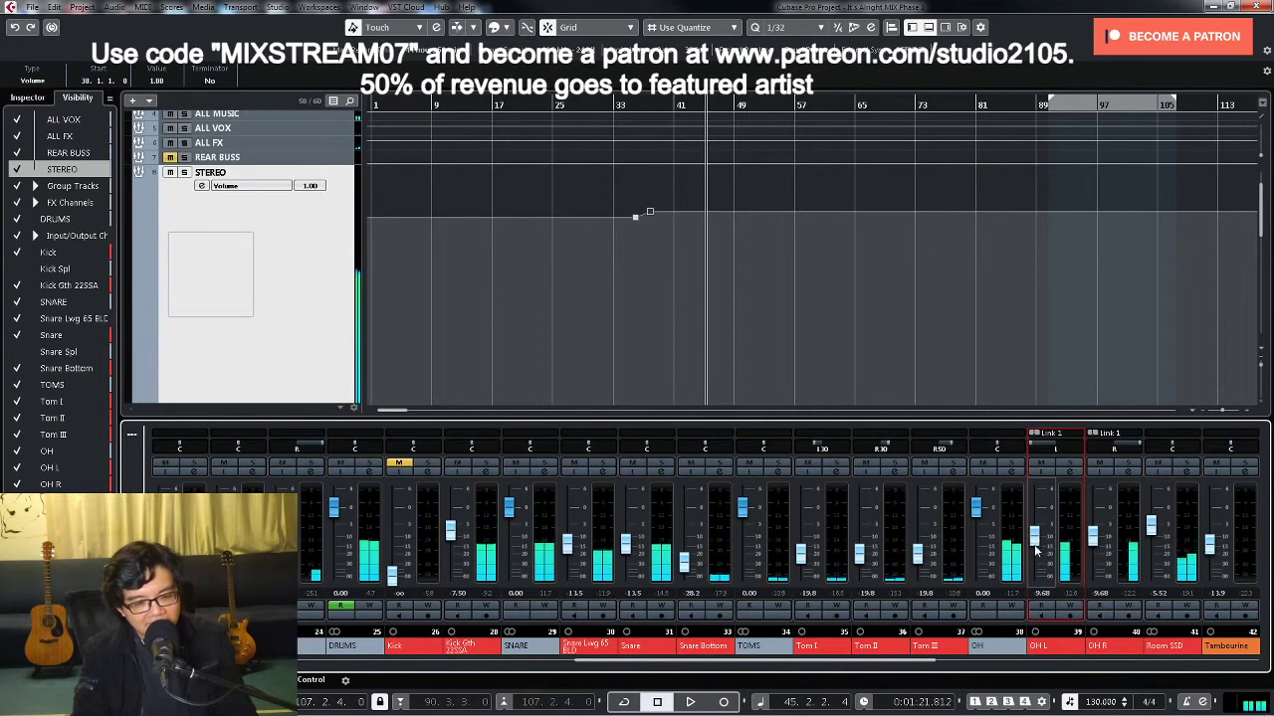
Step: Resume playback and write a STEREO group volume drop back to 0.00 dB just before bar 54, then stop
{"action": "key", "text": "space"}
{"action": "scroll", "coordinate": [805, 287], "scroll_direction": "up", "scroll_amount": 10}
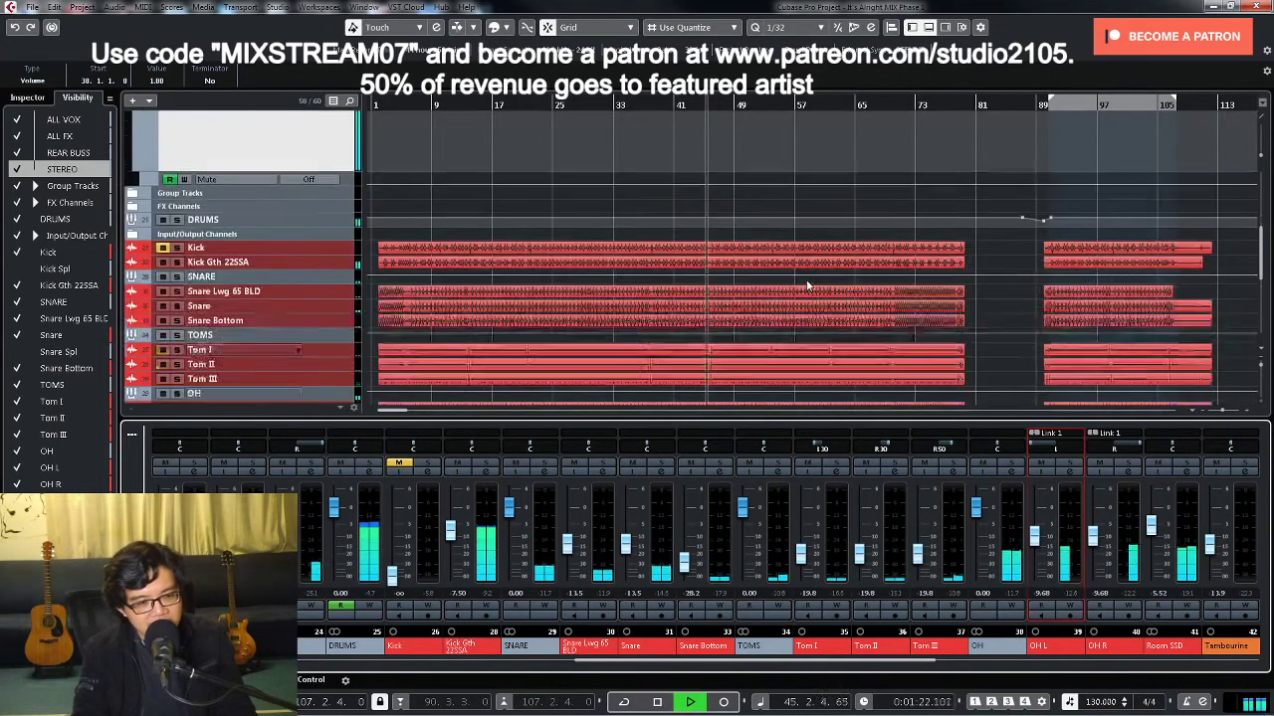
{"action": "scroll", "coordinate": [805, 287], "scroll_direction": "down", "scroll_amount": 5}
{"action": "scroll", "coordinate": [808, 285], "scroll_direction": "up", "scroll_amount": 5}
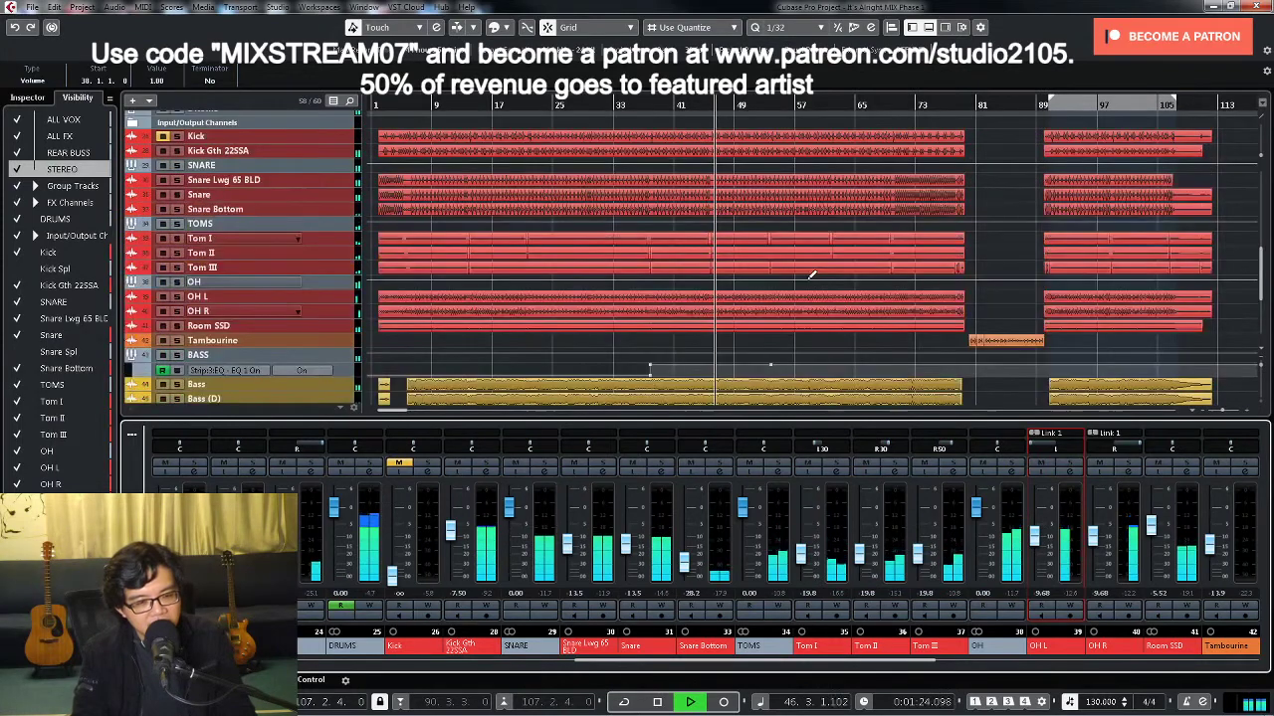
{"action": "scroll", "coordinate": [811, 275], "scroll_direction": "up", "scroll_amount": 3}
{"action": "scroll", "coordinate": [807, 277], "scroll_direction": "up", "scroll_amount": 3}
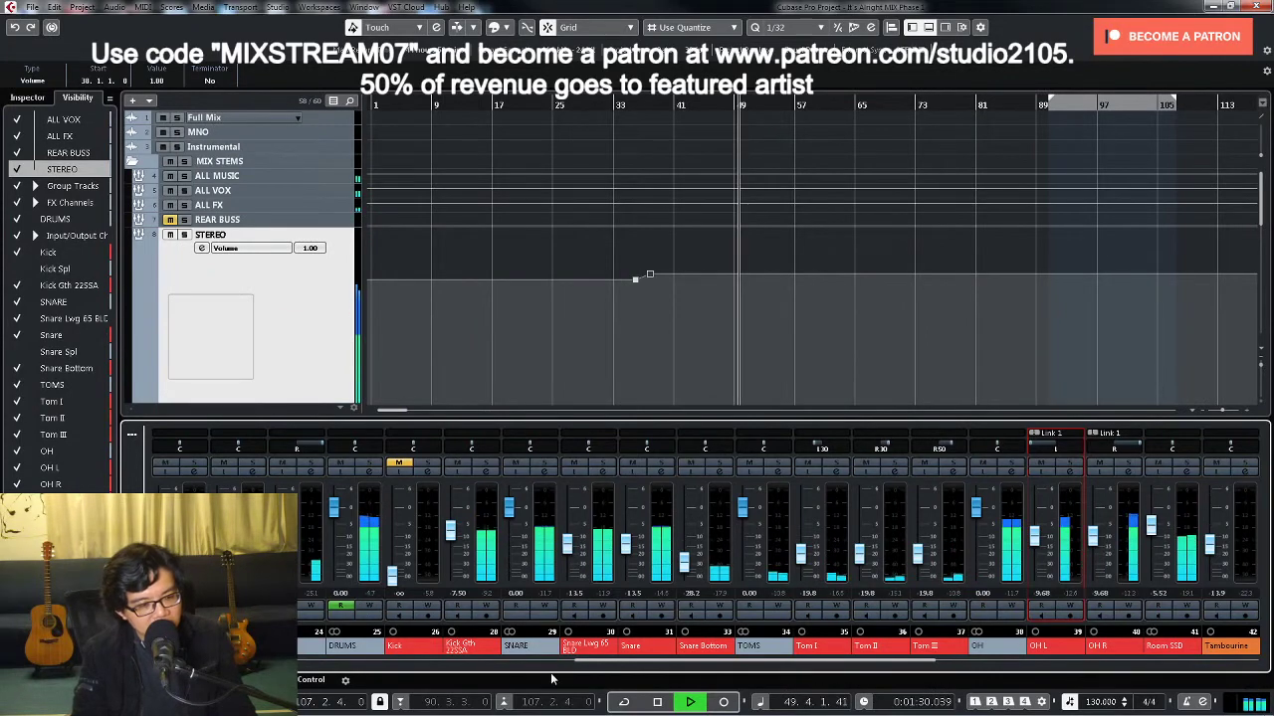
{"action": "scroll", "coordinate": [482, 666], "scroll_direction": "left", "scroll_amount": 5}
{"action": "scroll", "coordinate": [482, 669], "scroll_direction": "left", "scroll_amount": 12}
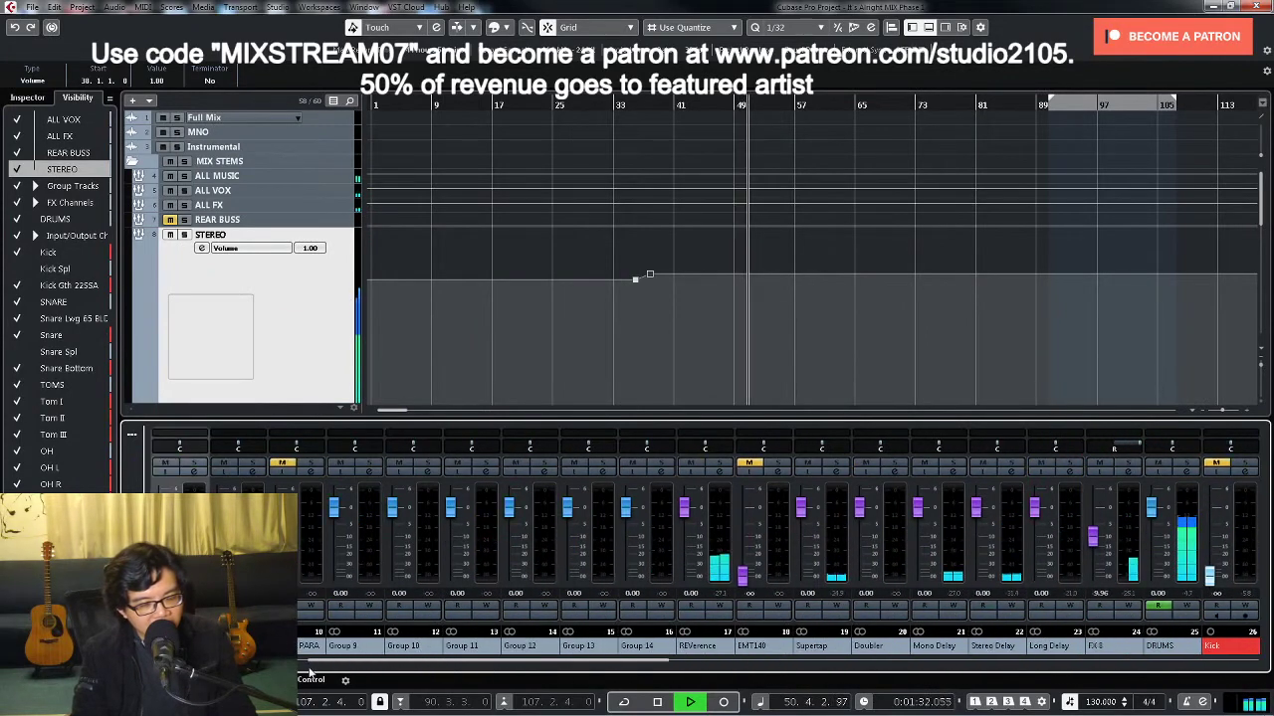
{"action": "left_click", "coordinate": [369, 606]}
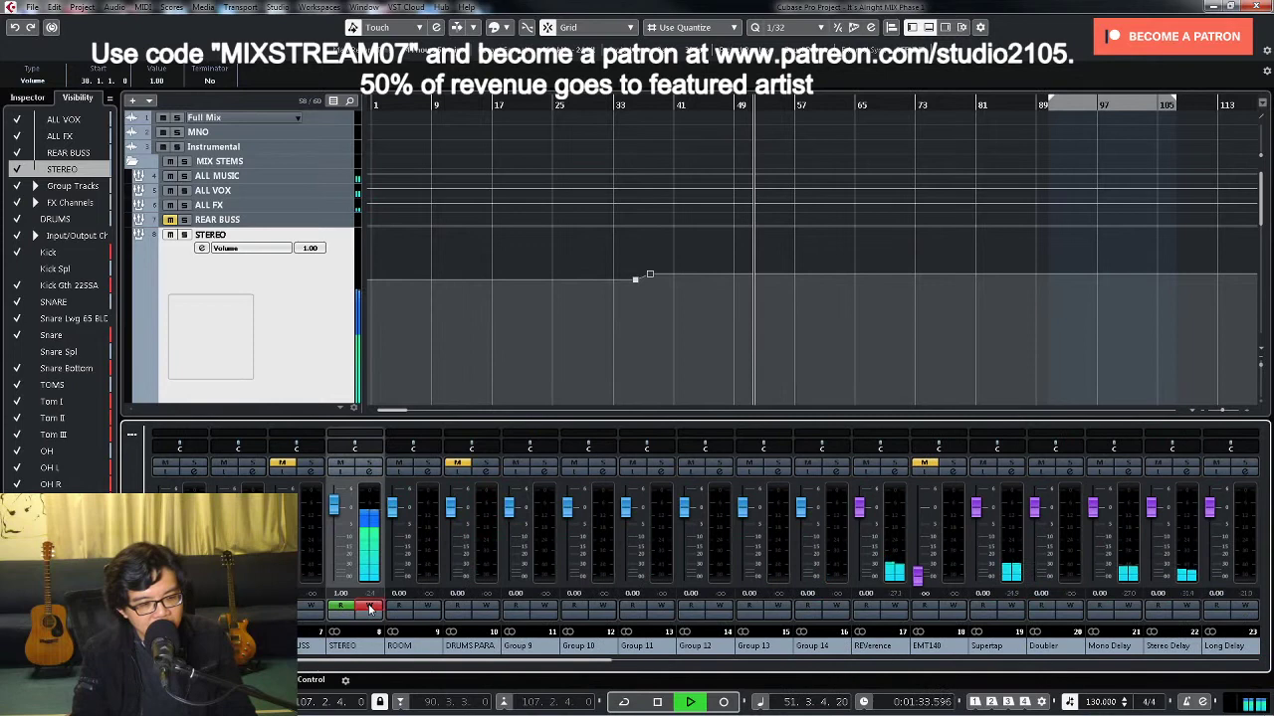
{"action": "left_click", "coordinate": [335, 510], "text": "ctrl"}
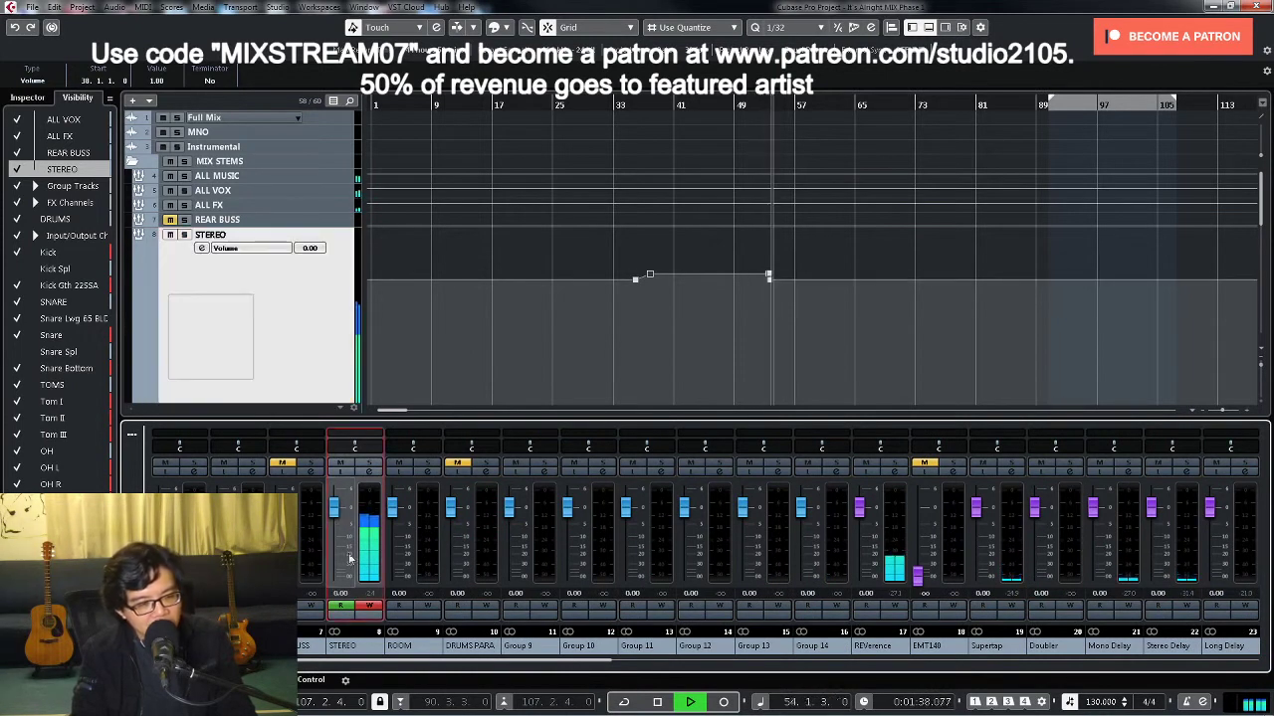
{"action": "key", "text": "space"}
Step: Clean the STEREO volume drop to two points: 1.00 dB at the middle of bar 53 and 0.00 dB at bar 54
{"action": "left_click_drag", "start_coordinate": [755, 103], "coordinate": [1009, 275]}
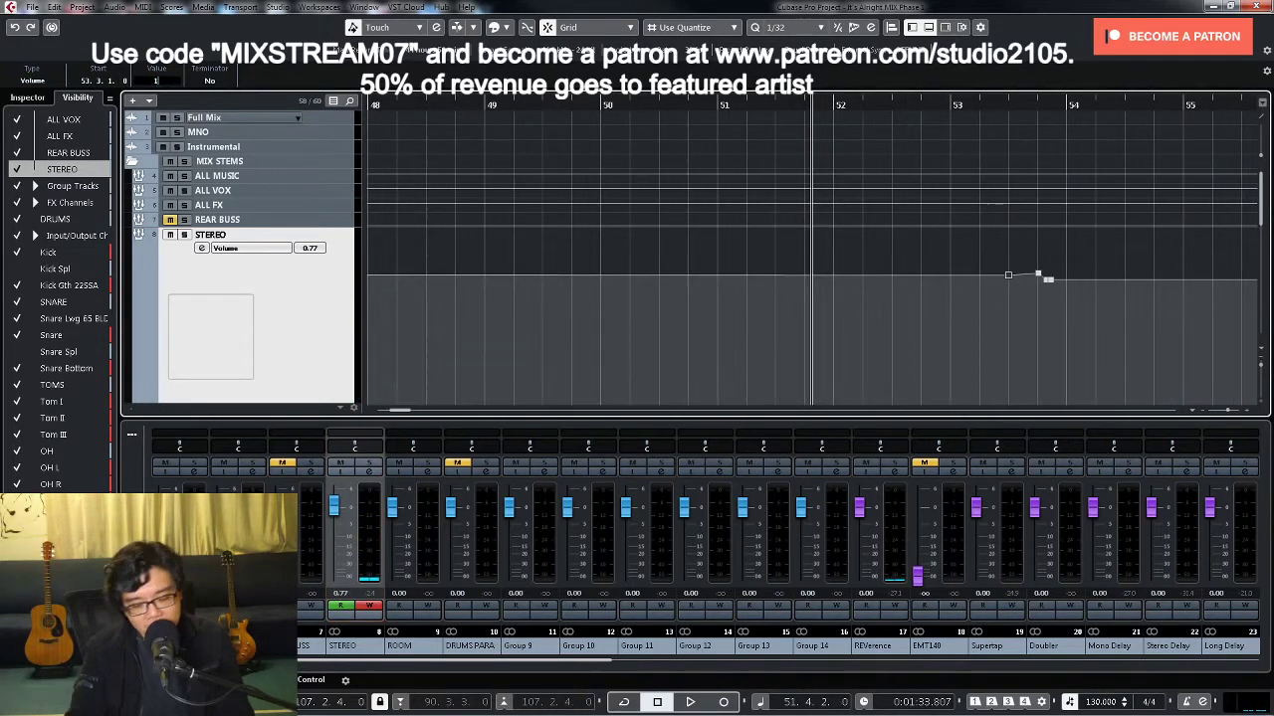
{"action": "type", "text": "1"}
{"action": "key", "text": "Return"}
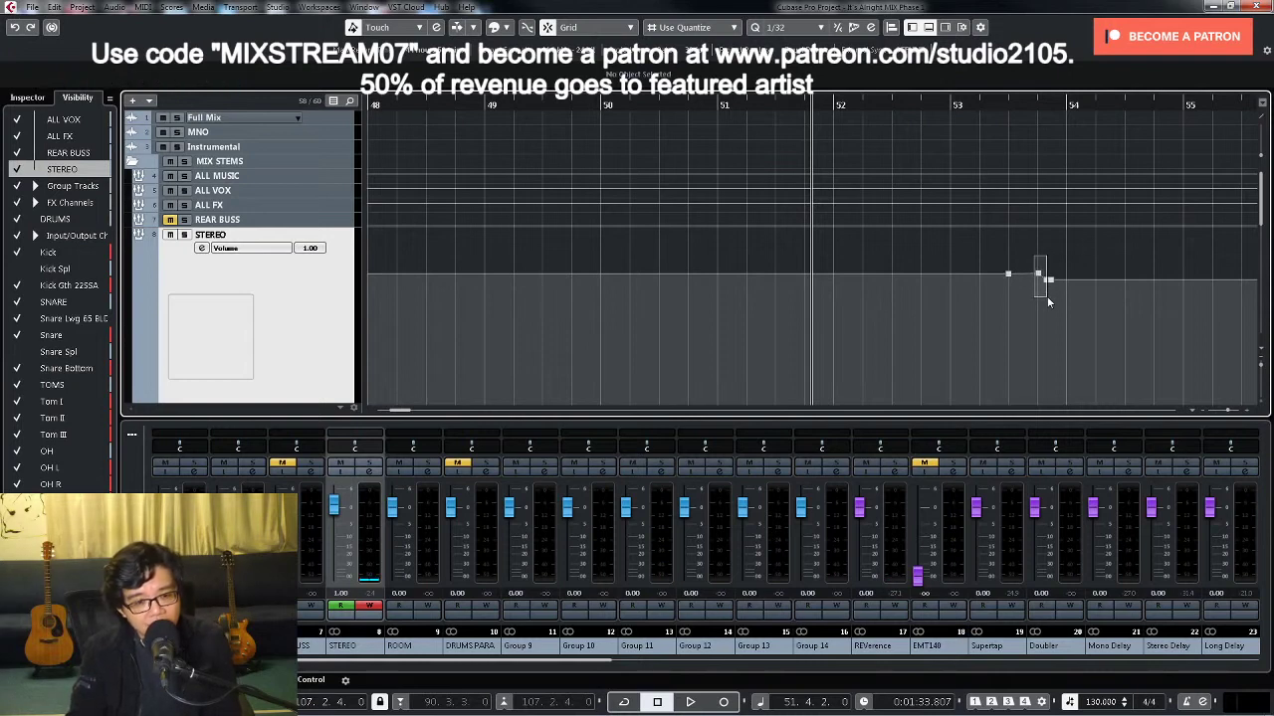
{"action": "left_click_drag", "start_coordinate": [1048, 279], "coordinate": [1065, 283]}
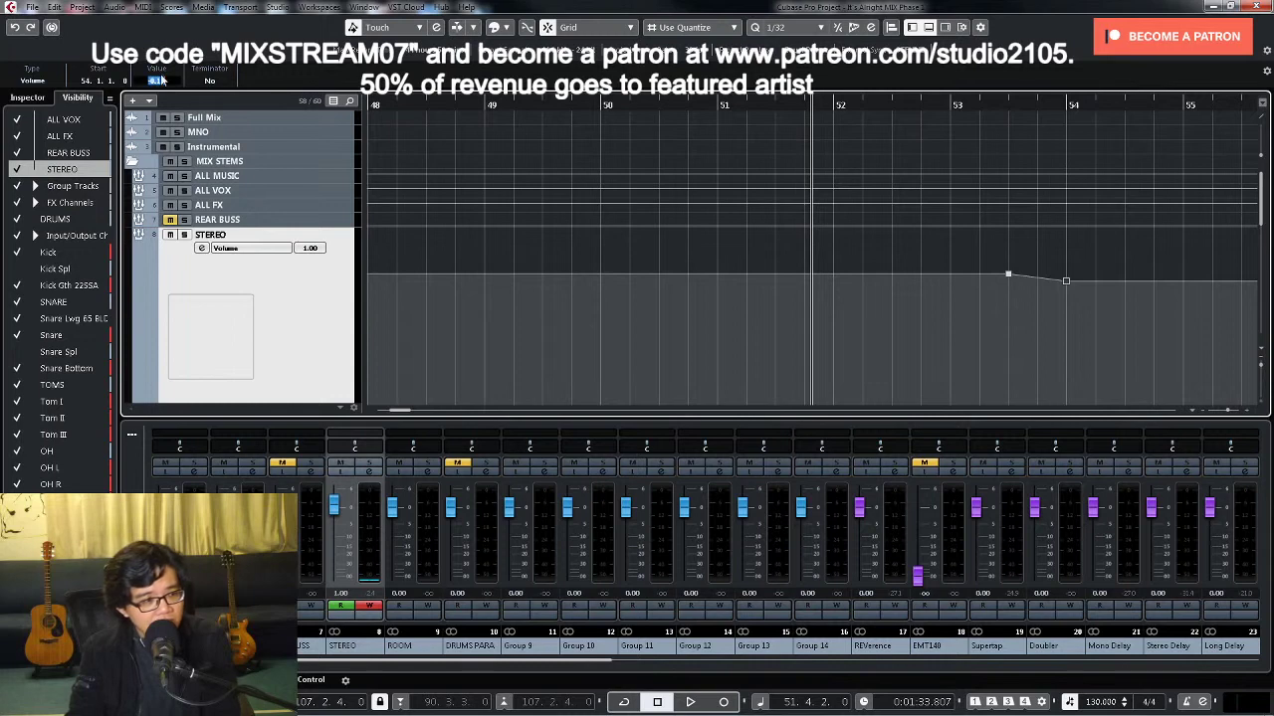
{"action": "key", "text": "g"}
{"action": "key", "text": "g"}
{"action": "key", "text": "g"}
{"action": "key", "text": "g"}
{"action": "key", "text": "g"}
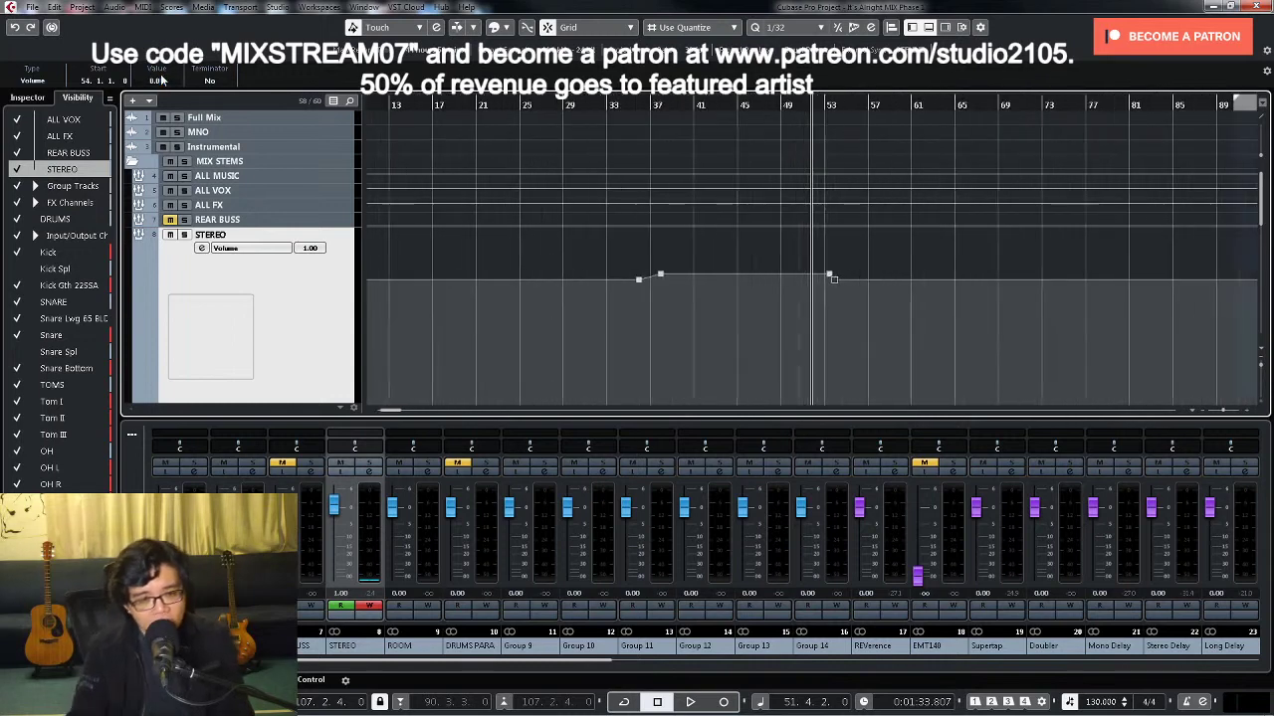
Step: Play on into the solo section and check the SOLO group's channel settings and its MV2 insert, closing both
{"action": "key", "text": "space"}
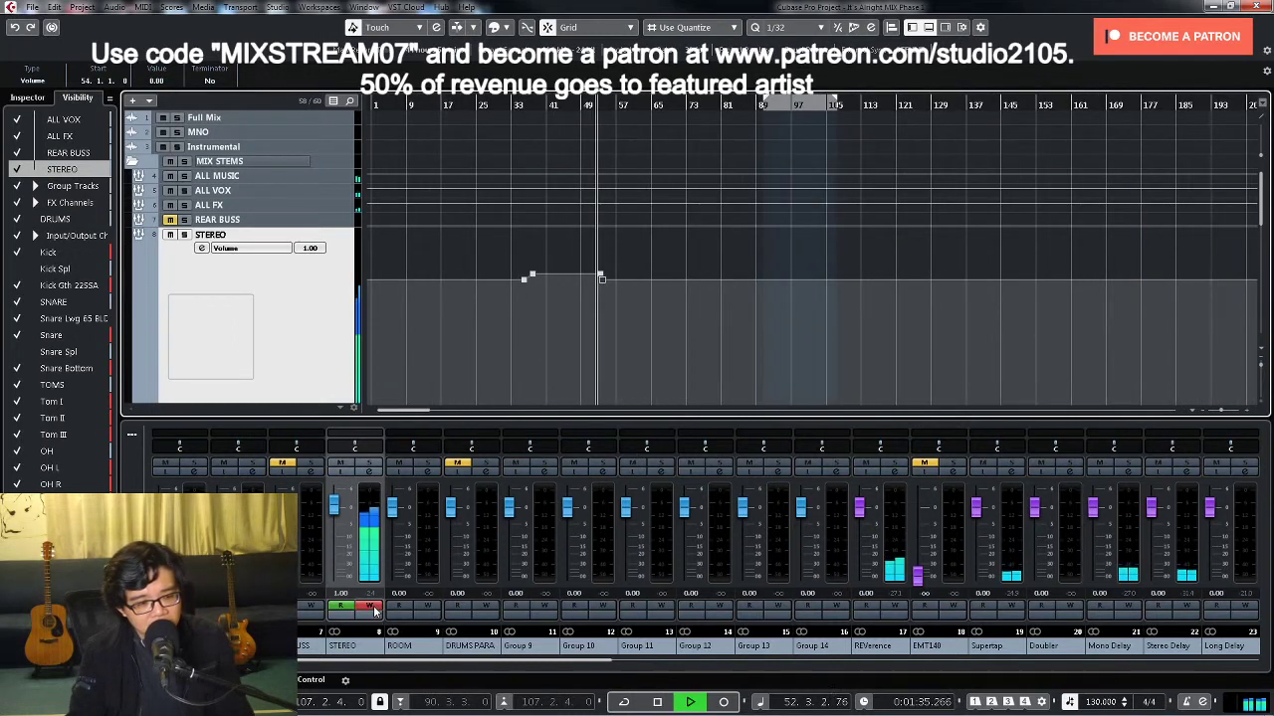
{"action": "left_click", "coordinate": [600, 665]}
{"action": "scroll", "coordinate": [710, 545], "scroll_direction": "down", "scroll_amount": 10}
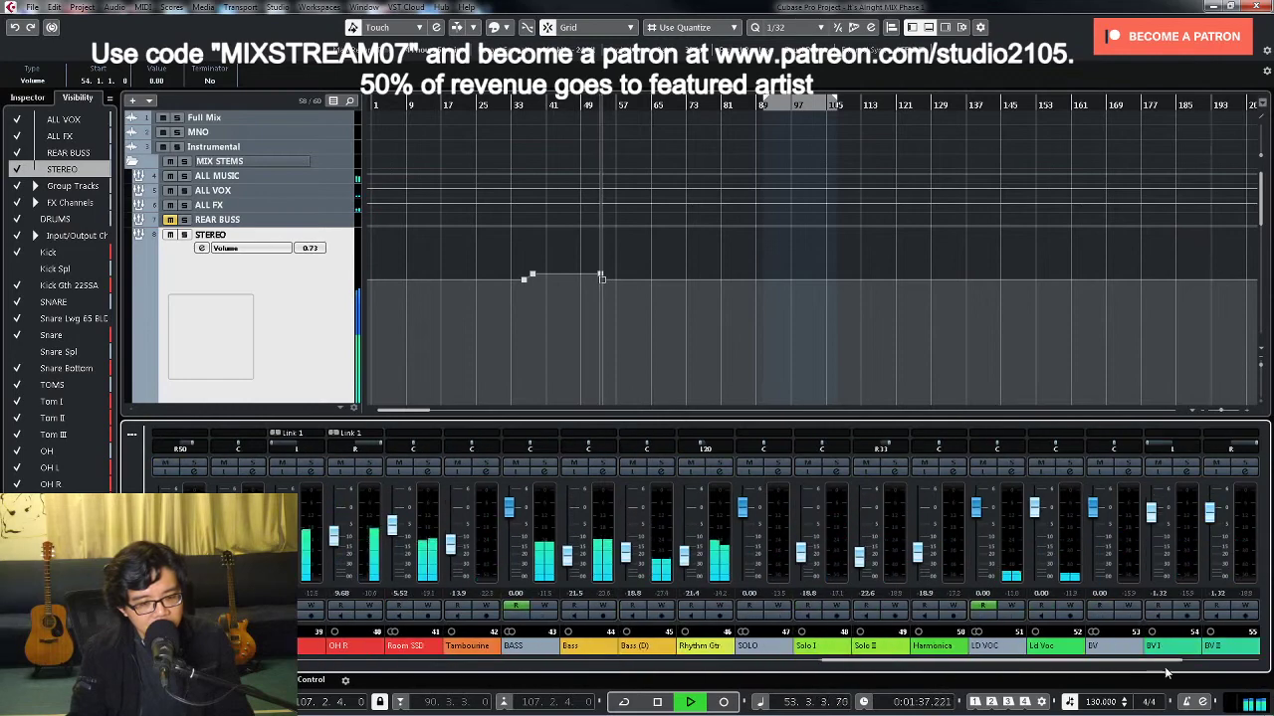
{"action": "left_click", "coordinate": [725, 471]}
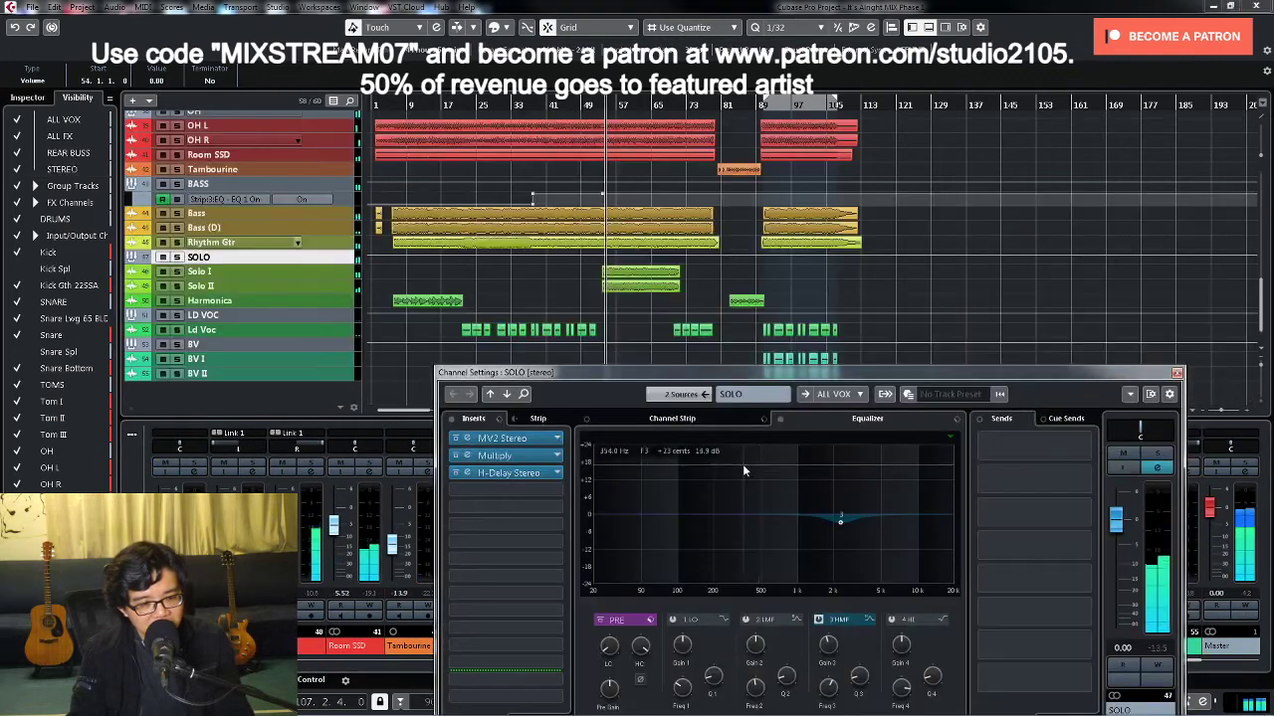
{"action": "left_click", "coordinate": [520, 439]}
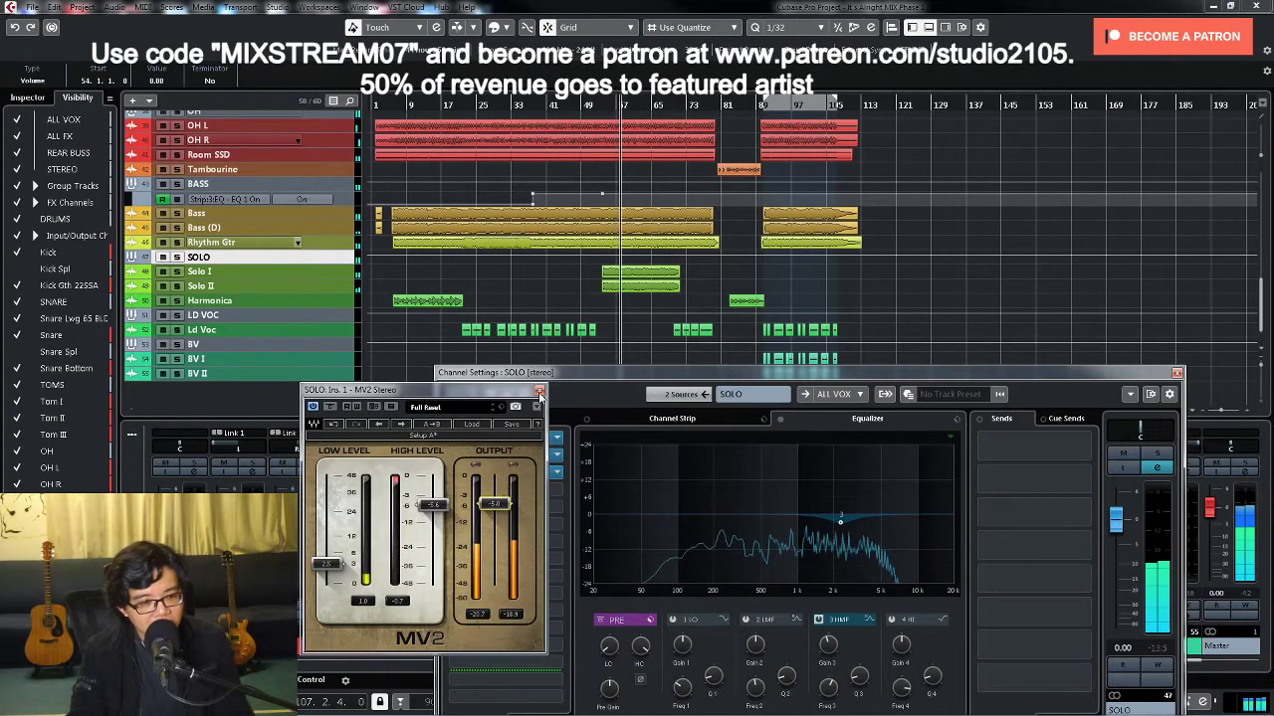
{"action": "left_click", "coordinate": [539, 389]}
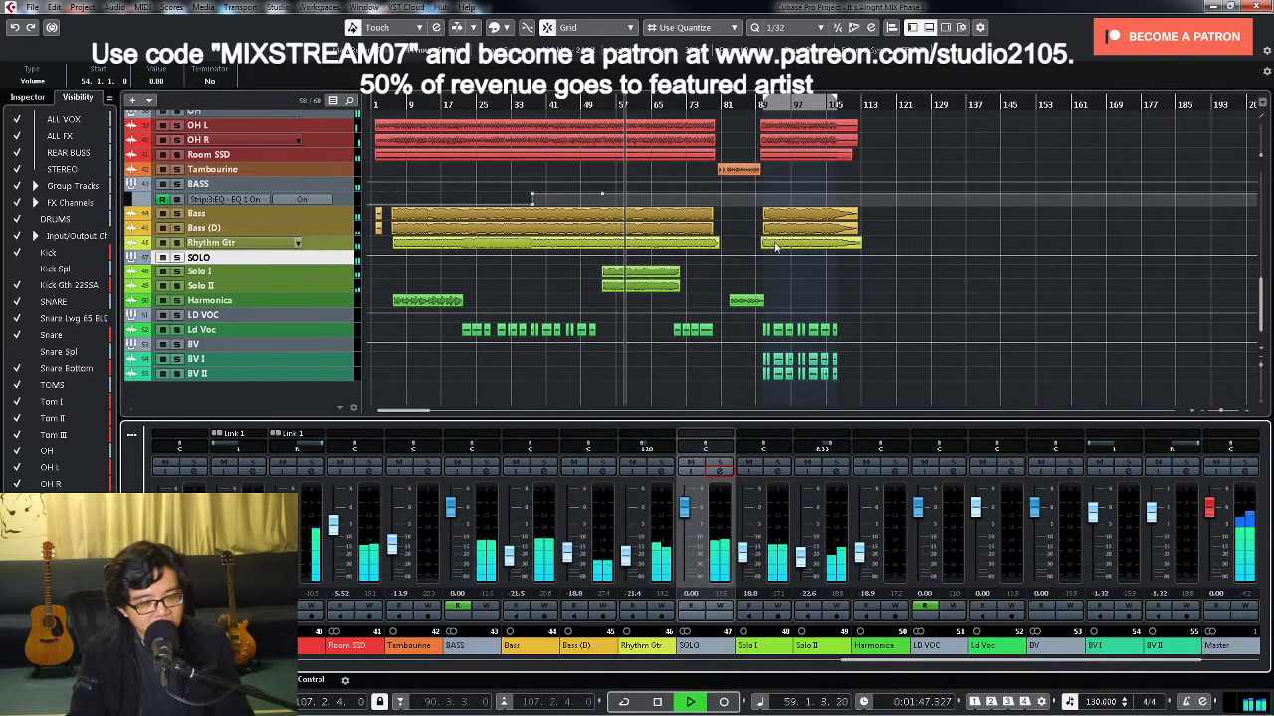
Step: Play from about bar 86 and write a STEREO group volume rise to 1.12 dB just before bar 91
{"action": "key", "text": "space"}
{"action": "scroll", "coordinate": [796, 216], "scroll_direction": "up", "scroll_amount": 4}
{"action": "scroll", "coordinate": [796, 213], "scroll_direction": "up", "scroll_amount": 3}
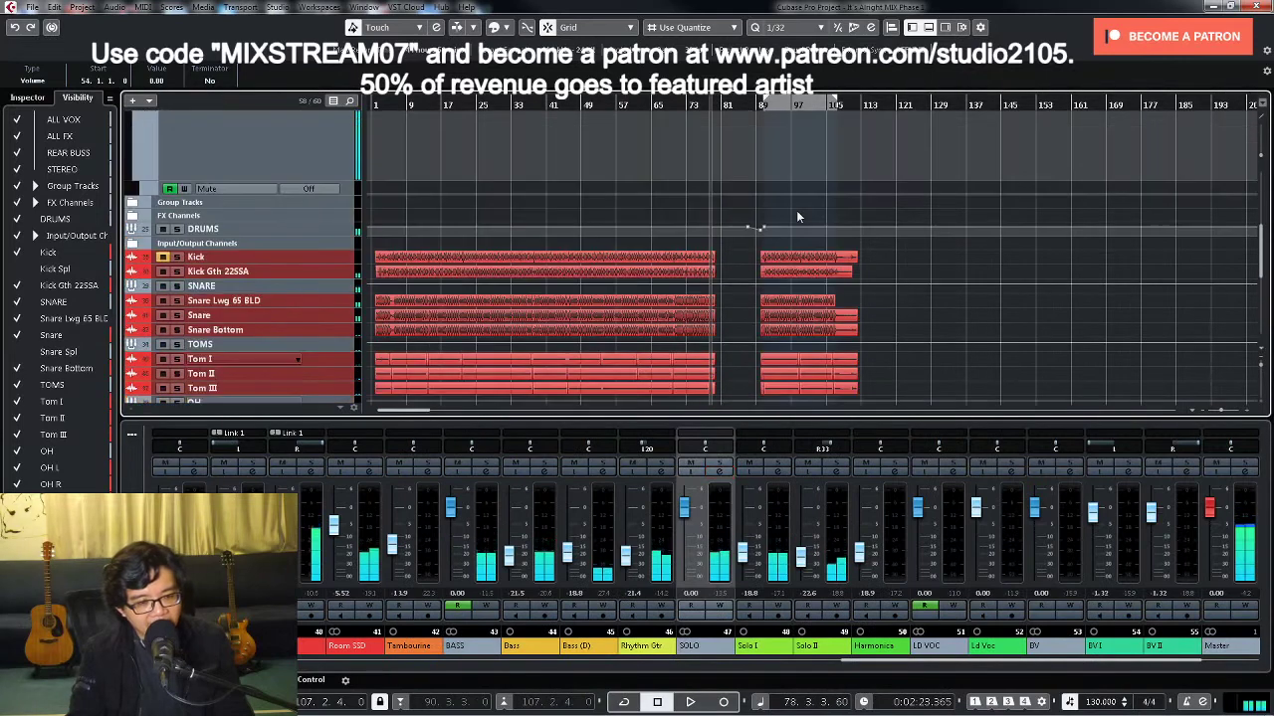
{"action": "left_click", "coordinate": [743, 104]}
{"action": "scroll", "coordinate": [759, 236], "scroll_direction": "up", "scroll_amount": 3}
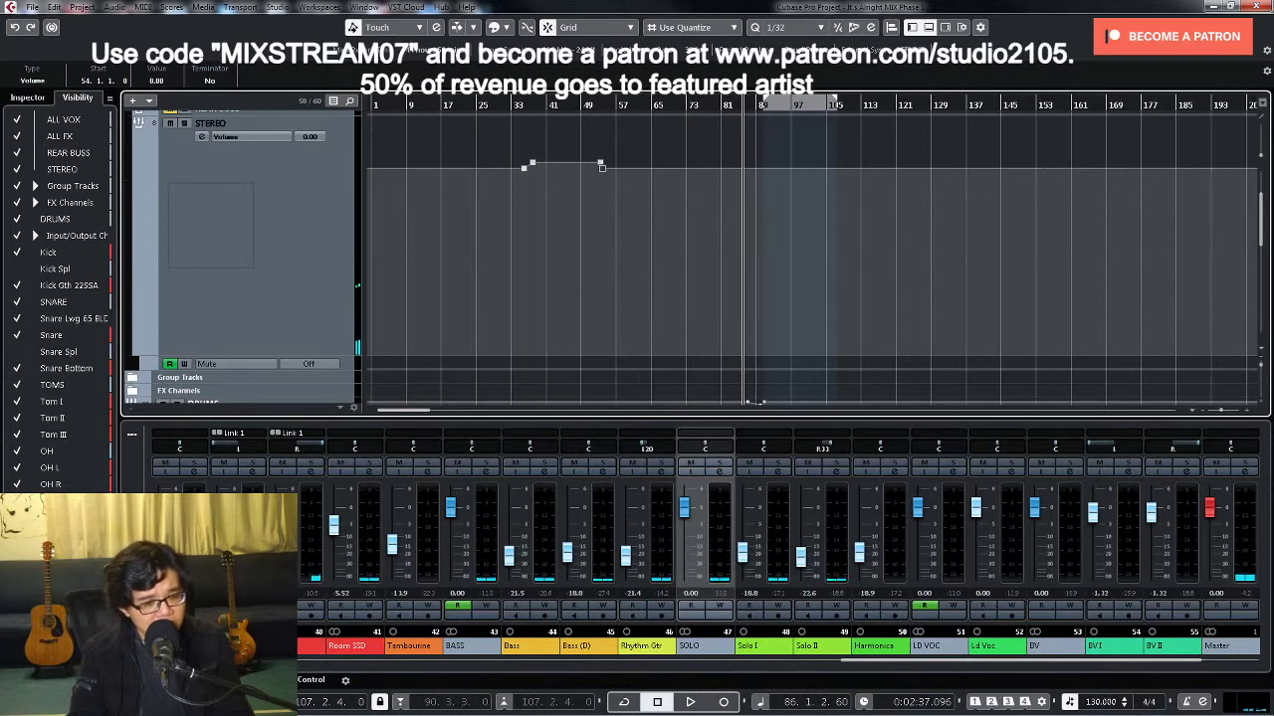
{"action": "key", "text": "space"}
{"action": "left_click_drag", "start_coordinate": [897, 664], "coordinate": [264, 669]}
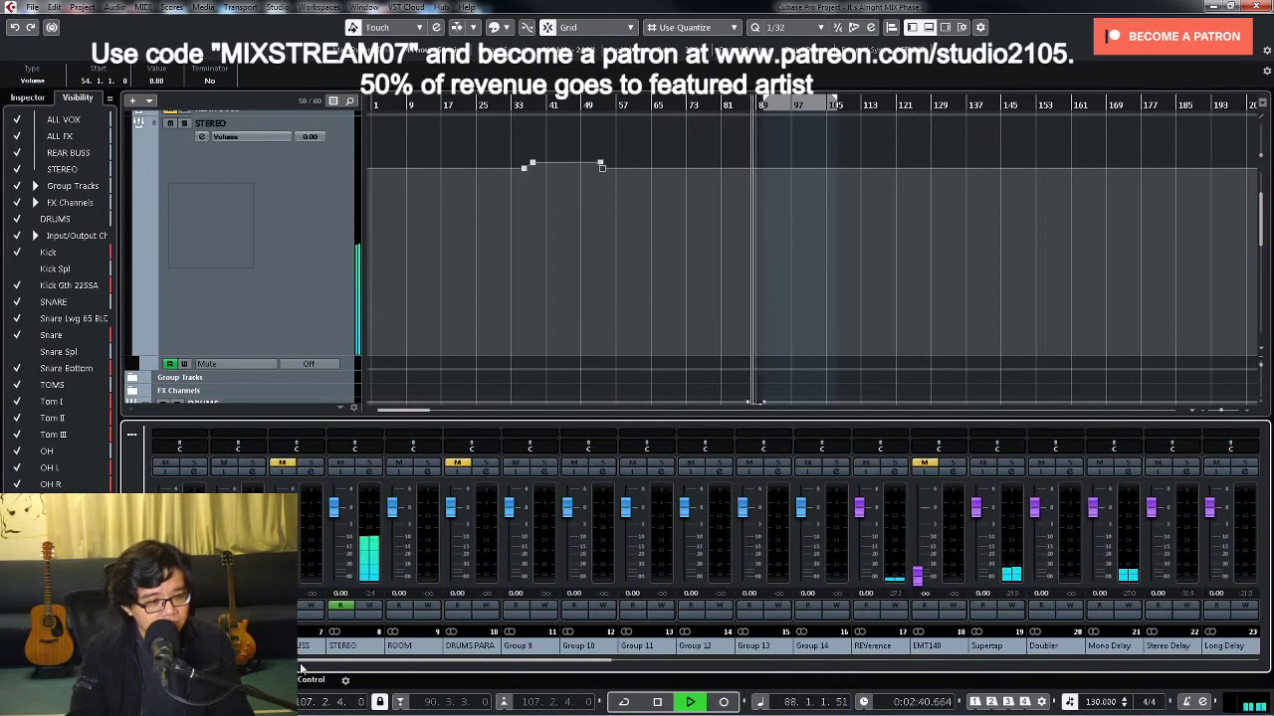
{"action": "left_click", "coordinate": [336, 513]}
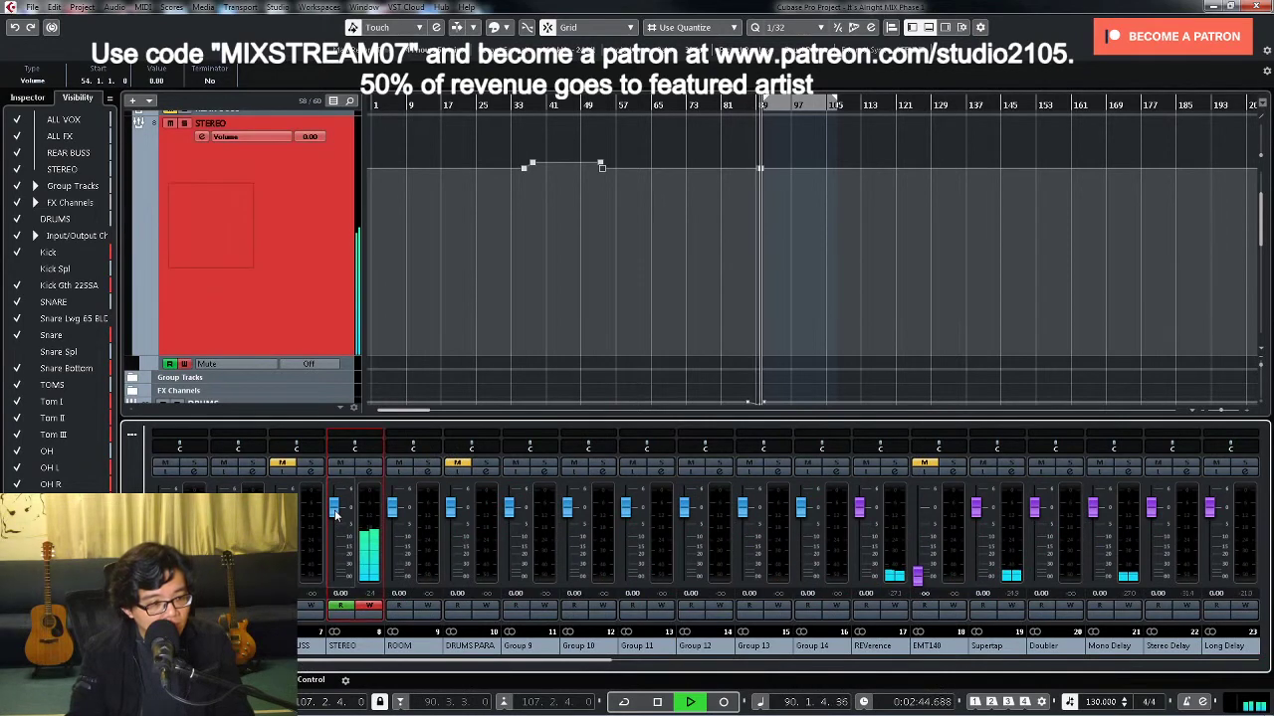
{"action": "left_click_drag", "start_coordinate": [336, 513], "coordinate": [336, 512]}
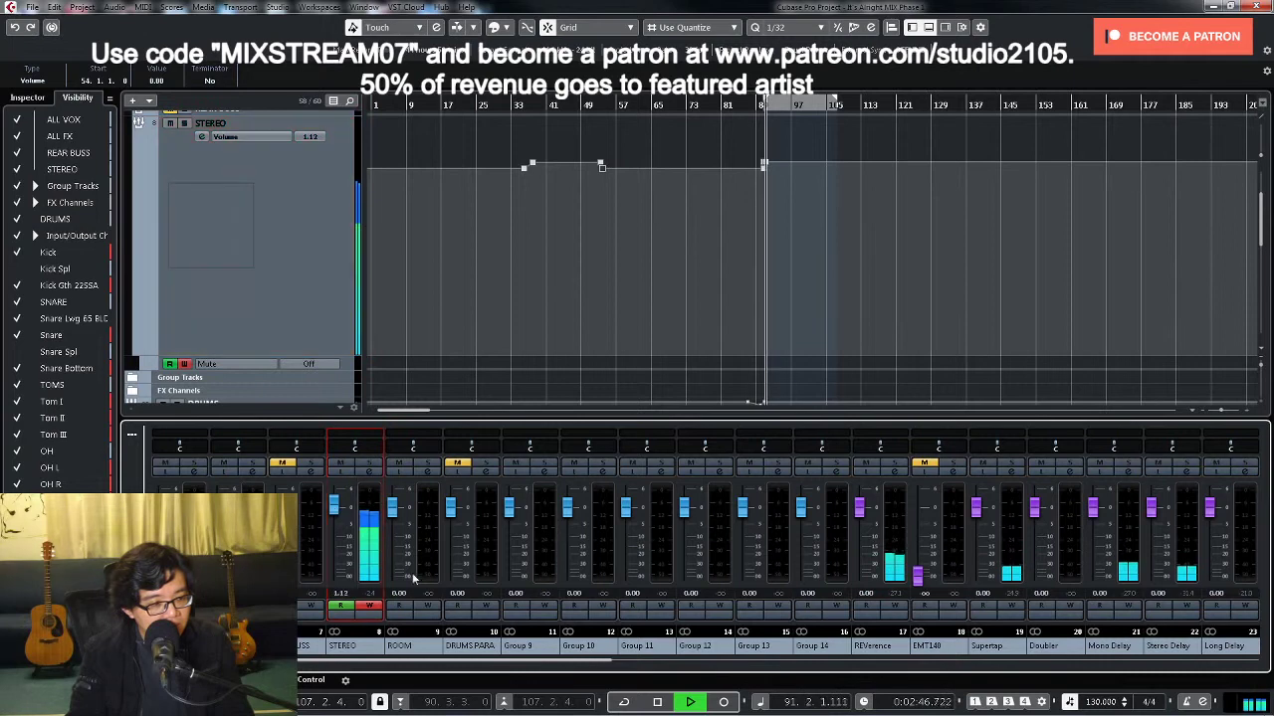
{"action": "key", "text": "space"}
Step: Tidy the new STEREO volume rise so it starts at bar 90 and reaches 1.00 dB at bar 91
{"action": "left_click_drag", "start_coordinate": [752, 104], "coordinate": [1039, 165]}
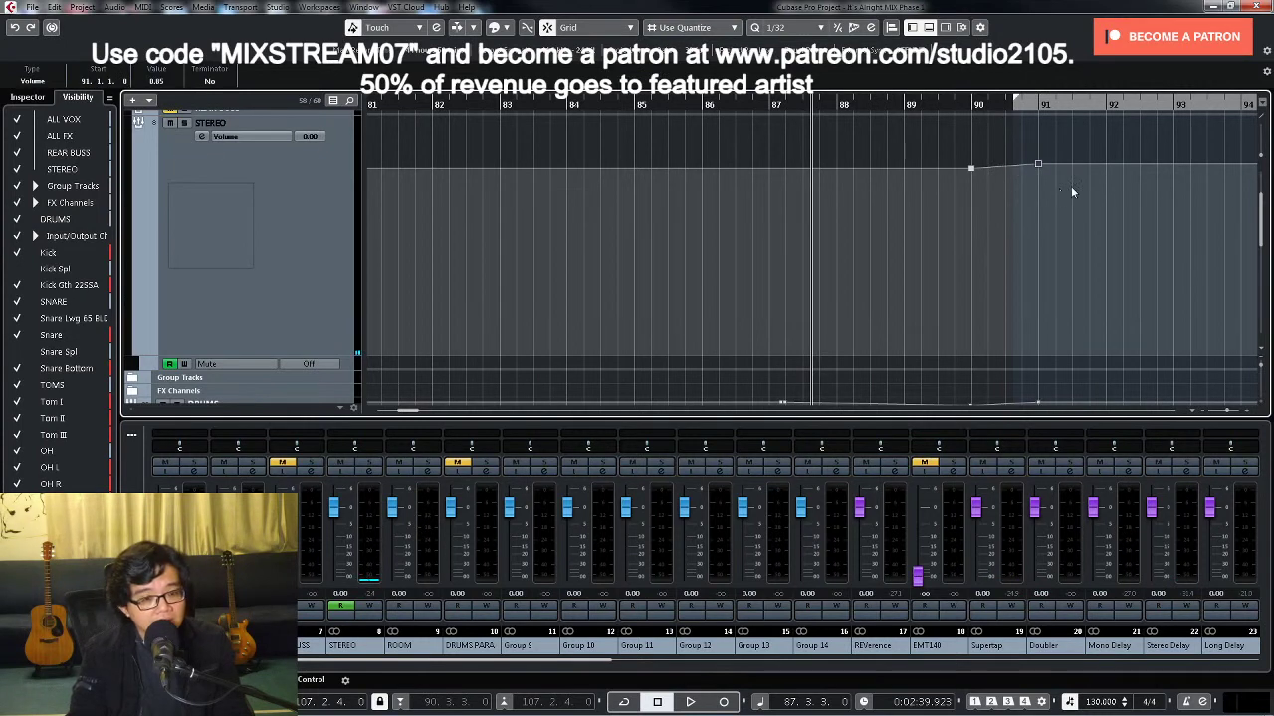
{"action": "left_click", "coordinate": [165, 83]}
{"action": "type", "text": "1"}
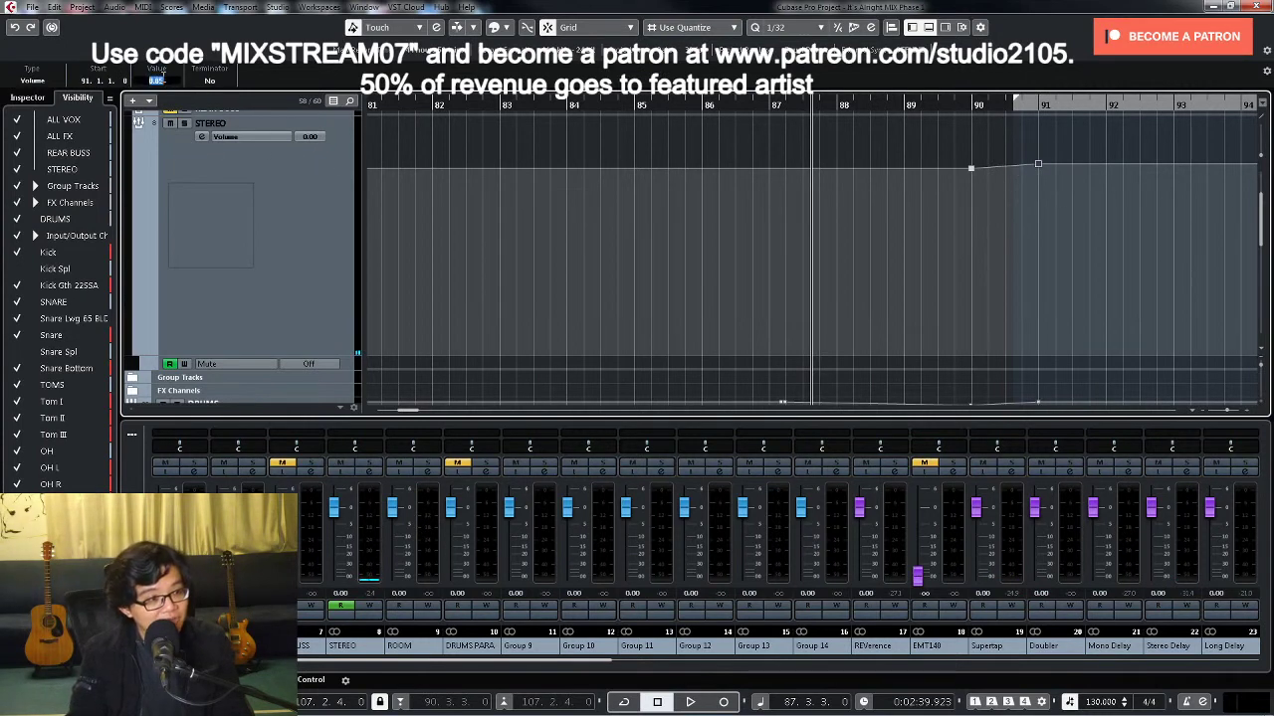
{"action": "key", "text": "Return"}
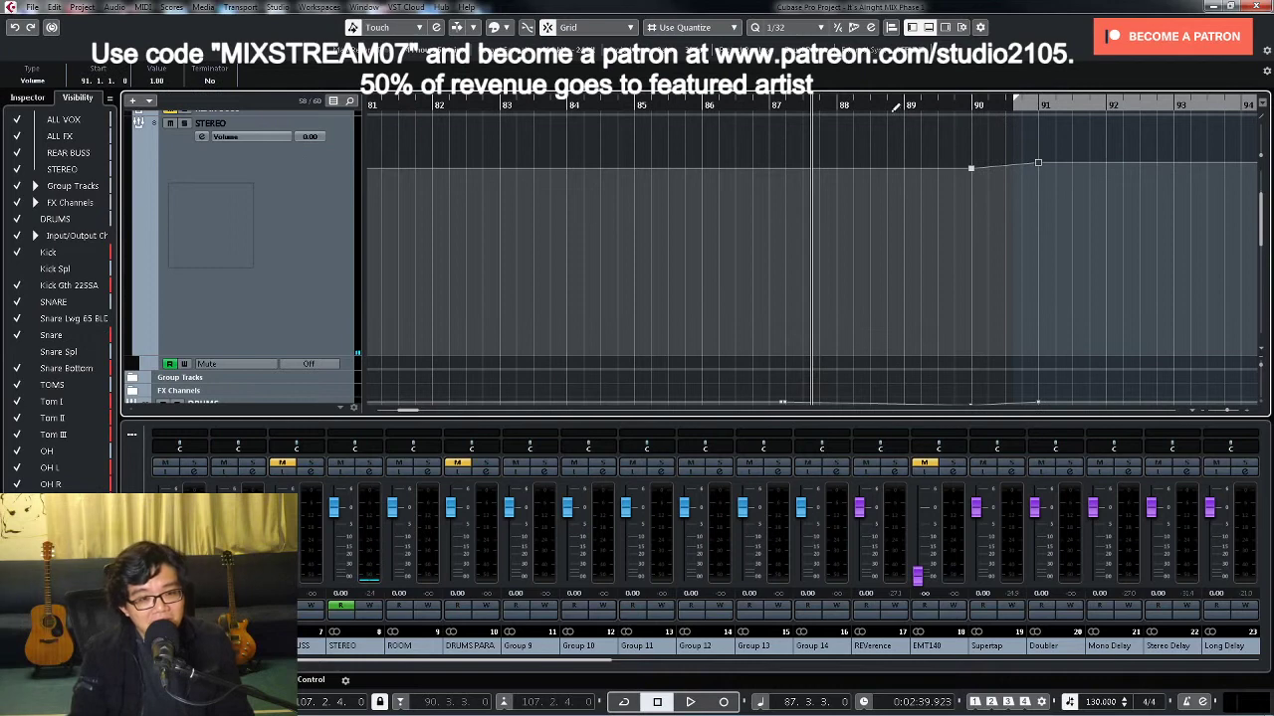
Step: Play back from just before bar 89 to hear the STEREO volume rise into bar 91
{"action": "left_click", "coordinate": [891, 106]}
{"action": "key", "text": "space"}
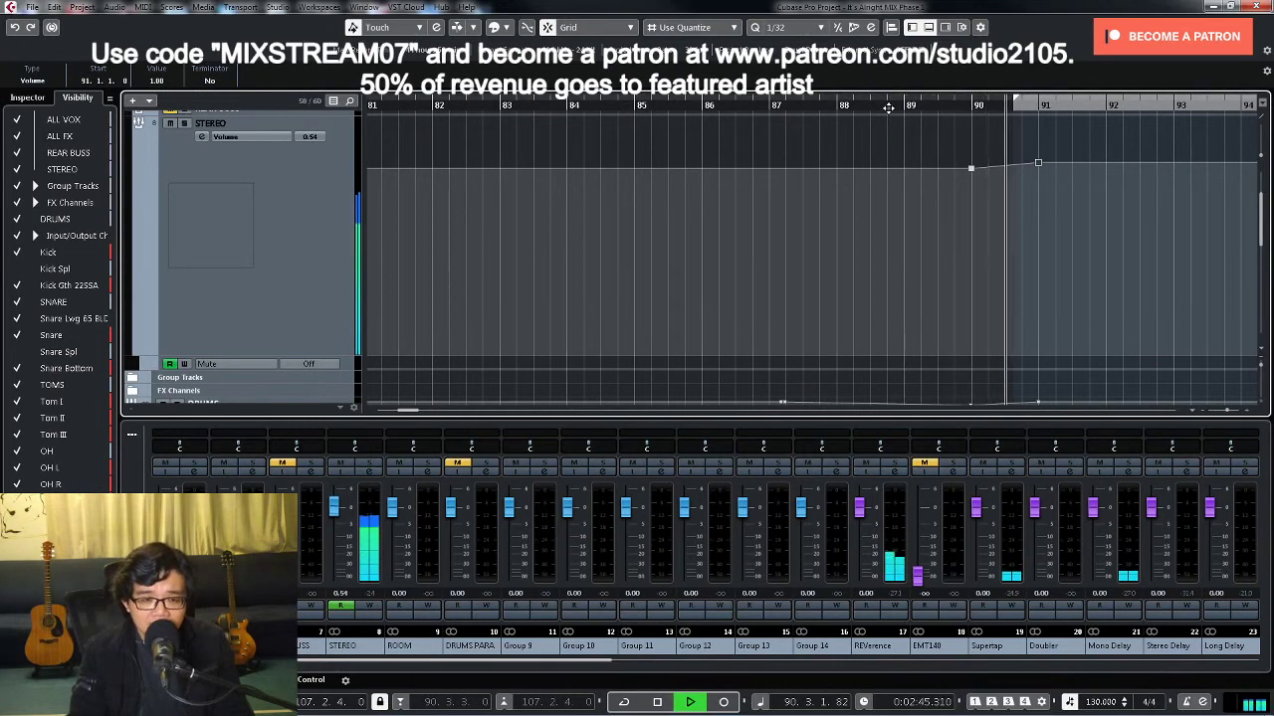
{"action": "key", "text": "shift+f"}
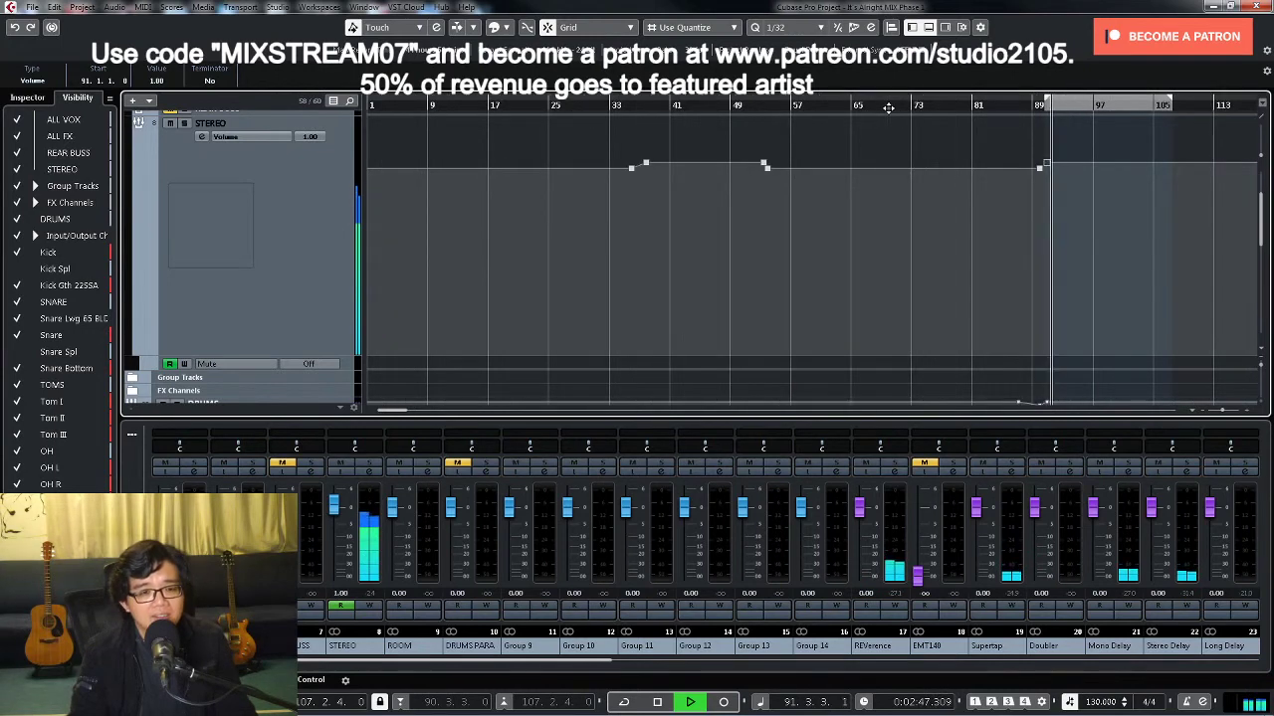
Step: Lower the linked OH L and OH R overhead faders slightly during playback
{"action": "left_click_drag", "start_coordinate": [582, 663], "coordinate": [916, 664]}
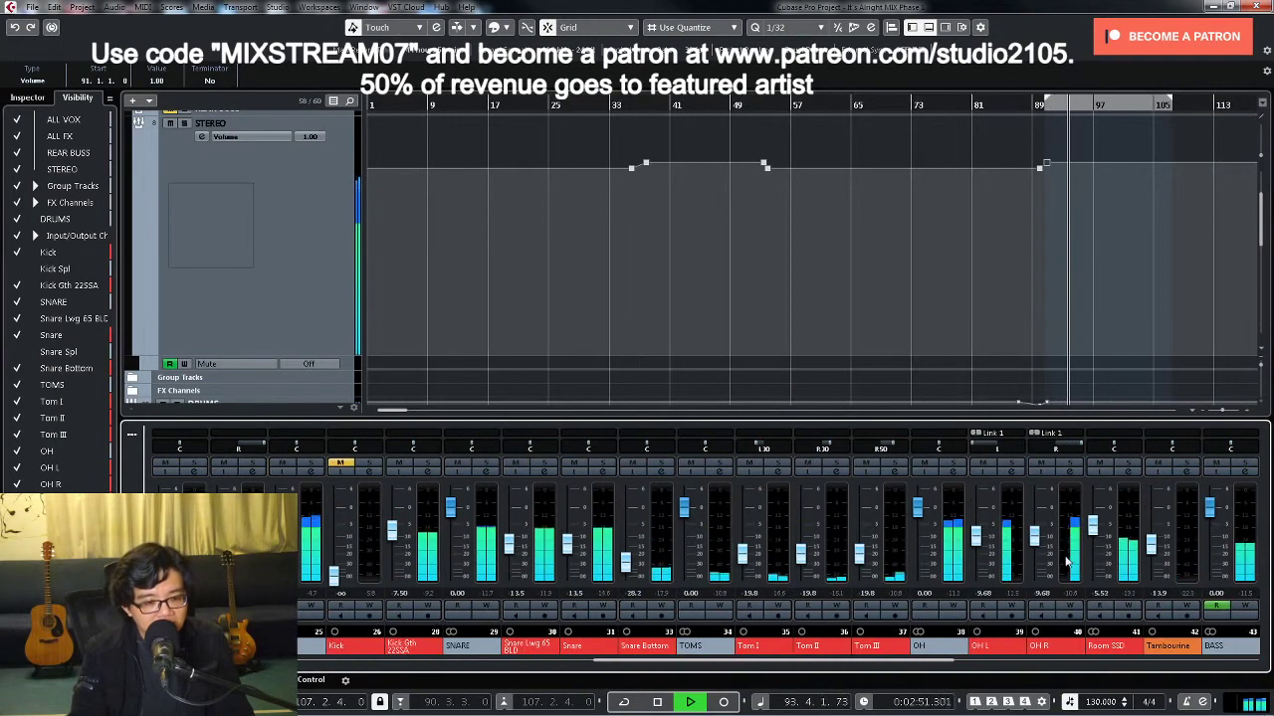
{"action": "left_click_drag", "start_coordinate": [976, 538], "coordinate": [980, 544]}
{"action": "left_click", "coordinate": [1068, 252]}
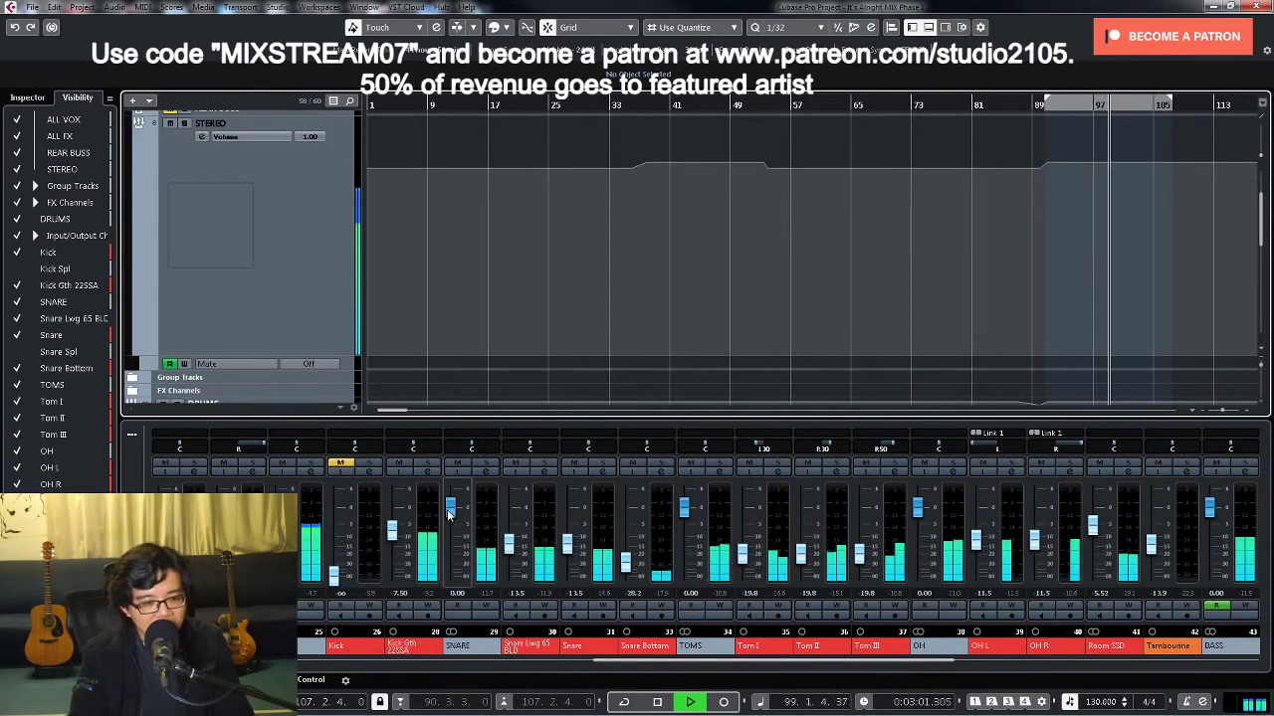
Step: Try the Snare Lwg 65 BLD level at -9.39 dB and bring it back down to -13.8 dB
{"action": "left_click", "coordinate": [509, 551]}
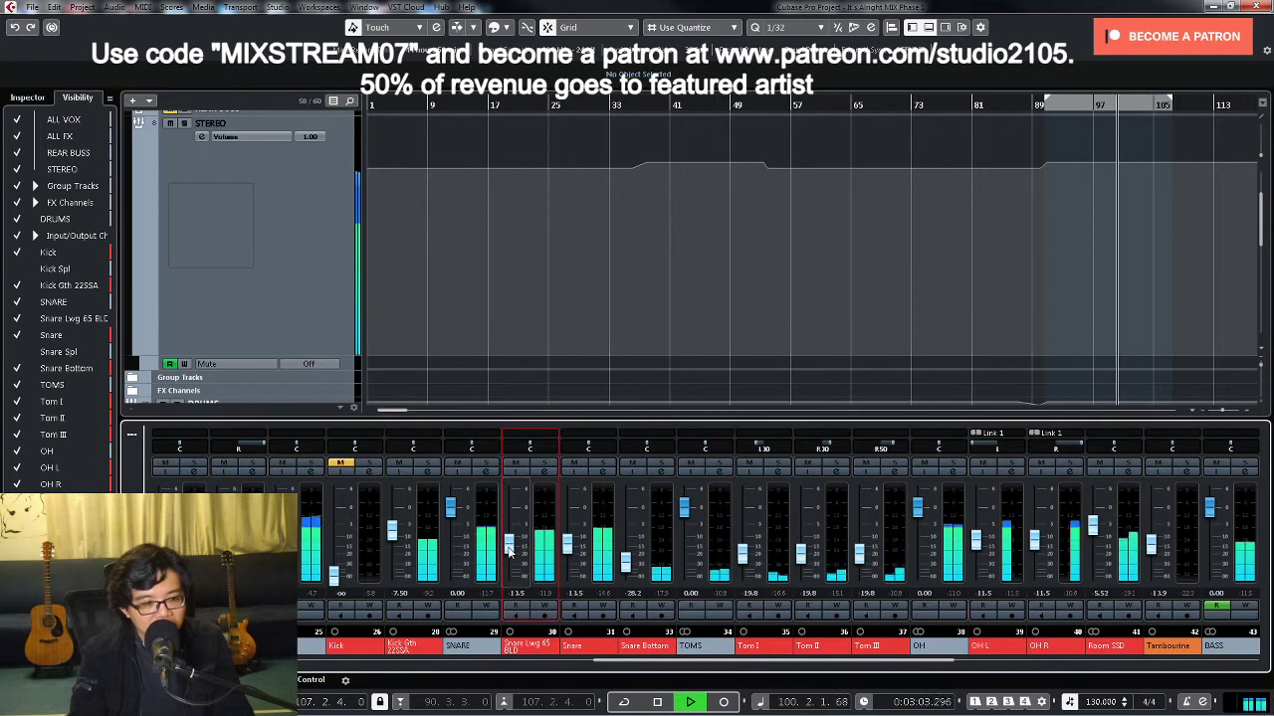
{"action": "left_click_drag", "start_coordinate": [510, 550], "coordinate": [511, 540]}
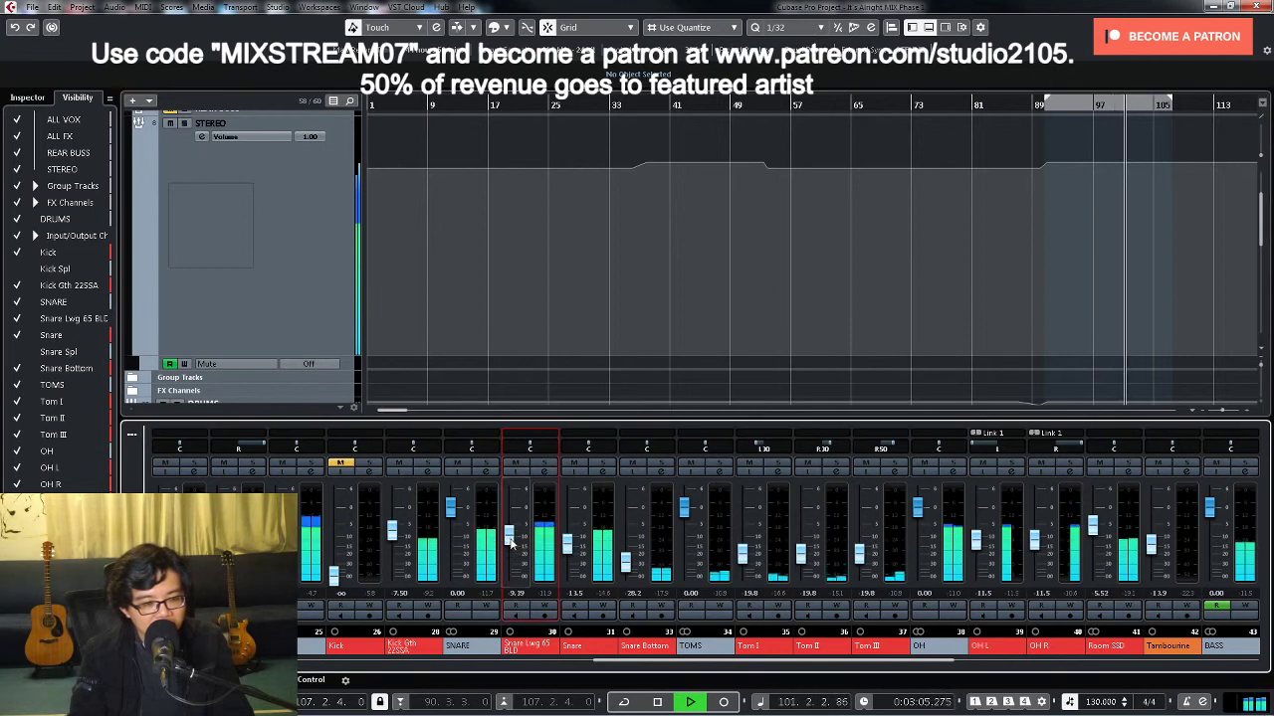
{"action": "left_click", "coordinate": [541, 471]}
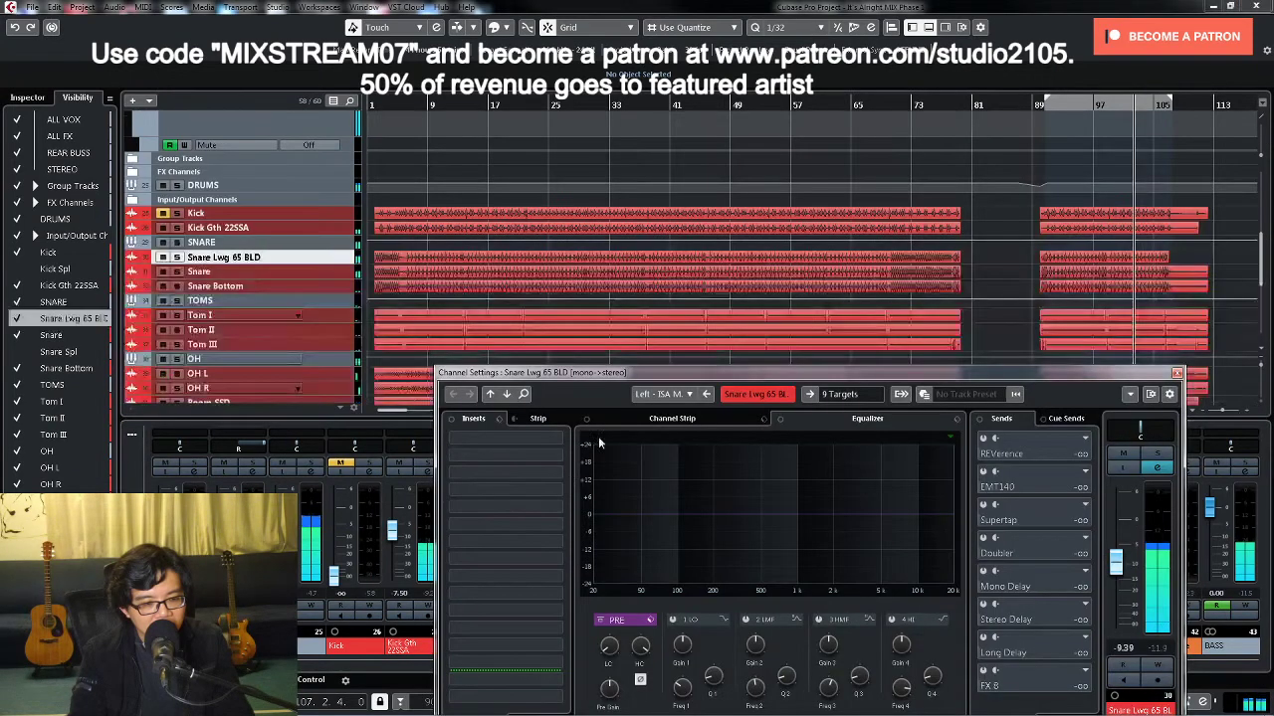
{"action": "left_click", "coordinate": [1176, 372]}
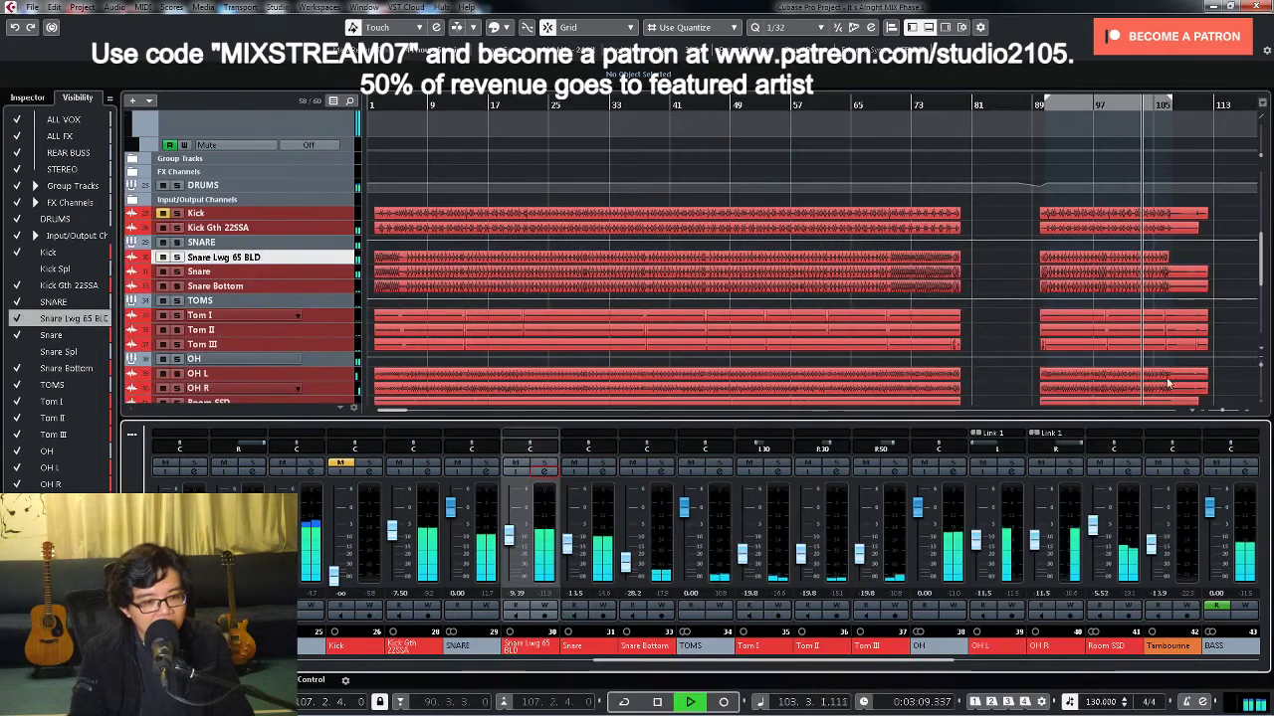
{"action": "left_click_drag", "start_coordinate": [509, 535], "coordinate": [518, 550]}
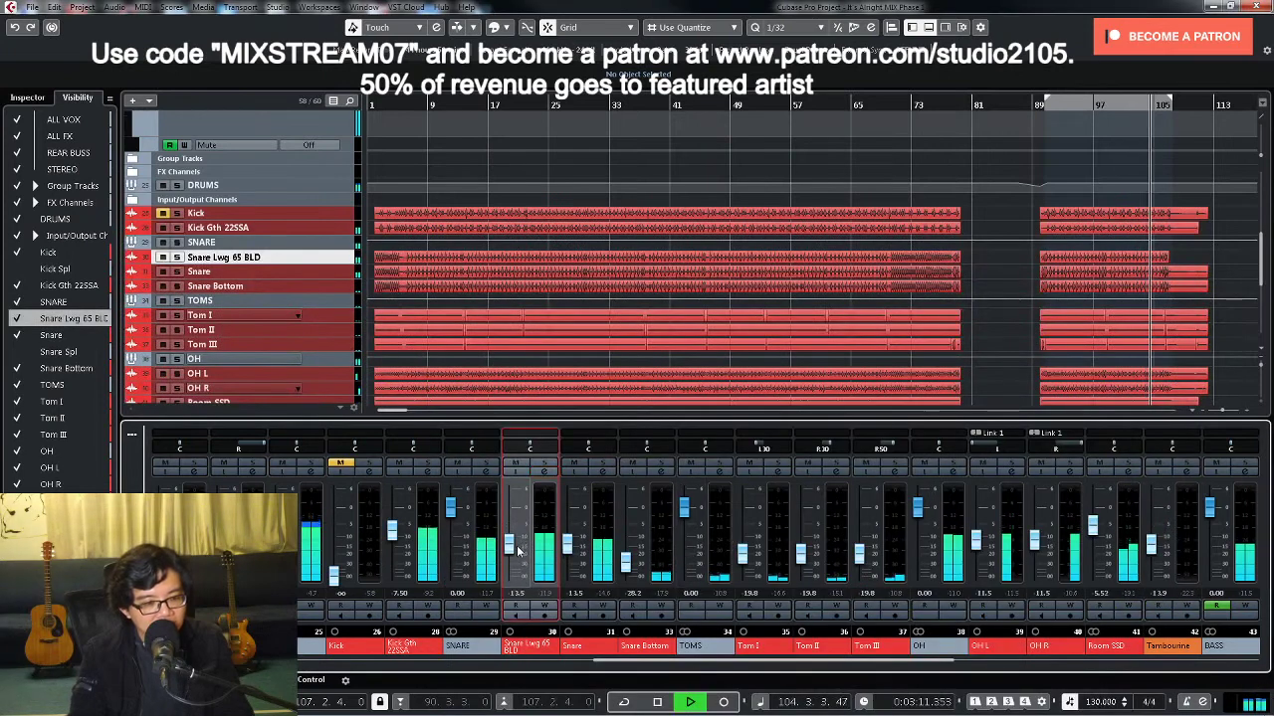
{"action": "left_click", "coordinate": [1002, 329]}
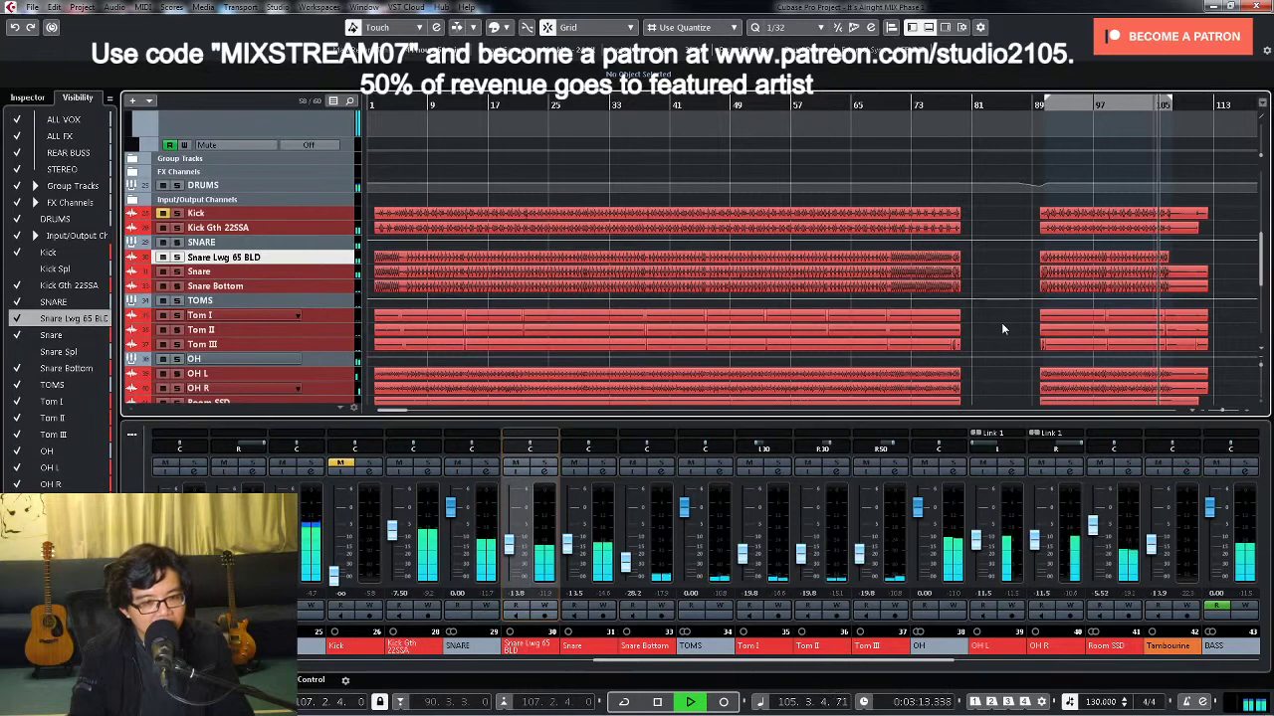
Step: Play the song out to about bar 110 while looking over the tracks, and stop playback
{"action": "scroll", "coordinate": [995, 323], "scroll_direction": "down", "scroll_amount": 5}
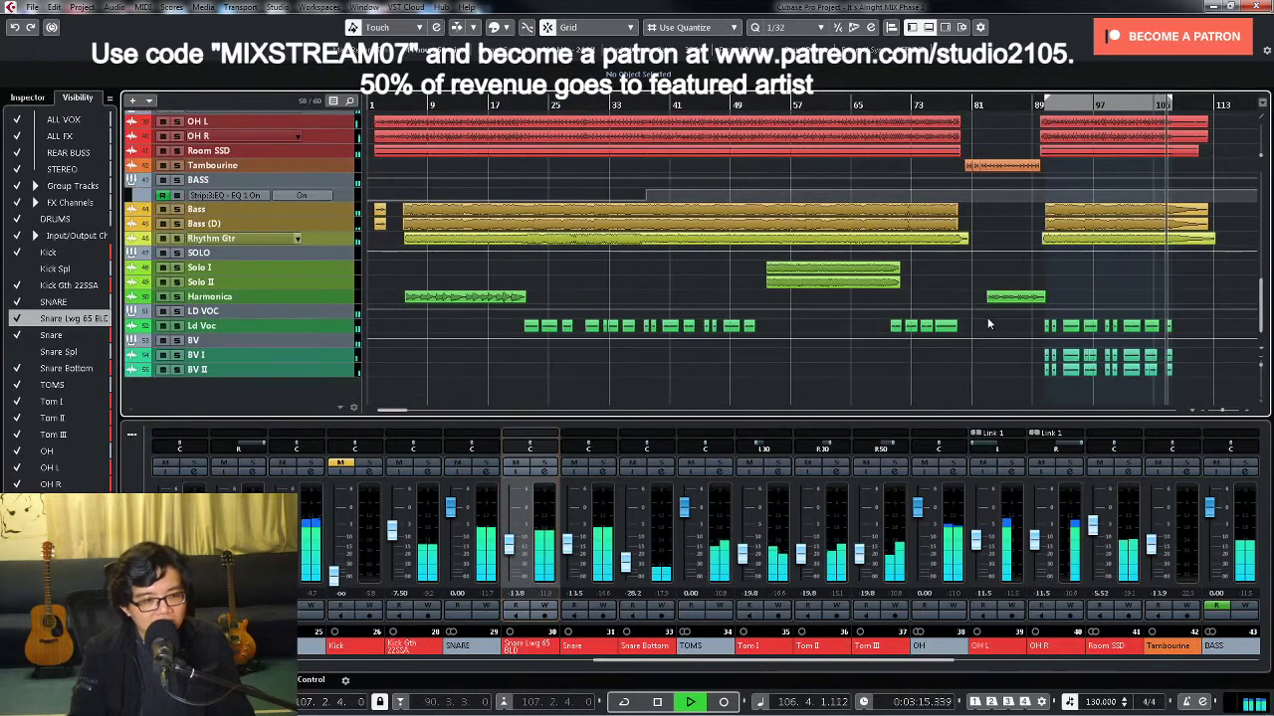
{"action": "scroll", "coordinate": [1184, 311], "scroll_direction": "up", "scroll_amount": 10}
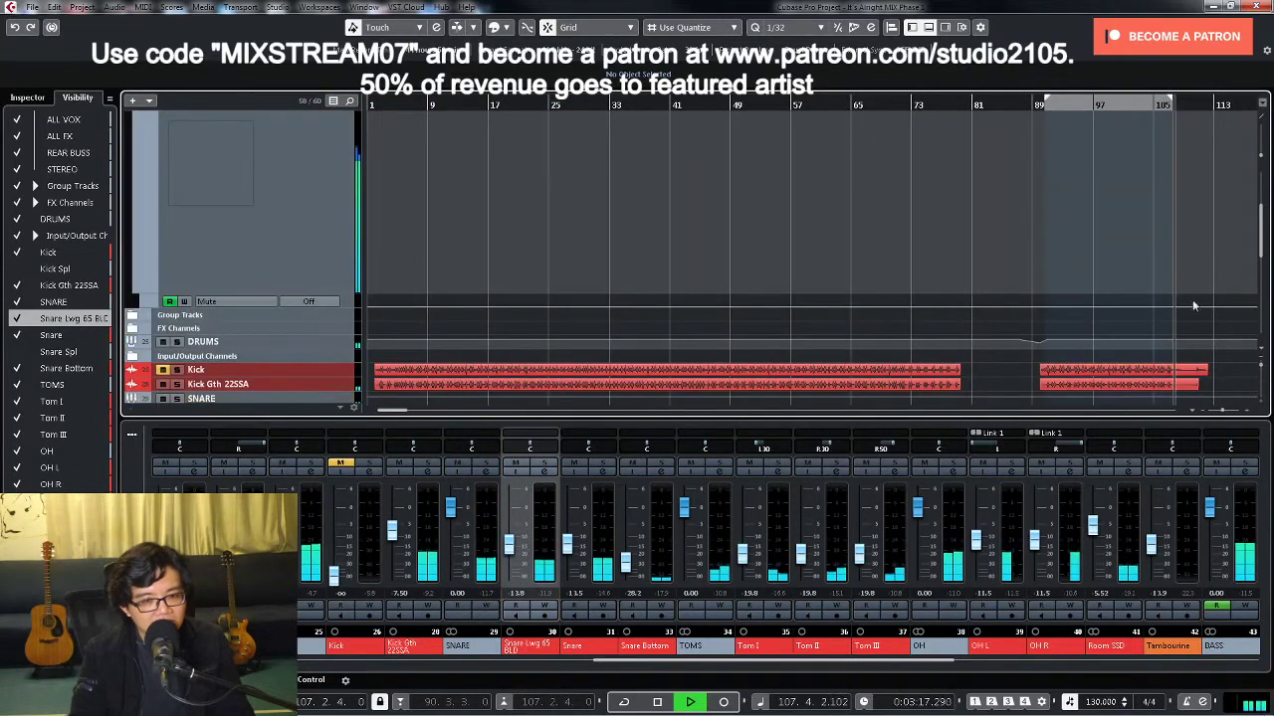
{"action": "scroll", "coordinate": [1194, 305], "scroll_direction": "down", "scroll_amount": 4}
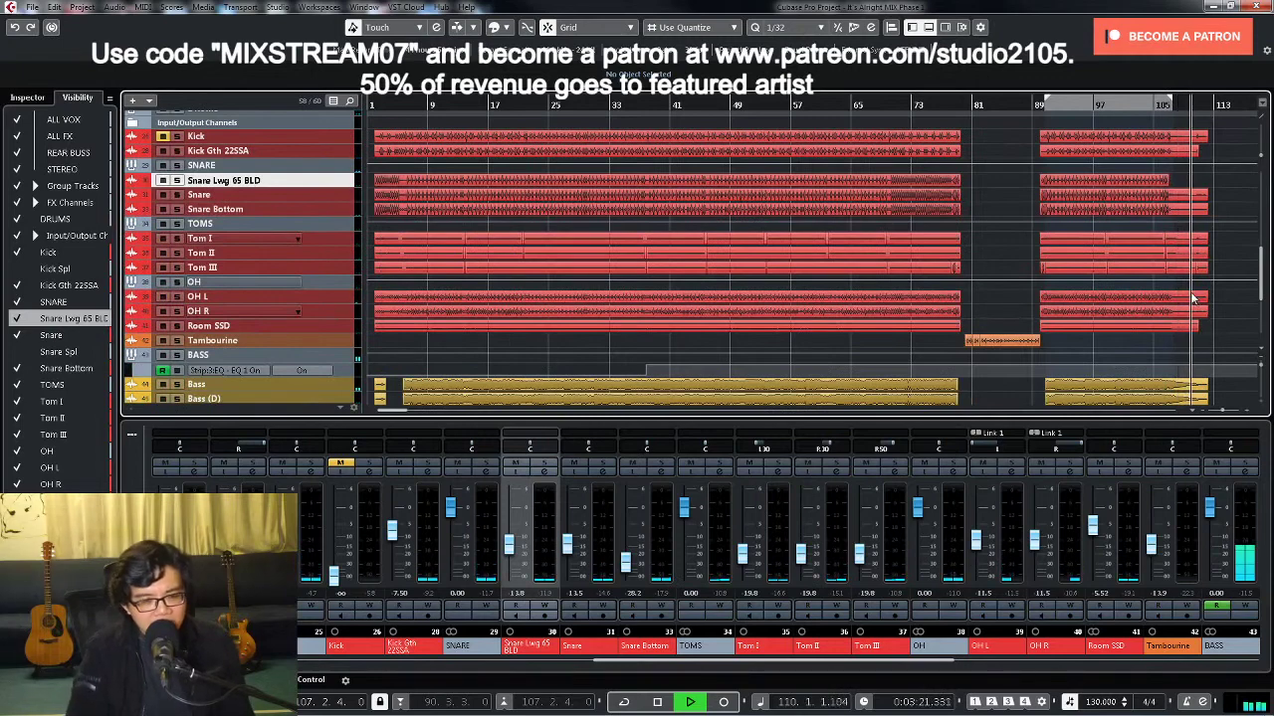
{"action": "key", "text": "space"}
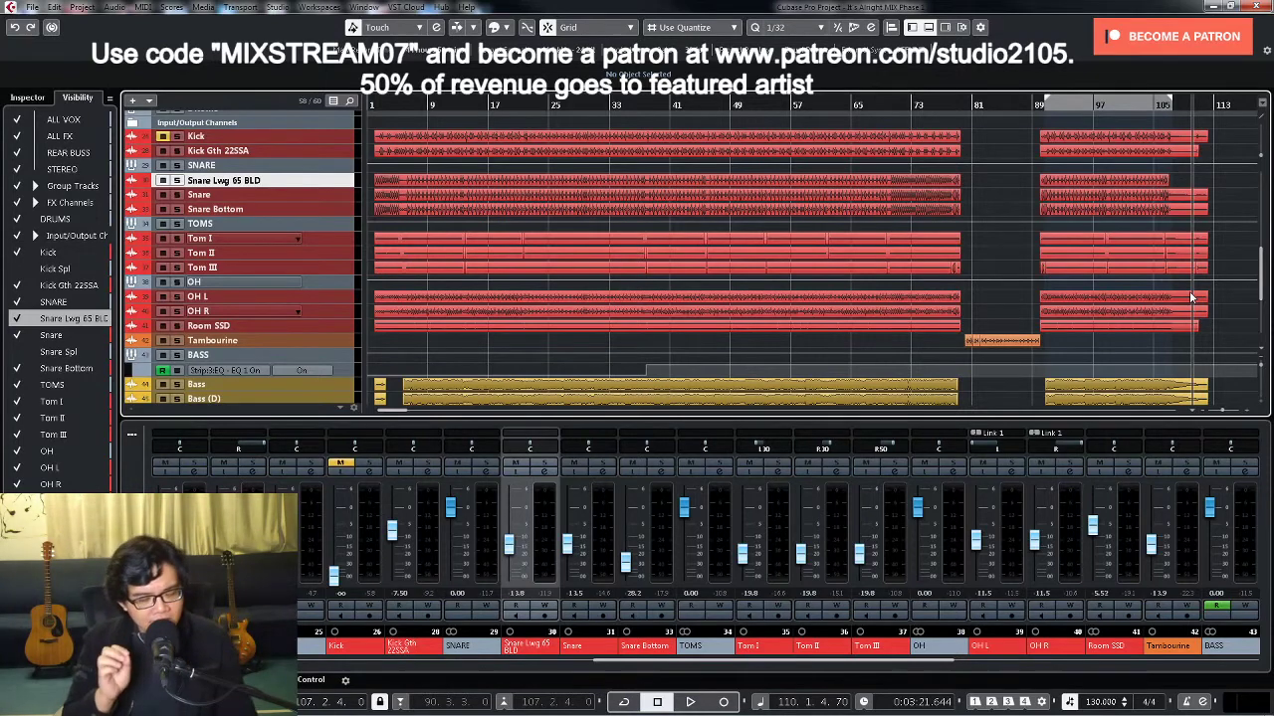
{"action": "key", "text": "ctrl+Down"}
{"action": "key", "text": "ctrl+Down"}
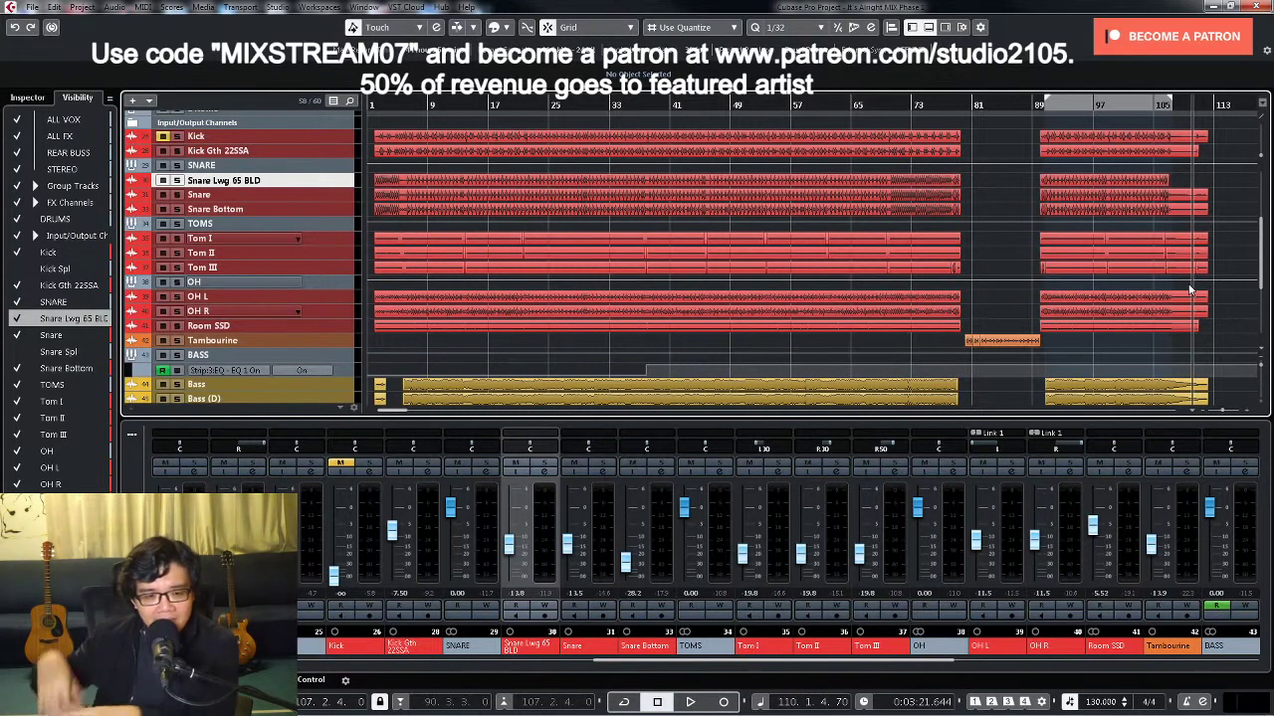
Step: Return to the start of the song and play the mix from bar 1
{"action": "key", "text": "Home"}
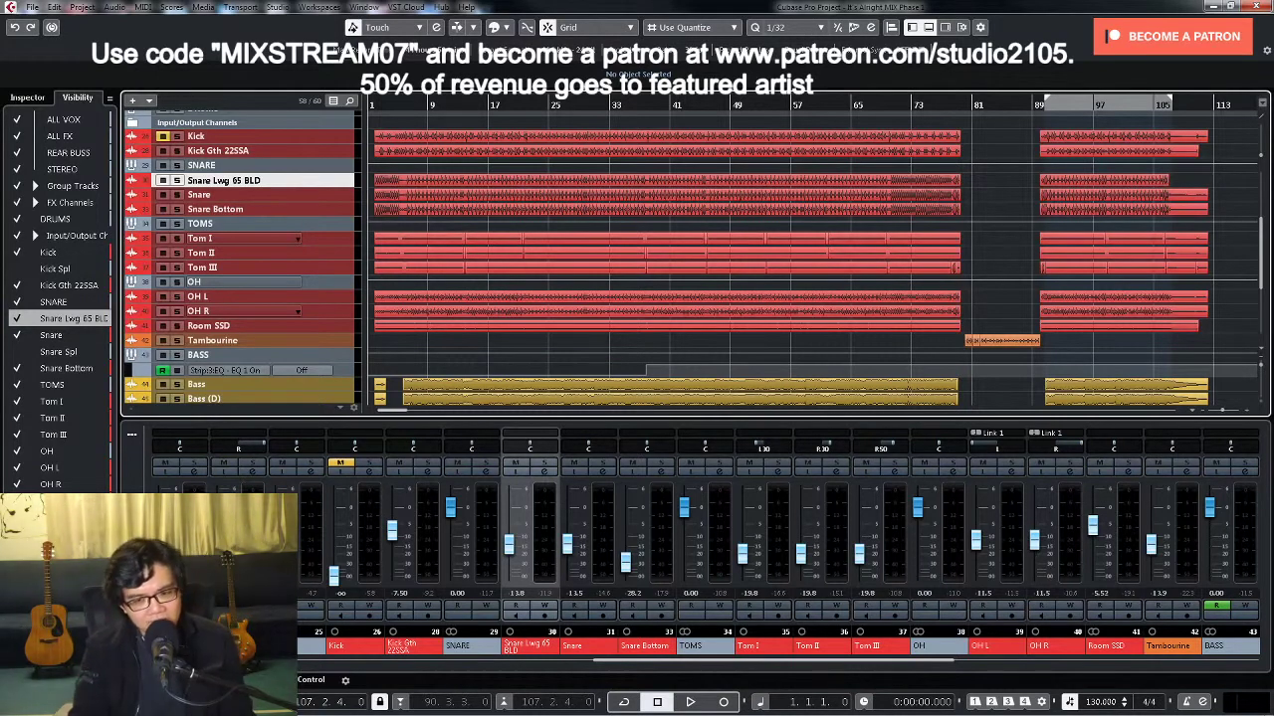
{"action": "key", "text": "space"}
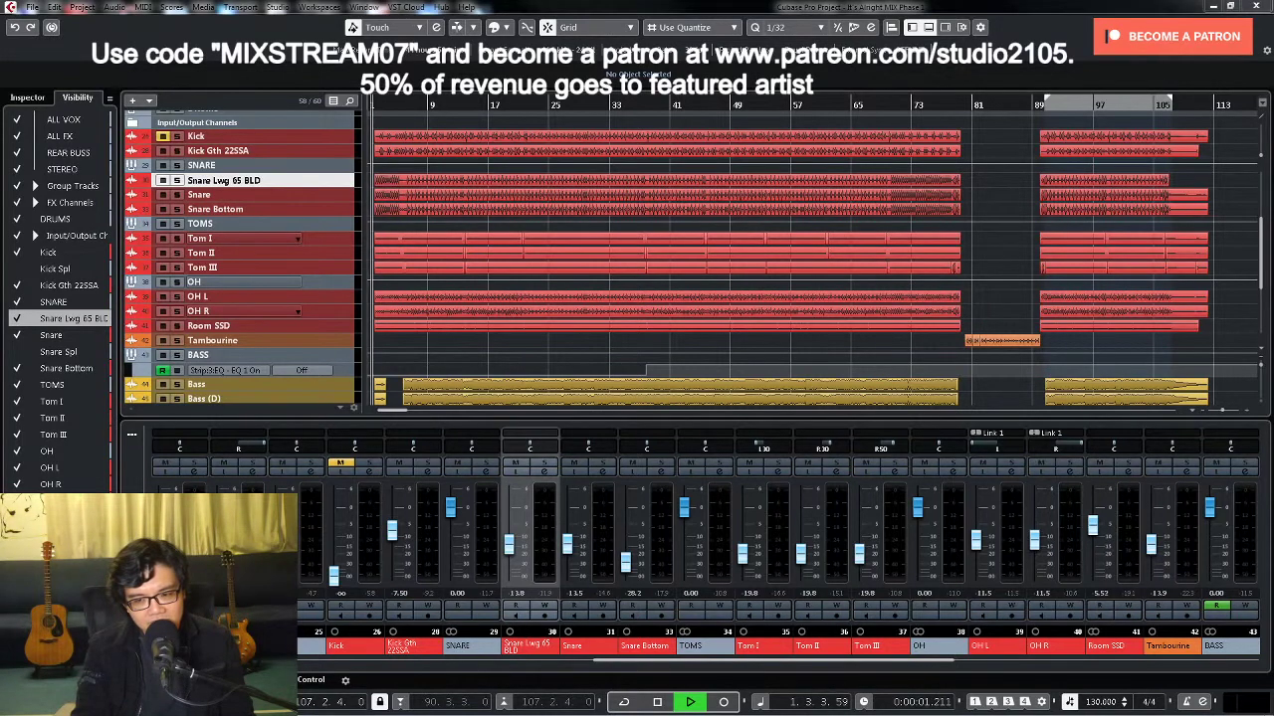